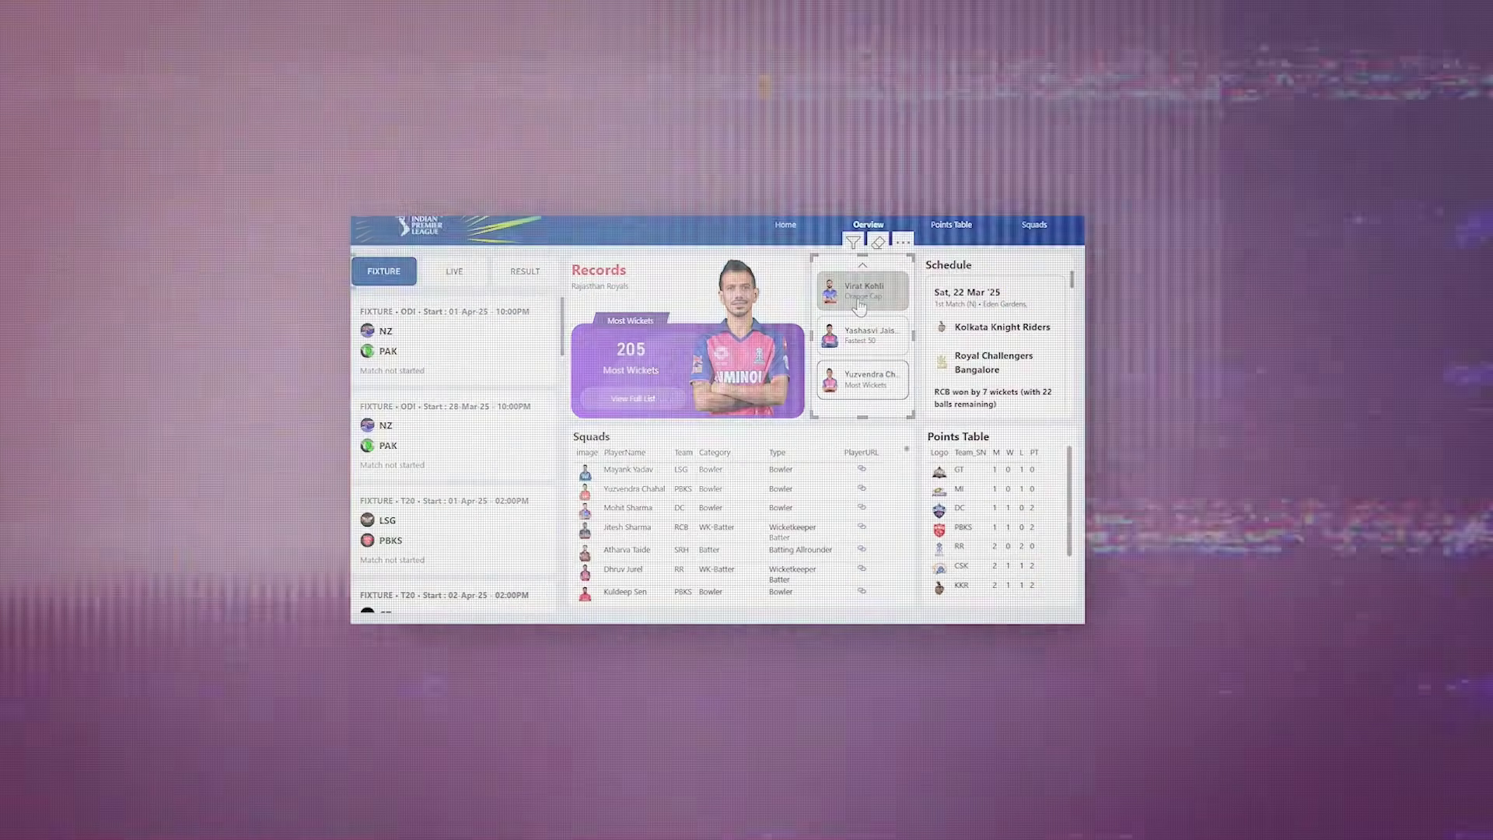
Step: Pick Virat Kohli's card so Records shows his 8004 Orange Cap, then scroll to the Home banner
click(859, 296)
scroll(998, 366, down, 2)
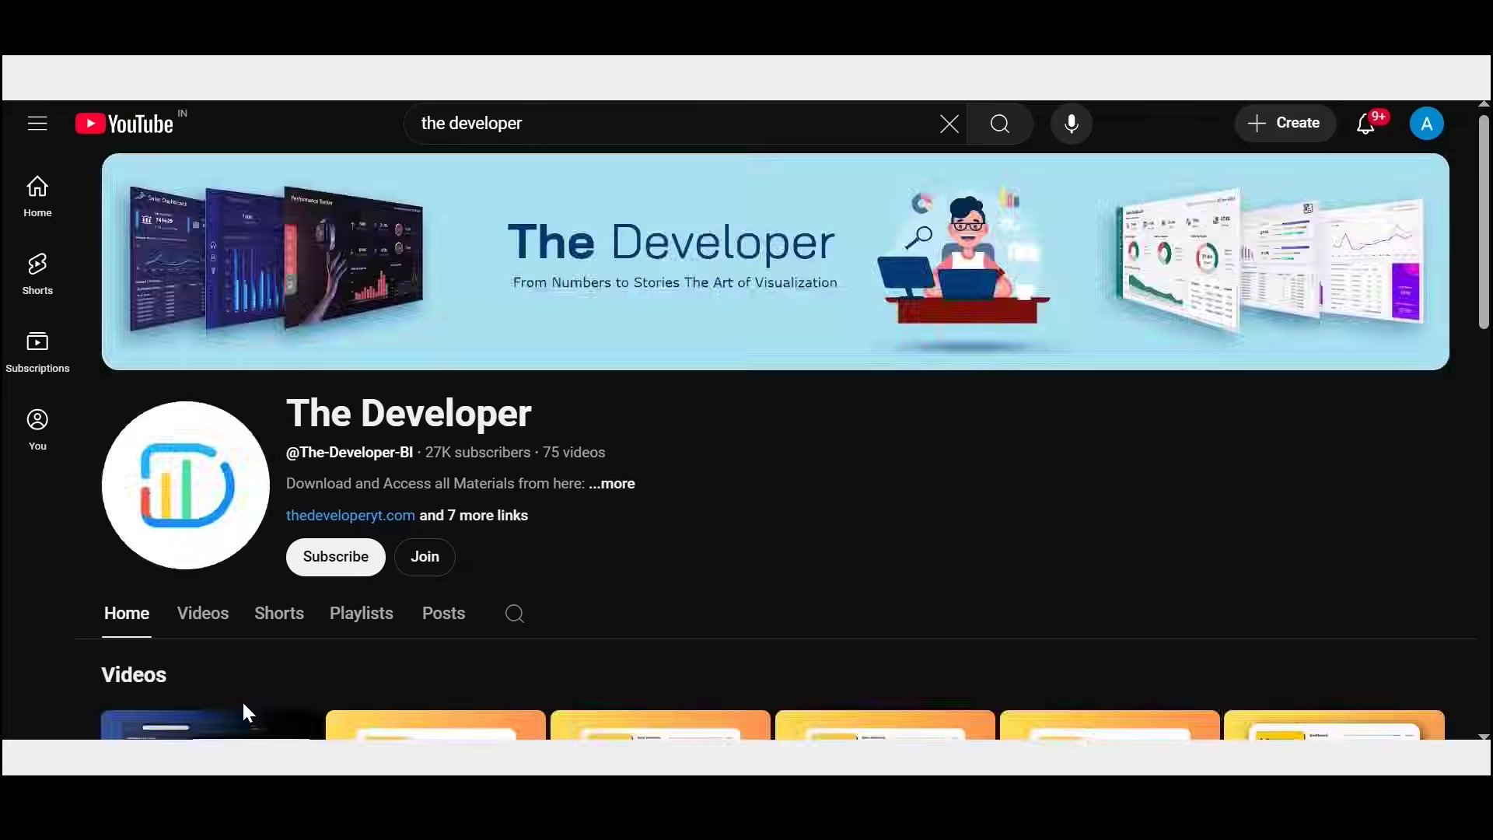
Step: Open the IPL Live Score Dashboard video and scroll its description while it plays
scroll(856, 613, down, 8)
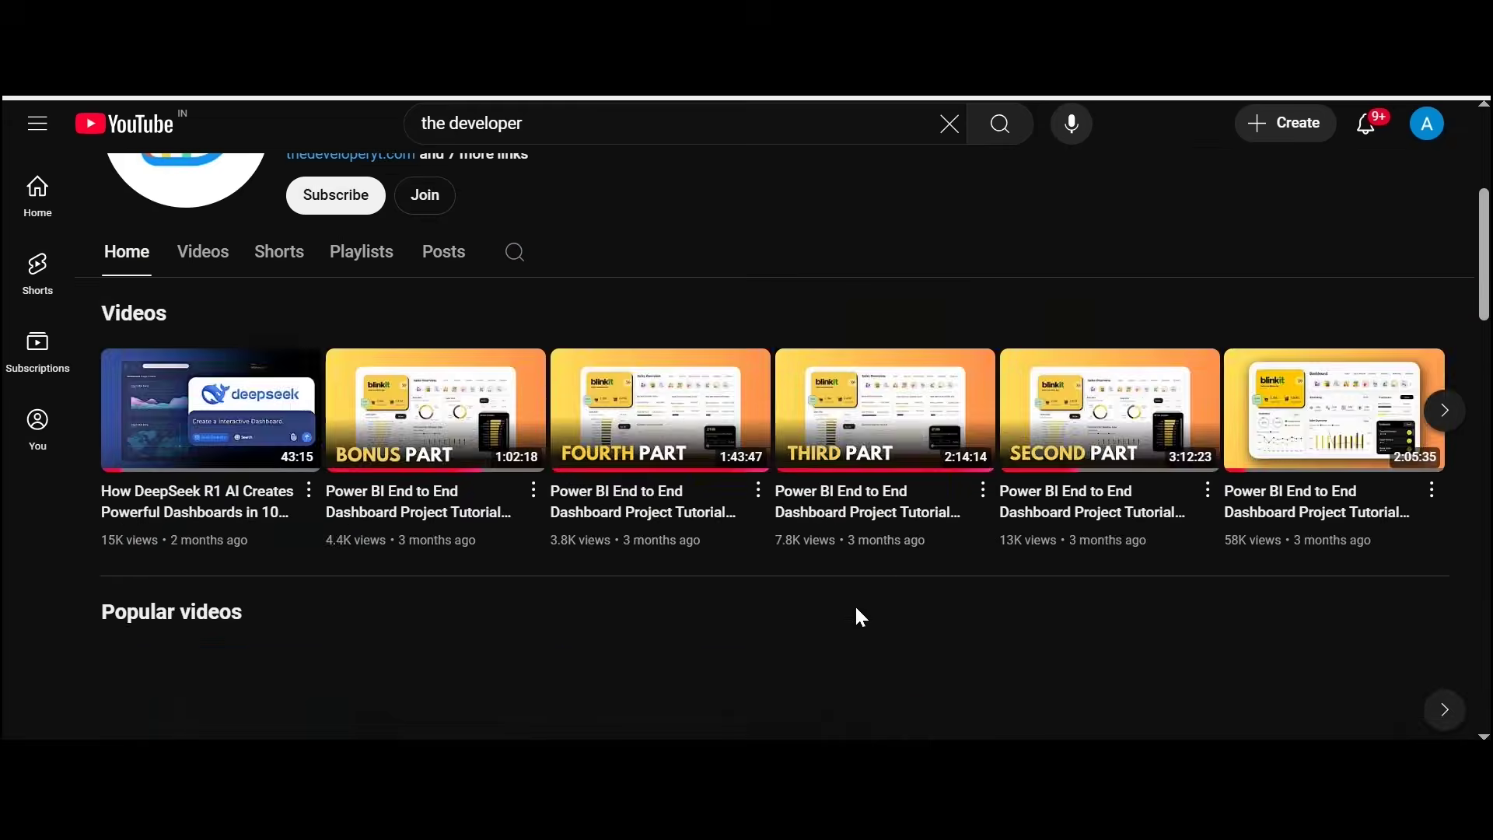
click(630, 514)
scroll(134, 636, down, 2)
drag(144, 627, 303, 643)
scroll(348, 586, up, 1)
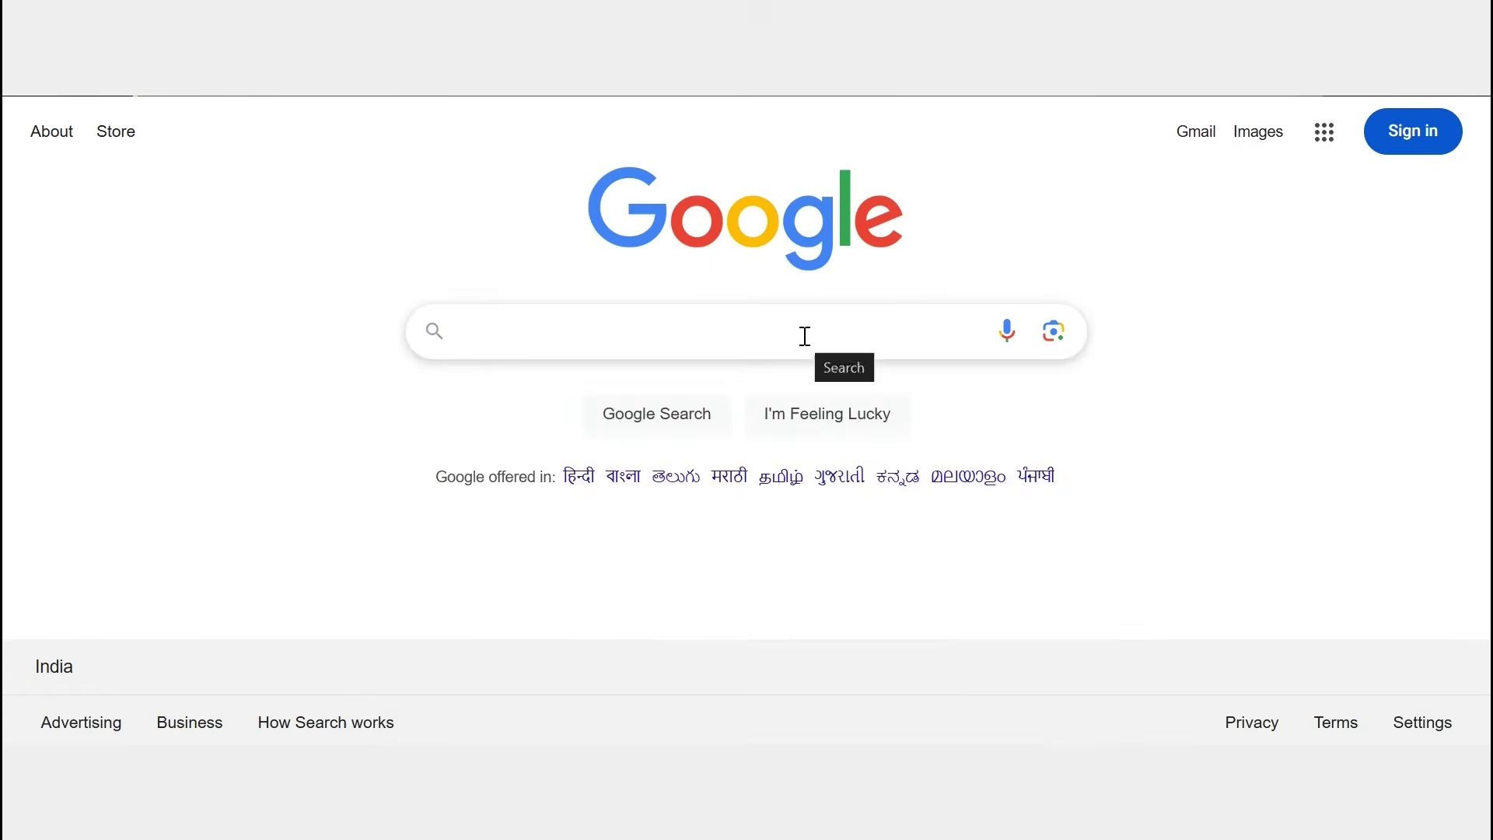
Step: Search Google for 'the developer yt' and open the developer's website
text(the developer yt)
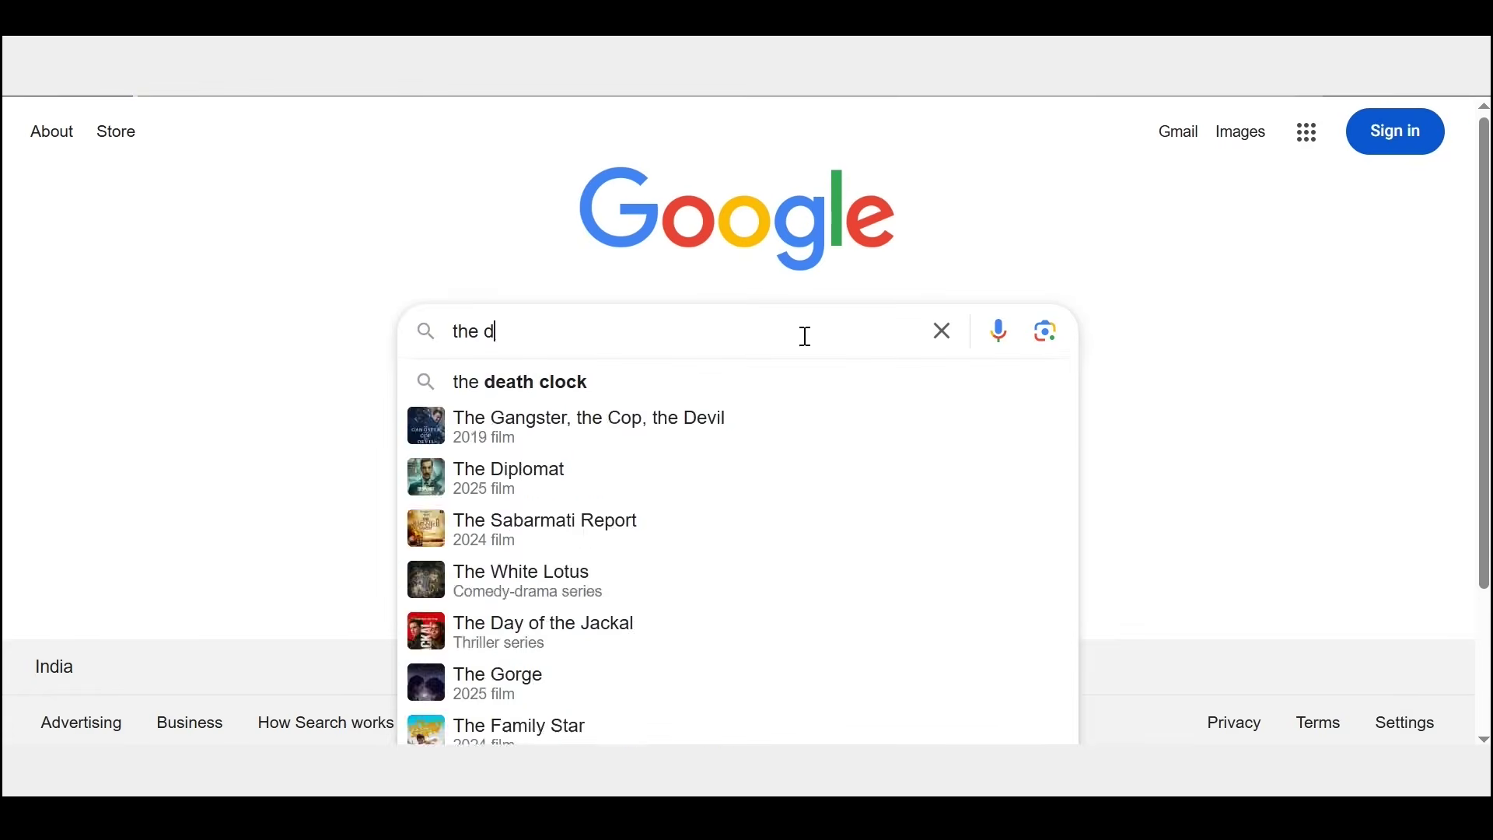
key(Return)
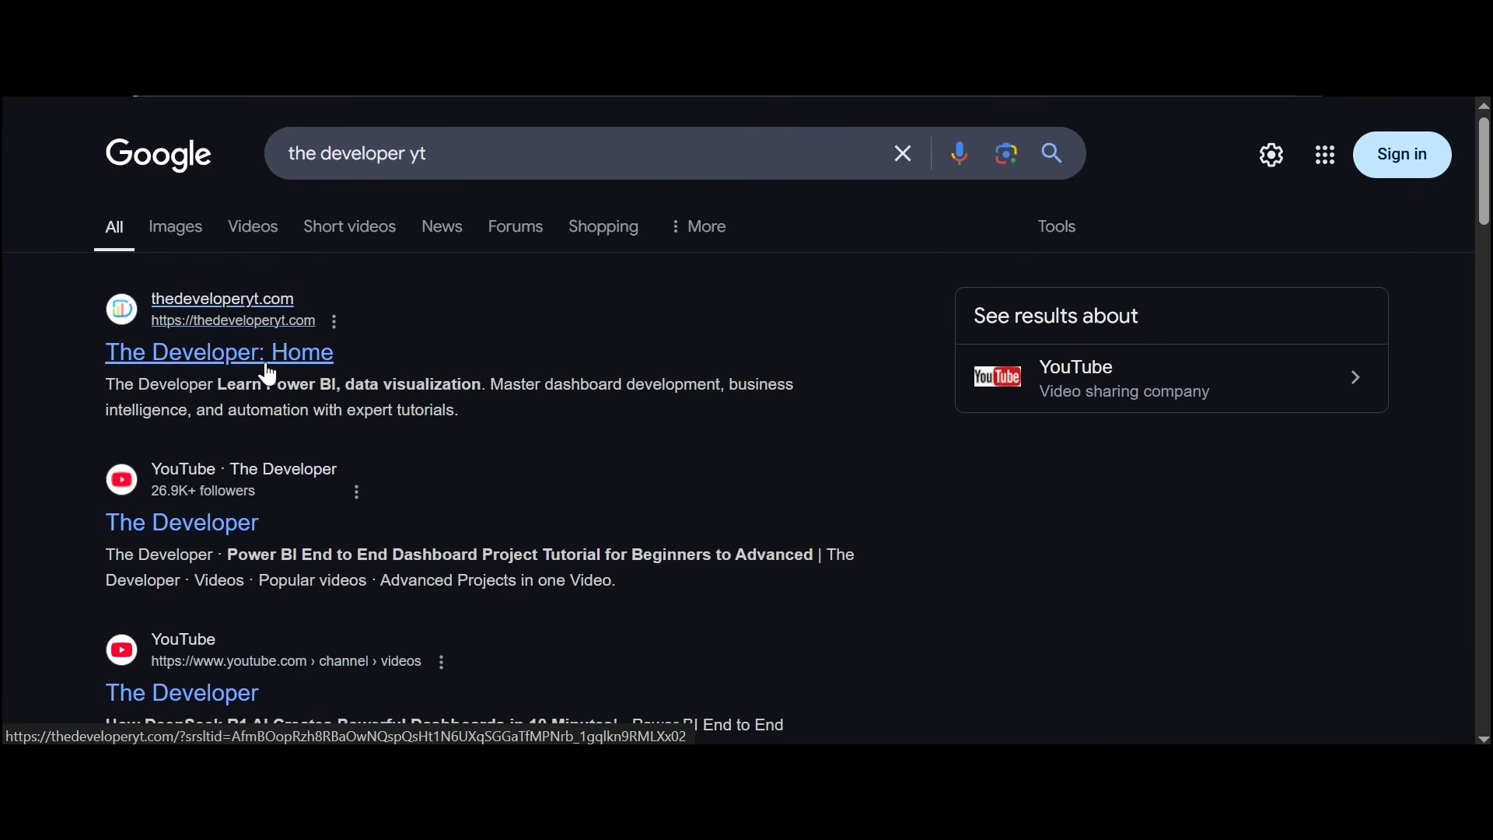
click(268, 369)
Step: Browse the site's projects and Blogs page, then open Contact Us and dismiss the popup
scroll(367, 506, down, 7)
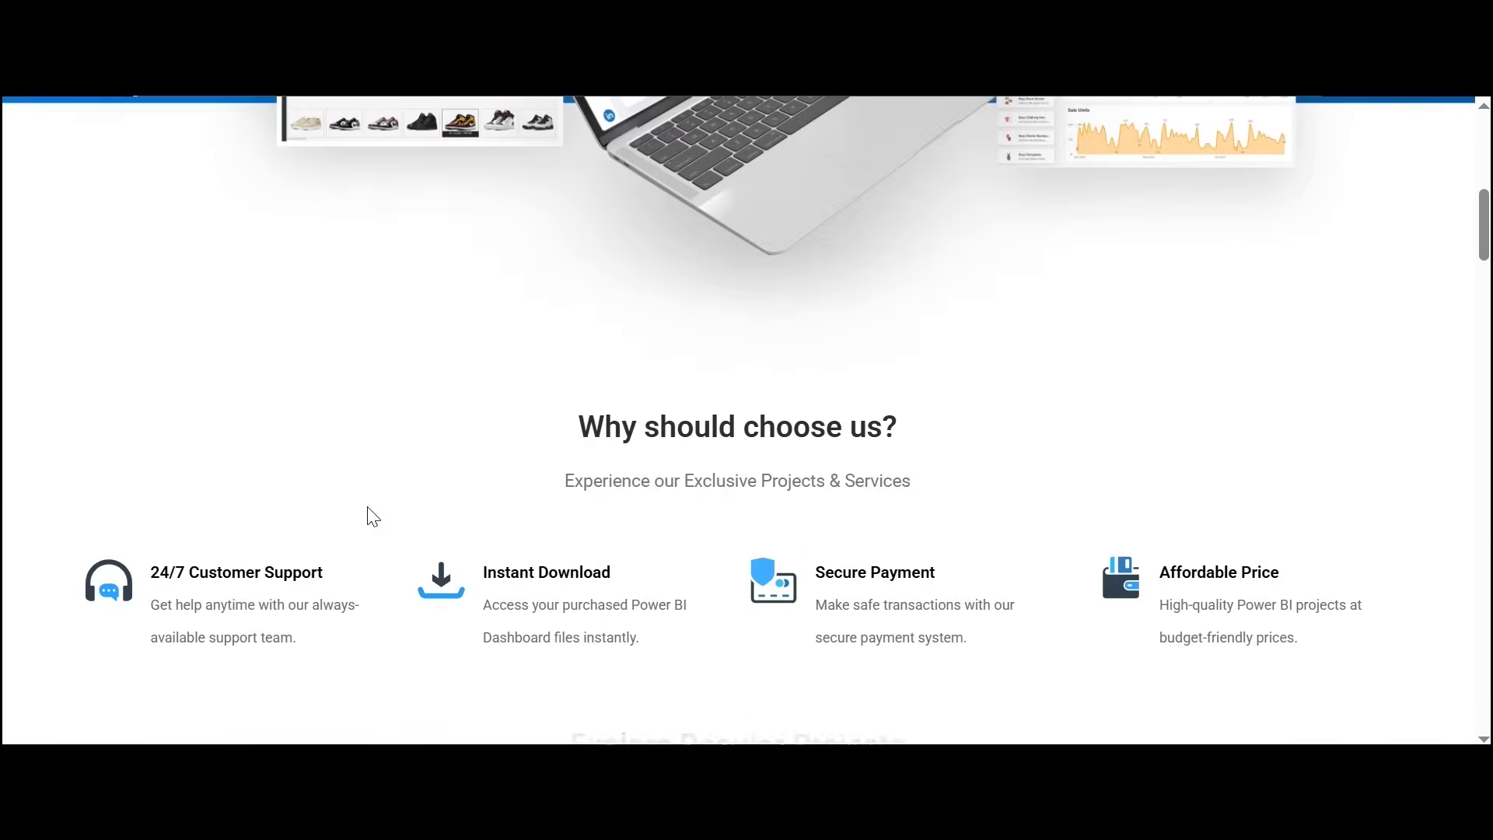
scroll(367, 507, down, 6)
scroll(749, 147, up, 14)
click(749, 147)
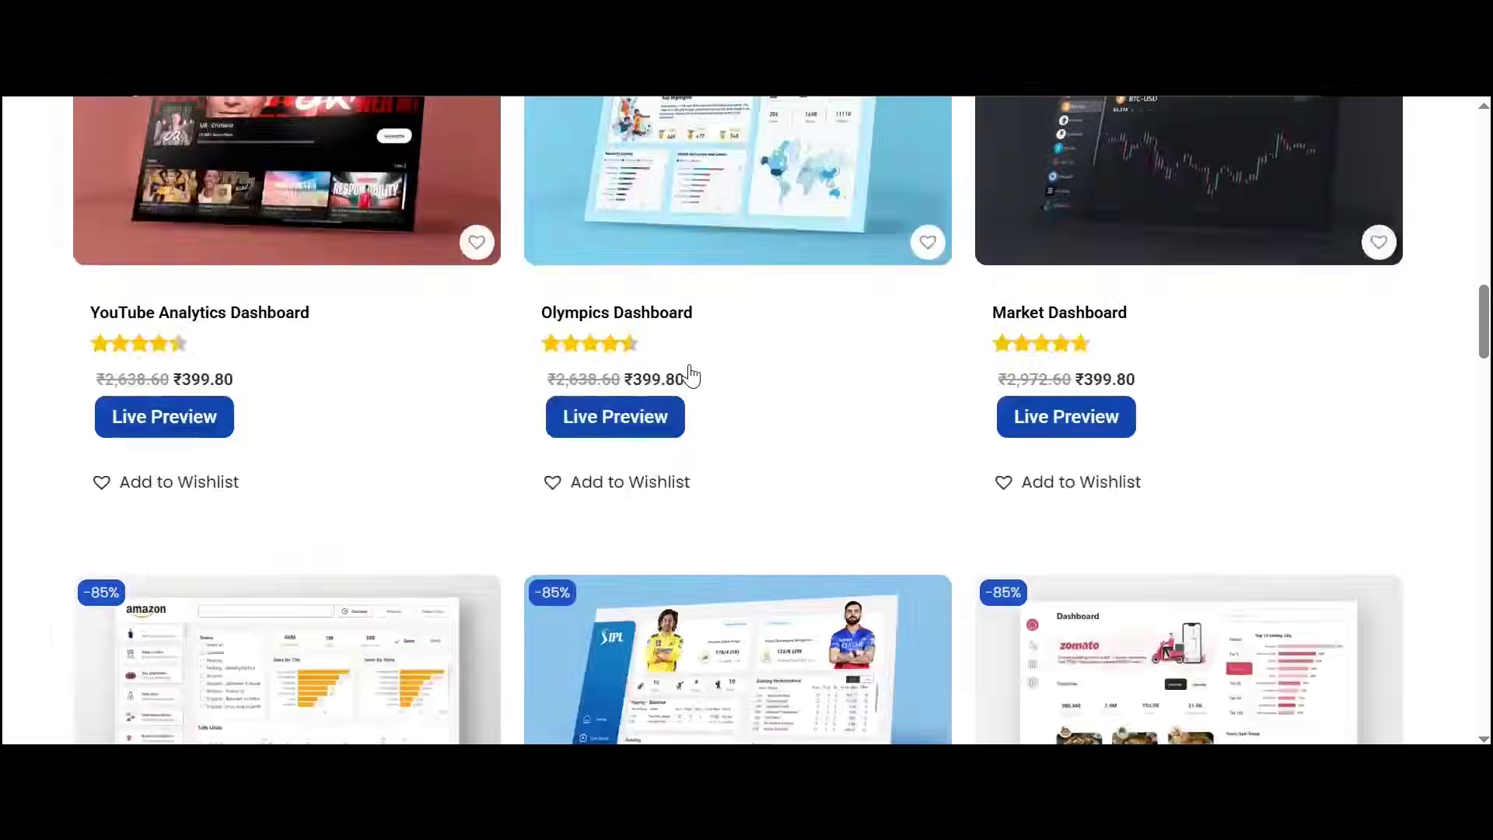
scroll(690, 374, down, 15)
scroll(687, 374, up, 15)
scroll(867, 420, down, 6)
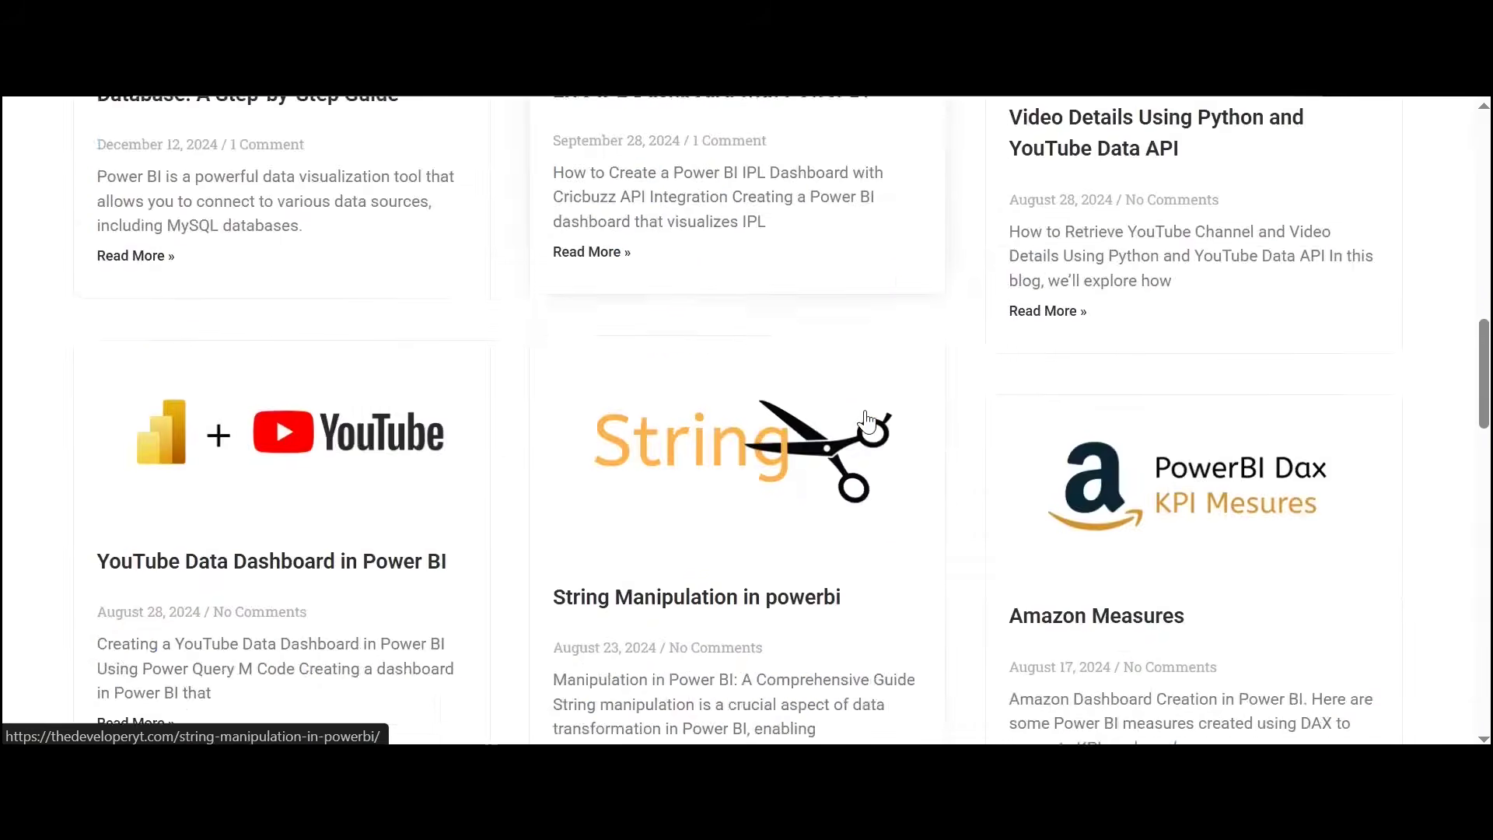
scroll(867, 420, up, 15)
click(1189, 159)
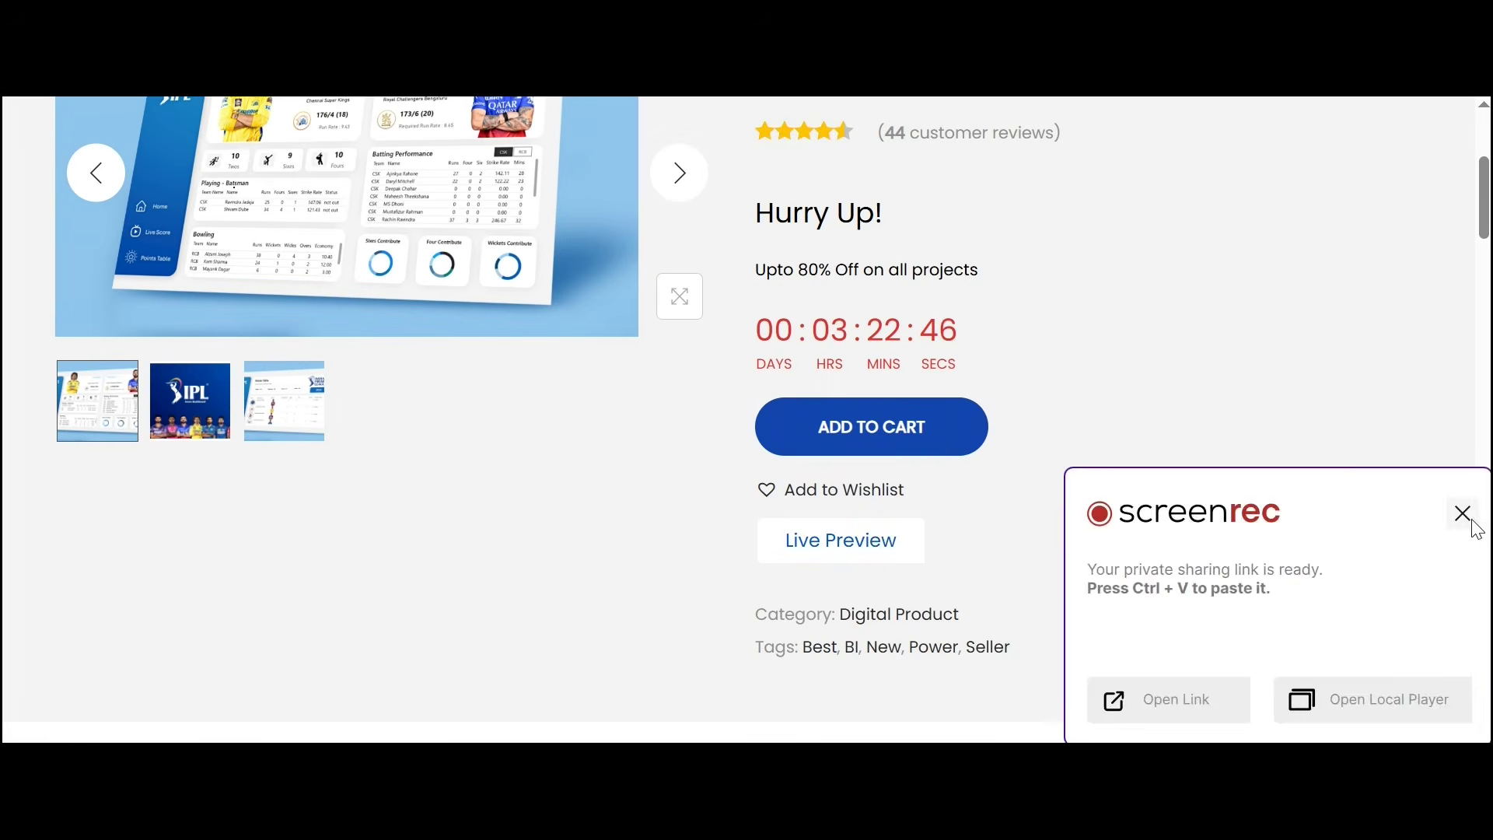
click(1462, 516)
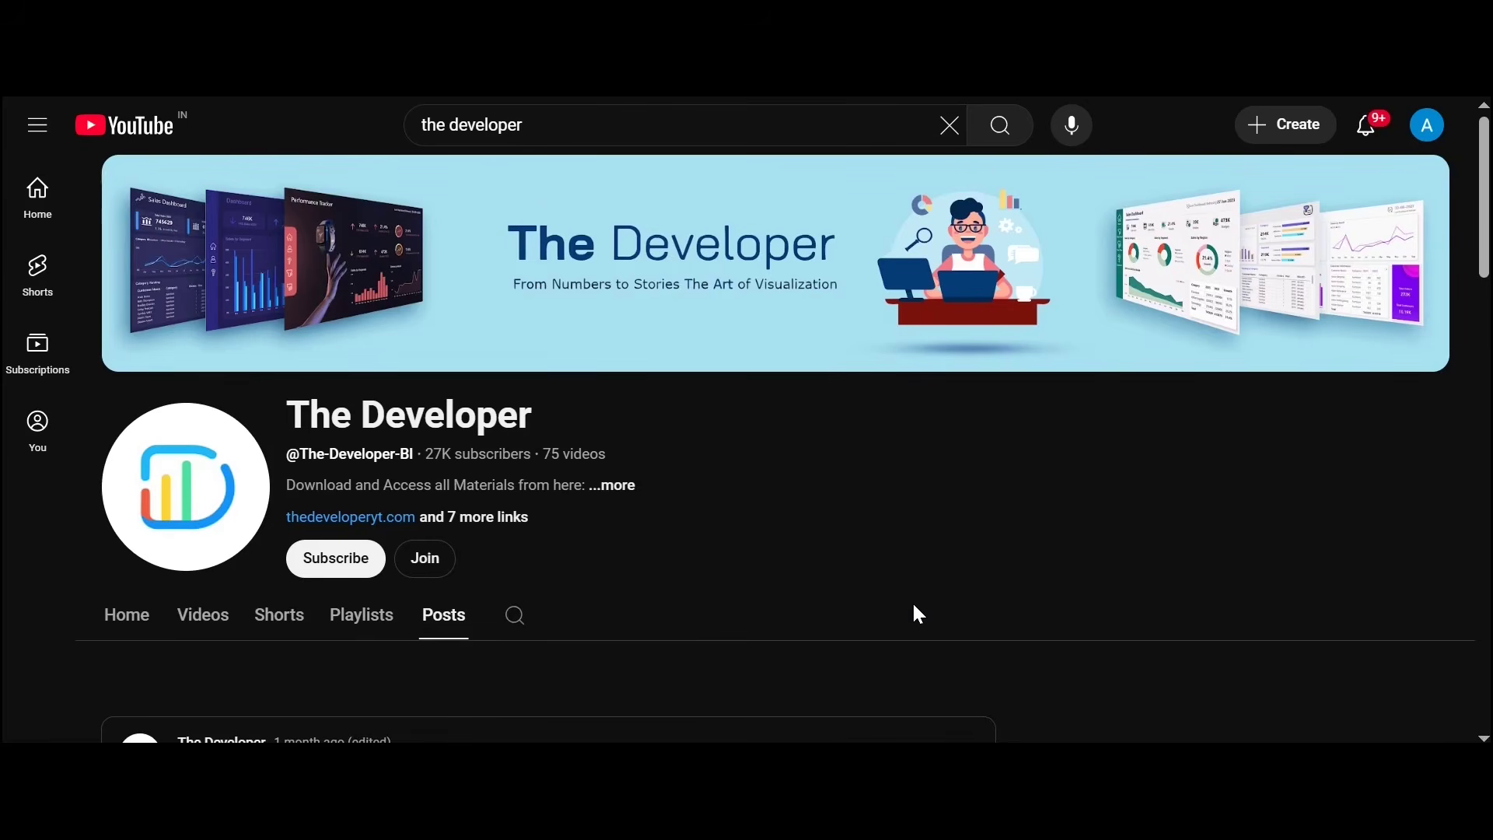
Step: Read through the recovery post's comments, then like the post, raising it to 72 likes
scroll(918, 614, down, 5)
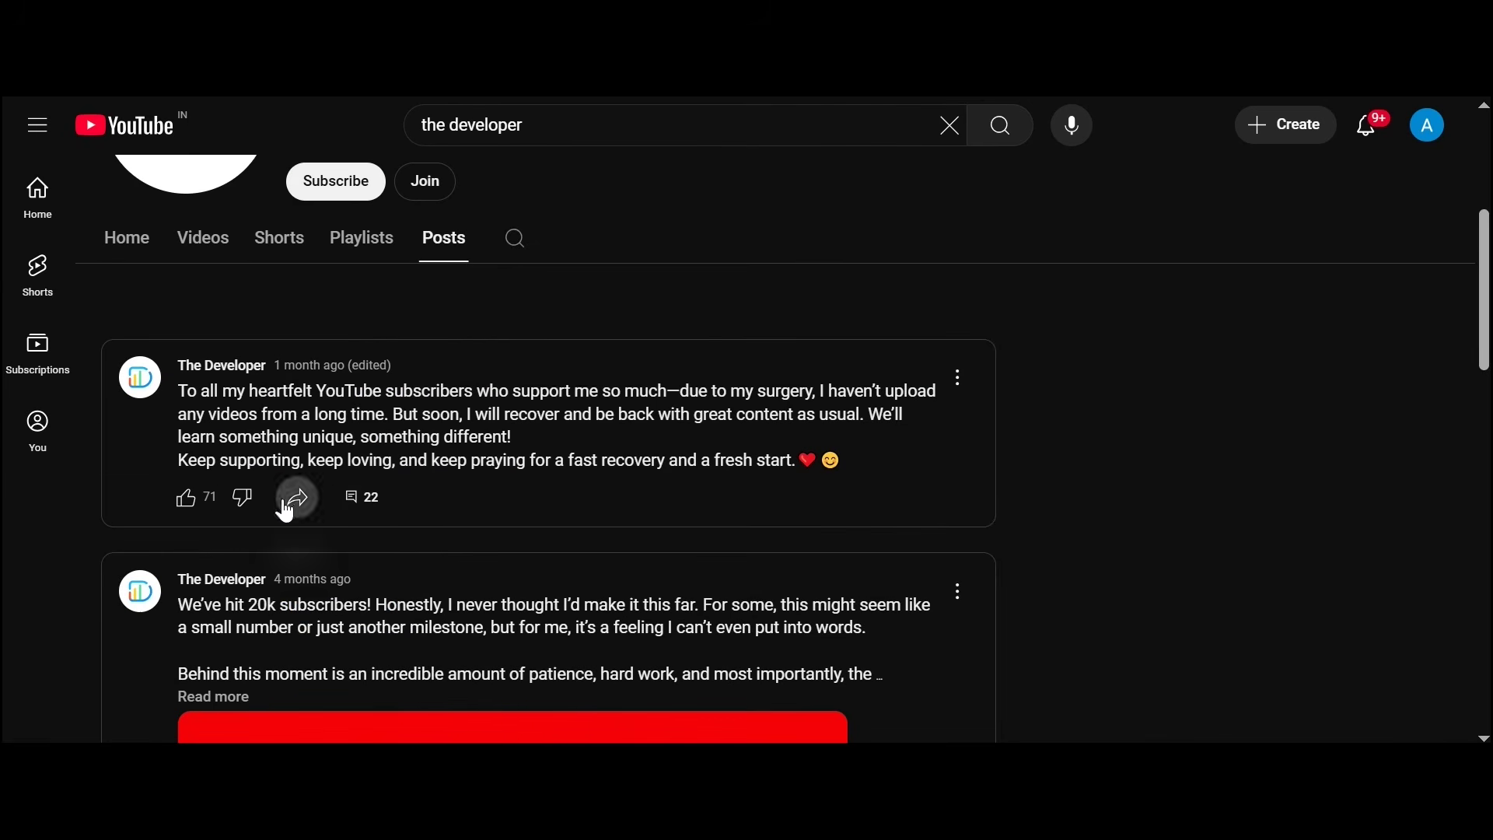
click(354, 514)
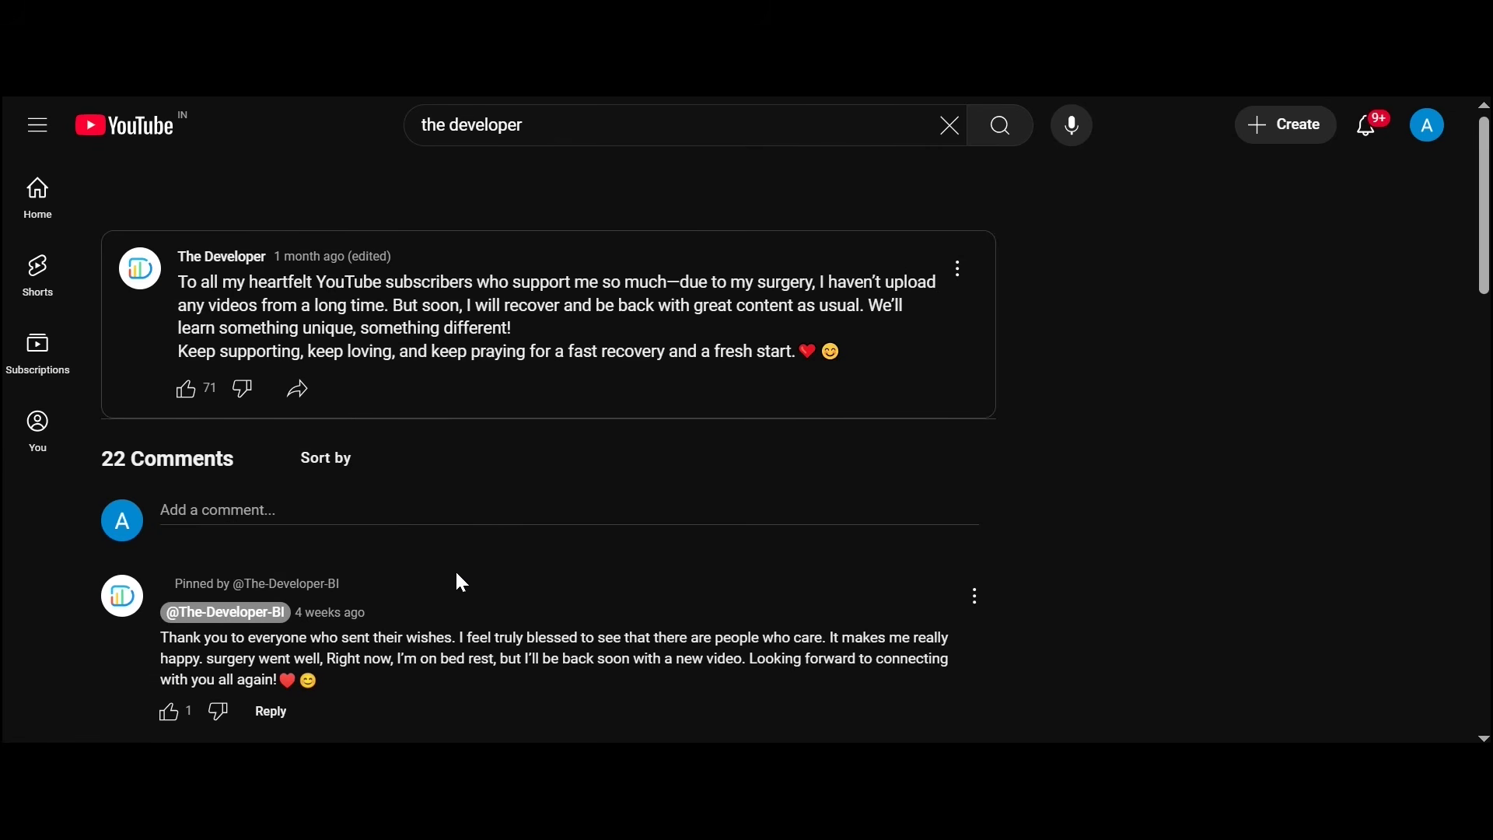
scroll(455, 644, down, 4)
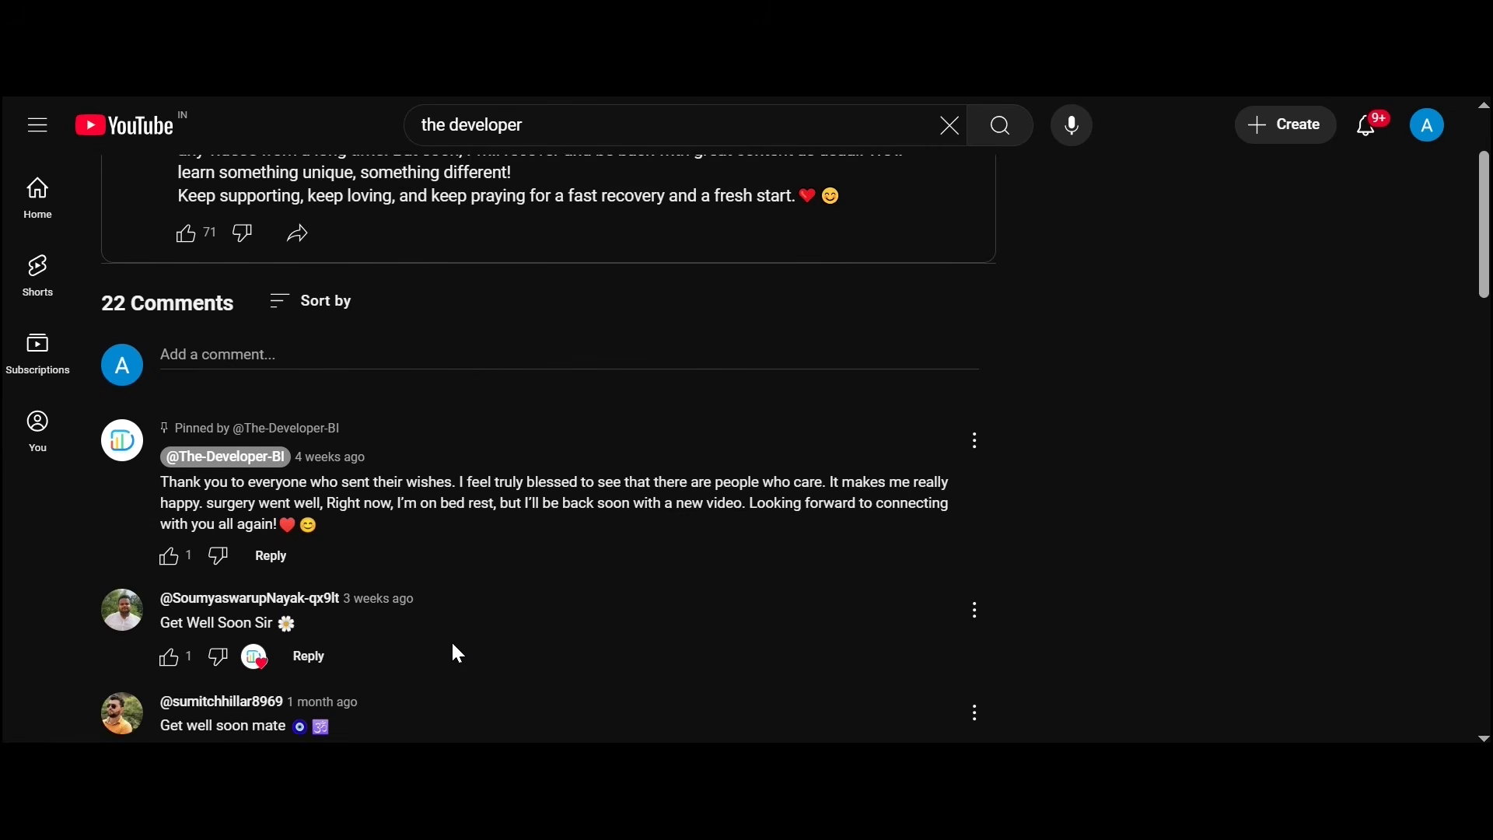
scroll(454, 646, down, 3)
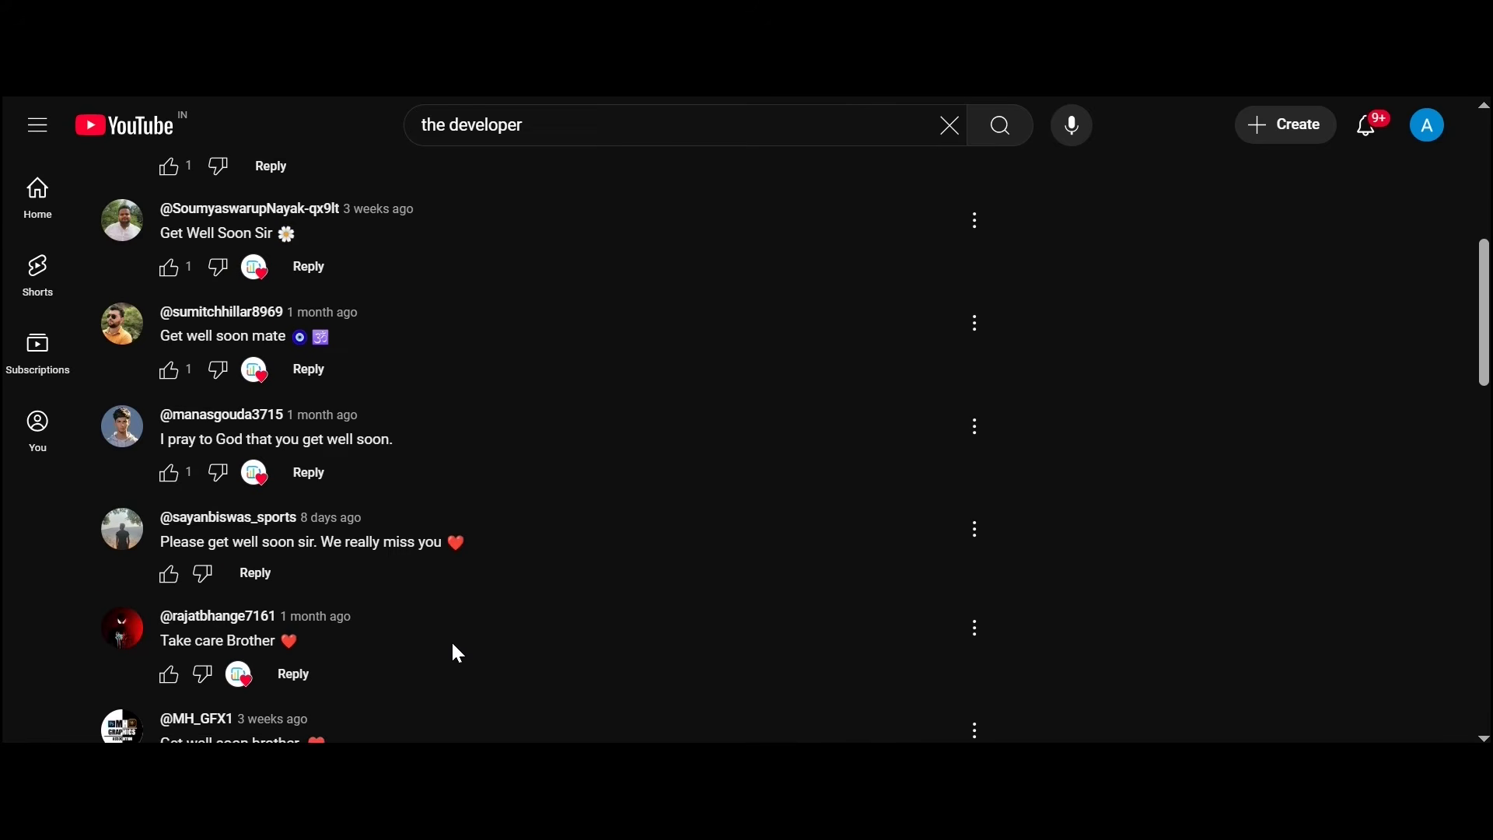
scroll(453, 645, down, 2)
scroll(452, 645, down, 3)
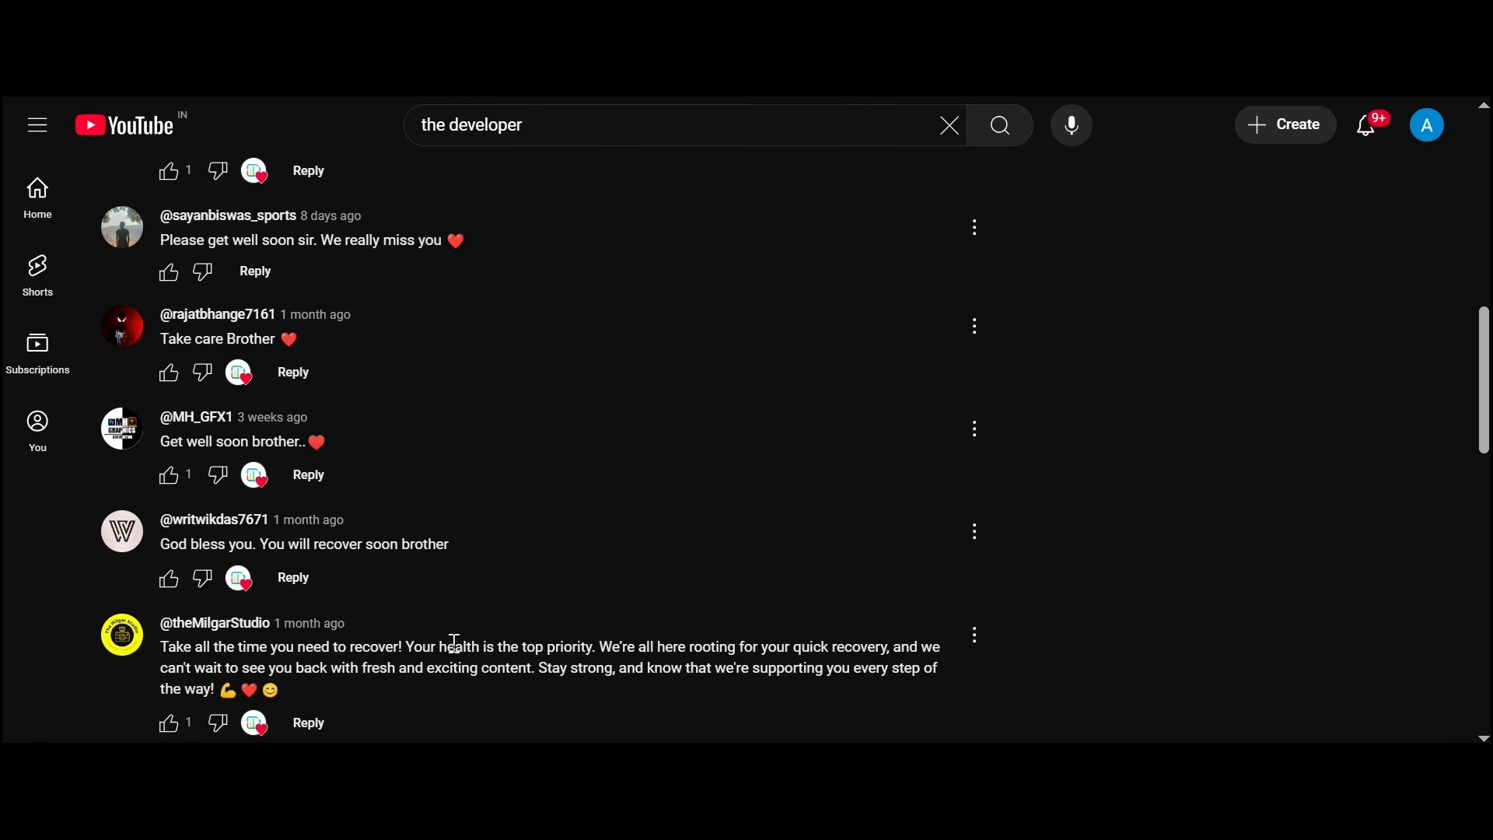
scroll(457, 653, down, 7)
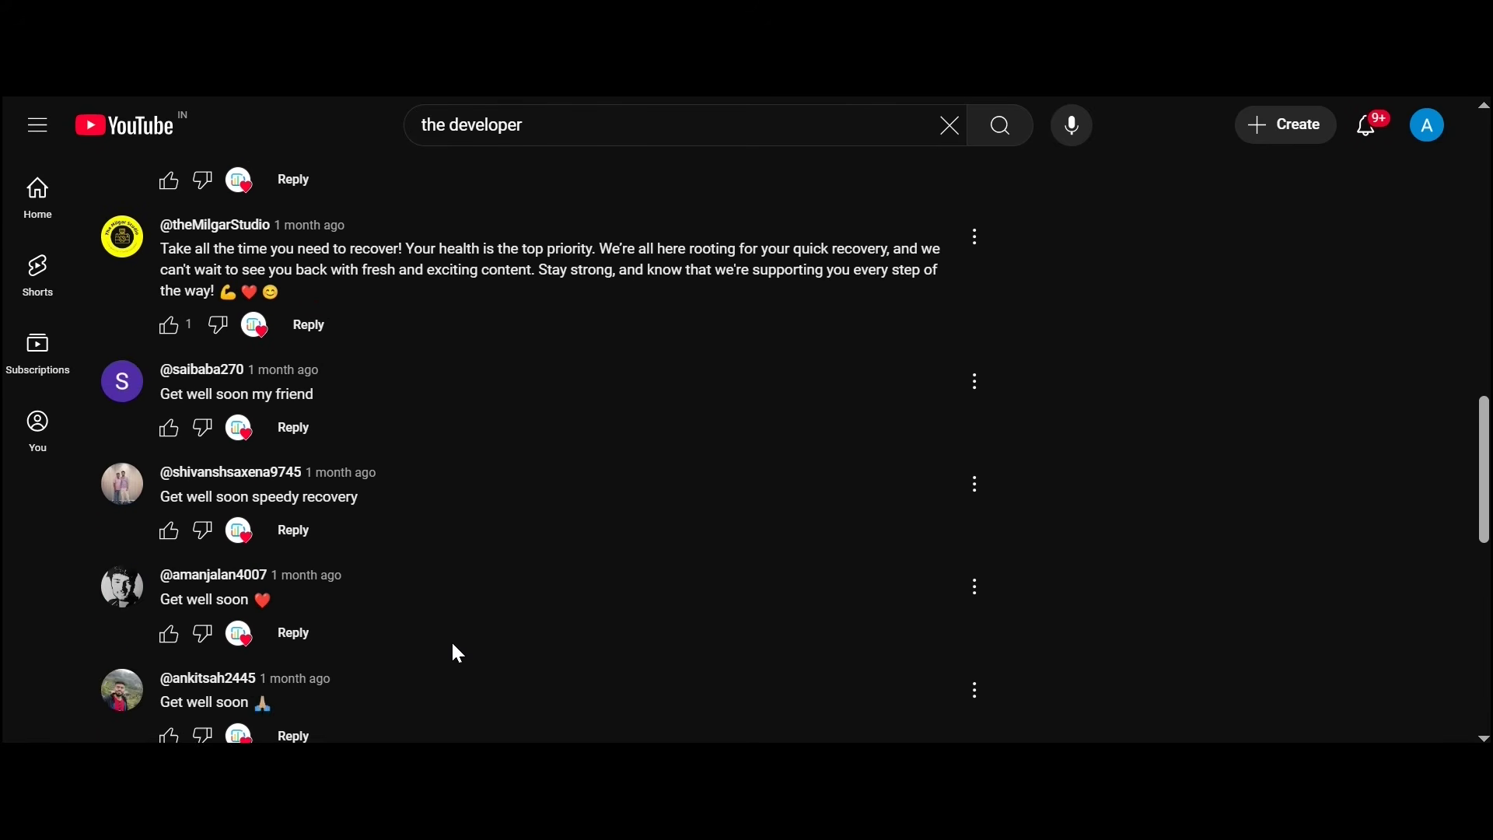
scroll(457, 653, down, 5)
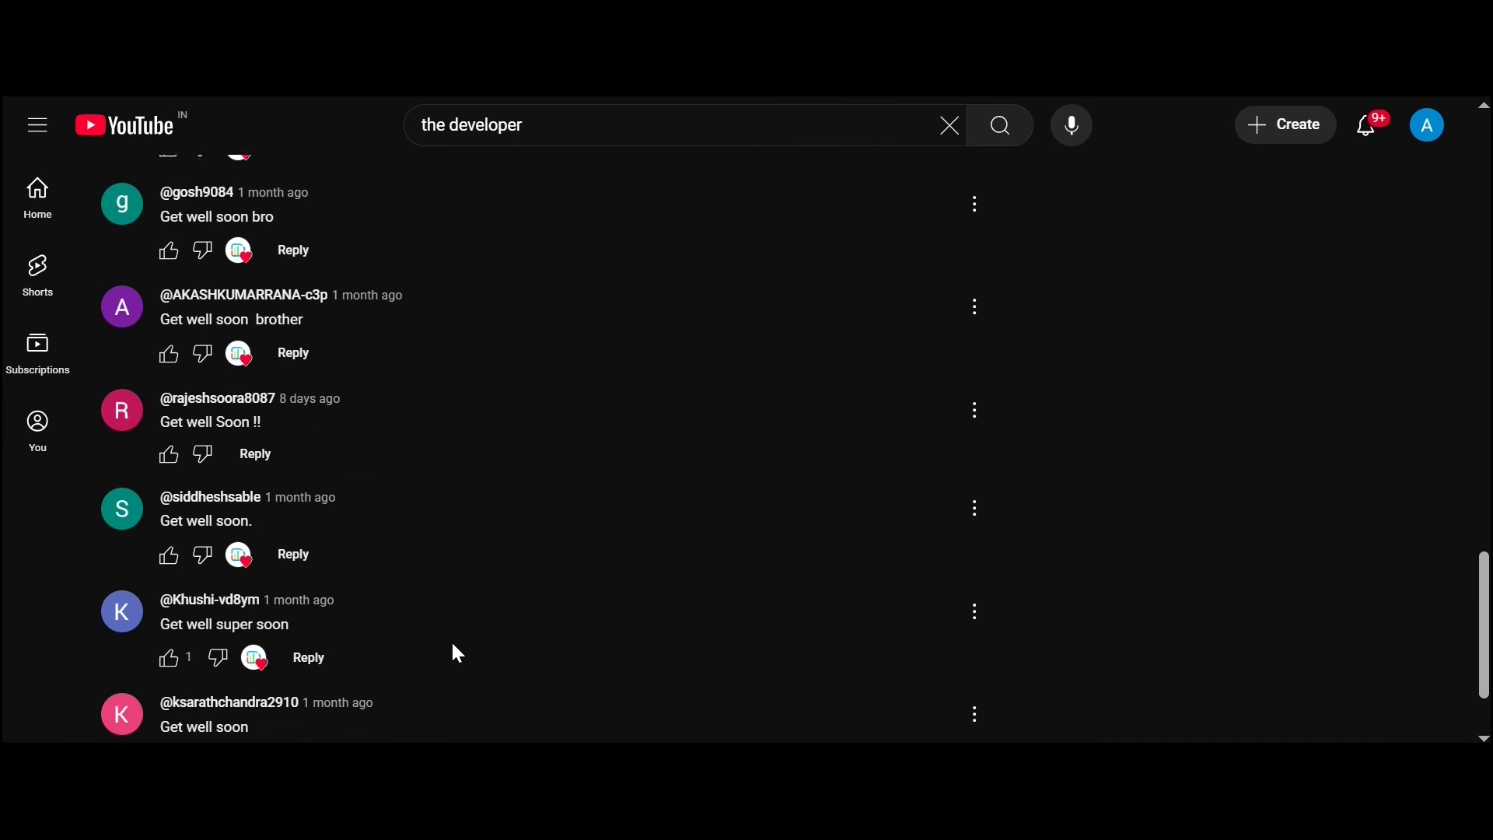
scroll(458, 653, down, 2)
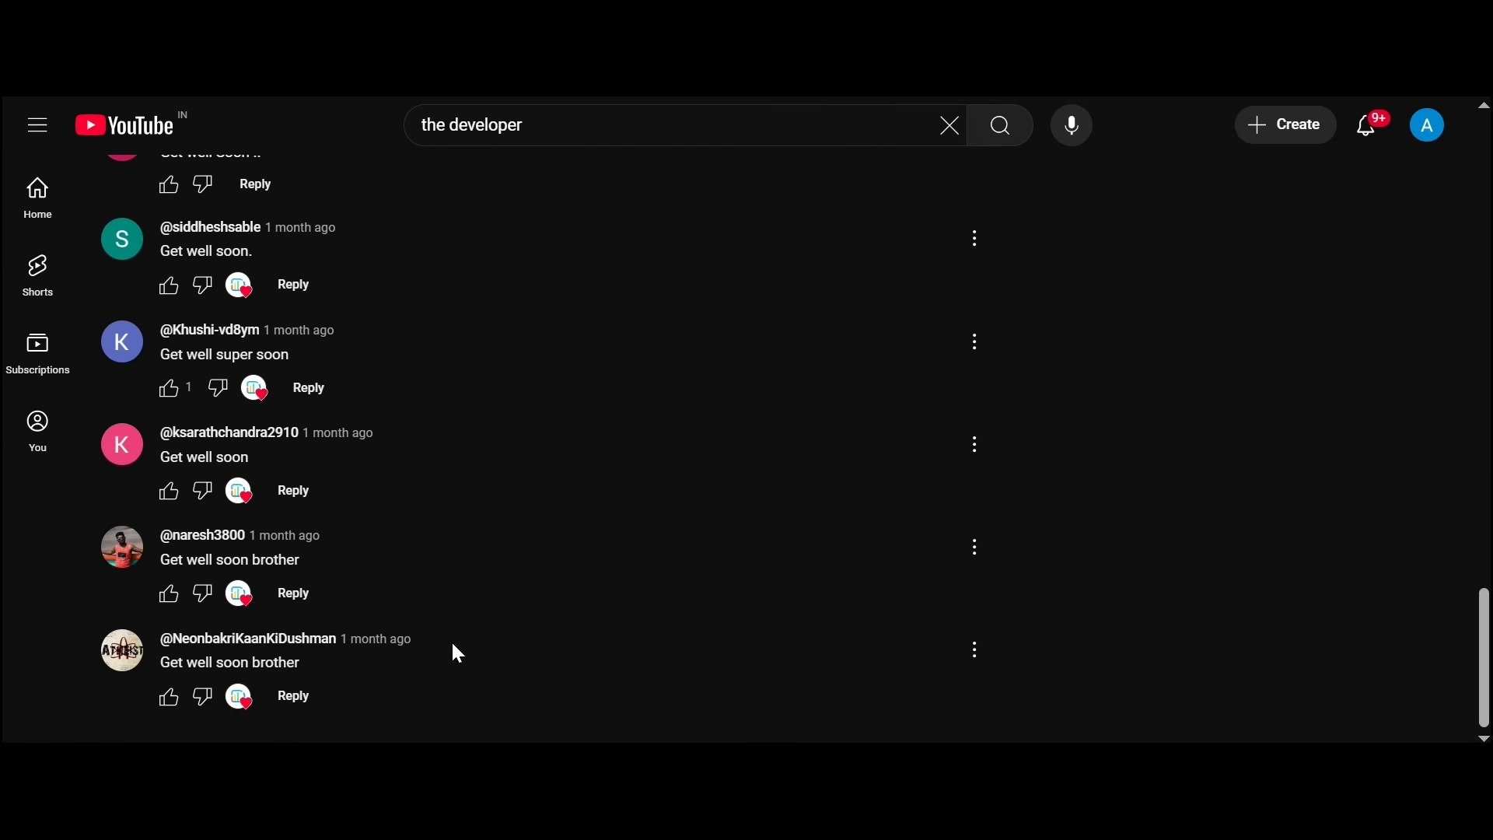
key(Home)
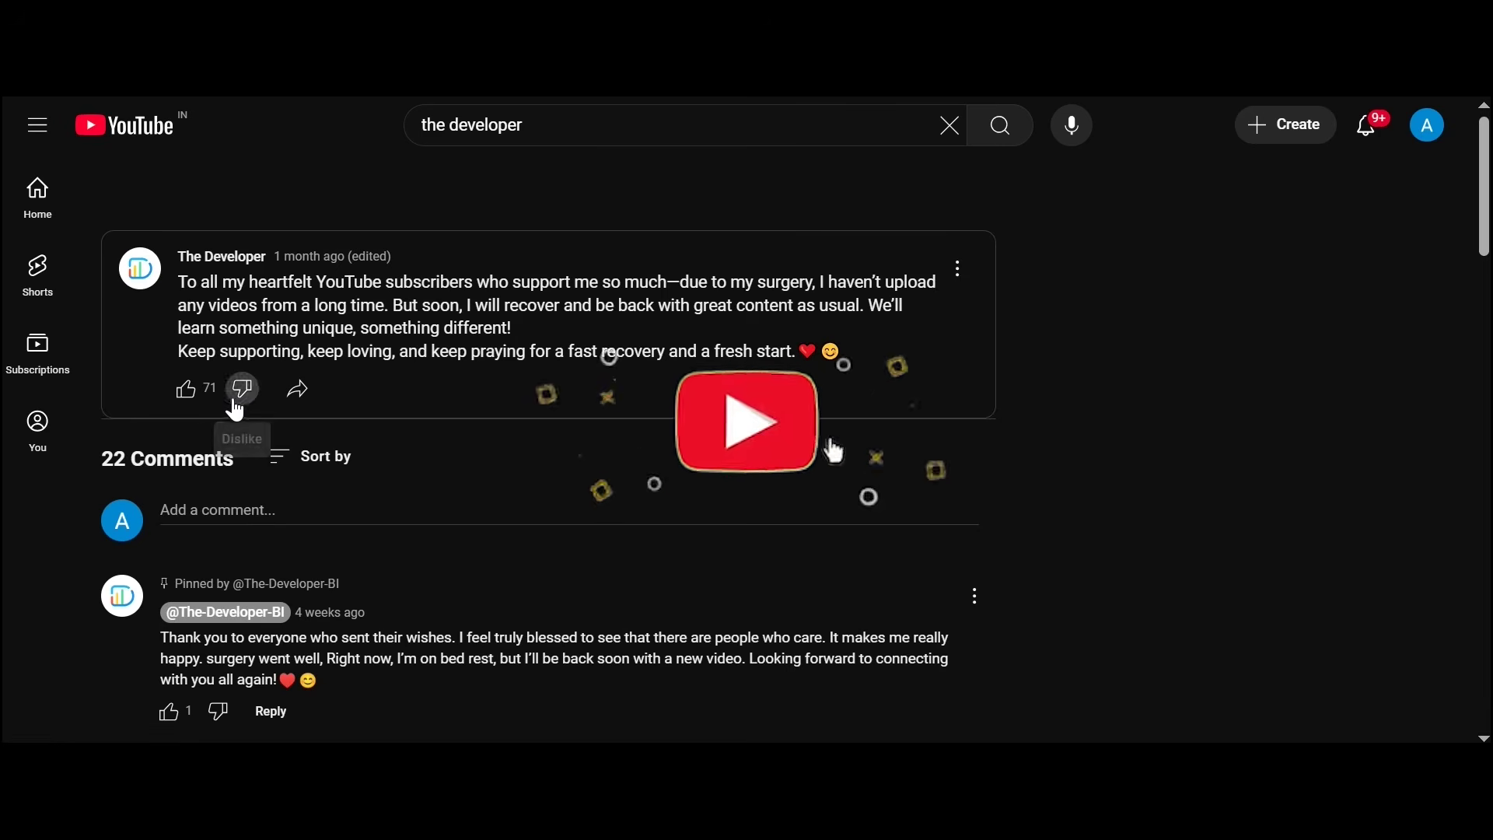
click(188, 398)
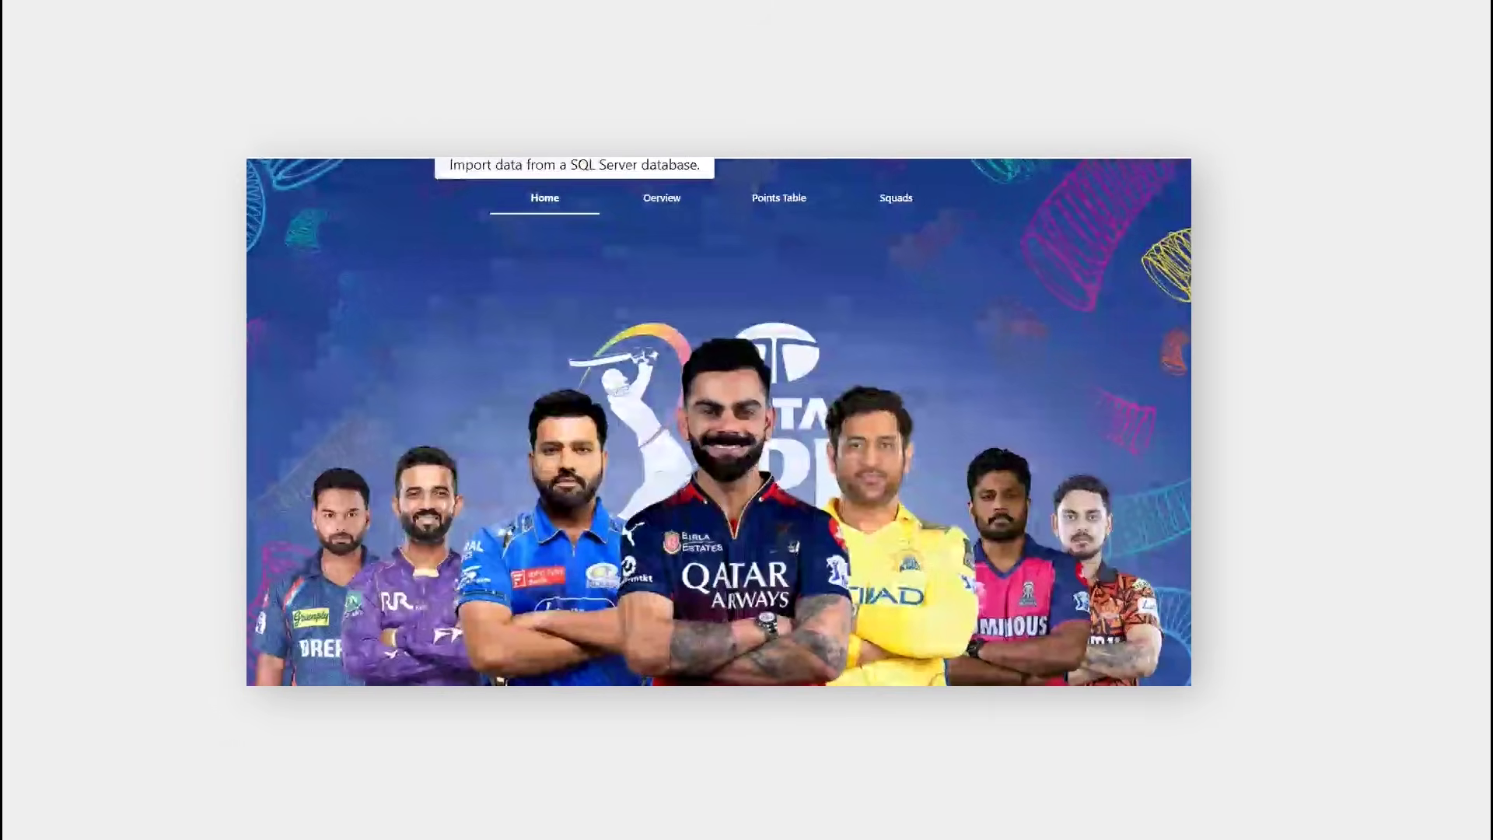
Step: Open the Overview page, where Records shows 205 Most Wickets beside Schedule, Squads and Points Table
click(653, 198)
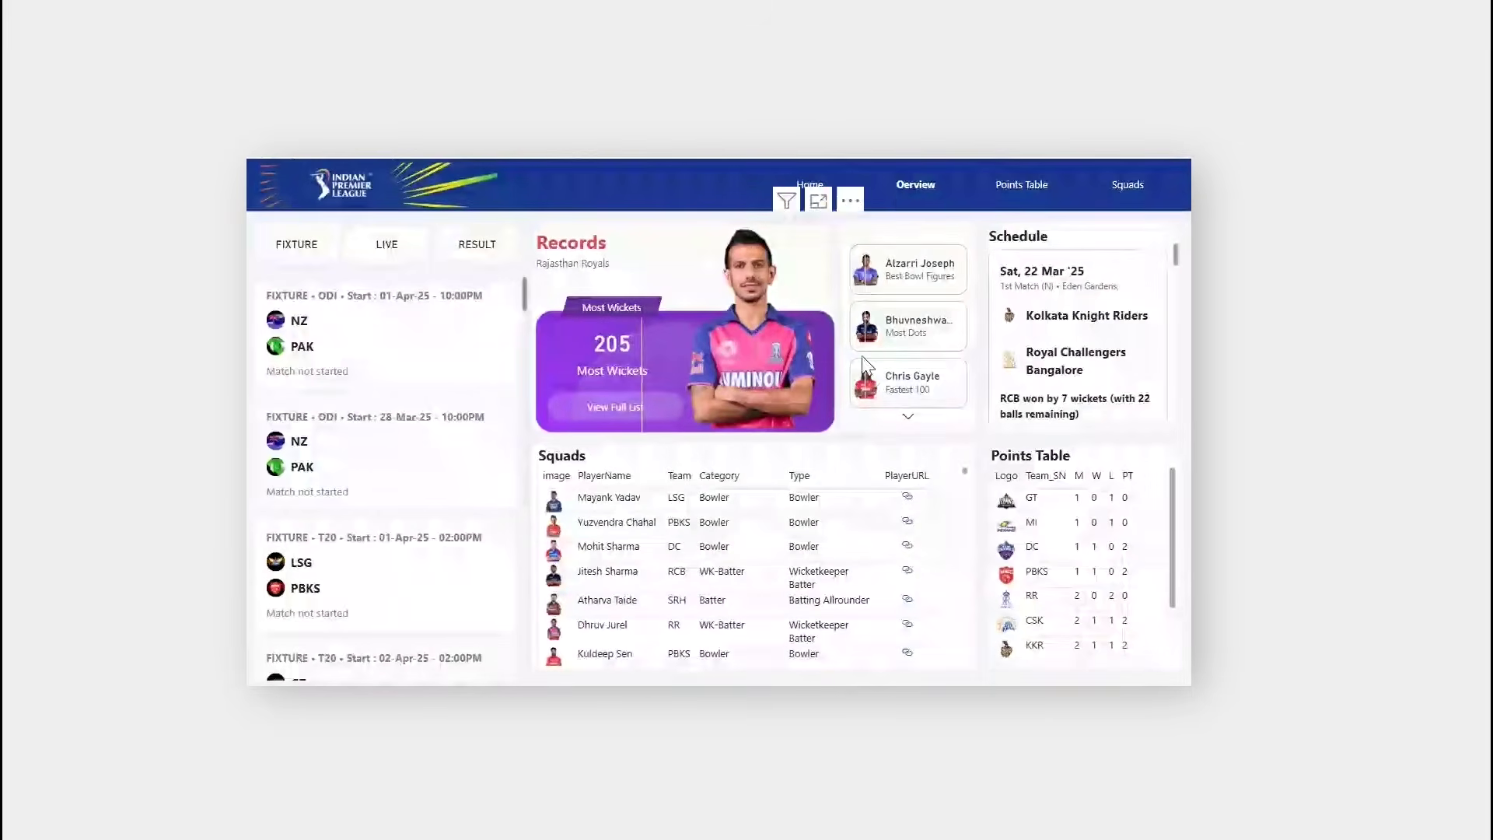
Step: Page the player-card slicer down and choose Virat Kohli, showing 8004 Orange Cap in Records
click(927, 359)
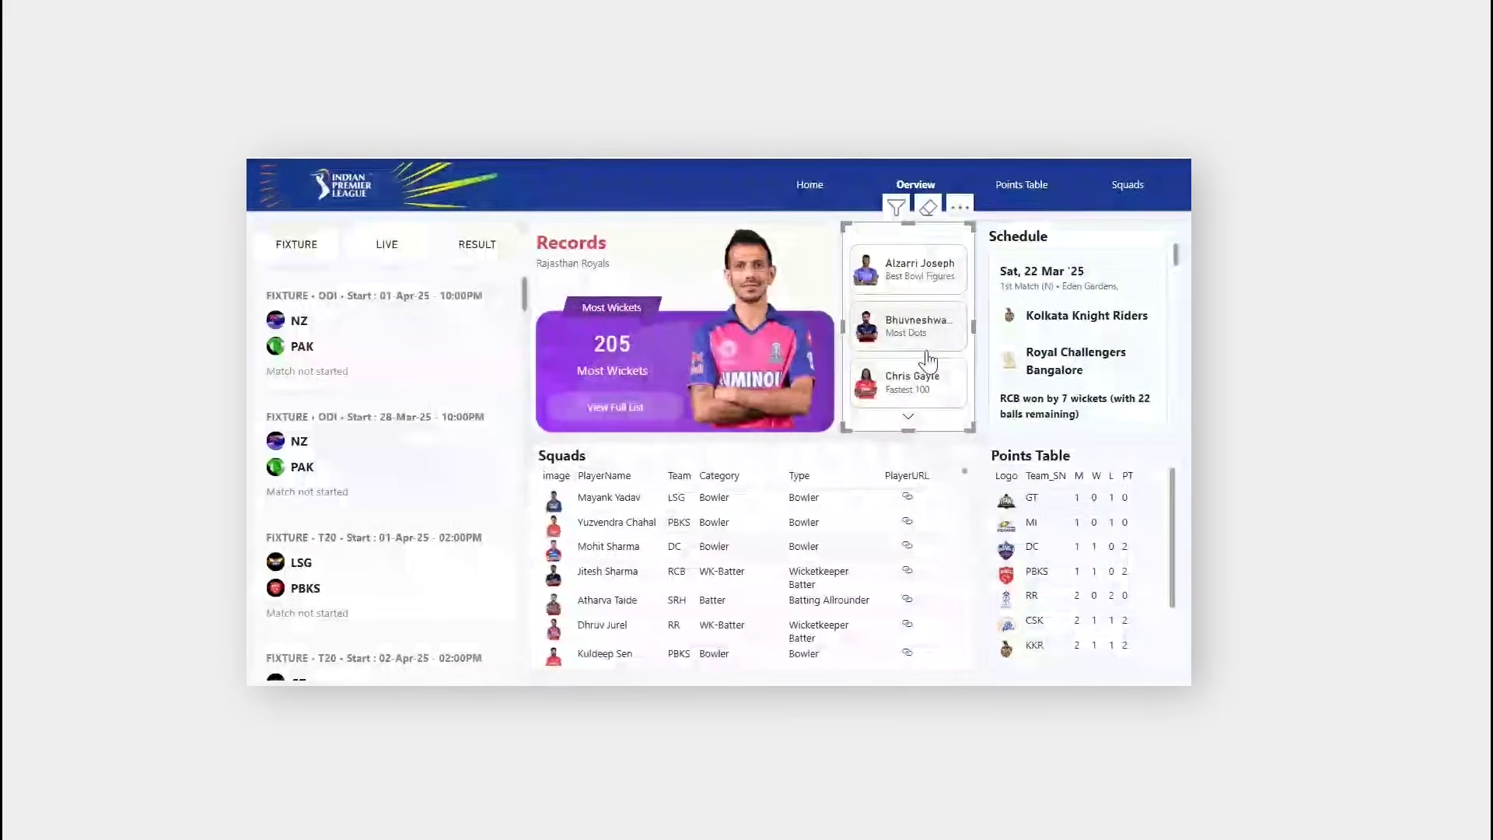
click(907, 419)
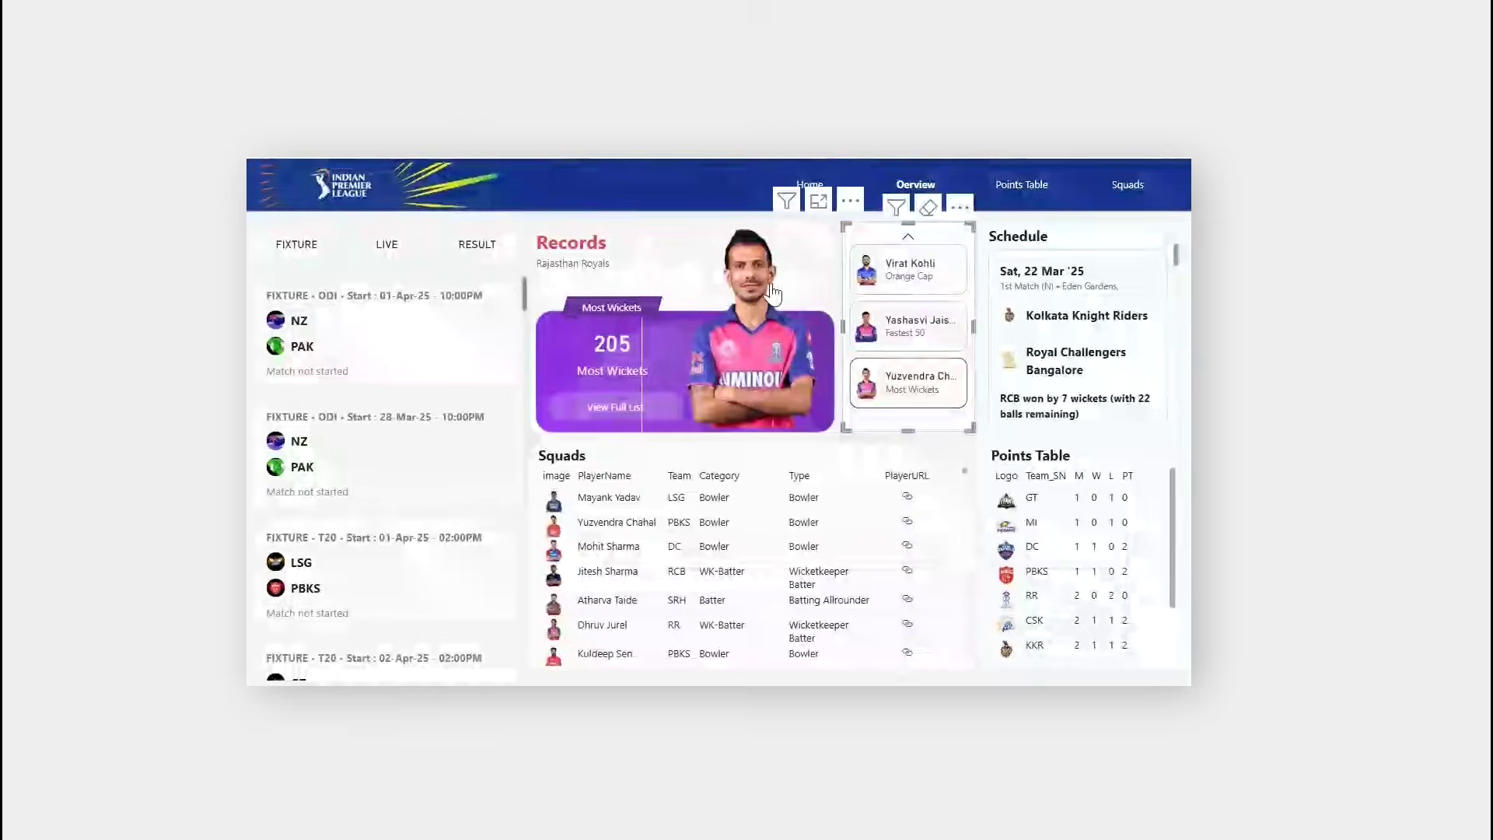
click(930, 266)
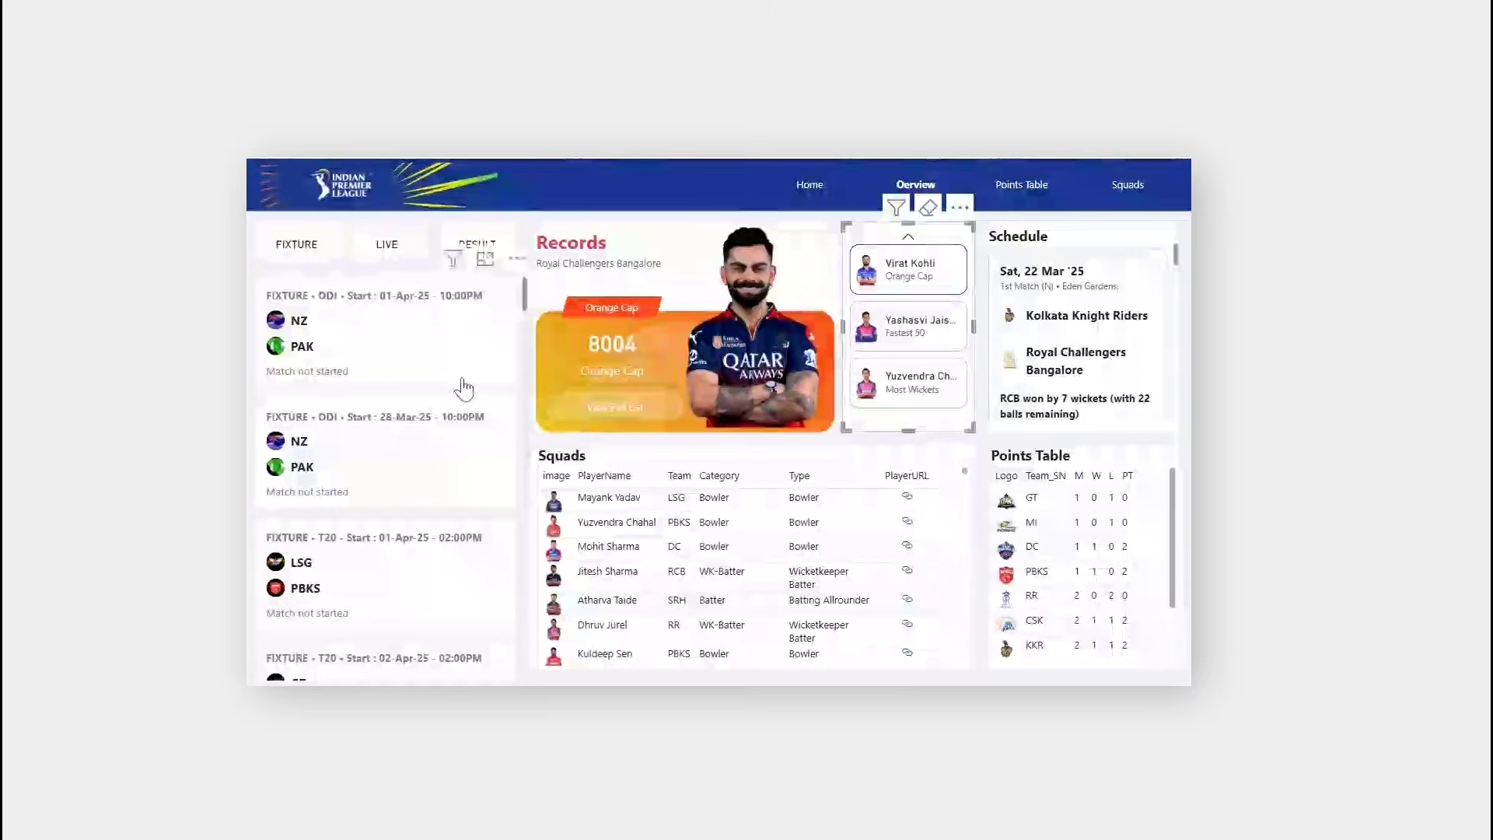
mouse_move(710, 365)
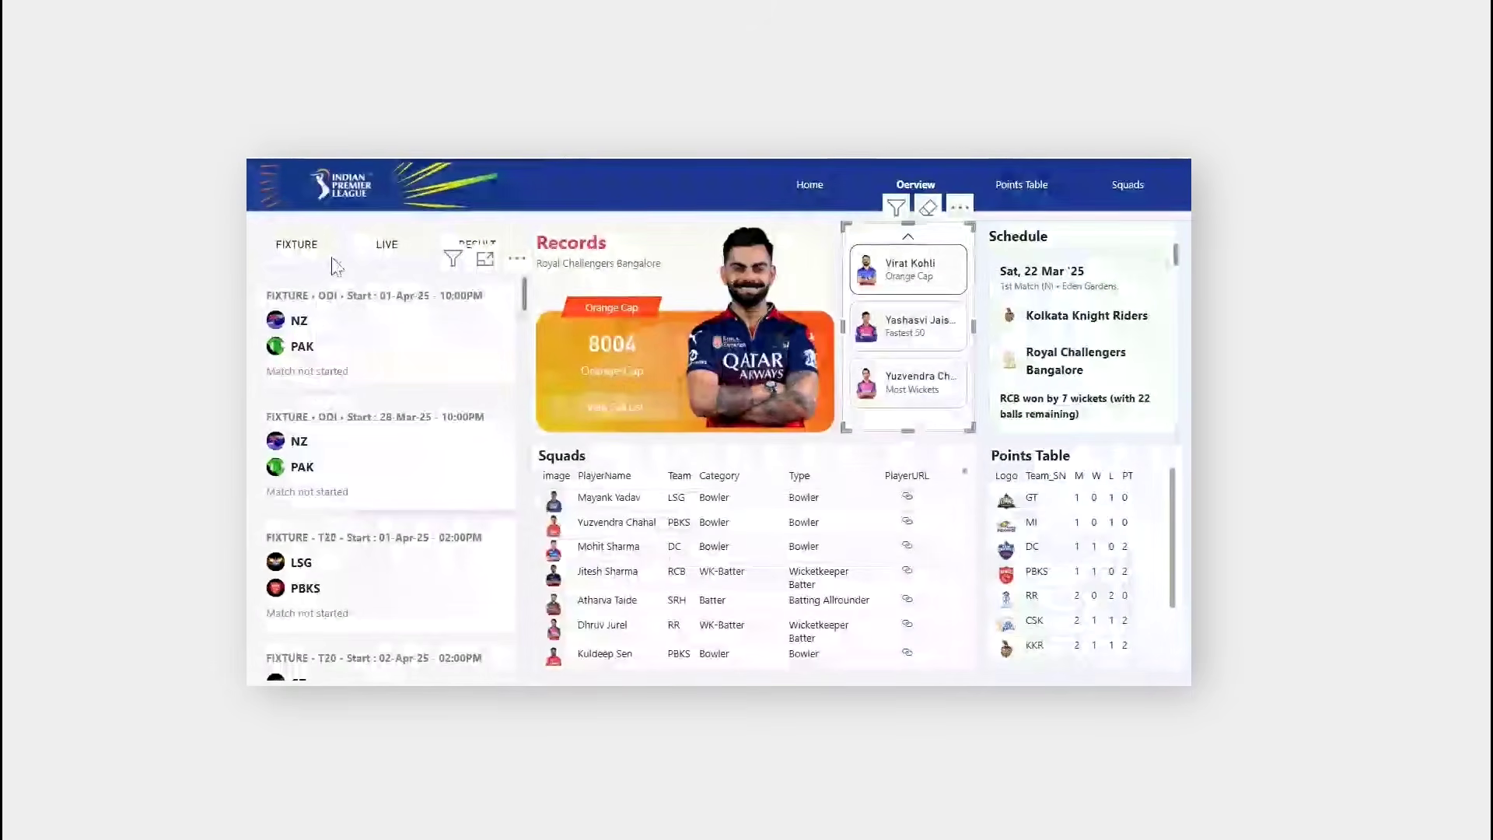
click(377, 254)
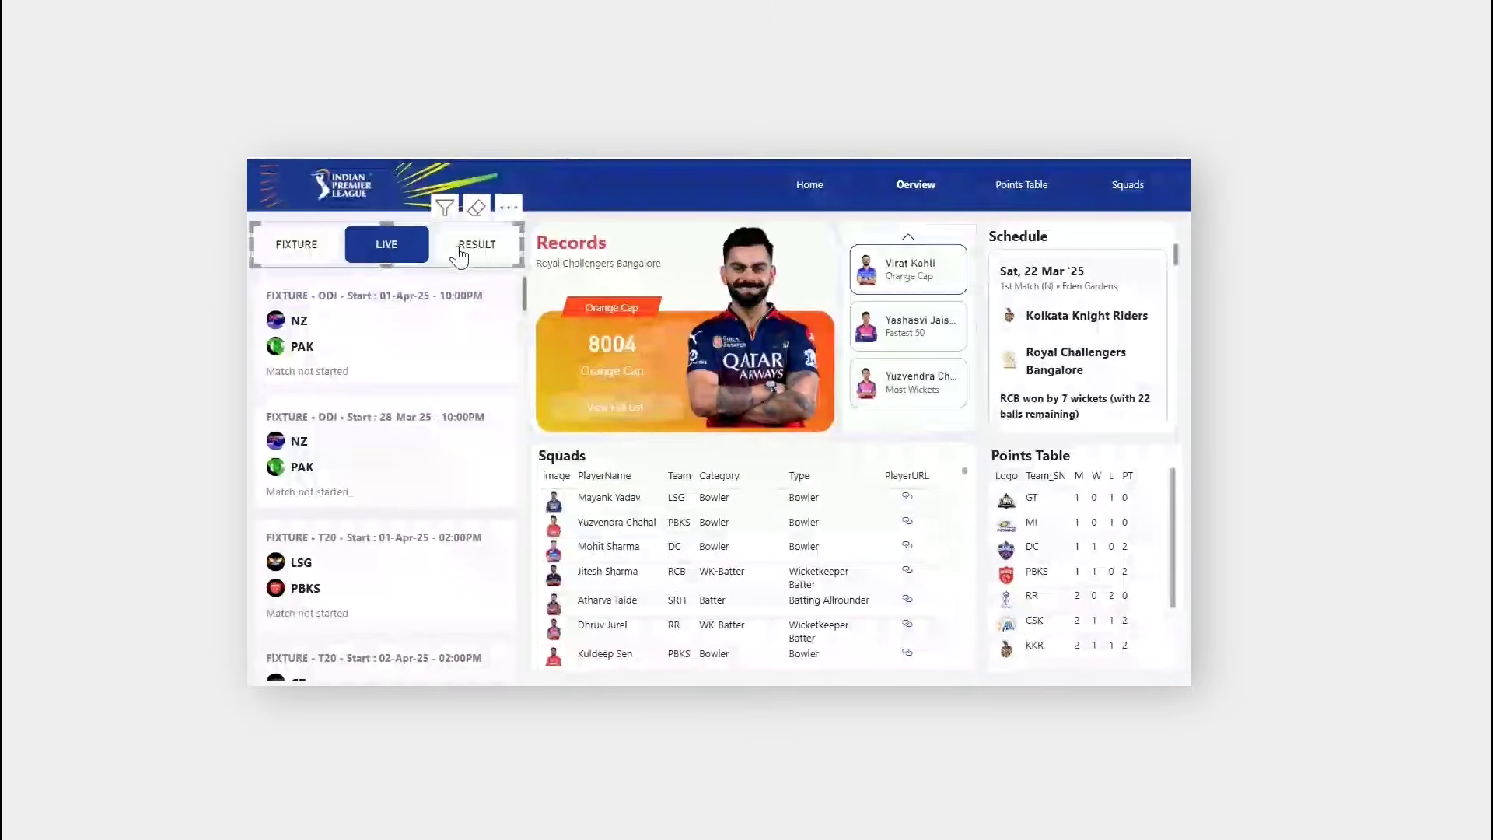
click(477, 254)
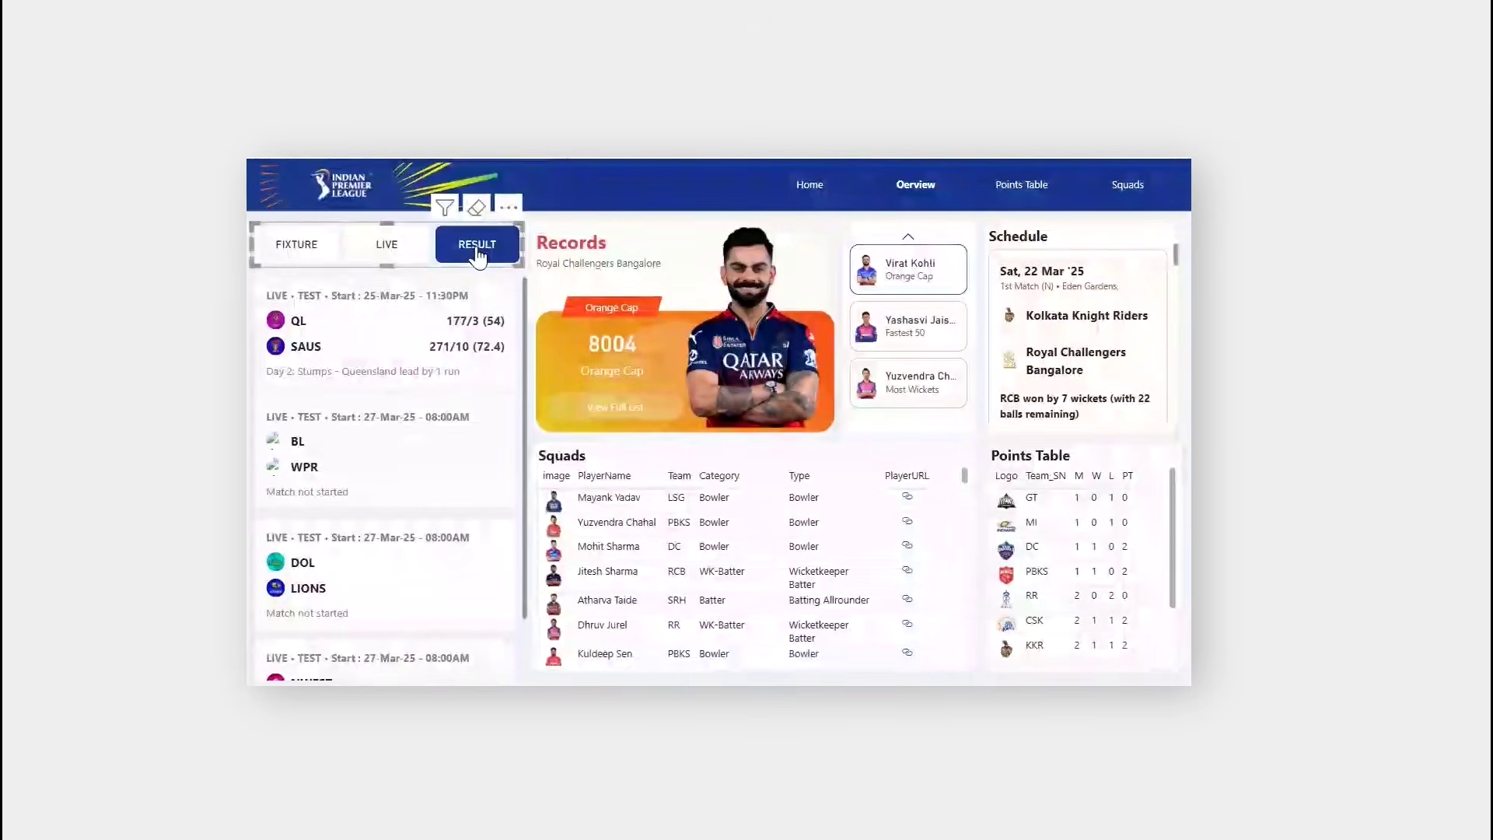
click(315, 255)
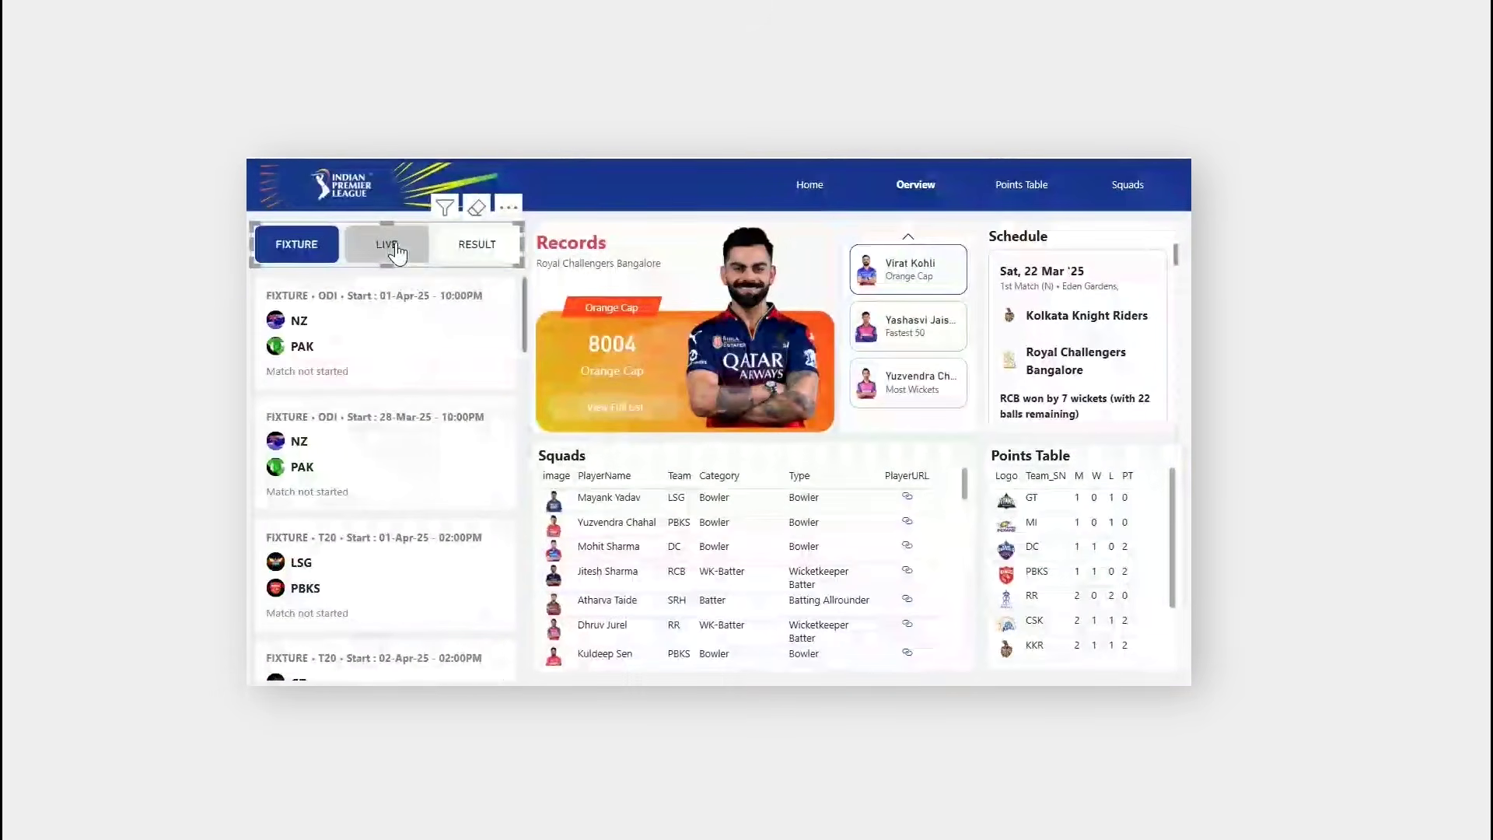
click(392, 248)
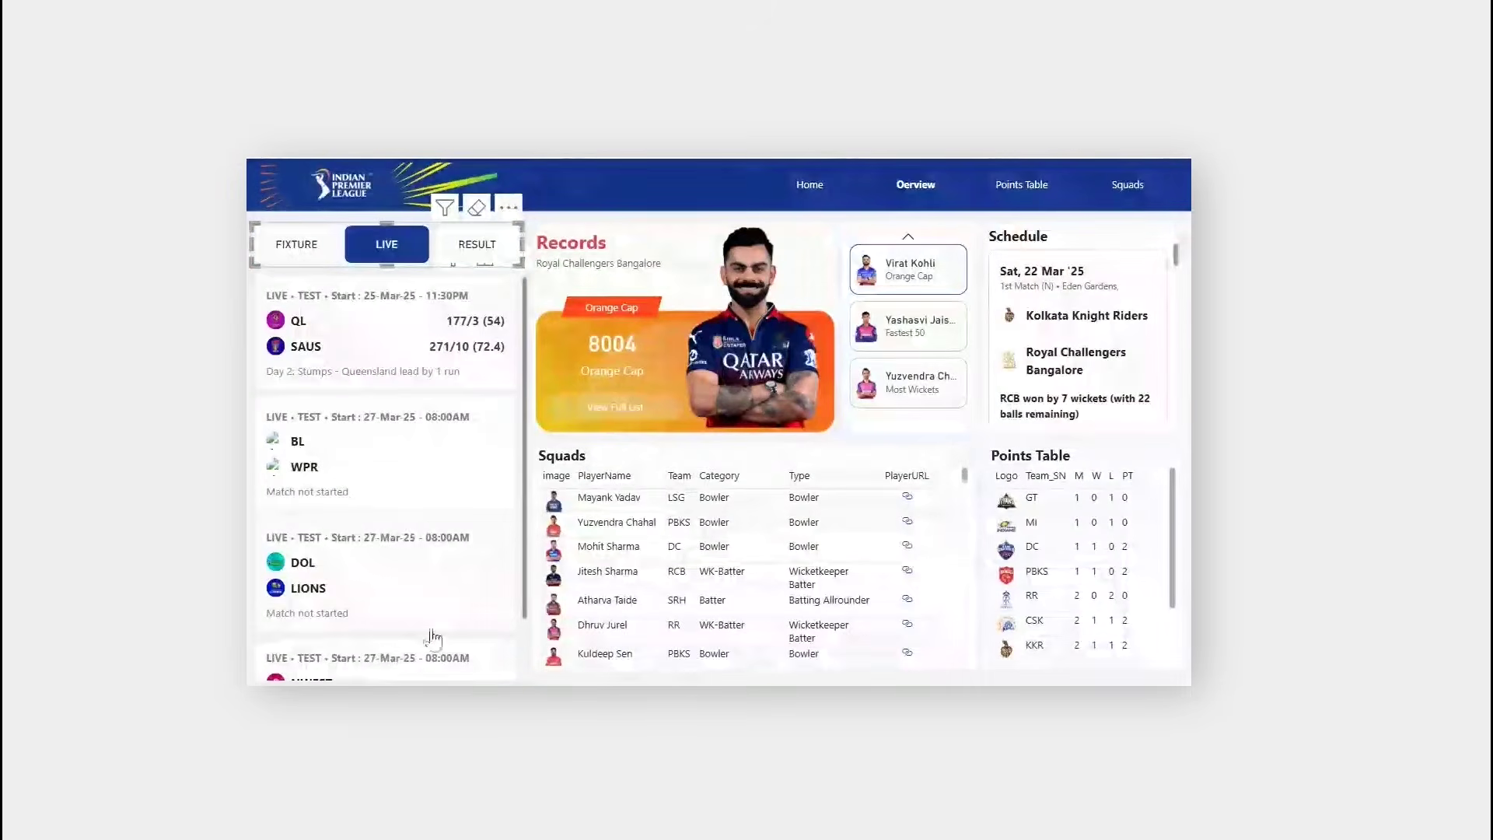
scroll(406, 500, down, 1)
scroll(411, 504, up, 1)
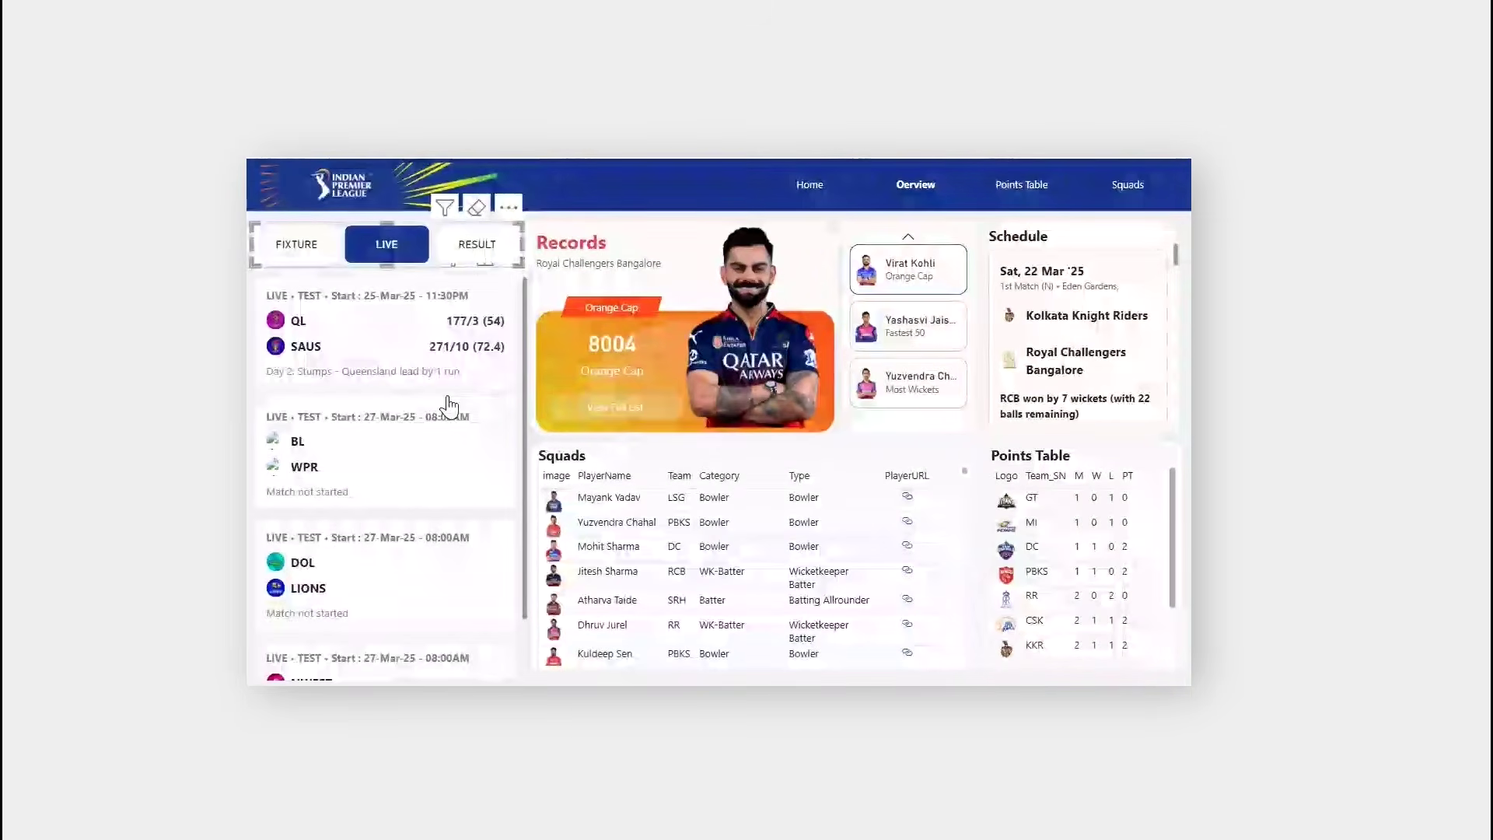
scroll(385, 514, down, 1)
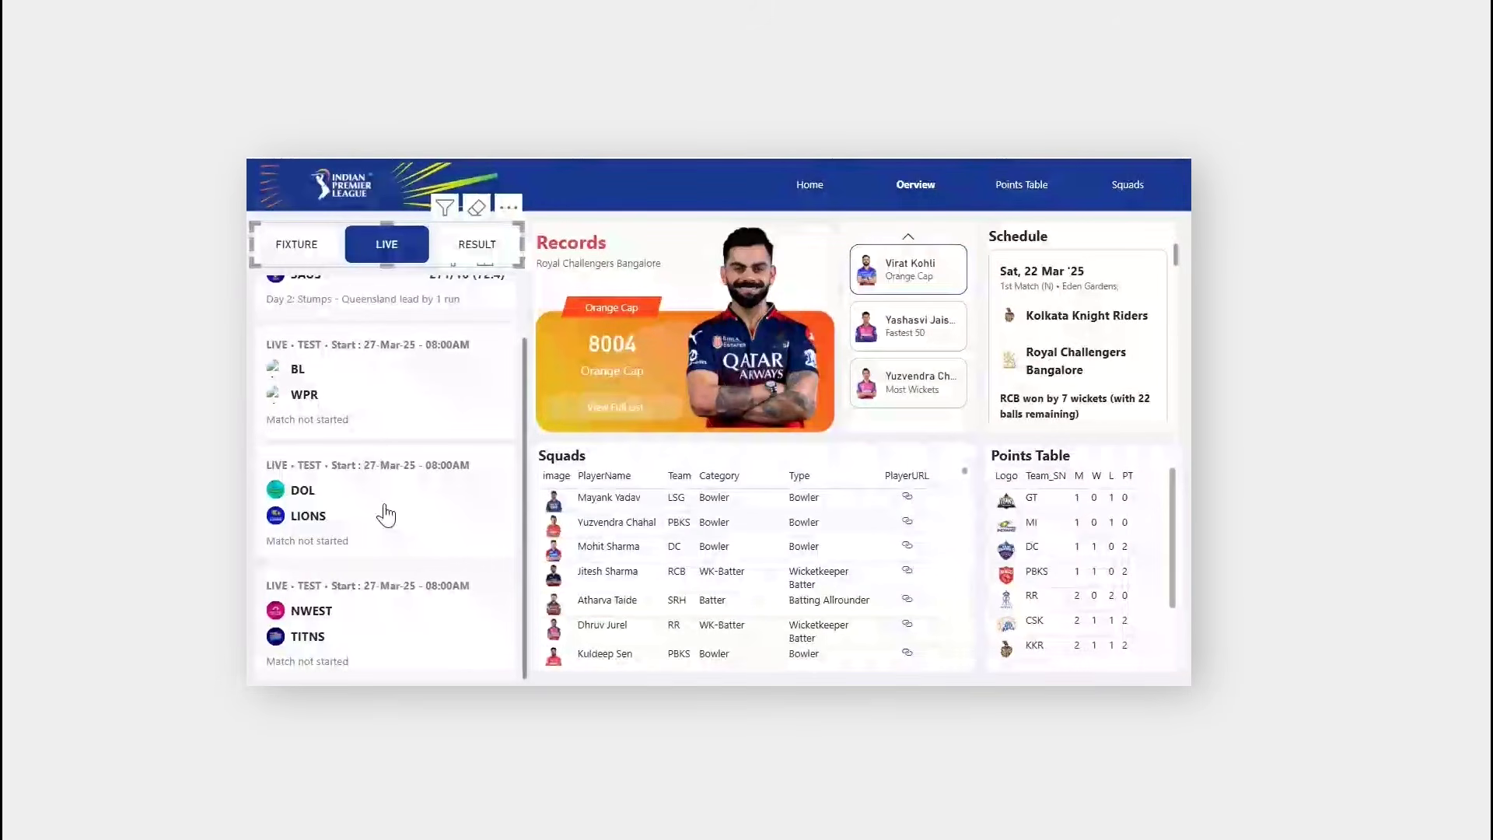
click(476, 246)
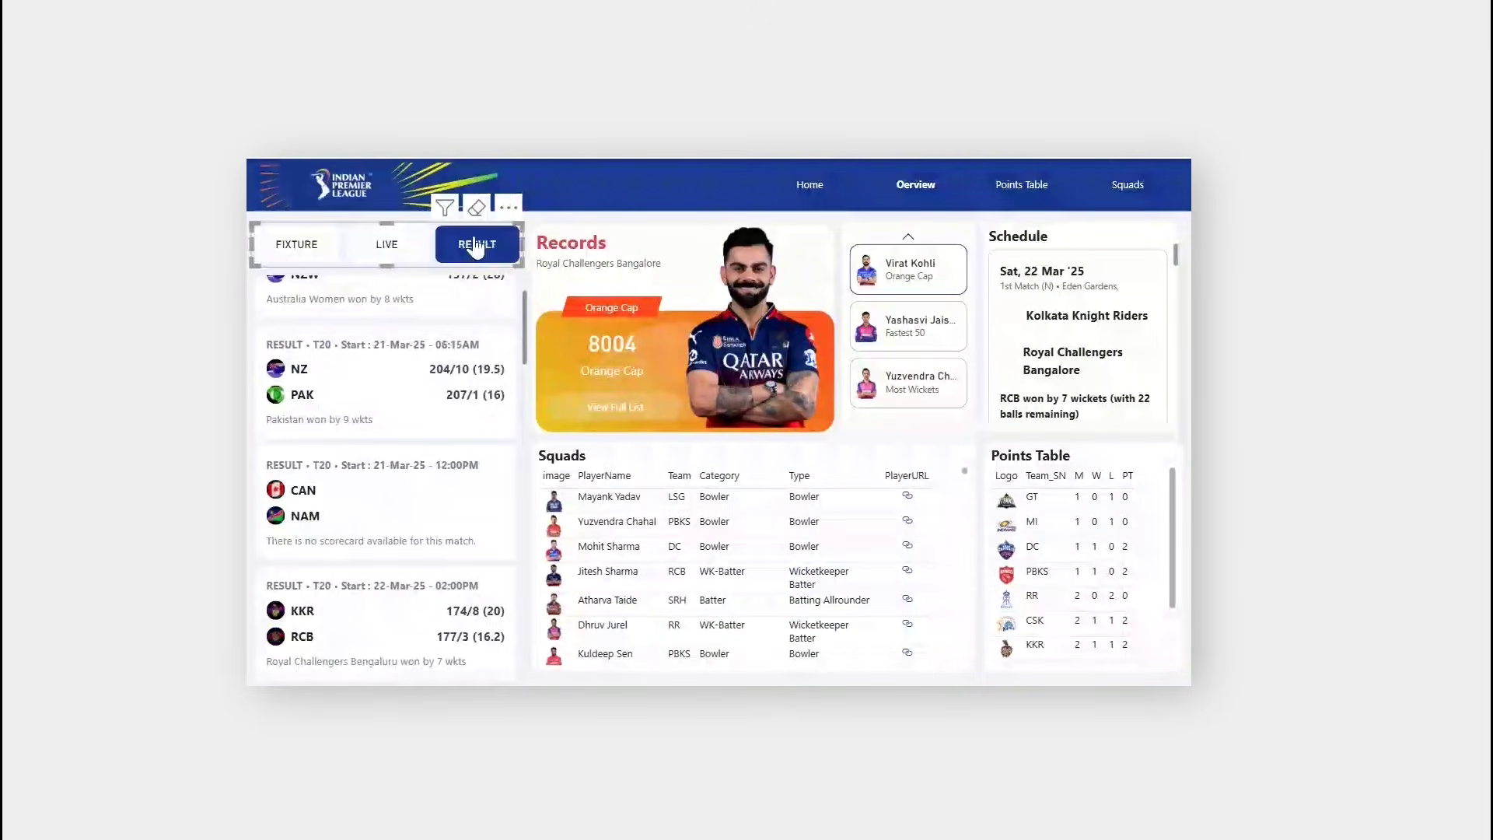
click(413, 246)
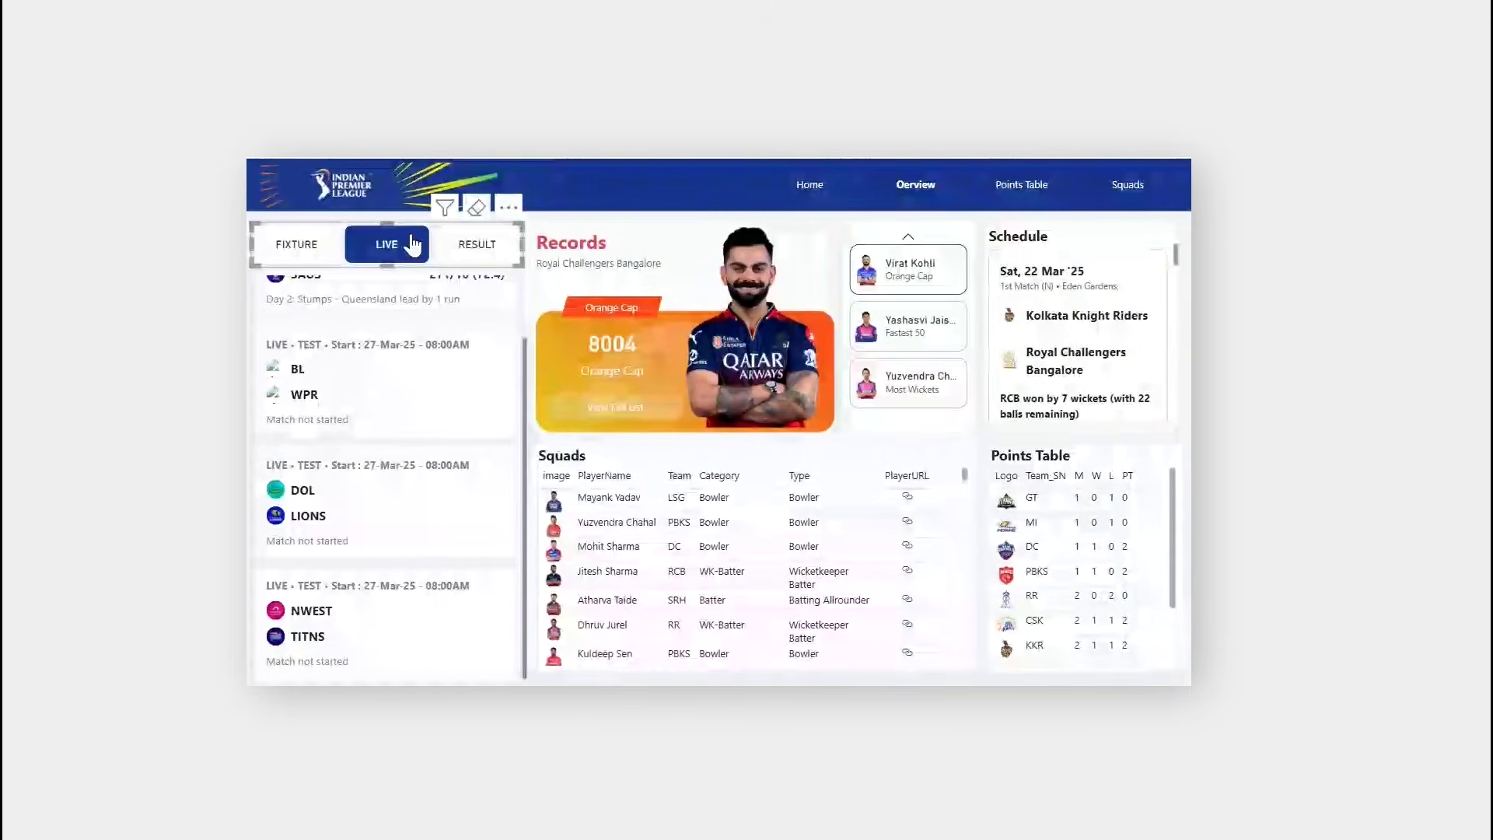
click(330, 244)
scroll(397, 506, down, 10)
scroll(401, 511, up, 10)
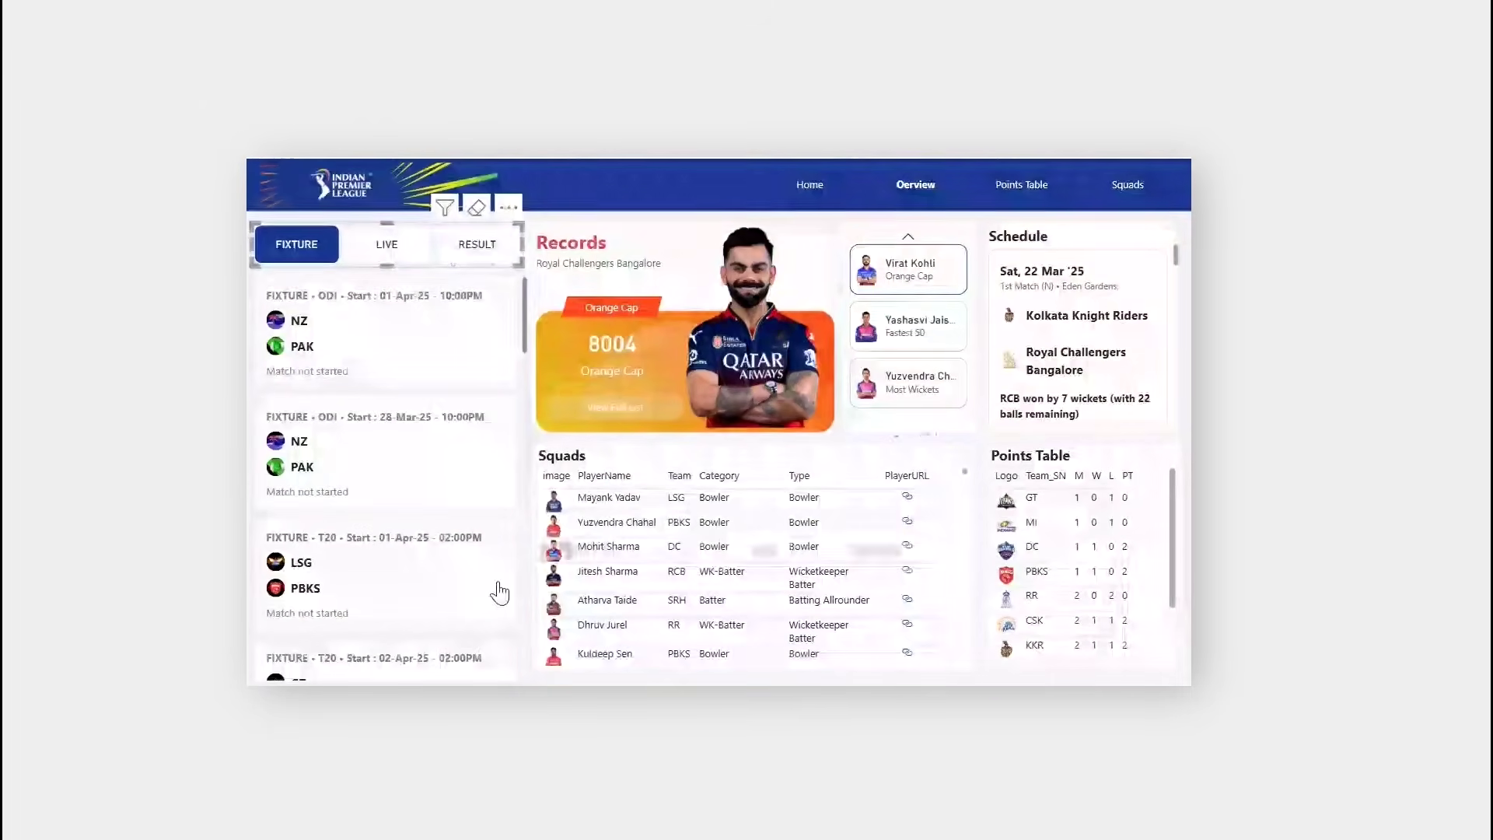
scroll(786, 557, down, 5)
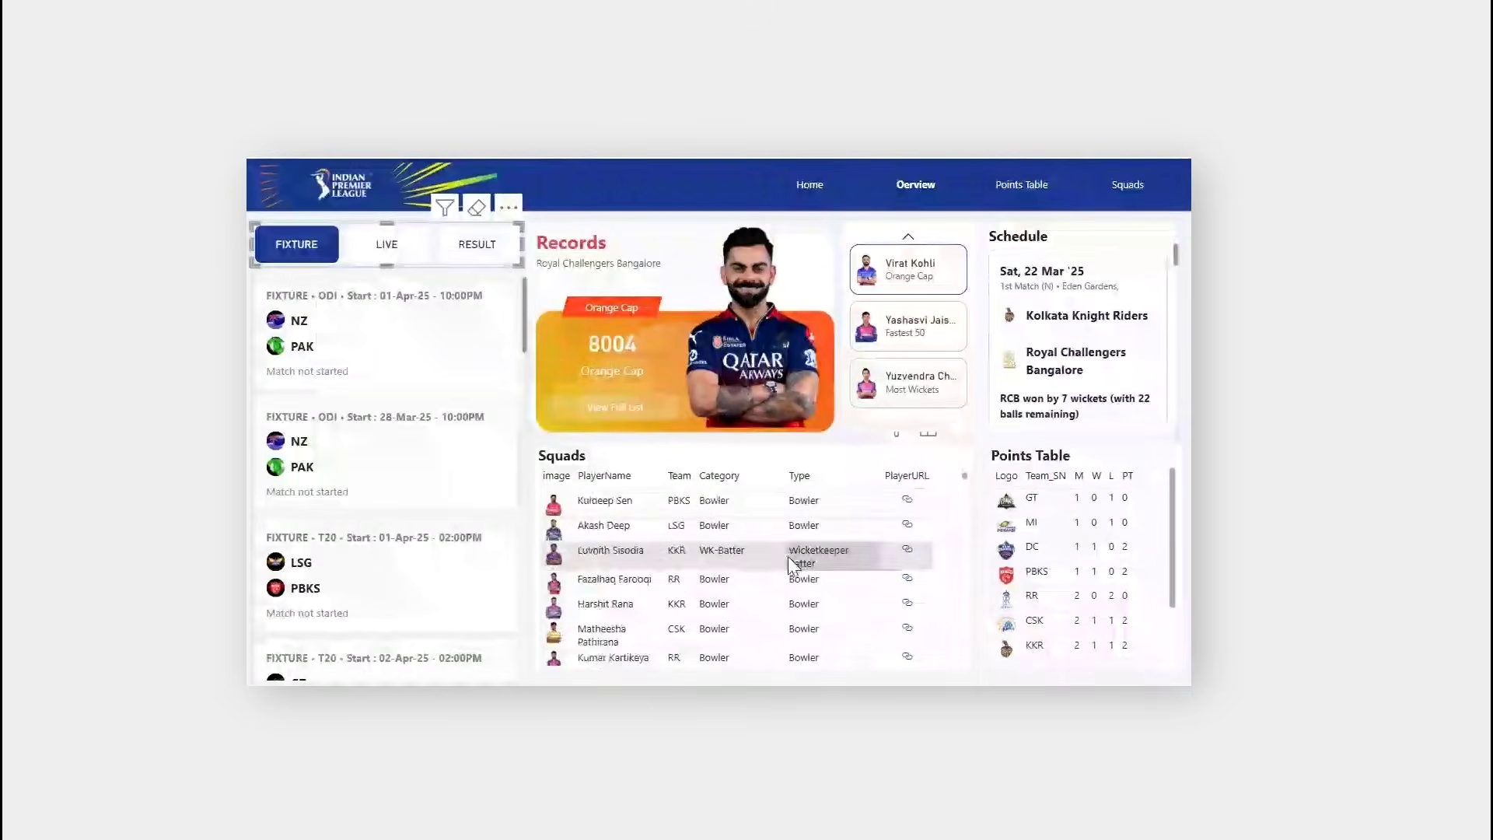
scroll(787, 562, up, 5)
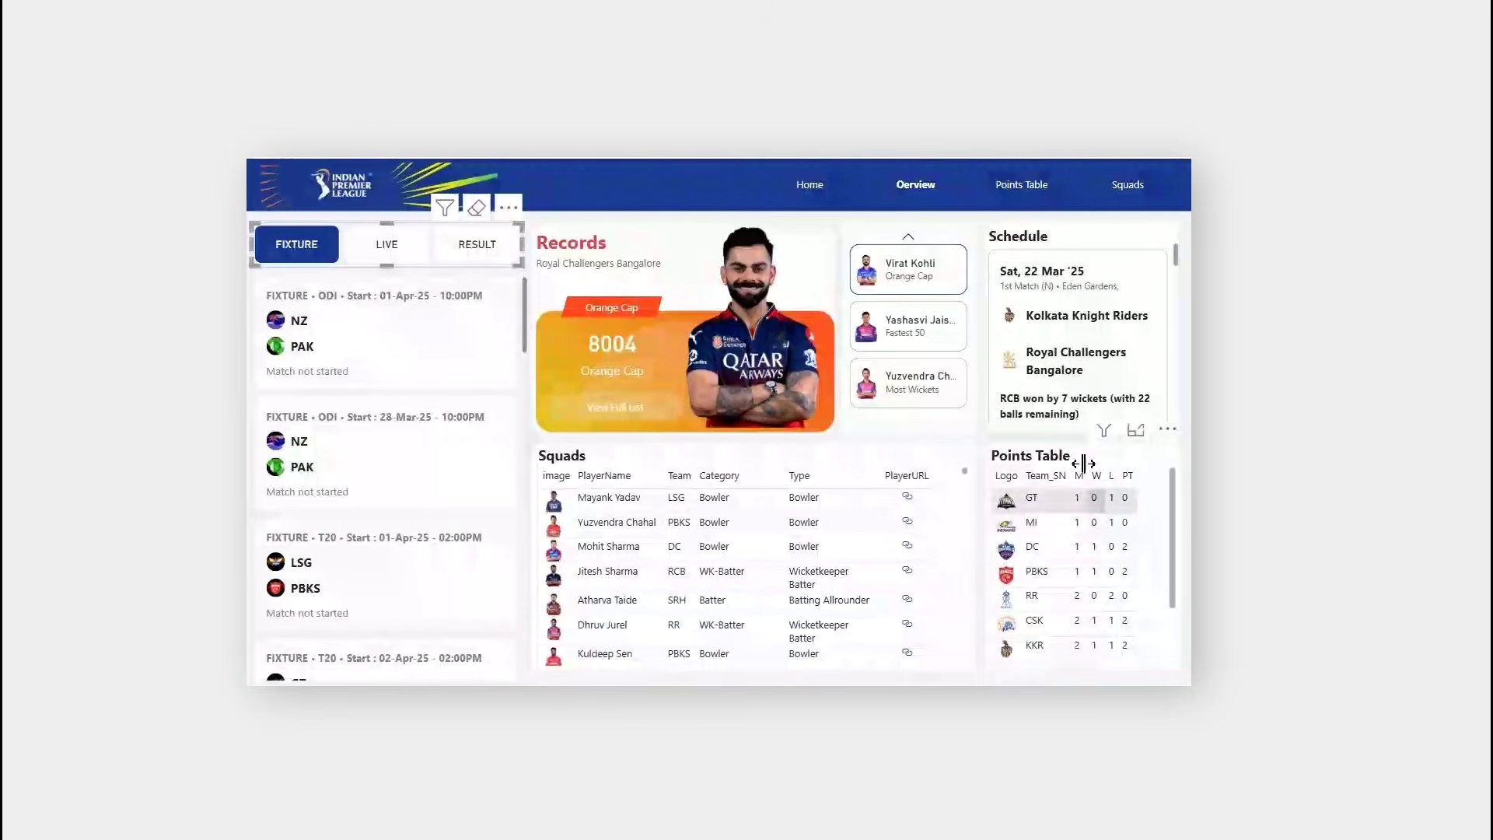
scroll(1073, 342, down, 3)
scroll(1083, 373, up, 5)
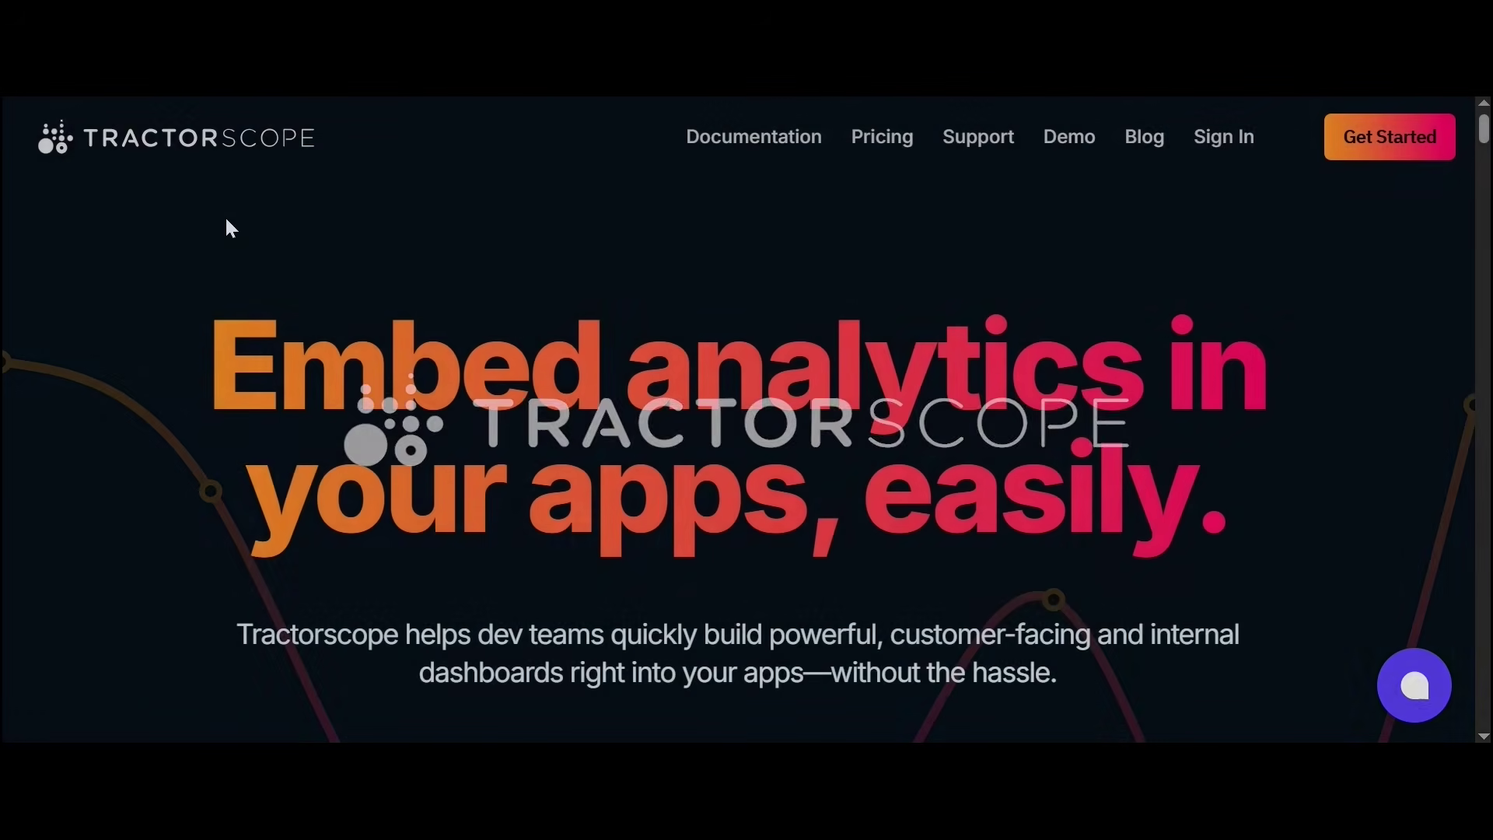
Step: In the homepage demo, show Wildfires by Cause as a Light-themed line chart
scroll(6, 511, down, 8)
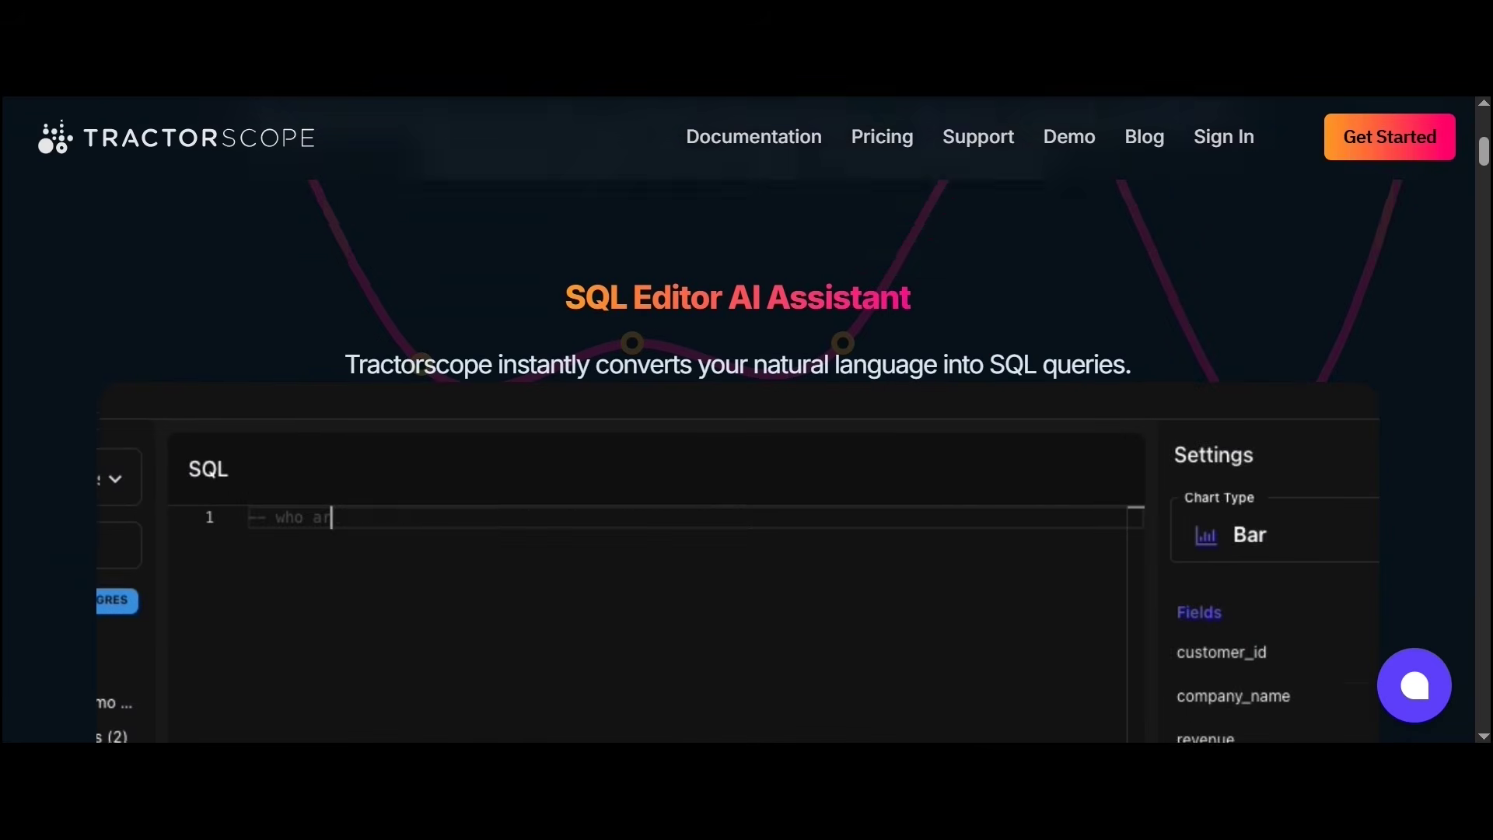
scroll(443, 270, down, 15)
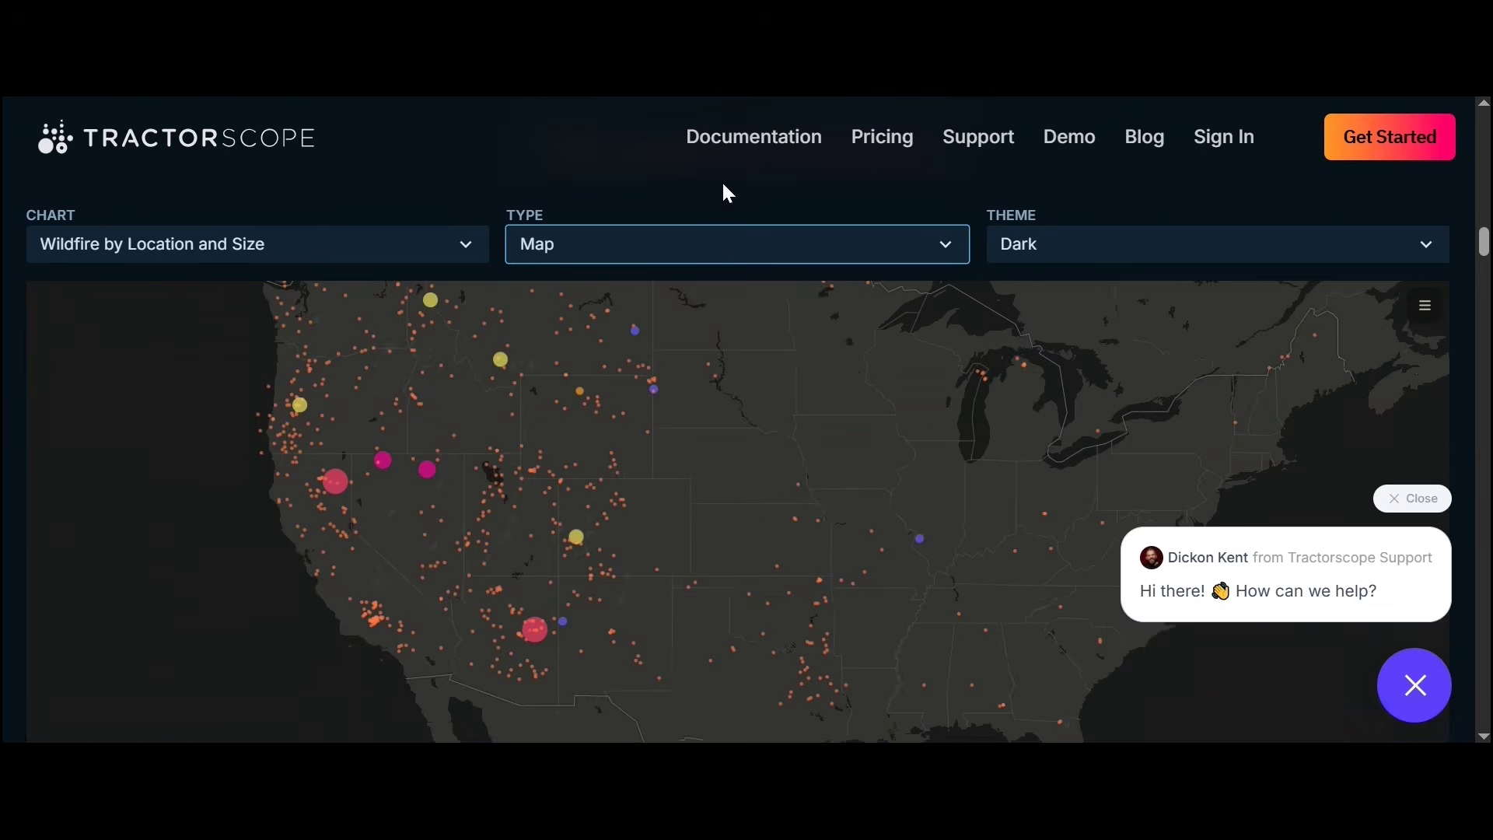
scroll(724, 189, down, 1)
click(341, 209)
click(345, 225)
click(1042, 196)
click(1031, 255)
click(758, 196)
click(759, 256)
Step: Open the Tractorscope website from the search results and start signing up via Get Started
scroll(1069, 626, down, 6)
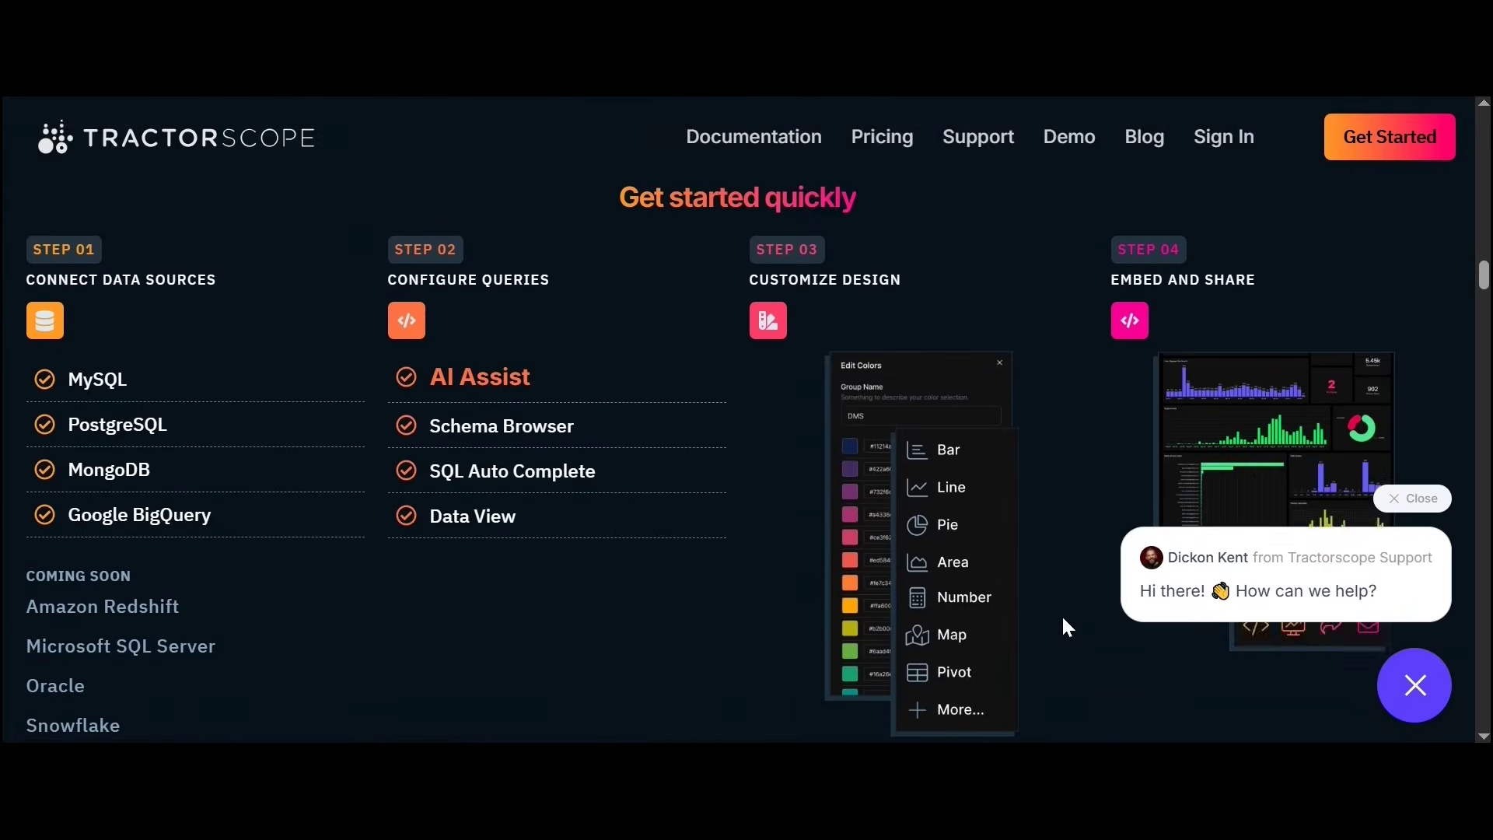
scroll(397, 642, down, 15)
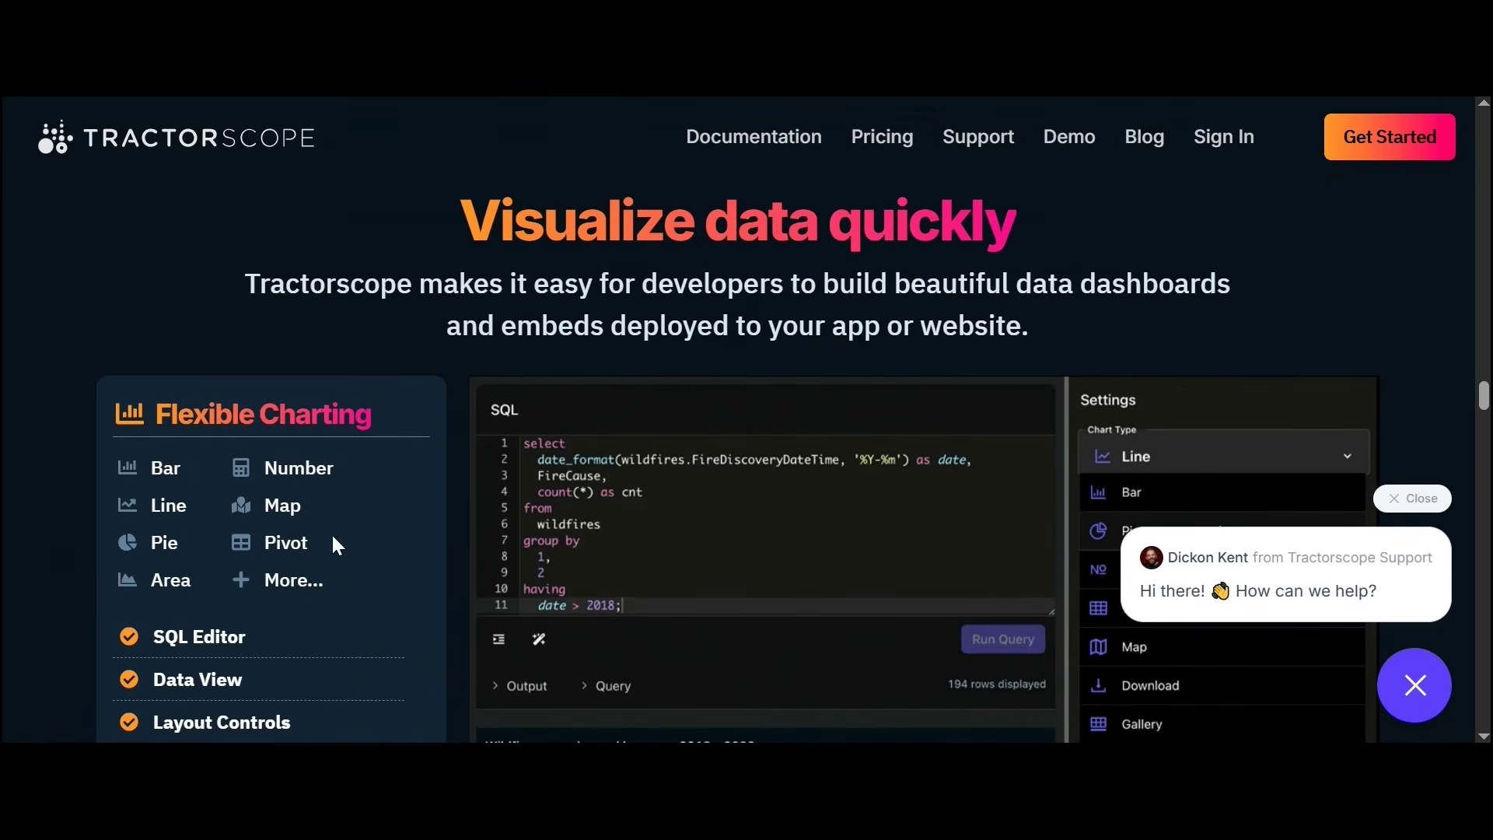
scroll(301, 658, down, 6)
scroll(544, 560, down, 6)
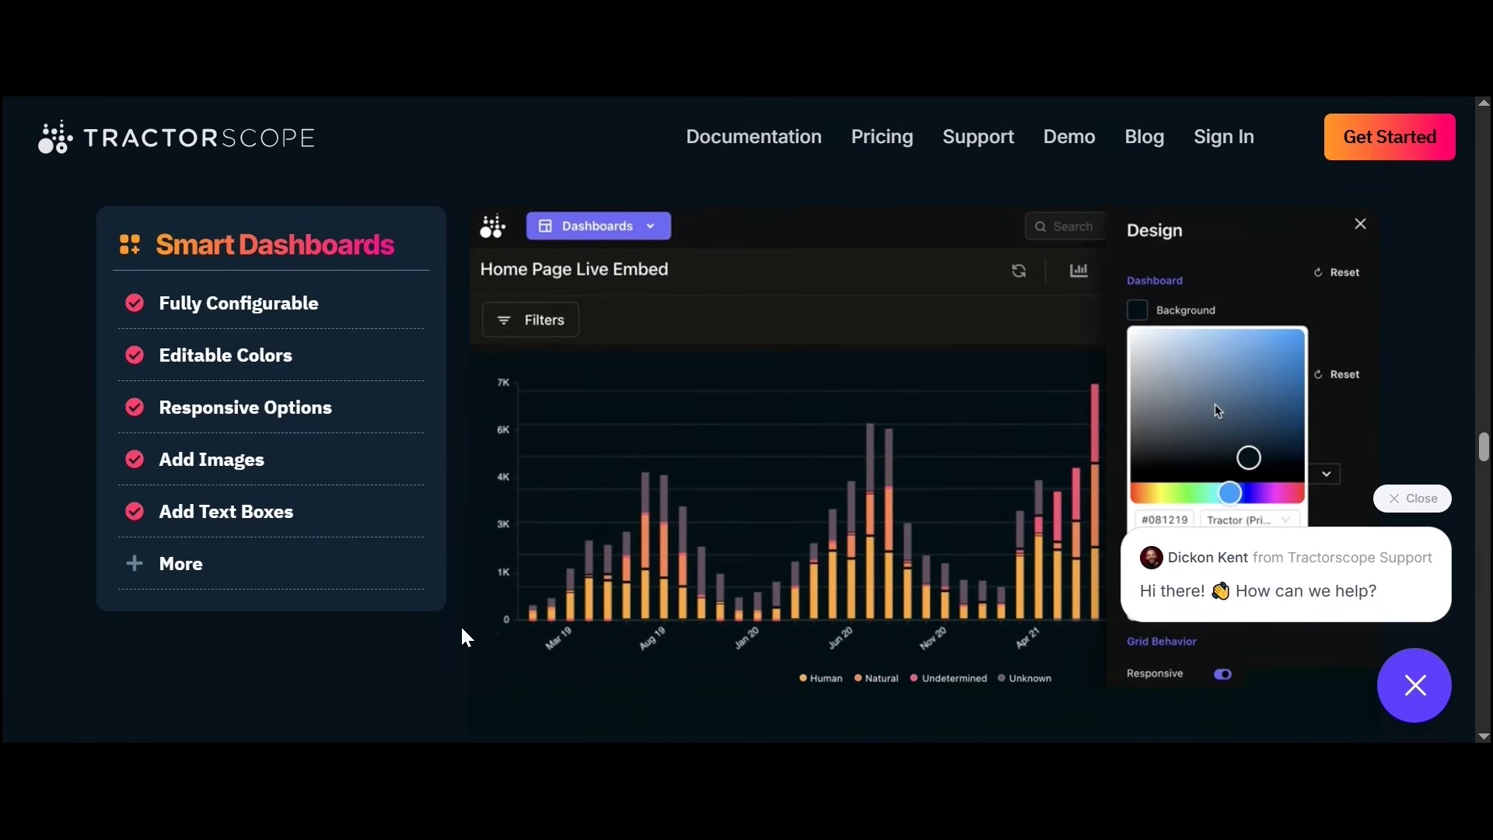
scroll(269, 516, down, 8)
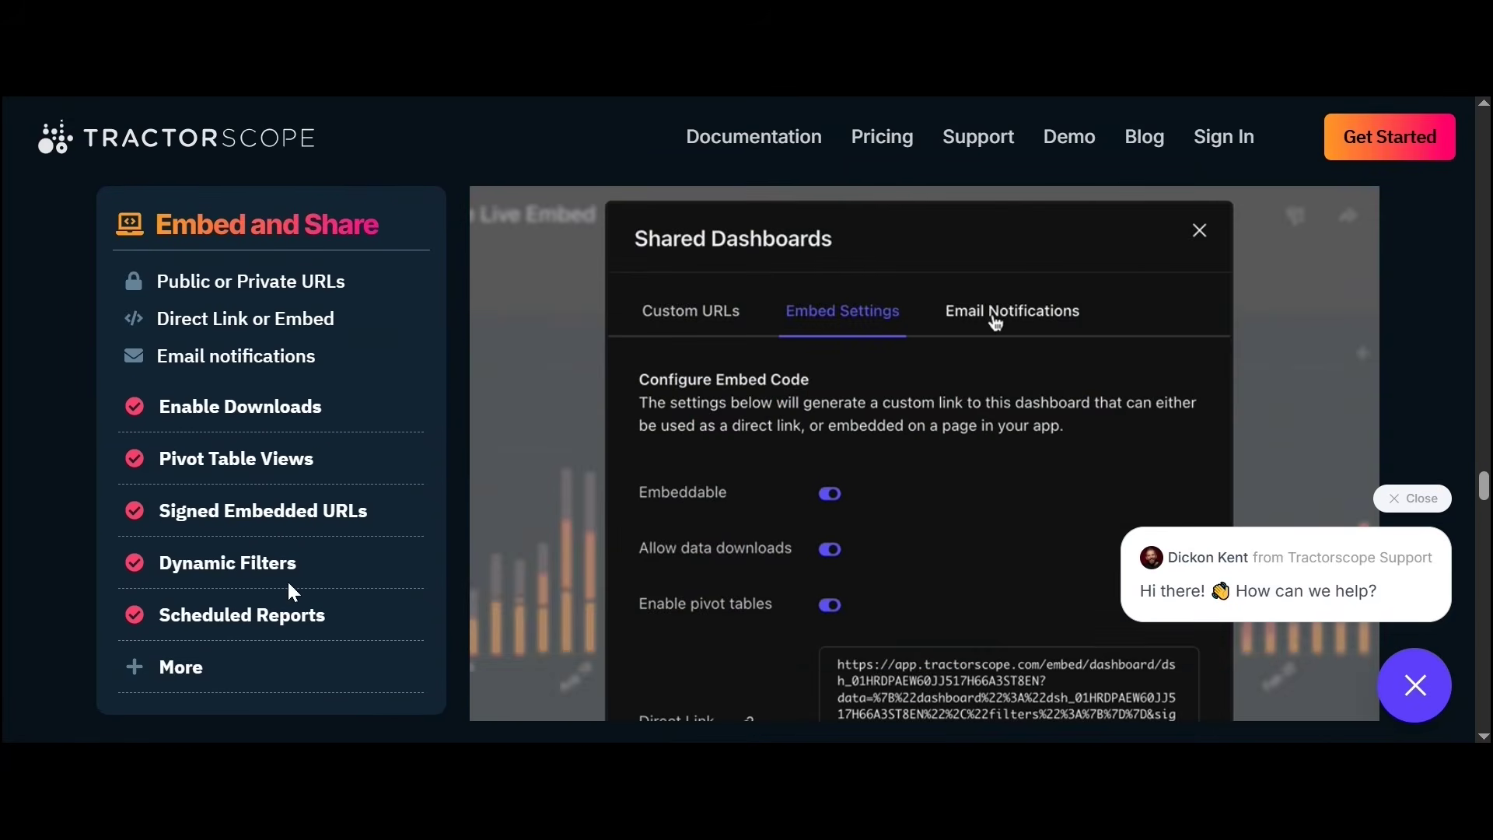
scroll(562, 574, down, 10)
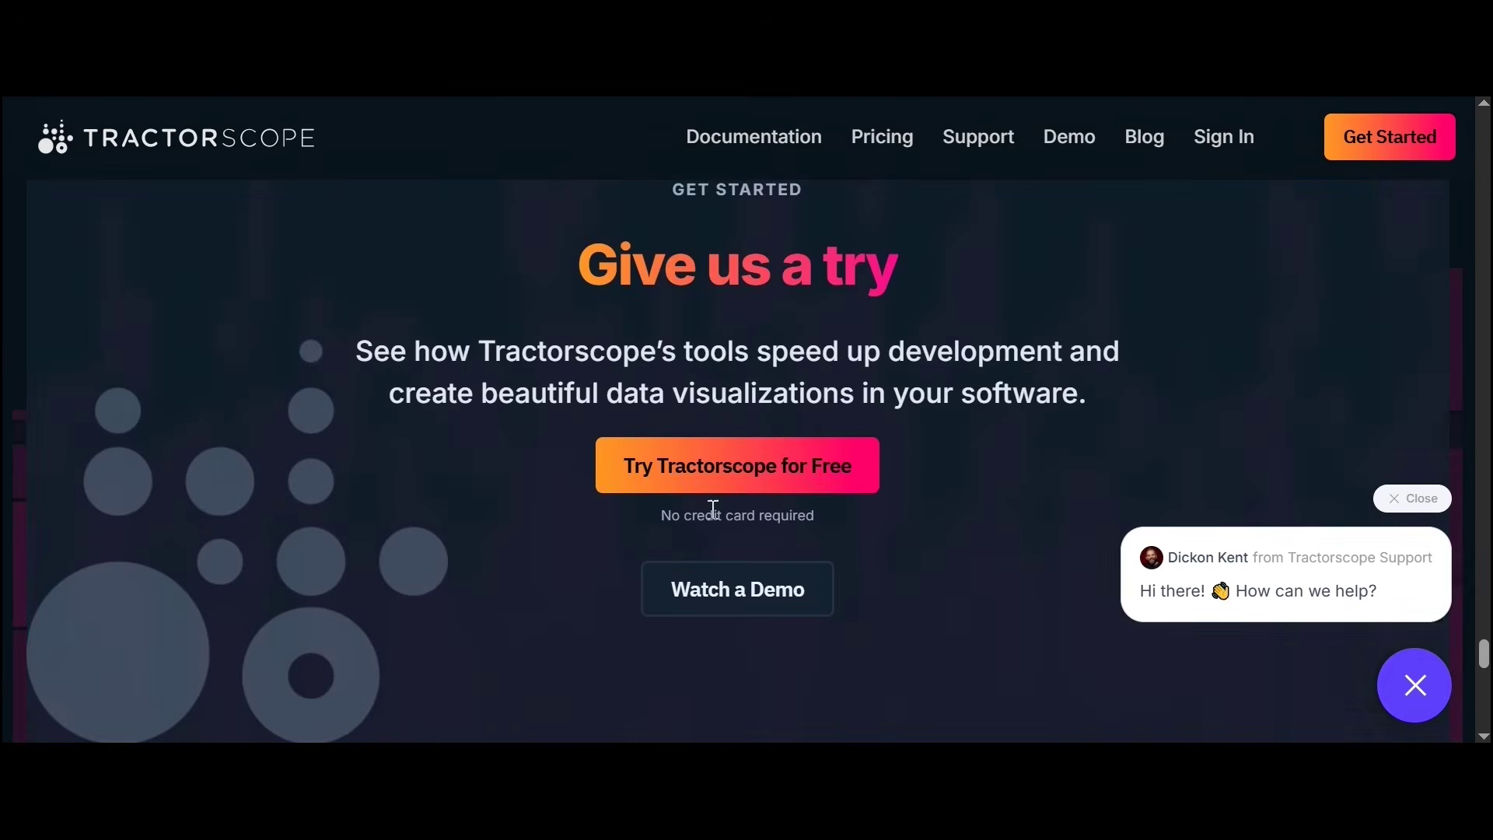
drag(661, 515, 770, 516)
click(815, 514)
scroll(609, 663, down, 1)
scroll(610, 662, down, 10)
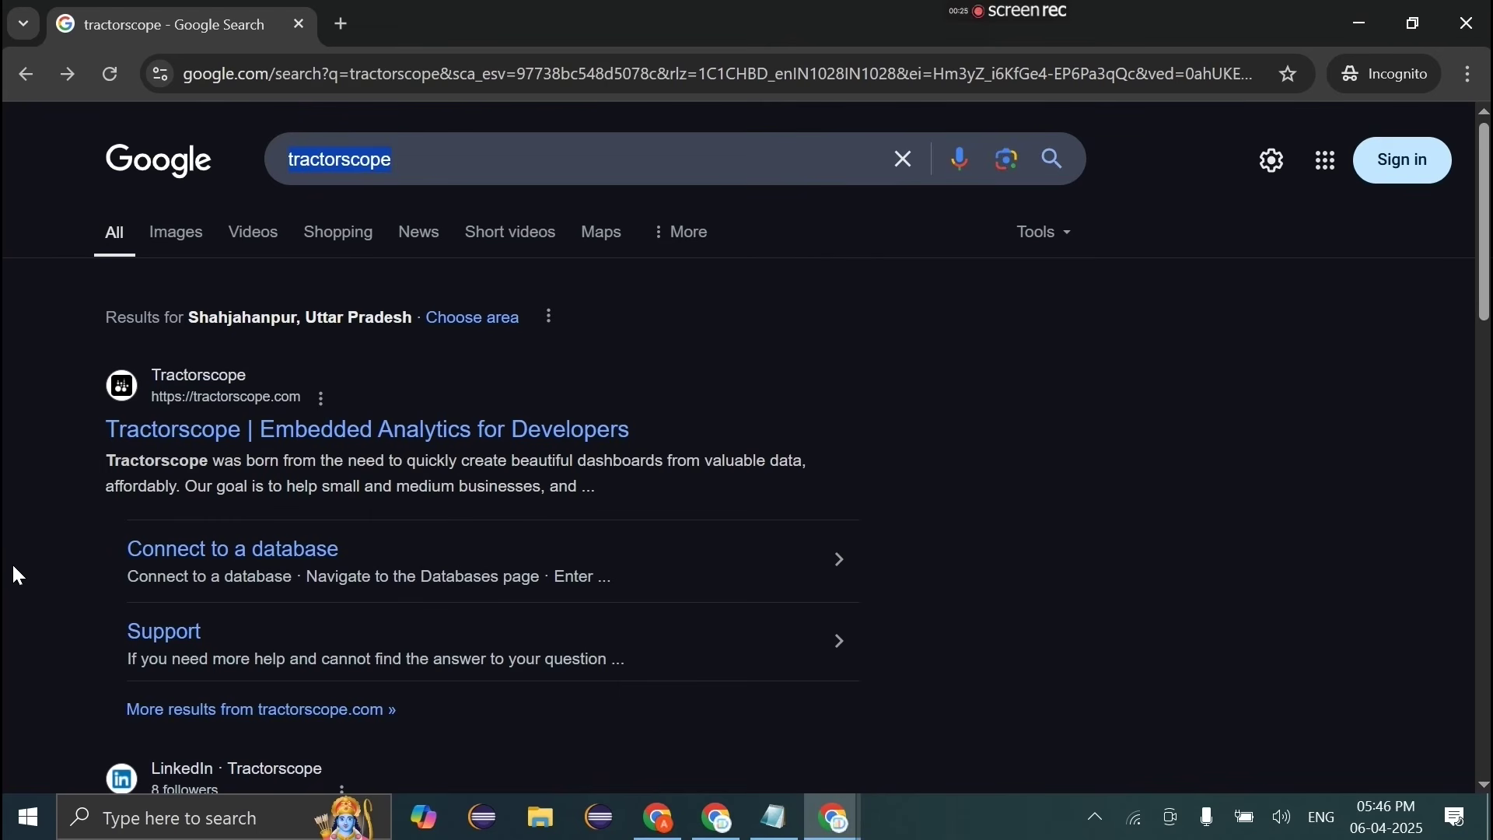
click(221, 431)
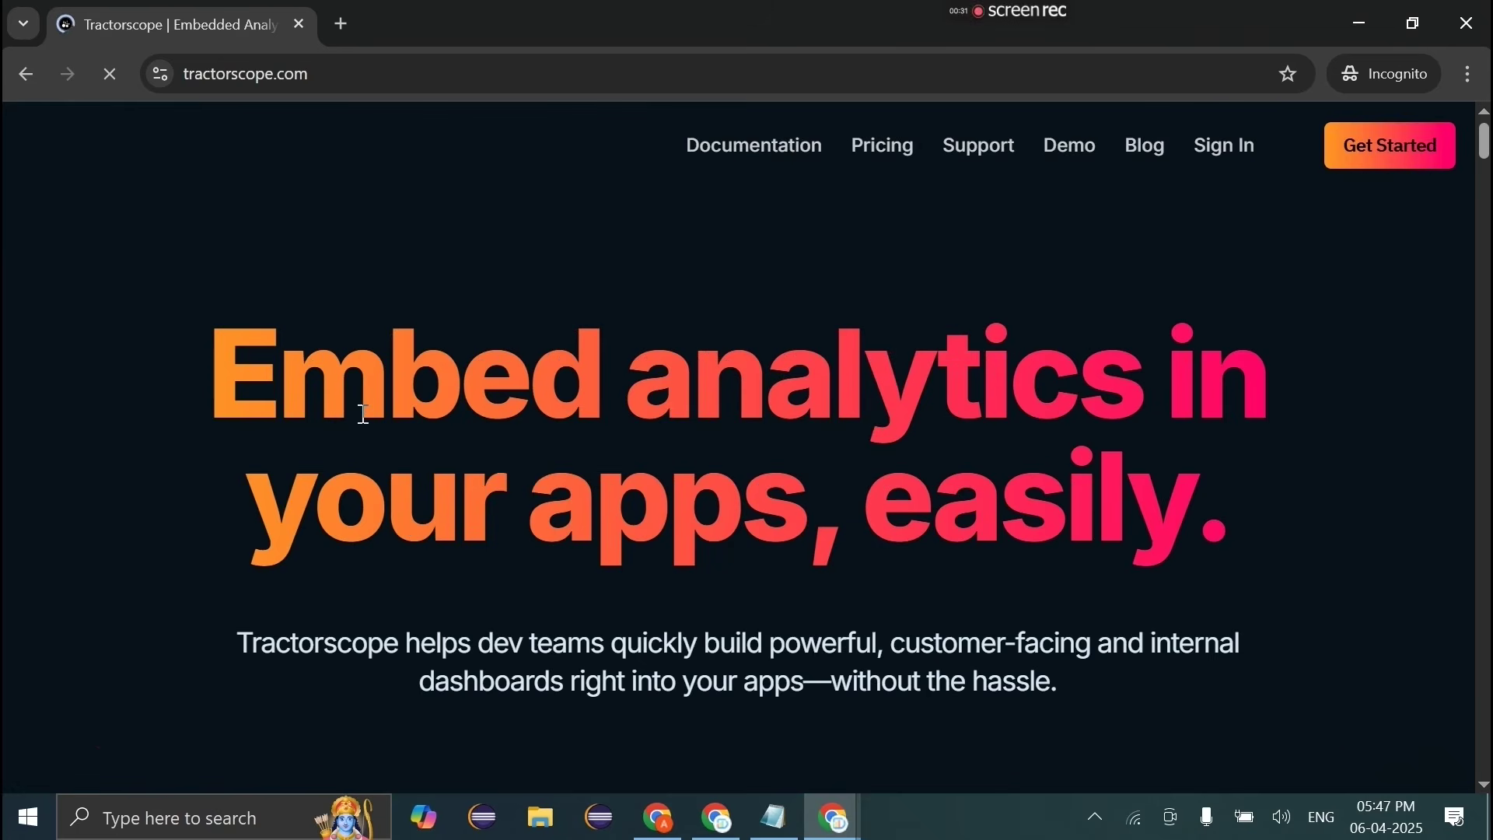
click(1443, 163)
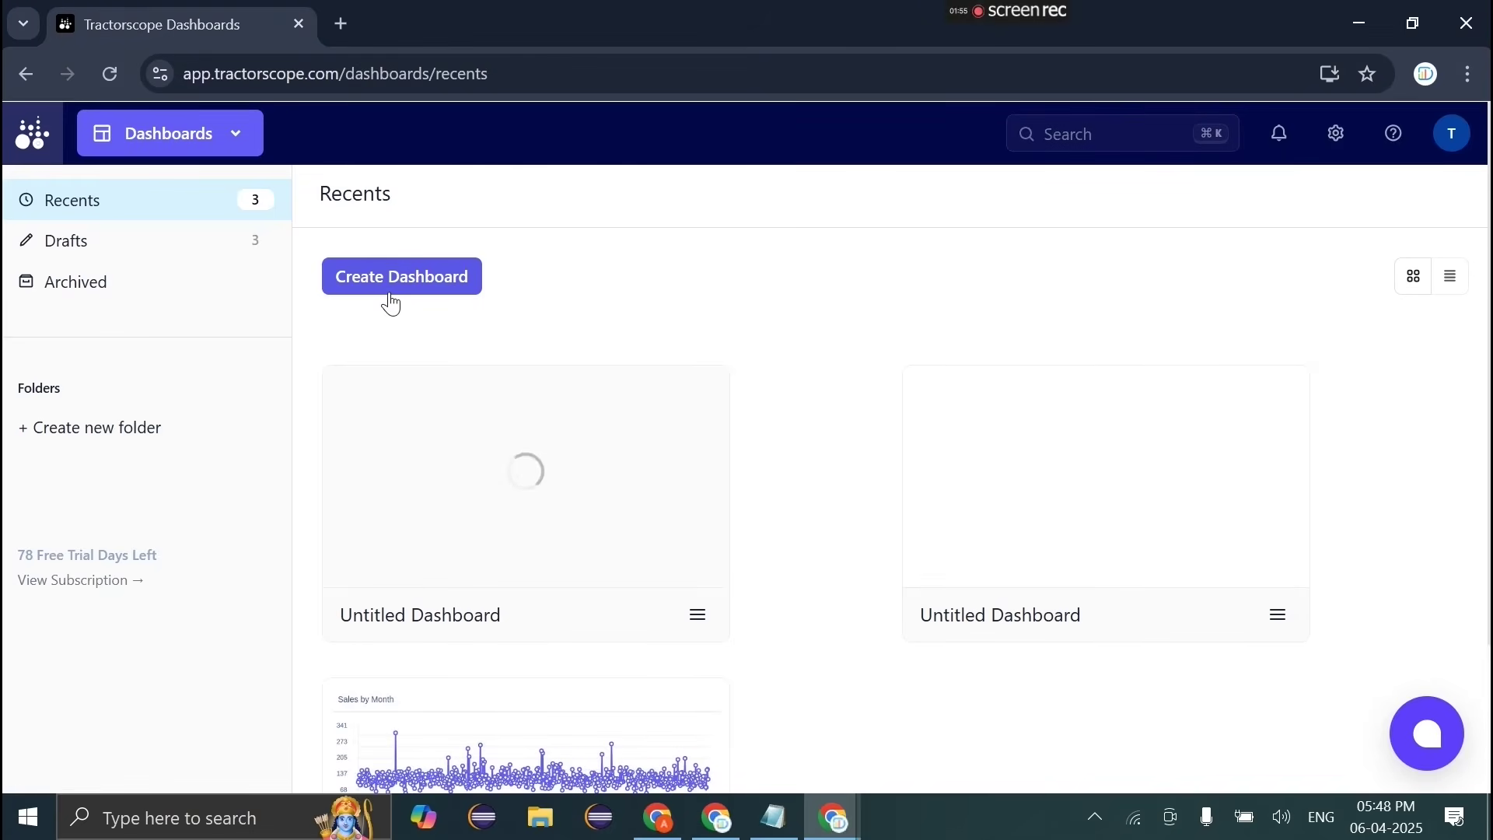
Step: Create a new untitled dashboard, then begin a new database connection under settings > Databases
click(391, 303)
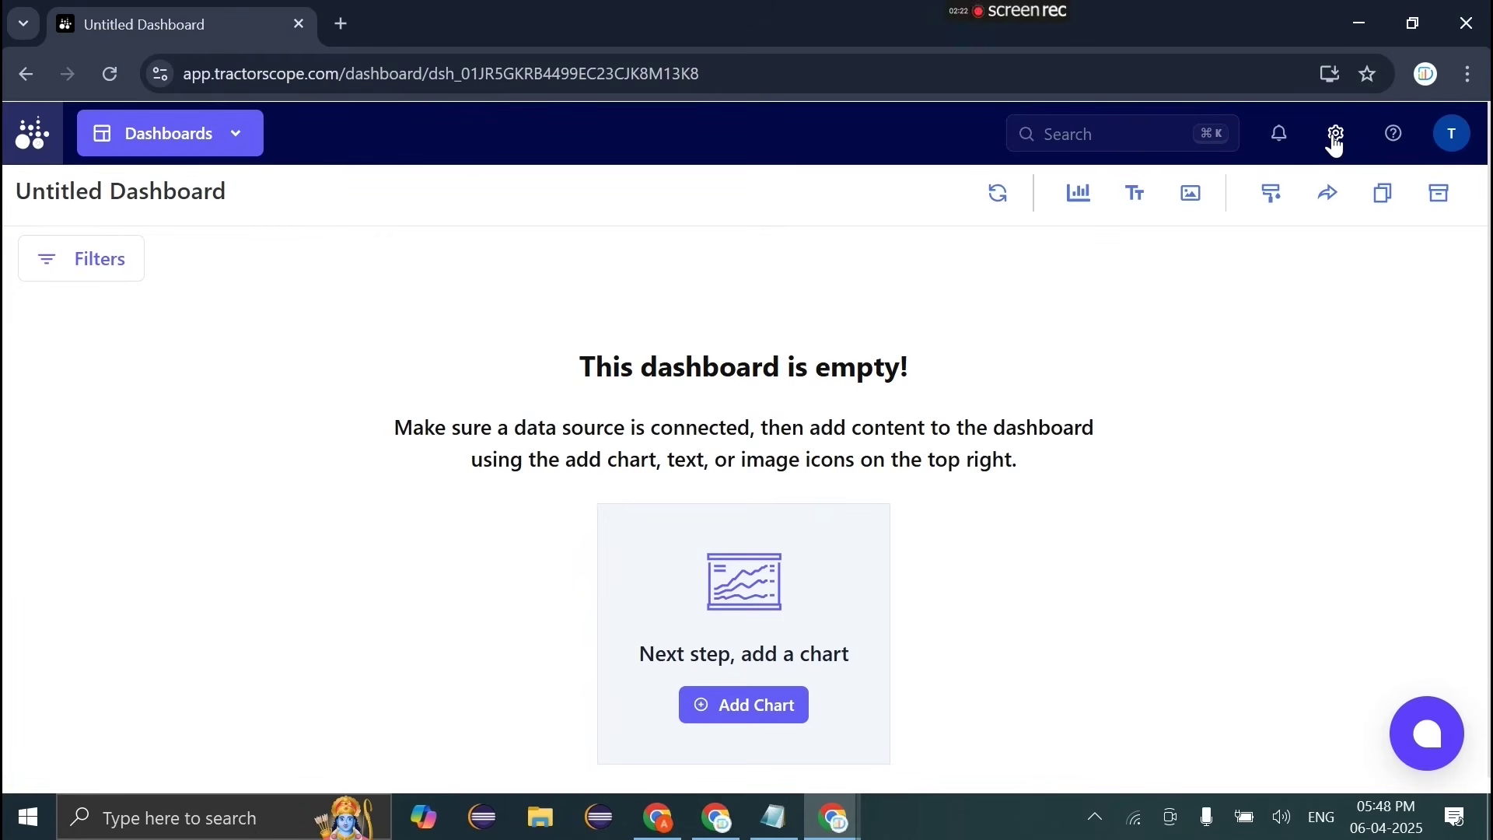
click(1335, 139)
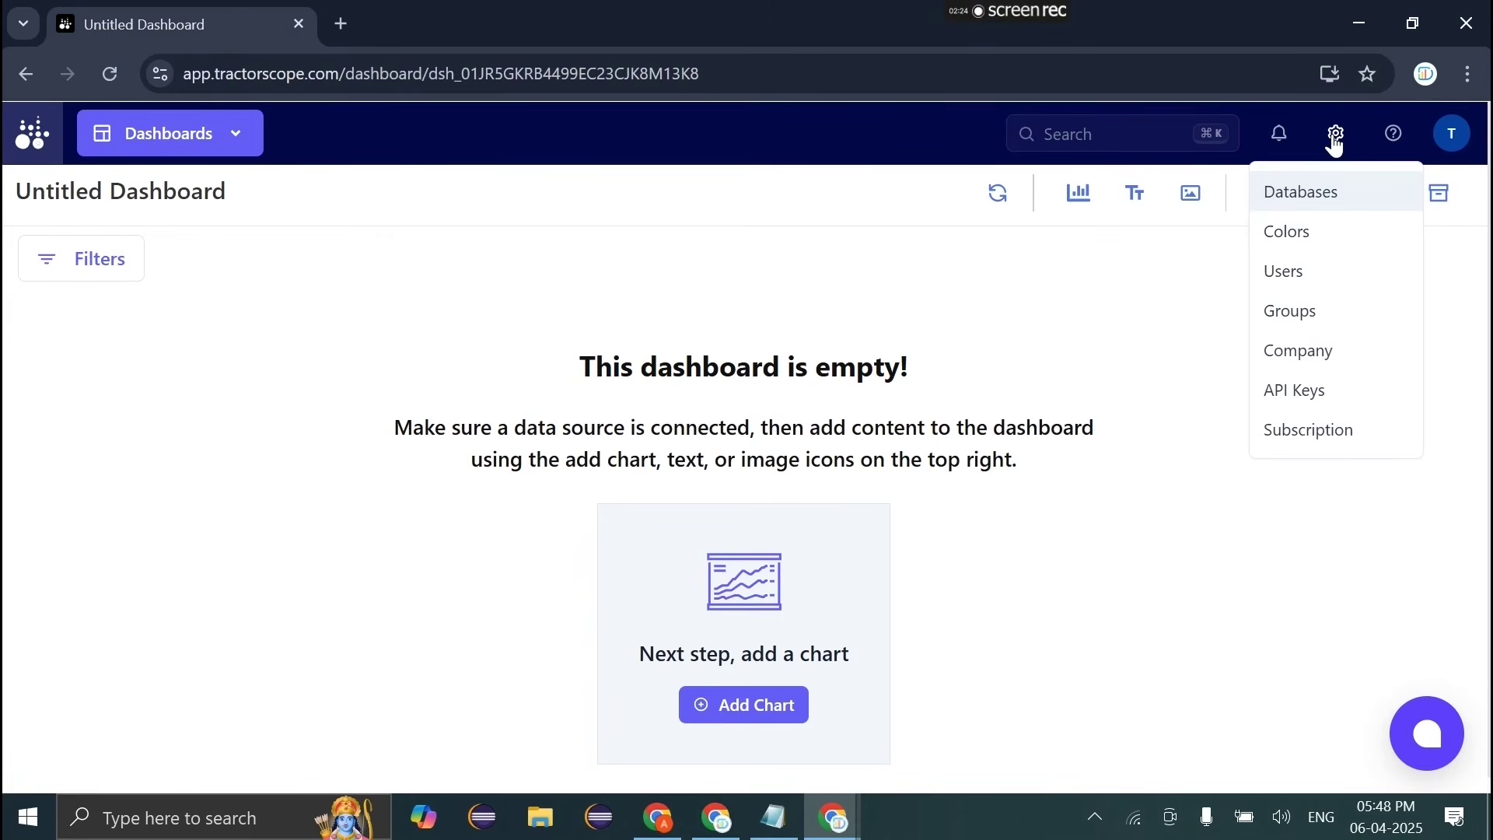
click(1295, 194)
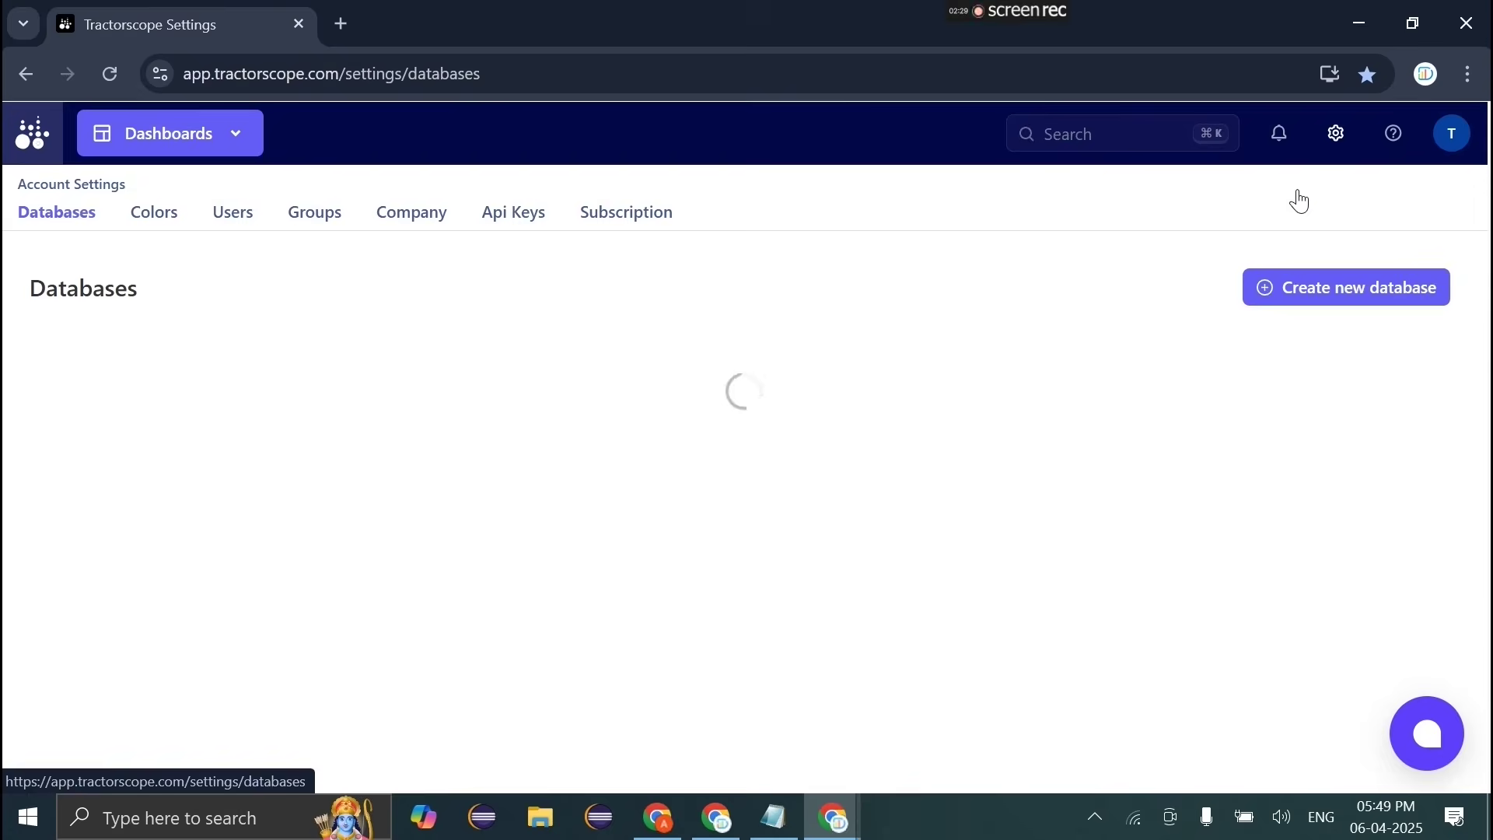
click(1336, 290)
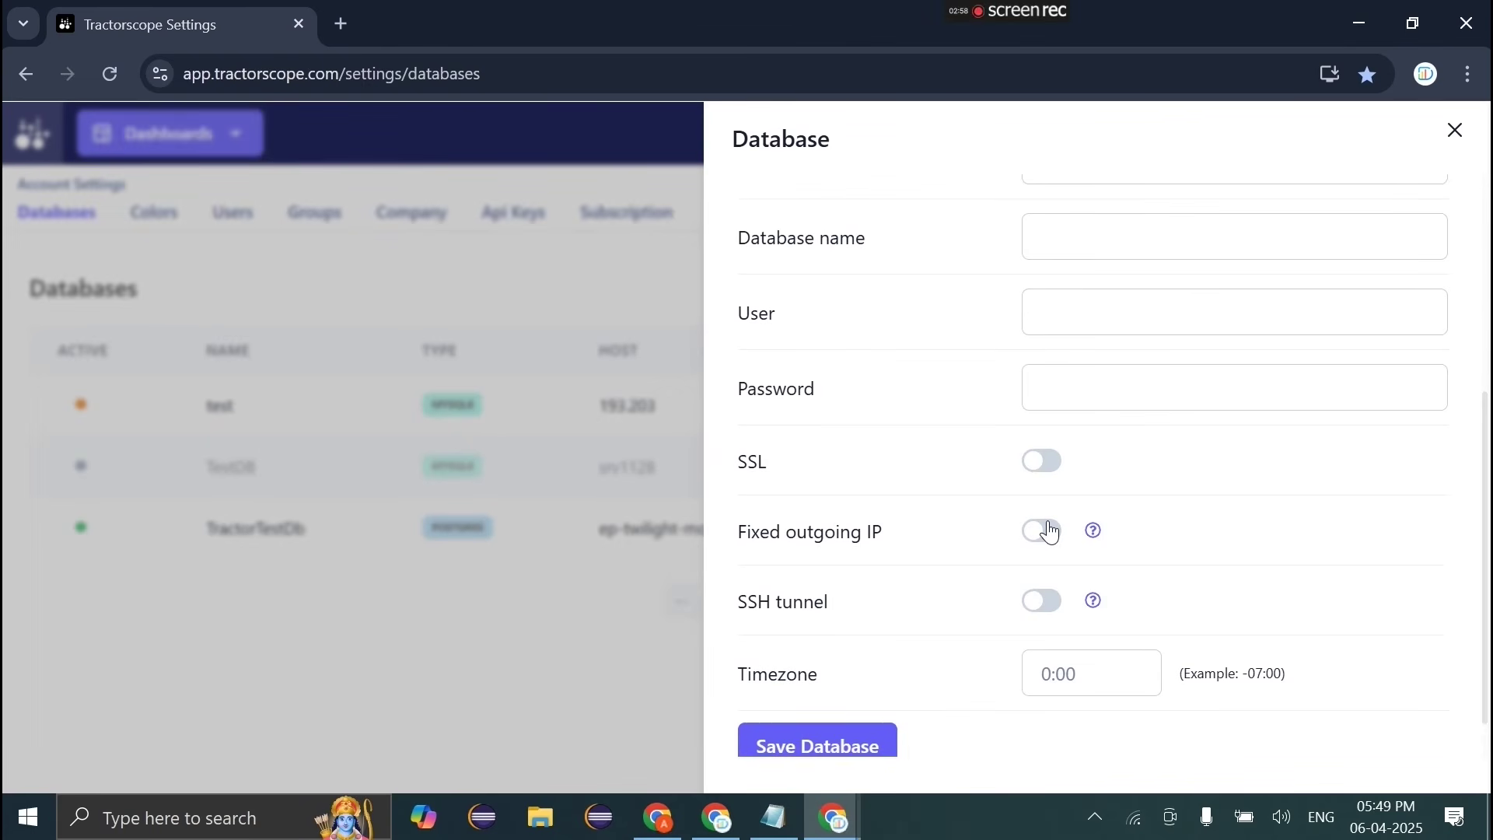
scroll(1049, 531, down, 1)
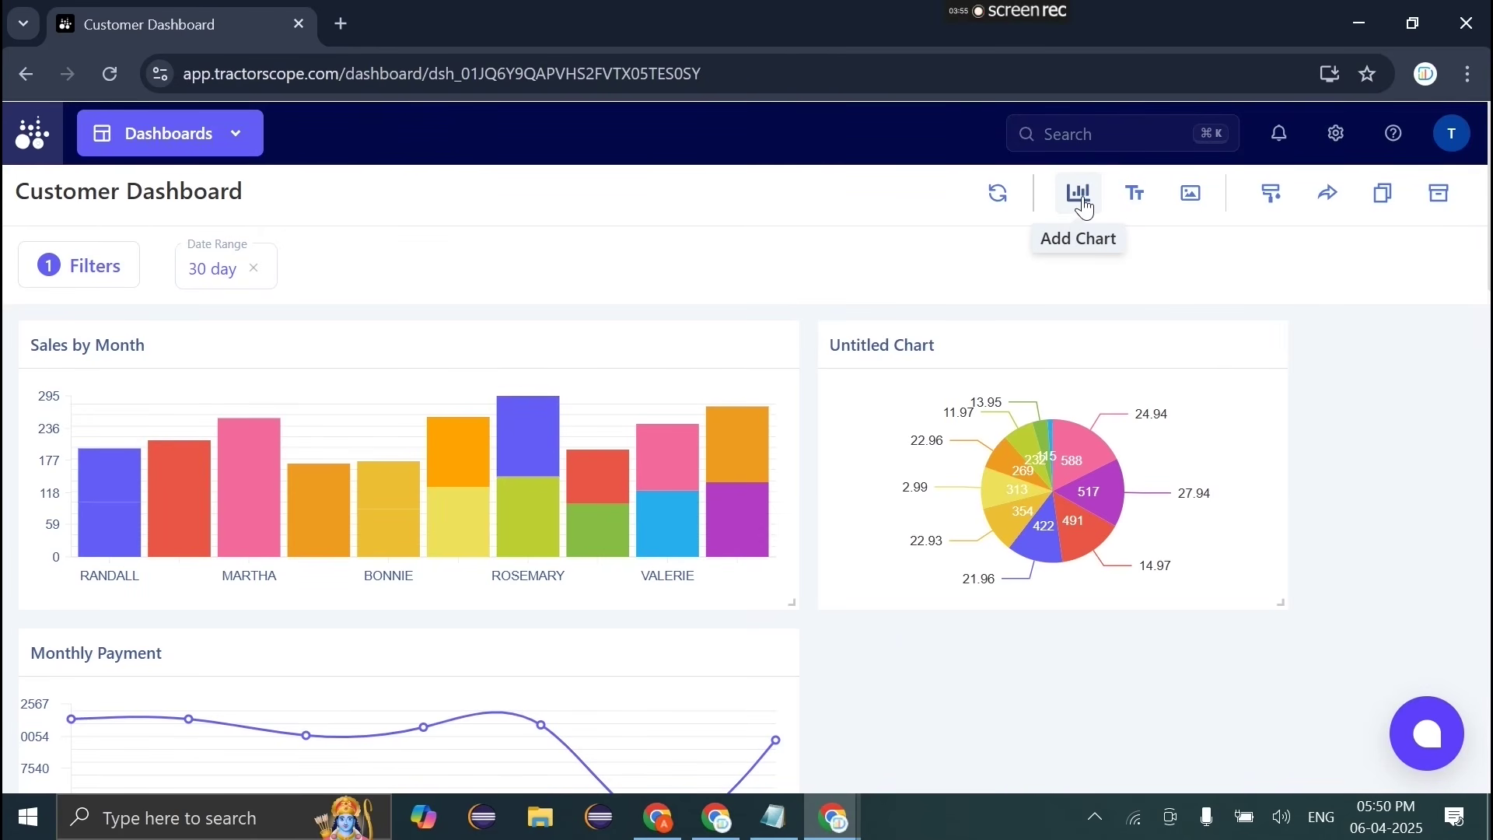
Step: Run the monthly payment totals query and compare it as line, bar and pie charts
click(1085, 209)
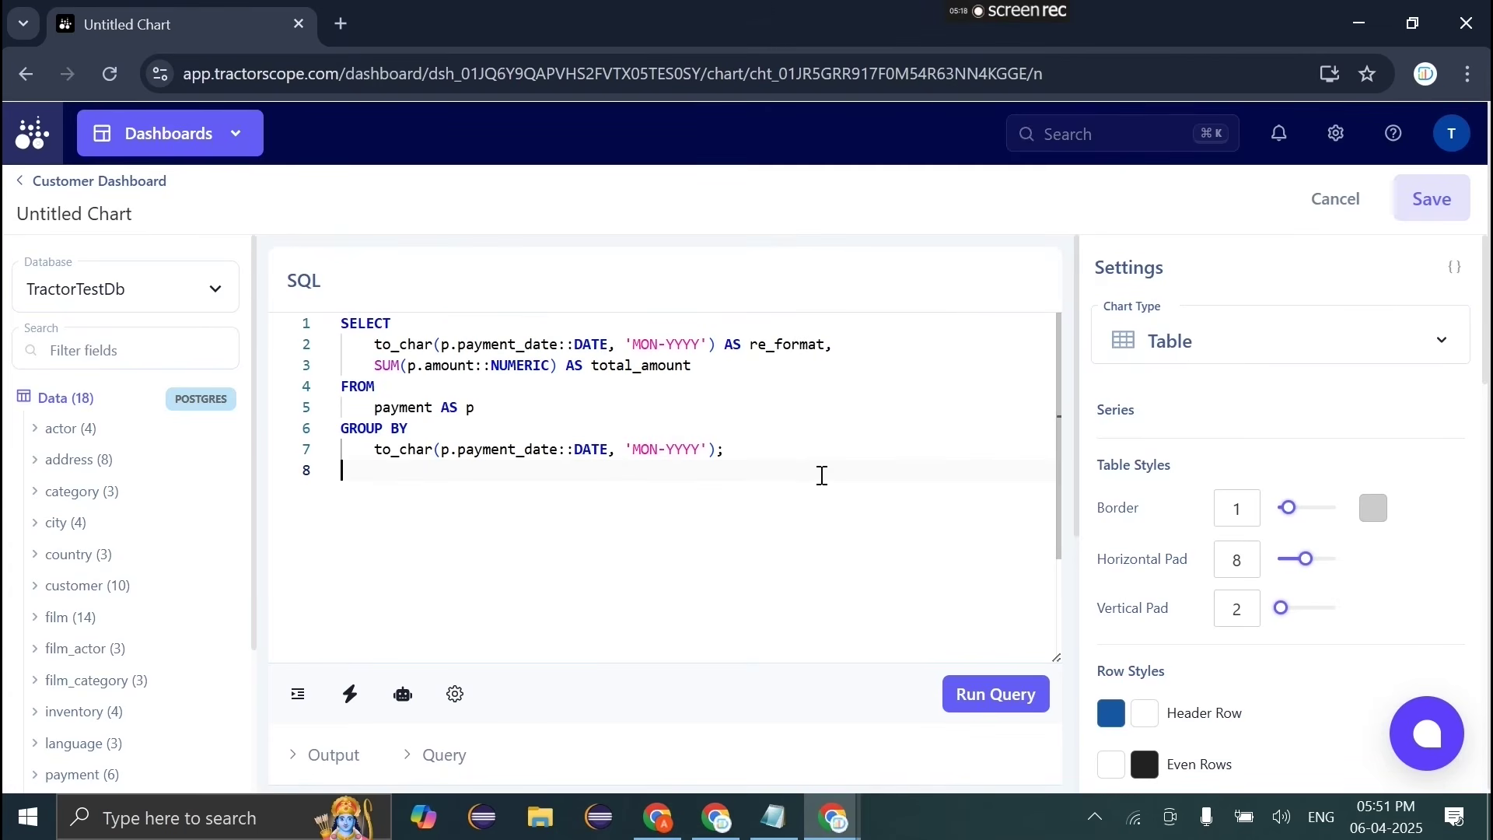
scroll(821, 475, down, 1)
click(976, 640)
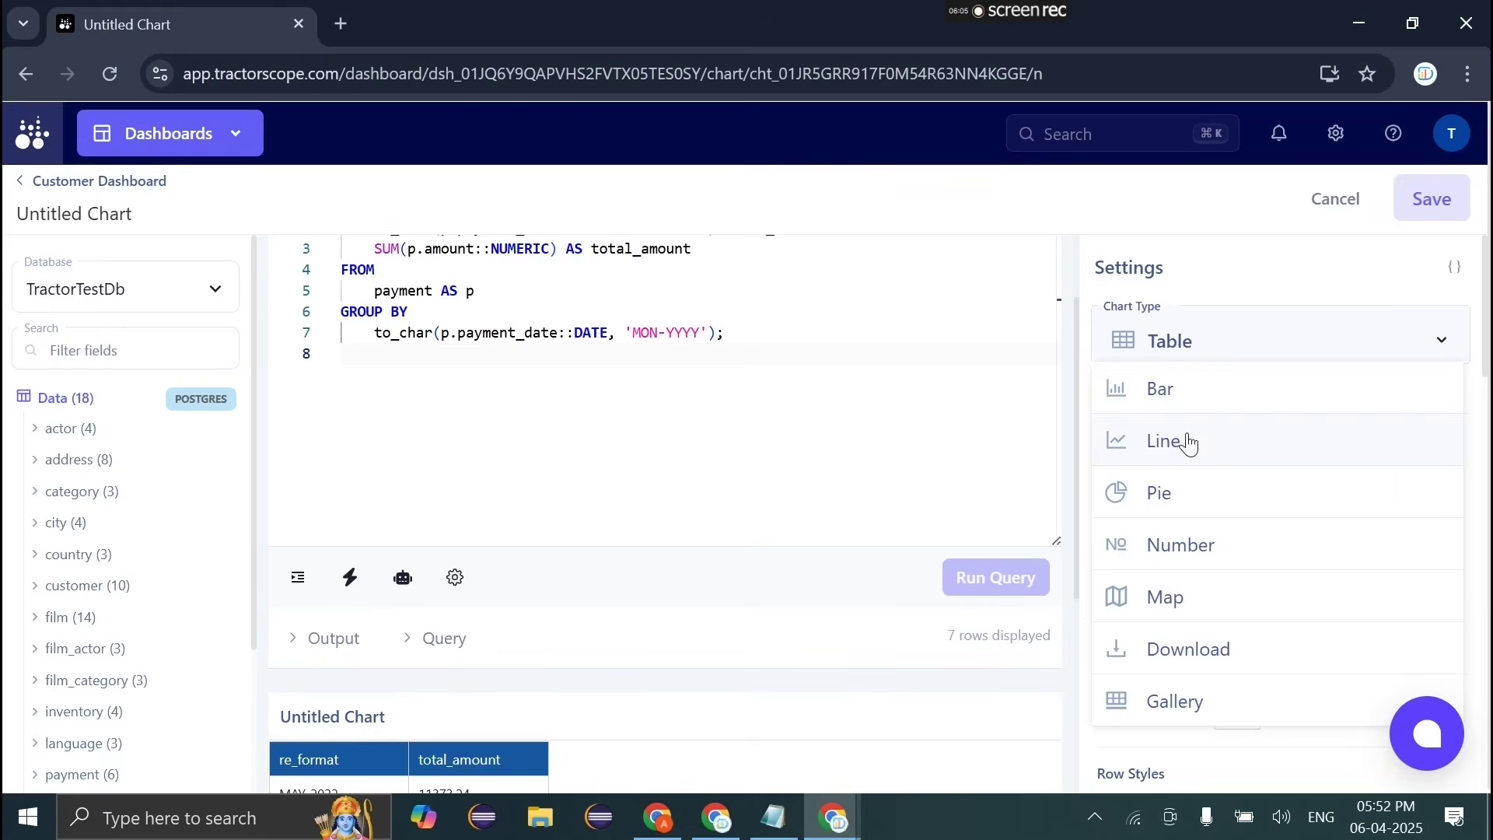
click(1188, 443)
scroll(893, 656, down, 5)
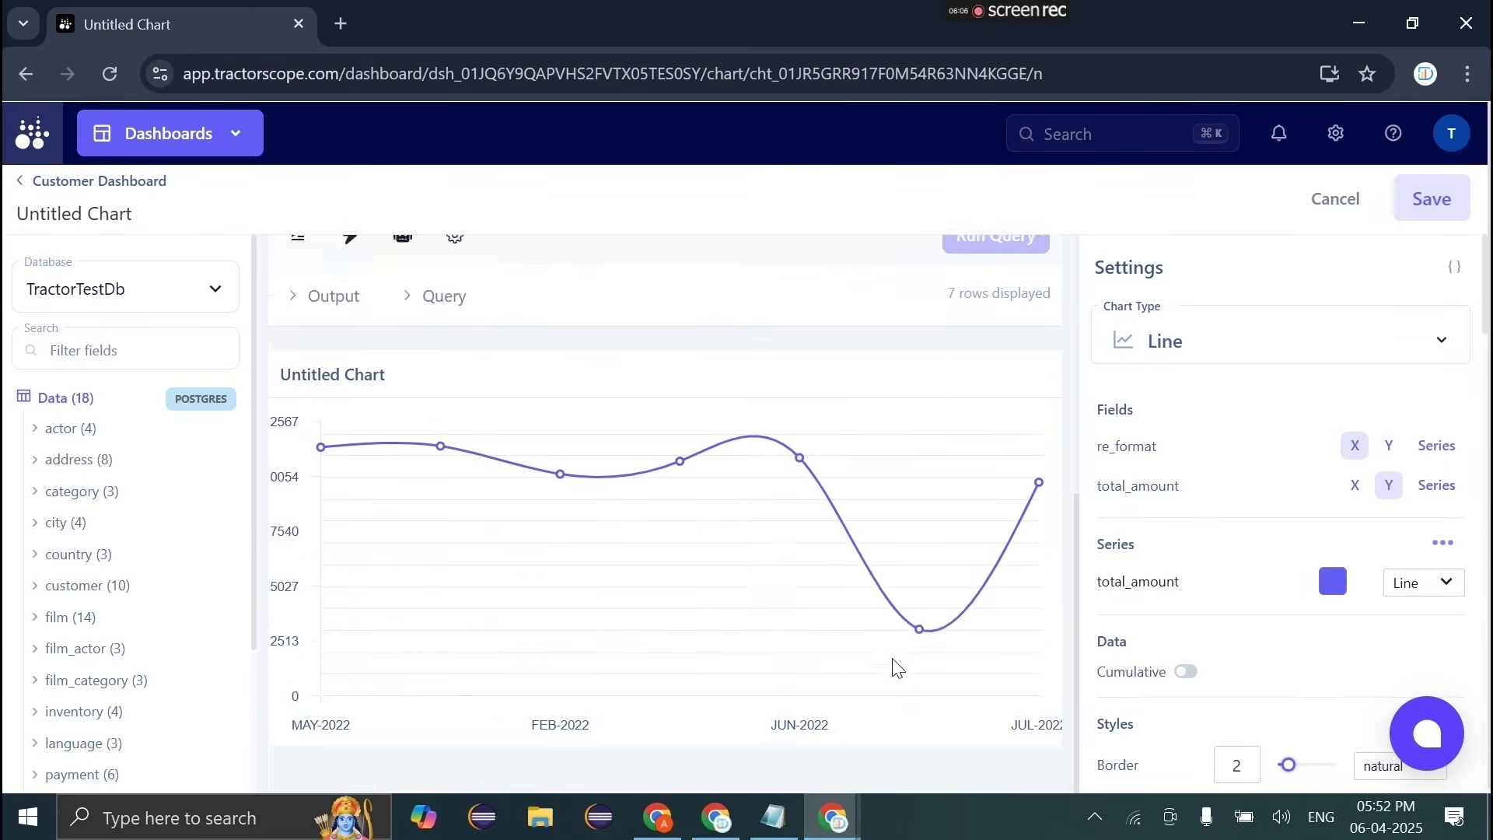
scroll(893, 657, up, 3)
click(1237, 364)
click(1216, 420)
click(1230, 330)
click(1185, 436)
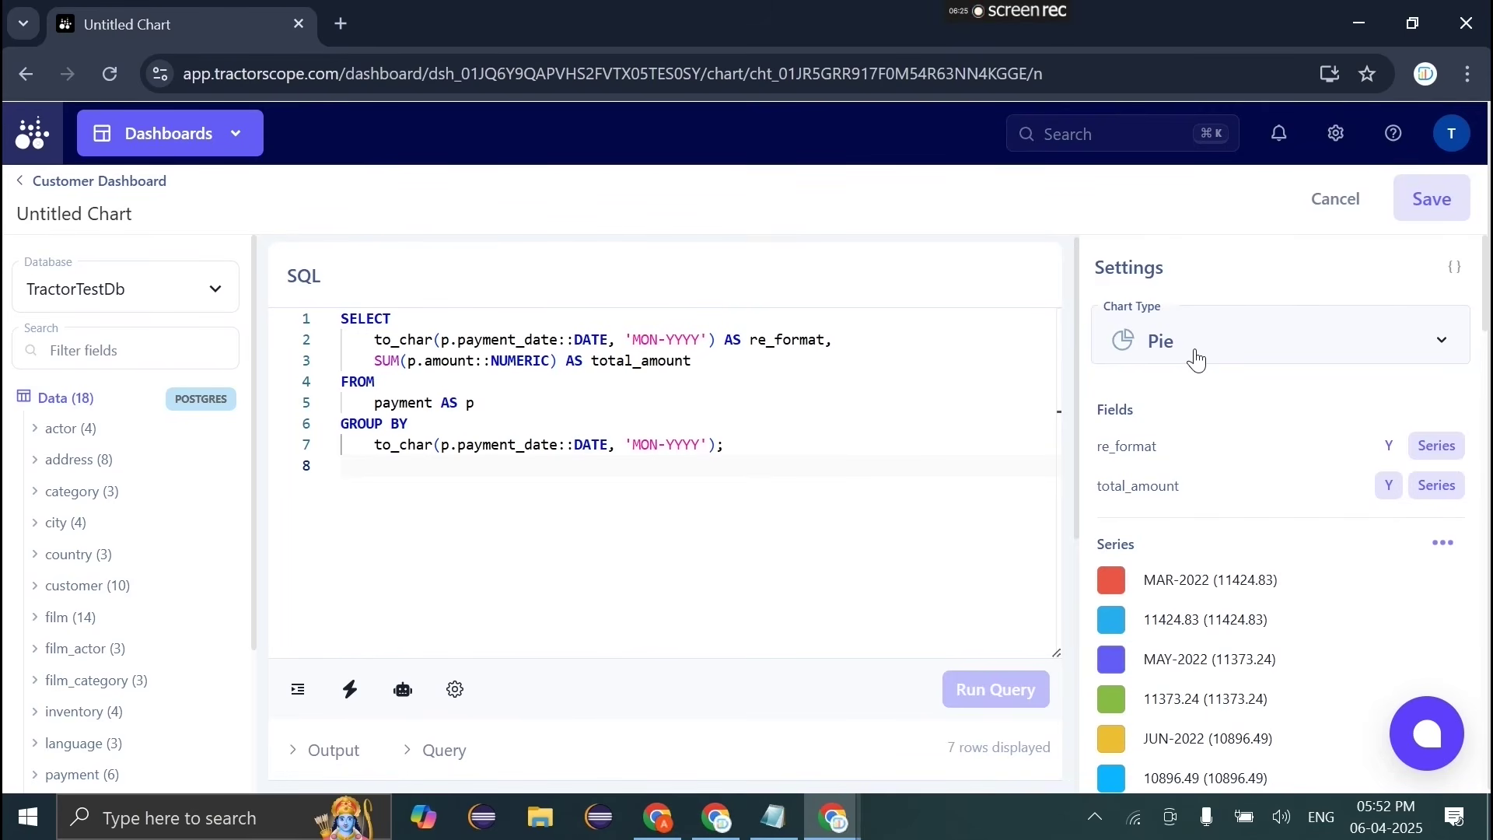
Step: Recolour the total_amount series, settling on yellow (#ede15b)
scroll(1196, 360, down, 5)
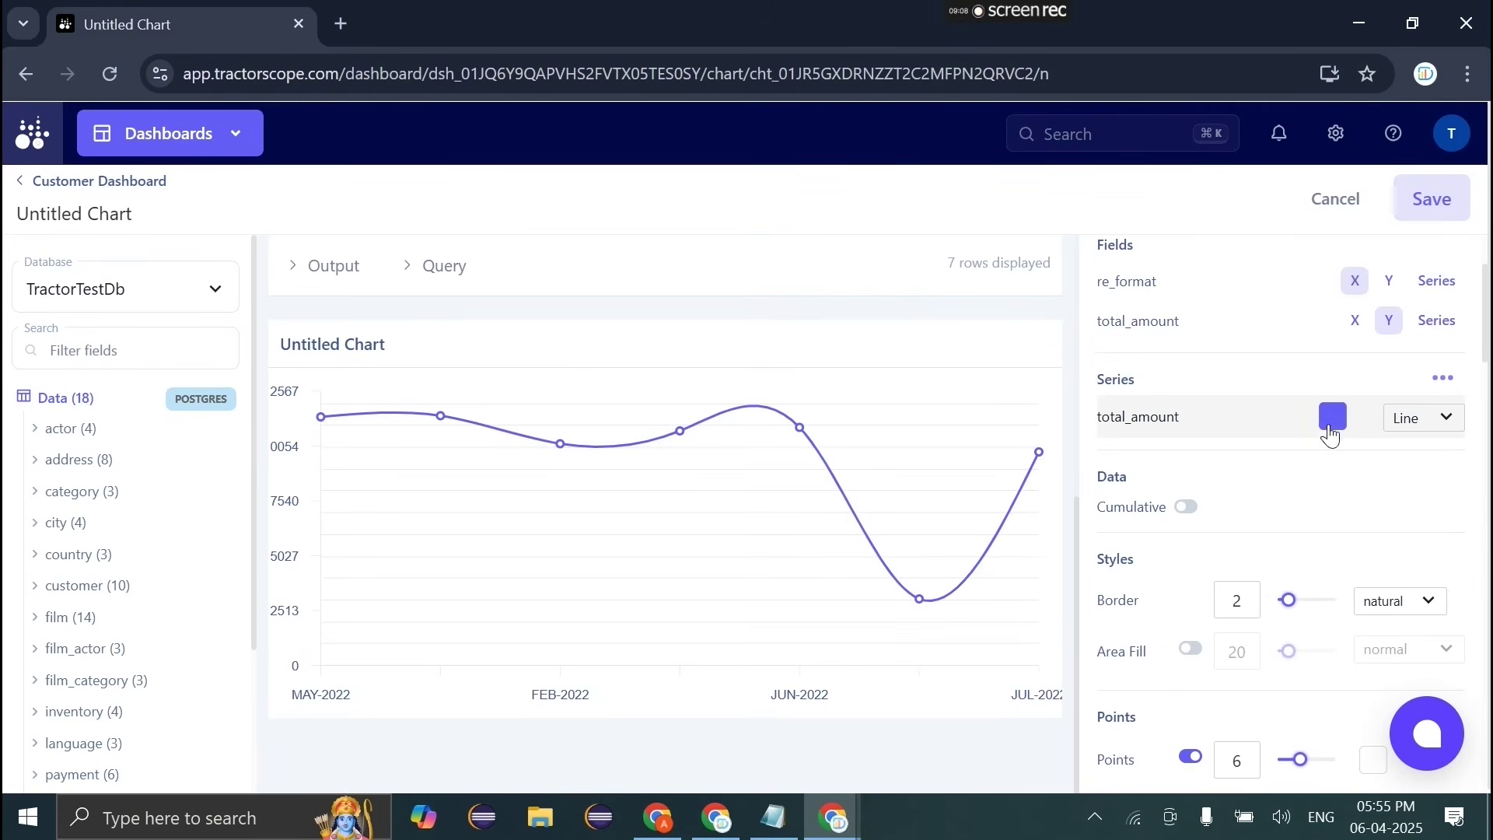
click(1331, 419)
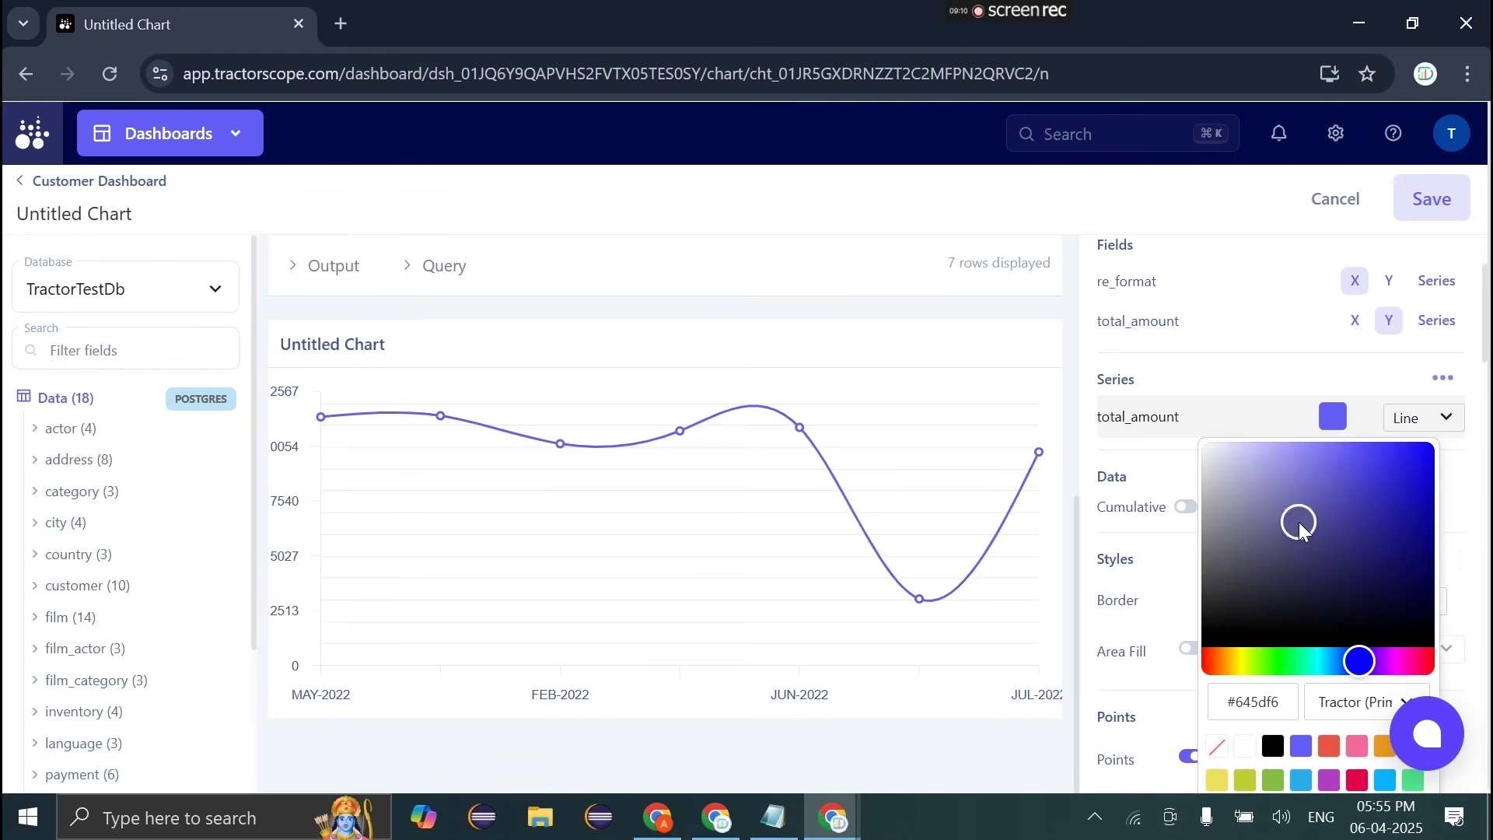
click(1273, 779)
click(1245, 780)
click(1219, 782)
click(1384, 780)
Step: Save the chart and go back to the Customer Dashboard
scroll(1449, 549, down, 5)
click(1429, 208)
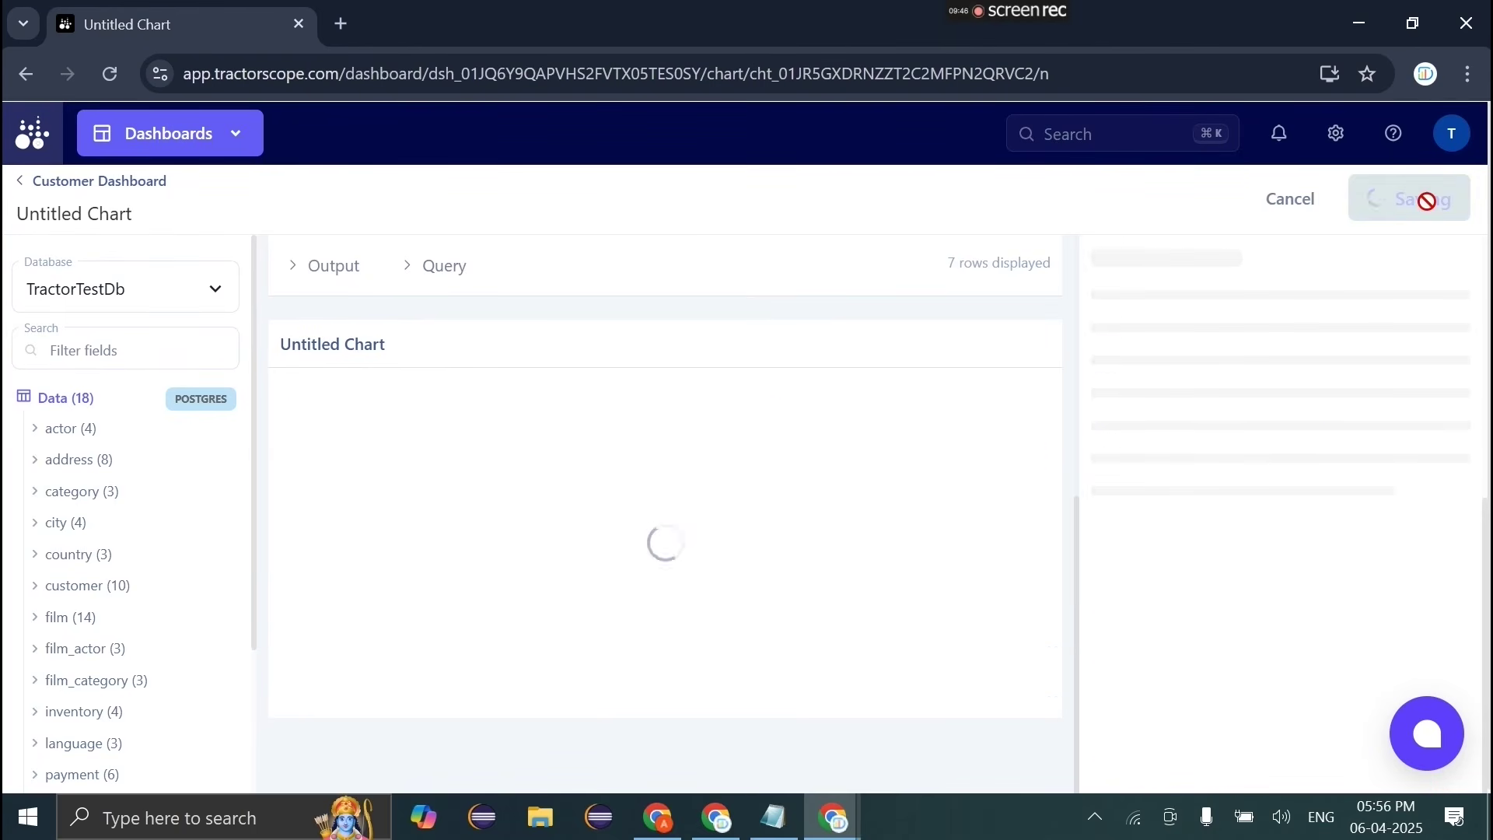
click(23, 183)
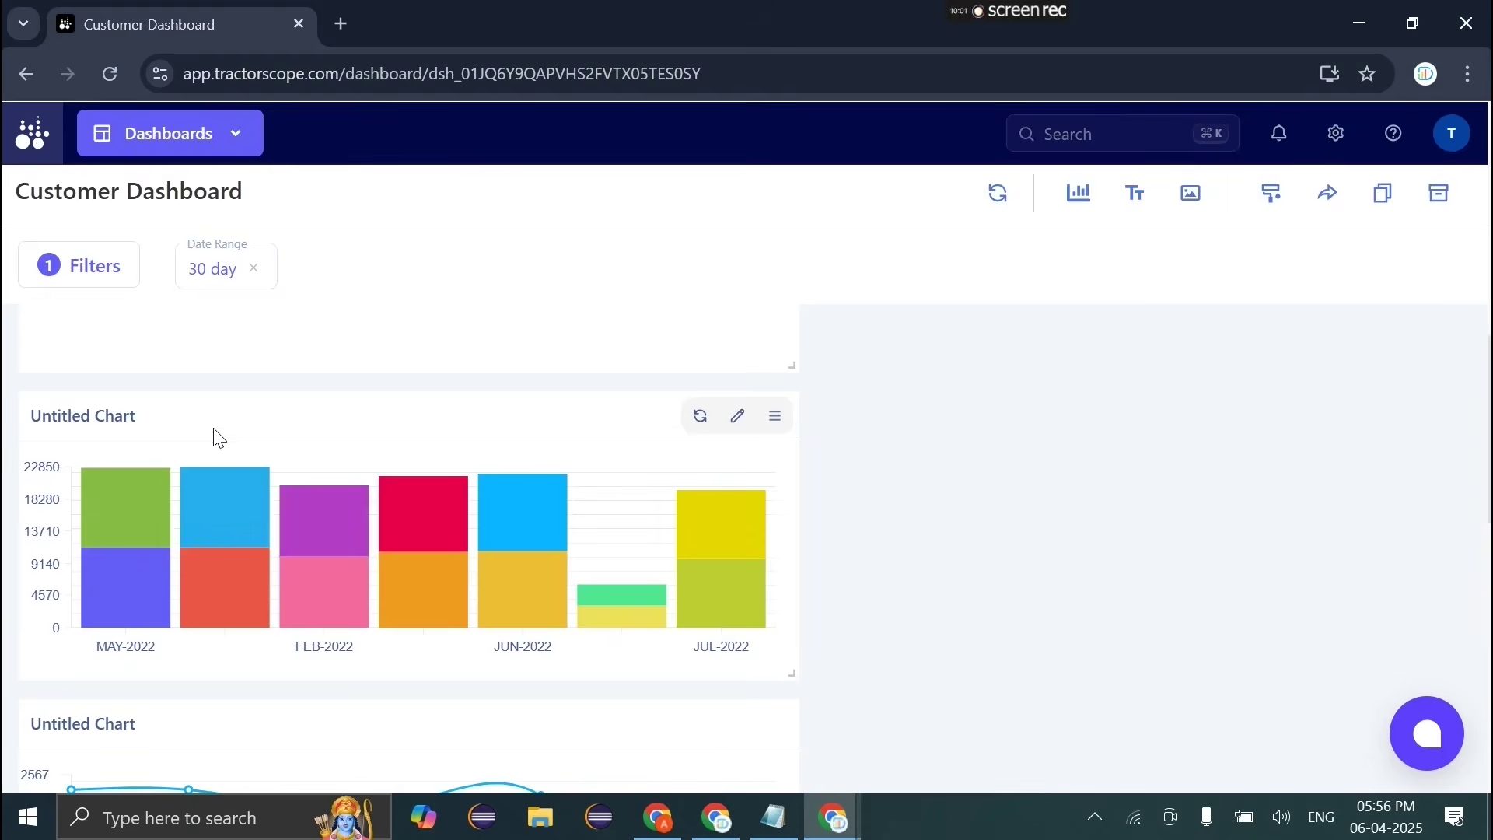
Step: Move one chart card to the dashboard's lower right and another into the left column
drag(215, 429, 888, 361)
mouse_move(791, 686)
mouse_down()
mouse_move(853, 352)
mouse_move(644, 619)
mouse_move(306, 633)
mouse_up()
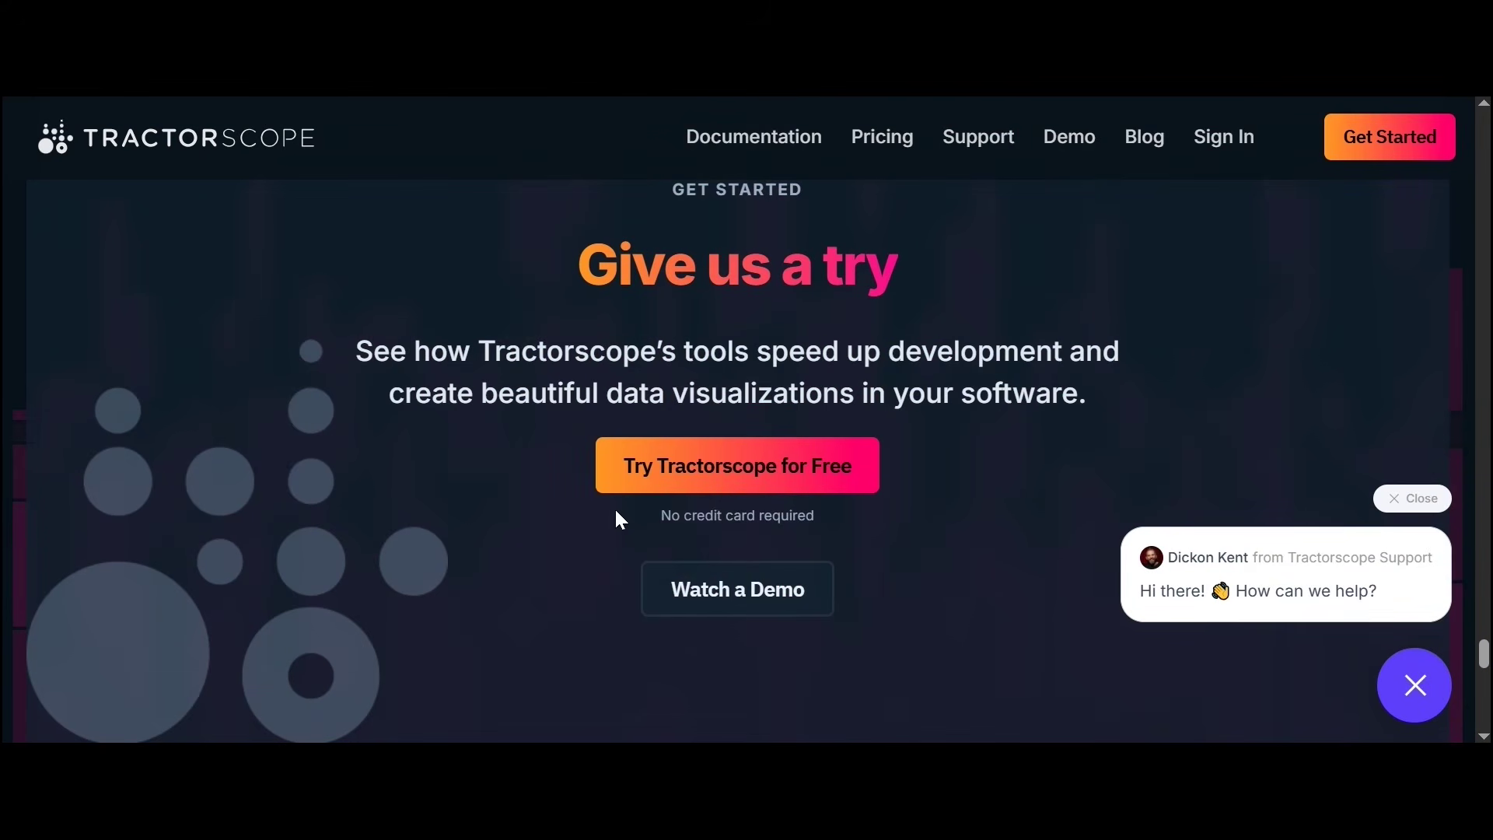
drag(615, 507, 775, 515)
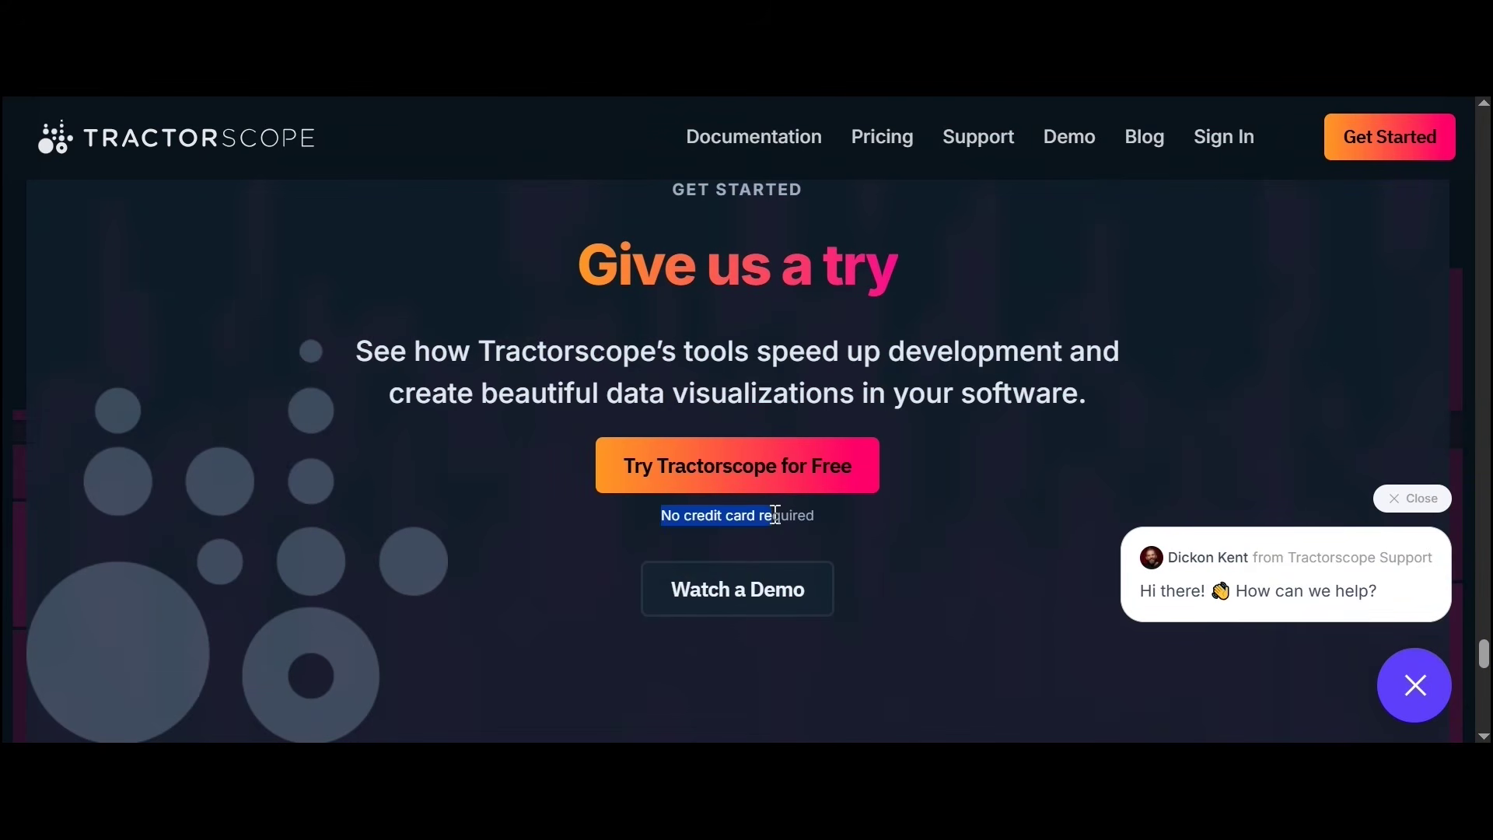
click(817, 515)
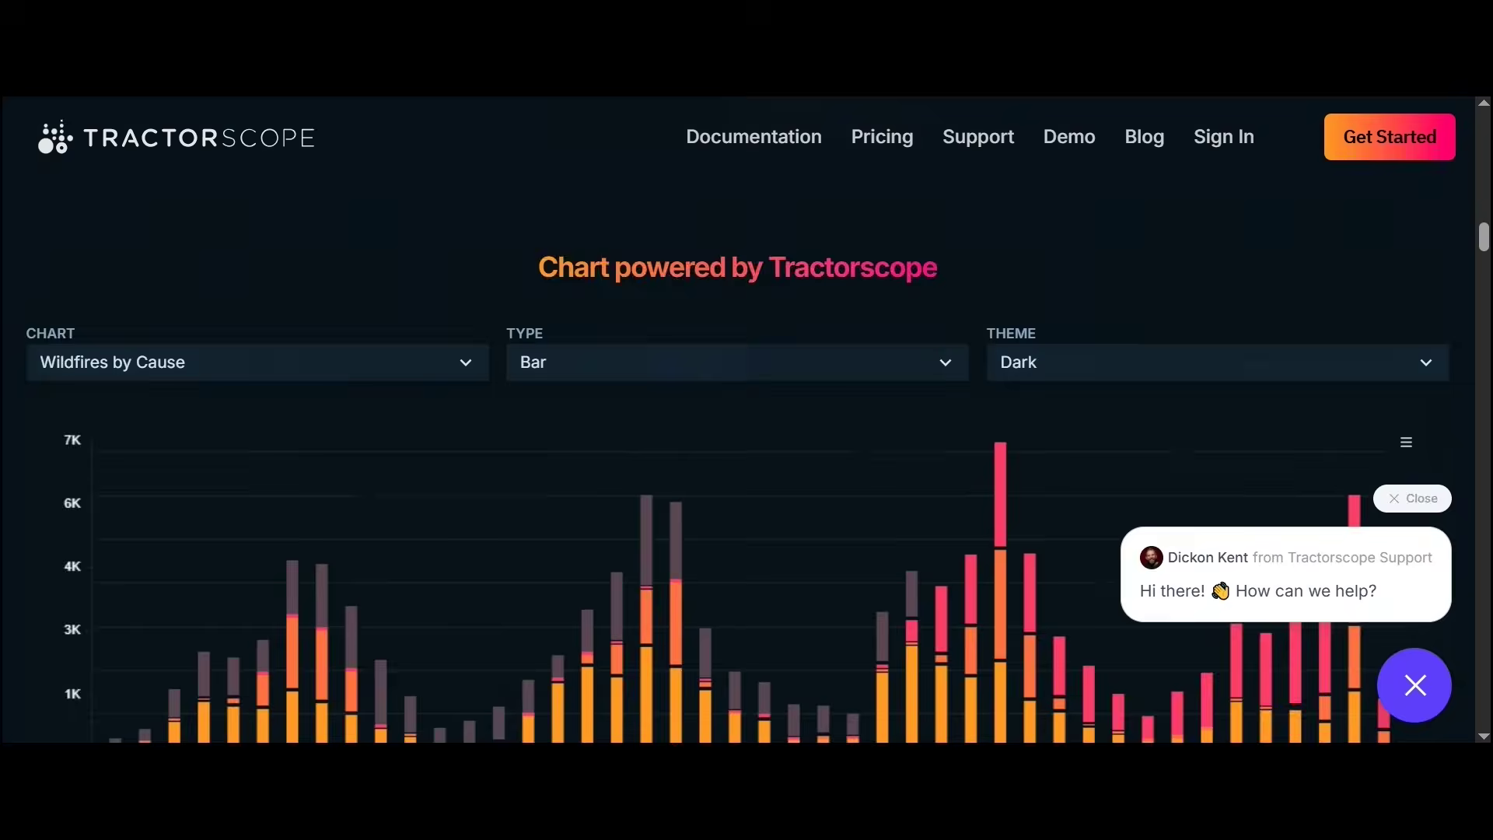
Step: In the website's chart demo, choose 'Wildfire by Location and Size' with Type Map
scroll(506, 280, down, 2)
click(404, 244)
click(389, 306)
click(674, 247)
click(670, 258)
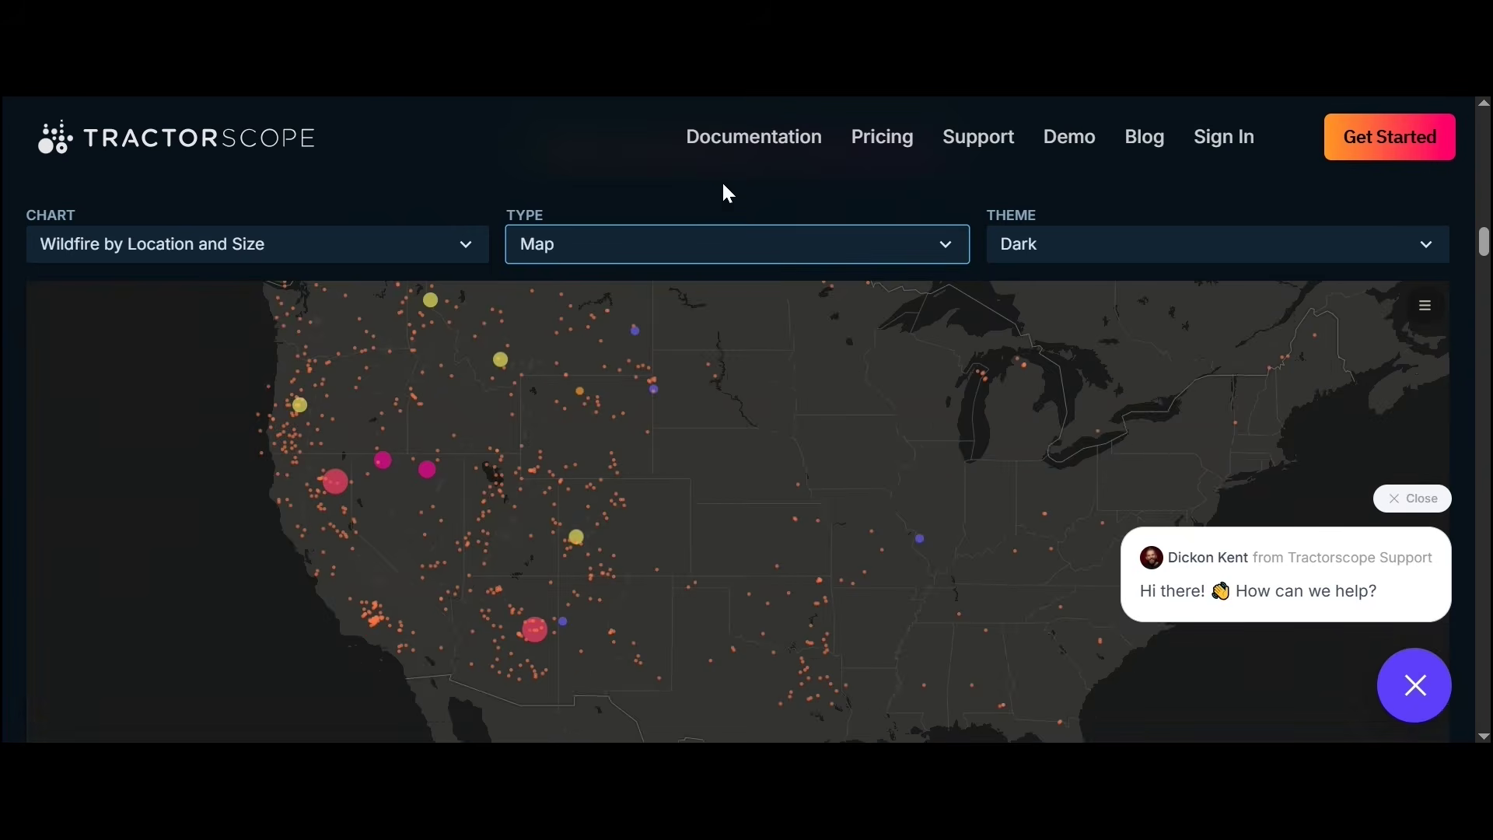
scroll(690, 389, down, 1)
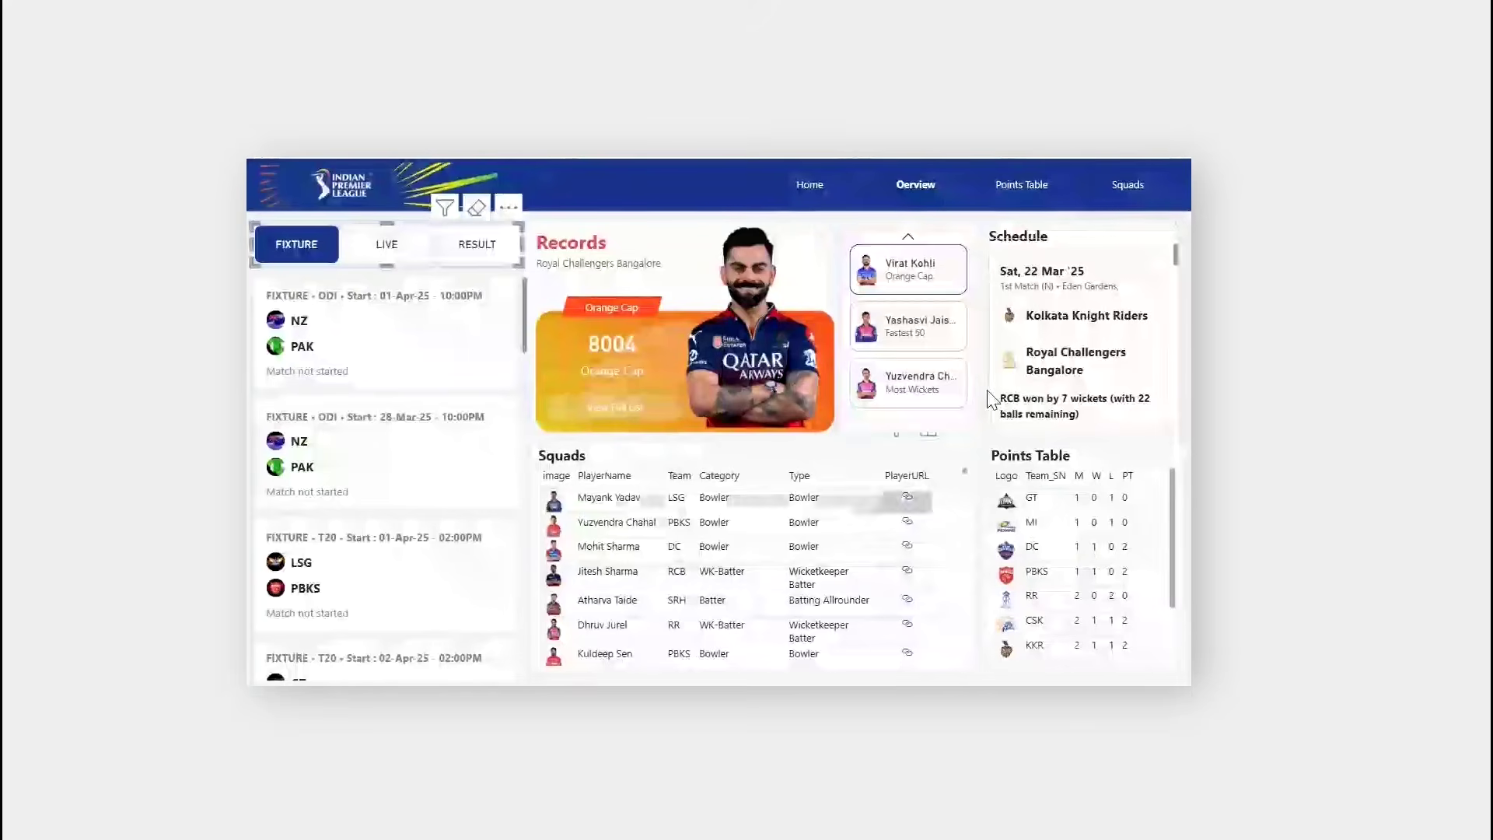
click(968, 398)
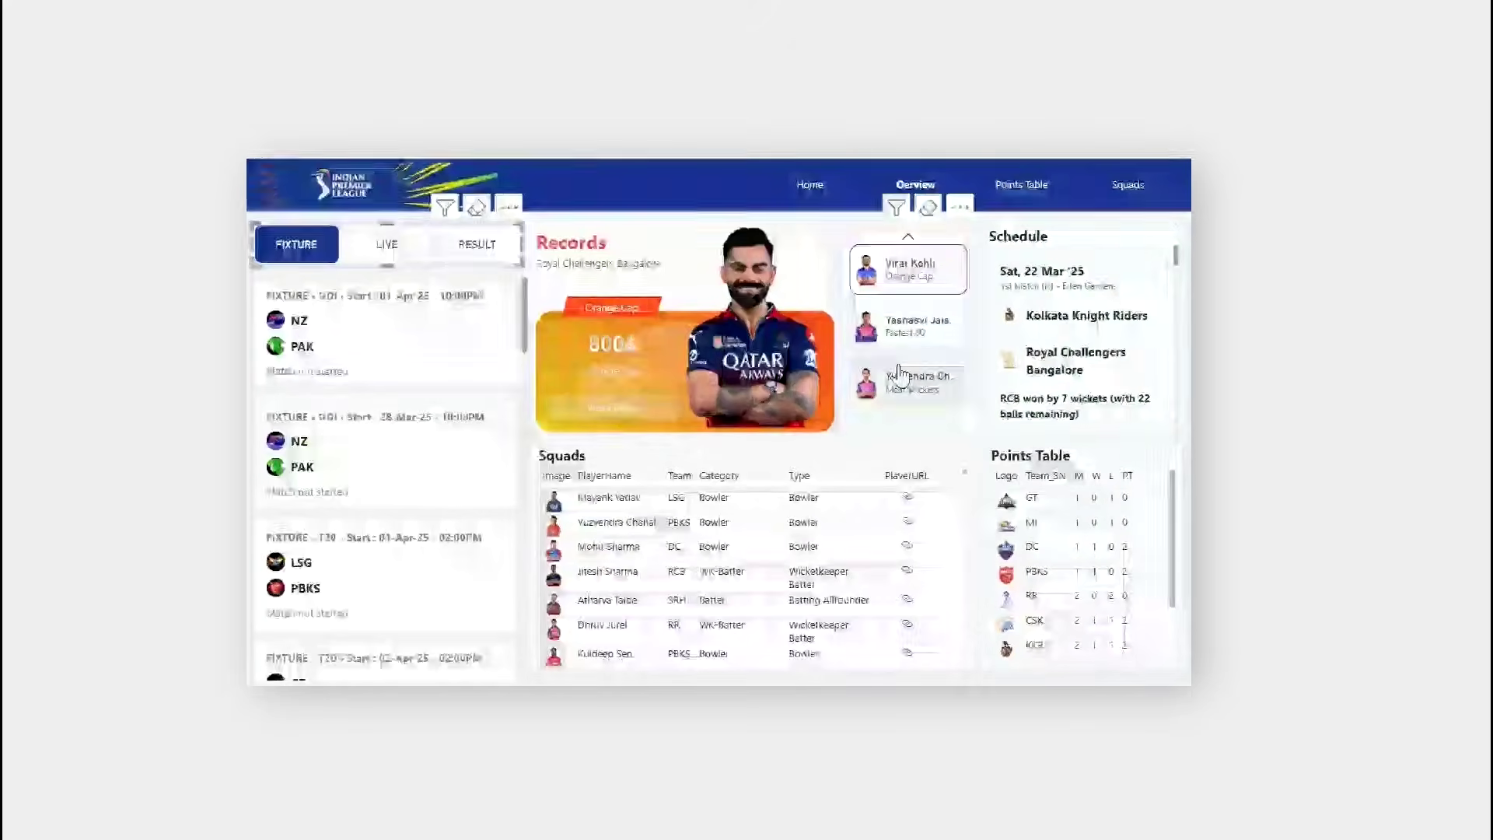
Step: View the full Orange Cap leaderboard, return to Overview, then move to the Squads page
mouse_move(620, 406)
click(618, 407)
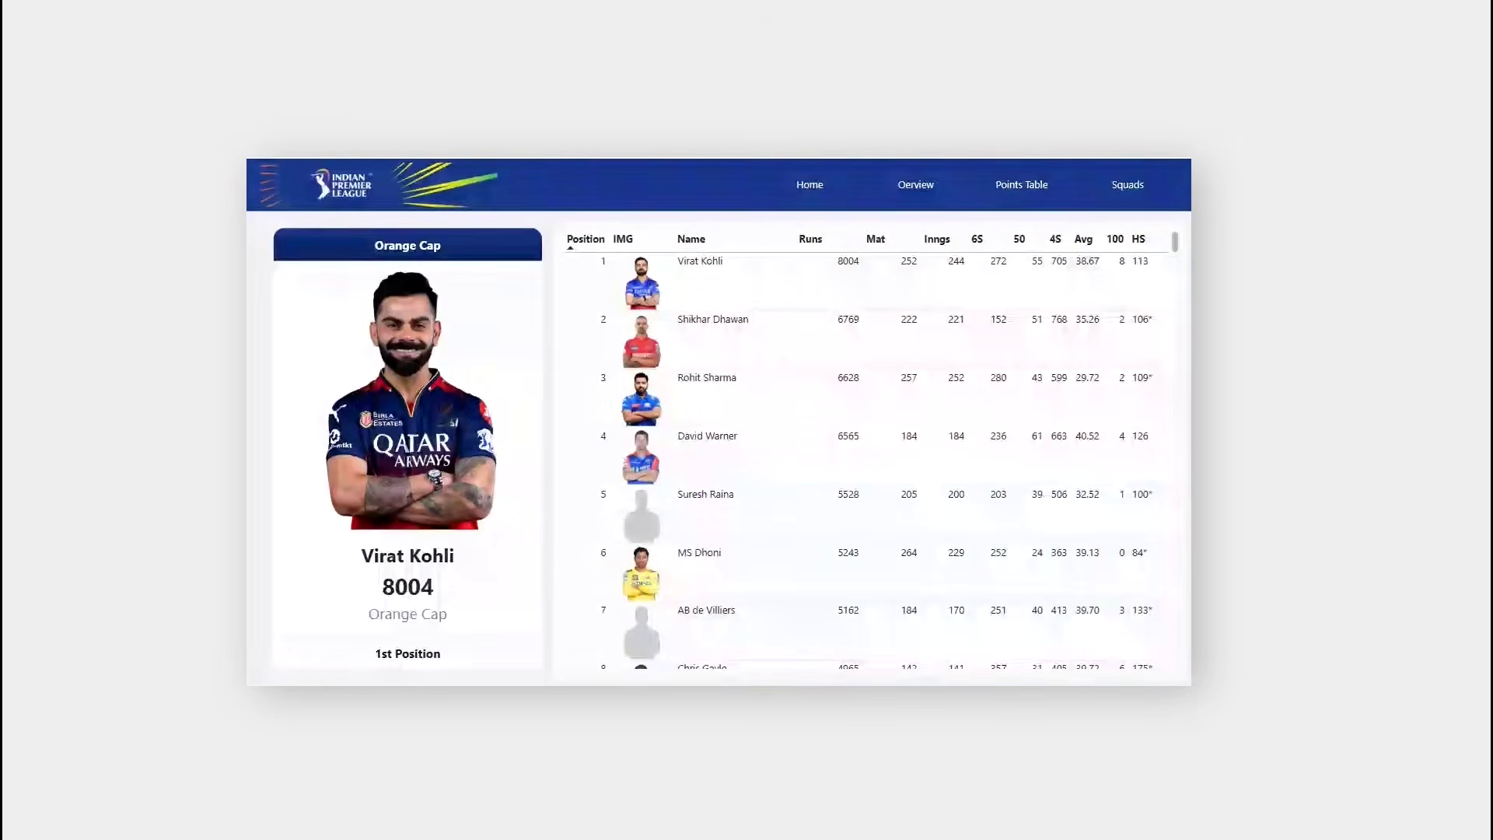
click(916, 184)
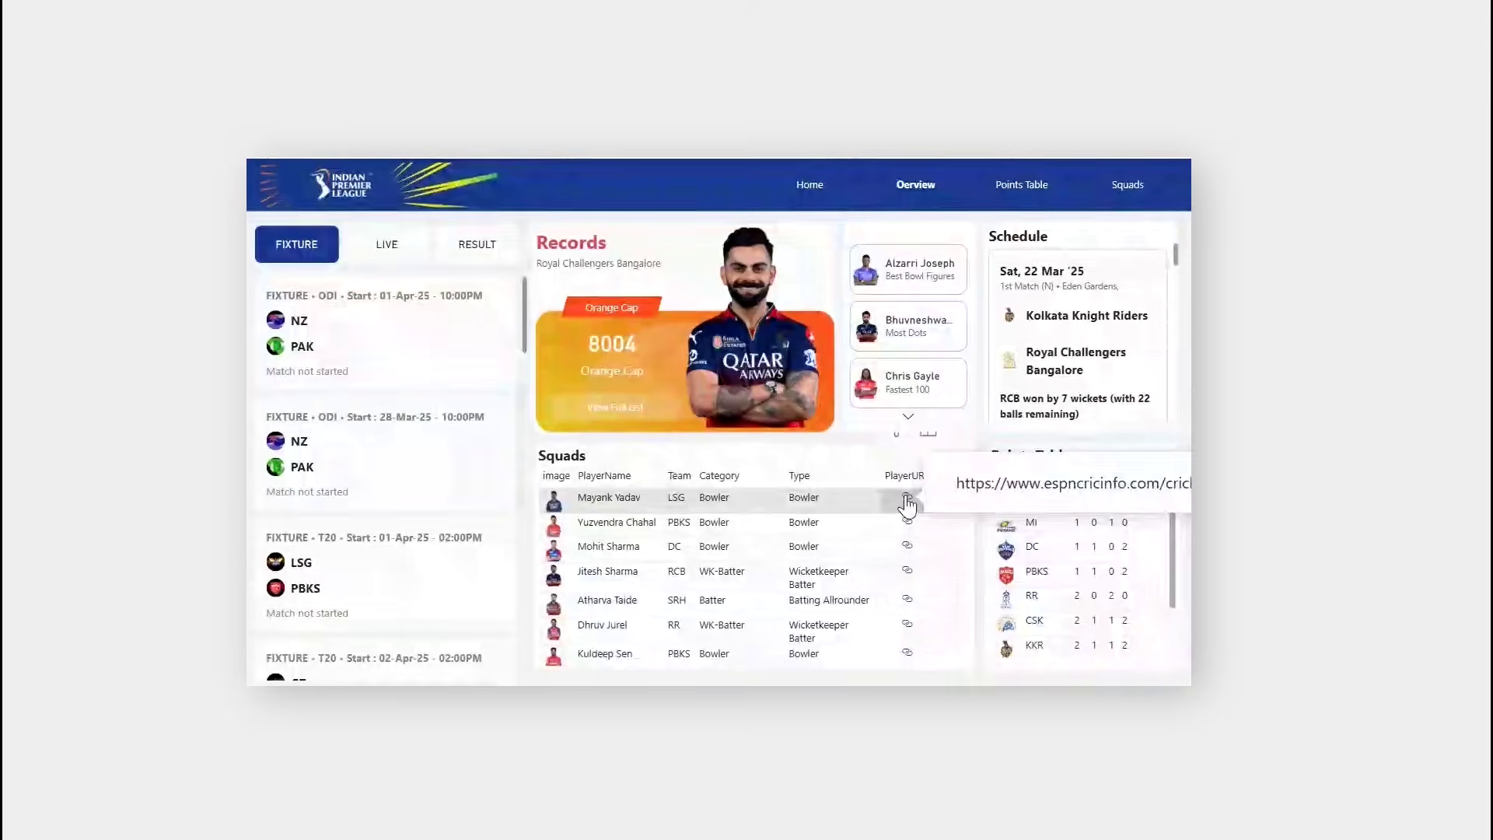
mouse_move(953, 688)
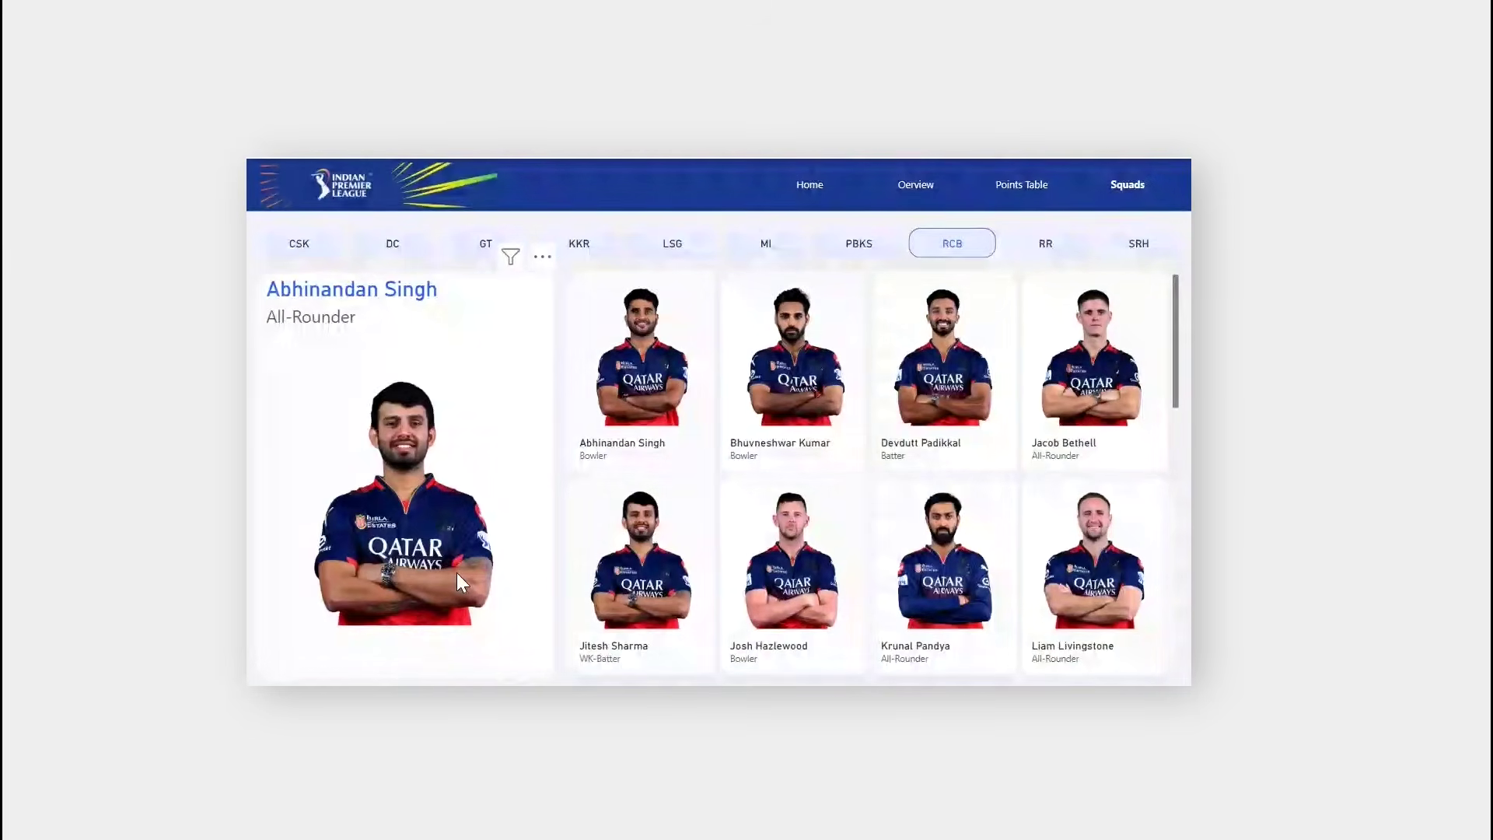
Step: Filter squads to PBKS then MI, feature Arjun Tendulkar and Ashwani Kumar, then scroll the fixtures
click(875, 250)
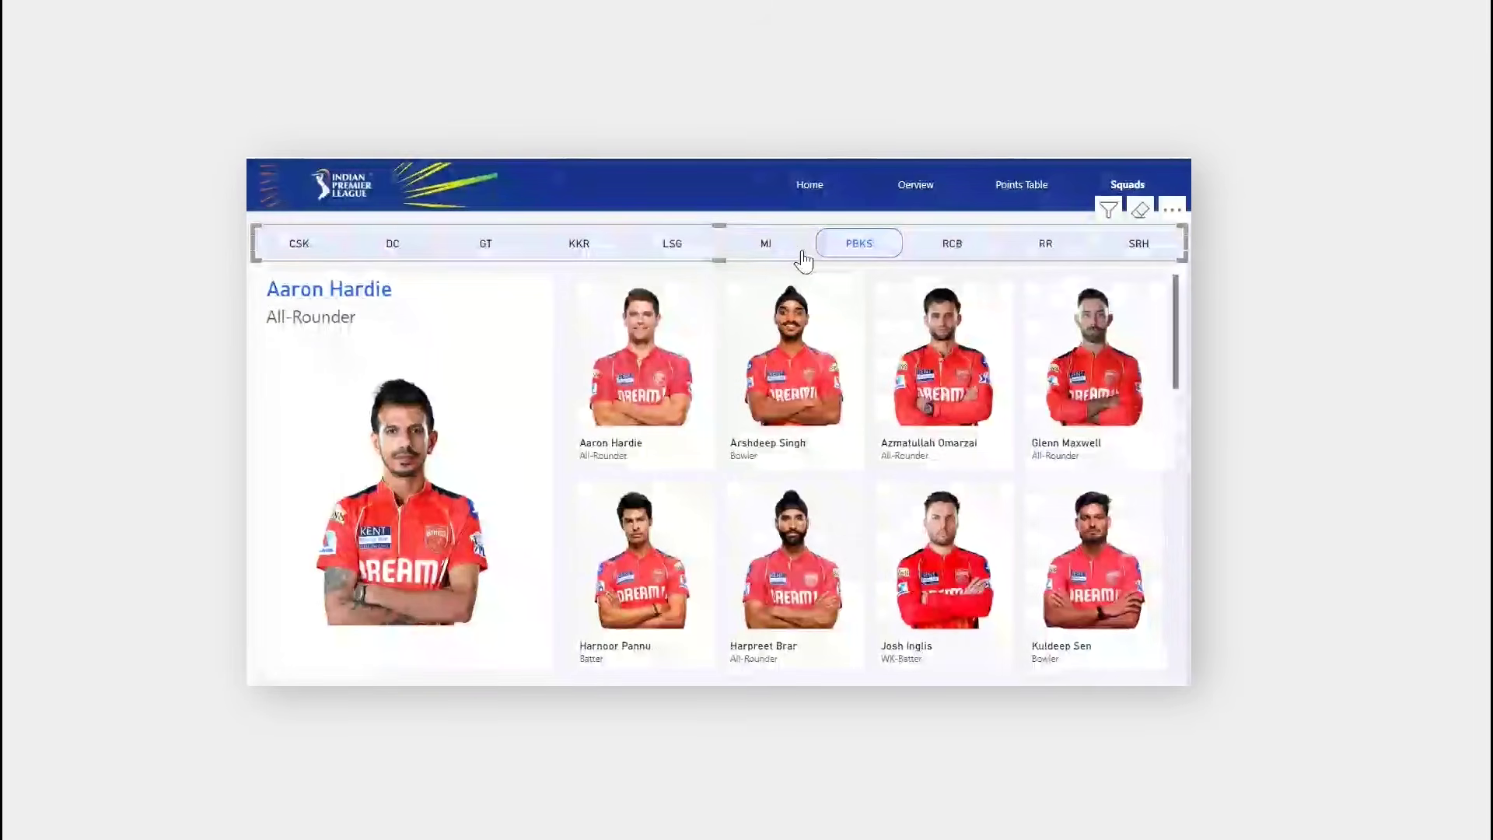
click(792, 256)
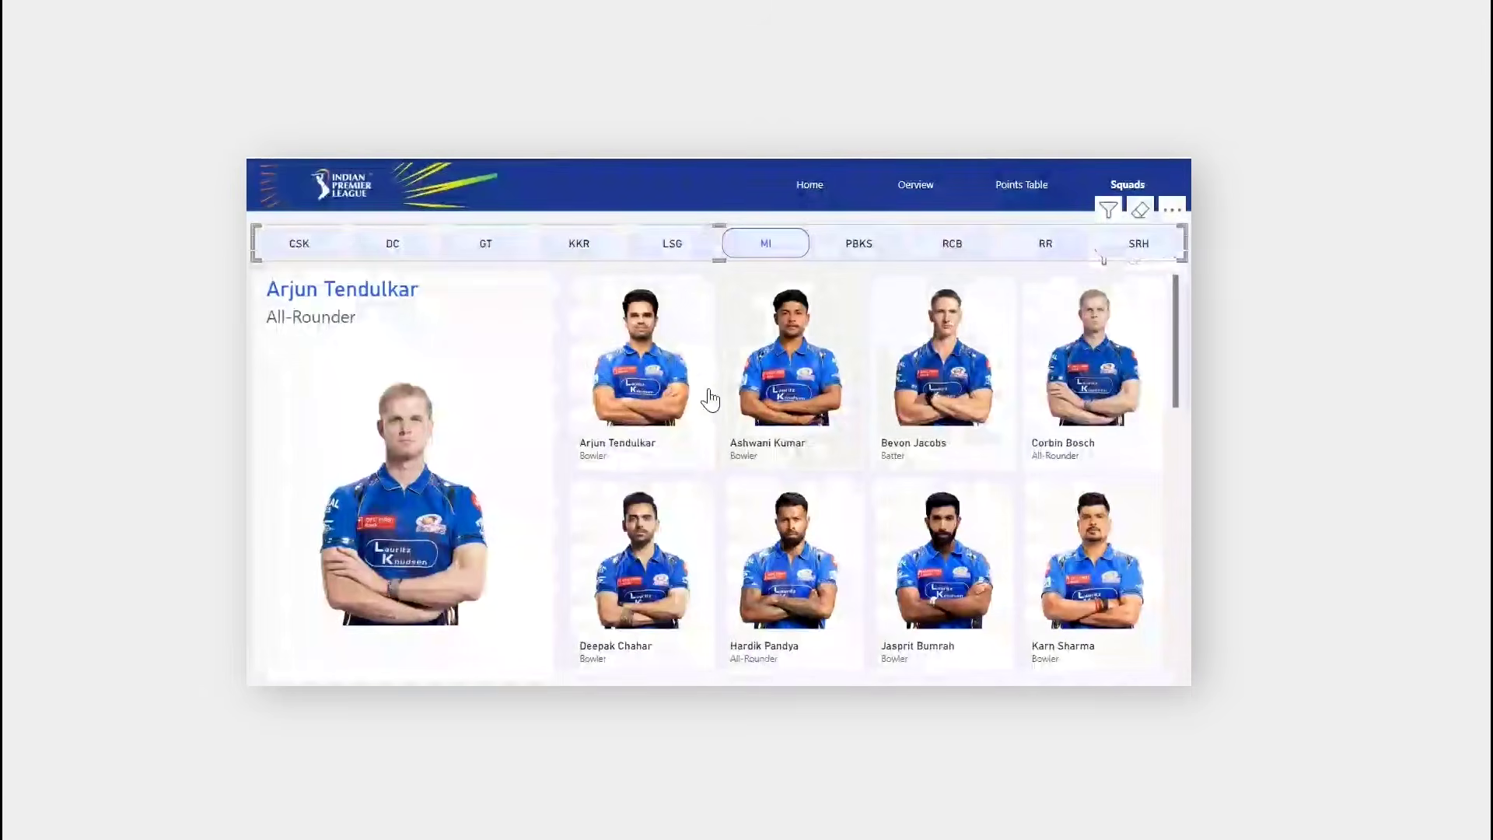
click(680, 370)
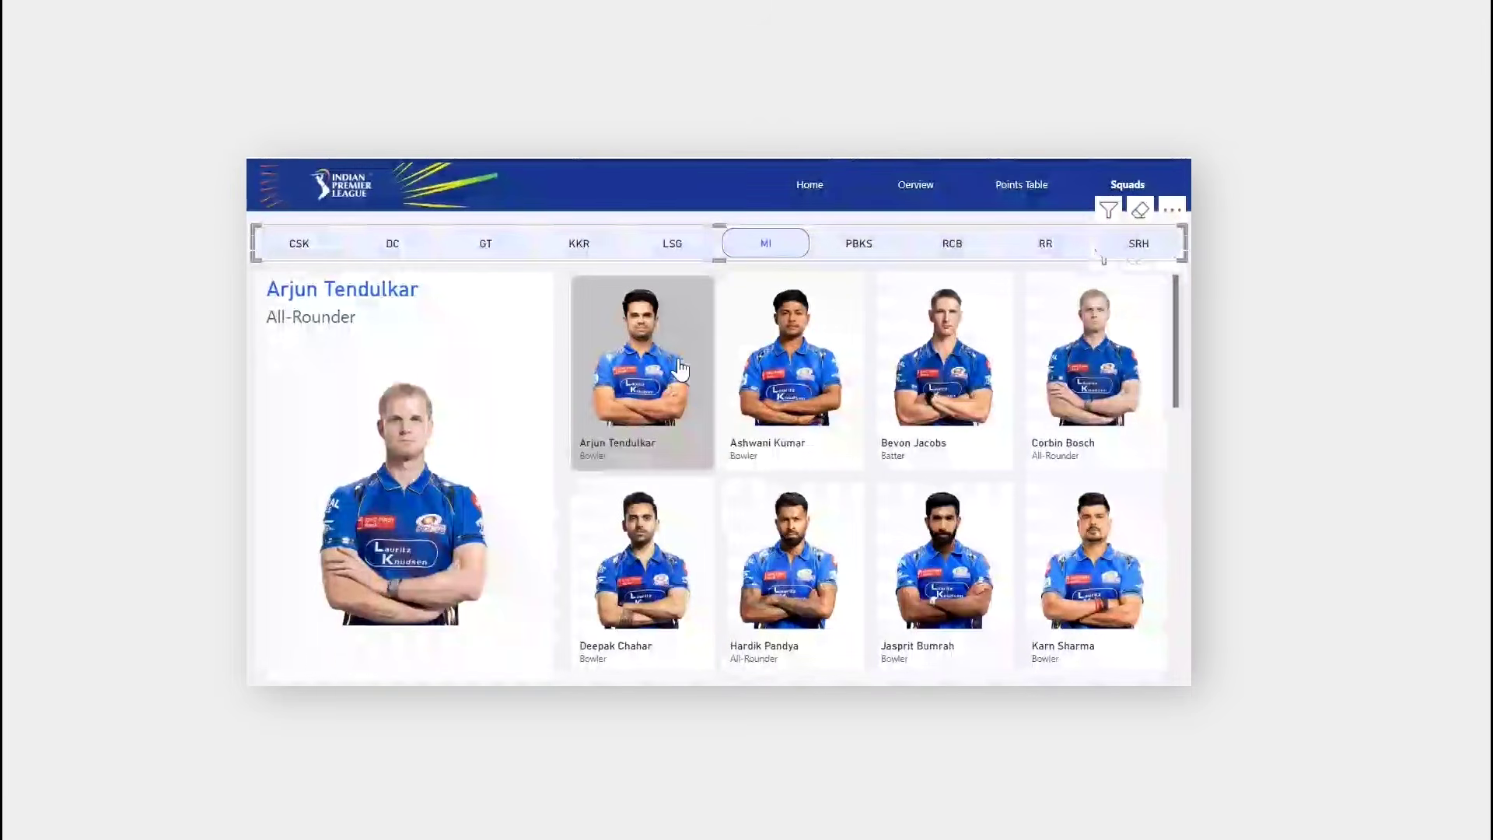
click(782, 387)
click(766, 389)
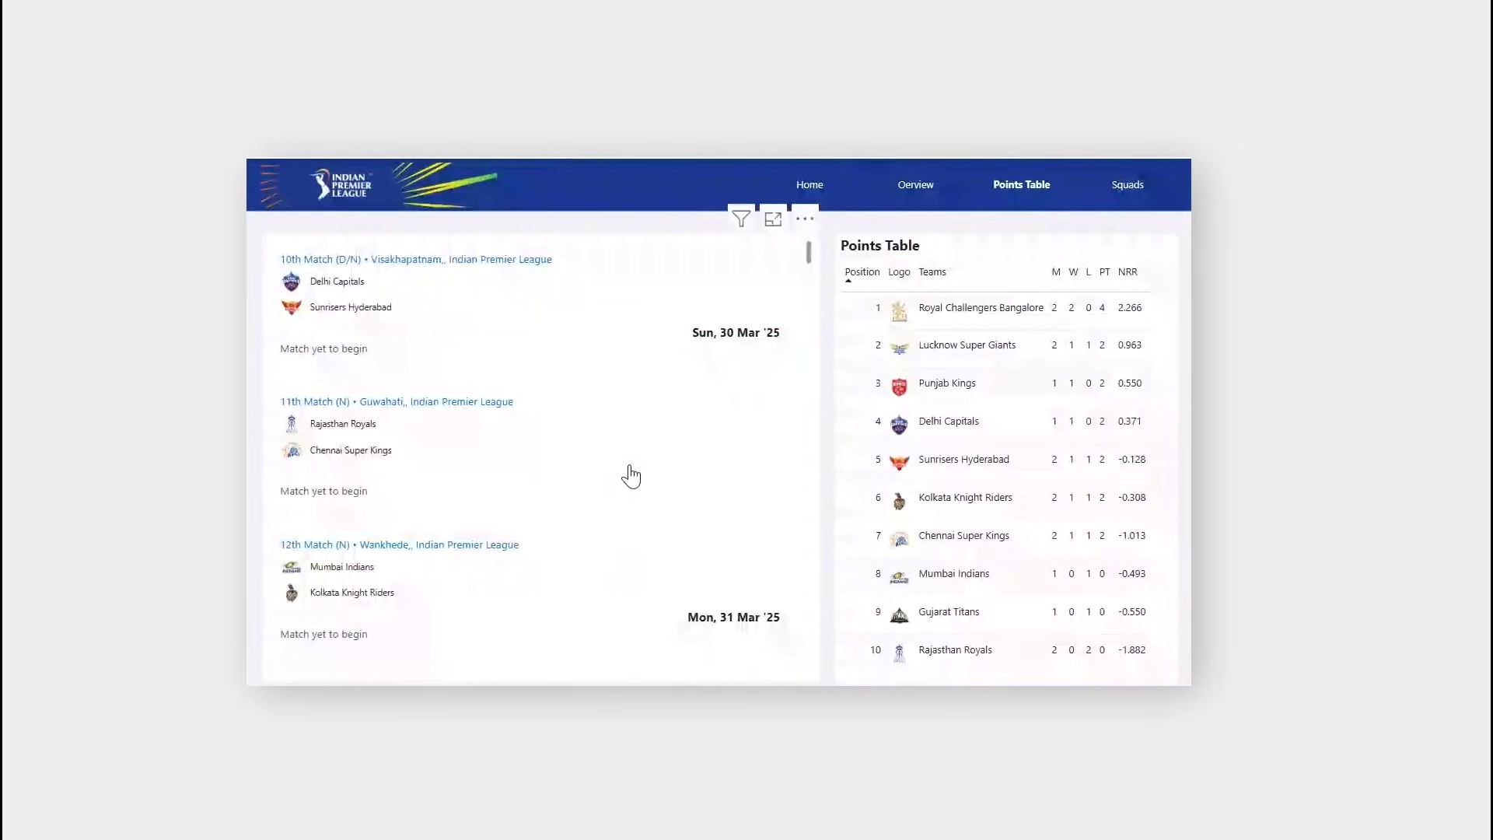
scroll(630, 475, down, 20)
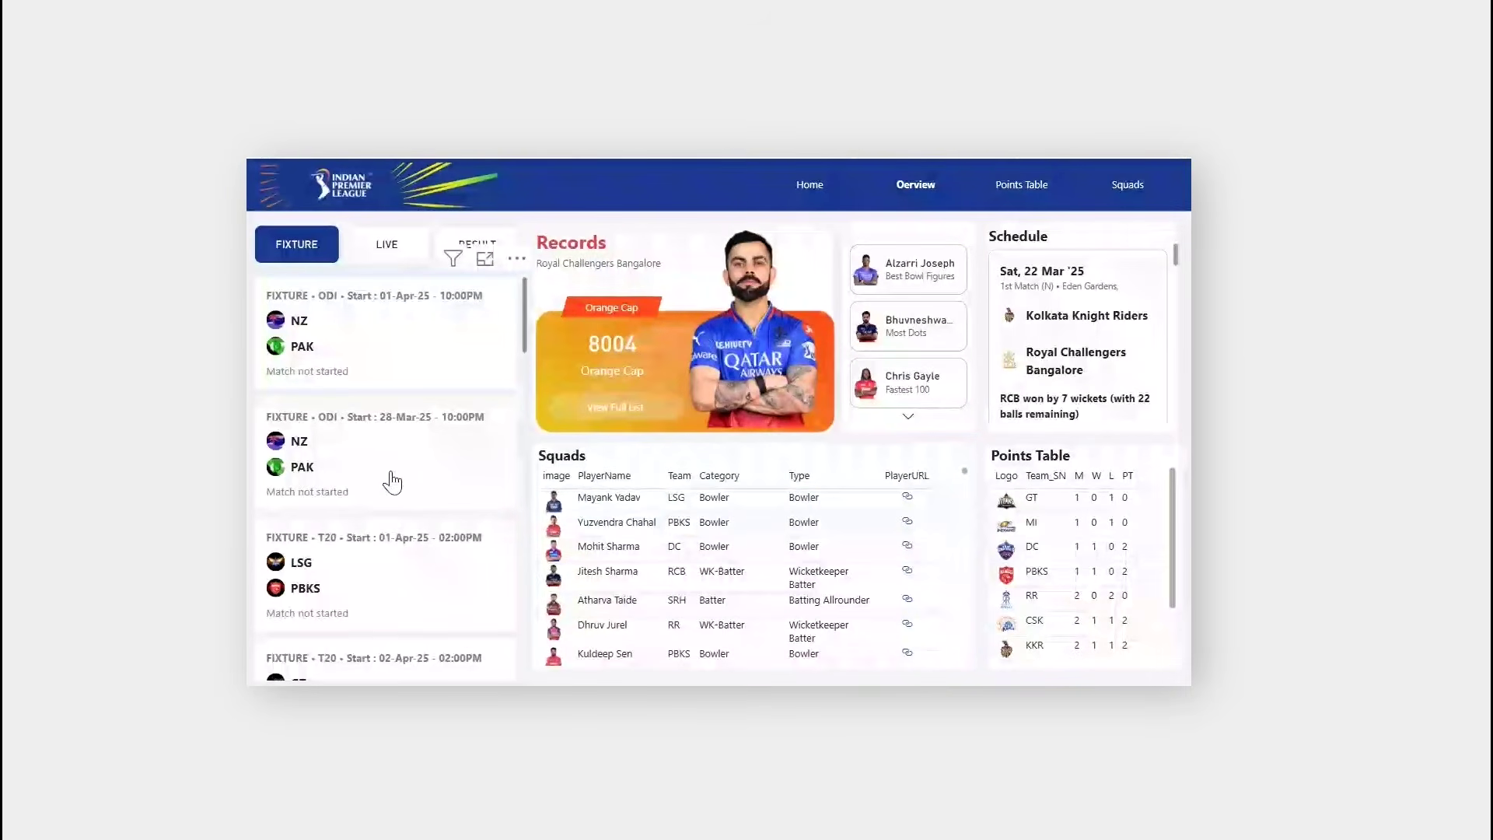
scroll(394, 471, down, 10)
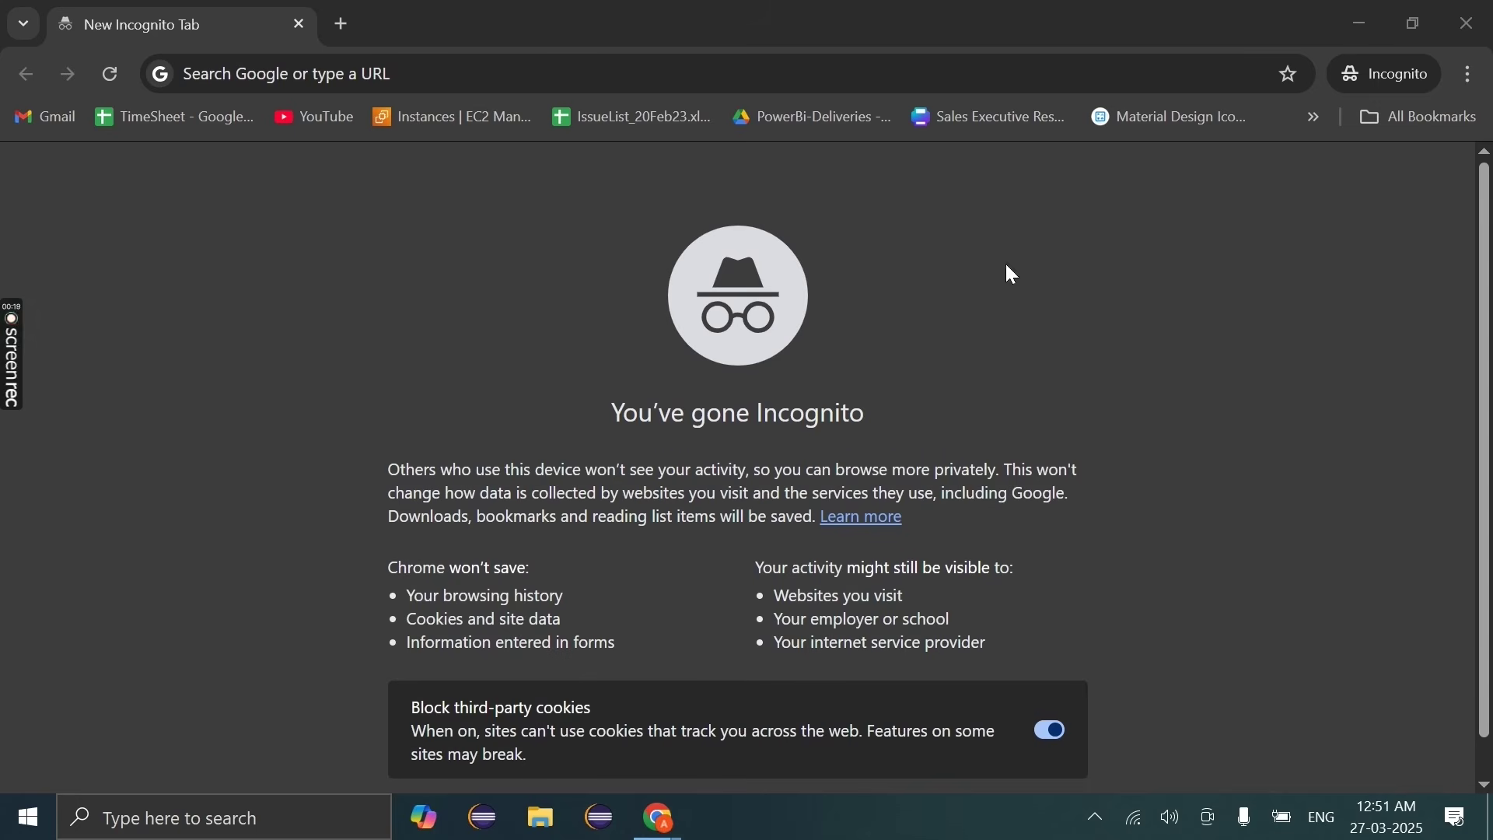
Step: Search Google for 'ultimate cricket data api' and open the cricketdata.org result
click(533, 71)
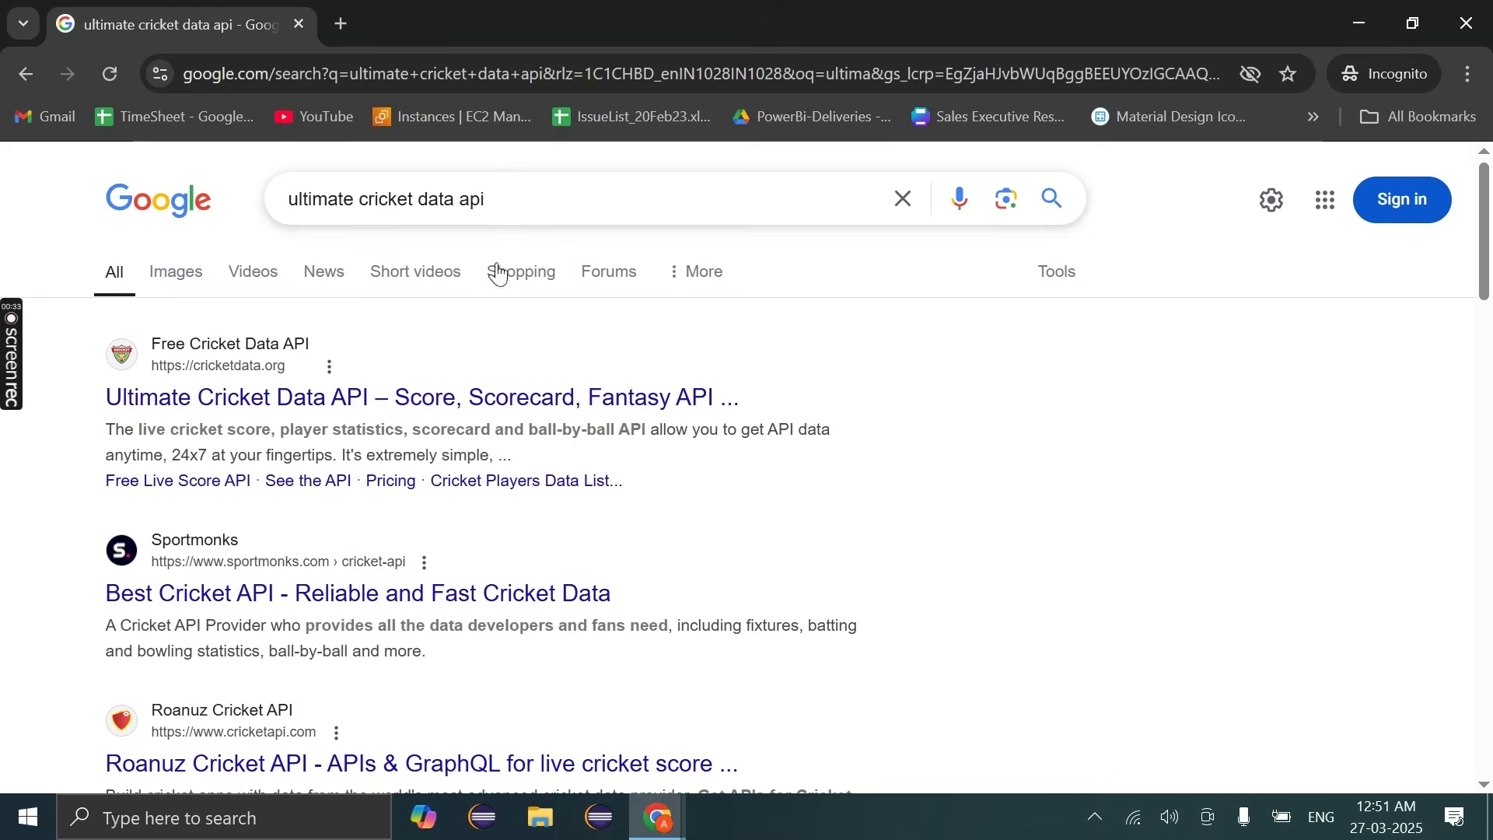
click(482, 384)
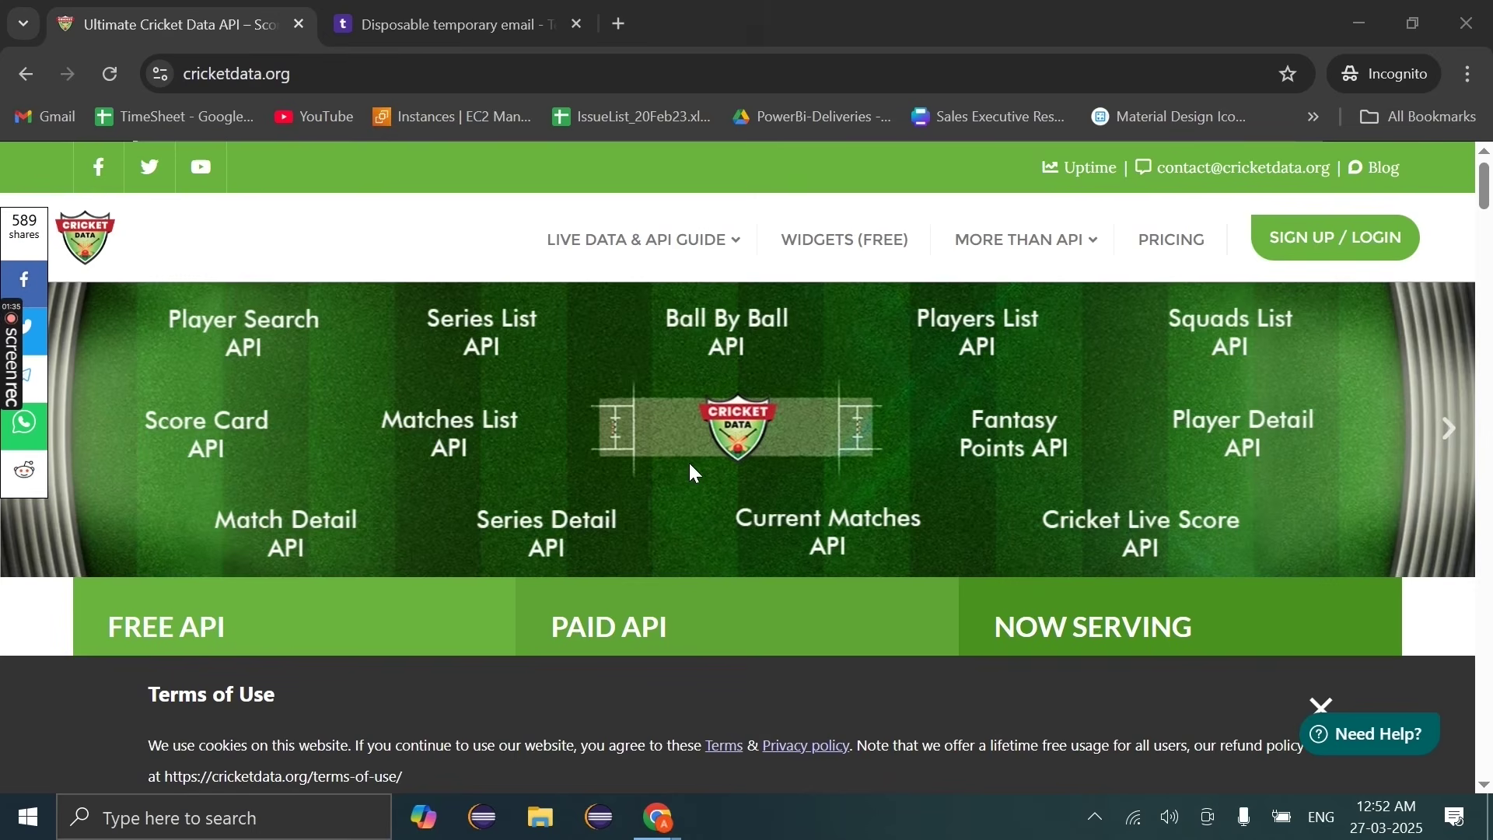
Step: Go to cricketdata.org's login page and follow its Sign Up link to the free account form
click(1328, 237)
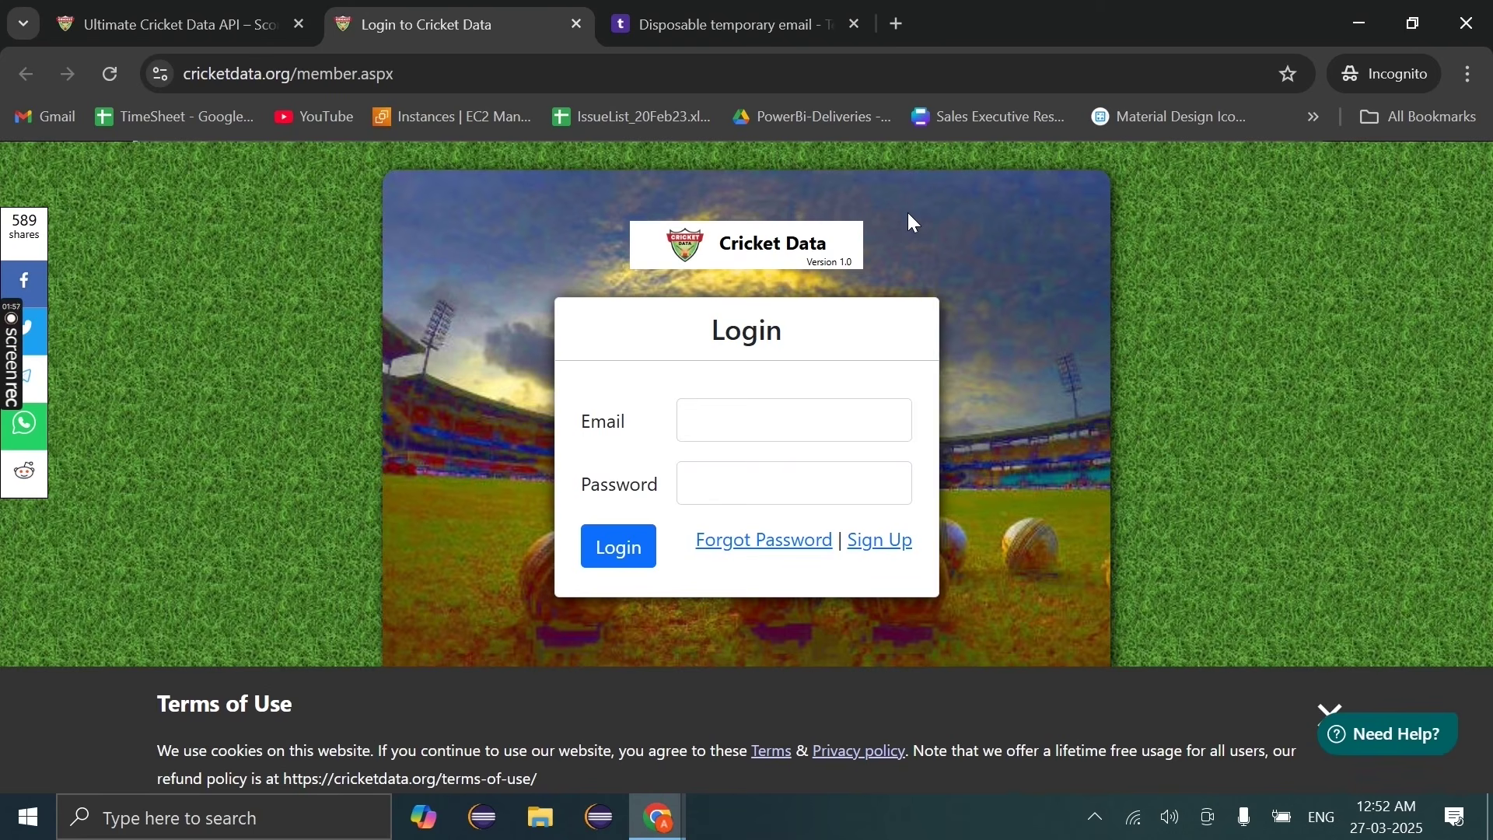
click(887, 568)
Step: Copy the Temp Mail address, close the change-email dialog, and return to the sign-up page
click(656, 17)
click(824, 204)
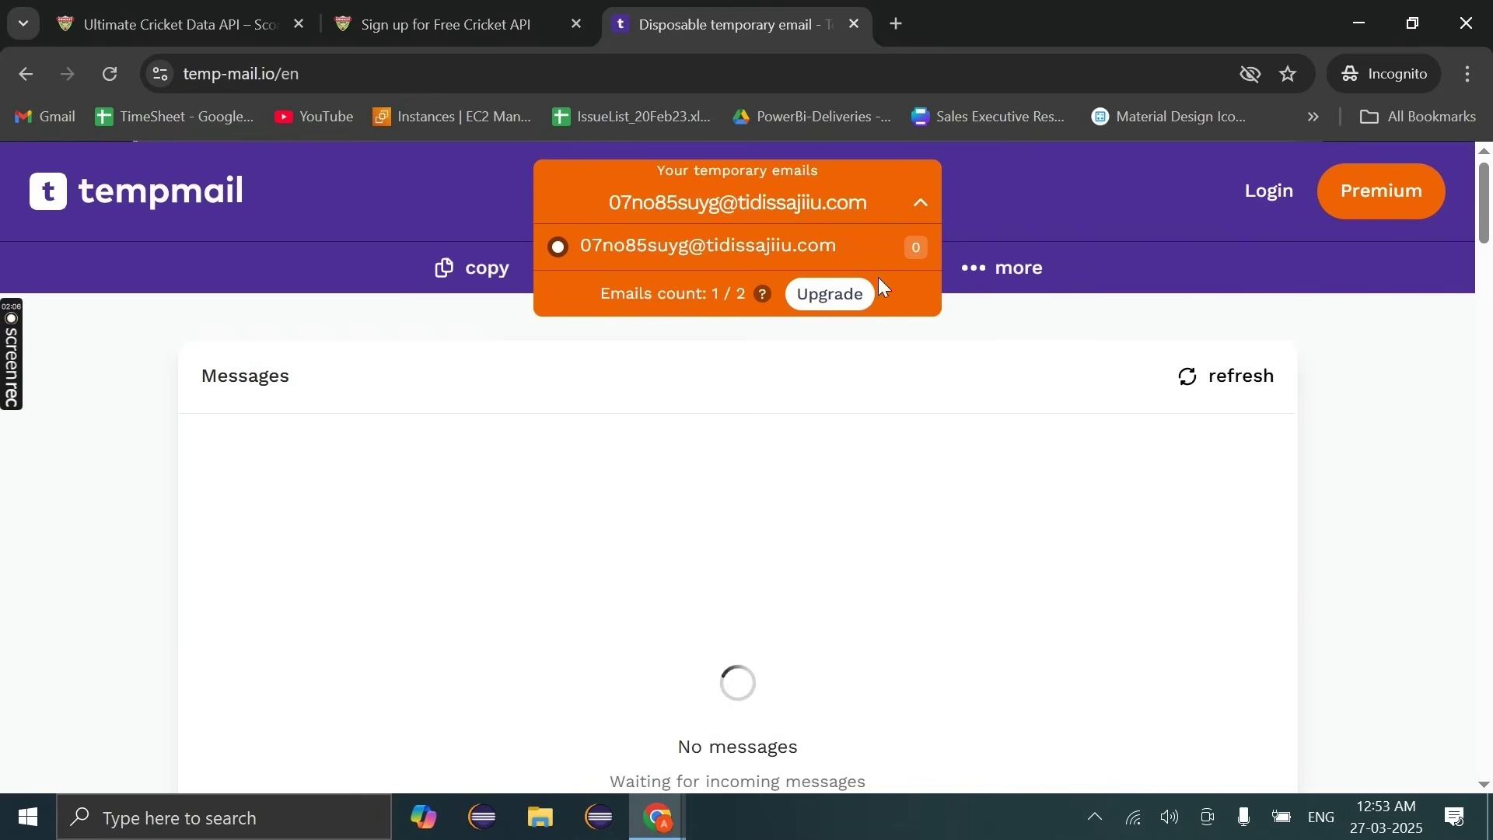
click(885, 250)
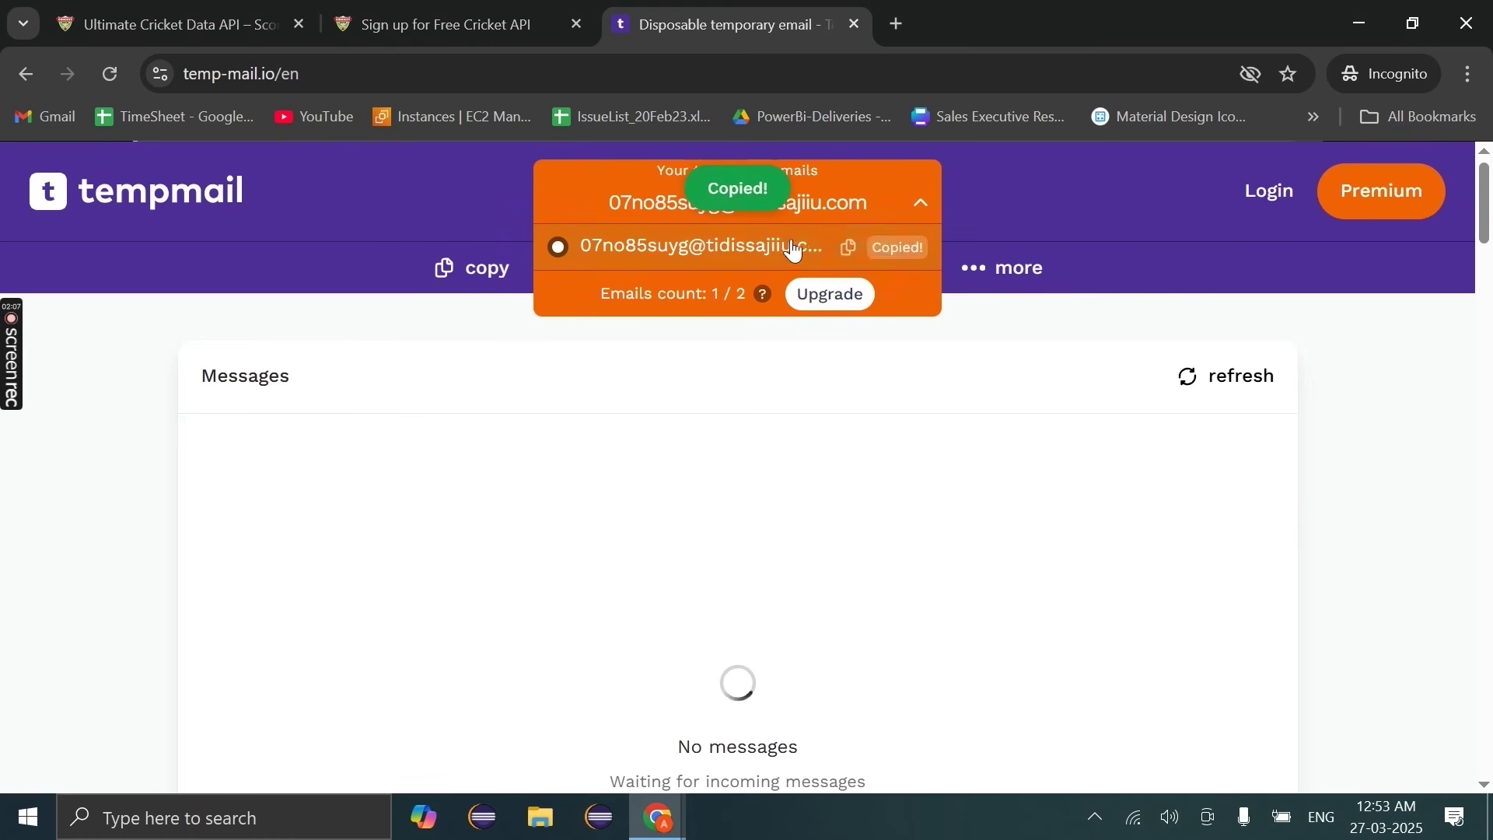
click(910, 208)
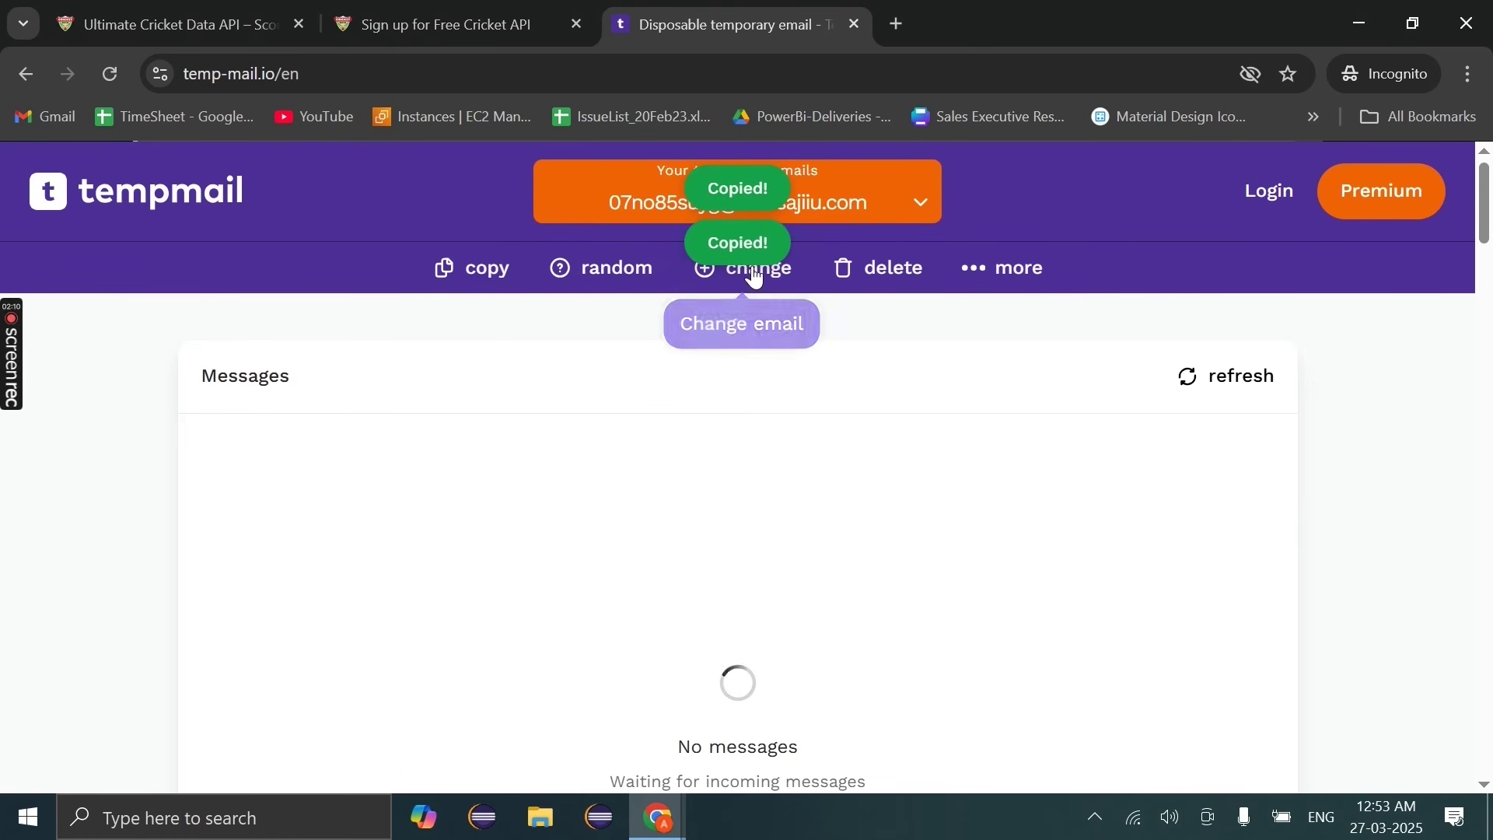
click(704, 281)
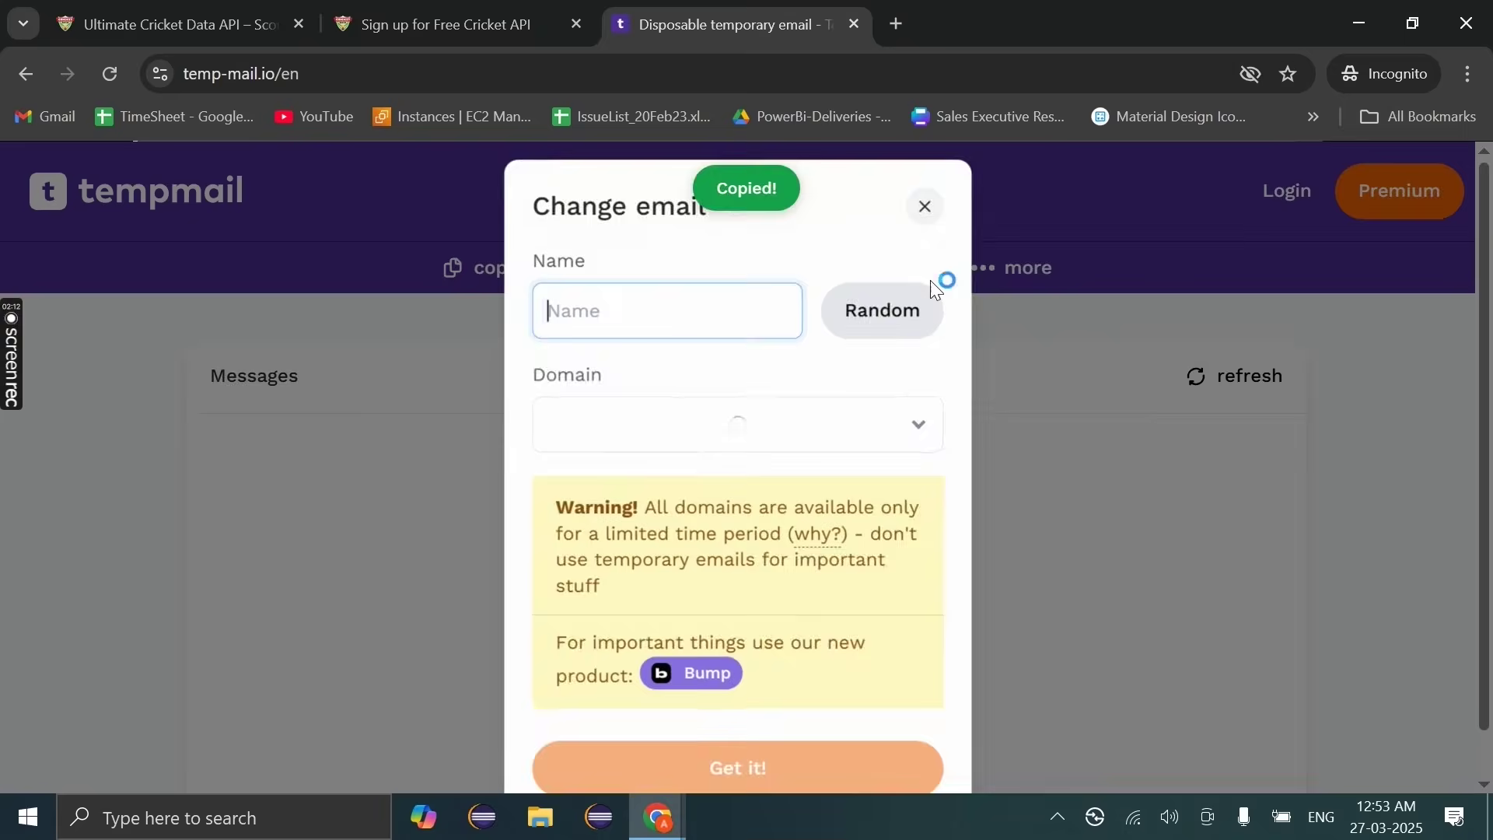
click(925, 206)
click(445, 9)
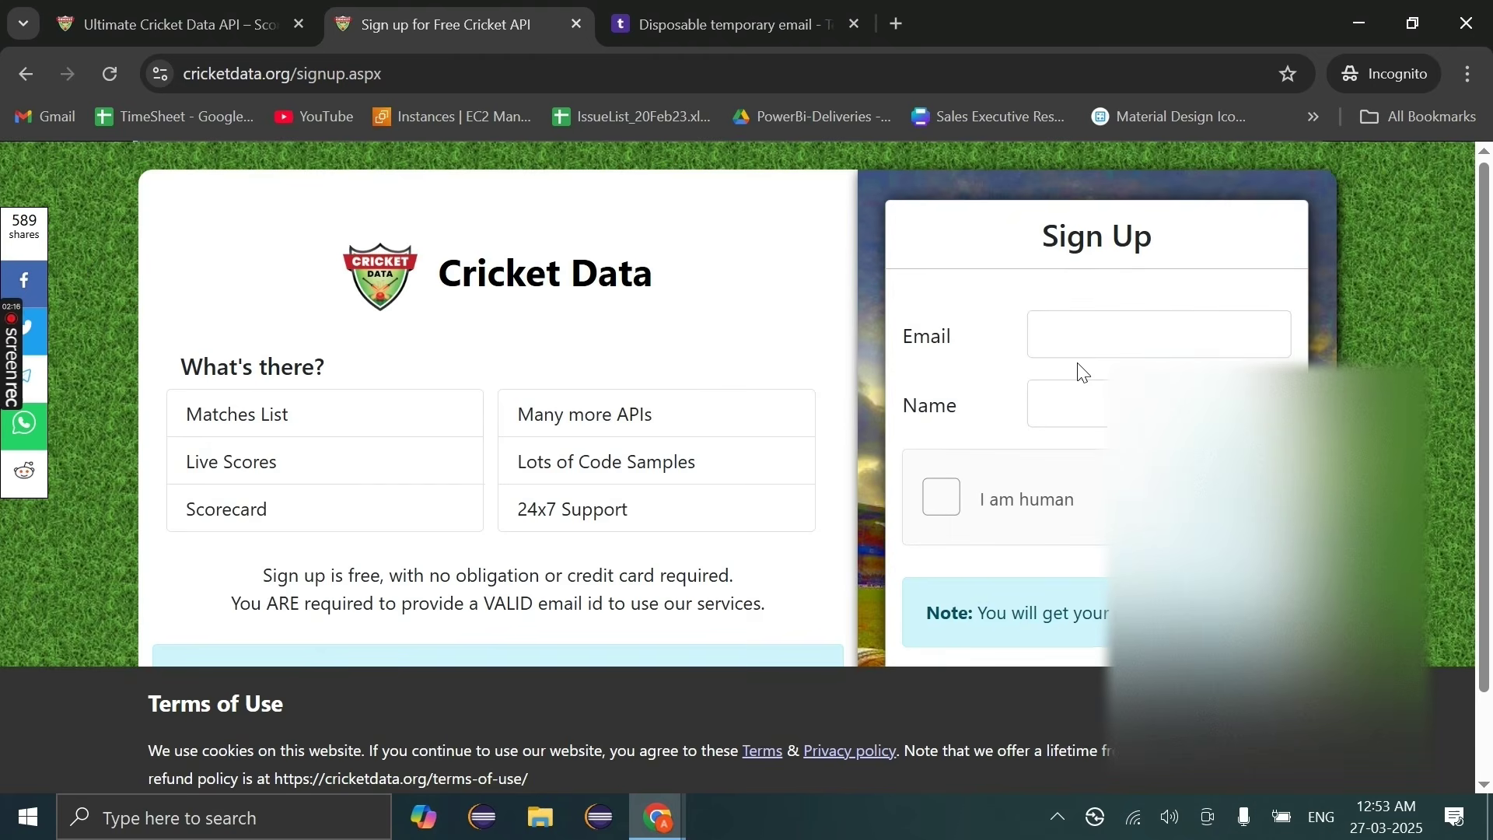
Step: Paste the temporary email into the sign-up Email field and enter the name 'Temp'
click(1063, 338)
key(ctrl+v)
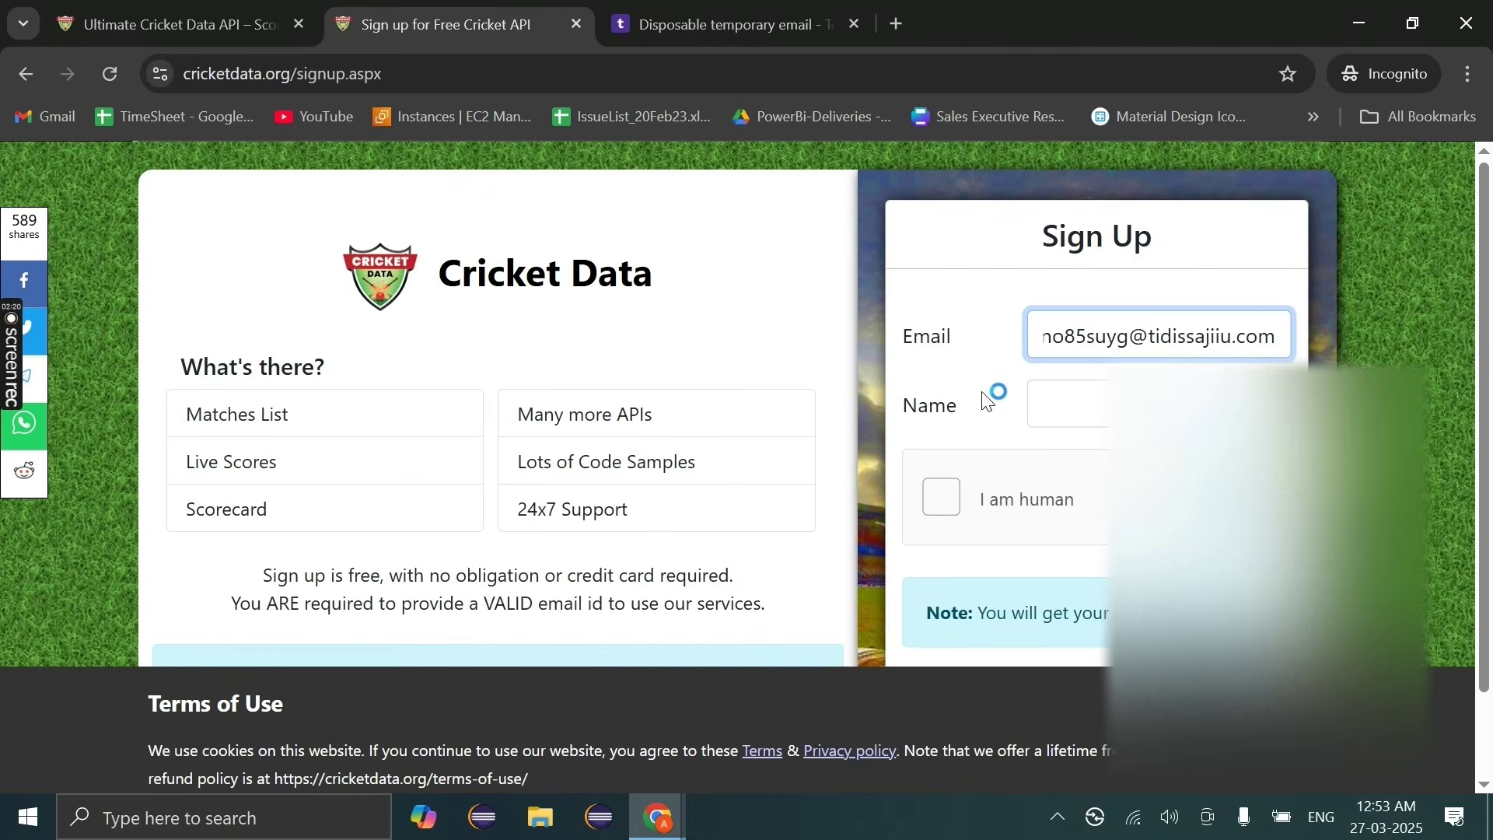
click(1093, 410)
text(Temp)
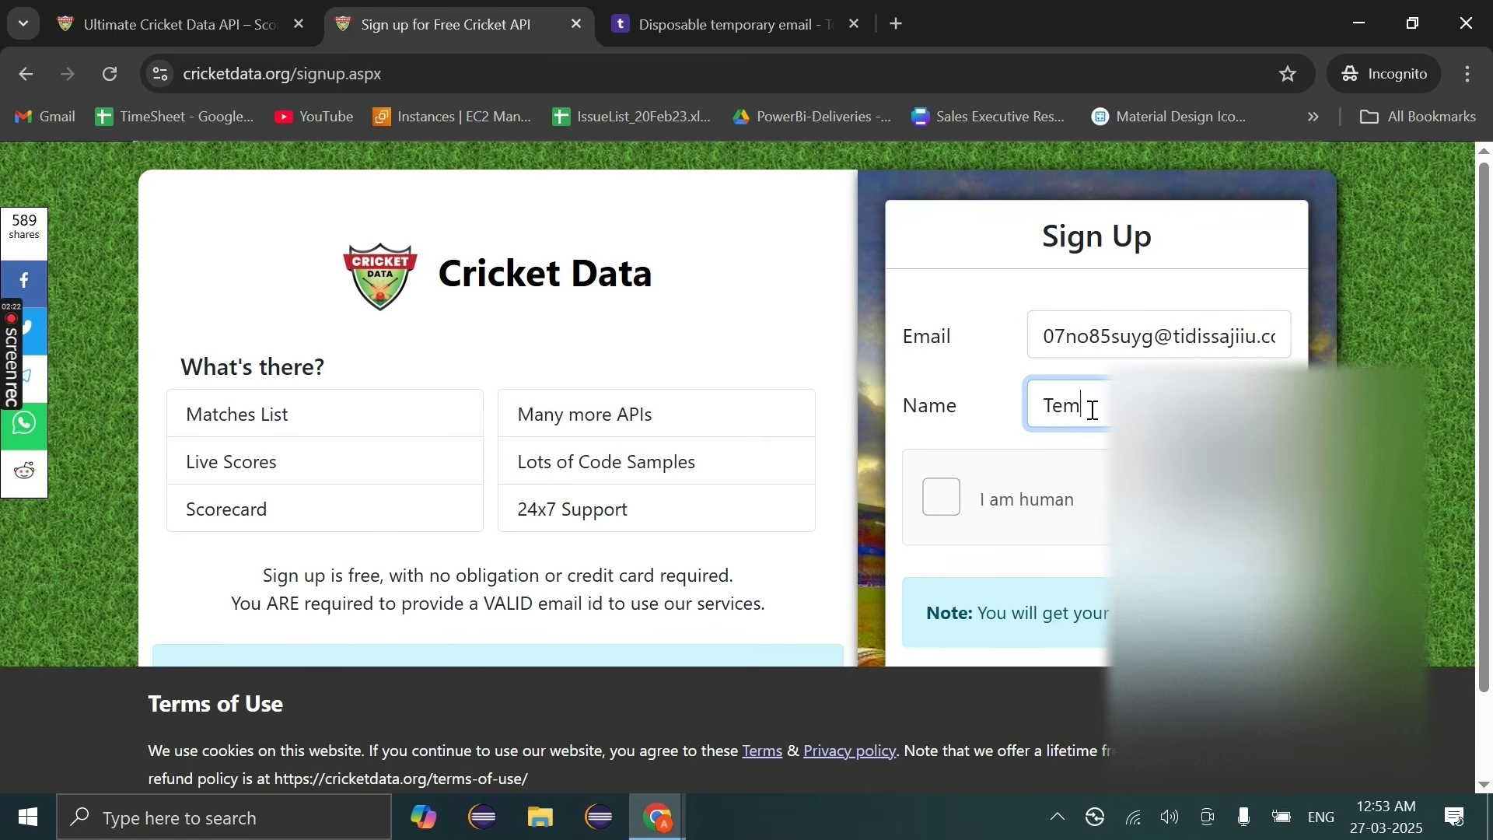
Step: Pass the hCaptcha check, submit the sign-up, and open the welcome email in Temp Mail
click(941, 500)
scroll(1140, 506, down, 1)
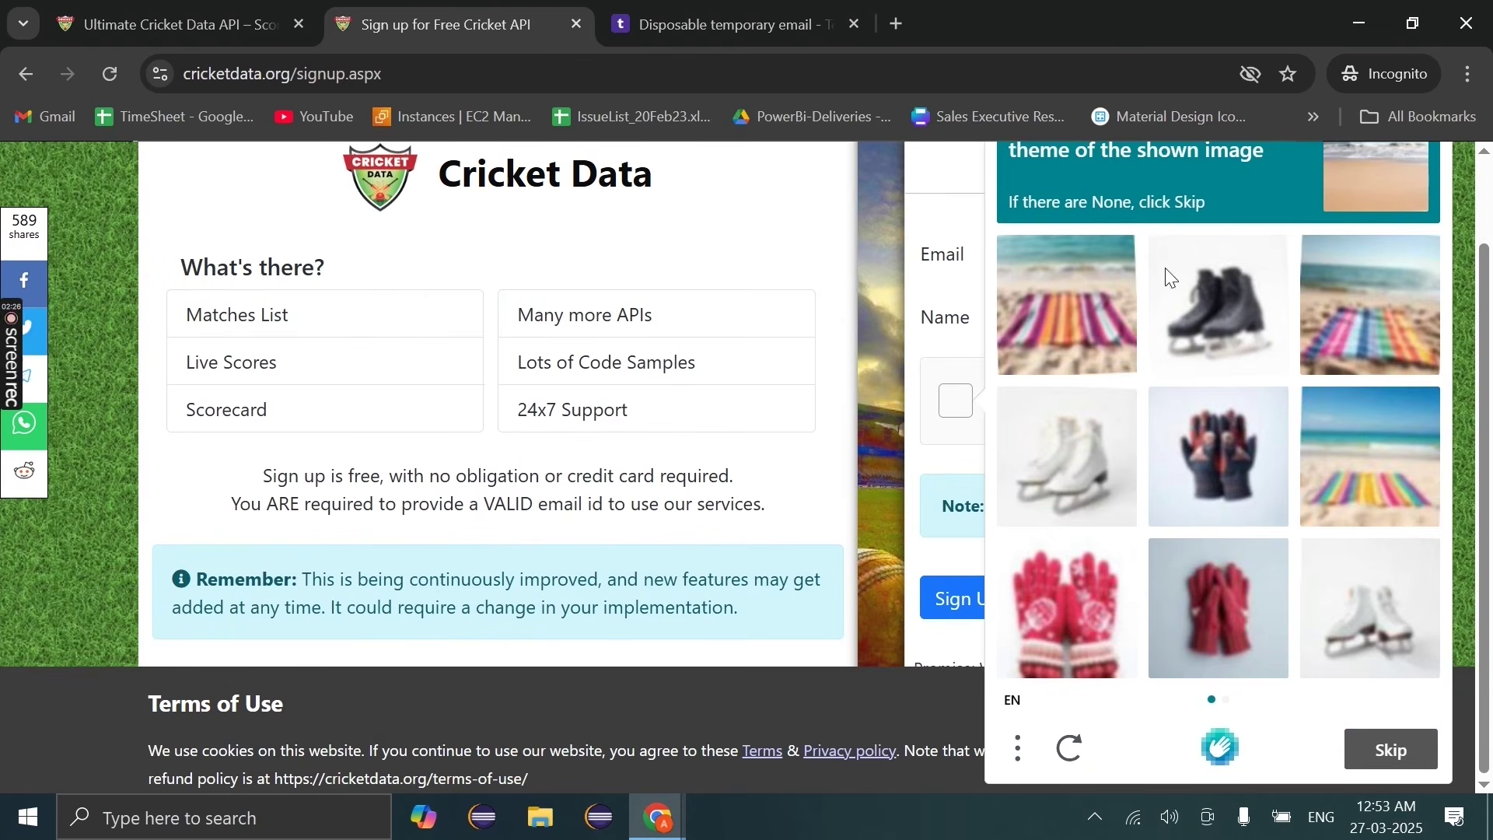
scroll(1282, 418, up, 1)
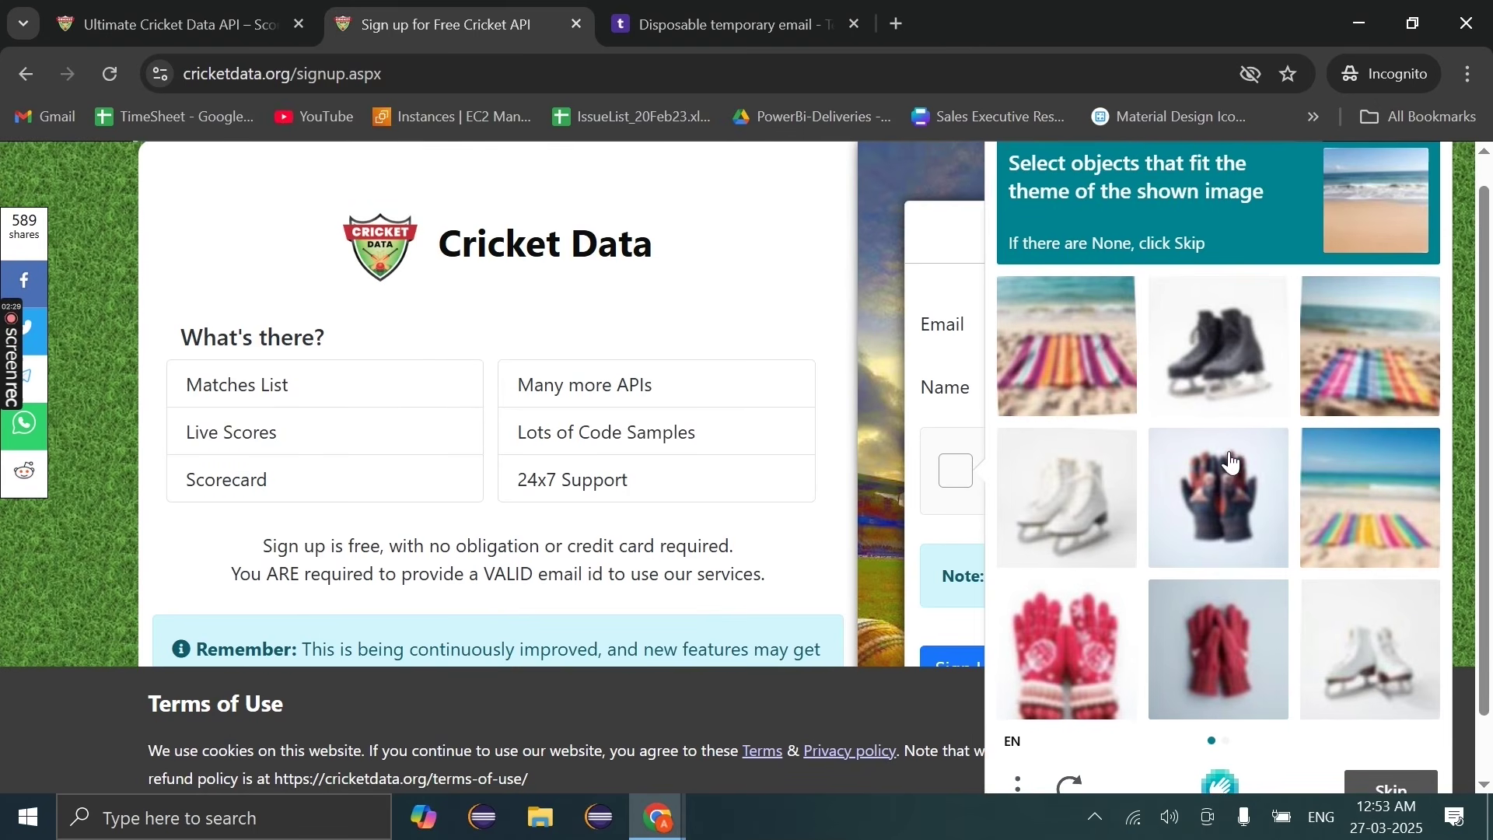
scroll(1143, 467, up, 1)
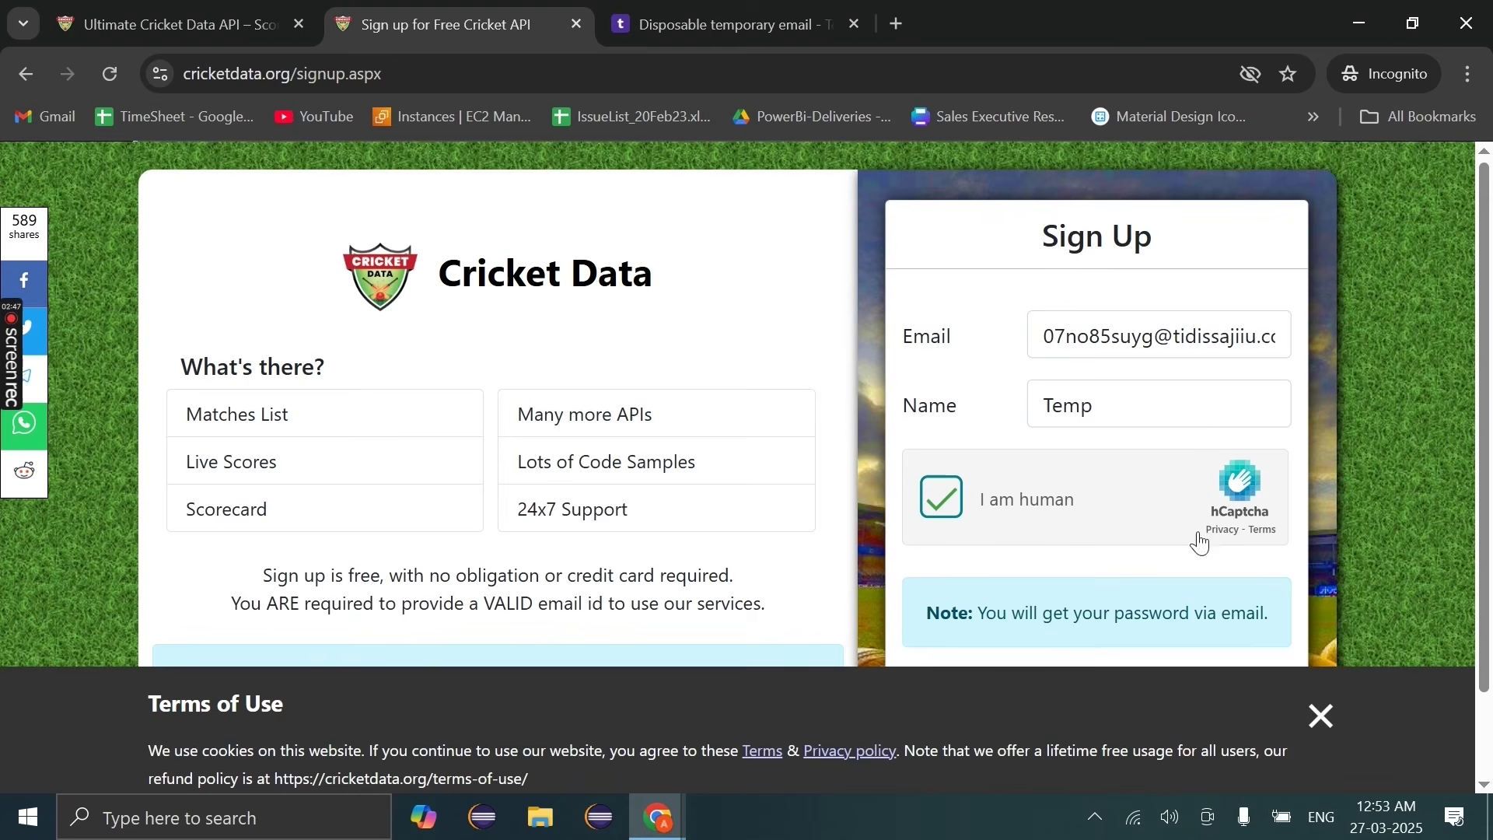
scroll(1216, 550, down, 1)
scroll(1218, 554, down, 1)
click(976, 617)
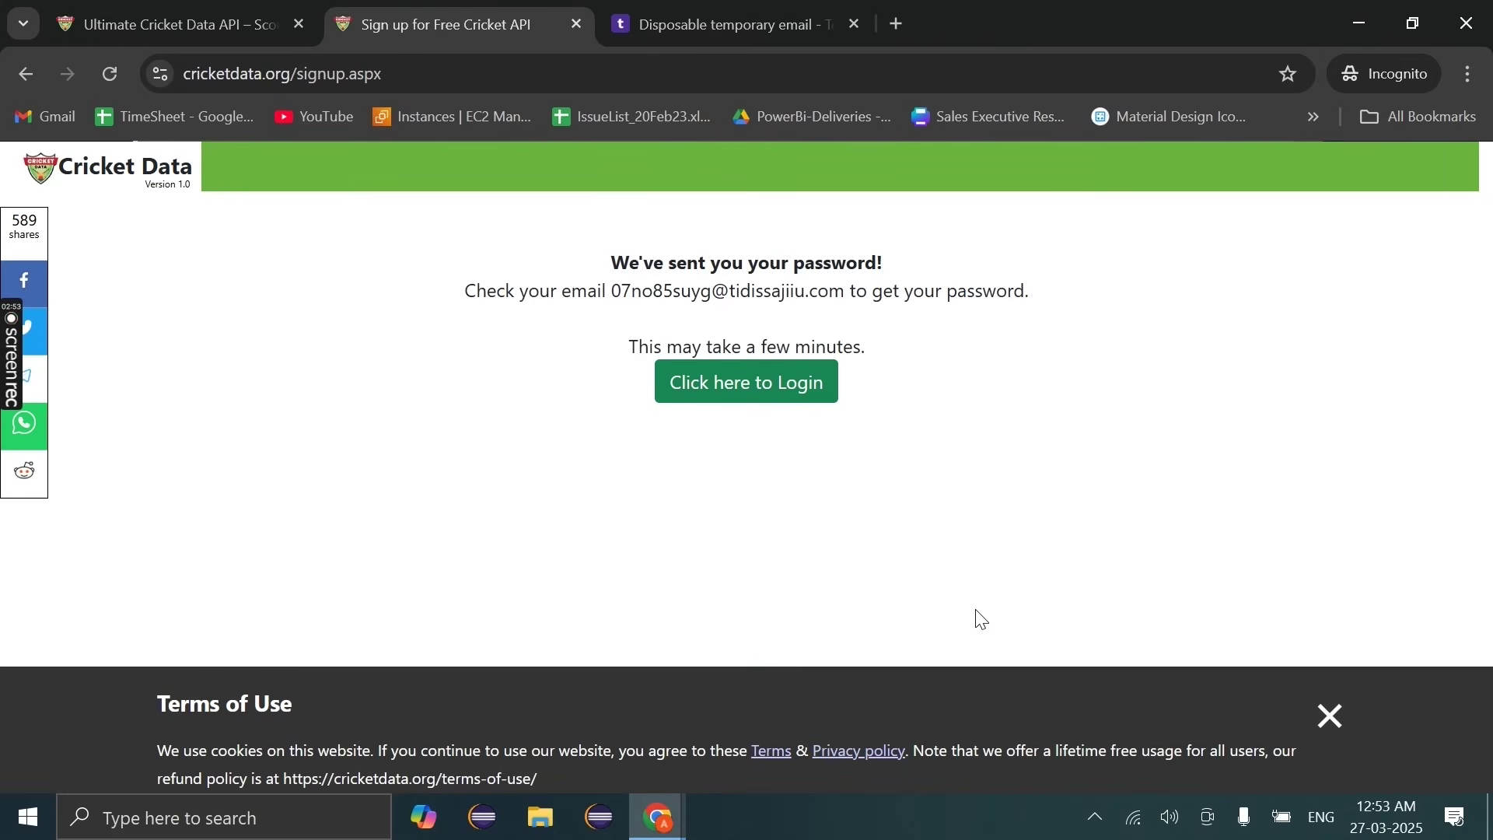
click(622, 14)
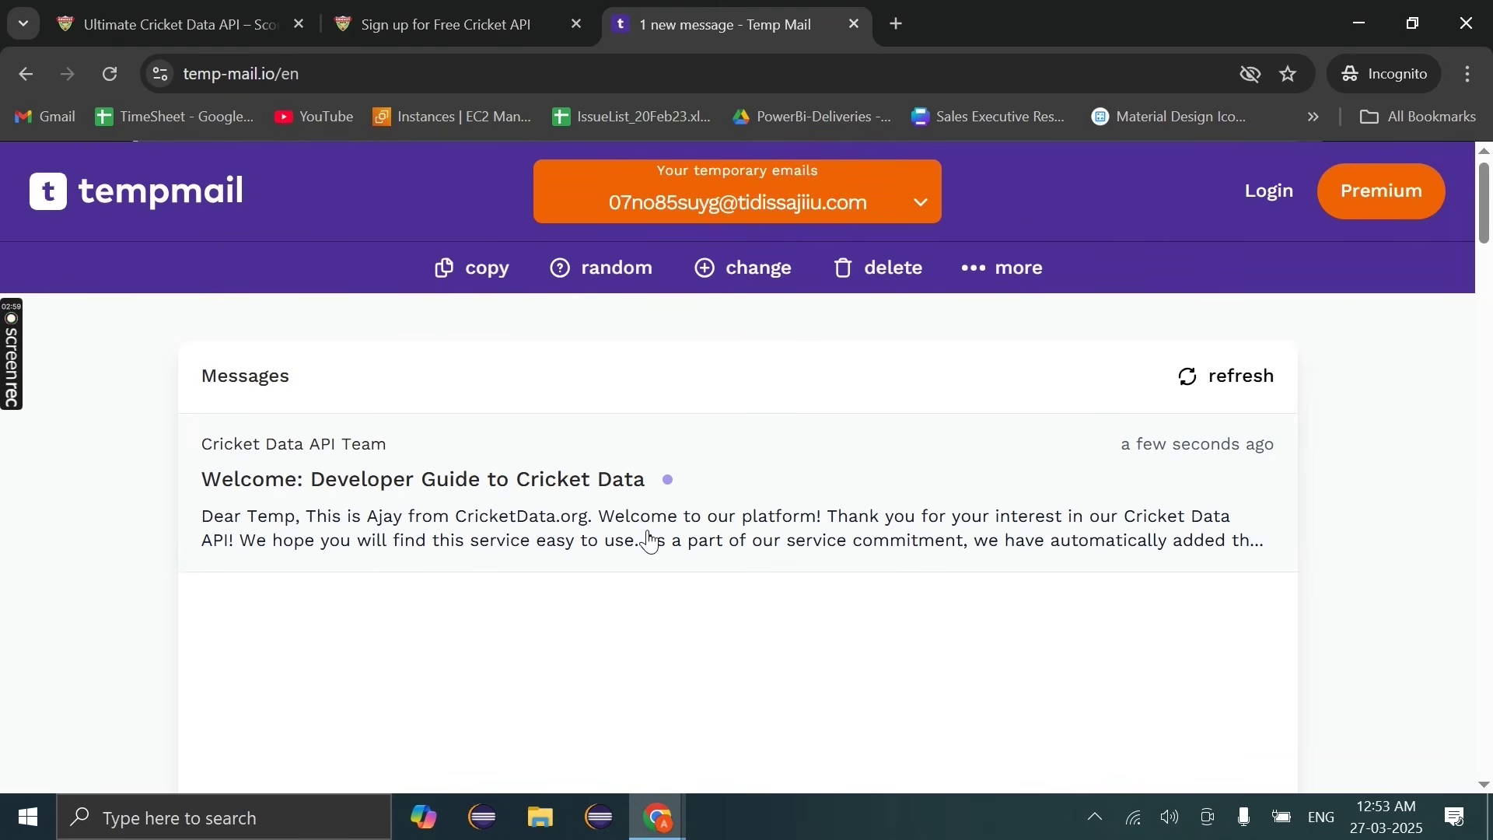
click(651, 542)
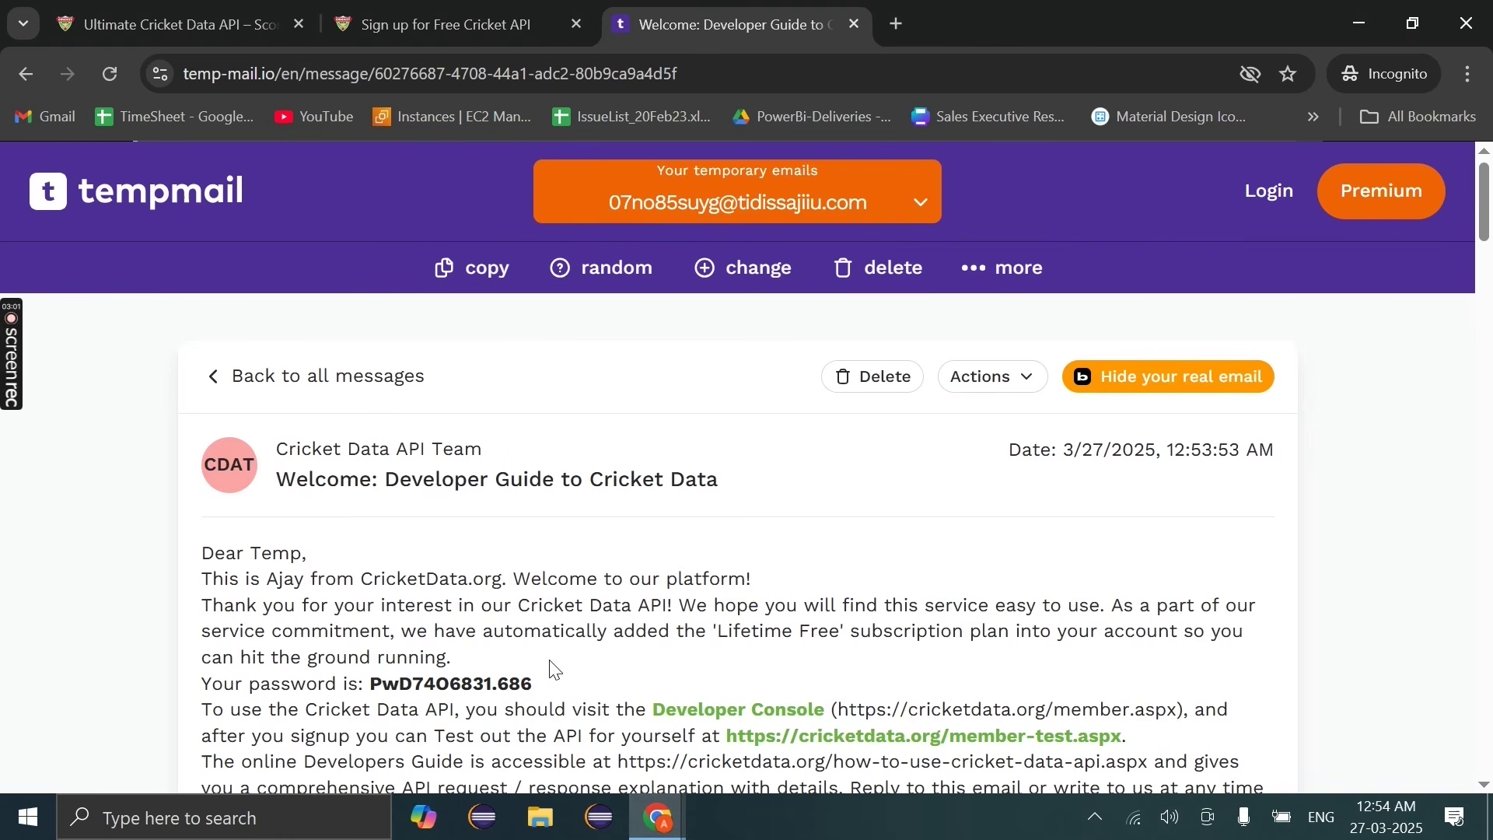
Step: Copy the password from the welcome email and log in to cricketdata.org
drag(371, 684, 566, 687)
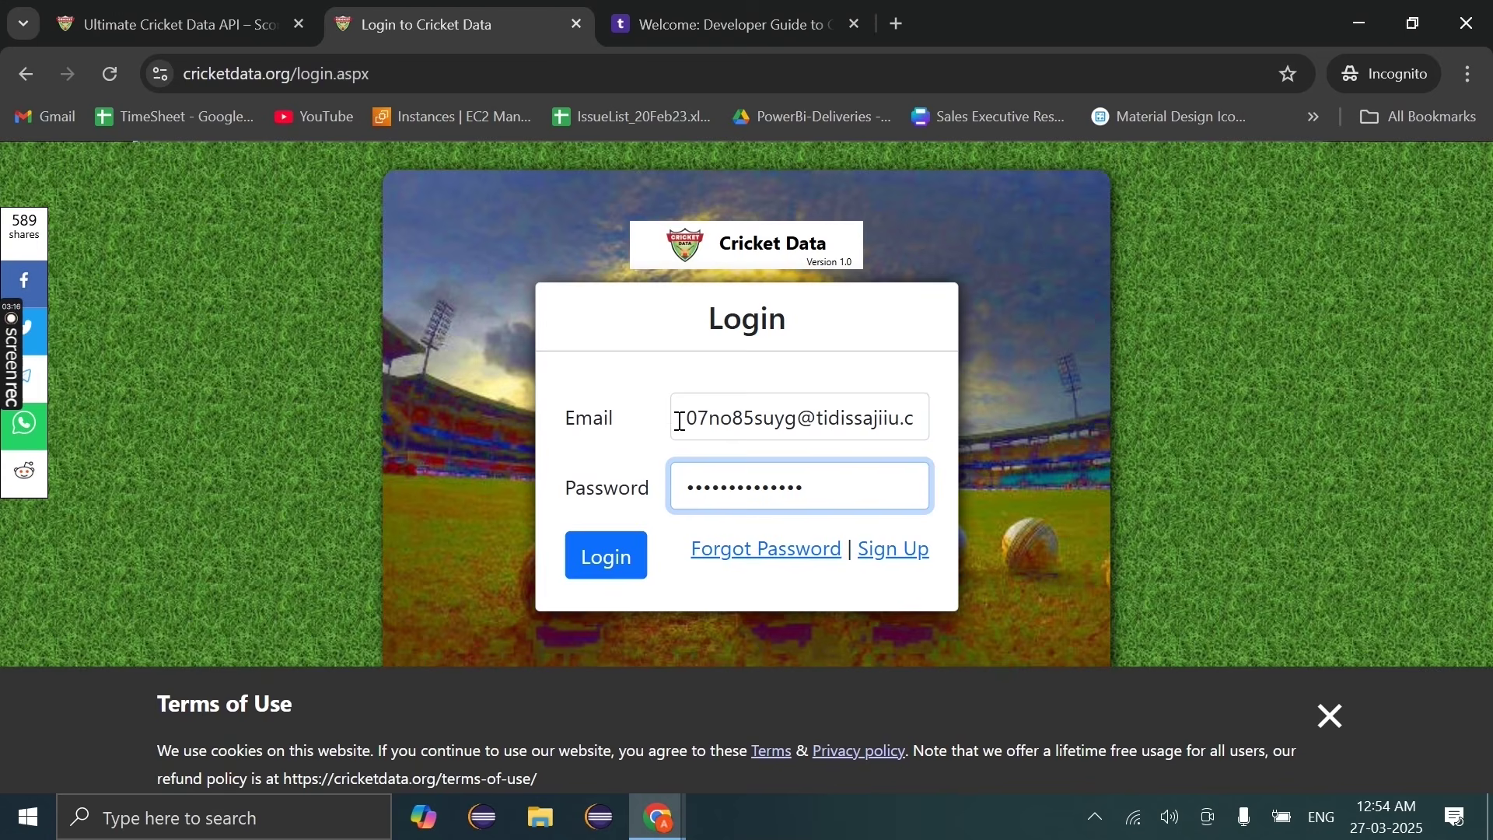
click(630, 554)
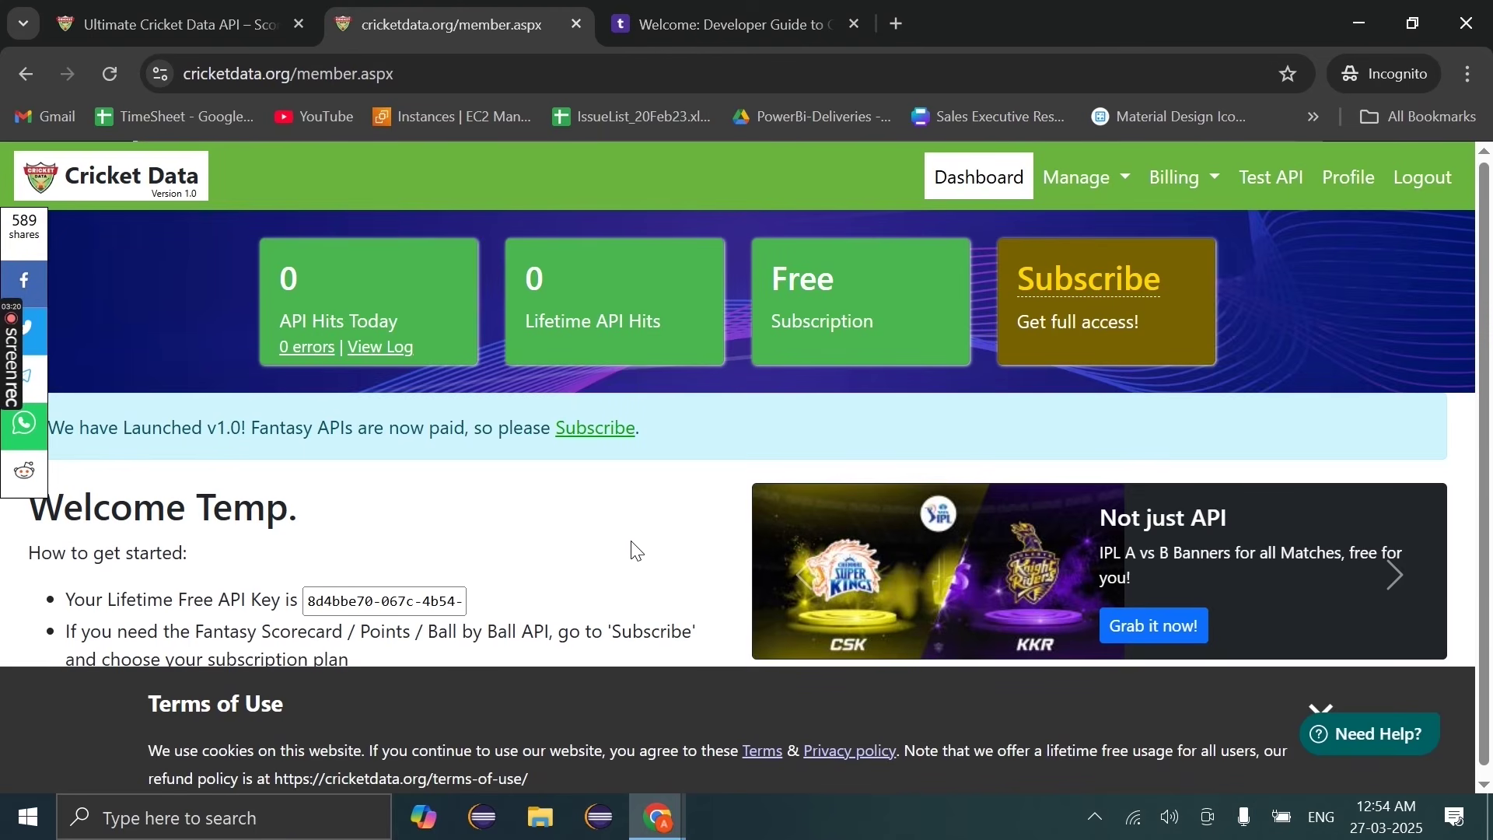
scroll(537, 533, down, 1)
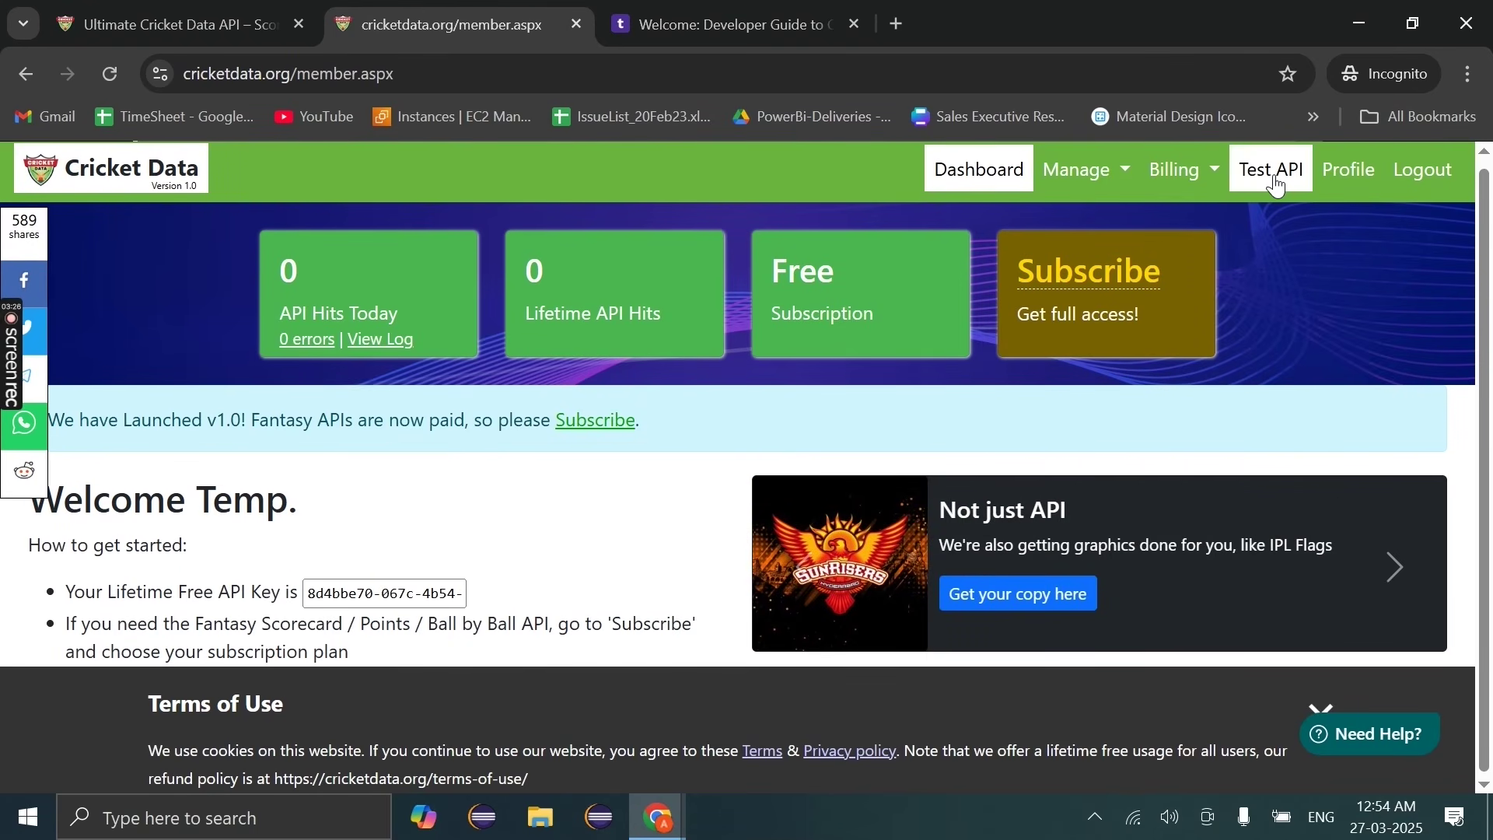
Step: View the Billing subscription plans and highlight the Lifetime Free plan's 100 daily hits
click(1168, 189)
click(1202, 224)
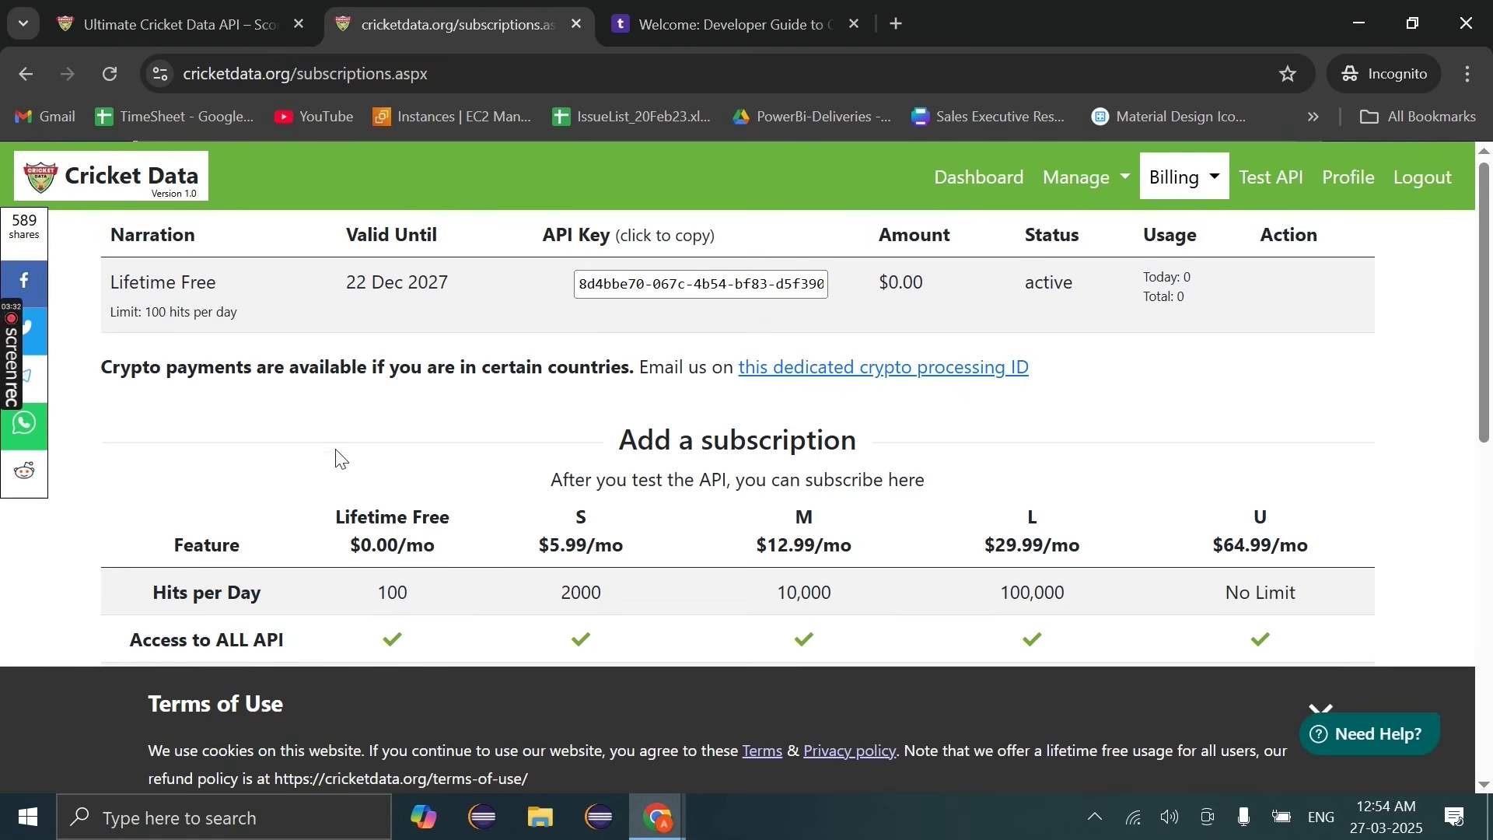
scroll(334, 455, down, 2)
double_click(383, 464)
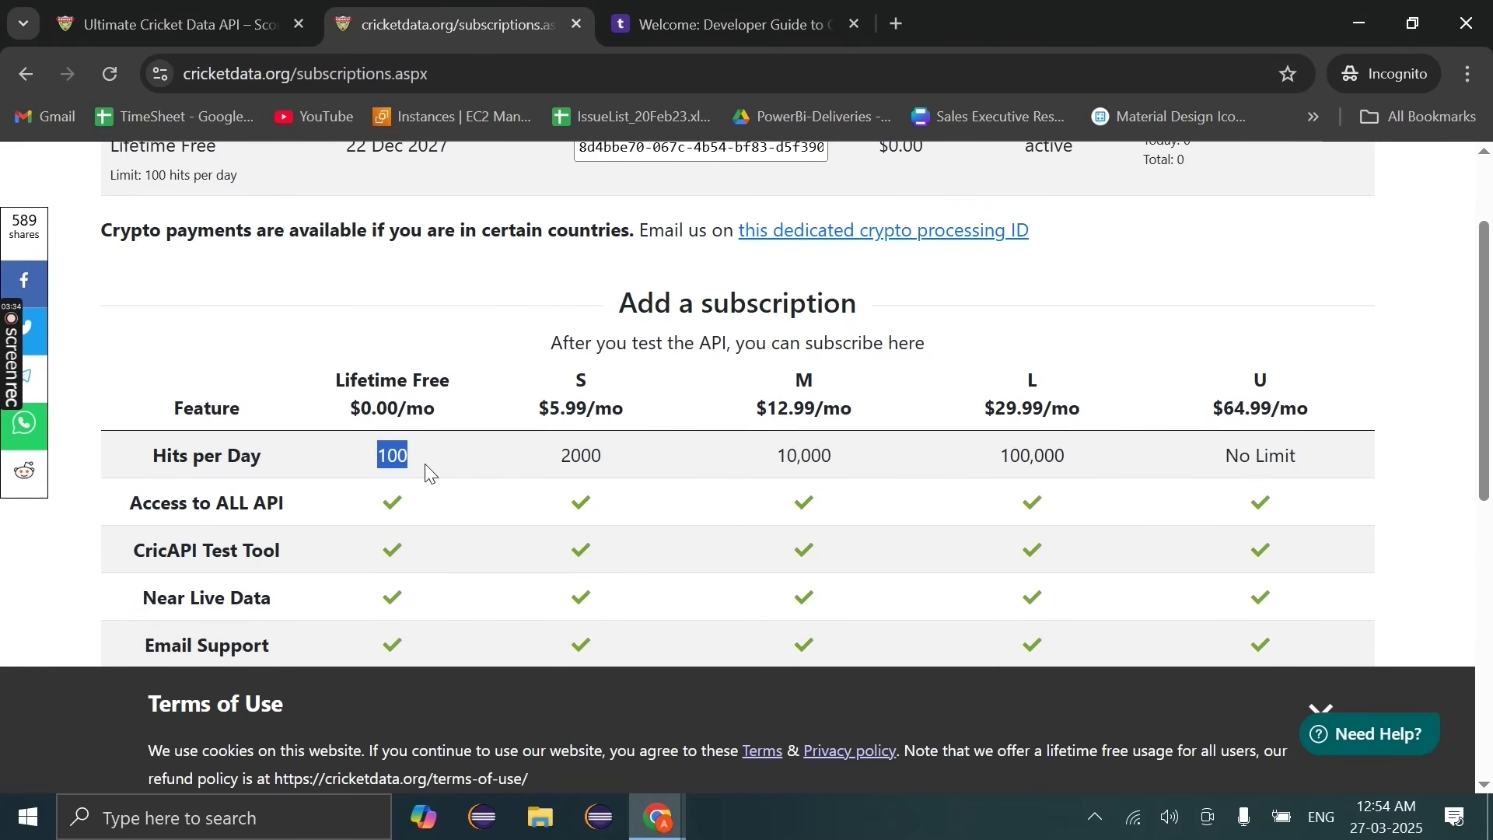
scroll(426, 470, down, 2)
scroll(431, 595, down, 3)
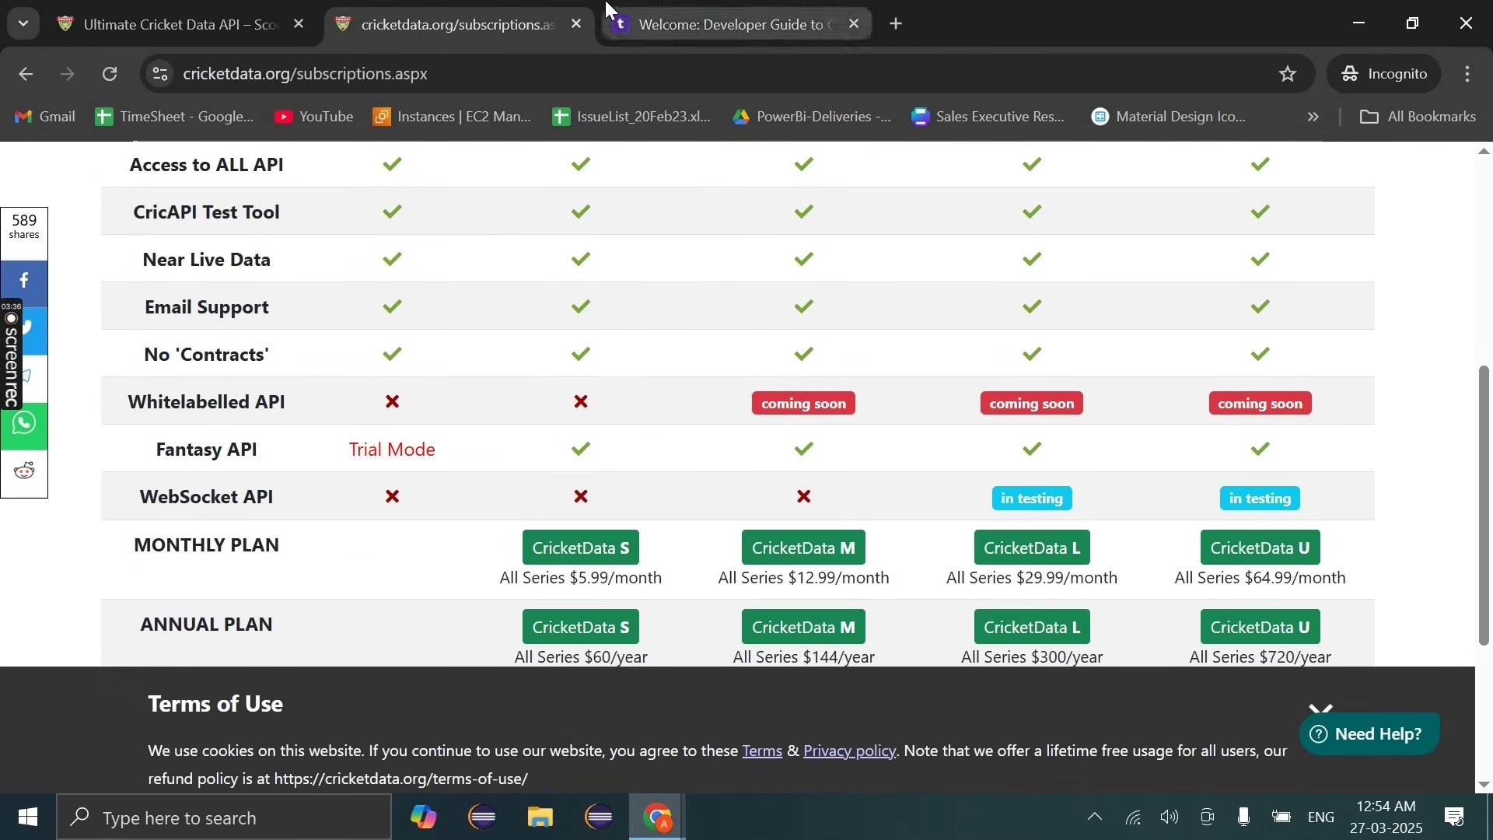
Step: Revisit the welcome email, then return to the cricketdata.org subscriptions page
click(731, 24)
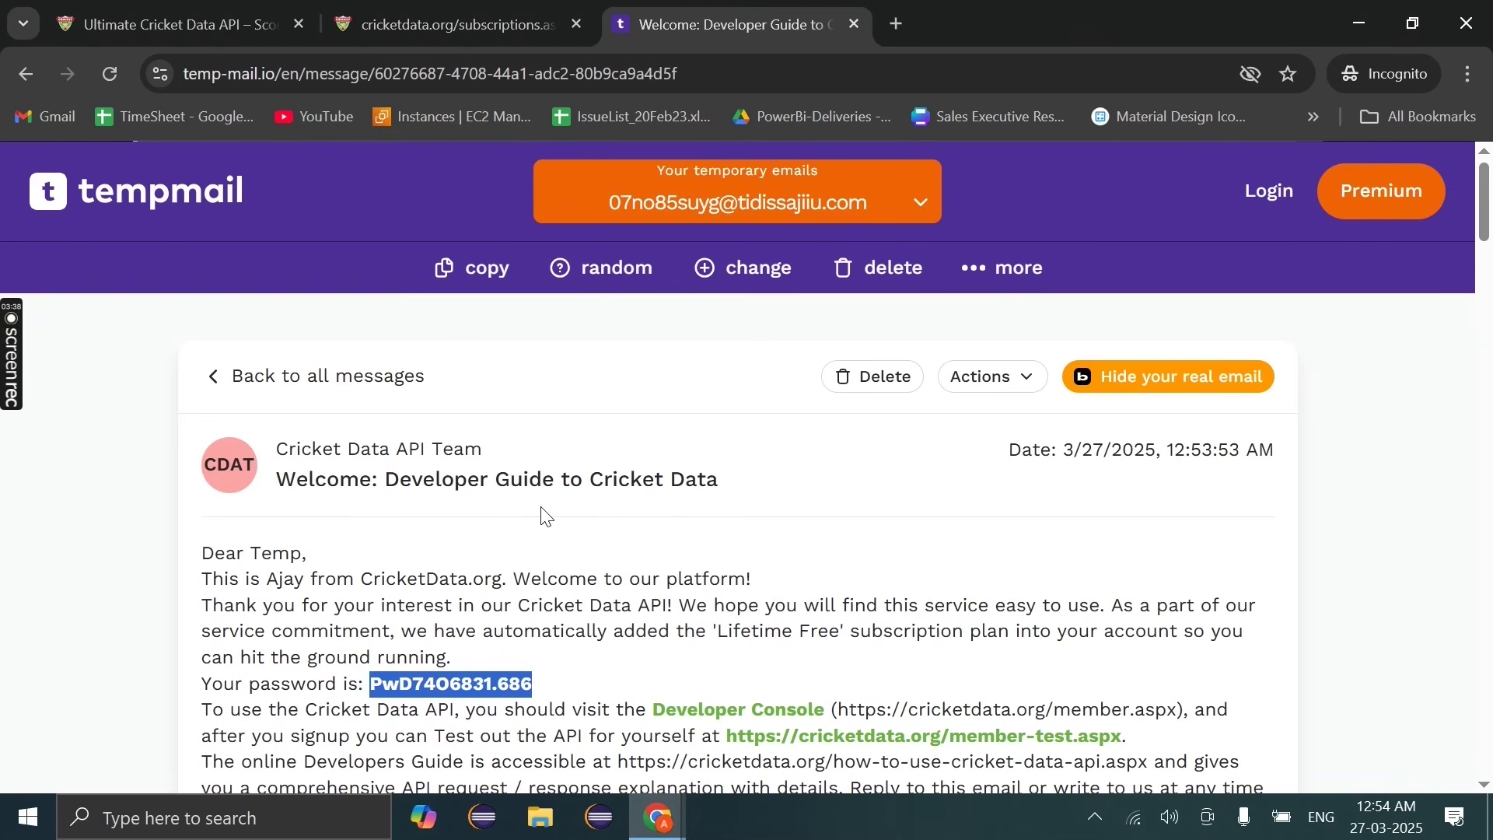
scroll(535, 577, down, 3)
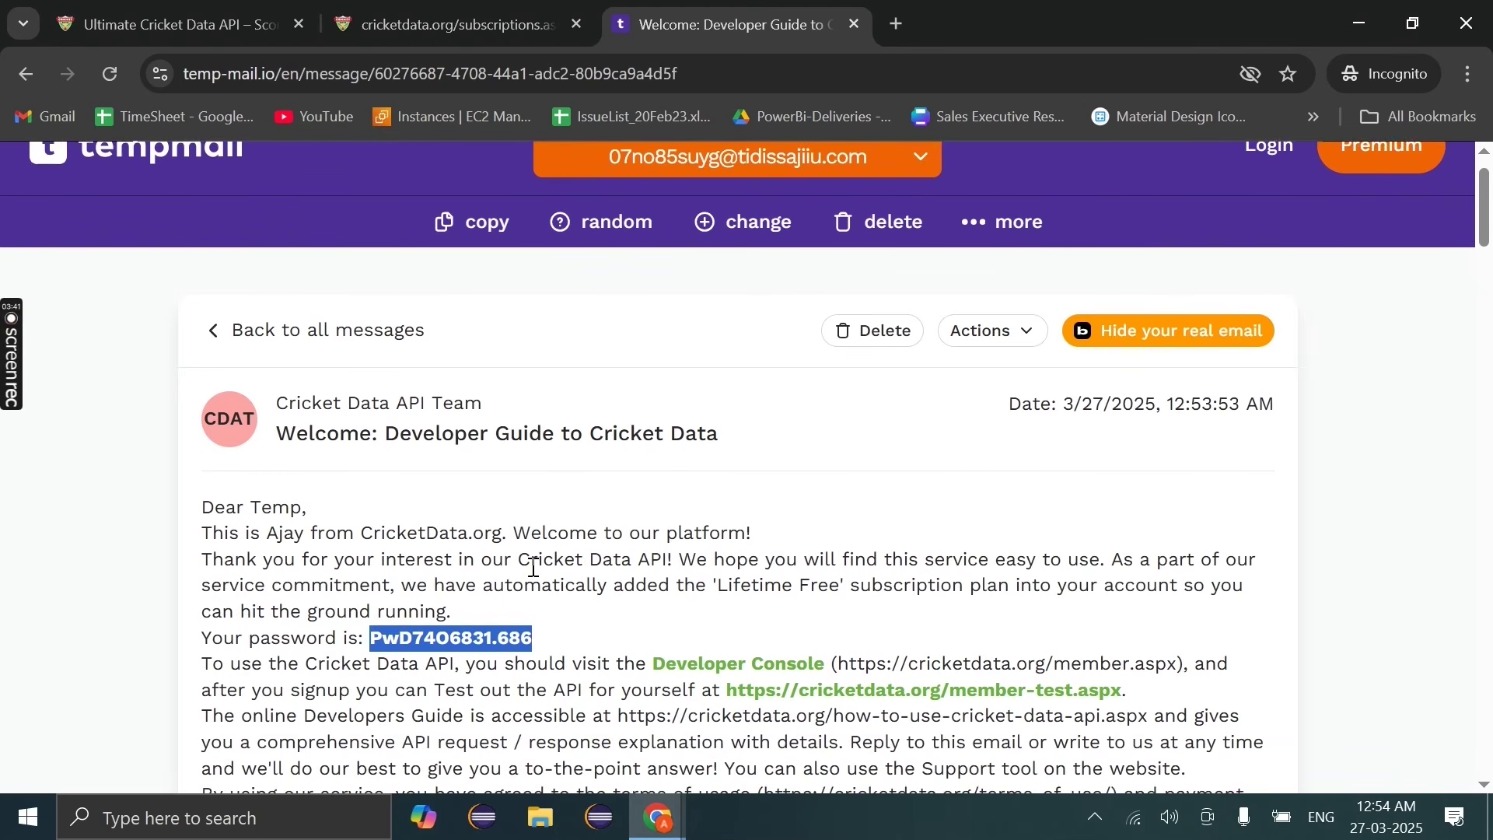
click(530, 9)
key(ctrl+shift+Tab)
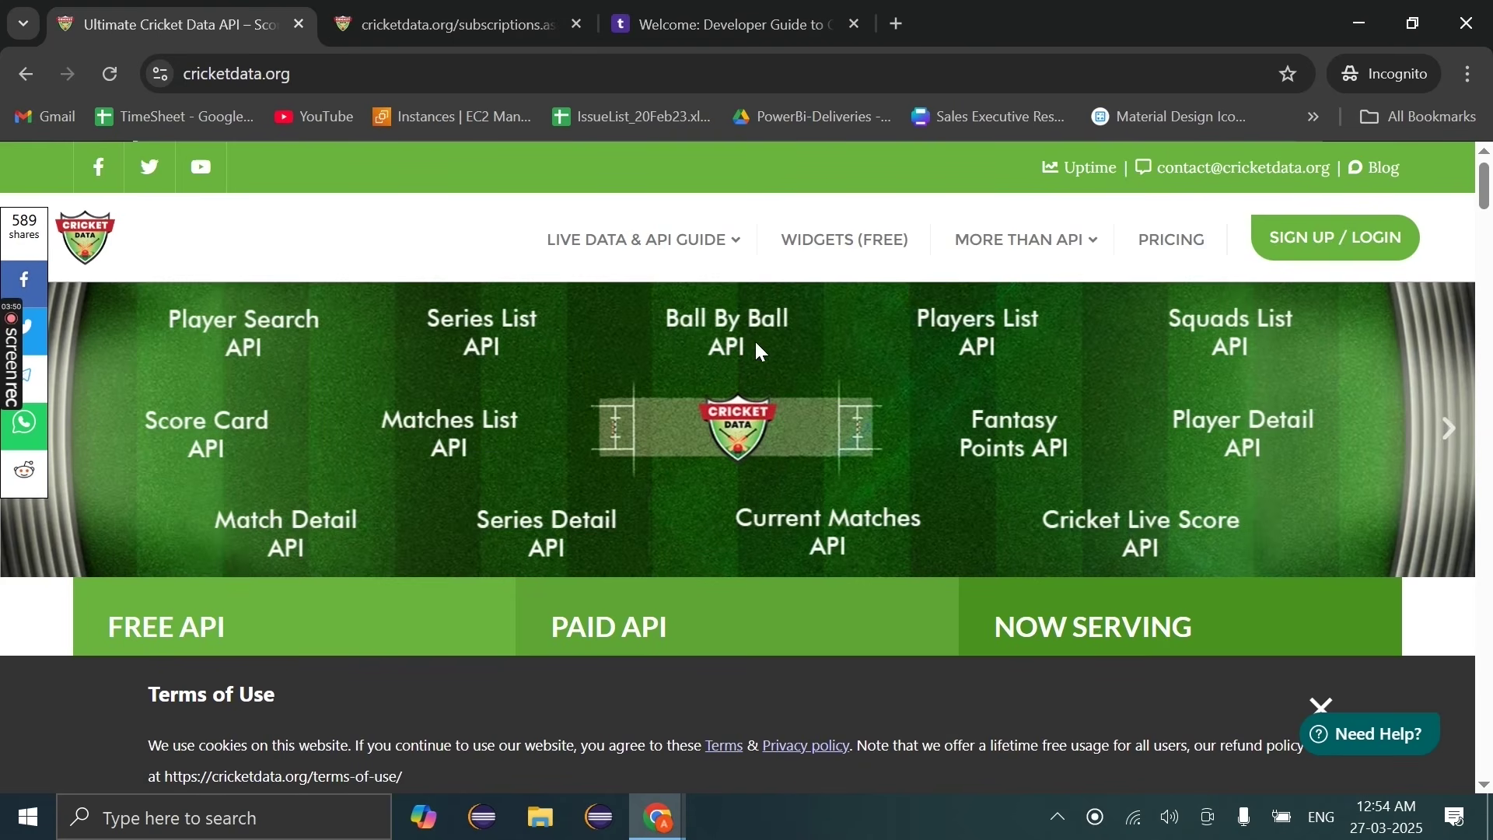
key(ctrl+Tab)
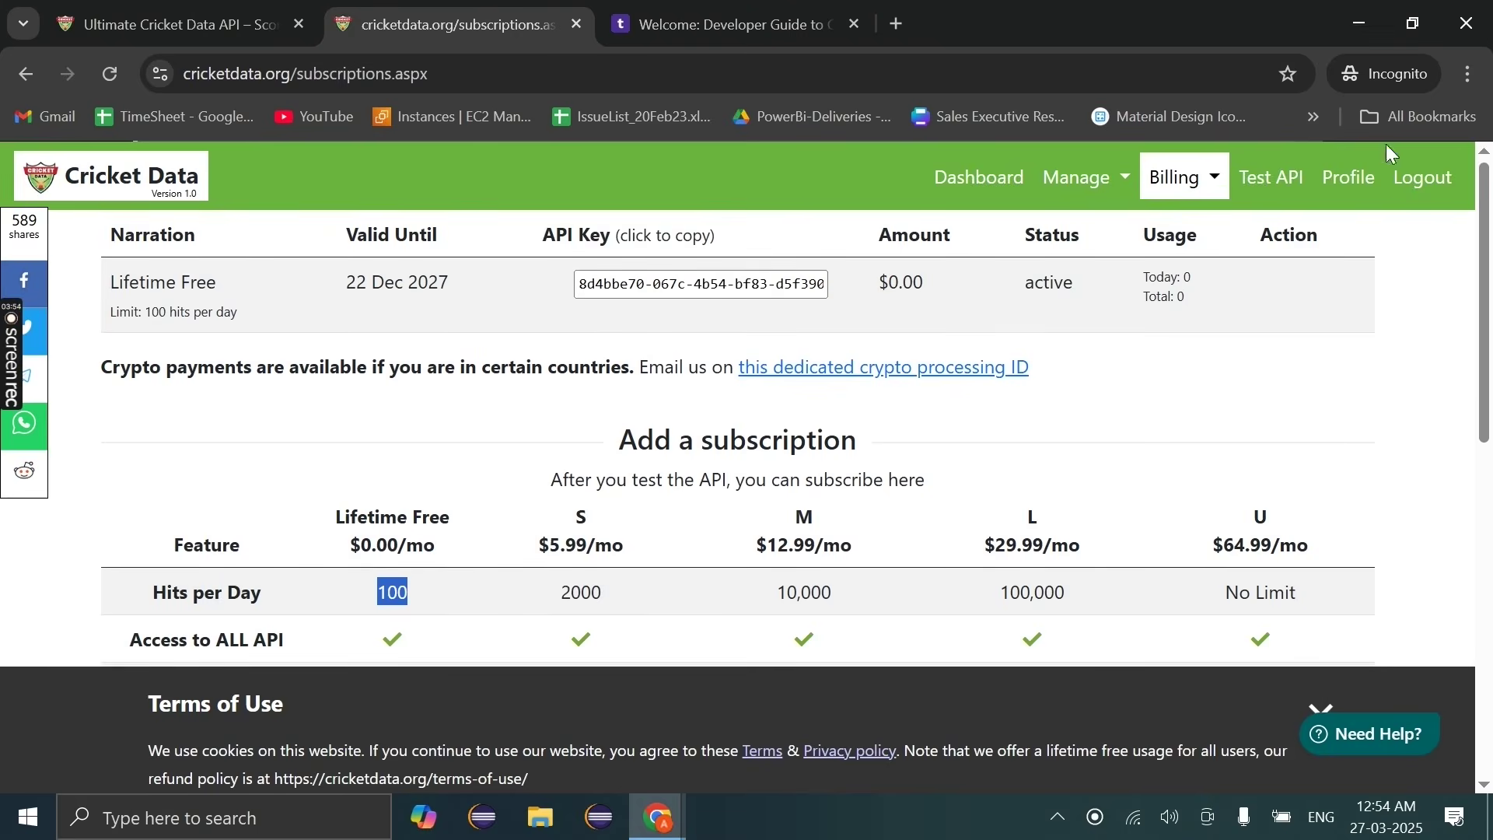
Step: In the Test API playground, choose eCricScore and rerun it to show the request URL and JSON
click(1292, 180)
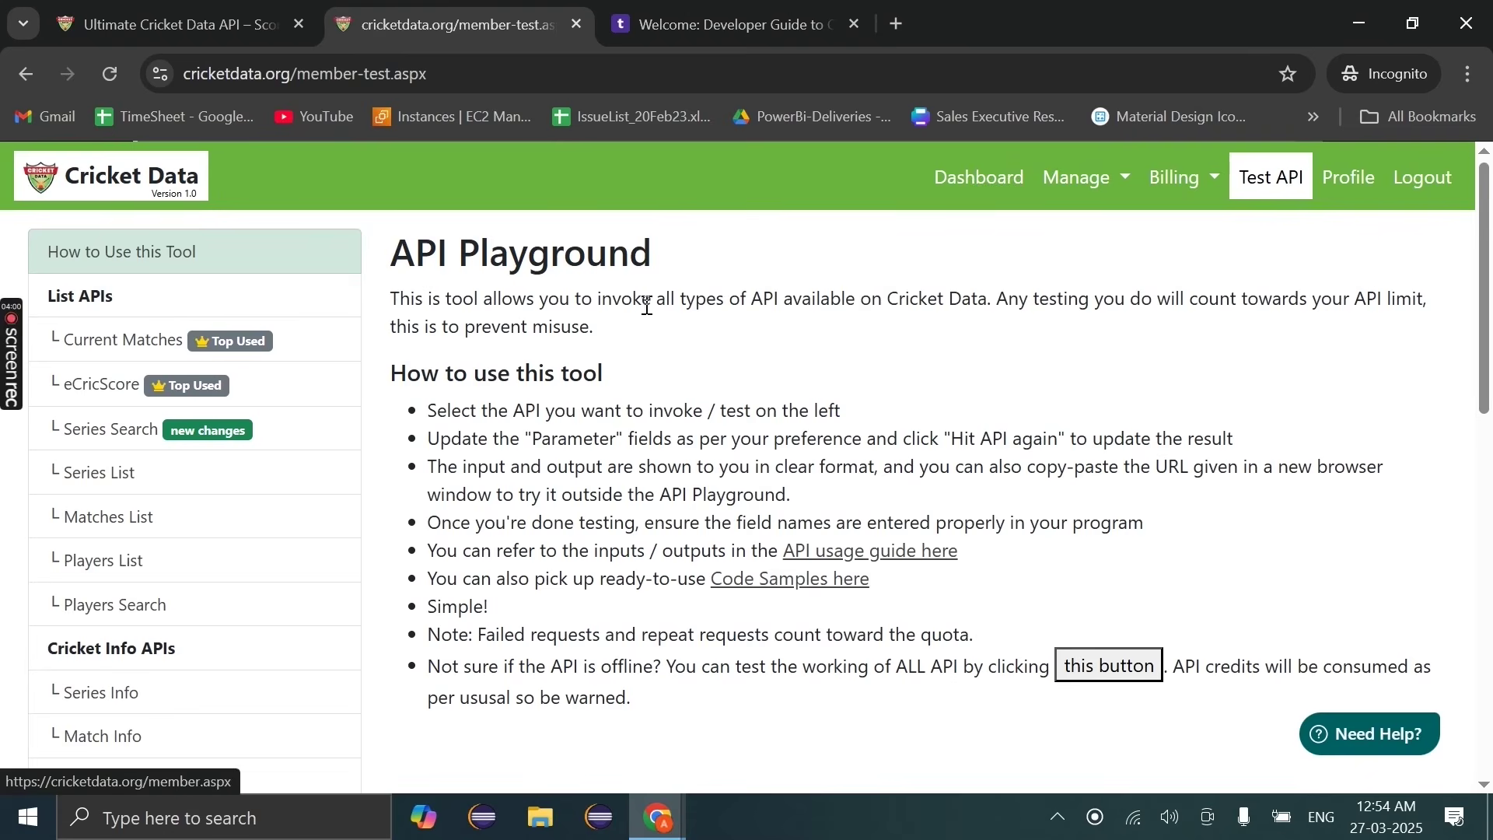
scroll(244, 639, down, 2)
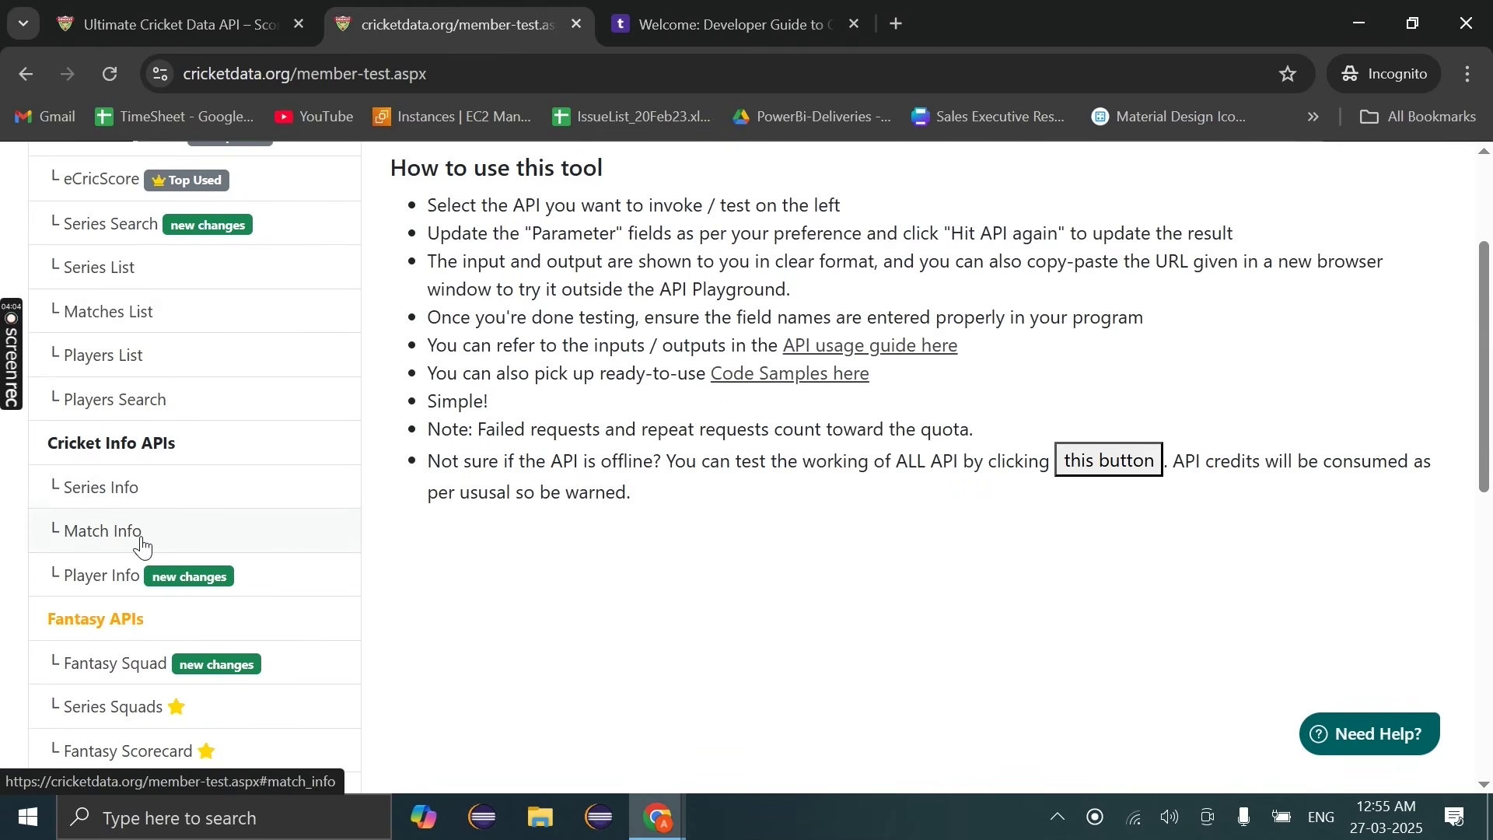
scroll(253, 549, down, 2)
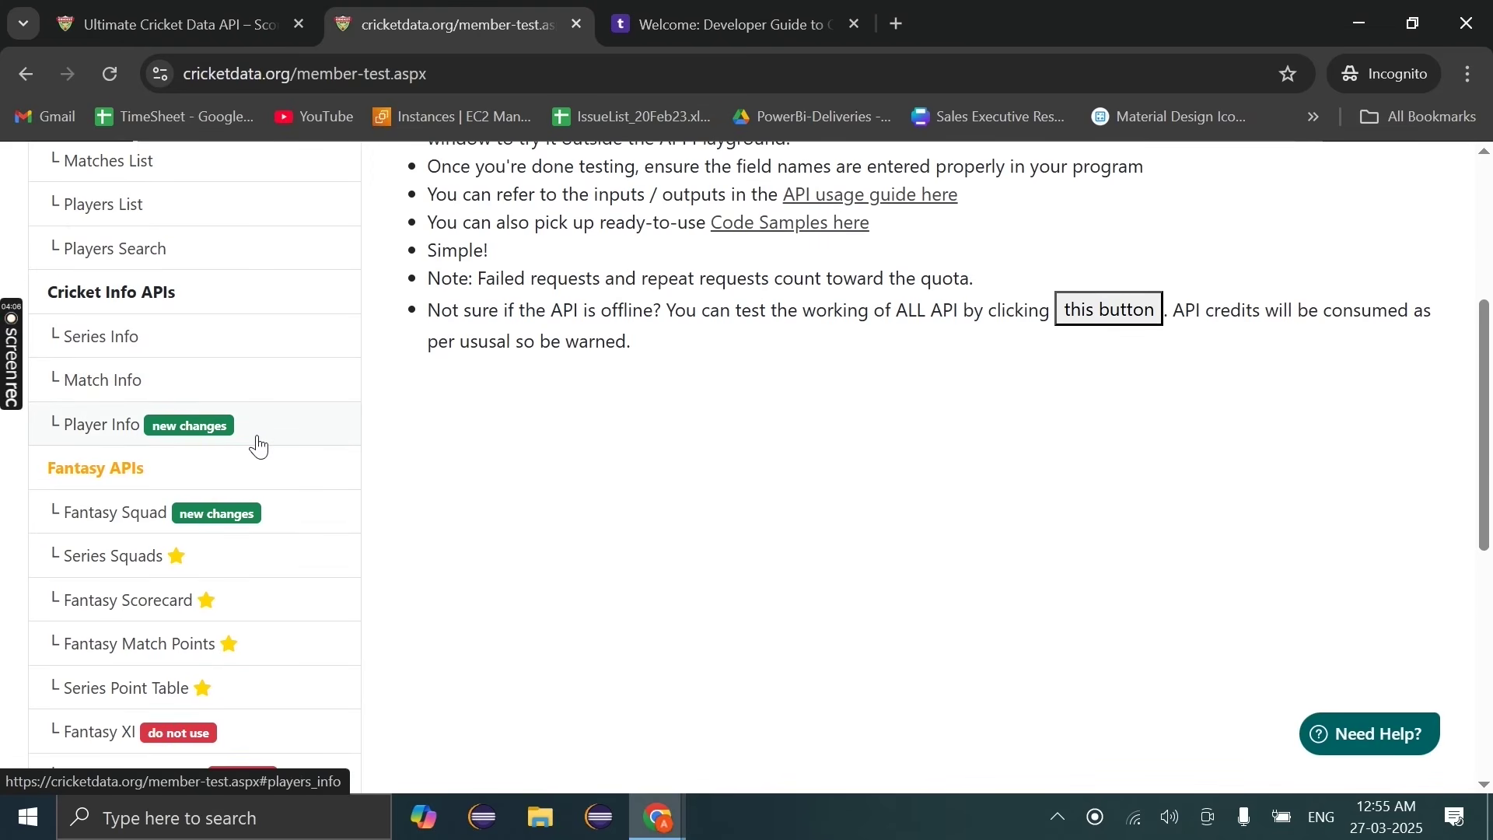
scroll(257, 444, up, 4)
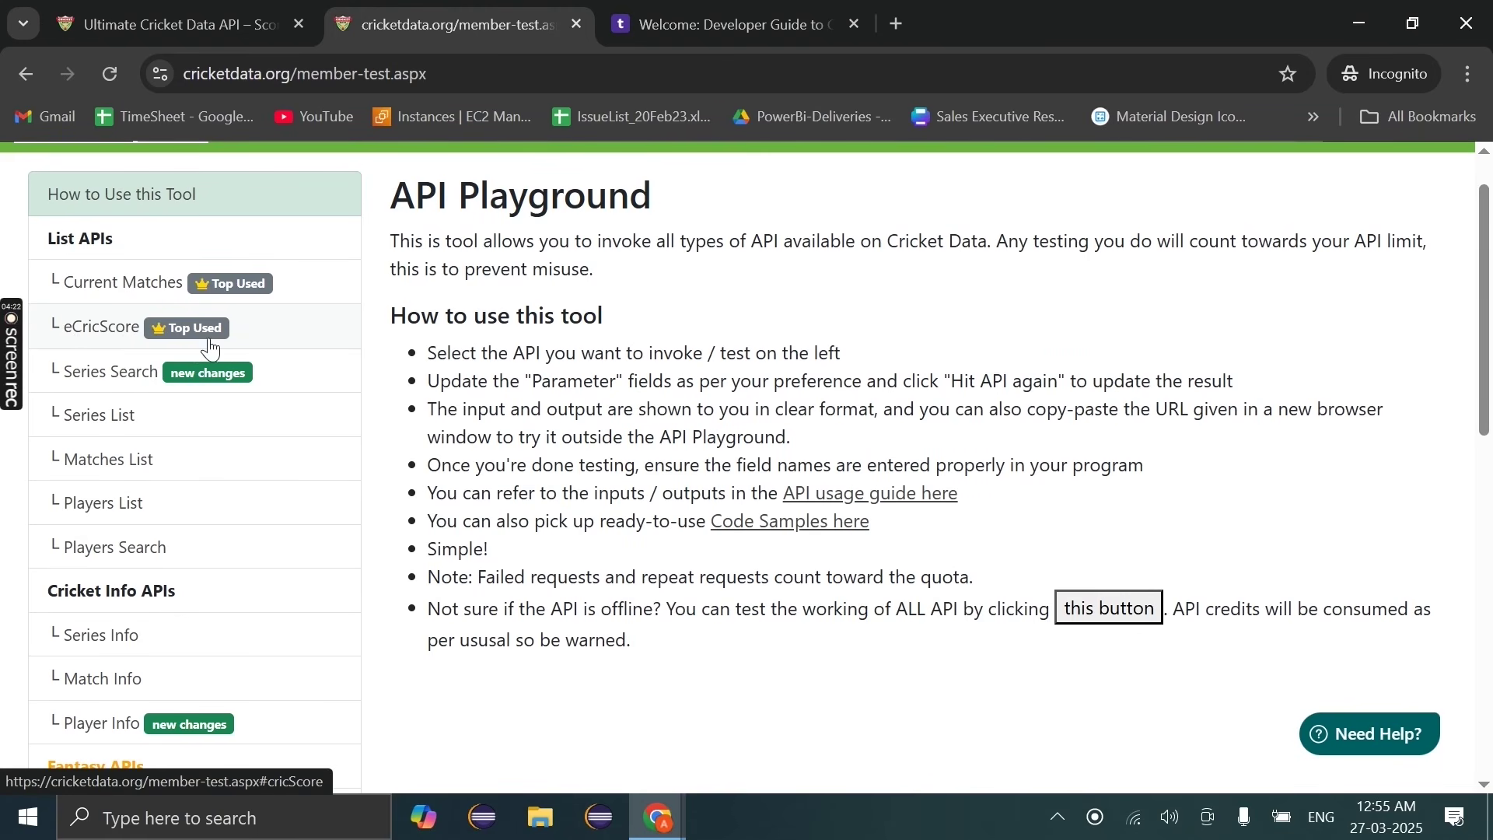
click(137, 328)
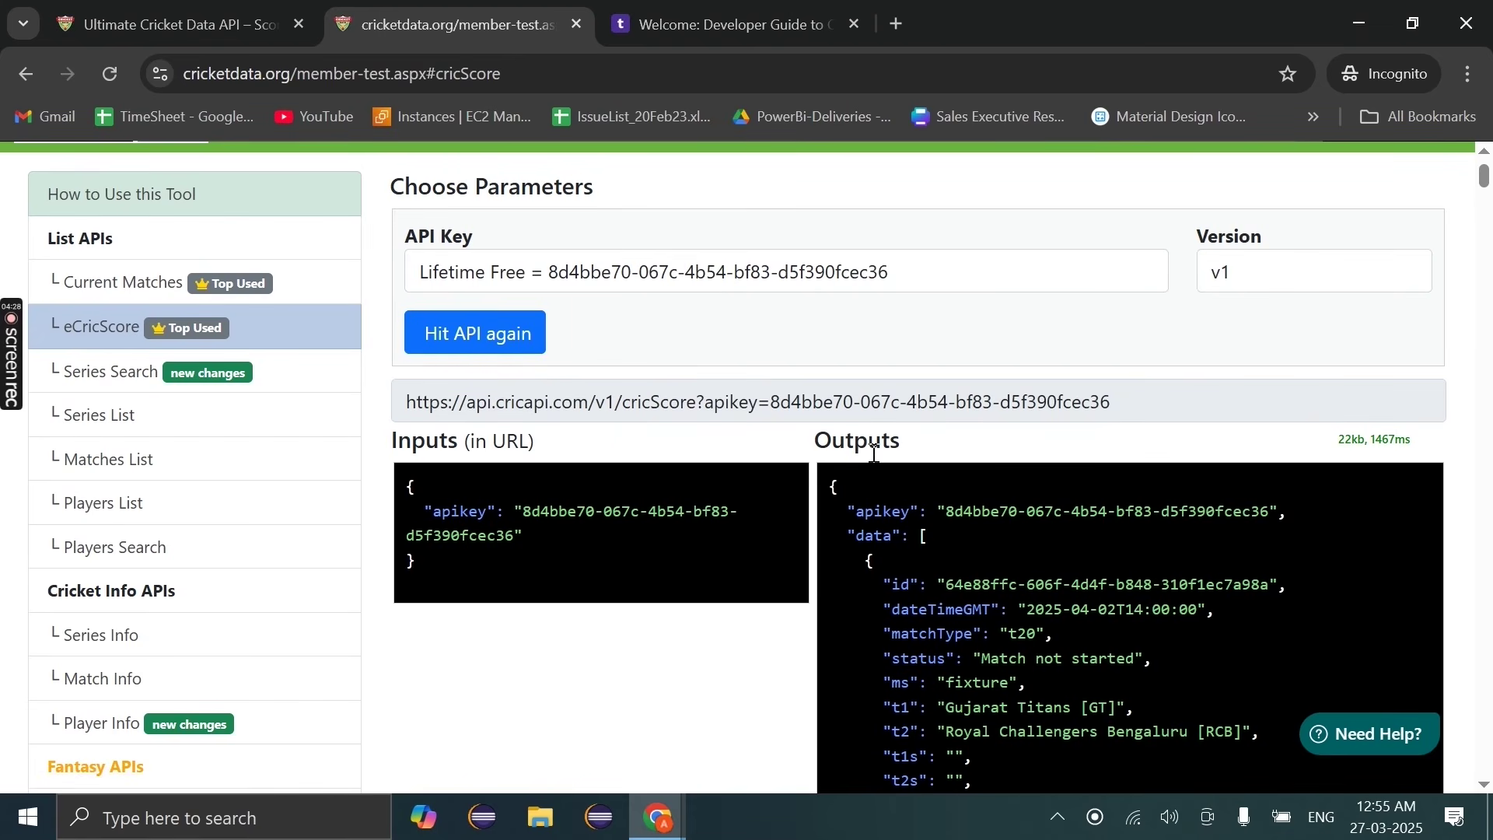
click(470, 338)
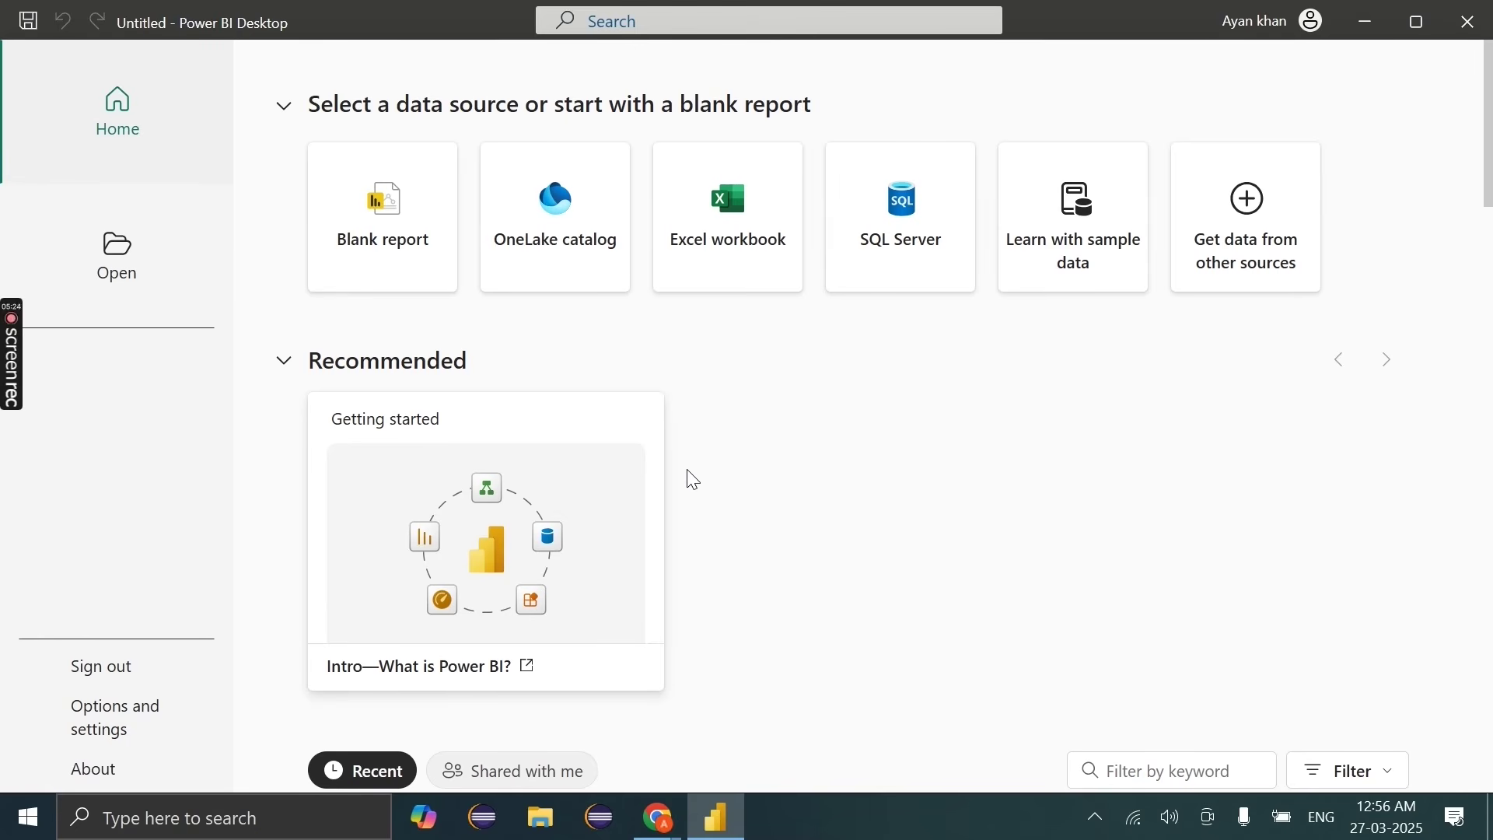
Step: Create a blank Power BI report, then switch back to the eCricScore results in Chrome
click(431, 280)
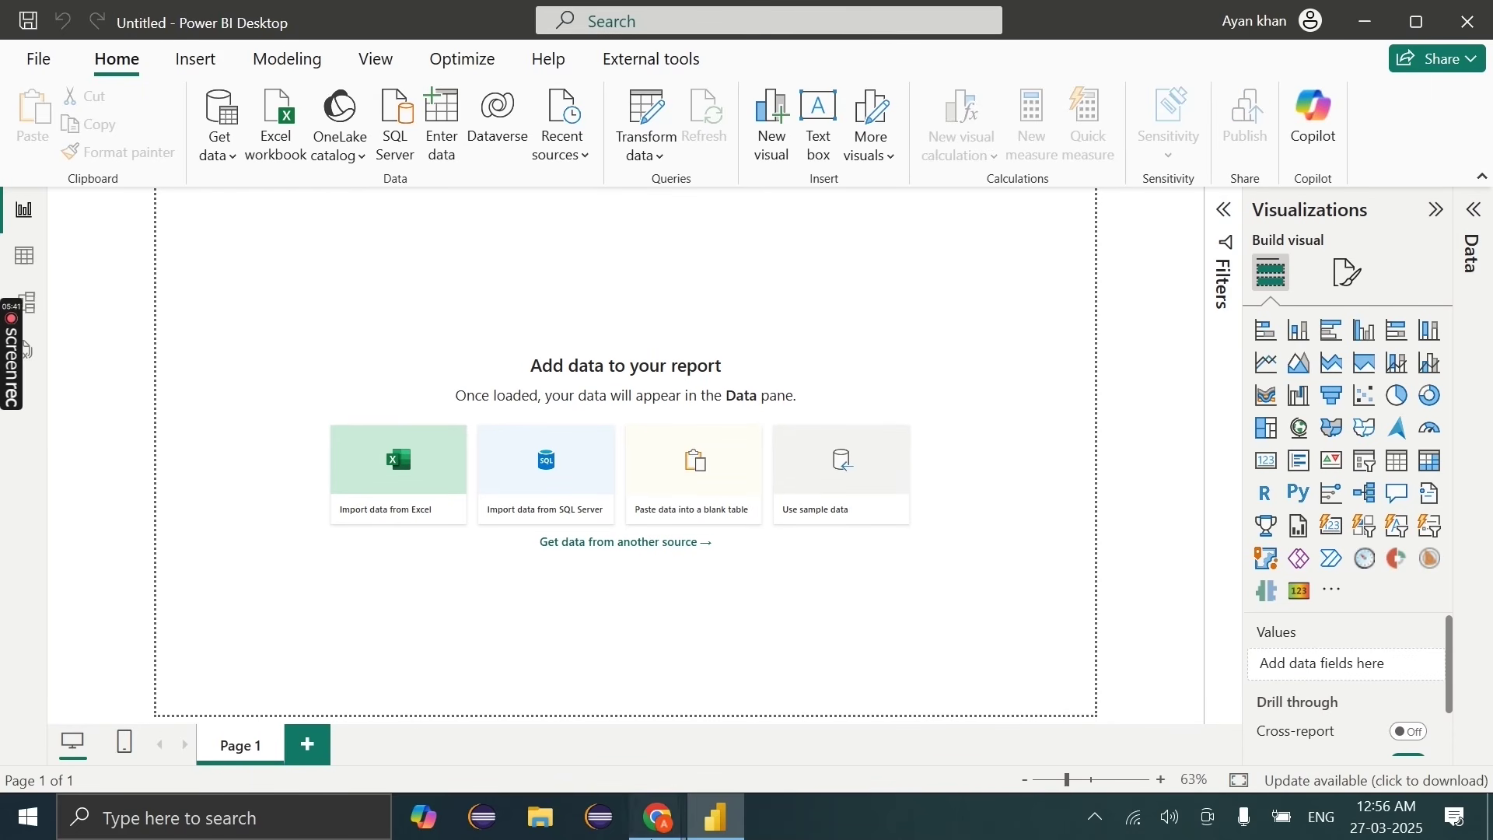
mouse_move(653, 833)
click(770, 700)
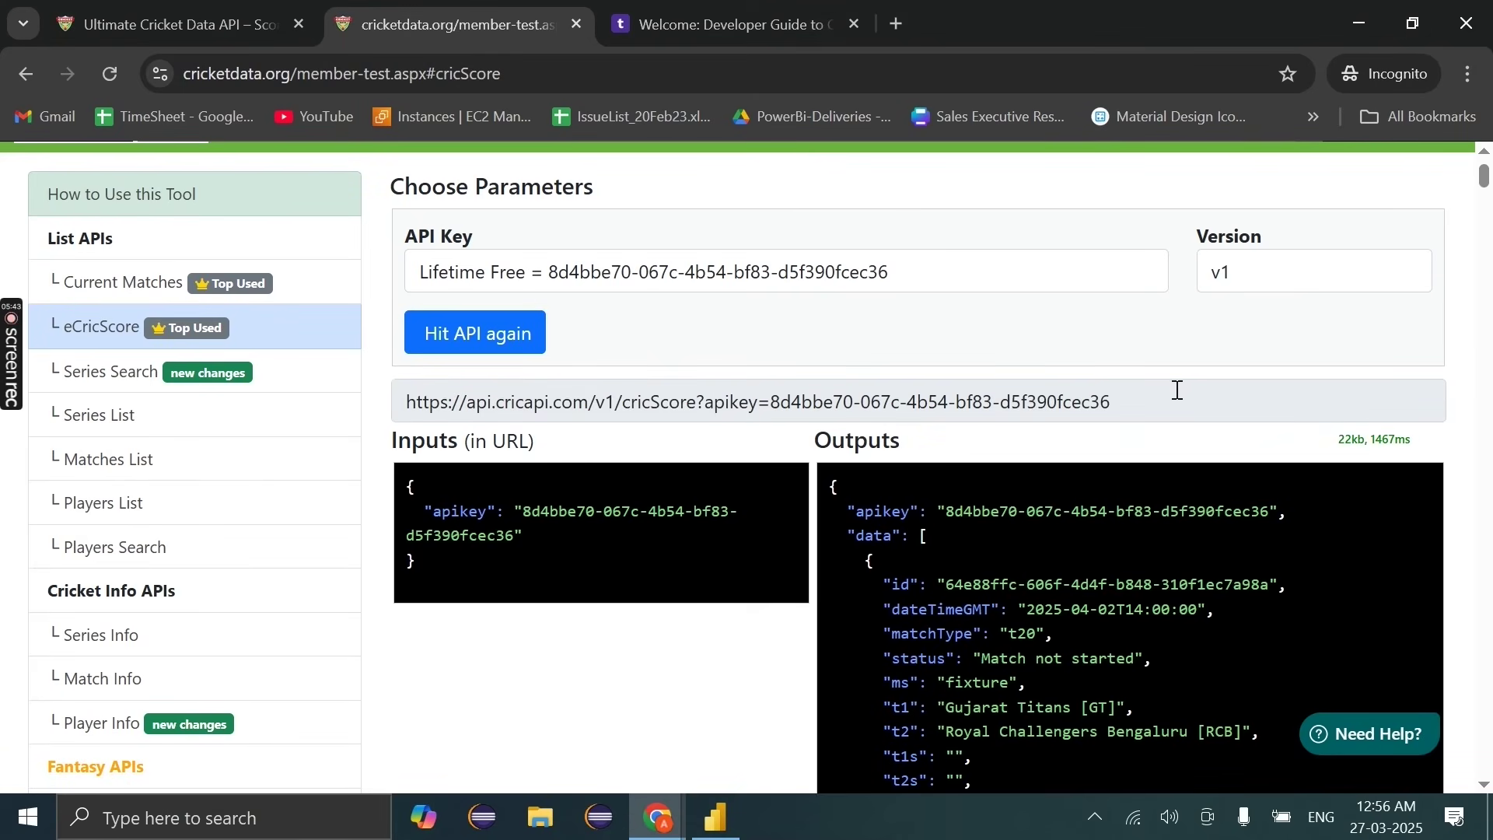
Step: Select and copy the full cricScore request URL, then switch back to Power BI Desktop
drag(1178, 390, 335, 396)
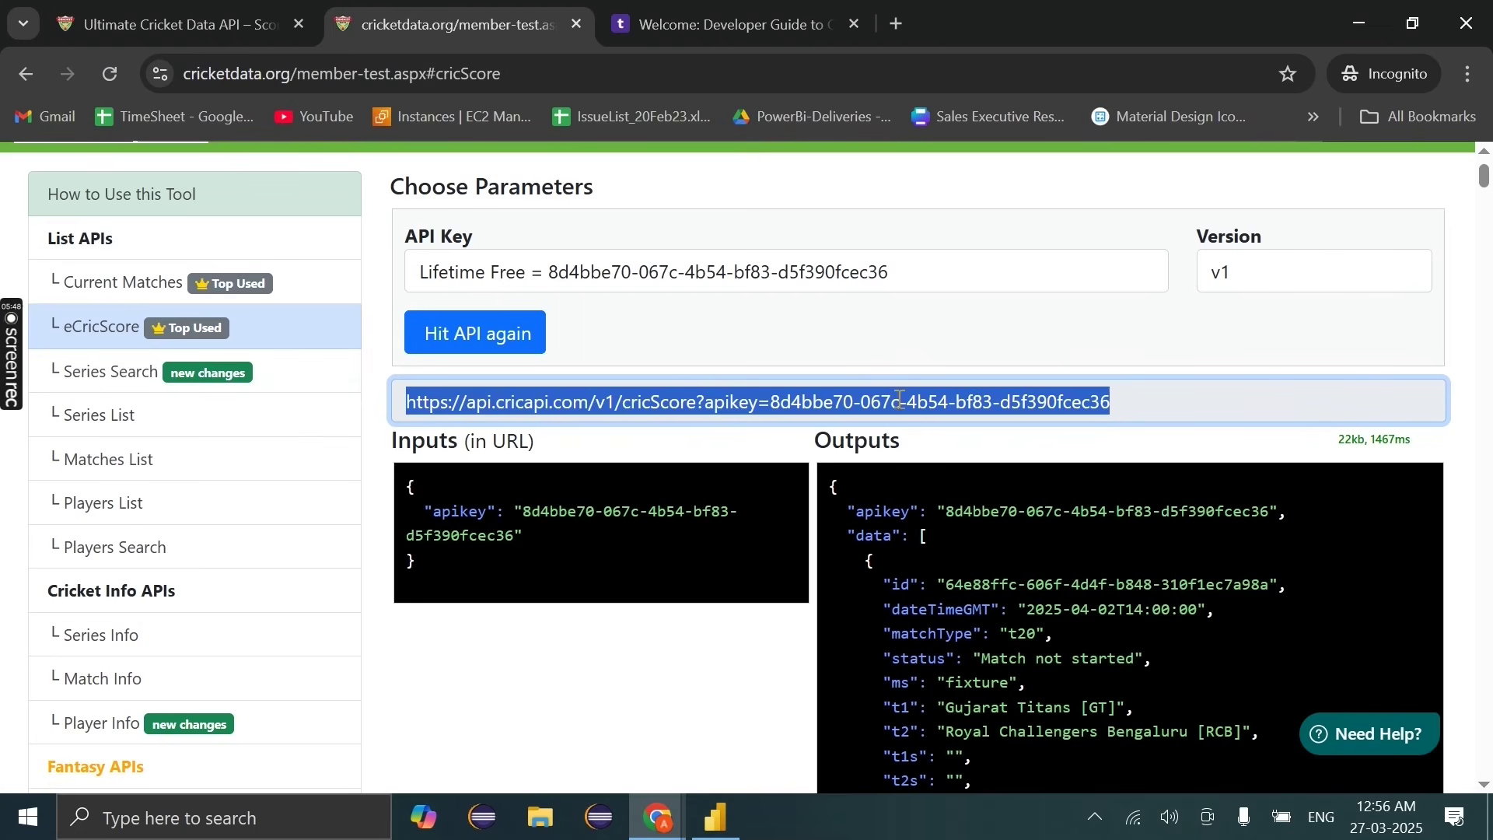
click(771, 402)
mouse_move(771, 401)
mouse_down()
mouse_move(1131, 397)
mouse_move(772, 413)
mouse_up()
click(1131, 397)
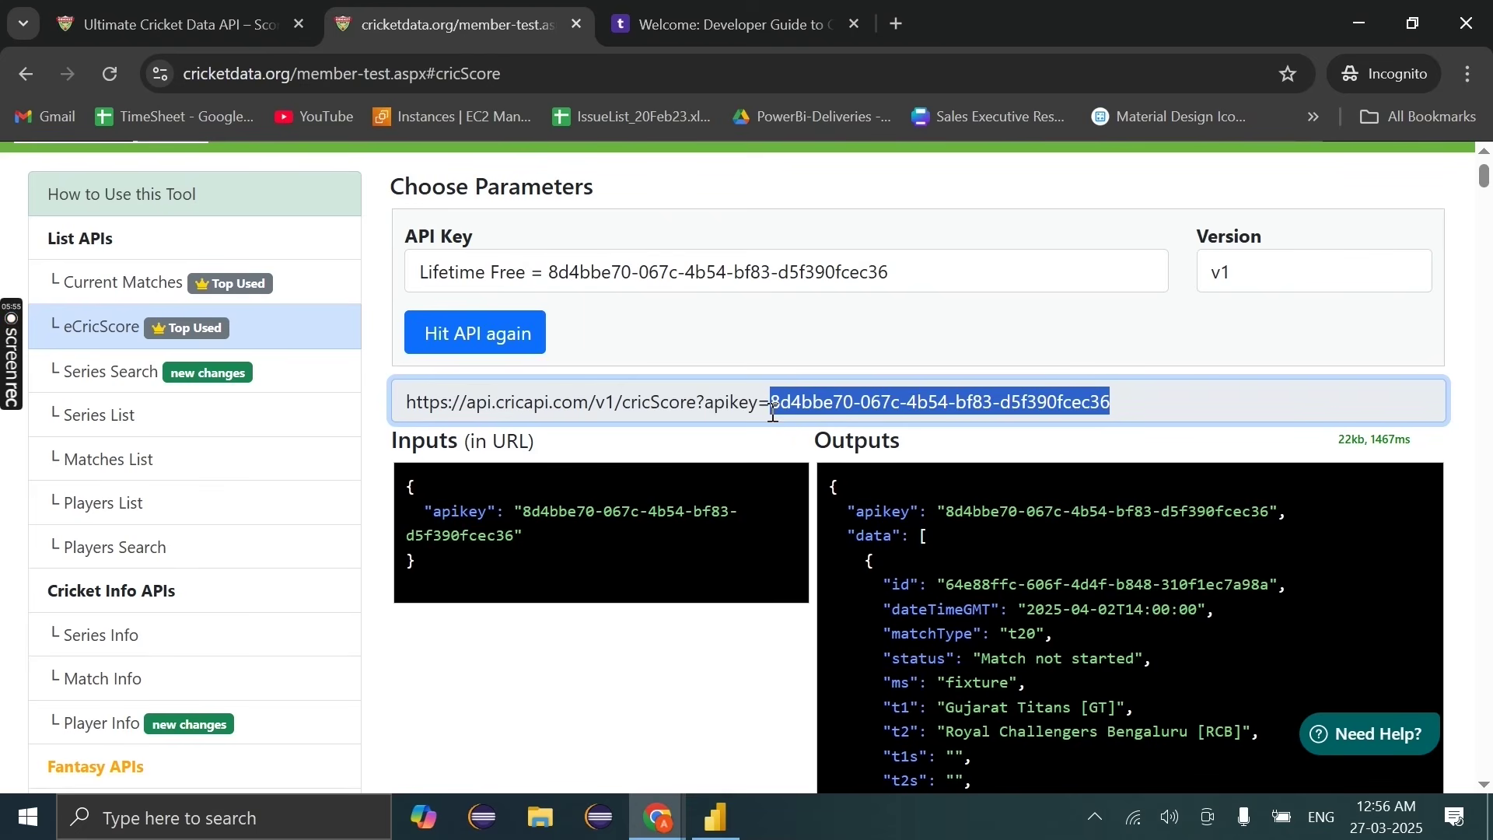
click(772, 414)
drag(772, 413, 393, 413)
click(1157, 406)
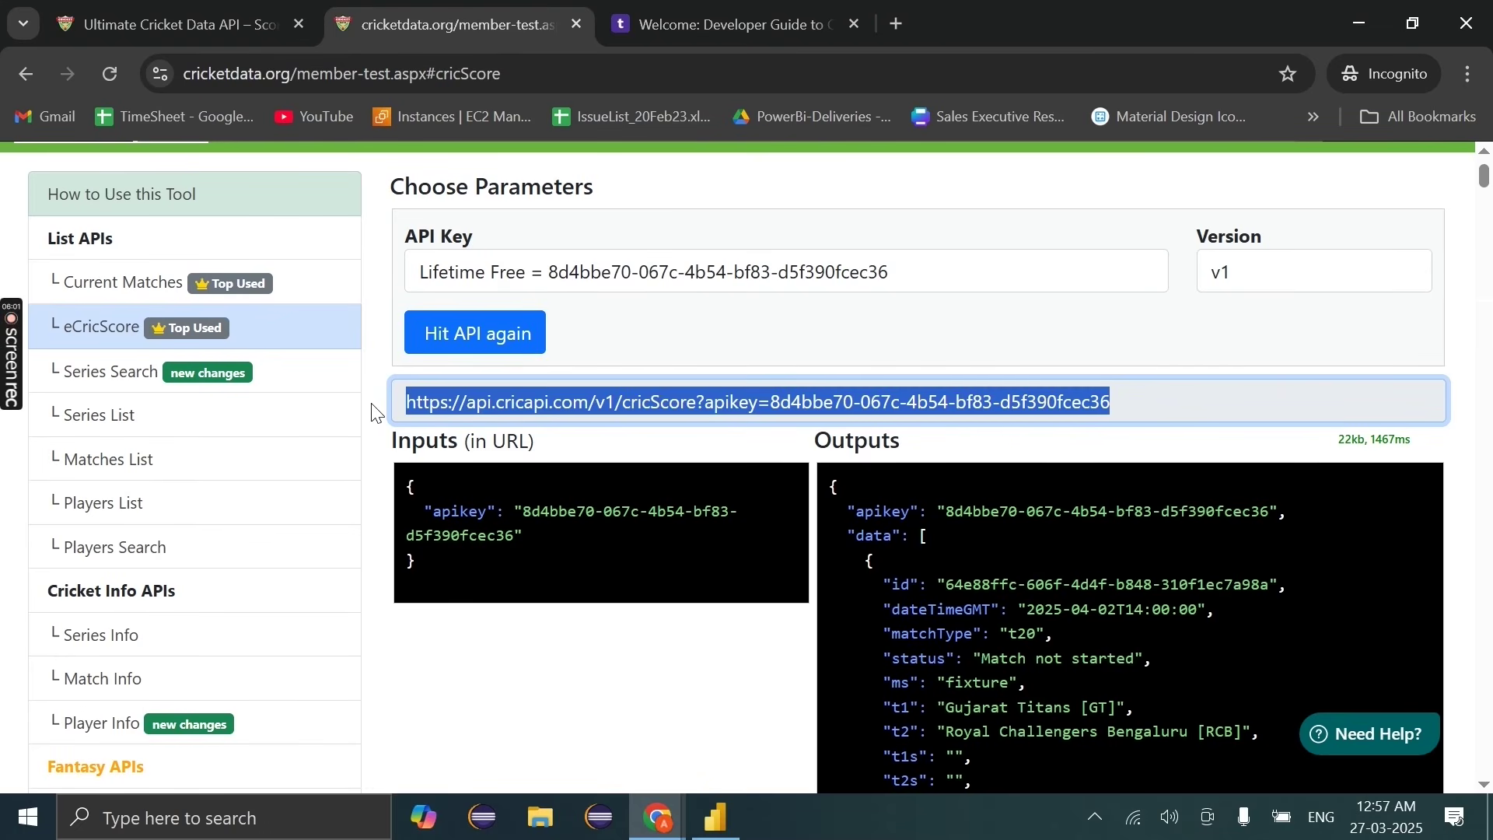
drag(900, 404, 999, 404)
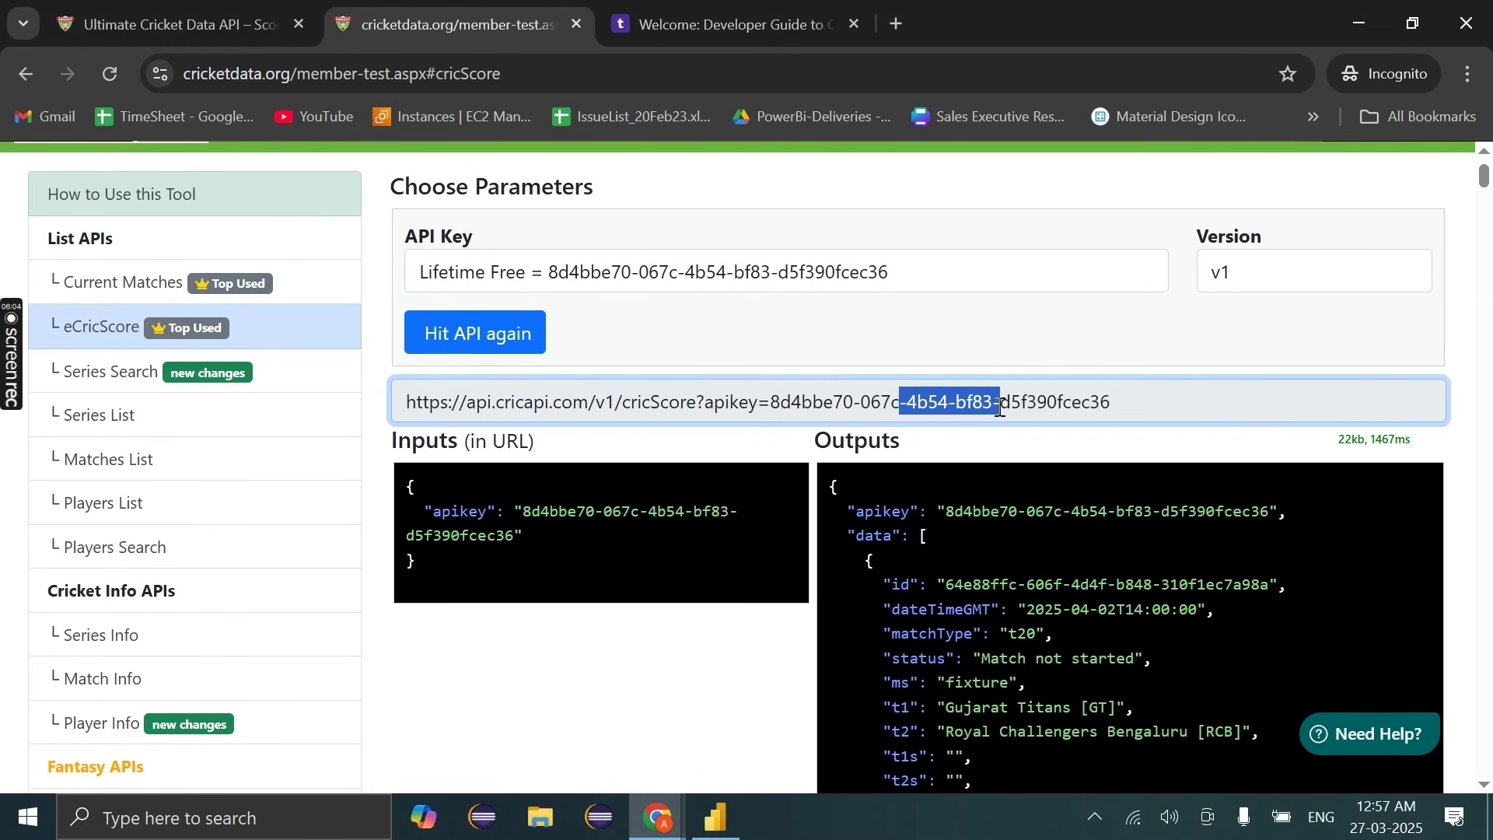
click(1171, 412)
drag(1171, 412, 306, 443)
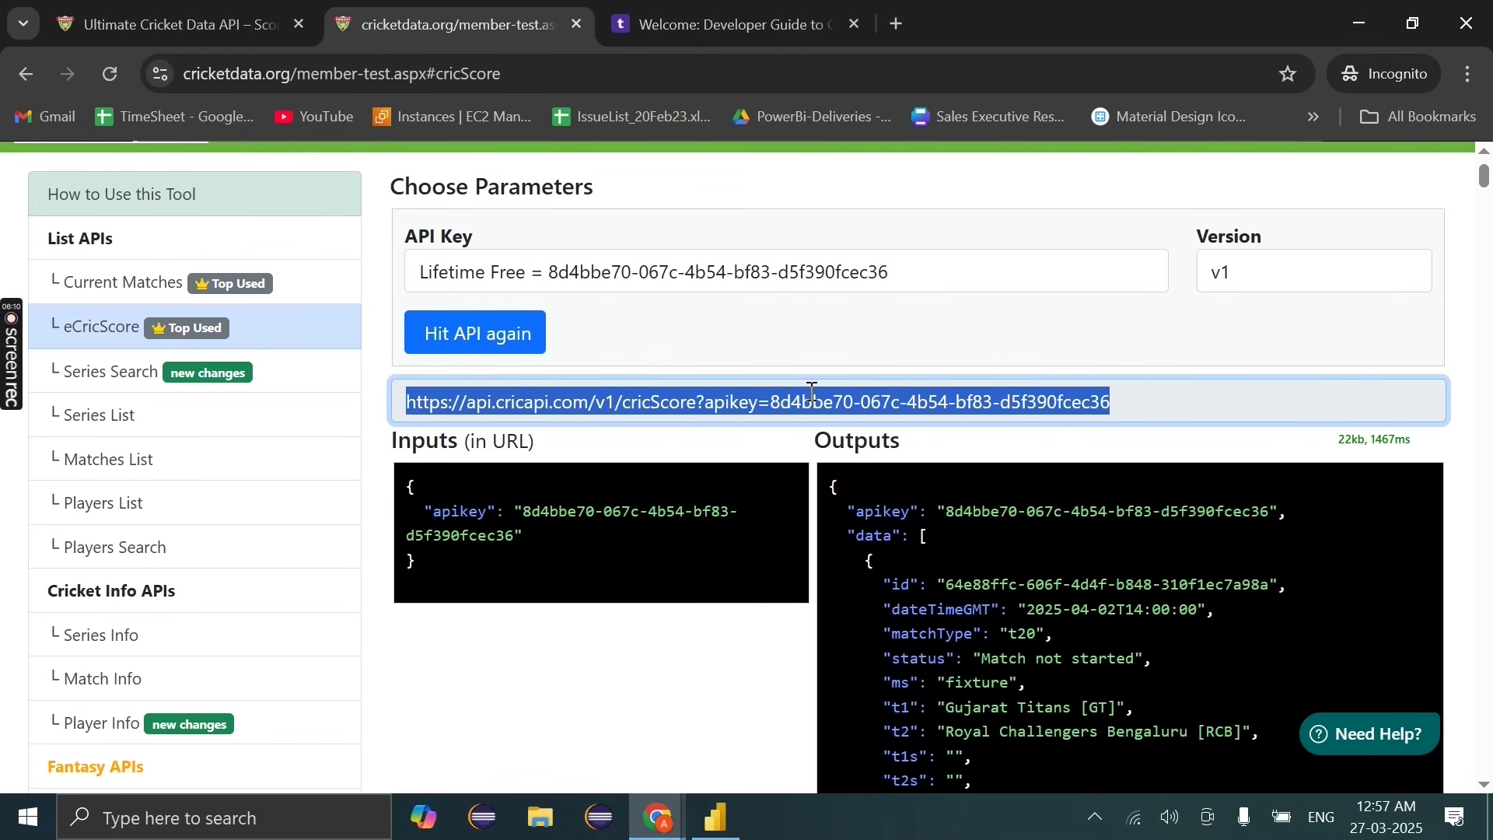
click(715, 816)
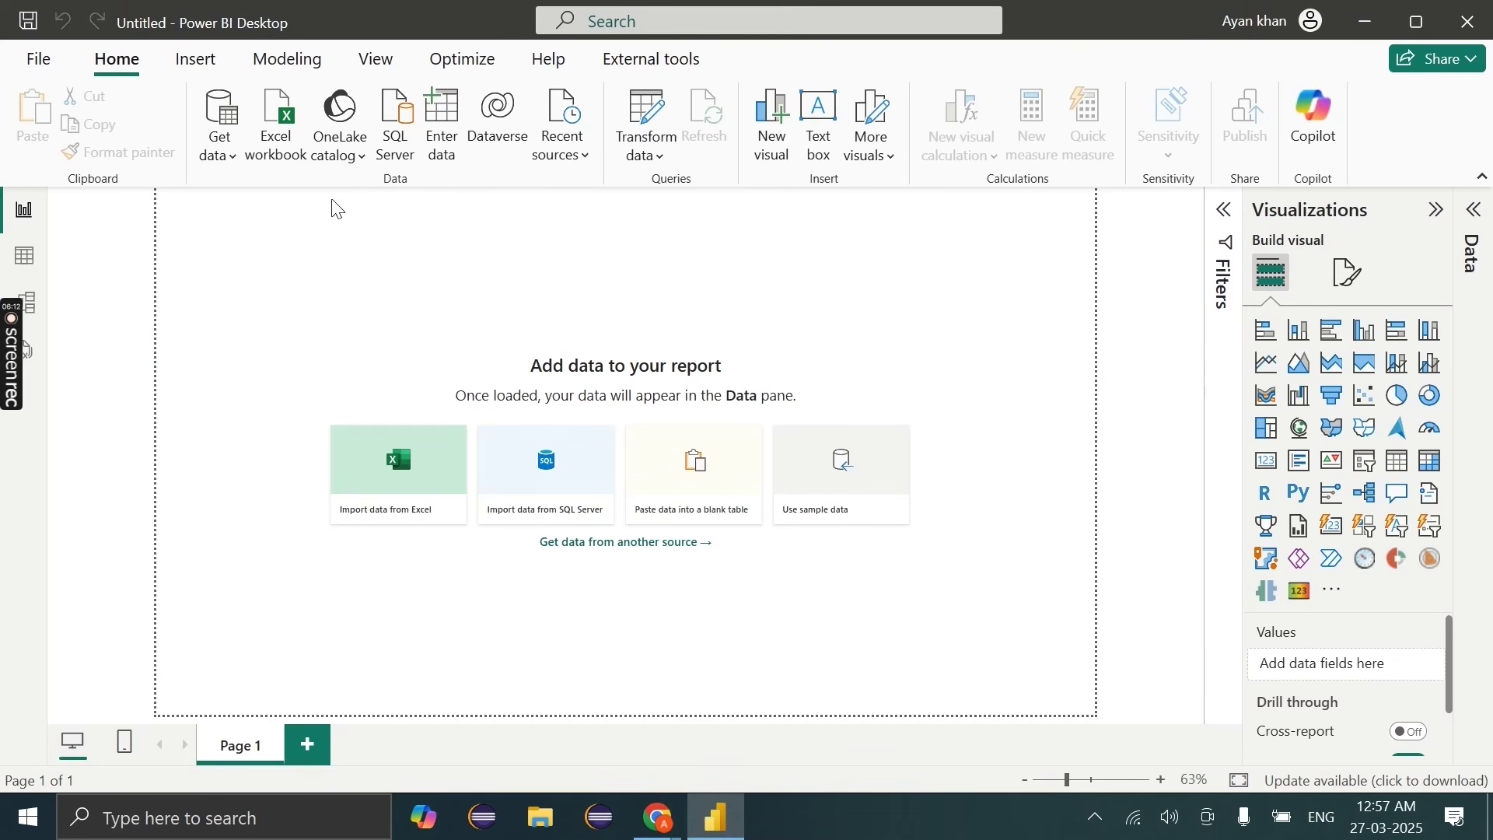
Step: Fetch the pasted cricScore API URL as a Web source, giving 43 match rows across 21 columns
click(221, 164)
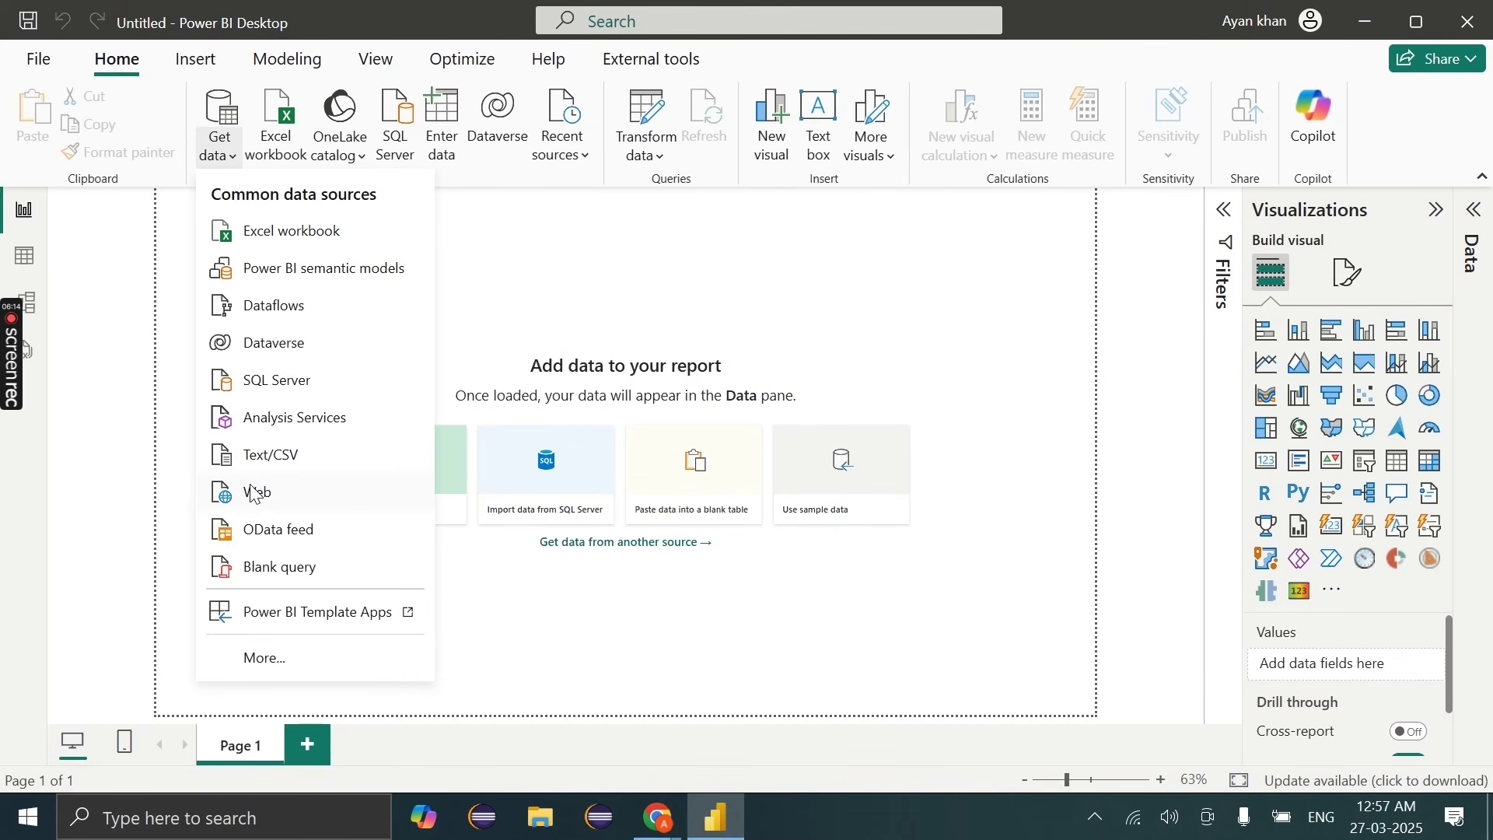
click(255, 494)
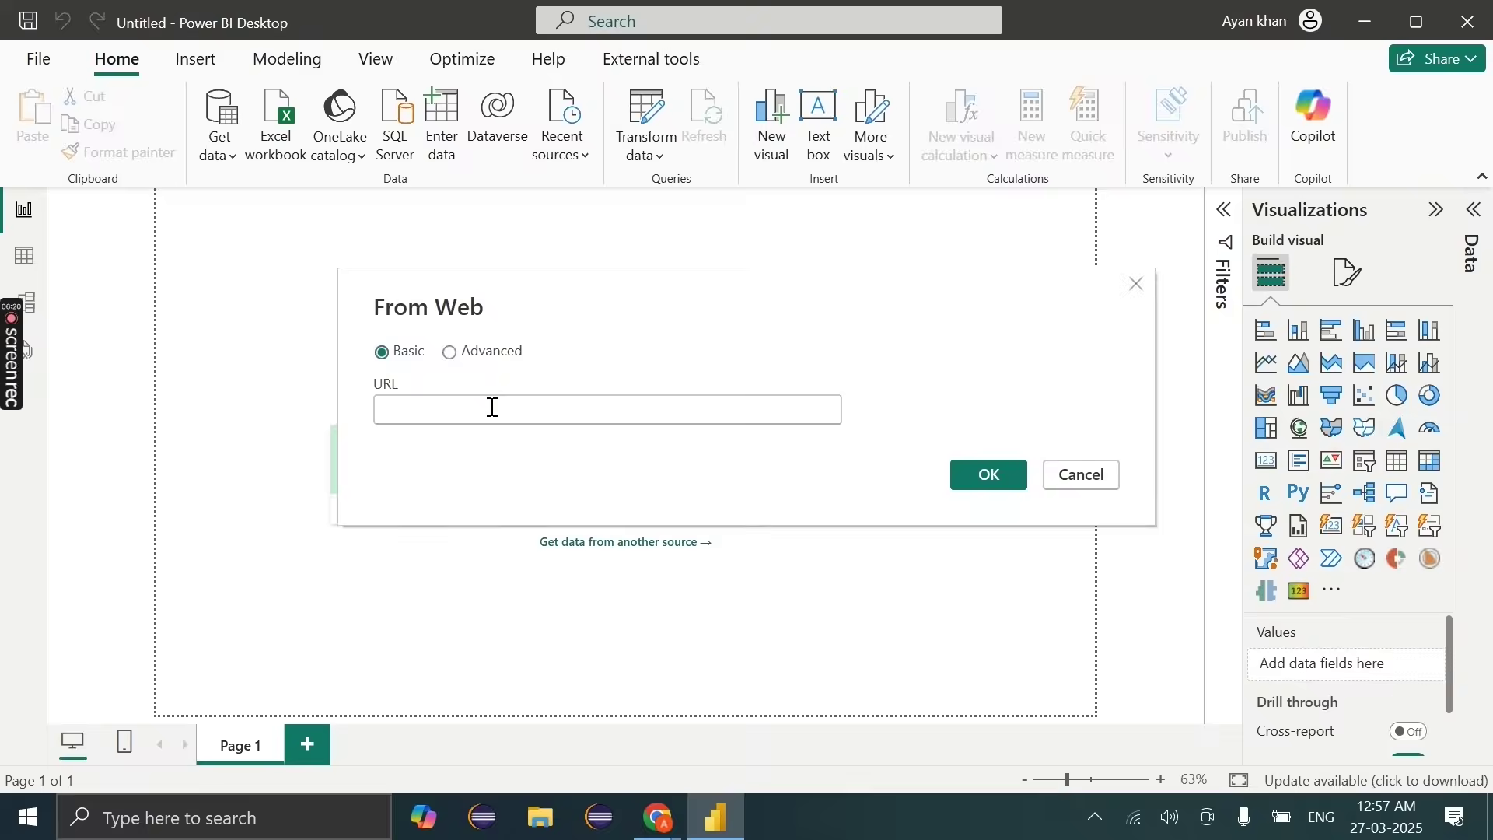
key(ctrl+v)
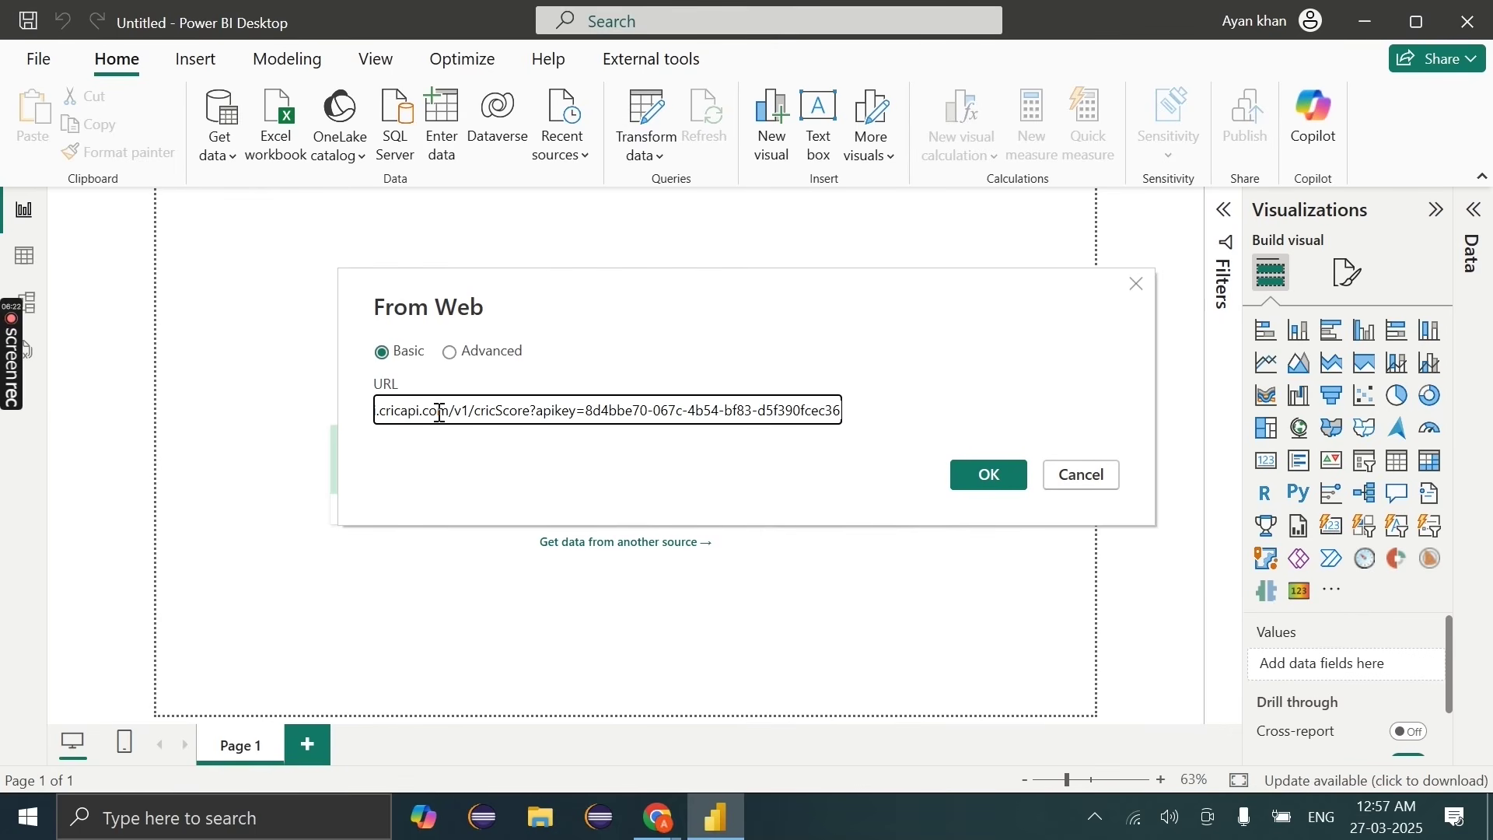
click(978, 482)
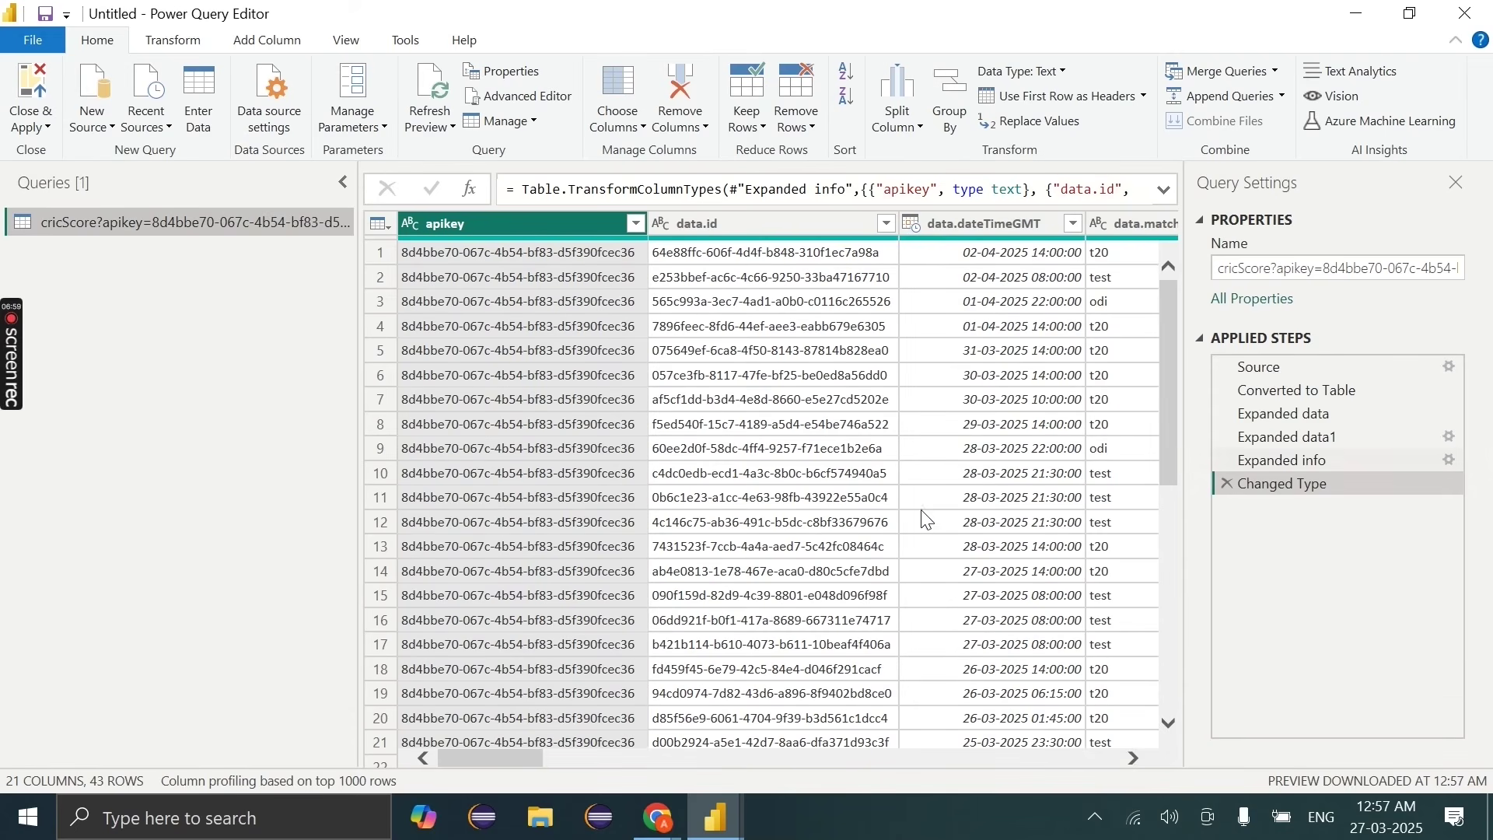
scroll(938, 549, right, 3)
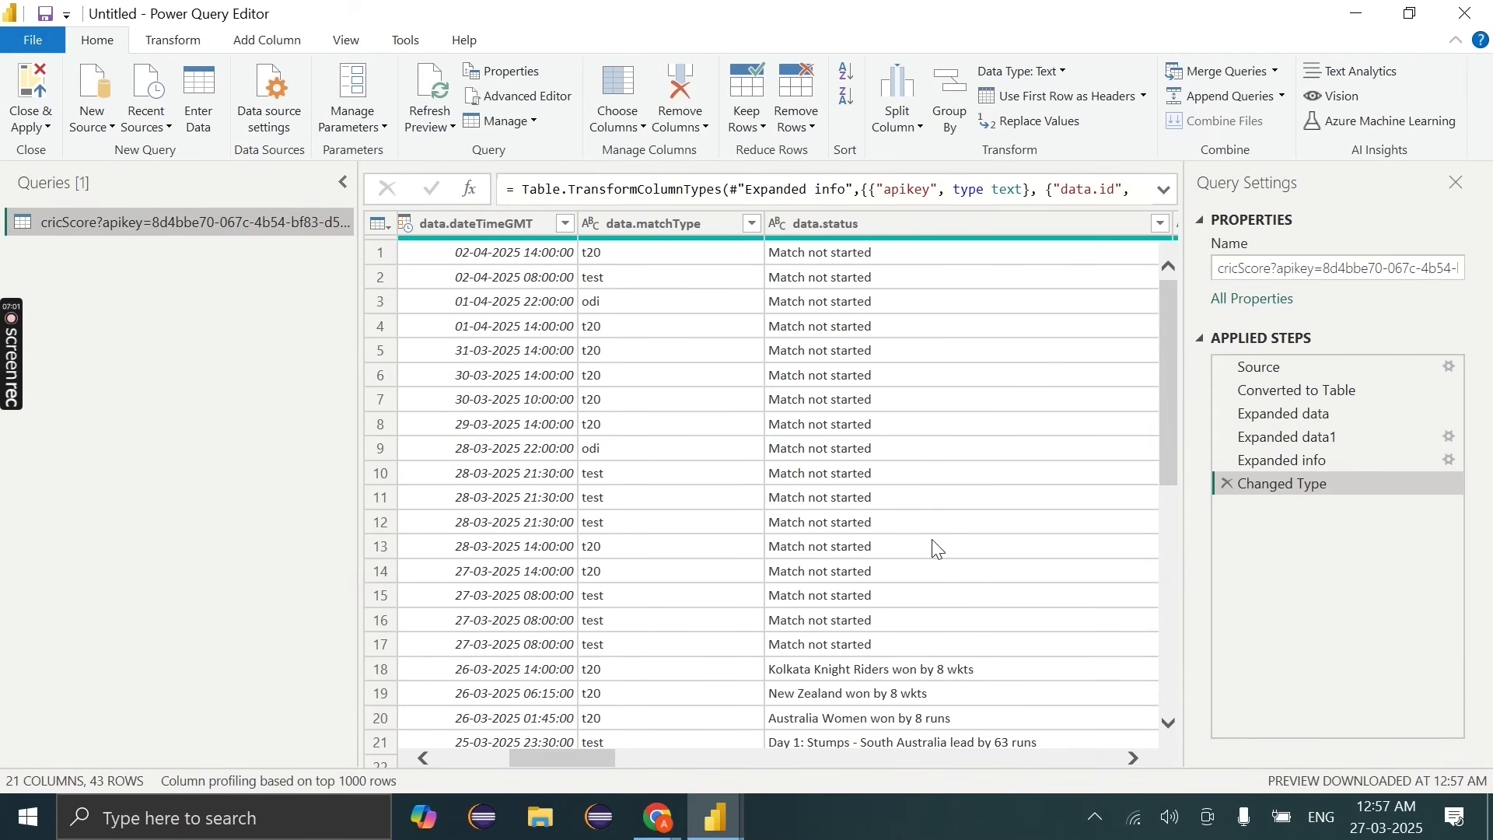
scroll(939, 549, right, 3)
scroll(938, 549, down, 2)
scroll(939, 549, left, 3)
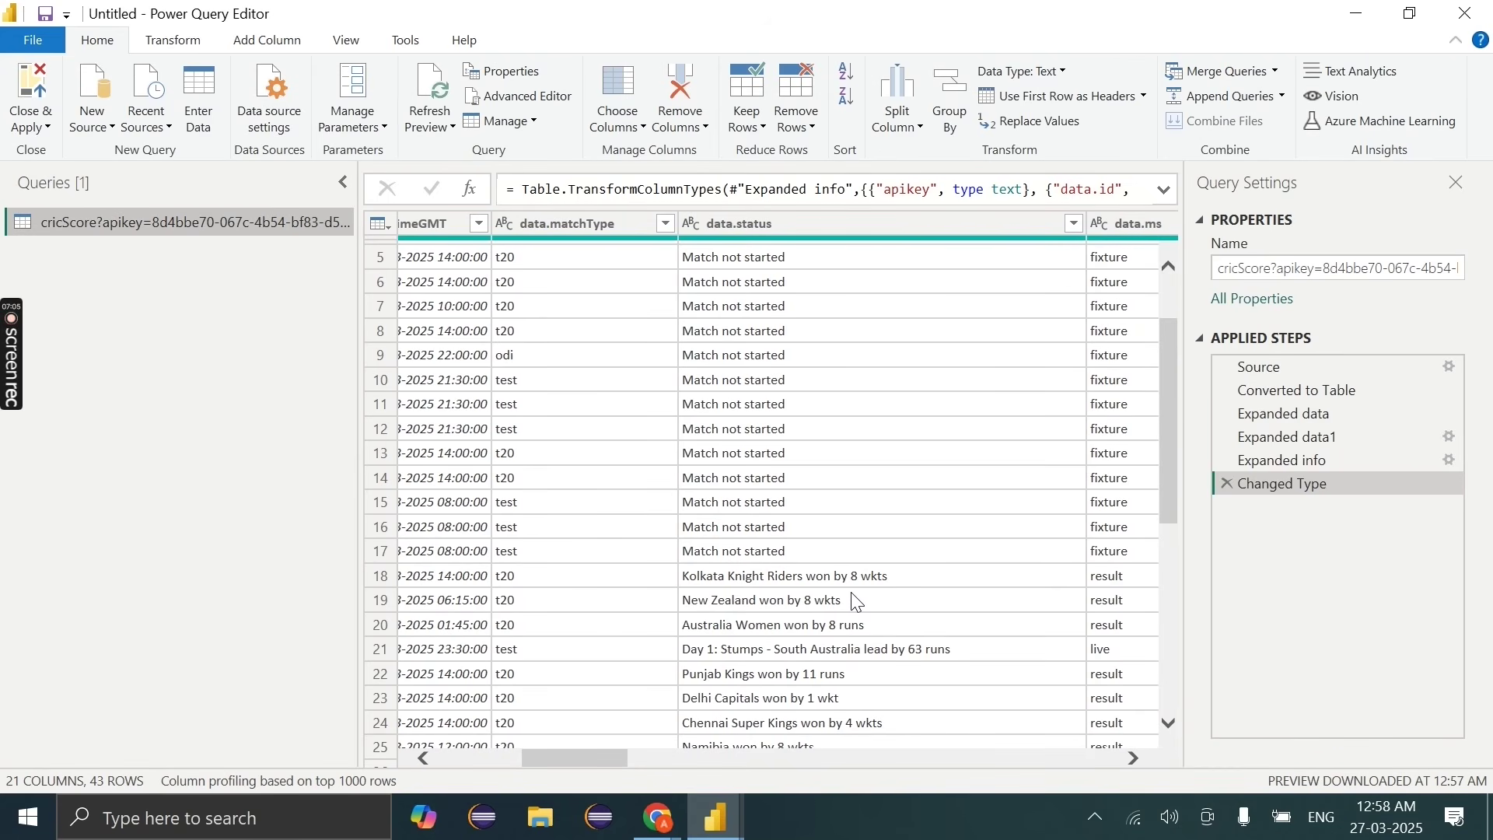
mouse_move(1354, 826)
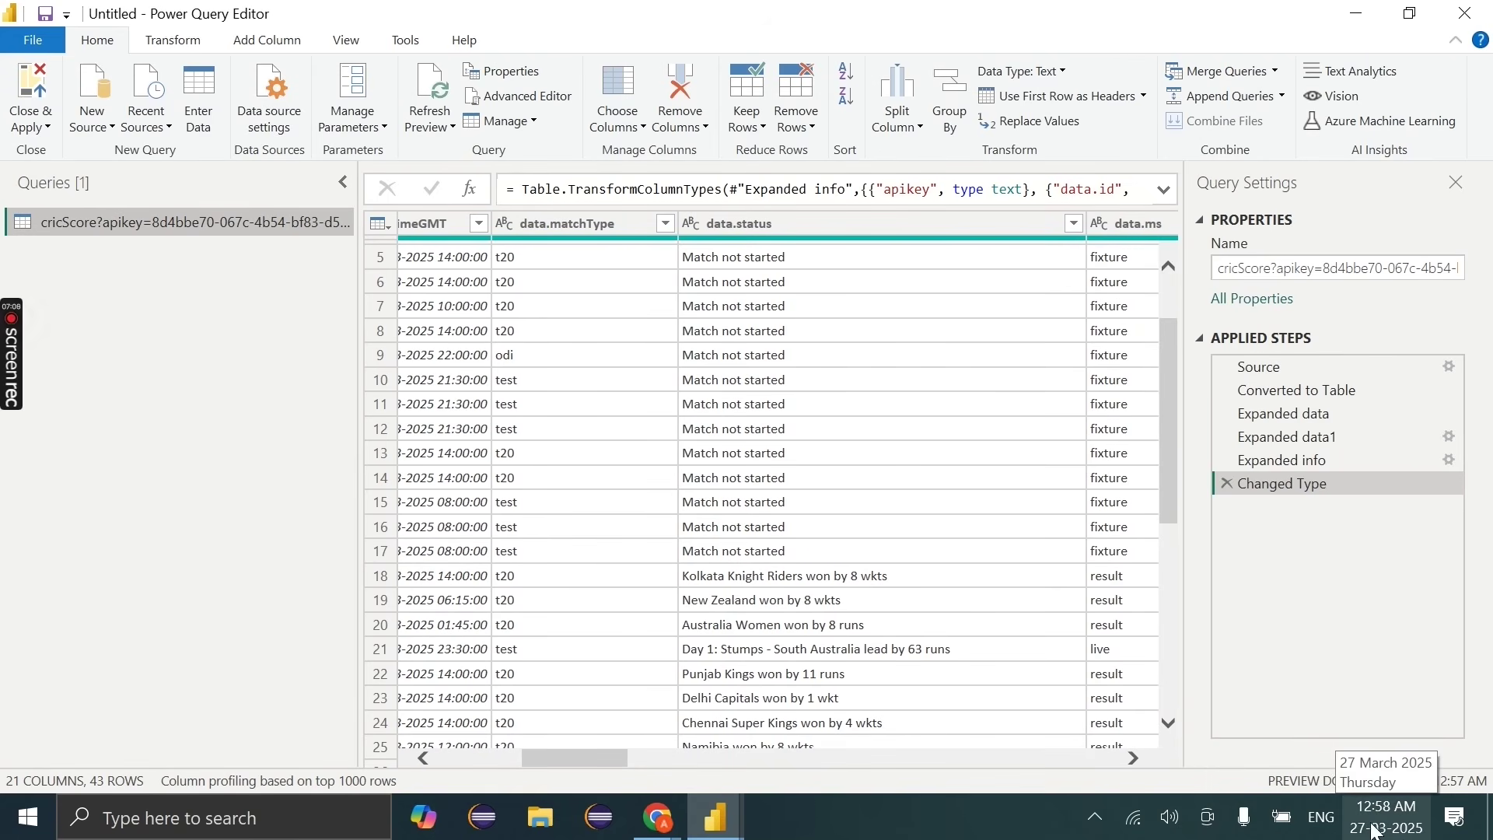
scroll(949, 603, right, 1)
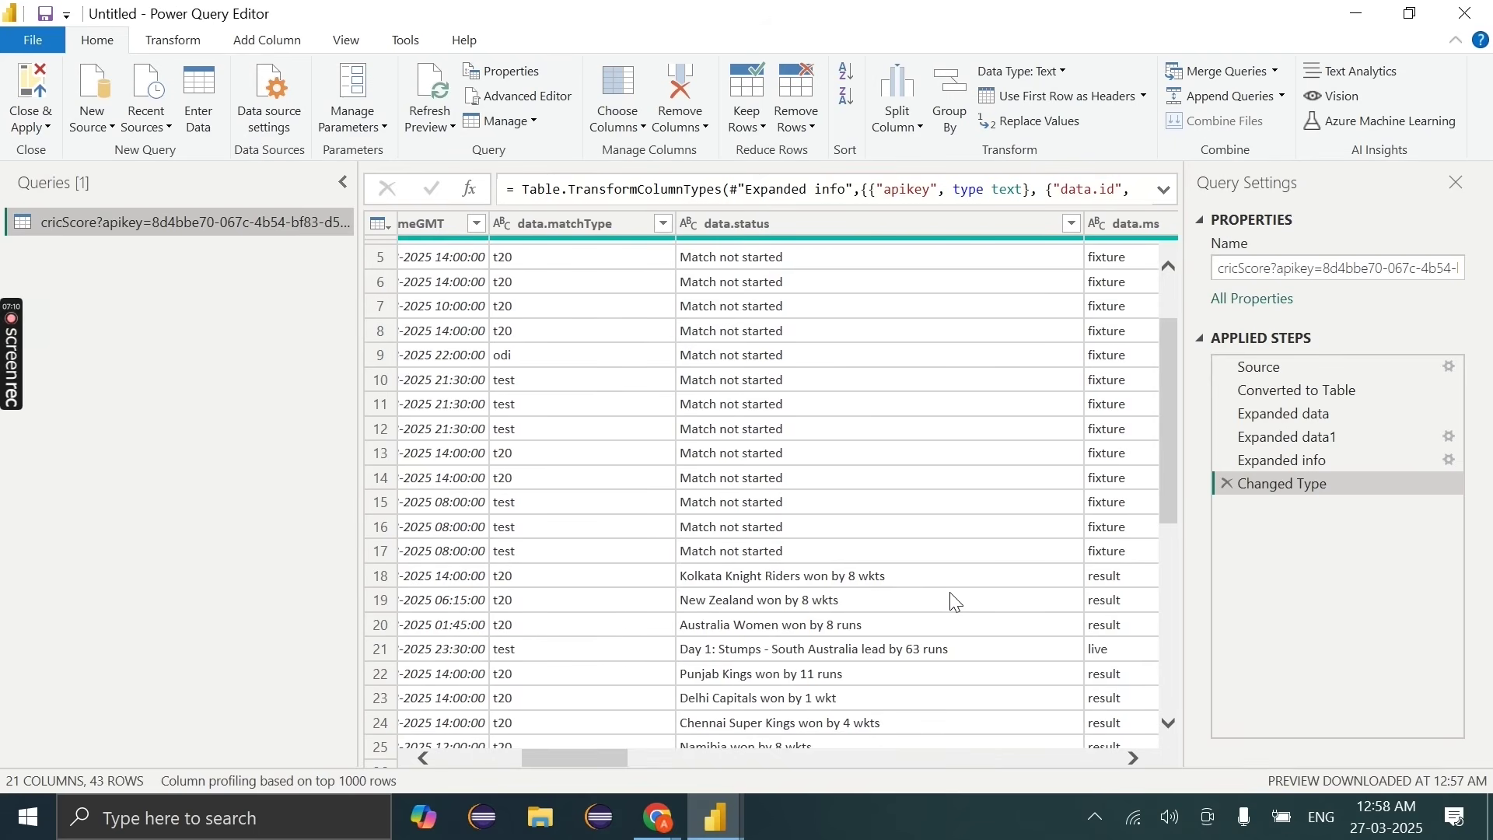
scroll(873, 593, right, 1)
scroll(873, 592, right, 5)
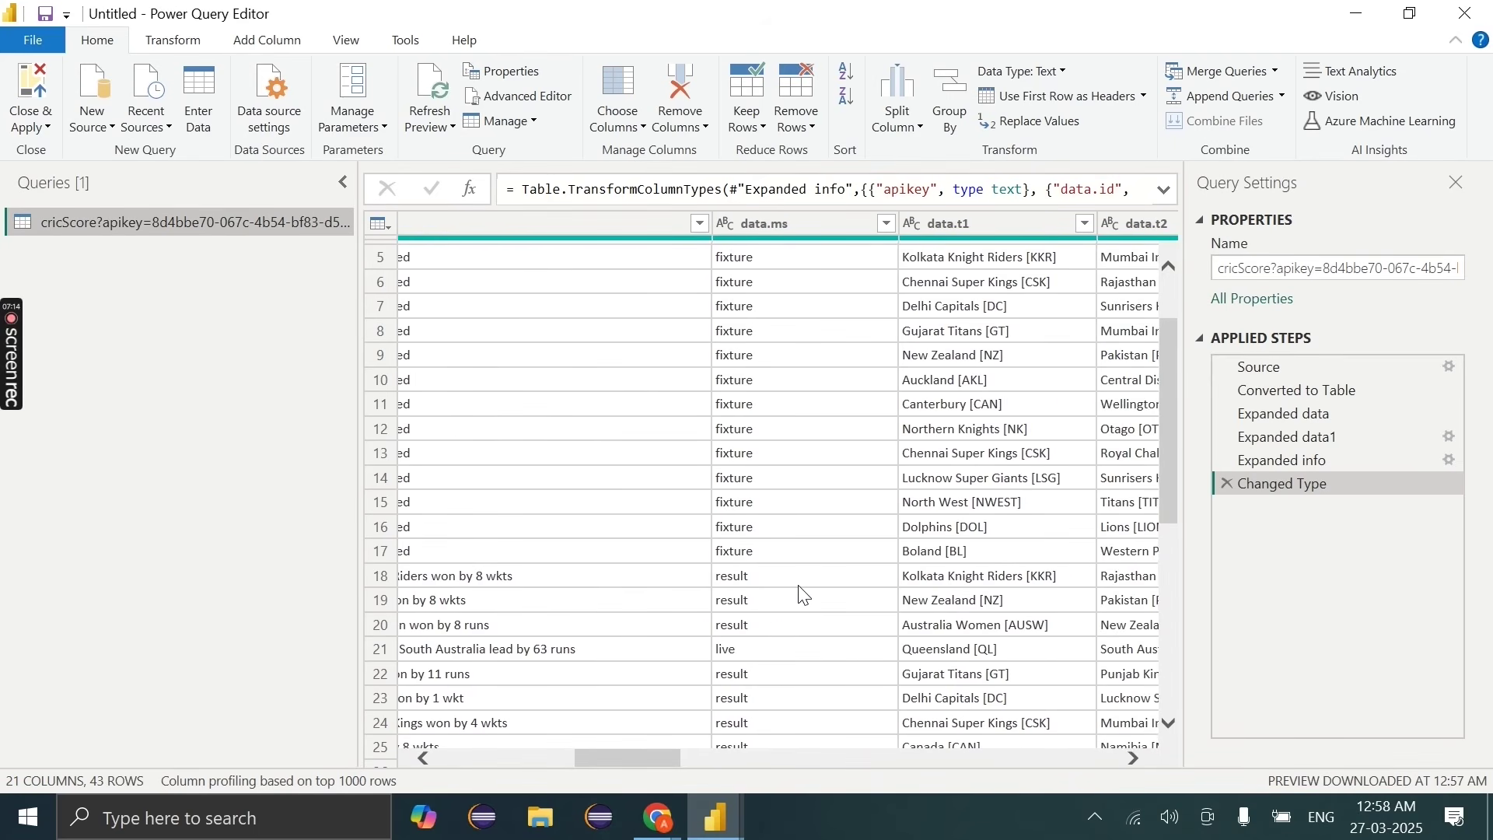
scroll(844, 591, left, 5)
scroll(844, 591, up, 2)
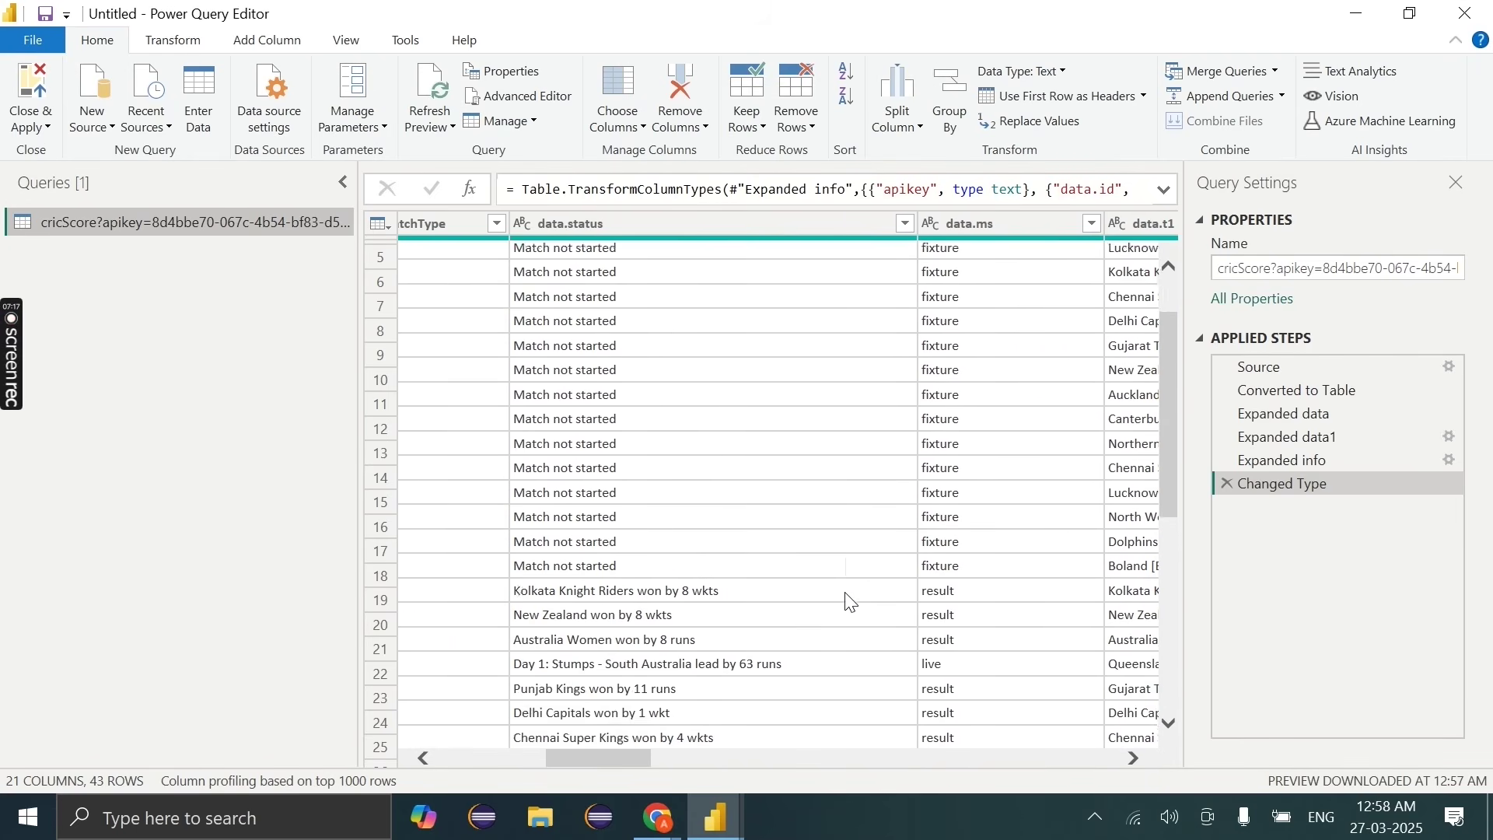
click(907, 223)
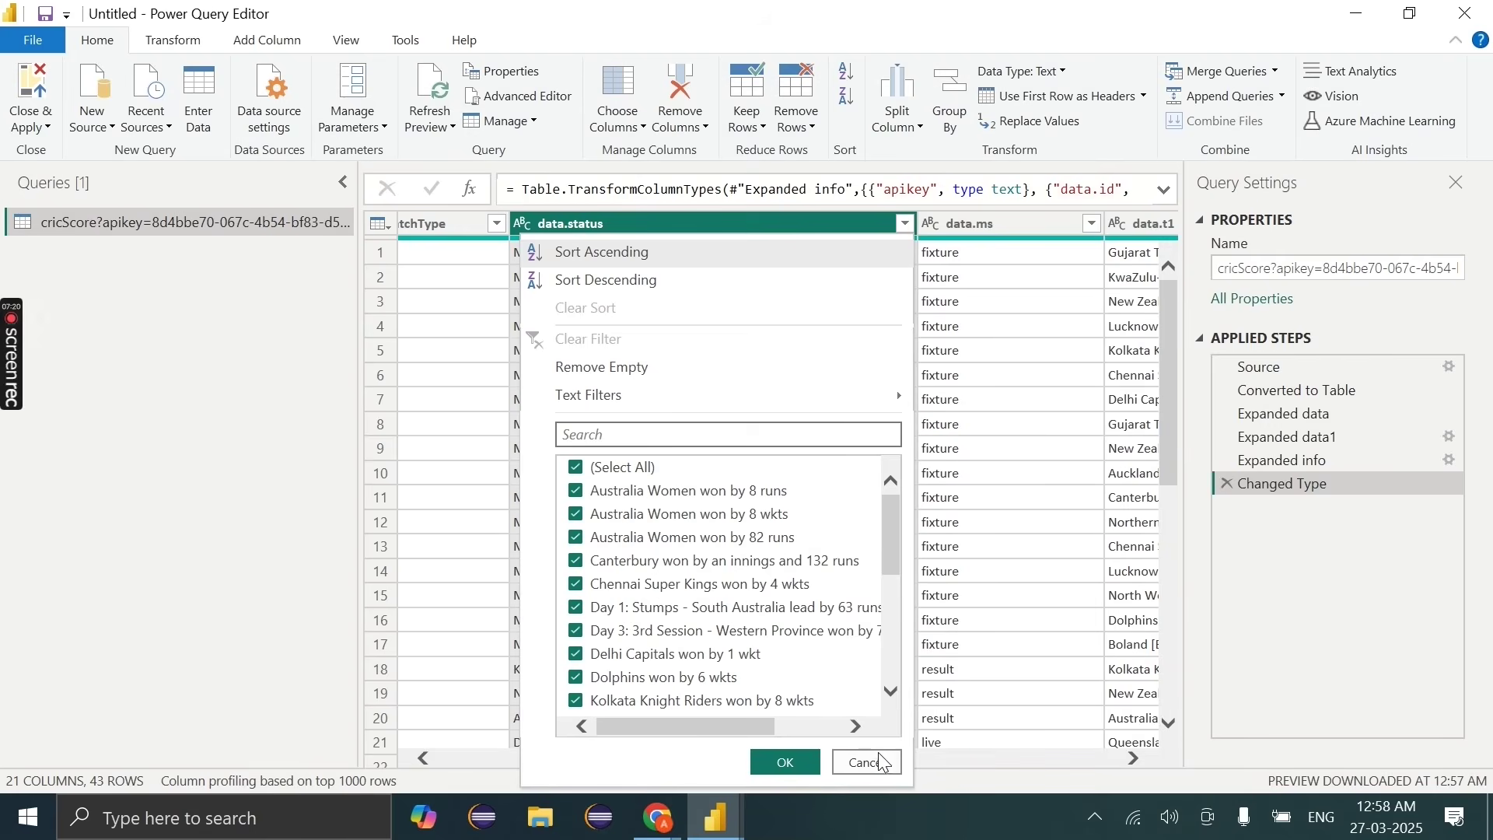
click(870, 763)
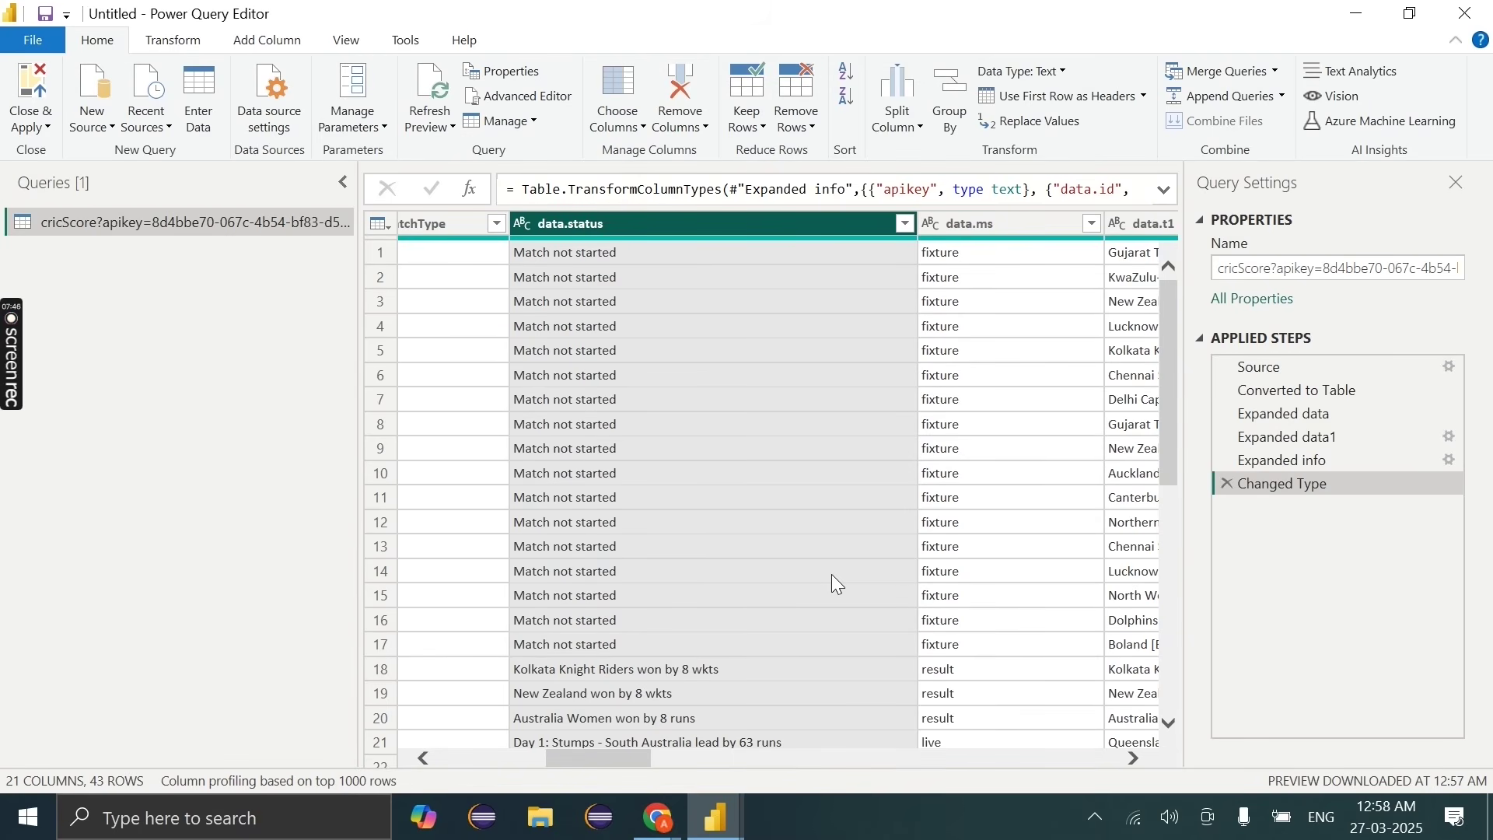
Step: Rename the cricScore query to All_Matches_Score_BASE_API, adding the missing underscore before API
double_click(175, 226)
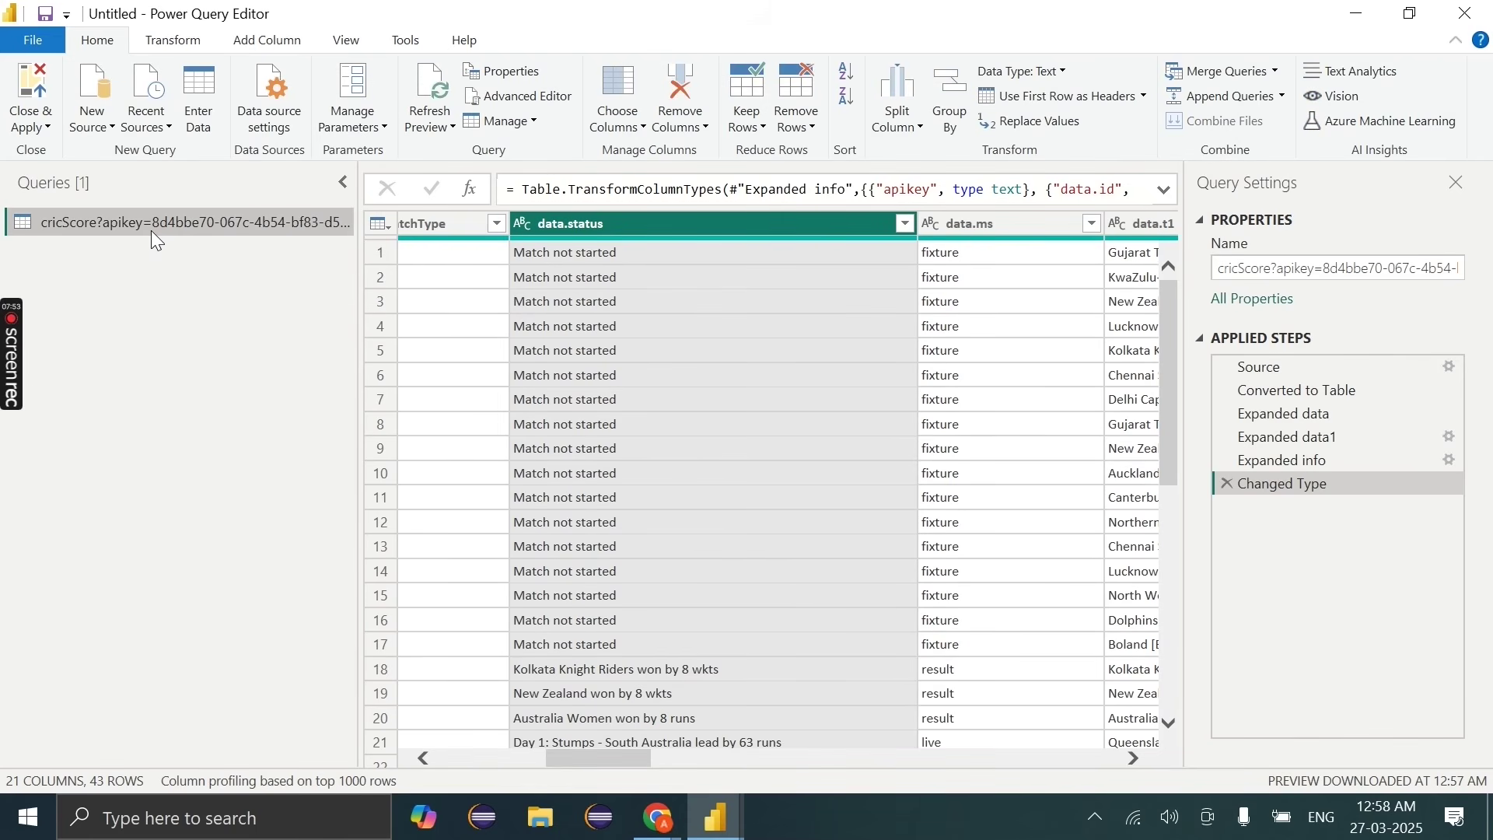
text(All_Matches_Score)
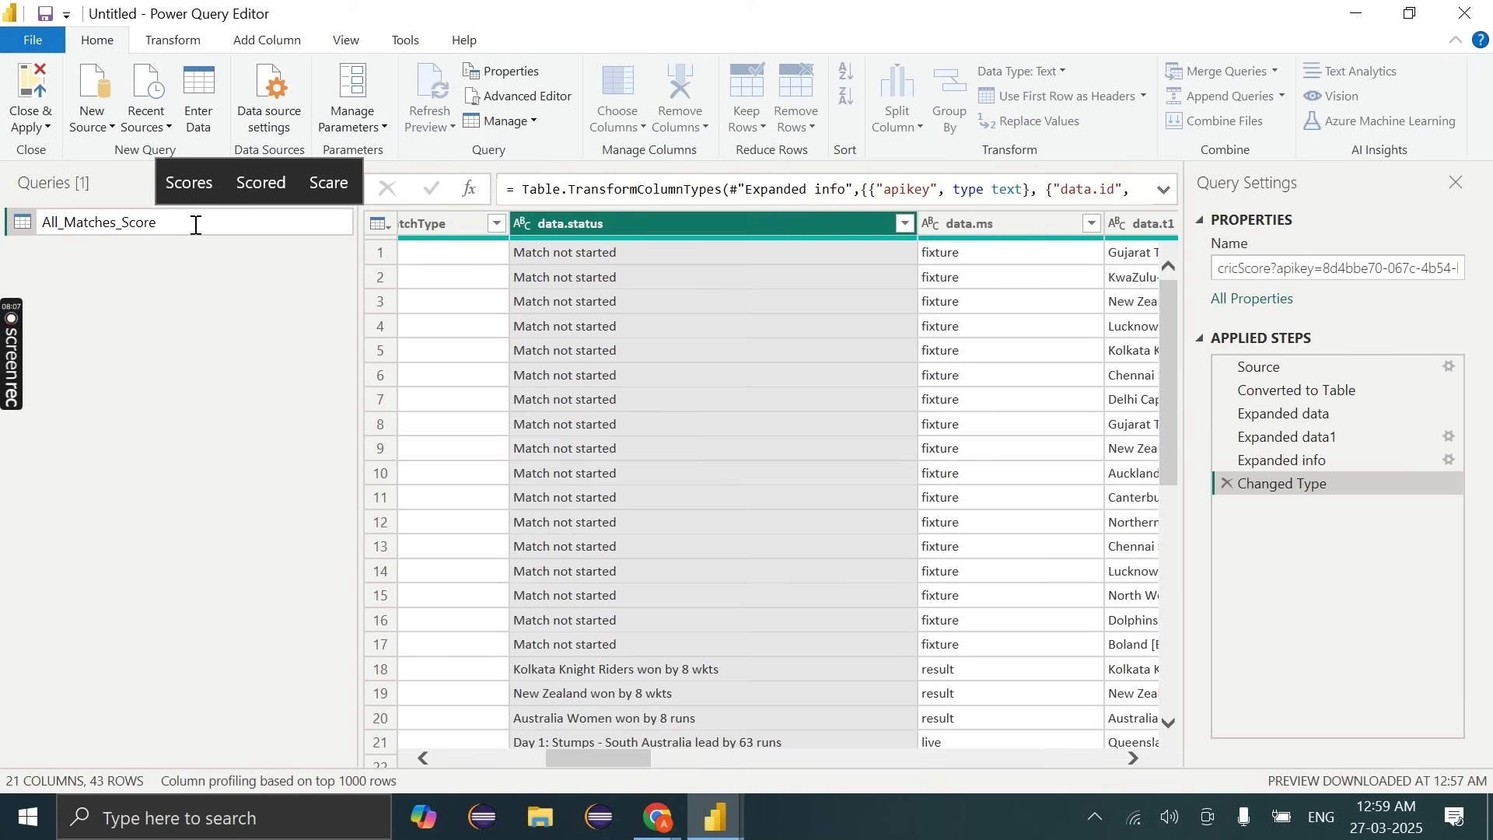
text(_BASEAPI)
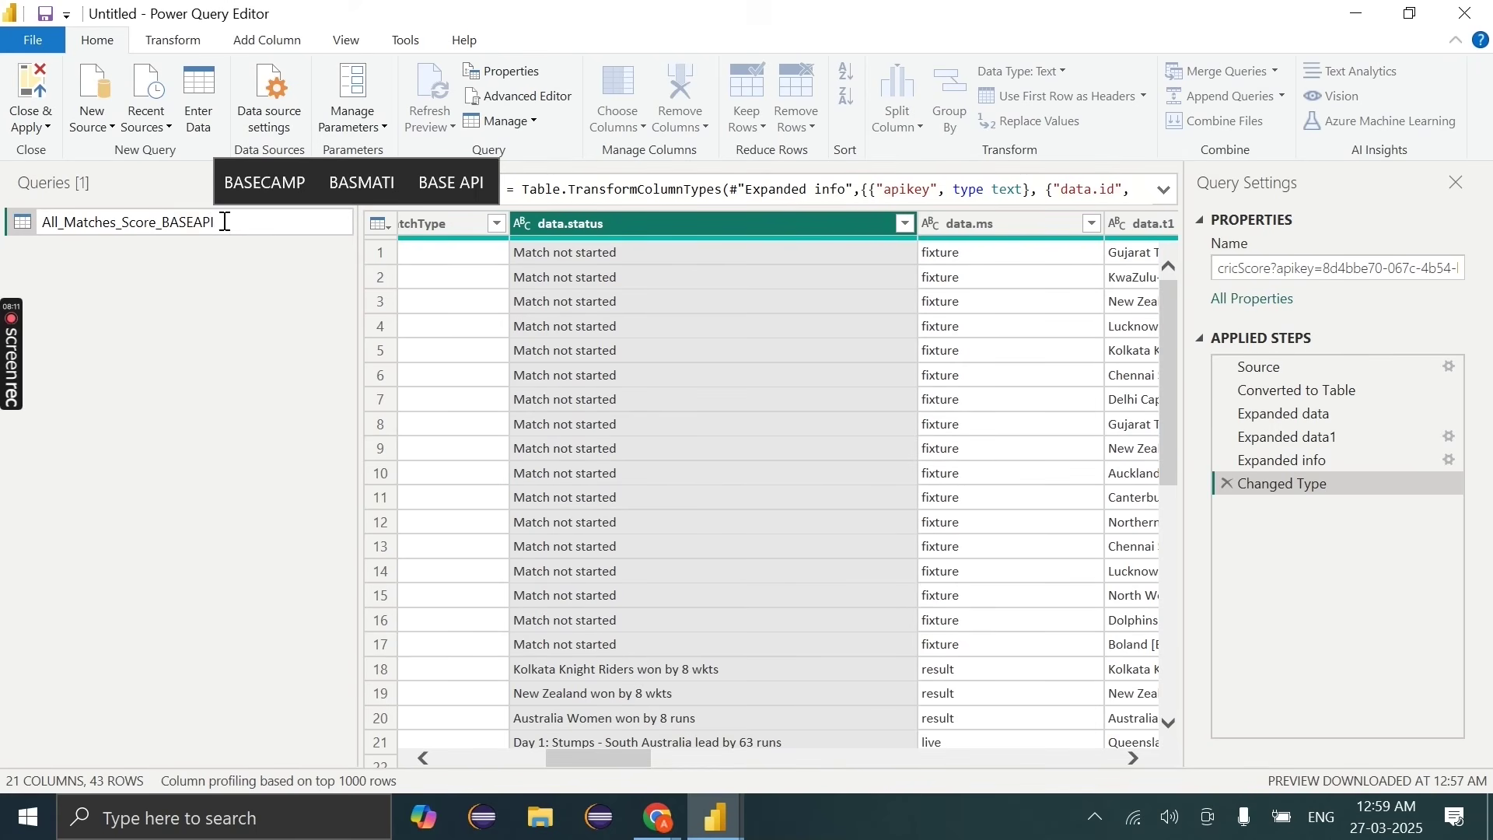
key(Left)
key(Left)
key(Left)
text(_)
key(Return)
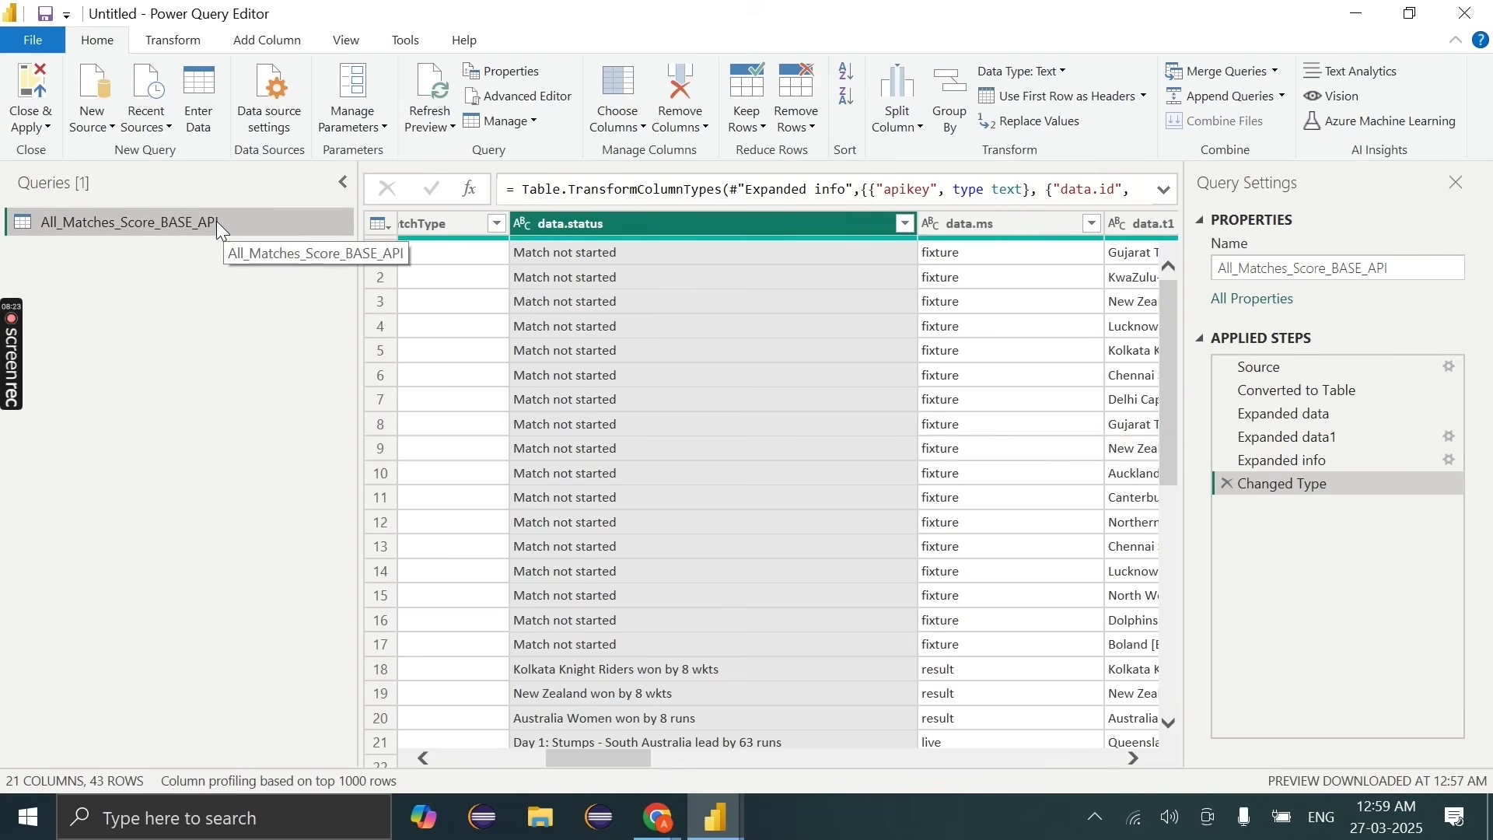
Step: Review the renamed query's context menu without choosing an action, scroll the preview, then return to the browser
right_click(216, 221)
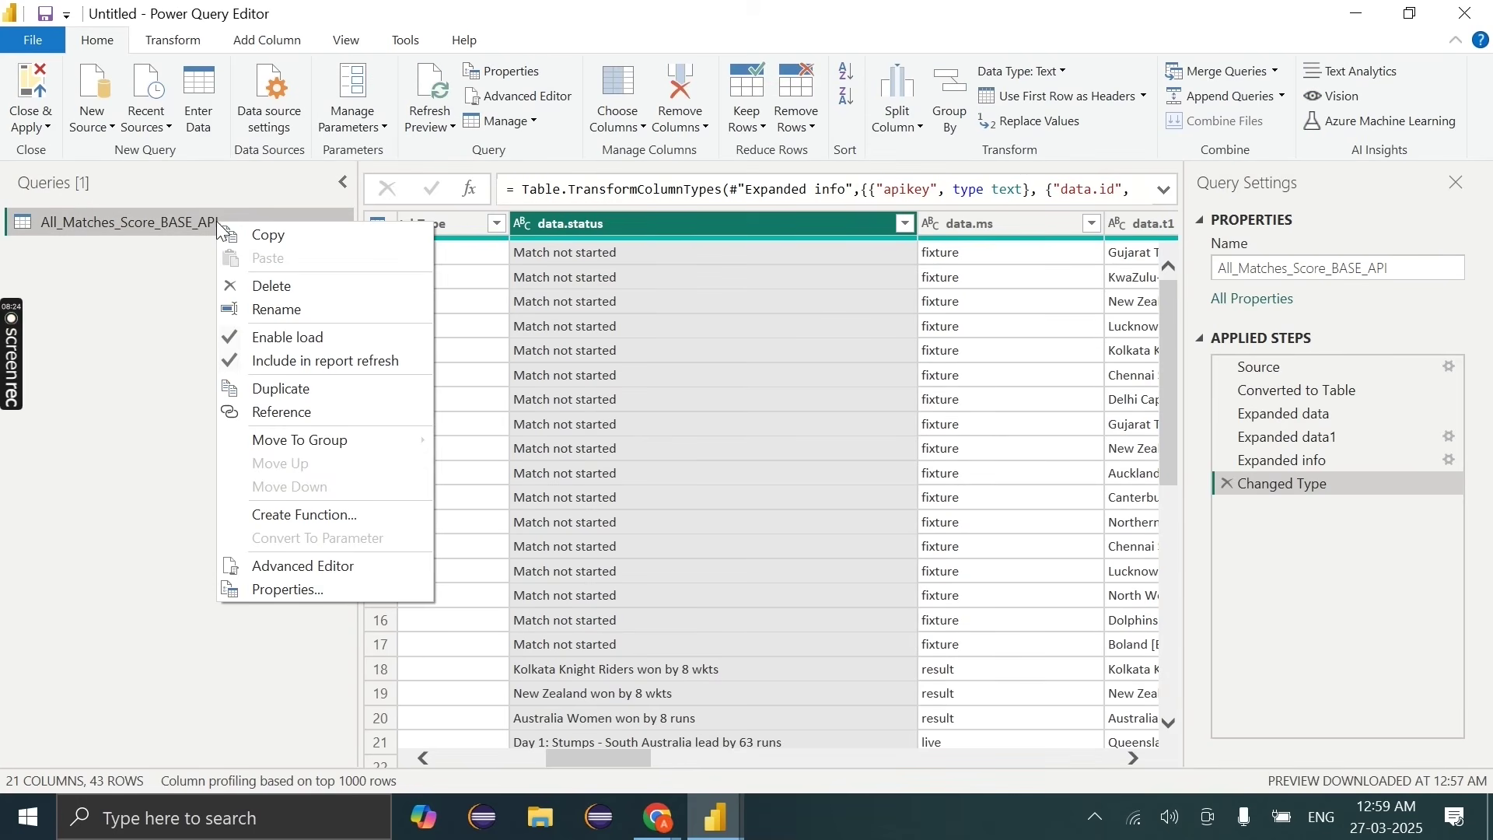
click(135, 264)
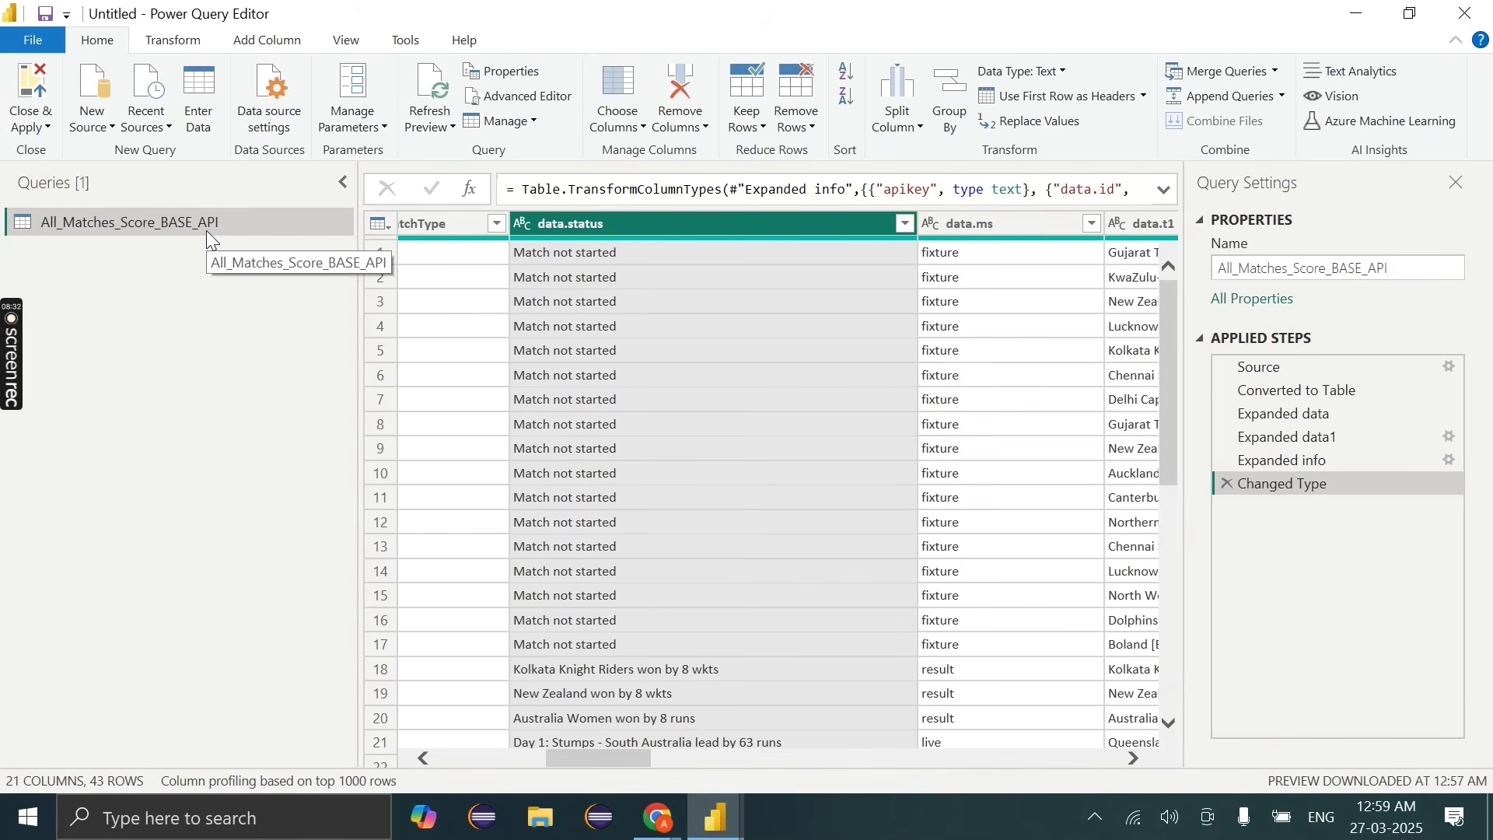
scroll(981, 500, left, 5)
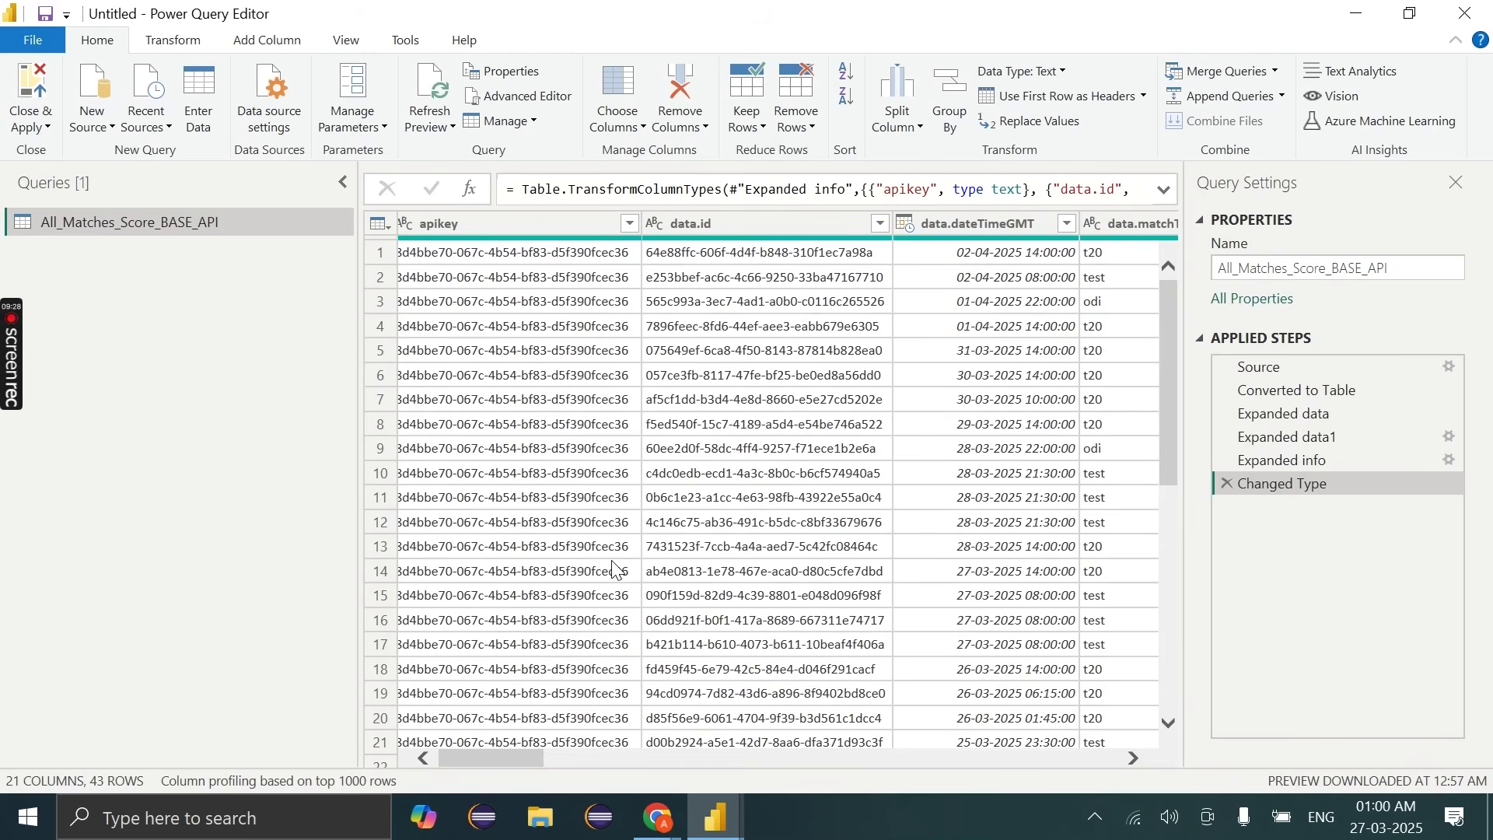
click(671, 835)
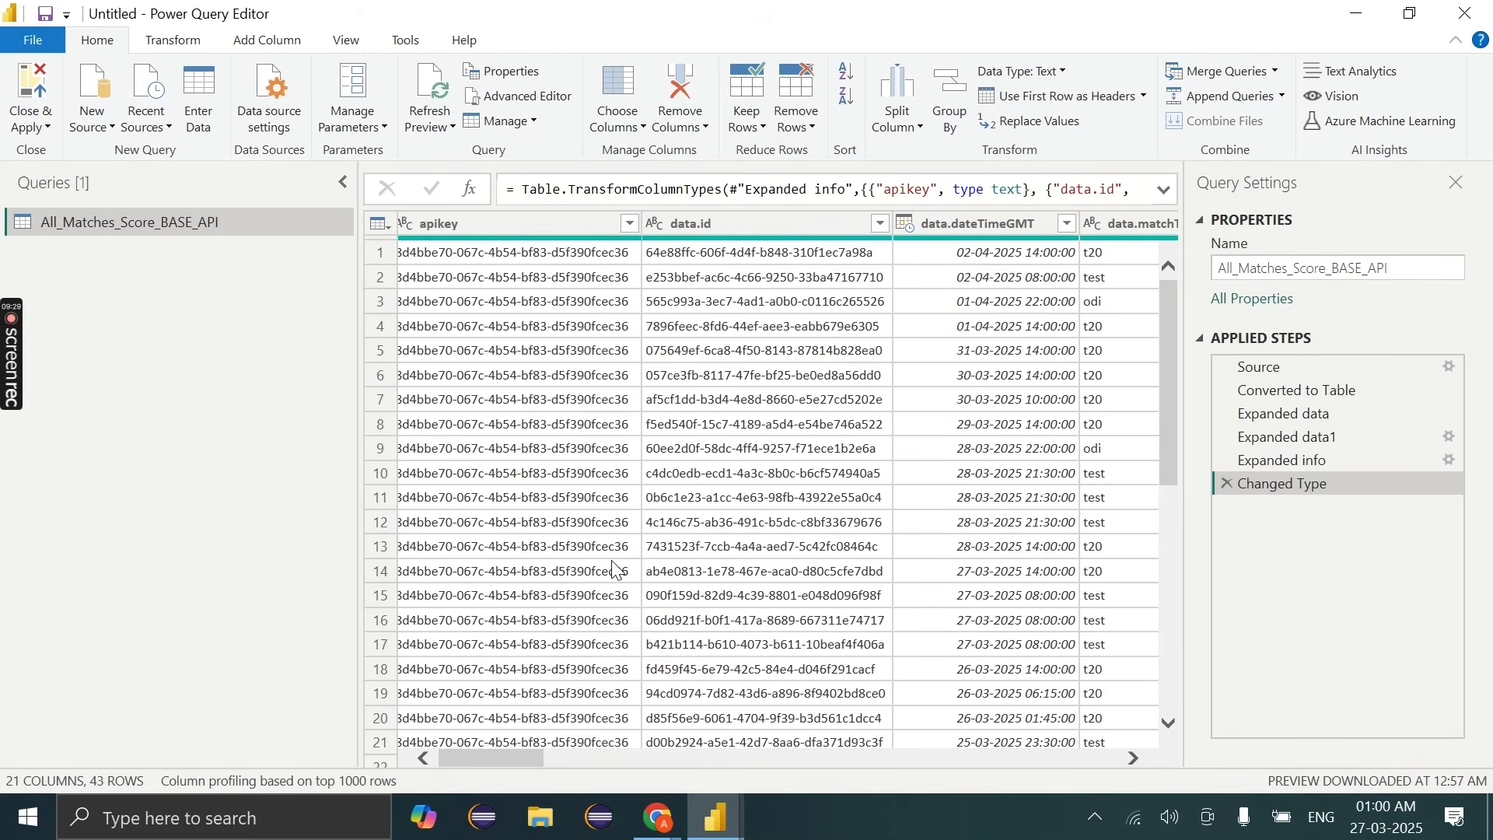
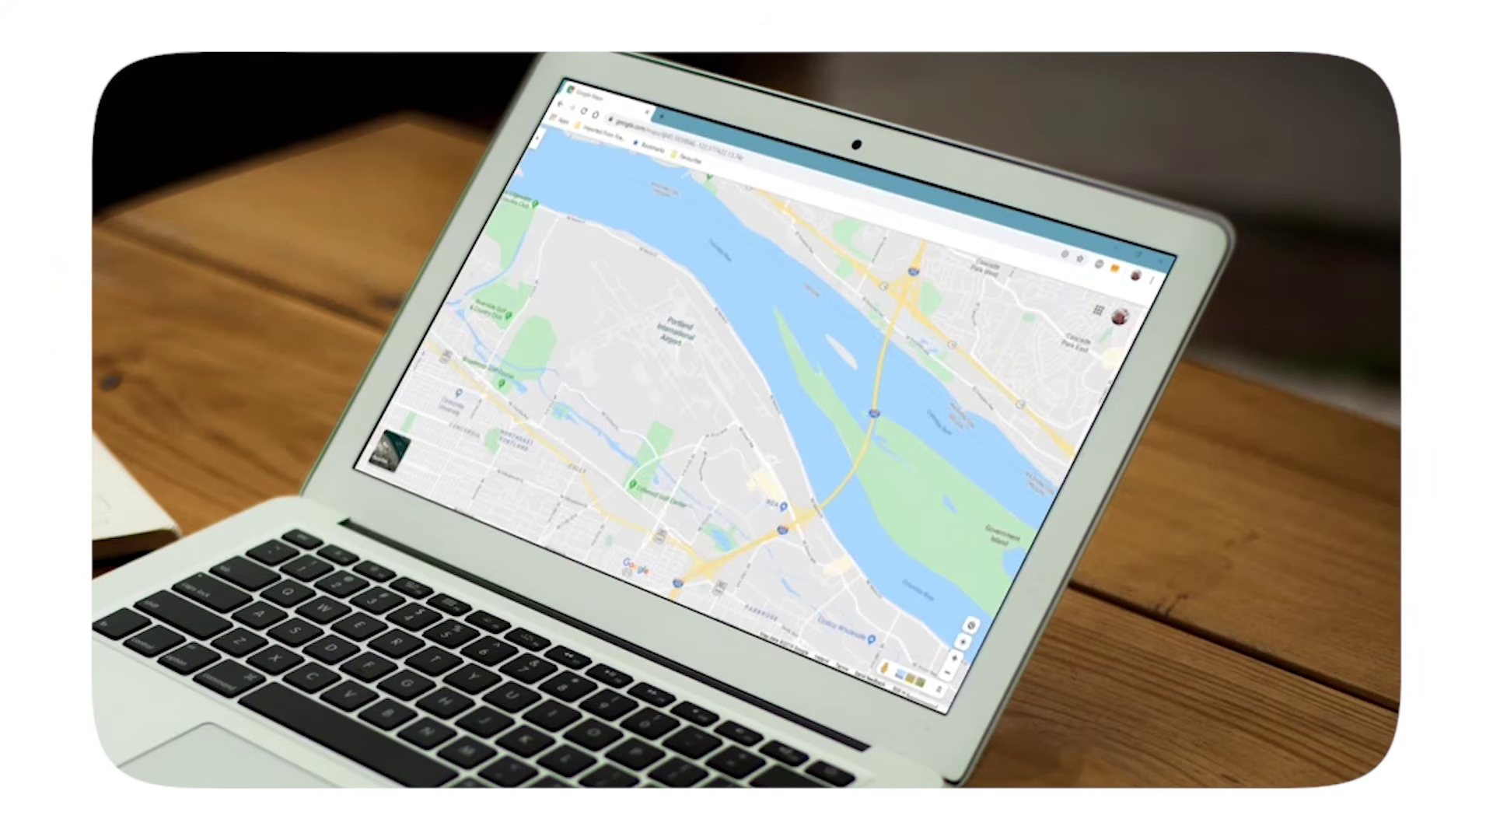
Step: Zoom the map out over Portland and start directions from a right-clicked spot
scroll(668, 323, down, 5)
right_click(667, 320)
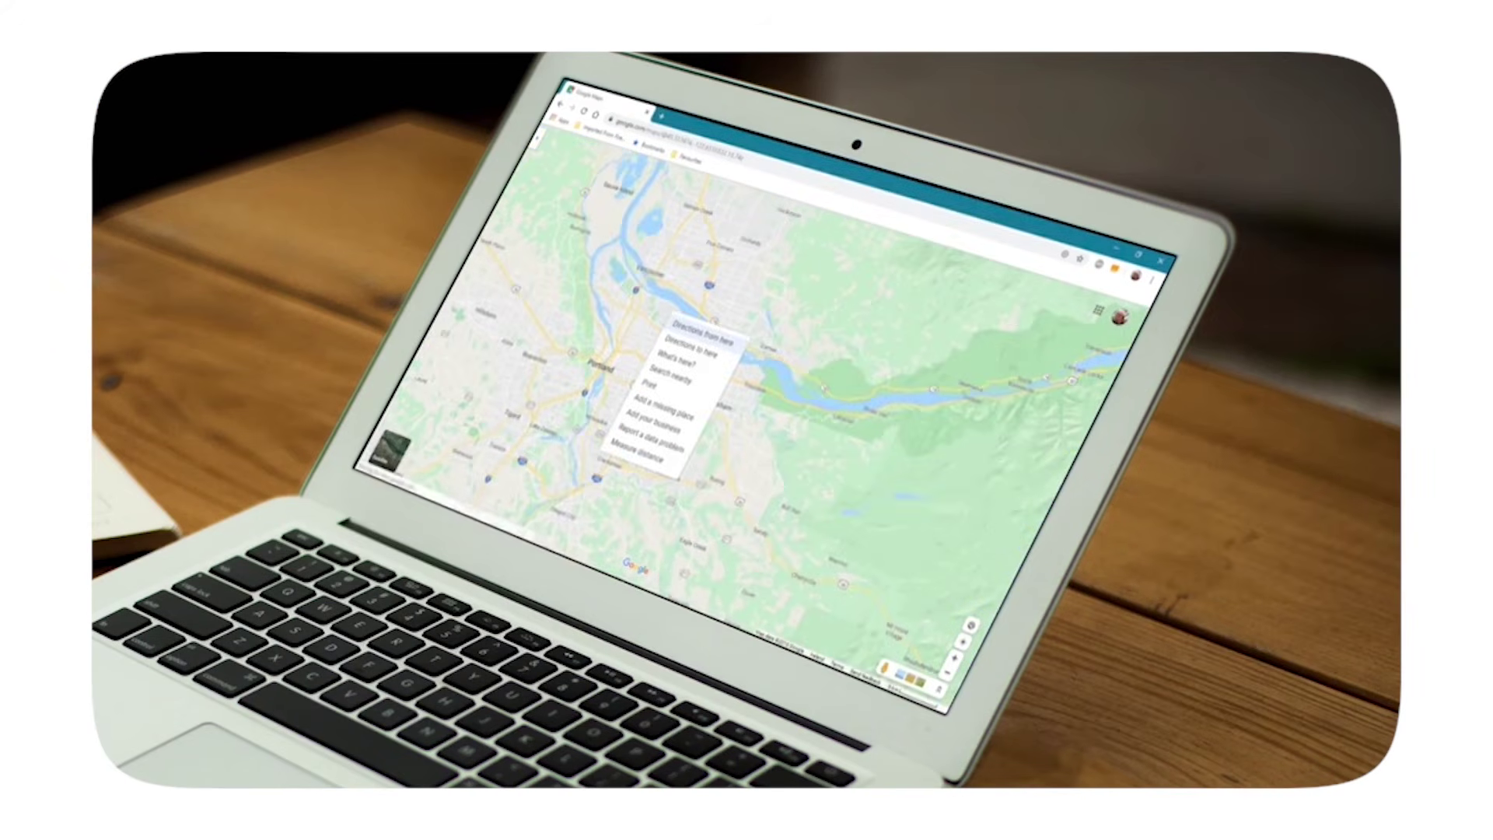
click(702, 330)
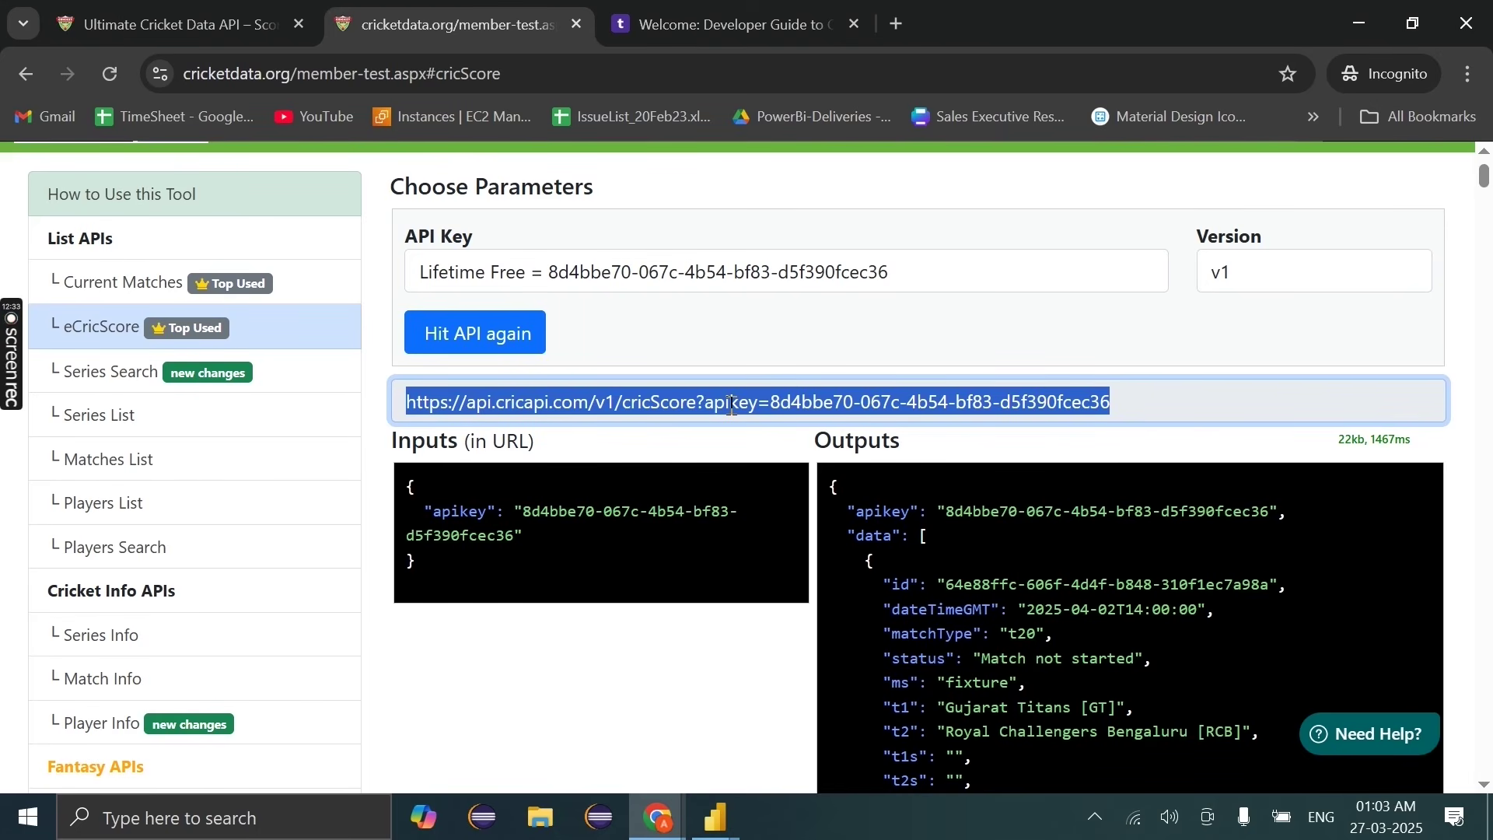
Step: Bring the RapidAPI hub browser window forward from the Chrome taskbar icon
mouse_move(654, 826)
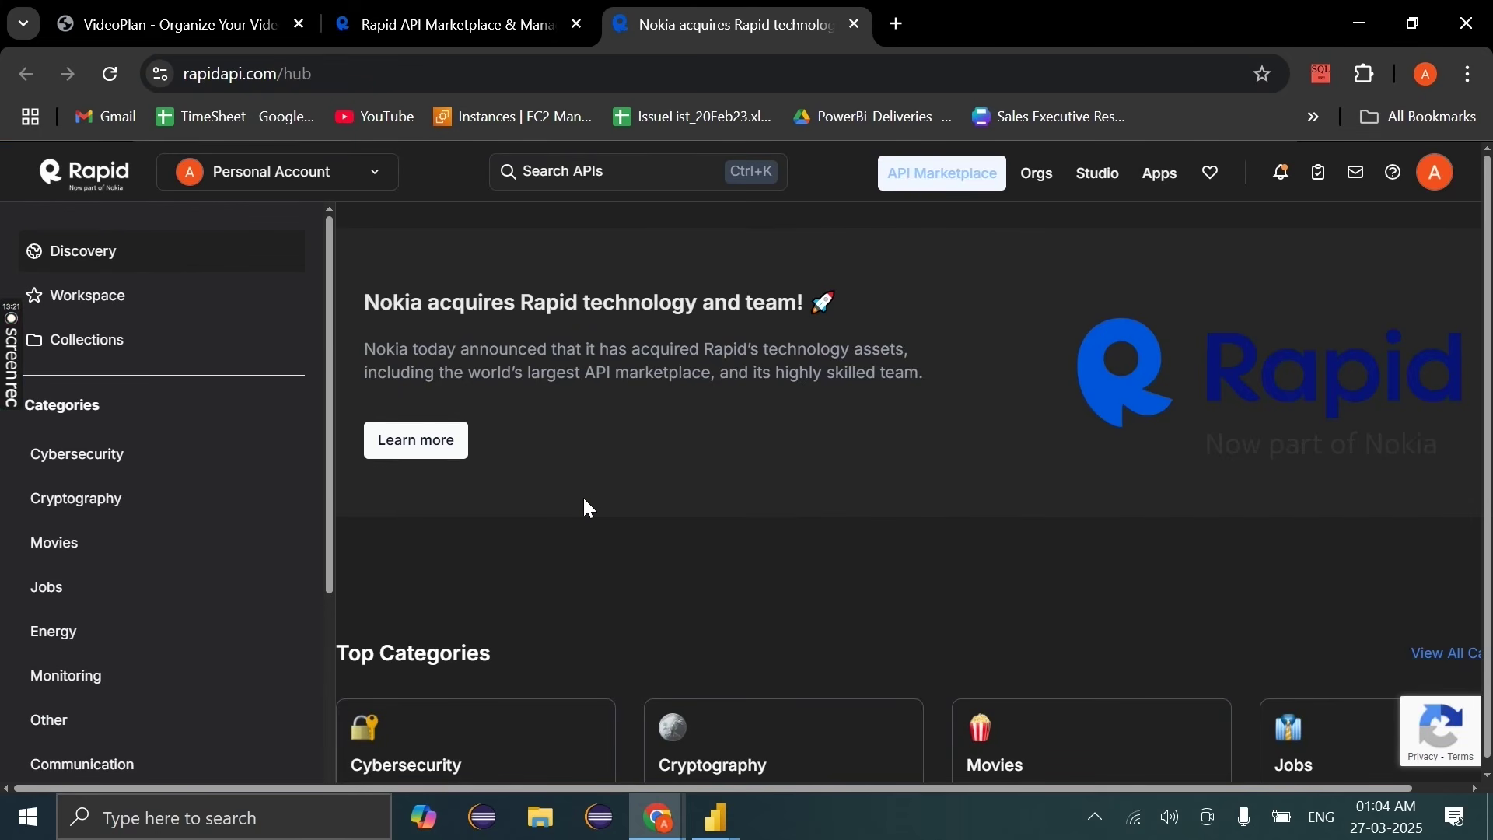
Step: Search the RapidAPI marketplace for 'cric' and open the Cricbuzz Cricket API
click(574, 181)
text(cir)
key(BackSpace)
key(BackSpace)
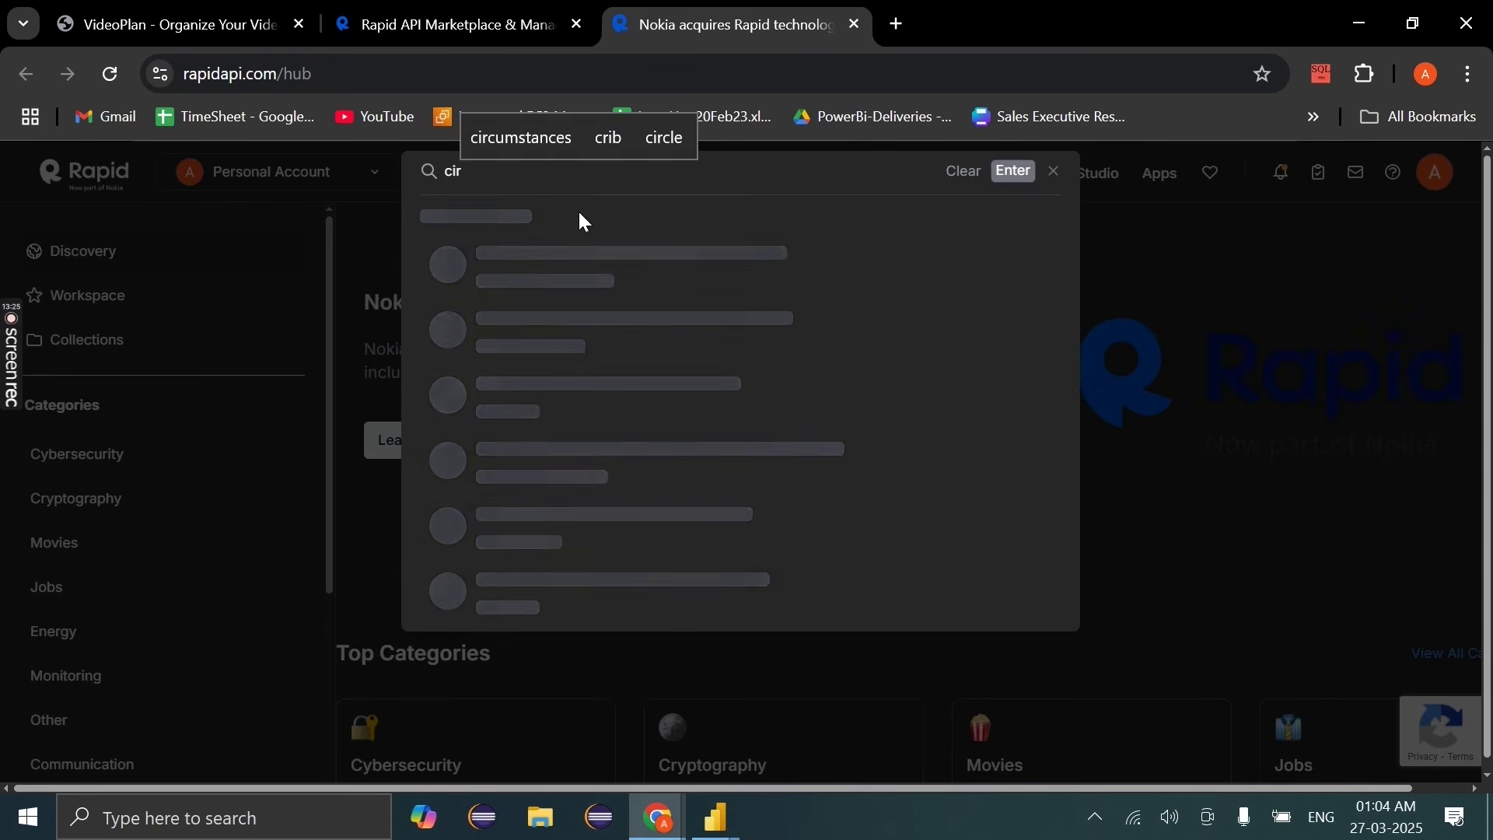
text(ric)
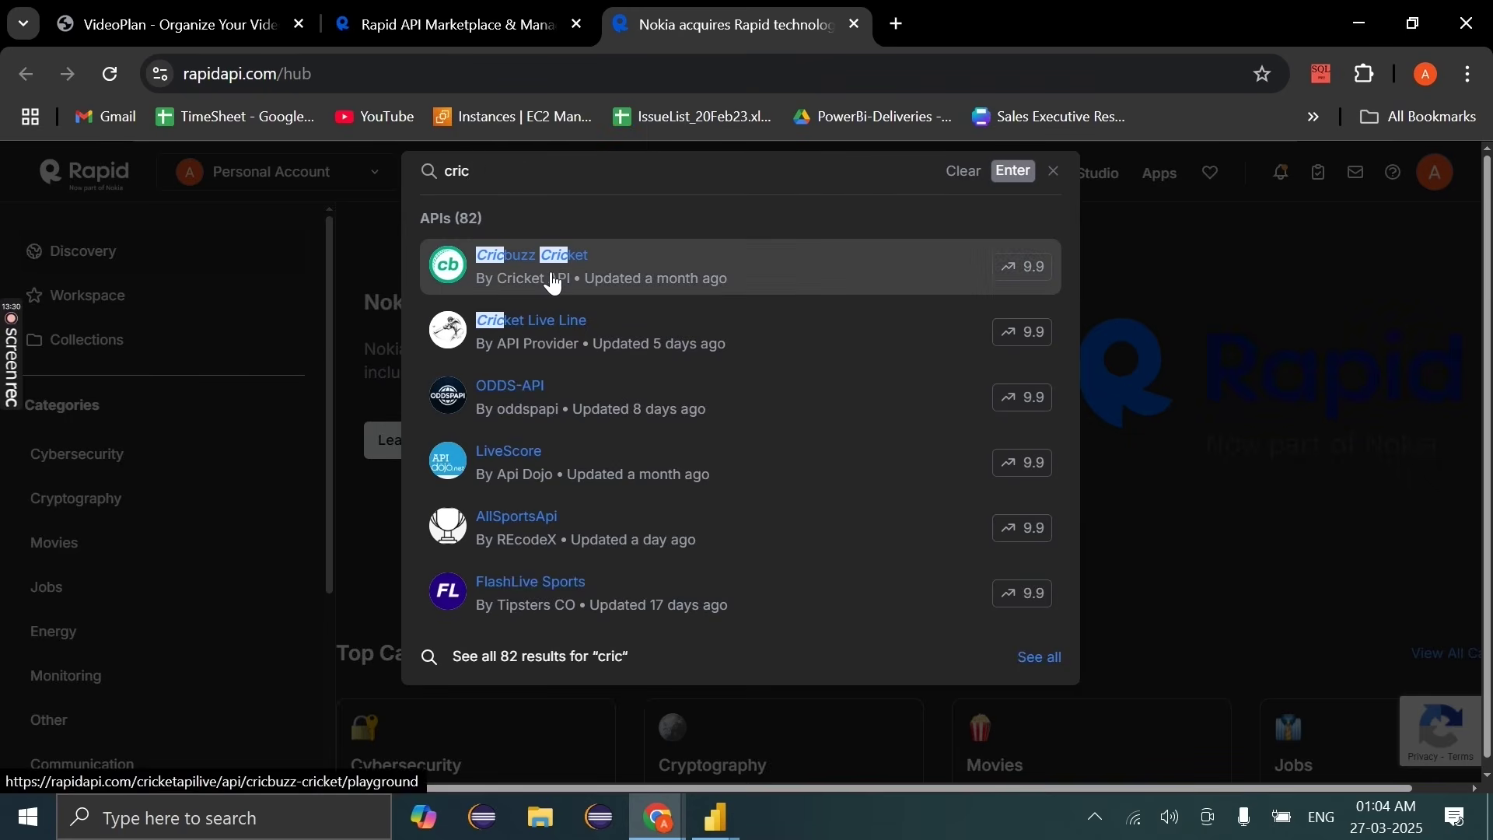
click(568, 260)
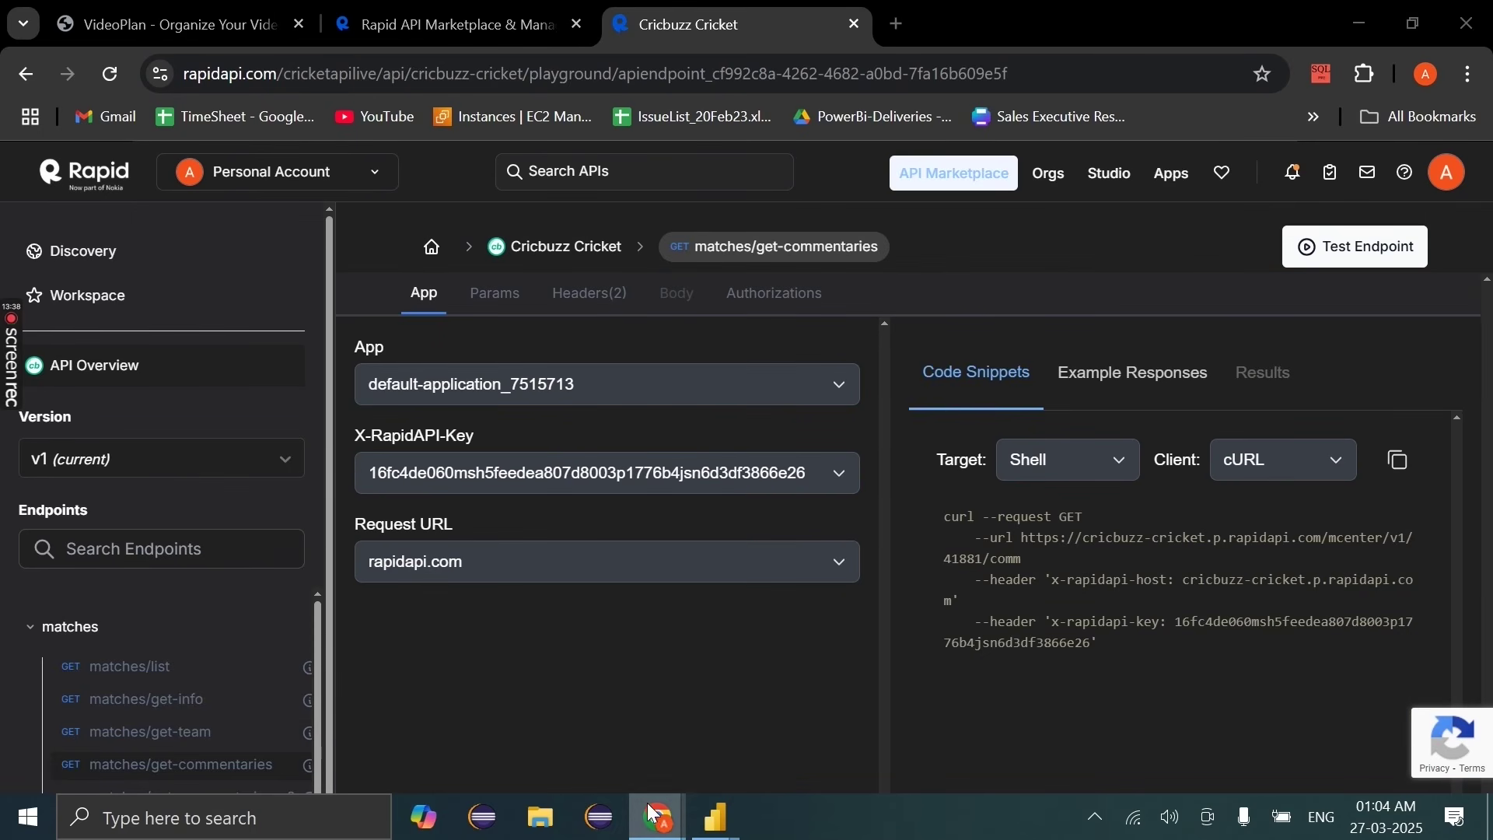
Step: Switch the matches/list code snippet target to Python
mouse_move(652, 786)
mouse_move(782, 701)
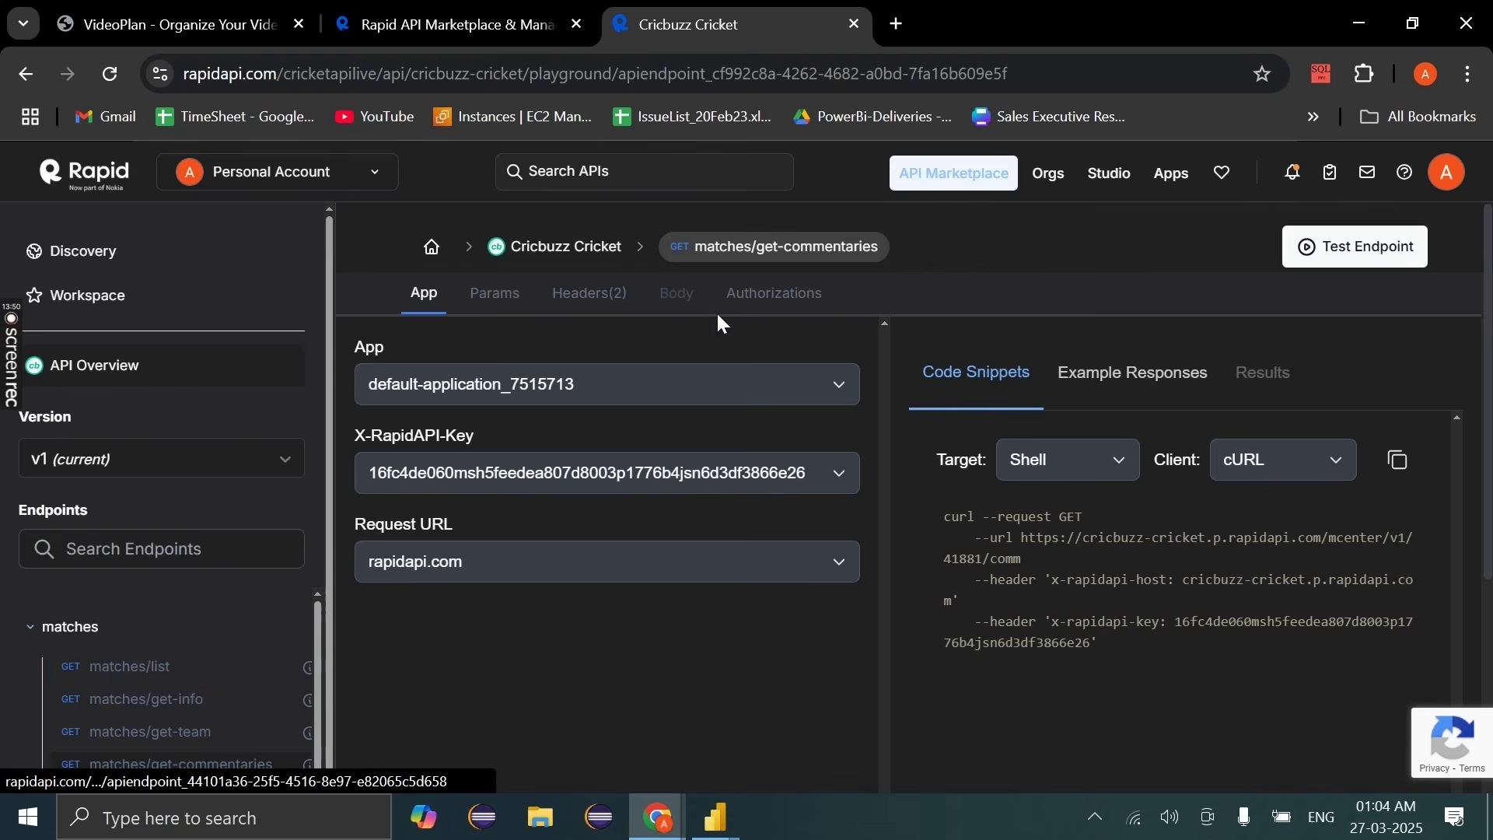
click(1081, 466)
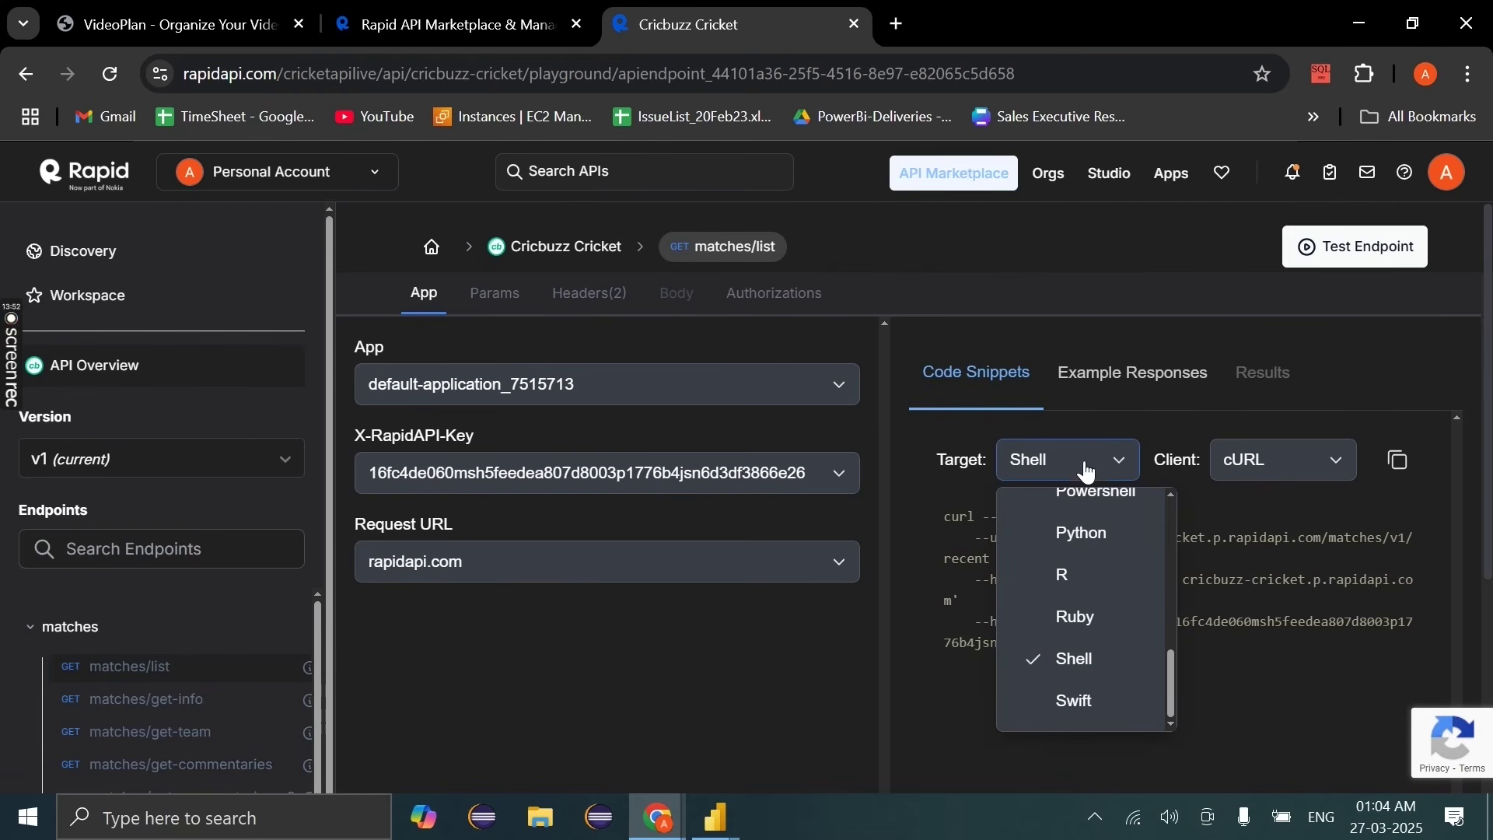
click(1080, 534)
scroll(1120, 533, down, 2)
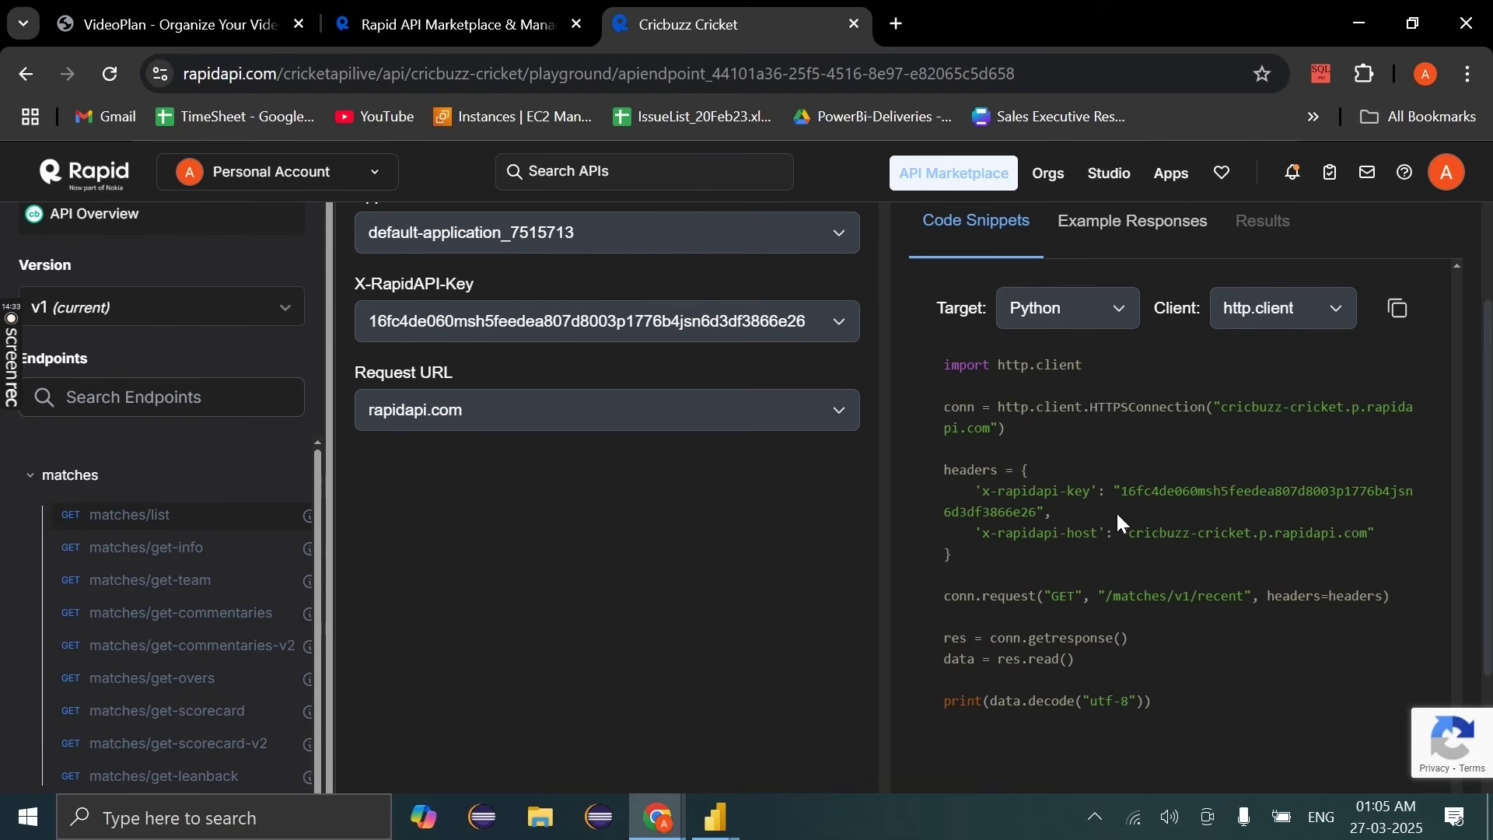
drag(1124, 494, 1036, 514)
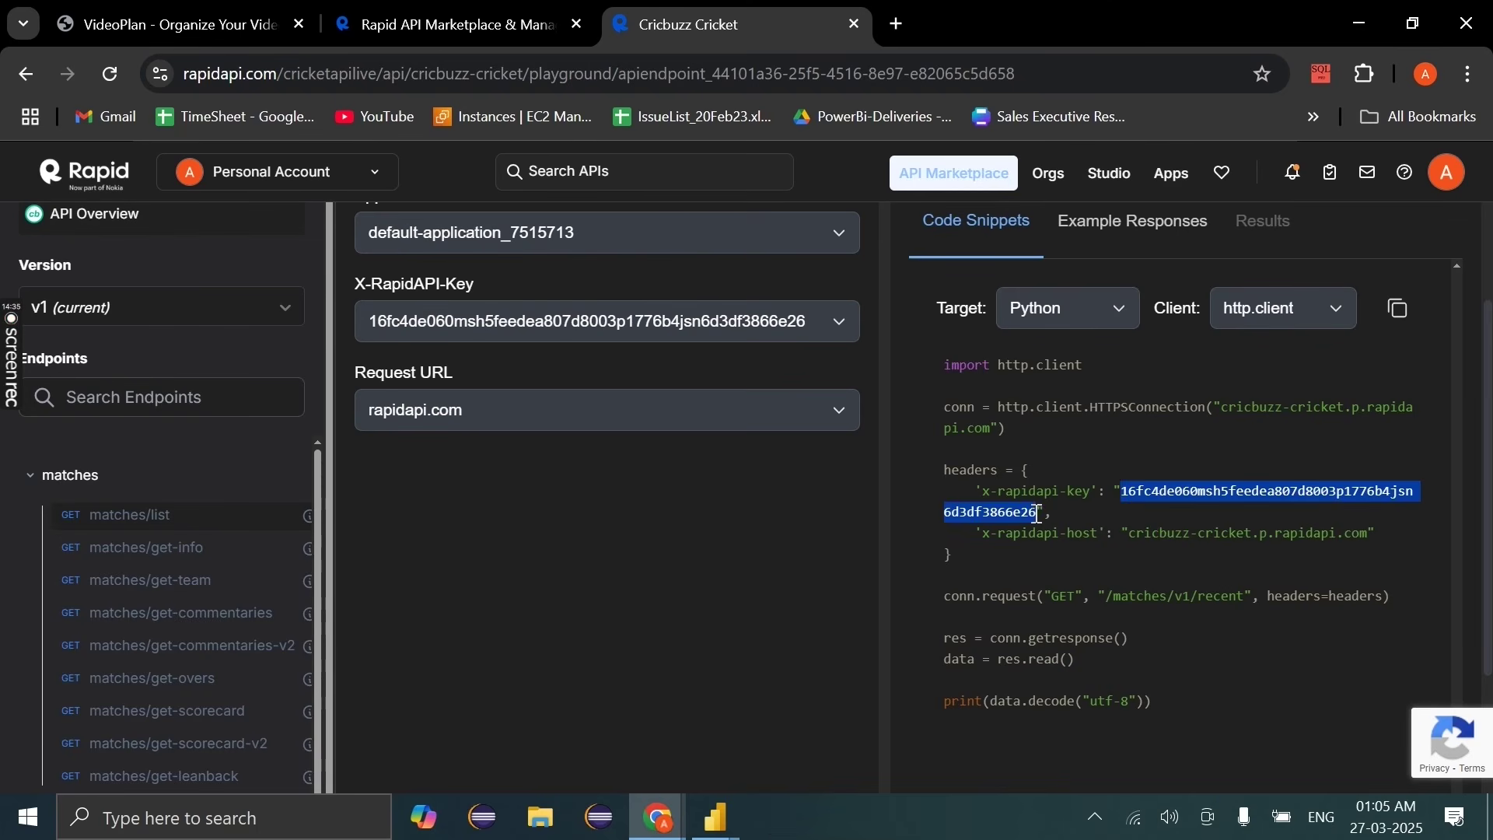
mouse_move(659, 822)
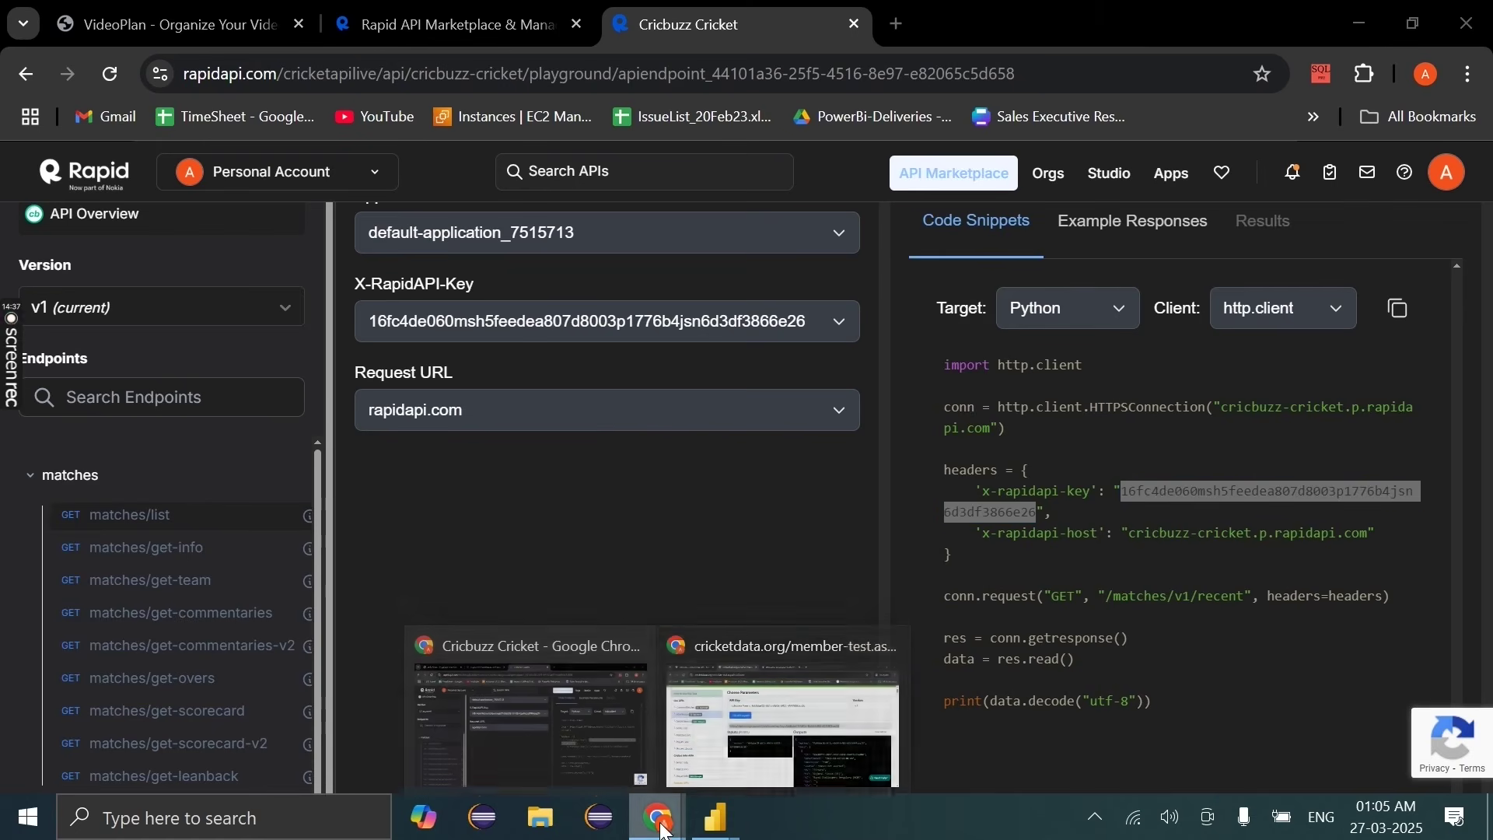
click(769, 726)
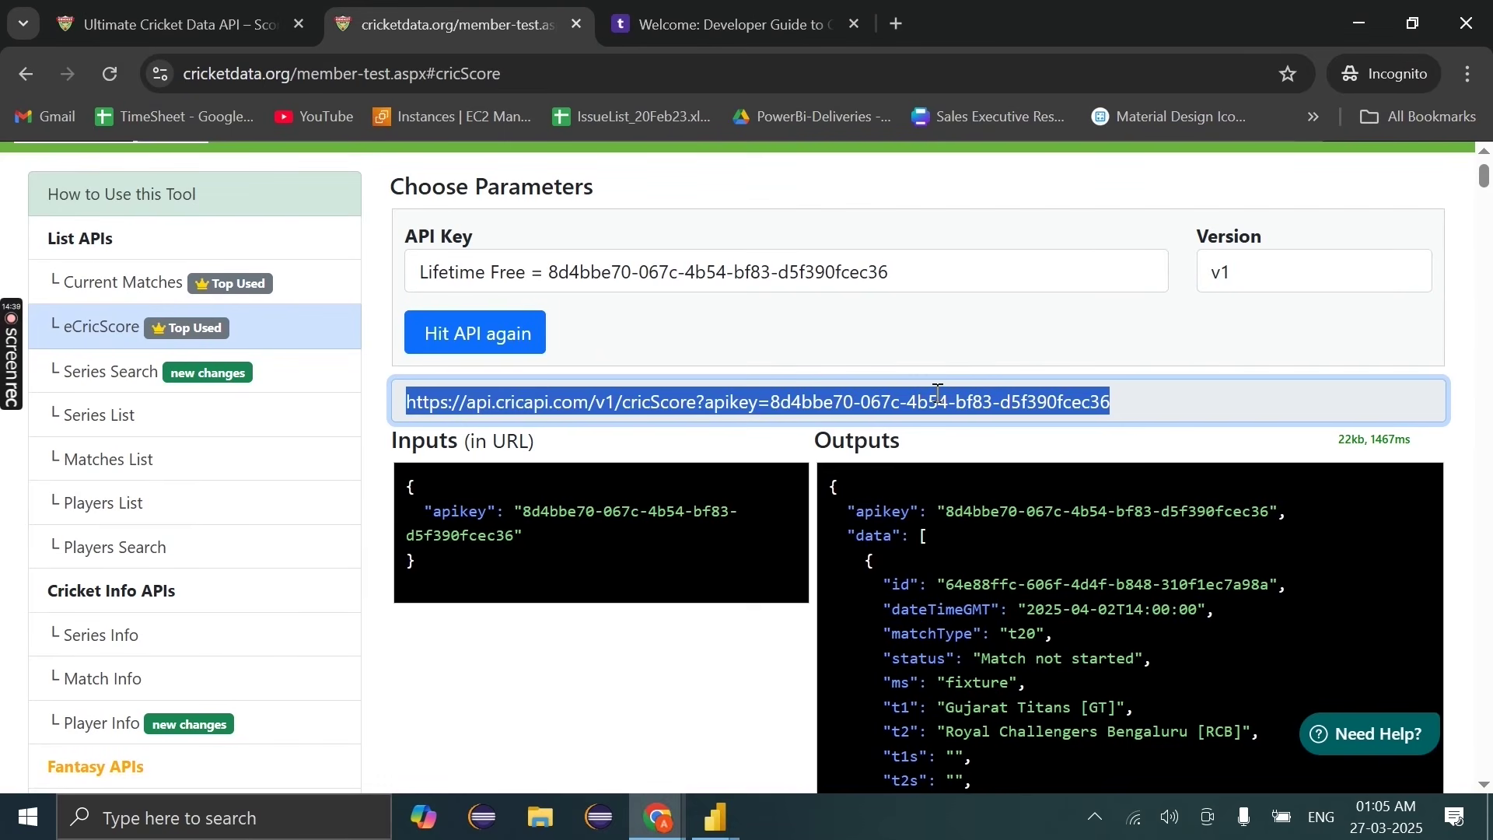
key(alt+Tab)
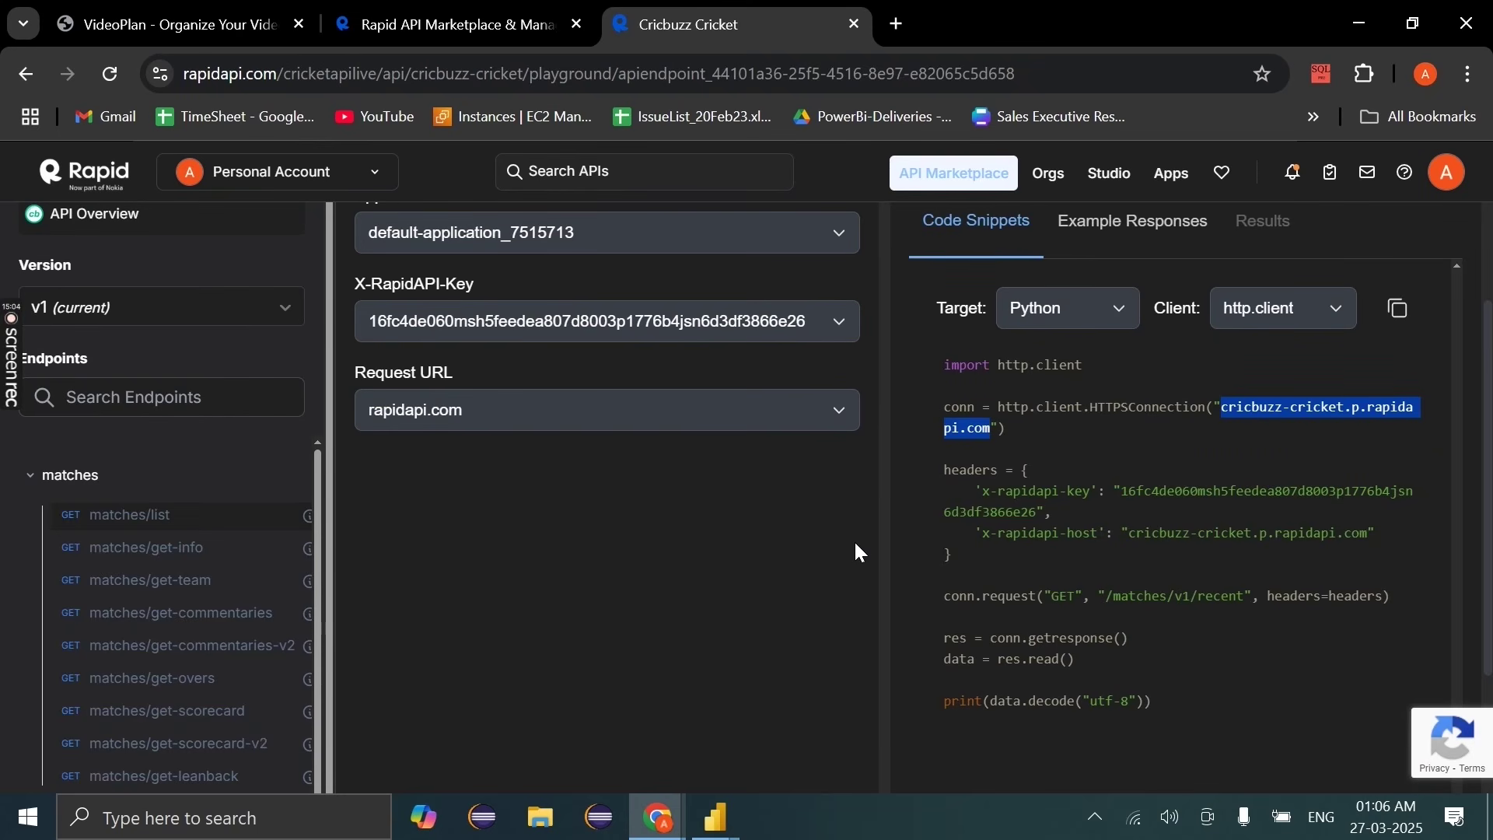
scroll(981, 580, up, 2)
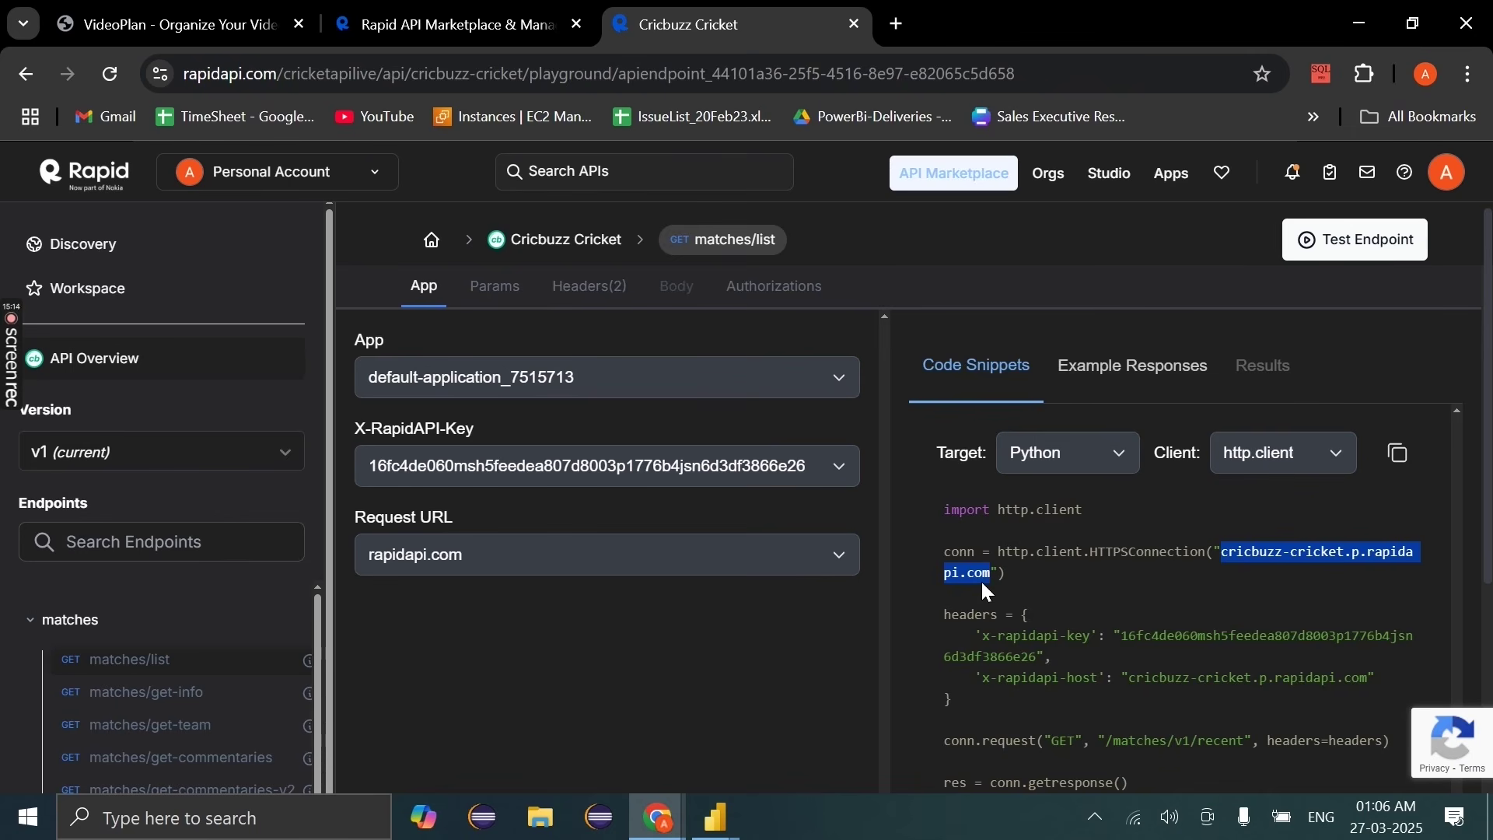
scroll(233, 638, down, 5)
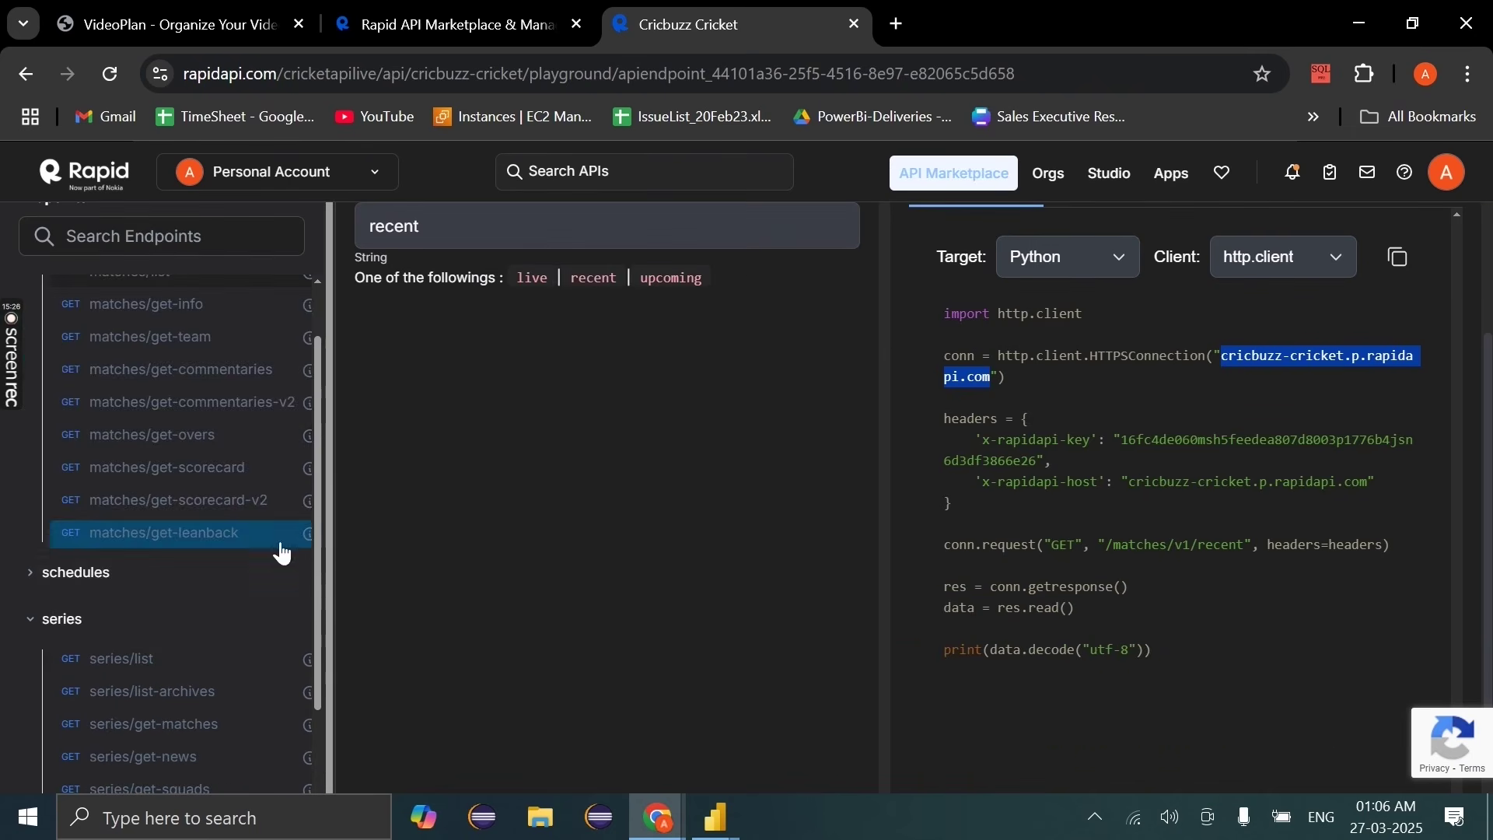
scroll(271, 354, down, 1)
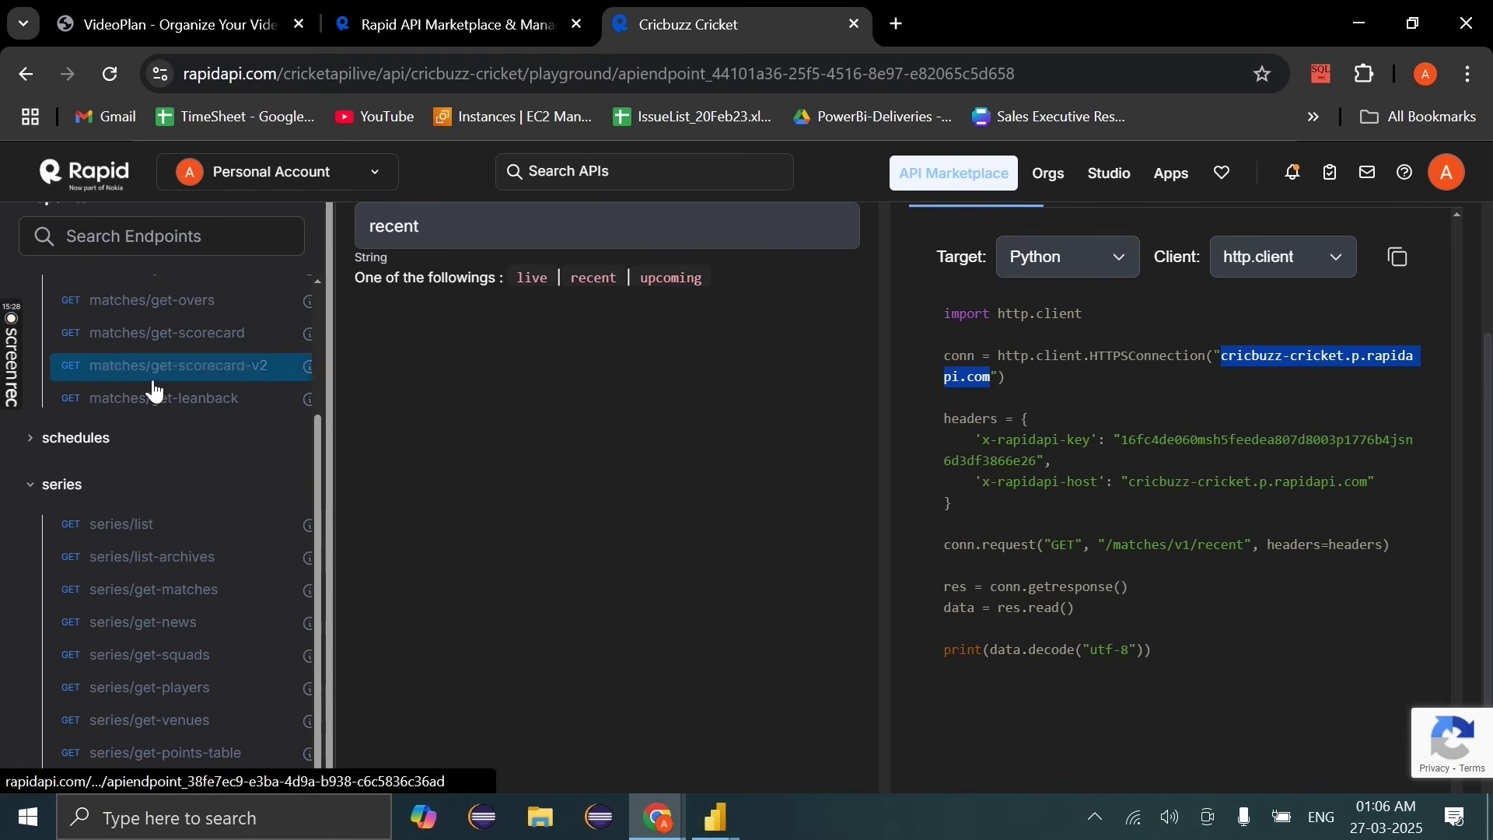
Step: Test the series/list endpoint with its type value changed from international to league
click(119, 523)
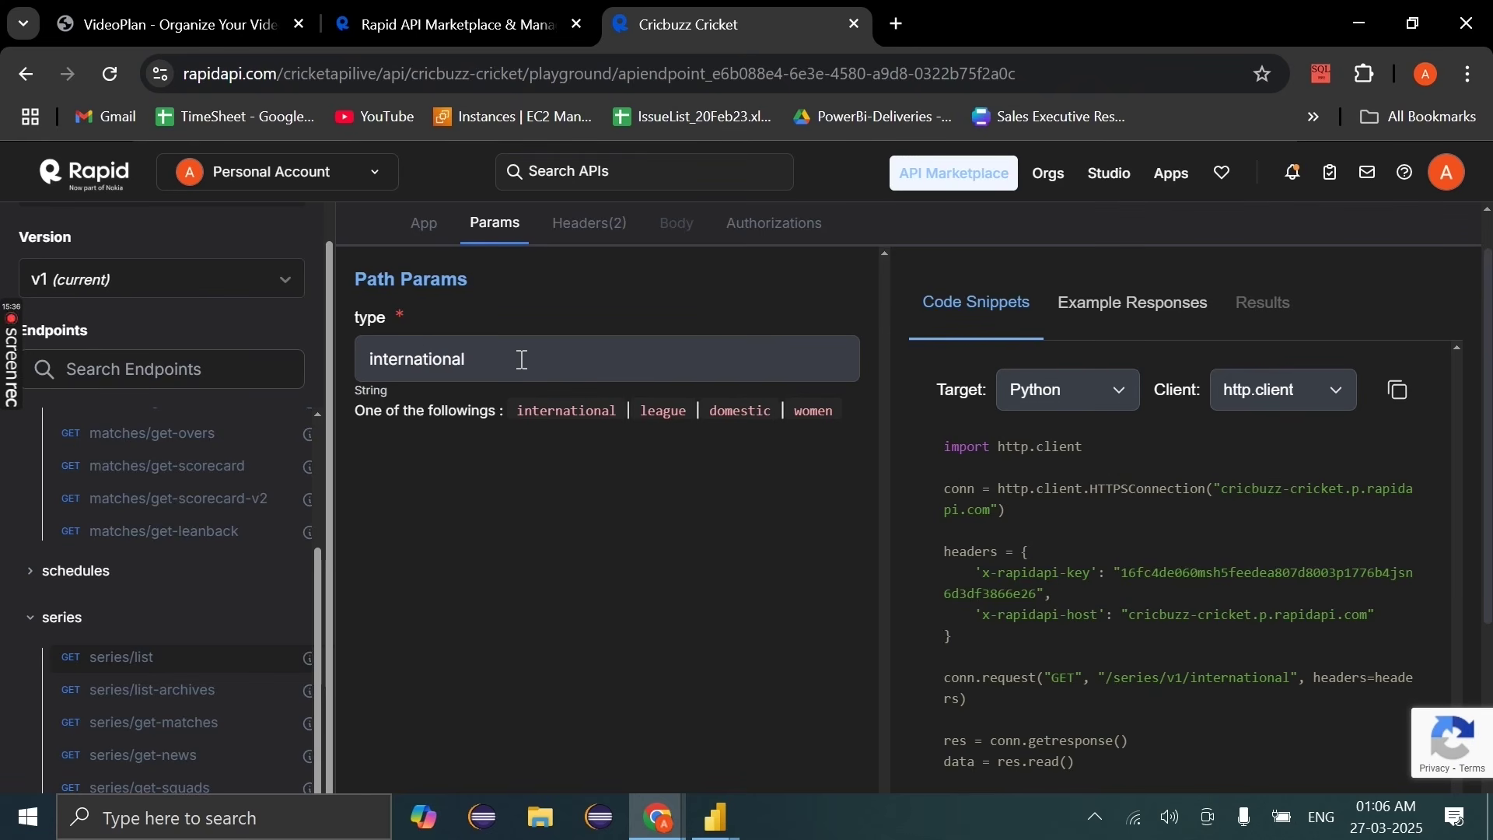
drag(495, 360, 261, 371)
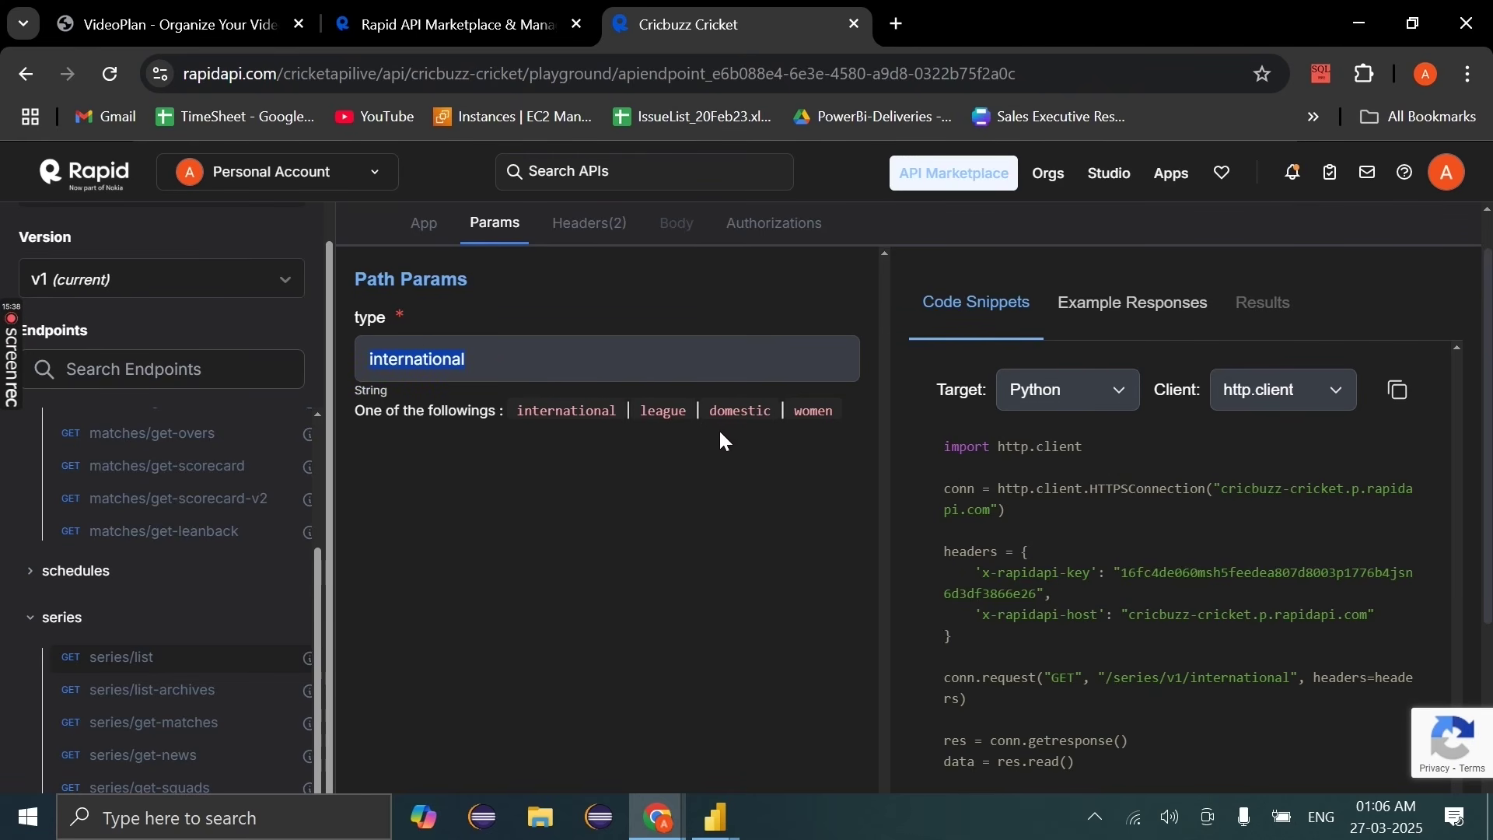
drag(640, 411, 688, 412)
key(ctrl+c)
drag(490, 359, 346, 363)
key(ctrl+v)
scroll(688, 440, up, 1)
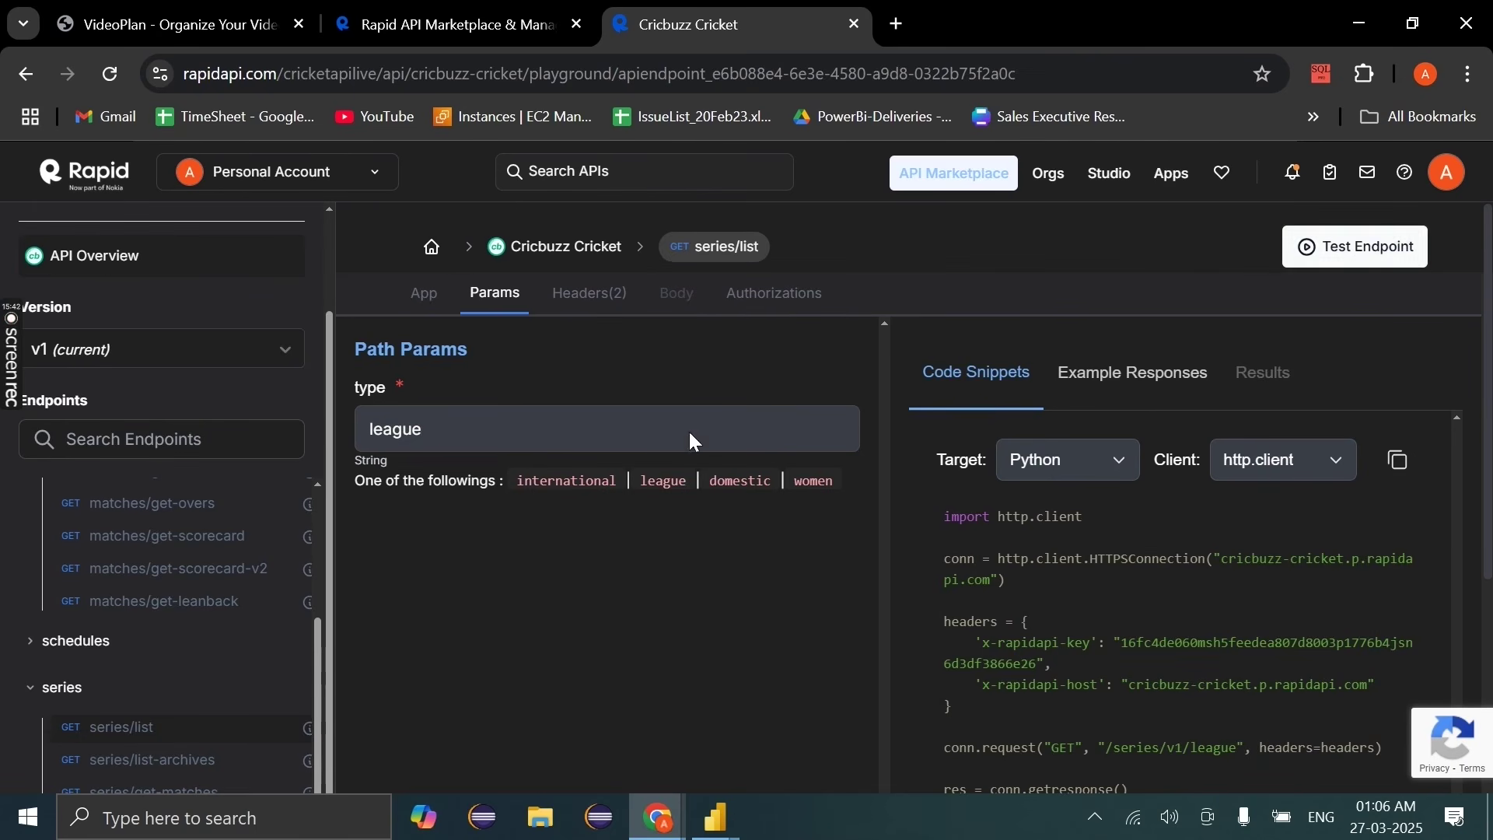
click(1356, 246)
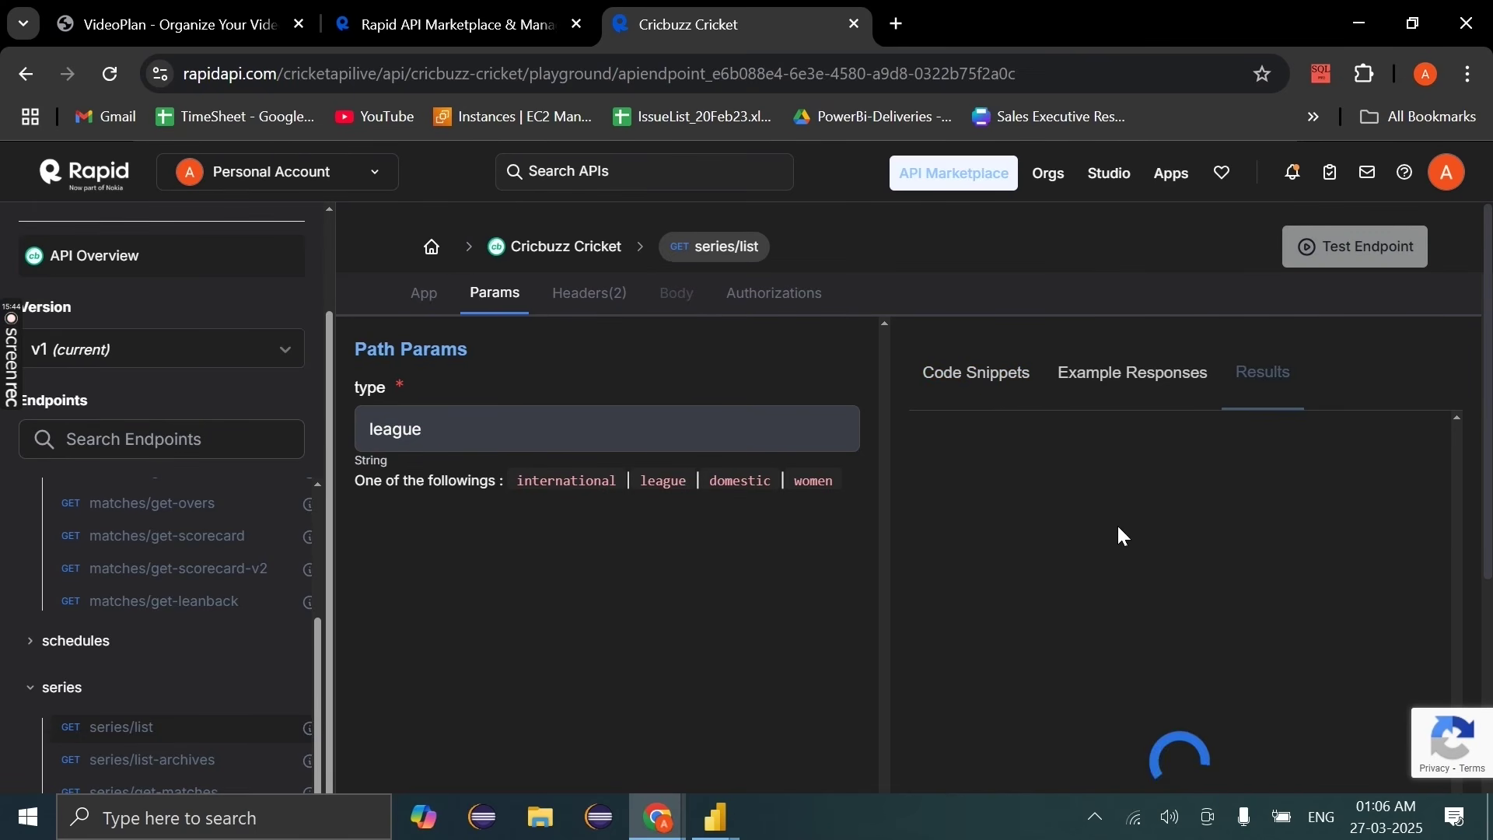
Step: Find Indian Premier League 2025 under March 2025 and note its series id 9237
scroll(1024, 606, down, 3)
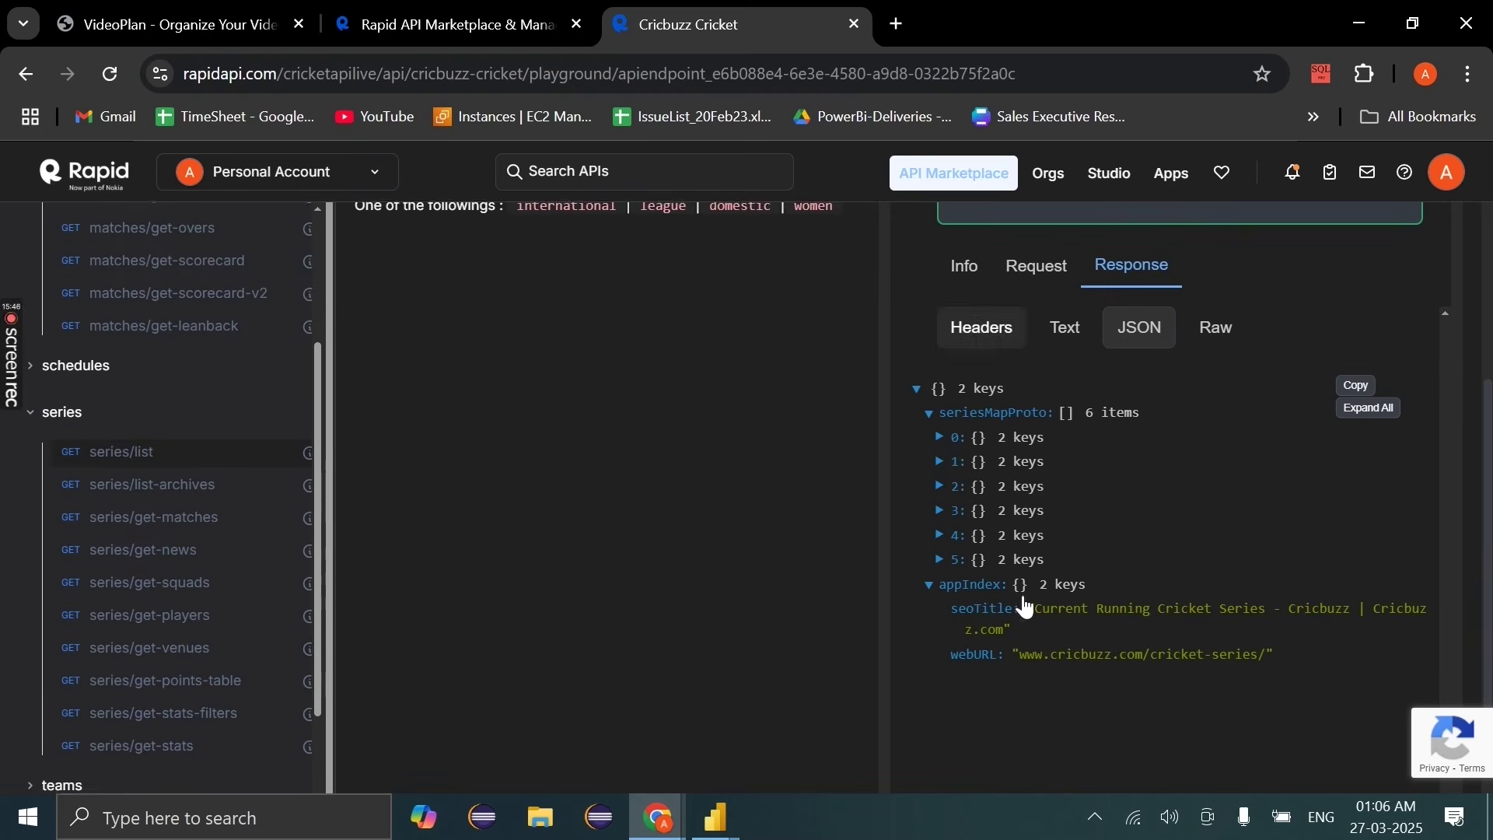
click(940, 462)
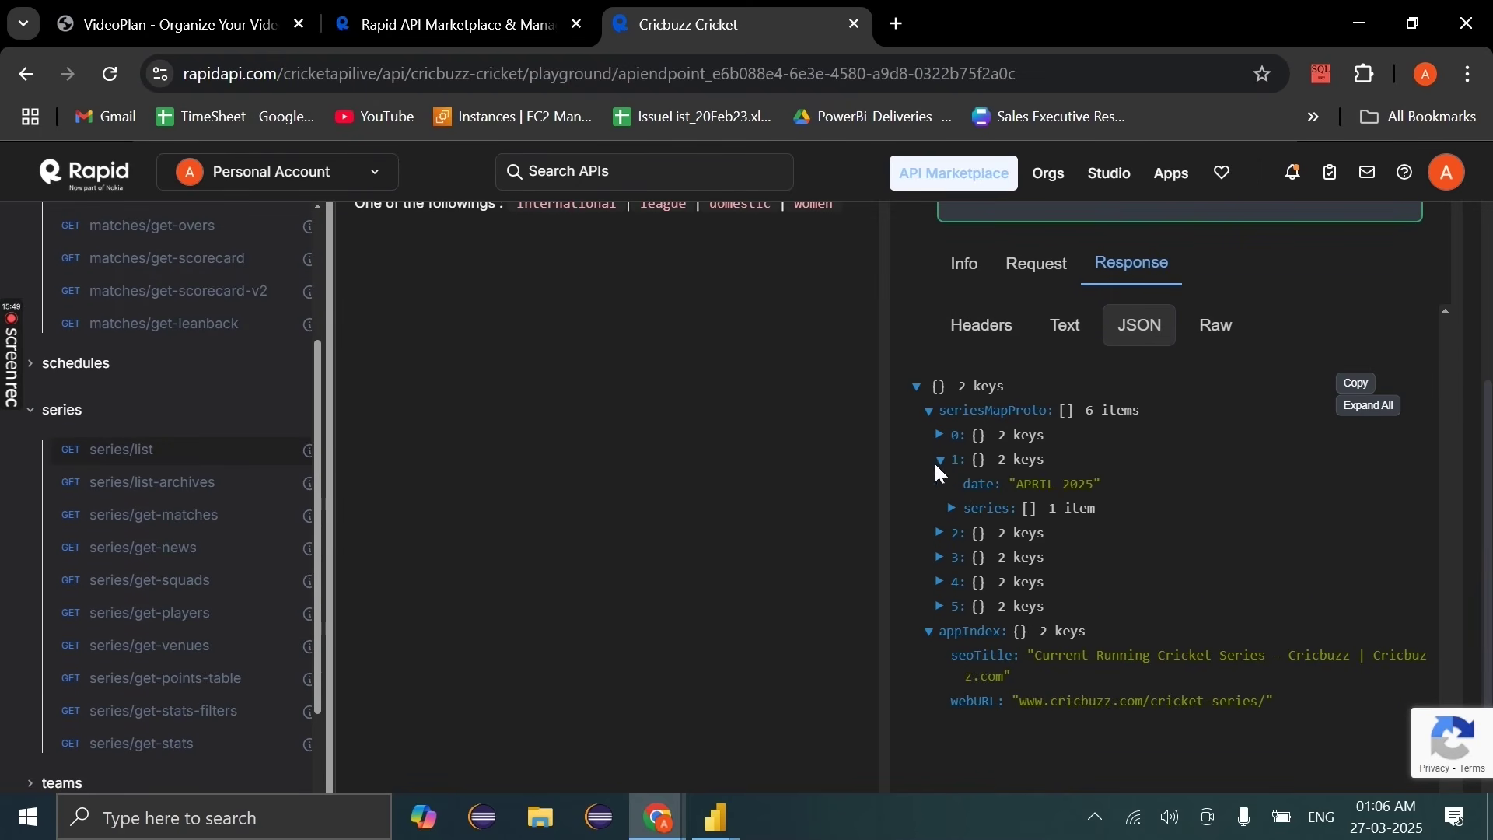
click(940, 436)
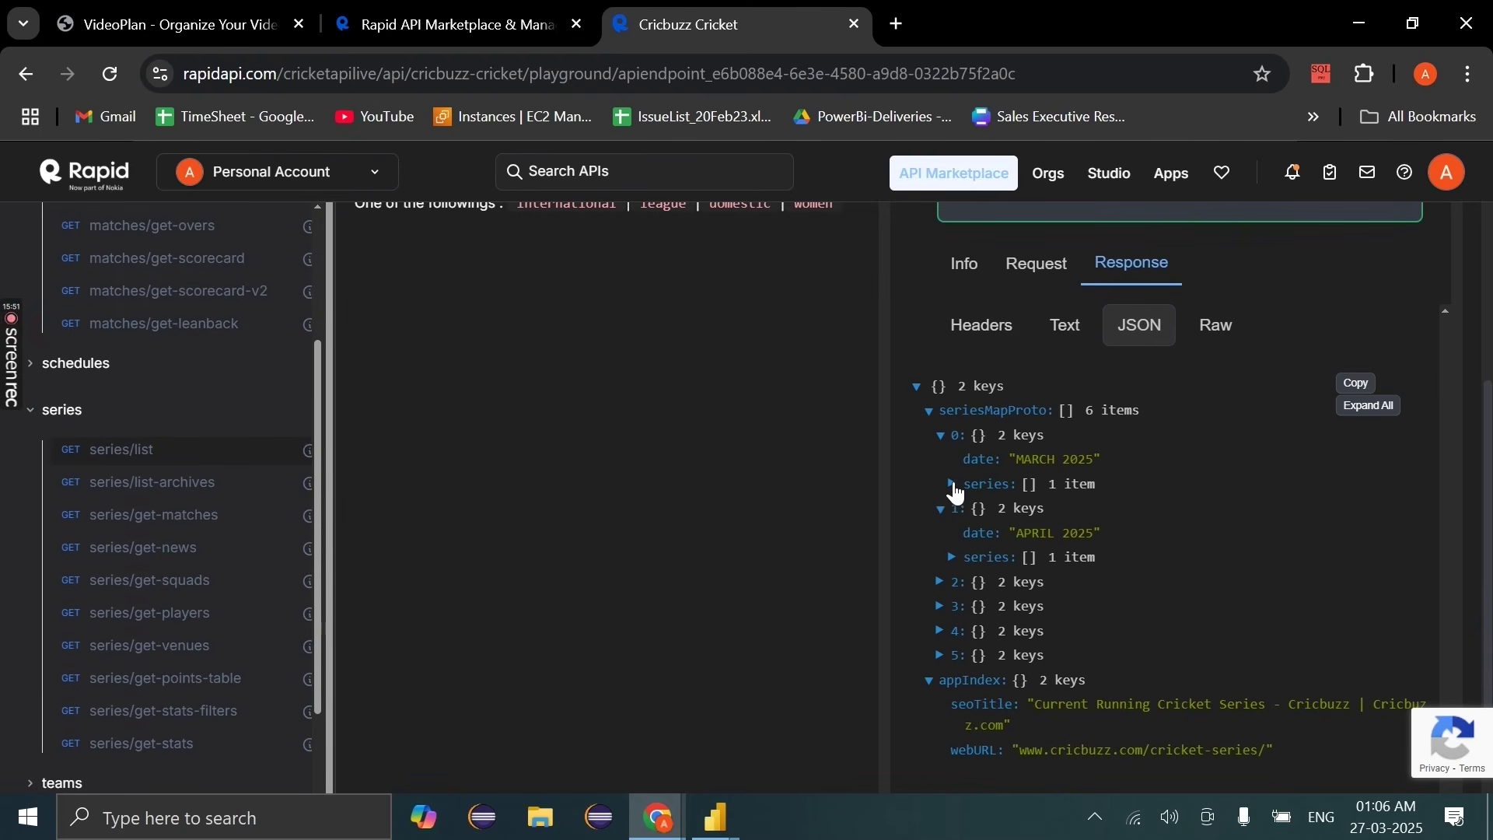
click(952, 485)
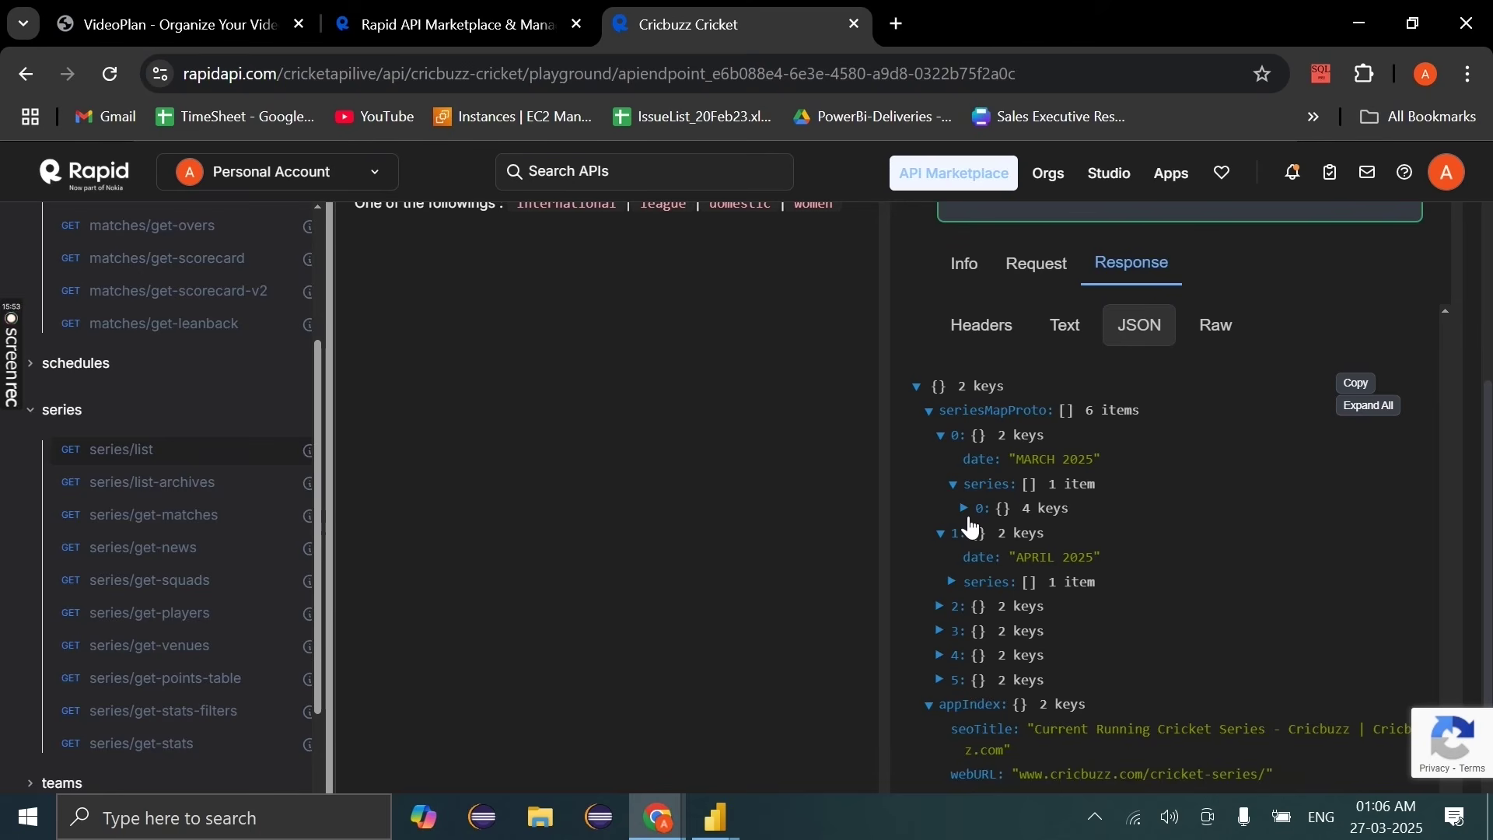
click(967, 510)
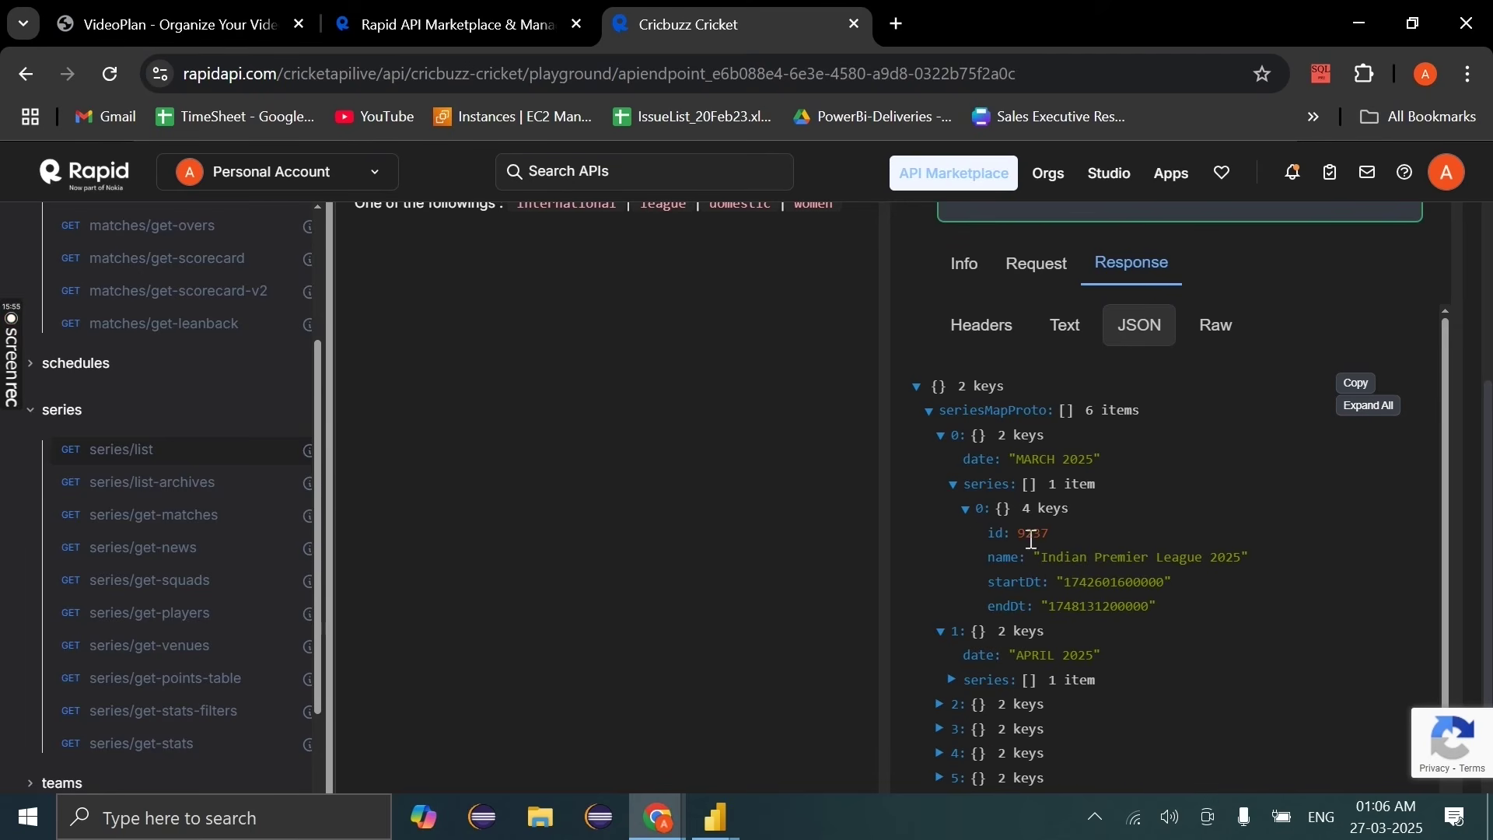
drag(1021, 536, 1062, 542)
key(ctrl+c)
key(ctrl+v)
click(1154, 189)
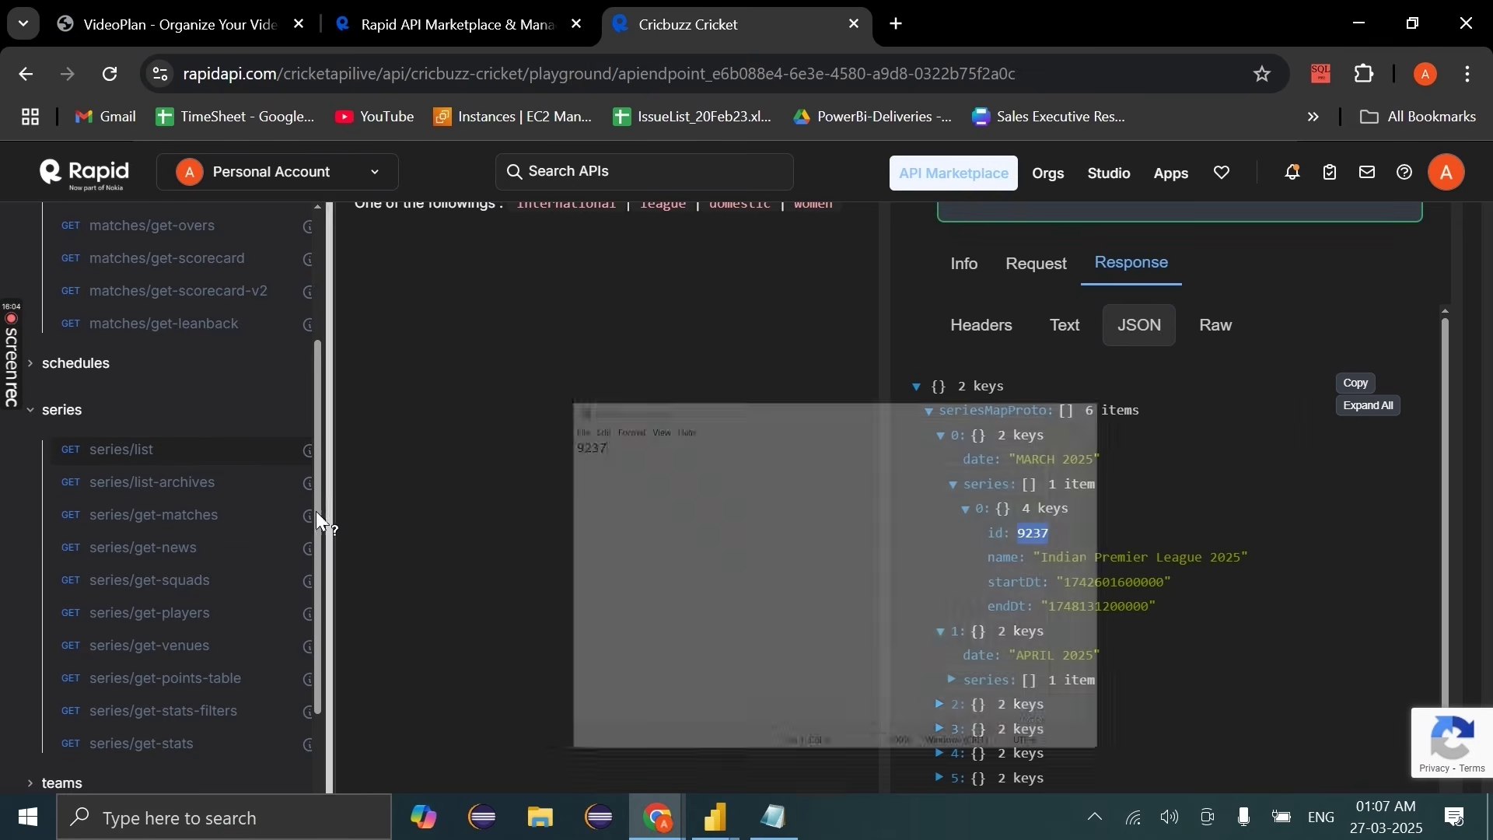
Step: Check get-scorecard-v2's matchId, then select the cricbuzz-cricket.p.rapidapi.com host in the matches/list snippet
scroll(200, 463, up, 3)
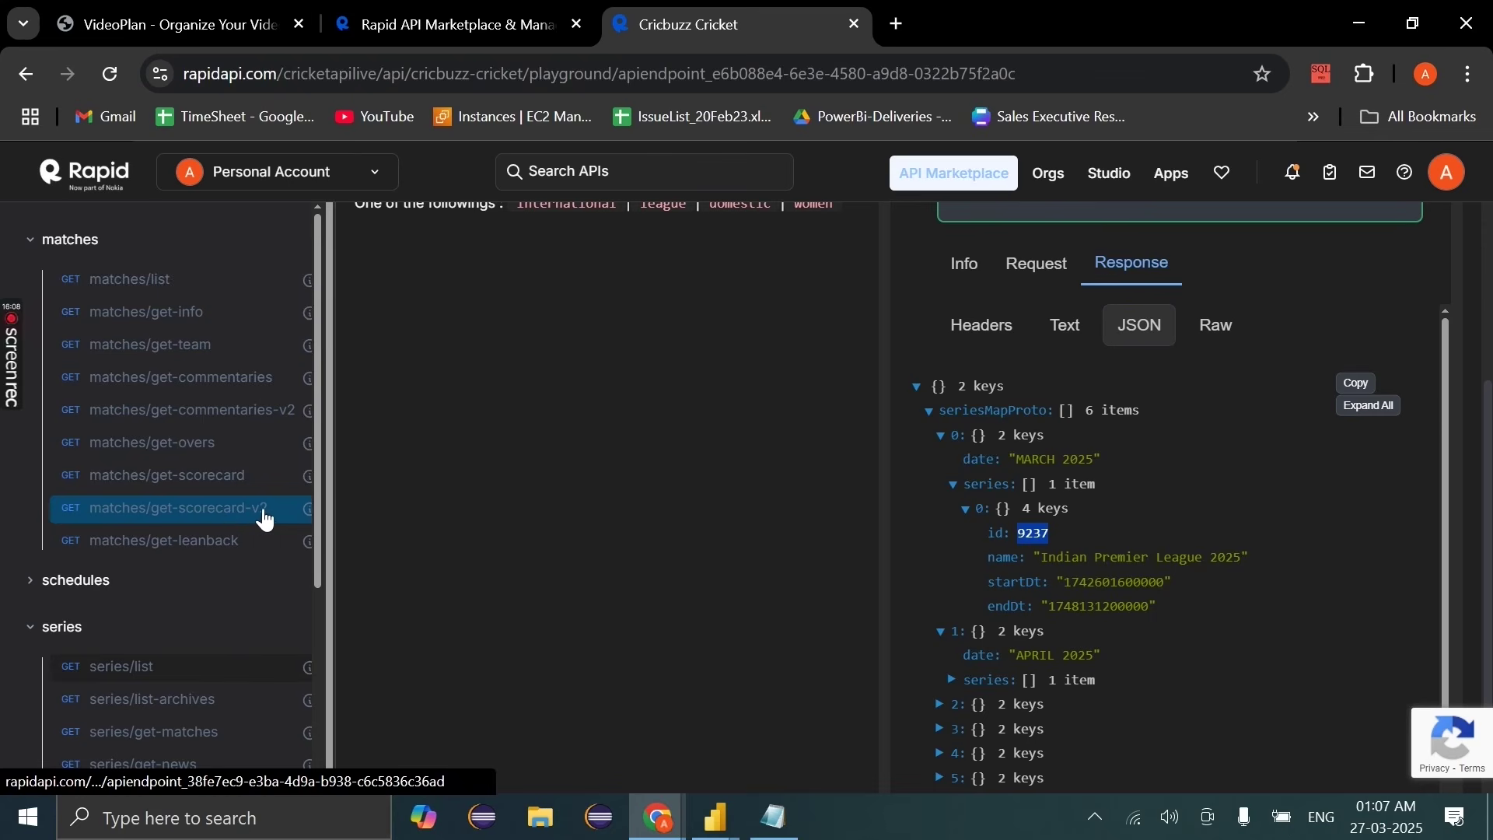
click(207, 513)
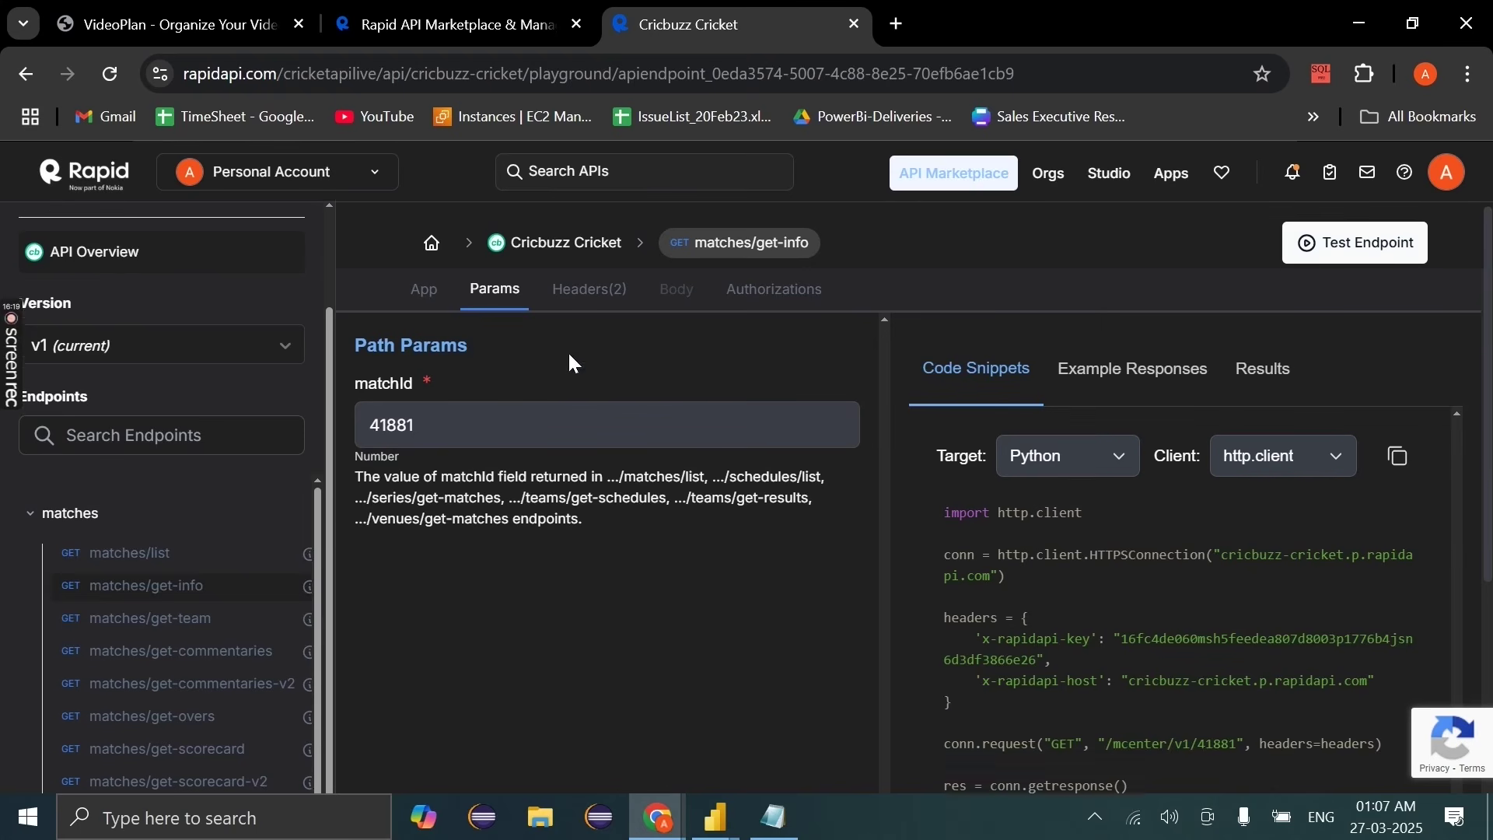
click(475, 427)
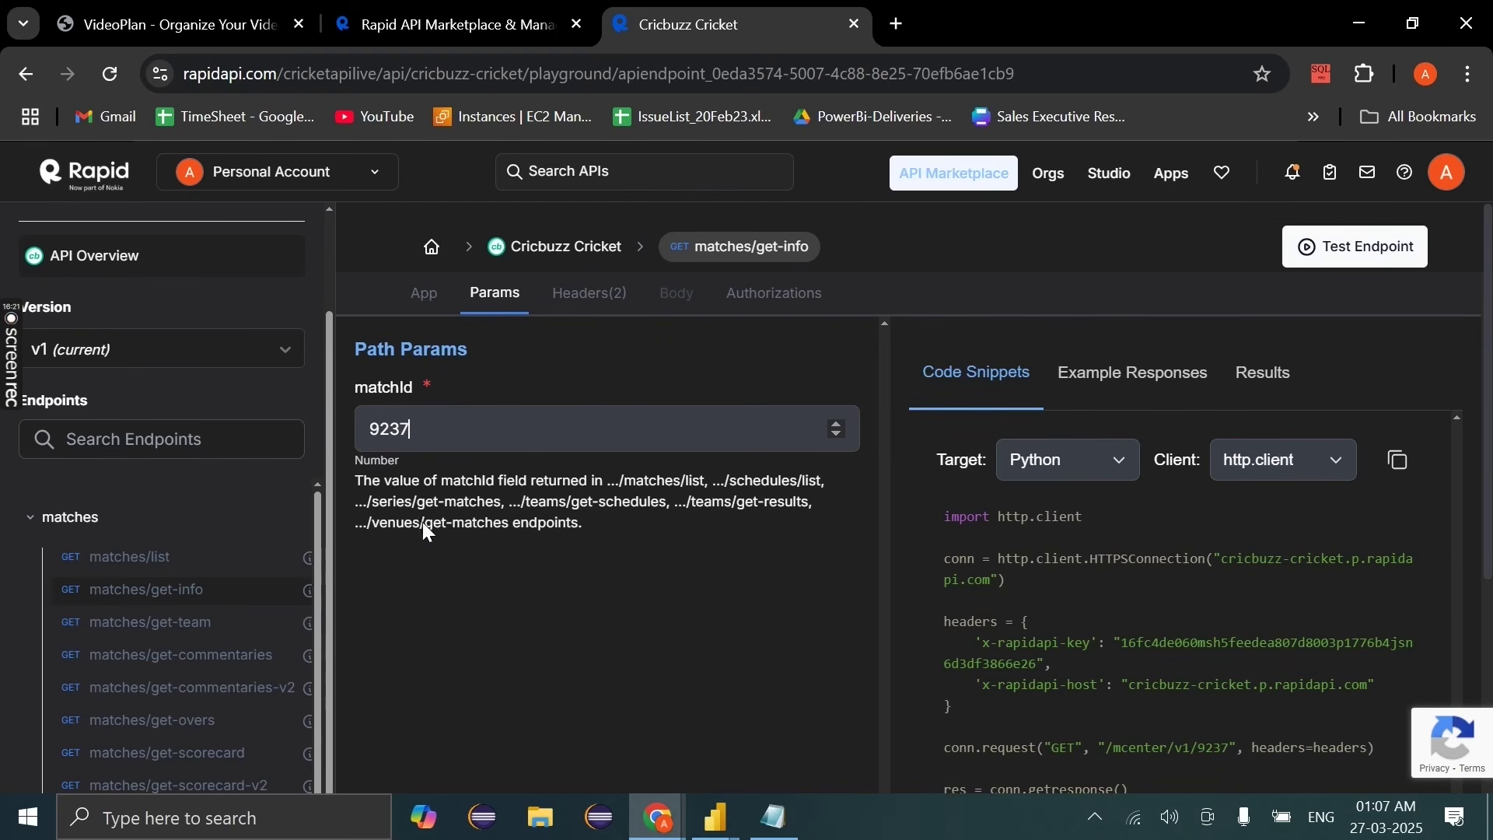
click(155, 558)
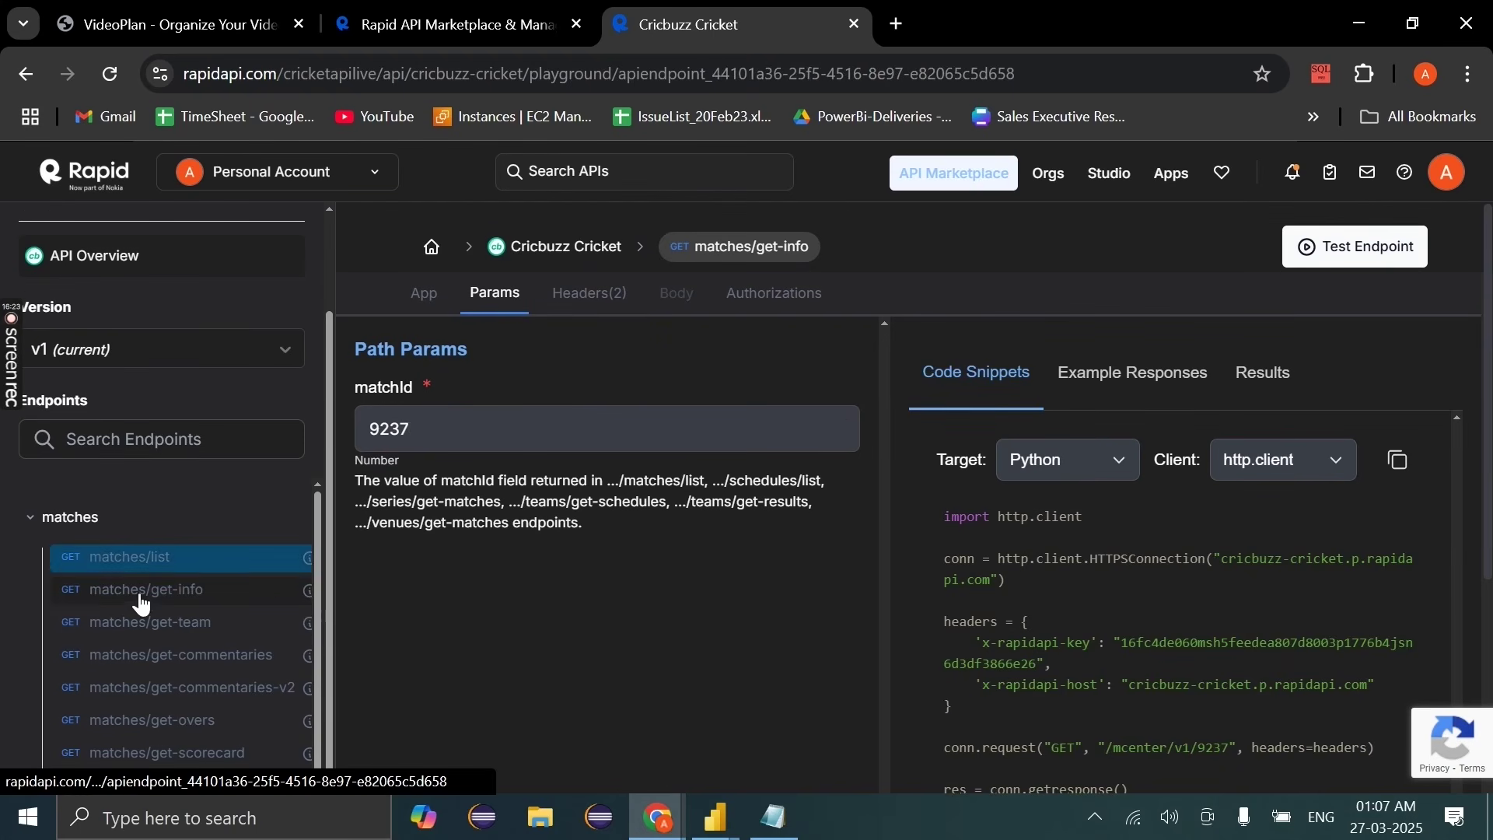
drag(1227, 561, 990, 576)
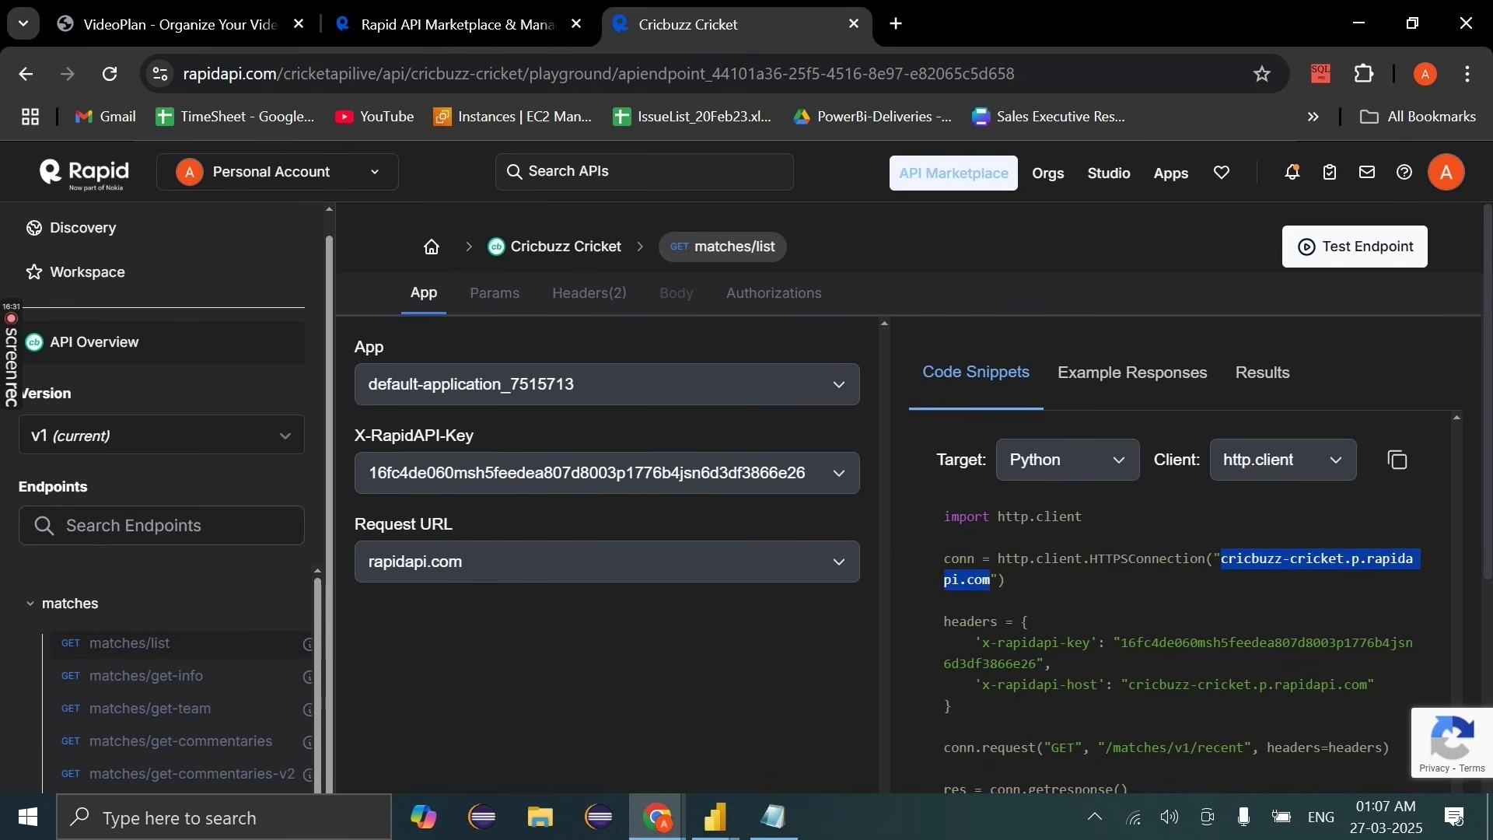
mouse_move(715, 816)
click(900, 716)
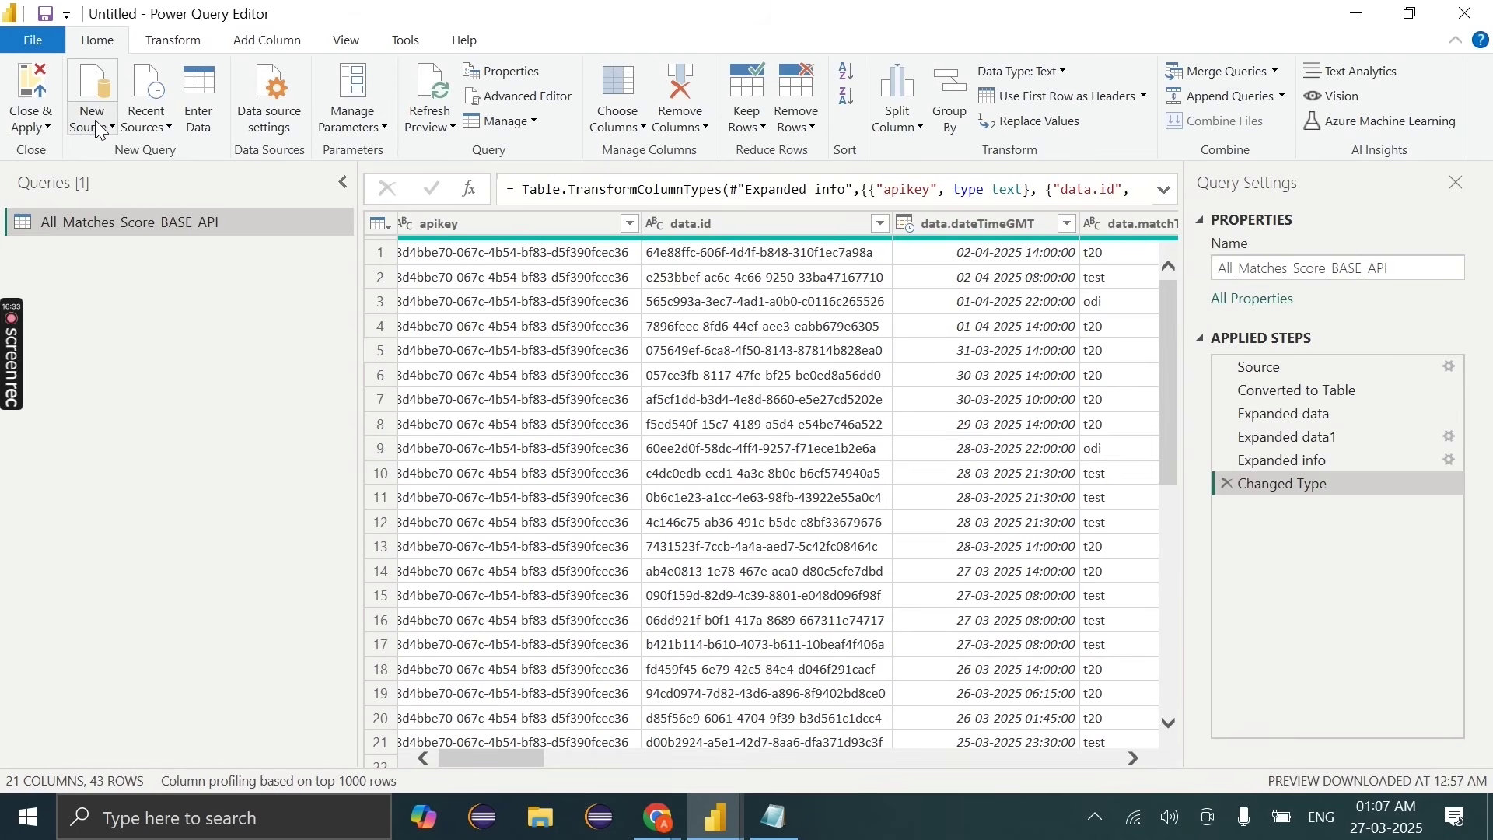
Step: Start a new Web source with the pasted API host URL in Advanced mode
click(101, 127)
click(95, 383)
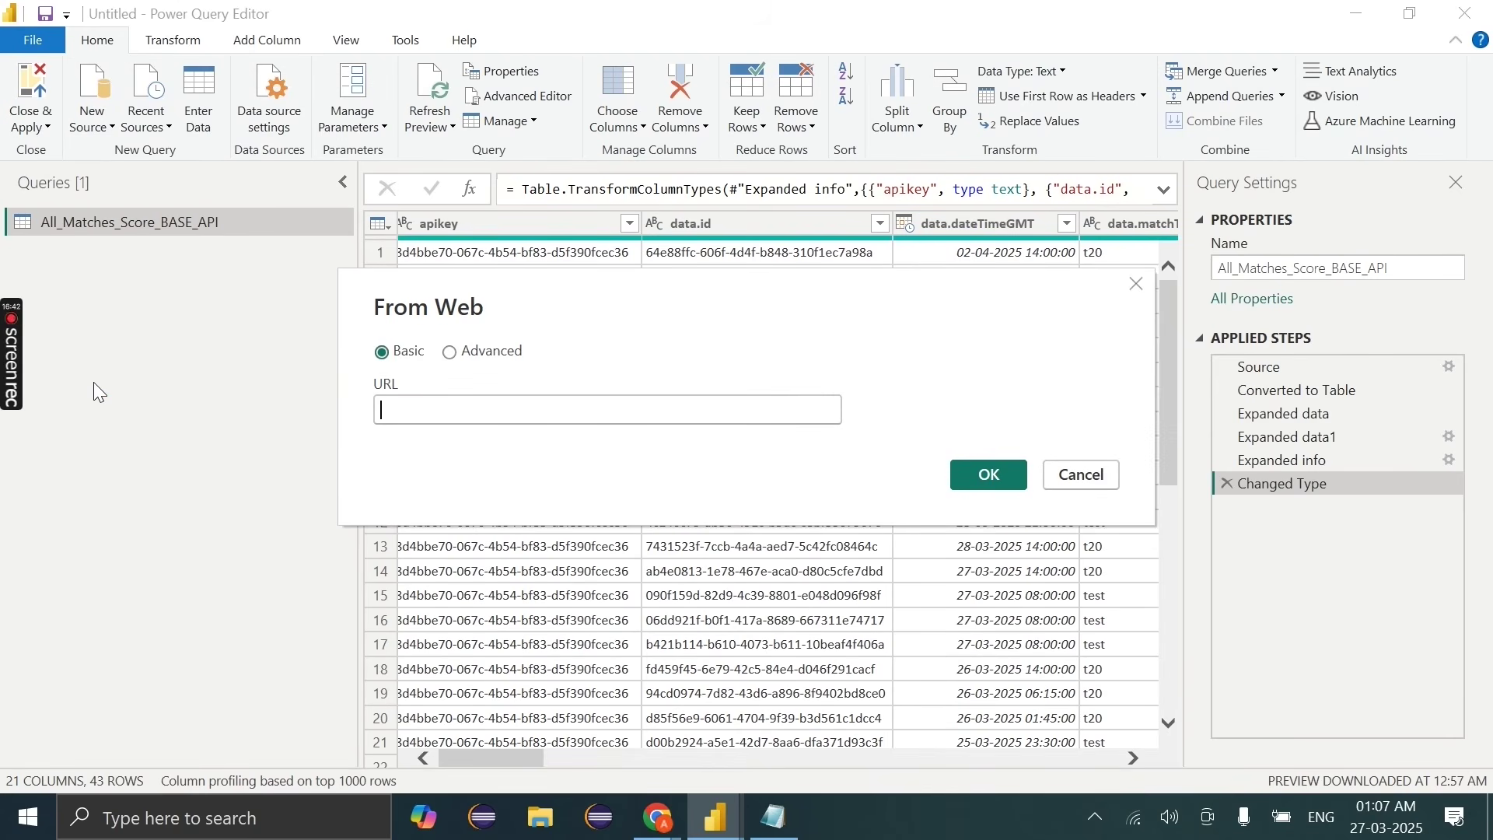
click(442, 416)
key(ctrl+v)
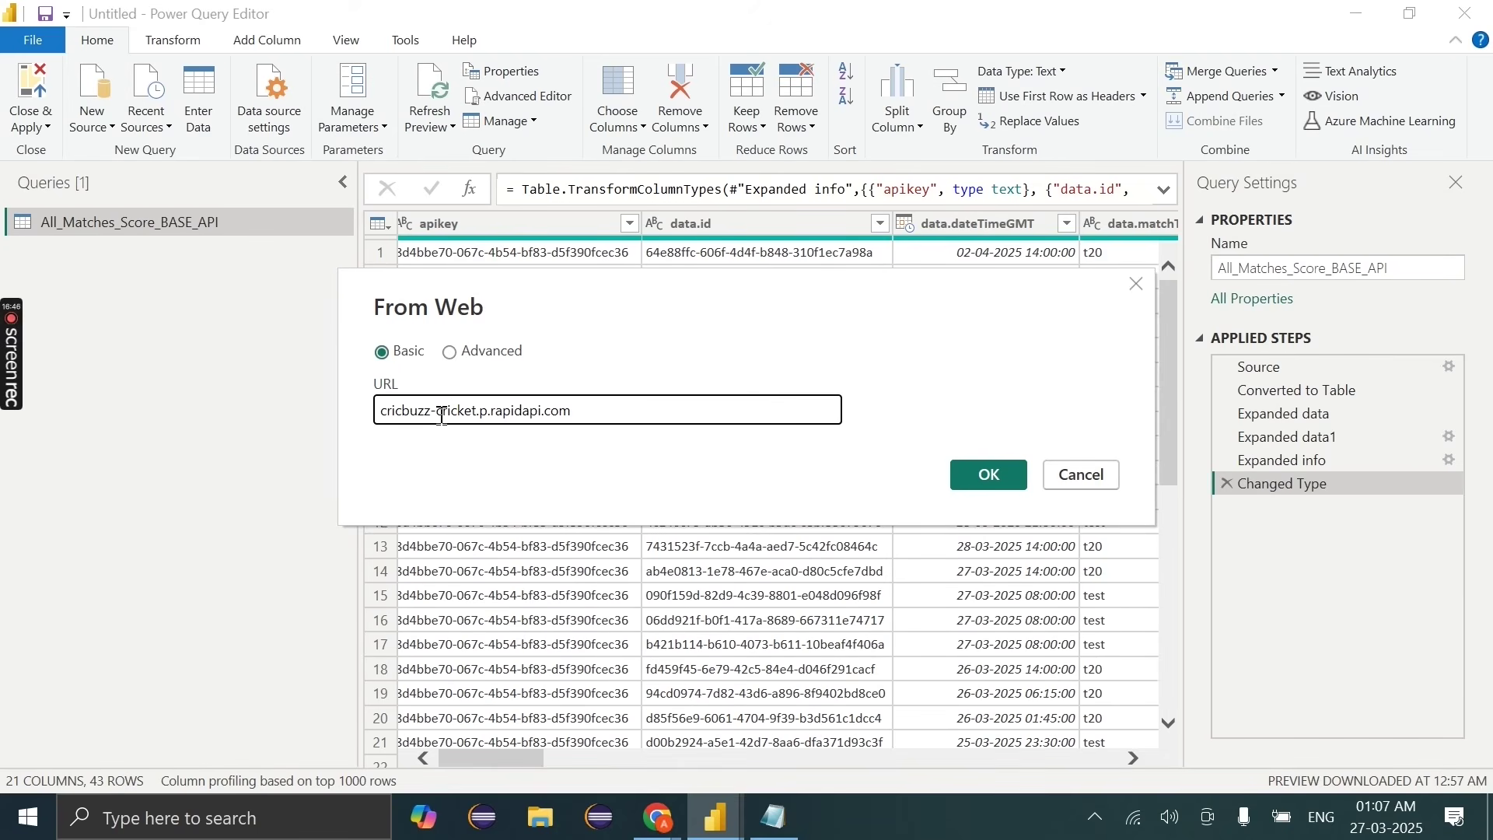
click(451, 354)
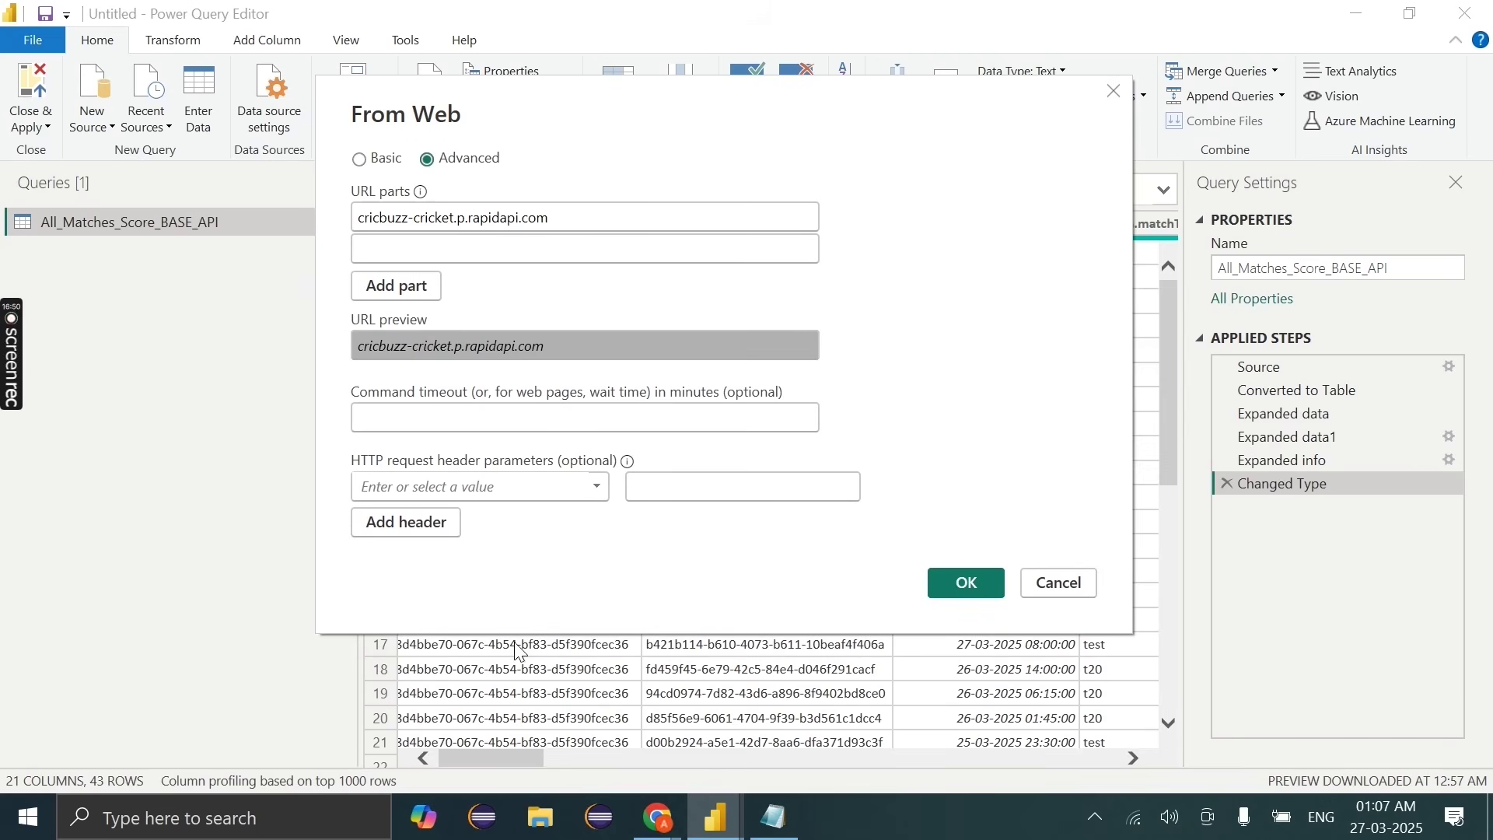
Step: Add x-rapidapi-key from the RapidAPI snippet as the first request header name
mouse_move(657, 831)
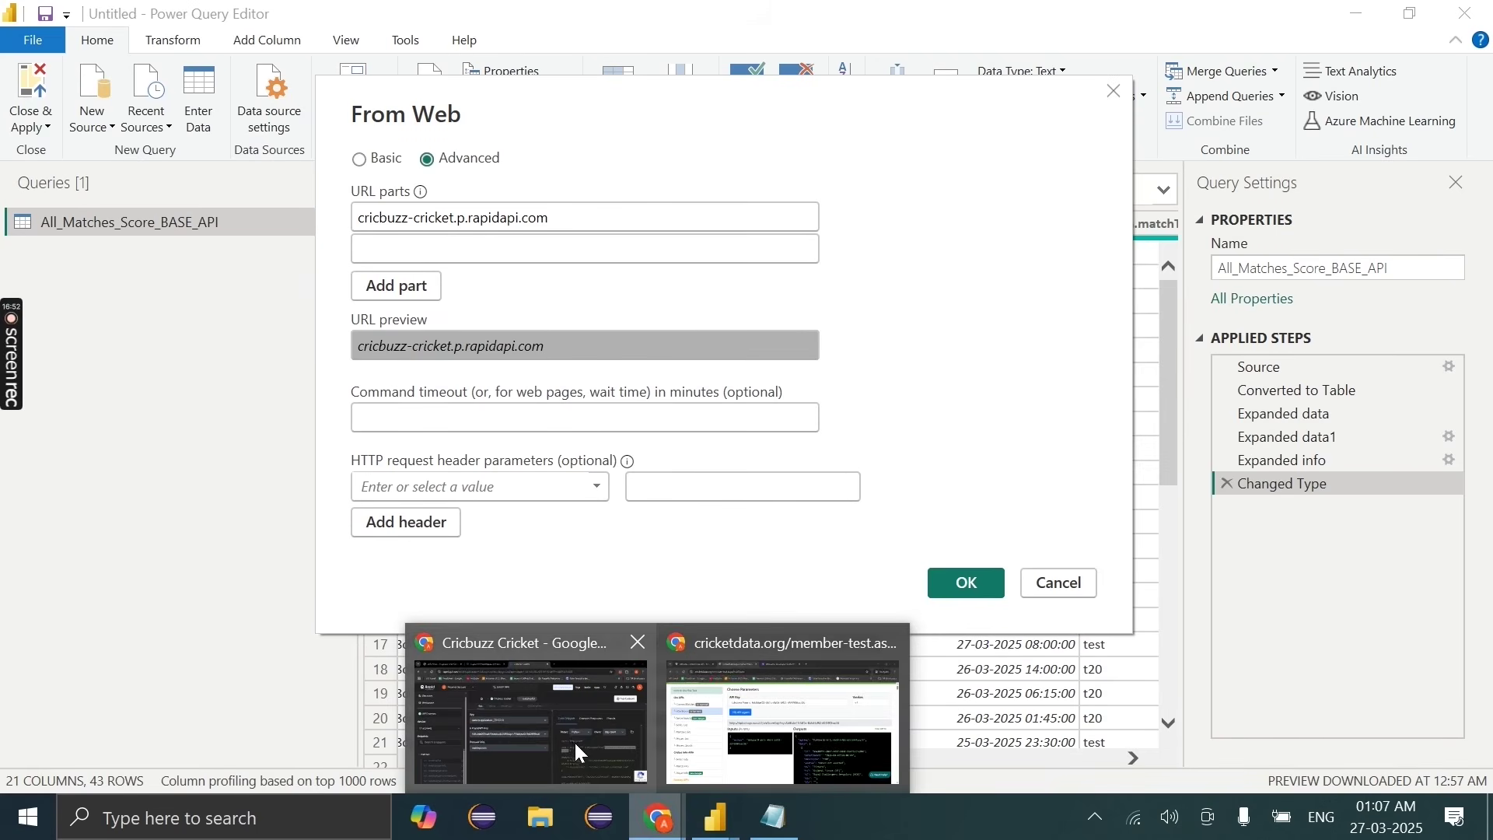
click(571, 739)
scroll(922, 661, down, 1)
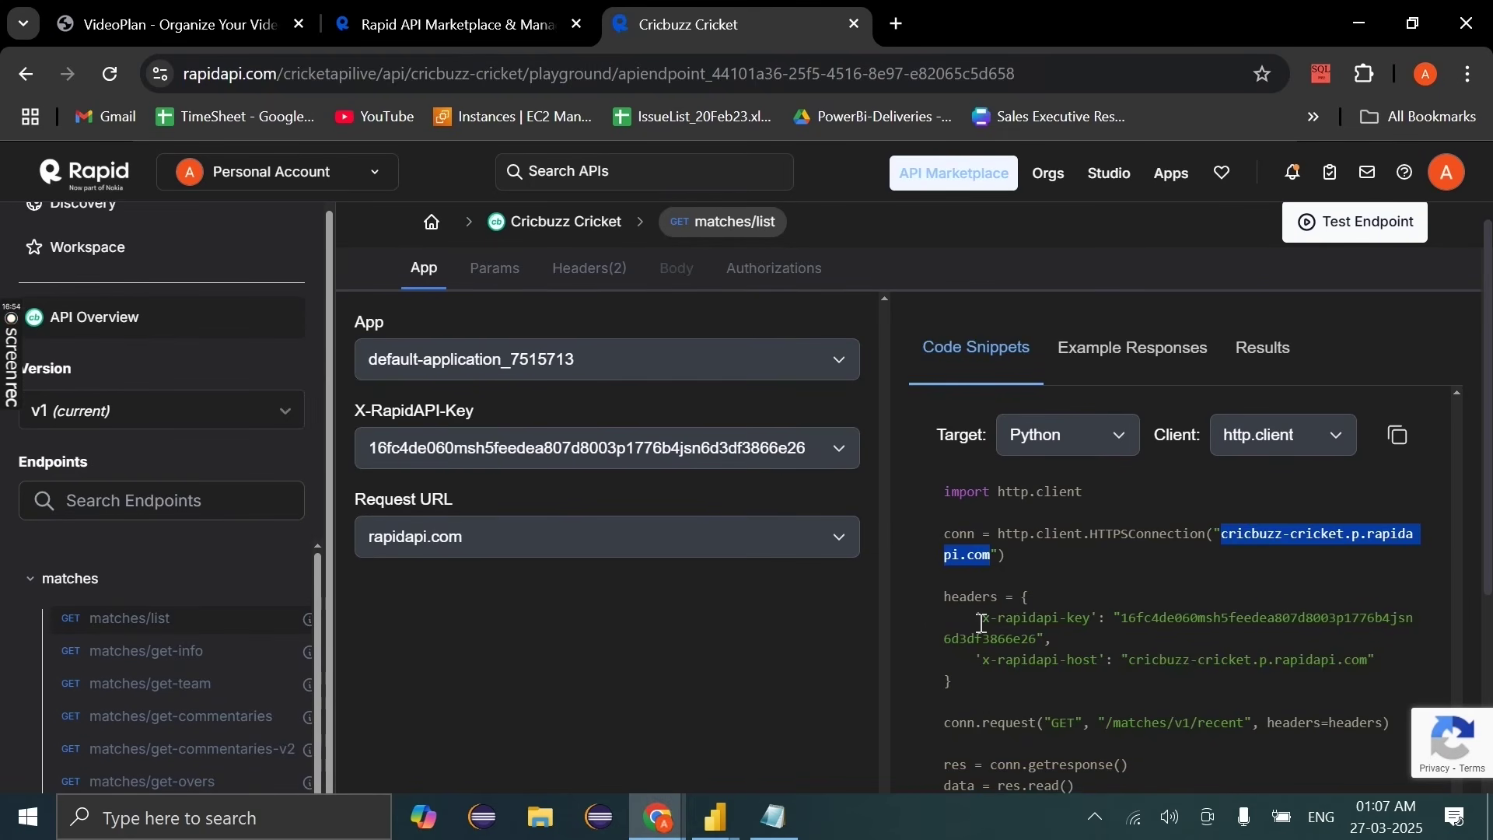
drag(982, 619, 1092, 620)
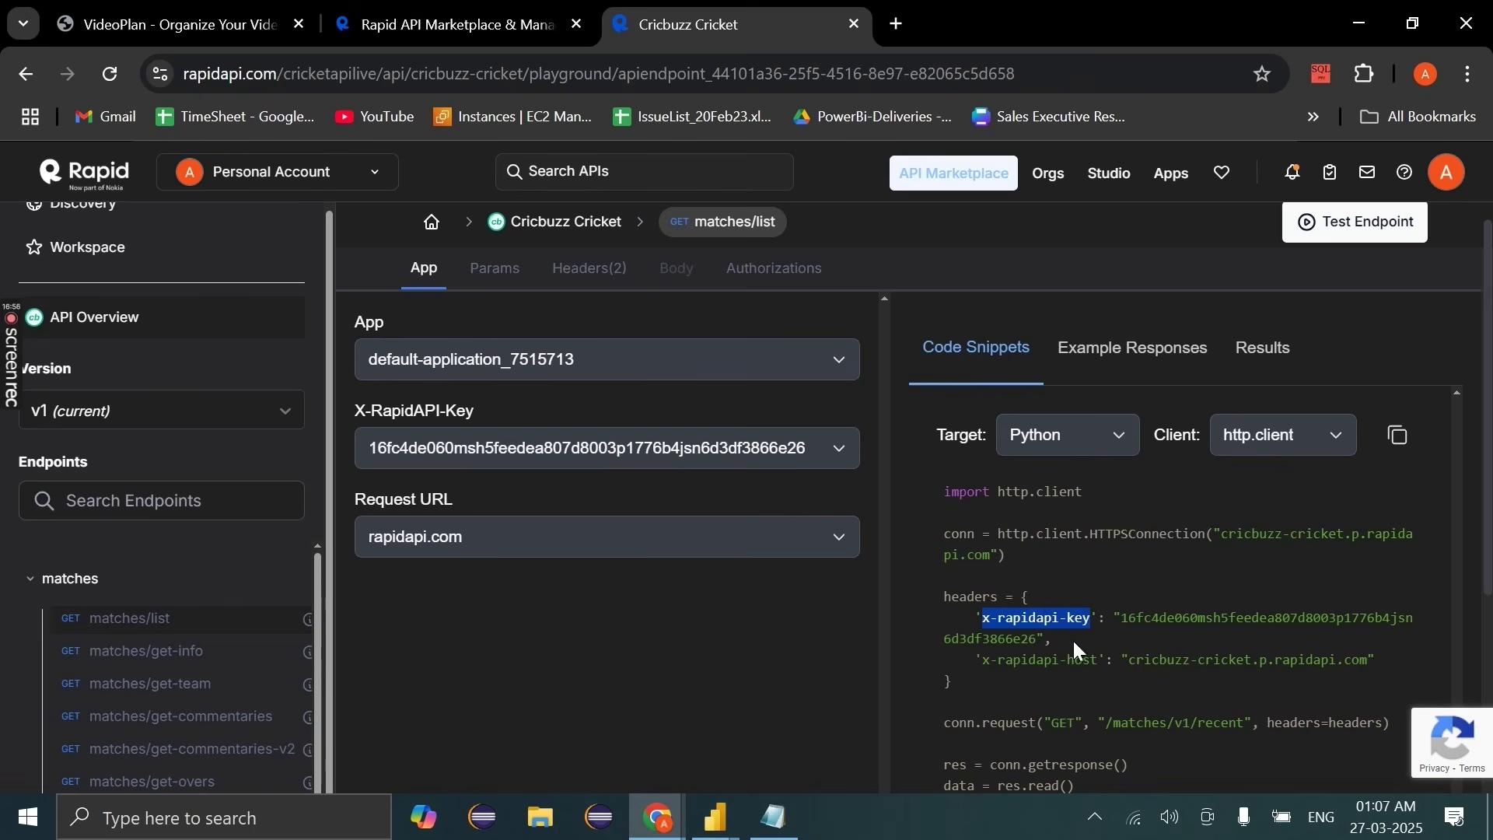
click(715, 817)
click(784, 766)
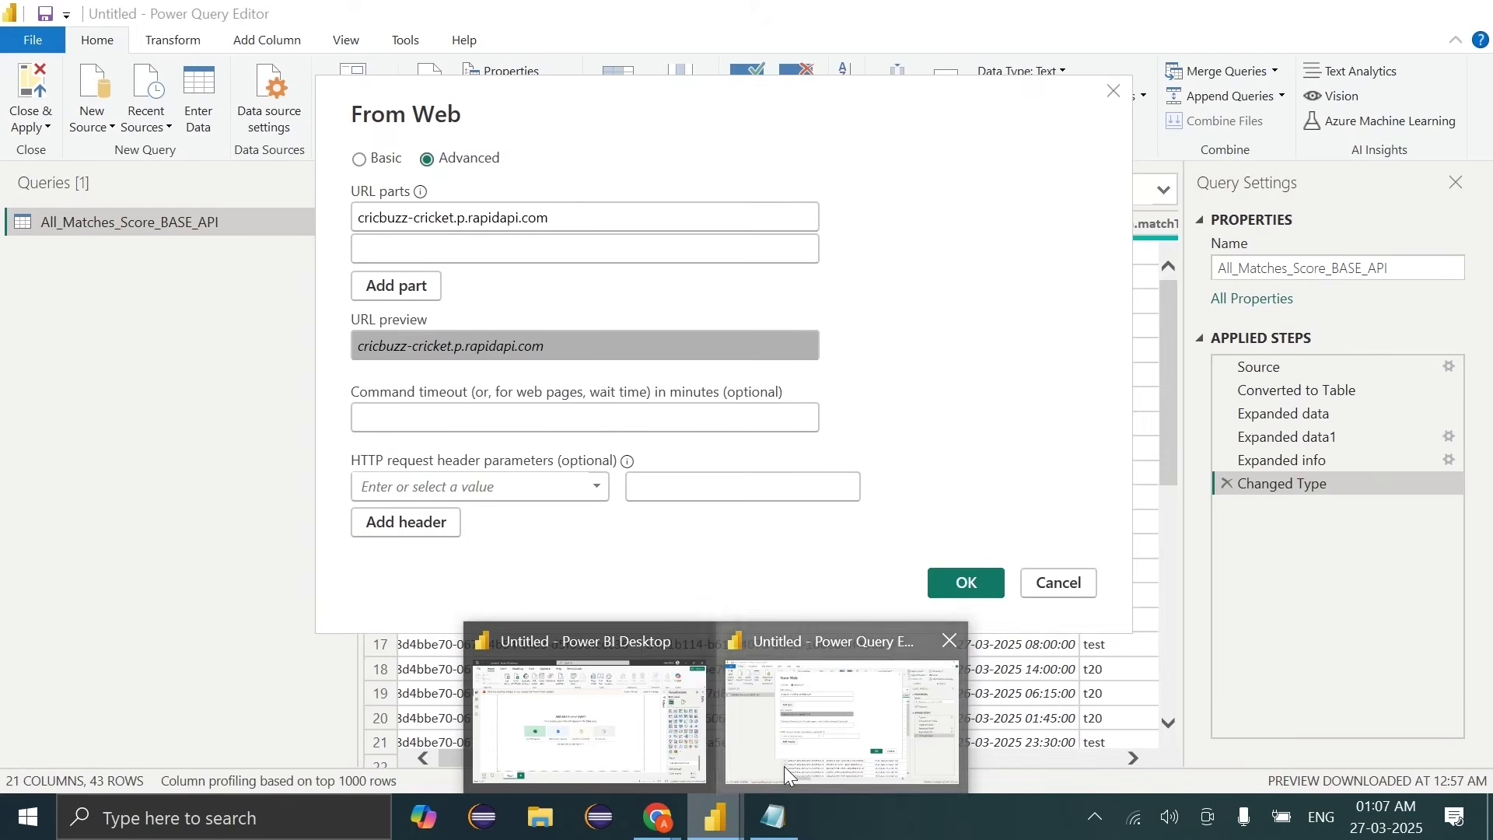
click(426, 484)
key(ctrl+v)
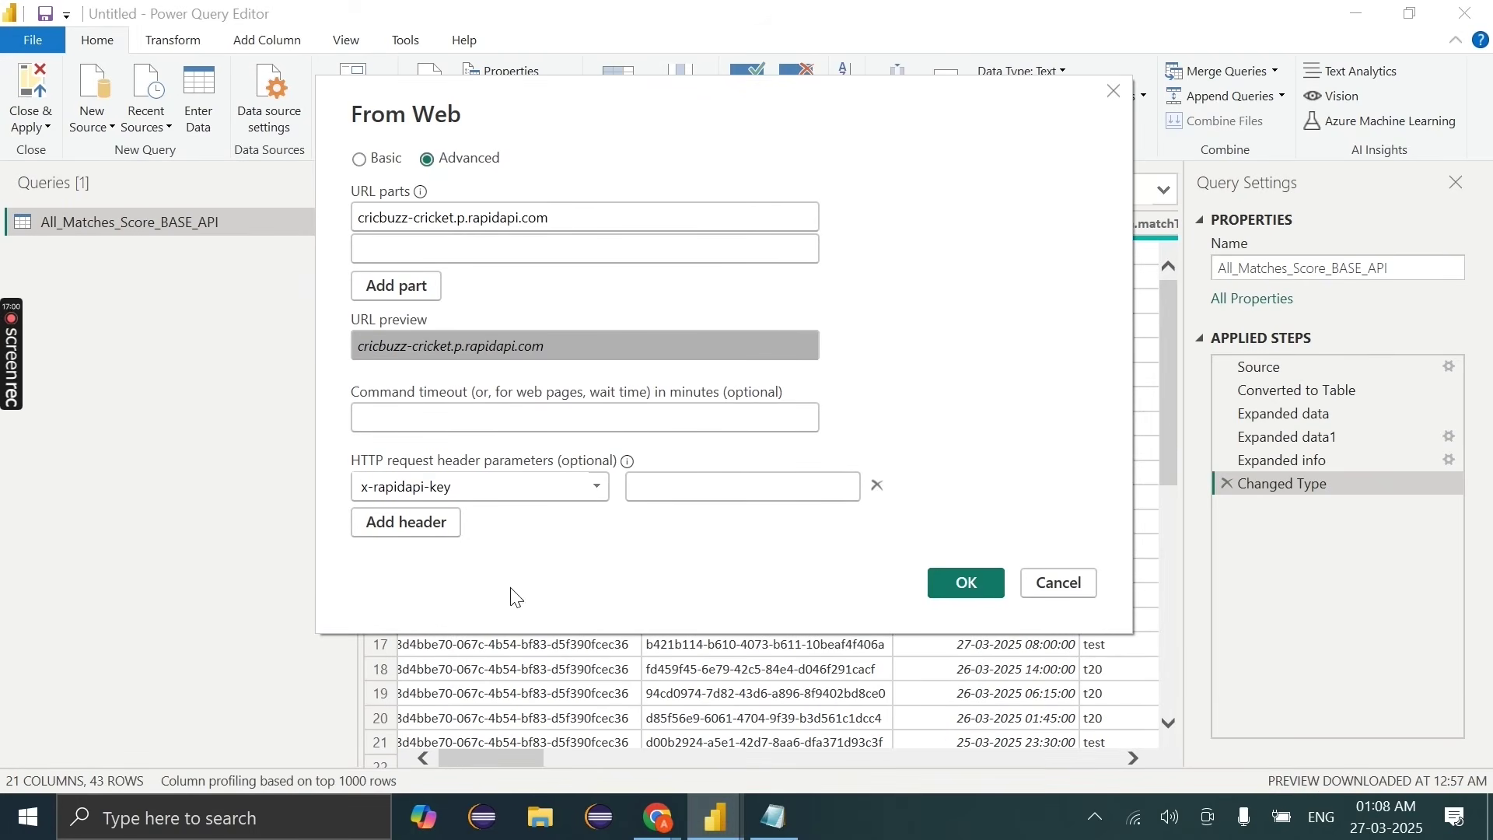
Step: Add a second request header named x-rapidapi-host
mouse_move(652, 830)
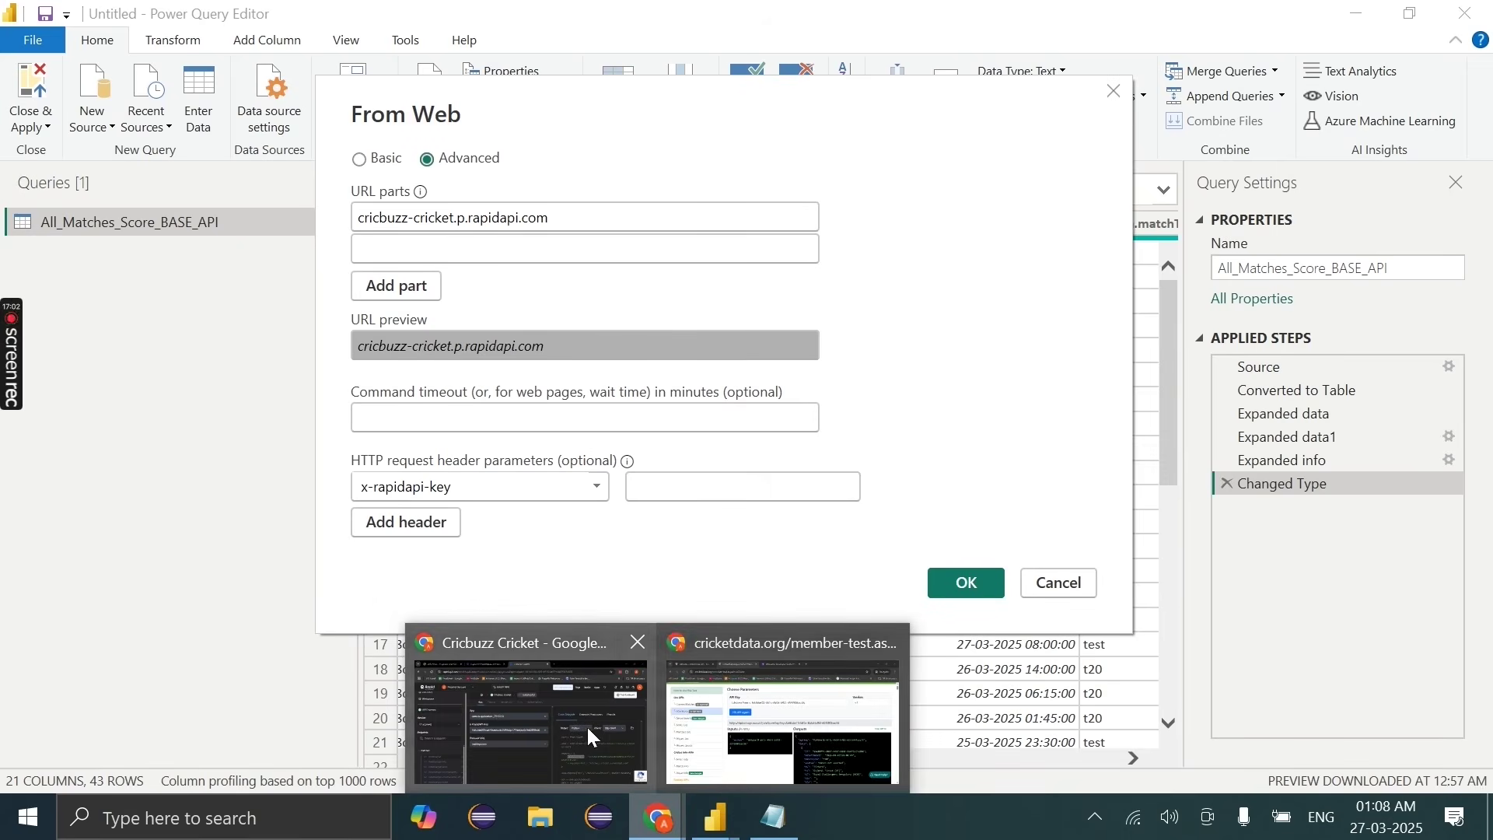
click(593, 739)
mouse_move(713, 824)
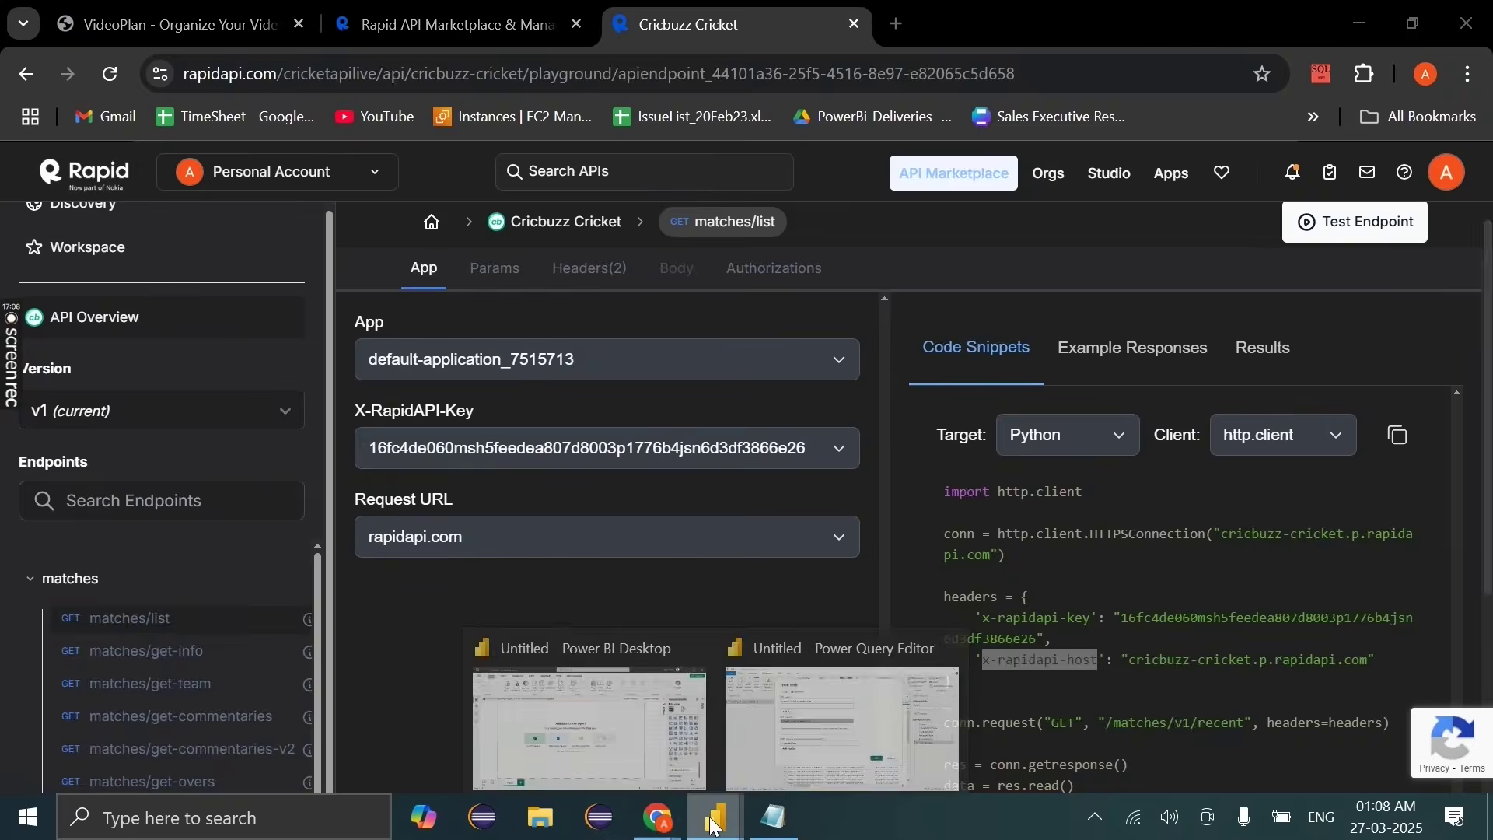
click(822, 752)
click(405, 522)
click(423, 523)
key(ctrl+v)
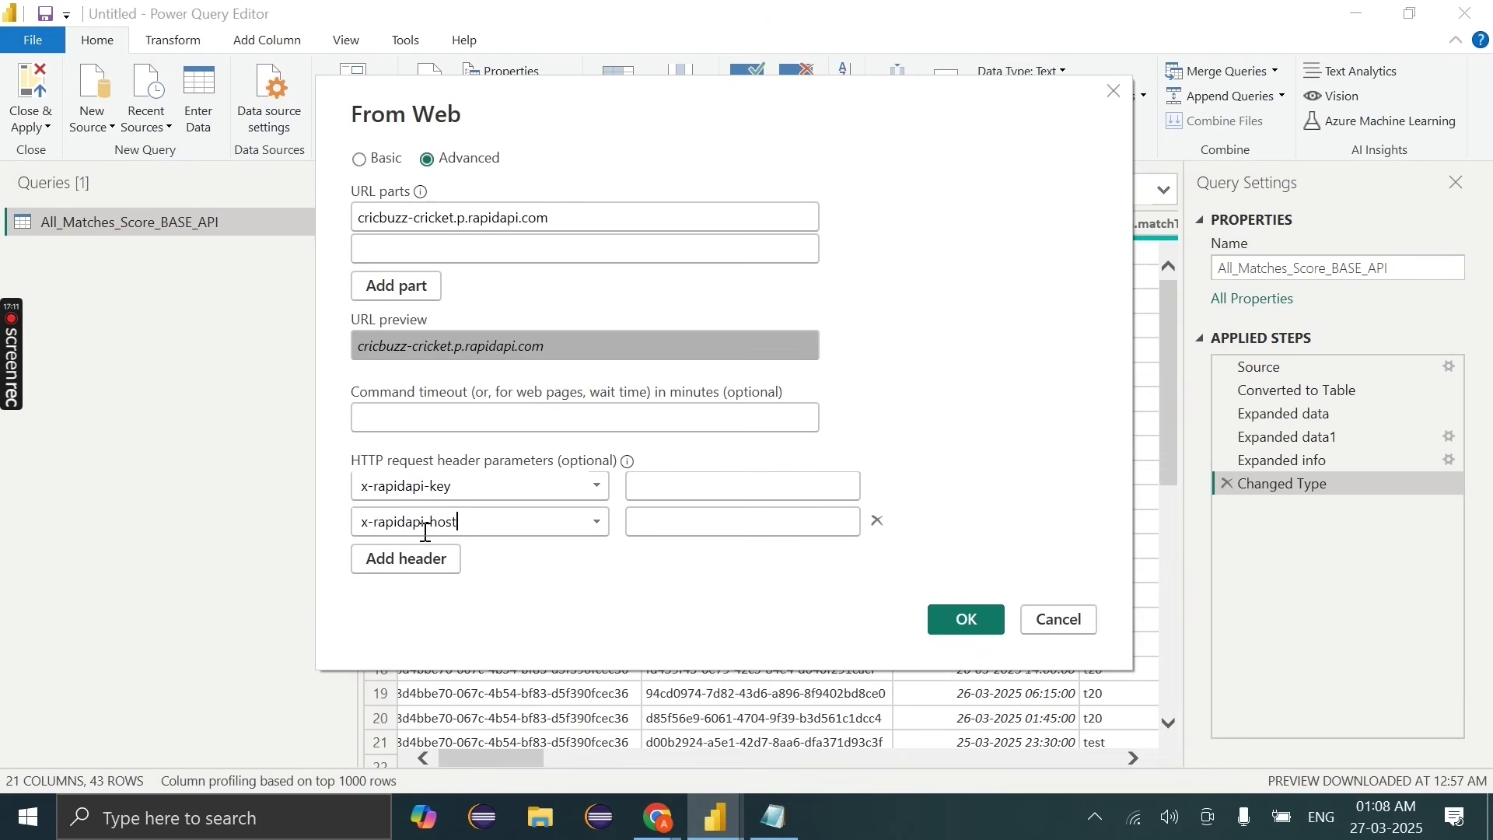
Step: Copy the API key from the snippet into the x-rapidapi-key header value
click(658, 817)
drag(1120, 618, 1039, 636)
key(ctrl+c)
key(alt+Tab)
key(ctrl+v)
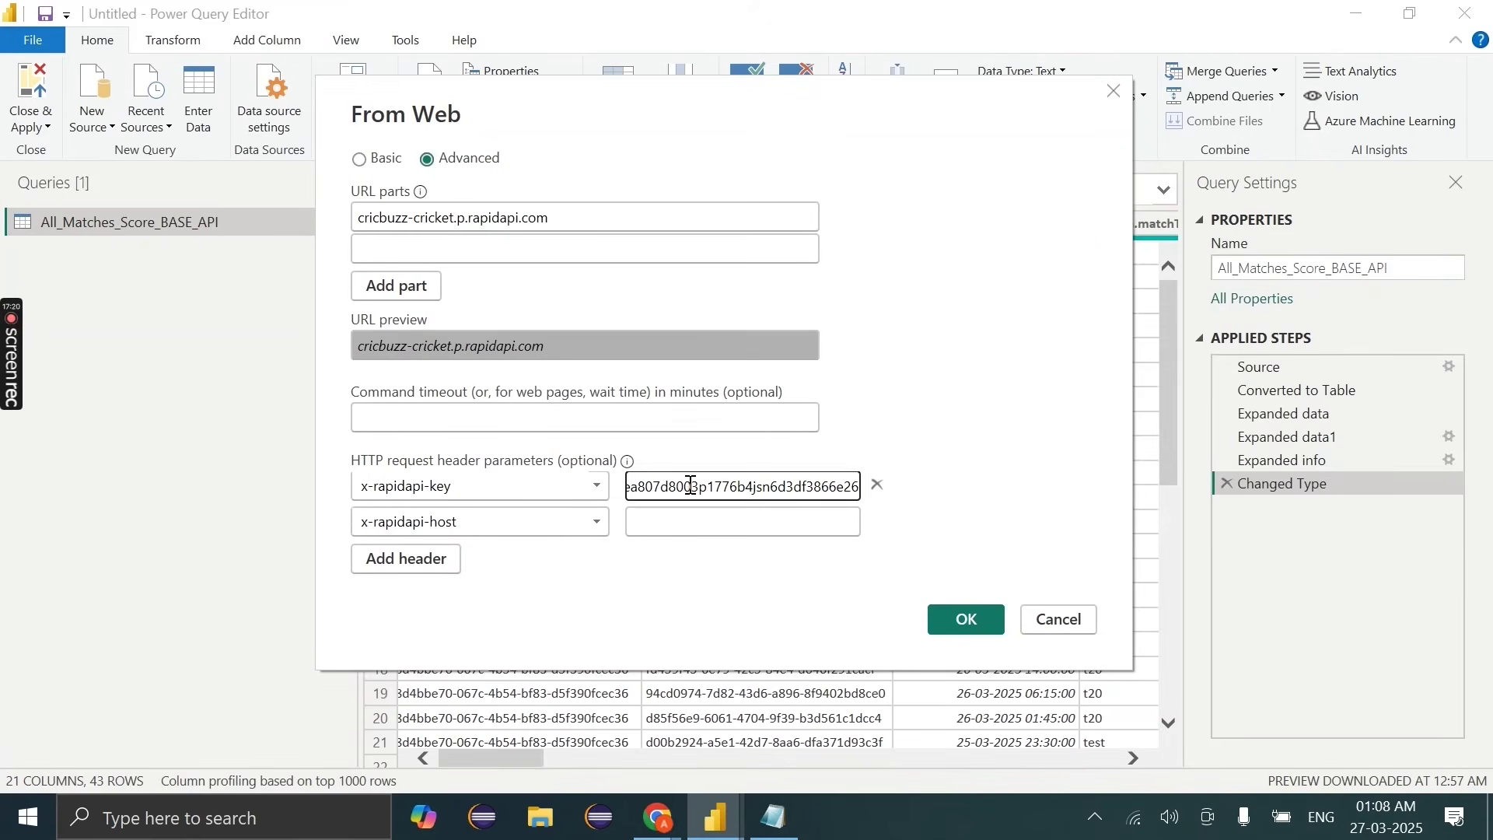
Step: Fill the x-rapidapi-host value with the copied host and submit the web source
key(alt+Tab)
click(1127, 665)
drag(1128, 665, 1366, 661)
key(ctrl+c)
key(alt+Tab)
key(ctrl+v)
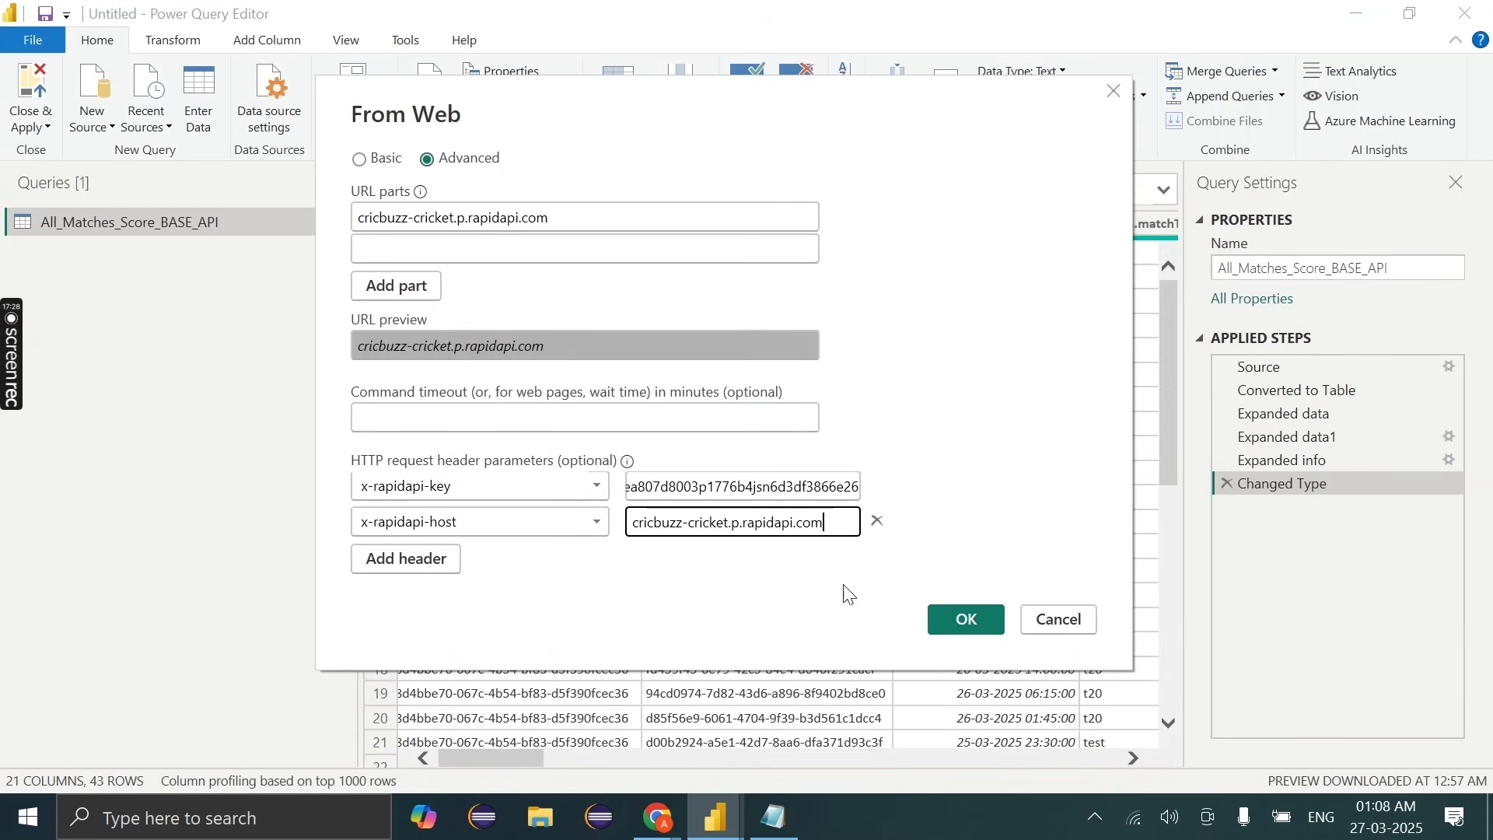
click(957, 621)
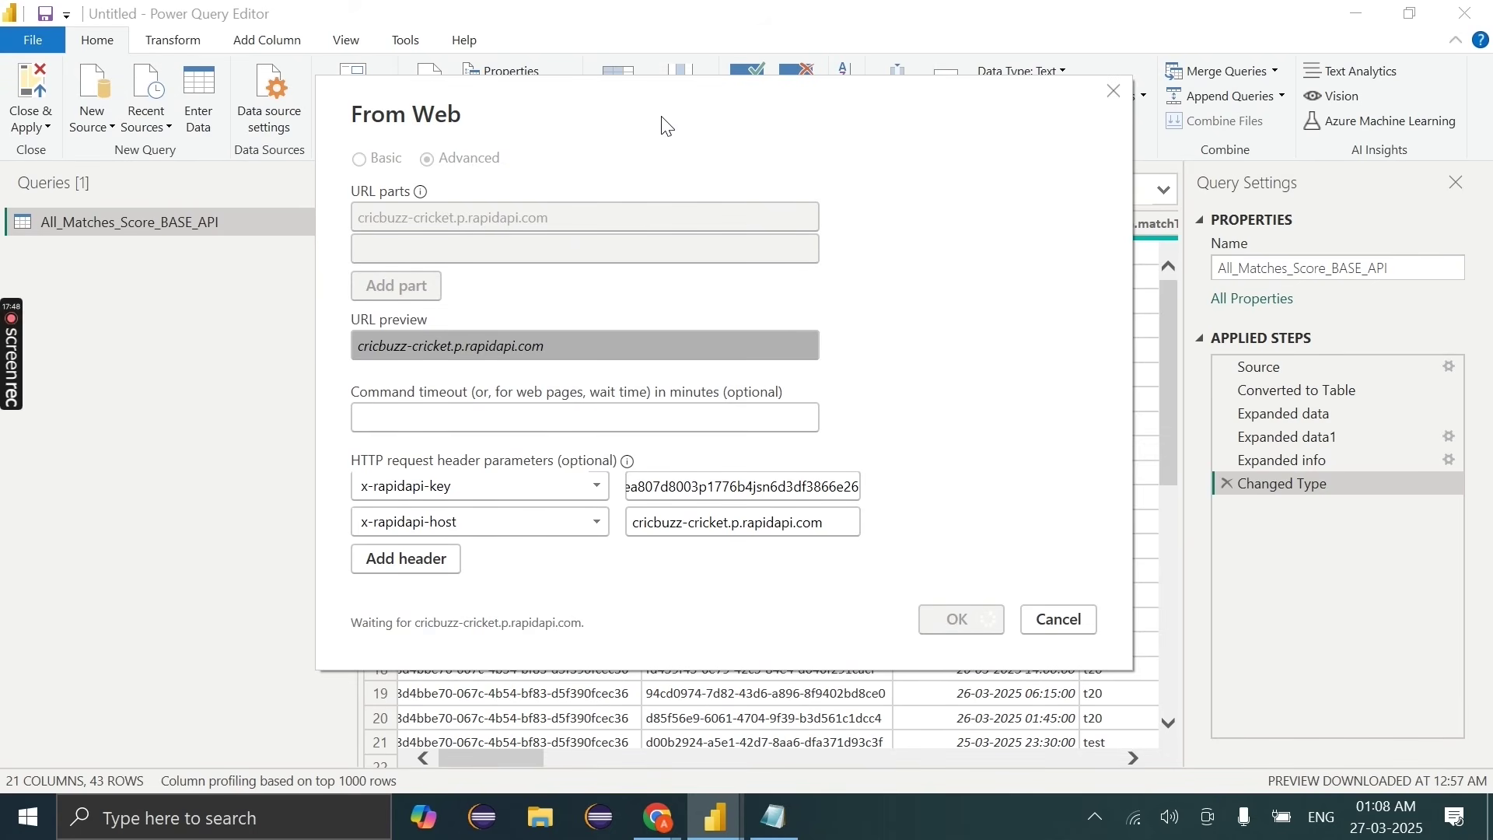
Step: Move the web connection progress window aside while the RapidAPI request runs
drag(667, 126, 696, 151)
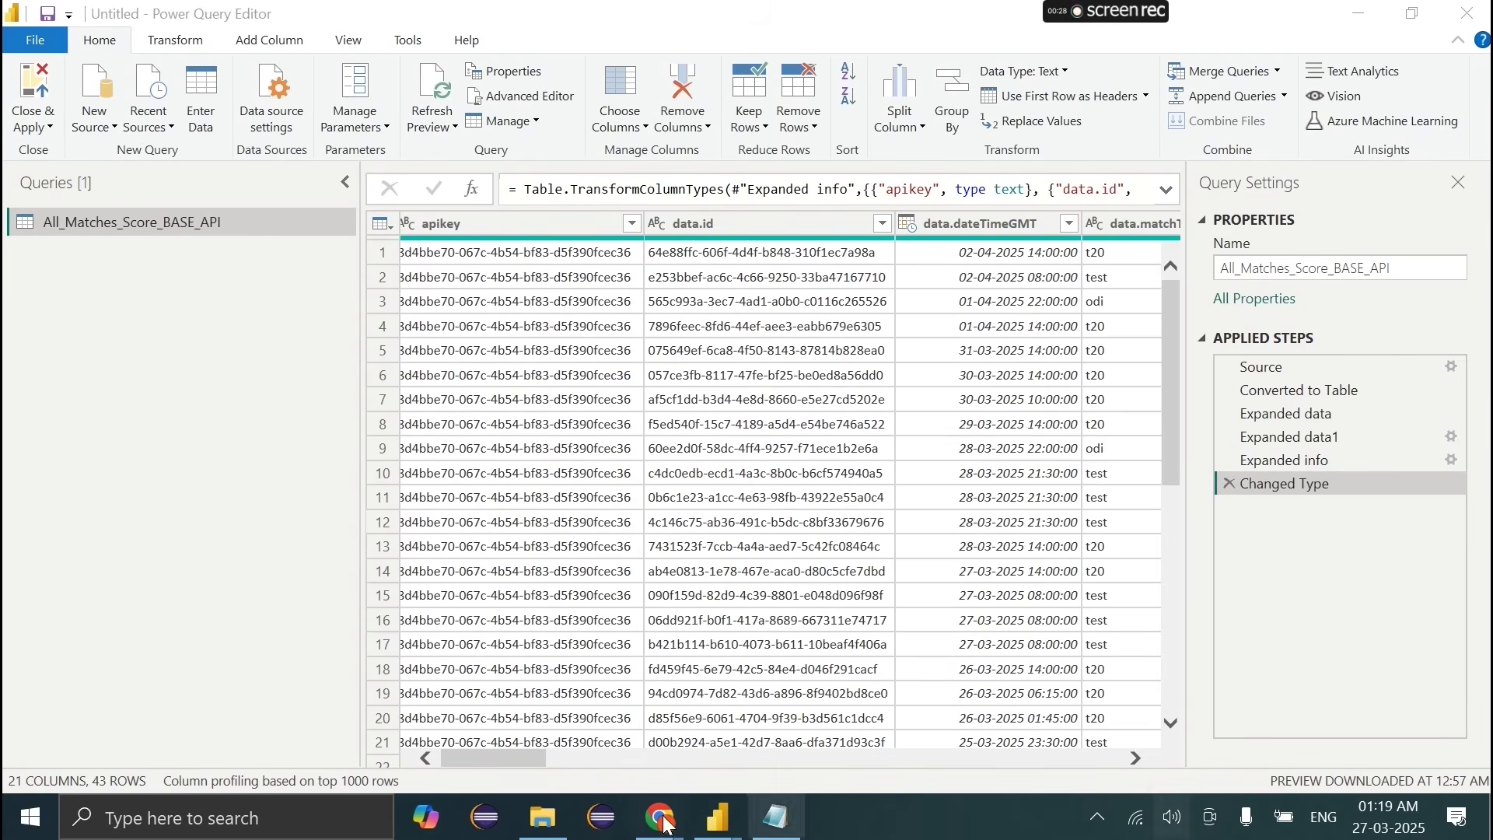
Step: Run the Series Point Table call in the cricketdata.org tester
mouse_move(659, 817)
click(785, 723)
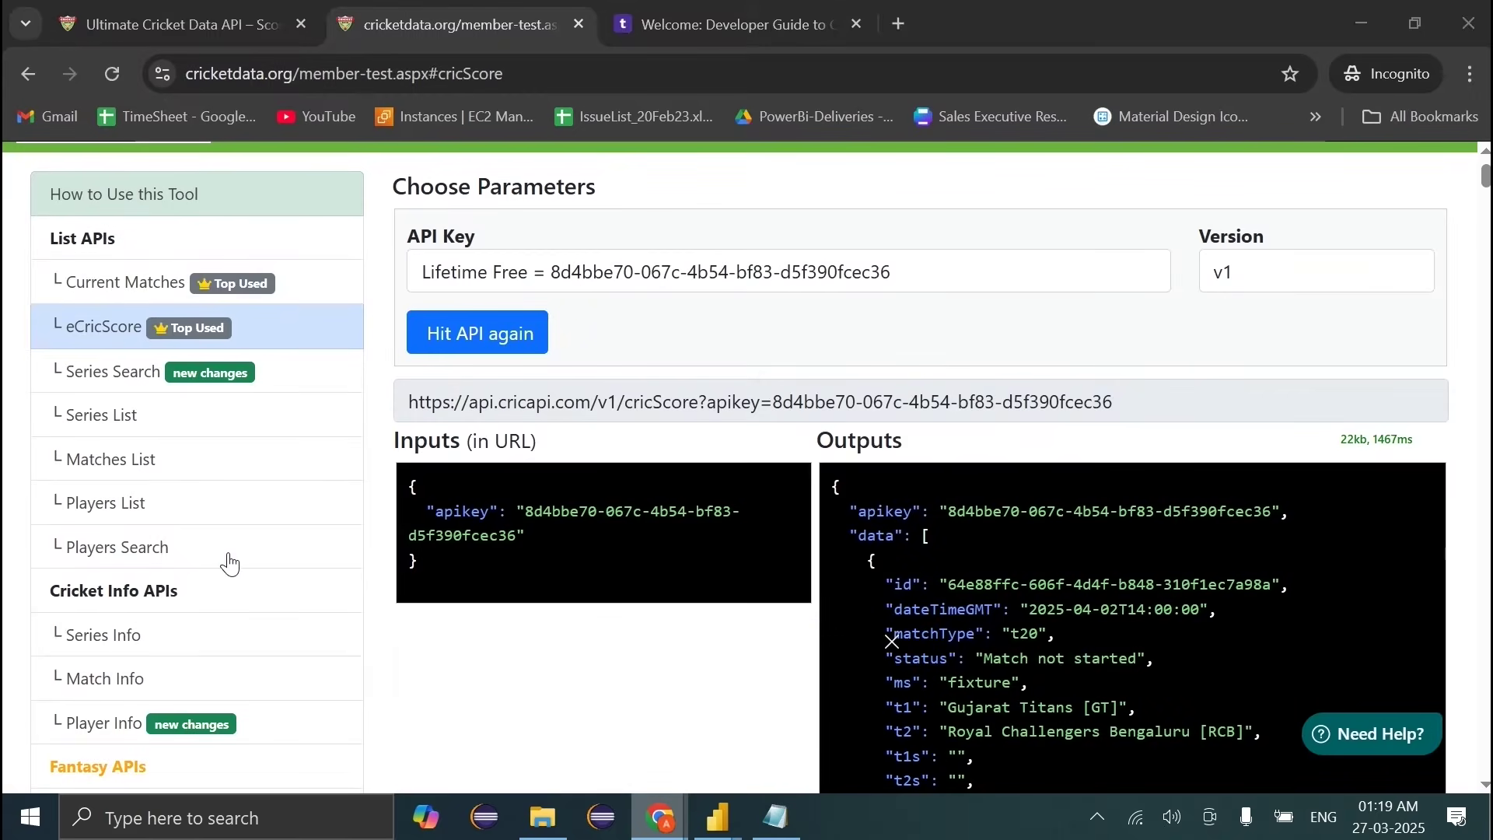
scroll(267, 603, down, 10)
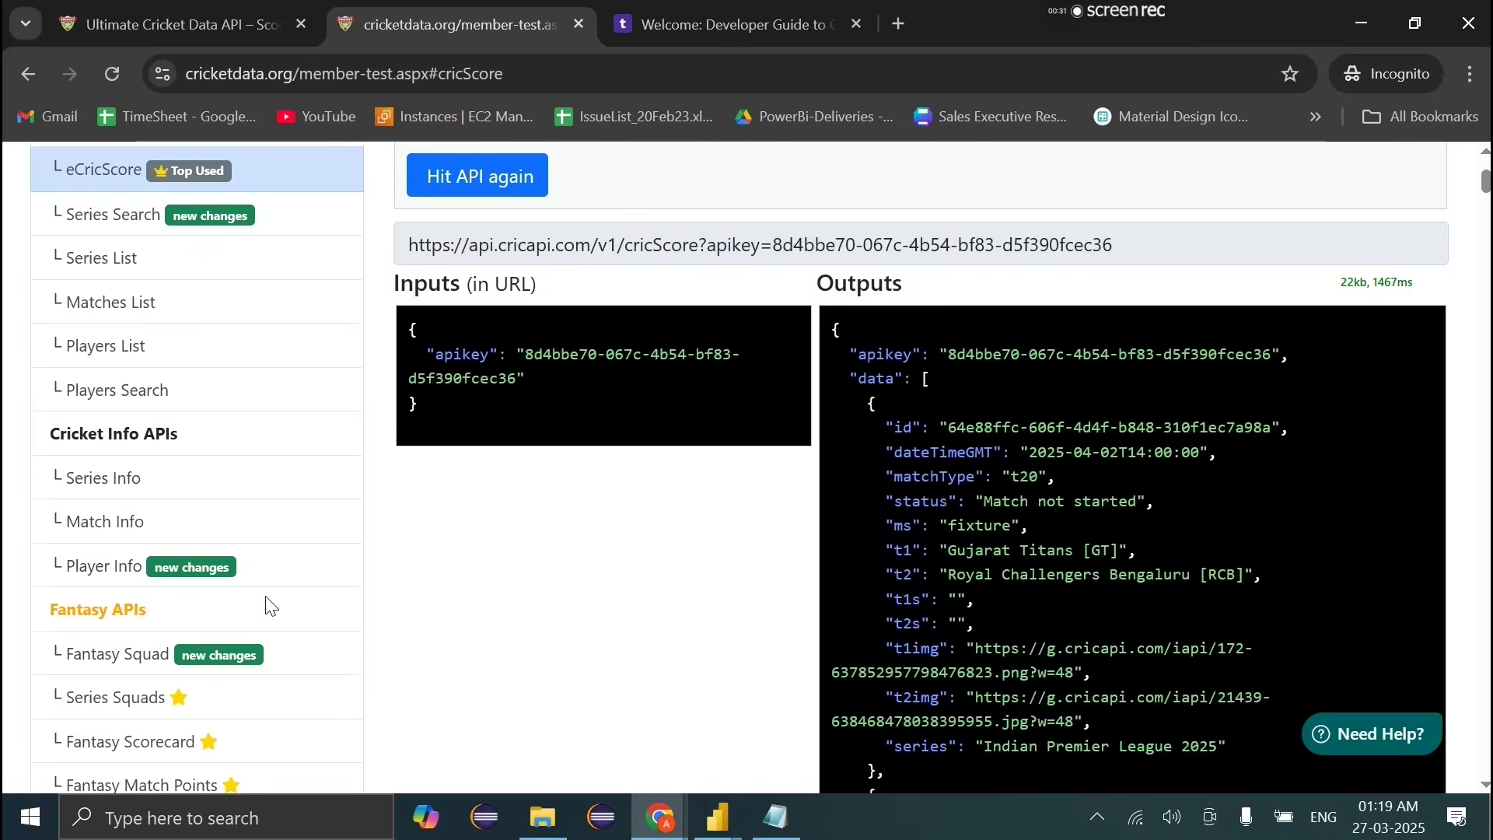
scroll(267, 603, down, 3)
scroll(117, 580, up, 8)
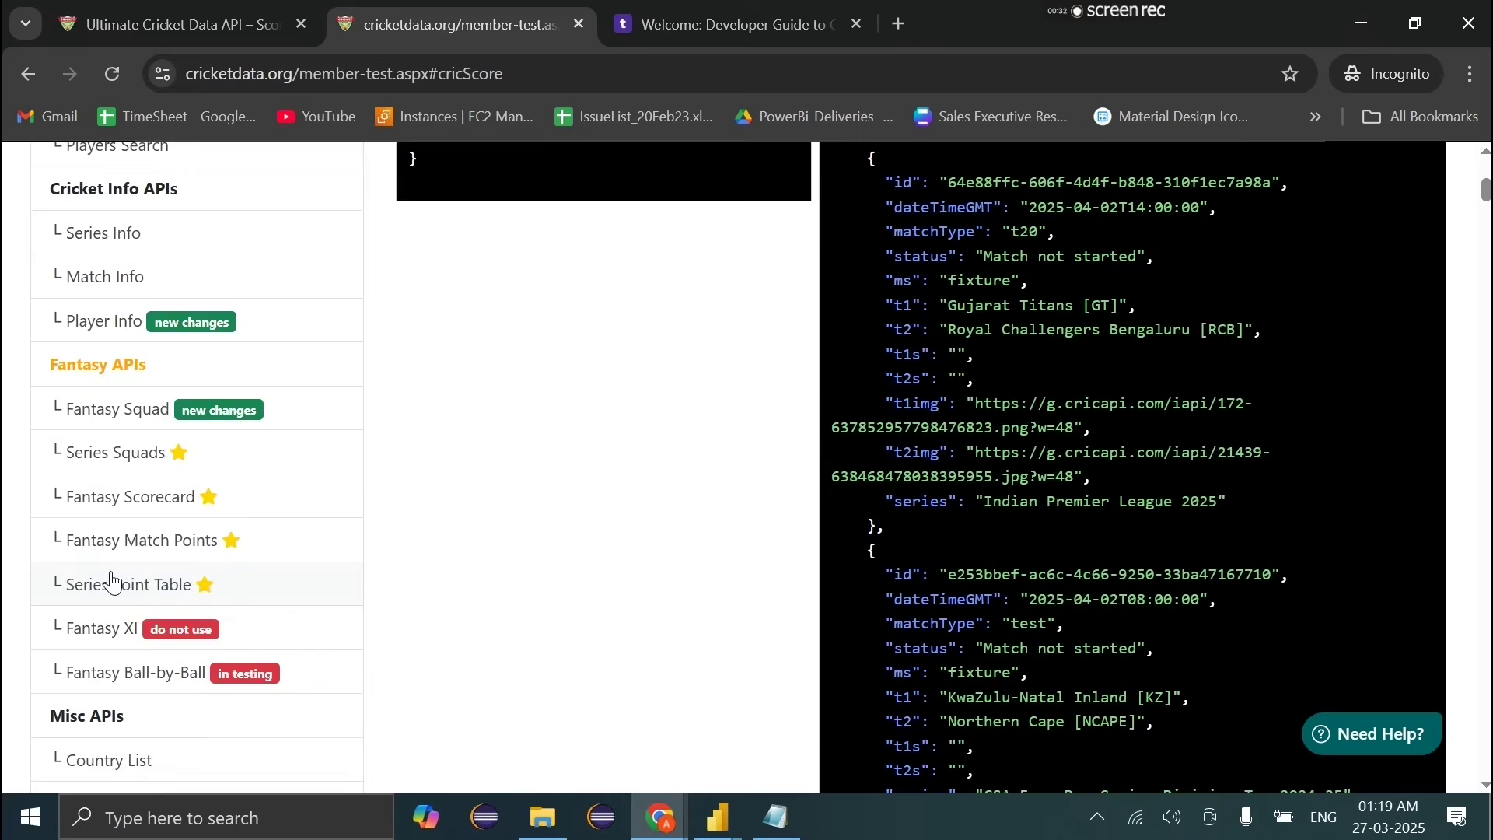
click(114, 581)
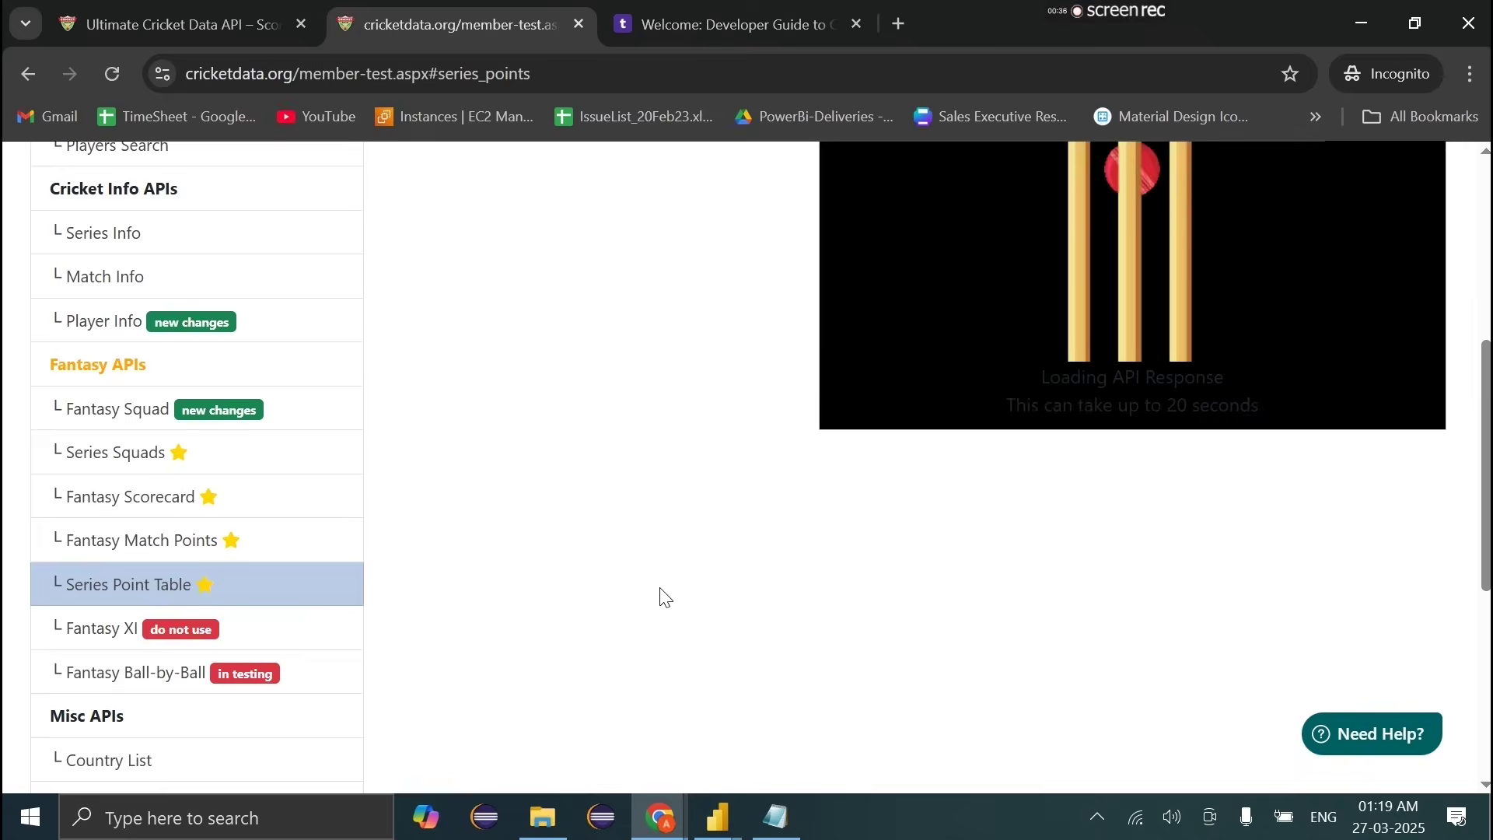
Step: Review the IPL 2025 standings output and select the full request URL
scroll(699, 564, up, 5)
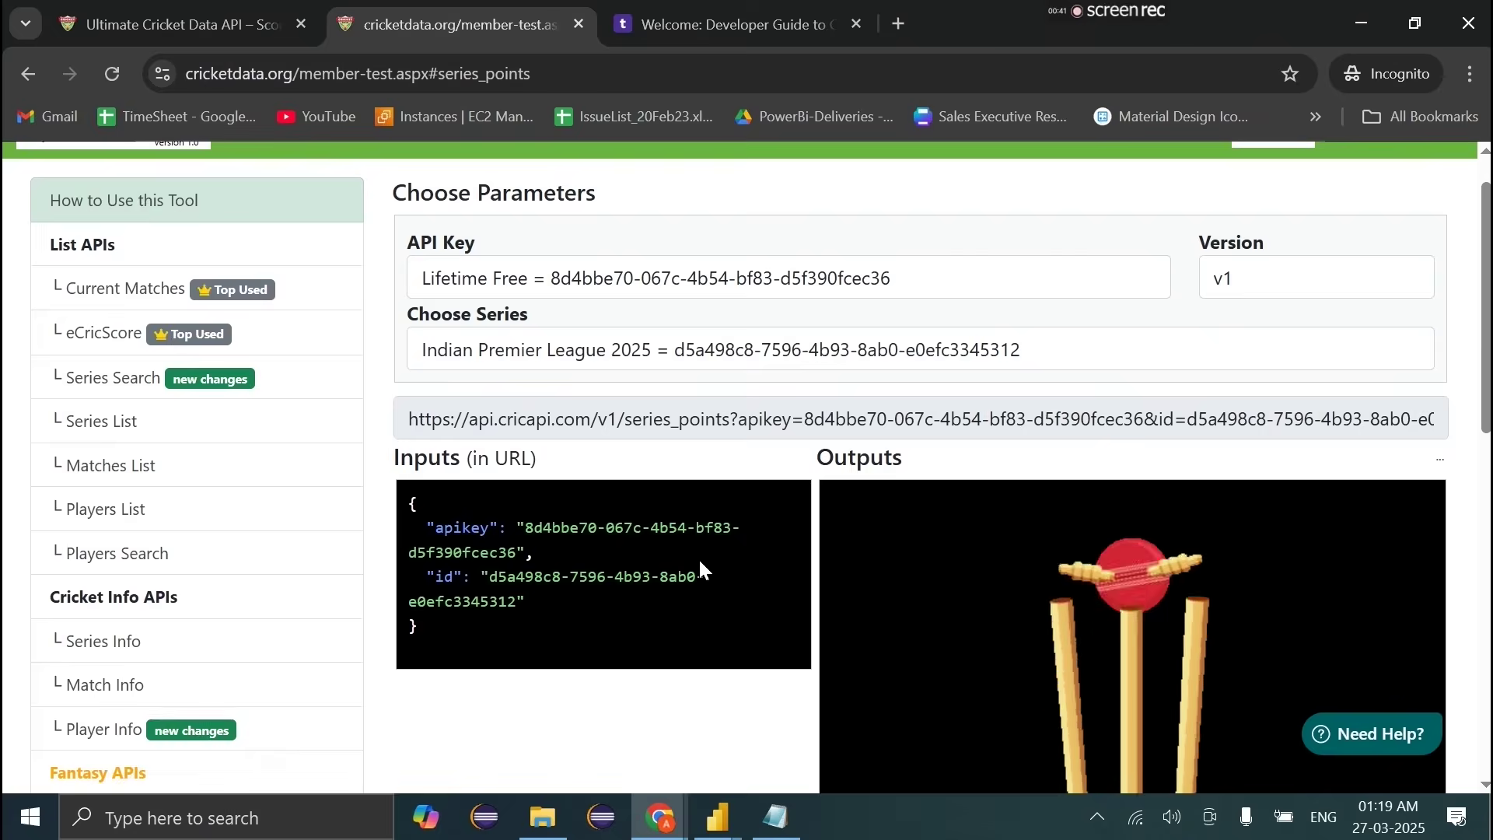
scroll(698, 557, down, 5)
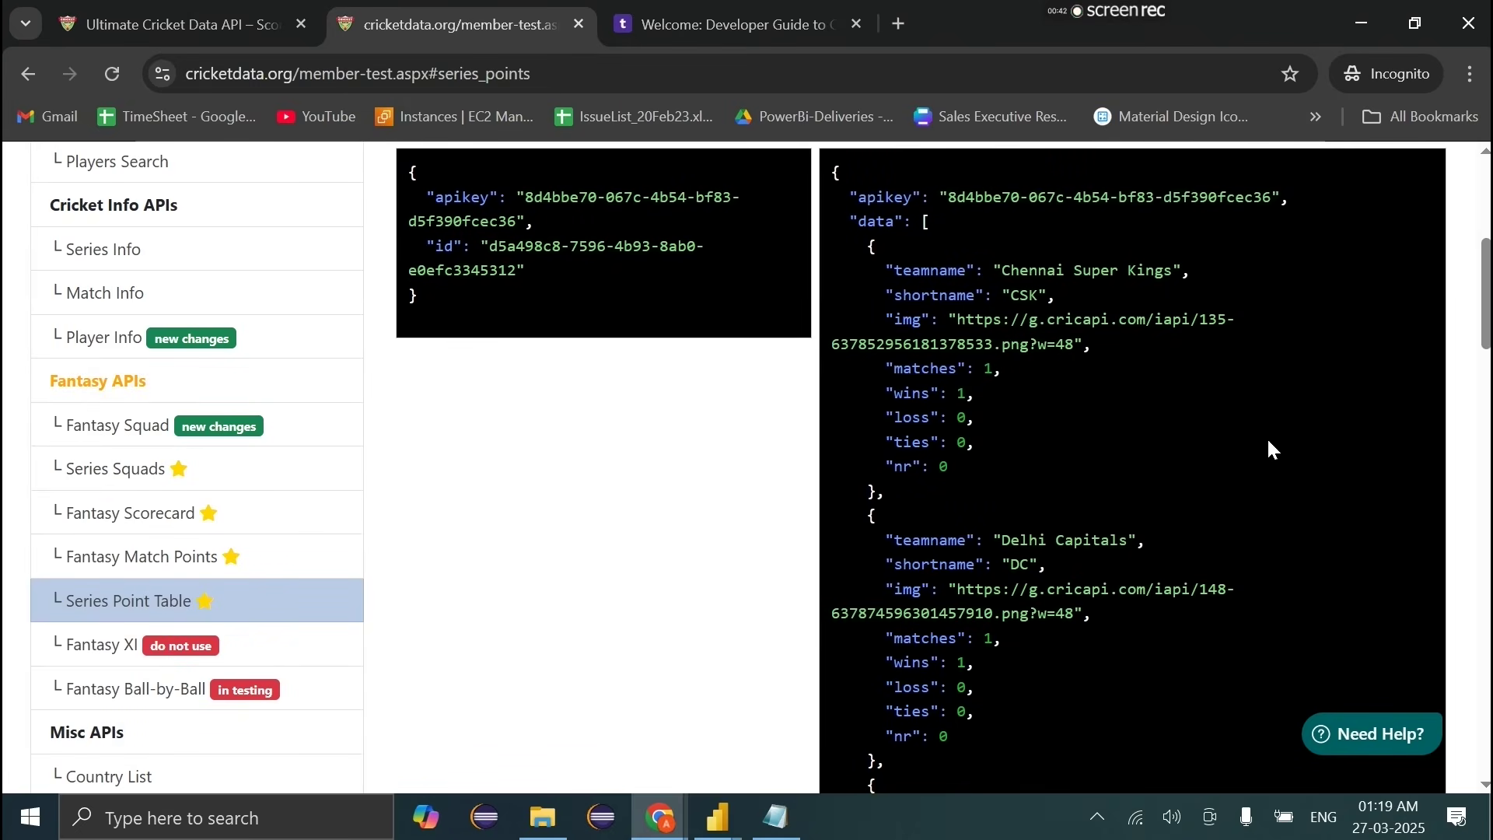
drag(878, 270, 997, 499)
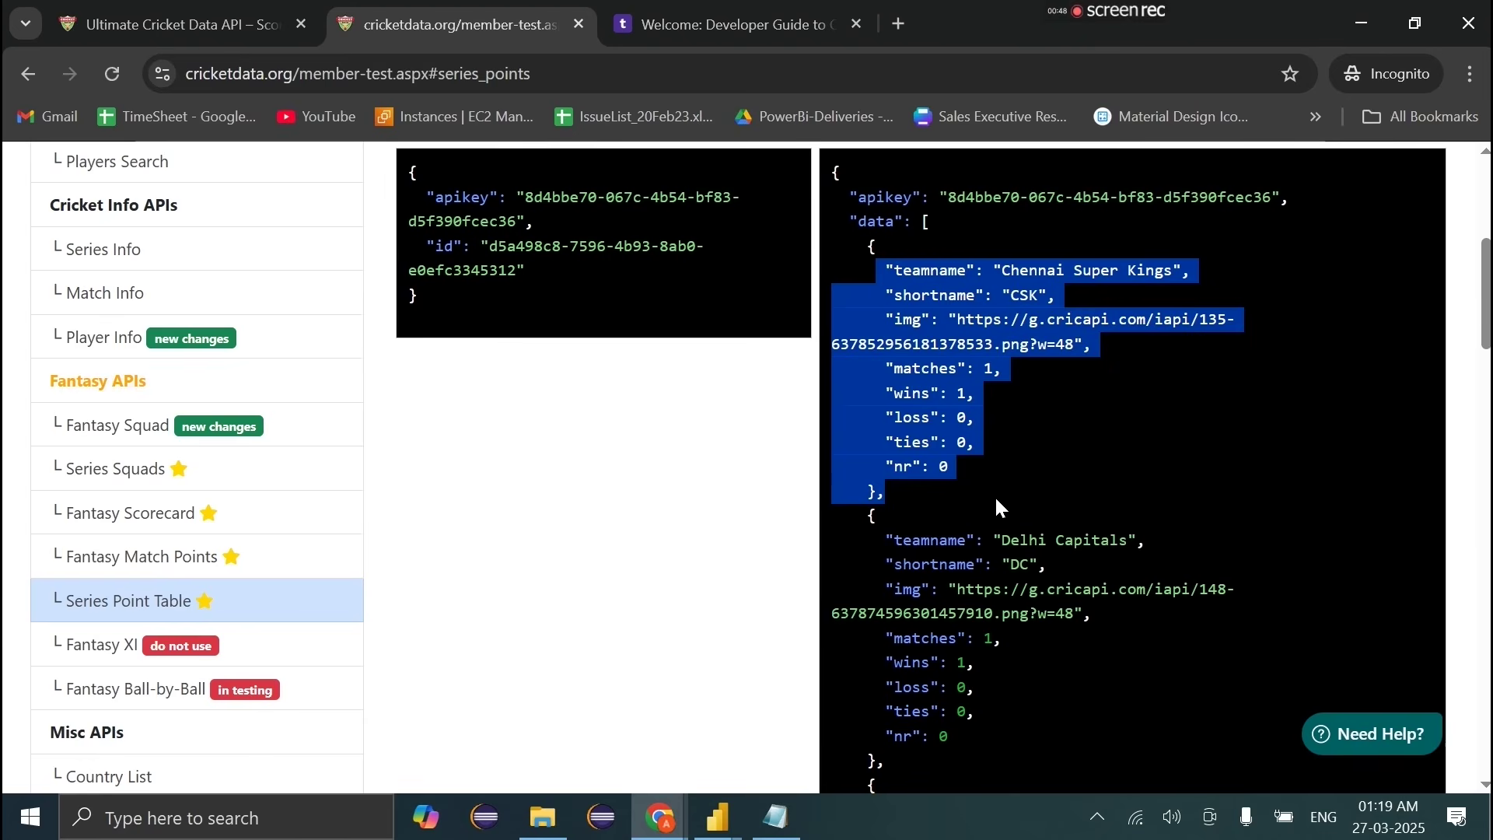
scroll(997, 498, up, 3)
click(885, 321)
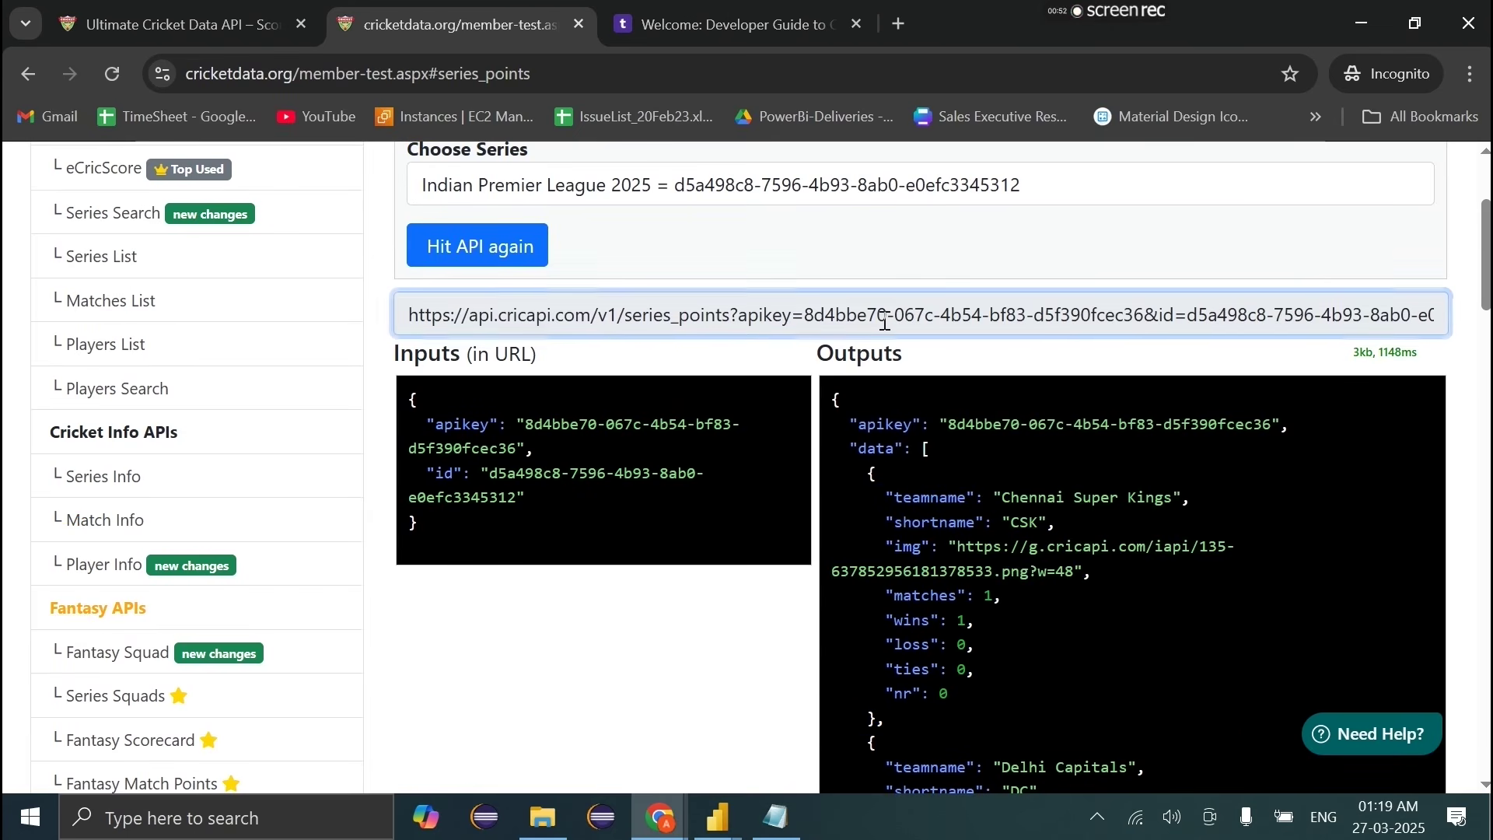
key(ctrl+a)
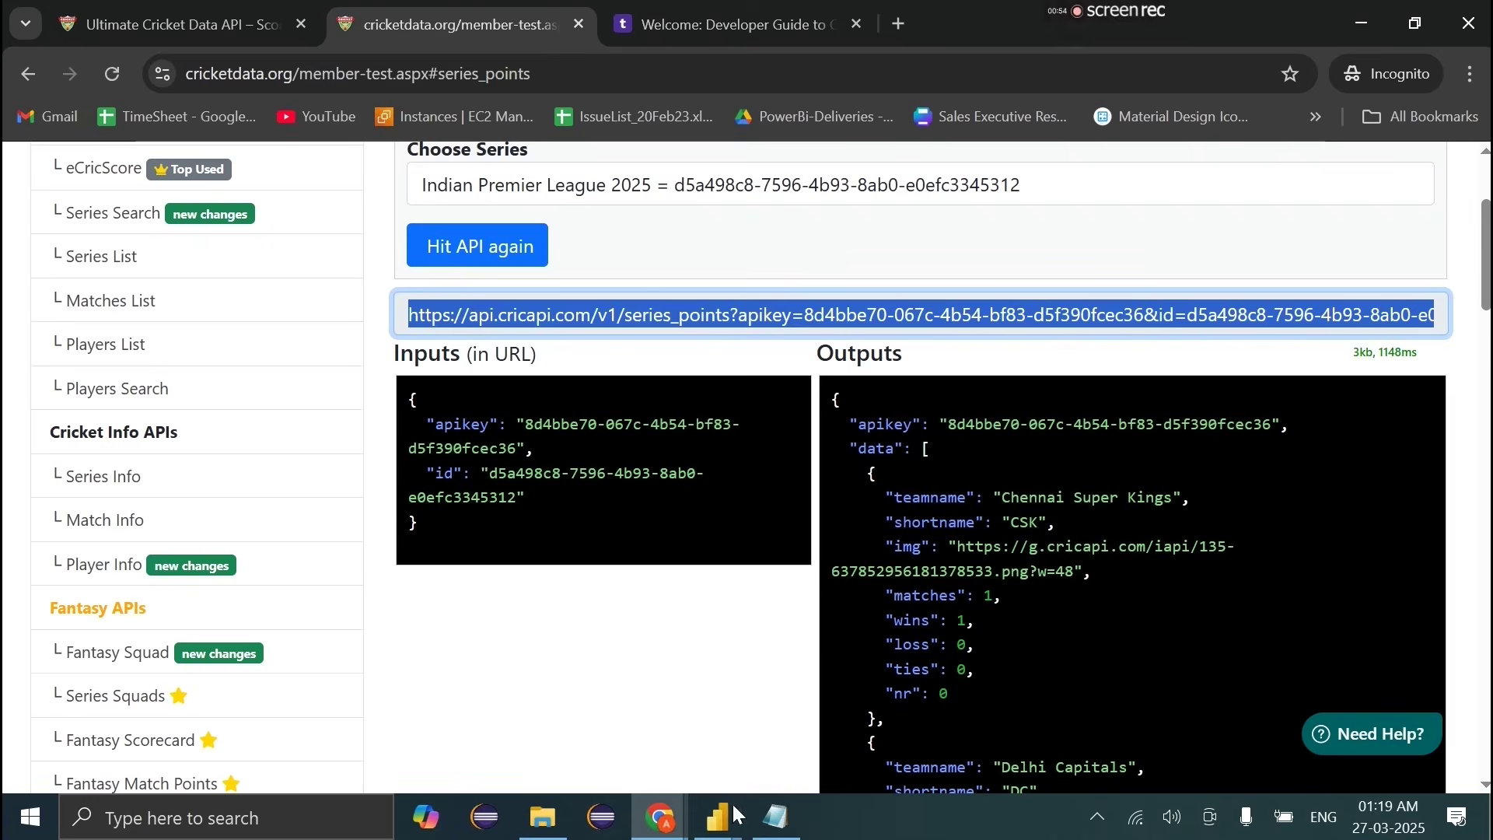
click(717, 815)
Step: Create a new Web query from the pasted IPL 2025 points table URL
mouse_move(1064, 731)
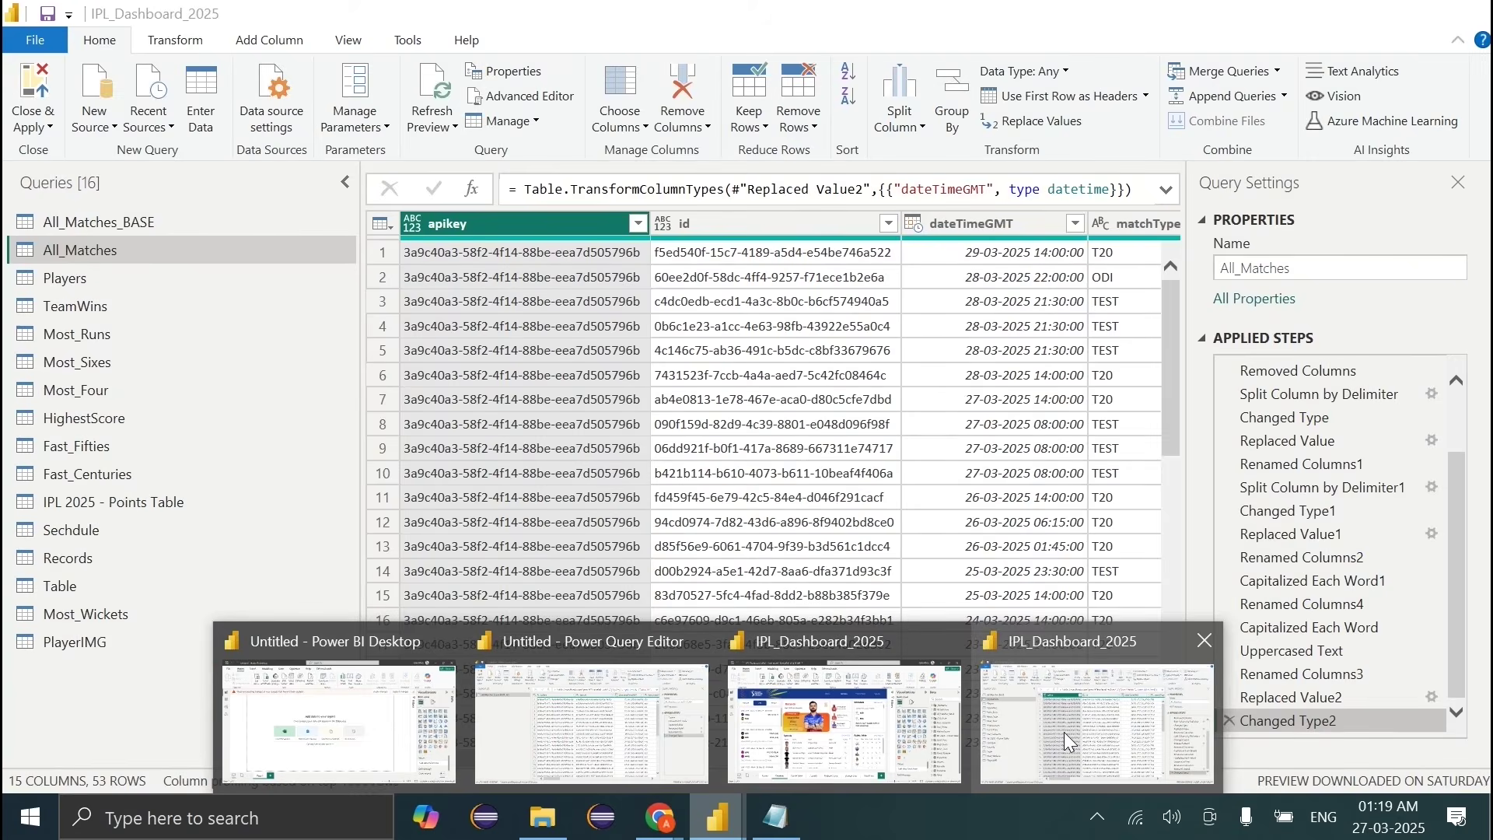
click(591, 720)
click(94, 119)
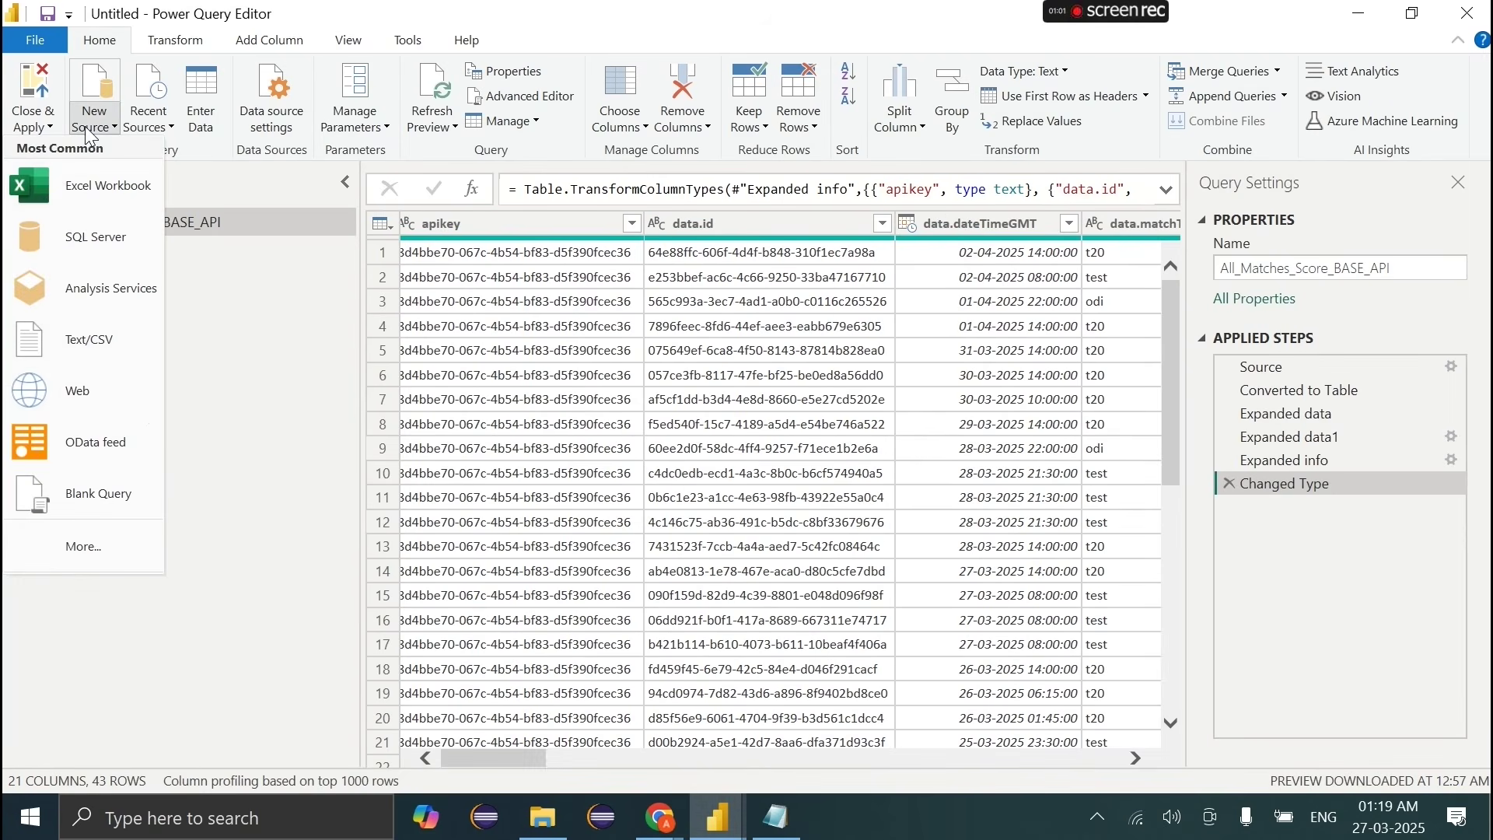
click(86, 383)
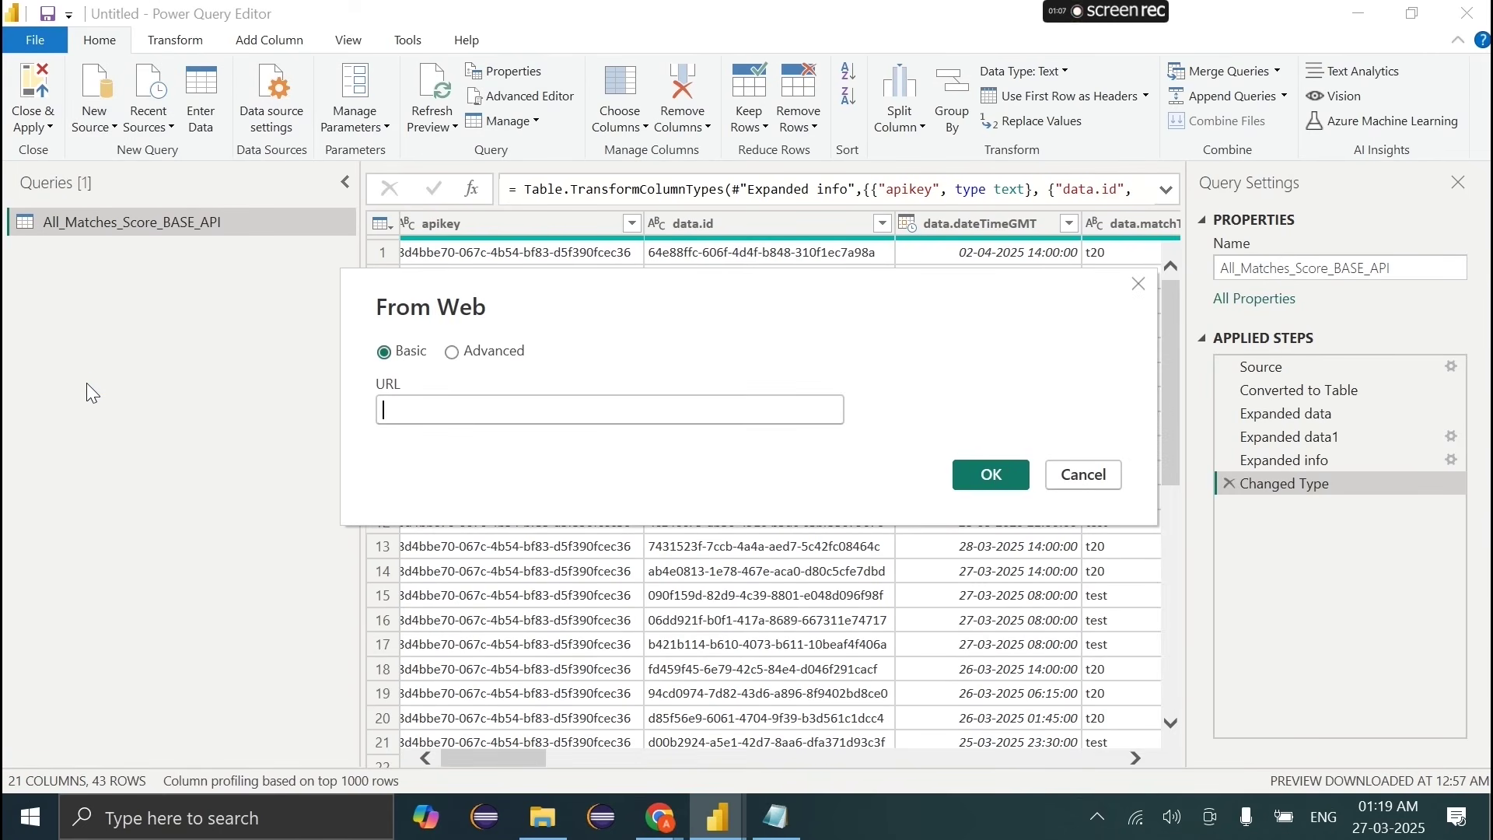
key(ctrl+v)
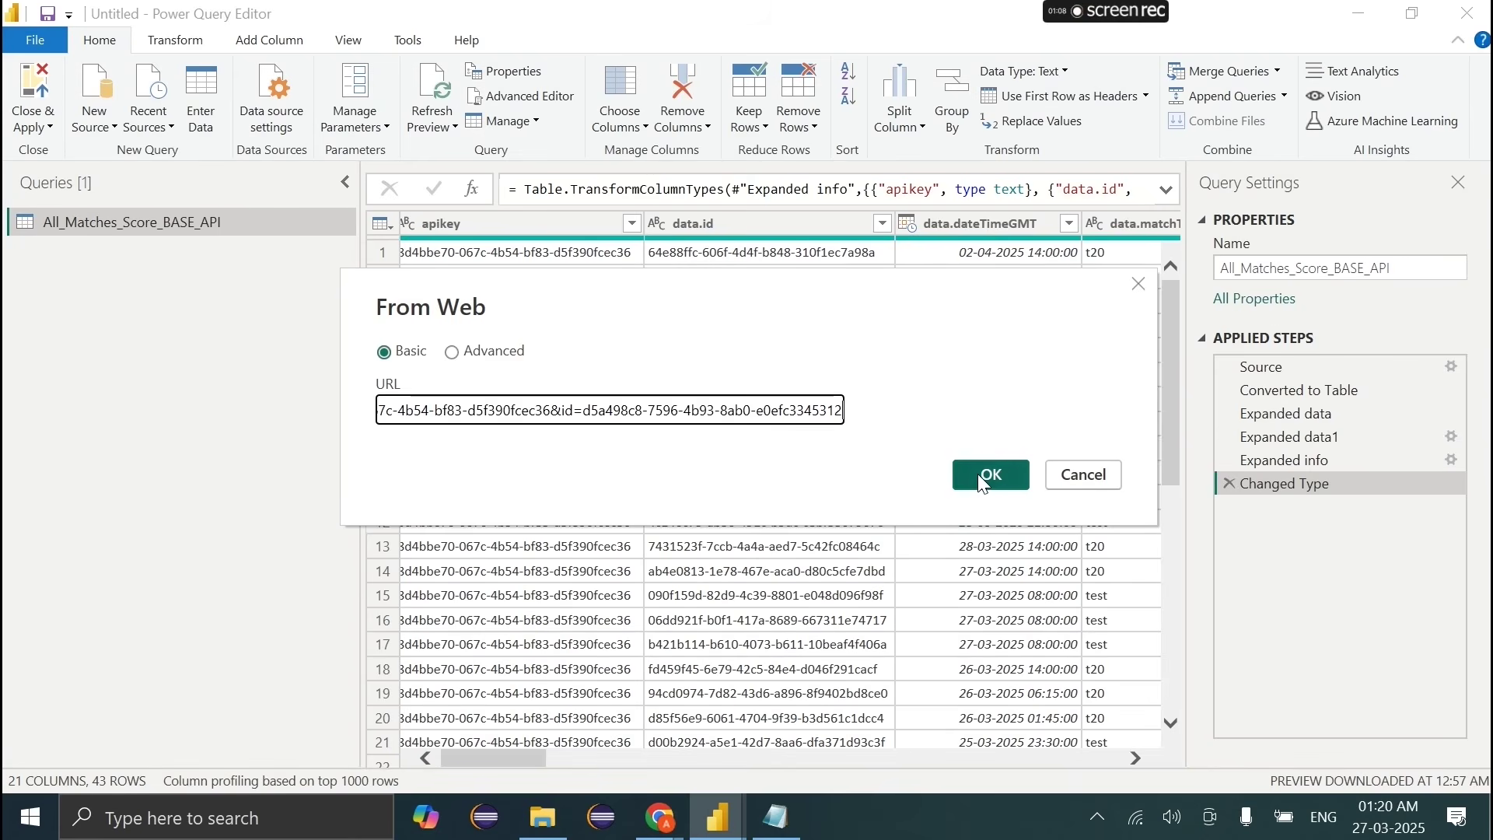
click(983, 480)
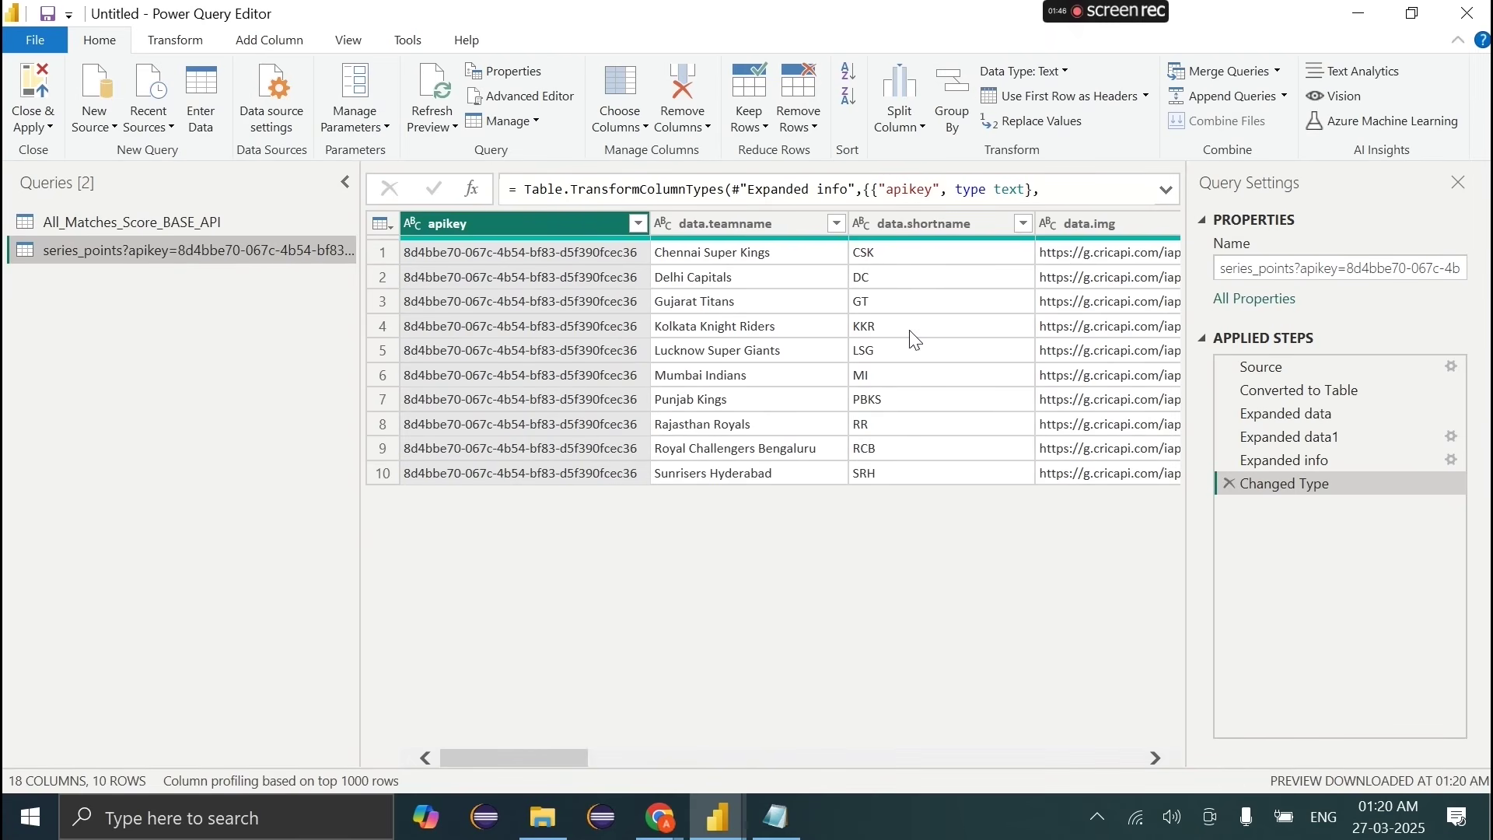
Step: Select the status column through the last info column in the expanded table
scroll(914, 335, right, 3)
scroll(909, 330, right, 10)
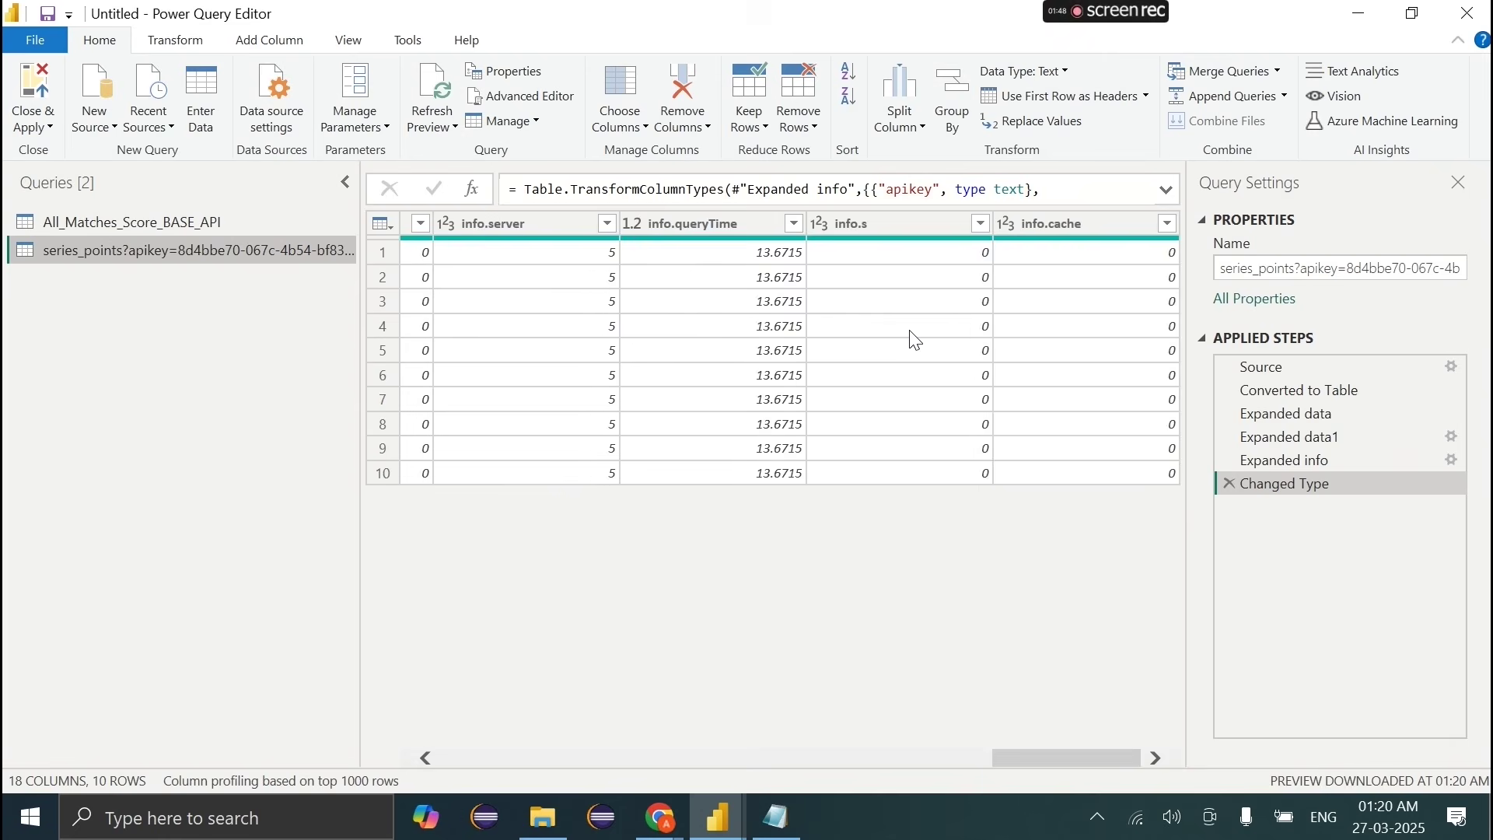
scroll(915, 340, left, 12)
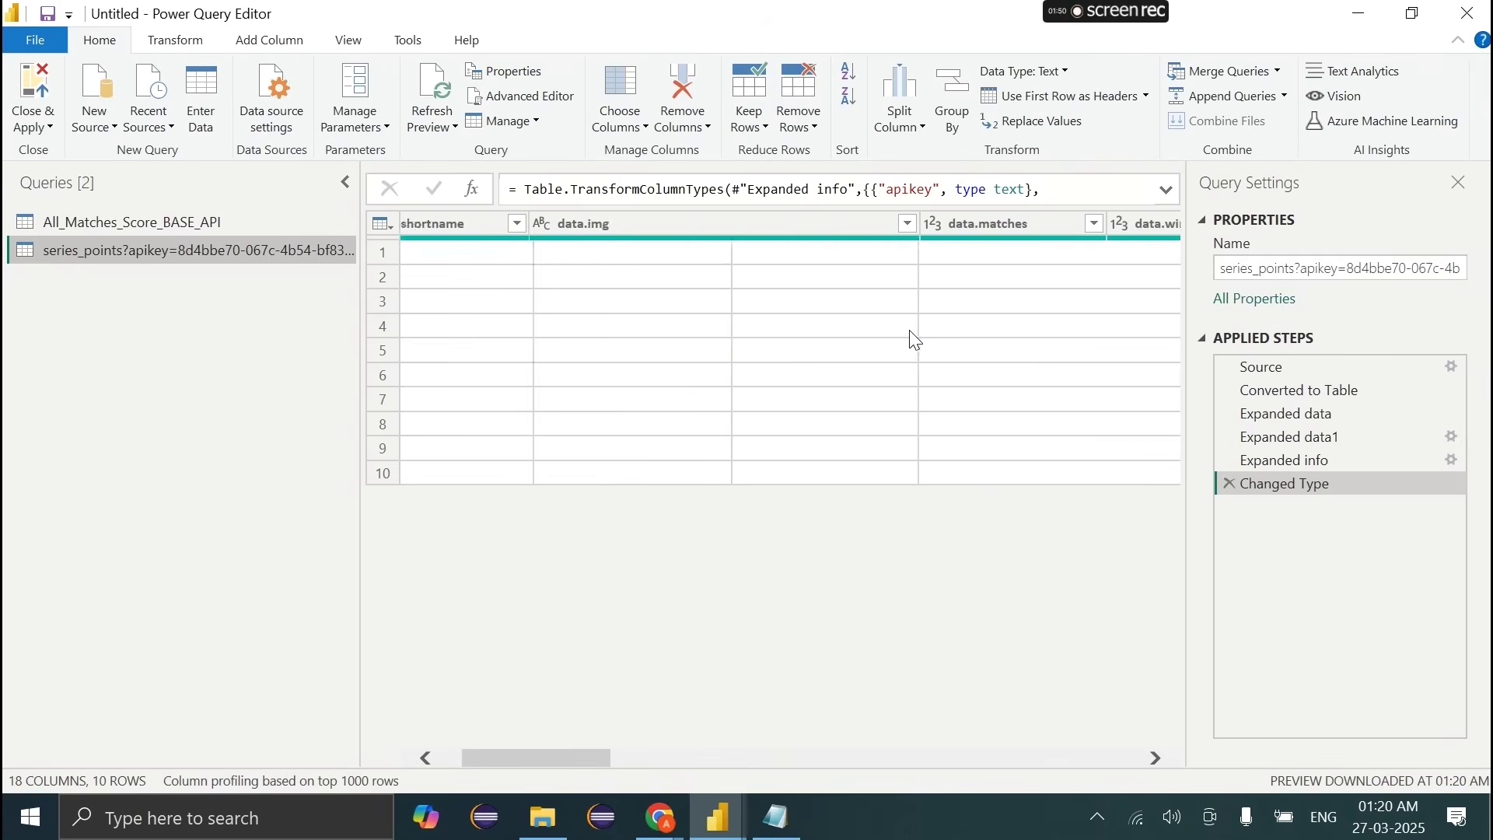
scroll(891, 342, right, 6)
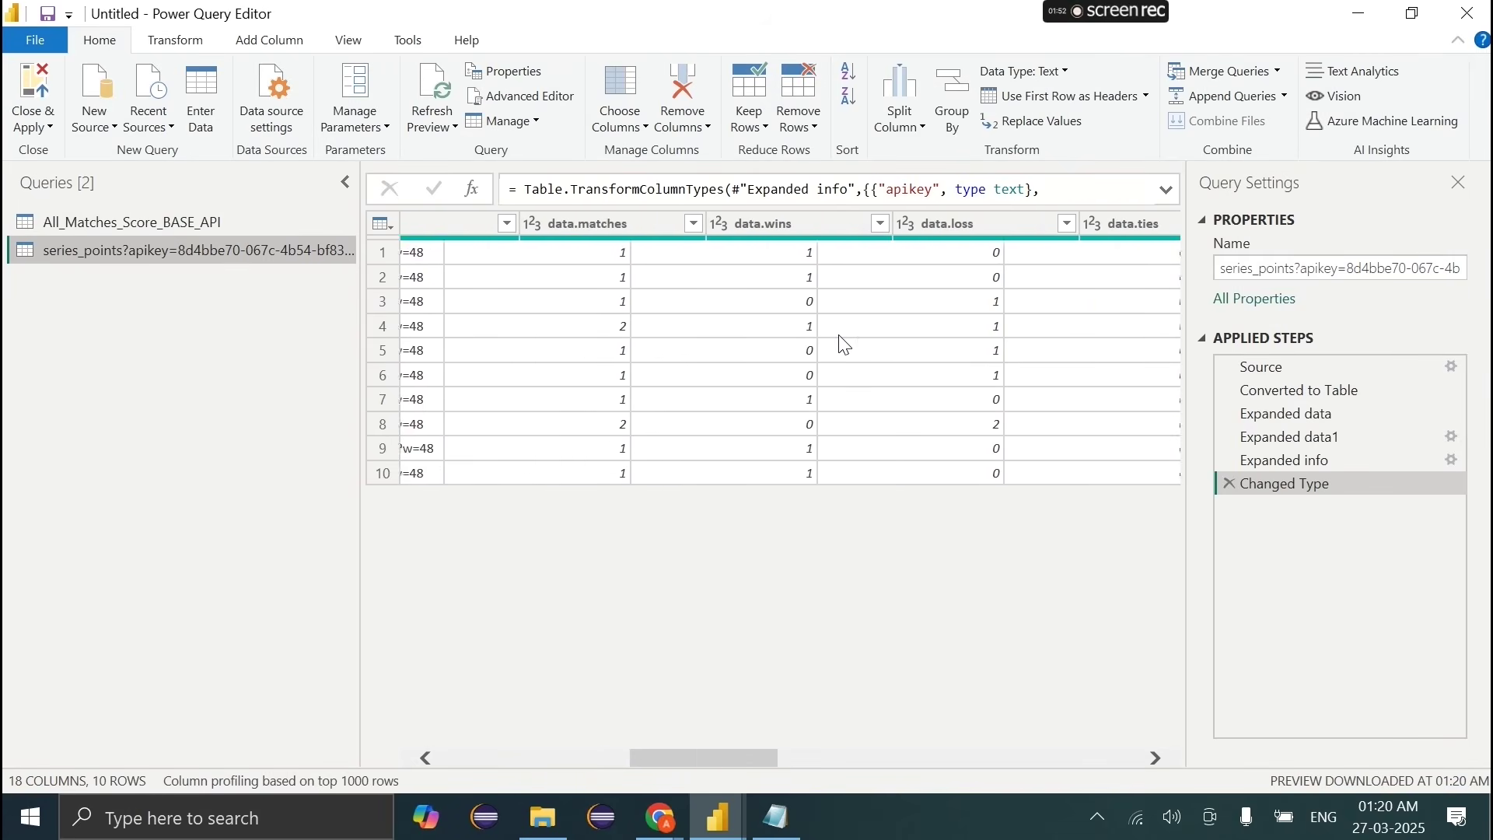
scroll(845, 345, right, 3)
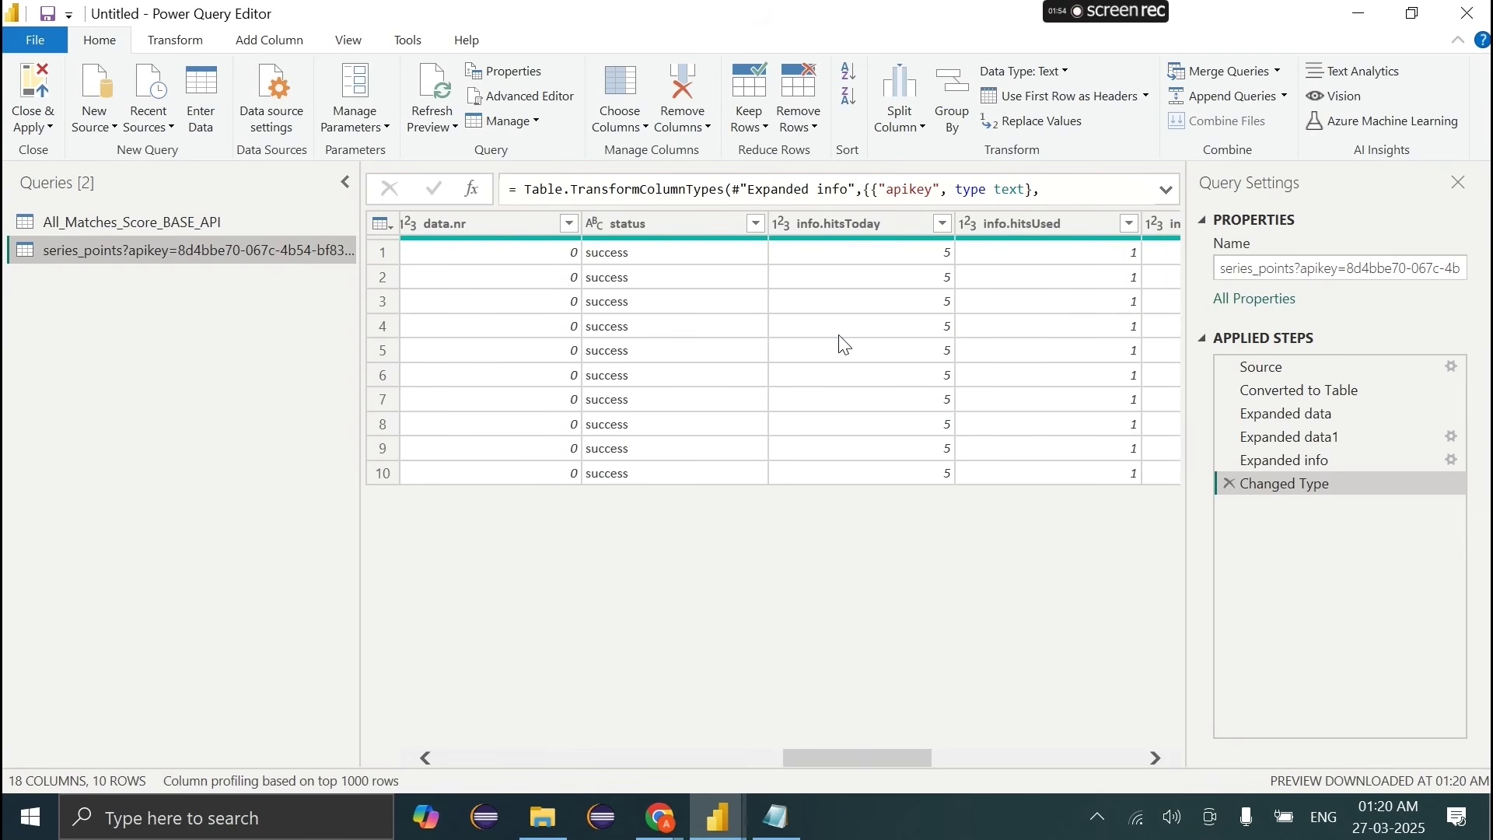
click(631, 224)
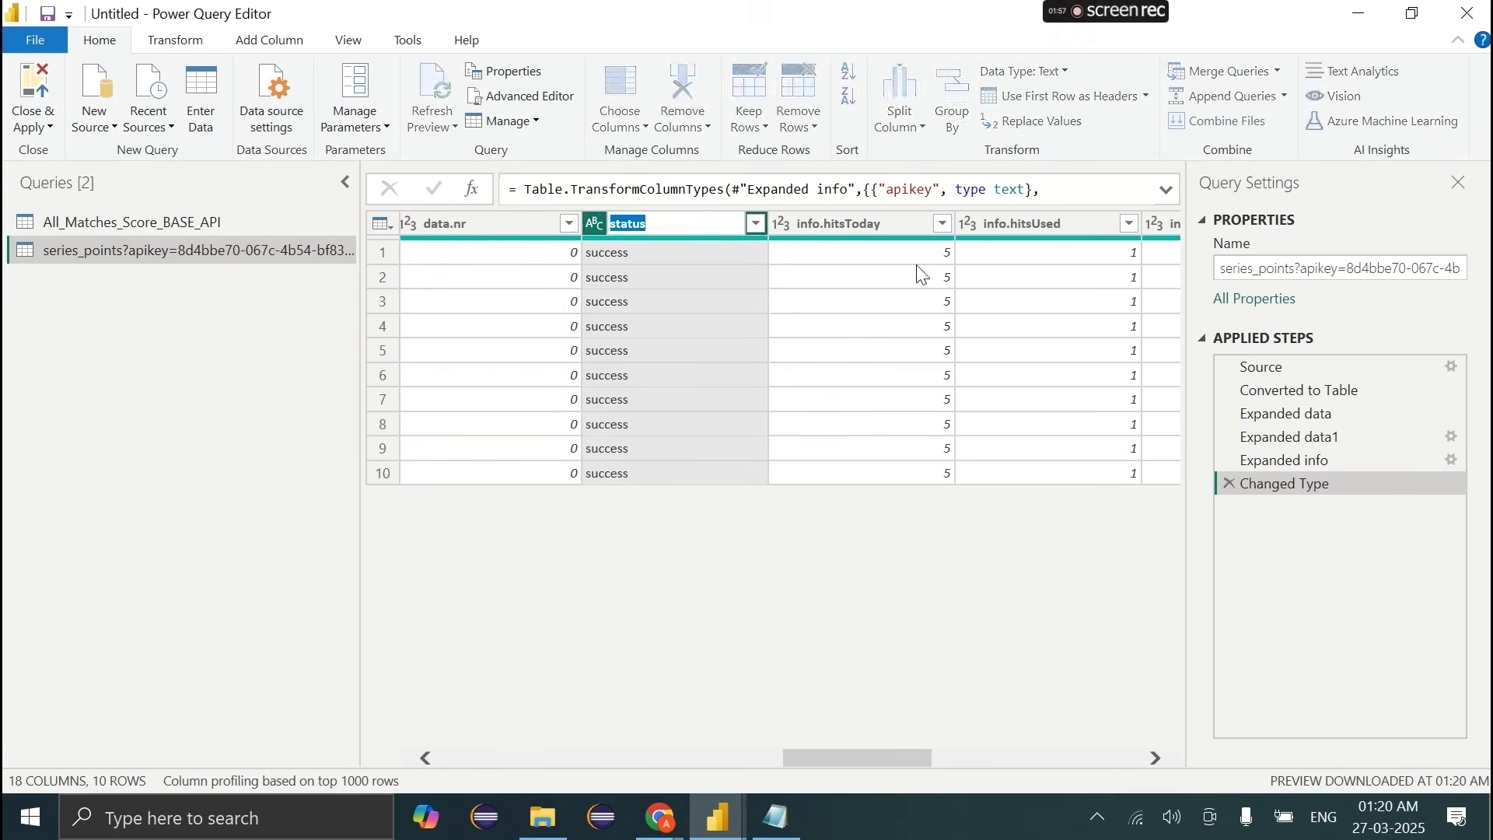
key(Caps_Lock)
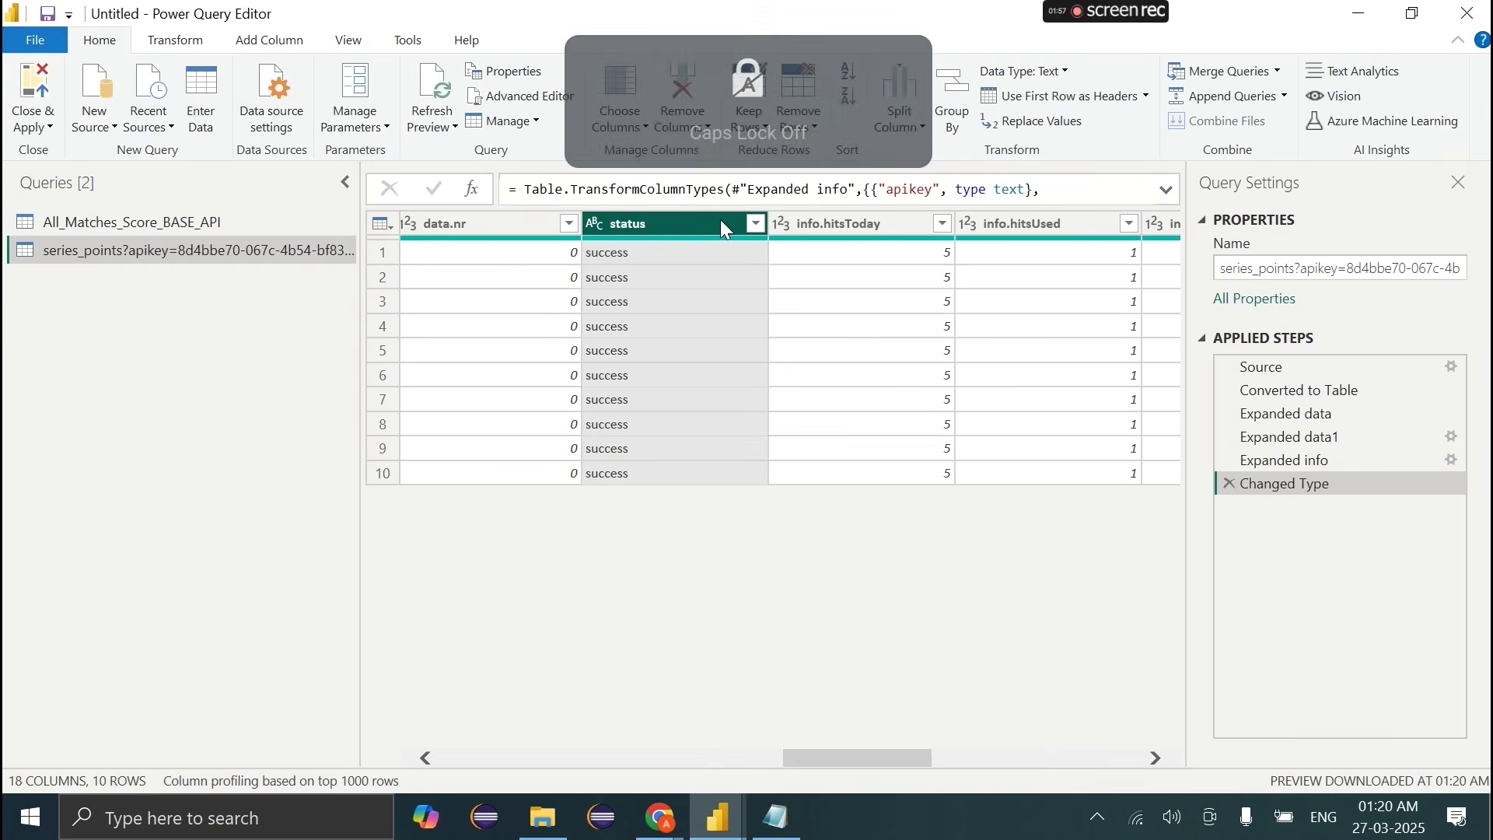
scroll(866, 307, right, 10)
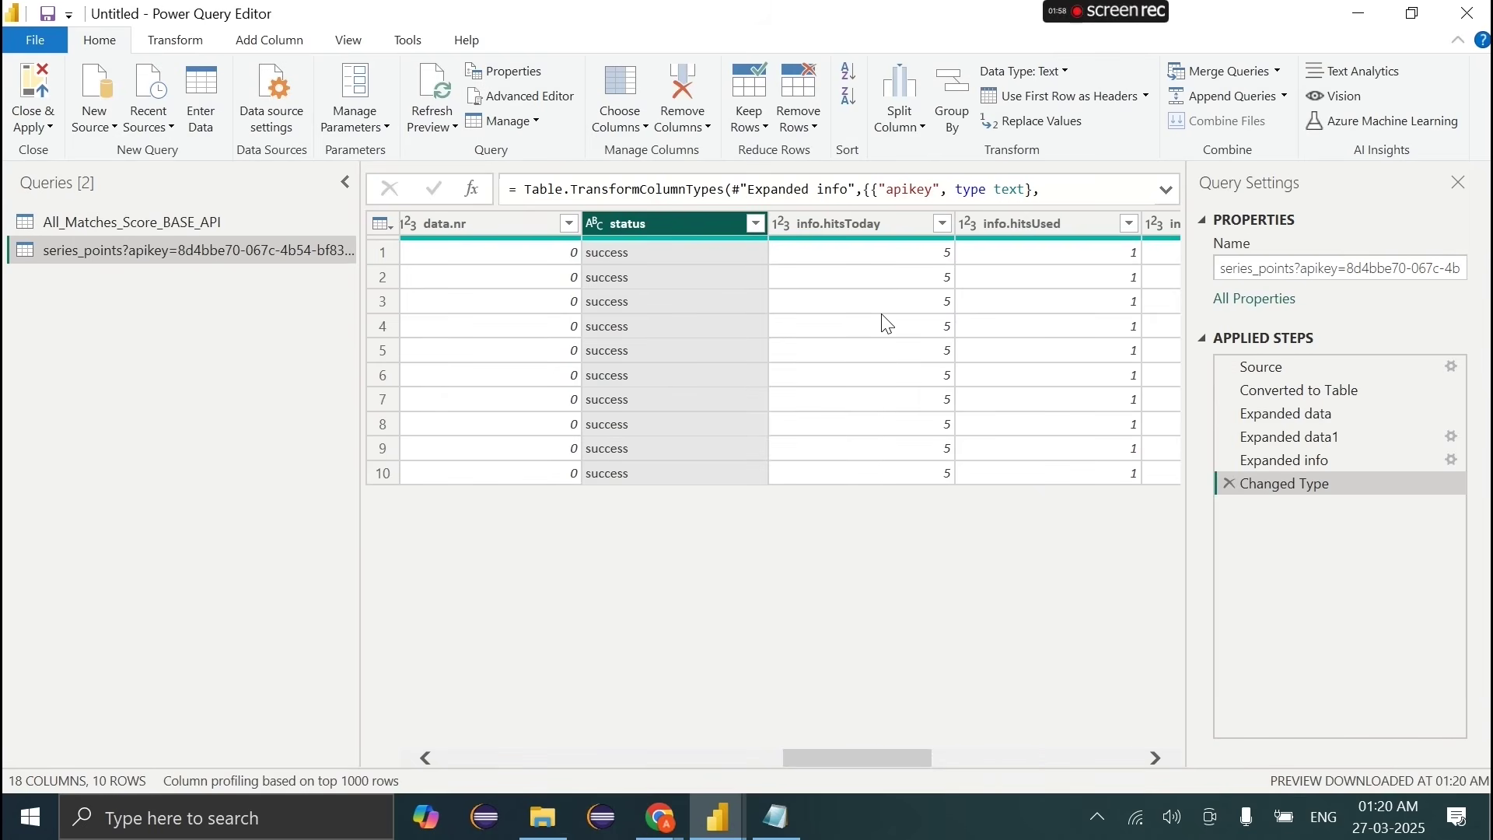
shift+click(1032, 232)
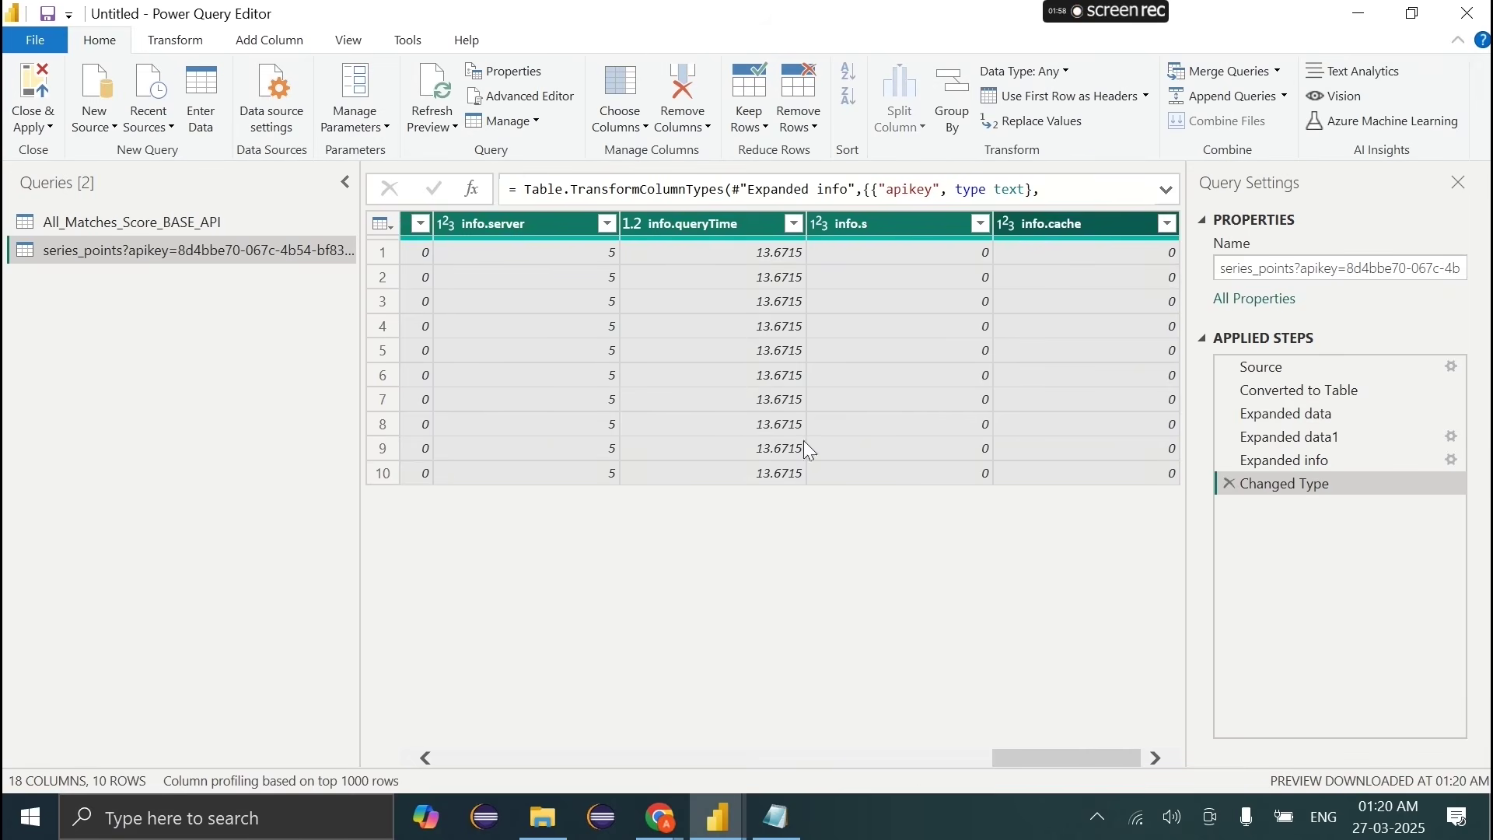
scroll(670, 554, left, 5)
scroll(654, 504, left, 6)
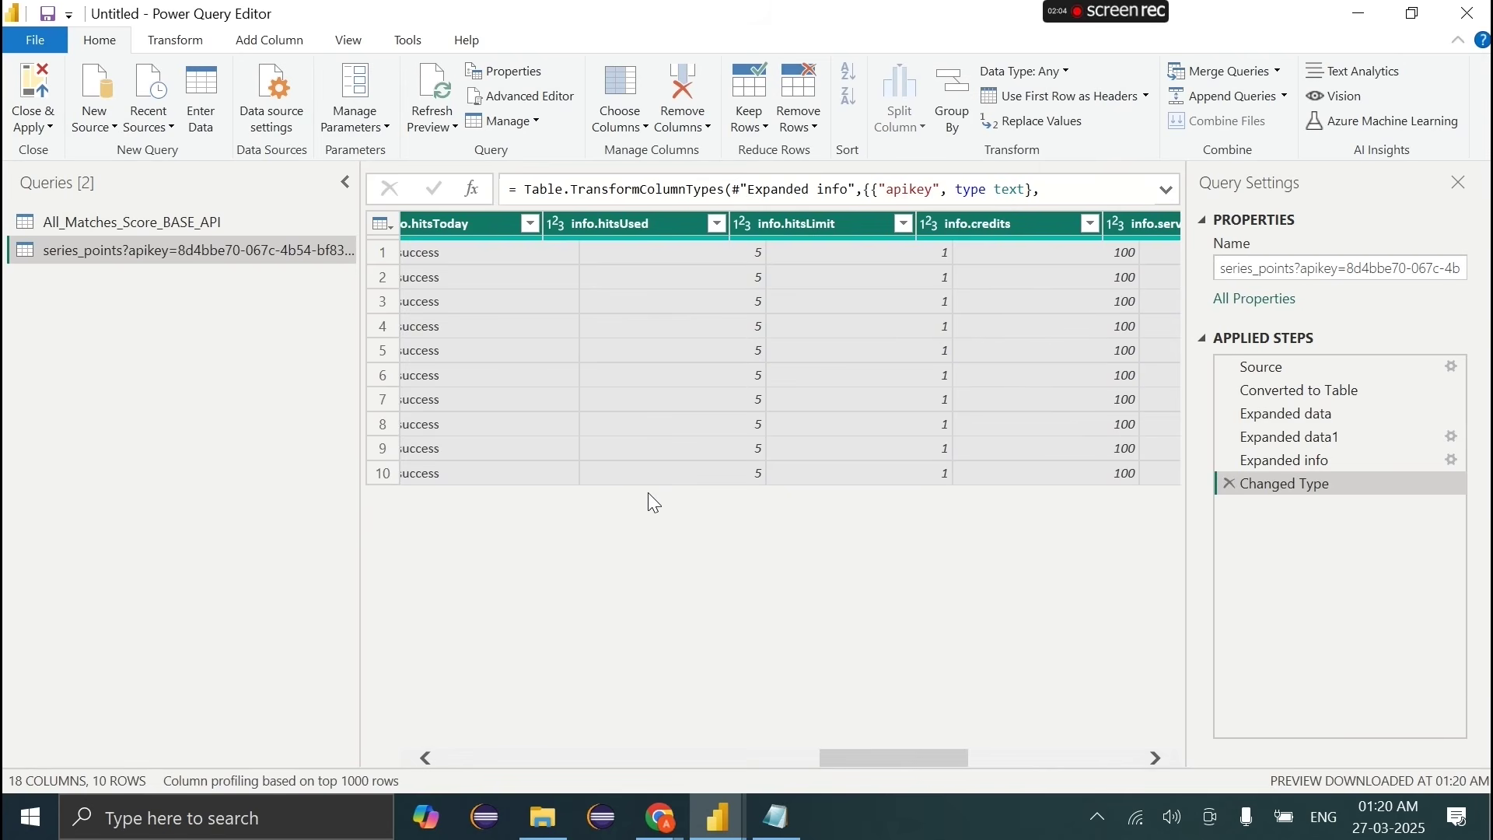
Step: Delete the selected status and info columns, then remove the apikey column
right_click(719, 227)
key(Escape)
key(Delete)
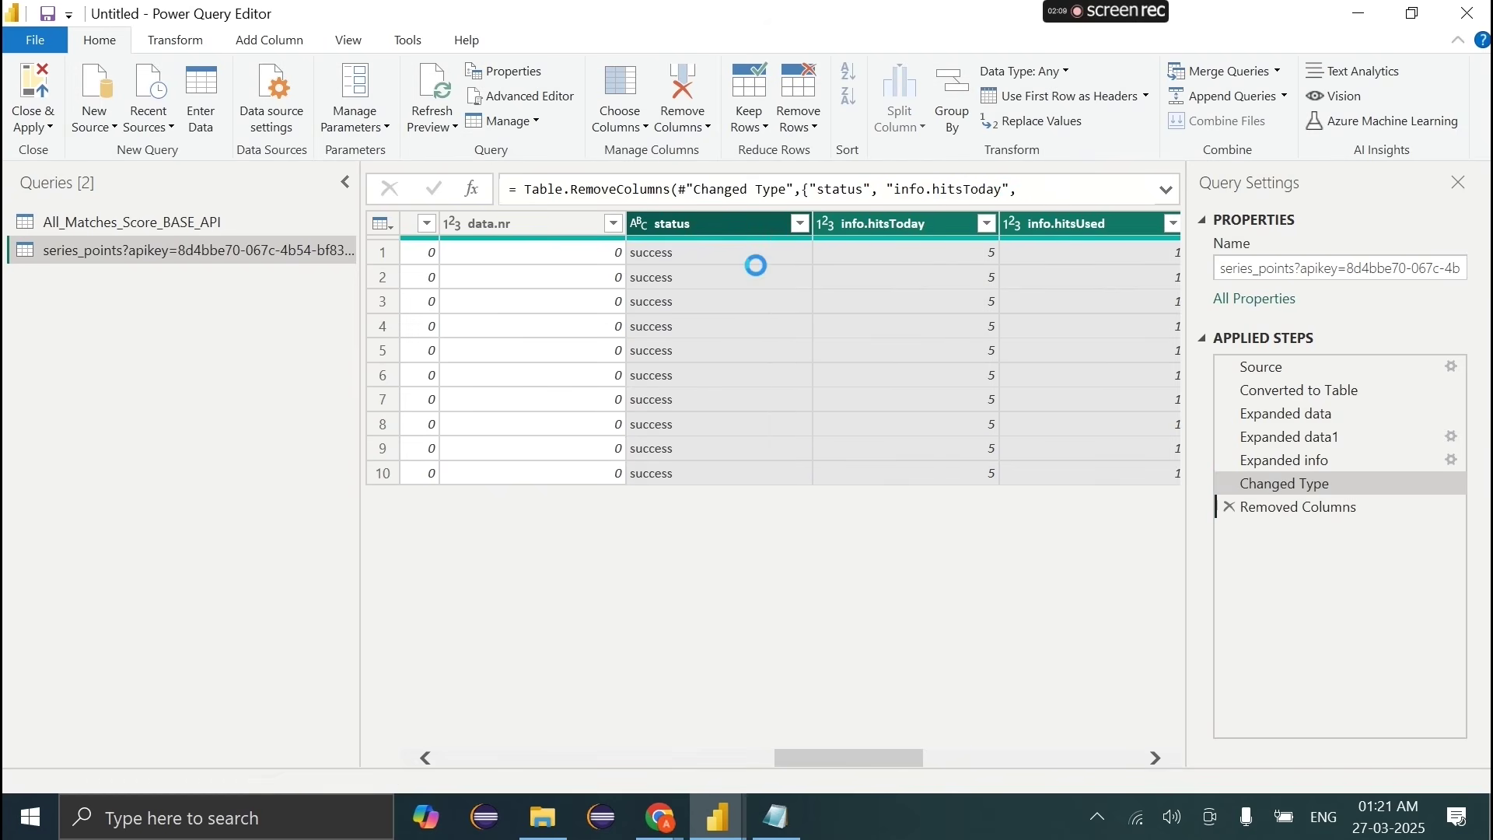
scroll(830, 474, left, 5)
scroll(837, 486, left, 5)
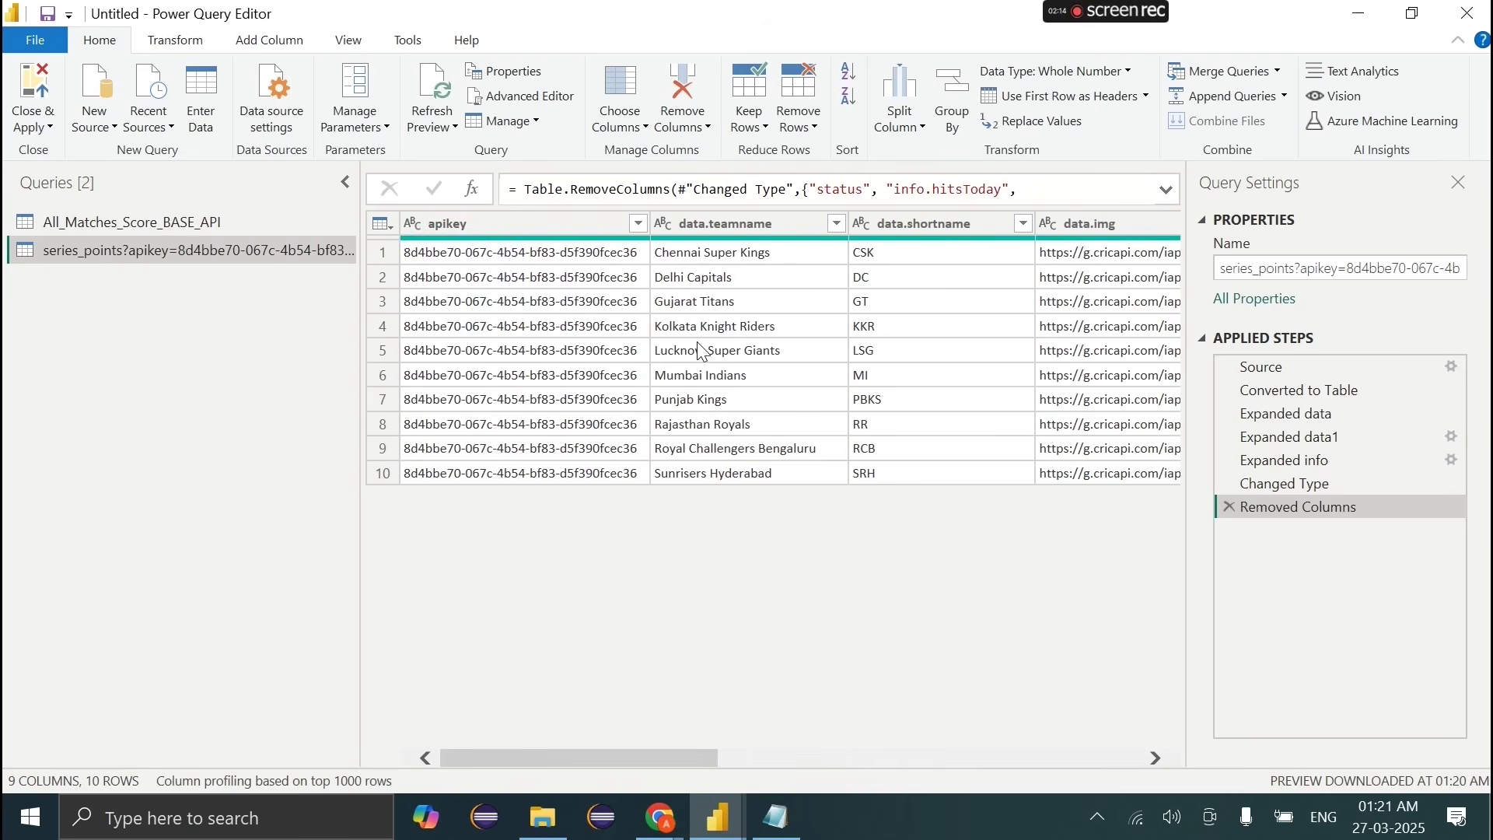
click(492, 227)
right_click(492, 227)
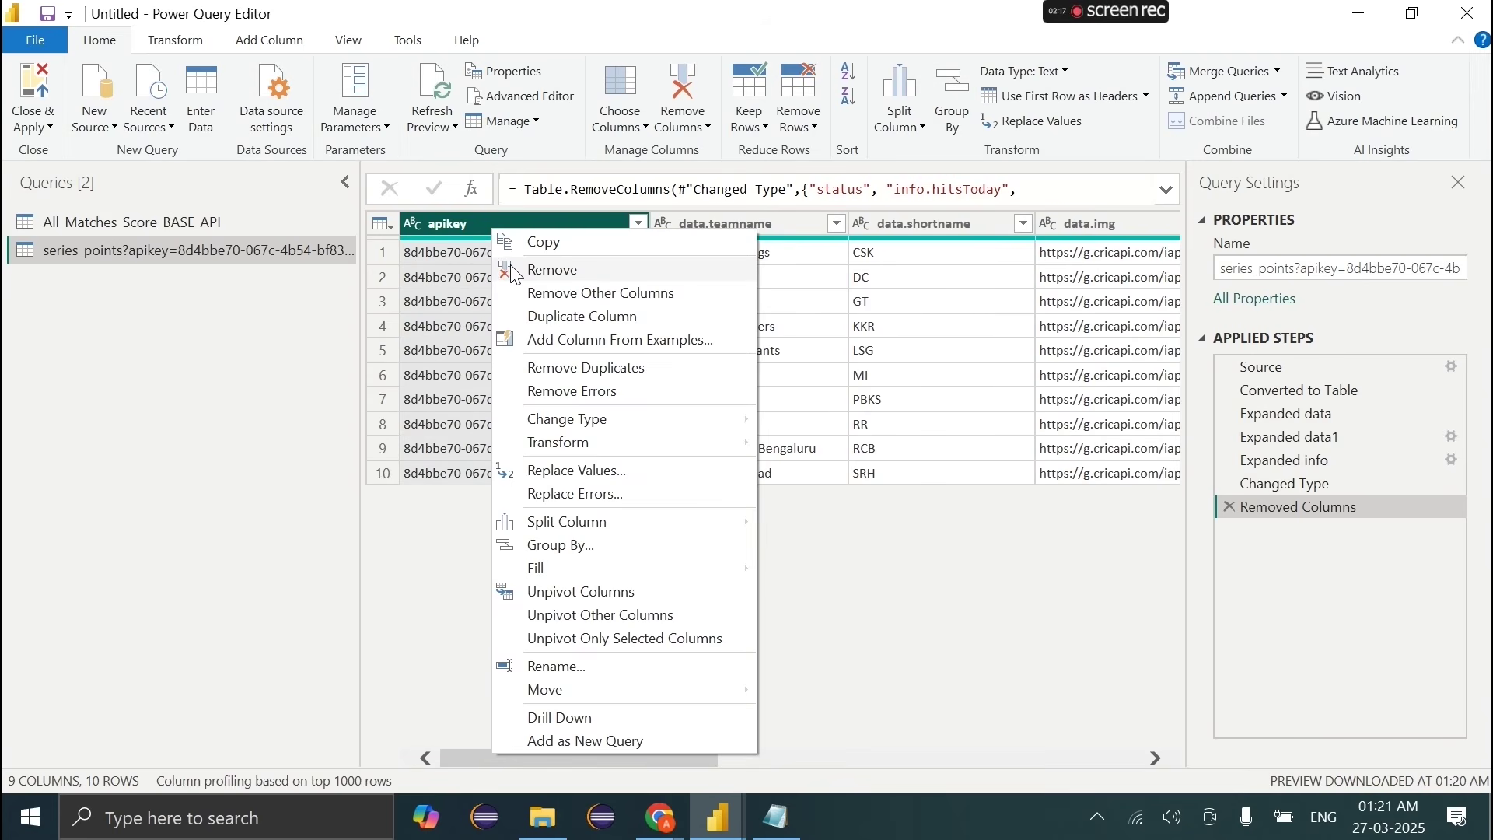
click(548, 269)
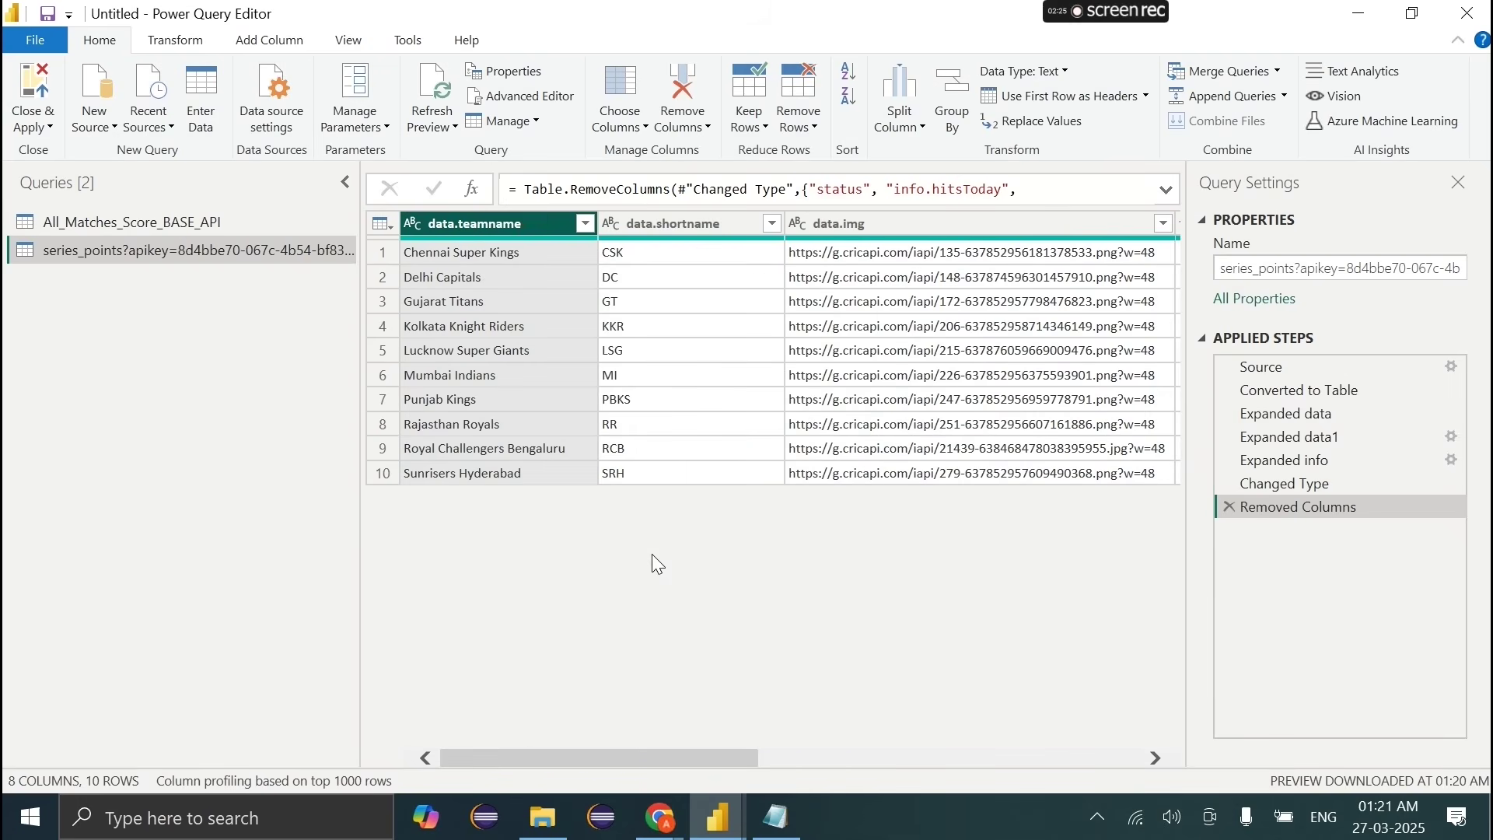
Step: Begin renaming data.teamname but keep its original name
double_click(468, 225)
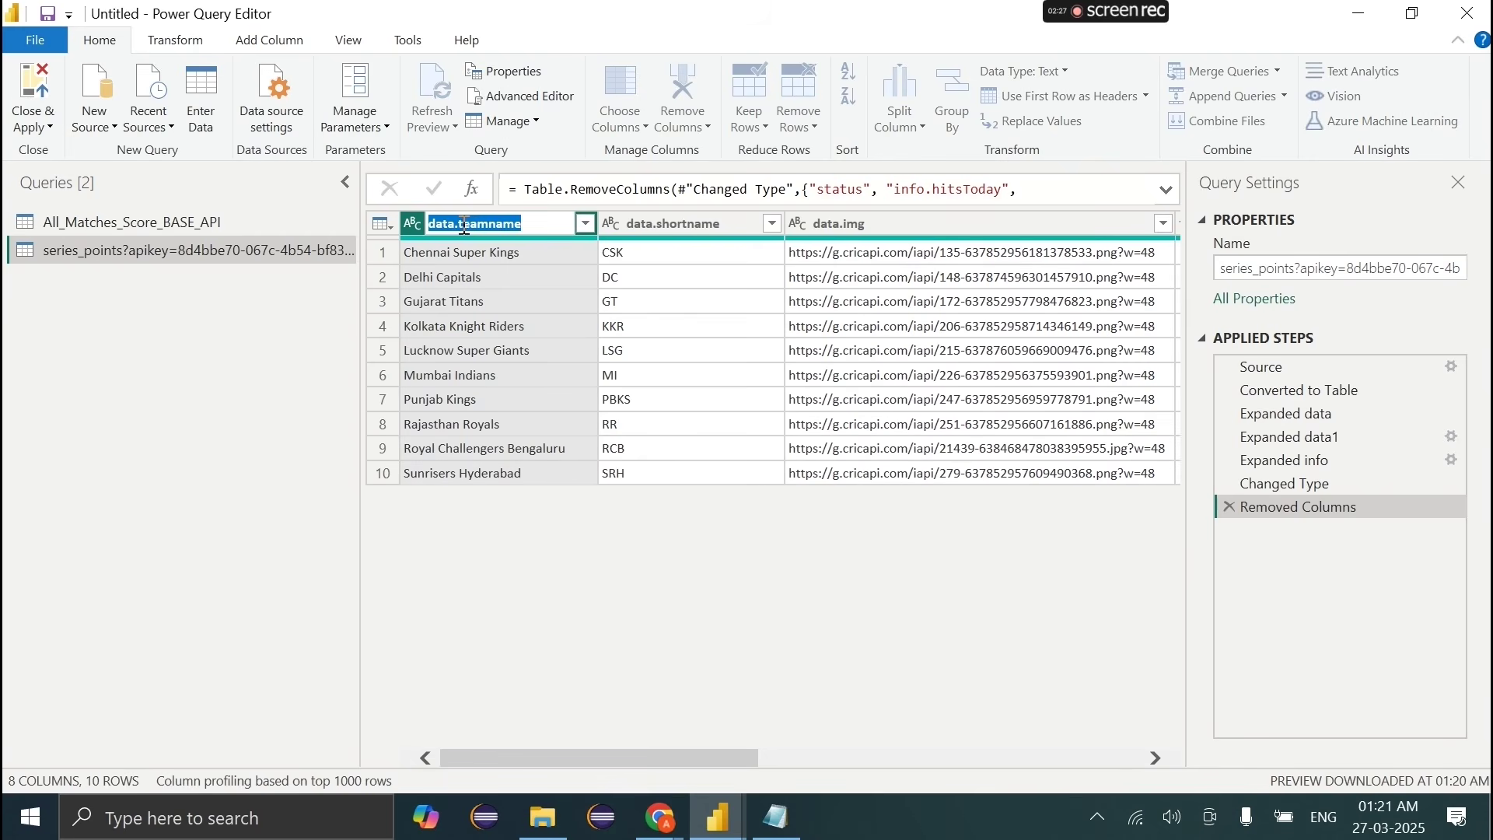
click(464, 225)
key(Return)
scroll(776, 532, right, 5)
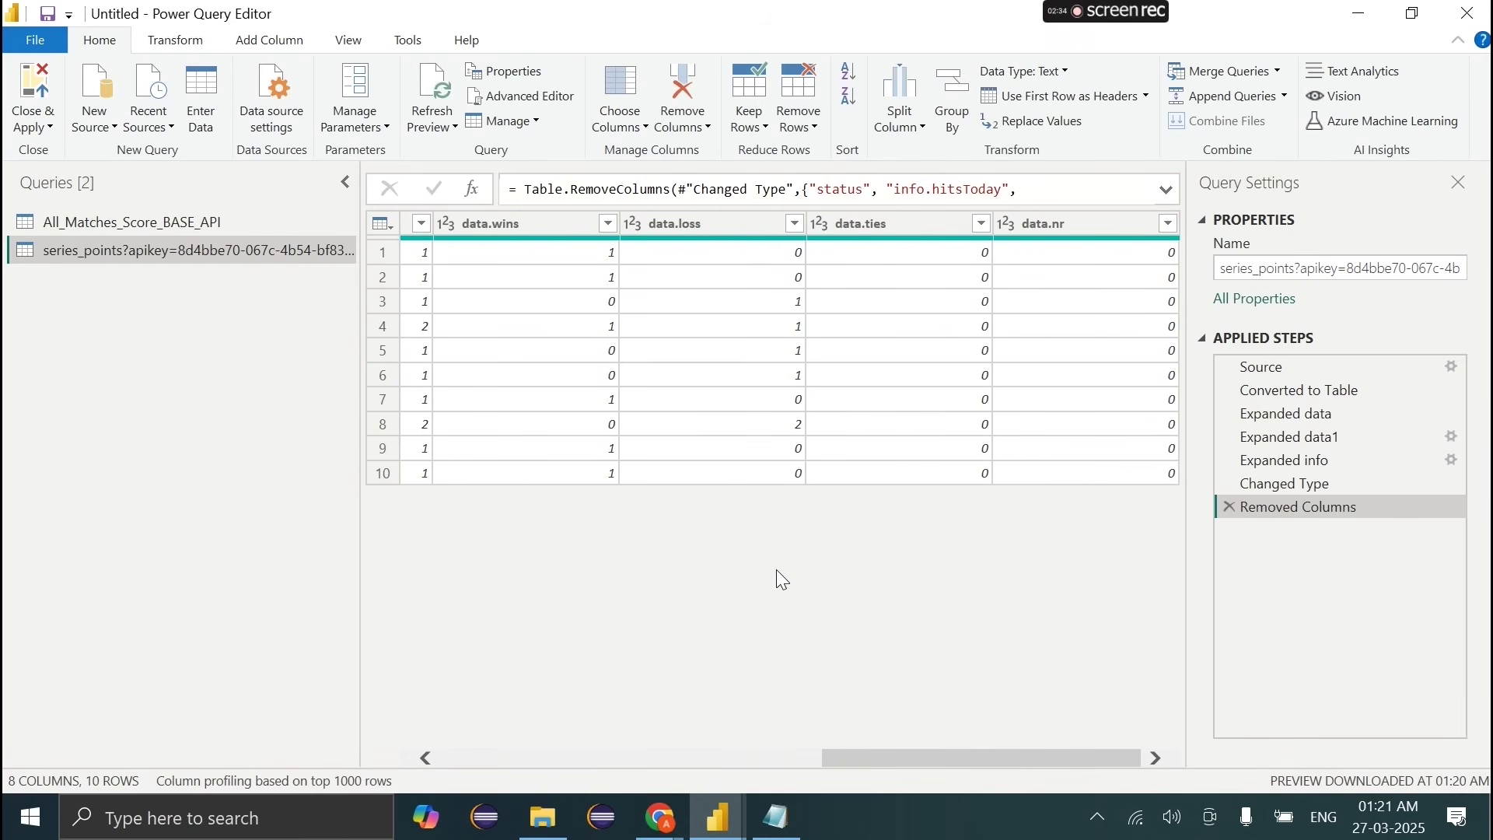
Step: Open espncricinfo.com in a new Chrome tab
mouse_move(686, 809)
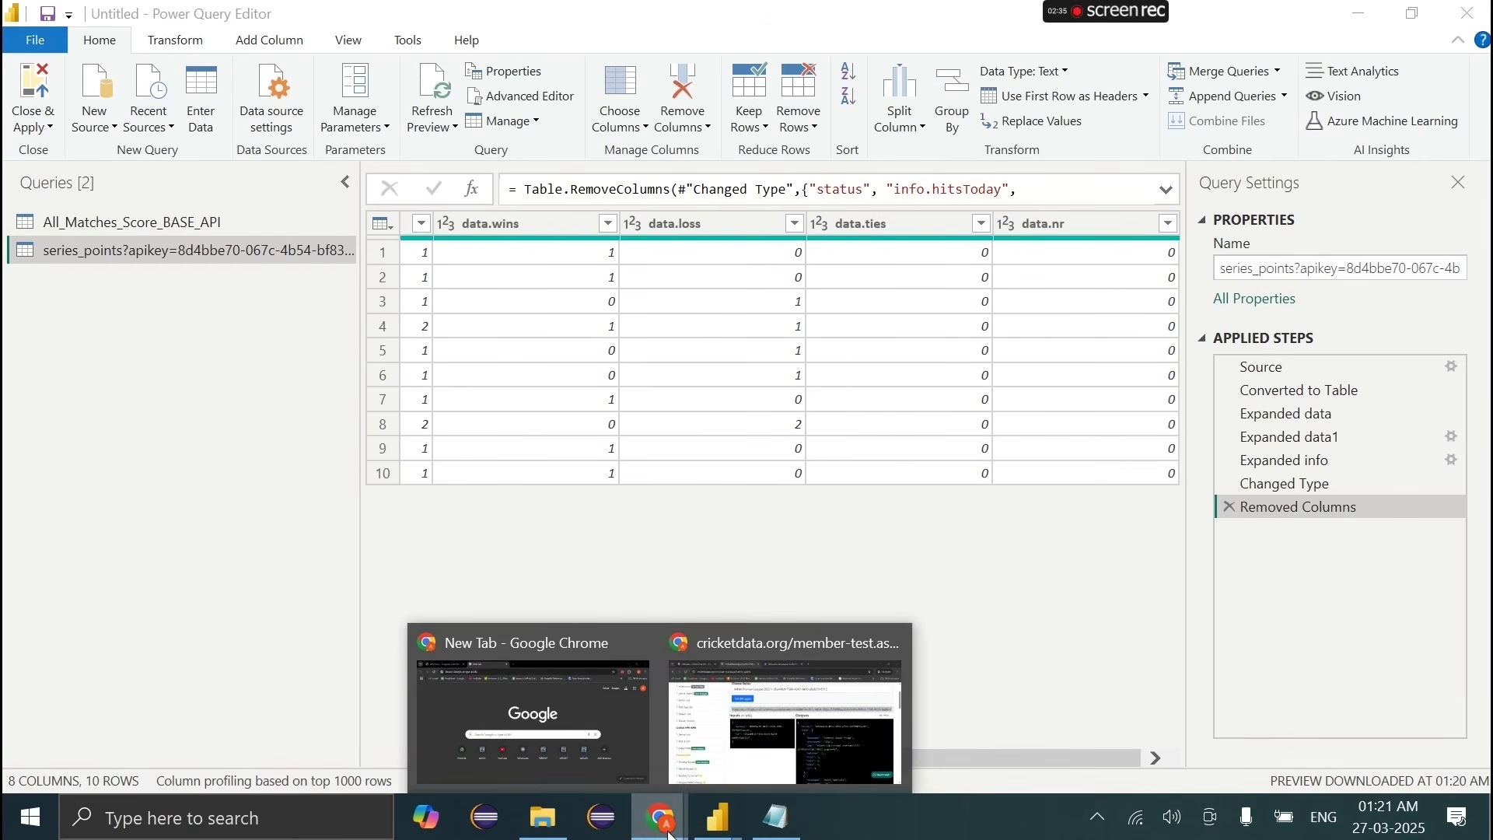
click(809, 719)
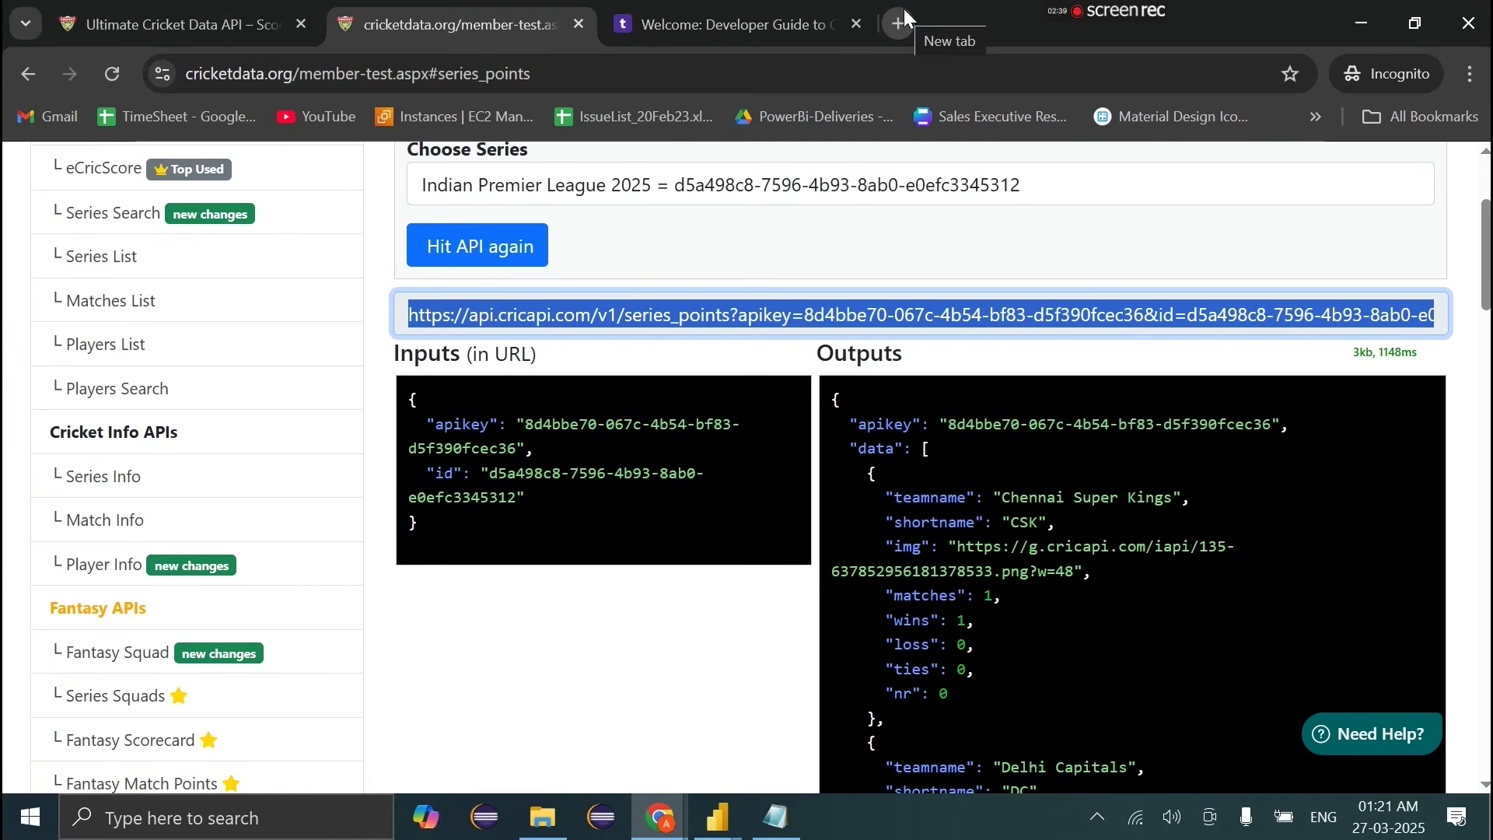
click(905, 12)
text(esp)
key(Return)
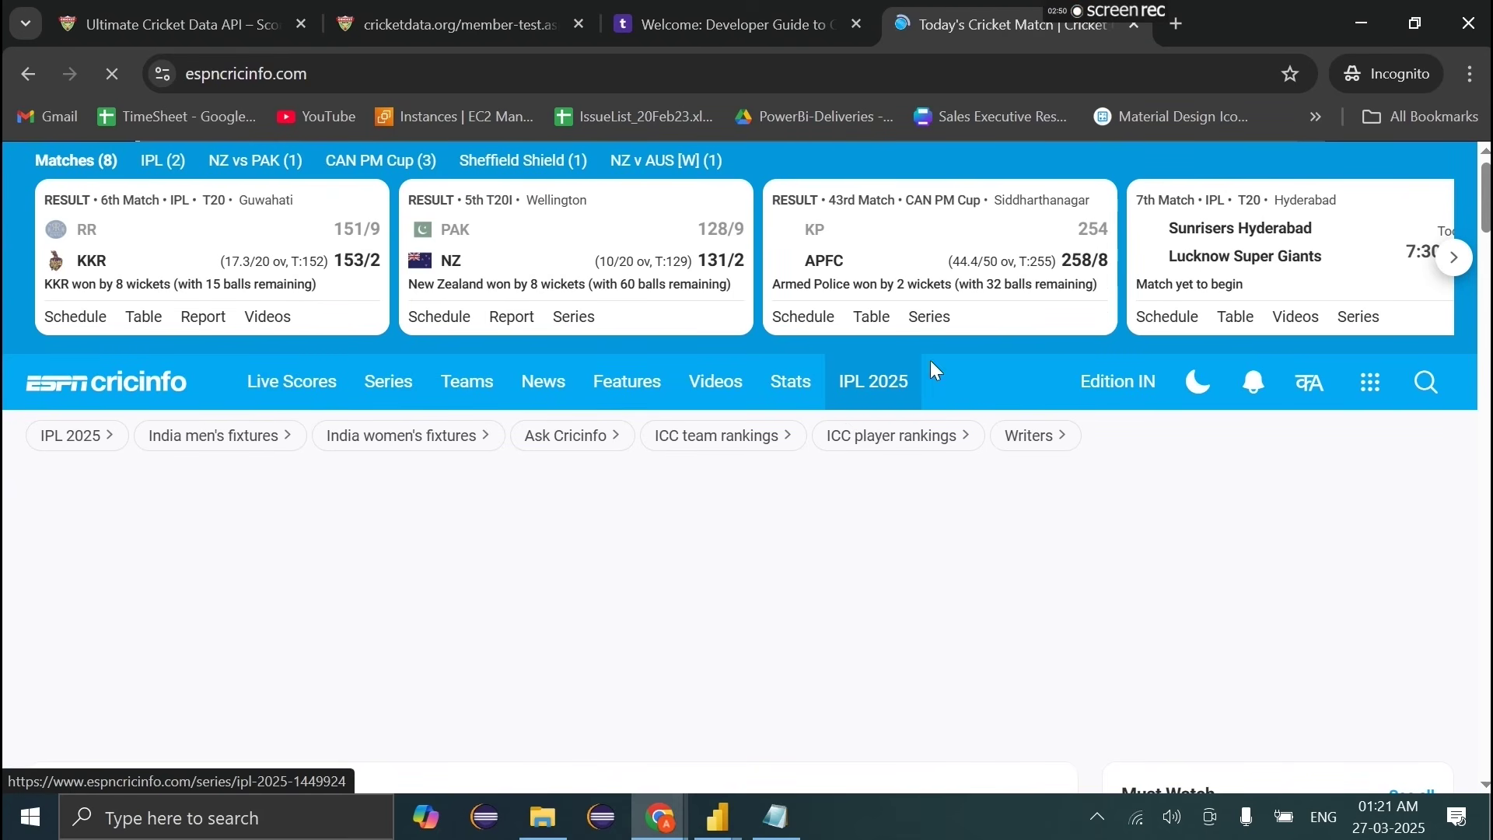
Step: Go to the IPL Points Table page from the IPL 2025 menu
mouse_move(804, 394)
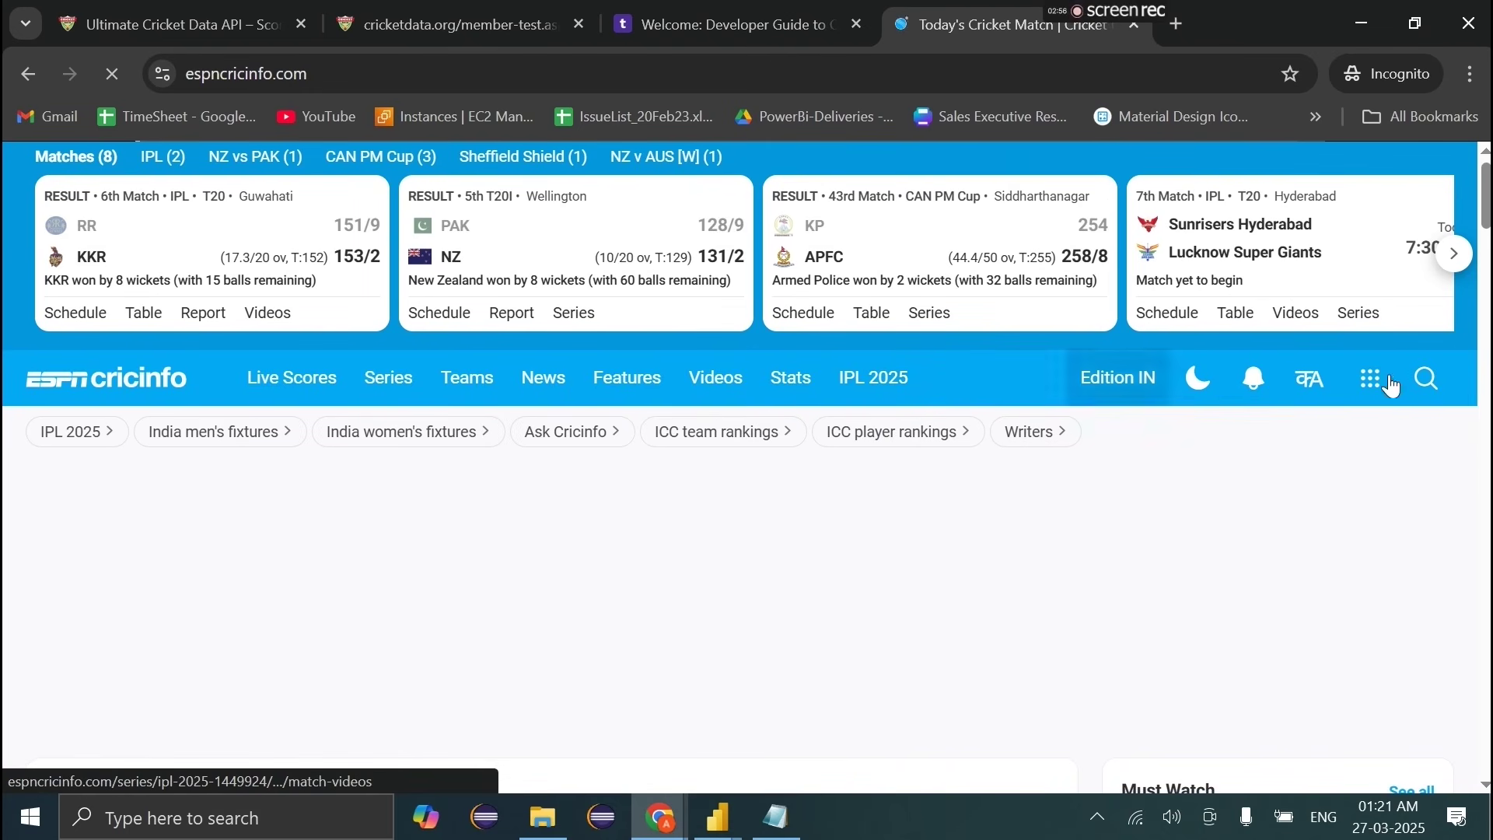
click(1417, 386)
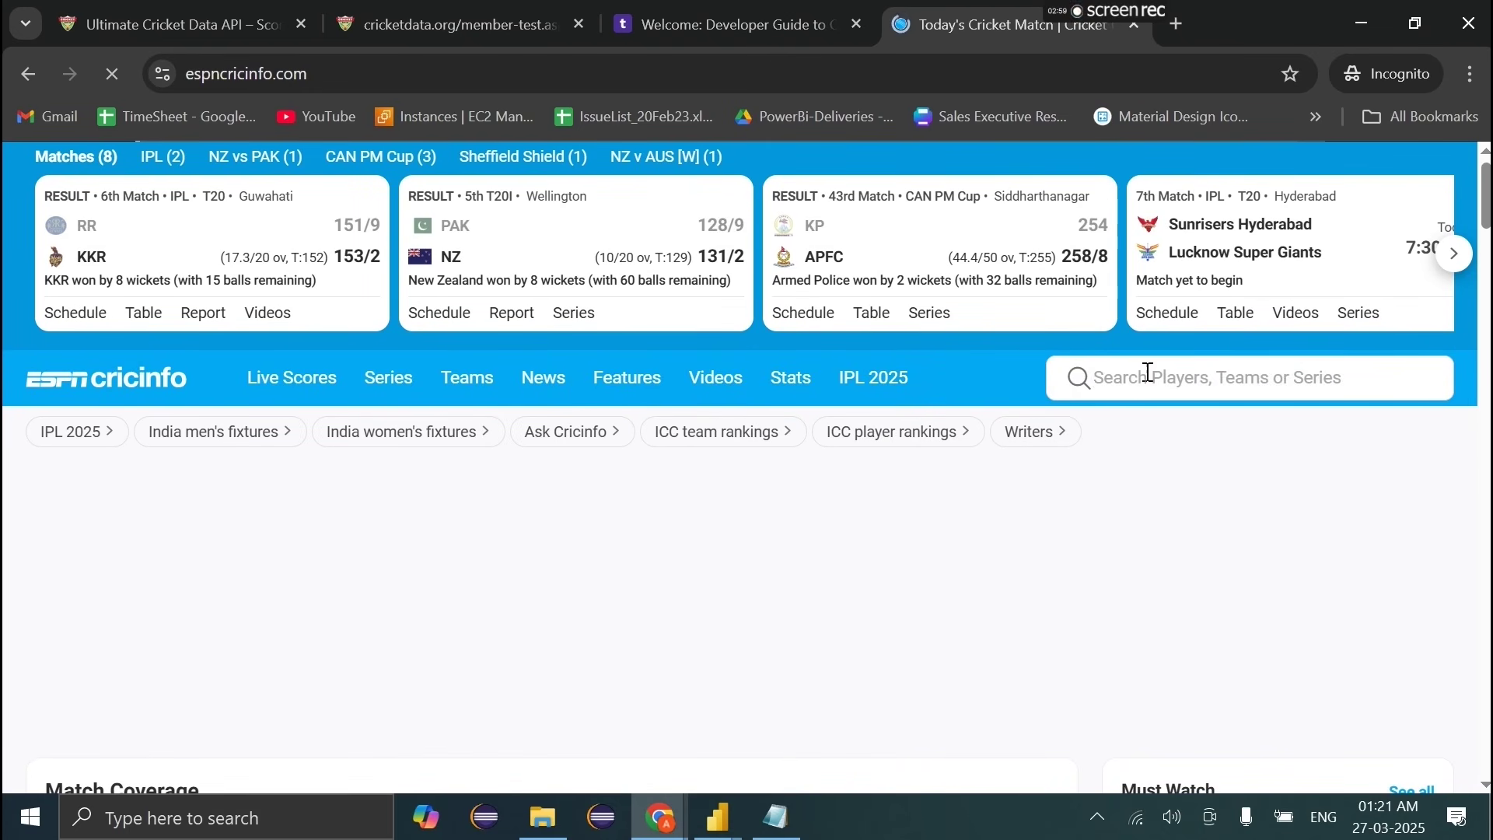
click(989, 374)
mouse_move(871, 381)
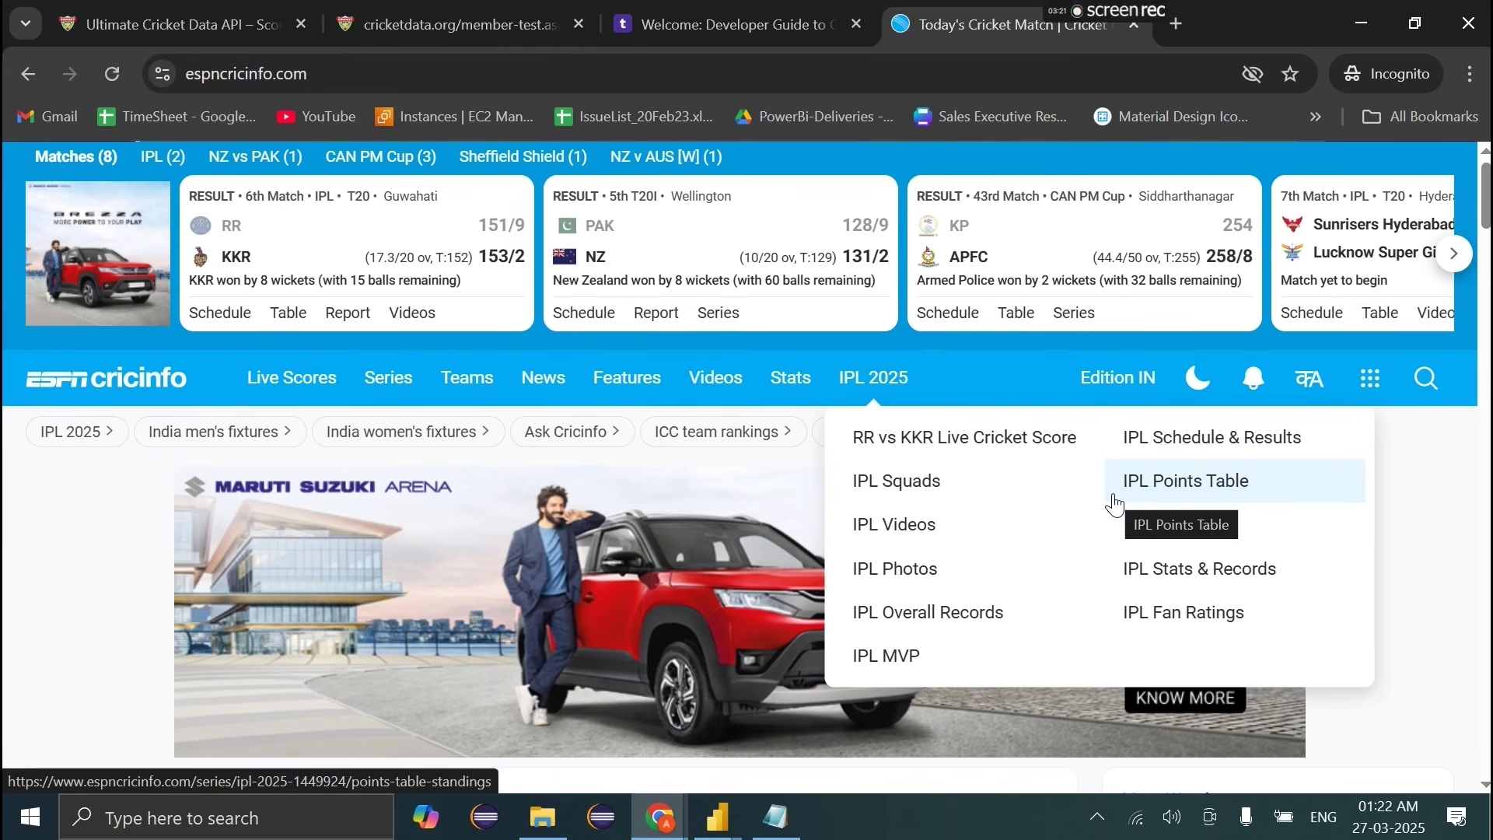
click(1208, 486)
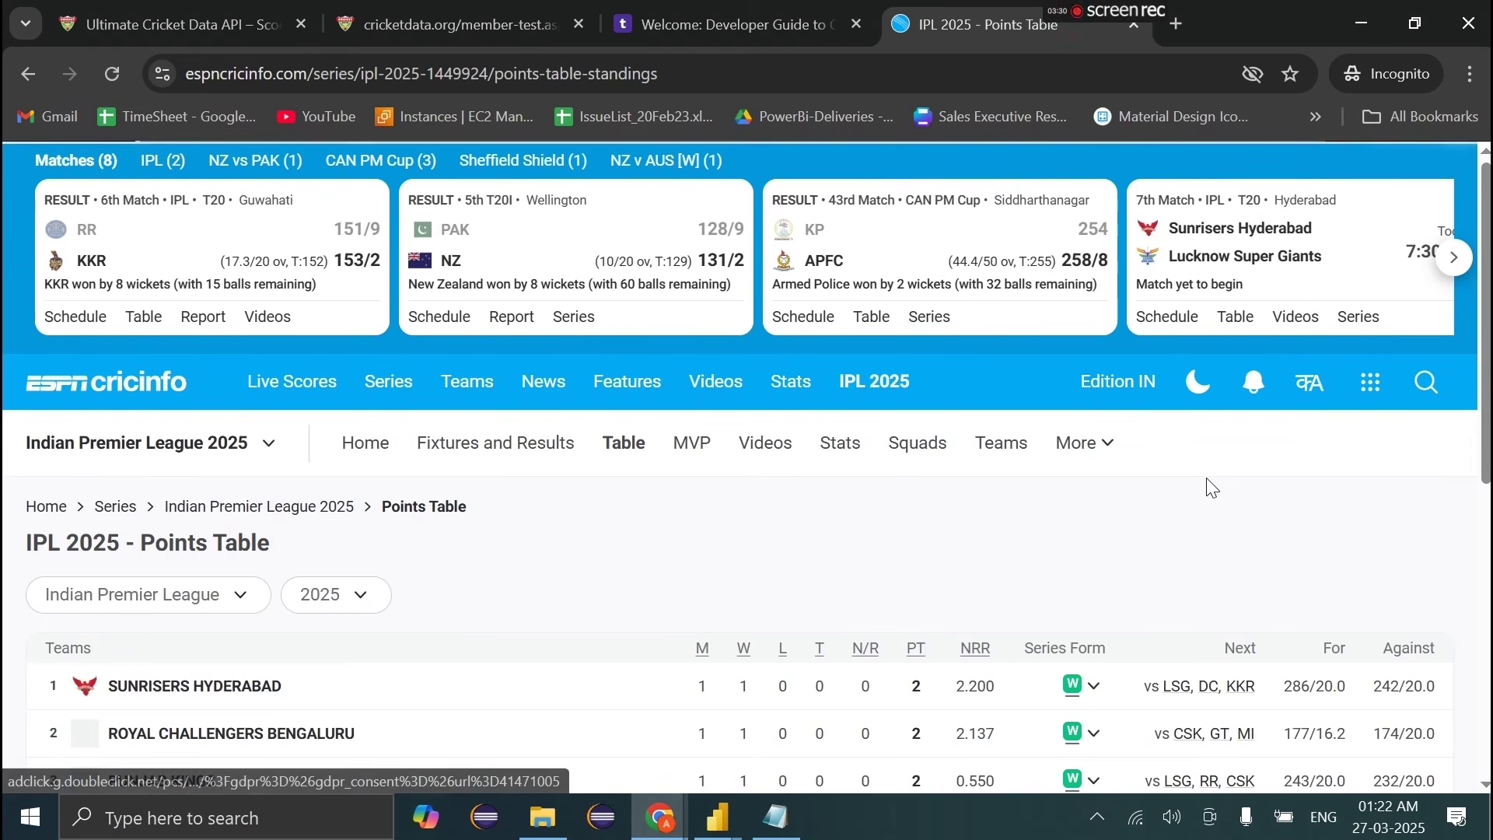
Step: Dismiss the cricket updates popup and copy the IPL 2025 points table page address
scroll(628, 599, down, 8)
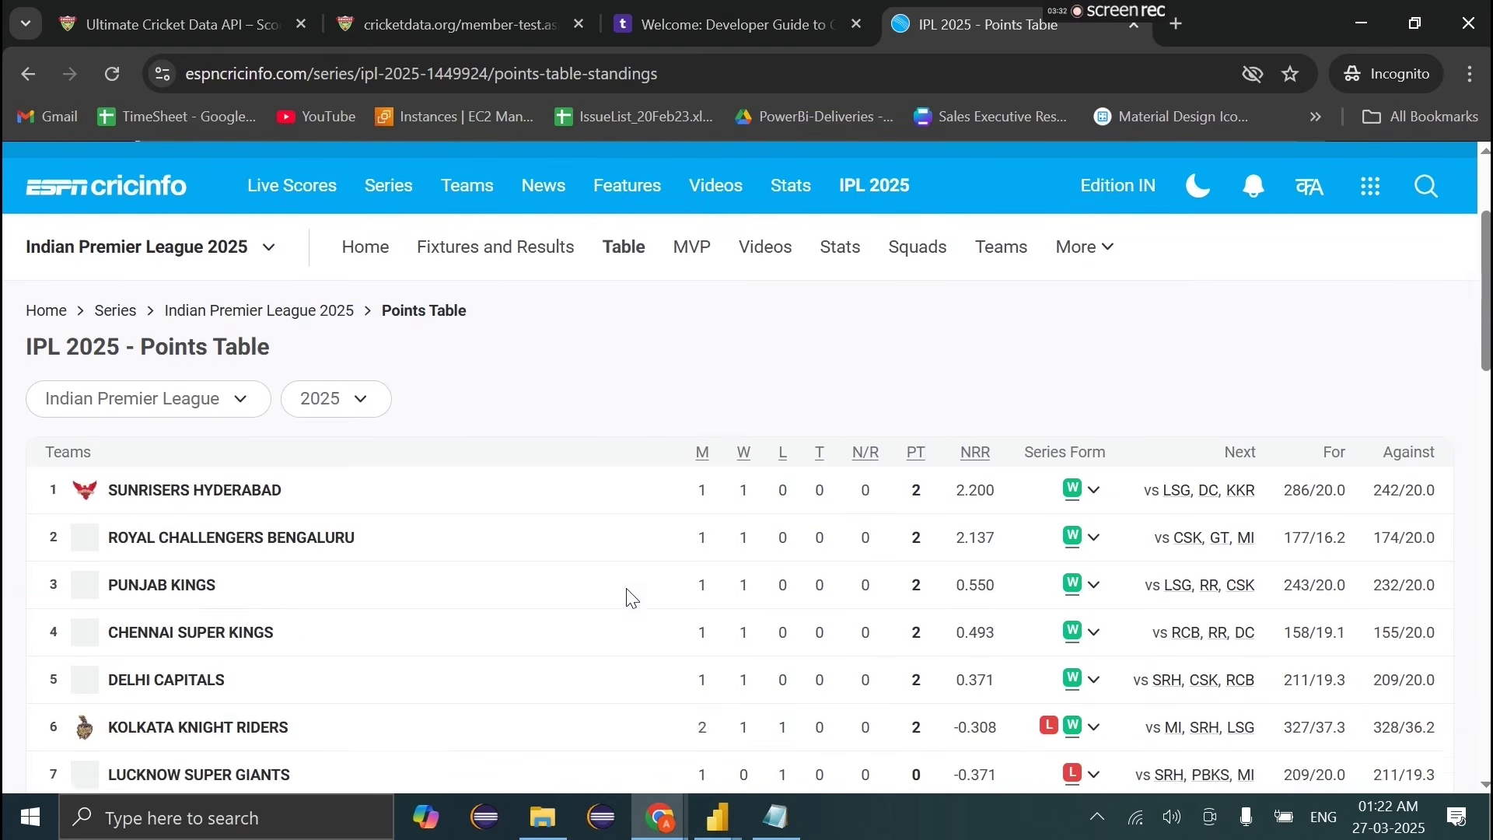
scroll(629, 599, up, 4)
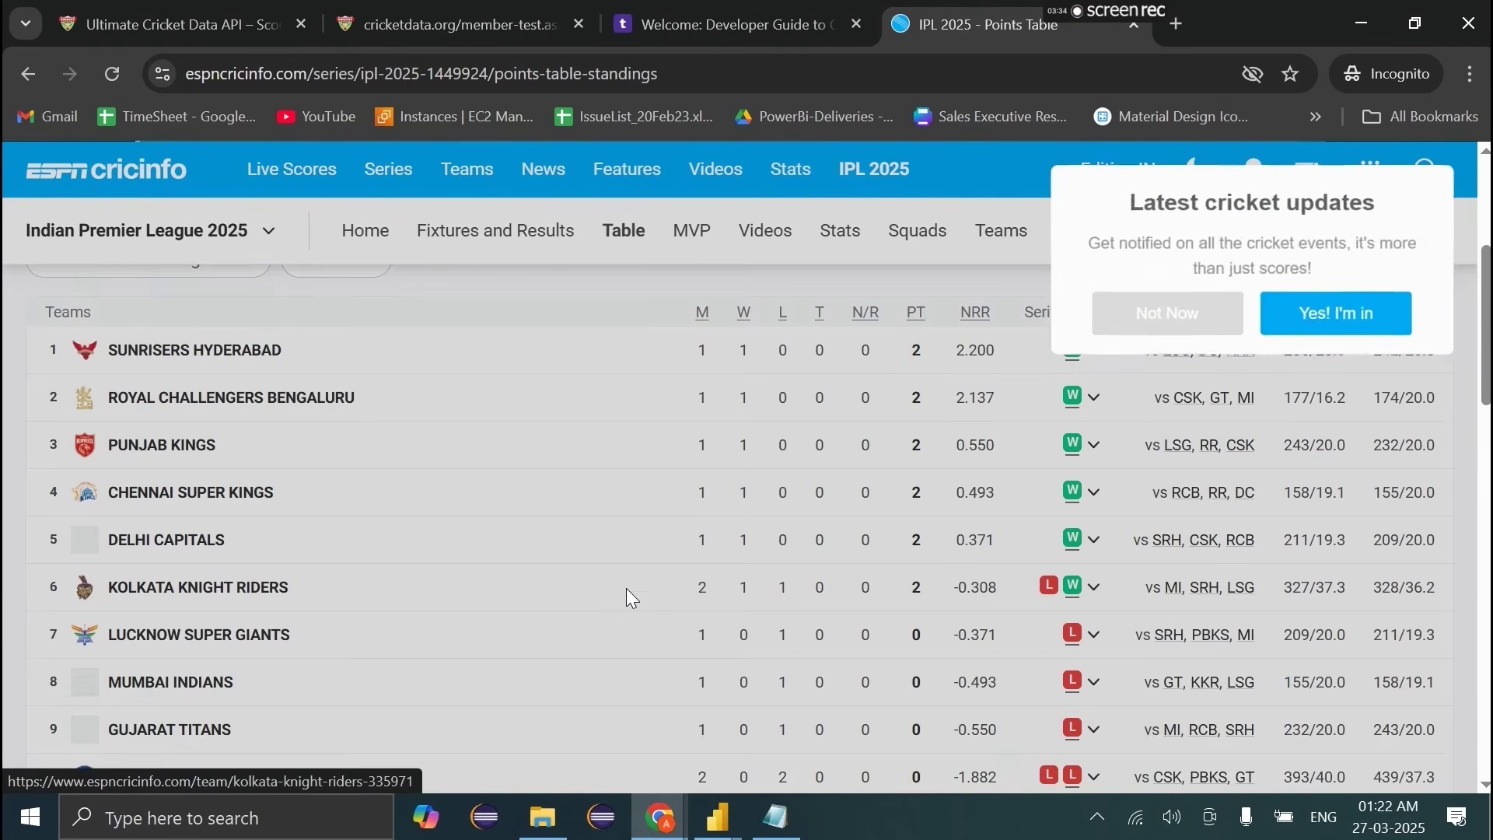
scroll(627, 588, up, 1)
click(1168, 315)
scroll(859, 554, down, 5)
scroll(859, 554, up, 10)
click(415, 73)
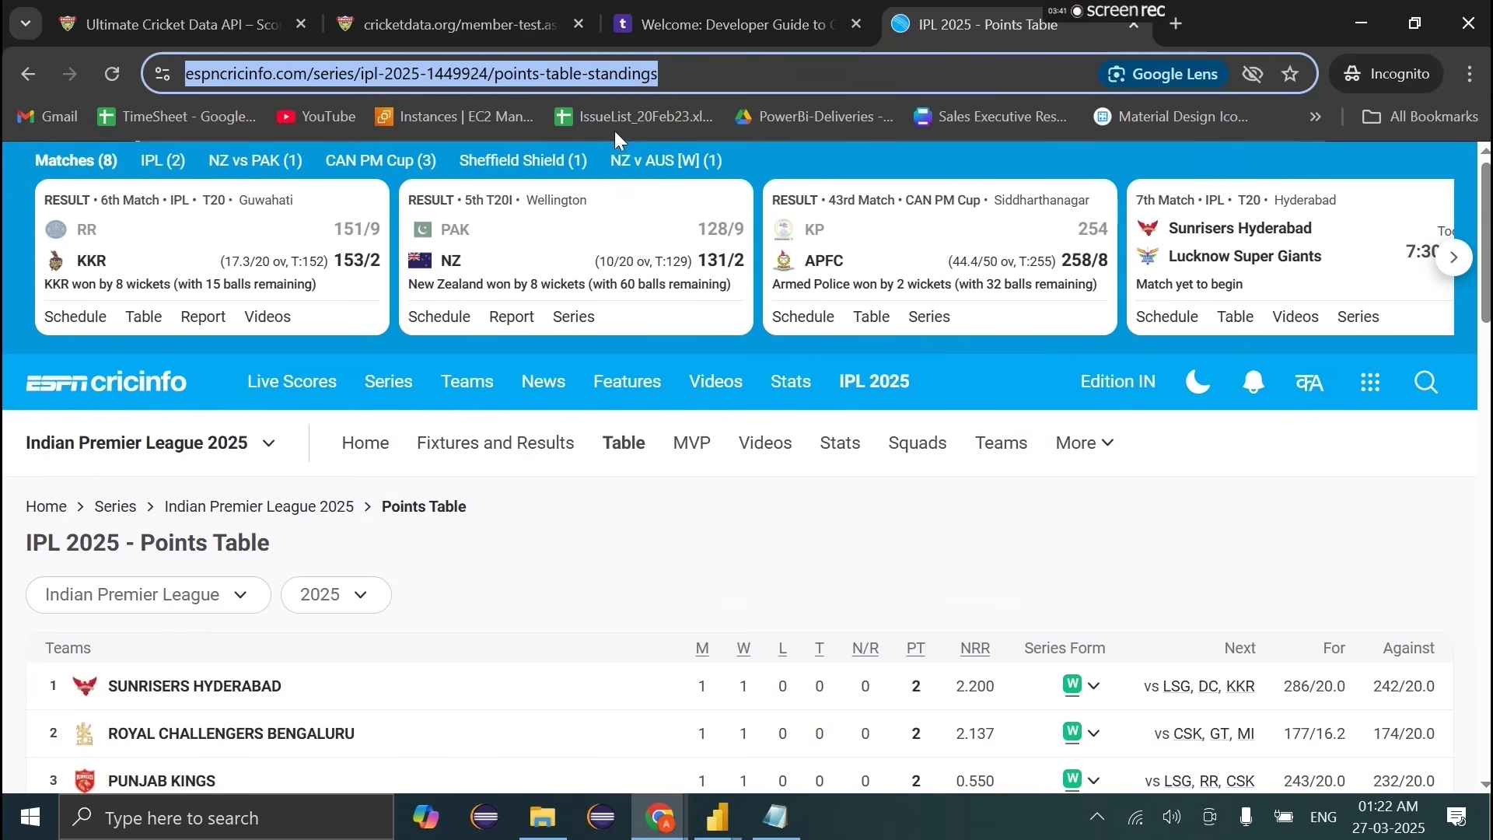
click(636, 489)
click(665, 75)
key(ctrl+c)
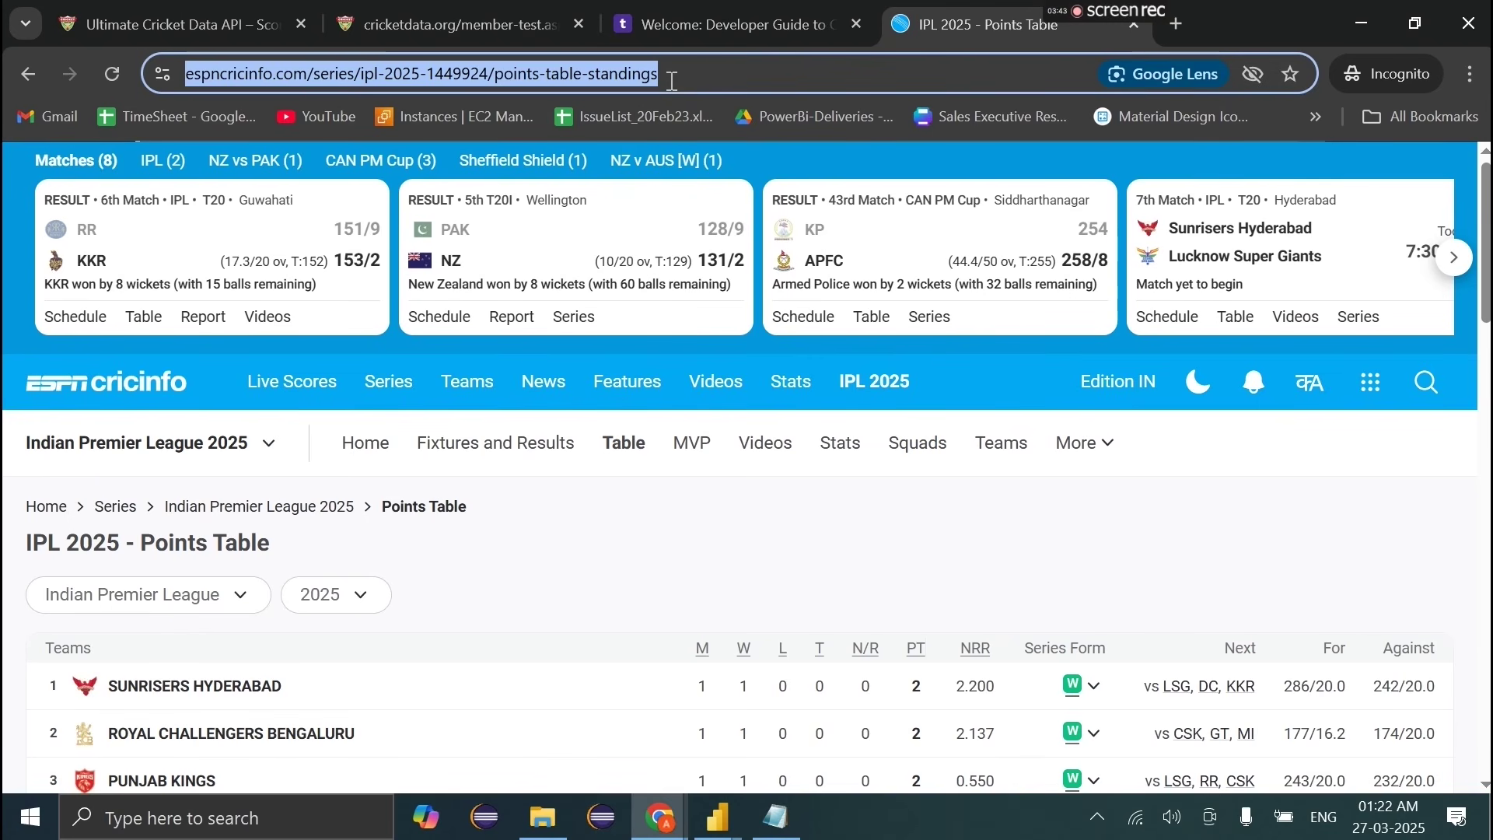
Step: Paste the points-table-standings URL into Notepad below the series id 9237
scroll(758, 590, down, 1)
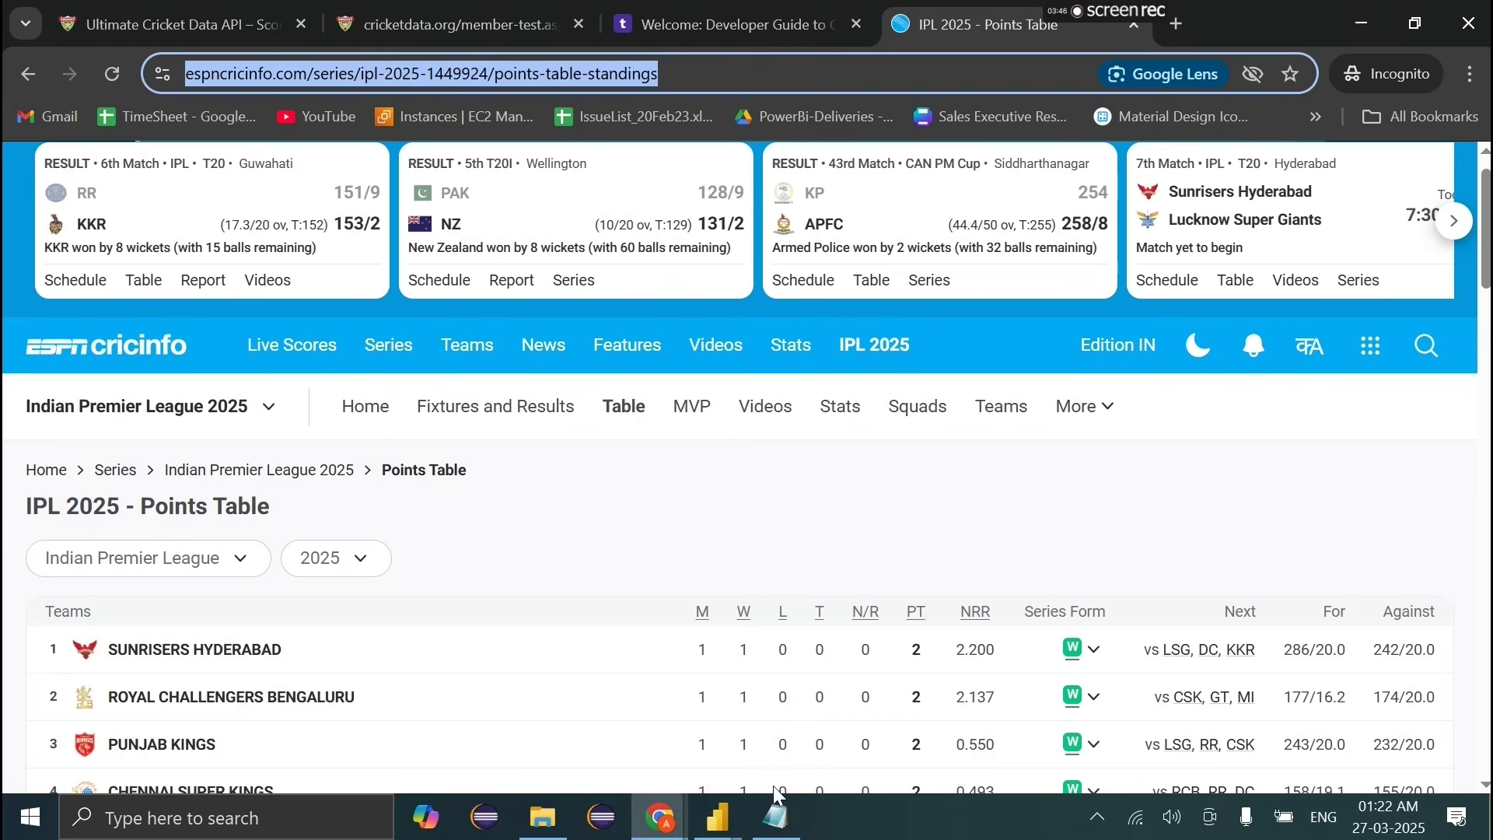
click(775, 814)
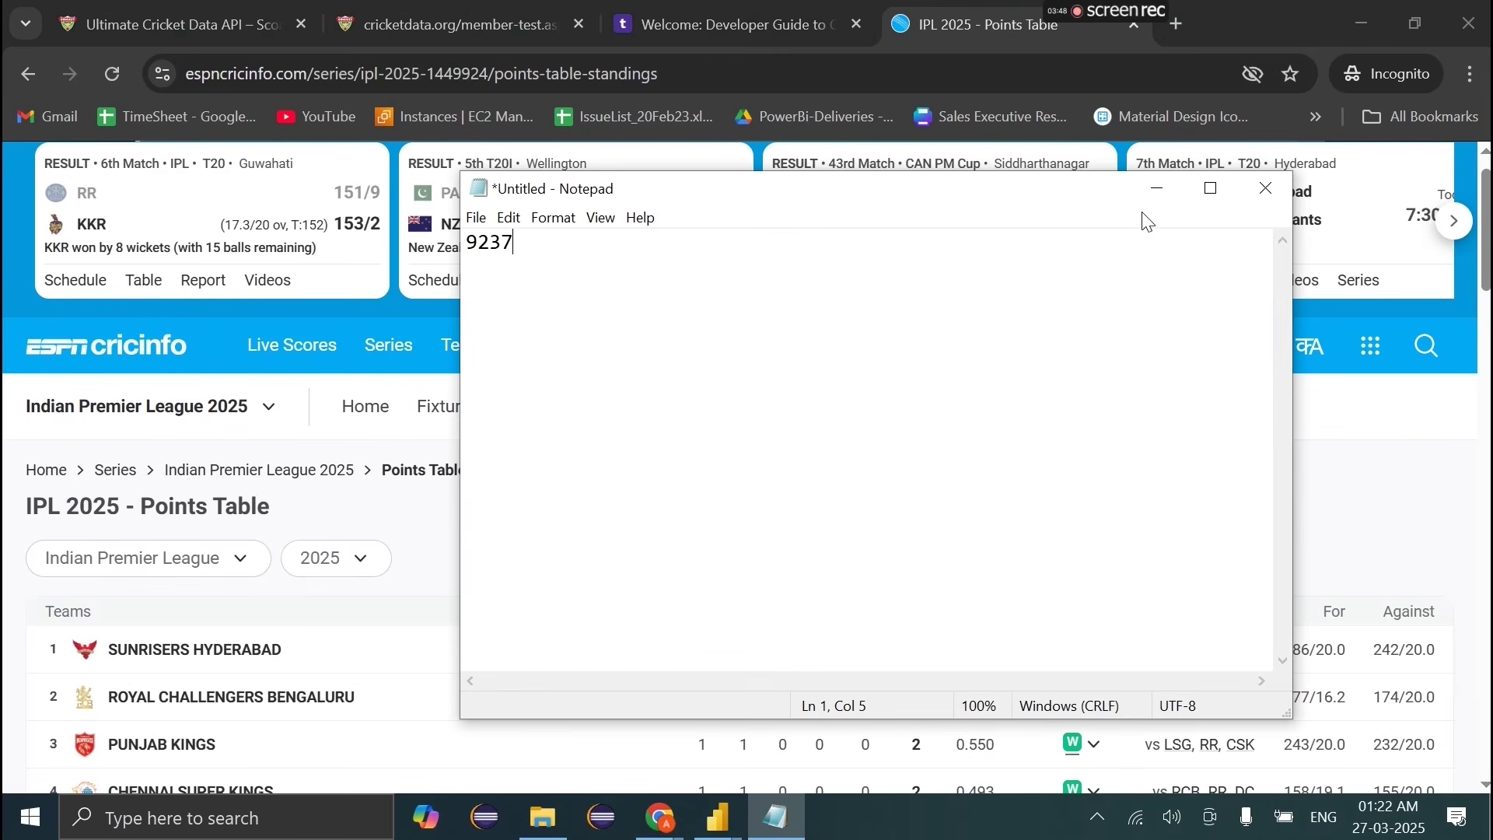
key(Return)
key(Return)
key(ctrl+v)
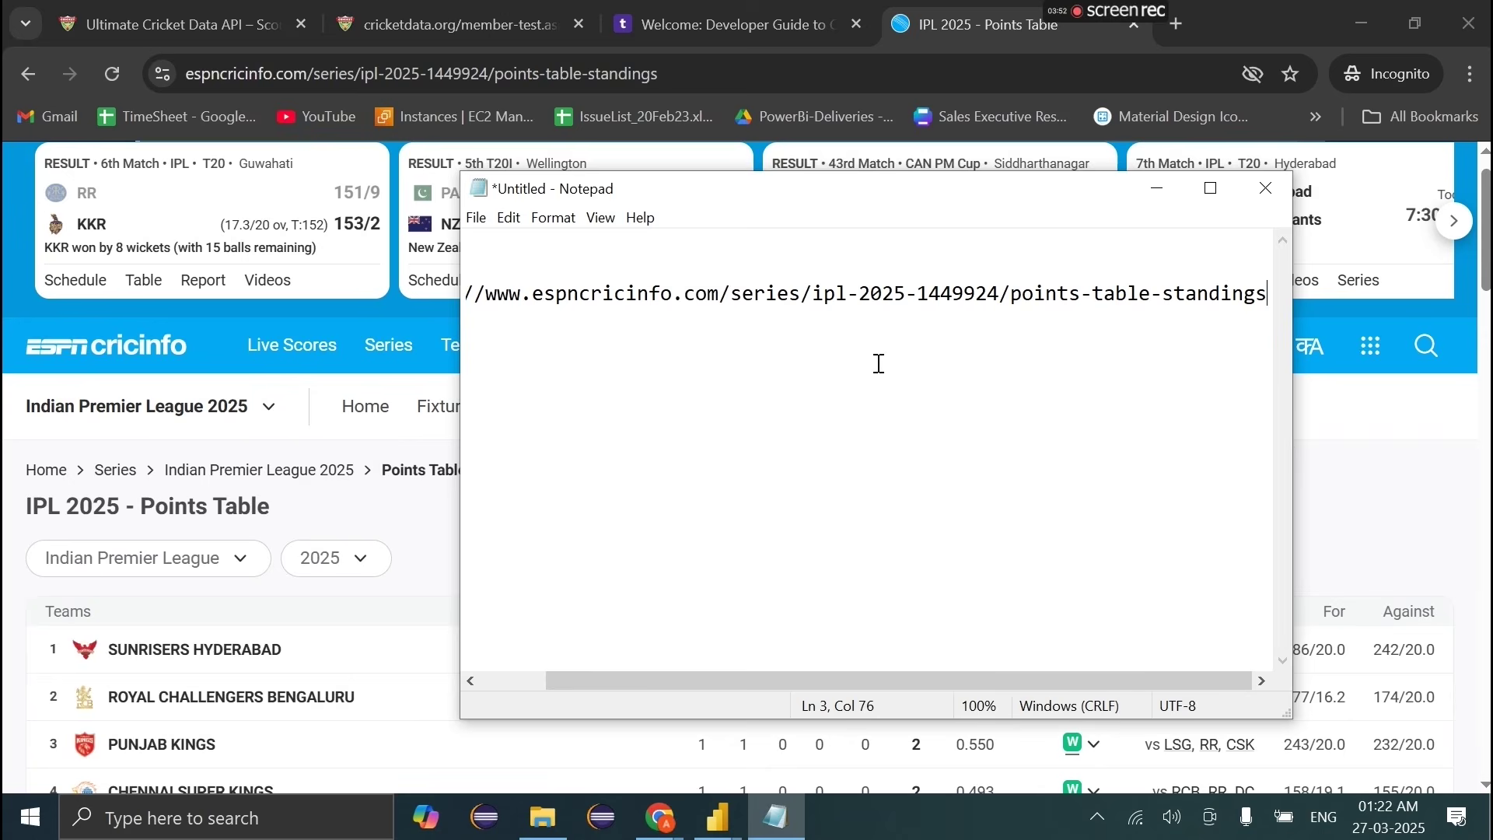
Step: Return to the ESPNcricinfo points table page and bring up the Power BI windows
click(1156, 188)
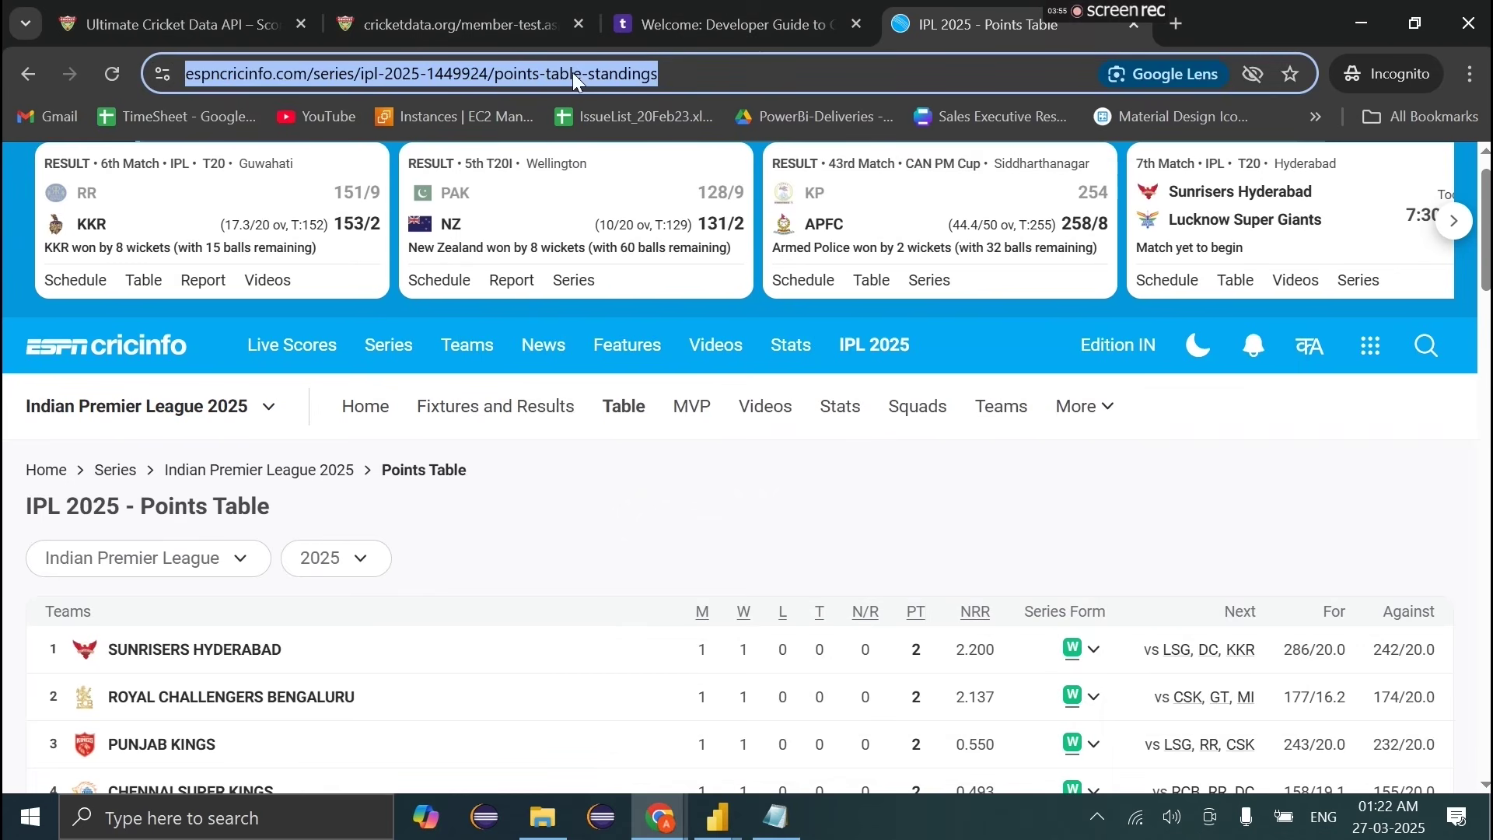
click(1102, 475)
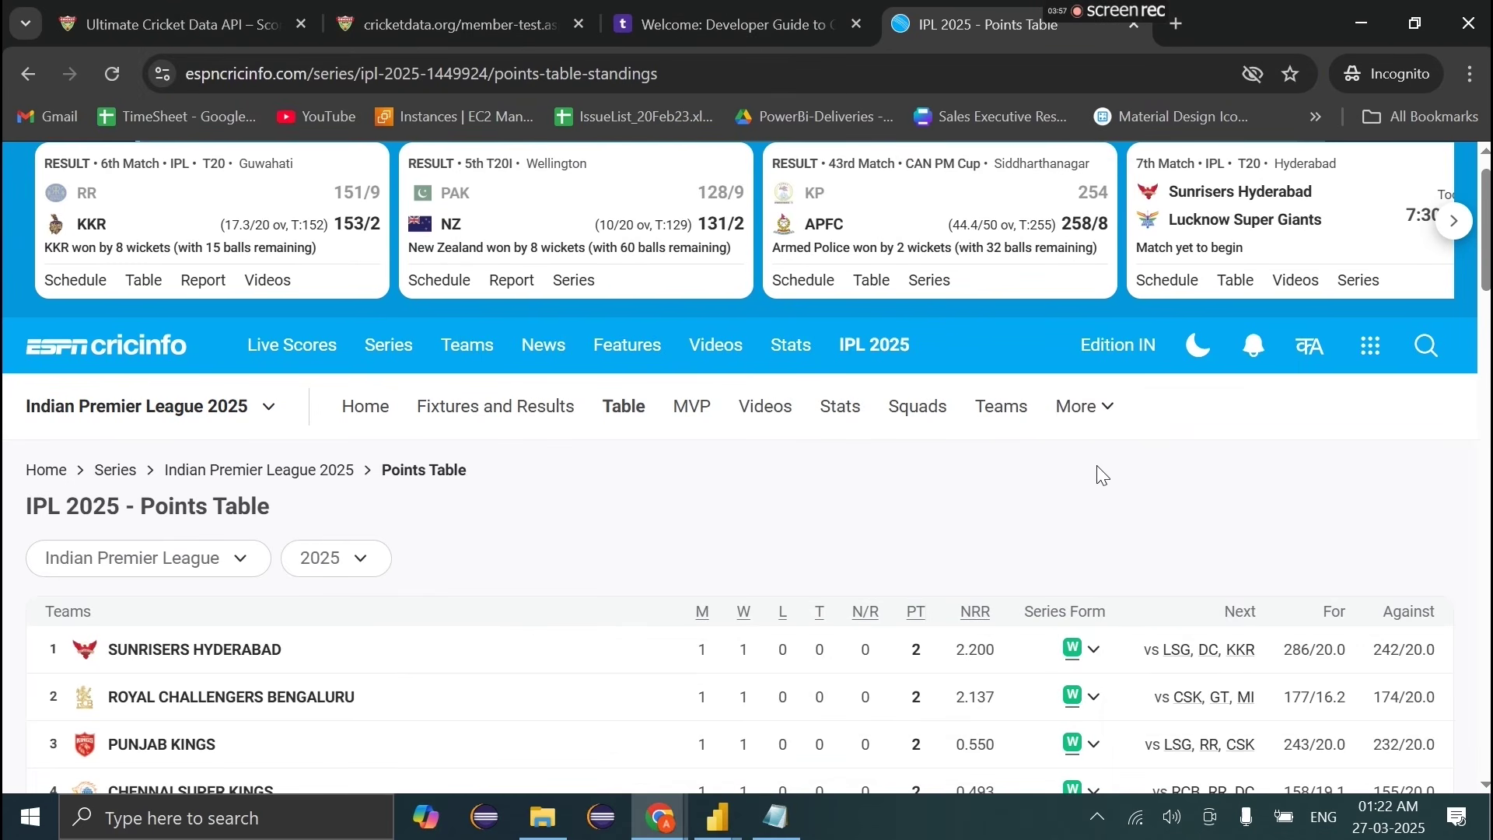
click(717, 816)
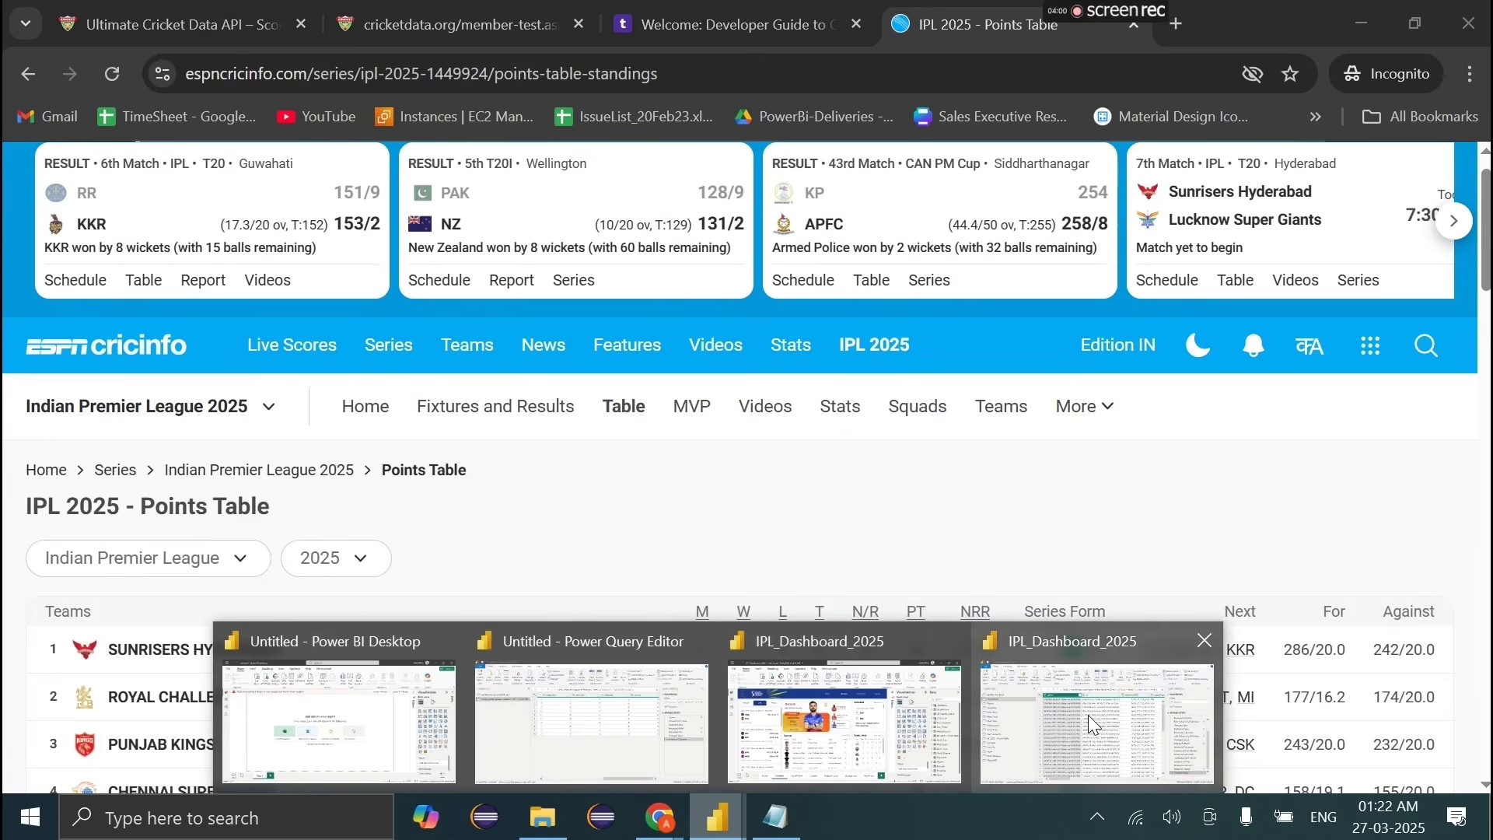
Step: In Power Query Editor, delete the series_points query and confirm the deletion
click(1088, 715)
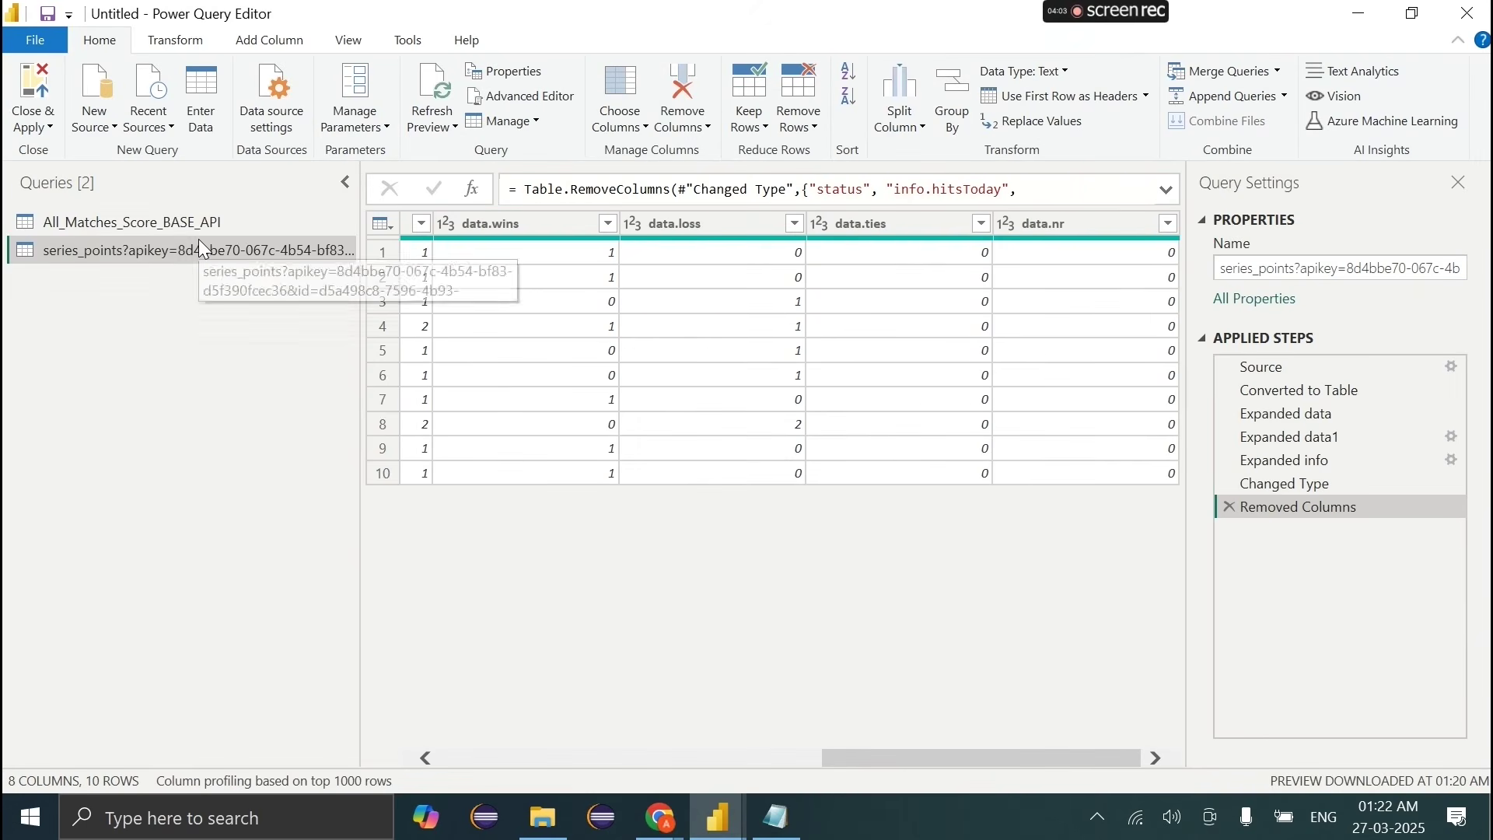
right_click(199, 239)
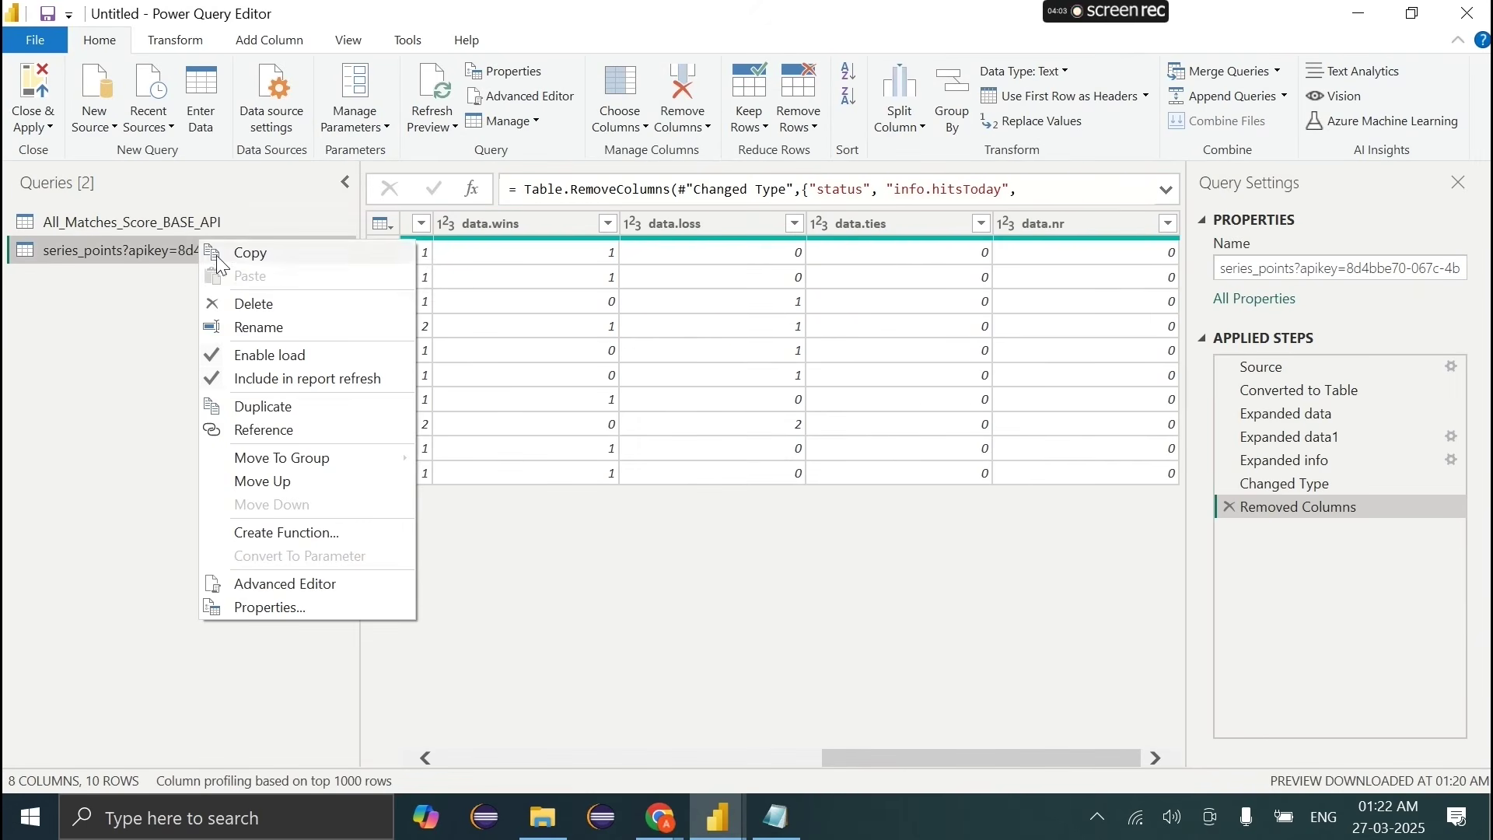
click(243, 303)
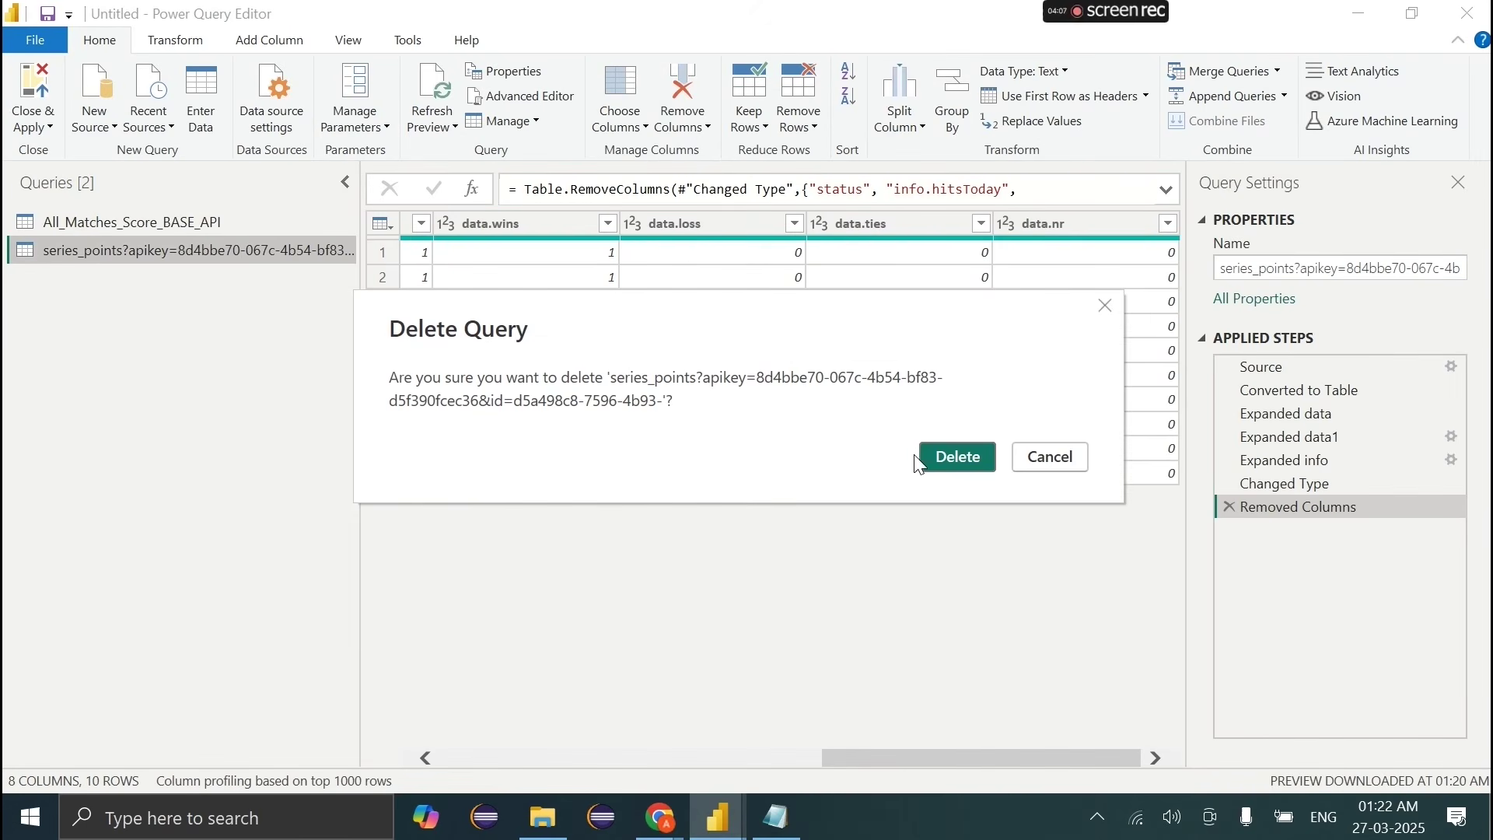
click(940, 457)
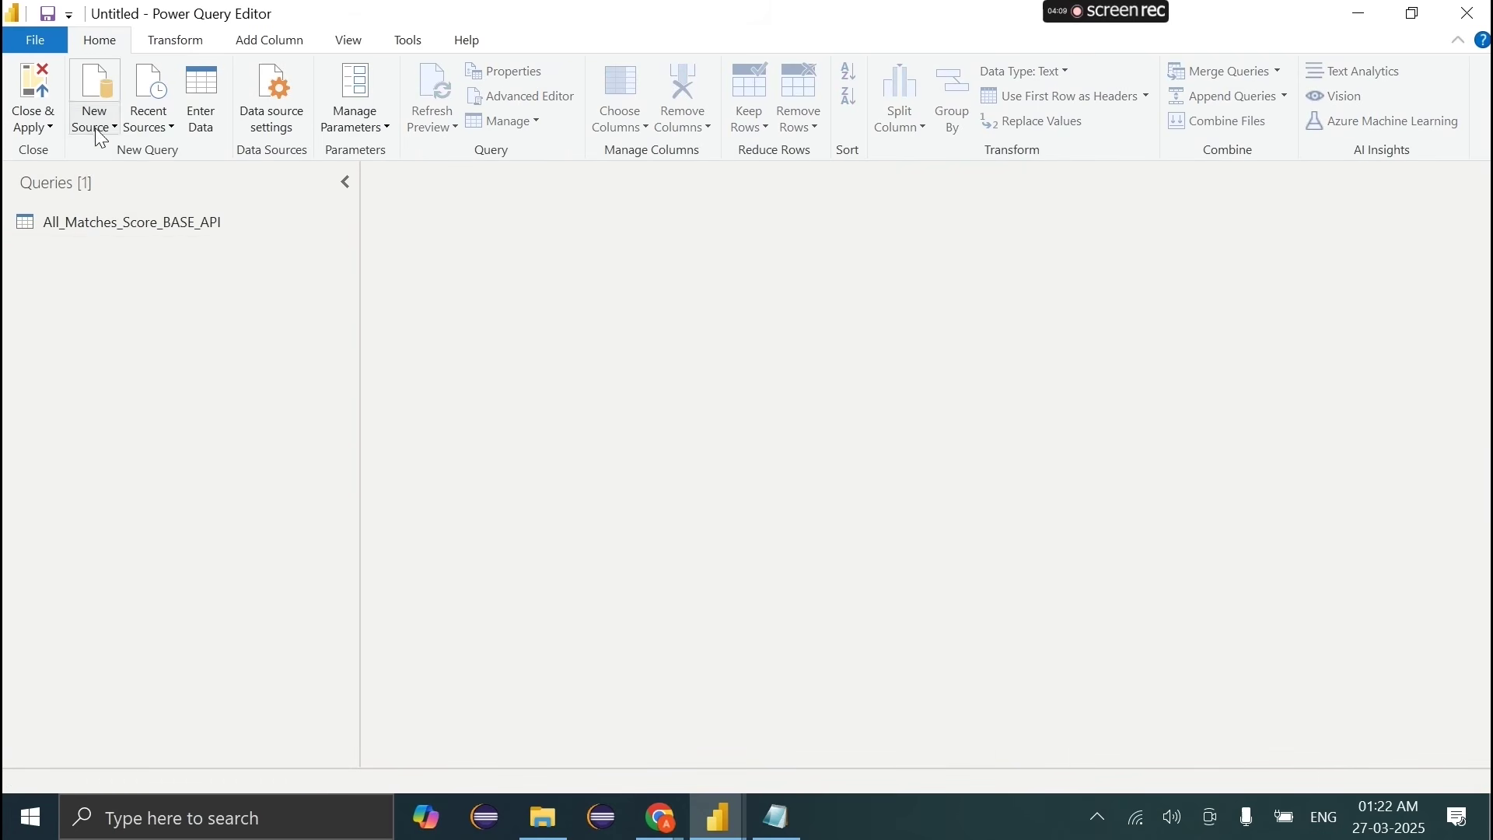
click(98, 134)
Step: Add a Web source using the pasted ESPNcricinfo points-table URL
click(70, 390)
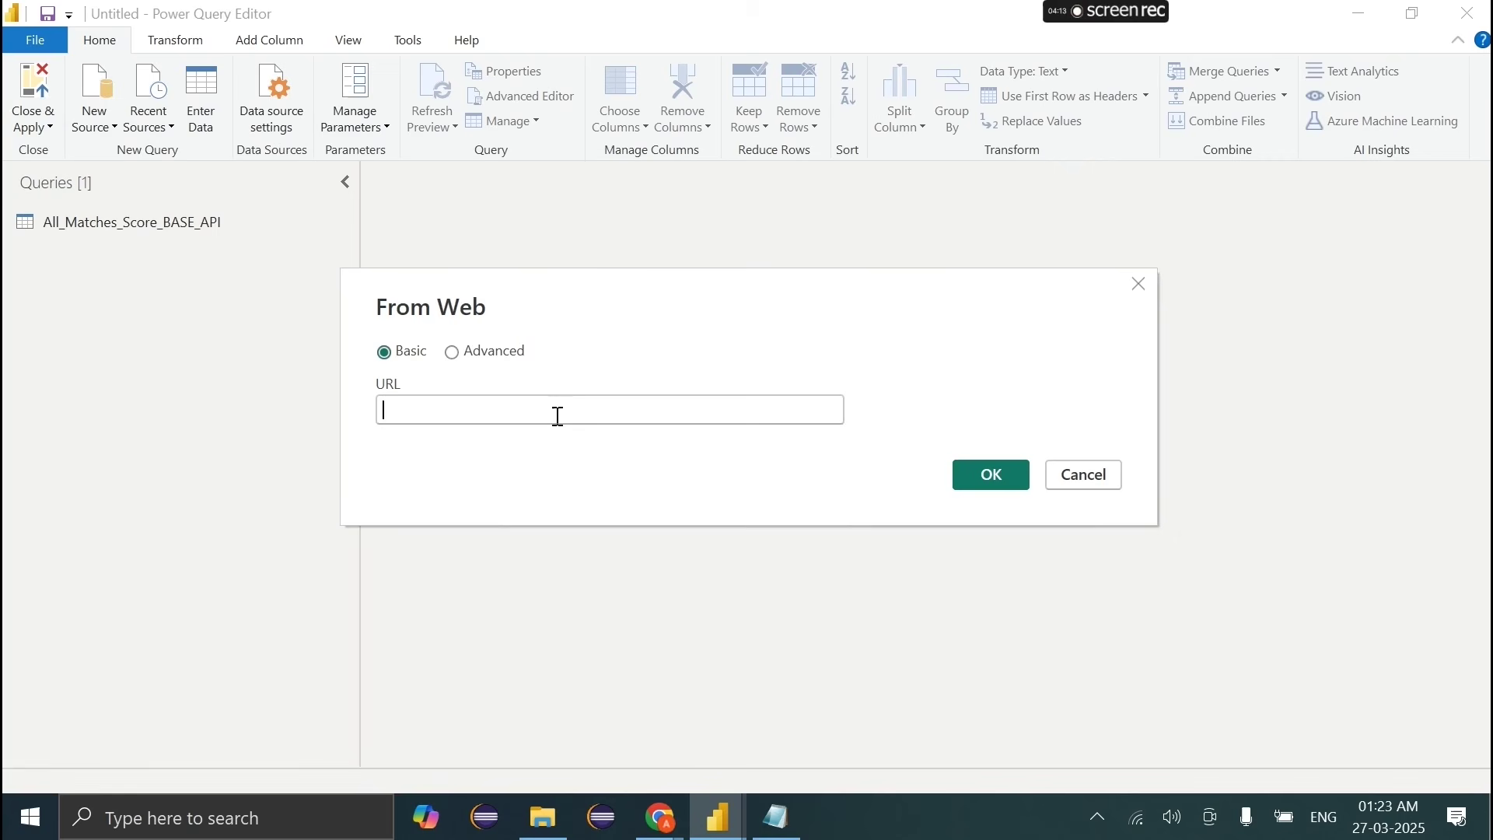
key(ctrl+v)
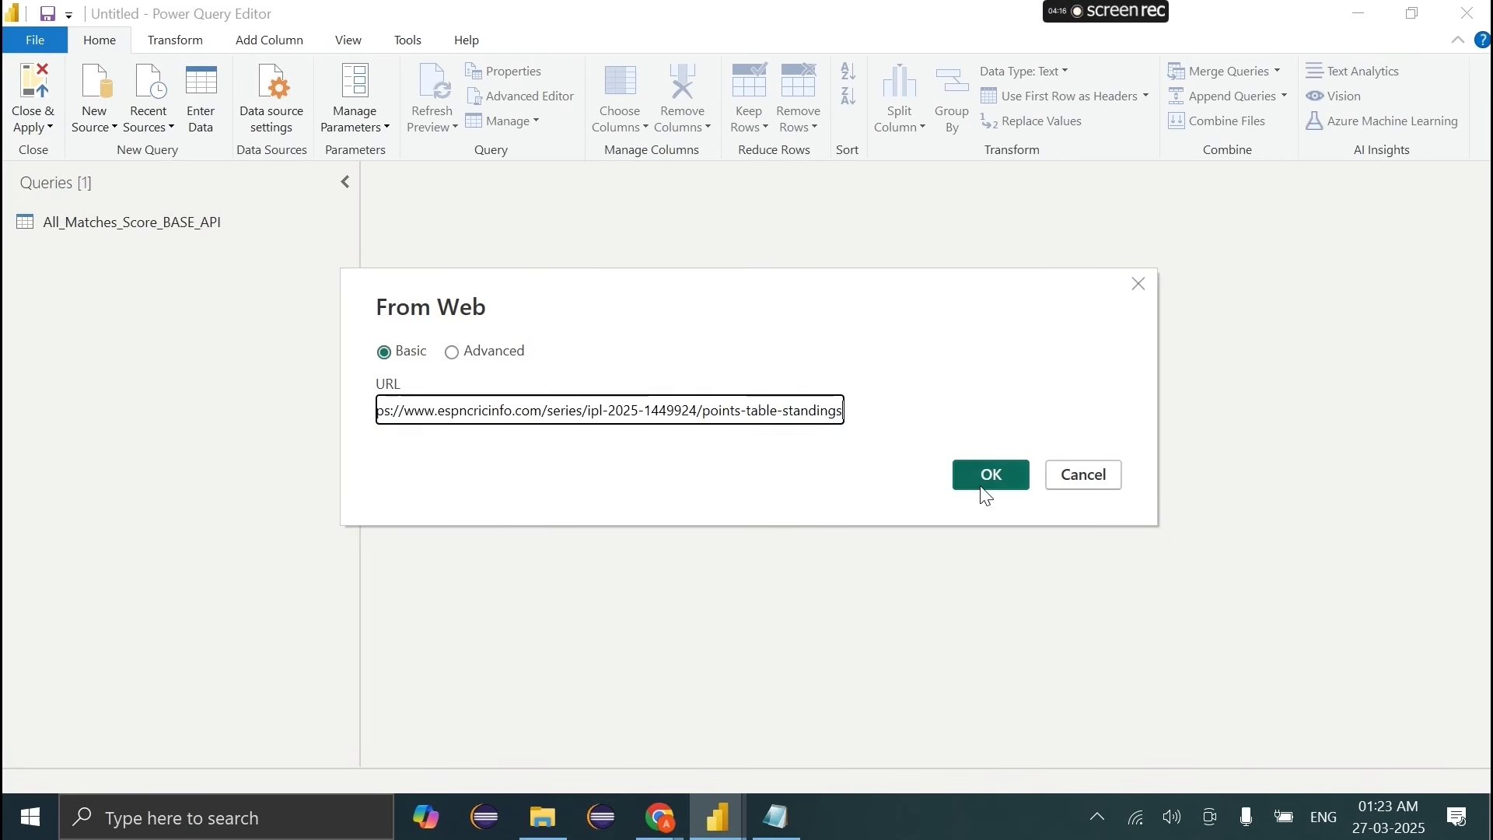
click(984, 485)
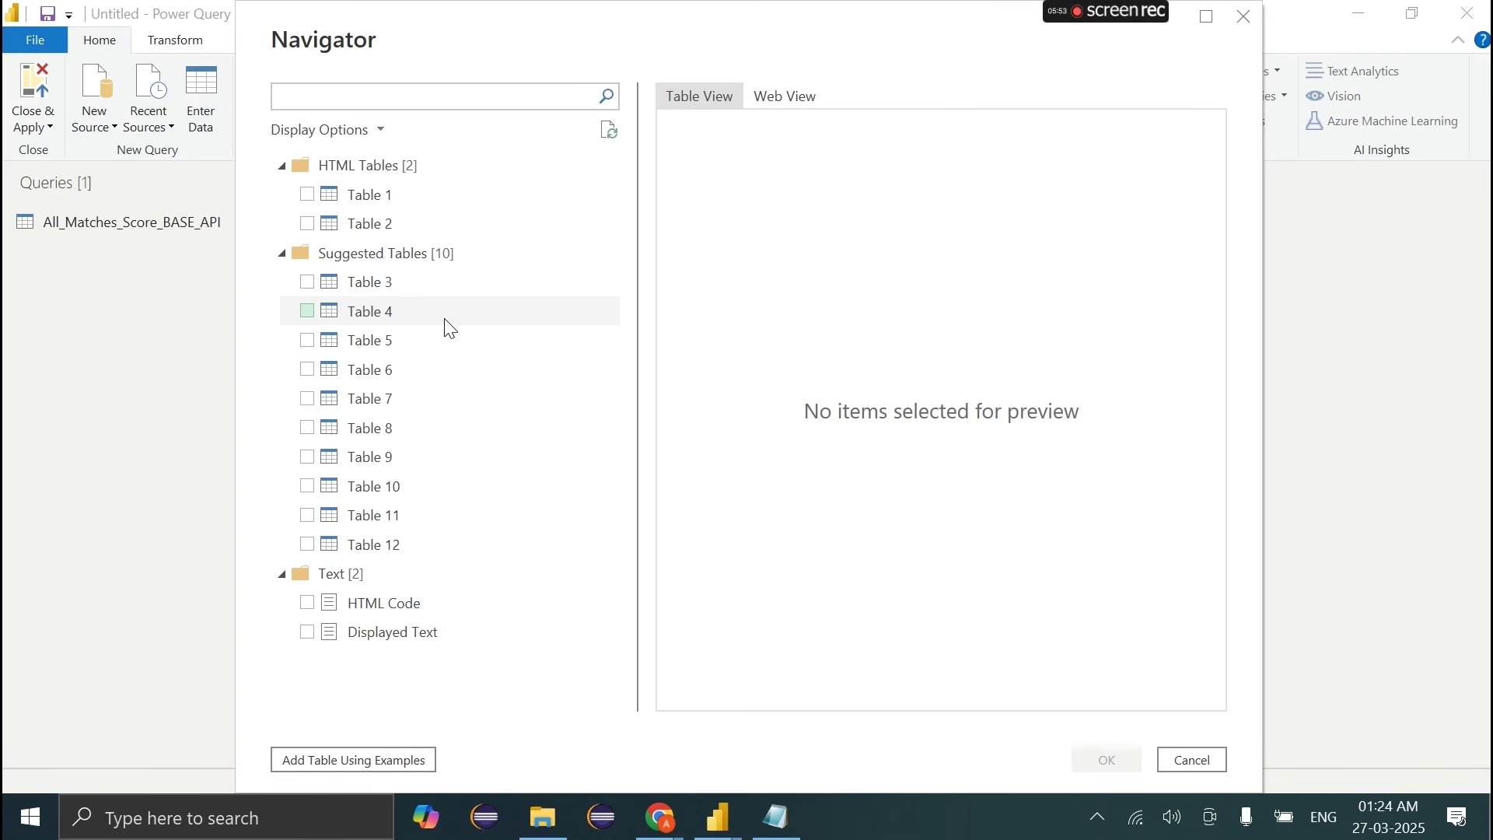
Step: Preview Tables 1, 2, 5, 8 and 12 in the Navigator to compare their contents
click(349, 203)
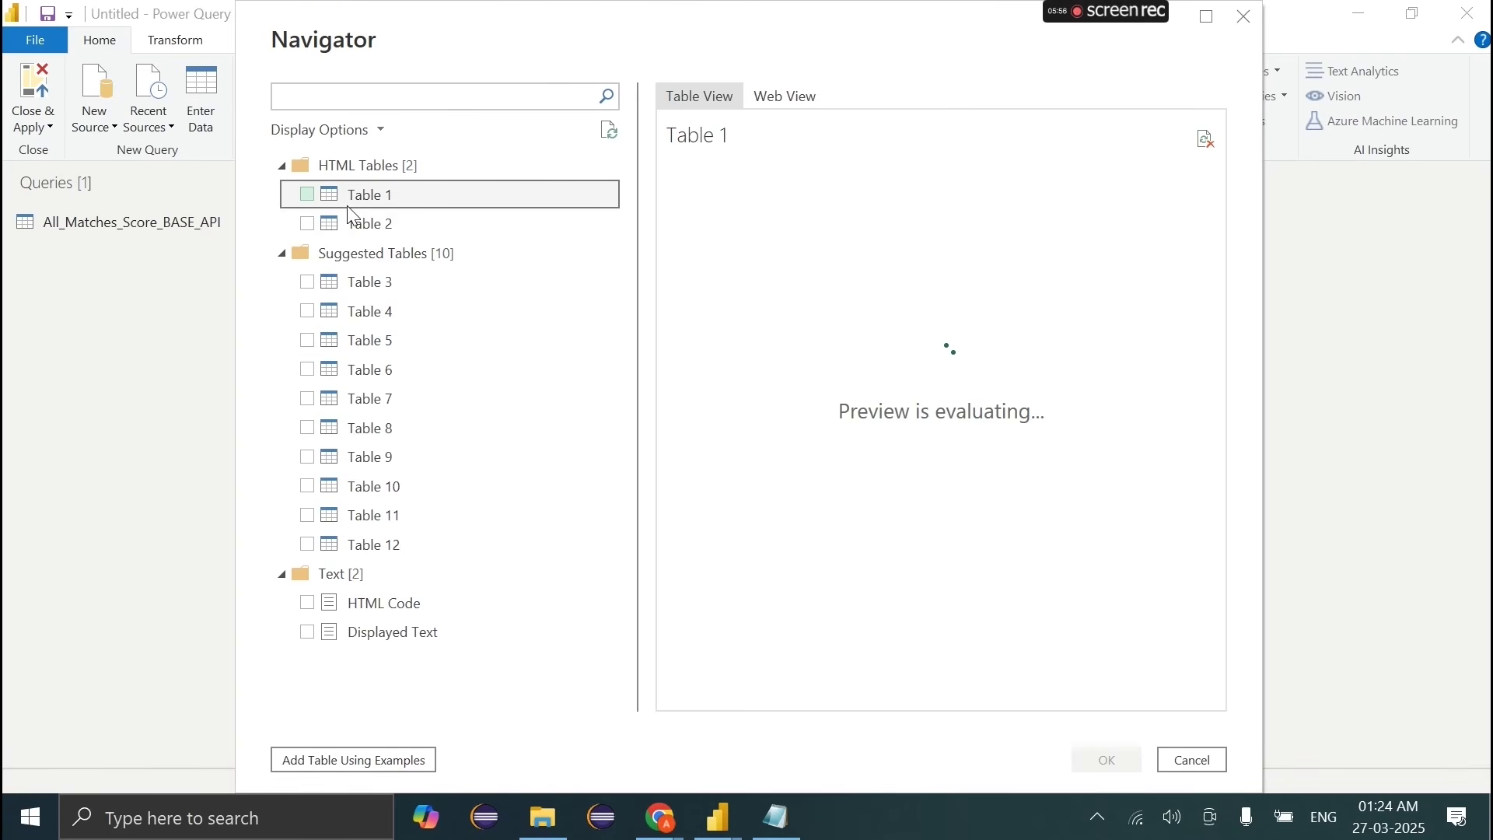
scroll(822, 473, right, 10)
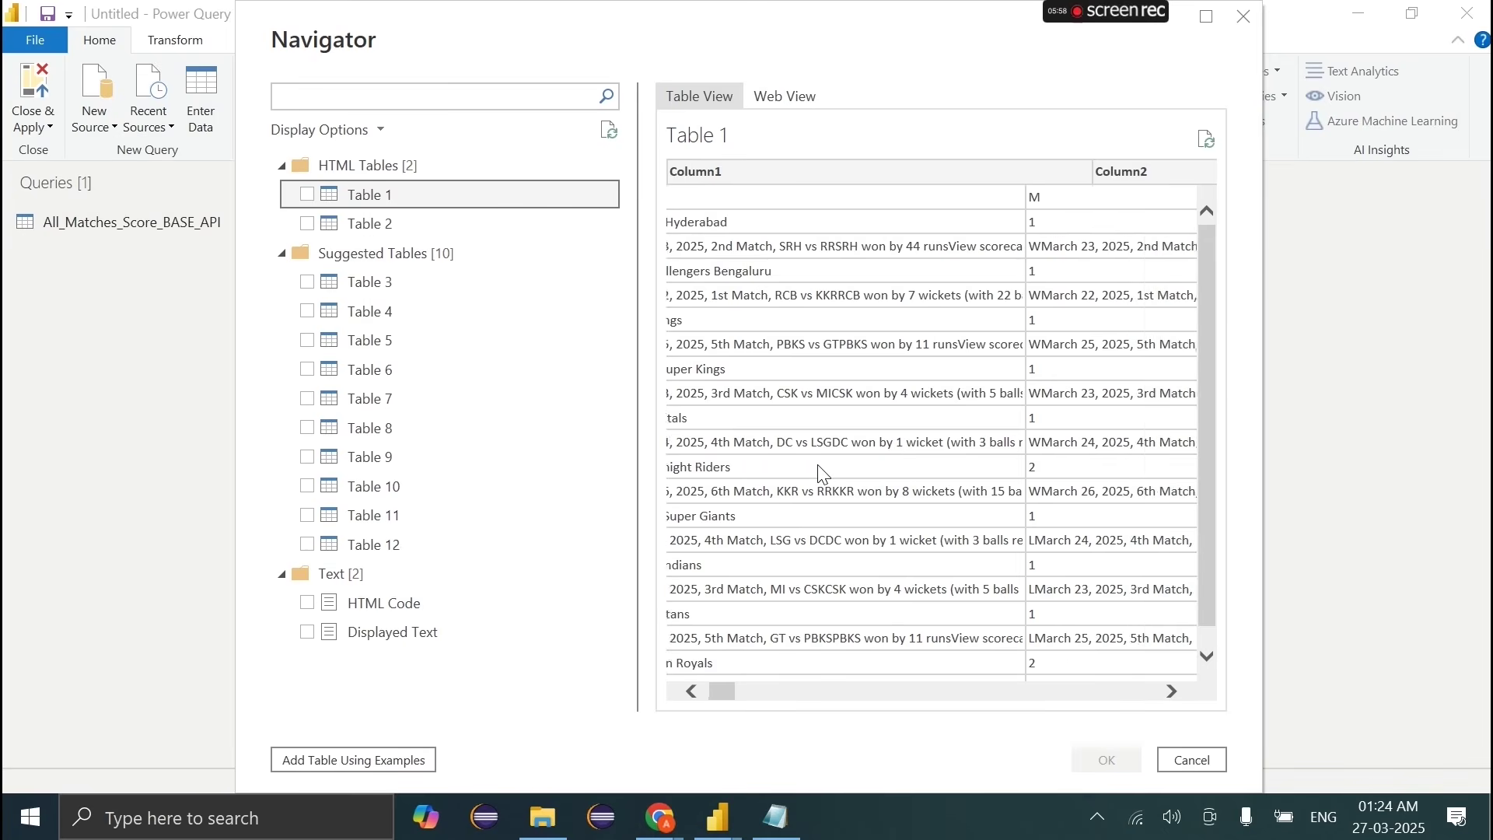
scroll(822, 472, right, 8)
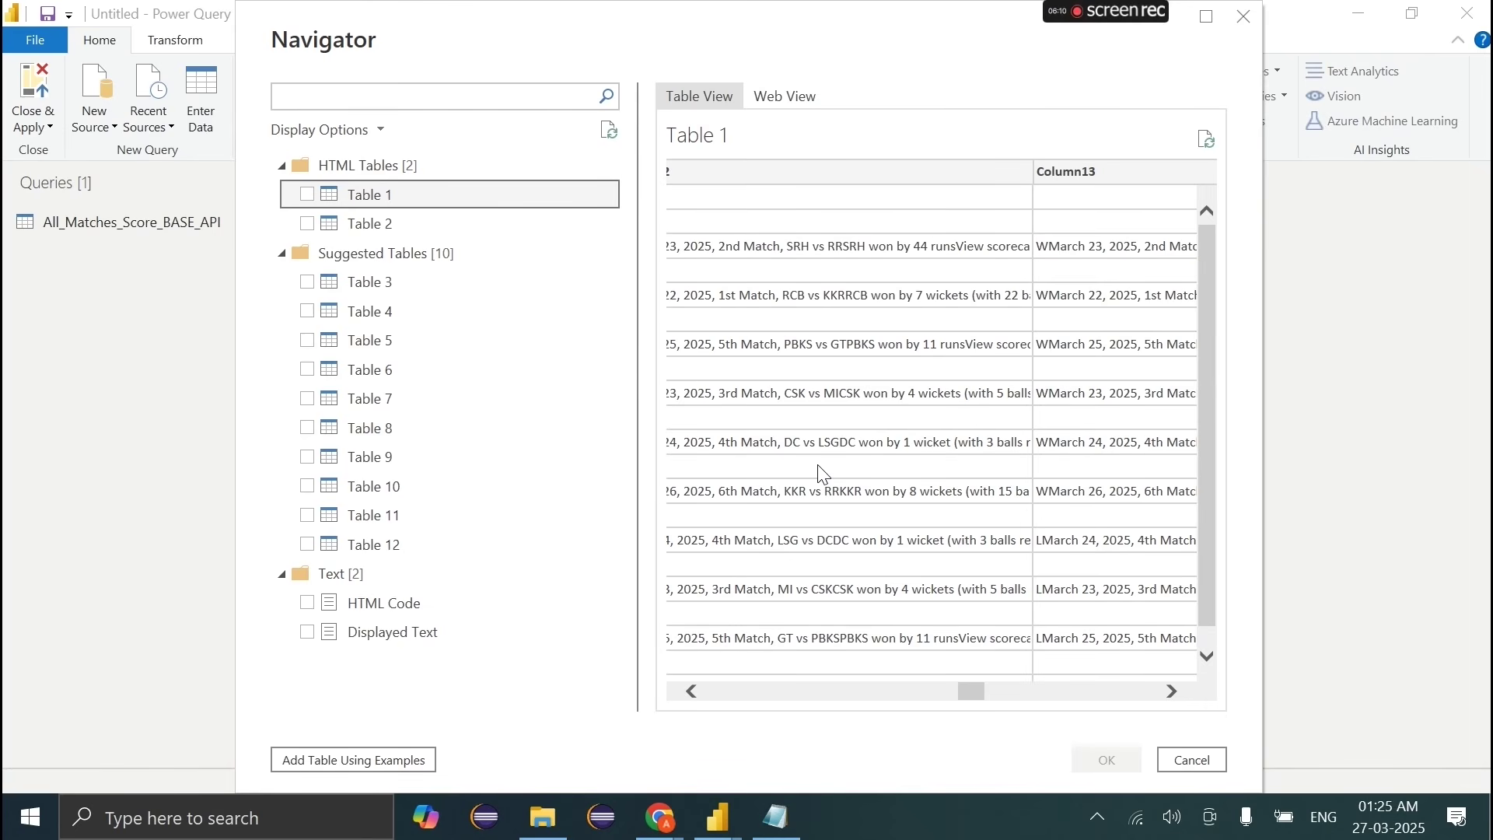
click(427, 230)
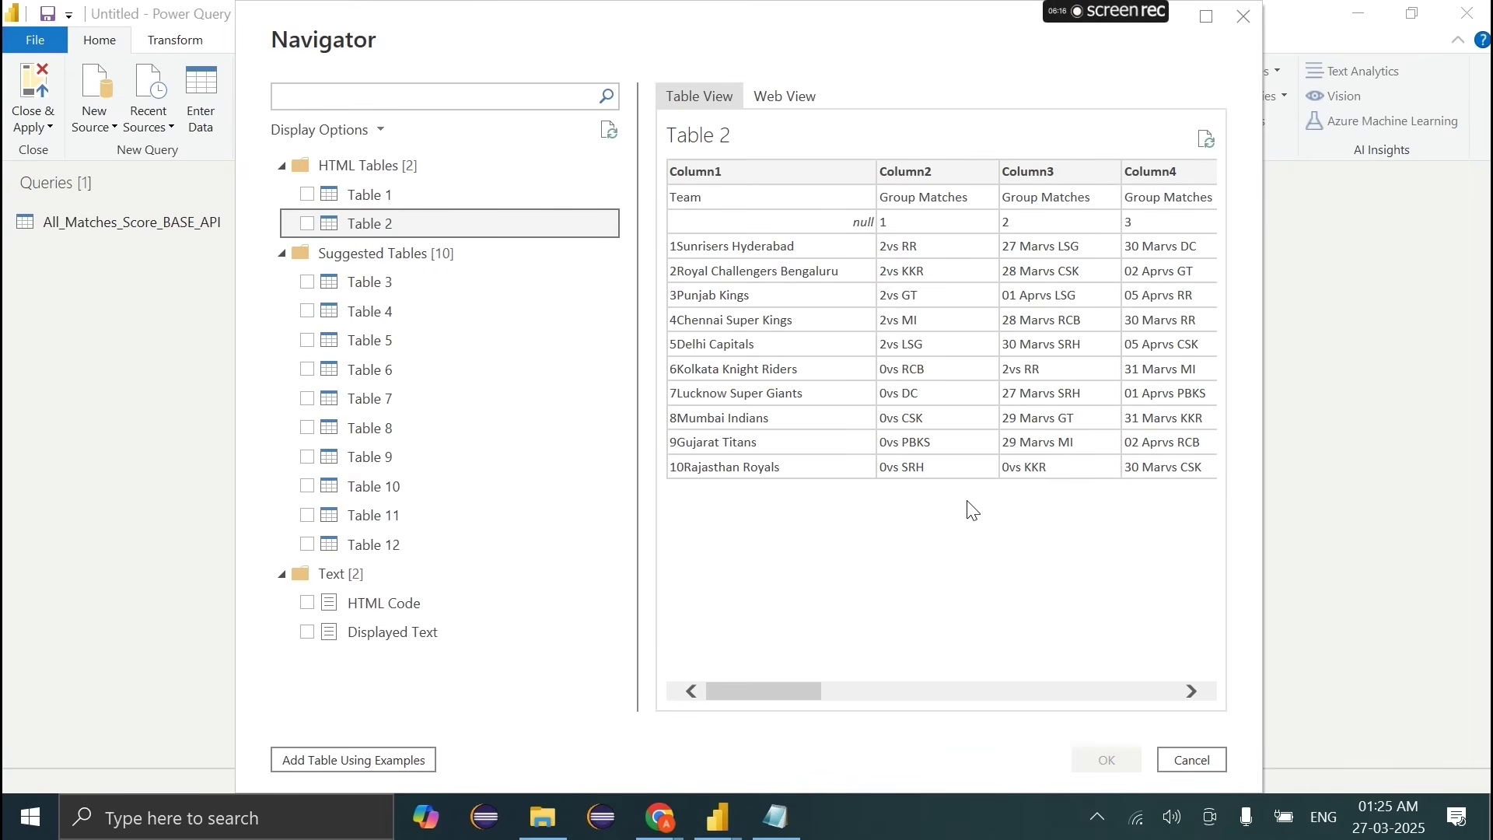
scroll(971, 510, right, 10)
scroll(970, 507, left, 10)
click(426, 342)
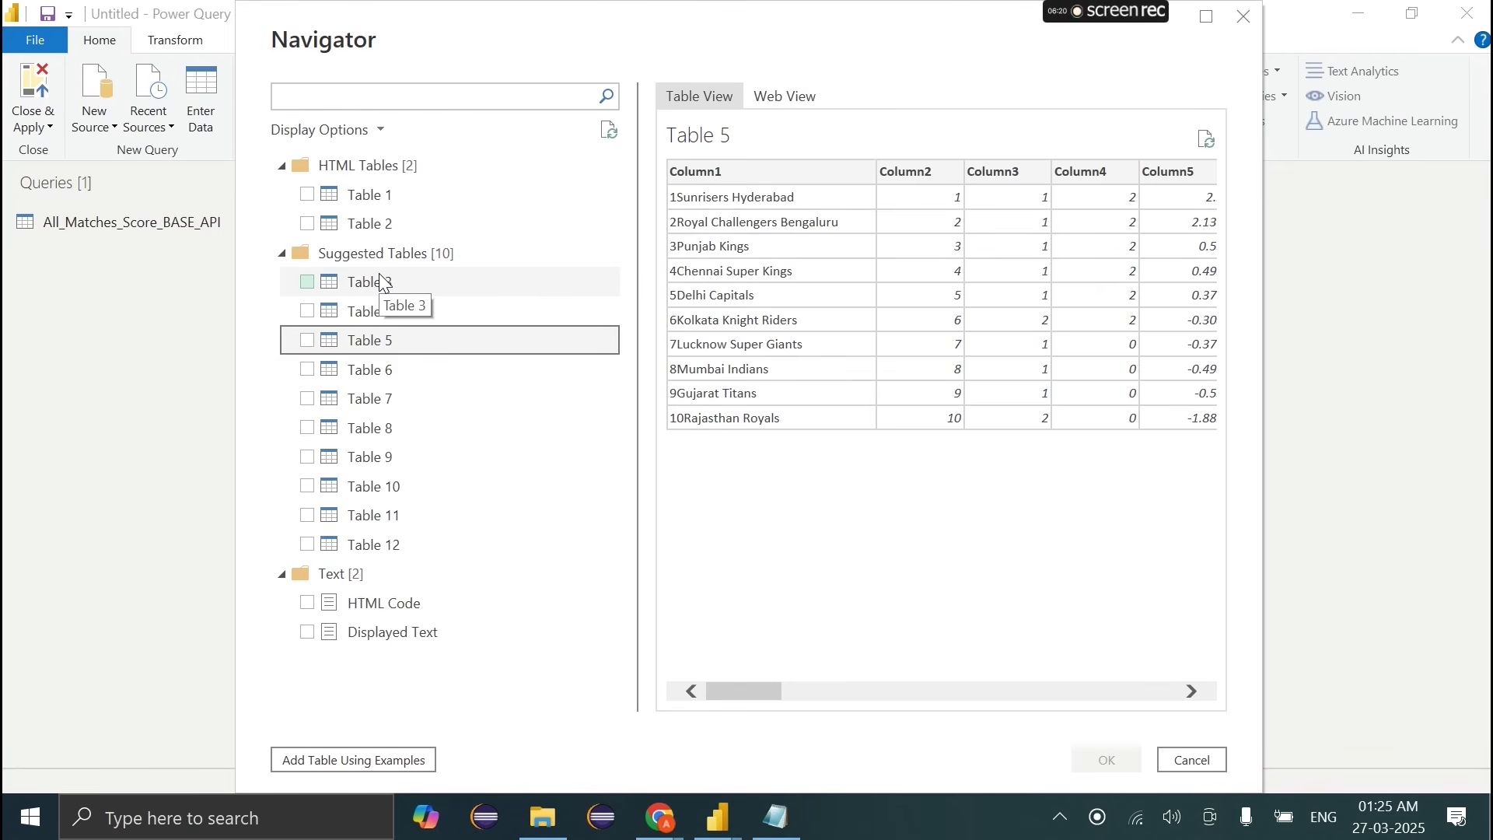
click(389, 429)
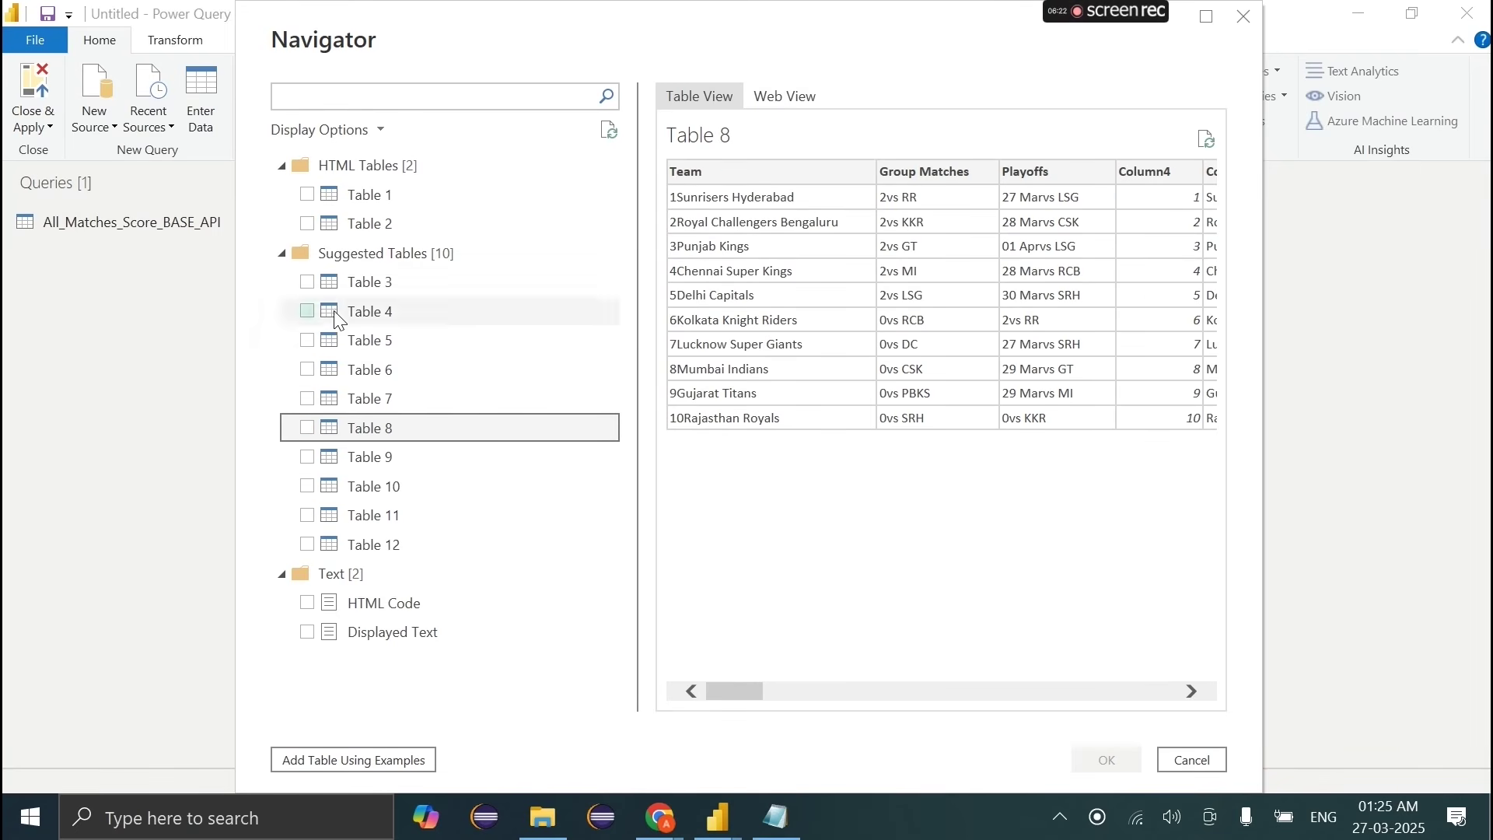
click(408, 547)
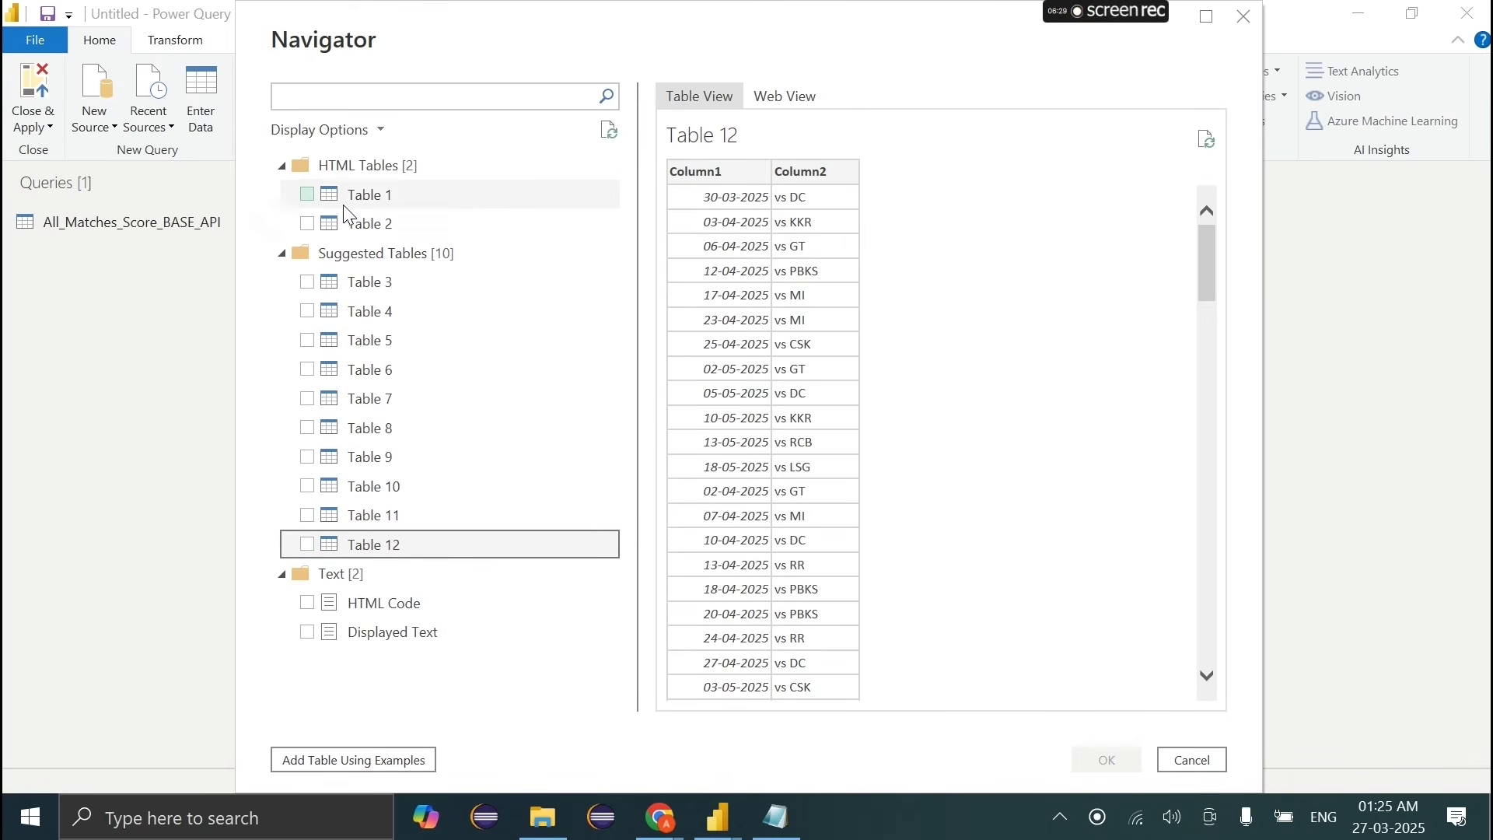
click(398, 218)
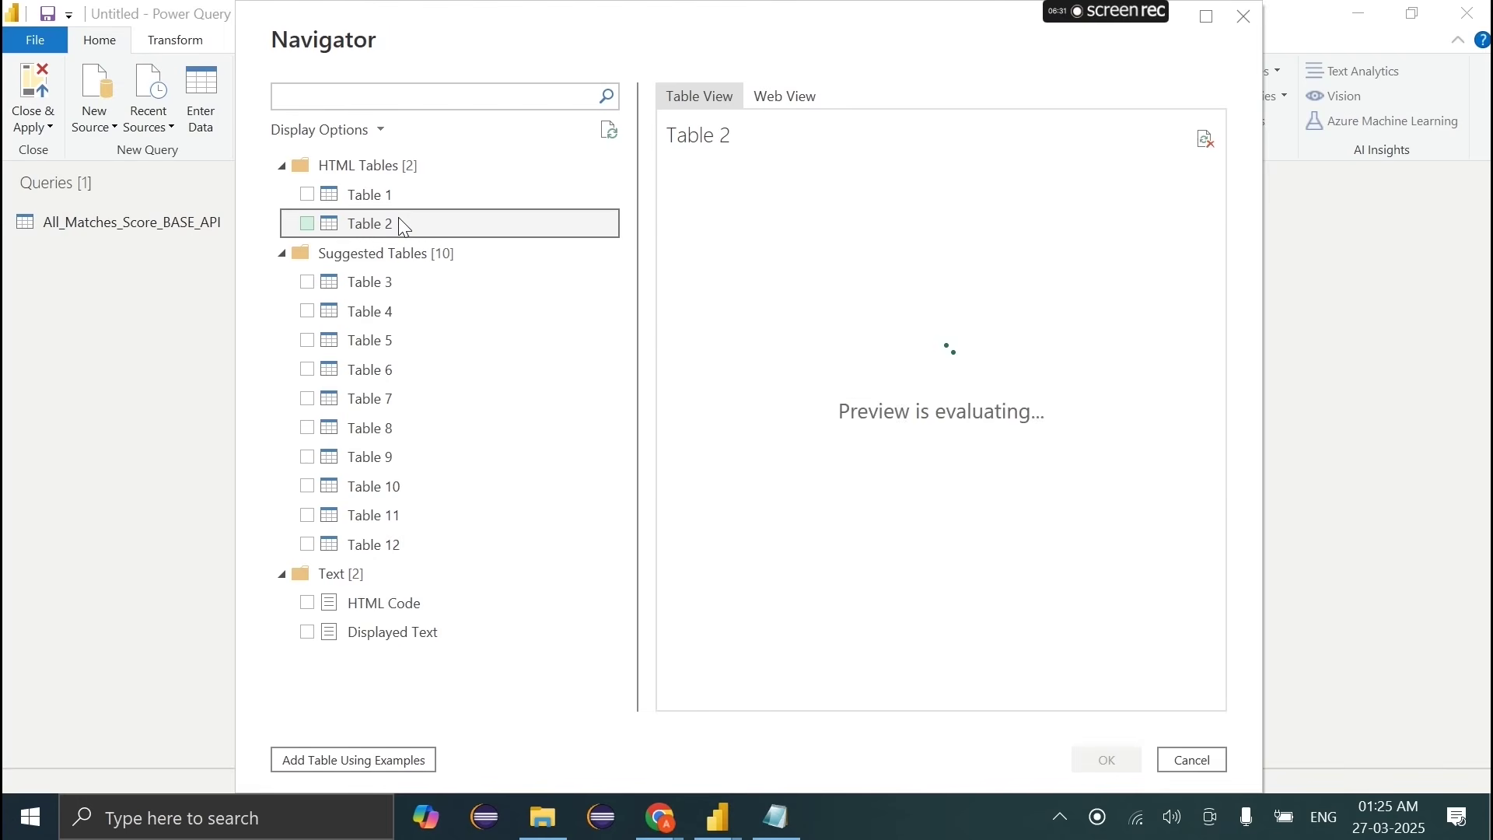
Step: Review Table 1's columns again and tick it for loading
click(358, 193)
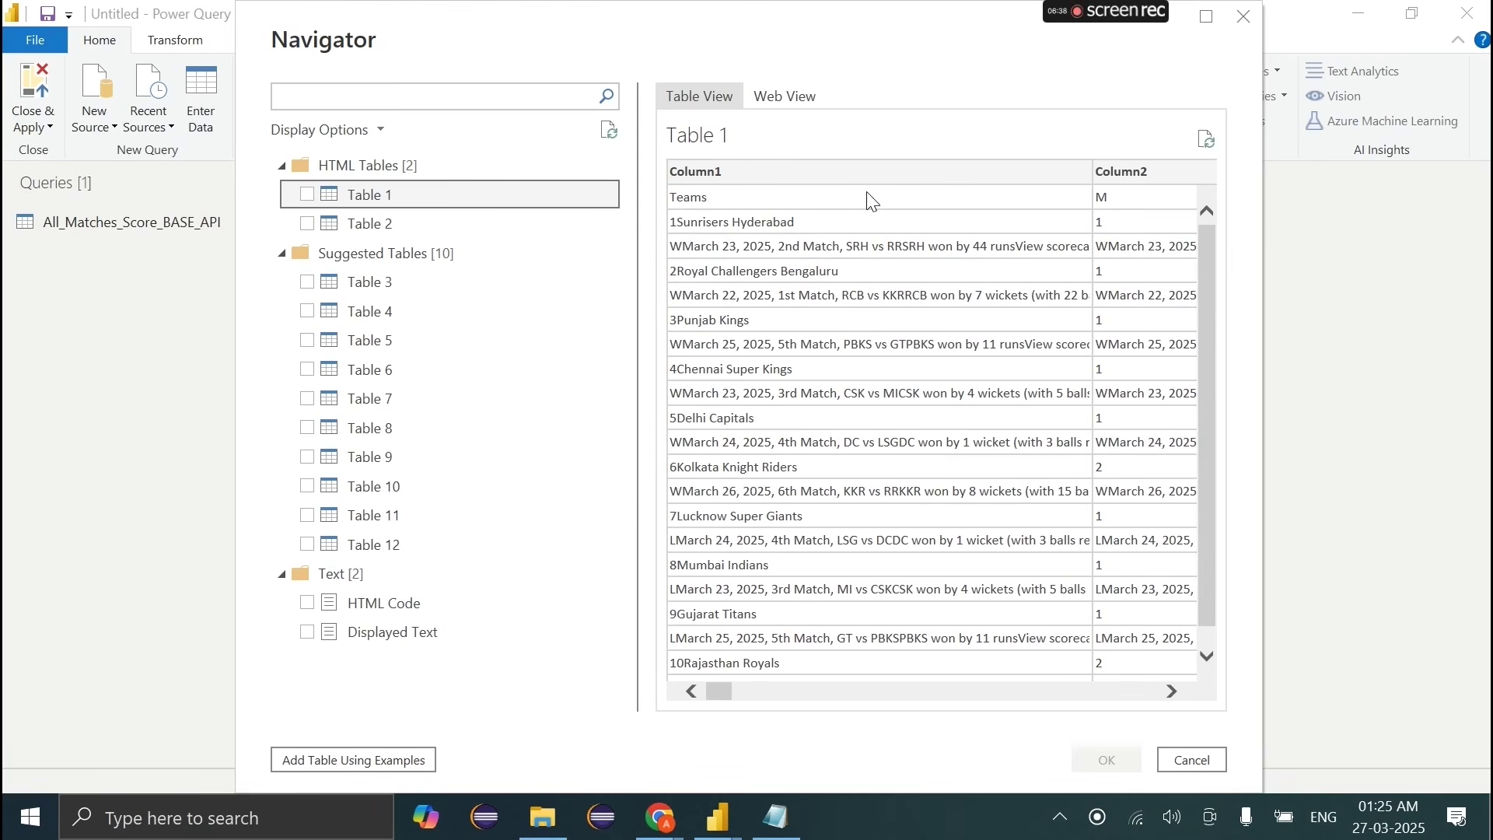
scroll(872, 201, right, 10)
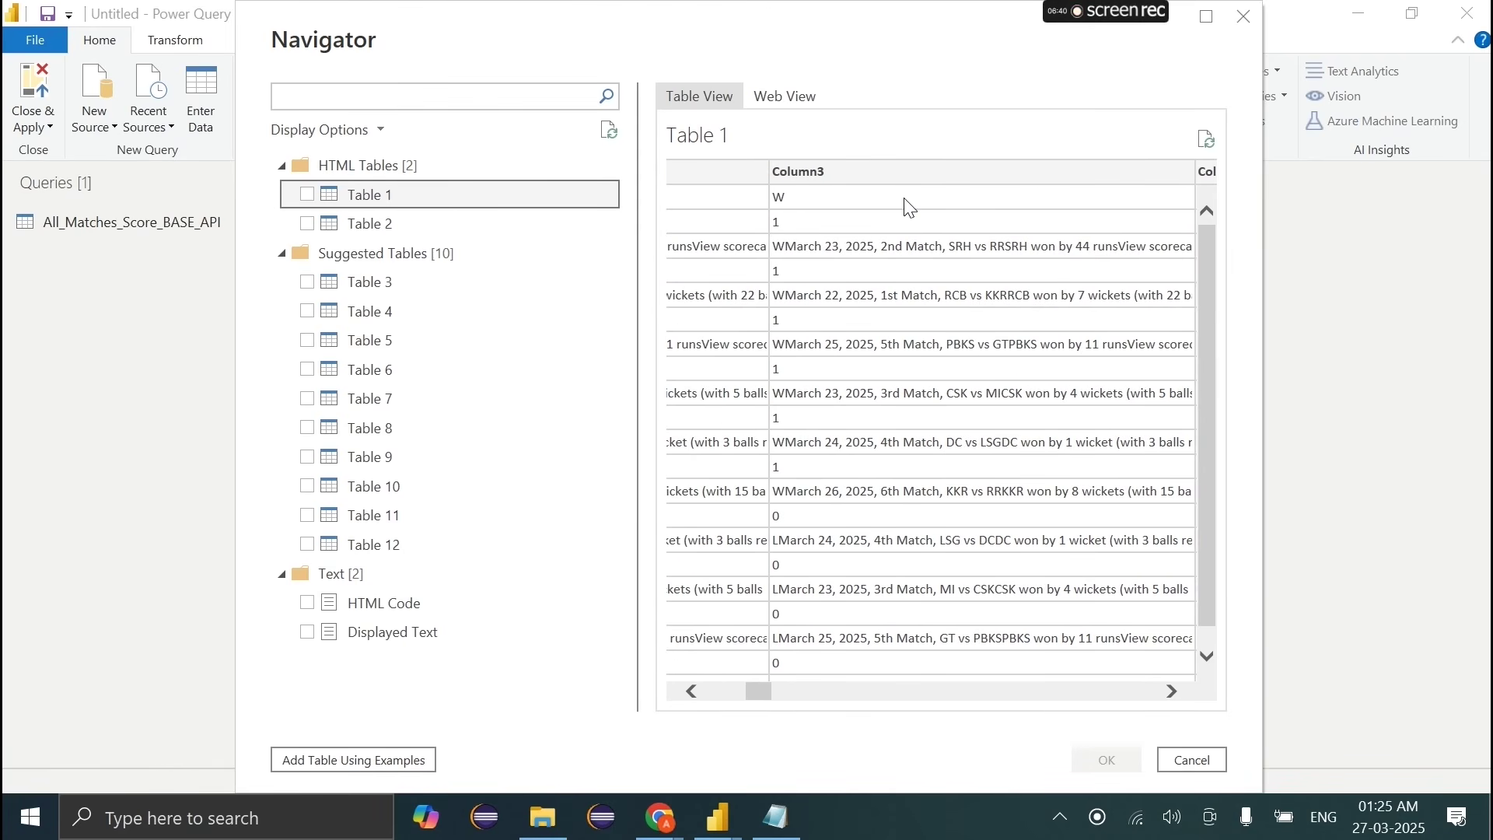
scroll(914, 210, right, 6)
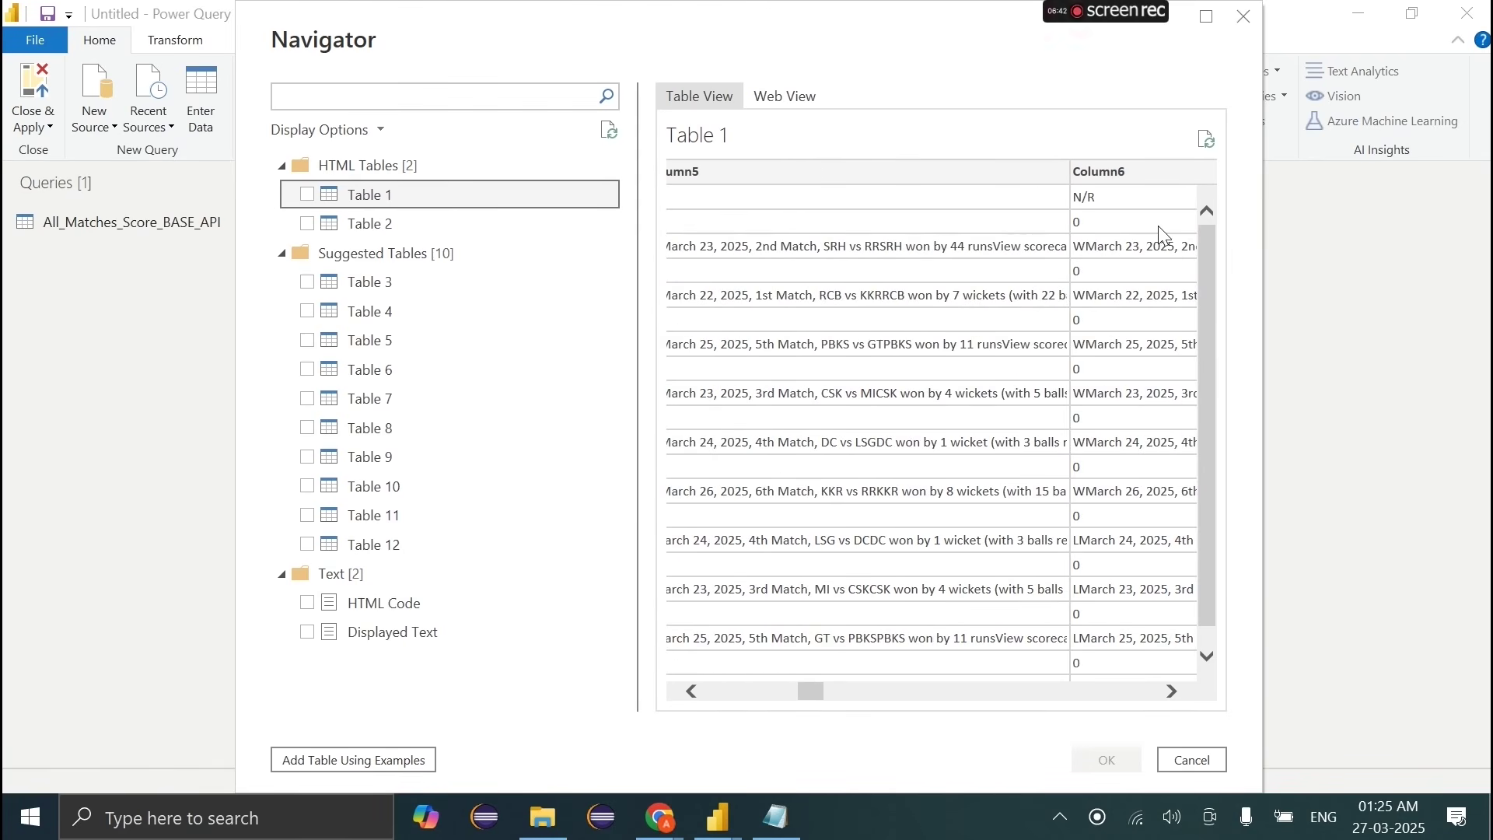
scroll(1023, 333, right, 6)
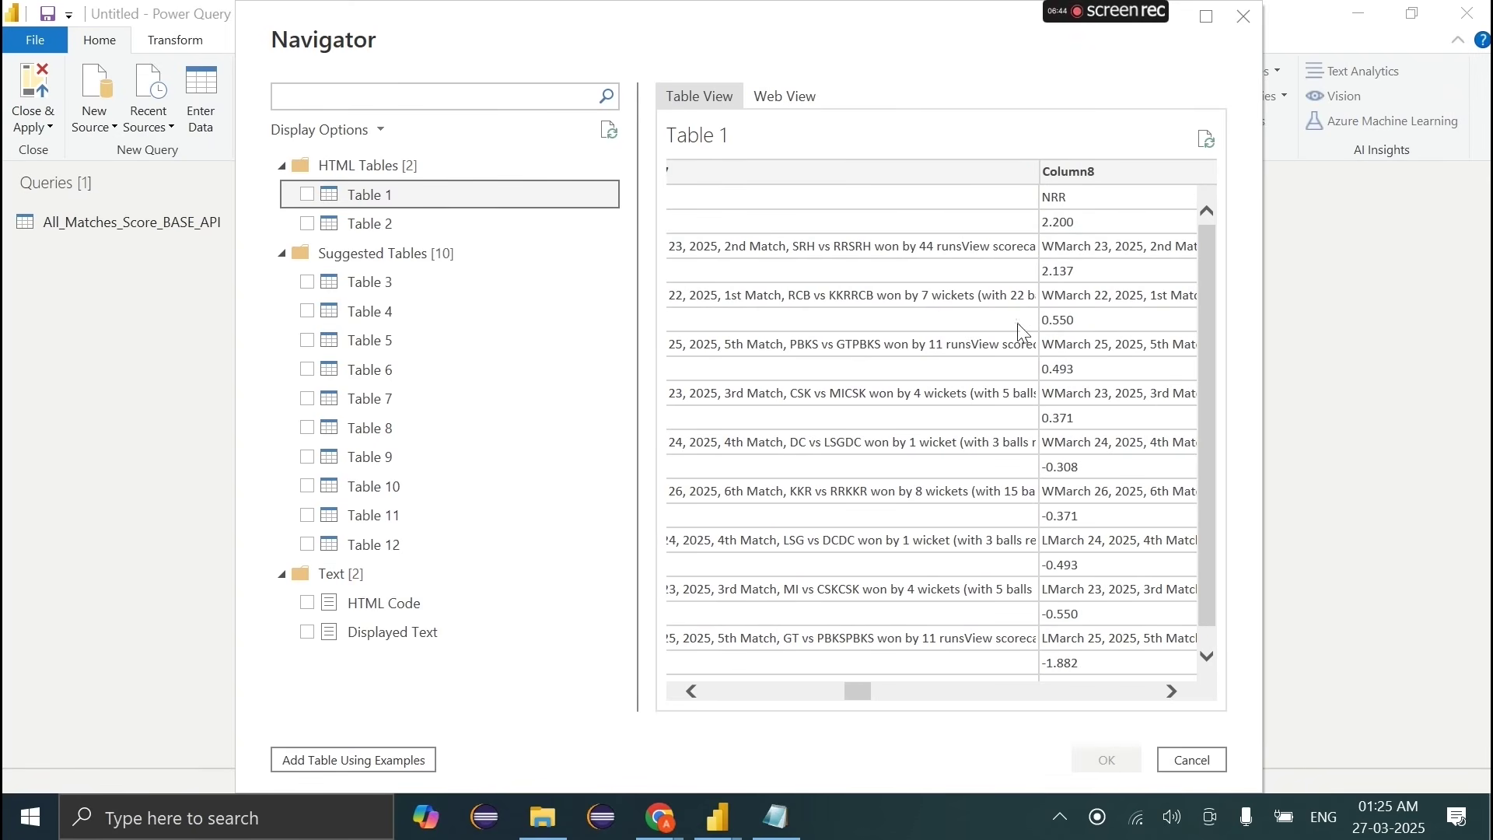
click(307, 196)
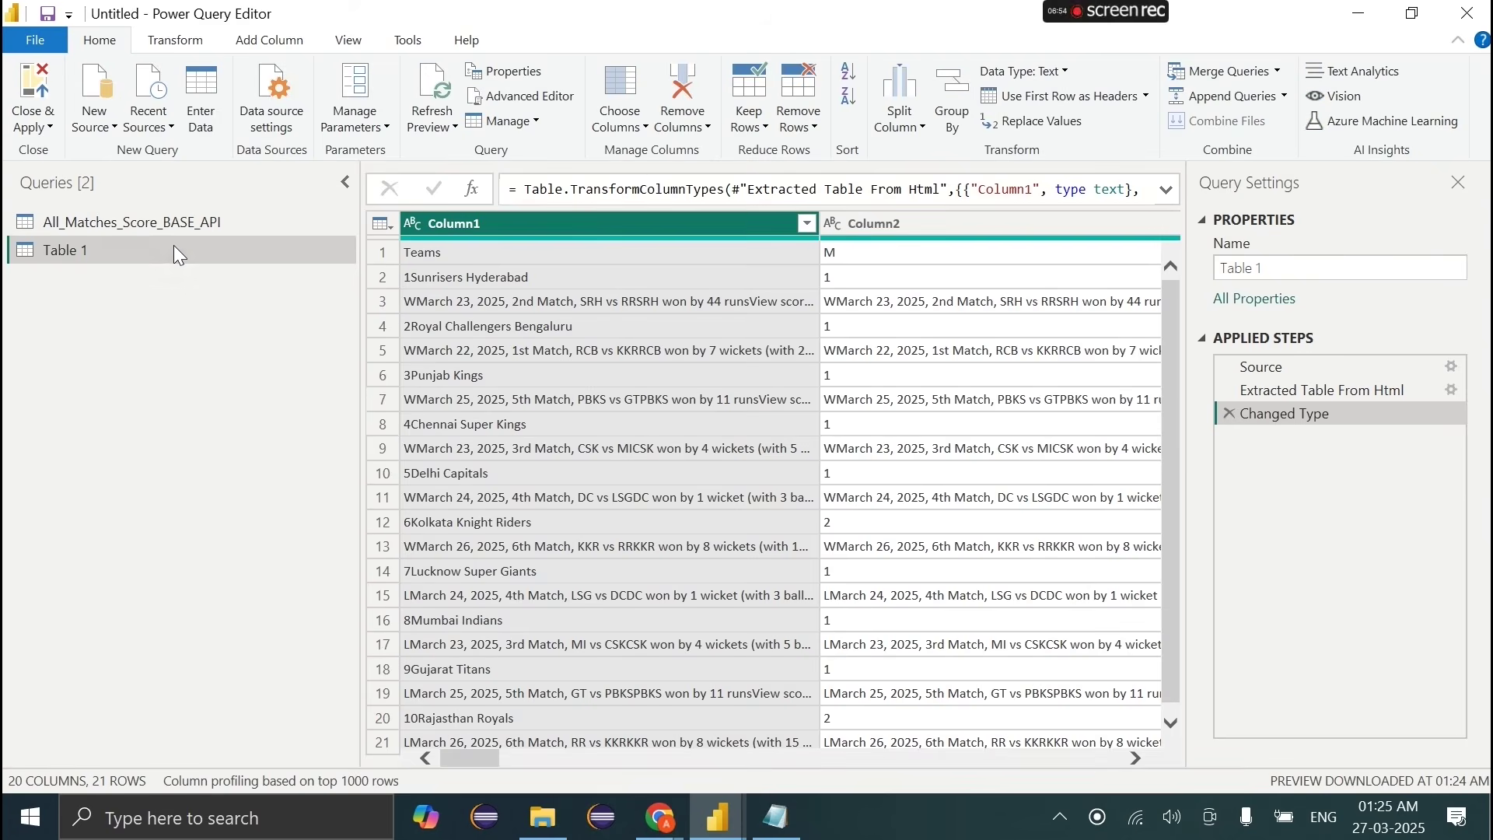
Step: Rename the Table 1 query to Points_Table
double_click(175, 247)
key(BackSpace)
text(Point)
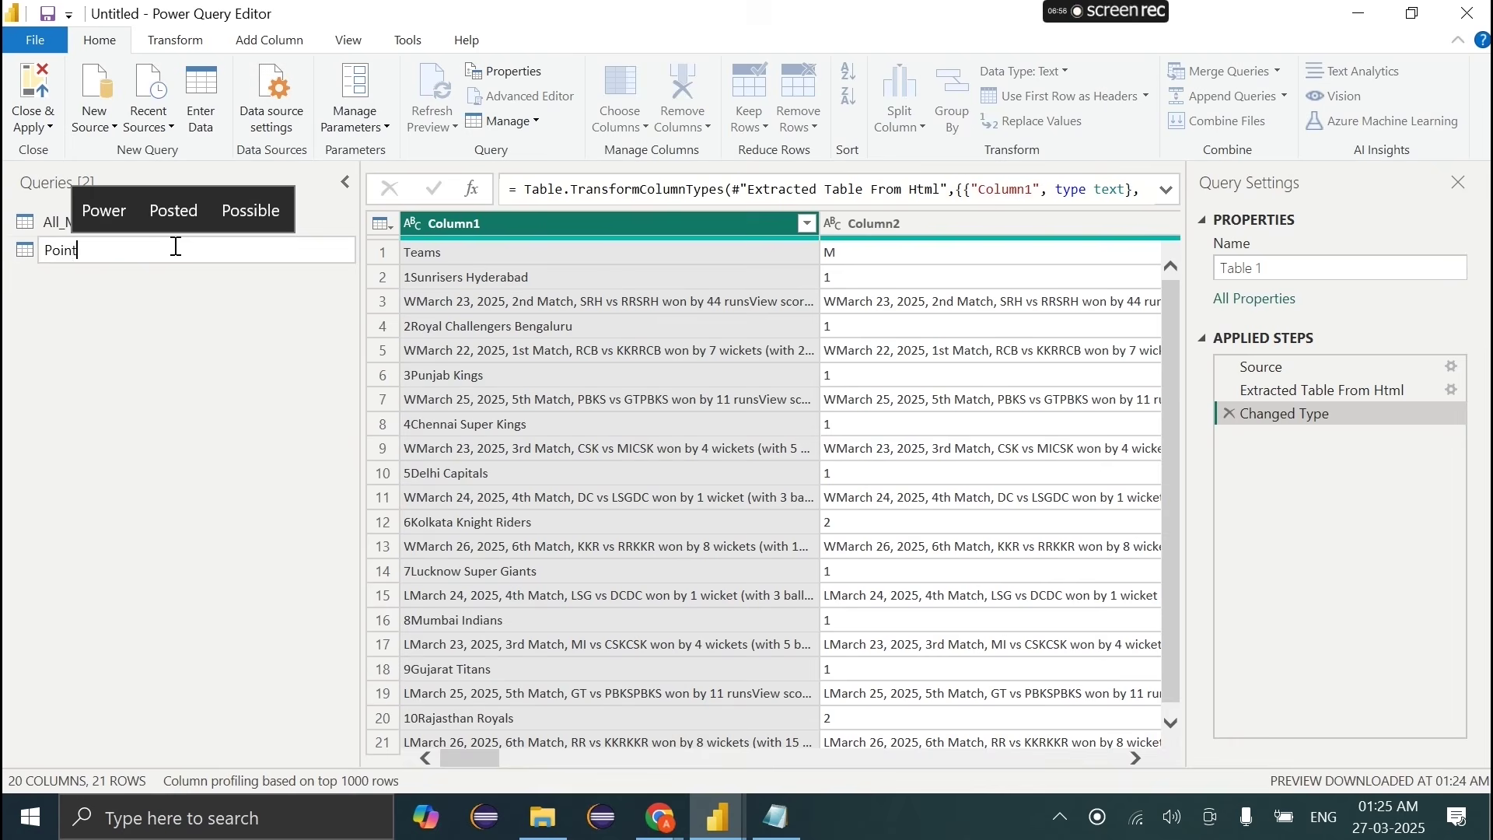
text(s_Table)
key(Return)
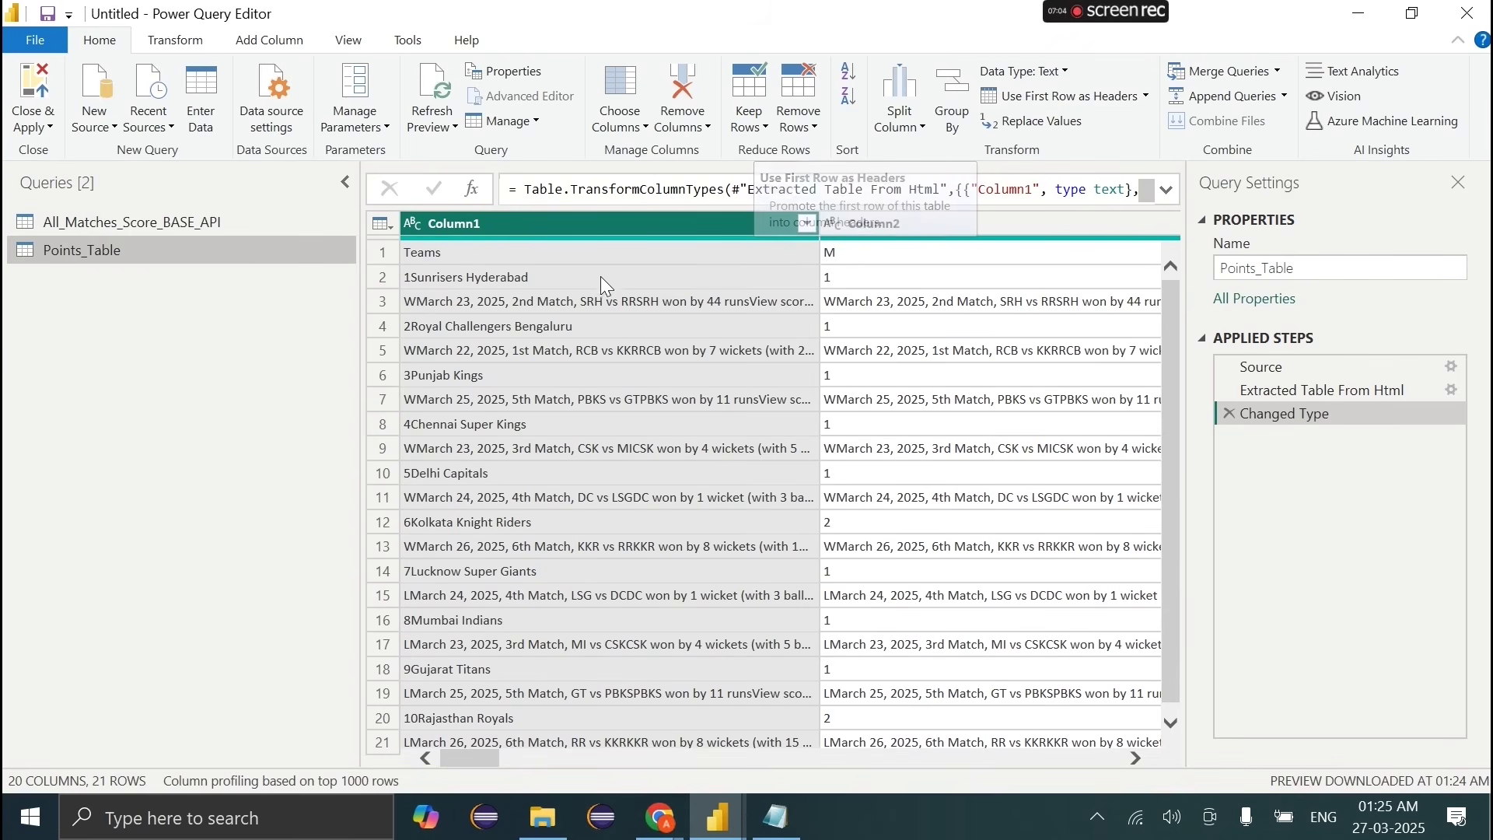
Step: Inspect the first-row Teams, M and L values, leaving Column1's name unchanged
click(490, 260)
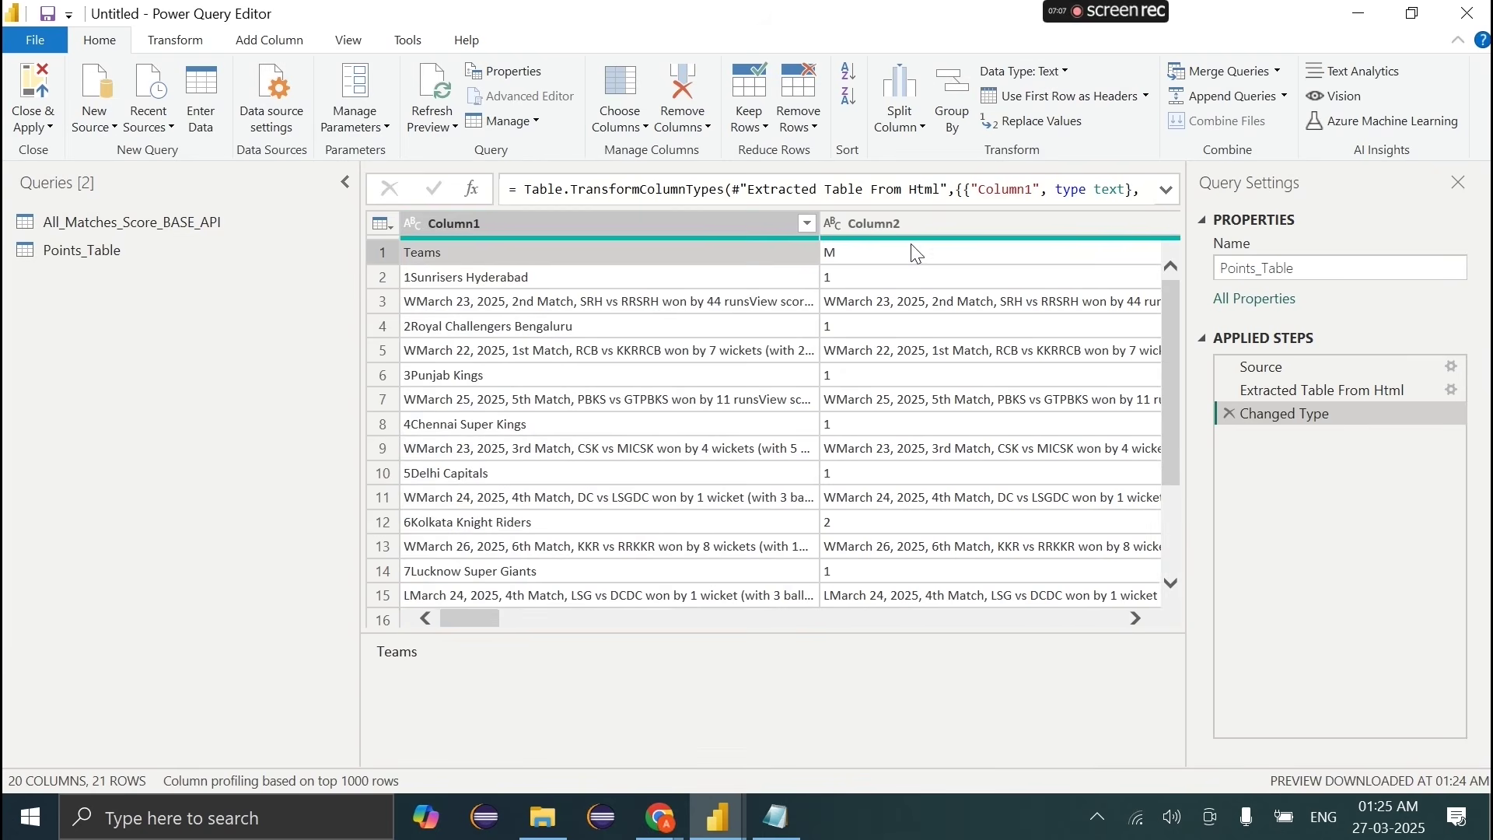
click(908, 252)
scroll(911, 244, right, 5)
click(804, 258)
scroll(800, 254, left, 5)
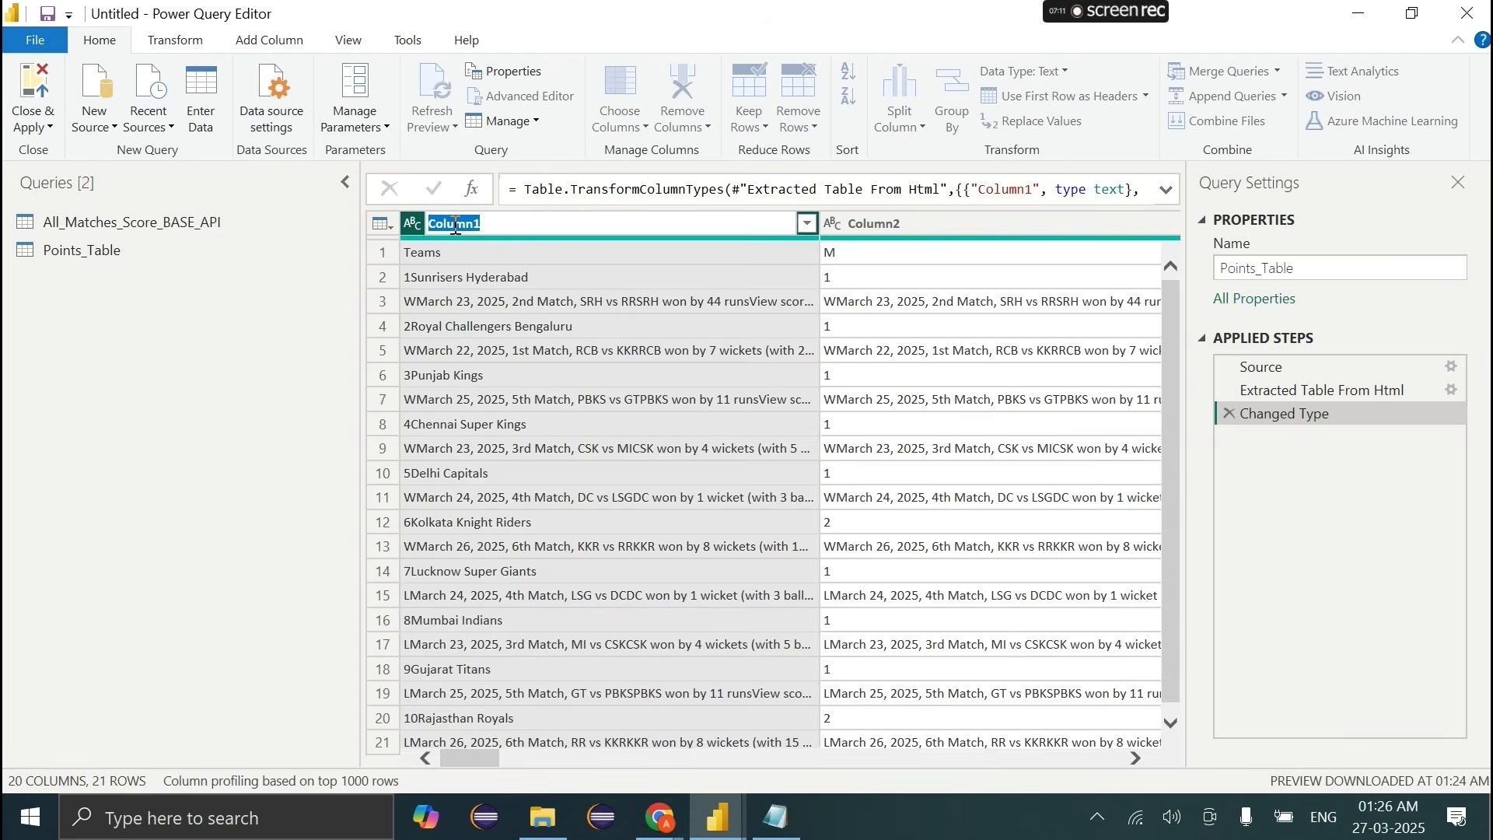
click(602, 255)
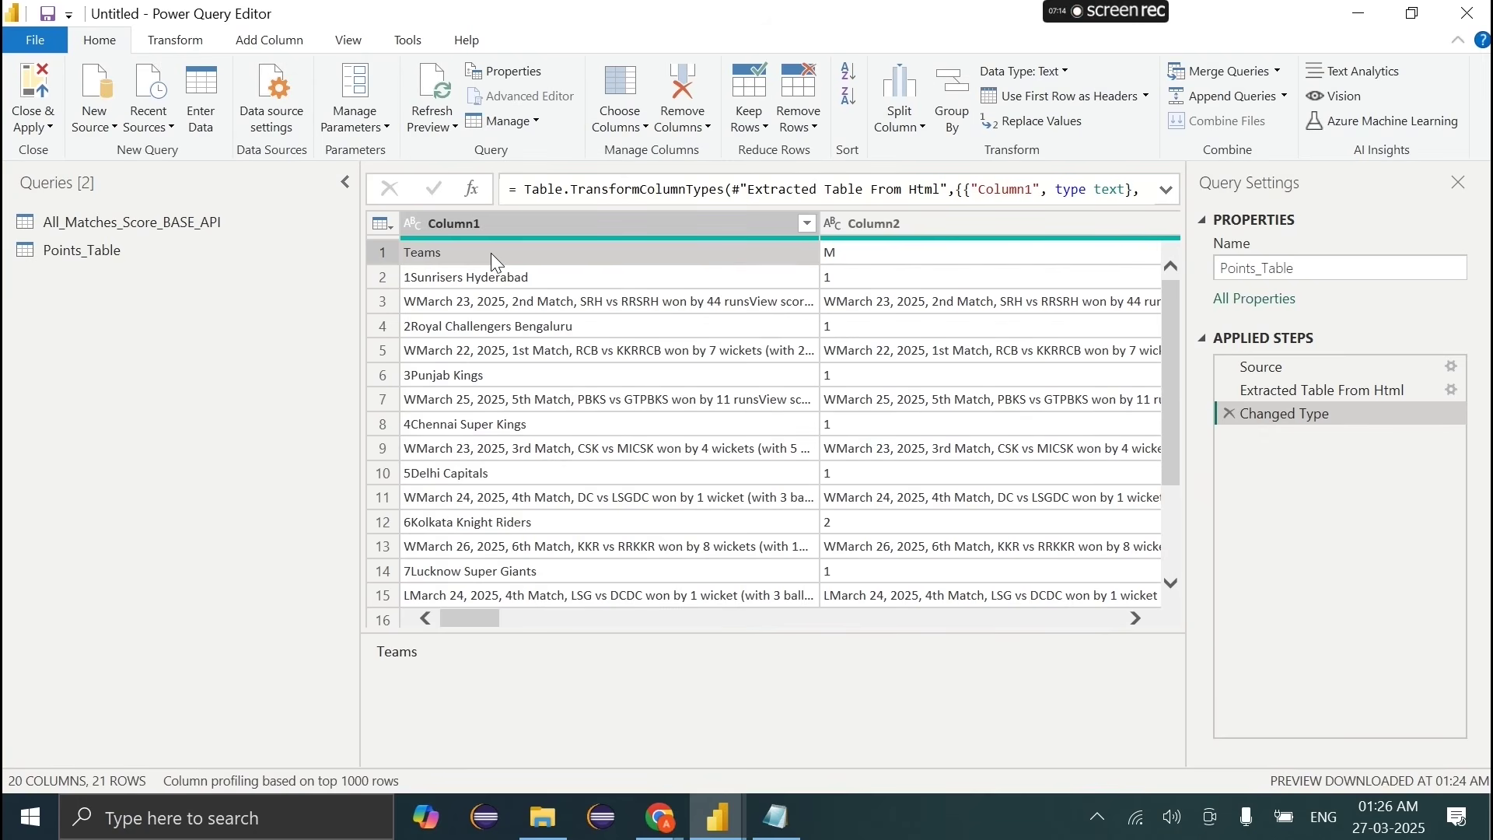
double_click(488, 227)
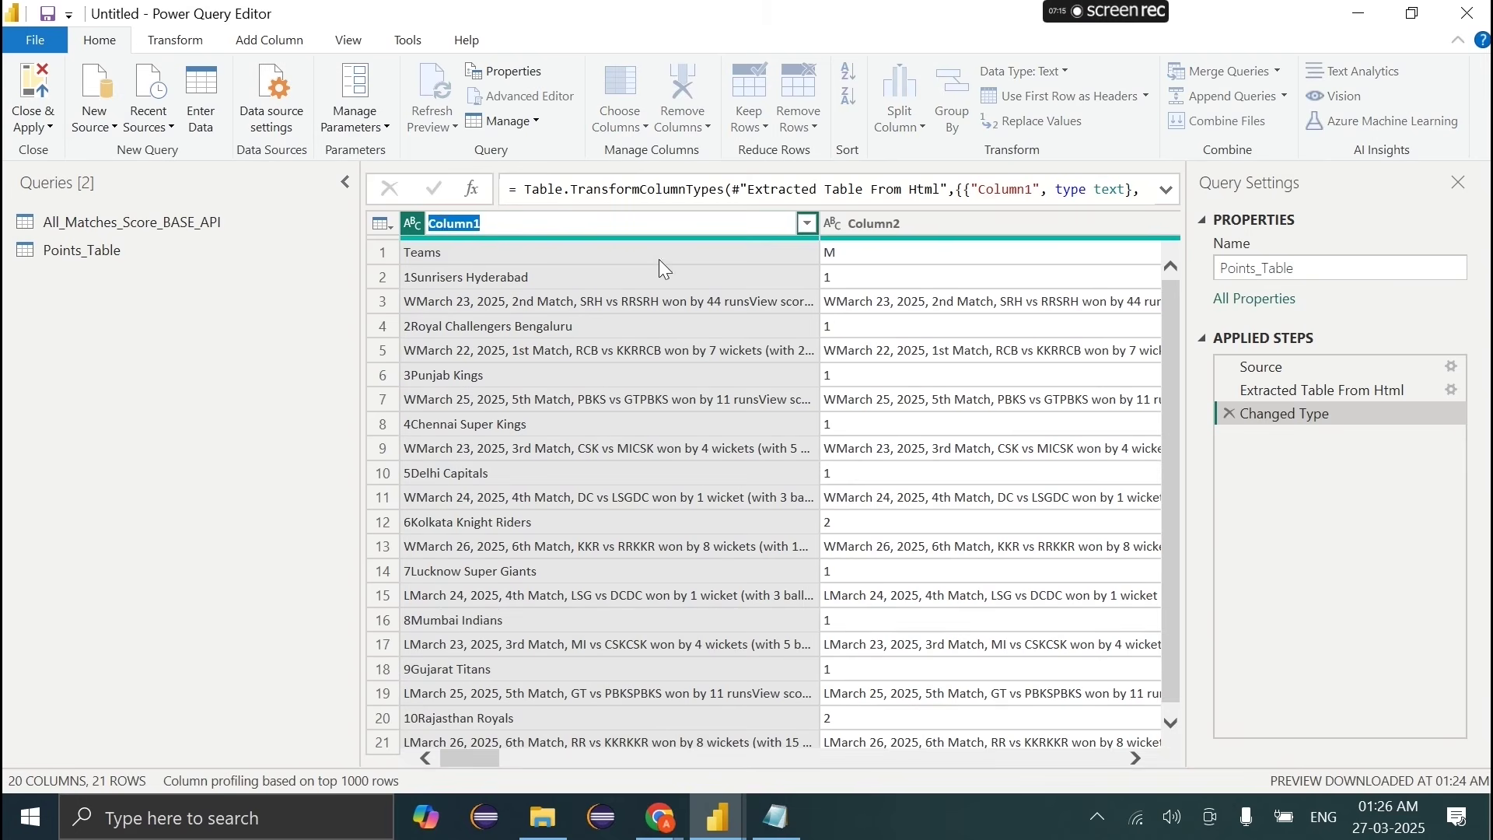
key(Return)
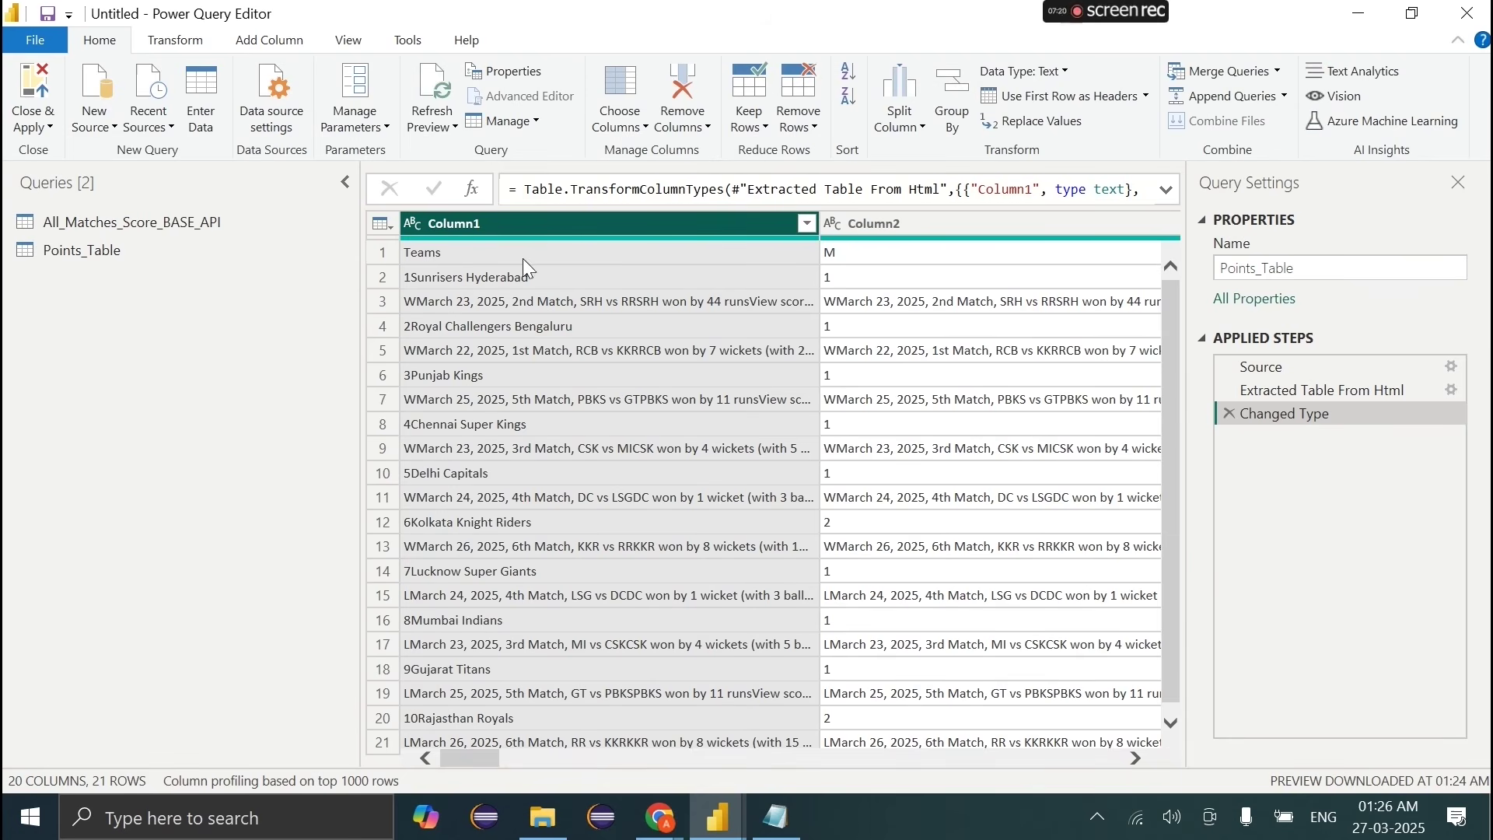
click(1030, 95)
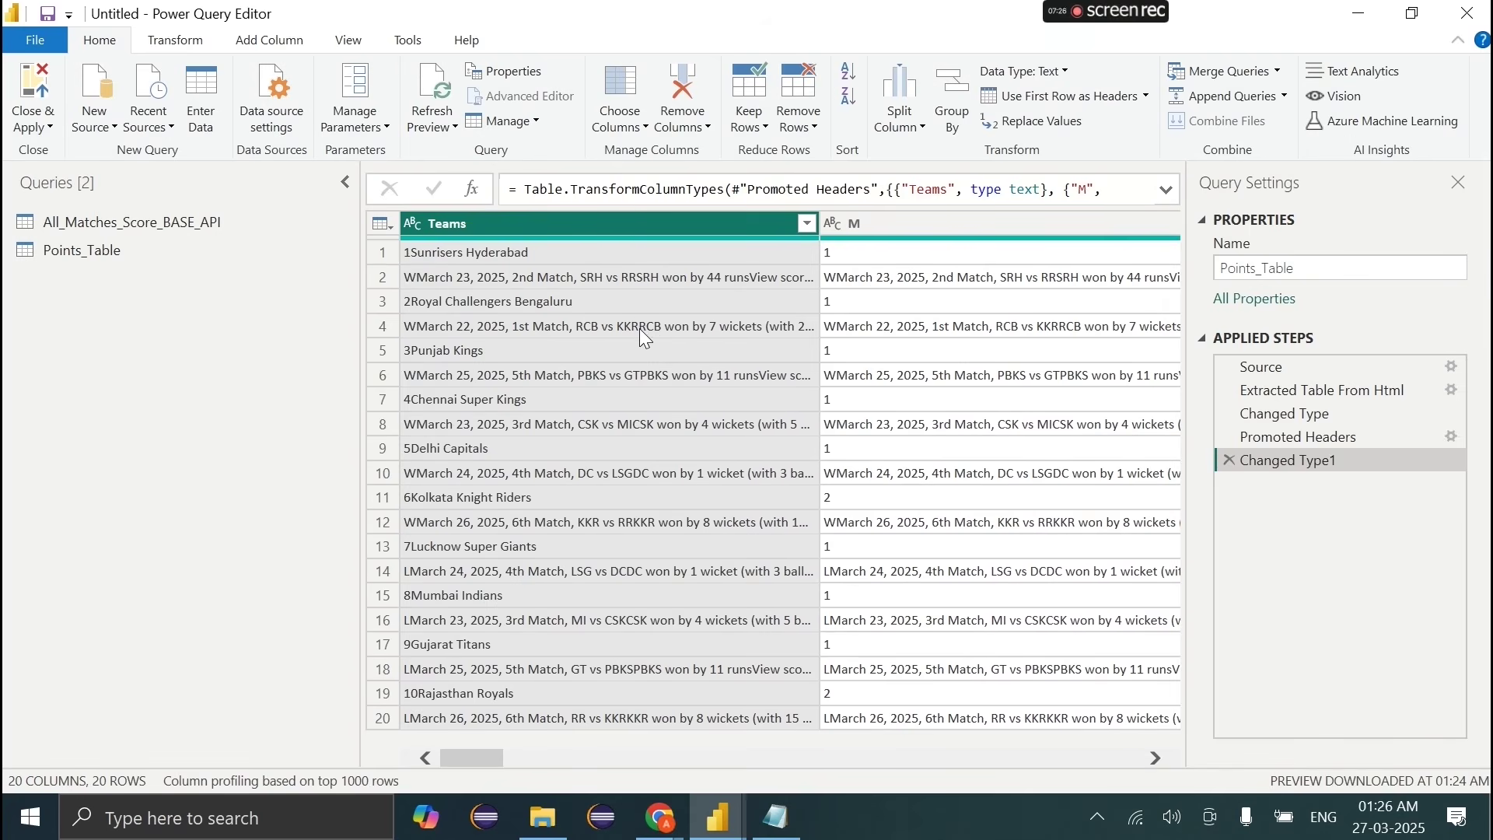
scroll(642, 333, right, 10)
scroll(645, 338, right, 10)
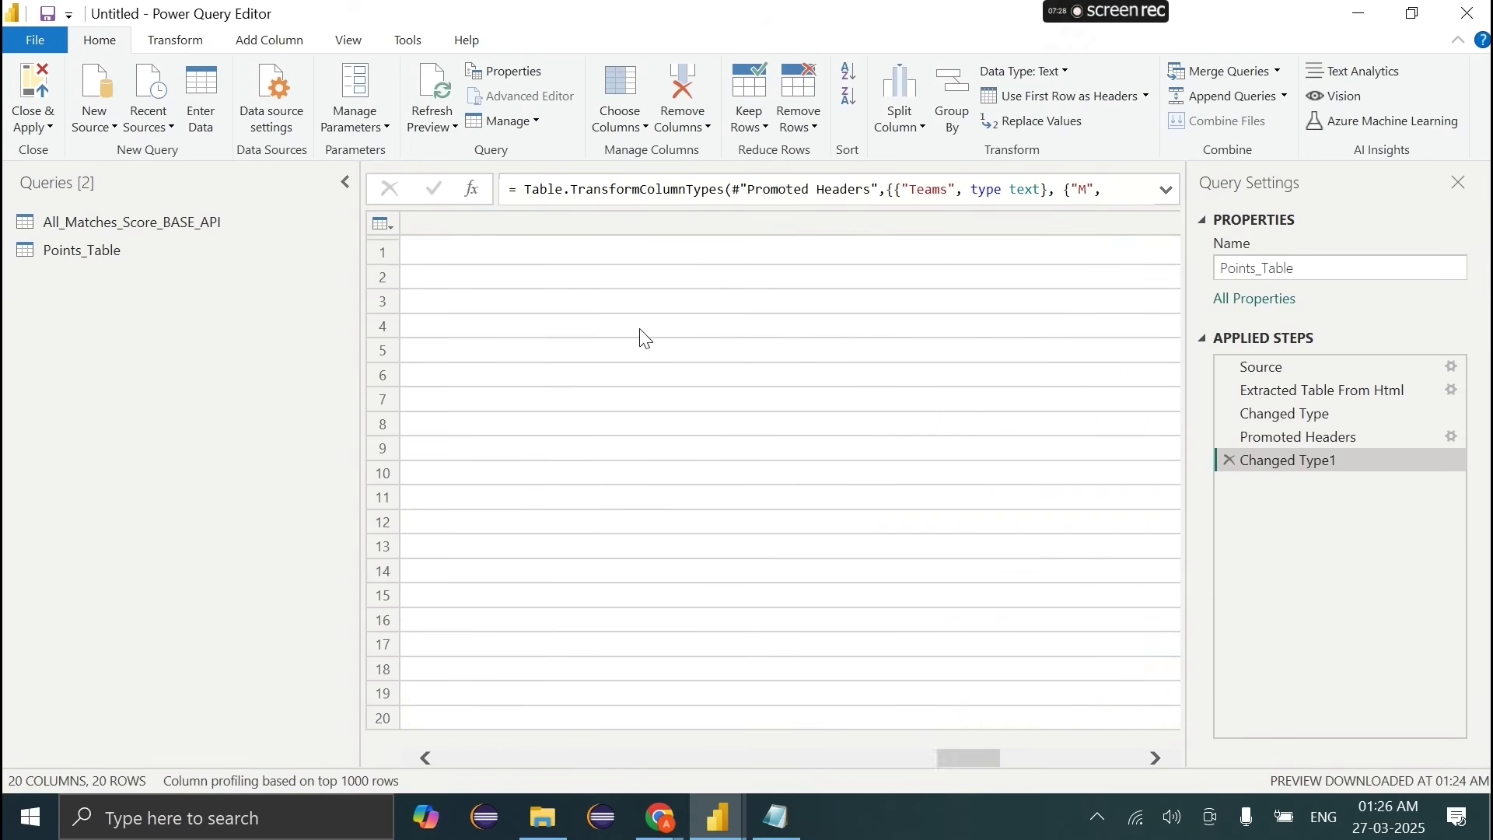
scroll(646, 339, left, 5)
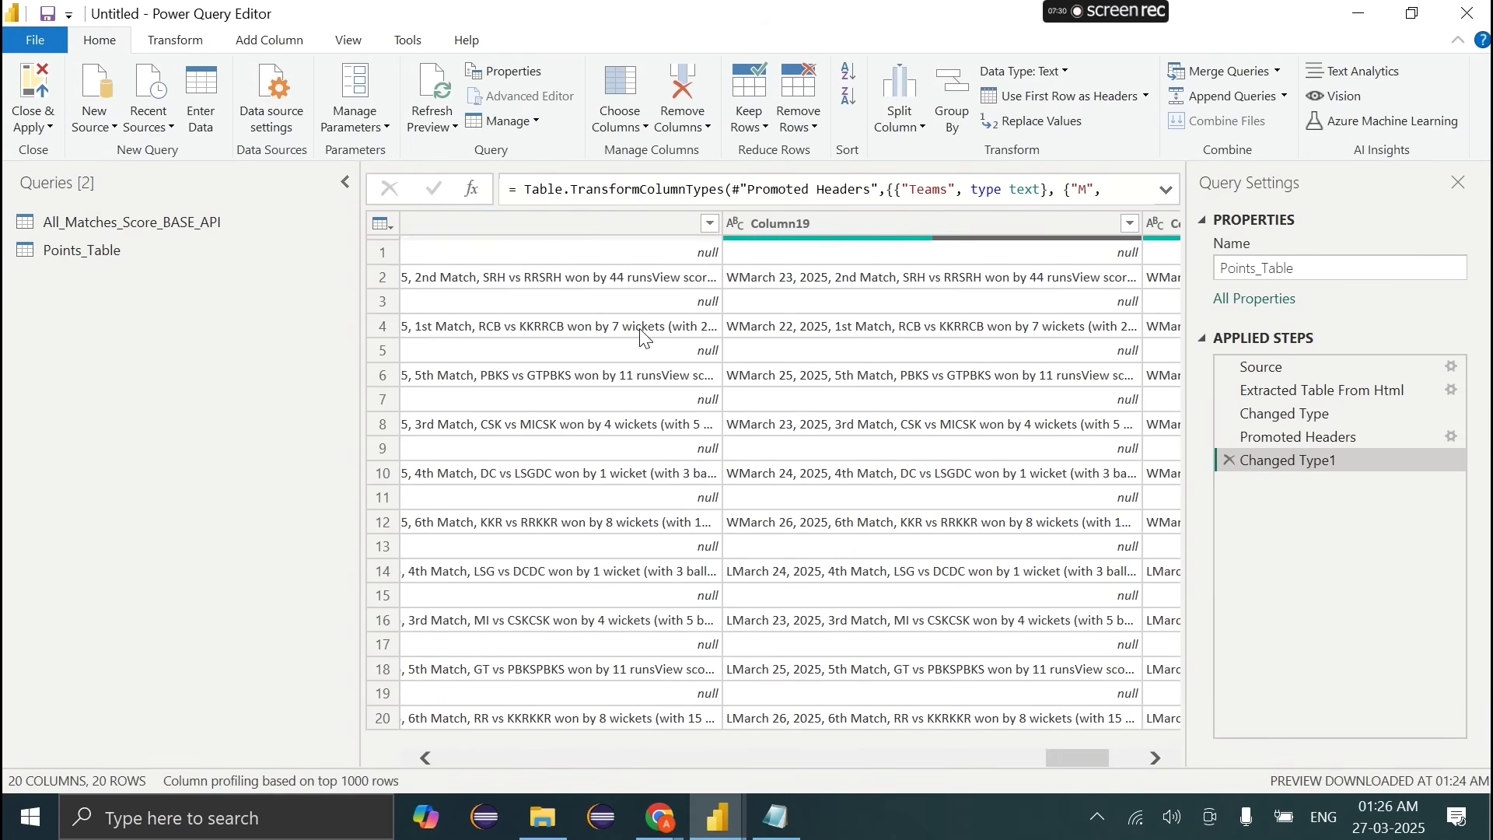
scroll(642, 335, left, 8)
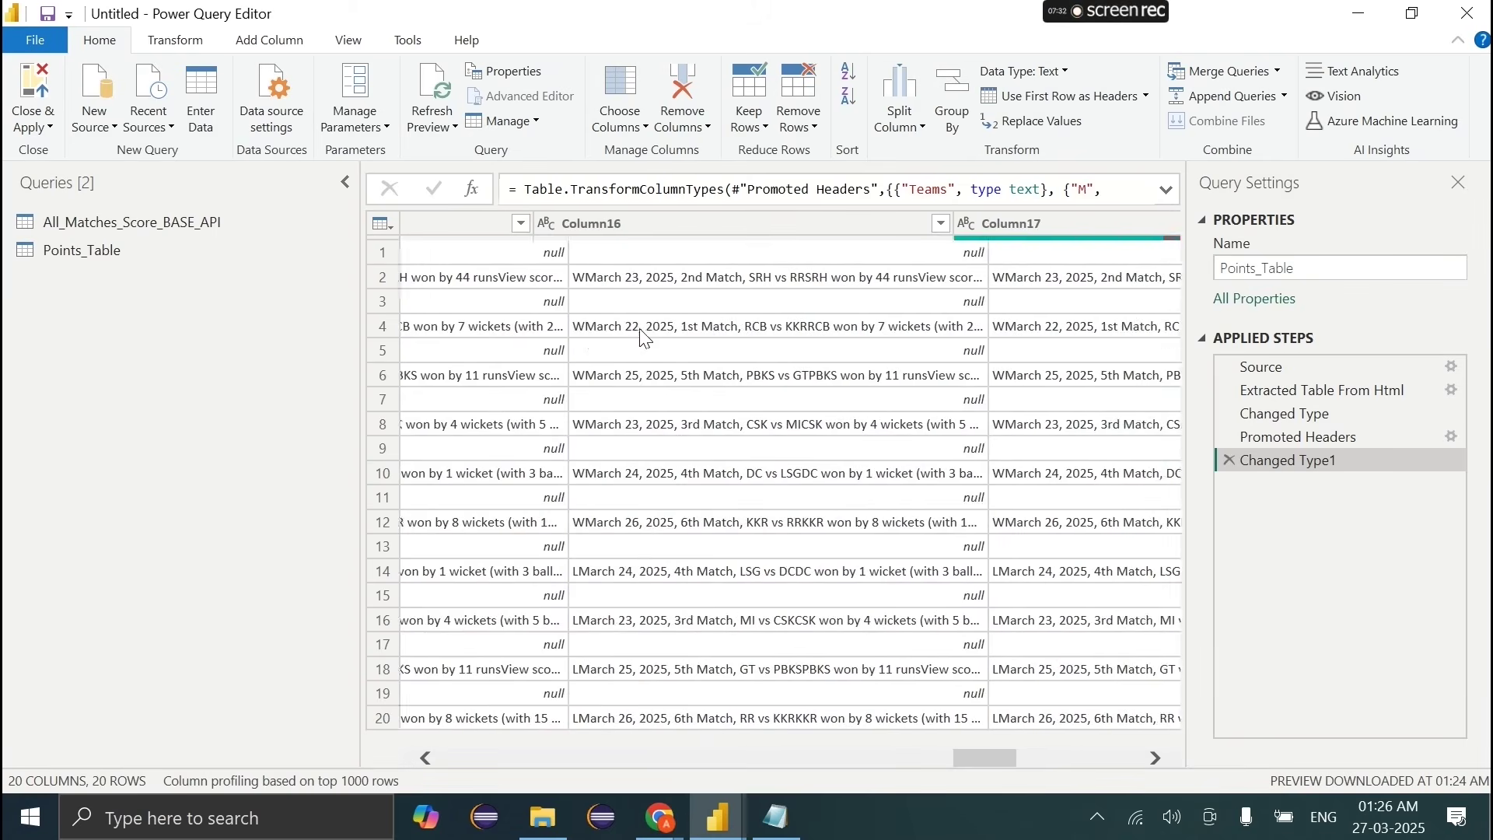
scroll(645, 338, left, 8)
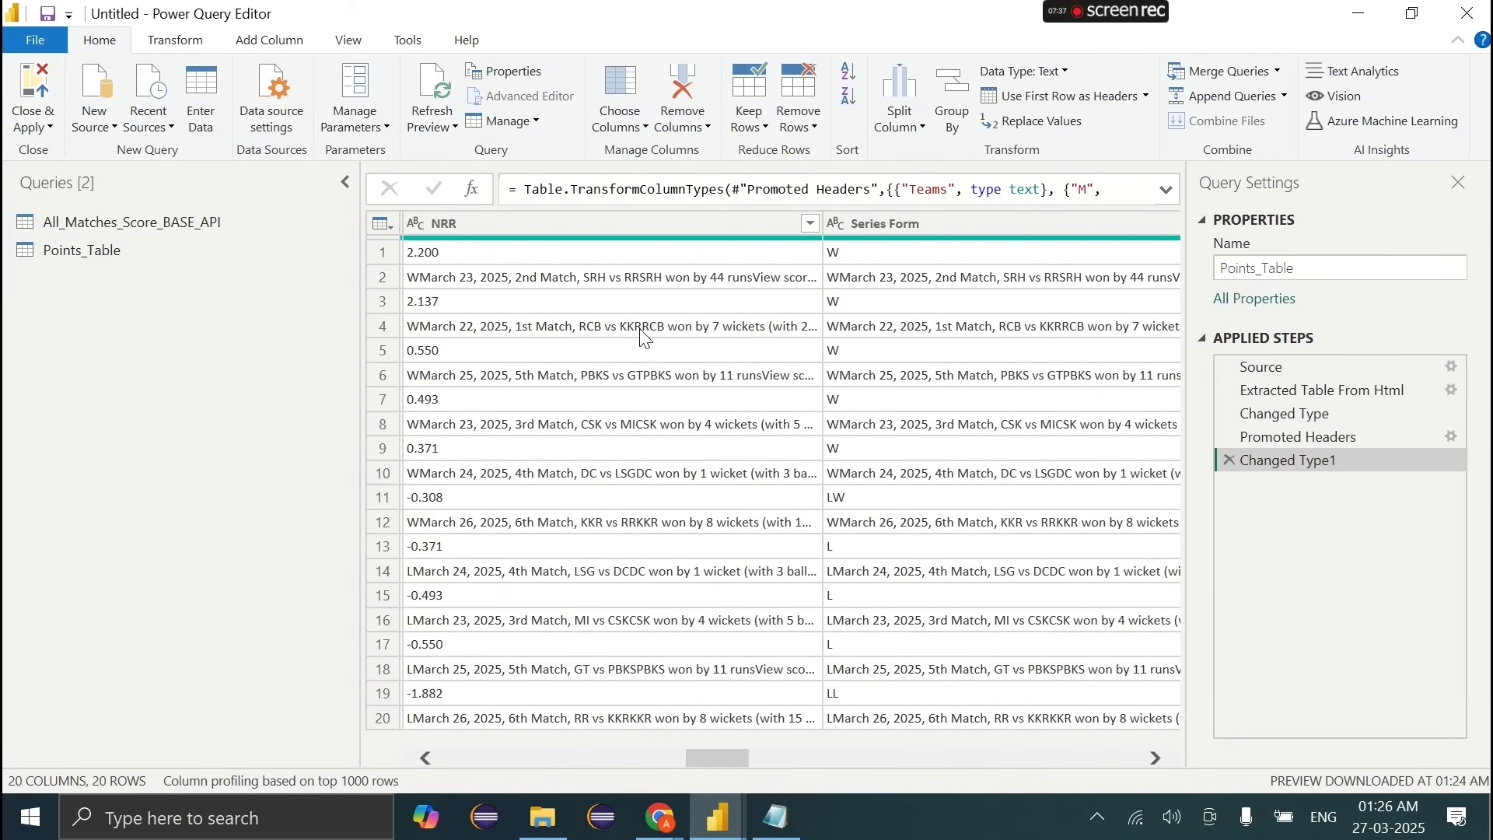
scroll(645, 338, left, 5)
click(678, 376)
scroll(679, 380, right, 3)
click(873, 252)
scroll(806, 315, left, 6)
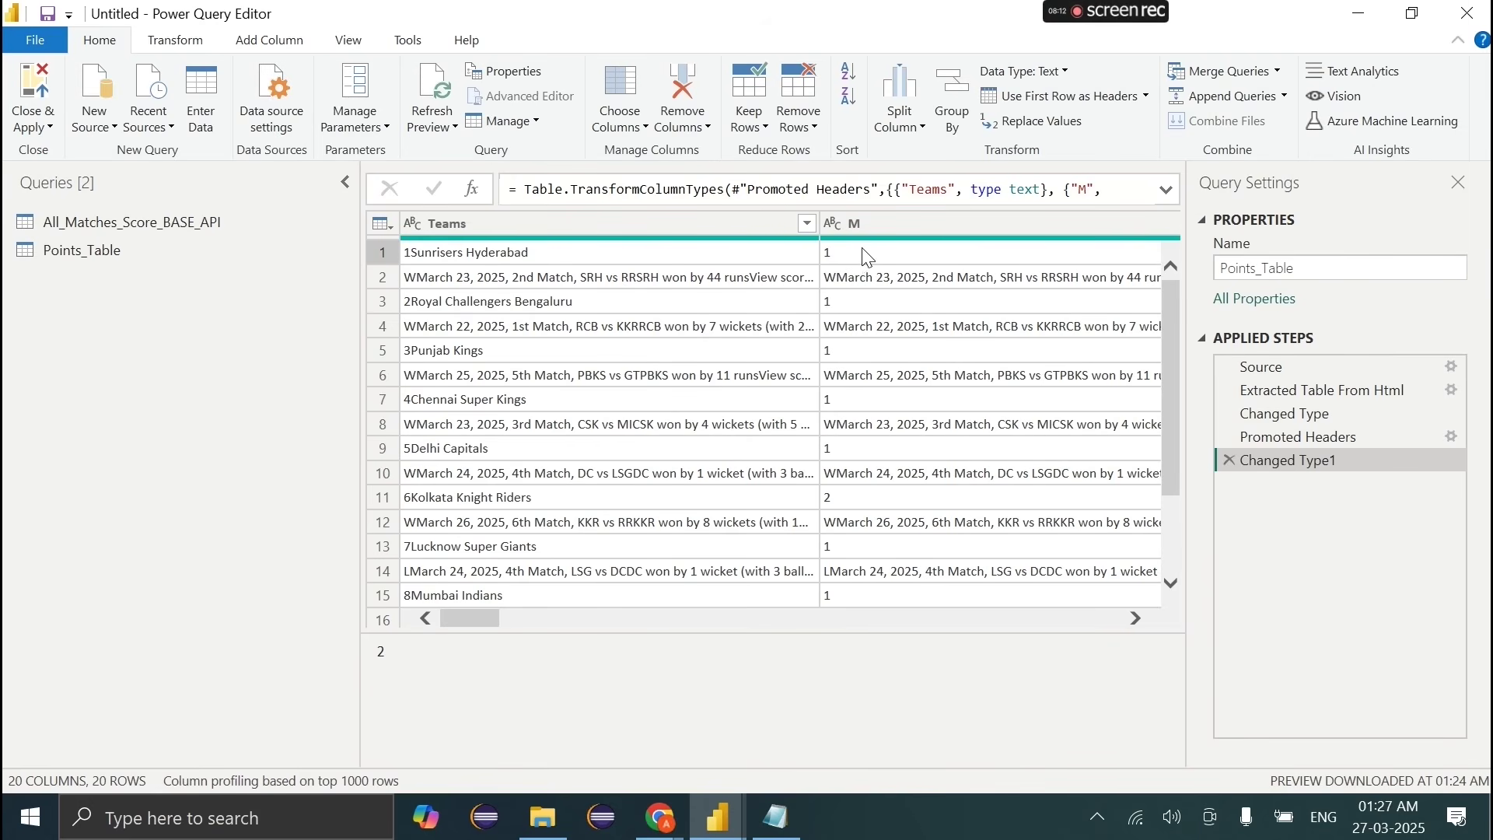
scroll(869, 258, right, 3)
scroll(869, 259, right, 6)
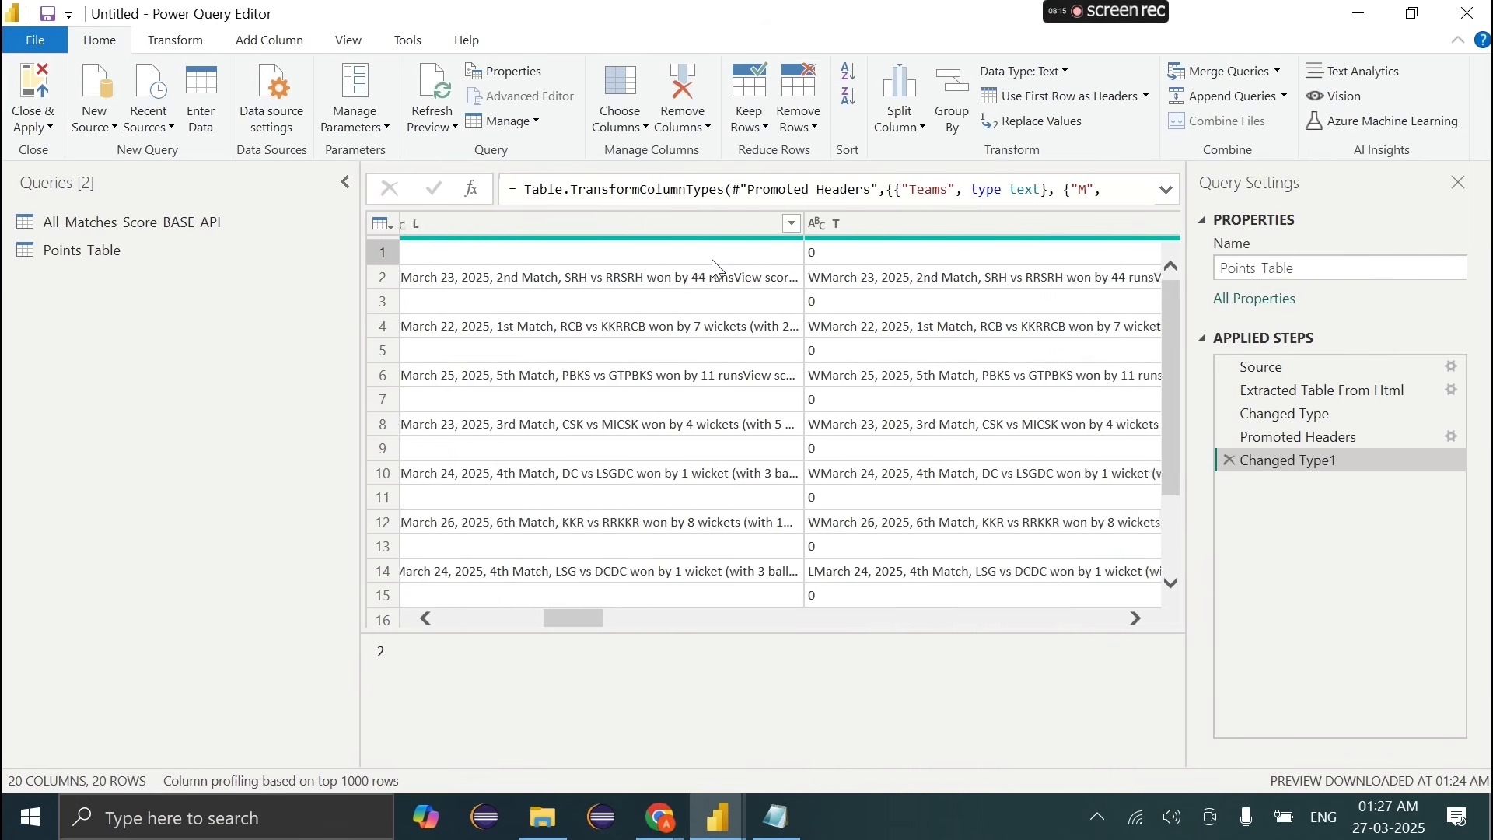
scroll(712, 263, right, 6)
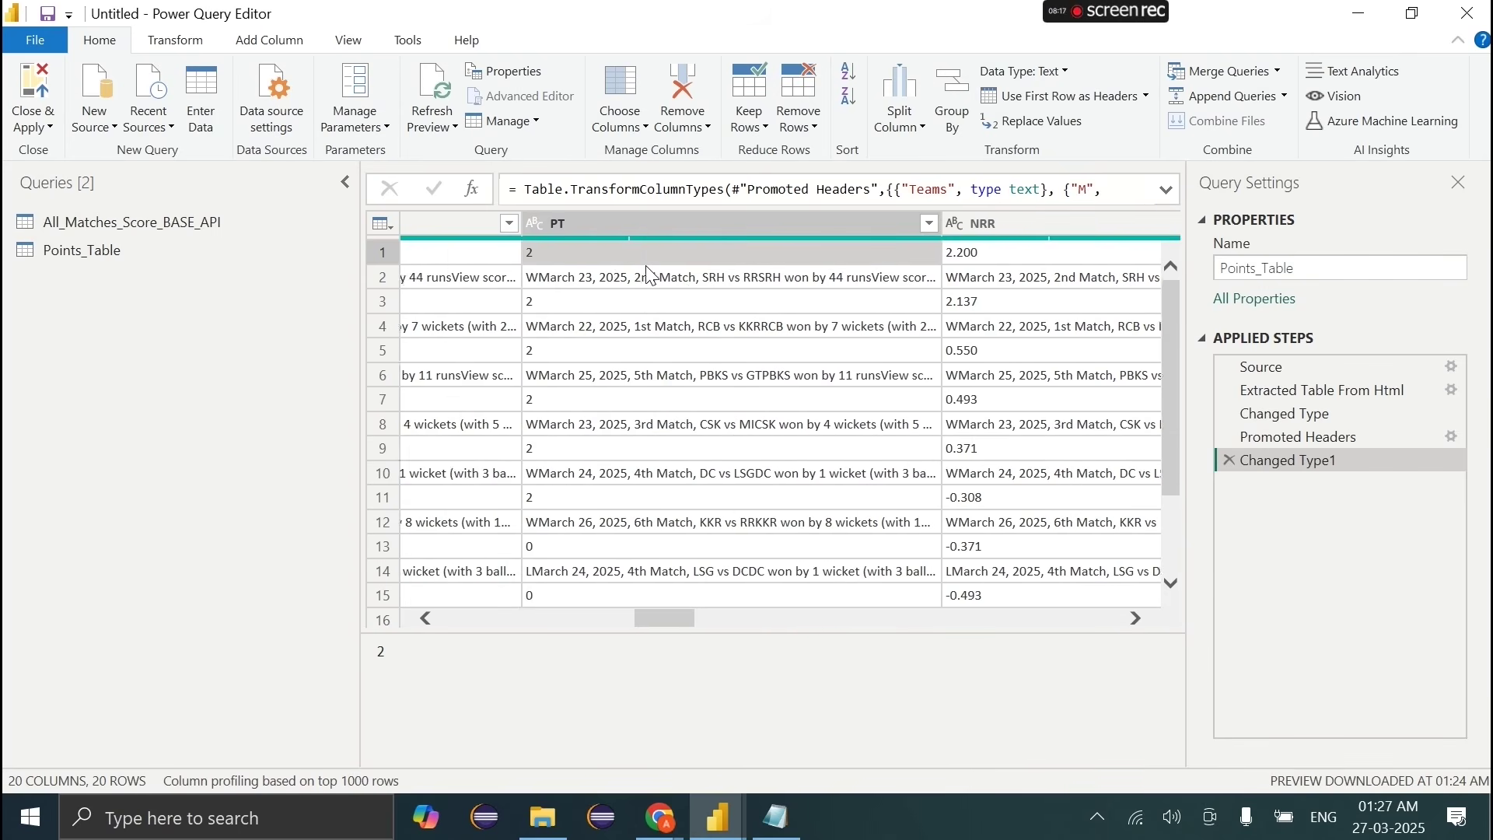
scroll(622, 292, right, 4)
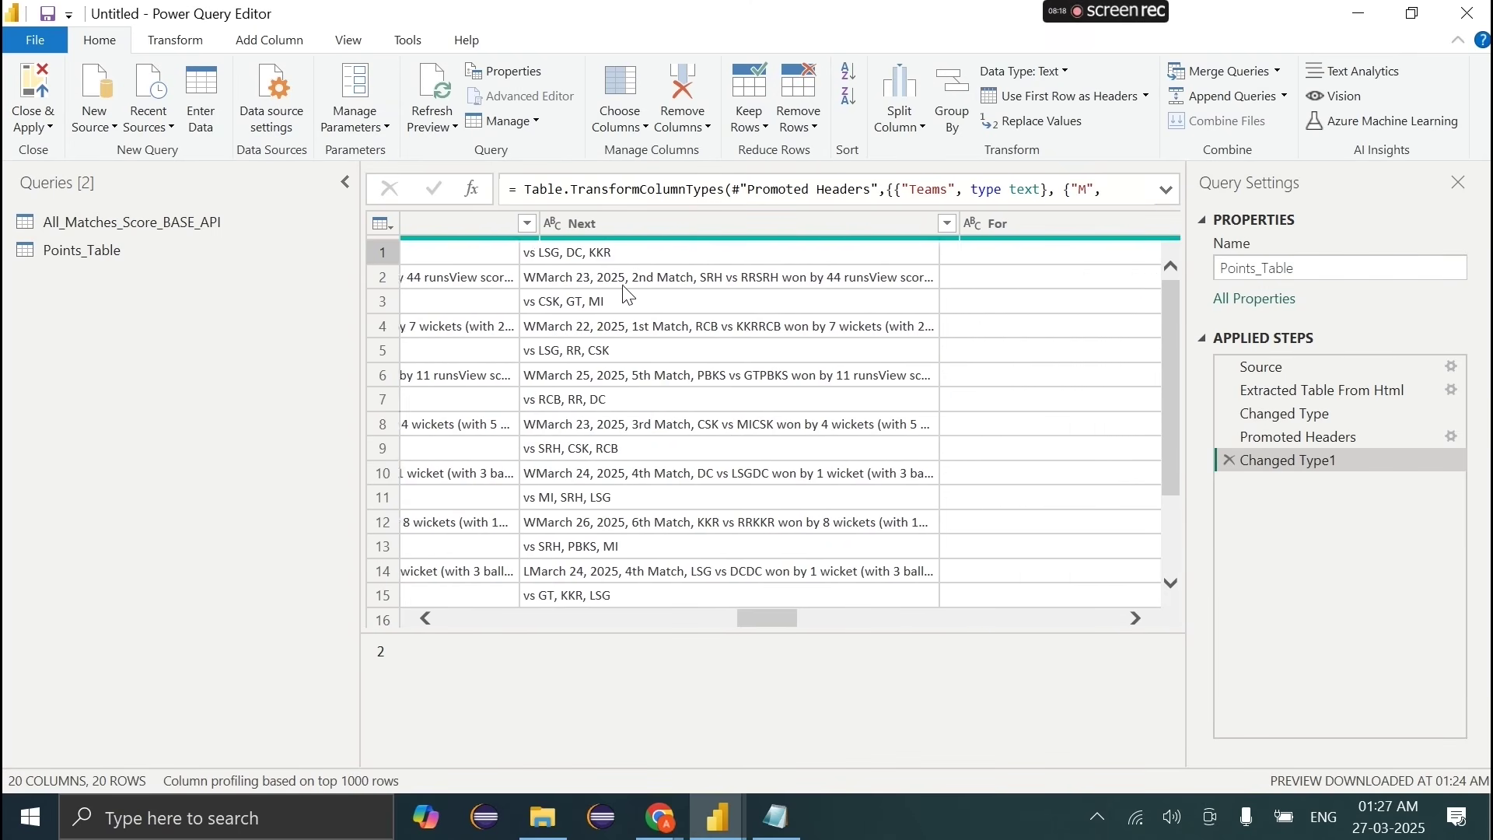
scroll(797, 319, right, 6)
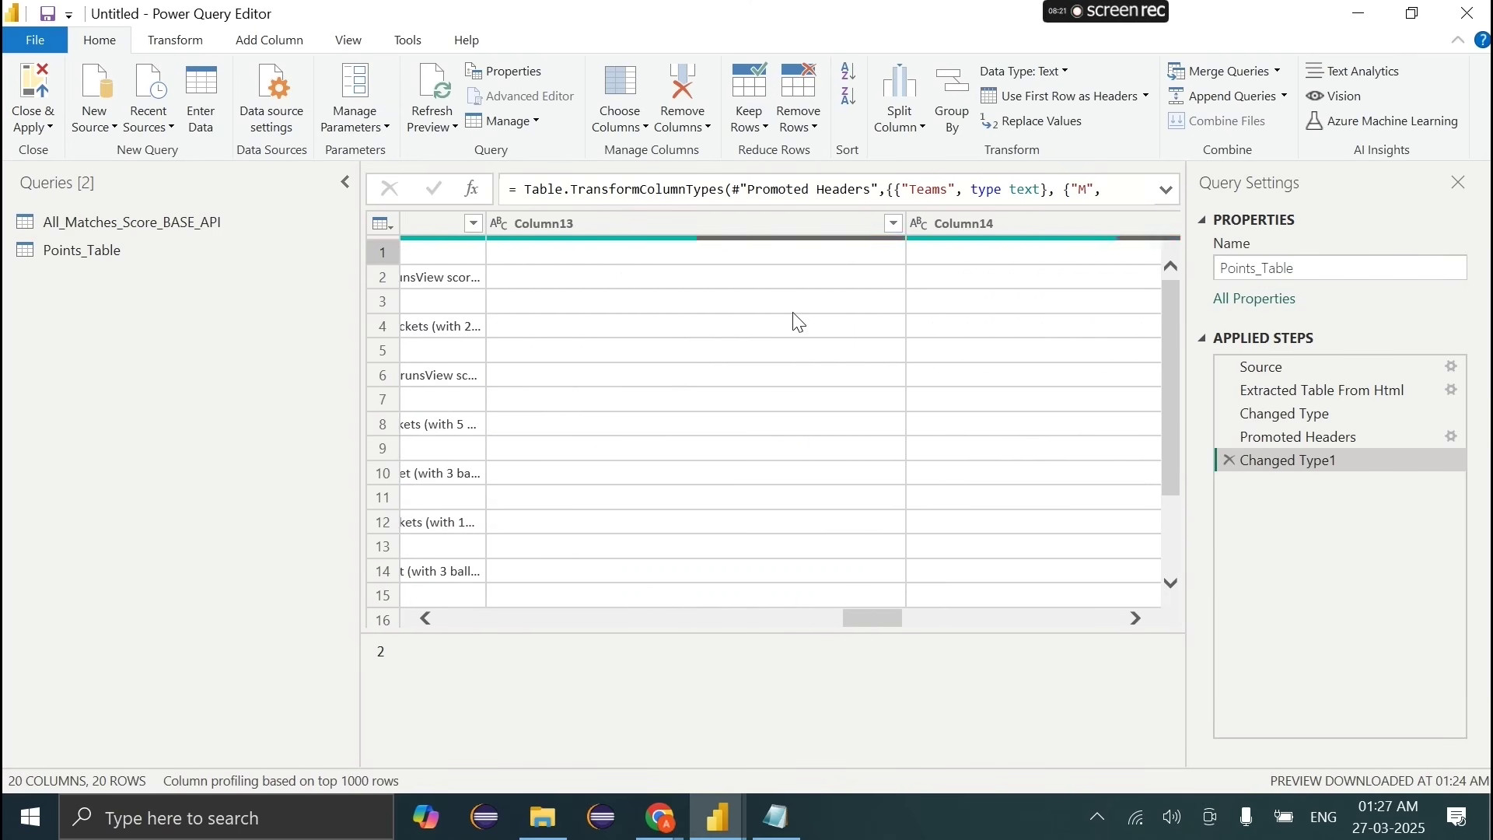
scroll(561, 260, left, 4)
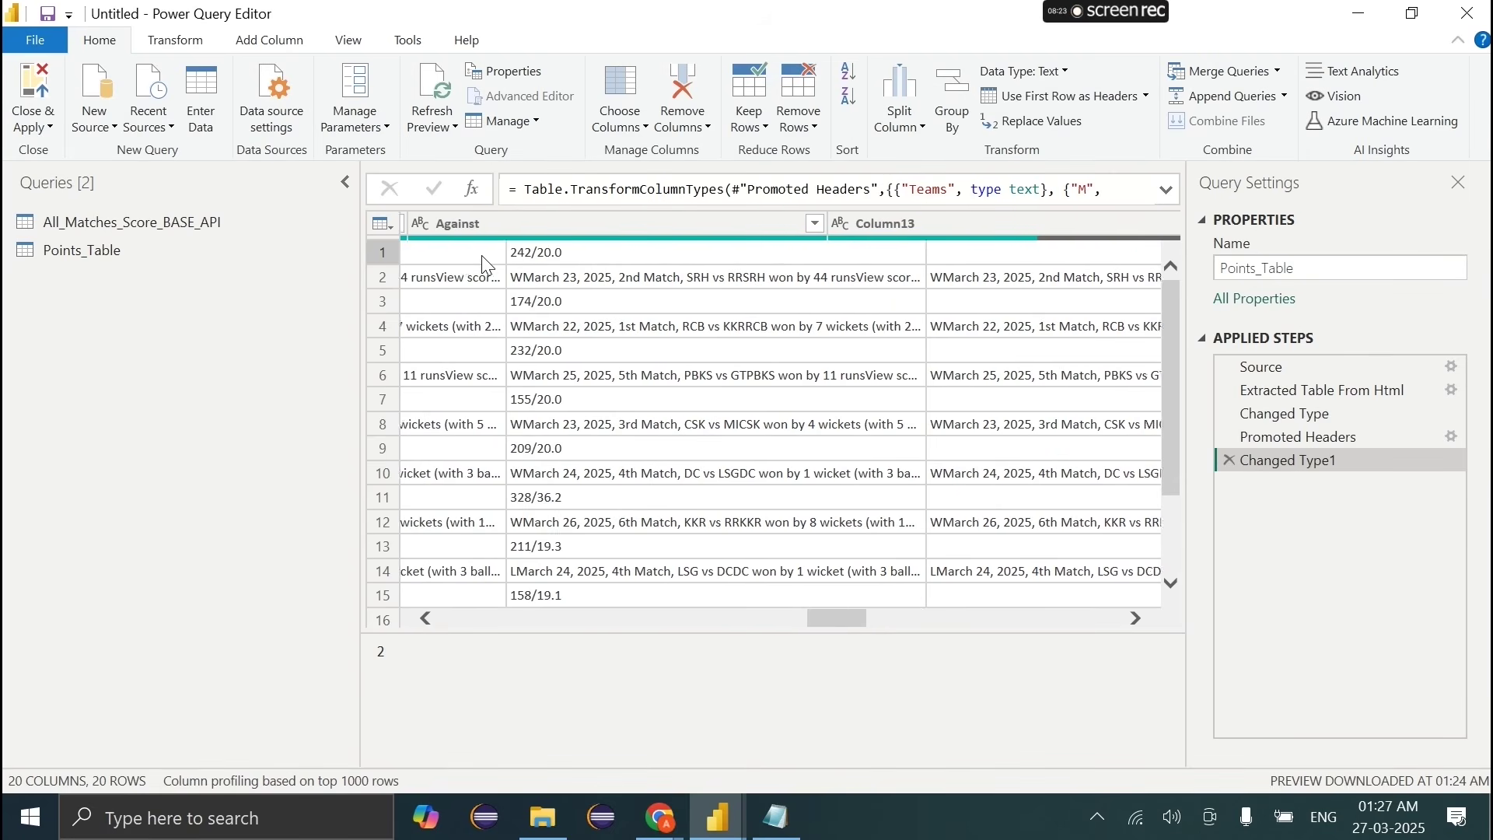
scroll(697, 266, left, 3)
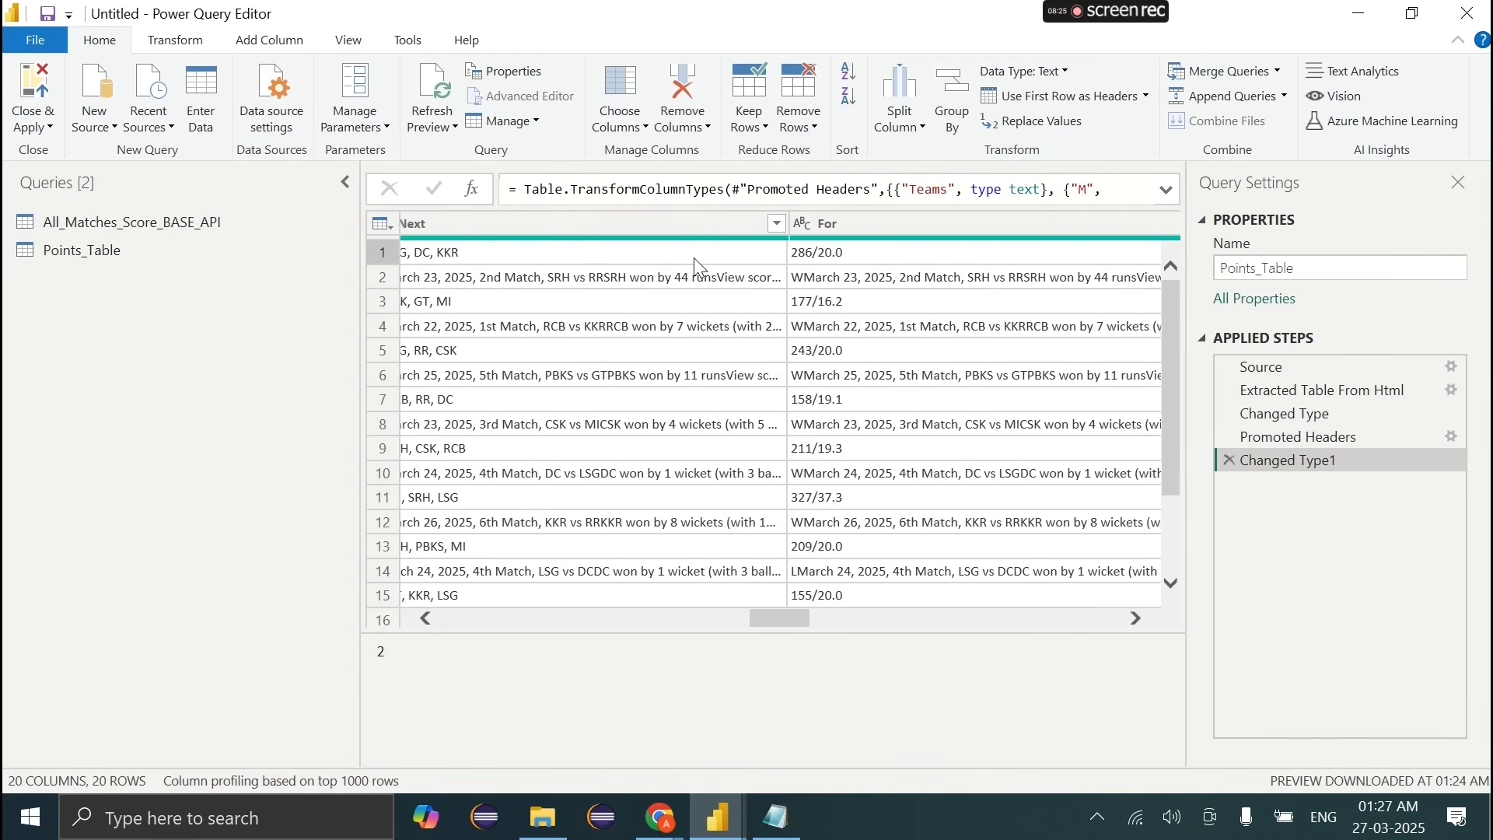
scroll(698, 267, right, 6)
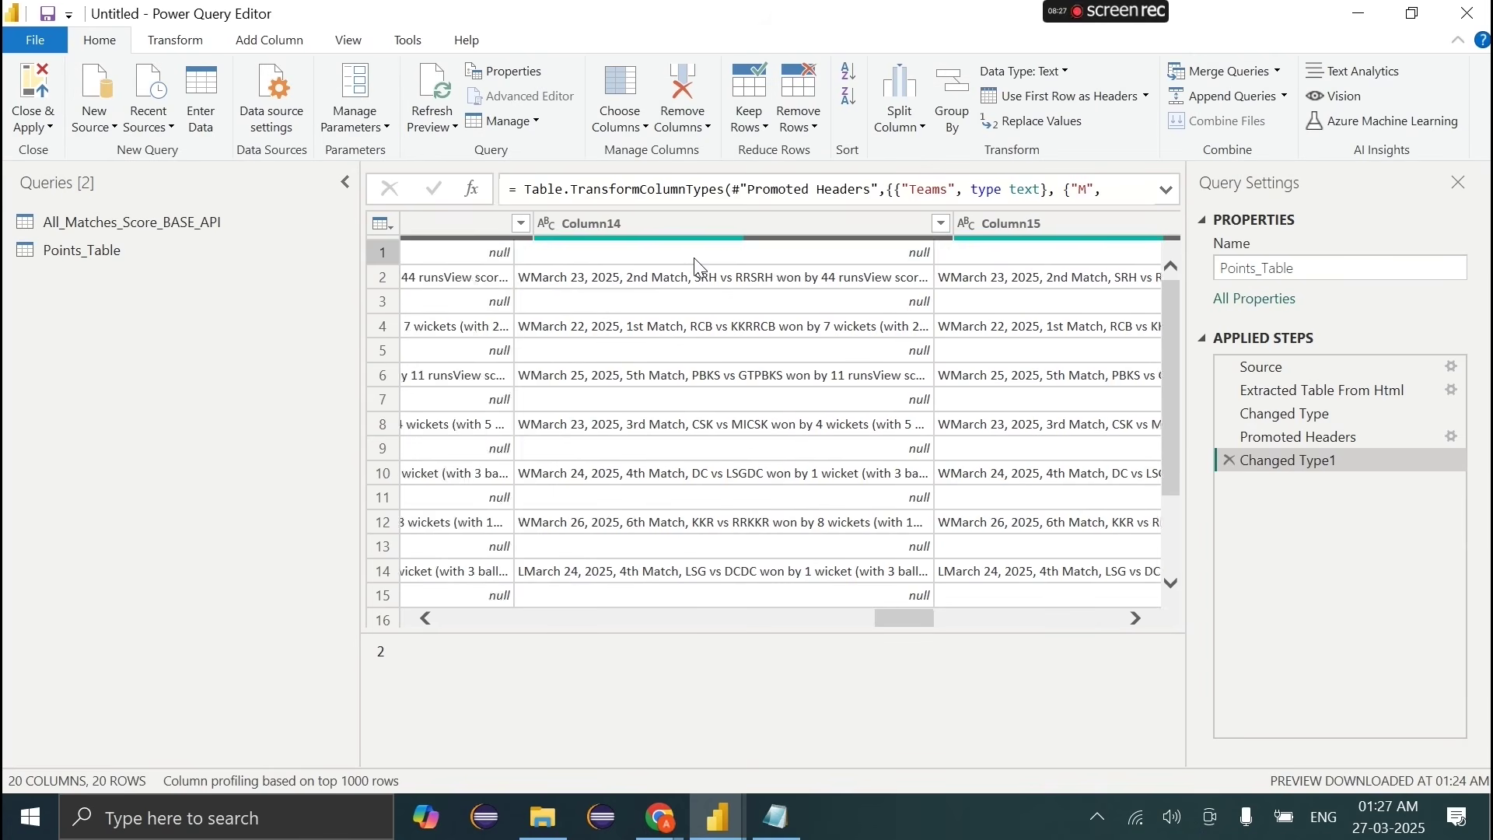
scroll(818, 268, right, 5)
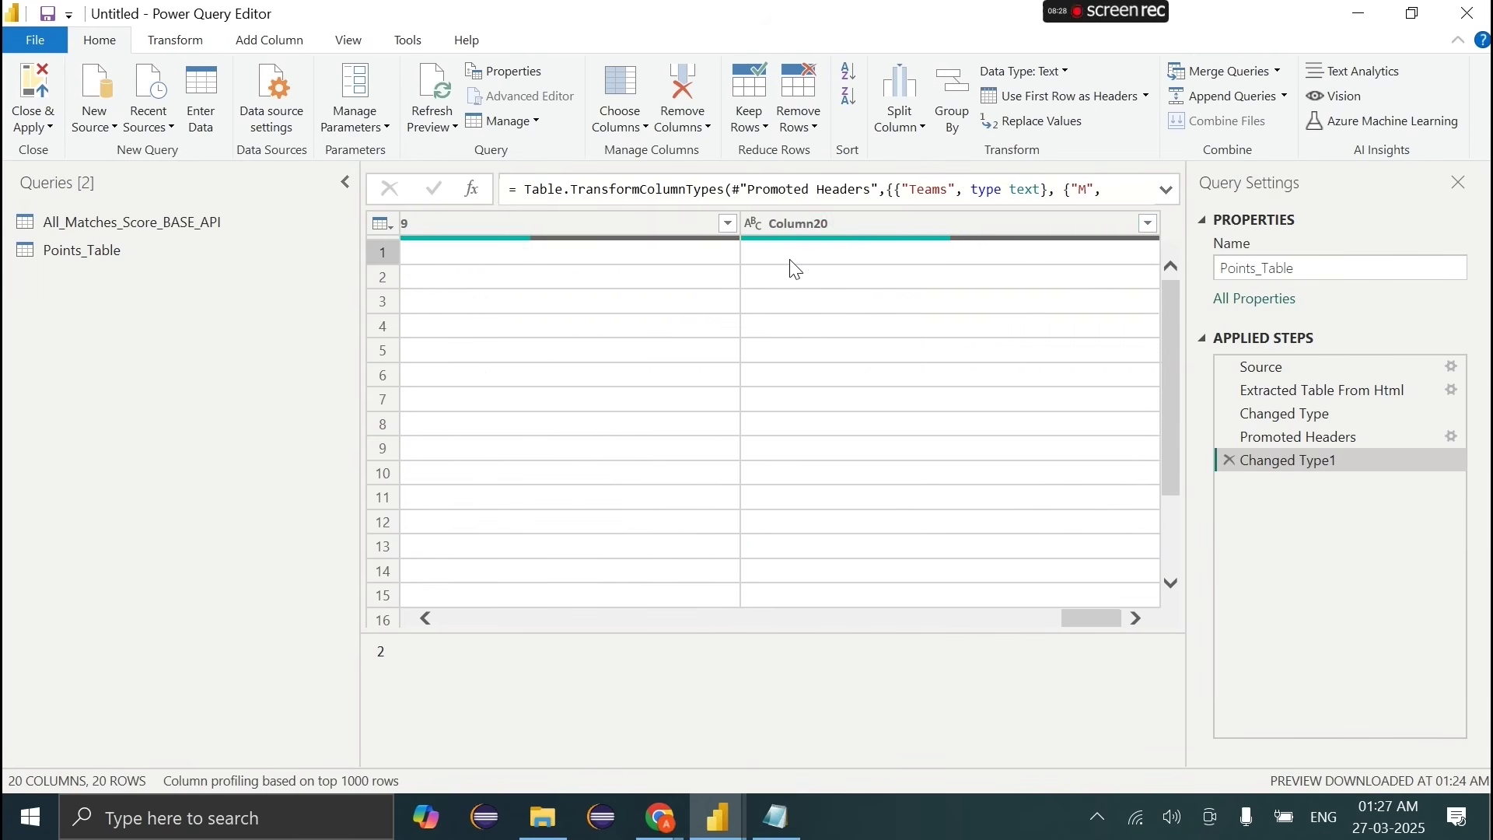
Step: Filter Column20 to keep only (null) values, leaving the 10 team rows
click(1149, 223)
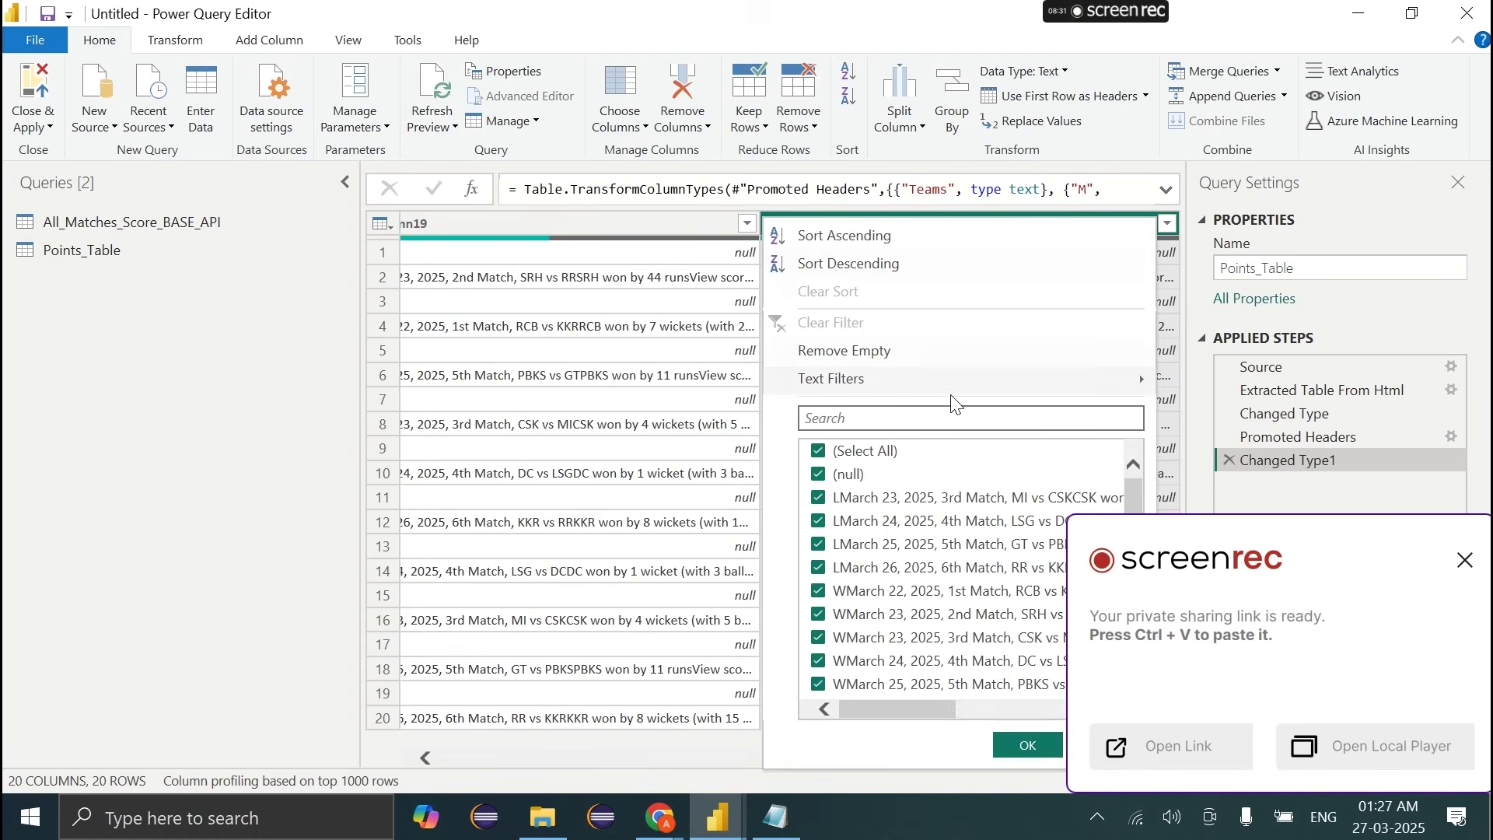
click(863, 452)
click(846, 474)
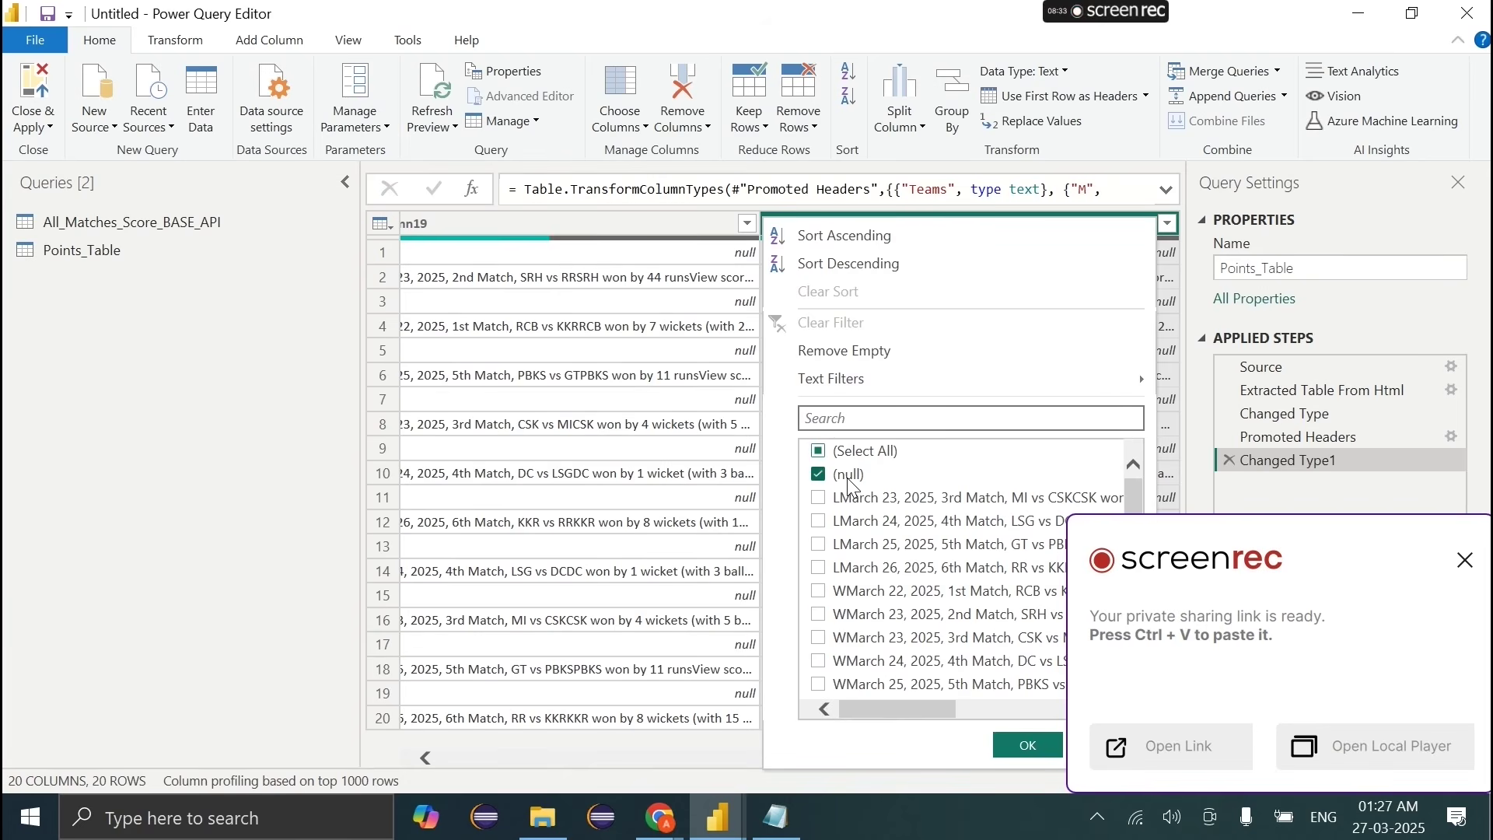
click(1013, 746)
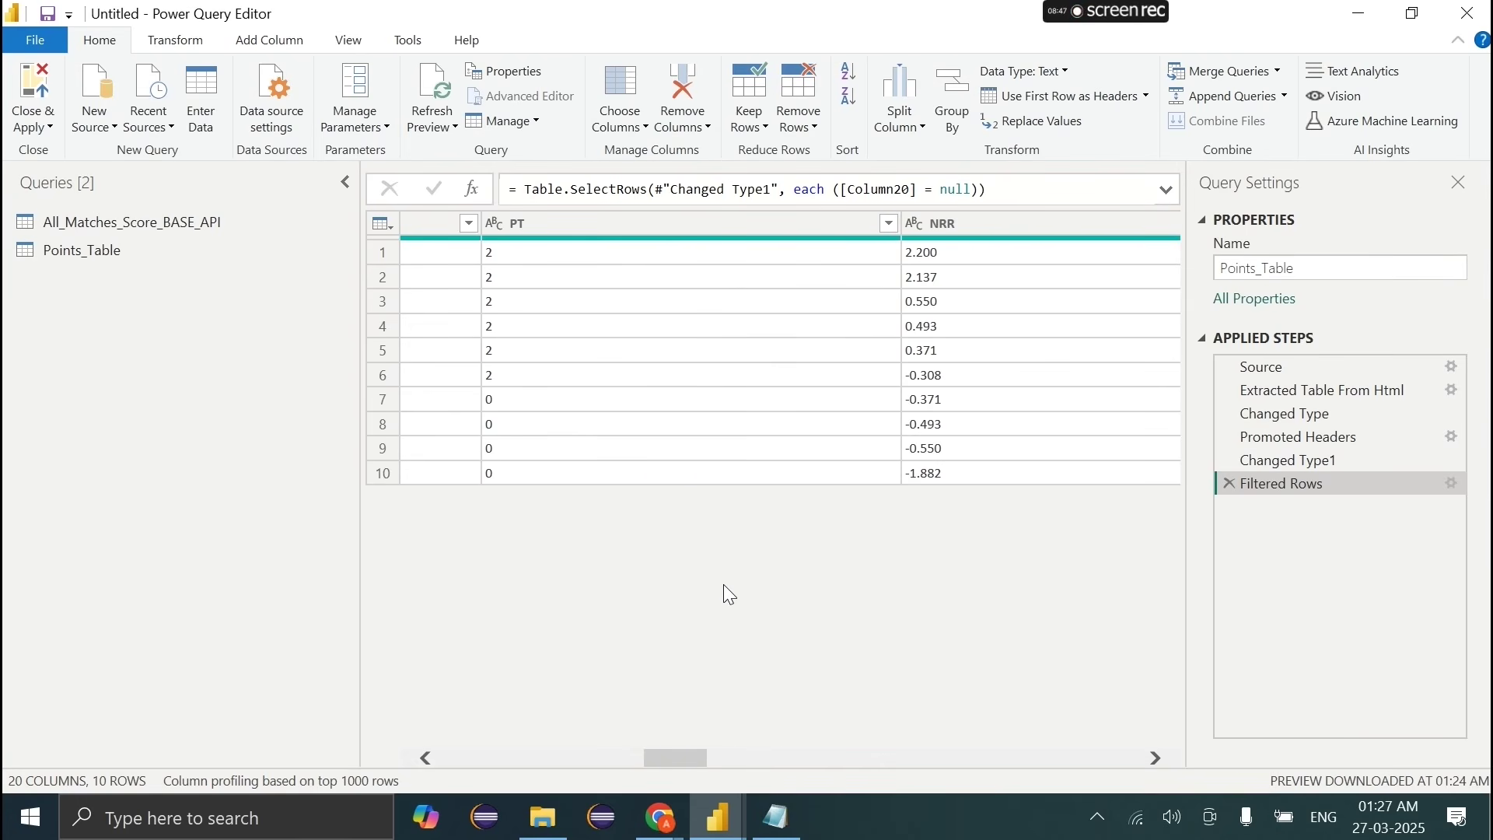
Step: Scroll across the table and select the Series Form and Next columns
scroll(729, 594, right, 5)
scroll(726, 594, left, 3)
scroll(721, 590, right, 3)
click(725, 233)
scroll(851, 485, right, 1)
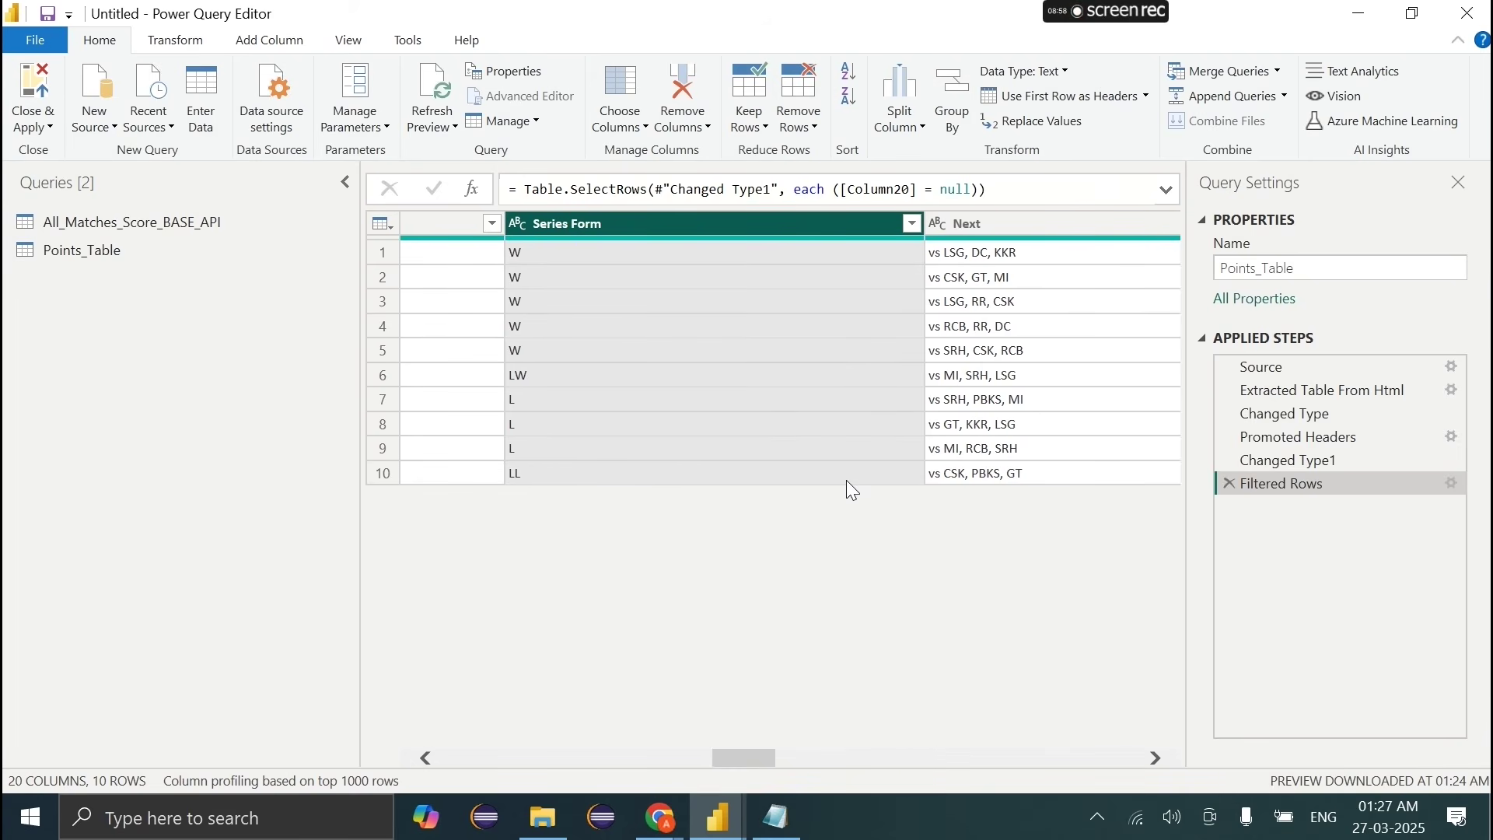
scroll(846, 479, right, 2)
click(707, 233)
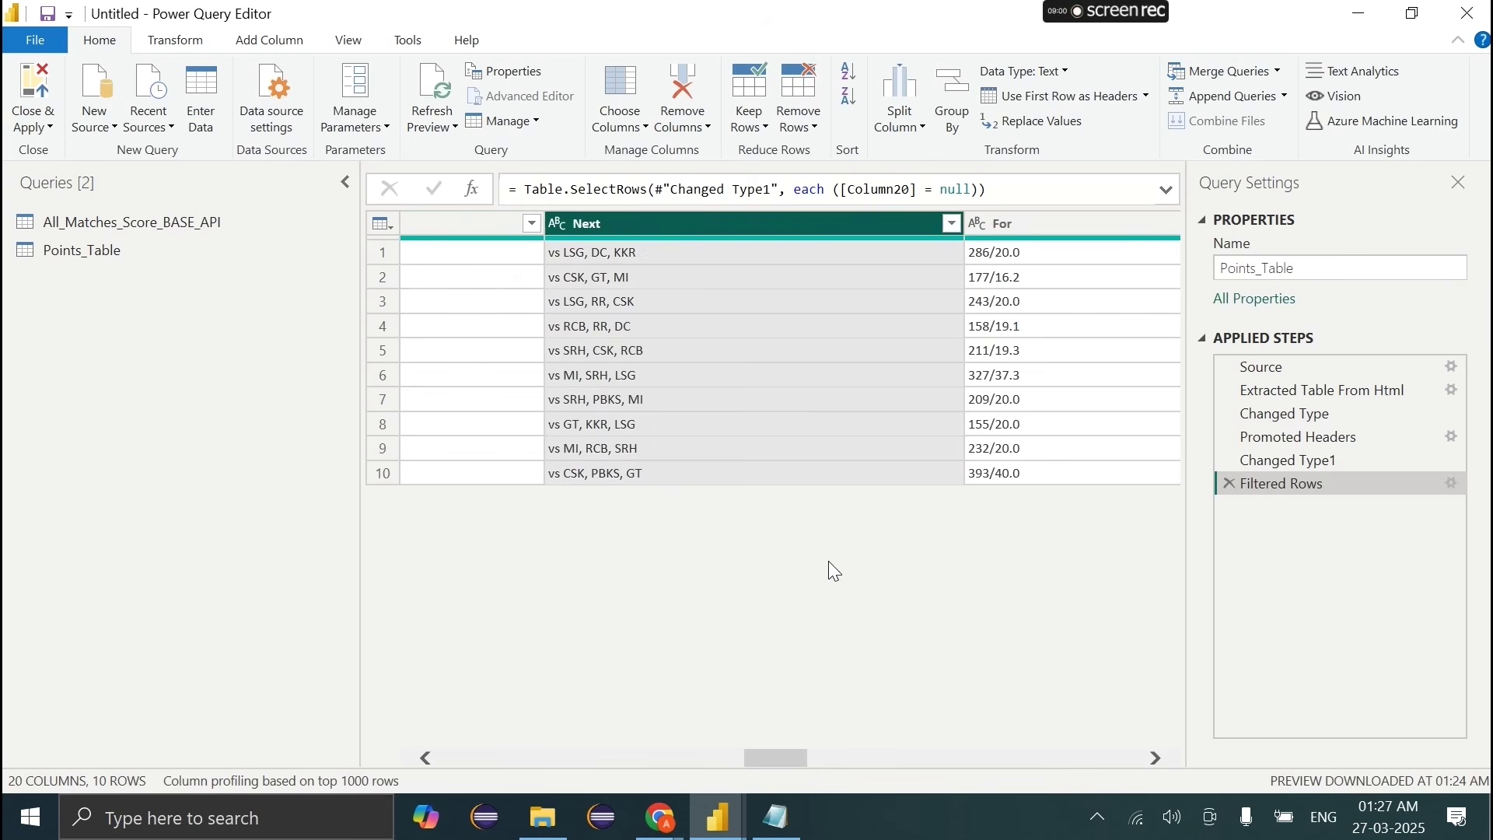
scroll(834, 566, right, 10)
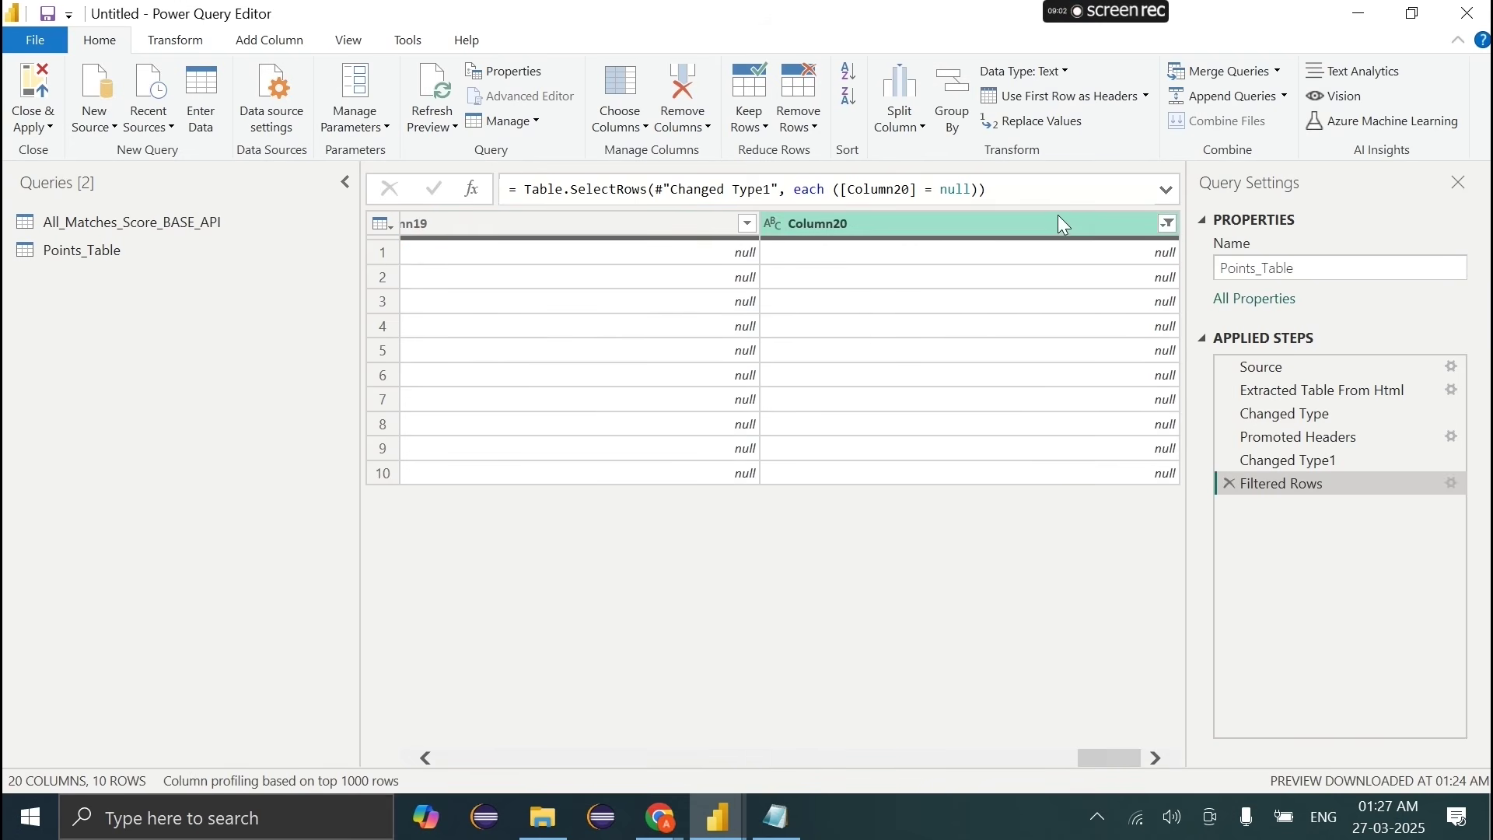
Step: Remove the columns from Next through Column20 with Remove Columns
shift+click(1059, 218)
right_click(1059, 218)
click(1080, 258)
scroll(832, 571, left, 6)
scroll(832, 572, left, 4)
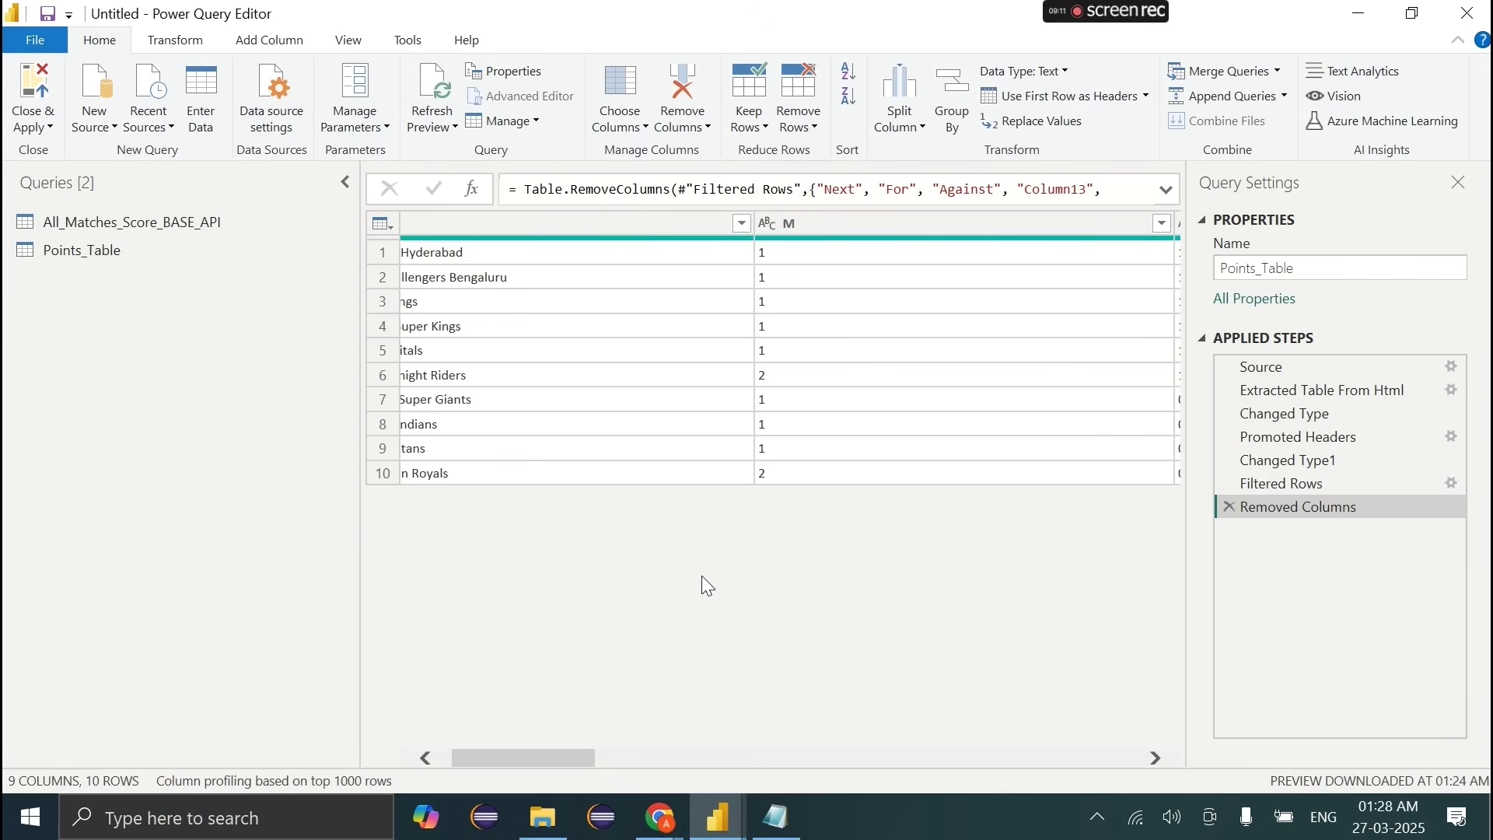
scroll(704, 579, left, 2)
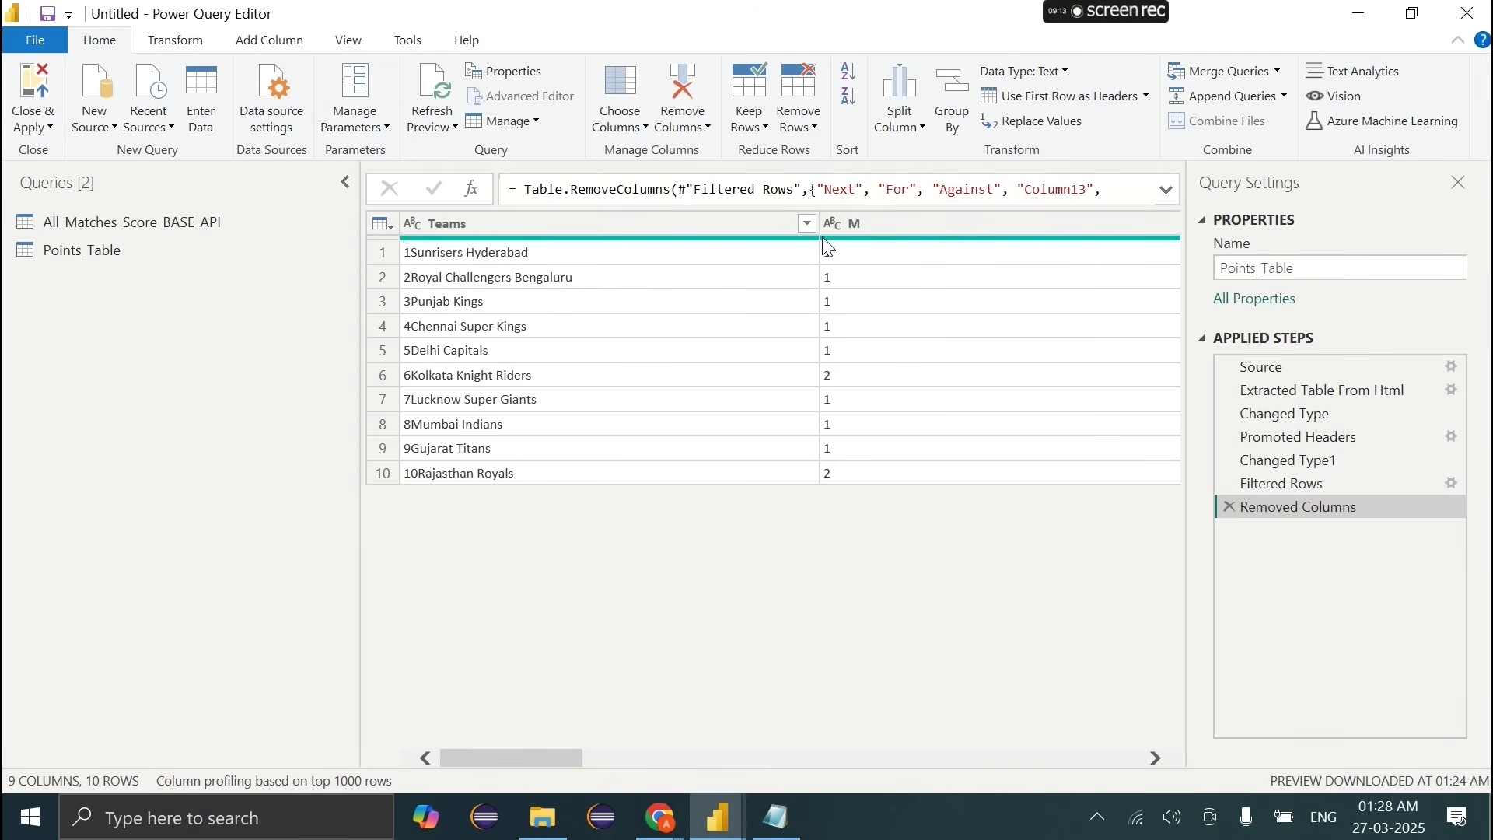
Step: Narrow the Teams, M, L, T, PT and NRR columns by dragging their borders
drag(821, 225, 590, 224)
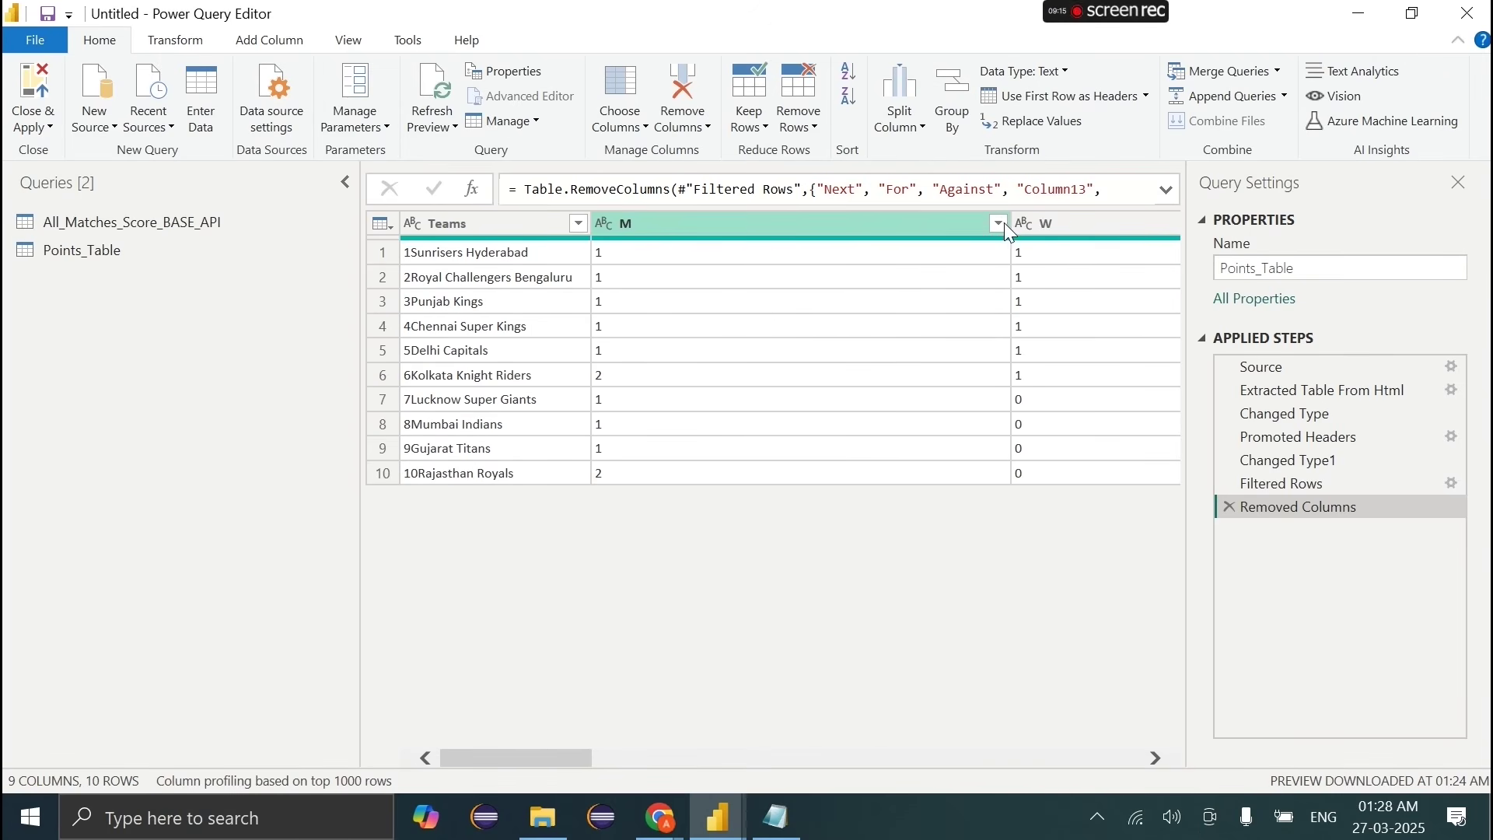
drag(1010, 223, 783, 221)
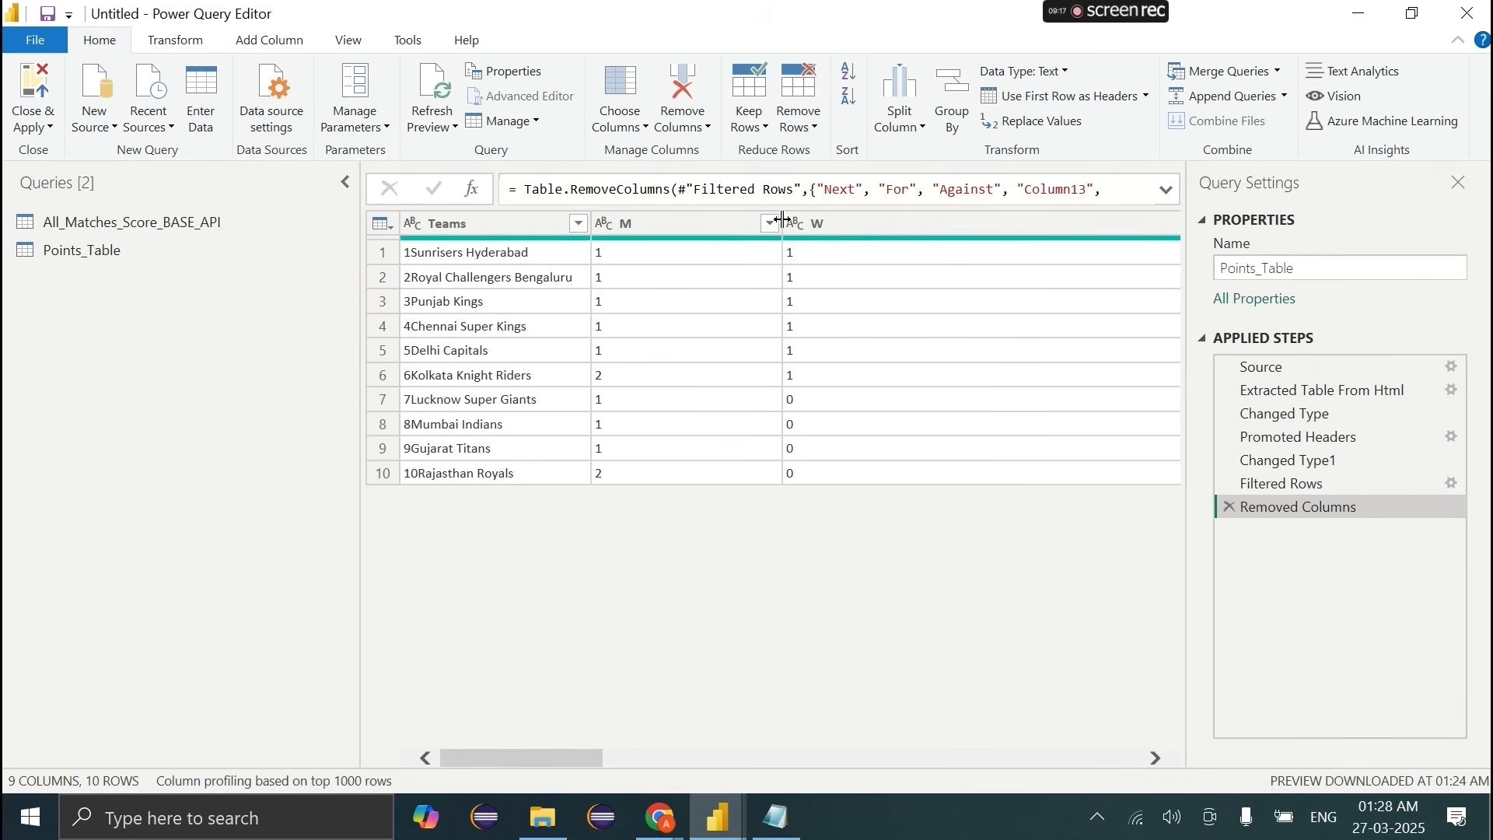
scroll(896, 326, right, 3)
drag(919, 225, 633, 266)
scroll(943, 233, right, 3)
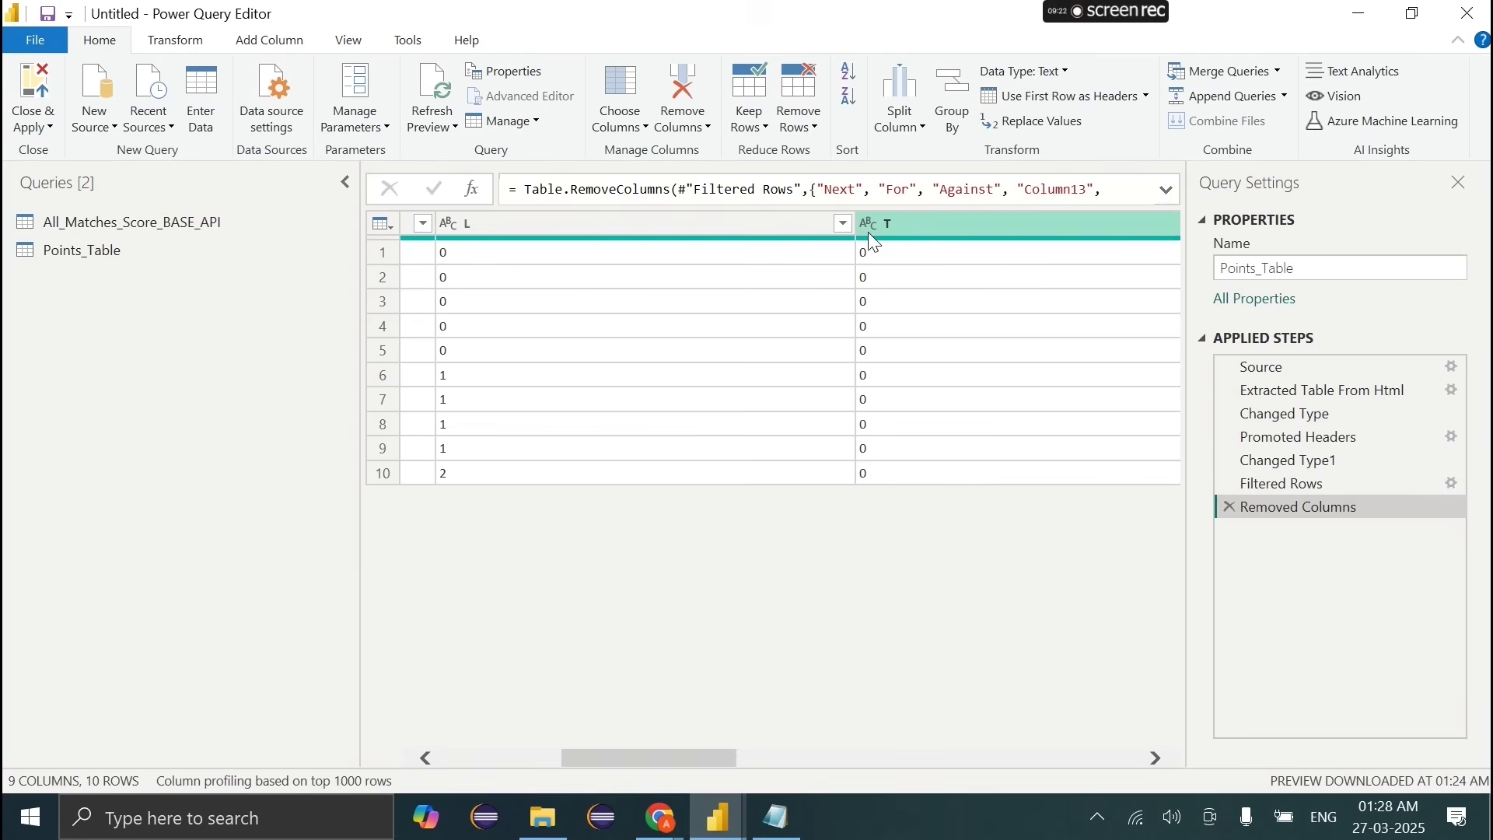
drag(856, 225, 560, 257)
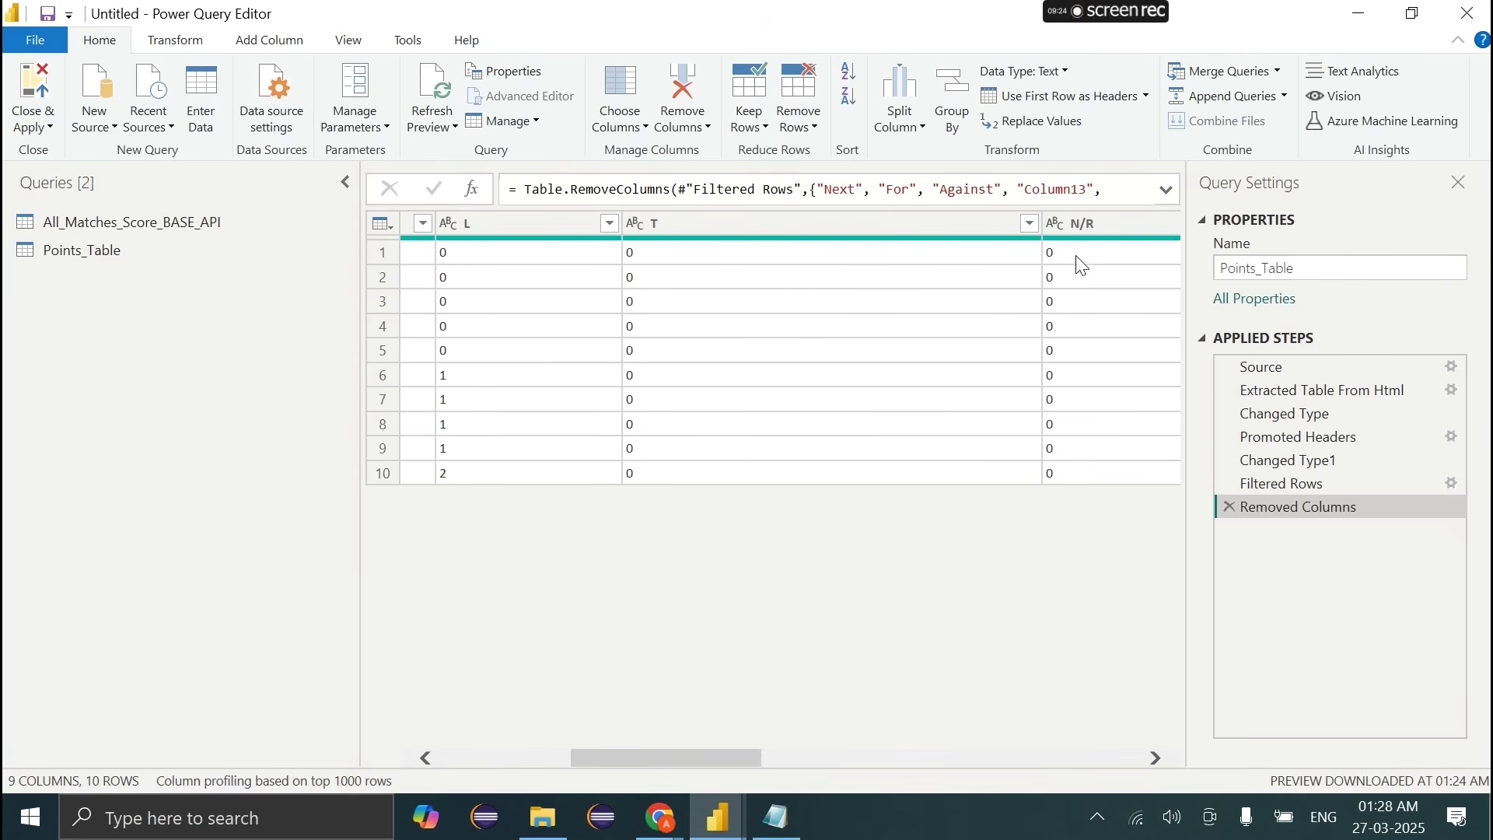
drag(1044, 229, 777, 257)
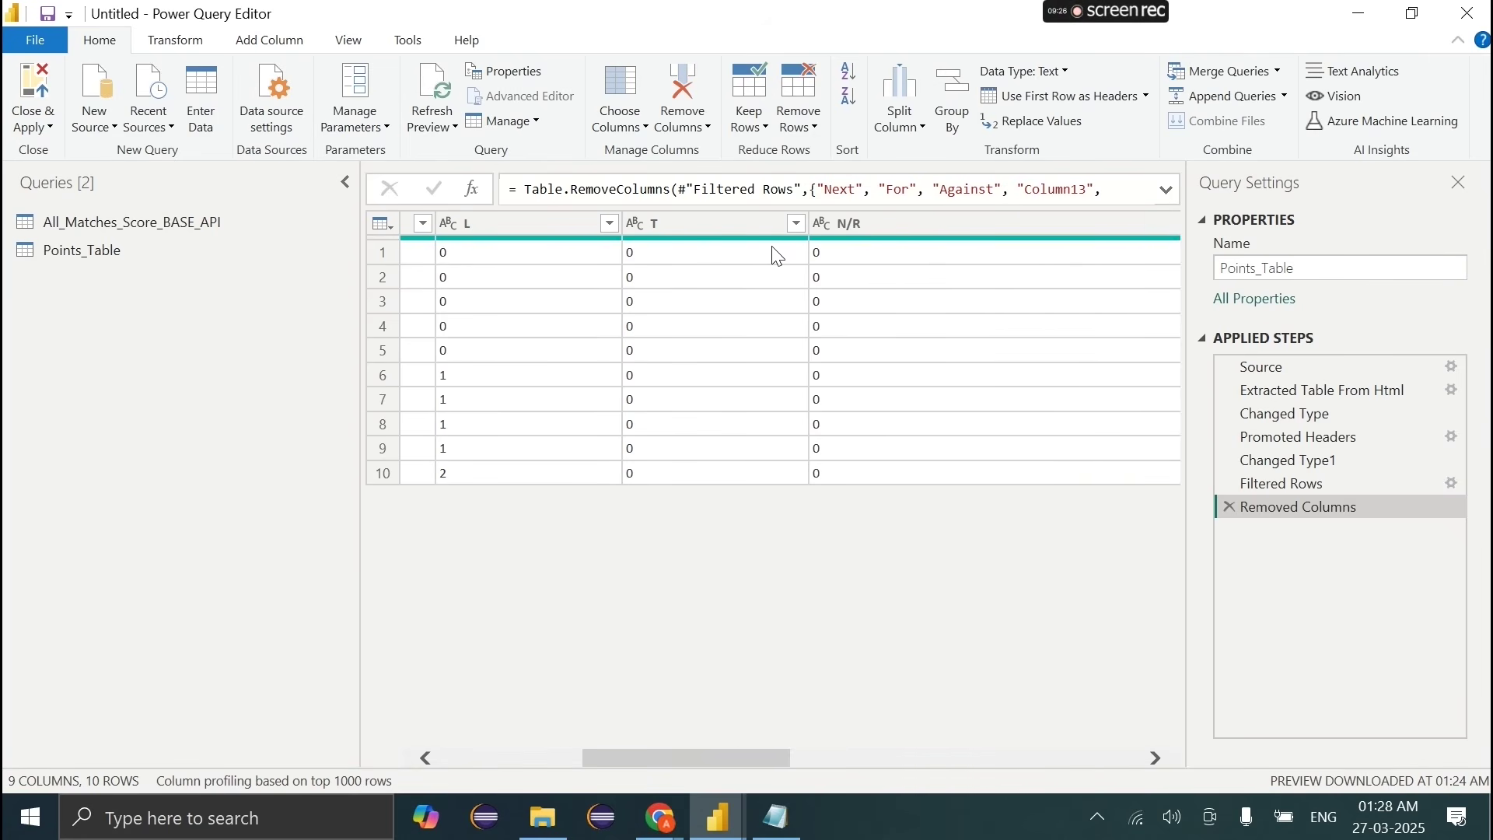
scroll(874, 404, right, 3)
drag(1029, 223, 821, 229)
scroll(910, 326, right, 3)
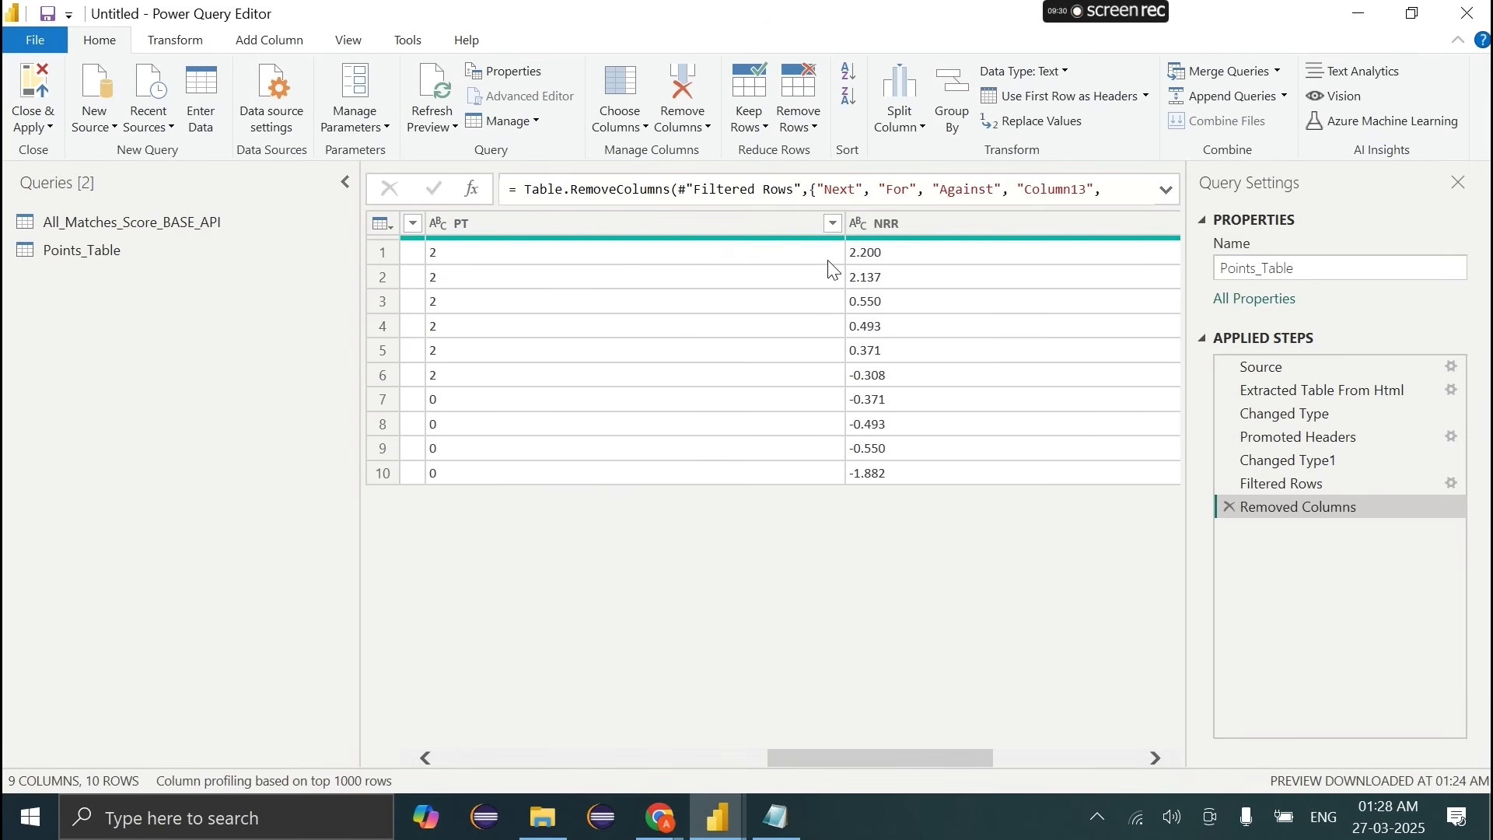
drag(847, 231, 607, 233)
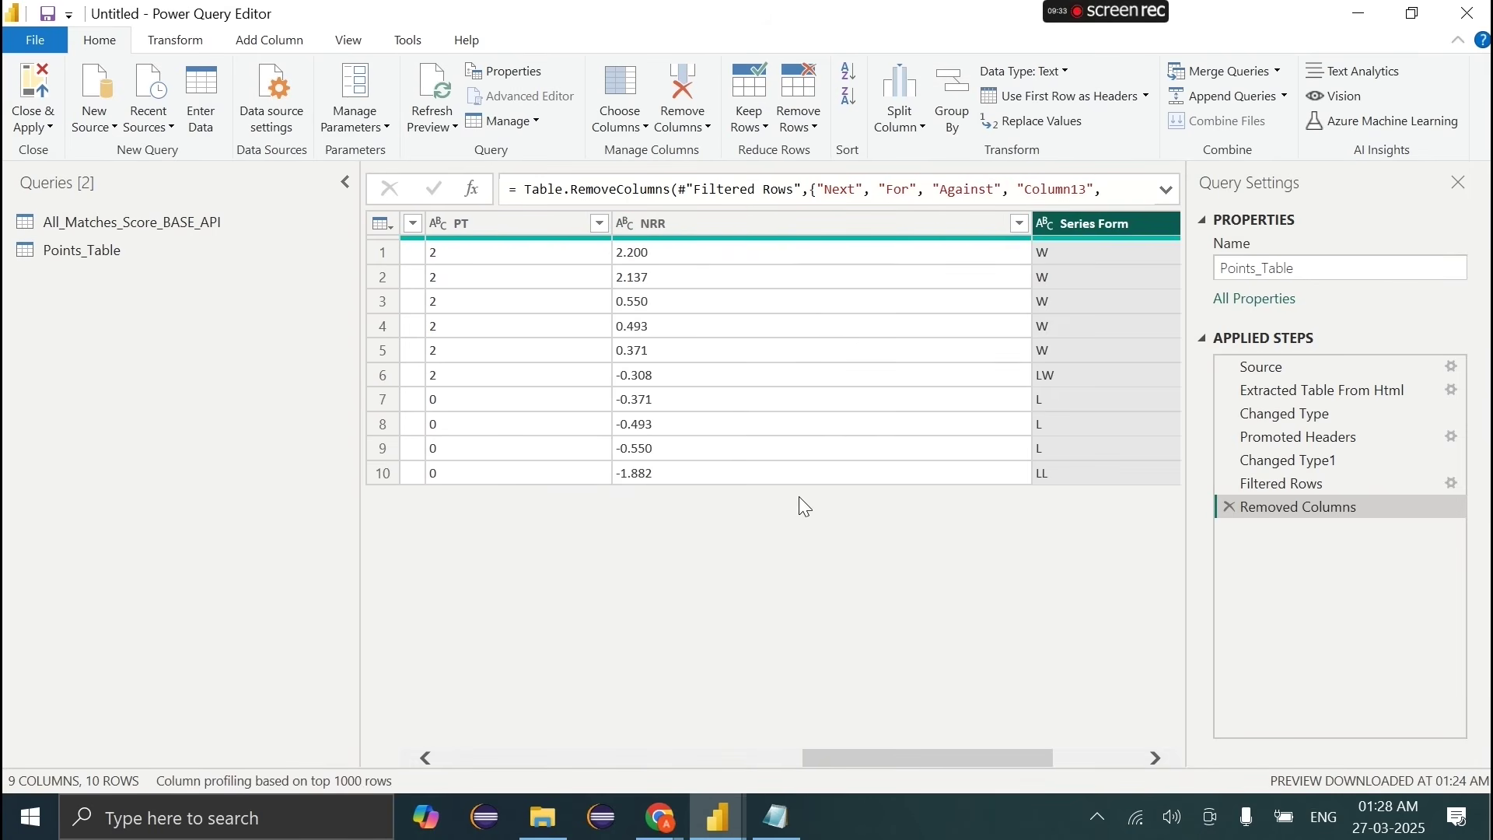
scroll(855, 464, right, 1)
drag(977, 227, 758, 260)
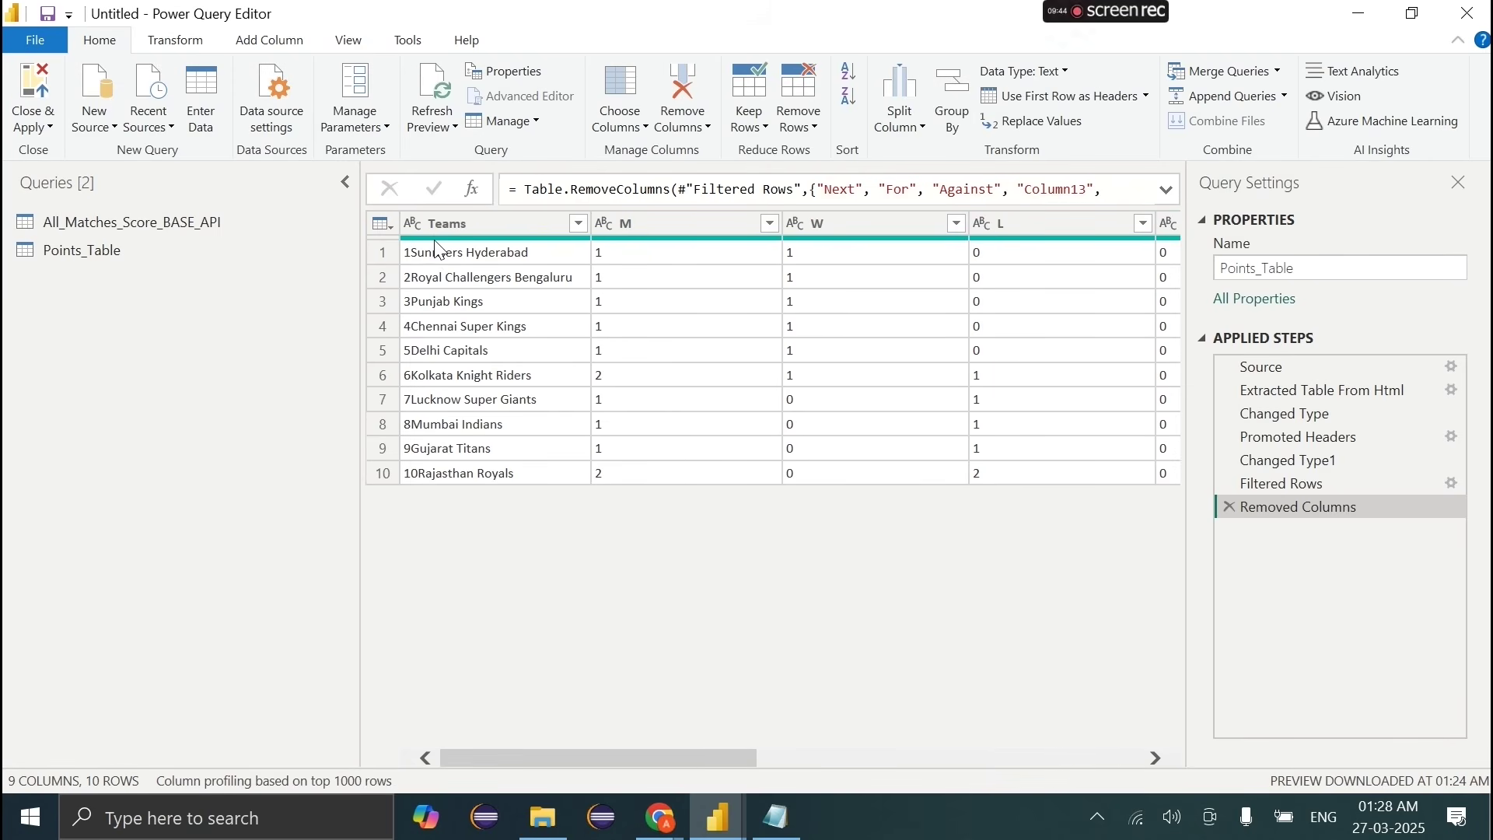
Step: Check Teams values such as 4Chennai Super Kings and 7Lucknow Super Giants
click(439, 259)
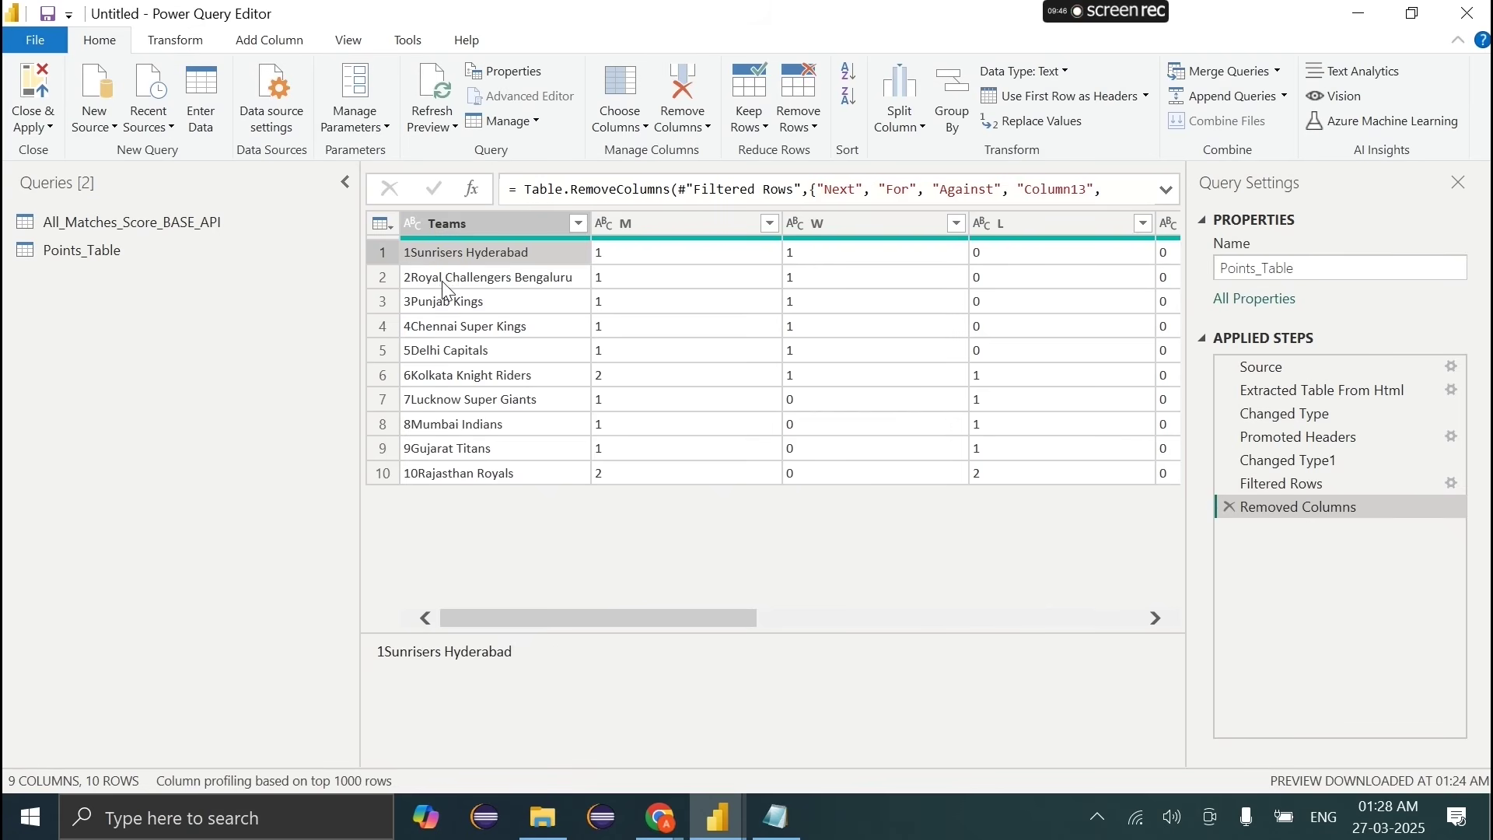
click(441, 280)
click(449, 328)
click(422, 409)
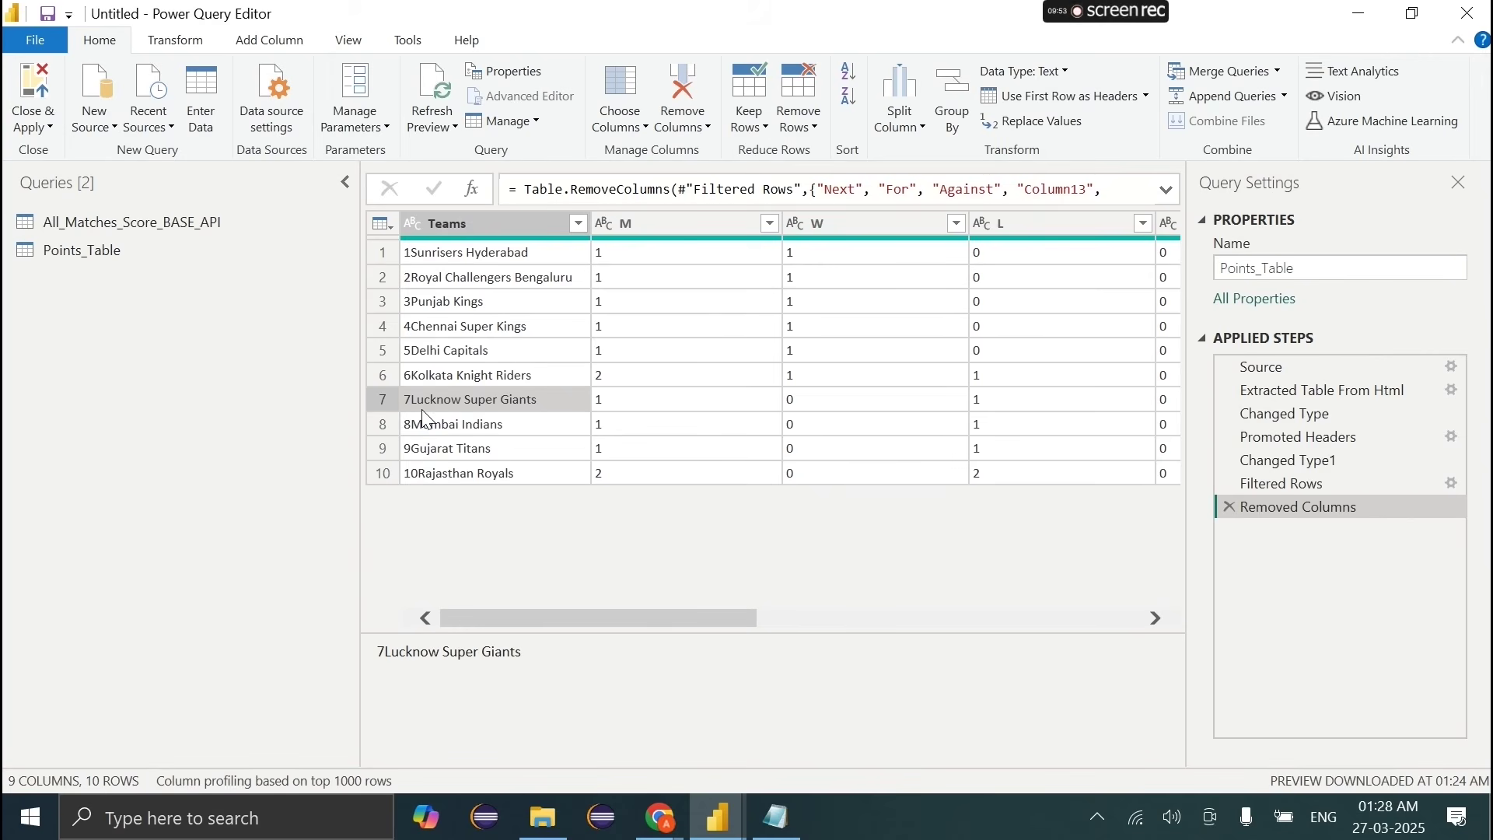
Step: Try Split Column by Digit to Non-Digit on Teams, undo it, and reopen Teams' options
click(464, 229)
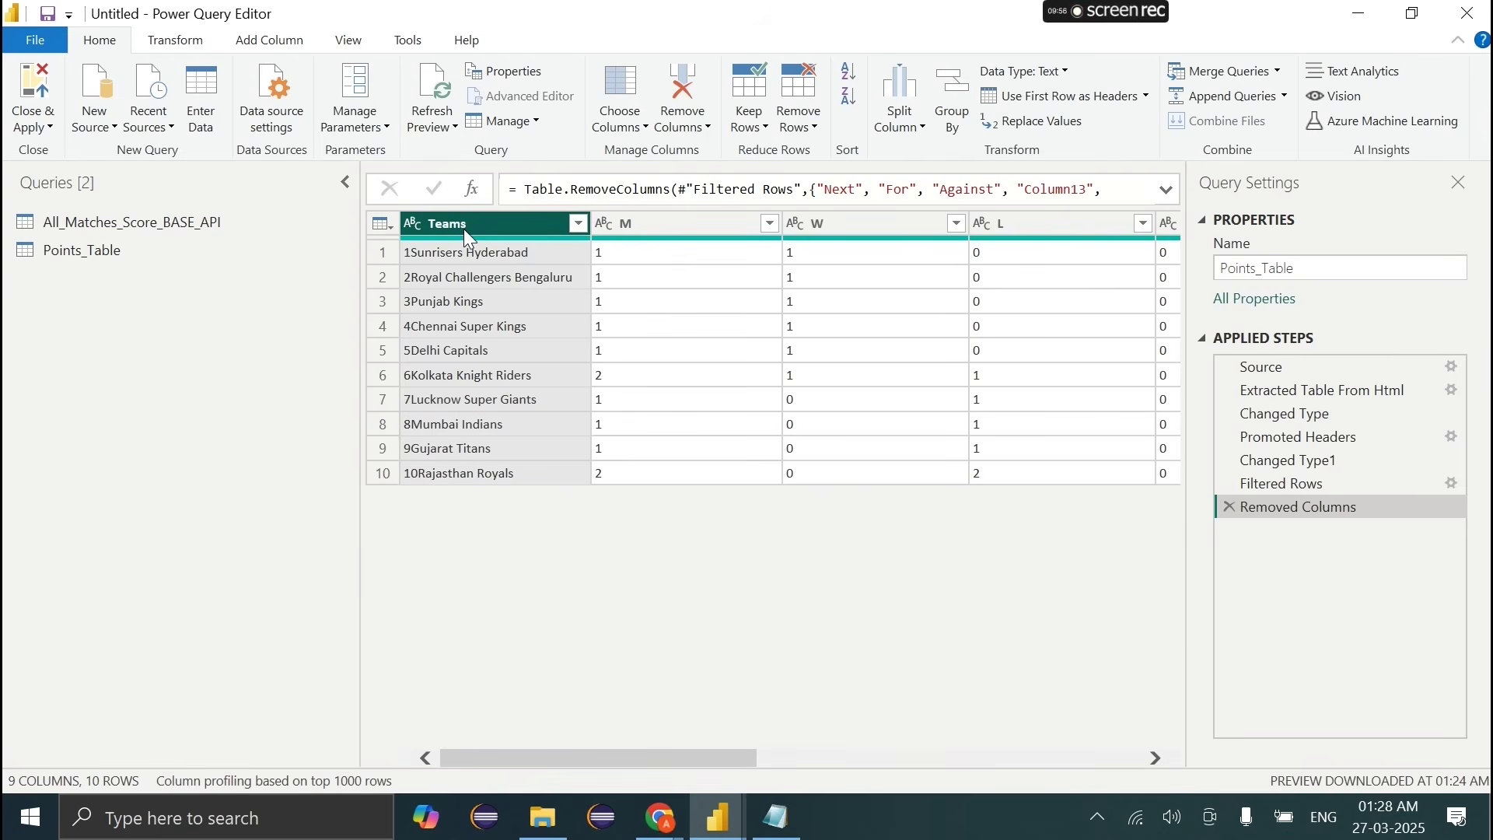
right_click(464, 230)
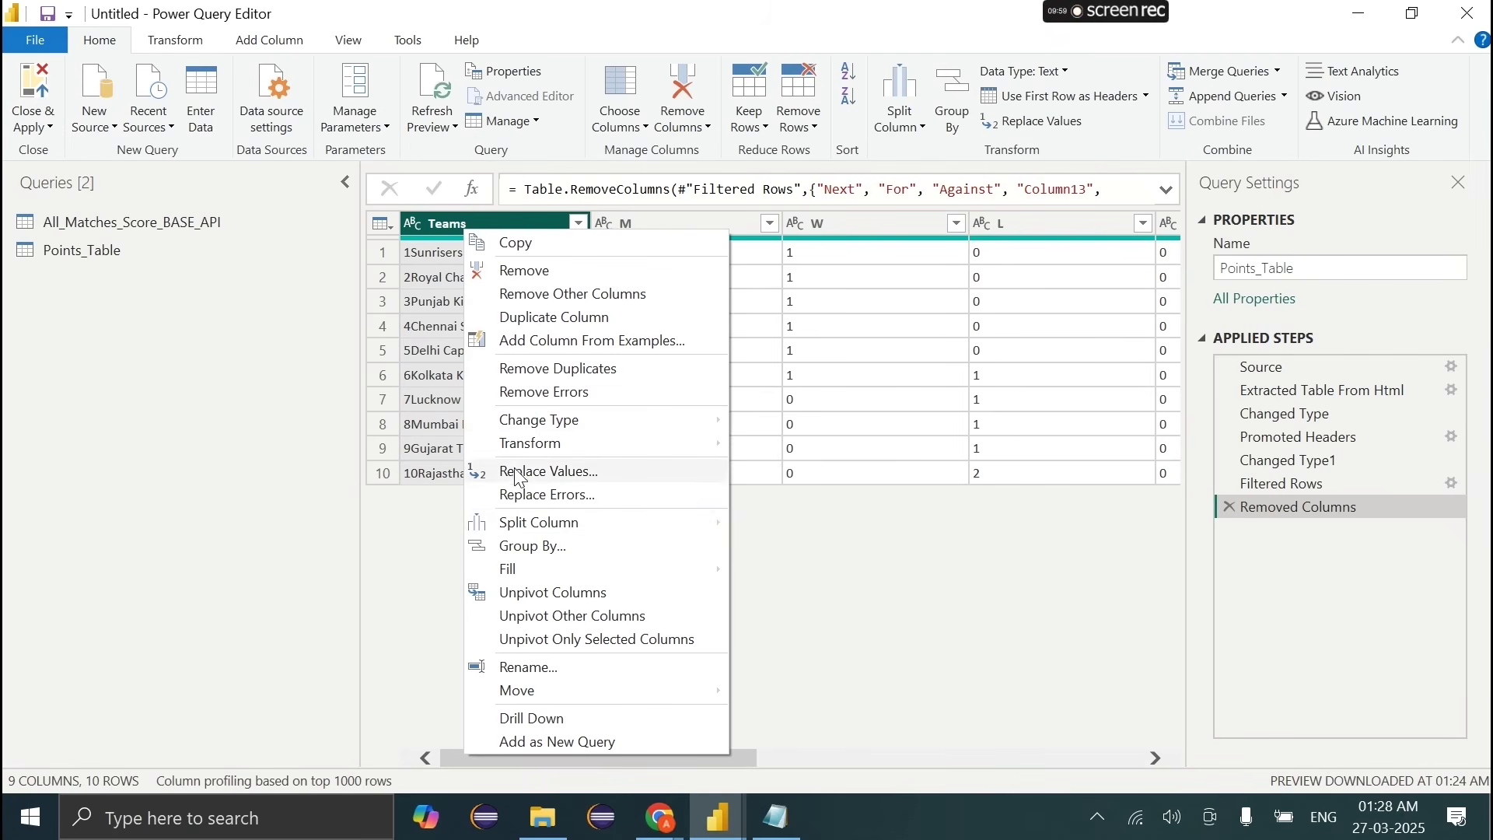
mouse_move(579, 449)
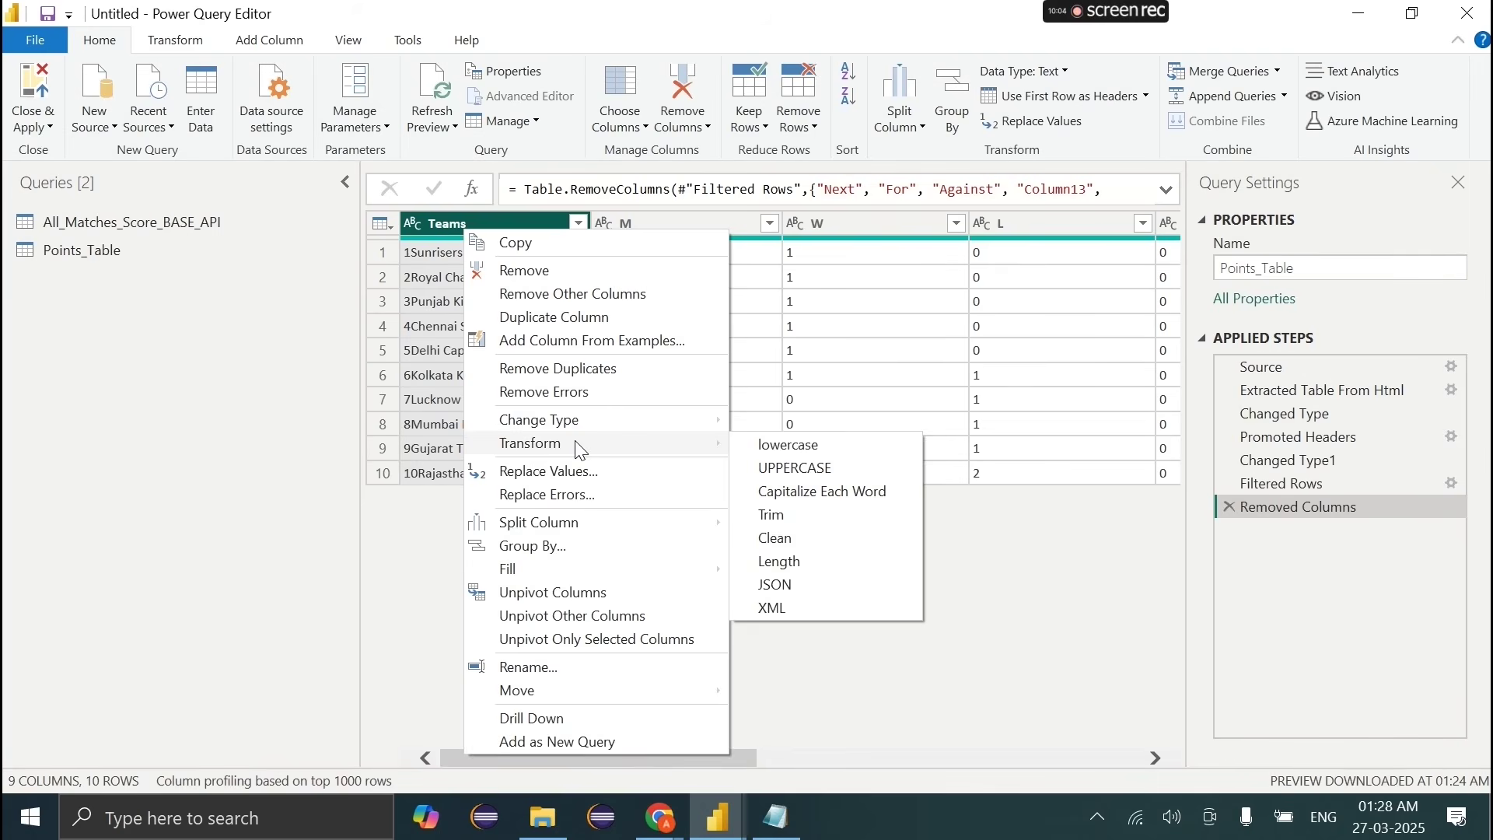
mouse_move(612, 529)
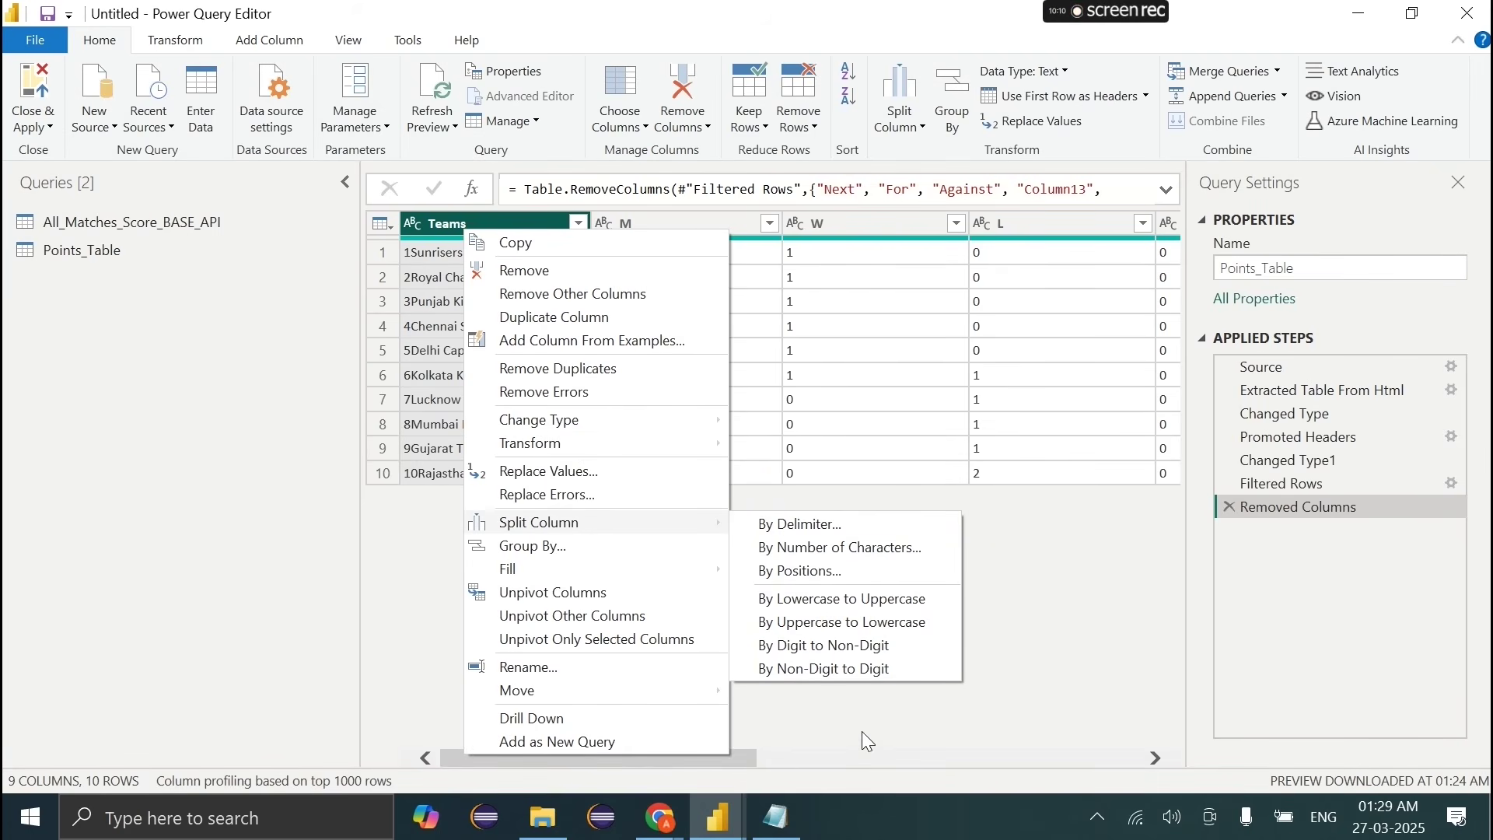
click(807, 657)
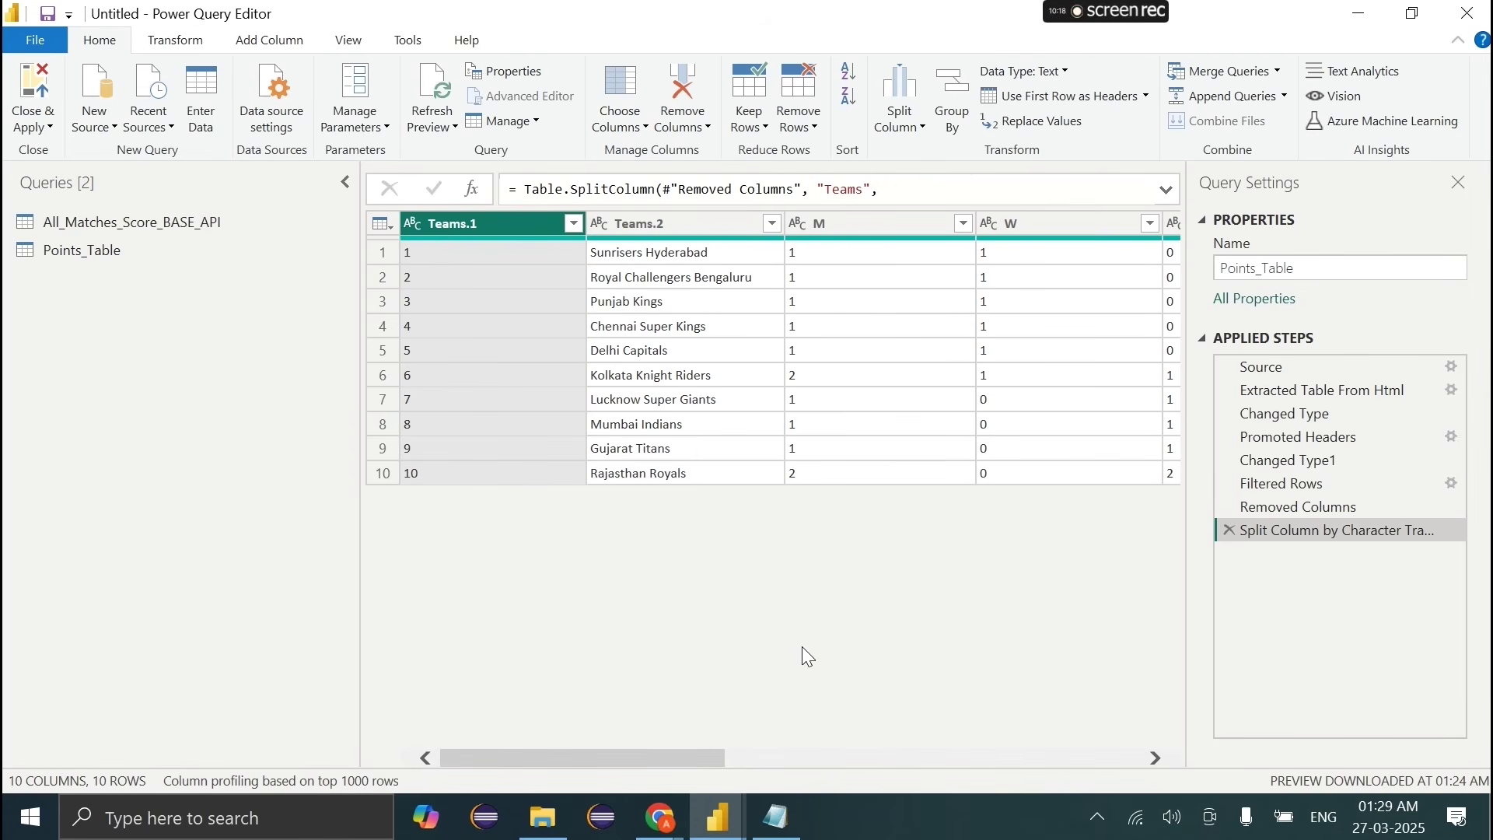
click(1224, 533)
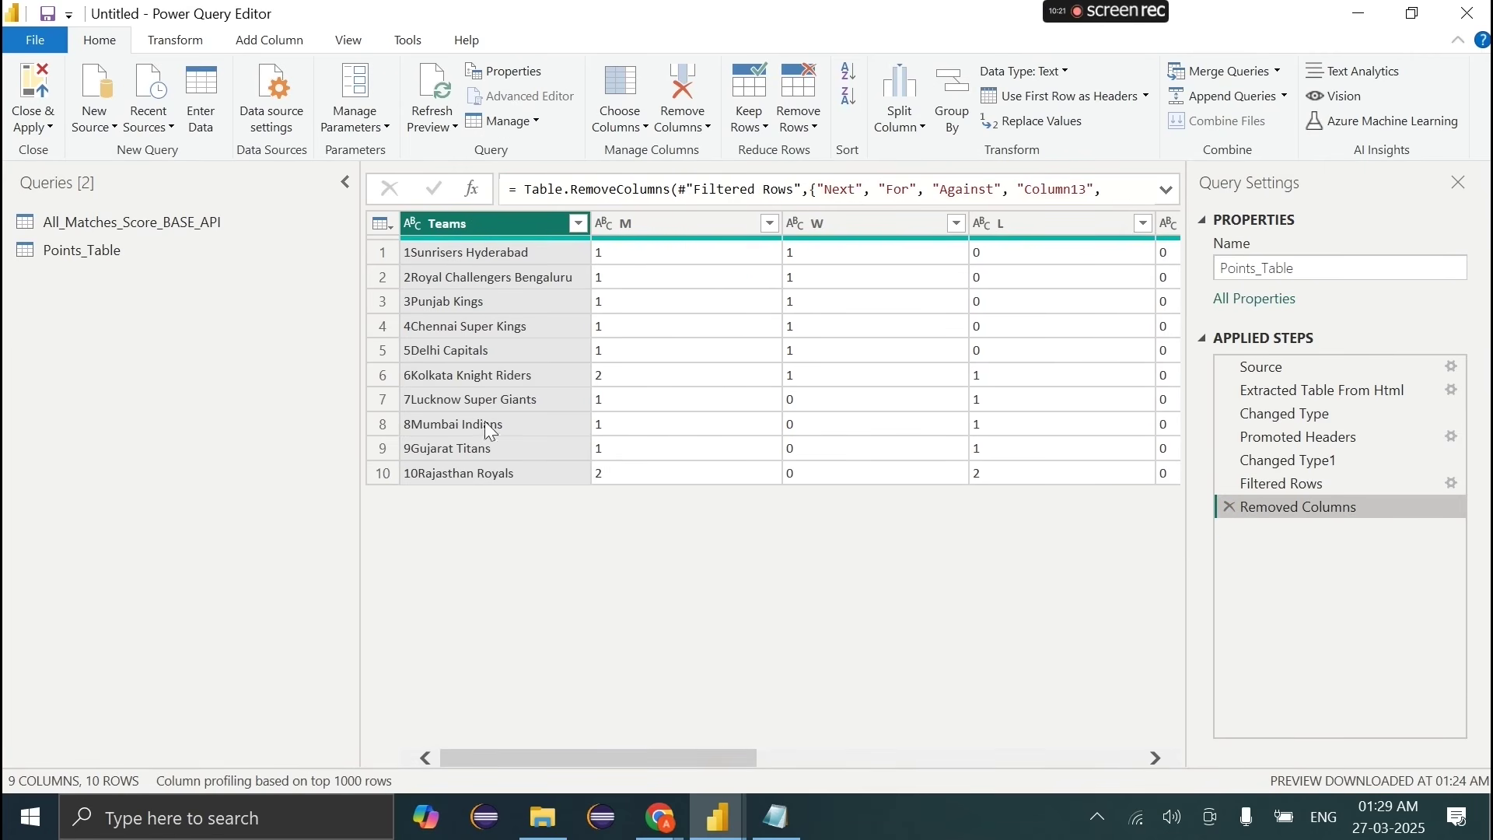
right_click(430, 225)
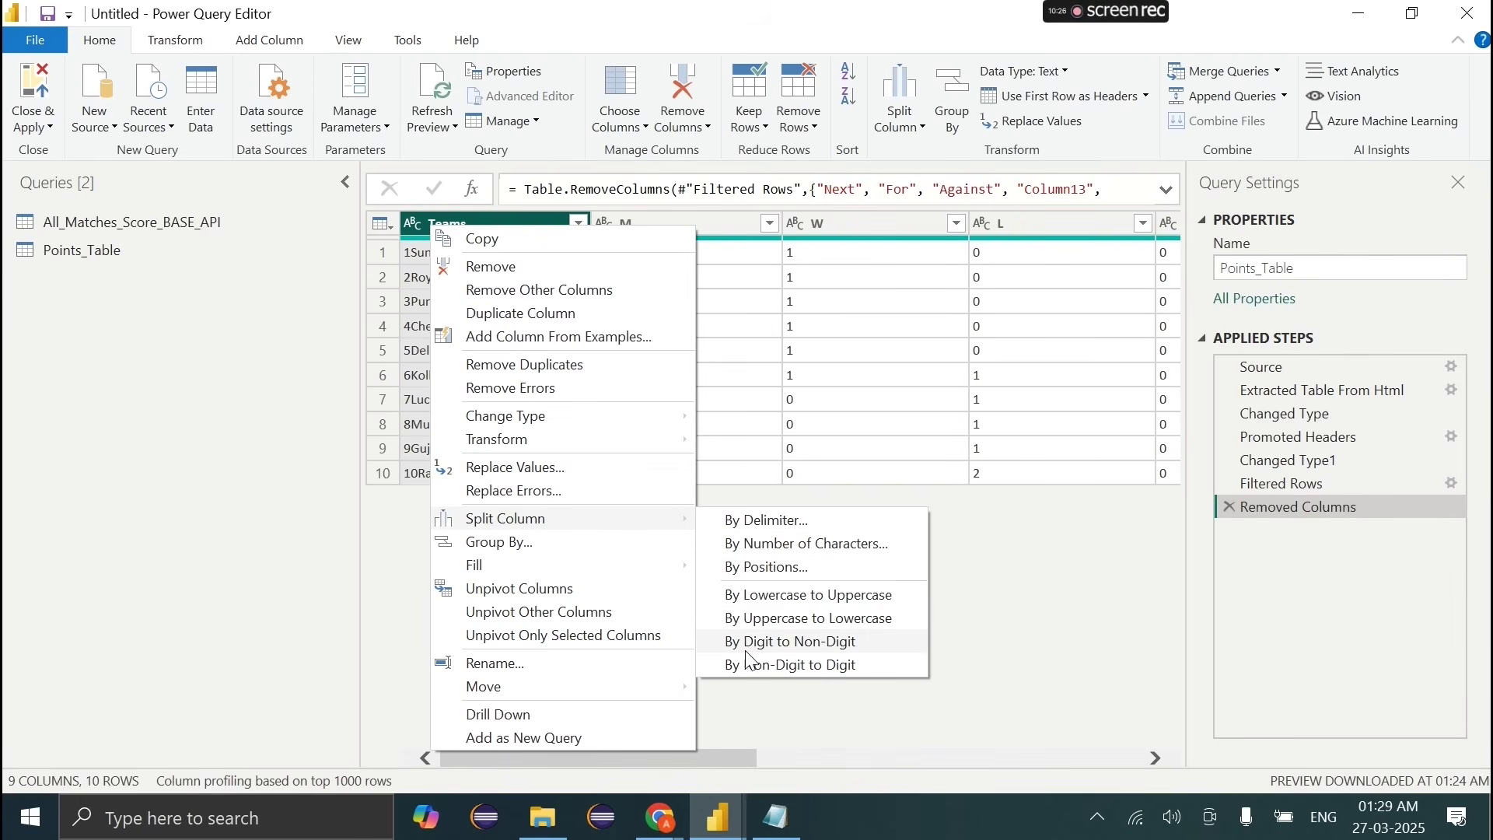
Step: Split Teams by Digit to Non-Digit and rename Teams.1 to Position
click(822, 642)
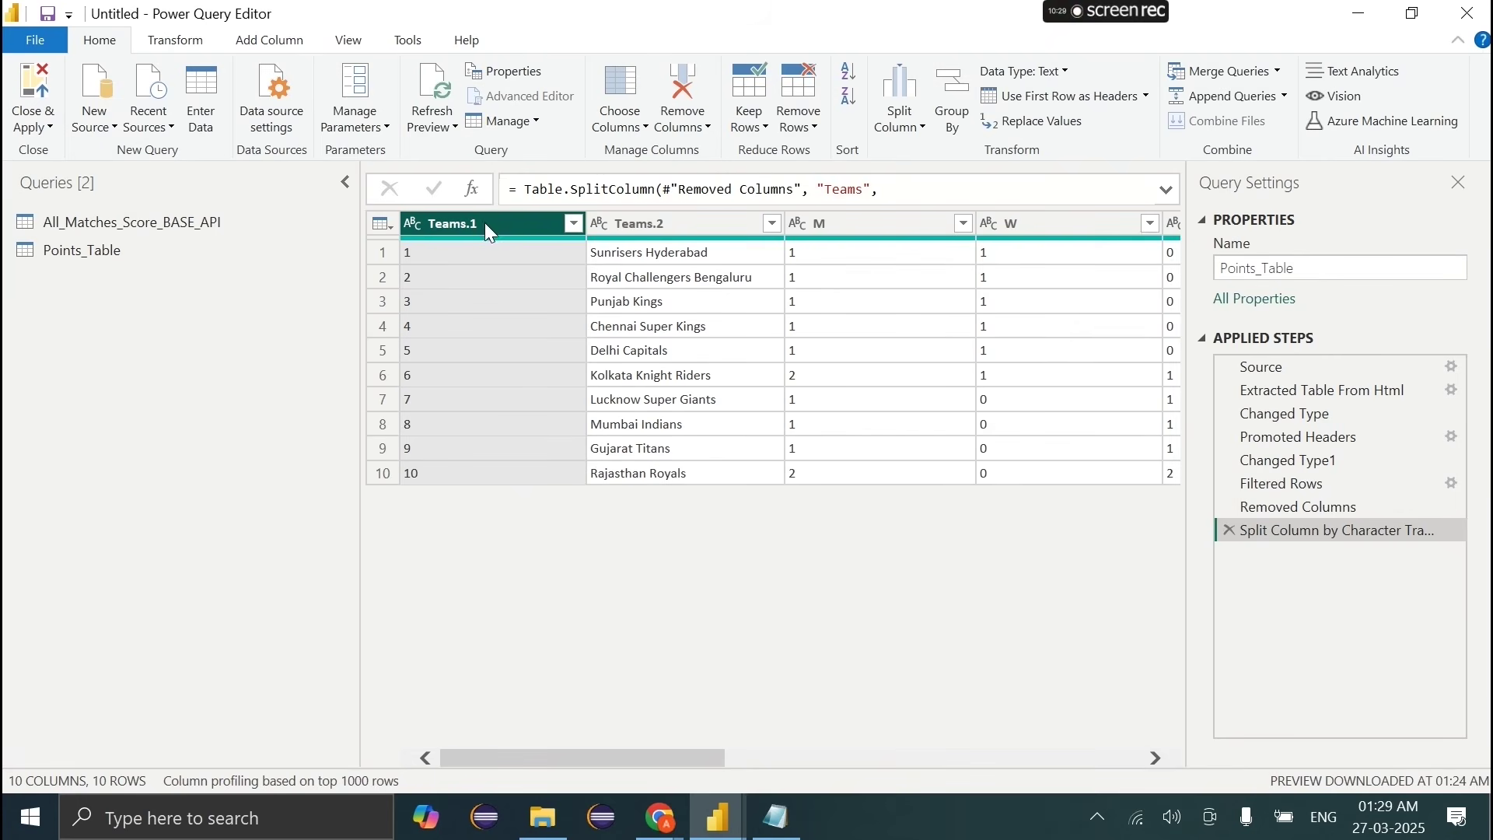
double_click(488, 227)
text(No)
key(Return)
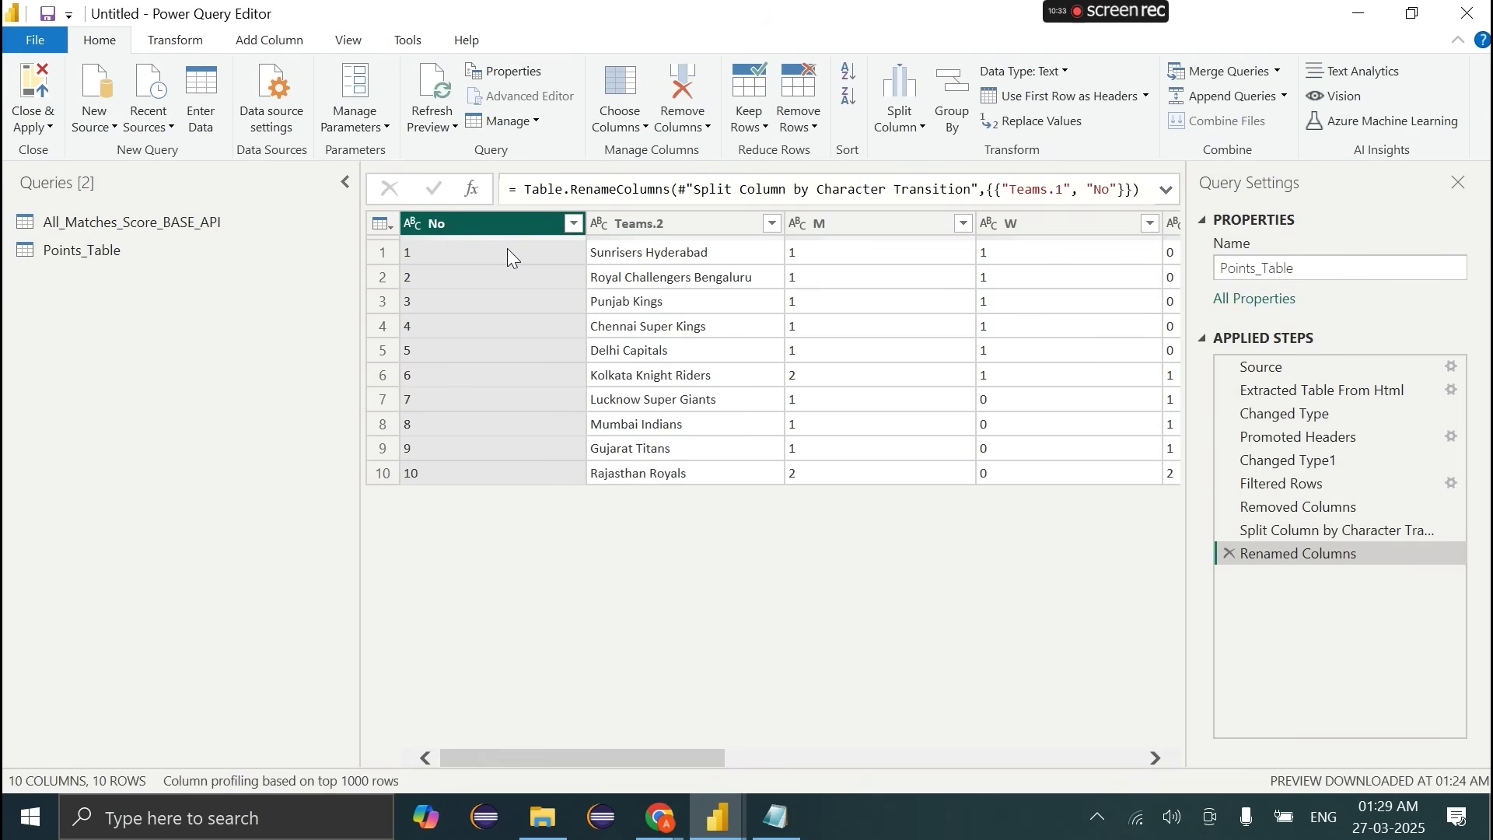
double_click(494, 225)
text(Pos)
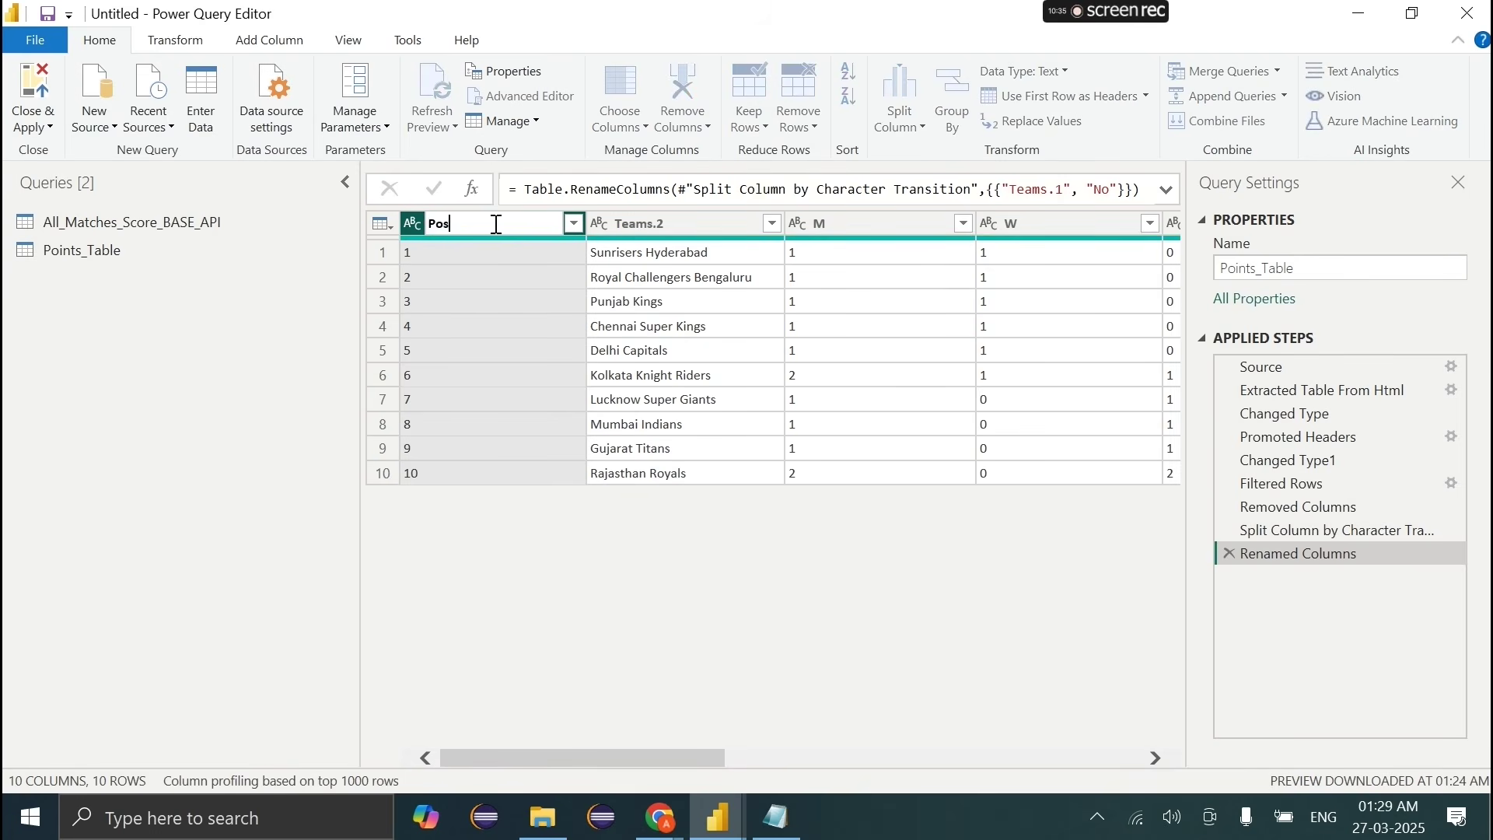
text(ition)
key(Return)
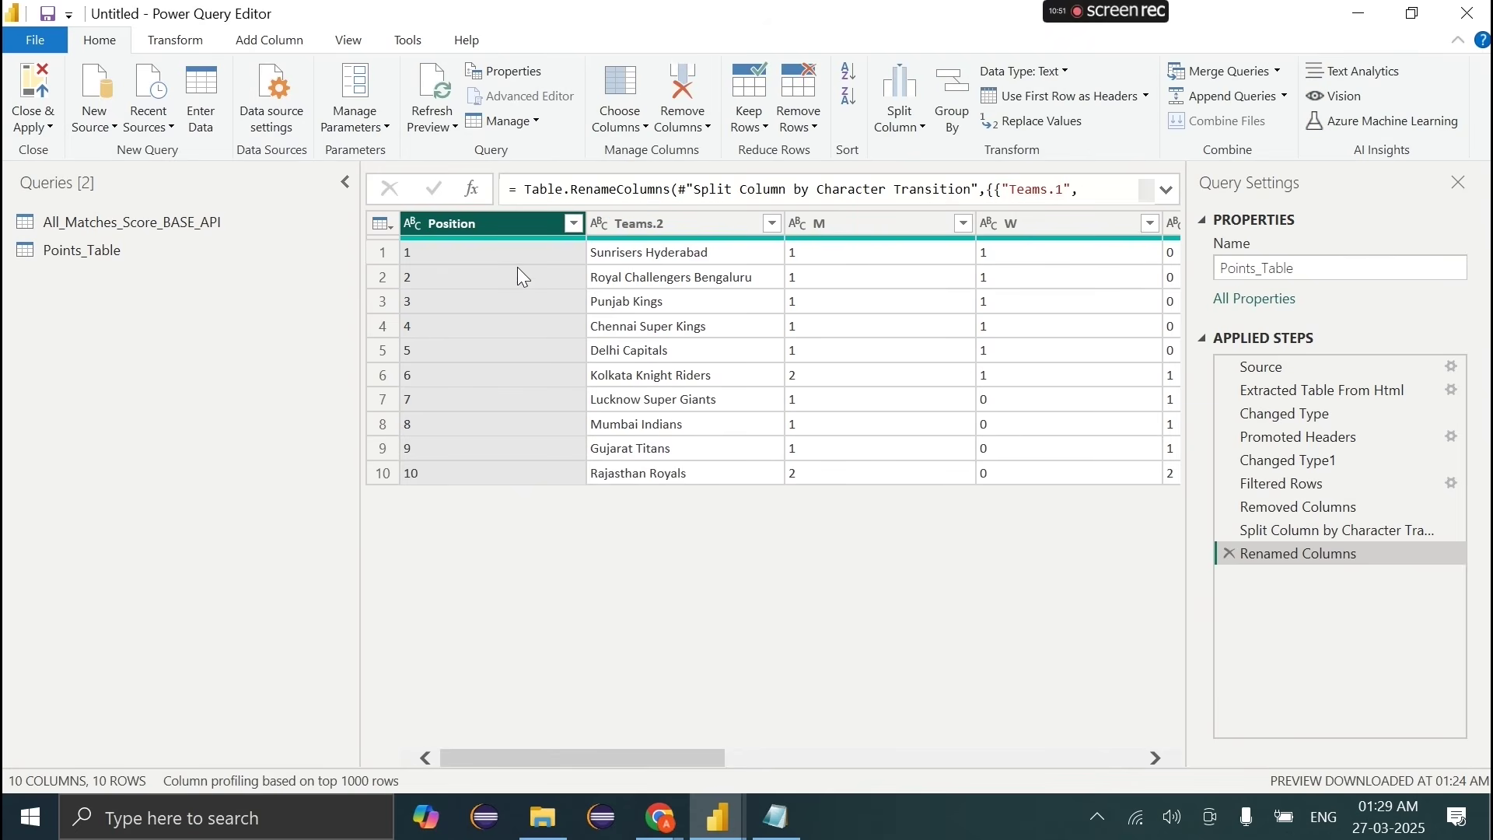
click(441, 253)
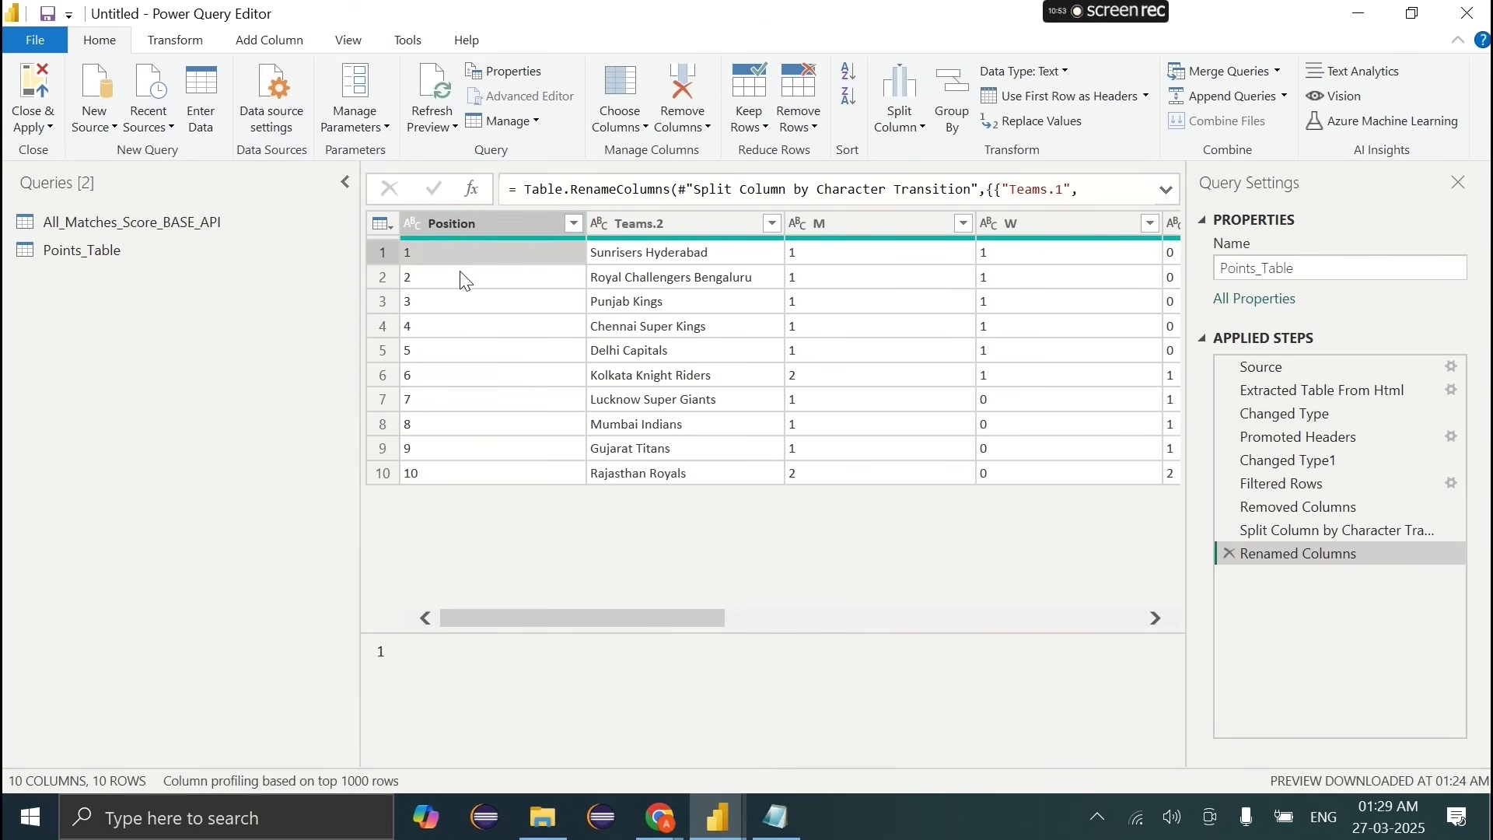
Step: Rename Teams.2 to Teams and select 'Bengaluru' in the Royal Challengers Bengaluru value
double_click(645, 225)
key(BackSpace)
key(BackSpace)
key(Return)
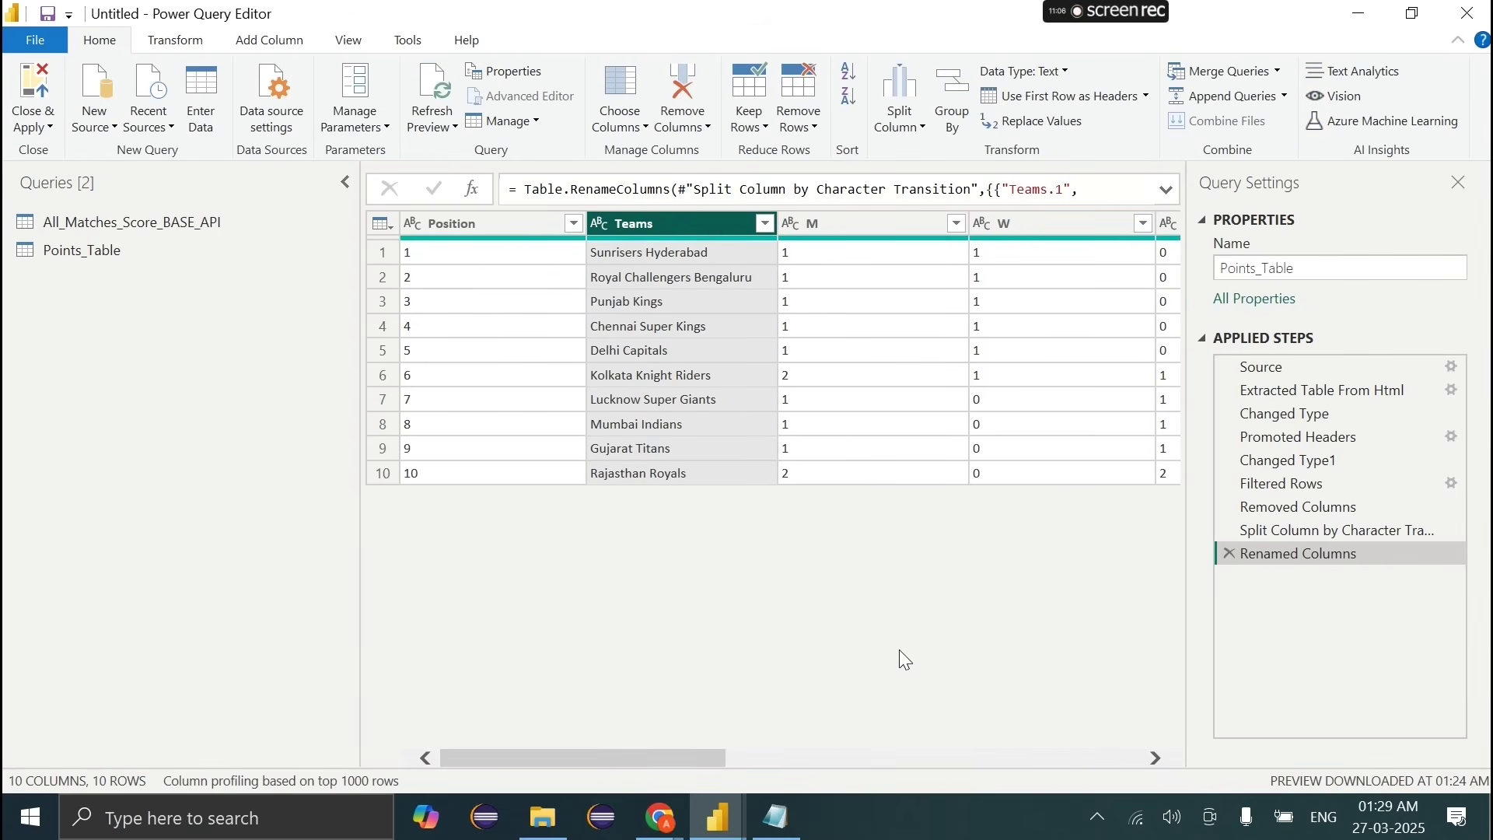
click(750, 276)
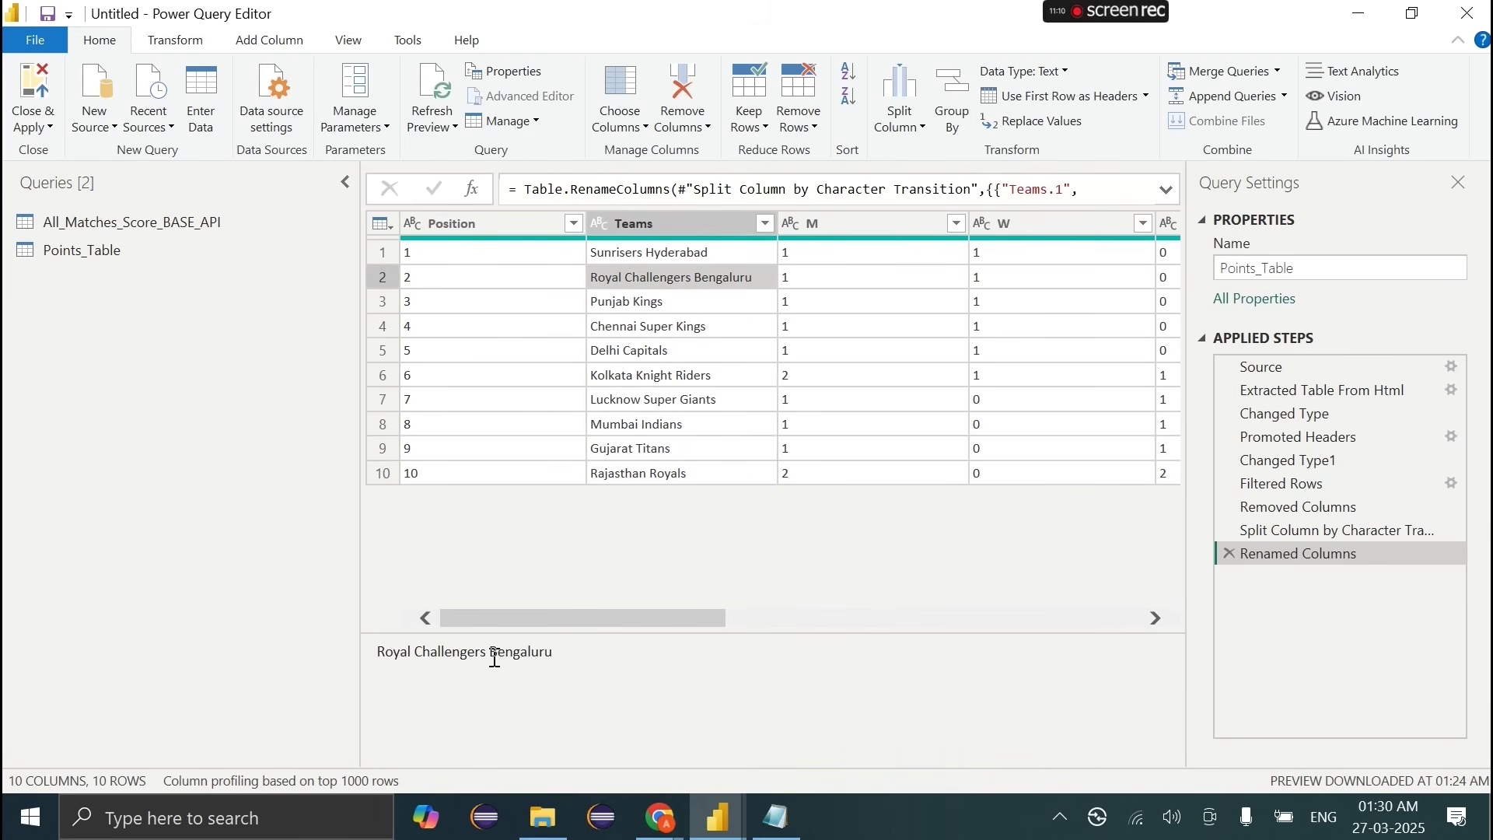
drag(491, 654, 580, 666)
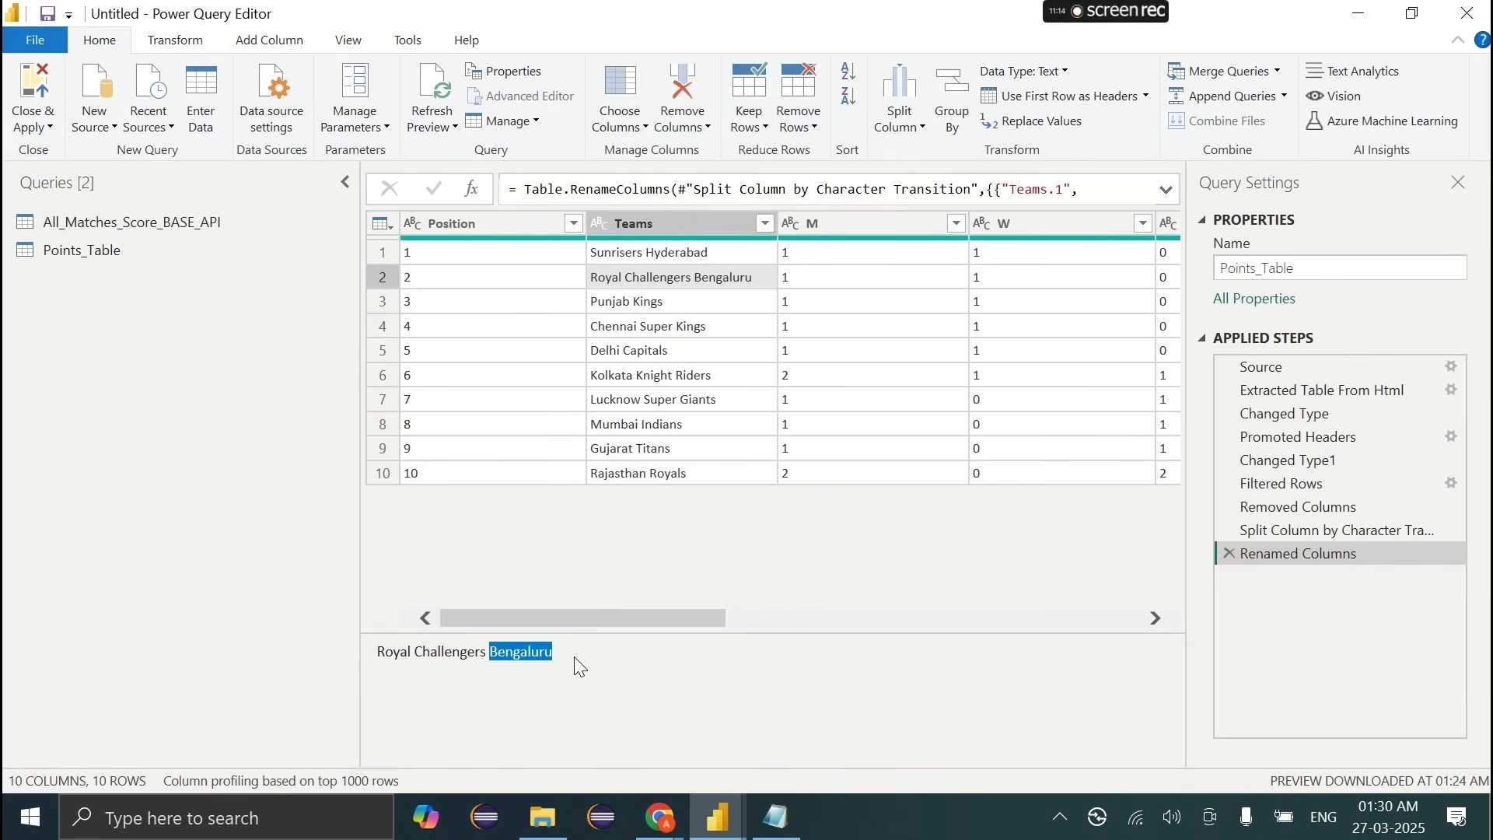
Step: Run Replace Values on Teams with Value To Find 'Bengaluru' and Replace With 'Bangalore'
click(645, 231)
right_click(642, 230)
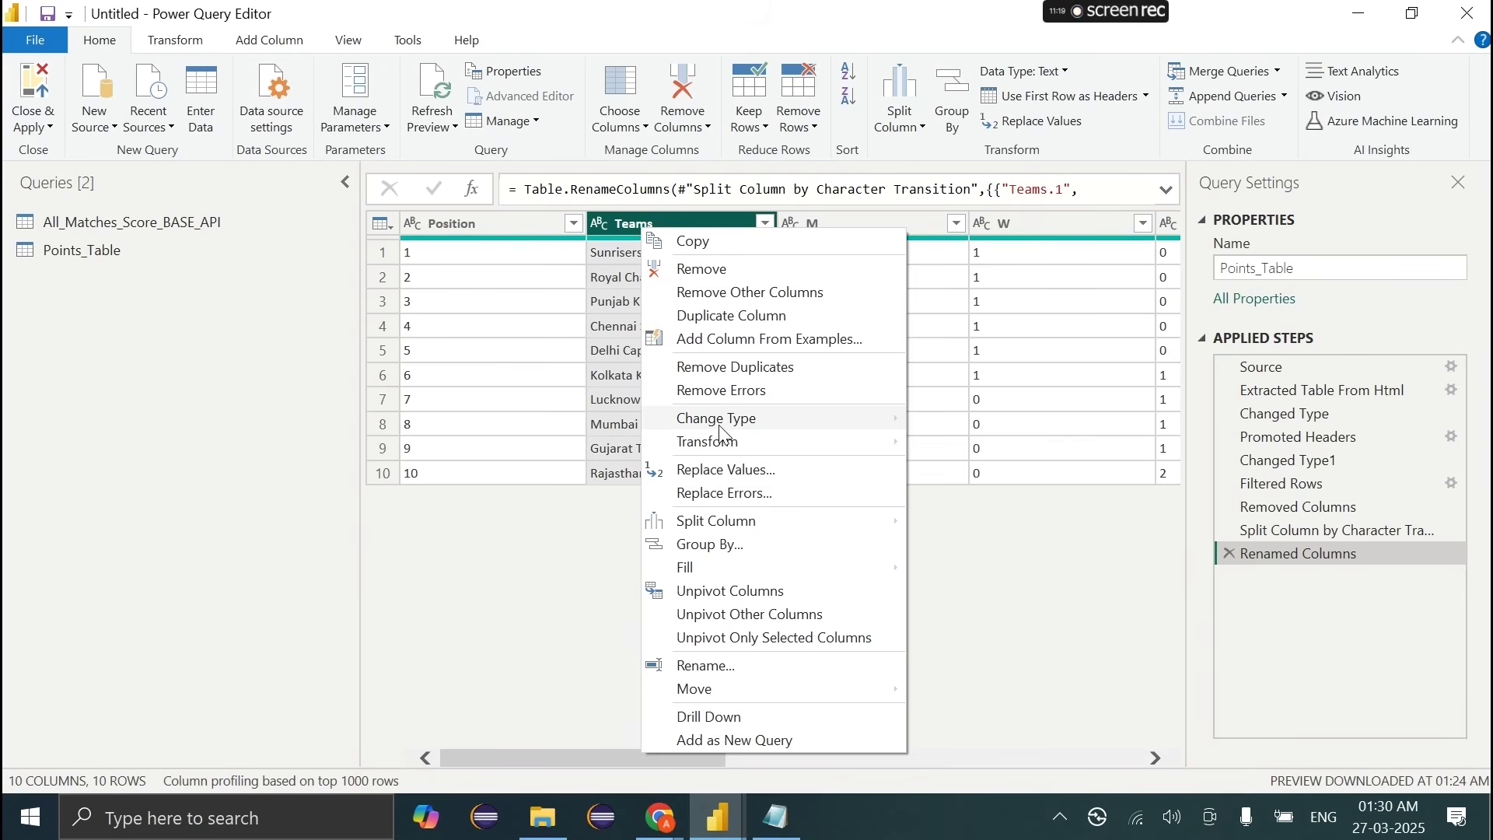
click(733, 469)
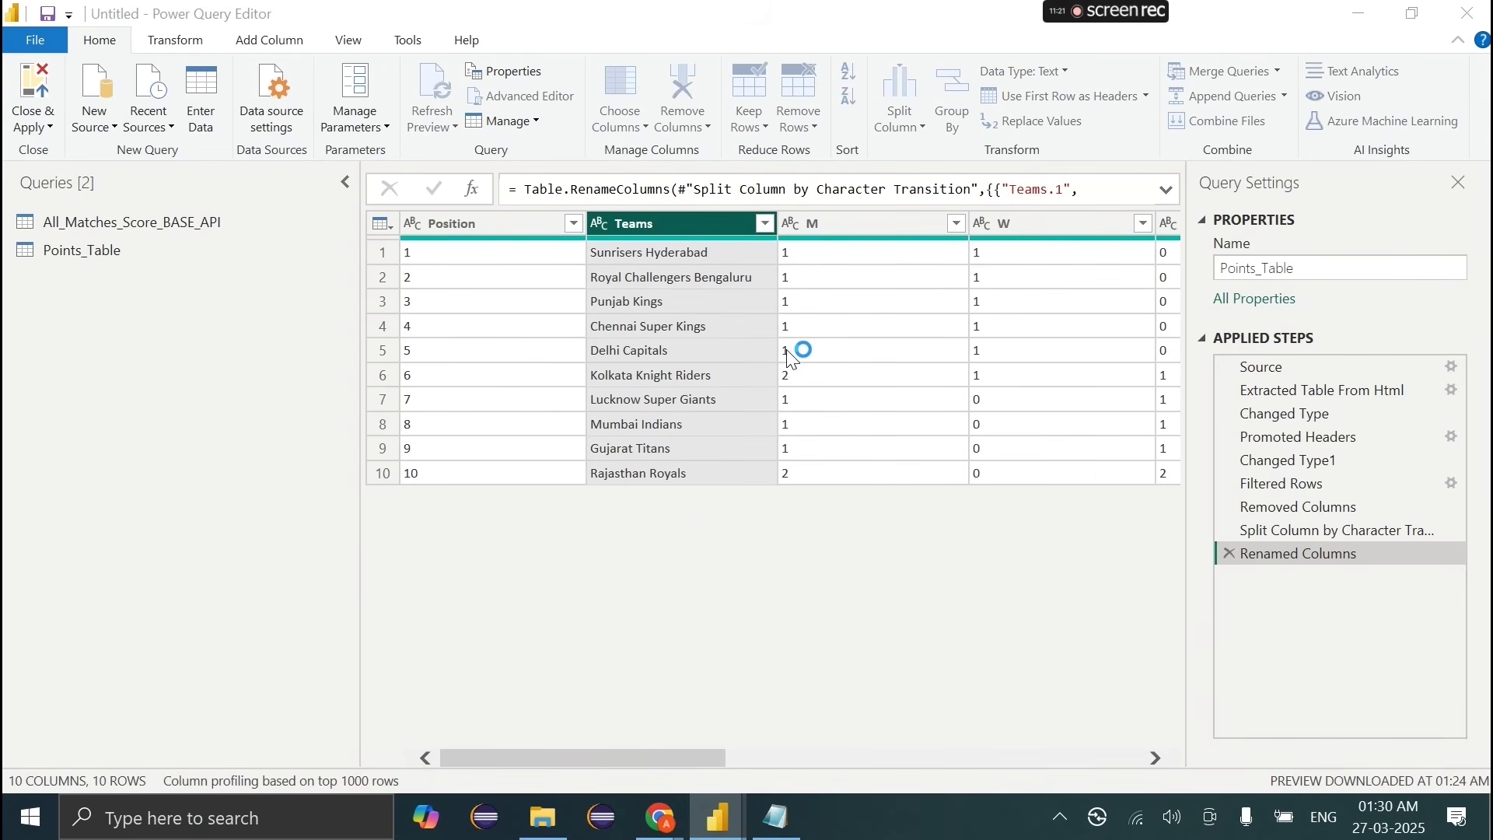
text(Bengaluru)
click(613, 423)
text(bang)
key(BackSpace)
key(BackSpace)
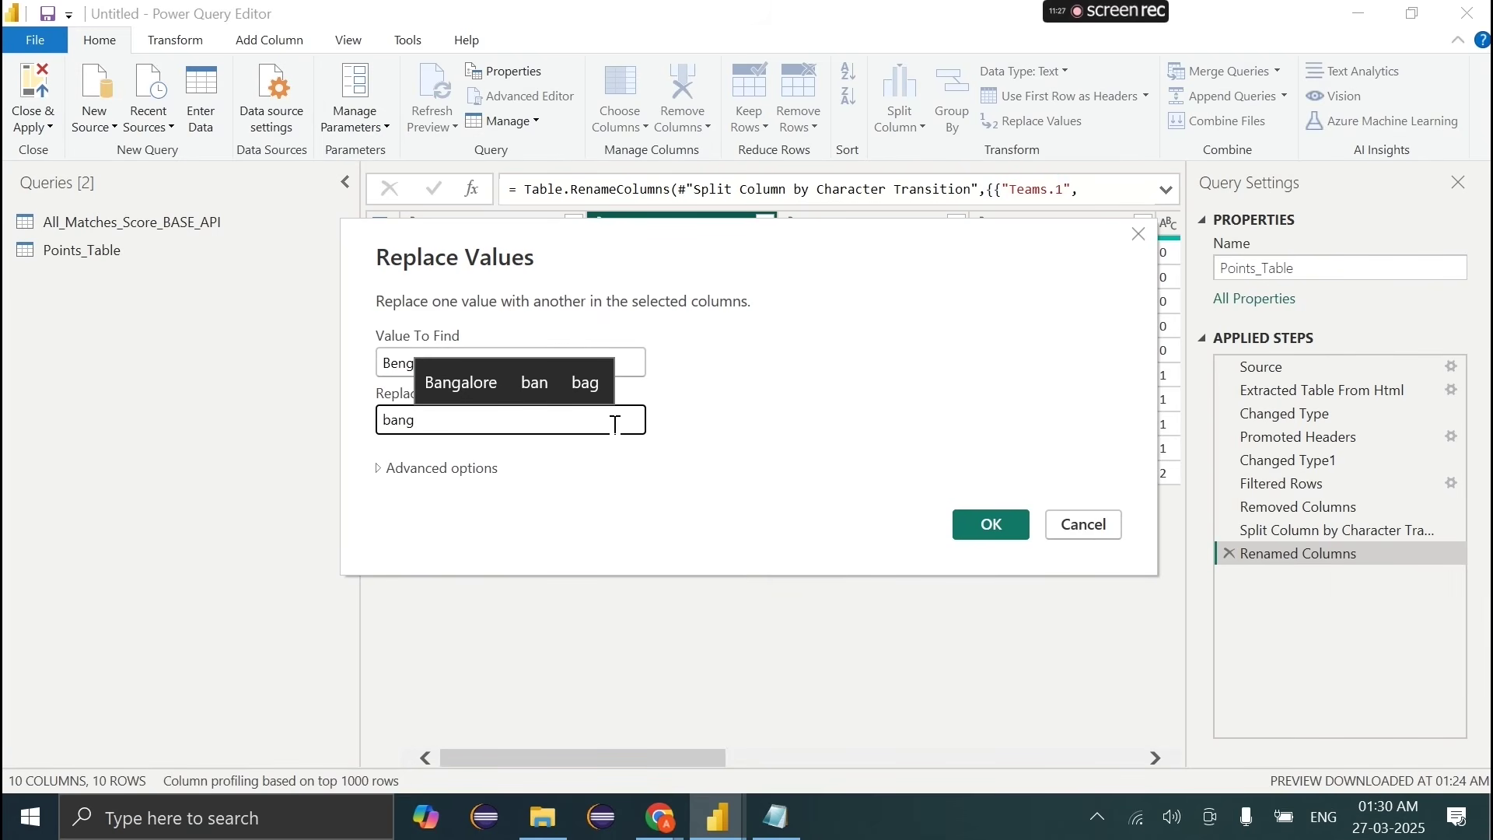
text(Bangl)
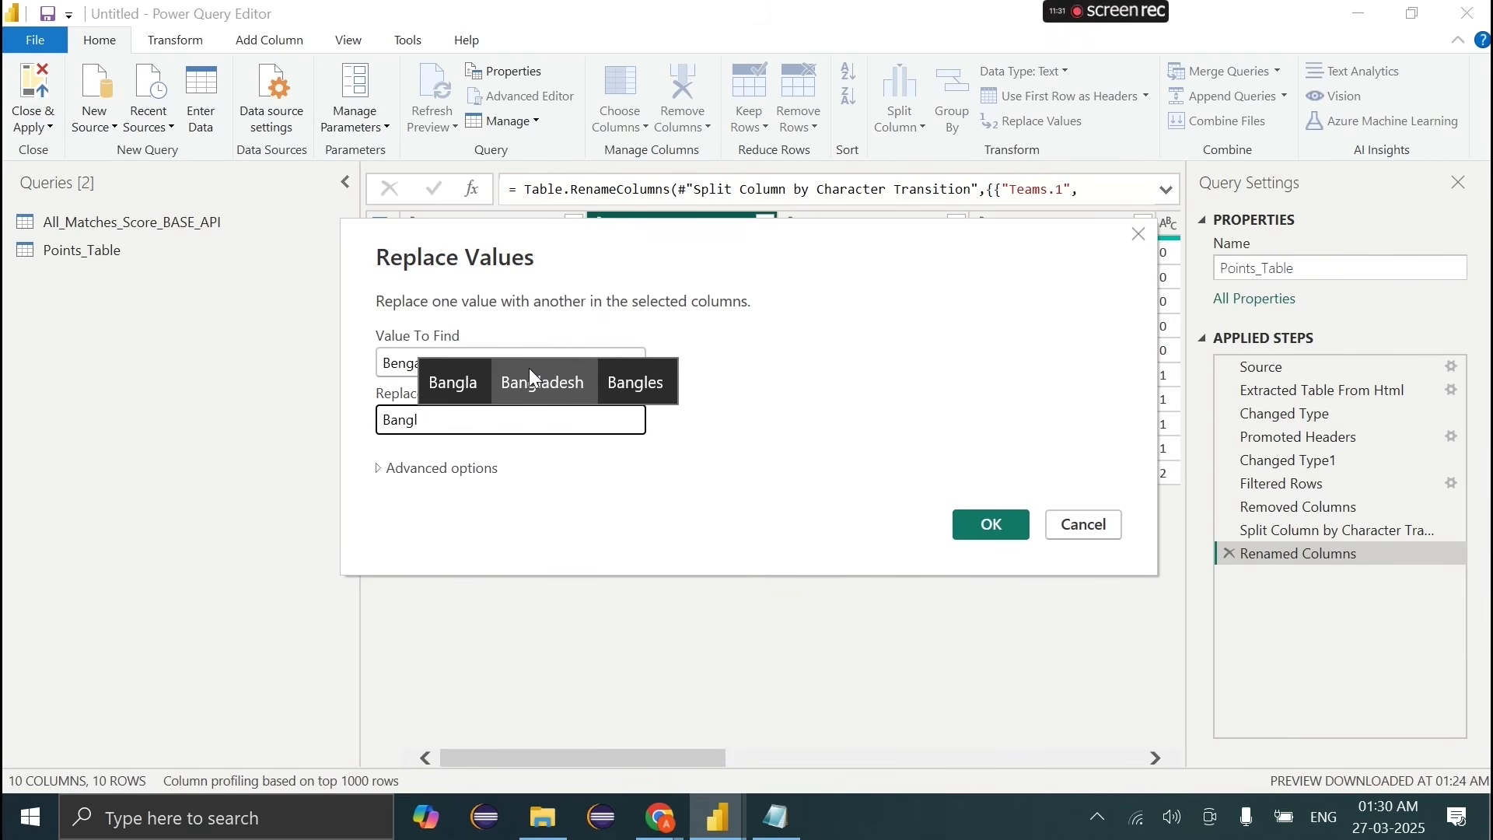
key(BackSpace)
text(alore)
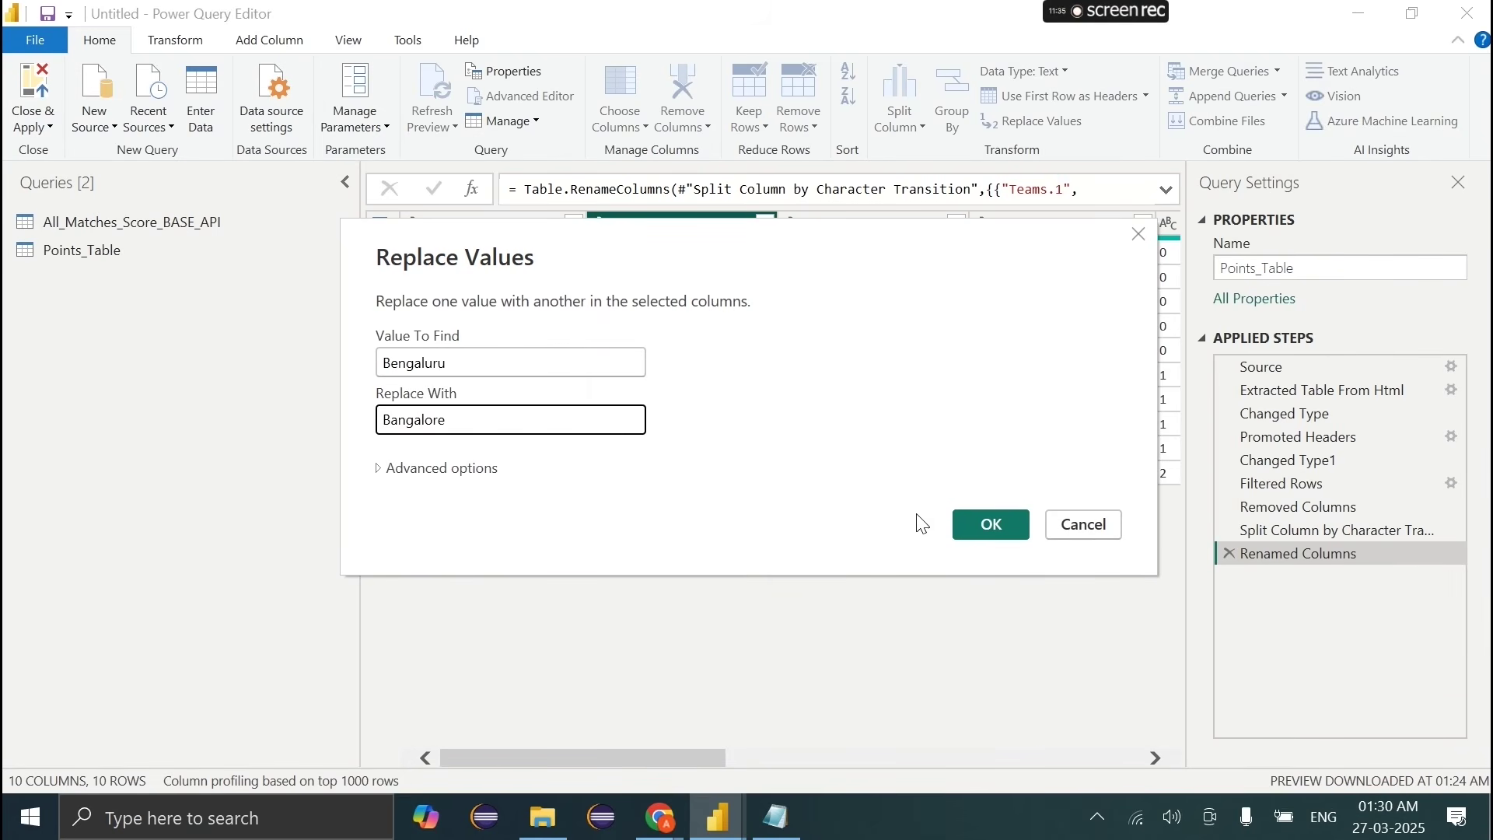
click(980, 524)
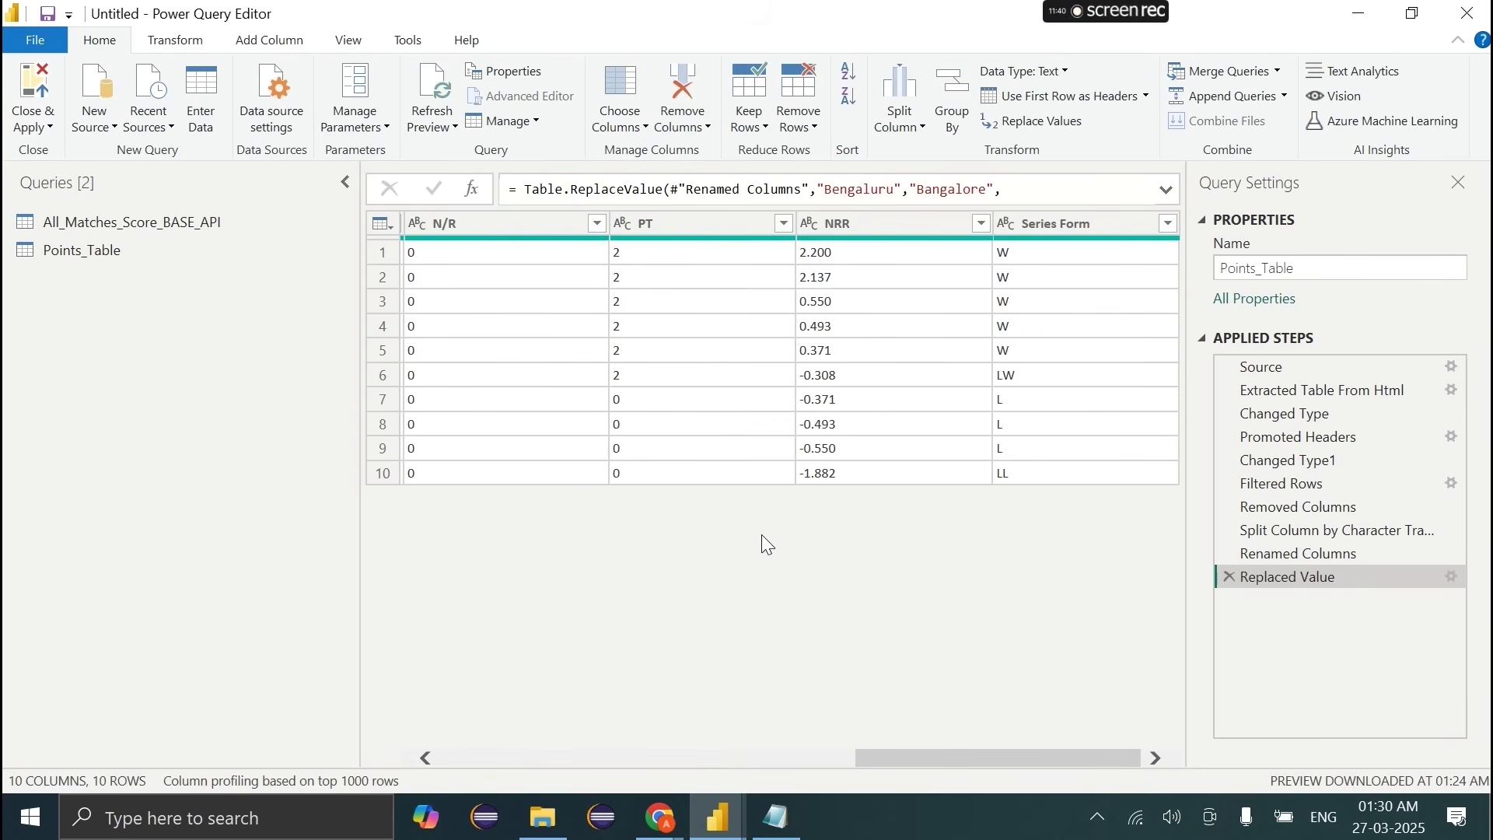
Step: Create a new query that references All_Matches_Score_BASE_API
click(146, 227)
scroll(802, 559, right, 5)
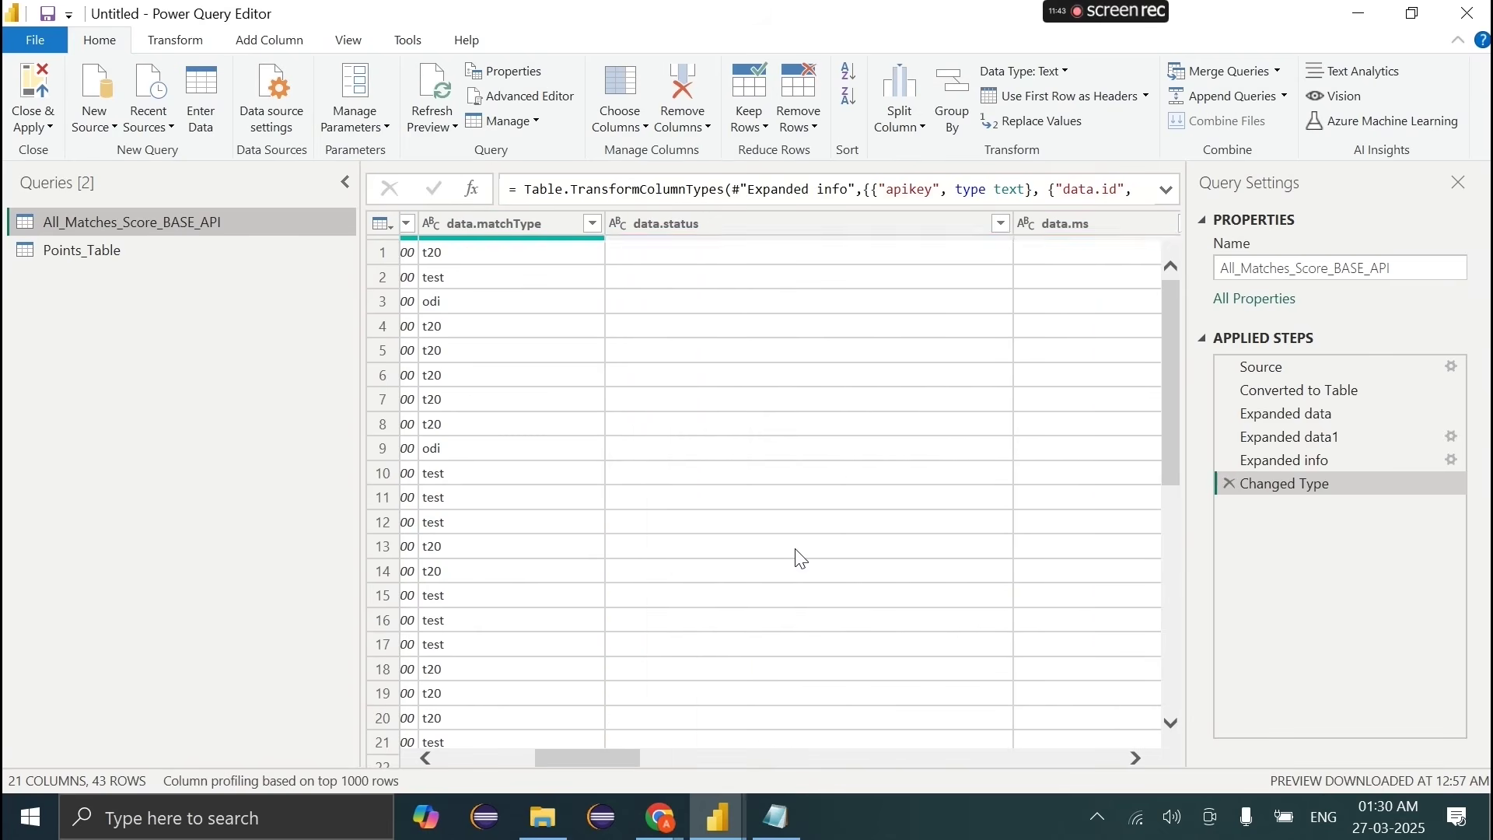
right_click(269, 235)
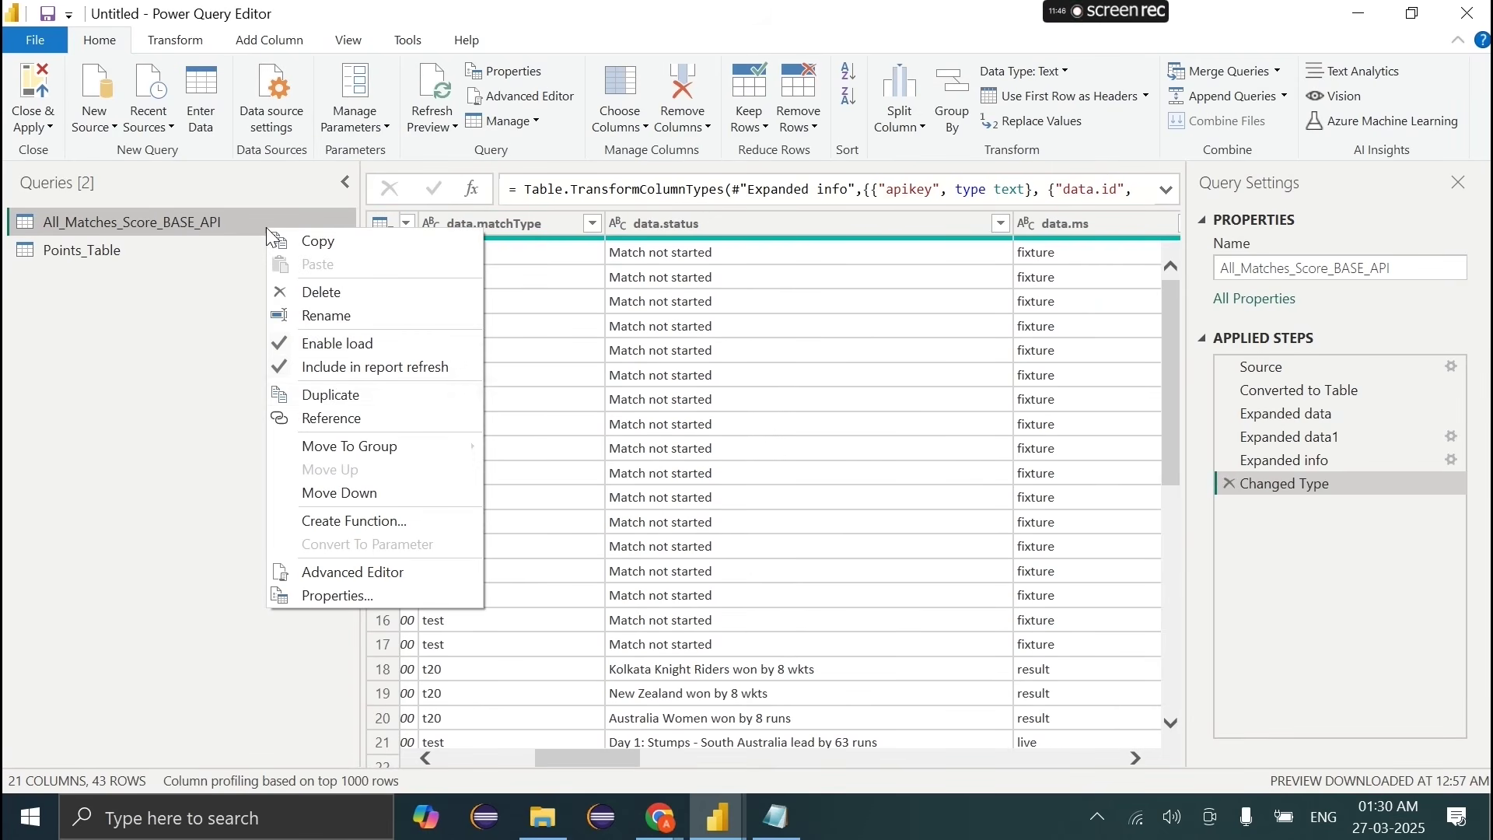
click(325, 419)
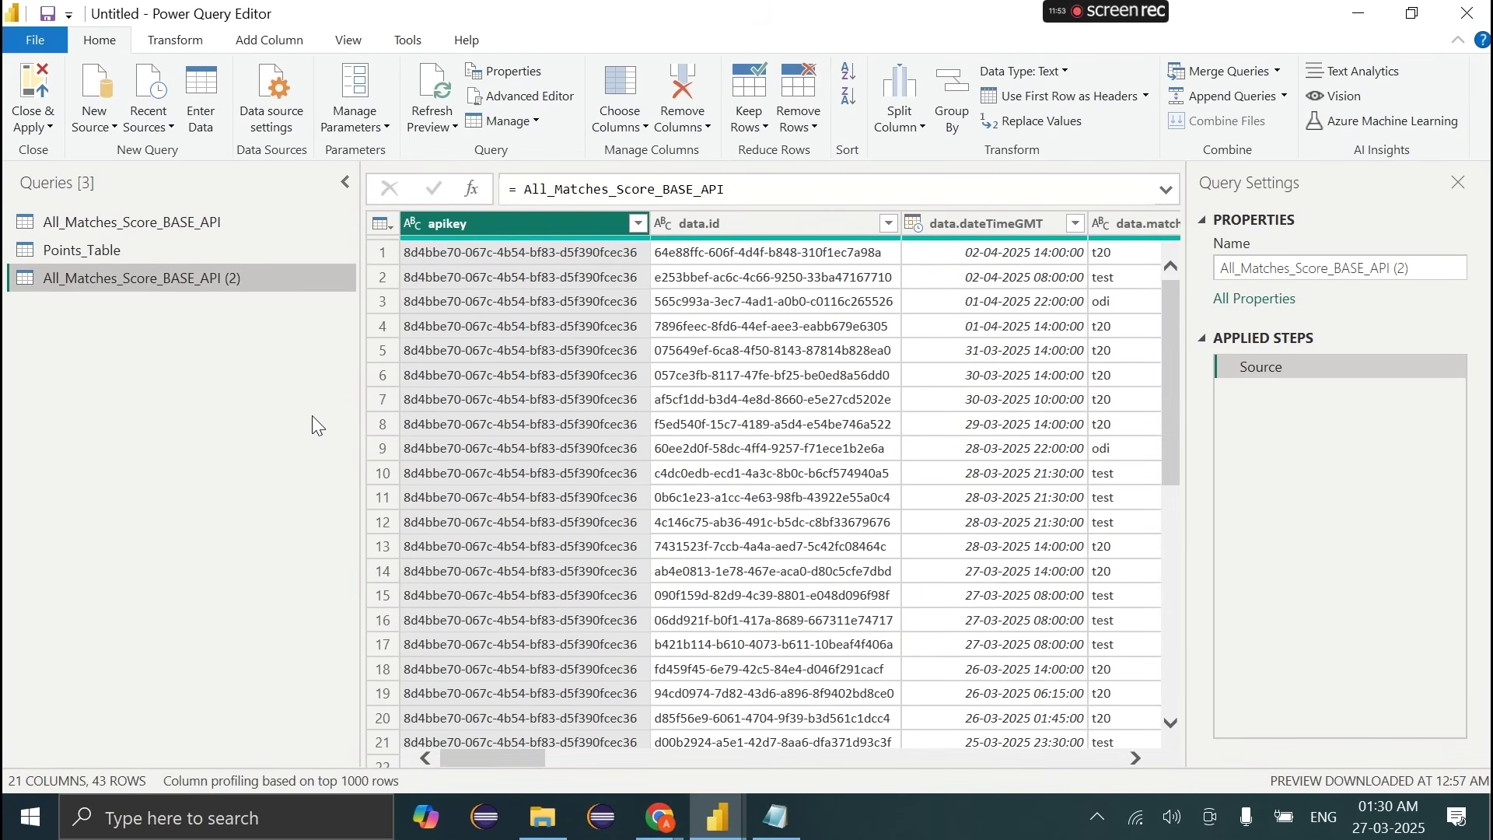
Step: Delete the Changed Type, Expanded info, Expanded data1 and Expanded data steps from the original query
click(208, 222)
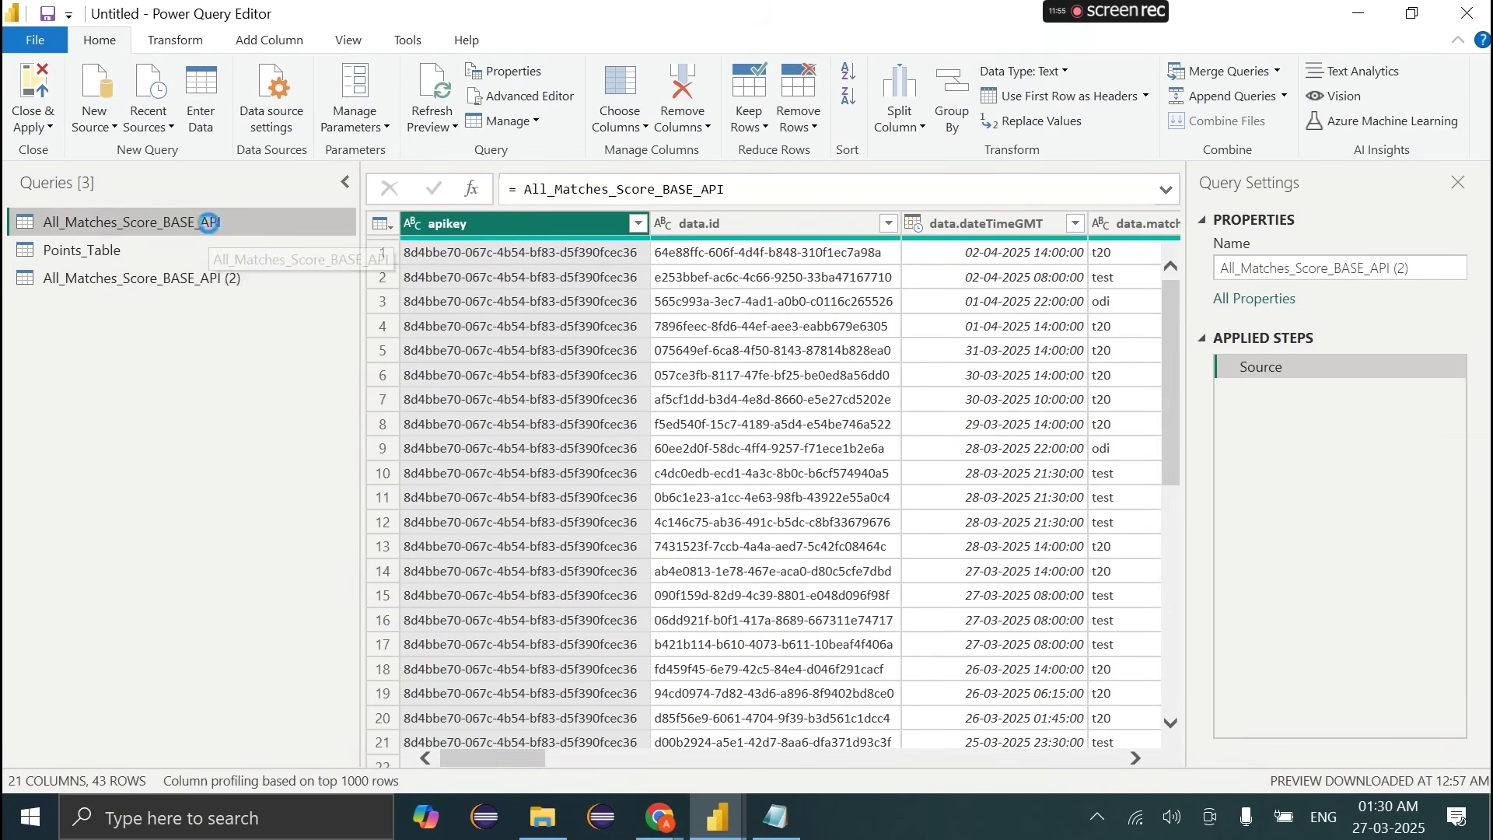
click(1229, 484)
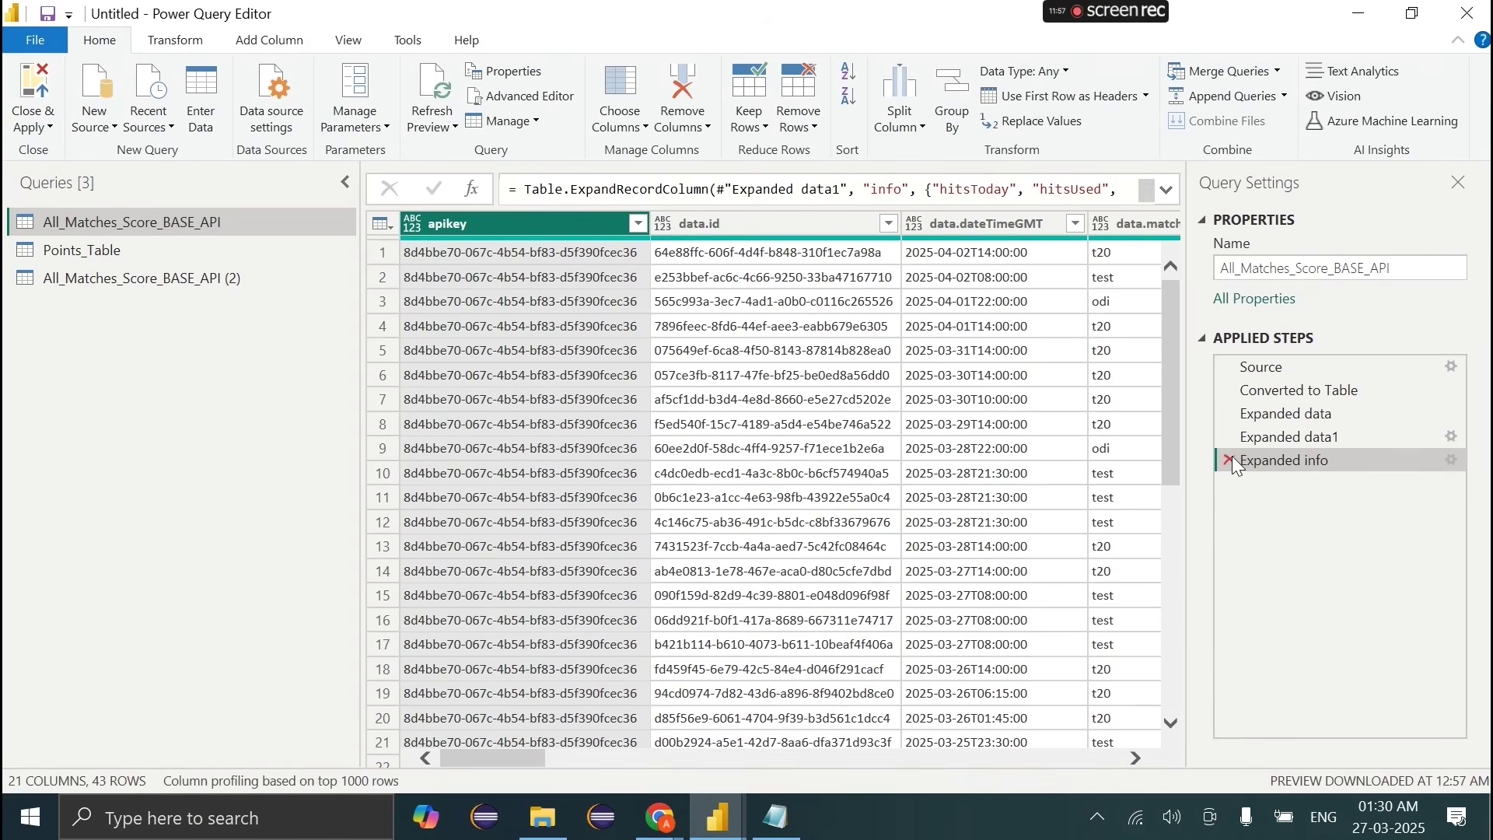
click(1230, 458)
click(1229, 437)
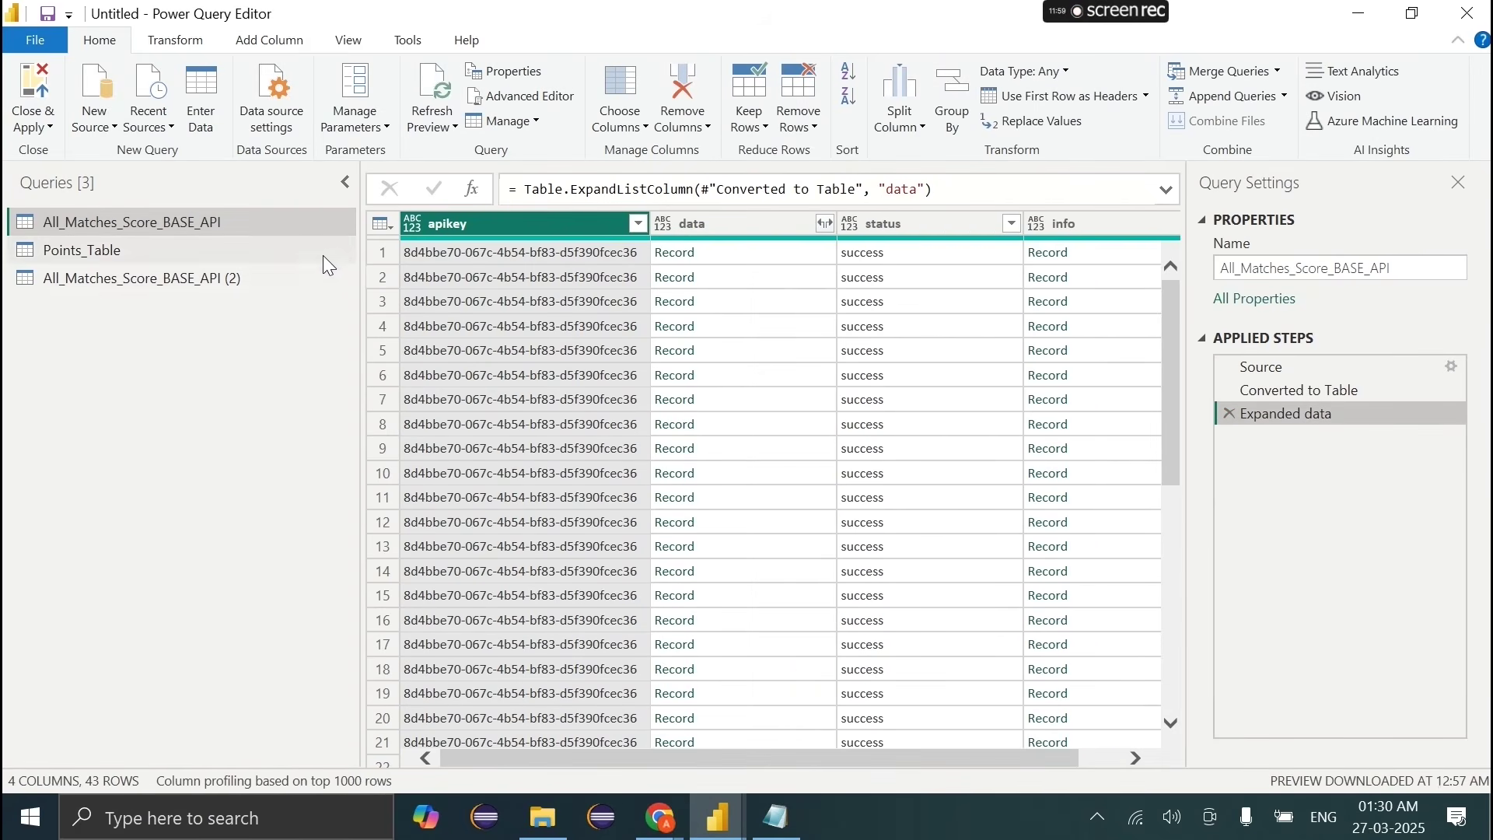
click(1230, 414)
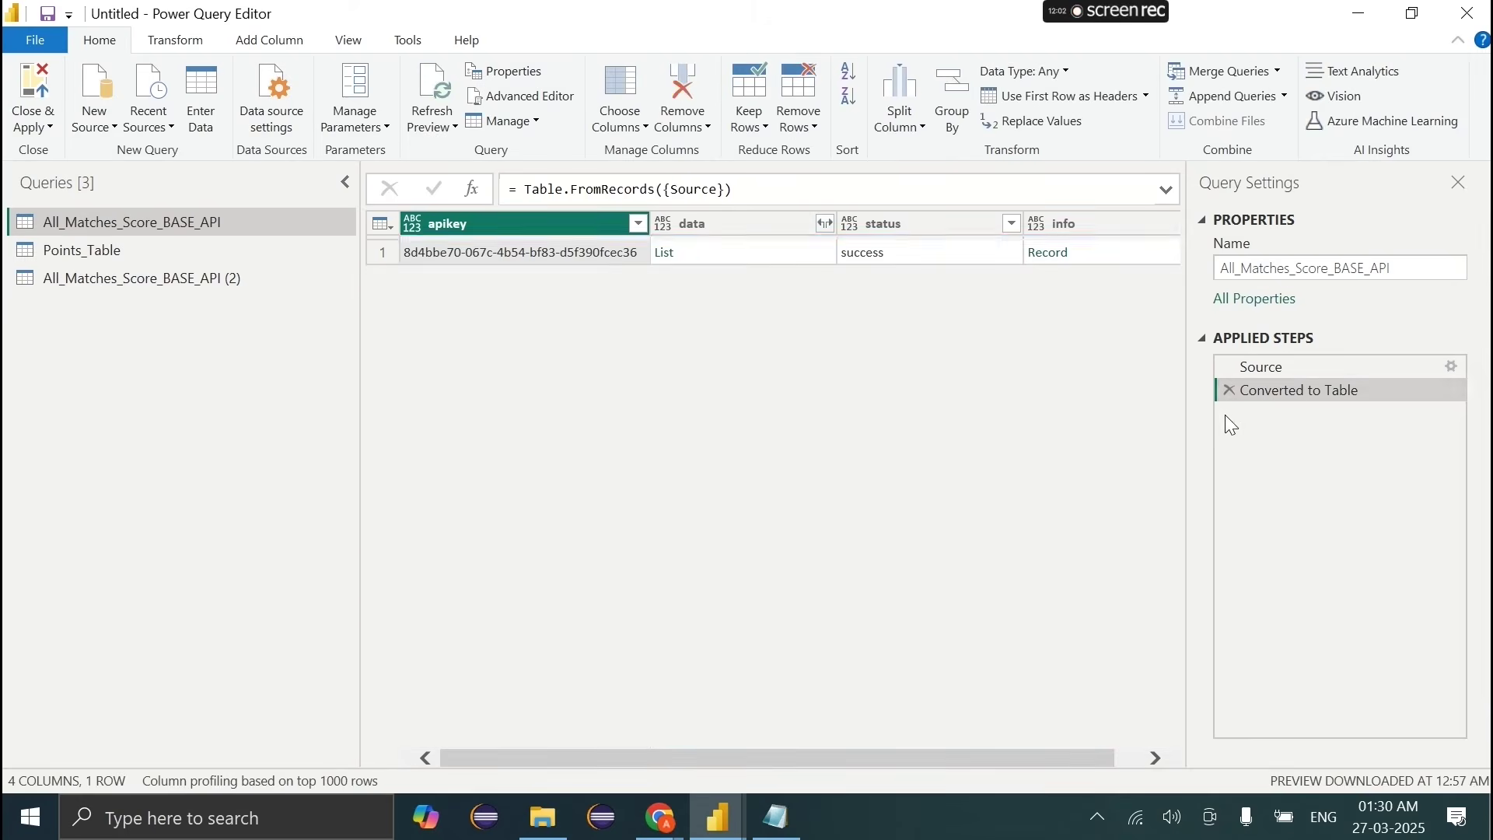
click(188, 277)
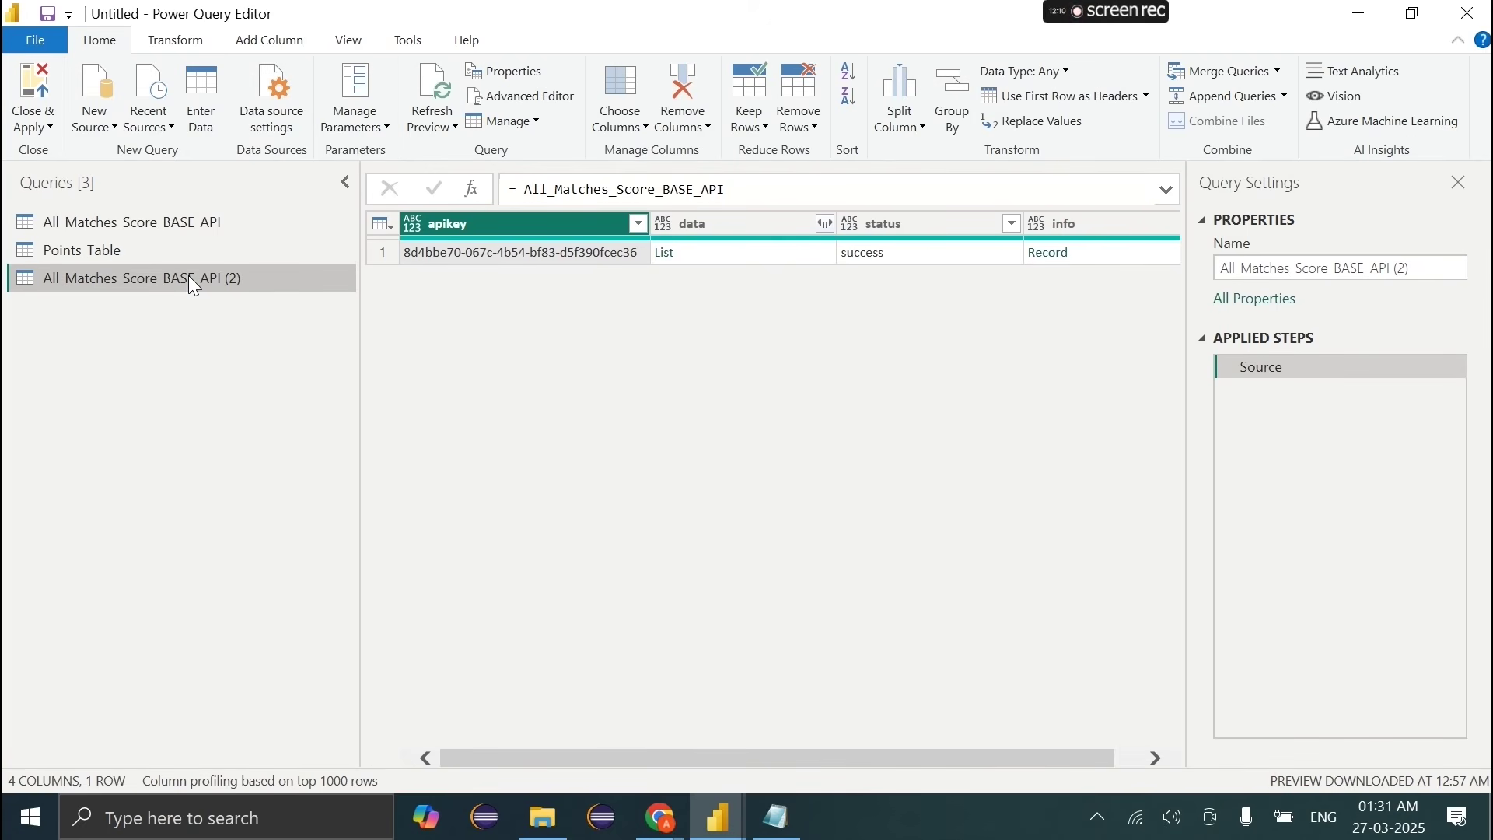
click(152, 221)
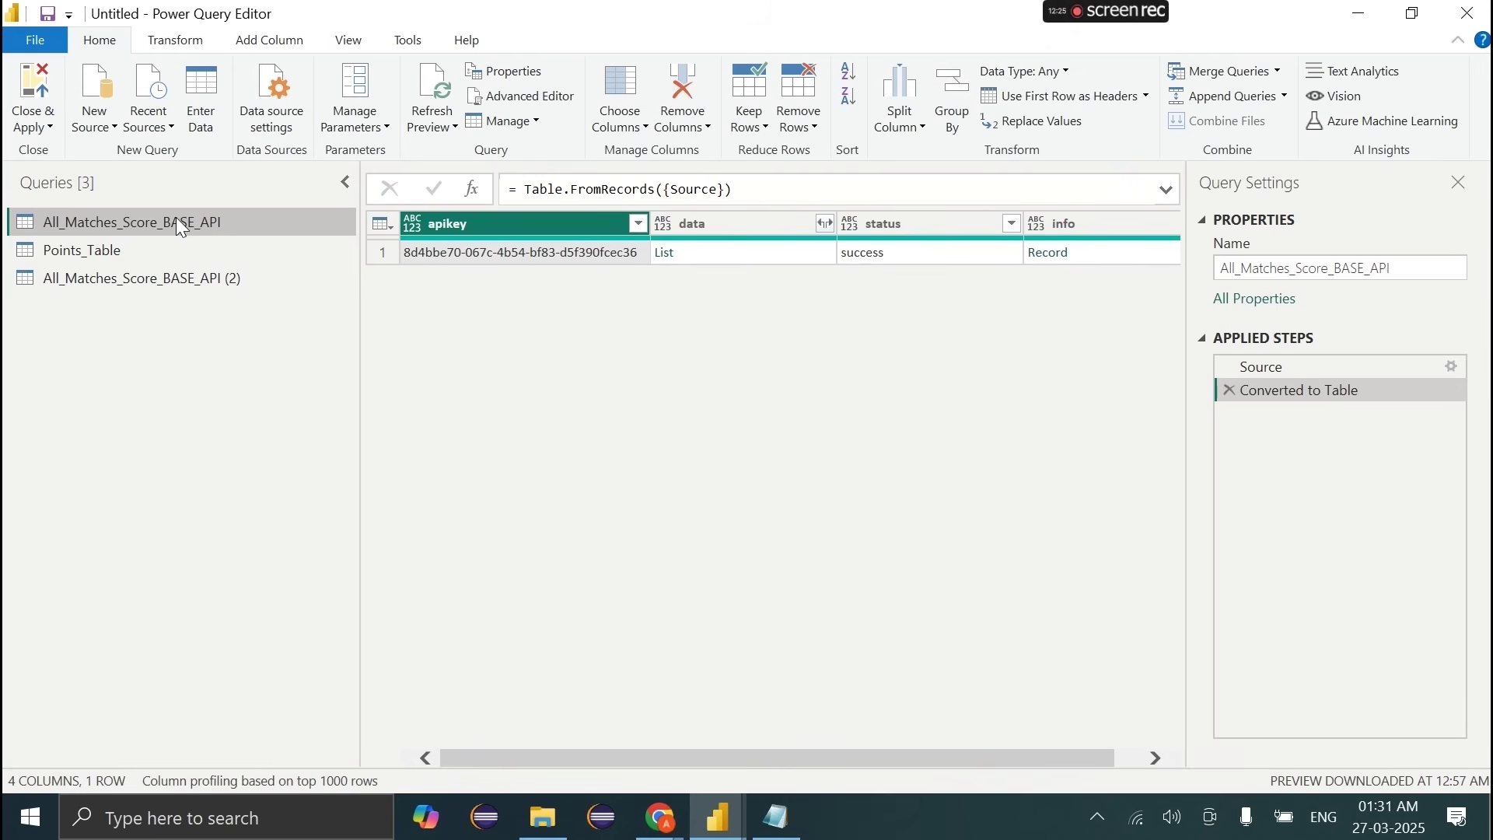
Step: Rename the All_Matches_Score_BASE_API (2) query to All_Matches_Score
double_click(177, 218)
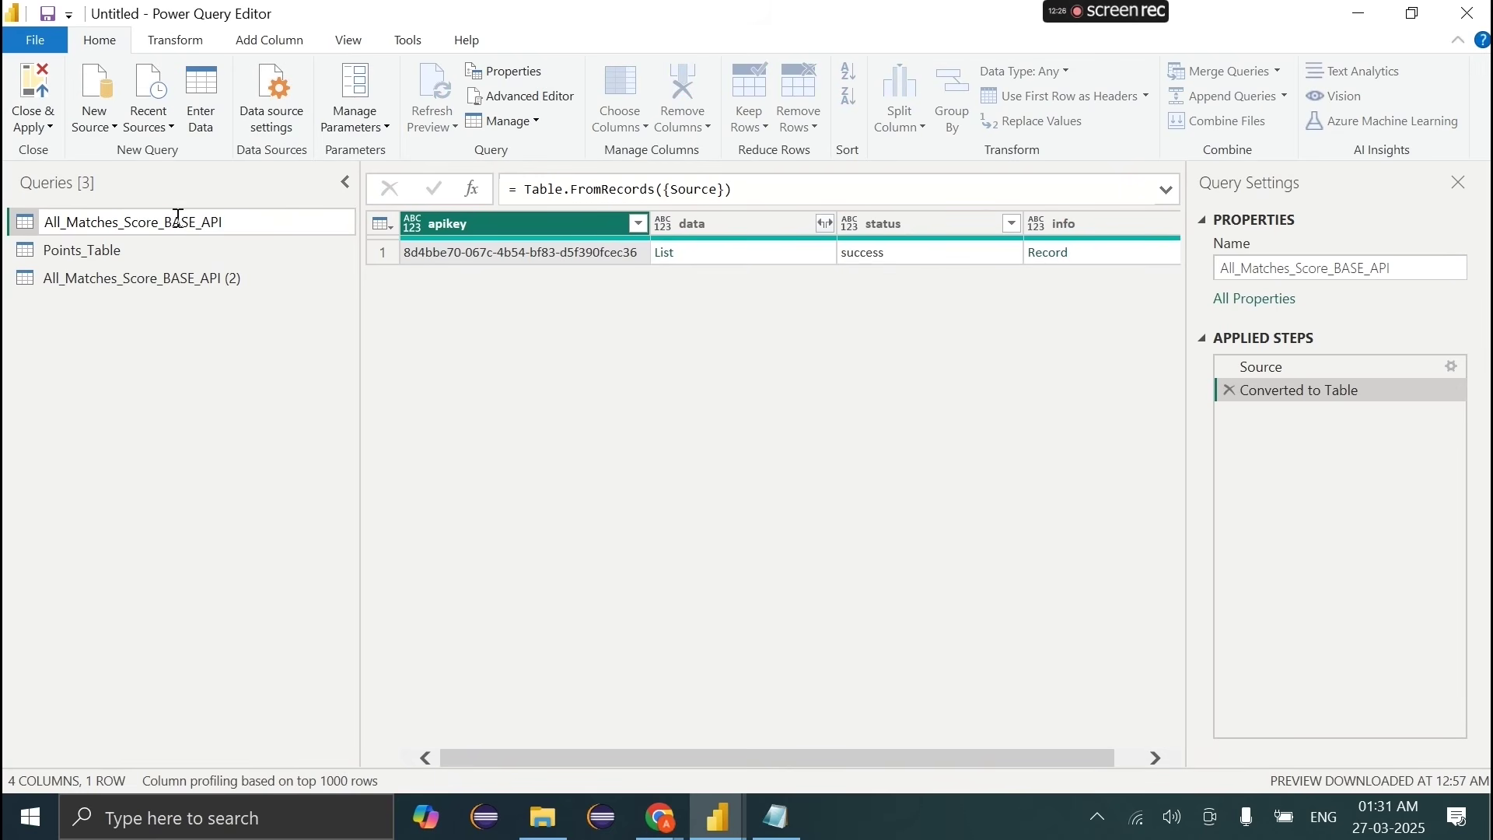
click(159, 280)
double_click(167, 279)
key(BackSpace)
key(BackSpace)
key(BackSpace)
key(BackSpace)
key(BackSpace)
key(BackSpace)
key(BackSpace)
key(BackSpace)
key(BackSpace)
key(BackSpace)
key(BackSpace)
key(BackSpace)
key(BackSpace)
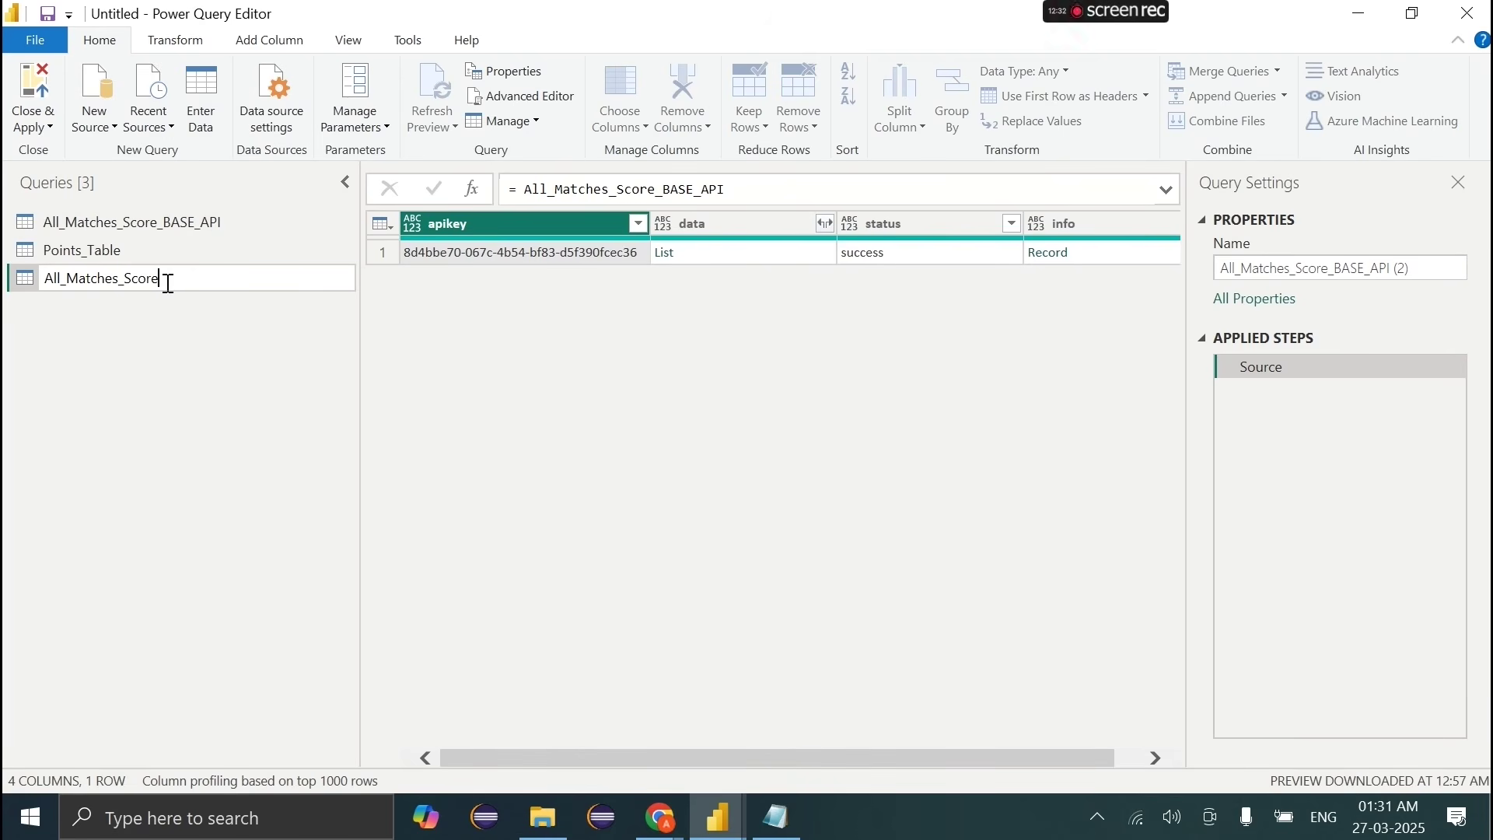
key(Return)
click(172, 230)
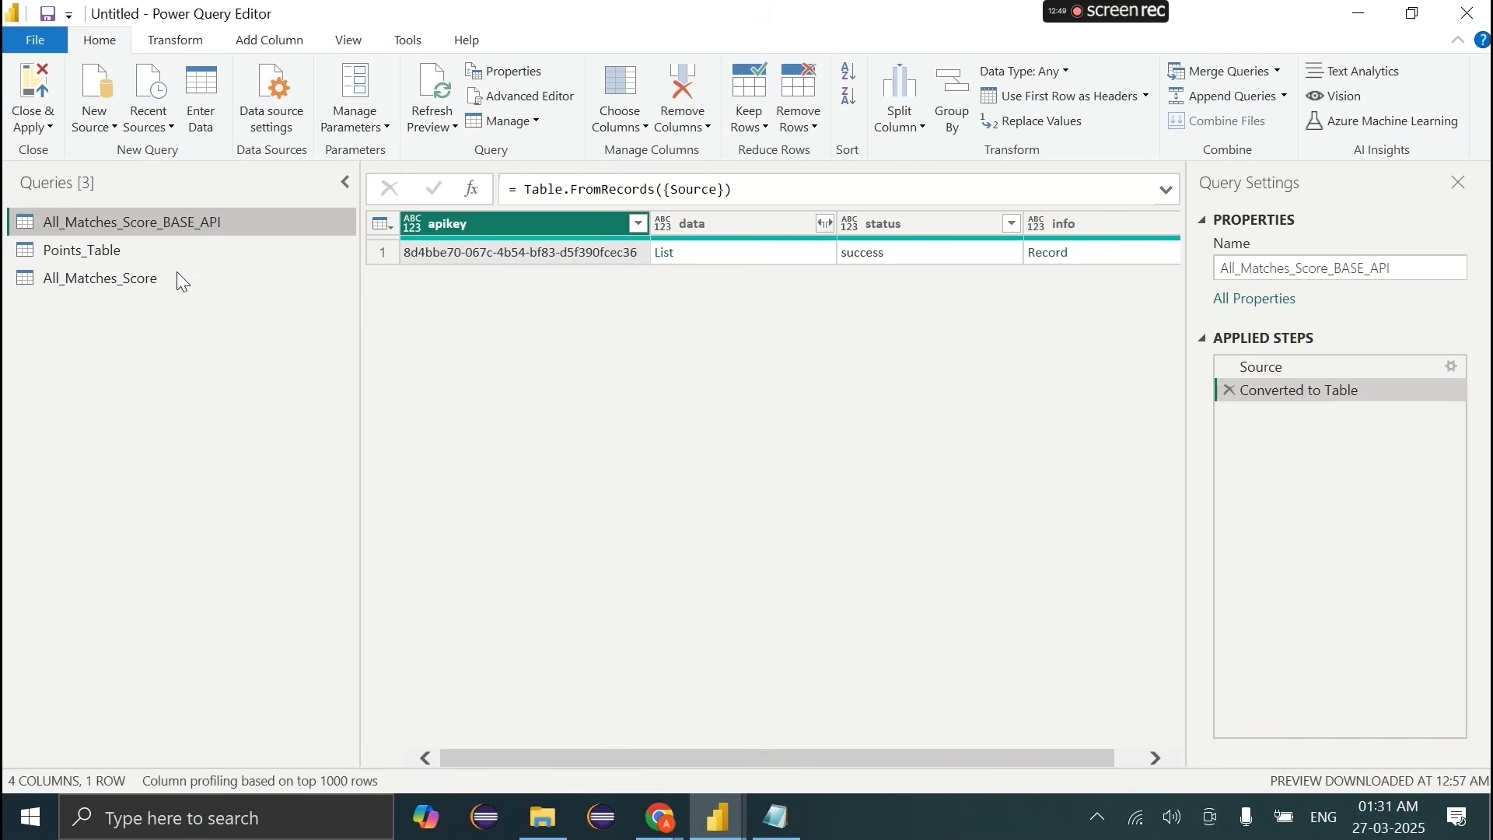
click(152, 279)
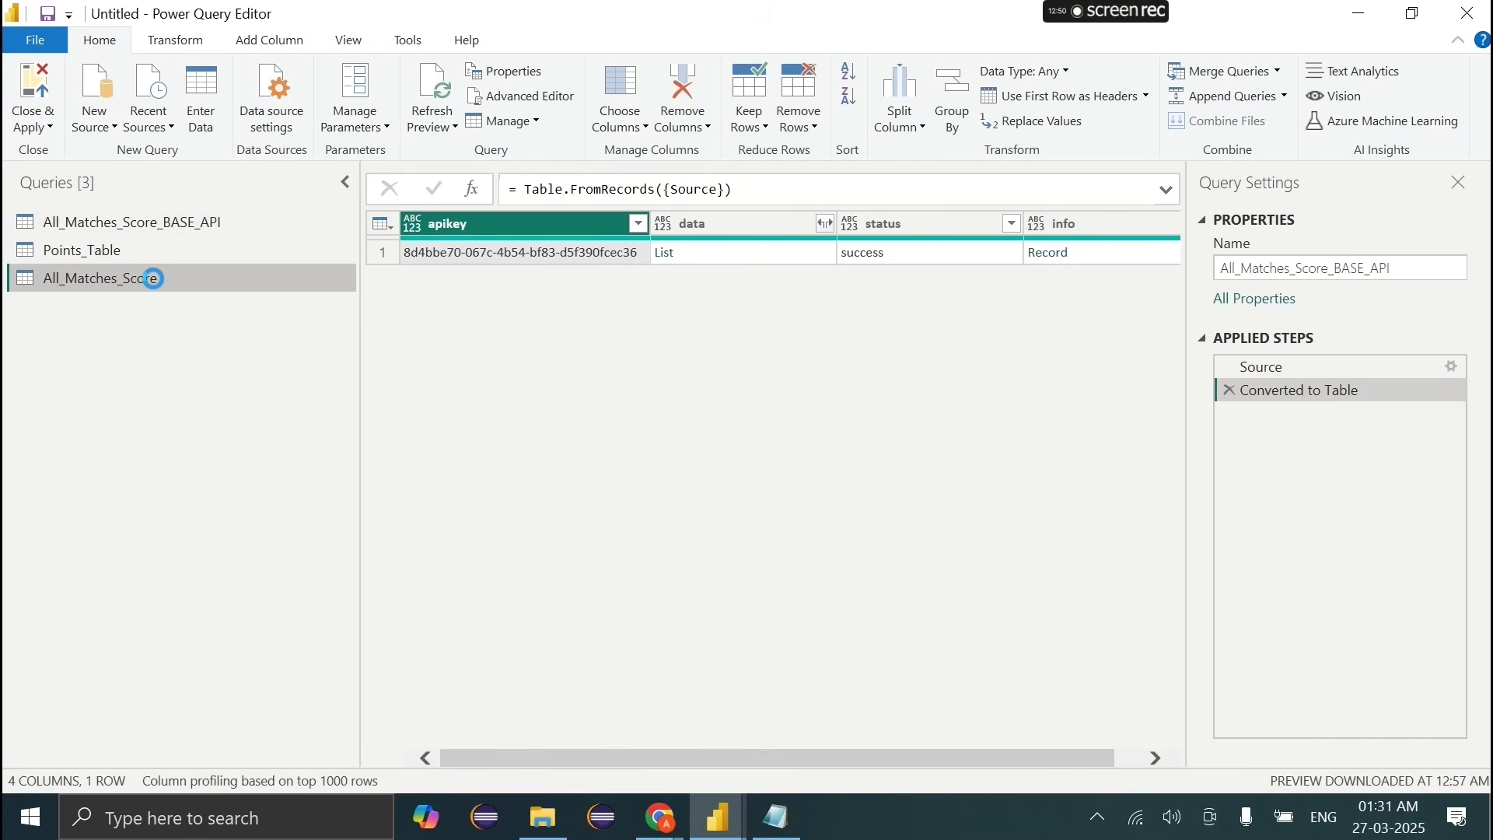
Step: Switch to the cricketdata.org API tester tab in the incognito browser window
click(822, 223)
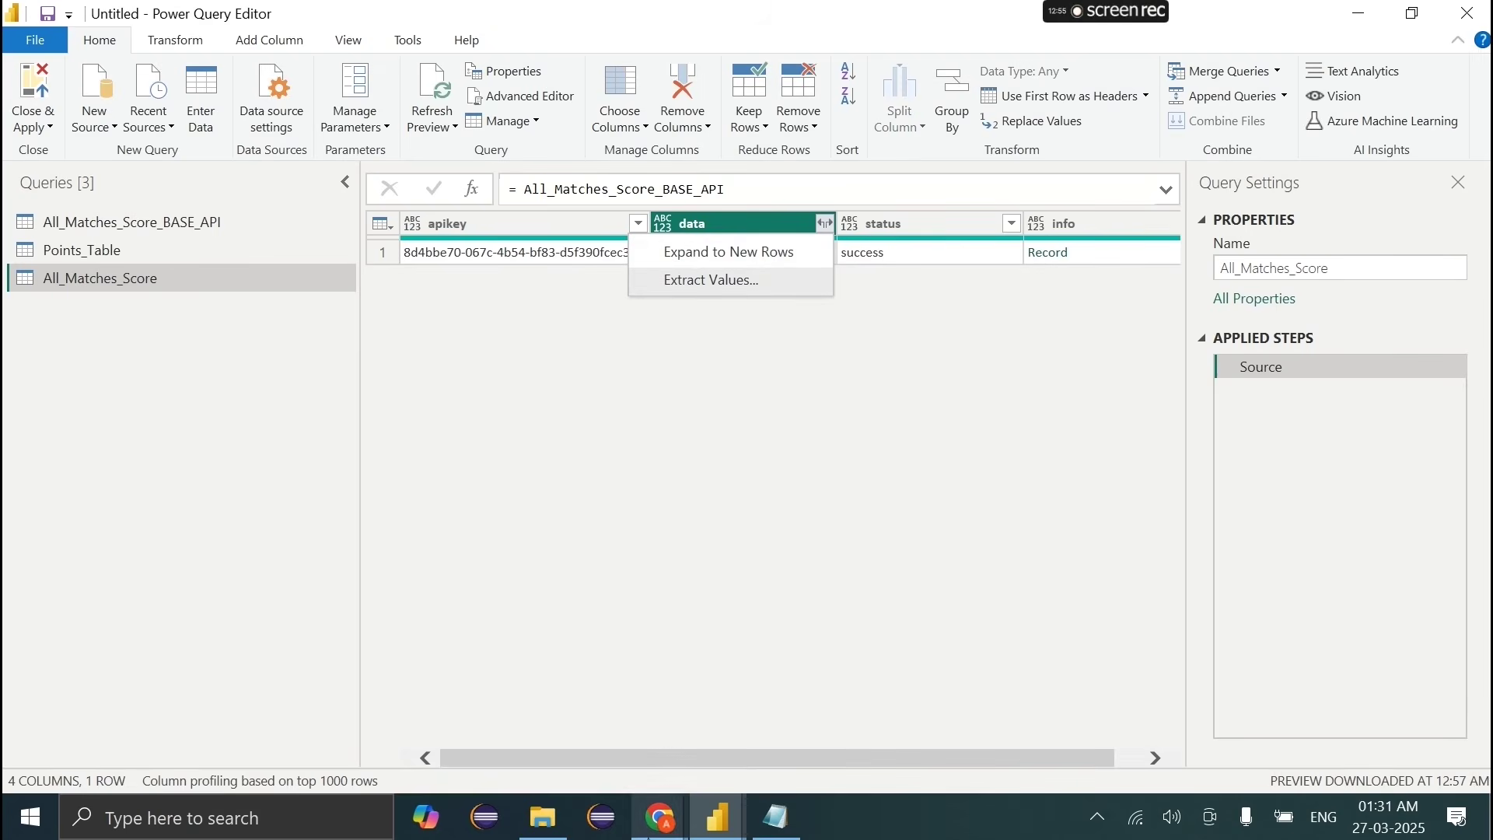
mouse_move(661, 816)
click(653, 719)
click(782, 715)
click(544, 15)
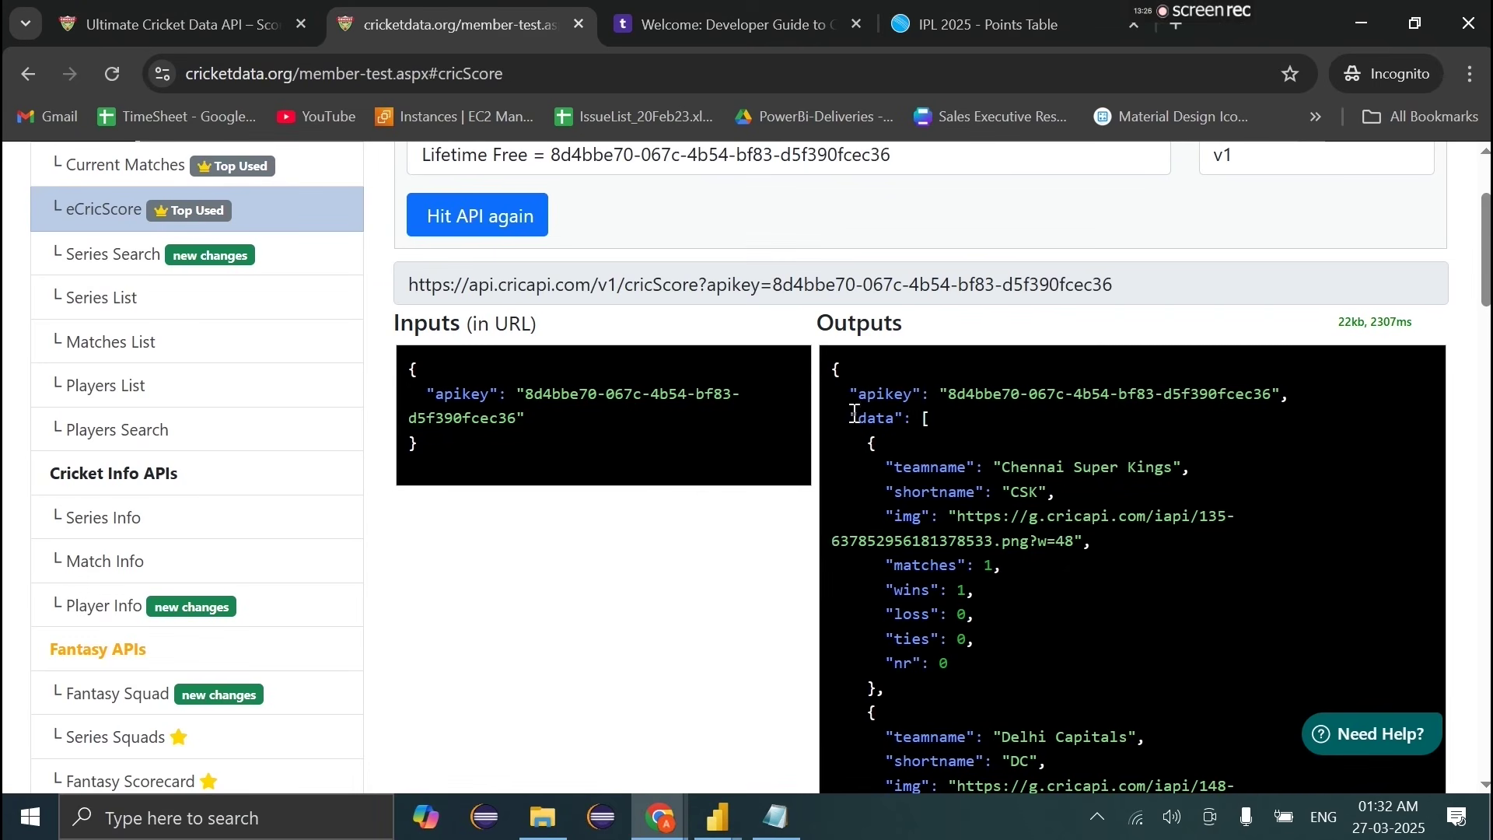
Step: Inspect the first data record and its img line in the eCricScore JSON output
drag(852, 418, 925, 694)
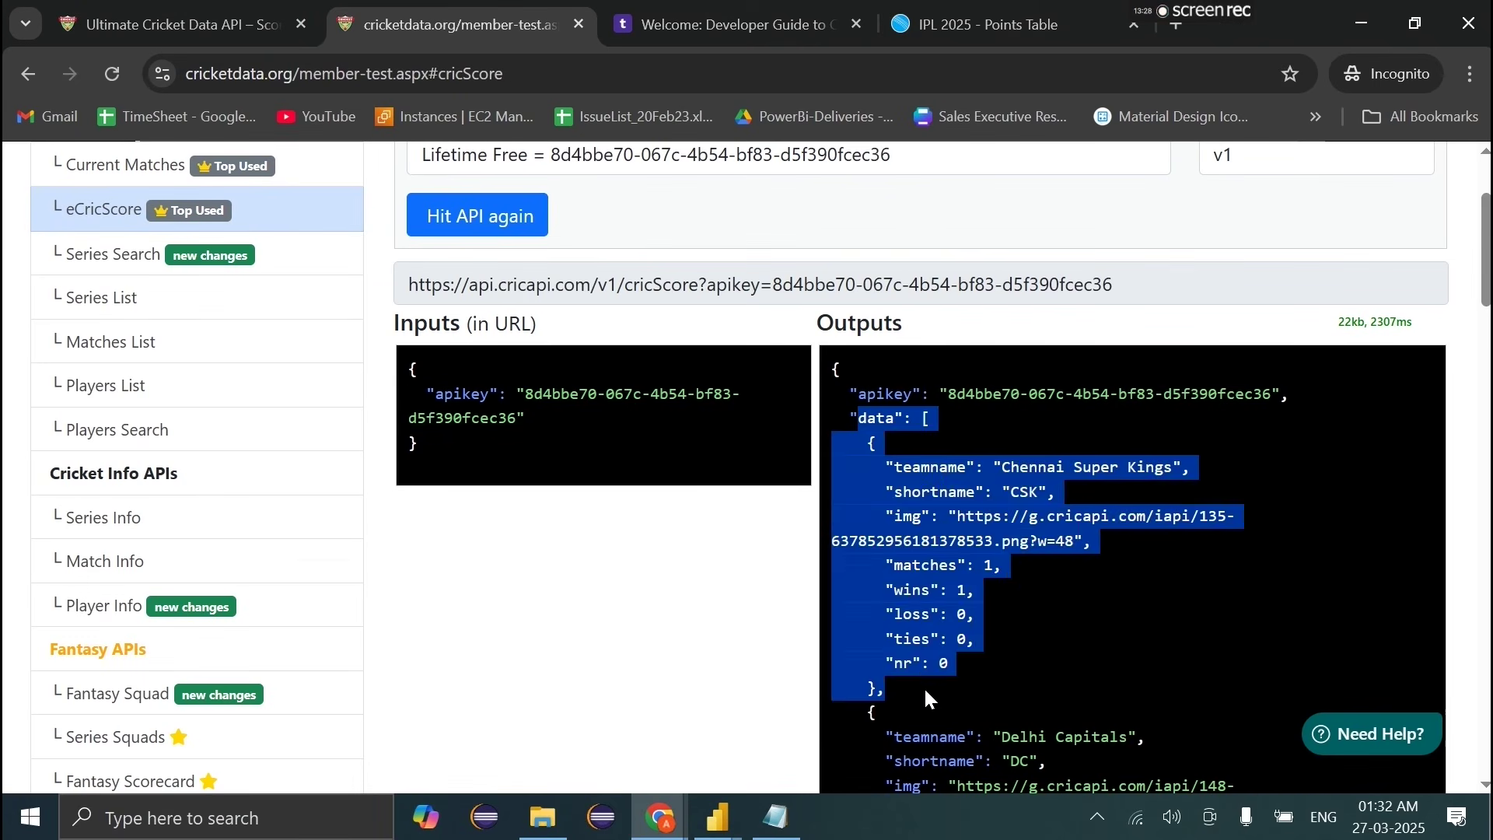
click(926, 691)
drag(886, 516, 1074, 542)
drag(858, 566, 1003, 568)
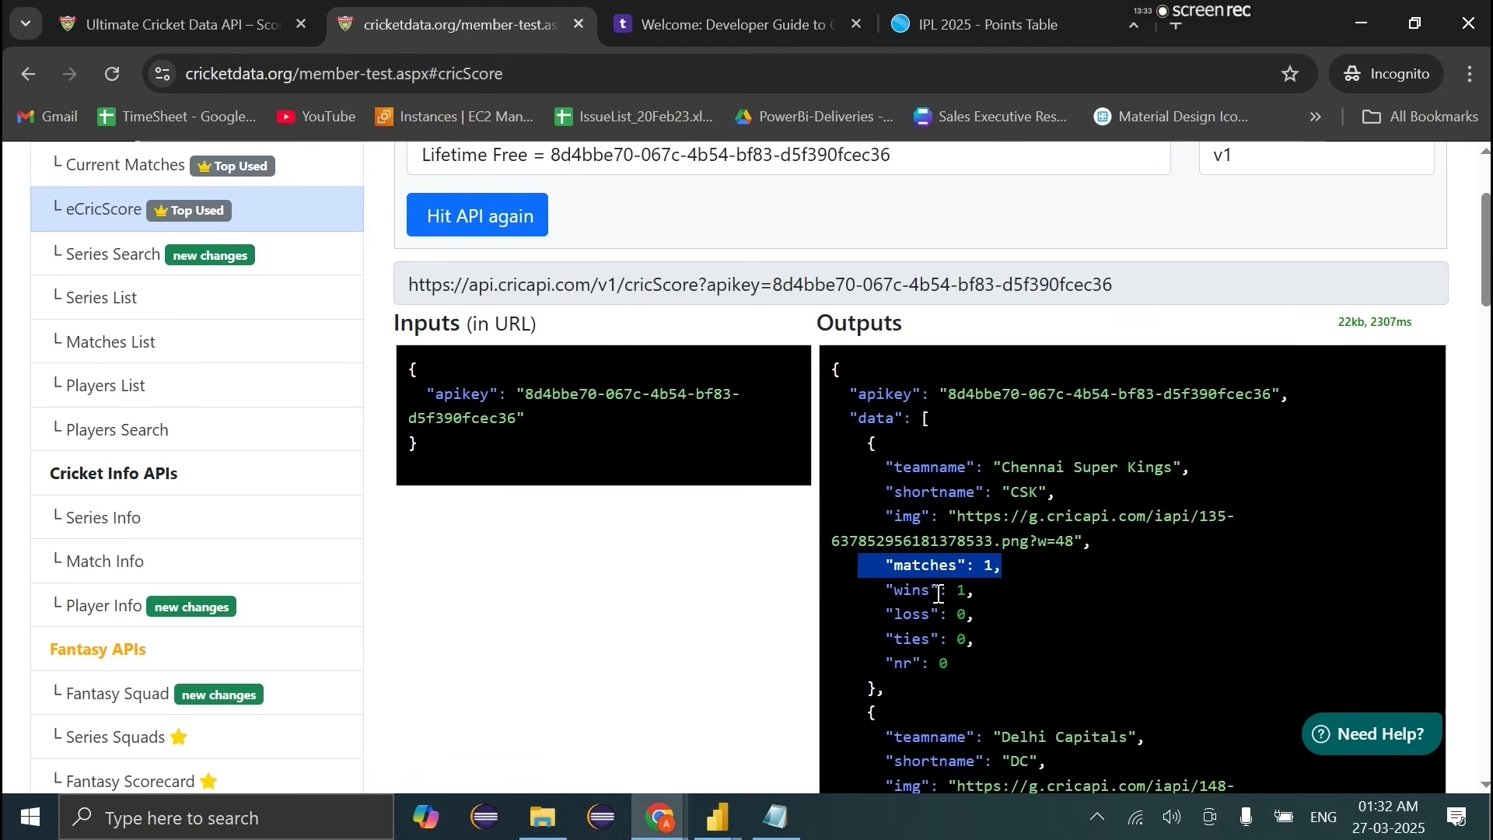
scroll(386, 393, up, 2)
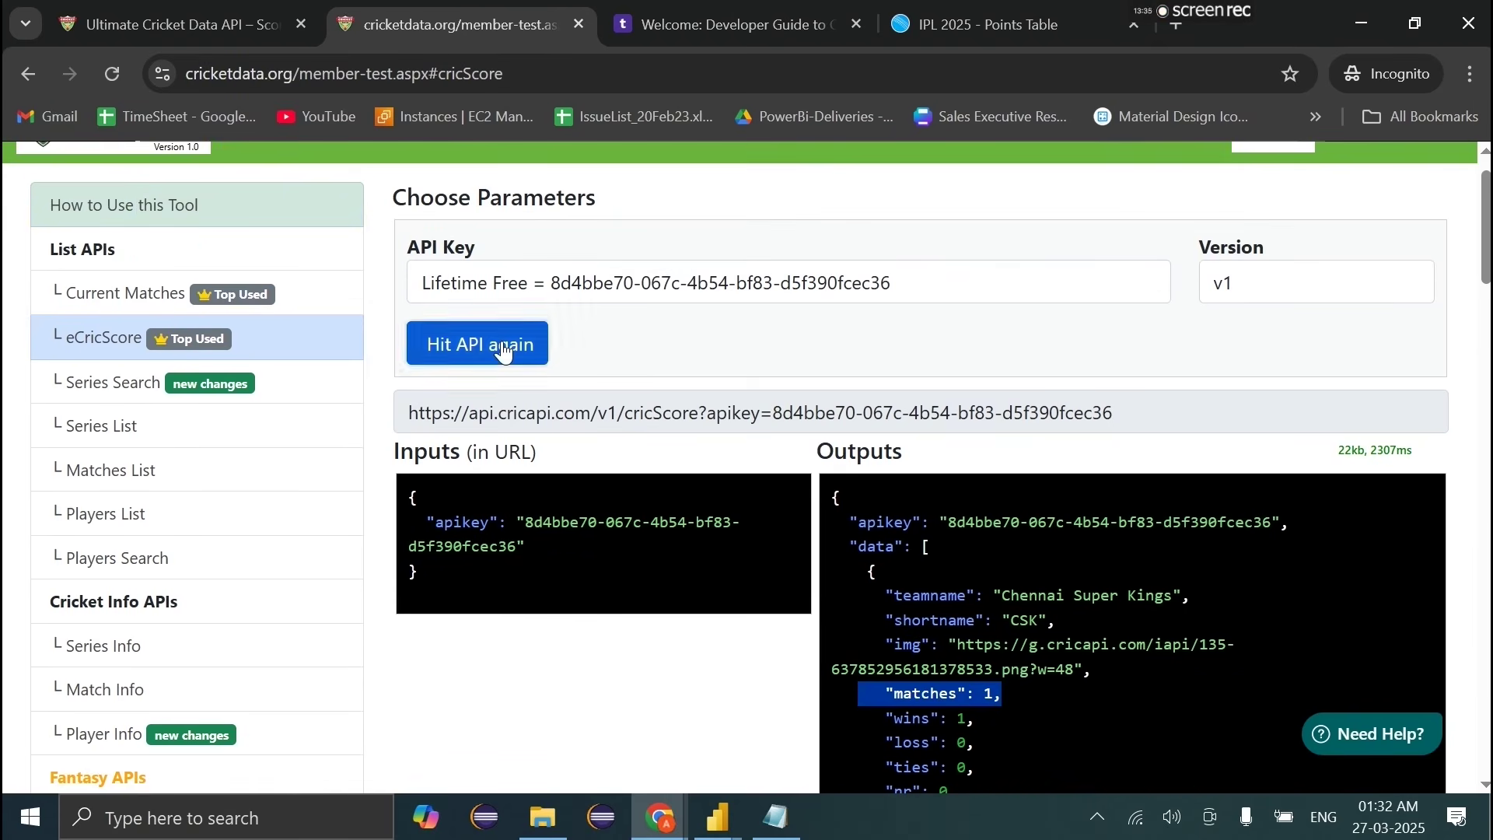
Step: Rerun the eCricScore request and inspect the first match's status and both team names
click(477, 344)
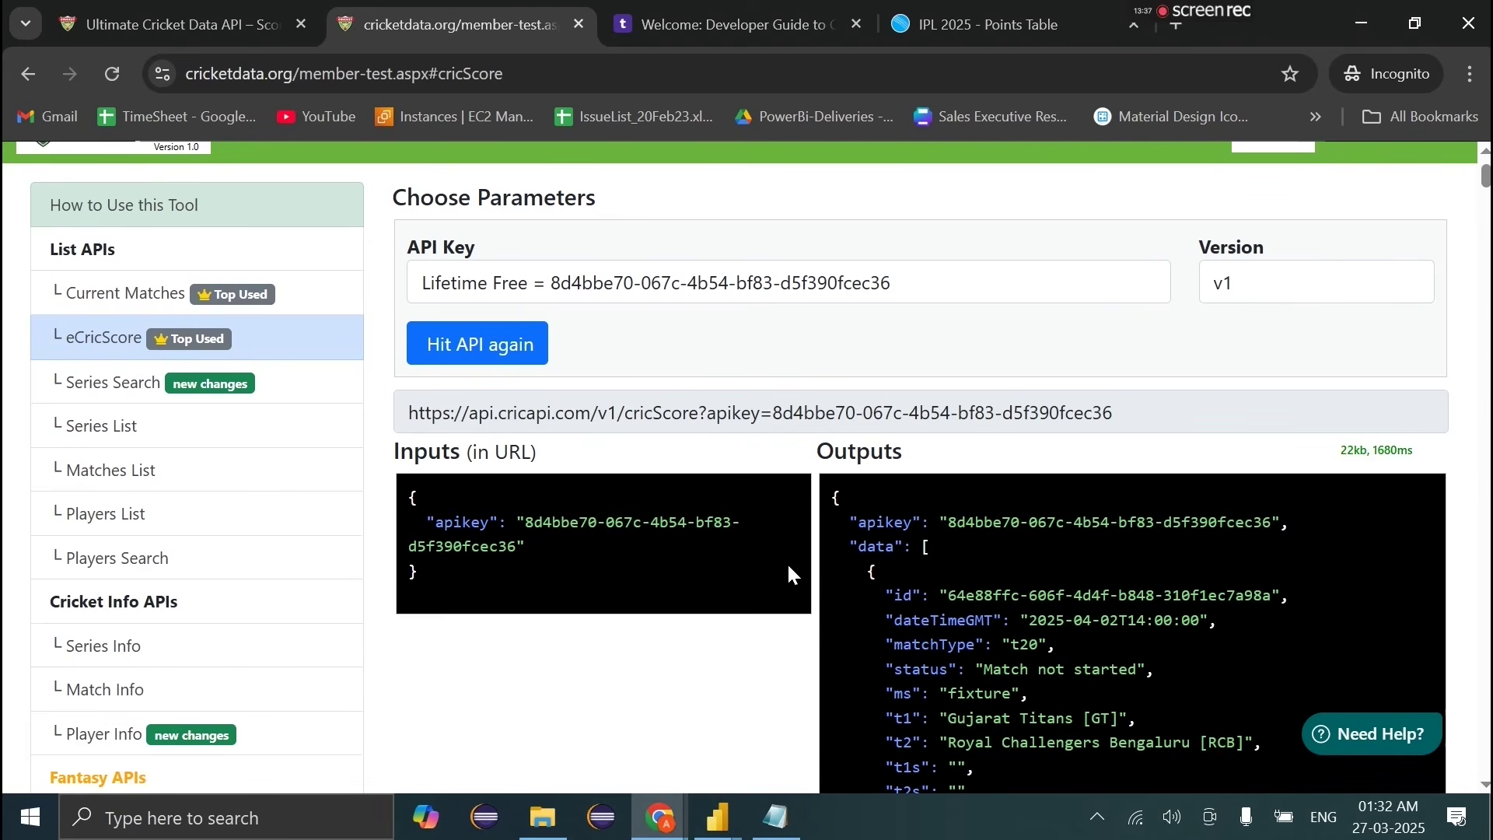
scroll(1002, 590, down, 2)
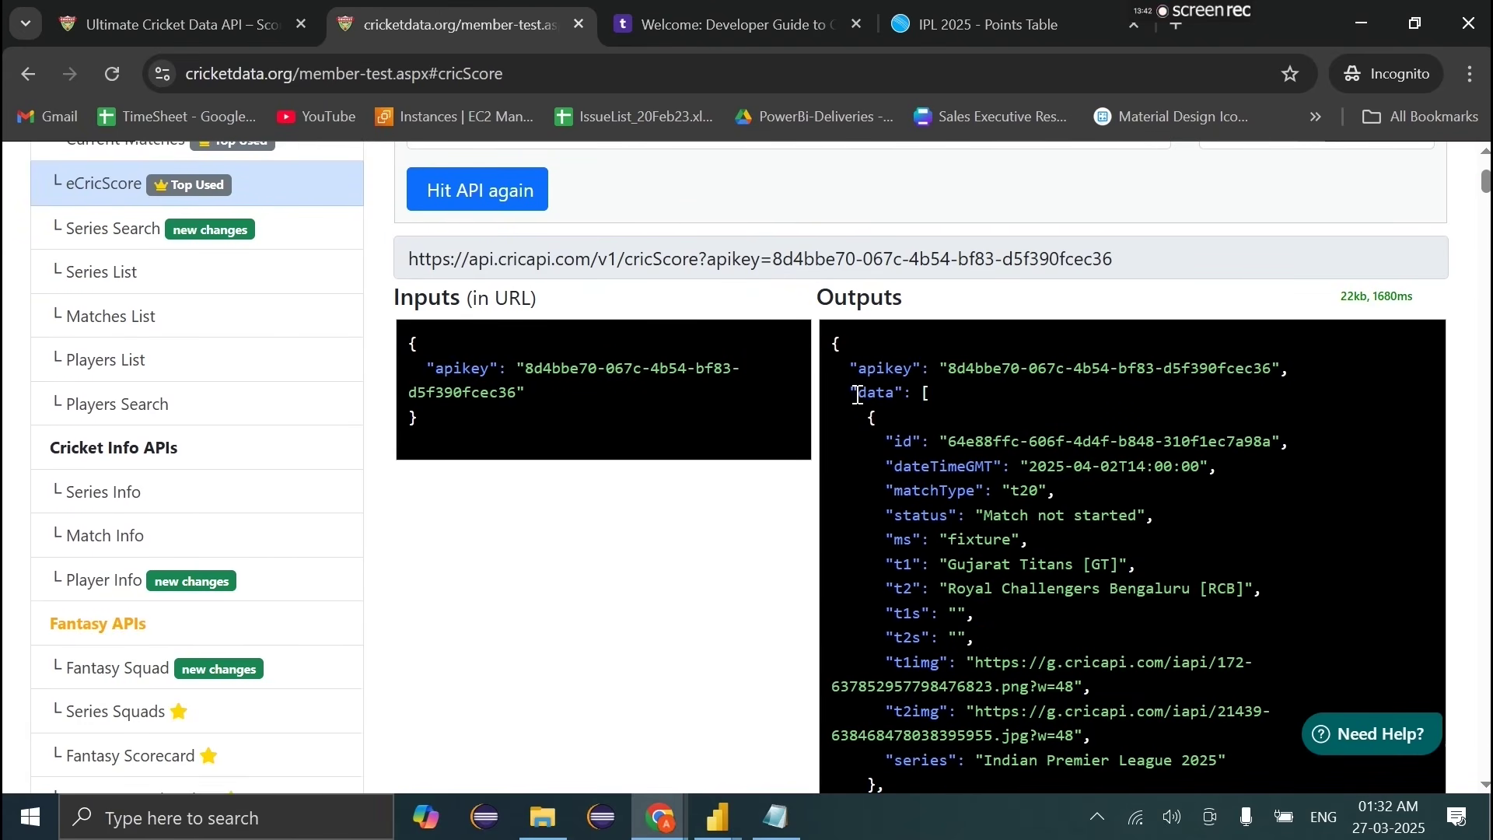
drag(853, 394, 966, 663)
scroll(966, 662, down, 2)
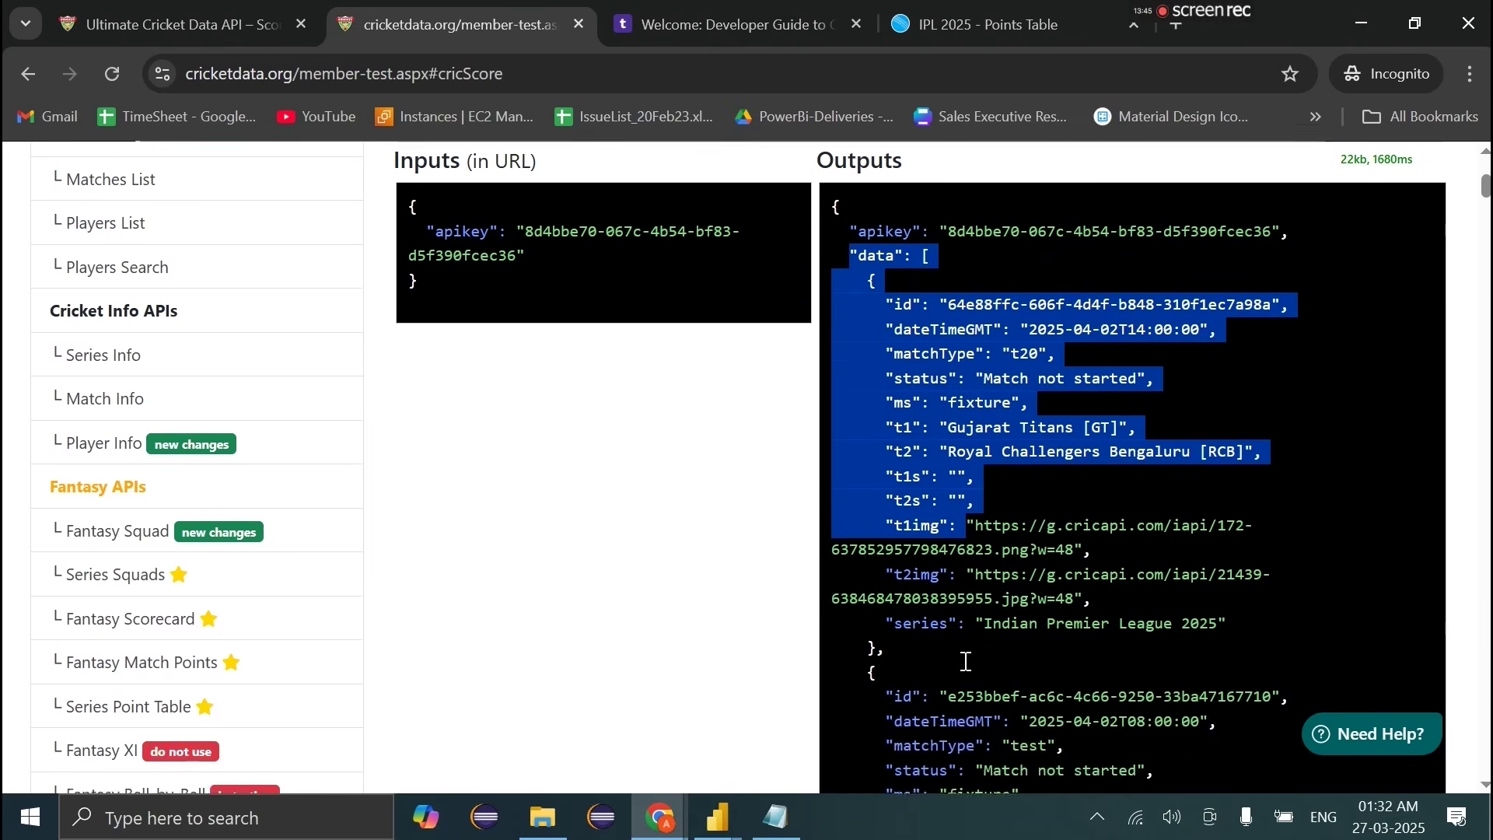
scroll(966, 662, up, 1)
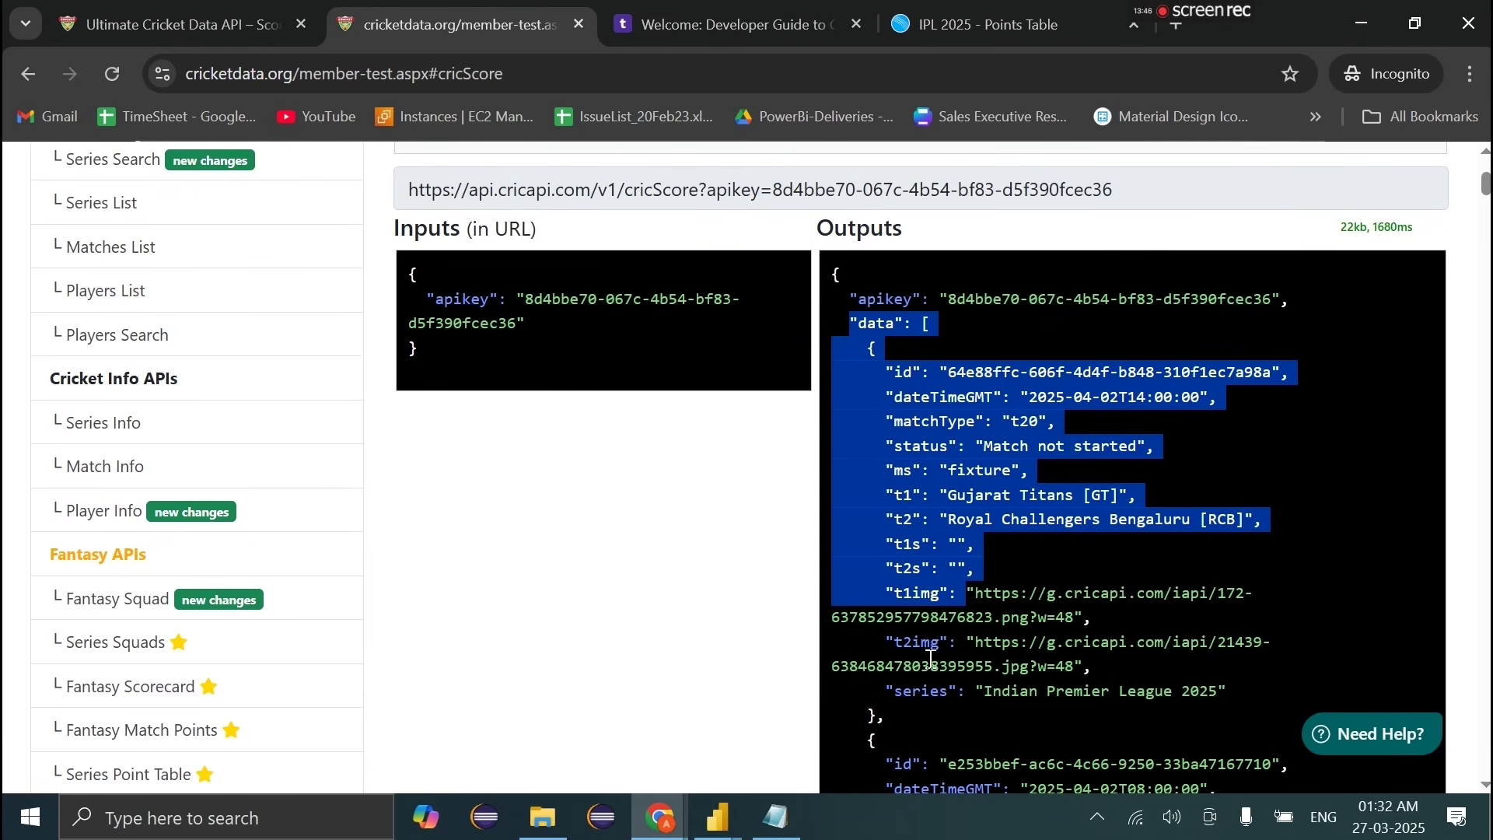
click(968, 459)
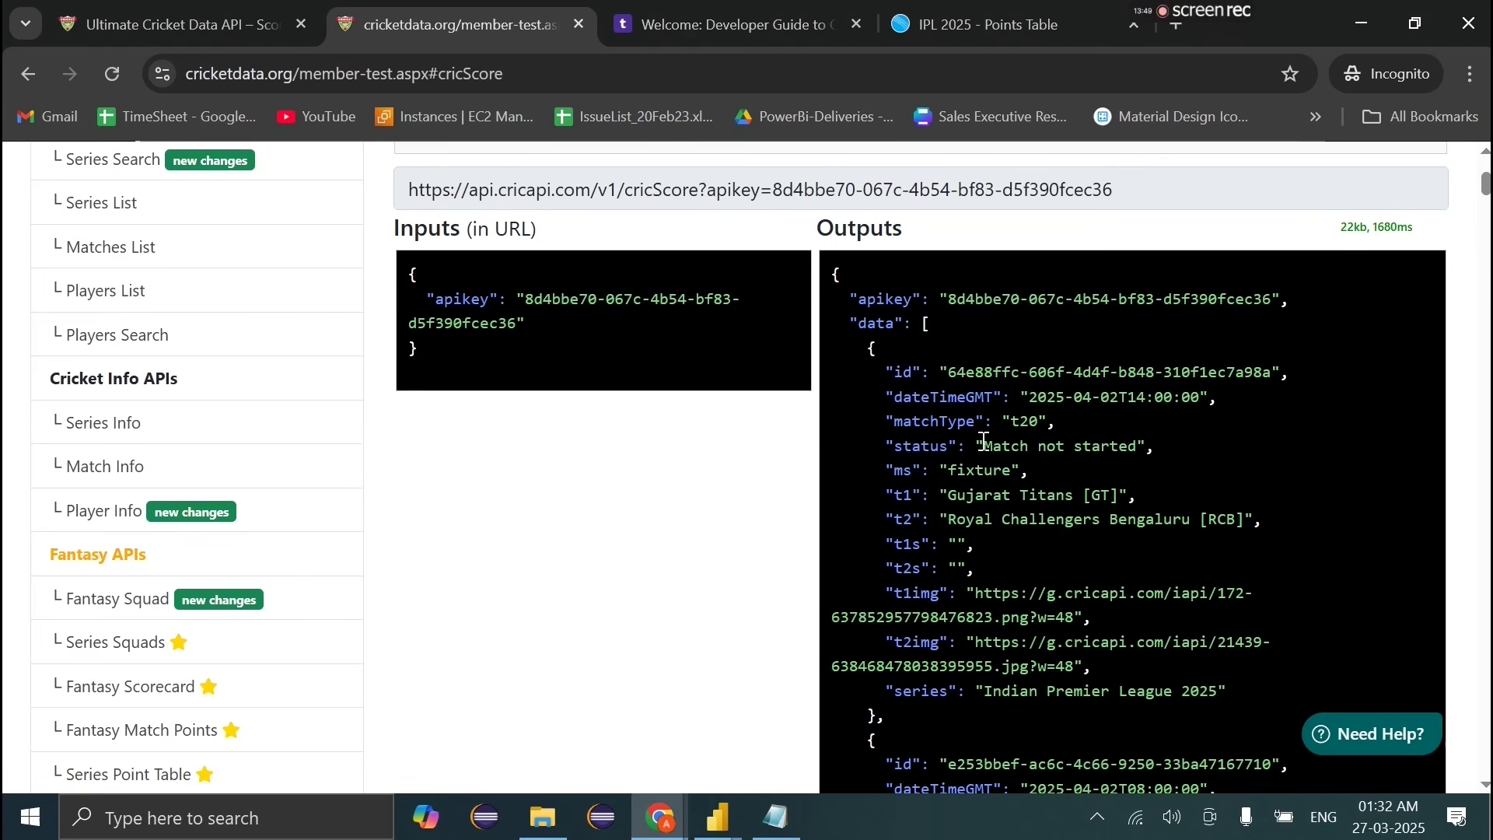
drag(981, 445, 1062, 421)
drag(949, 495, 1099, 496)
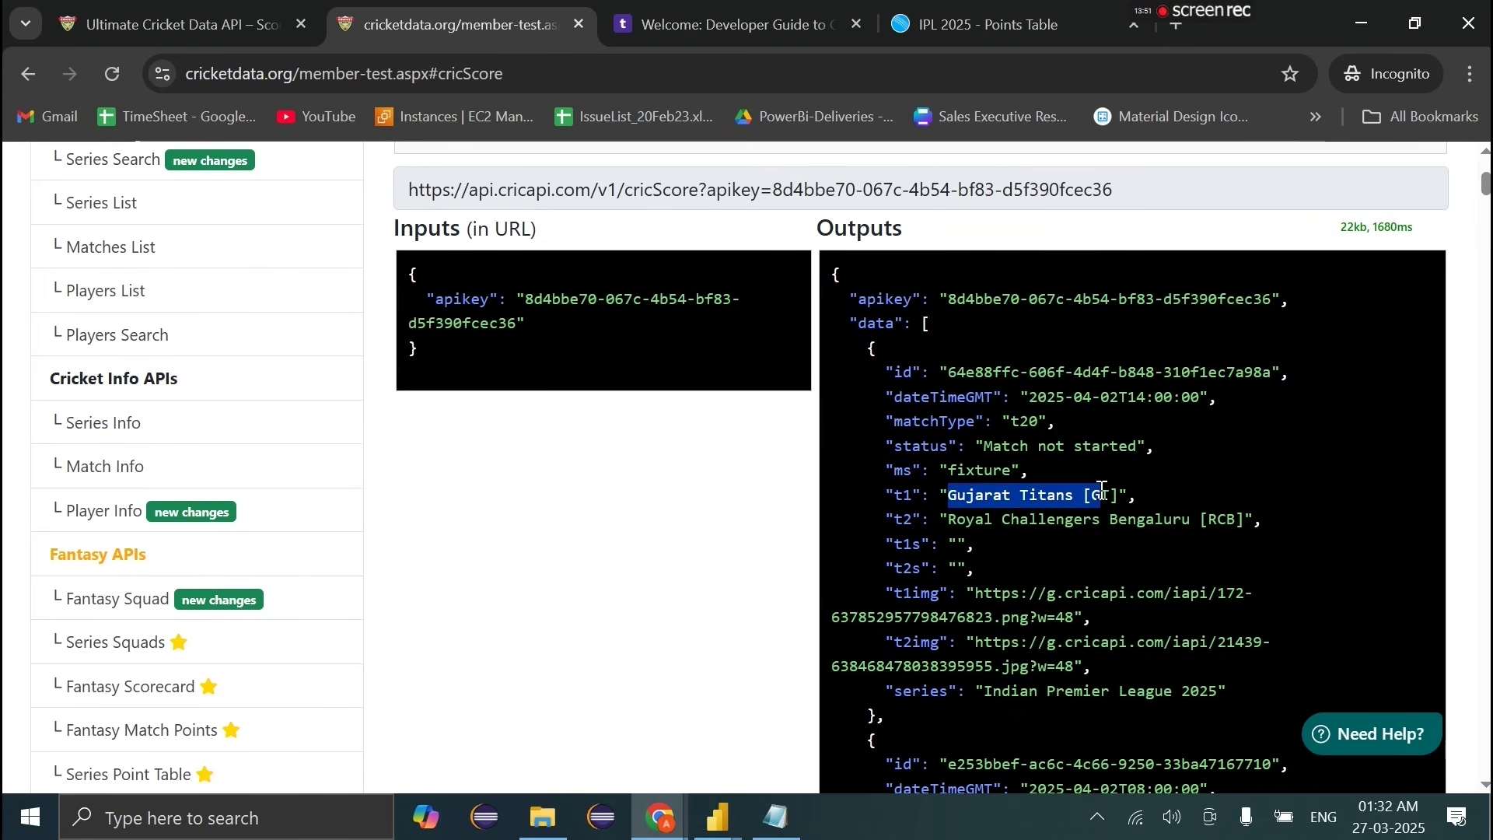
drag(962, 517, 1180, 518)
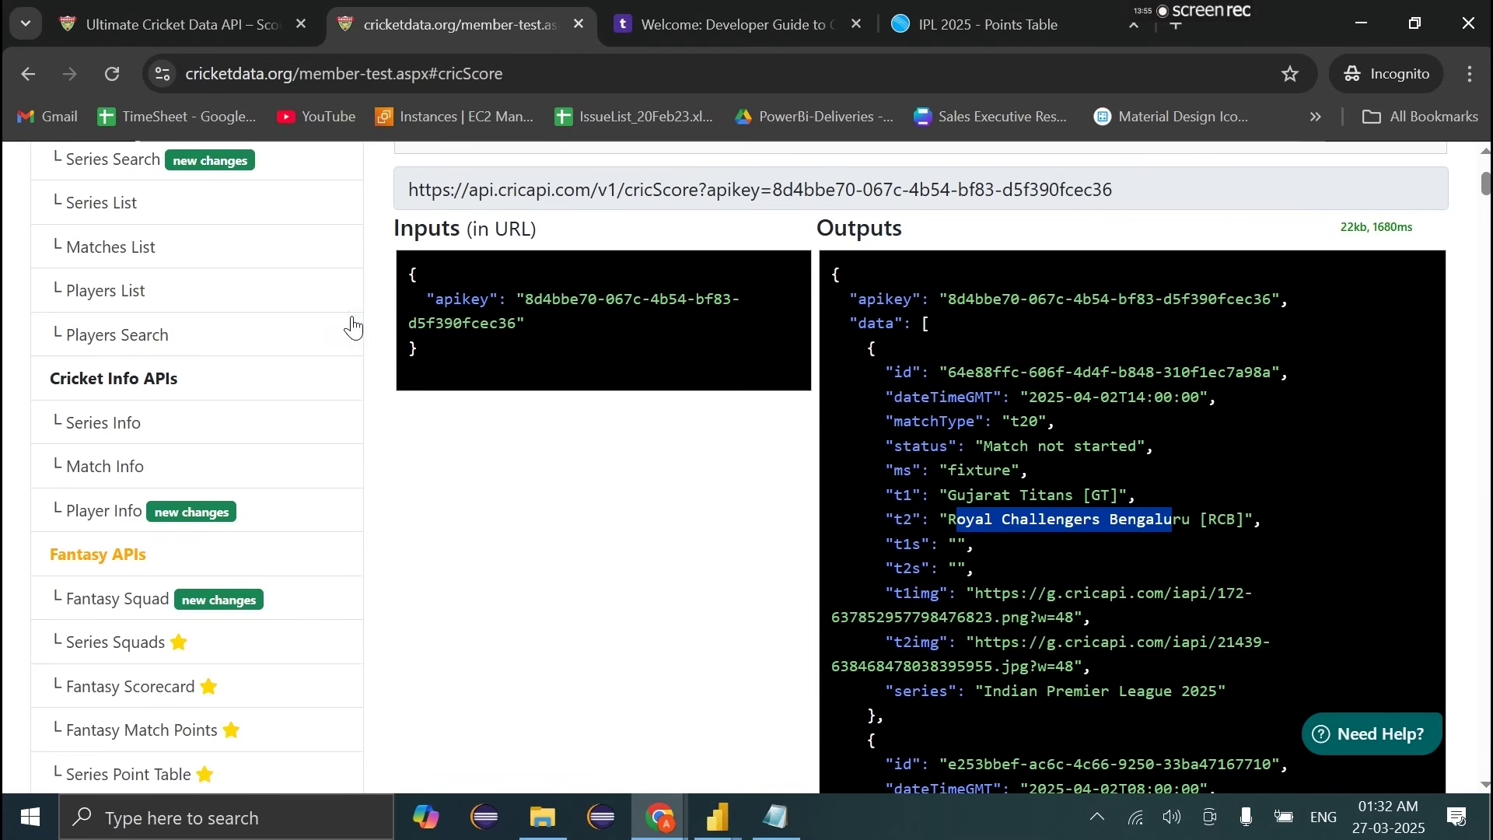
scroll(234, 326, up, 3)
Step: View the Current Matches API test, then return to the eCricScore test
click(192, 319)
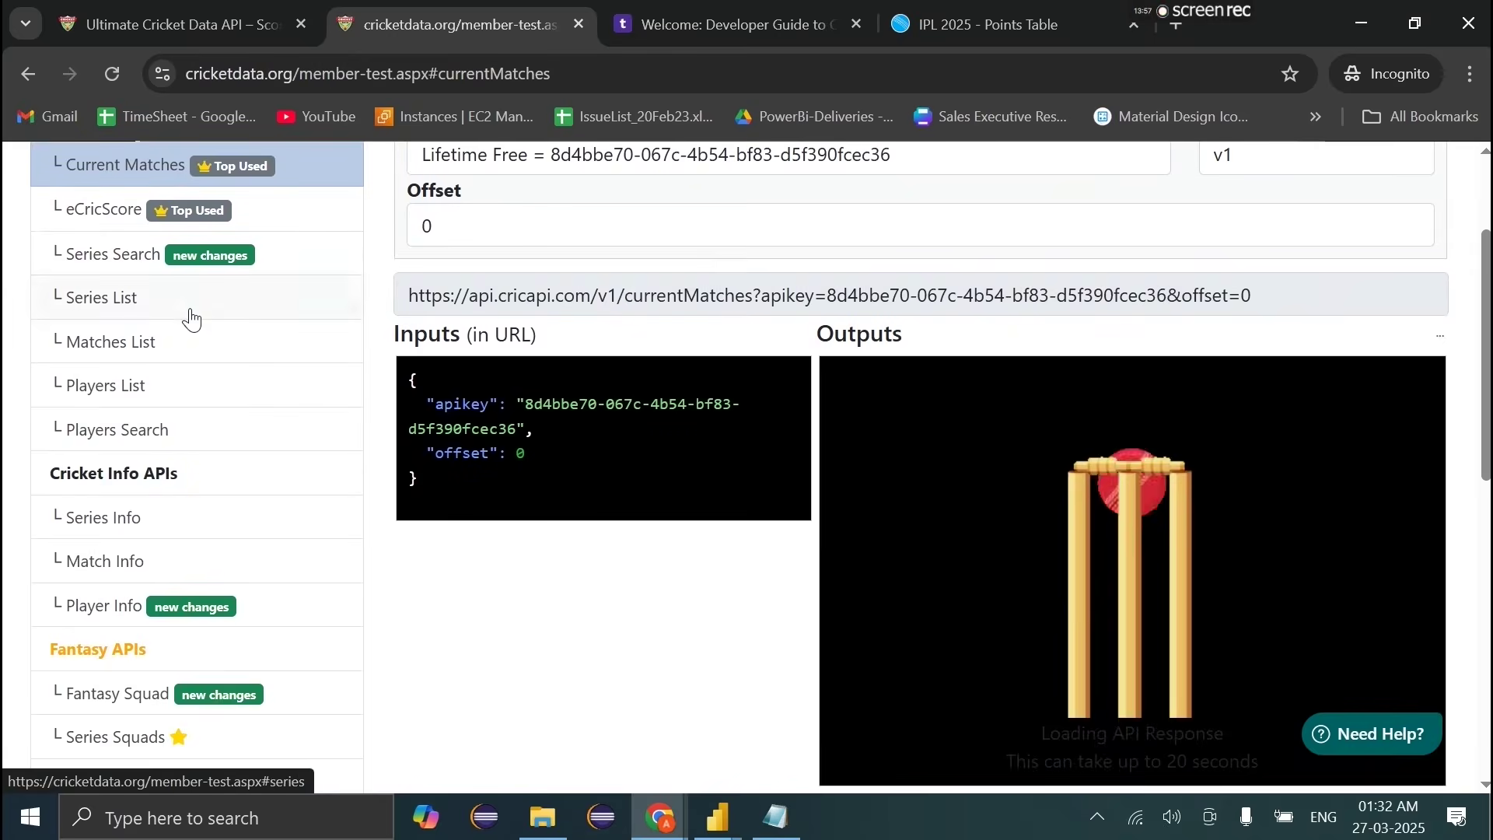
scroll(787, 515, down, 3)
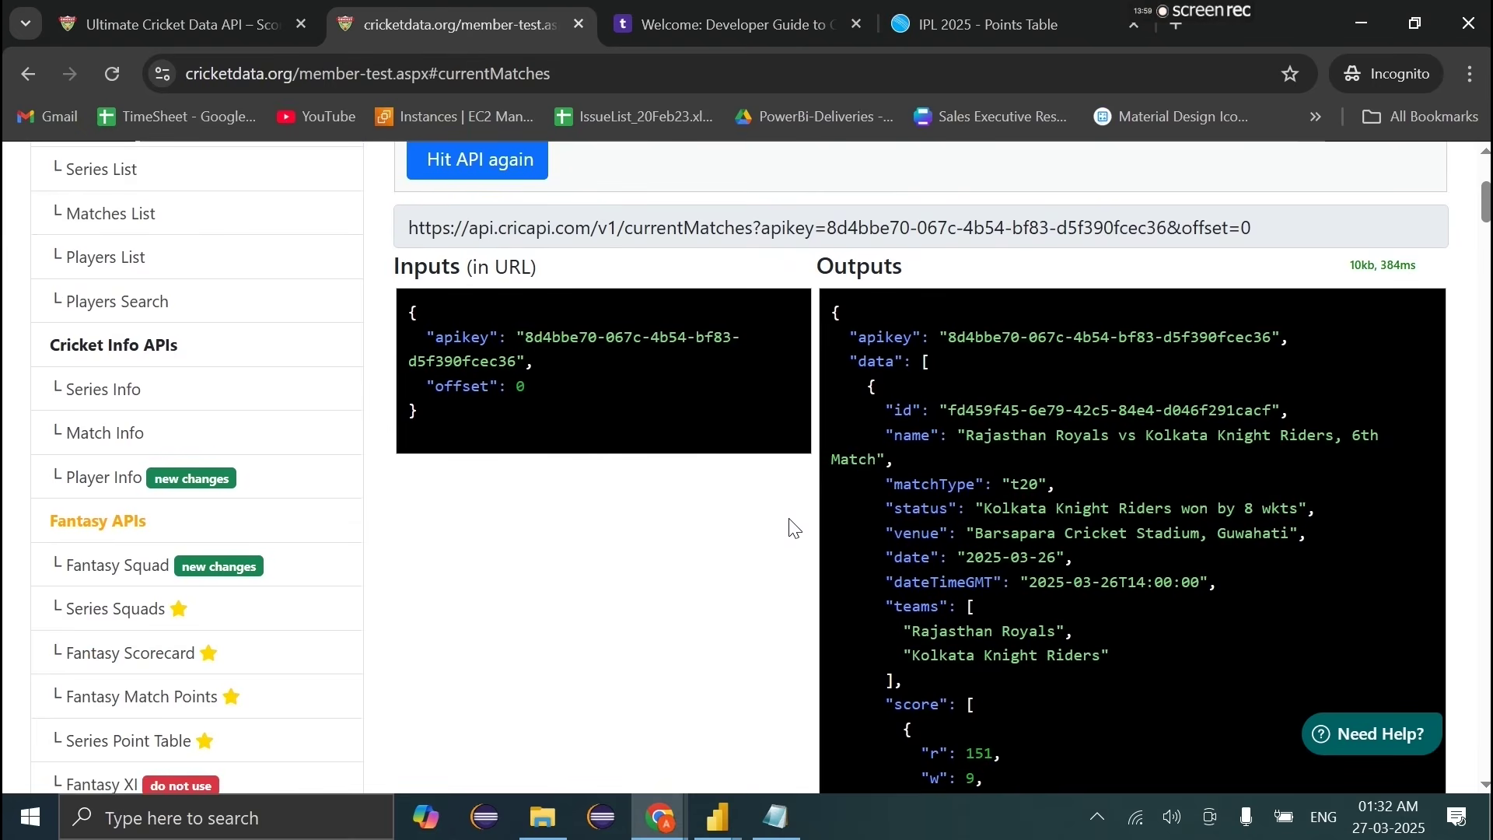
scroll(793, 528, up, 2)
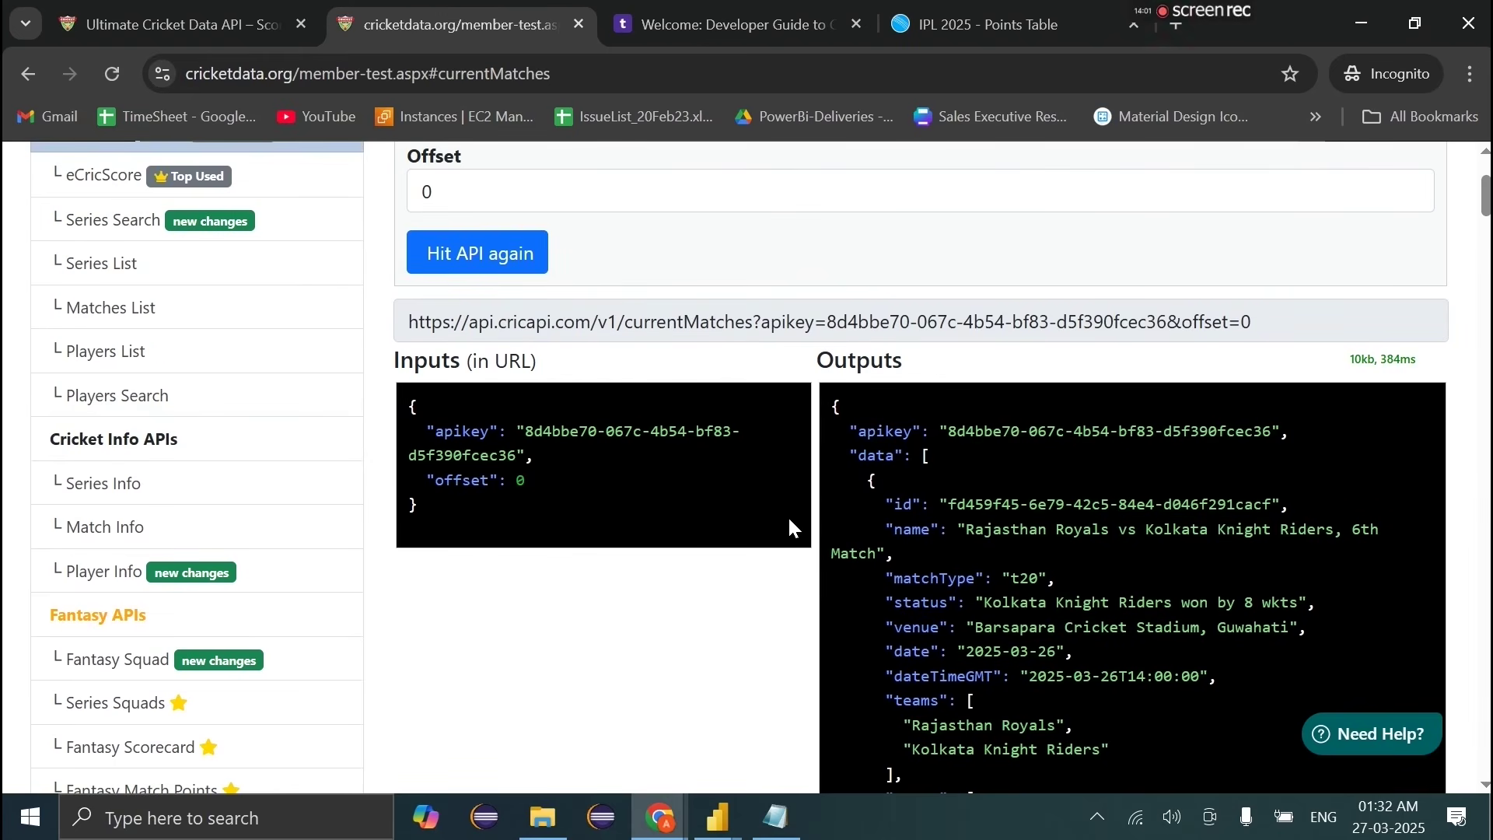
click(103, 173)
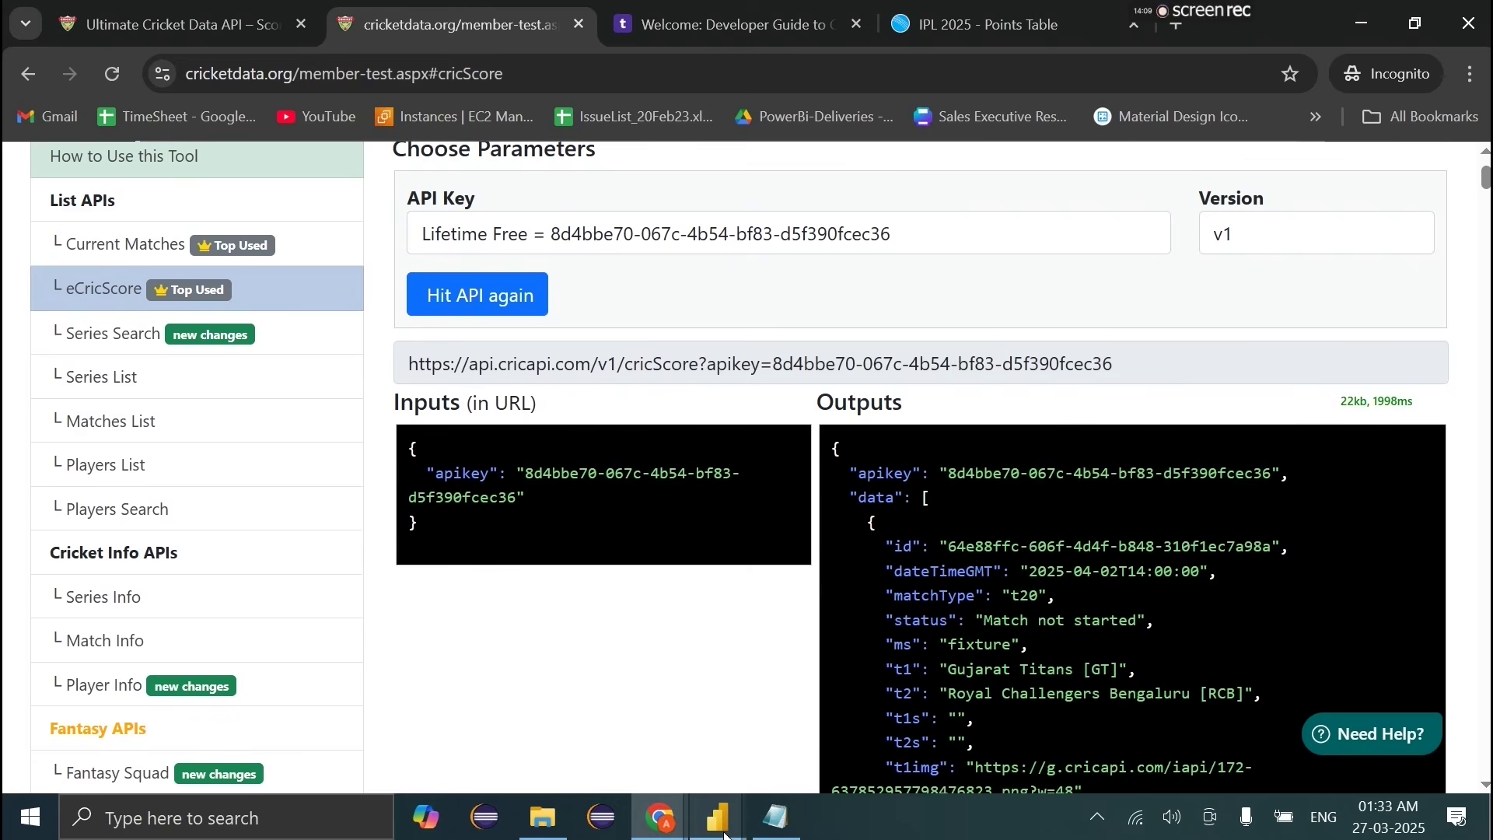
click(717, 816)
click(825, 223)
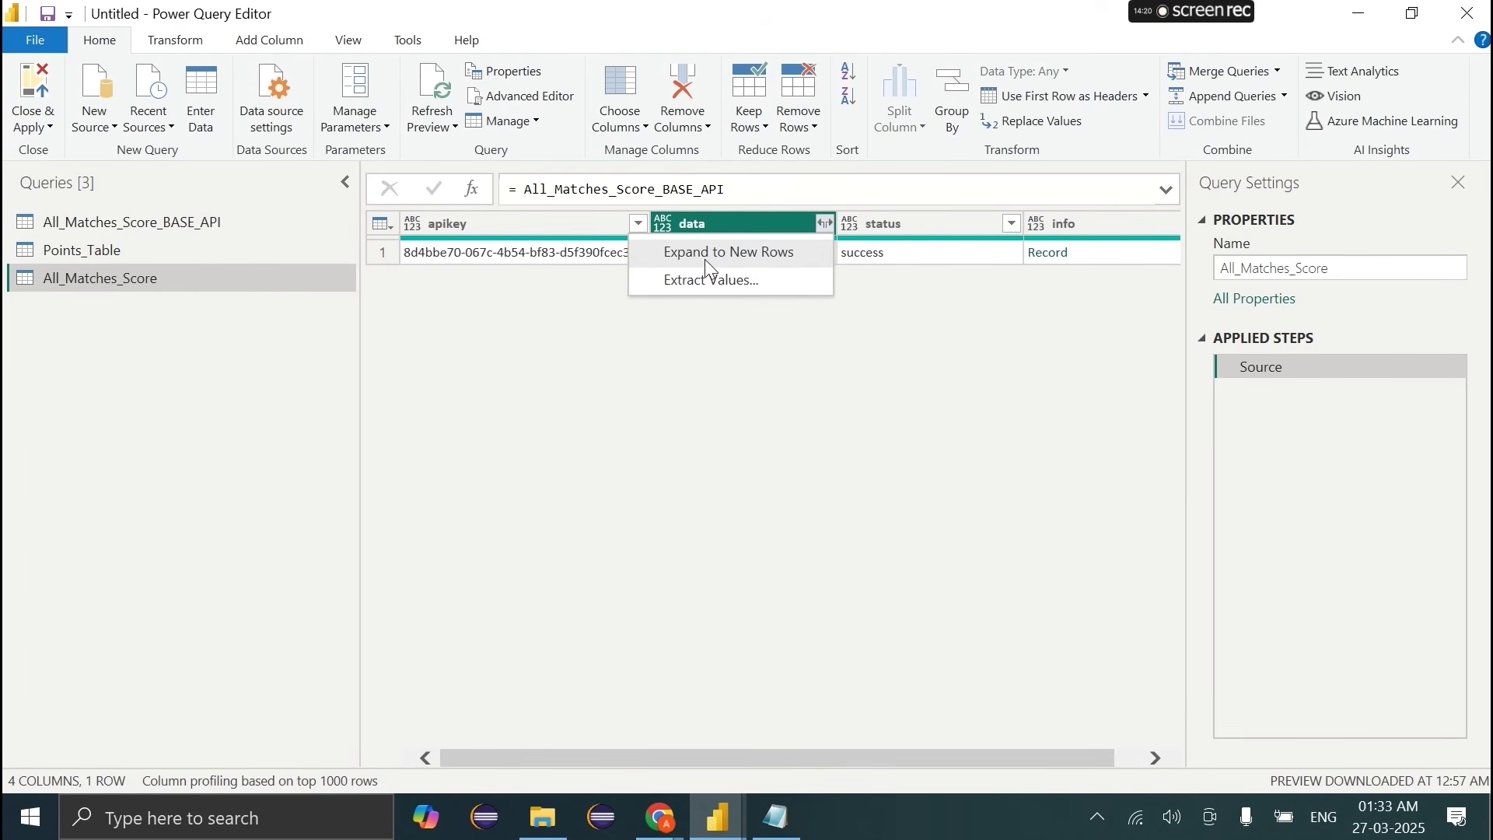
Step: Expand the data list into one row per match, giving 43 record rows
click(710, 268)
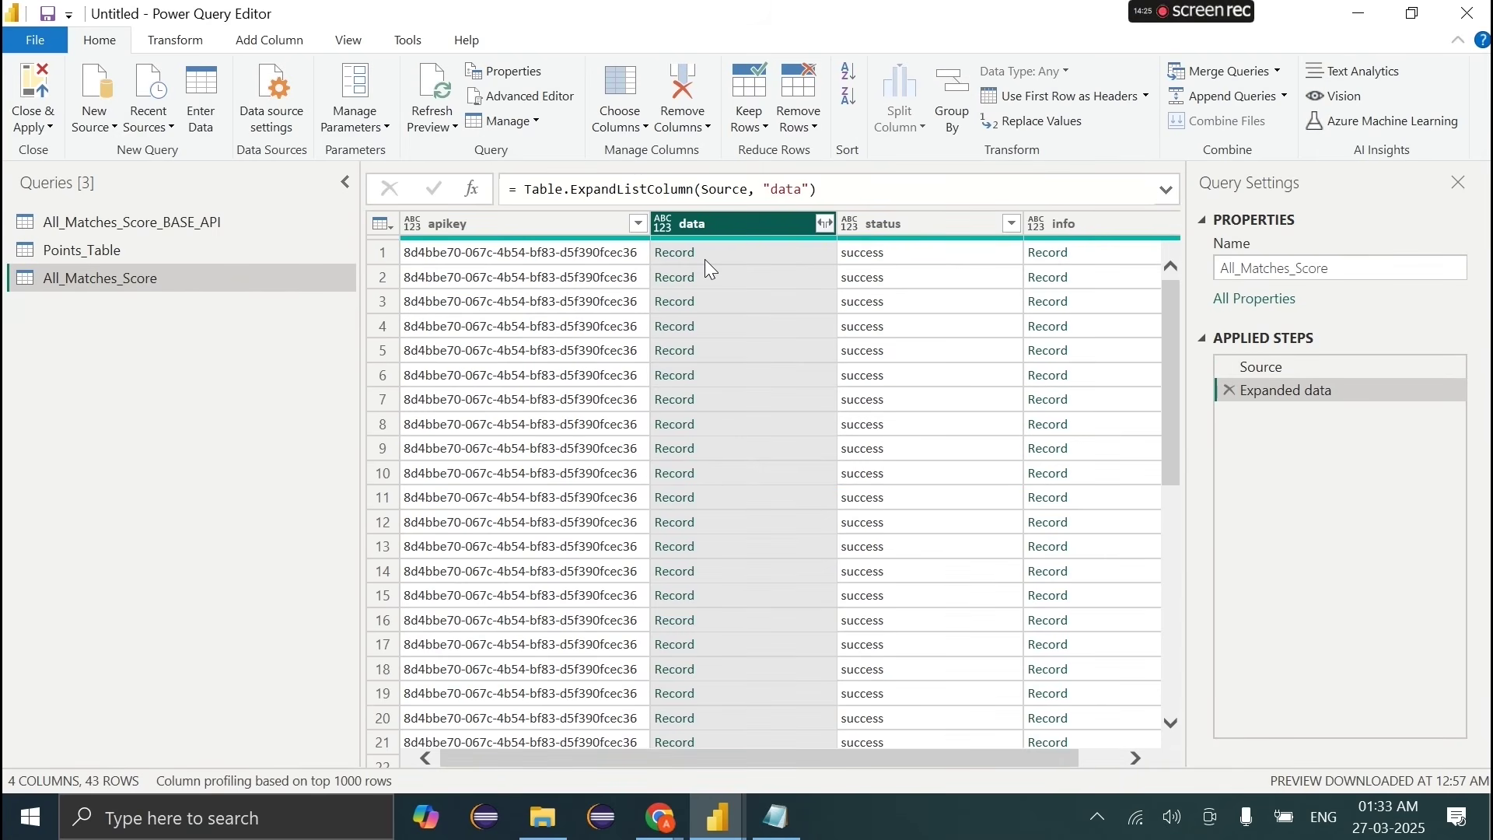
scroll(1032, 593, right, 2)
scroll(1033, 593, left, 2)
scroll(1026, 593, right, 1)
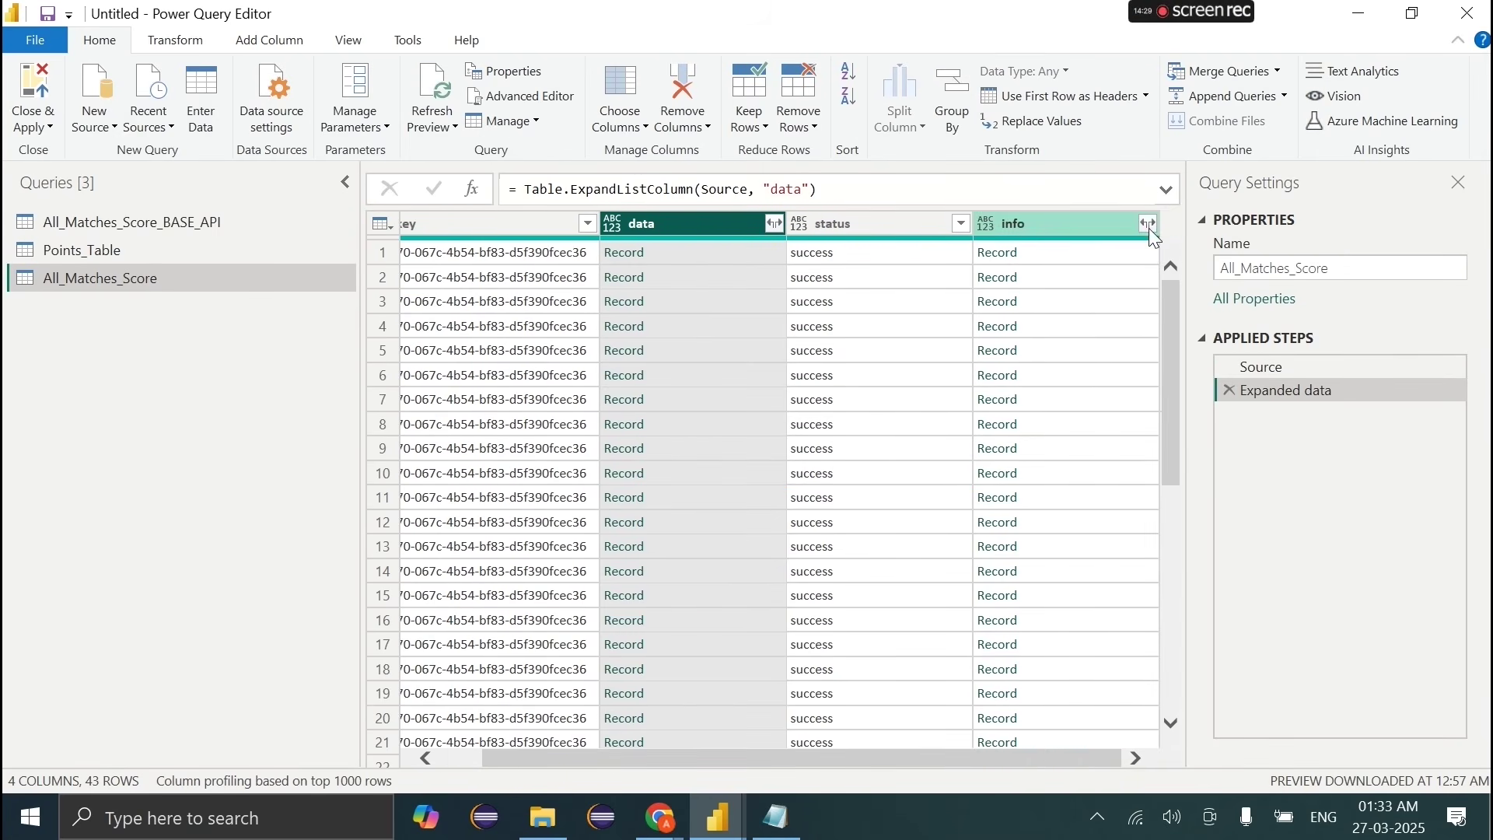
click(1150, 227)
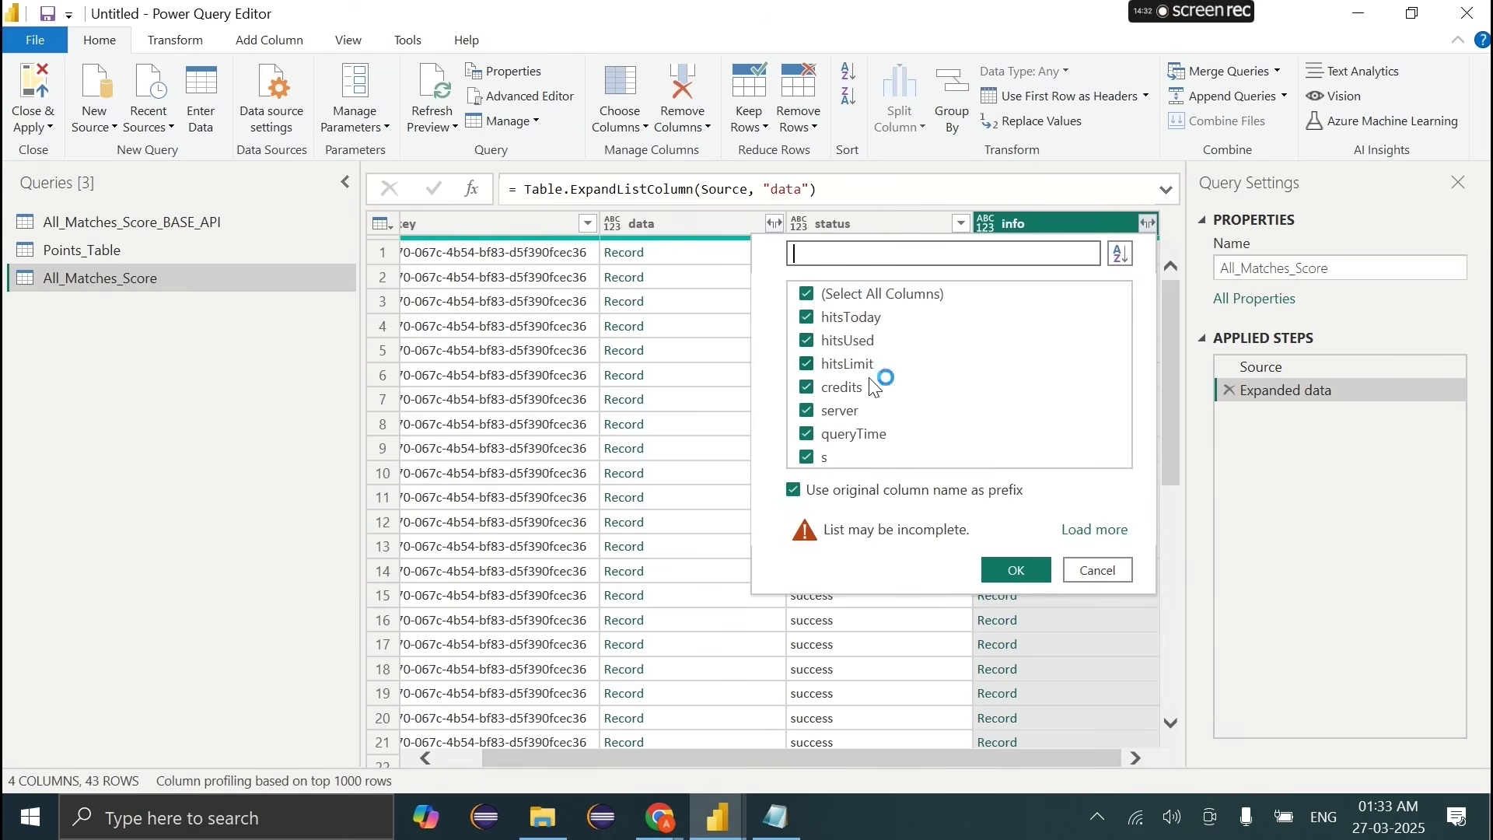
click(1097, 572)
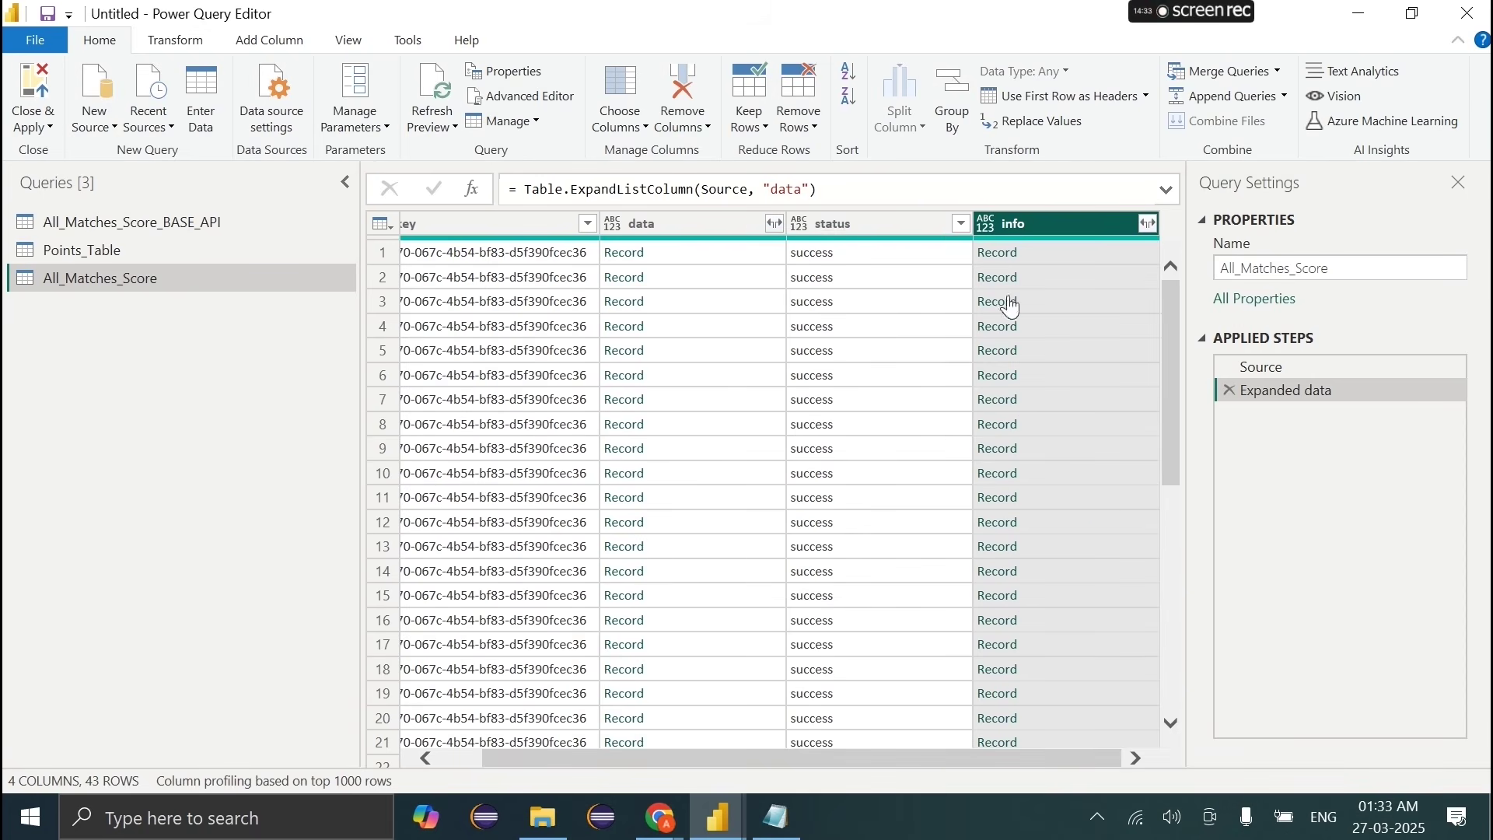
Step: Try expanding the info record into columns, then delete the Expanded info step
ctrl+click(898, 223)
right_click(897, 223)
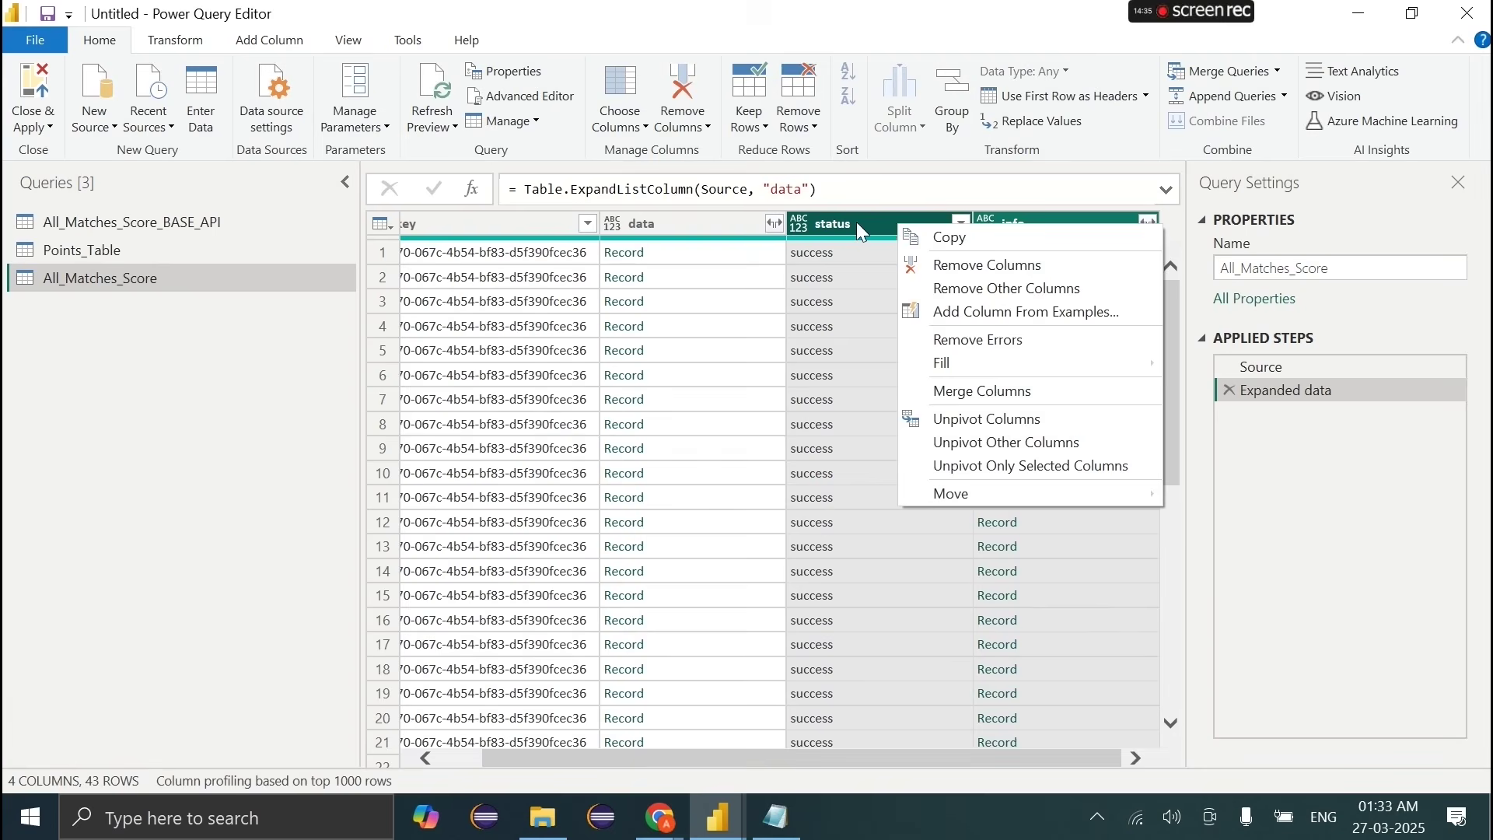
click(856, 223)
click(1149, 224)
click(1017, 572)
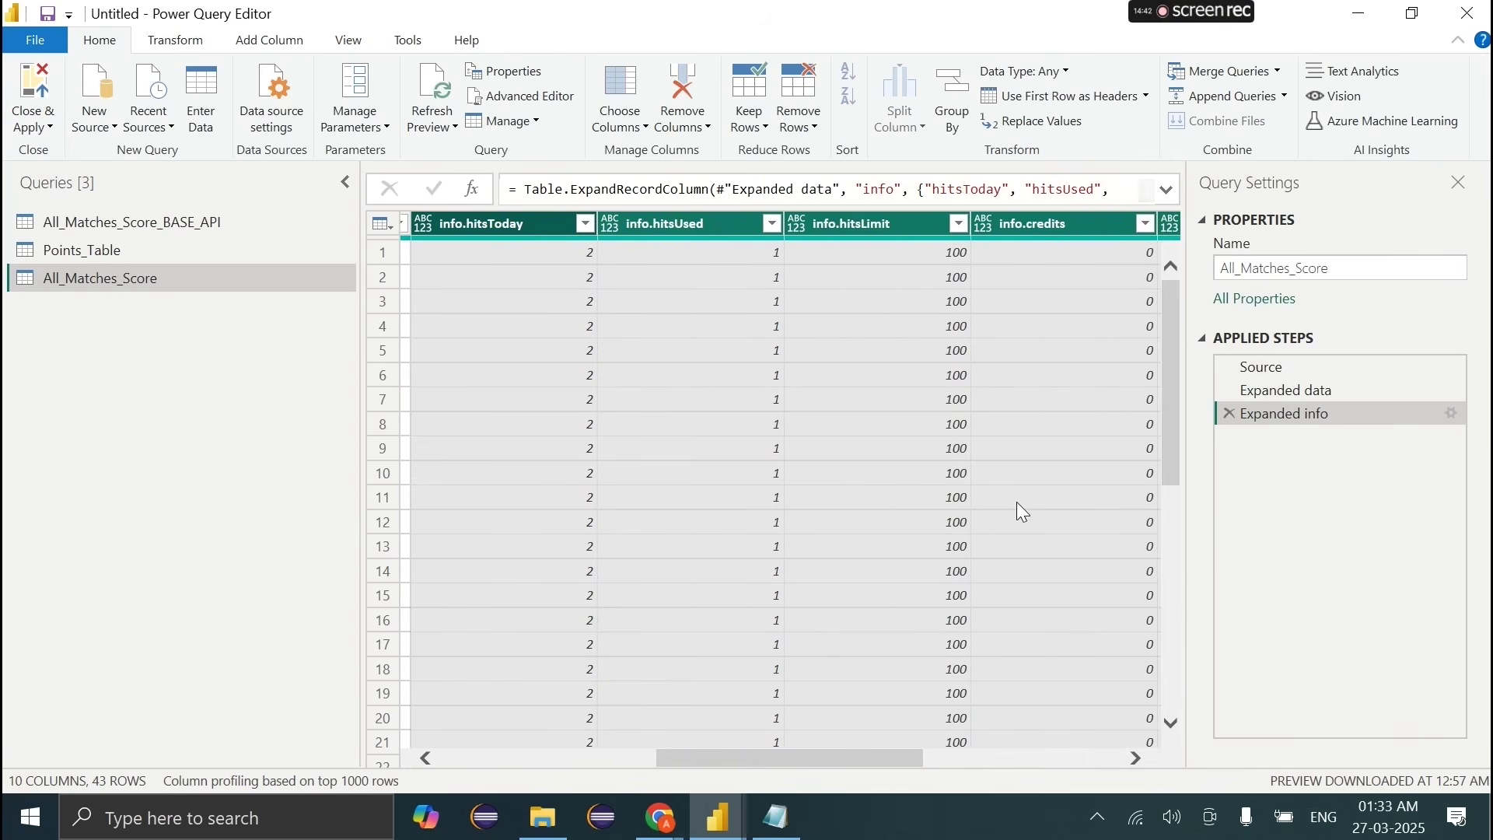
scroll(626, 280, left, 1)
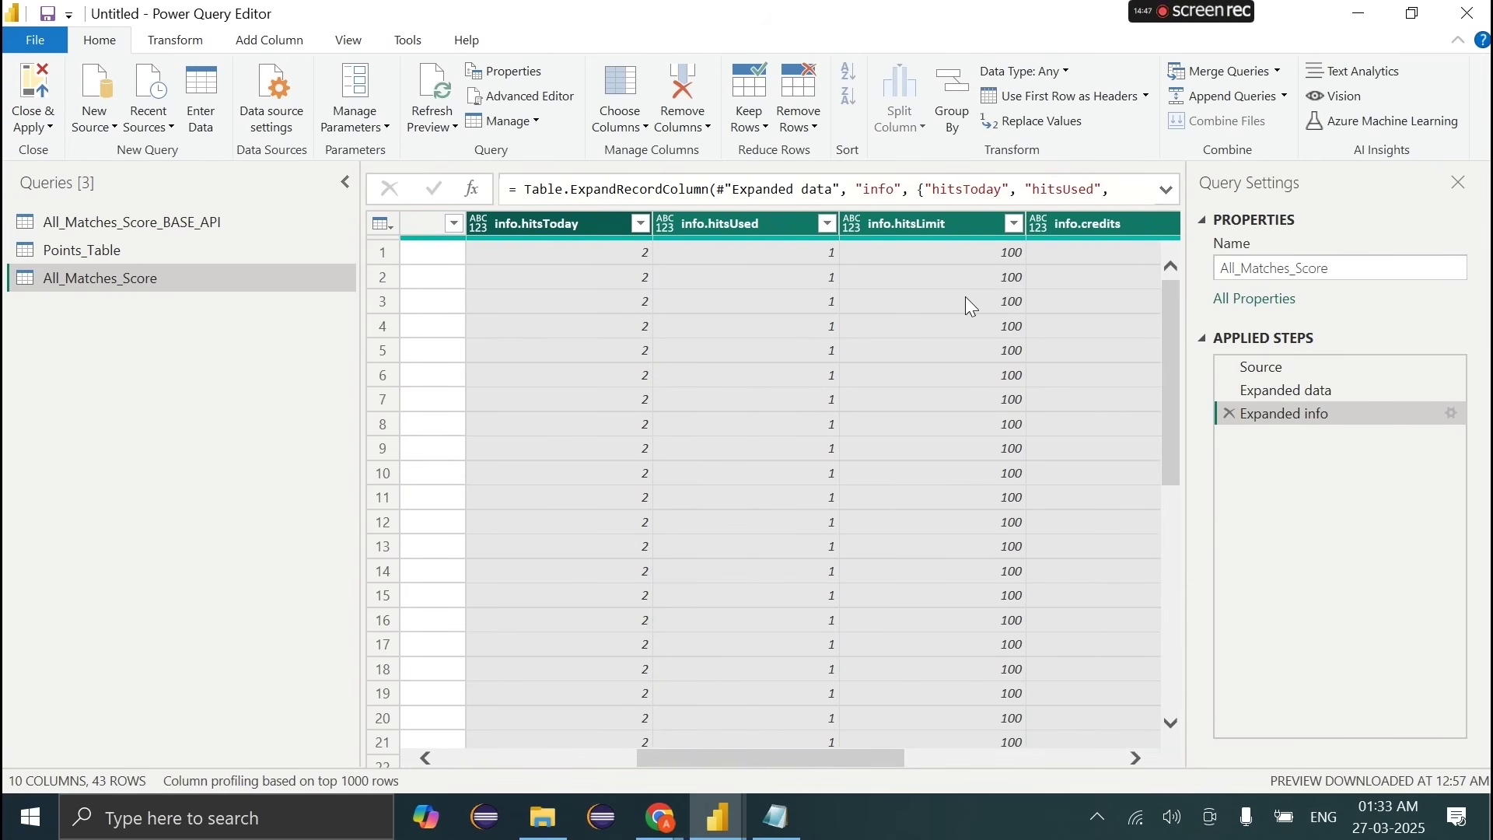
scroll(971, 306, right, 5)
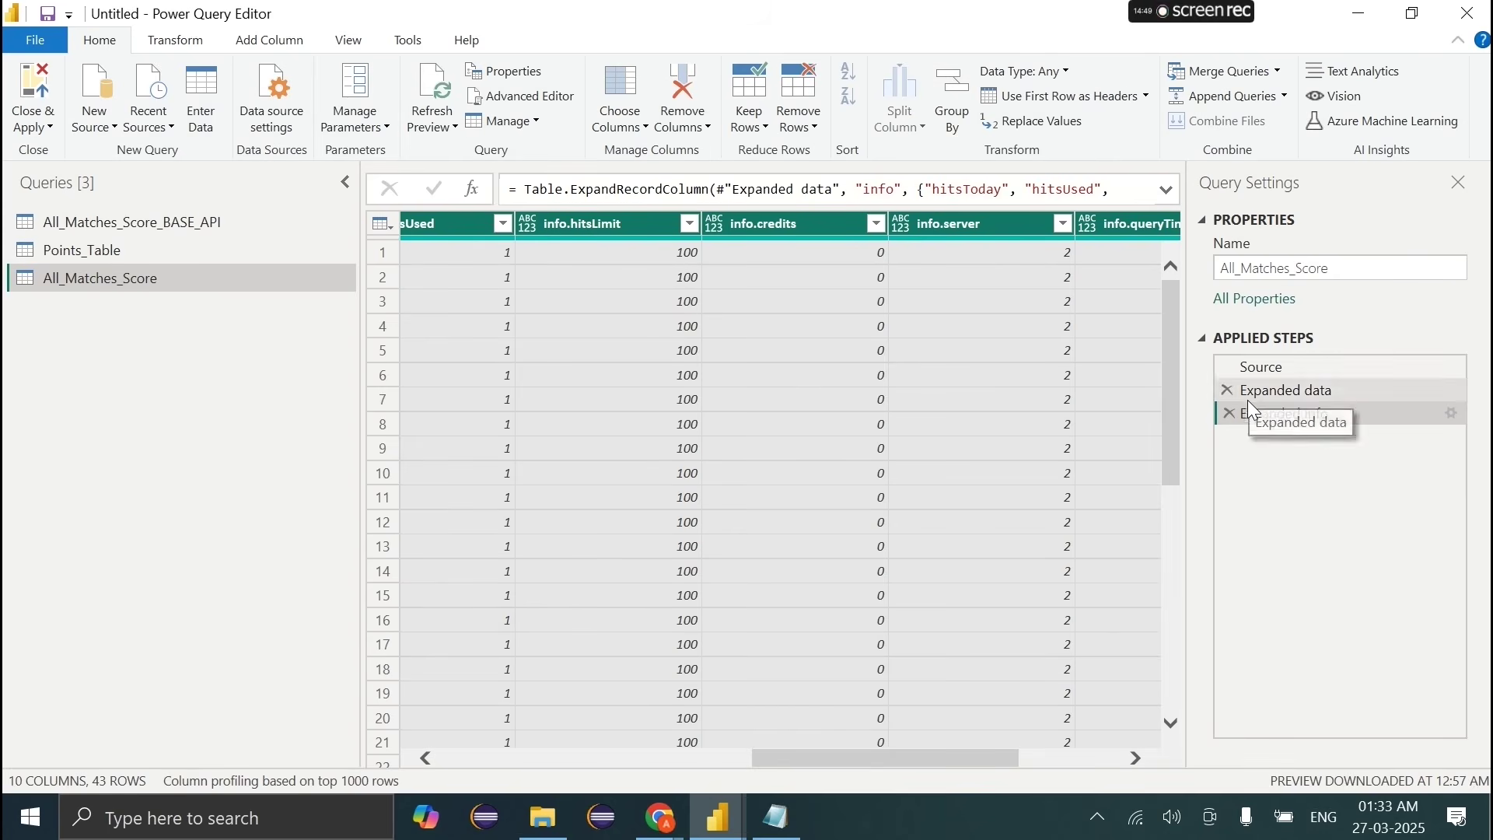
click(1229, 413)
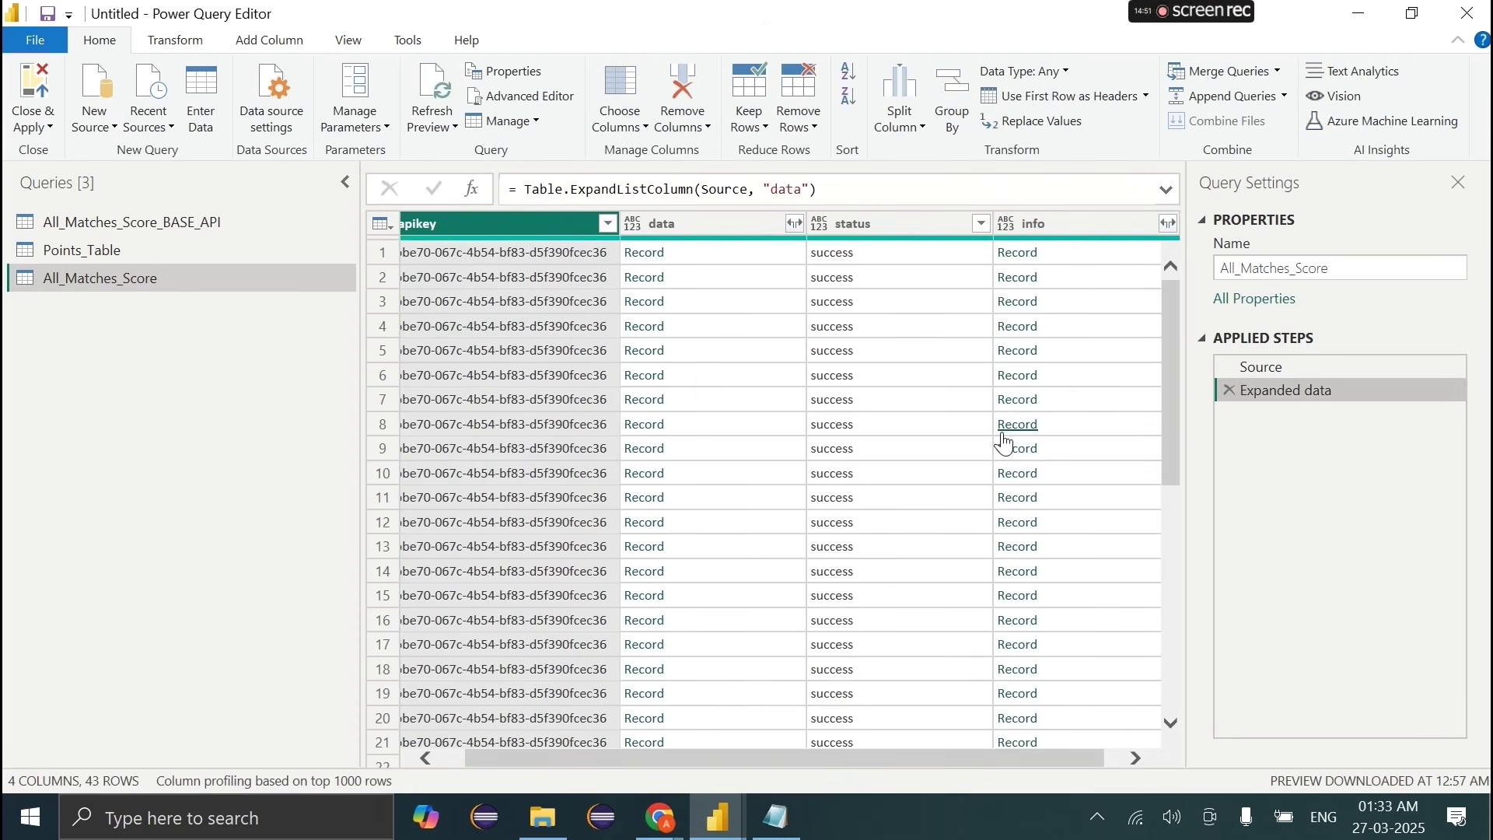
Step: Remove the status and info columns, leaving apikey and data
scroll(1003, 440, right, 1)
click(1057, 224)
ctrl+click(902, 223)
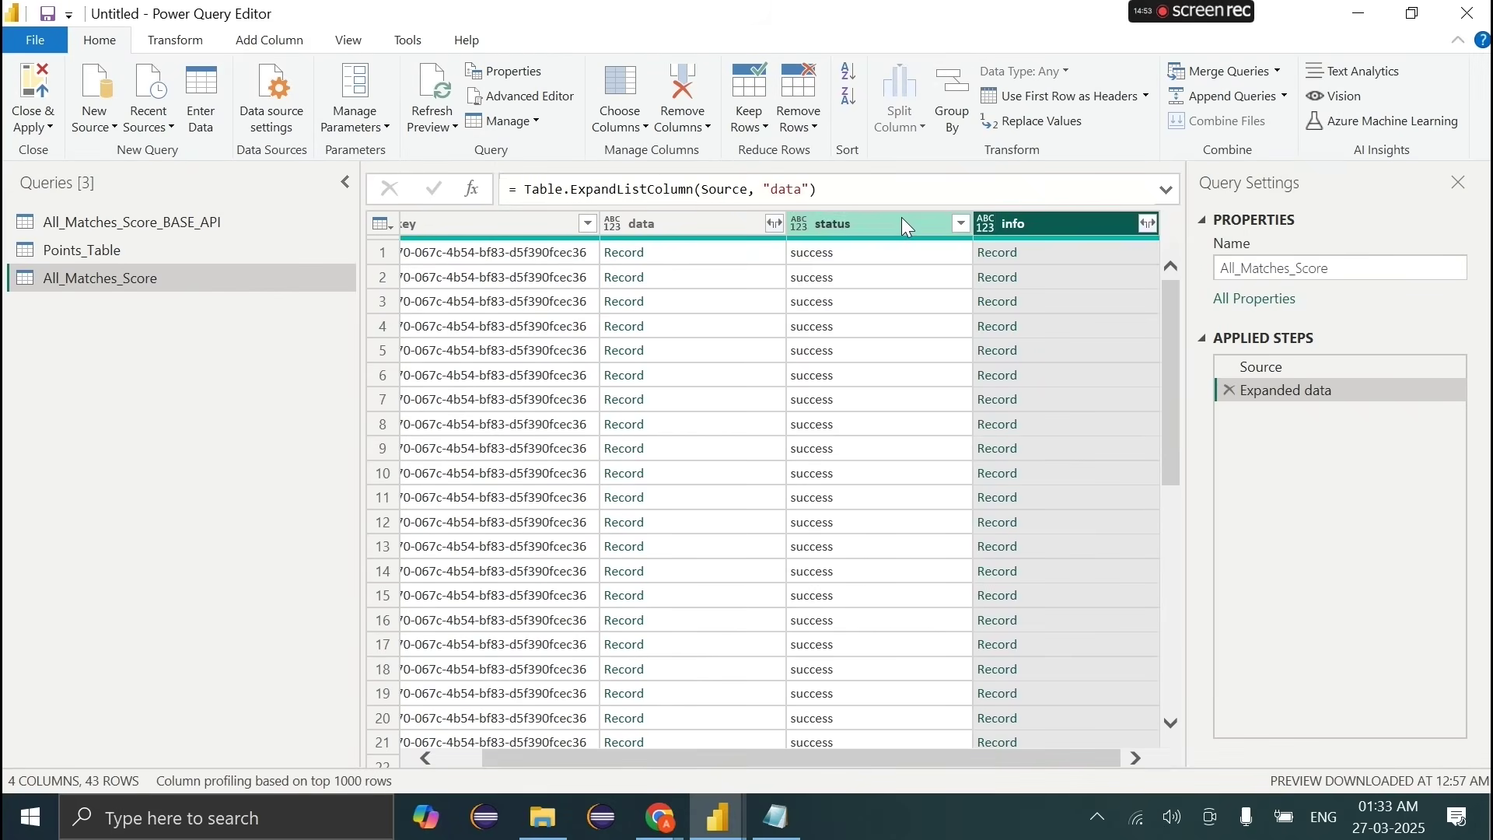
right_click(903, 221)
click(924, 258)
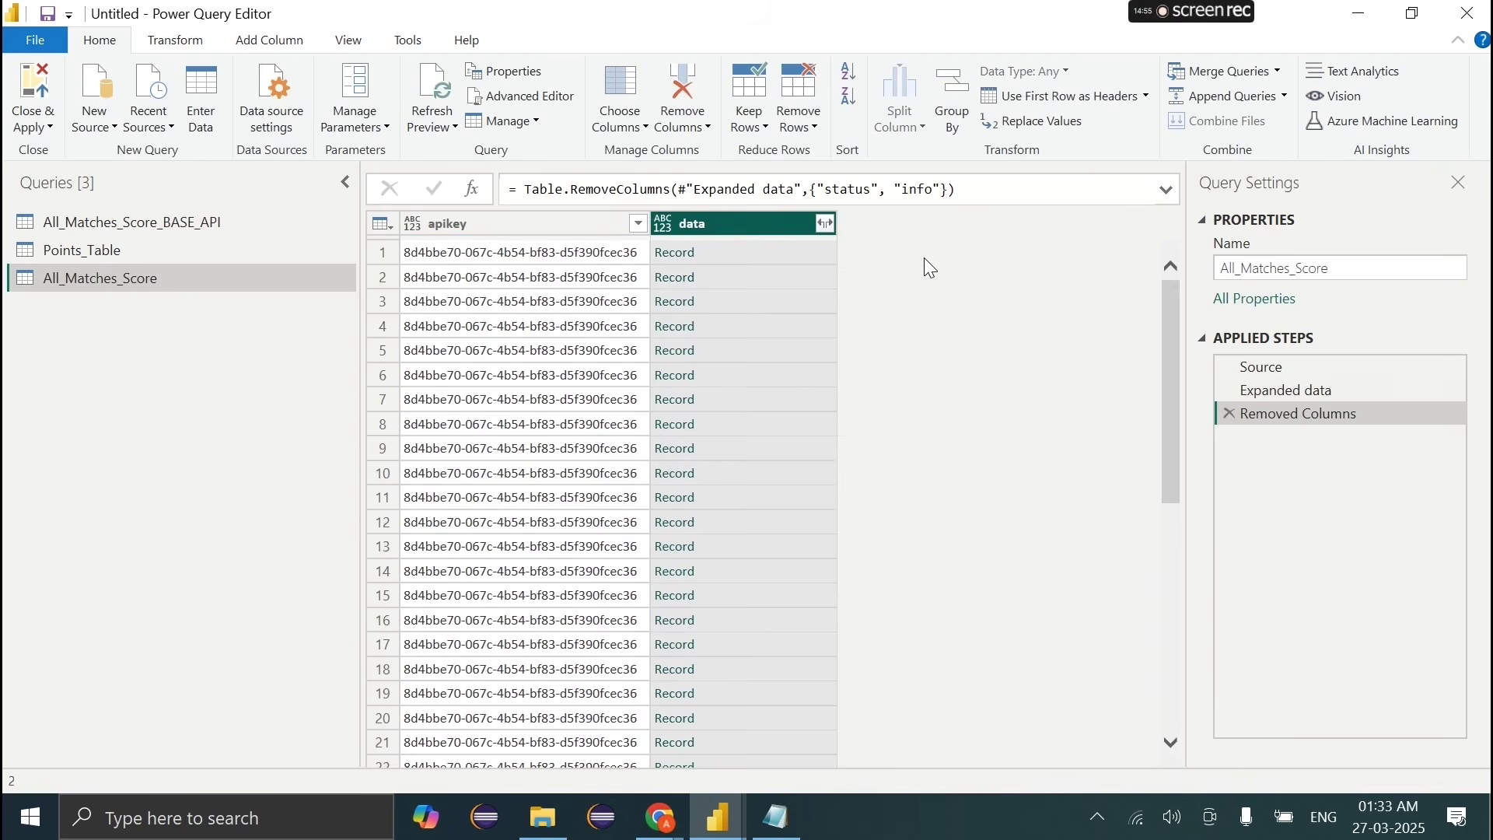
Step: Expand all fields of the data records into columns, giving 13 columns across 43 rows
click(825, 224)
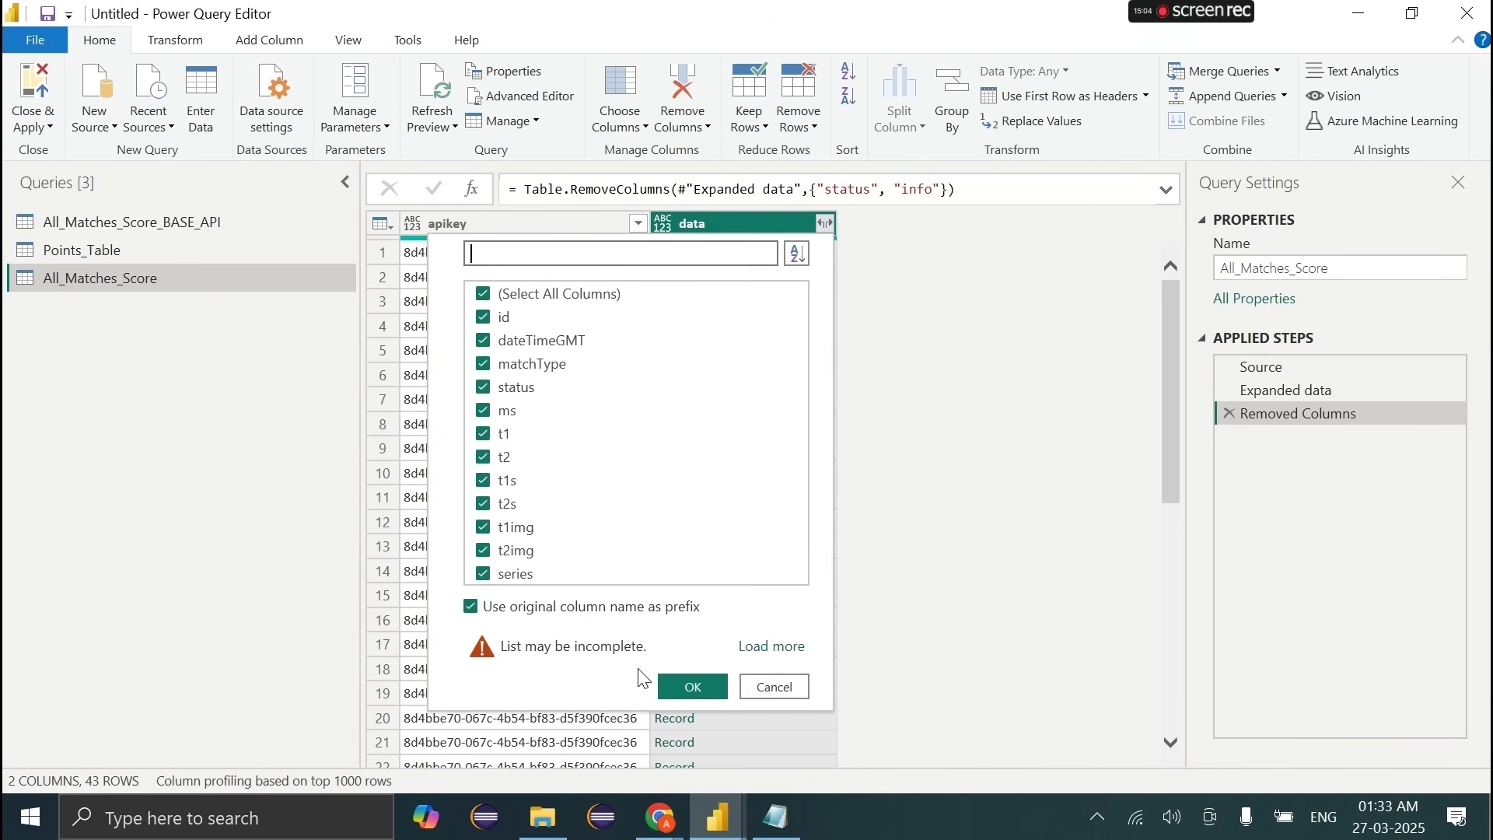
click(679, 688)
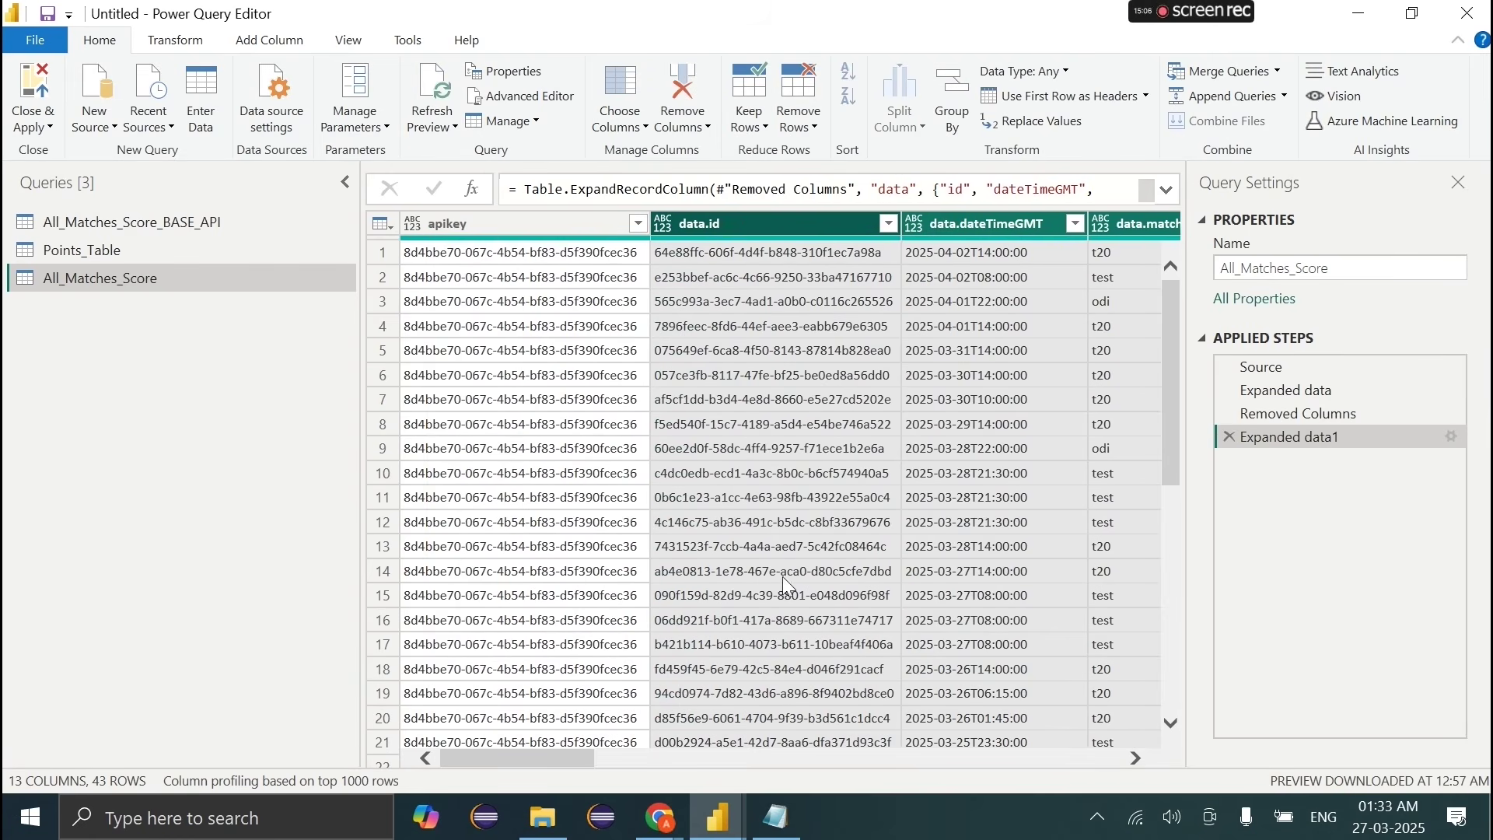
scroll(849, 421, right, 5)
scroll(849, 421, right, 3)
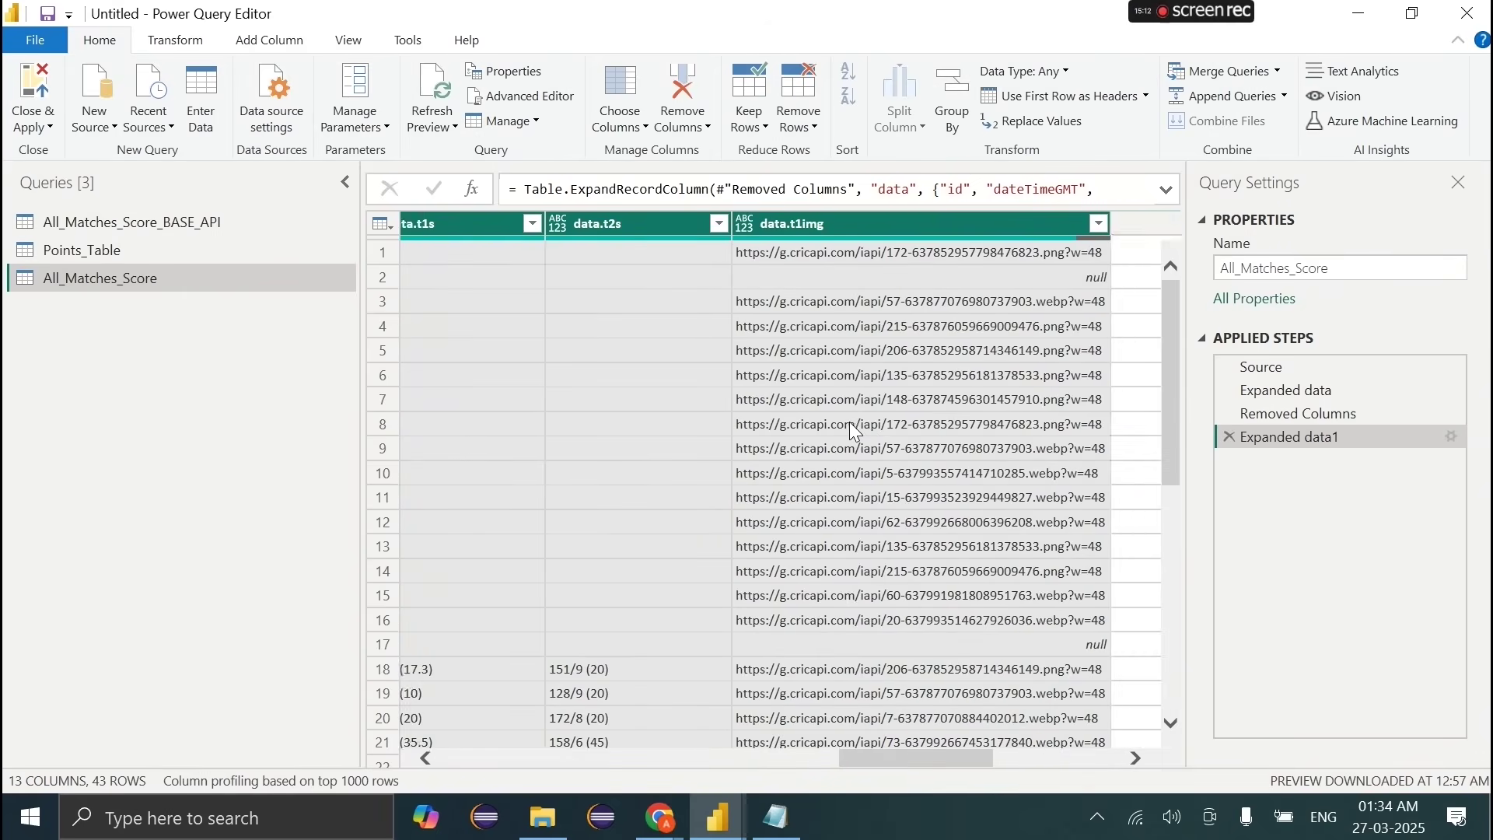
scroll(849, 422, left, 3)
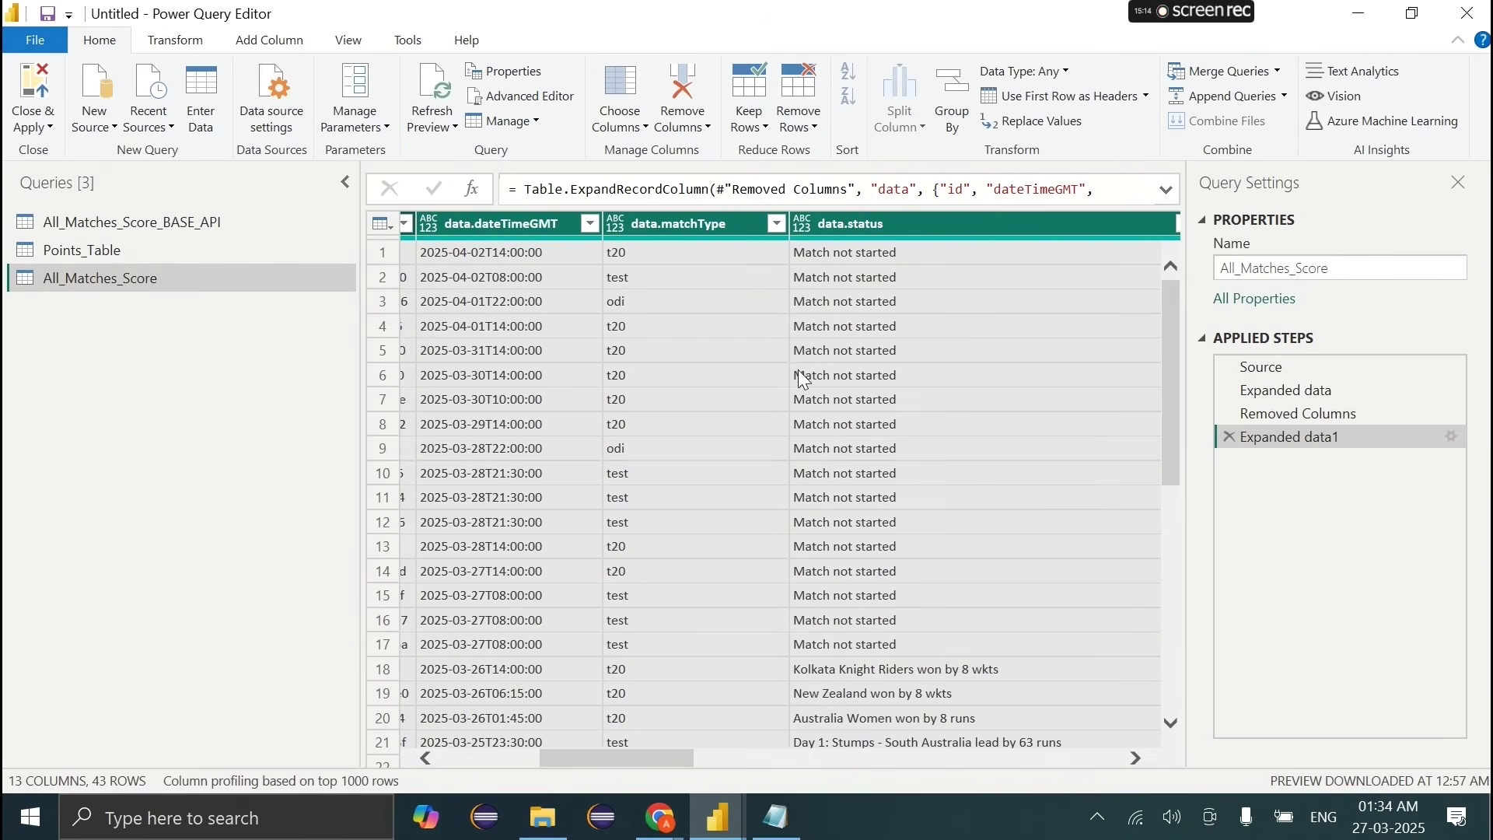
double_click(661, 225)
Step: Rename data.id, data.dateTimeGMT and data.matchType to id, dateTimeGMT and matchType
scroll(659, 227, left, 3)
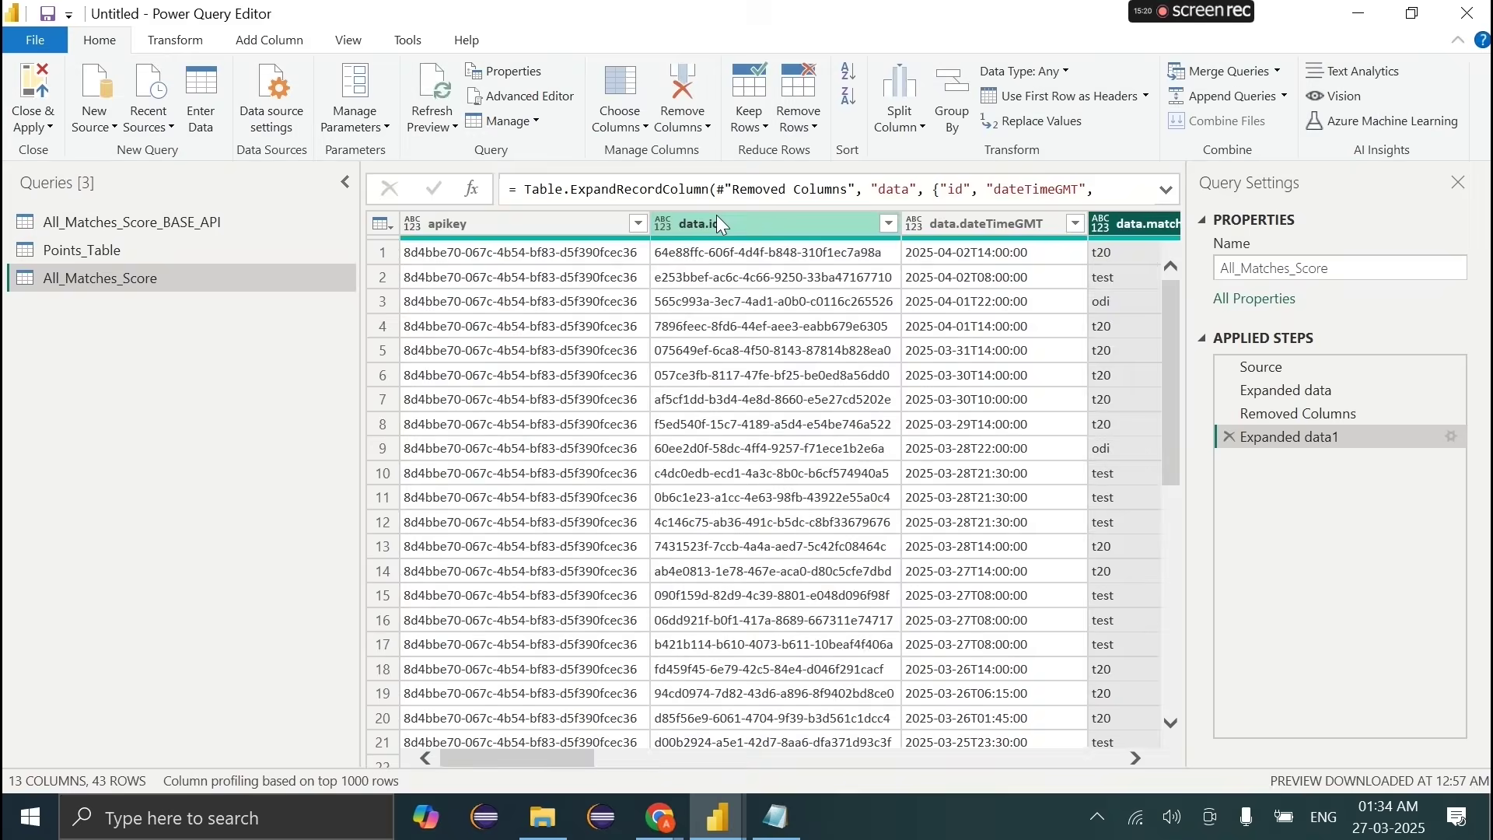
click(716, 223)
key(BackSpace)
key(BackSpace)
key(BackSpace)
key(BackSpace)
key(BackSpace)
key(Return)
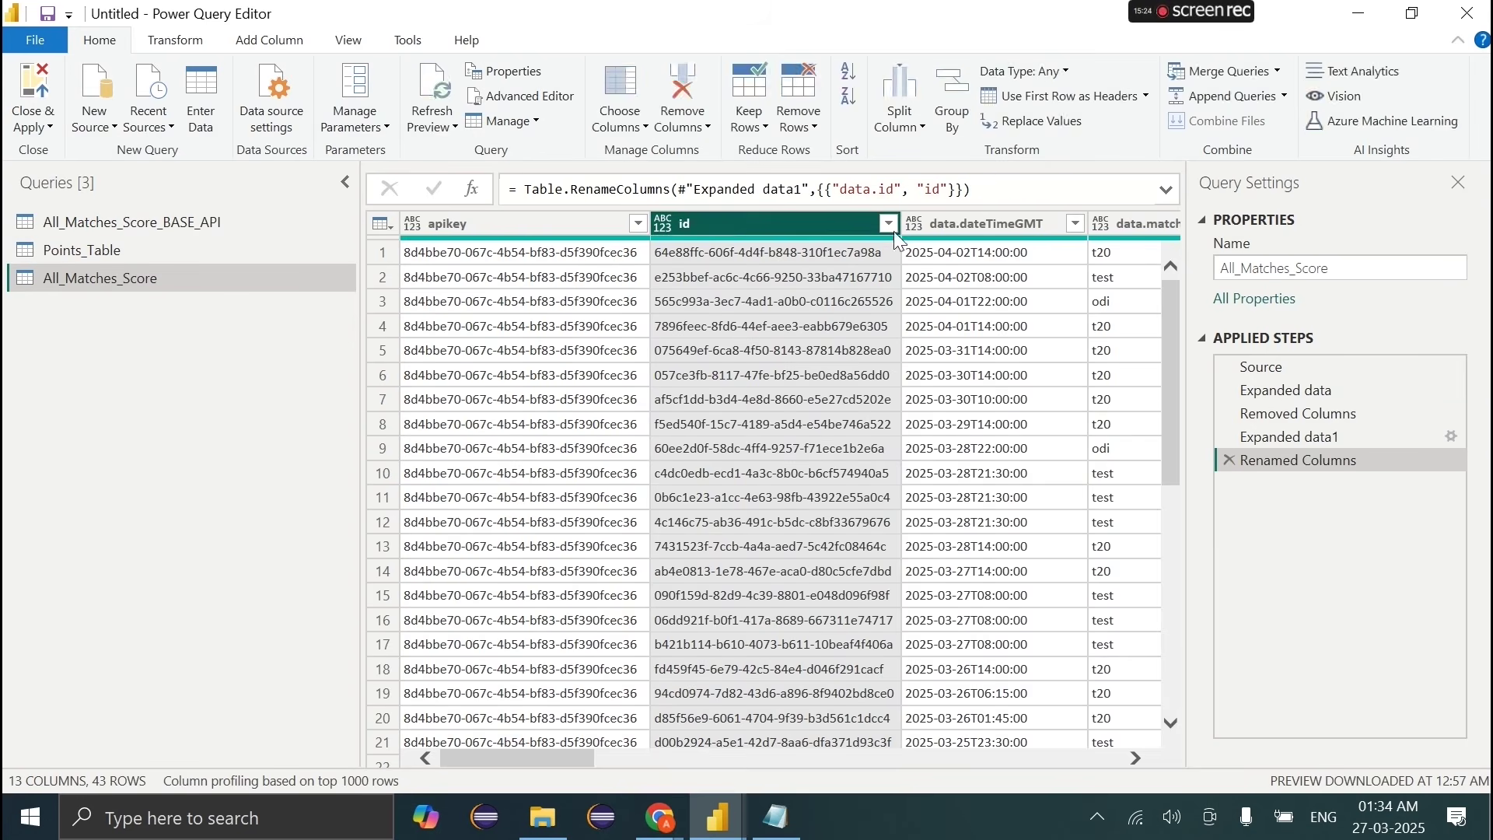
double_click(968, 224)
click(966, 225)
key(BackSpace)
key(BackSpace)
key(BackSpace)
key(BackSpace)
key(BackSpace)
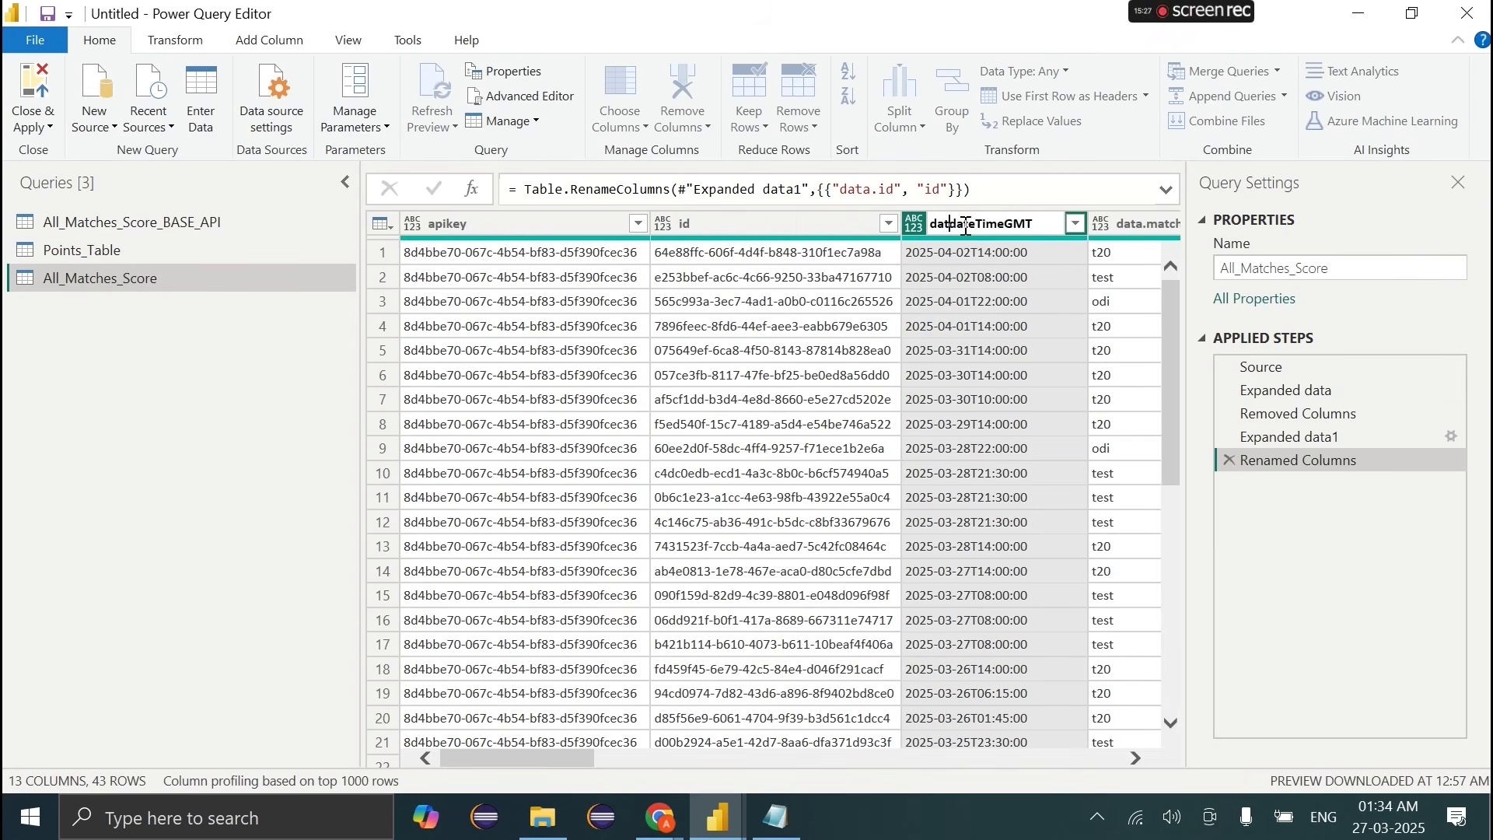
key(Return)
scroll(1004, 320, right, 3)
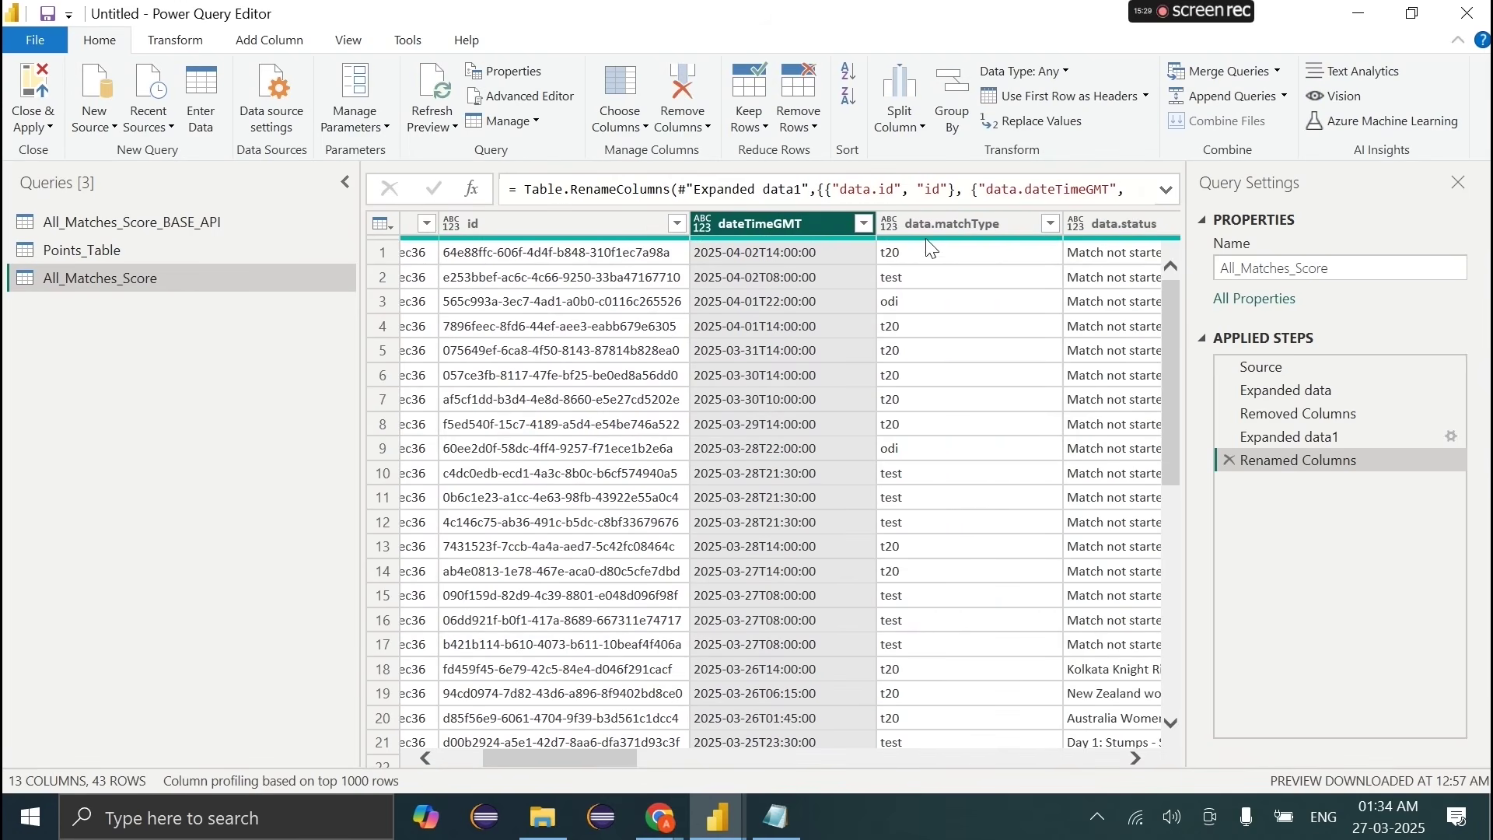
double_click(926, 229)
click(935, 225)
key(Return)
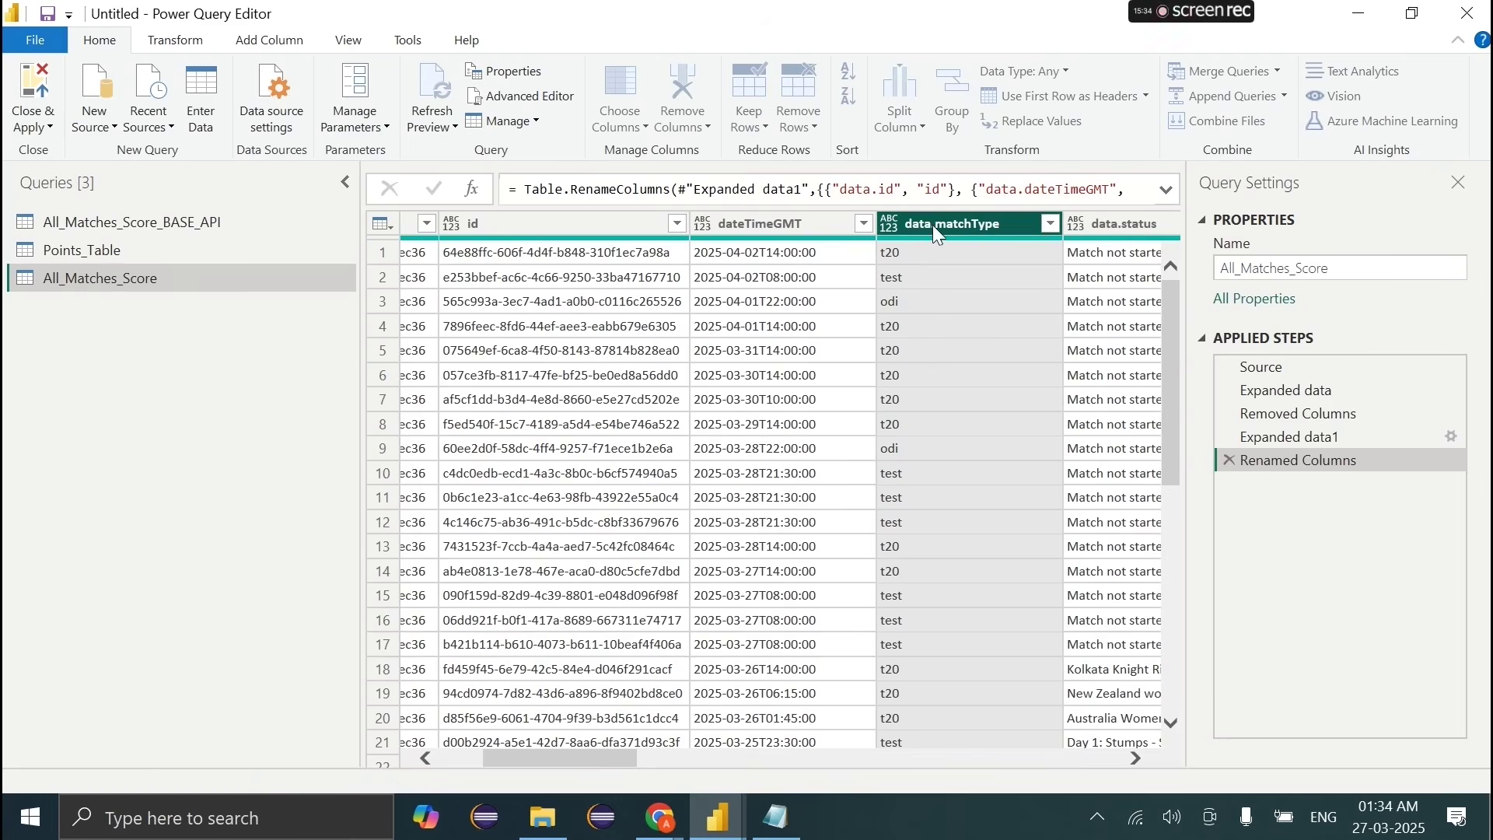
Step: Rename data.status and data.ms to status and ms
scroll(955, 286, right, 3)
click(740, 225)
double_click(740, 225)
text(status)
key(Return)
scroll(823, 286, right, 3)
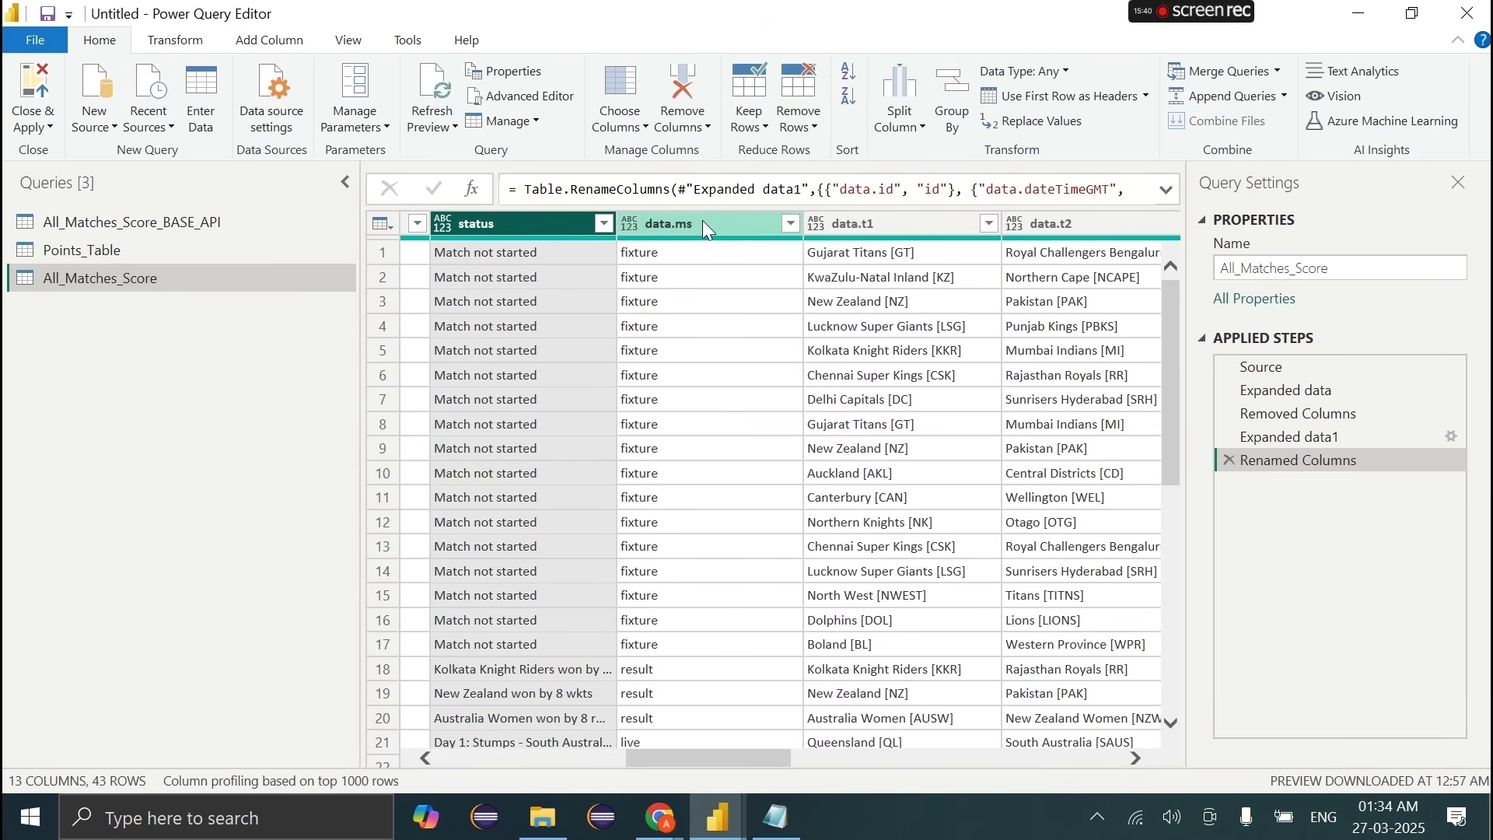
double_click(691, 223)
click(692, 224)
key(BackSpace)
key(BackSpace)
key(BackSpace)
key(BackSpace)
key(BackSpace)
key(Return)
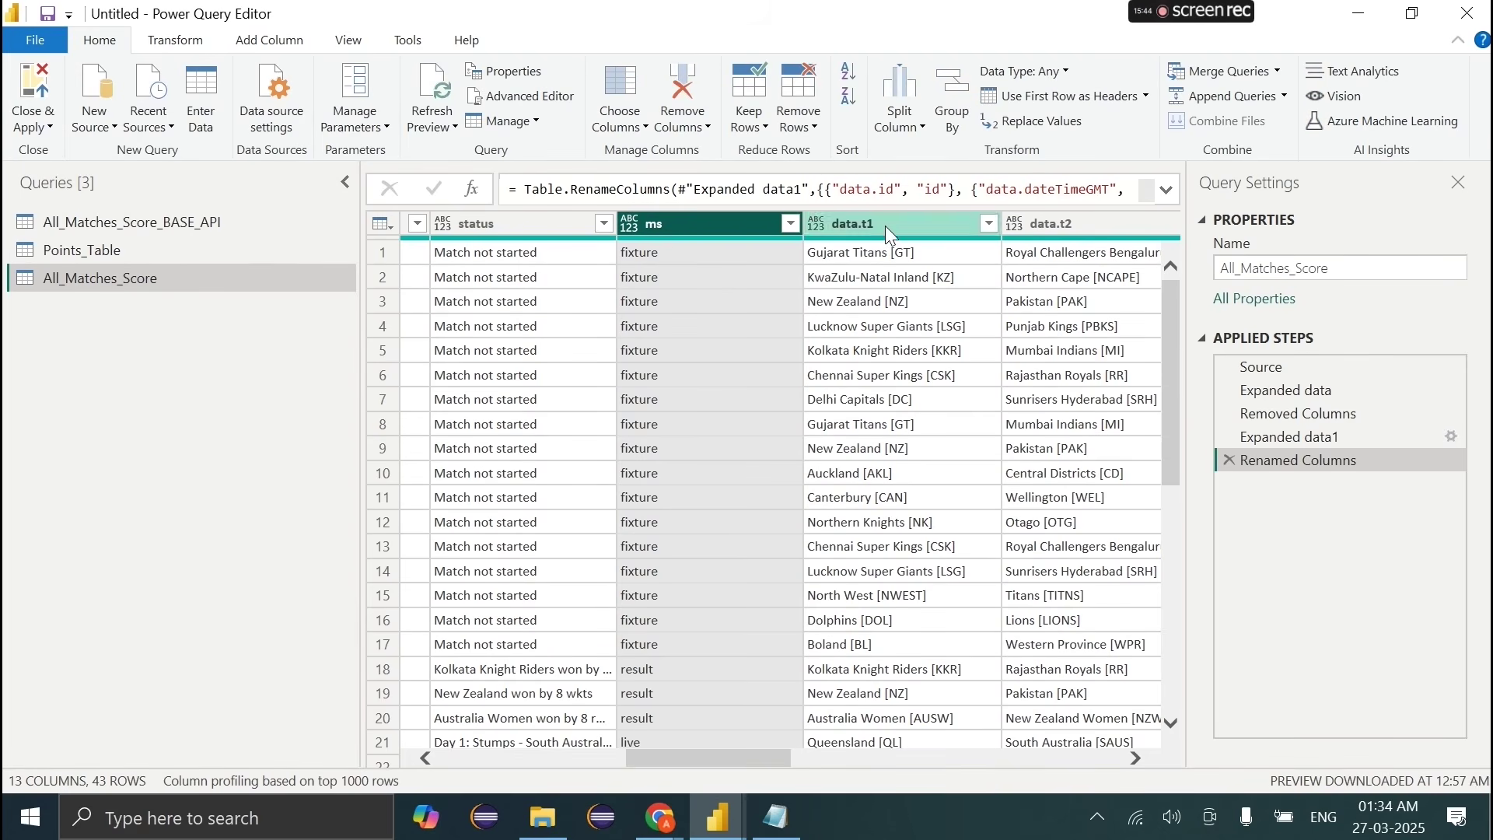
Step: Rename the team columns to t1, t2, t1s and t2s
click(886, 227)
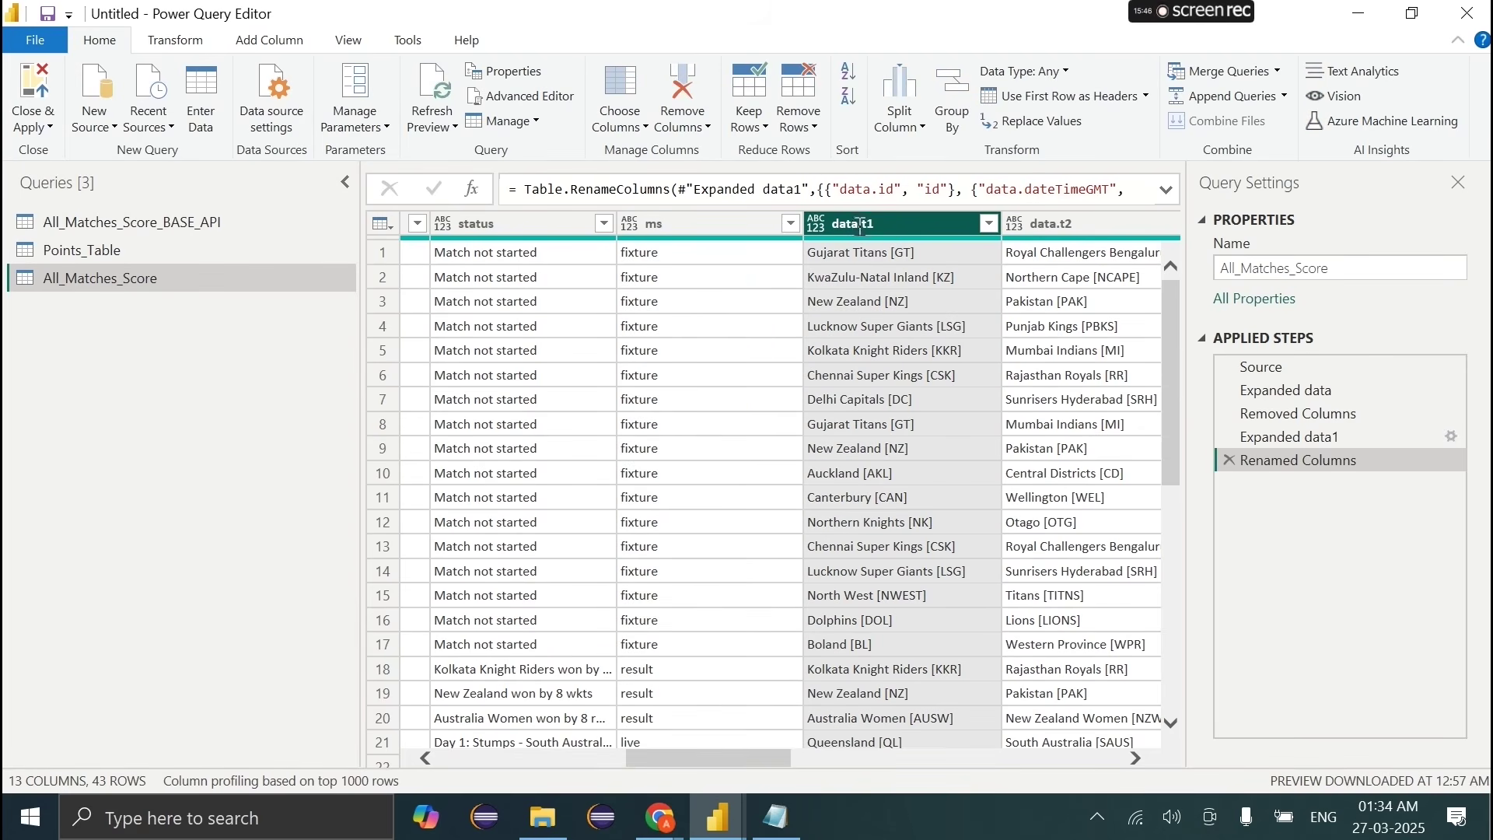
double_click(859, 227)
text(t1)
key(Tab)
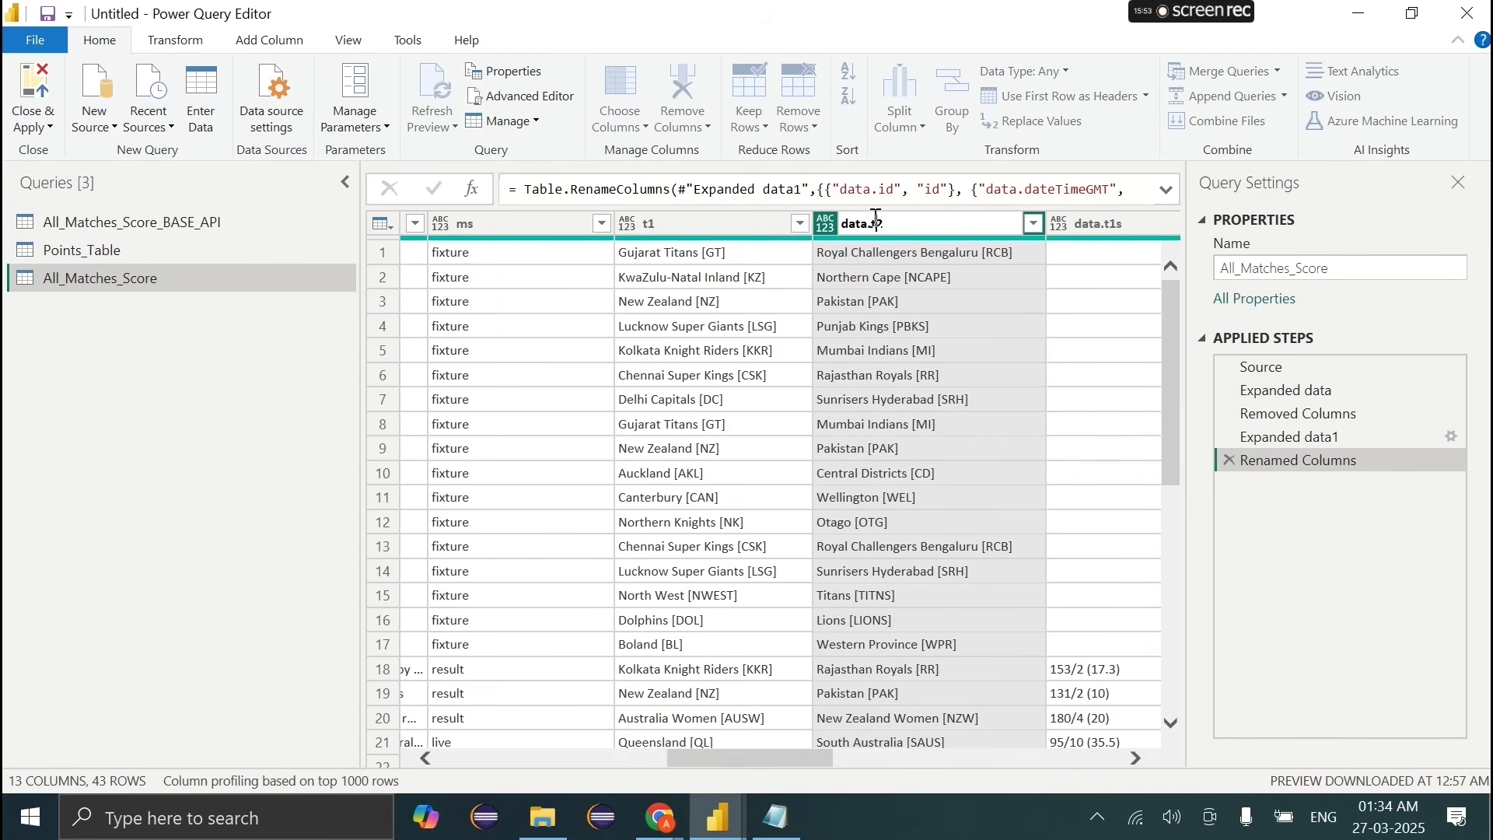
text(t2)
key(Tab)
click(821, 225)
key(BackSpace)
key(BackSpace)
key(BackSpace)
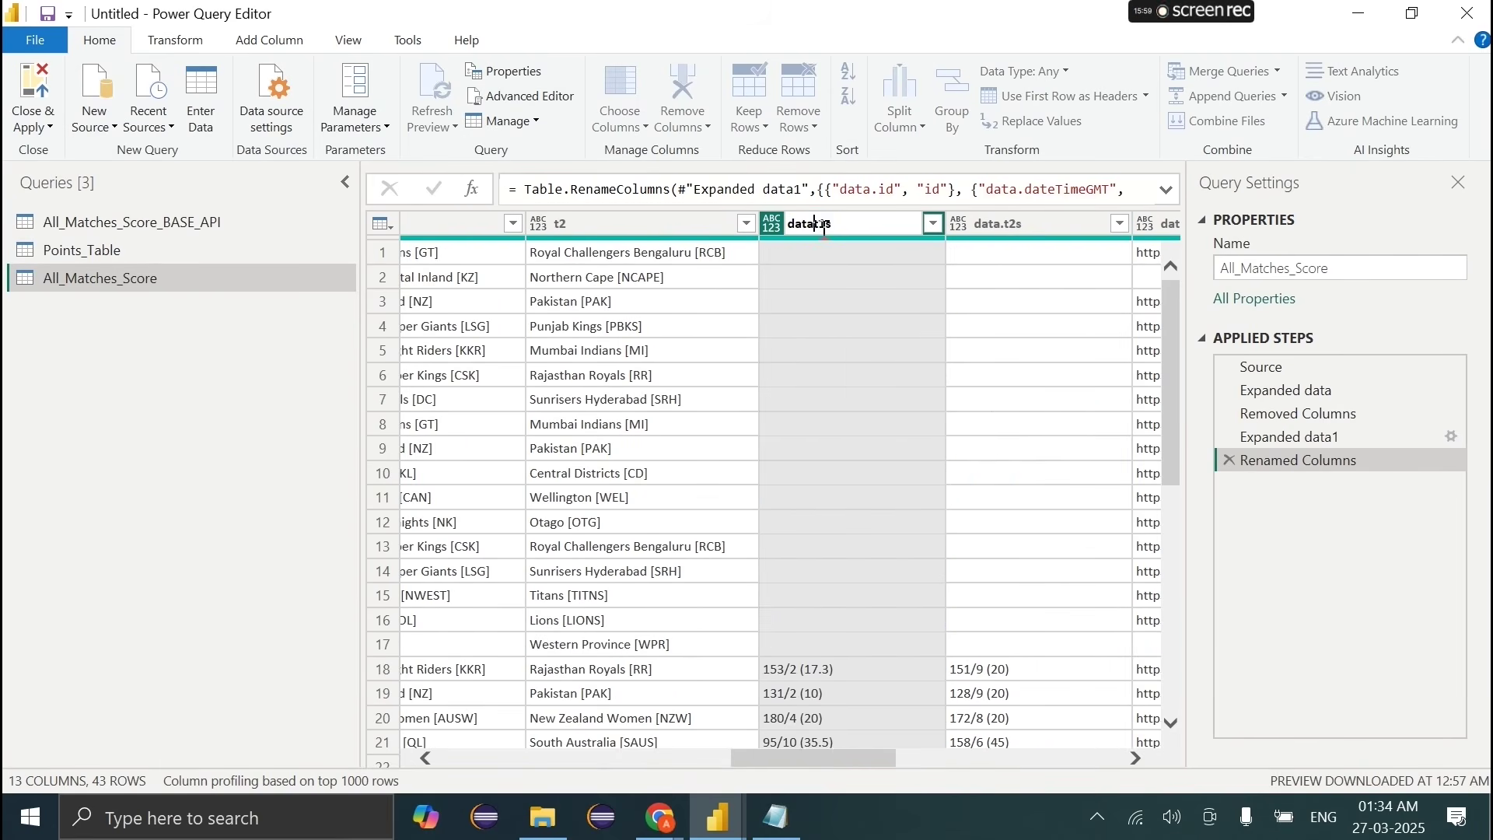
key(BackSpace)
key(BackSpace)
key(Tab)
click(880, 231)
key(BackSpace)
key(BackSpace)
key(BackSpace)
key(BackSpace)
key(BackSpace)
key(Return)
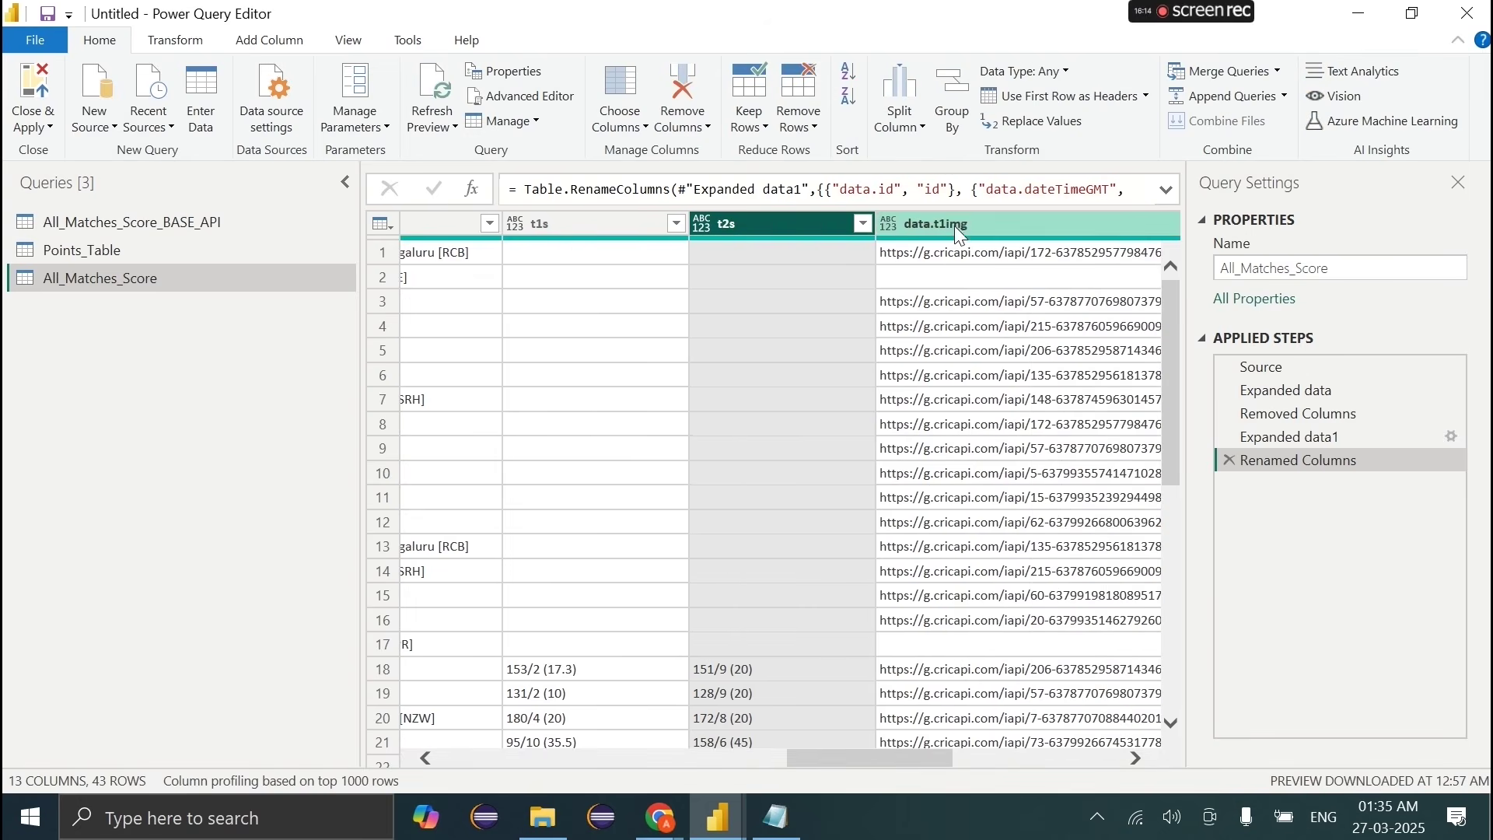
Step: Rename data.t1img and data.t2img to t1img and t2img
double_click(953, 219)
click(843, 225)
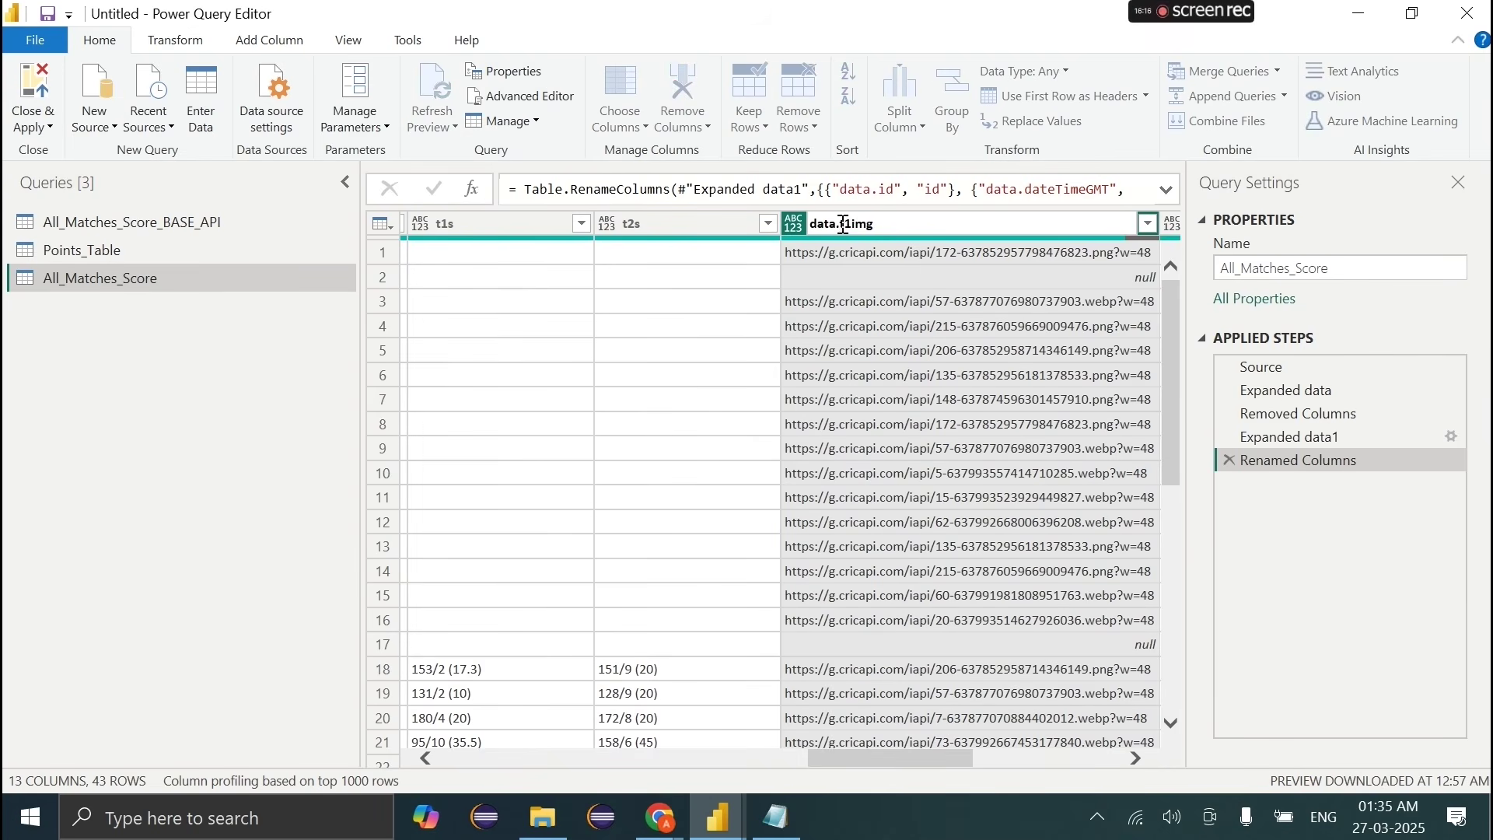
key(BackSpace)
key(BackSpace)
key(BackSpace)
key(BackSpace)
key(BackSpace)
key(Return)
scroll(974, 325, right, 5)
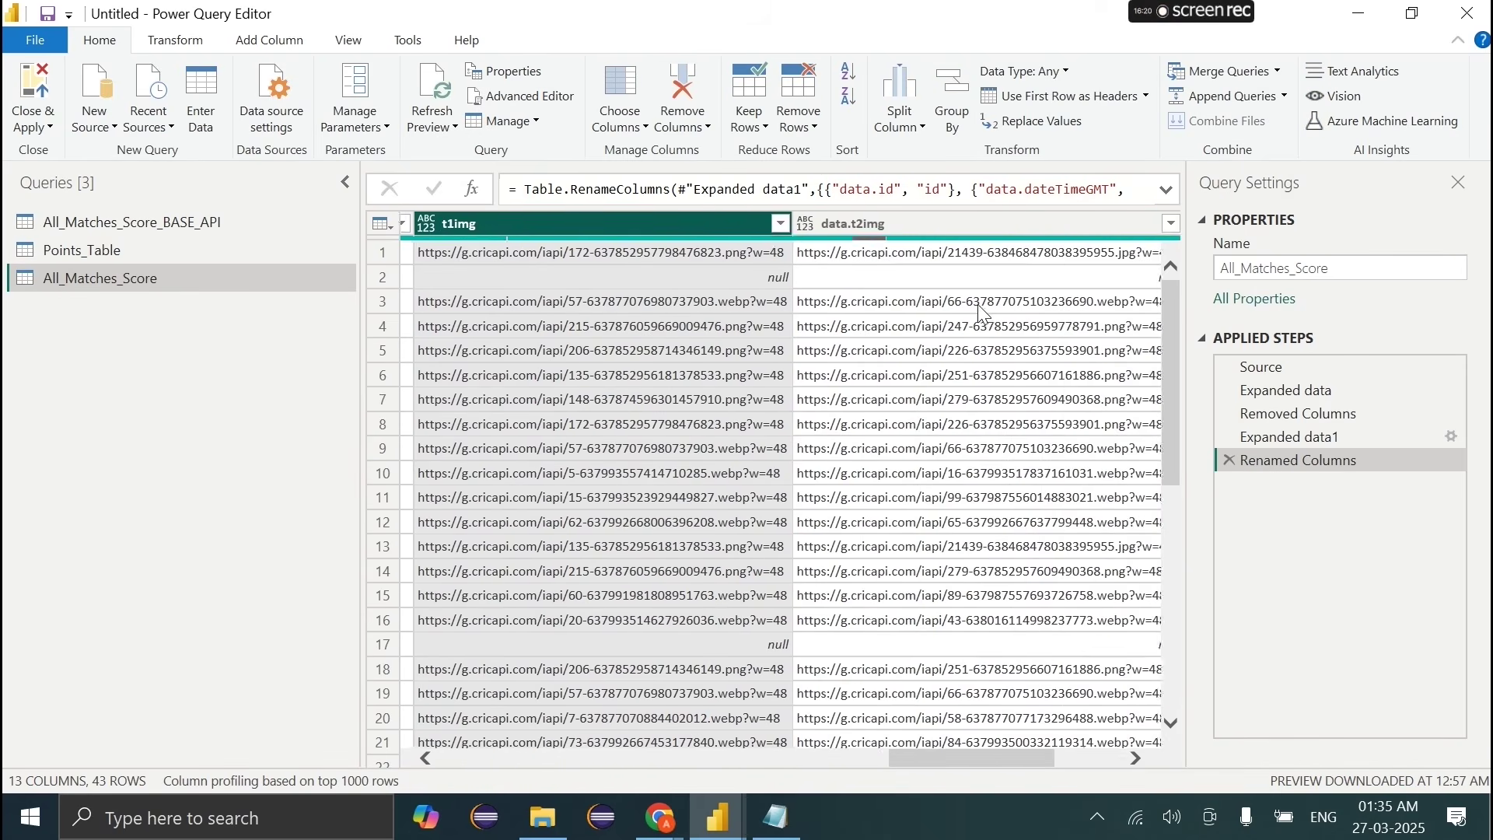
double_click(837, 222)
click(777, 225)
key(BackSpace)
key(BackSpace)
key(BackSpace)
key(BackSpace)
key(BackSpace)
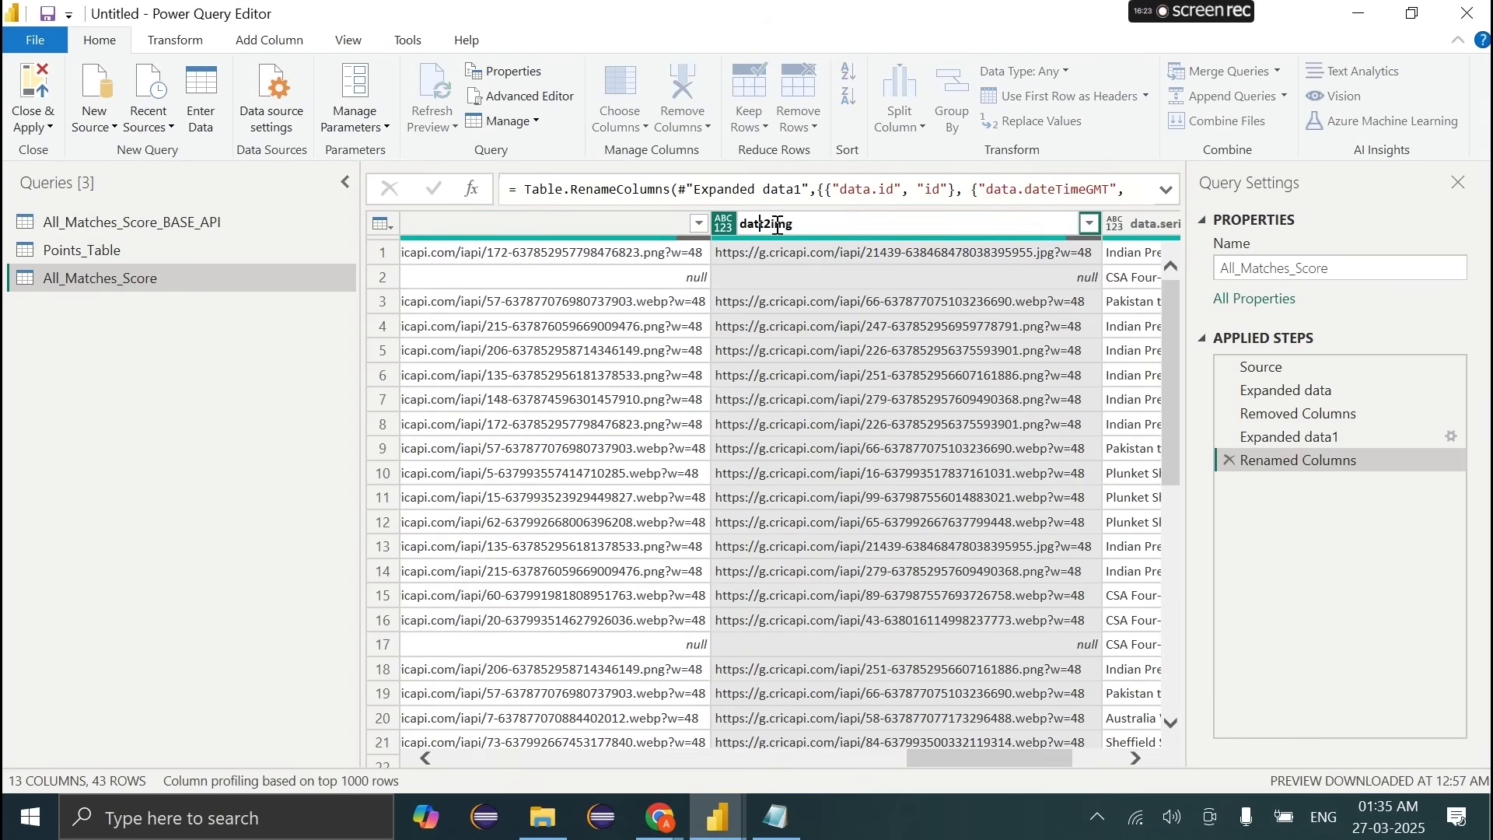
key(Return)
Step: Rename data.series to series and preview the full series value in row 9
scroll(881, 301, right, 3)
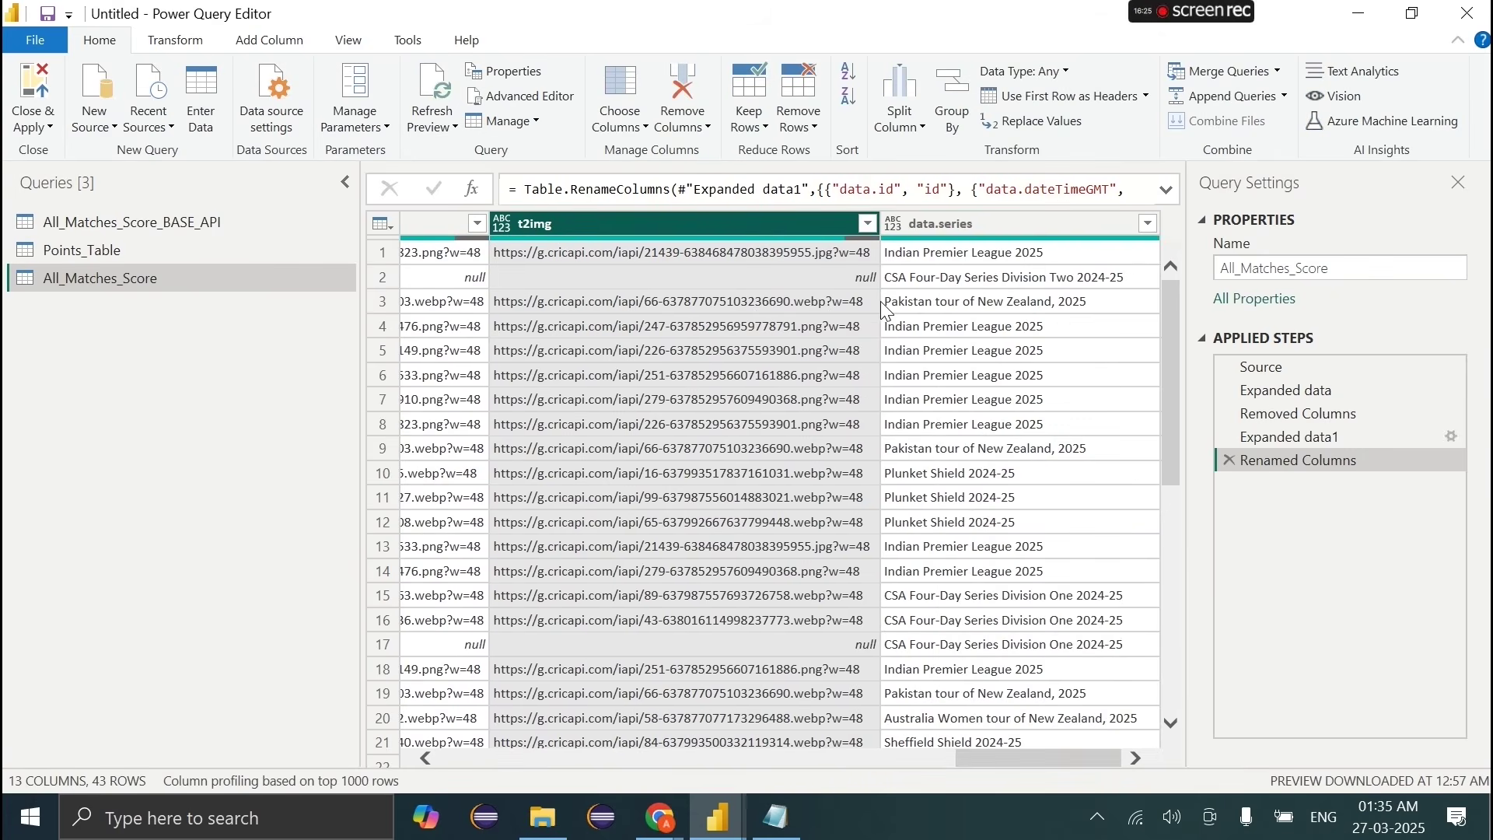
click(952, 226)
double_click(951, 226)
click(929, 225)
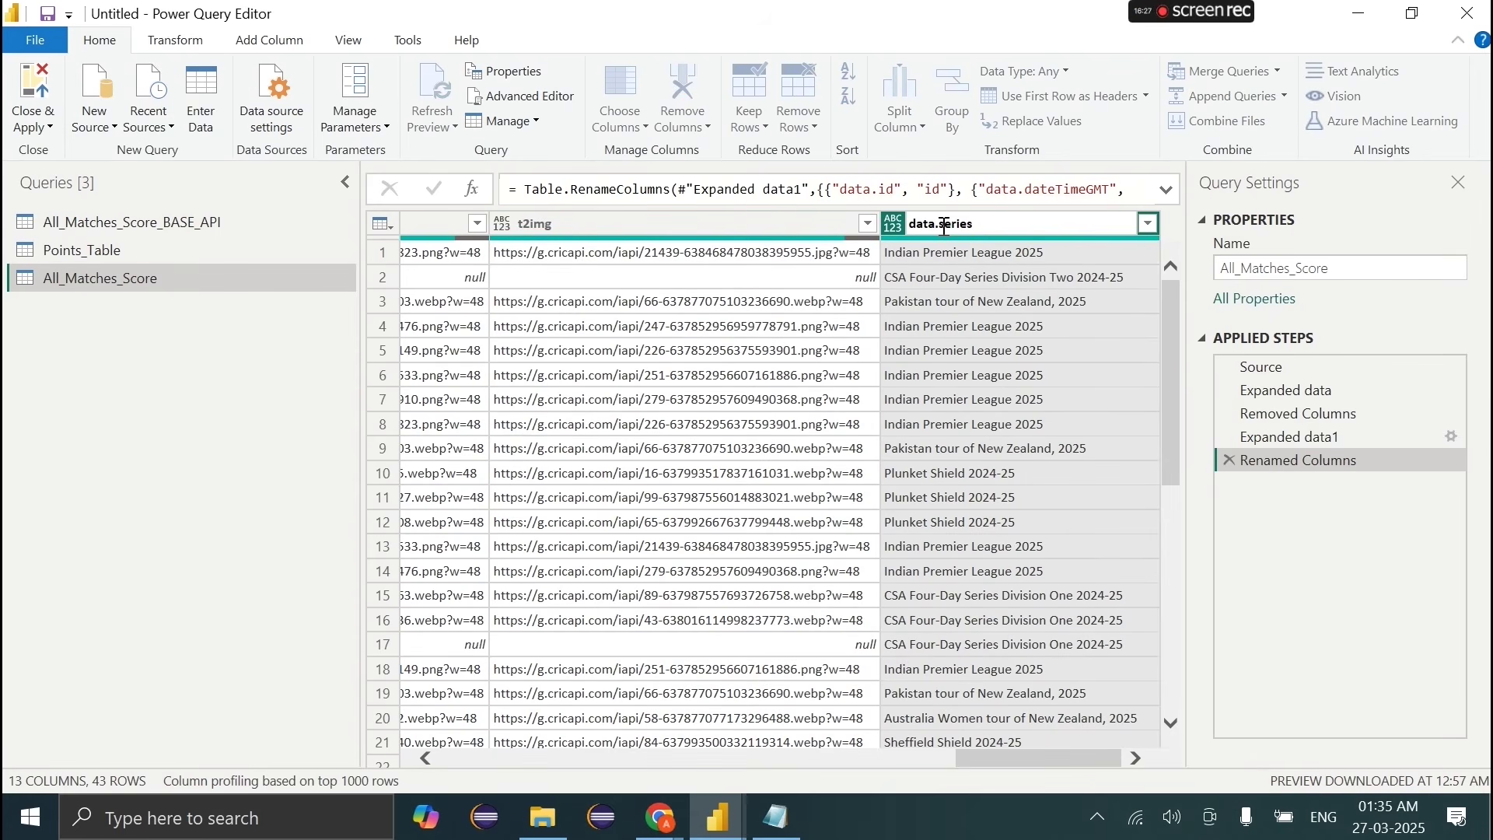
key(BackSpace)
key(BackSpace)
key(BackSpace)
key(BackSpace)
key(Return)
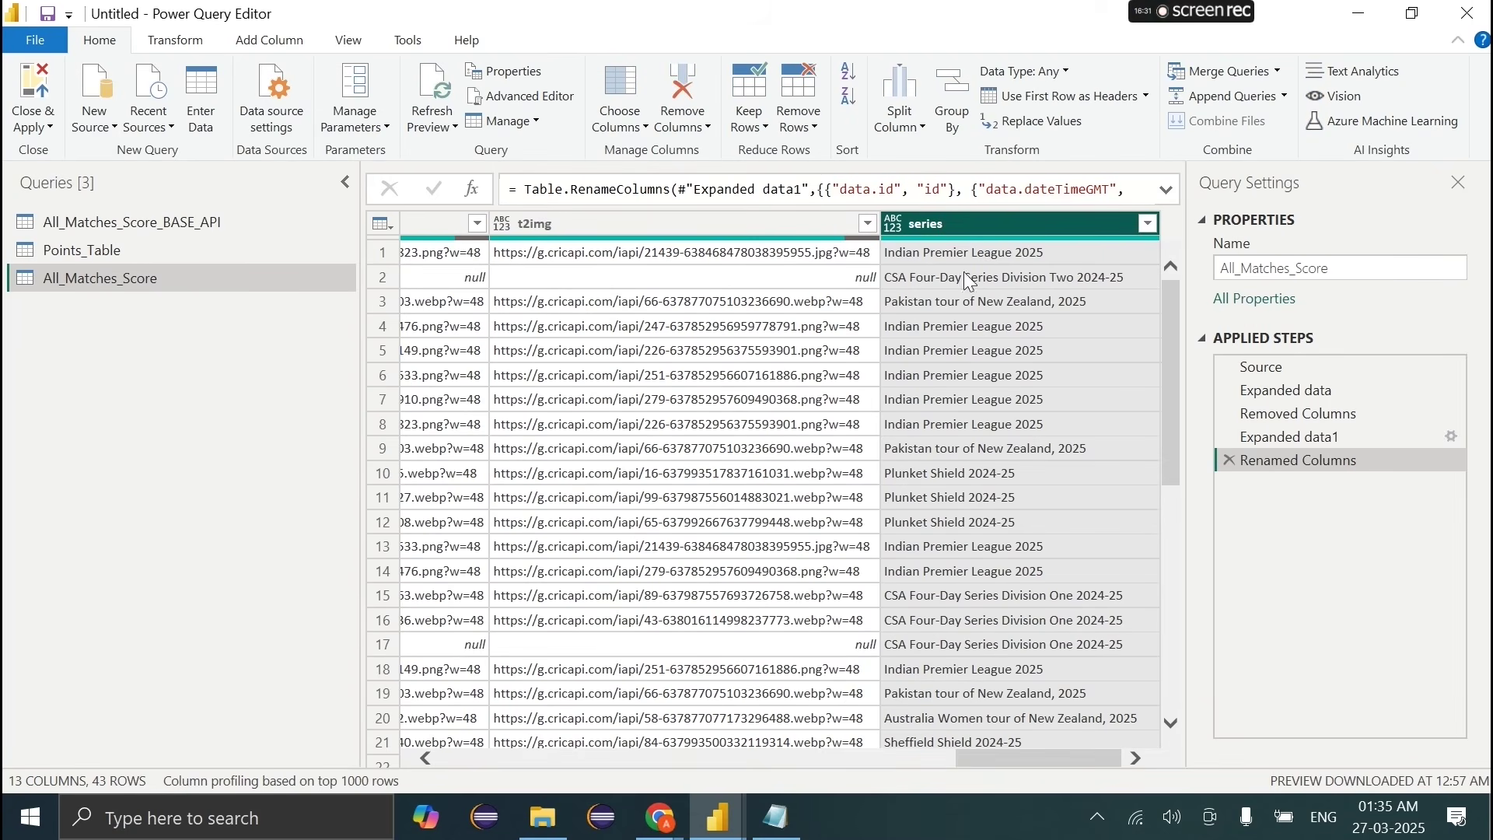
click(936, 450)
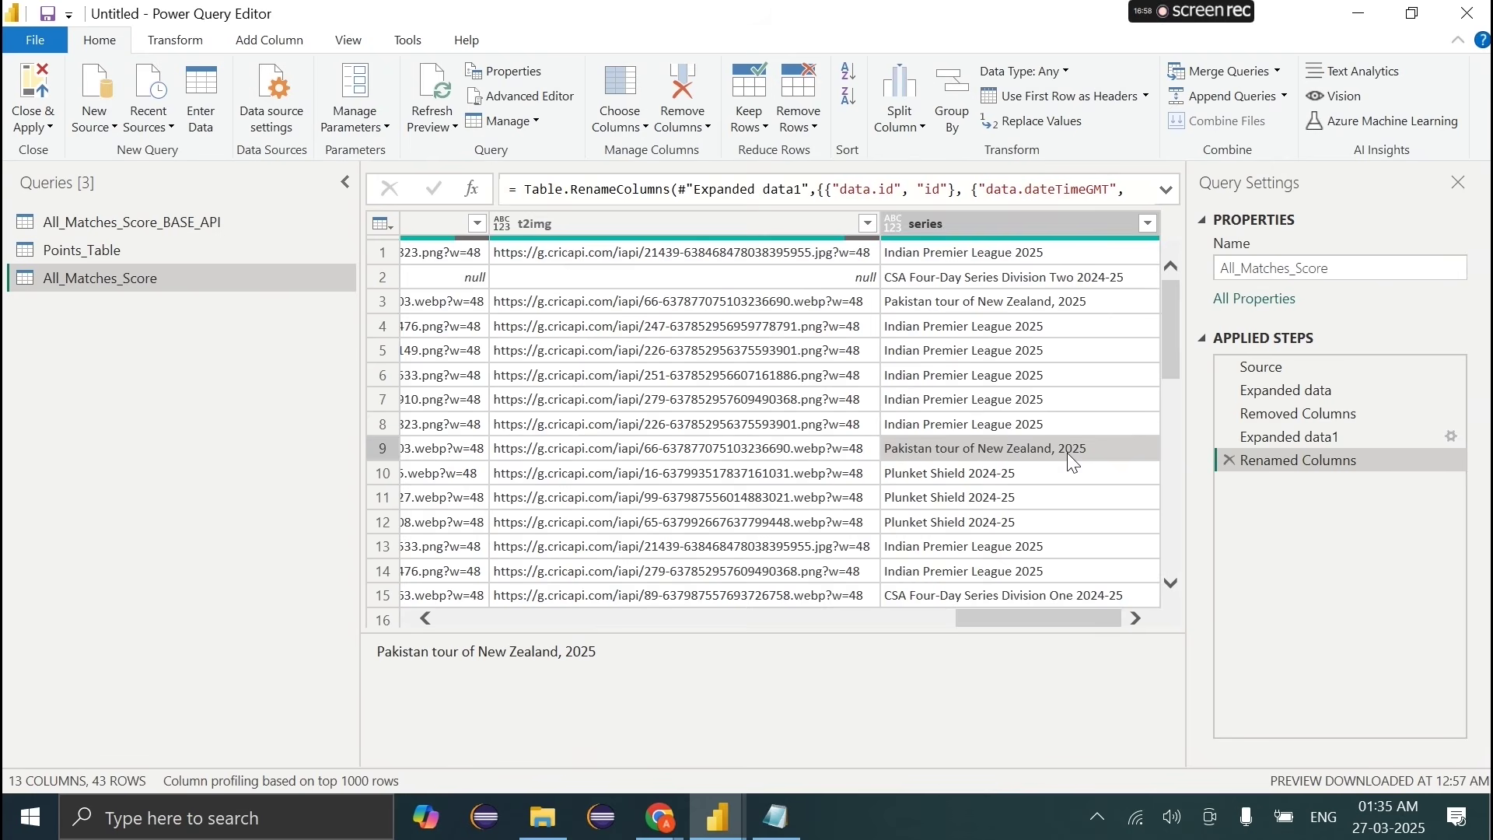
Step: Inspect the team values to confirm each ends with a bracketed short code like [NK] or [LSG]
scroll(1070, 457, left, 5)
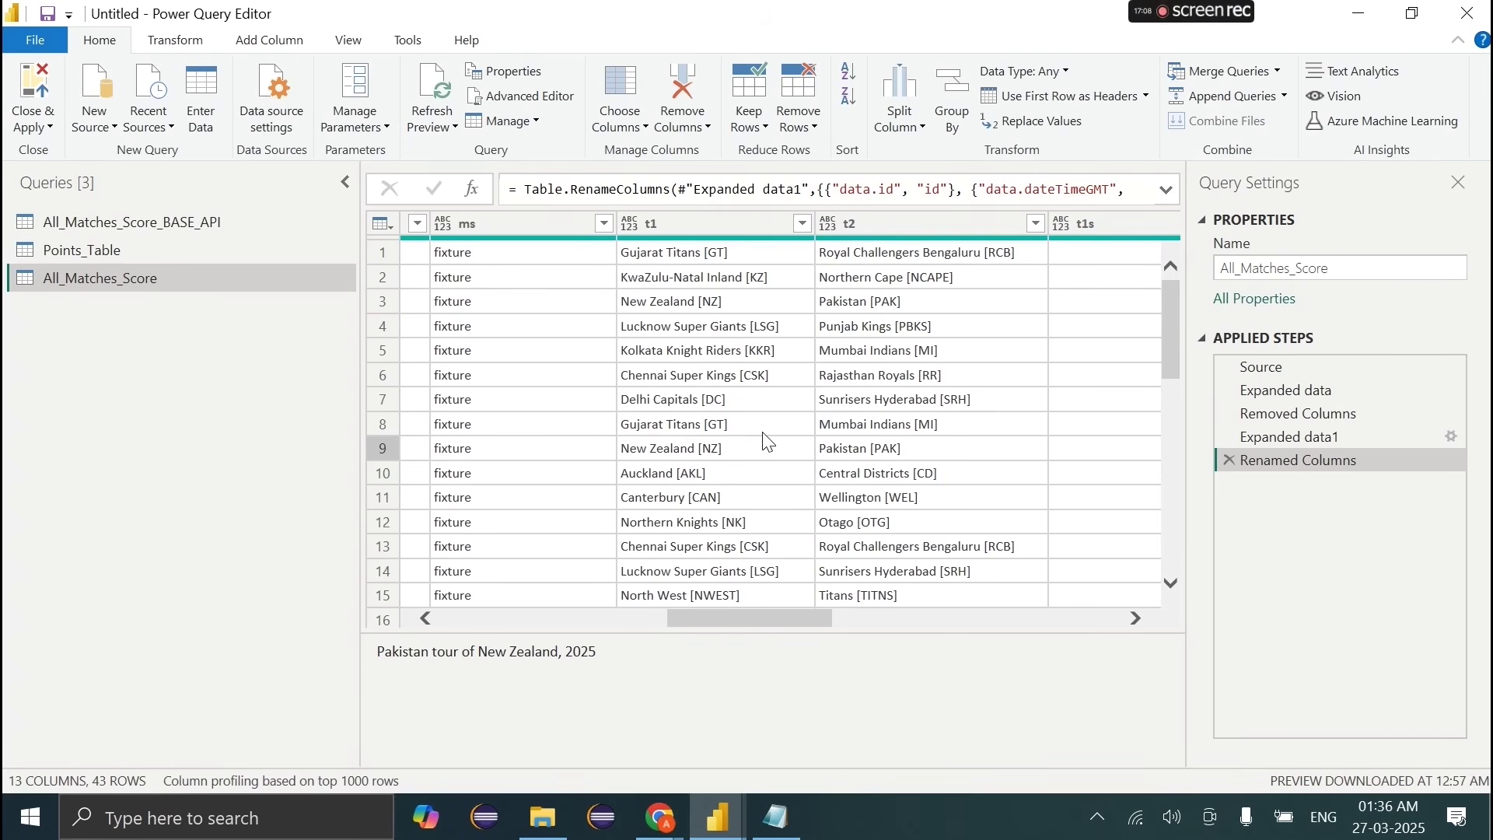
click(124, 250)
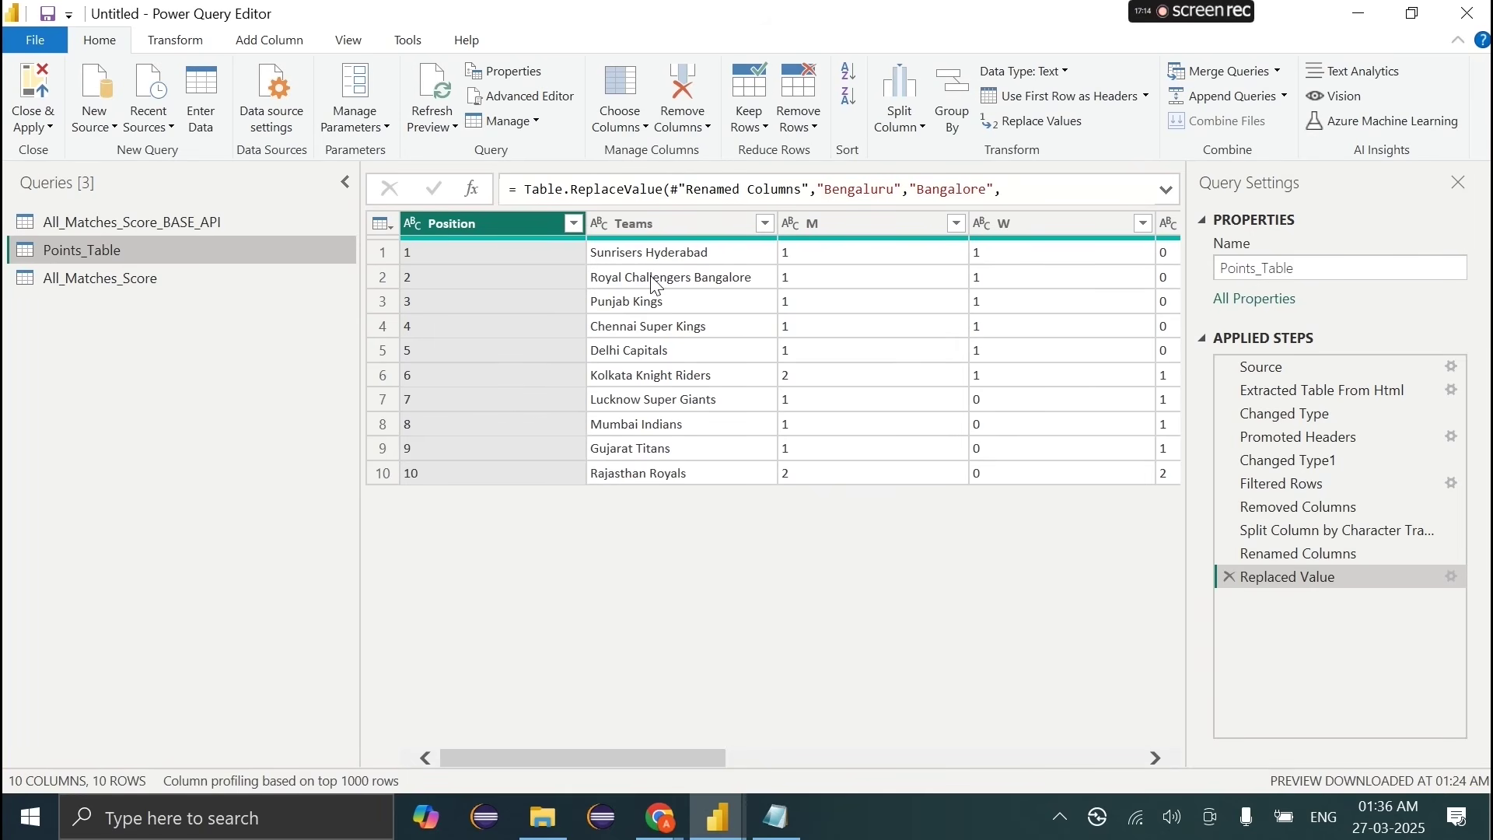
click(152, 280)
scroll(624, 467, right, 5)
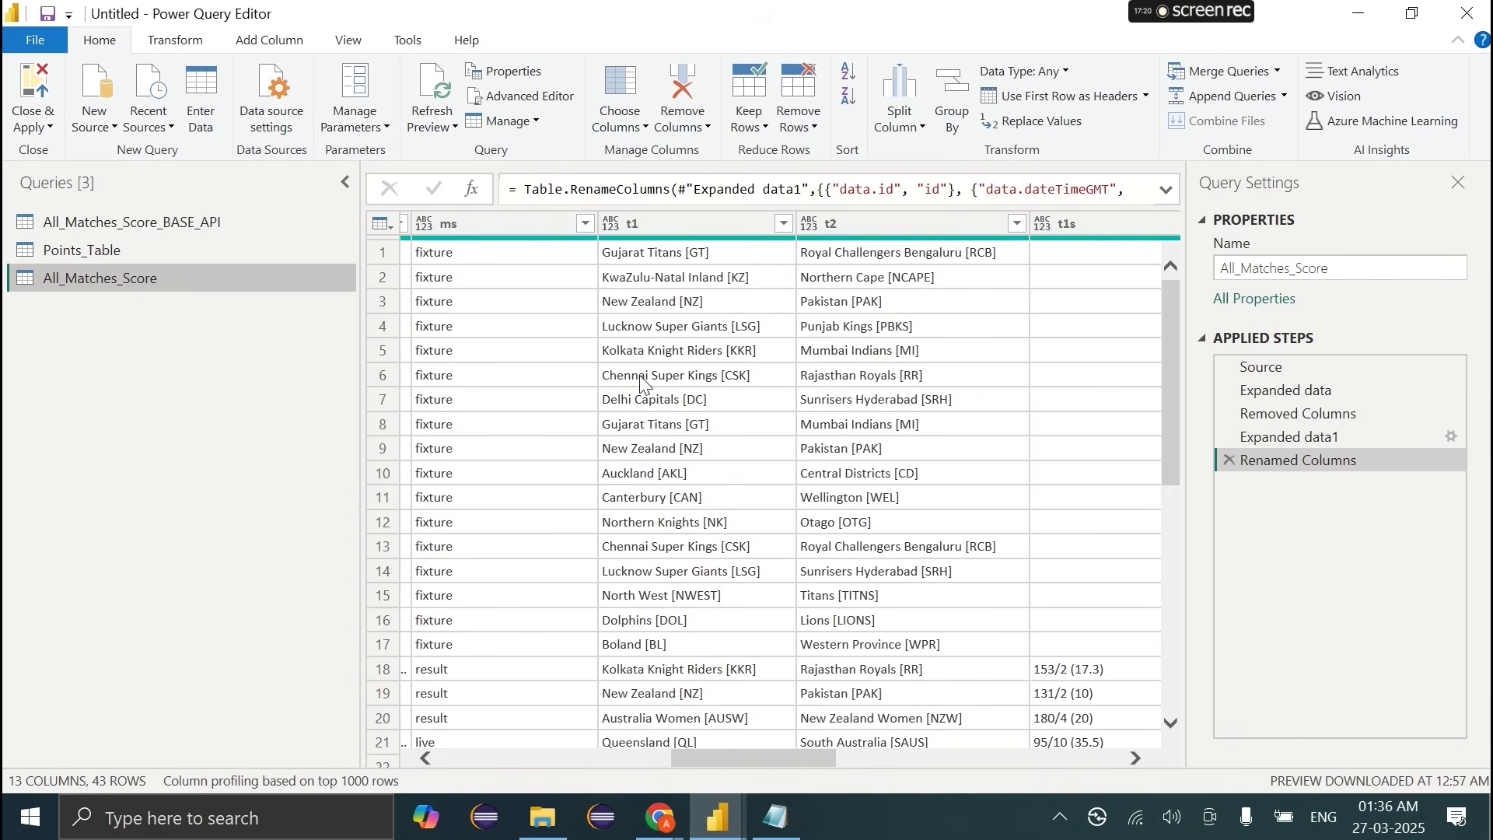
click(714, 524)
drag(489, 656, 575, 662)
click(675, 302)
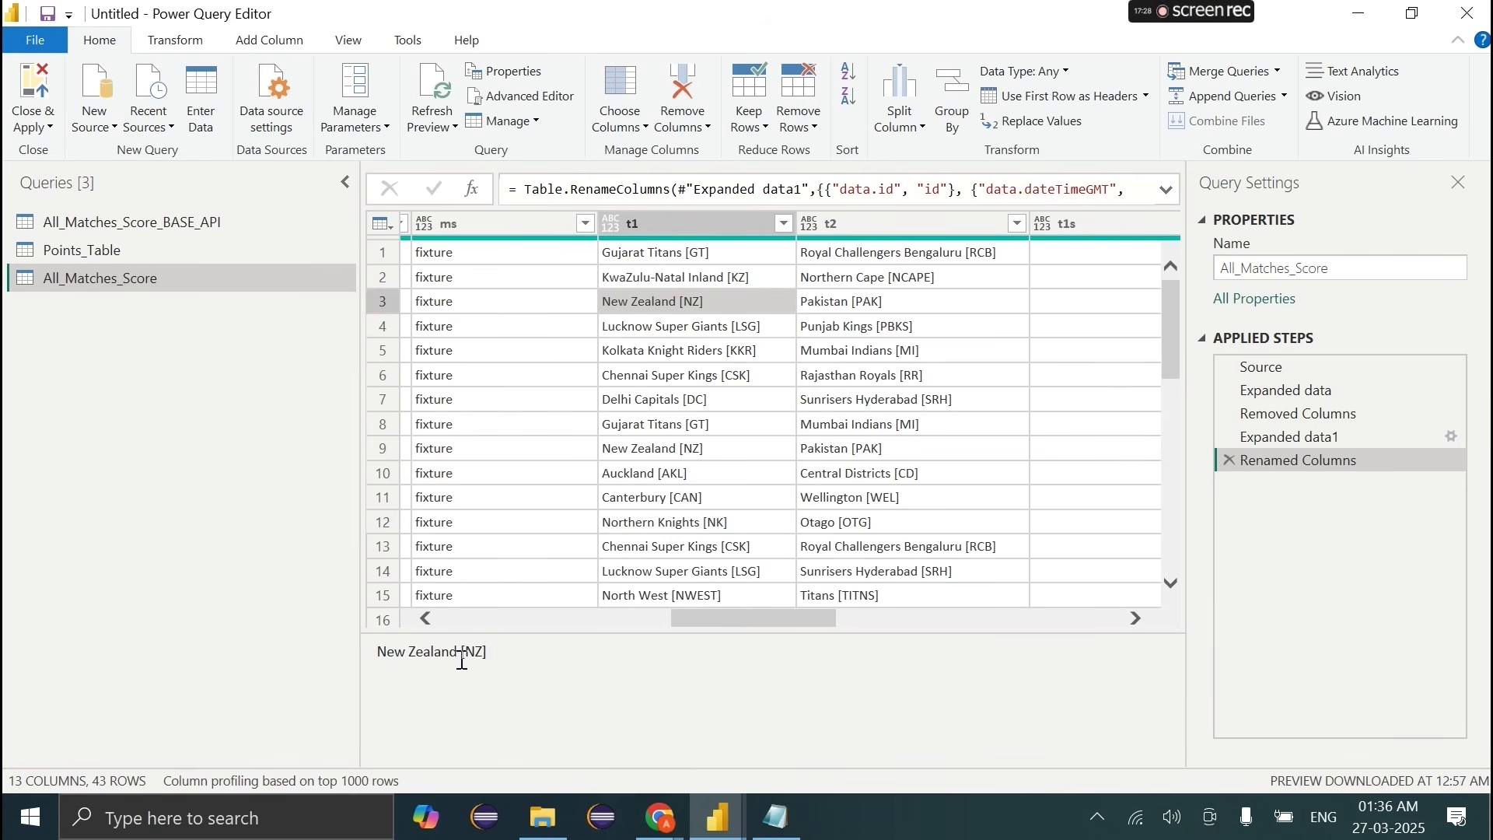
drag(461, 655, 552, 666)
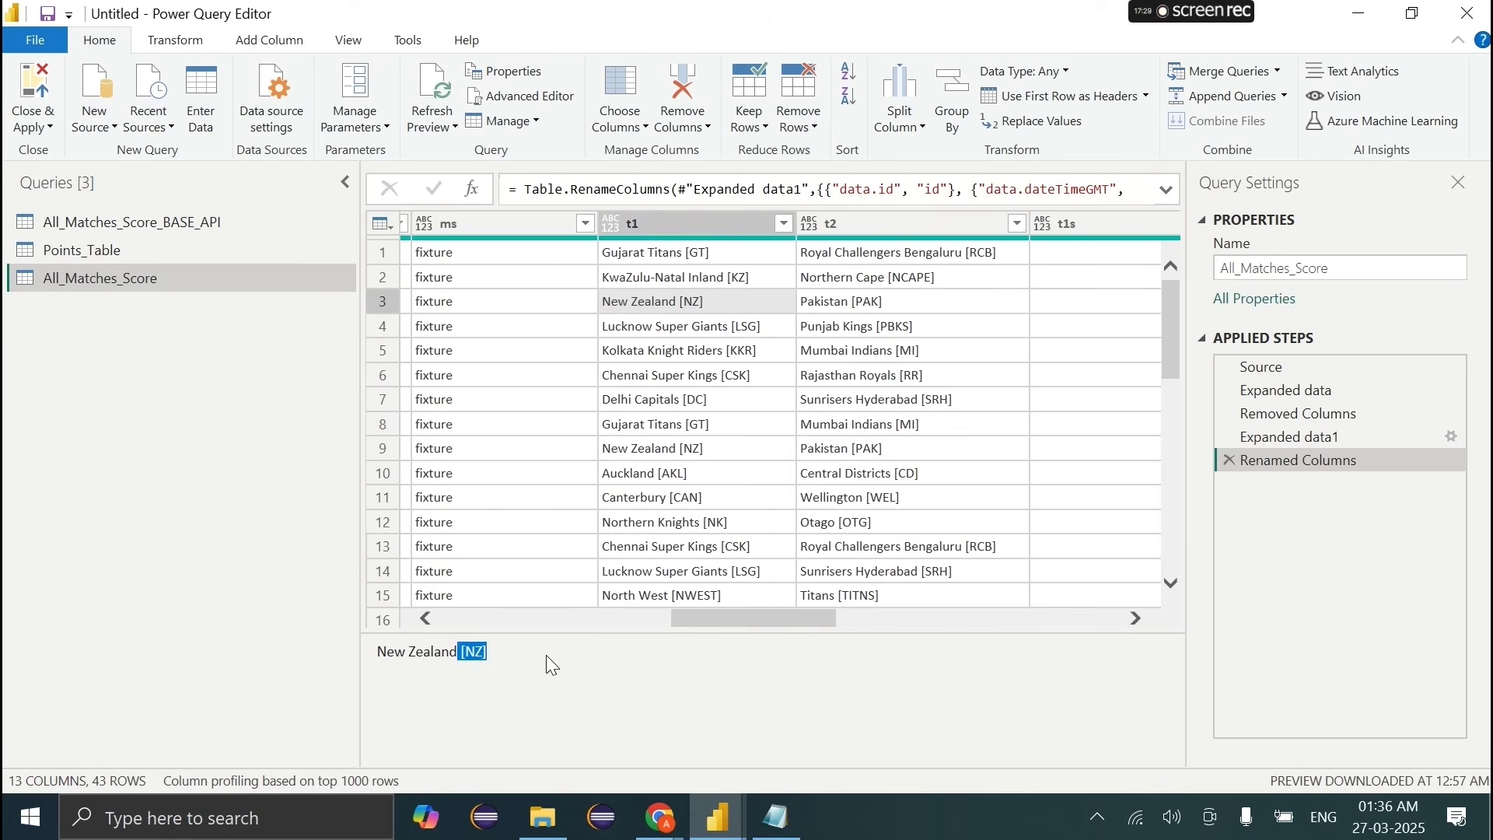
click(684, 336)
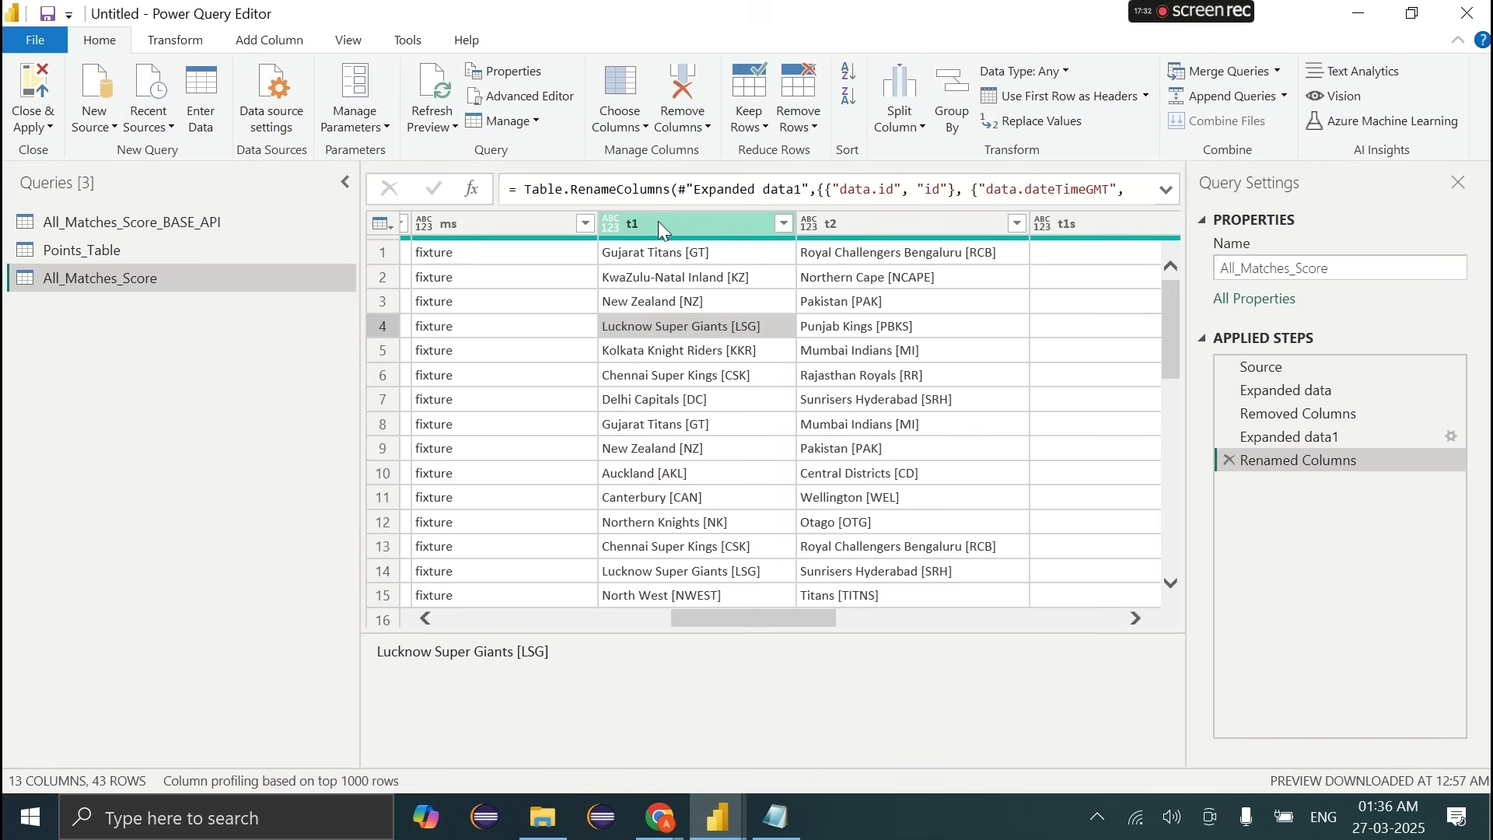
Step: Split t1 at the '[' delimiter, strip ']' from the codes, and name the code column t1_SN
click(660, 223)
right_click(660, 223)
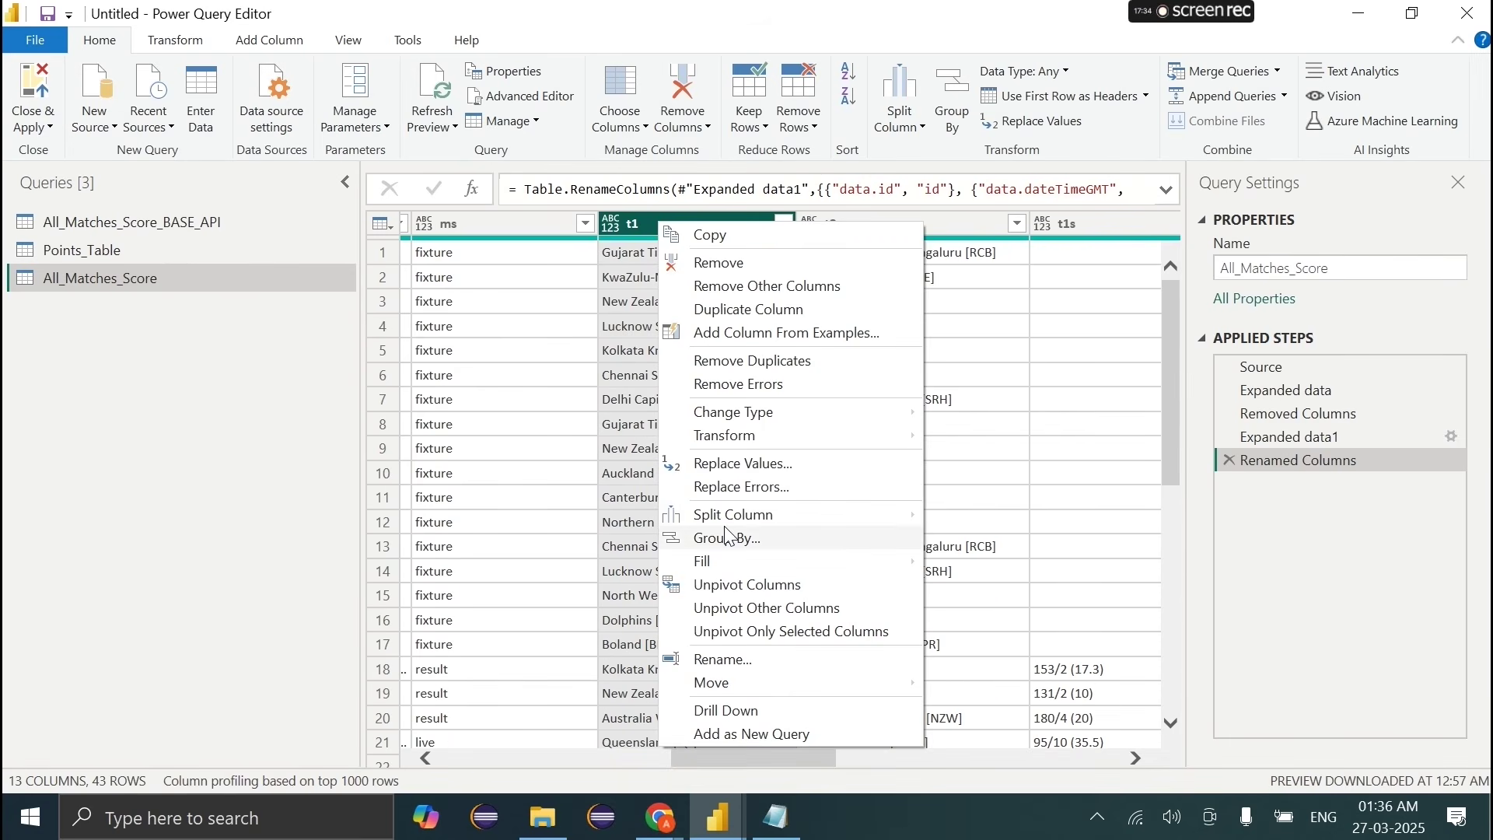
mouse_move(770, 518)
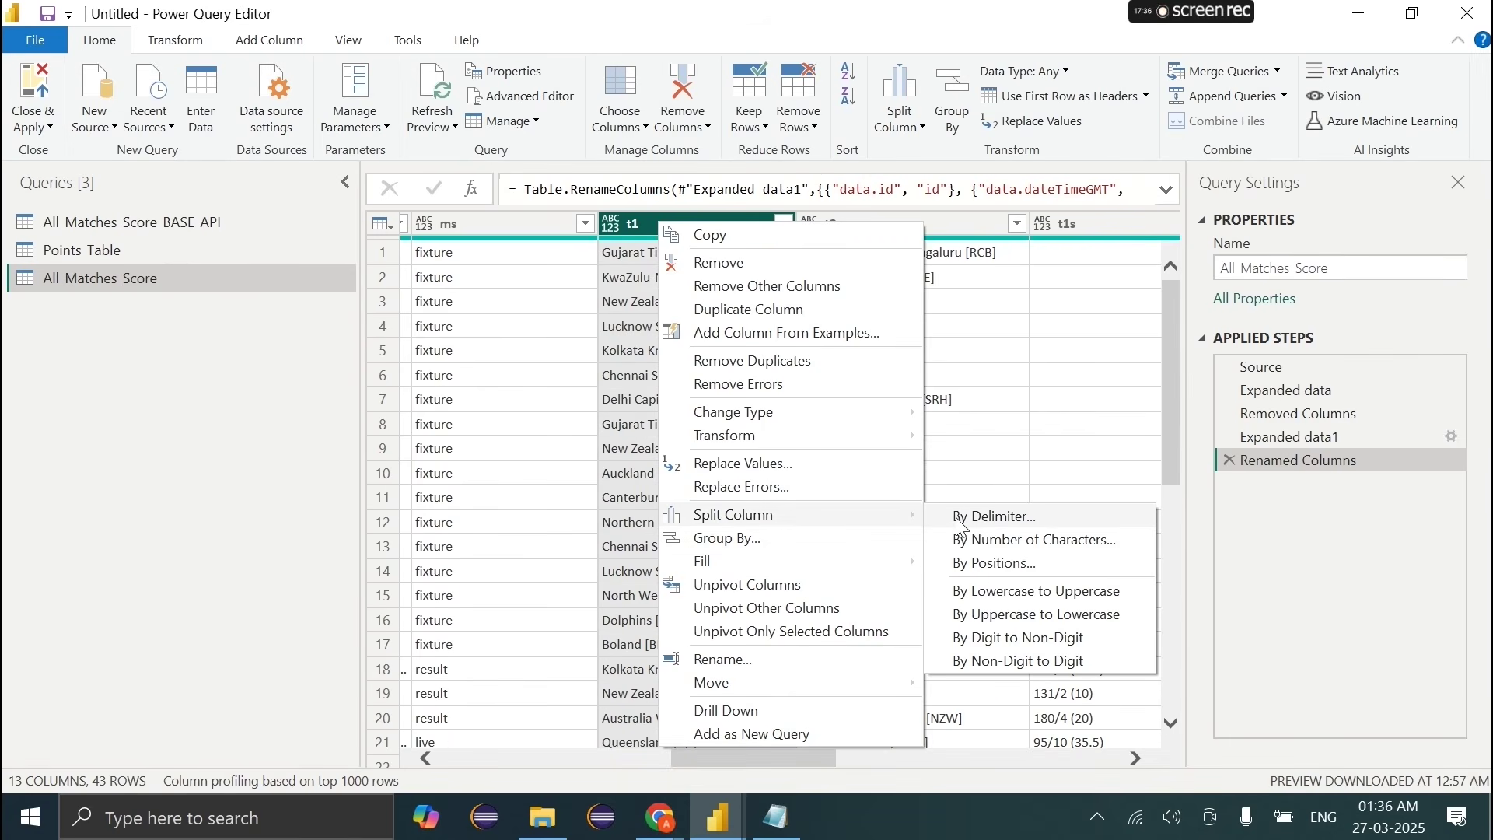
click(1004, 520)
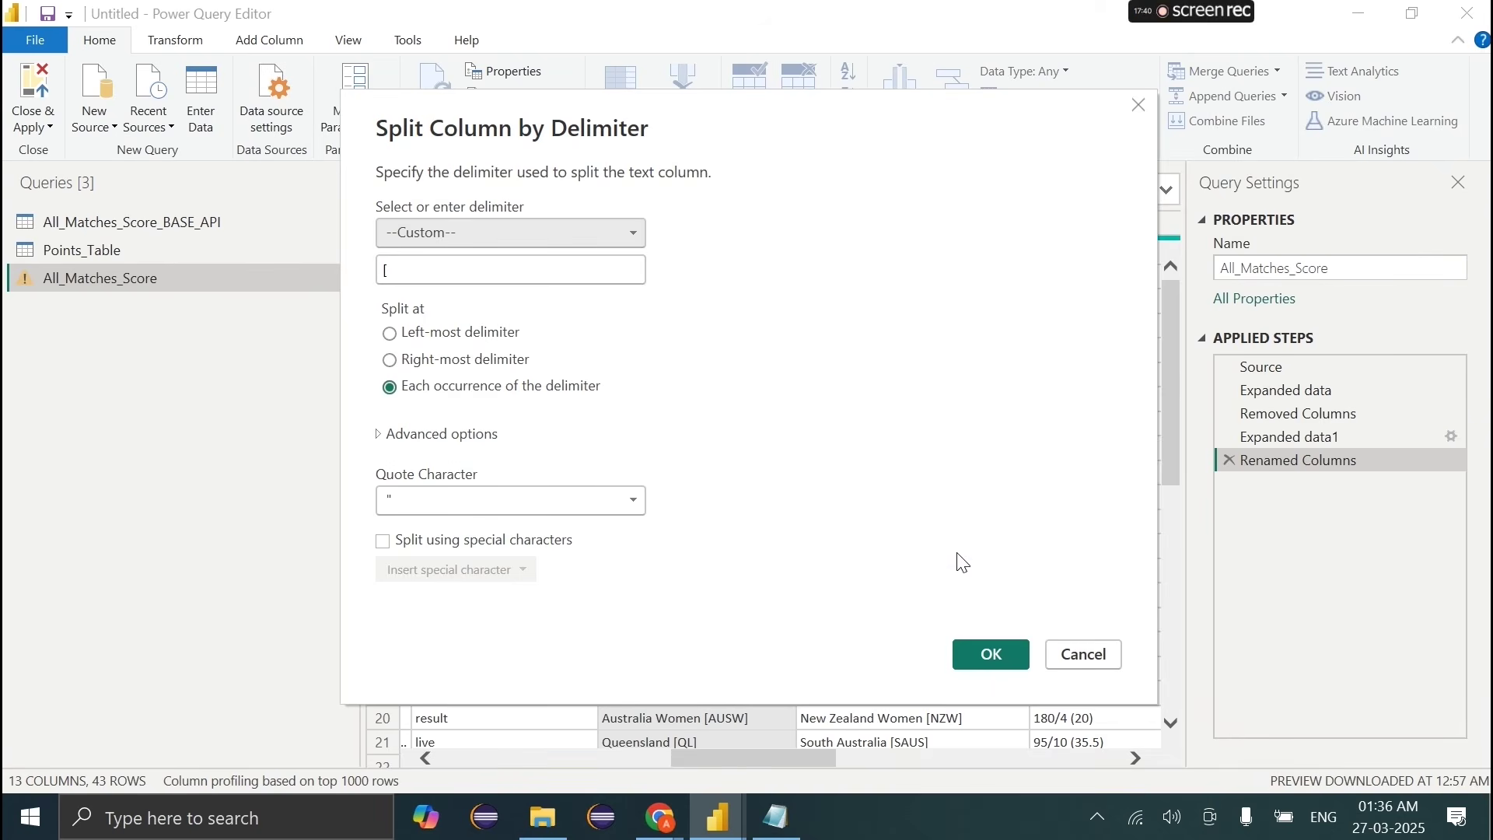
double_click(426, 275)
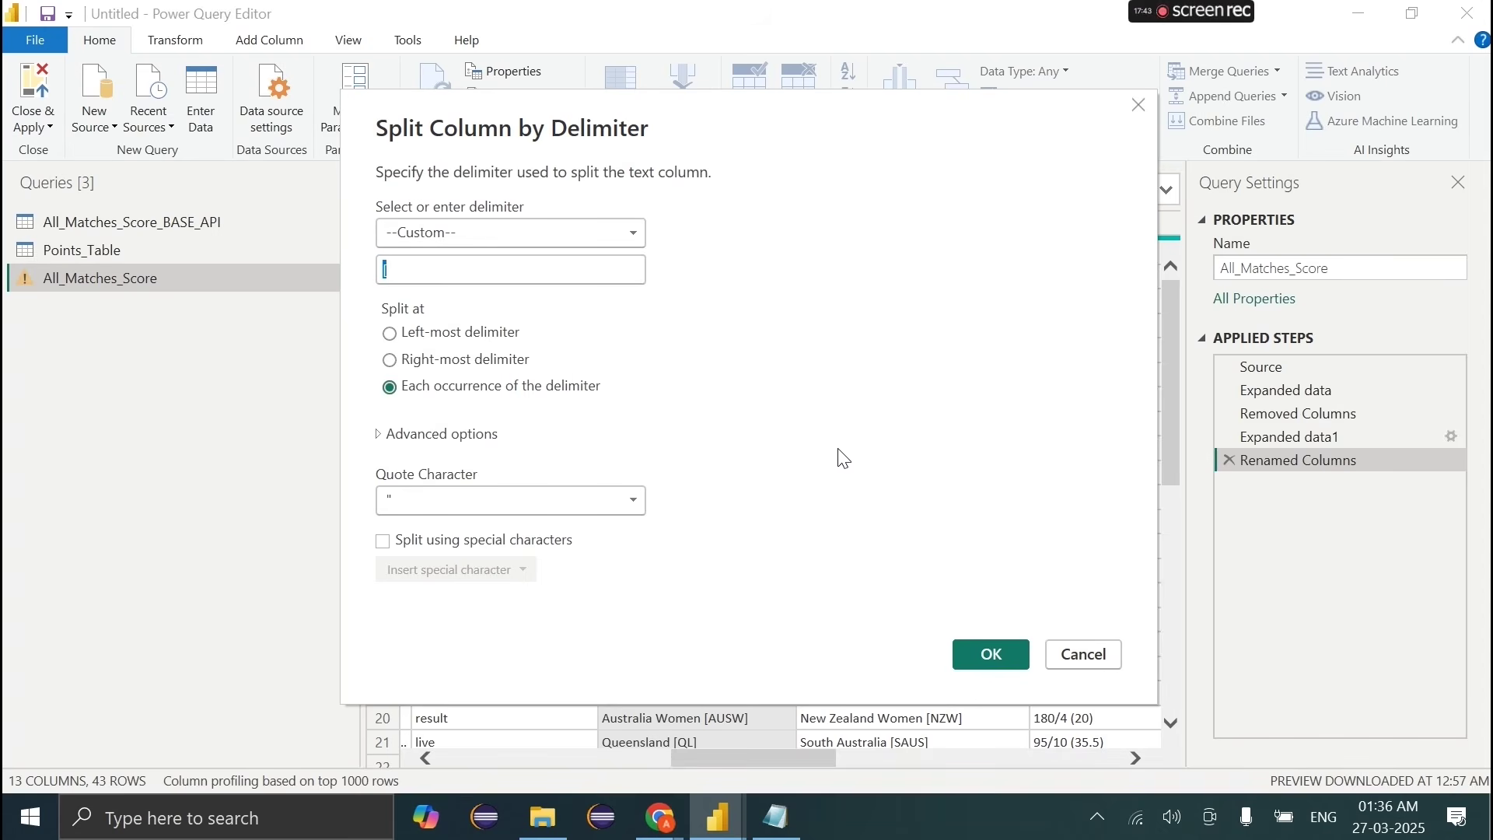
click(973, 652)
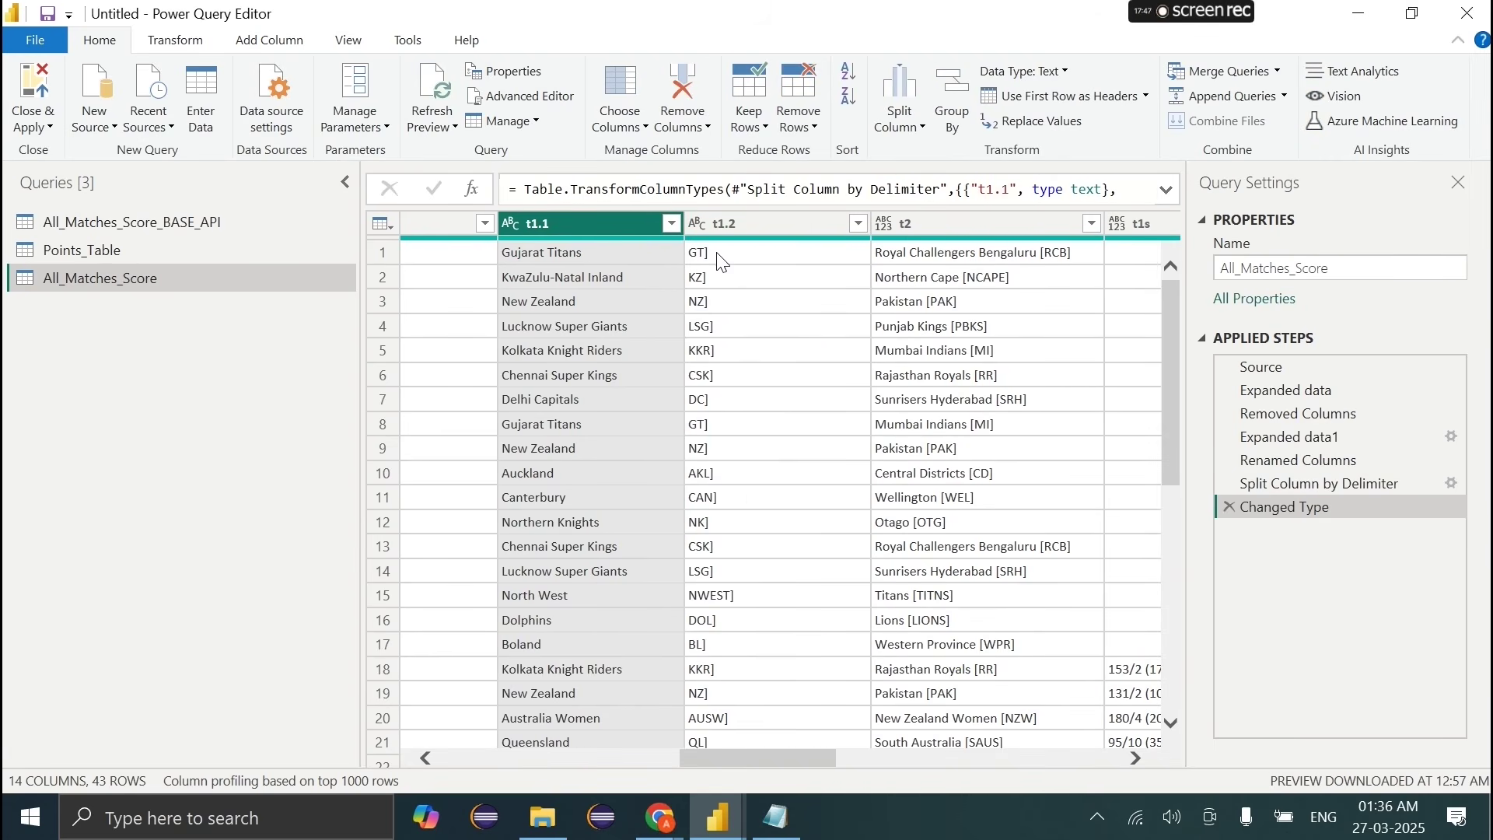
right_click(707, 225)
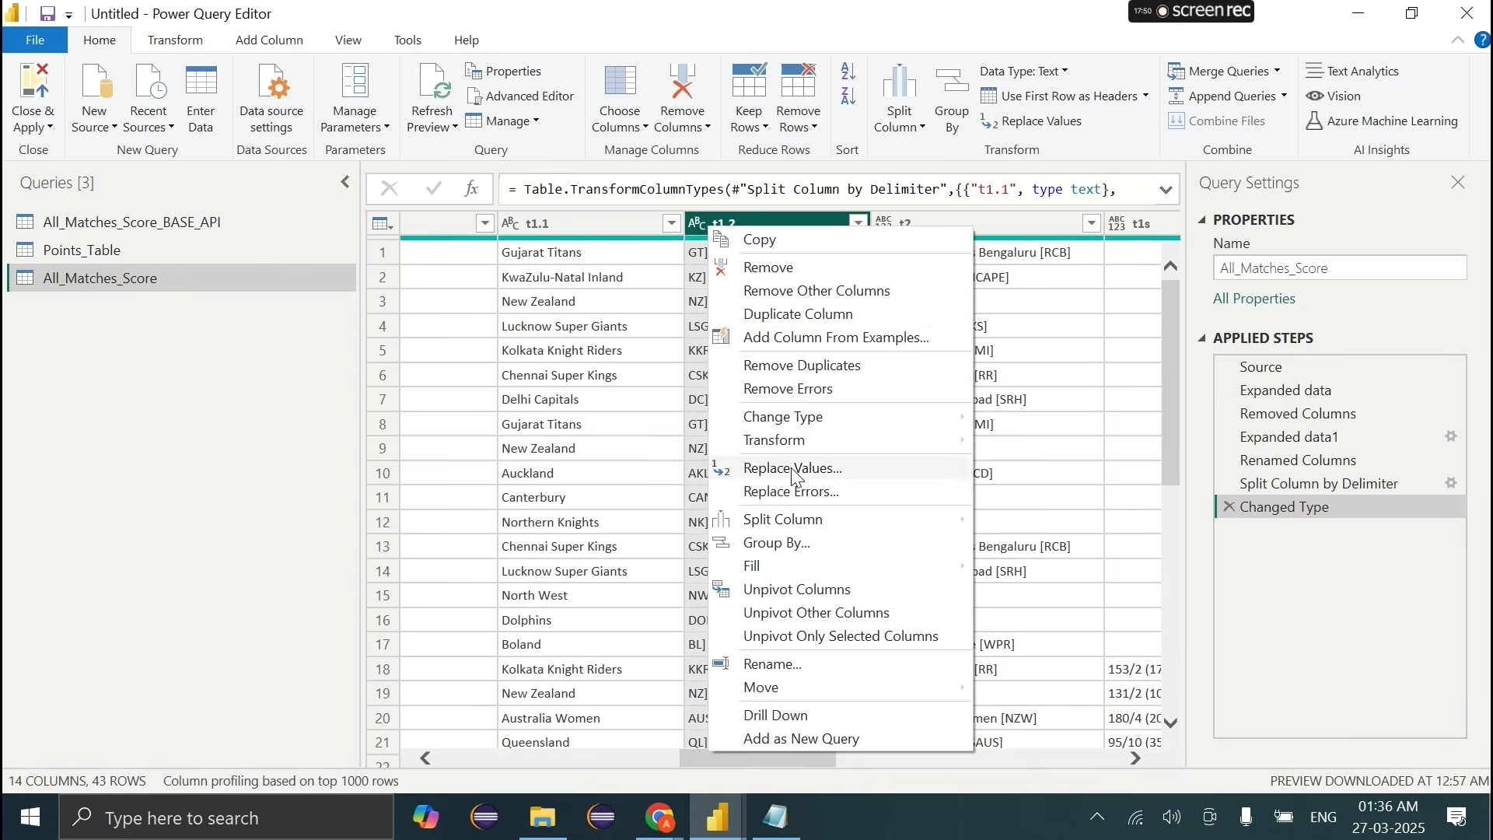
click(791, 468)
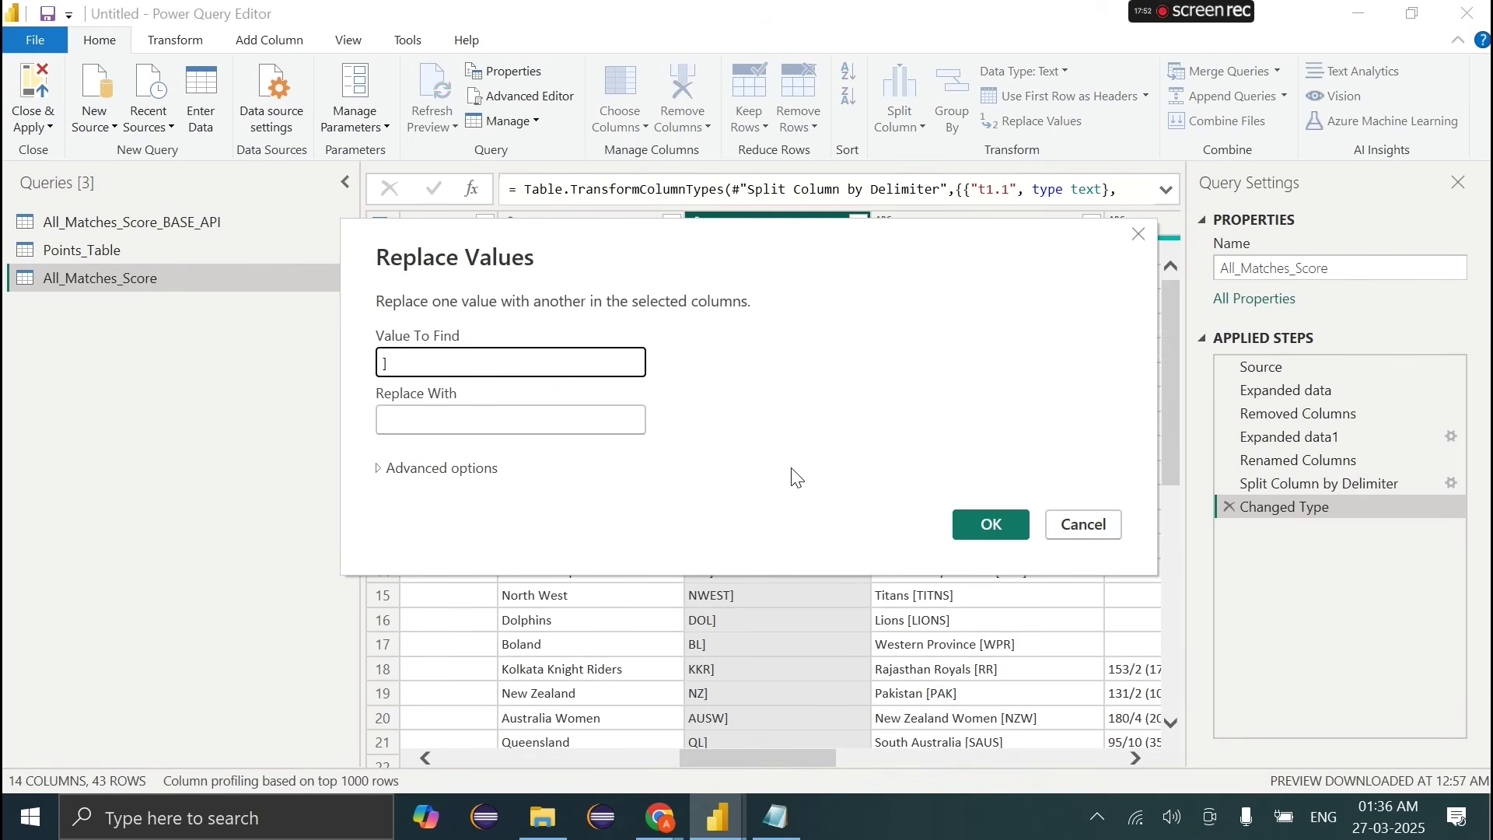
click(988, 524)
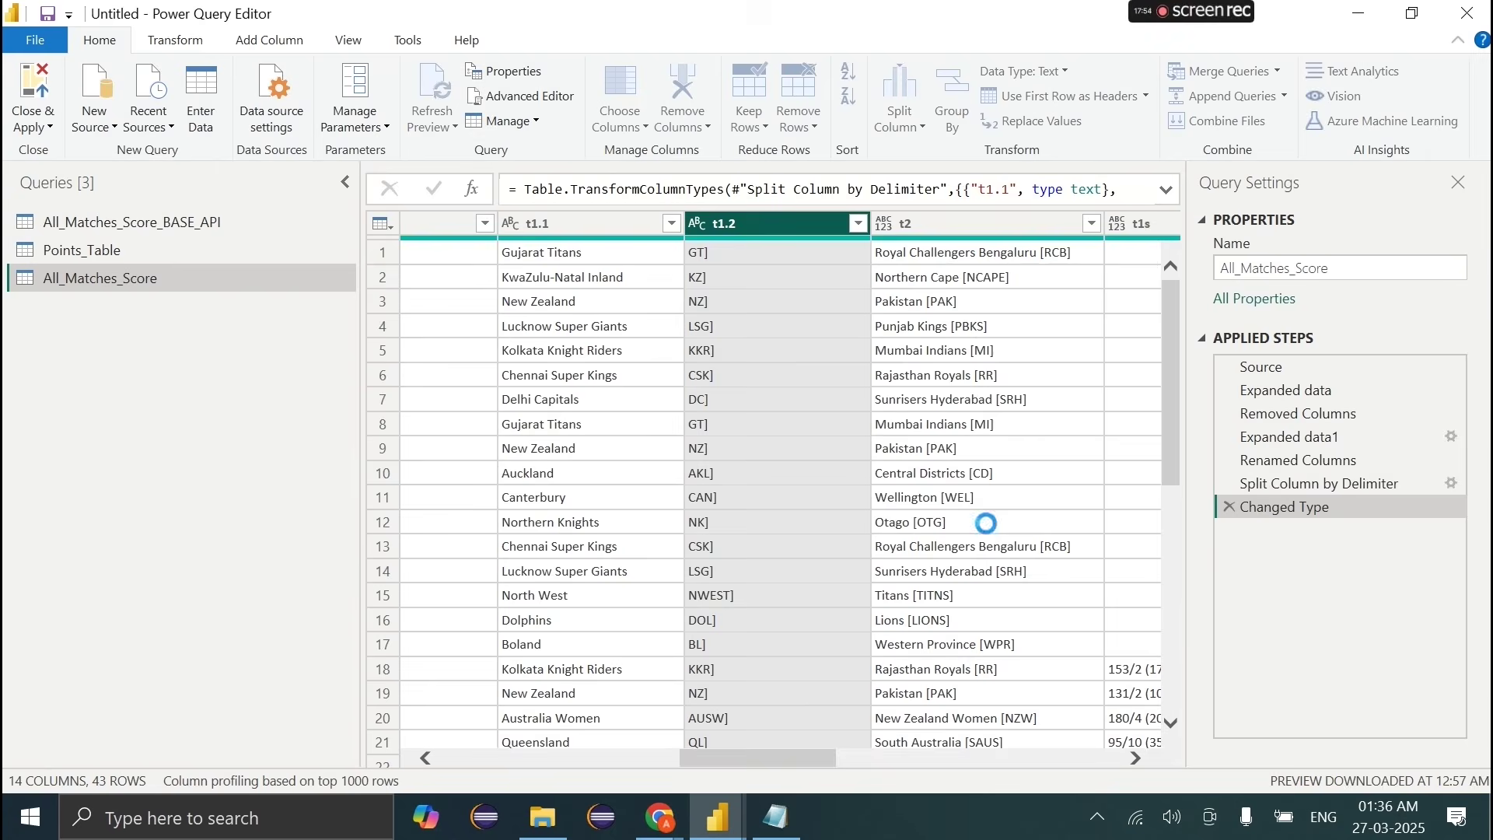
double_click(744, 220)
click(748, 218)
key(BackSpace)
text(1_SN)
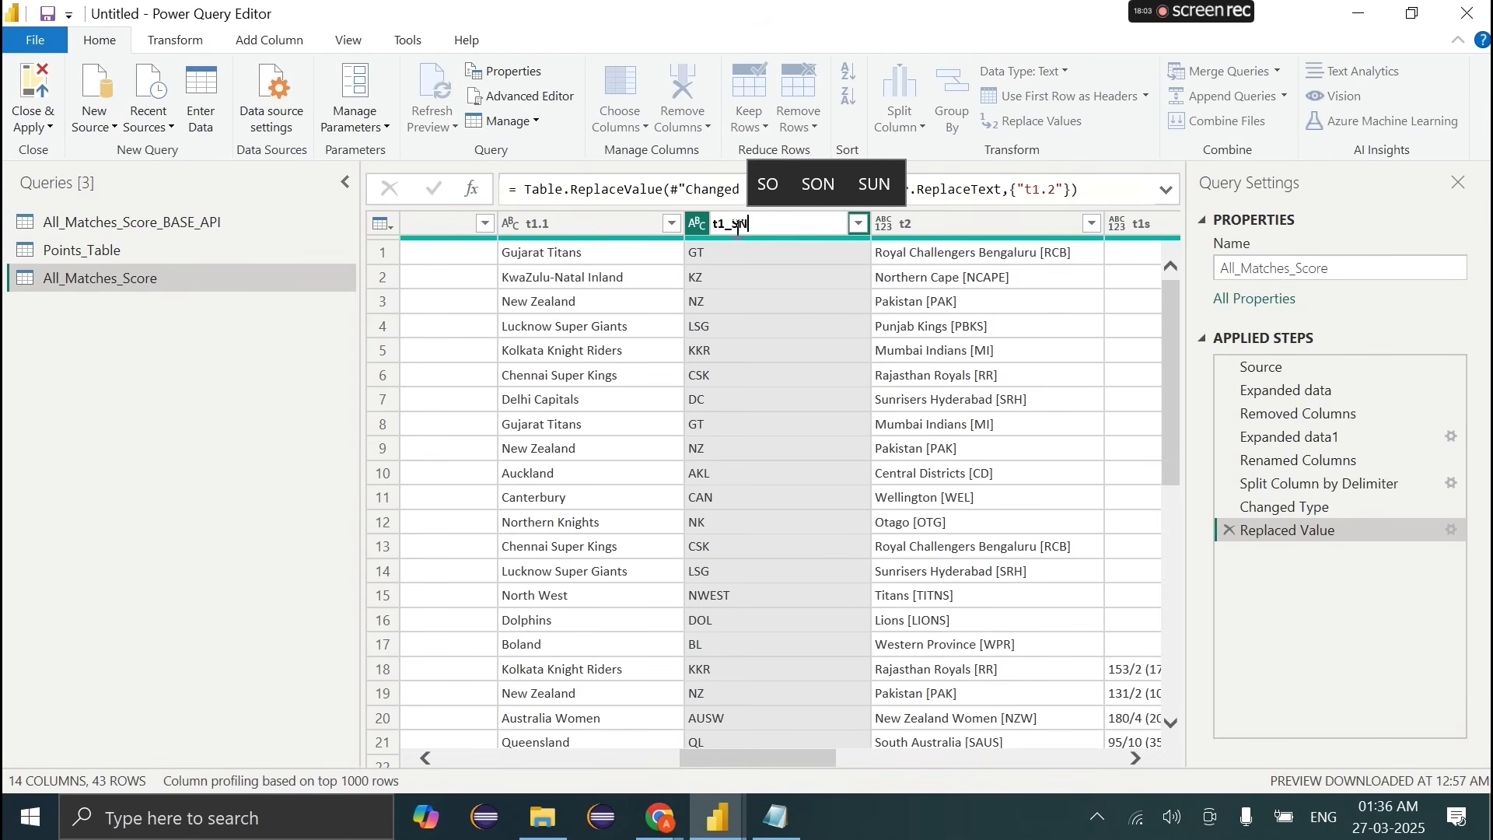
key(Tab)
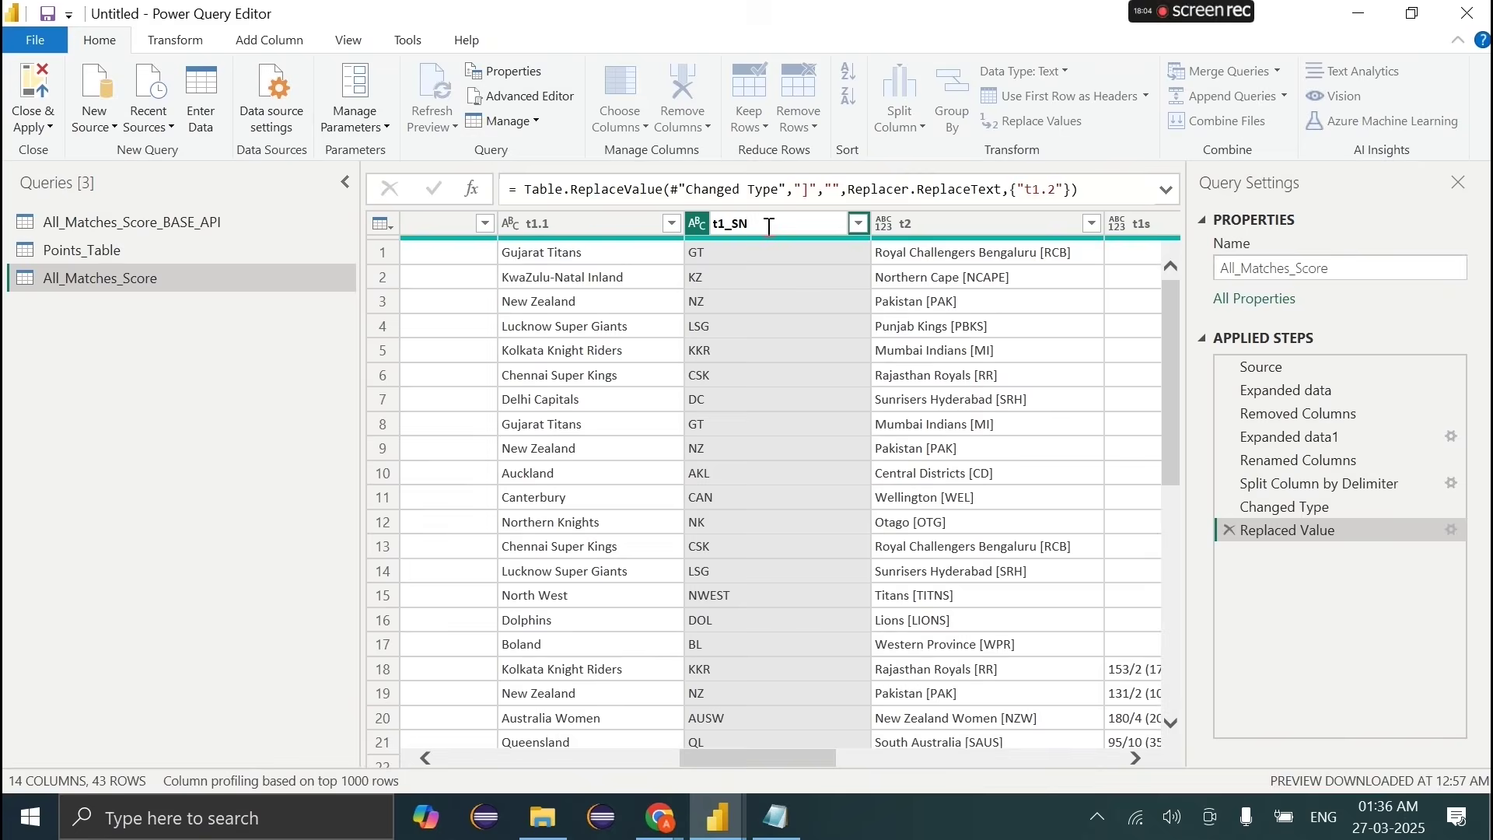
Step: Split t2 at '[' into columns named t2 and t2_SN, and rename t1.1 to t1
right_click(855, 225)
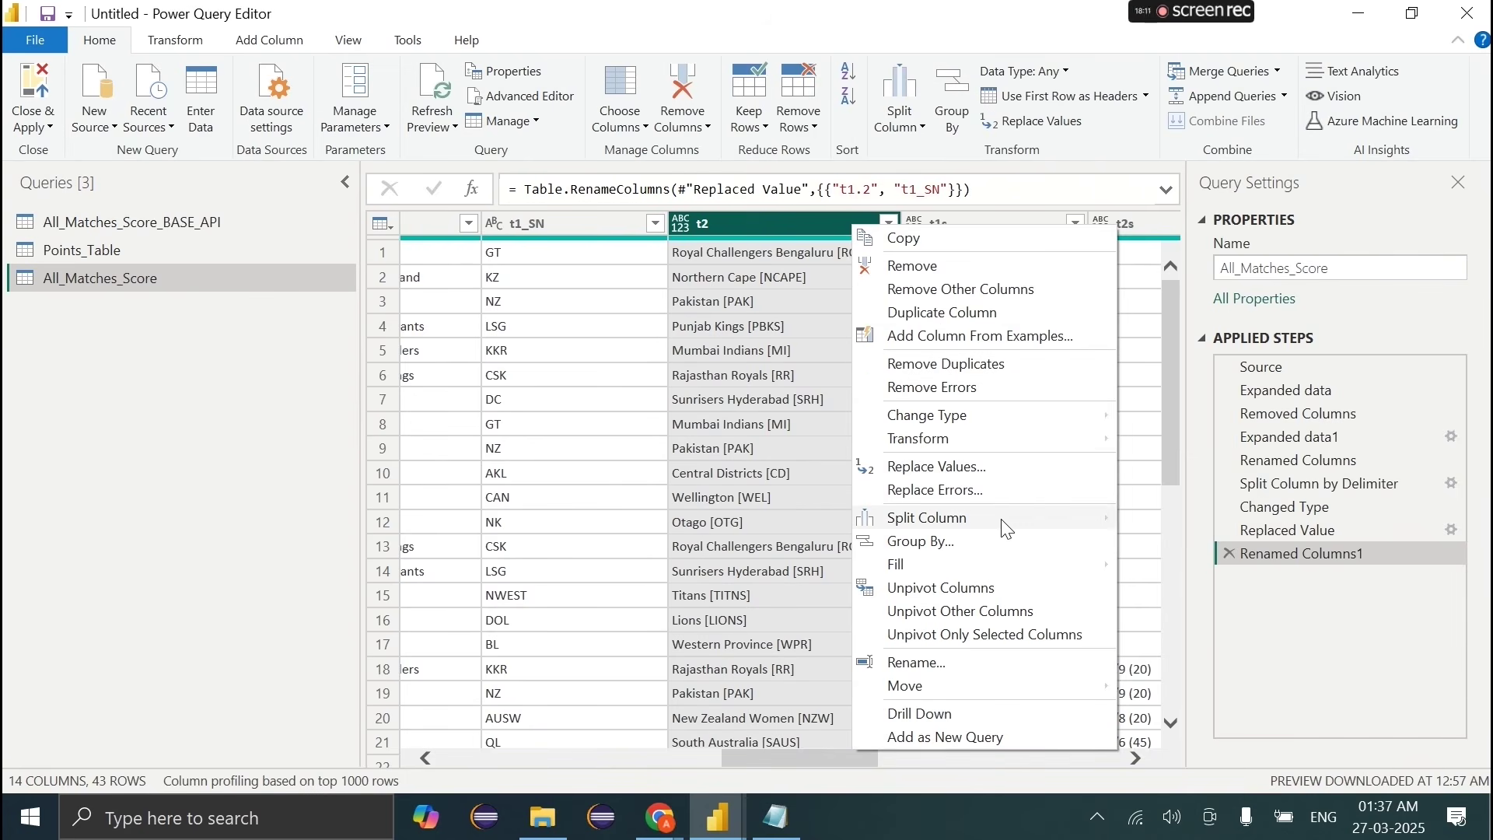
mouse_move(1006, 523)
click(1192, 521)
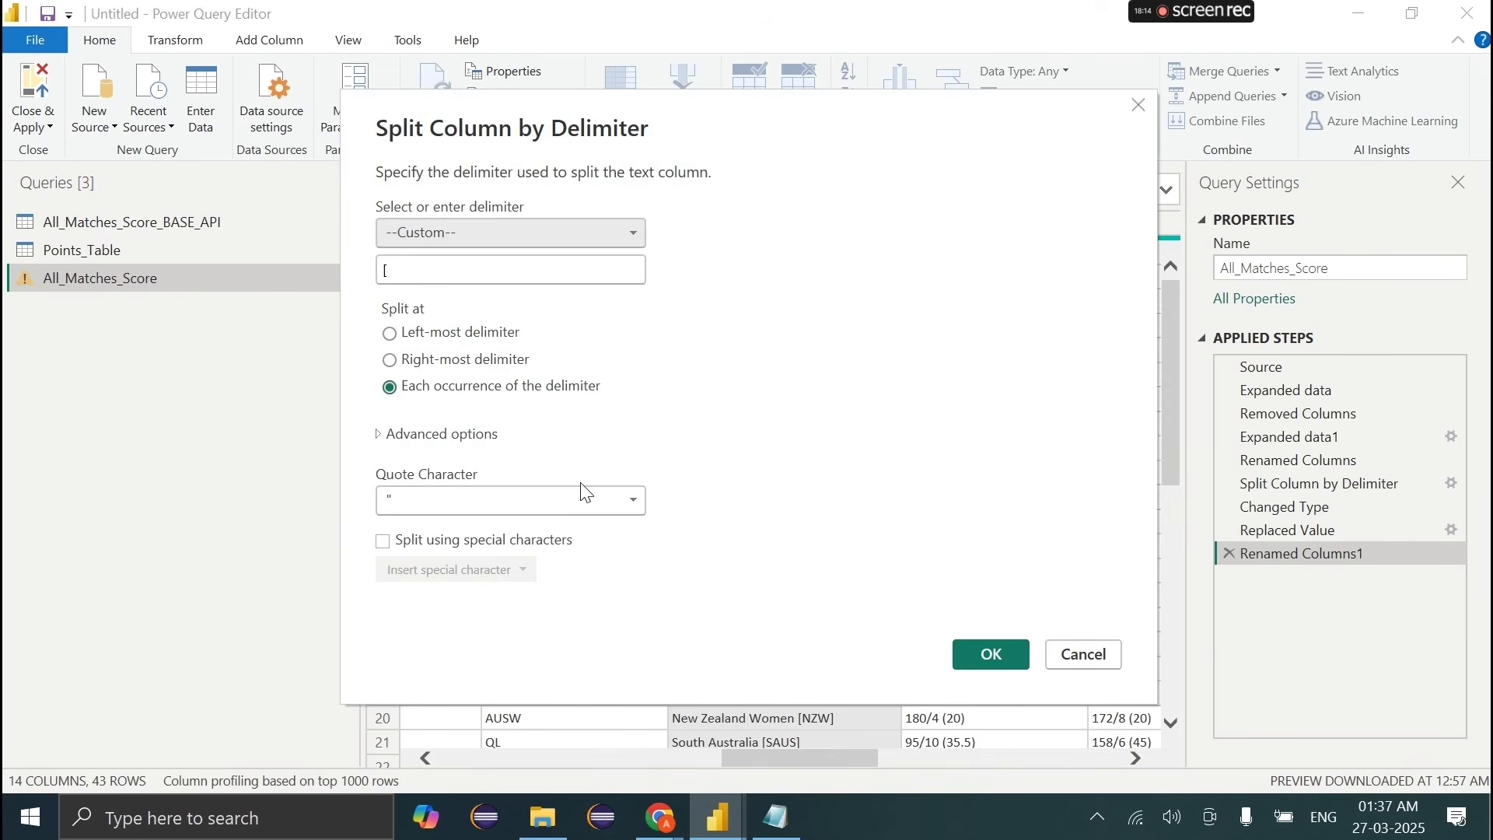
click(988, 653)
double_click(731, 222)
click(733, 222)
key(Return)
double_click(933, 218)
text(t2.)
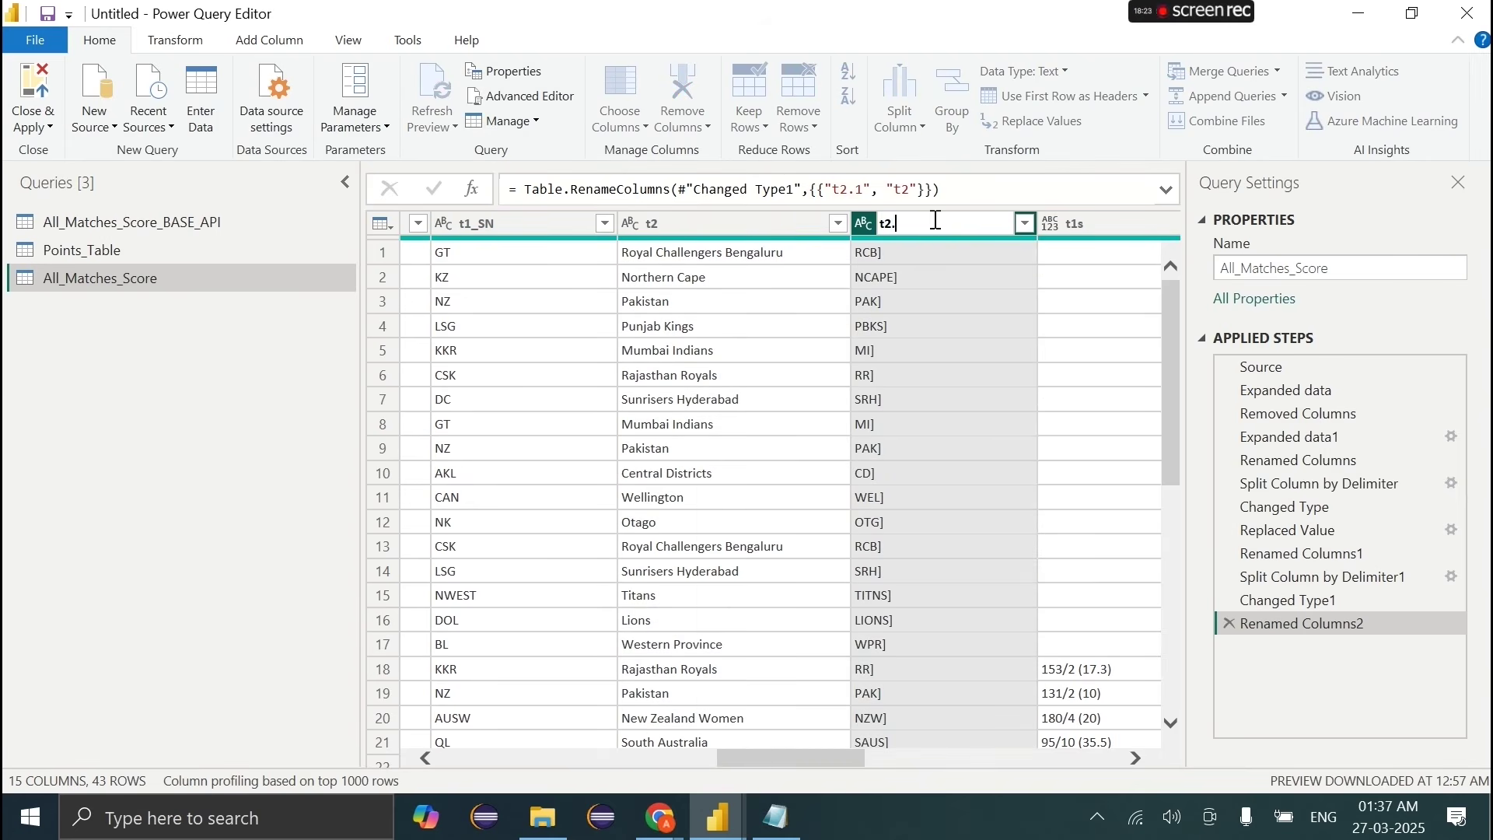
text(_SN)
key(Return)
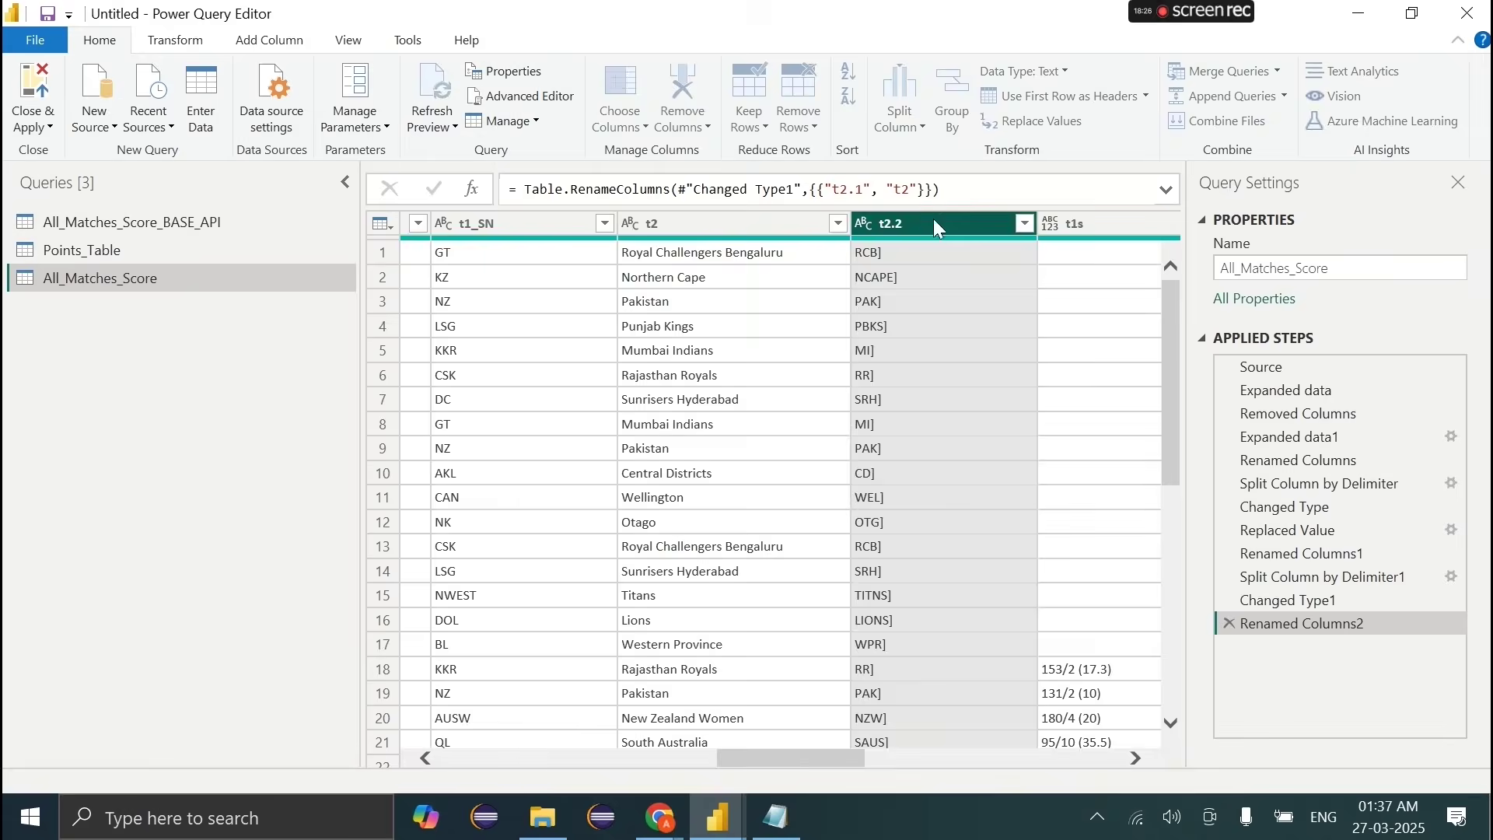
scroll(933, 217, left, 3)
double_click(624, 219)
click(627, 221)
key(Return)
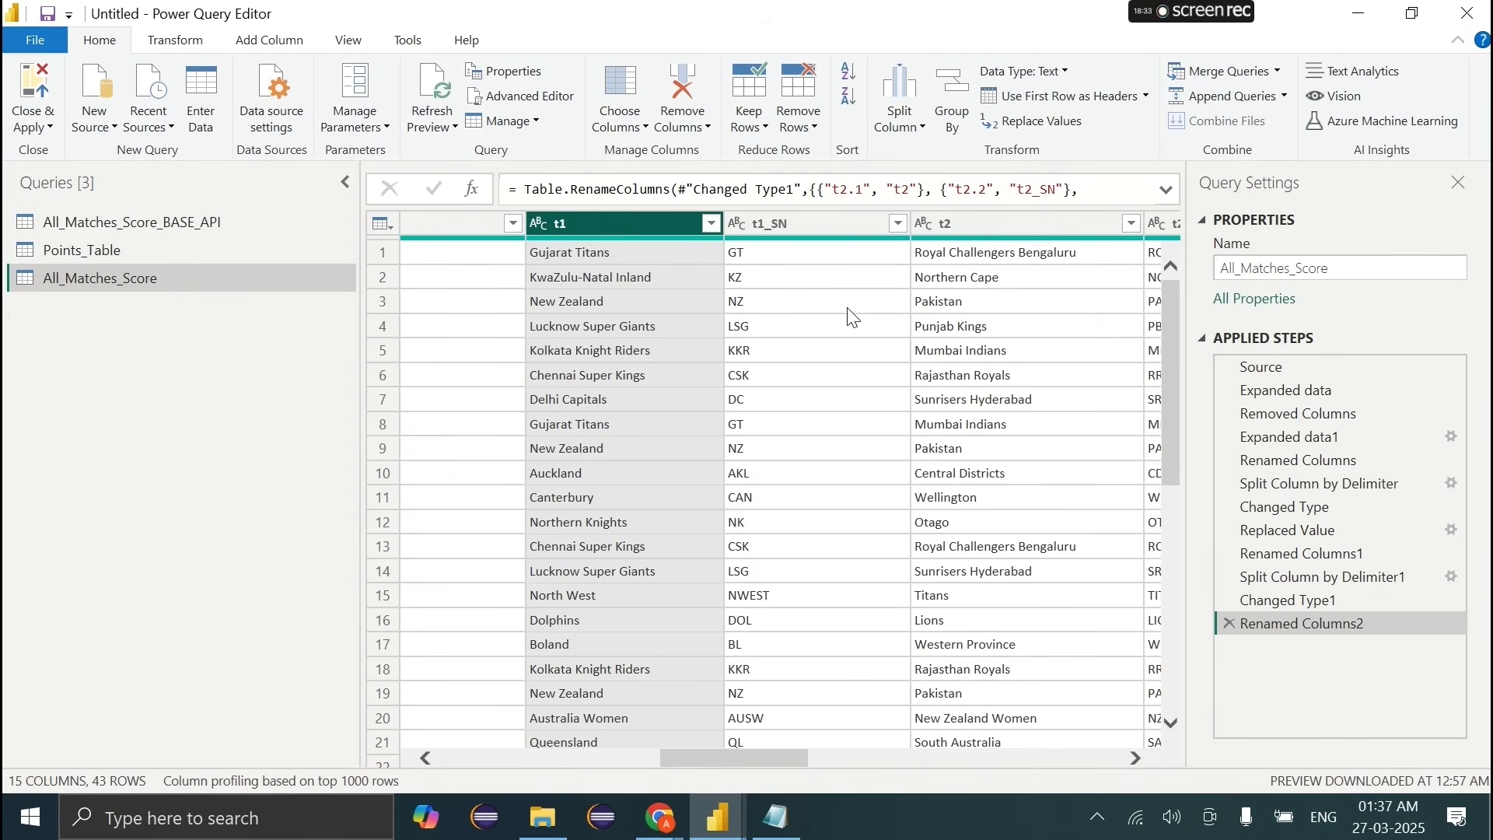
Step: Replace Bengaluru with Bangalore in the t2 team names
scroll(810, 234, right, 3)
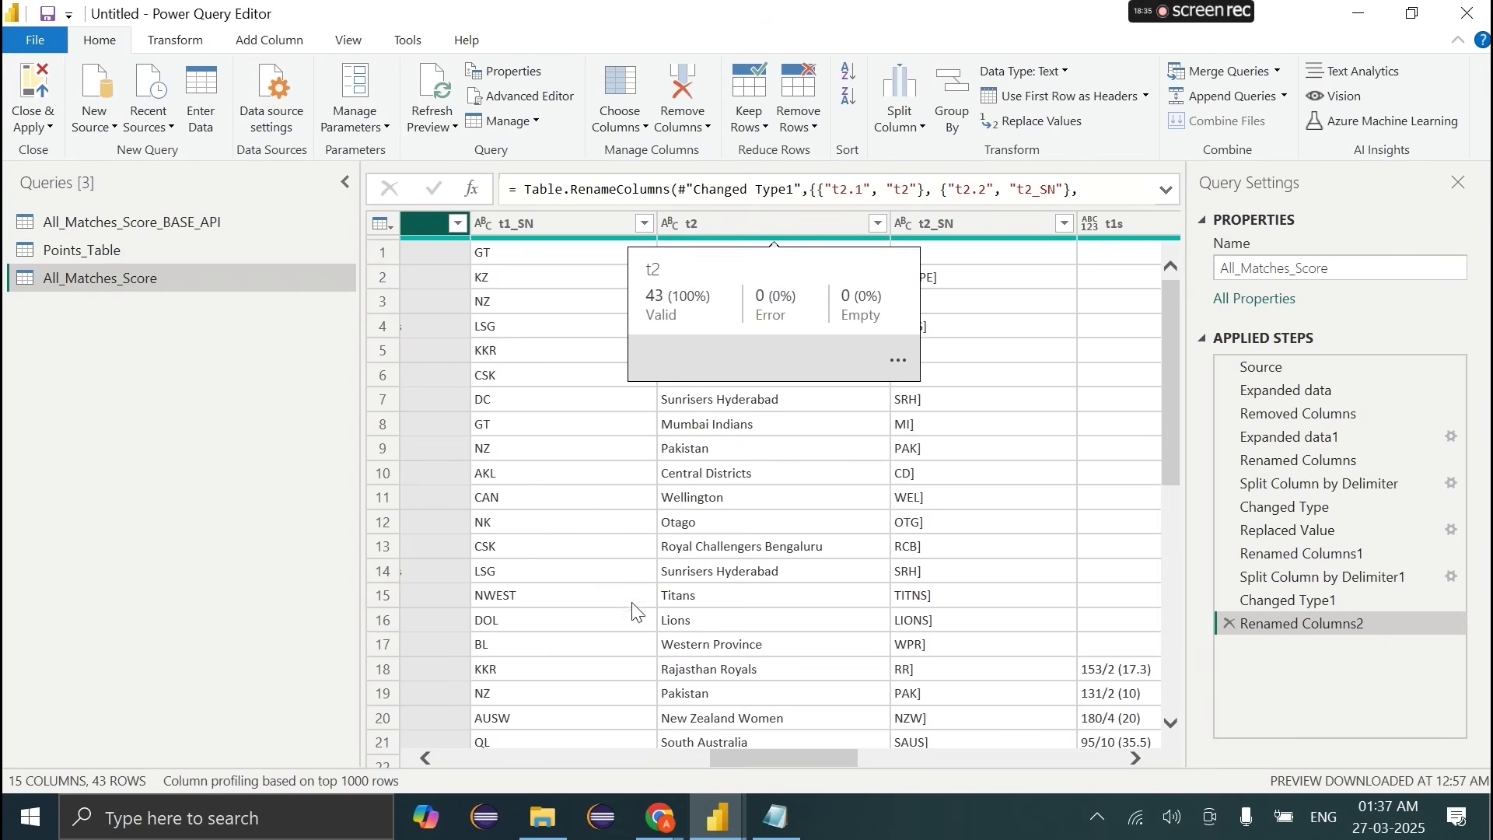
right_click(746, 231)
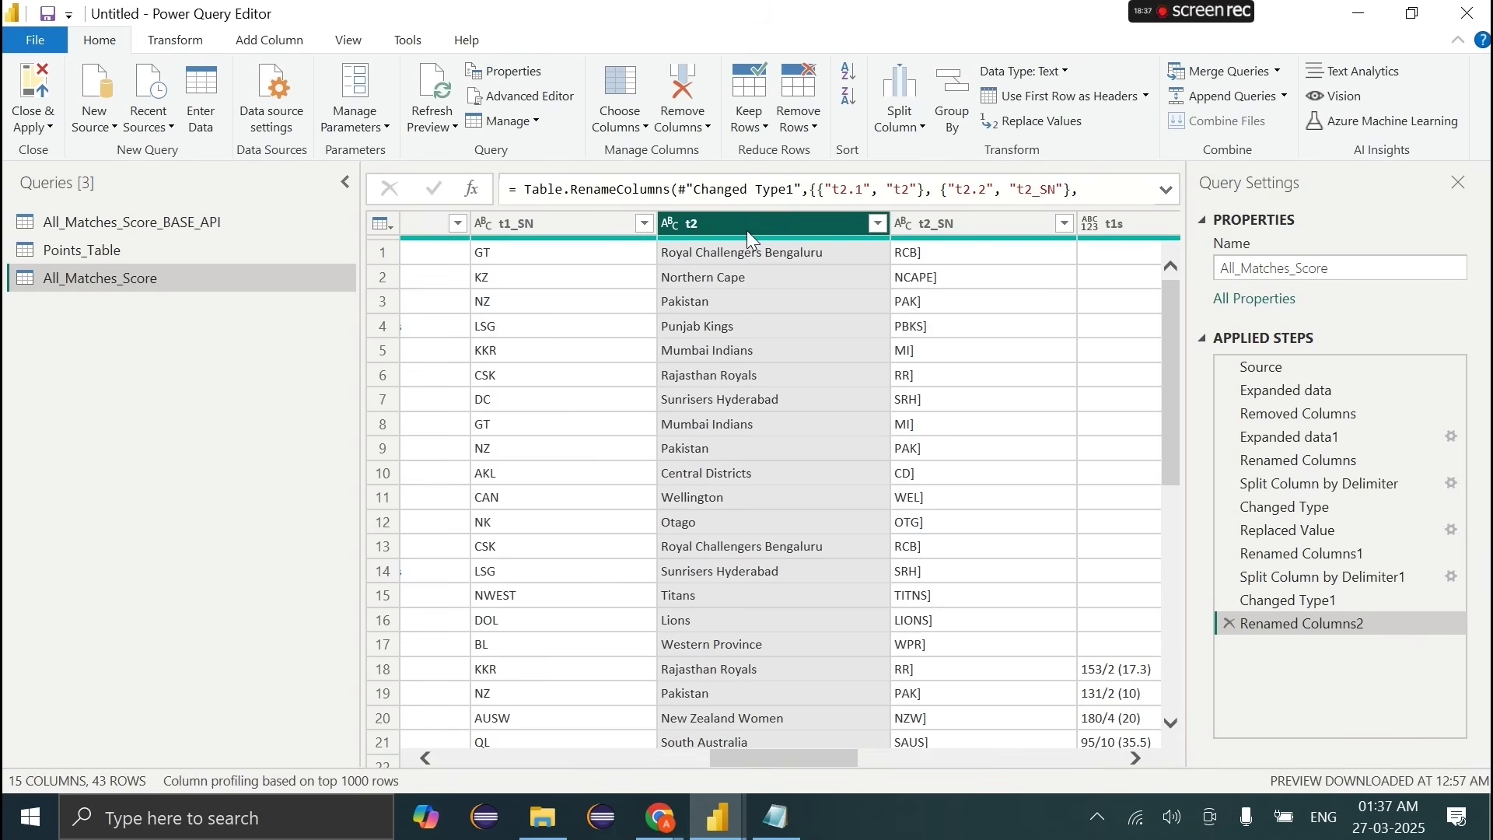
click(812, 473)
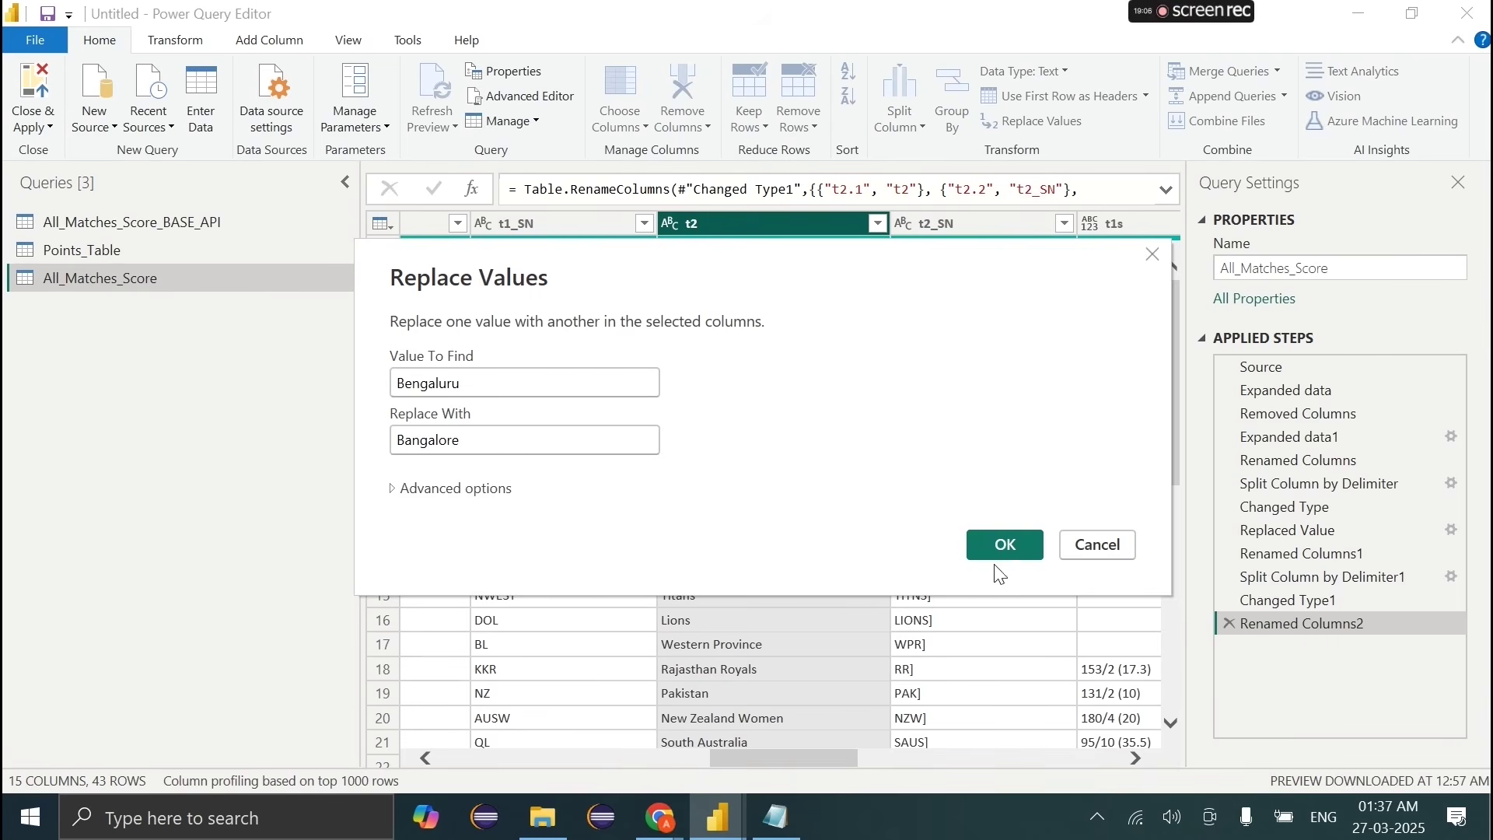
click(1003, 549)
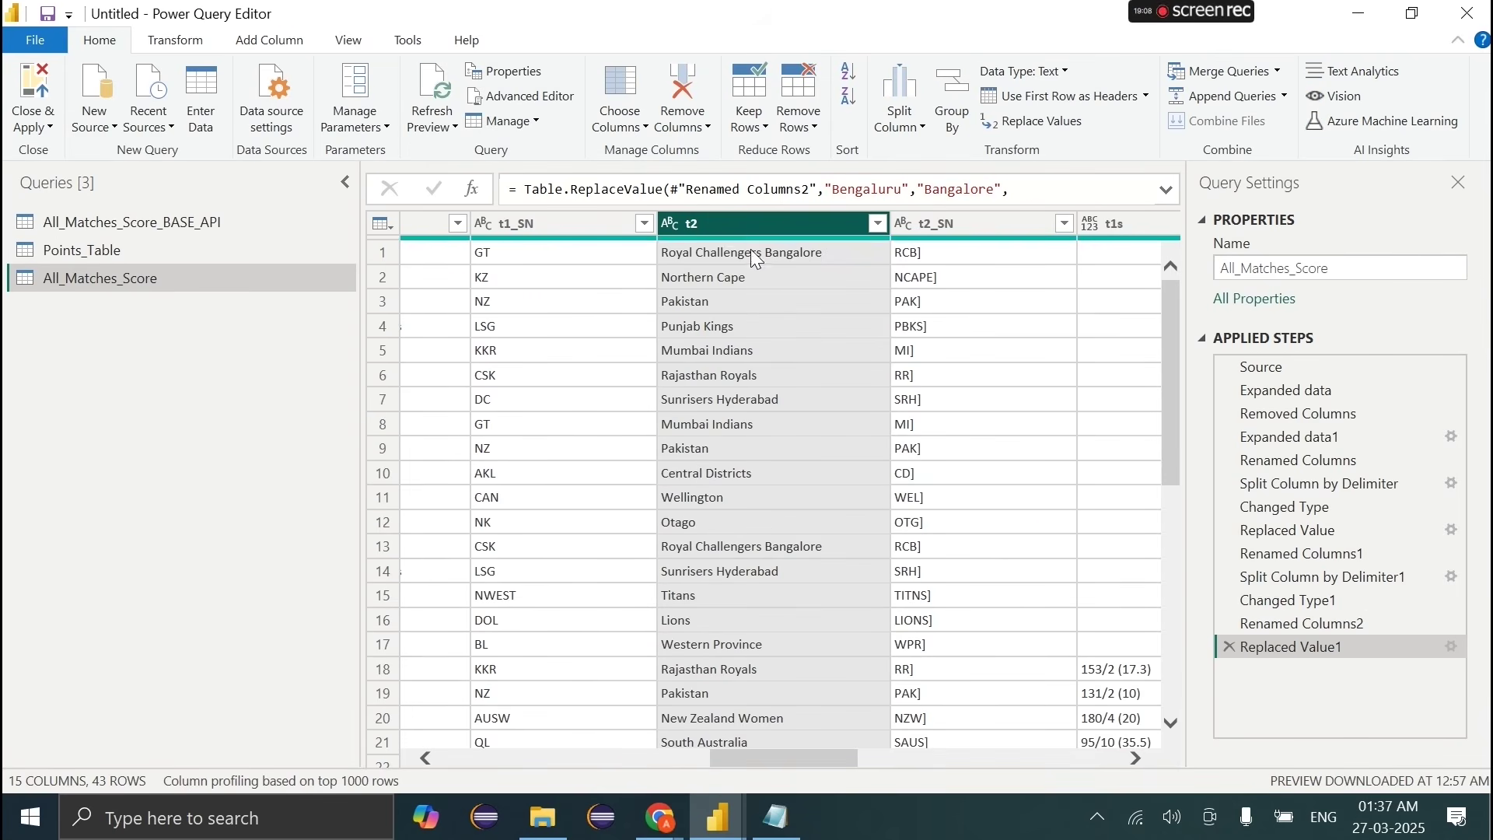
click(770, 254)
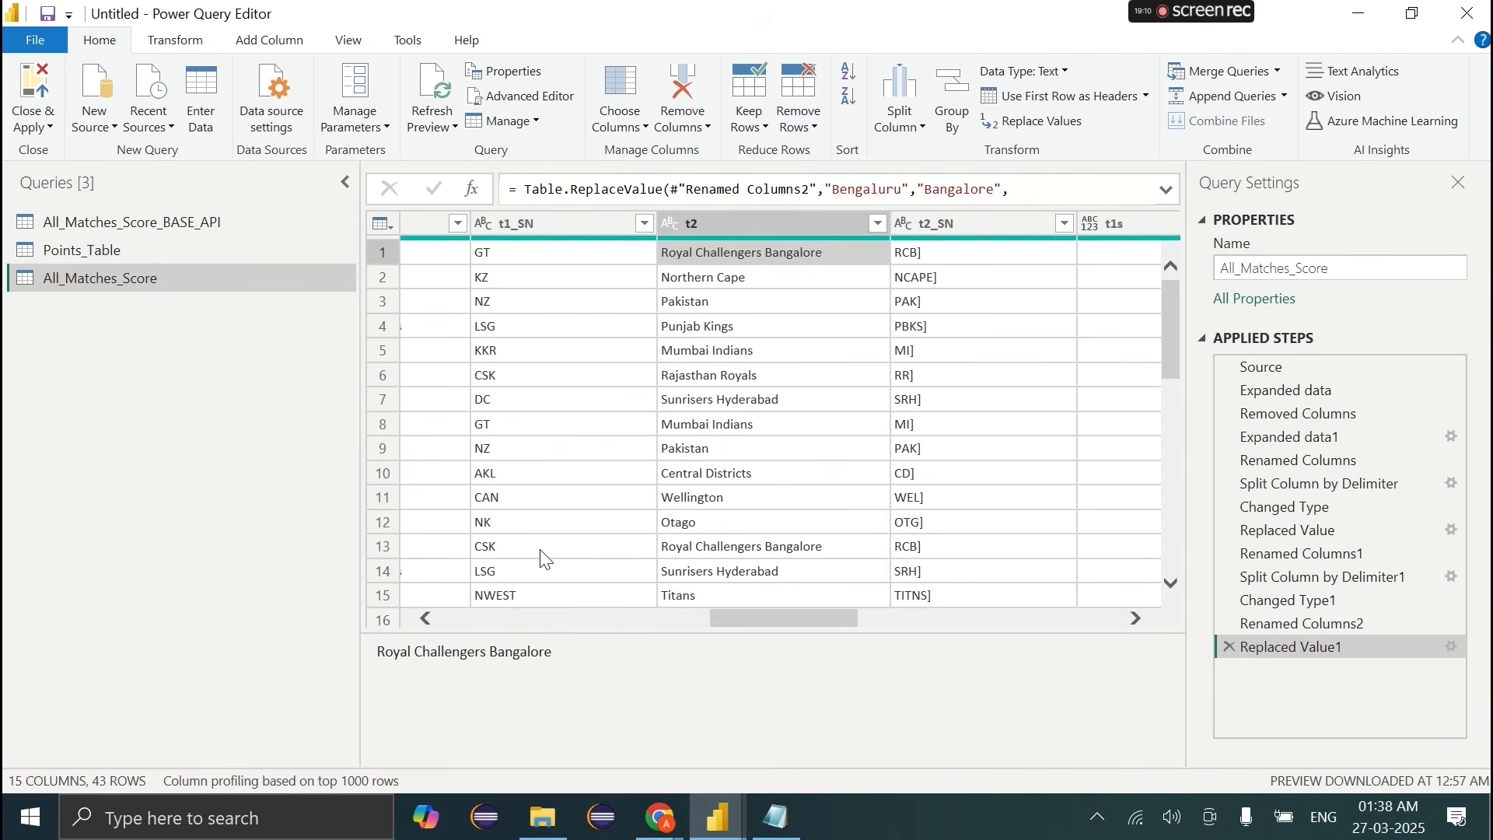
drag(555, 652, 360, 653)
click(808, 226)
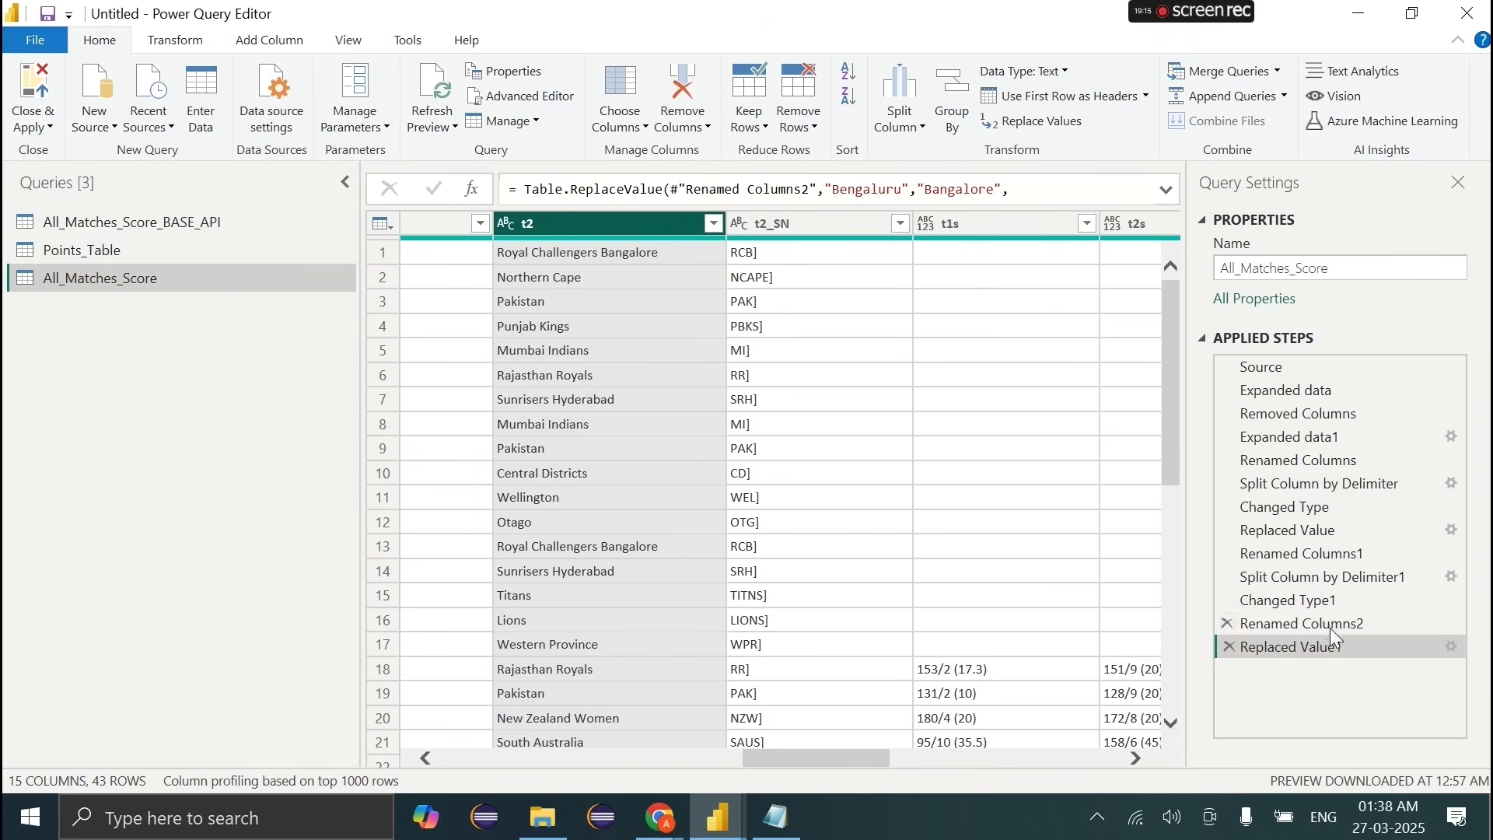
Step: Remove the closing bracket ']' from the t2_SN codes
right_click(772, 226)
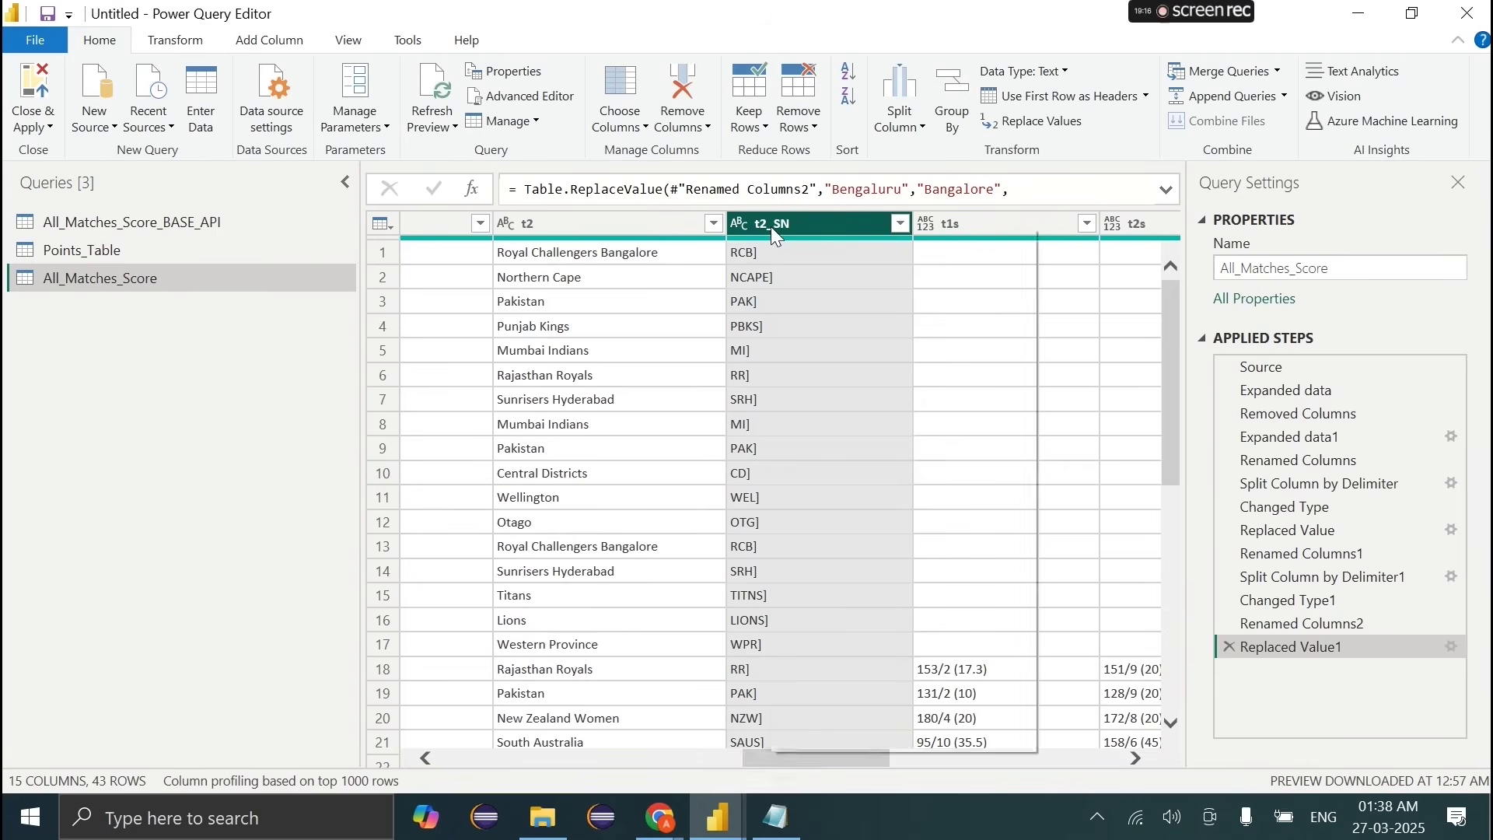
click(846, 463)
text(])
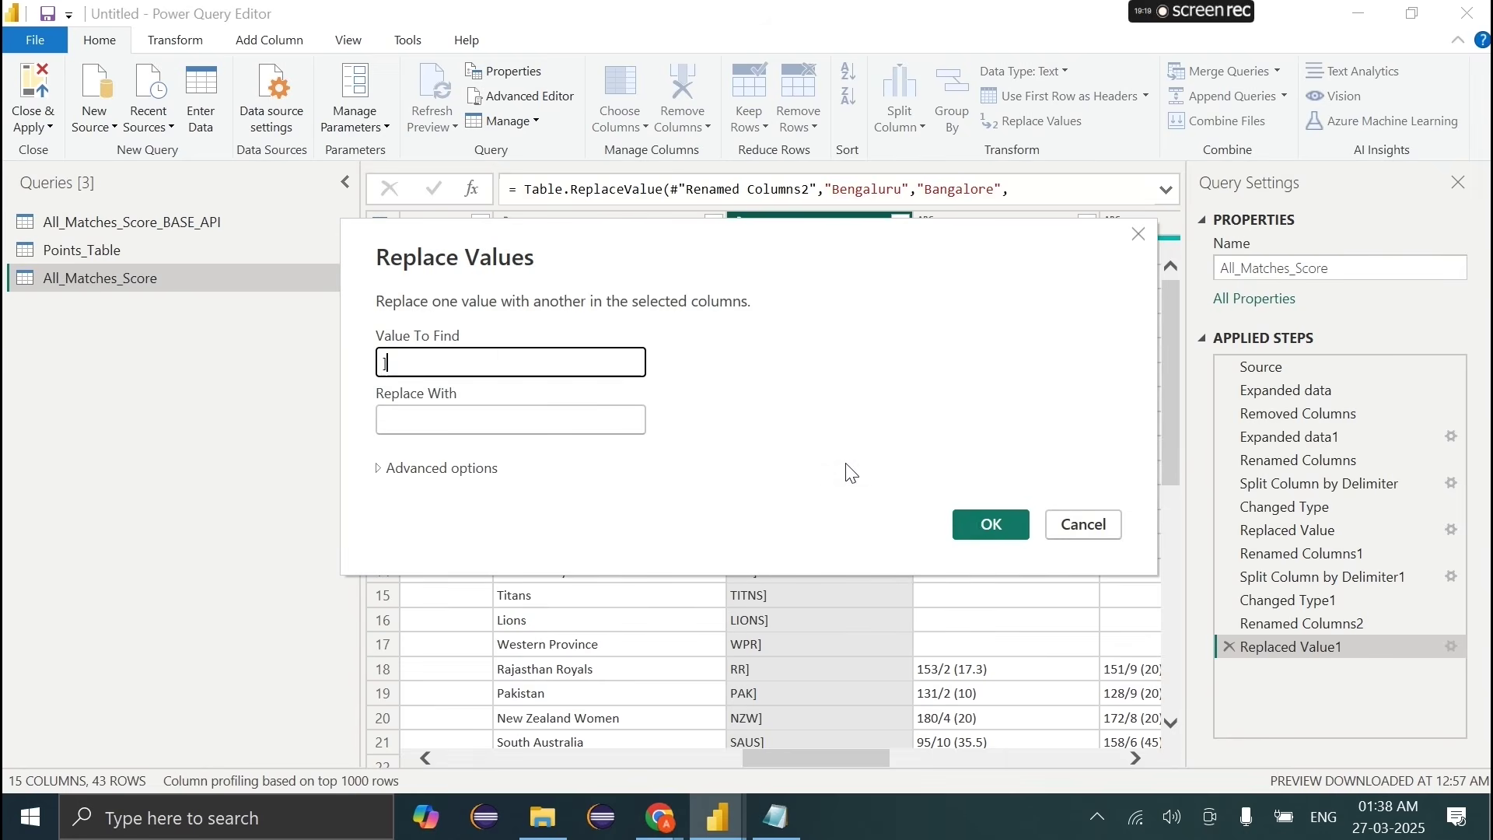
key(Return)
Step: Replace Bengaluru with Bangalore in the t1 team names
scroll(830, 429, left, 4)
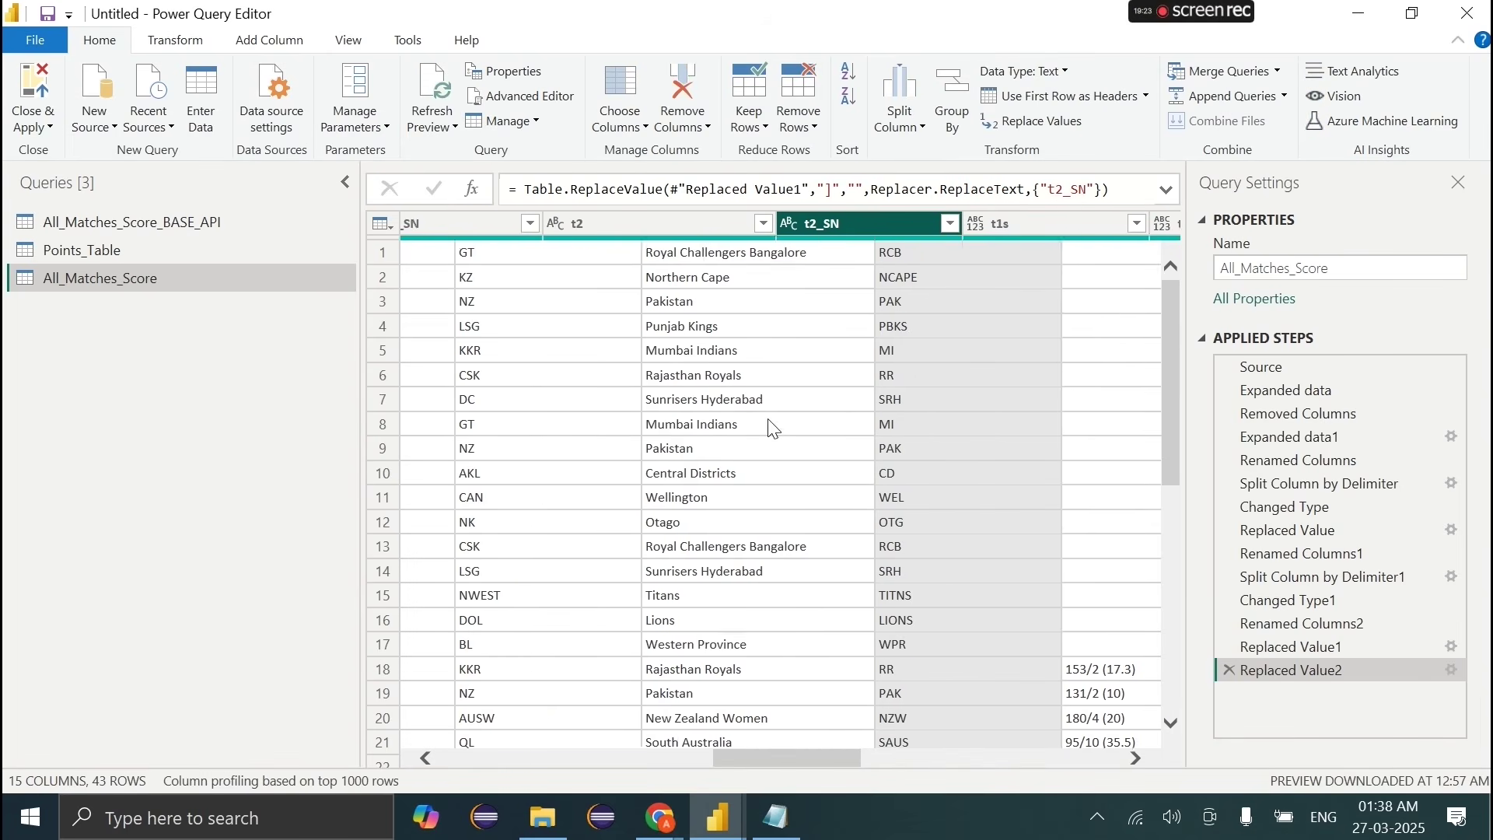
scroll(772, 426, left, 3)
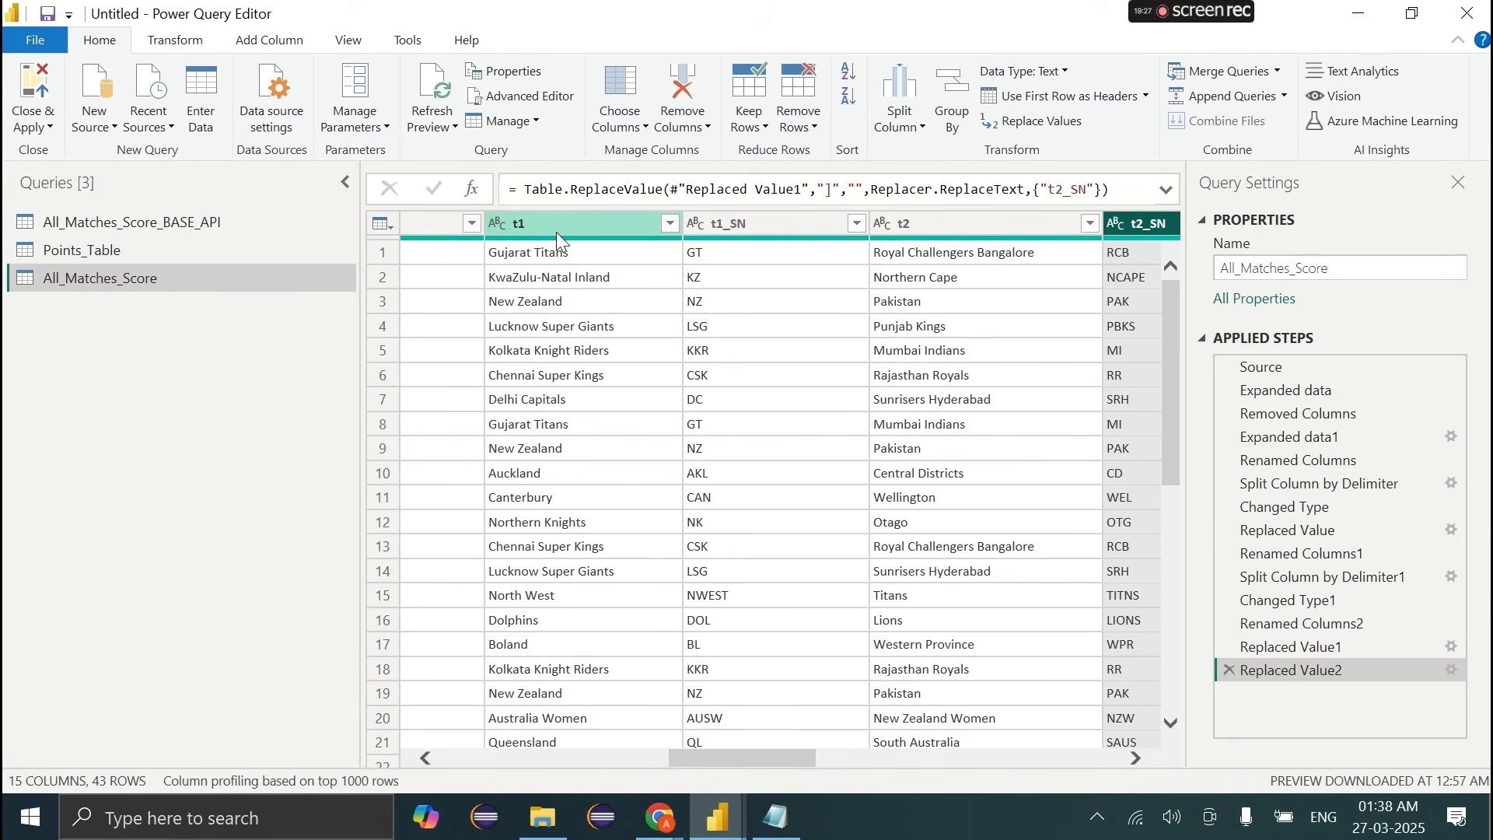
click(980, 260)
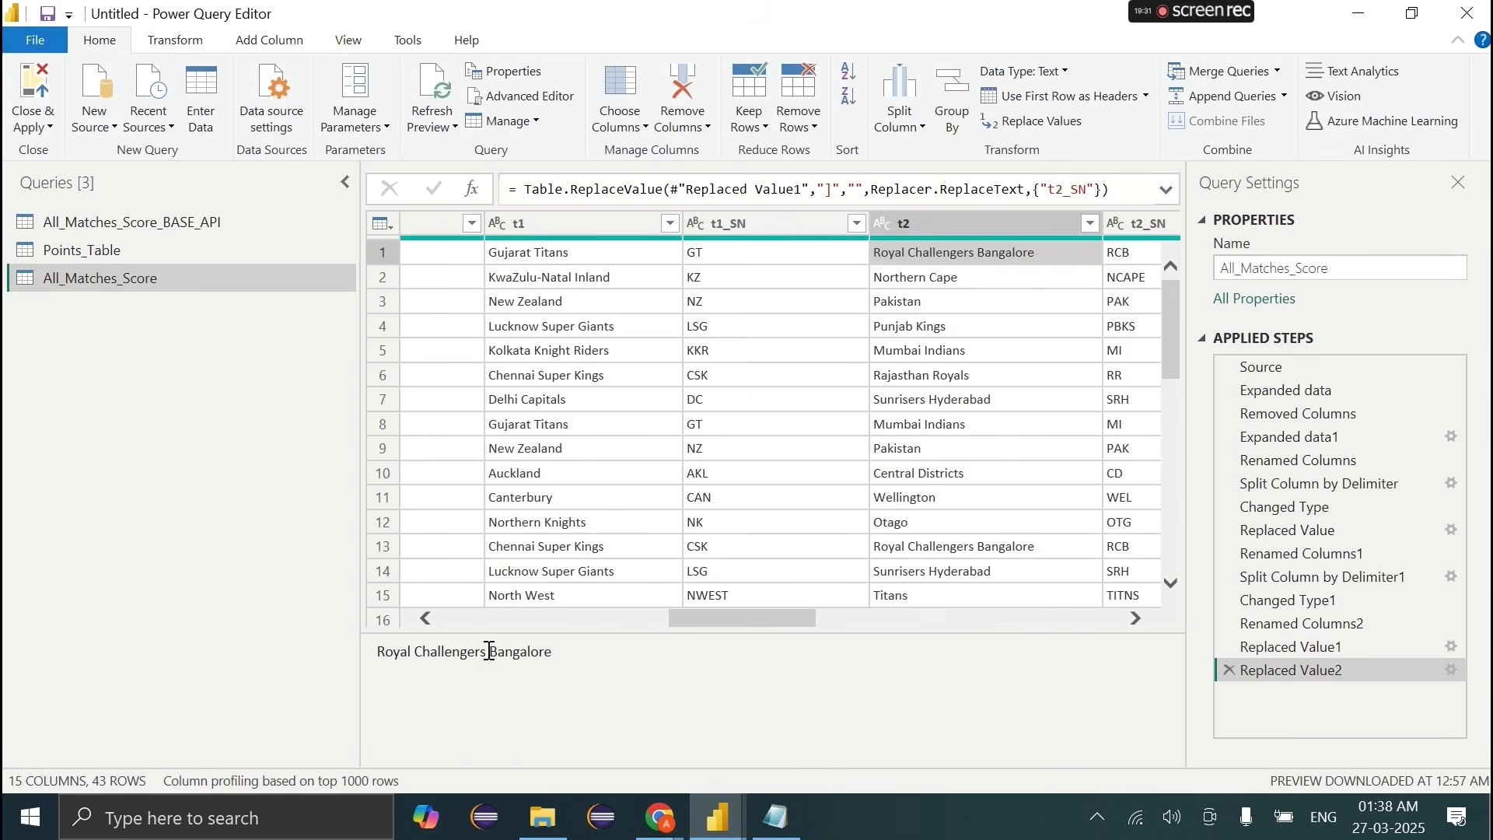
drag(489, 651, 554, 651)
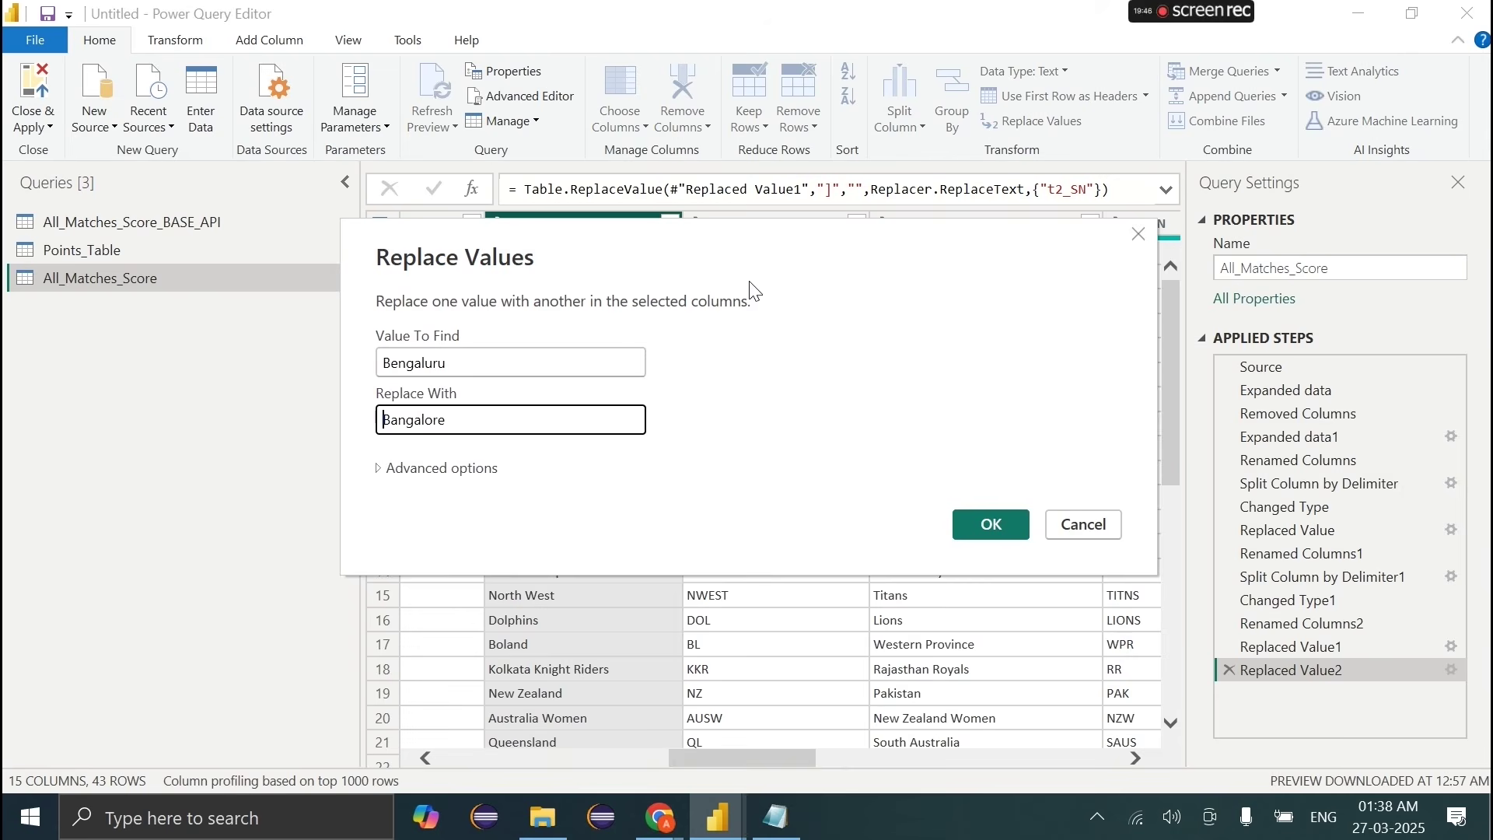
drag(747, 282, 769, 410)
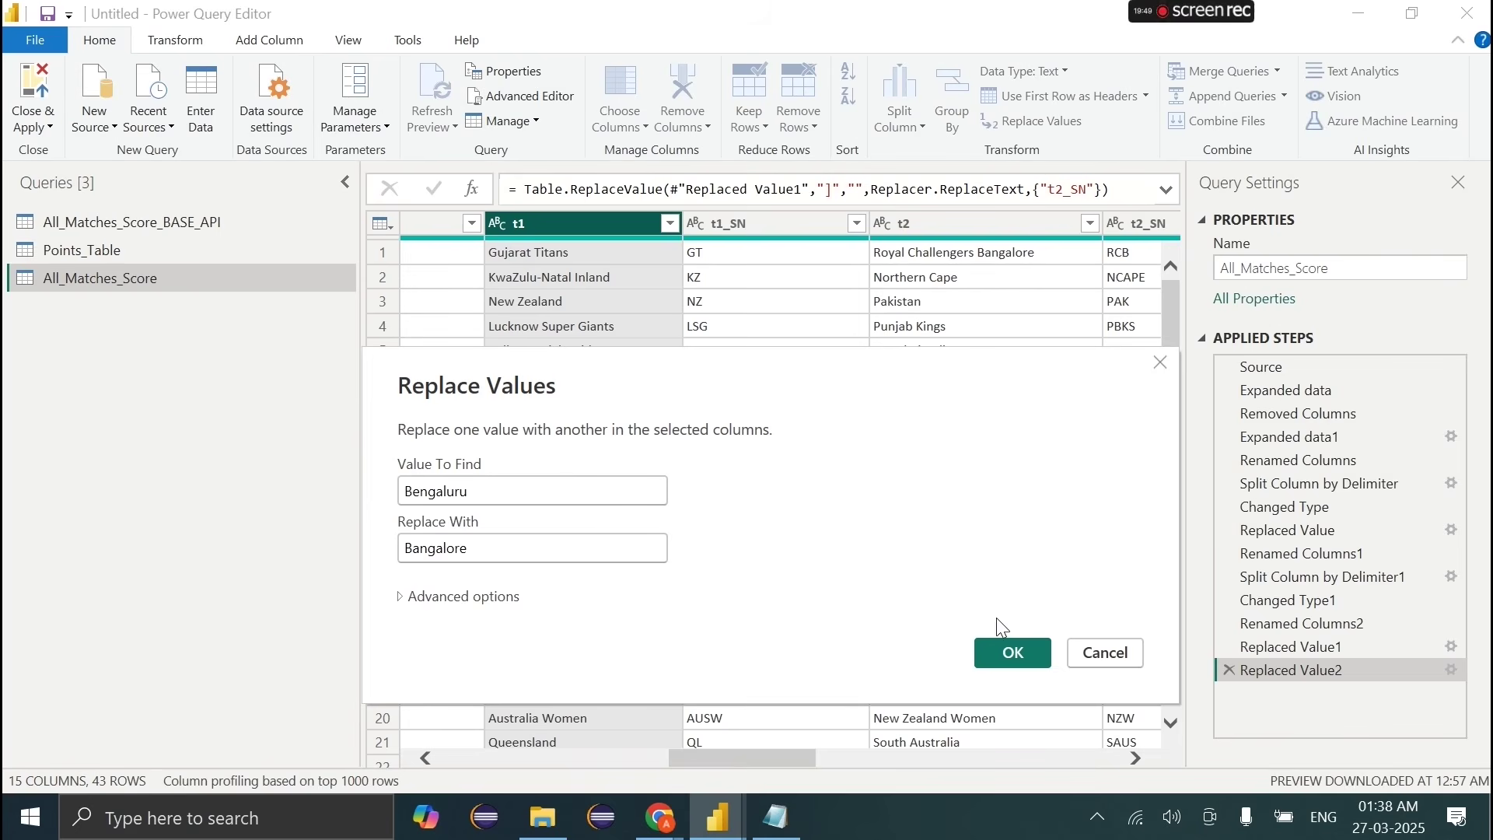
click(1010, 651)
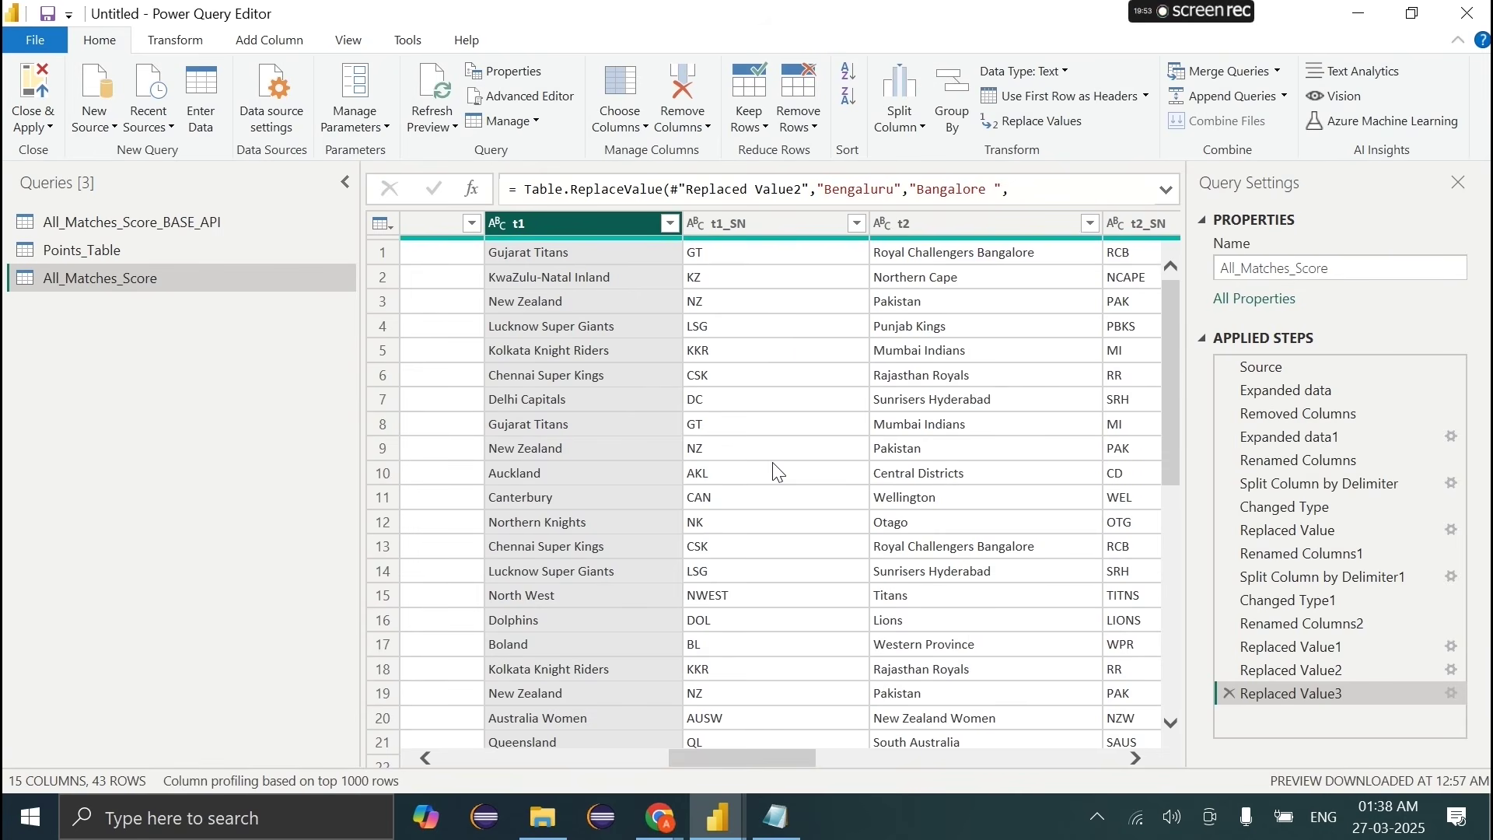
Step: Preview the t1img logo URLs and open the row 1 link in the browser
scroll(777, 472, right, 5)
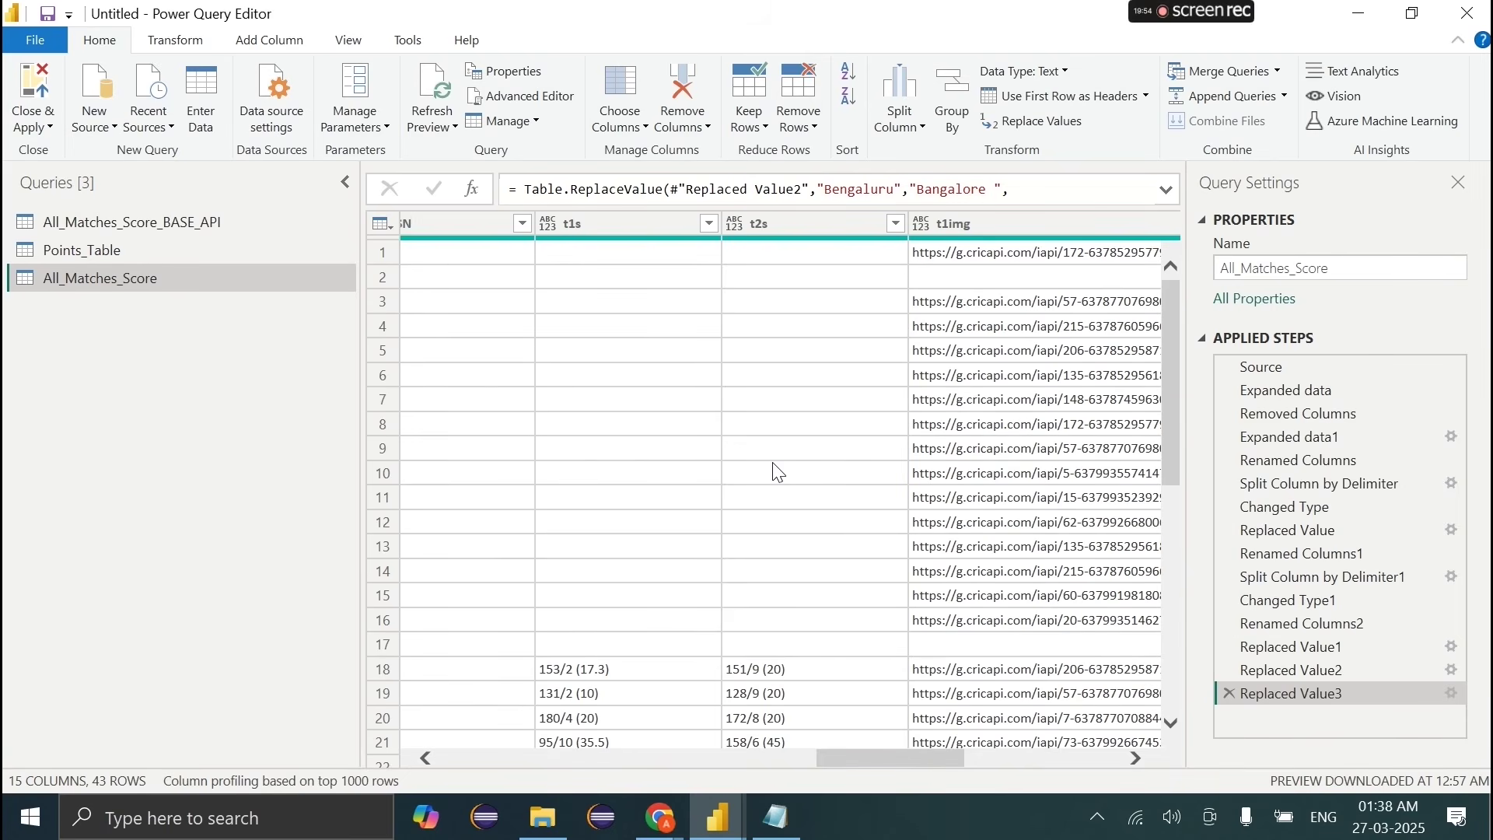
scroll(1024, 356, right, 3)
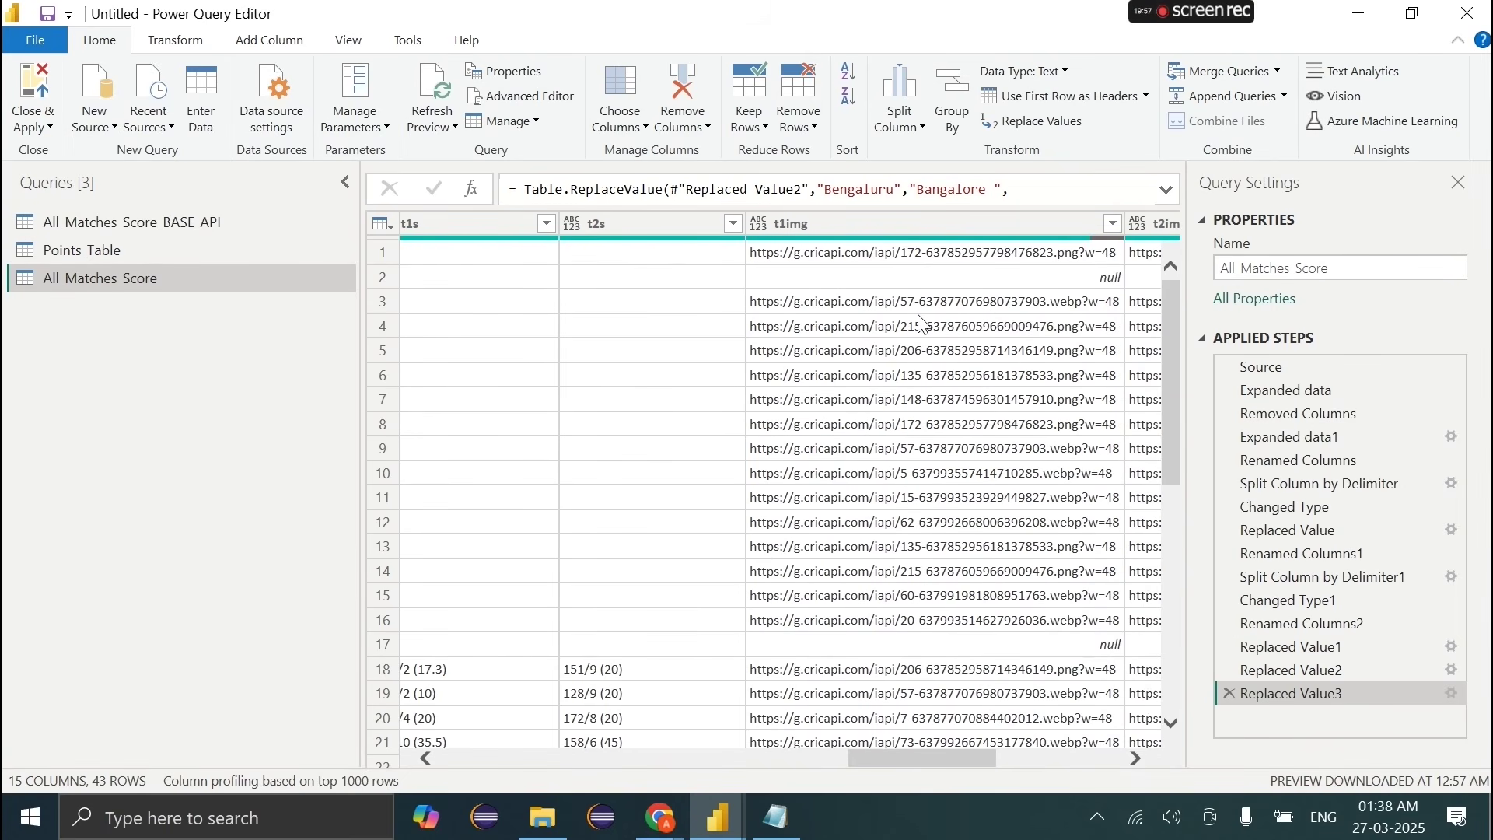
click(922, 325)
scroll(722, 453, left, 3)
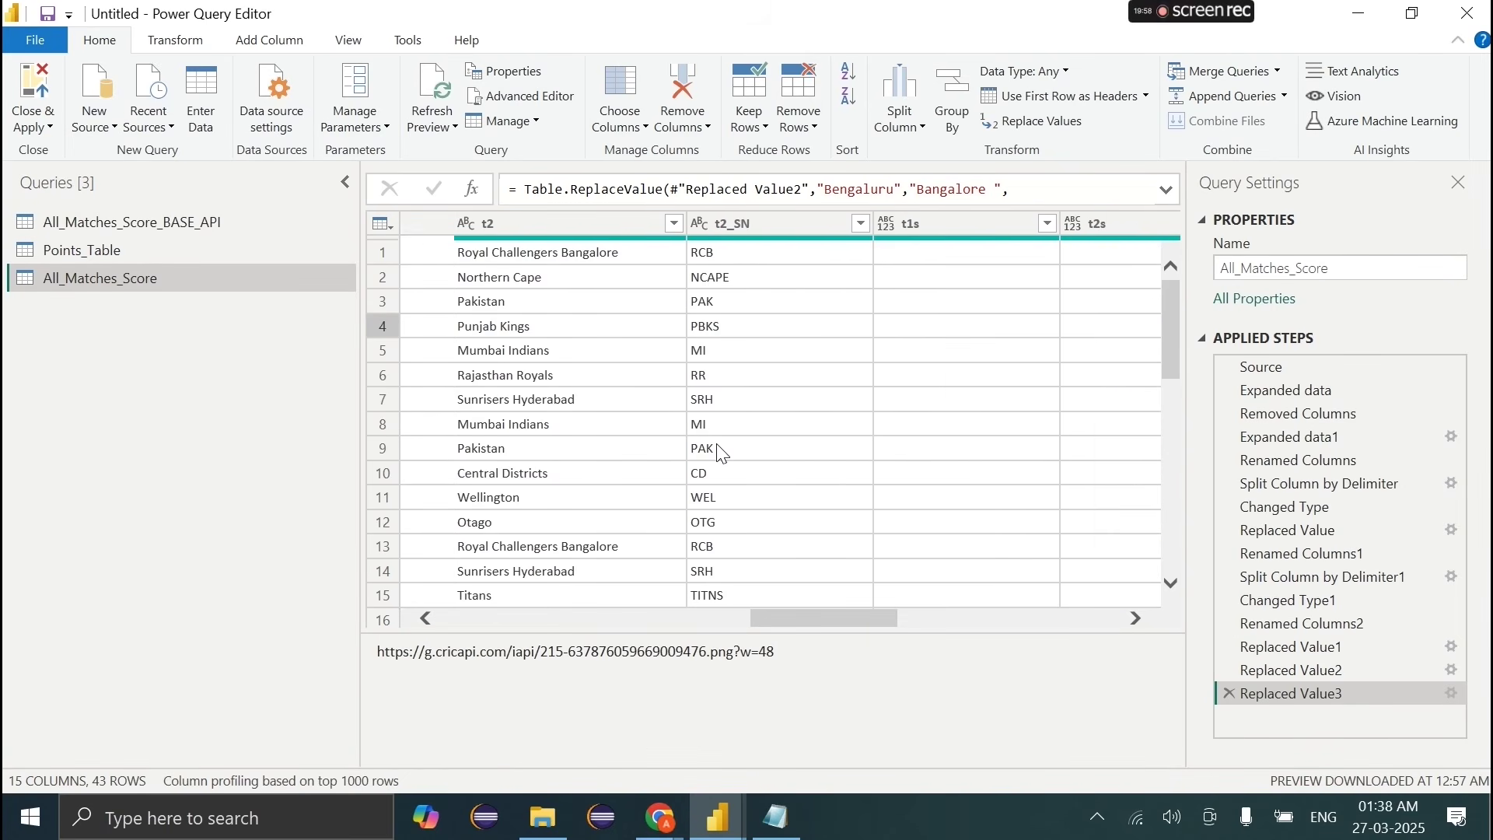
scroll(721, 453, right, 4)
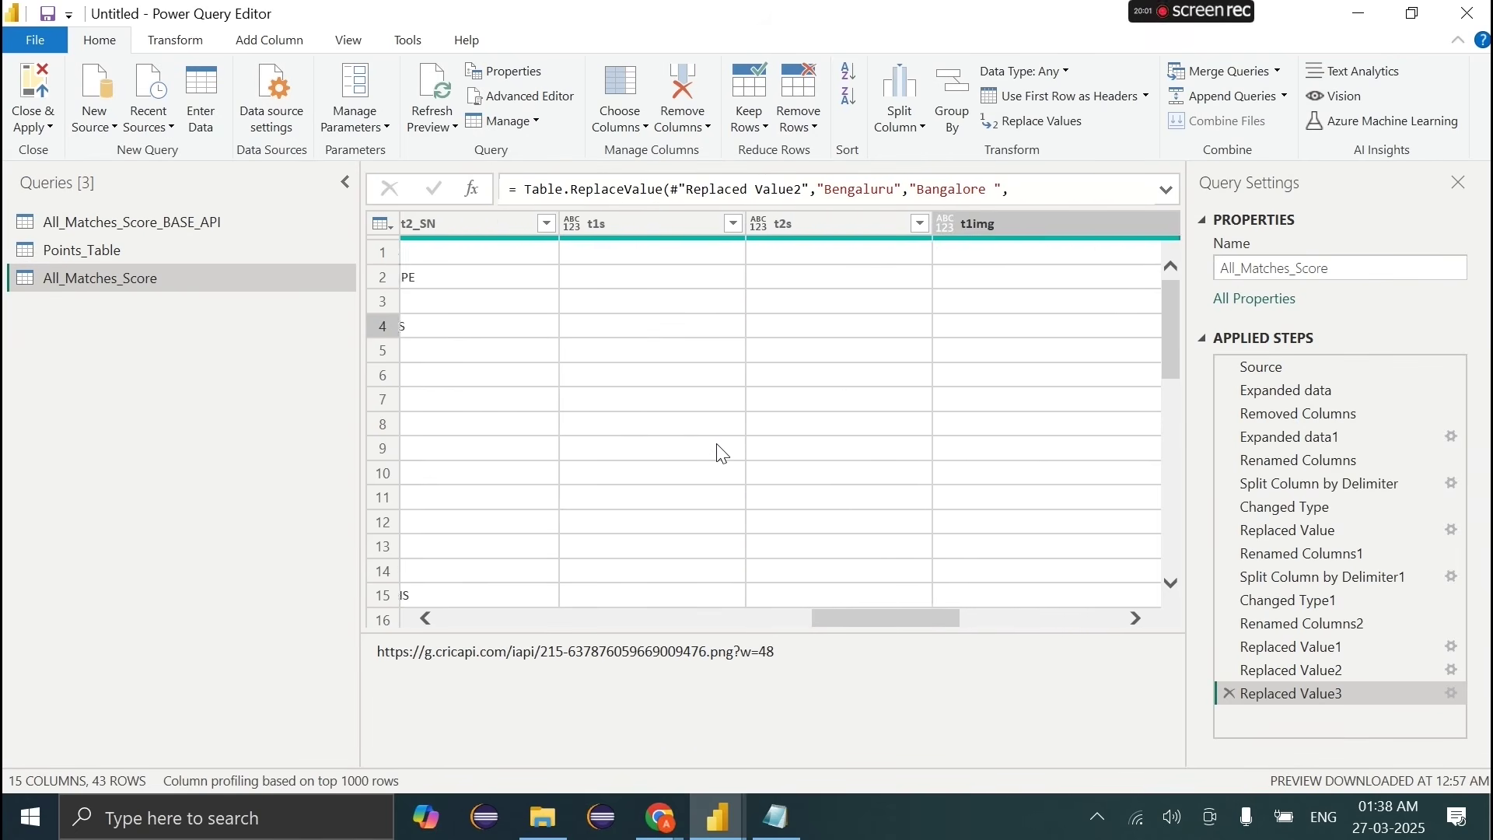
click(727, 252)
Step: View the row 1 team logo in Chrome, close the tab, and go back to Power Query Editor
click(747, 652)
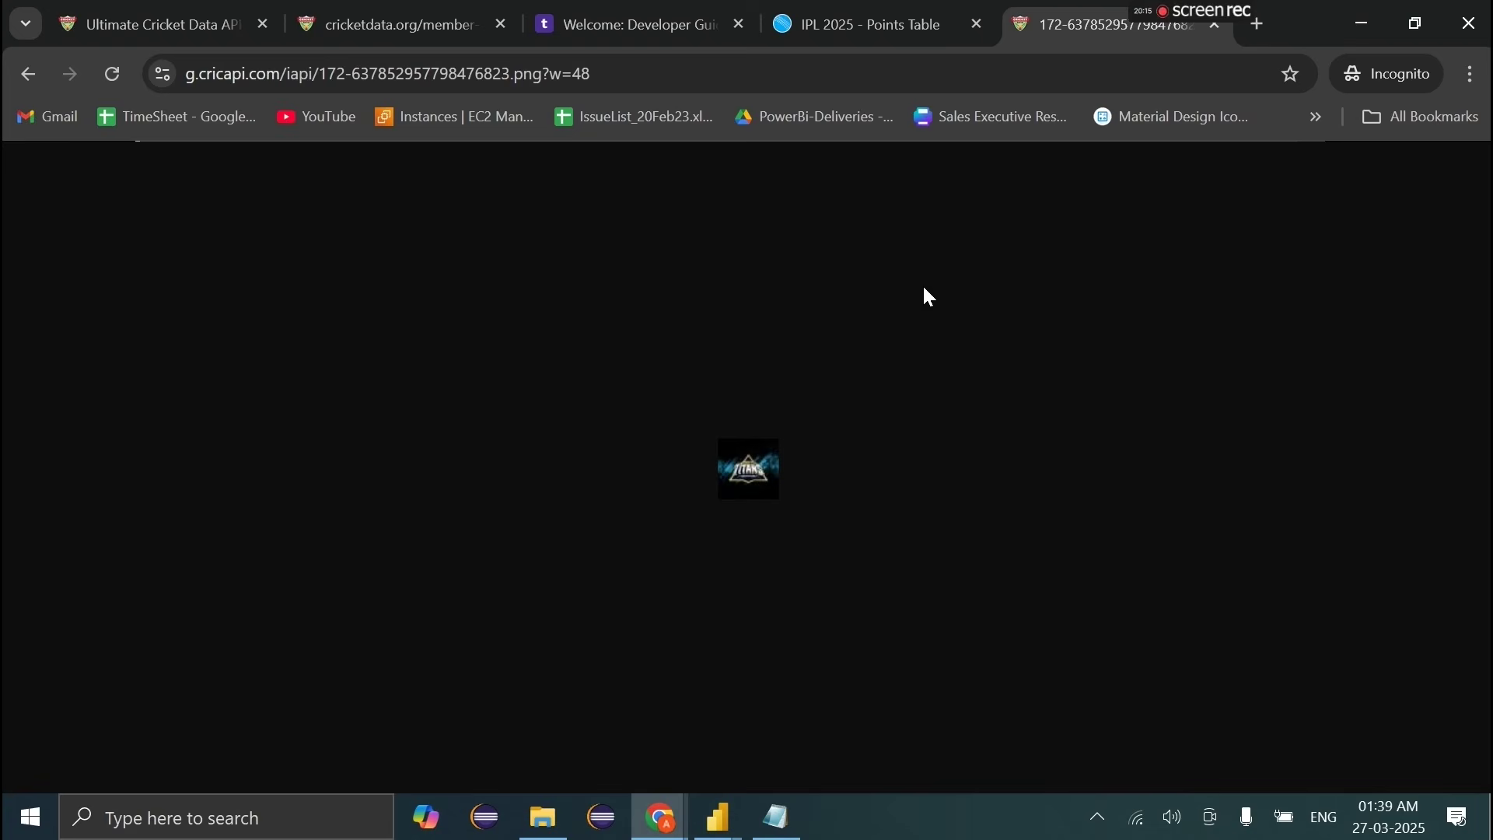
click(1219, 26)
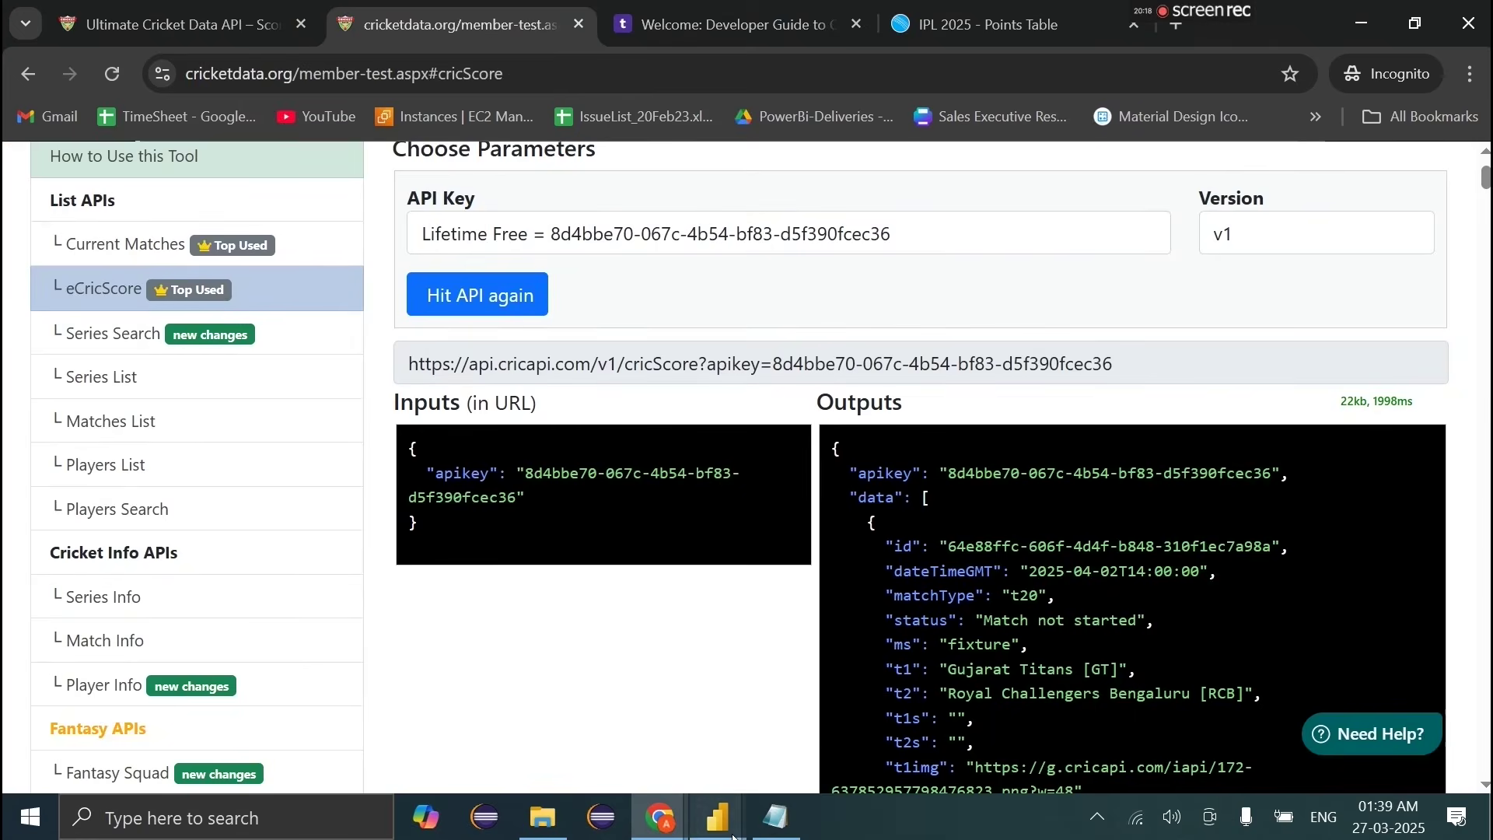
mouse_move(717, 816)
click(1034, 739)
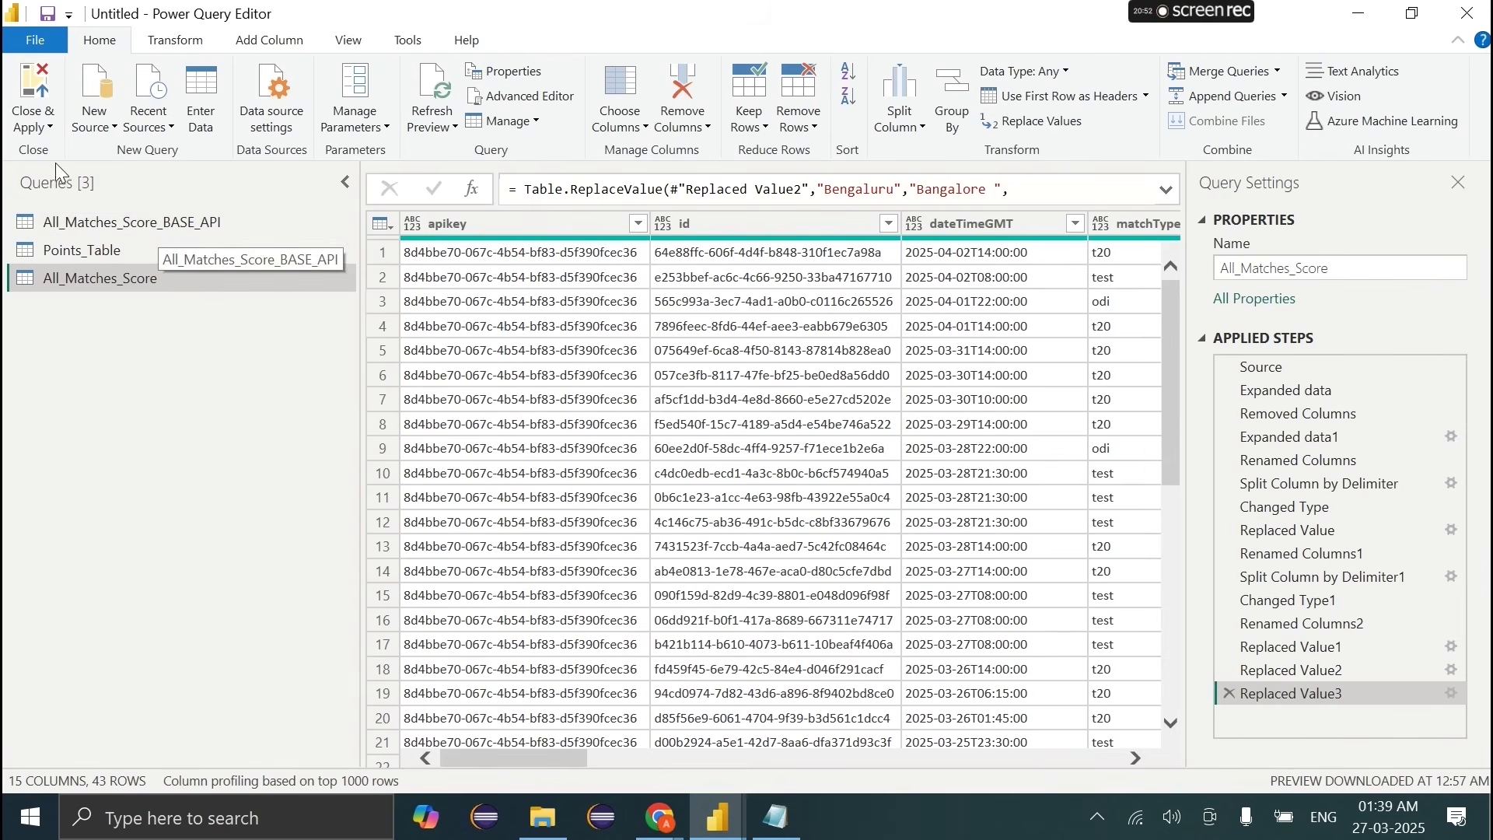
Step: Apply the query changes with Close & Apply
click(34, 121)
click(43, 152)
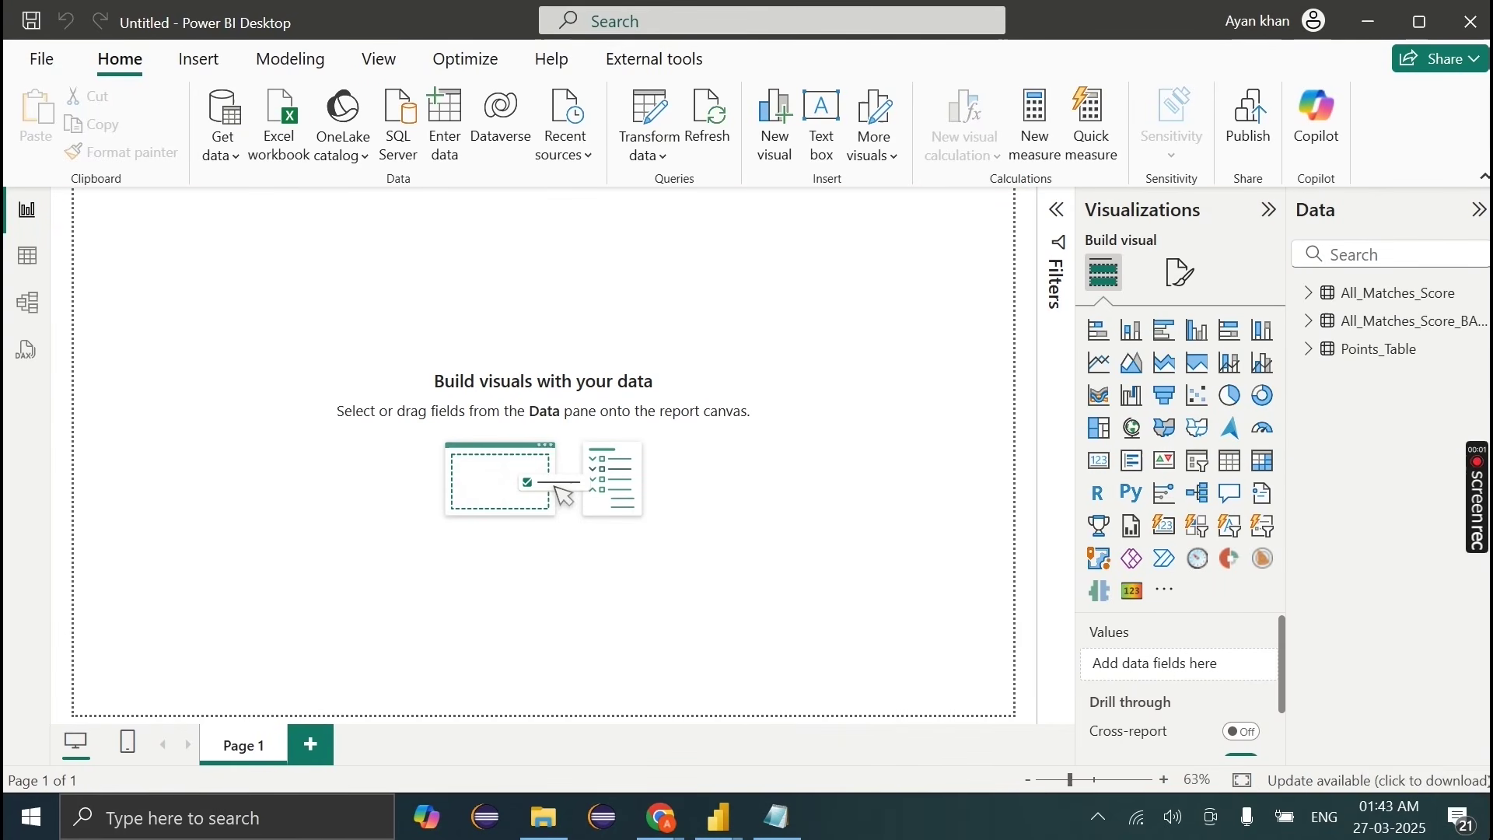
Step: Expand the three tables in the Data pane to review their fields
click(1308, 350)
click(1311, 321)
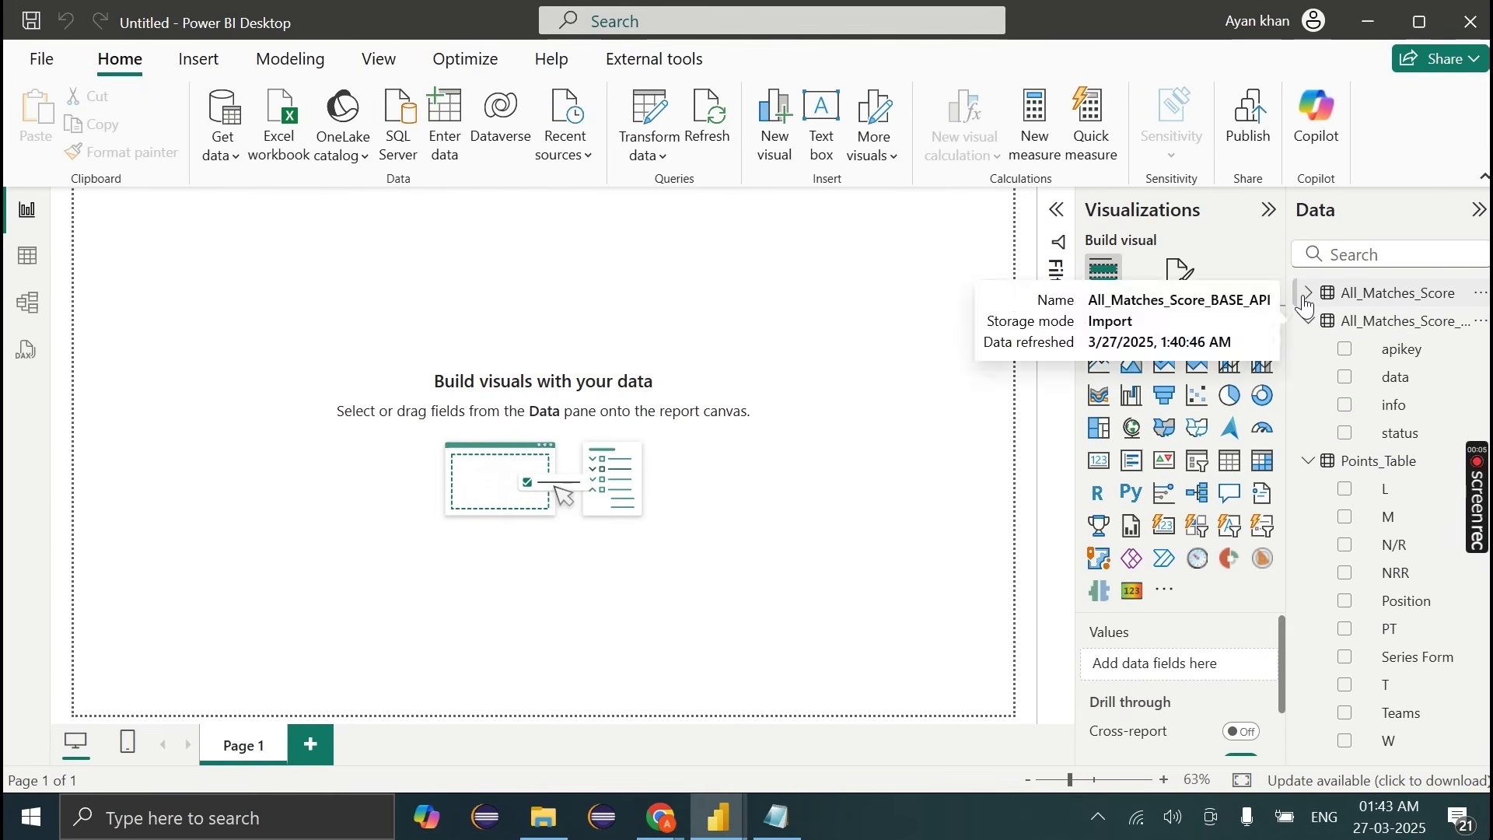
click(1308, 294)
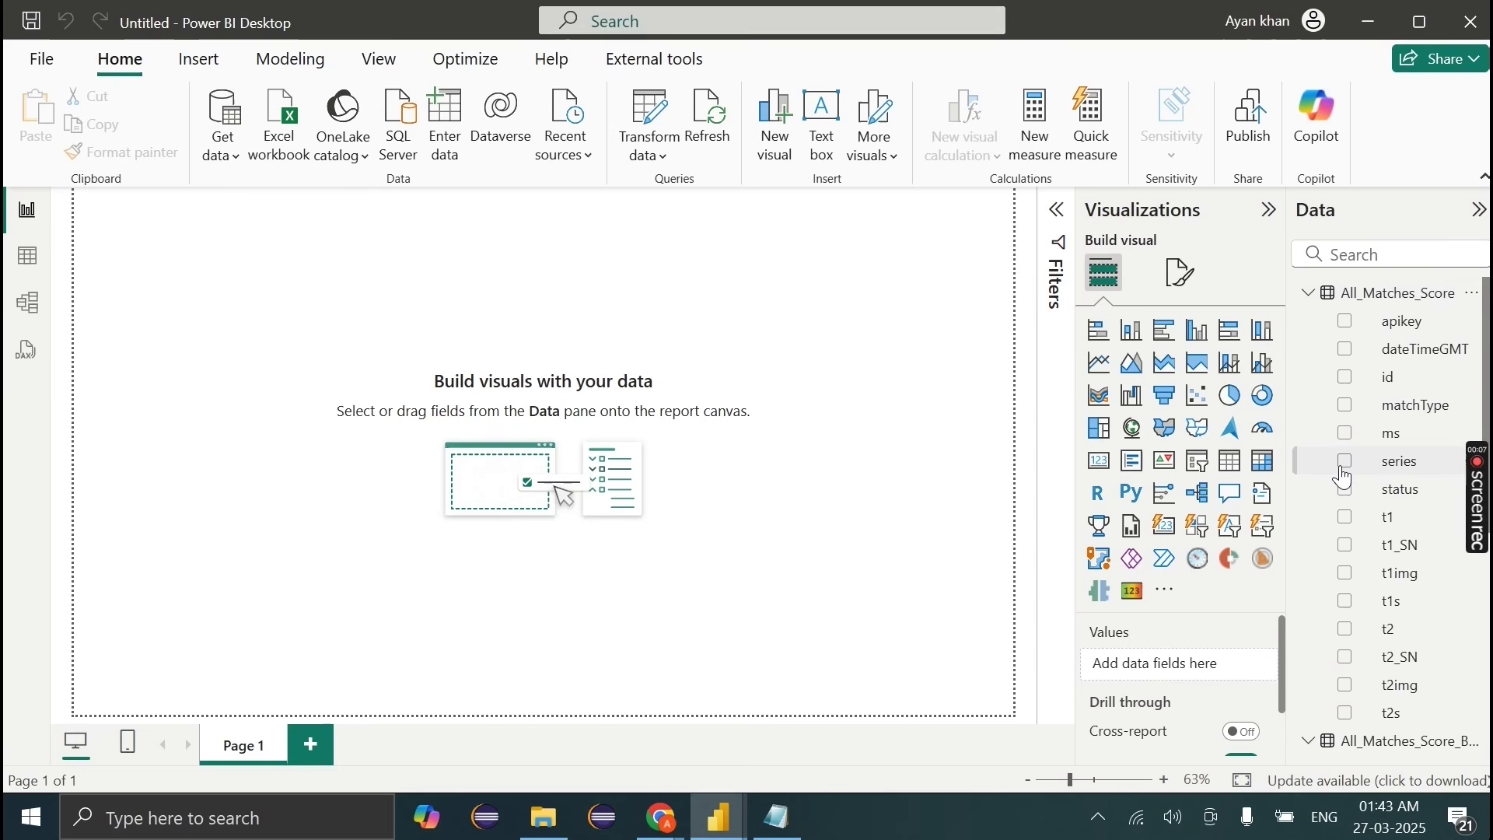
click(1309, 294)
click(1310, 321)
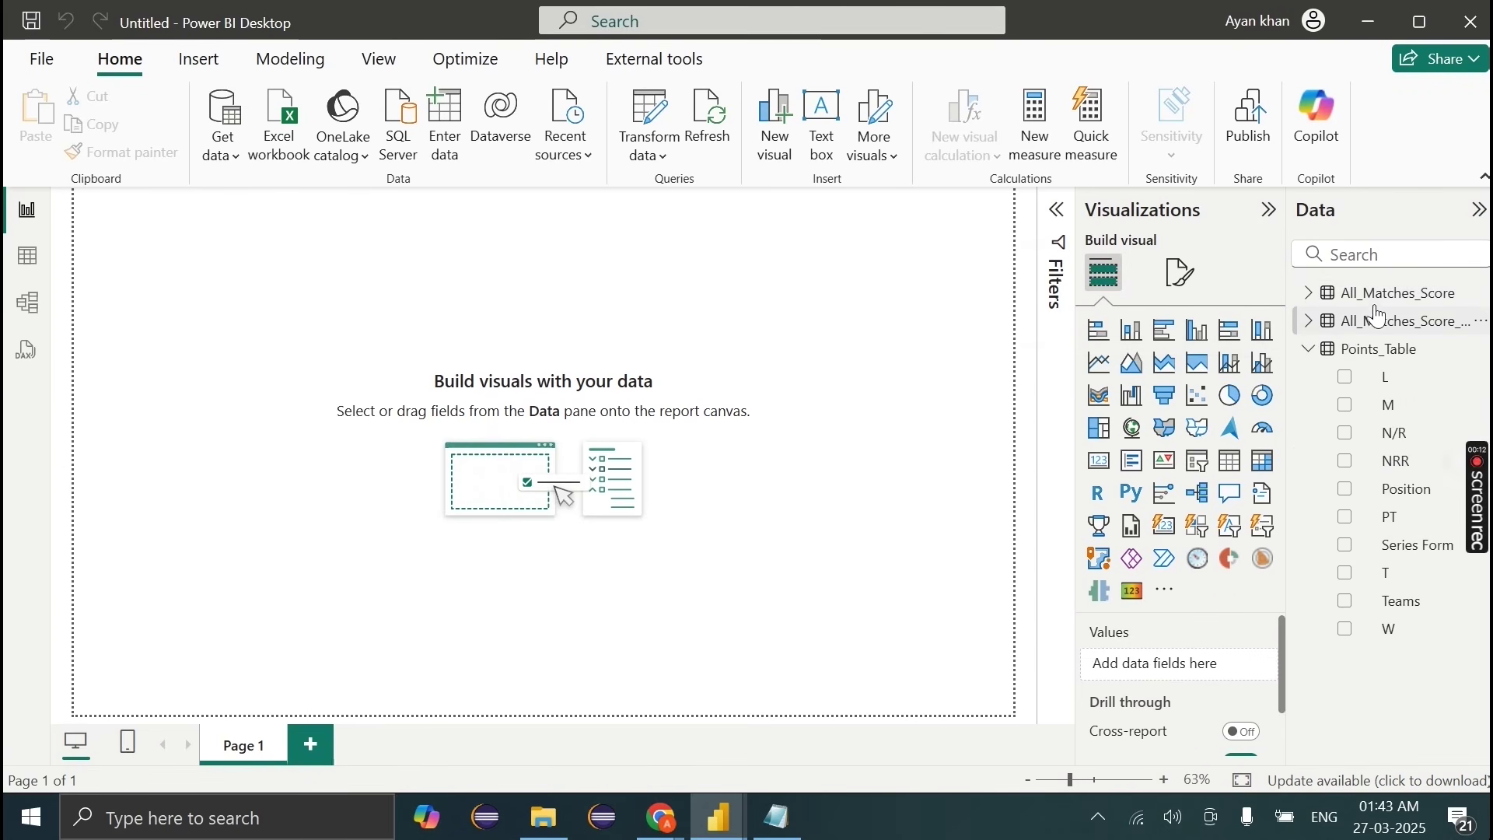
Step: Hide the All_Matches_Score_BASE_API table in Table view and return to Report view
click(27, 255)
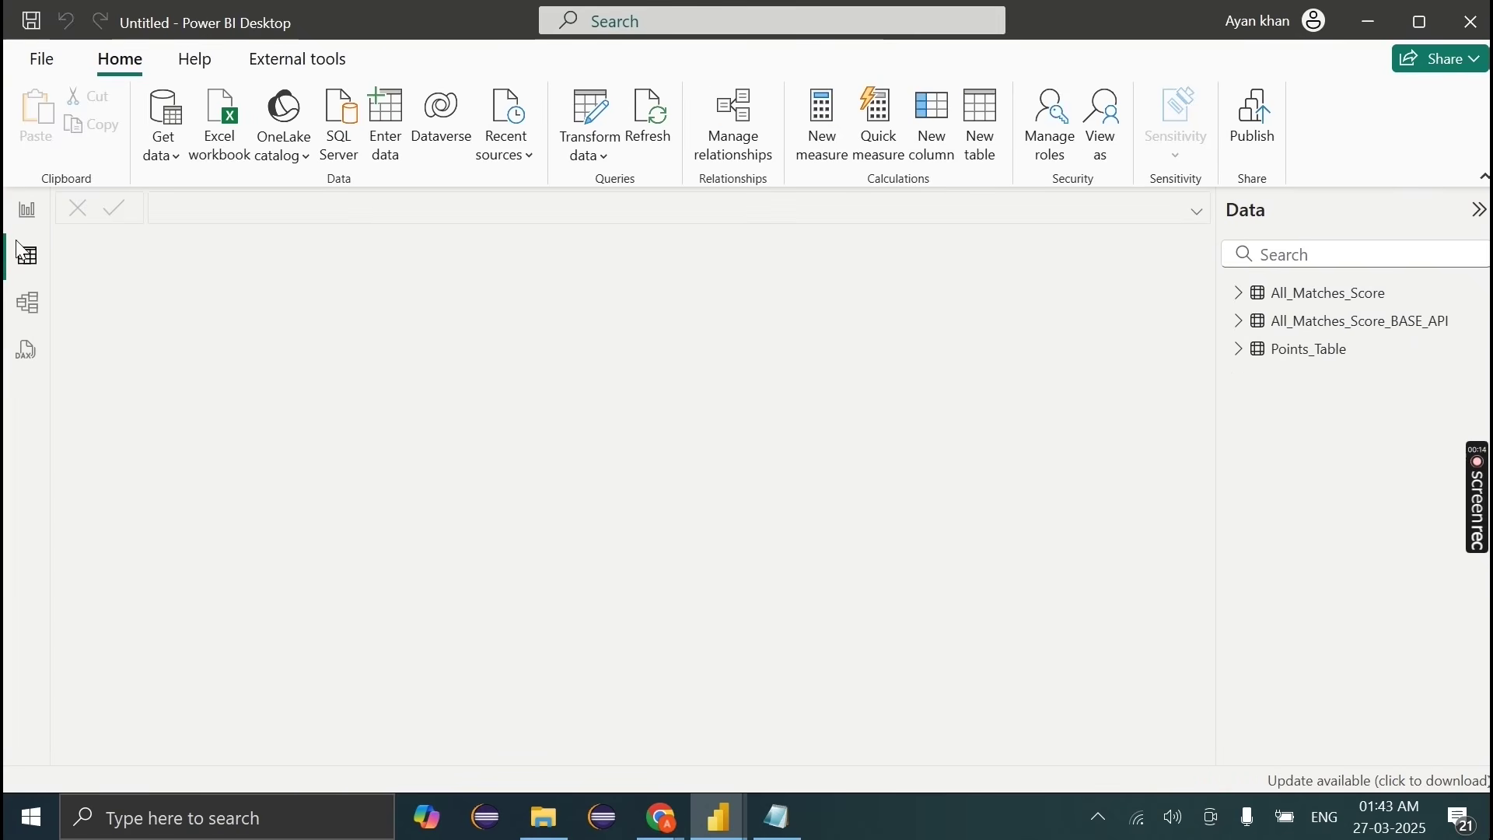
click(1276, 321)
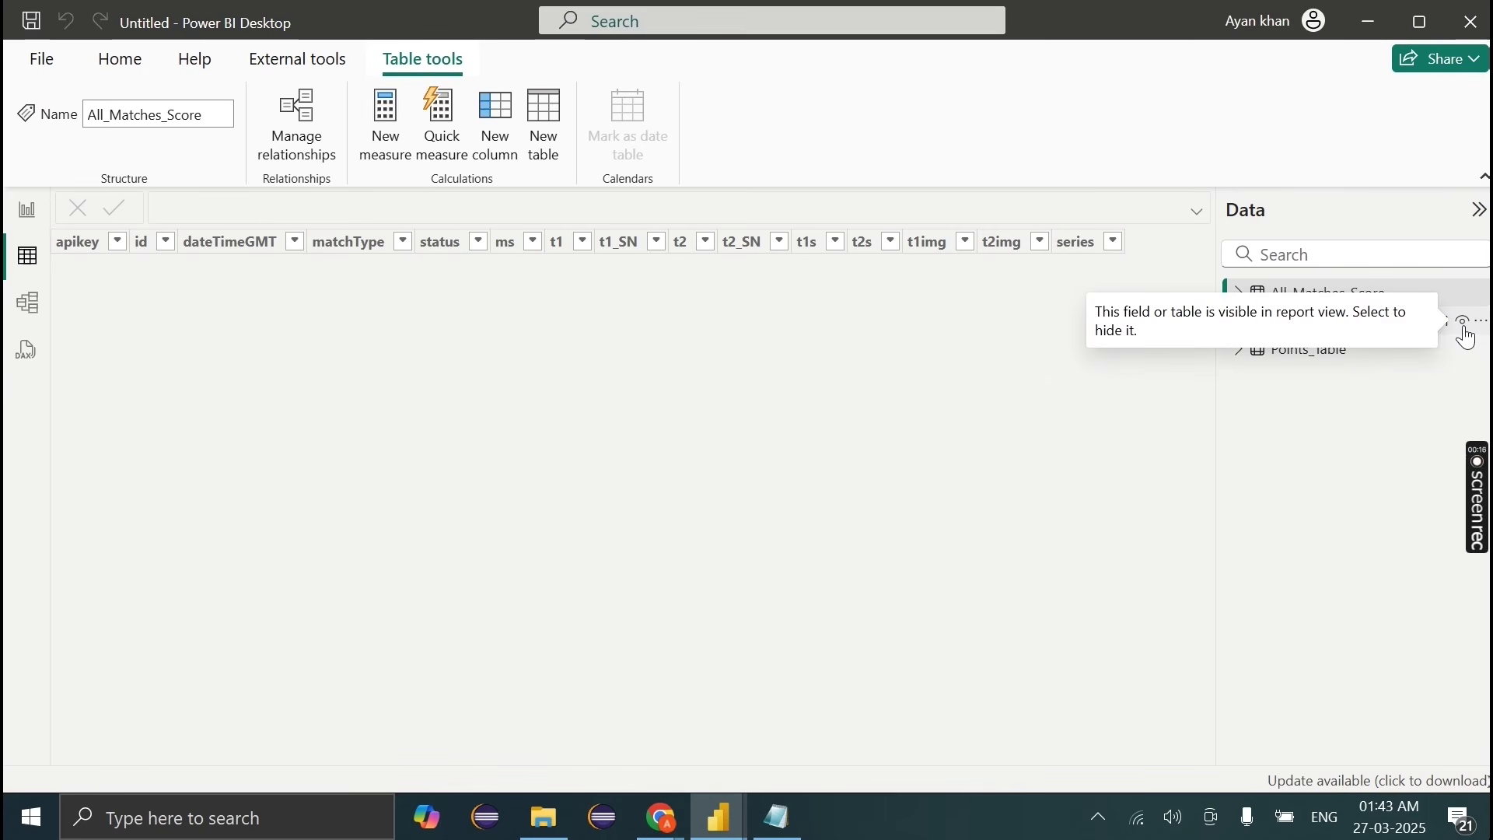
click(1466, 331)
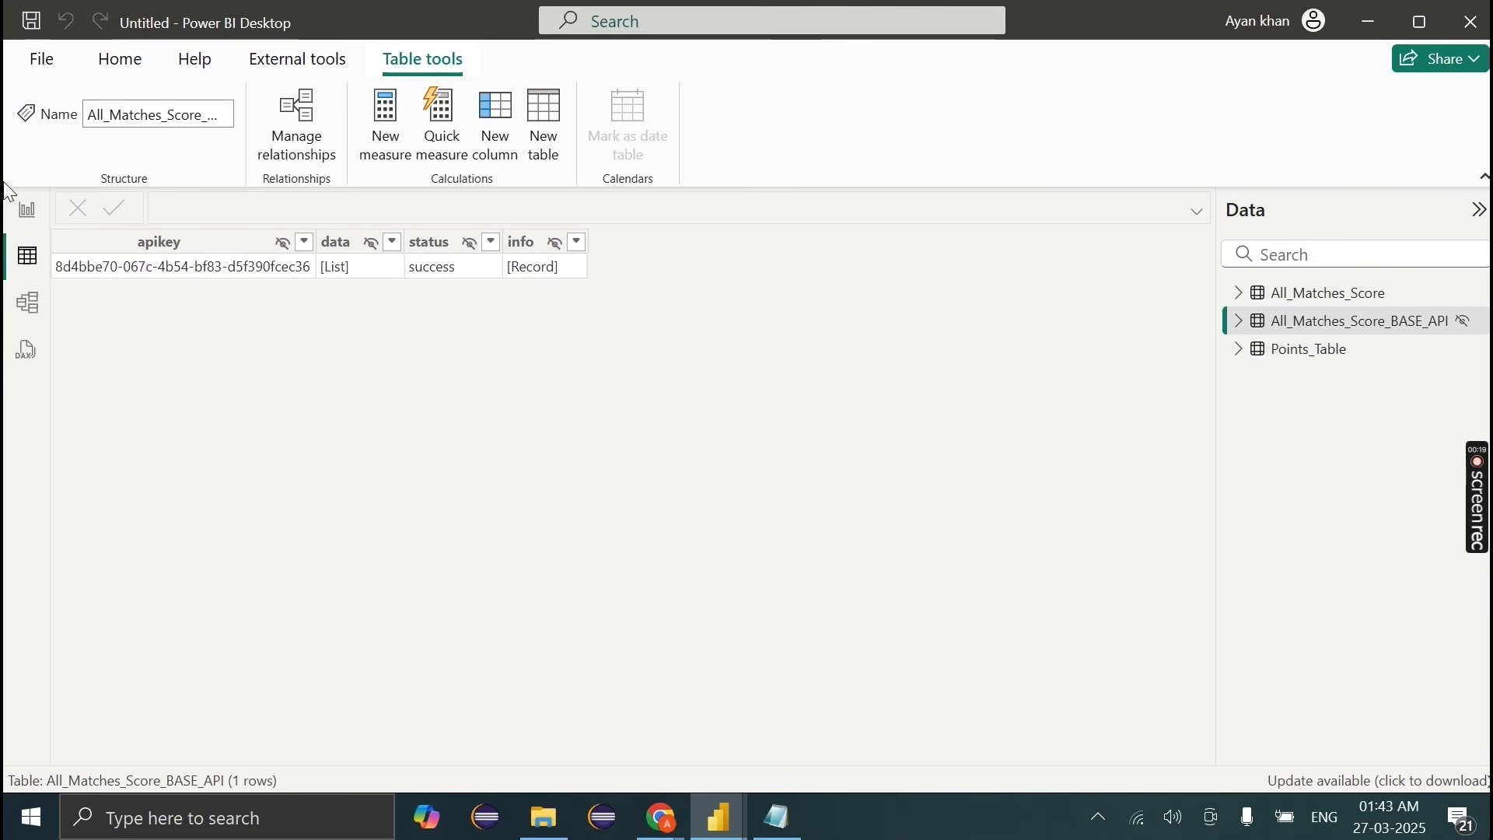
click(23, 211)
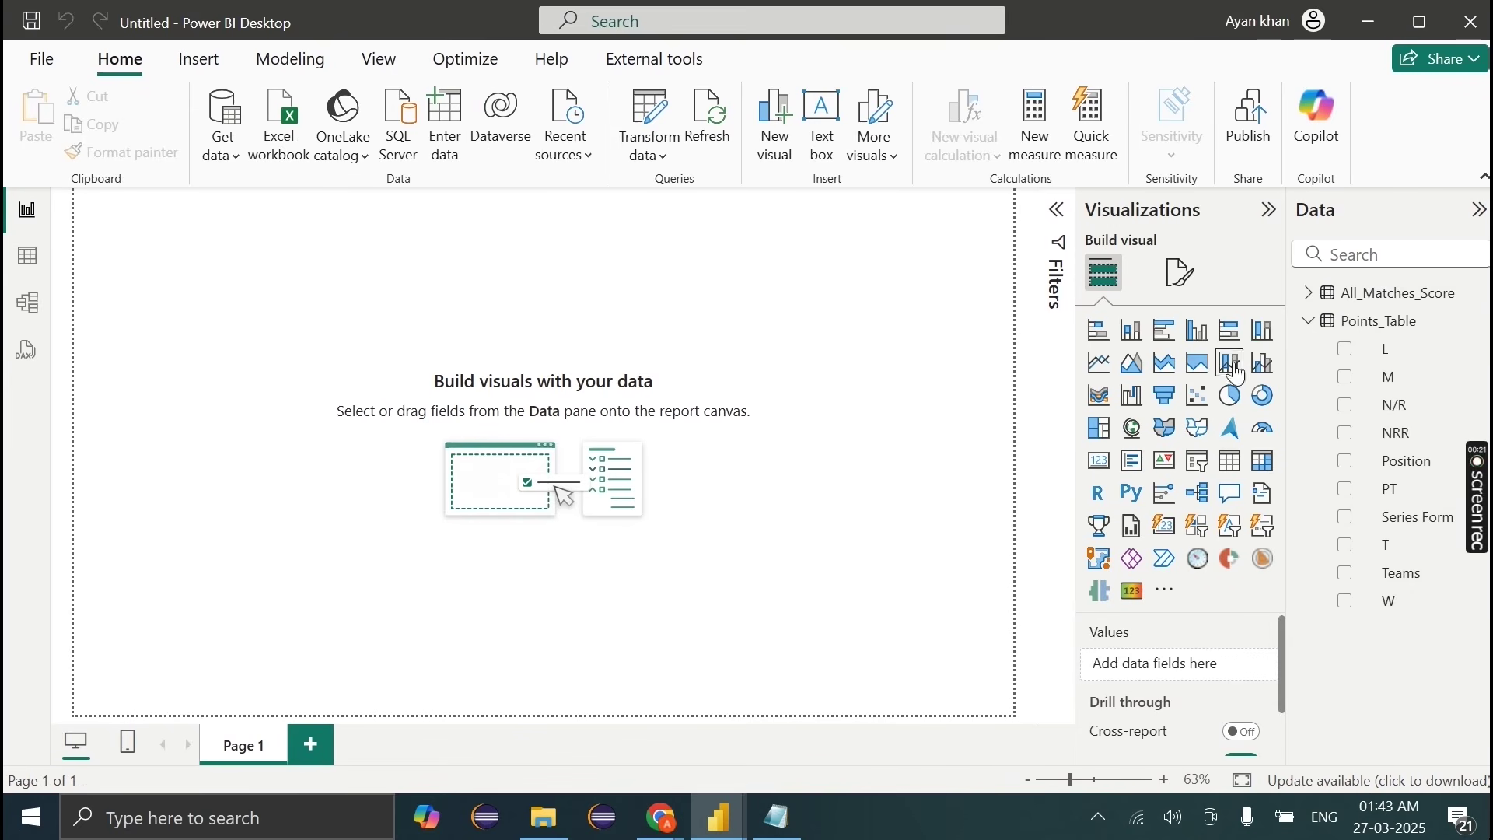
click(1308, 292)
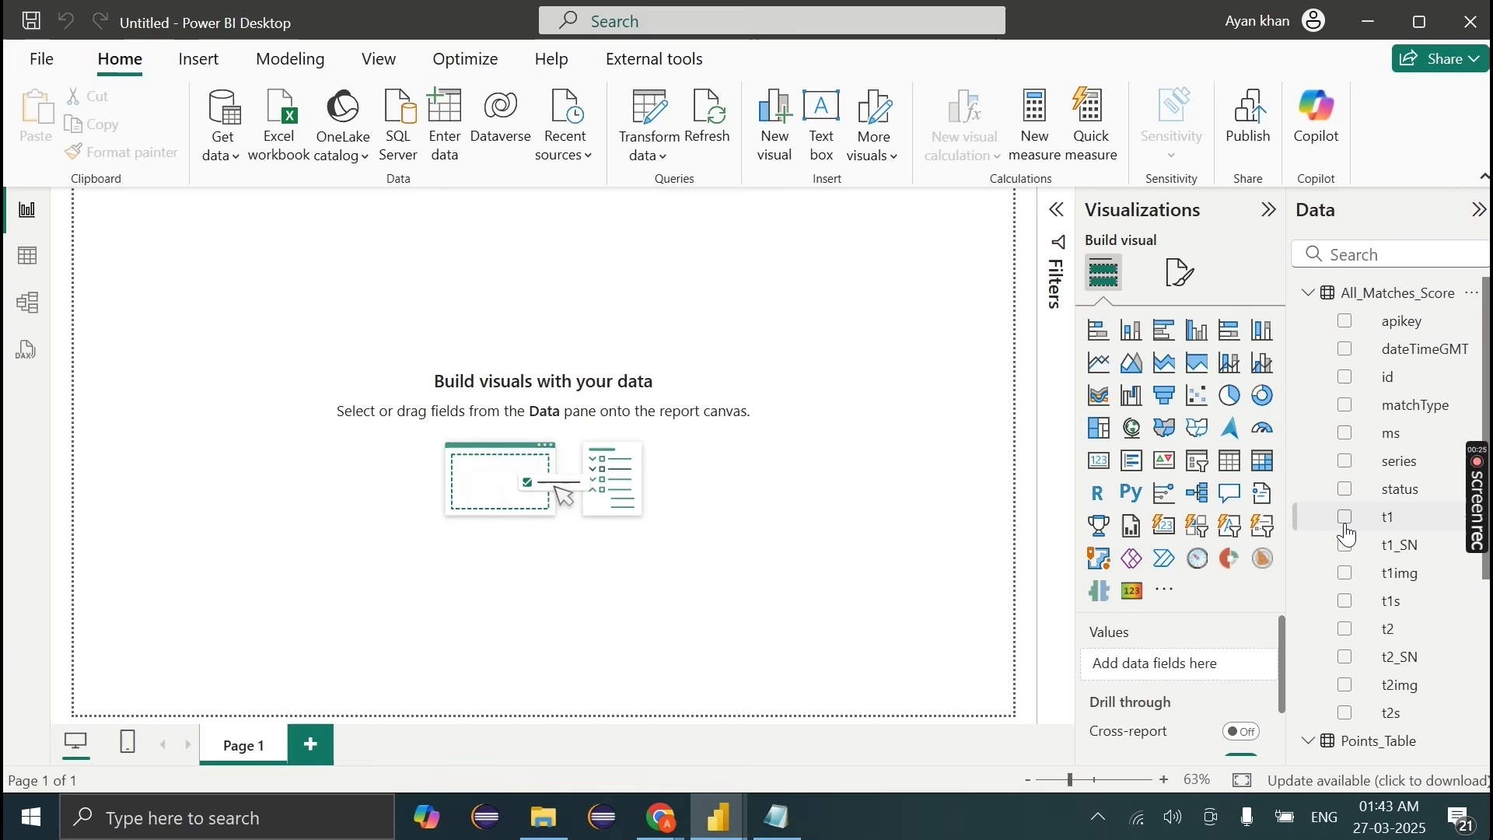
Step: Build a table visual with t1, t2 and status columns and enlarge it on the page
click(1346, 520)
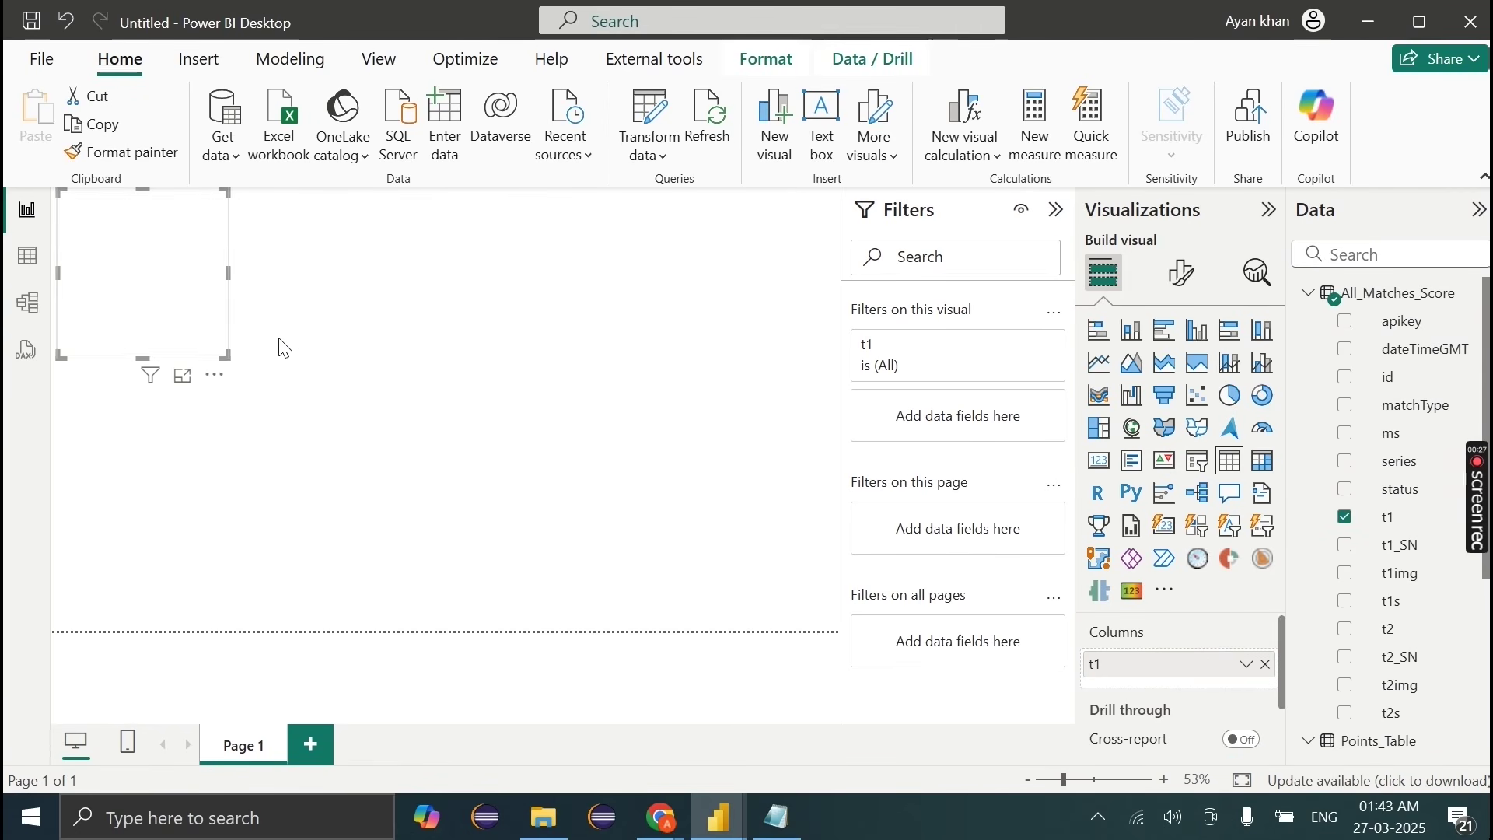
scroll(1411, 612, down, 1)
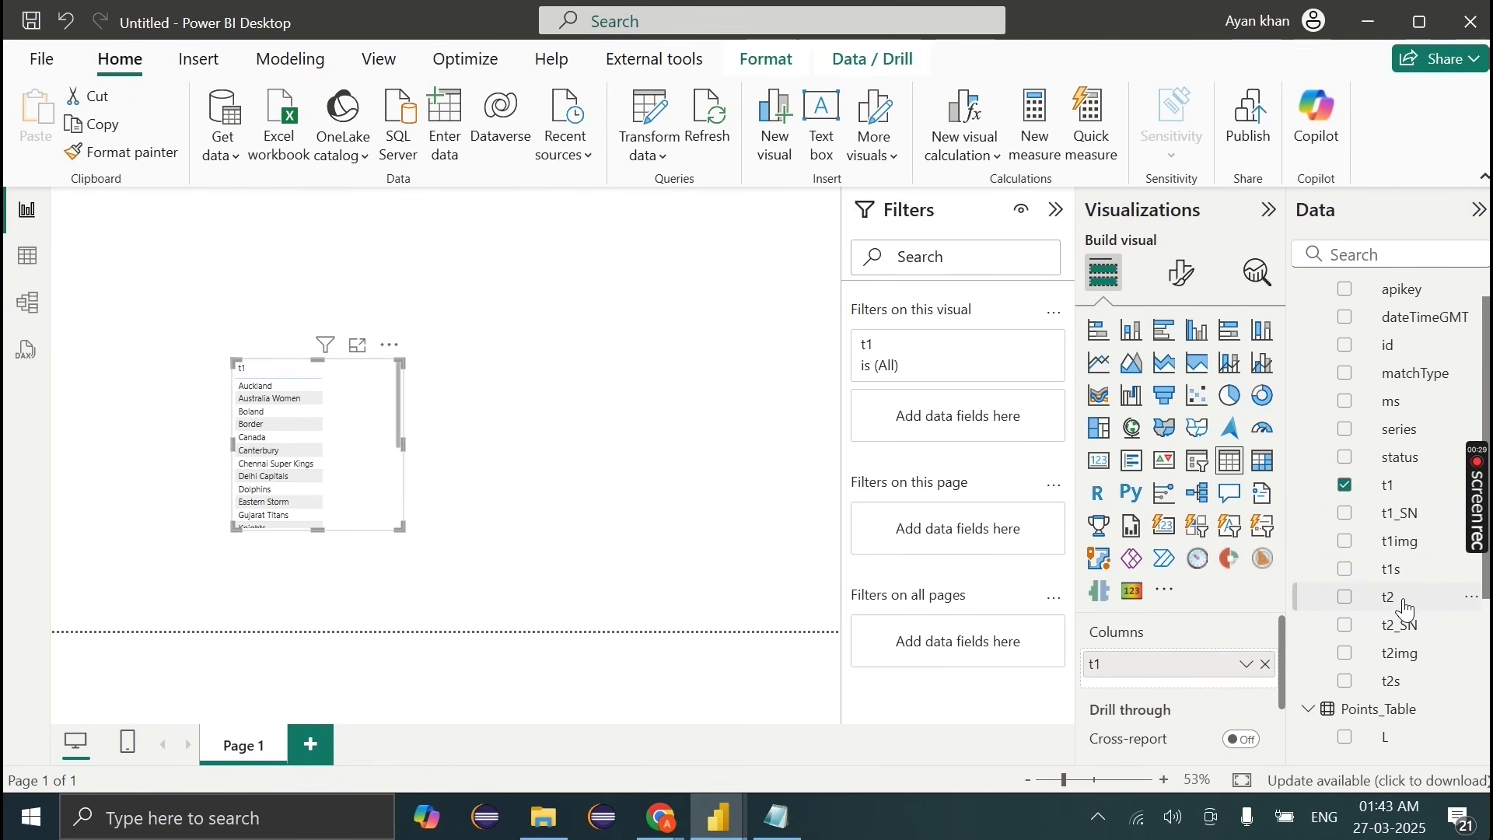
drag(1195, 684, 1191, 689)
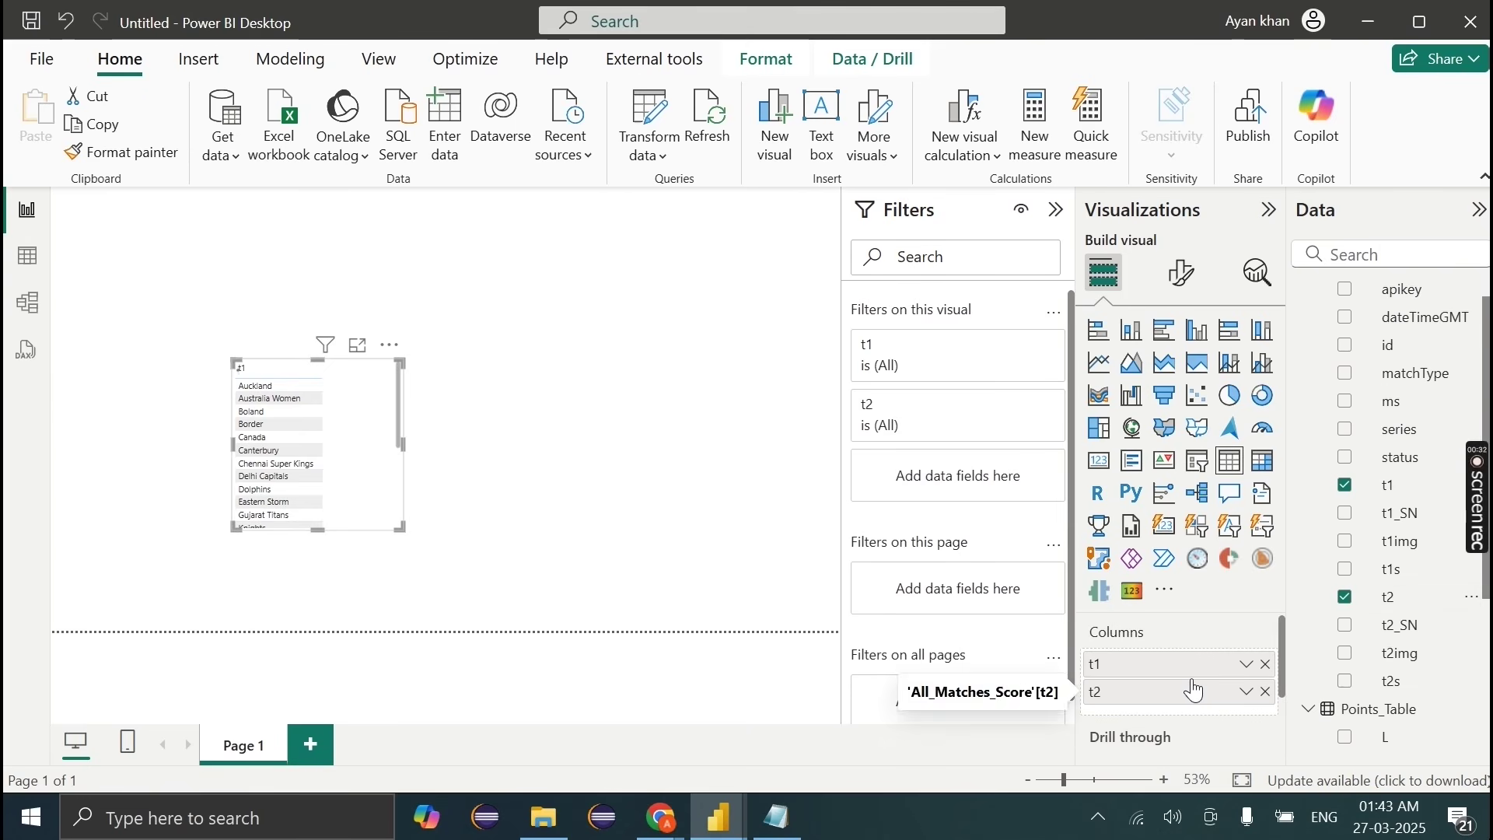
click(1345, 457)
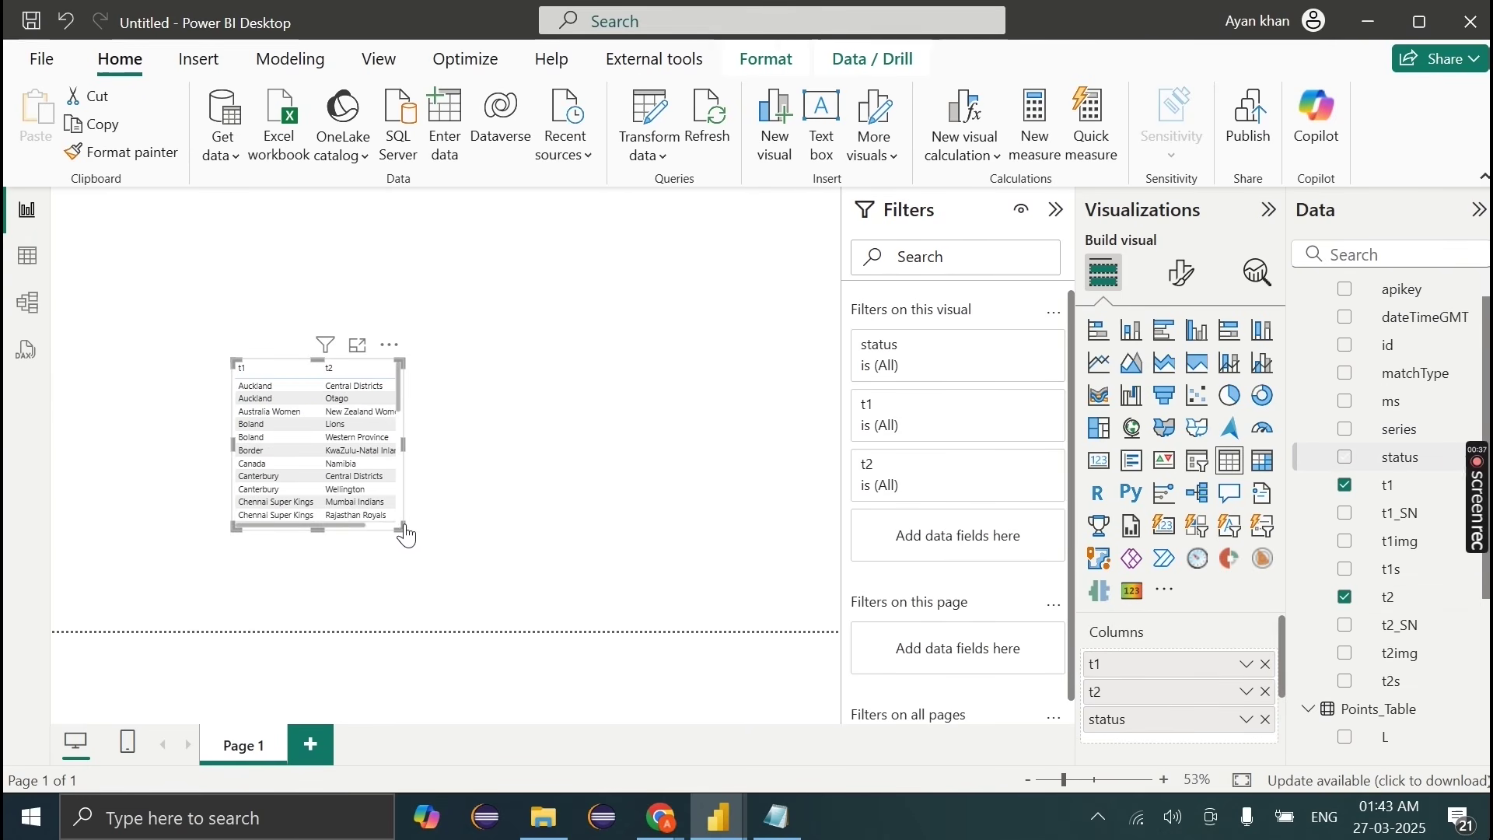
drag(401, 528, 685, 589)
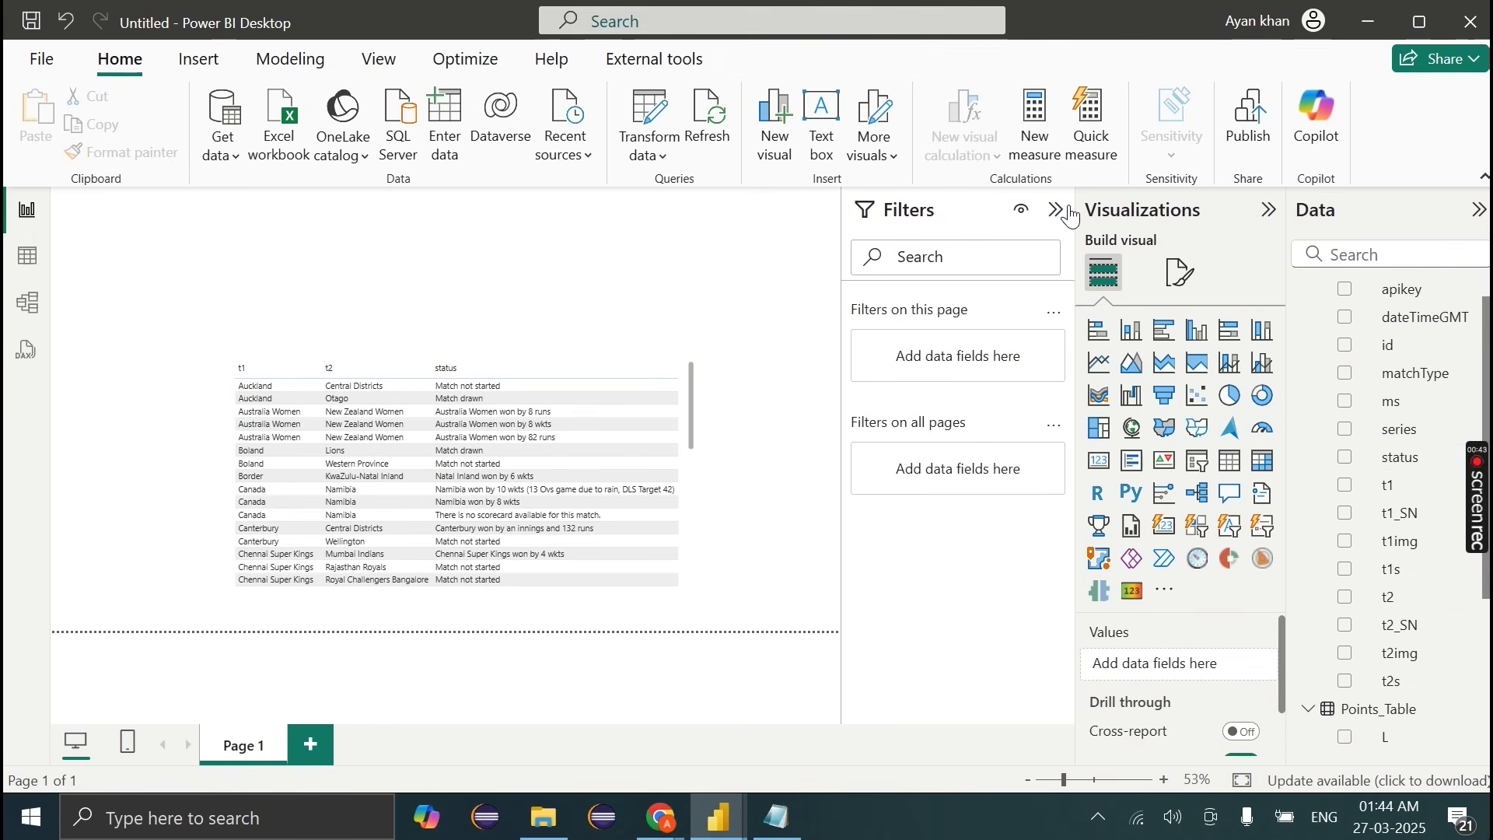
Step: Create a series slicer left of the table and tick Indian Premier League 2025
click(1345, 428)
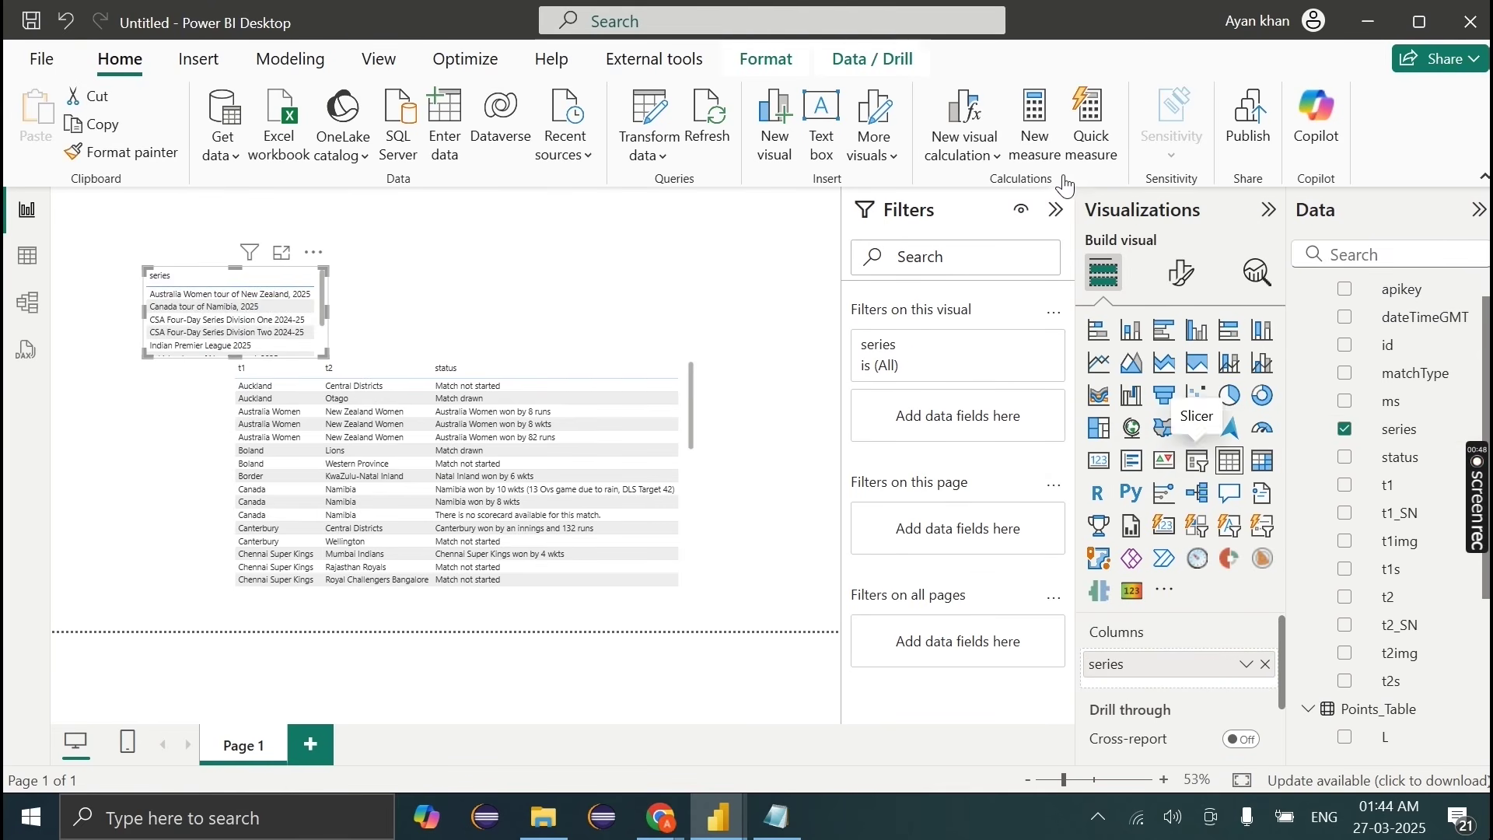
click(1198, 459)
click(1056, 209)
drag(288, 384, 293, 591)
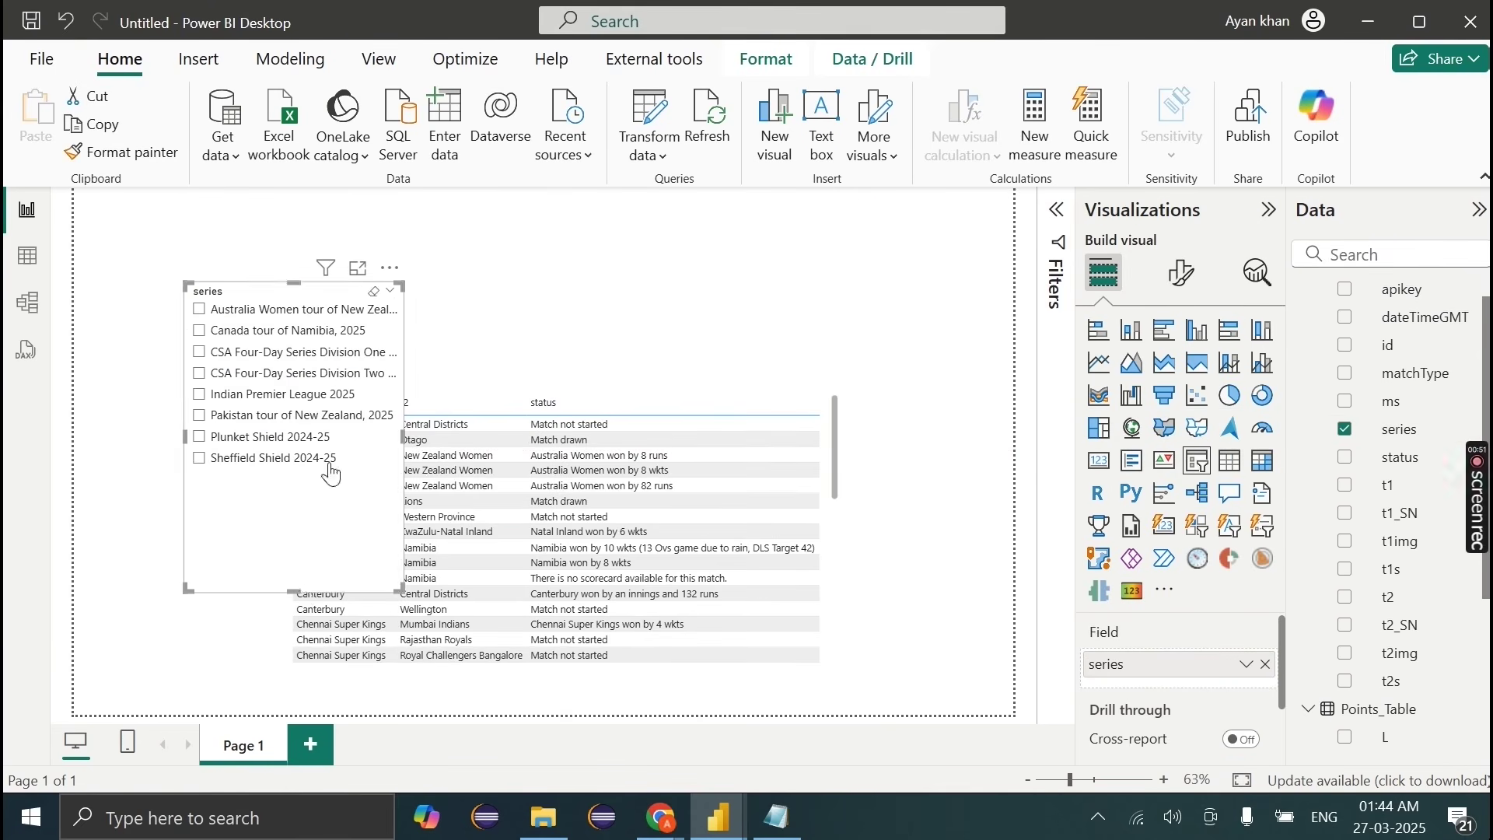
drag(293, 303, 182, 351)
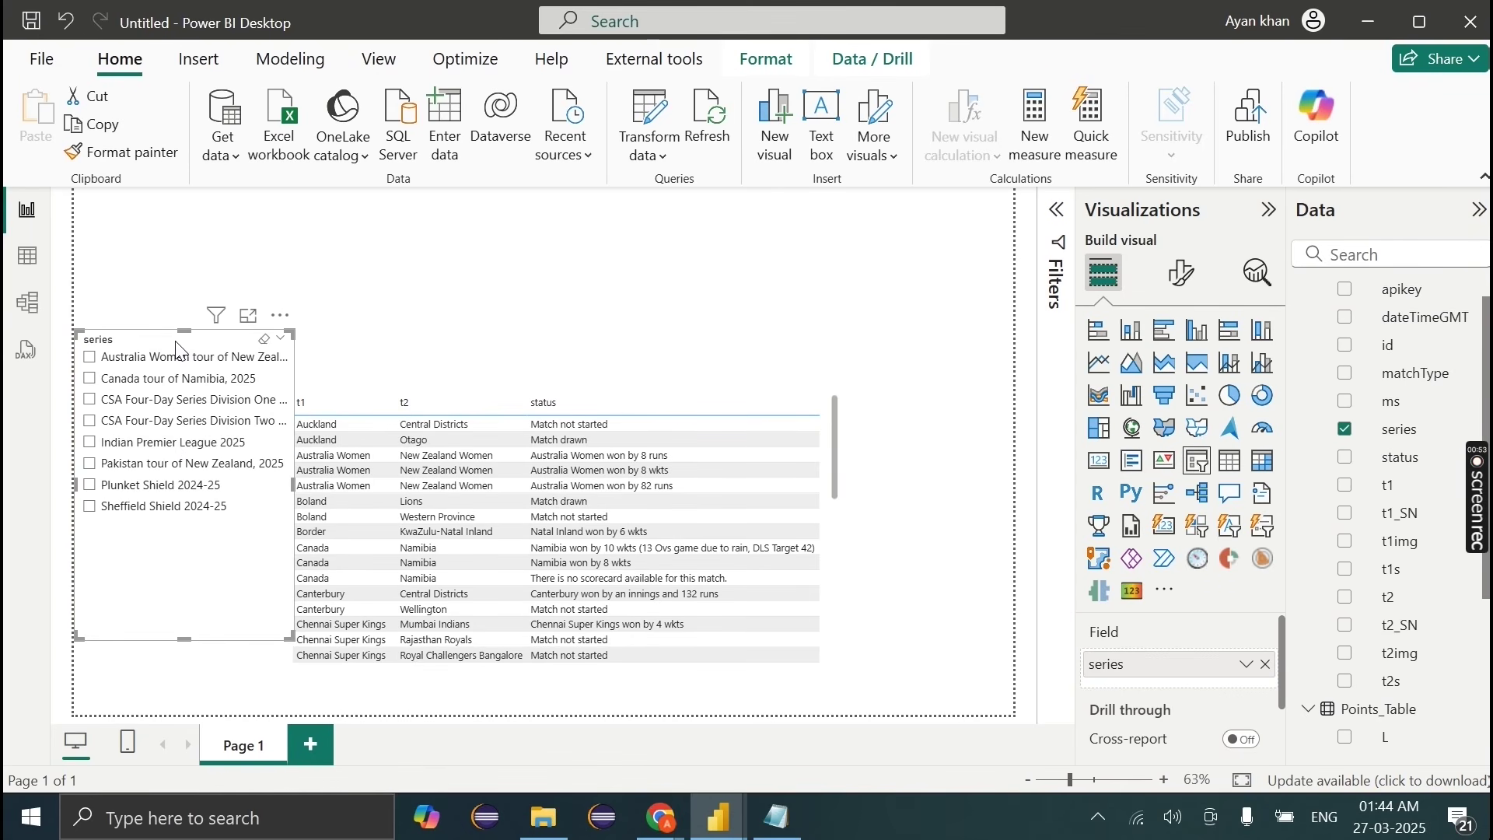
click(171, 443)
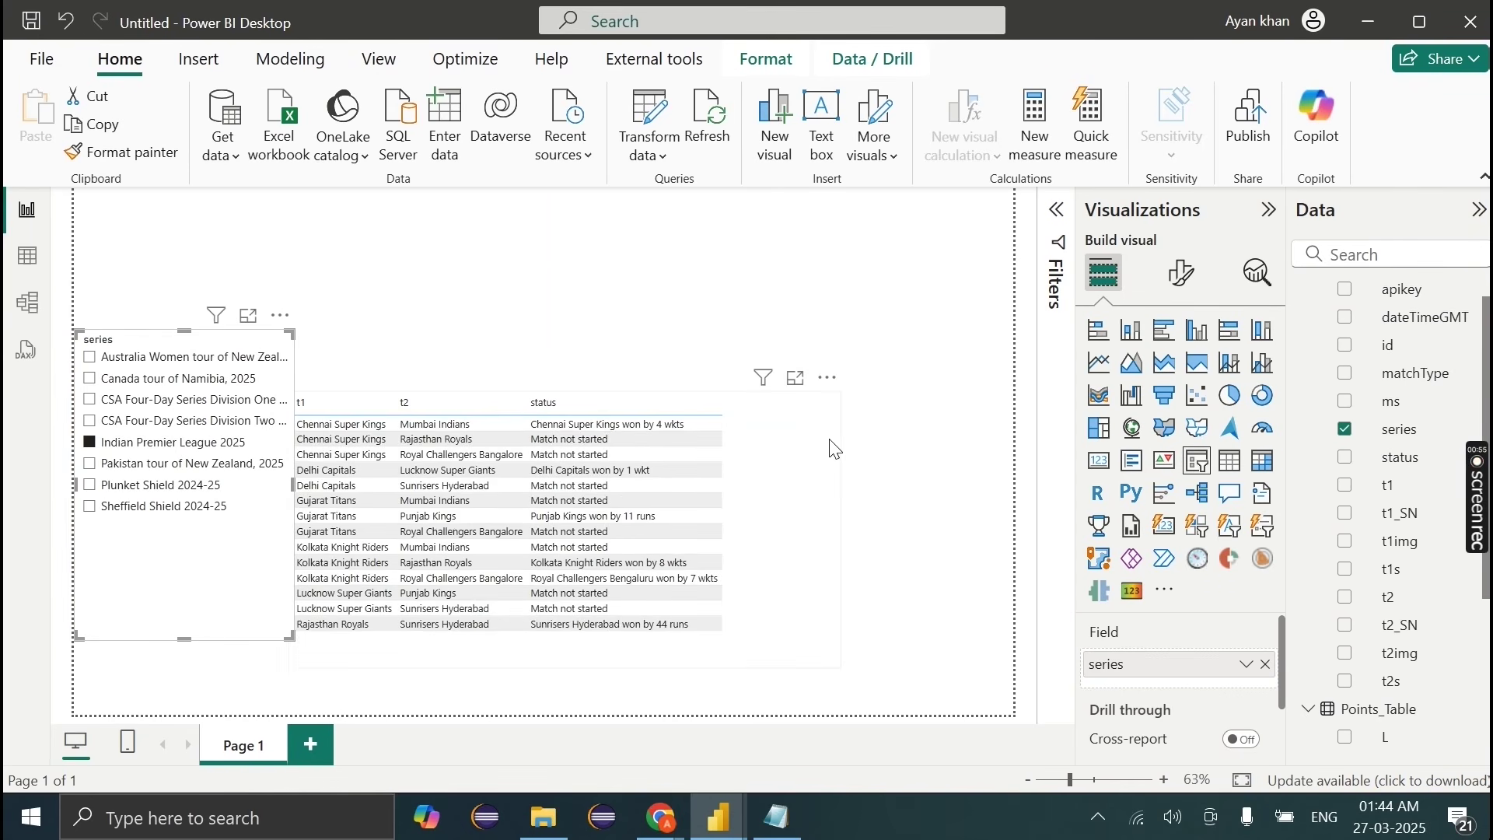
Step: Move the match table to the right of the series slicer
click(805, 472)
drag(806, 472, 903, 384)
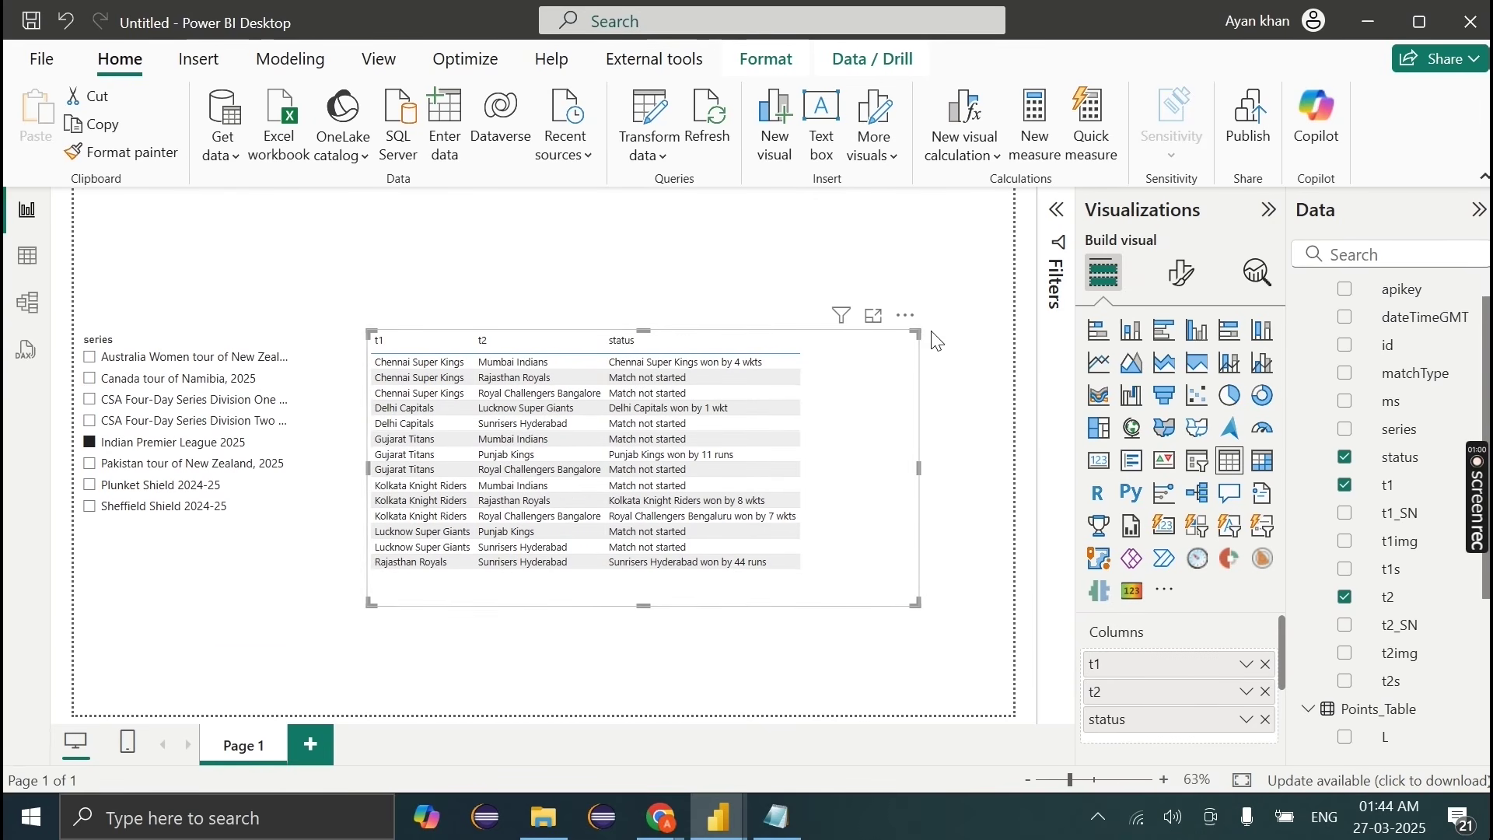
click(155, 342)
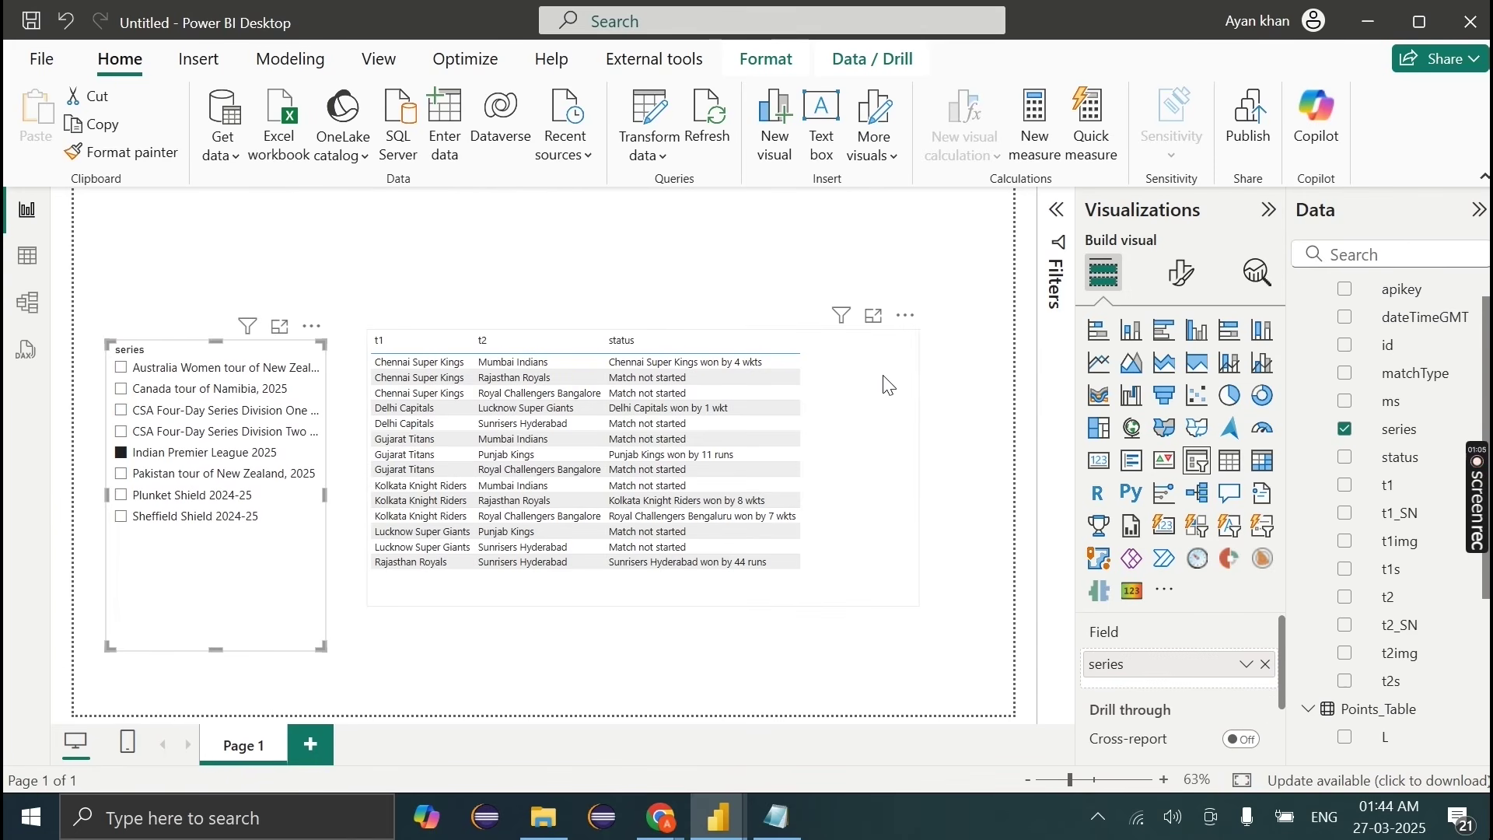
click(862, 412)
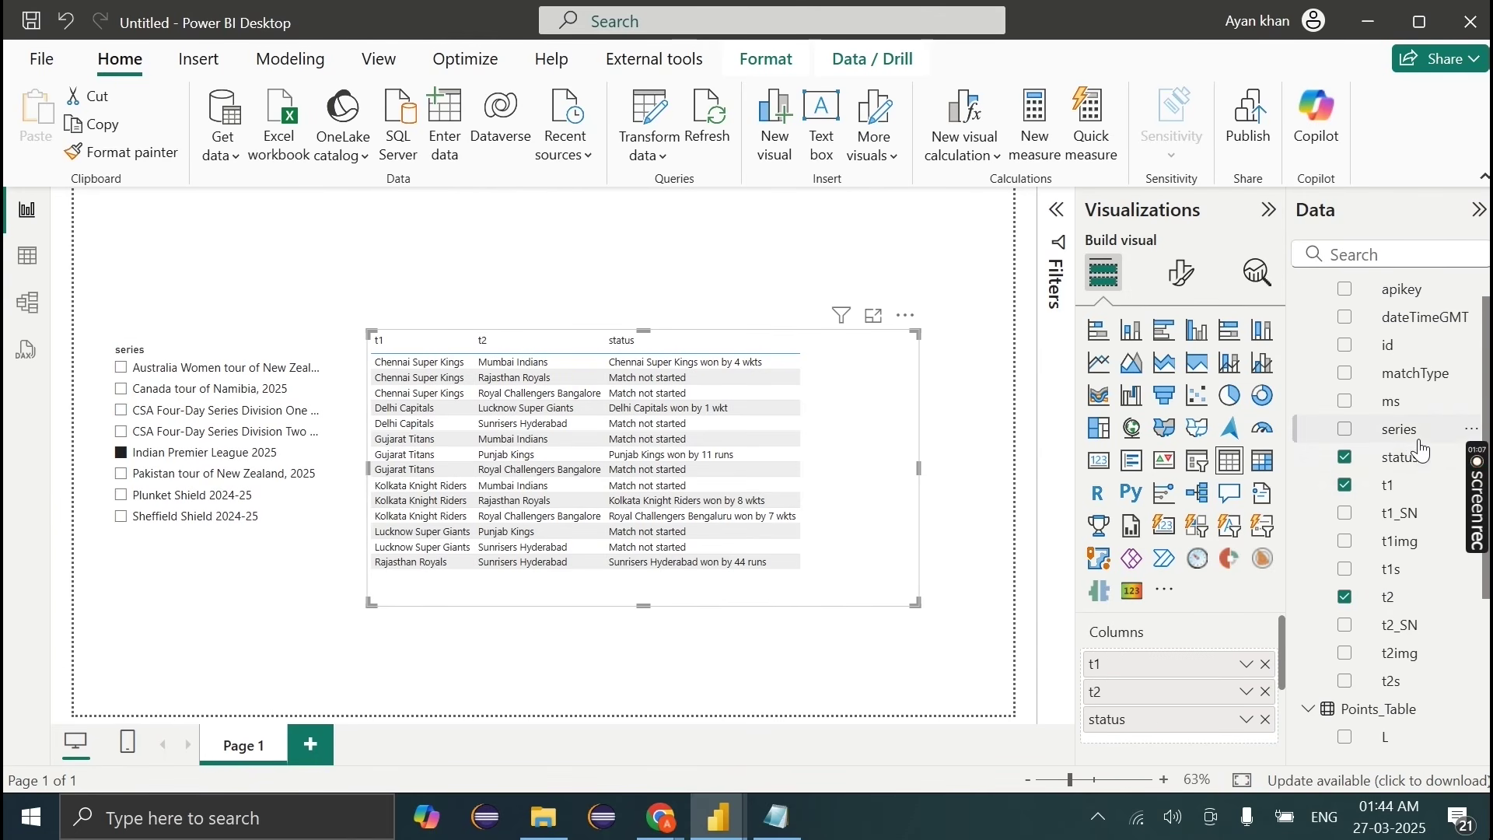
scroll(1411, 365, down, 1)
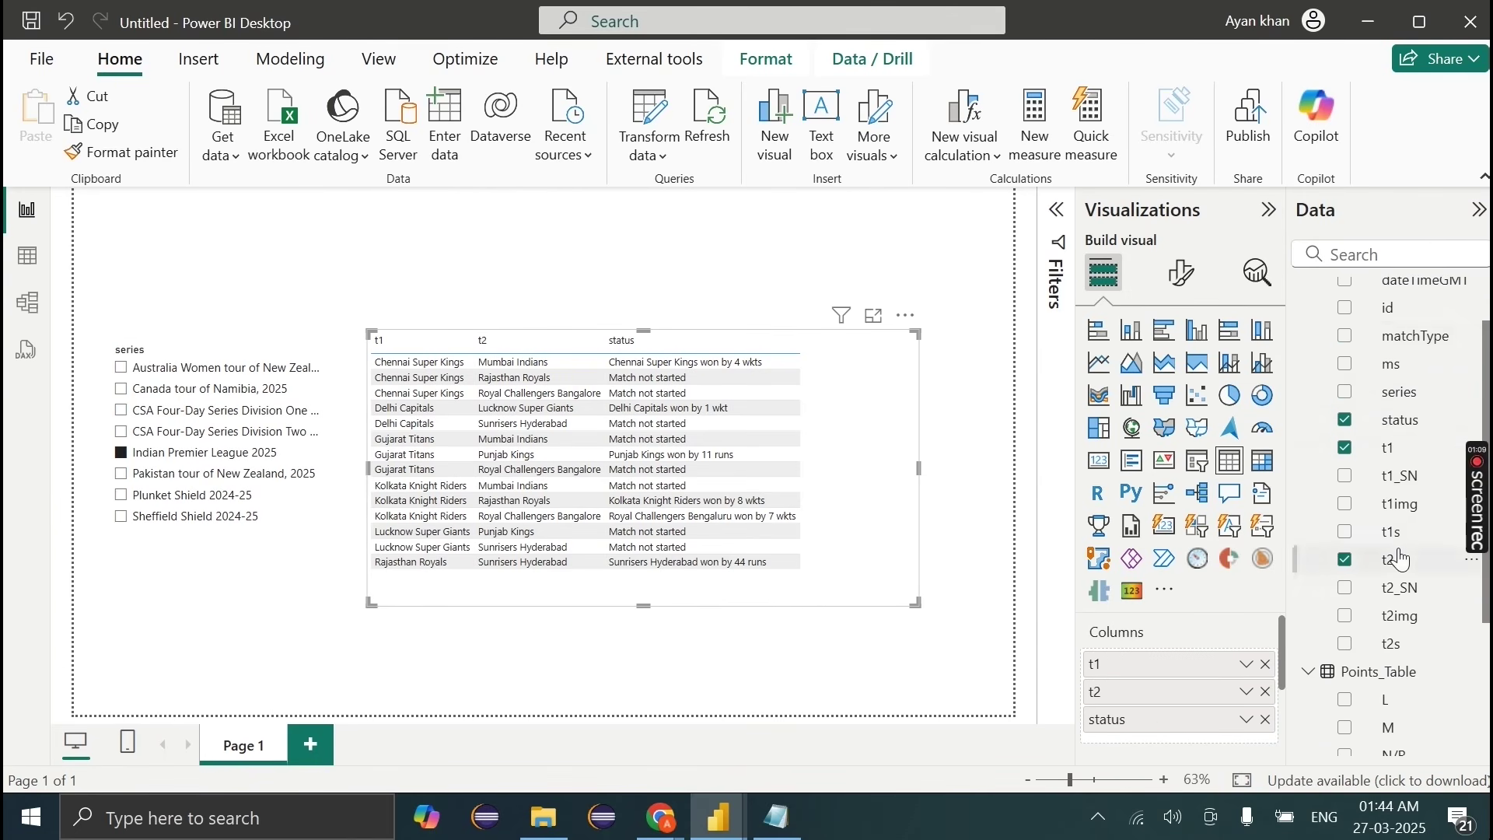
click(806, 690)
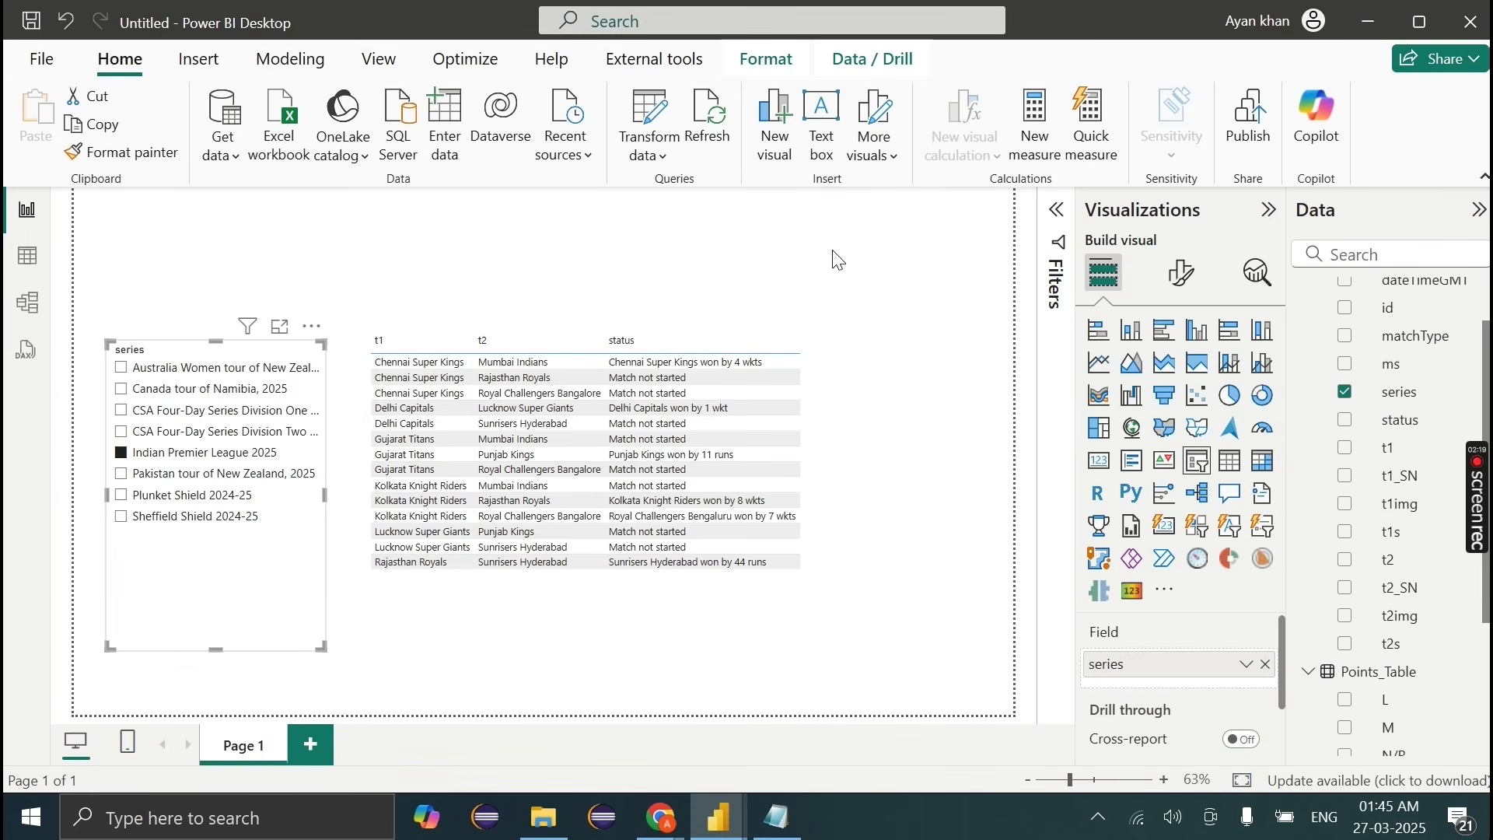
Step: Add an ms slicer ticked to 'result', sized and placed beside the match table
click(837, 259)
scroll(1377, 552, up, 1)
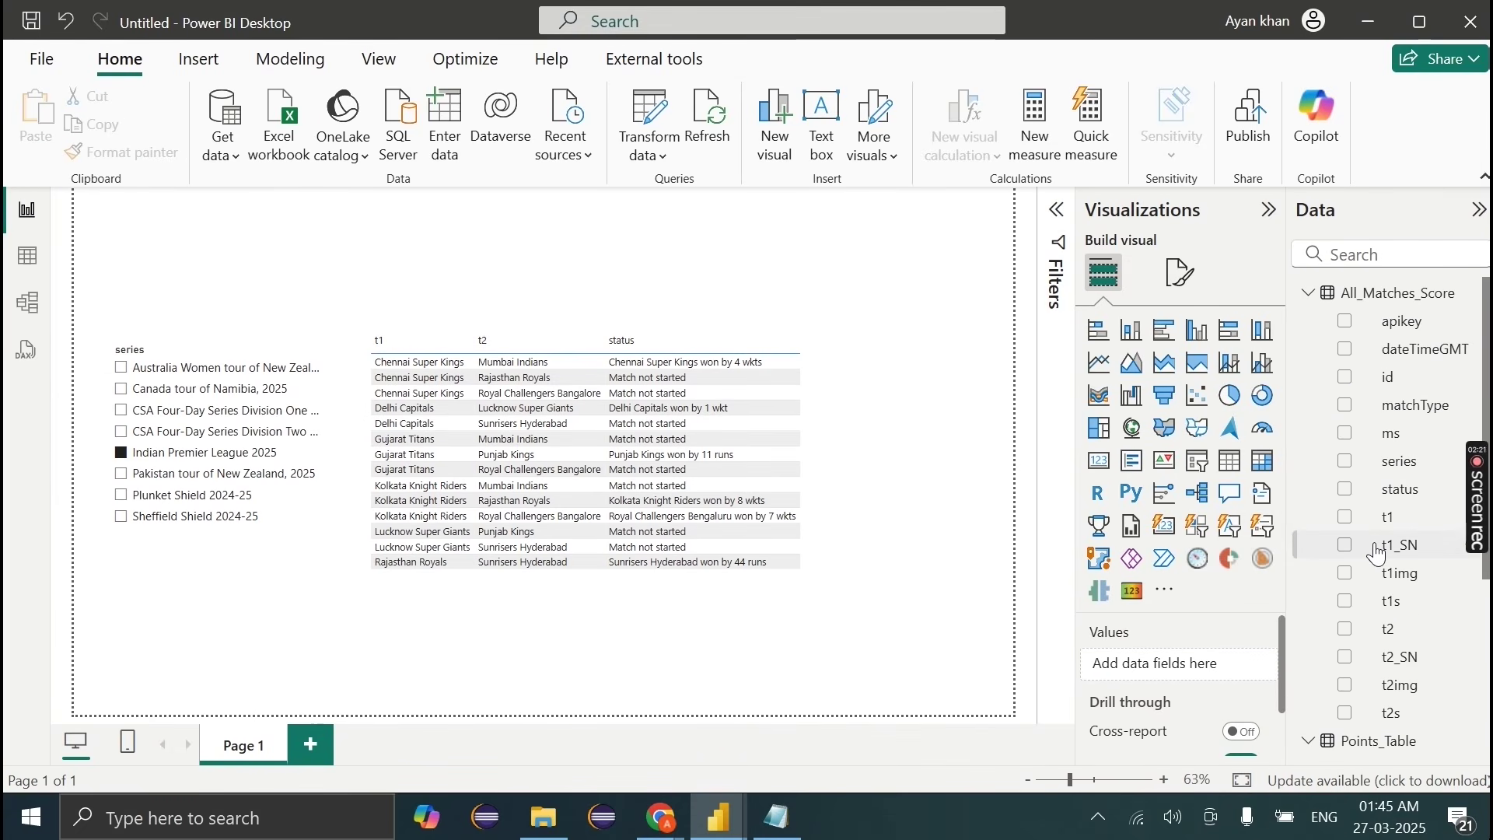
drag(1392, 433, 359, 382)
drag(157, 274, 843, 462)
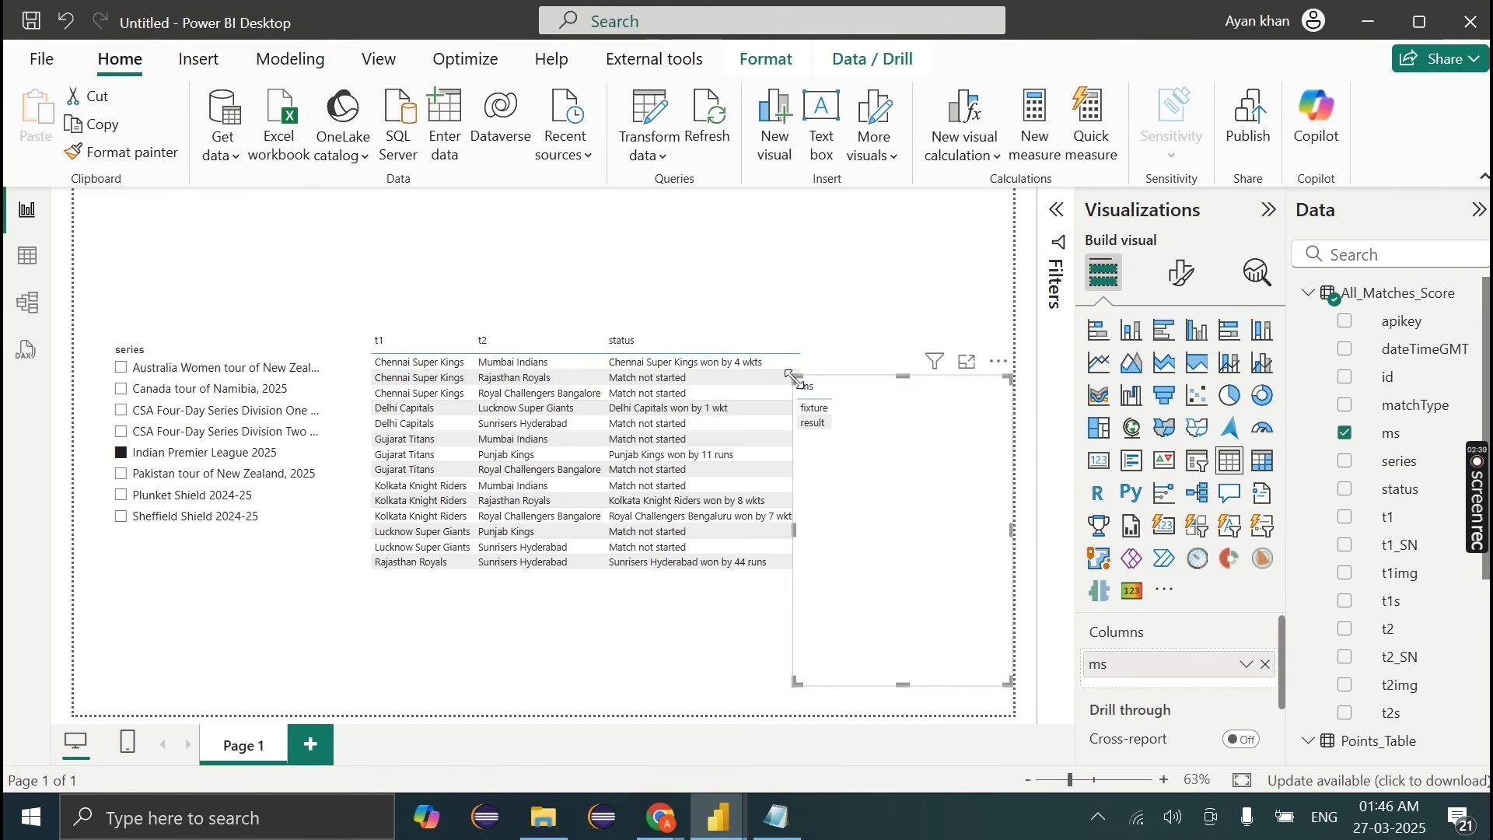
drag(800, 386, 894, 488)
click(902, 567)
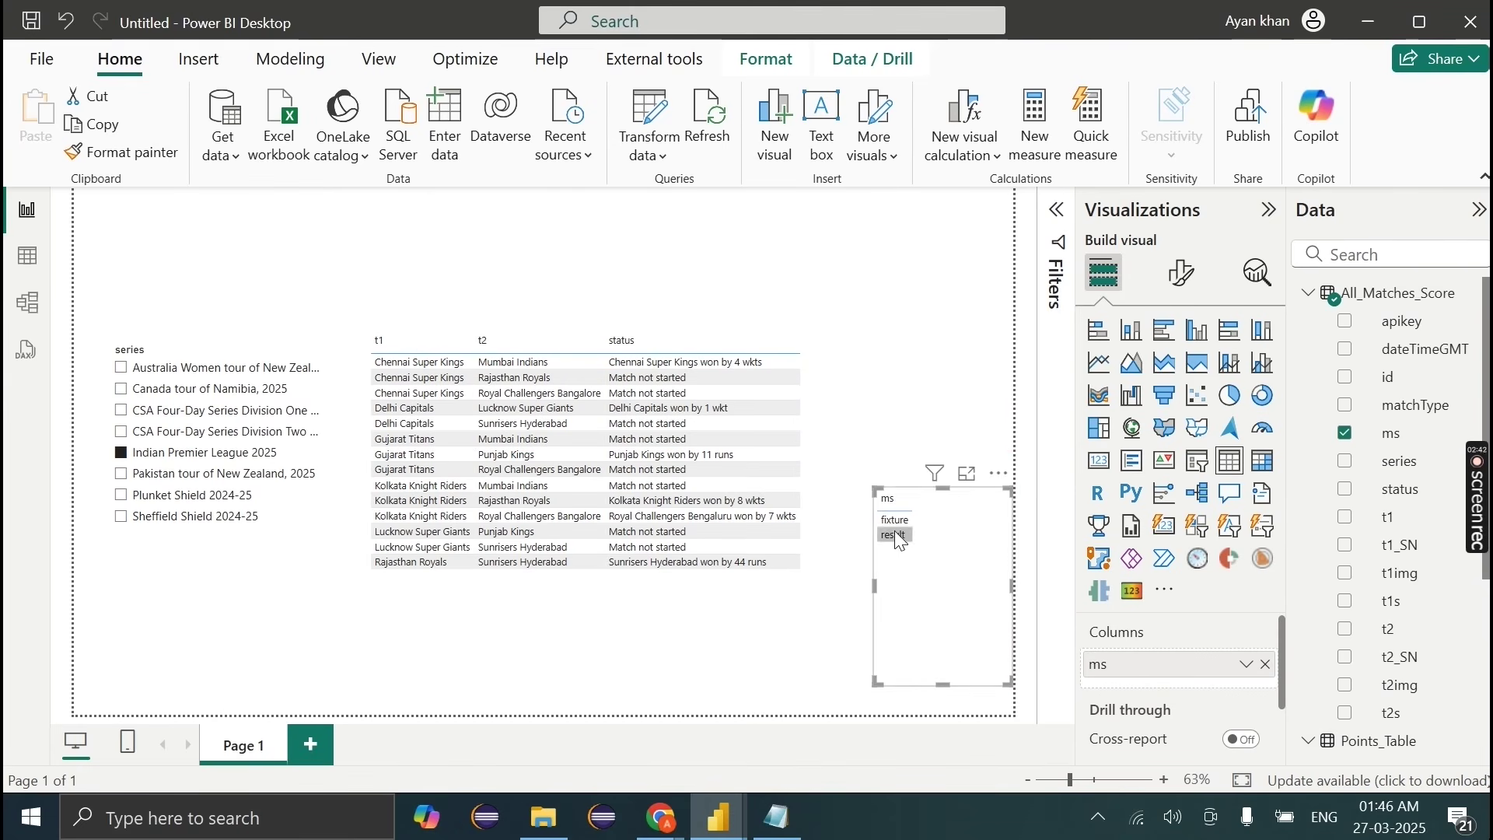
click(1202, 469)
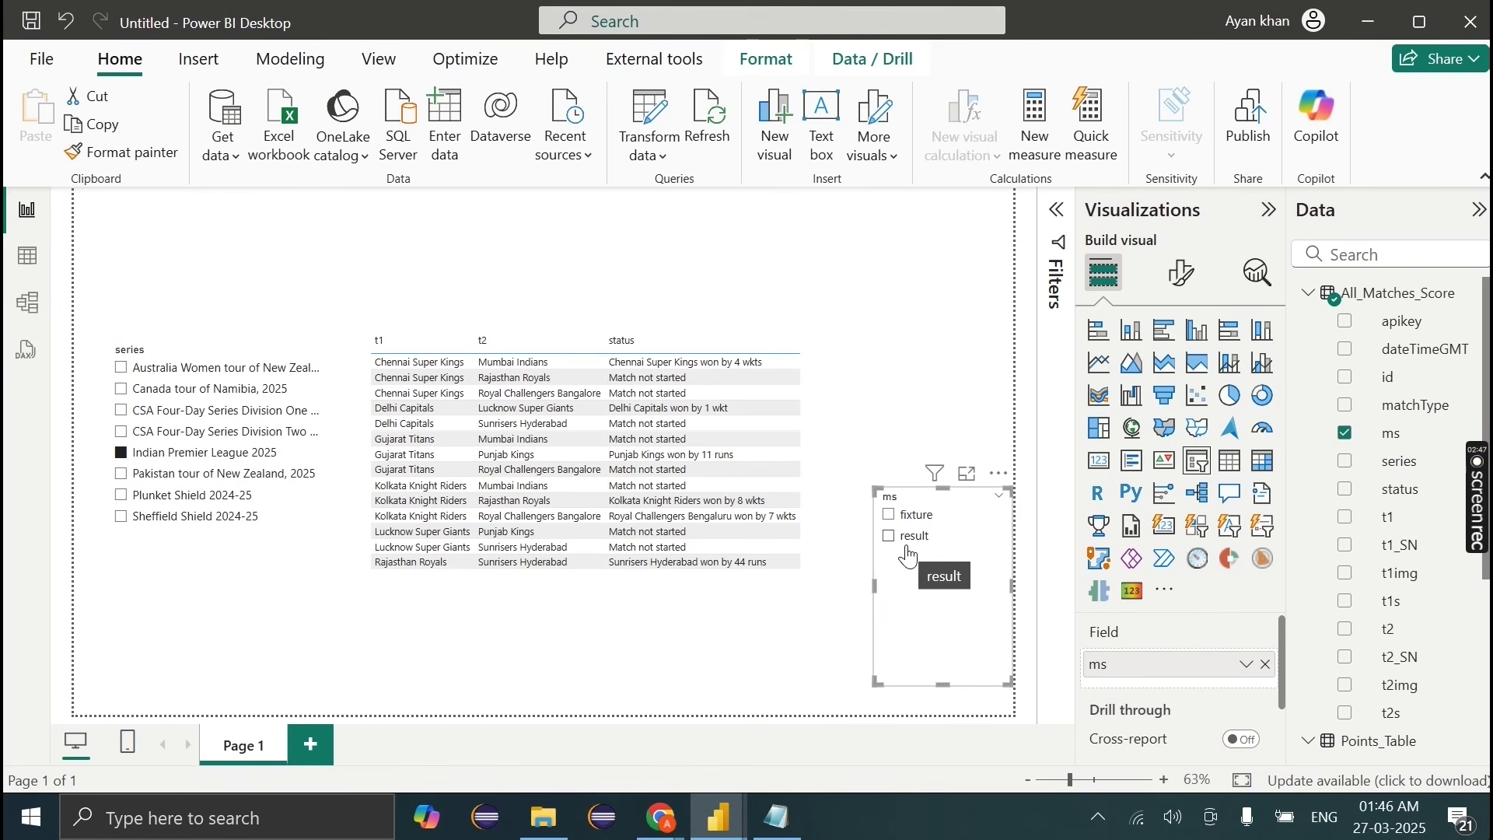
click(891, 536)
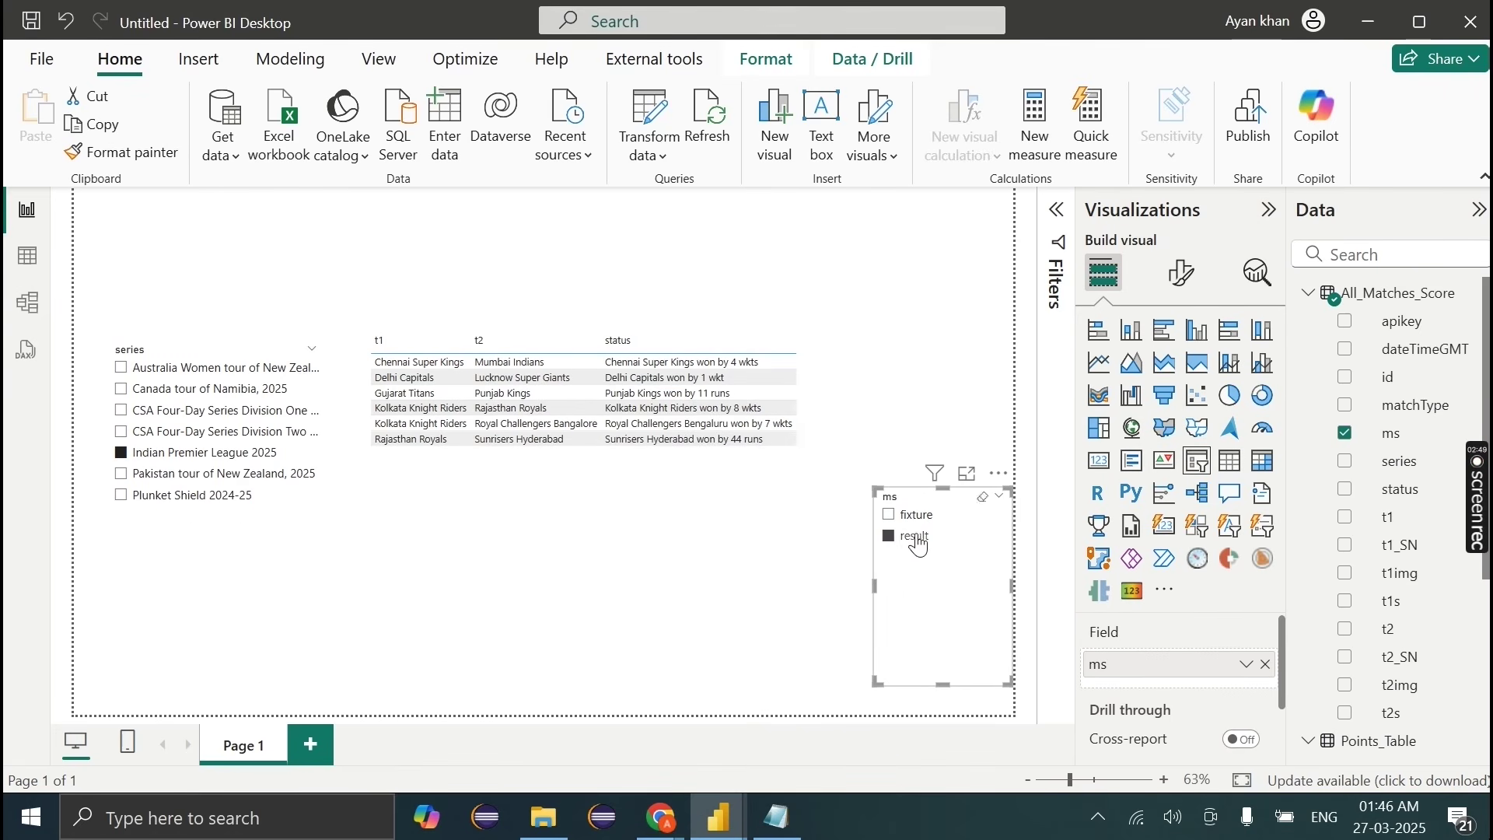
drag(934, 510, 934, 374)
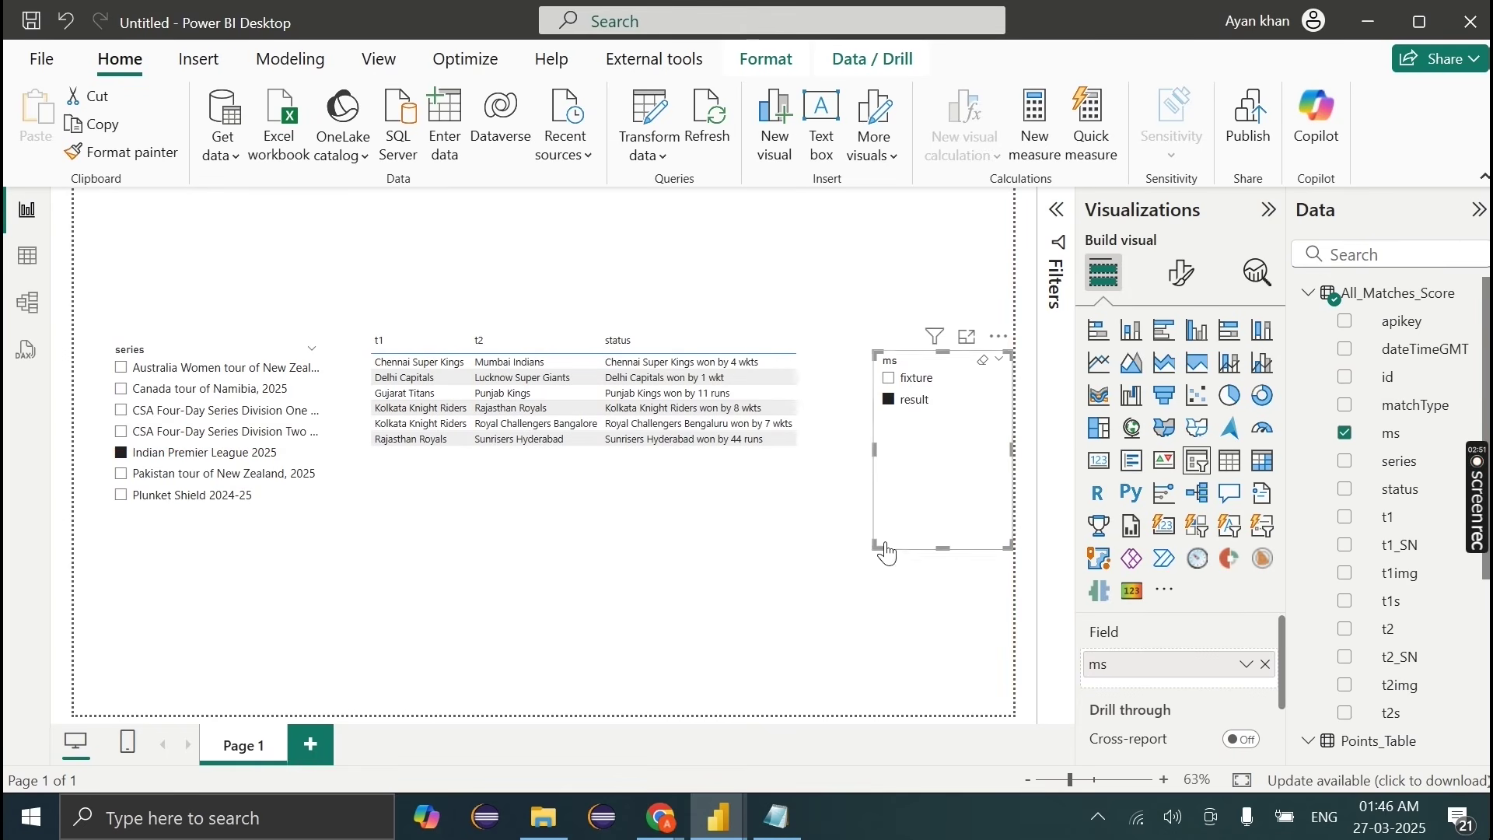
drag(878, 548, 851, 504)
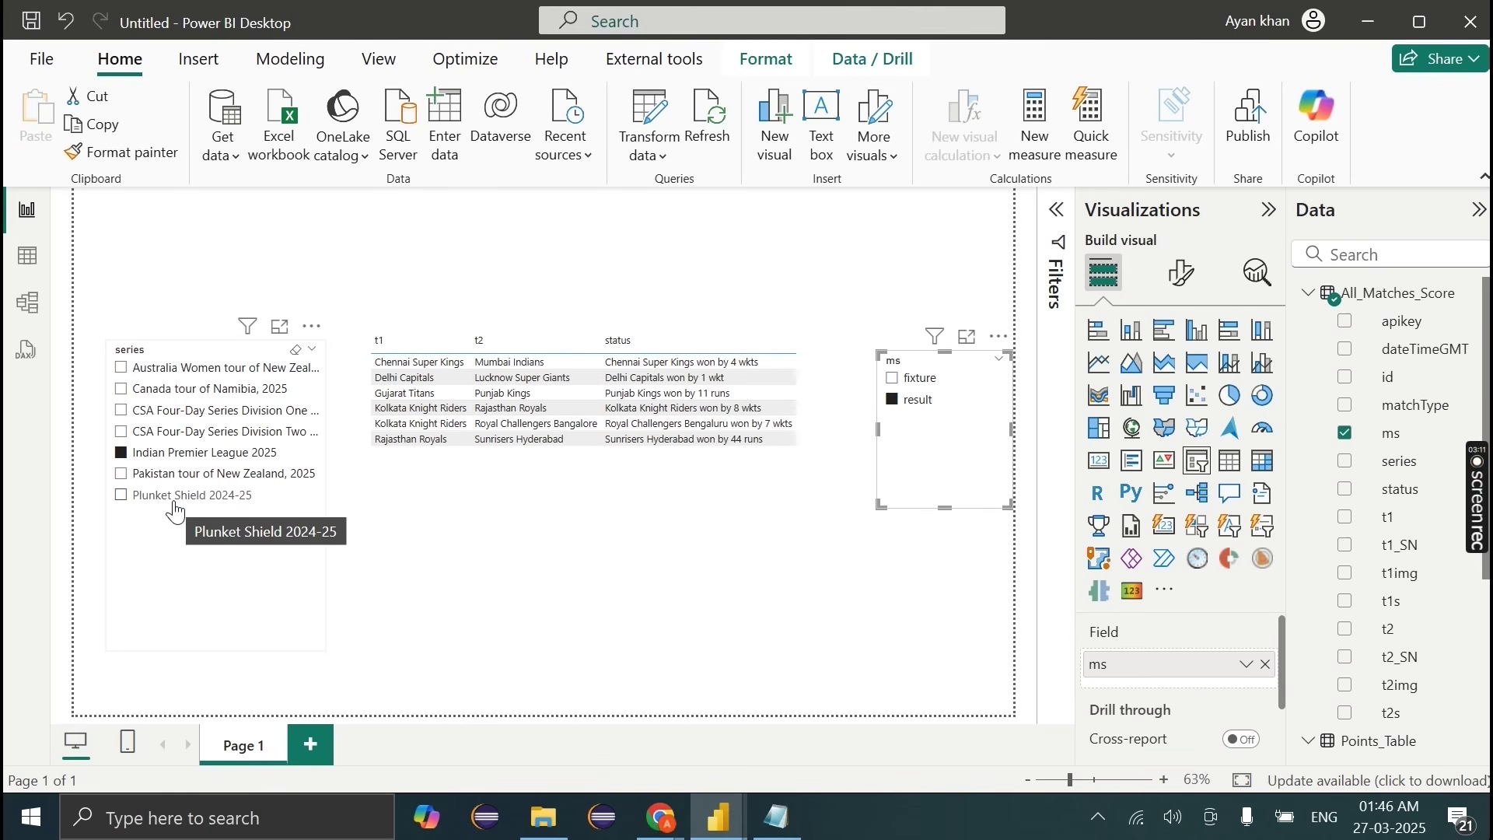
Step: Generate a new temporary e-mail address in temp-mail and copy it
key(alt+Tab)
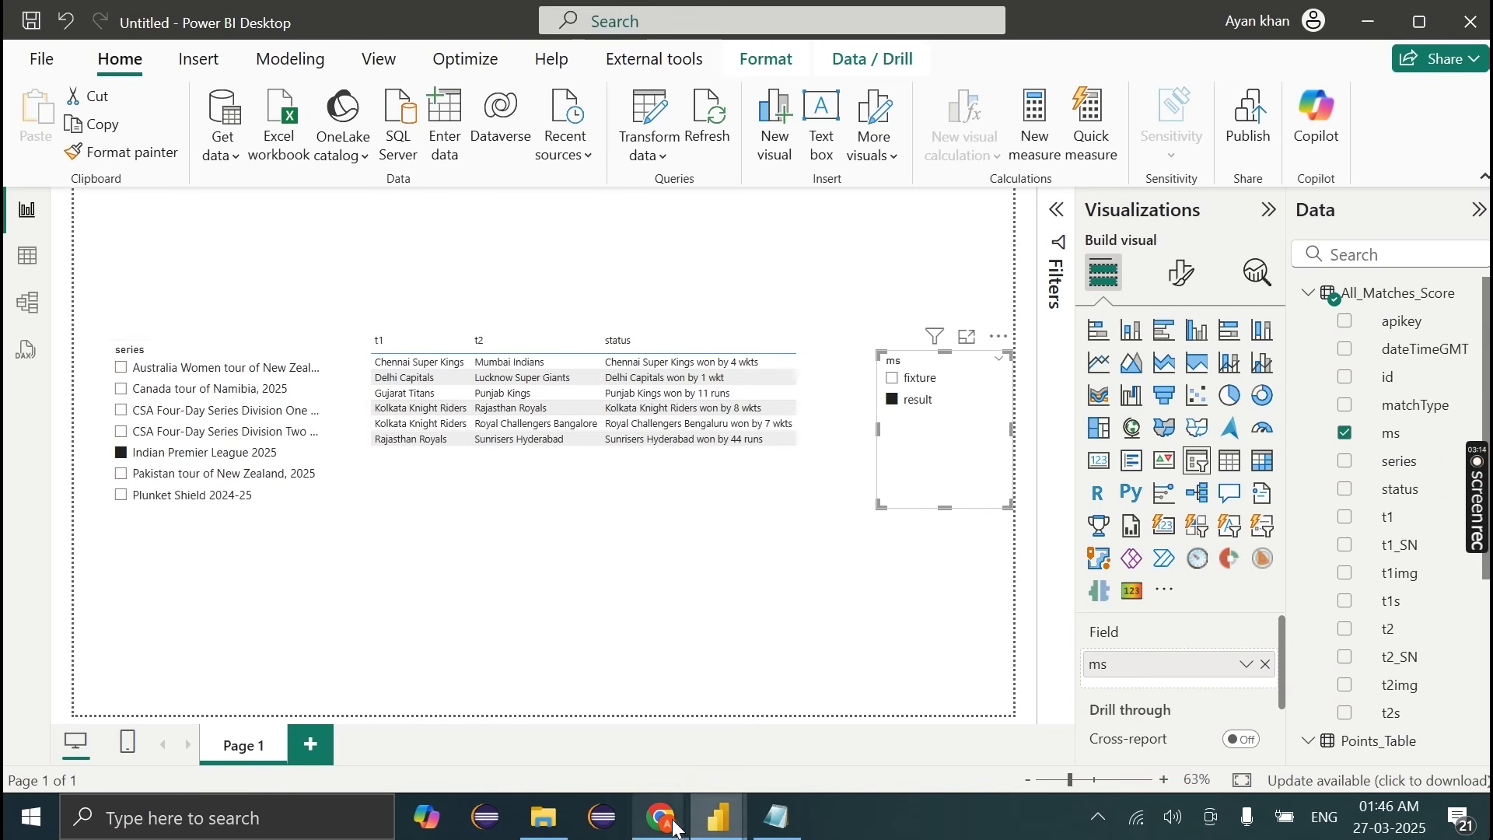
click(1341, 458)
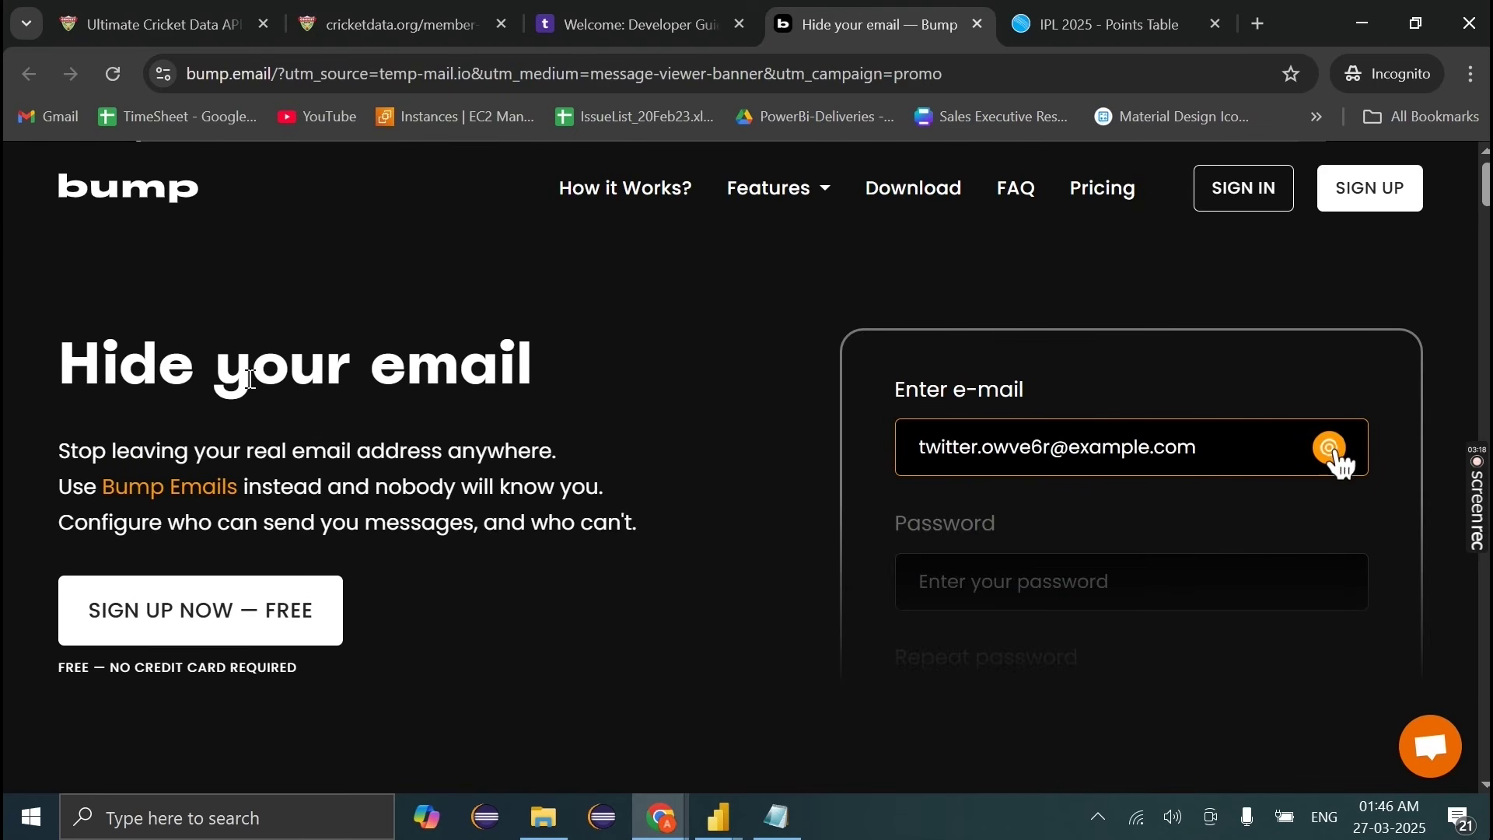
click(633, 24)
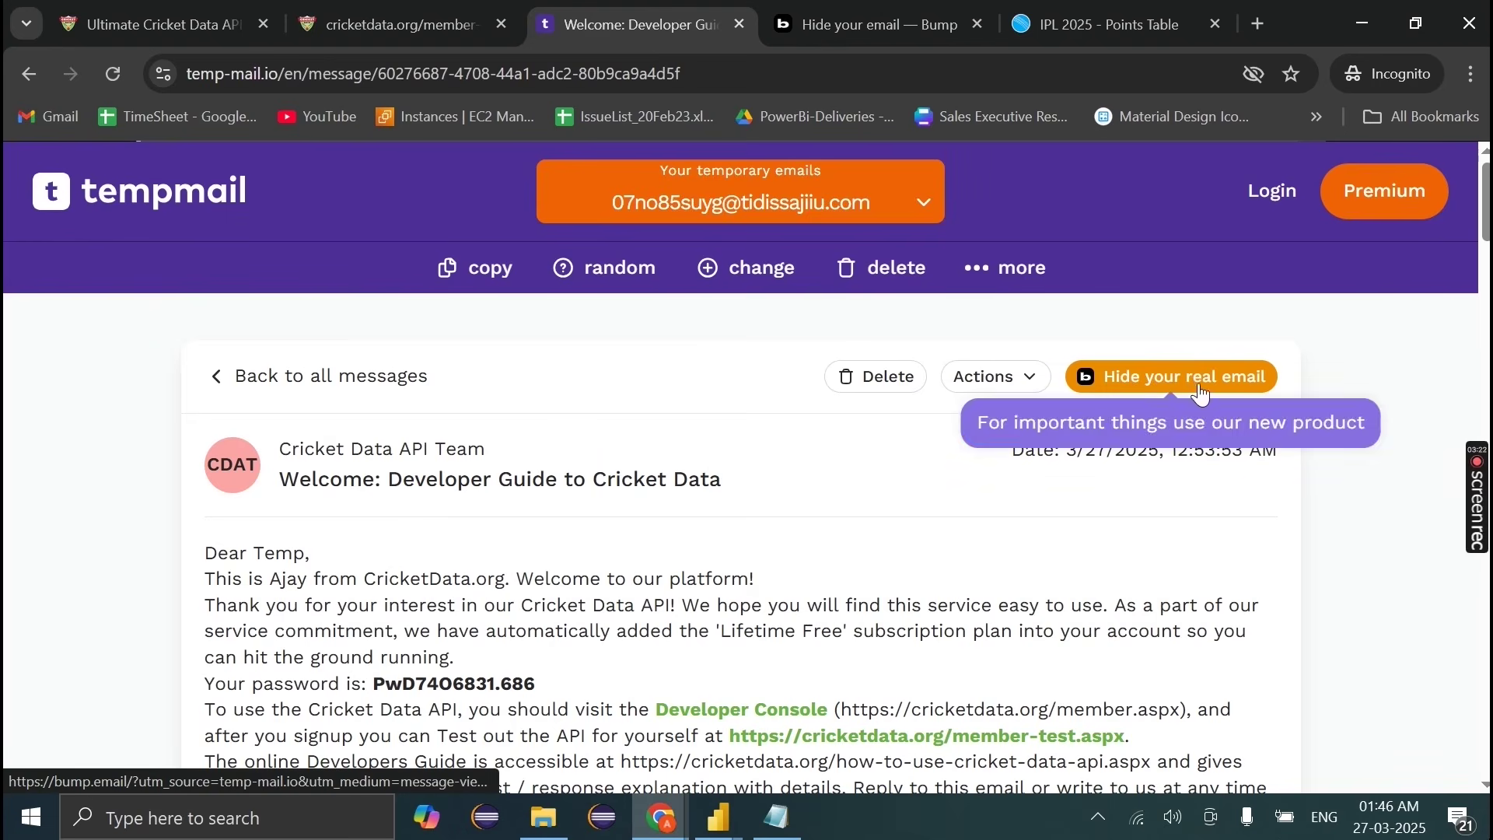
click(889, 10)
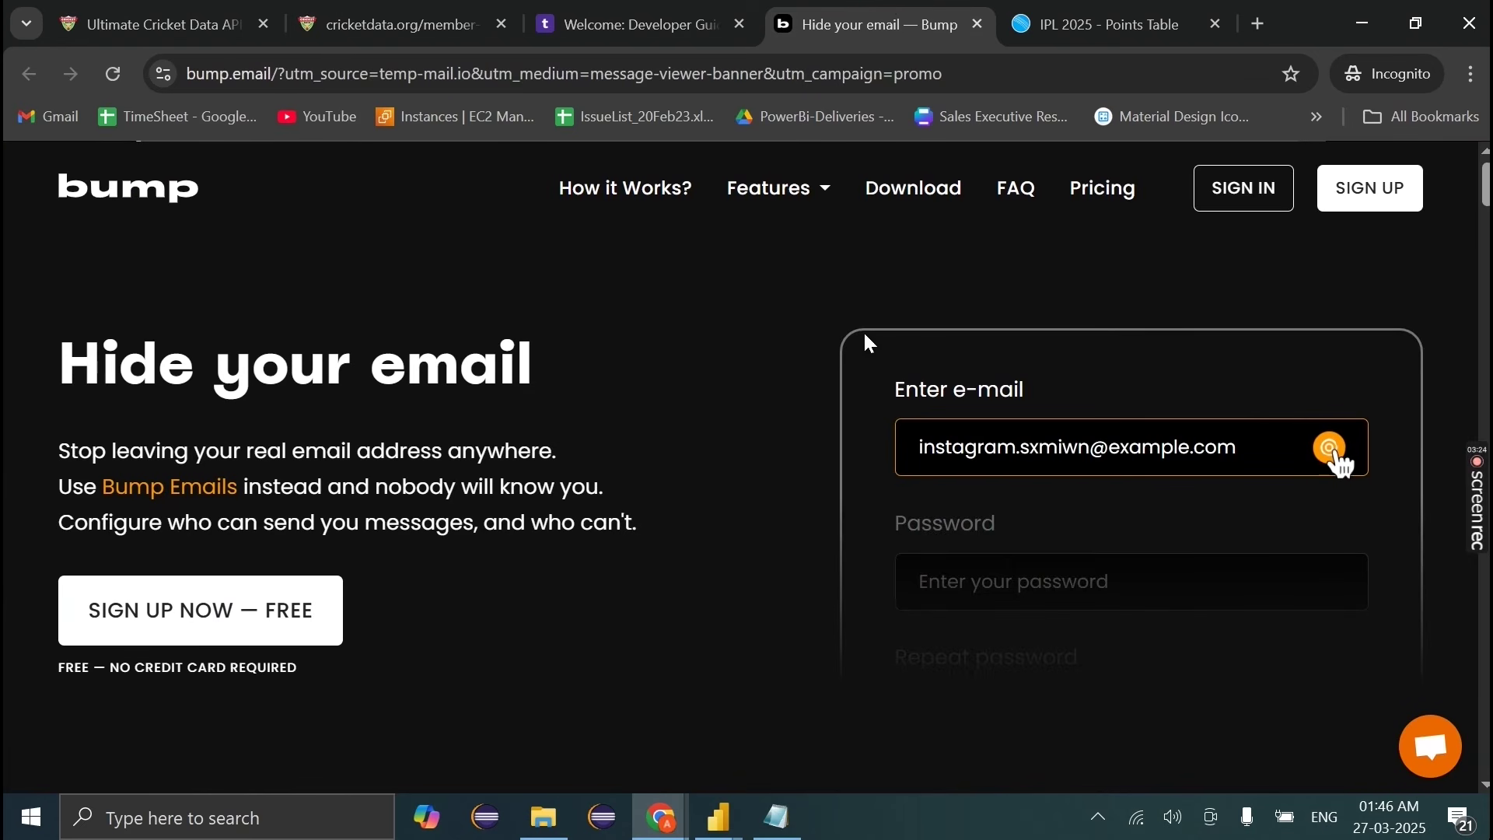
click(1245, 191)
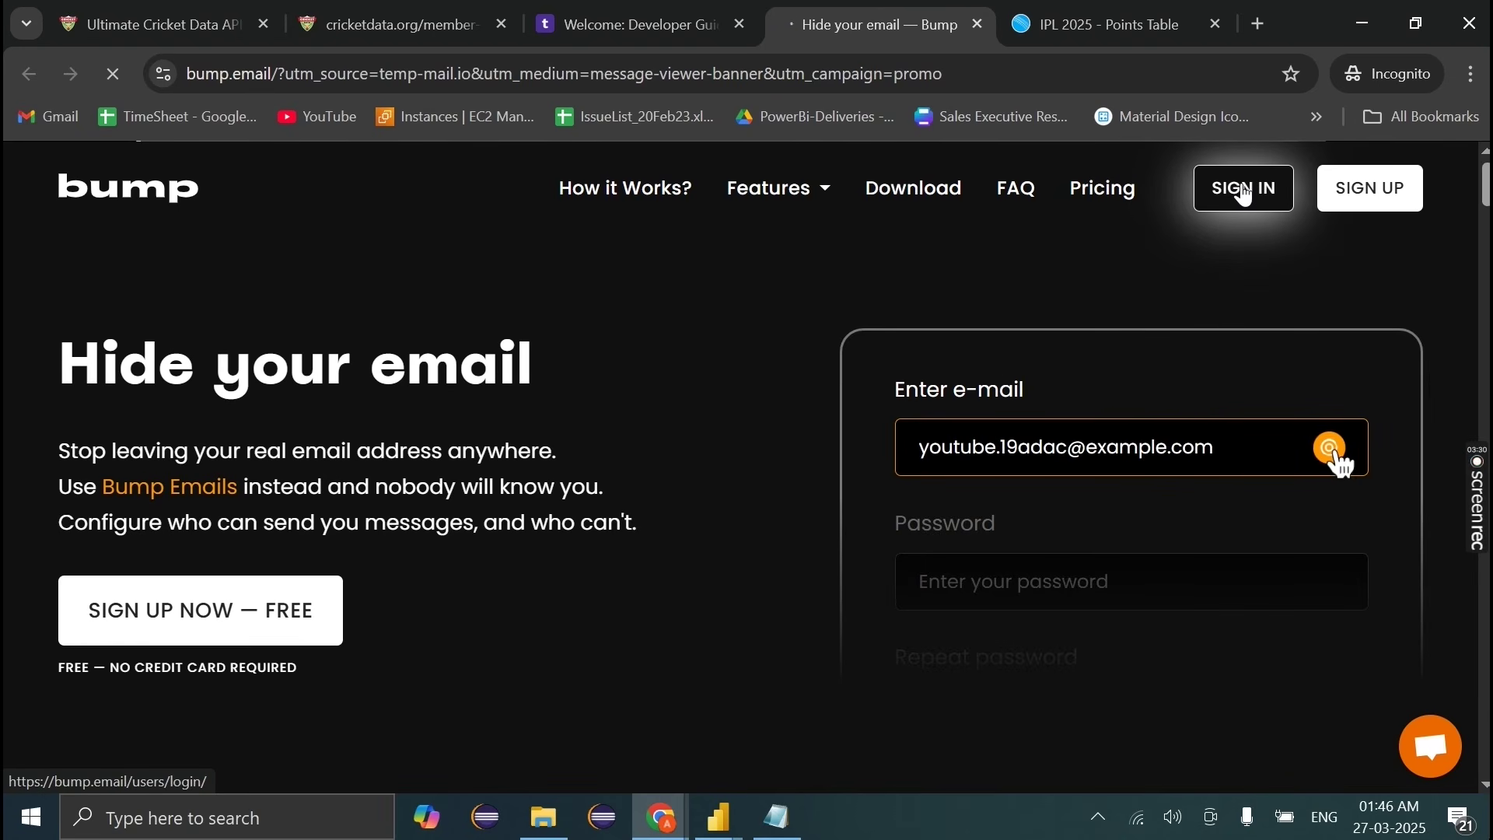
click(614, 10)
mouse_move(884, 237)
click(884, 247)
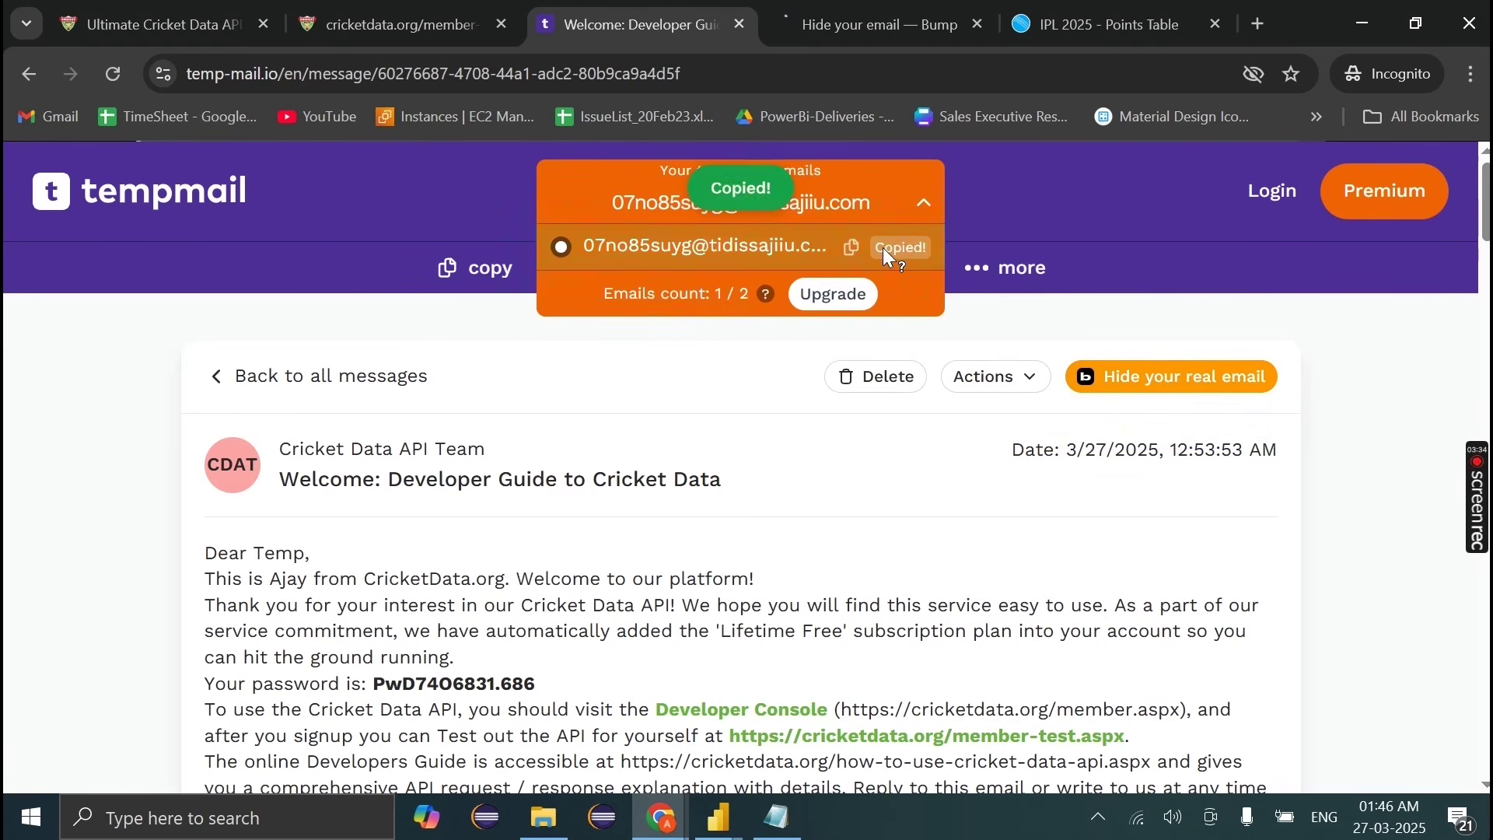
Step: Sign up for Bump with the copied temporary address and the account password
click(836, 10)
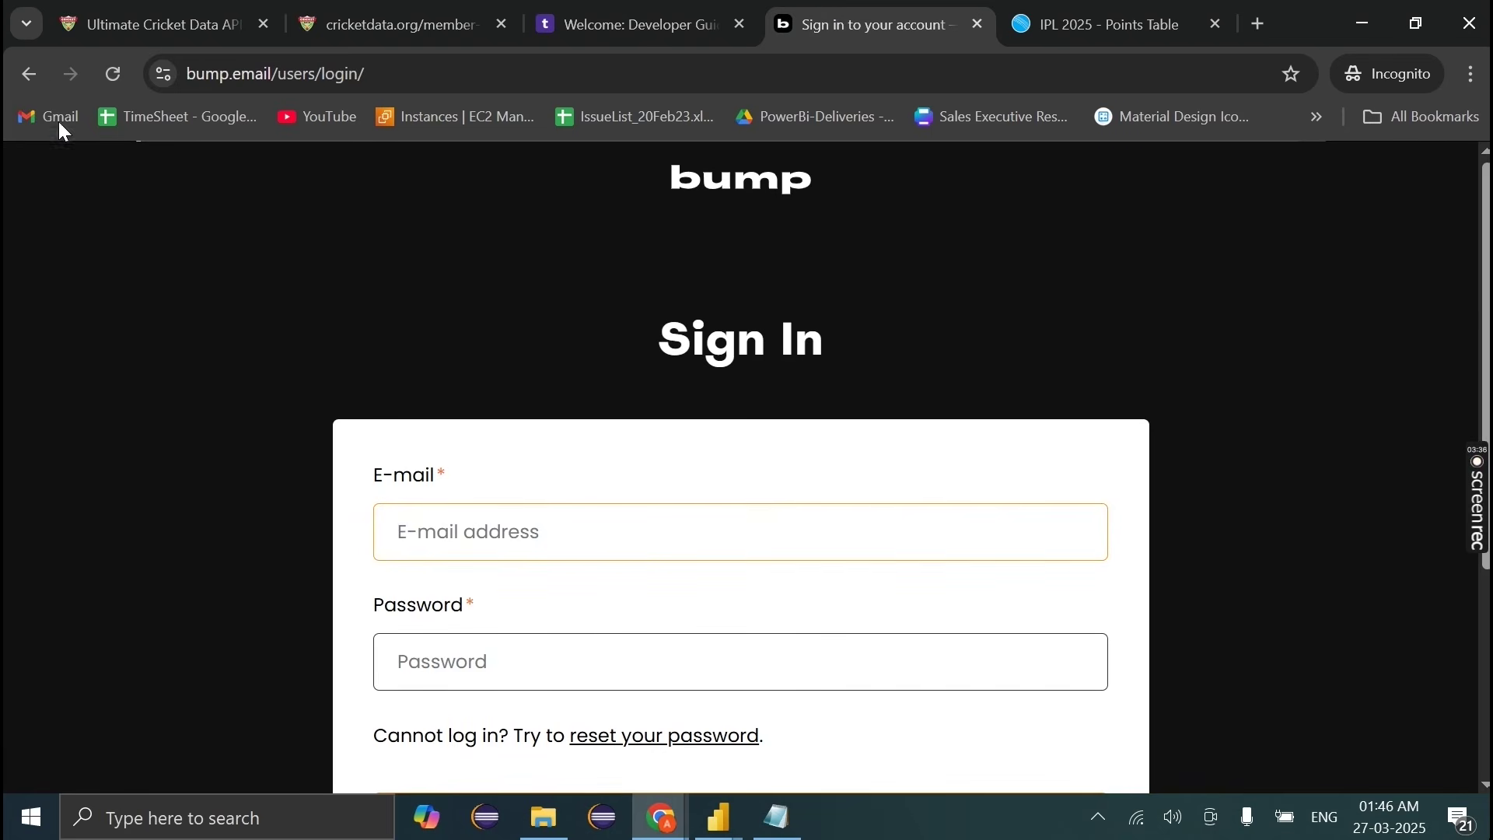
click(28, 73)
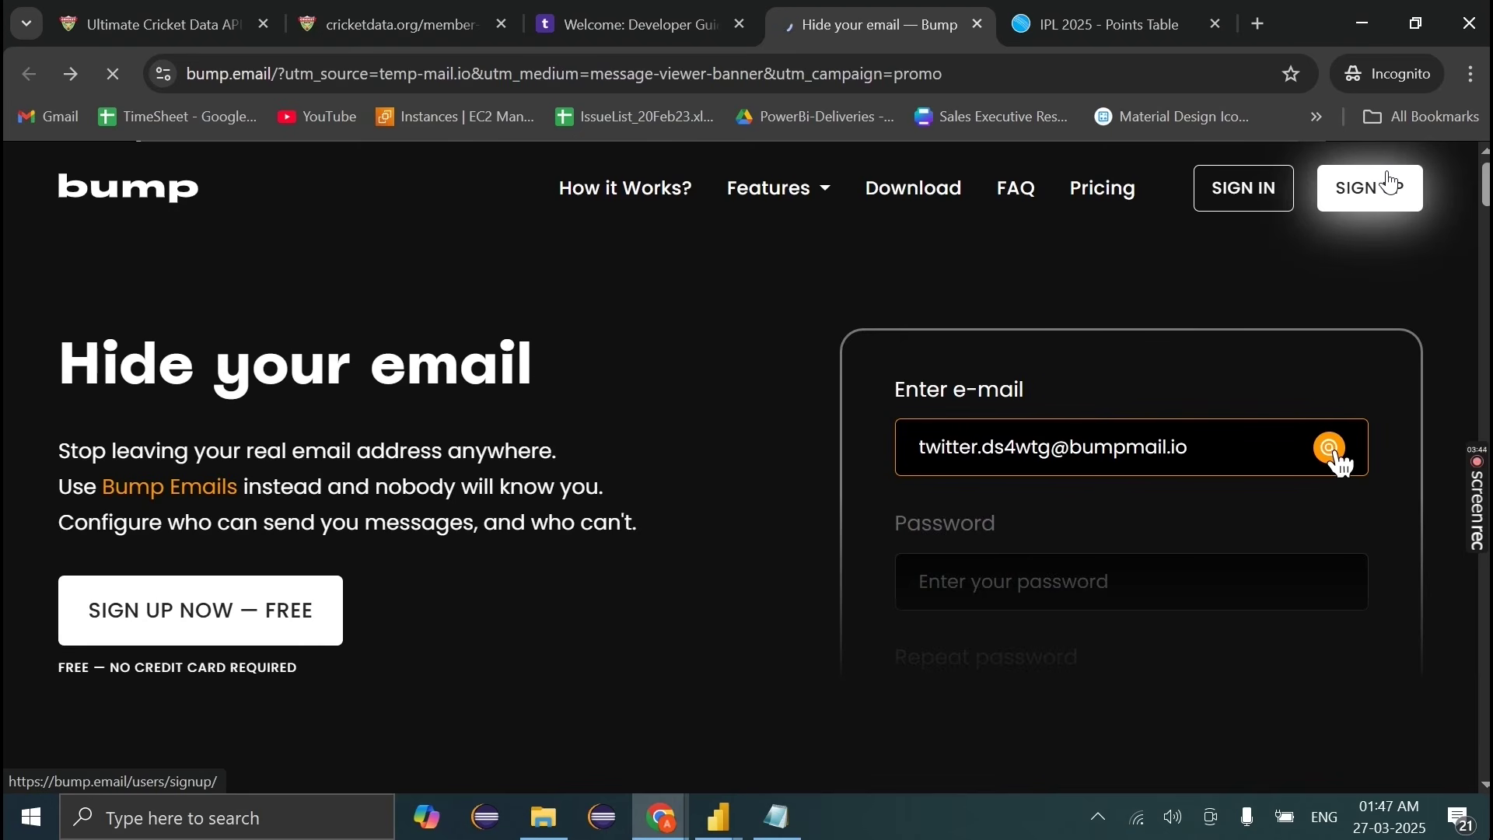
click(1393, 181)
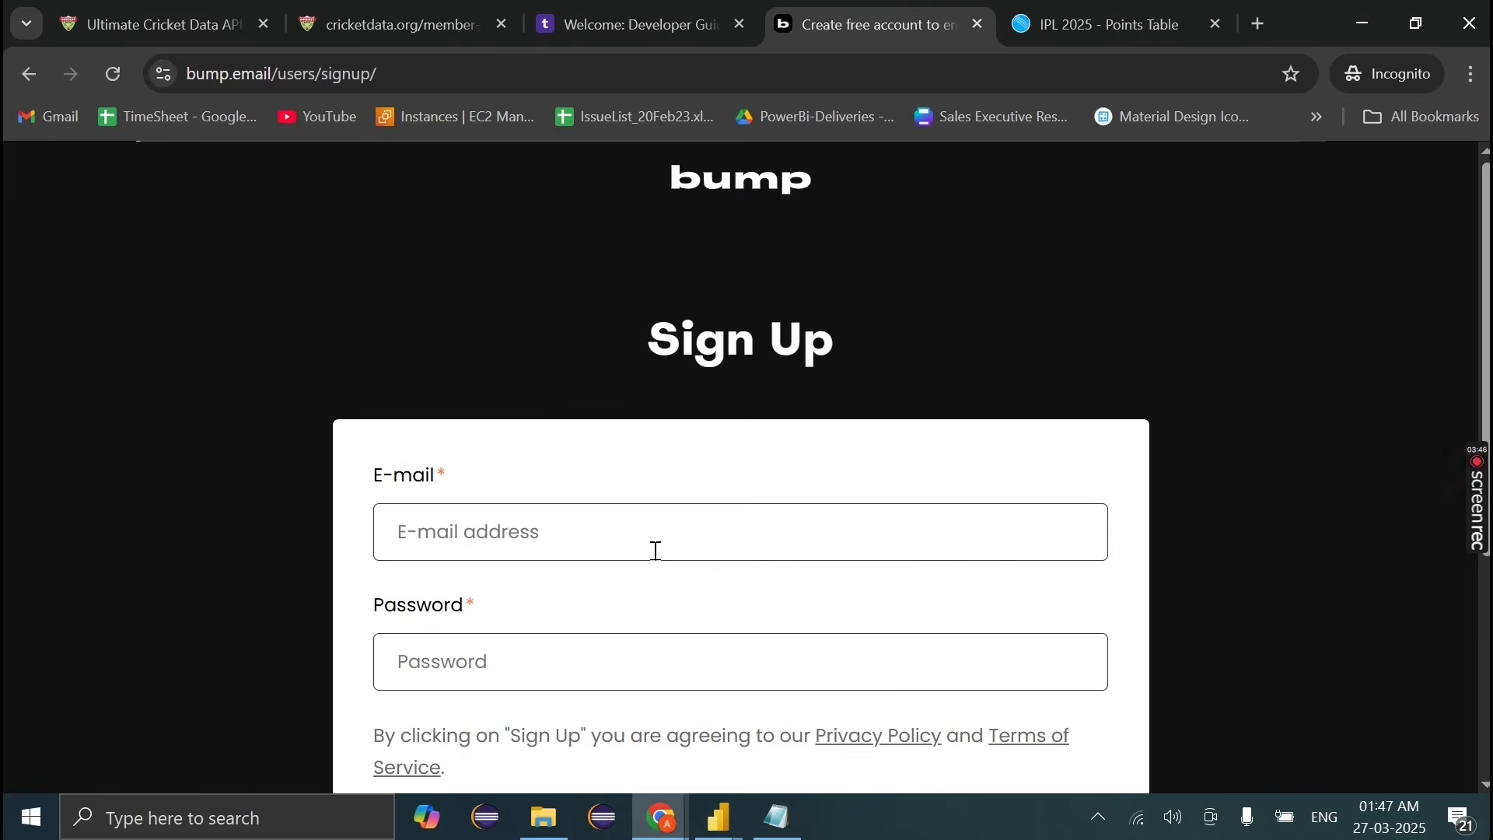
click(656, 550)
key(ctrl+v)
scroll(650, 540, down, 2)
click(573, 482)
key(ctrl+v)
key(Return)
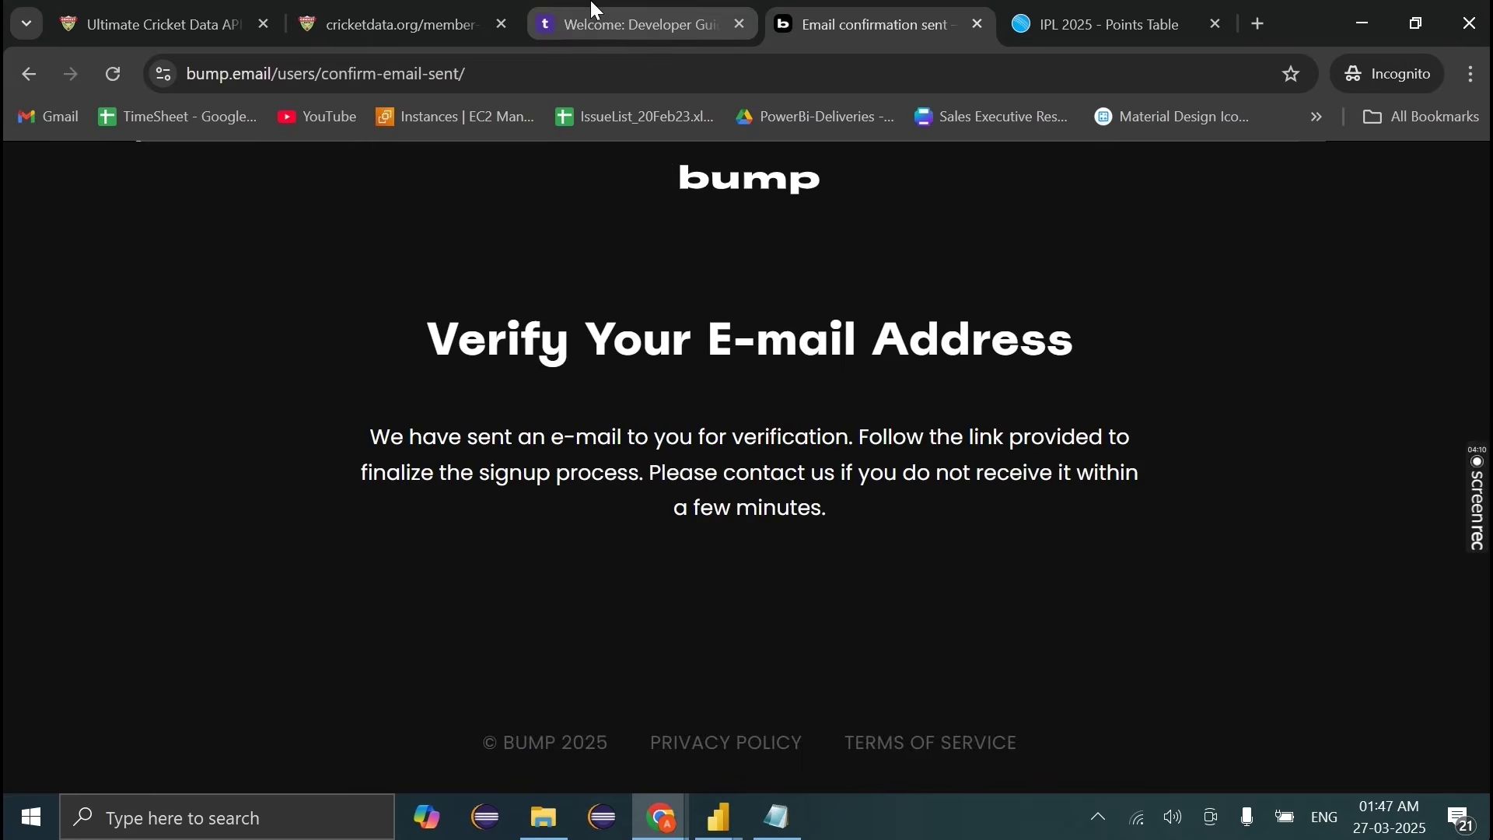
Step: Open the Welcome to Bump message in the temporary inbox and check the registered address
click(594, 16)
scroll(486, 564, down, 5)
scroll(487, 560, up, 5)
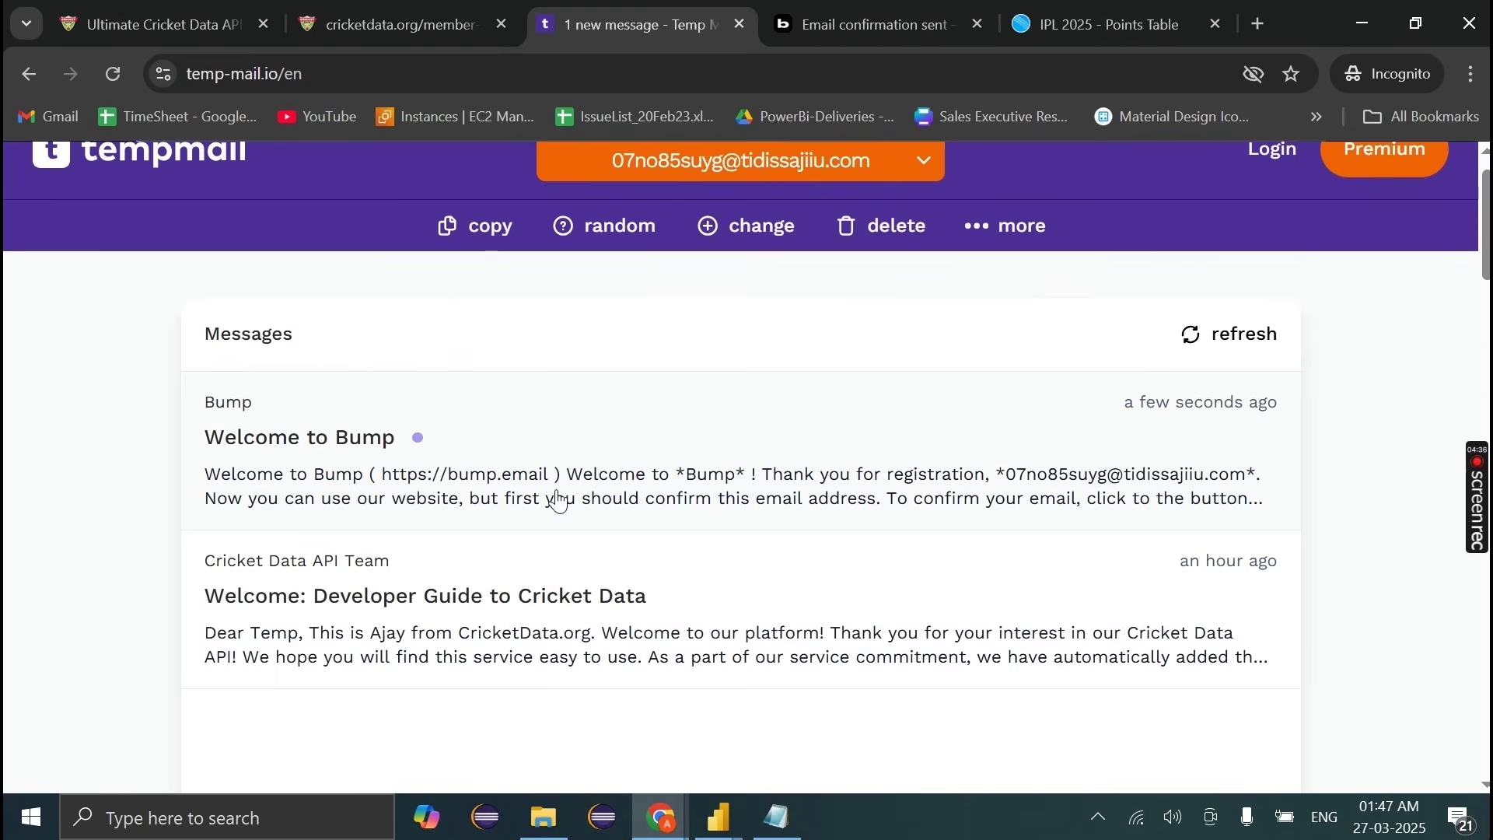
click(559, 500)
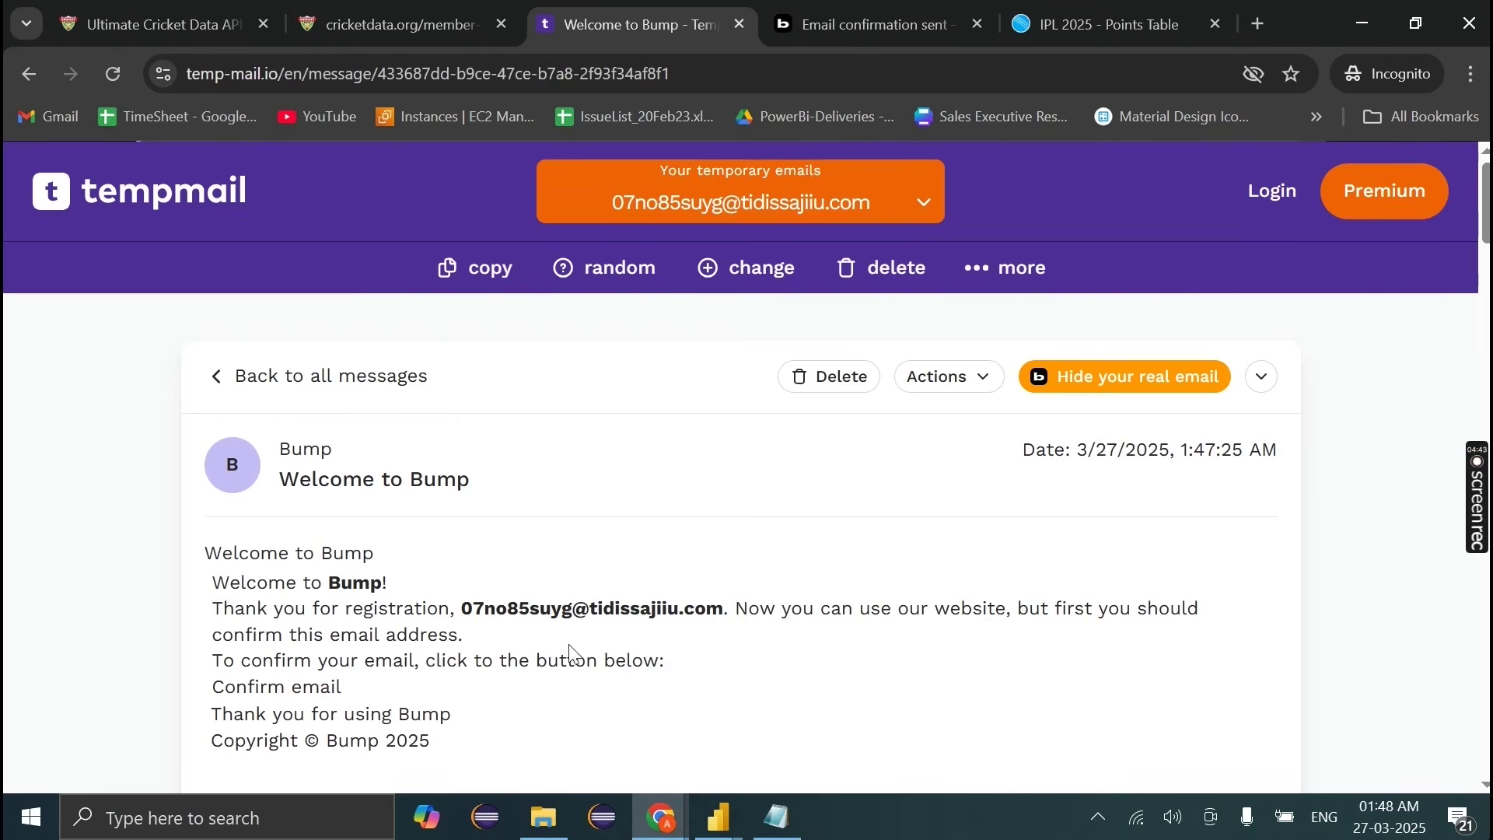
drag(462, 610, 725, 614)
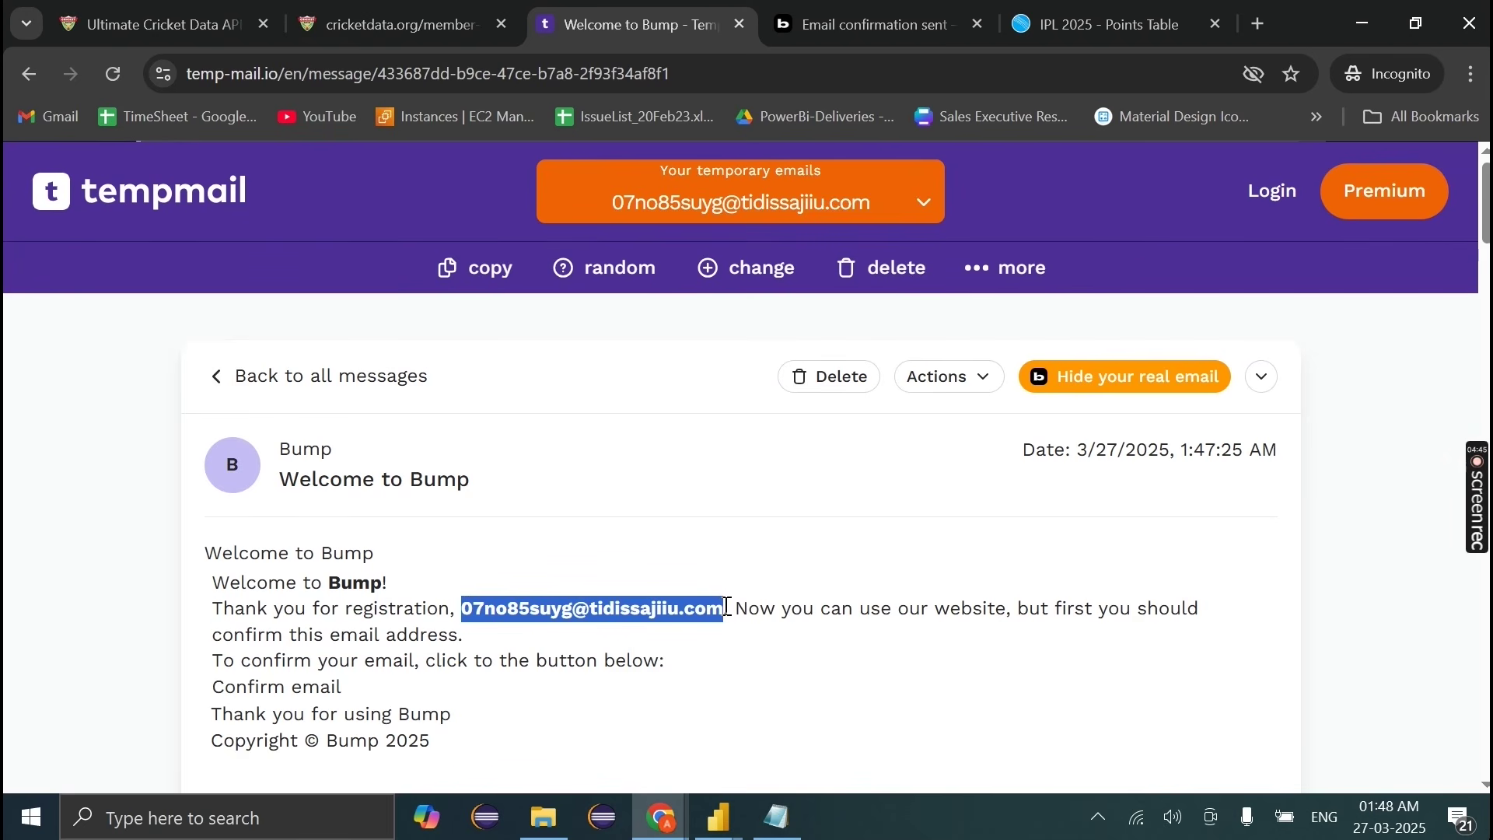
Step: Sign in to Bump with the account password and request a new confirmation e-mail
click(790, 8)
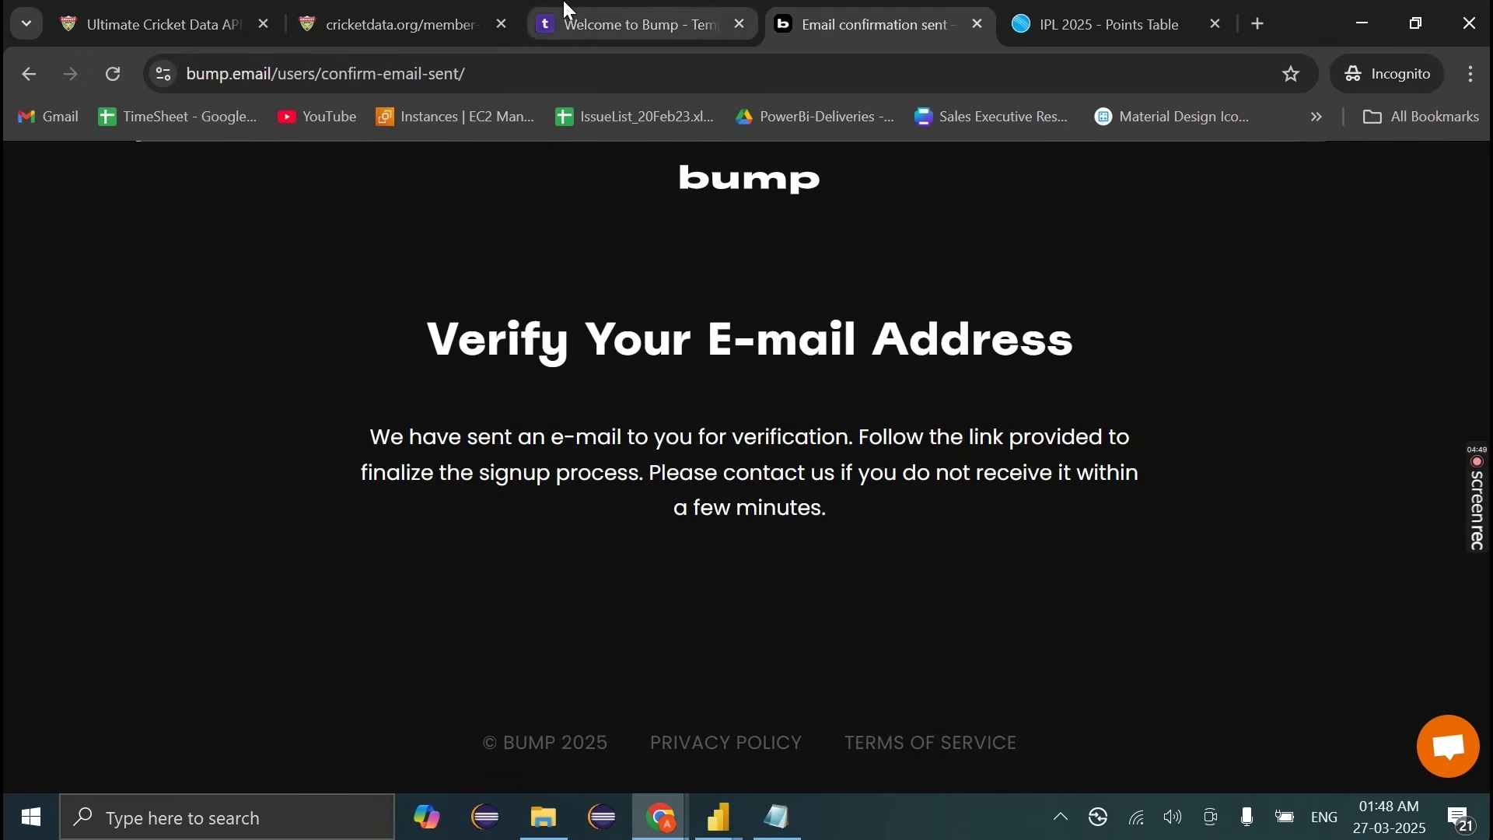
click(576, 25)
key(ctrl+Tab)
click(29, 74)
click(29, 74)
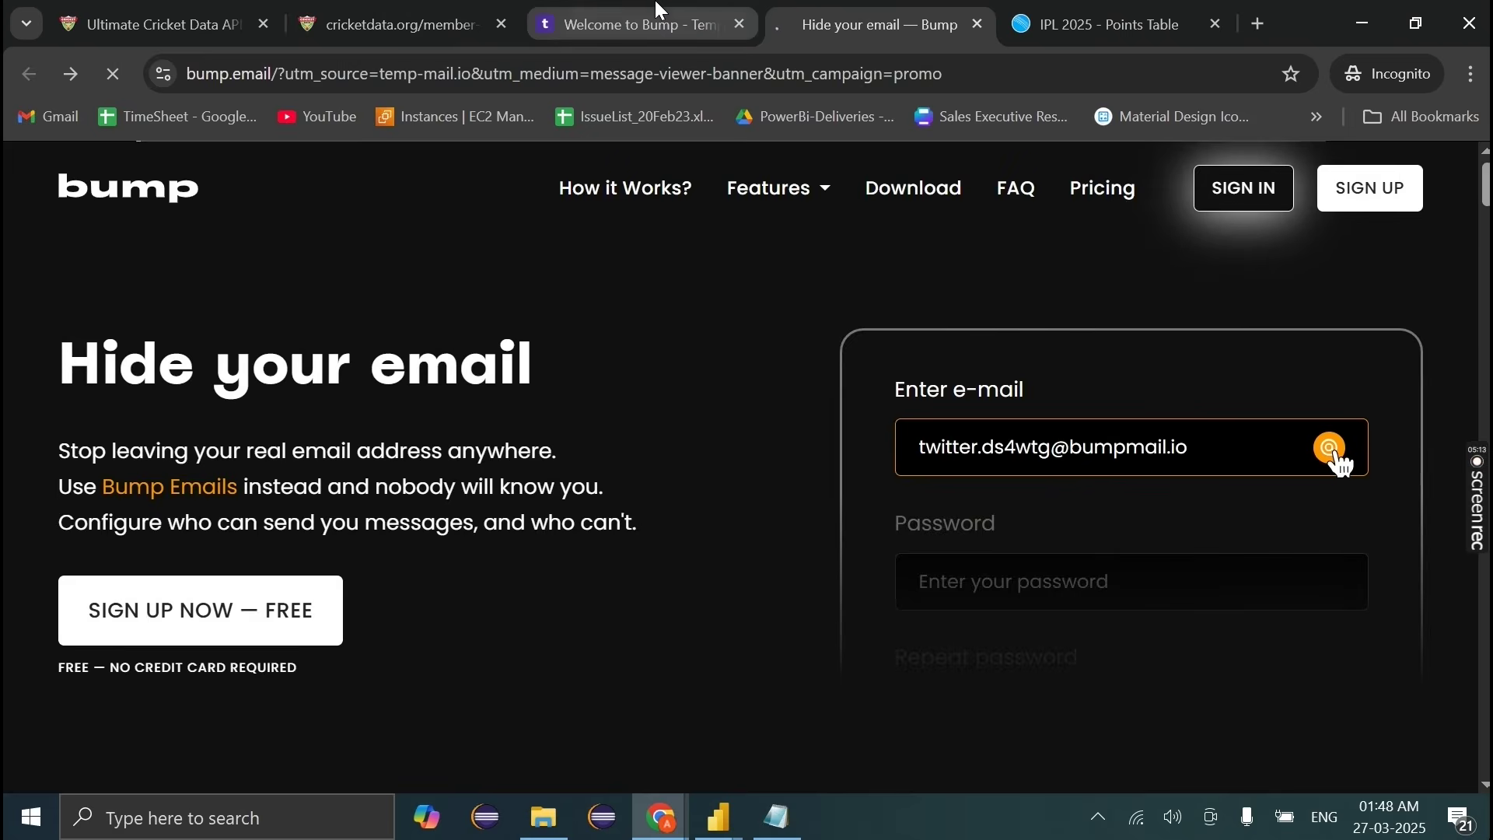
click(622, 24)
click(785, 23)
text(•)
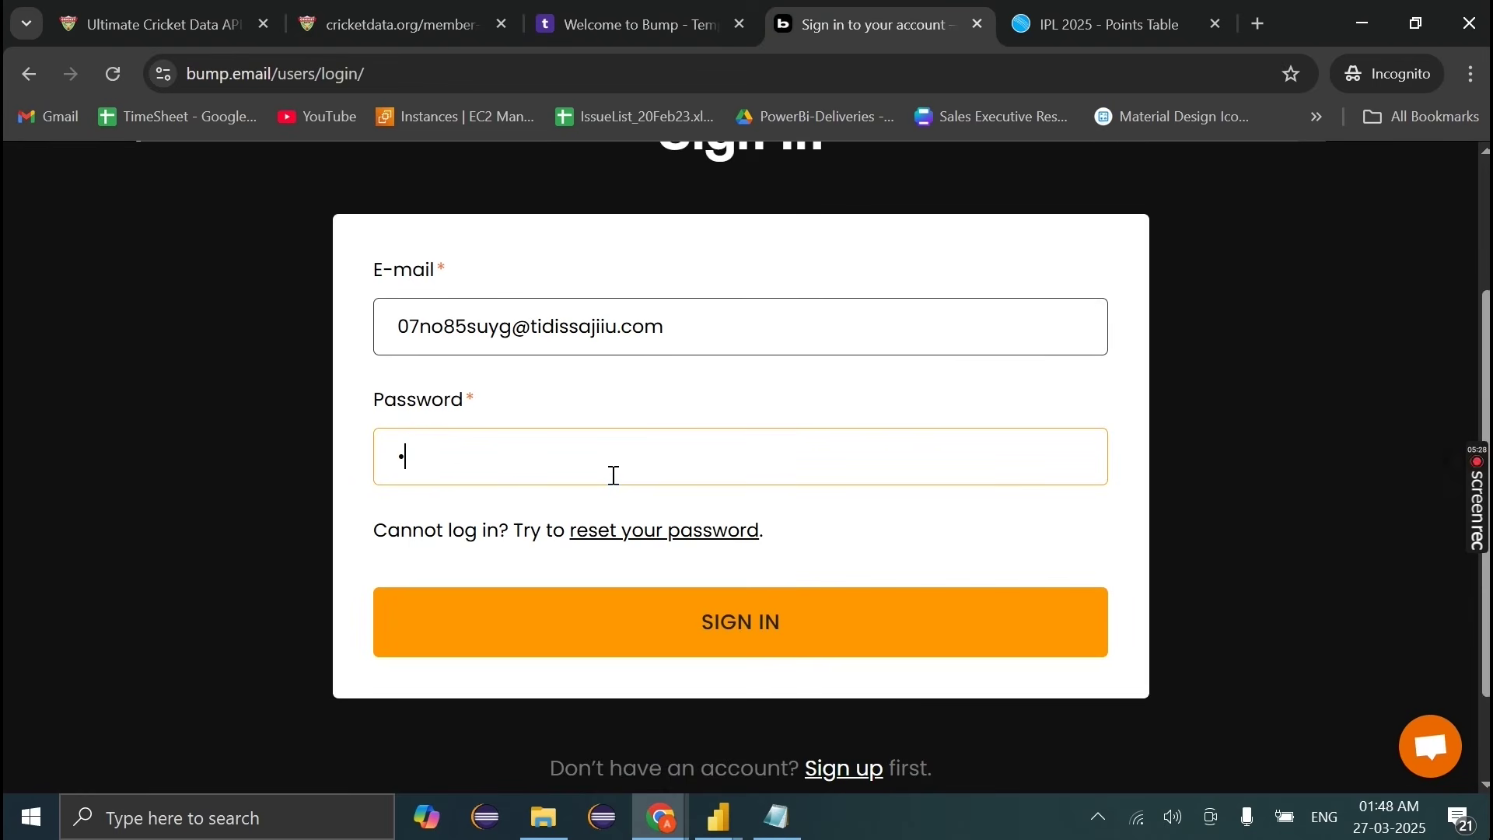
key(ctrl+v)
click(546, 632)
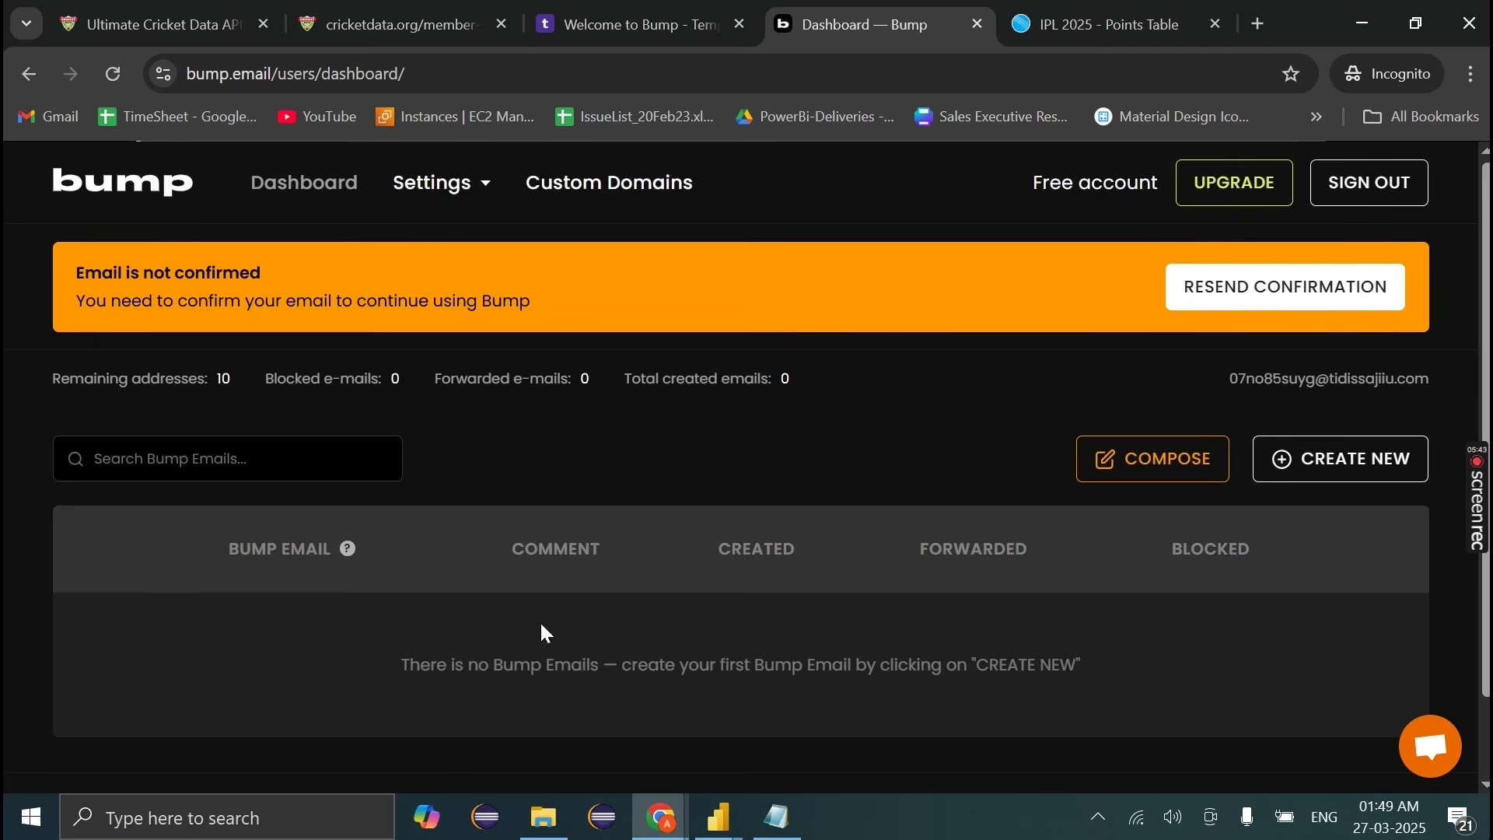
click(1306, 303)
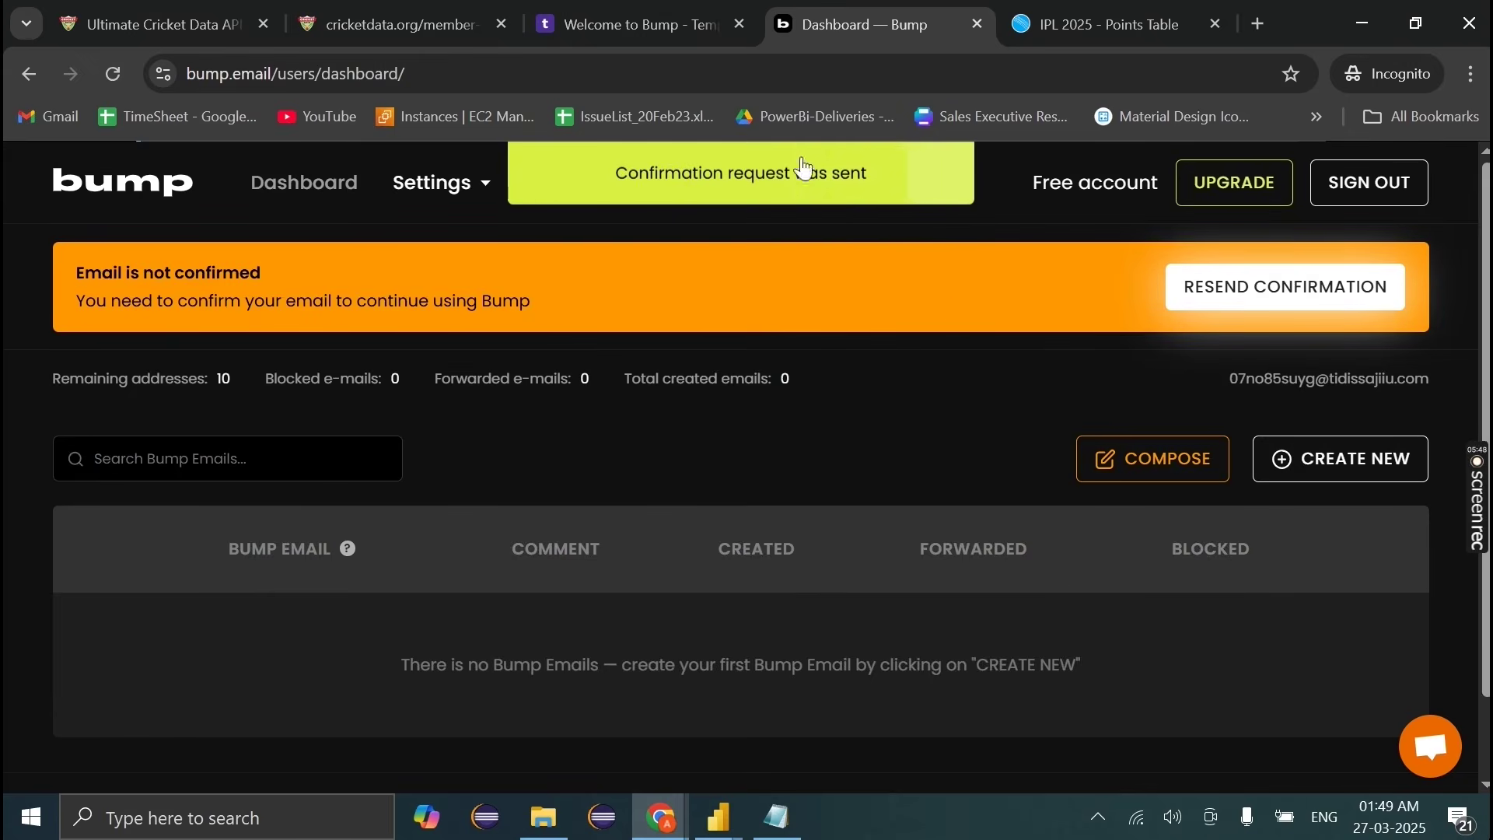
Step: Open the resent Bump confirmation e-mail in the temporary inbox
click(680, 17)
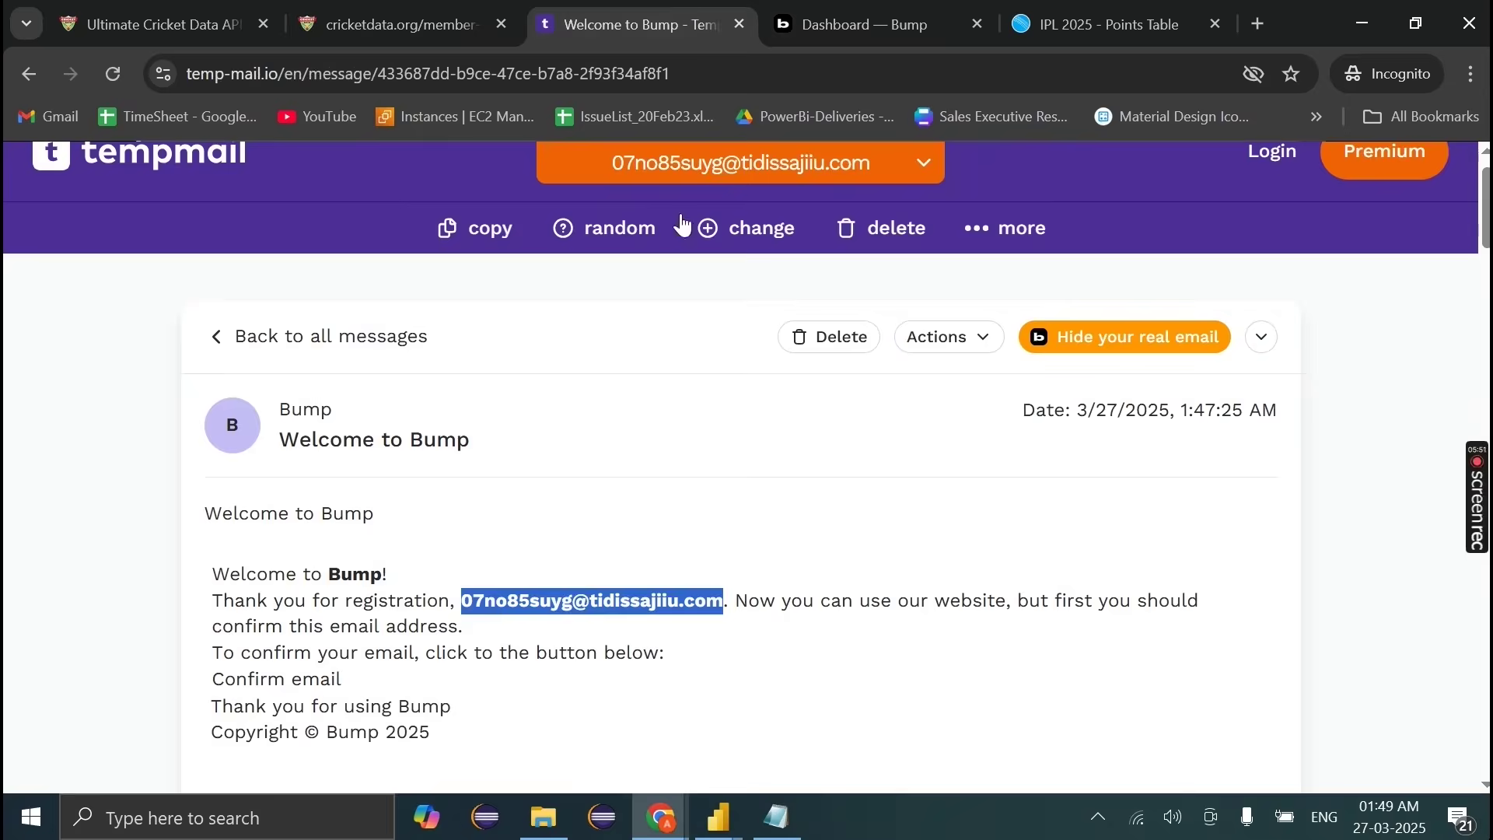
click(346, 336)
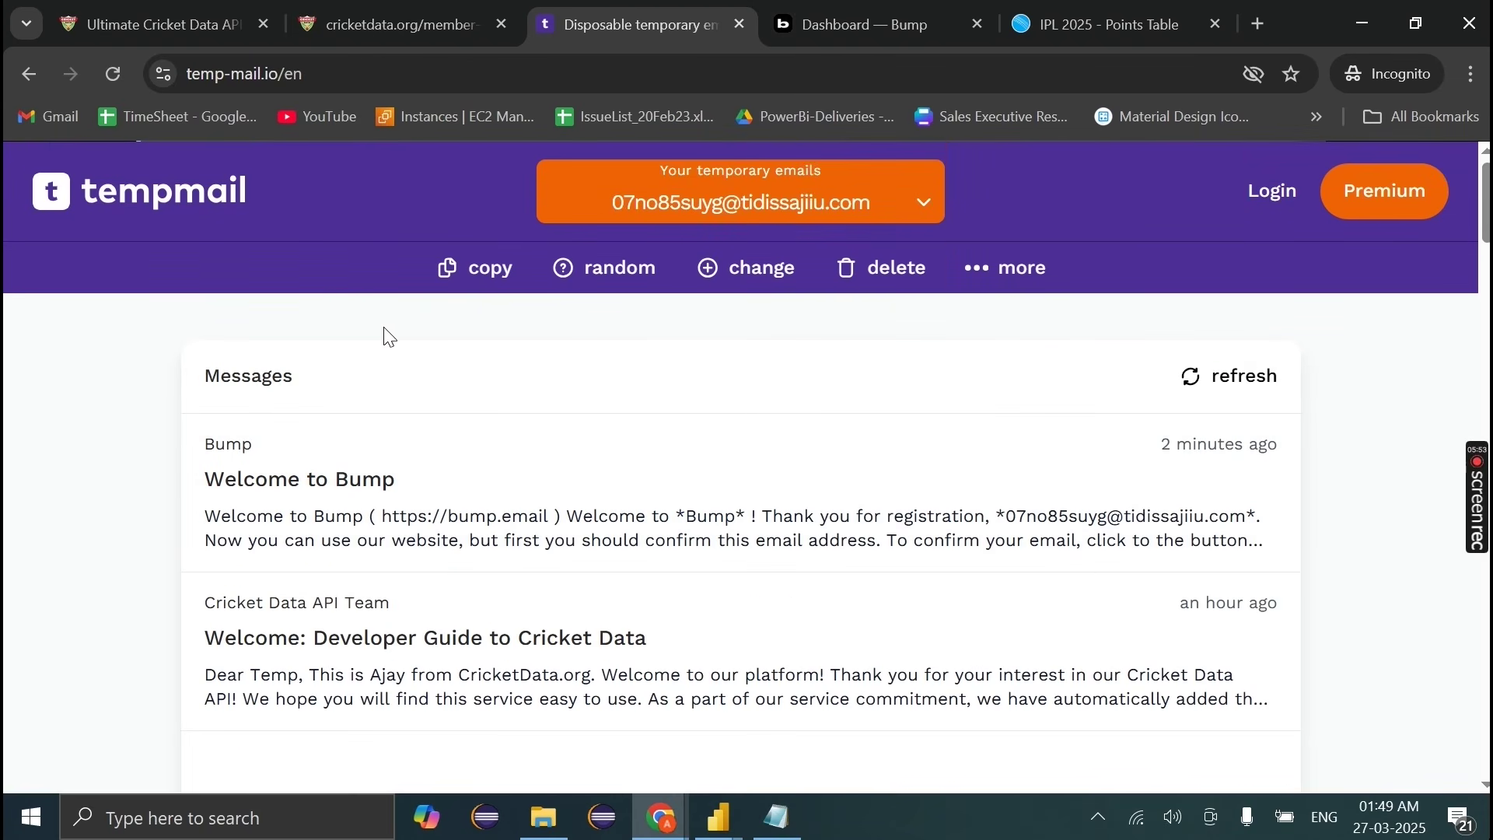
click(575, 498)
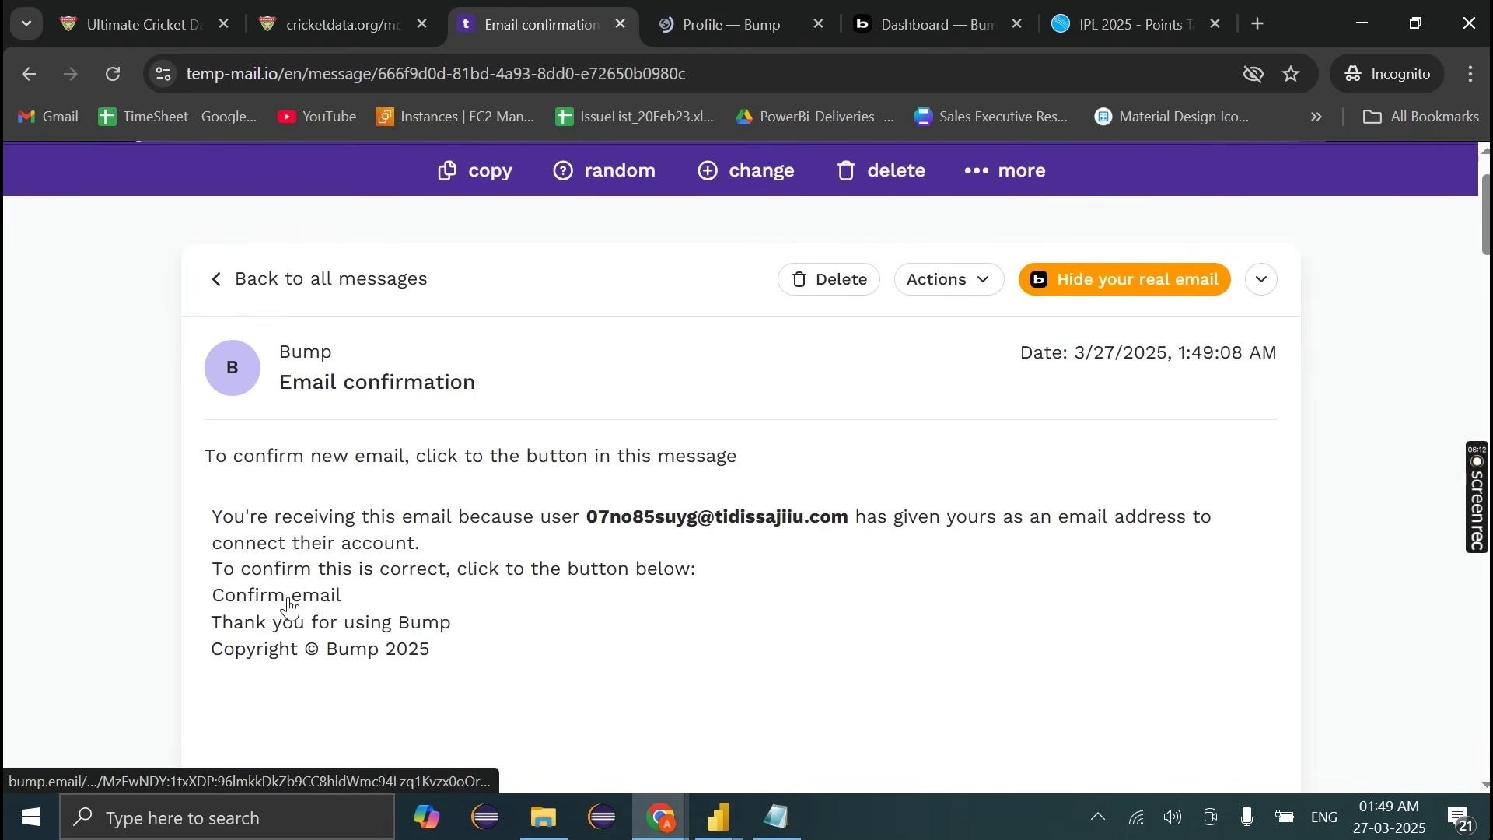
Step: Confirm the Bump account email and reload the dashboard to clear the unconfirmed warning
click(727, 24)
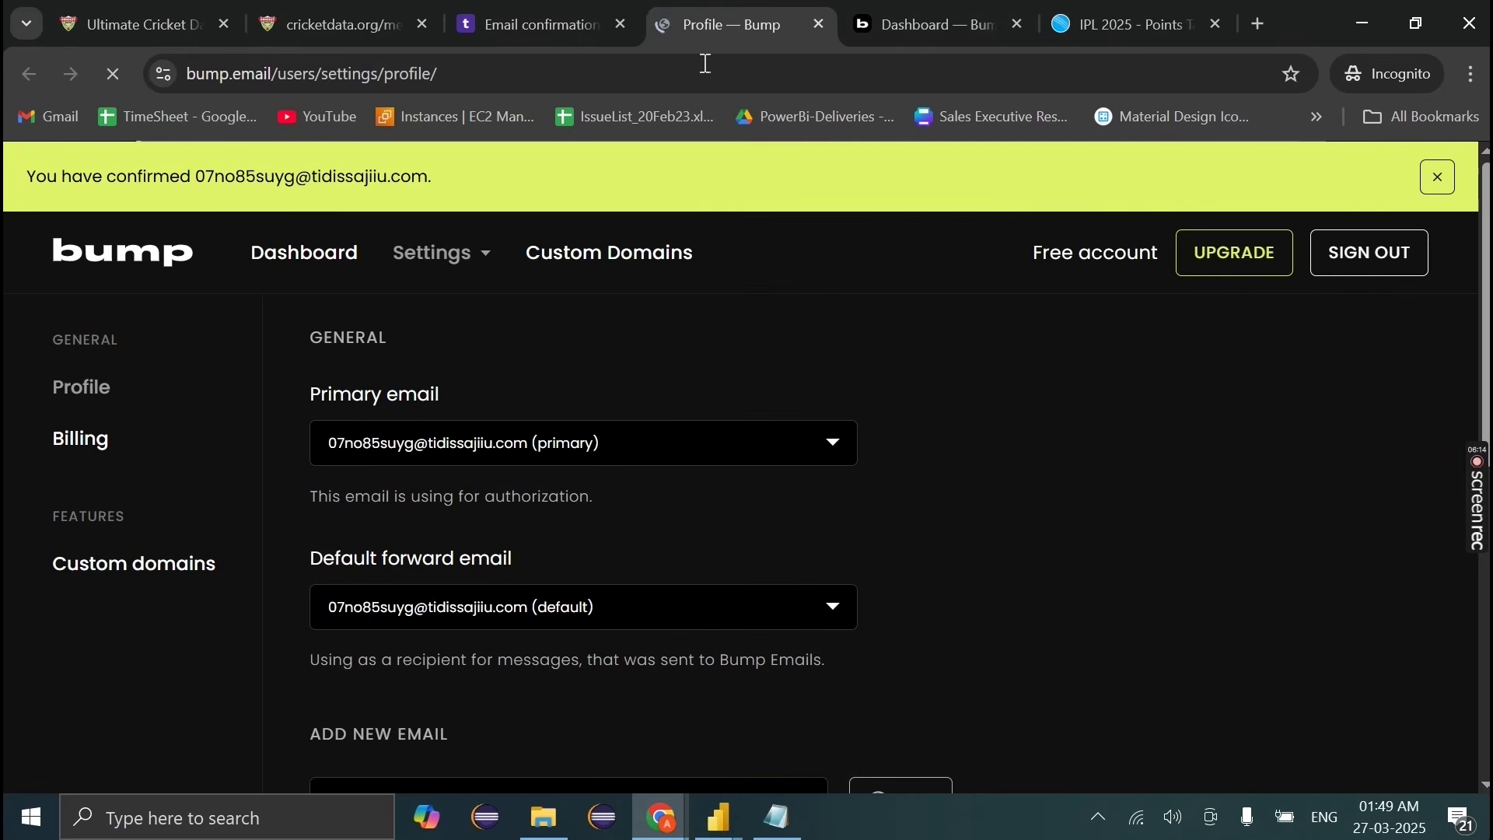
scroll(393, 577, down, 4)
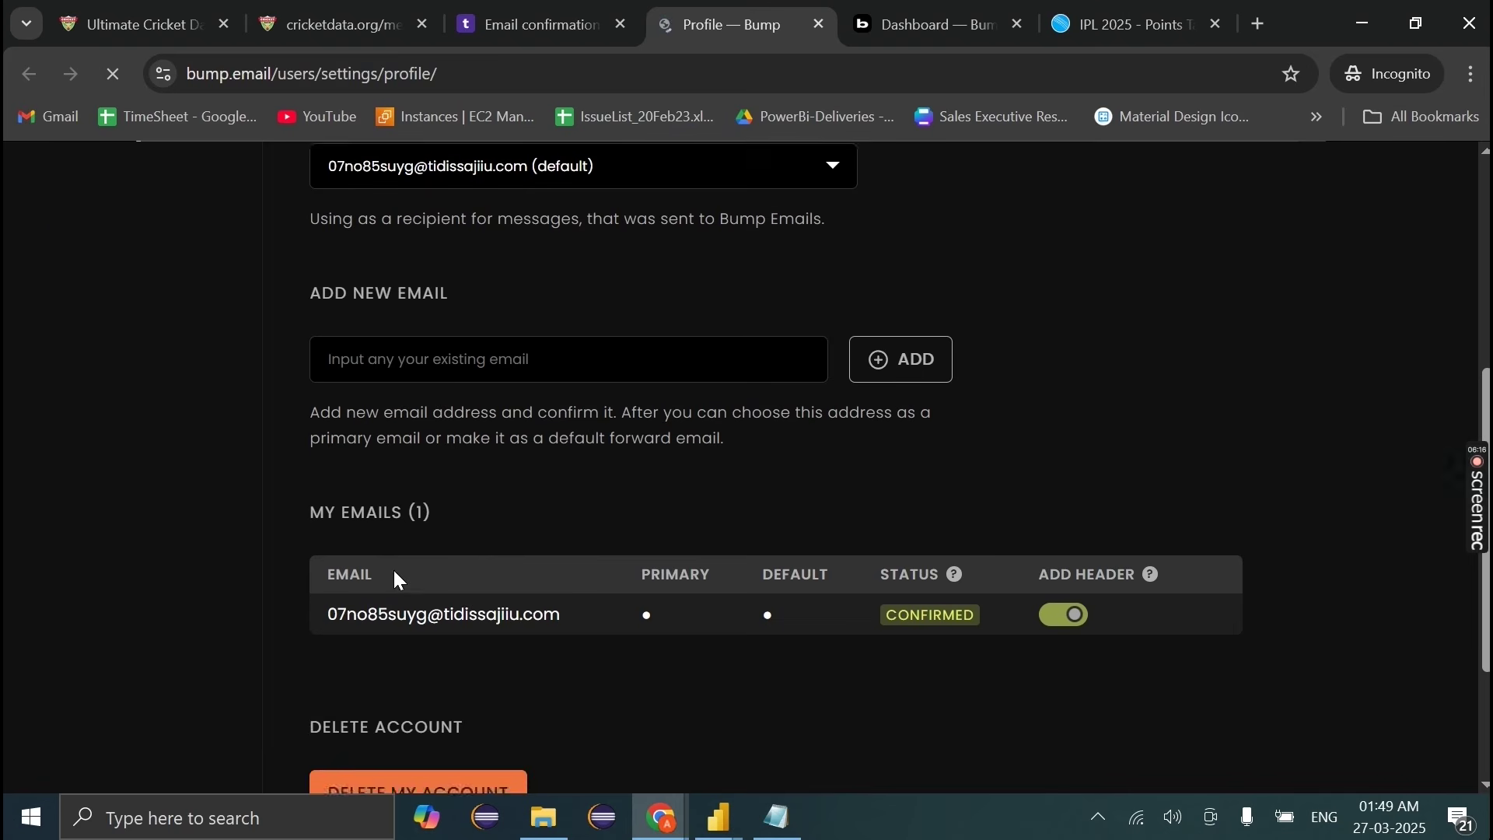
scroll(365, 529, up, 1)
click(334, 460)
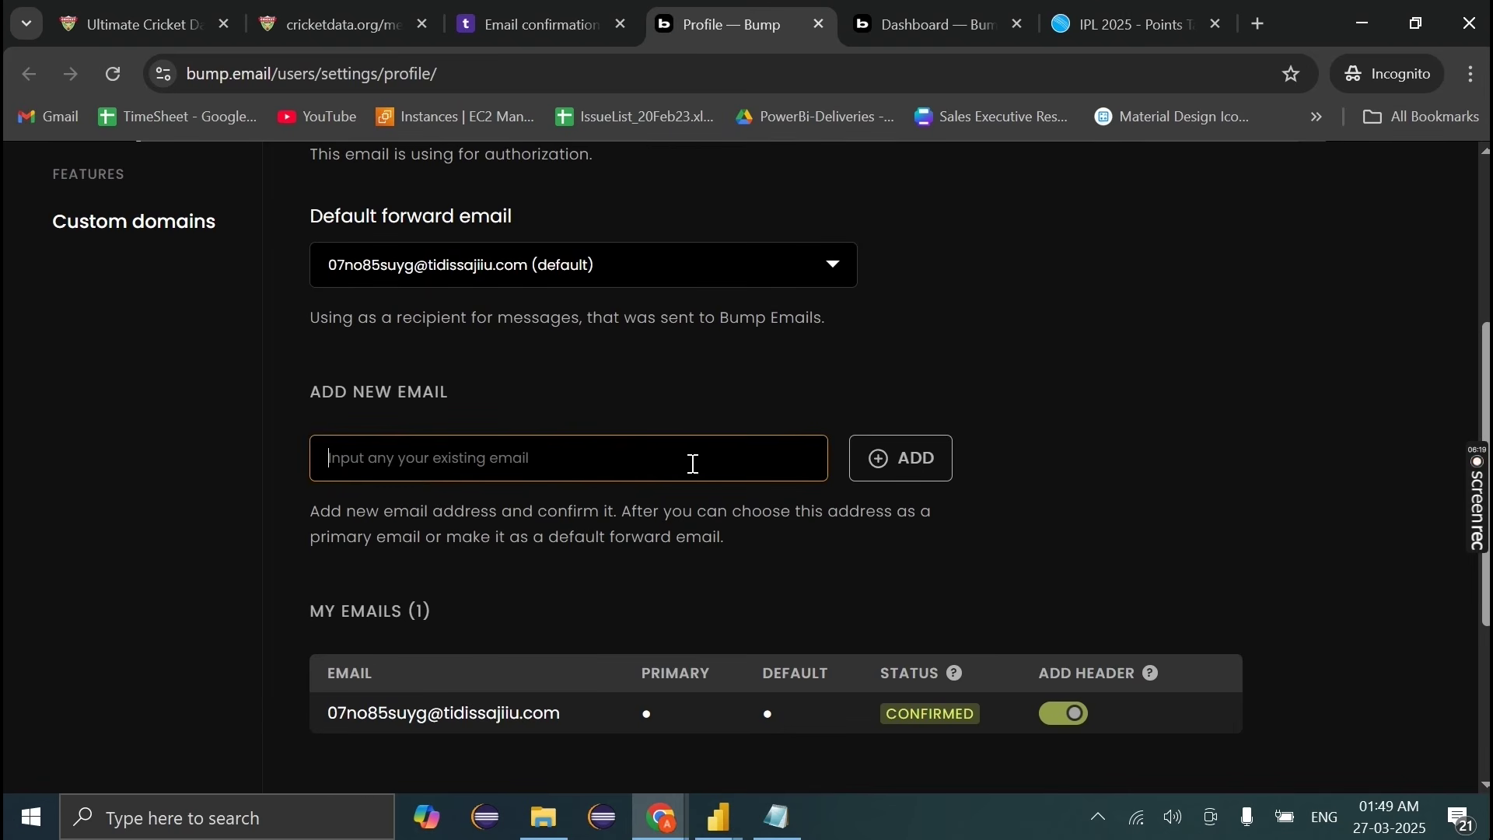
scroll(553, 614, down, 4)
scroll(554, 618, up, 9)
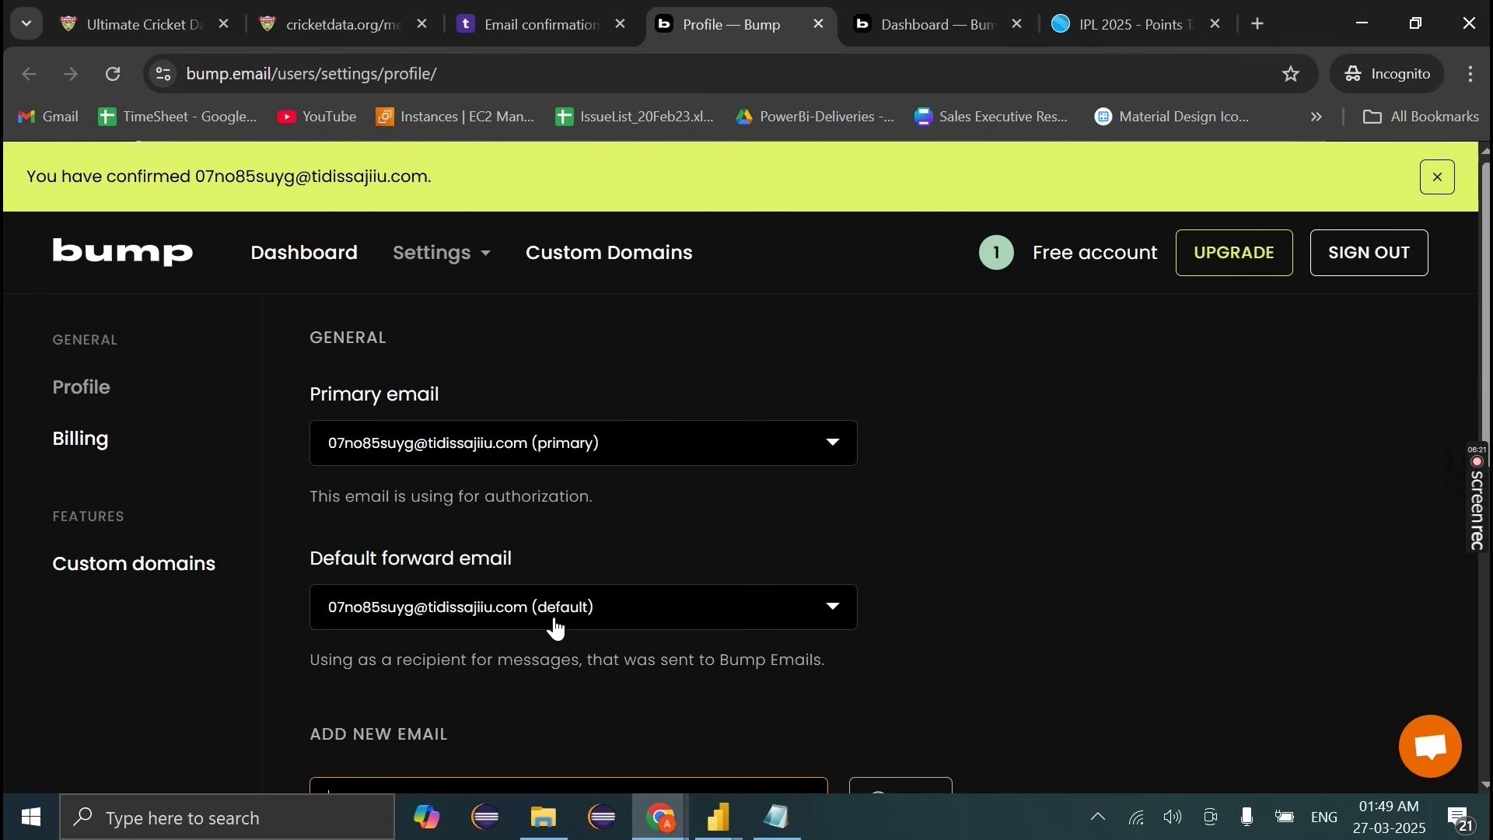
click(122, 273)
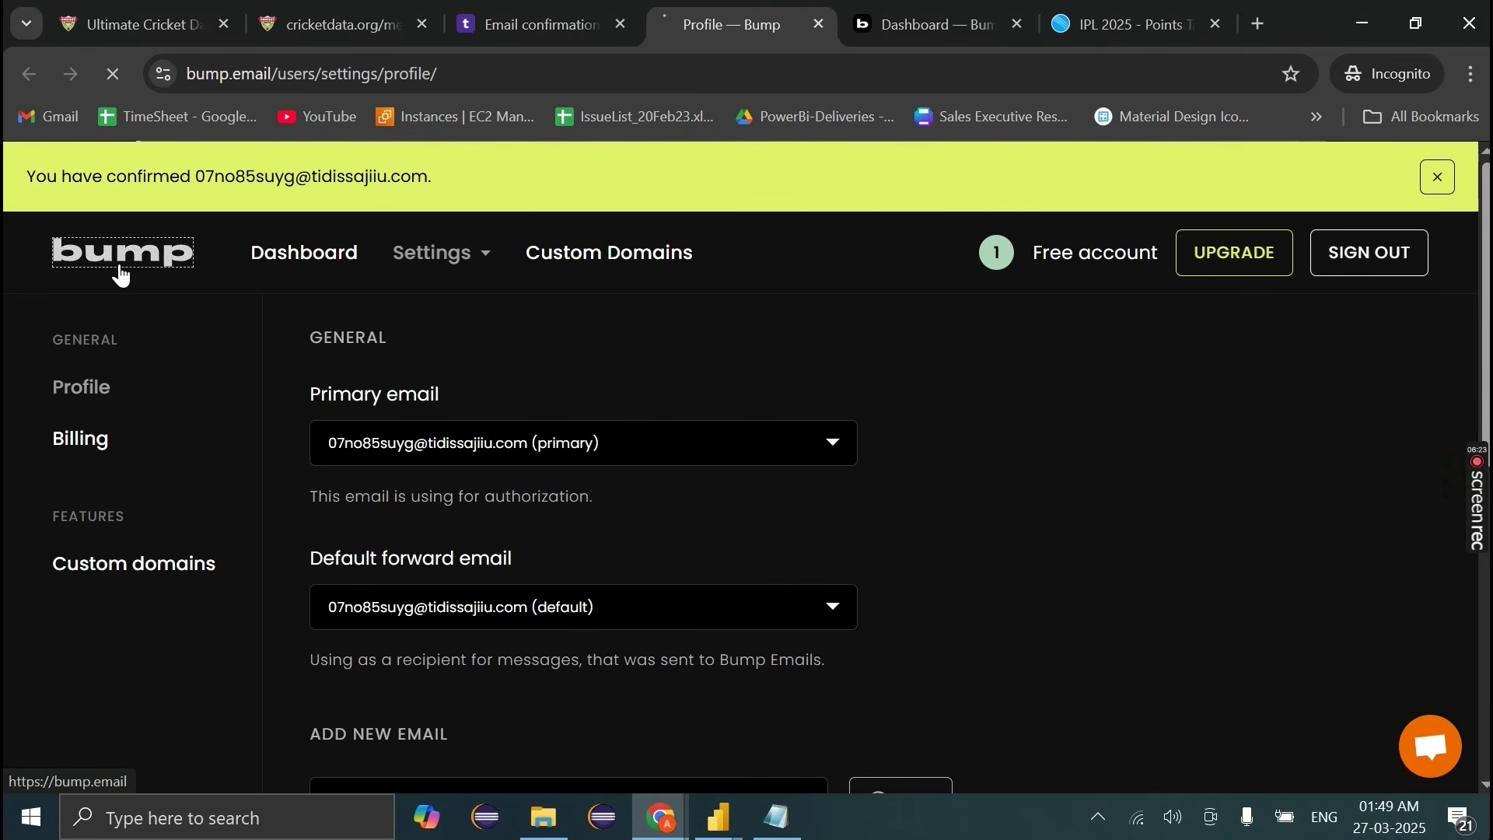
click(929, 24)
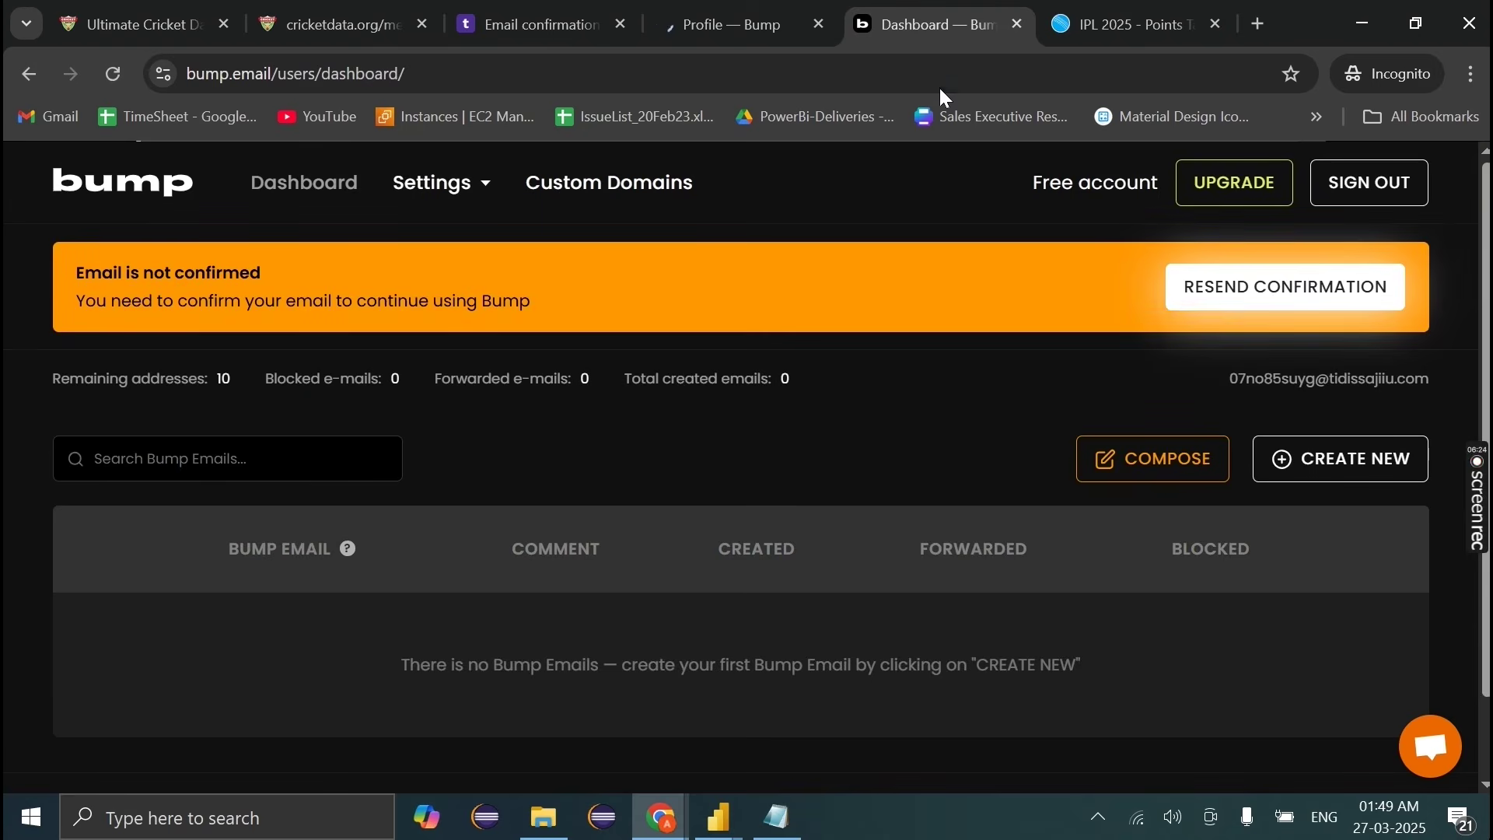
click(117, 75)
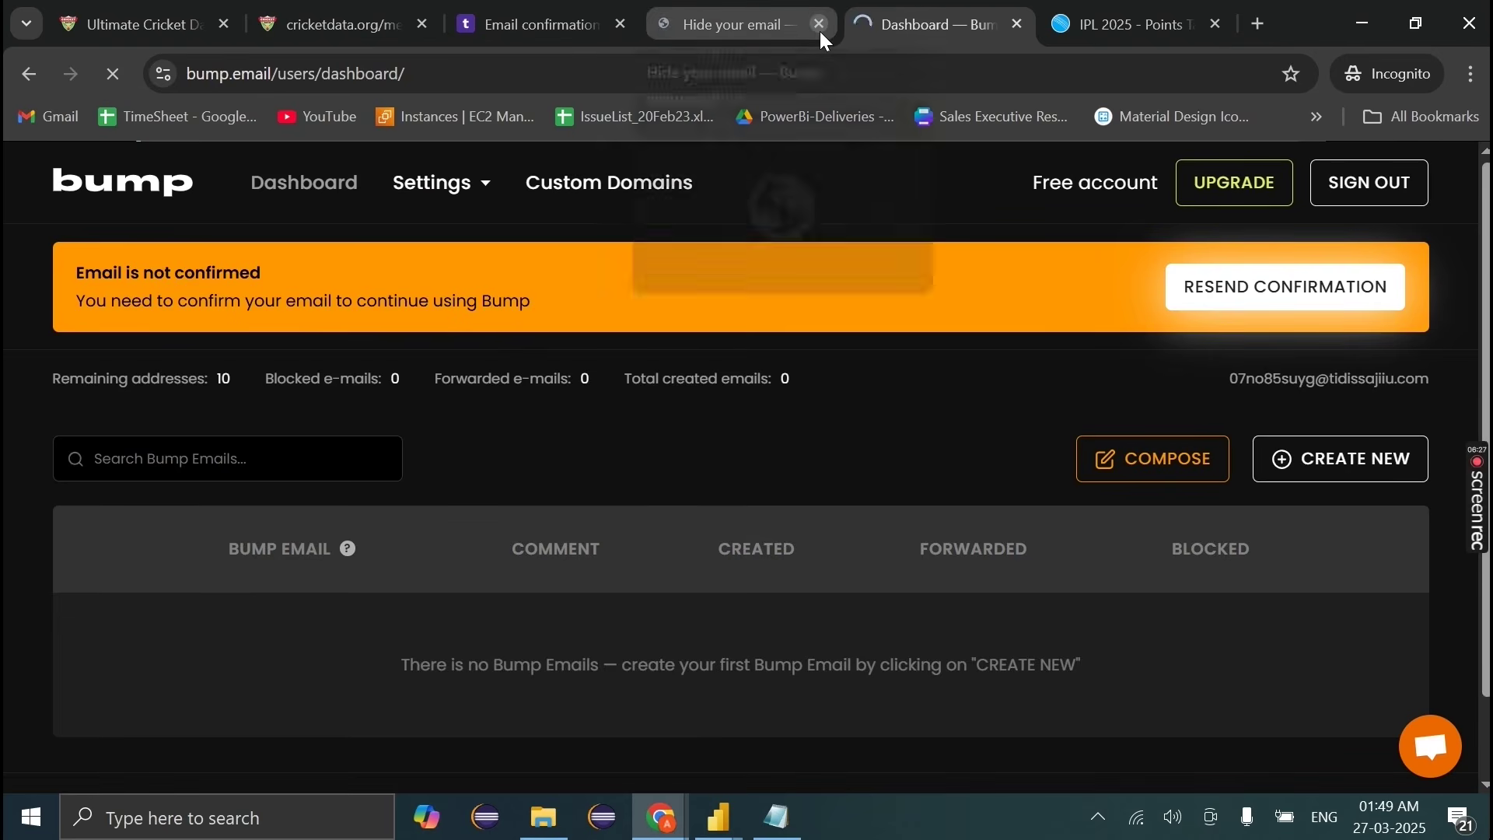
click(819, 25)
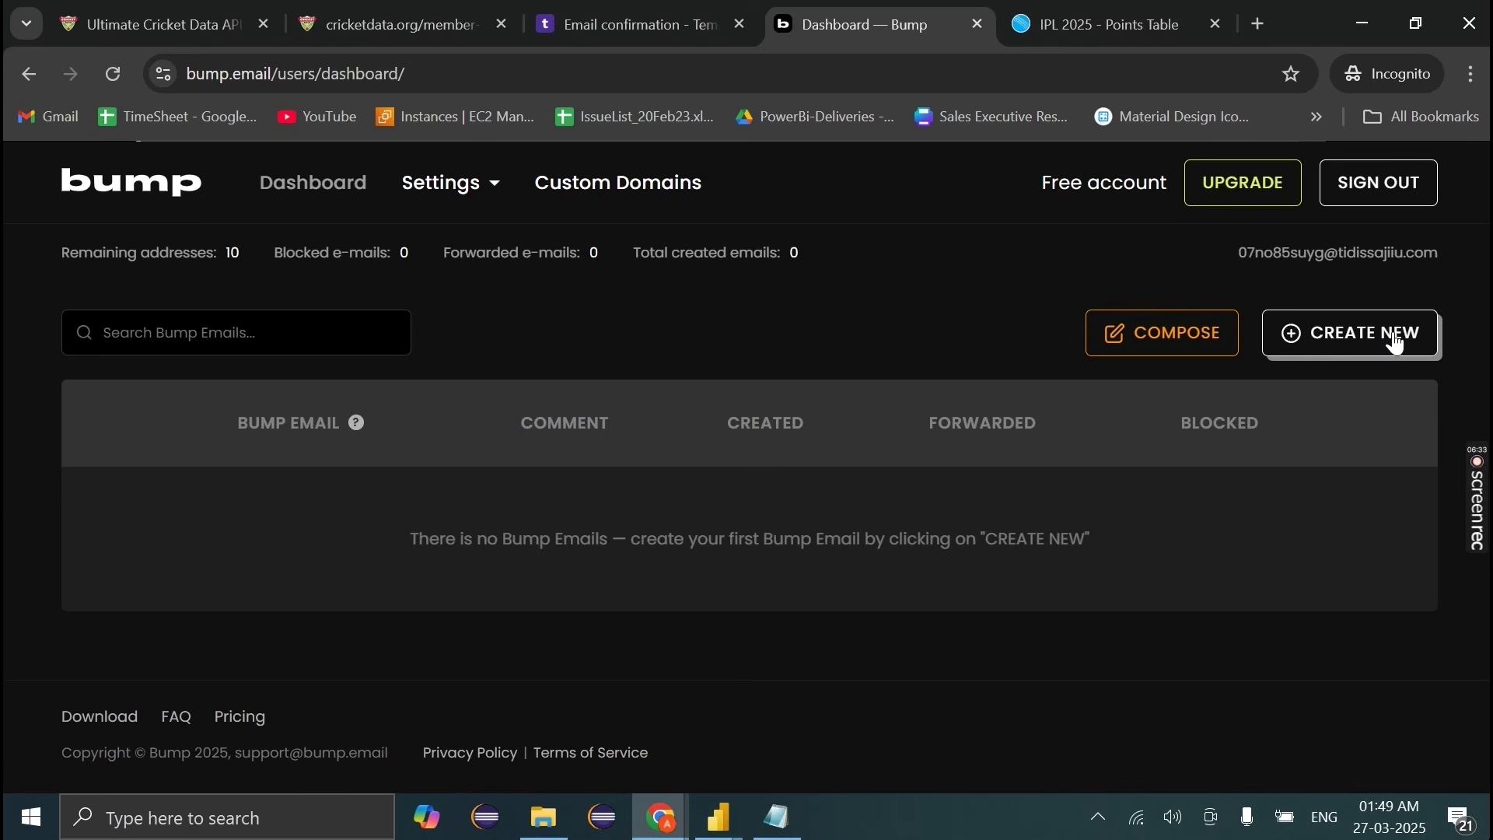
Step: Create a new bumpmail.io forwarding address under a chosen name, then open a new browser tab
click(1397, 343)
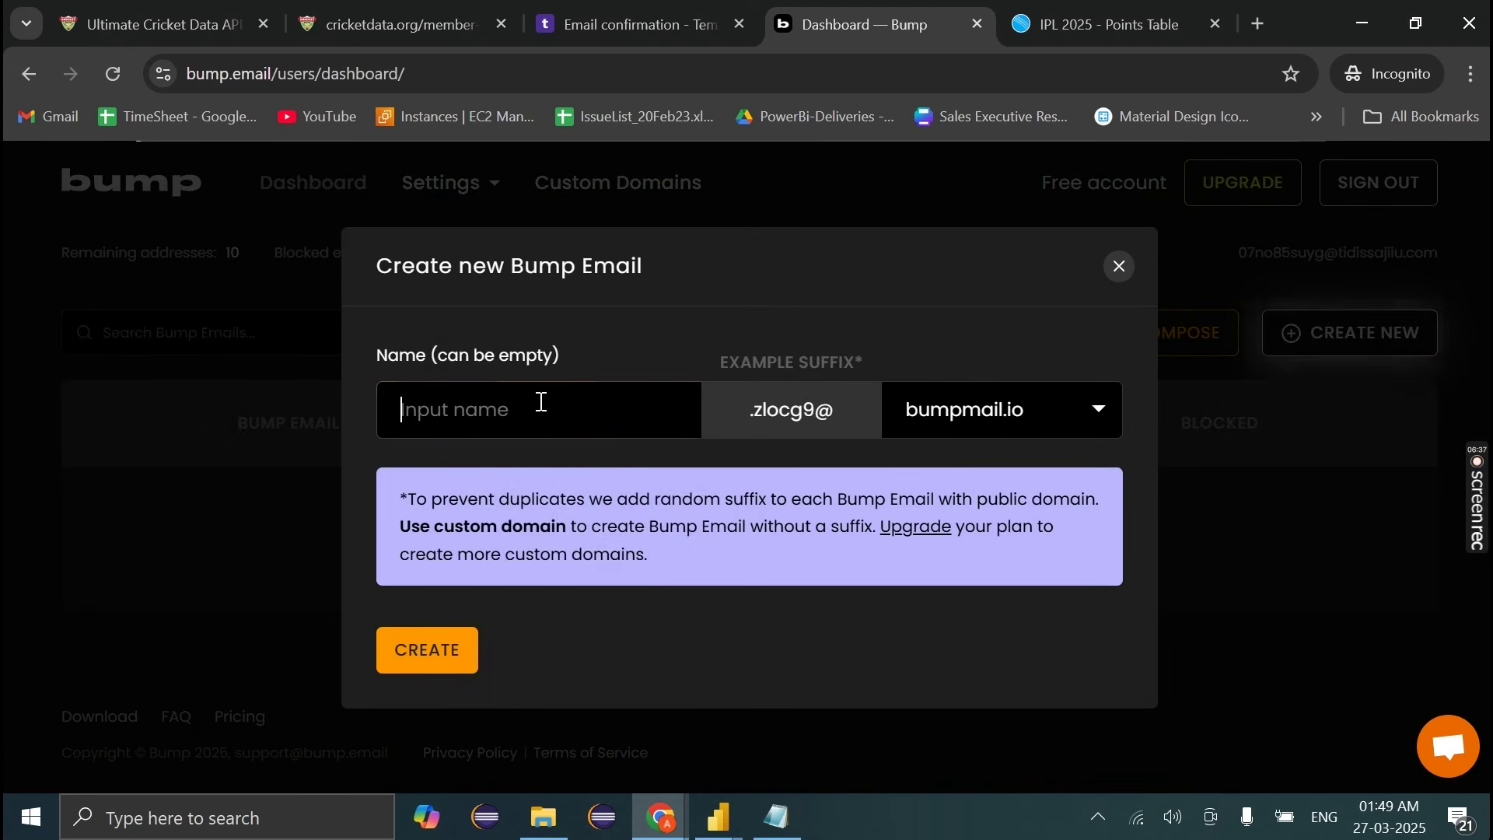
click(541, 402)
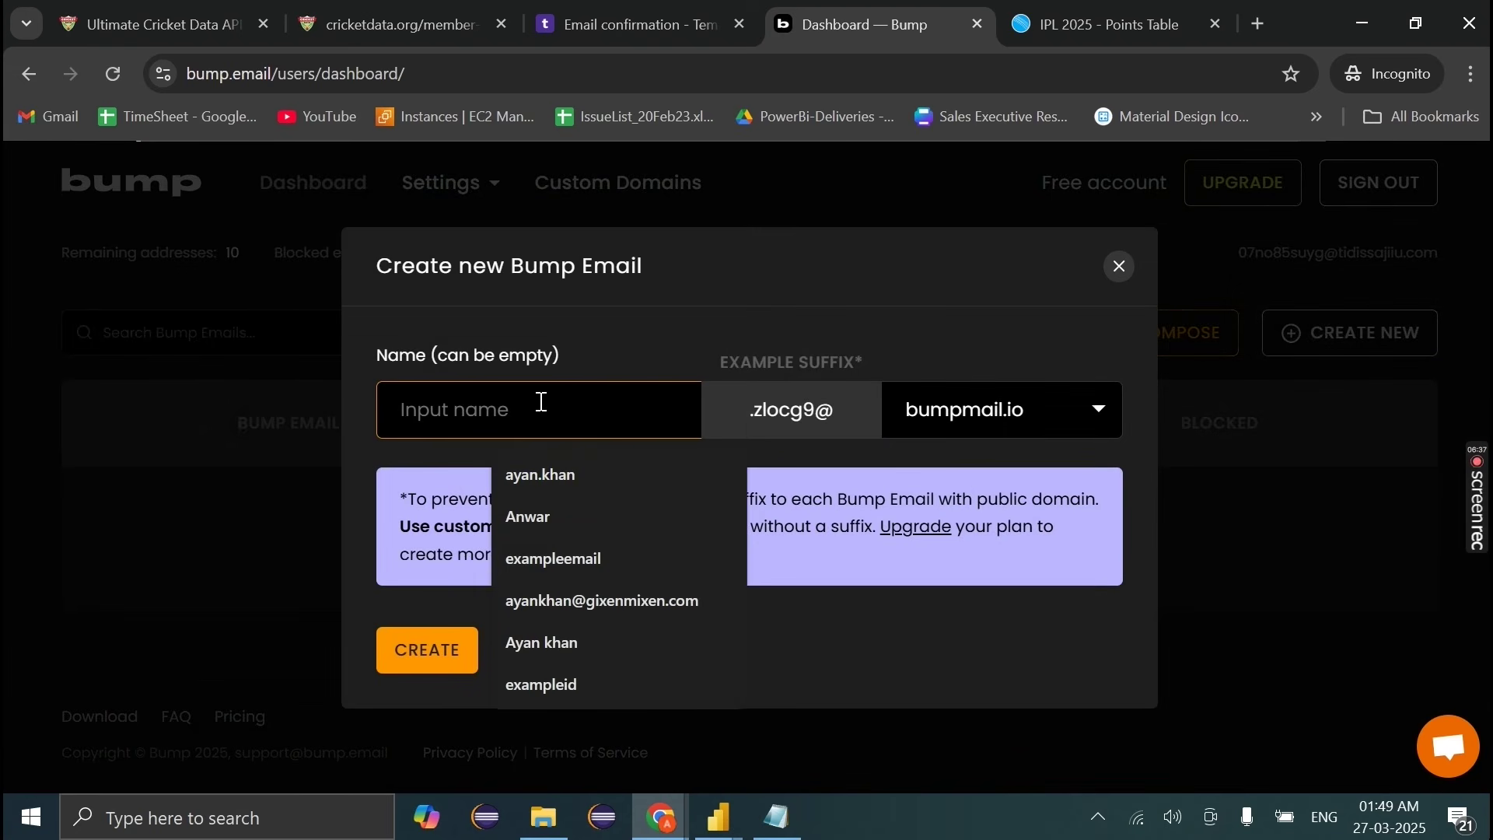
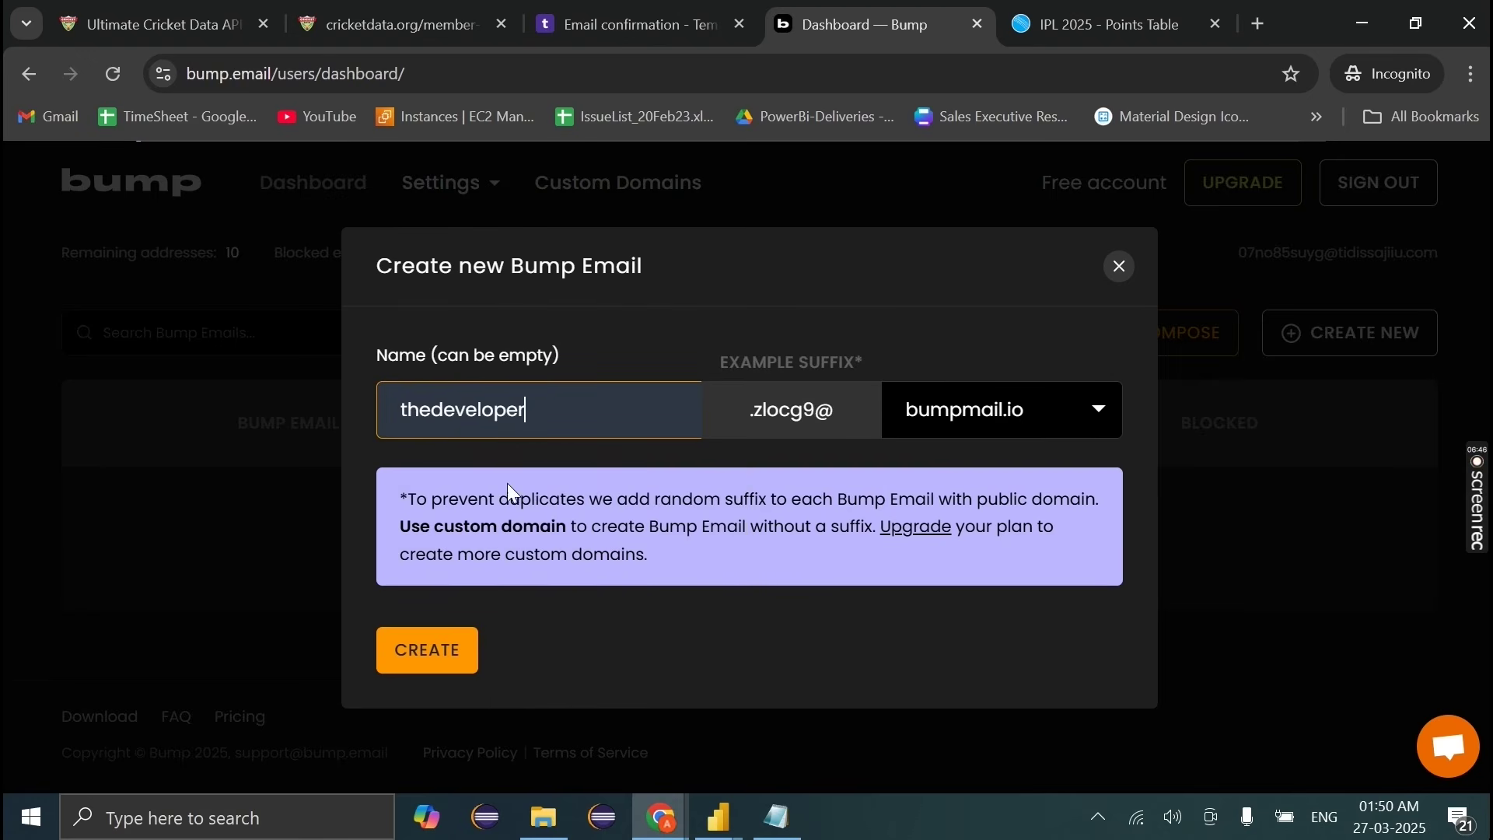
click(412, 651)
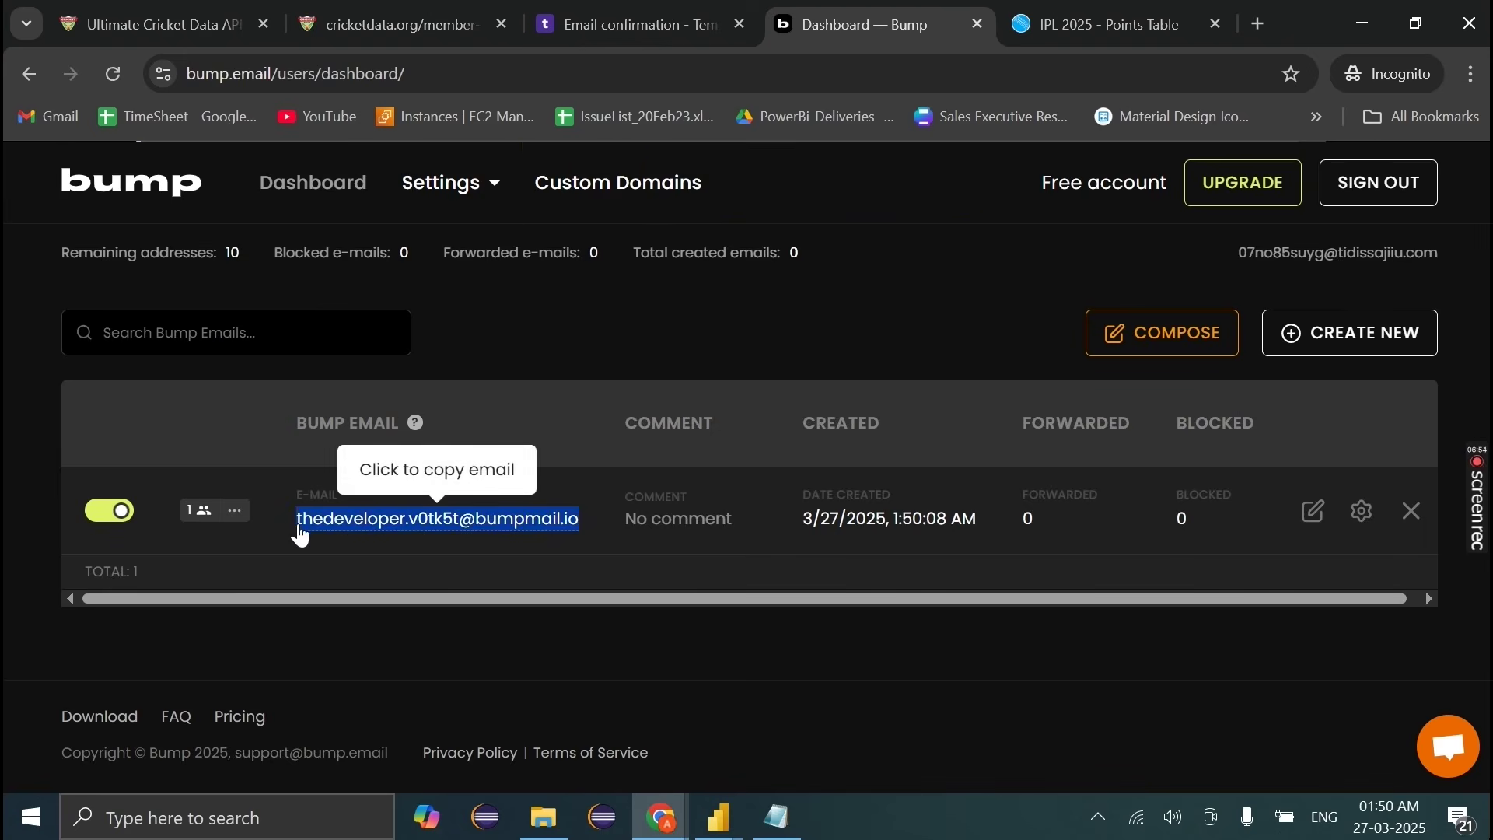
key(ctrl+t)
Step: Search for 'power bi service' and submit a personal Gmail address on the sign-in page
text(power bi service)
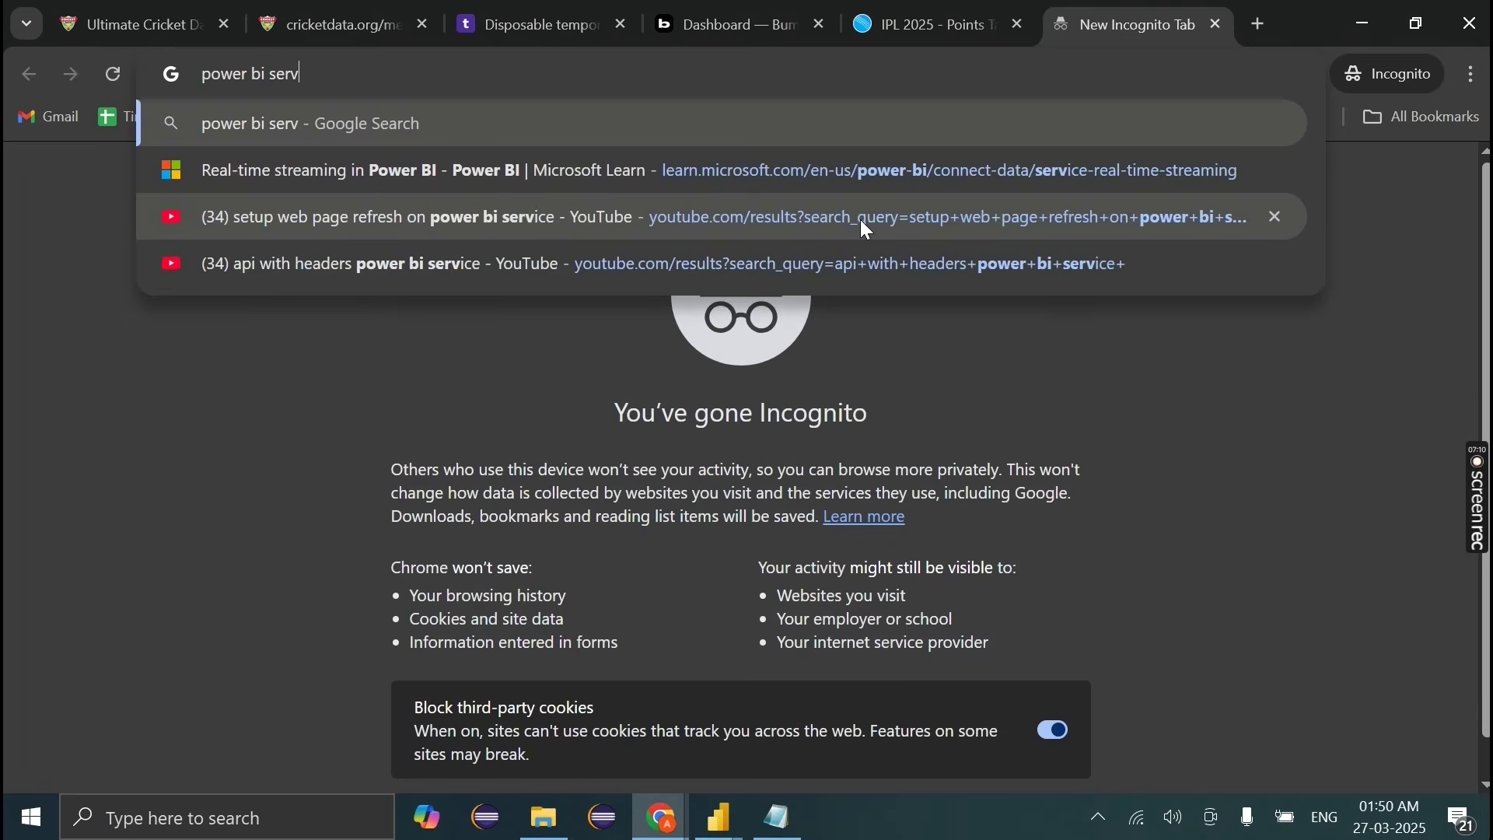
key(Return)
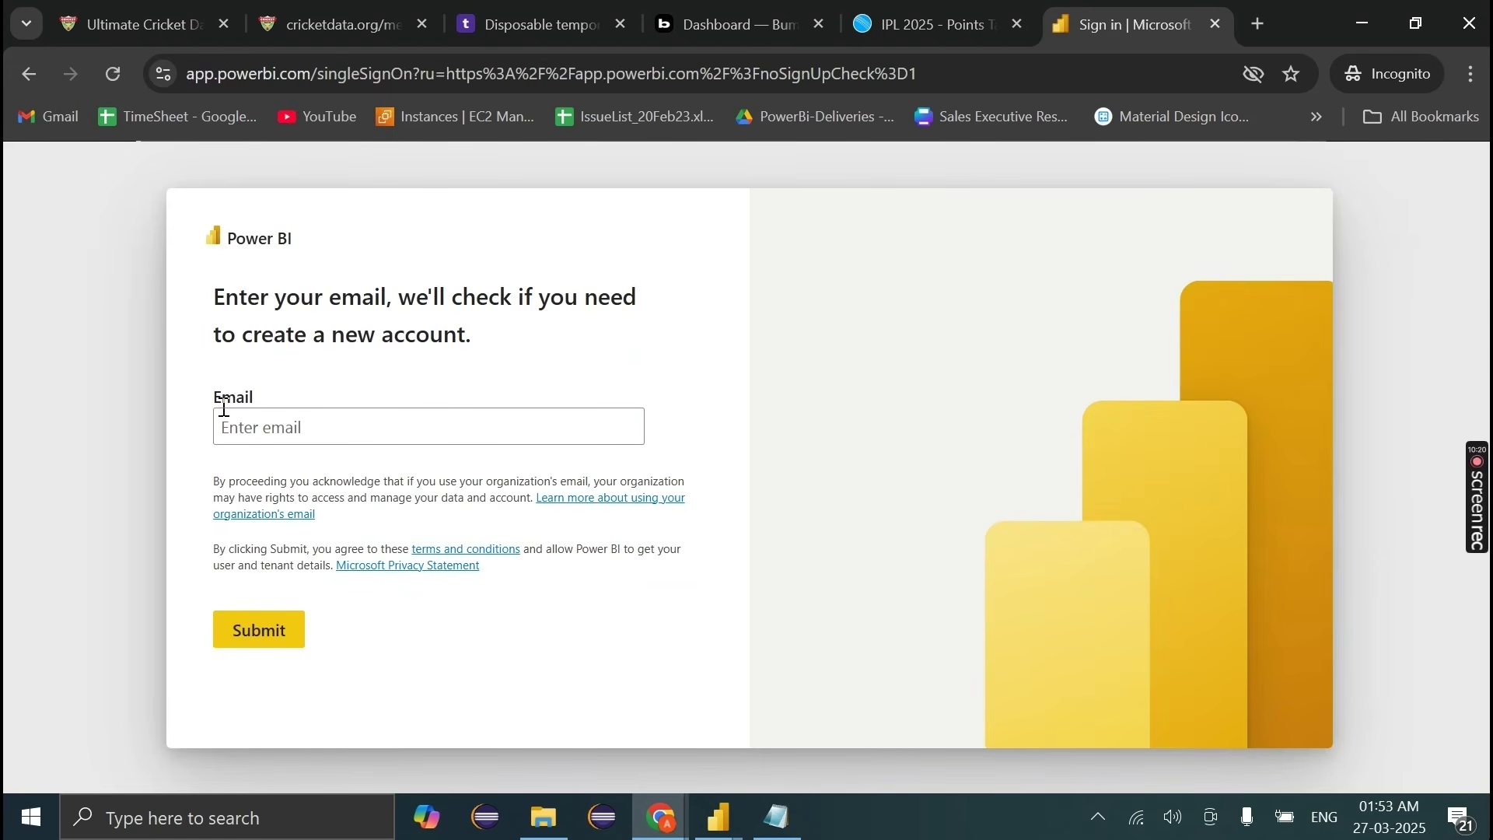
click(224, 409)
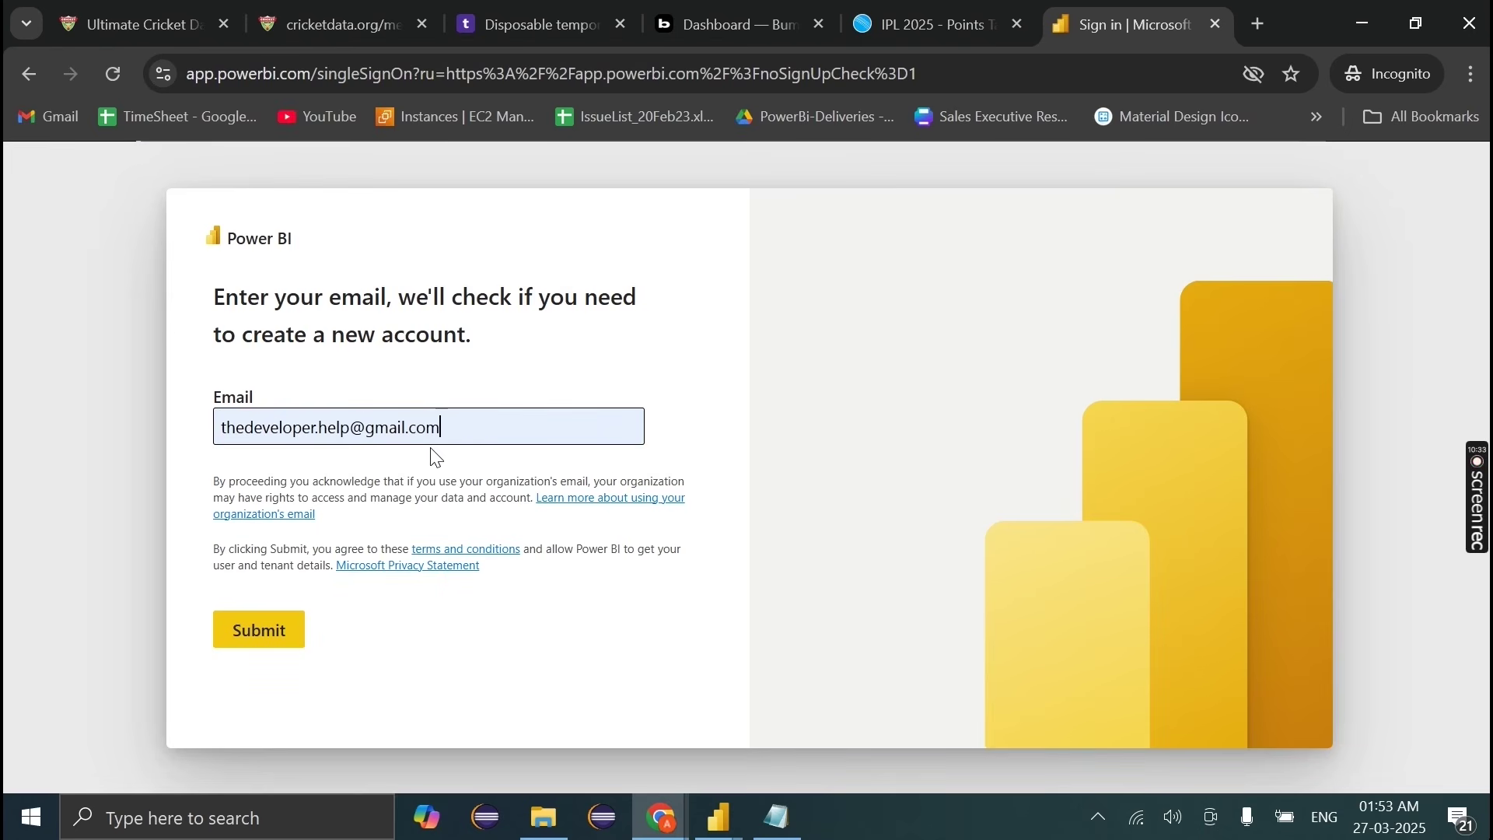
click(256, 632)
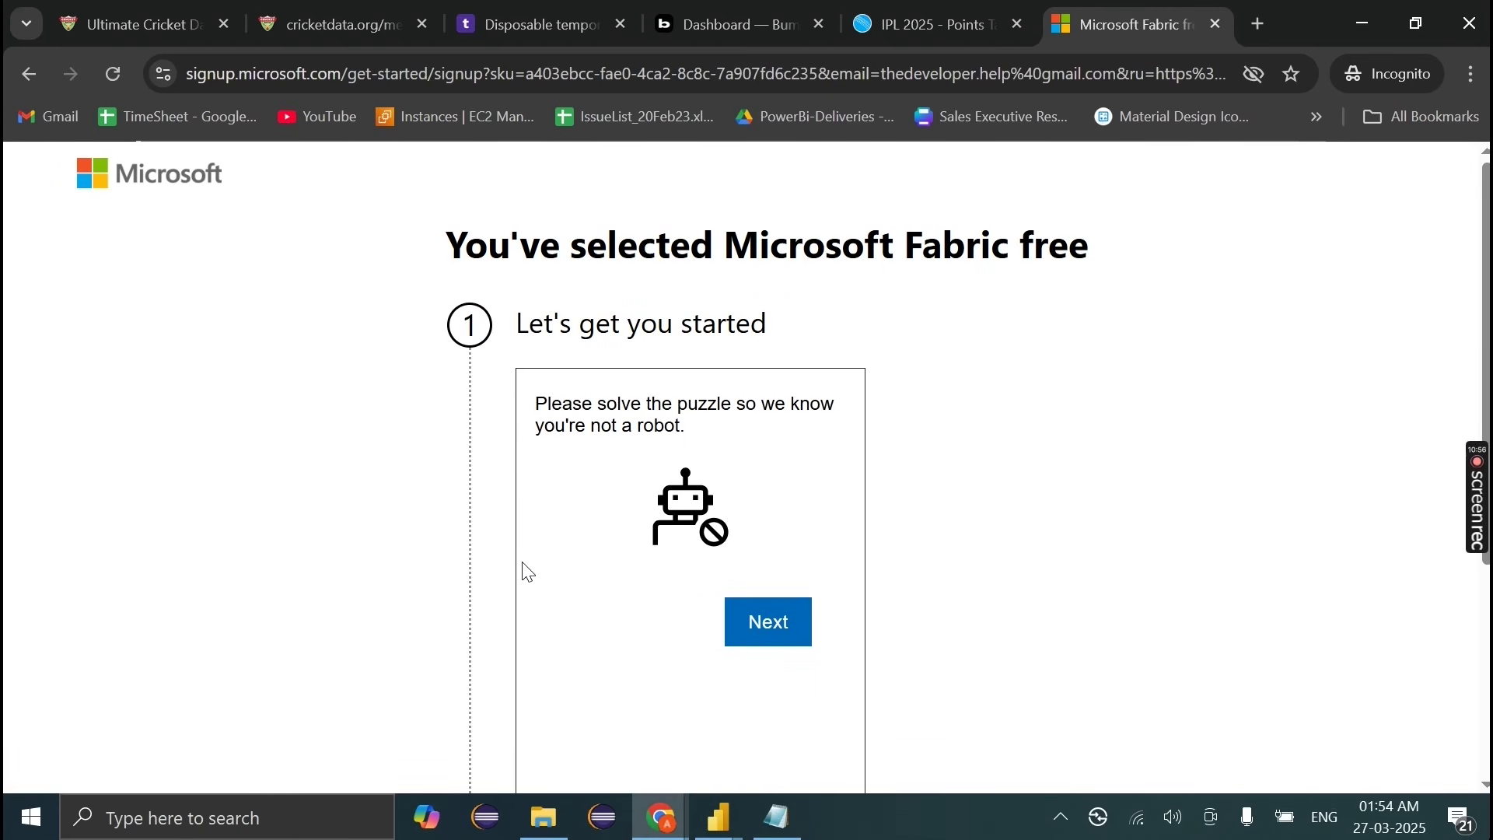
Step: Solve the not-a-robot puzzle, reaching the warning that the address is a personal email
scroll(528, 573, down, 1)
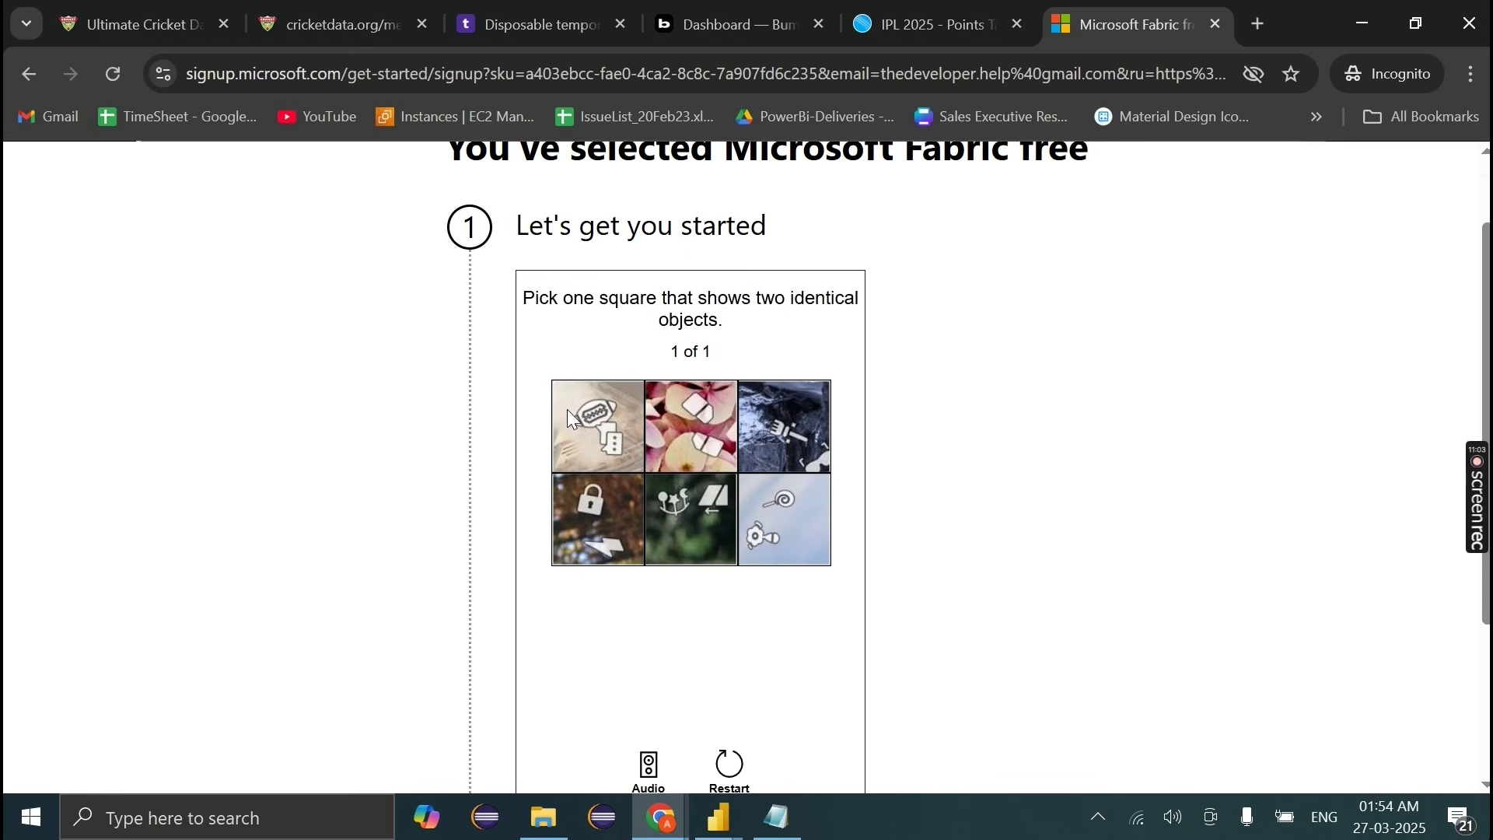
click(688, 421)
click(688, 418)
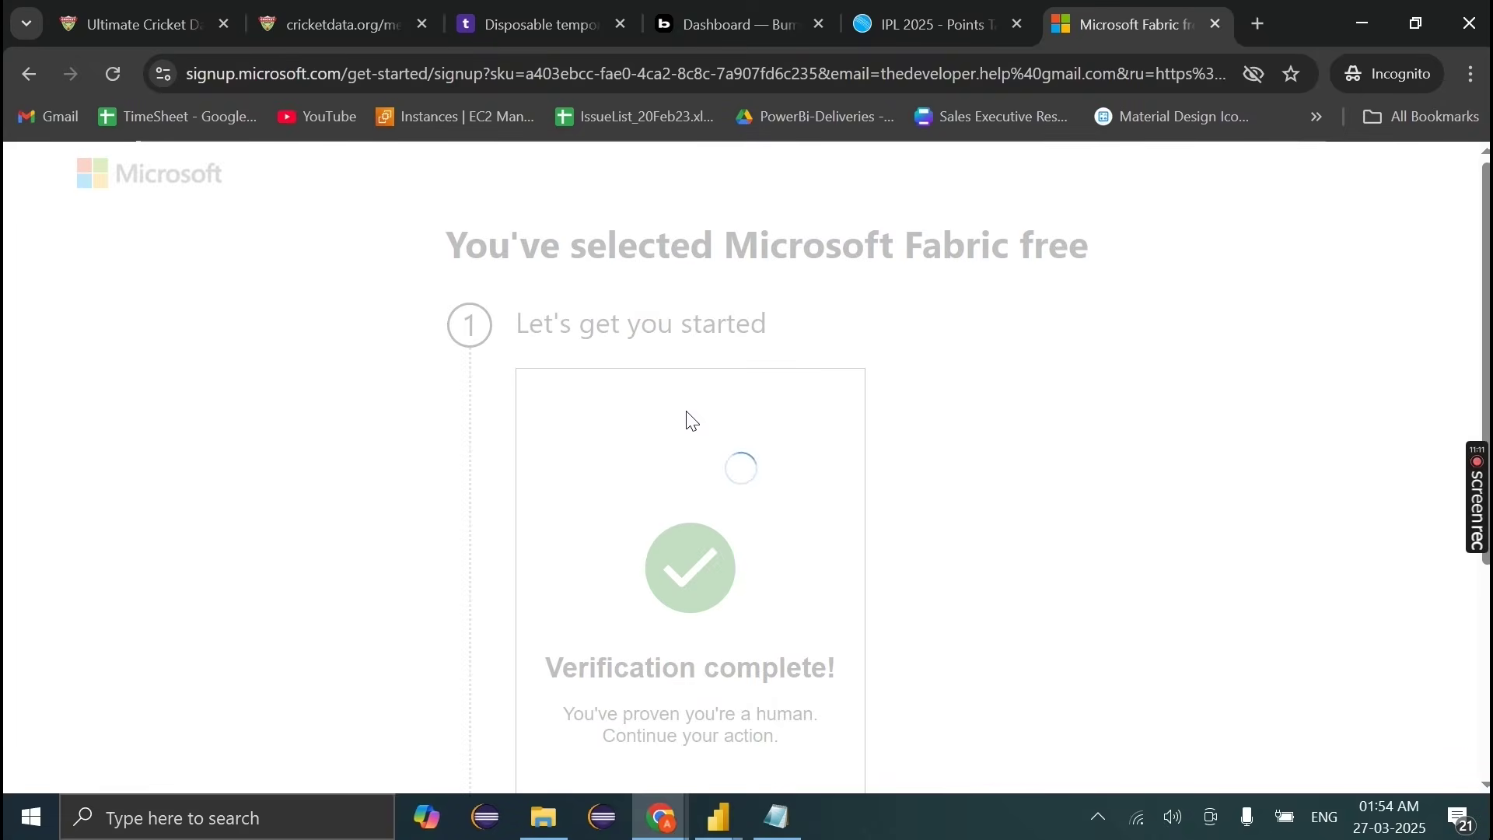
drag(526, 383, 834, 485)
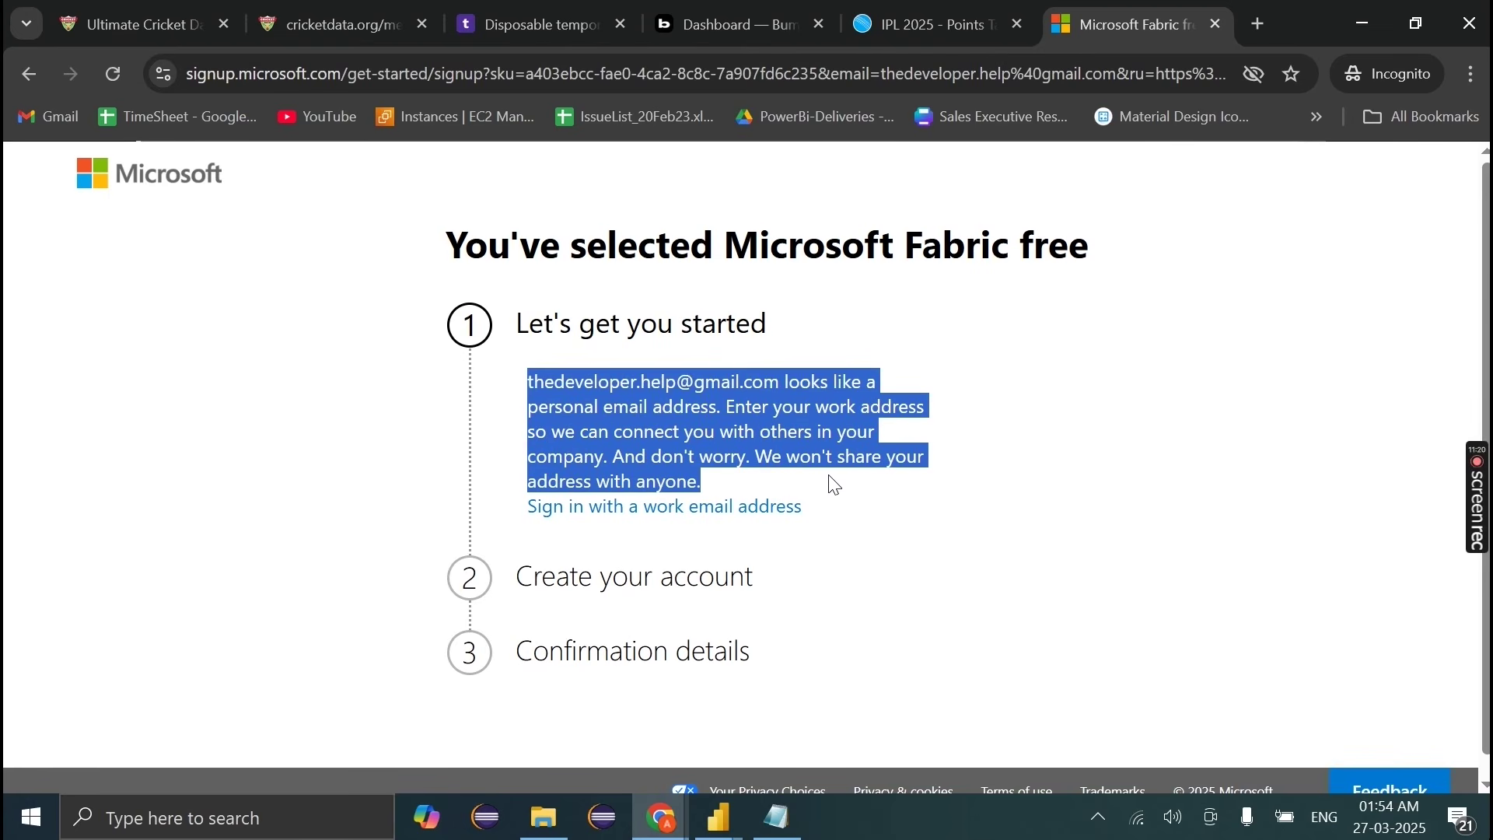
Step: Switch to work-email sign-up, paste the new Bump address, and declare it a personal email
click(834, 485)
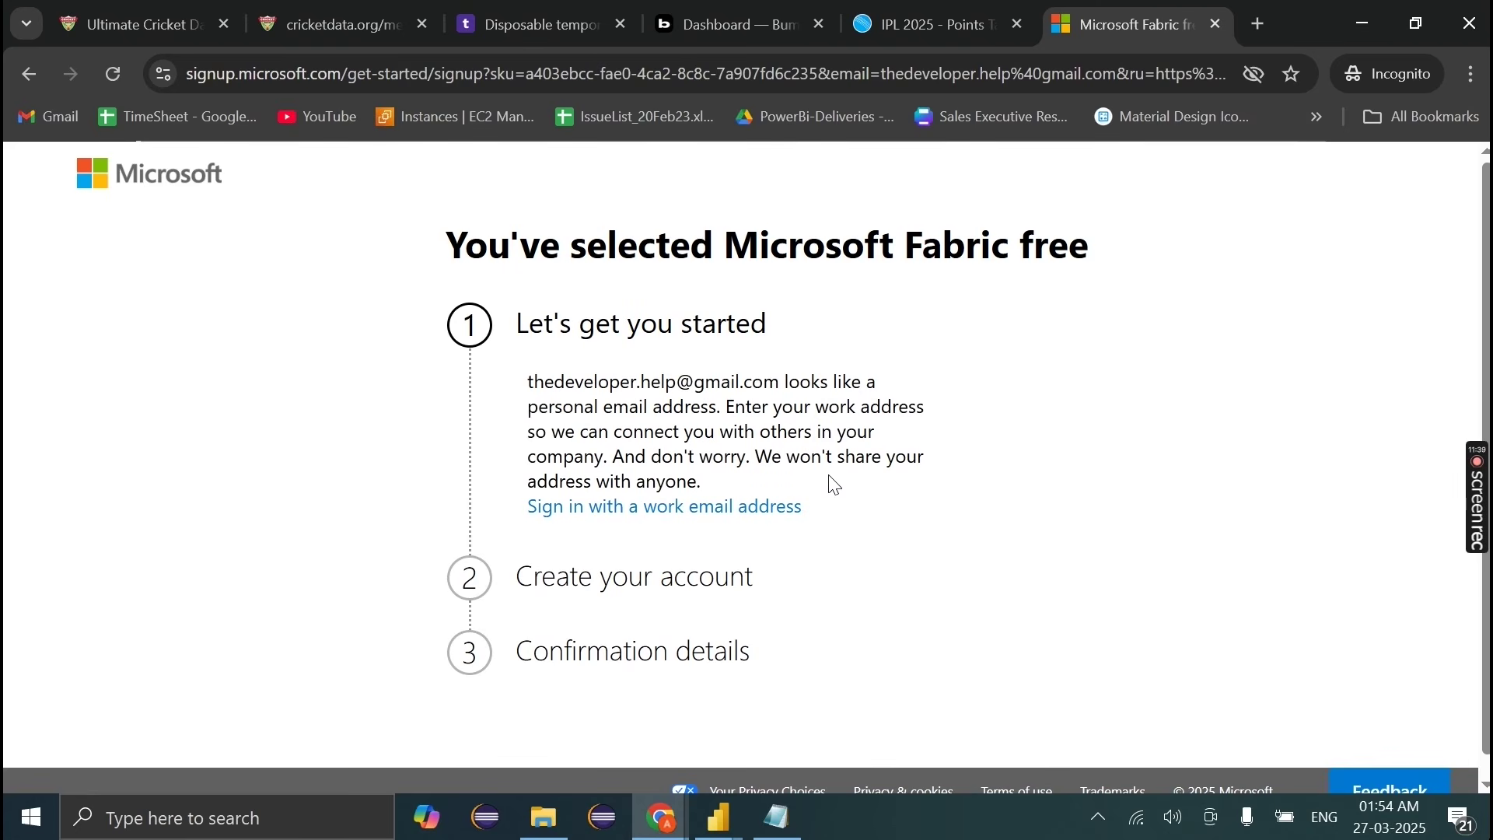
click(656, 507)
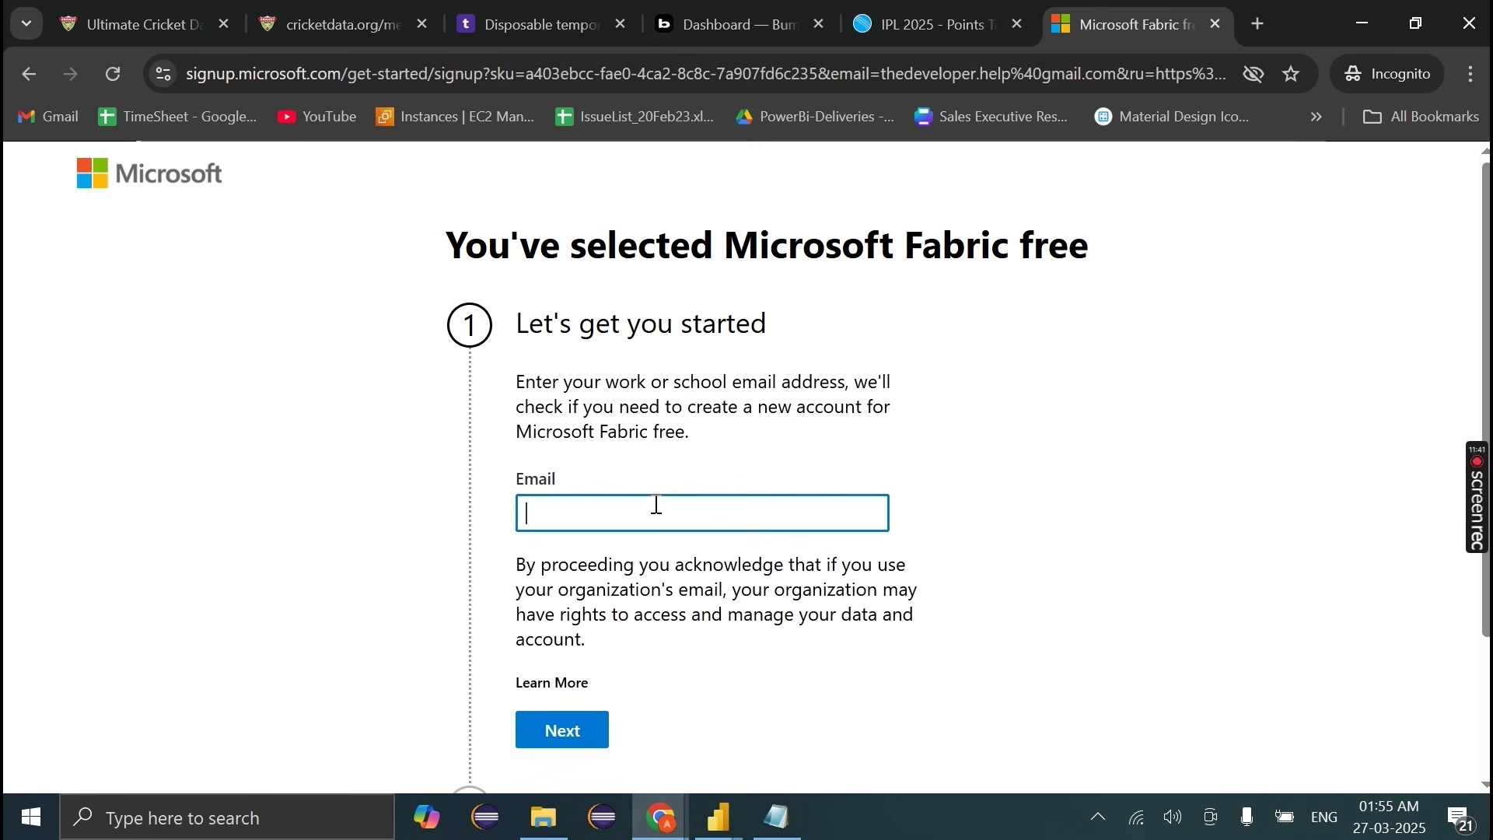
click(731, 23)
click(1088, 16)
key(ctrl+v)
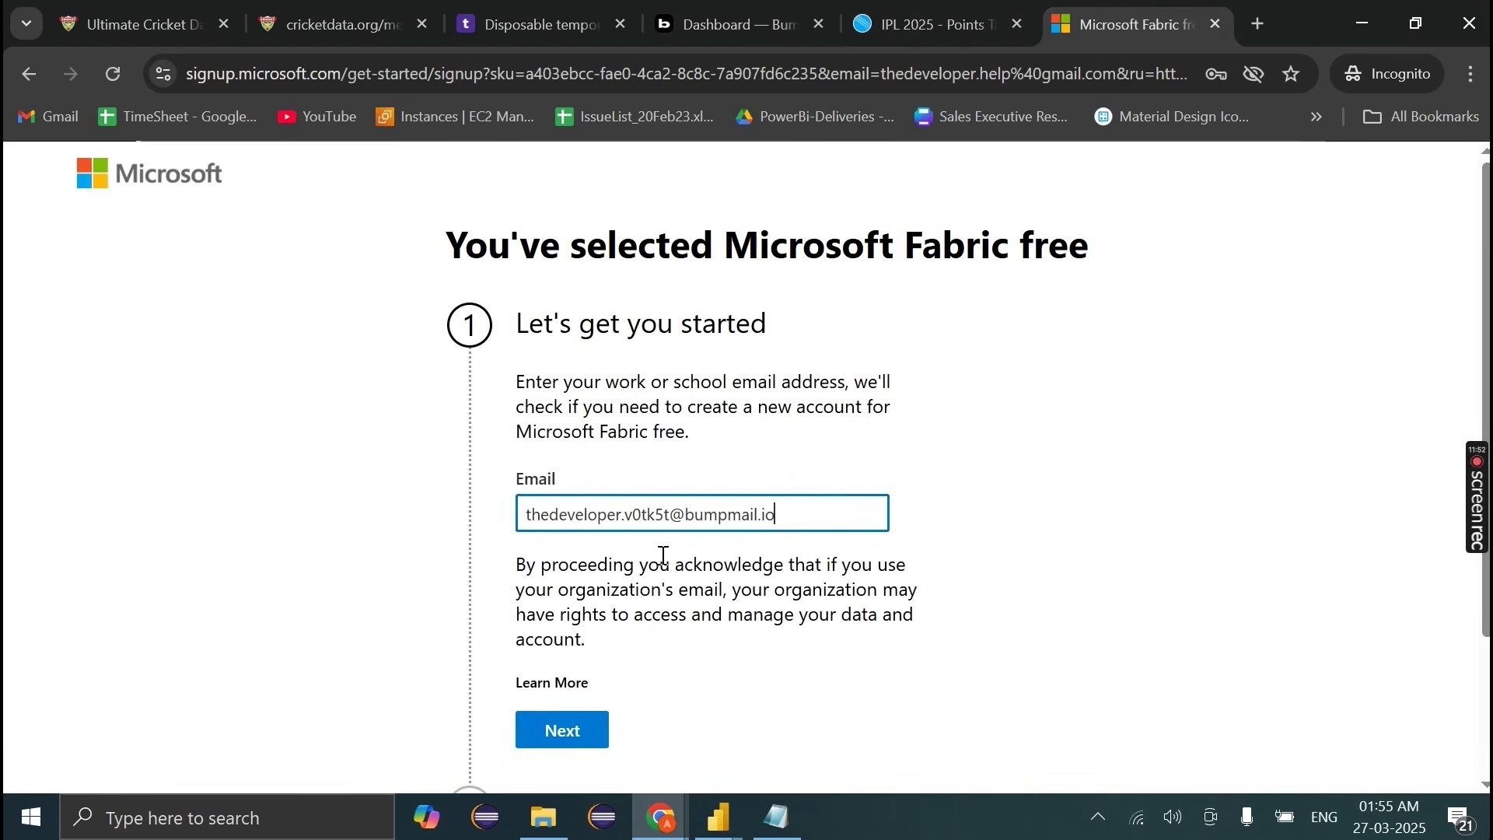
scroll(615, 561, down, 2)
click(558, 577)
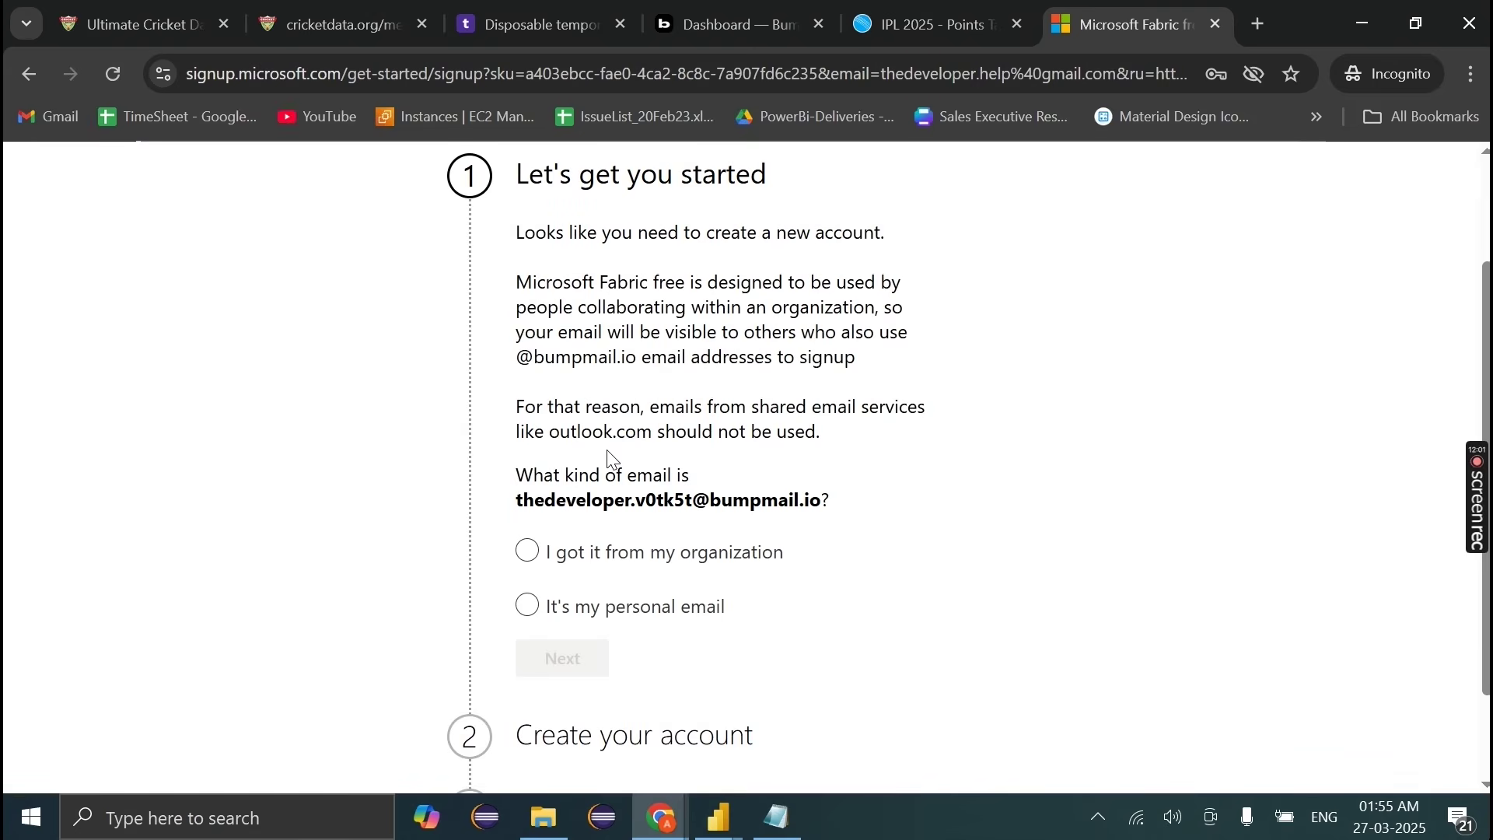
click(529, 606)
scroll(534, 610, down, 2)
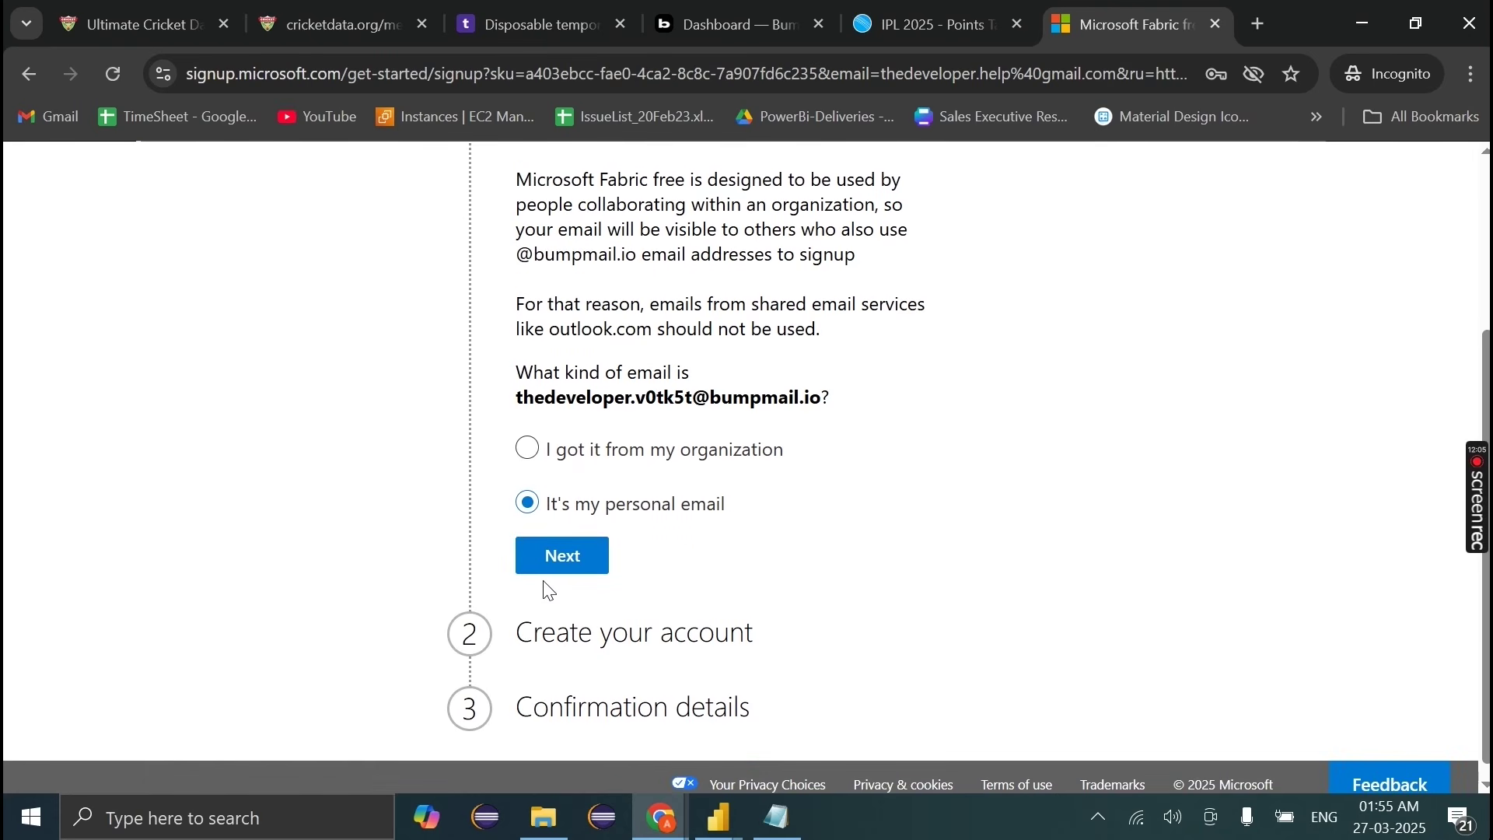
click(548, 562)
Step: Declare the address as belonging to an organization and continue the sign-up
scroll(619, 367, up, 2)
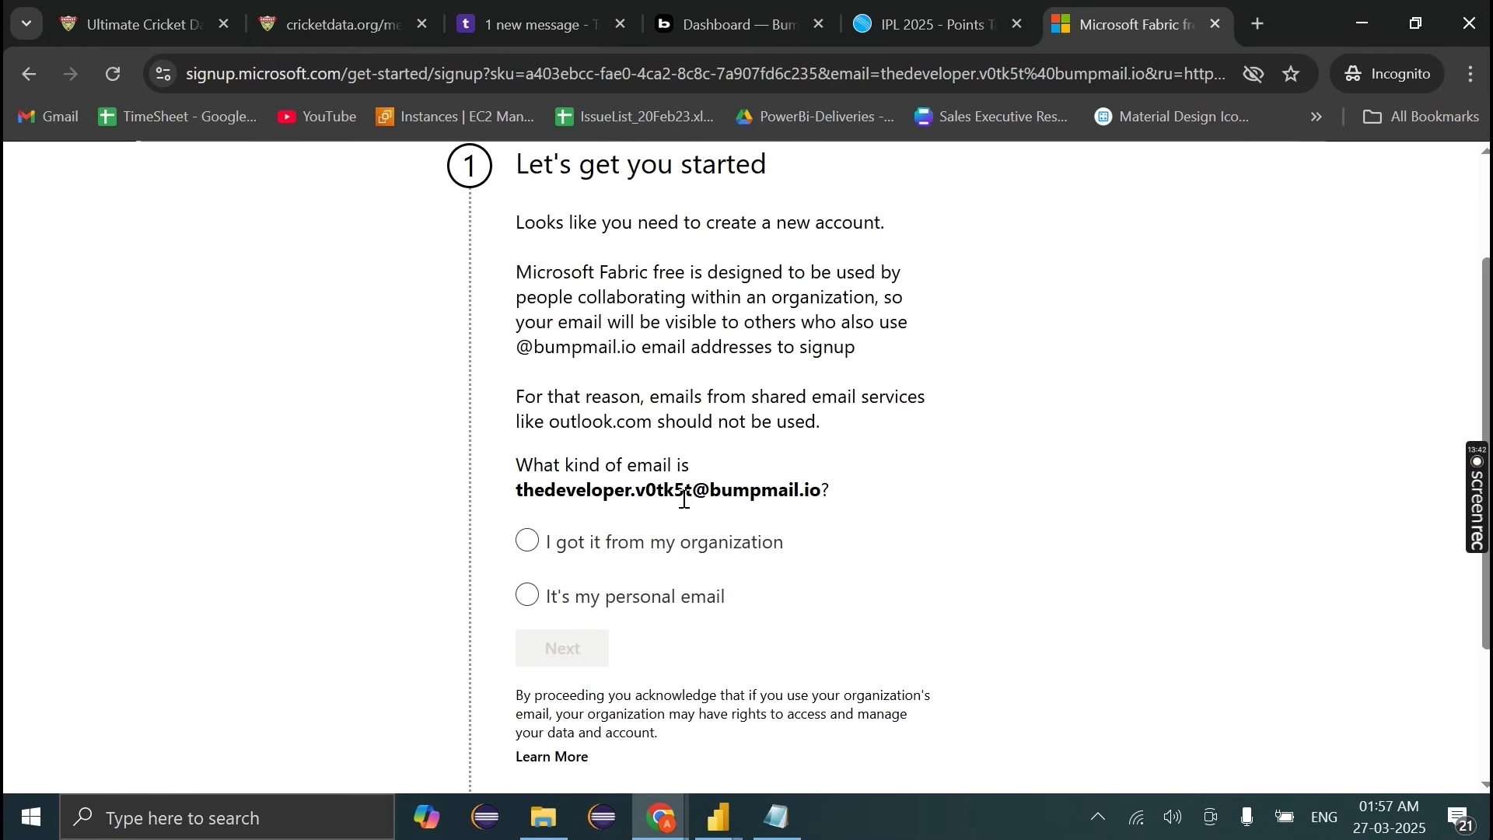
click(543, 545)
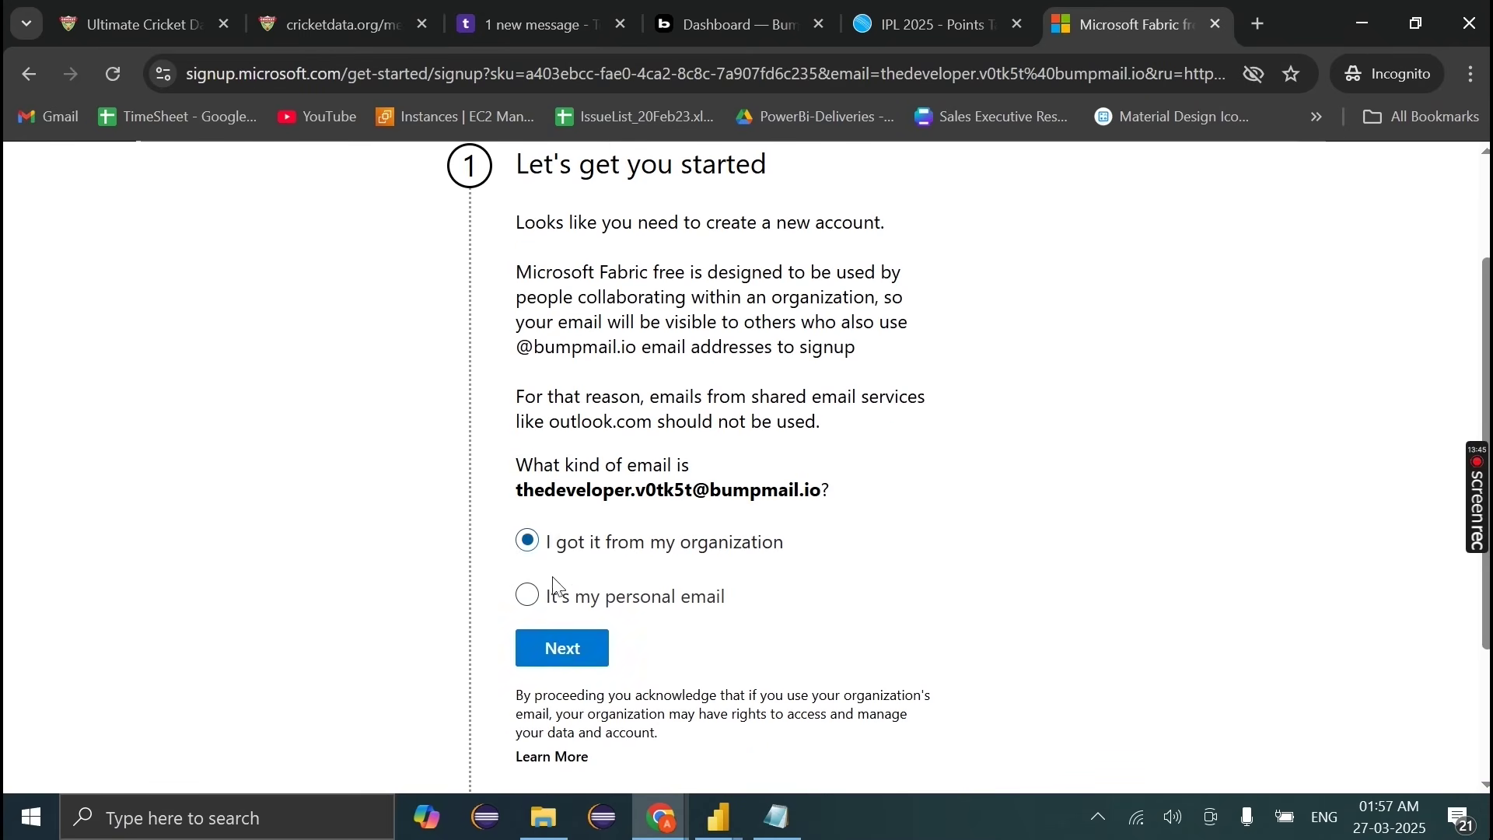
click(562, 649)
Step: Check the Temp-Mail inbox for Microsoft's forwarded verification email
scroll(563, 652, down, 3)
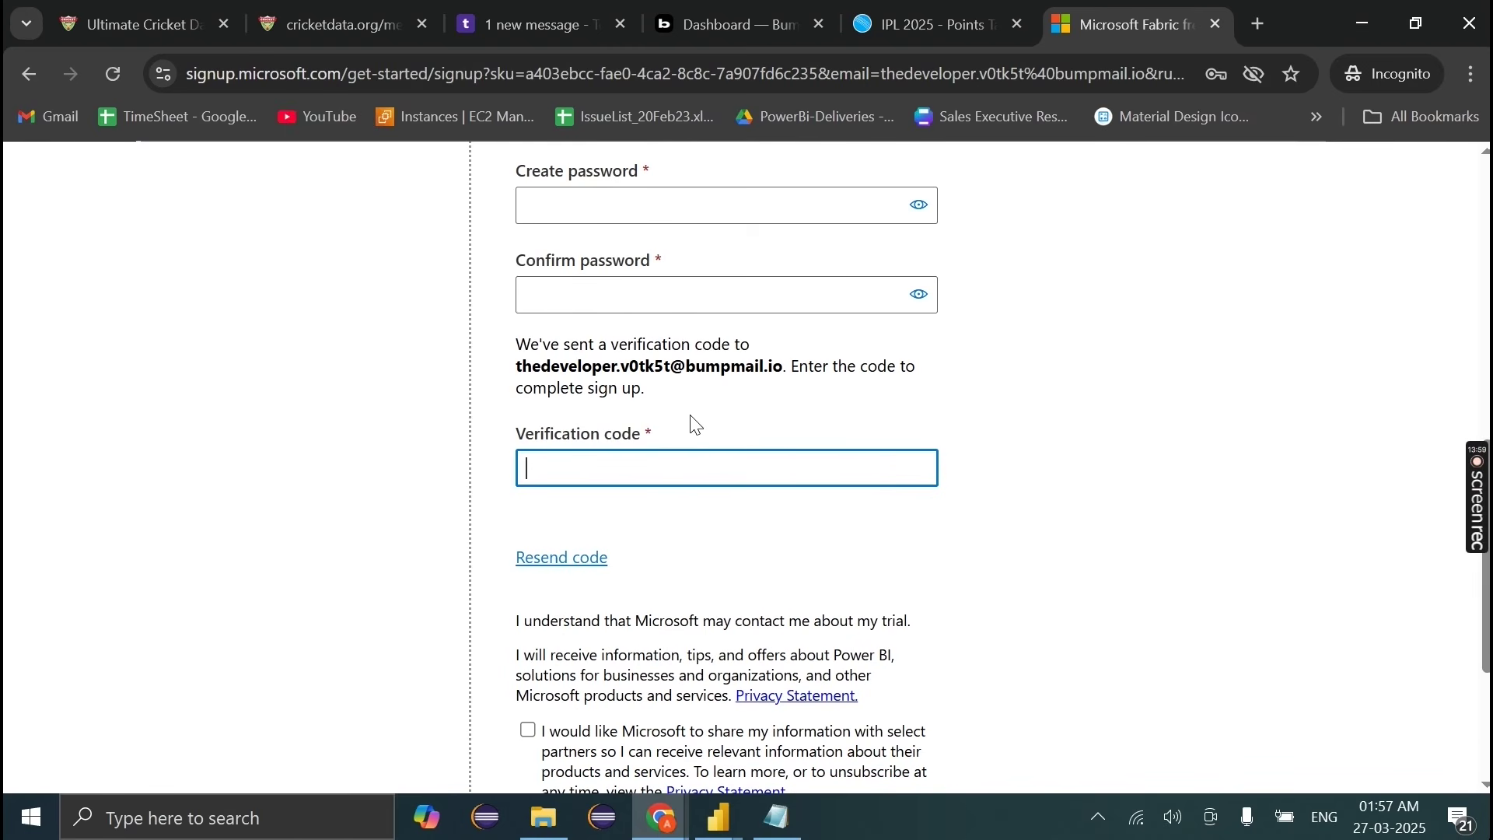
scroll(692, 424, up, 10)
scroll(694, 424, down, 10)
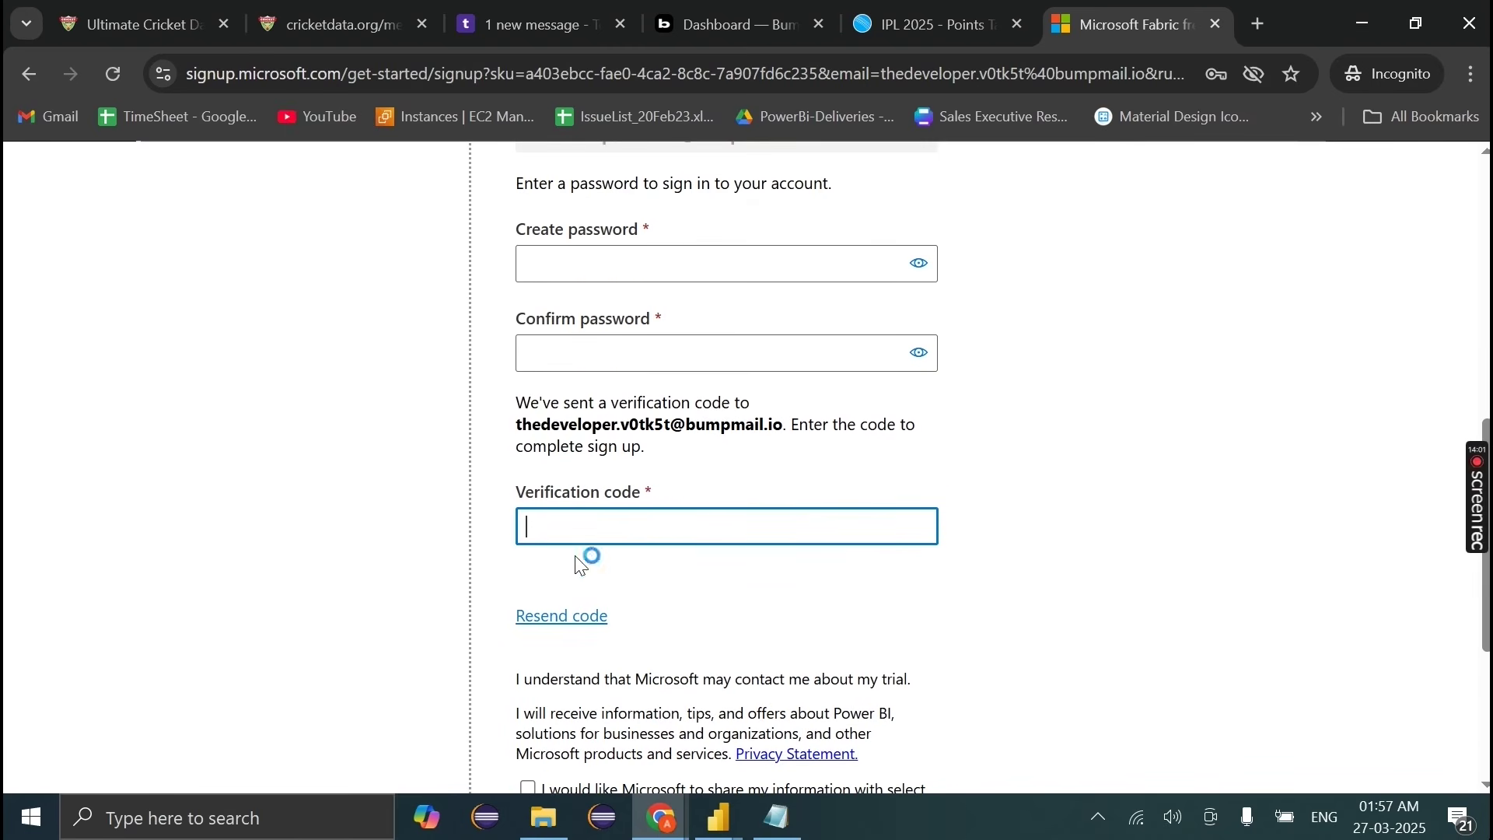
scroll(632, 531, down, 4)
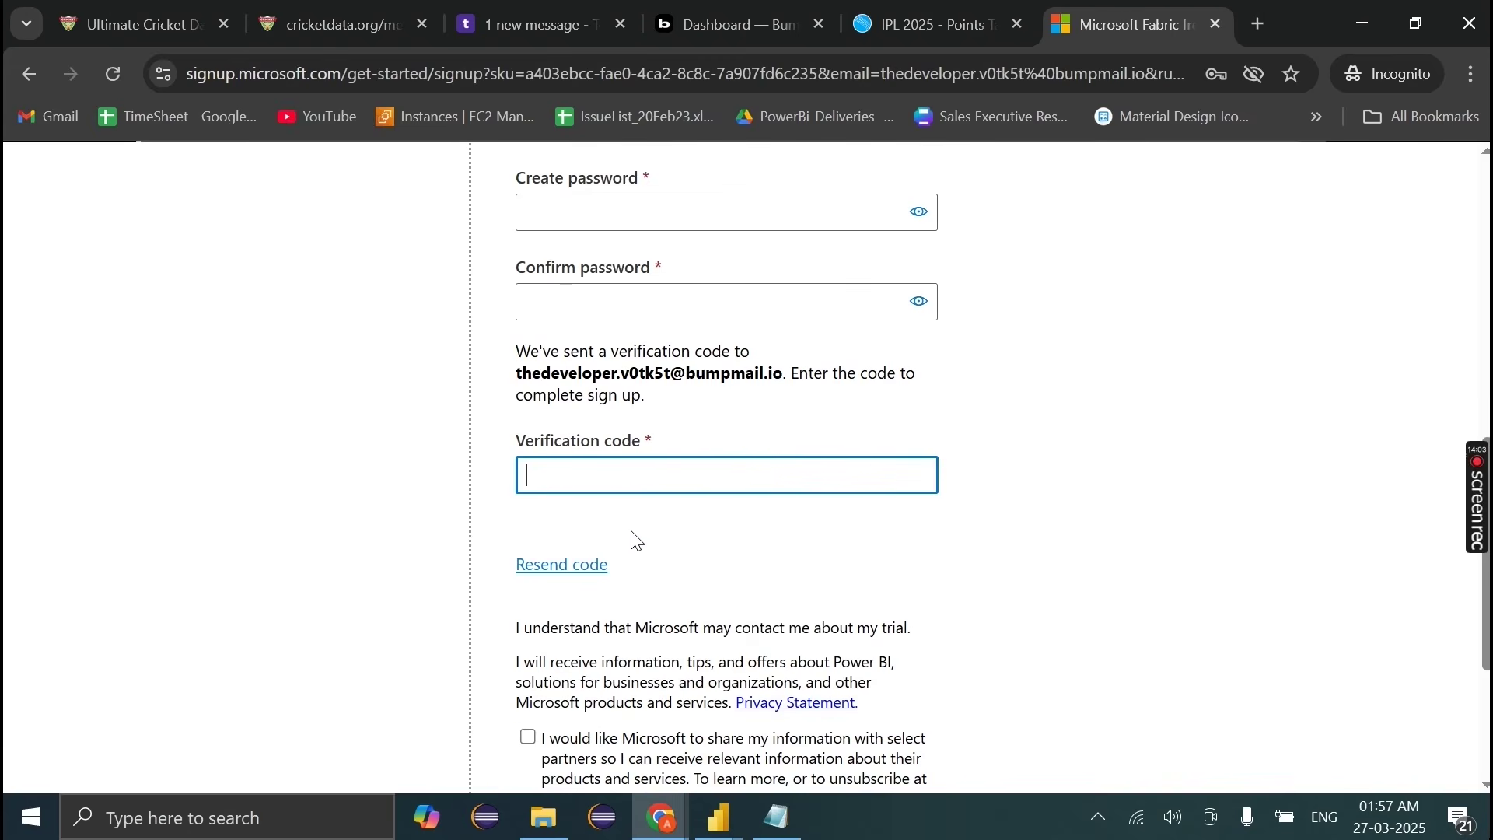
scroll(633, 537, up, 4)
scroll(700, 320, up, 10)
scroll(700, 321, down, 10)
scroll(696, 311, down, 2)
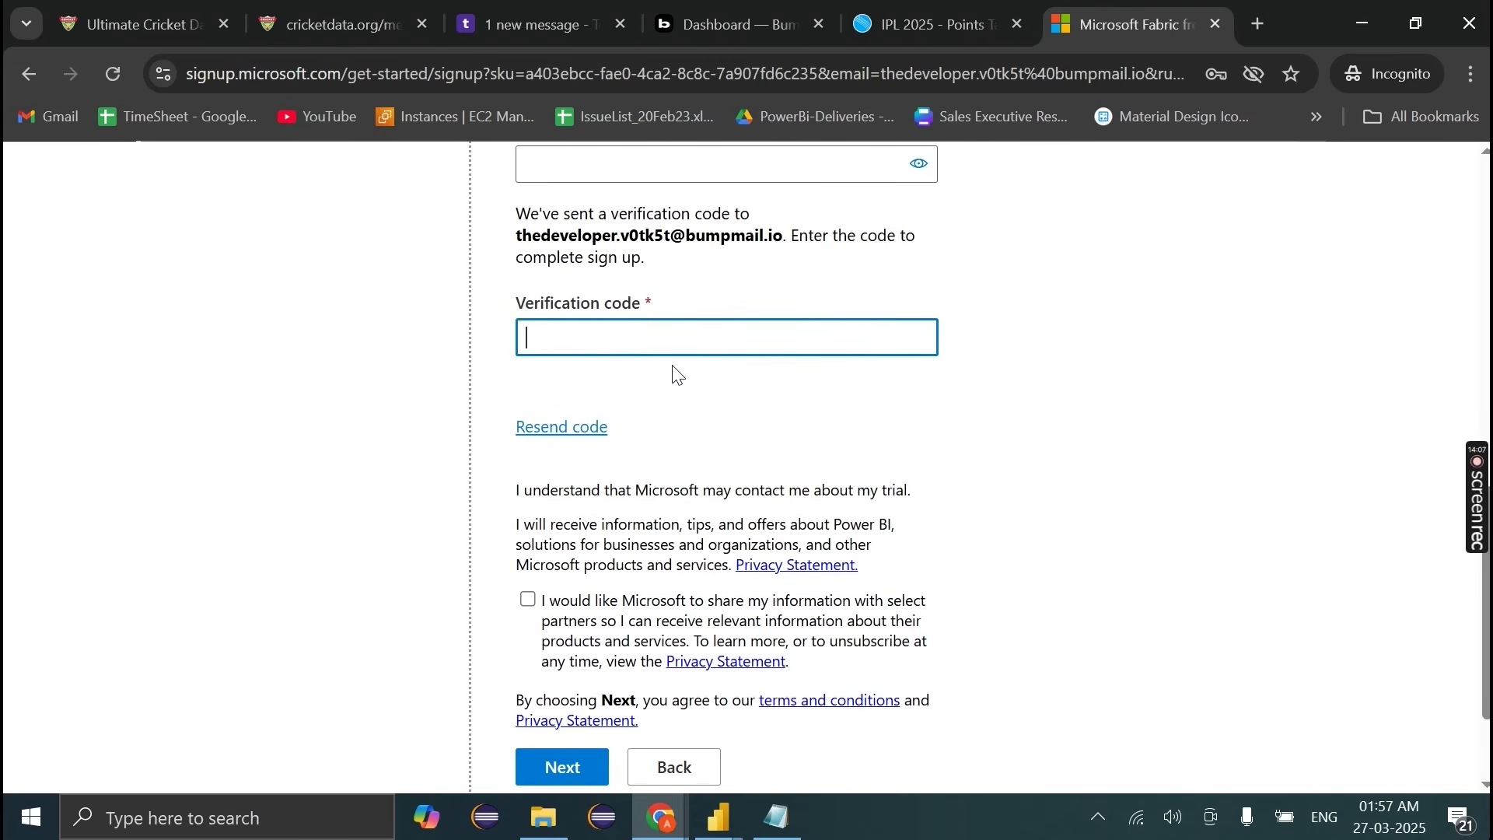
click(574, 11)
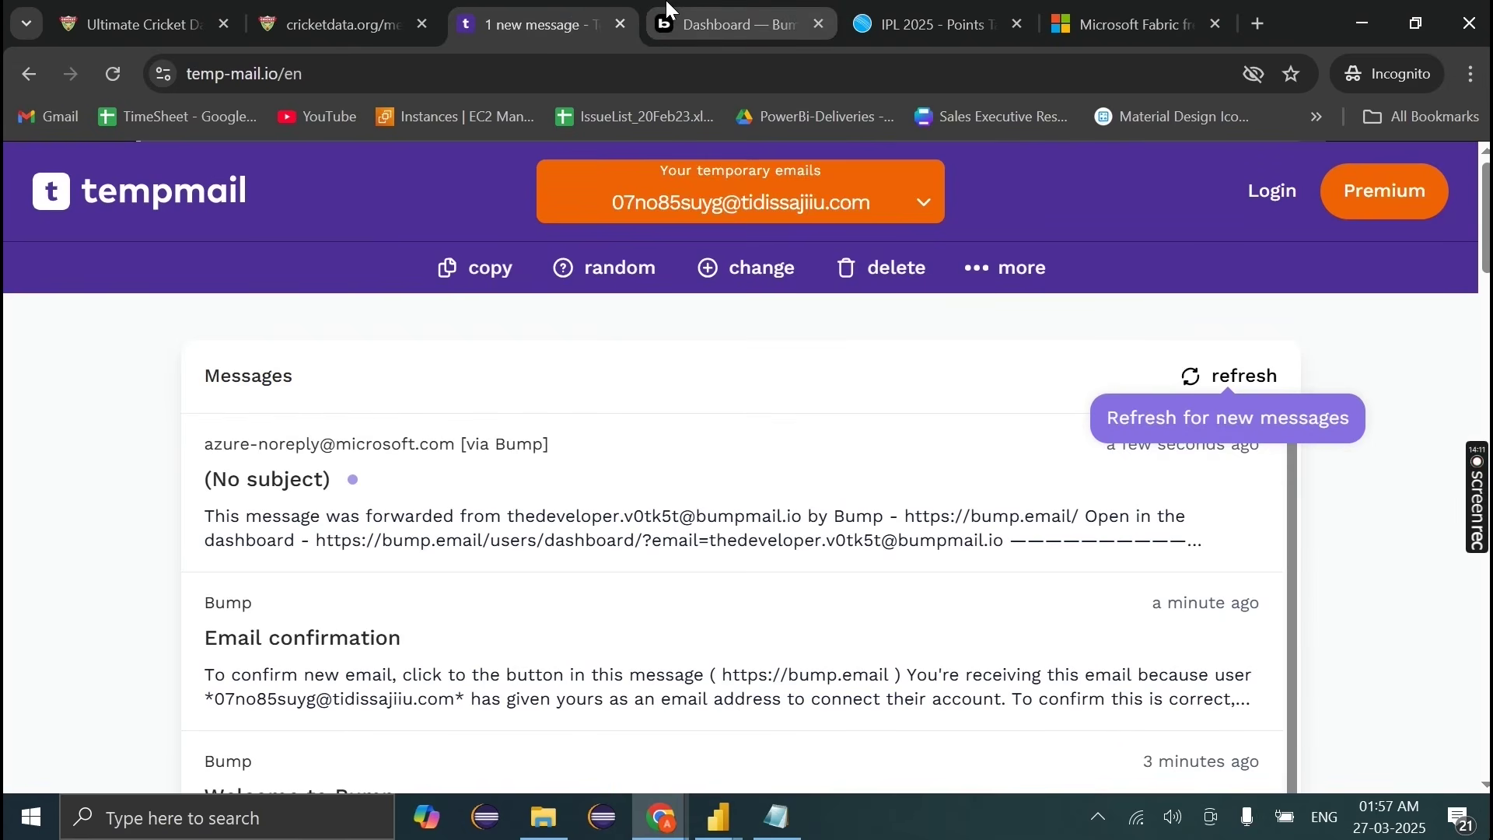
Step: Open Microsoft's forwarded message in Temp-Mail and copy the verification code from it
click(666, 16)
click(513, 16)
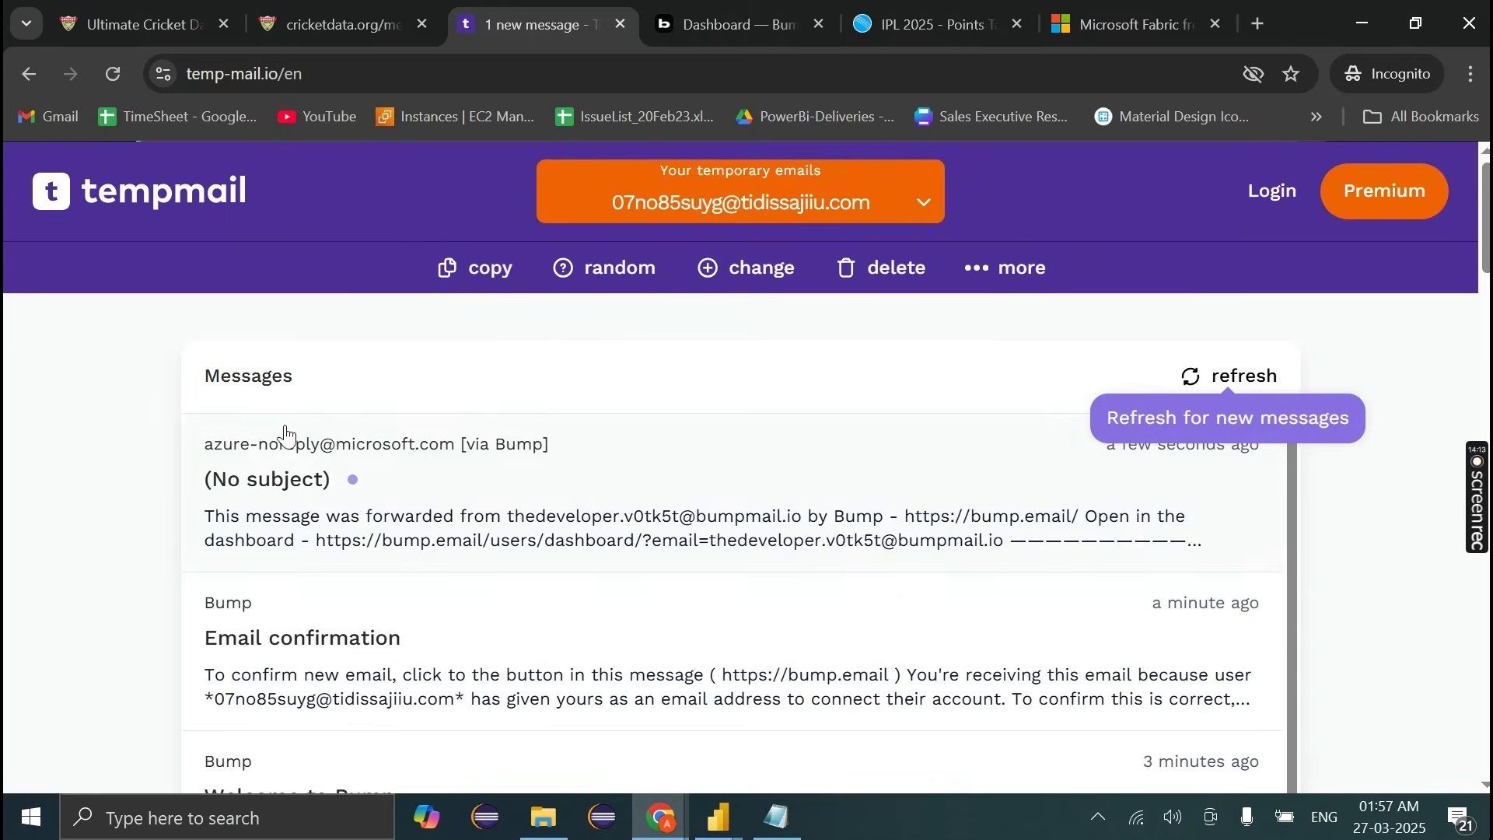
click(739, 11)
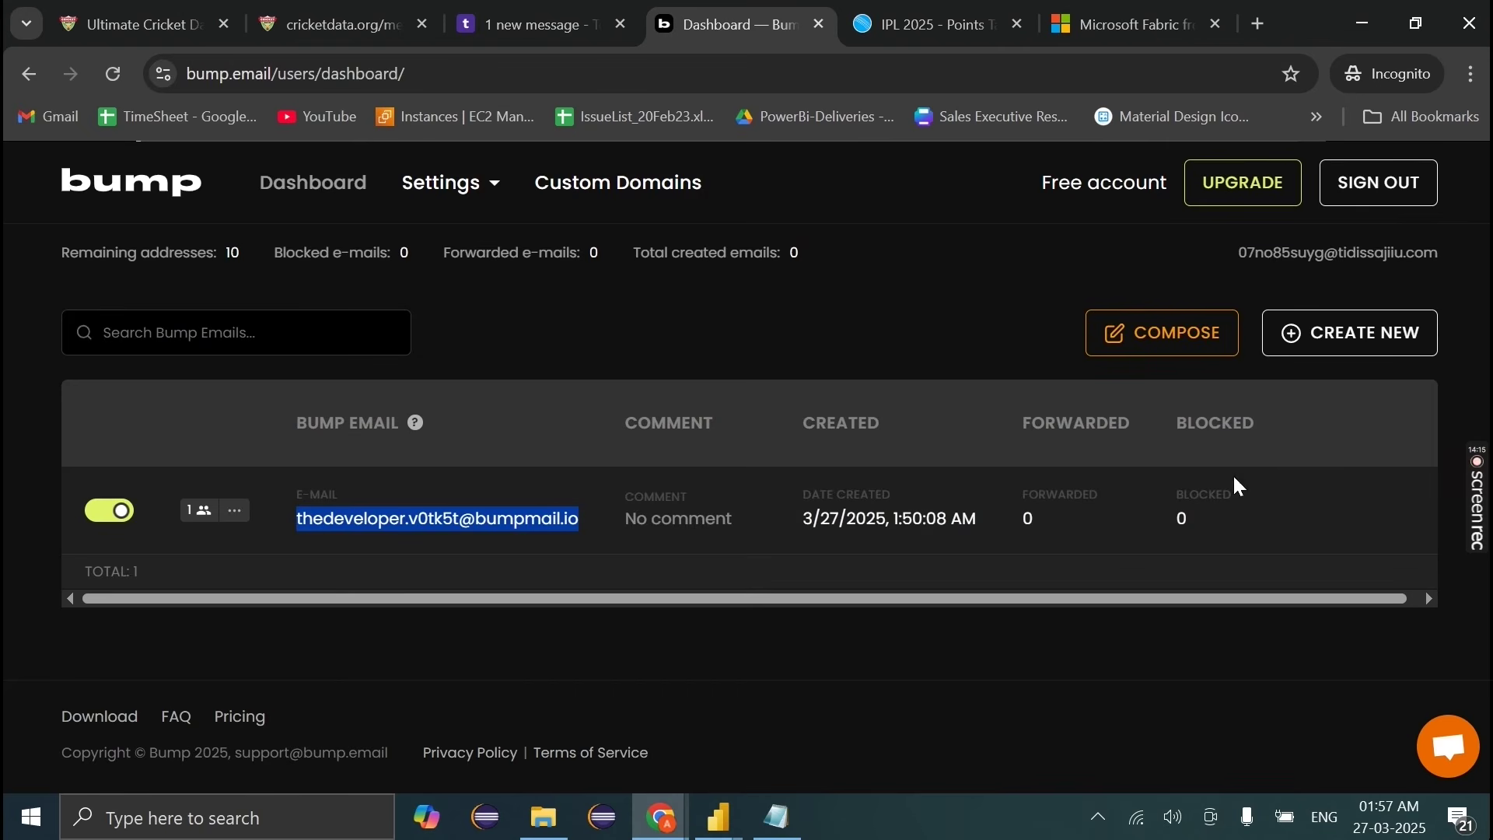
click(529, 19)
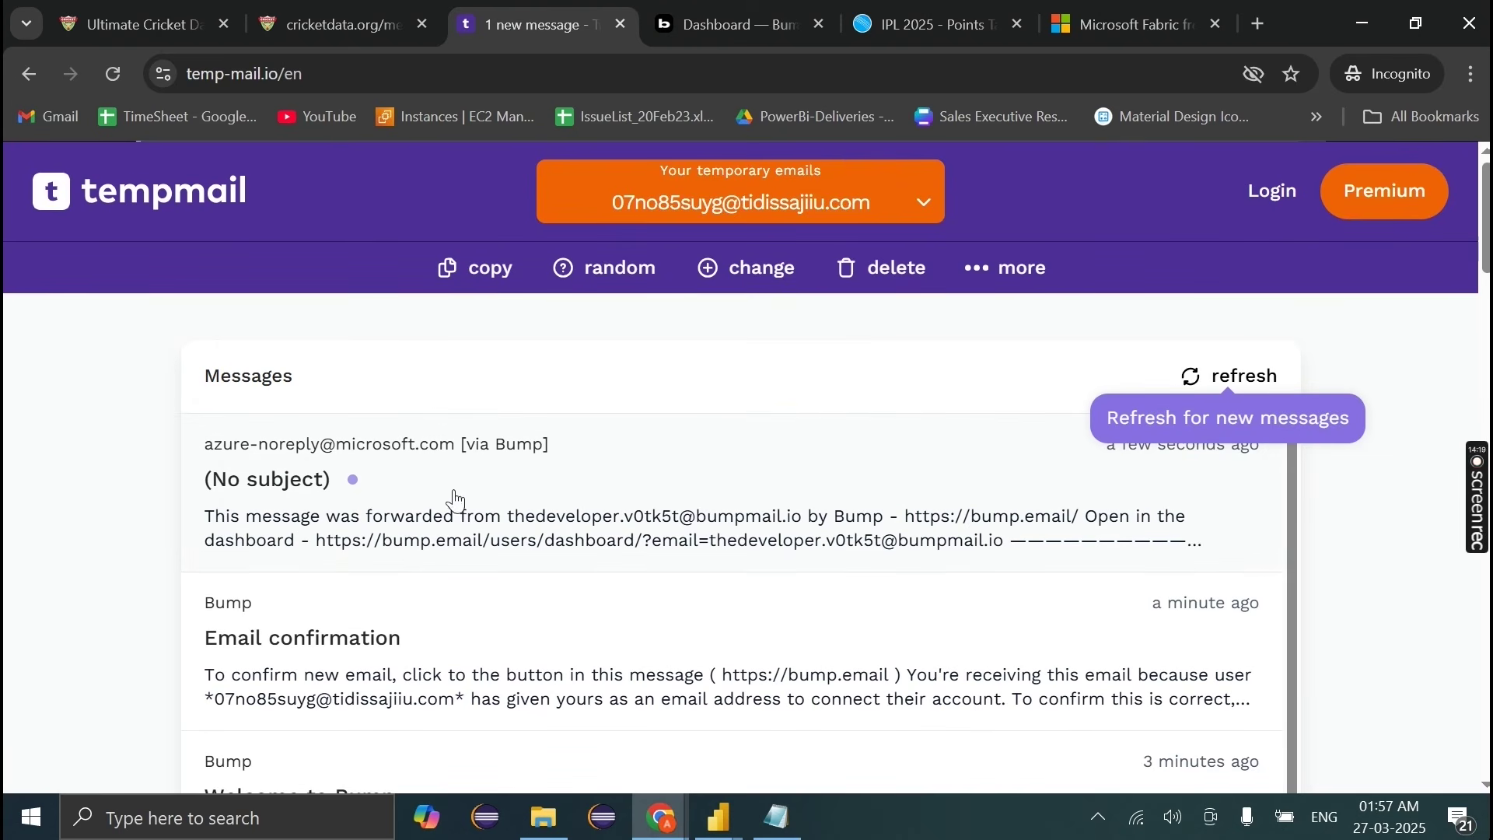
click(657, 11)
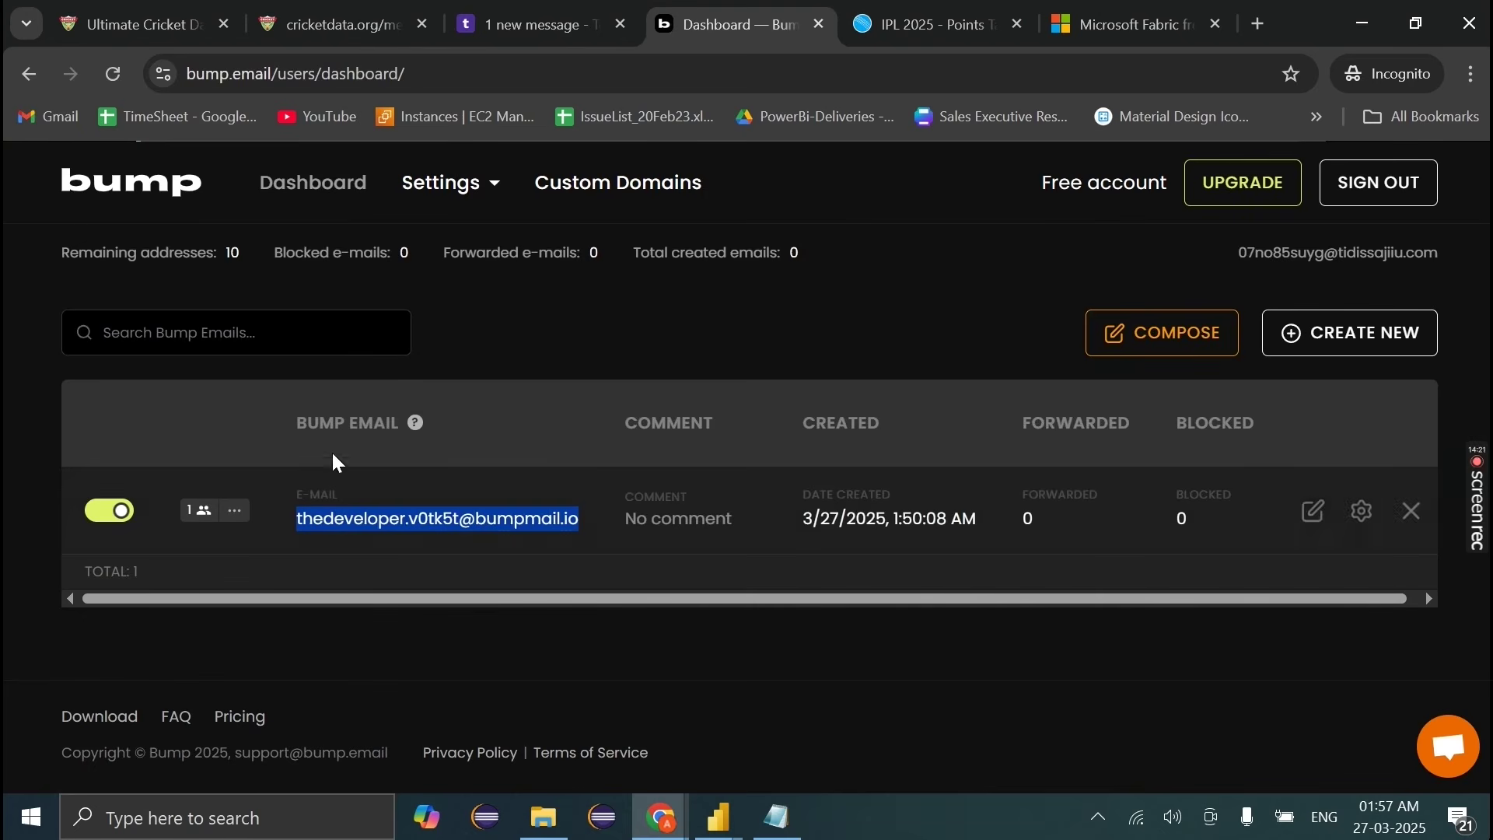
click(558, 11)
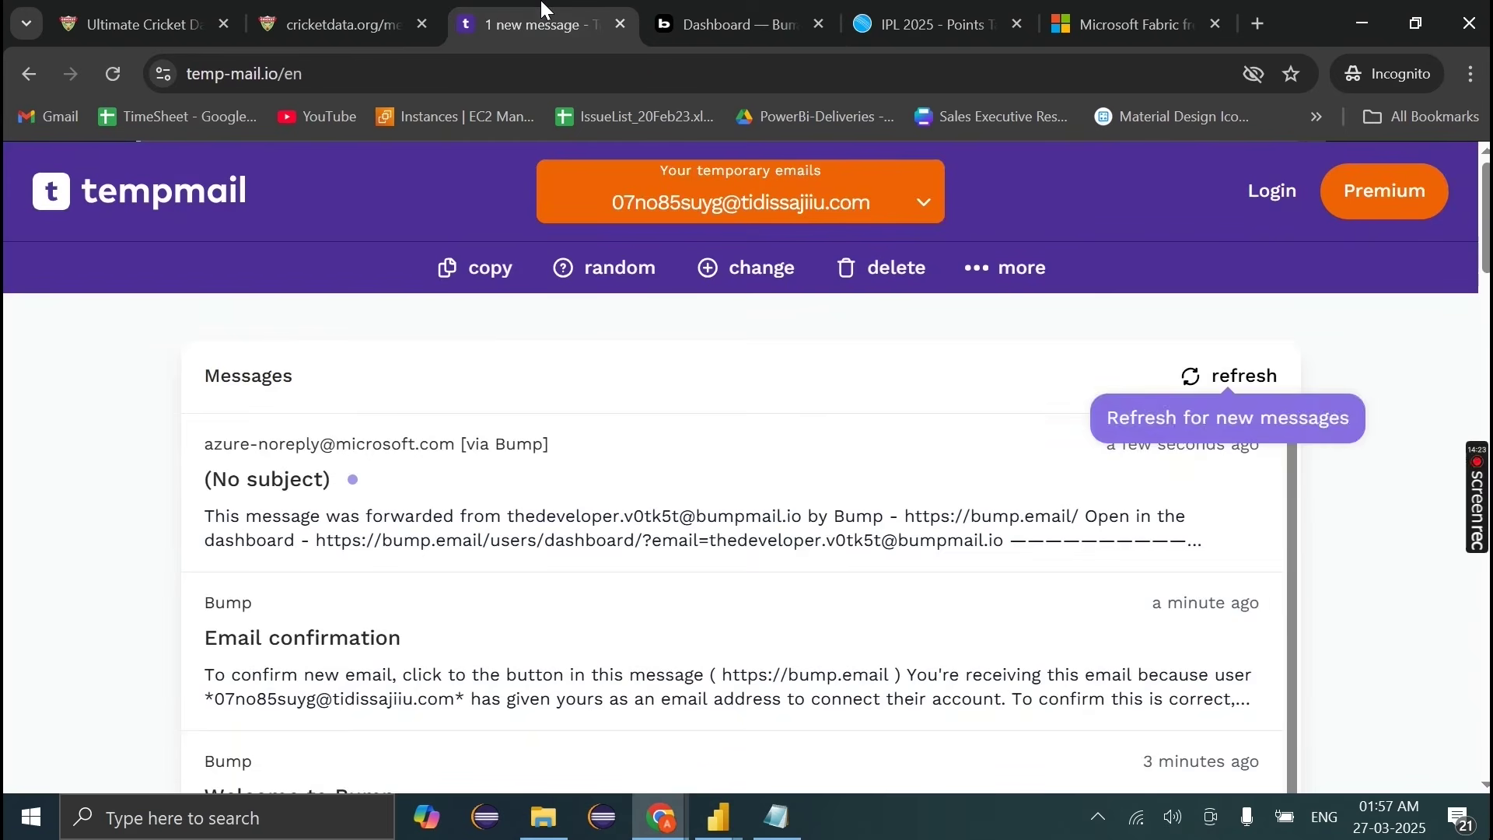
click(570, 547)
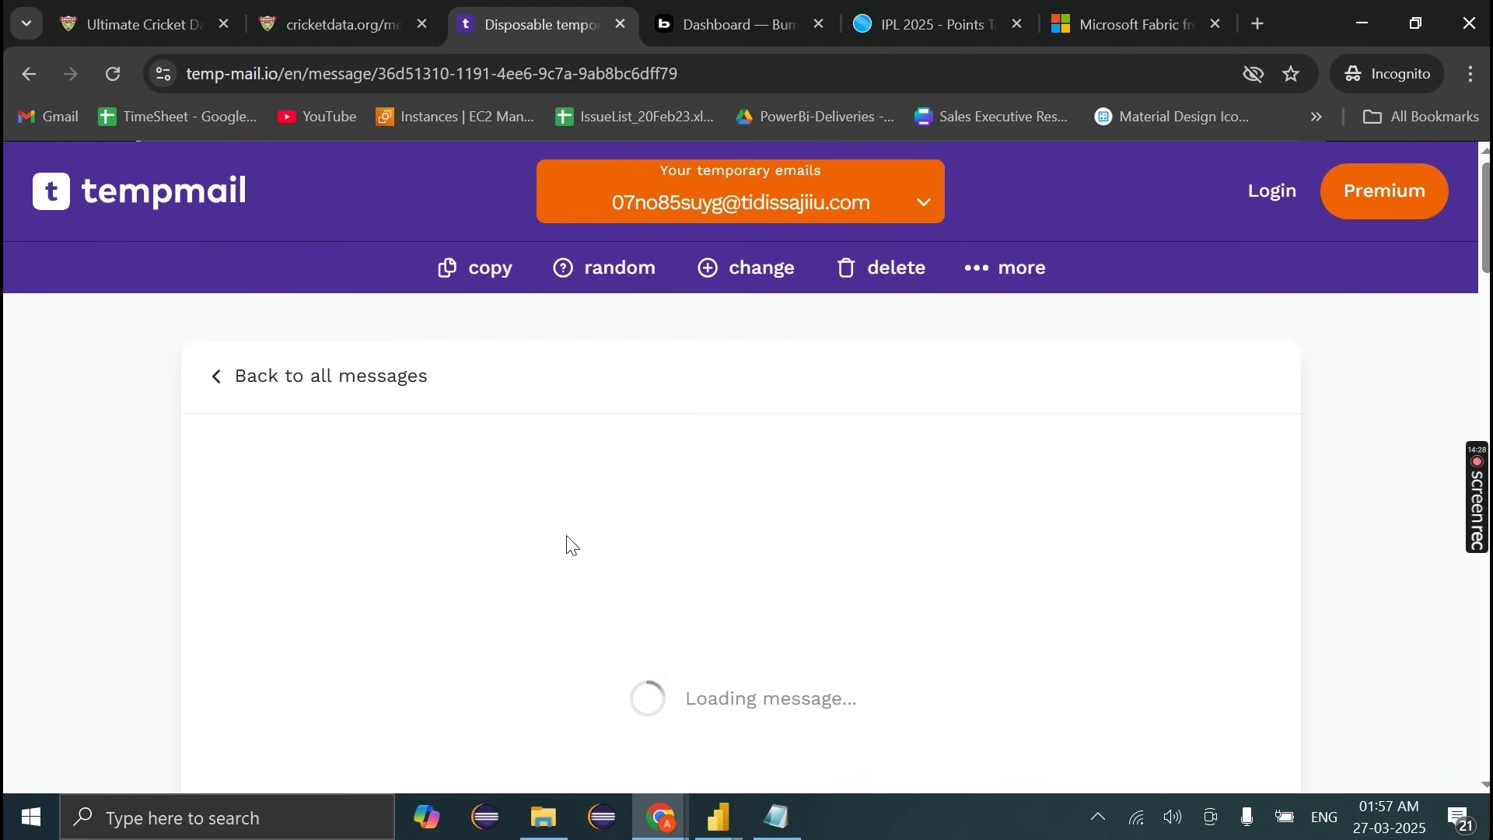
scroll(567, 535, down, 5)
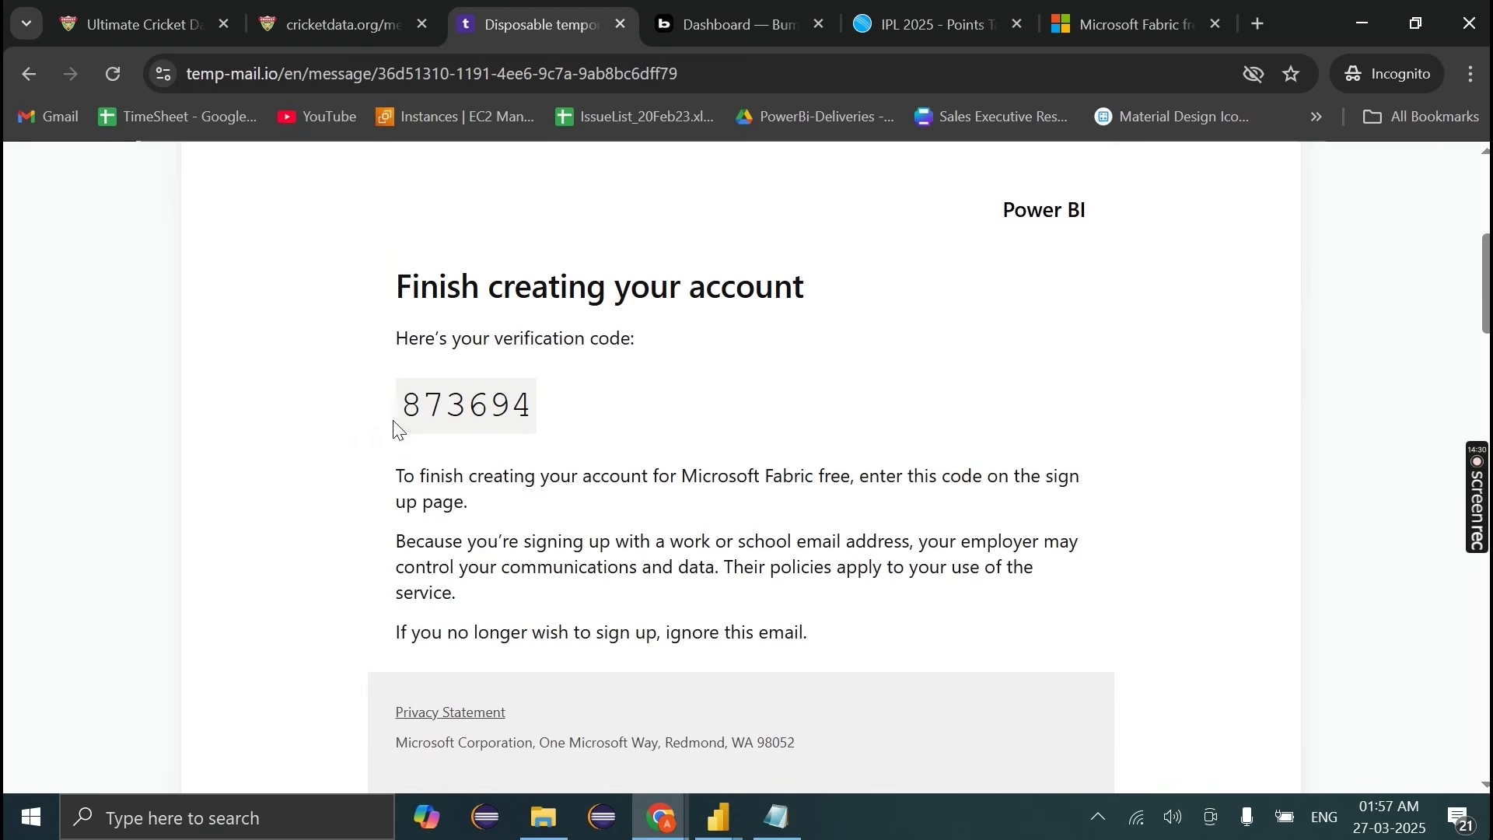
drag(398, 408, 535, 415)
key(ctrl+c)
Step: Paste the copied code into the Fabric sign-up form's Verification code field
click(1120, 24)
key(ctrl+v)
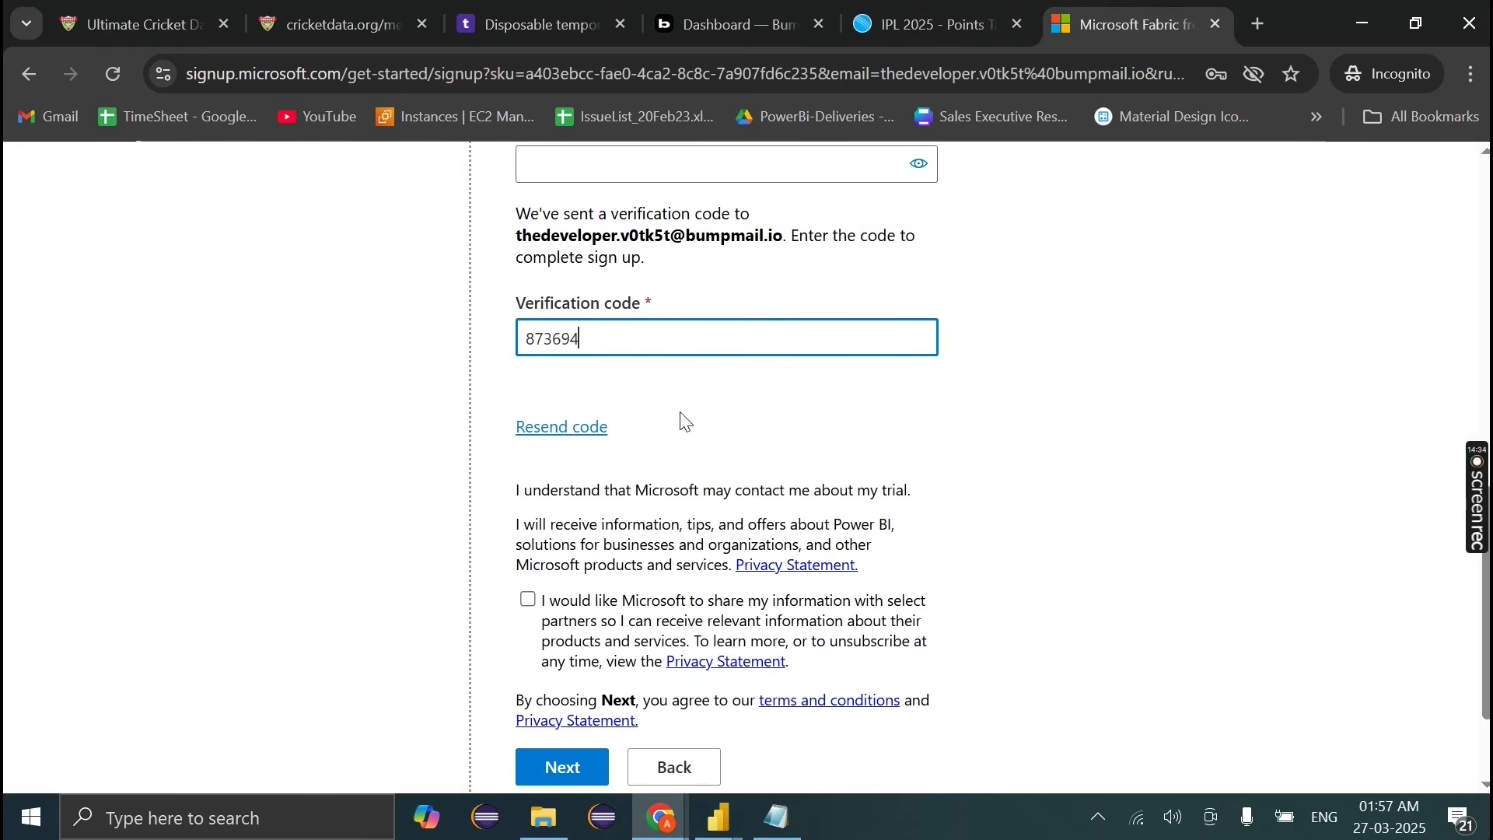
scroll(676, 404, up, 10)
scroll(627, 474, down, 3)
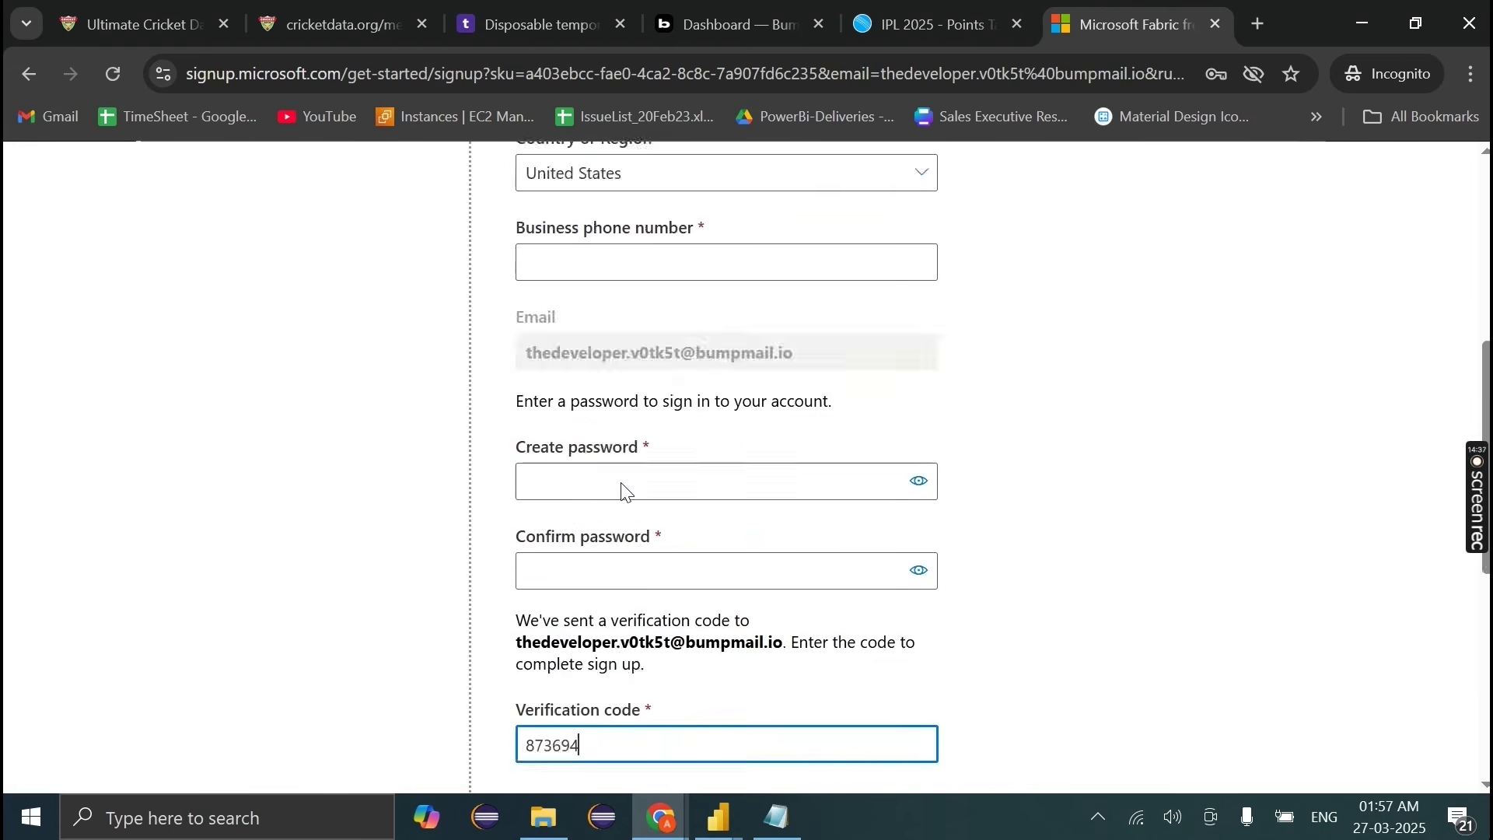
scroll(627, 492, down, 8)
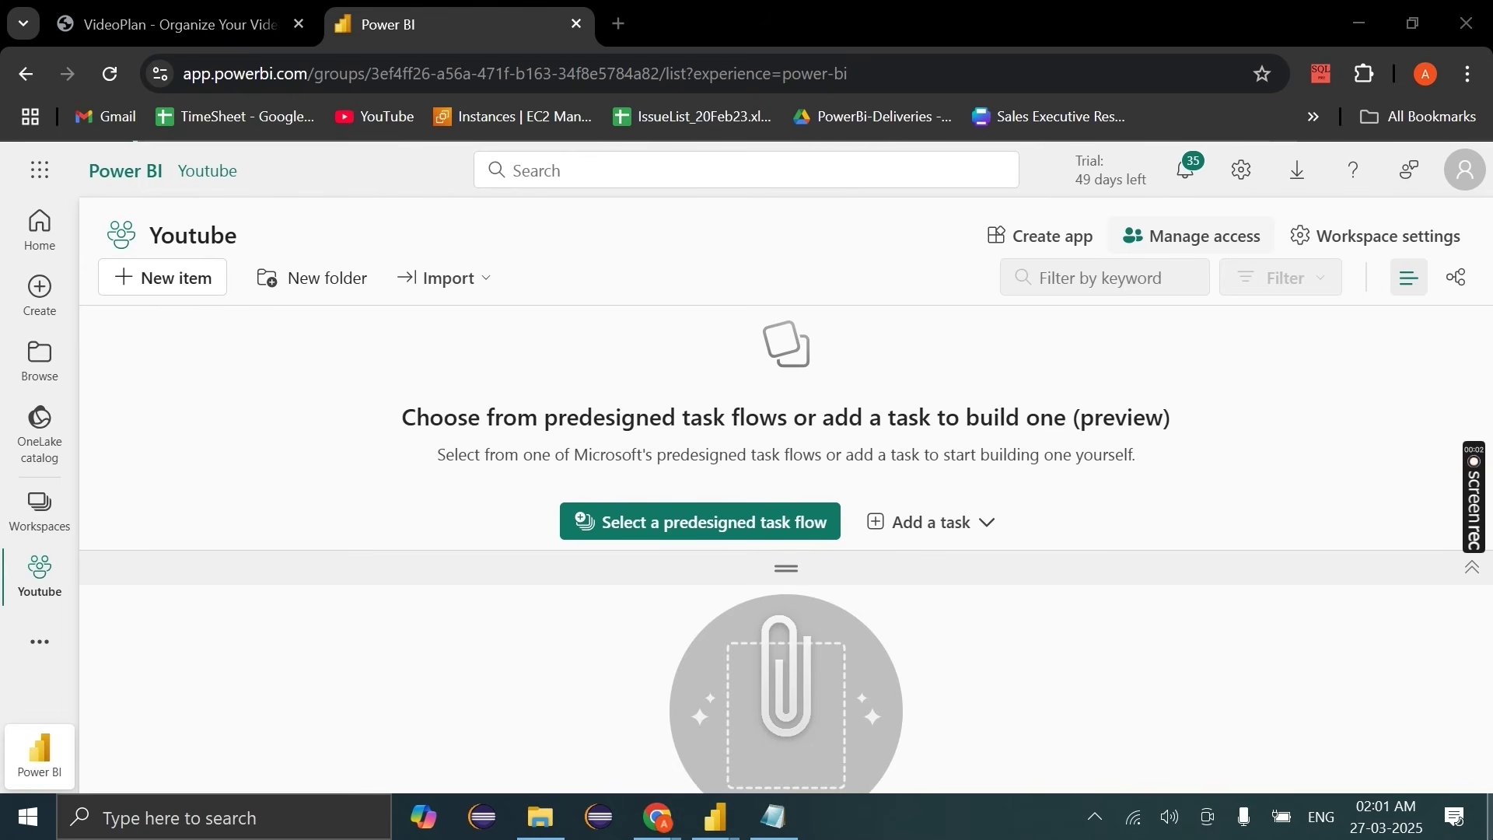
Step: Glance at the workspace list, staying in Youtube, then bring up the untitled Power BI Desktop report
click(61, 536)
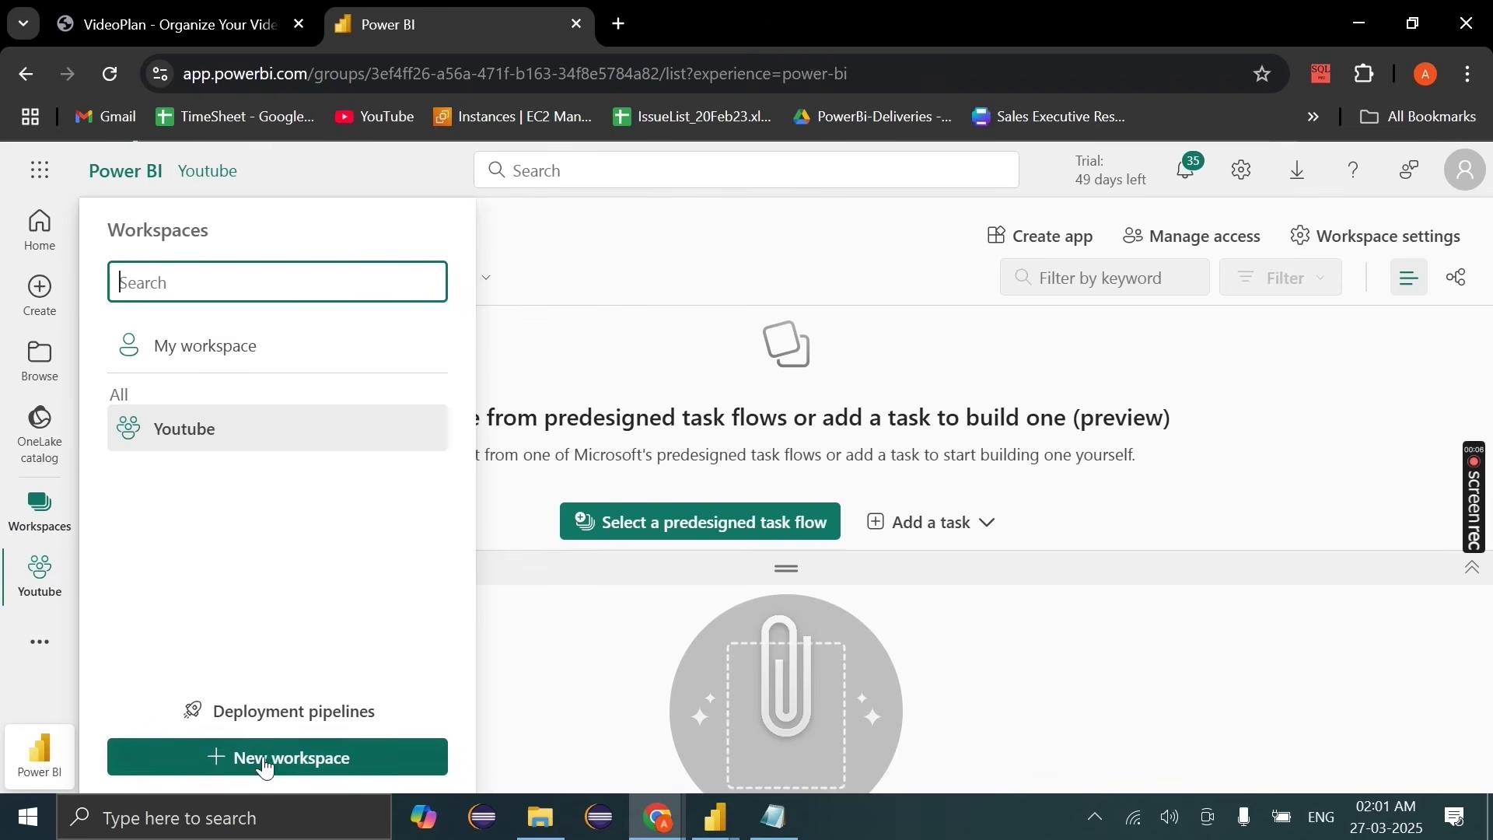
click(52, 564)
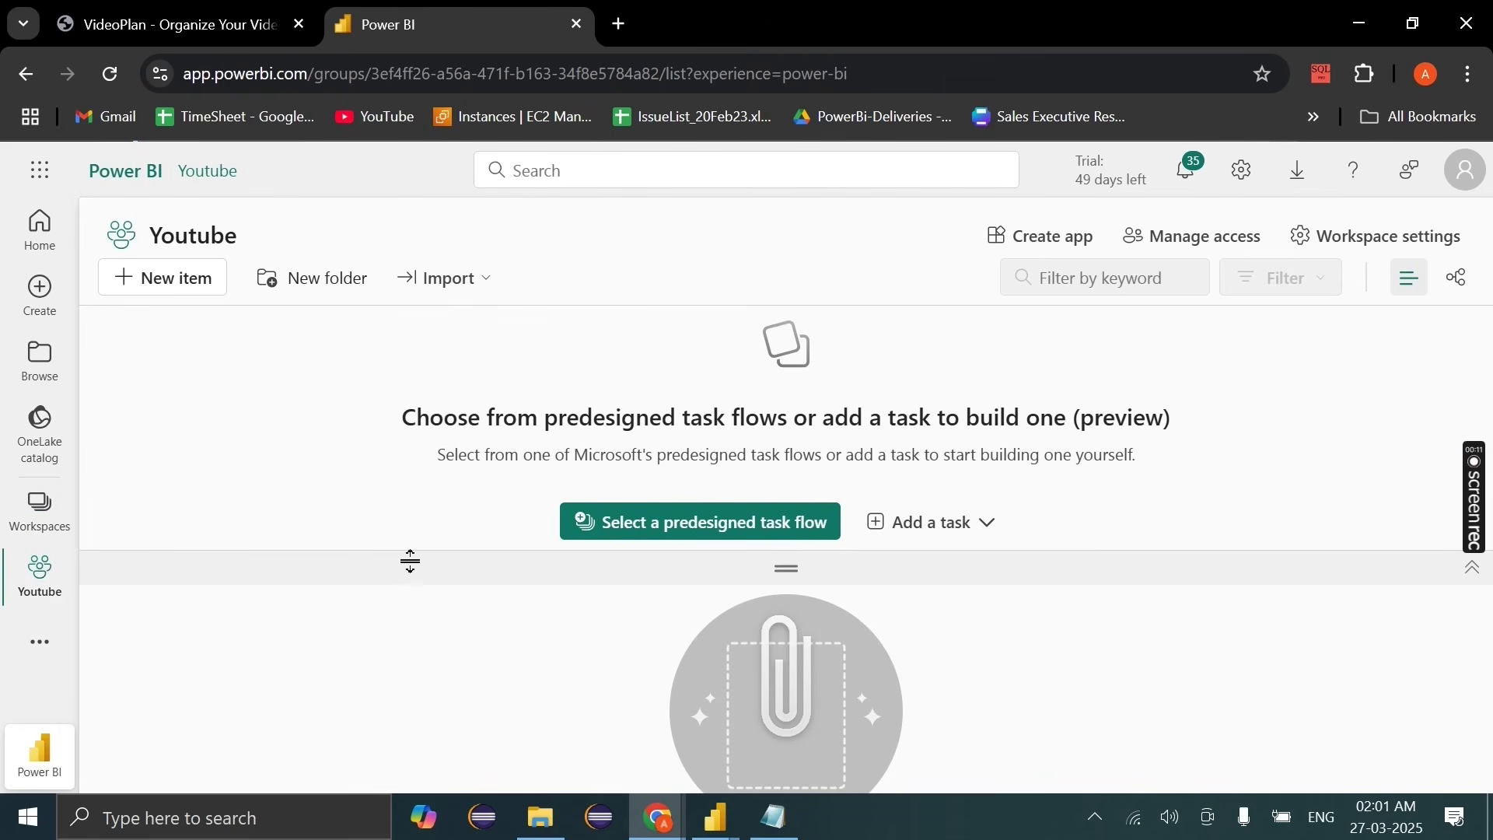
mouse_move(706, 831)
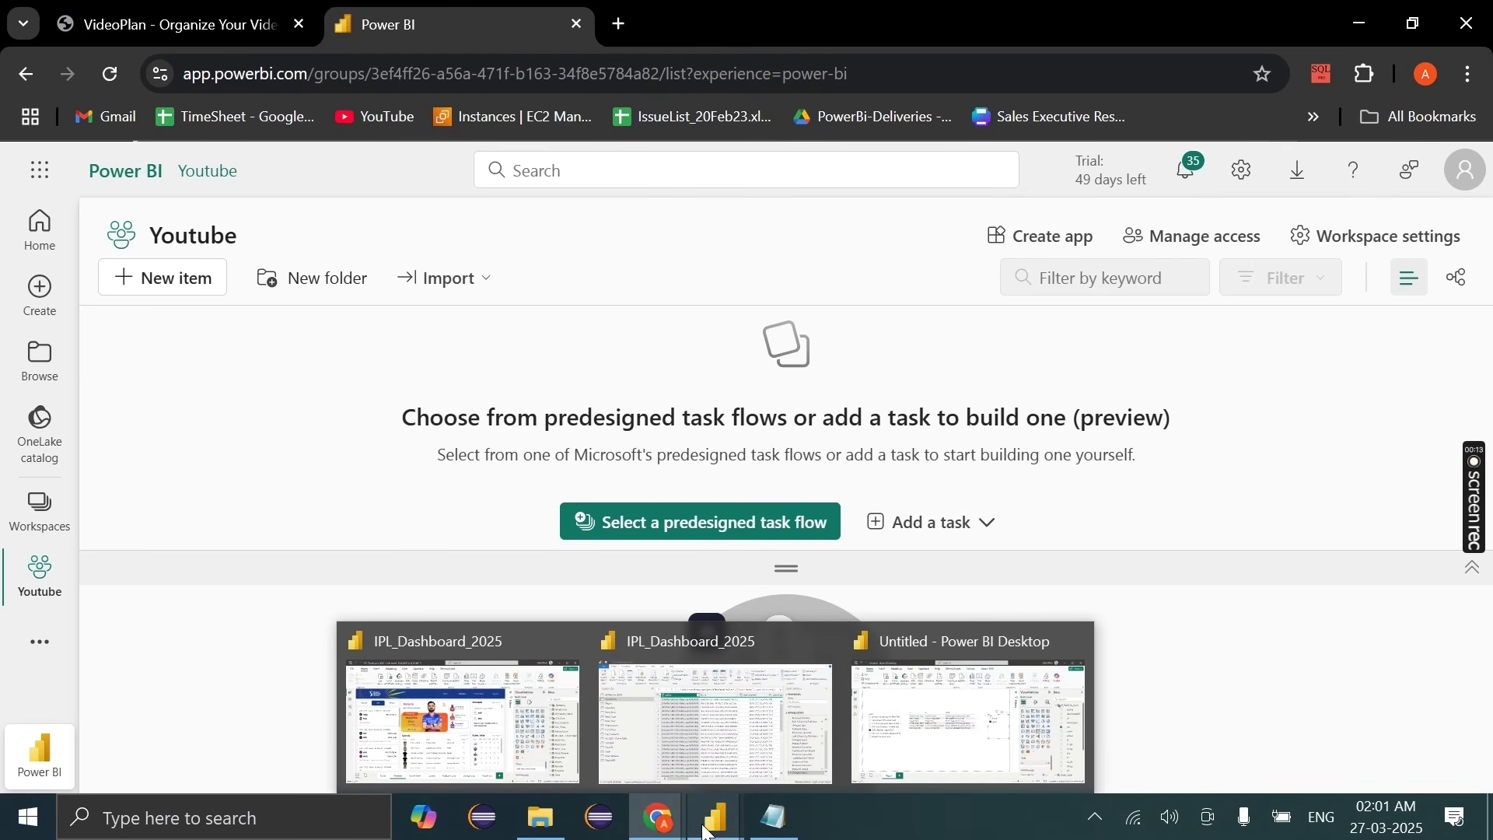
click(894, 685)
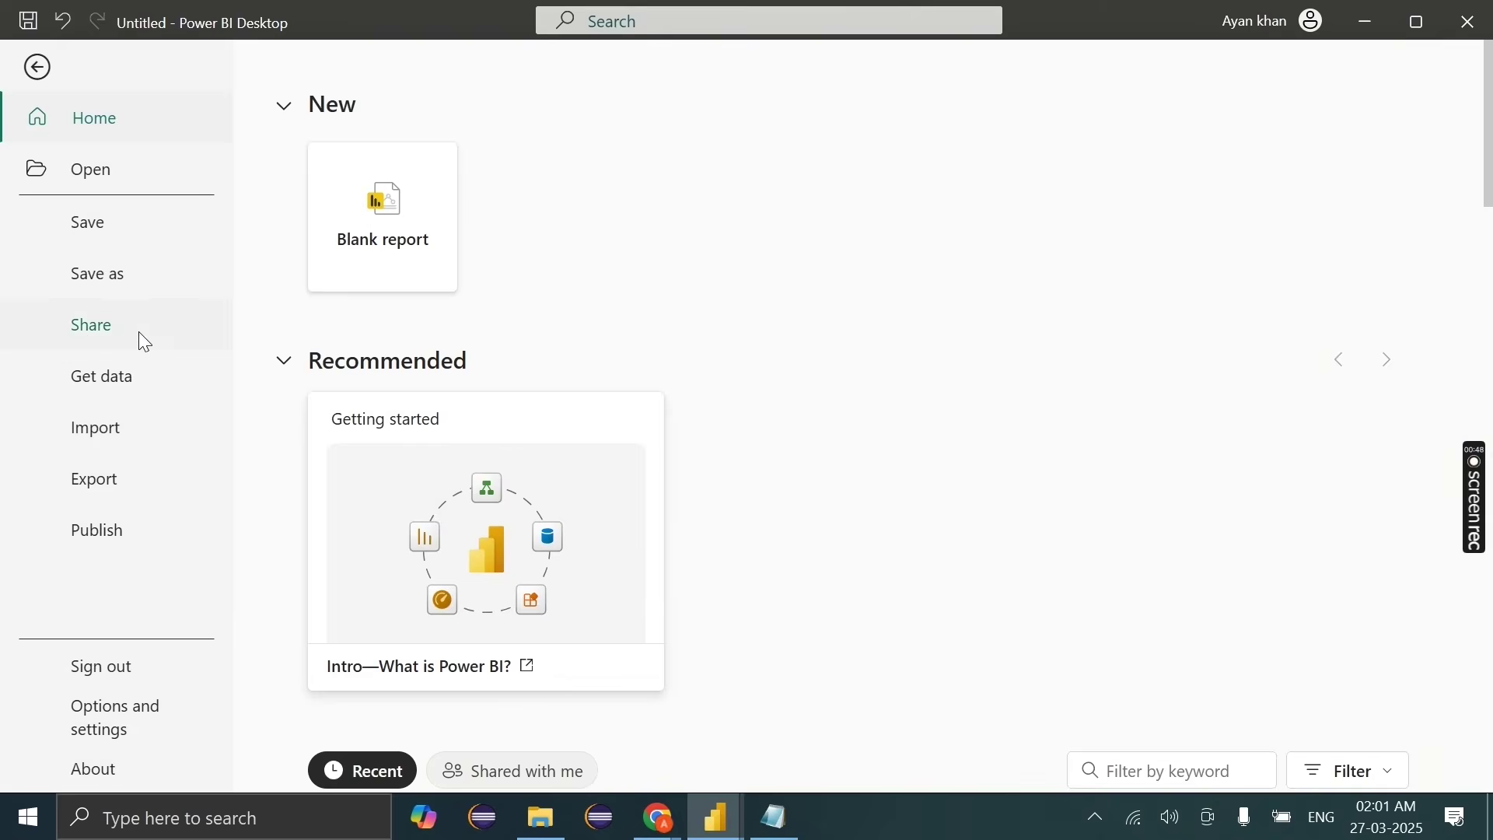
Step: Save the report through Save As under the file name 'IPL Dashboard -2025'
click(101, 274)
click(280, 572)
text(IPL Dashboard -2 205)
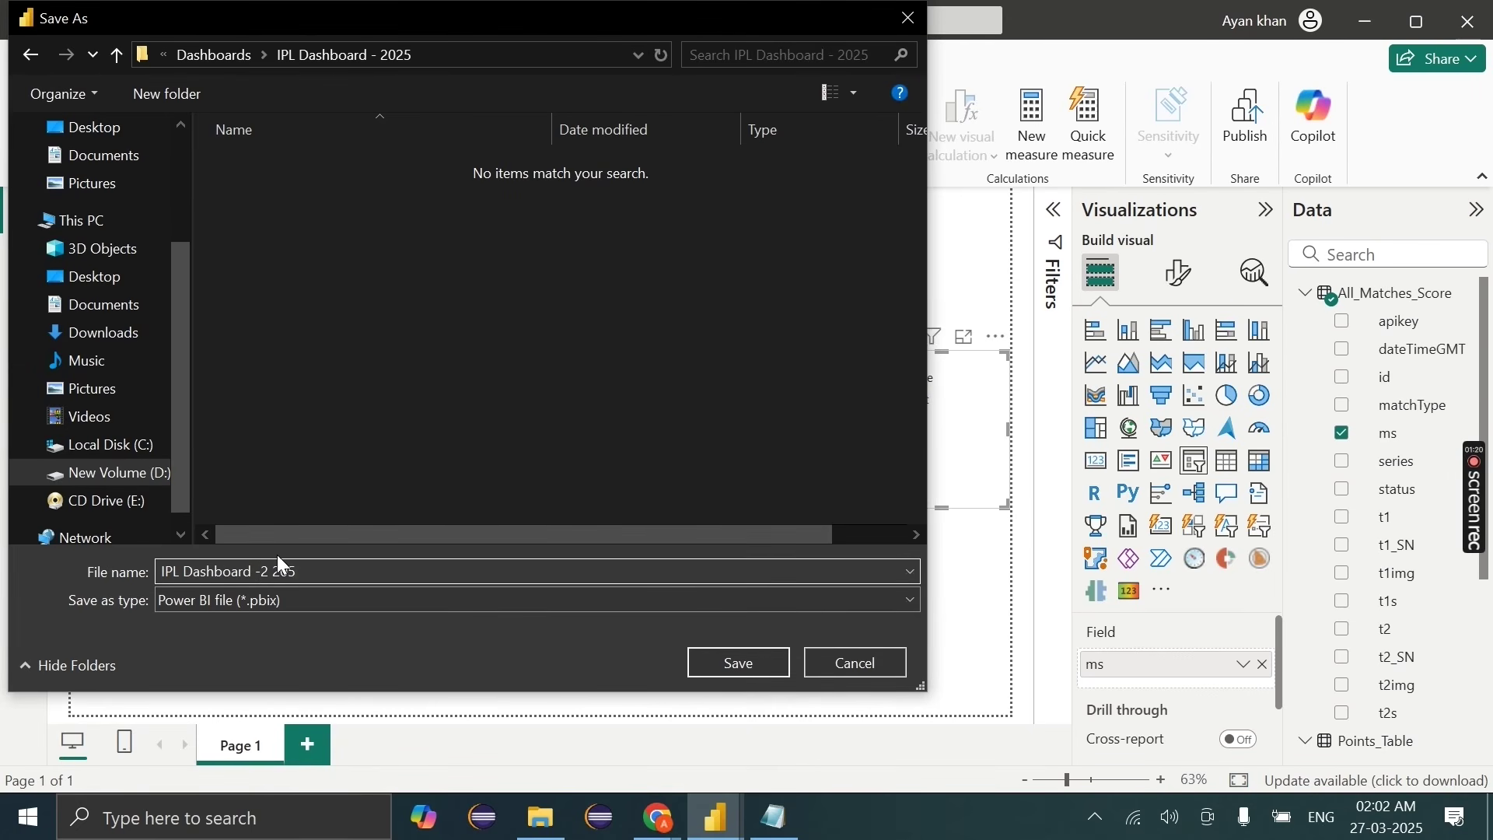
click(720, 655)
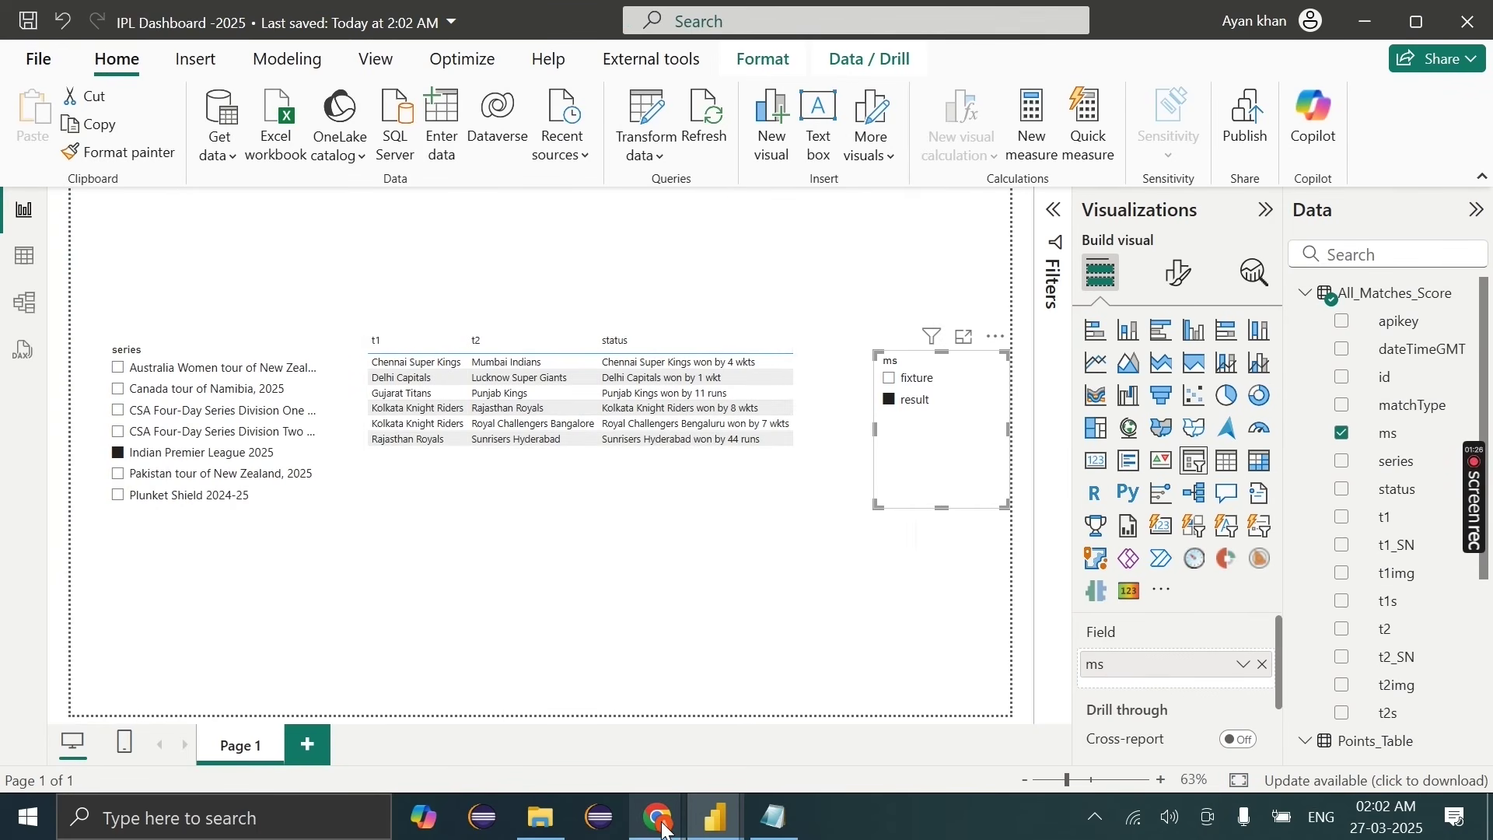
Step: Import IPL Dashboard -2025.pbix from this computer into the Youtube workspace
mouse_move(659, 824)
click(583, 760)
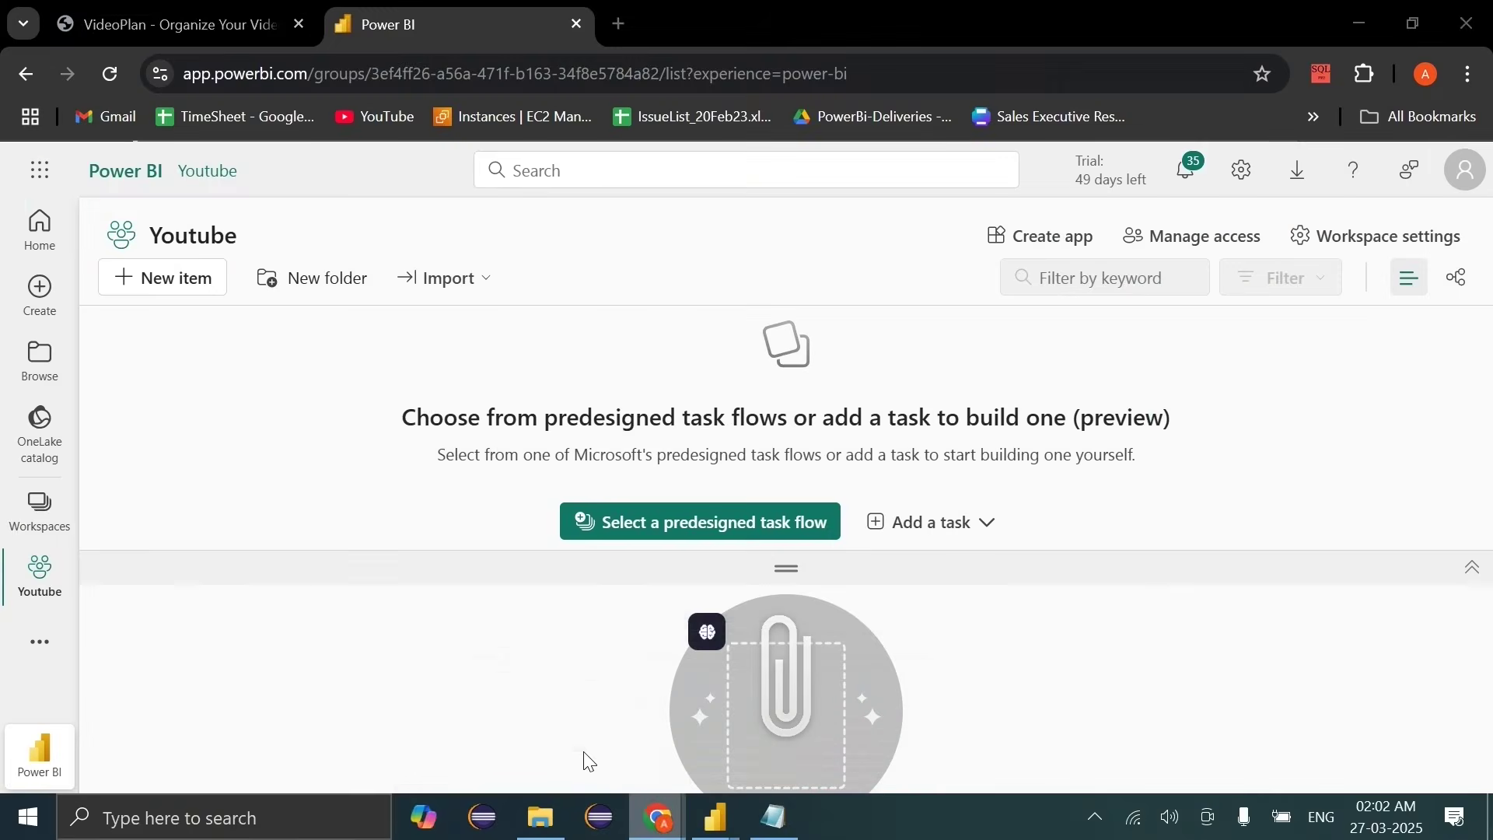
click(482, 288)
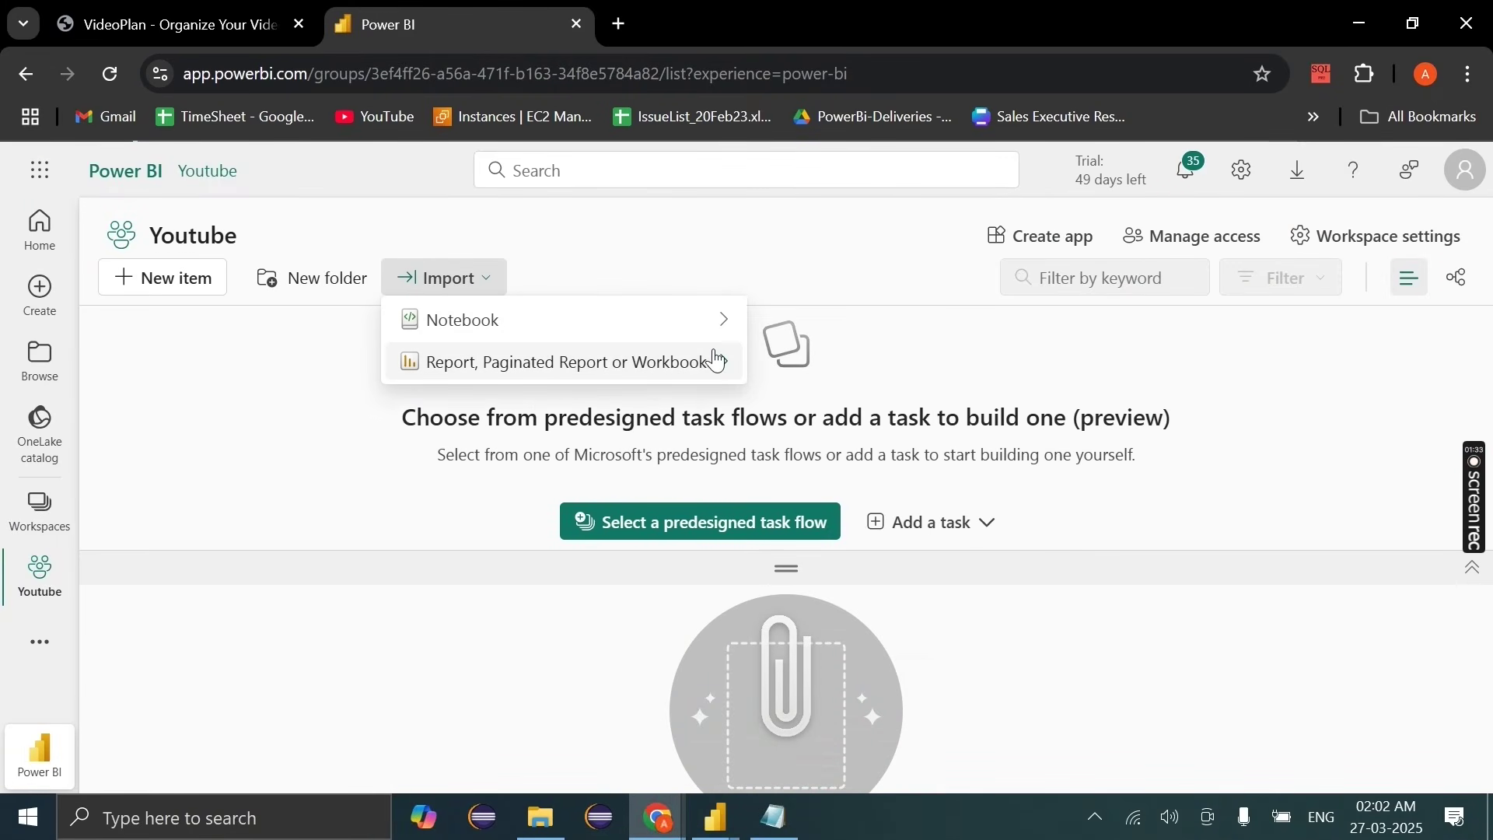
mouse_move(718, 362)
click(832, 365)
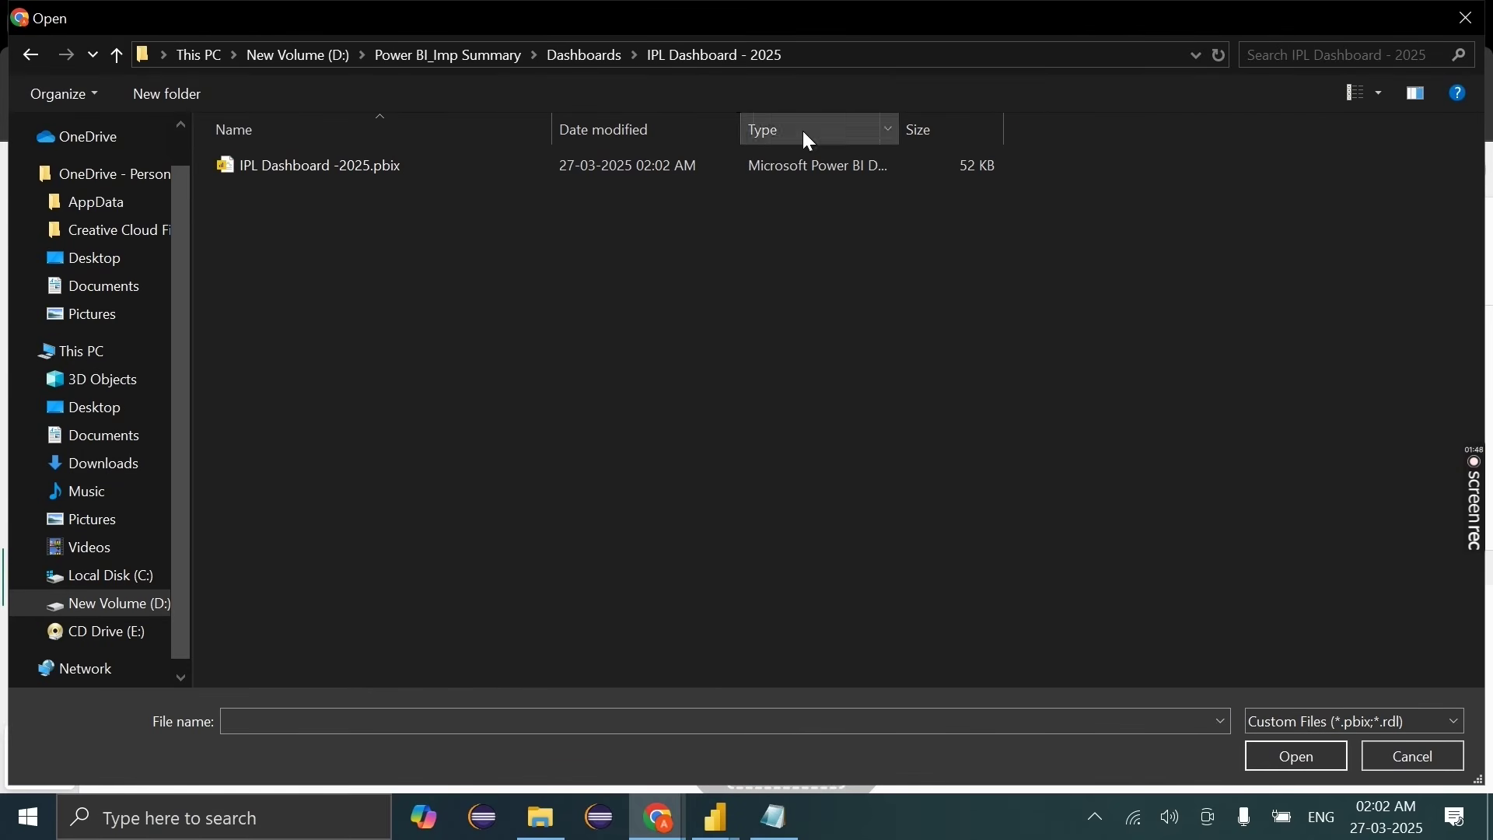
double_click(305, 173)
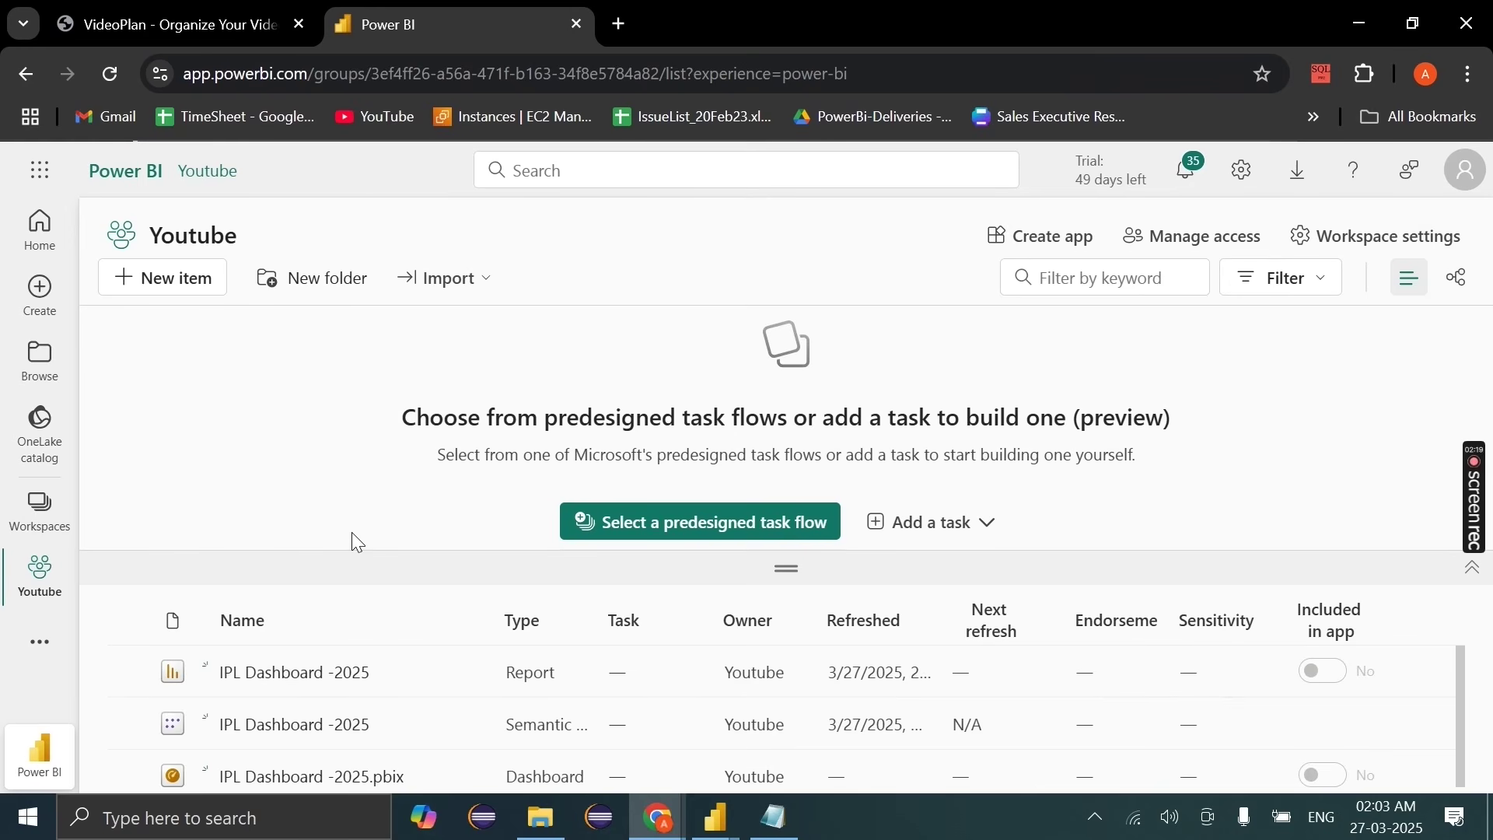
scroll(276, 719, down, 1)
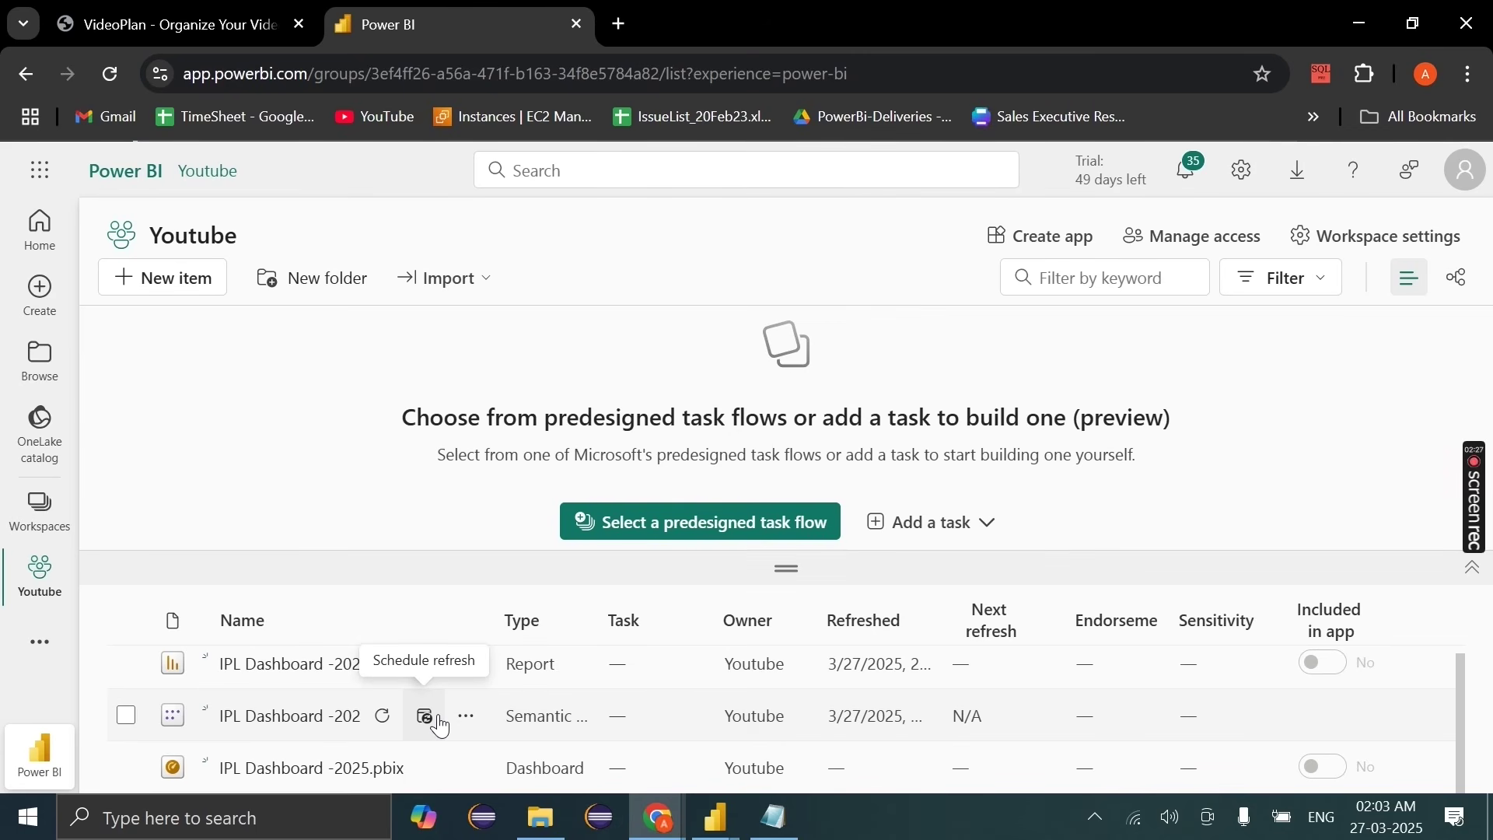
mouse_move(715, 817)
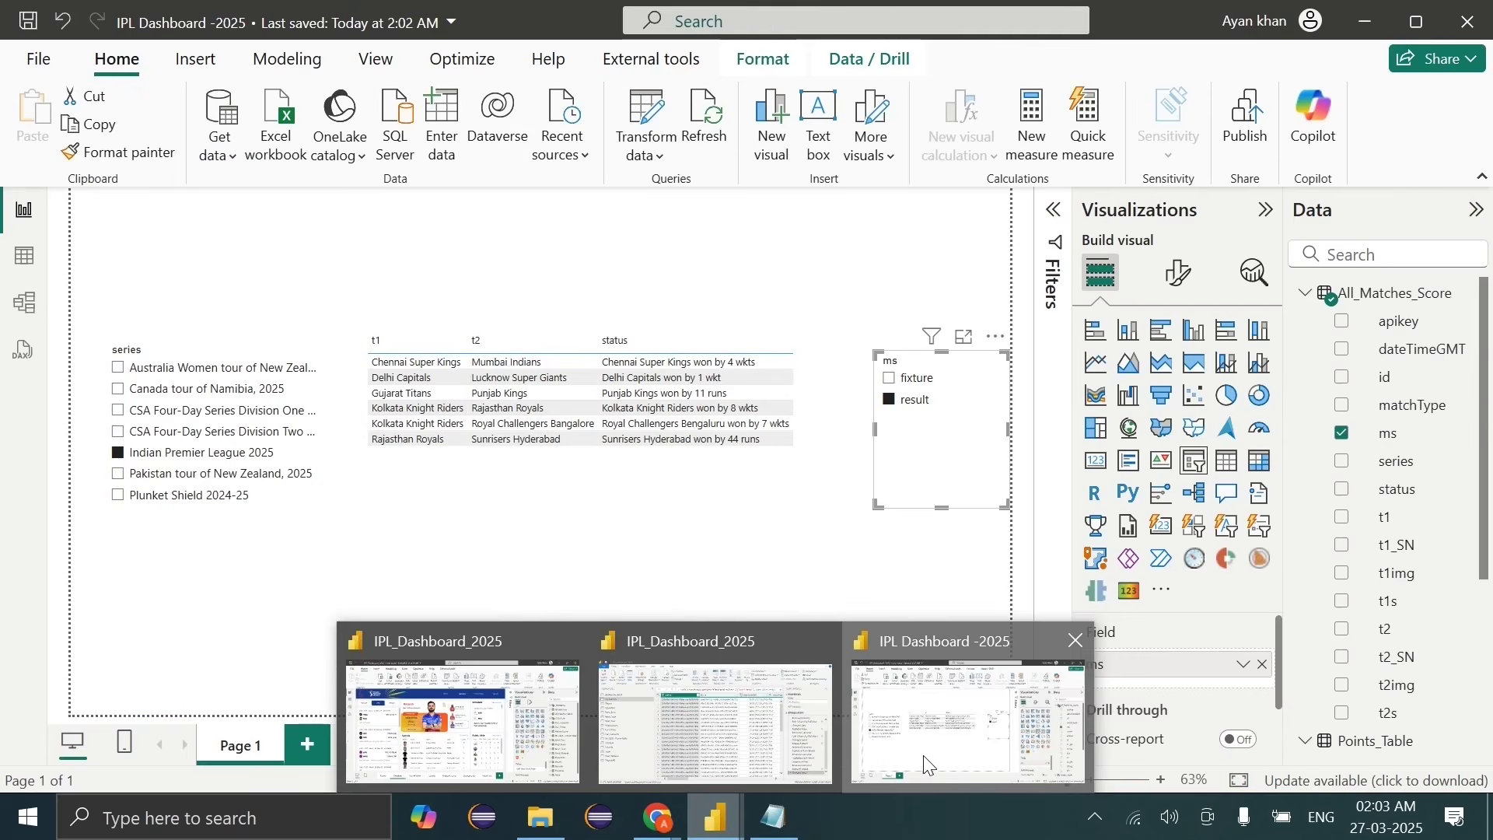
click(894, 770)
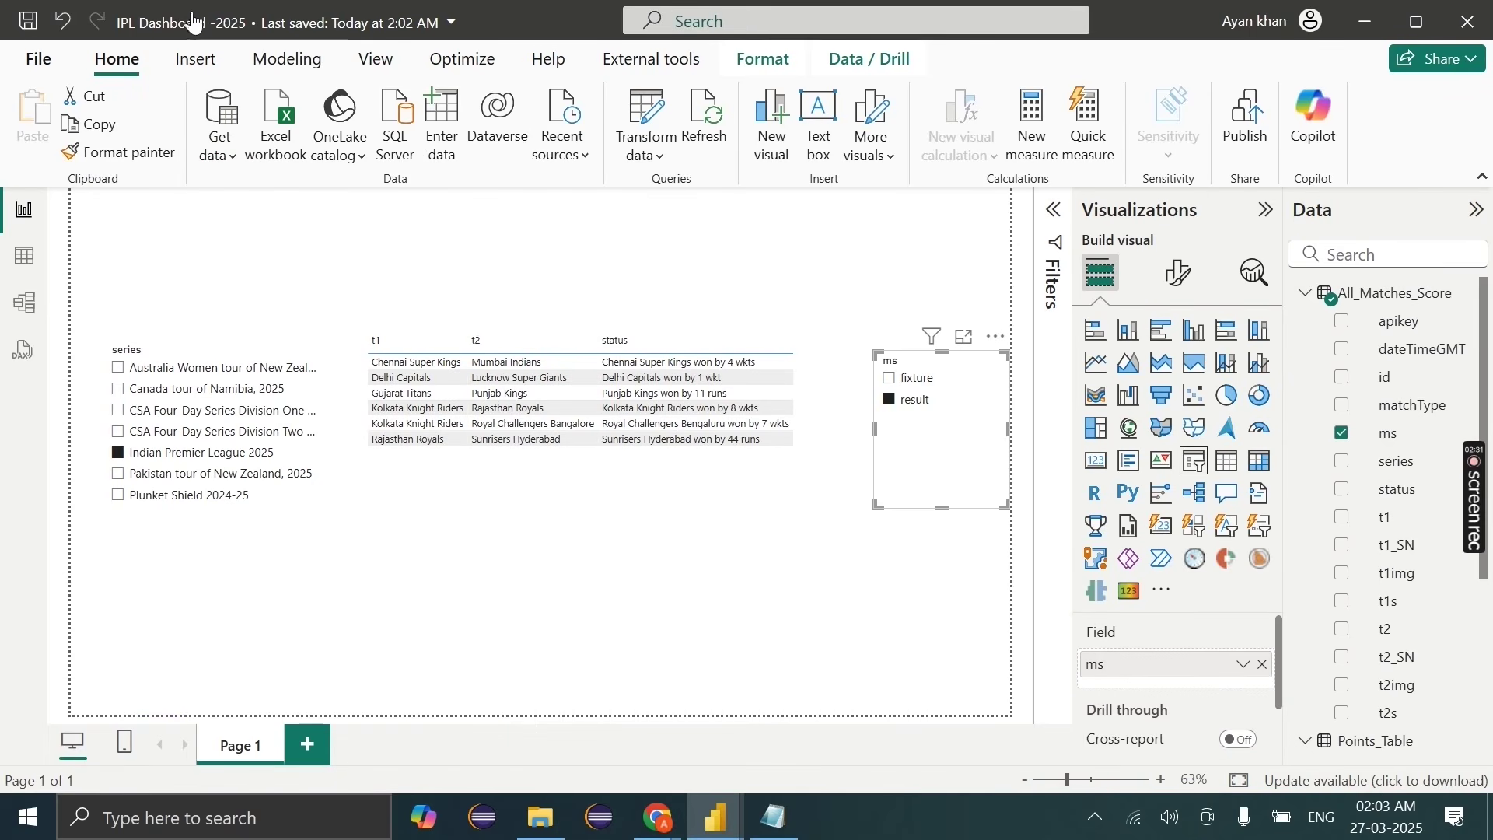
click(286, 59)
click(117, 59)
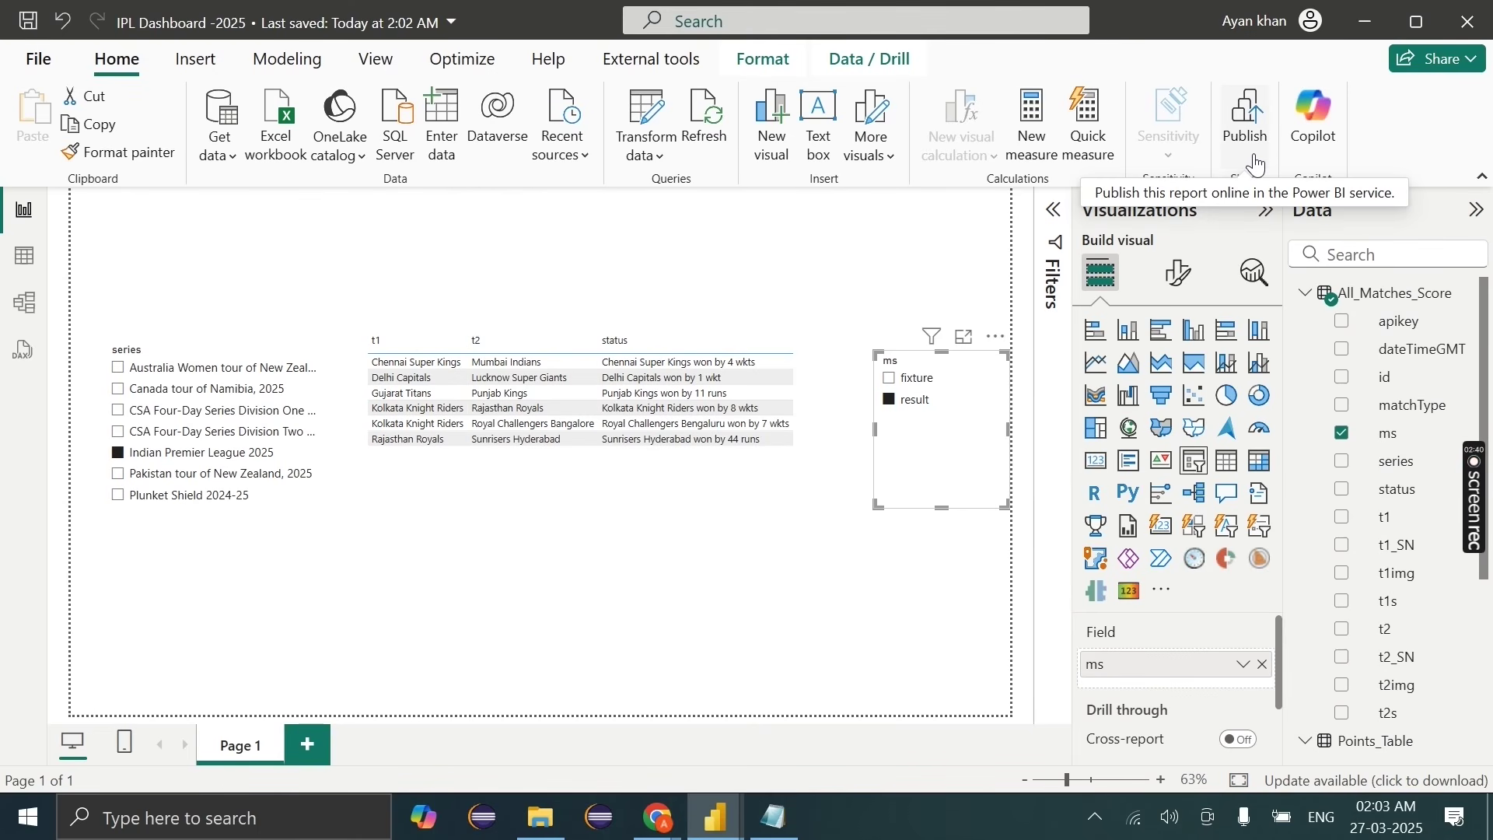
mouse_move(658, 817)
click(526, 700)
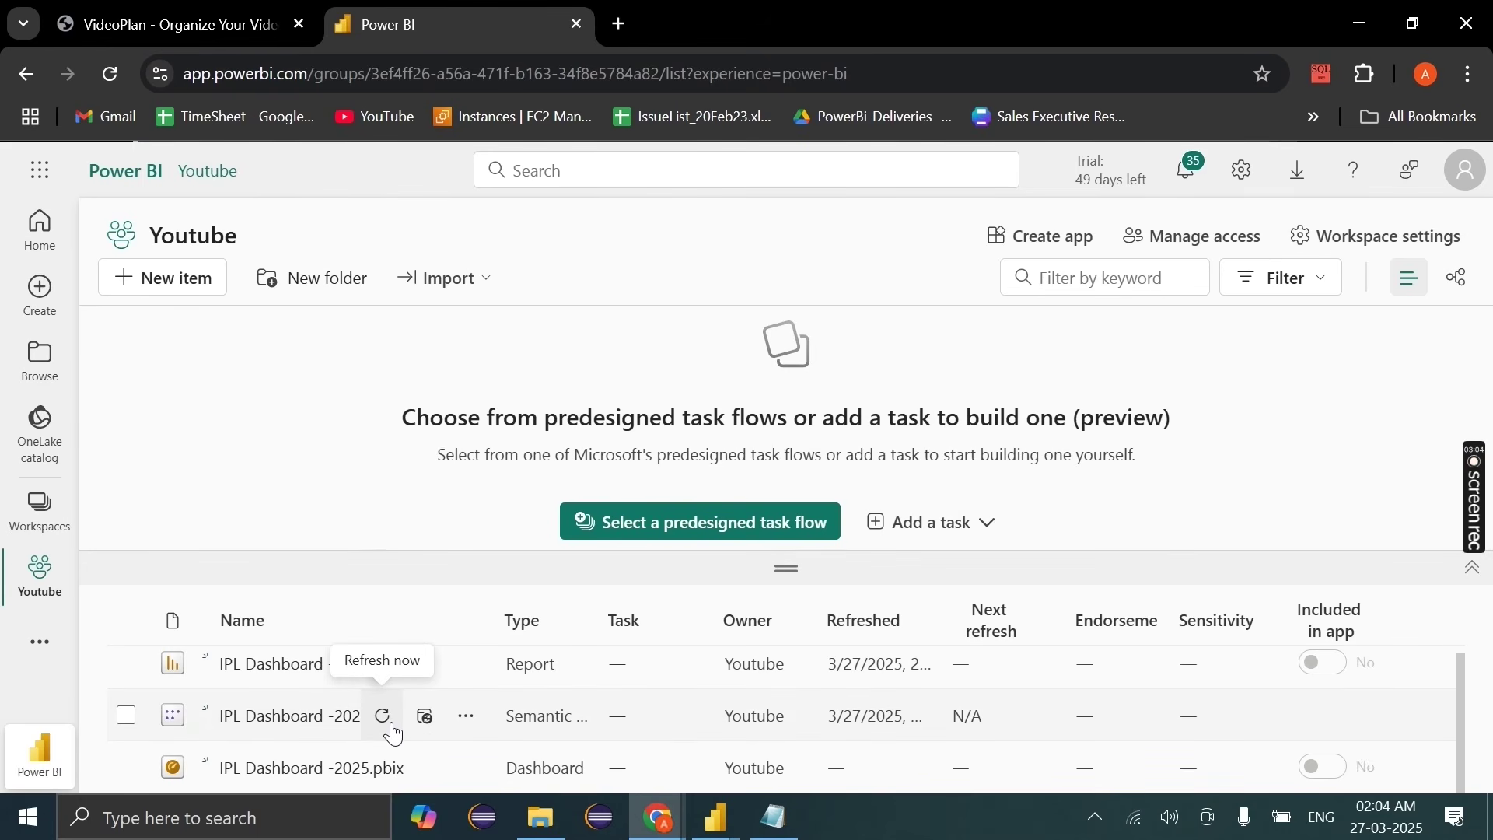
Step: Refresh the IPL Dashboard -2025 semantic model, then return to Power BI Desktop
click(382, 716)
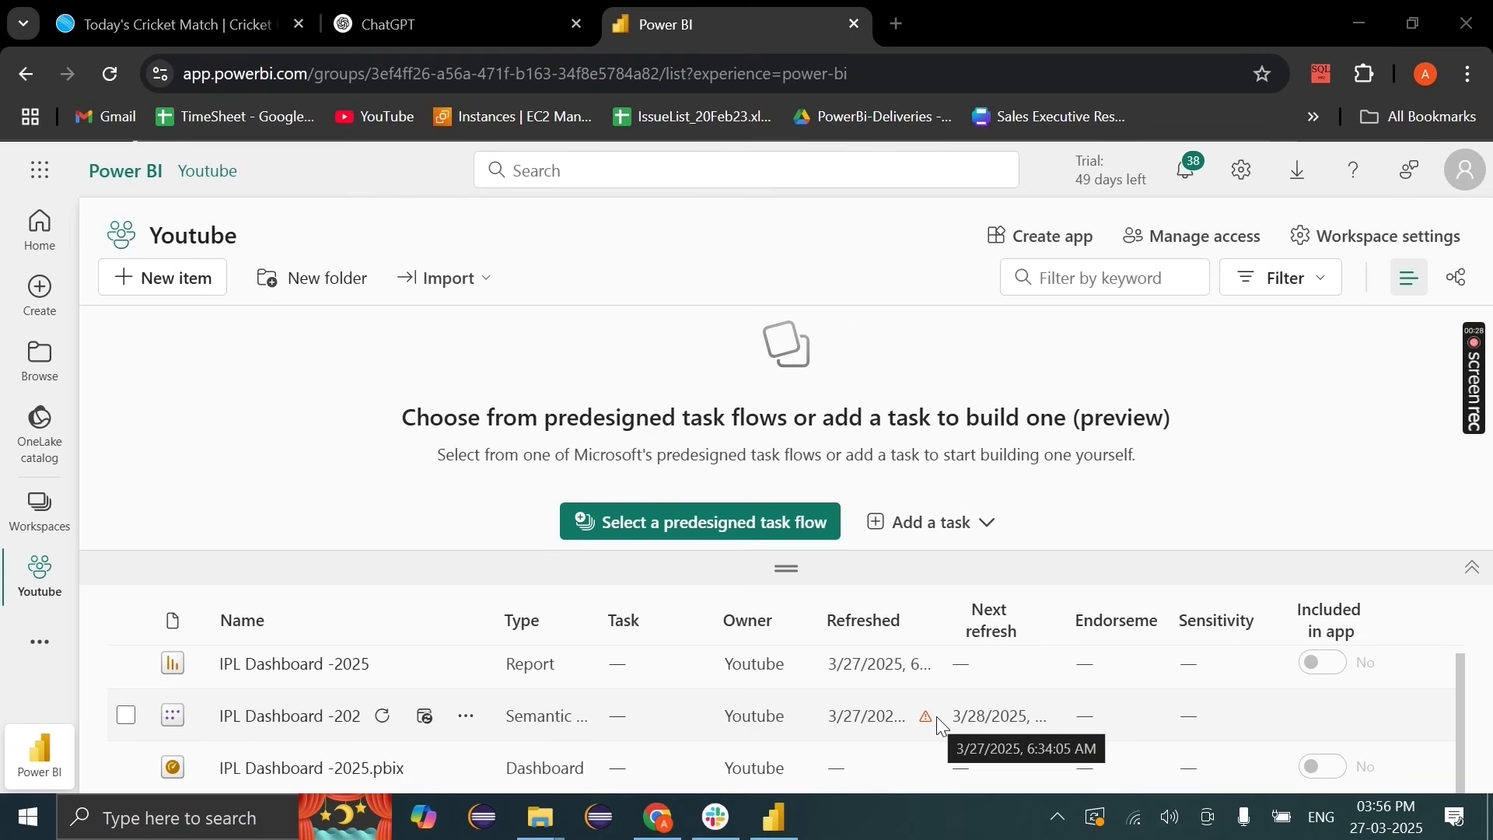
click(775, 821)
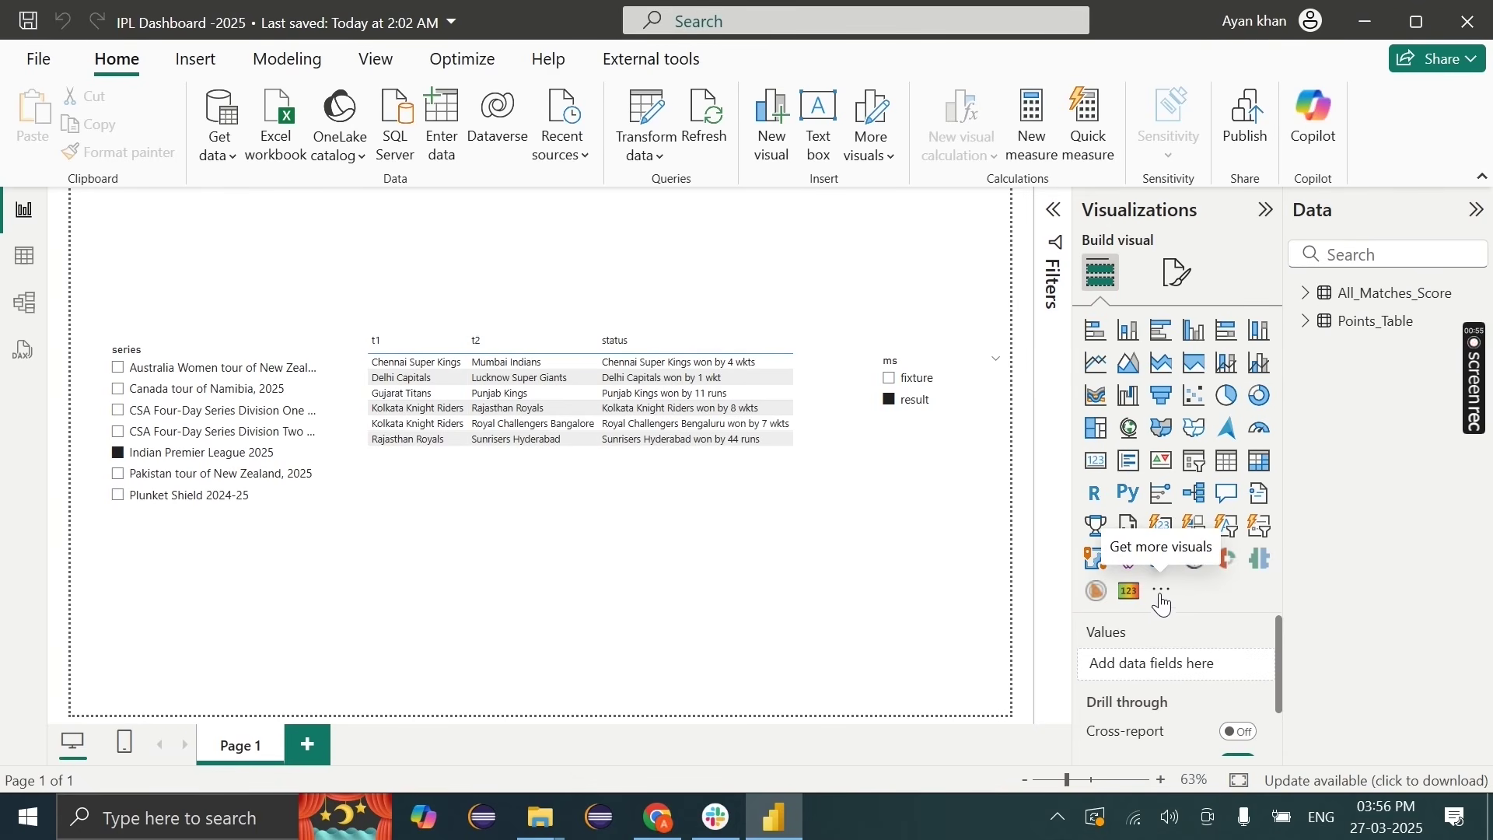
Step: Import the HTML Content visual from AppSource by searching 'html', and add an empty one to the page
click(1162, 600)
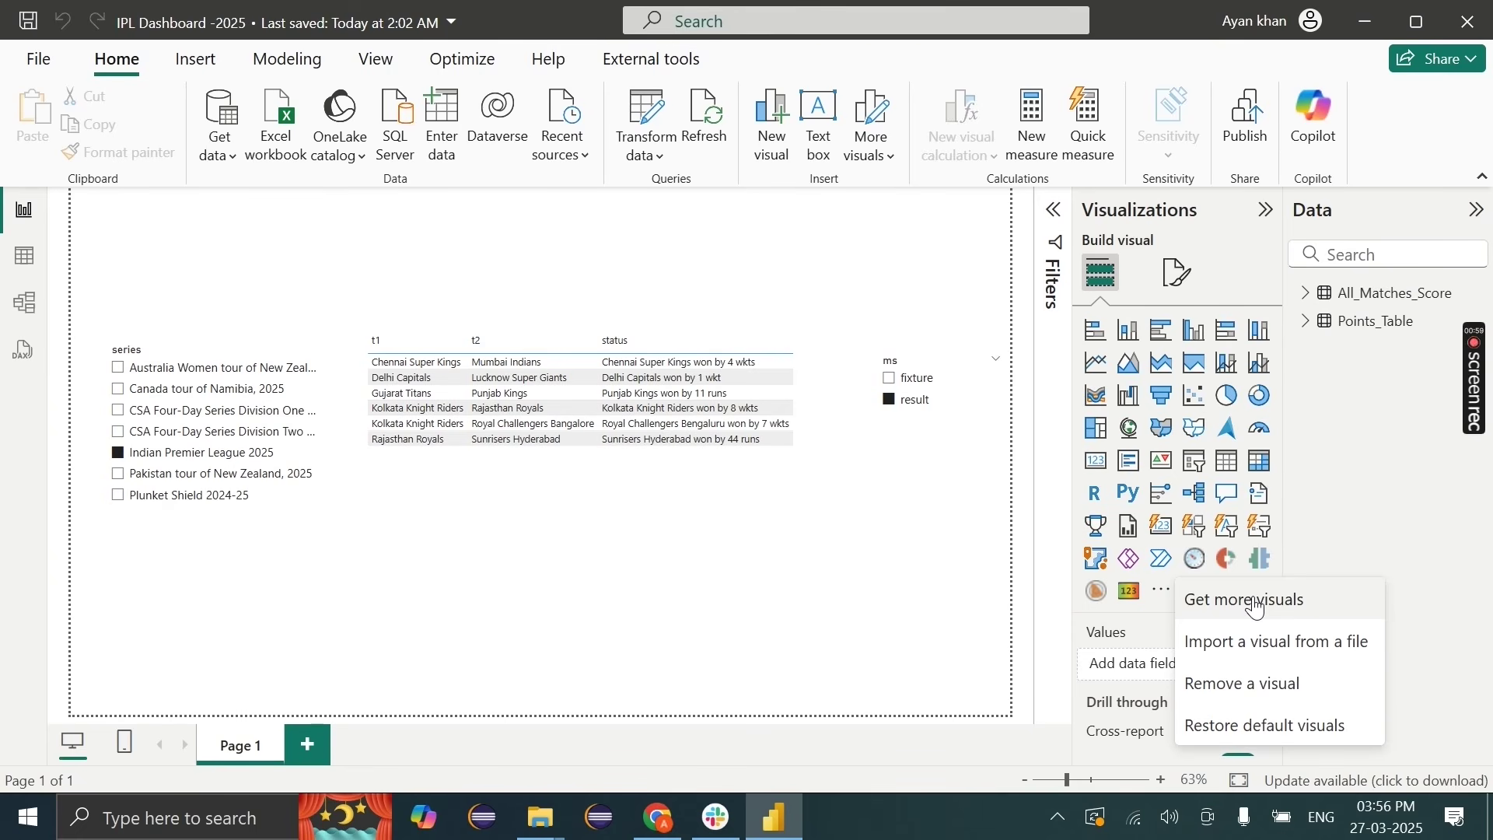
click(1254, 601)
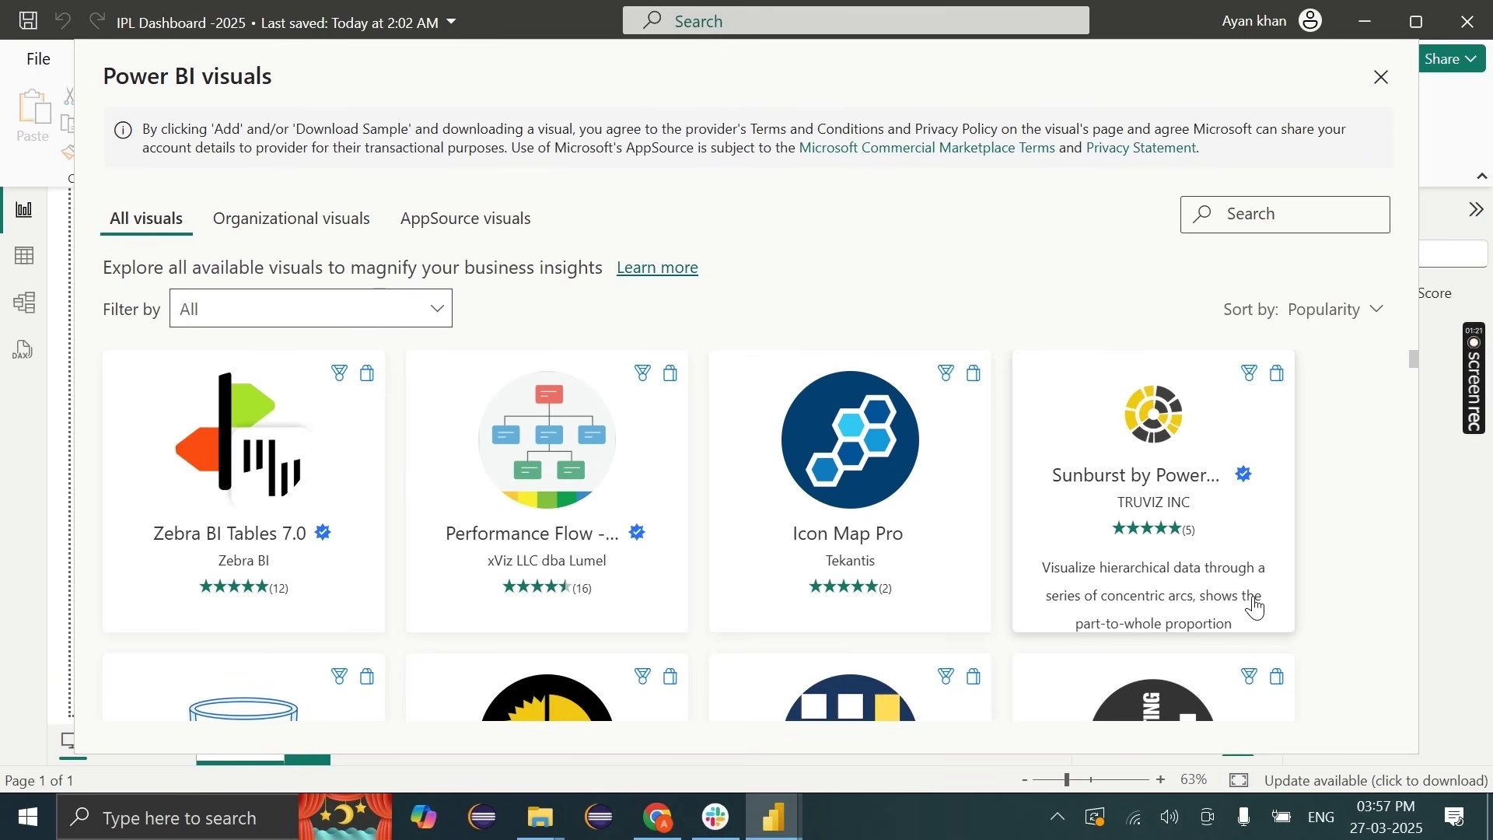
click(1309, 215)
text(html)
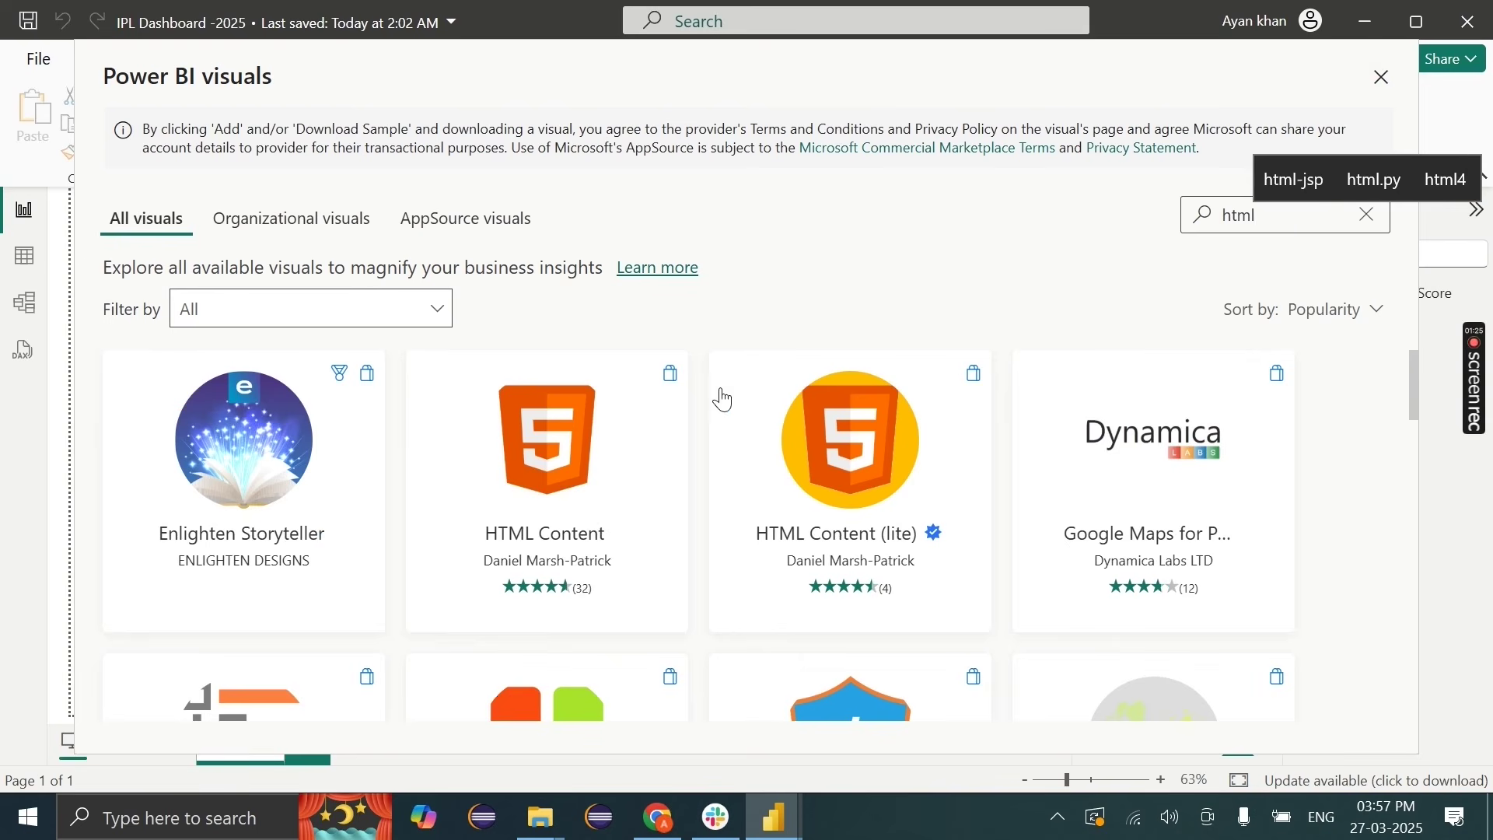
click(546, 478)
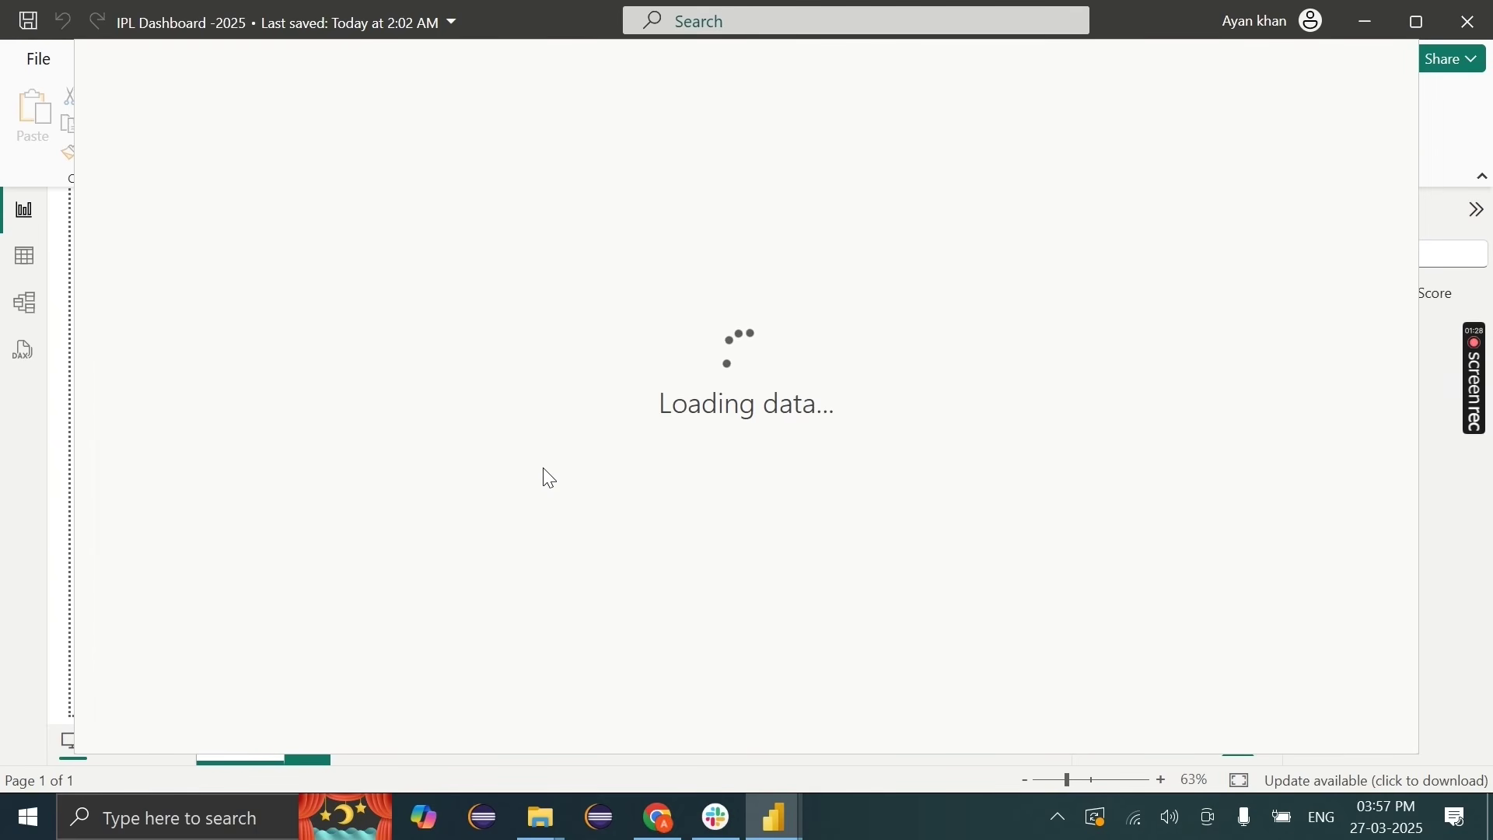
click(239, 424)
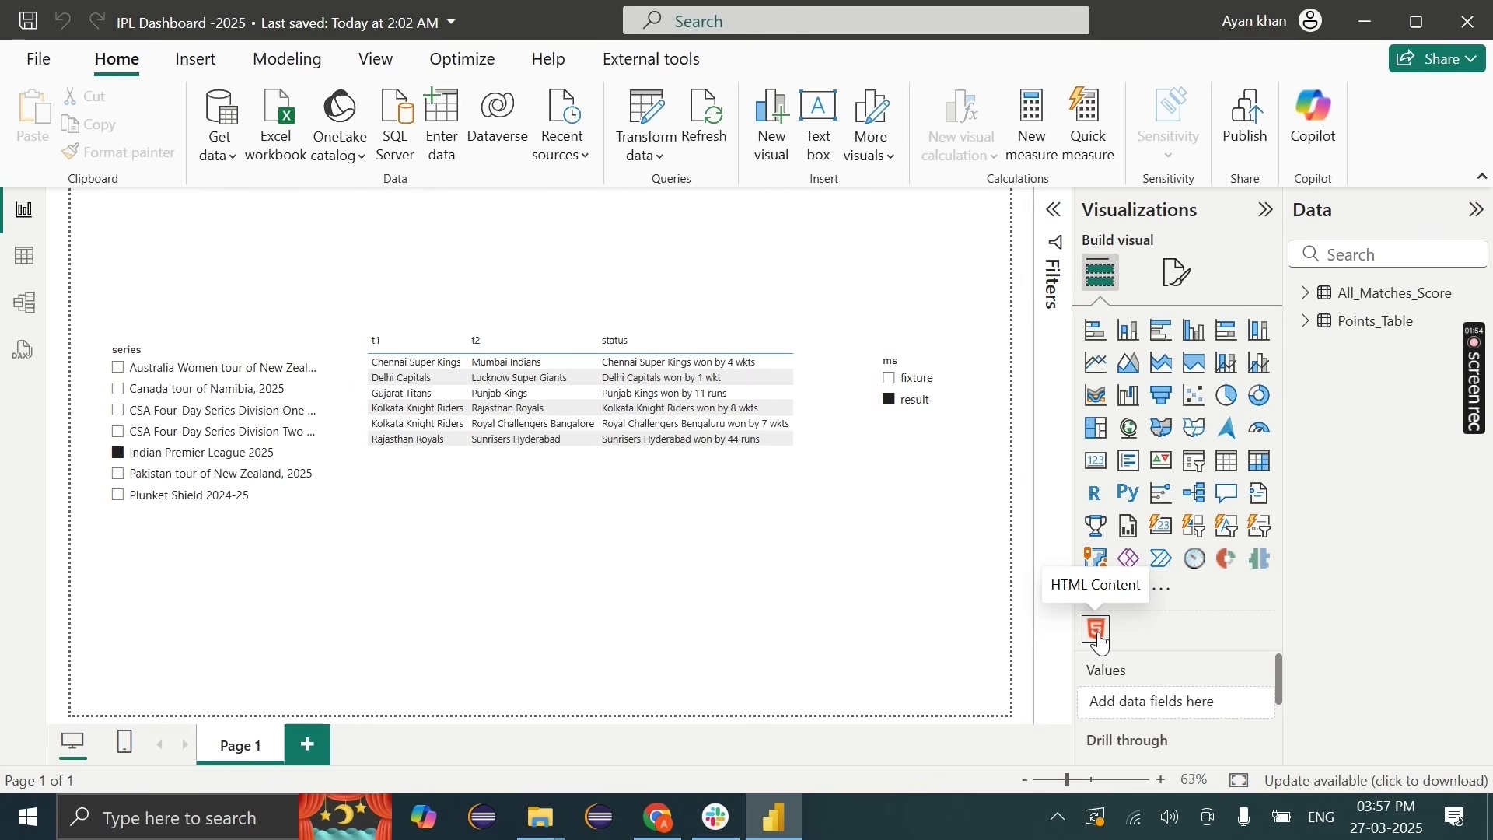
click(1098, 632)
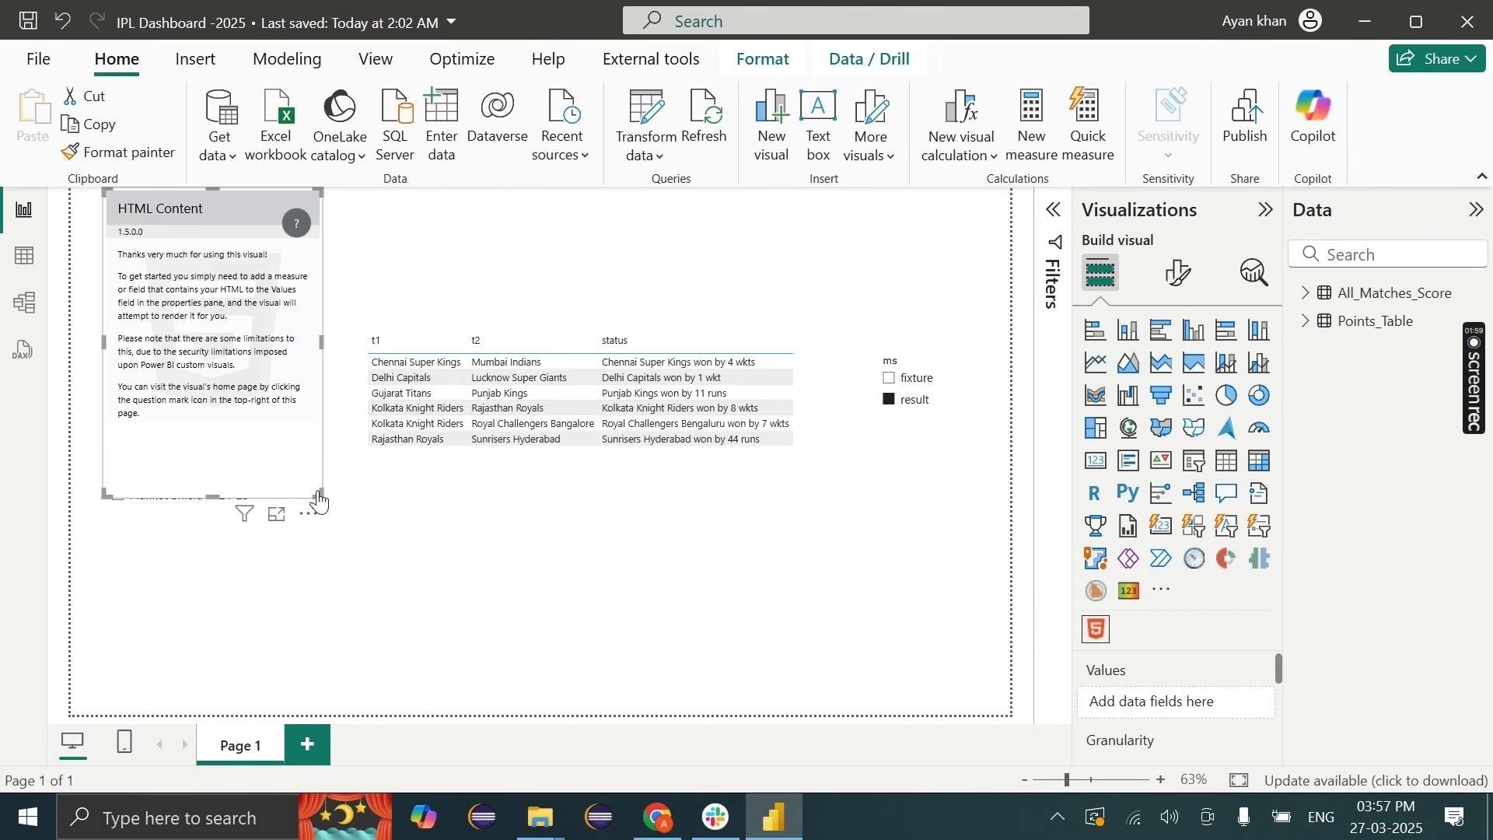
Step: Enlarge the HTML Content visual over the table, then bring Chrome to the front
drag(326, 492, 500, 643)
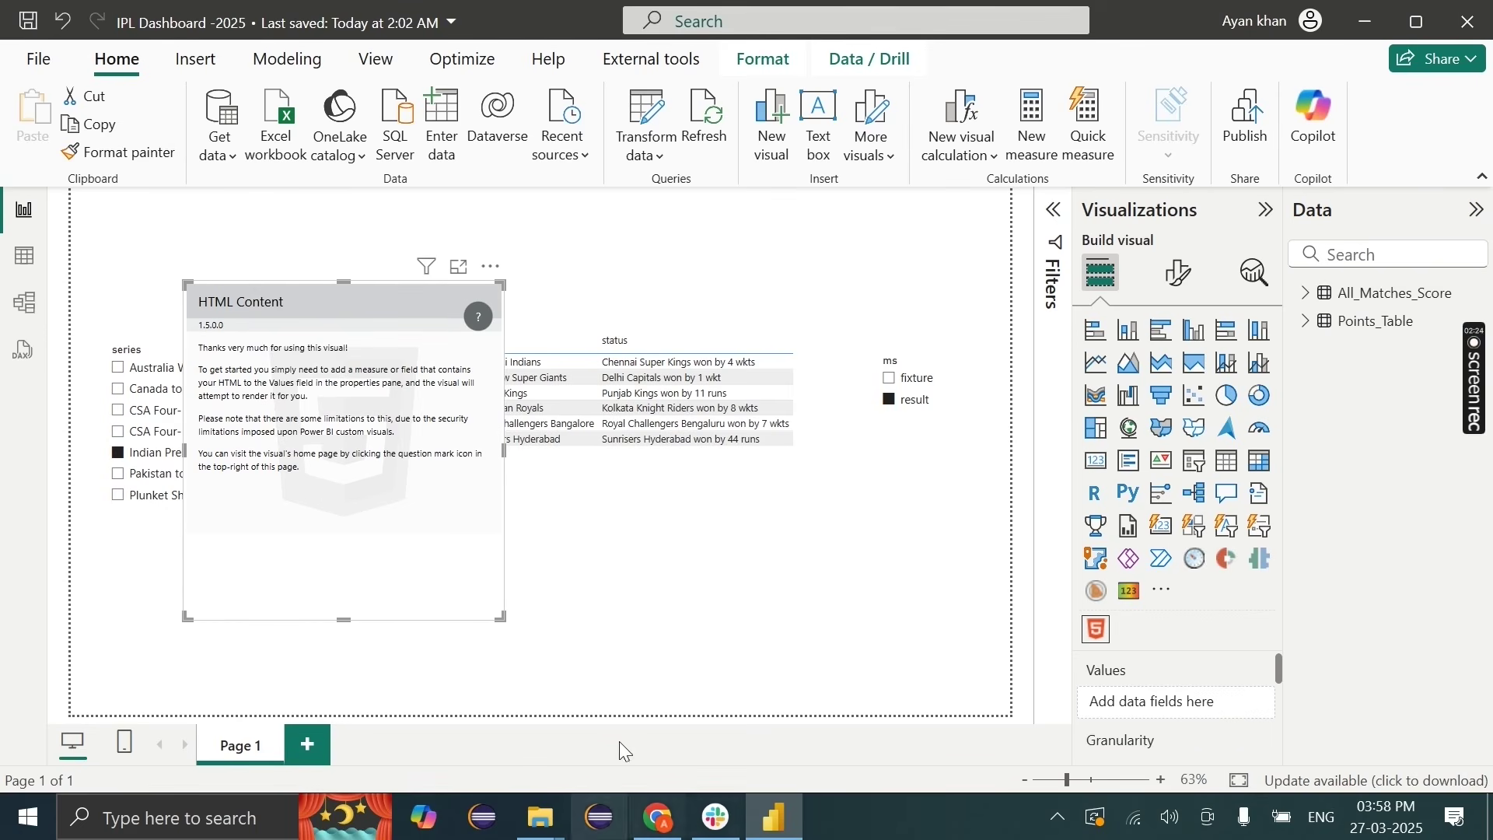
click(659, 816)
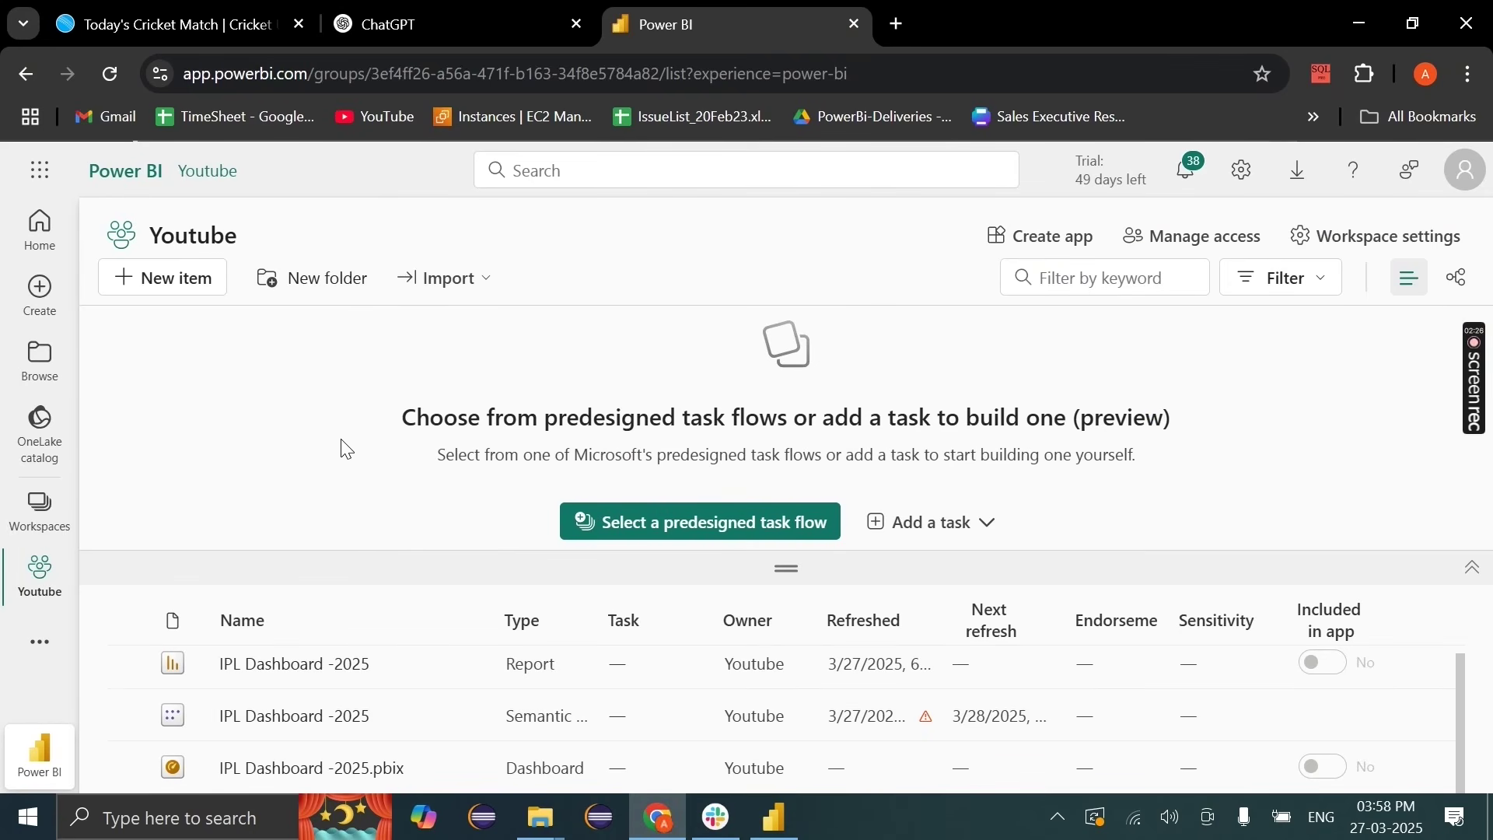
Step: On ESPNcricinfo, dismiss the updates prompt and page through the match score cards strip
click(206, 11)
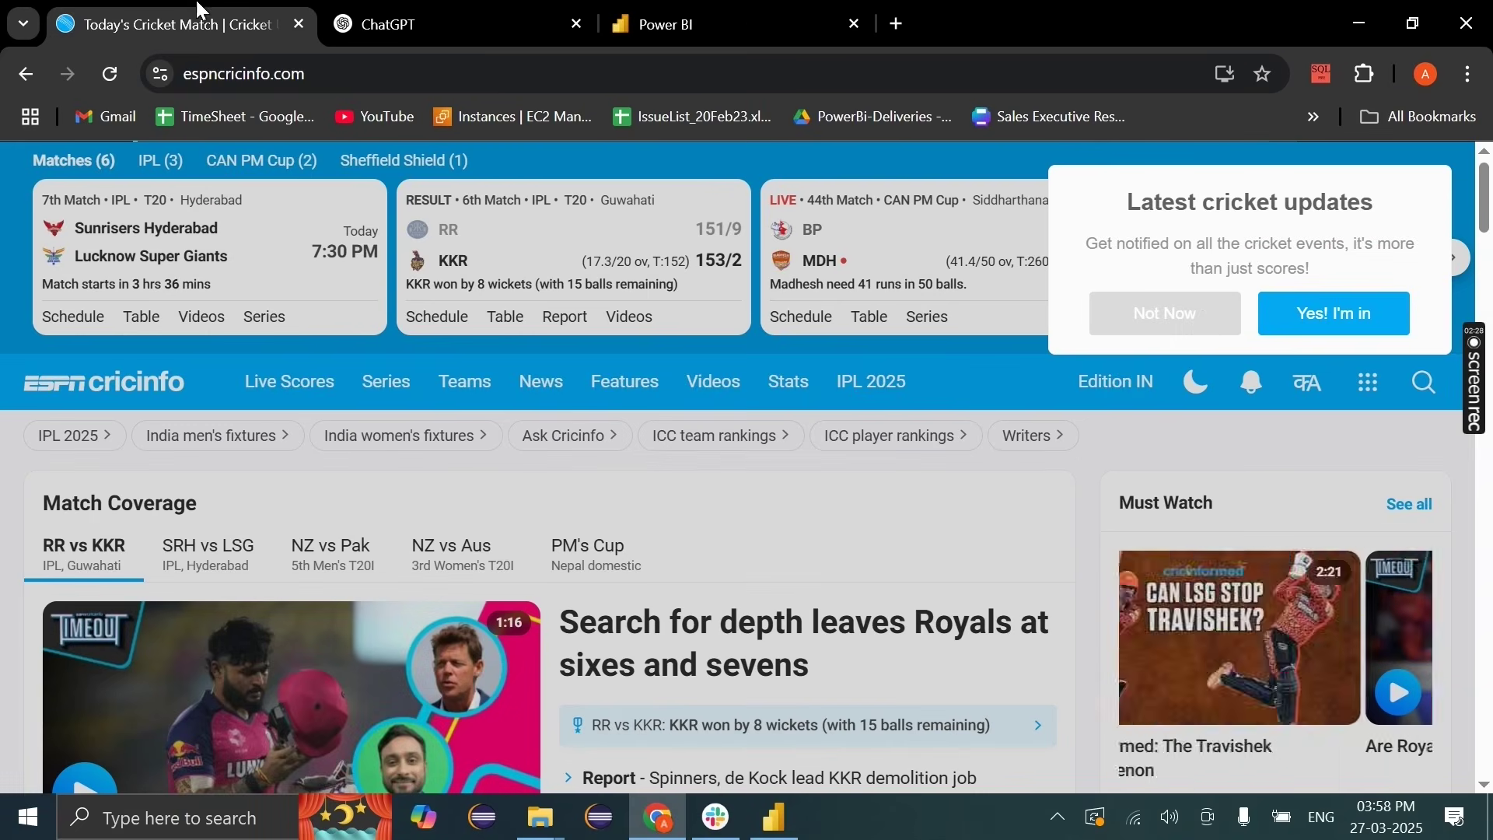
click(1190, 315)
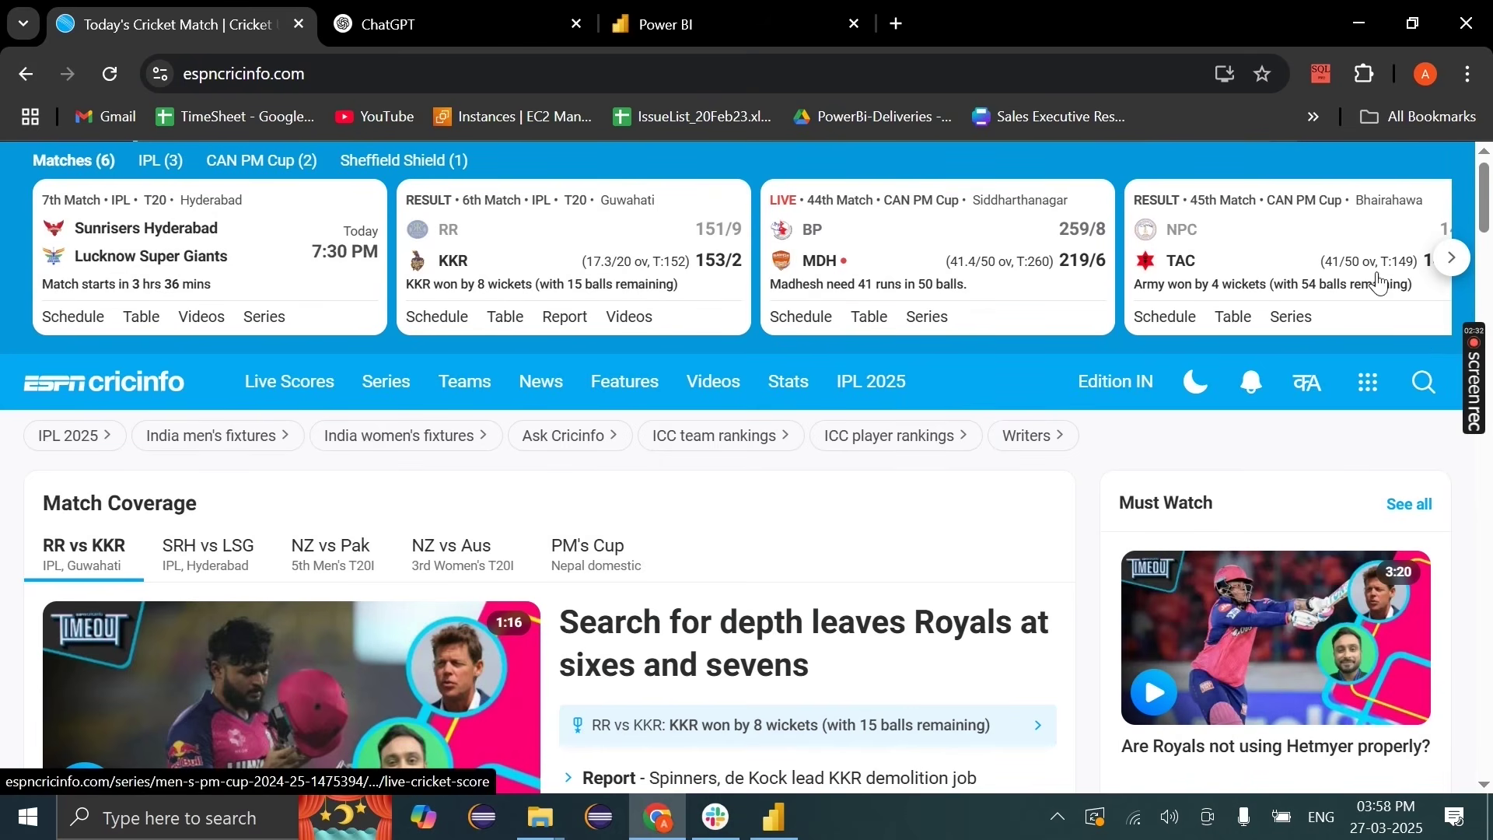
click(1451, 257)
click(14, 266)
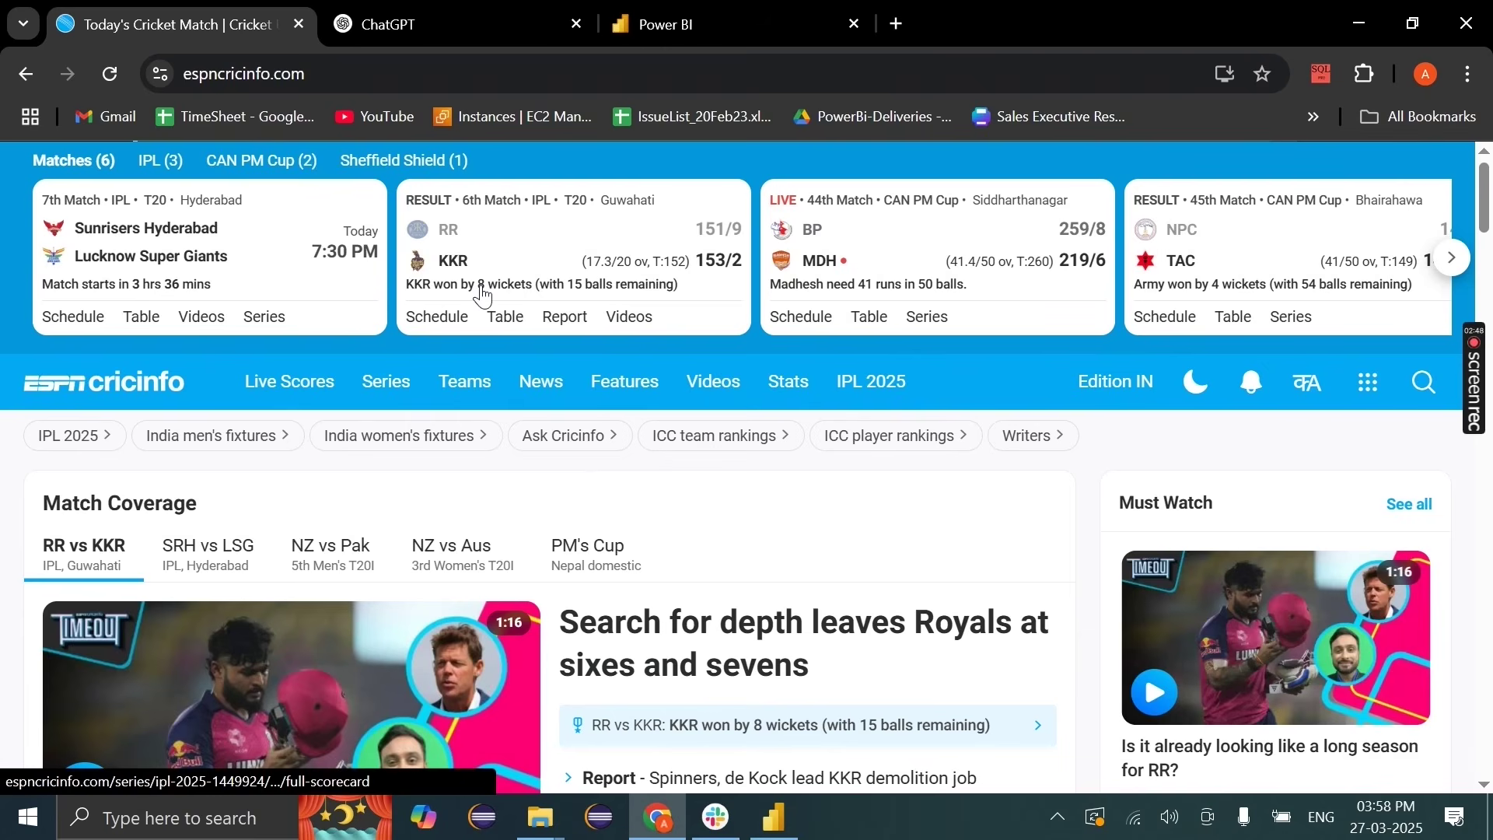
Step: Use Snipping Tool to capture the strip of match score cards
click(197, 831)
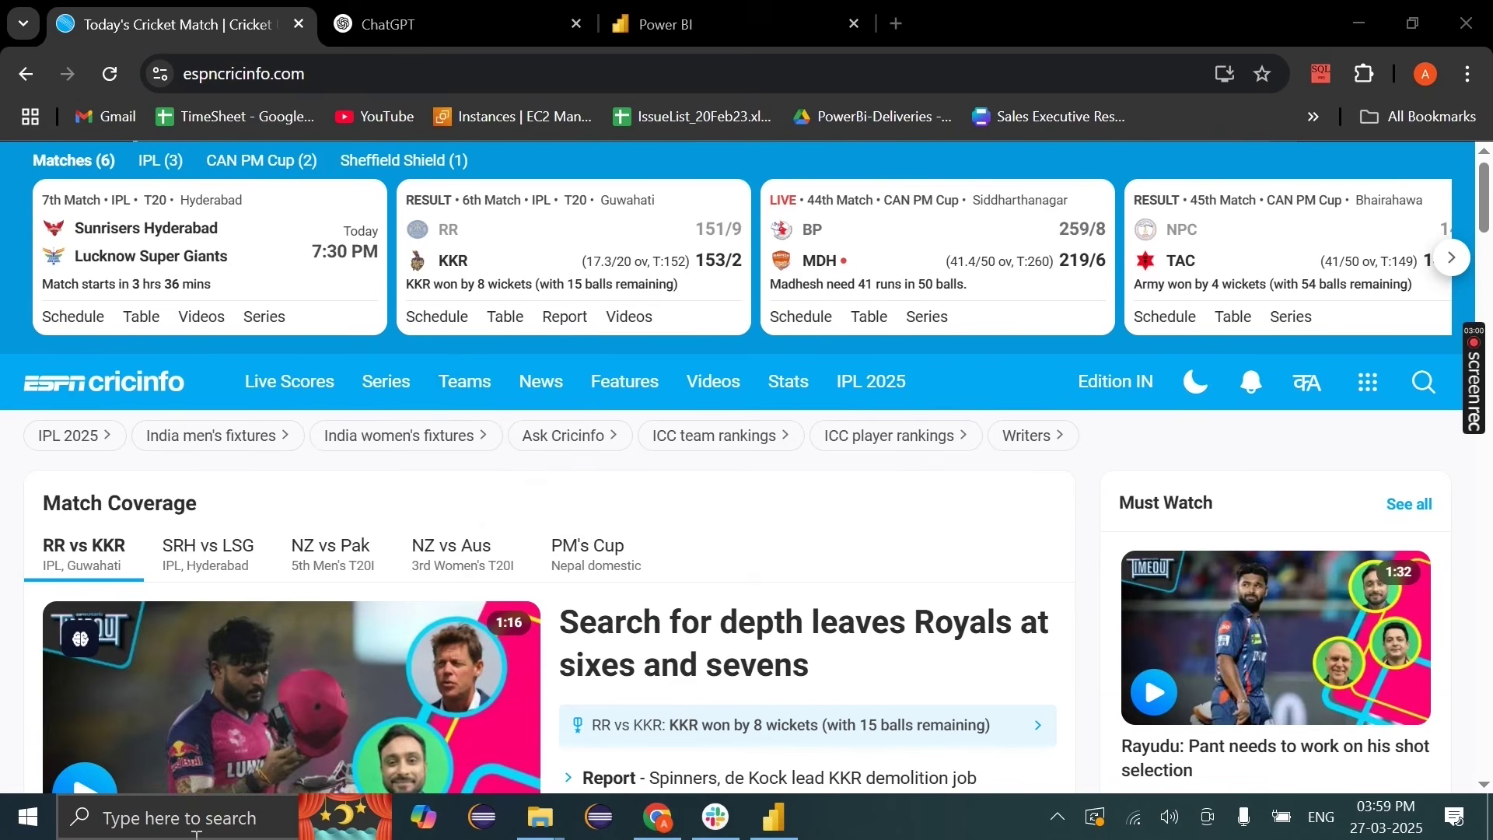
text(sni)
click(255, 204)
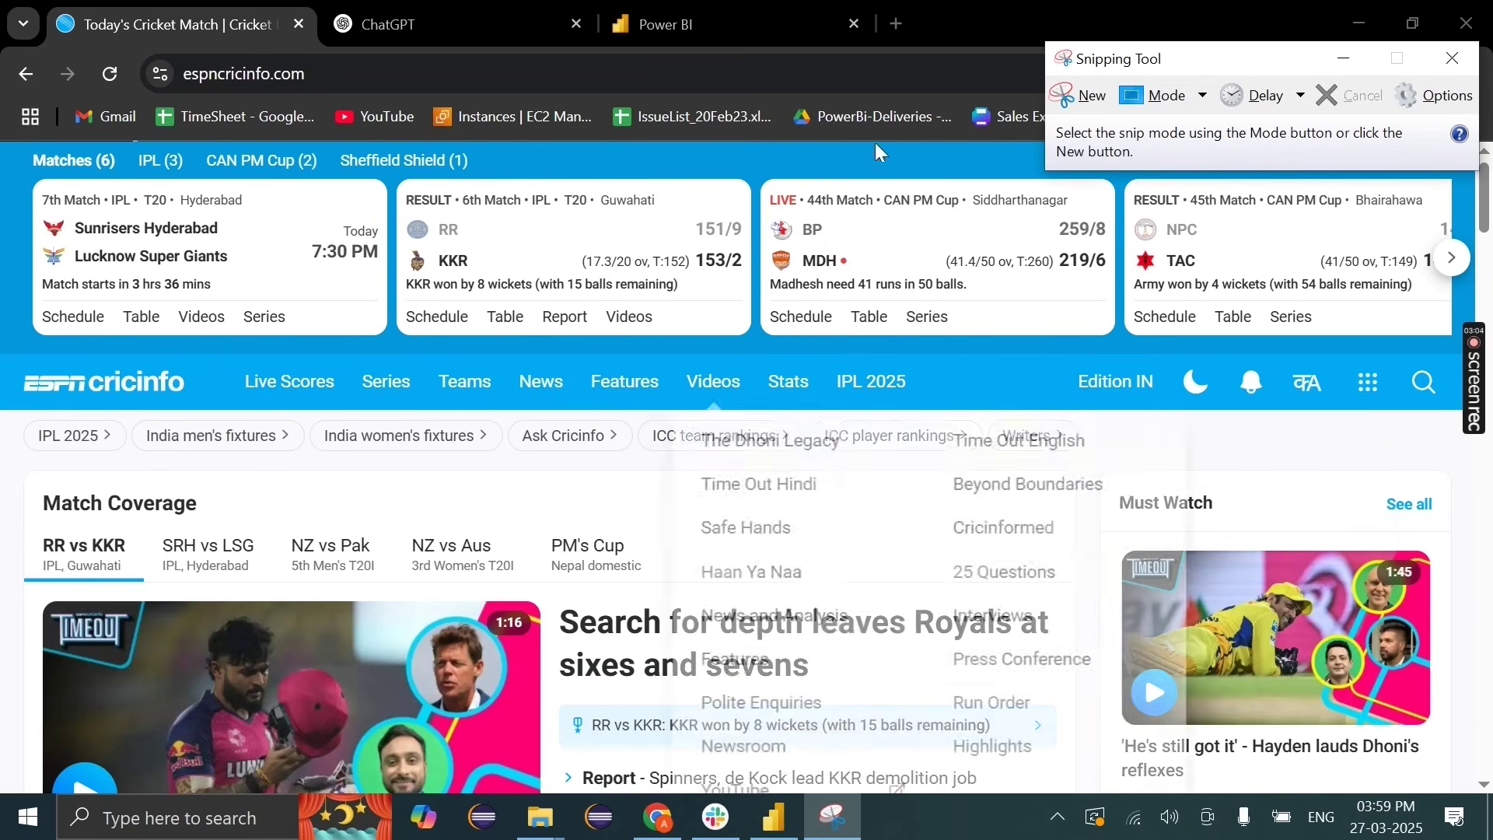
click(1068, 113)
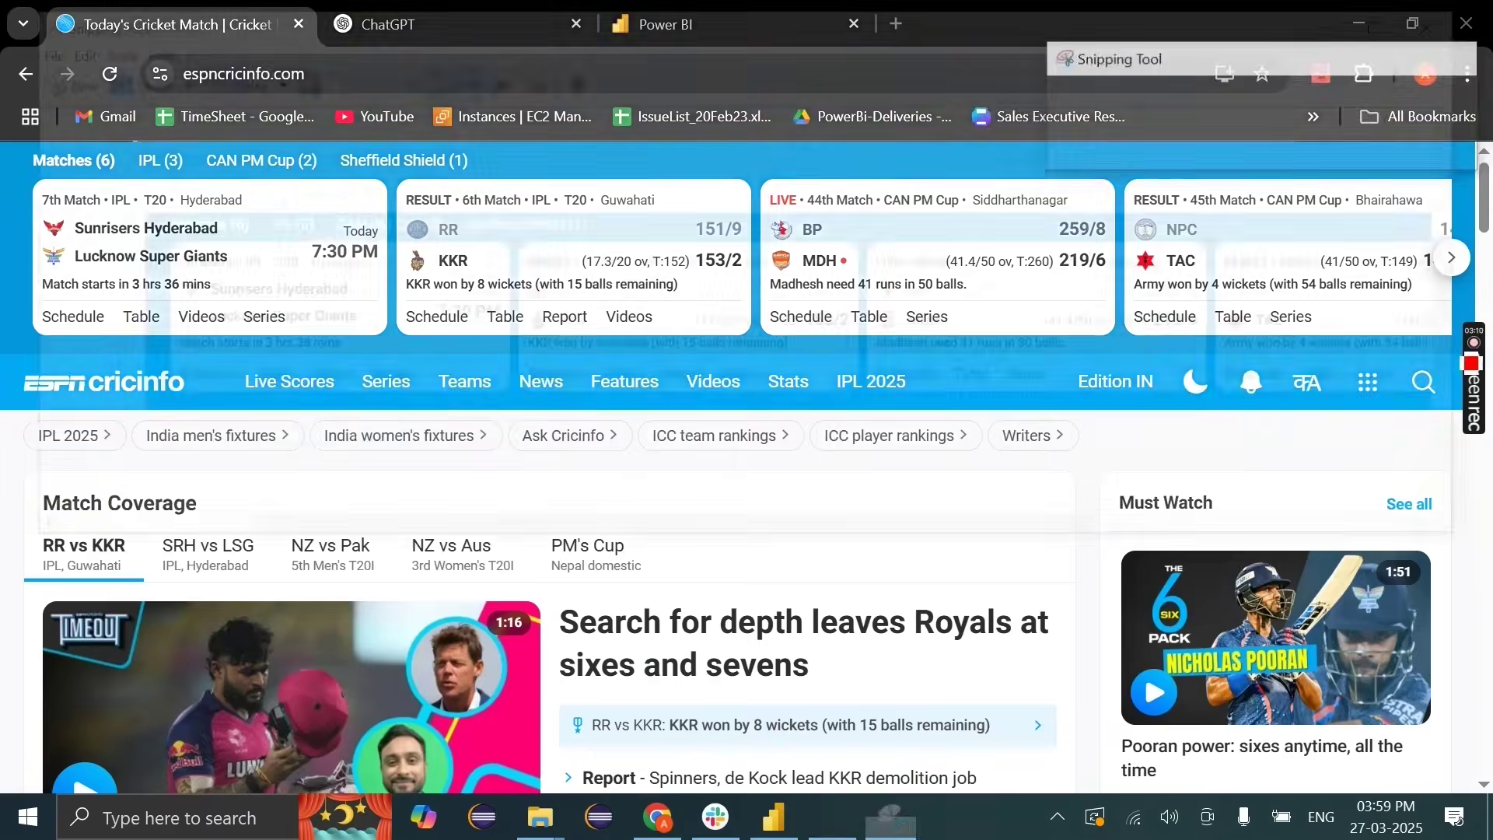
drag(23, 144, 1462, 350)
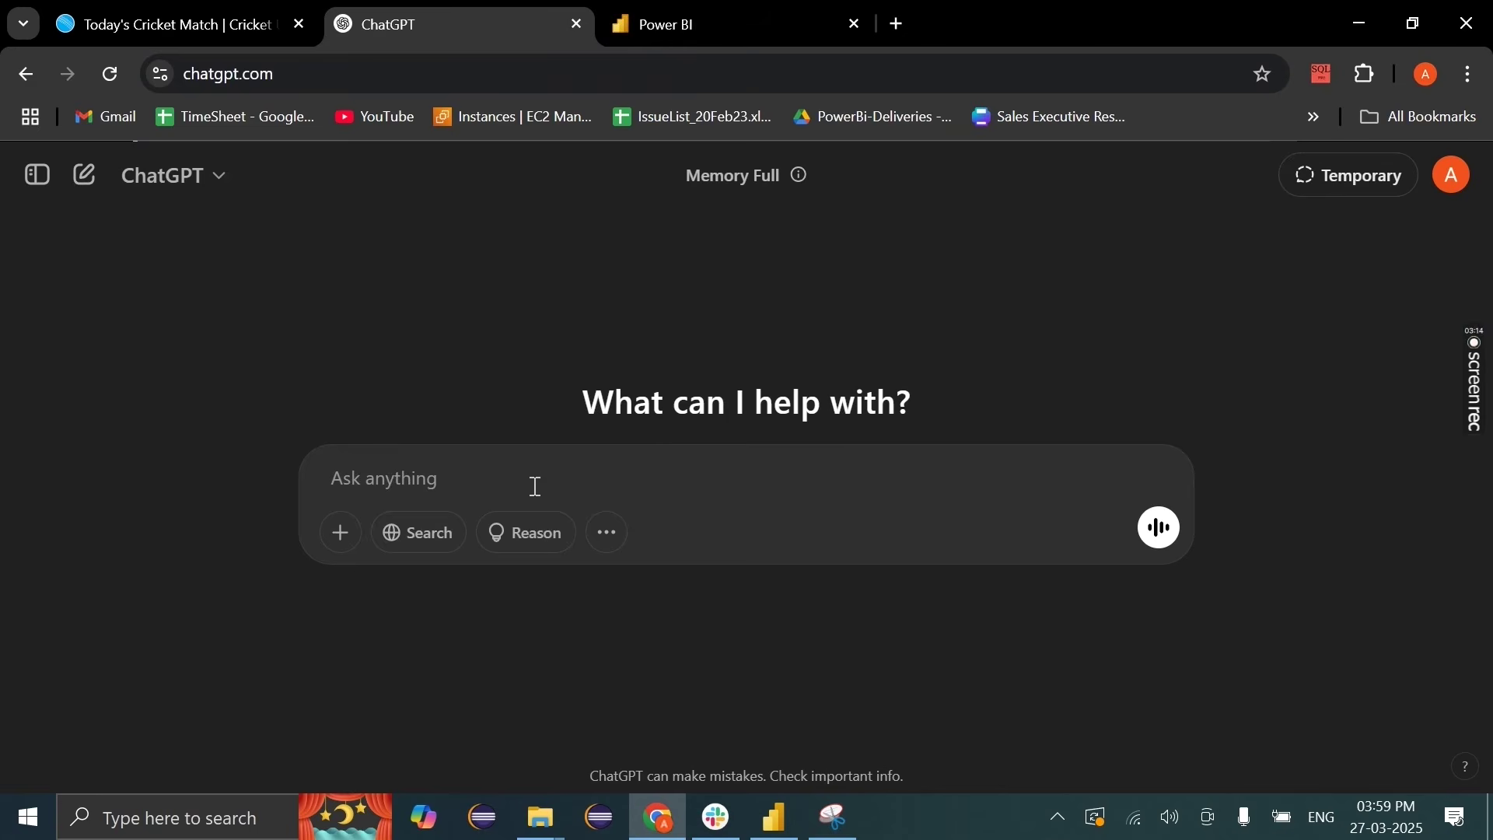
Step: Send ChatGPT the pasted card screenshot with 'create this using html css' and preview the Match Cards result
click(533, 478)
key(ctrl+v)
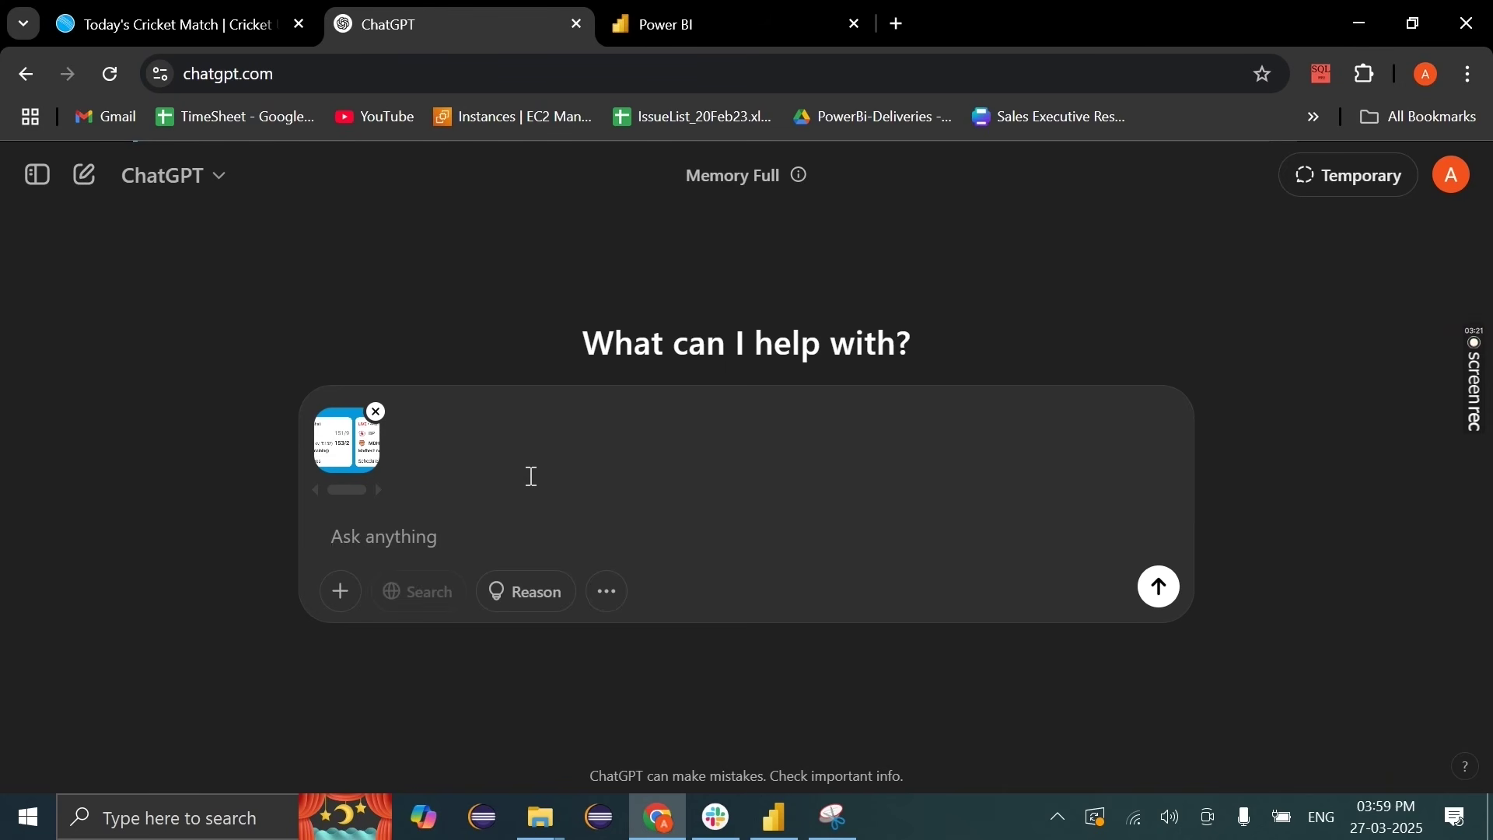
text(create html)
text(css)
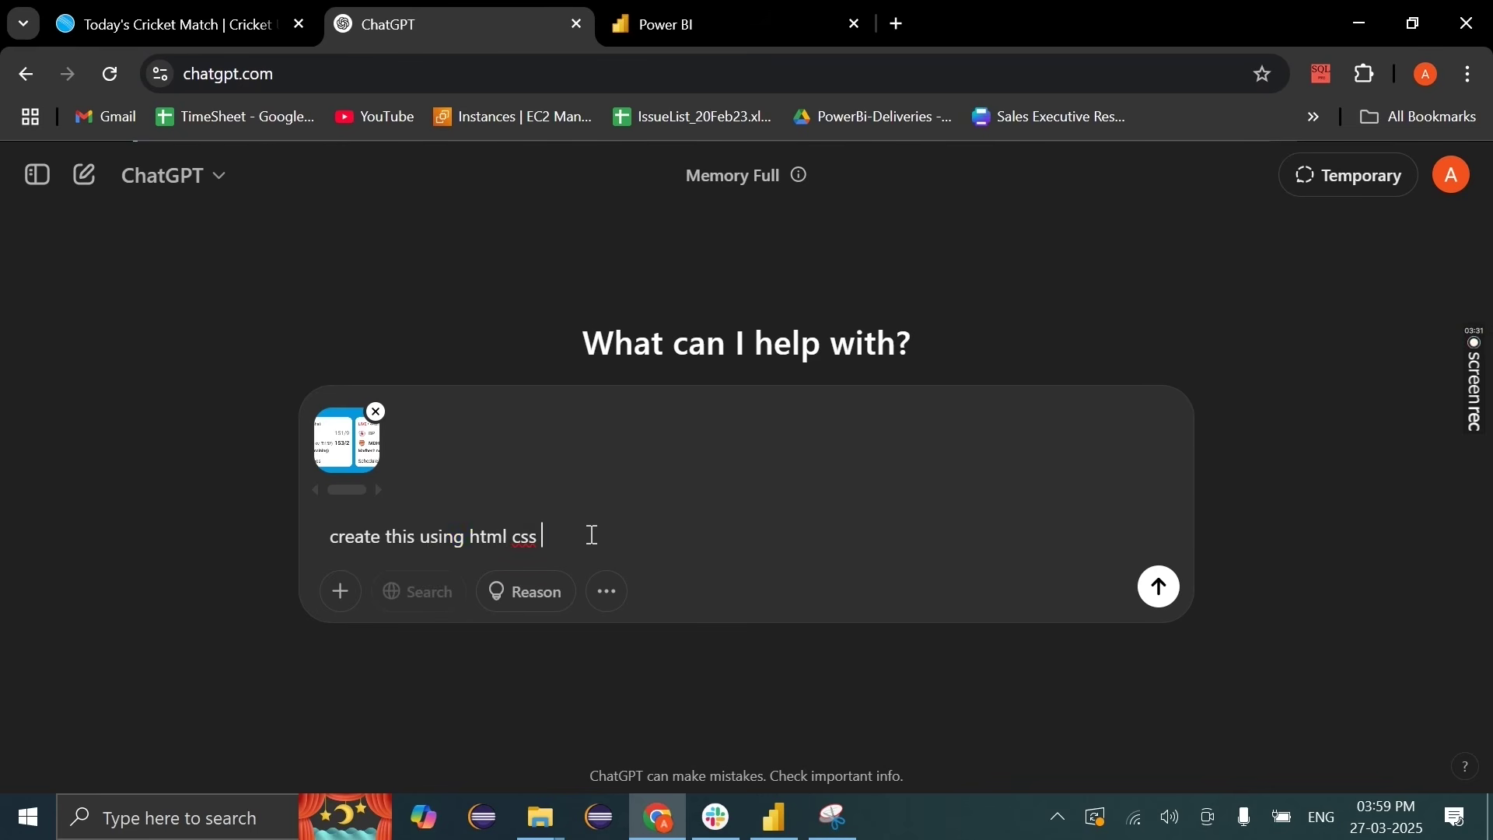
drag(593, 535, 286, 526)
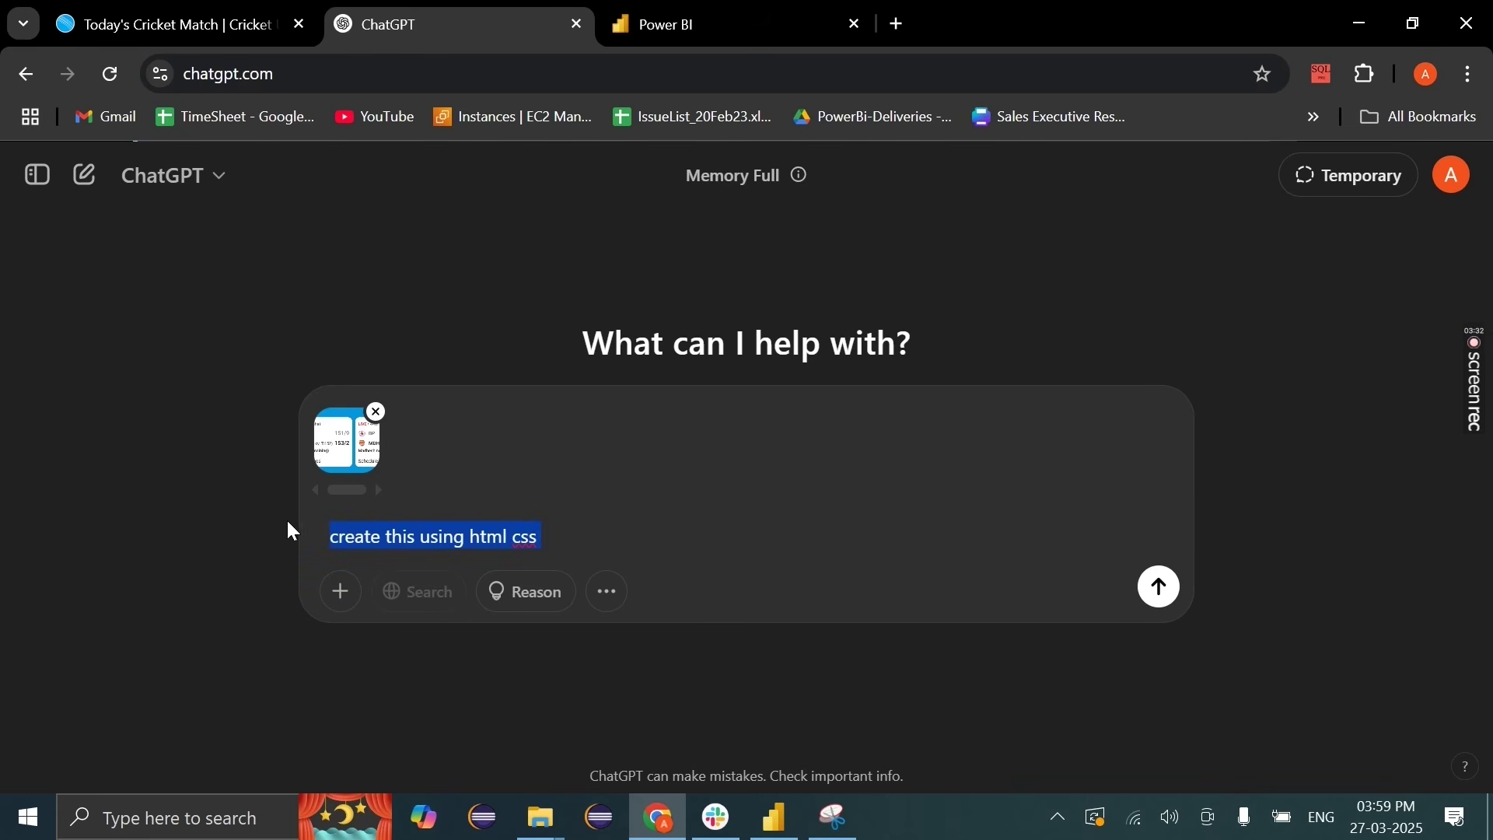
click(576, 537)
click(1161, 588)
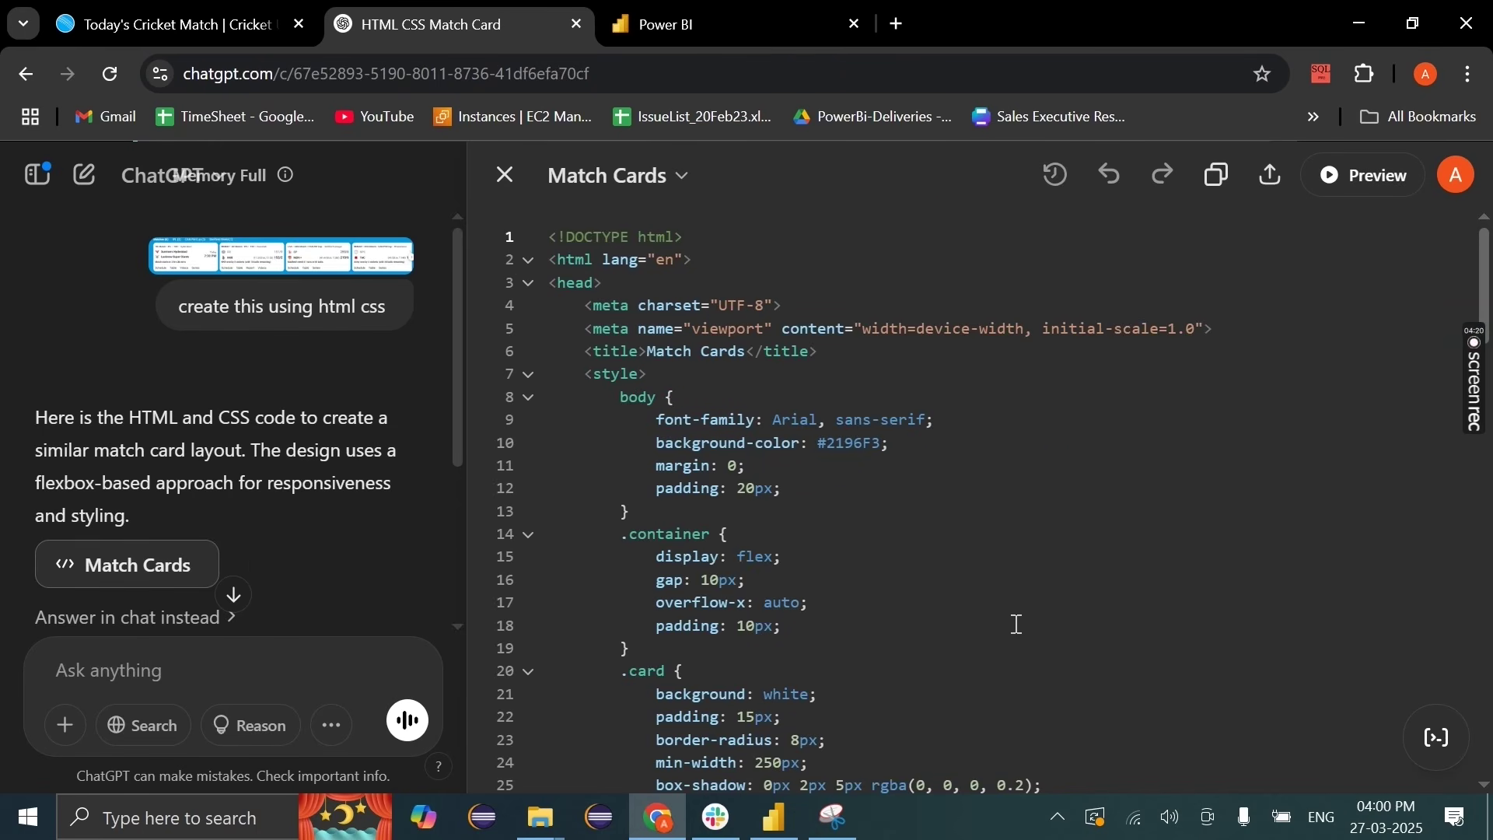
click(1370, 192)
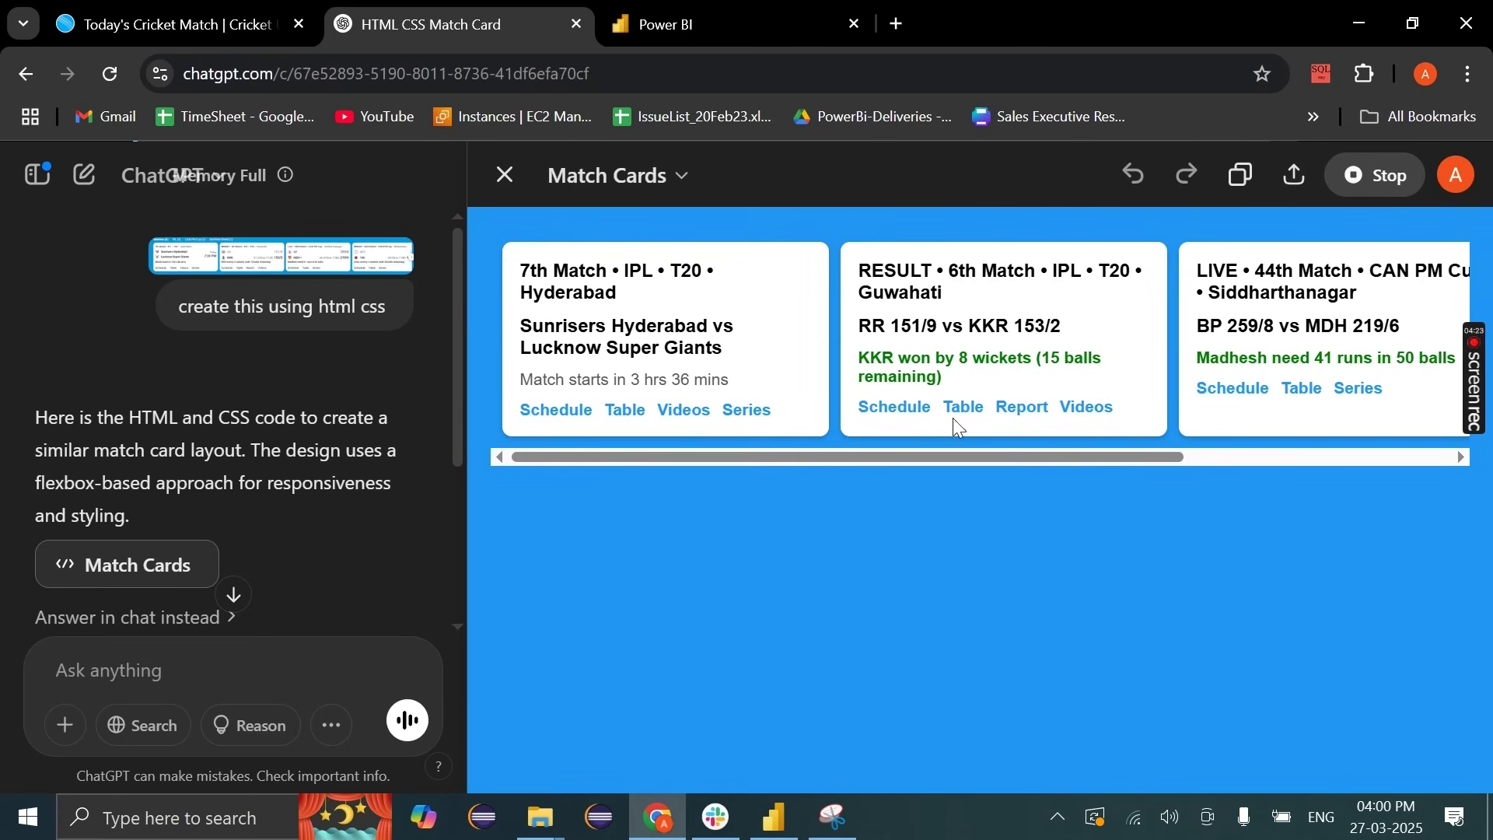
Step: Scroll through the Match Cards preview, toggle to the code and back, then return to IPL Dashboard -2025
scroll(959, 428, right, 4)
scroll(959, 427, left, 4)
scroll(957, 426, right, 2)
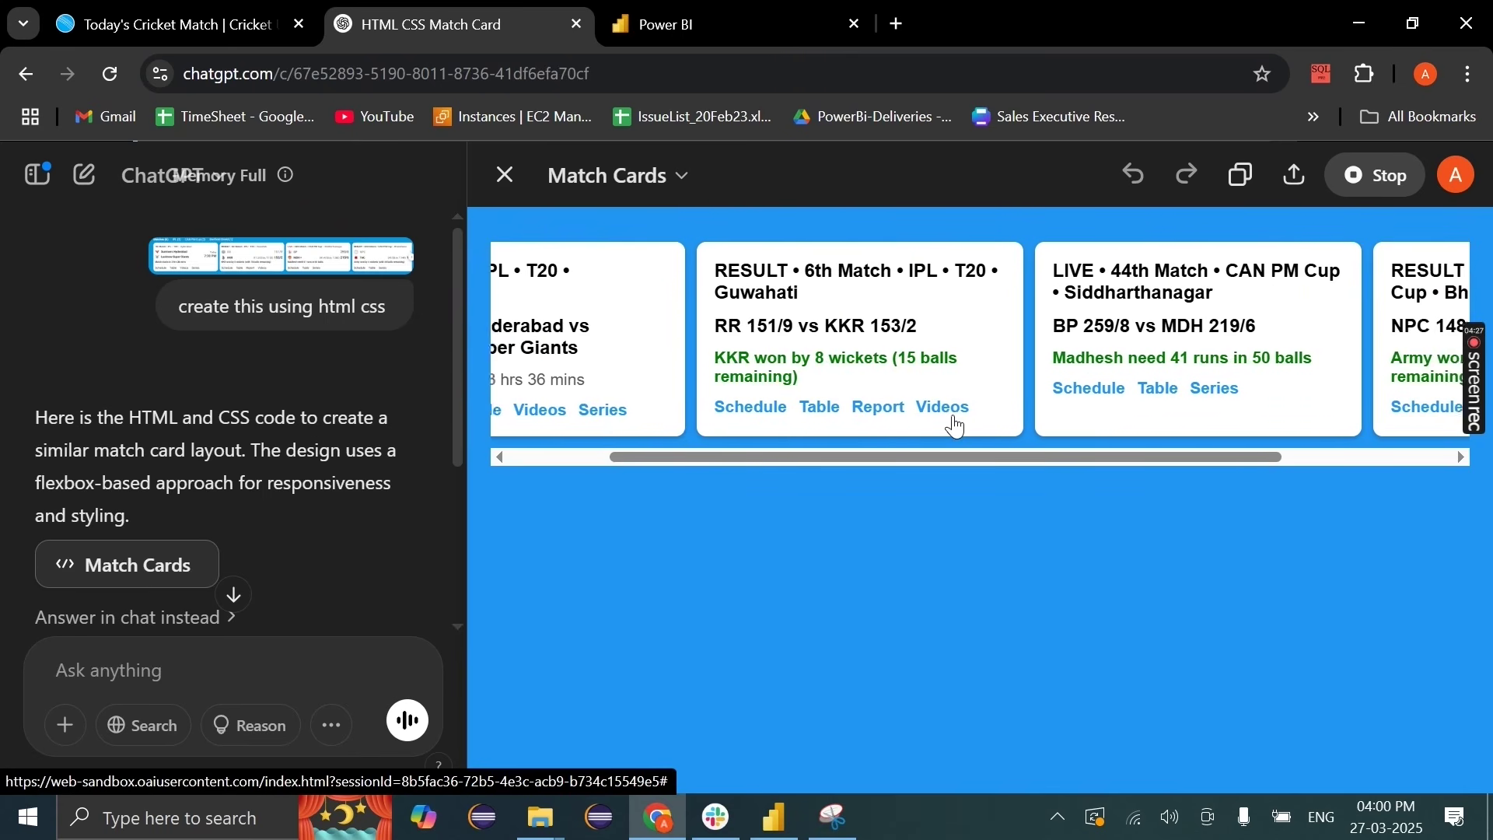
scroll(957, 427, right, 3)
scroll(957, 427, left, 5)
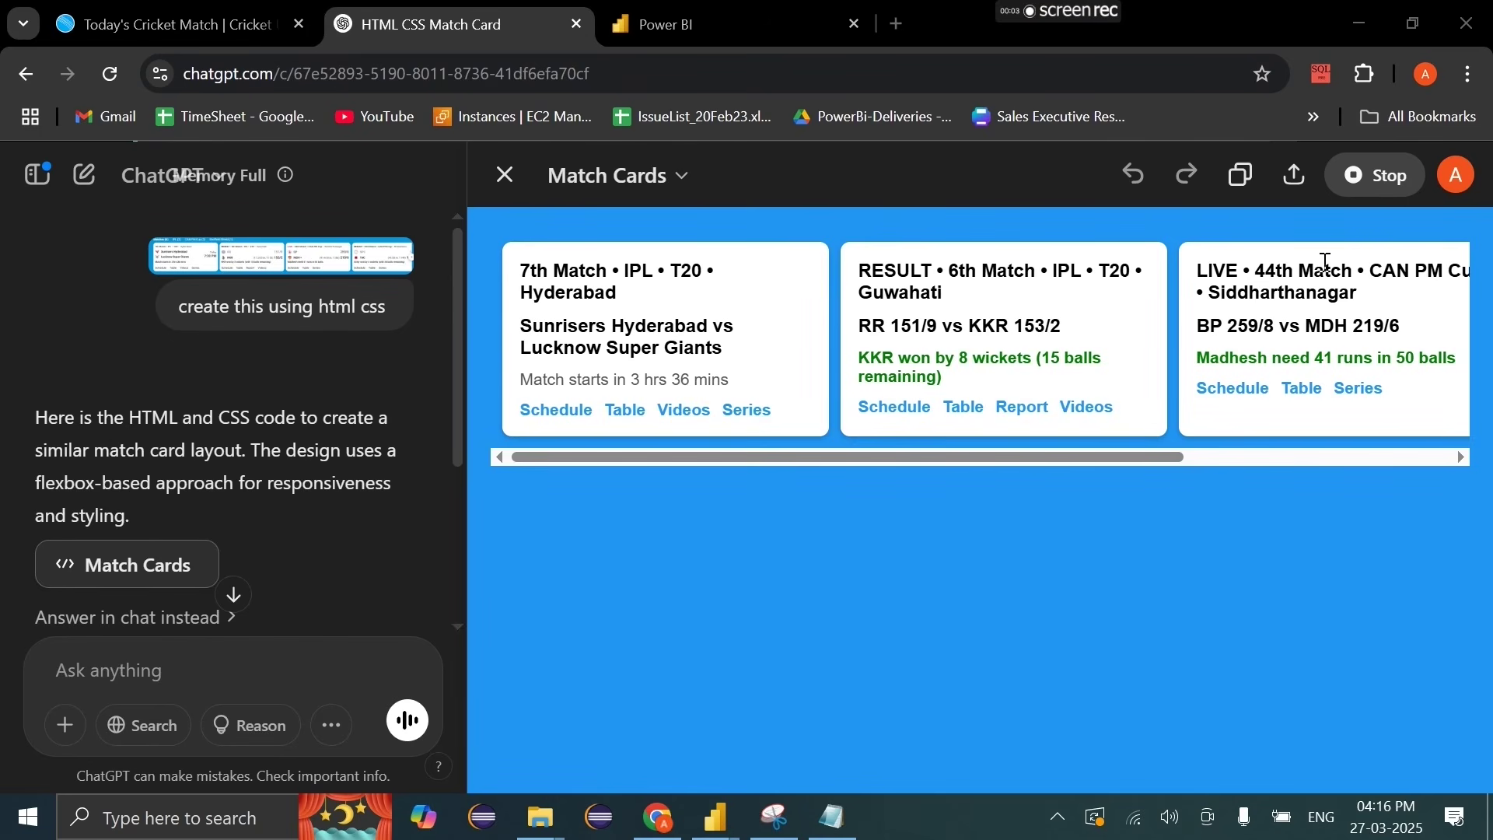
click(1342, 186)
click(1341, 183)
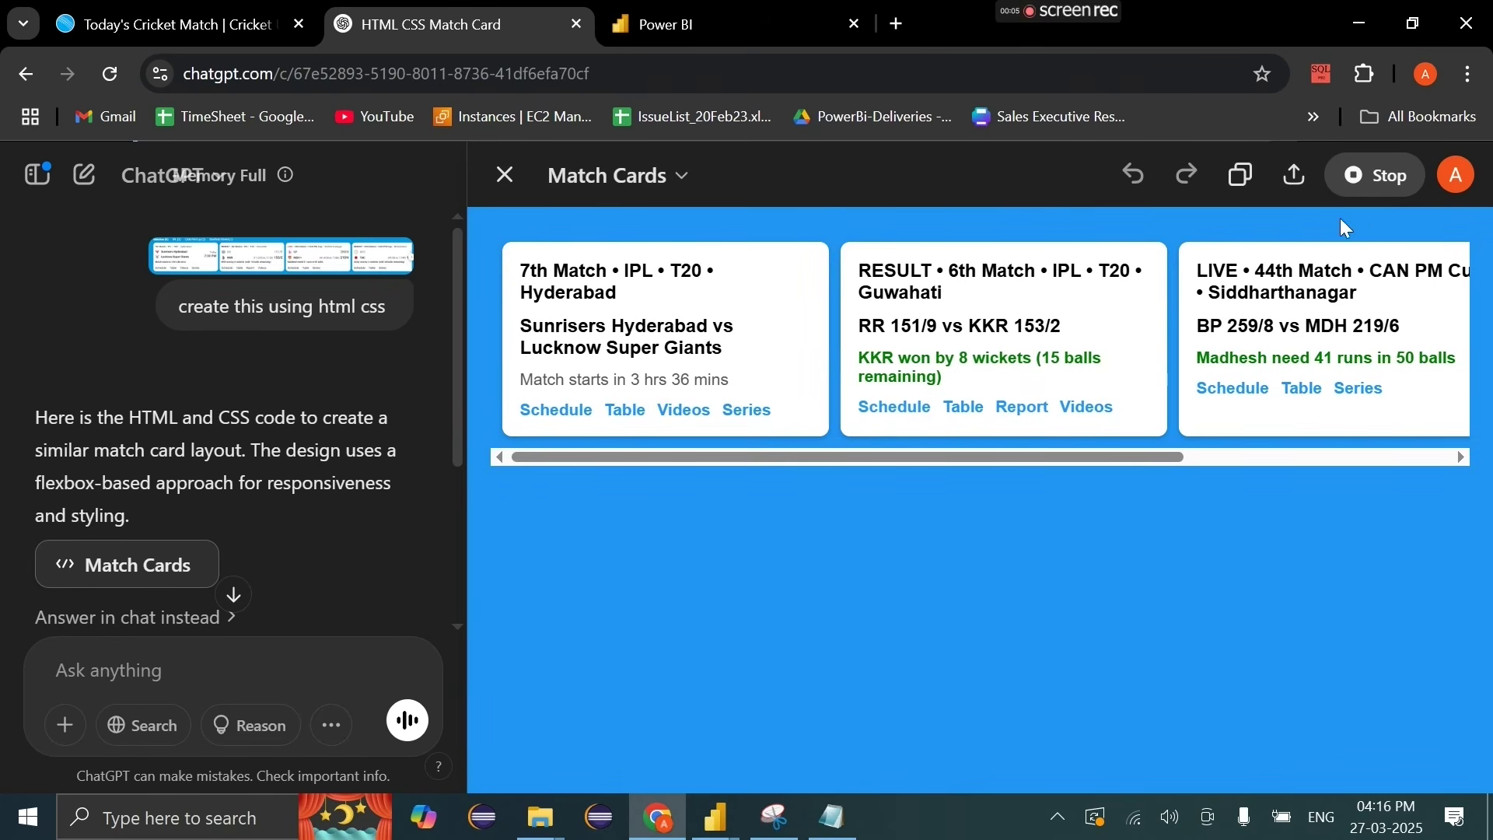
mouse_move(716, 816)
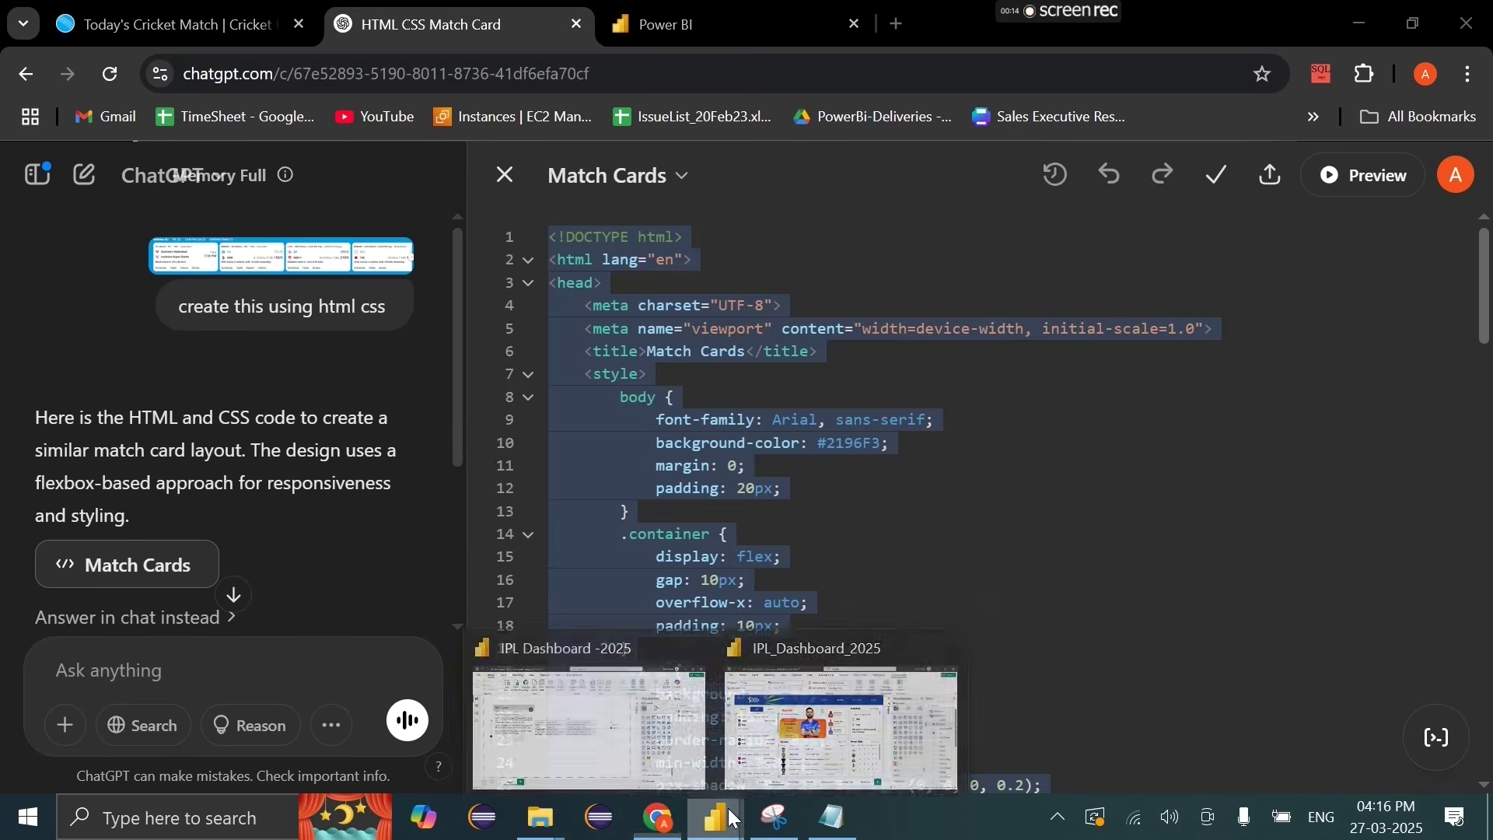
click(588, 712)
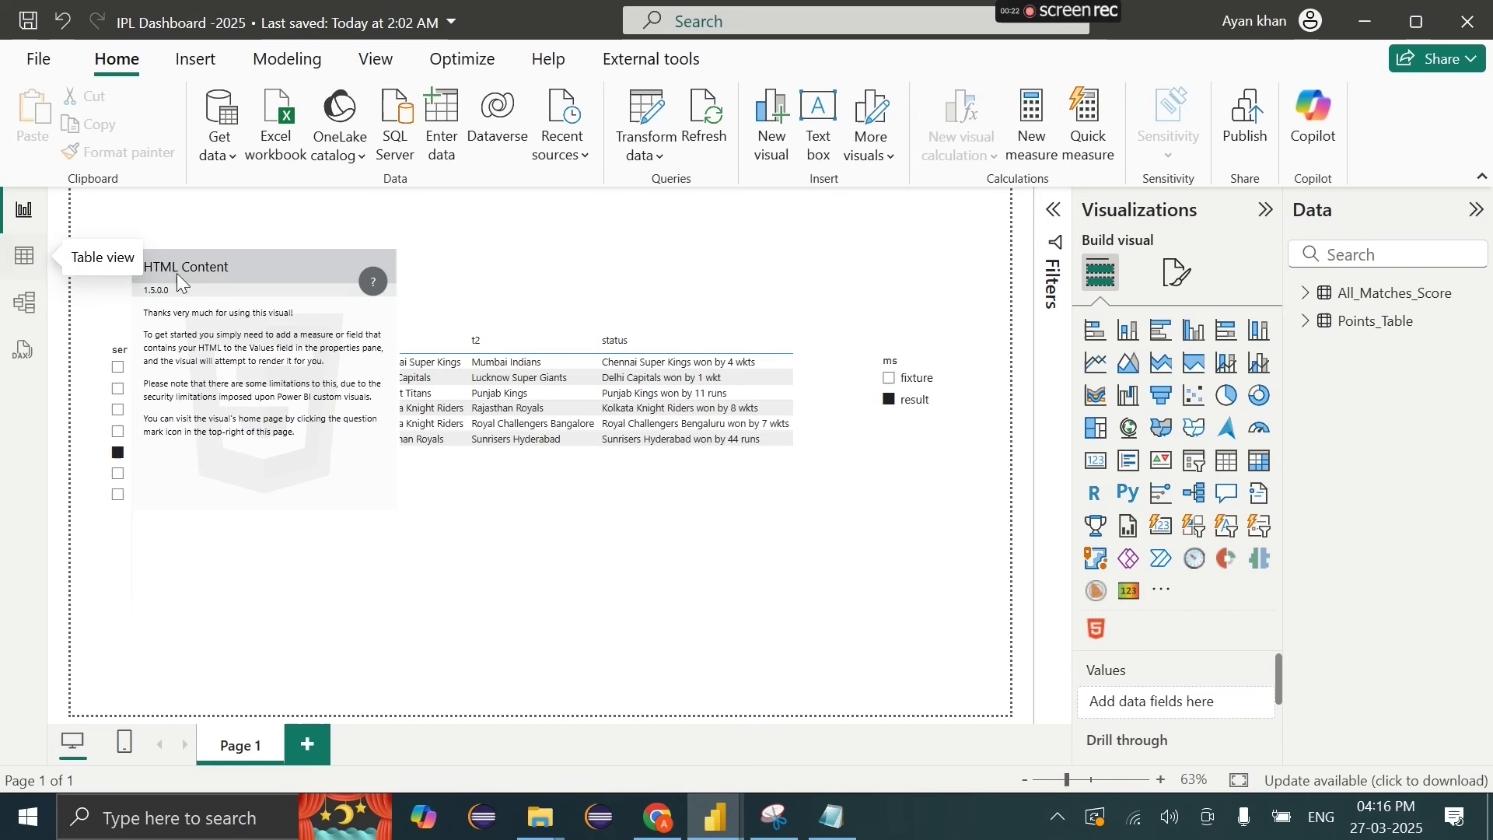
Step: In Table view, create a new empty calculated table named _Measures
click(1305, 295)
click(1306, 293)
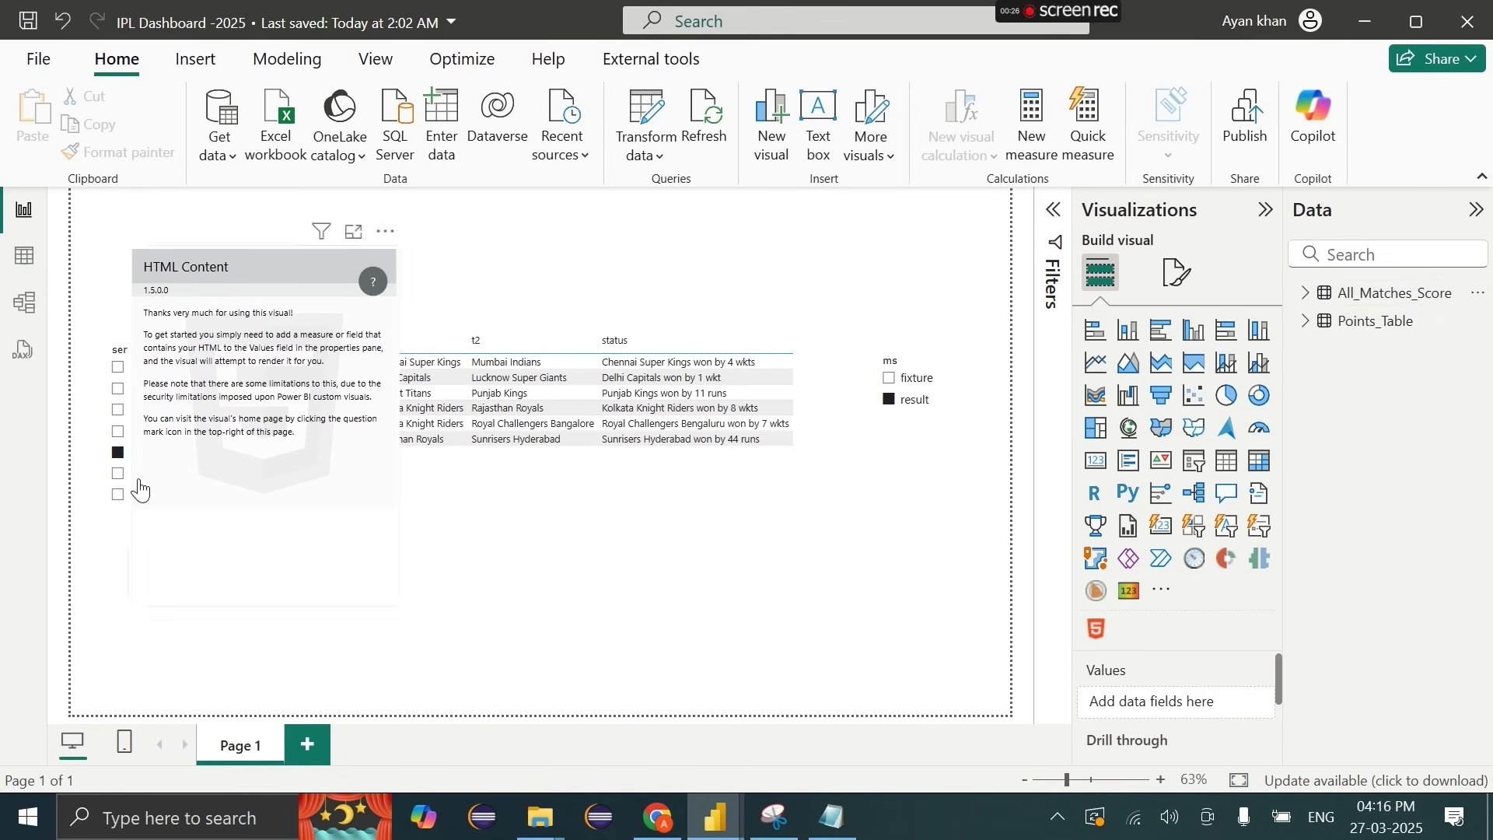
click(24, 256)
click(1330, 373)
click(535, 122)
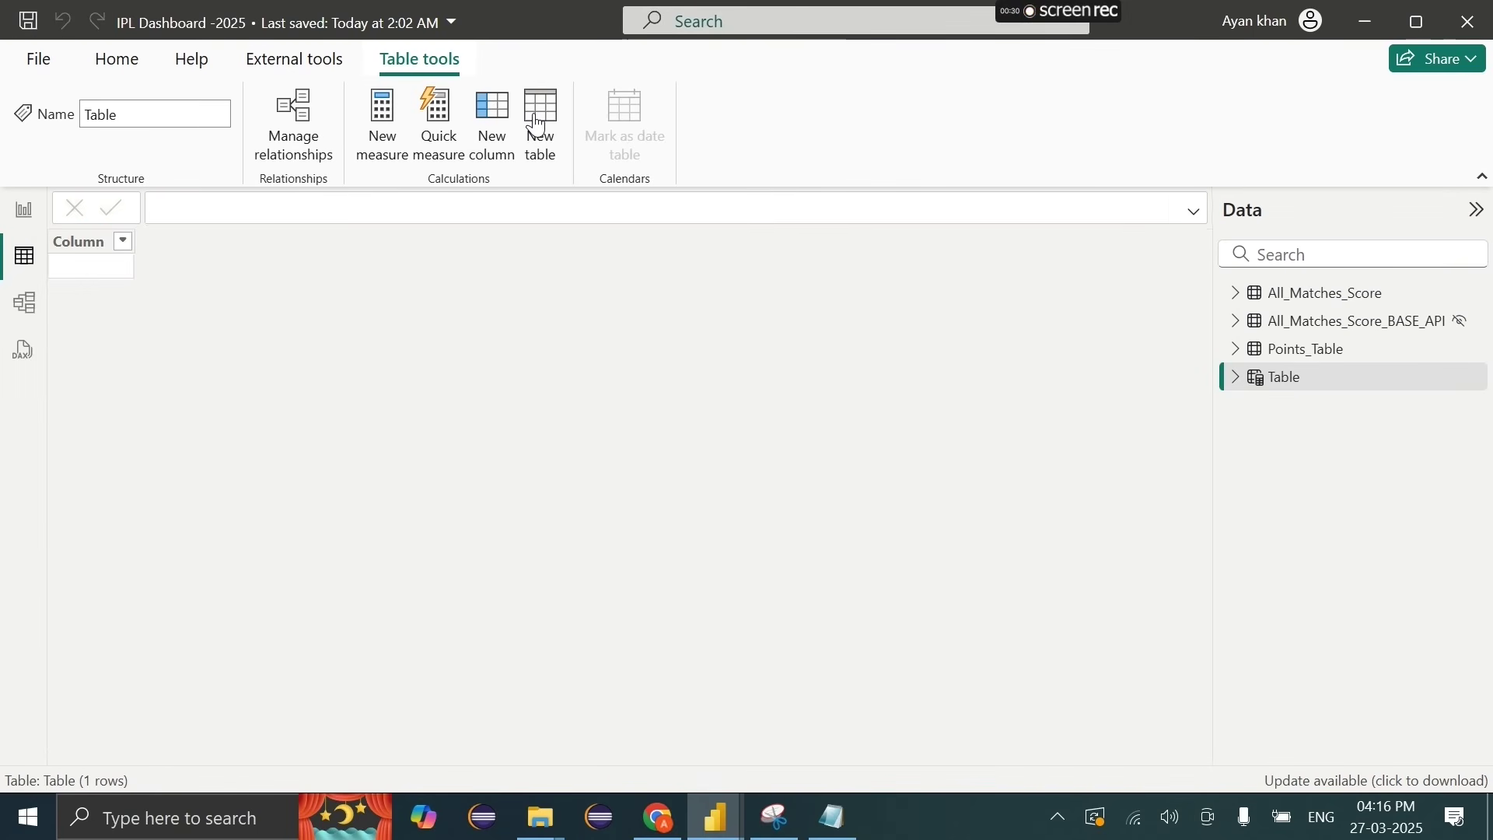
key(BackSpace)
text(_Me)
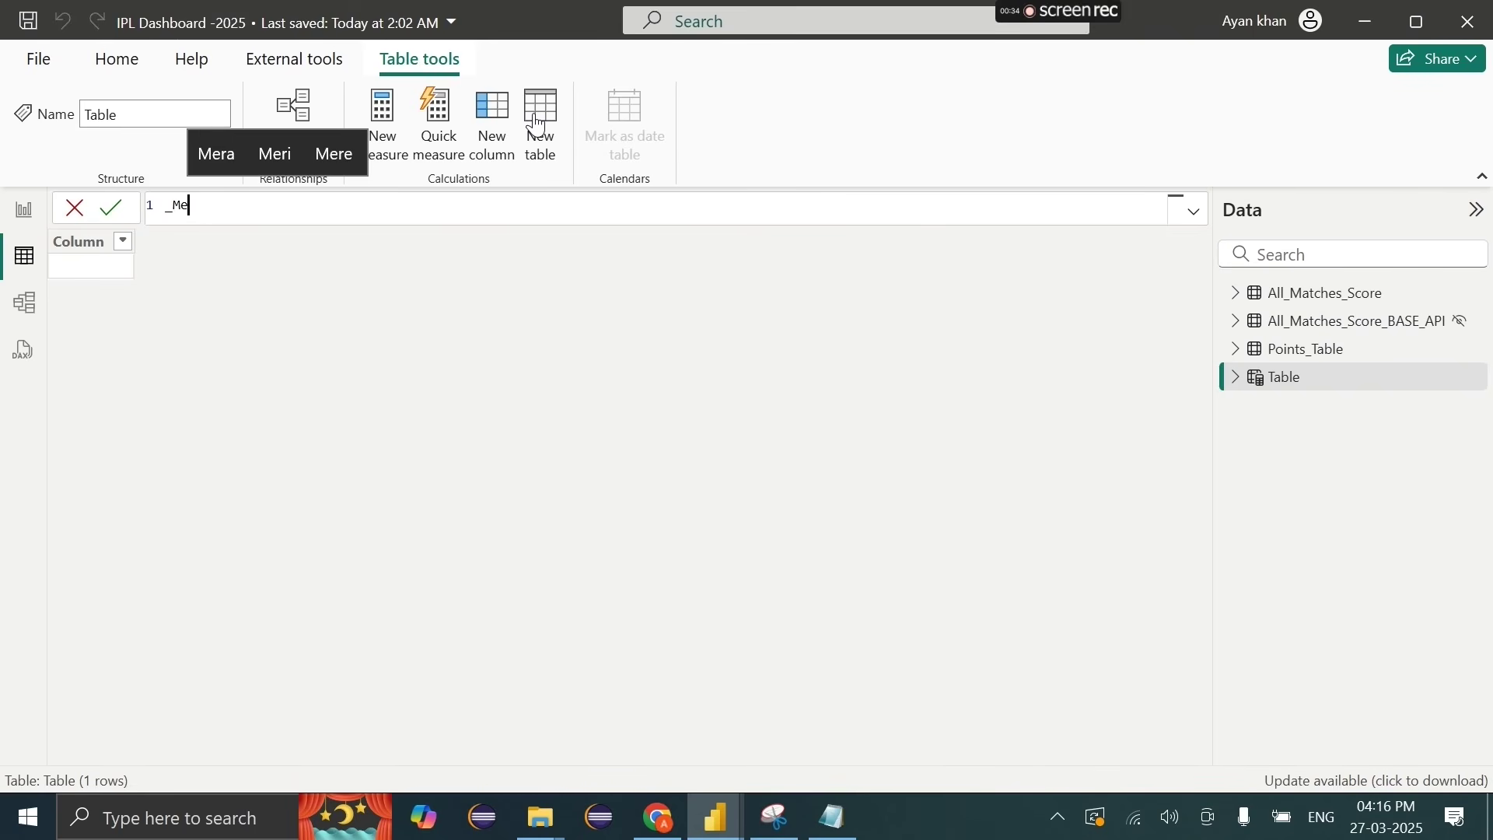
text(asures = ADDCOLUMNS()
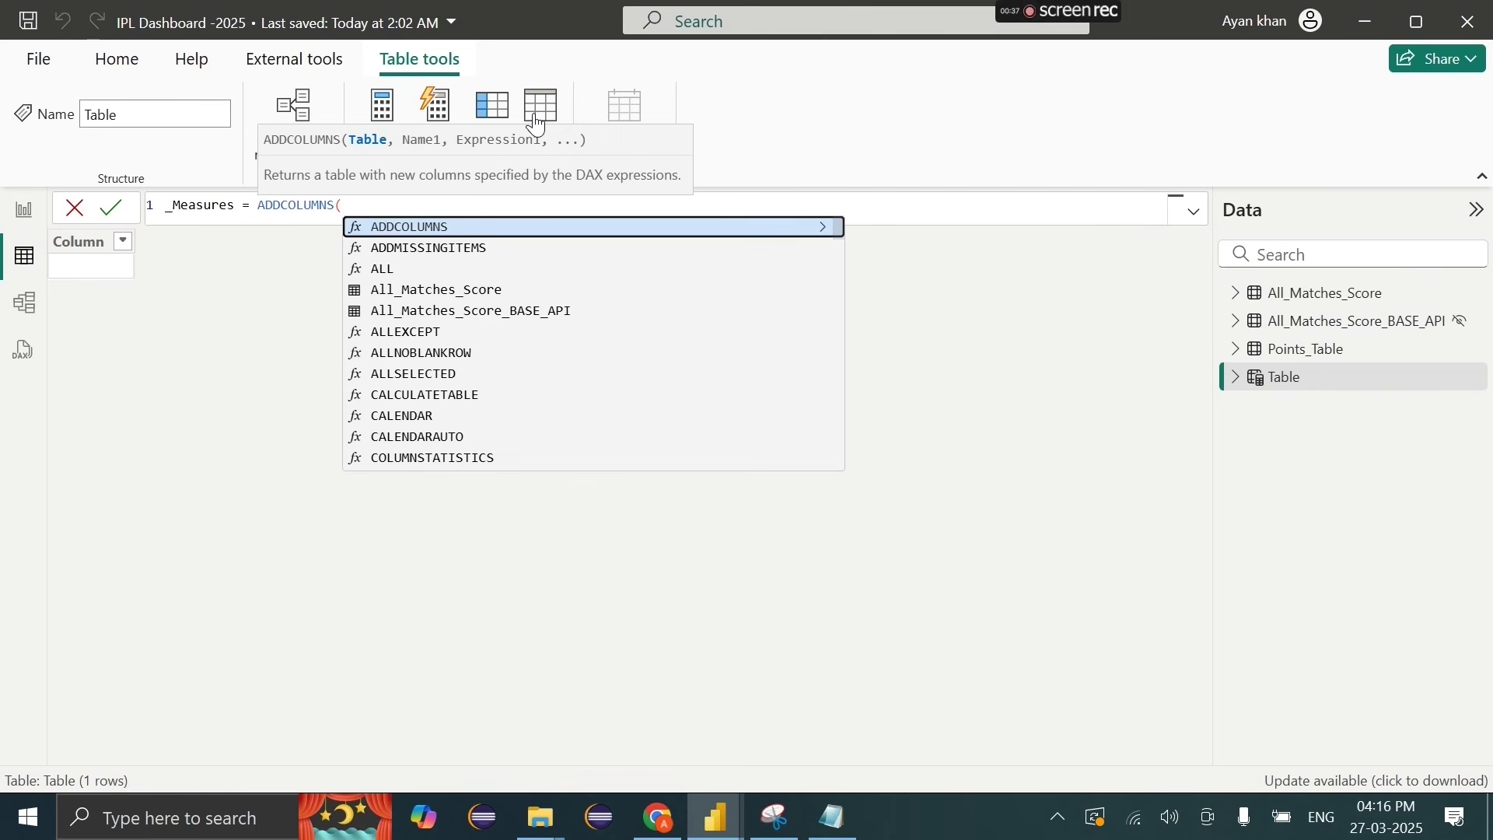
key(BackSpace)
key(BackSpace)
key(BackSpace)
key(BackSpace)
key(BackSpace)
key(BackSpace)
key(BackSpace)
key(BackSpace)
key(BackSpace)
key(BackSpace)
key(BackSpace)
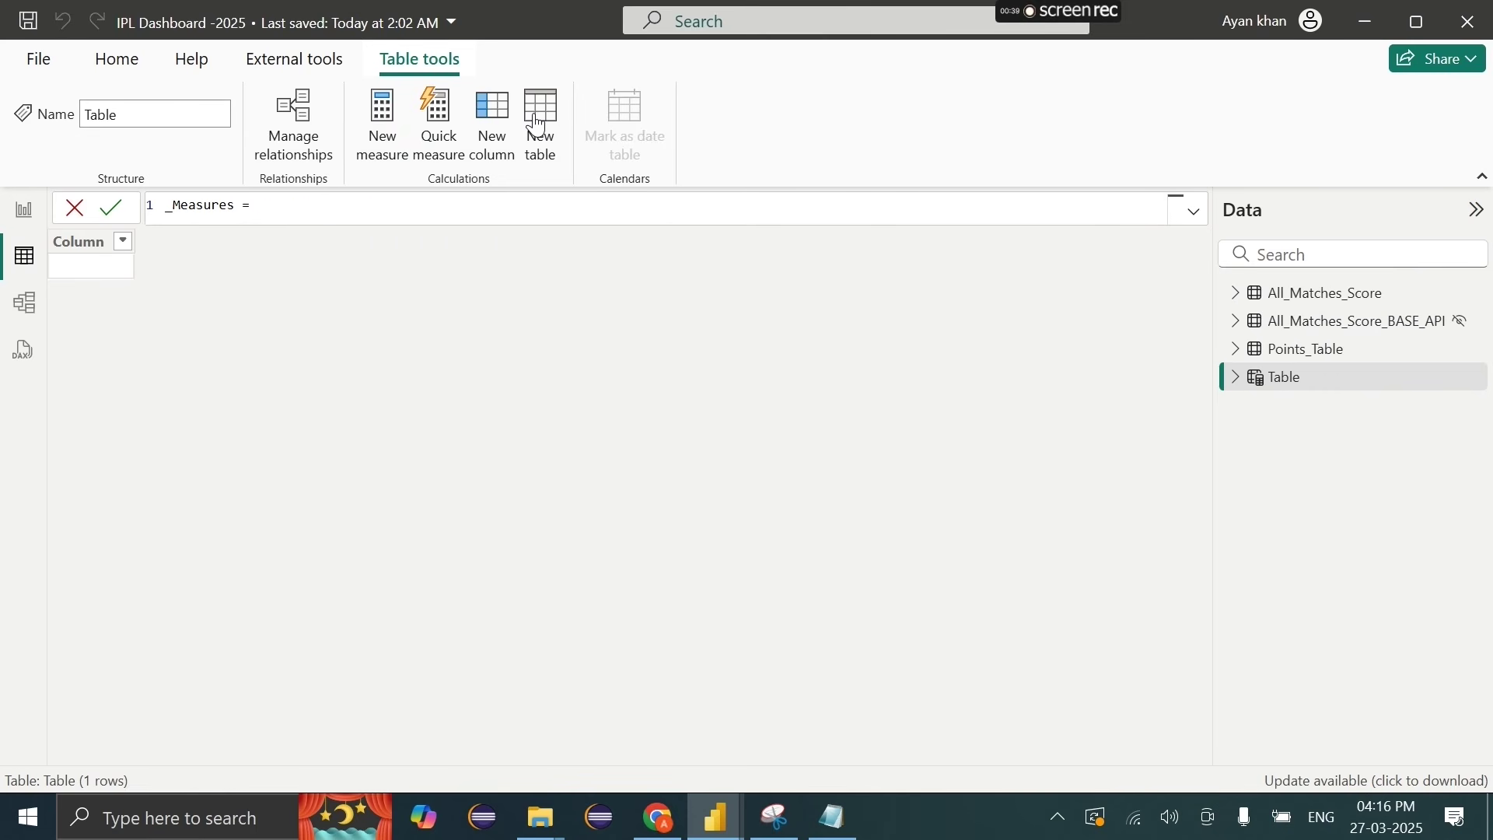
click(117, 214)
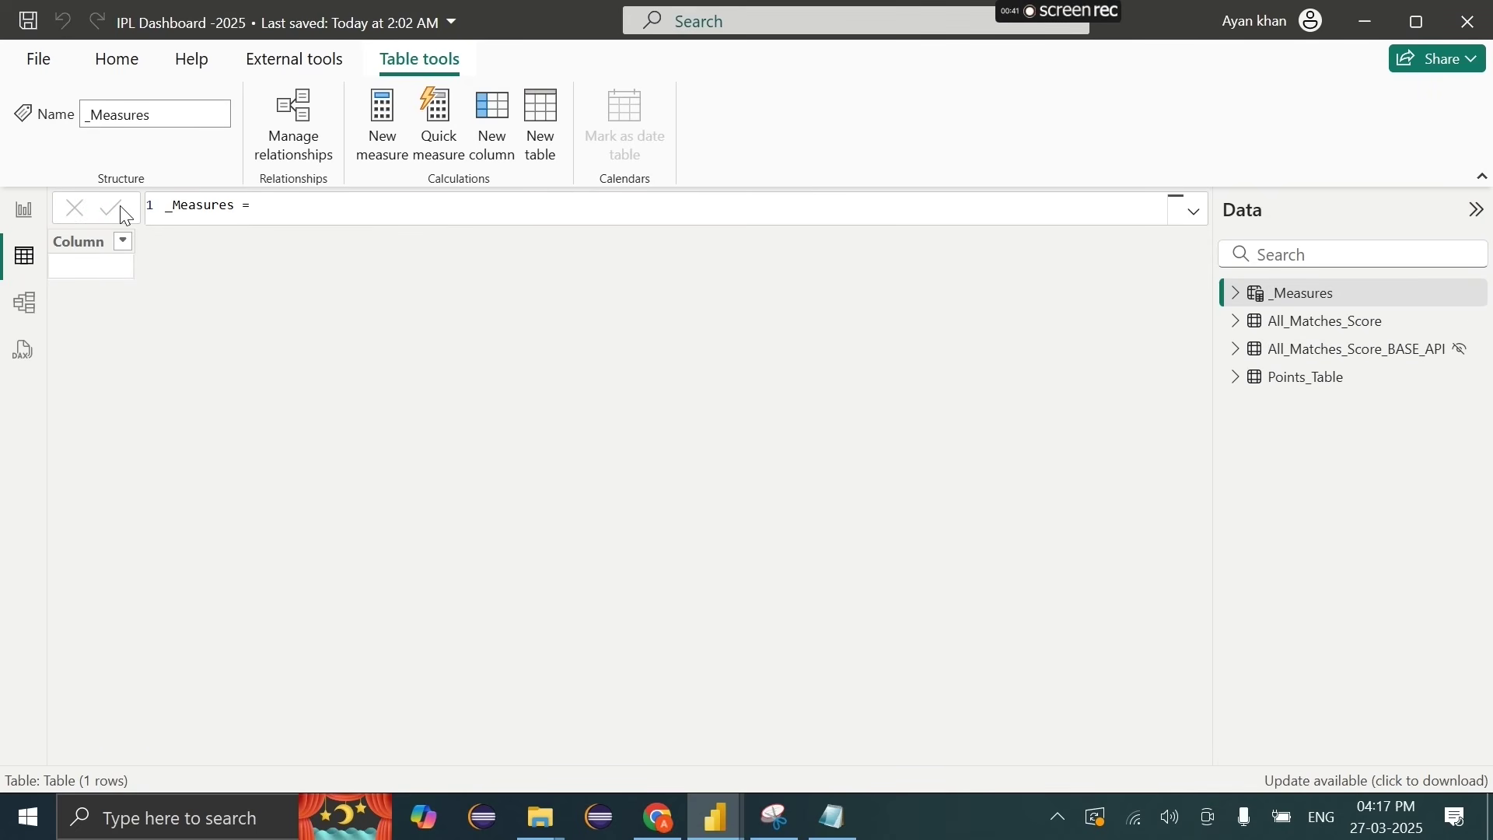
Step: Add a Cards measure to _Measures as Cards = "" with the match-card HTML pasted between the quotes
right_click(1275, 285)
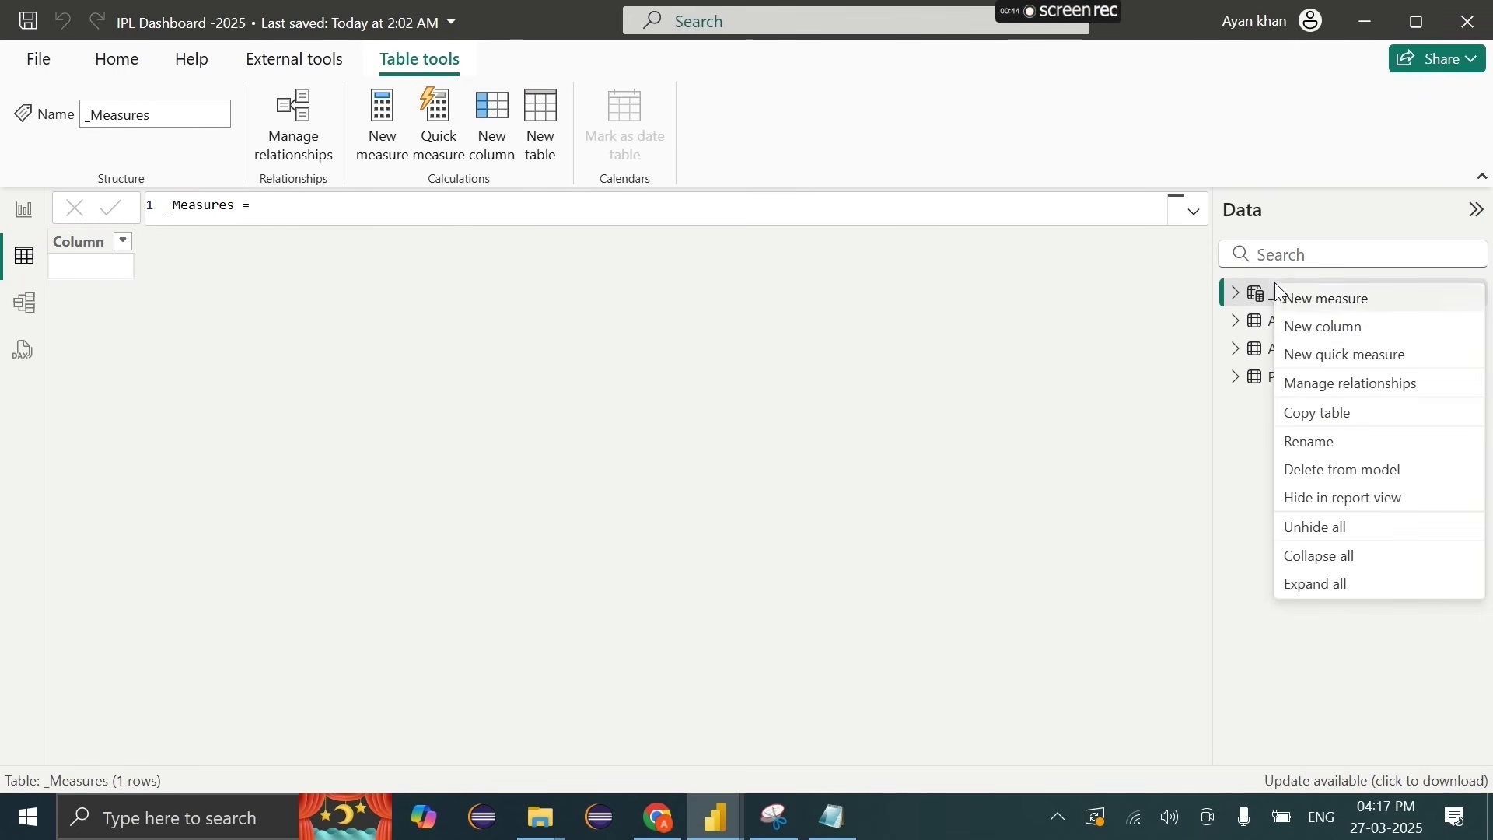
click(1337, 306)
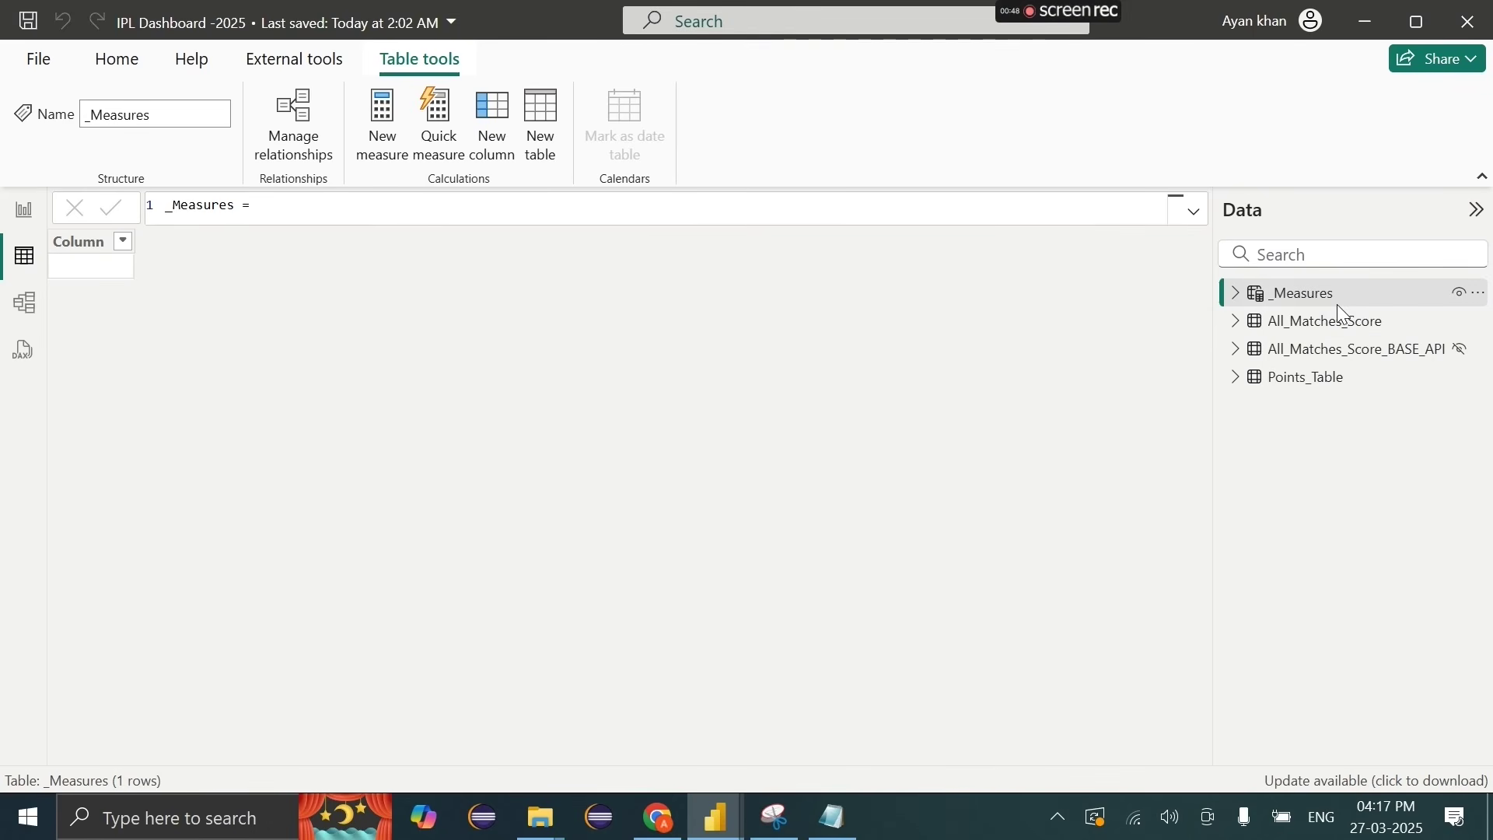
text(Cards =)
key(shift+Return)
key(shift+Return)
text("")
key(shift+Return)
key(shift+Return)
key(ctrl+v)
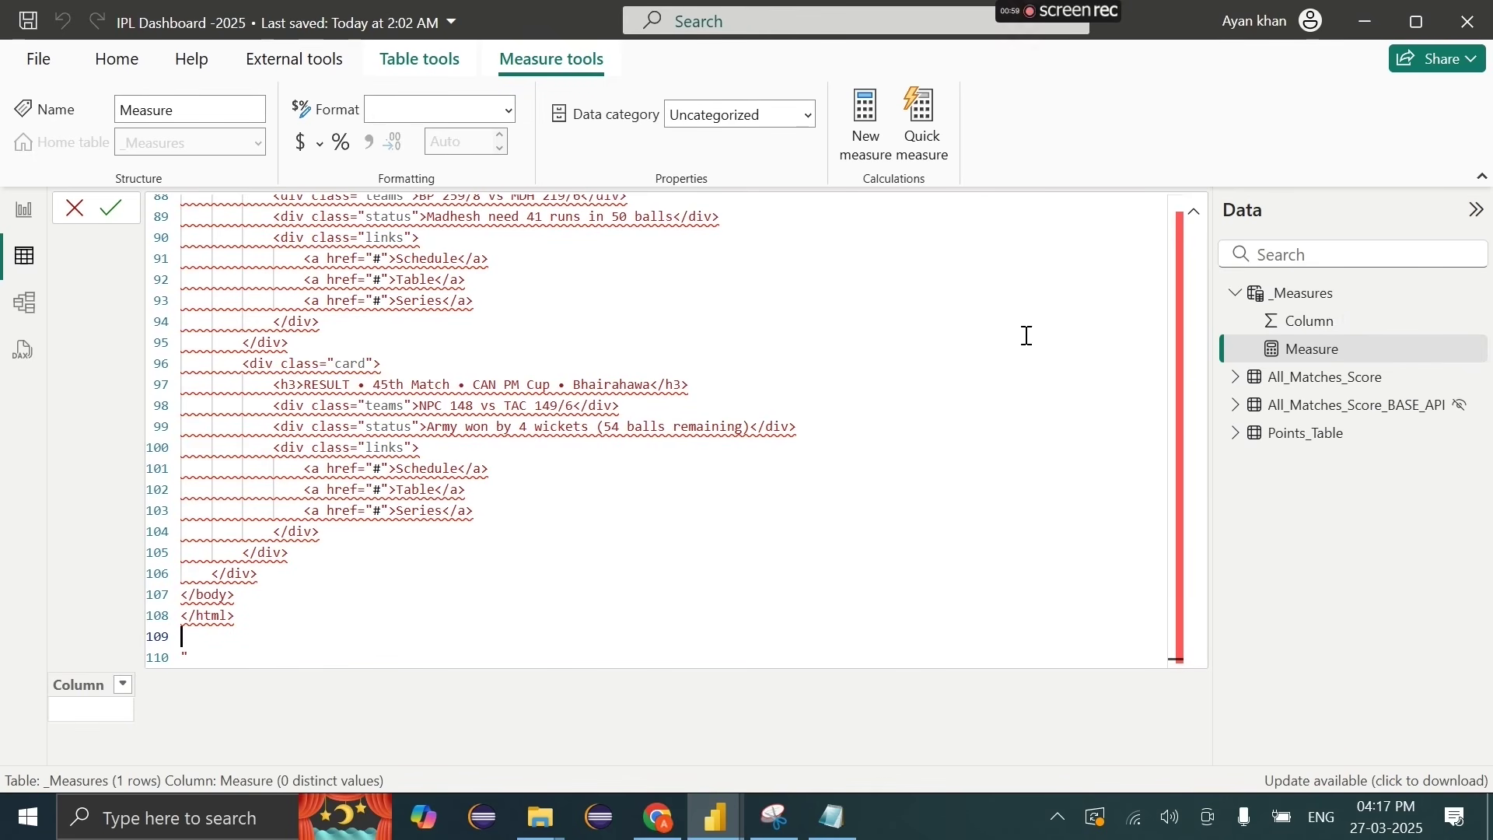
Step: Bring forward the Notepad copy of the match-card HTML and select all of it
click(940, 412)
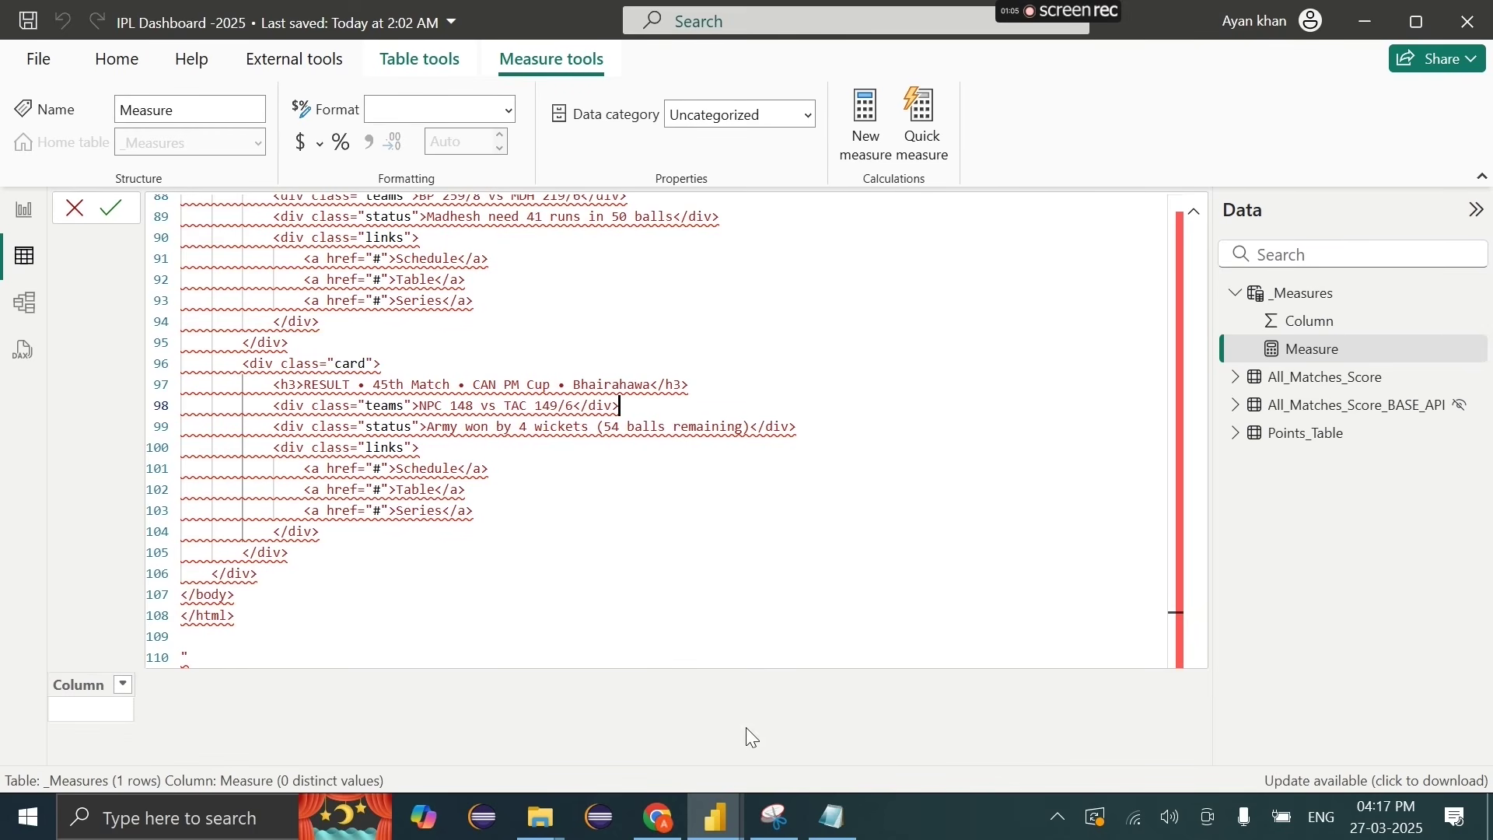
click(824, 818)
click(957, 624)
key(ctrl+End)
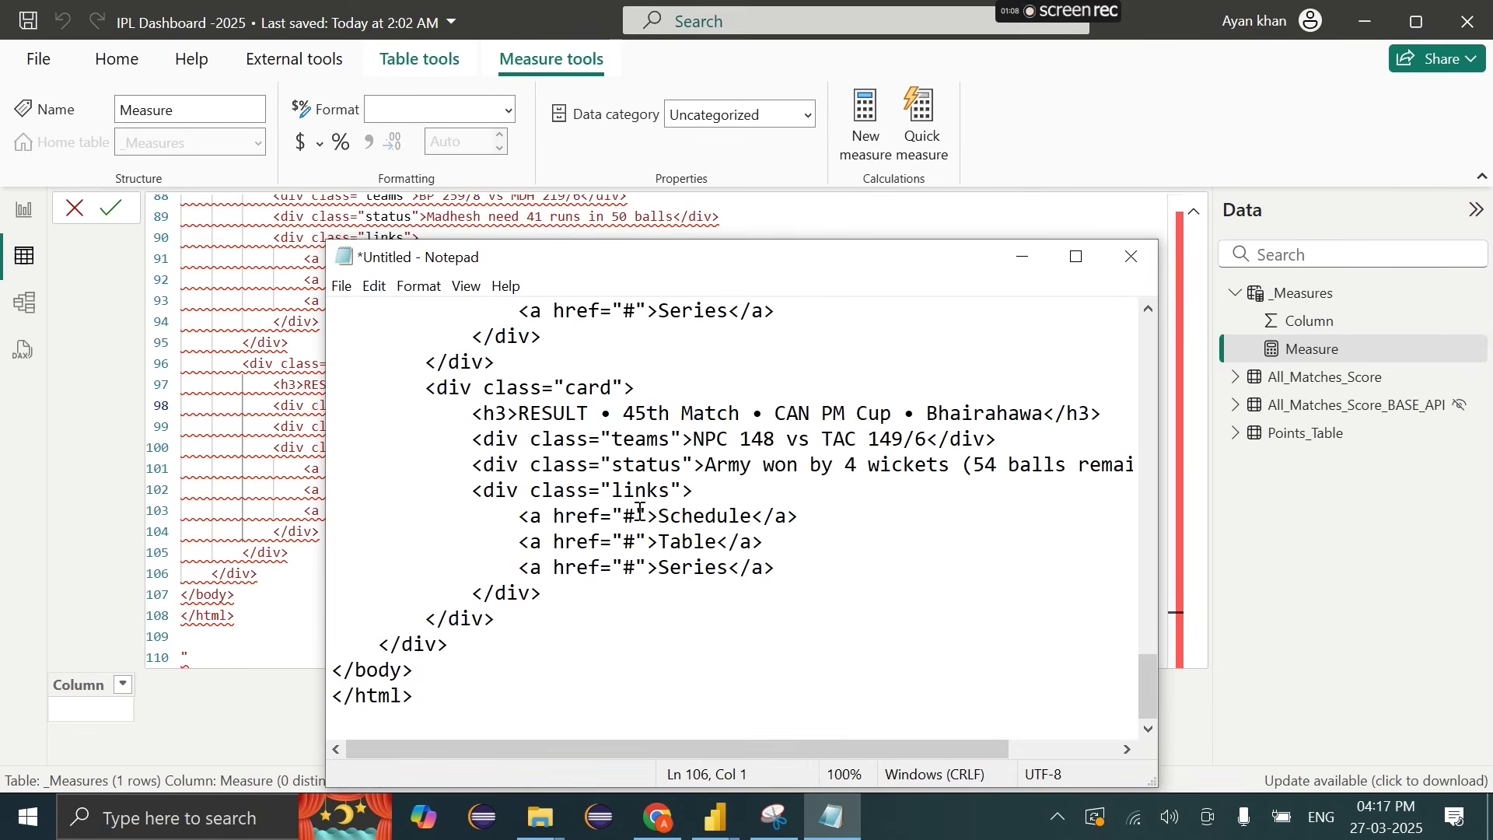
drag(613, 470, 605, 465)
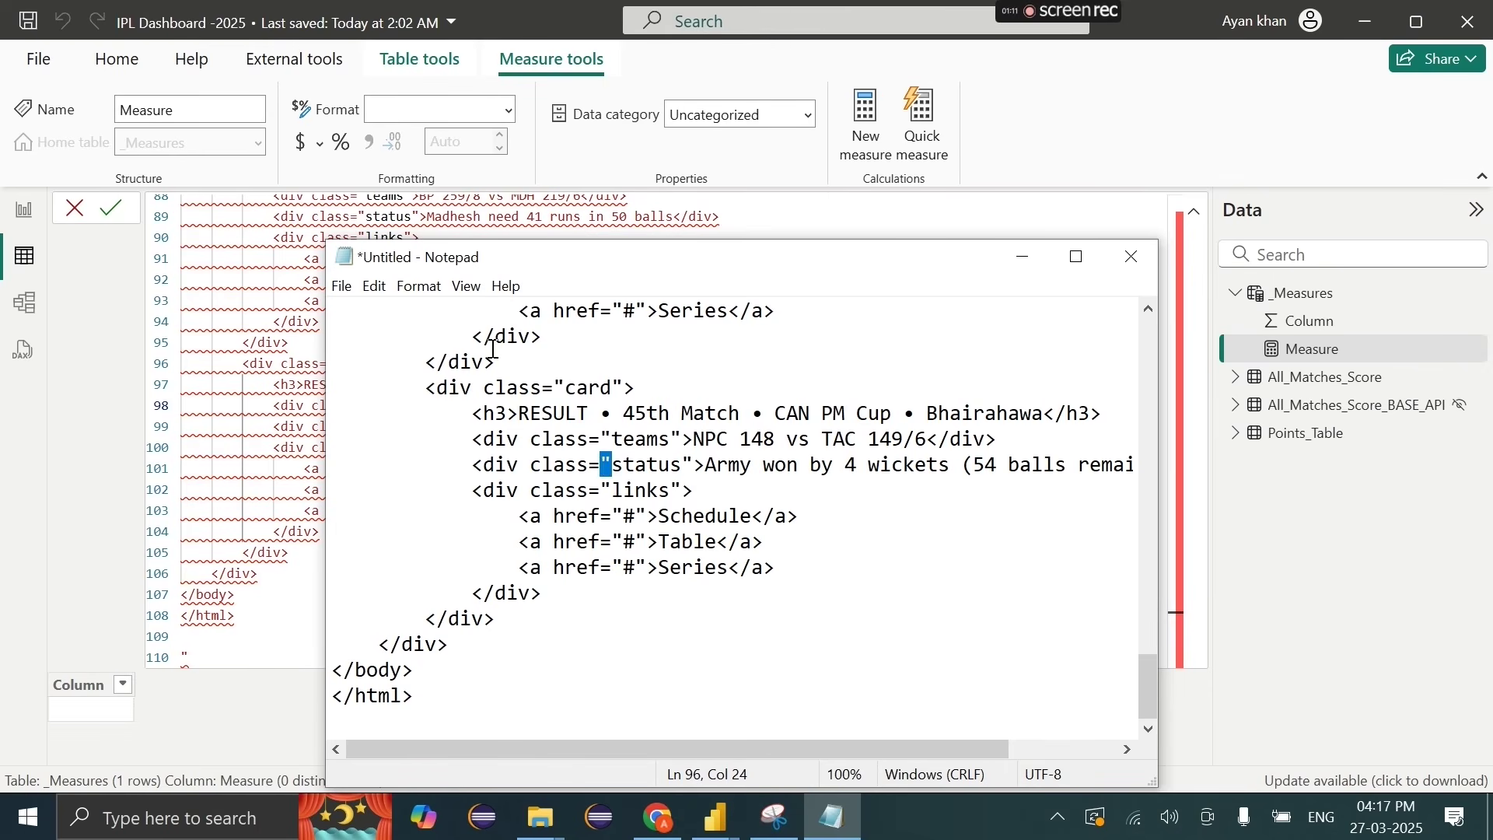
key(ctrl+a)
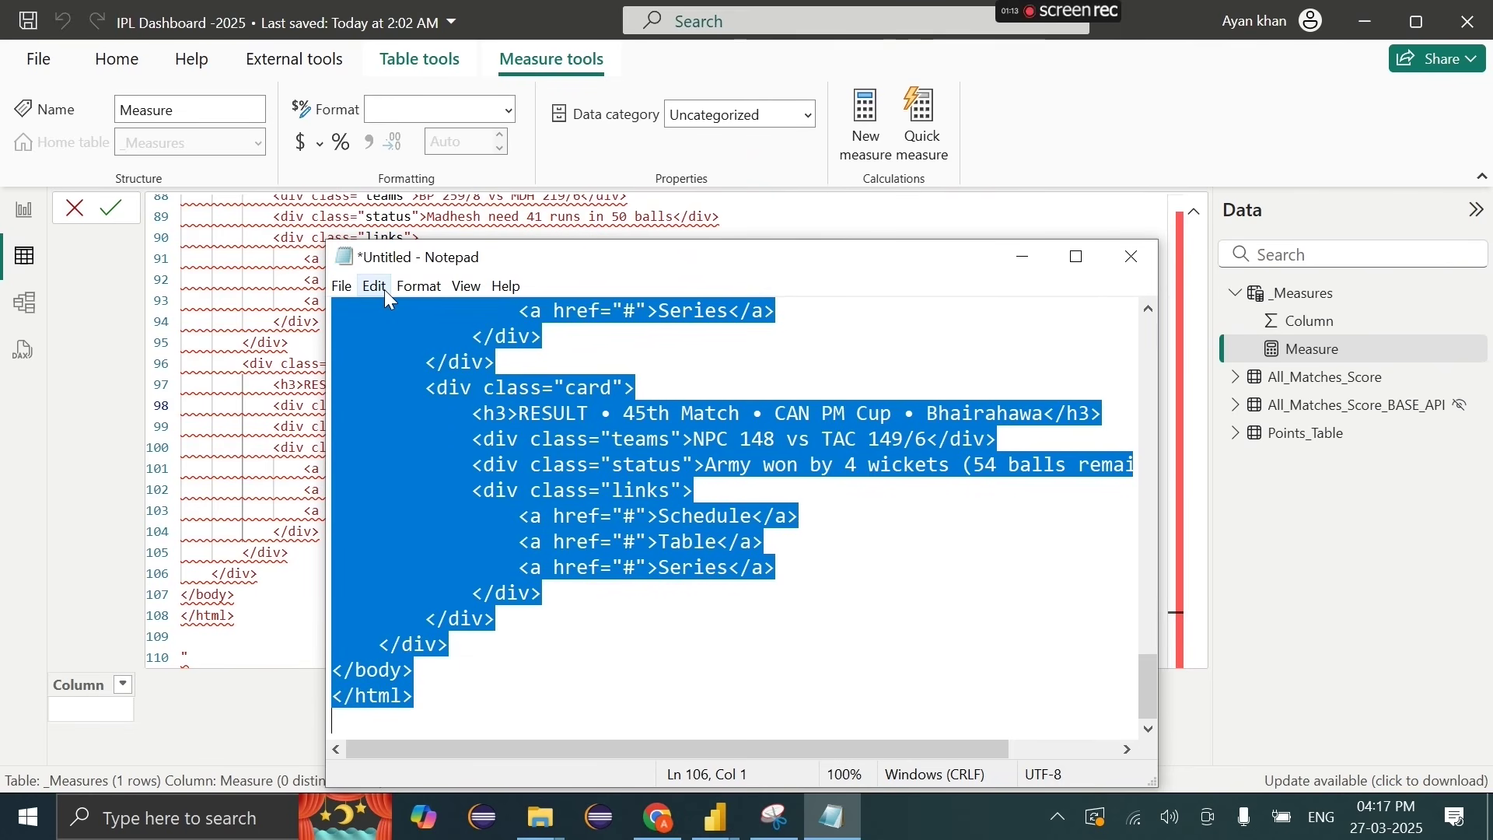
Step: Replace all double quotes with single quotes and copy the converted HTML
click(385, 291)
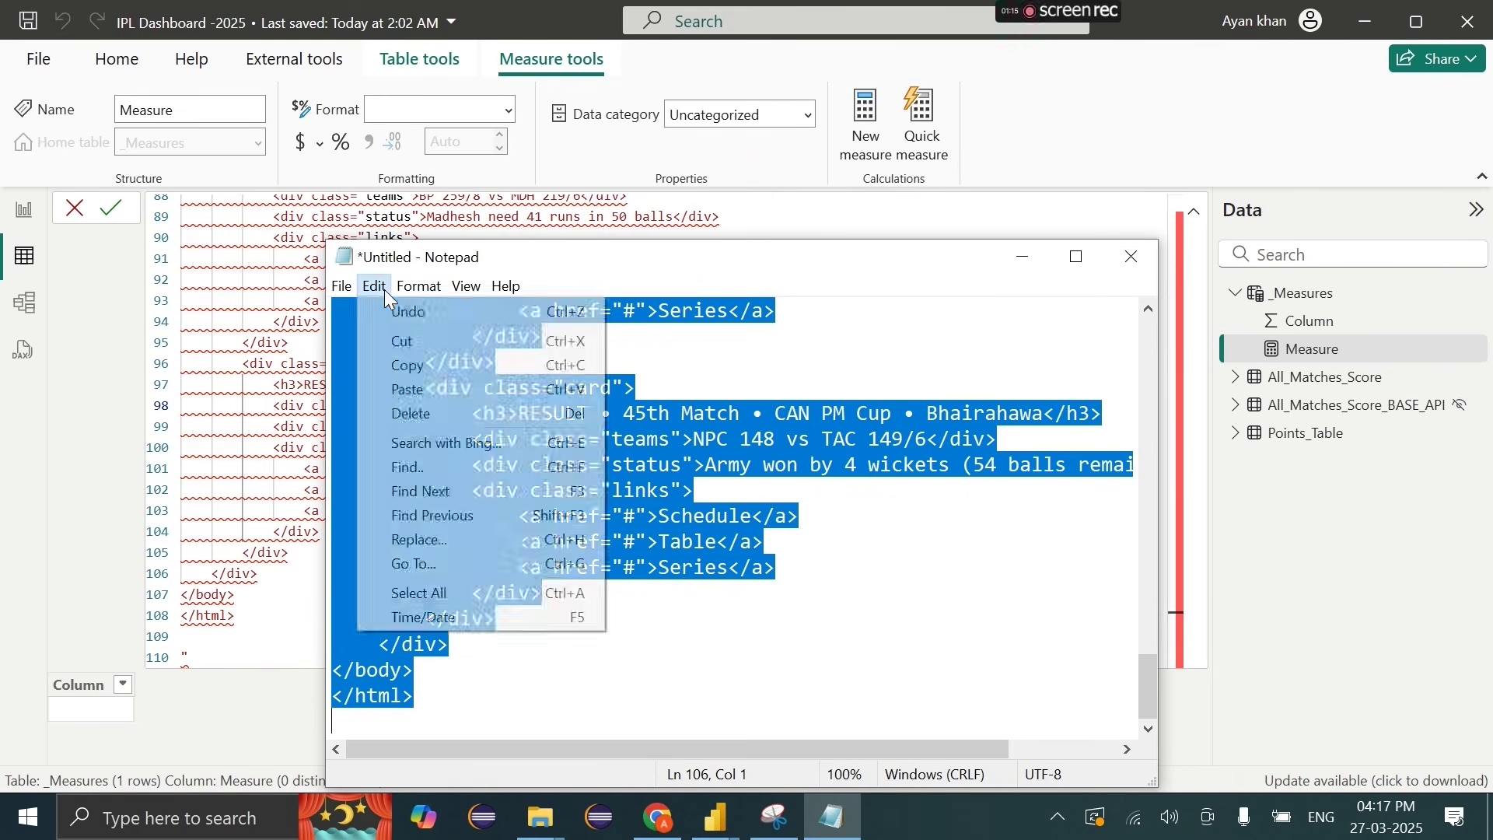
click(482, 559)
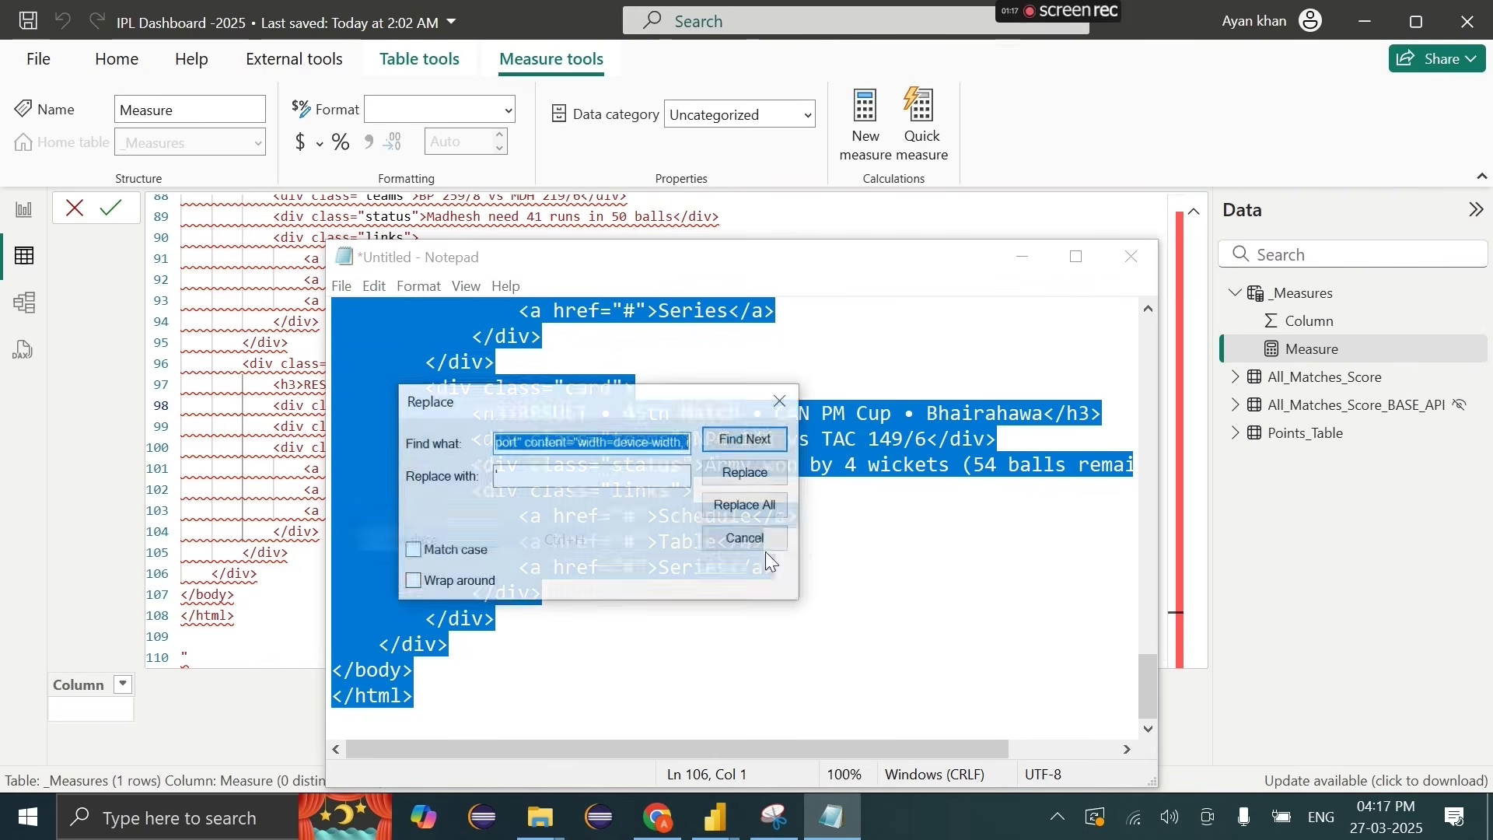
text(")
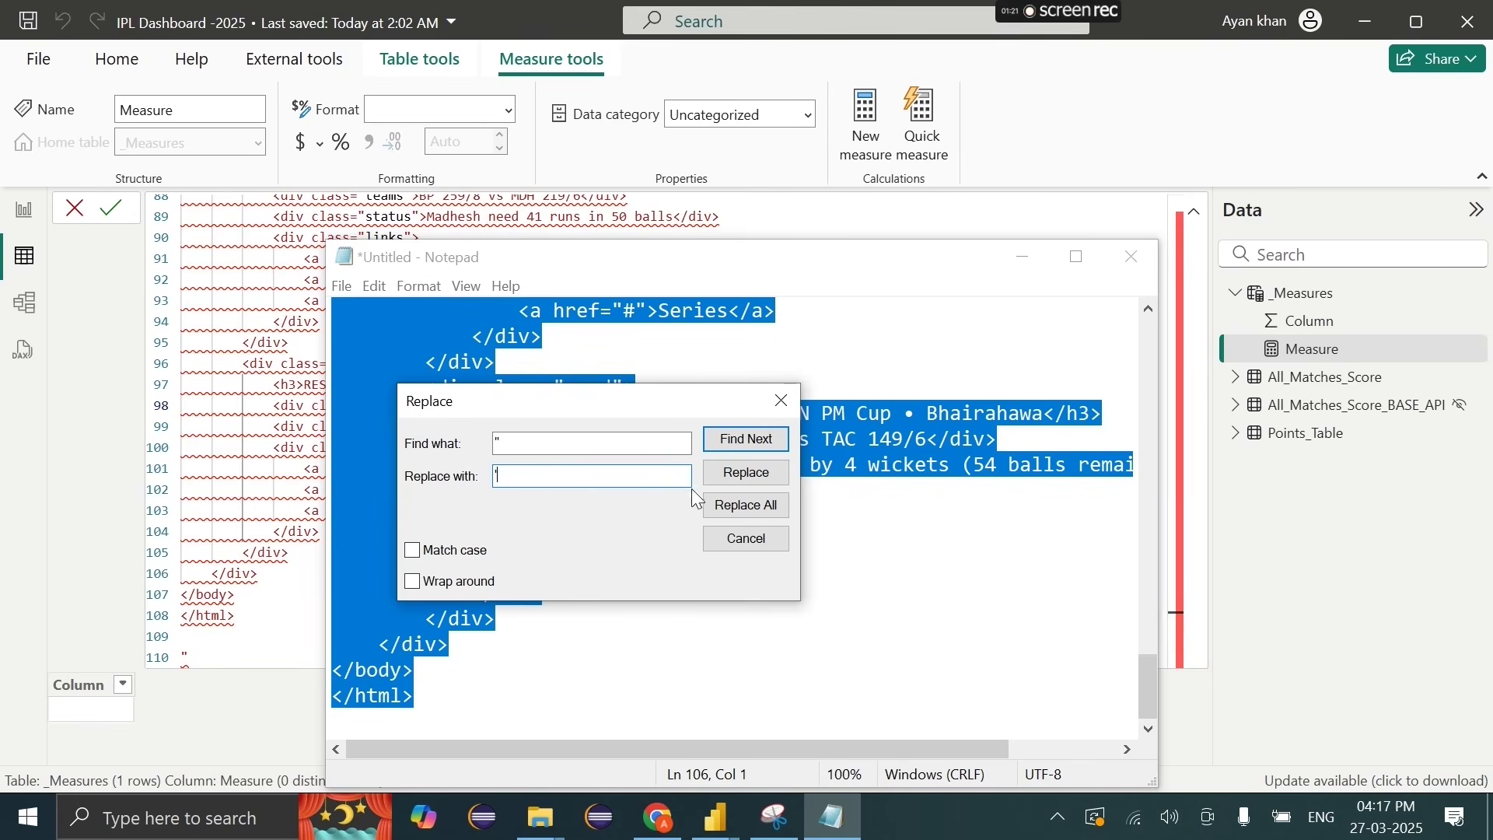
click(734, 509)
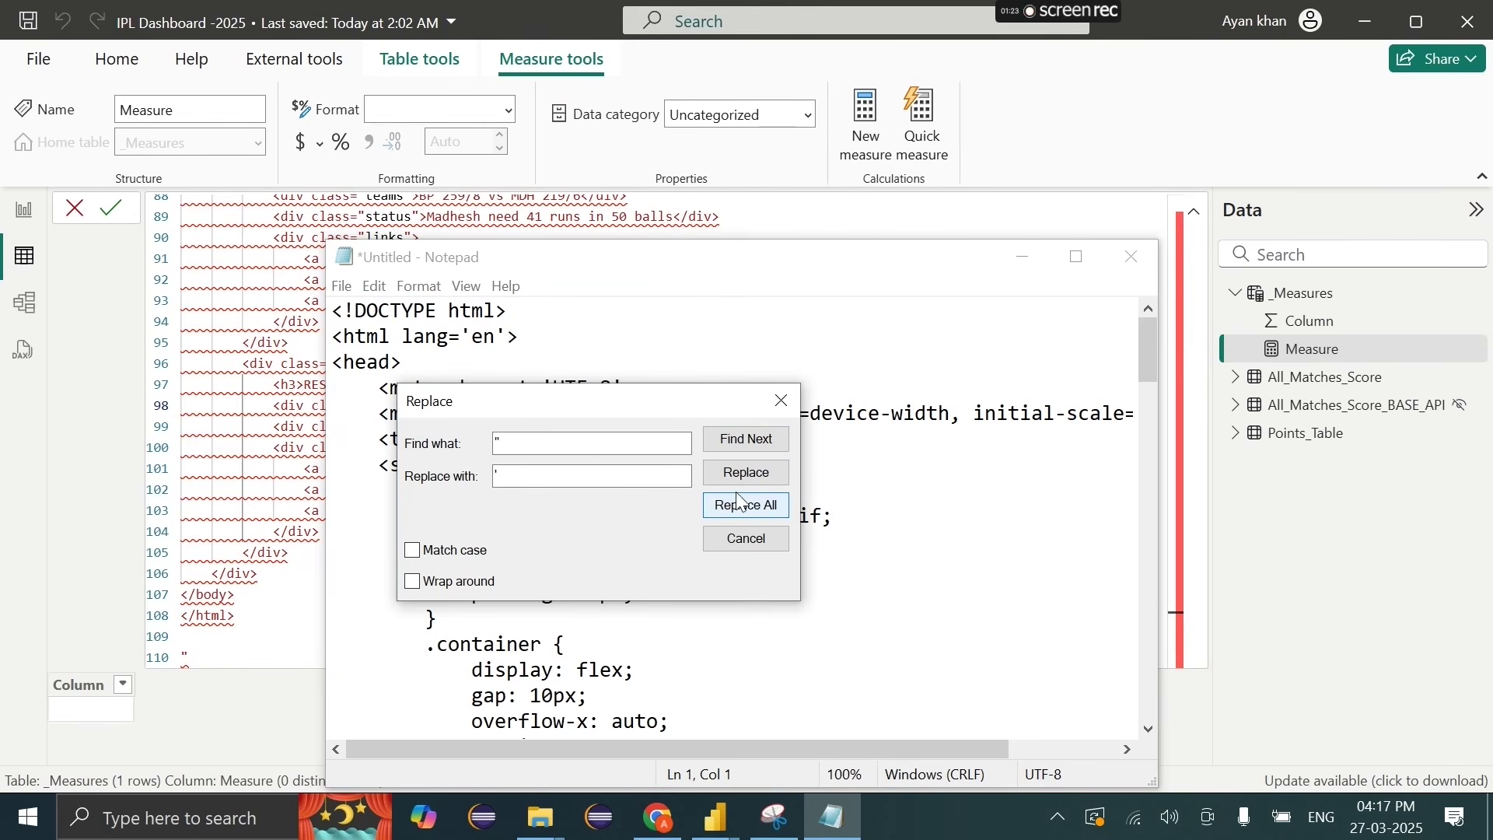
click(780, 399)
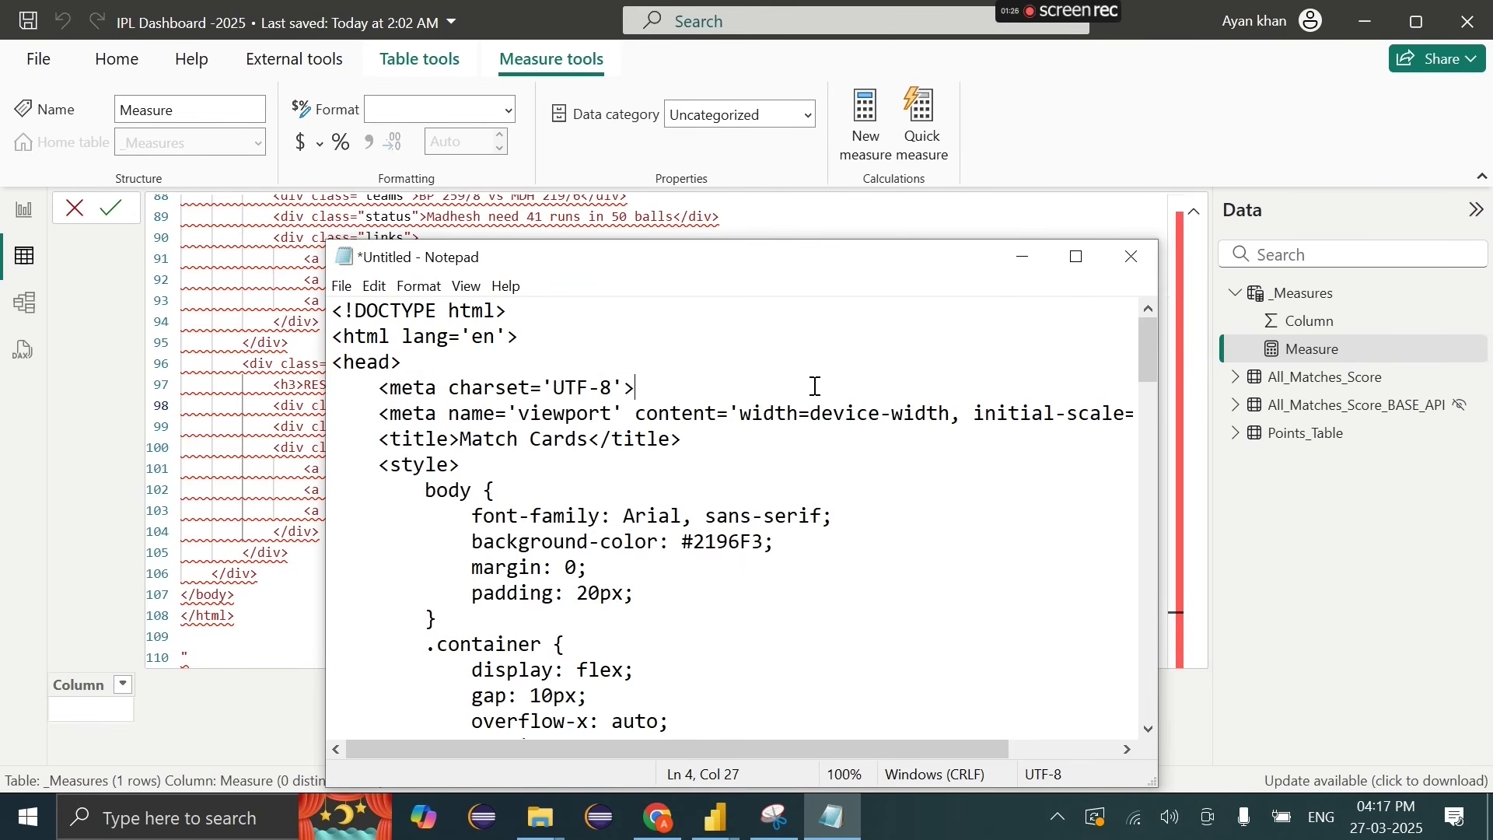
key(ctrl+a)
click(1008, 253)
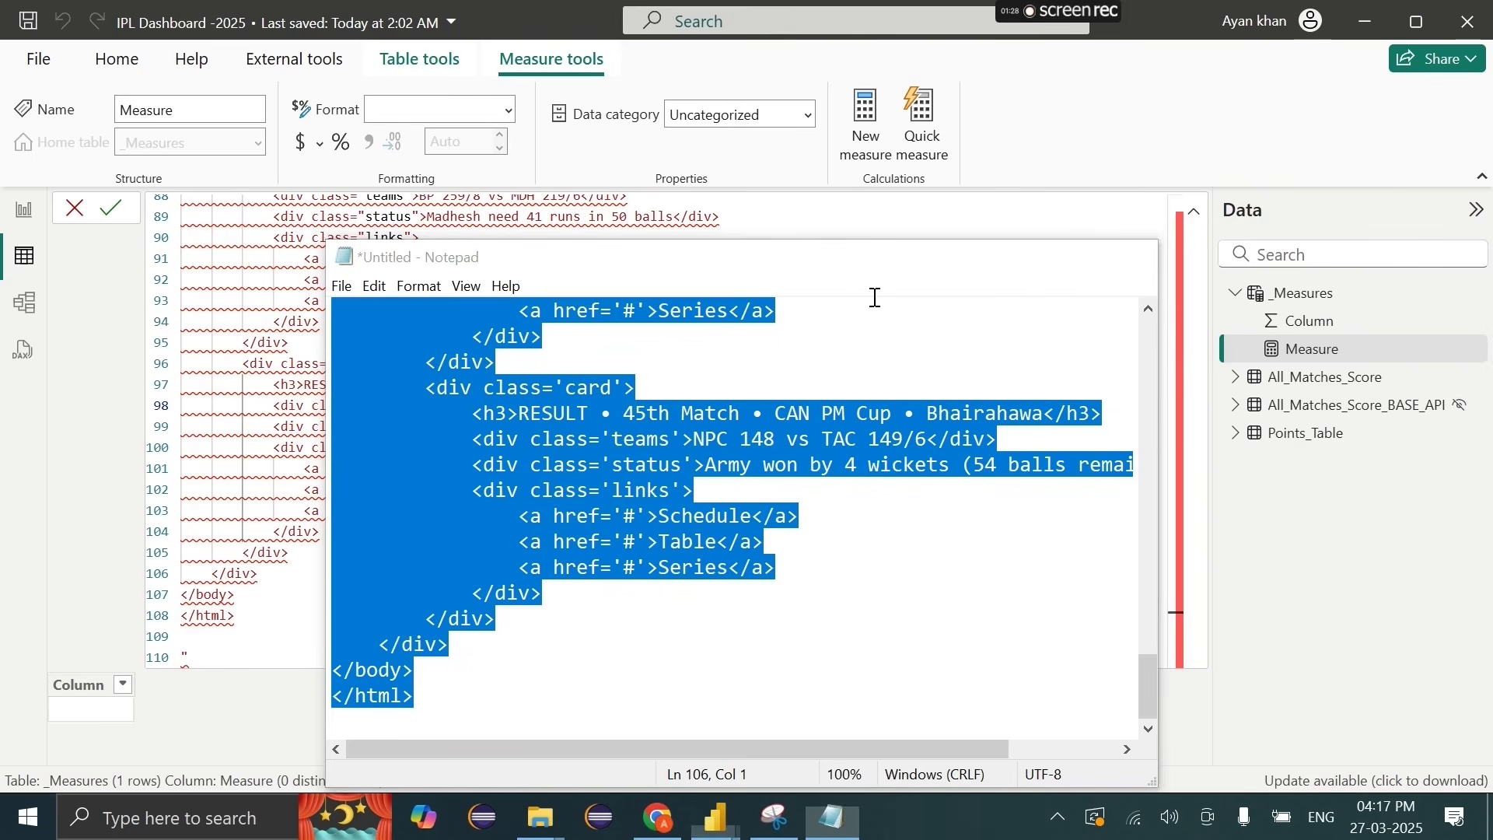
click(246, 619)
Step: Replace the Cards measure formula with the single-quoted HTML and commit it
key(ctrl+a)
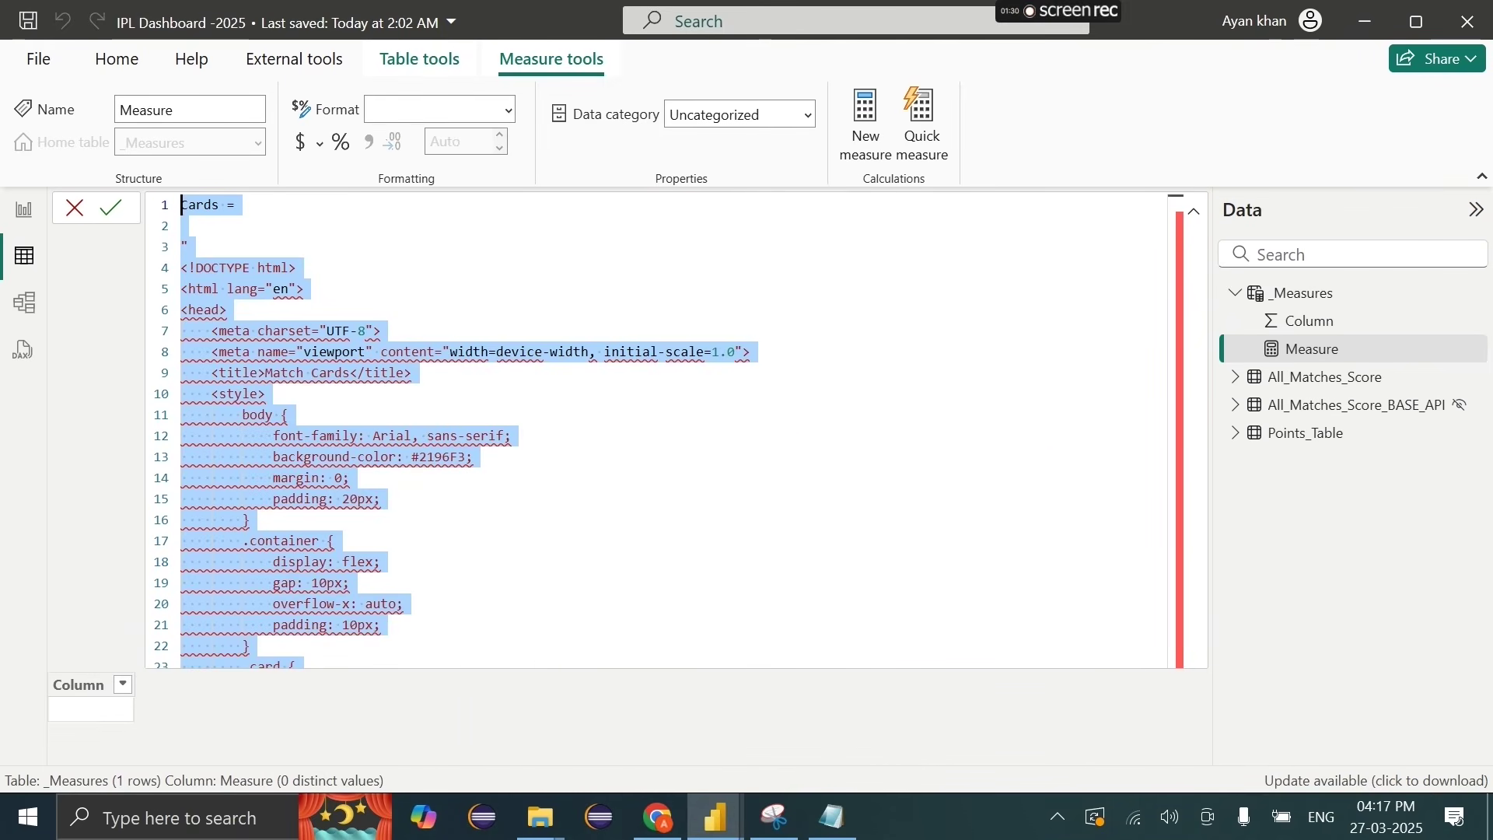
key(ctrl+v)
scroll(435, 404, up, 15)
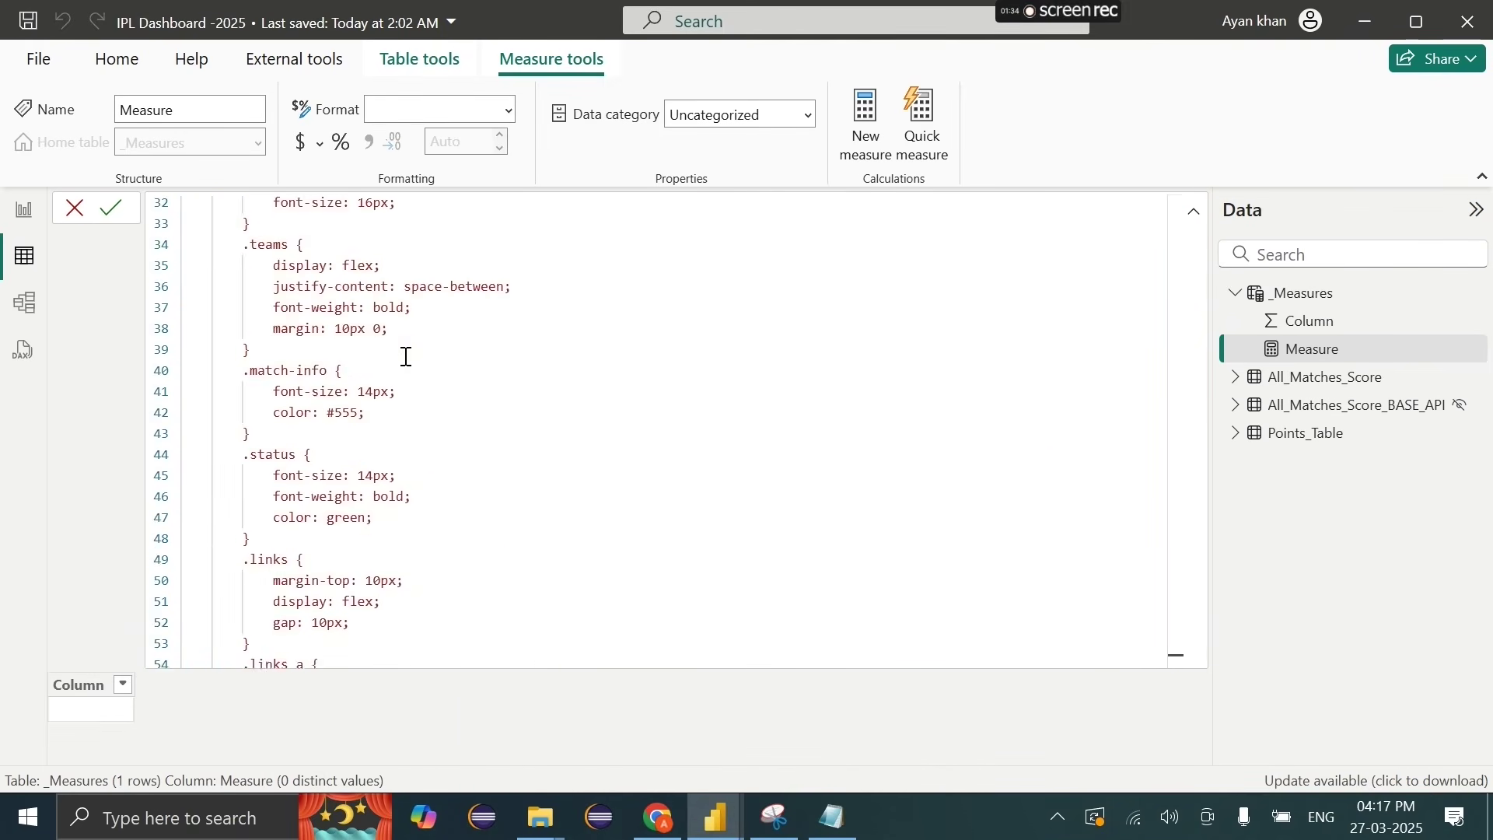
scroll(468, 441, up, 8)
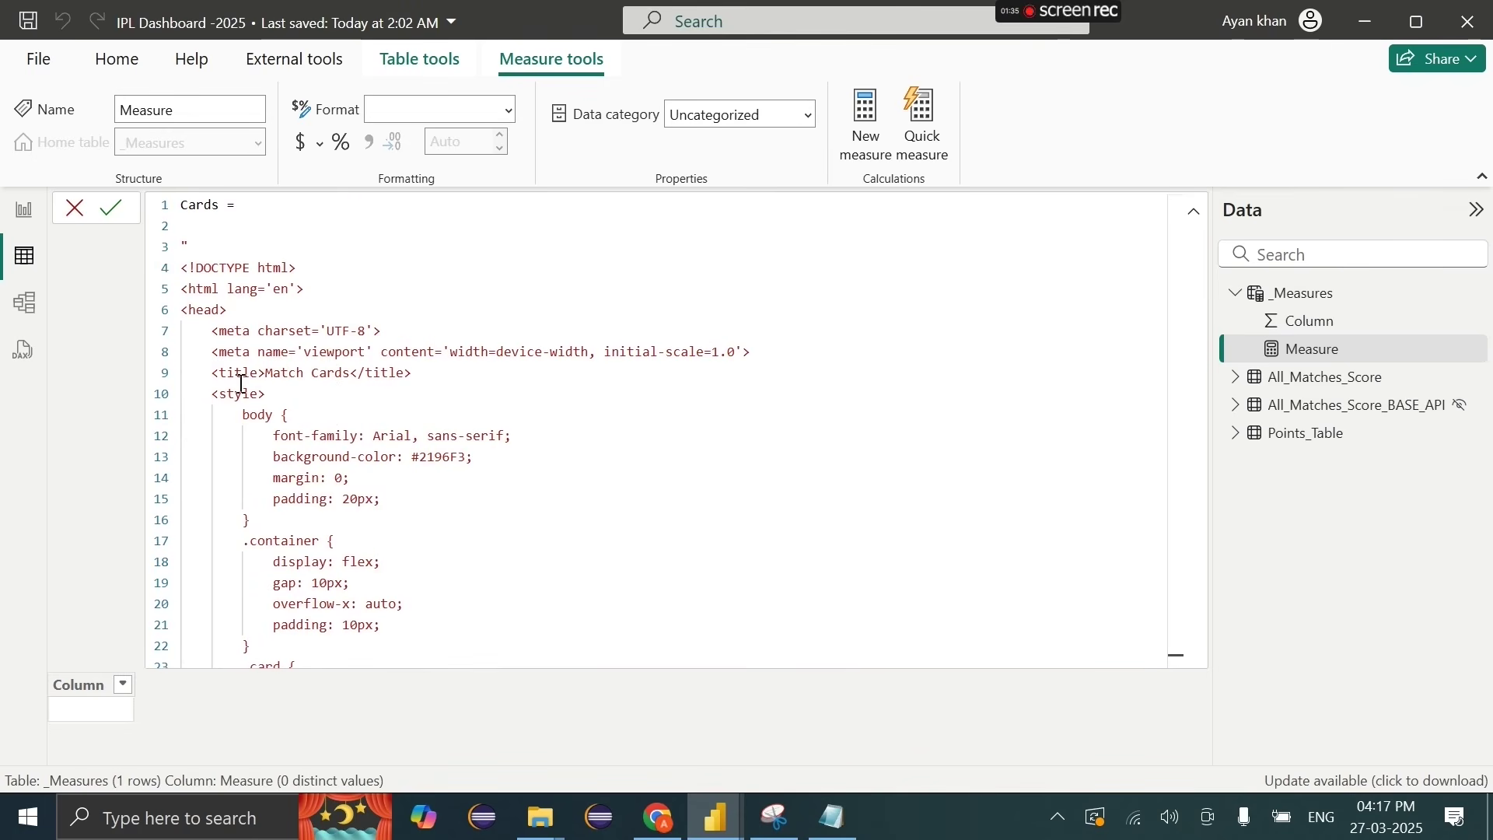
click(113, 212)
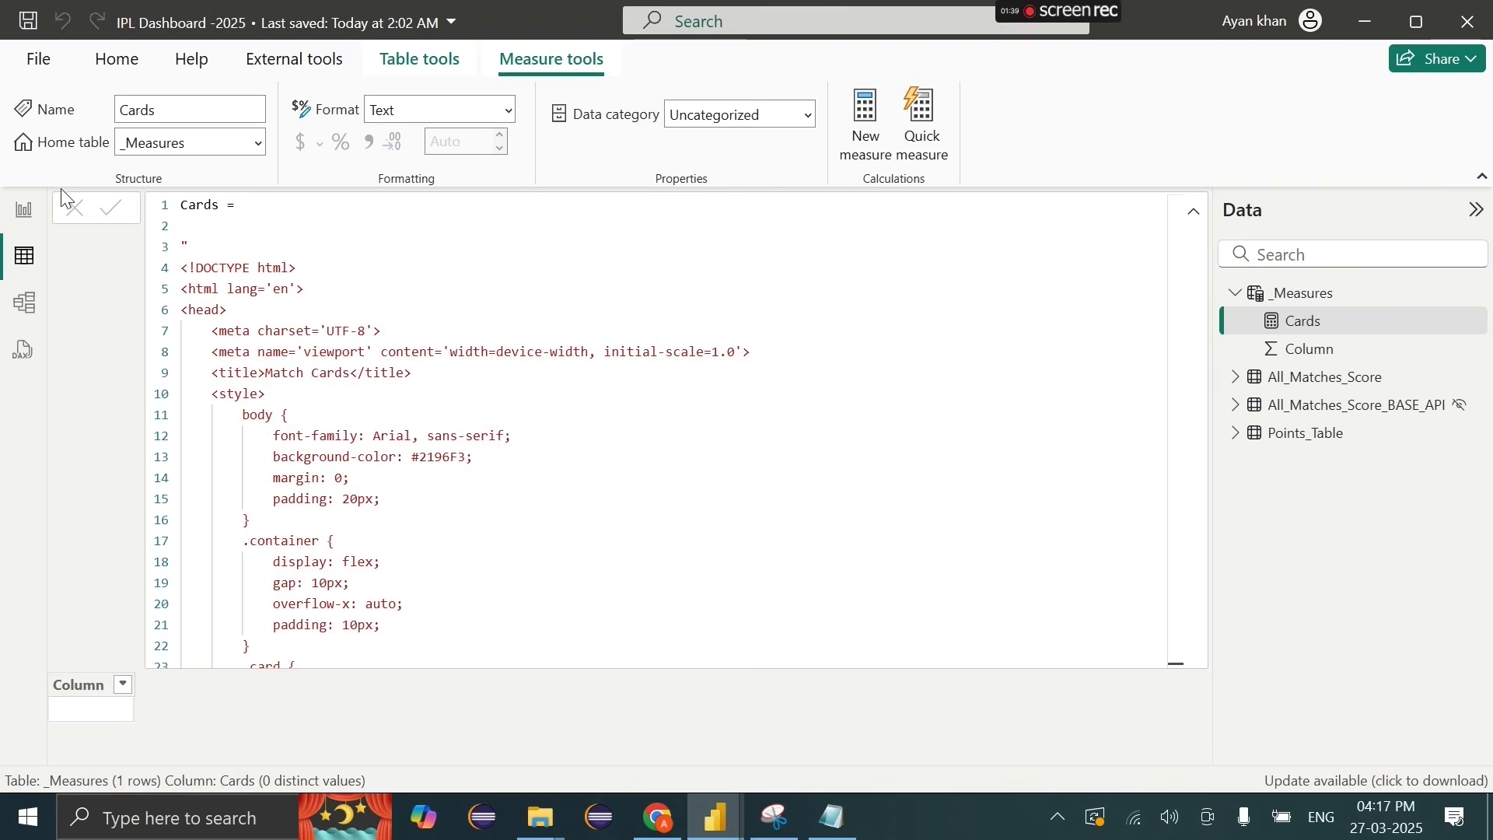
Step: Put Cards into the HTML Content visual's Values and stretch it across the top of the page
click(26, 210)
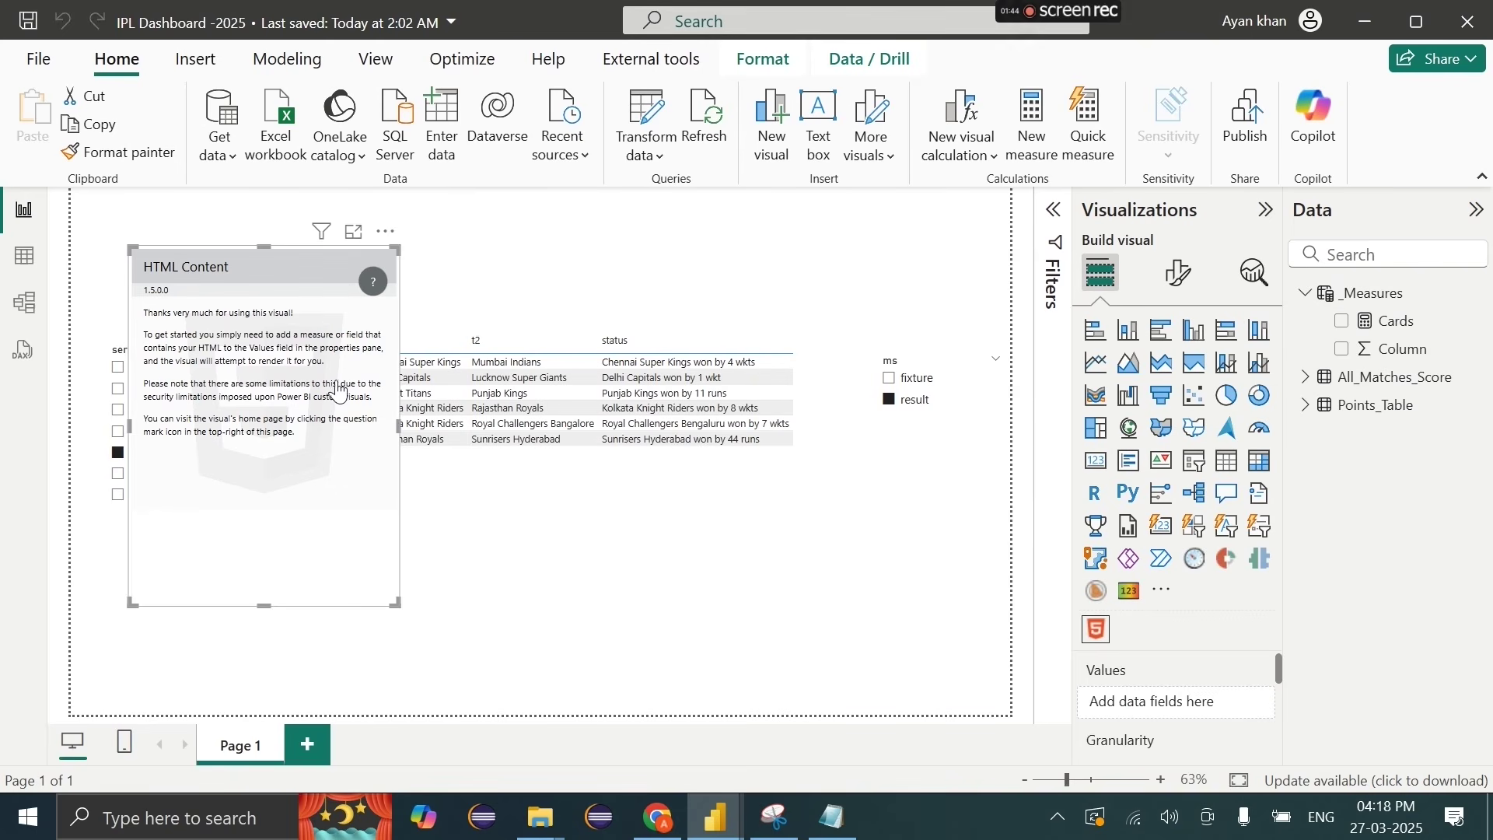
drag(1395, 321, 1190, 687)
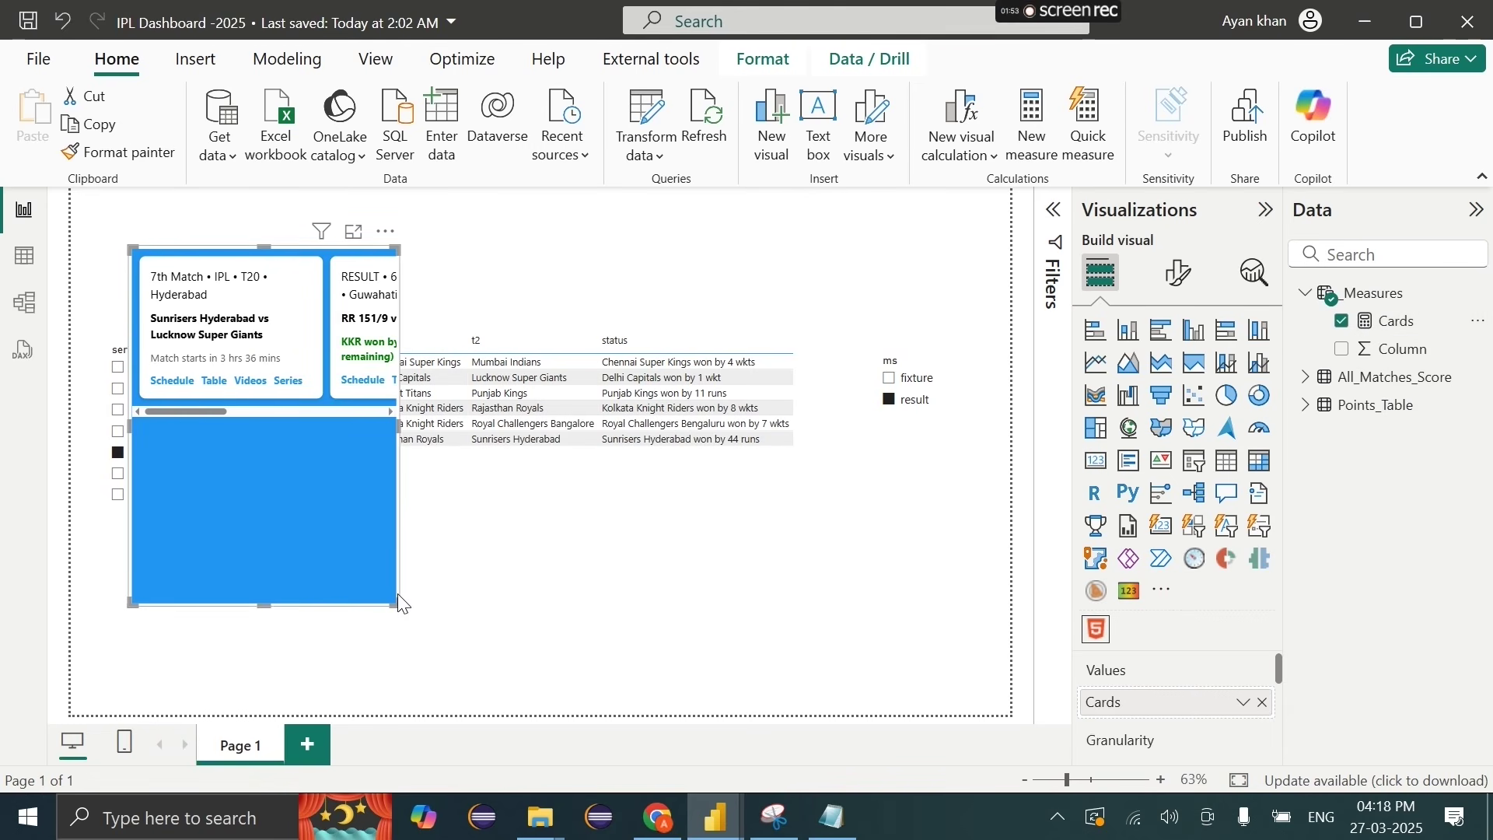
drag(399, 594, 930, 449)
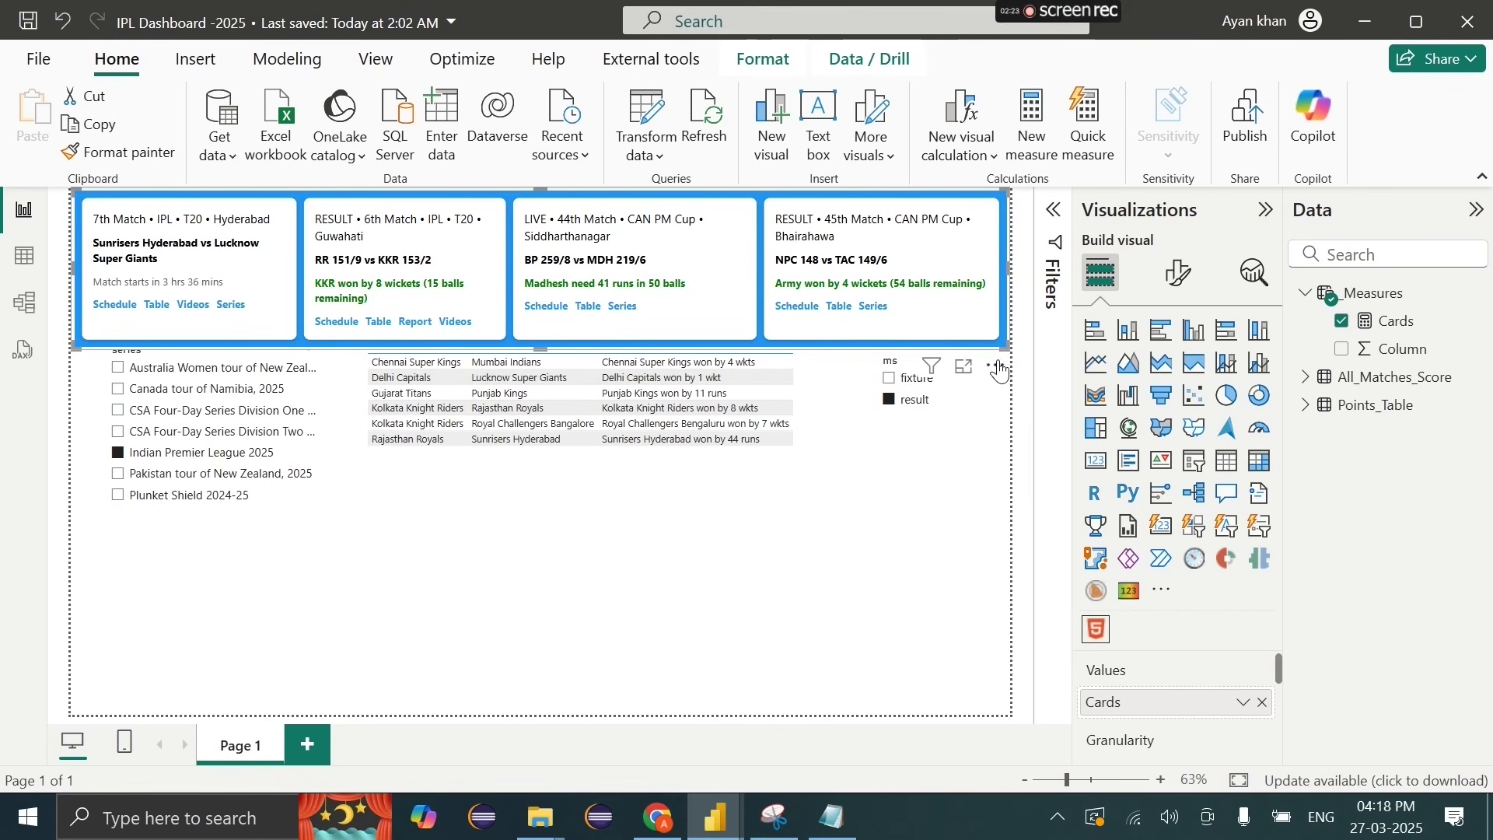
click(28, 260)
click(24, 209)
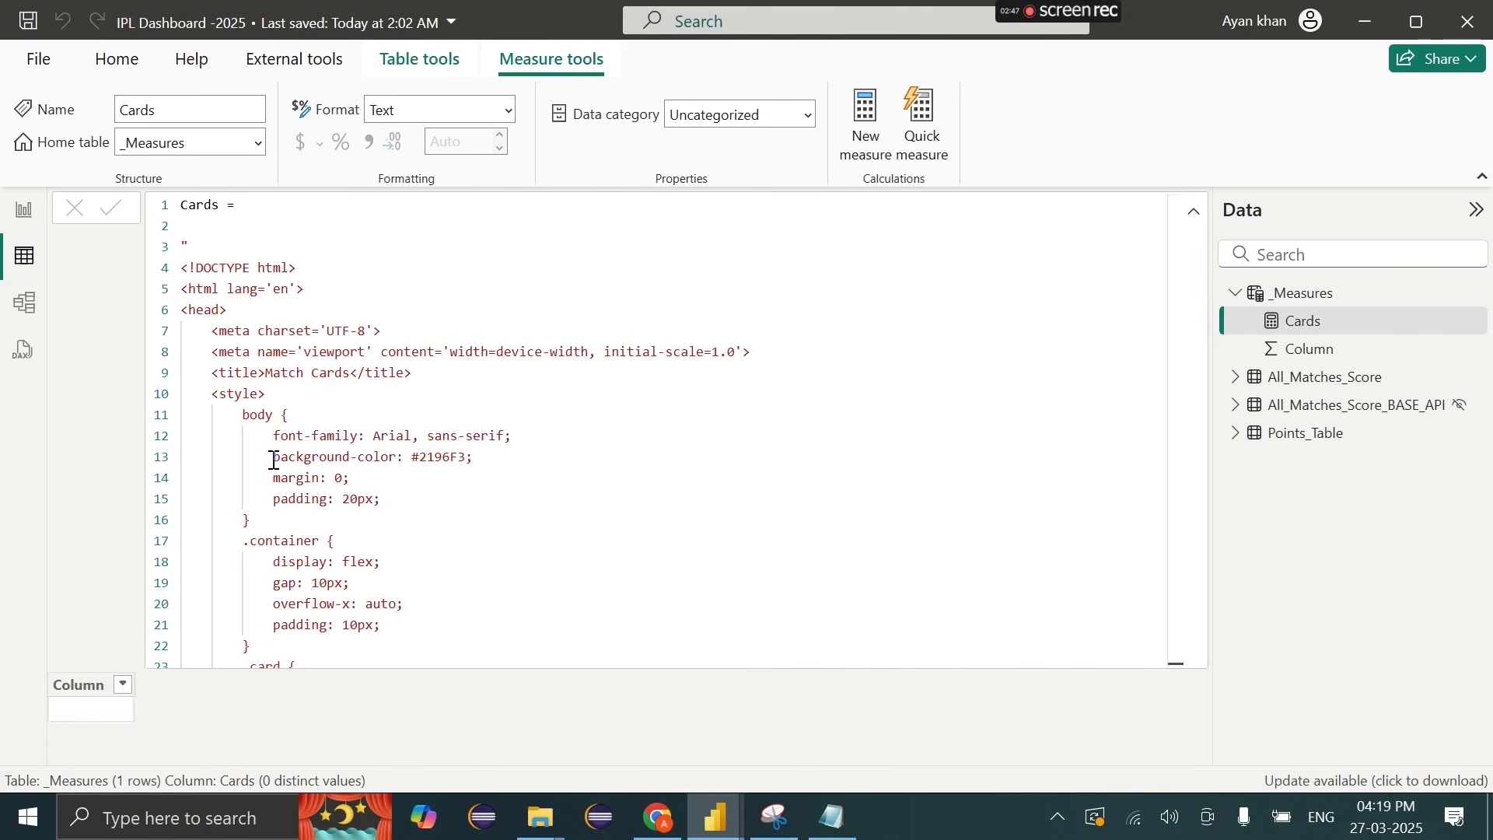
Step: Delete the blue page background-color rule from the Cards measure and check the report
drag(274, 460, 555, 457)
key(BackSpace)
key(BackSpace)
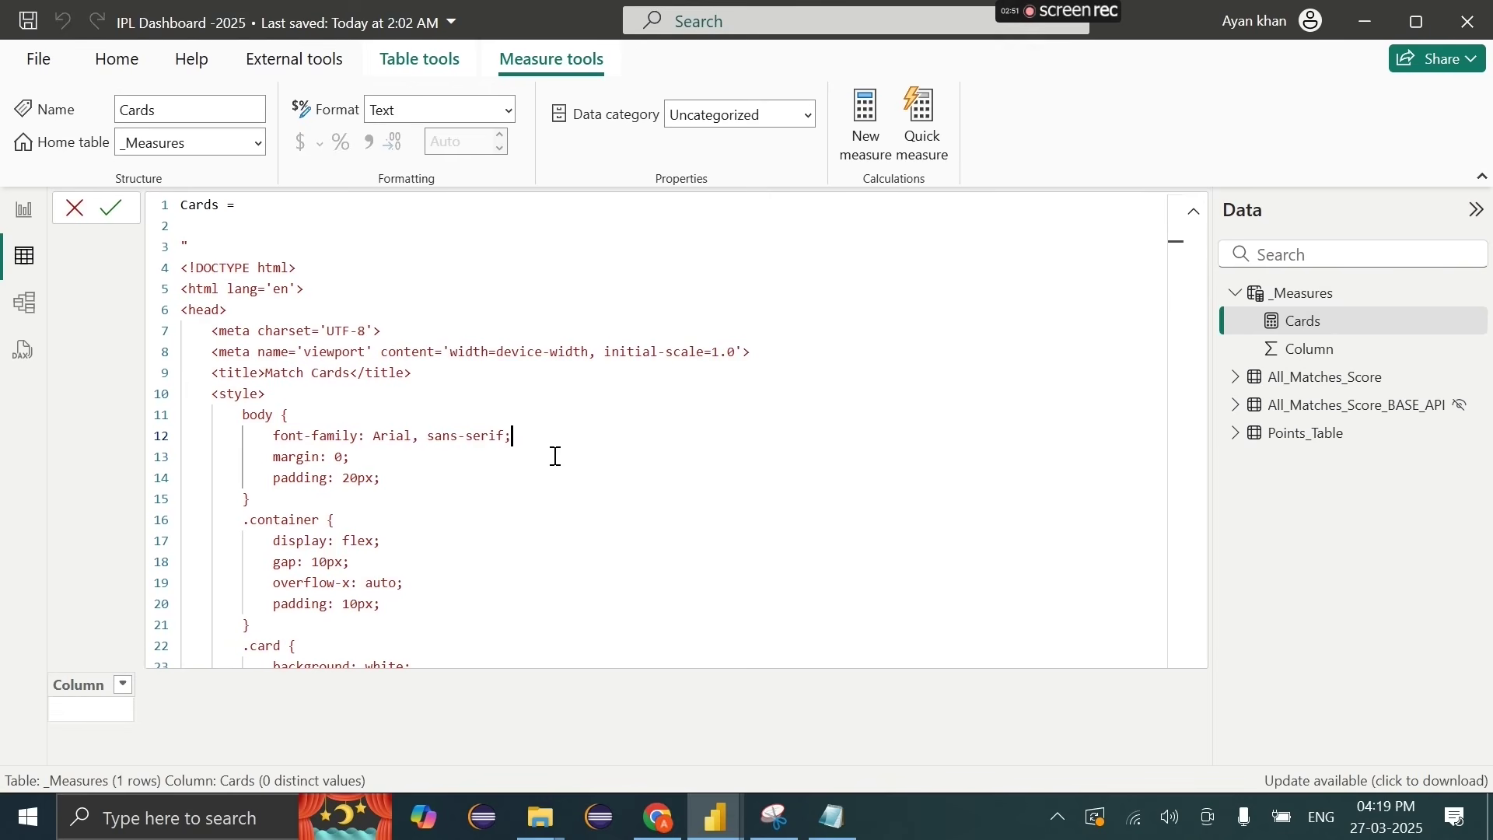
click(36, 262)
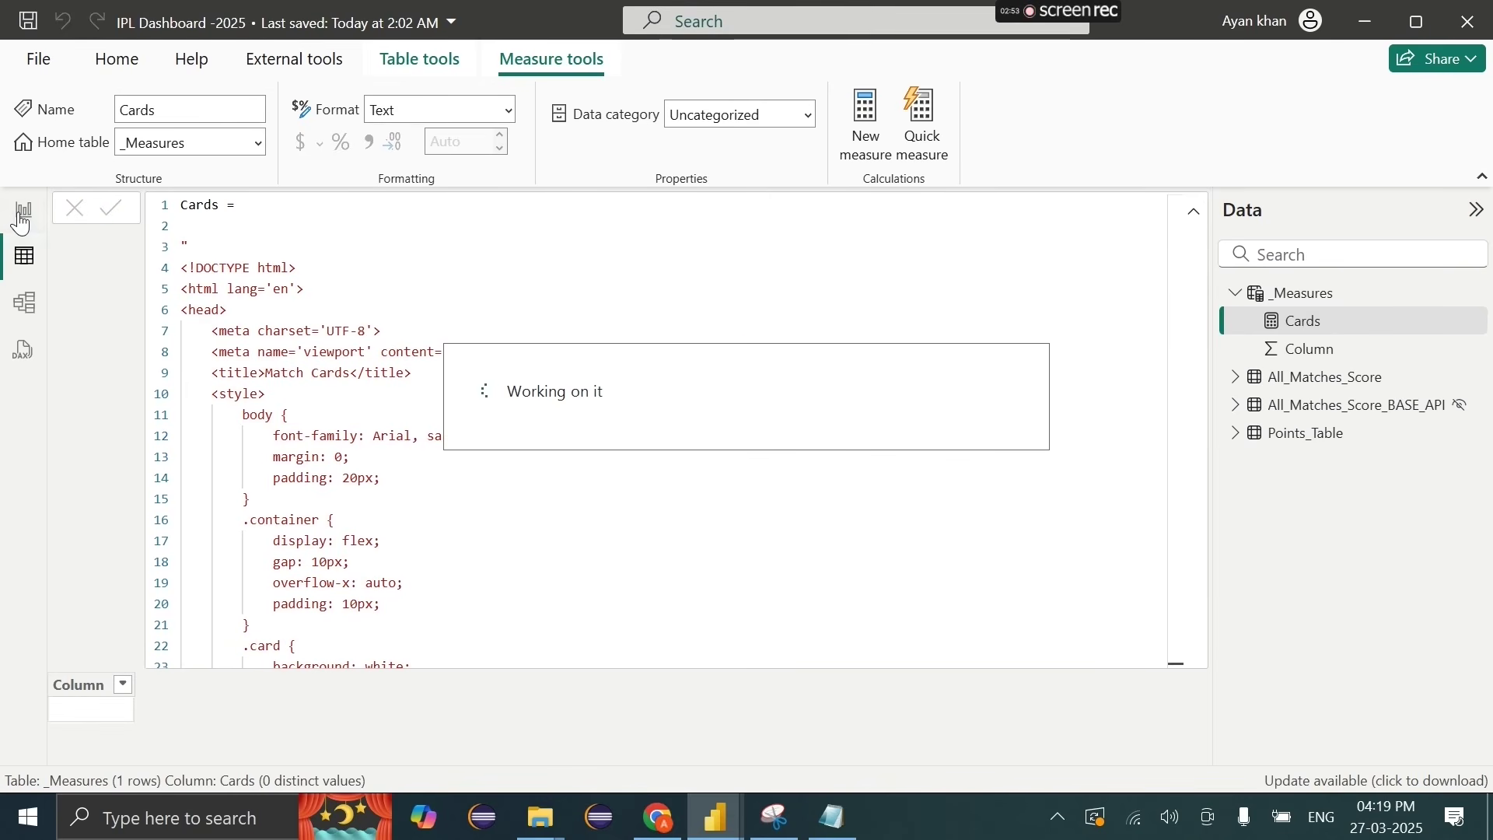
click(24, 216)
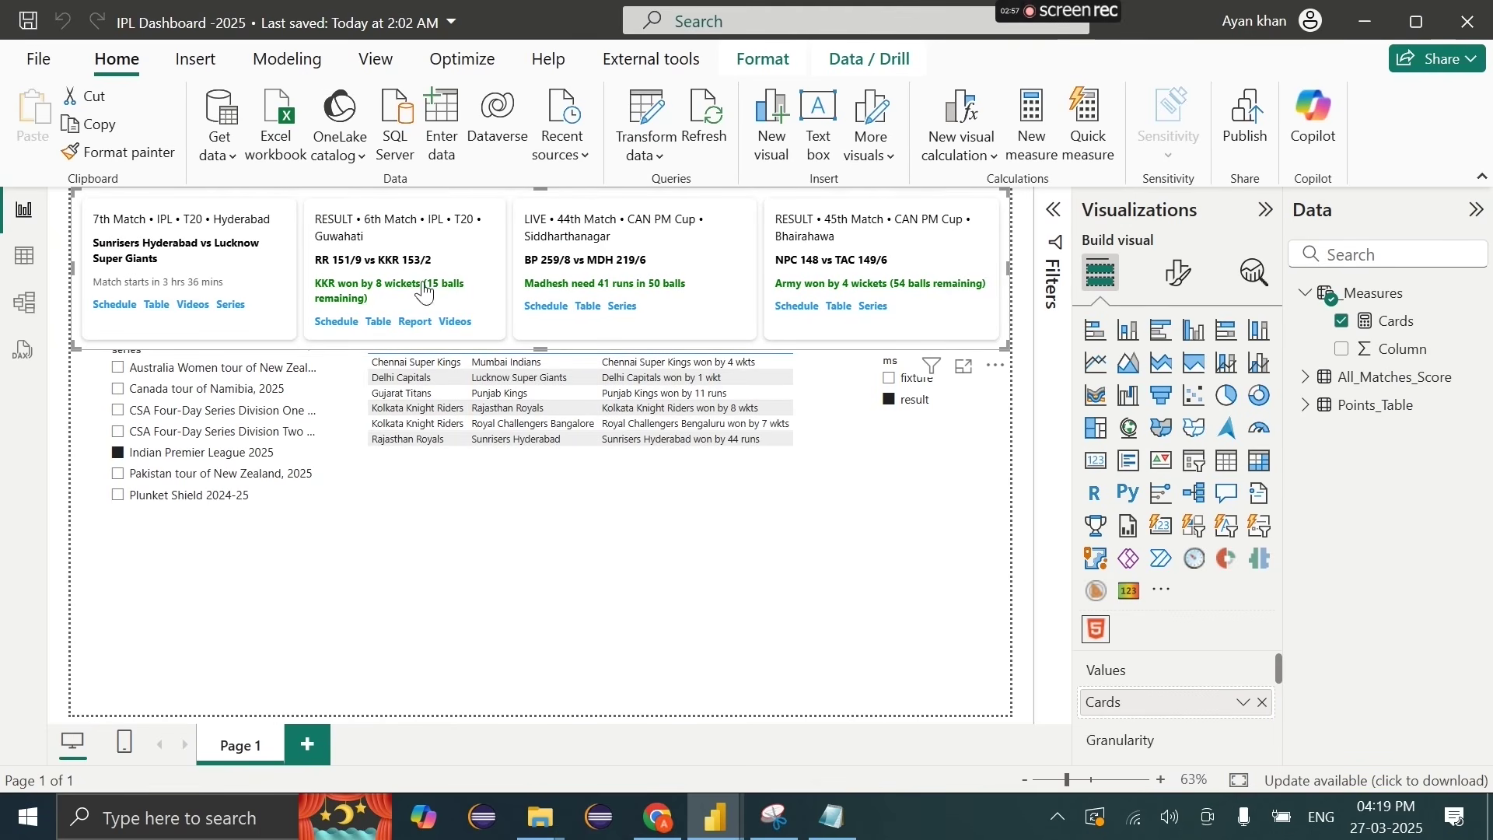
Step: Change the card background from white to black and view the result on the report
click(24, 255)
scroll(262, 570, down, 3)
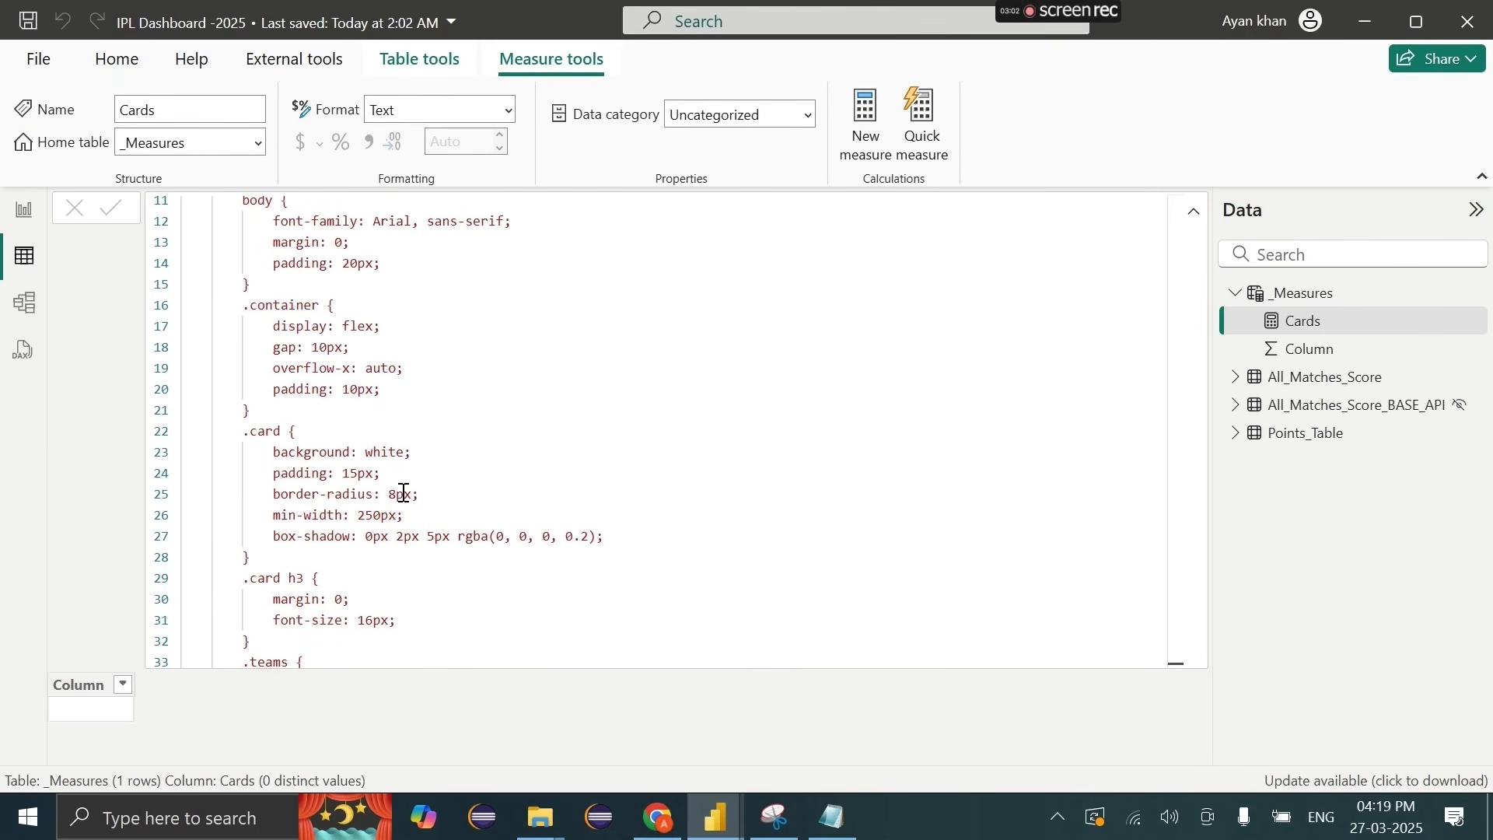
click(410, 457)
double_click(410, 457)
key(BackSpace)
text(black)
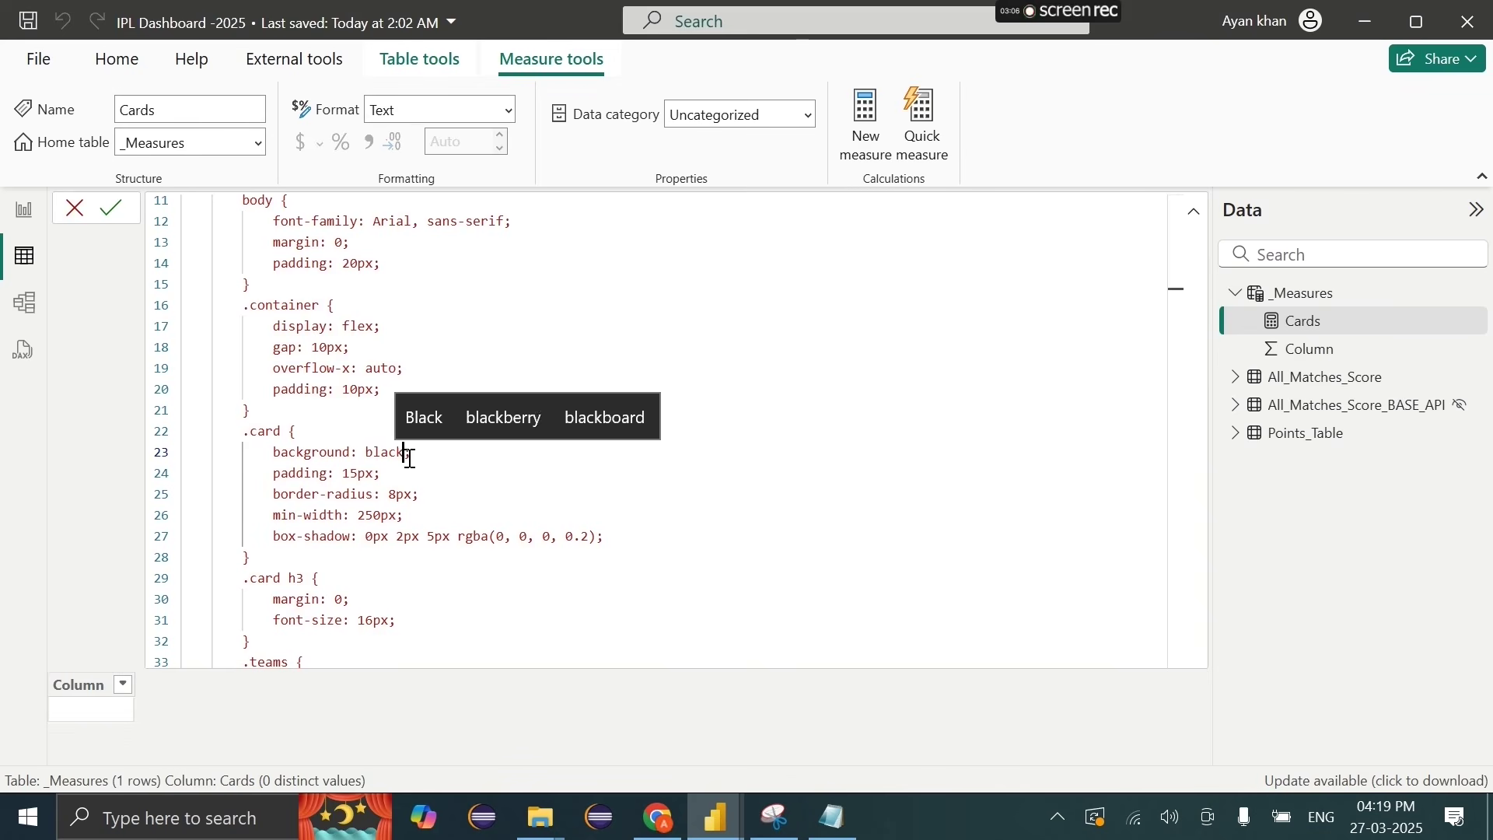
key(Return)
click(20, 213)
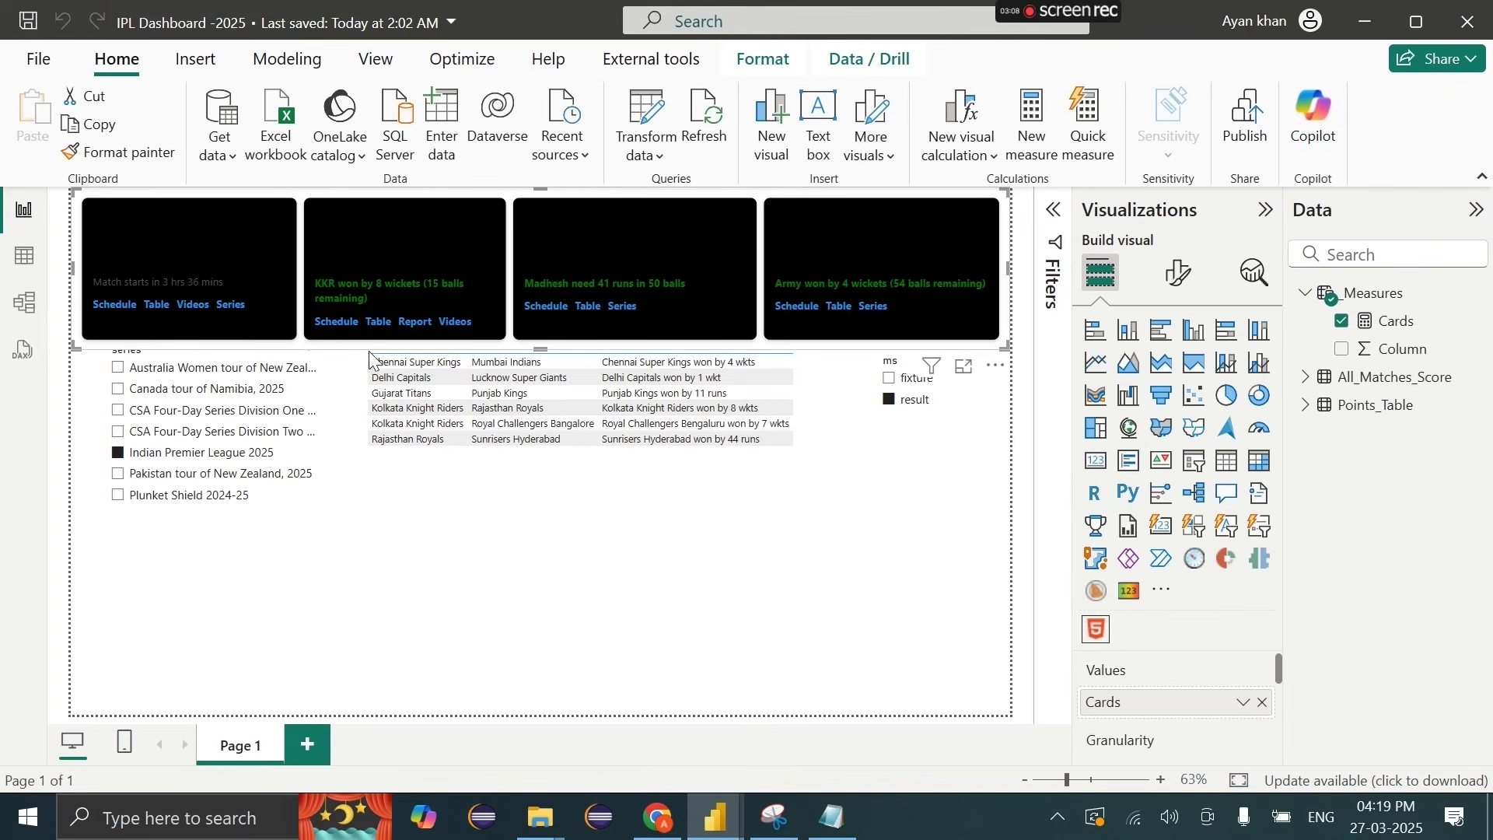
Step: Set the line 23 card background back to white and check the readable cards
click(24, 255)
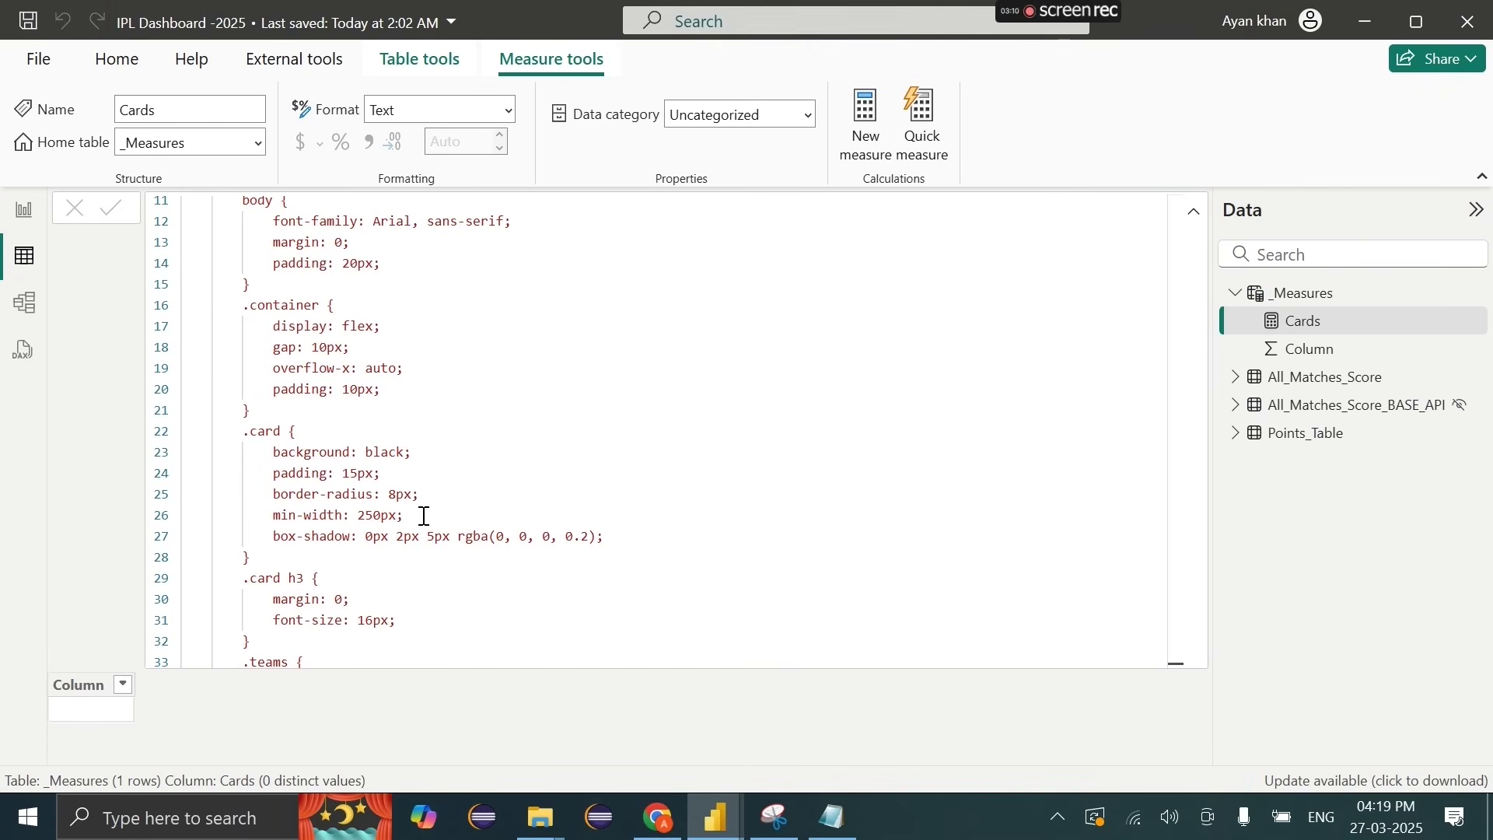
click(411, 461)
double_click(411, 460)
text(whit)
text(e)
key(Return)
click(19, 206)
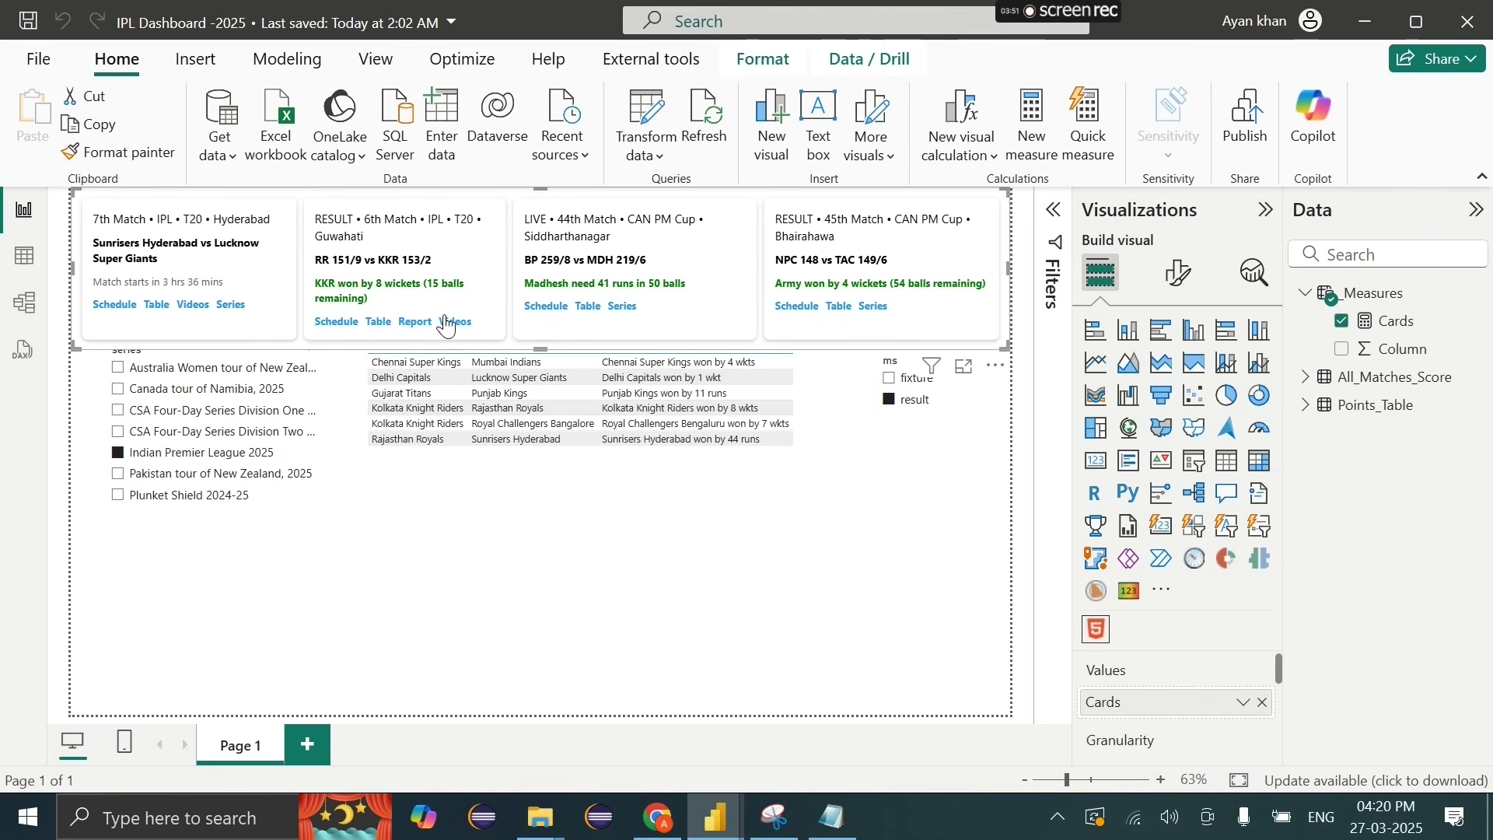
Step: Remove the match-cards visual through its More options menu, then open the Cards measure's options
click(996, 365)
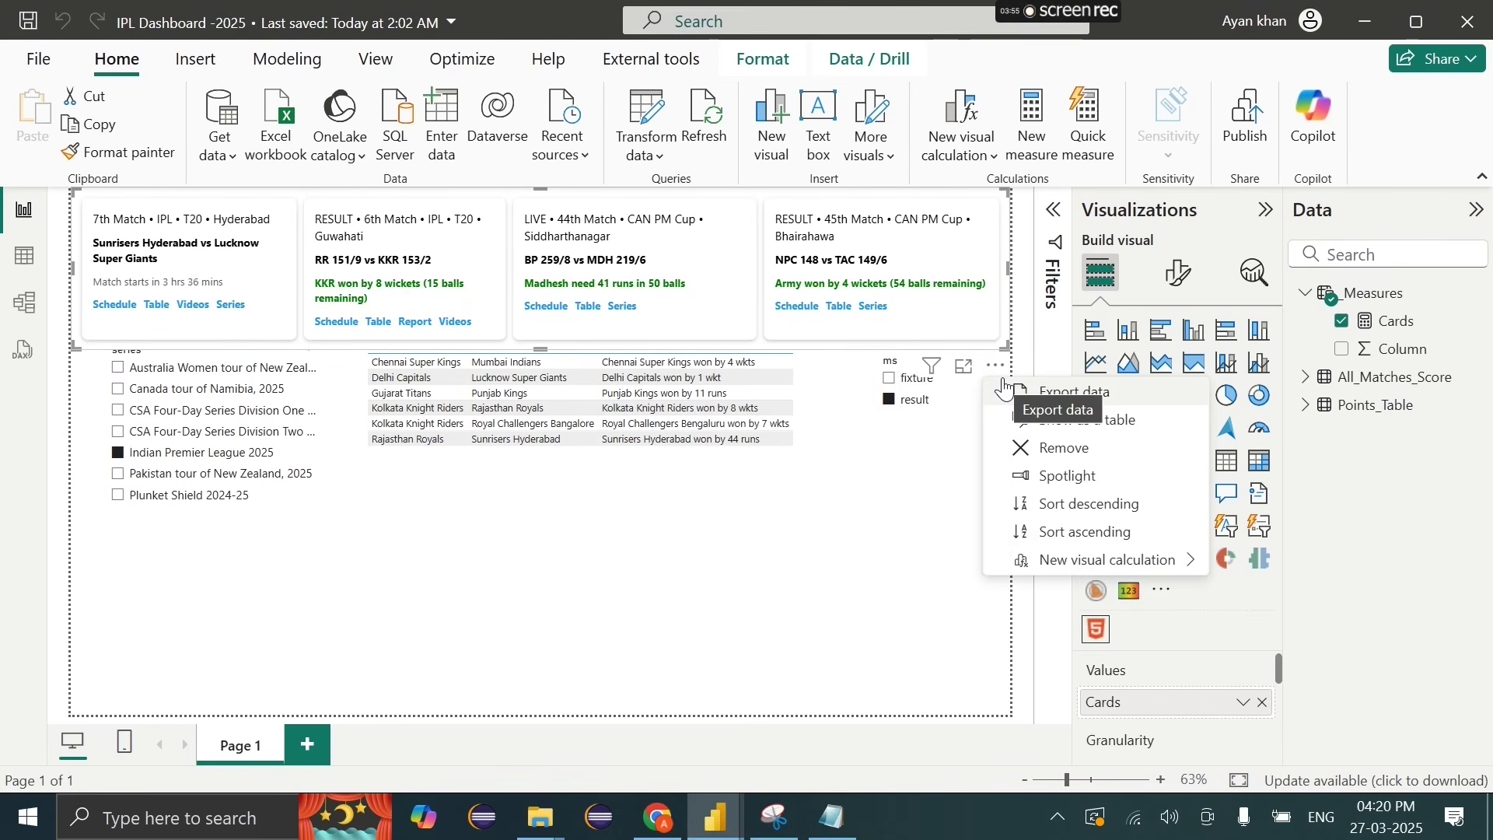
click(1046, 448)
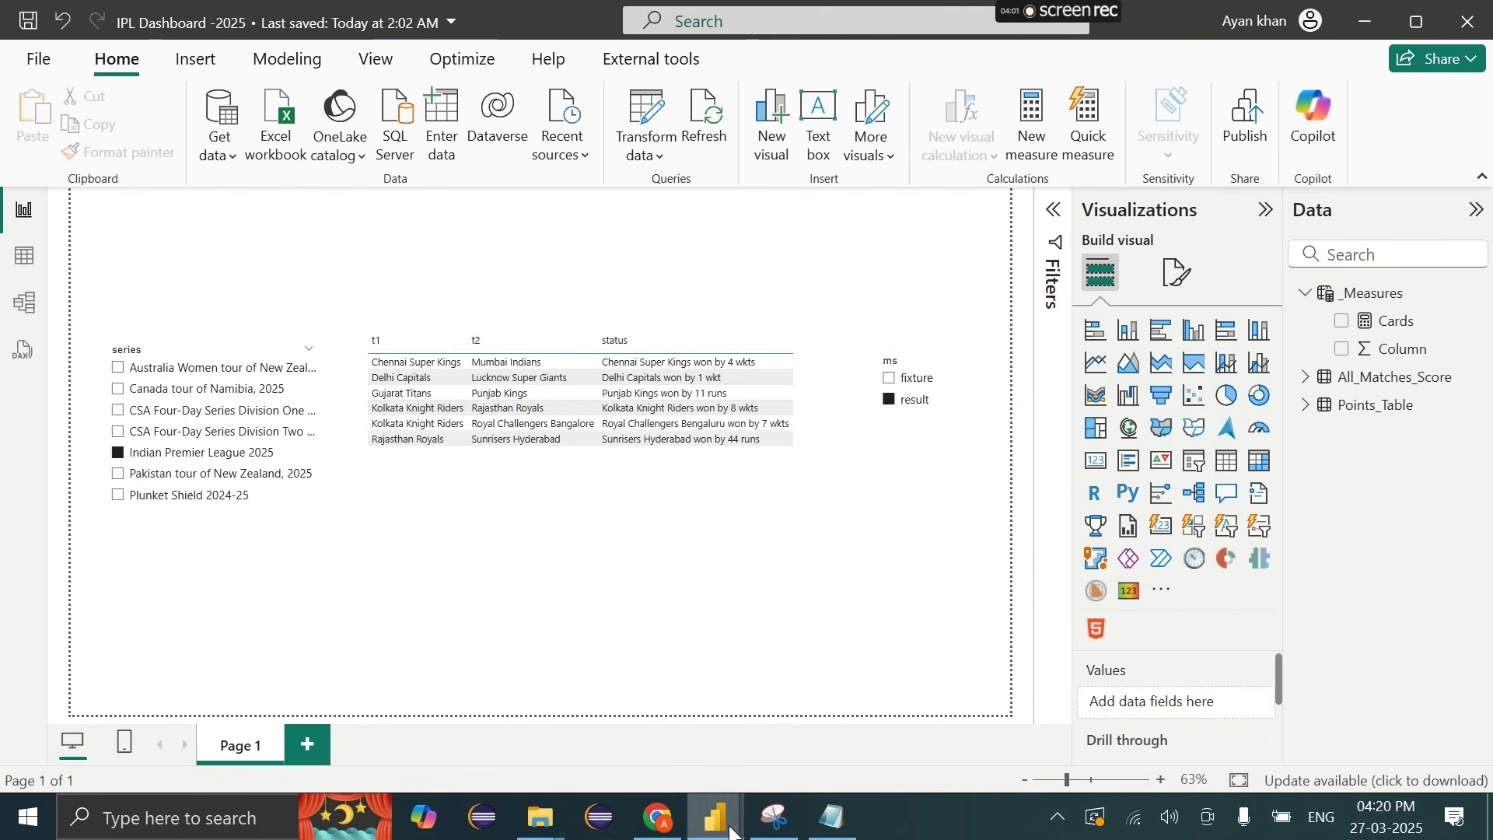
click(1477, 323)
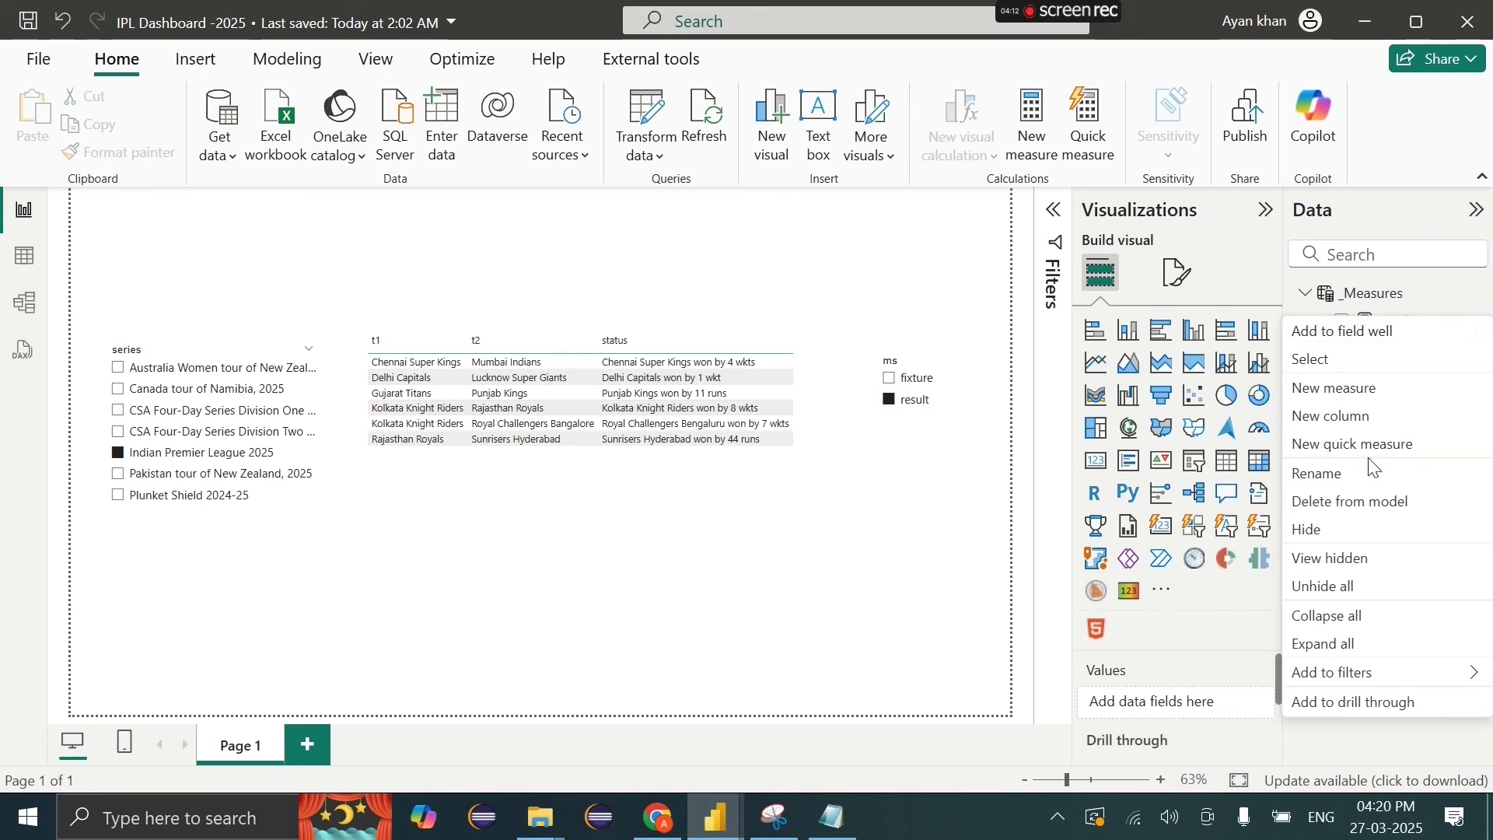
Step: Delete the Cards measure from the model and confirm the removal
click(1334, 505)
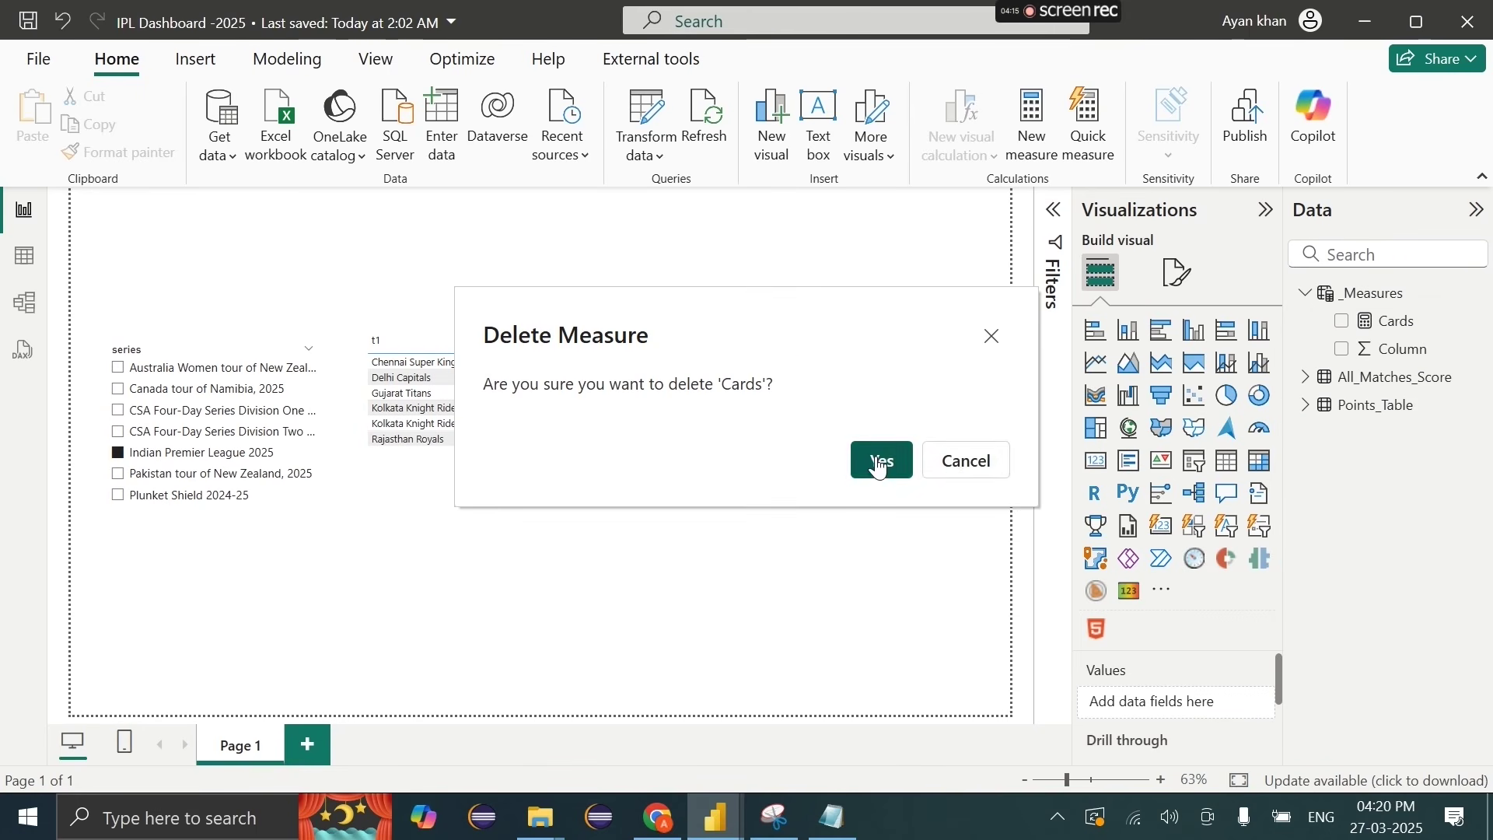
click(880, 462)
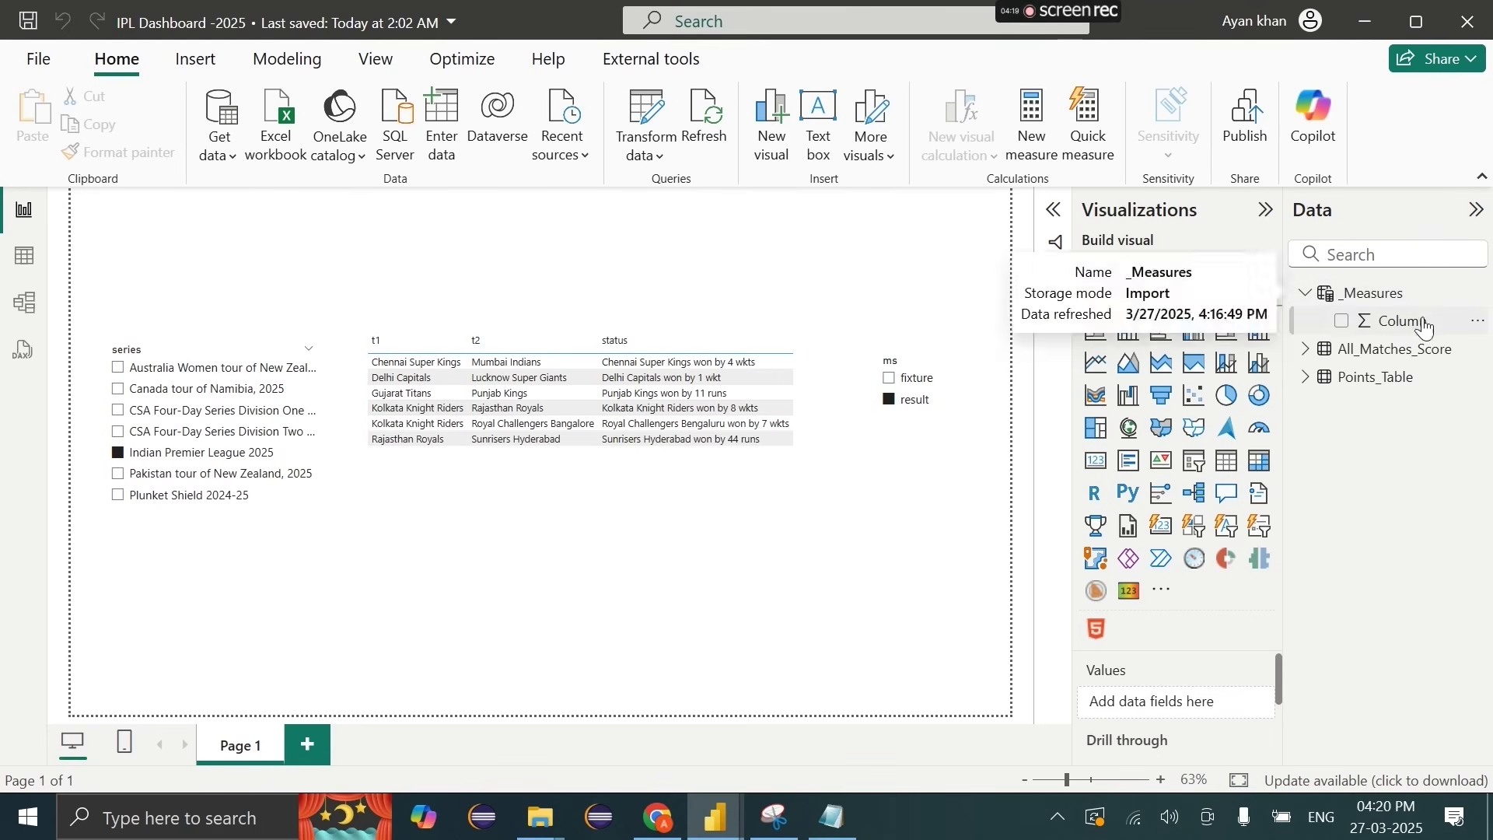
Step: In Table view, open the All_Matches_Score table and add a new calculated column
click(25, 256)
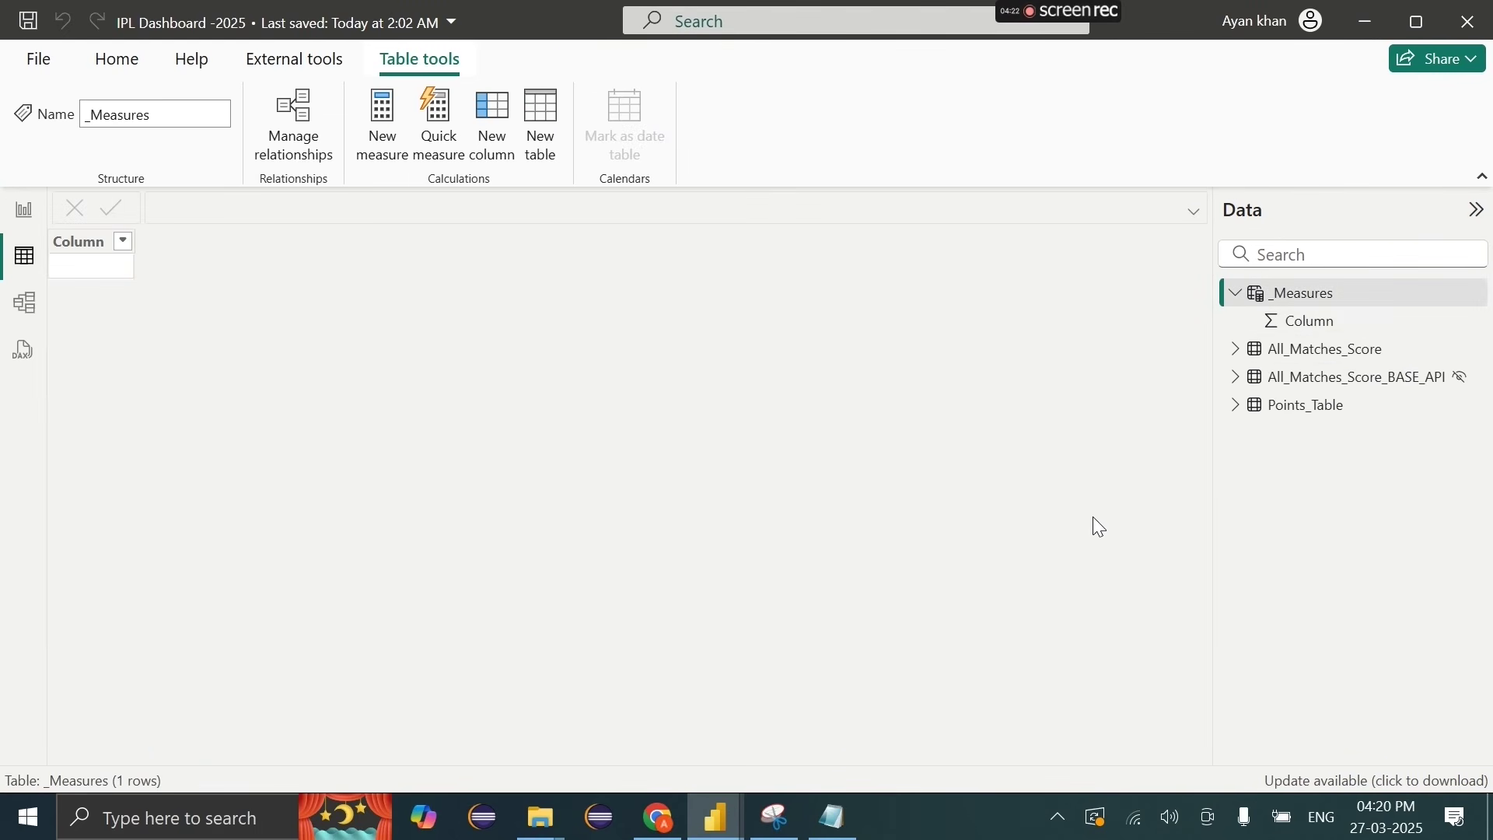
click(1316, 350)
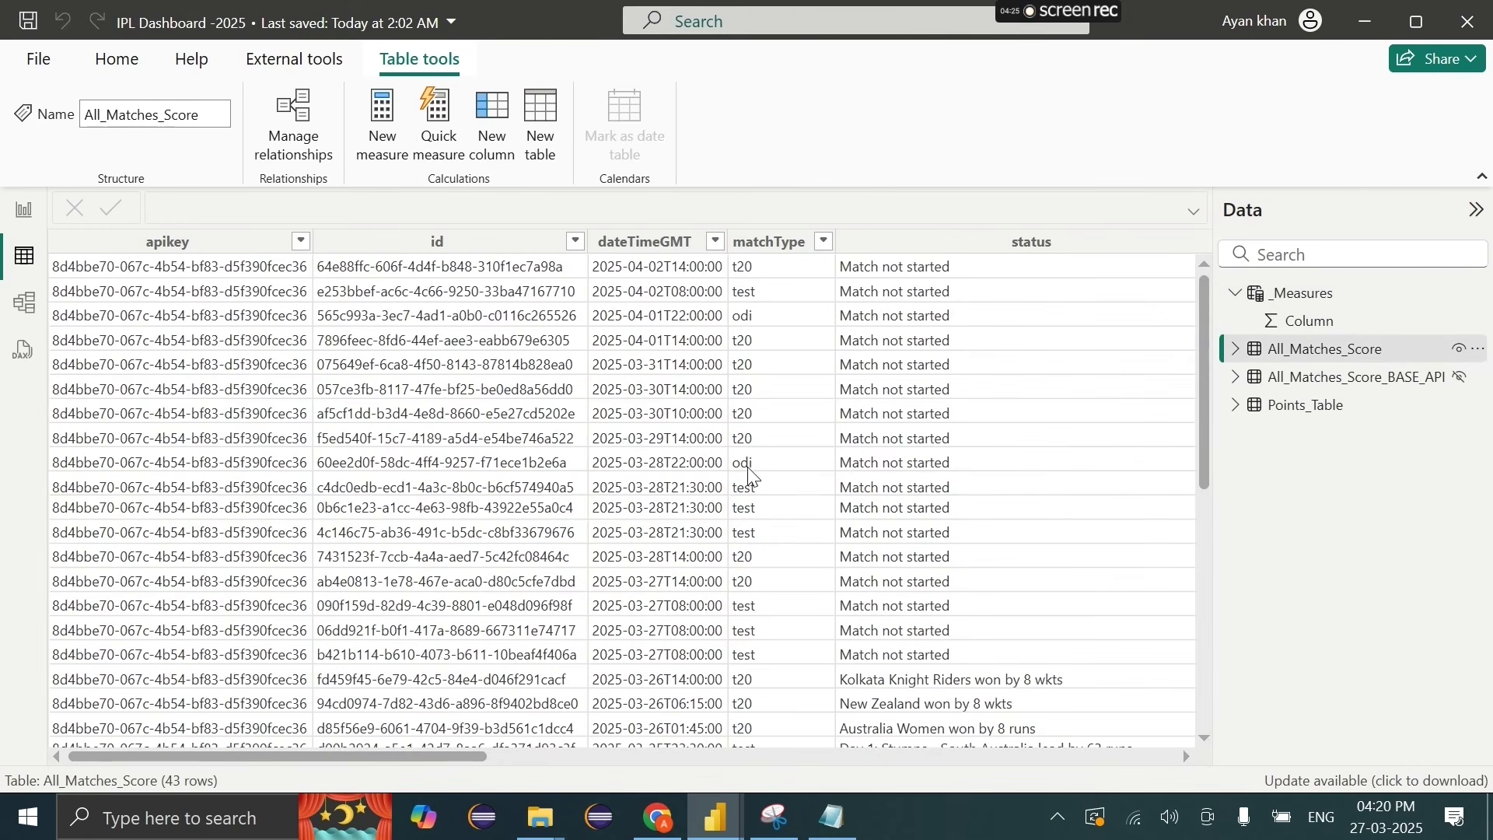
scroll(750, 475, right, 10)
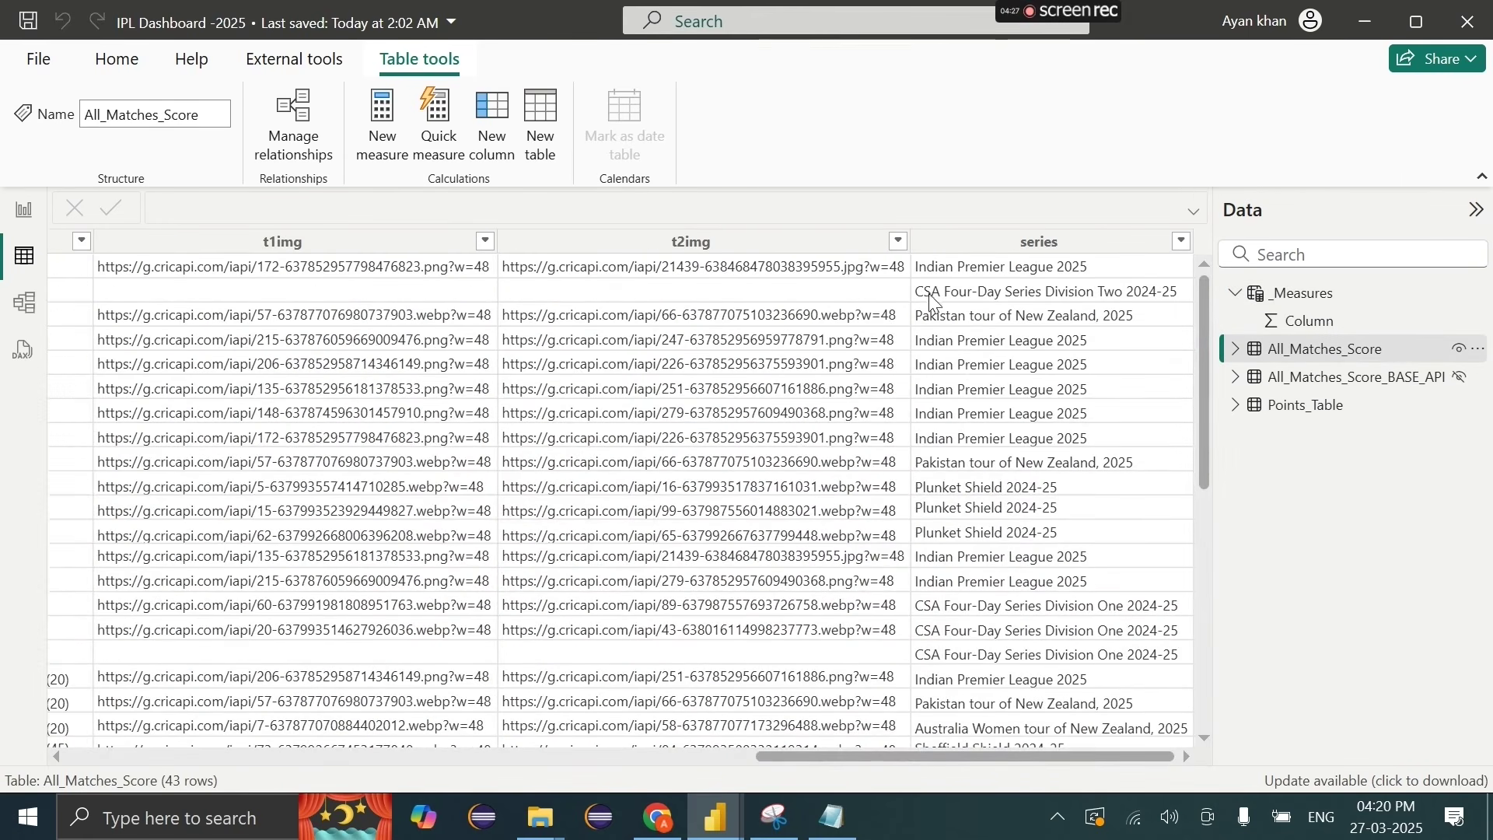
scroll(502, 391, left, 10)
scroll(502, 390, right, 10)
click(1076, 243)
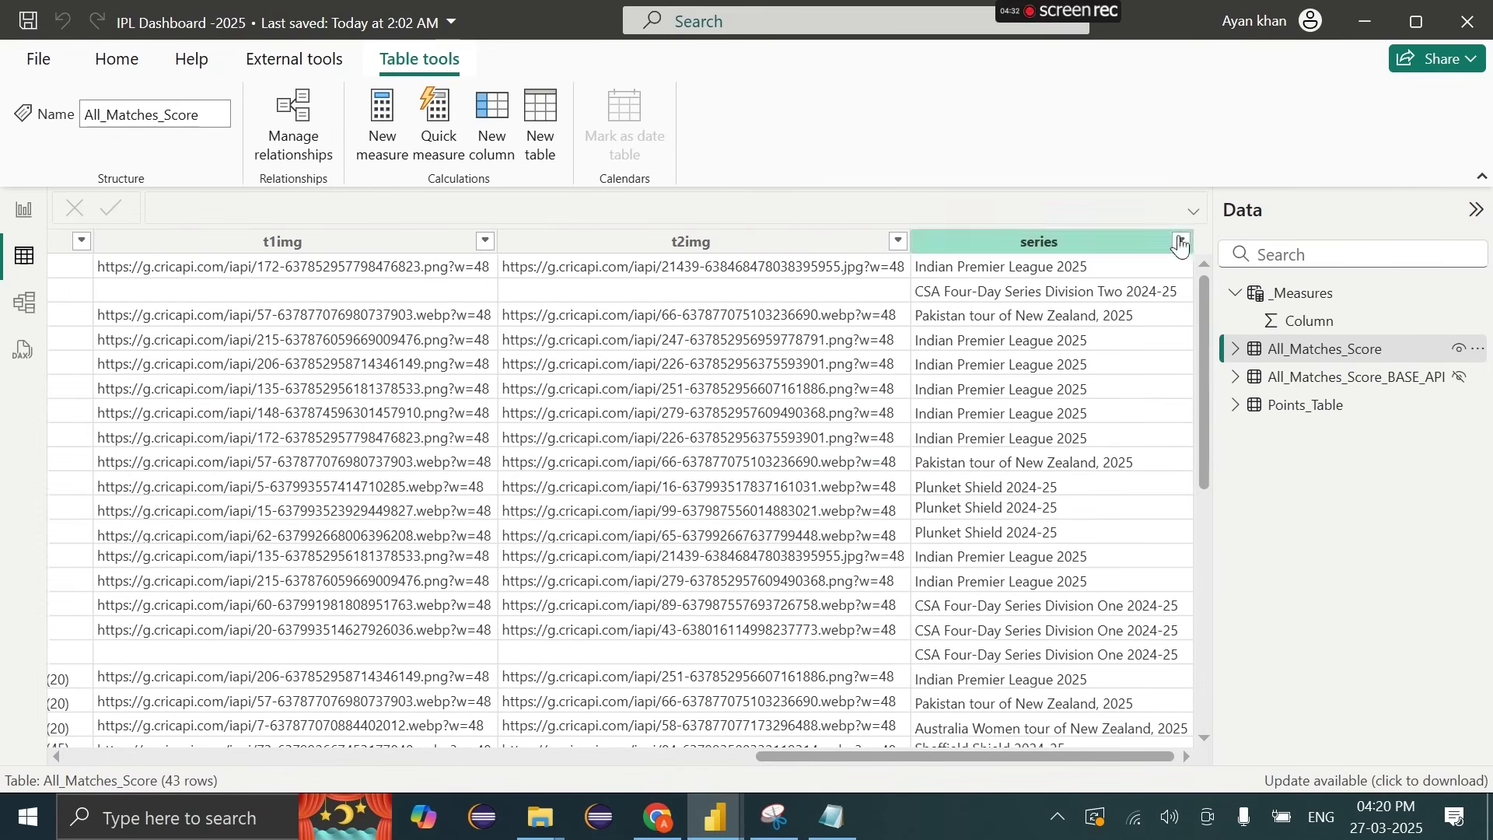
click(506, 134)
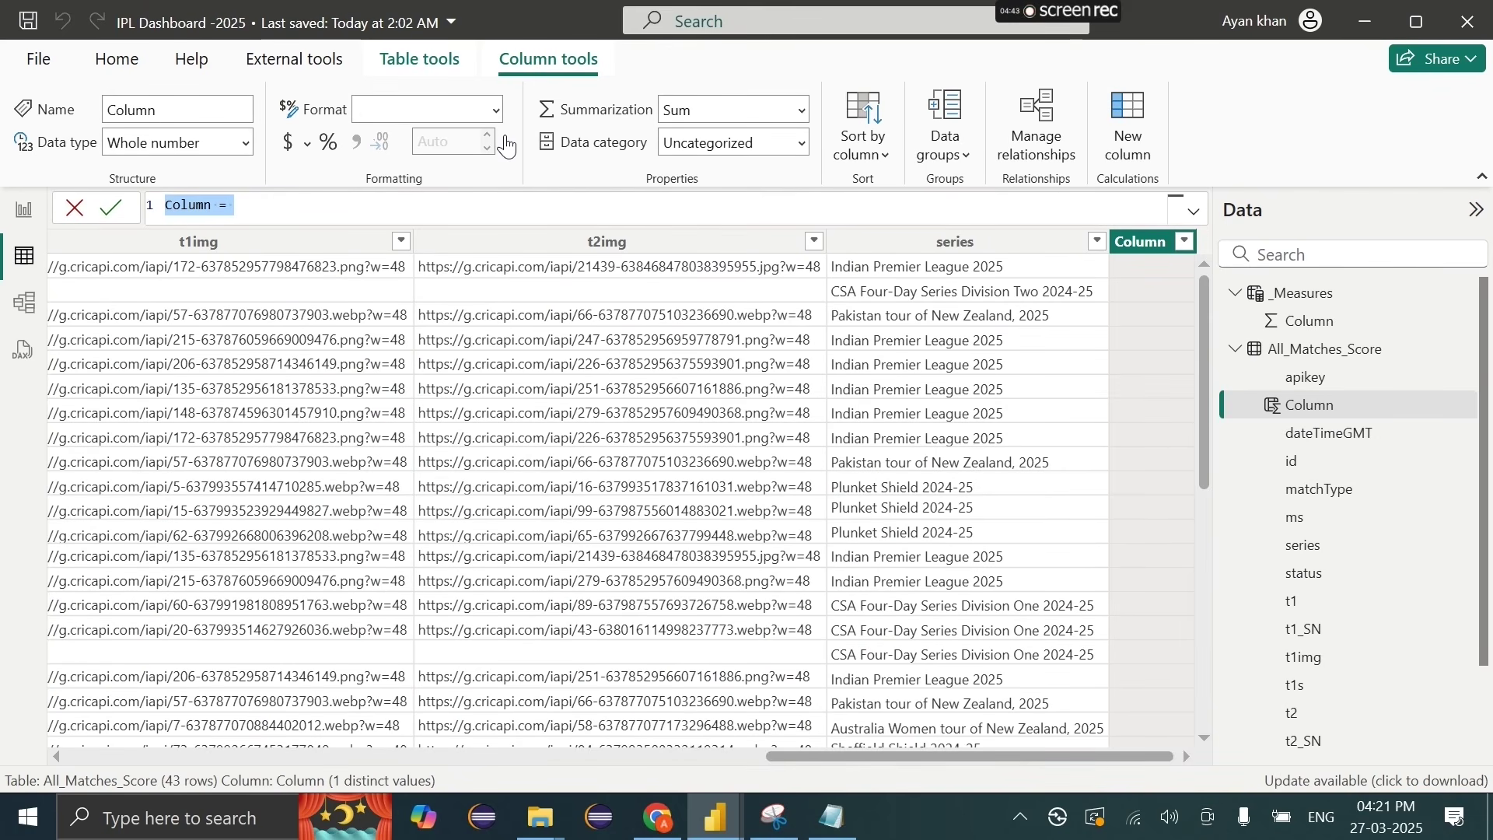
Step: Start the formula with Score_Cards= " and paste the HTML match-card code after two blank lines
text(L)
key(BackSpace)
text(Score_Car)
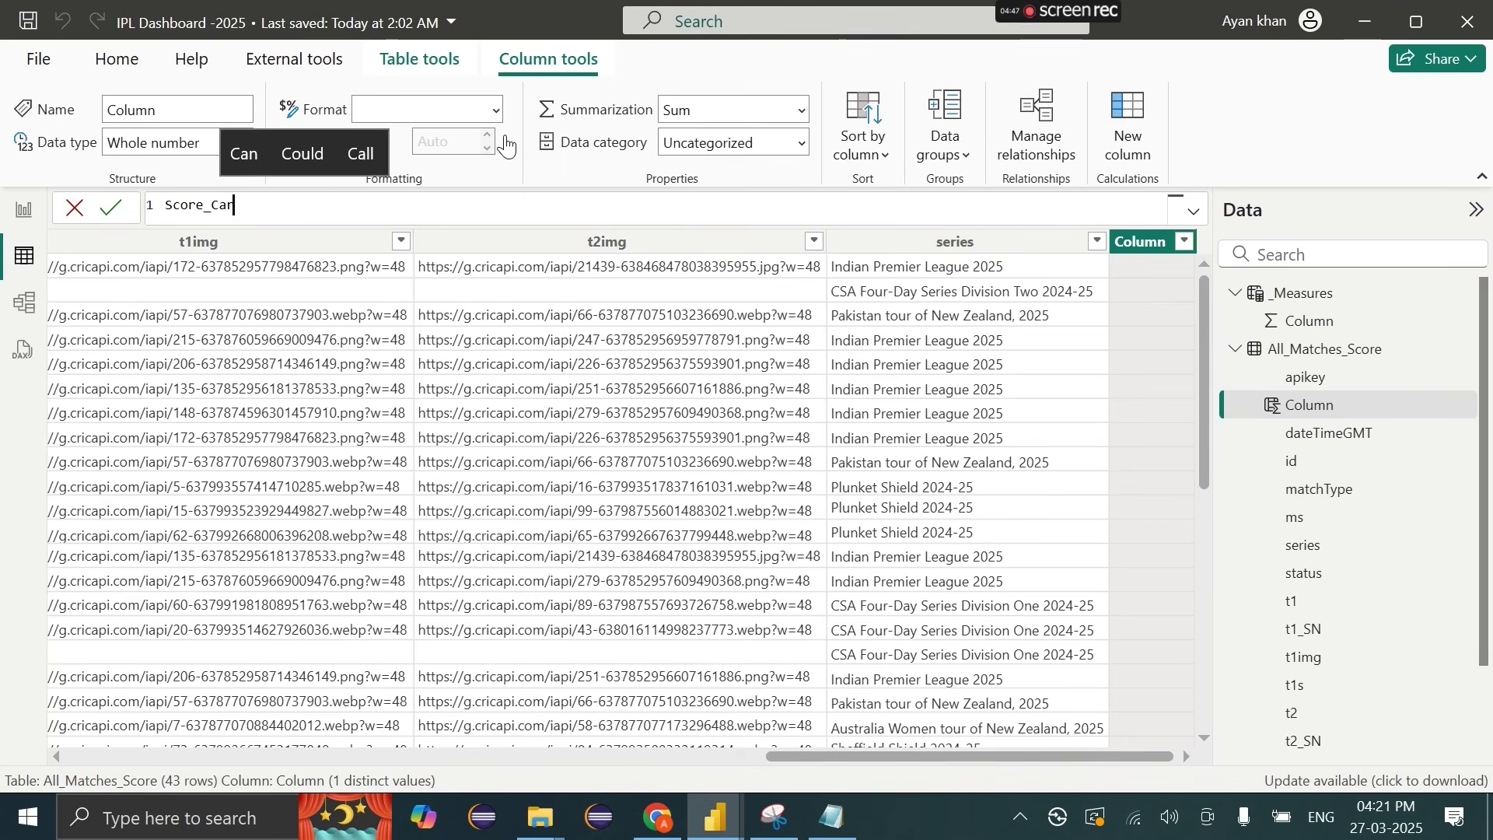
text(ds= ")
key(shift+Return)
key(shift+Return)
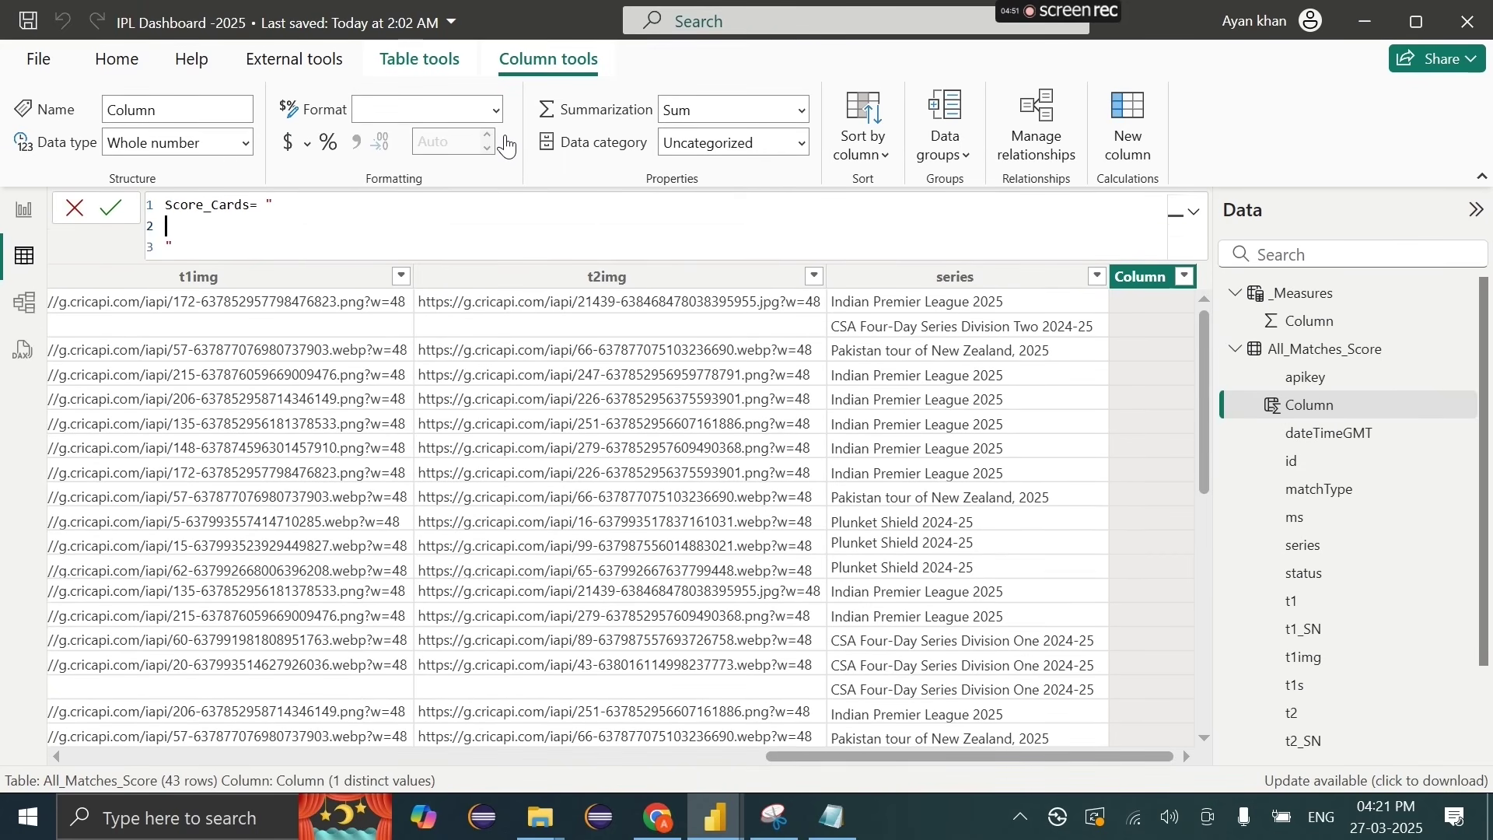
key(shift+Return)
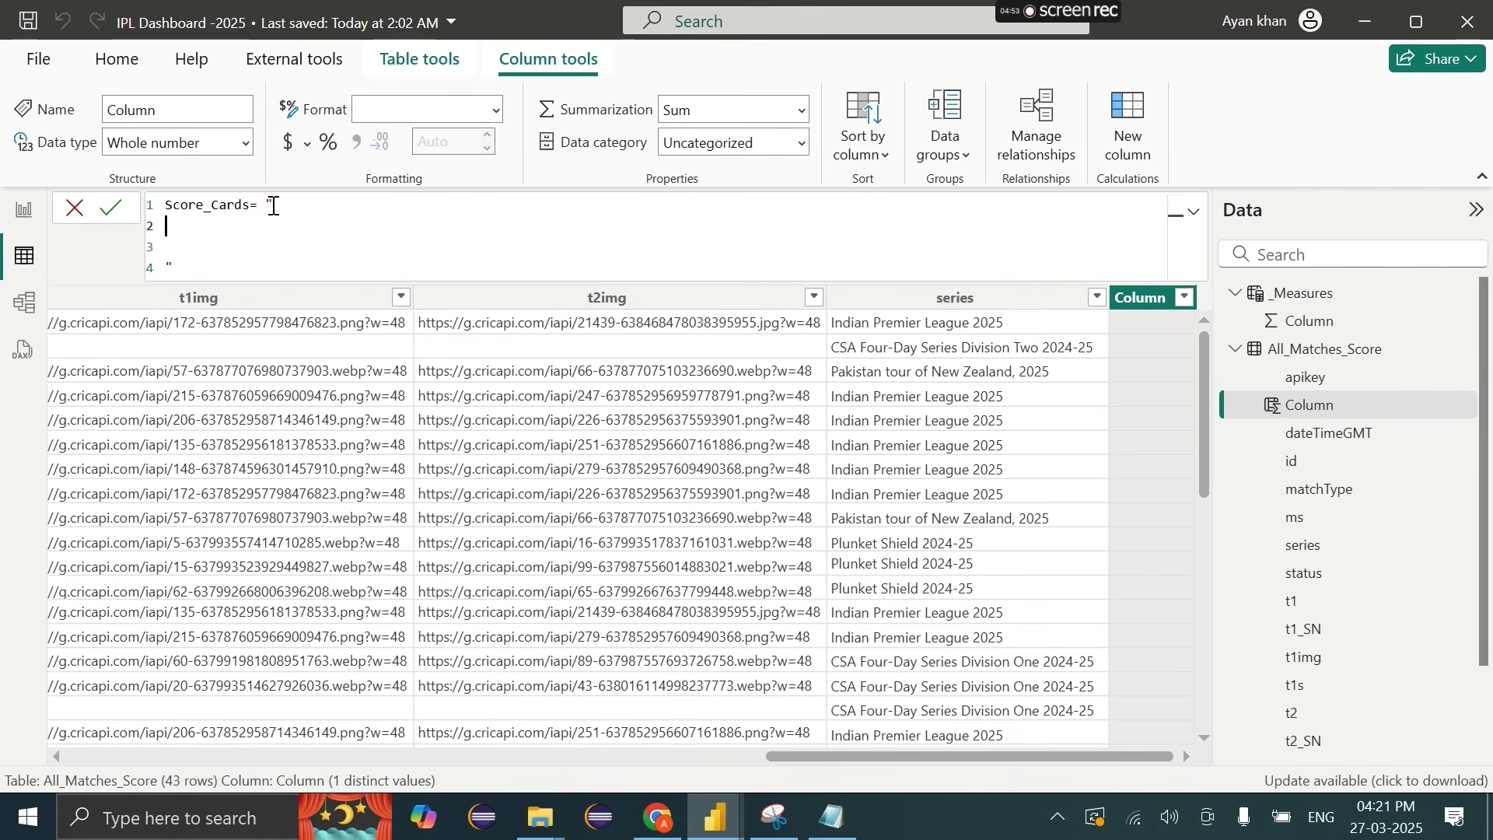
key(ctrl+v)
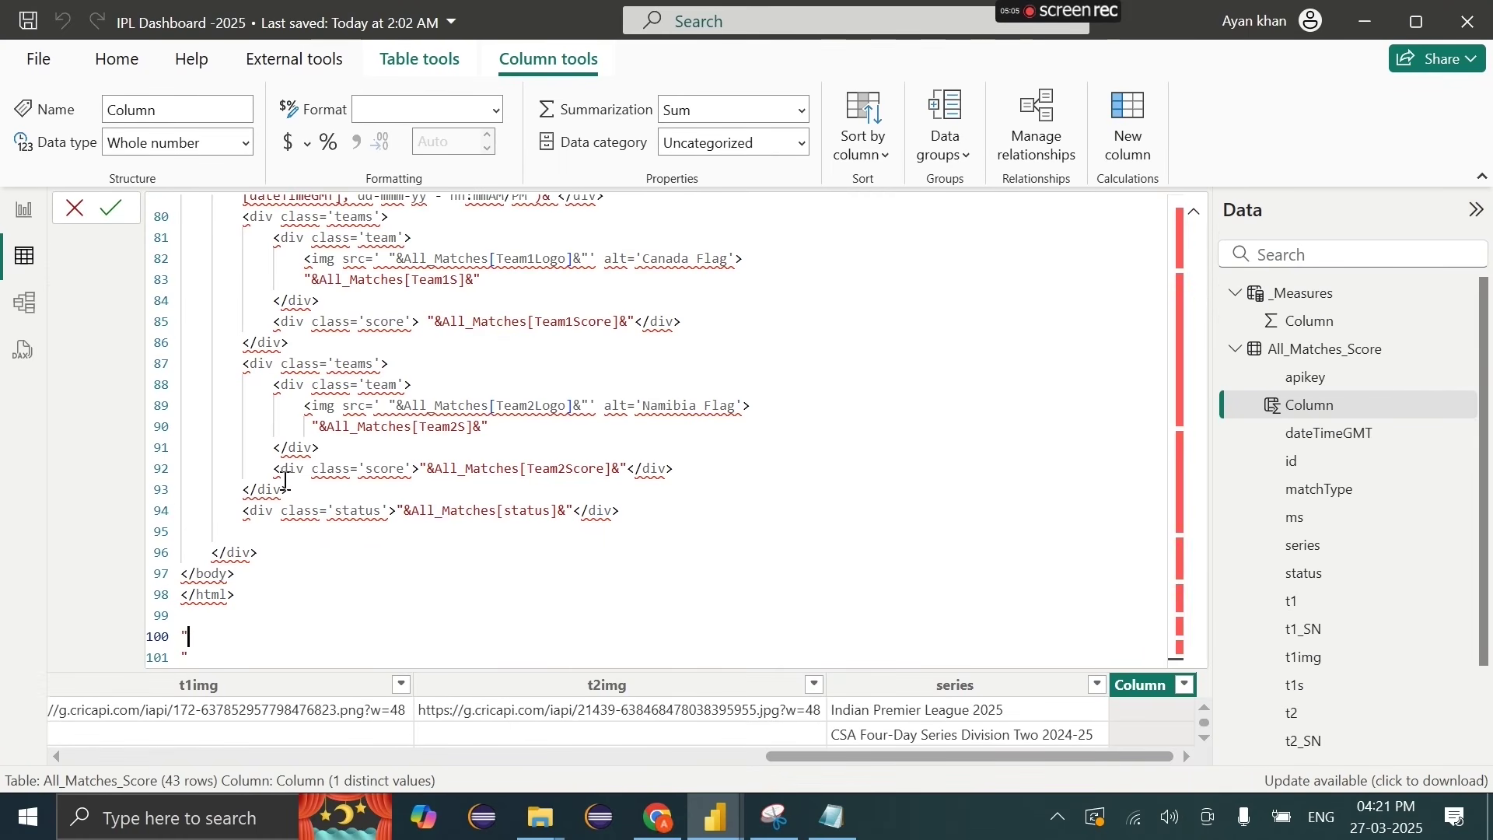
Step: Delete the leftover Cards = text and its empty line 3 from the formula
scroll(244, 595, up, 20)
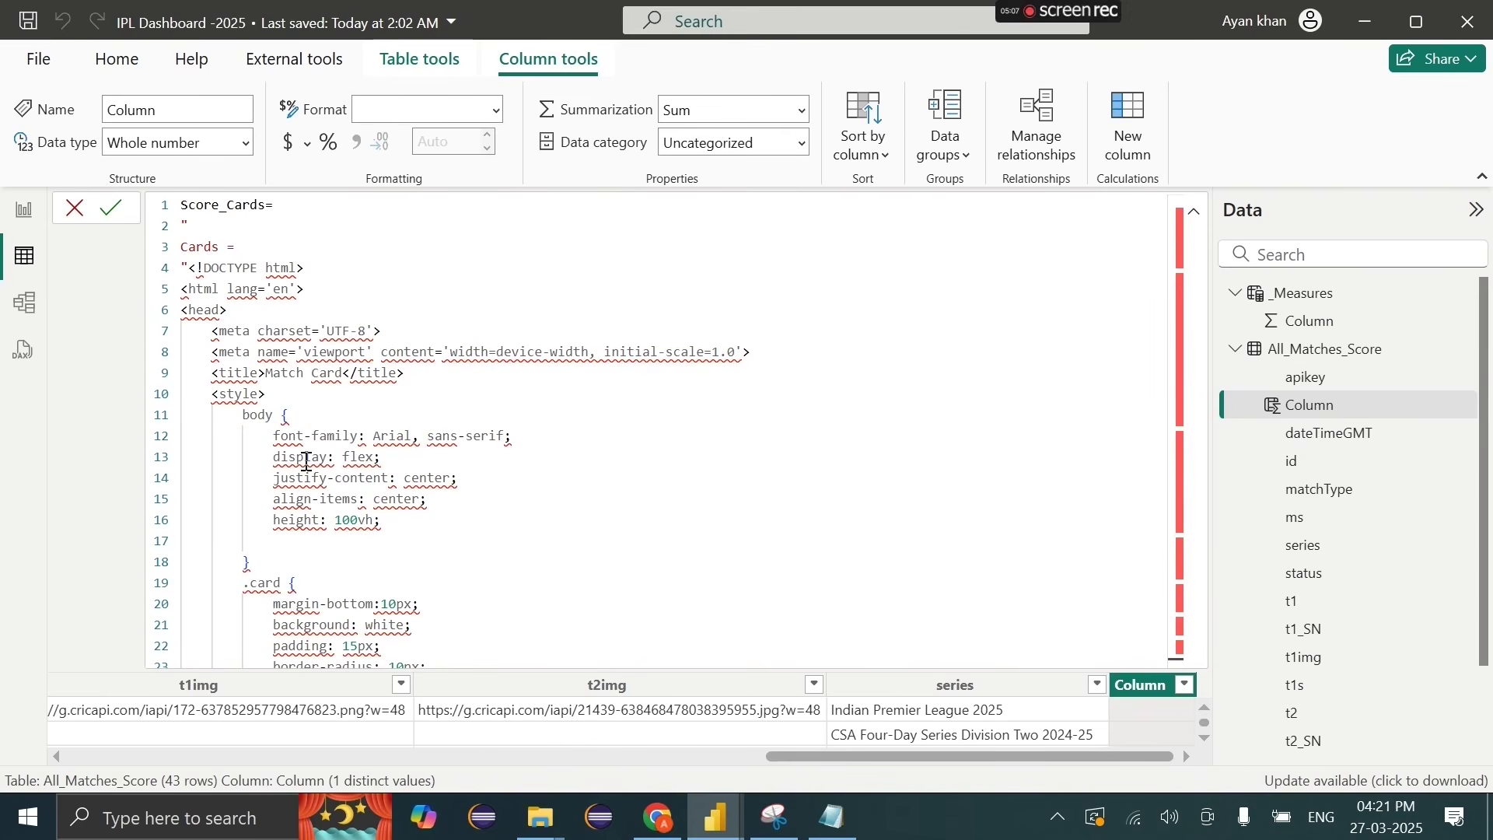
drag(250, 250, 177, 252)
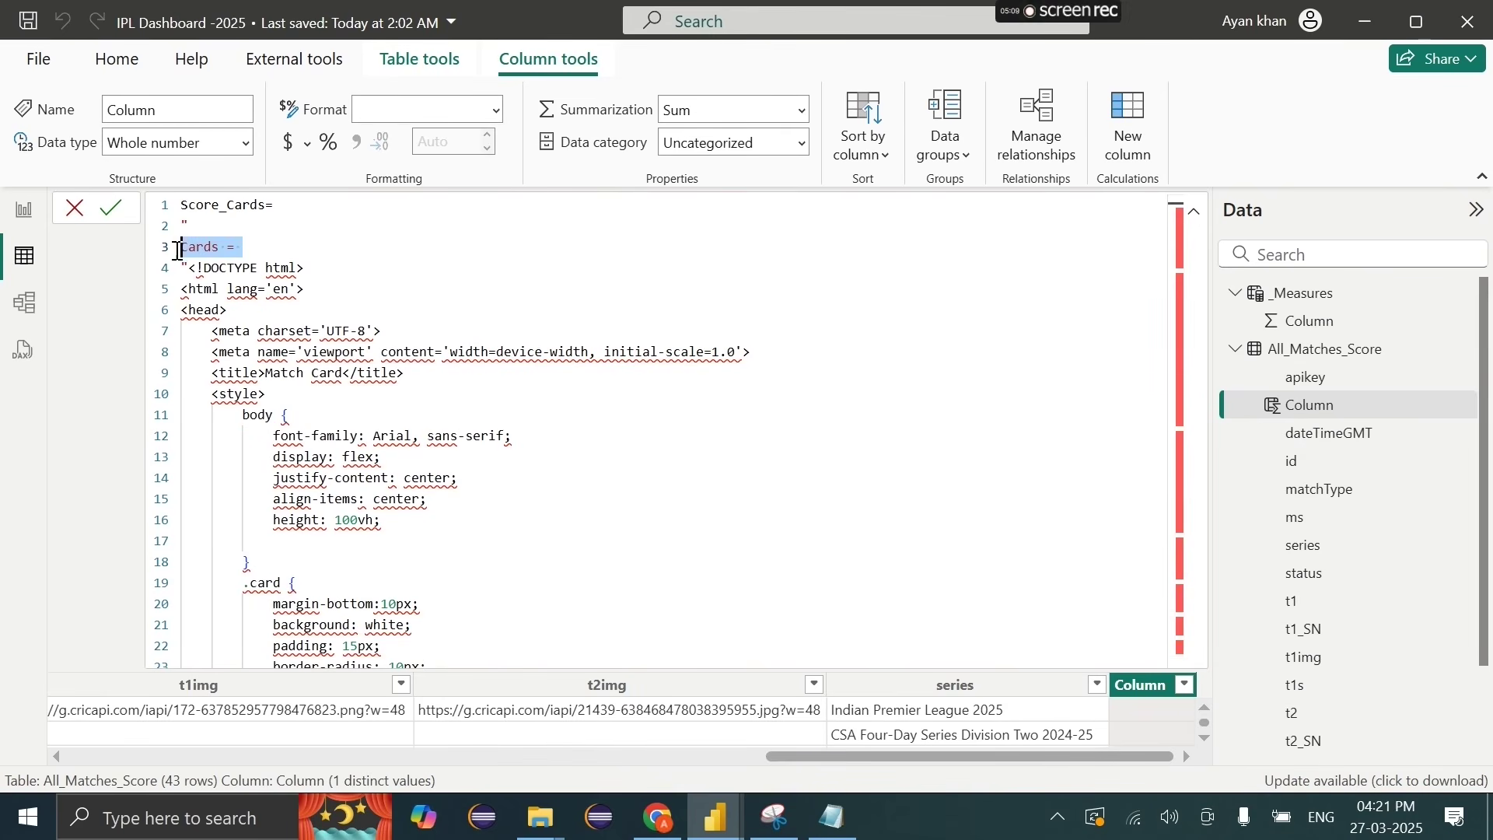
key(BackSpace)
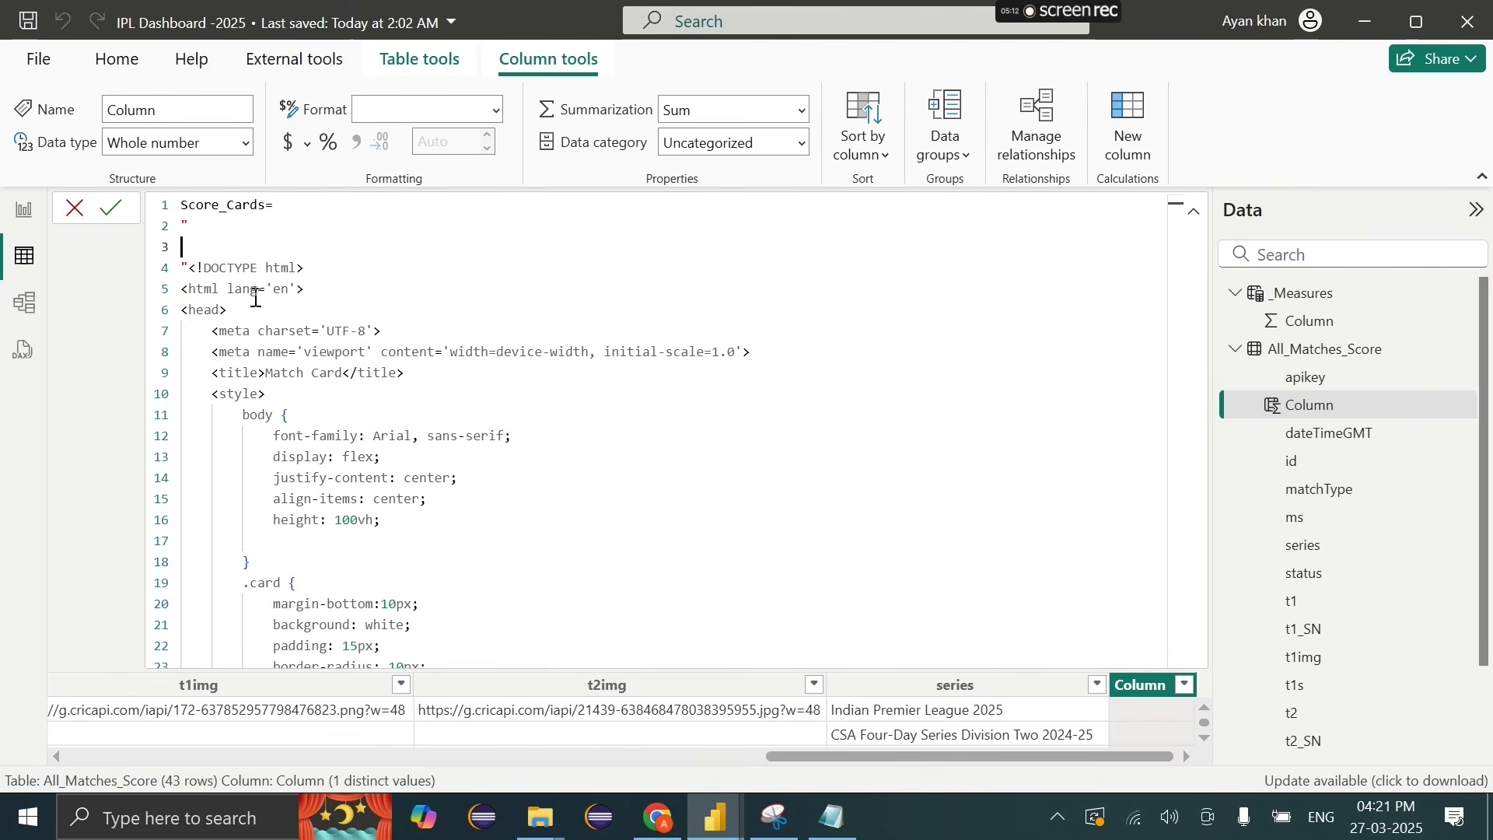
key(Delete)
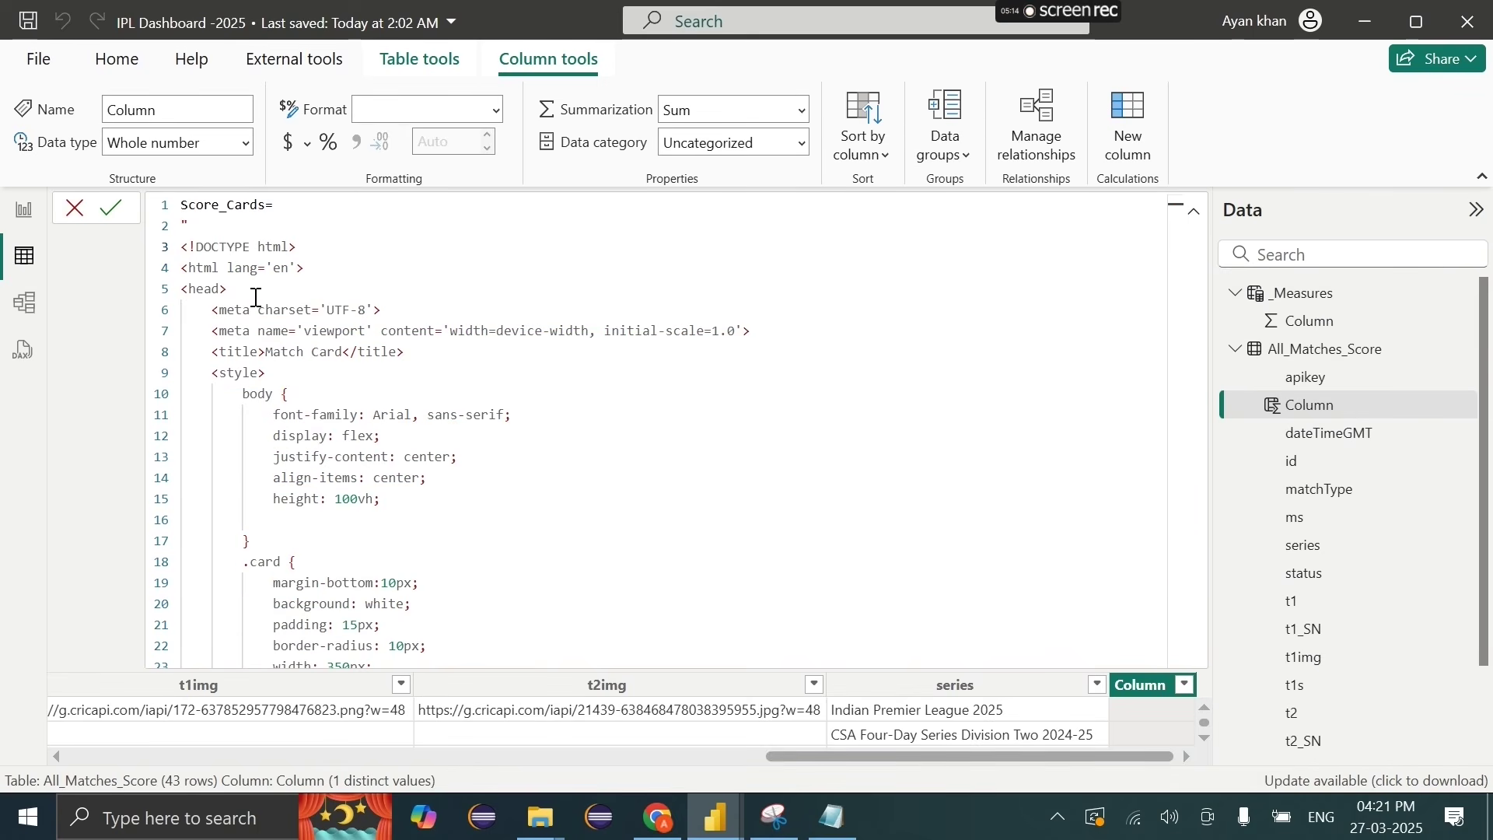
click(204, 233)
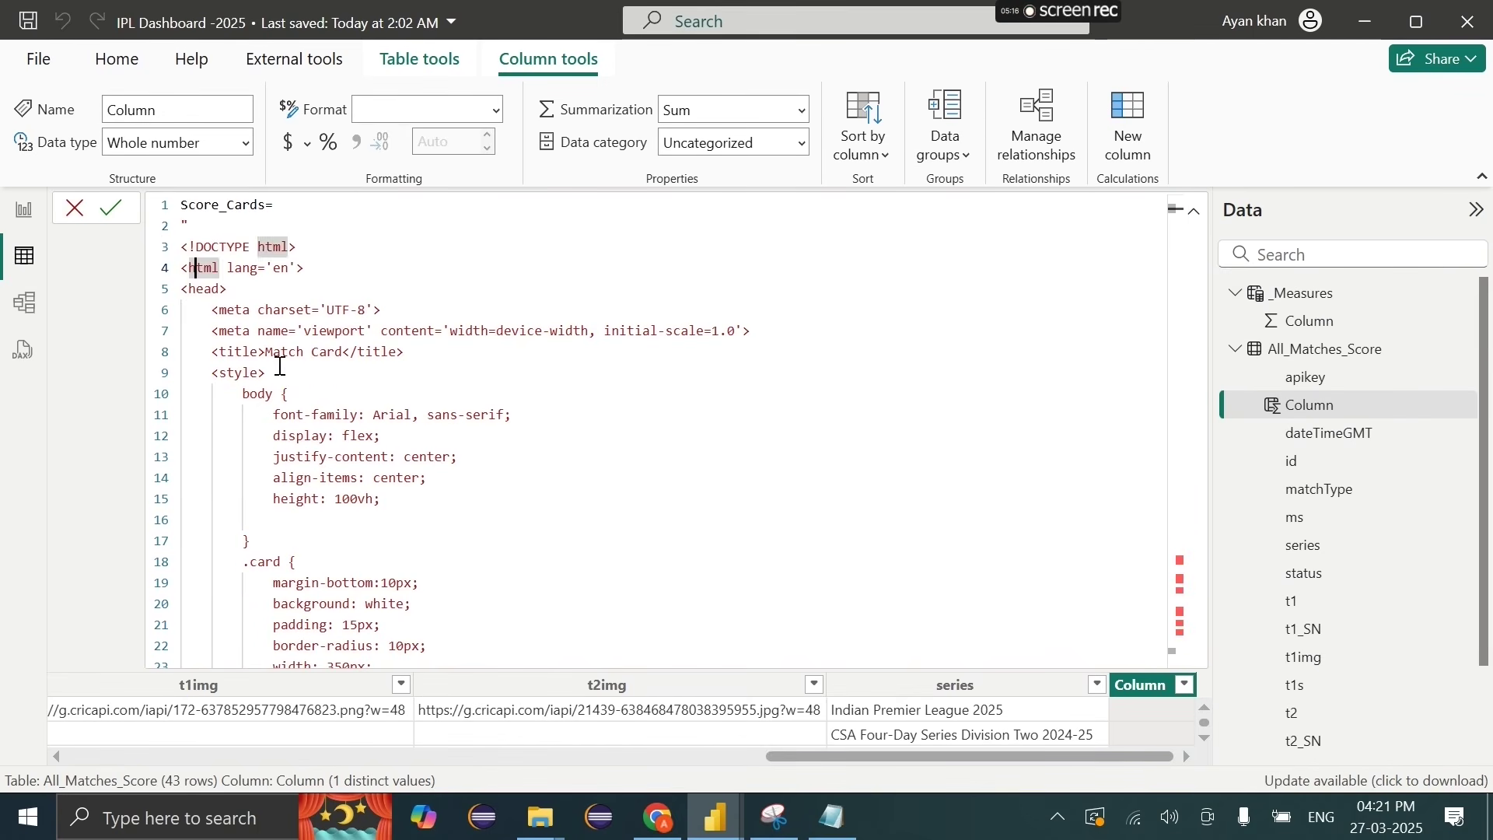
Step: Review the pasted code and place the caret in the All_Matches[ms] reference
scroll(259, 365, down, 14)
scroll(259, 366, down, 12)
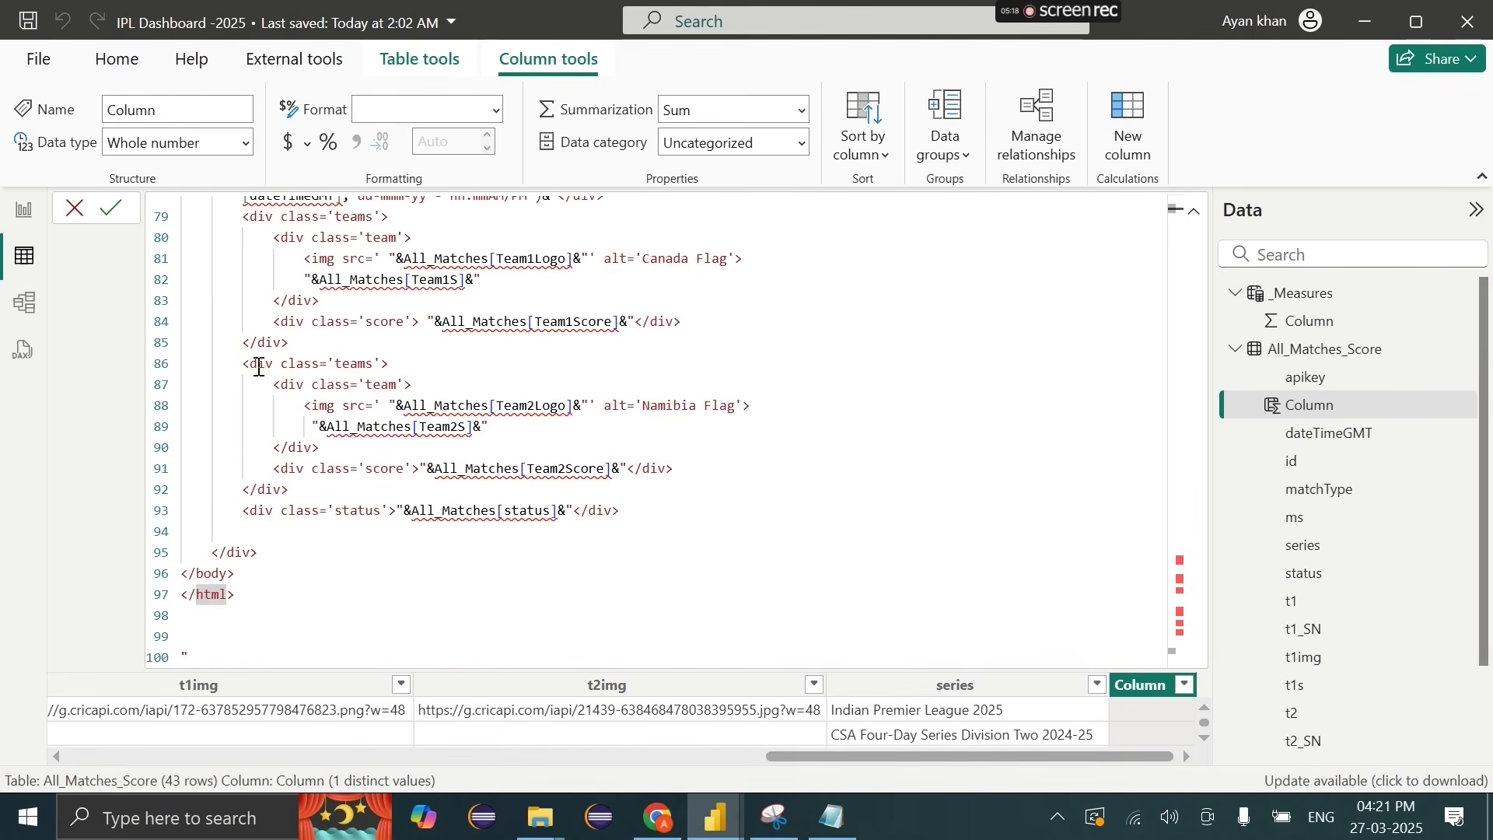
scroll(512, 416, up, 5)
drag(420, 356, 521, 361)
click(521, 361)
scroll(454, 308, up, 20)
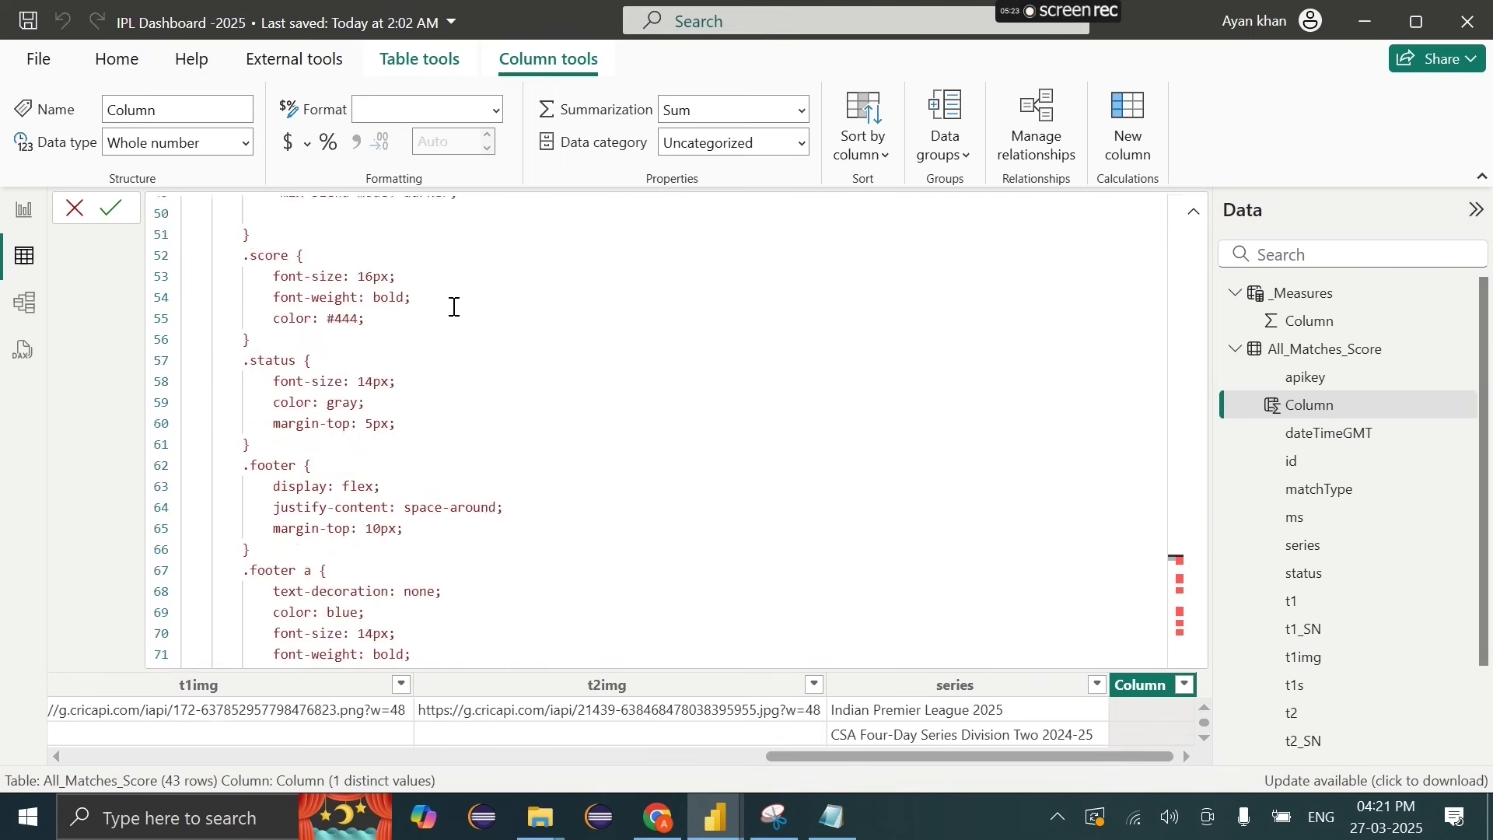
scroll(454, 307, down, 15)
scroll(454, 307, down, 8)
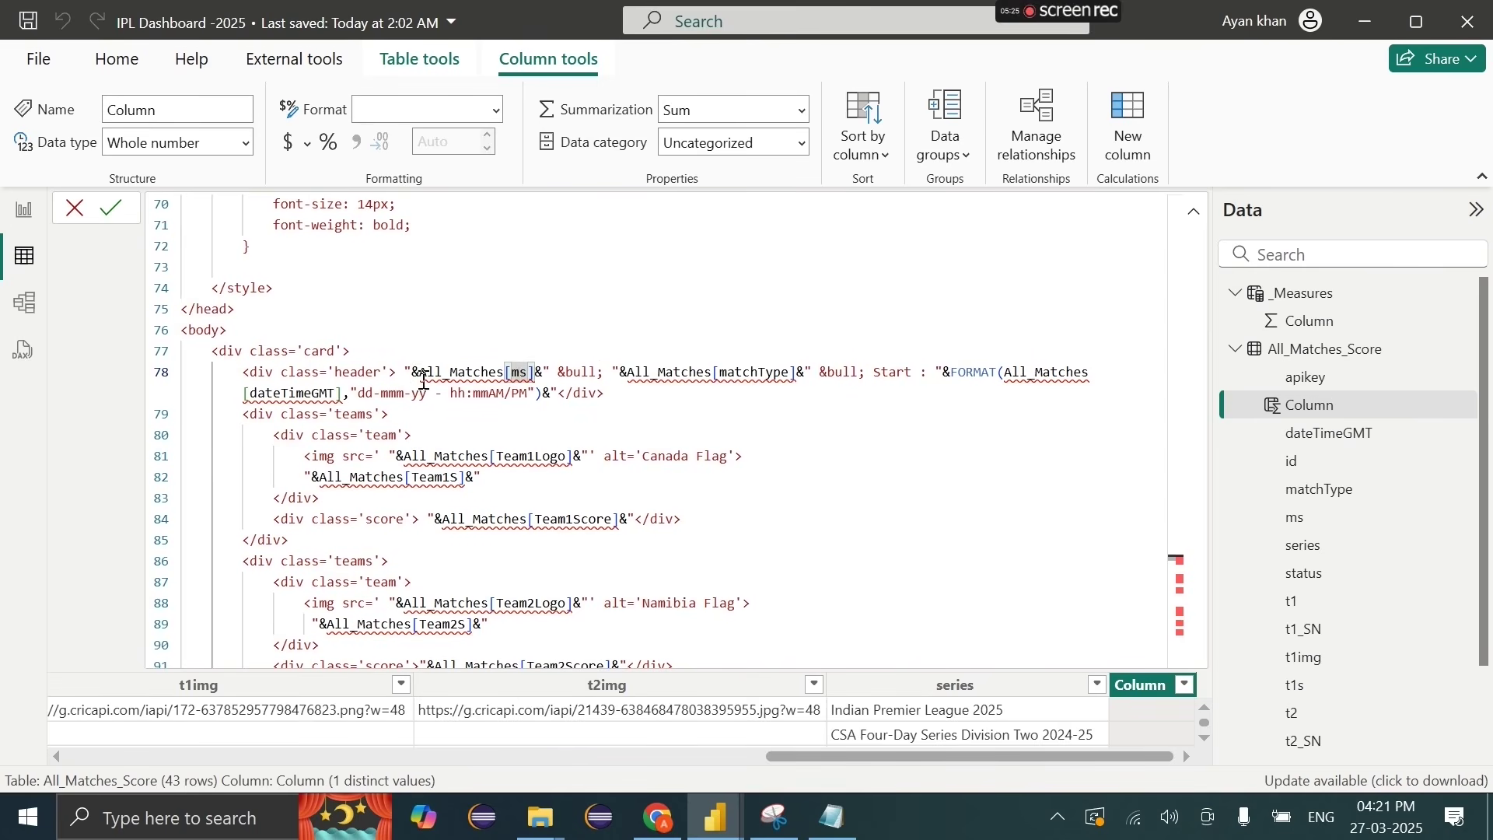
Step: Try deleting the header's All_Matches[ms] reference, undo it, and review the formula
mouse_move(404, 373)
mouse_down()
mouse_move(550, 374)
mouse_move(404, 371)
mouse_up()
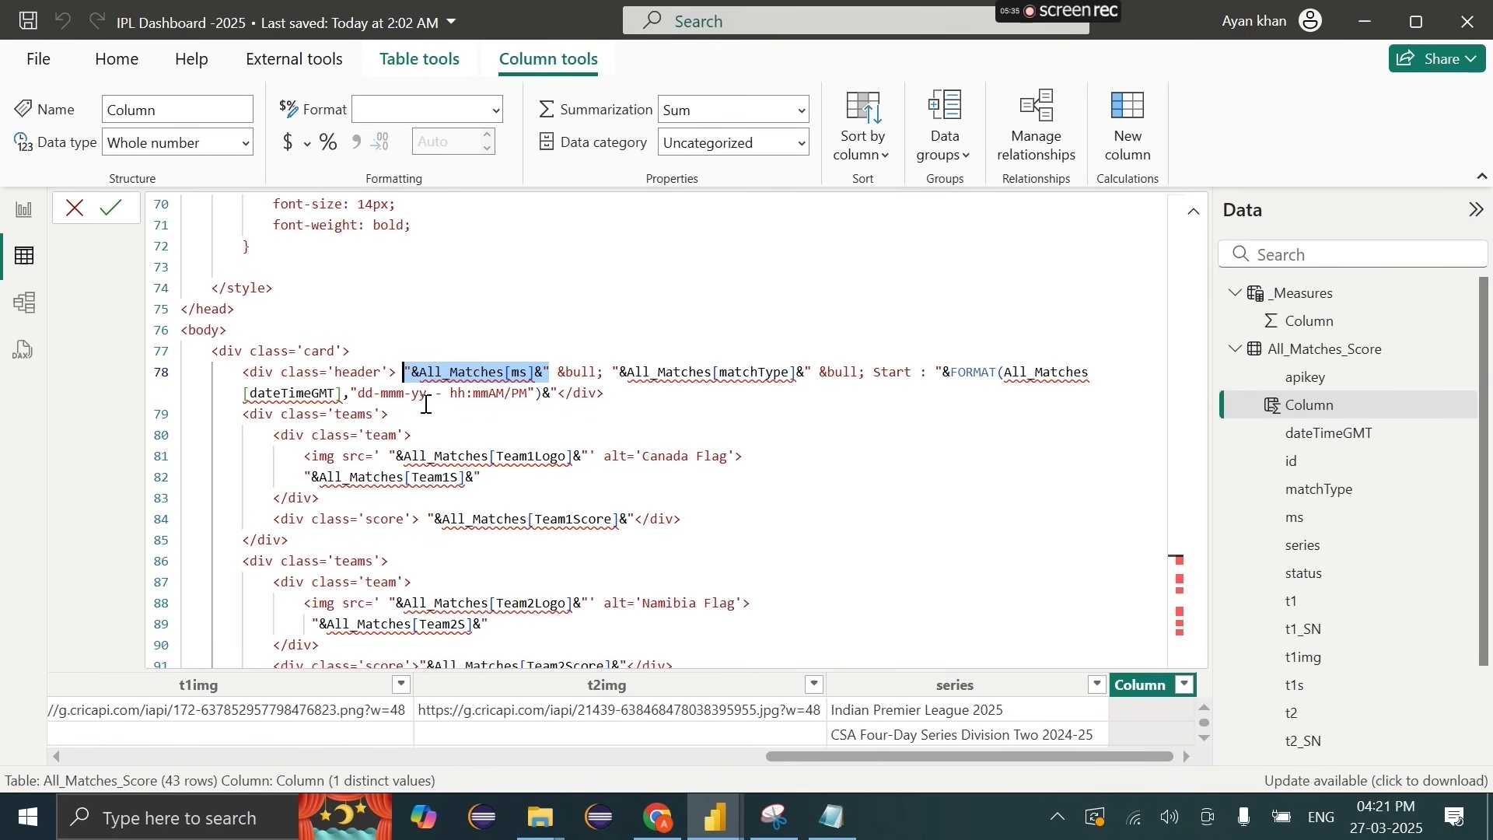
key(Delete)
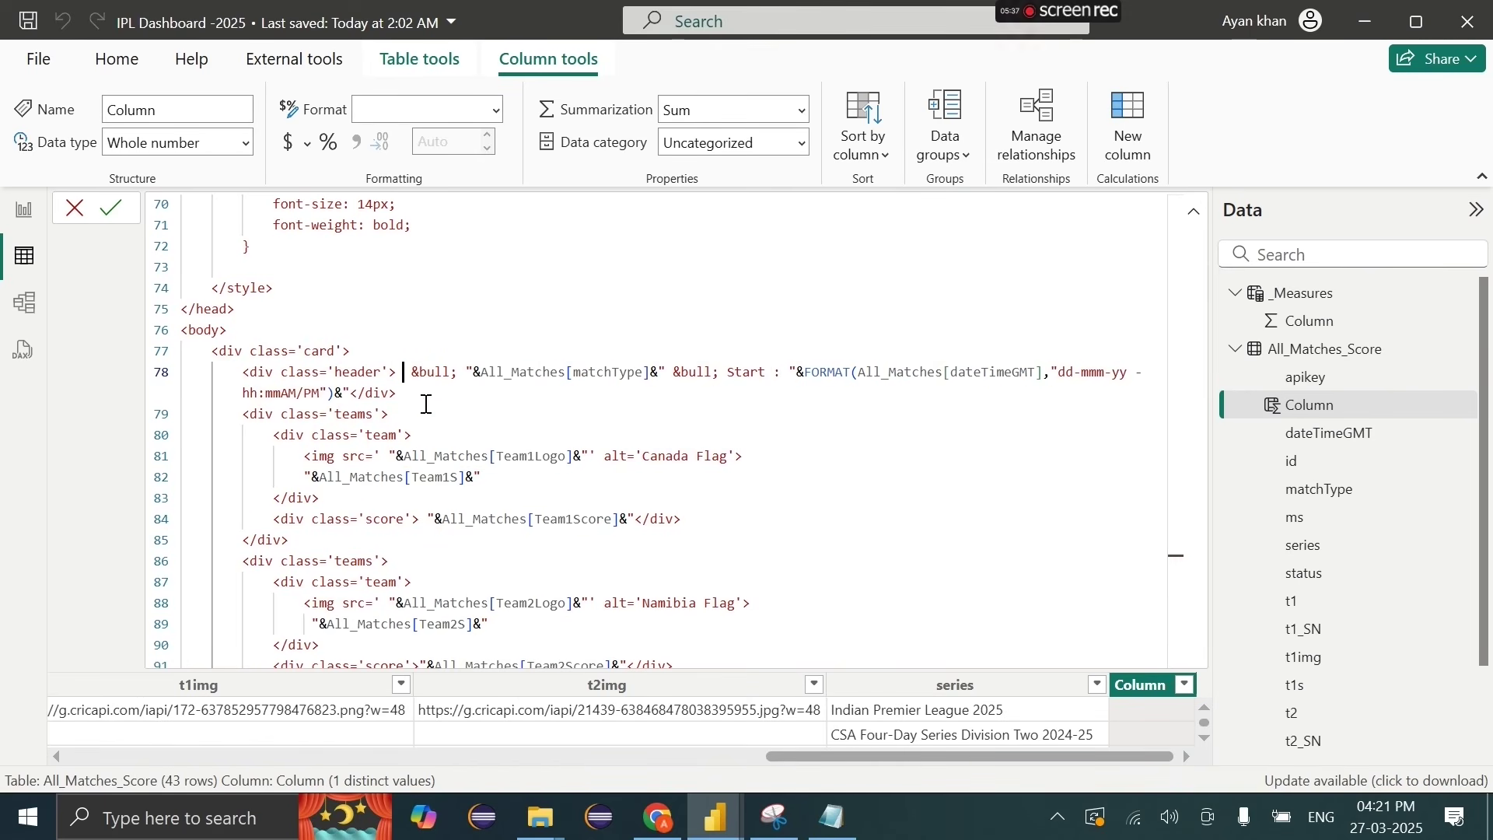
key(ctrl+z)
click(490, 417)
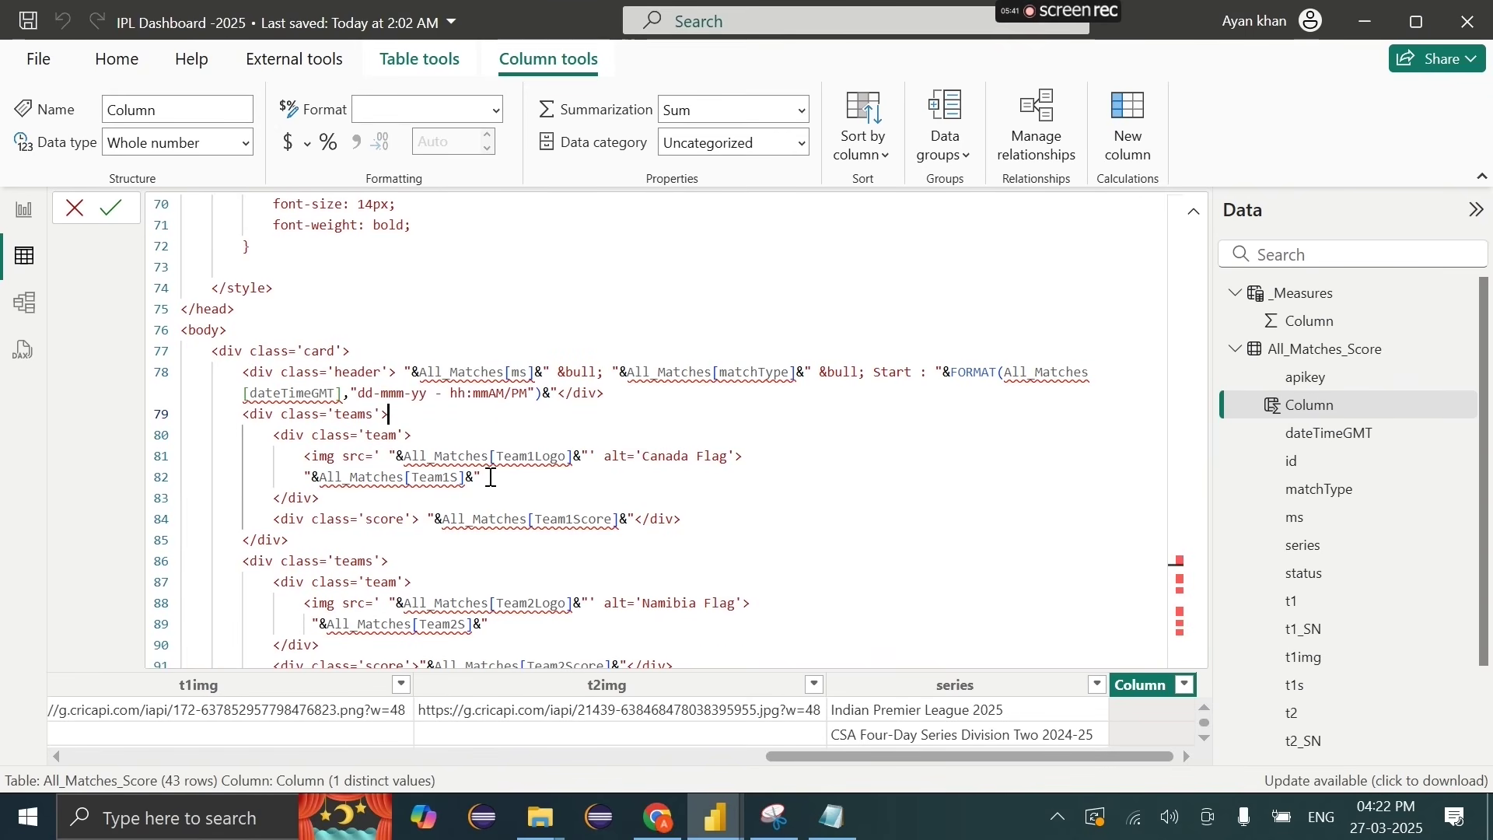
key(ctrl+a)
click(553, 529)
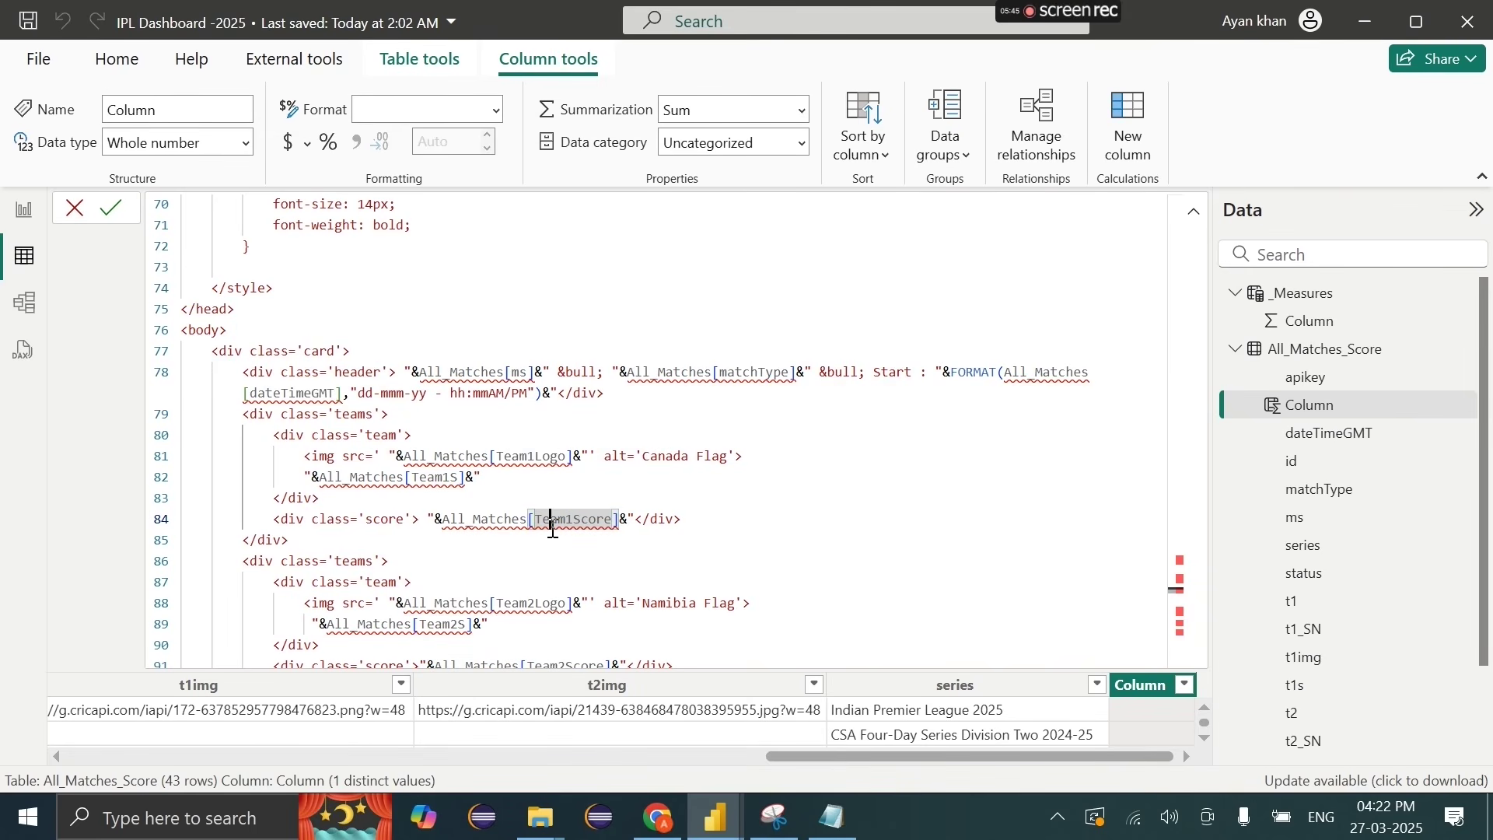
scroll(459, 391, up, 1)
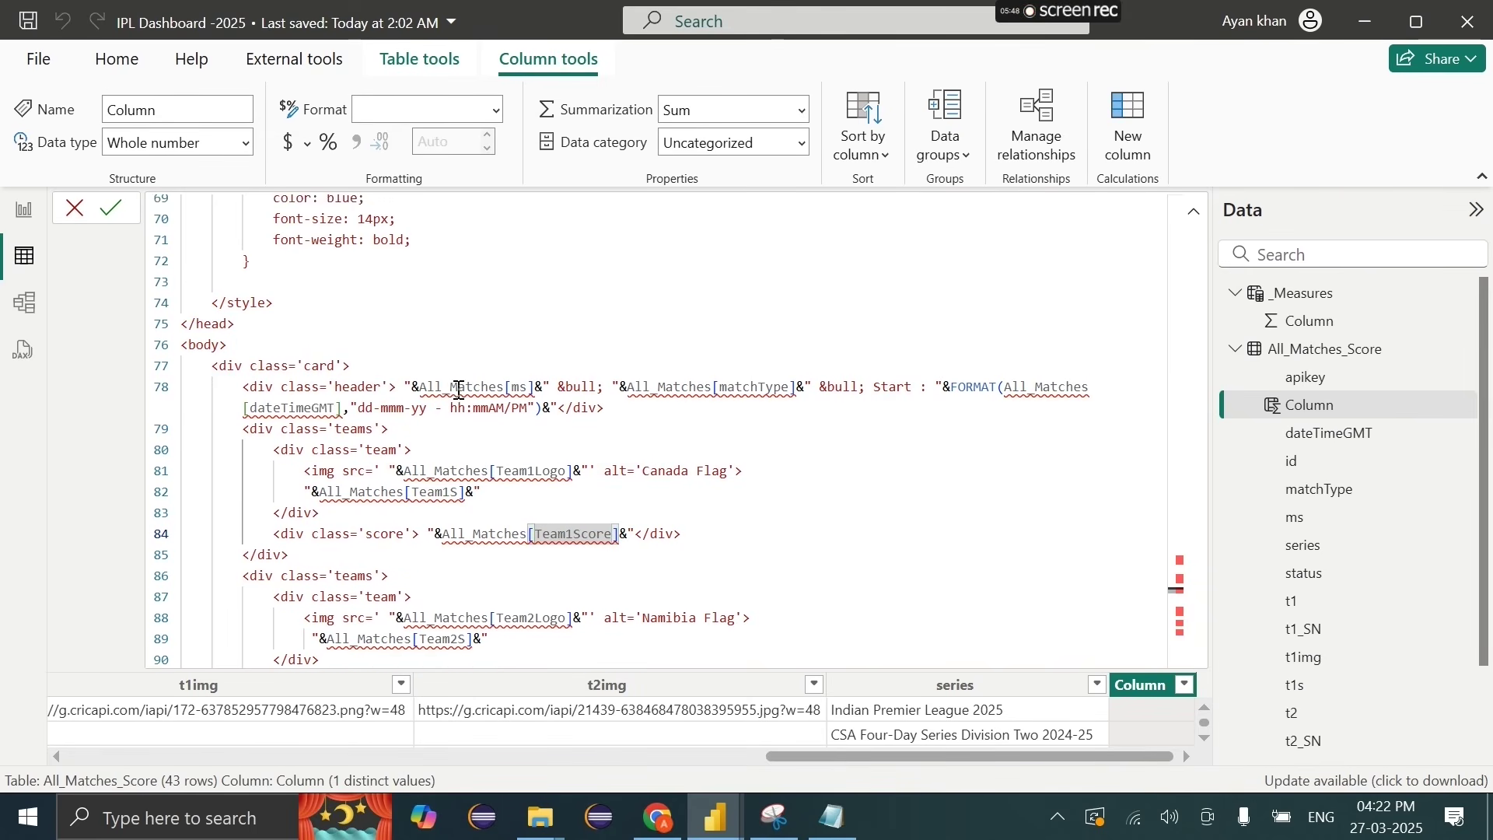
scroll(459, 391, down, 3)
scroll(459, 391, down, 1)
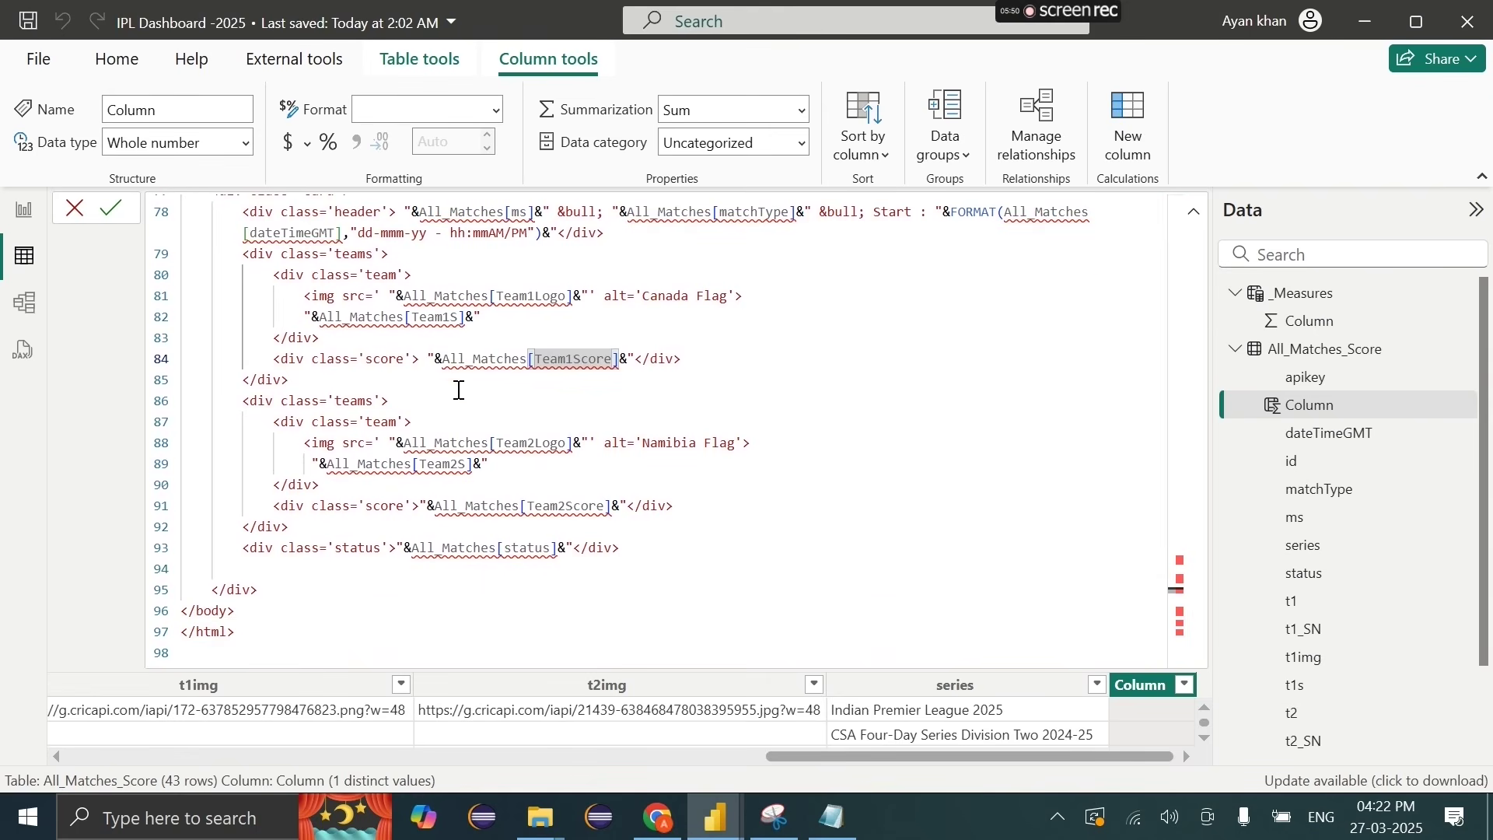
scroll(453, 334, up, 2)
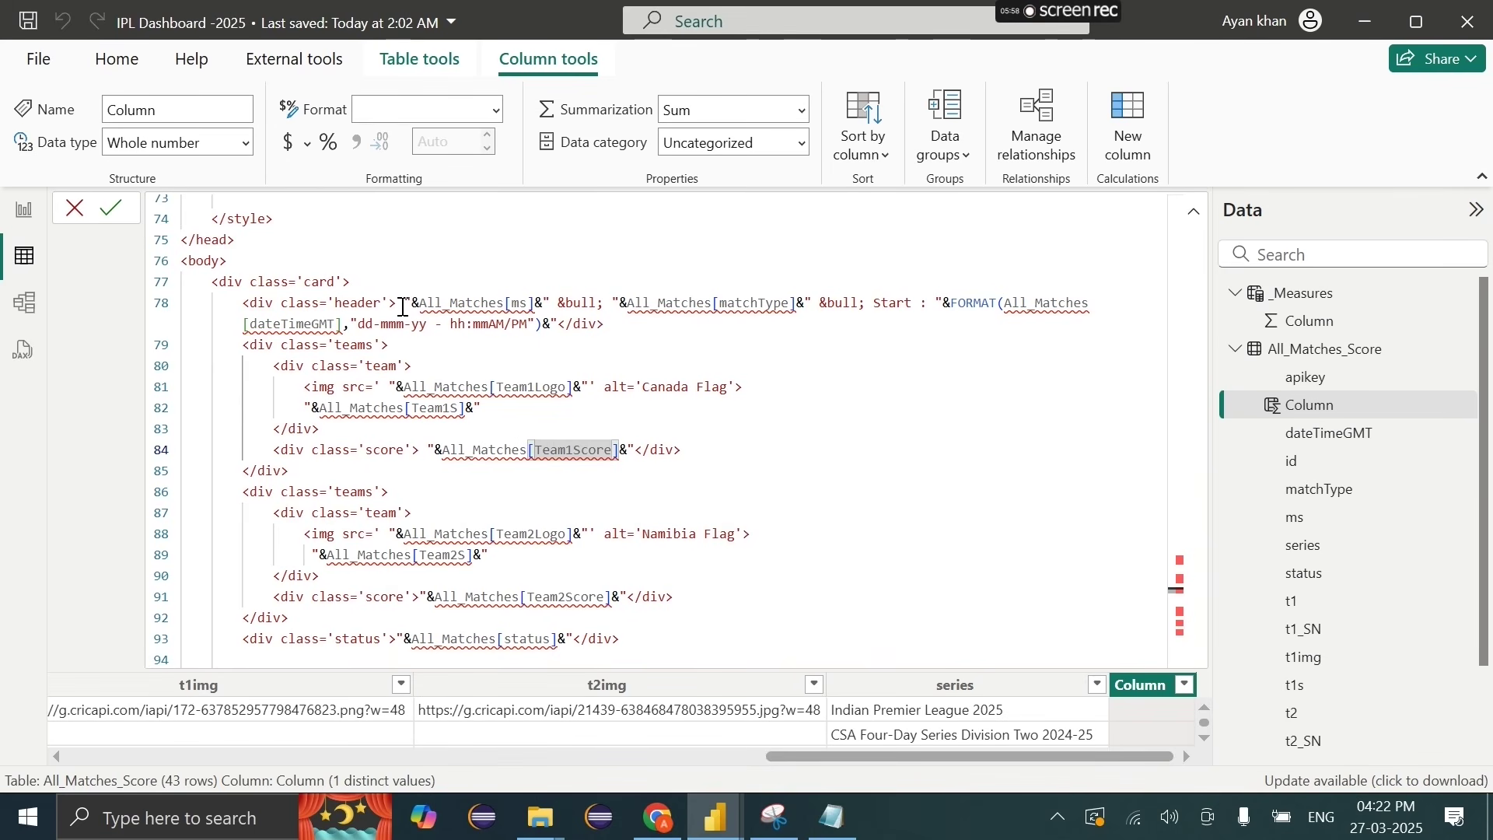
Step: Remove the All_Matches[ms] reference from the header and type Live in its place
drag(424, 306, 534, 299)
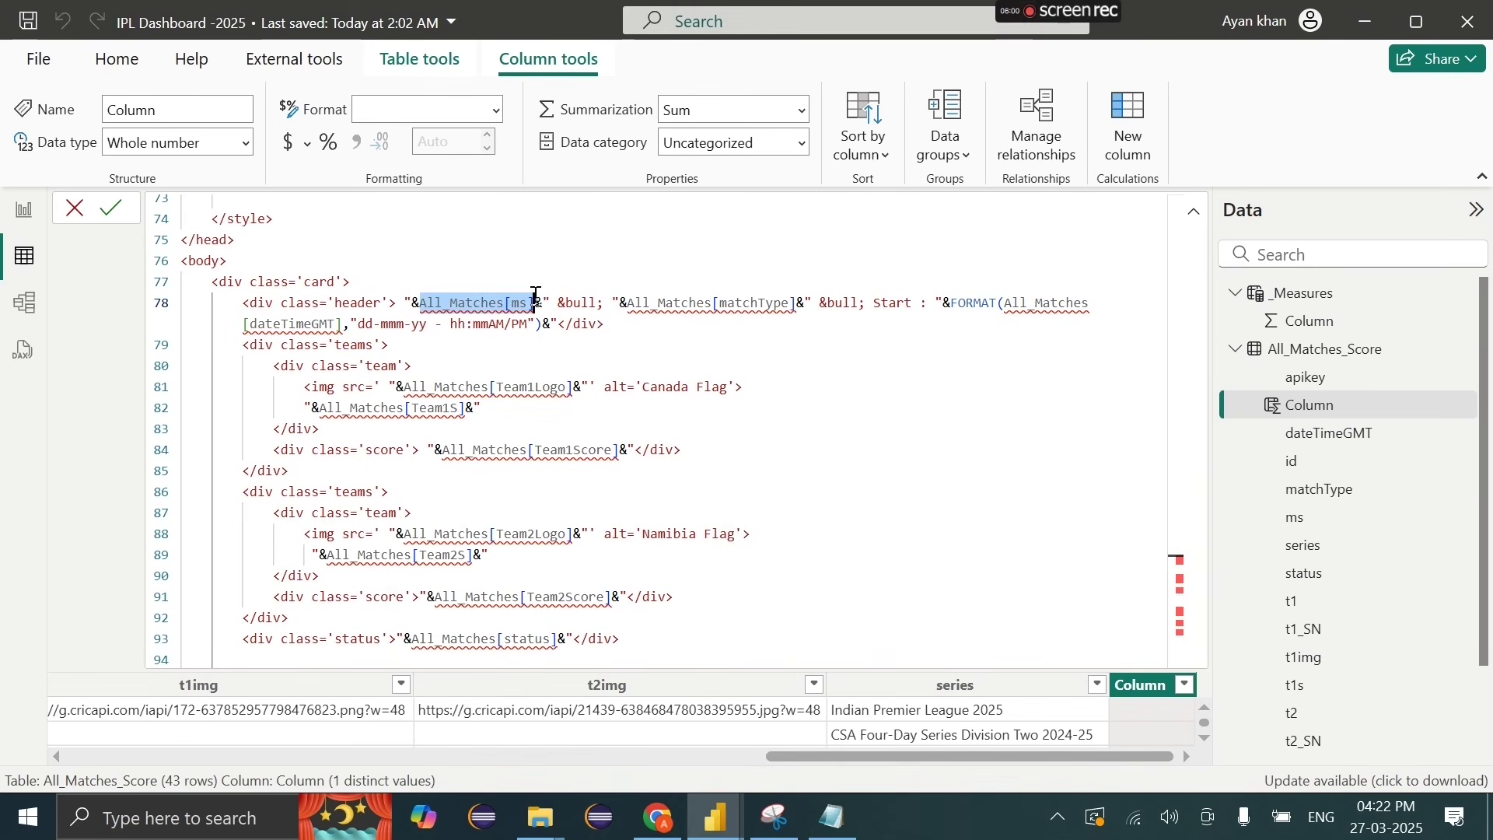
click(536, 297)
drag(544, 308, 412, 307)
key(BackSpace)
key(BackSpace)
key(Delete)
text(l)
key(BackSpace)
text(Live)
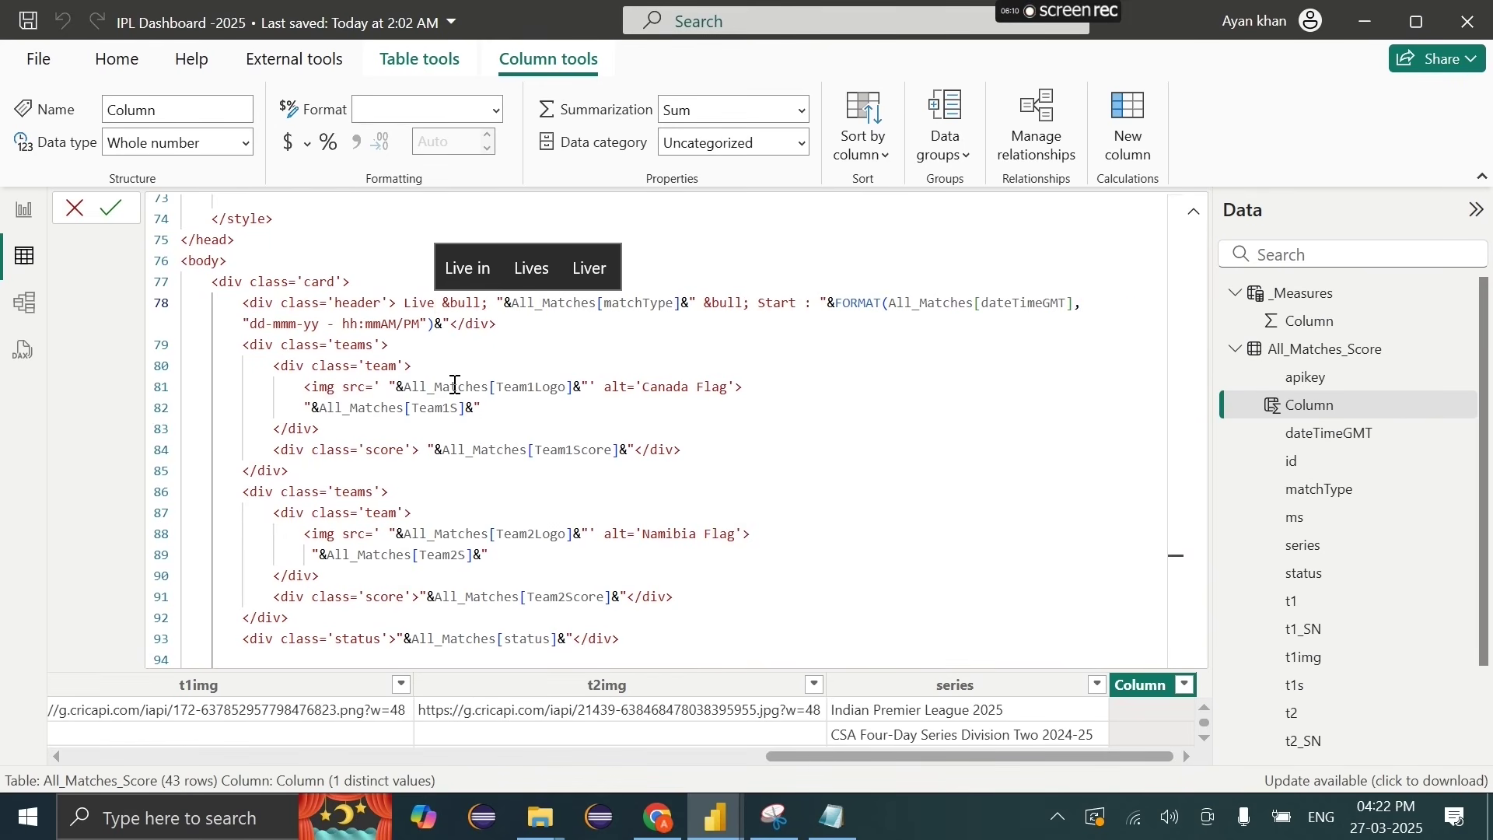
Step: Replace Live in the header with a "&& placeholder and bring up the HTML draft in Notepad
drag(511, 307, 674, 303)
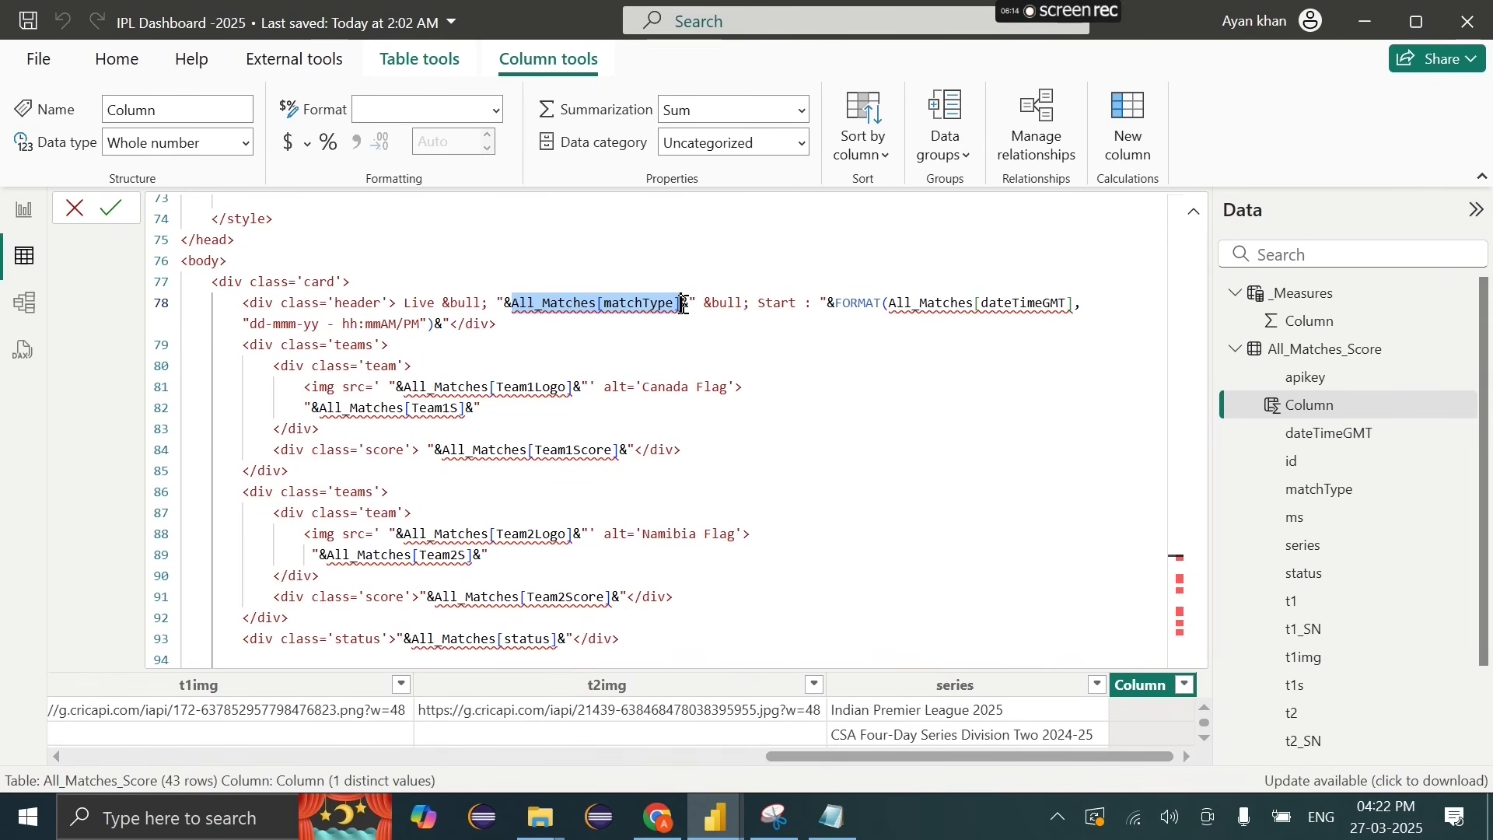
click(405, 304)
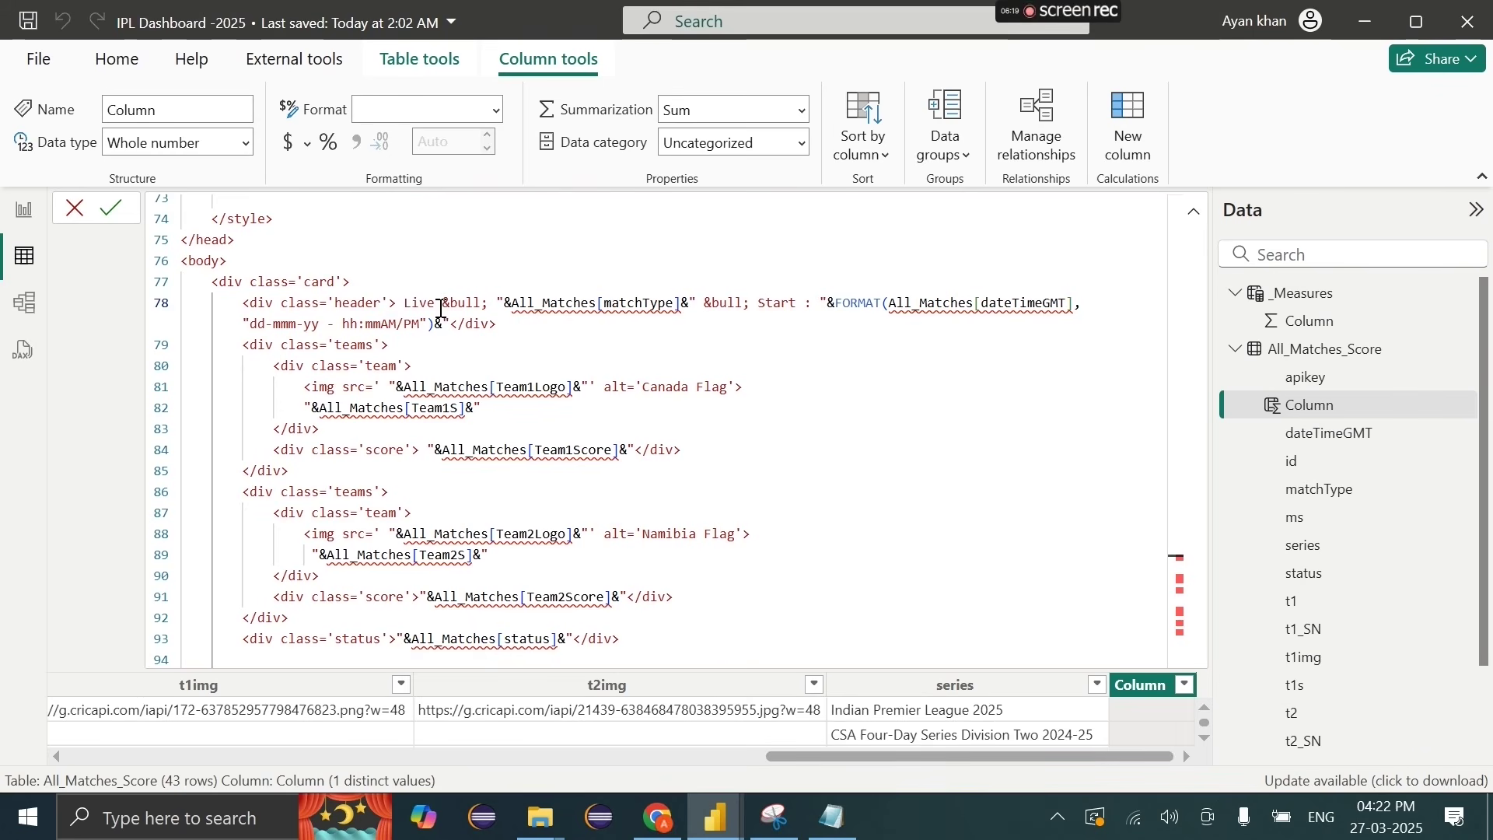
drag(443, 303, 395, 305)
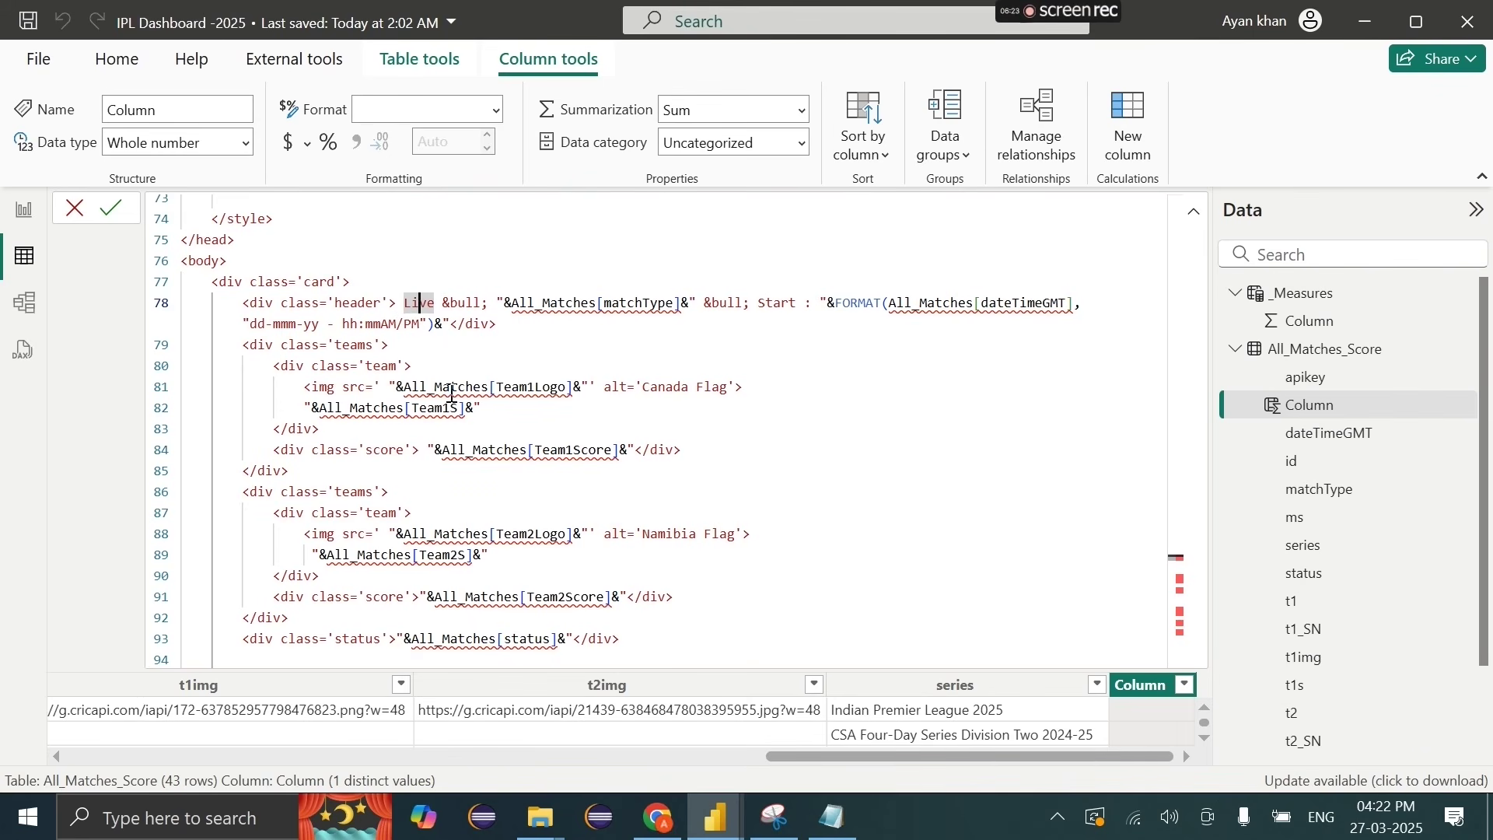
key(BackSpace)
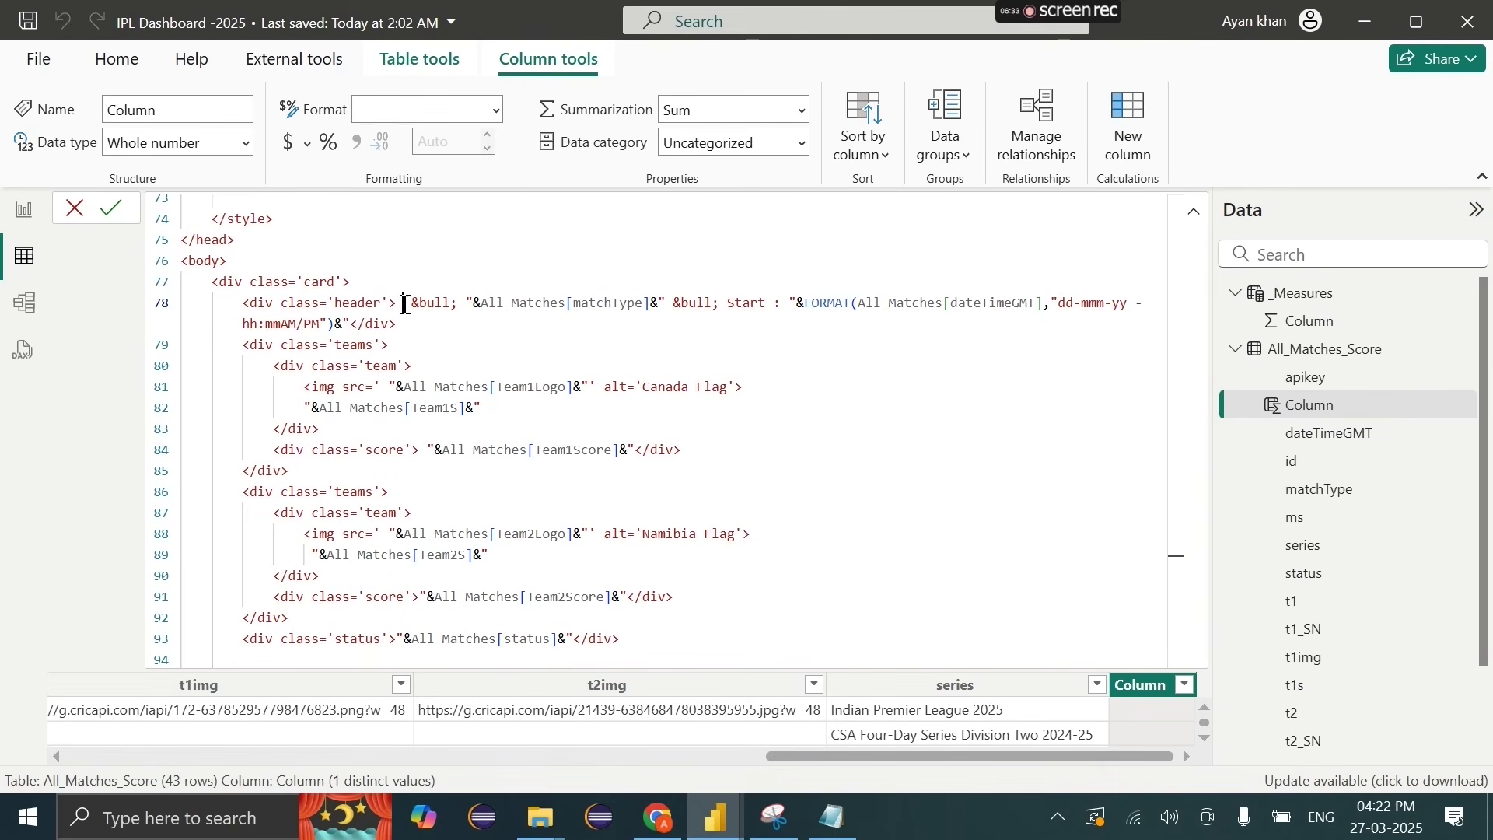
text("&)
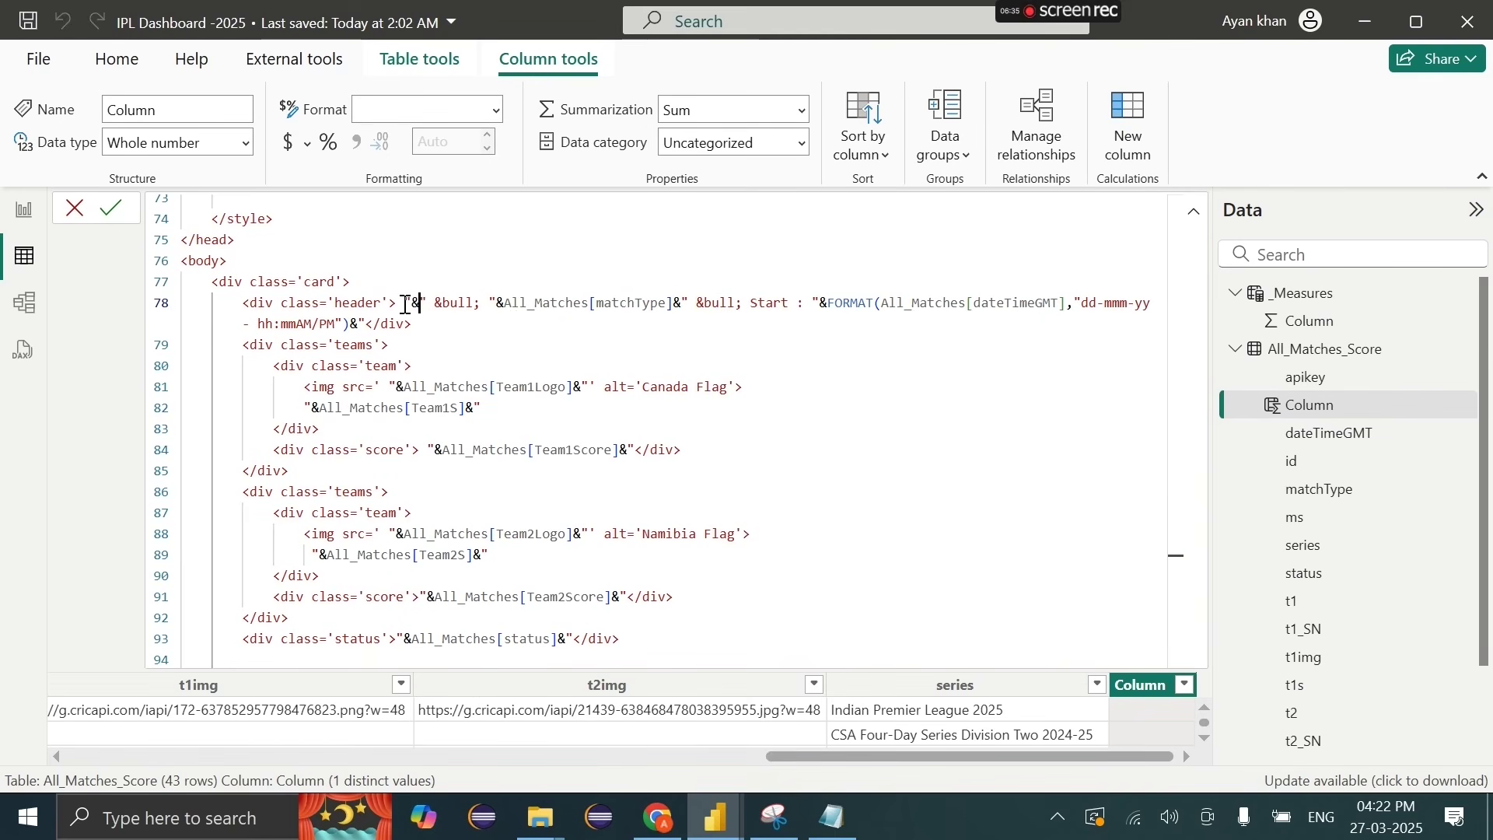
text(&)
drag(406, 304, 437, 304)
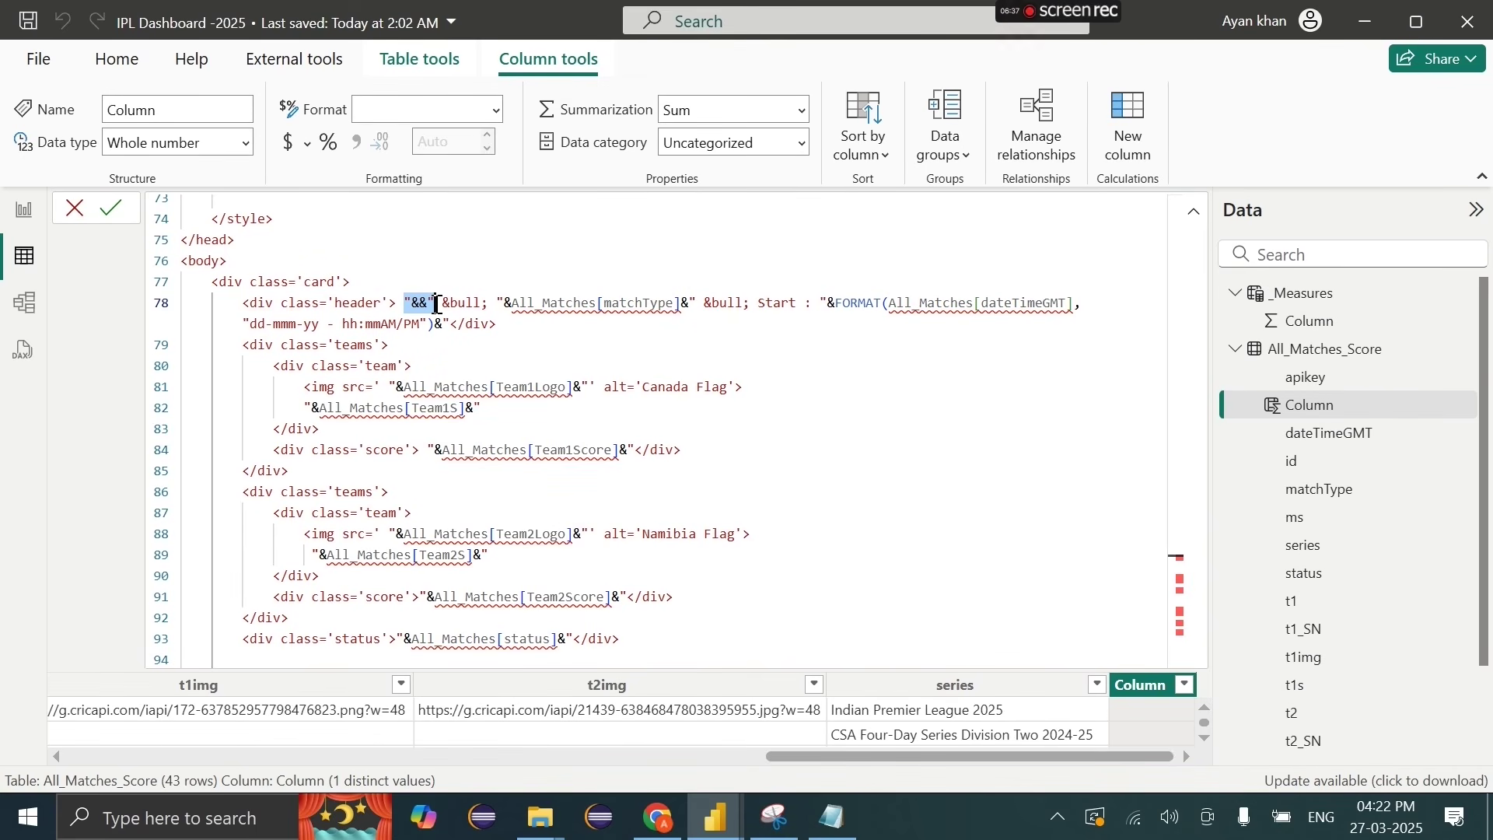
click(834, 824)
Step: Maximize Notepad, then switch to the ChatGPT Match Cards canvas near line 63
click(873, 493)
scroll(873, 493, up, 8)
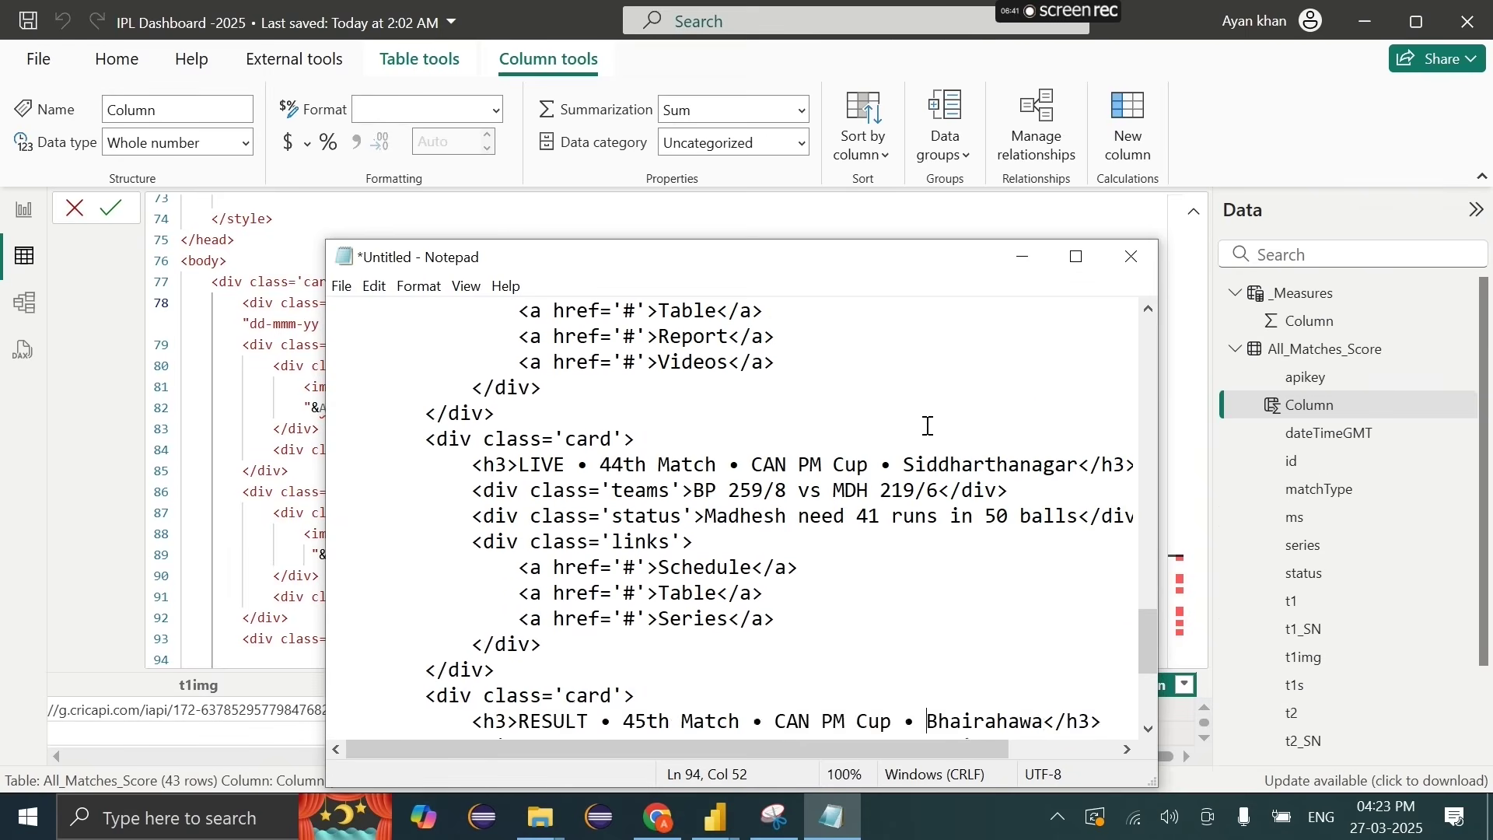
click(1086, 268)
scroll(803, 464, down, 3)
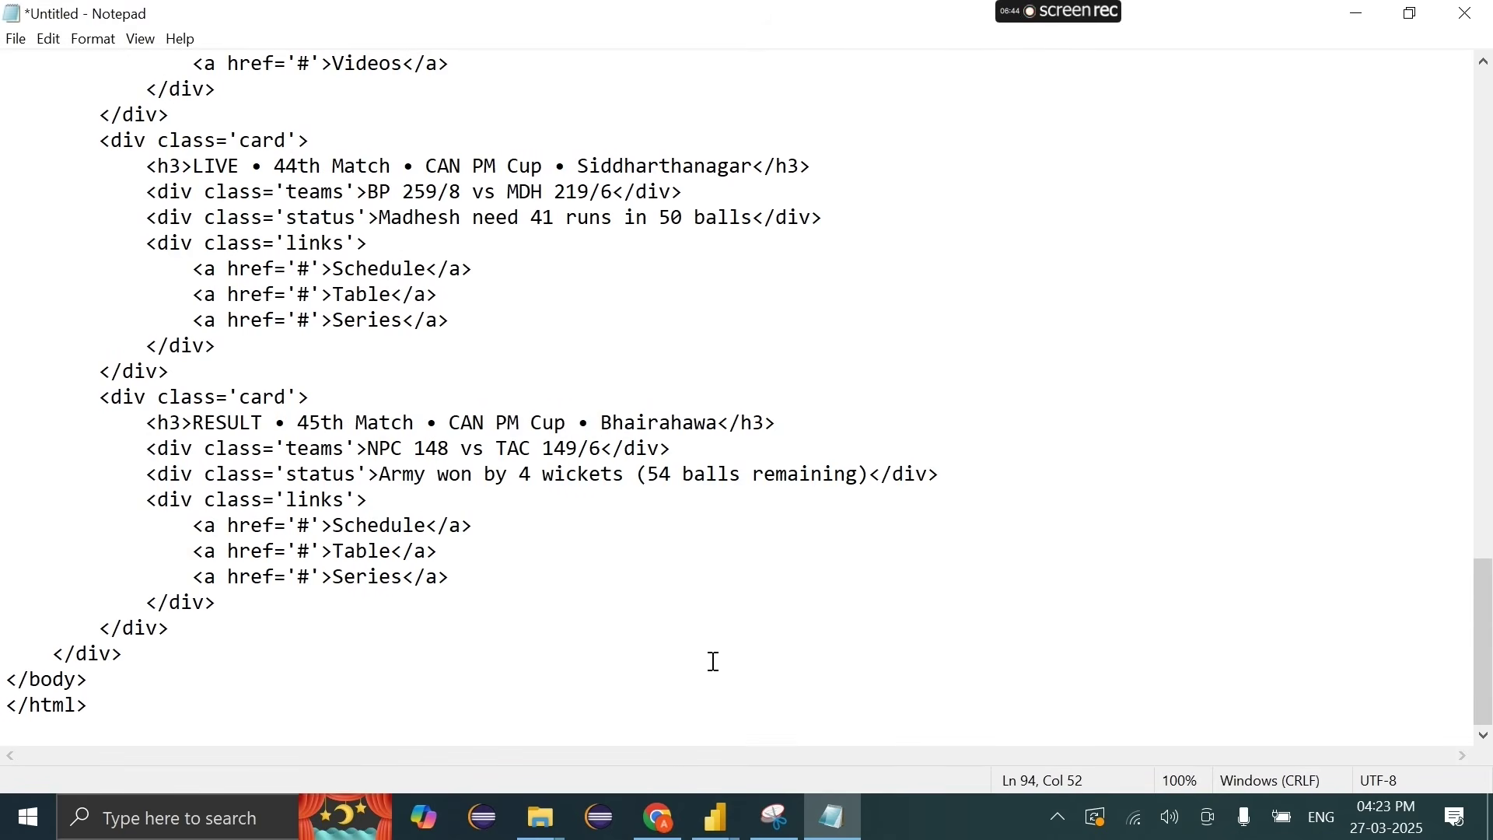
key(alt+Tab)
scroll(949, 571, down, 20)
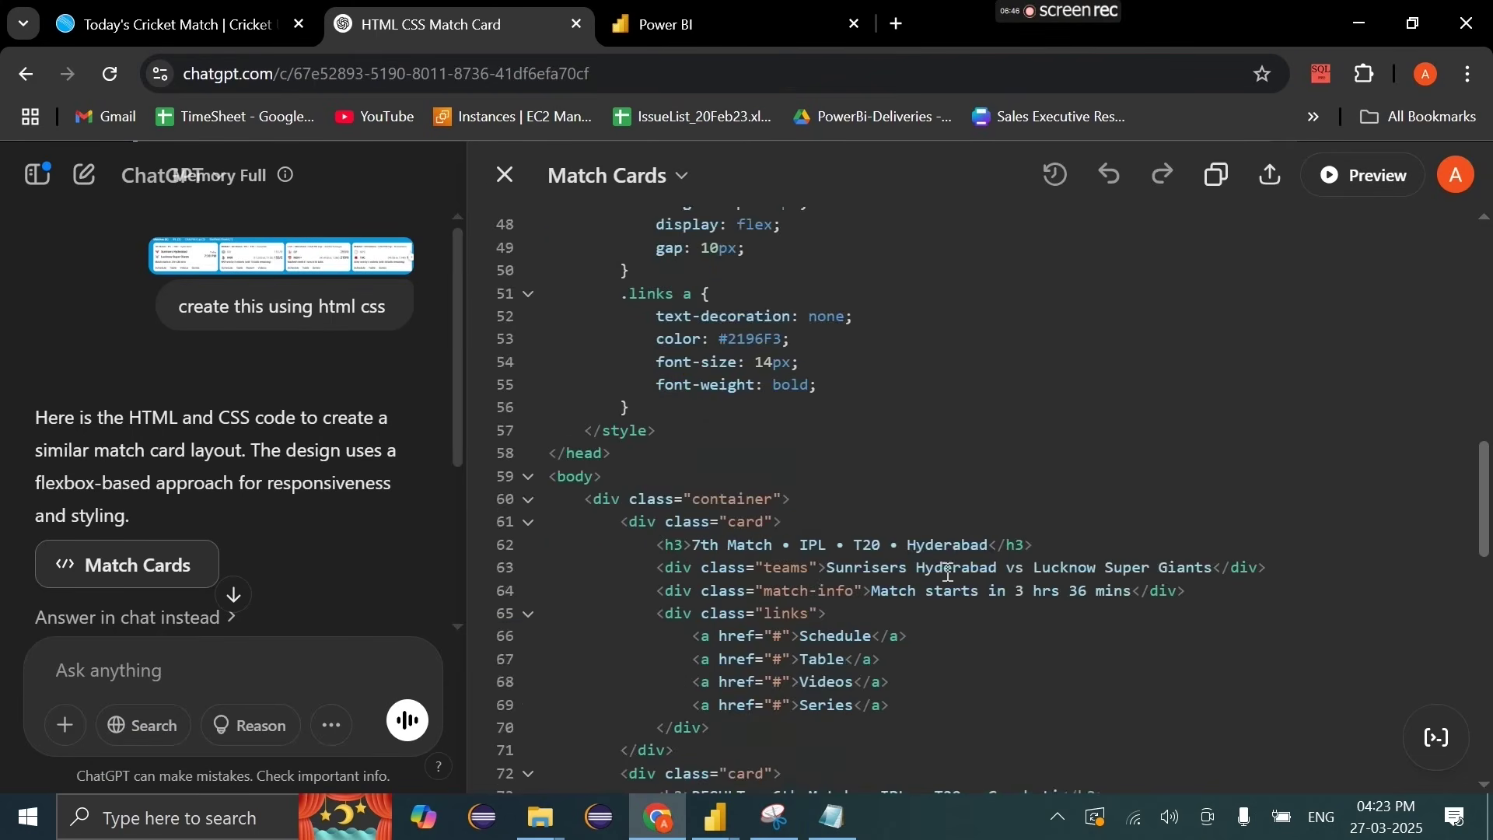
scroll(948, 571, up, 7)
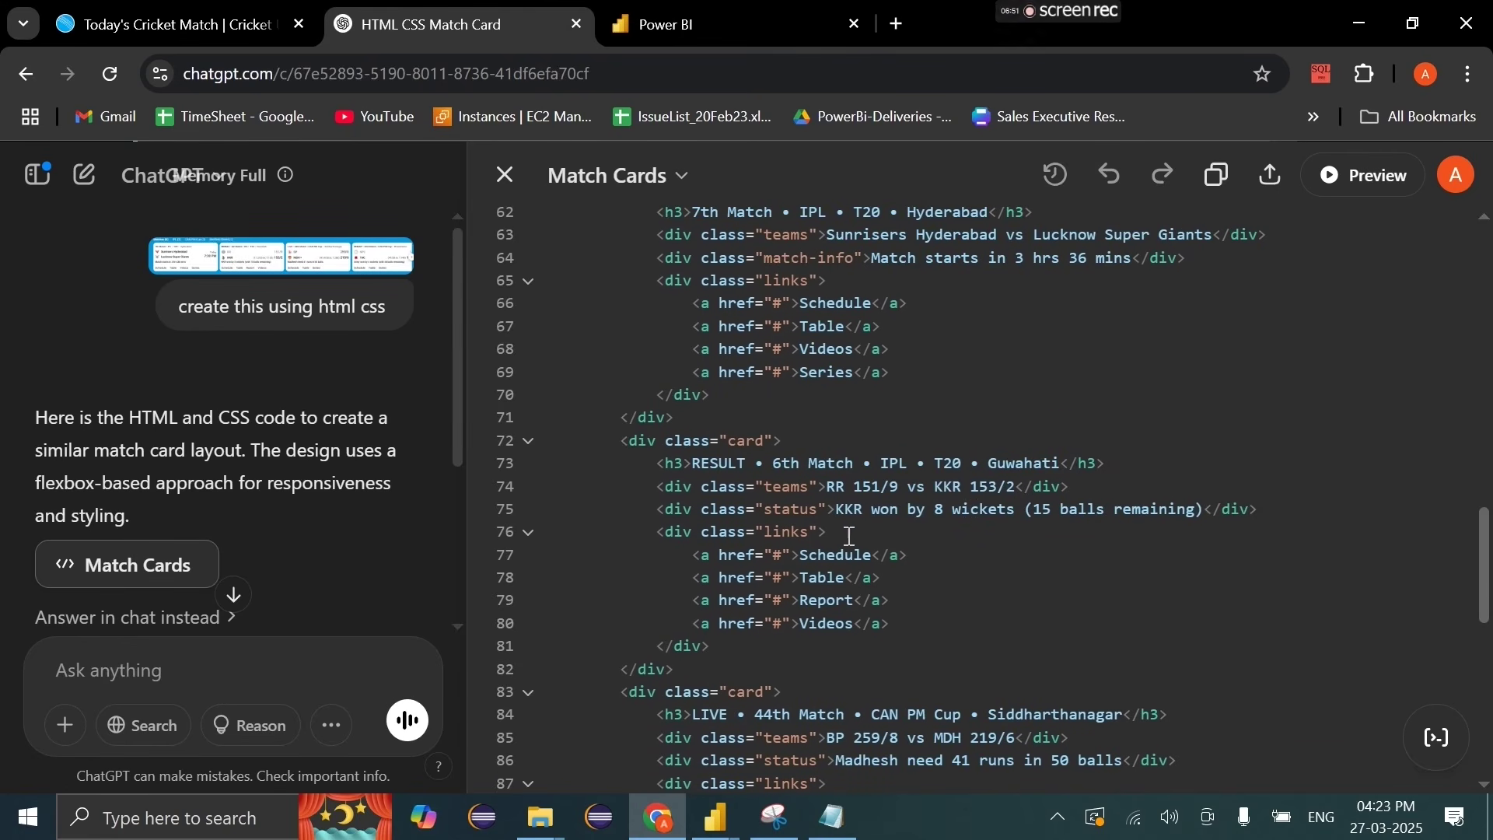
scroll(852, 539, up, 3)
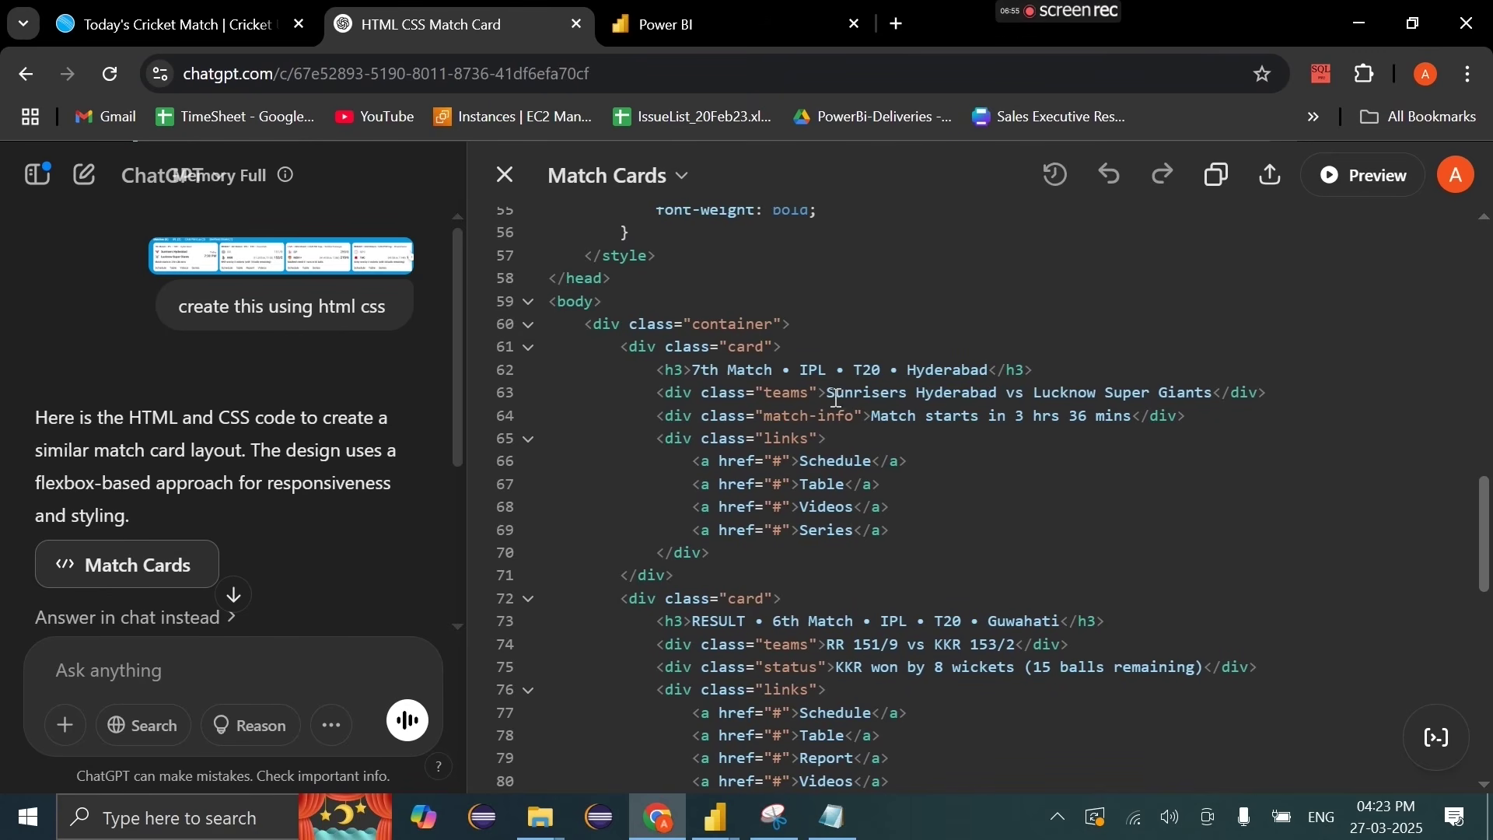
Step: Replace Hyderabad on line 63 with a "&Table[teams]&" concatenation placeholder
drag(829, 397, 920, 397)
click(1113, 399)
key(BackSpace)
text("")
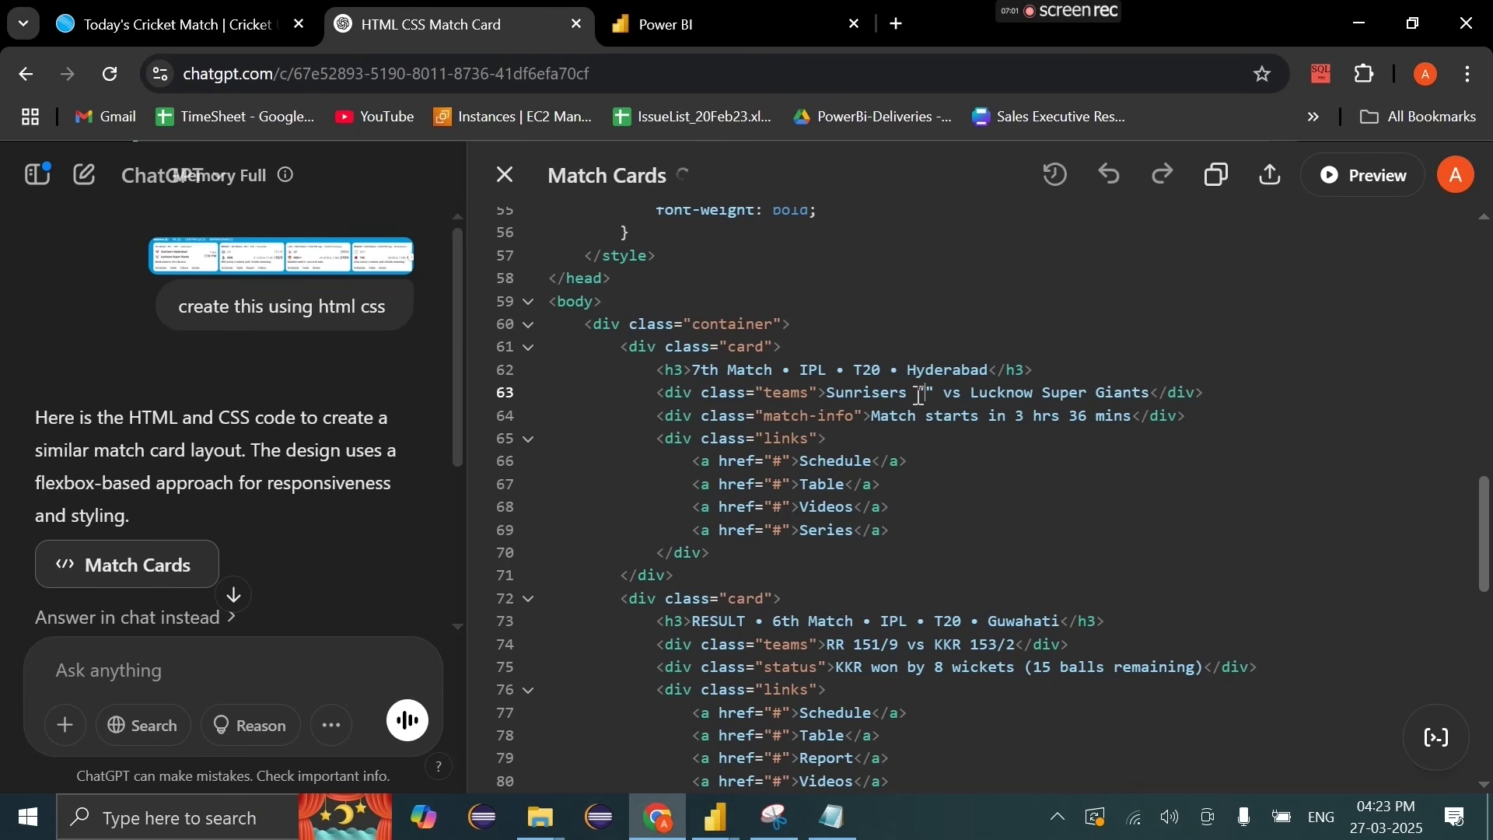
text(&&)
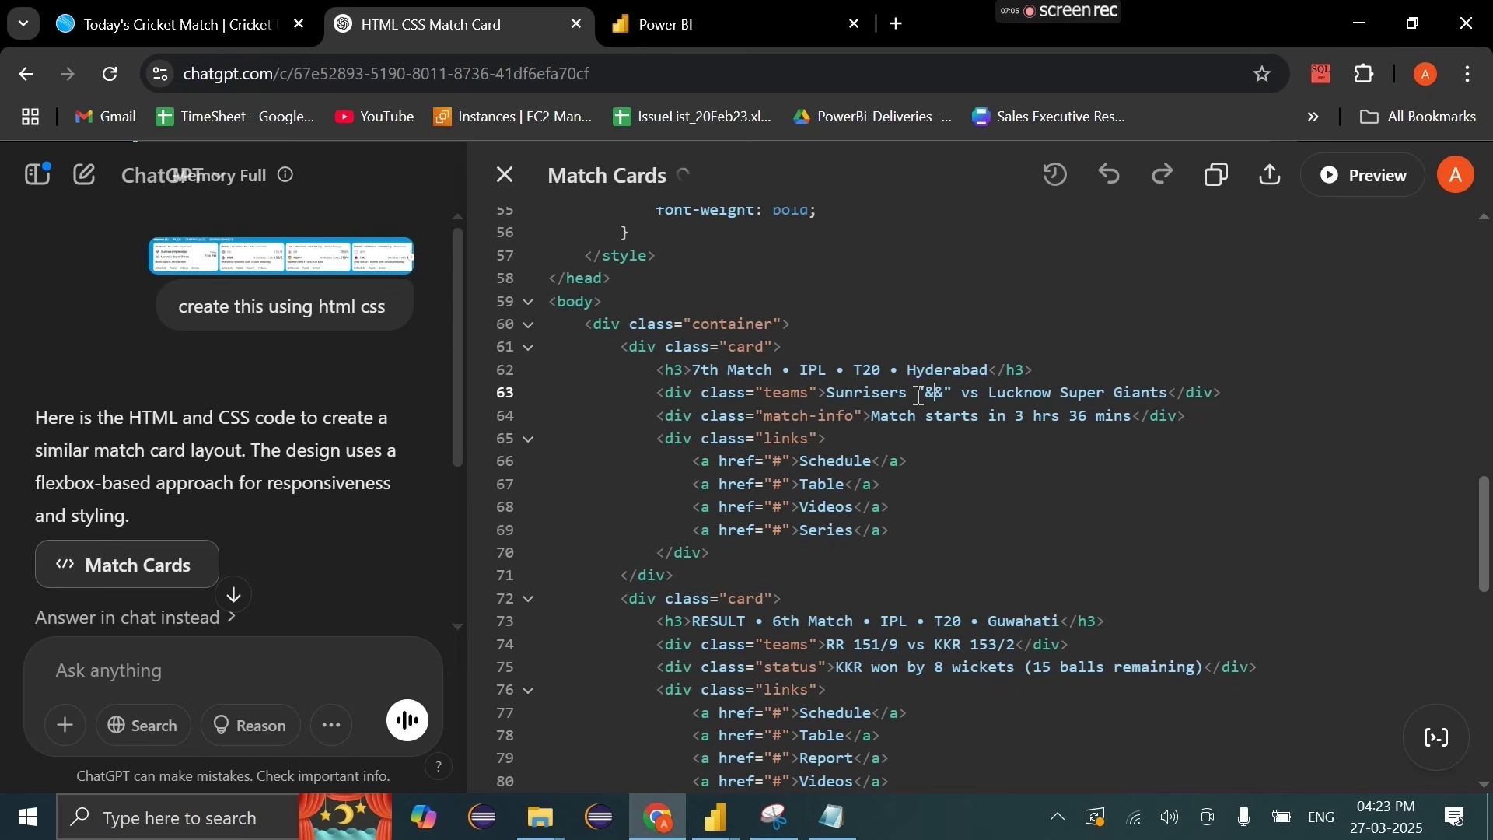
text(Table[])
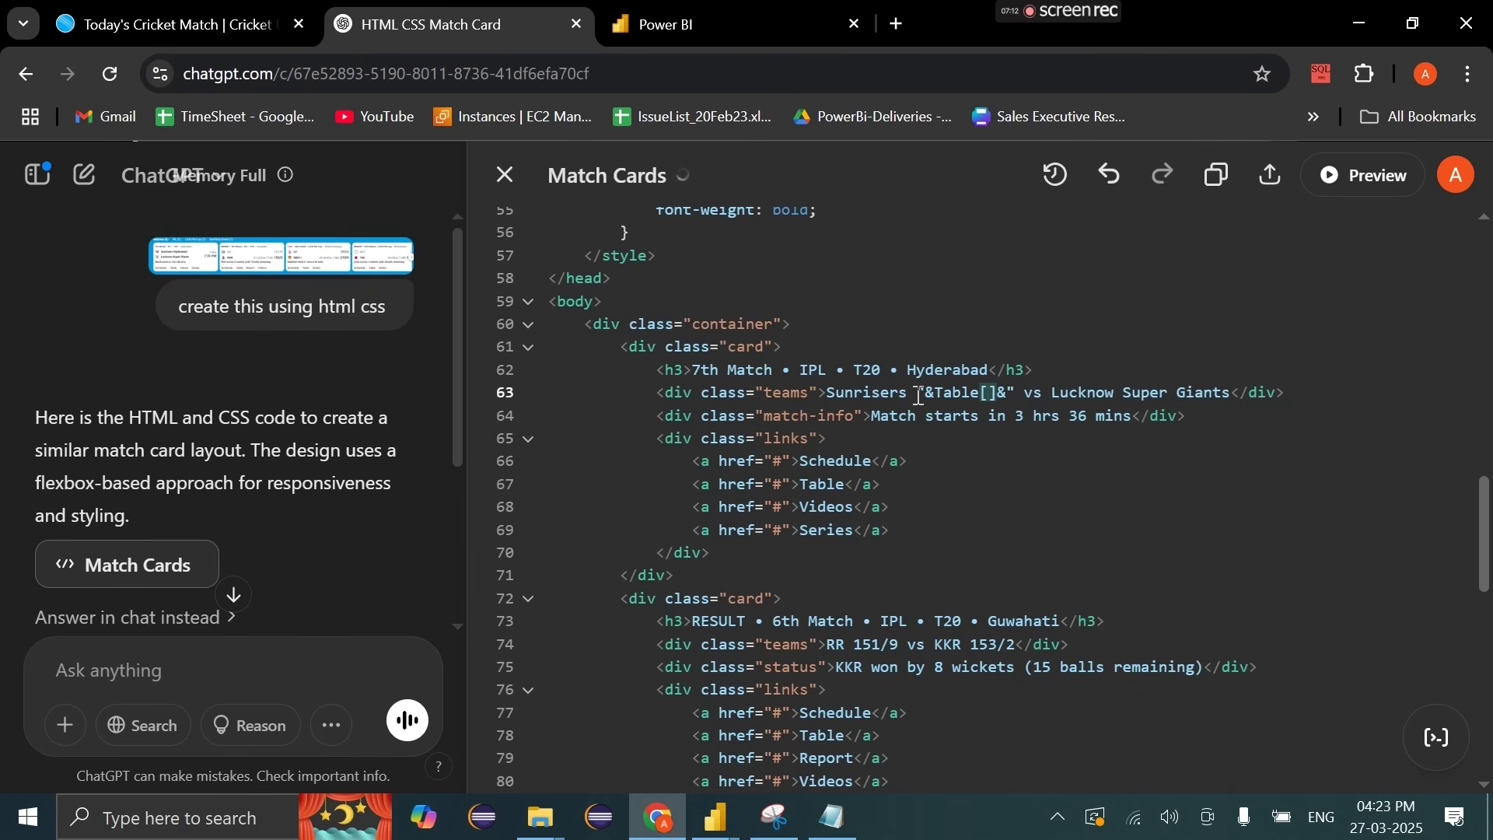
text(teams)
drag(921, 395, 1064, 396)
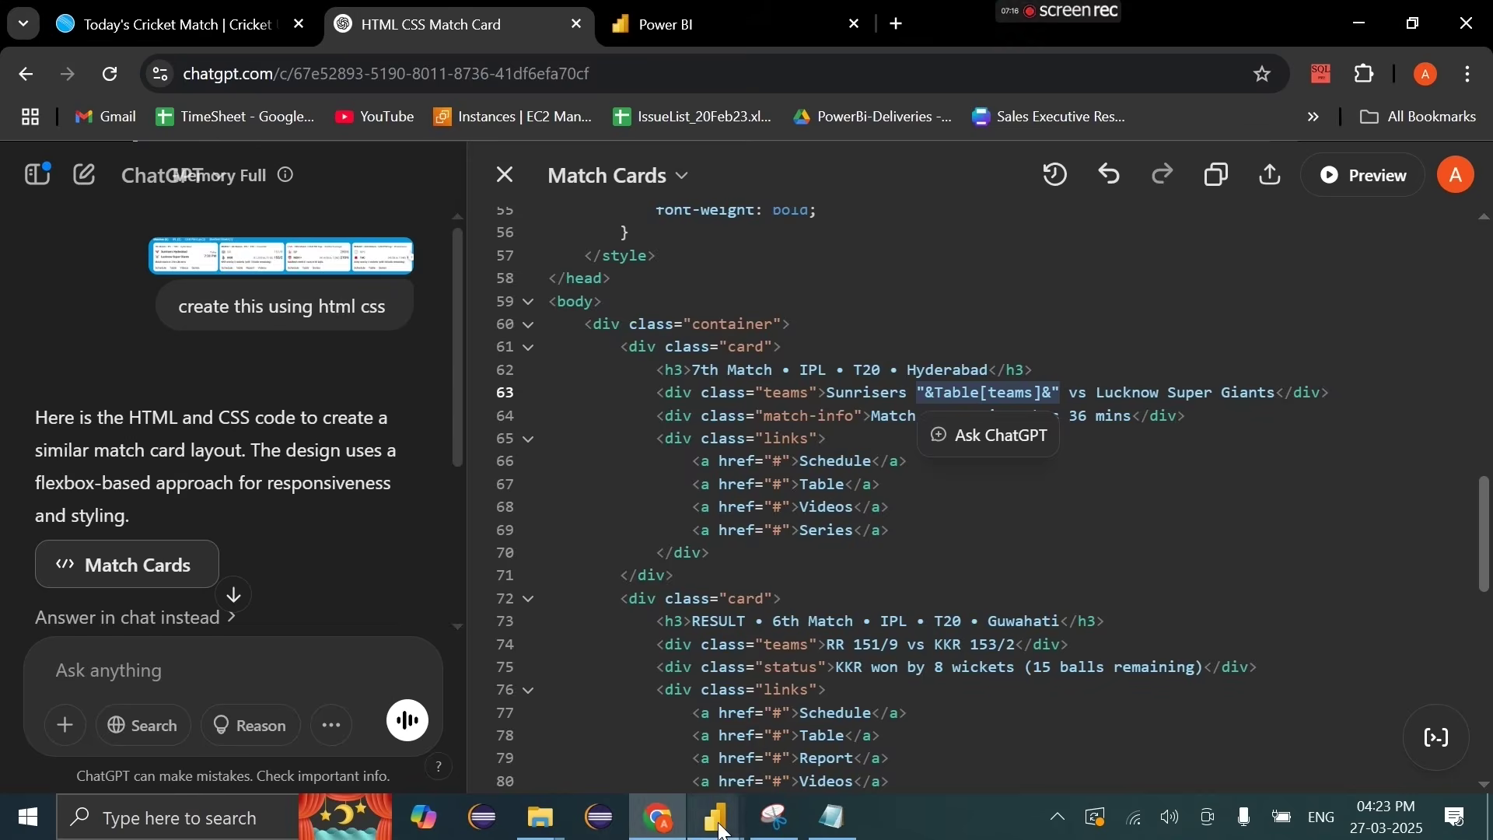
mouse_move(722, 831)
mouse_move(693, 740)
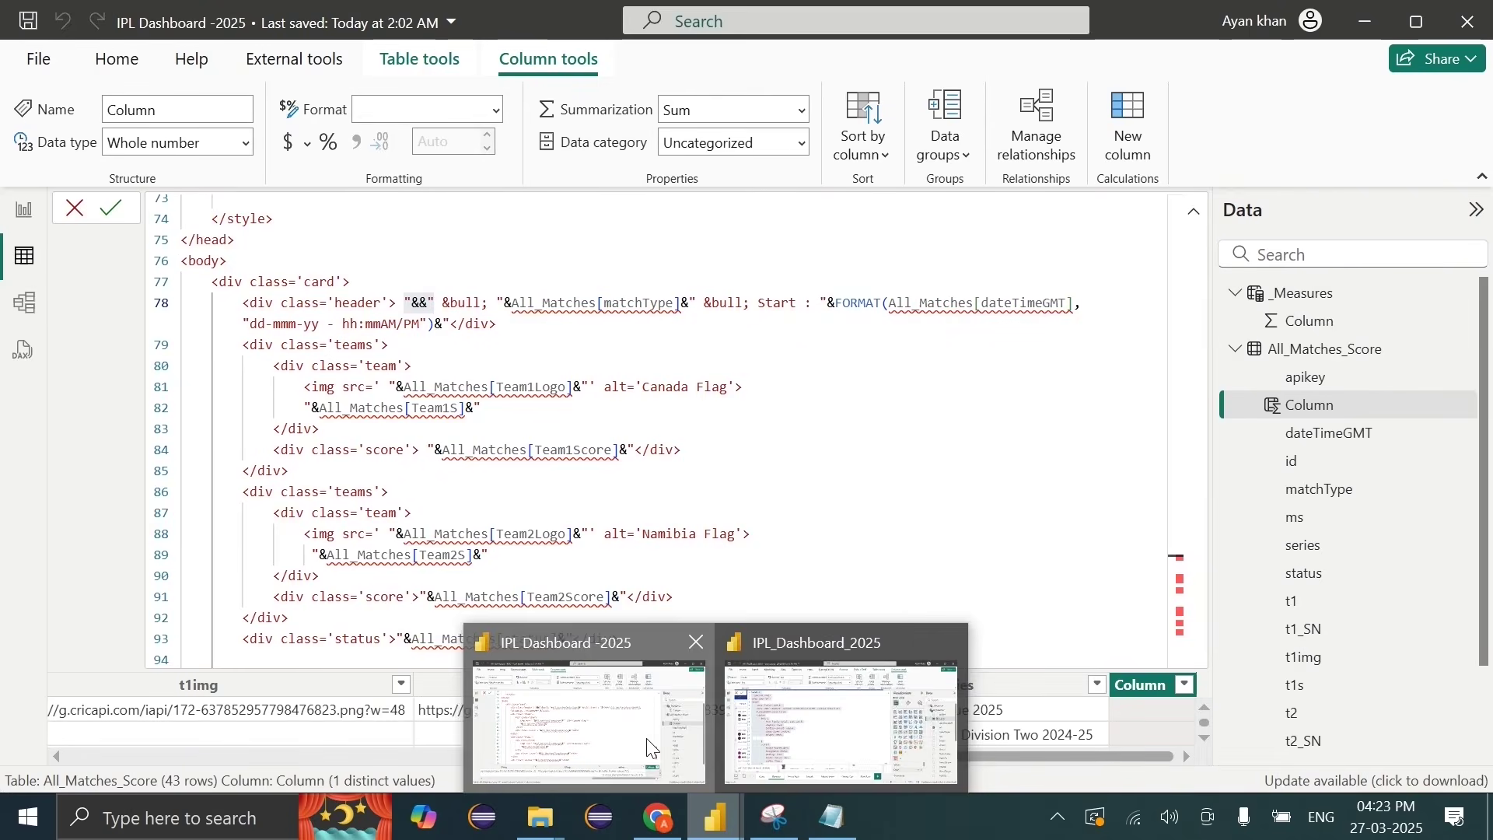
Step: Back in Power BI, fill the header's "&& placeholder with All_Matches_Score[ms]
click(657, 739)
drag(505, 306, 697, 306)
click(698, 306)
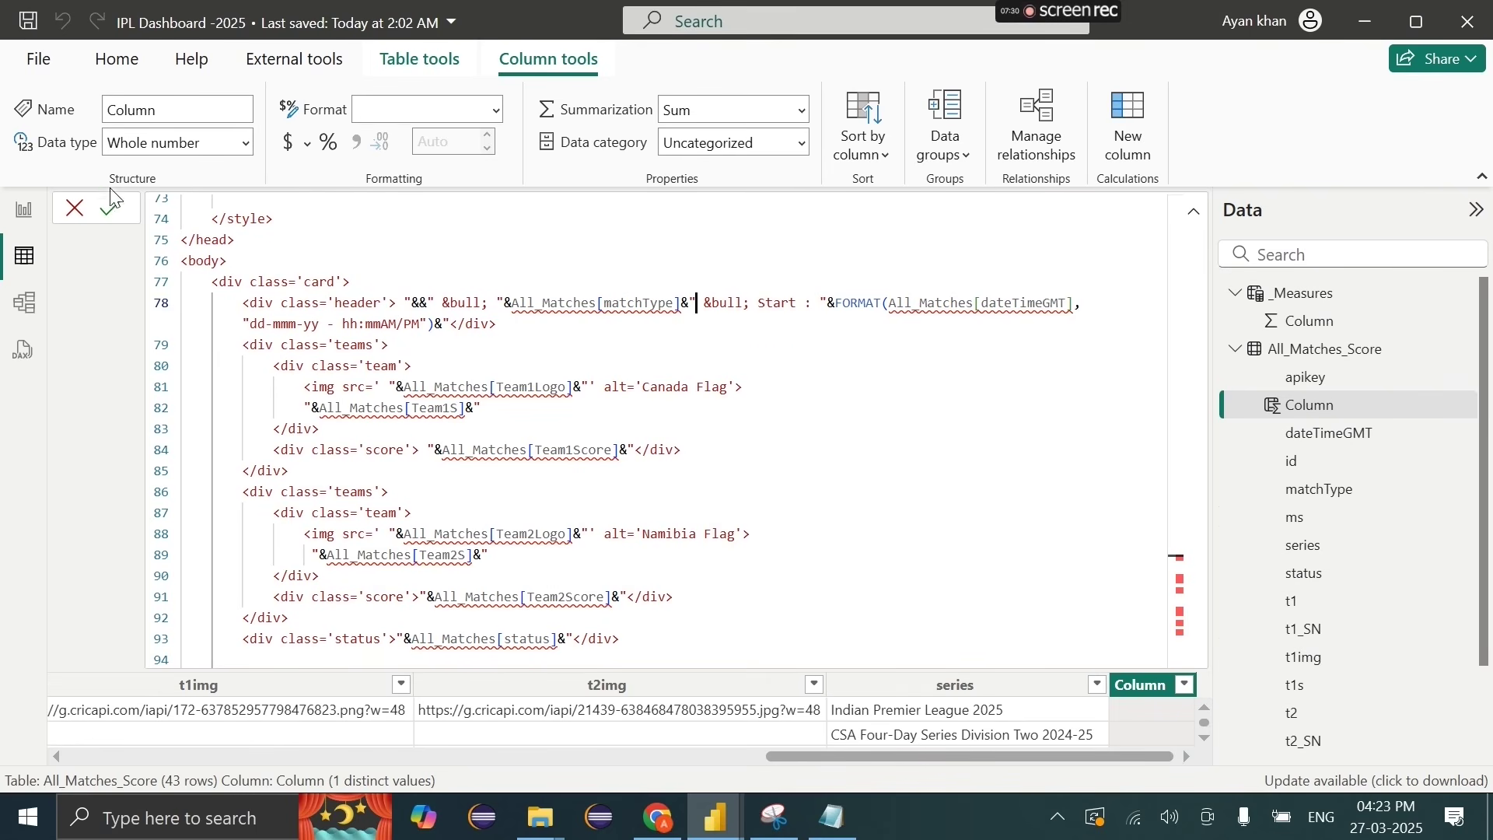
drag(426, 306, 435, 305)
click(423, 308)
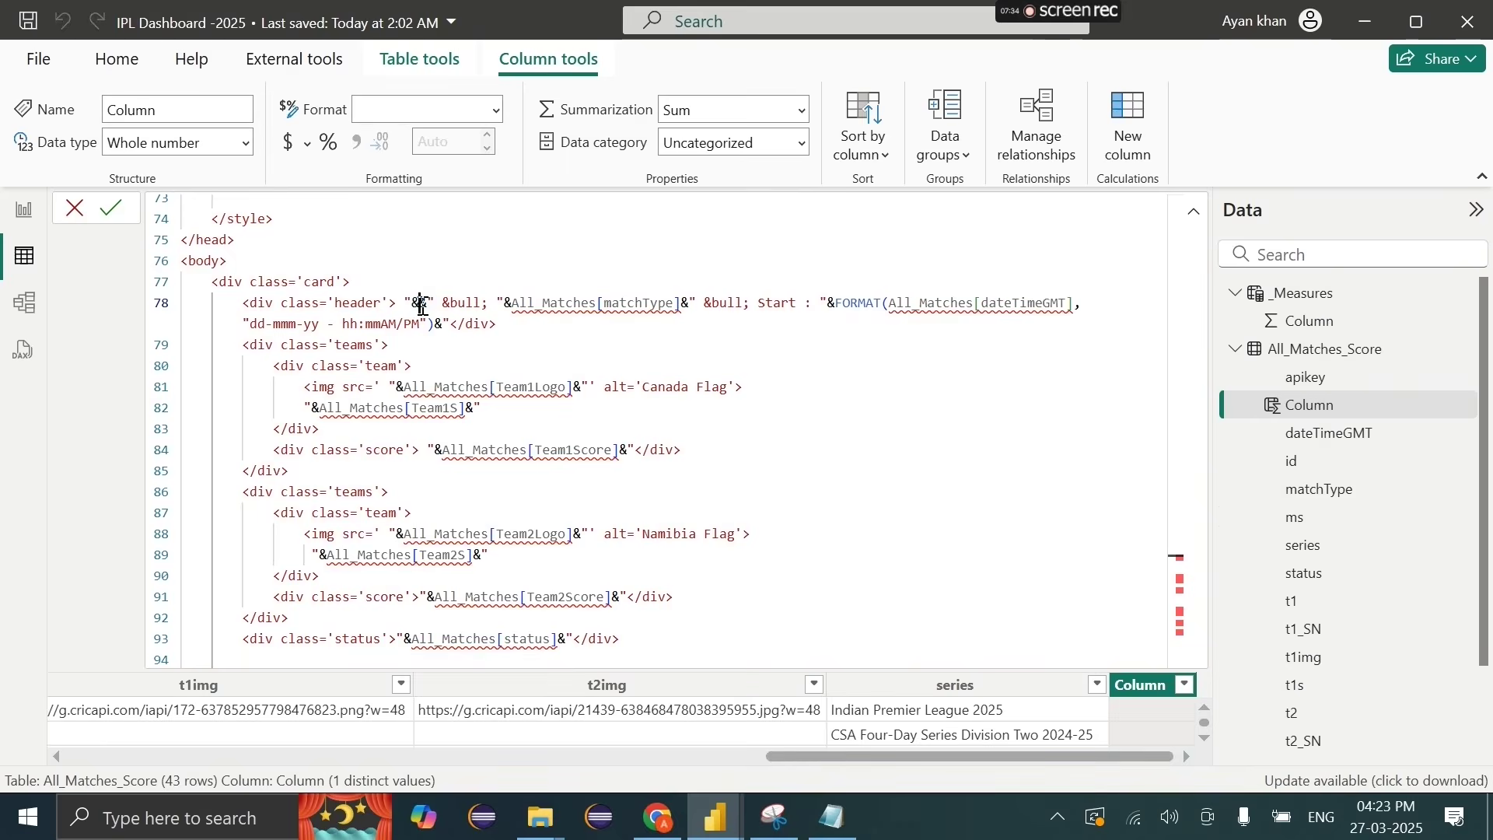
text(ms)
click(507, 349)
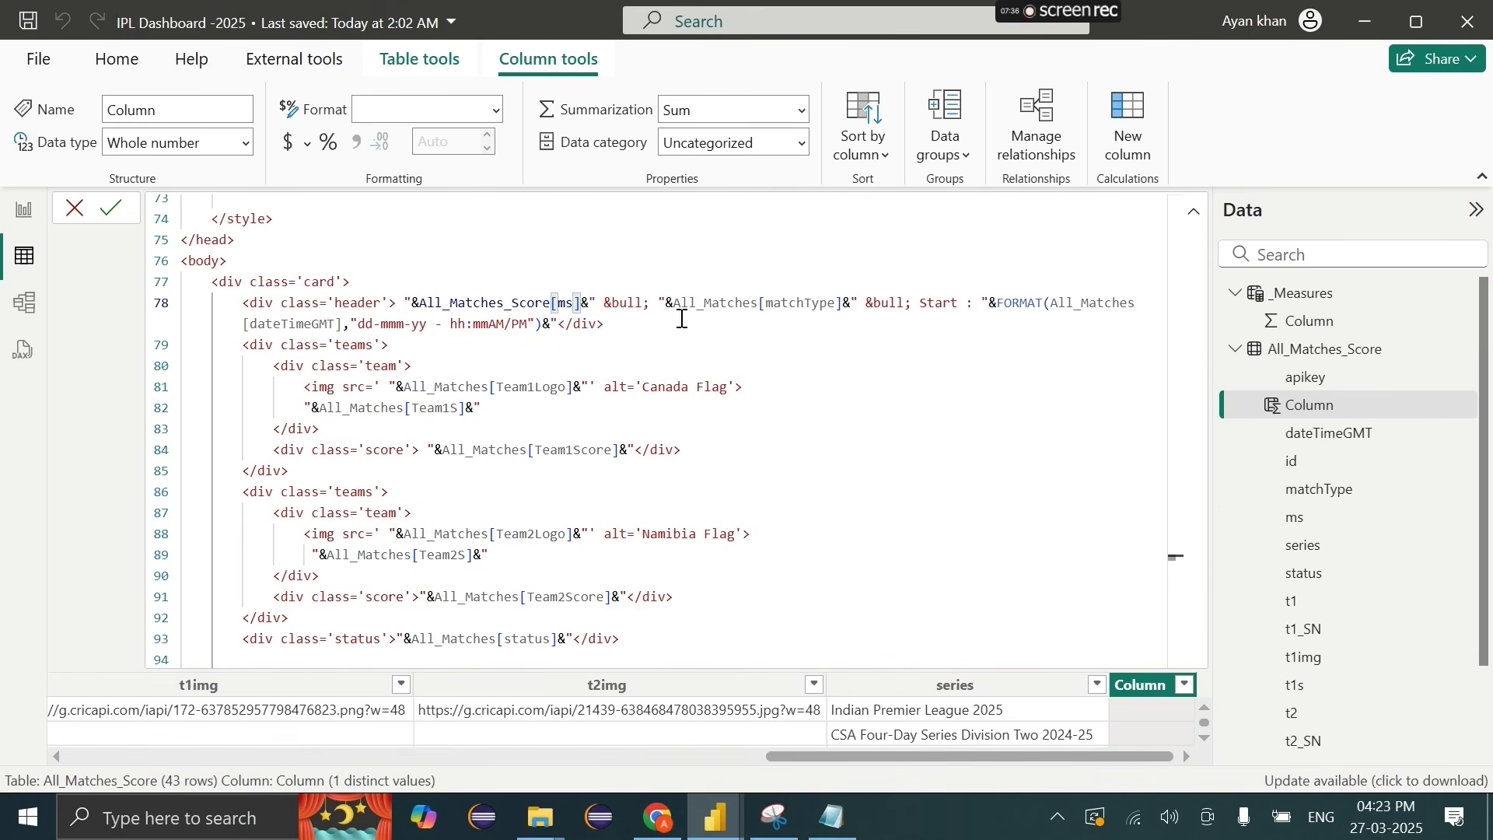
Step: Replace the old matchType reference with All_Matches_Score[matchType]
drag(671, 306, 846, 303)
click(846, 303)
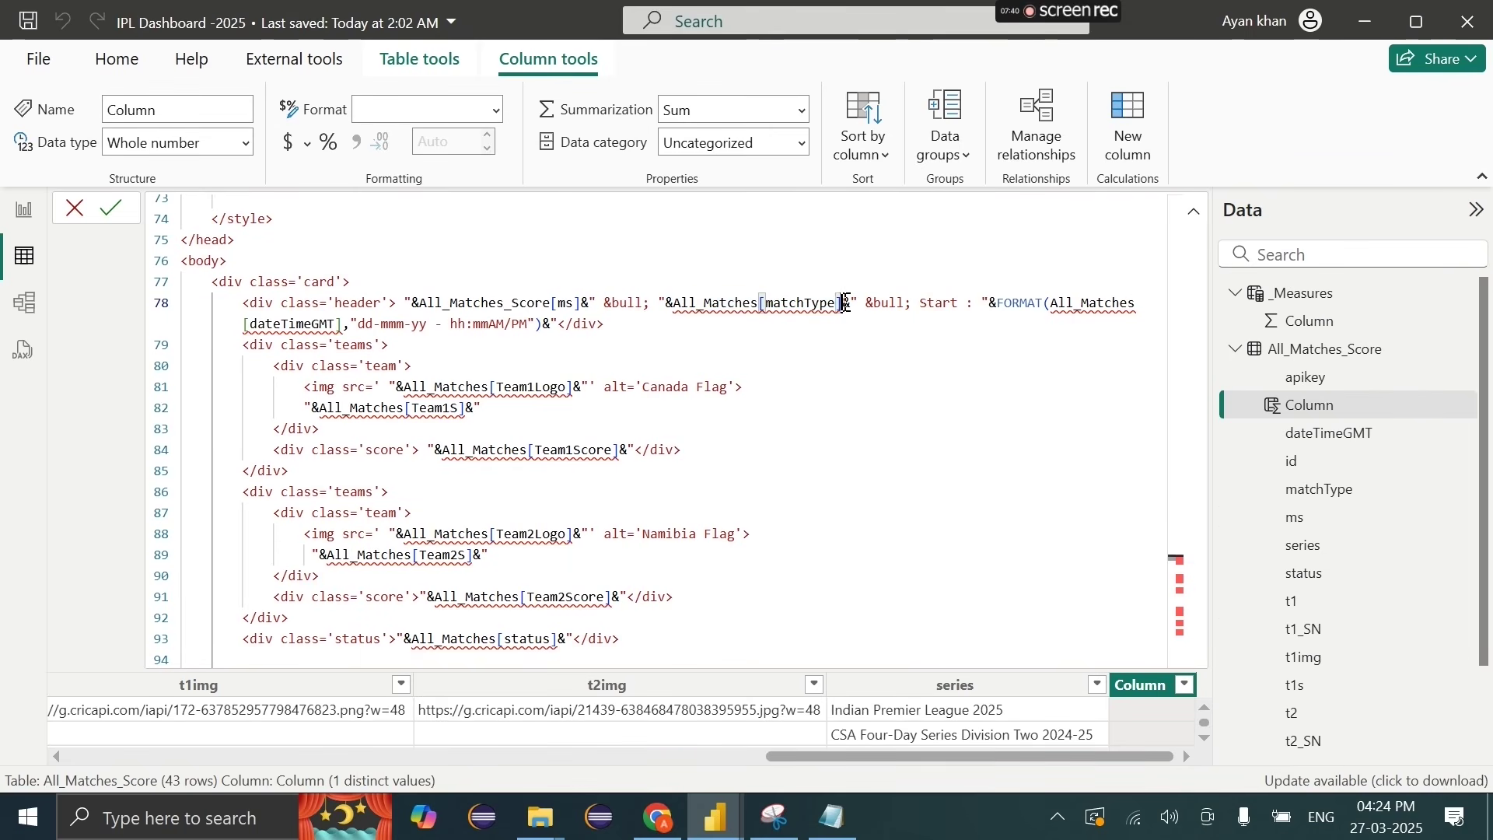
key(BackSpace)
key(BackSpace)
key(BackSpace)
key(BackSpace)
key(BackSpace)
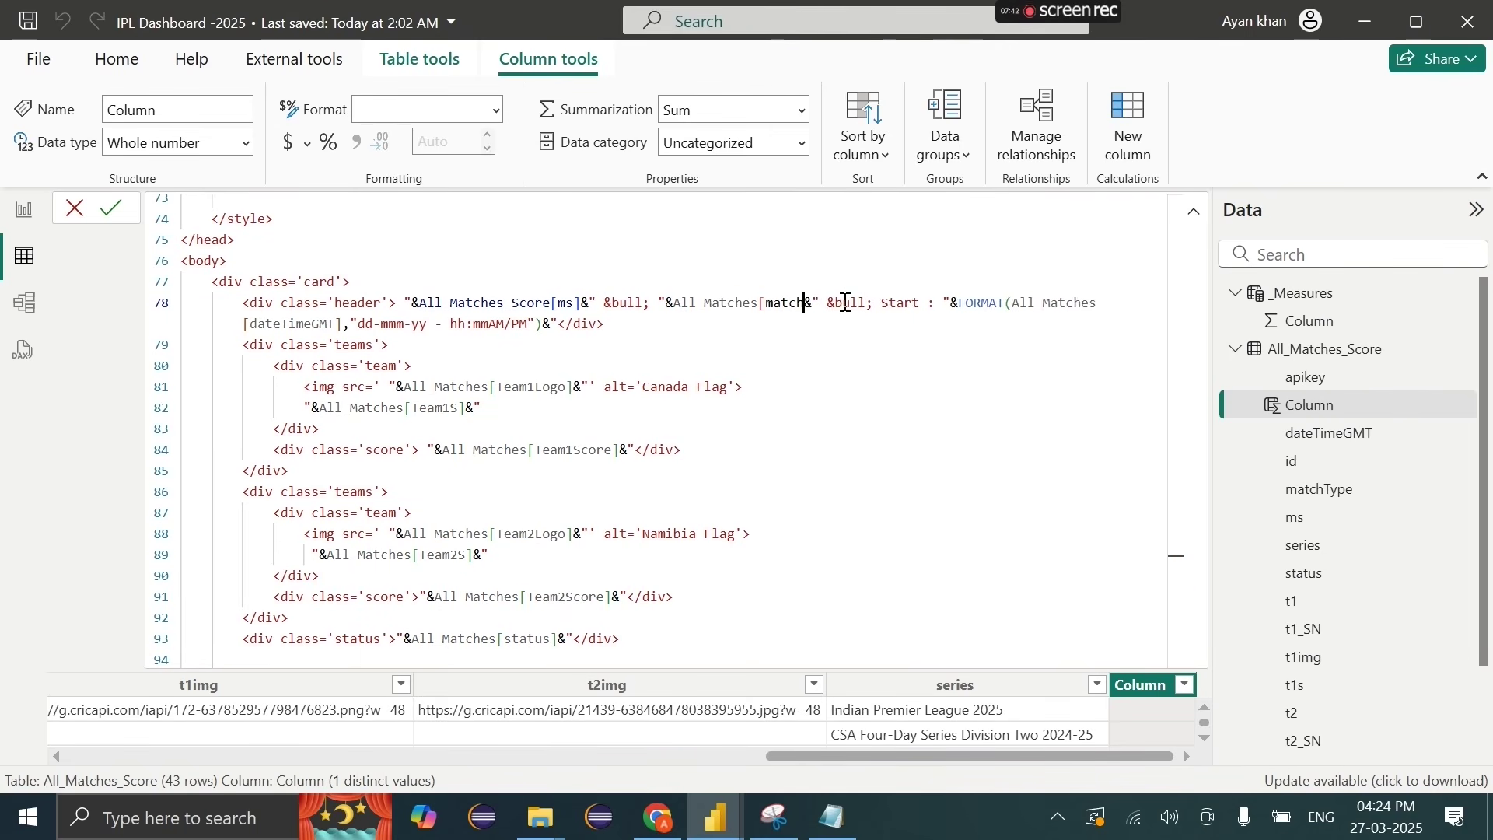
key(BackSpace)
key(BackSpace)
key(BackSpace)
key(BackSpace)
key(BackSpace)
key(BackSpace)
key(BackSpace)
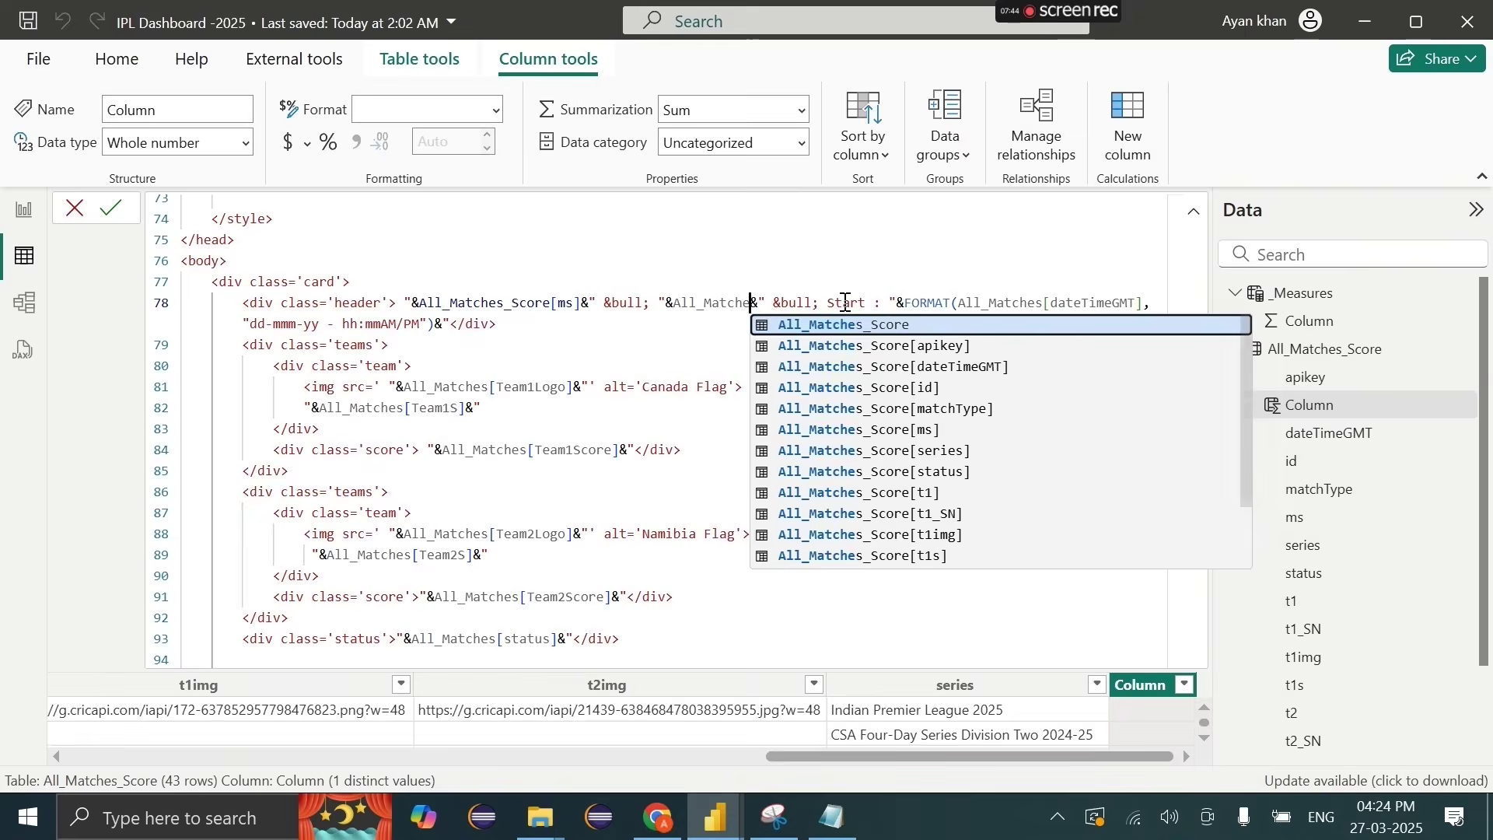
key(BackSpace)
key(BackSpace)
key(BackSpace)
key(BackSpace)
key(BackSpace)
key(BackSpace)
key(BackSpace)
key(BackSpace)
key(BackSpace)
key(BackSpace)
text(mat)
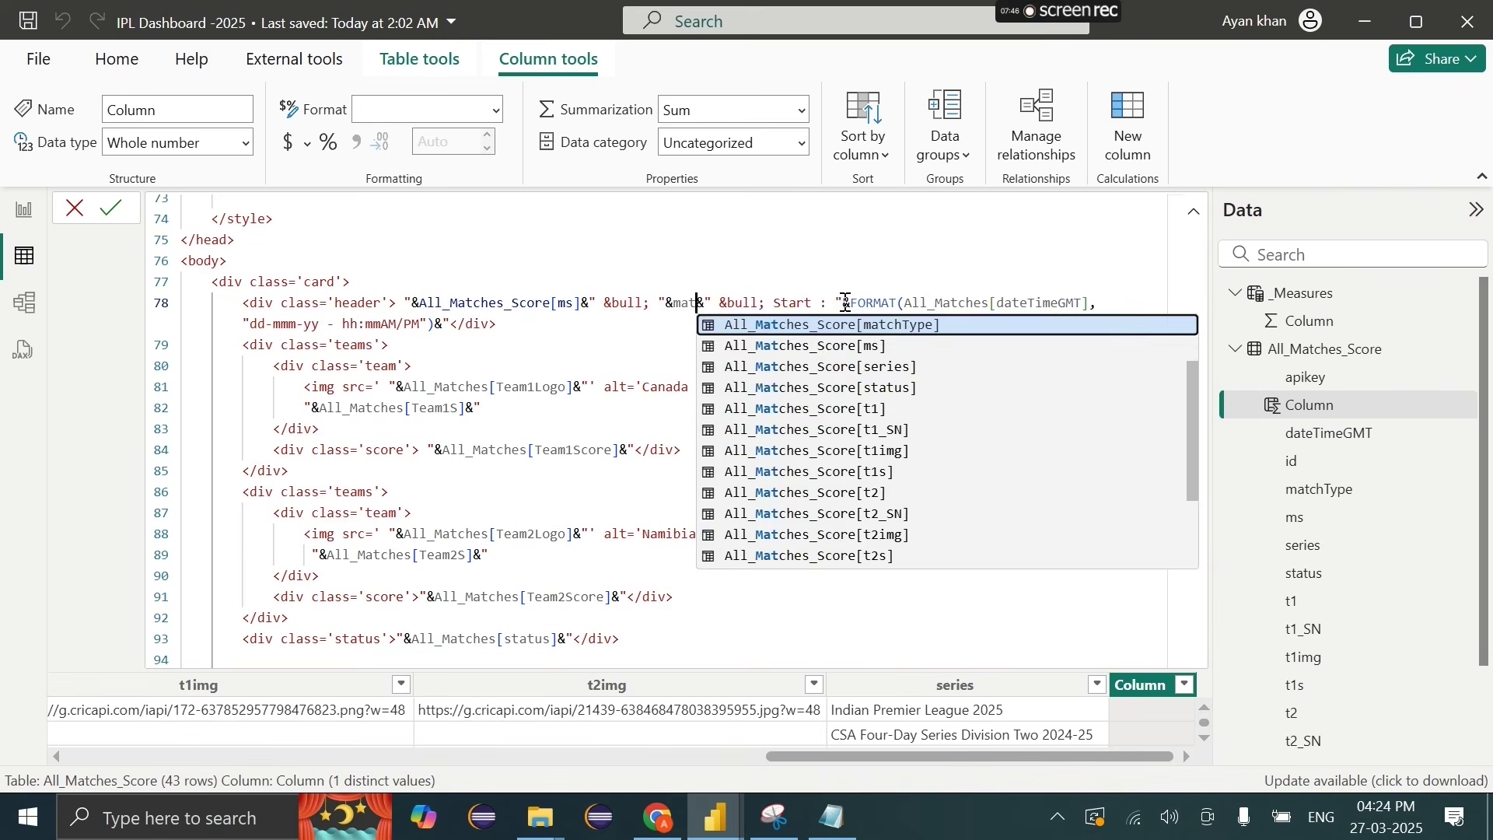
key(Tab)
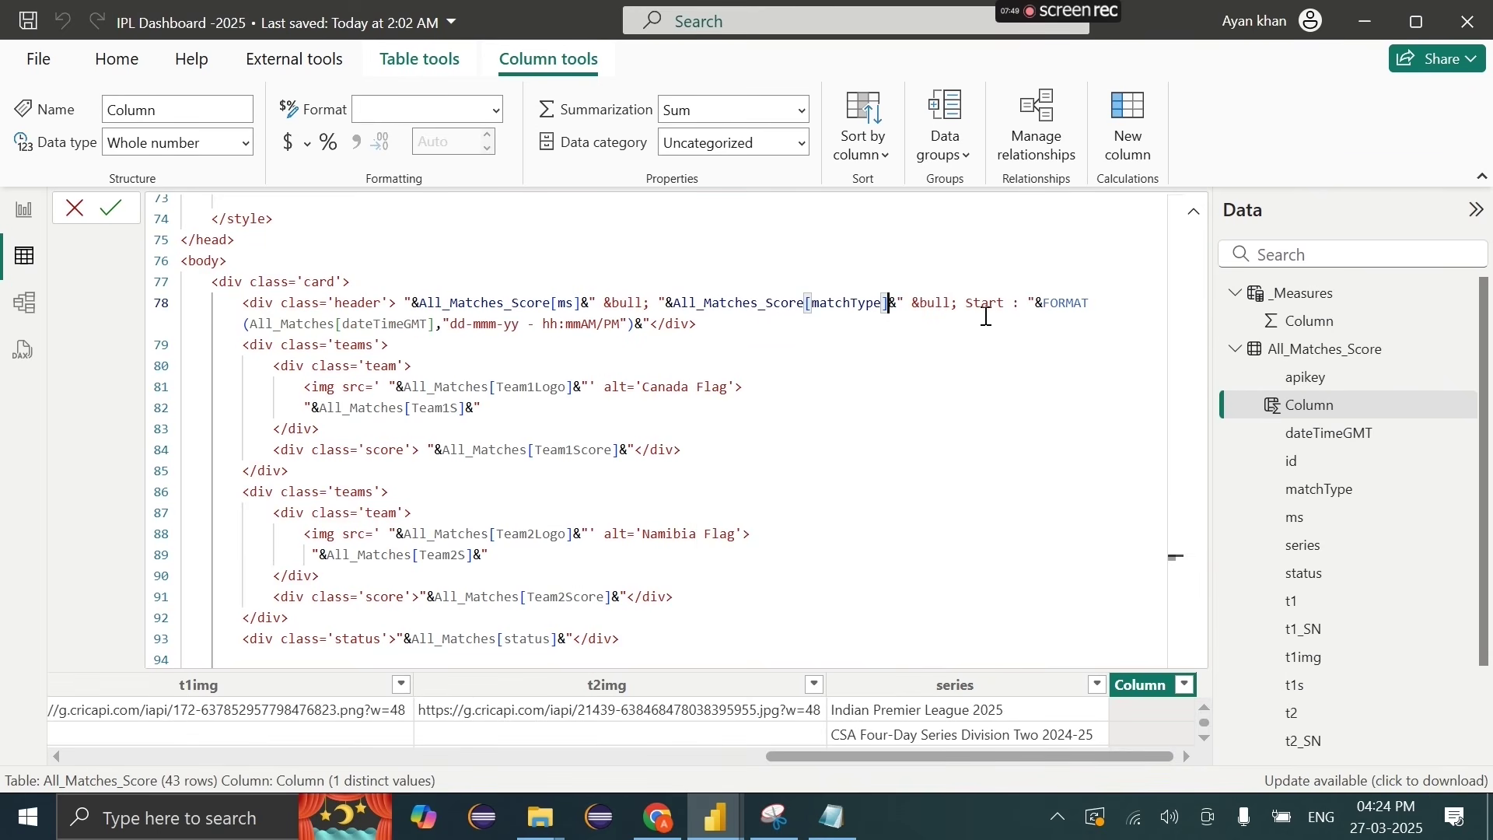
Step: Point the FORMAT start date at All_Matches_Score[dateTimeGMT] and select the table name for reuse
drag(251, 325, 321, 327)
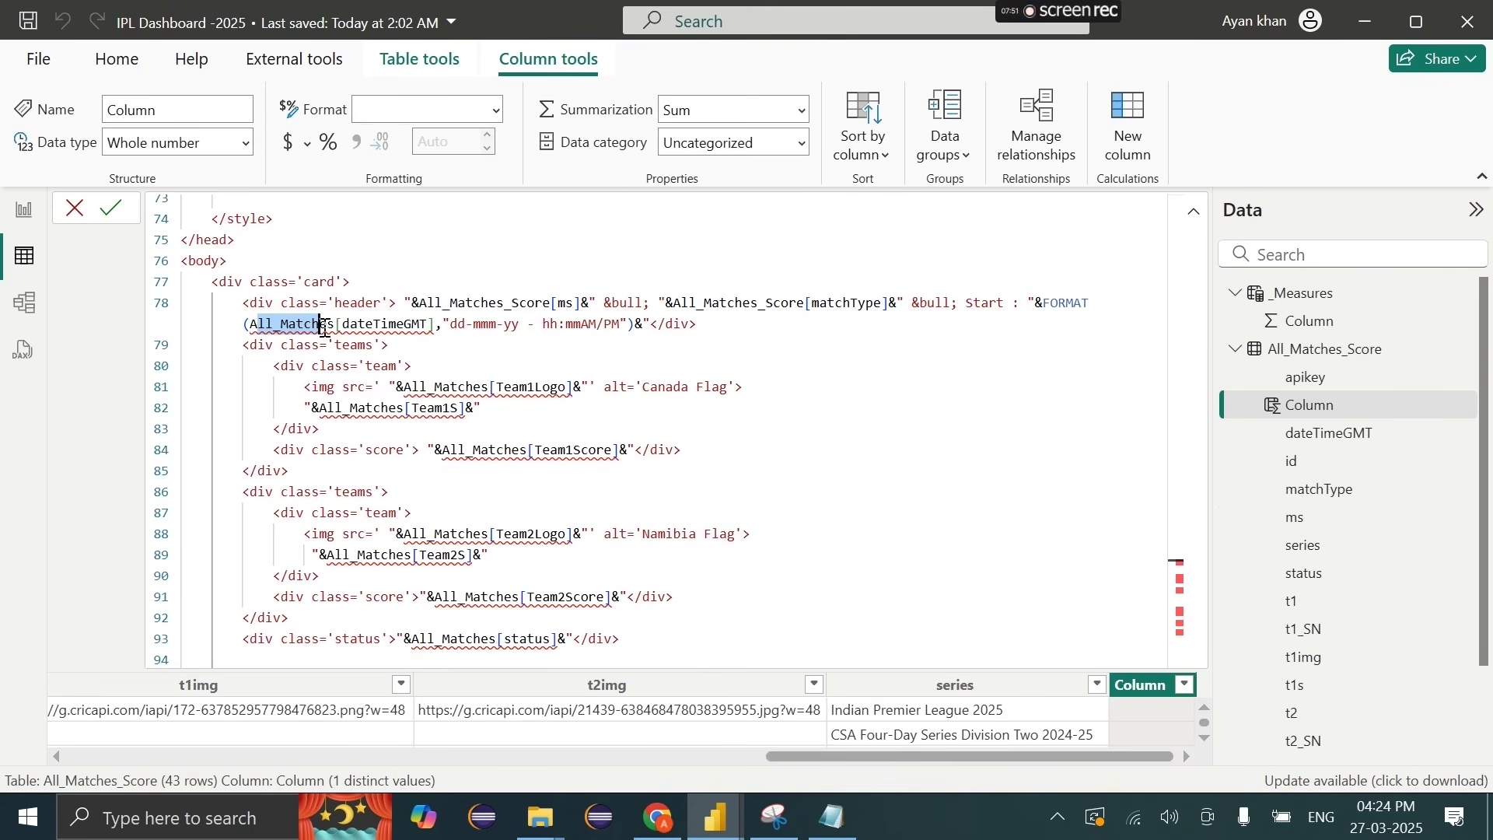
text(AAll)
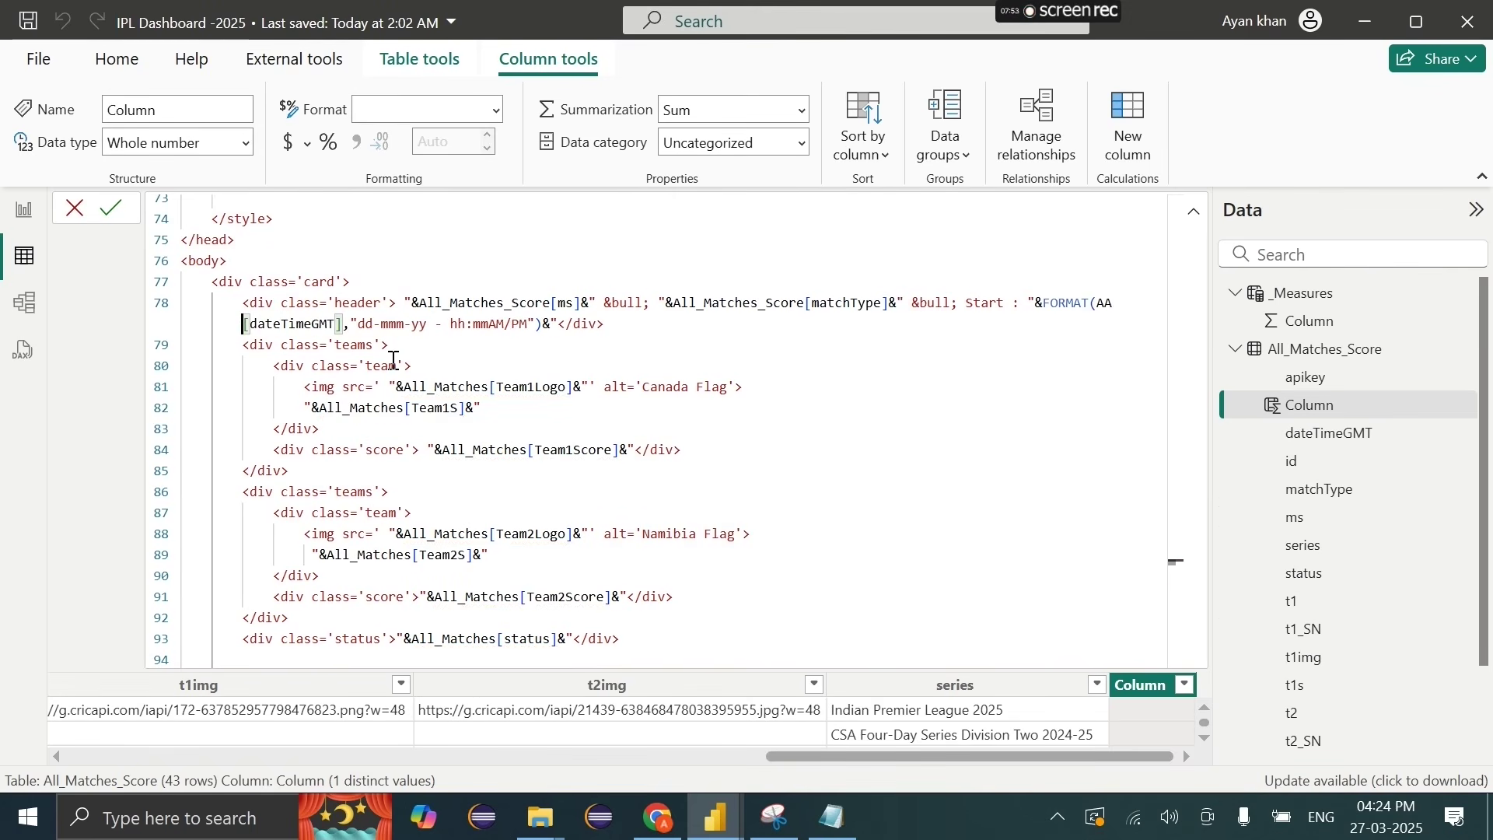
text(A)
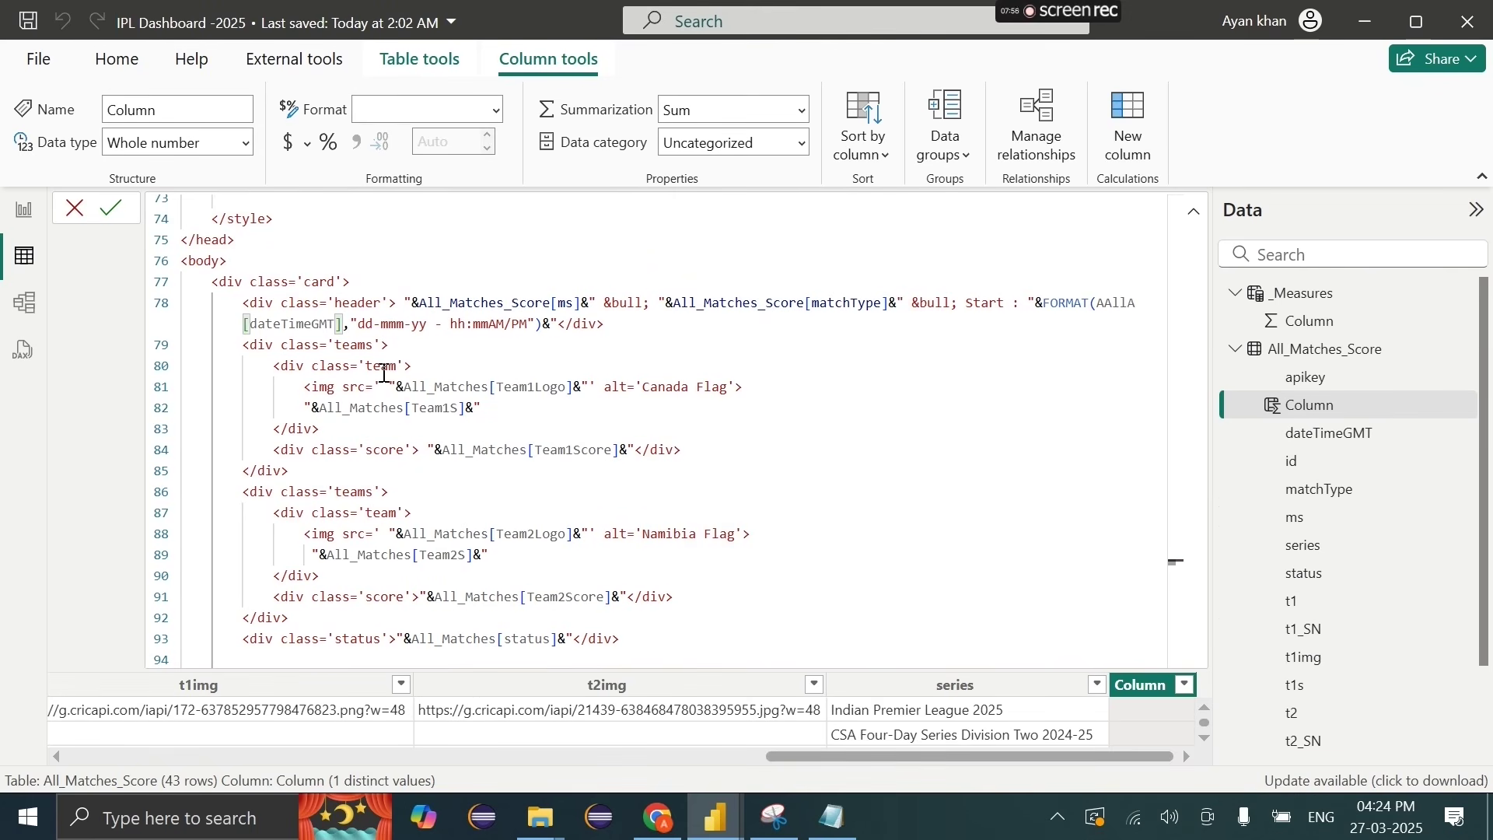
key(BackSpace)
key(BackSpace)
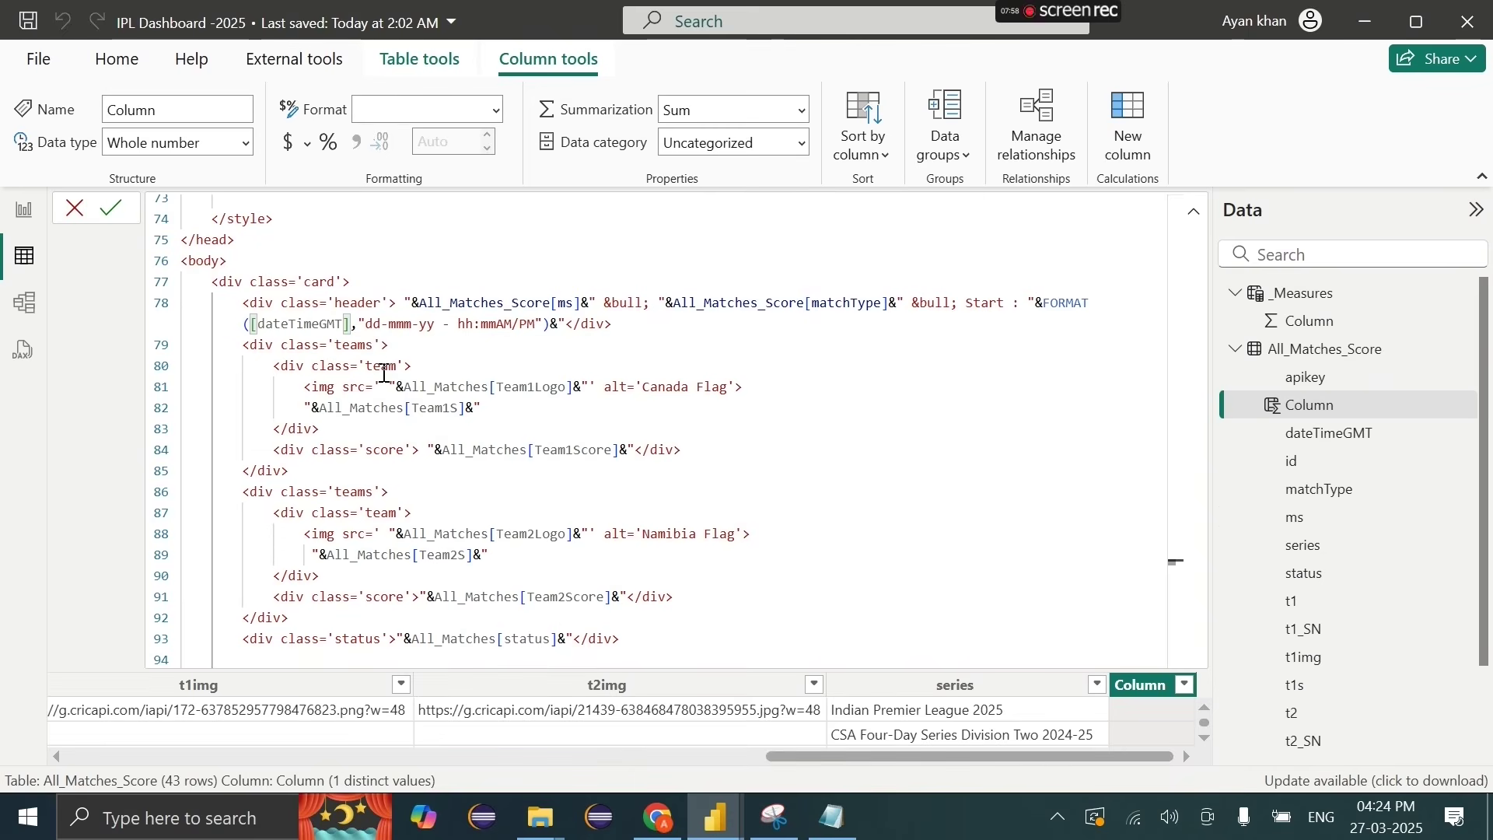
text(ll)
key(Down)
key(Tab)
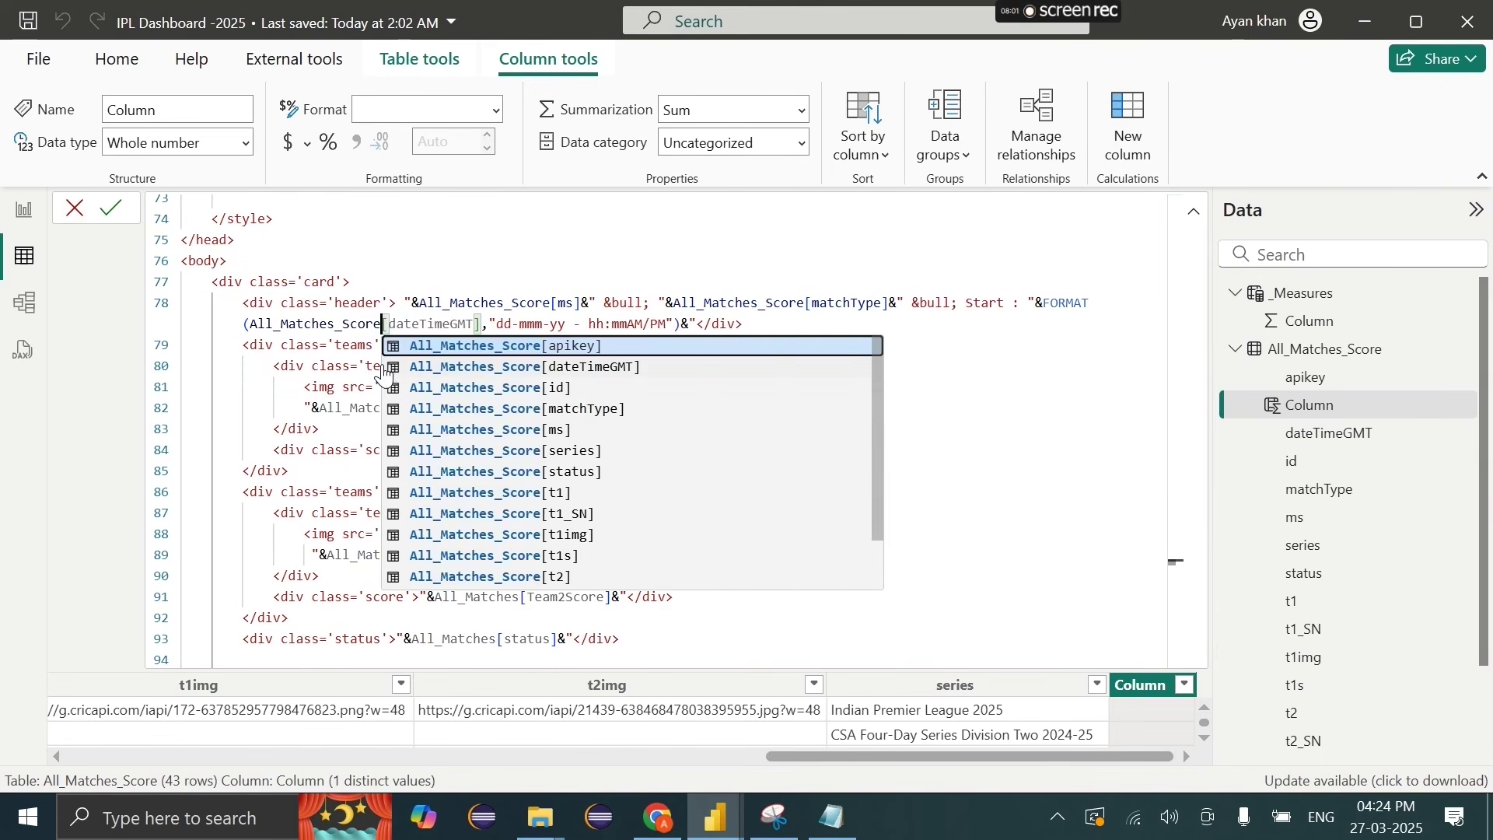
click(351, 352)
drag(381, 323, 257, 327)
key(ctrl+c)
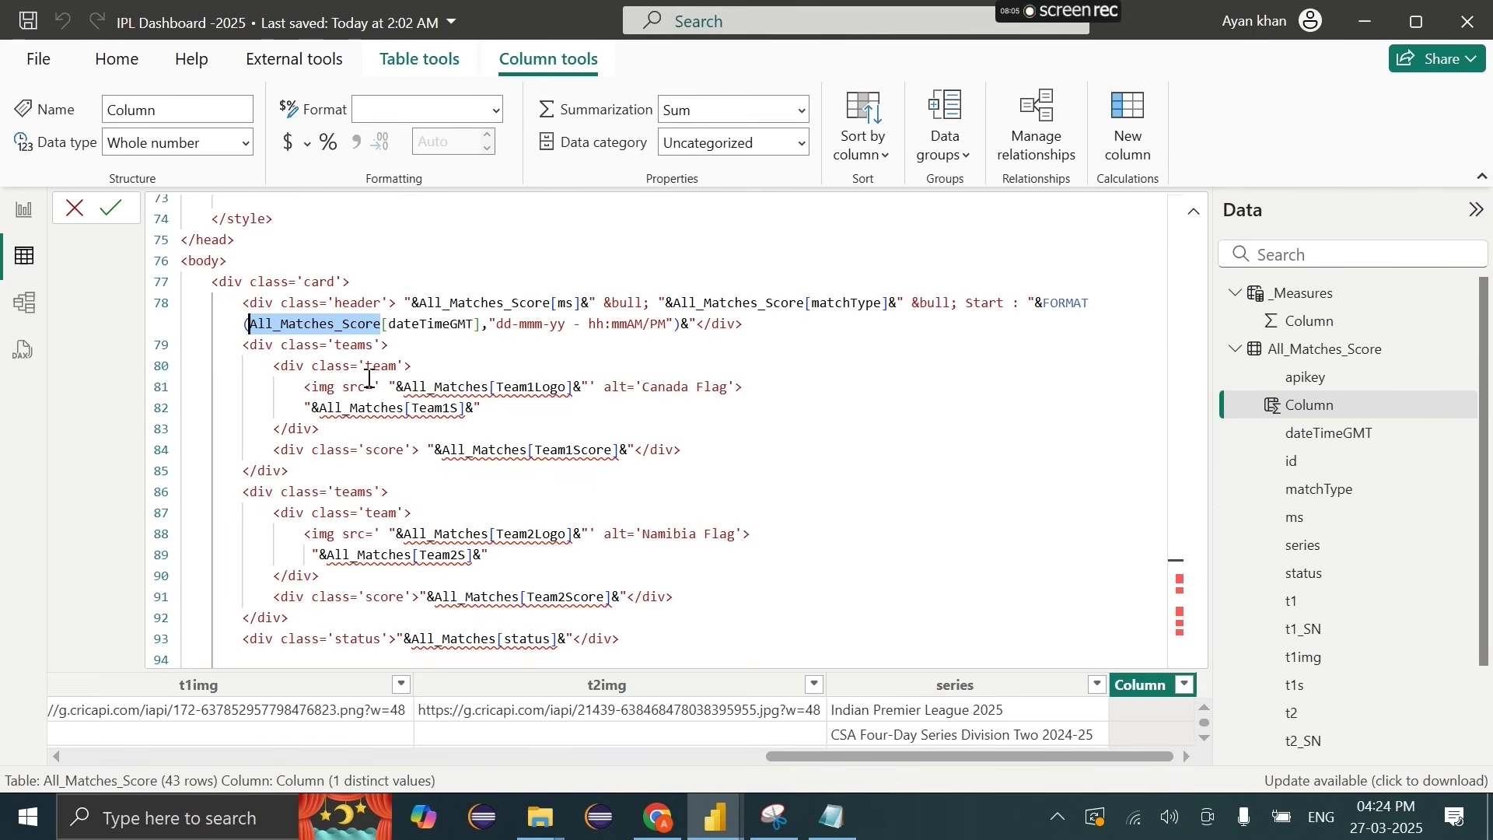
Step: Change team one's logo reference on line 81 to All_Matches_Score[t1img]
double_click(404, 386)
key(ctrl+v)
double_click(609, 386)
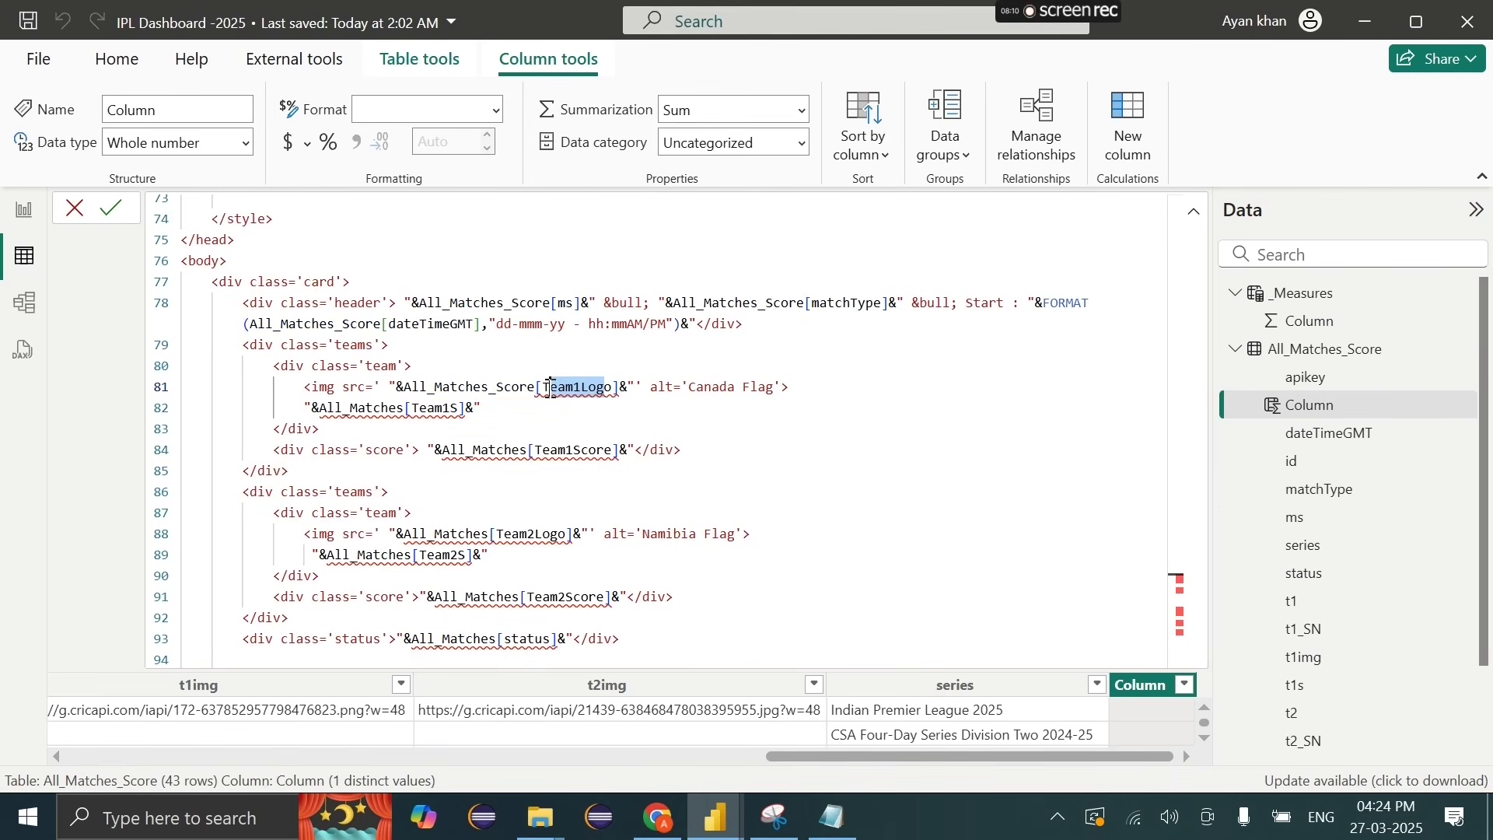
text(ore[t)
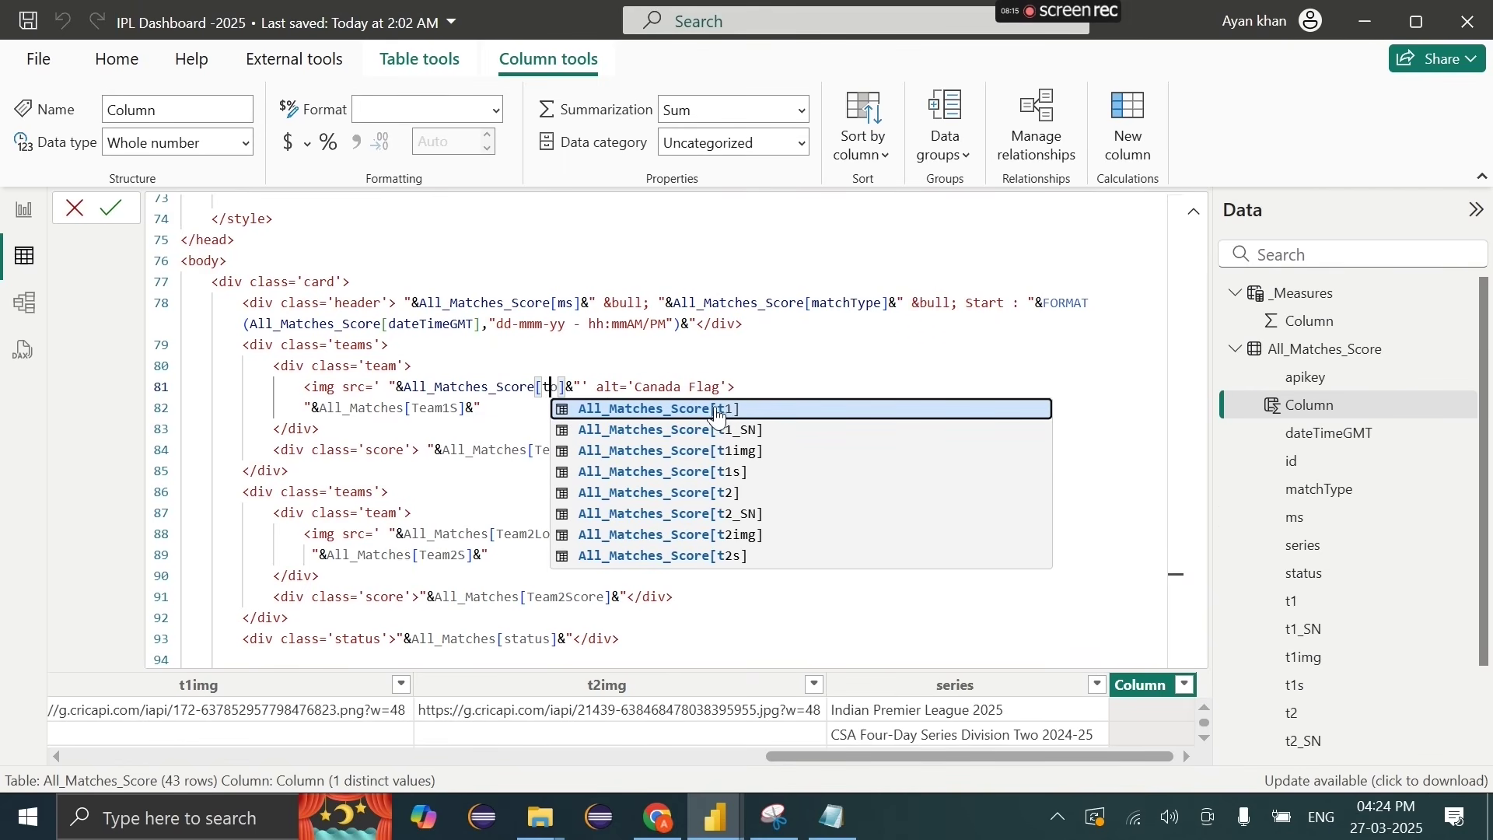
click(737, 450)
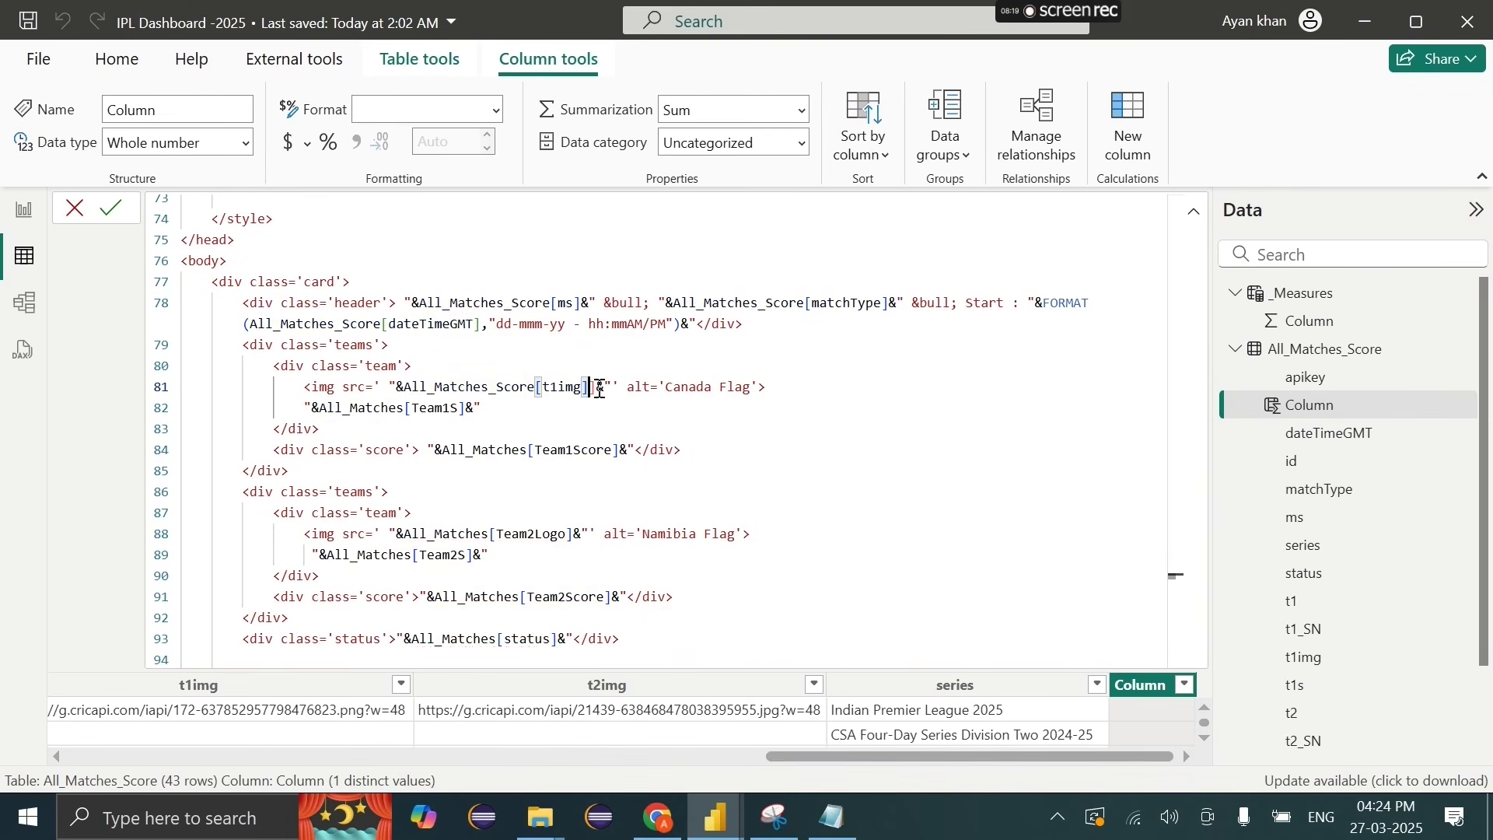
key(Delete)
key(Delete)
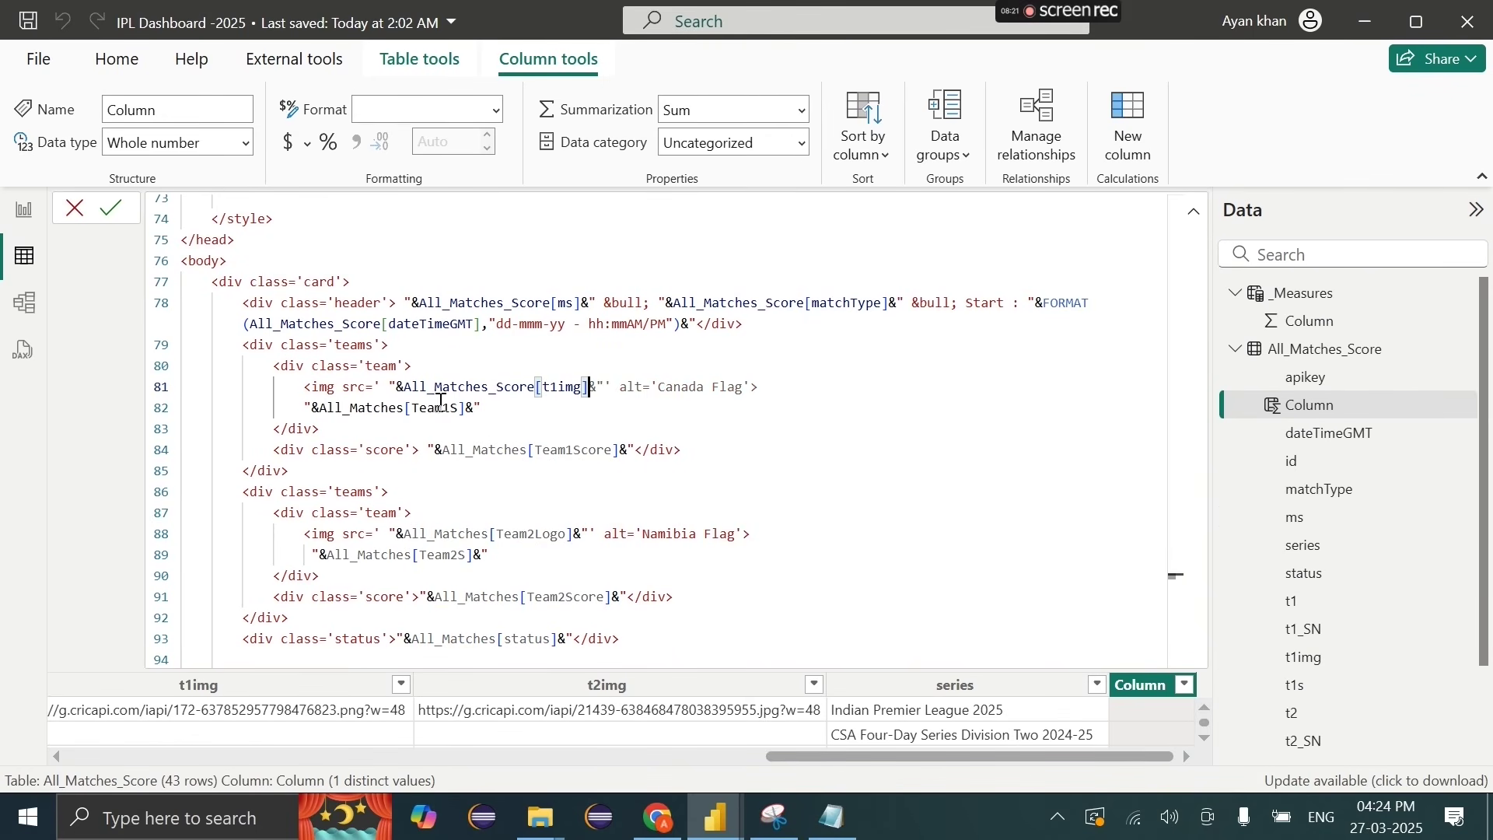
Step: Change team one's name reference on line 82 to All_Matches_Score[t1_SN]
double_click(456, 410)
text(t)
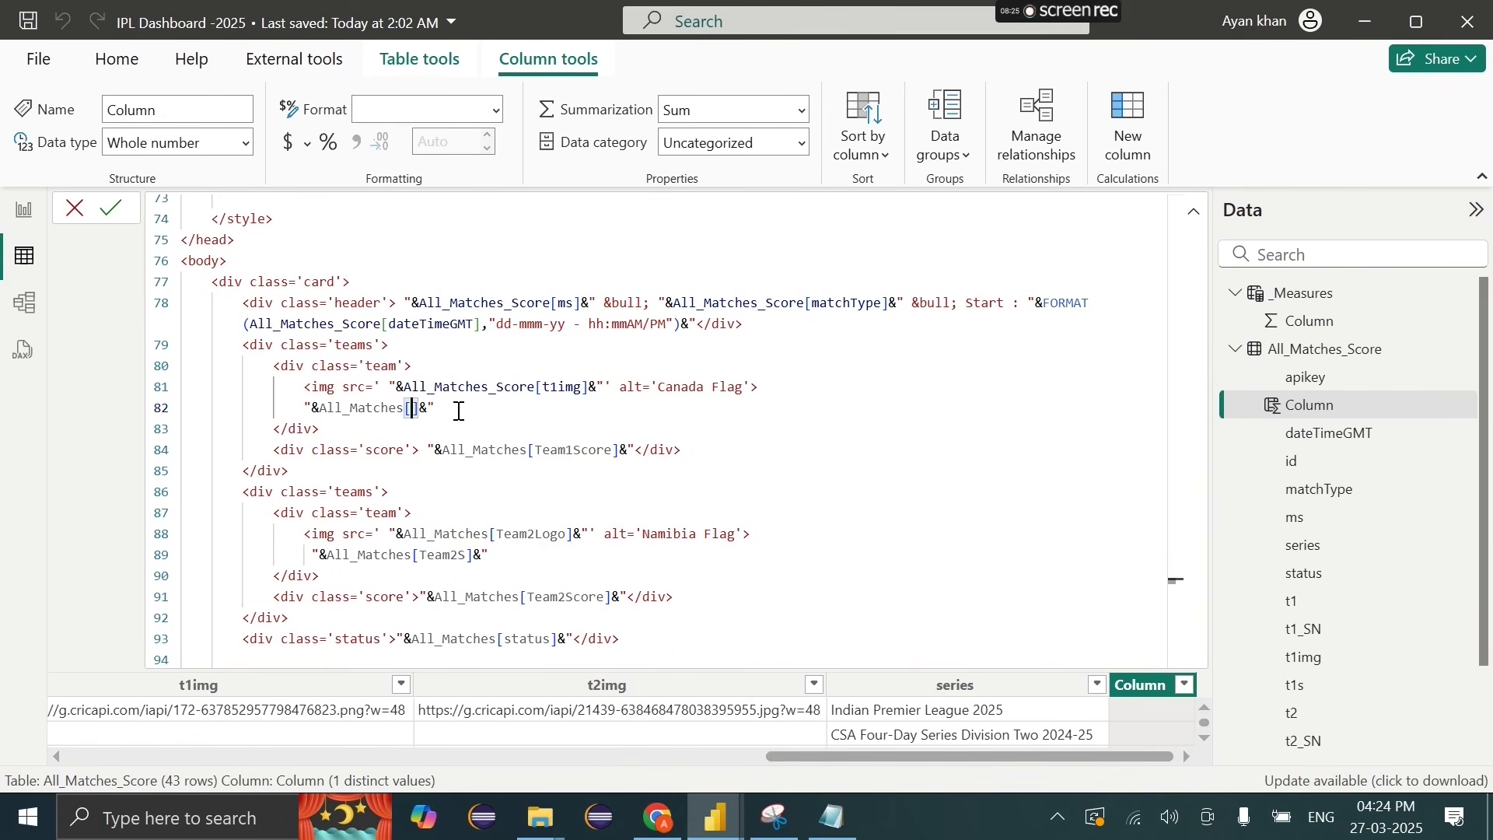
key(BackSpace)
key(BackSpace)
key(BackSpace)
key(BackSpace)
key(BackSpace)
key(BackSpace)
key(BackSpace)
key(BackSpace)
key(BackSpace)
key(BackSpace)
key(BackSpace)
key(BackSpace)
key(BackSpace)
text(All_Matches_Score)
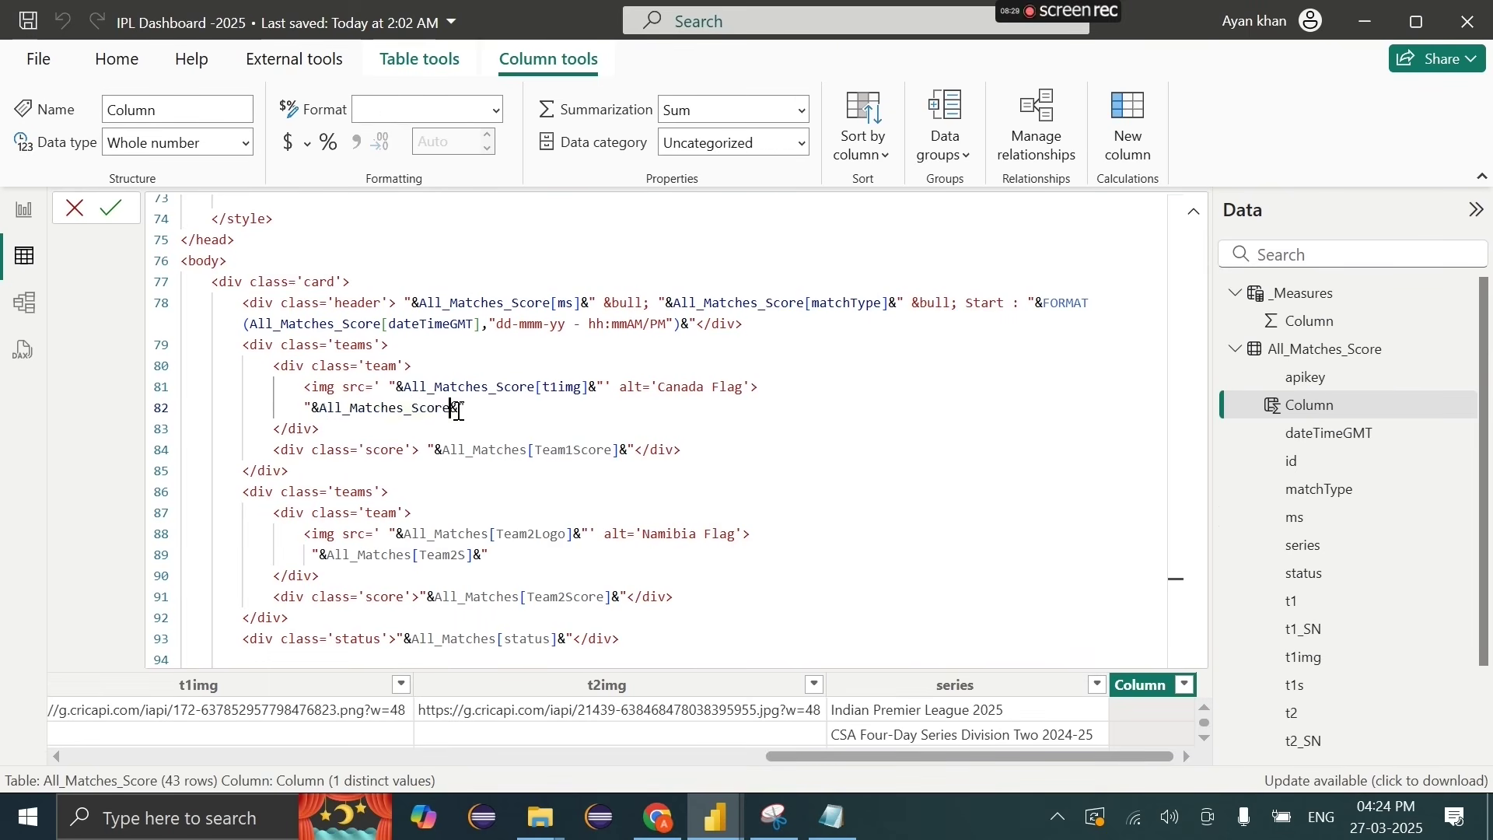
text([)
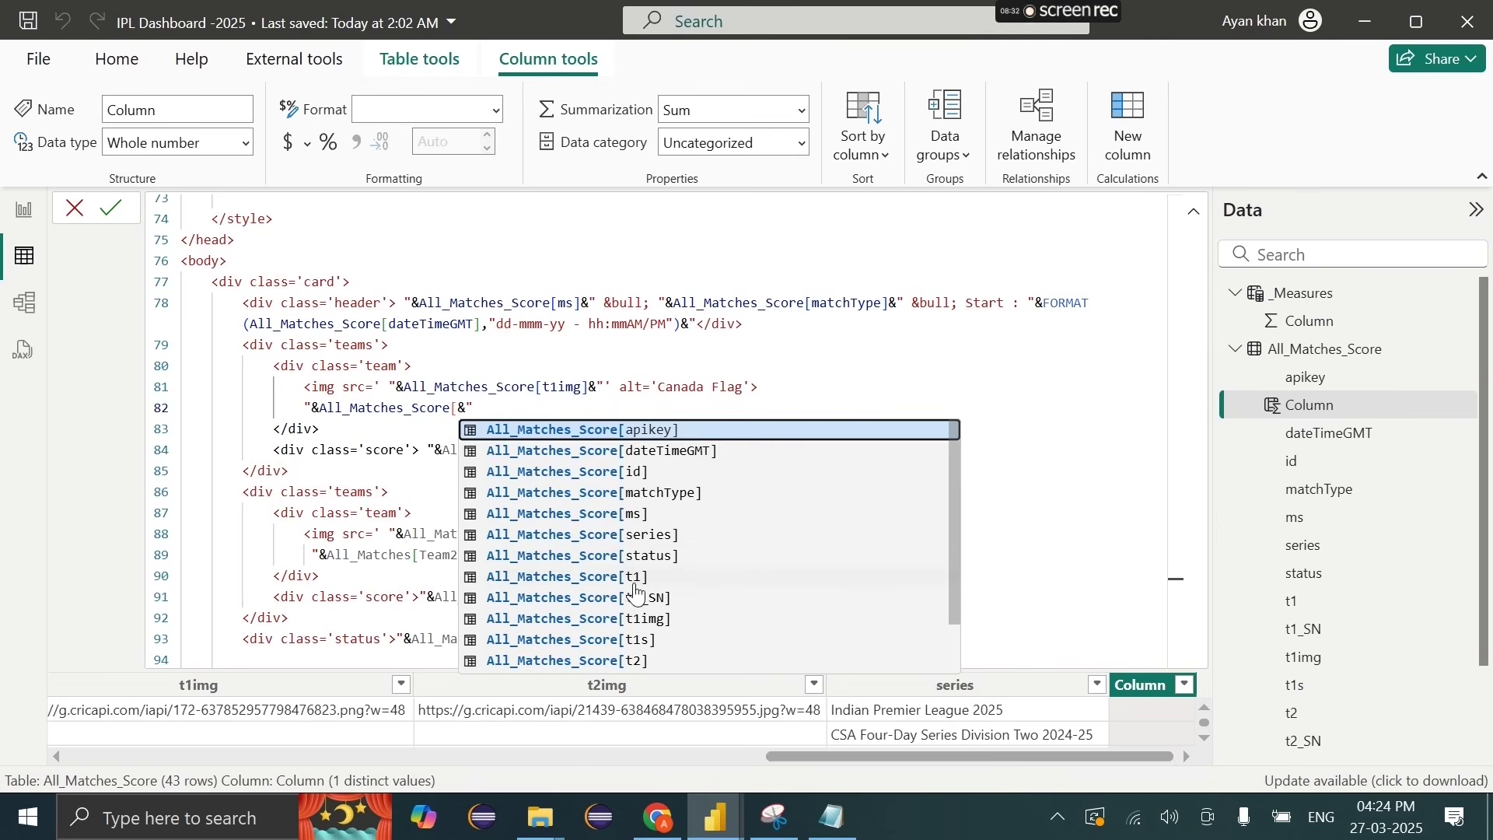
click(637, 595)
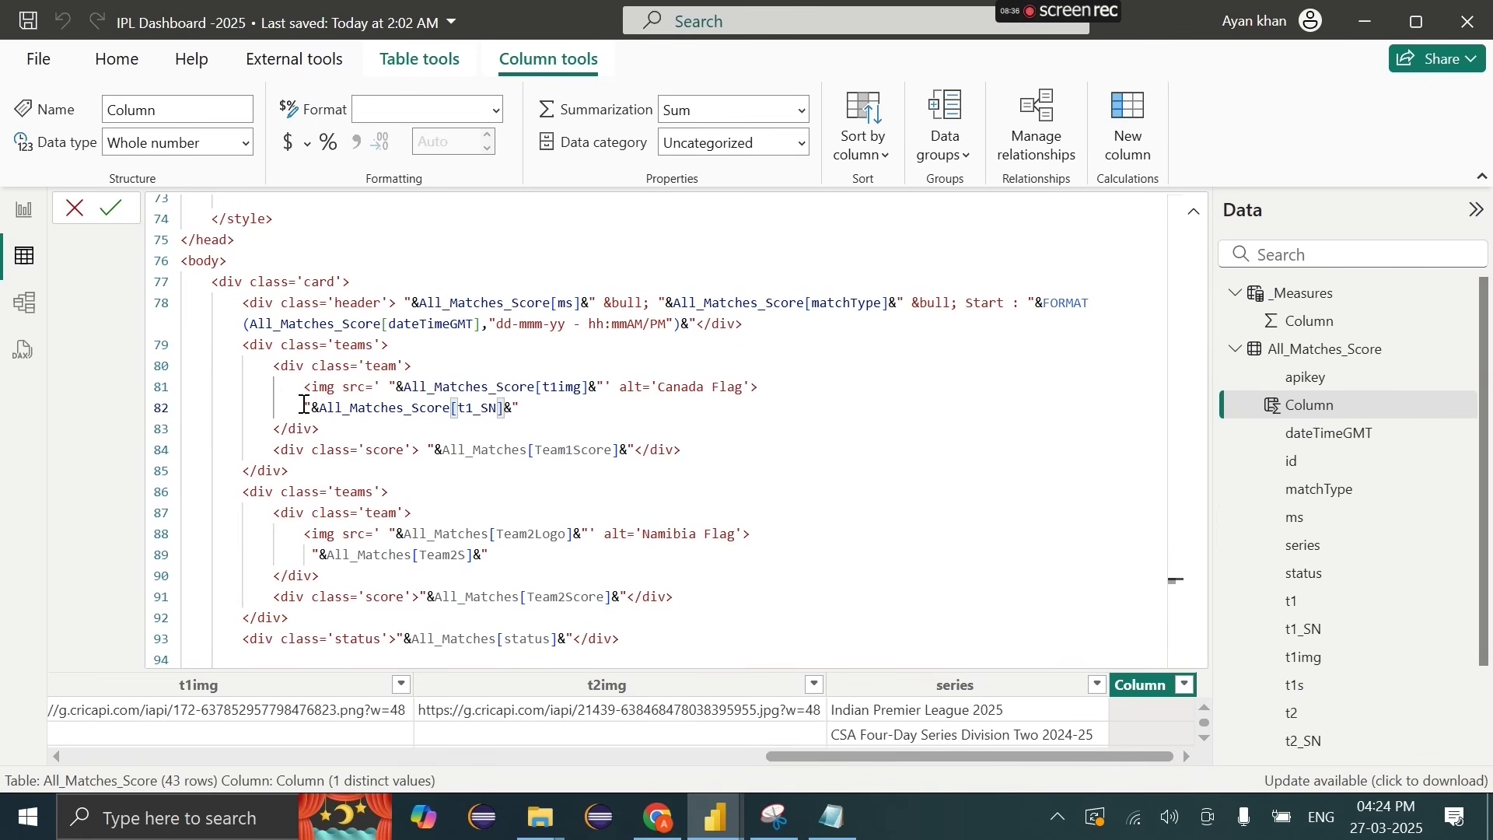
drag(303, 408, 506, 406)
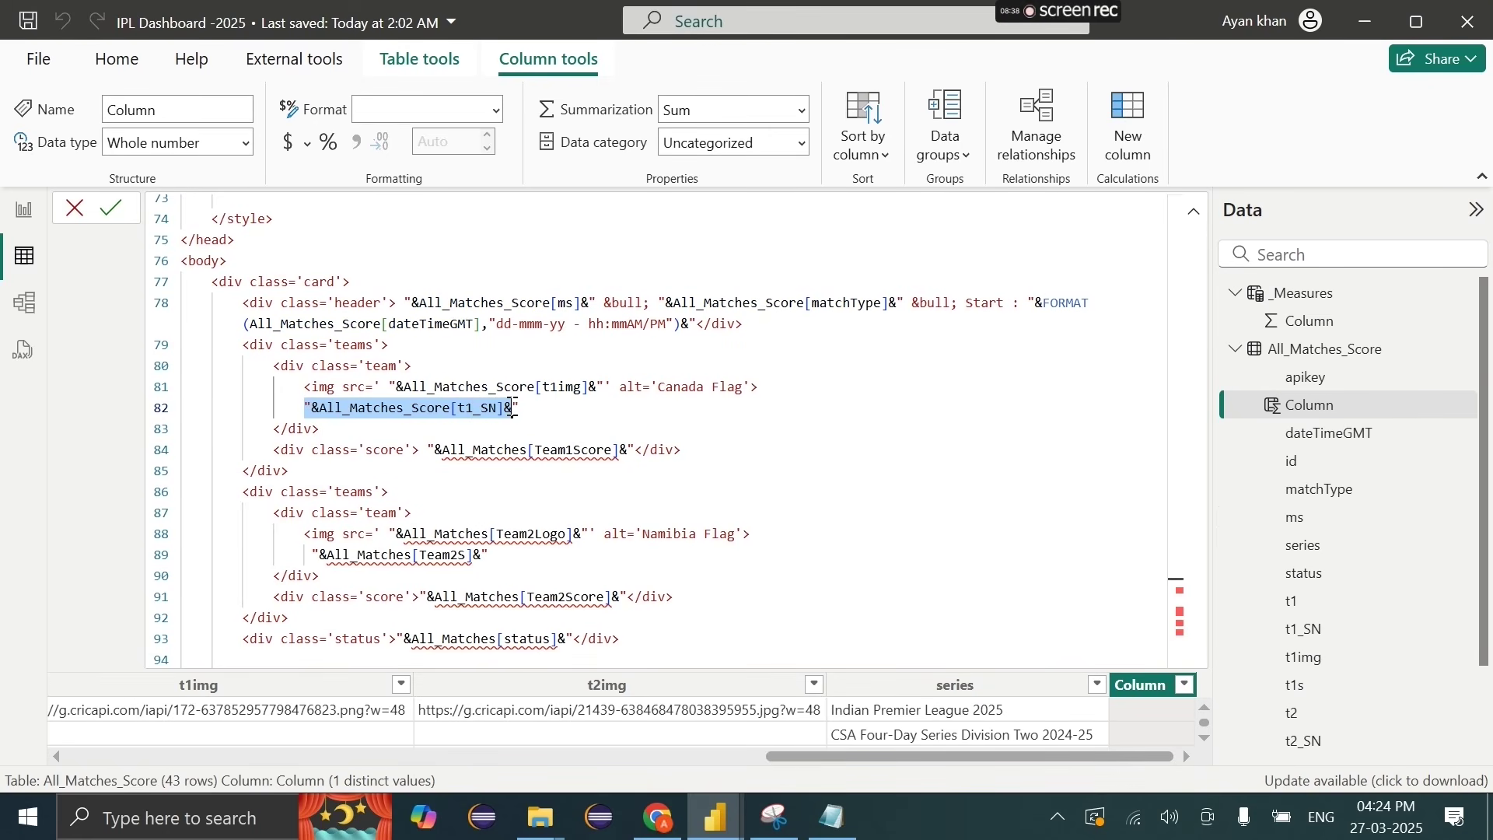
click(513, 408)
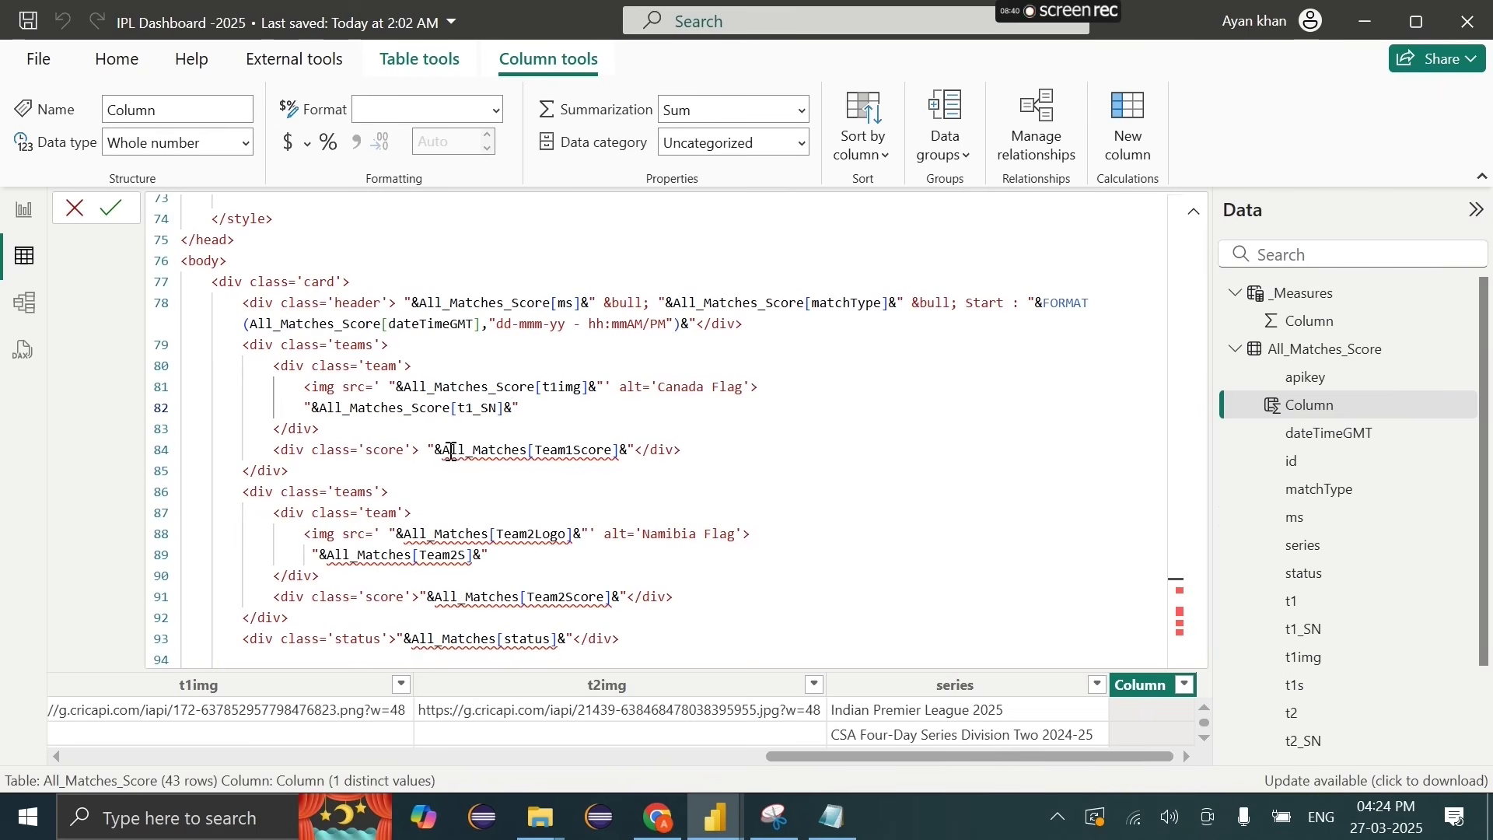
Step: Replace the Team1Score reference on line 84 with All_Matches_Score[t1s]
drag(442, 451, 622, 455)
key(BackSpace)
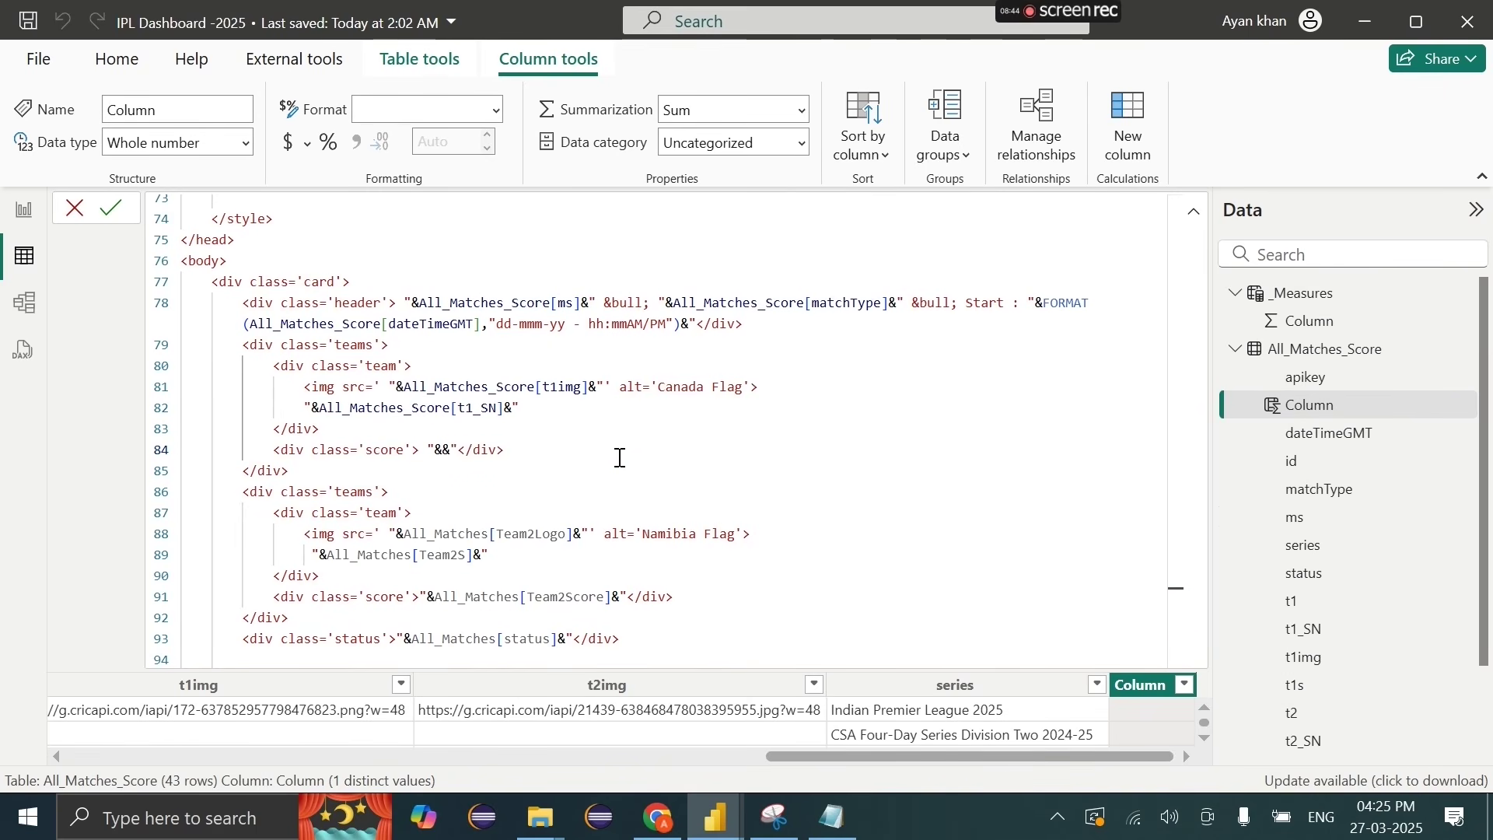
text(te)
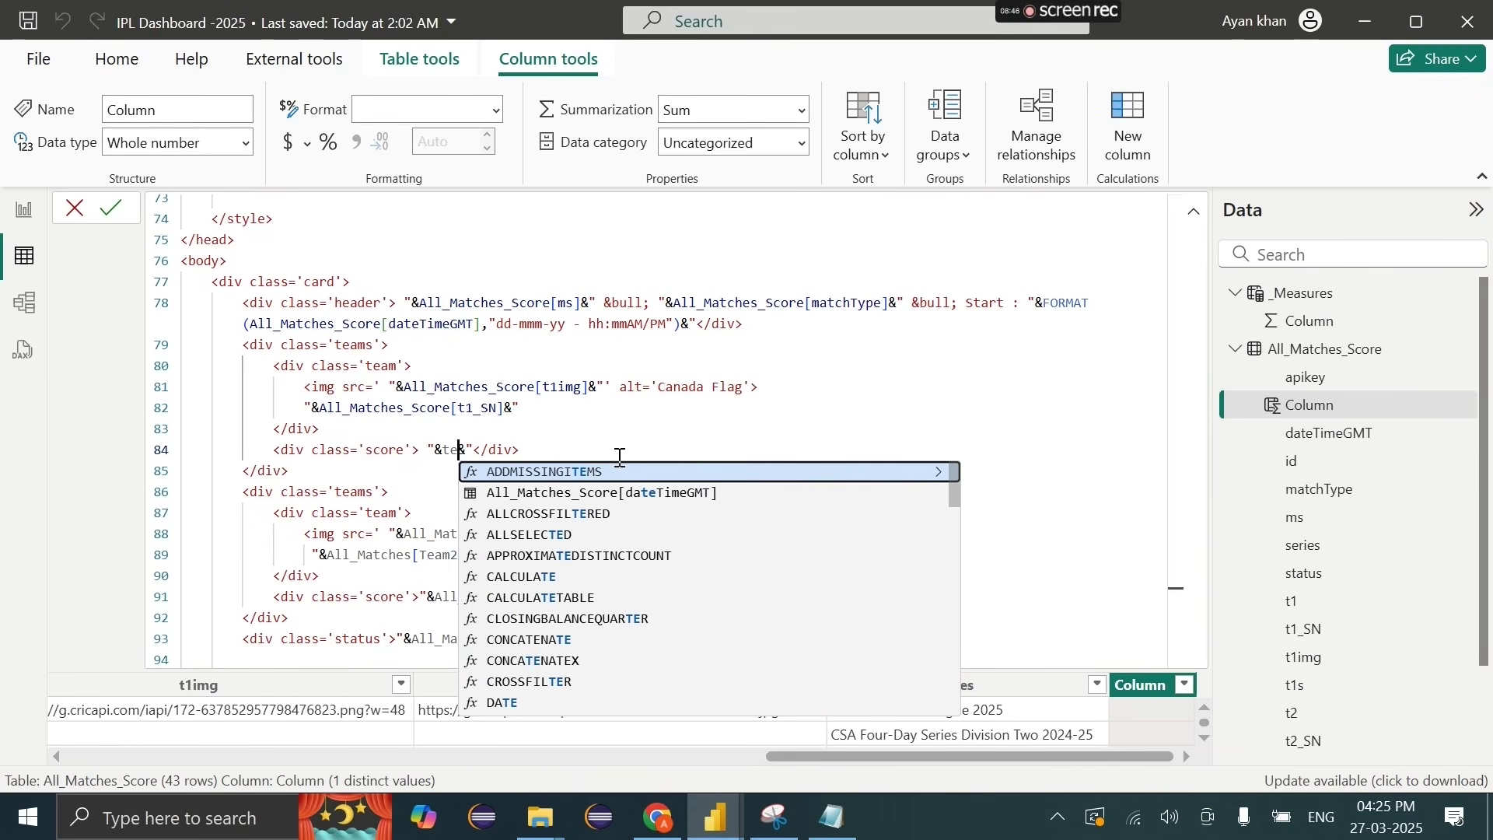
key(BackSpace)
text(2)
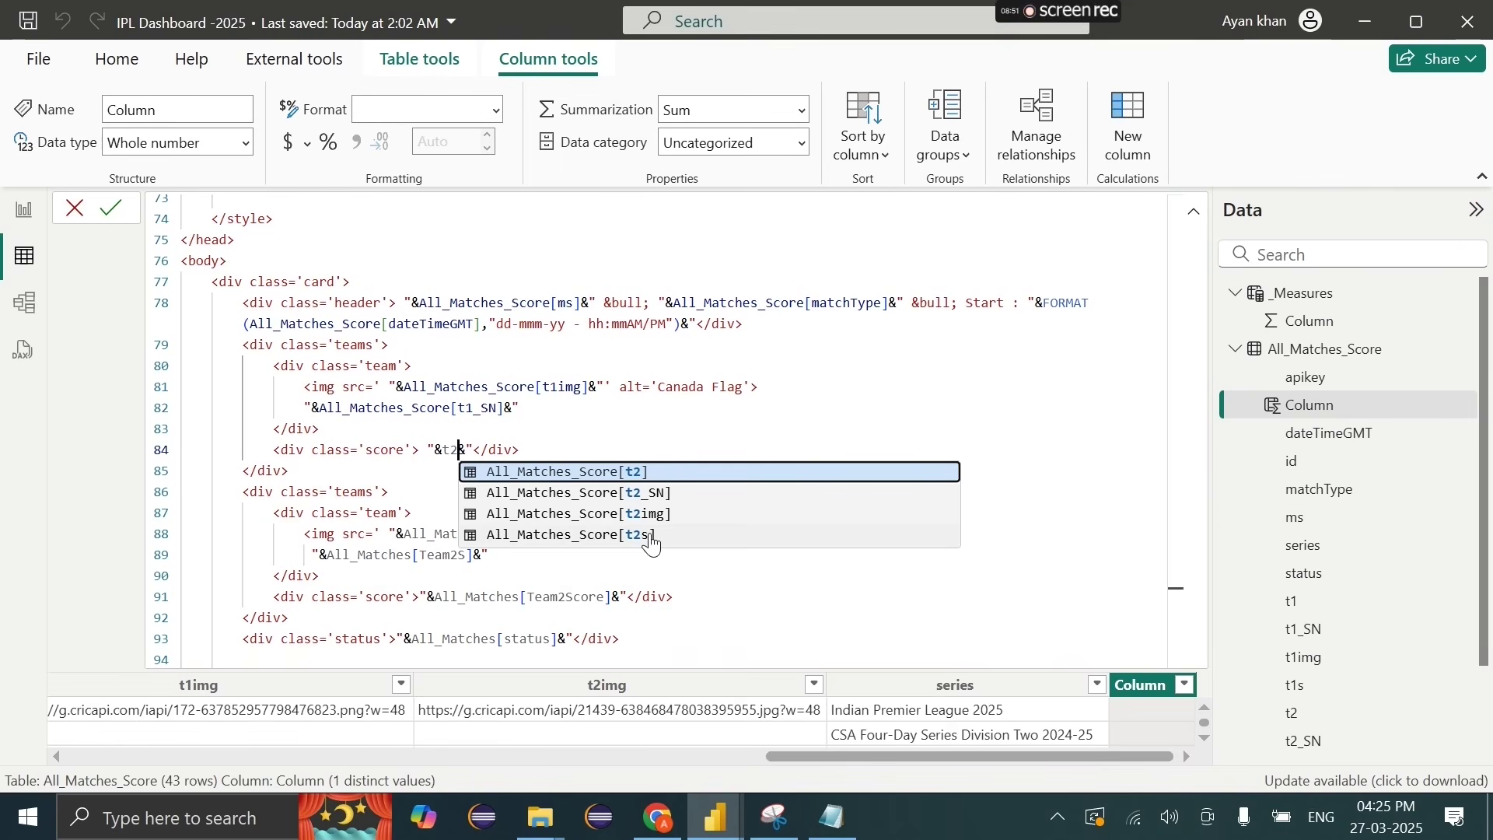
key(BackSpace)
text(1)
click(666, 535)
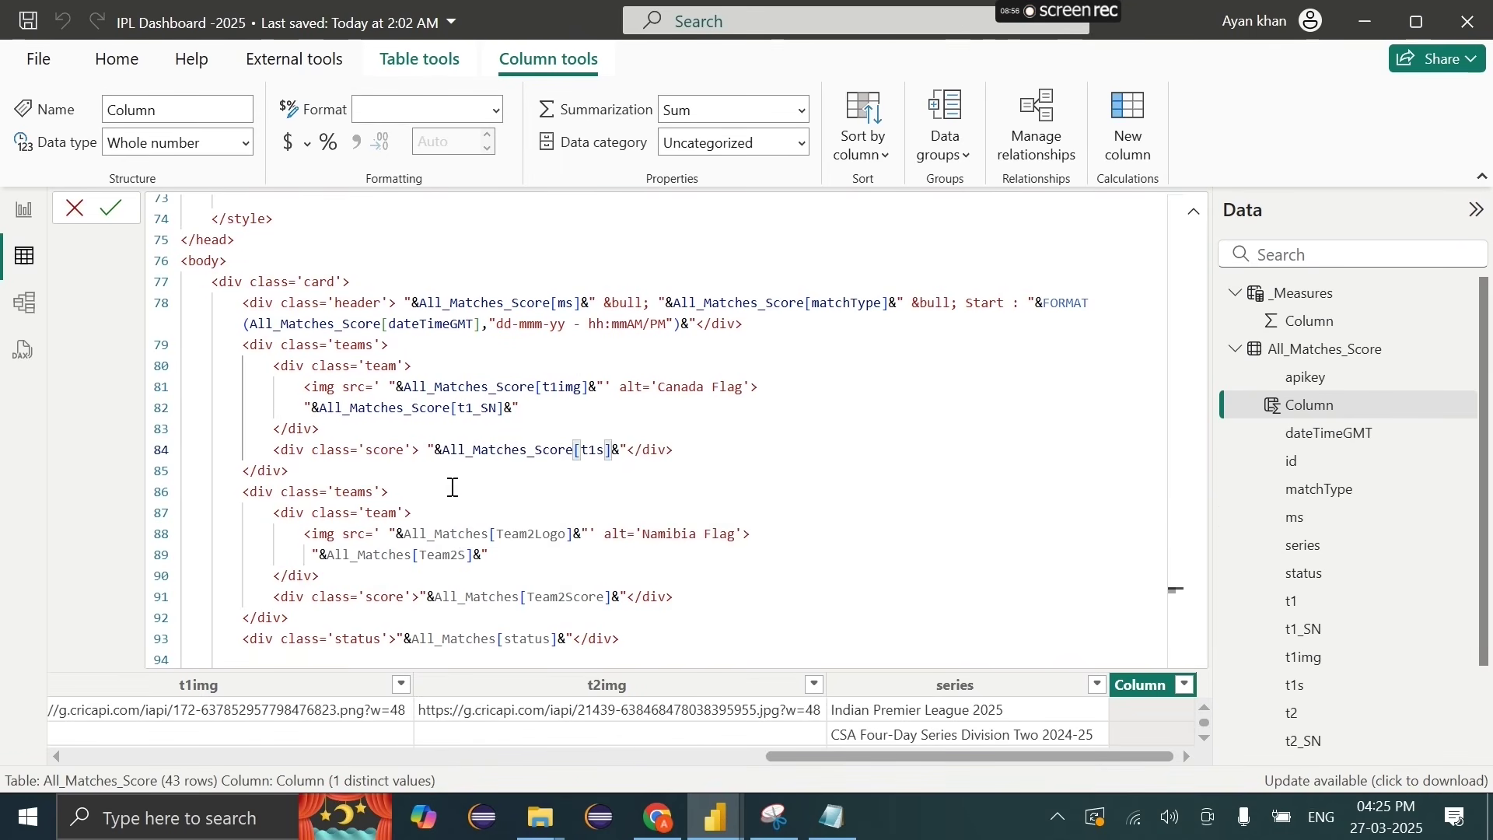
Step: Replace the Team2Logo reference on line 88 with All_Matches_Score[t2img]
drag(404, 533, 579, 533)
text(t2)
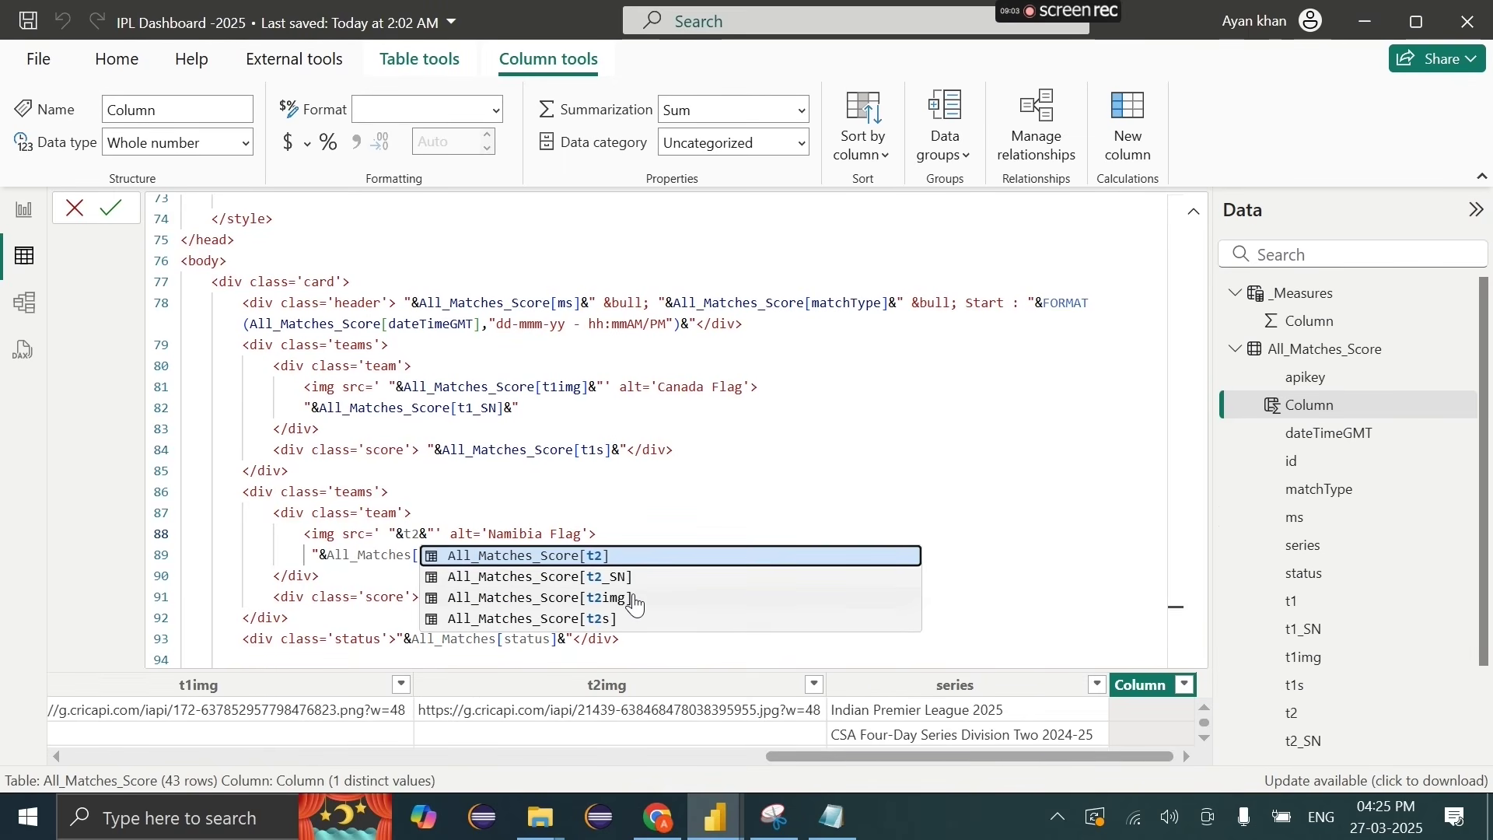
click(634, 599)
drag(343, 539, 627, 534)
click(626, 535)
Step: Try changing line 89 to All_Matches_Score[t2s], then undo it back to All_Matches[Team2S]
mouse_move(472, 555)
mouse_down()
mouse_move(328, 557)
mouse_move(462, 560)
mouse_up()
text(ches_Score[t2s]&)
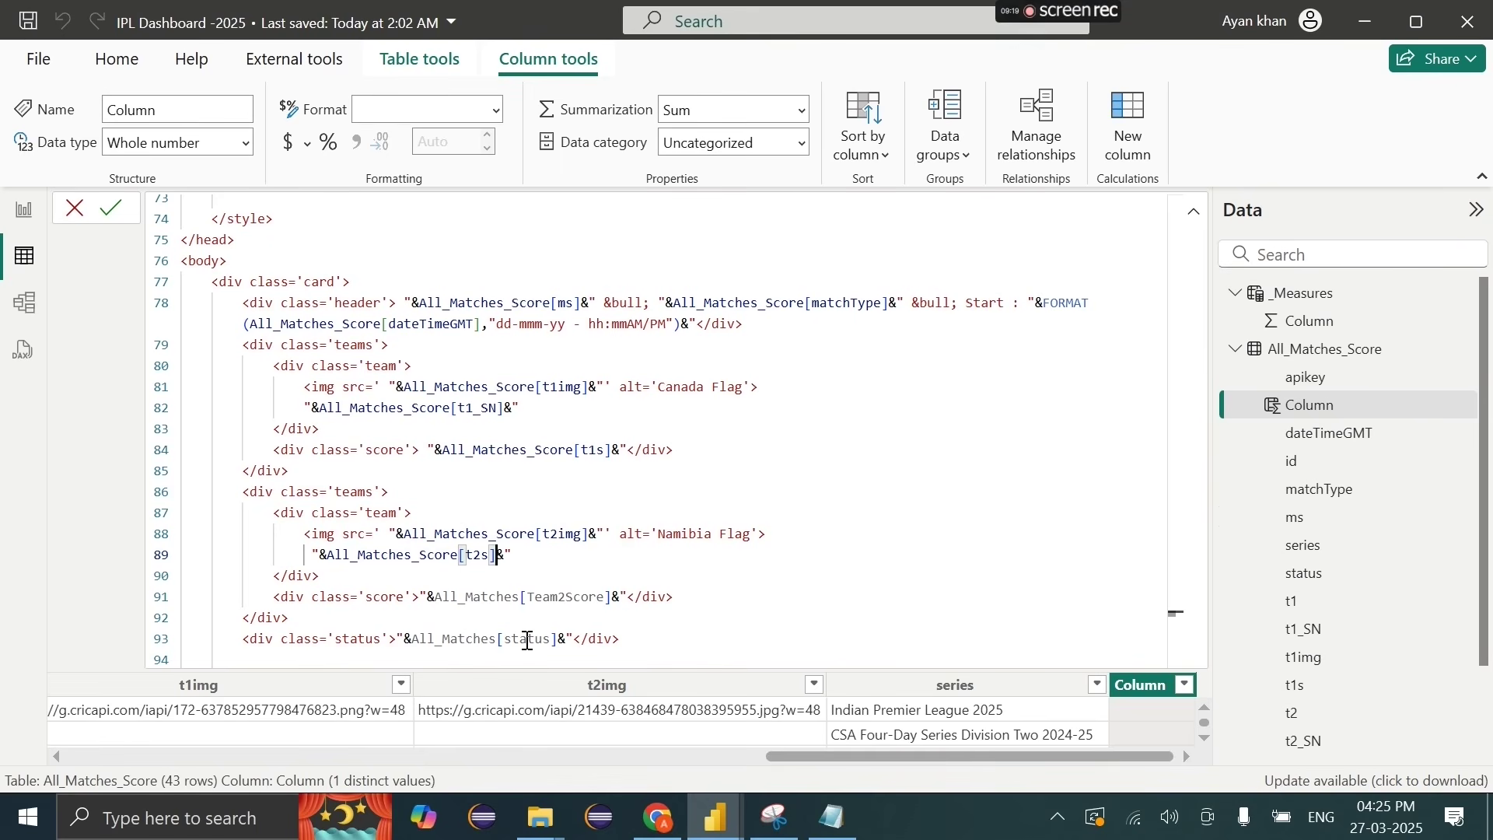
drag(620, 603, 515, 605)
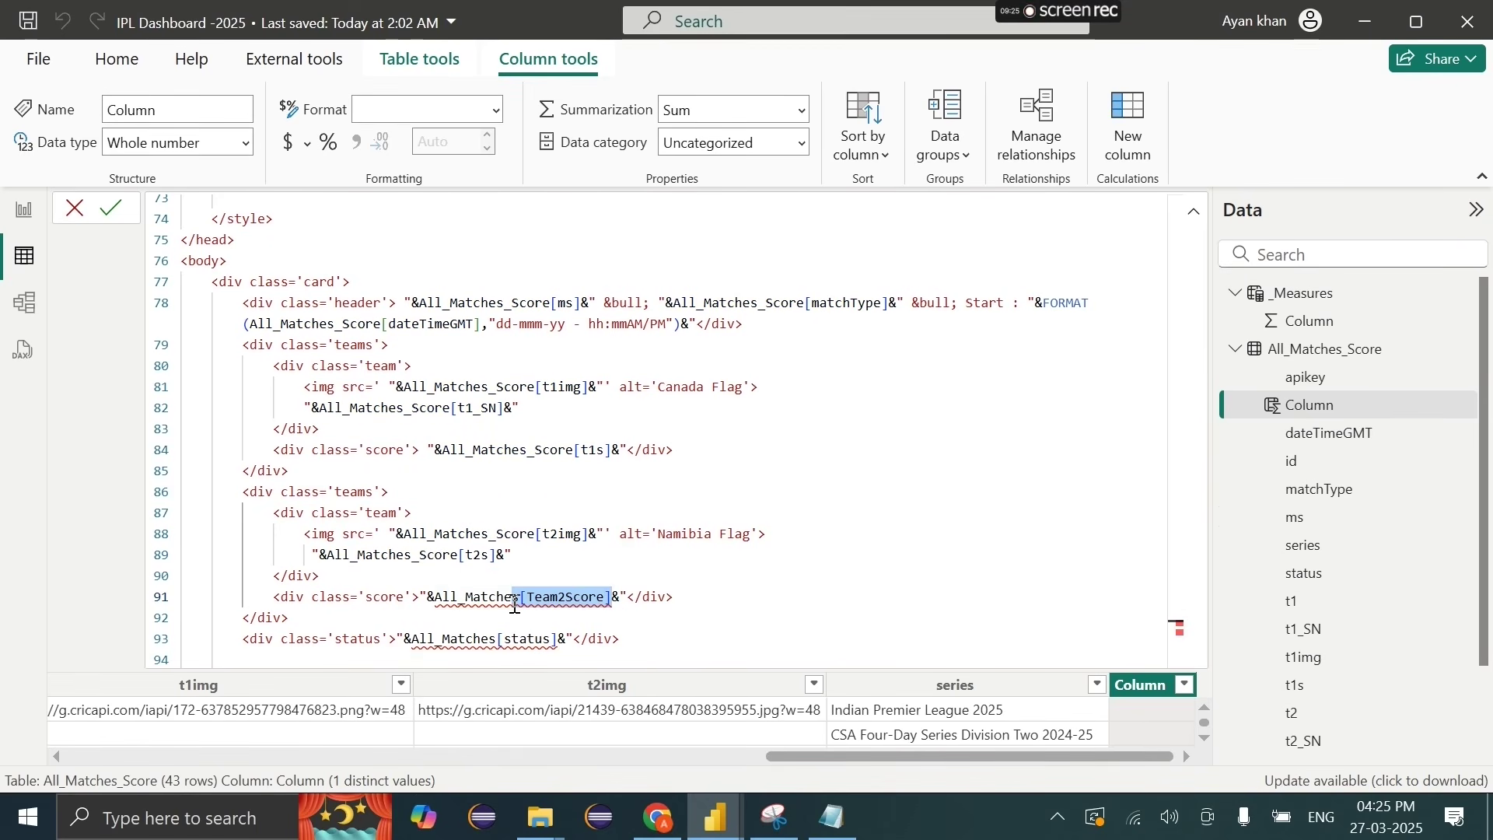
click(349, 561)
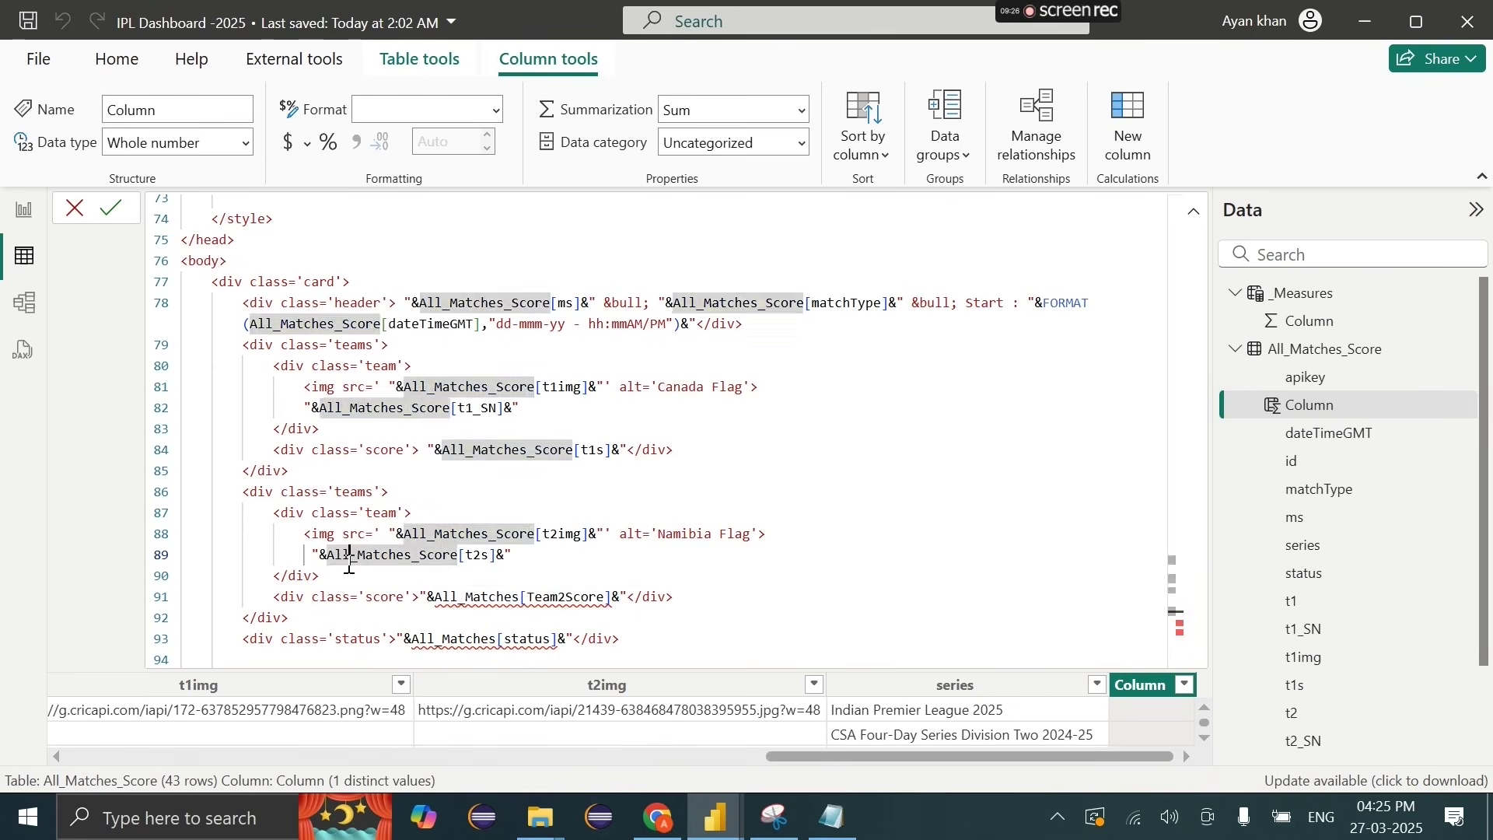
key(ctrl+z)
key(ctrl+z)
key(ctrl+z)
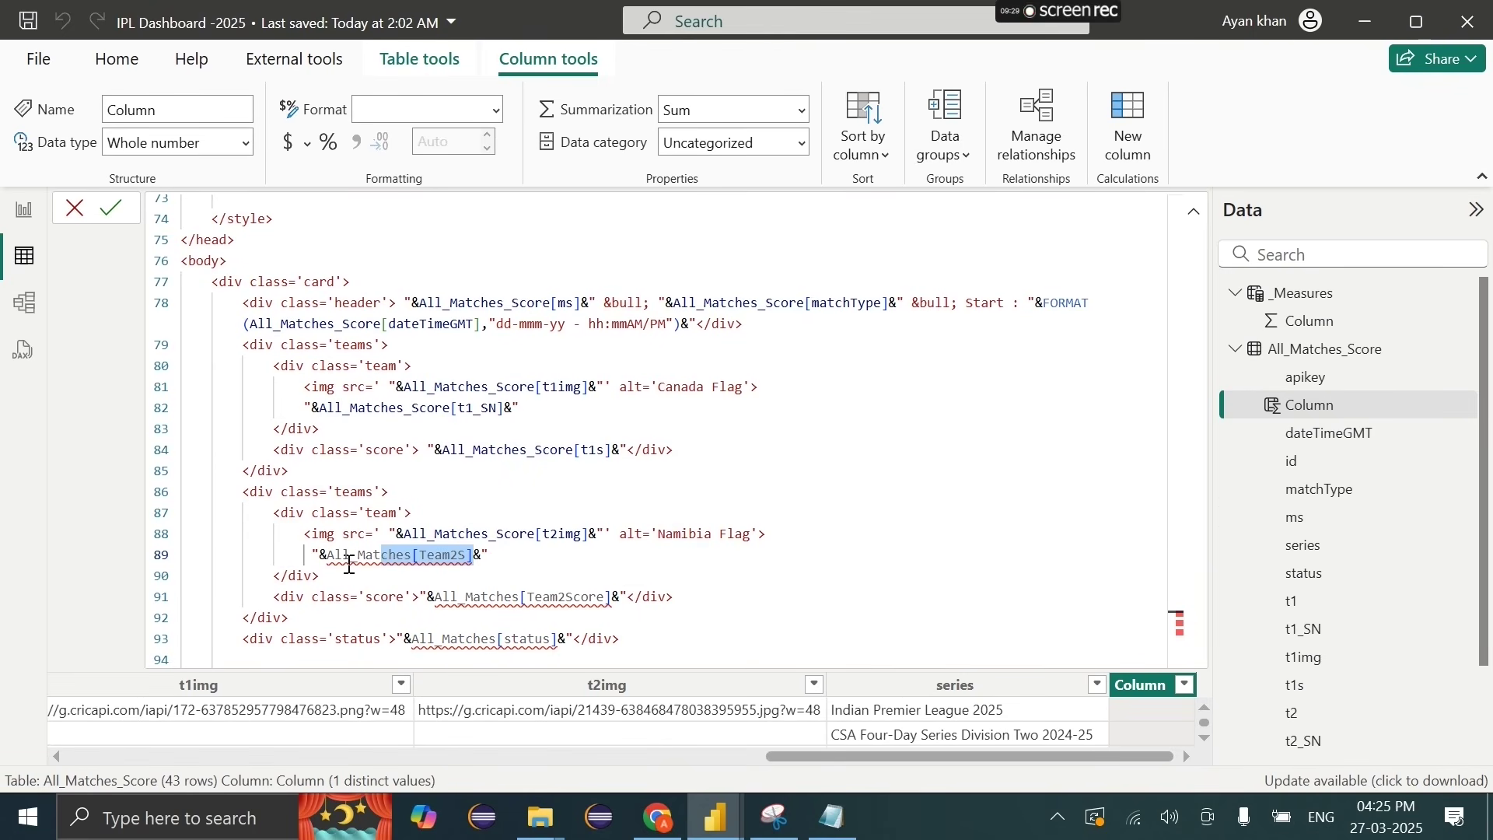
click(405, 562)
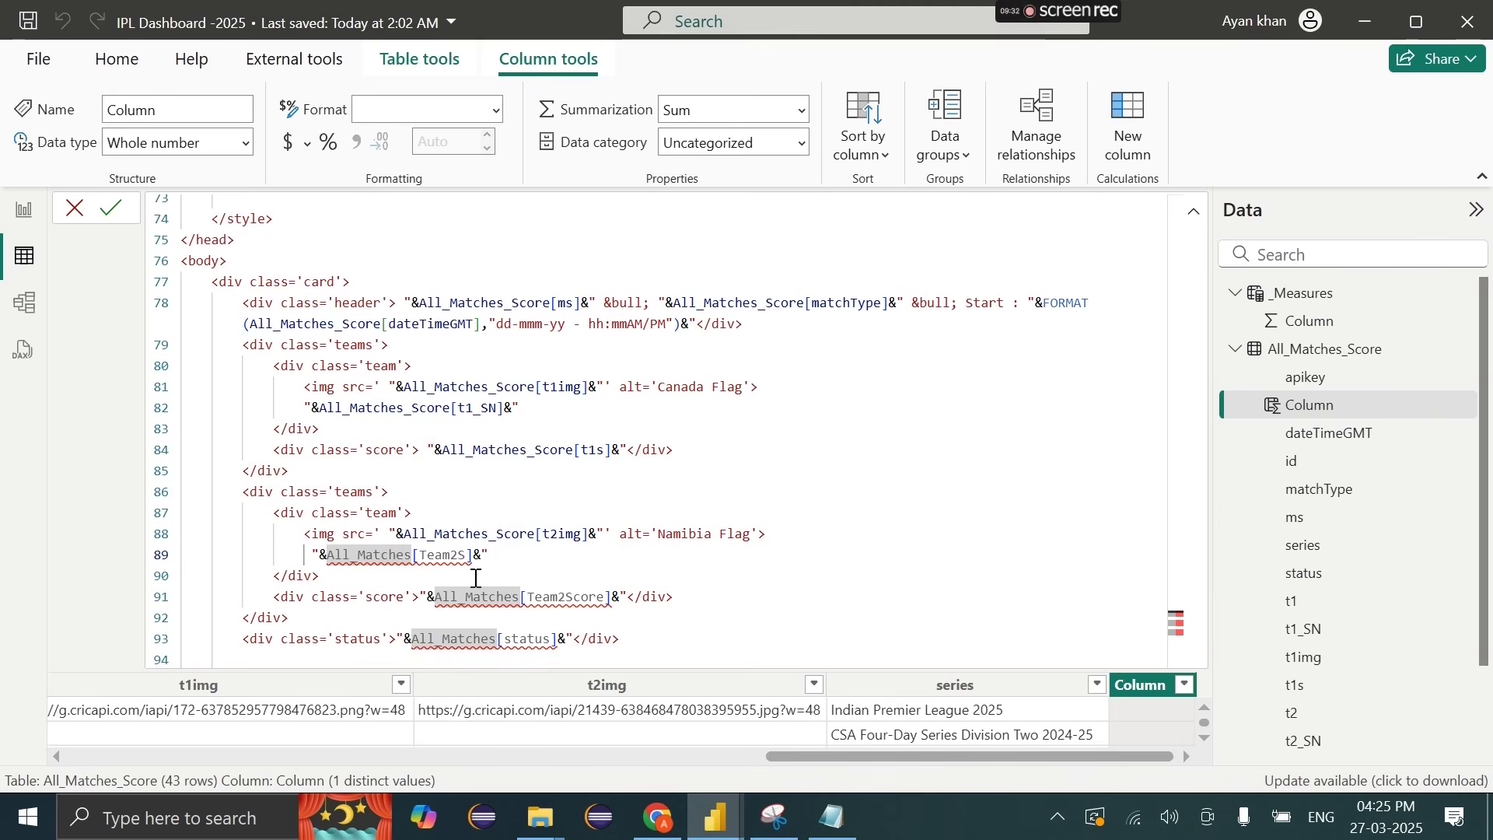
scroll(477, 578, down, 1)
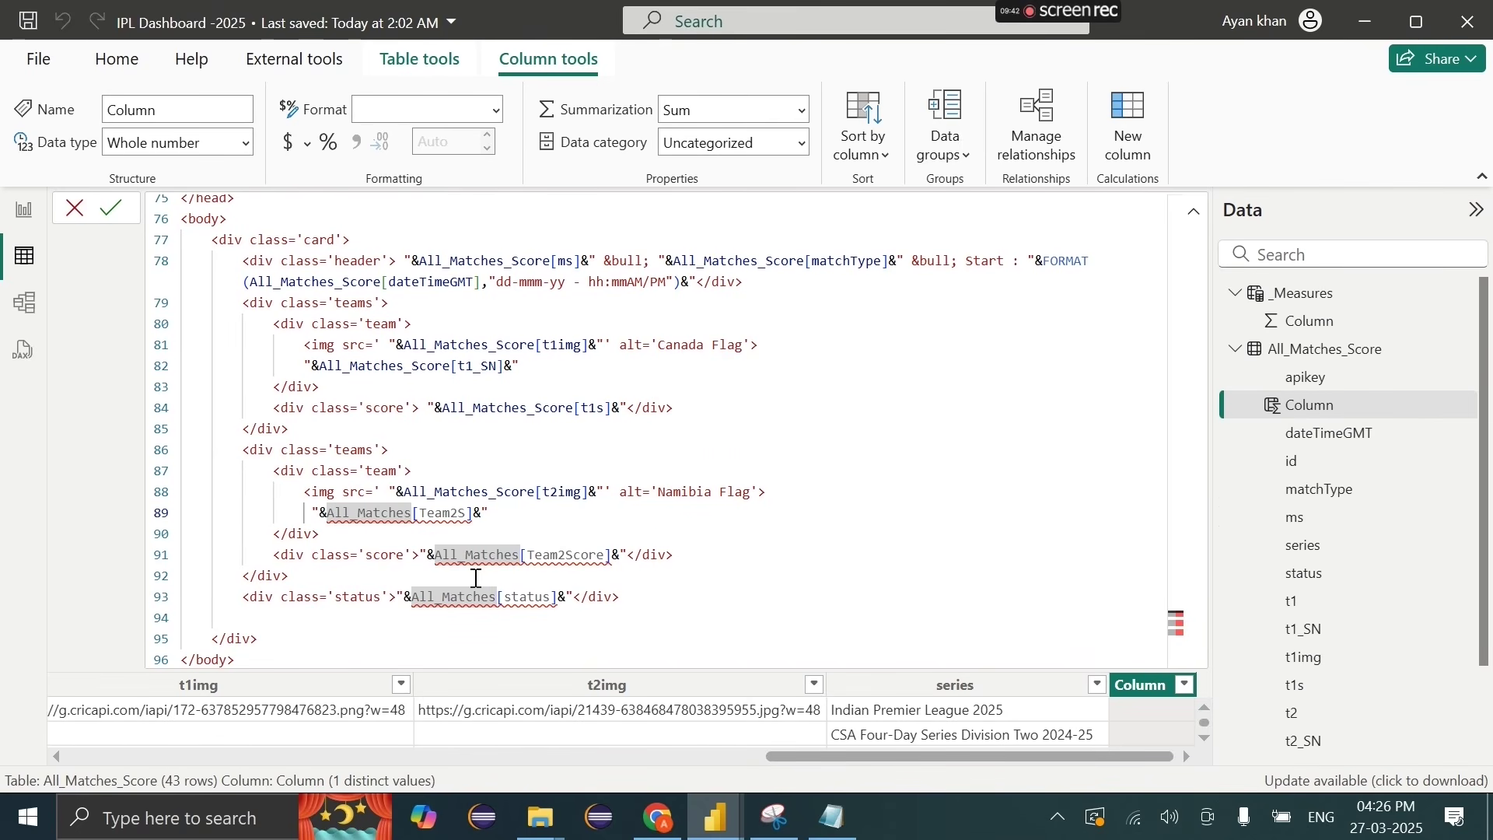
Step: Replace the team-two name reference on line 89 with All_Matches_Score[t2_SN] via autocomplete
double_click(468, 516)
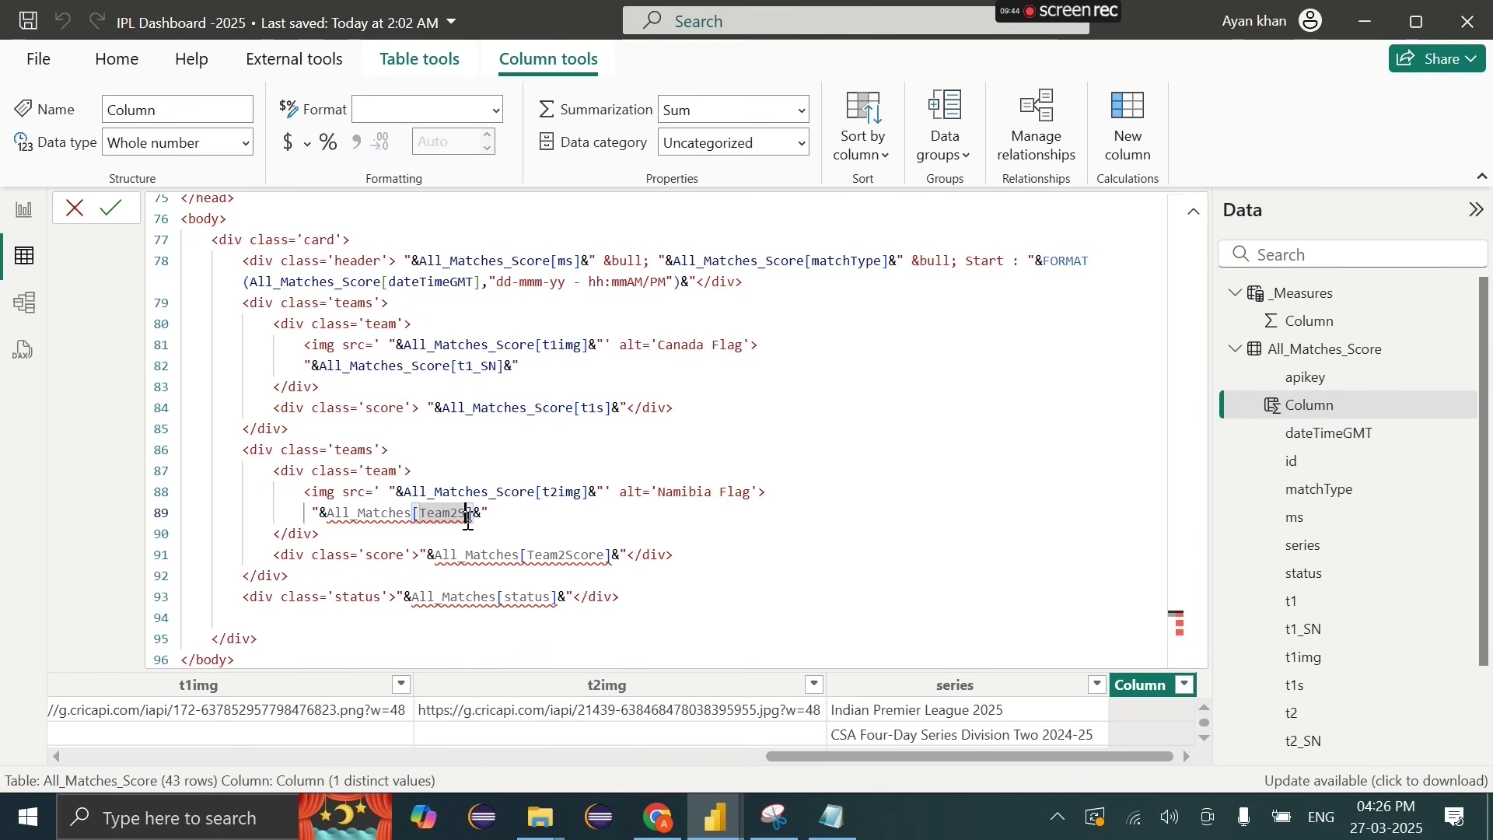
shift+click(326, 516)
key(BackSpace)
text(te)
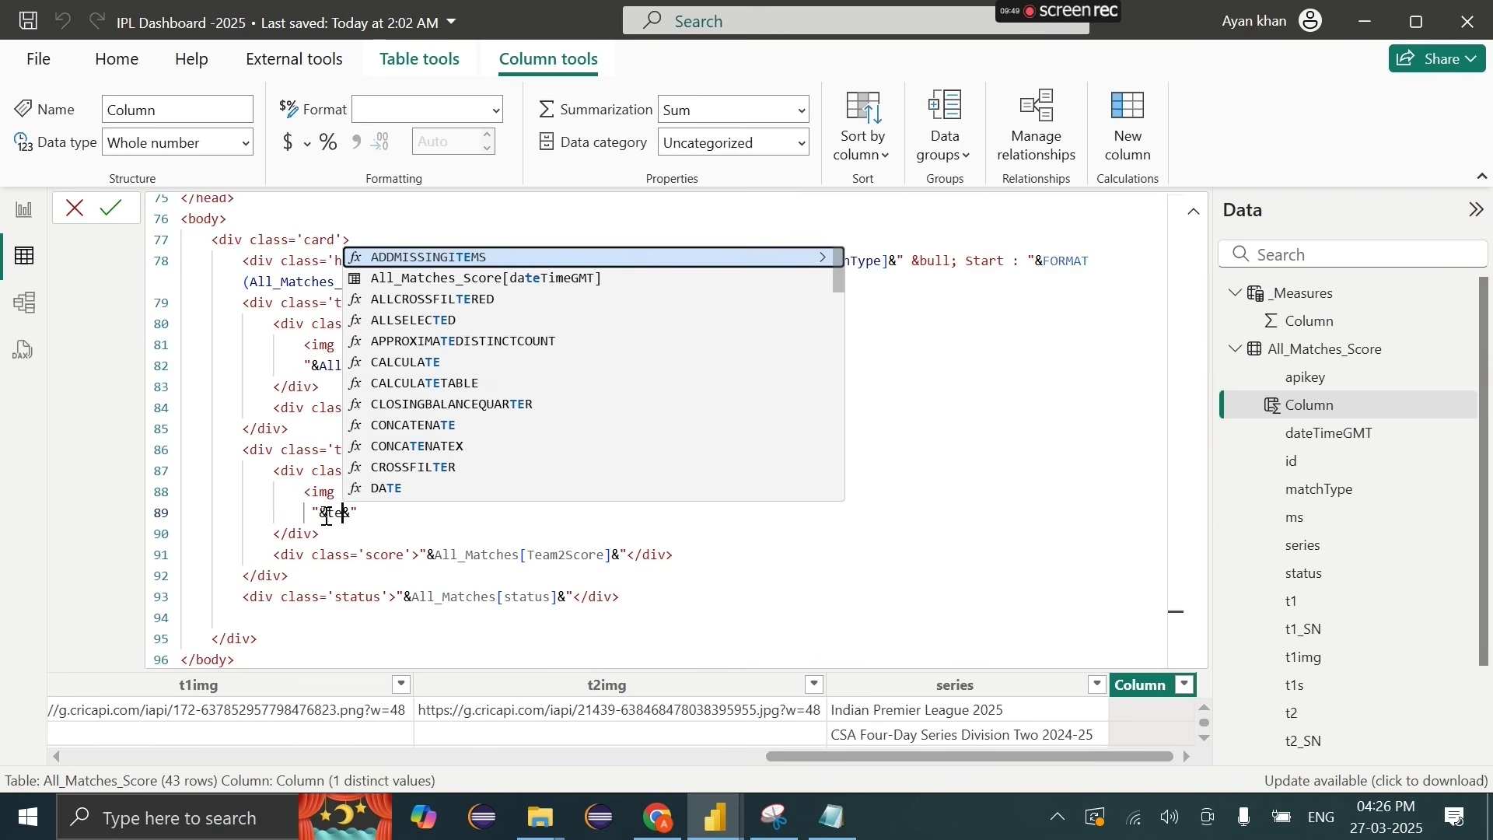
scroll(558, 308, down, 3)
key(BackSpace)
text(2)
scroll(560, 304, up, 1)
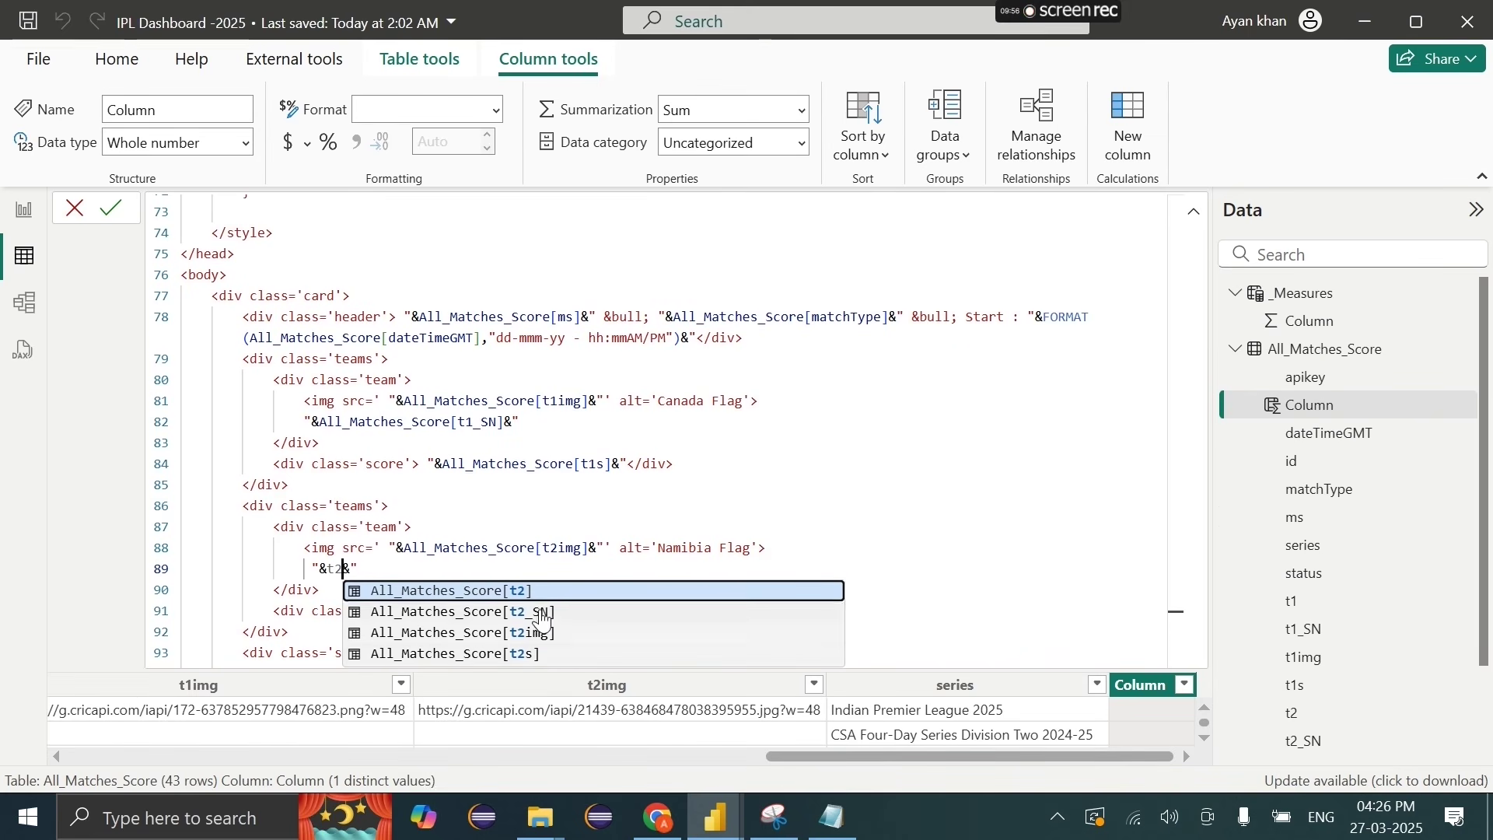
click(540, 612)
Step: Swap the old score/status reference for All_Matches_Score[status] on line 93
scroll(502, 571, down, 1)
drag(436, 567, 612, 562)
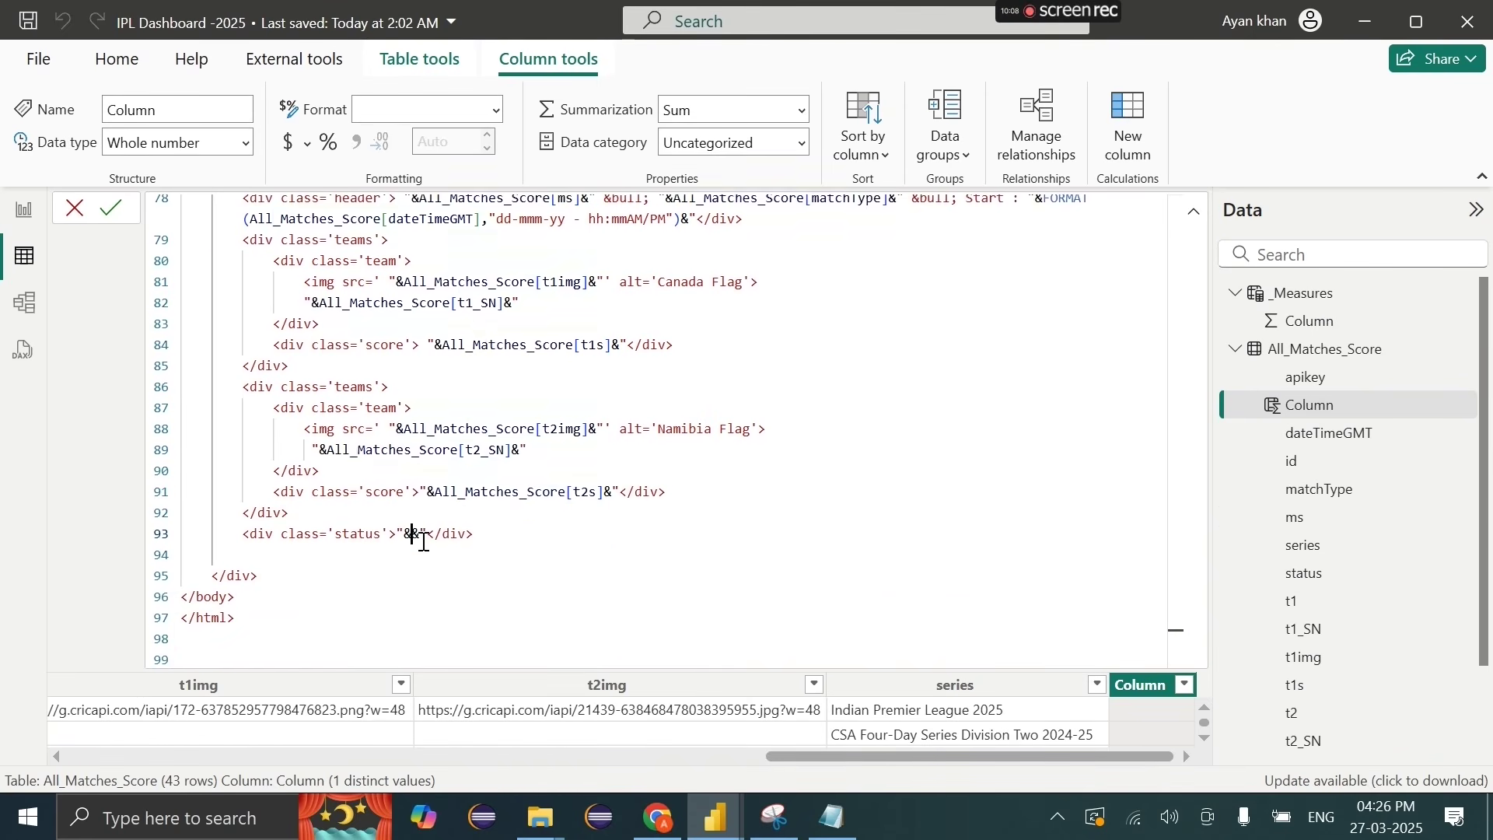
text(sta)
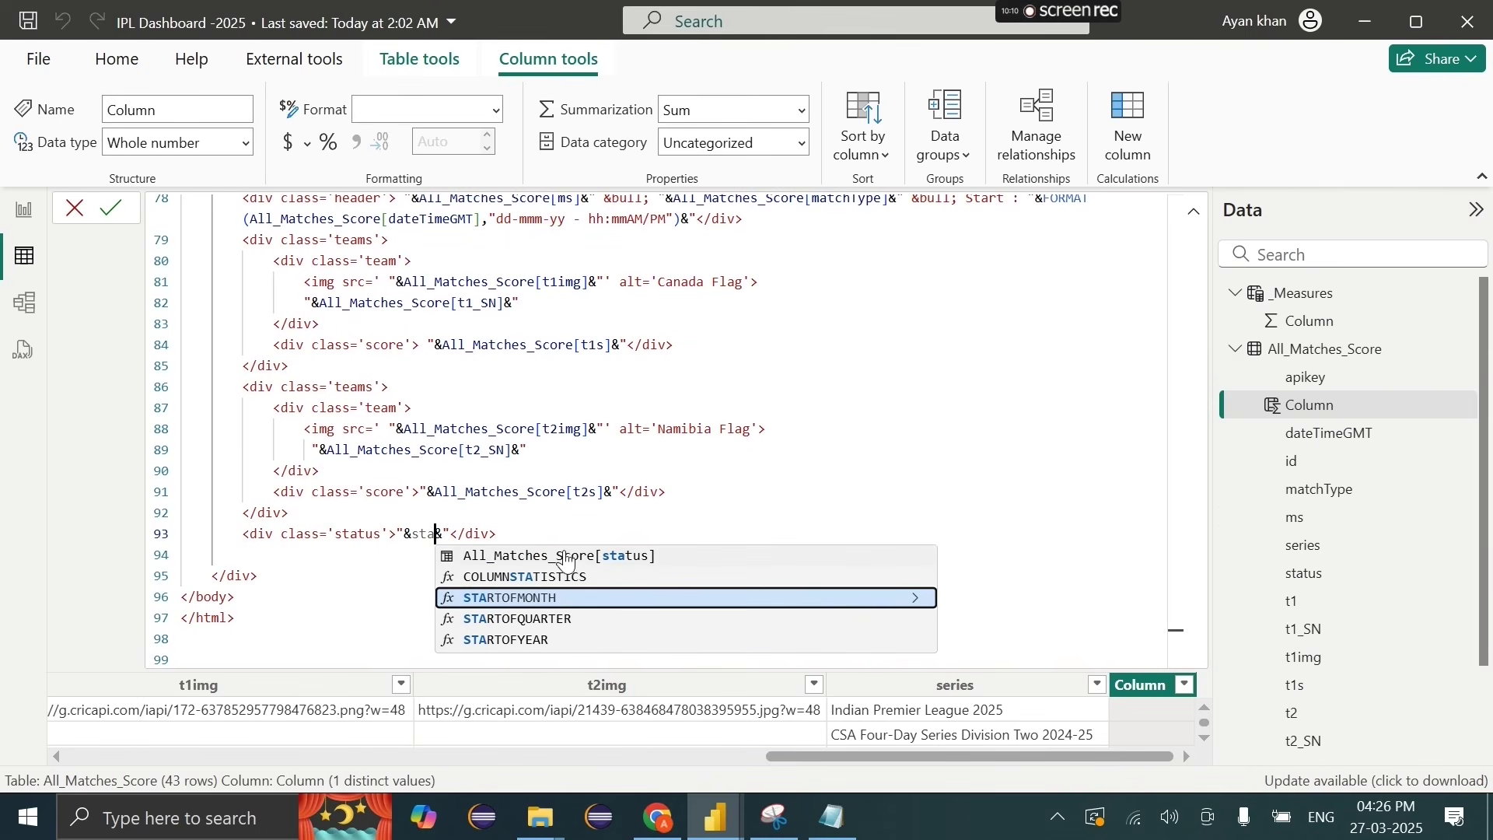
click(566, 556)
scroll(528, 482, up, 1)
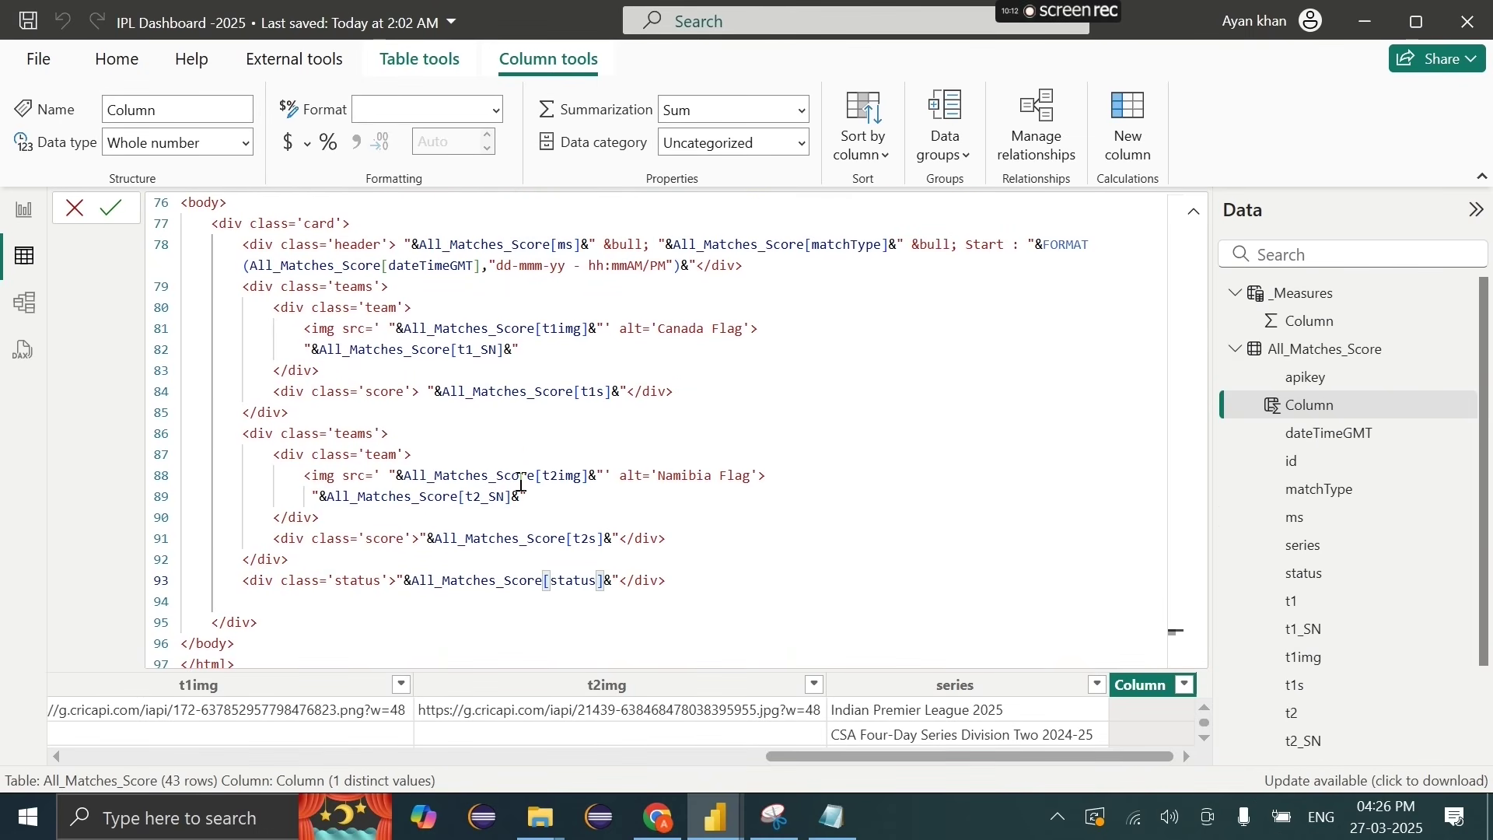
click(544, 266)
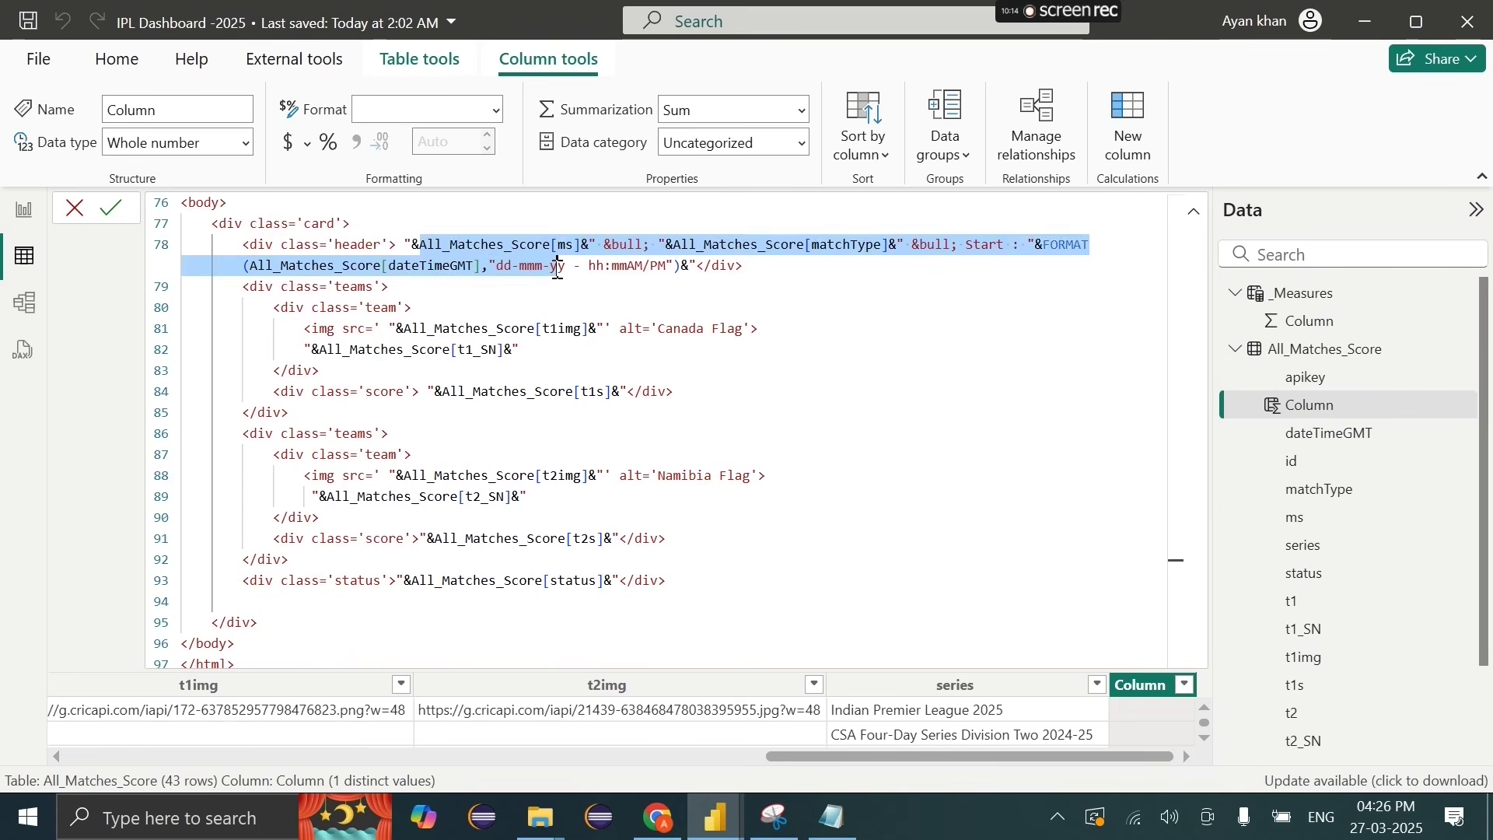
Step: Review the FORMAT date expression in the header on line 78
double_click(566, 246)
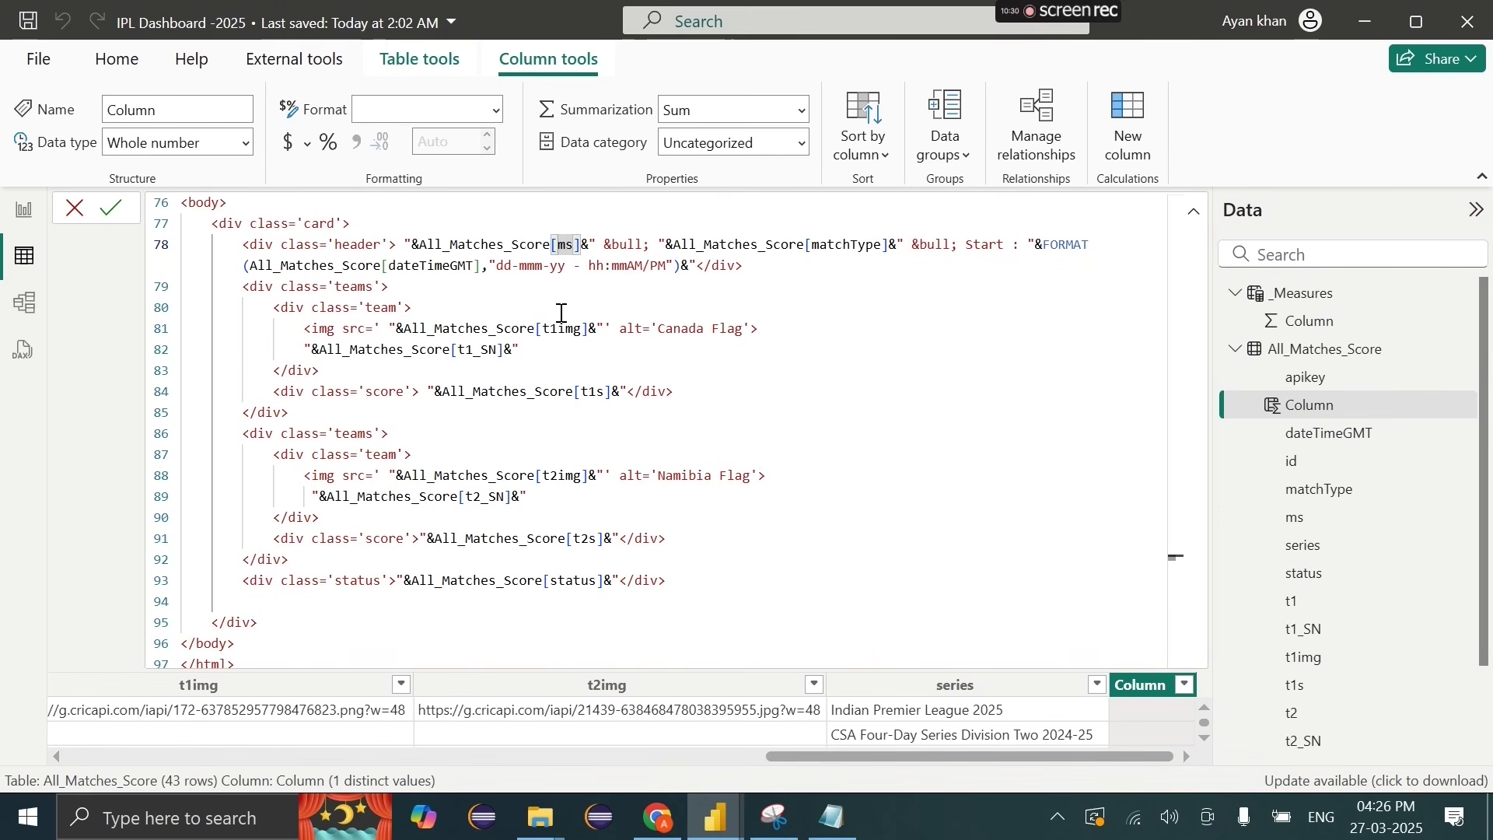
click(615, 496)
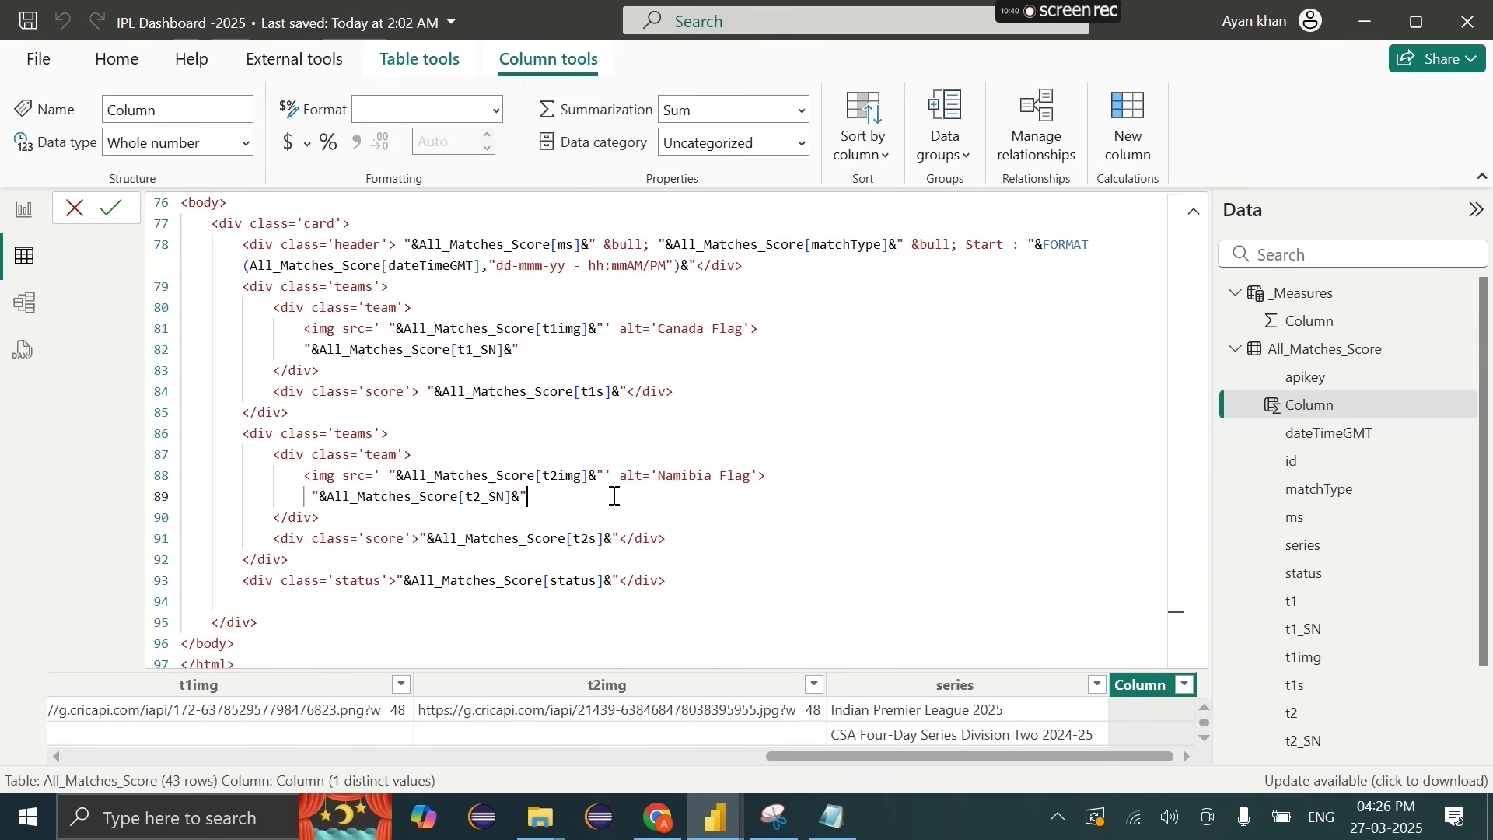
scroll(614, 496, up, 3)
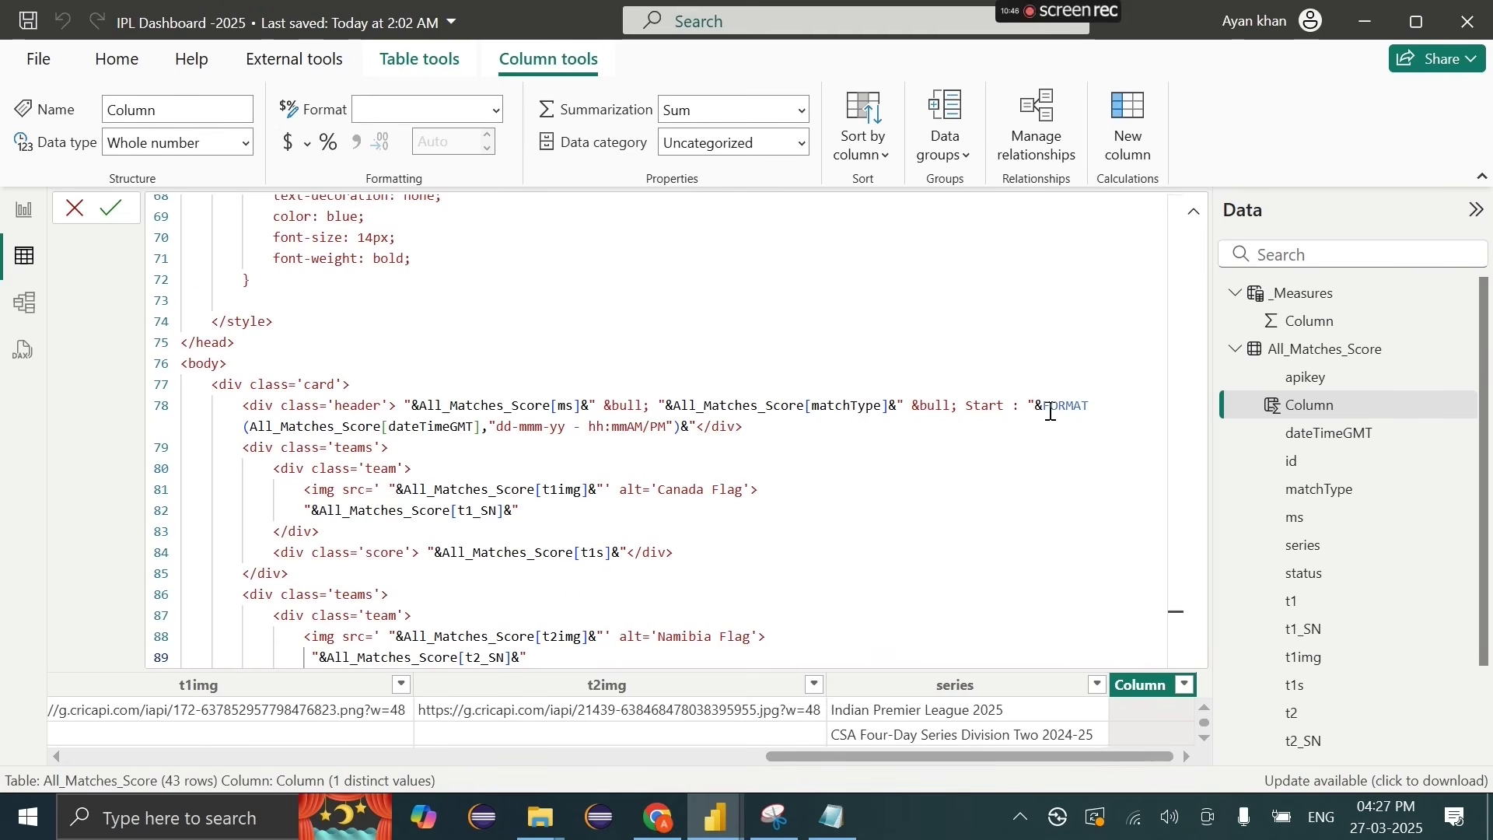
drag(1041, 405, 679, 434)
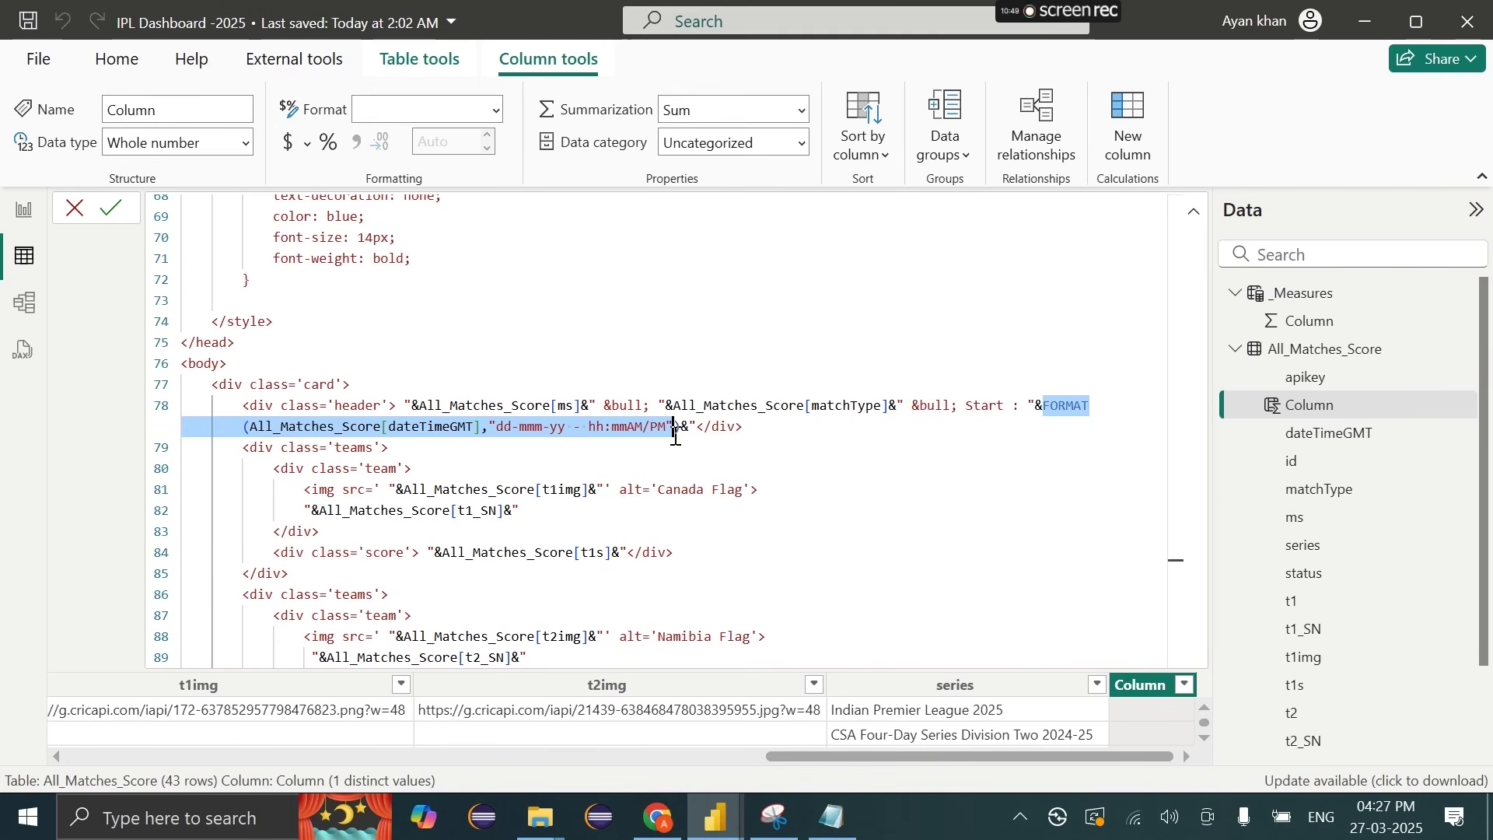
click(678, 429)
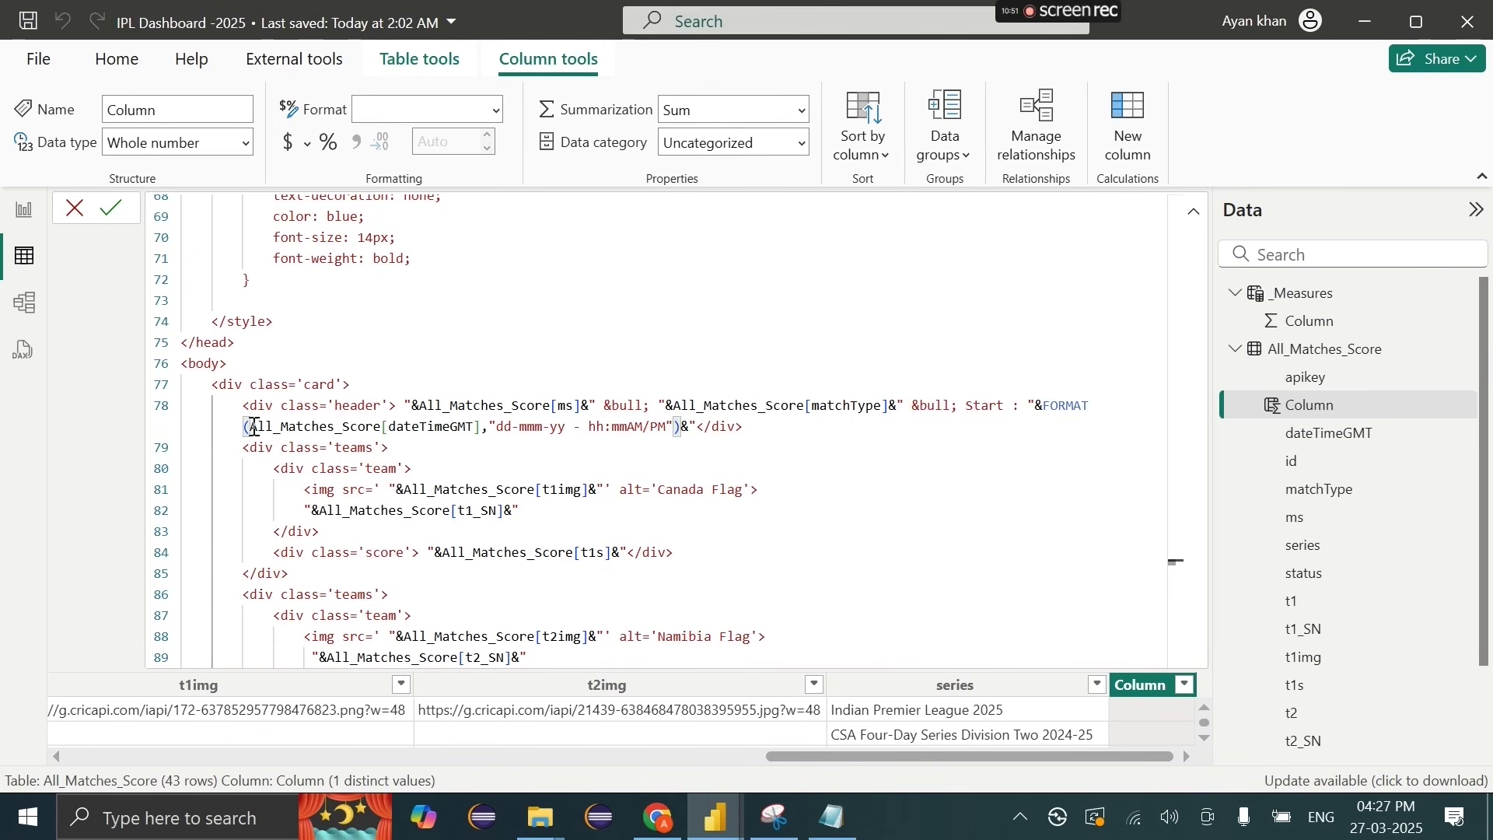
drag(252, 427, 631, 432)
click(498, 430)
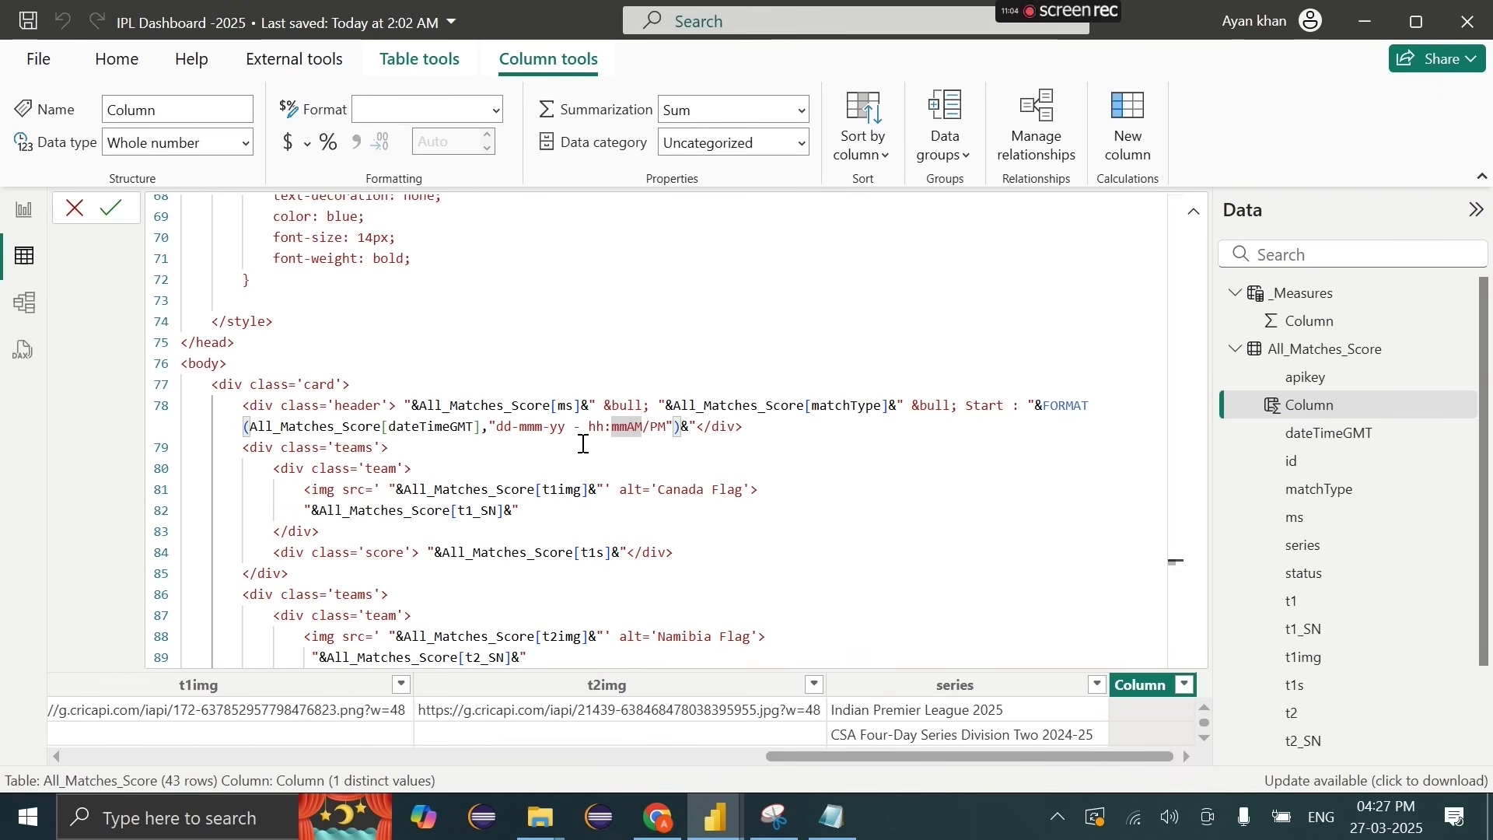
drag(1048, 409, 695, 430)
key(ctrl+c)
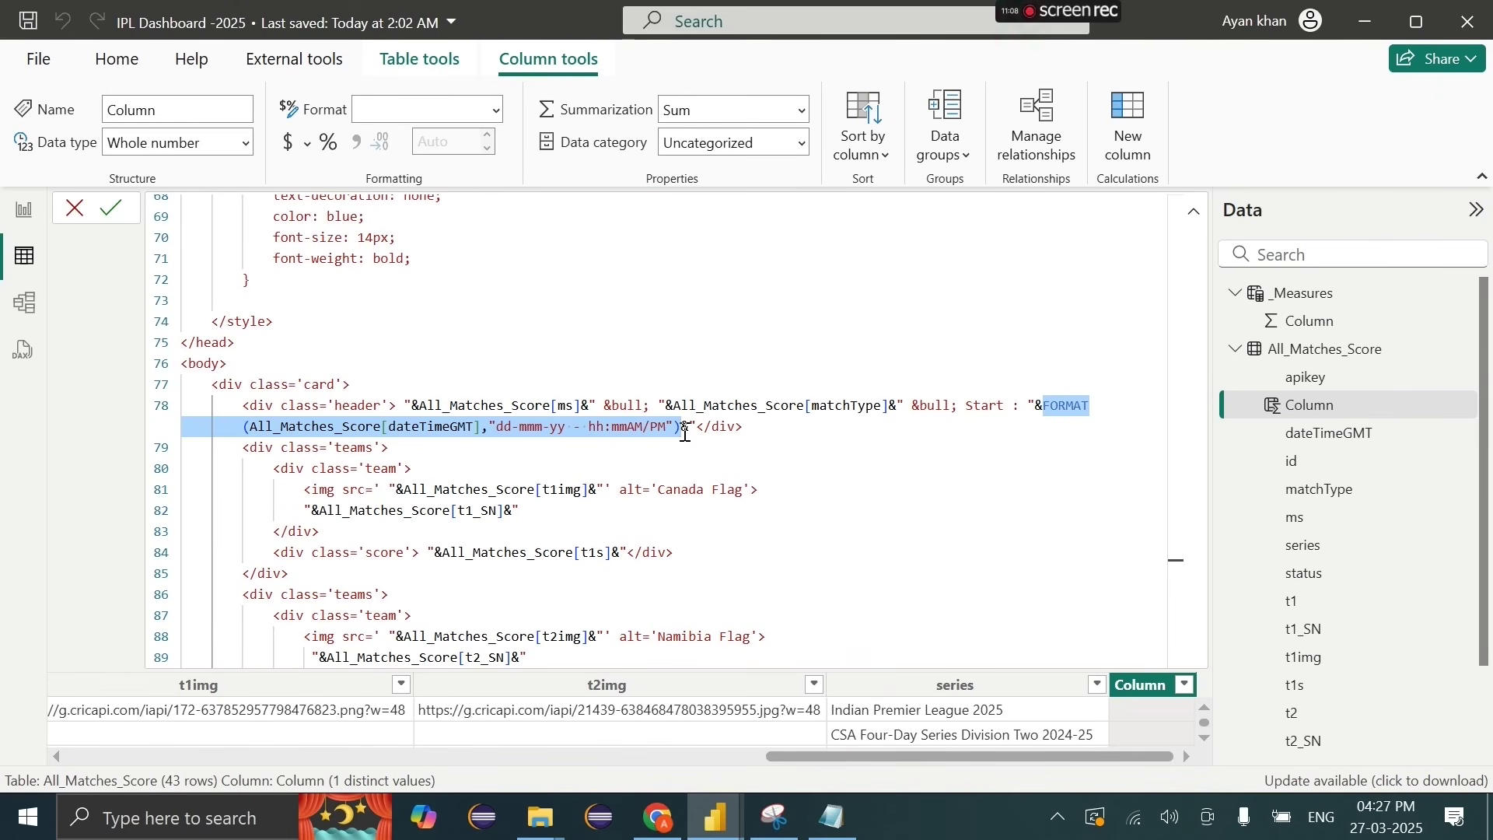
click(684, 430)
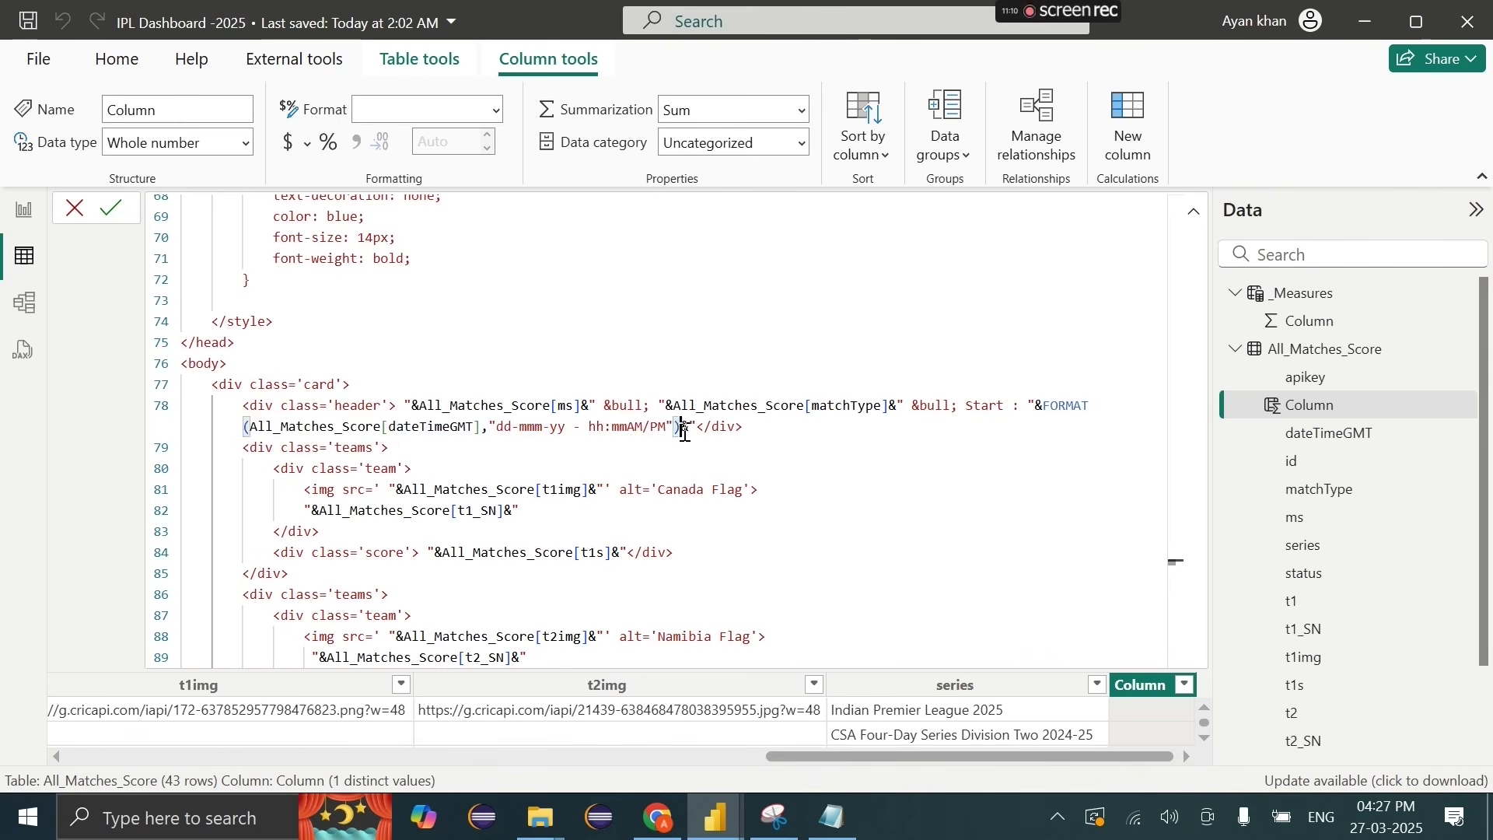
Step: Commit the Score_Cards formula and return to the All_Matches_Score table data
scroll(684, 516, down, 1)
scroll(684, 516, down, 3)
scroll(684, 516, up, 12)
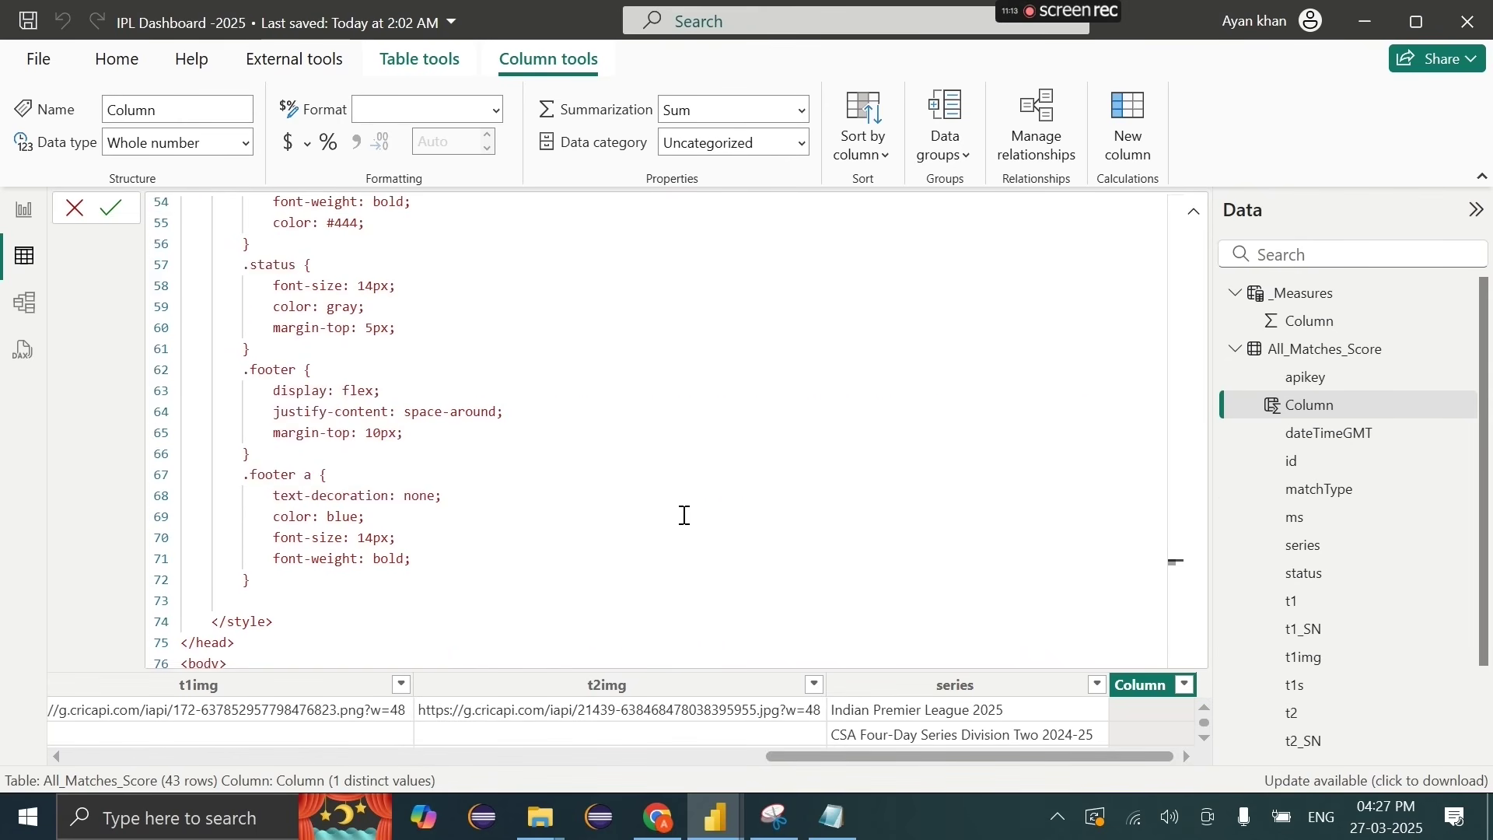
scroll(684, 515, up, 13)
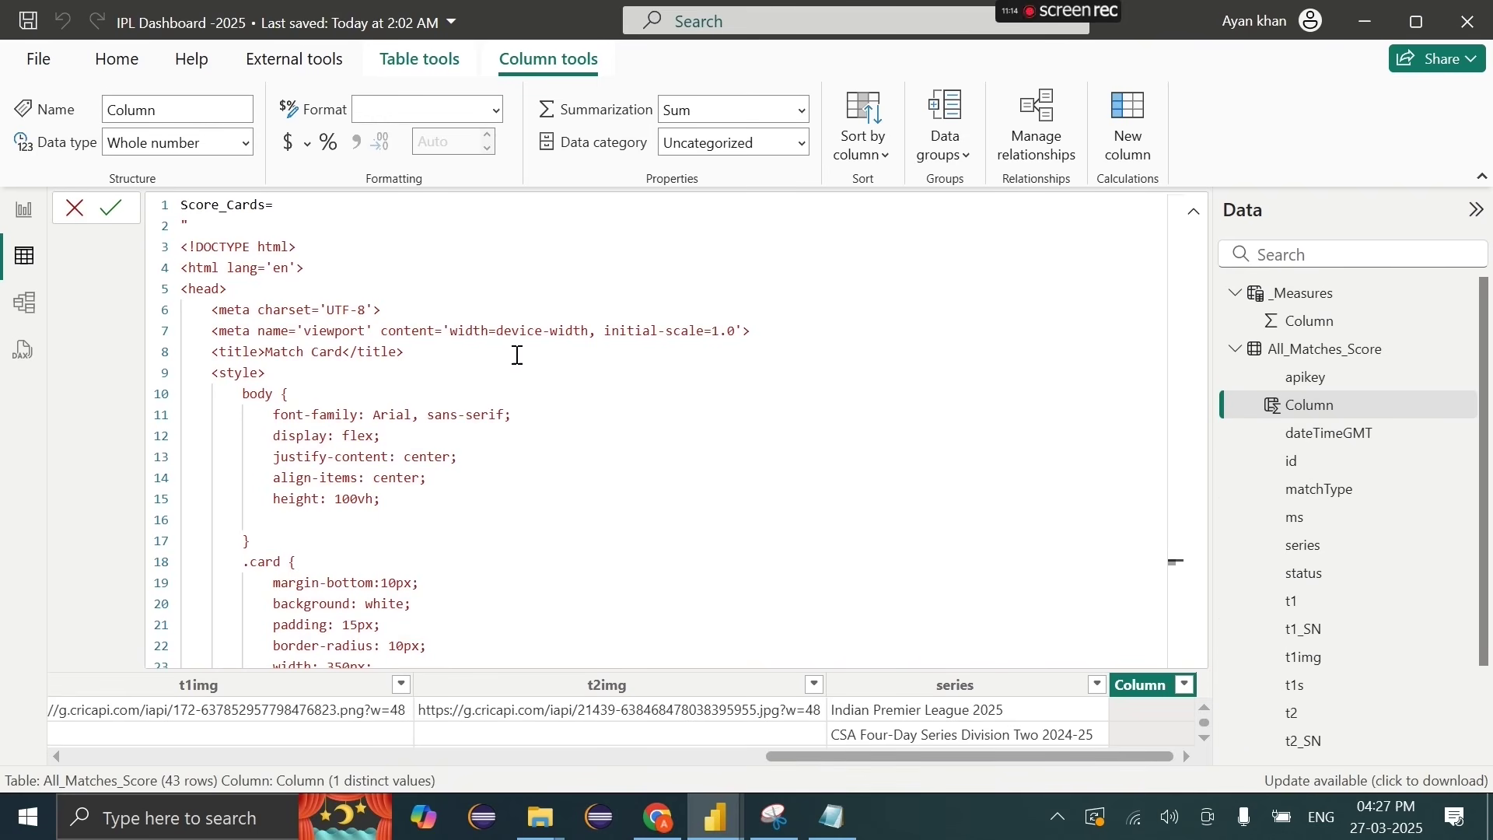
scroll(527, 449, down, 2)
scroll(519, 440, up, 2)
click(112, 208)
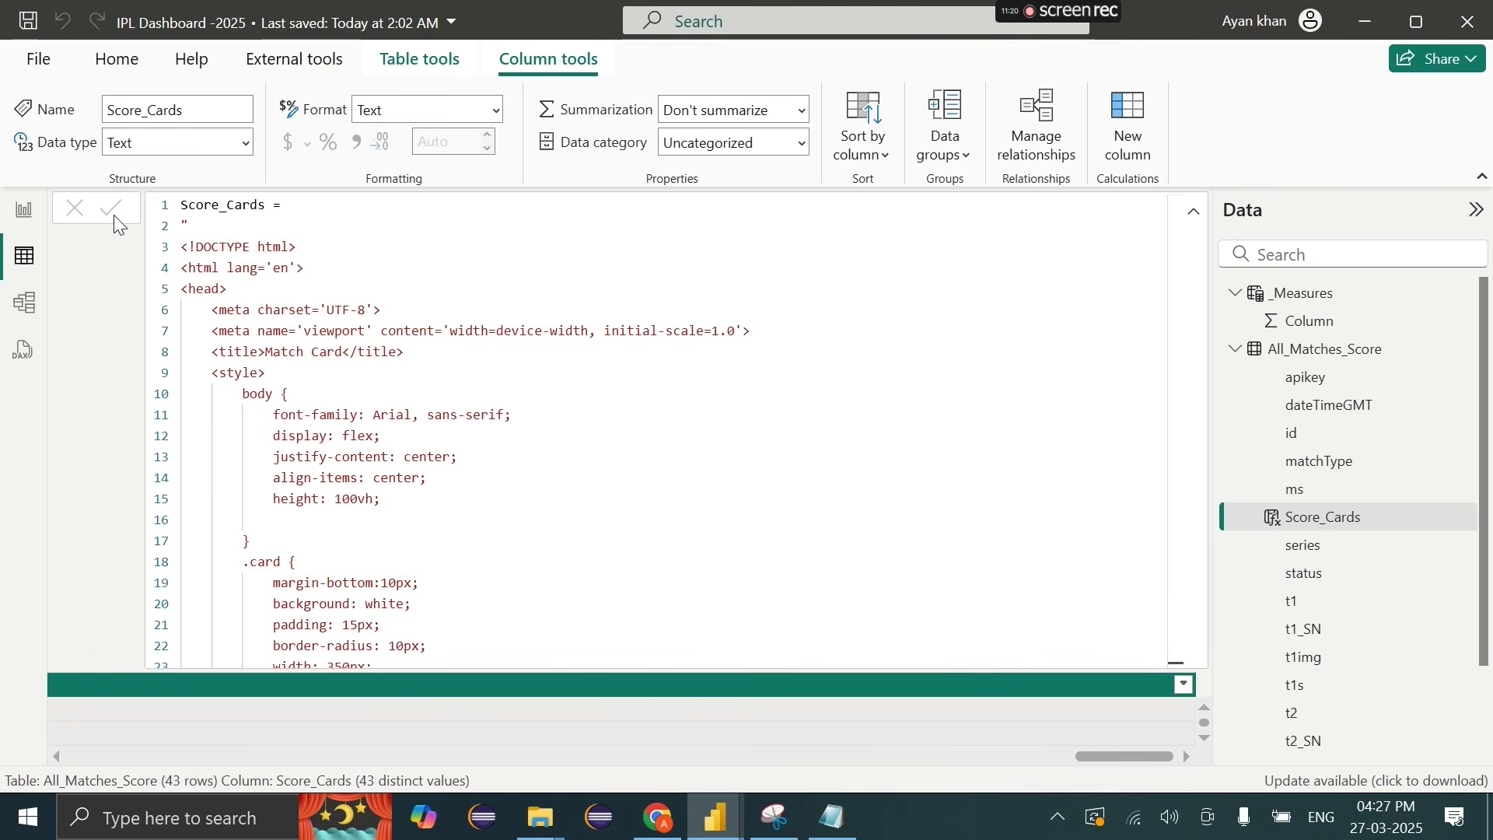
click(1294, 489)
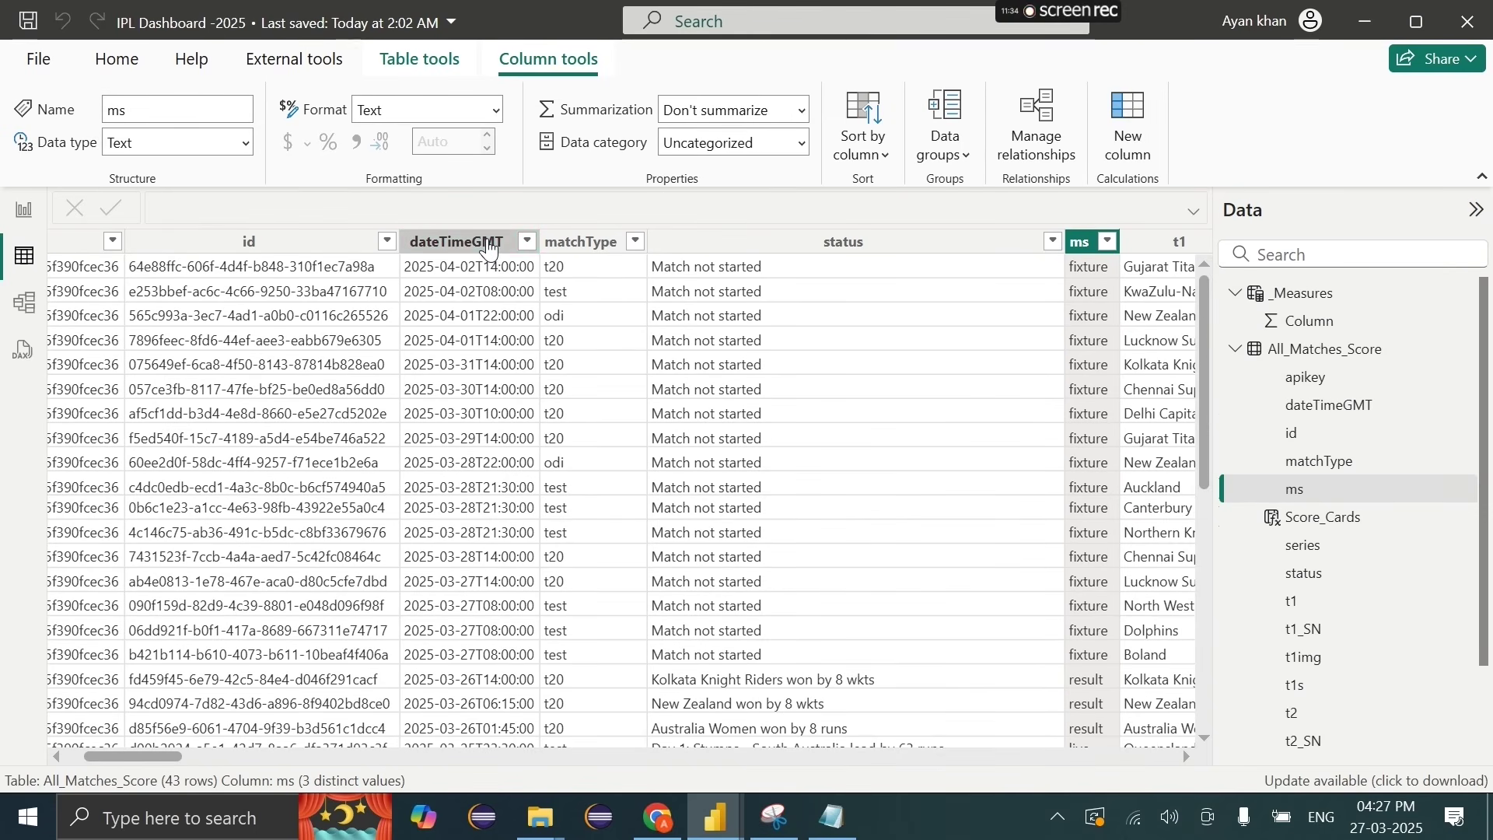
Step: Select the dateTimeGMT column and launch Transform data from the Home ribbon
click(489, 248)
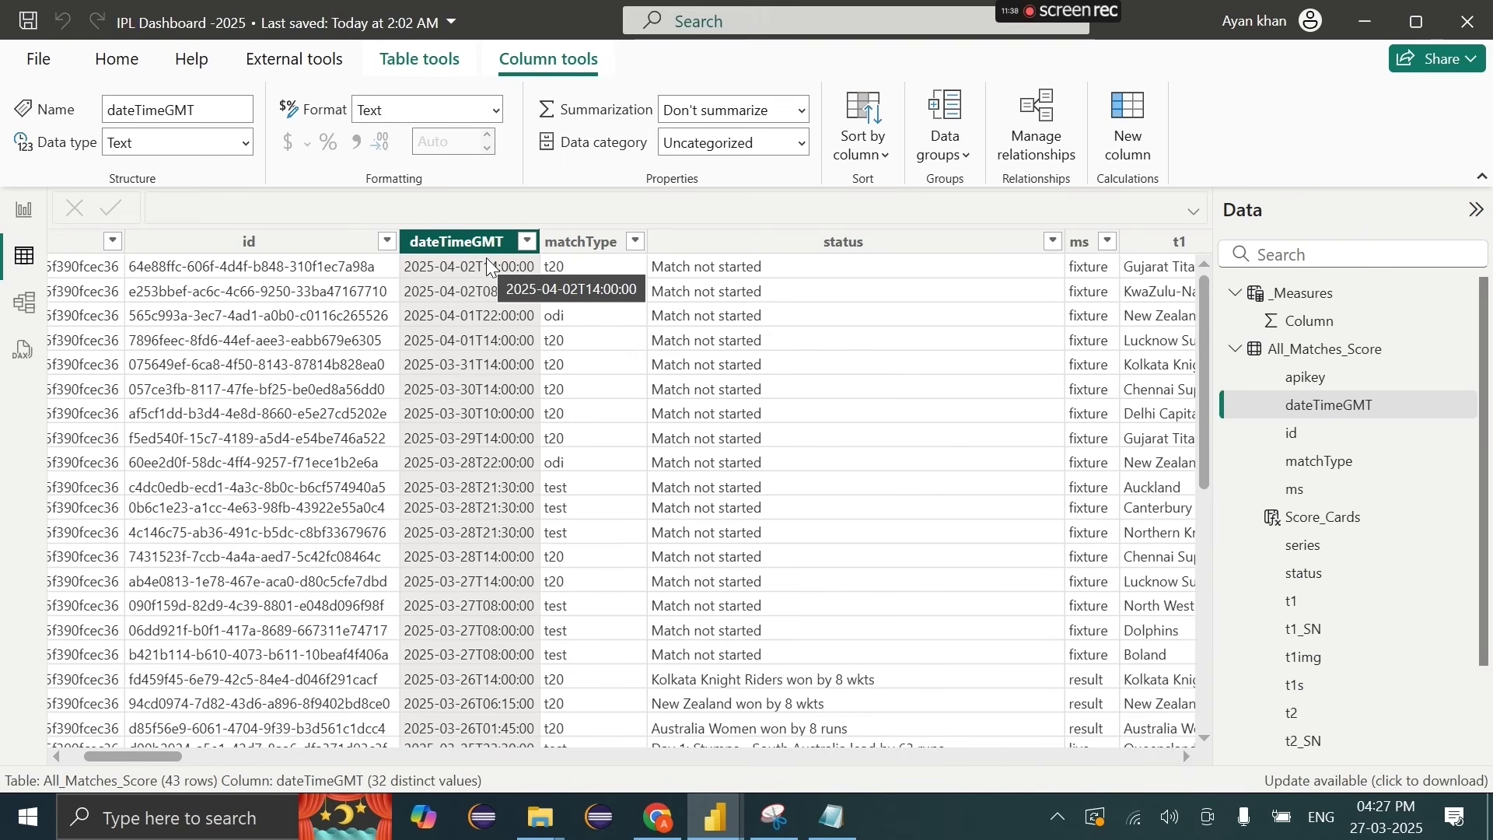
click(124, 72)
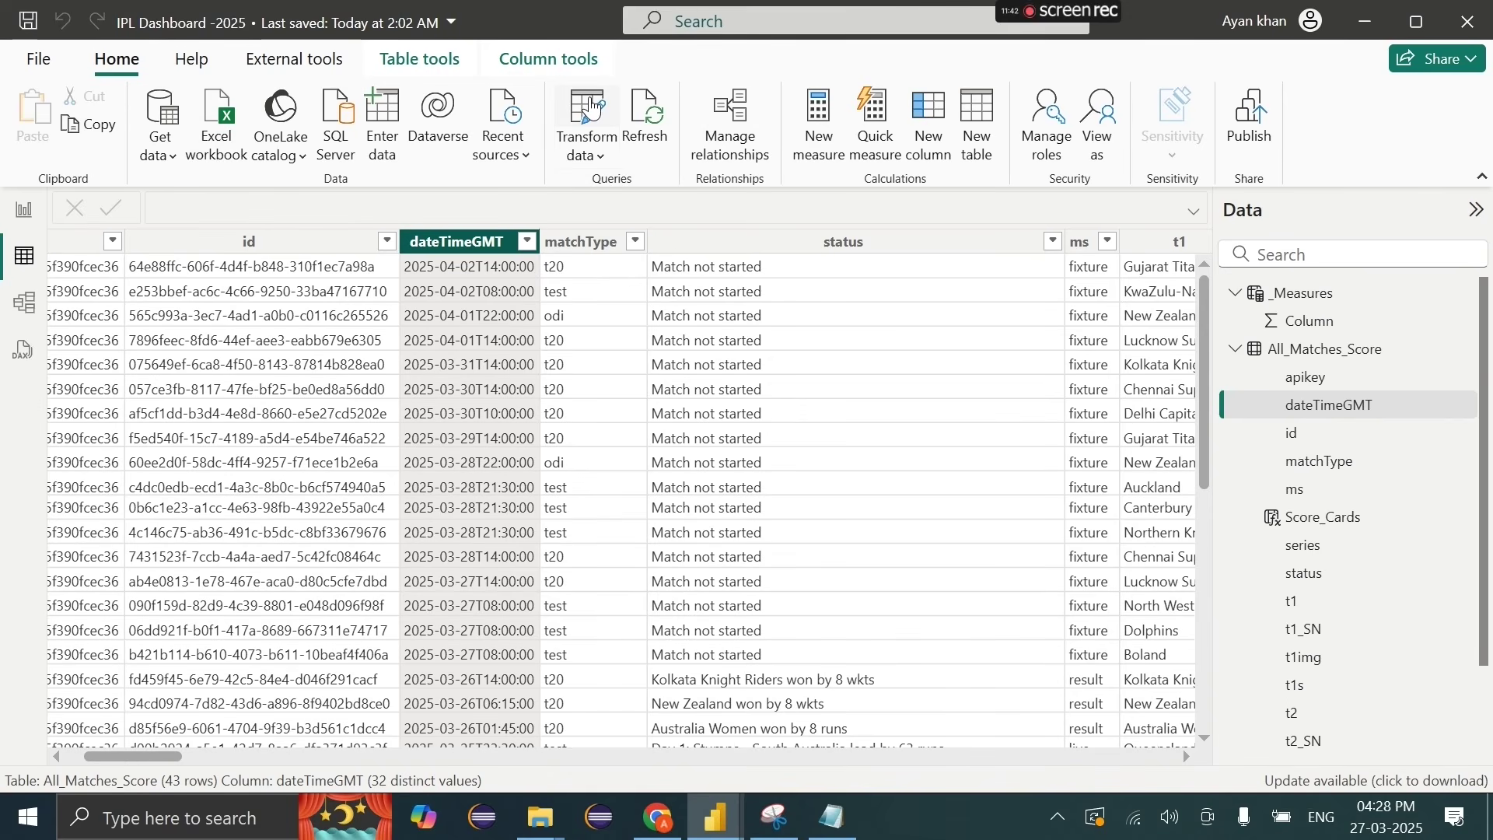
click(591, 107)
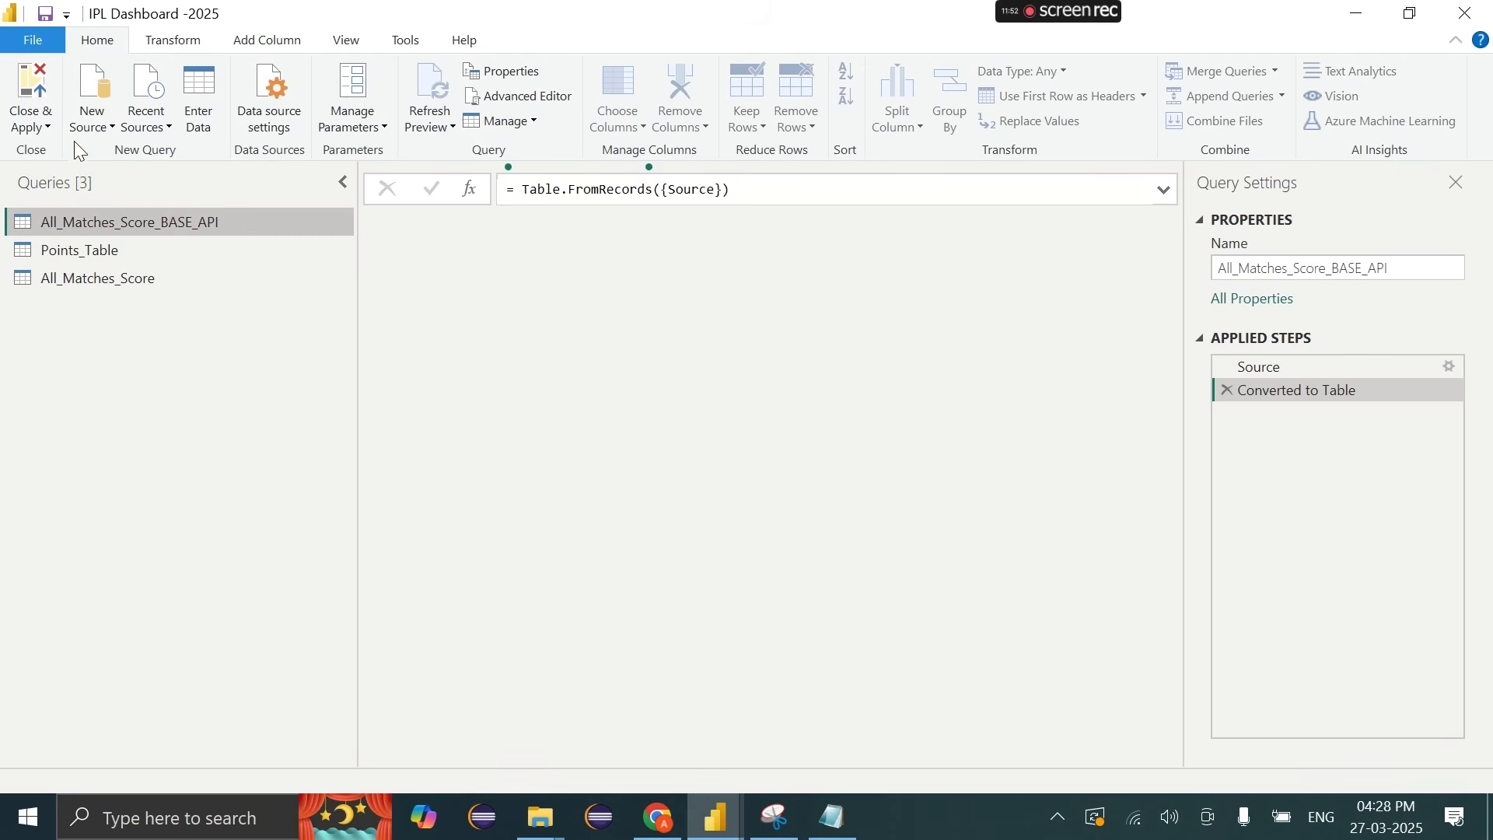
Step: Change All_Matches_Score's dateTimeGMT type to Date/Time, then Close & Apply
click(114, 279)
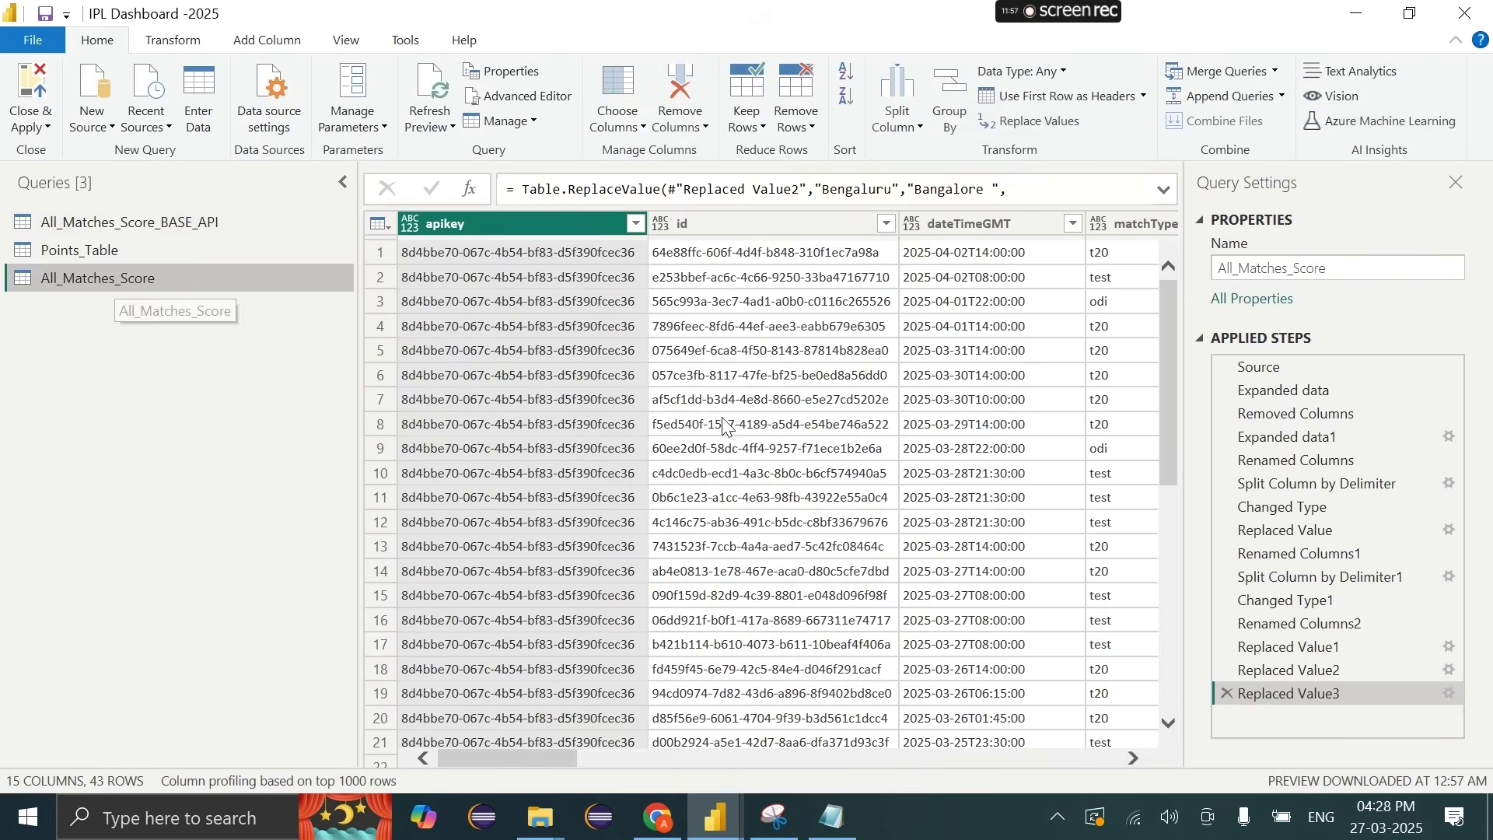
scroll(727, 426, right, 5)
scroll(726, 426, left, 3)
click(744, 234)
right_click(744, 234)
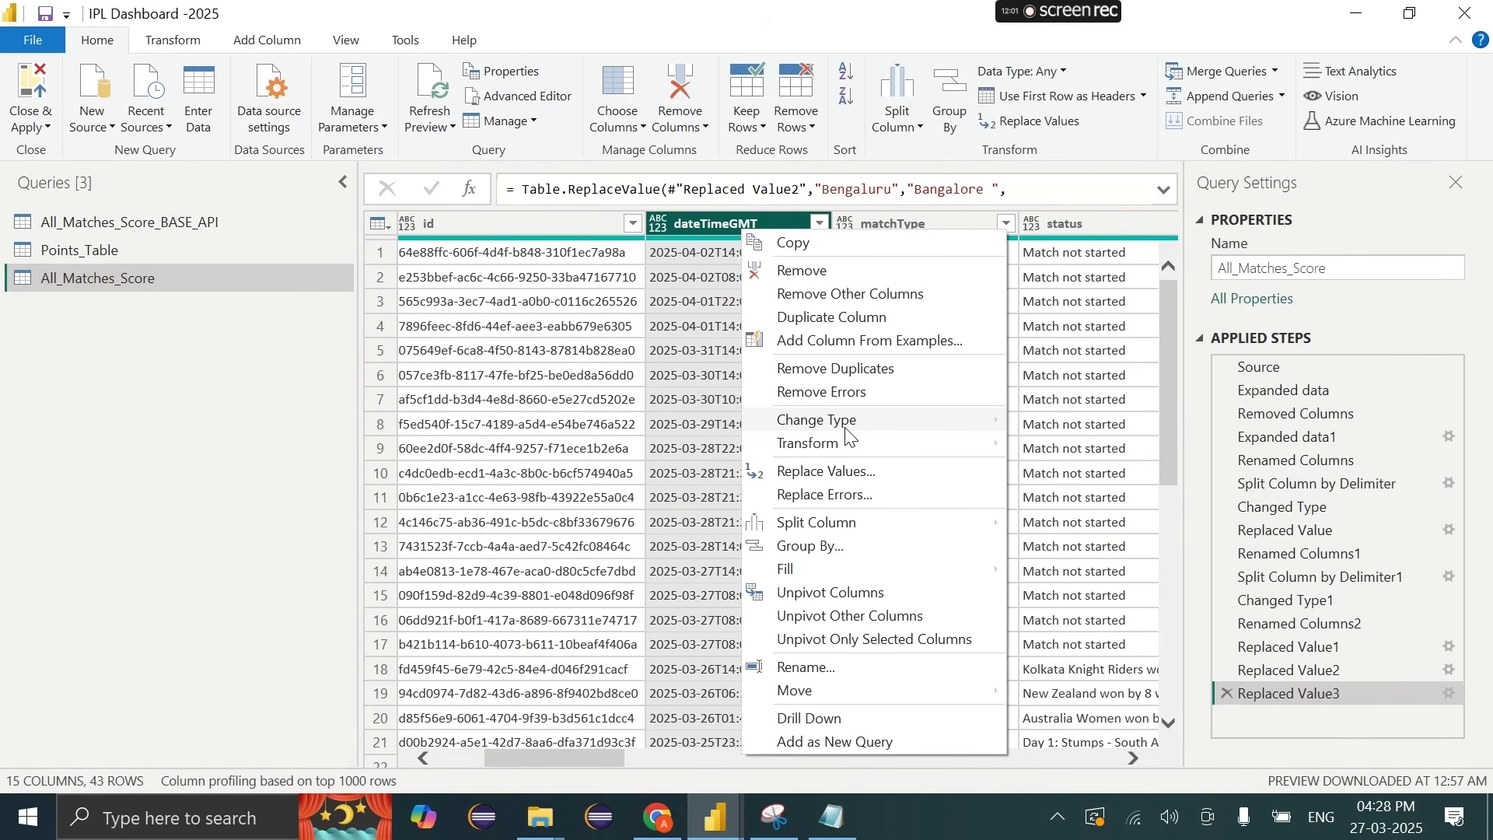
mouse_move(851, 424)
click(1067, 518)
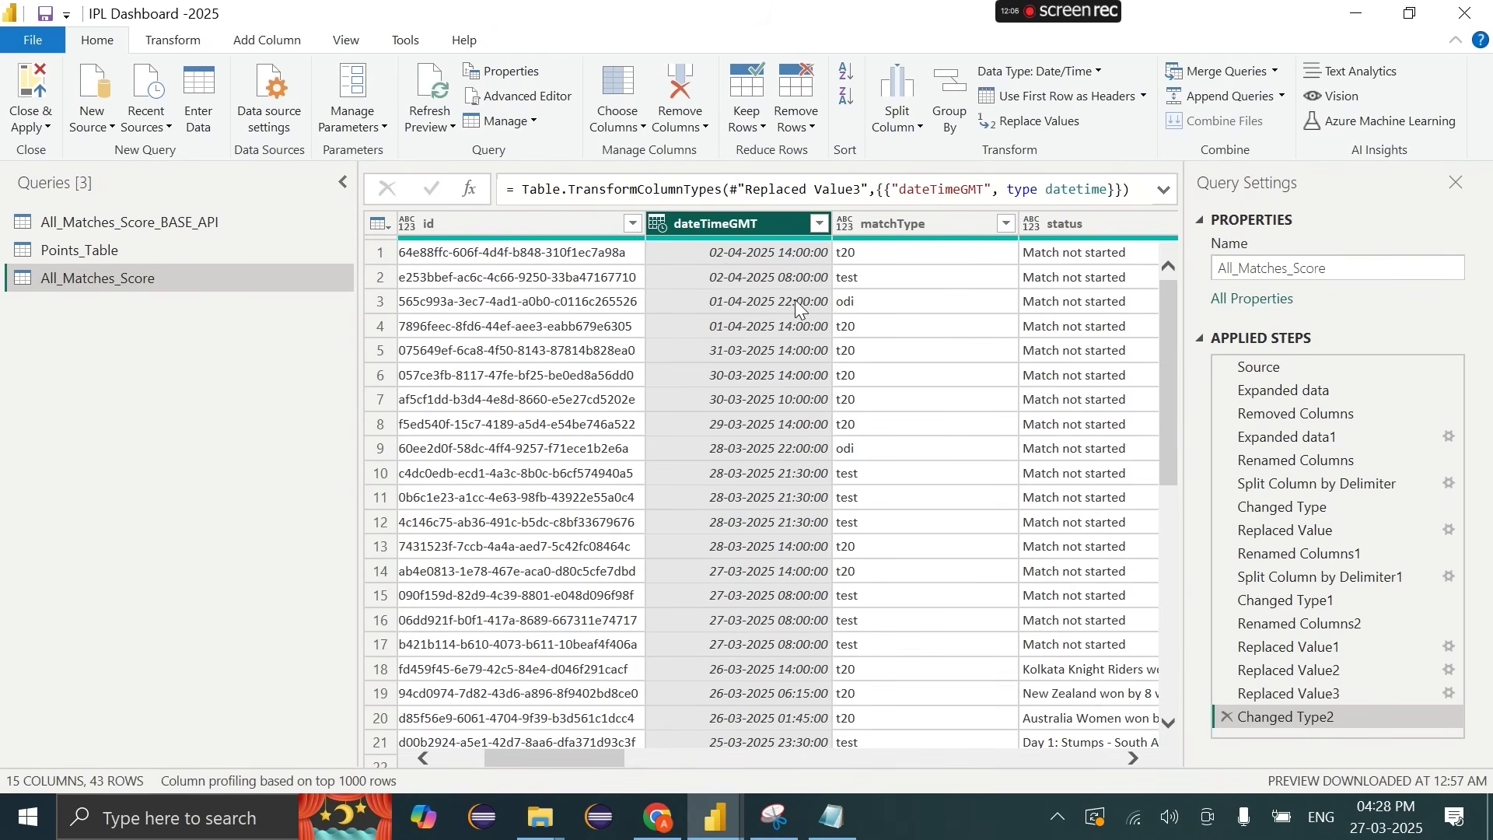
click(44, 127)
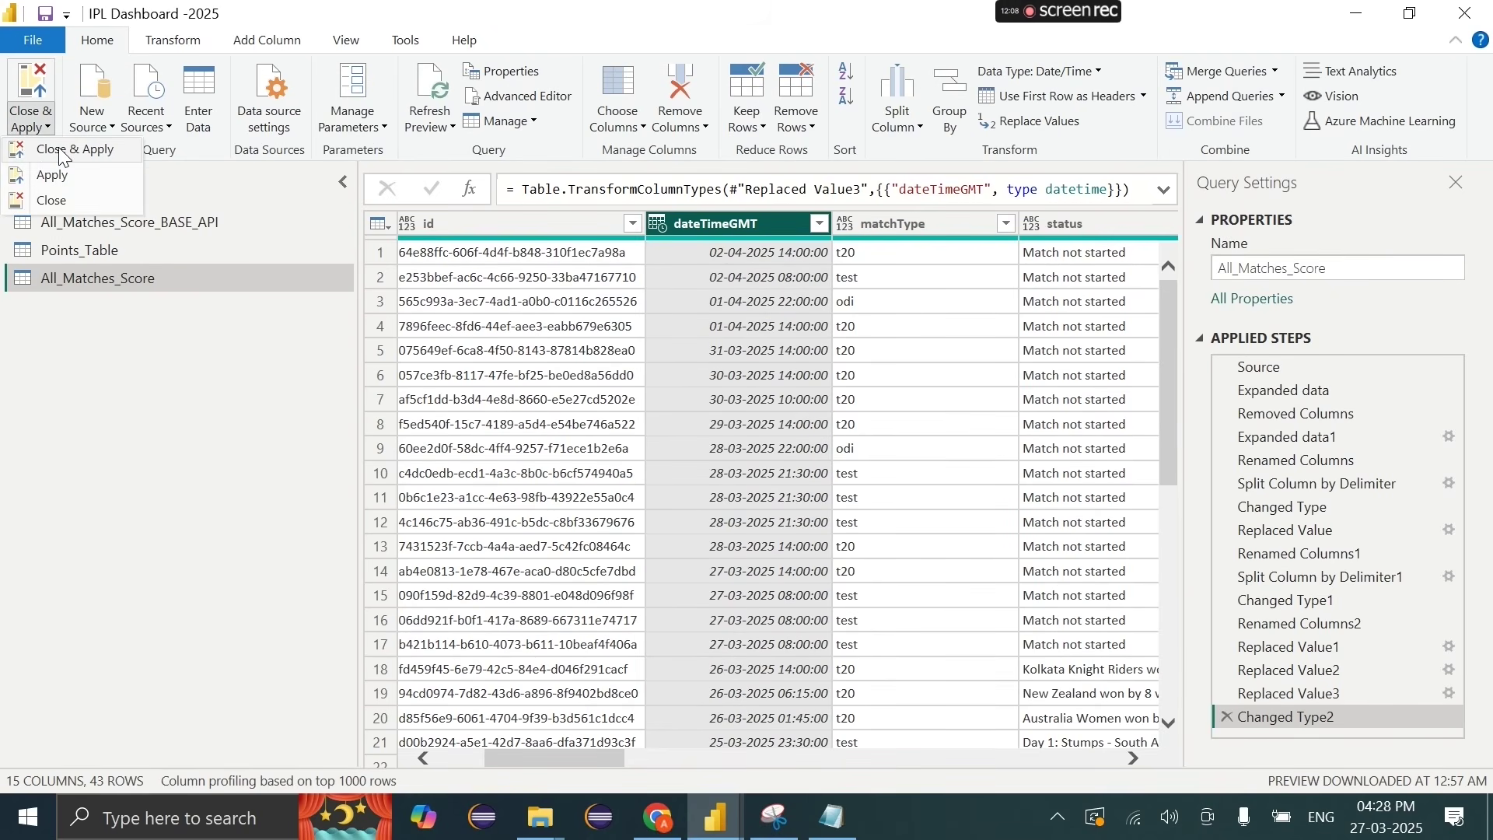
click(62, 151)
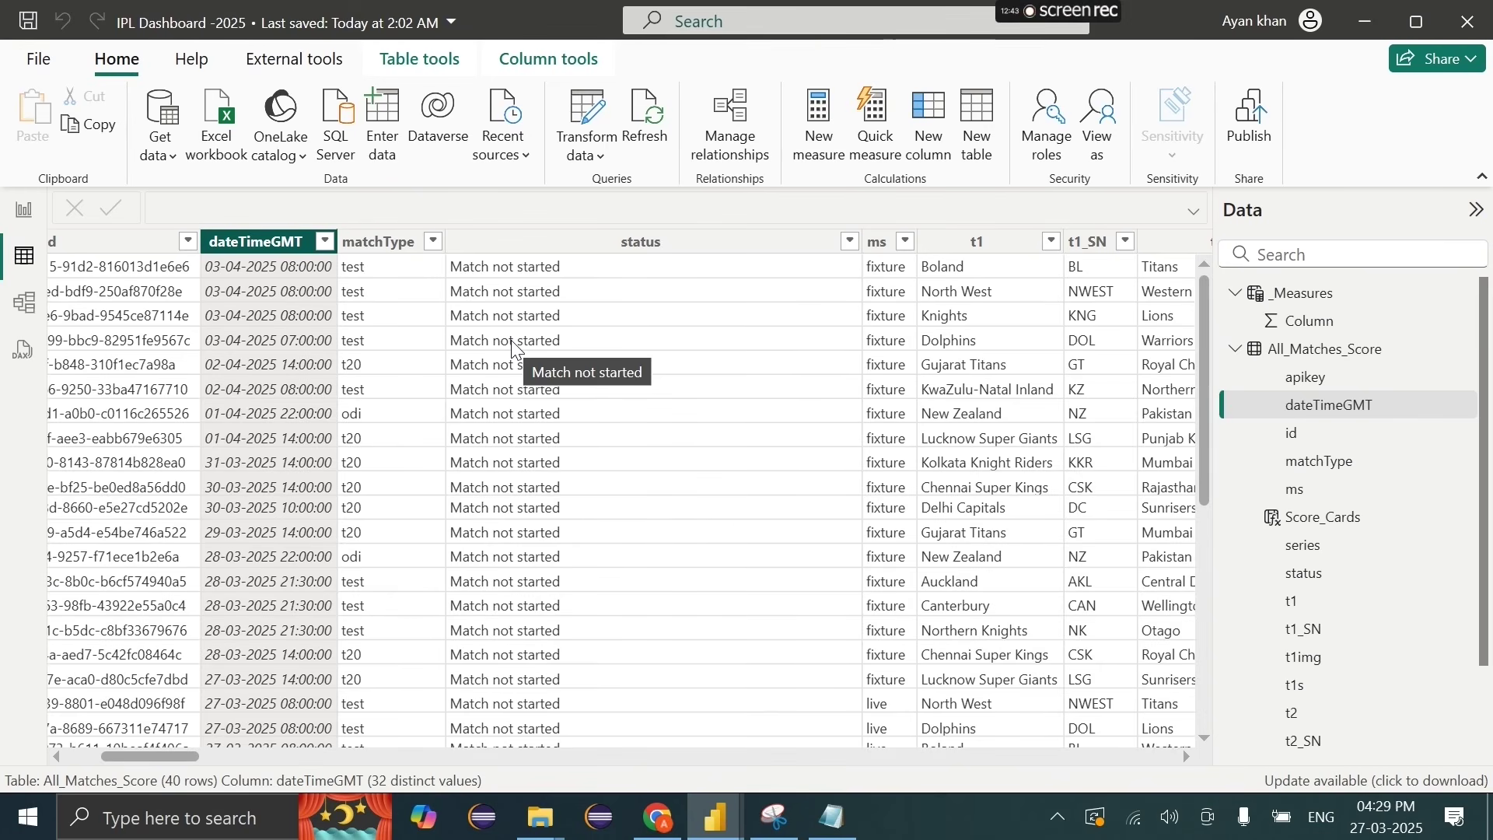
Step: Create a FormatedDate calculated column from the pasted FORMAT expression
scroll(513, 348, right, 10)
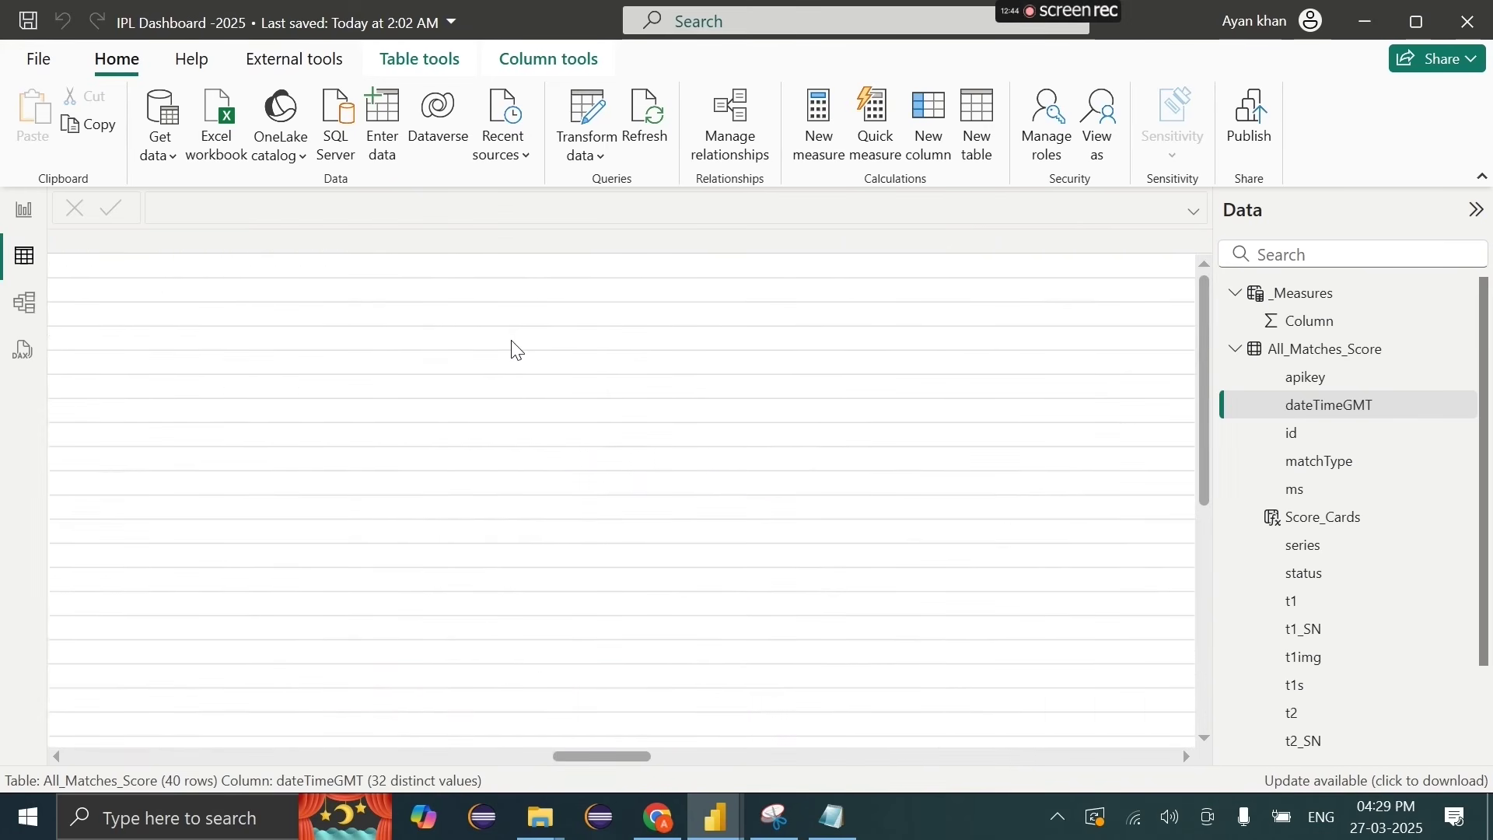
scroll(517, 350, left, 10)
click(939, 140)
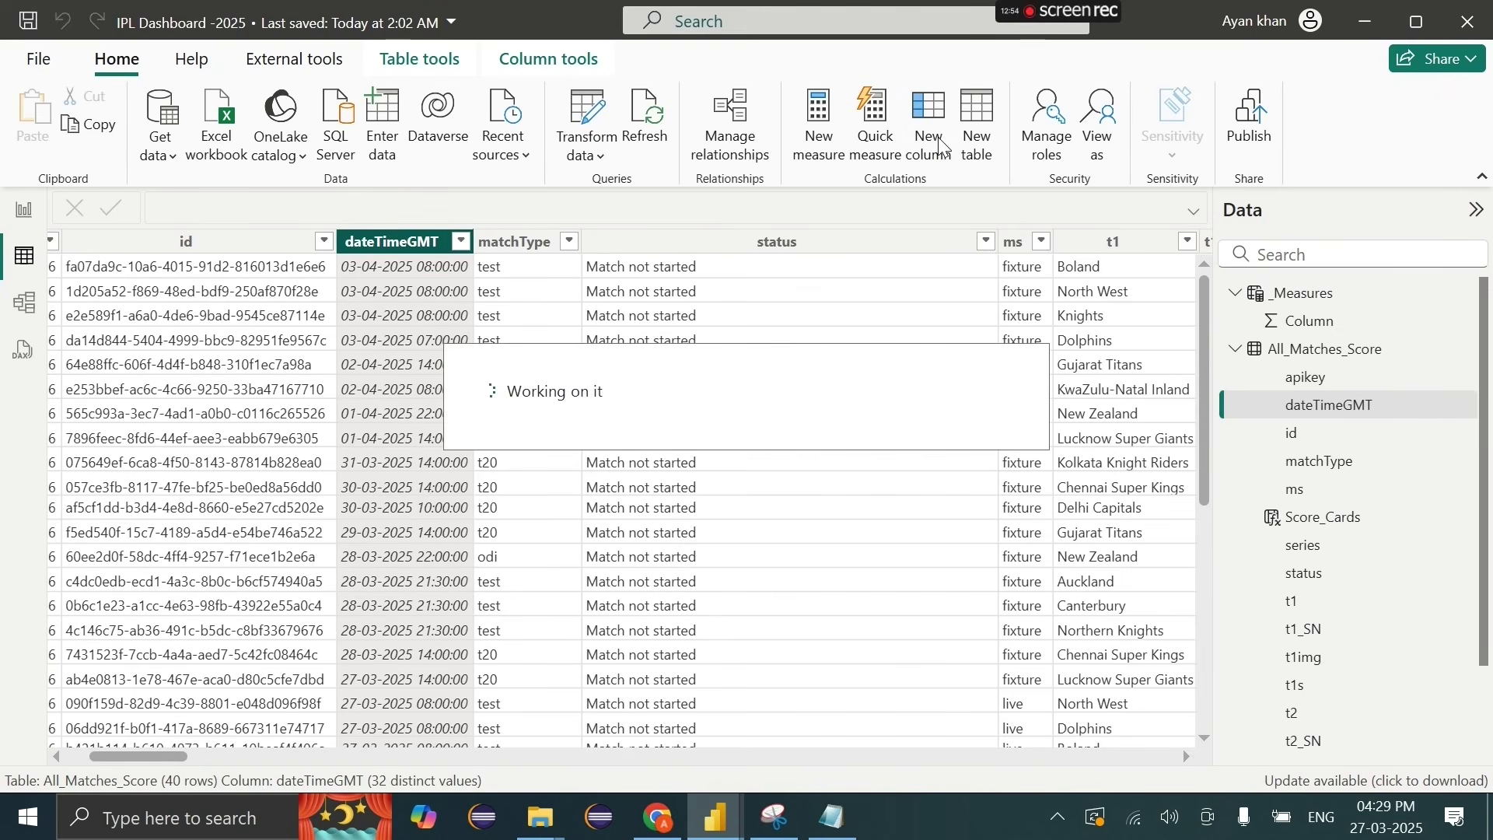
text(FormatedDate =)
key(ctrl+v)
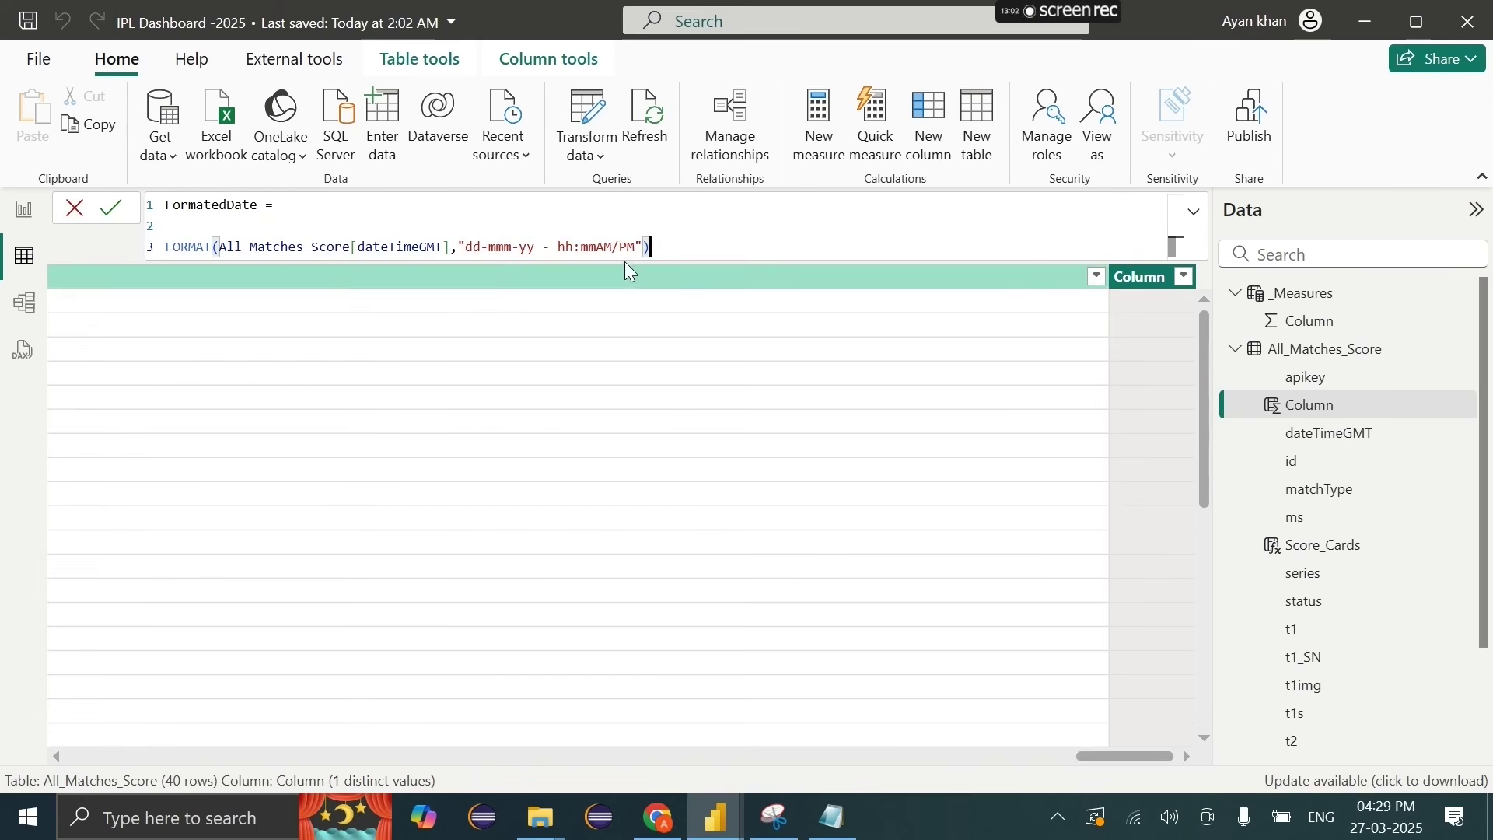
Step: Commit FormatedDate, then delete that column and confirm with Yes
key(Return)
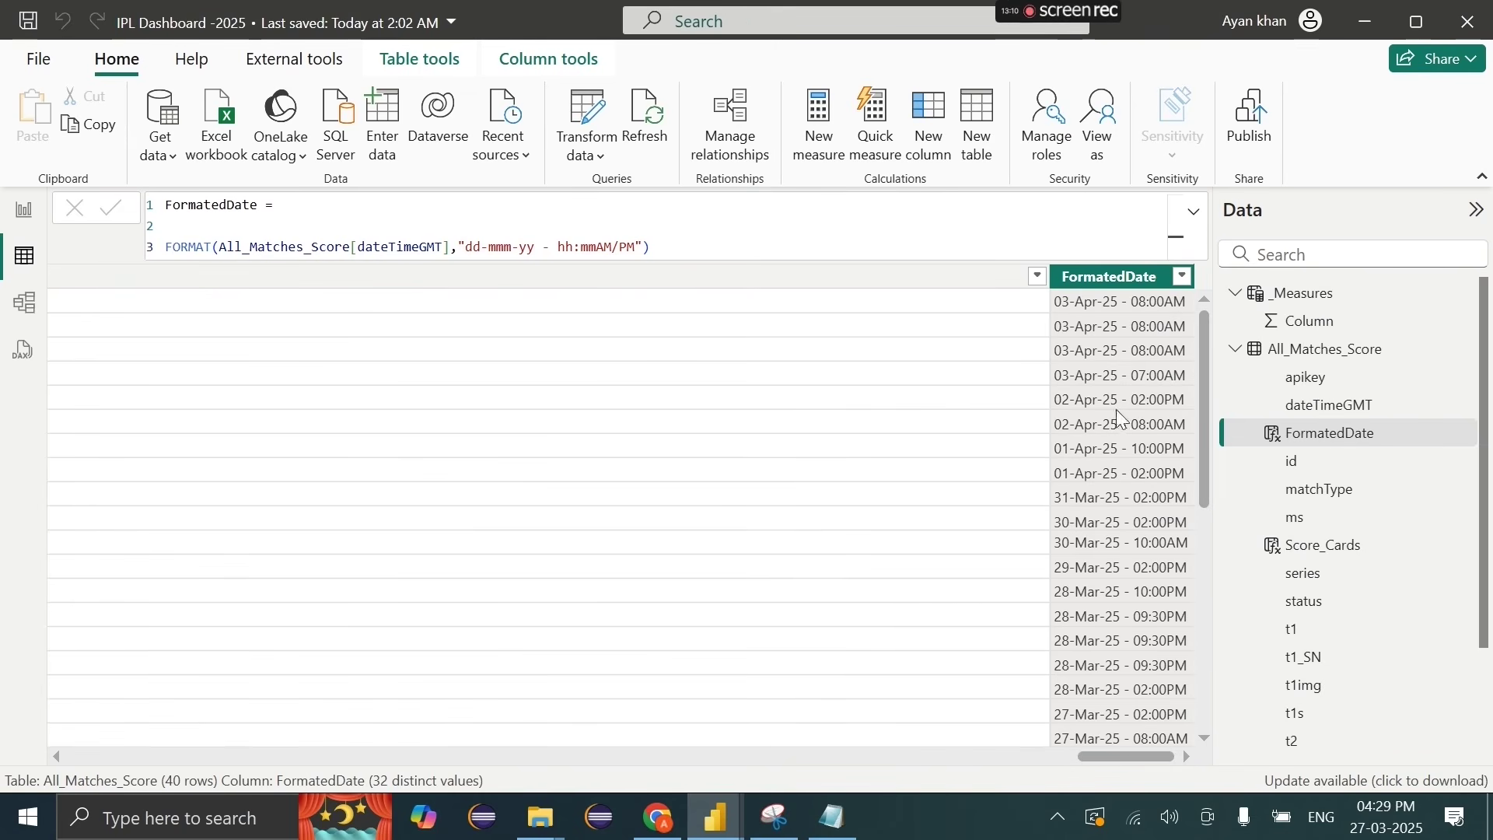
right_click(1121, 281)
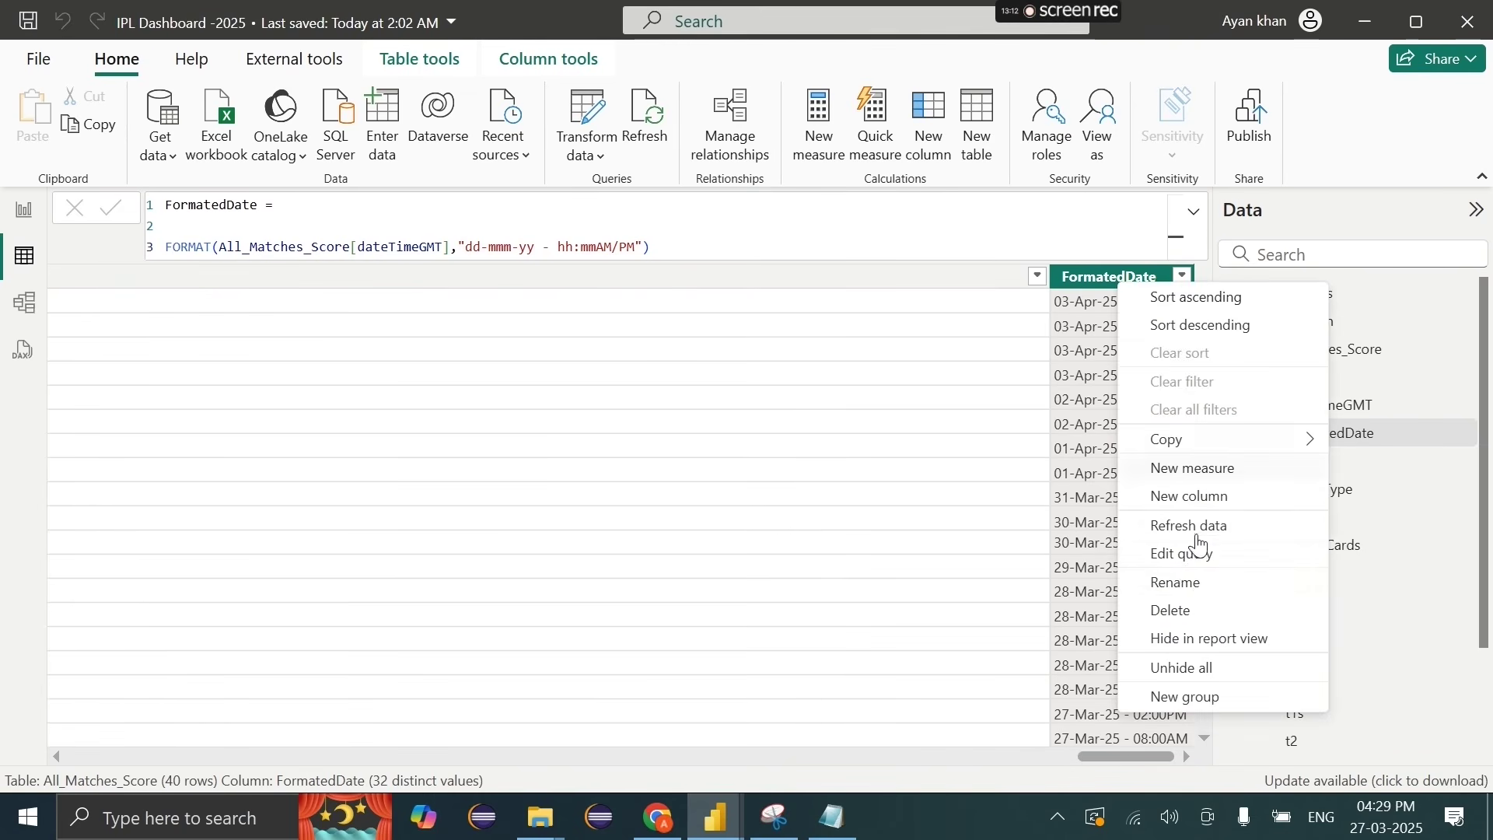
click(1174, 612)
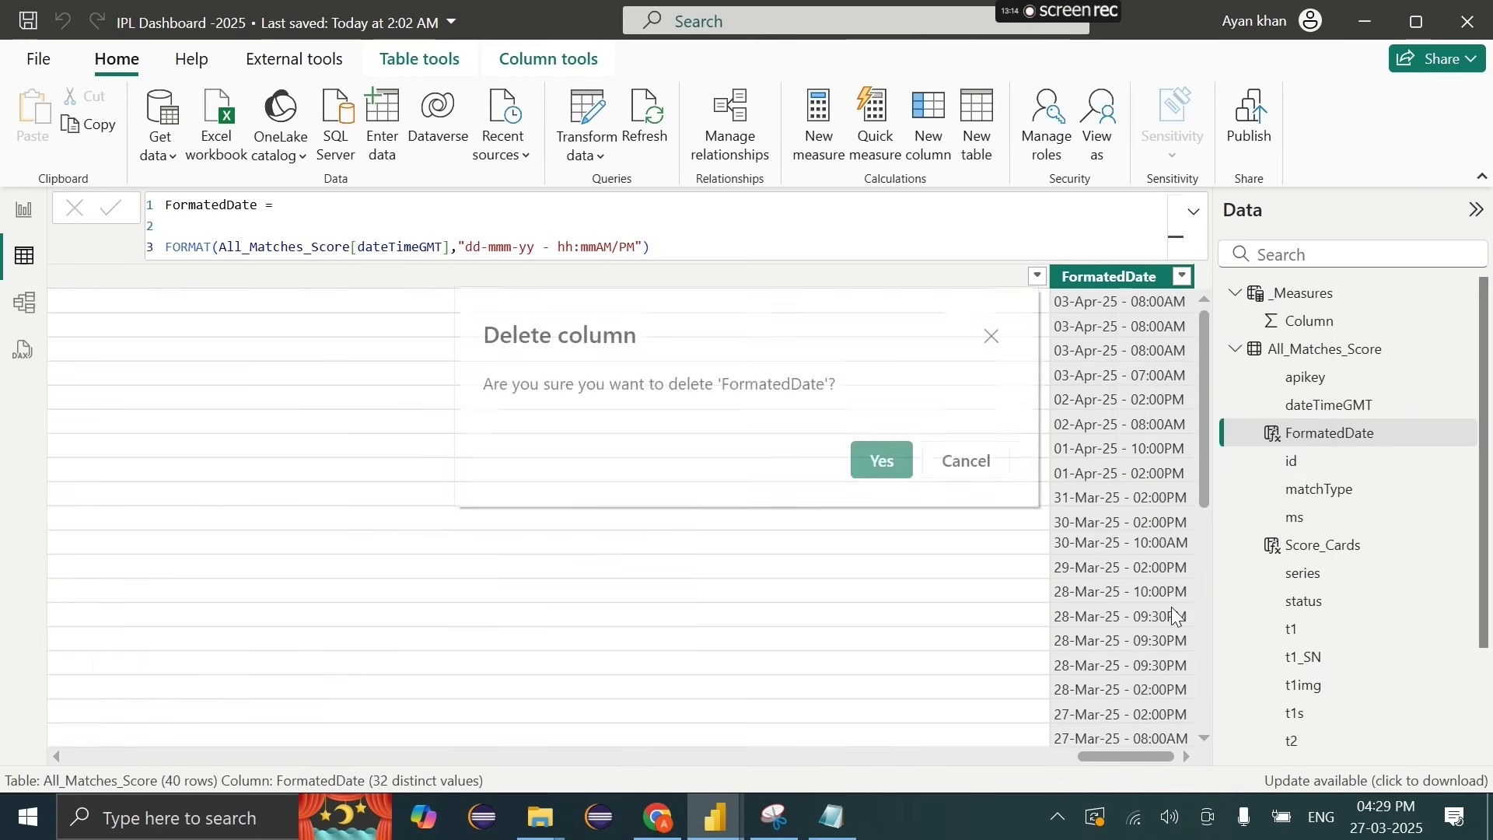
click(896, 463)
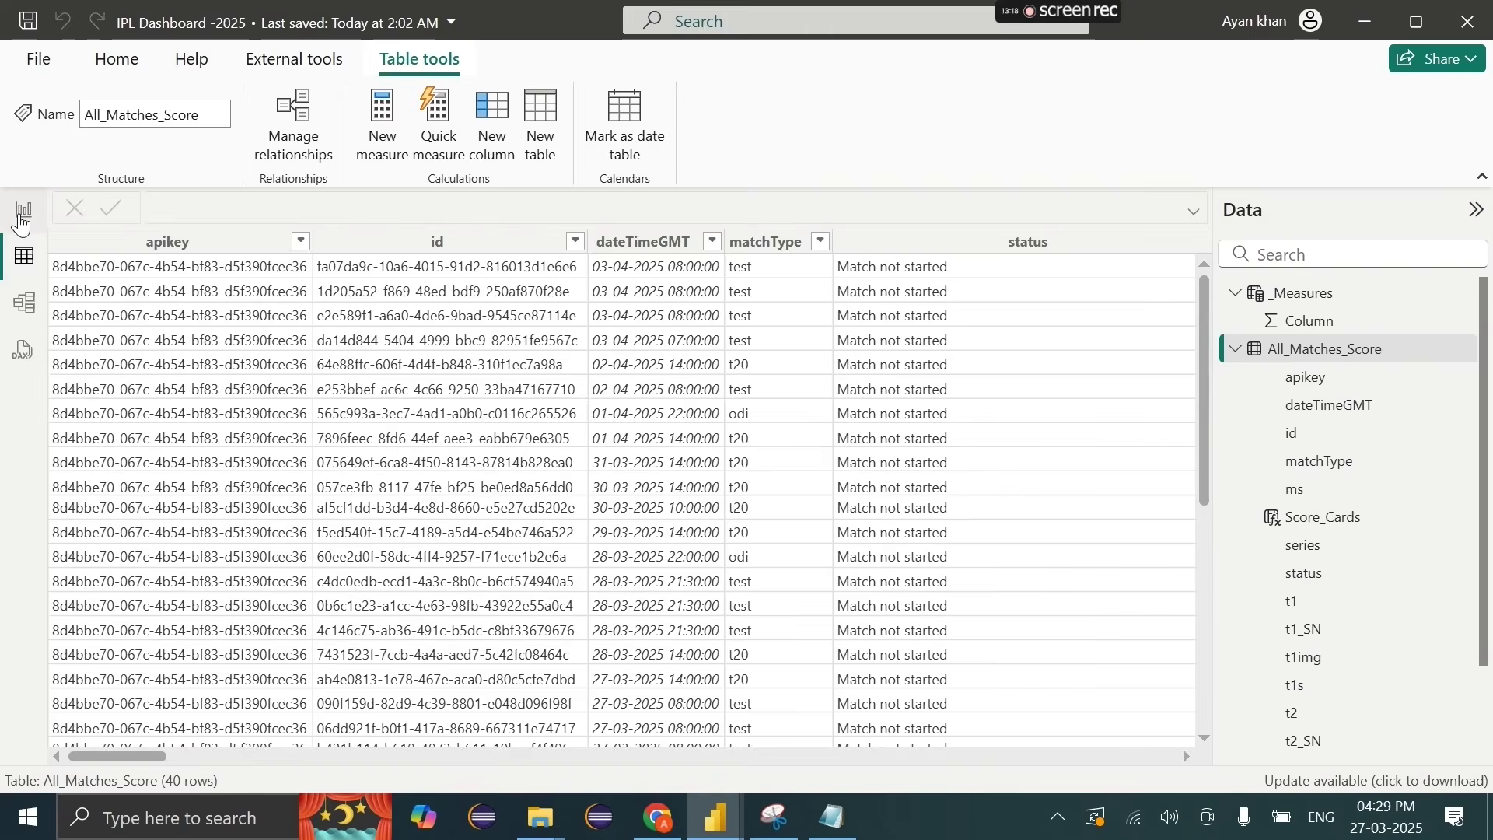
Step: In Report view, add an HTML Content visual showing Score_Cards and stretch it down the page
click(23, 216)
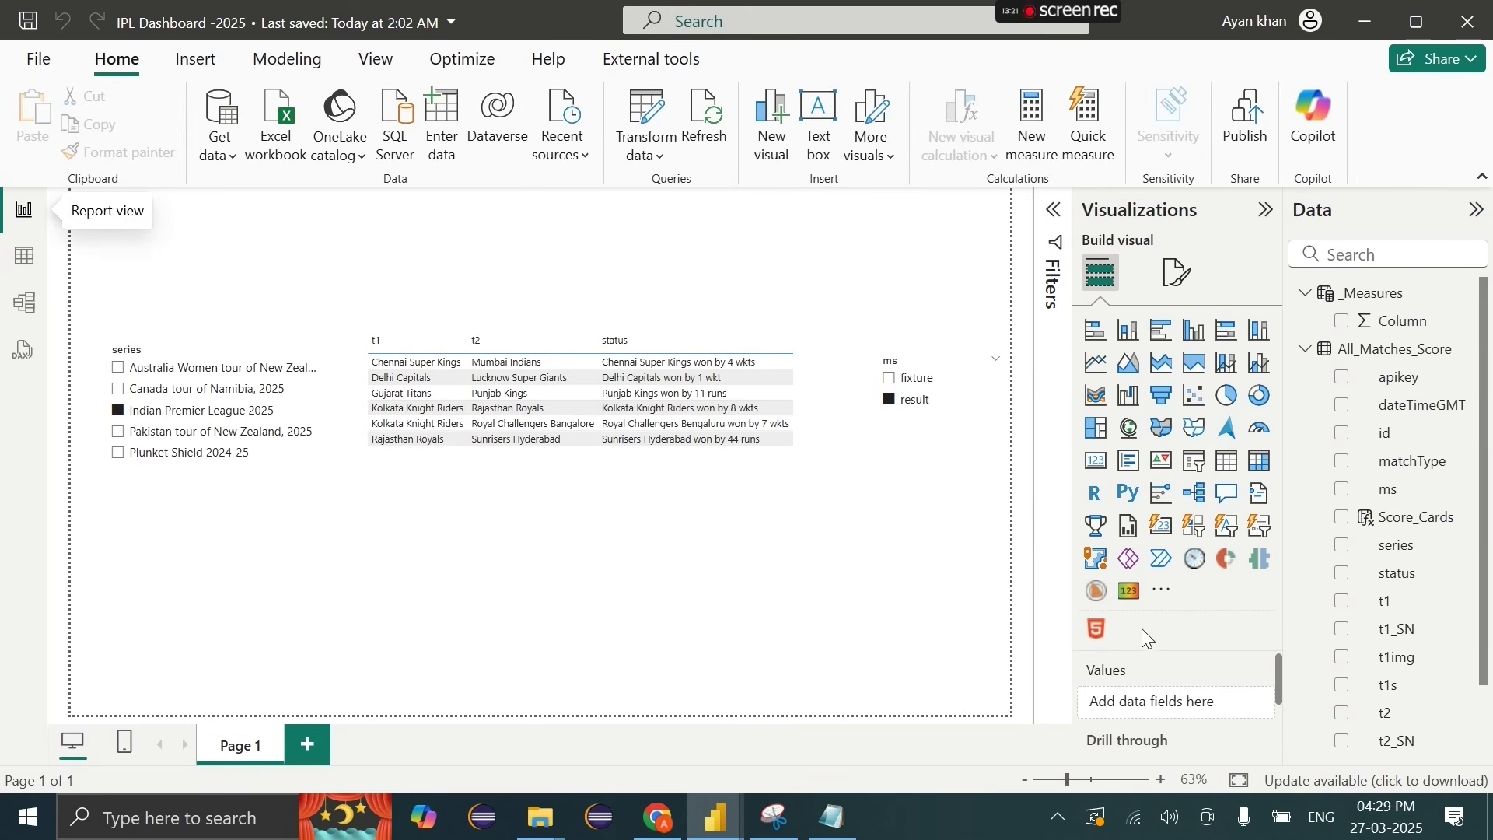
click(1107, 637)
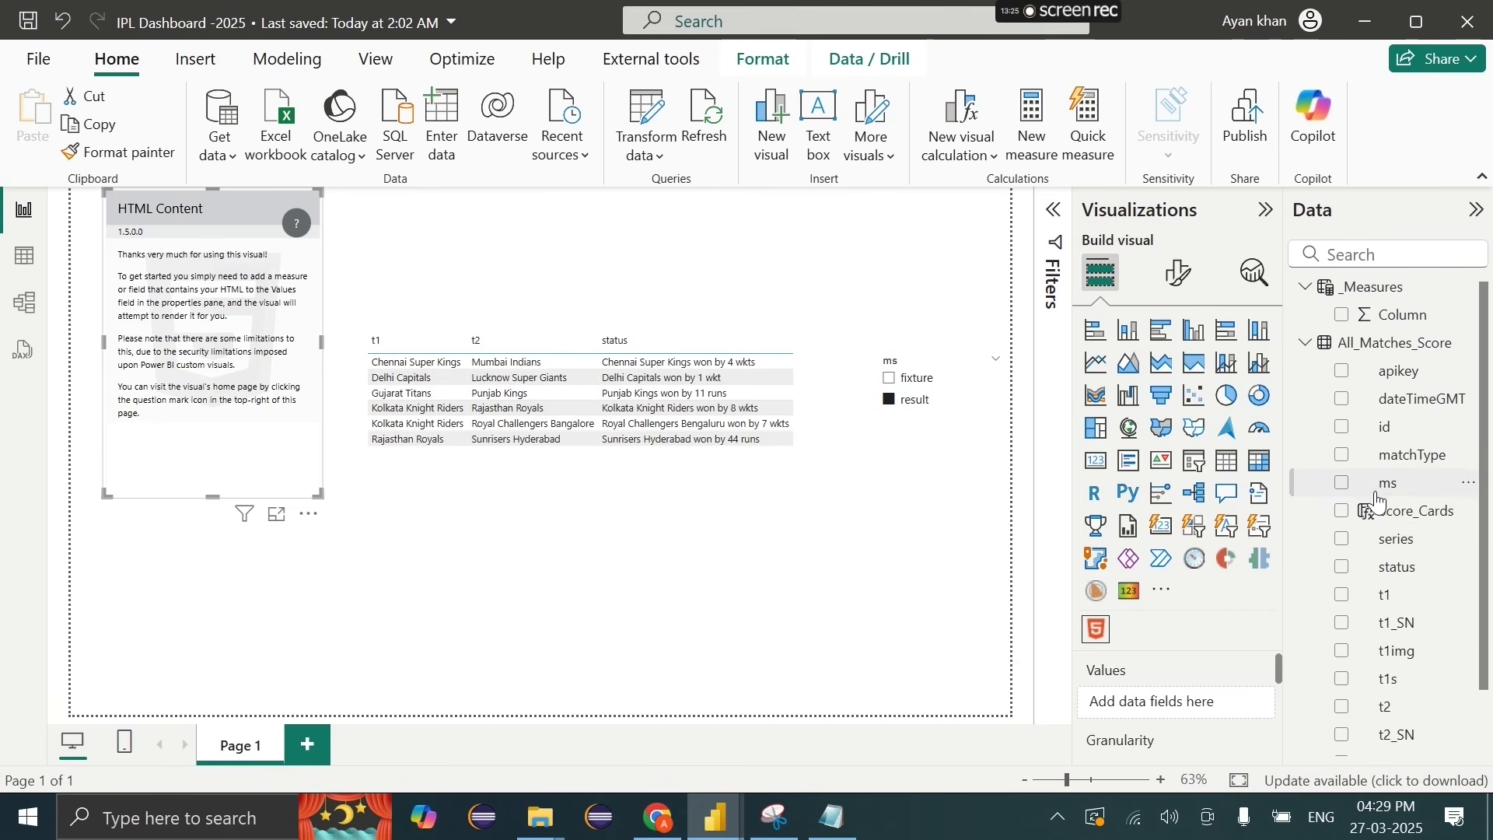
click(1385, 519)
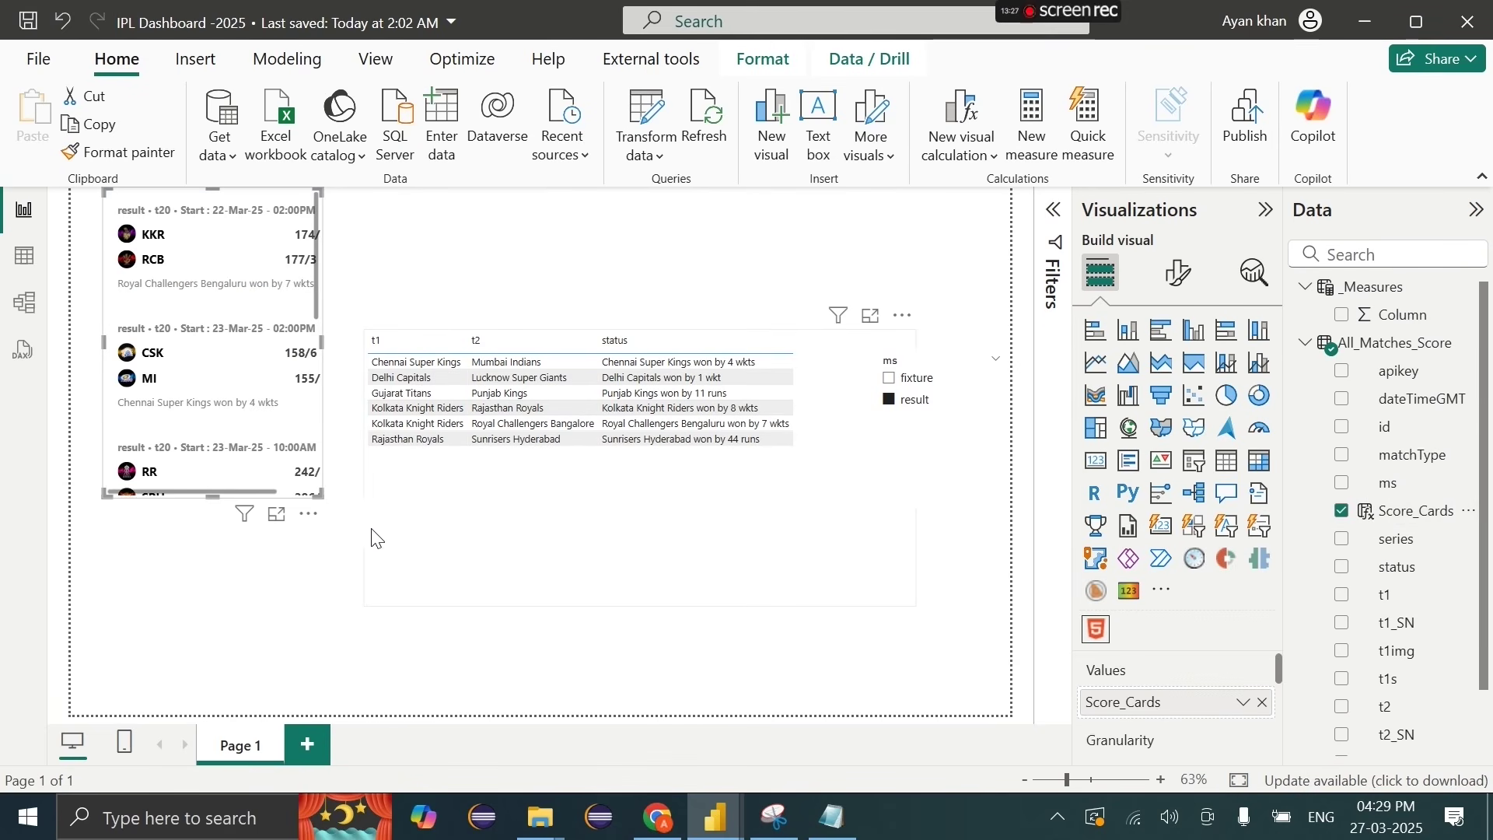
drag(319, 492, 347, 719)
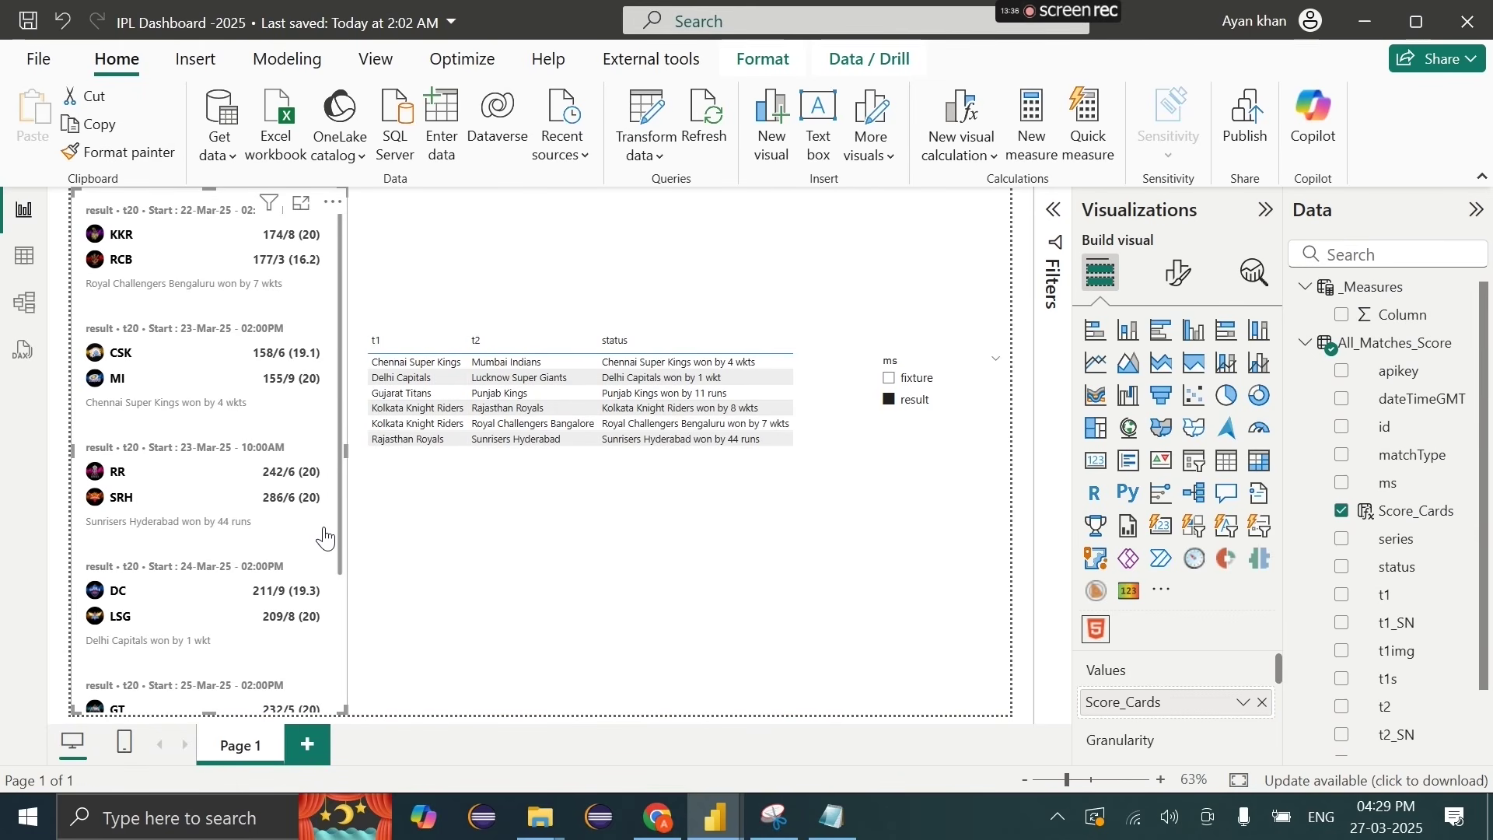
scroll(325, 538, down, 3)
scroll(326, 528, up, 3)
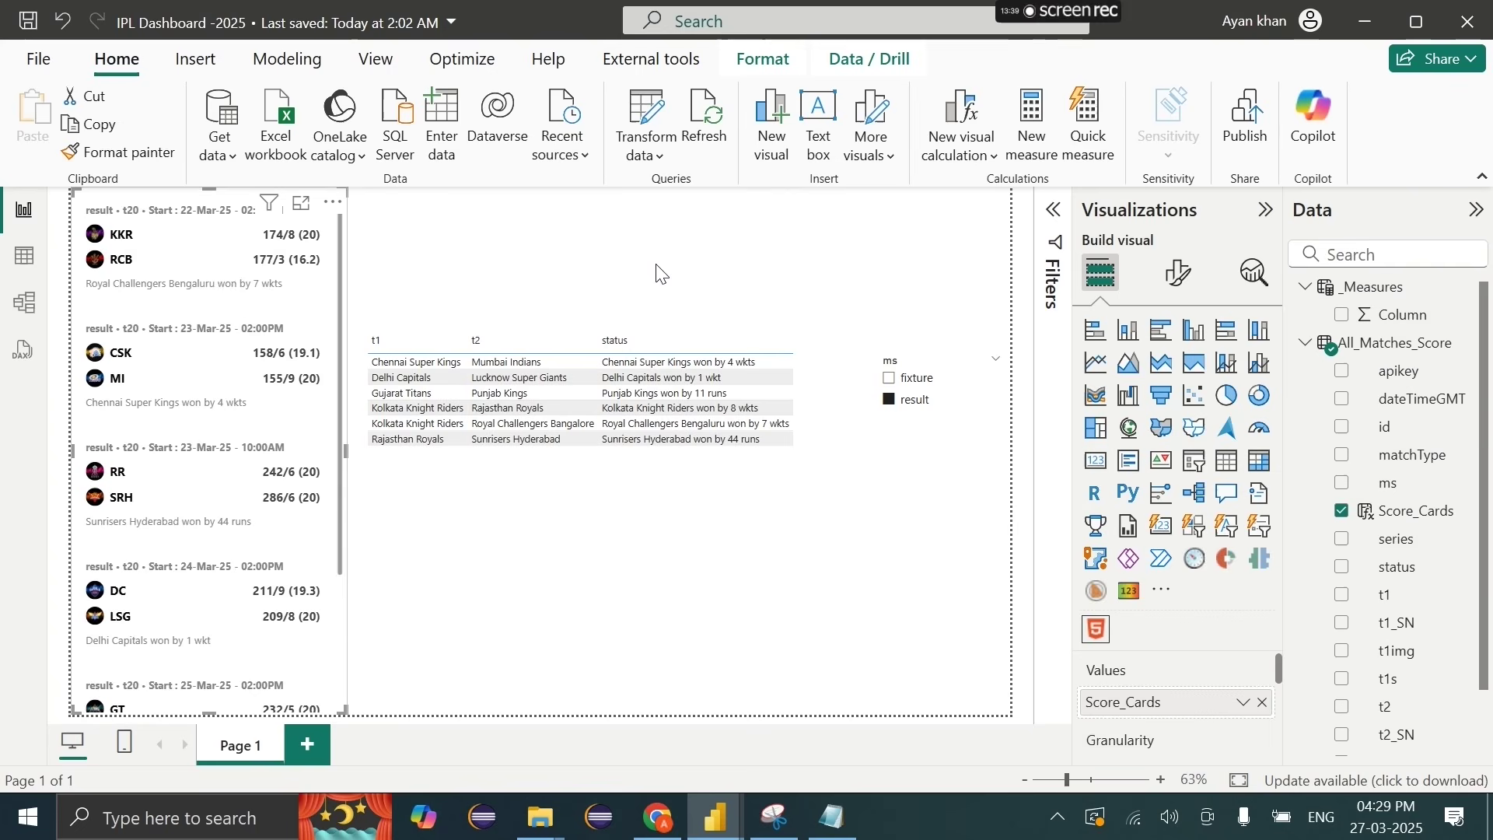
click(662, 273)
Step: Set the page canvas background colour to #F6F2F2
click(1179, 273)
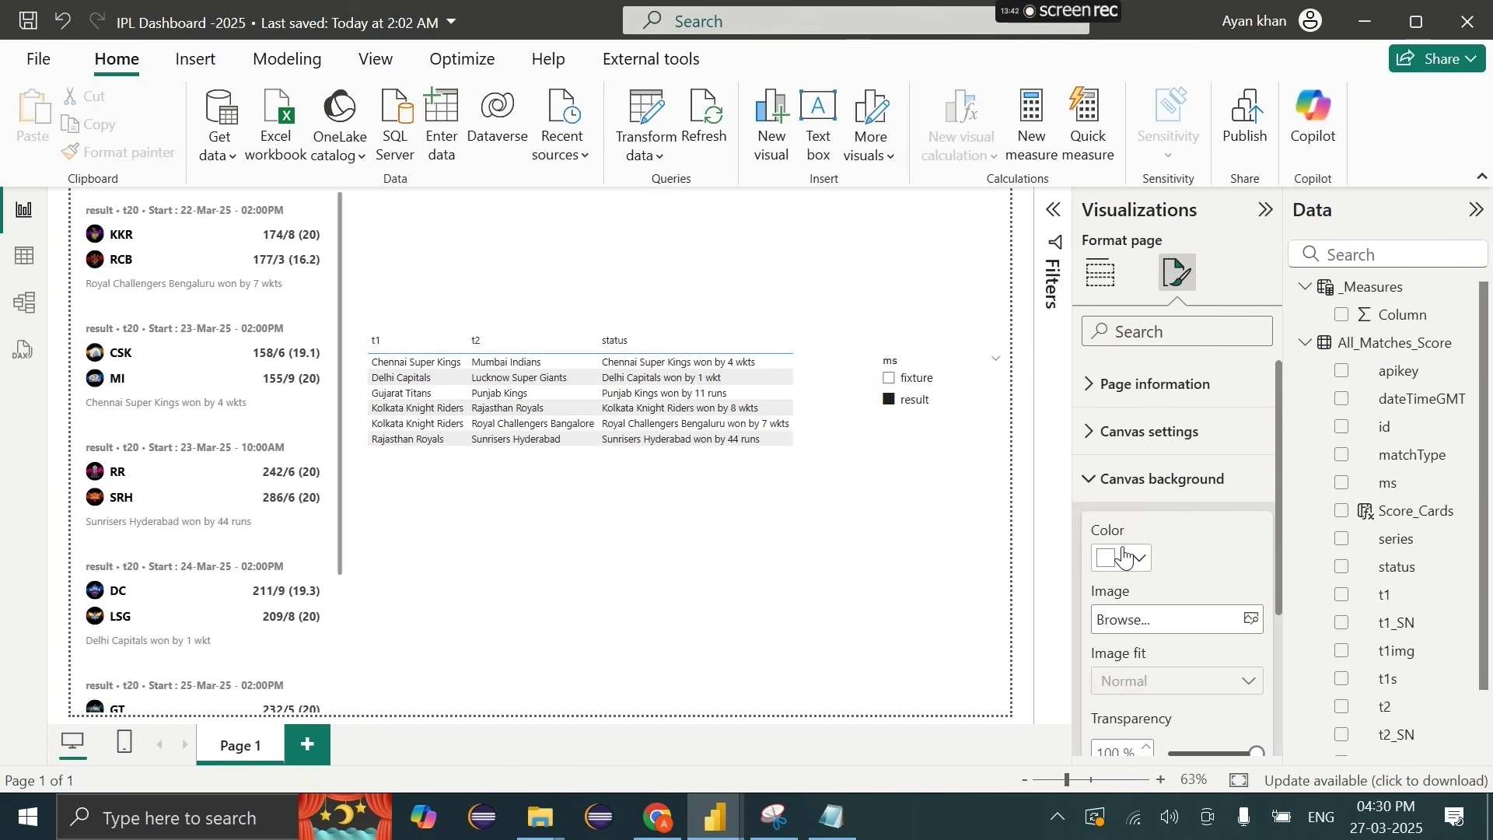
click(1124, 557)
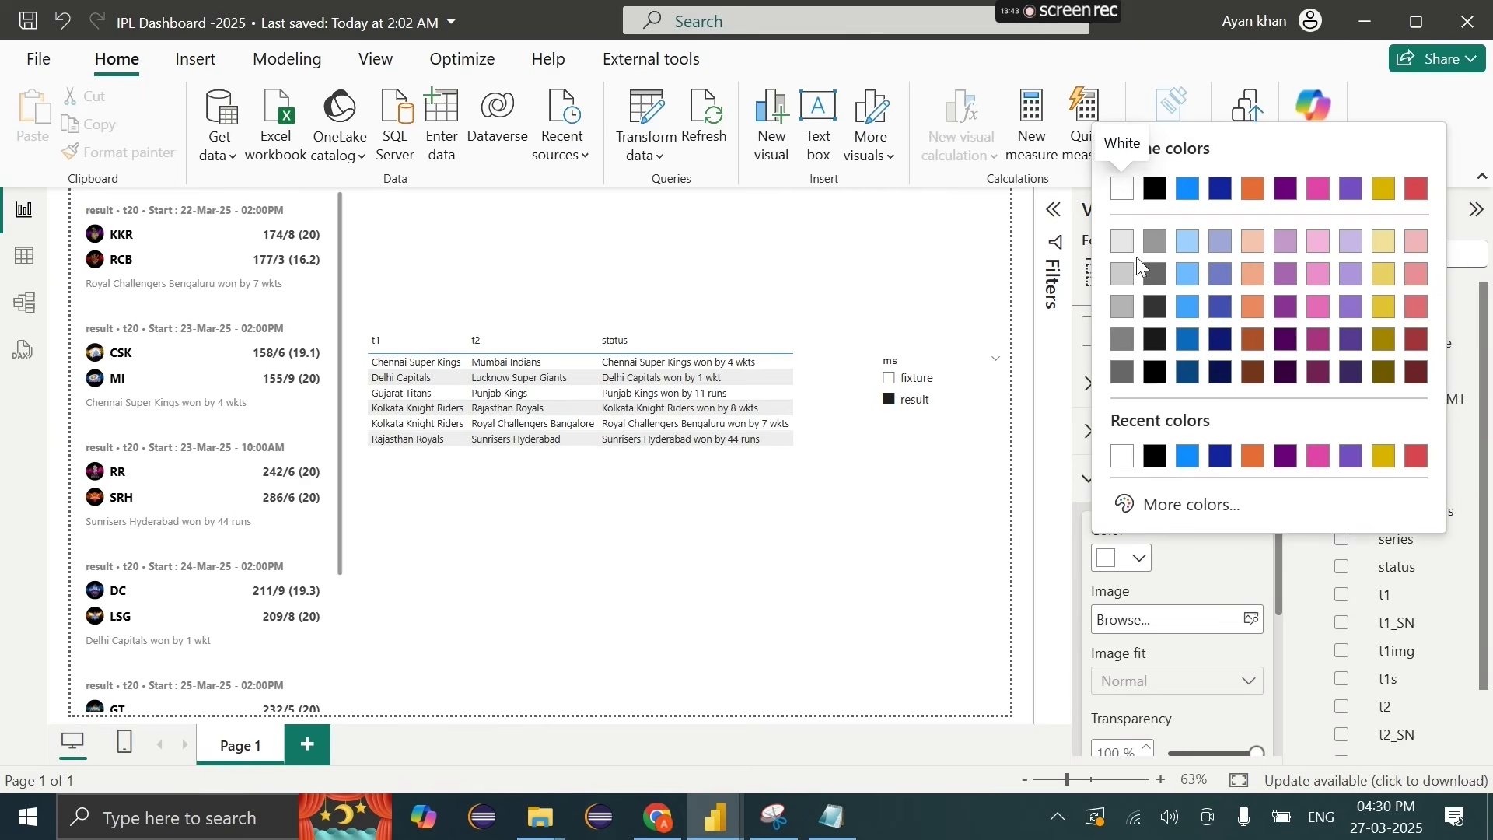
click(1180, 507)
drag(1124, 160, 1122, 165)
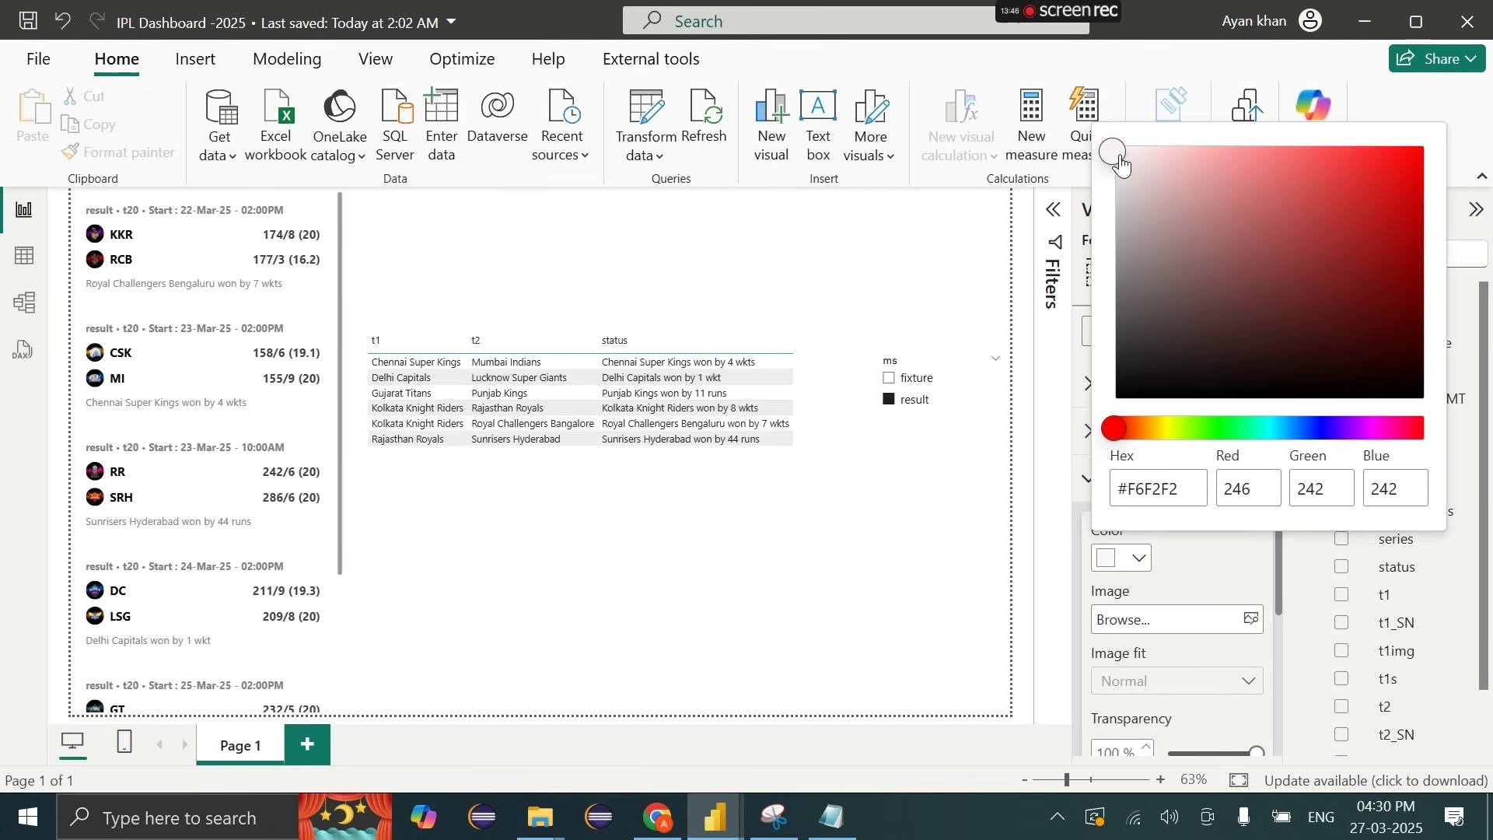
Step: Toggle the score-card visual's Background effect on and back off
click(1220, 692)
click(1176, 377)
click(1179, 527)
scroll(1213, 536, down, 1)
click(1245, 536)
click(1245, 536)
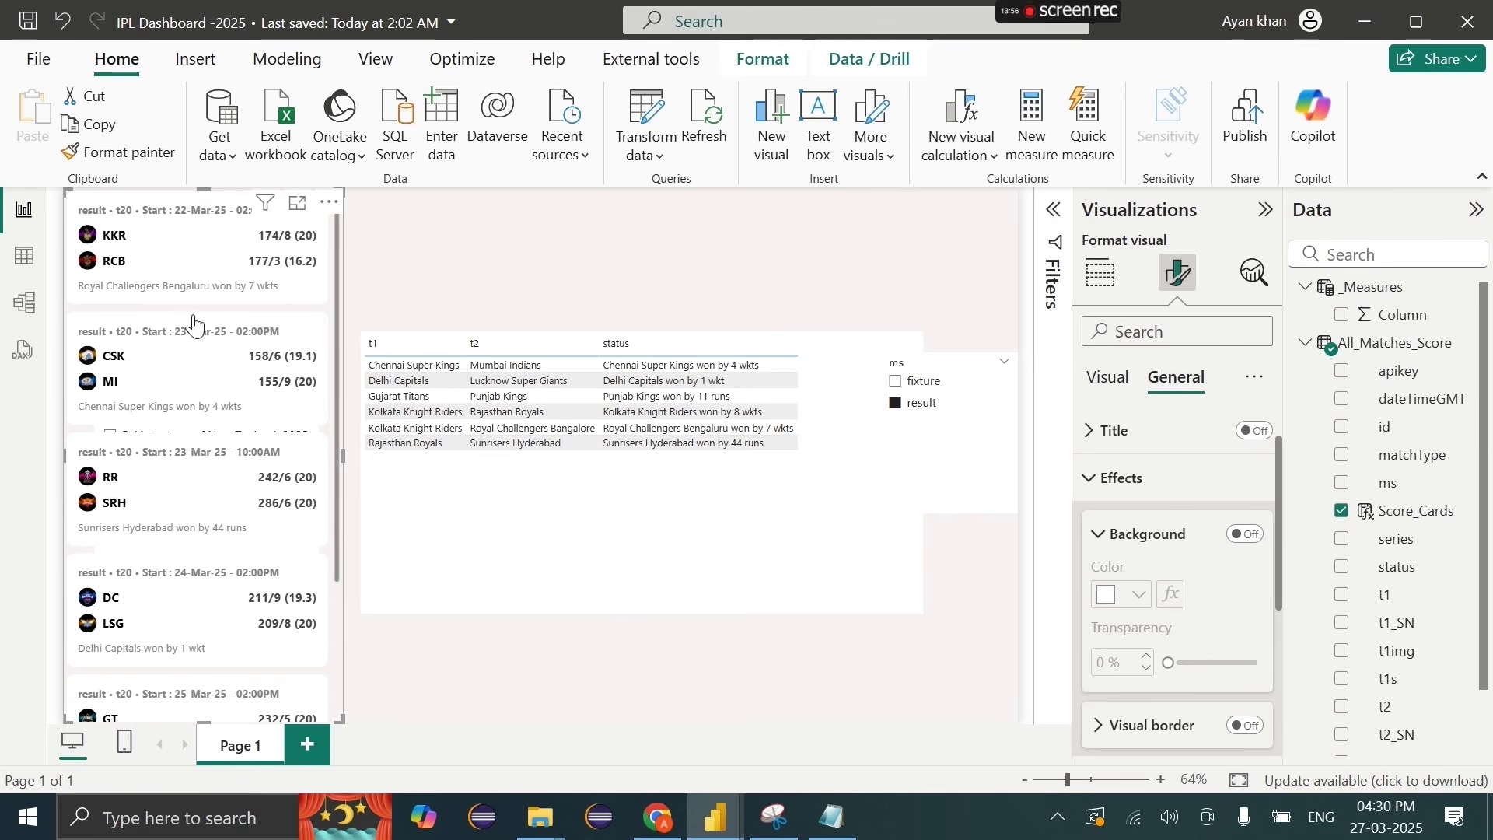
Step: Resize the score-card visual and shift it to the right
mouse_move(67, 196)
mouse_down()
mouse_move(330, 198)
mouse_move(156, 265)
mouse_move(68, 266)
mouse_move(62, 202)
mouse_up()
click(62, 202)
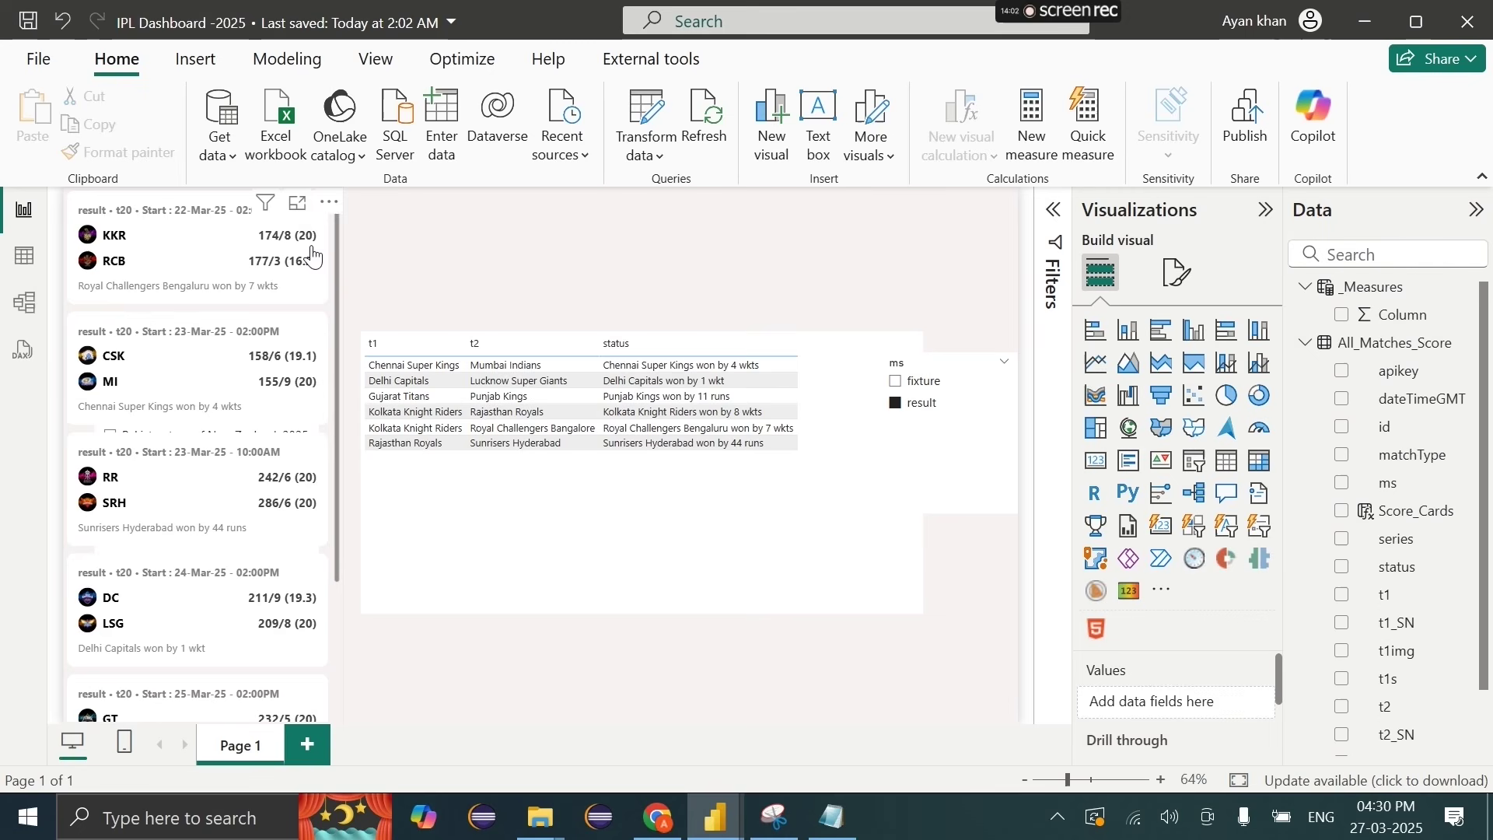
drag(323, 206, 506, 220)
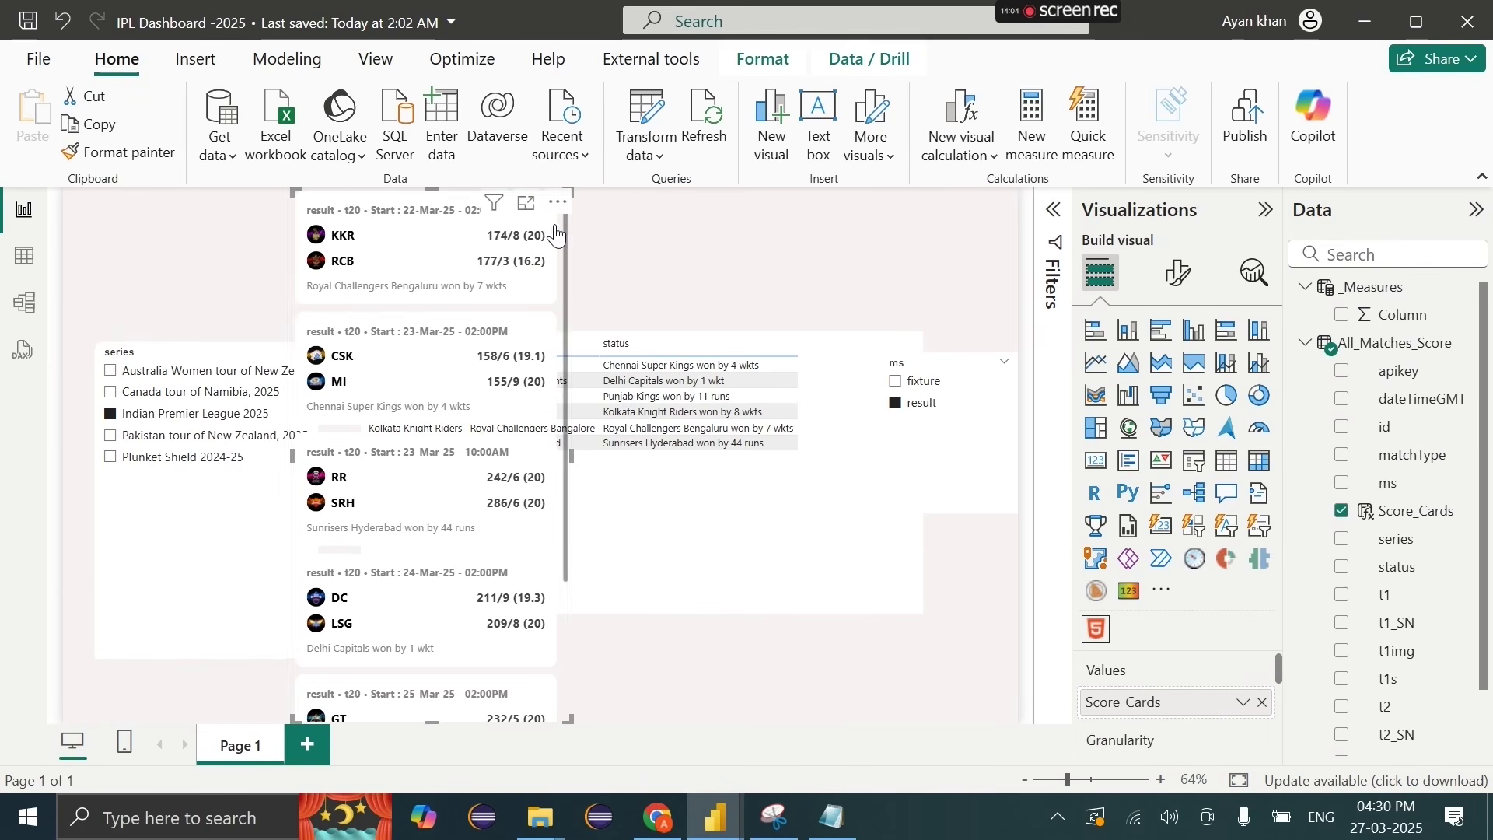
Step: Delete the series slicer and move the score-card visual back to the left edge
click(225, 536)
key(Delete)
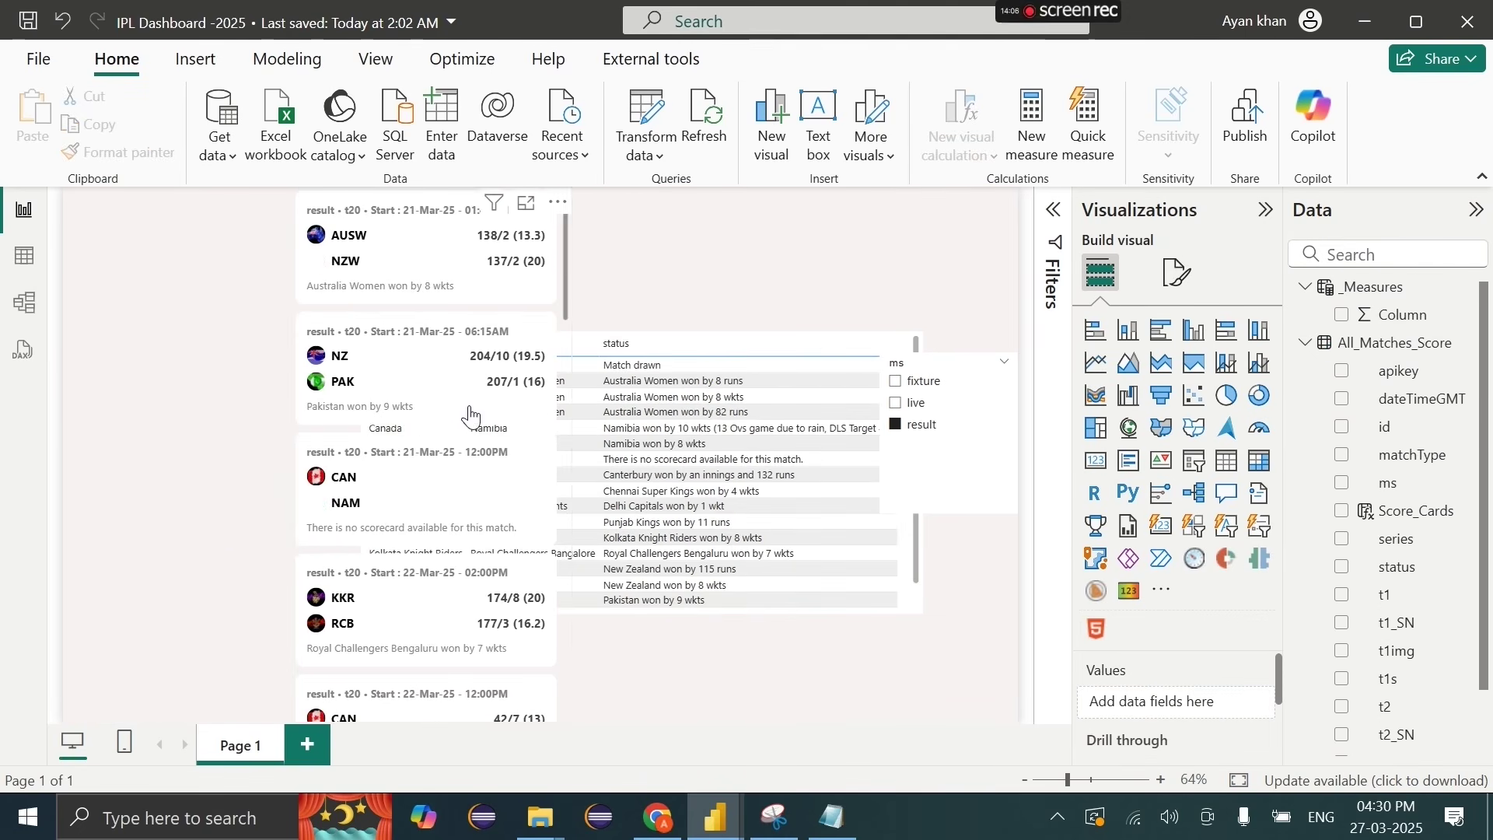
click(471, 416)
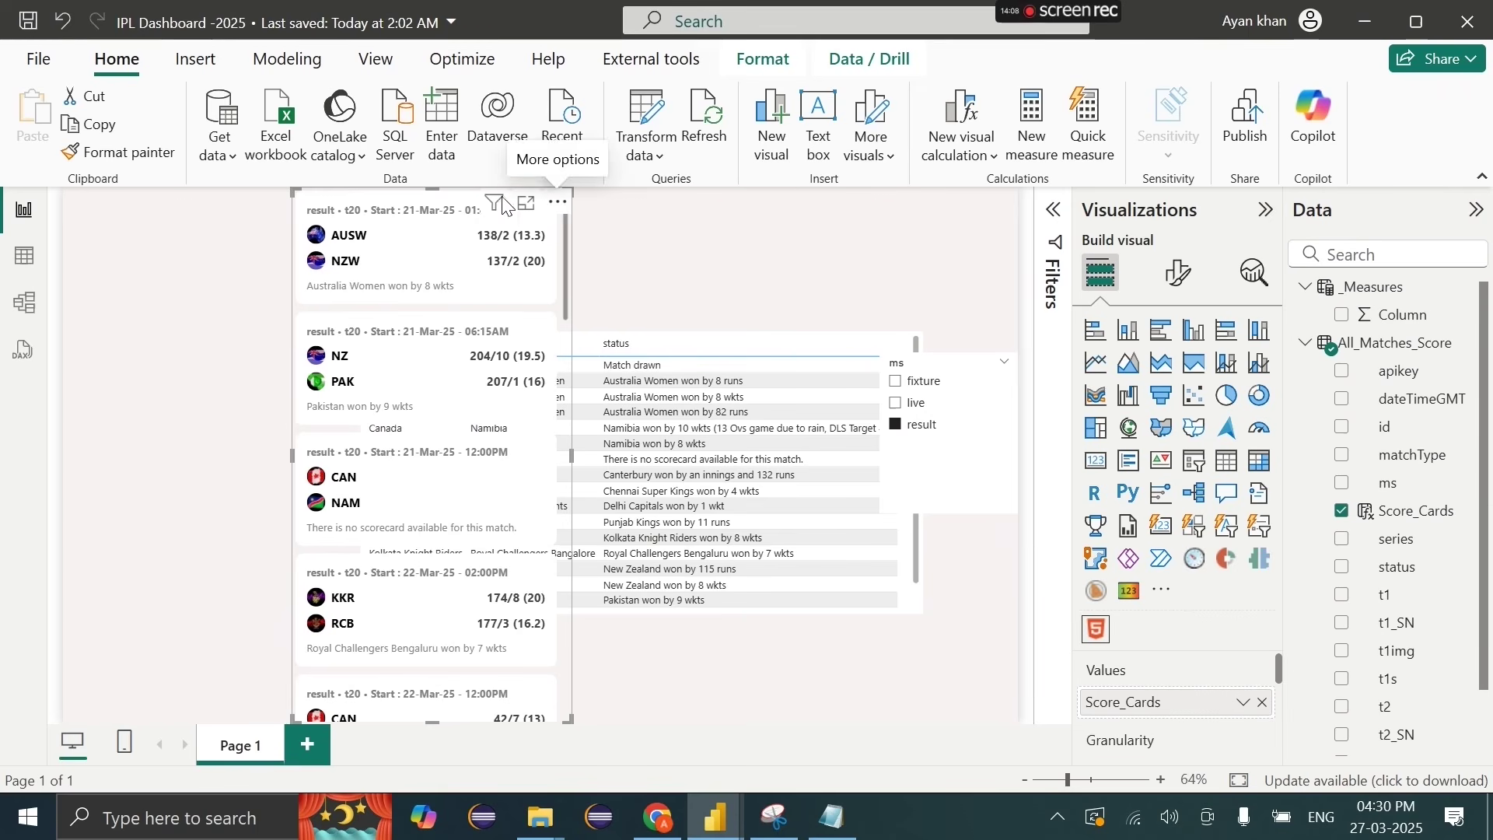
drag(559, 201, 330, 200)
scroll(294, 453, down, 10)
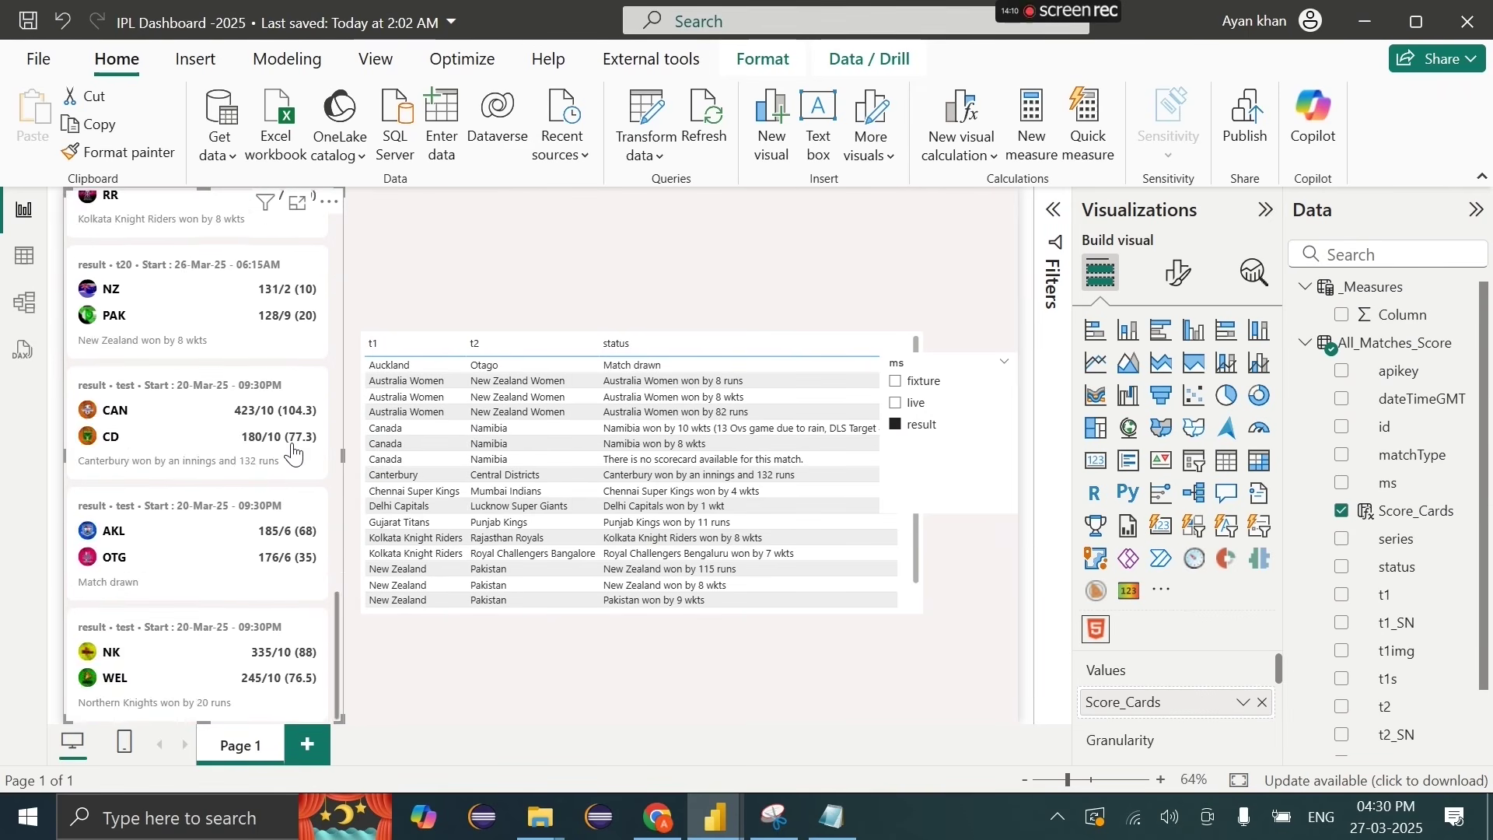
scroll(293, 453, up, 8)
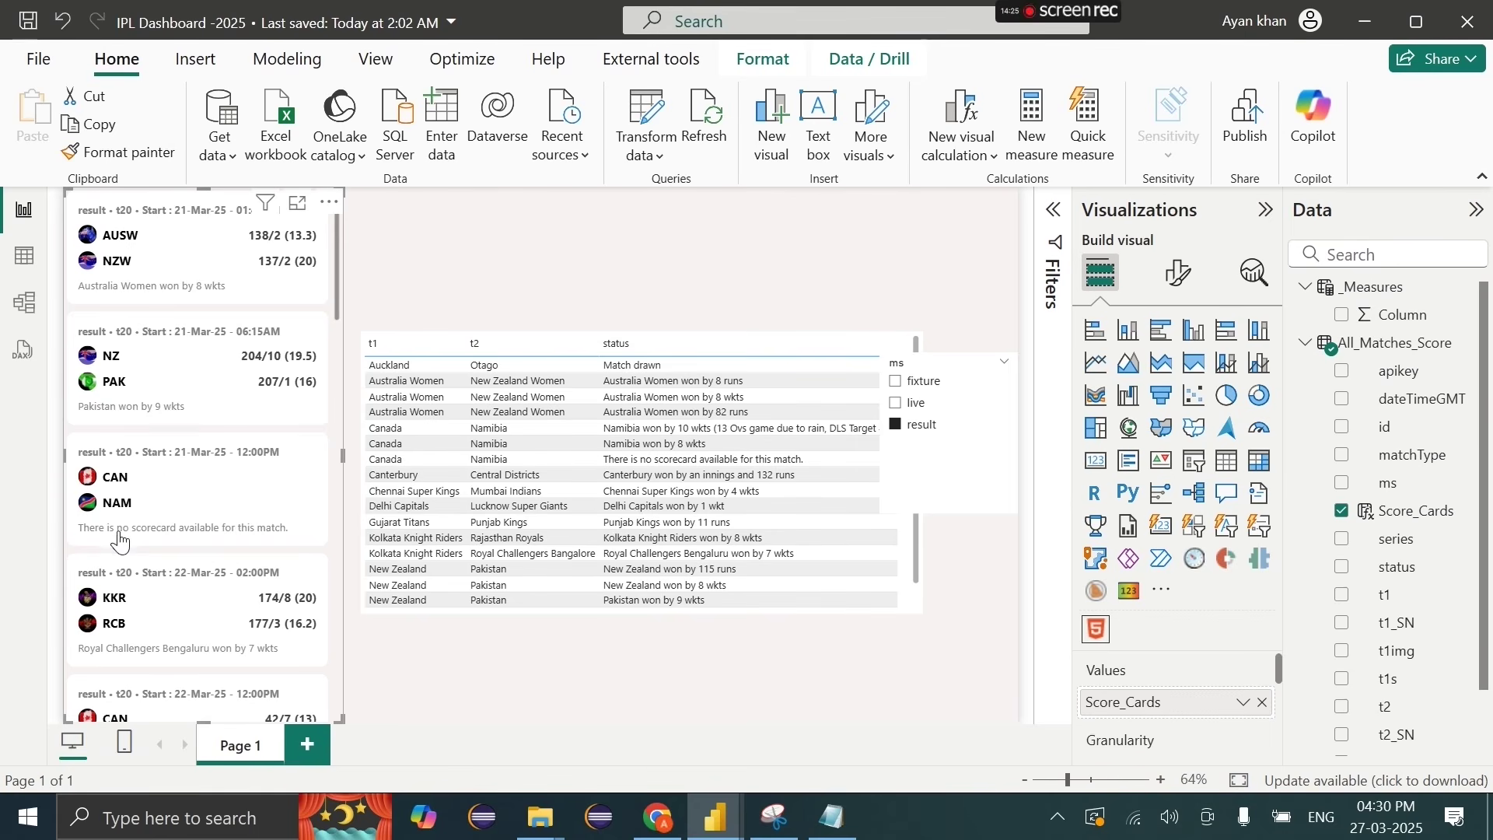
scroll(162, 611, down, 1)
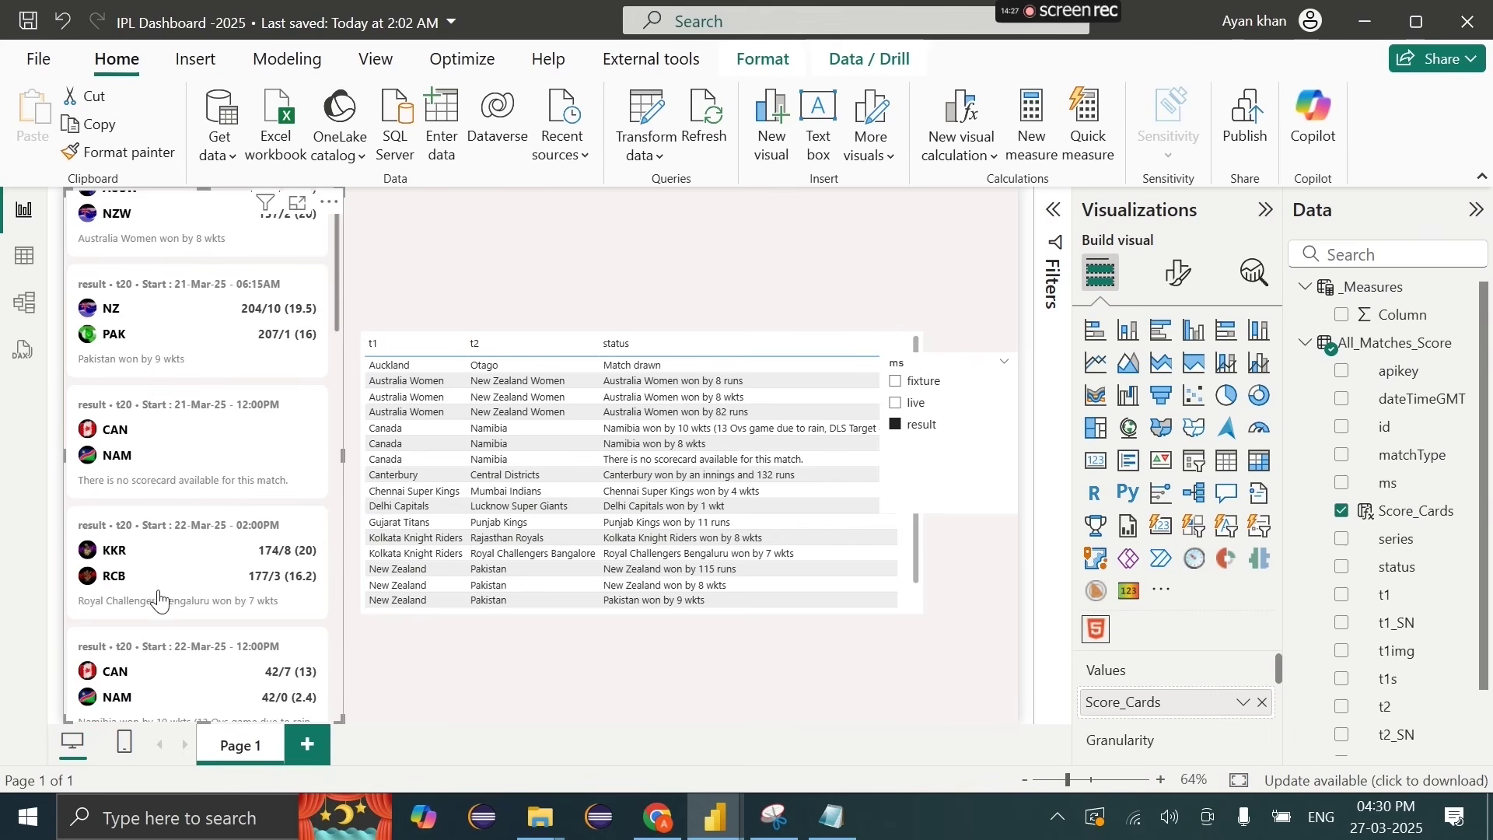
scroll(150, 632, down, 4)
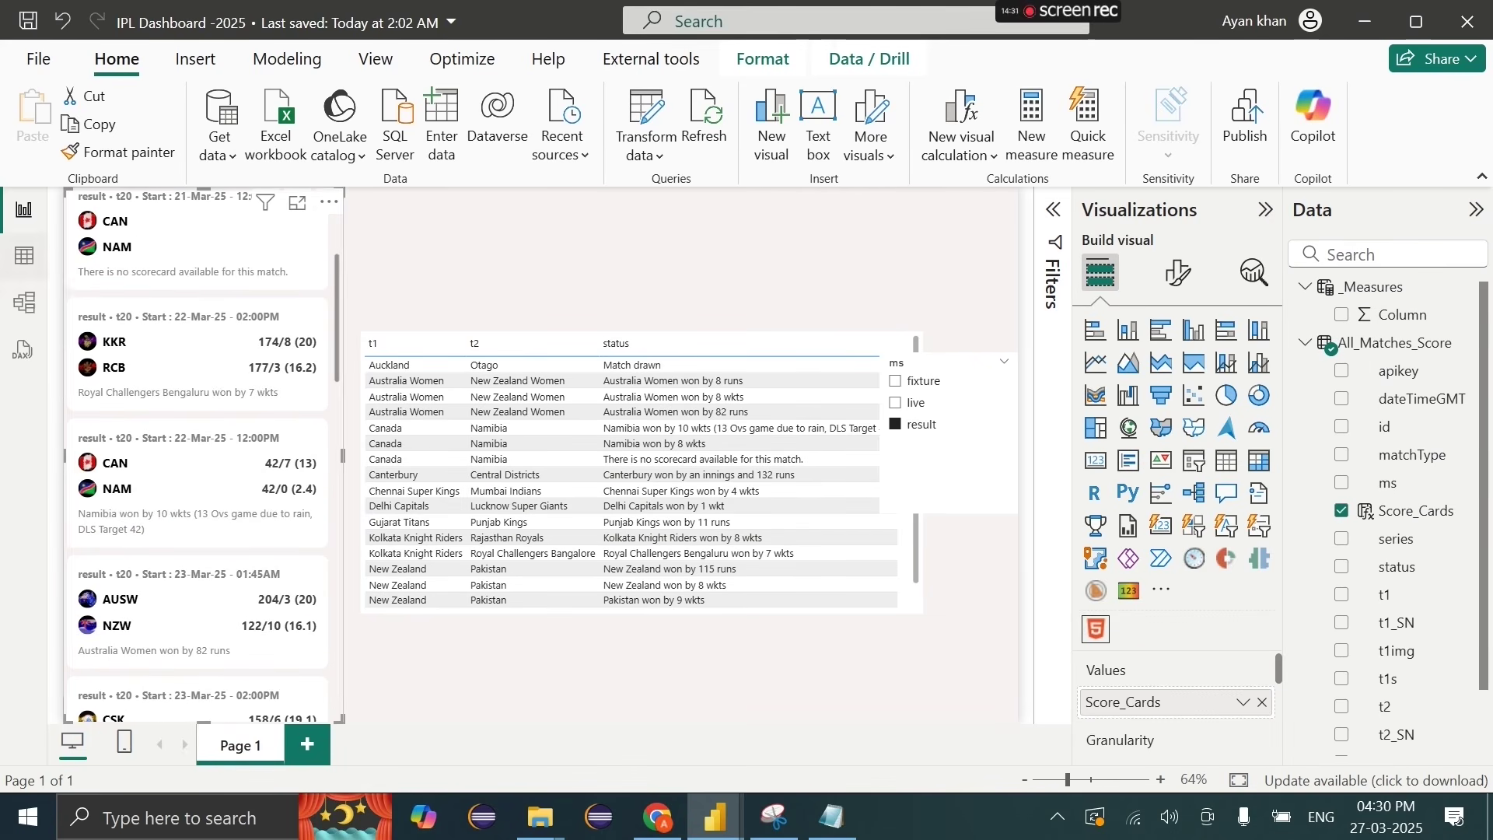
Step: In Power Query, convert All_Matches_Score's matchType values to UPPERCASE
click(637, 113)
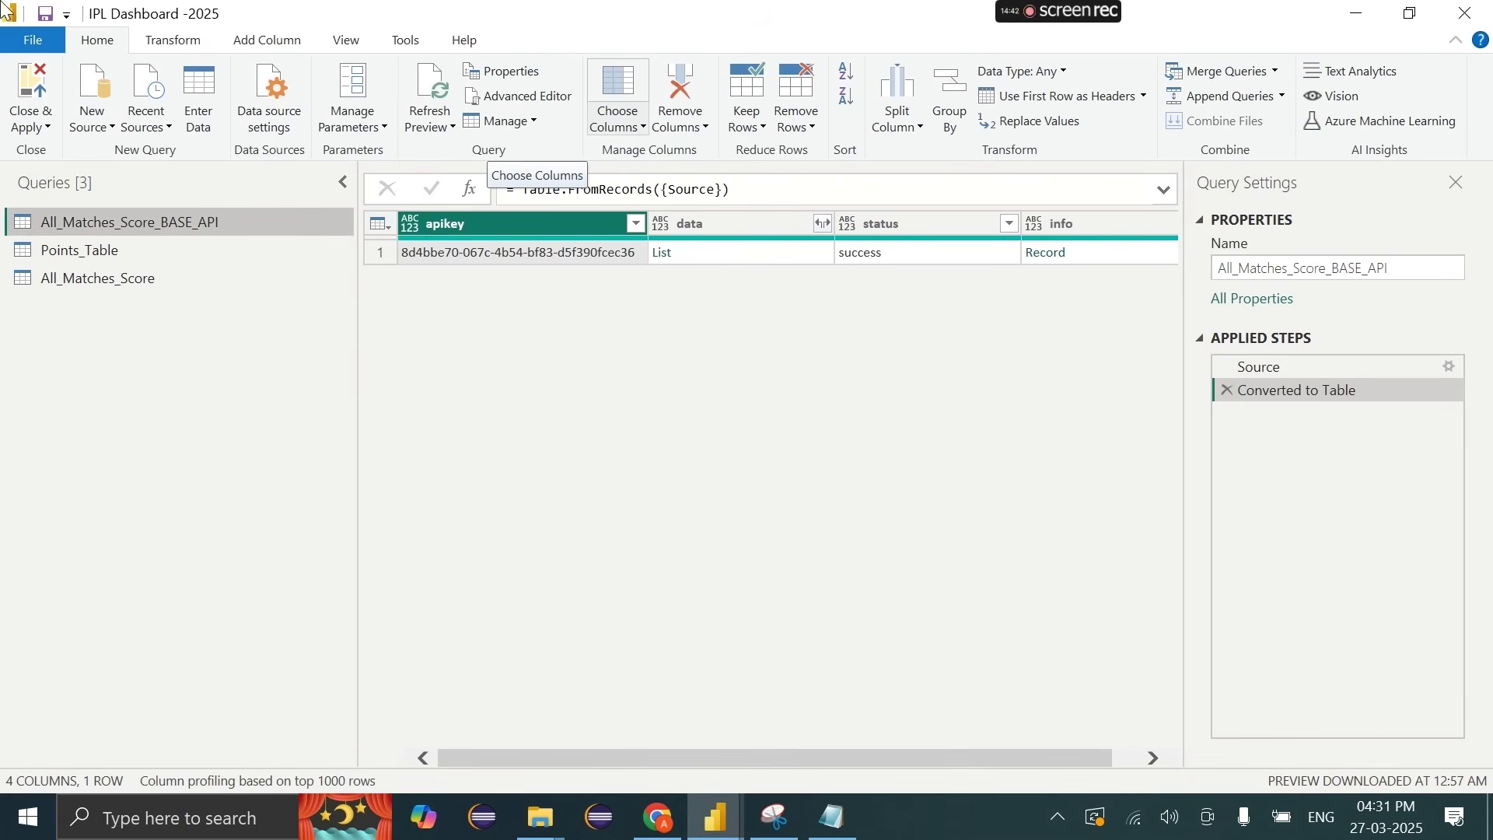
click(108, 278)
scroll(812, 451, right, 2)
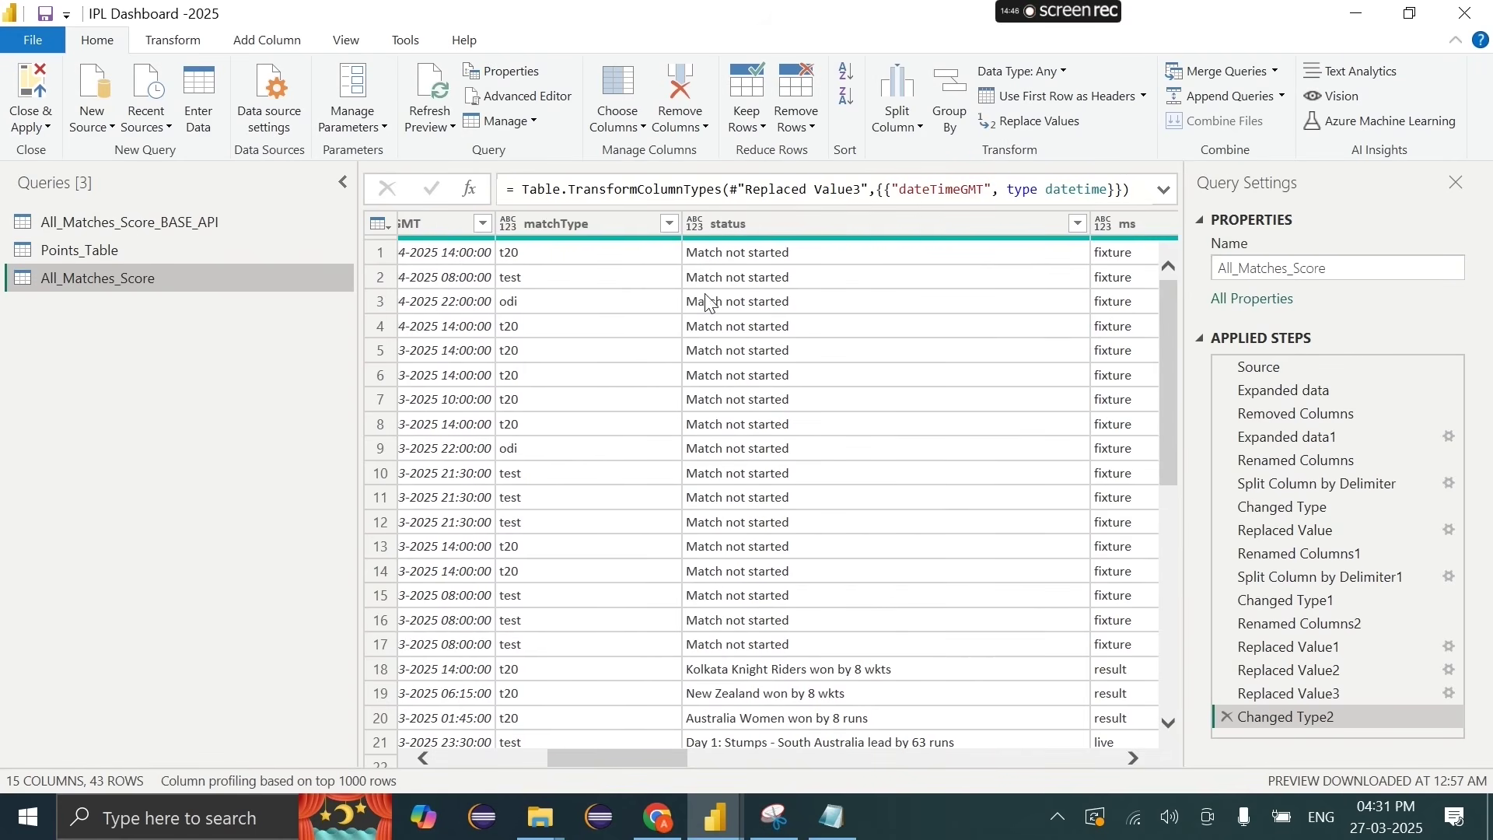
click(621, 221)
right_click(620, 221)
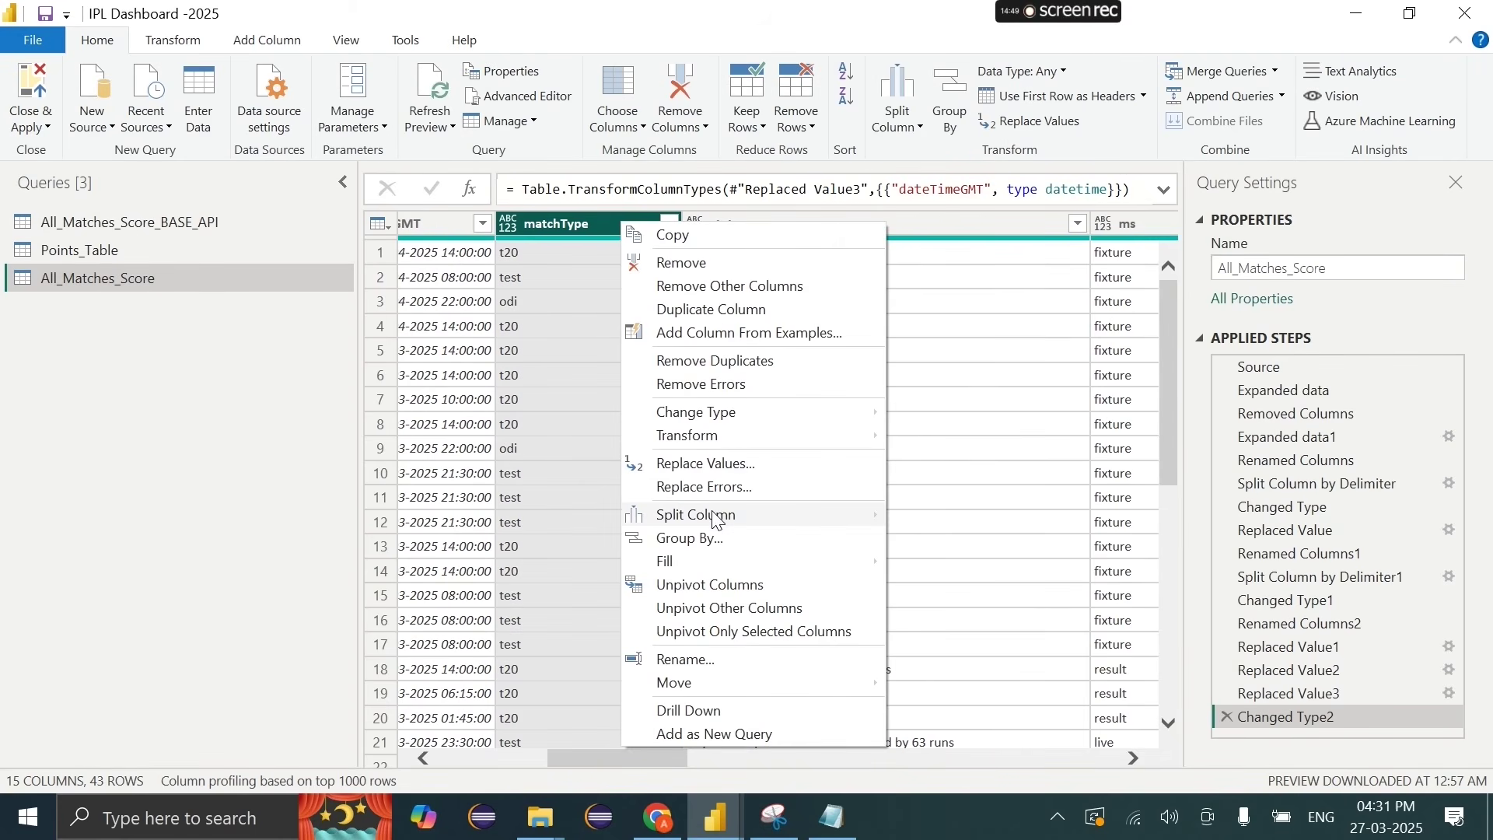
mouse_move(723, 435)
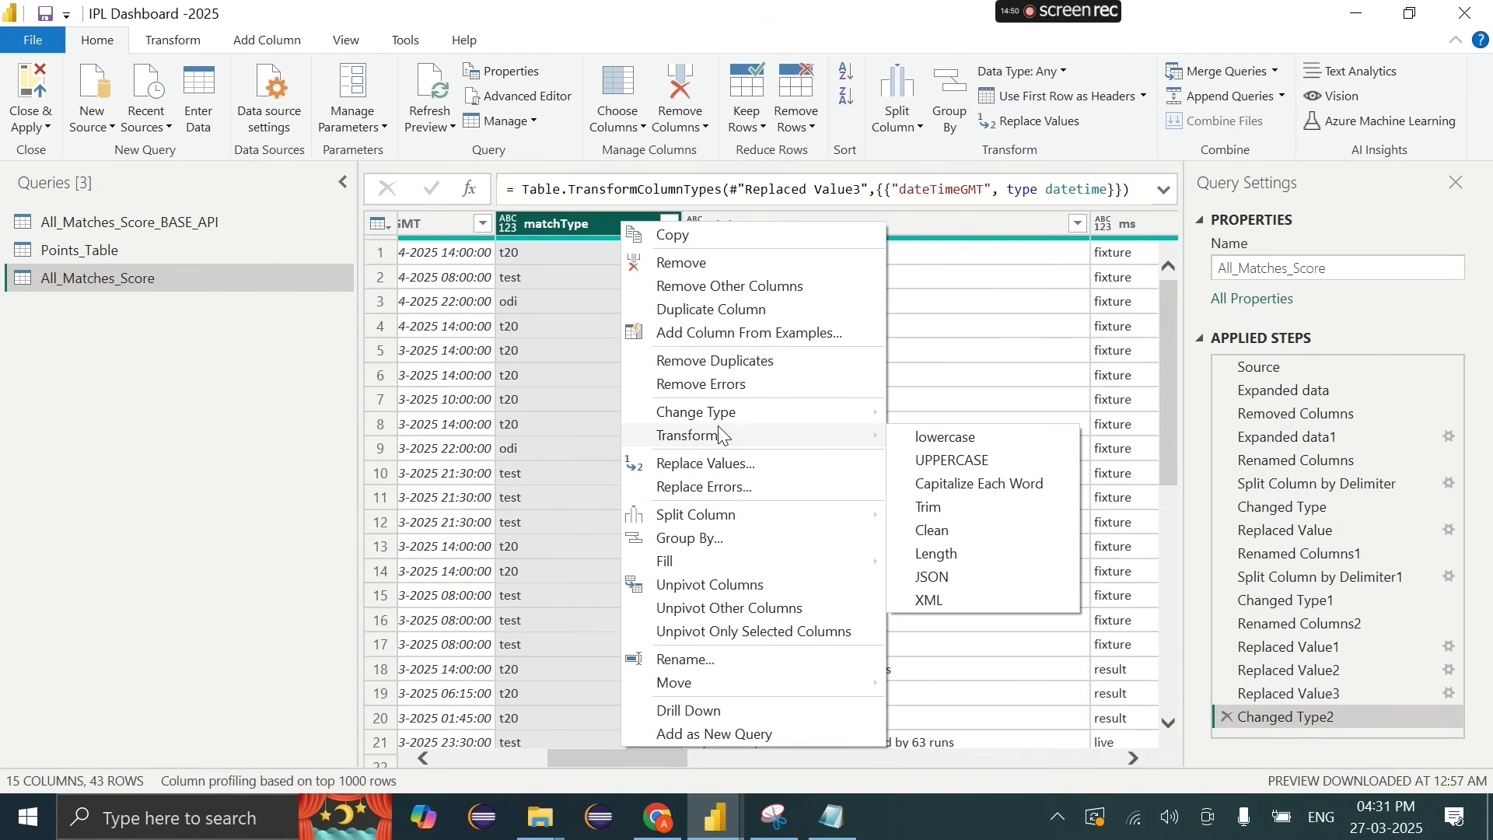
click(976, 467)
Step: Convert the ms column to UPPERCASE too, then Close & Apply
scroll(977, 477, right, 2)
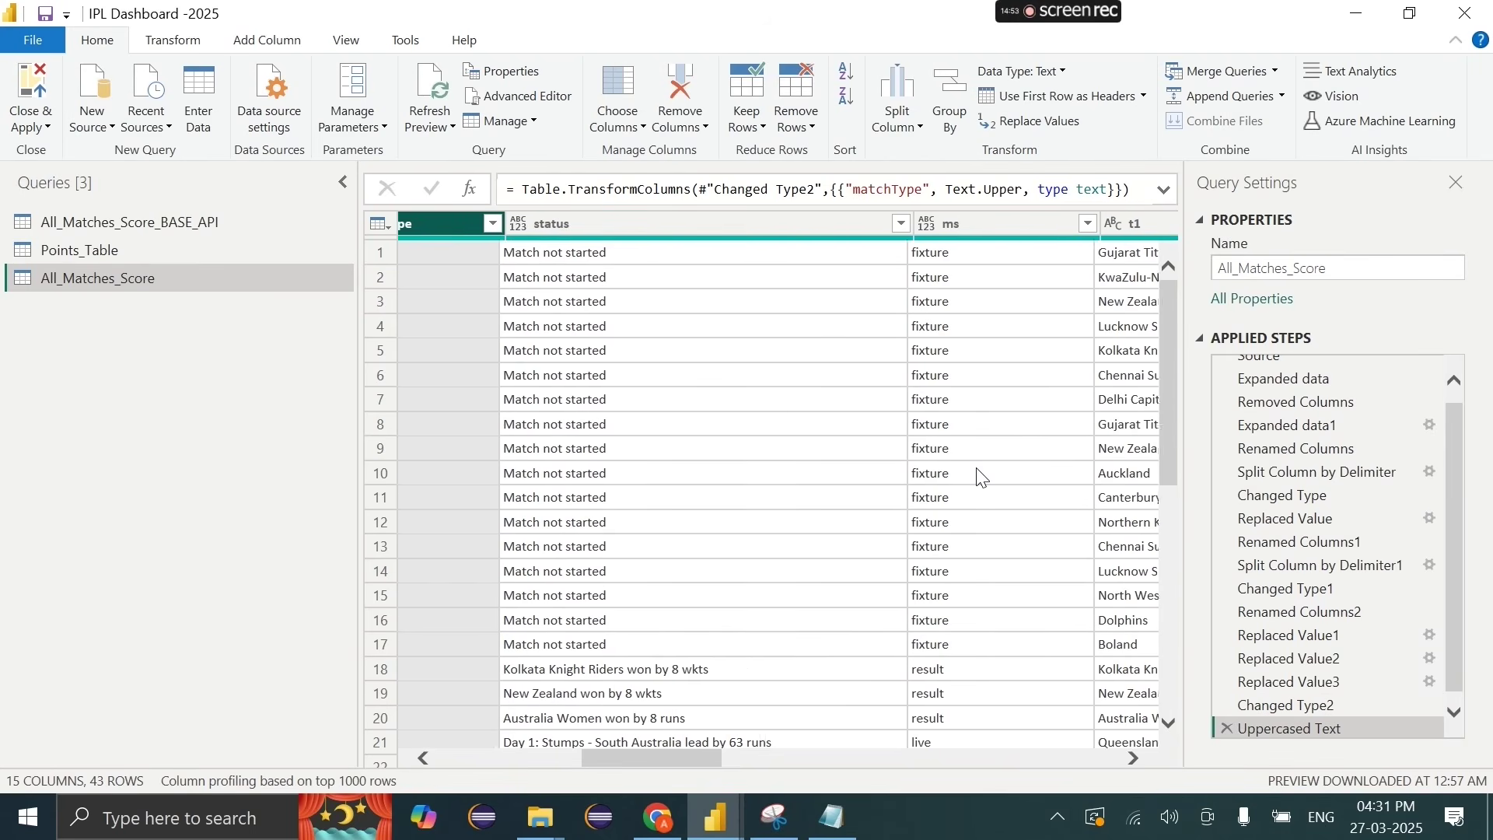
right_click(938, 231)
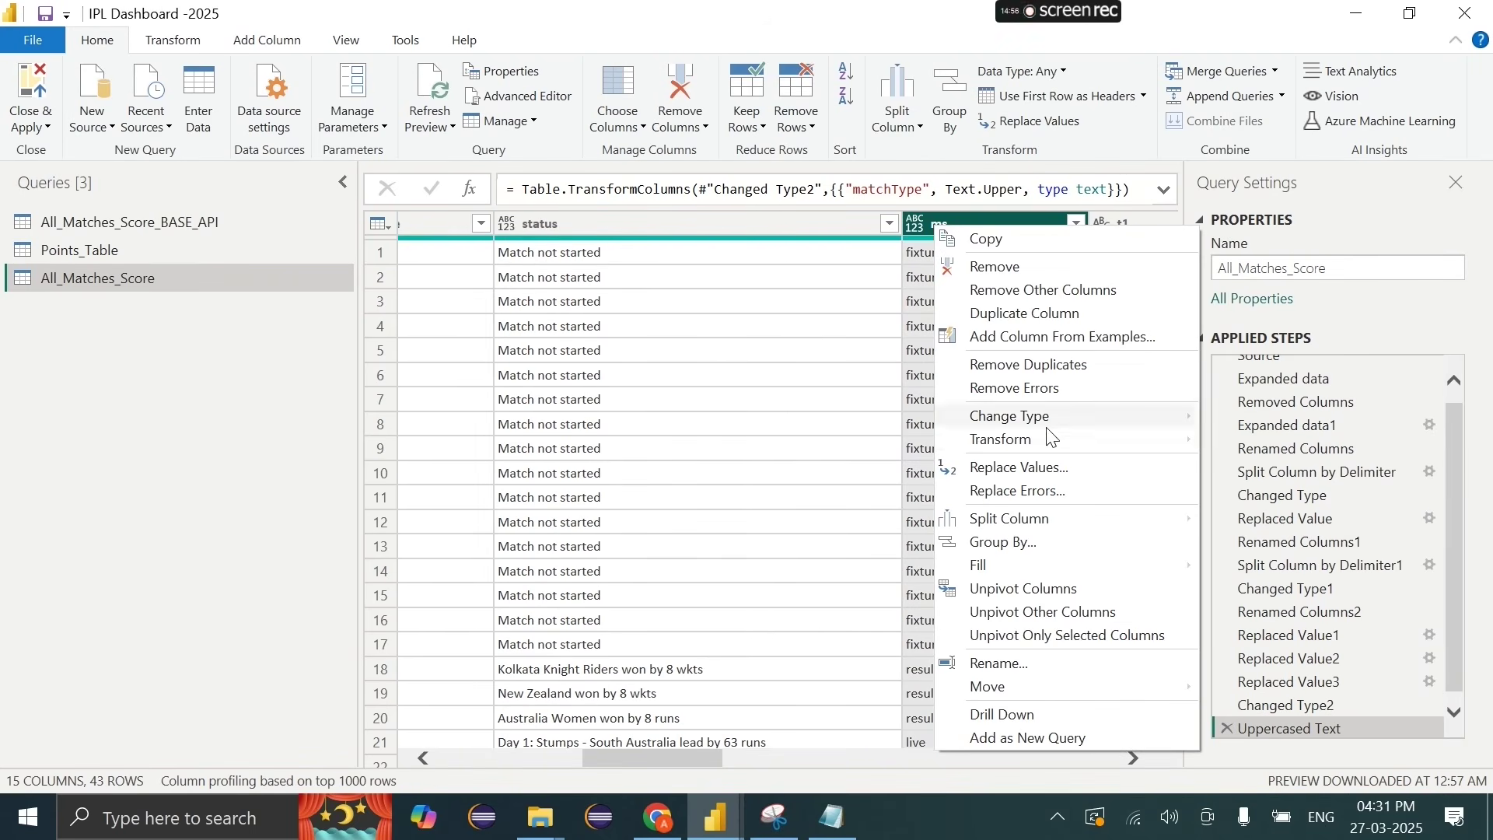
mouse_move(999, 445)
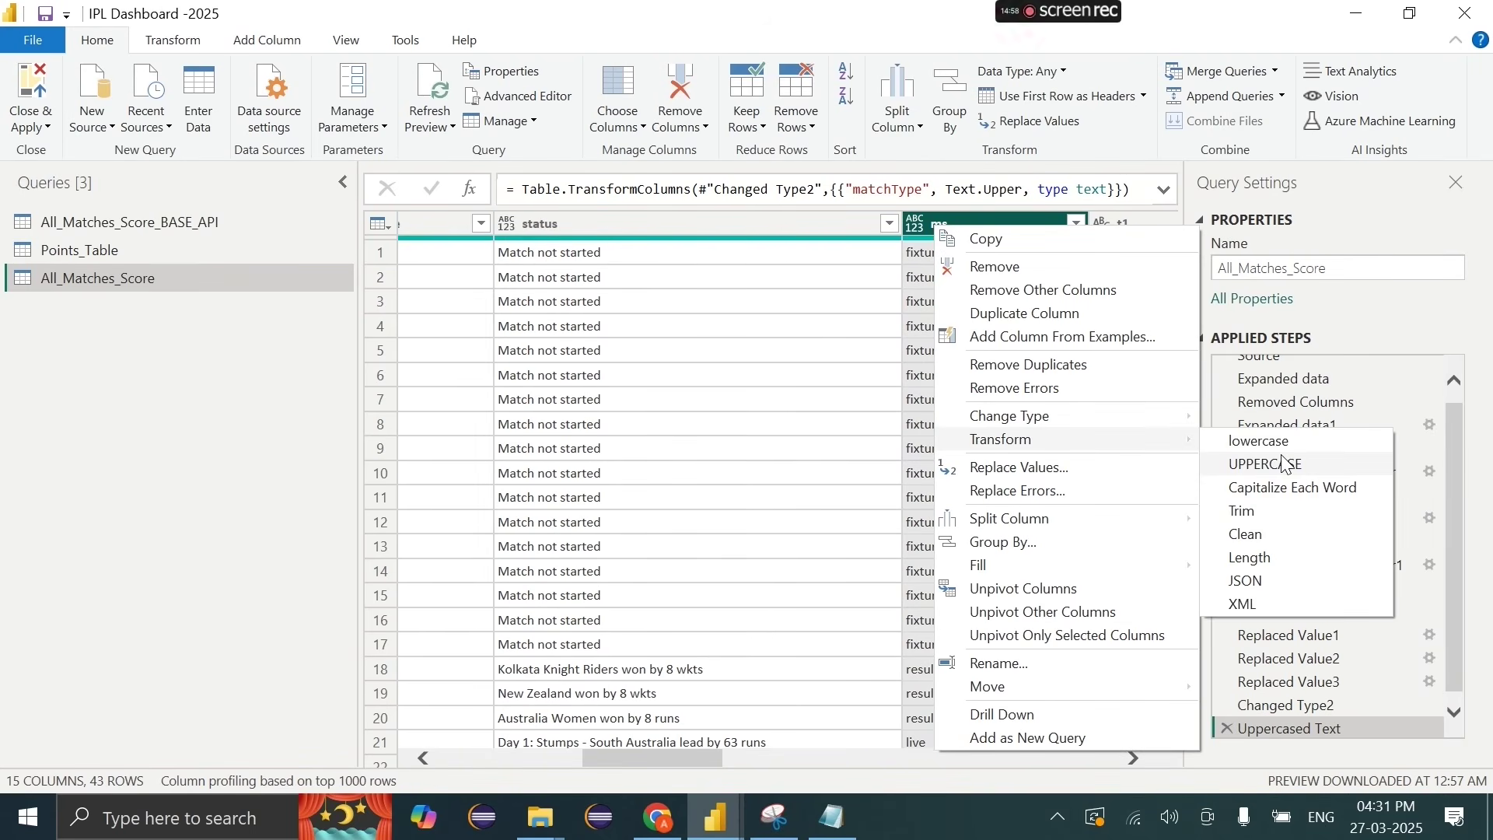
click(1284, 464)
click(31, 116)
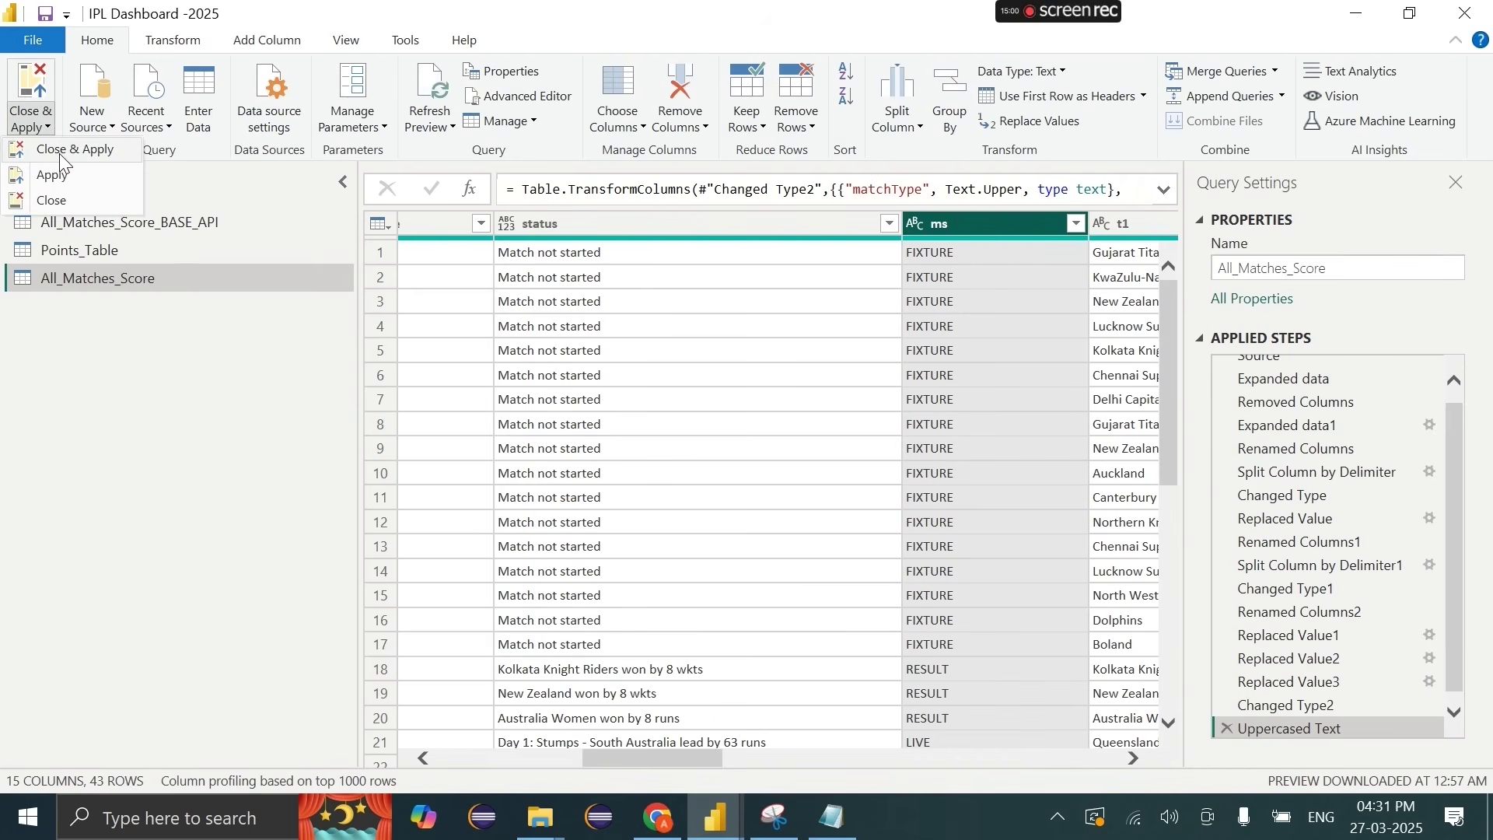
click(63, 153)
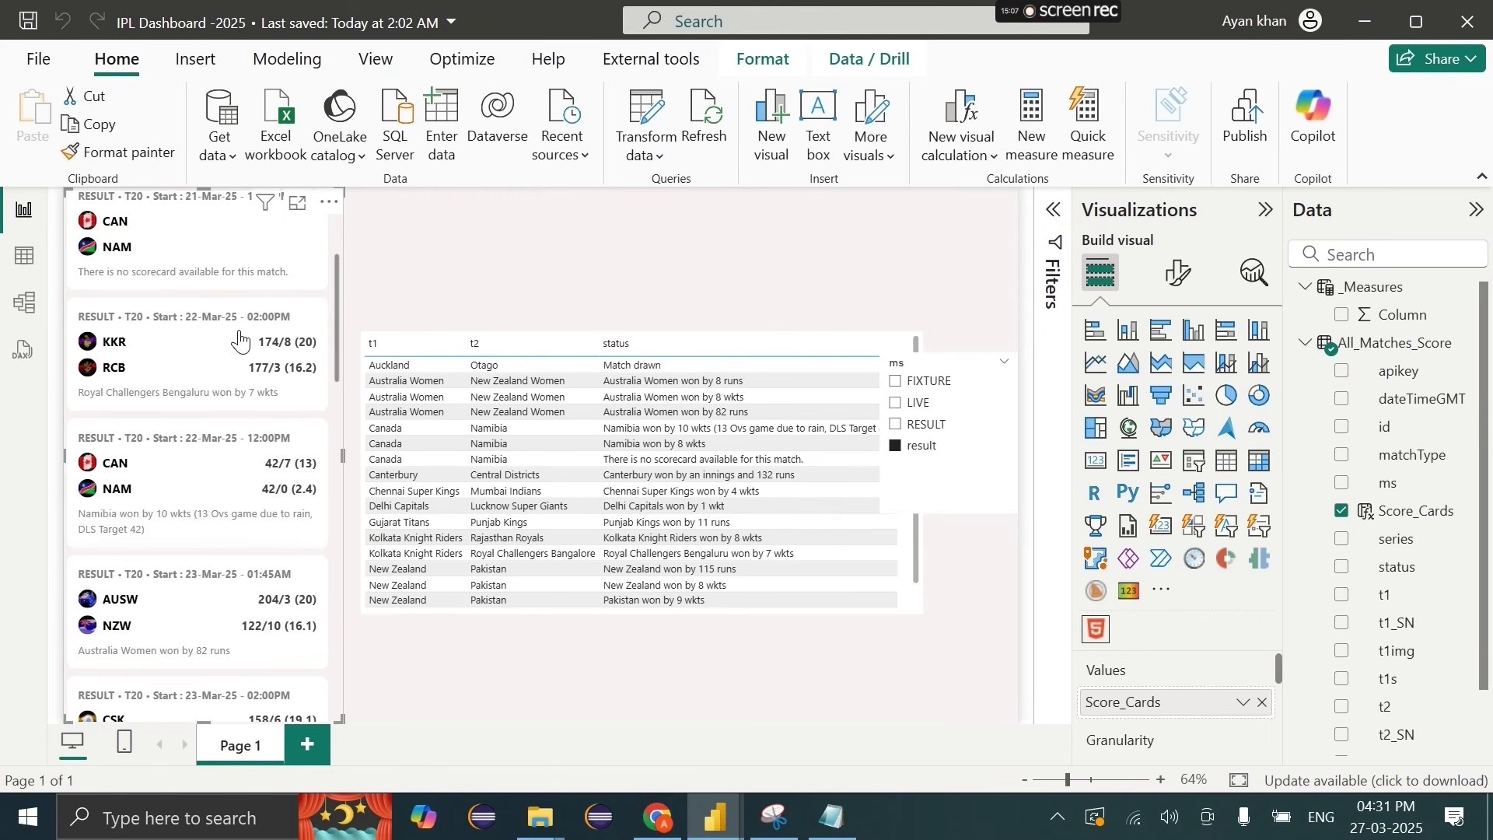
Step: Try the ms slicer's RESULT, LIVE and FIXTURE options, ending on FIXTURE, then open Table view
click(933, 427)
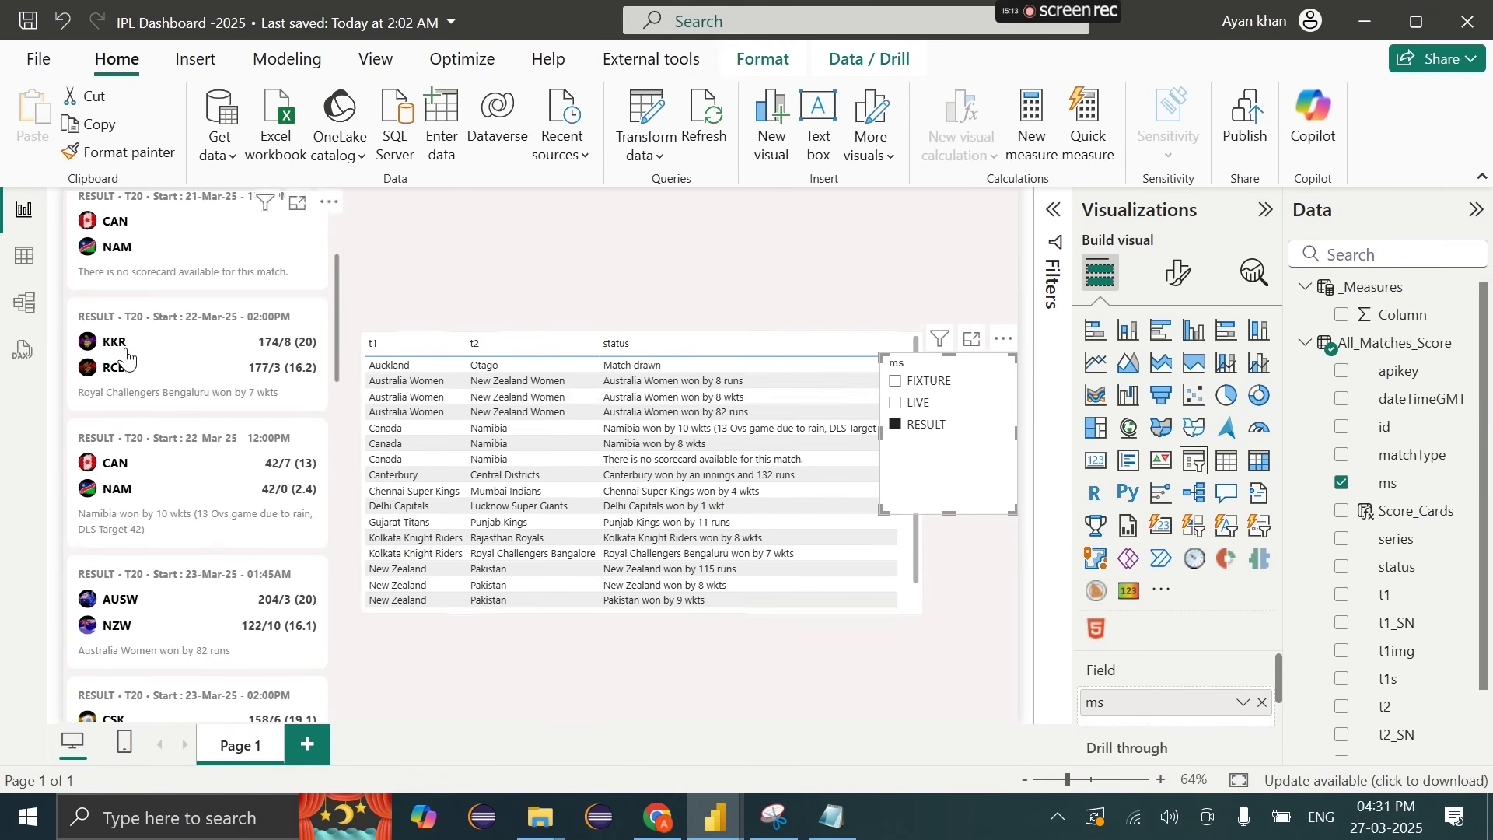
click(916, 403)
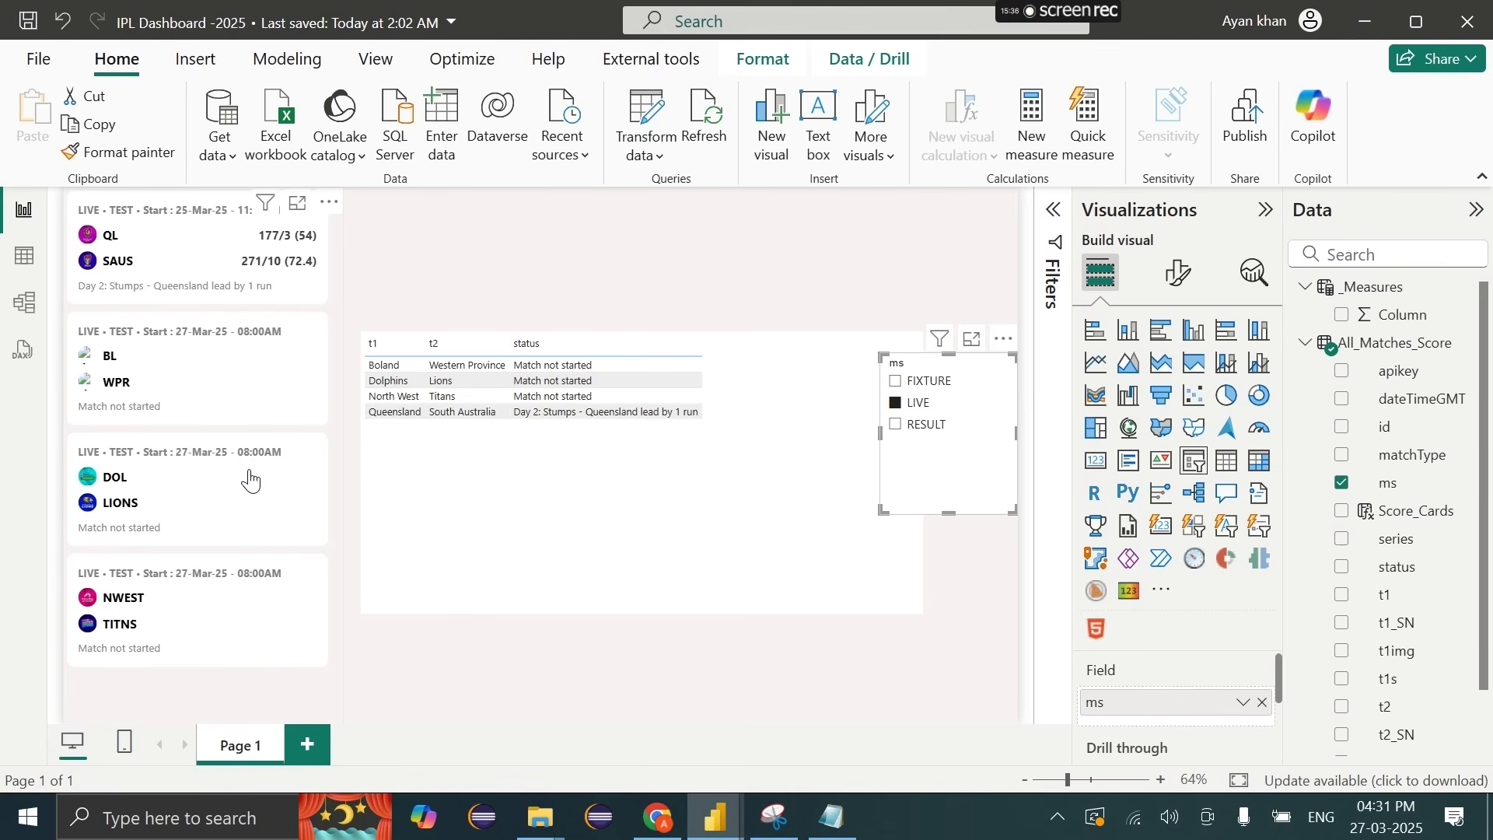
click(937, 383)
click(924, 424)
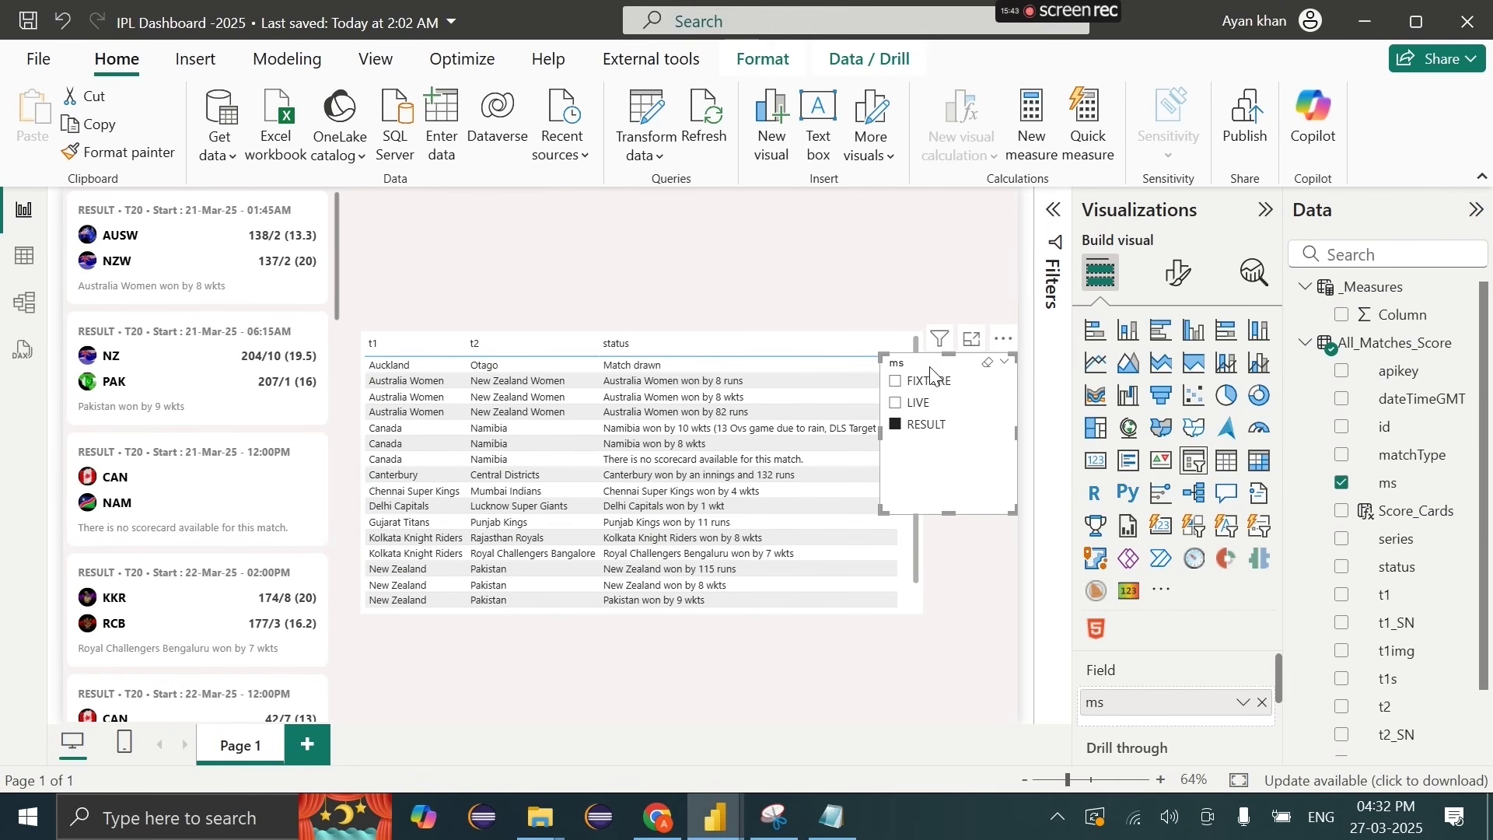
click(931, 381)
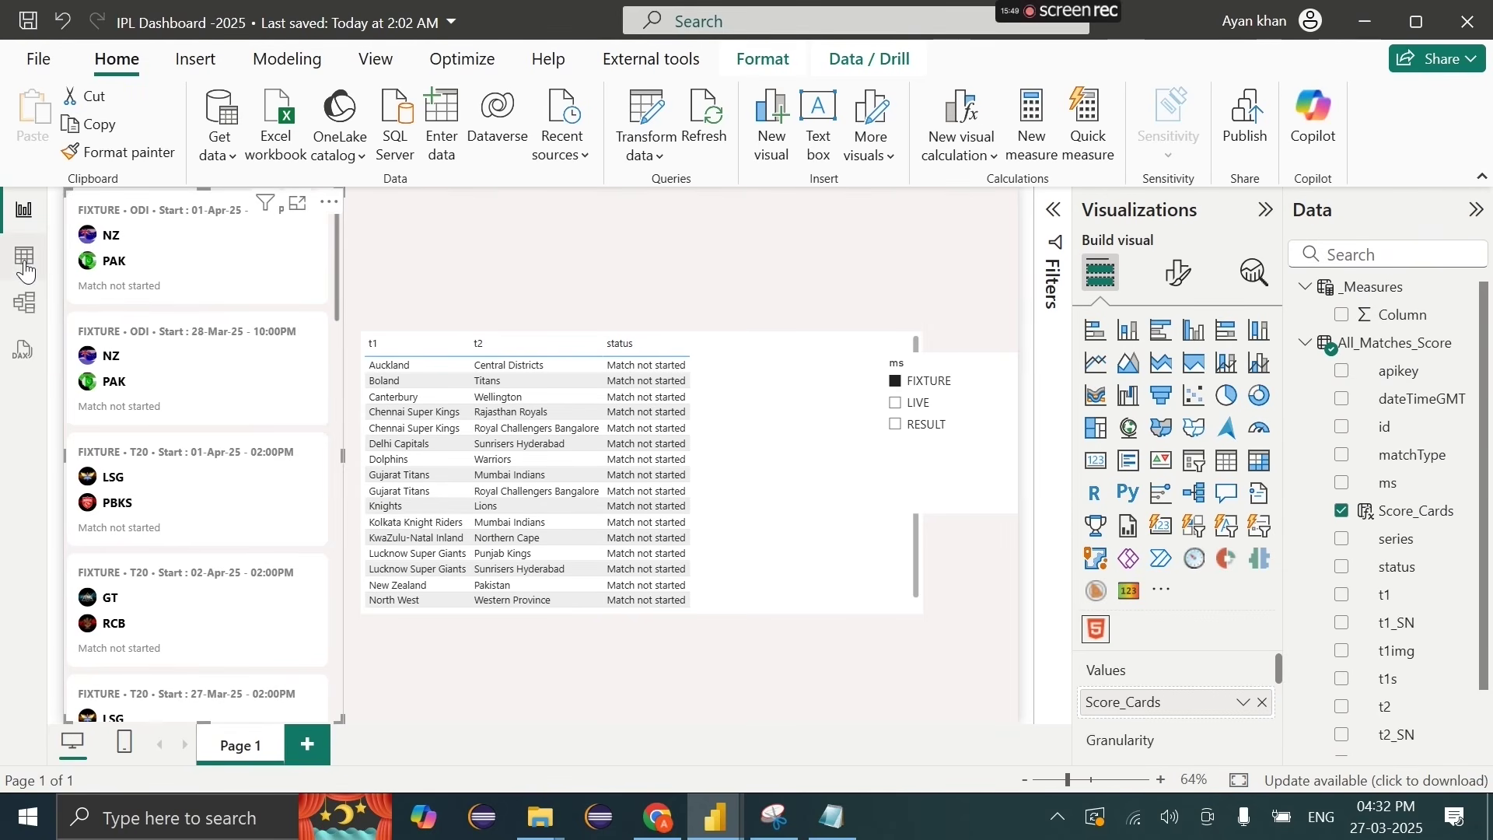
click(25, 256)
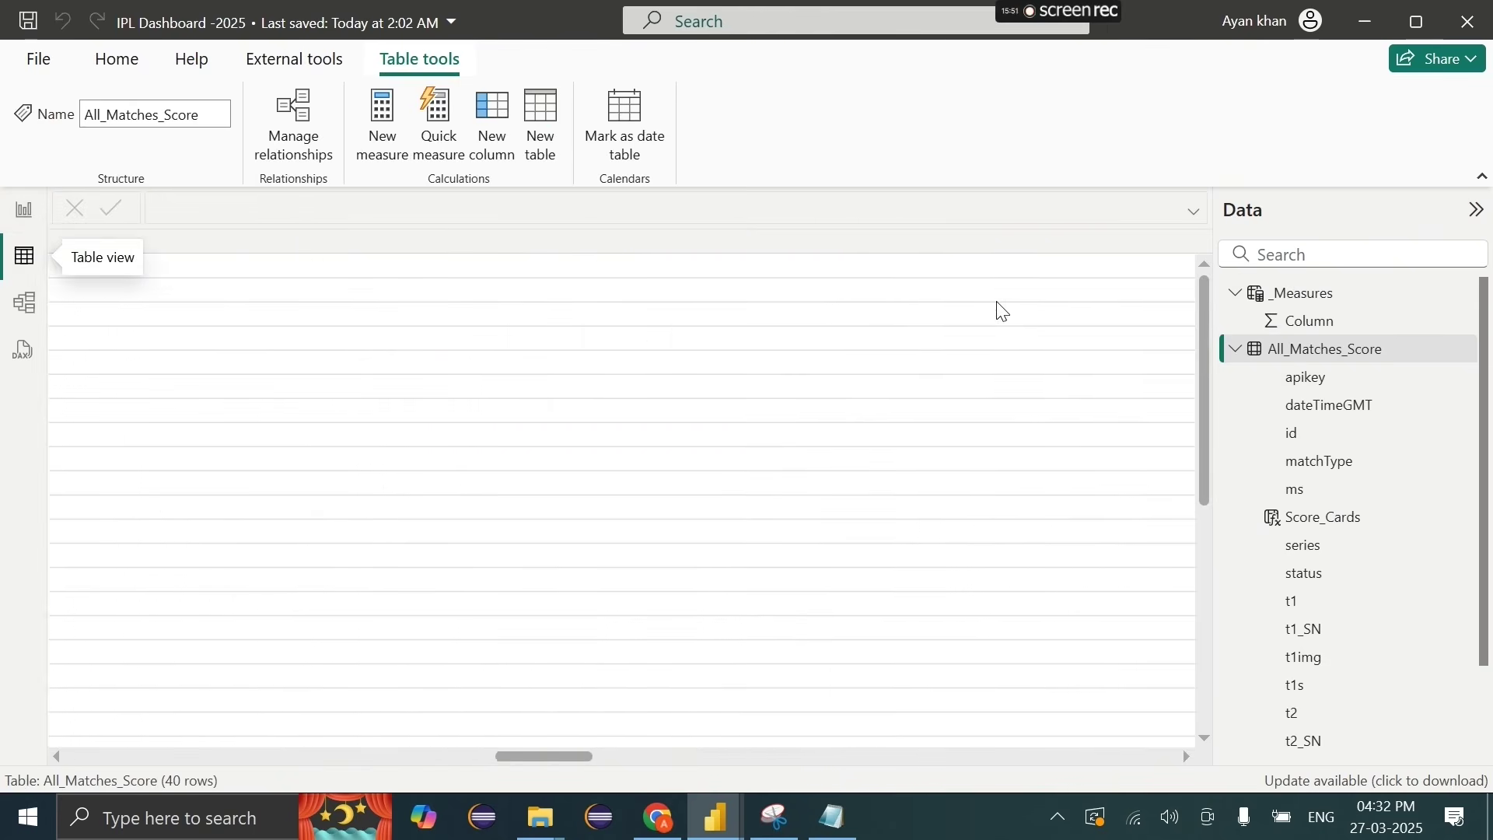
Step: Check the score-card visual's empty Stylesheet setting, then return to the Score_Cards formula
click(914, 255)
scroll(650, 433, down, 20)
scroll(650, 436, up, 5)
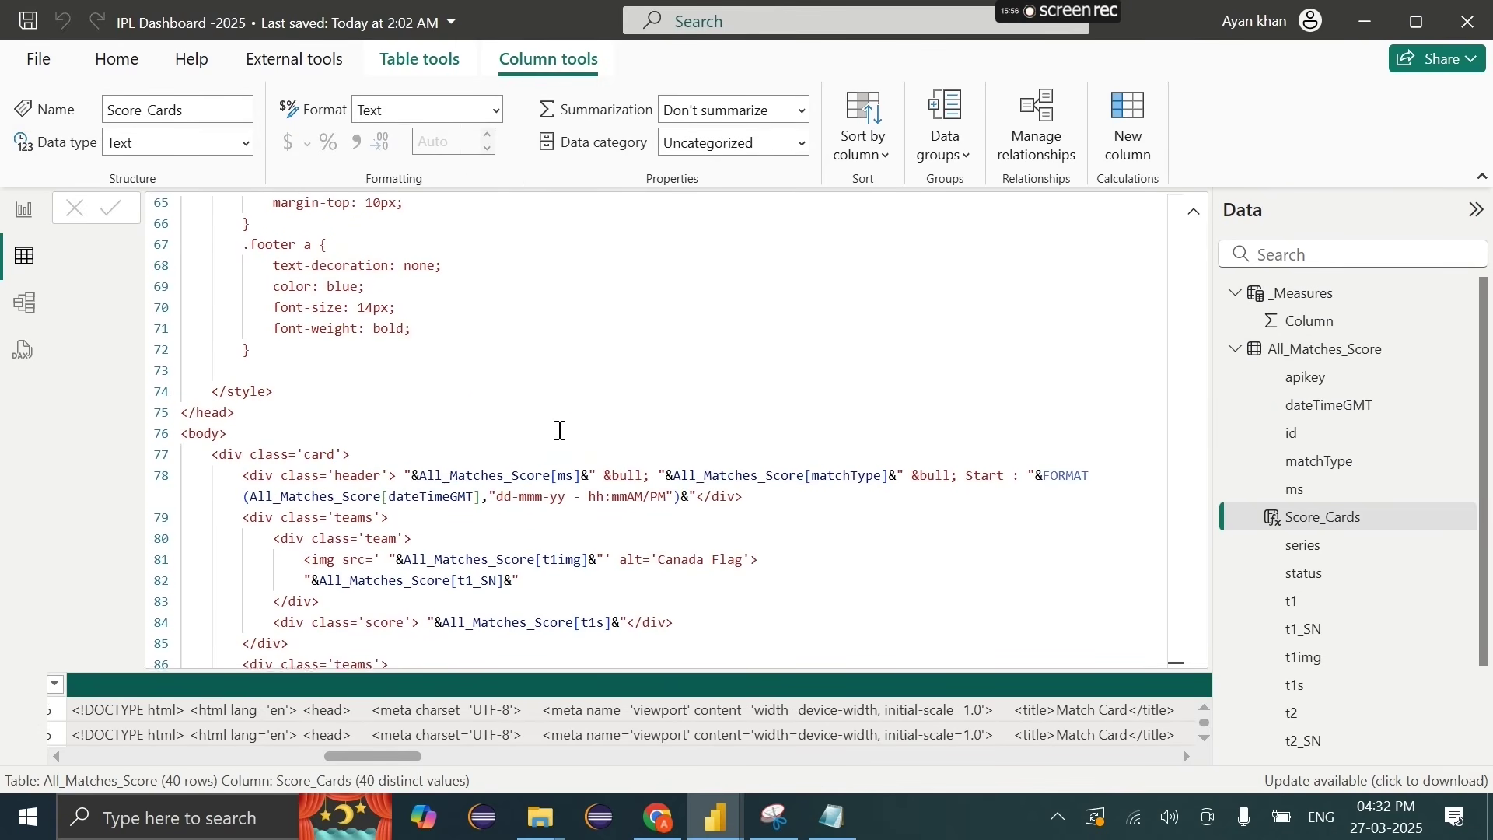
scroll(444, 365, up, 1)
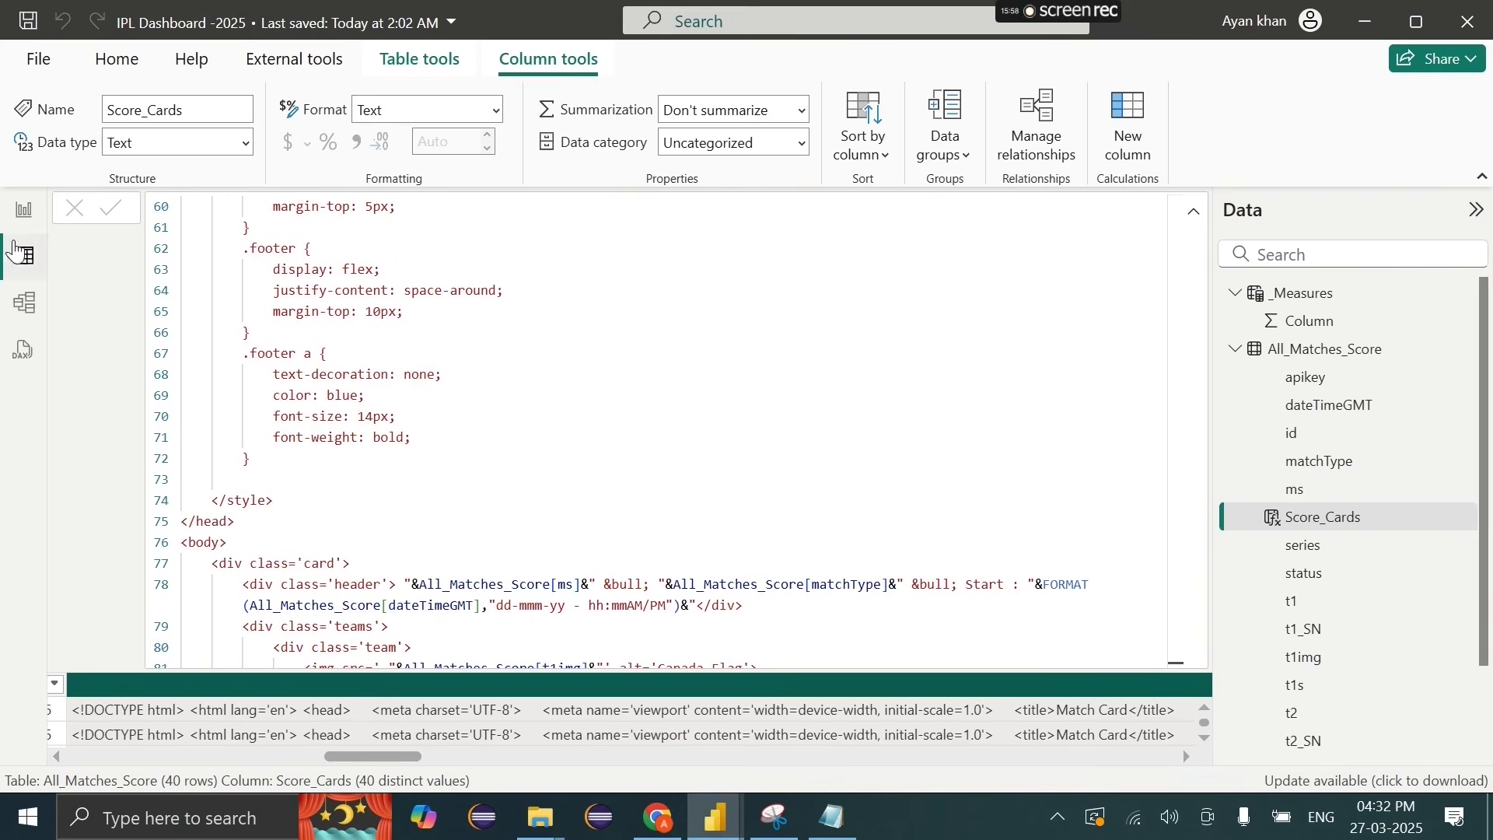
click(25, 210)
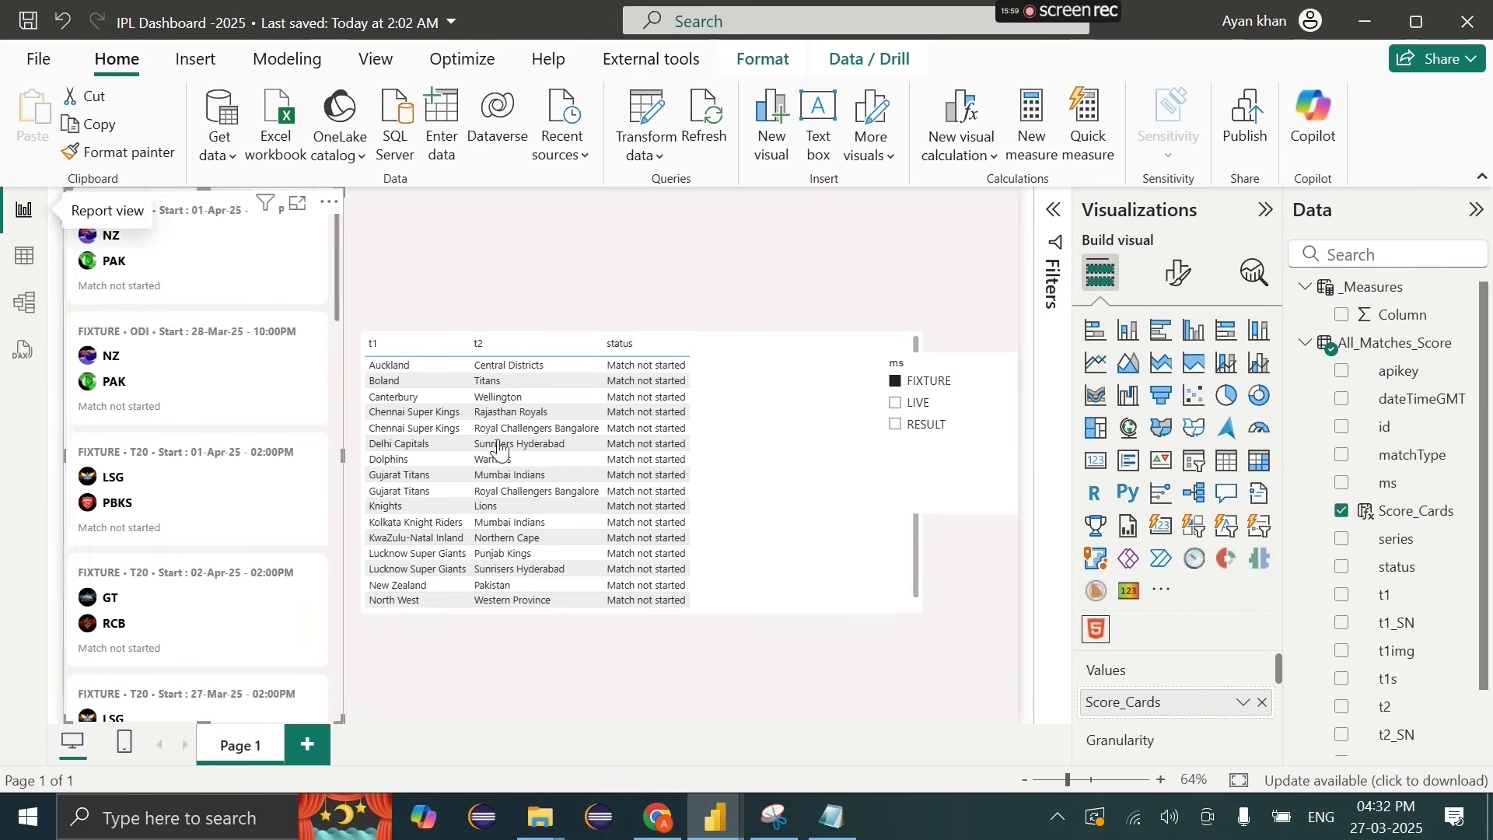
click(1178, 272)
click(1160, 482)
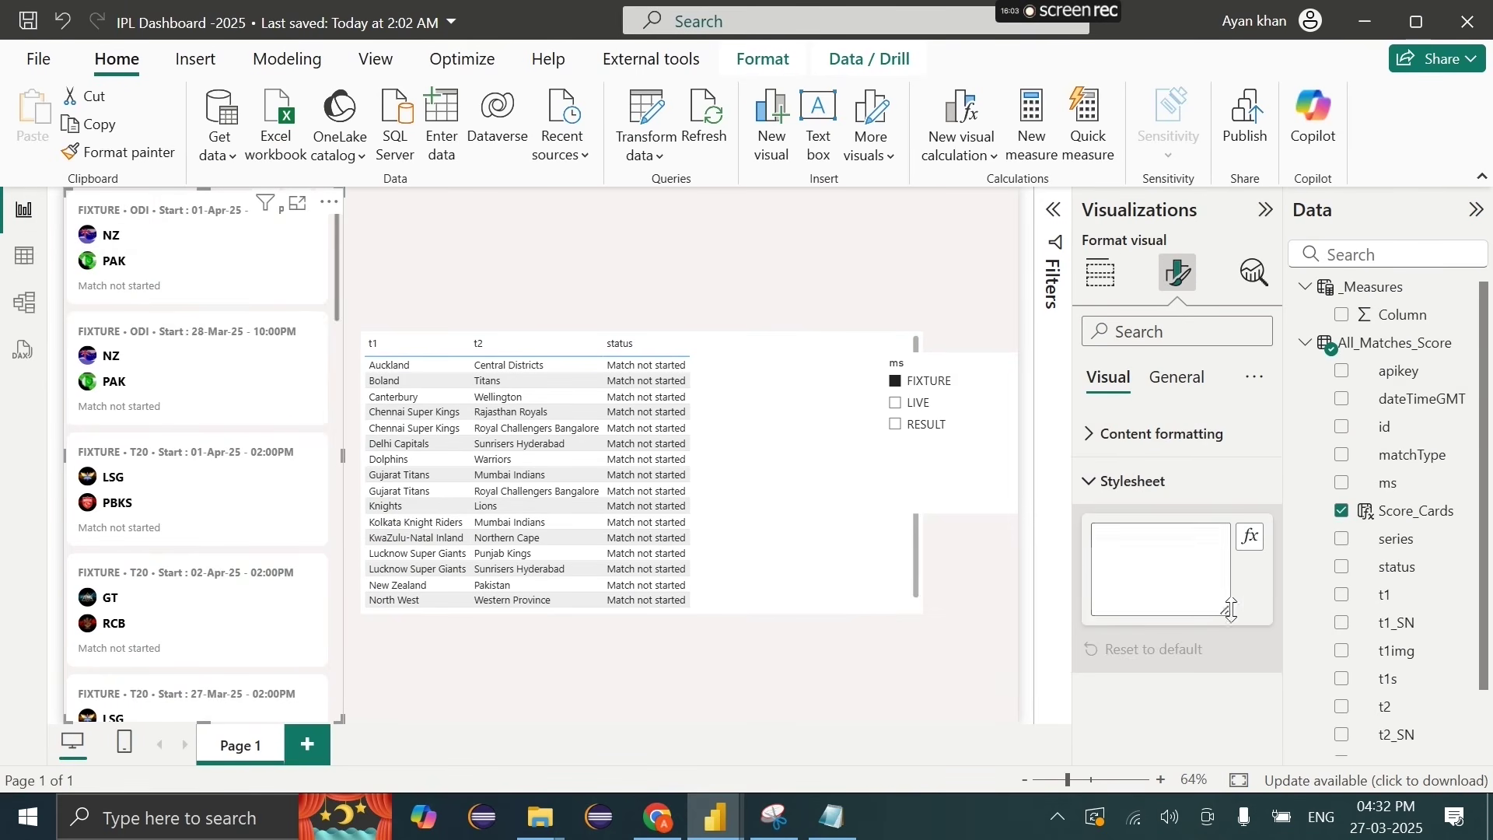
click(1155, 567)
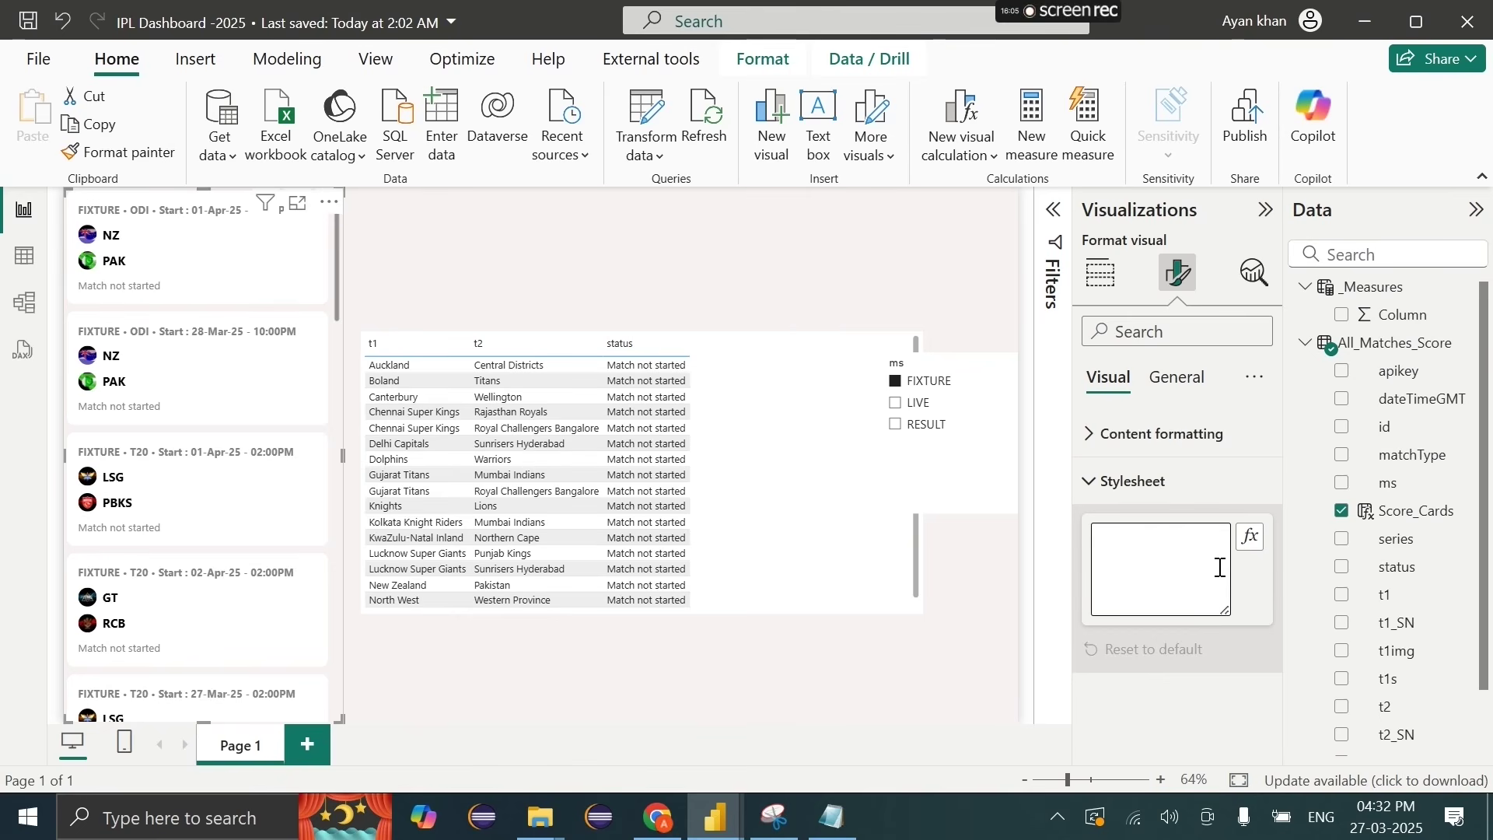
click(21, 259)
Step: Delete the CSS style block and the DOCTYPE-through-head lines from the formula
drag(280, 474, 215, 402)
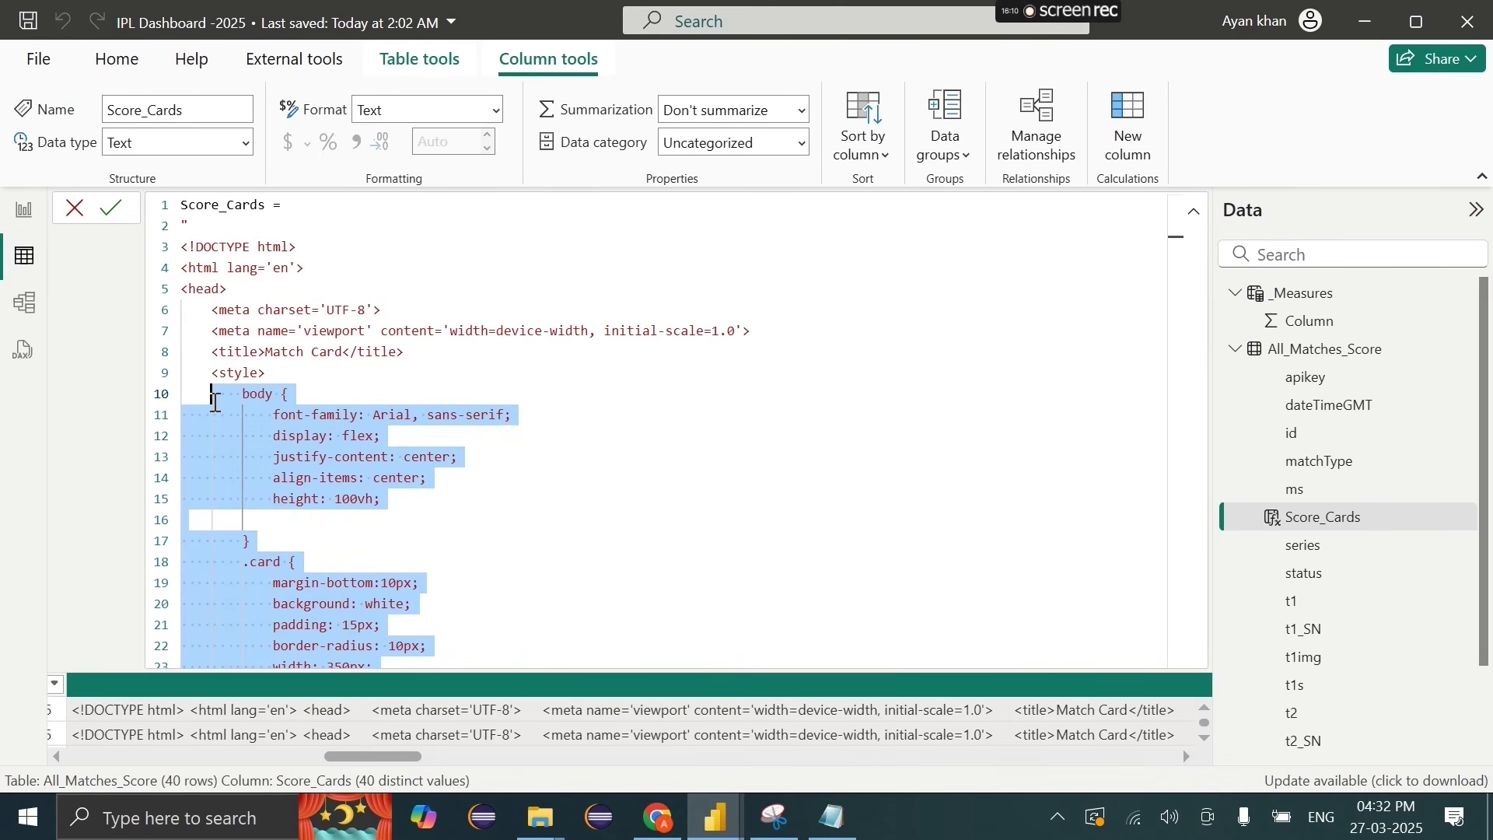
key(BackSpace)
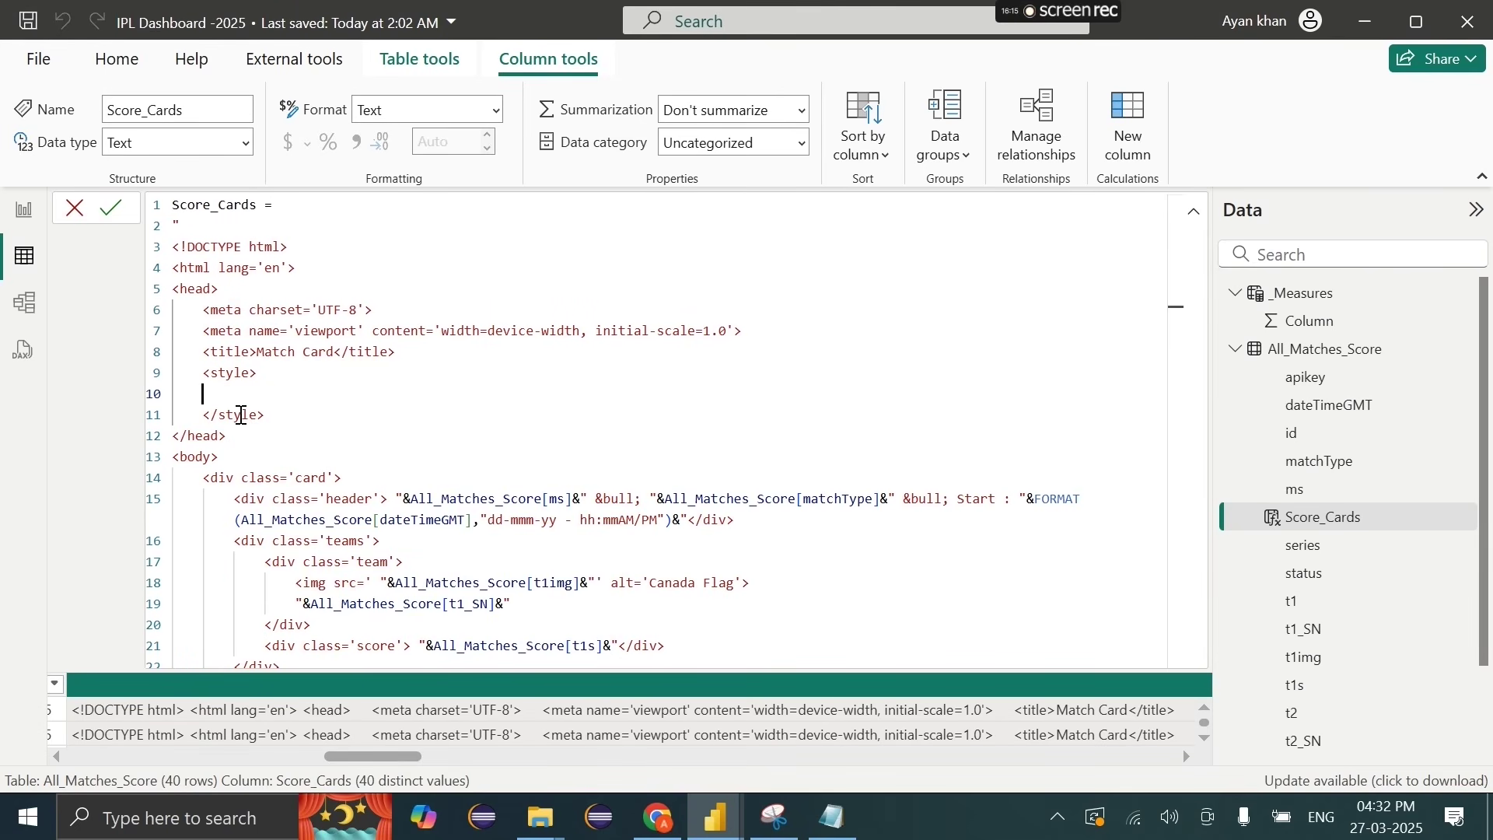
drag(290, 413, 210, 373)
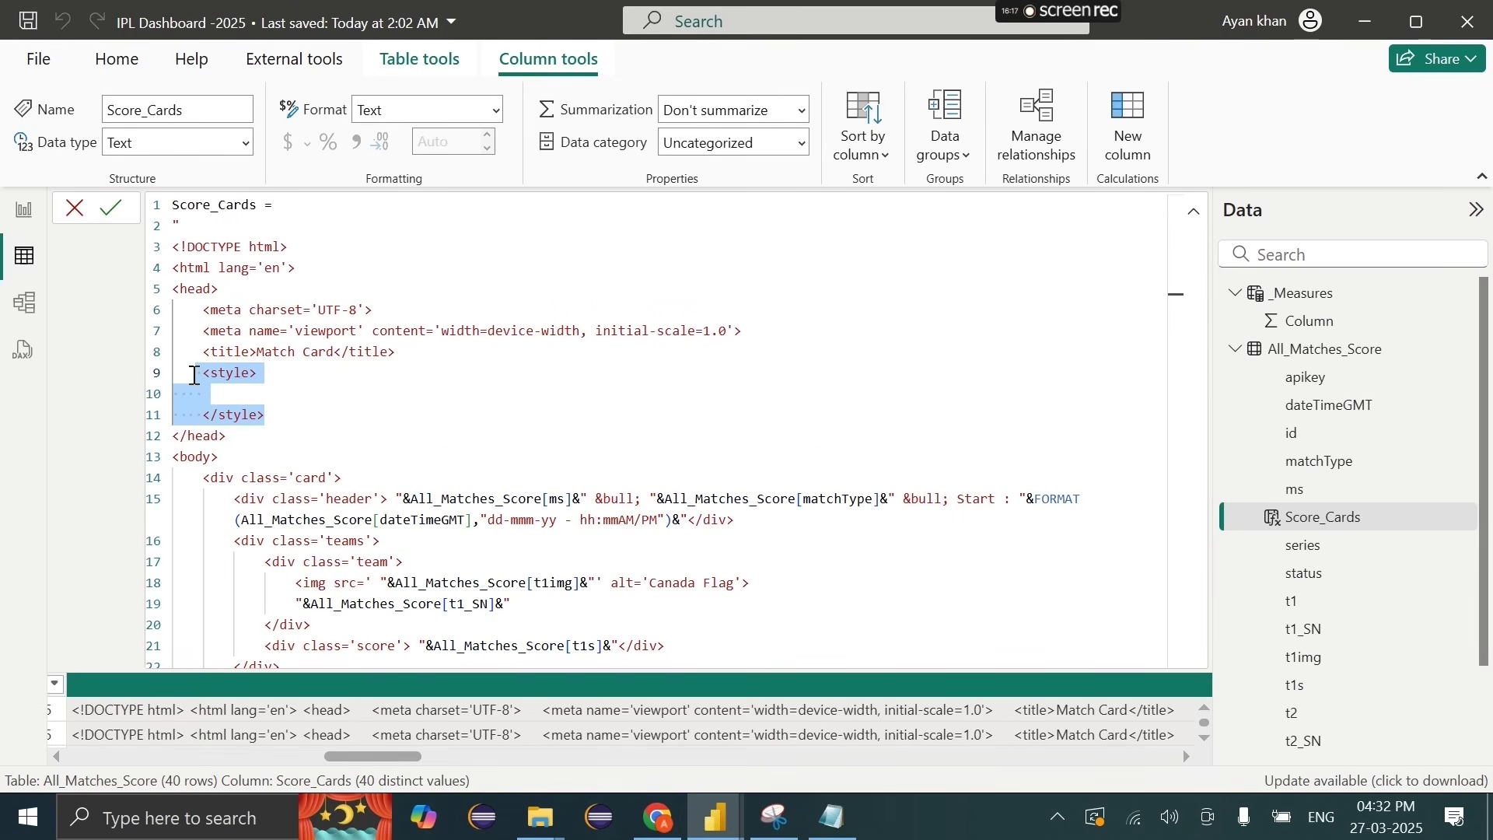
key(BackSpace)
key(BackSpace)
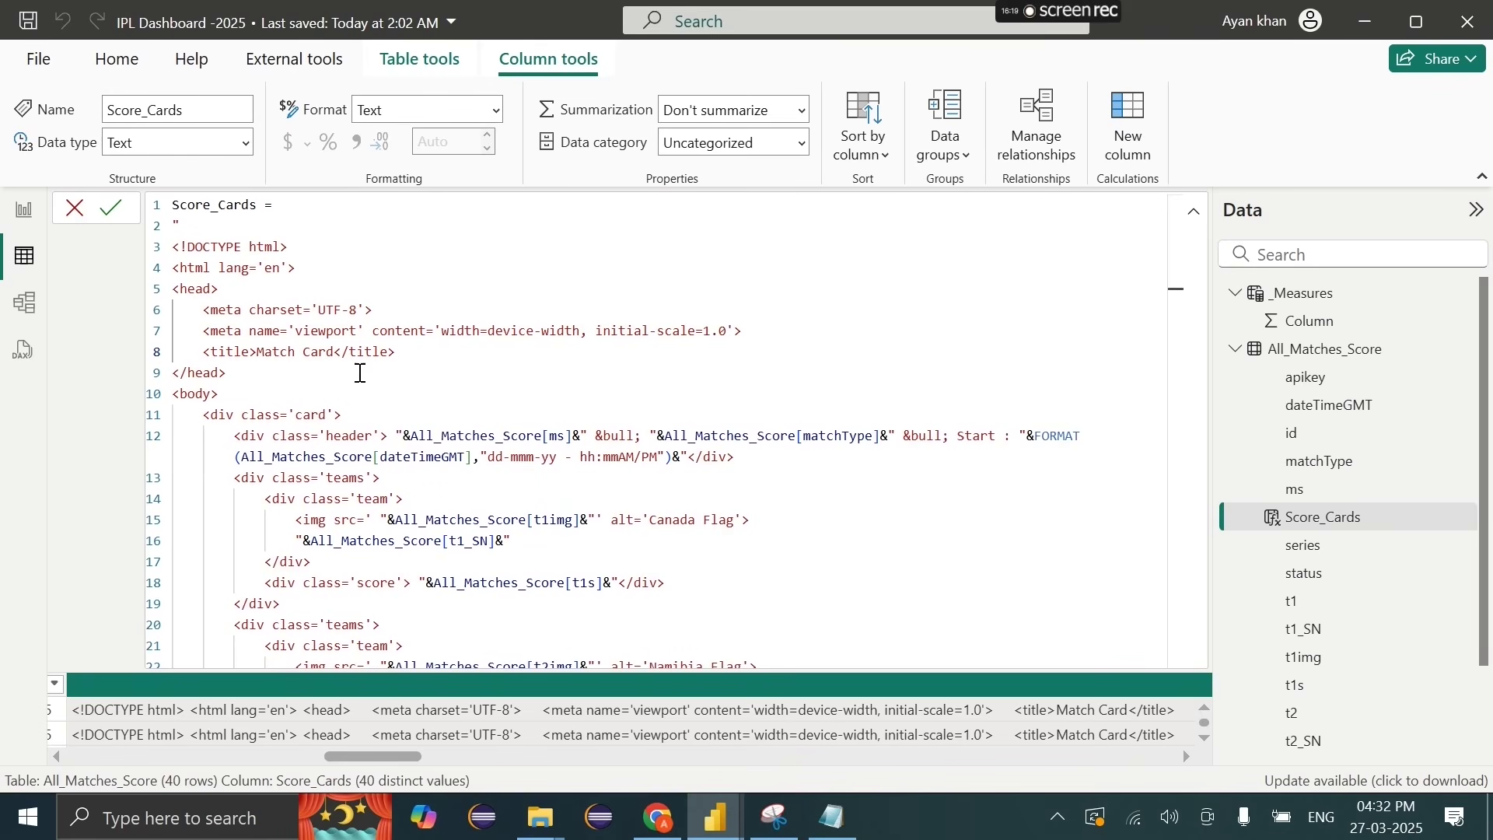
drag(248, 374, 160, 243)
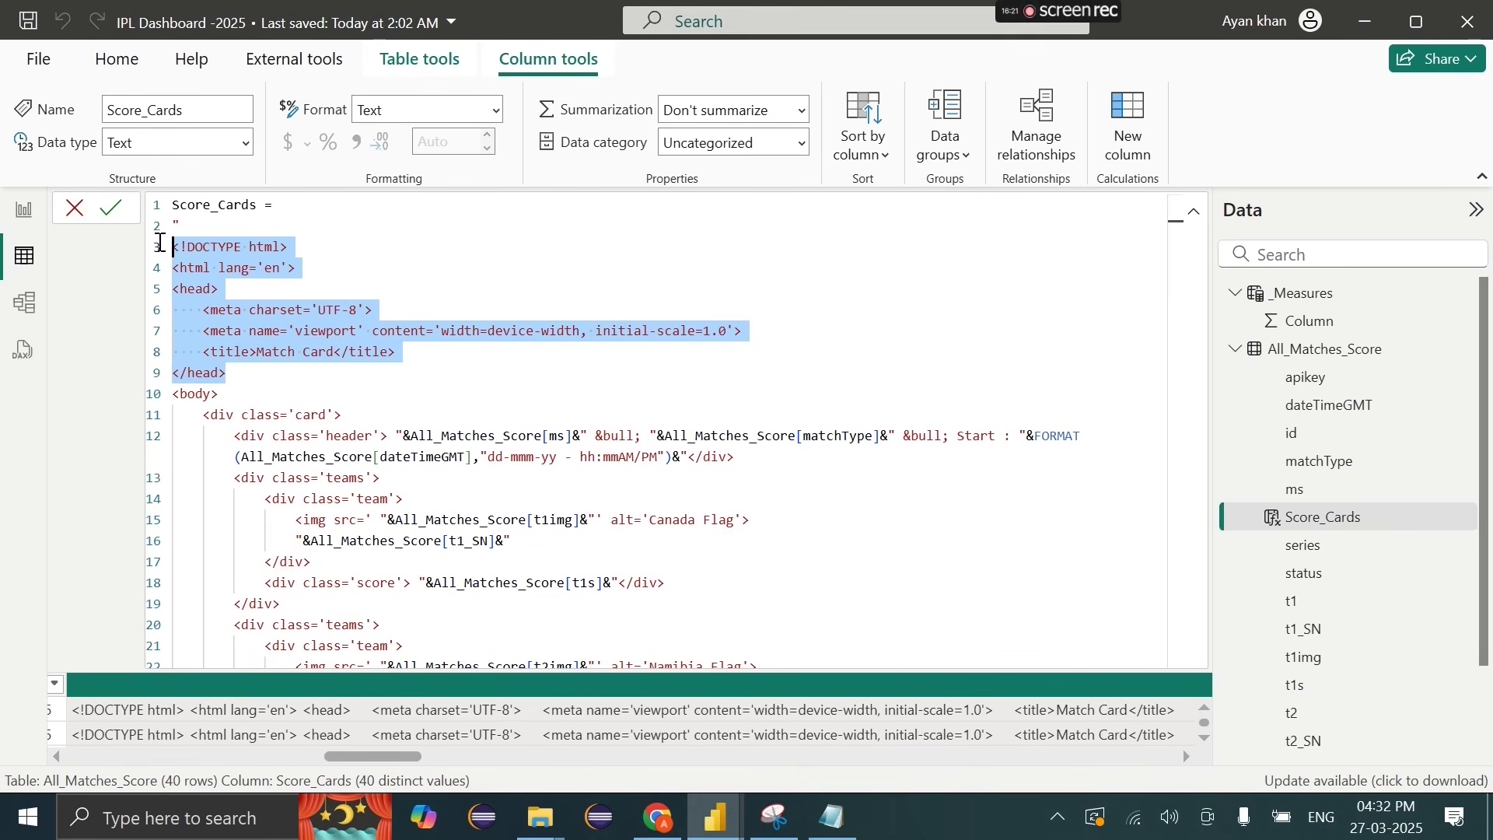
key(BackSpace)
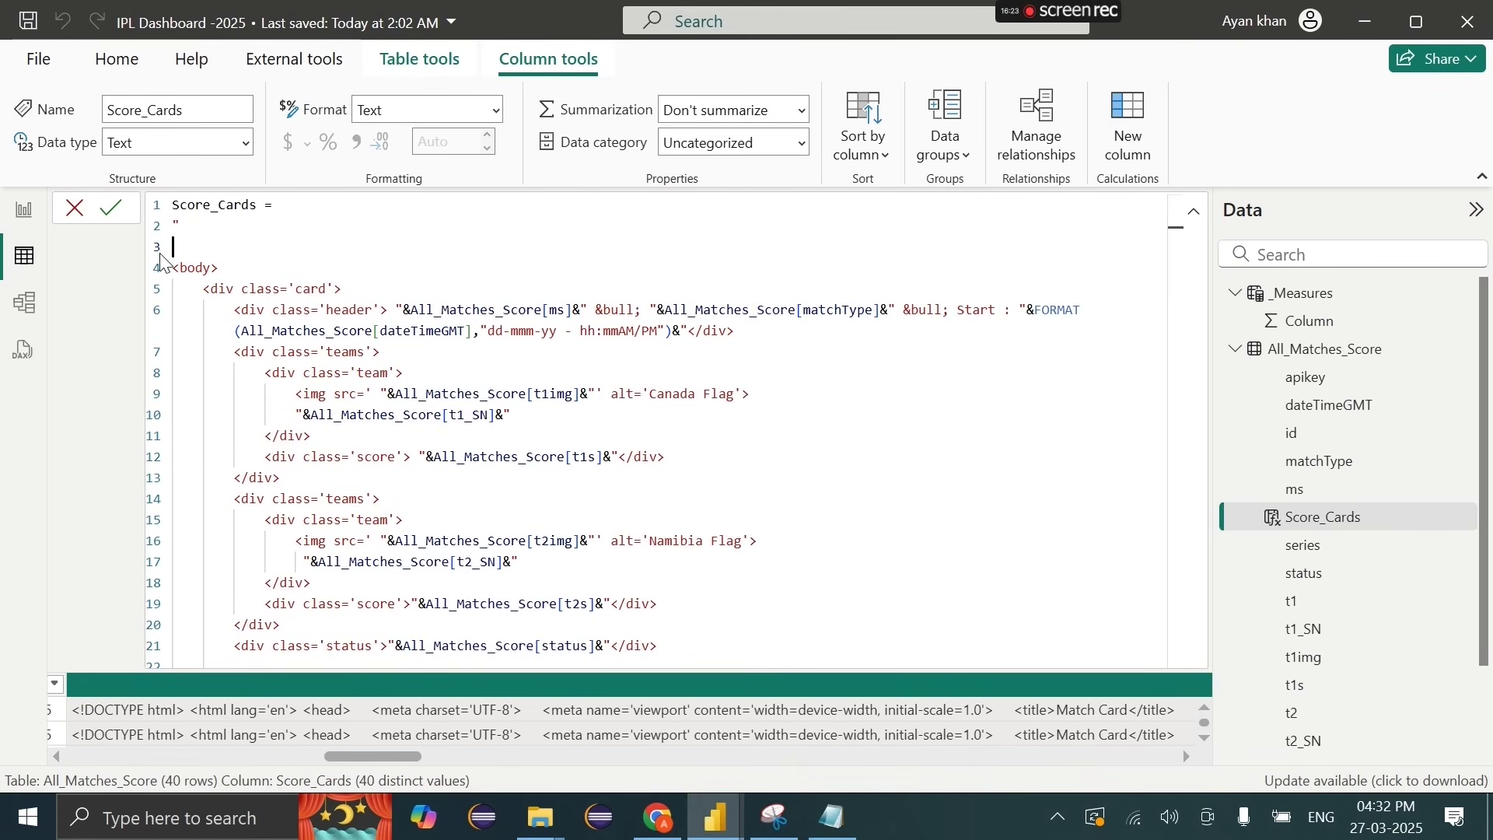
Step: Remove the opening and closing body and html tags and commit the Score_Cards formula
scroll(293, 458, down, 2)
click(238, 573)
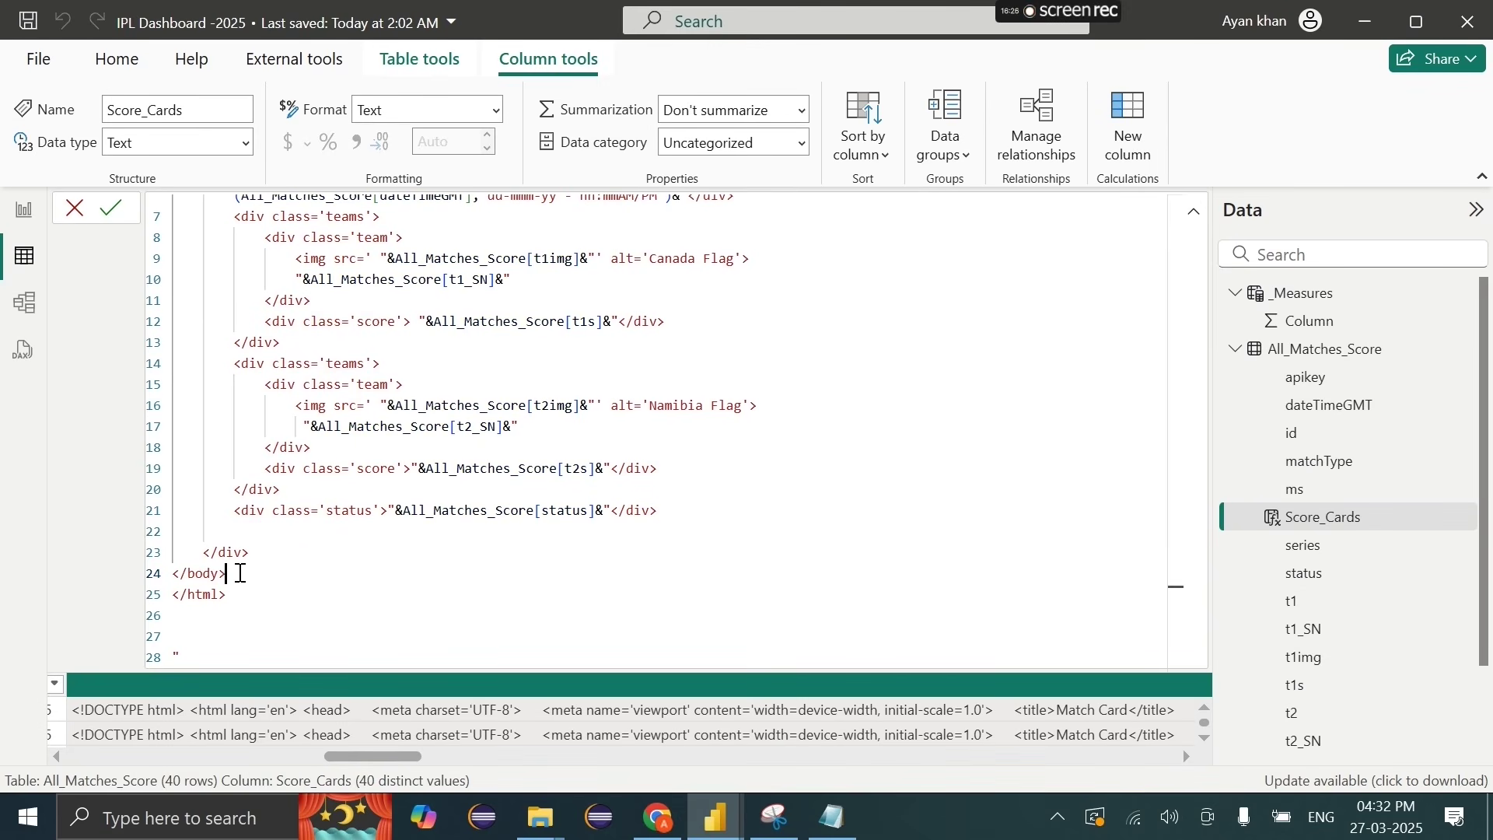
shift+click(172, 636)
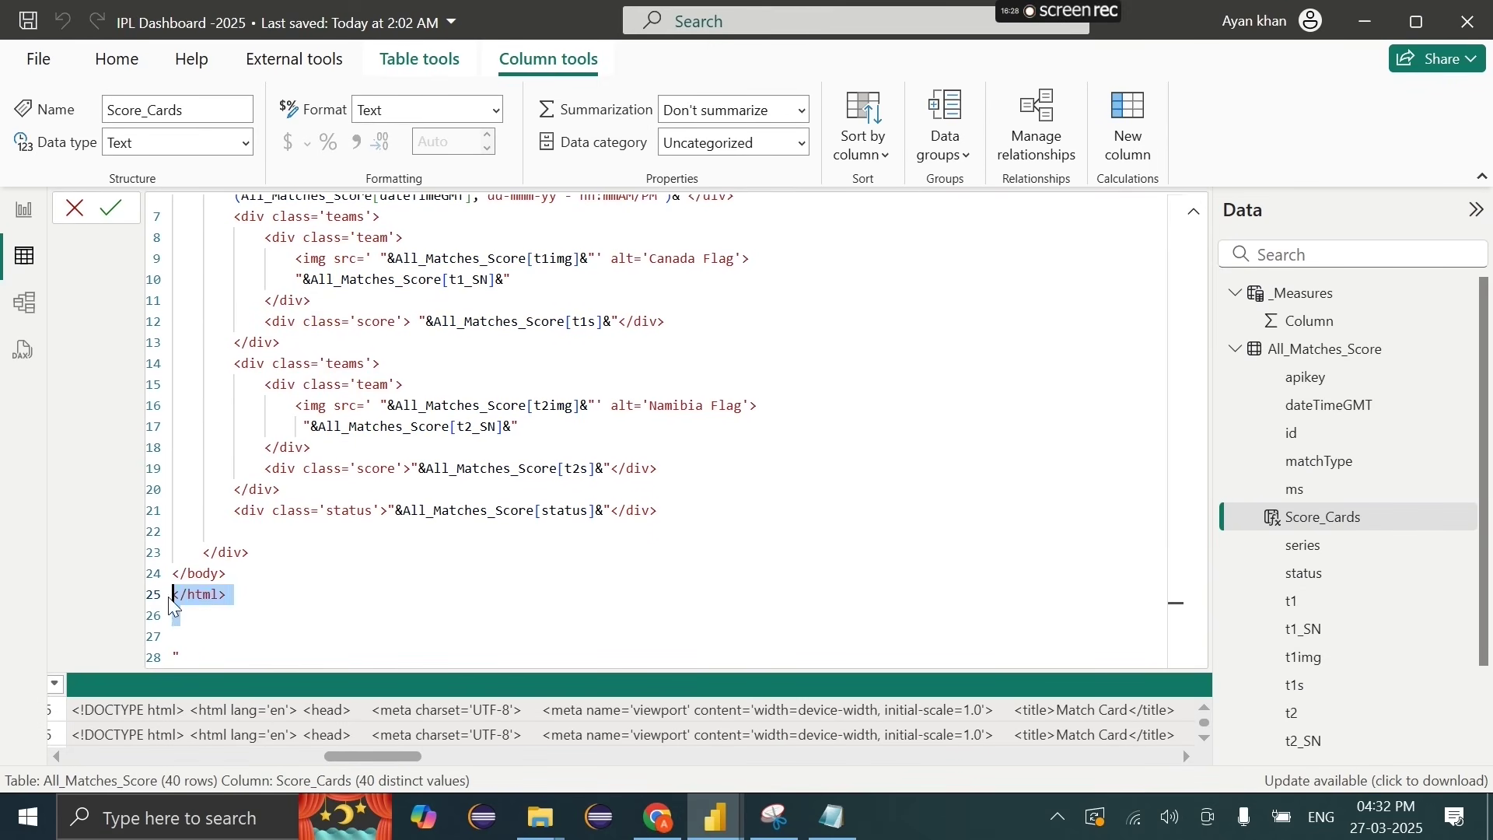
key(BackSpace)
key(BackSpace)
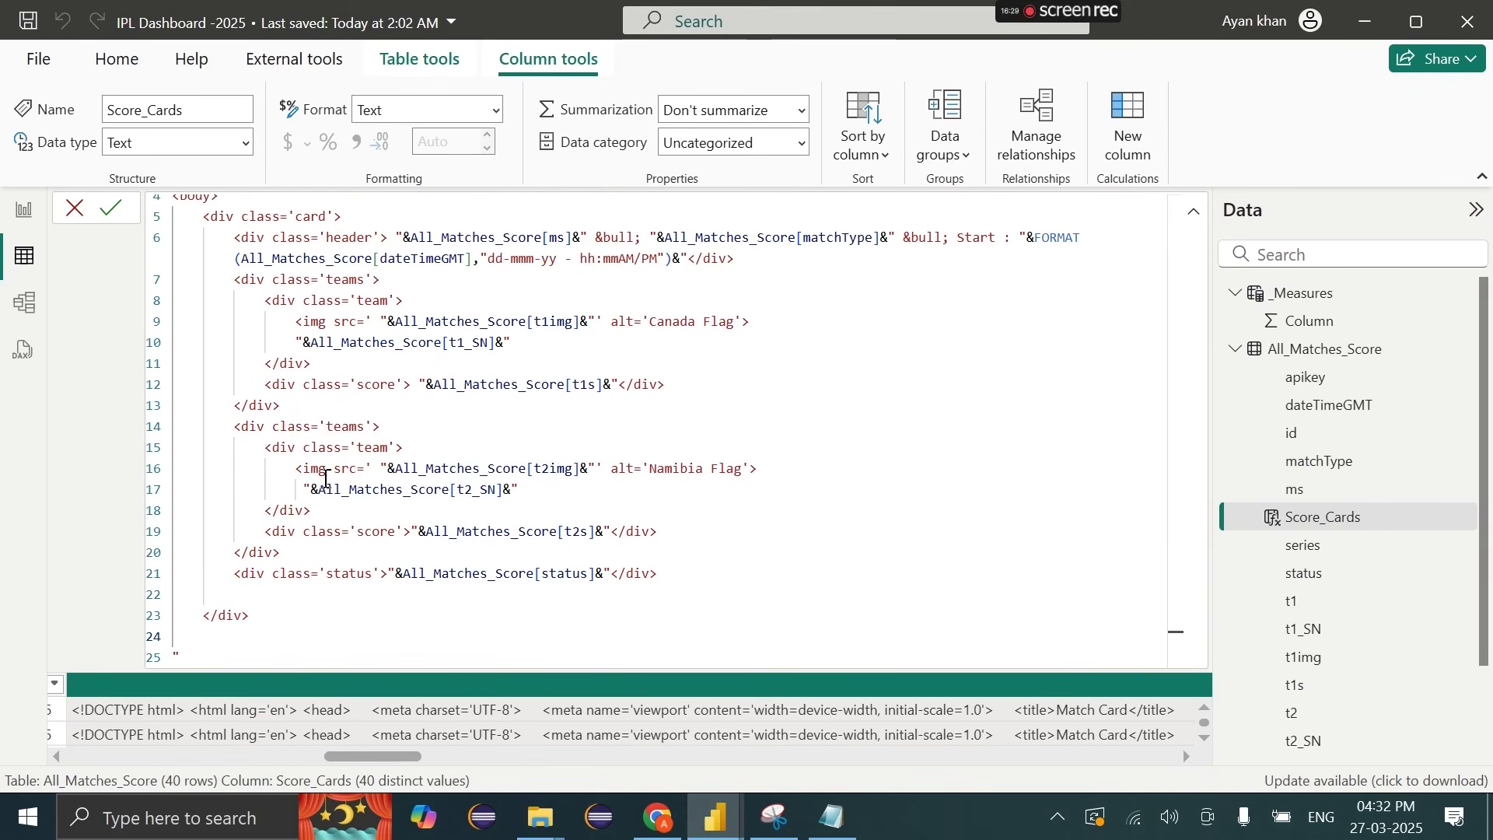
scroll(246, 269, up, 1)
drag(239, 271, 179, 250)
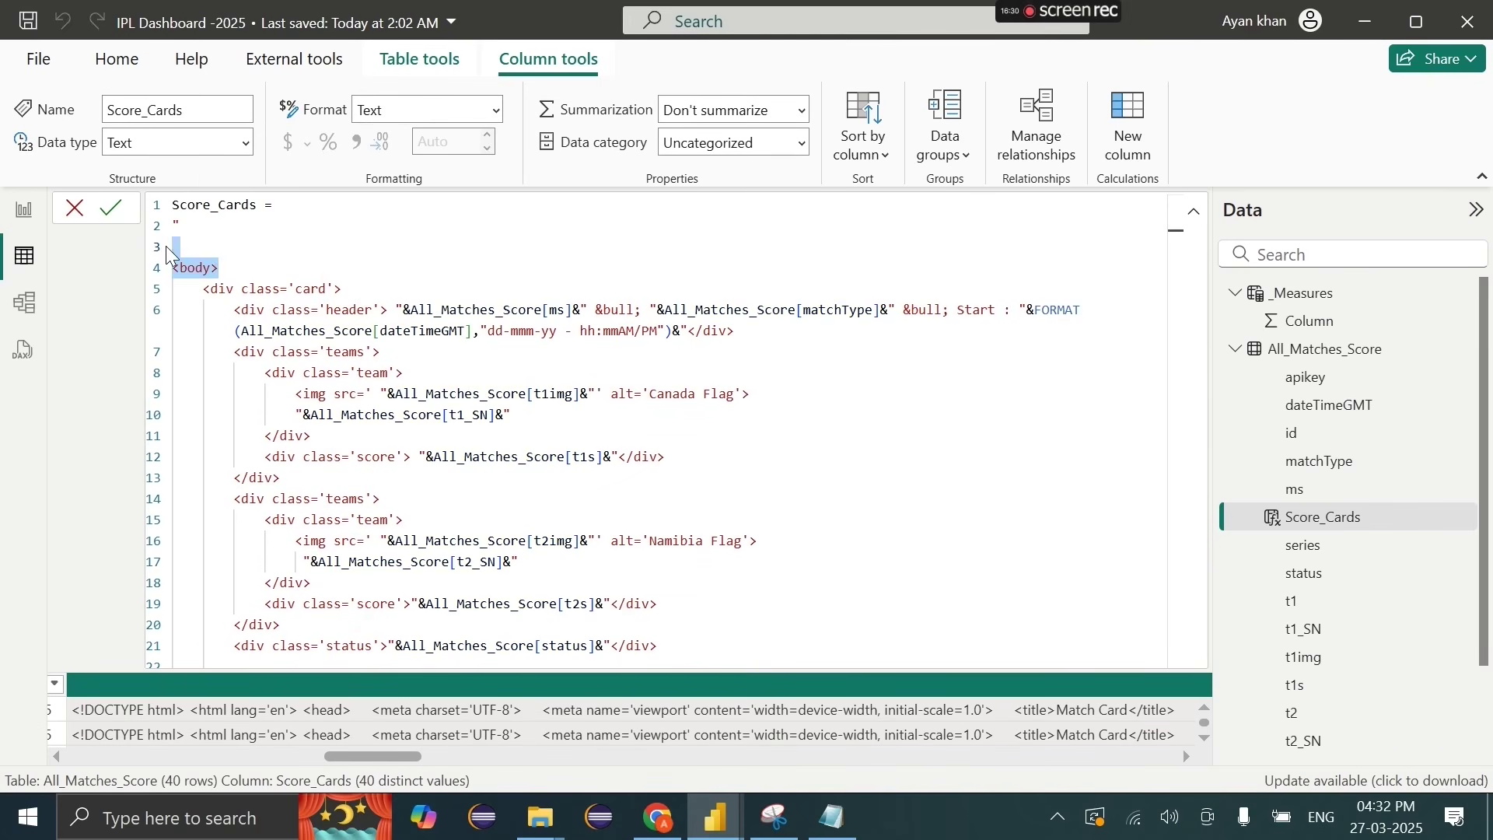
key(BackSpace)
key(BackSpace)
key(Return)
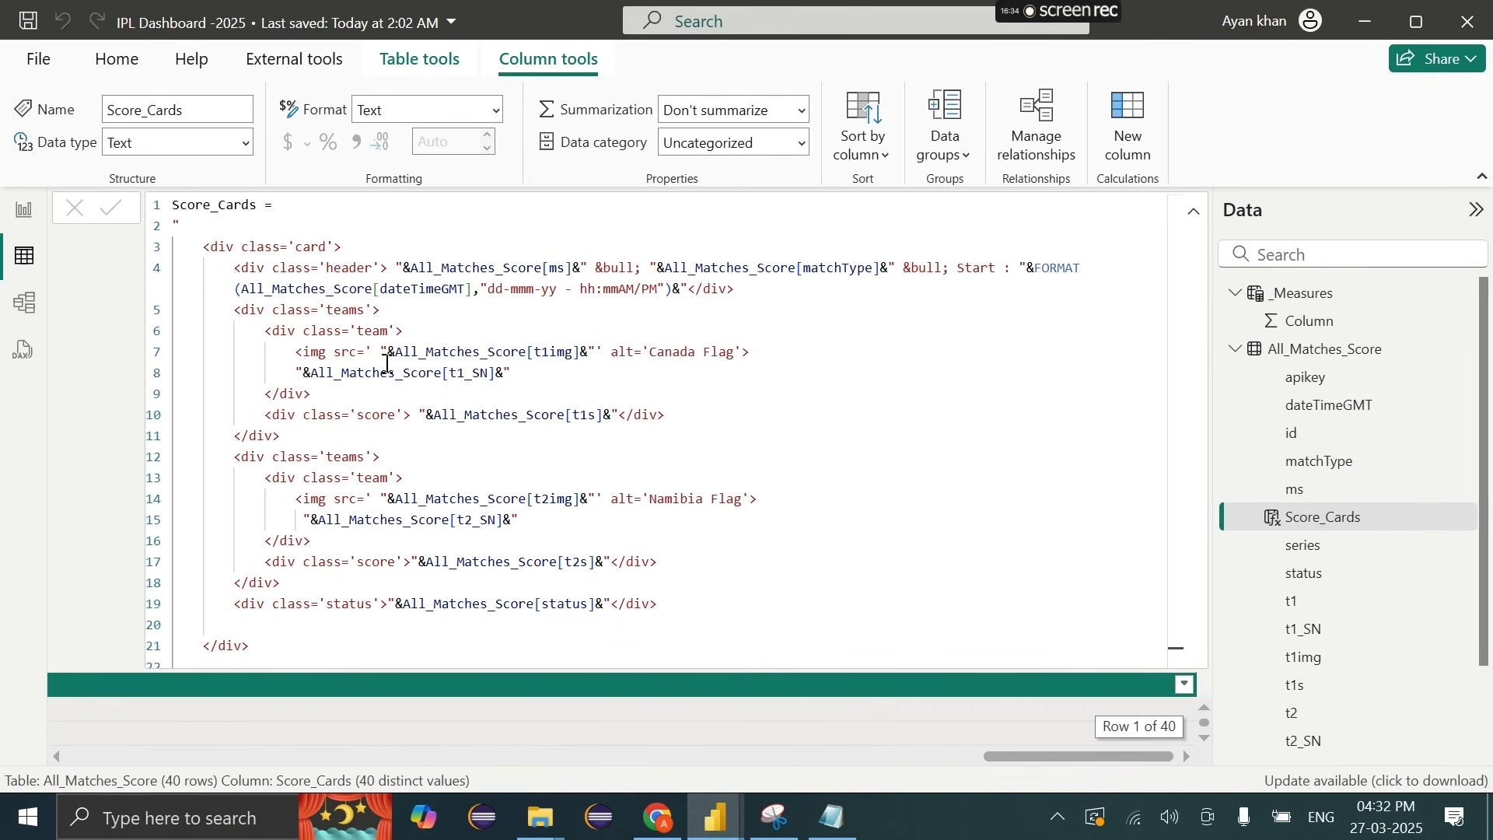
scroll(389, 729, left, 5)
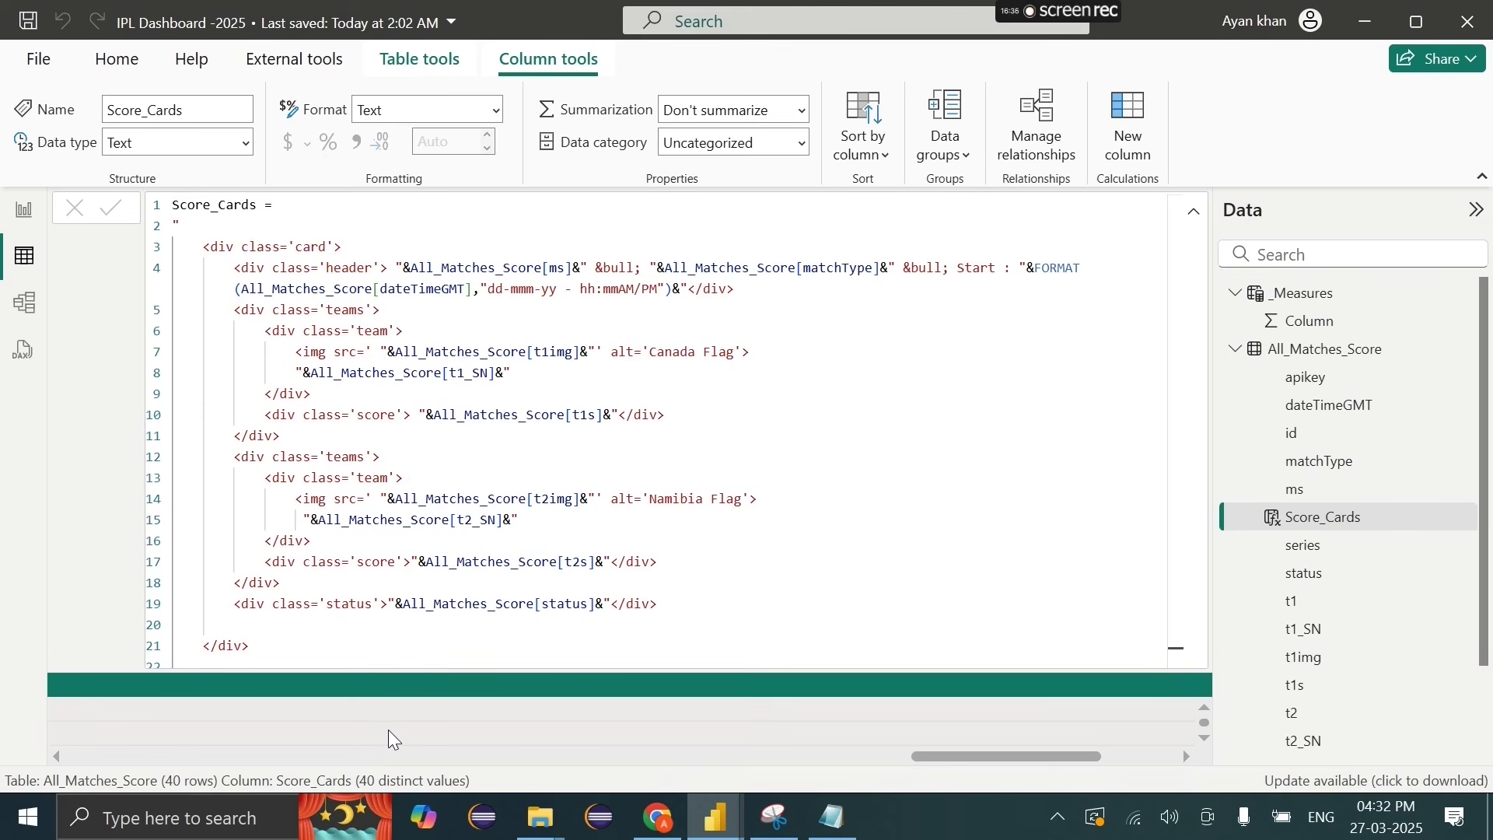
scroll(389, 731, right, 5)
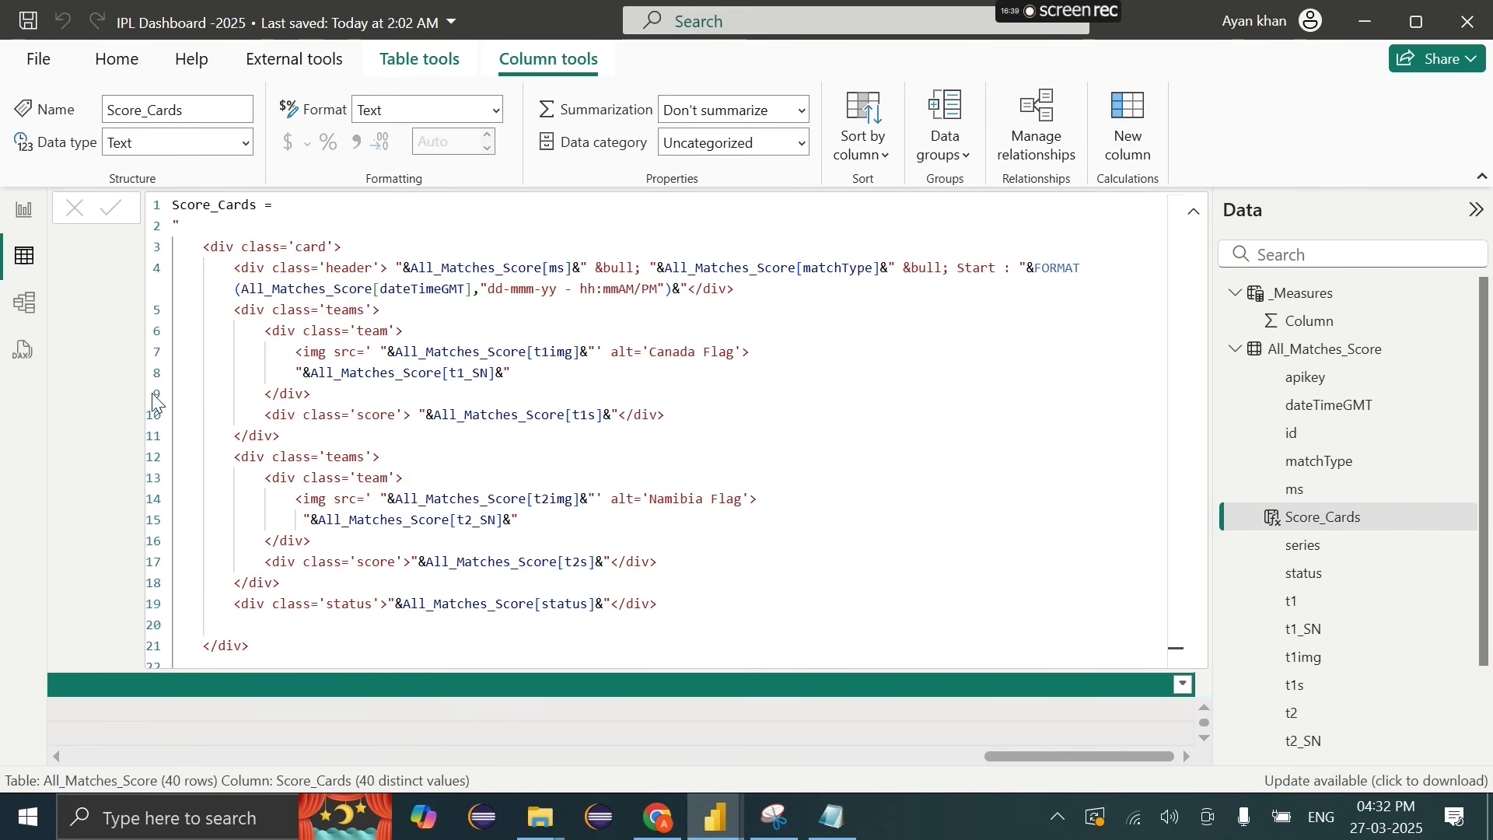
Step: Paste the CSS rules into the score-card visual's Stylesheet box
click(28, 208)
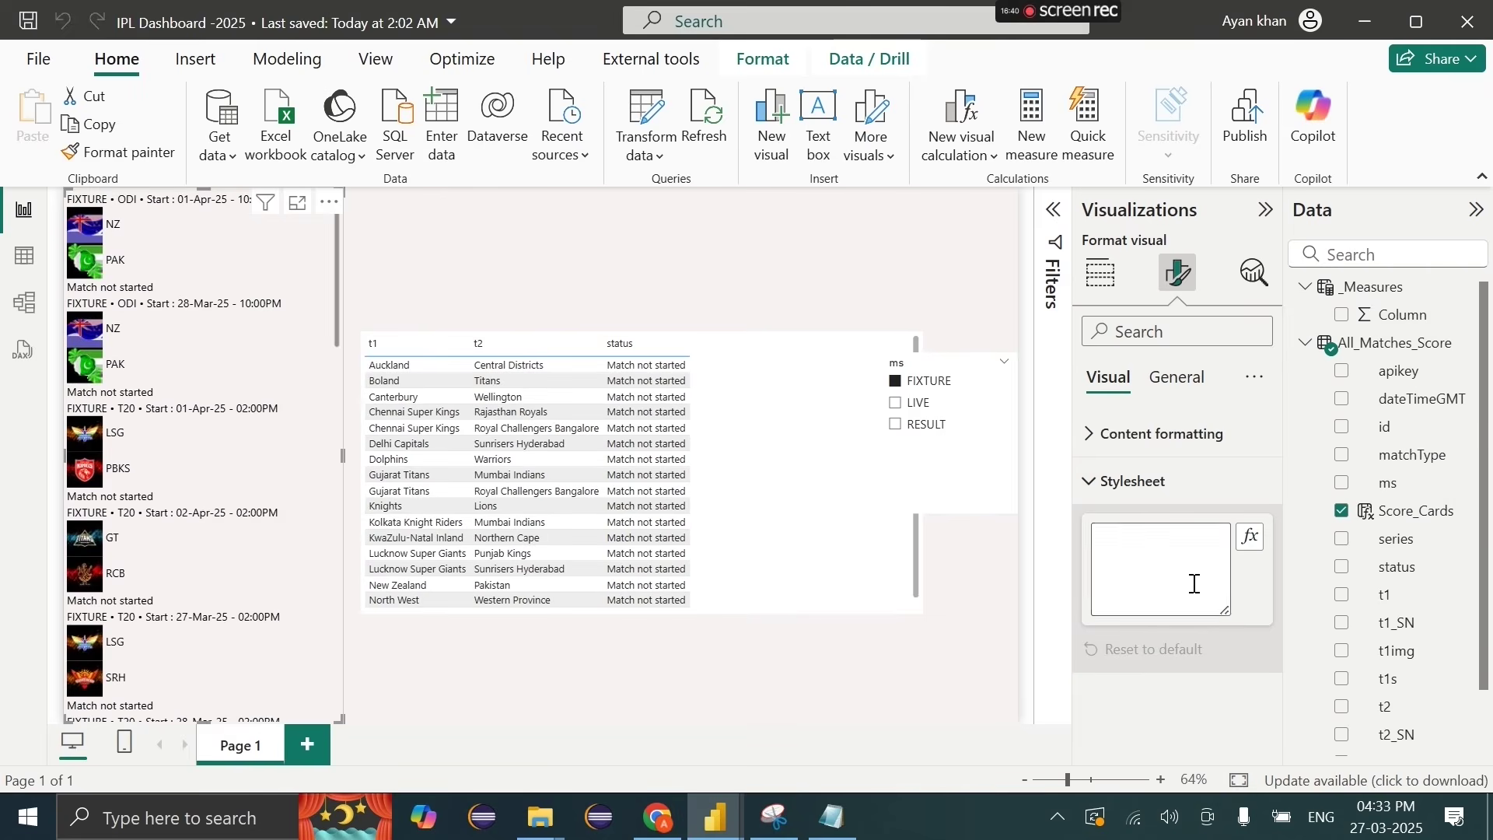
click(1174, 561)
key(ctrl+v)
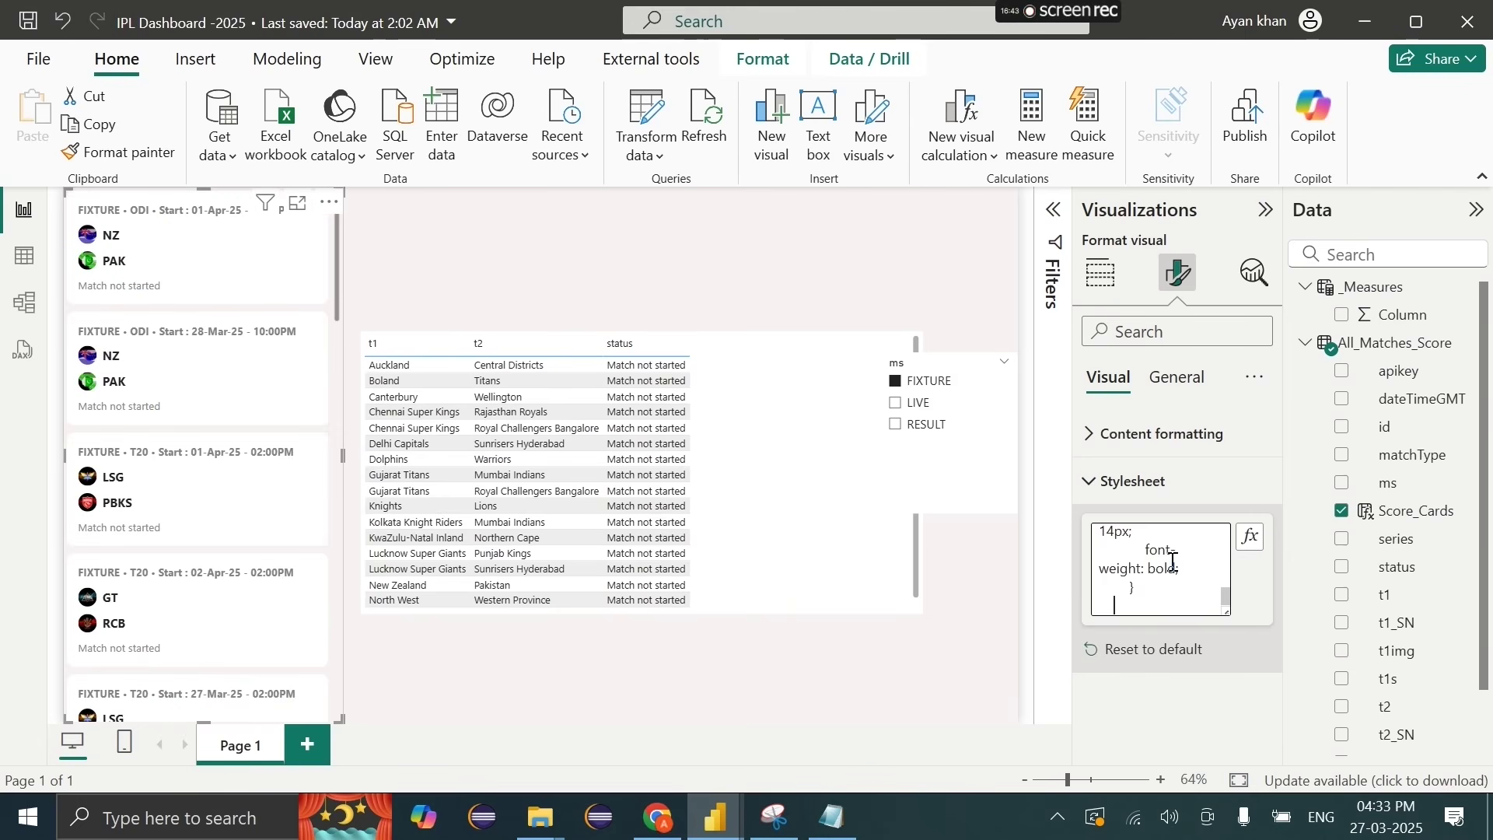
scroll(1159, 579, up, 10)
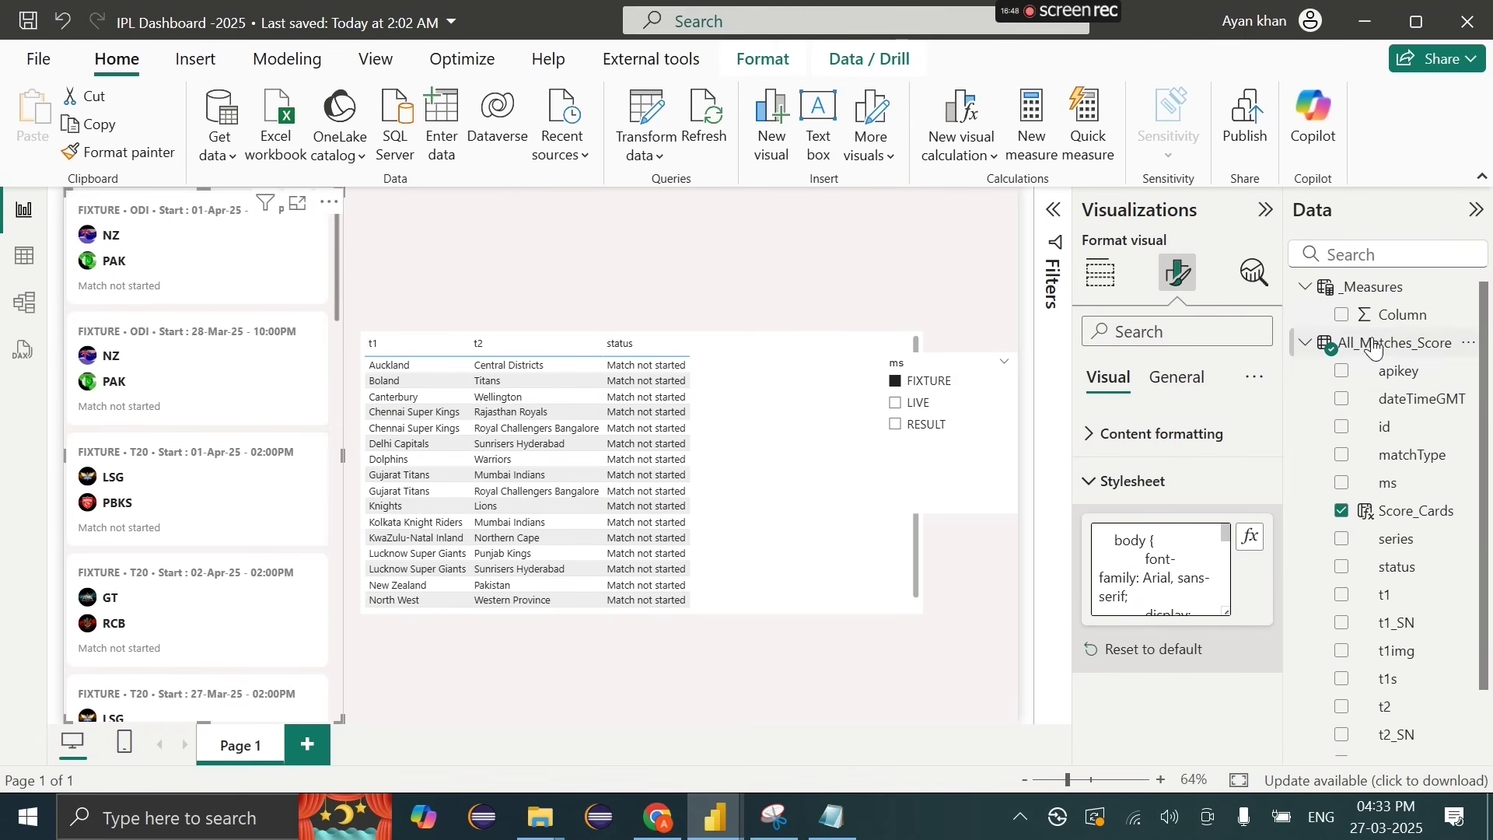
Step: Add measure CSS_Code_For_Live_Score_Cards to _Measures with the CSS pasted inside quotes
right_click(1370, 294)
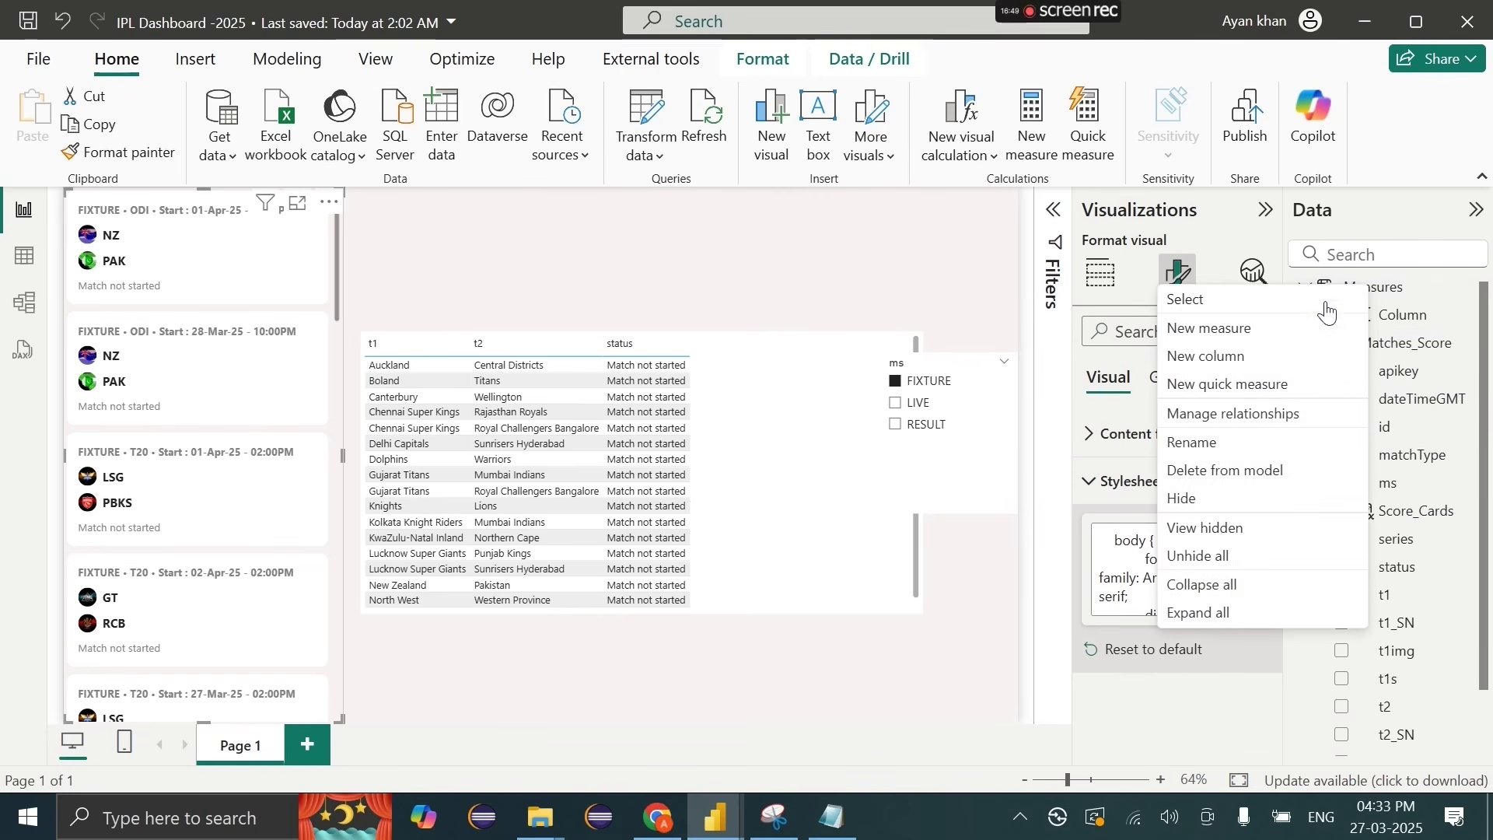
click(1281, 325)
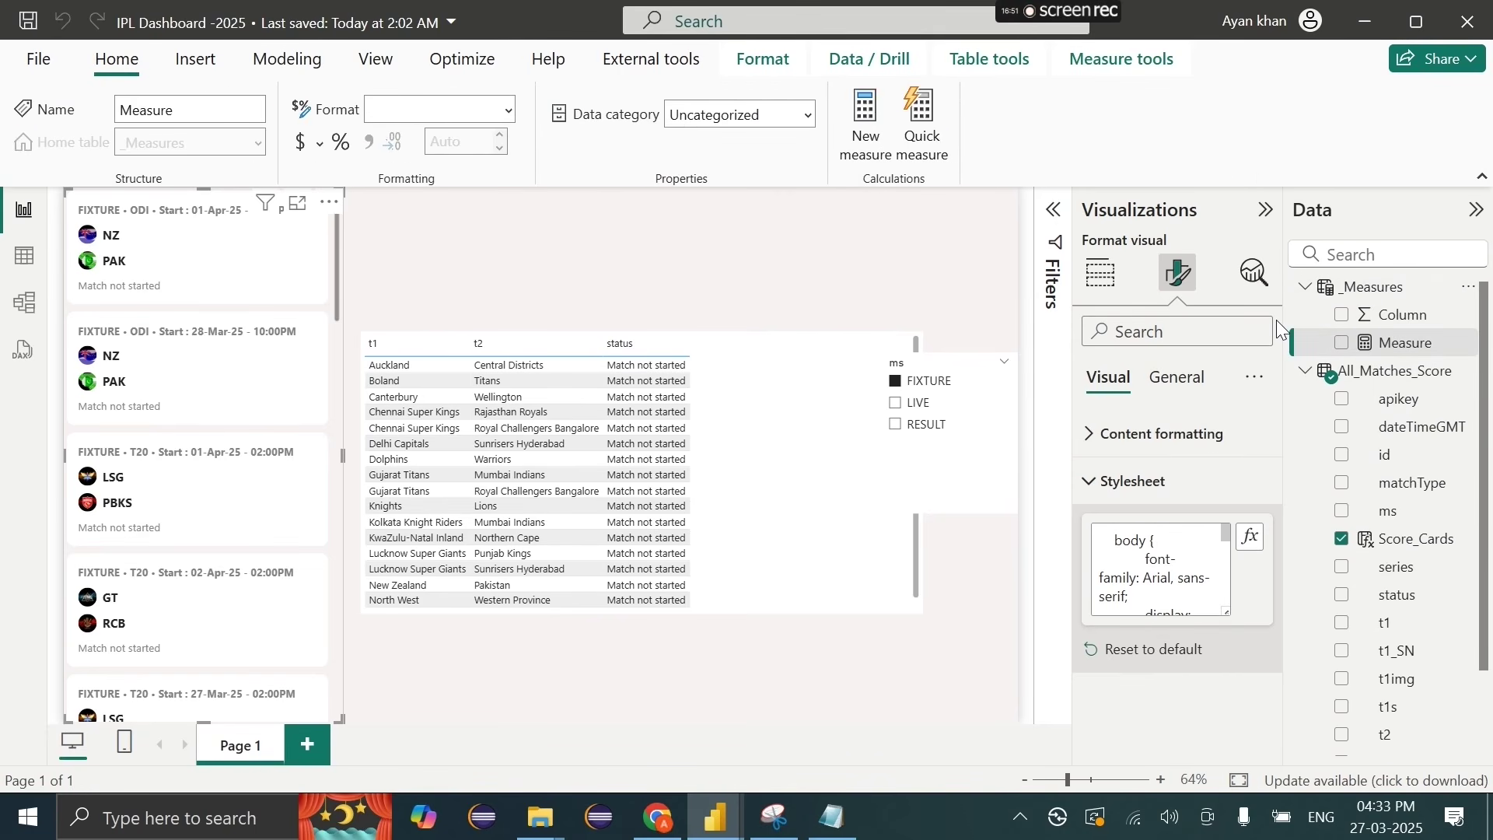
text(CS)
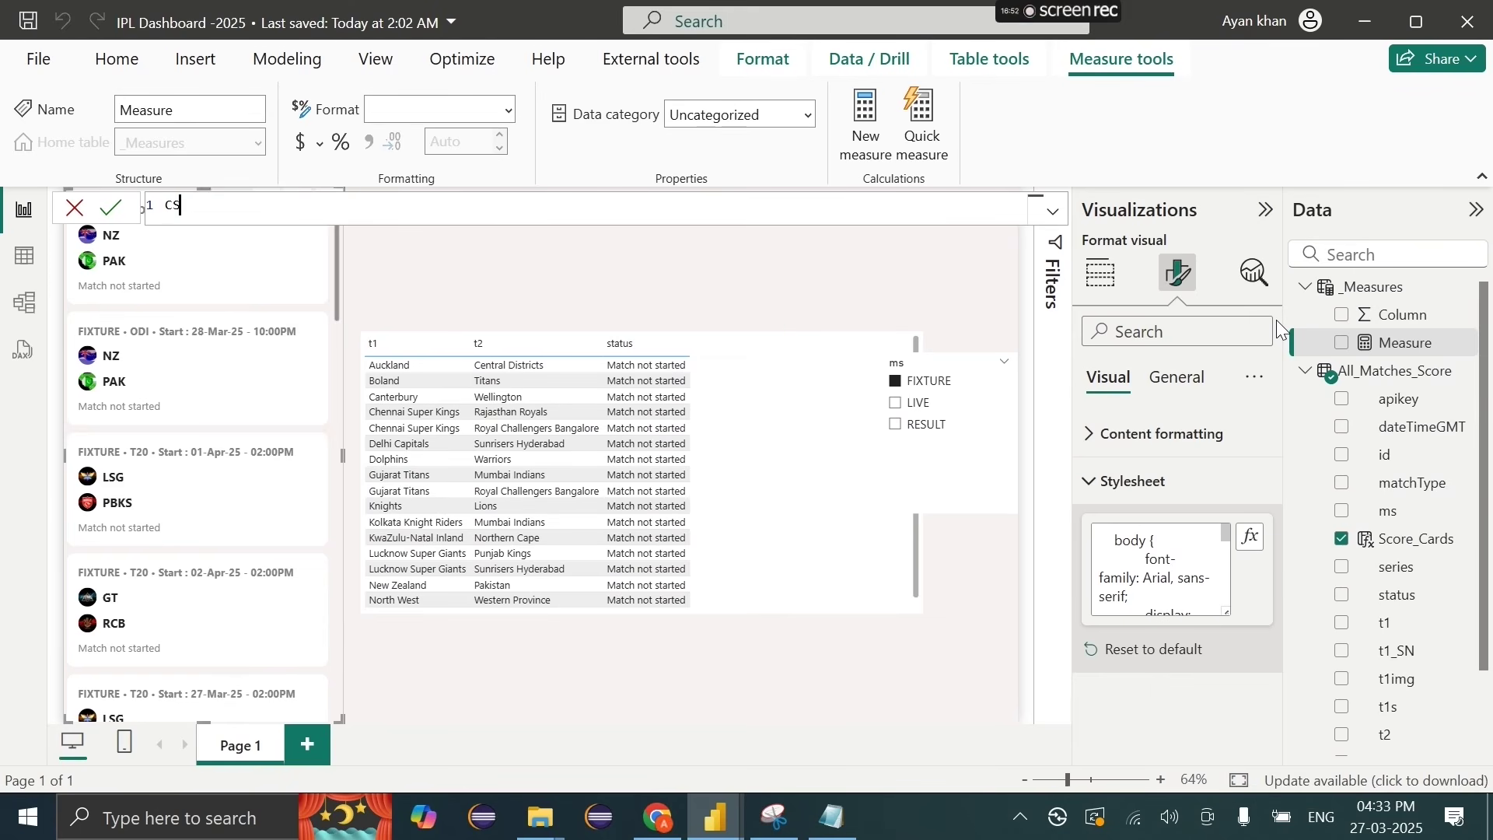
text(S_Code_For_Li)
text(ve_Score)
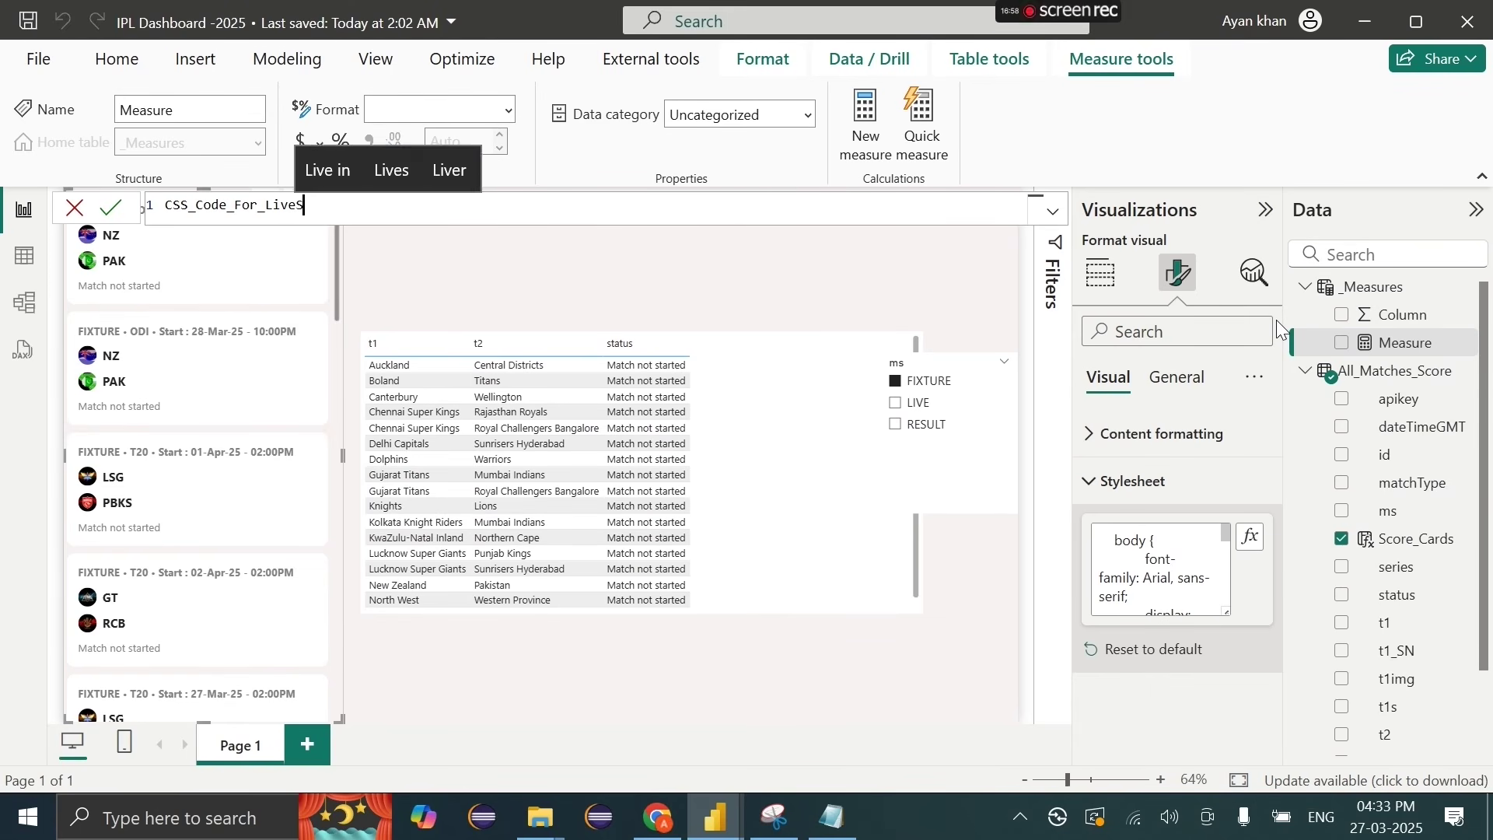
text(_)
key(End)
text(_Cards=)
key(shift+Return)
key(shift+Return)
text("")
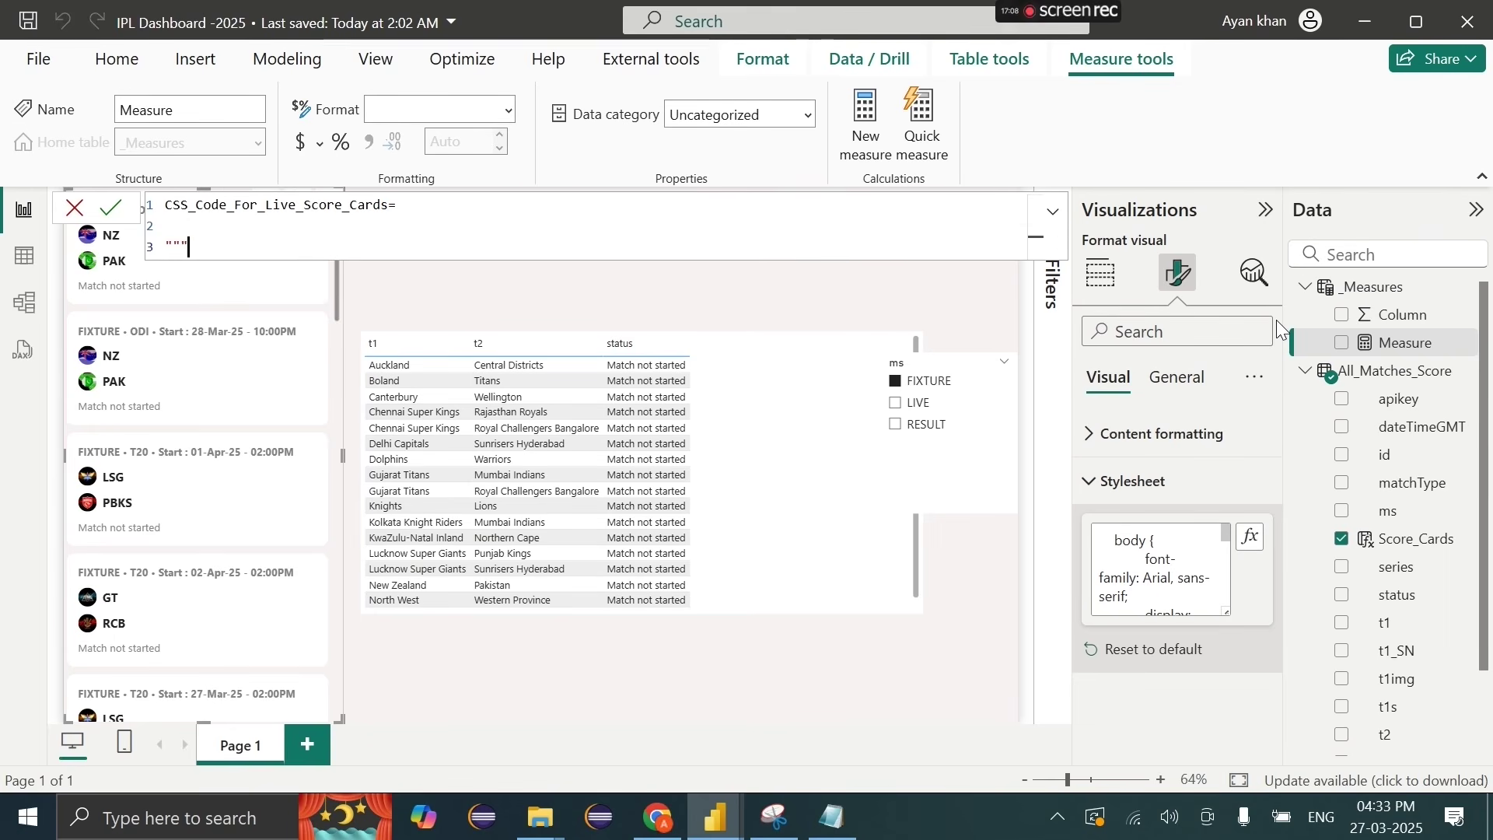
key(ctrl+v)
scroll(684, 513, up, 15)
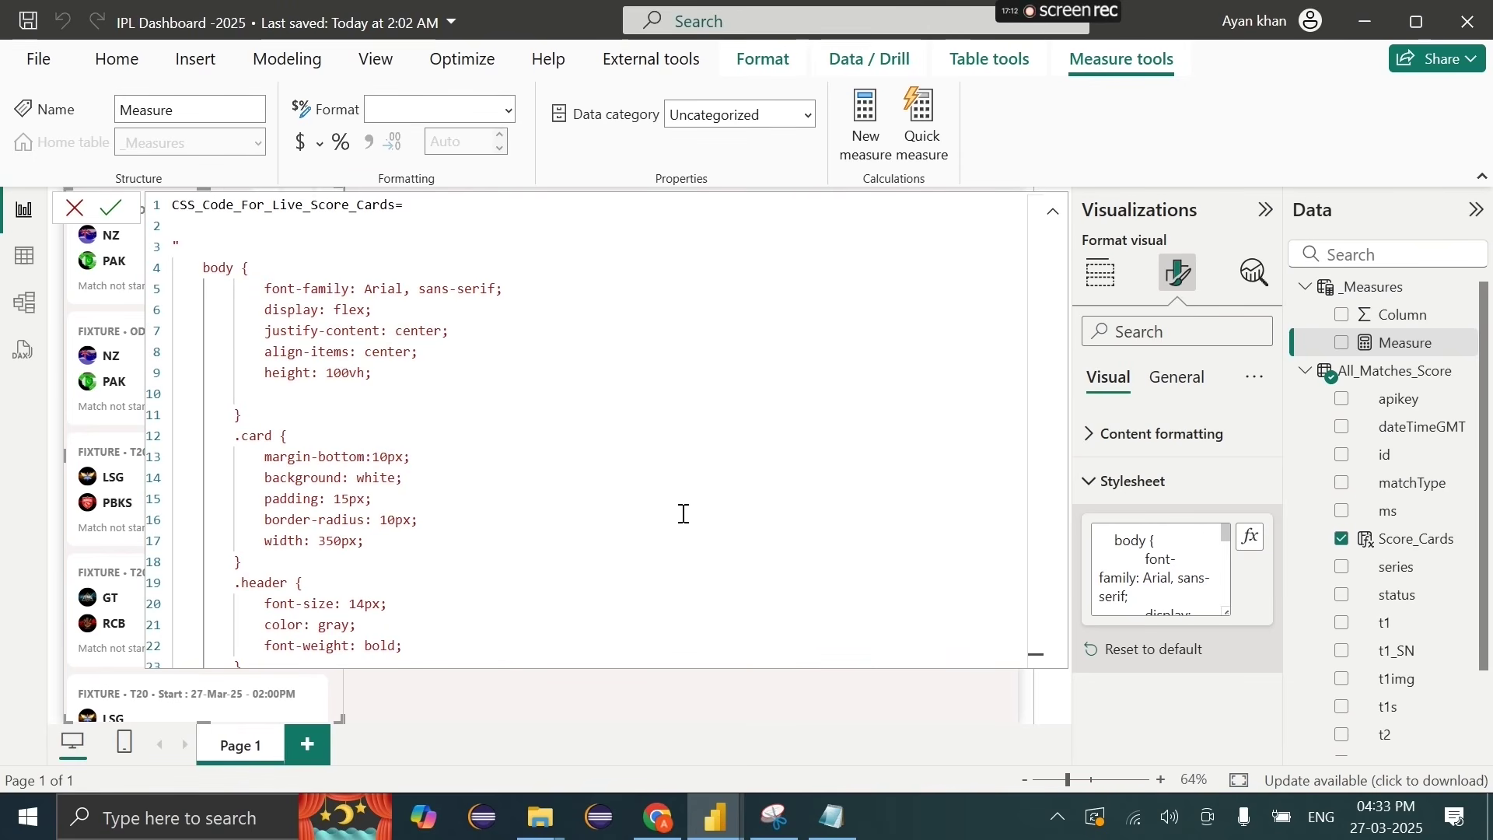
key(Return)
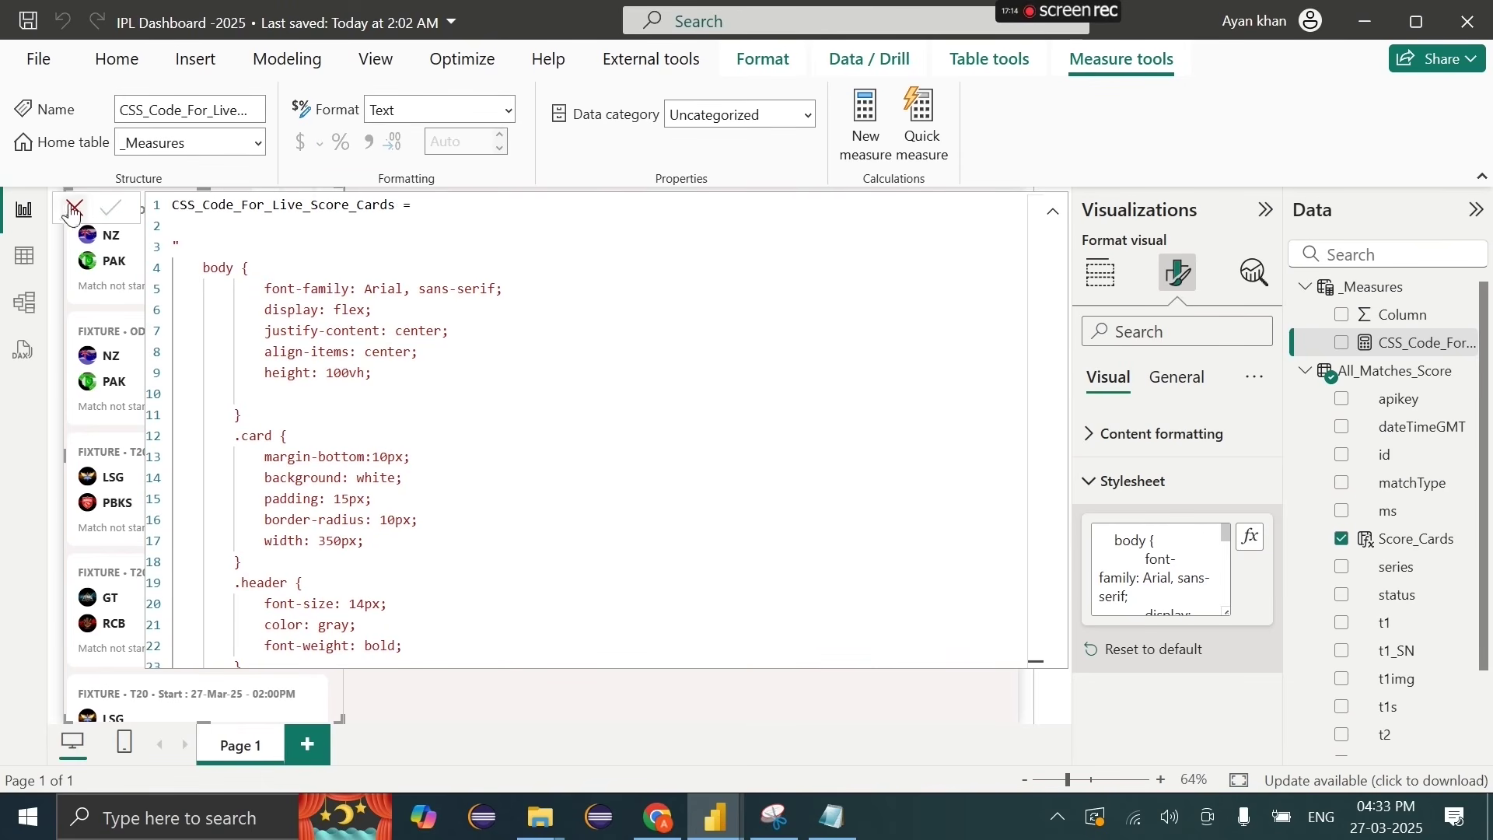
click(75, 208)
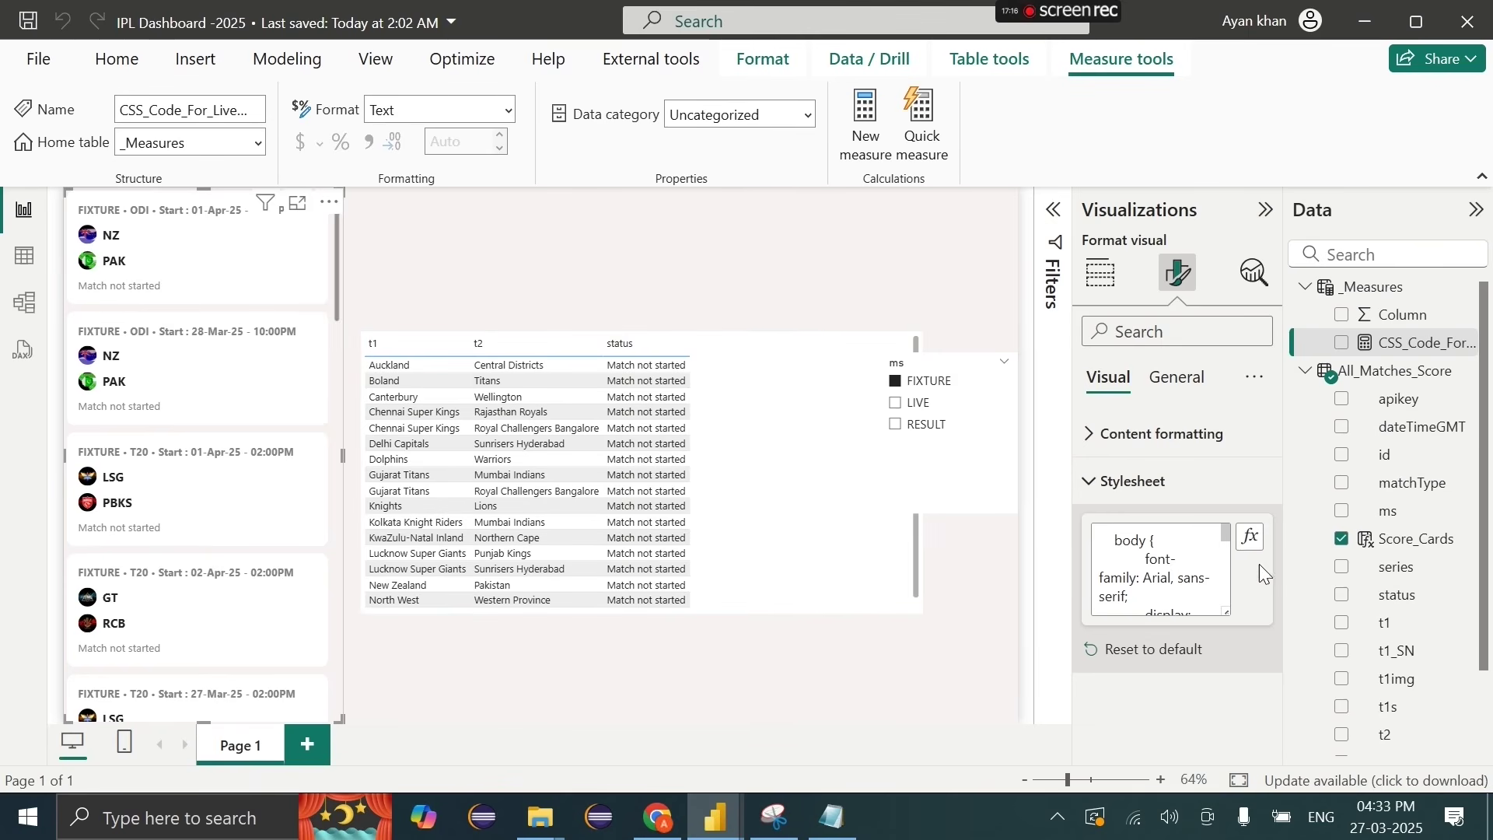
Step: Base the Stylesheet's fx field value on _Measures > CSS_Code_For_Live_Score_Cards
click(1248, 538)
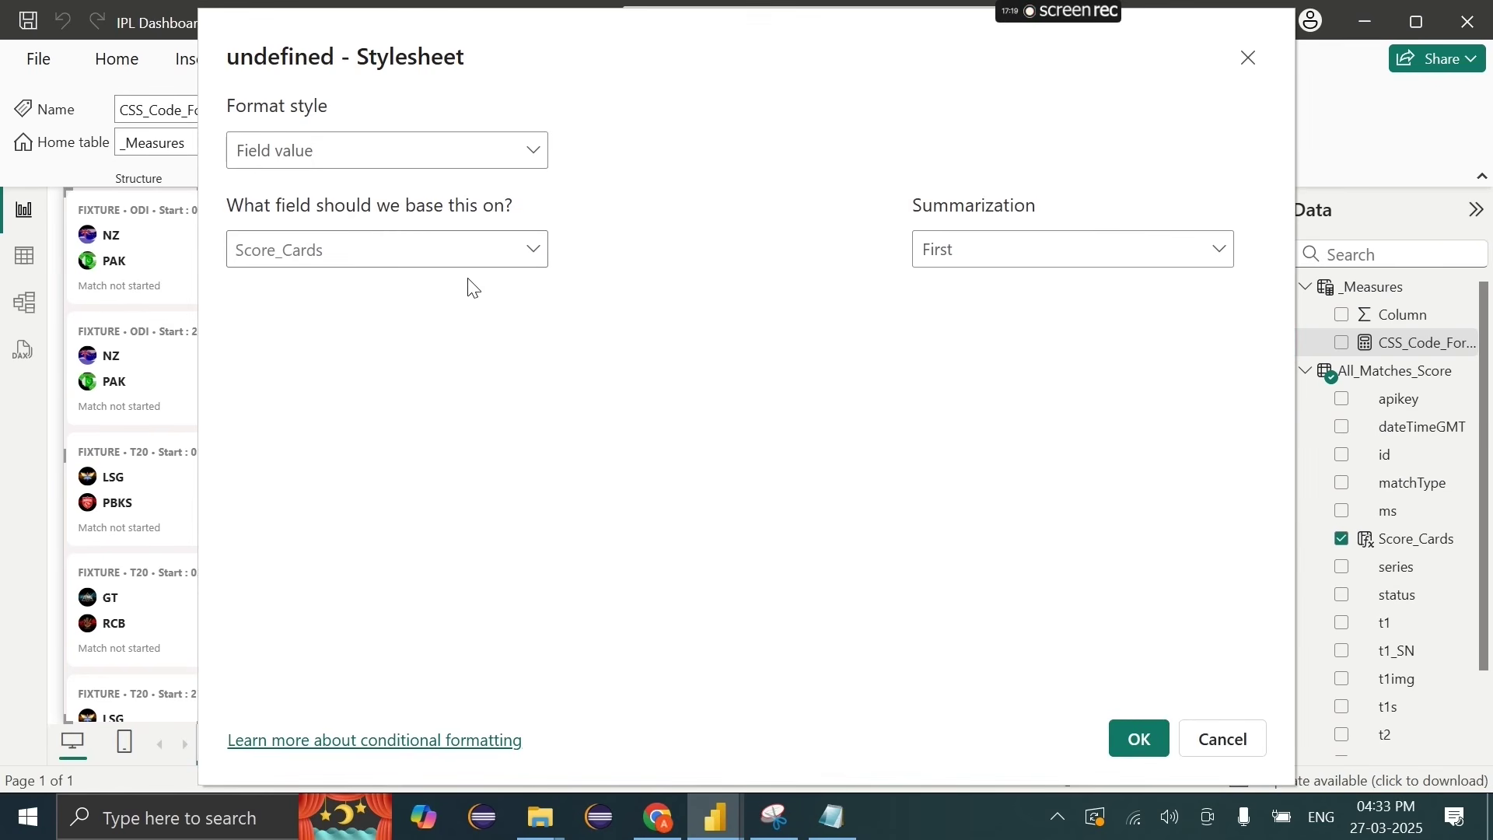
click(370, 253)
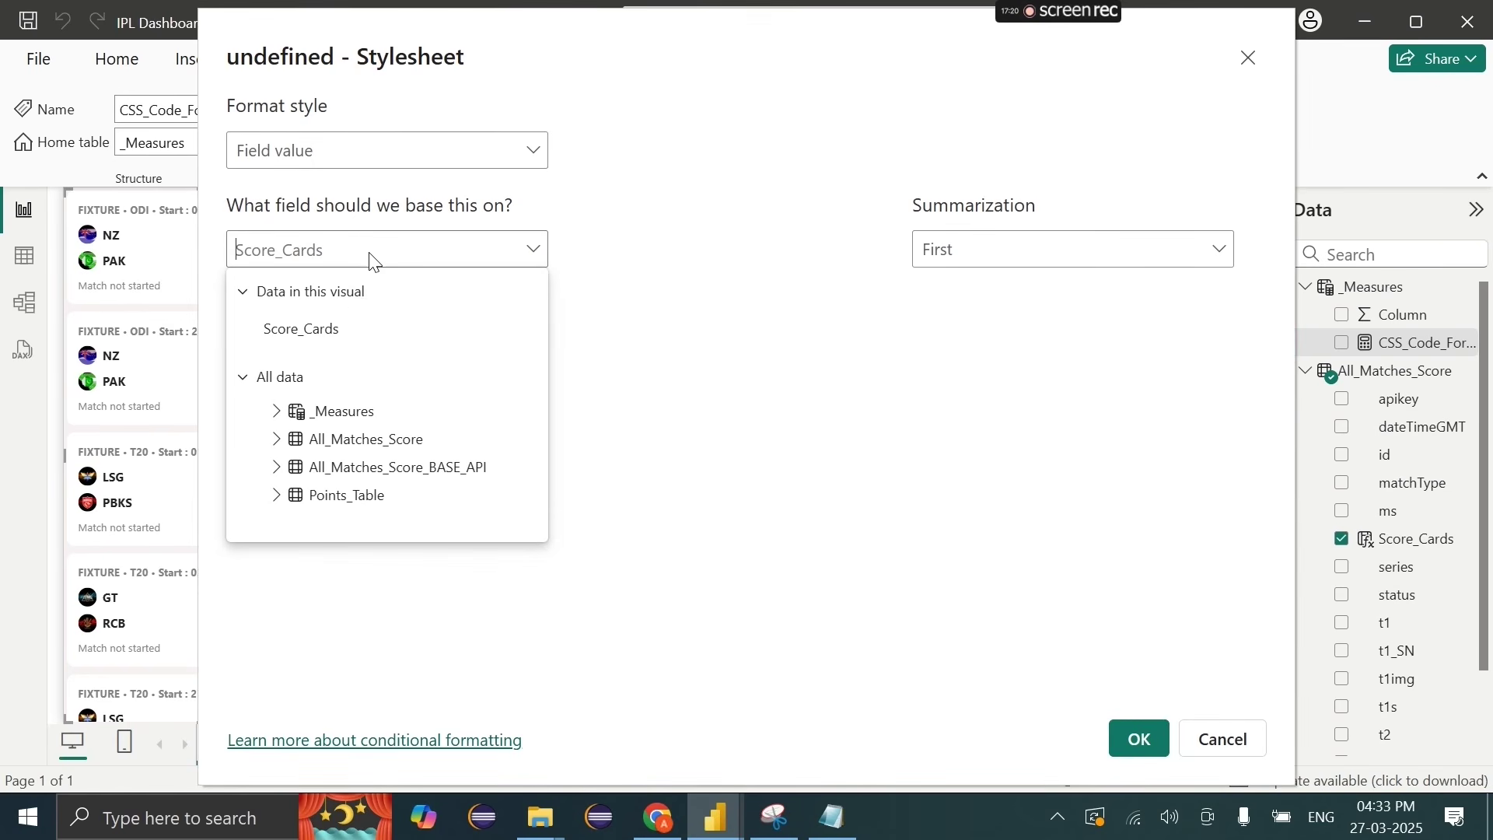
click(274, 412)
click(405, 464)
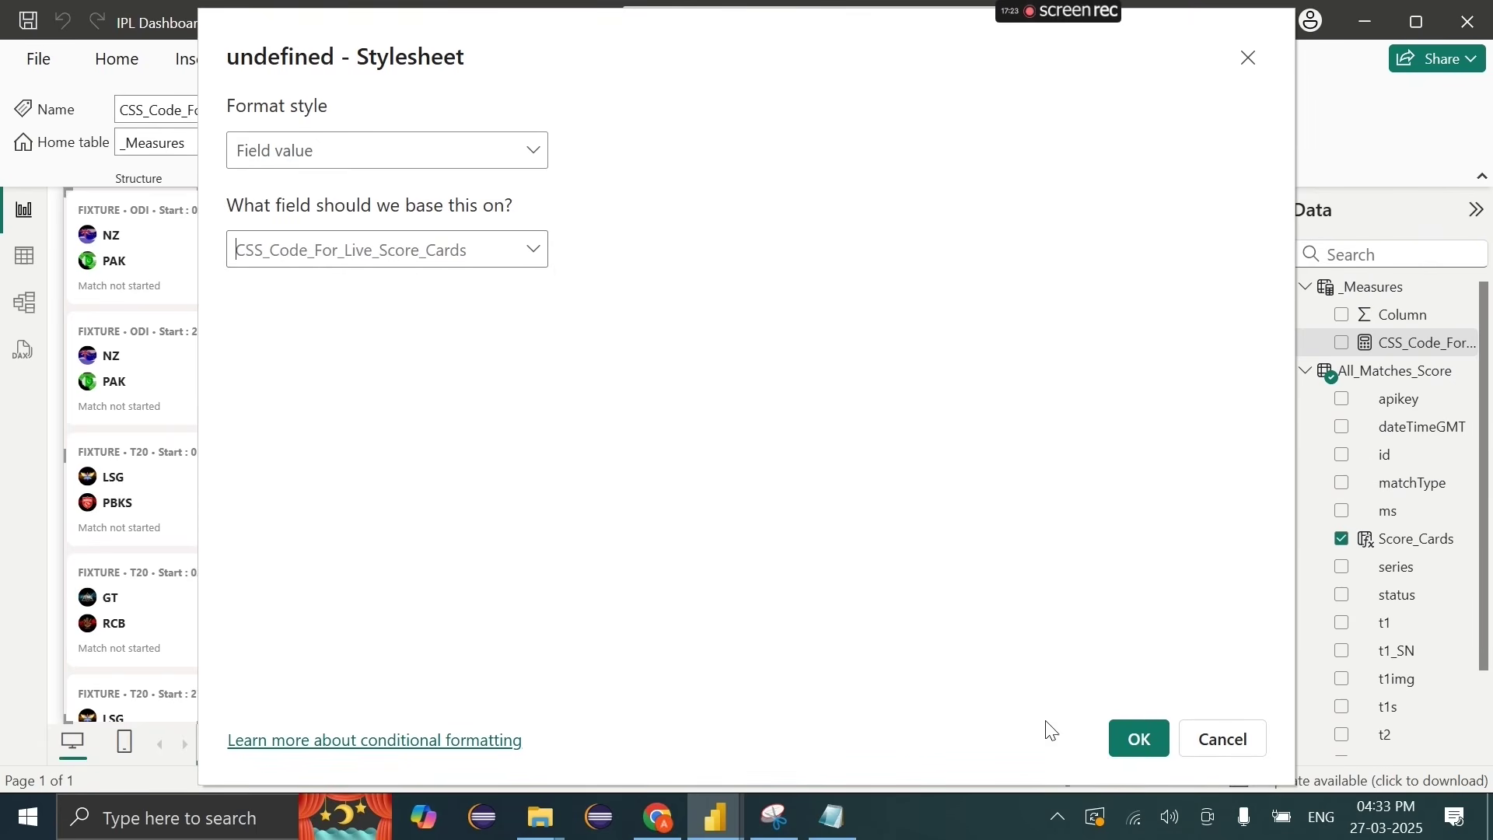
click(1140, 751)
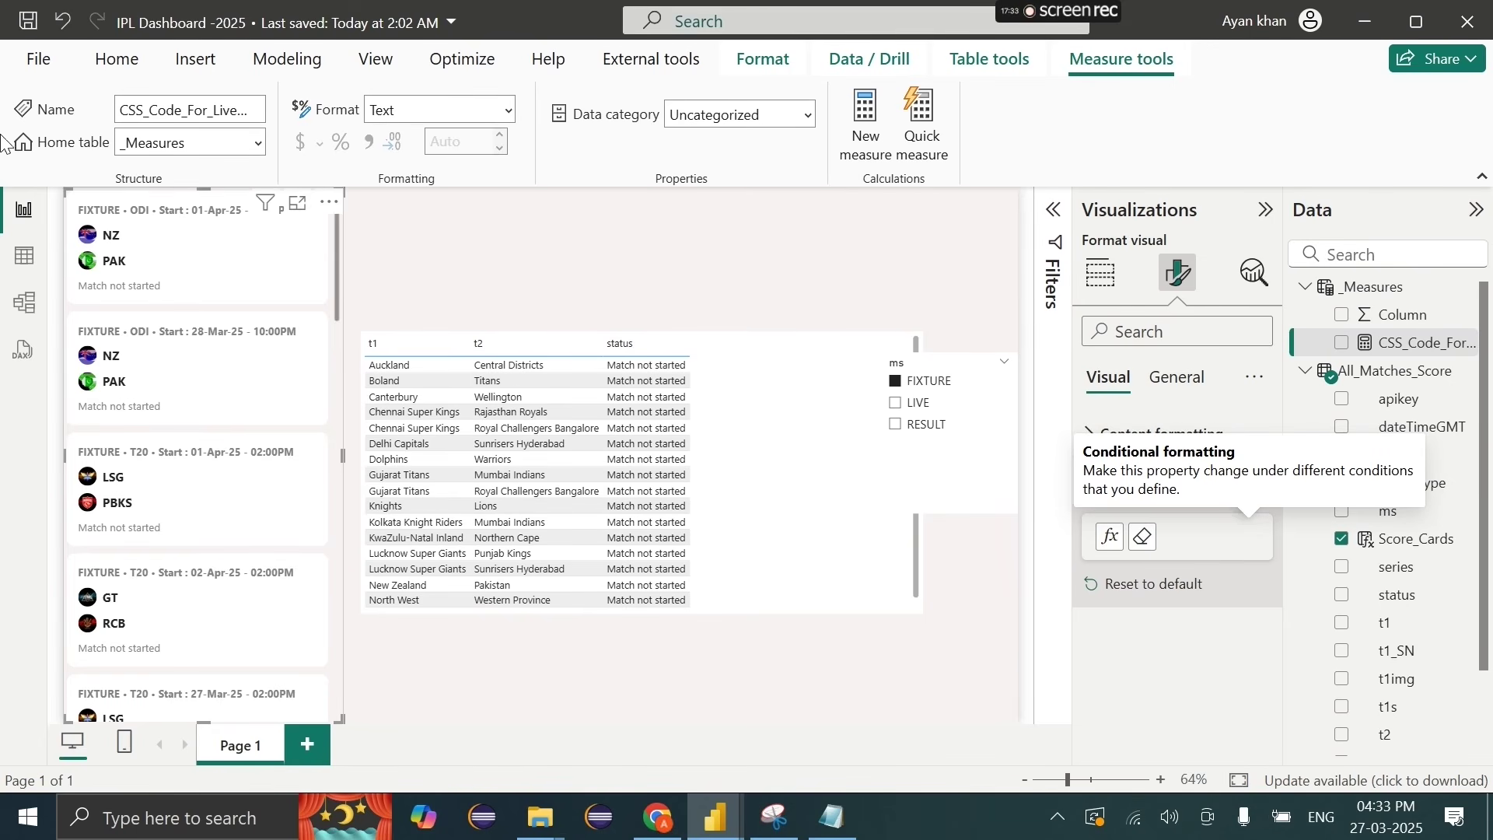
click(17, 256)
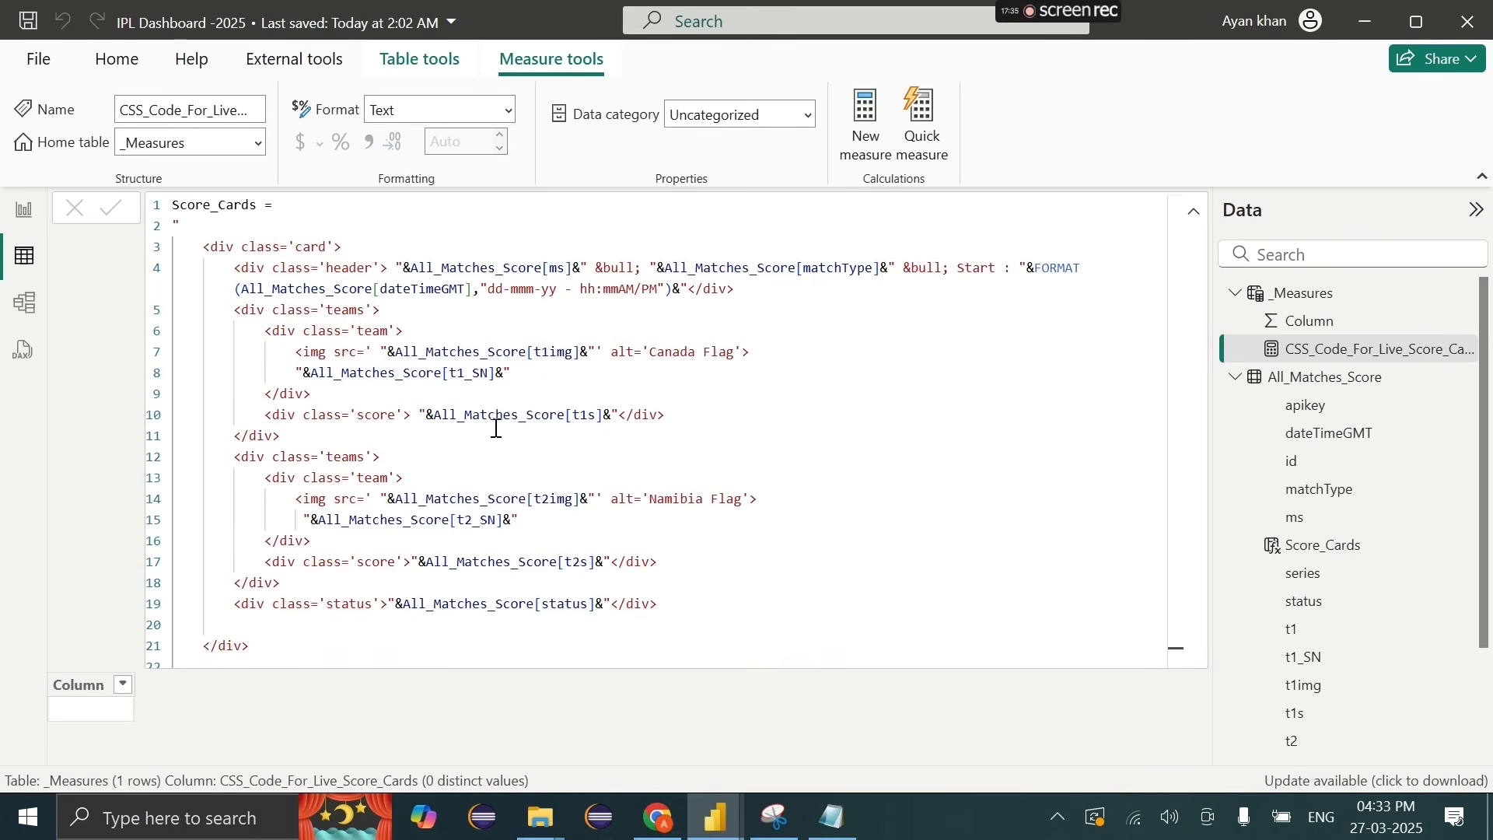
click(269, 243)
click(350, 270)
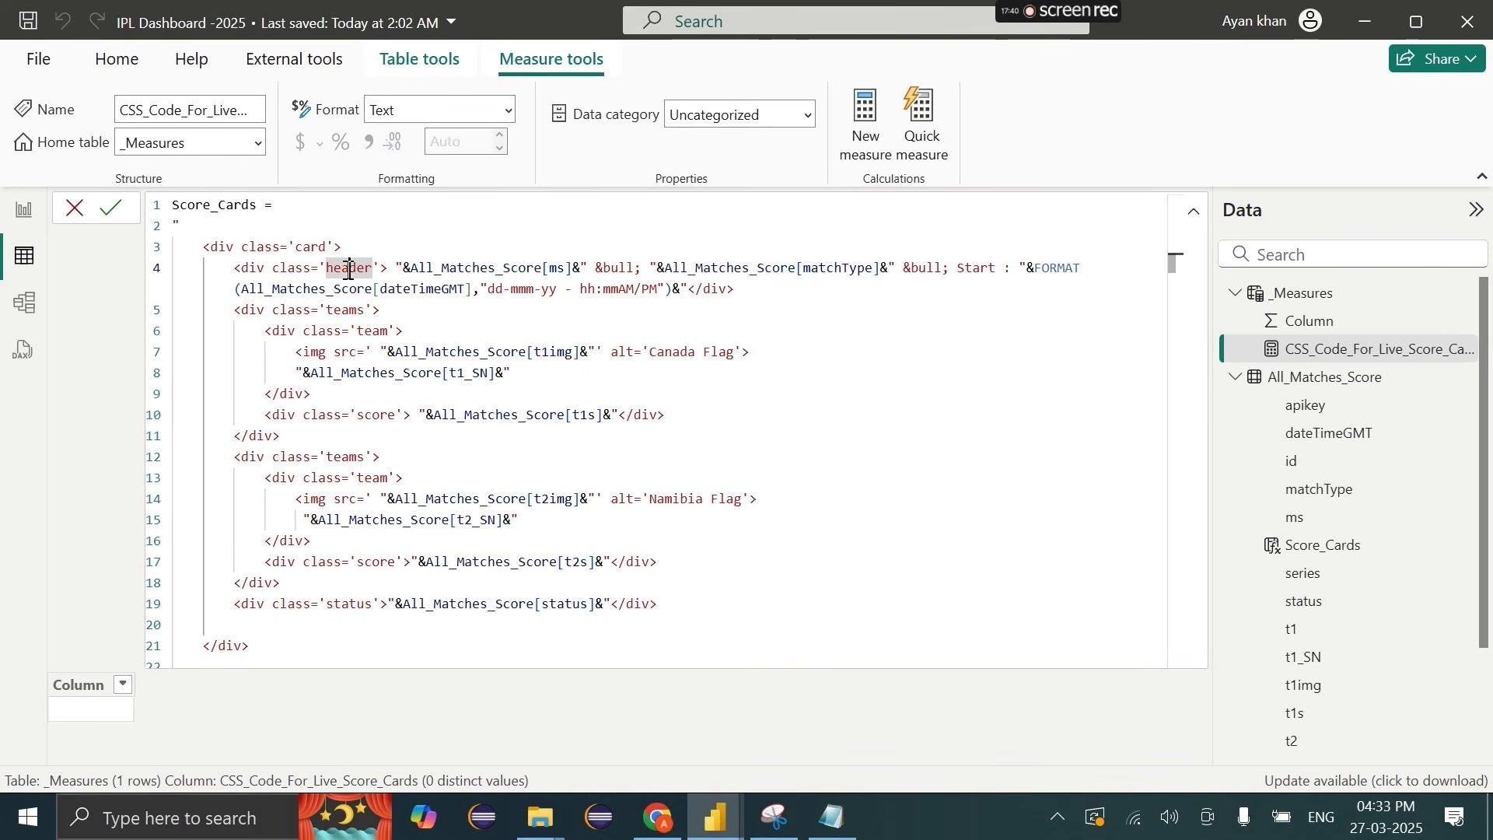
drag(404, 277, 743, 287)
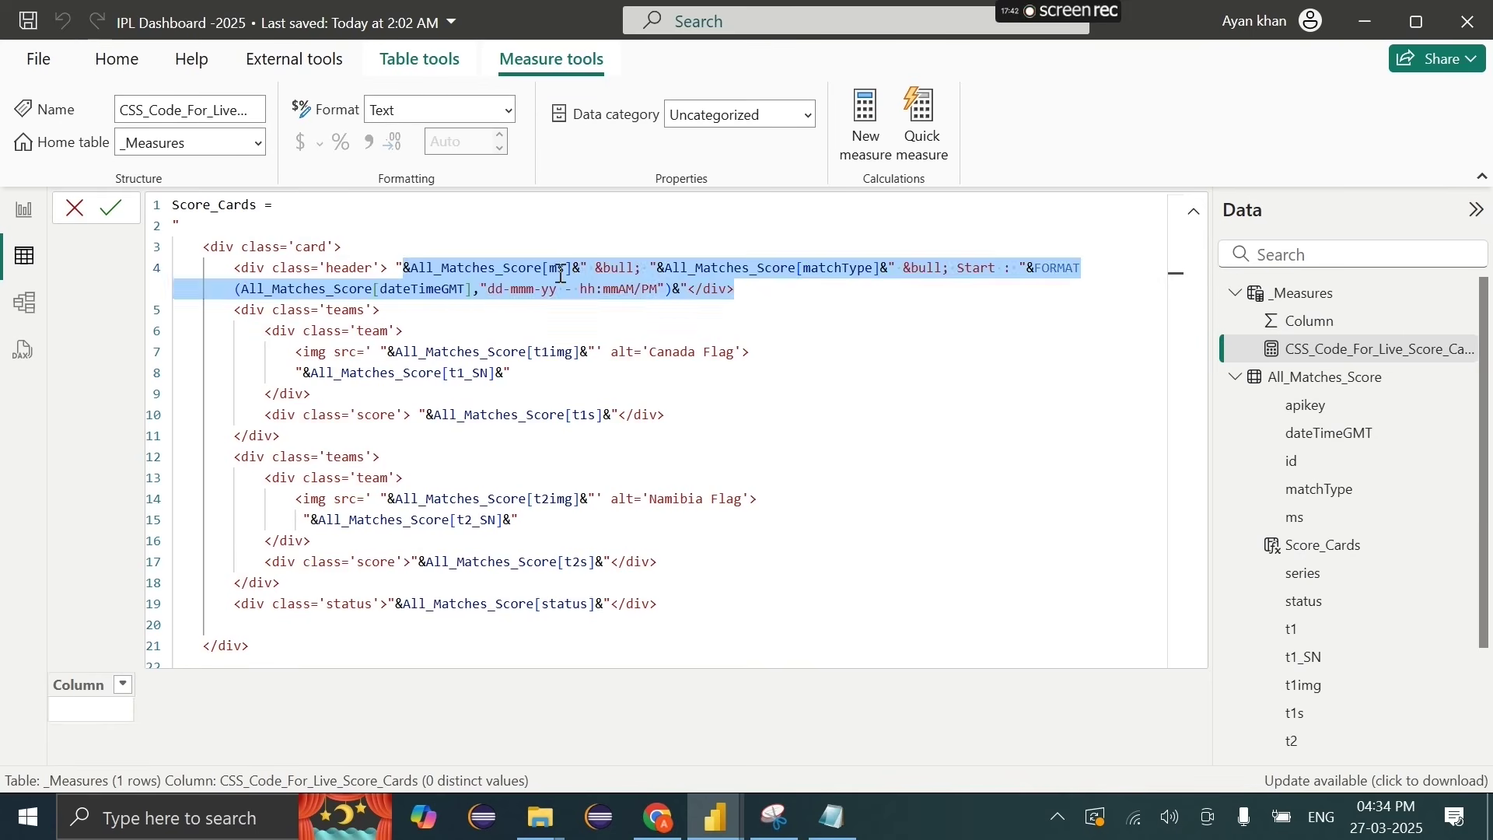
click(511, 289)
scroll(480, 418, down, 1)
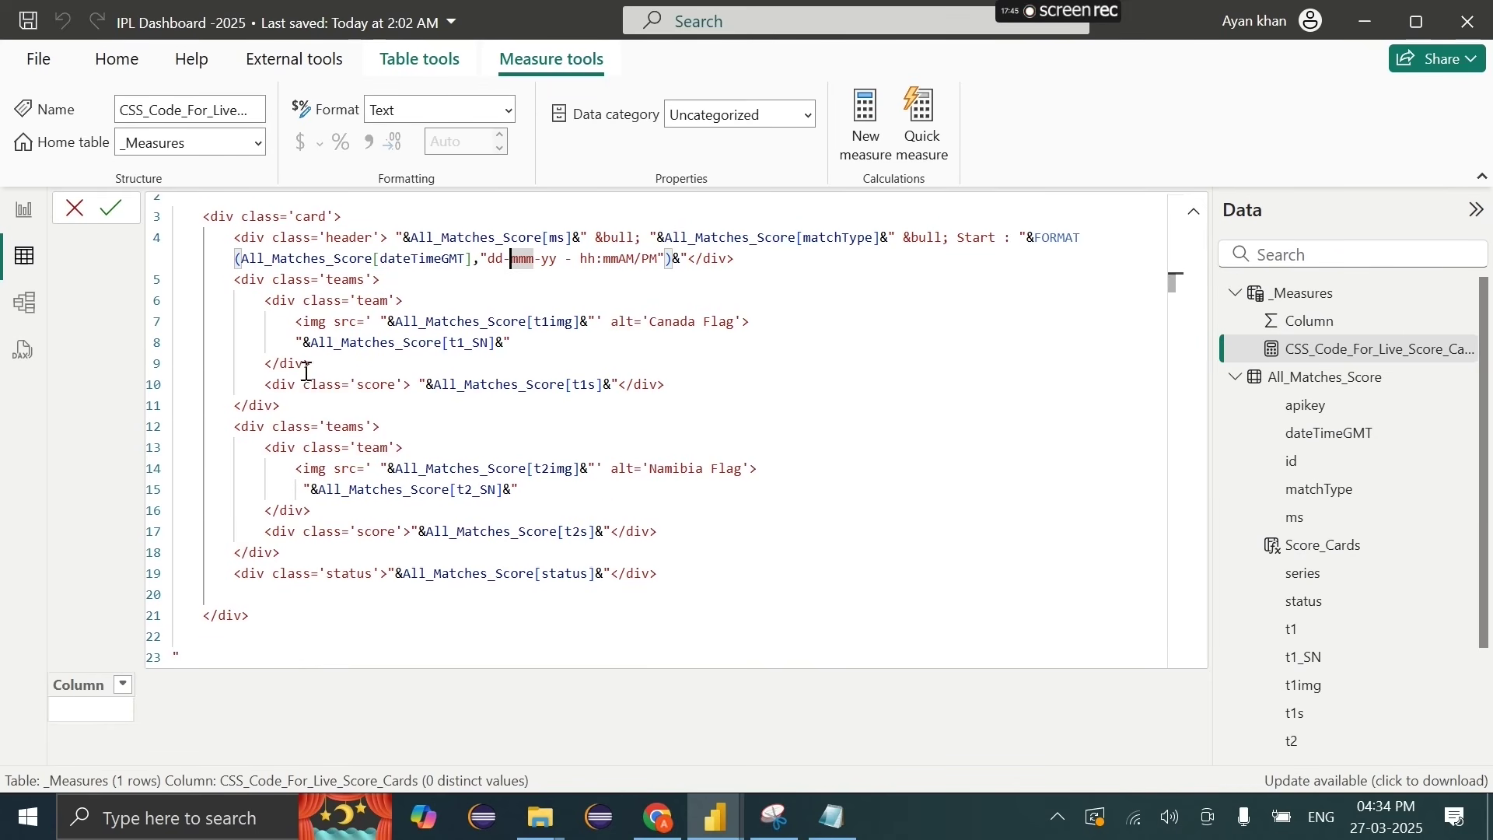
click(11, 222)
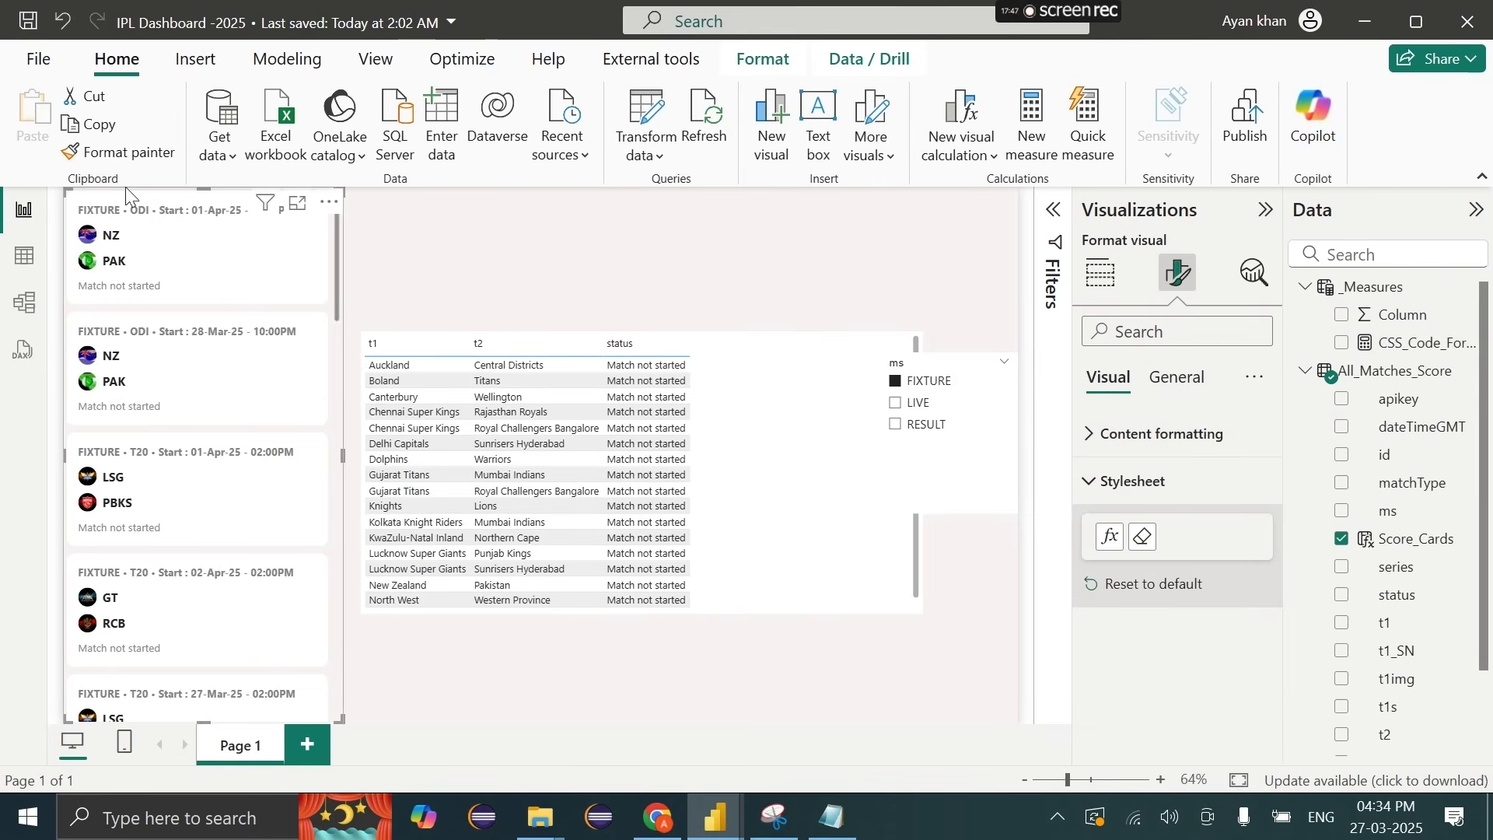
Step: Lower the score cards, convert the ms slicer to a Button slicer, and place it above them
drag(58, 189, 66, 246)
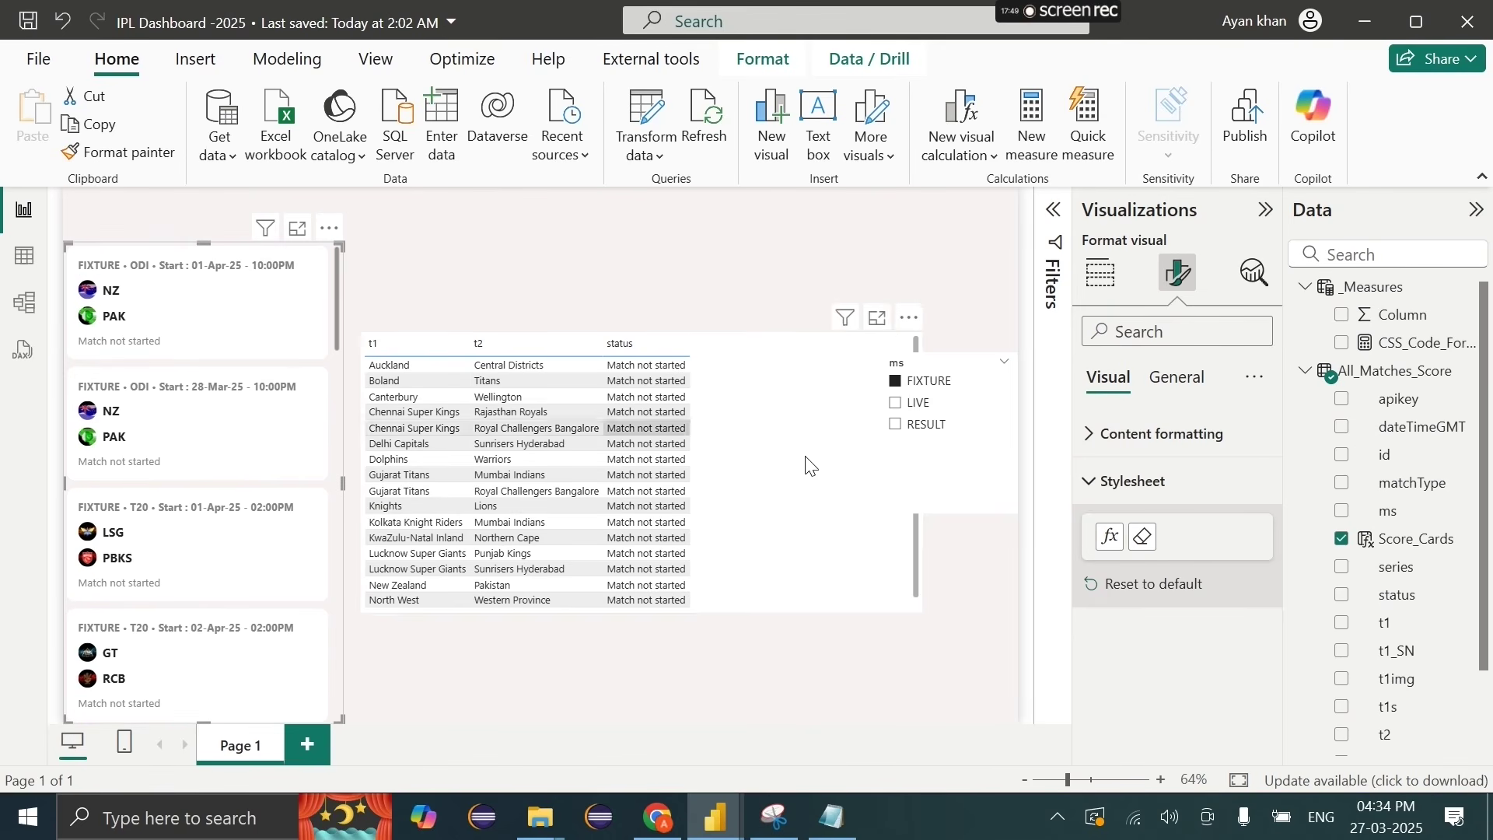
click(930, 478)
click(1101, 272)
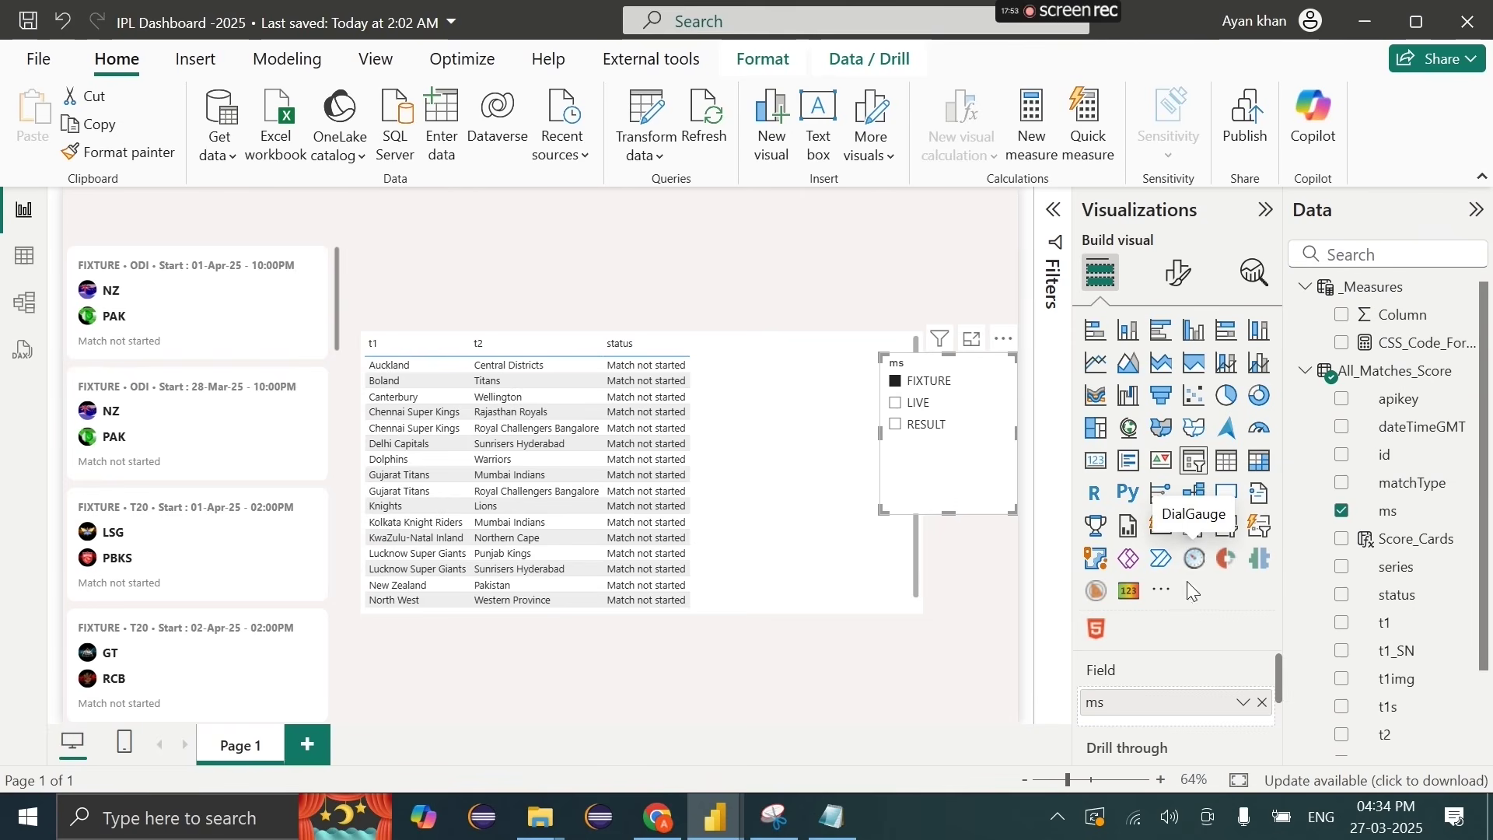
click(1197, 544)
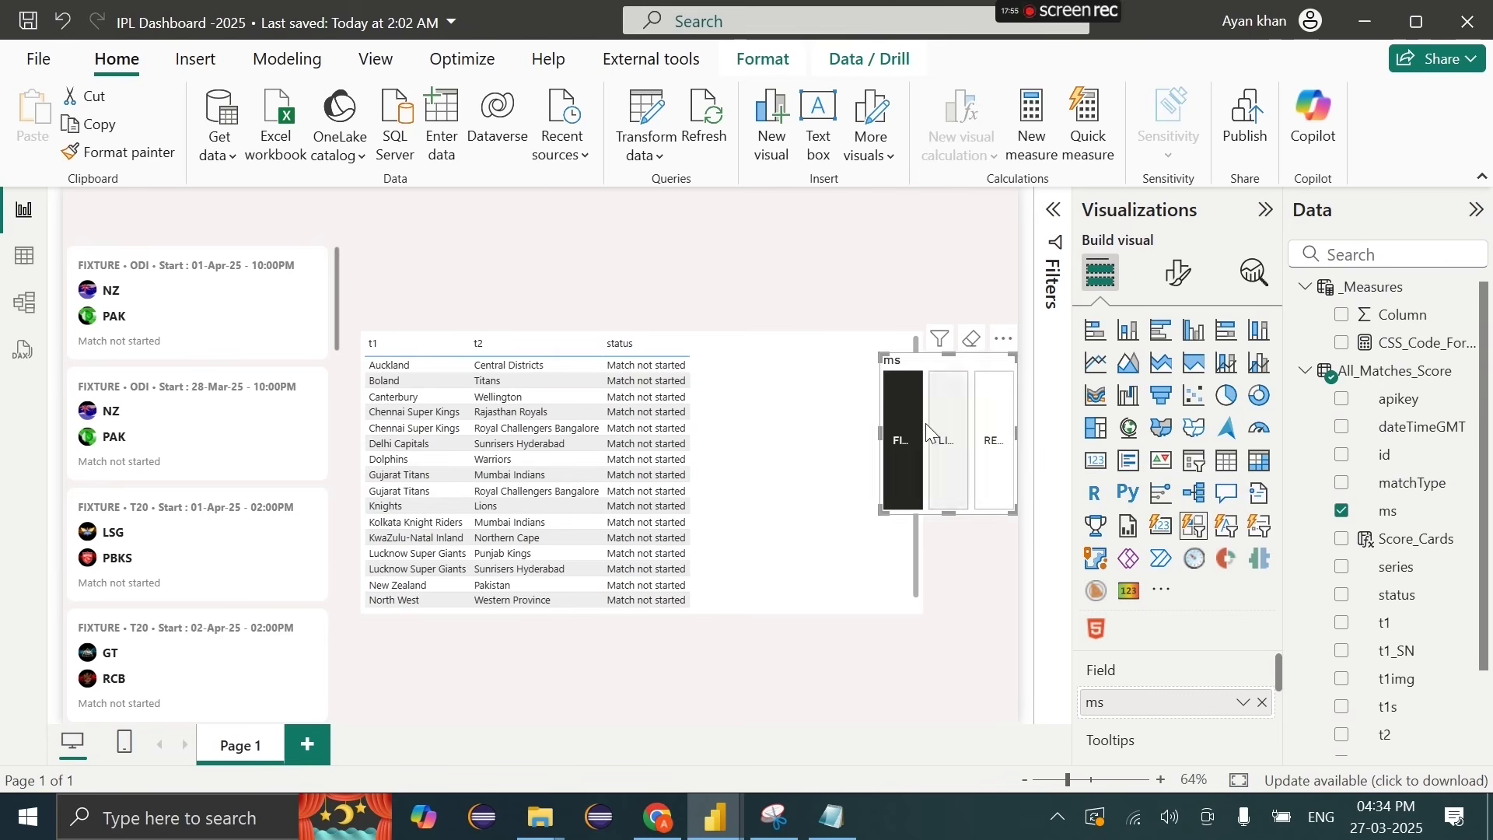
drag(879, 356, 71, 196)
drag(293, 220, 334, 220)
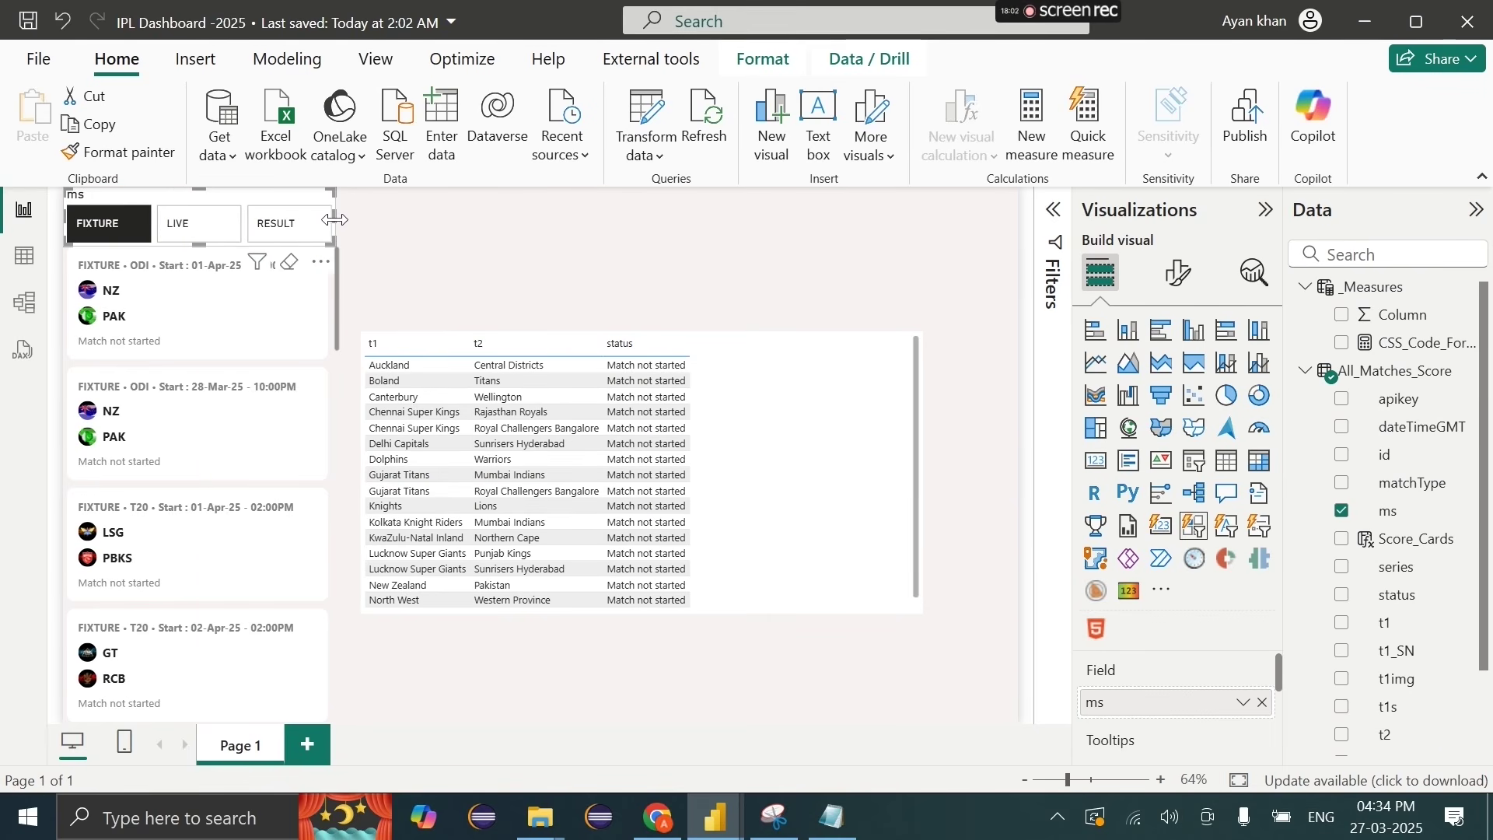
Step: Turn off the slicer's title and background and make it shorter
click(1178, 272)
click(1206, 388)
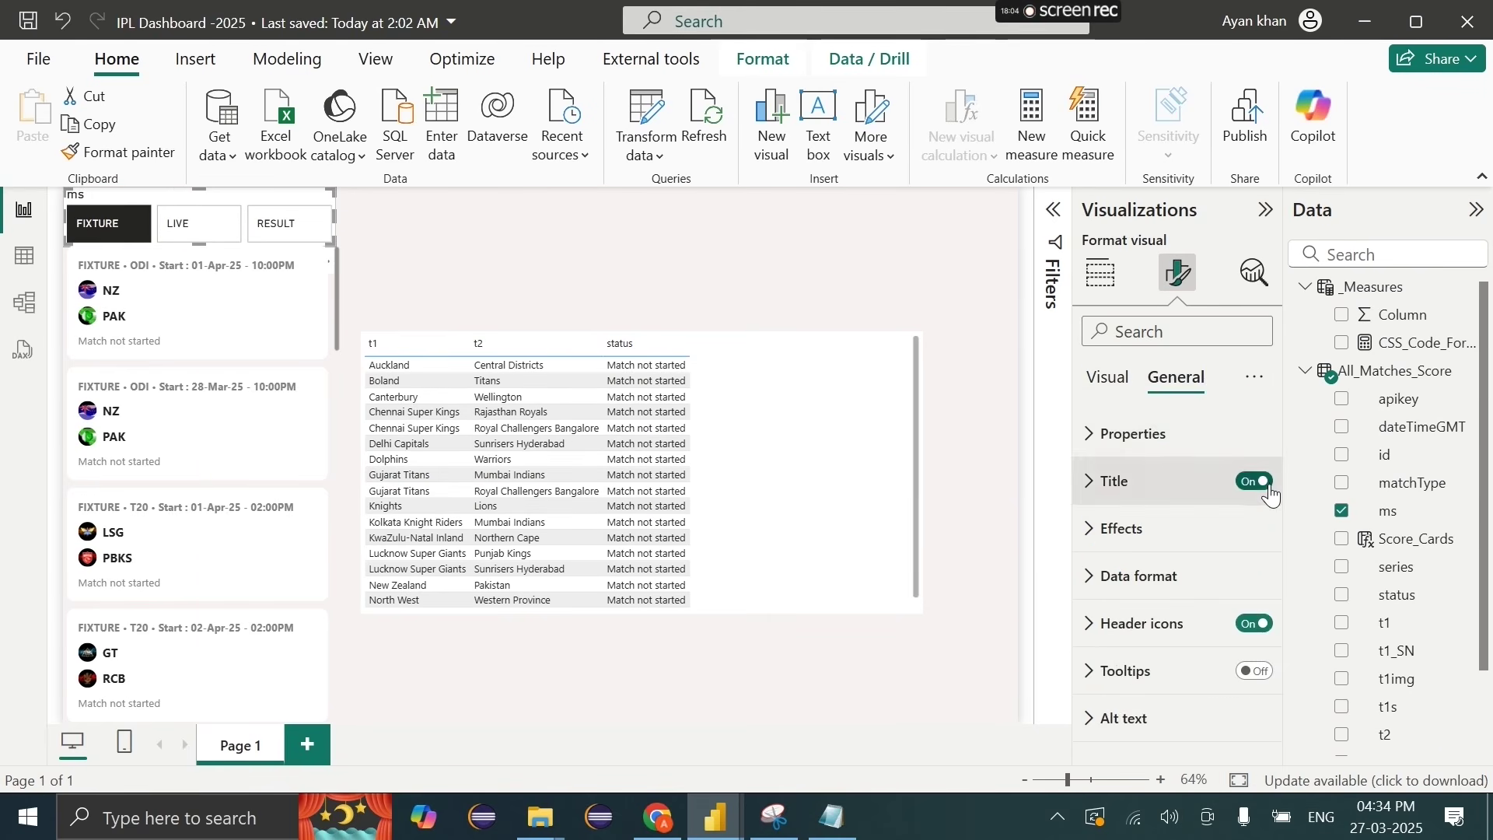
click(1259, 483)
click(1169, 531)
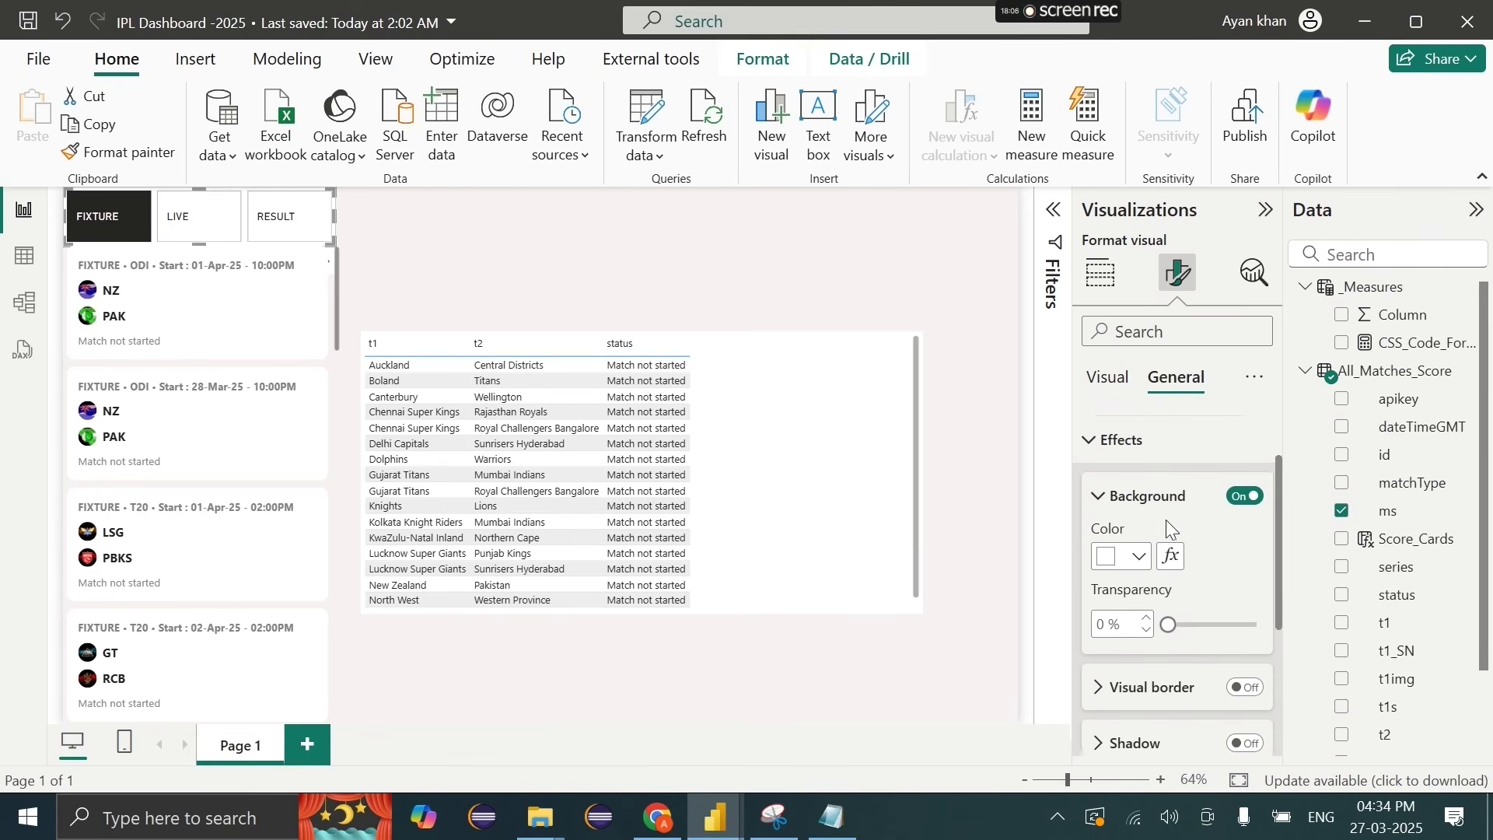
click(1244, 479)
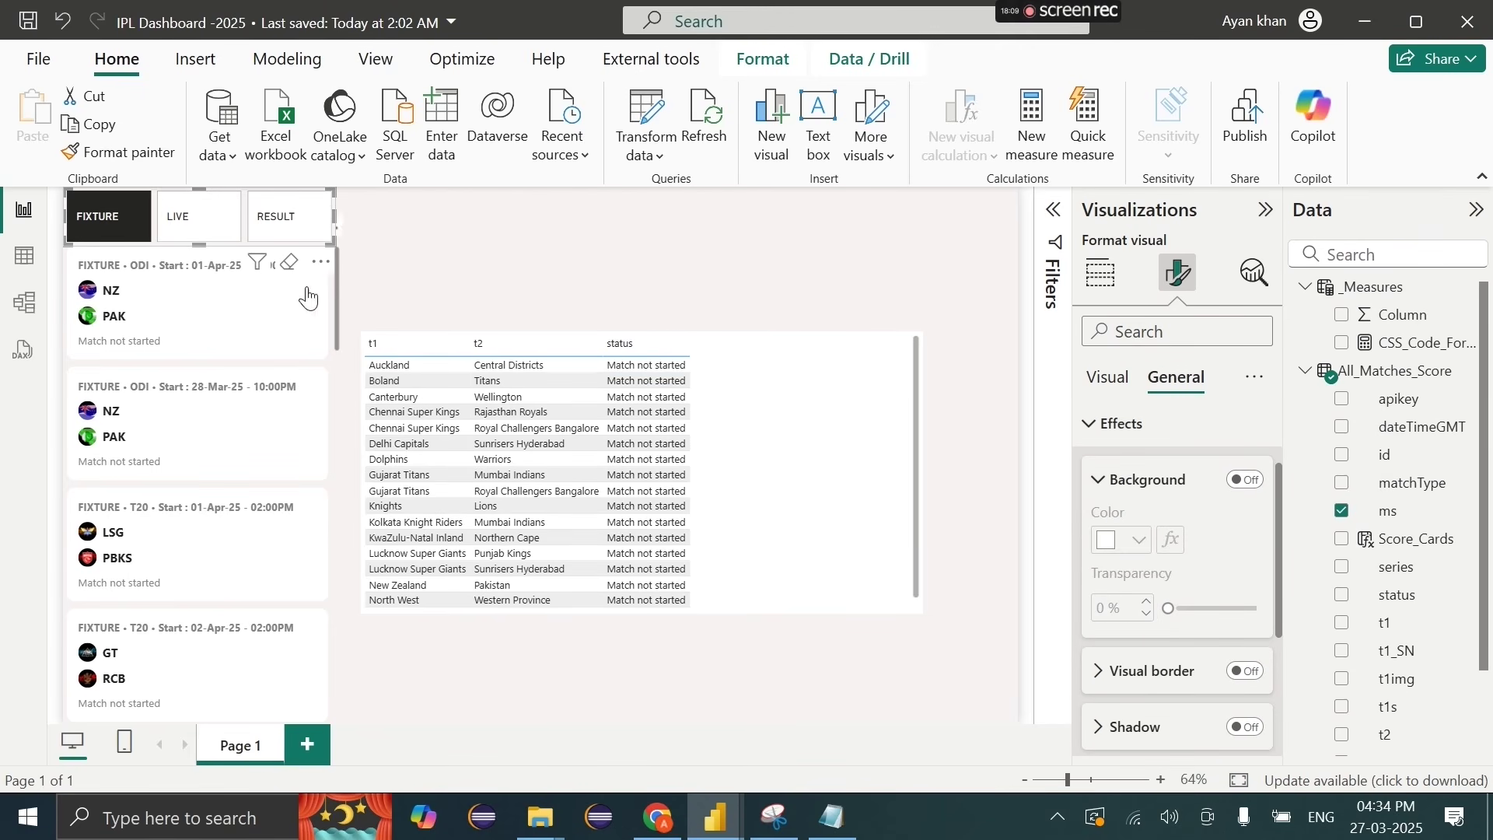
drag(201, 189, 201, 202)
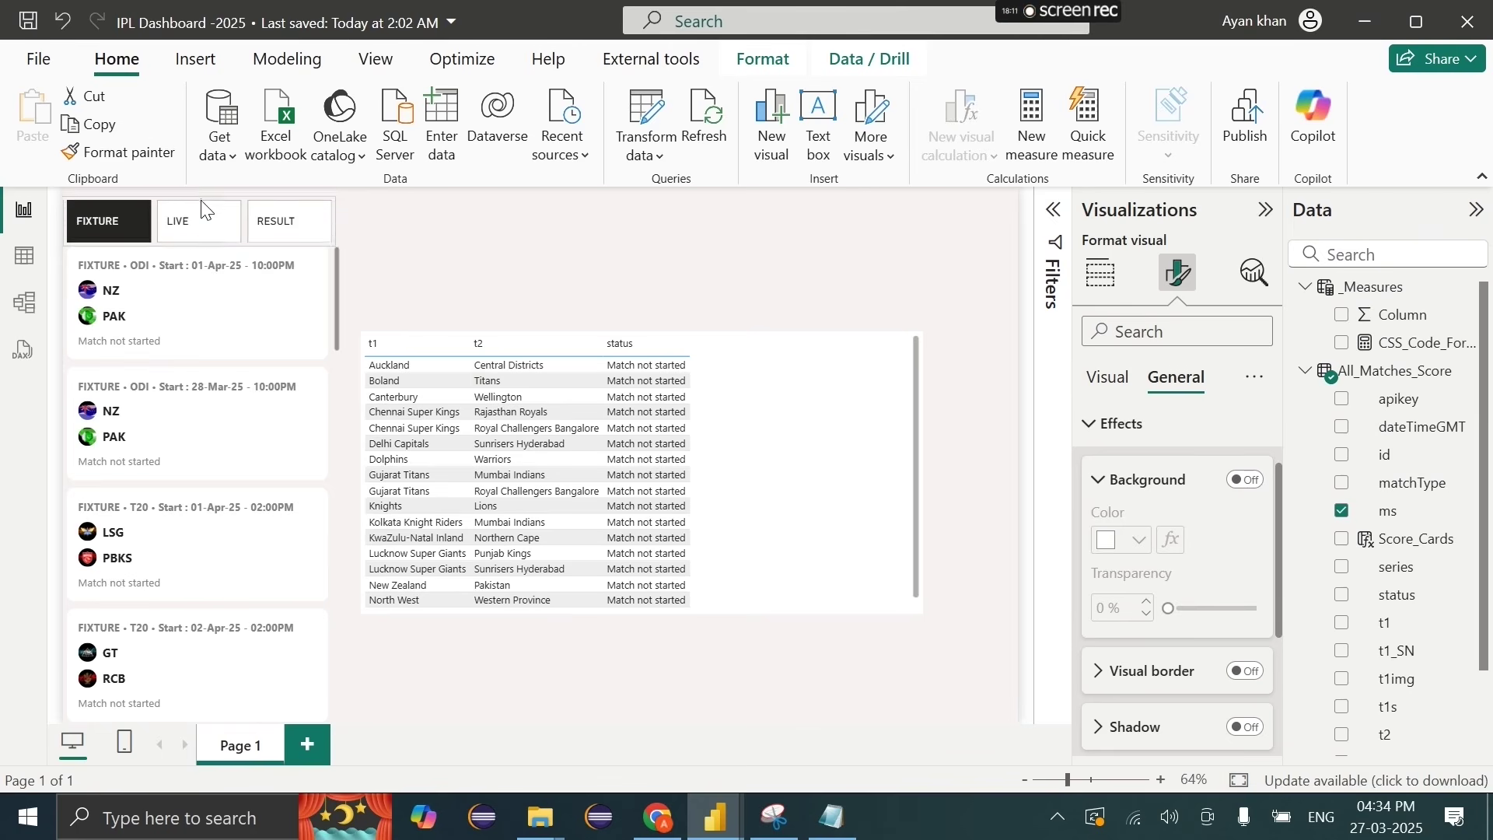
Step: Centre the callout value labels and test the RESULT, LIVE and FIXTURE buttons
click(1114, 373)
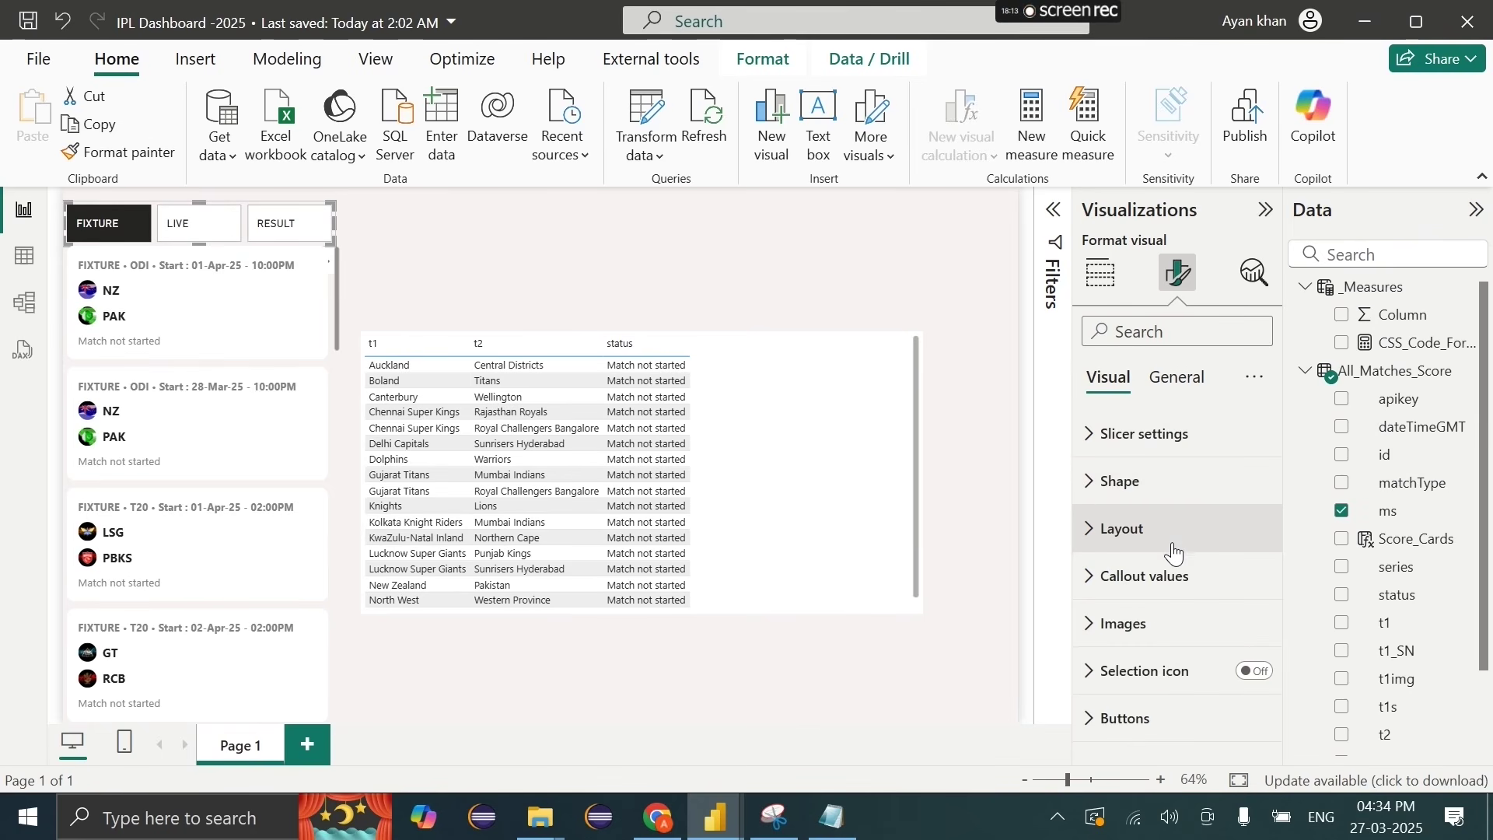
click(1173, 573)
scroll(1174, 573, down, 4)
scroll(1174, 574, down, 3)
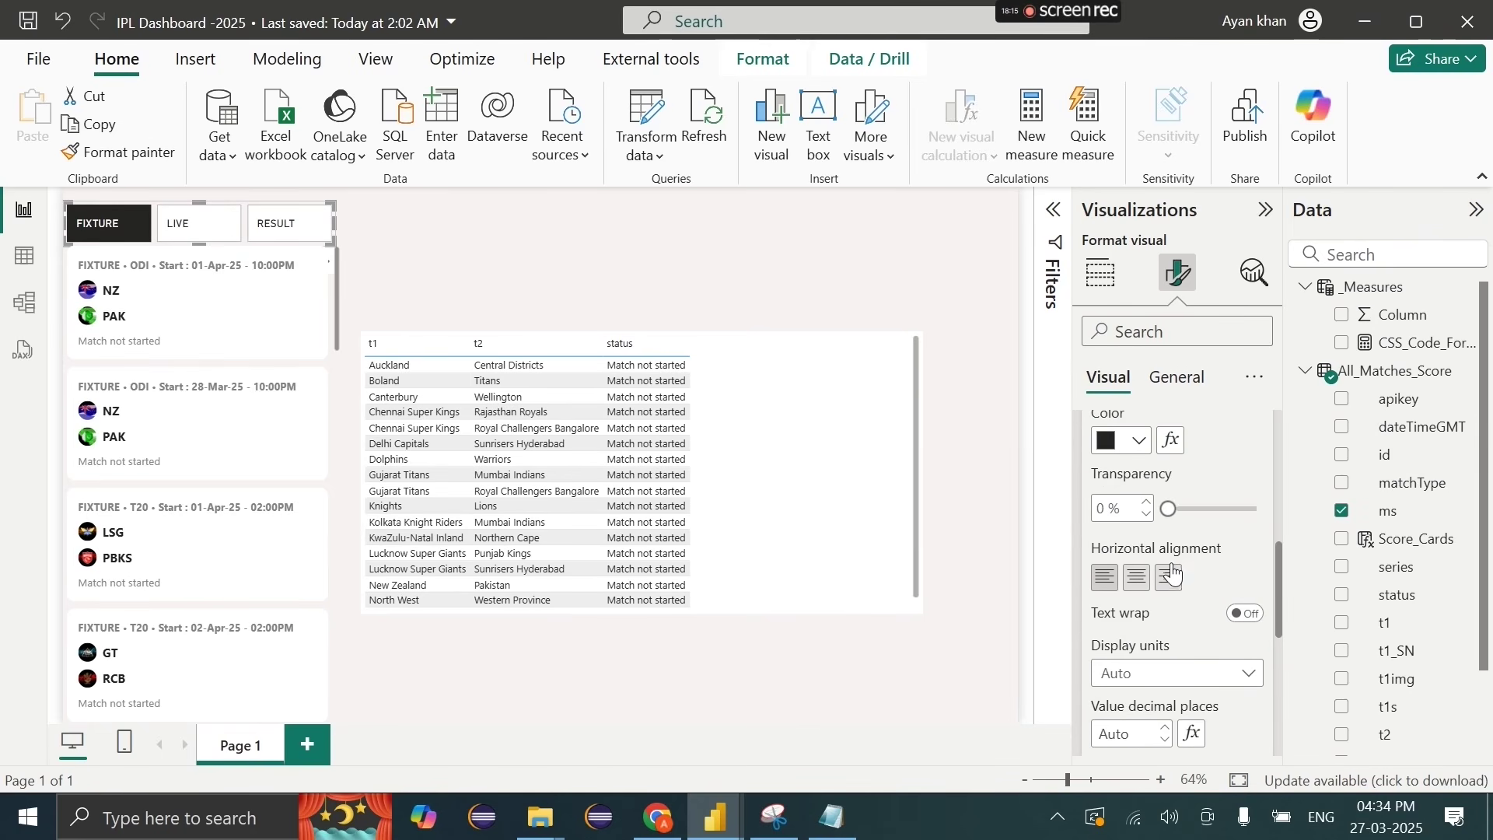
click(1148, 579)
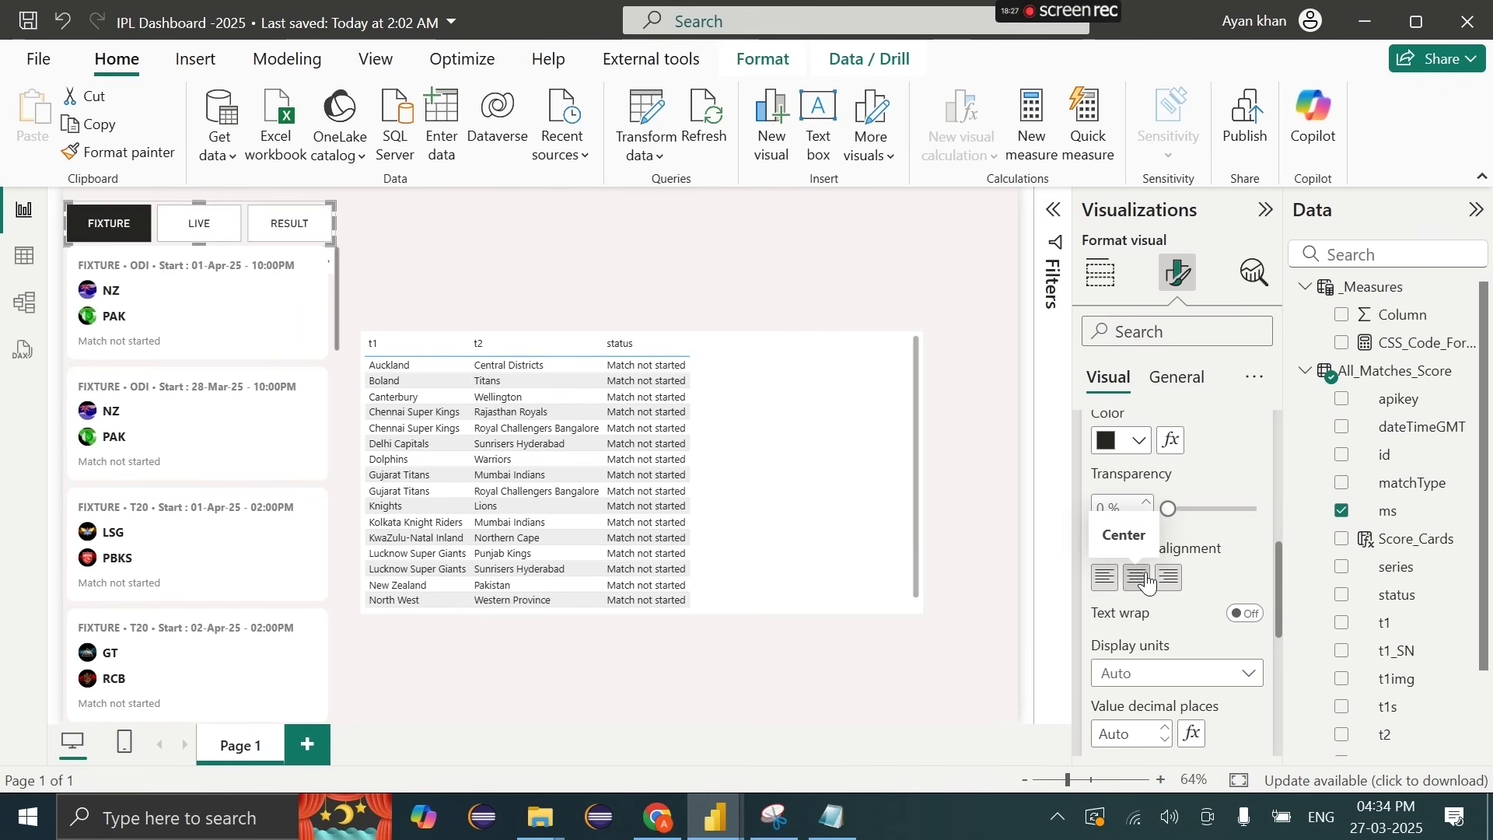
click(283, 225)
click(196, 224)
click(123, 230)
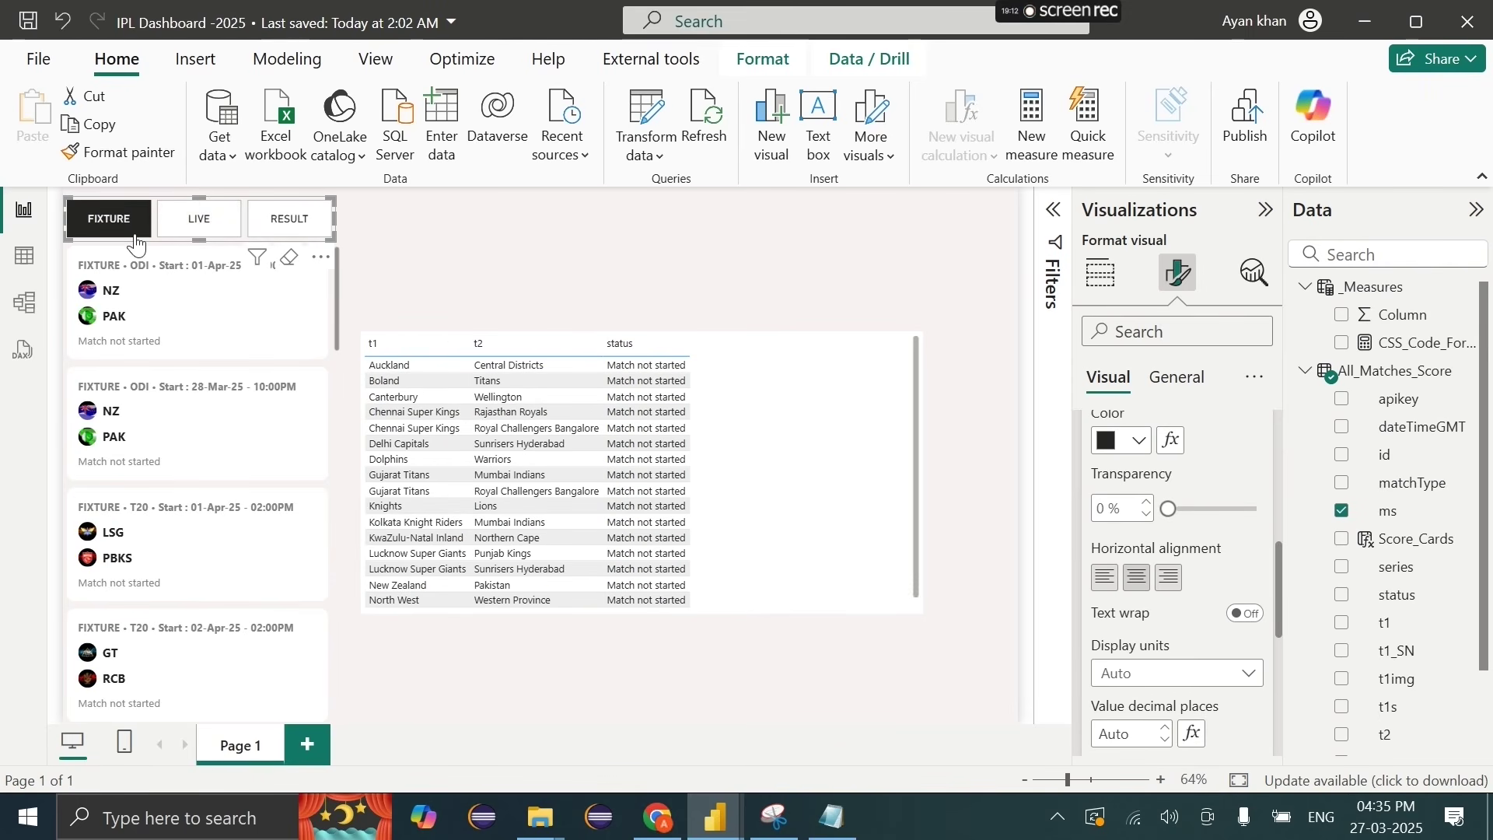
Step: Filter to LIVE and make the slicer buttons Rounded Rectangles with 8 px corners
click(108, 219)
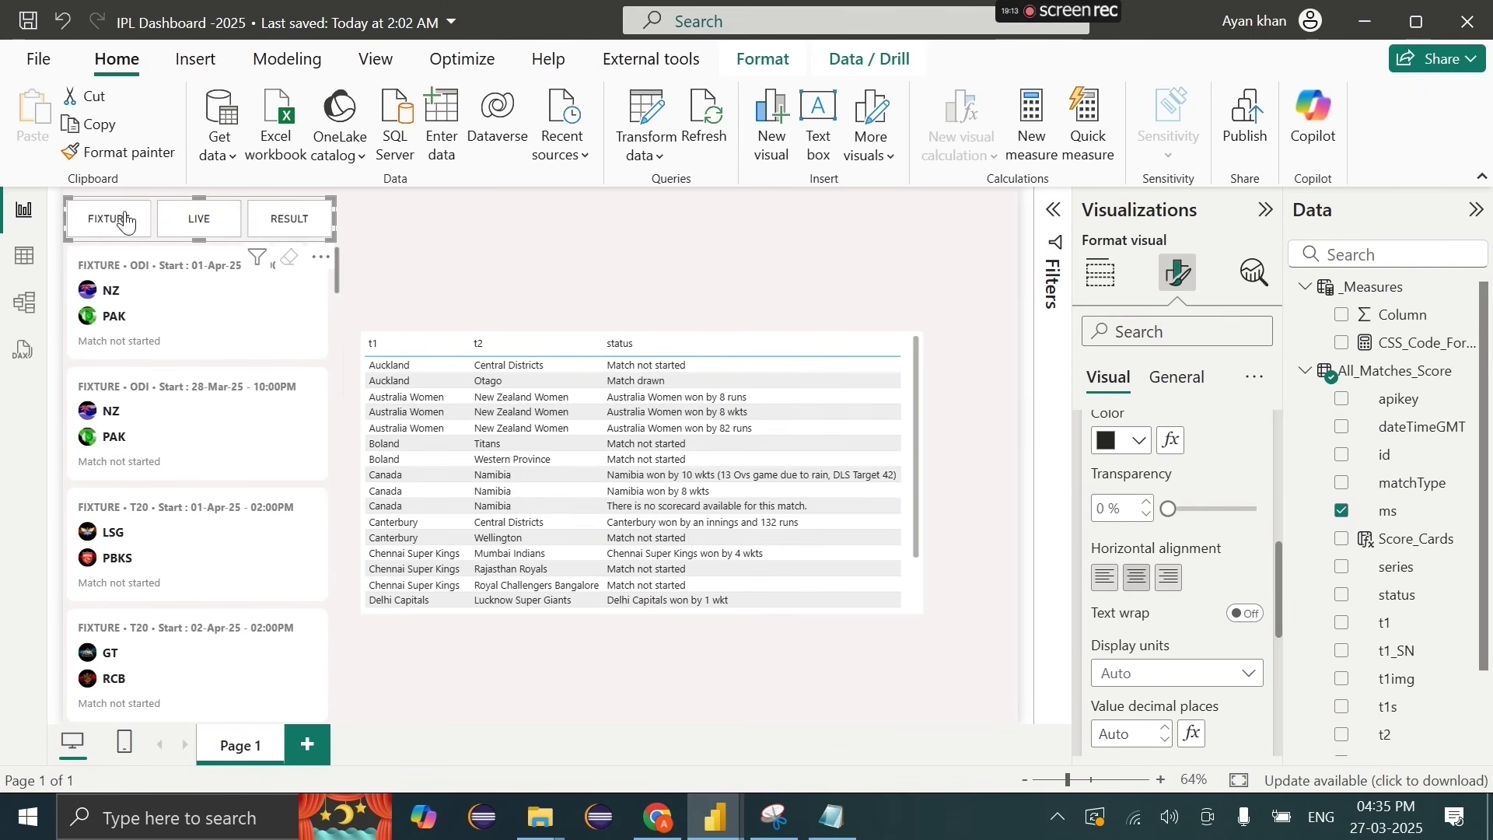
click(176, 216)
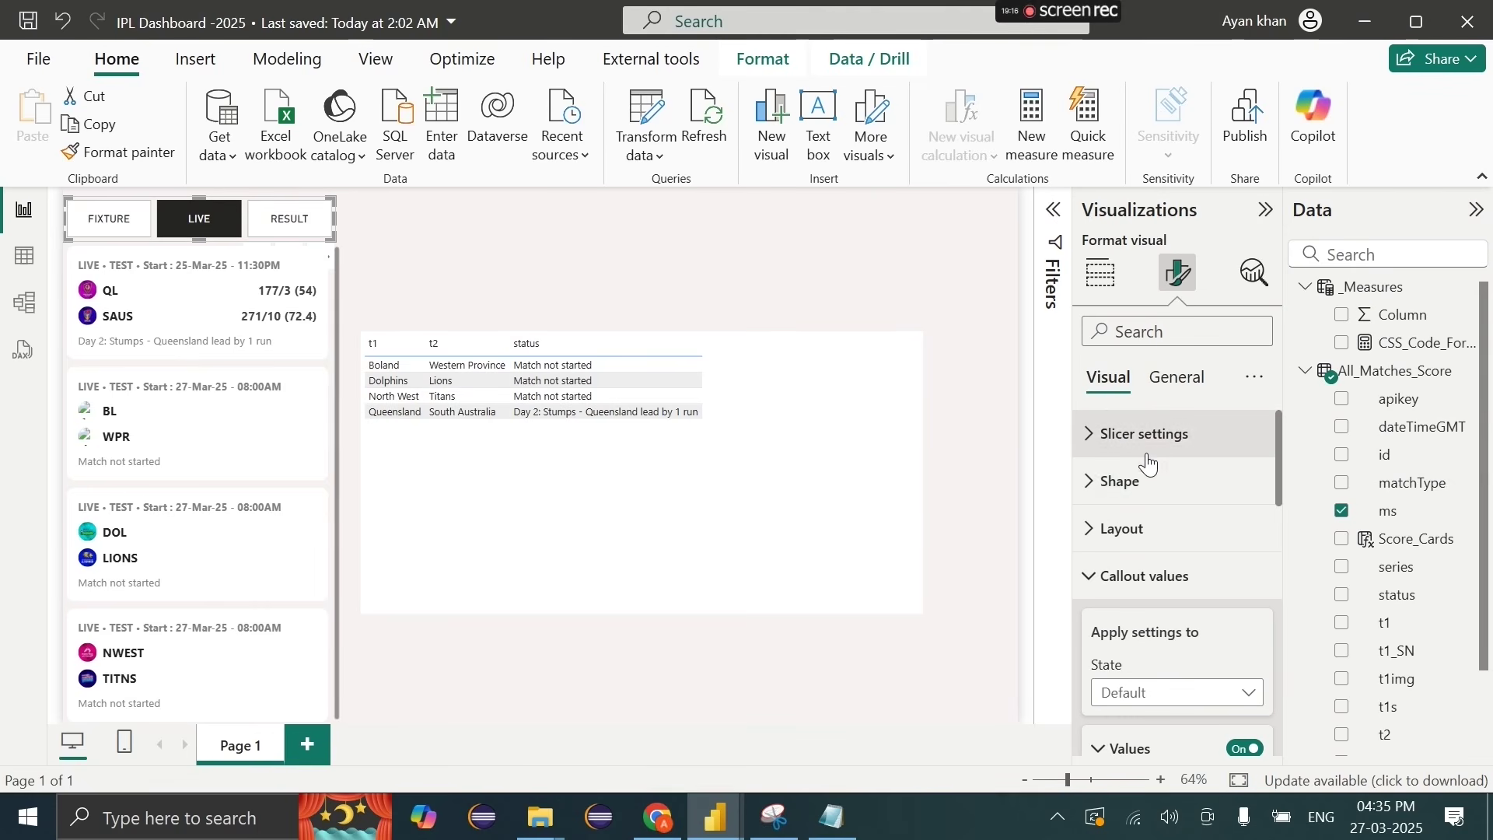
click(1140, 479)
click(1152, 453)
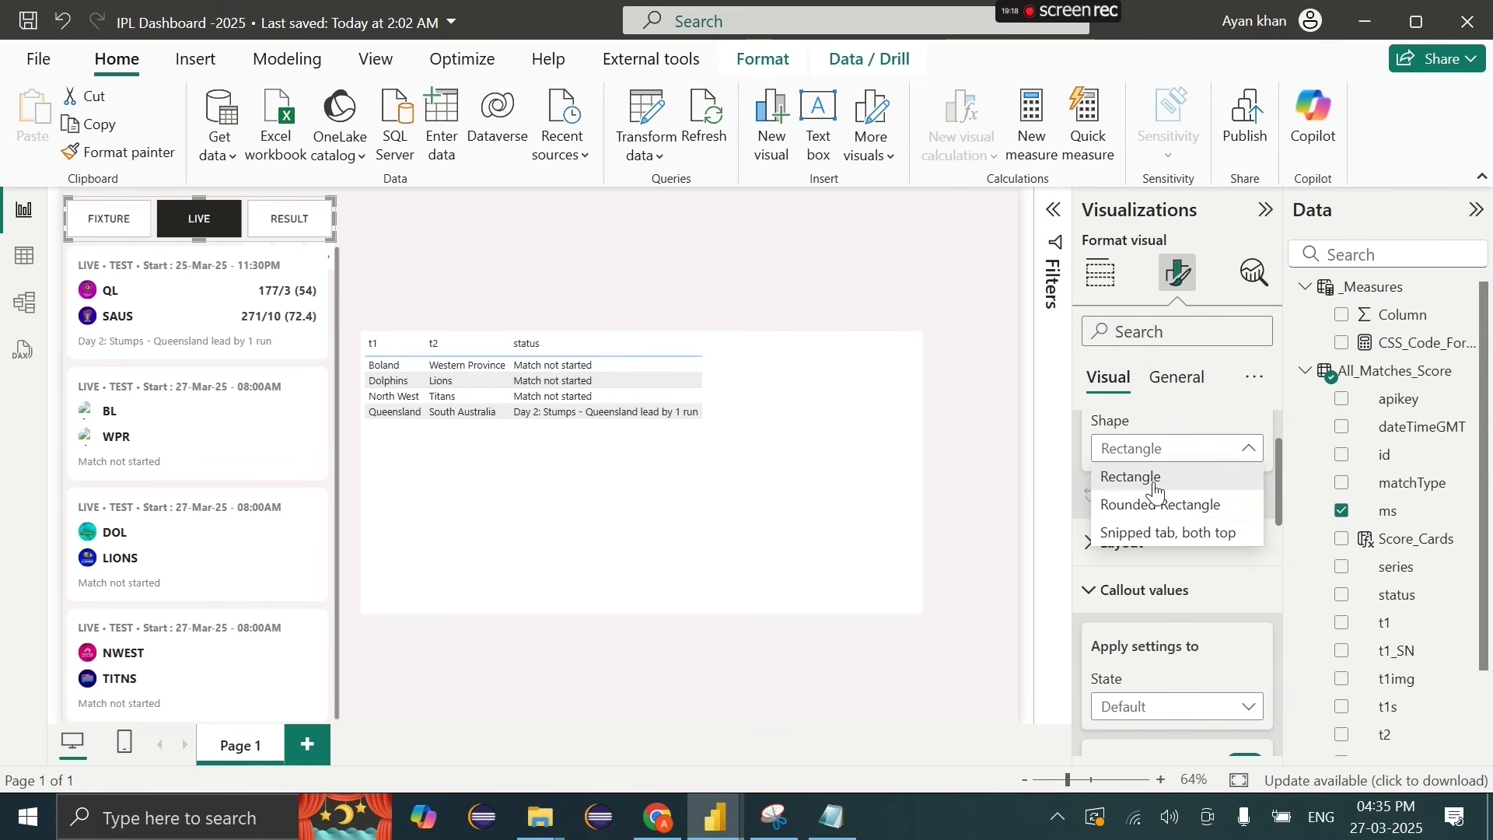
click(1152, 504)
click(1181, 518)
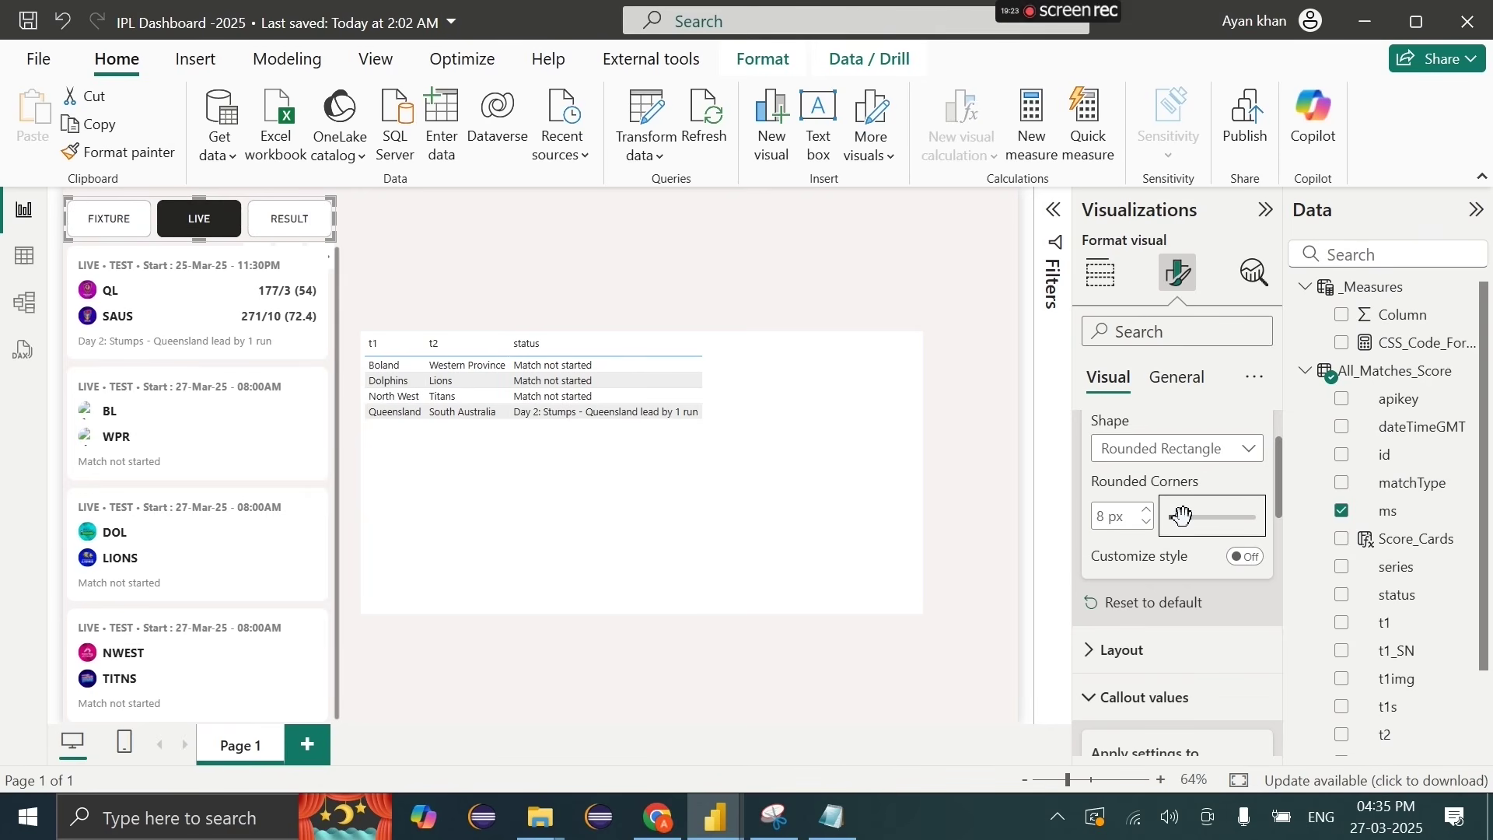
scroll(1182, 516, down, 5)
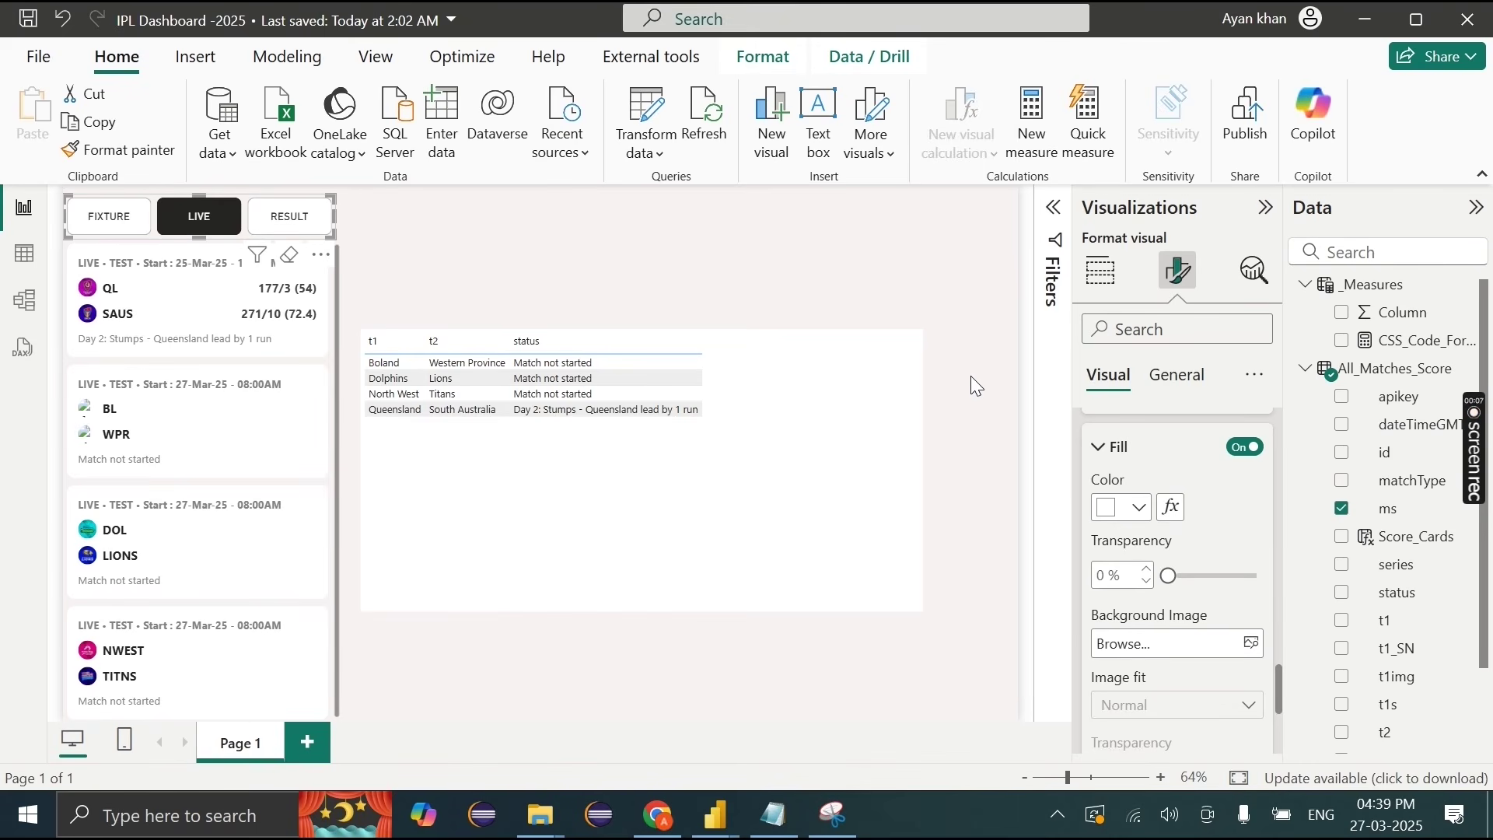
Step: Snip the iplt20.com SEASON 2025 points table page, recapturing it once
click(657, 823)
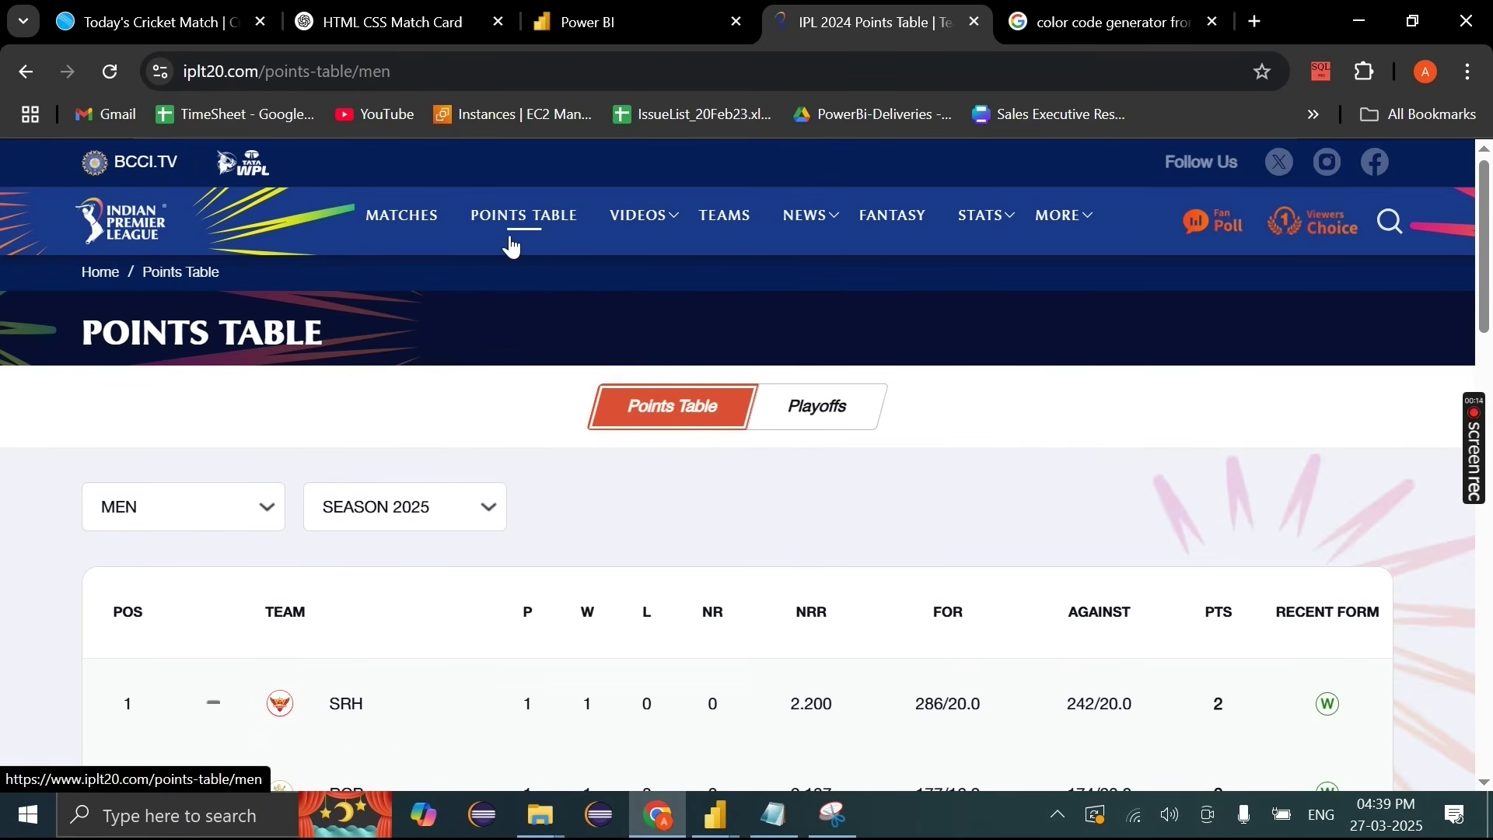
click(833, 814)
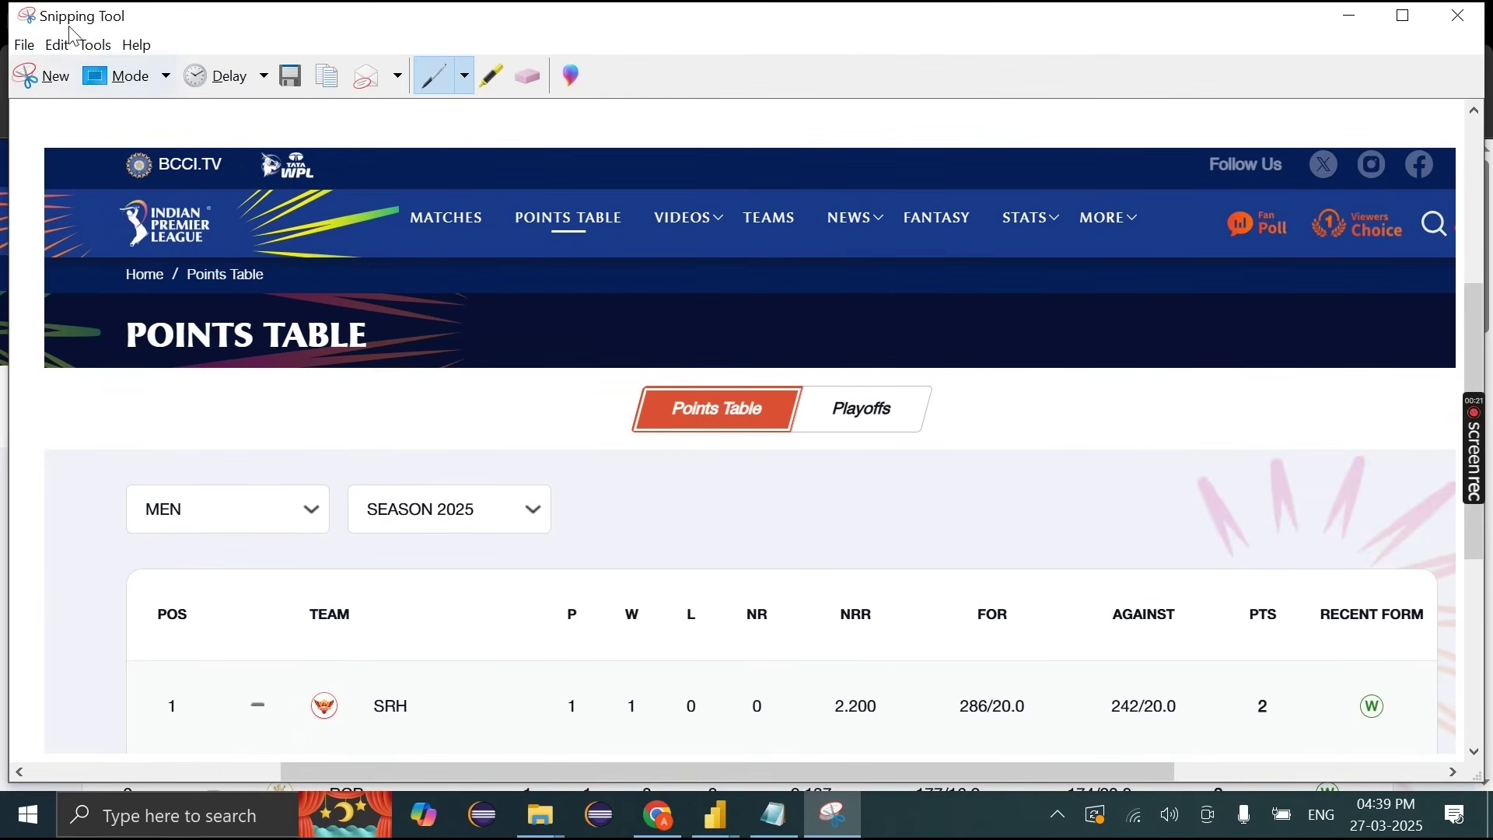
click(49, 78)
drag(1, 32, 1384, 772)
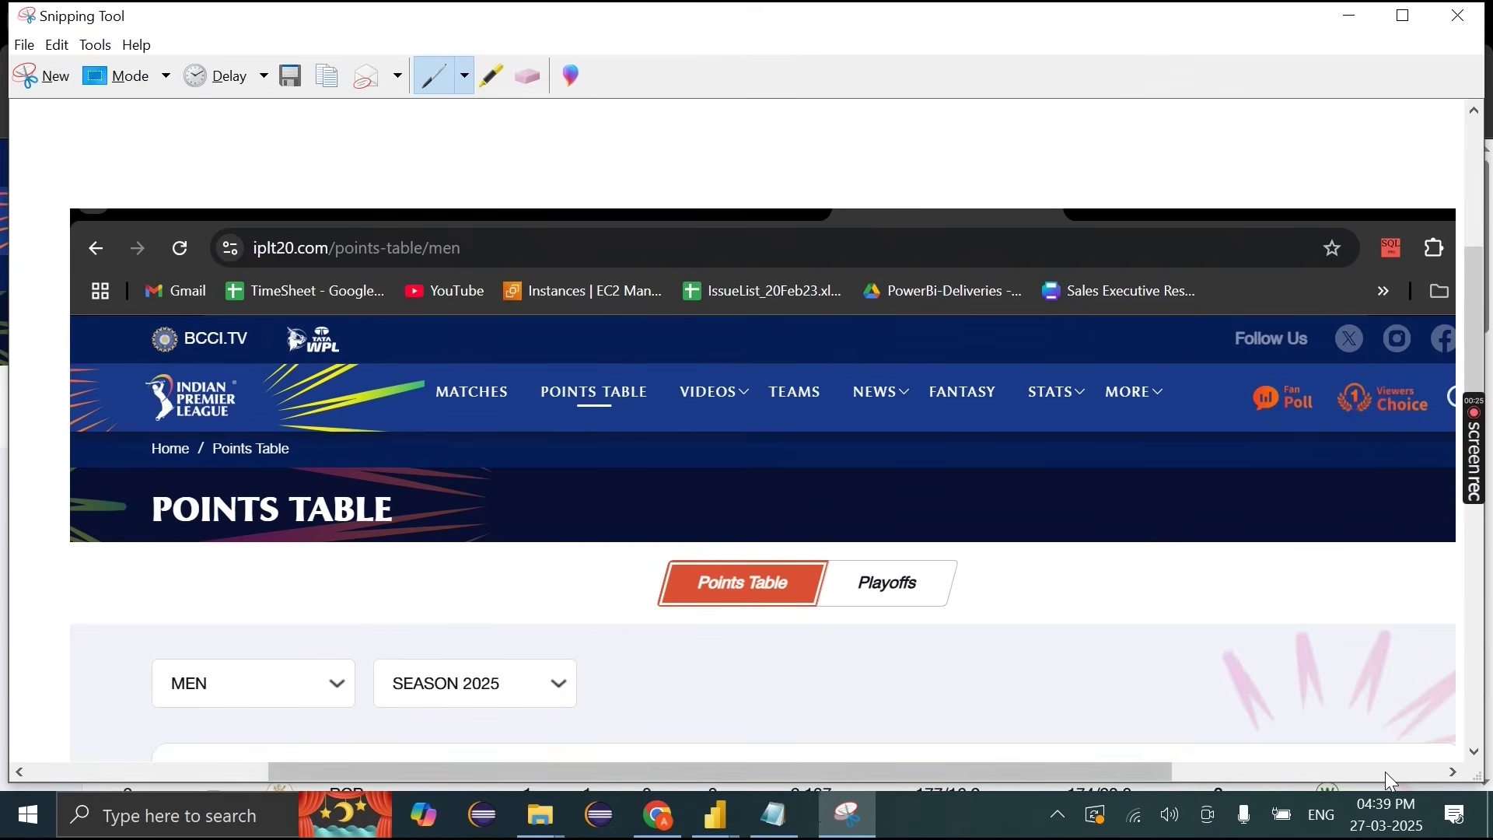
click(36, 67)
drag(2, 144, 1390, 773)
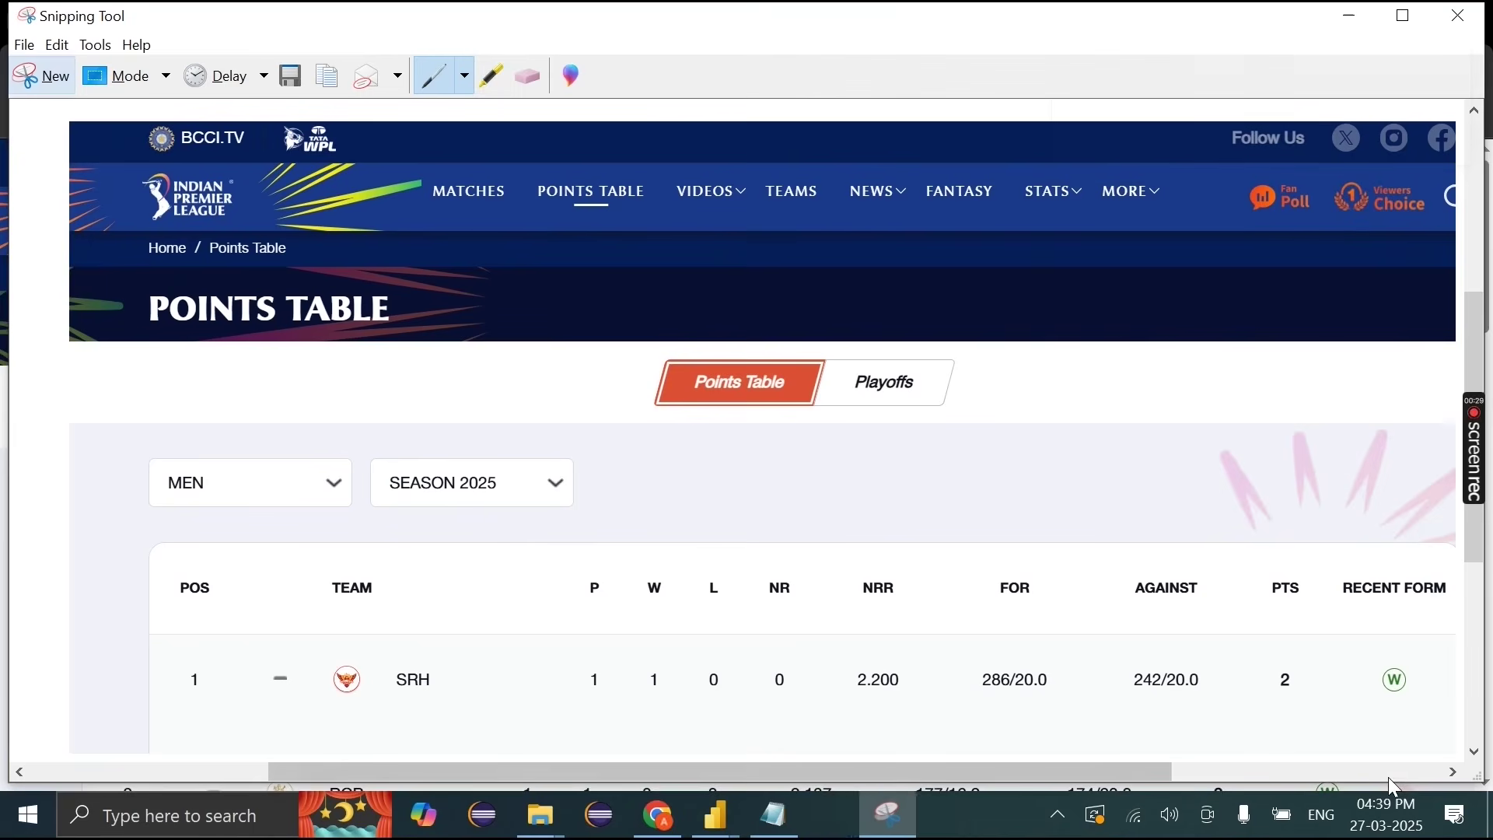
Step: Minimize Snipping Tool and return to the colour code generator search results
click(326, 76)
click(1351, 16)
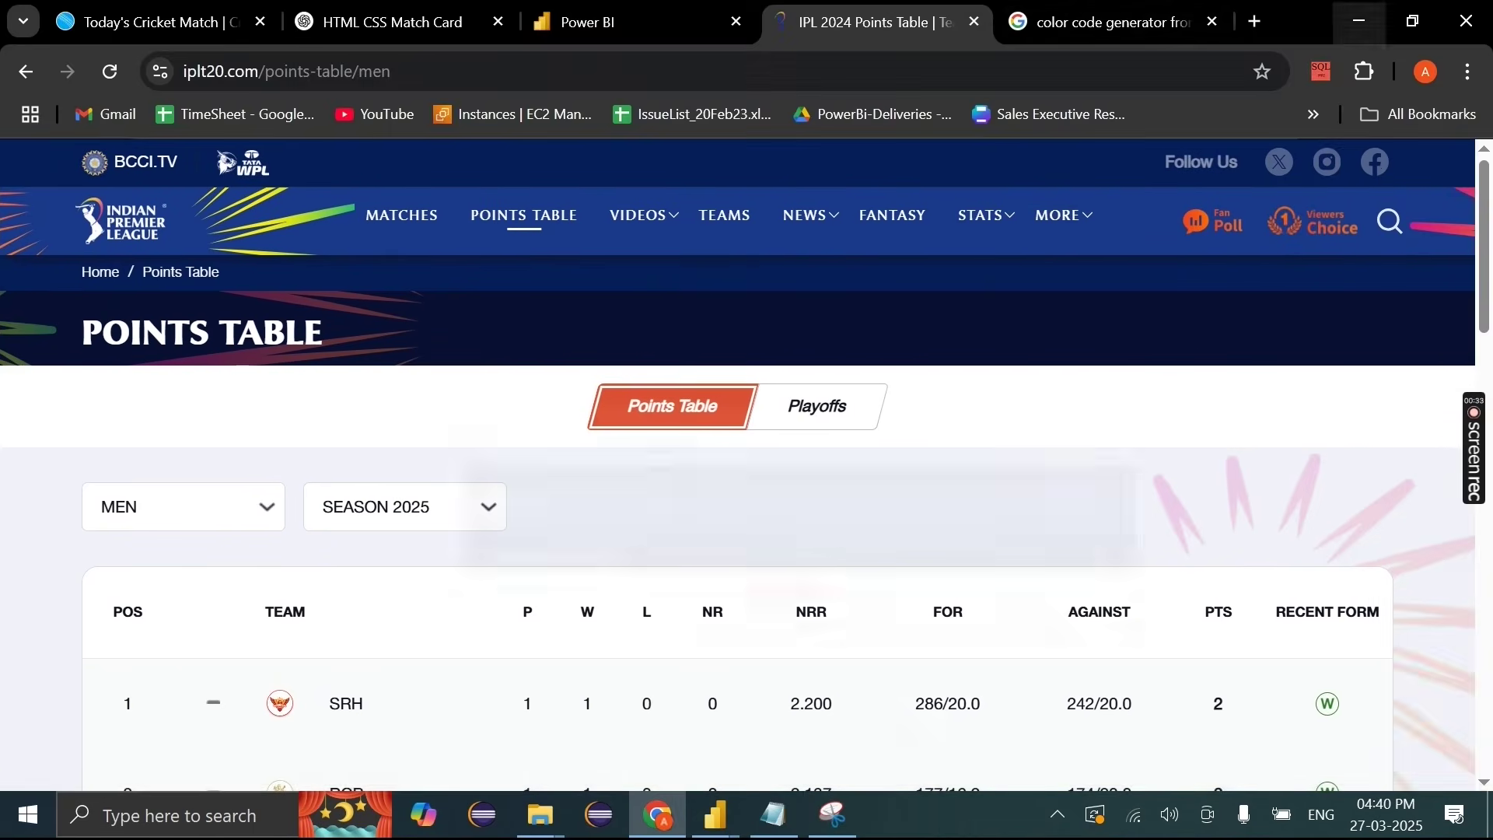
click(1104, 22)
Step: Open the Coolors image colour picker from the search results
drag(610, 201, 274, 197)
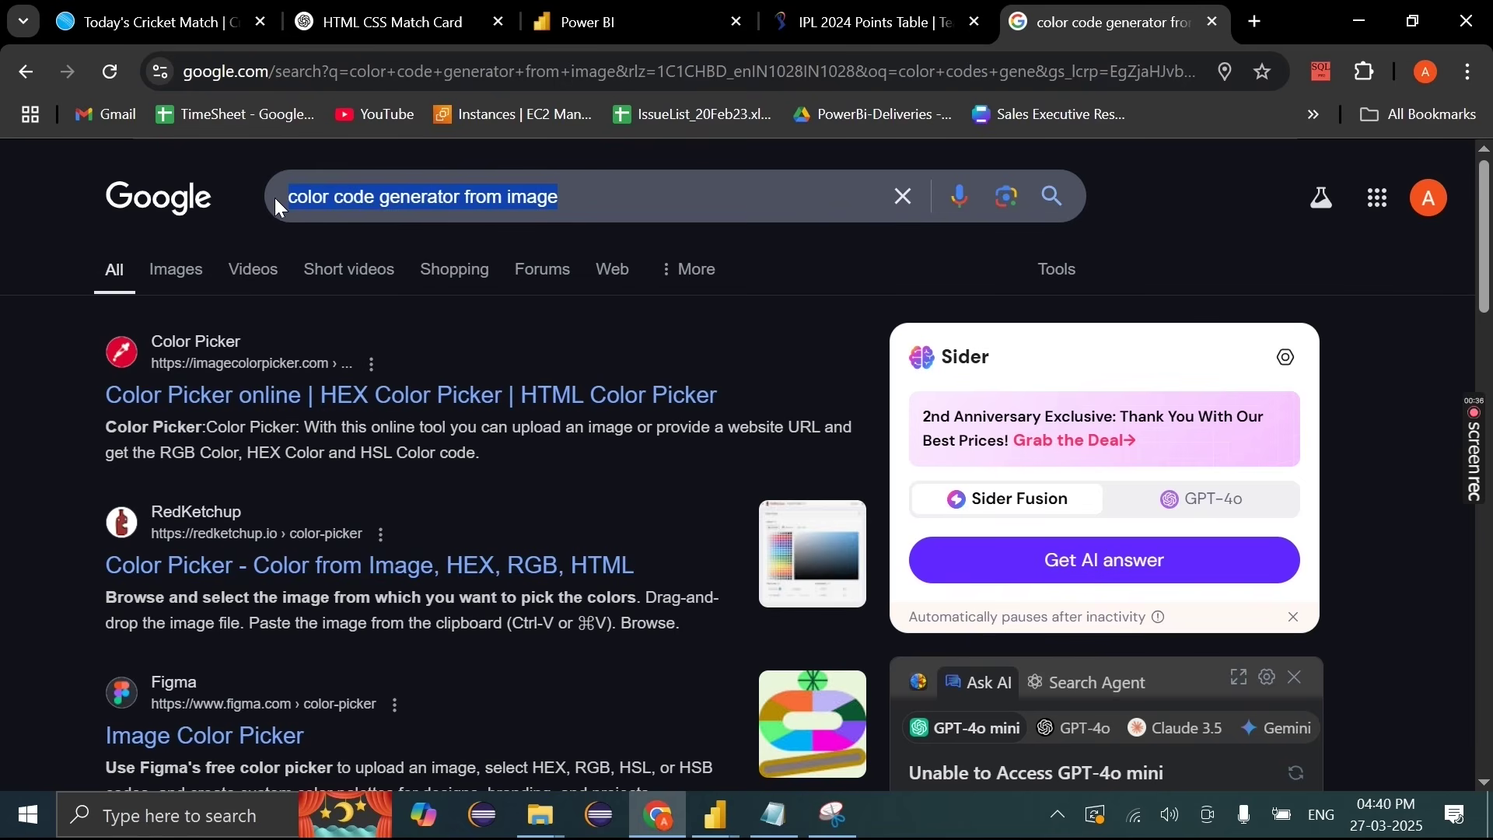
click(588, 210)
drag(589, 210, 259, 210)
click(50, 414)
scroll(50, 414, down, 4)
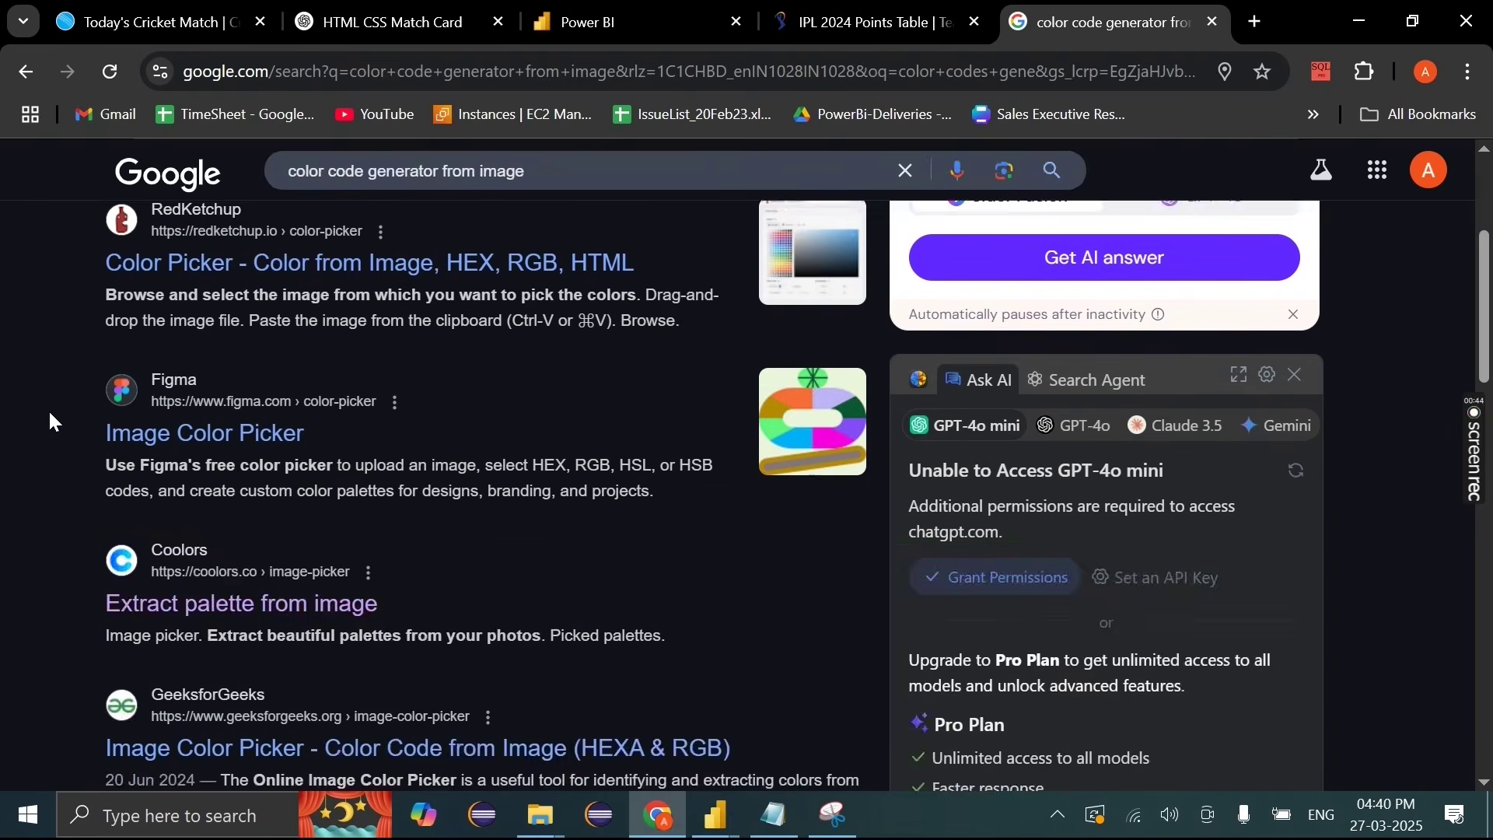
scroll(50, 414, up, 3)
scroll(49, 419, down, 5)
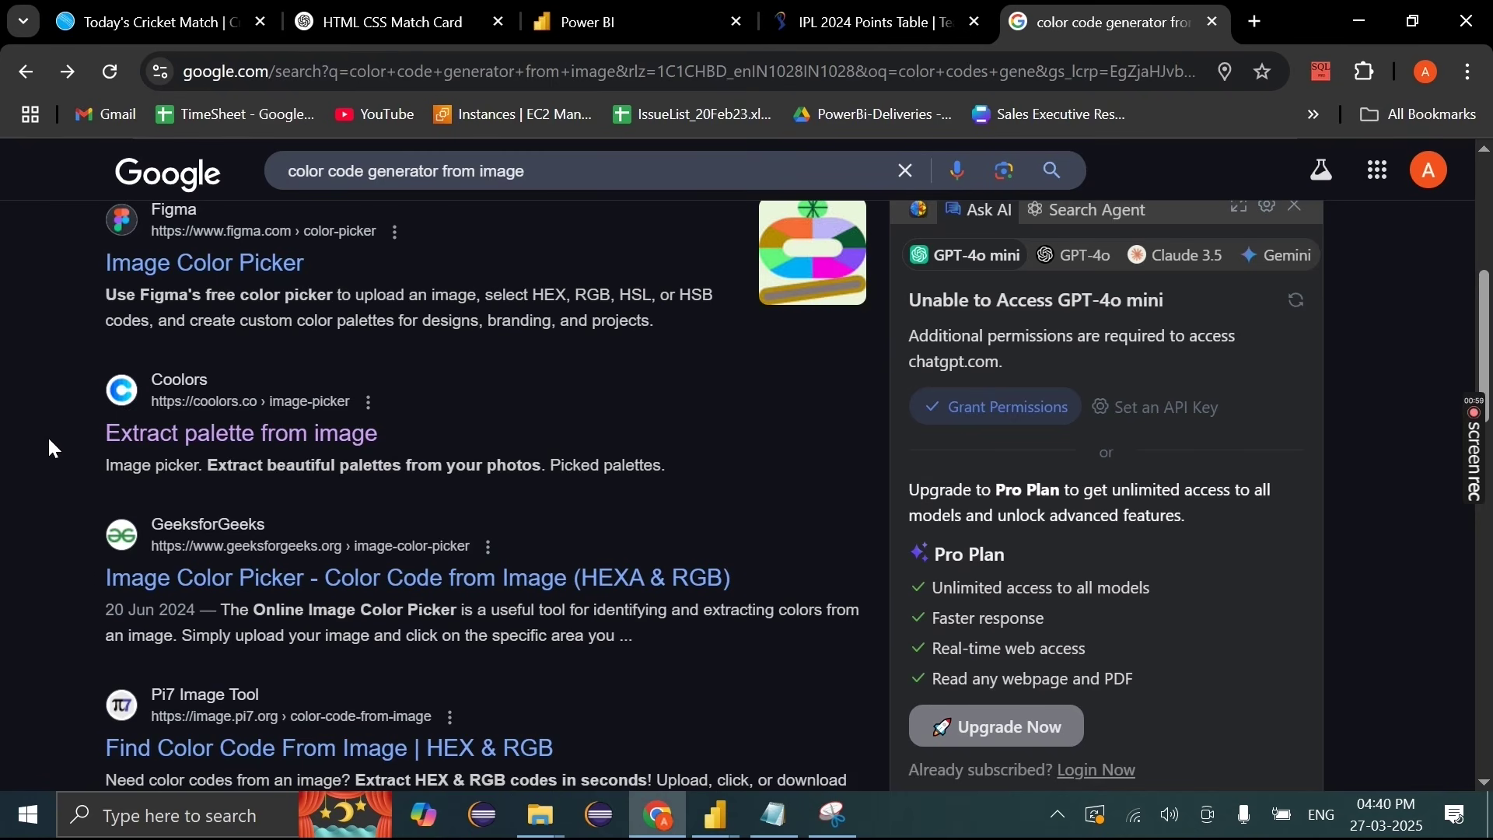
drag(48, 435, 478, 439)
click(325, 439)
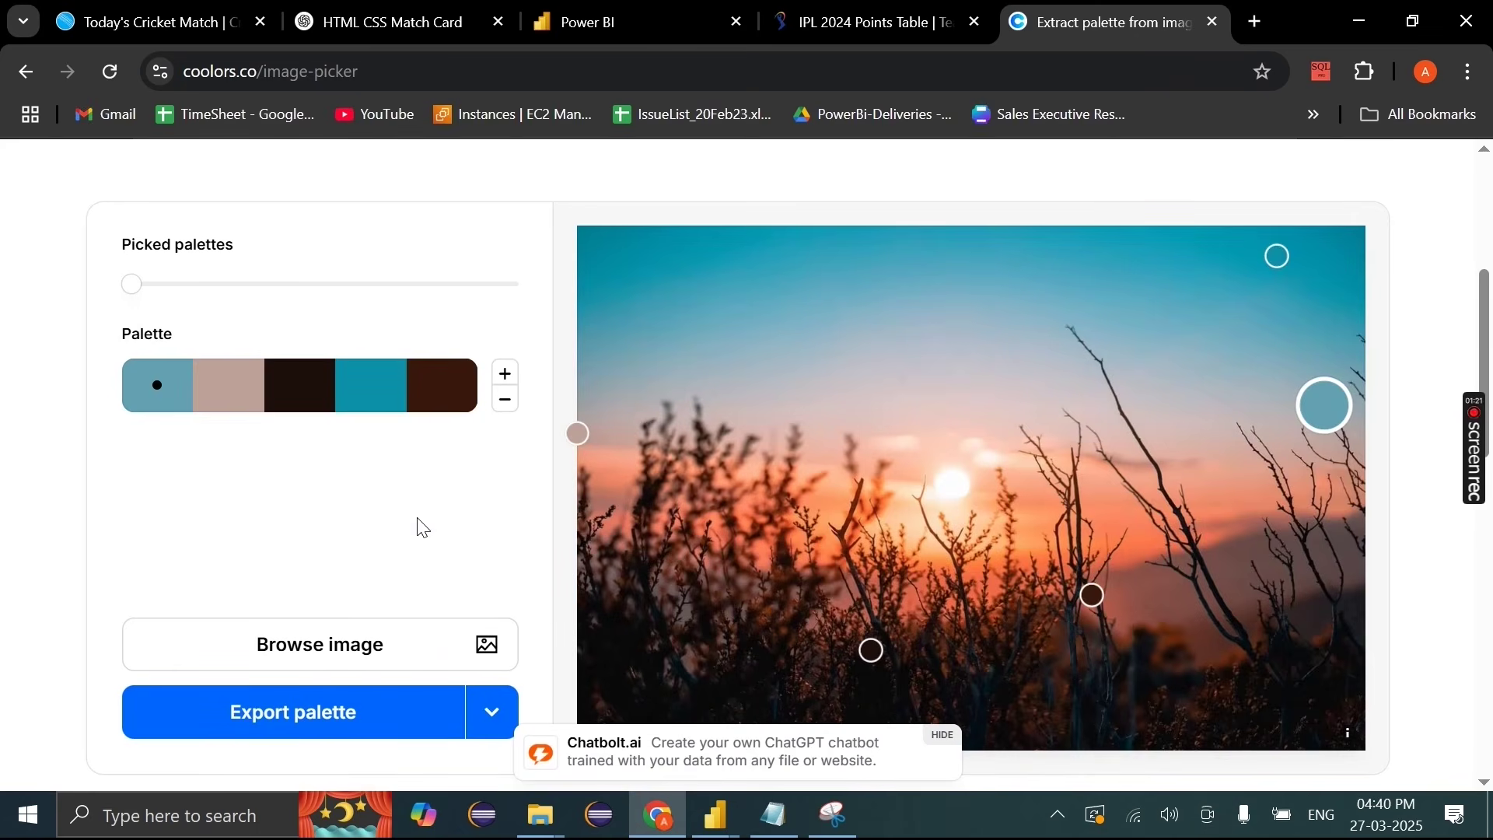
Step: Upload the points-table screenshot to the Coolors image picker
scroll(420, 527, up, 5)
scroll(420, 528, down, 3)
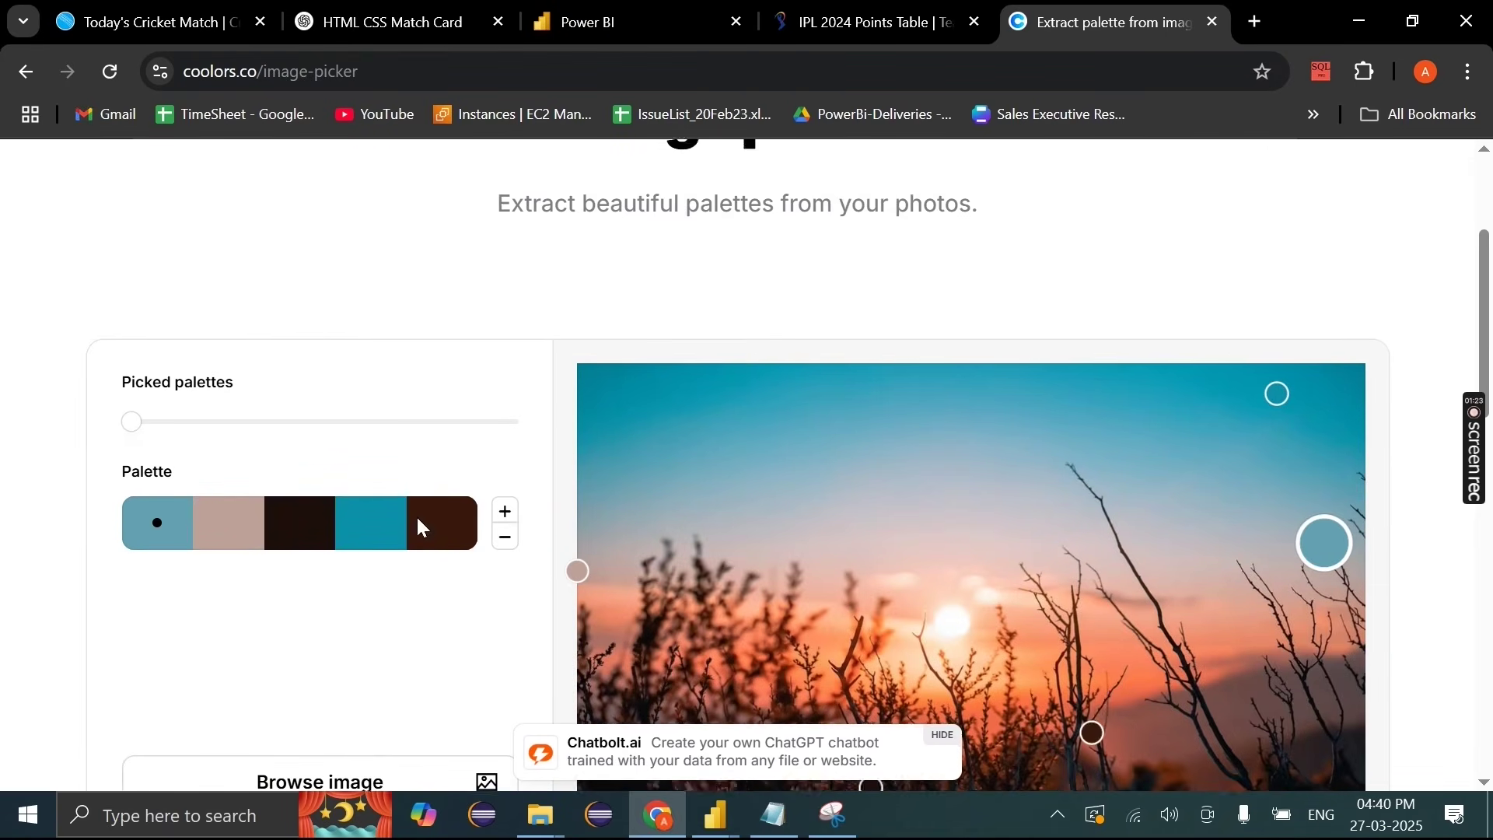
click(846, 815)
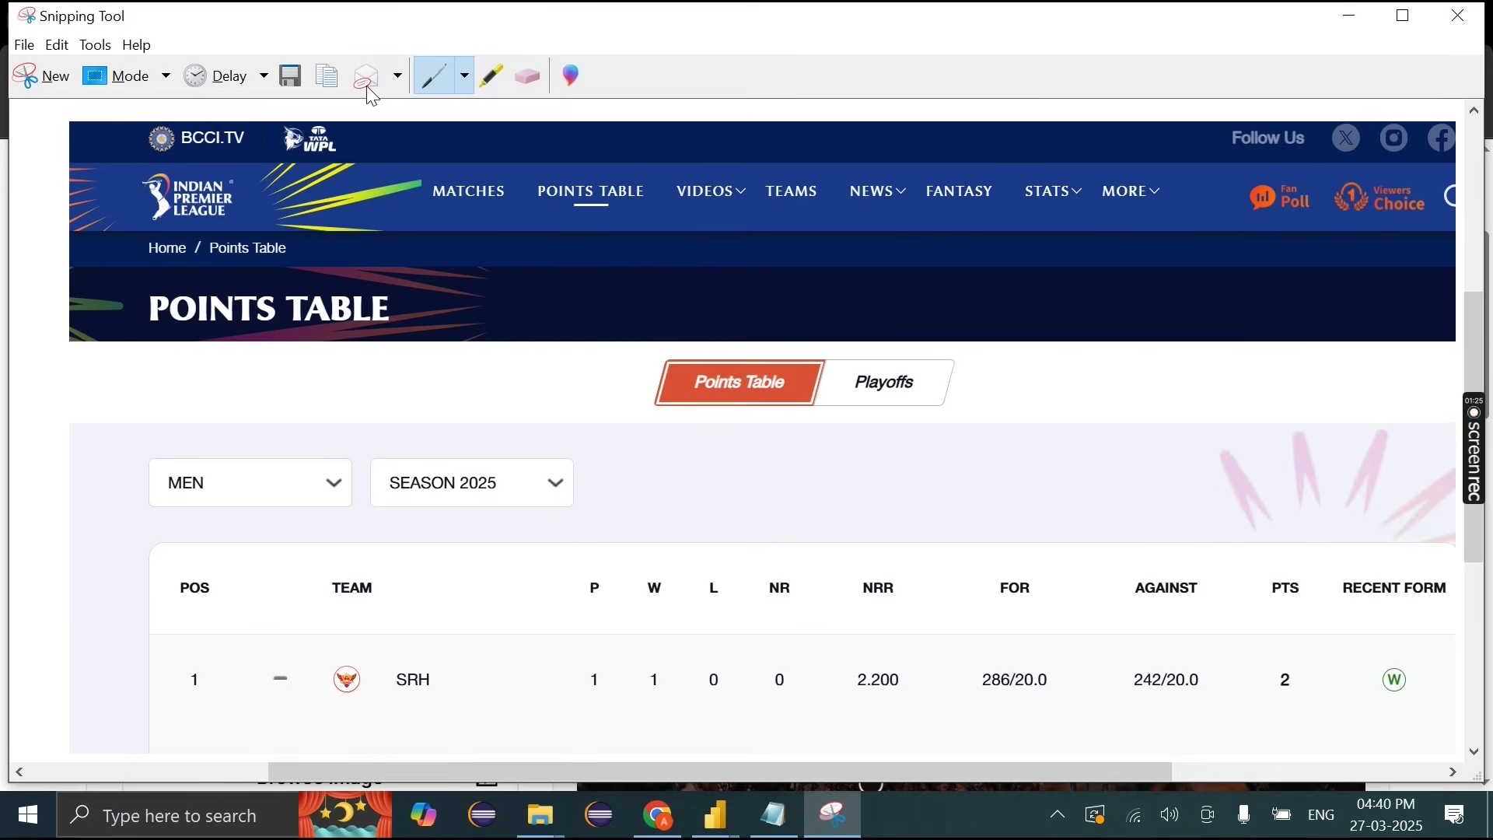
click(1349, 15)
scroll(417, 523, down, 4)
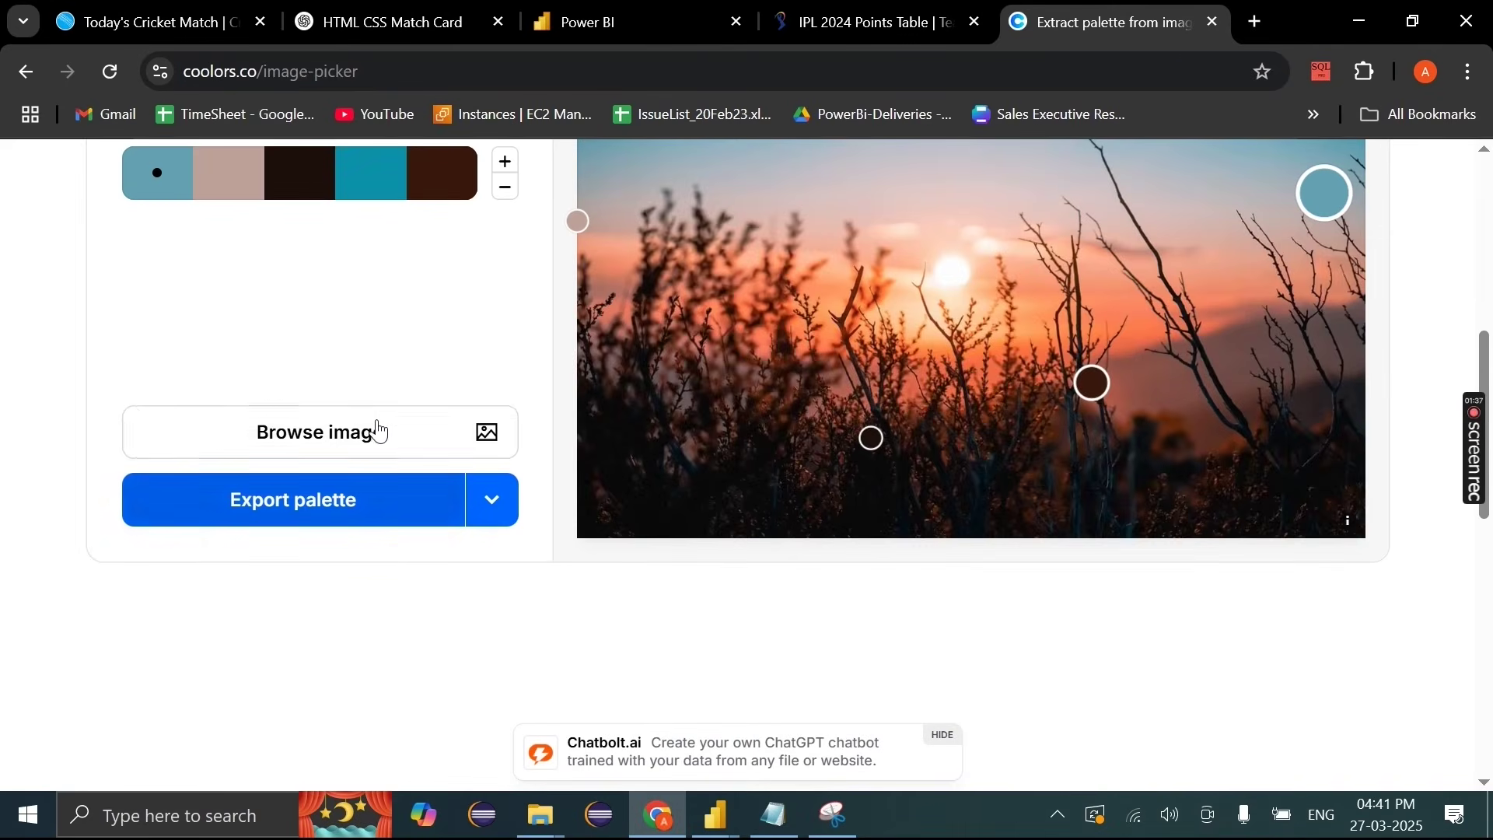
click(375, 427)
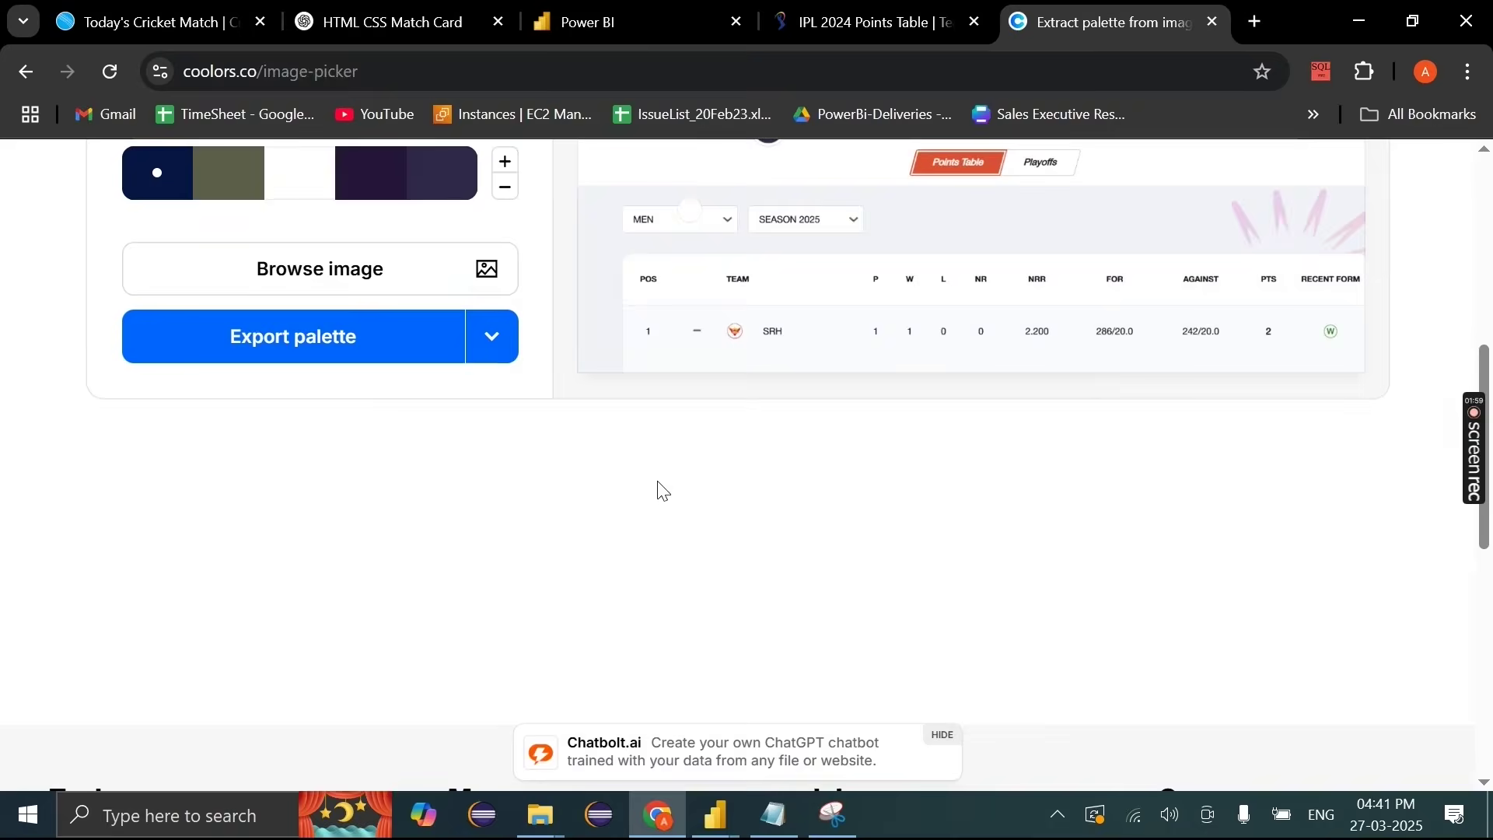
scroll(603, 485, up, 4)
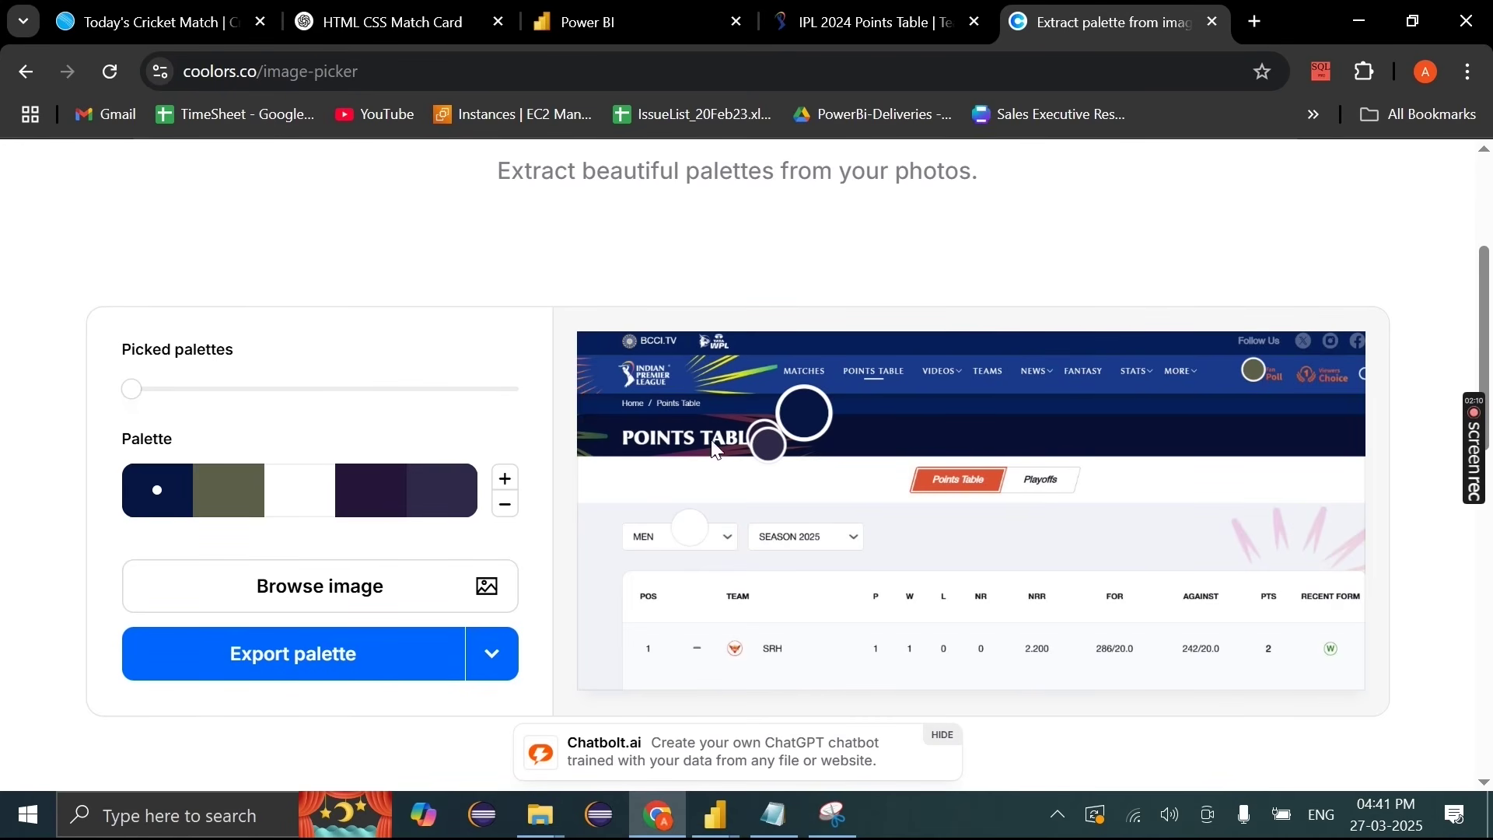
Step: Sample the IPL logo blue, header blue, navy POINTS TABLE banner and pale grey background
drag(813, 422, 612, 382)
drag(766, 439, 801, 354)
click(764, 437)
drag(764, 437, 890, 437)
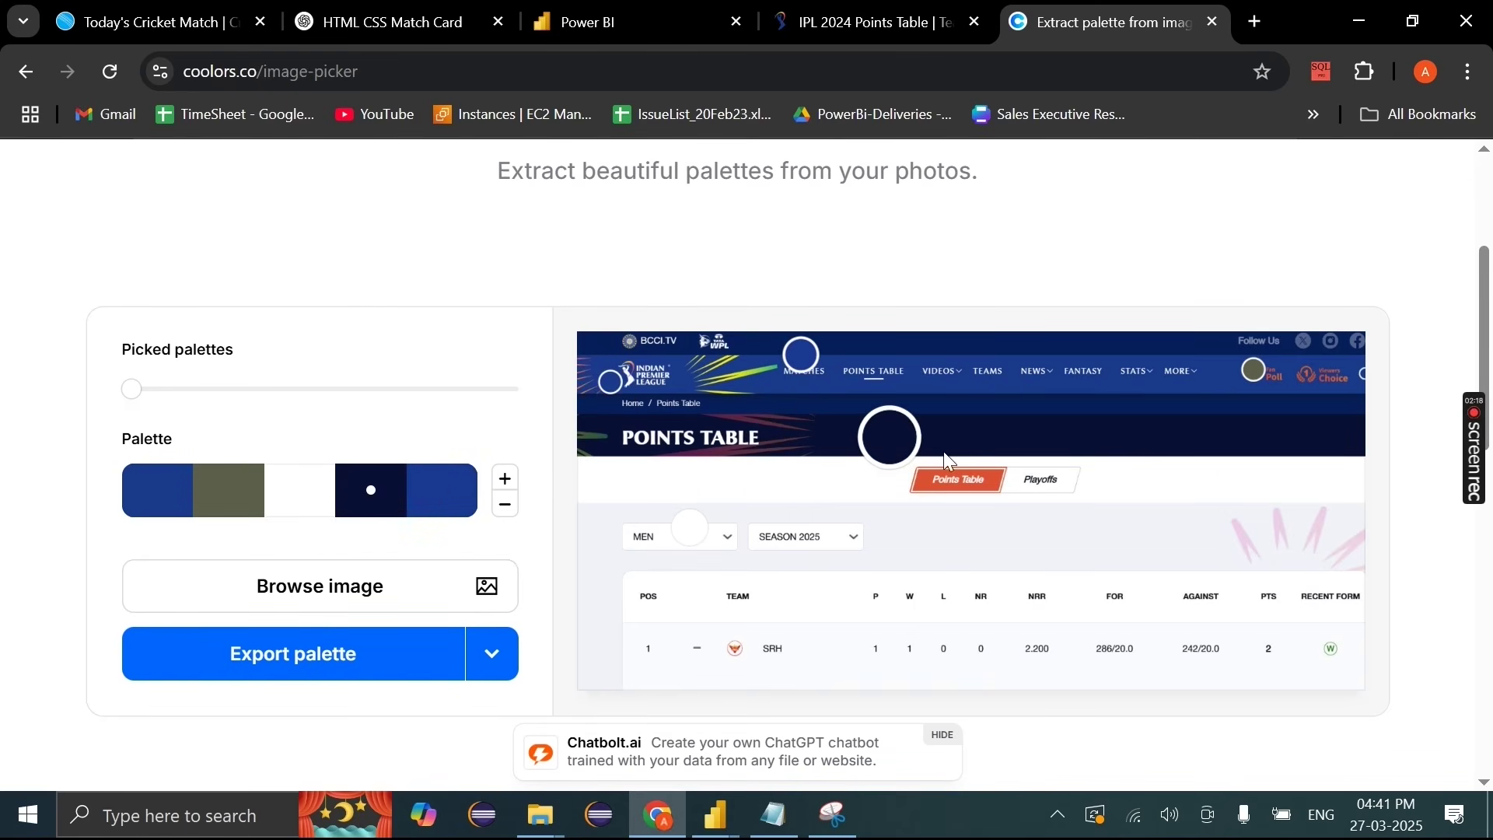
drag(689, 528, 958, 525)
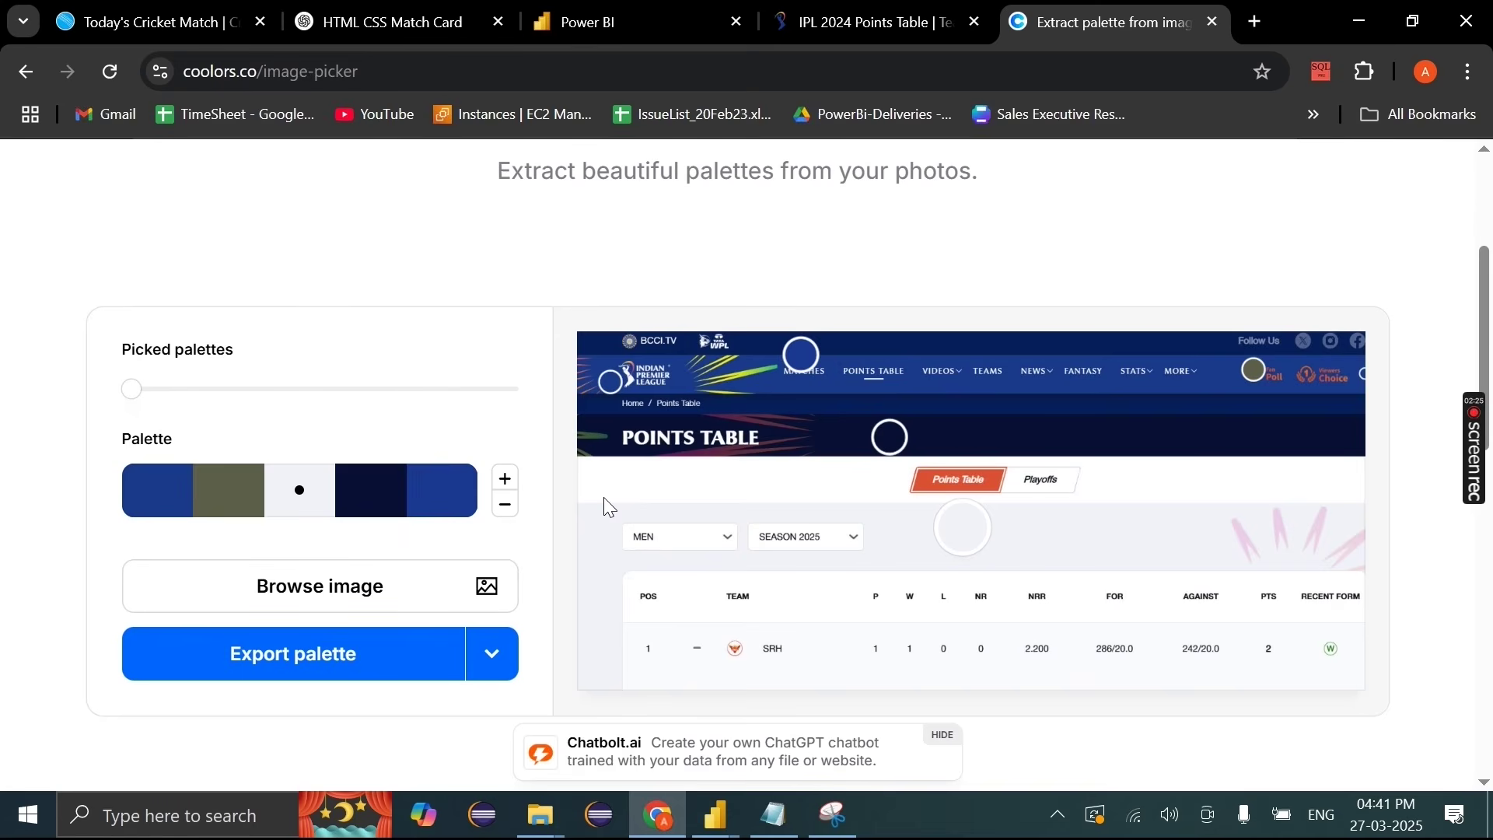
Step: Add two more colours and sample dark navy, orange and banner green
click(505, 479)
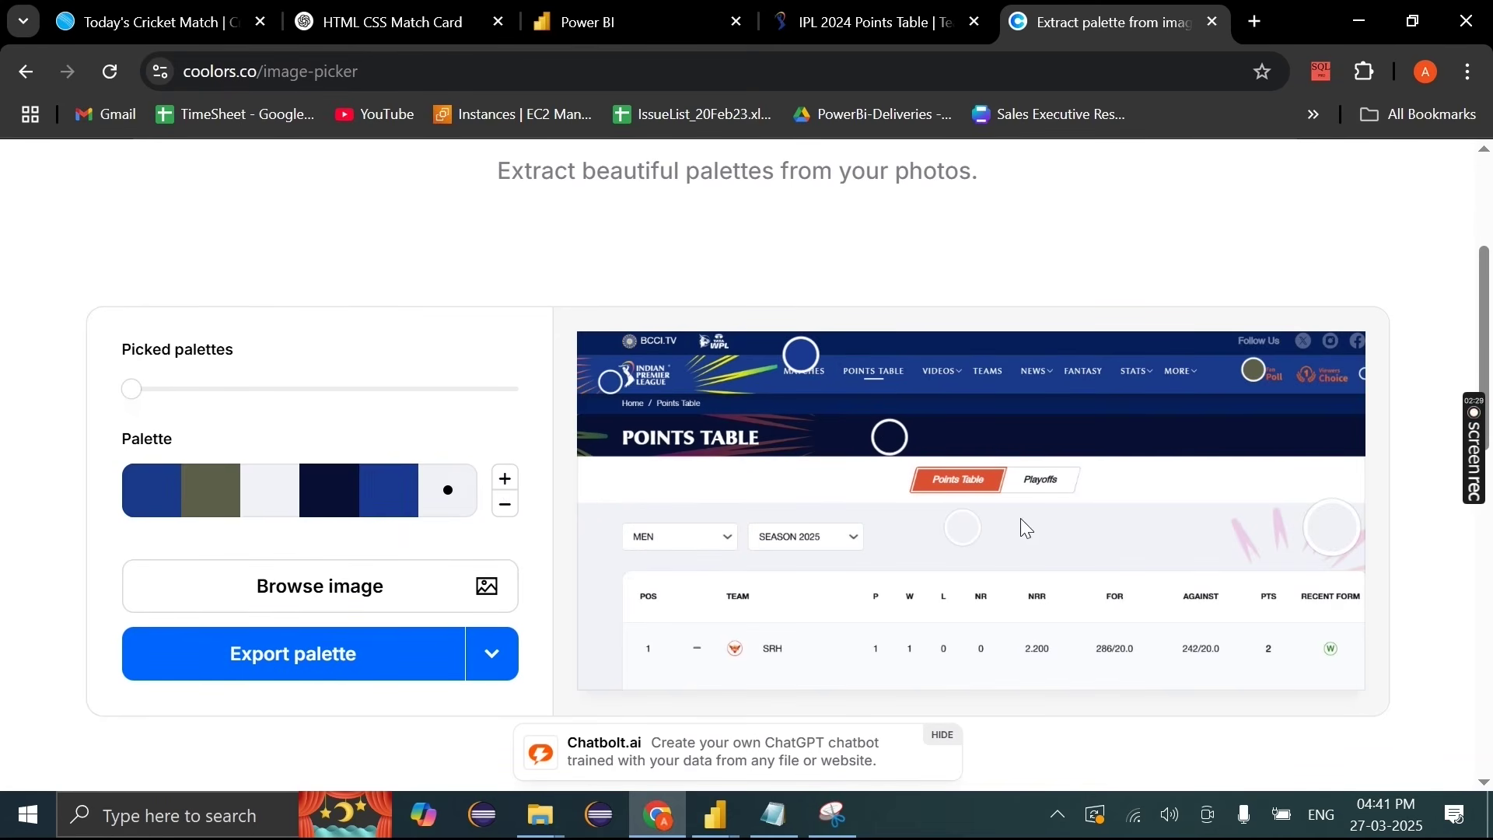
drag(1321, 532, 1117, 410)
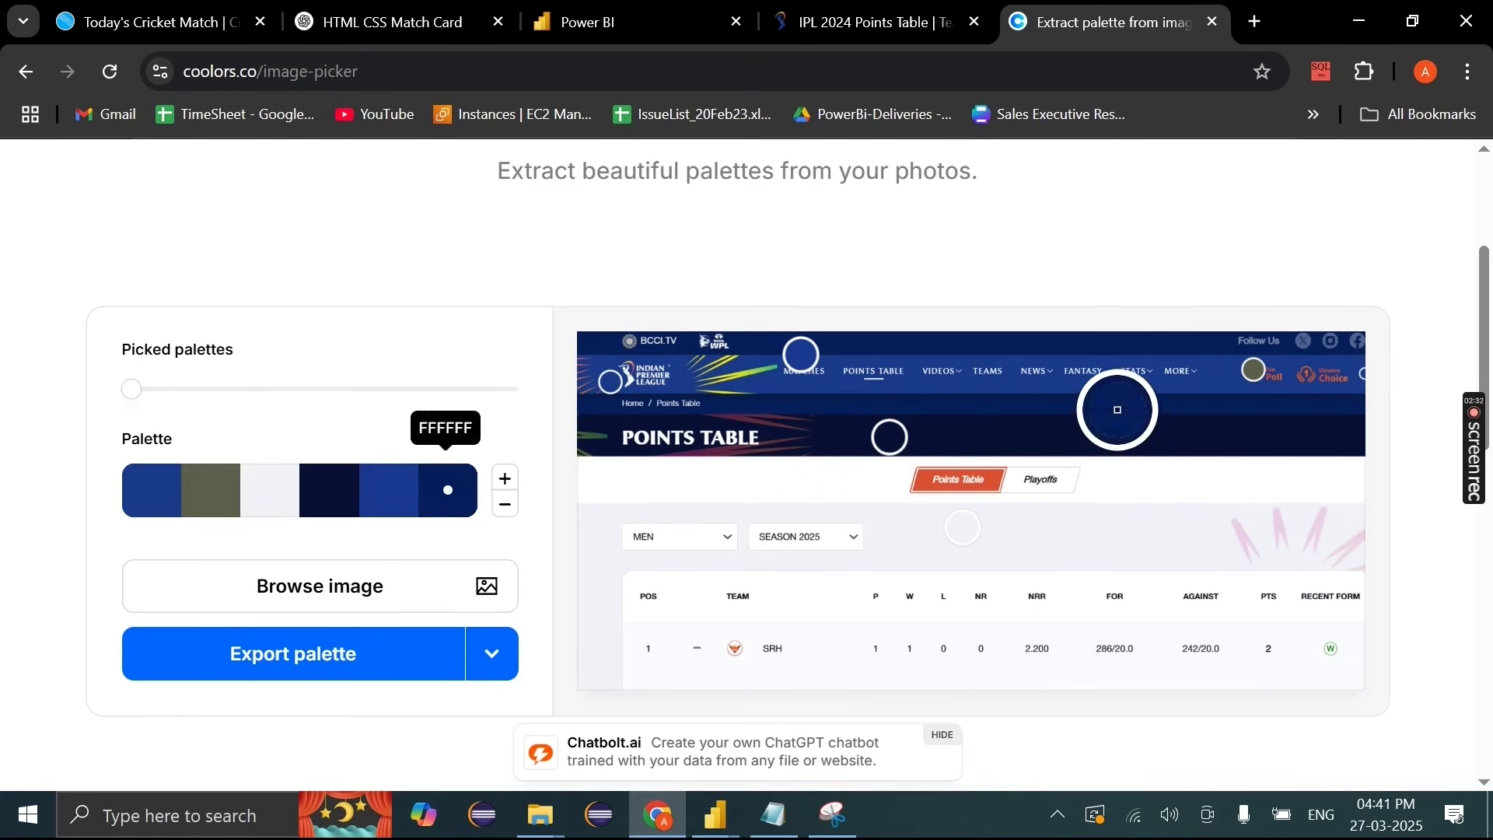
mouse_move(1242, 364)
mouse_down()
mouse_move(1302, 392)
mouse_move(1319, 376)
mouse_move(1250, 372)
mouse_up()
click(505, 478)
drag(730, 641, 737, 372)
drag(789, 673, 764, 368)
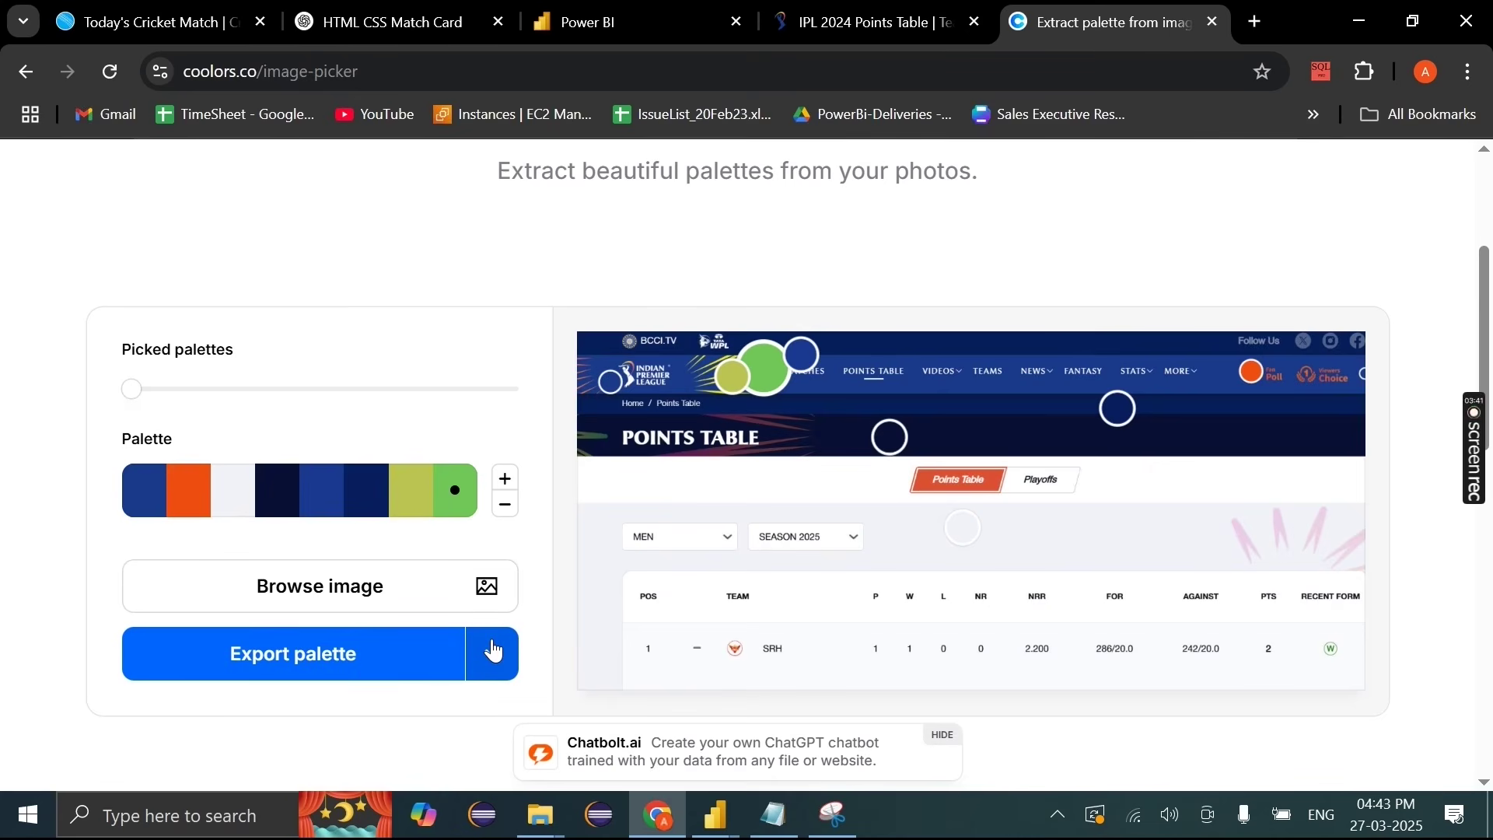
Step: Copy the palette URL and open it, showing 193A8B, EF4E11, F1F2F7, 081034
click(493, 650)
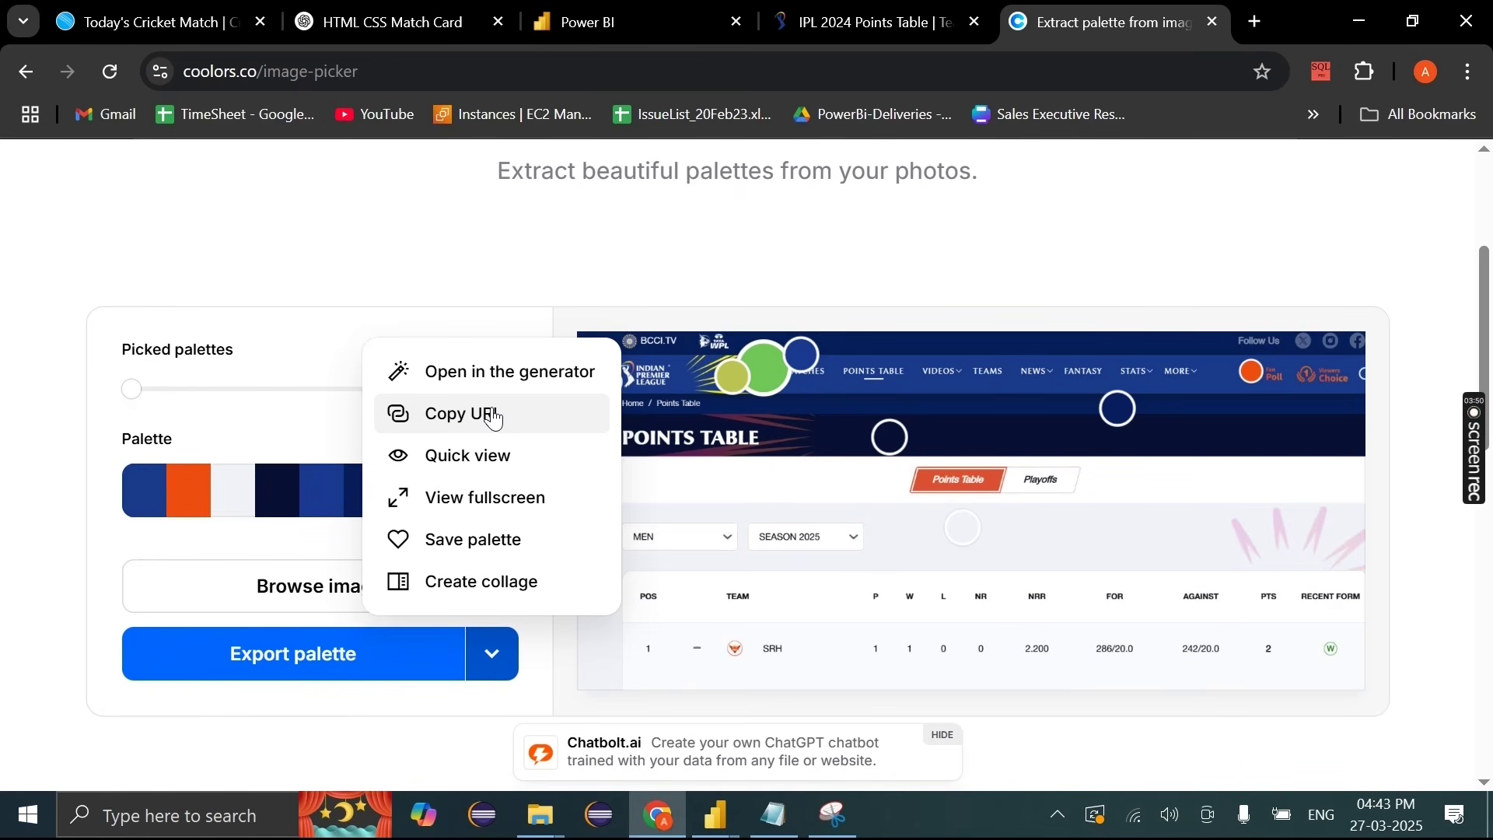
click(494, 417)
click(1257, 21)
key(ctrl+v)
key(Return)
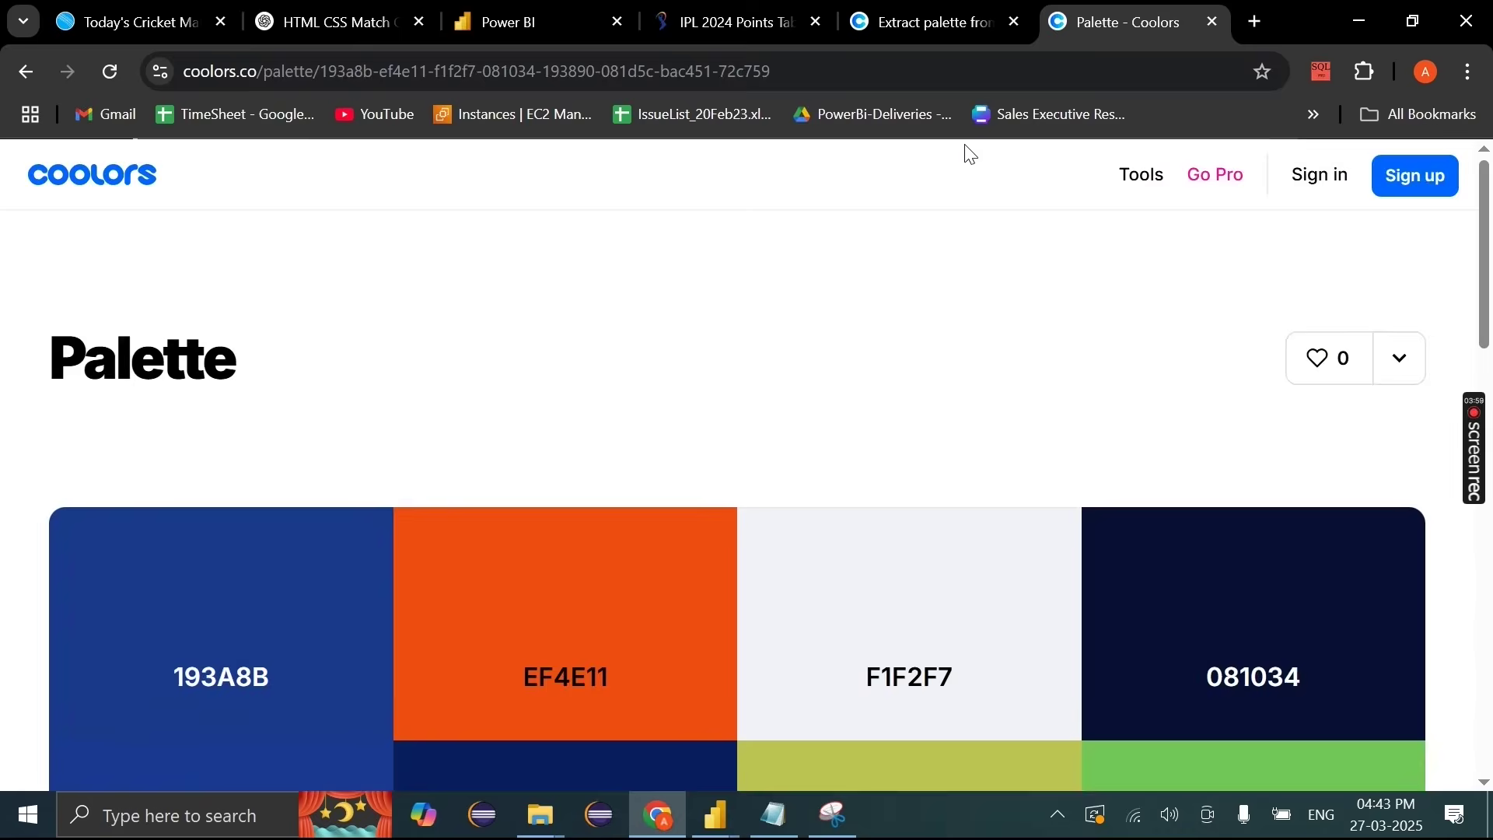
scroll(902, 383, down, 4)
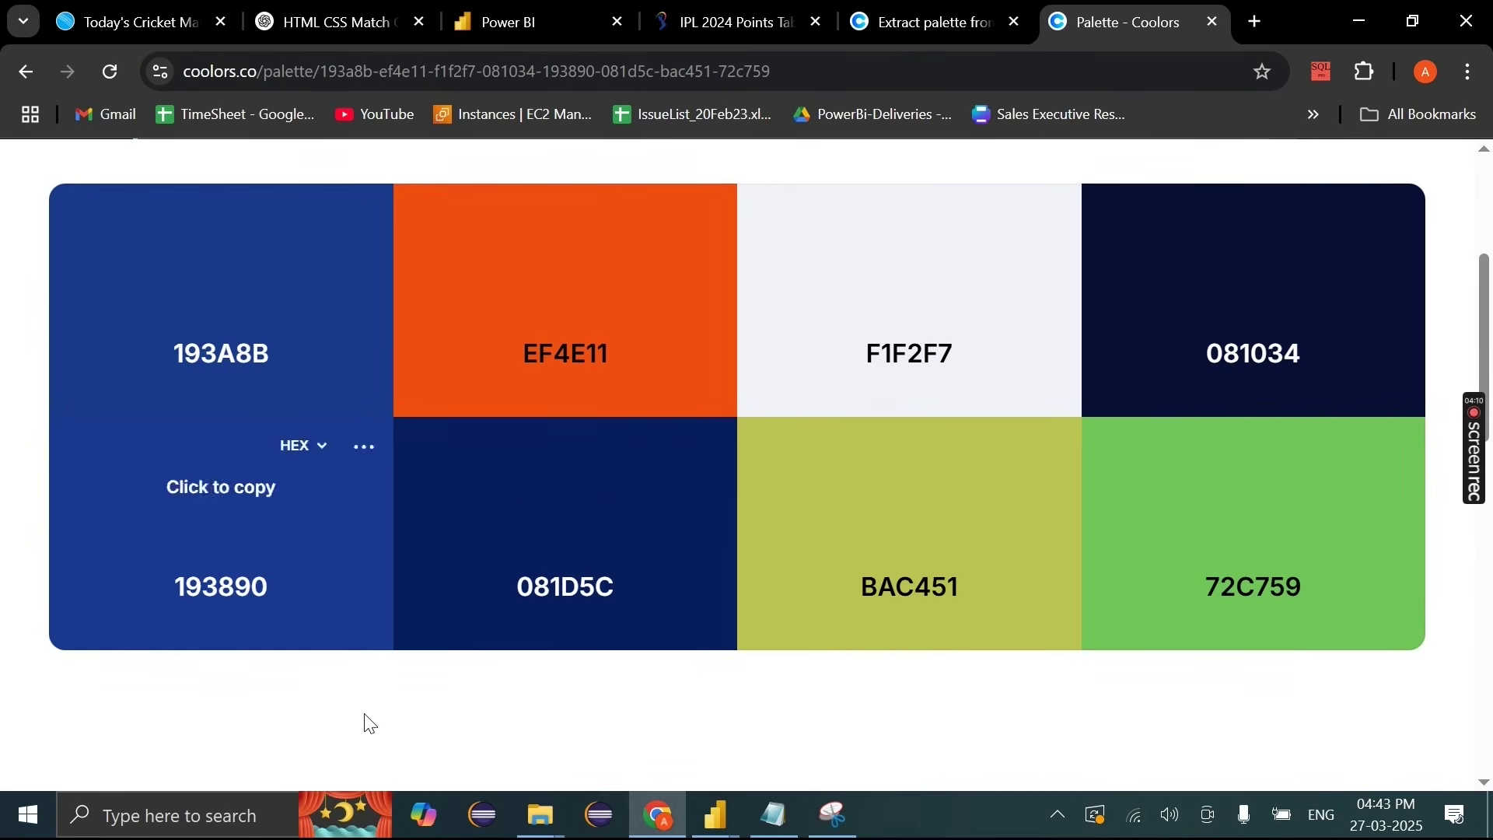
Step: Copy the #193890 hex colour and return to the report, re-toggling the LIVE slicer filter
click(223, 498)
mouse_move(715, 815)
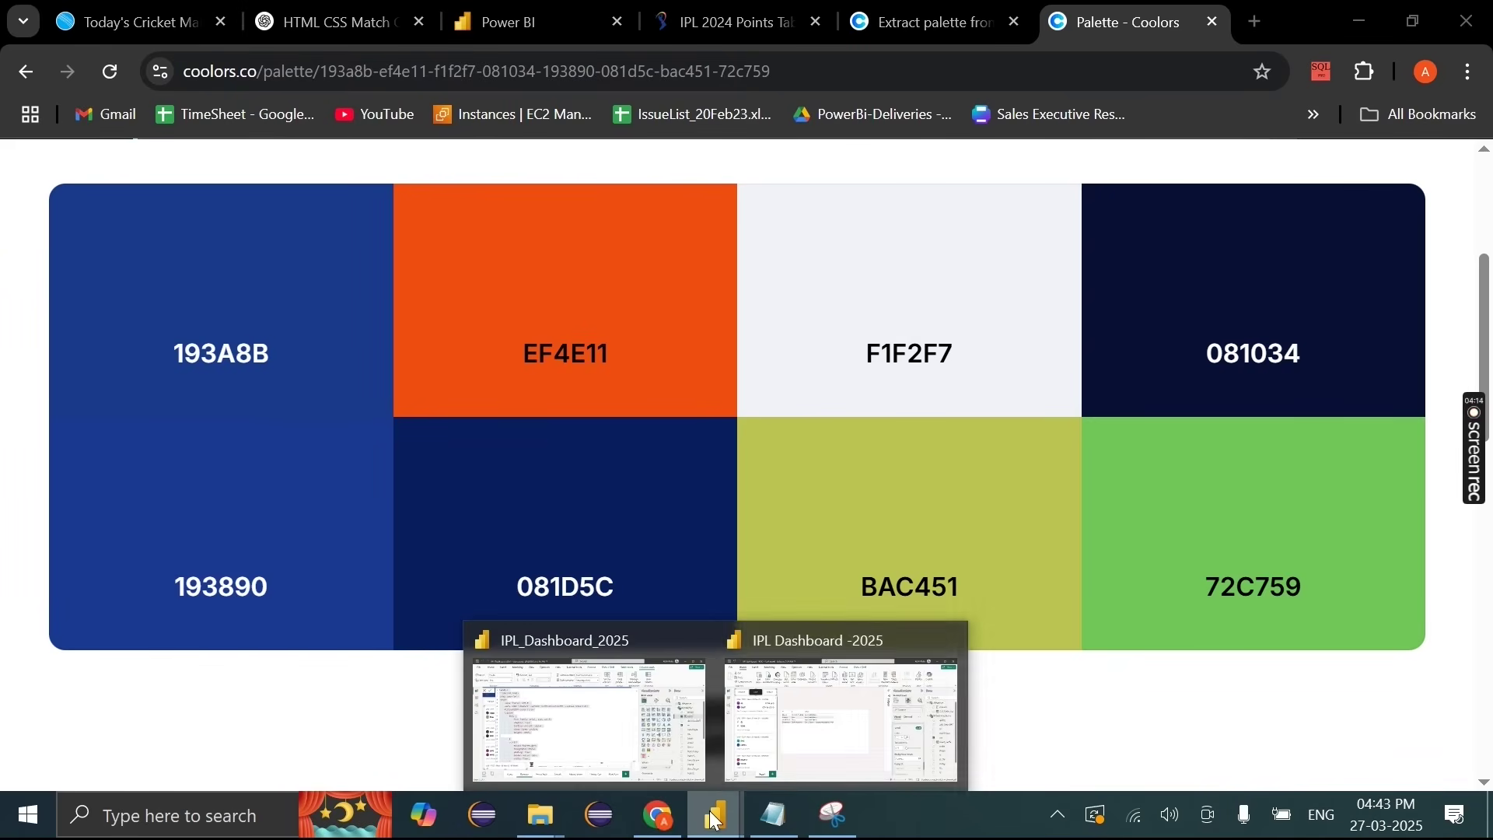
click(793, 728)
click(165, 225)
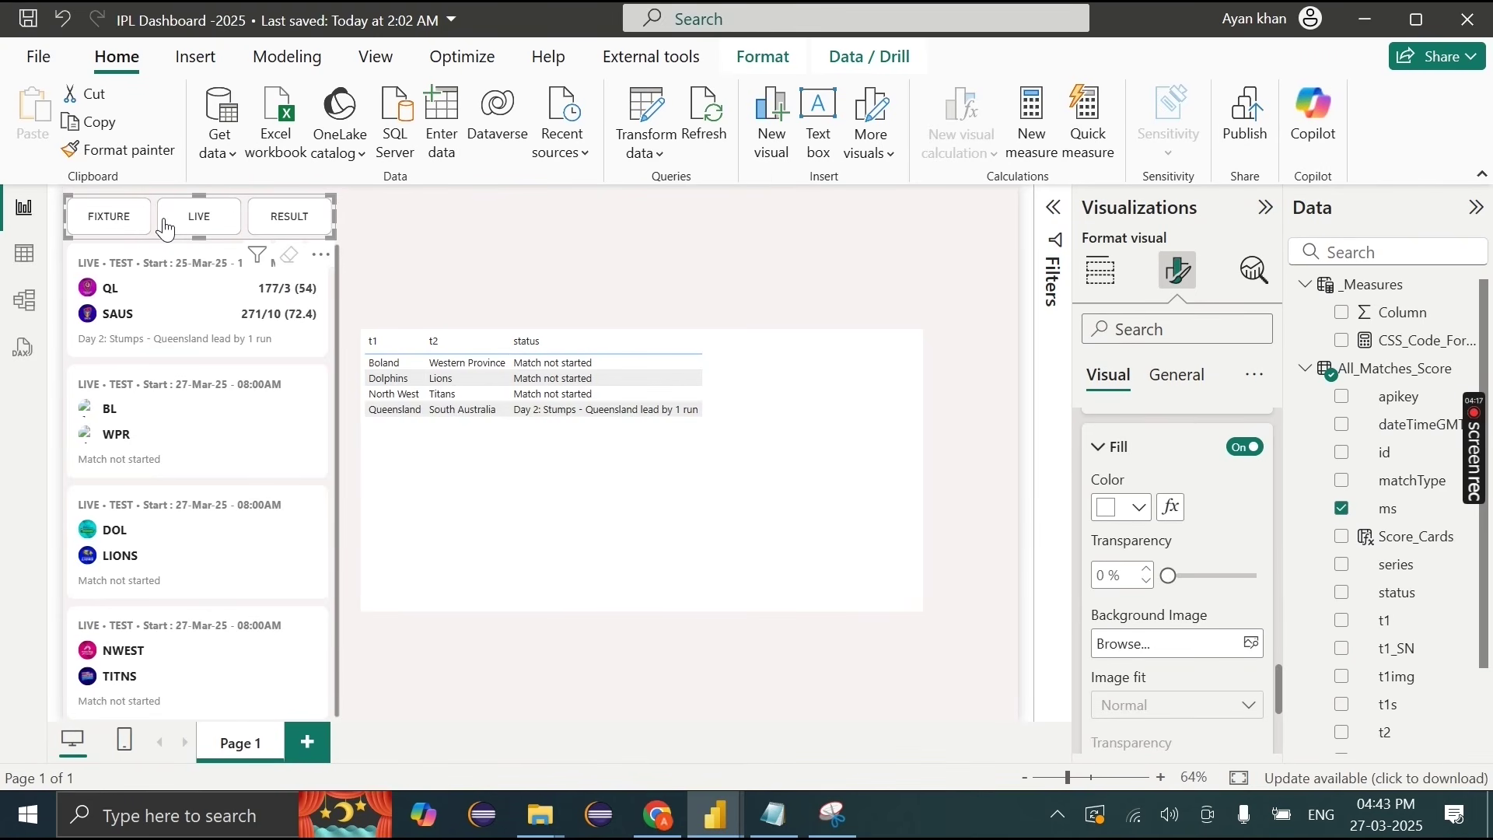
click(165, 225)
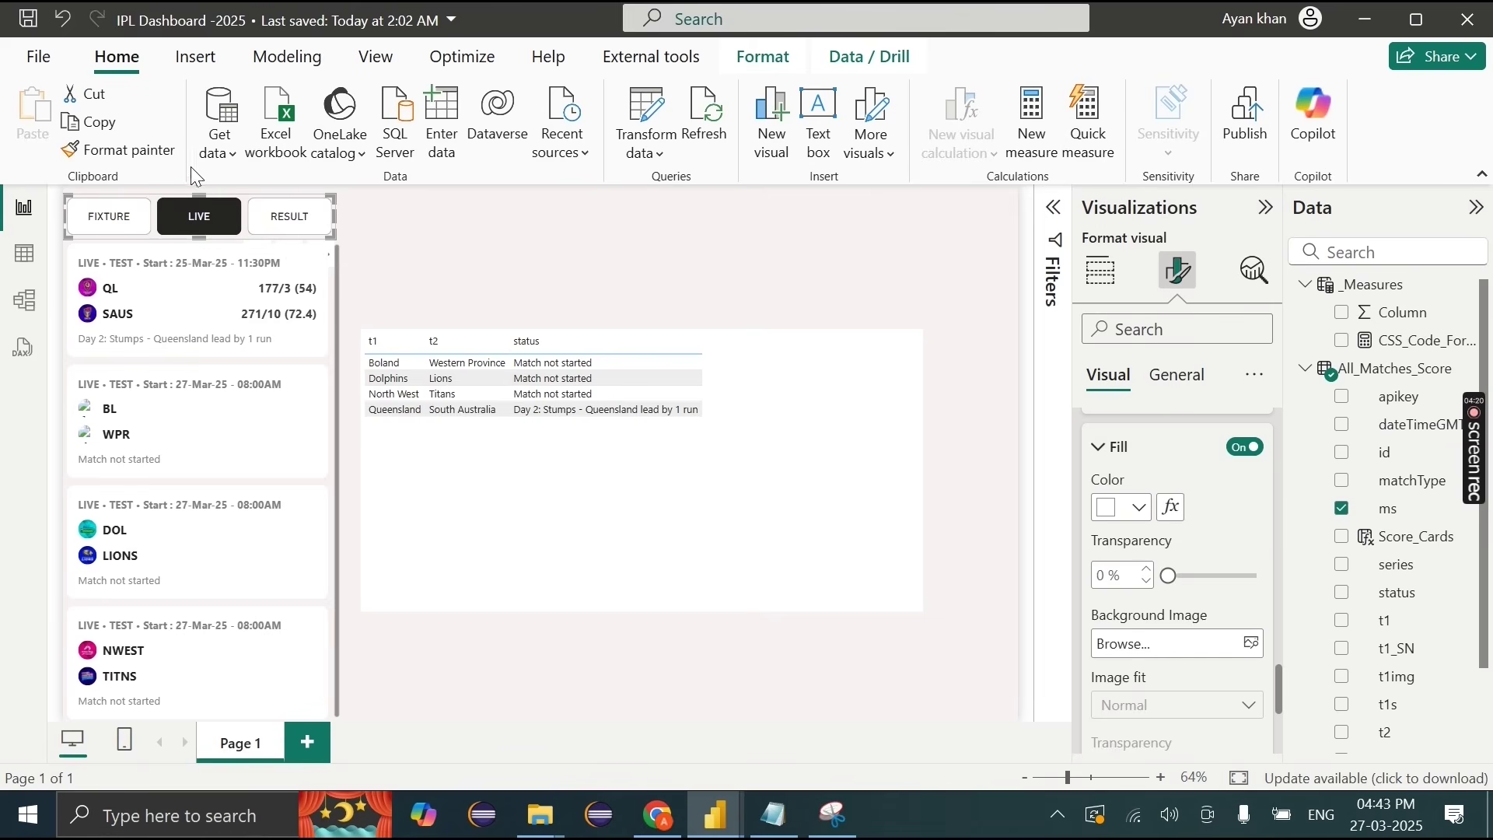
scroll(1205, 576, up, 3)
scroll(1205, 587, down, 5)
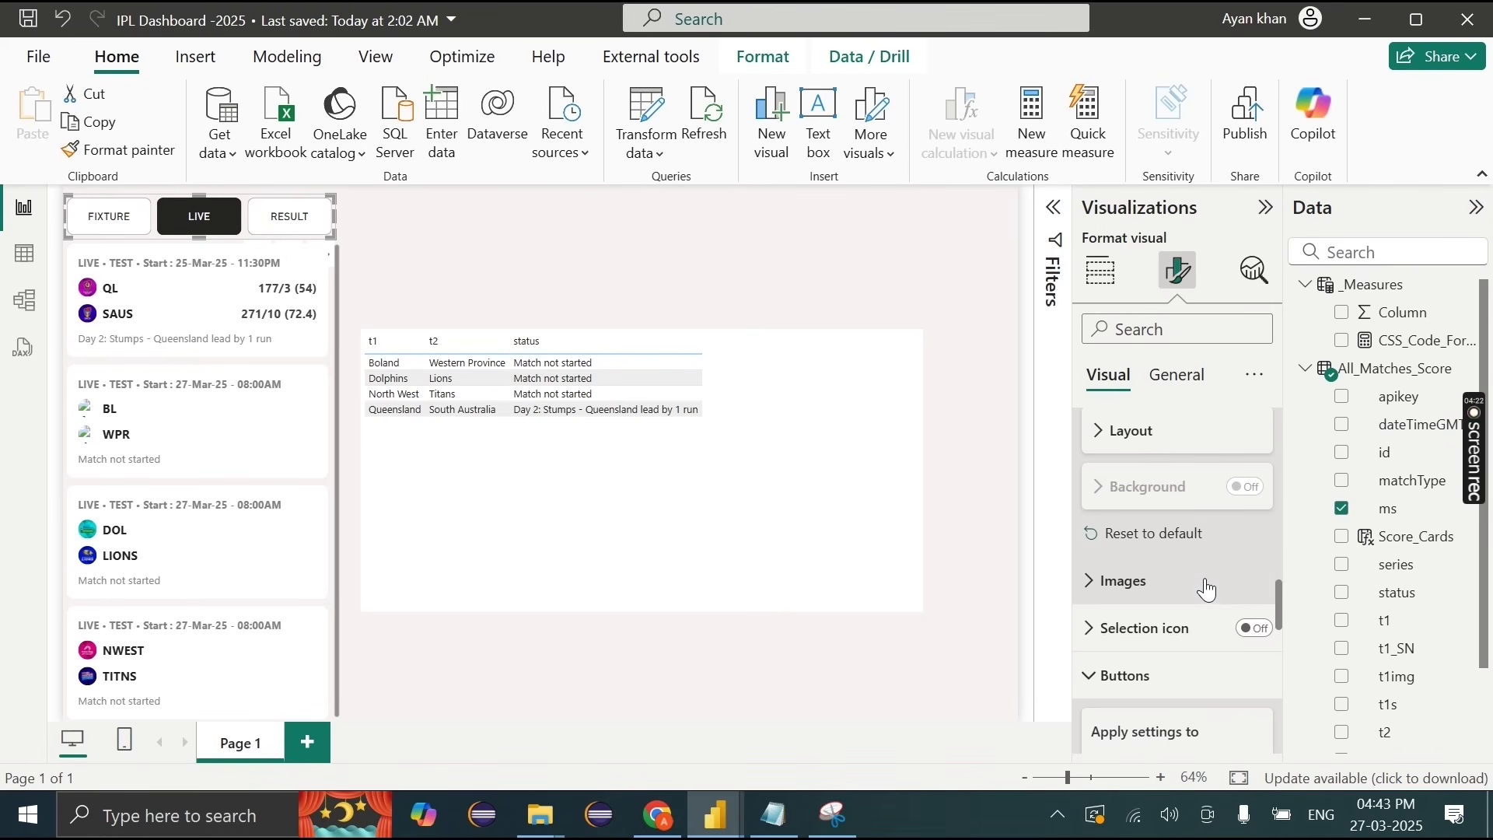
scroll(1162, 684, up, 1)
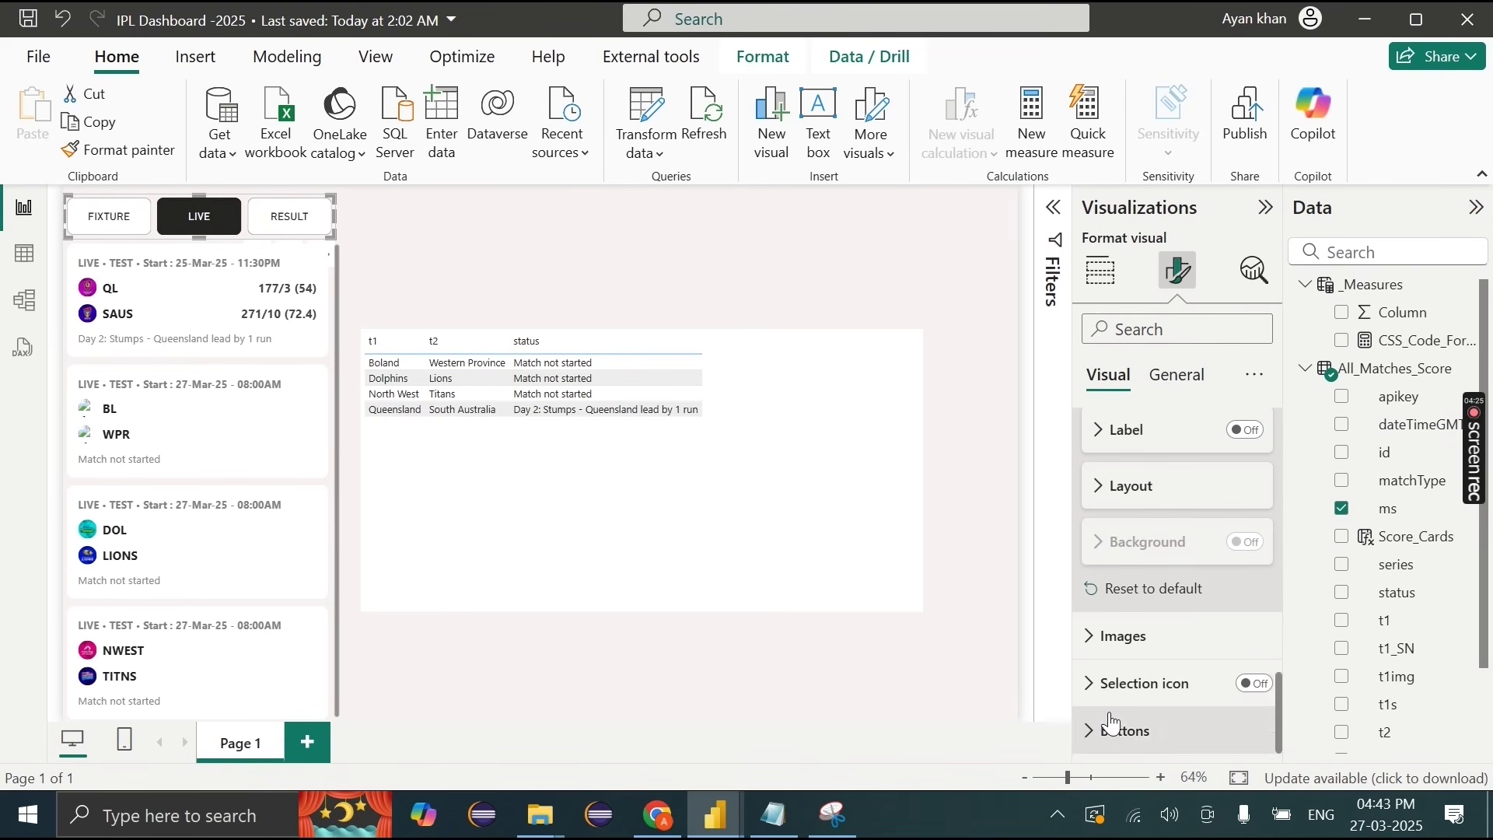
scroll(1114, 725, up, 5)
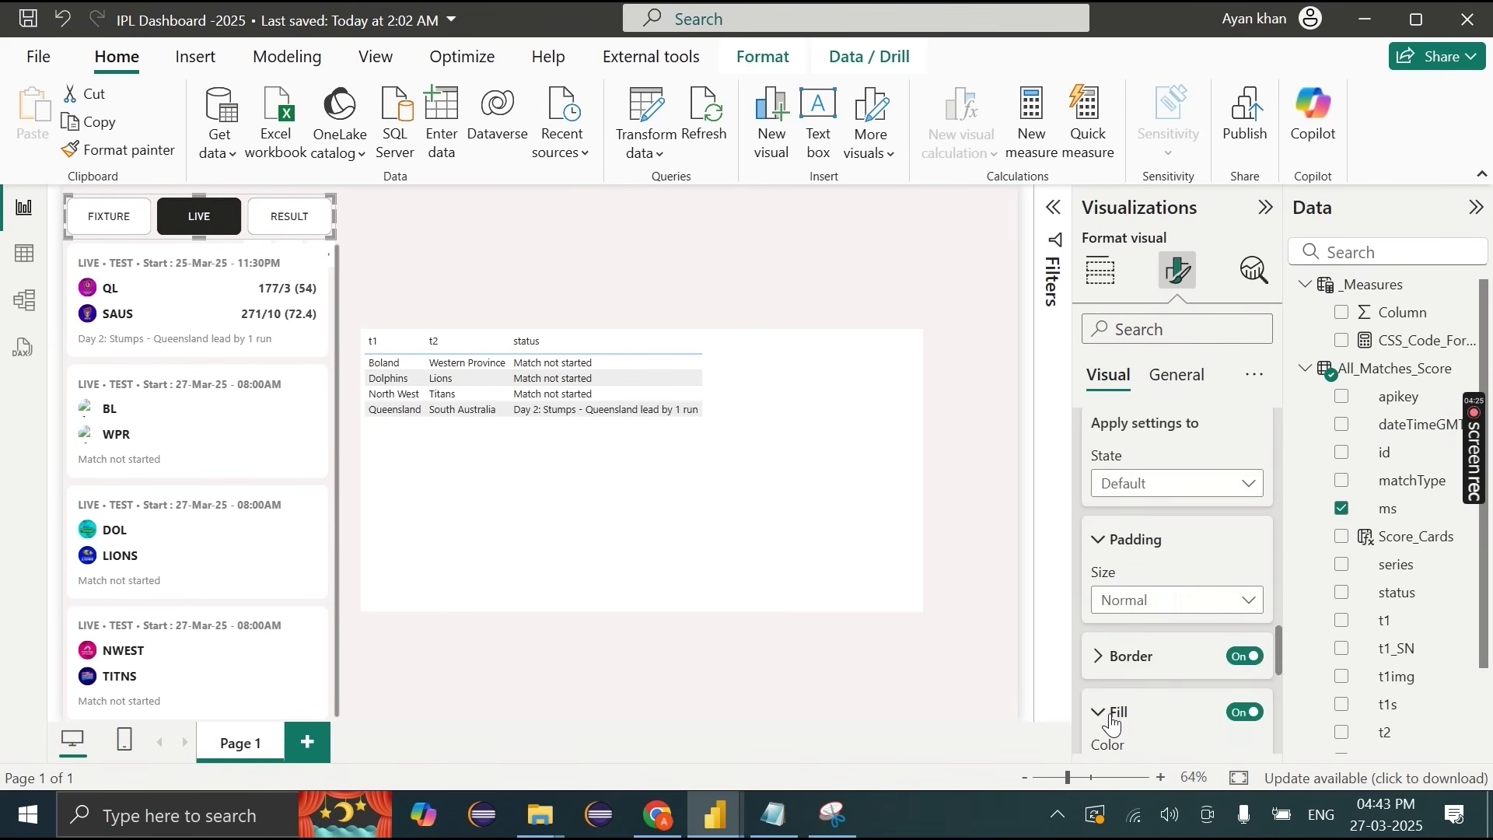
Step: Give the slicer buttons' Selected state a #193890 fill and no border
click(1150, 494)
click(1140, 598)
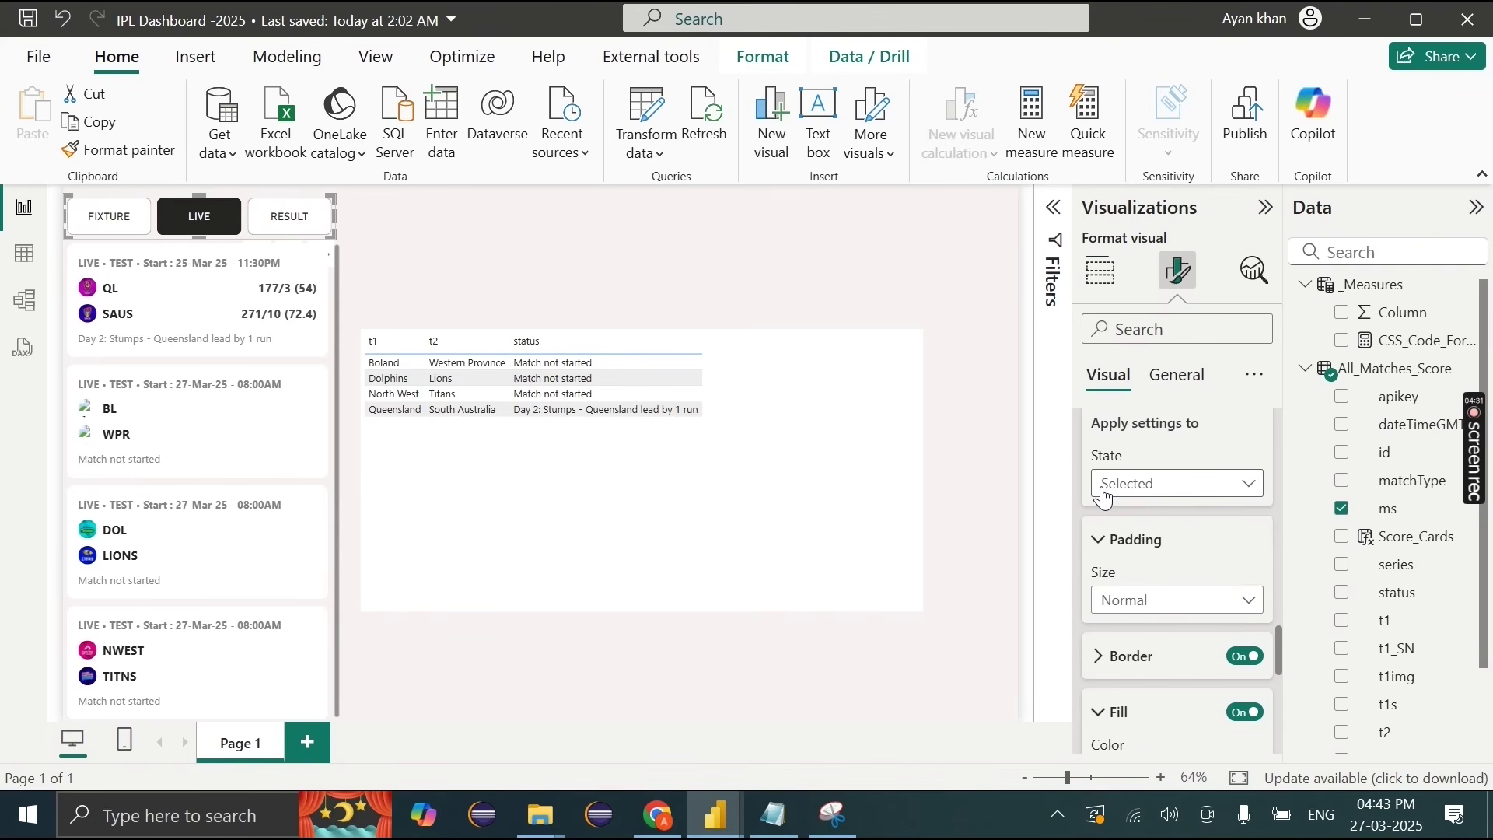
scroll(1111, 516, down, 2)
click(1137, 602)
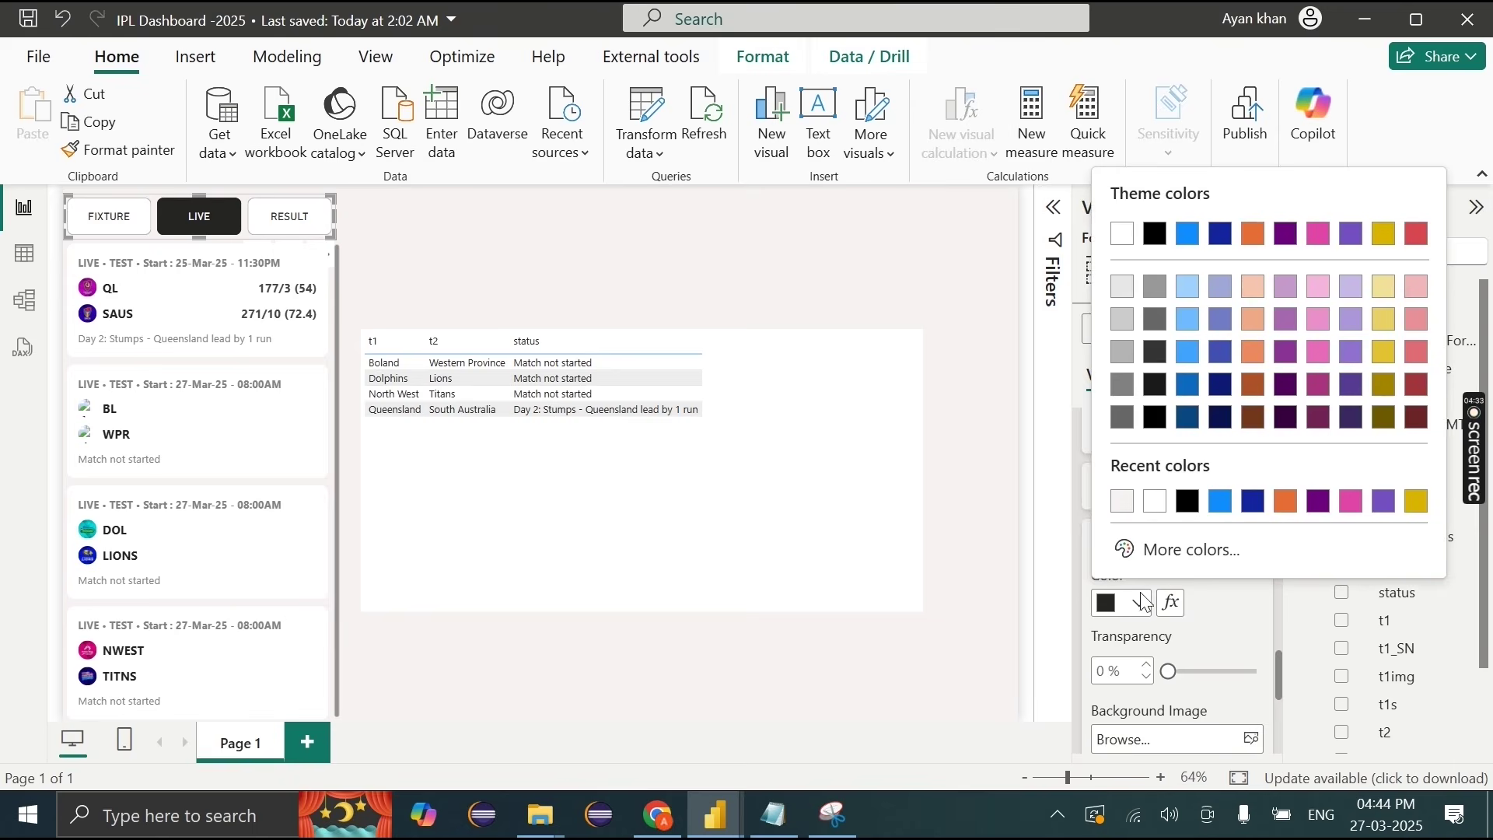
click(1178, 549)
key(ctrl+v)
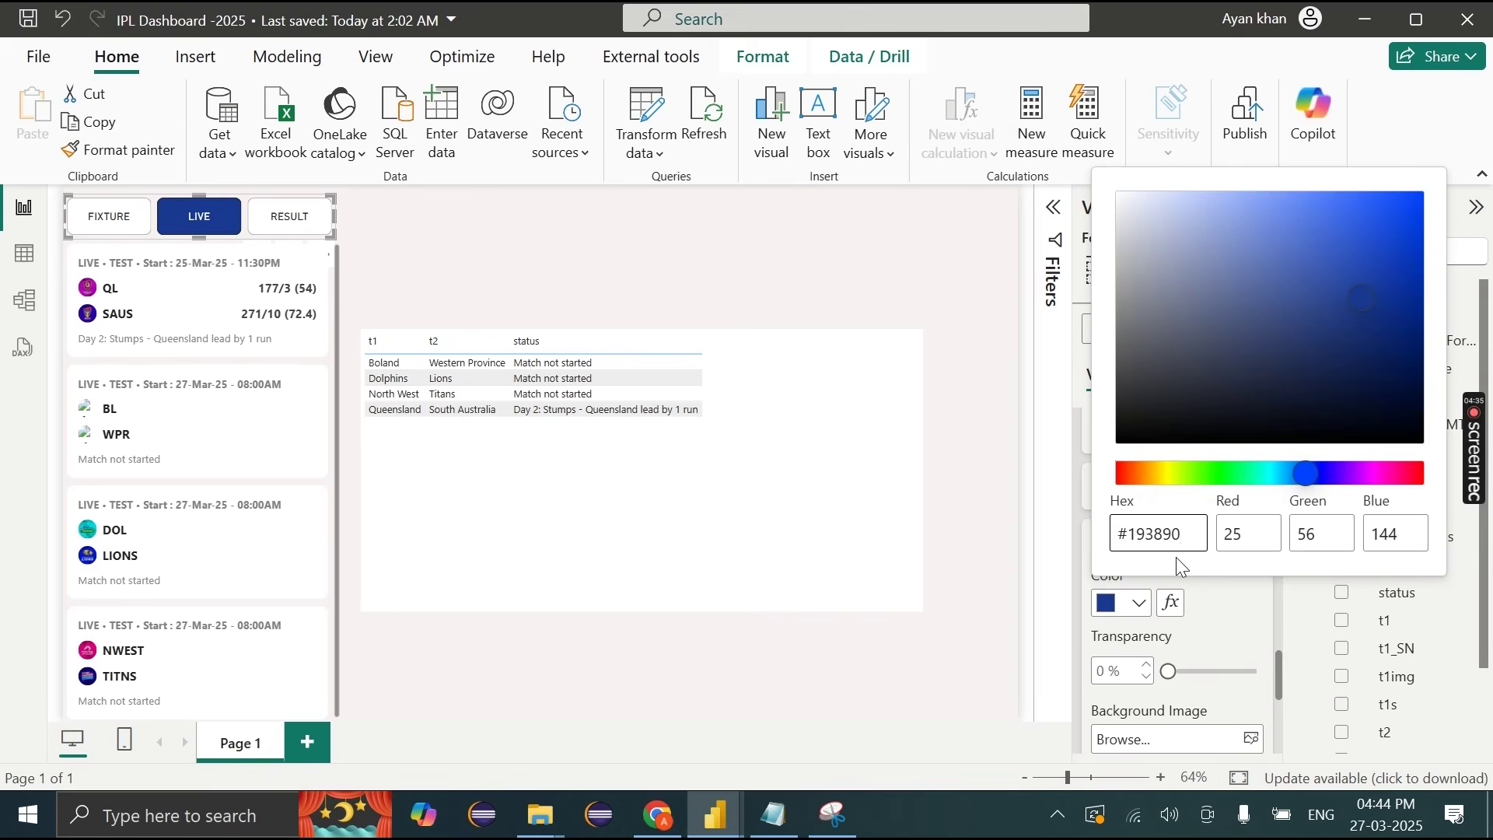
scroll(1213, 603, up, 2)
click(1244, 631)
Step: Test the FIXTURE, LIVE and RESULT buttons to check the dark blue selected styling
click(284, 226)
click(99, 226)
click(199, 225)
click(289, 226)
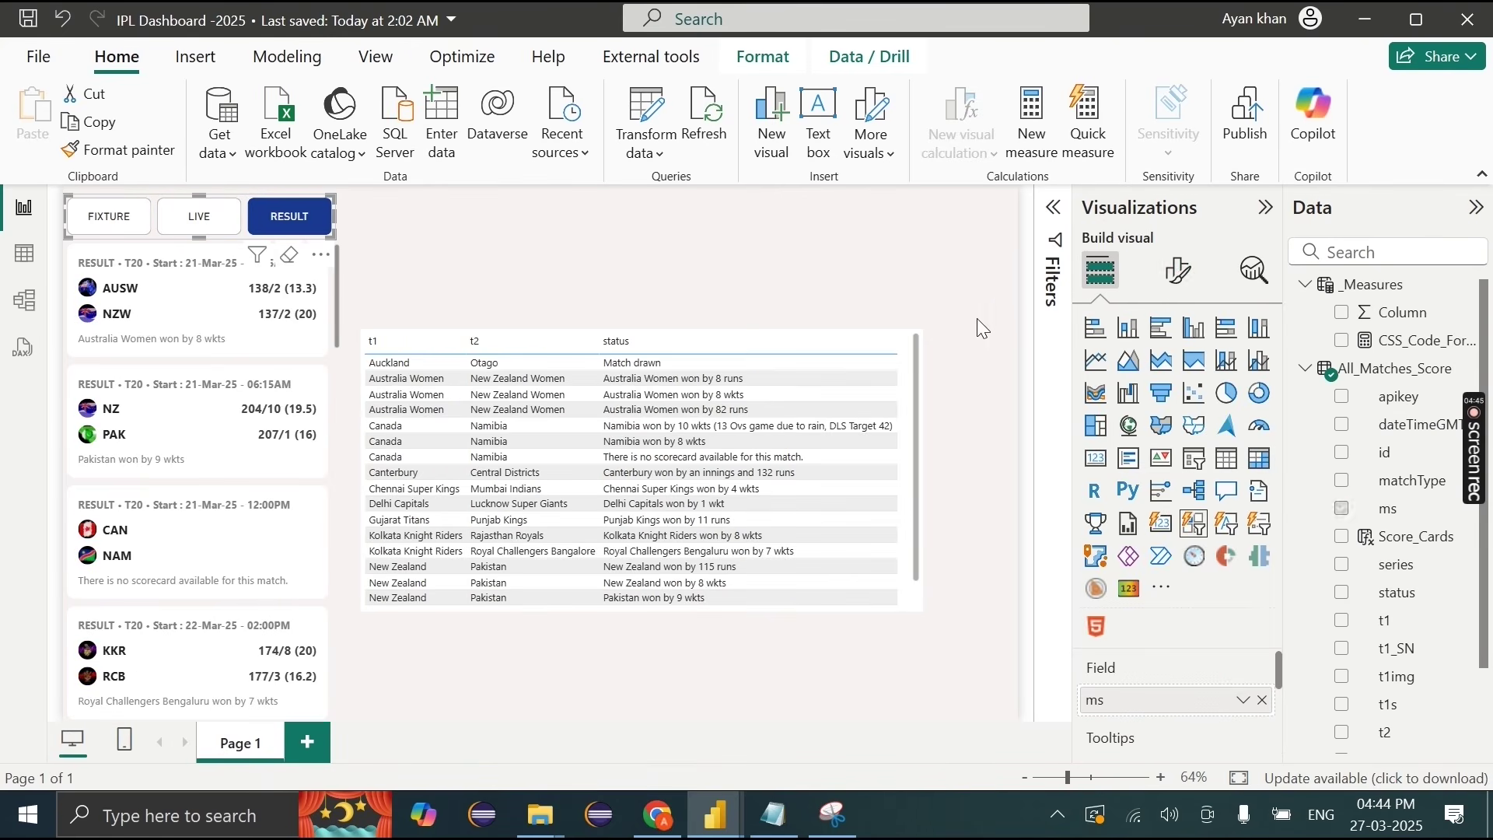
Step: Turn the border back on for the slicer buttons' Default state
click(1178, 270)
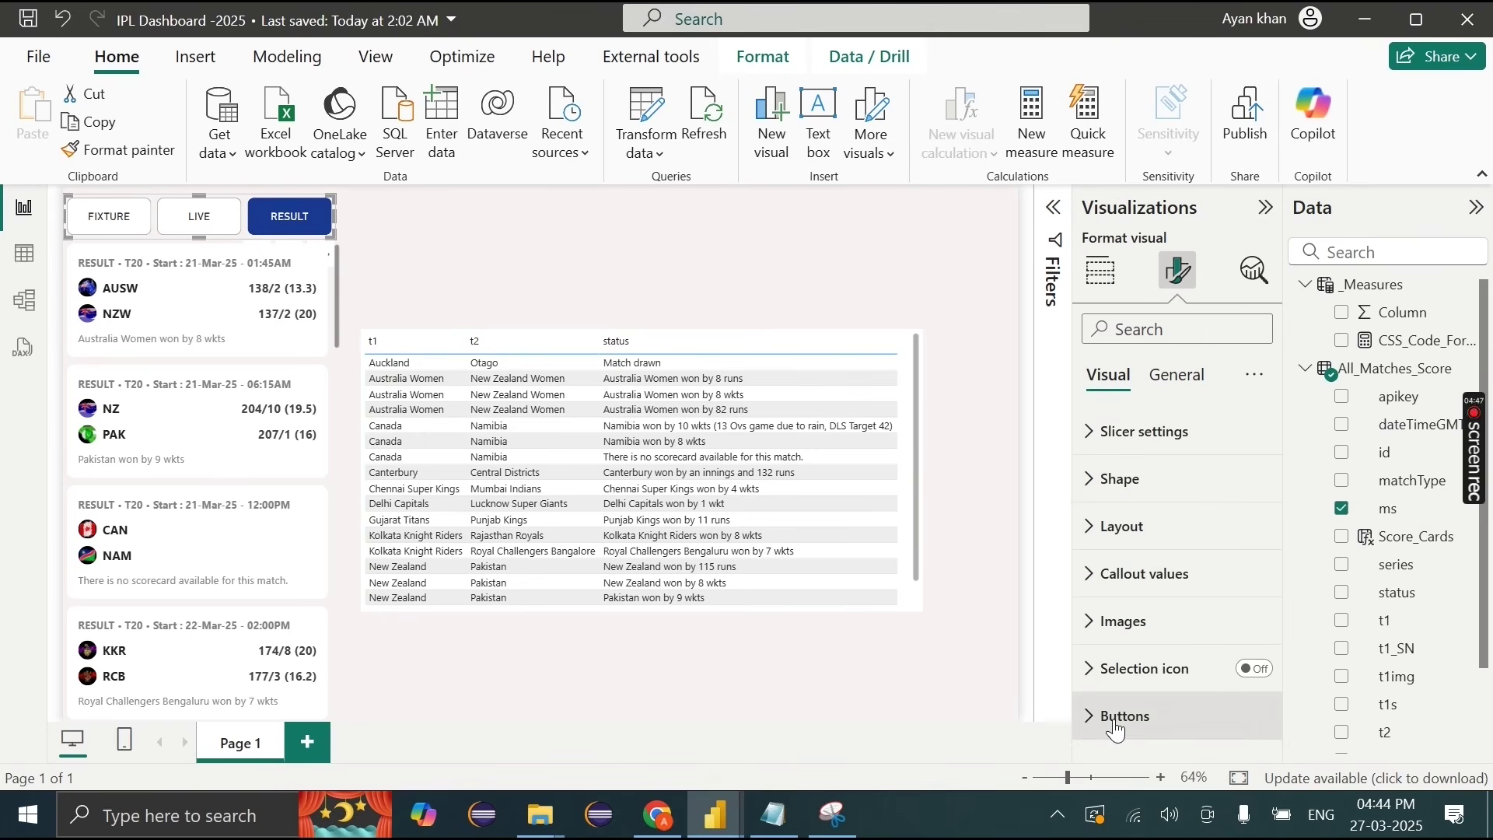
click(1115, 718)
click(1137, 464)
click(1139, 502)
click(1243, 635)
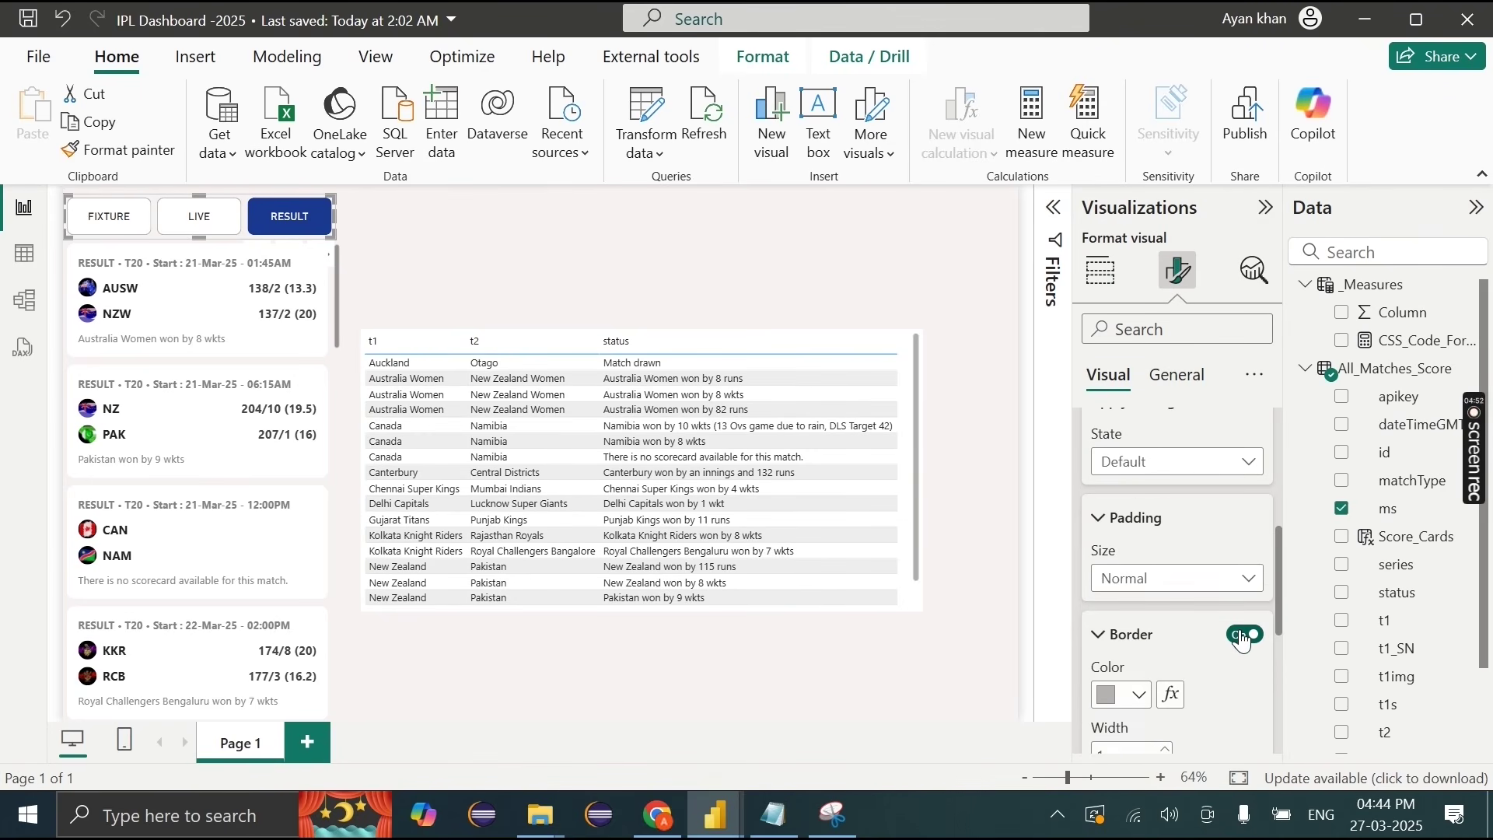
click(360, 202)
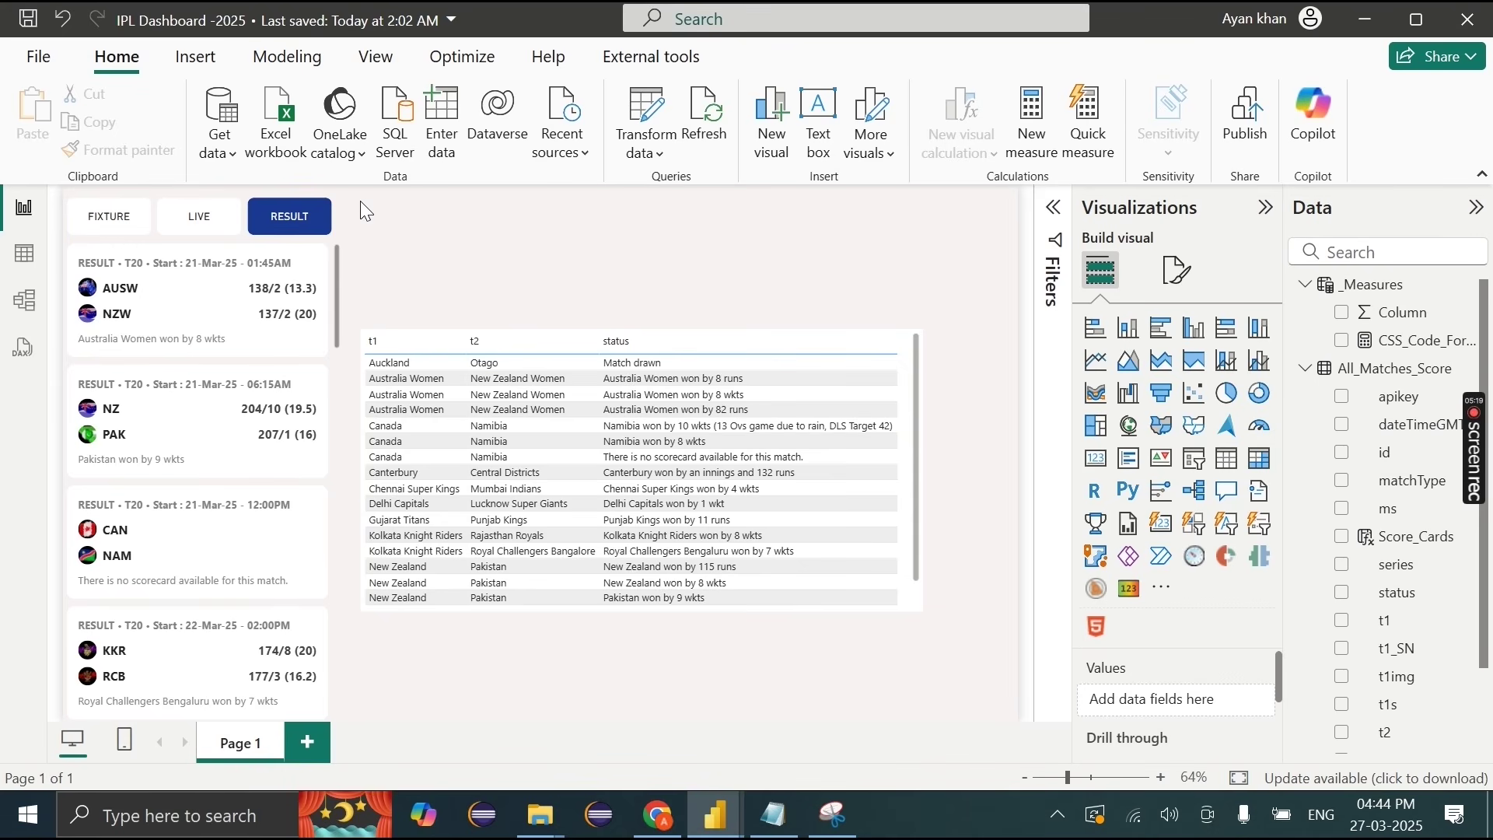
Step: Drag the match-card list until it aligns directly under the FIXTURE/LIVE/RESULT slicer
click(205, 249)
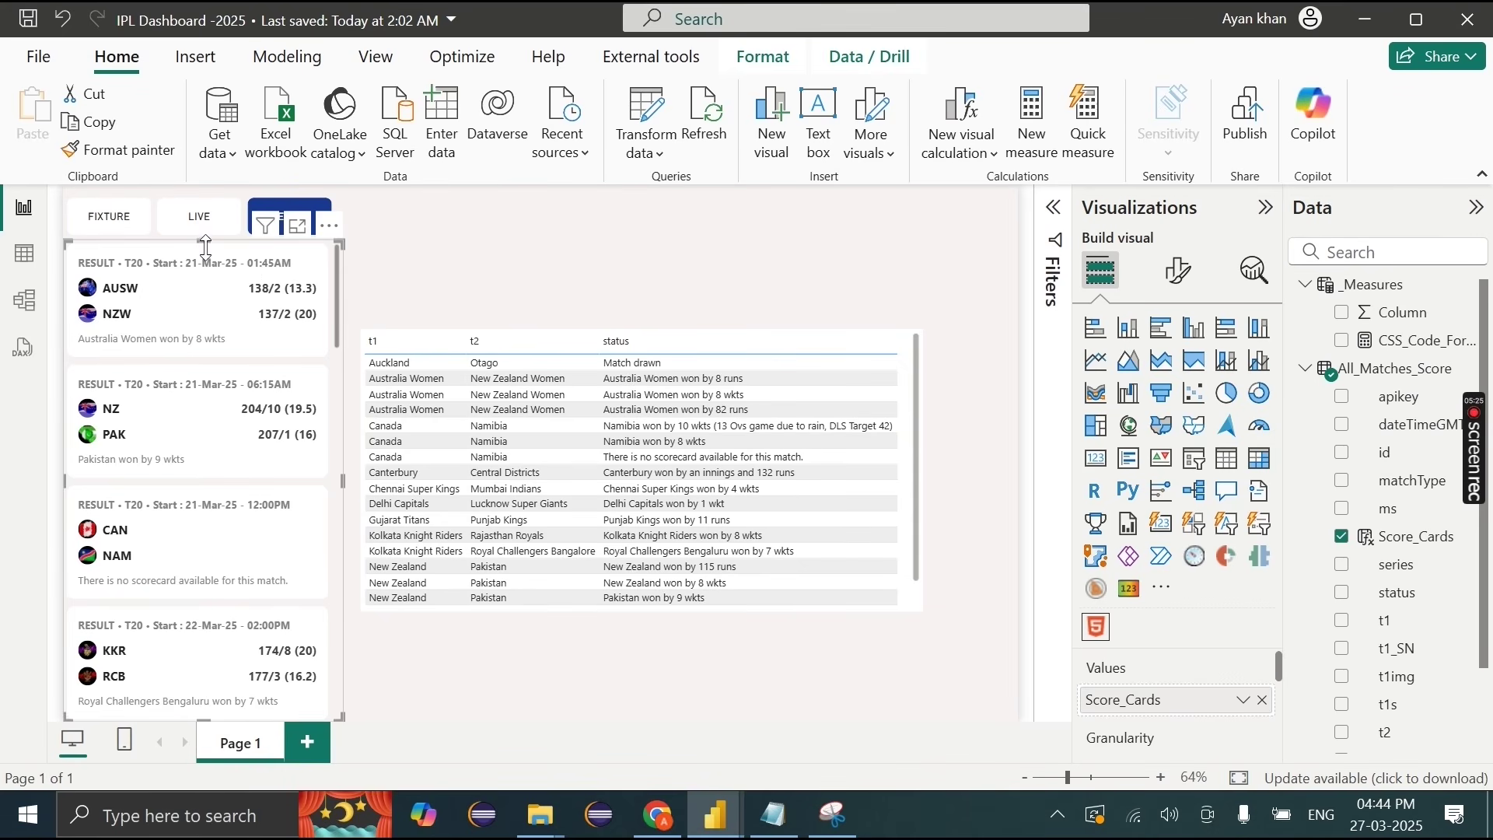
click(242, 286)
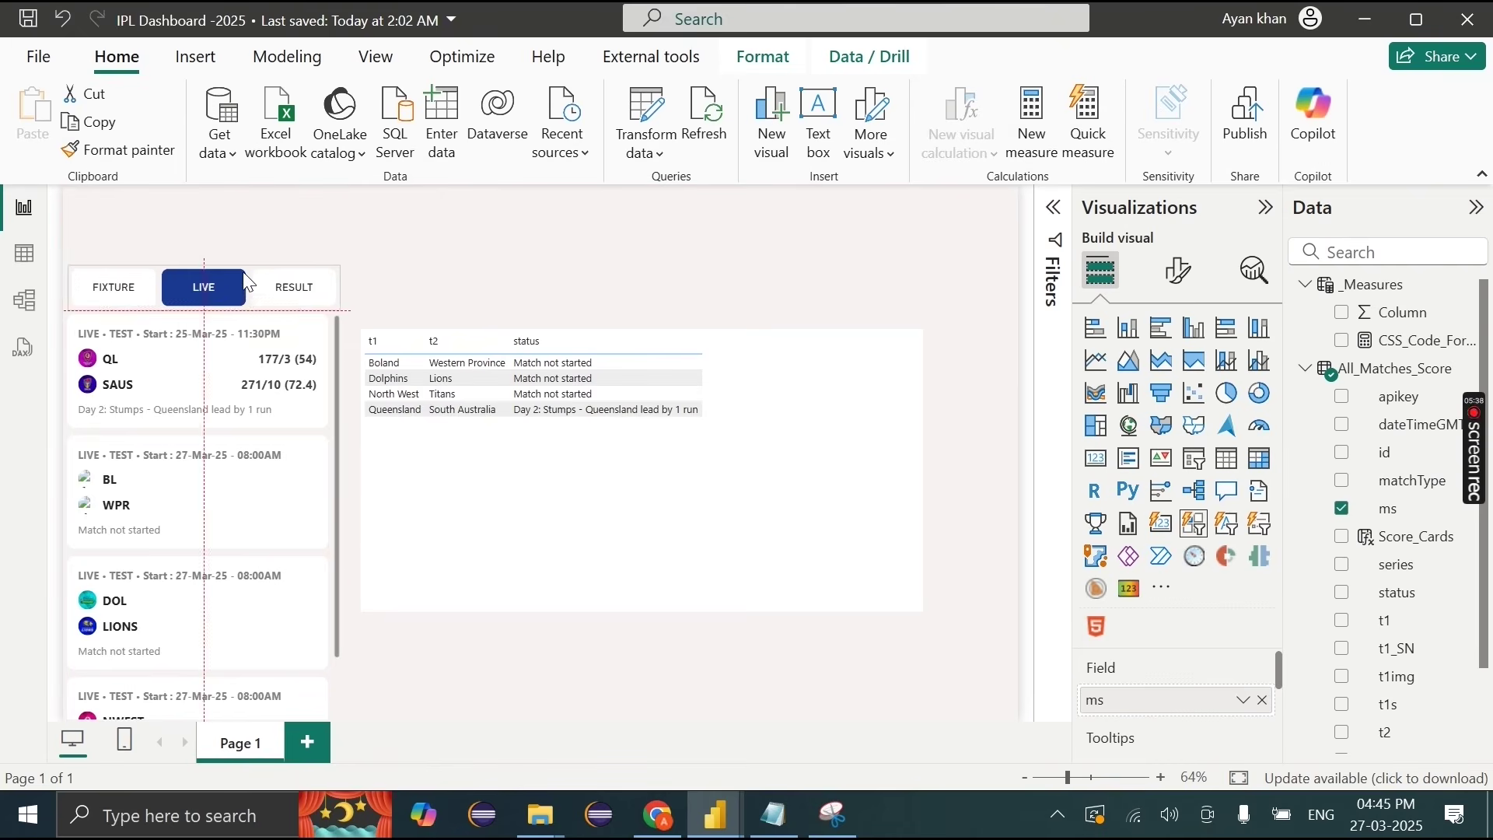
click(333, 320)
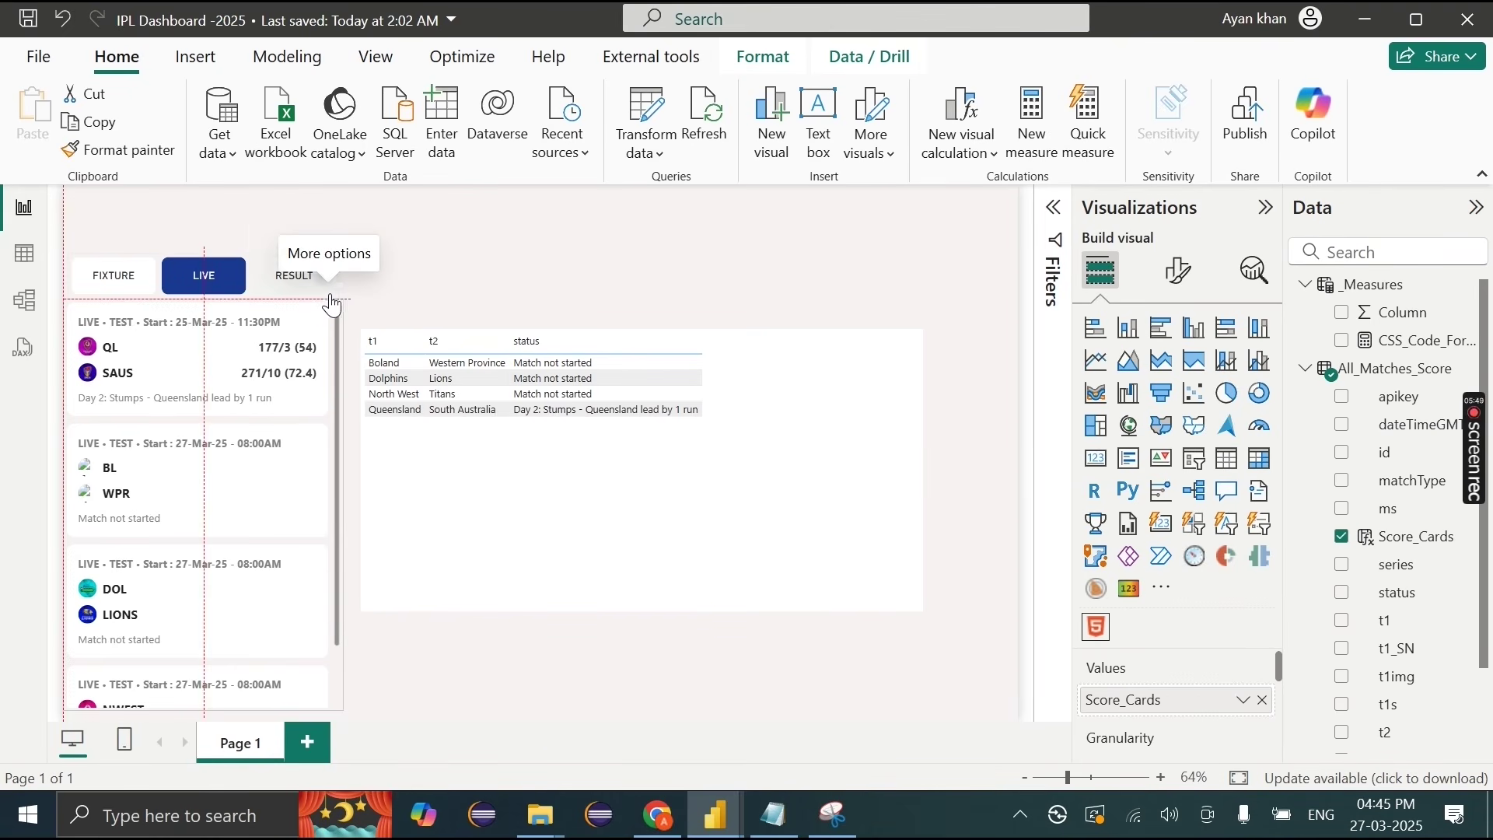
mouse_move(337, 291)
mouse_down()
mouse_move(367, 262)
mouse_move(464, 267)
mouse_move(347, 296)
mouse_up()
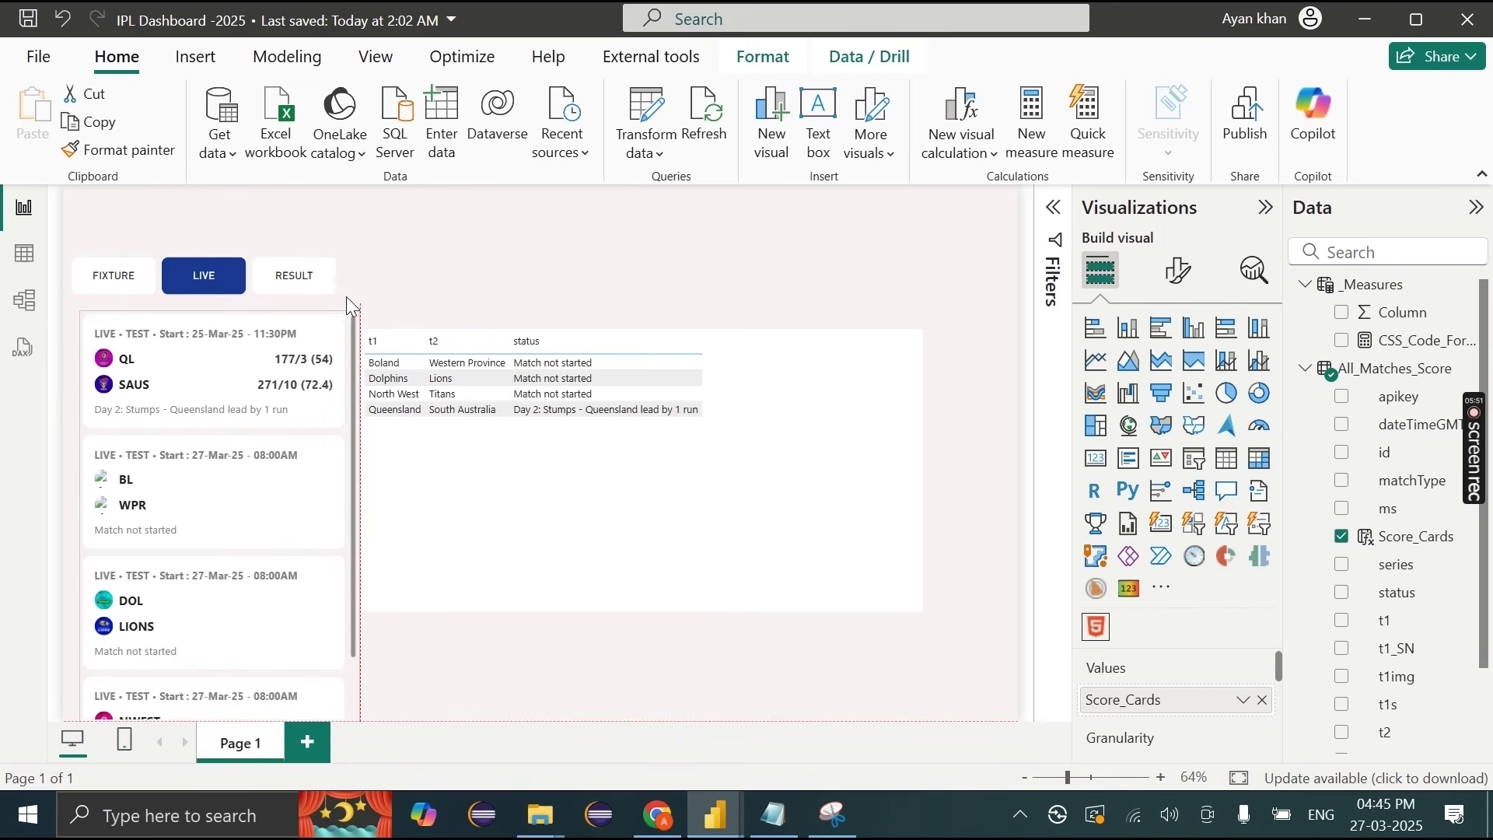
click(204, 275)
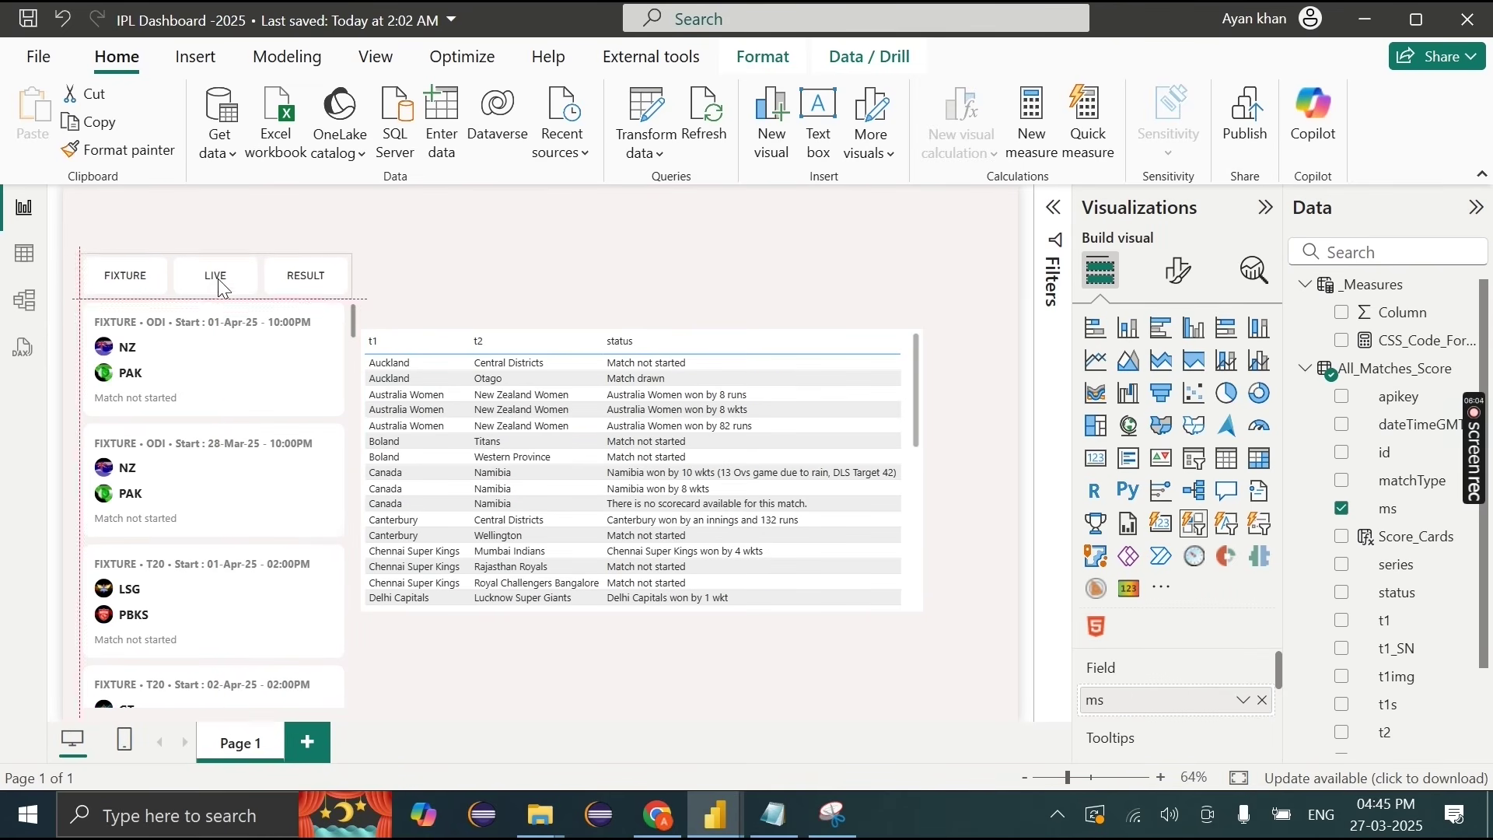
click(533, 209)
Step: Copy F1F2F7 from Coolors and set it as the page's canvas background colour
click(666, 824)
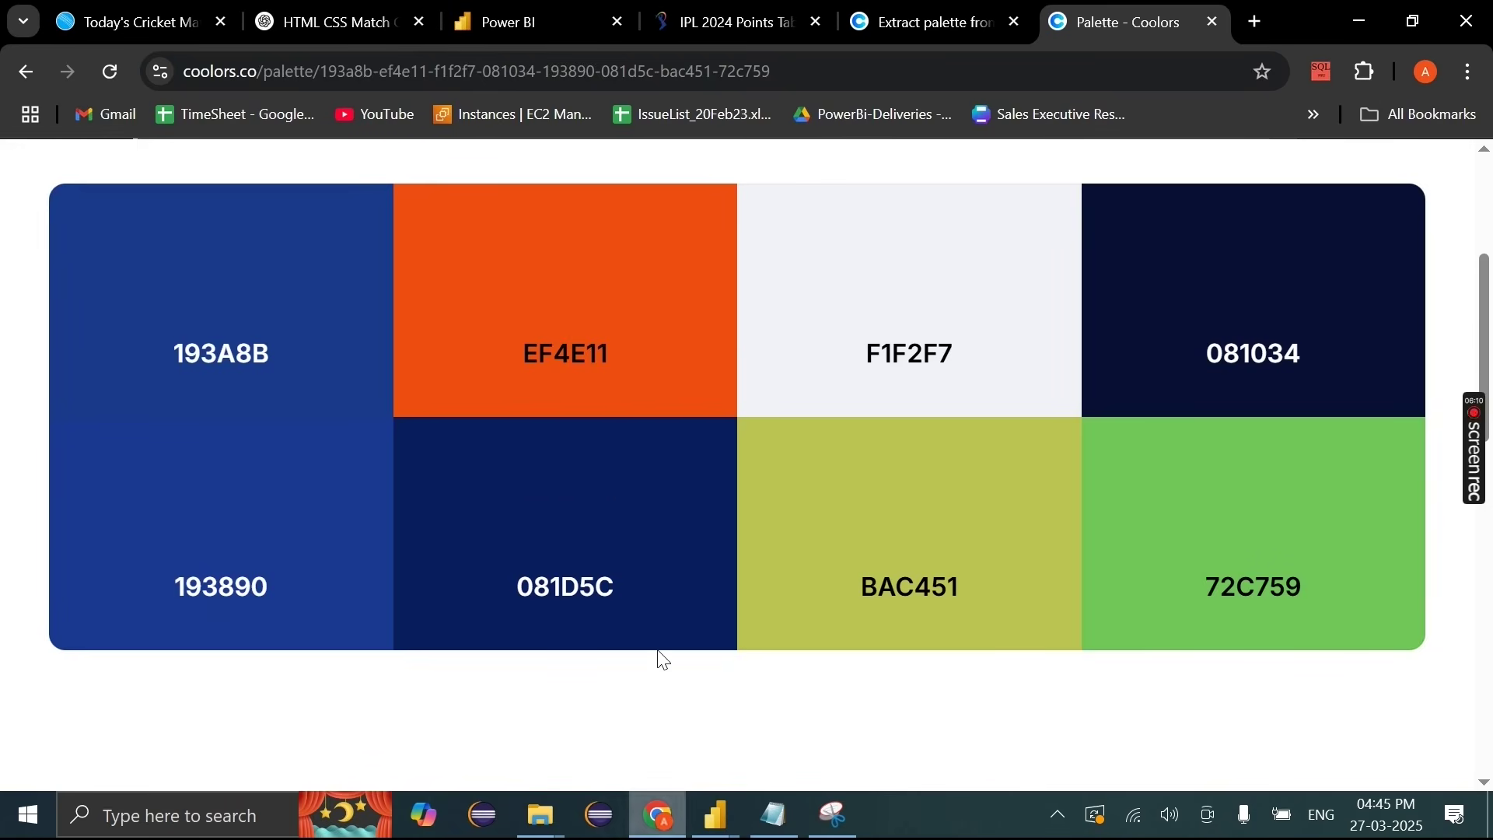
click(921, 274)
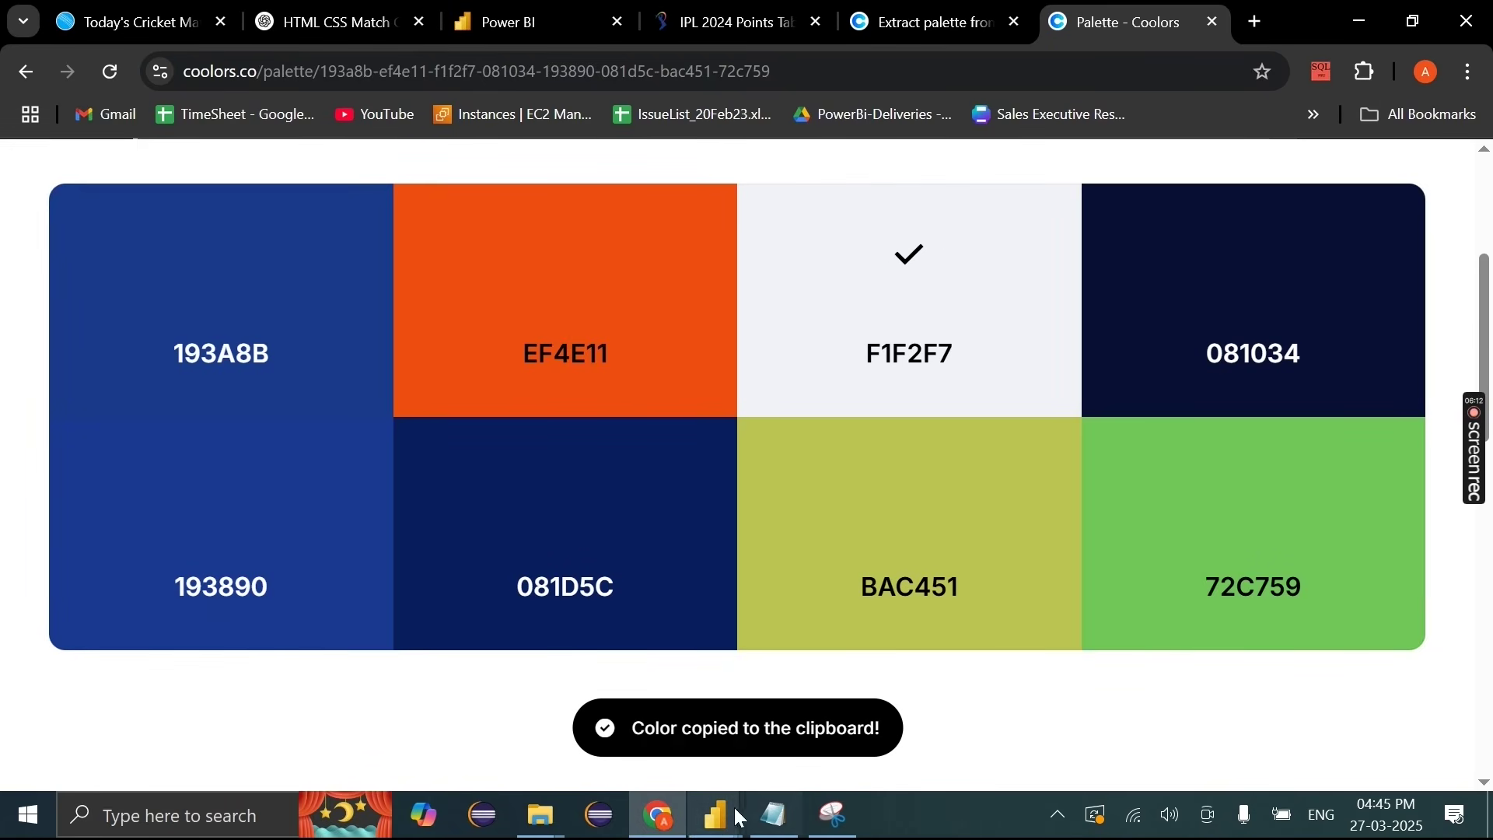
click(799, 748)
click(1194, 280)
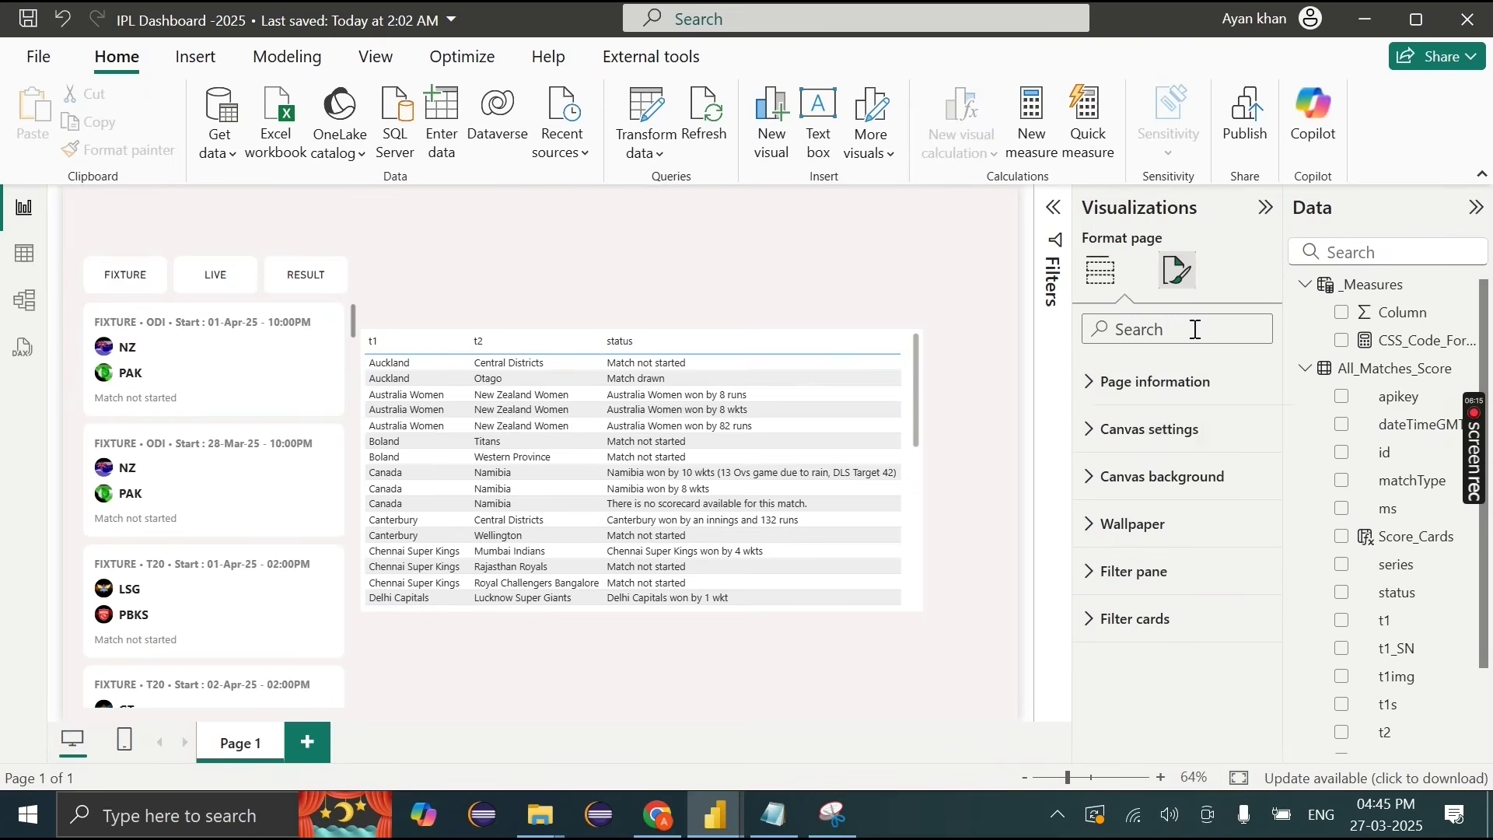
click(1173, 475)
scroll(1135, 451, down, 2)
click(1120, 416)
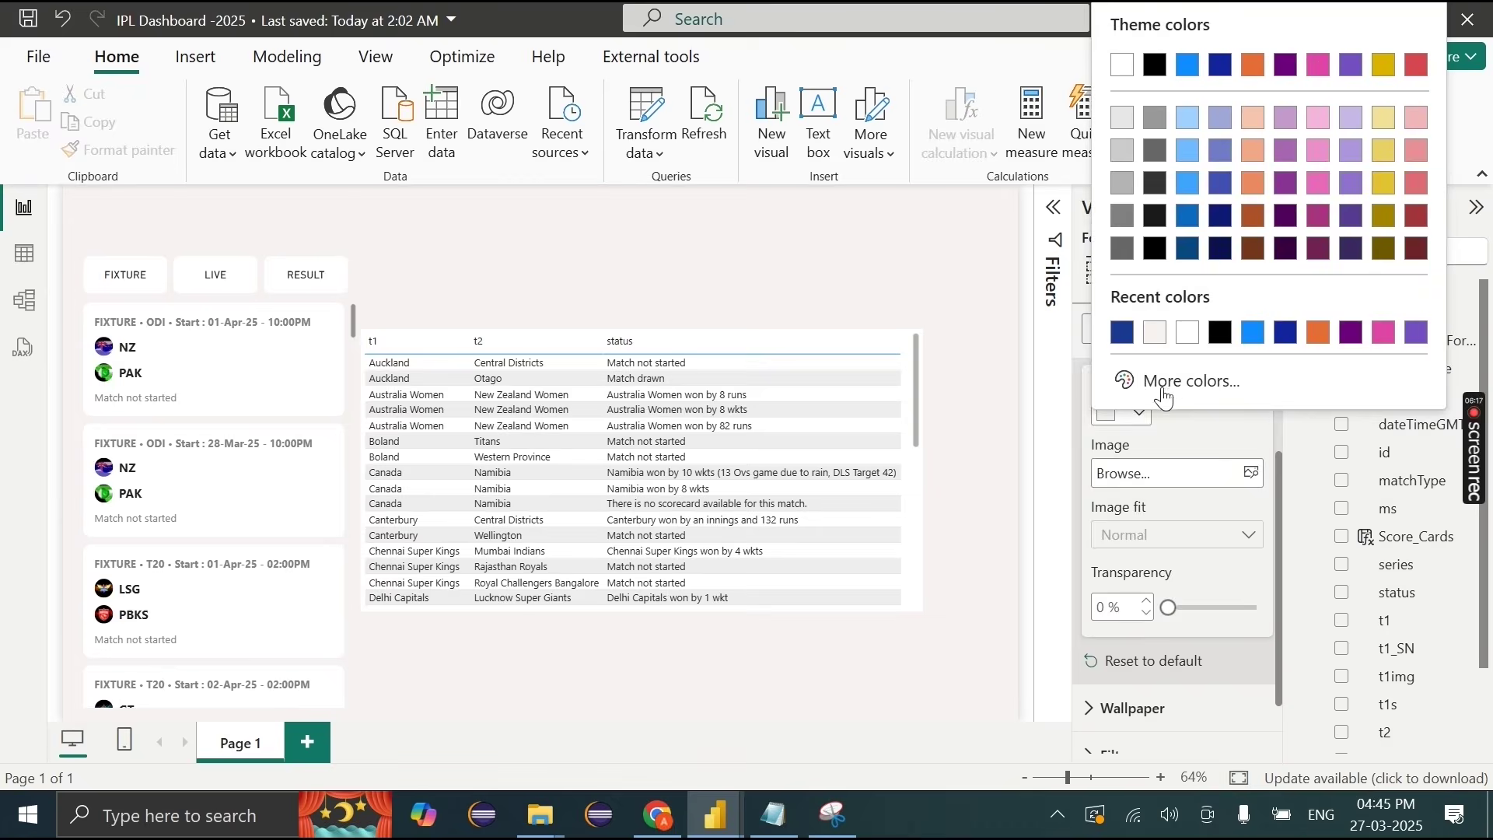
click(1154, 470)
click(1189, 367)
key(ctrl+v)
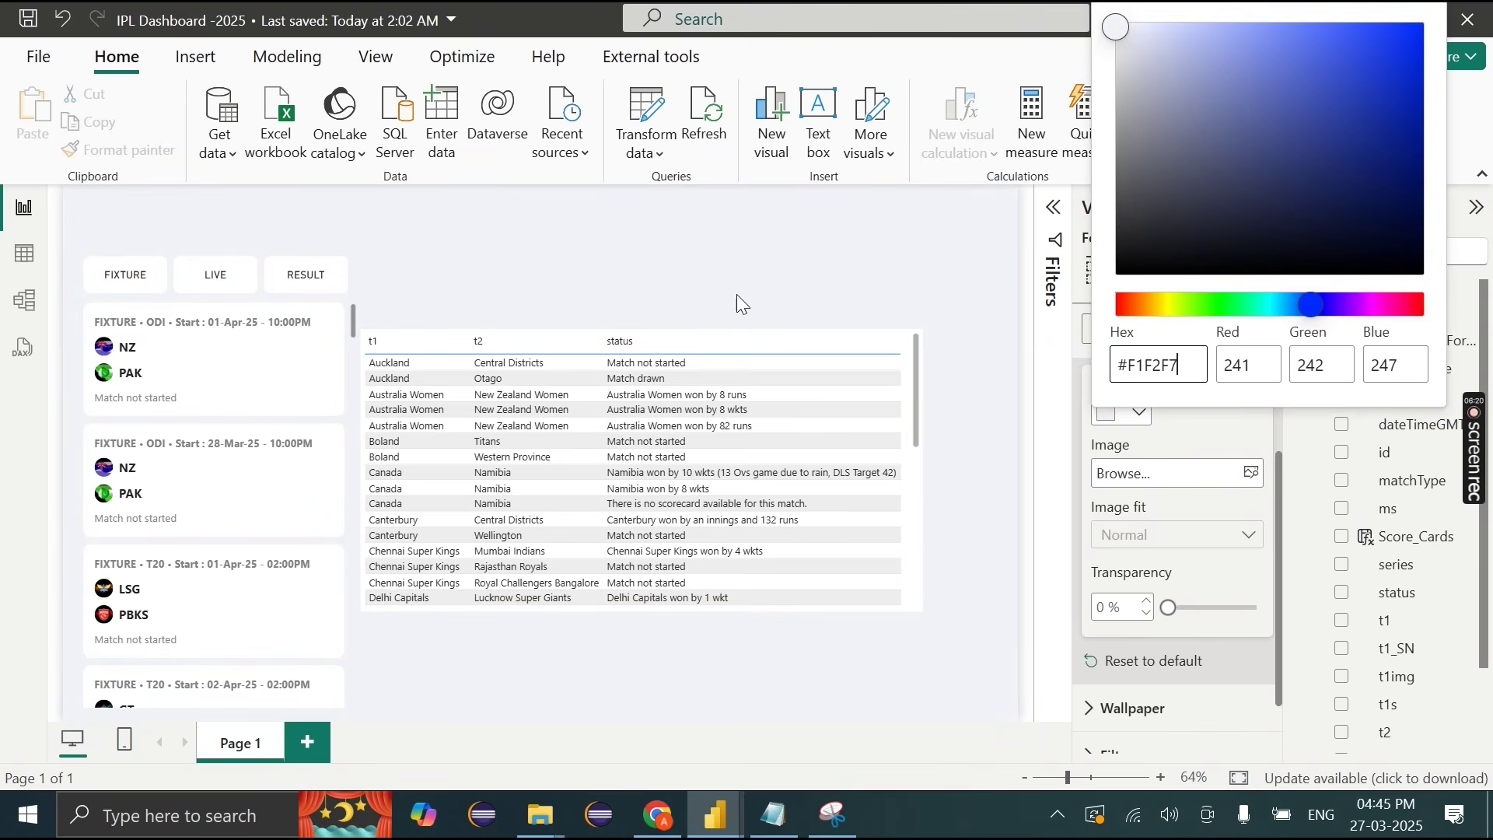
click(704, 268)
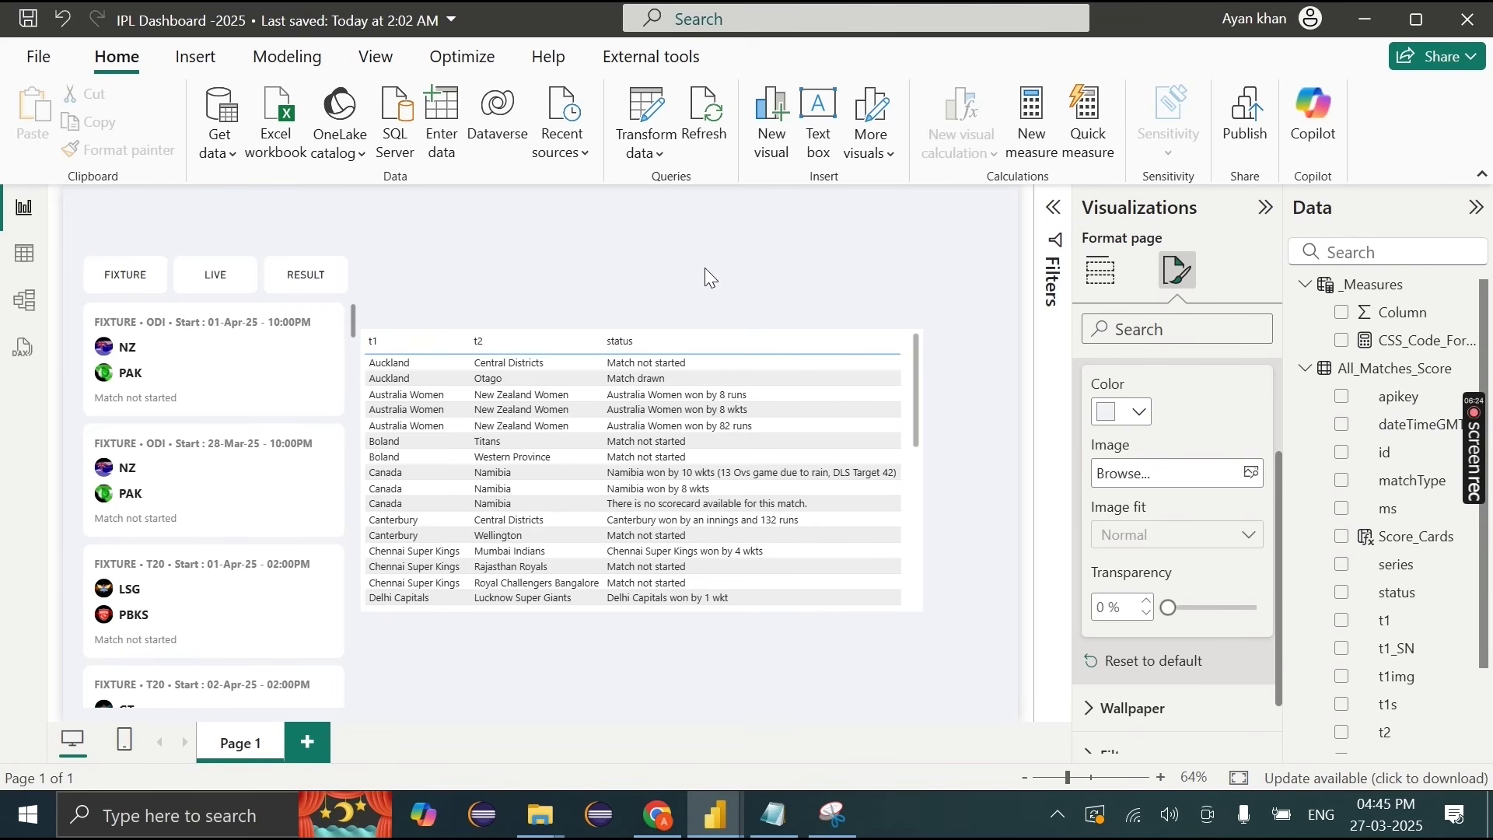
Step: Delete the match table visual from the report page
click(915, 344)
key(Delete)
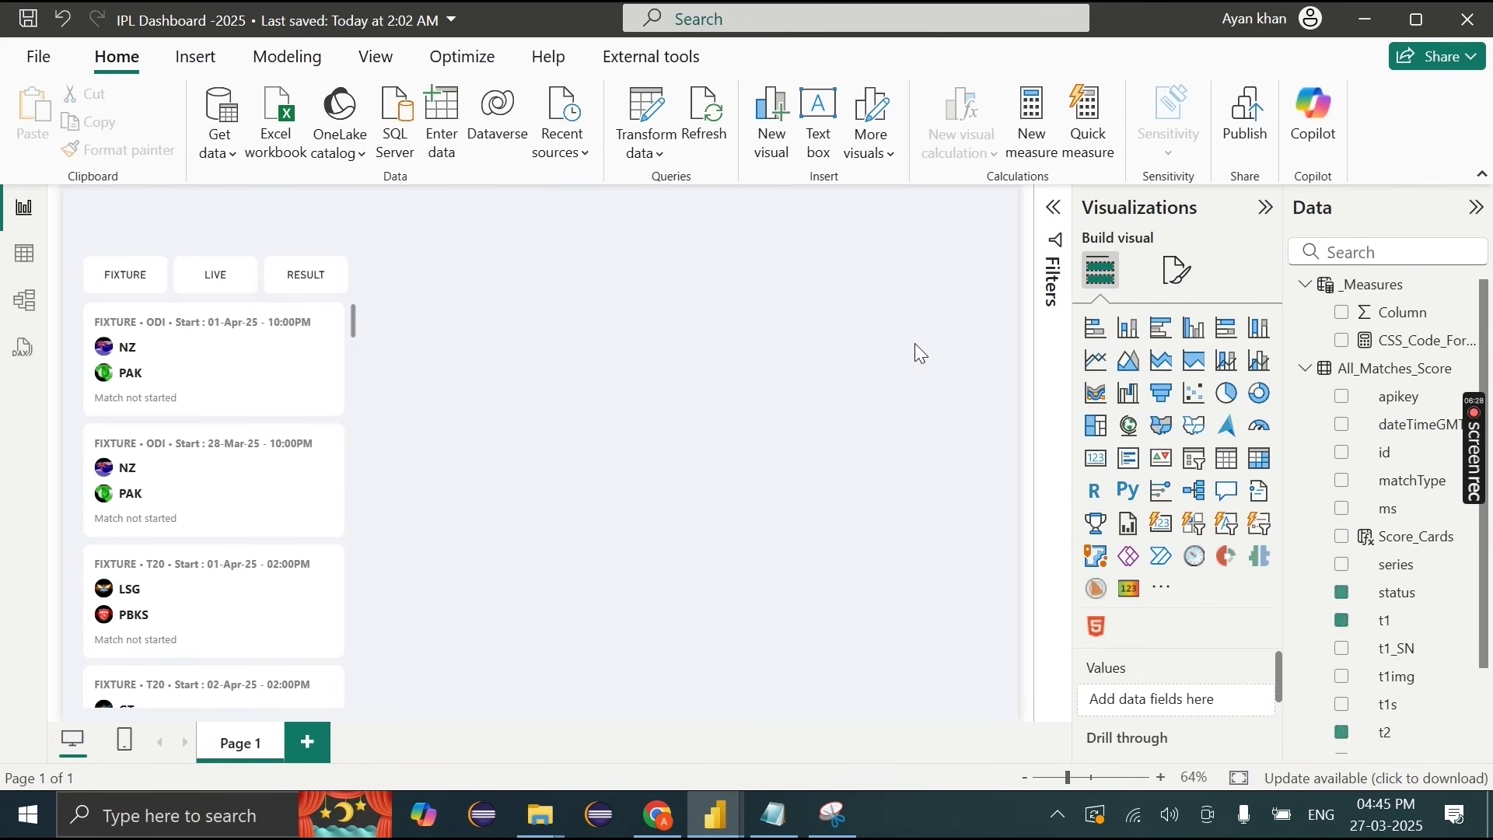
drag(393, 218, 58, 813)
click(415, 481)
Step: Insert the IPLHeader.JPG image, place it at the page's top-left and make it shorter
click(197, 57)
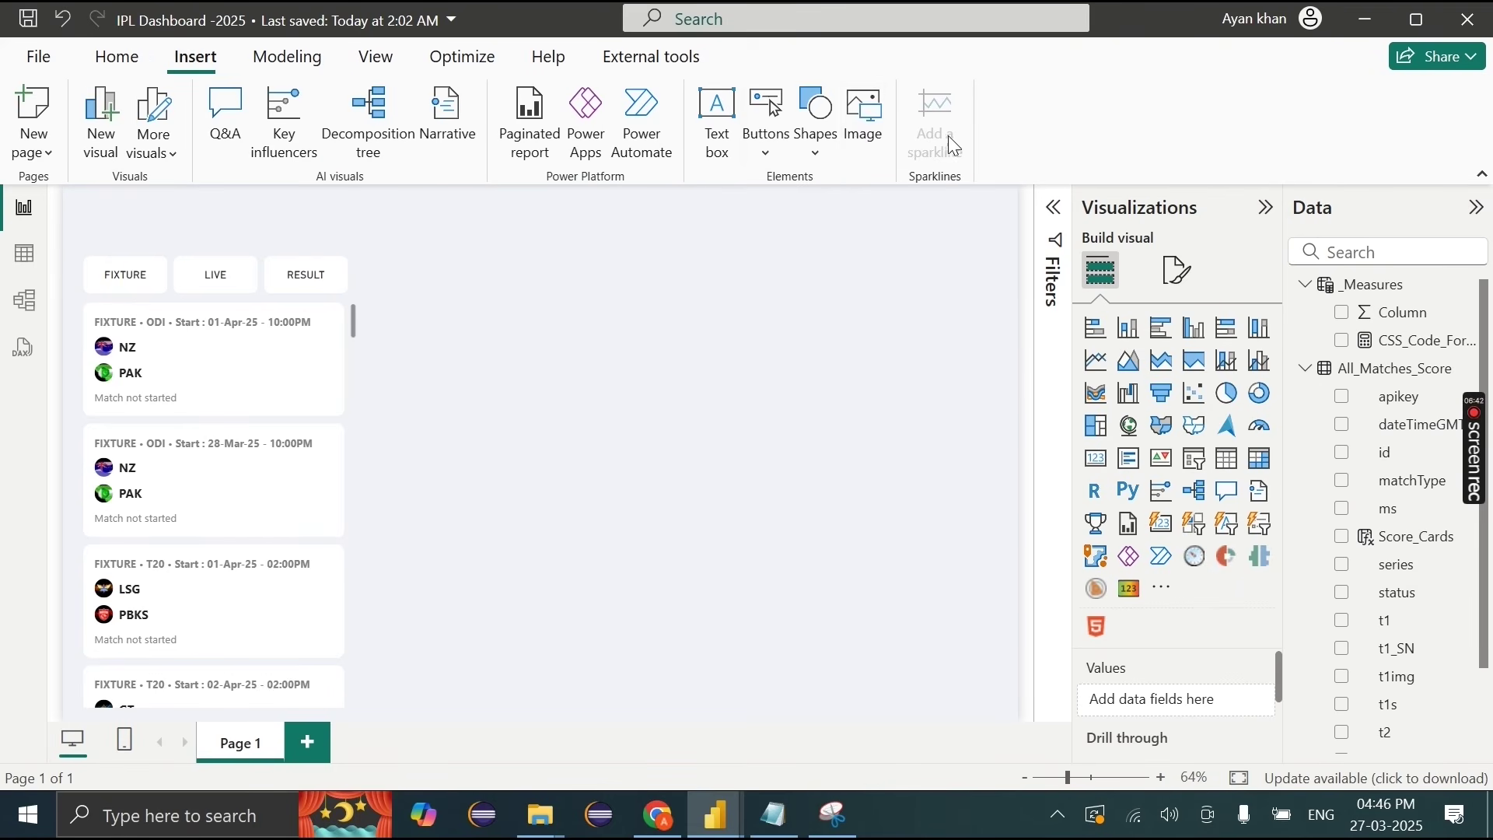
click(867, 136)
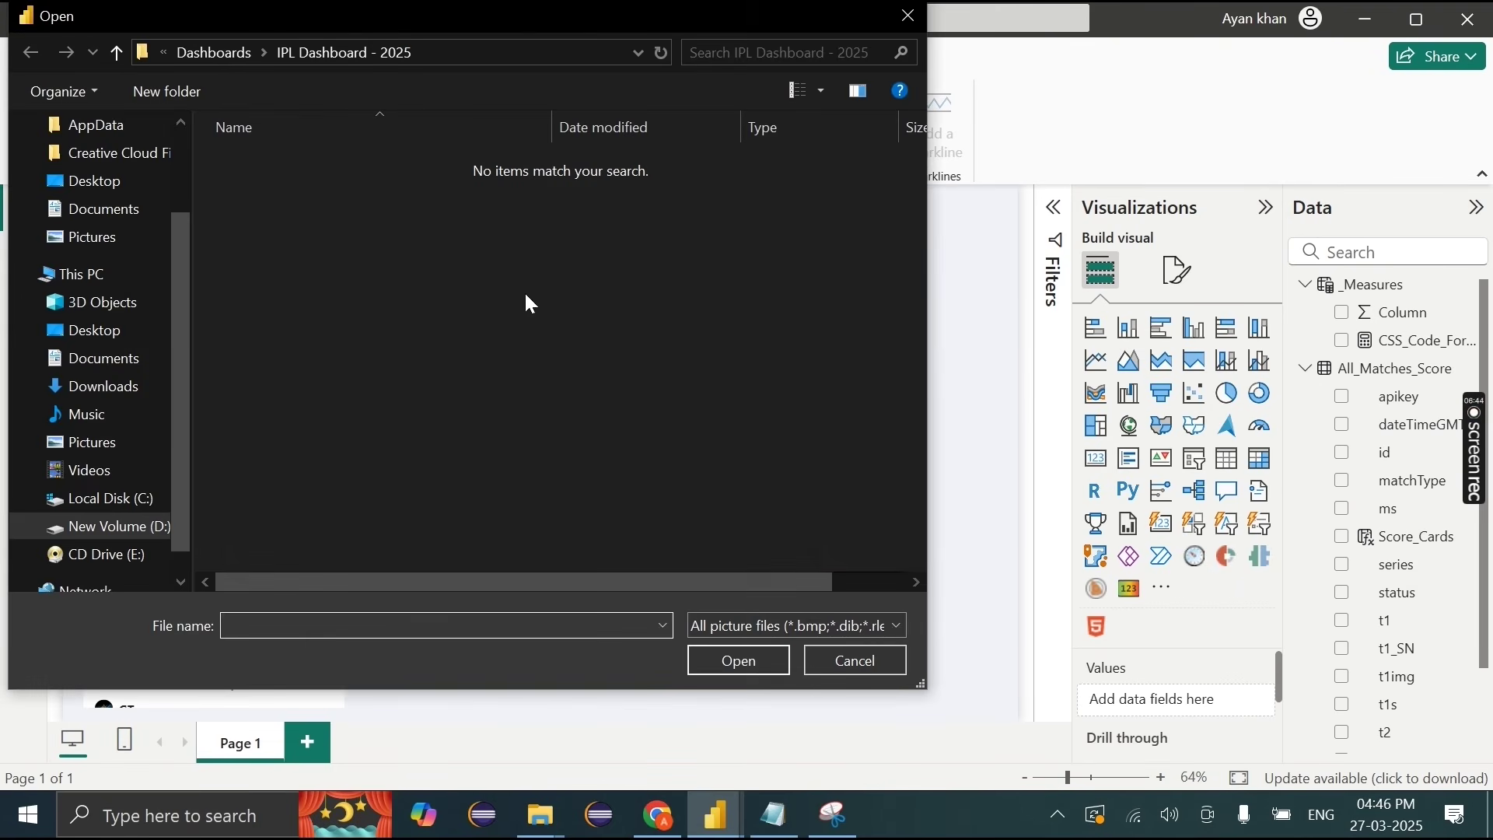
click(216, 65)
double_click(493, 358)
double_click(600, 207)
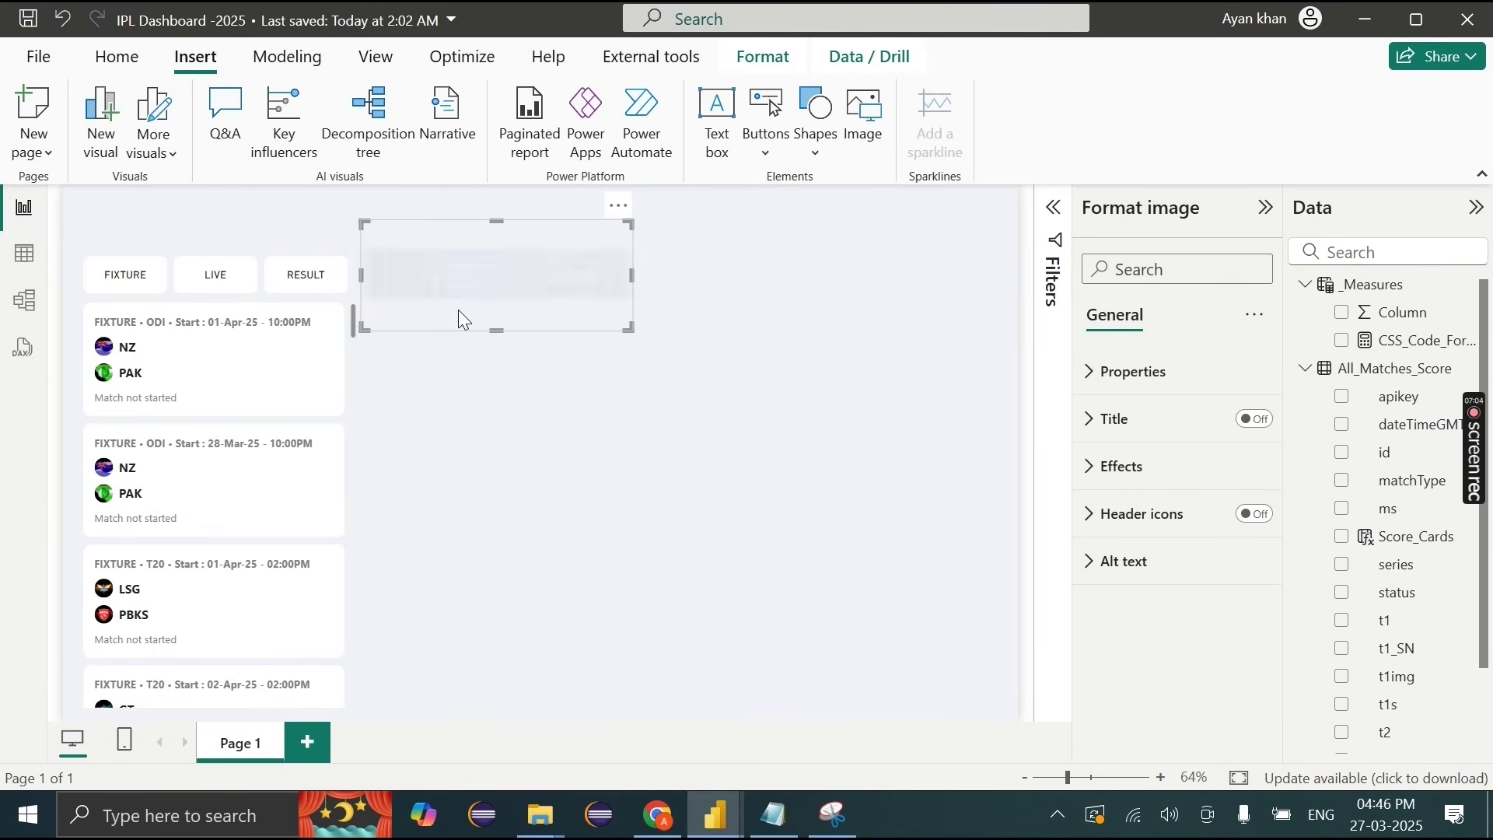
drag(539, 260, 247, 231)
drag(202, 292, 191, 237)
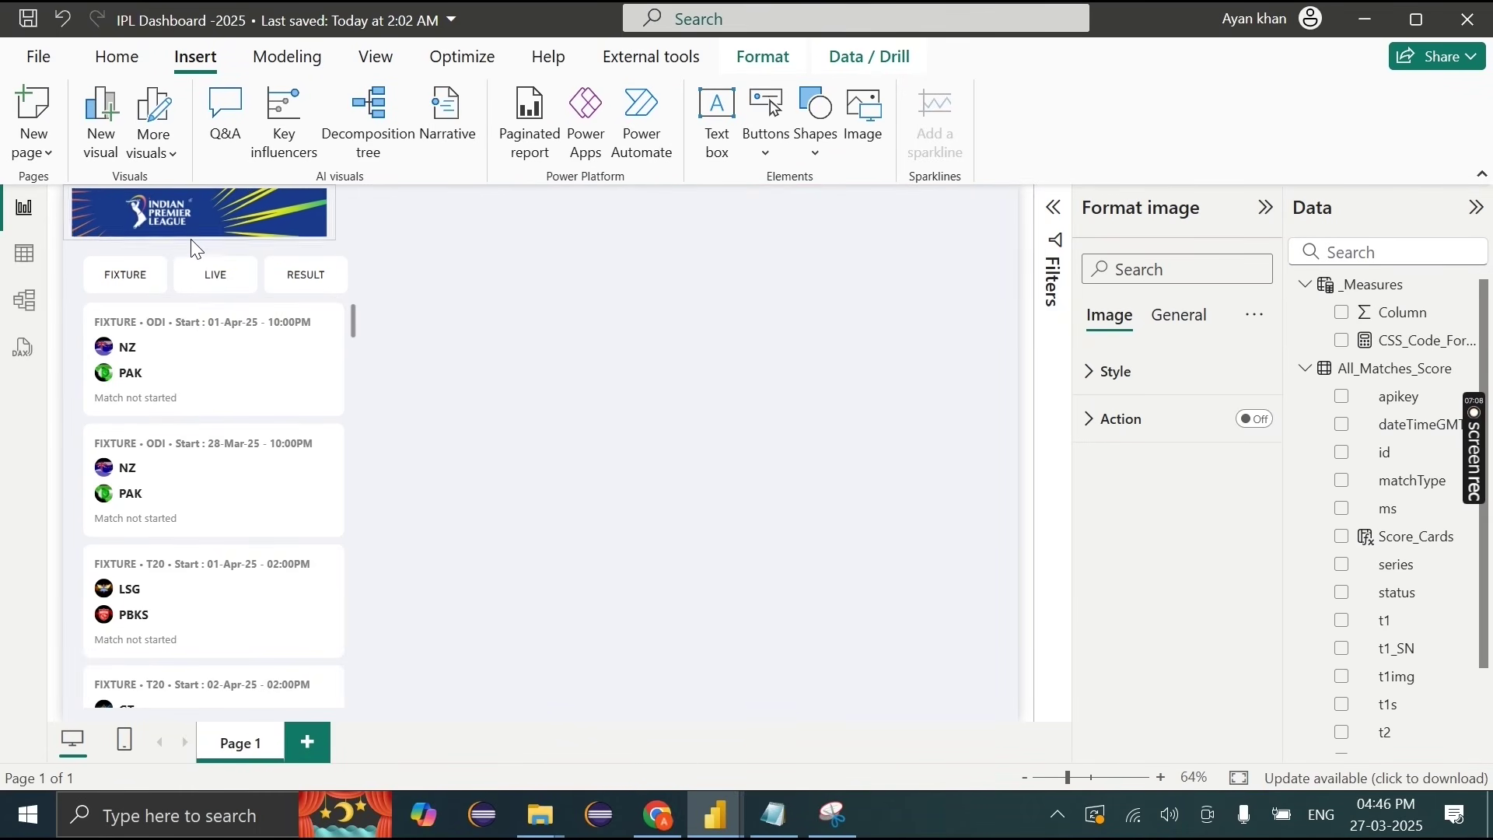
click(659, 268)
Step: Add a rectangle stretched across the full page top and send it behind the logo
click(833, 154)
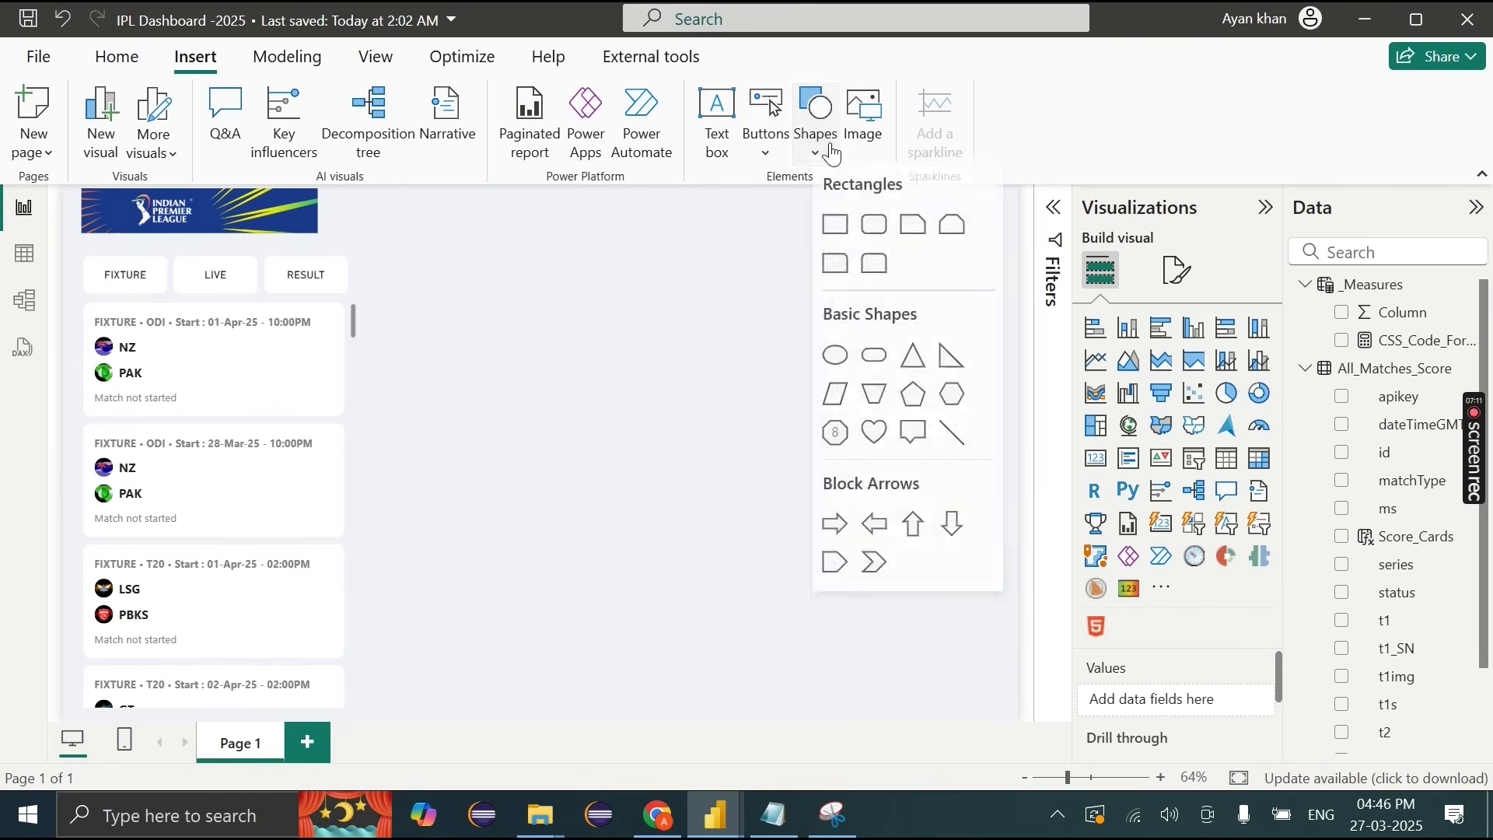
click(836, 243)
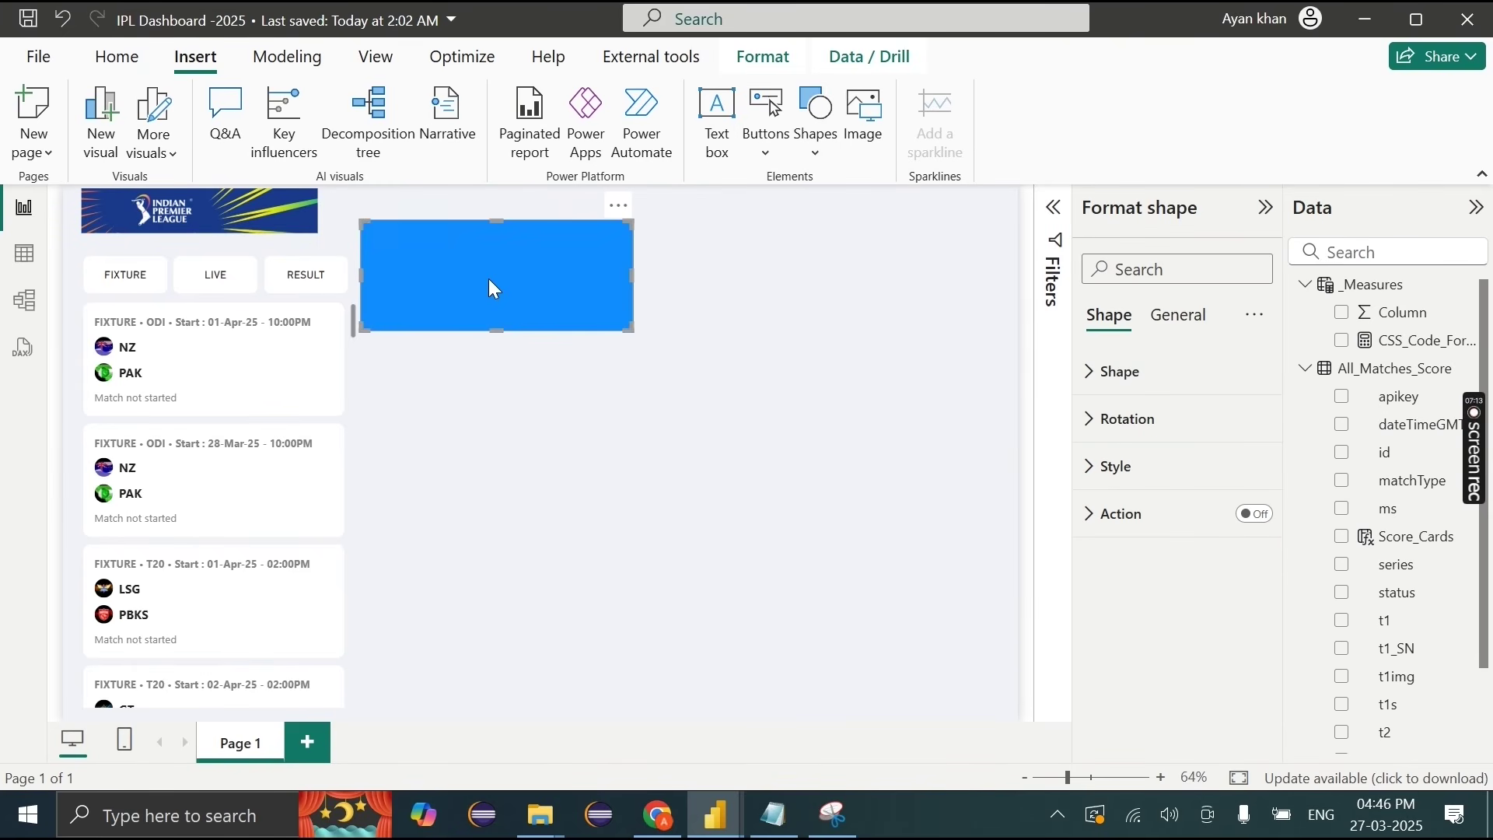
drag(488, 278, 105, 198)
drag(325, 295, 1018, 236)
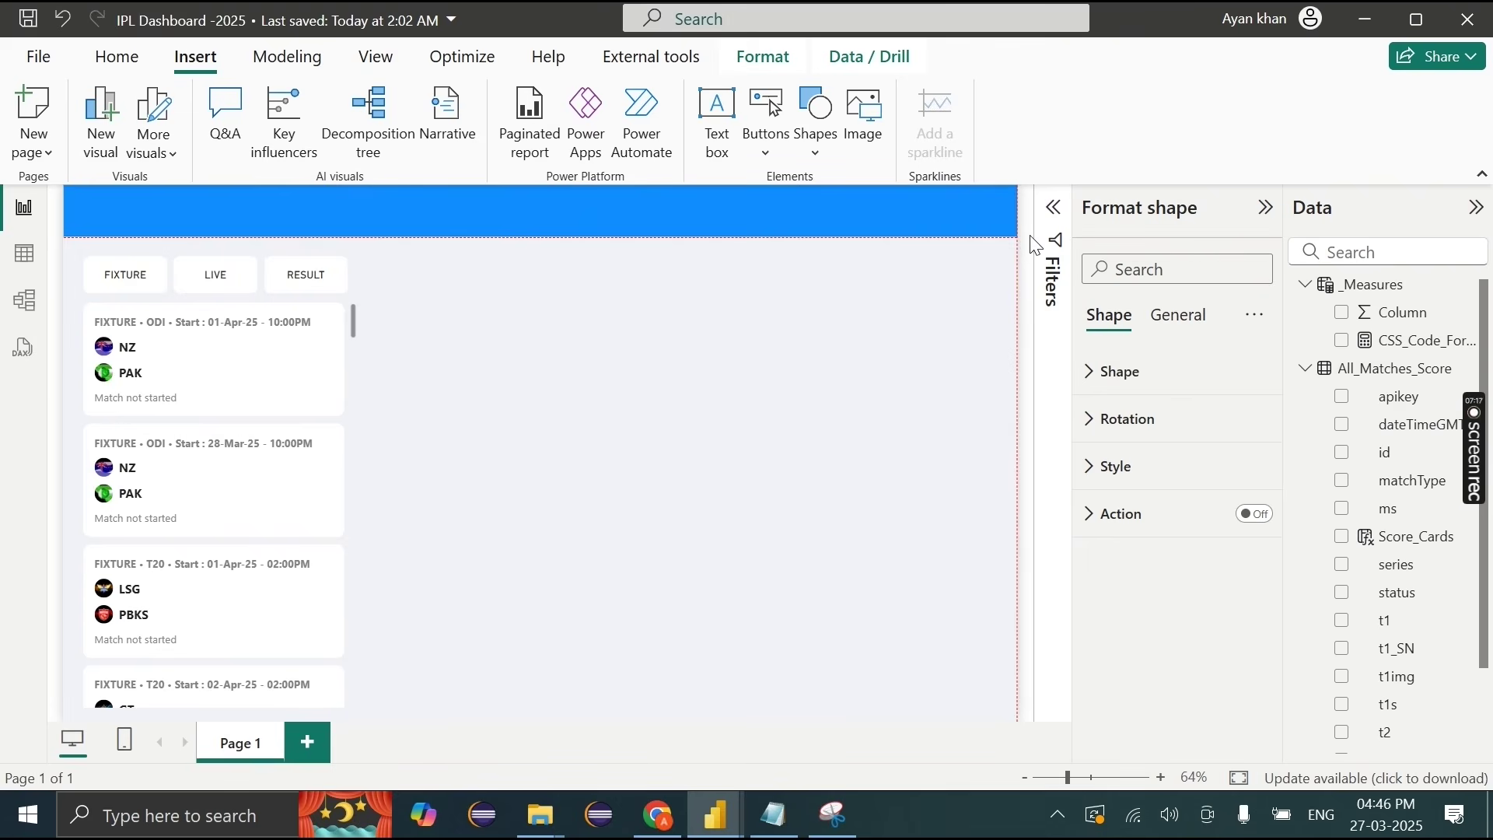
click(776, 67)
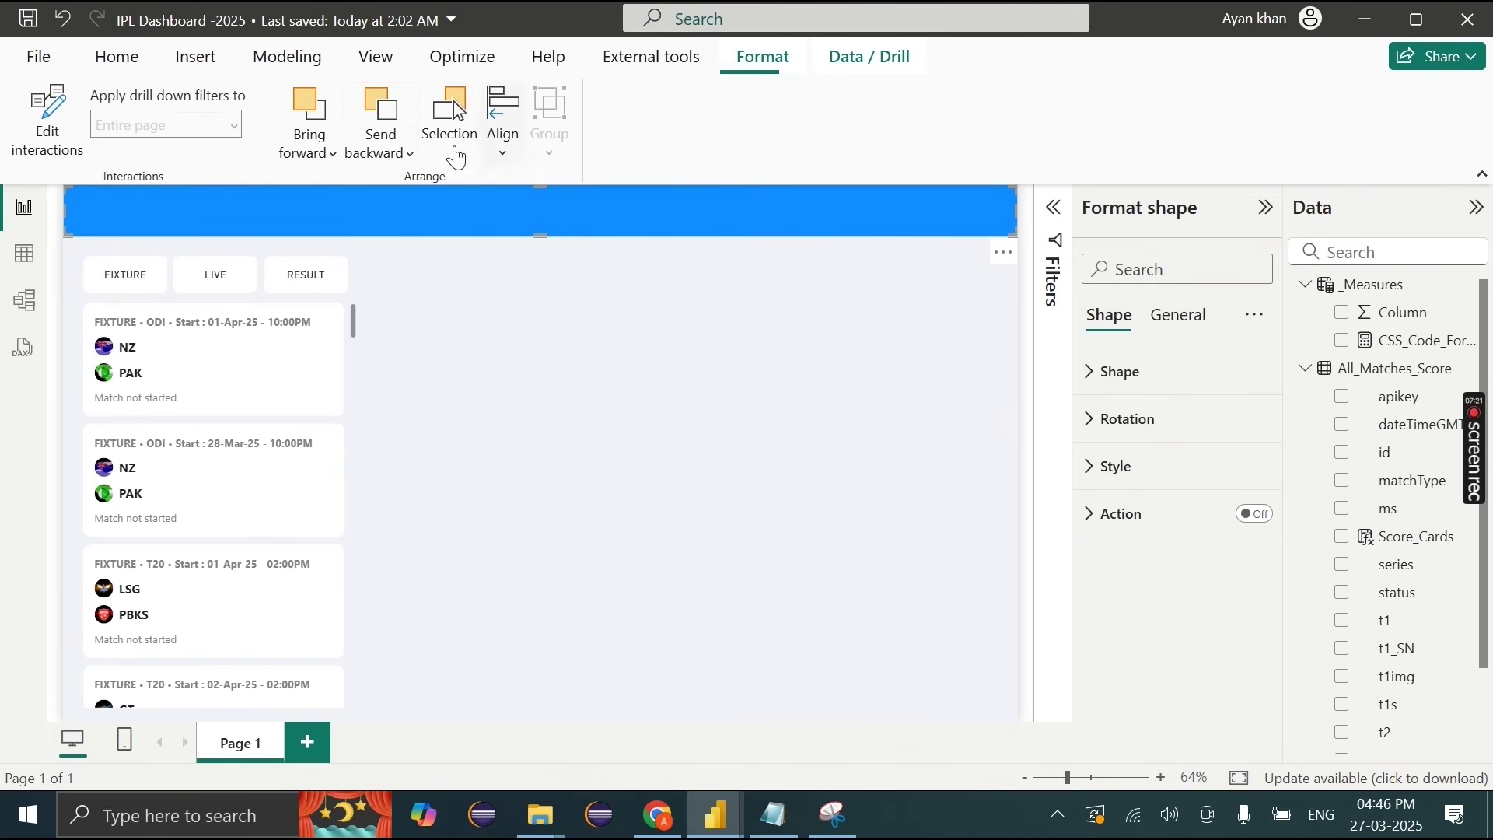
click(388, 152)
click(420, 232)
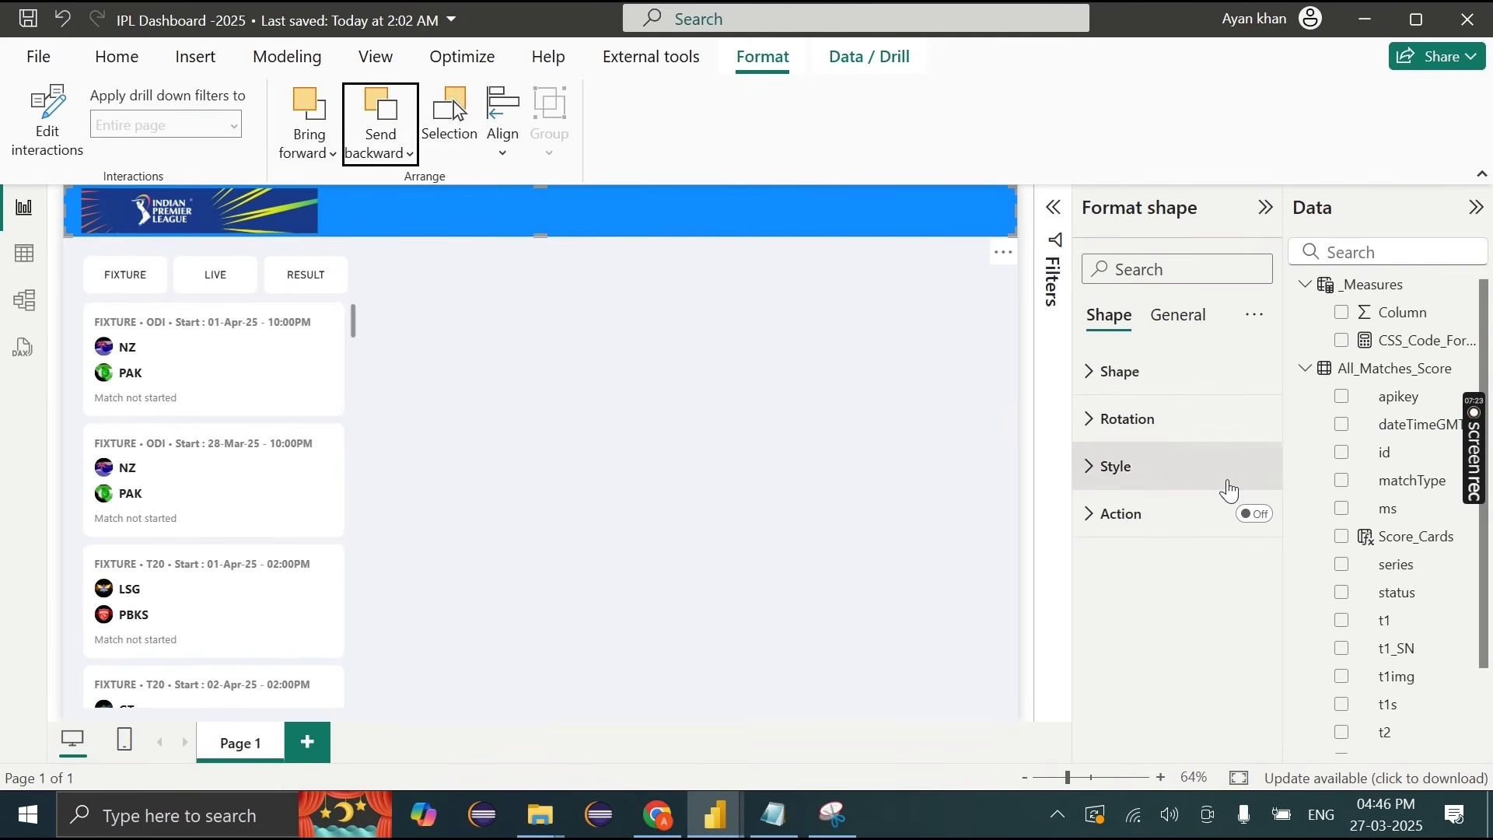
Step: Remove the rectangle's border and fill it dark blue
click(1224, 471)
scroll(1247, 520, down, 3)
click(1246, 504)
scroll(1247, 513, up, 2)
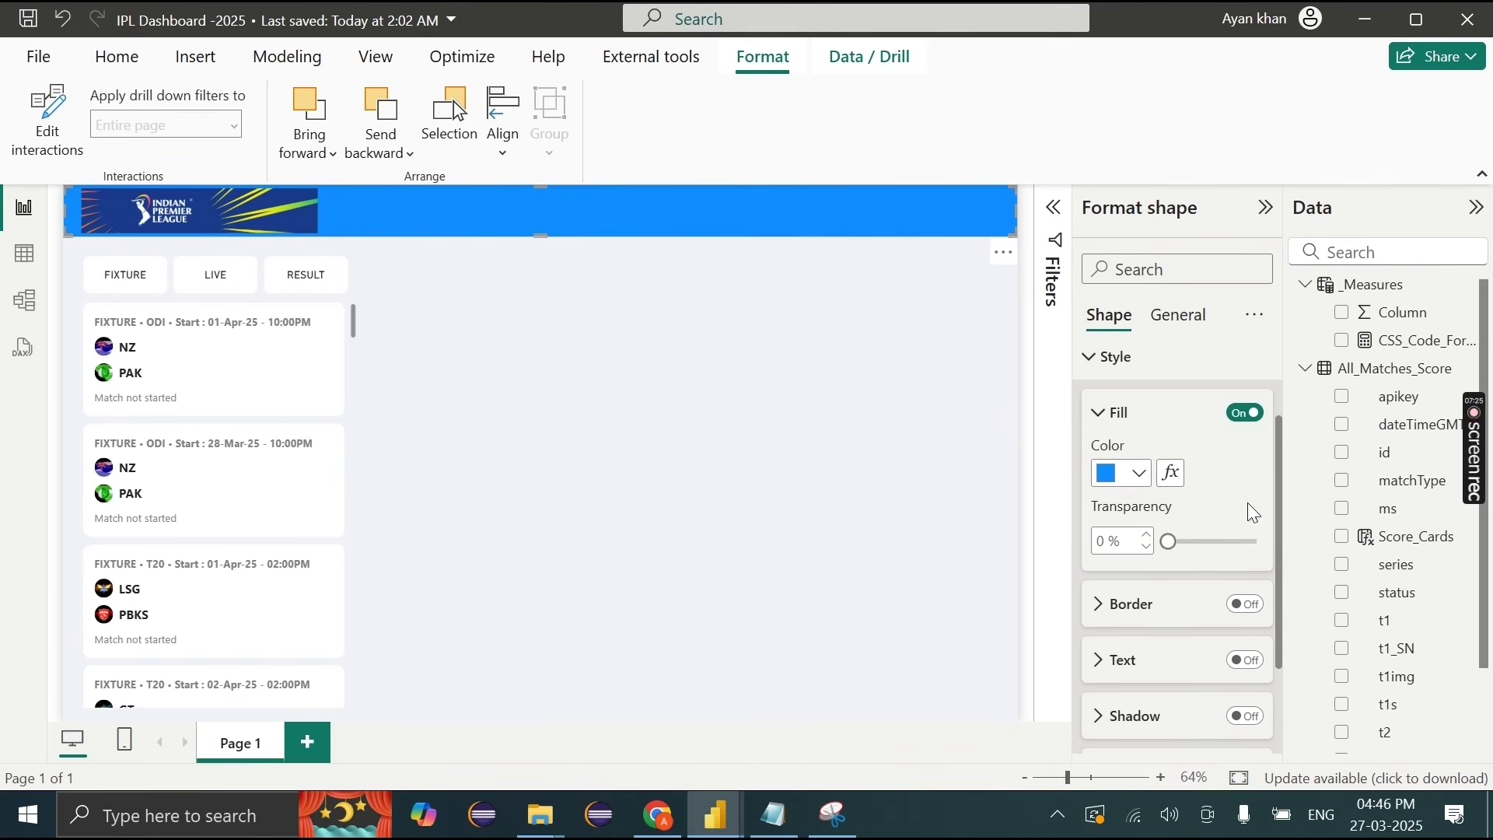
click(1123, 473)
click(1156, 372)
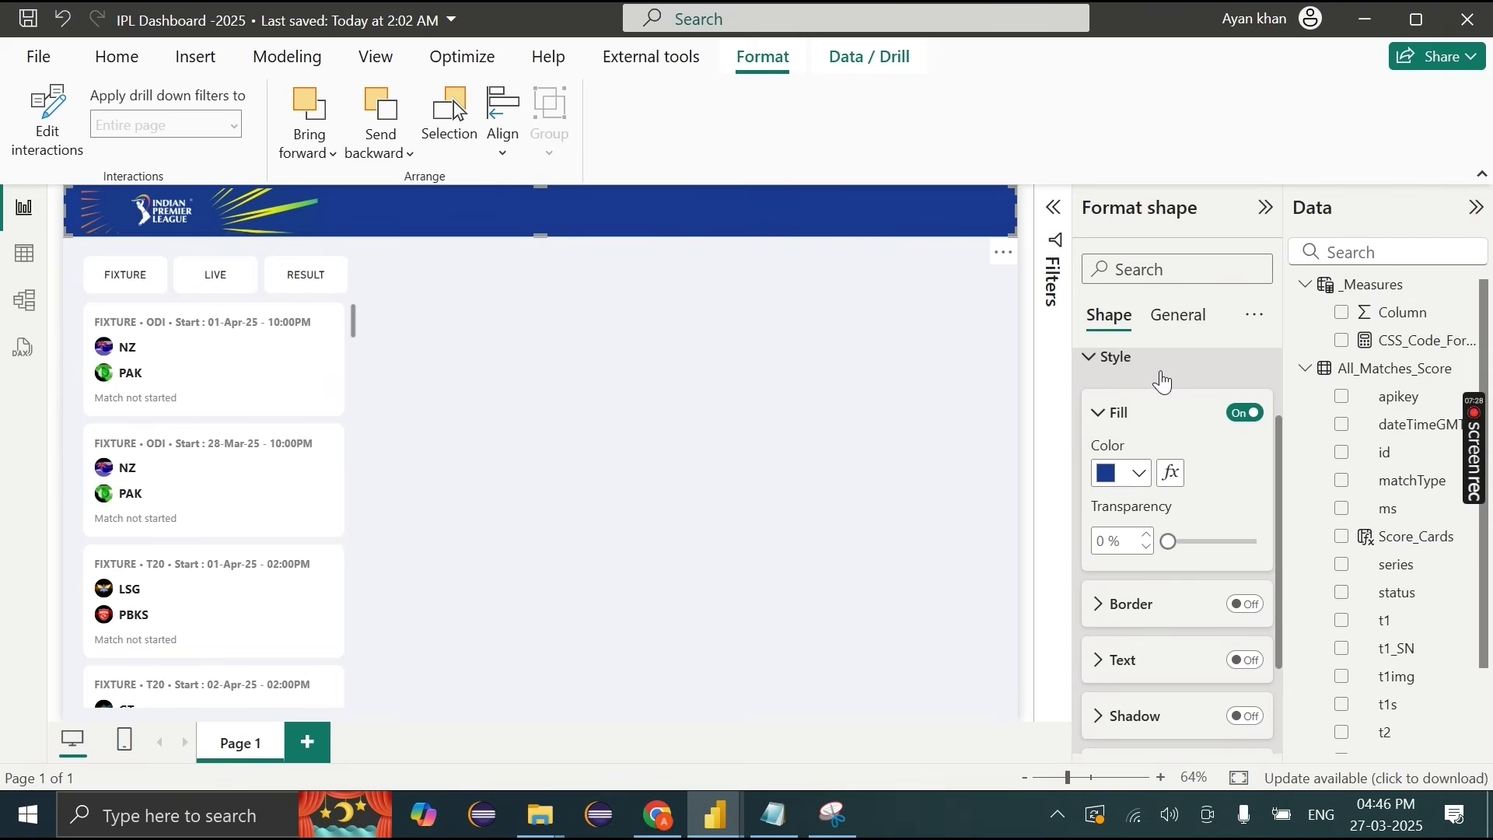
click(534, 347)
click(397, 280)
click(441, 291)
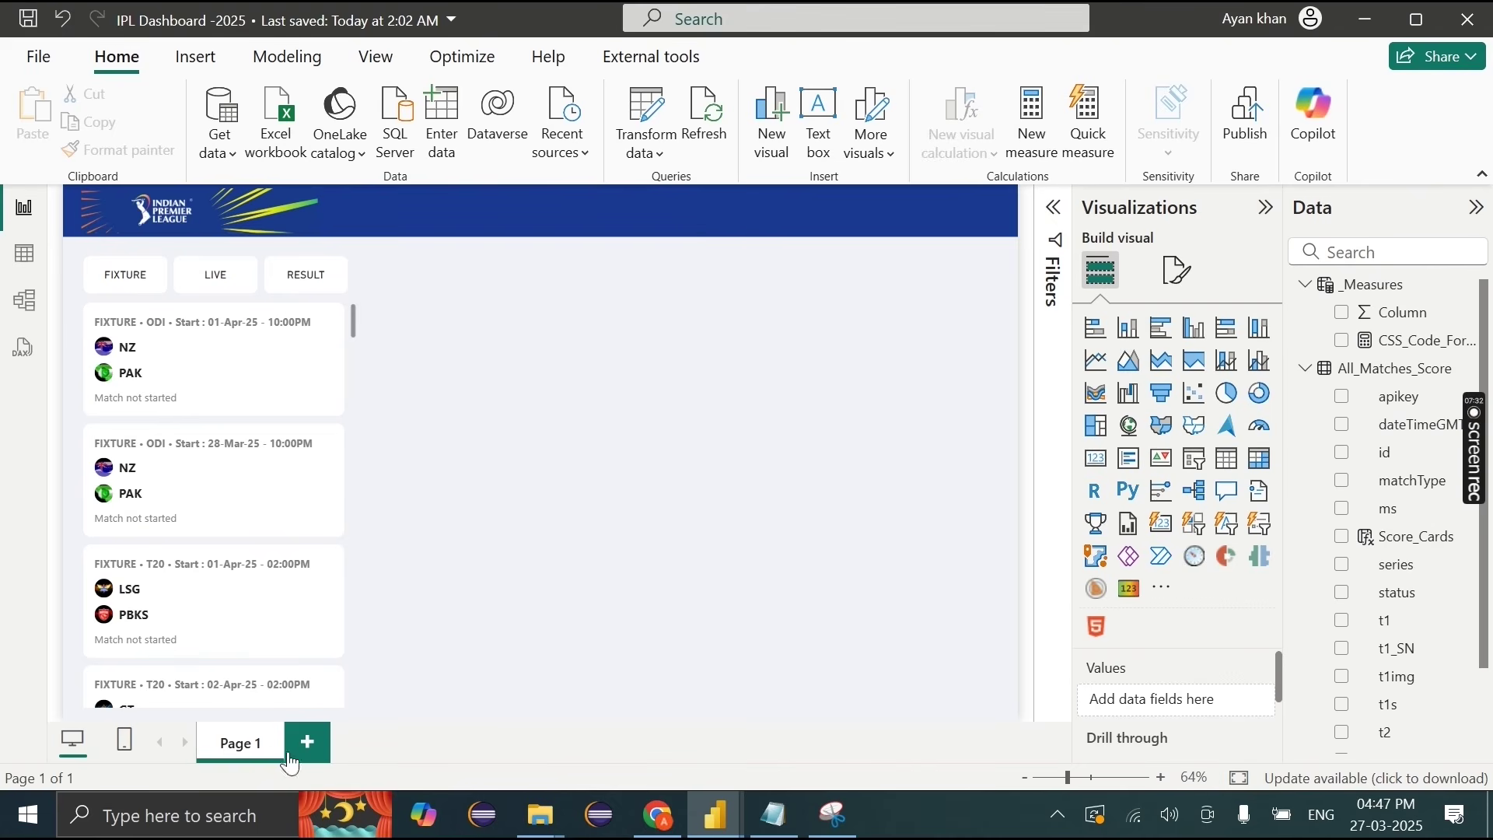
Step: Rename the page to Overview and add a Home page before it
double_click(255, 739)
key(BackSpace)
text(Overview)
click(316, 740)
drag(349, 750, 261, 748)
double_click(250, 740)
text(Home)
click(333, 743)
Step: Add Points Table and Squads pages after Overview, then go back to Overview
click(405, 747)
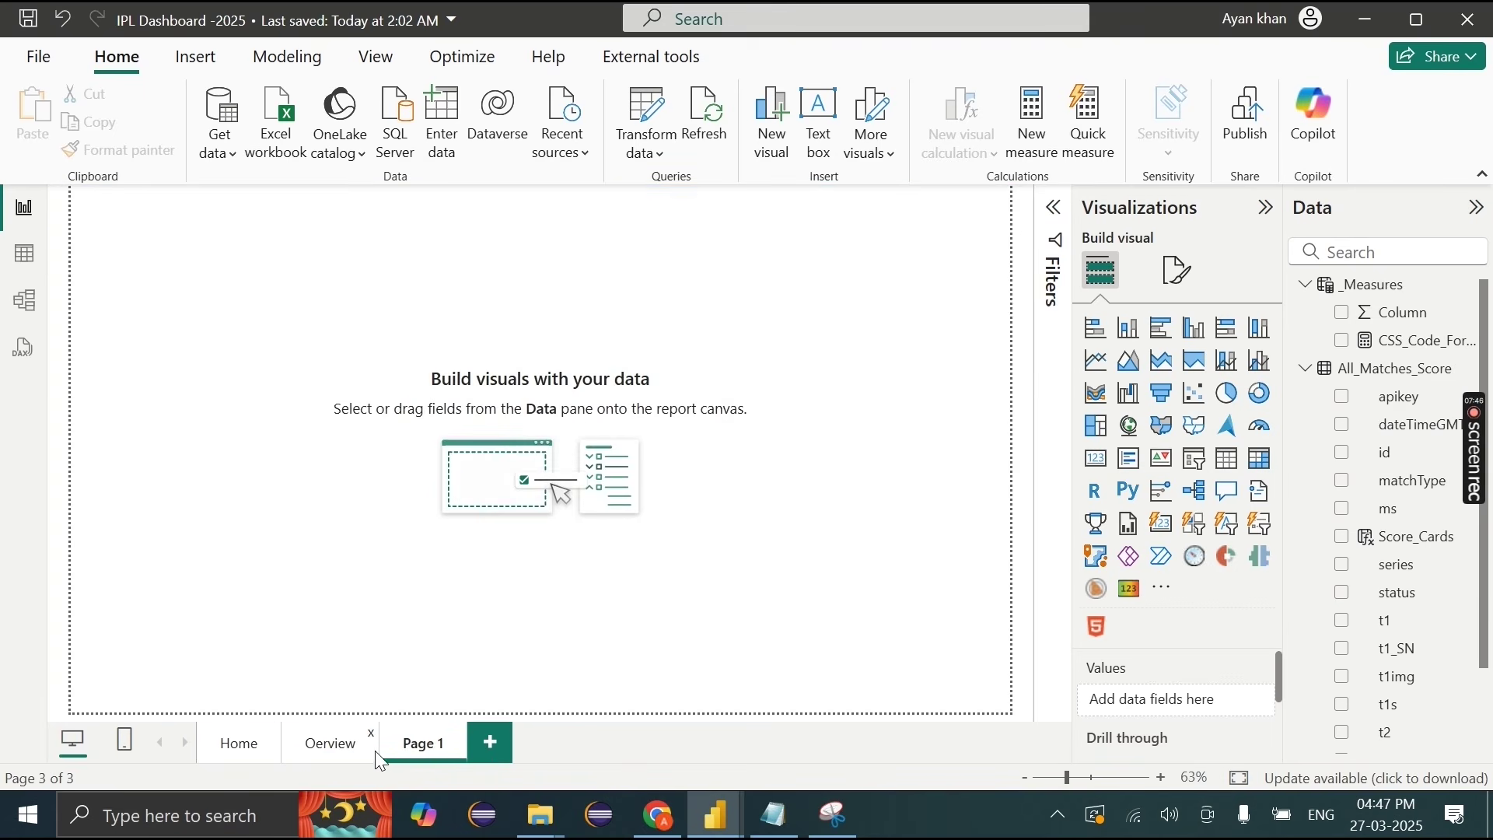
double_click(407, 748)
text(Points Table)
click(535, 741)
double_click(542, 739)
text(Squads)
click(331, 743)
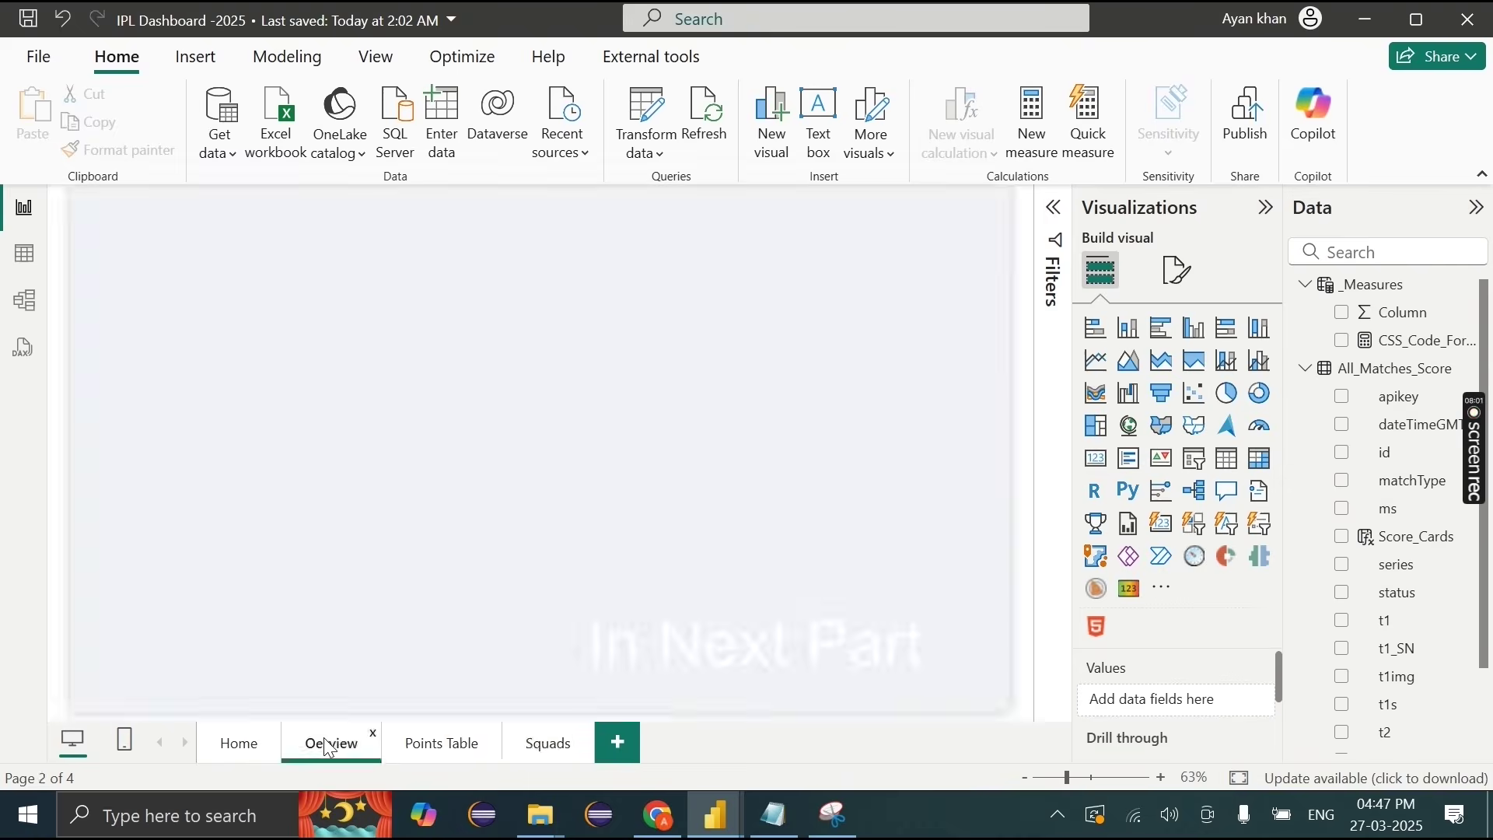
click(196, 56)
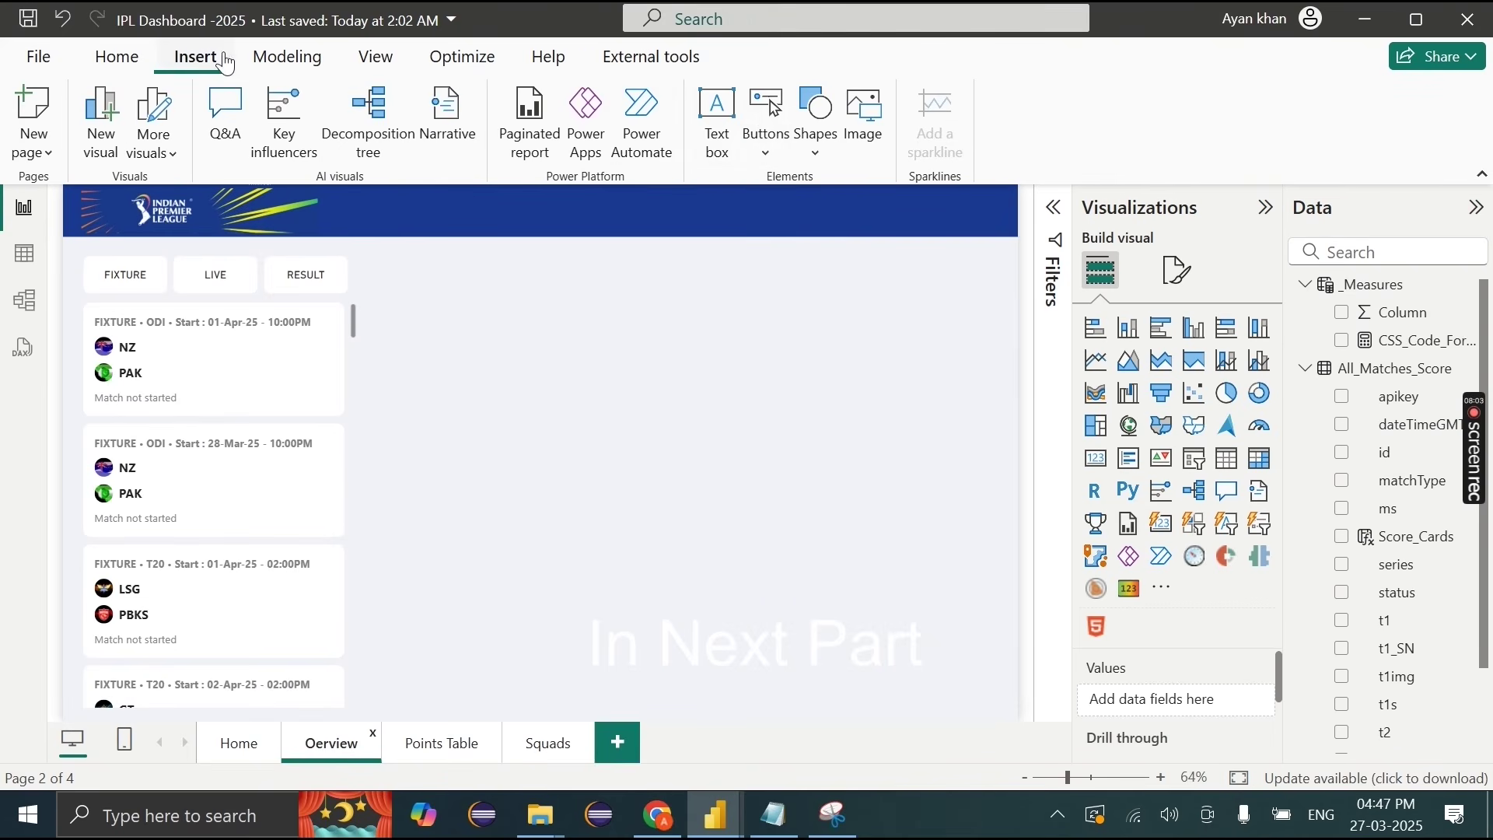
Step: Insert a page navigator and place it, narrowed, on the right of the header banner
click(770, 156)
mouse_move(855, 609)
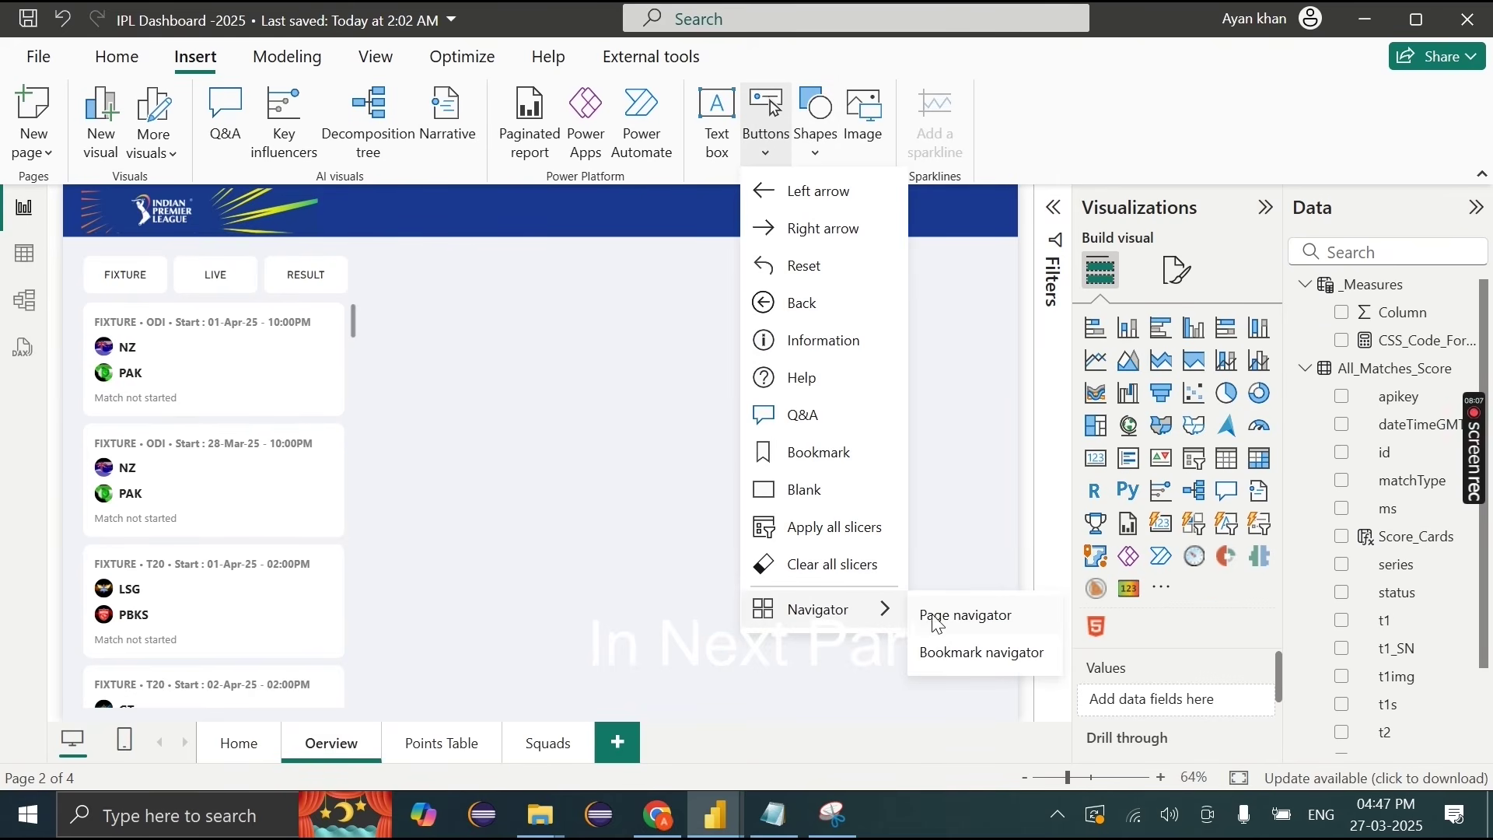
click(964, 615)
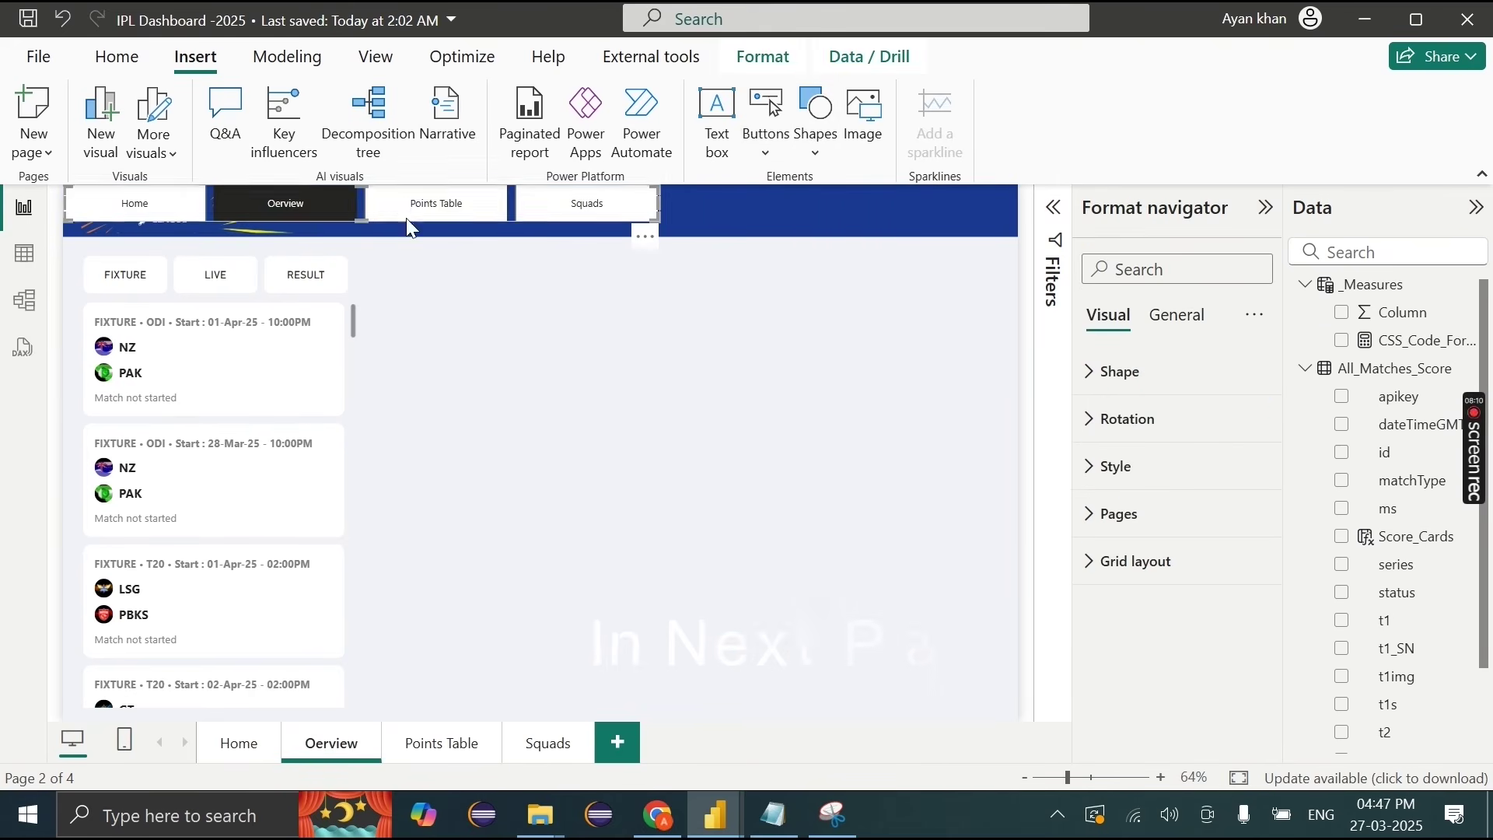
drag(402, 210, 738, 210)
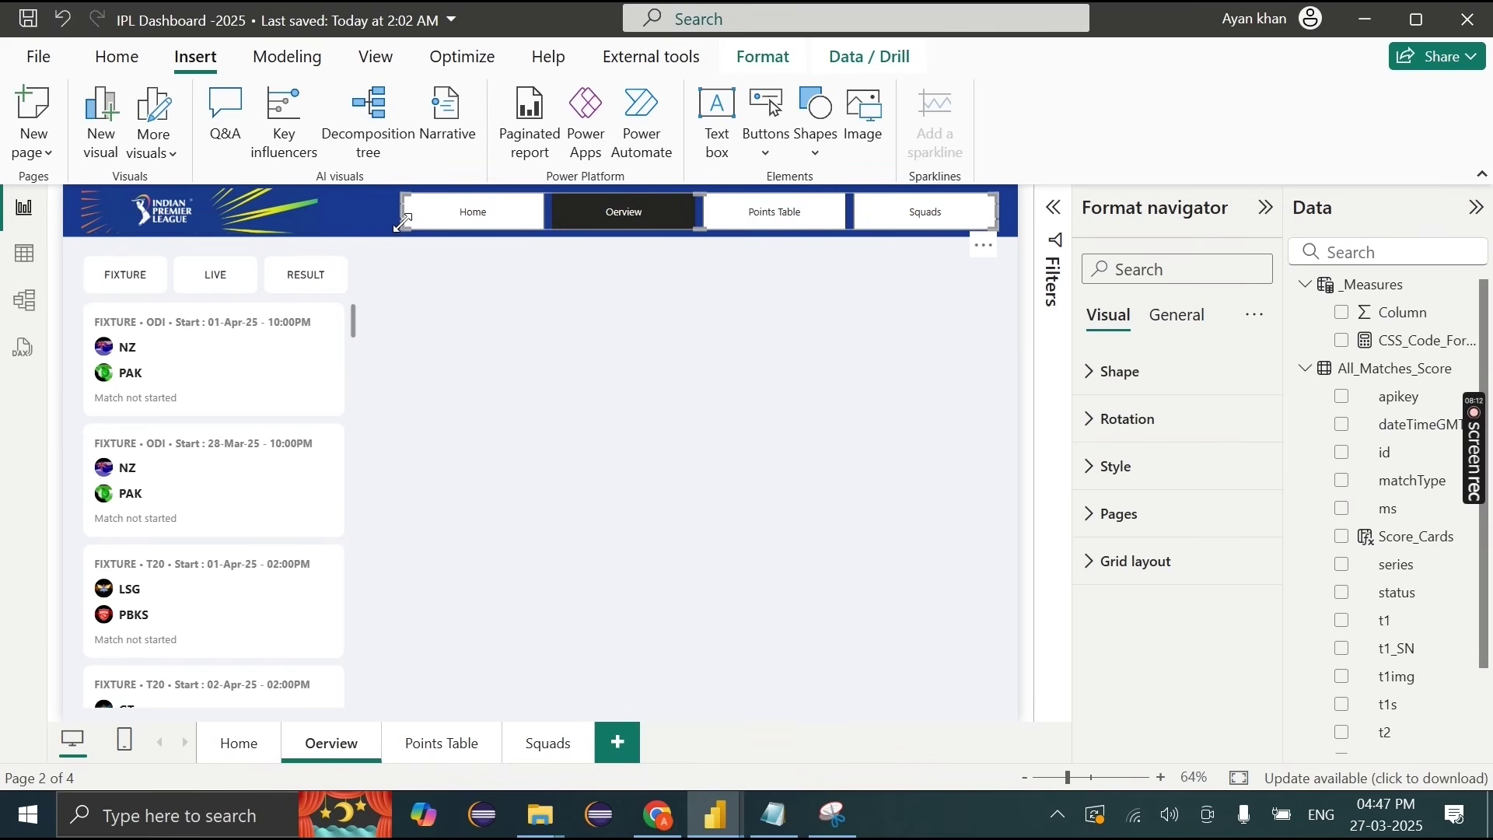
drag(403, 224, 502, 226)
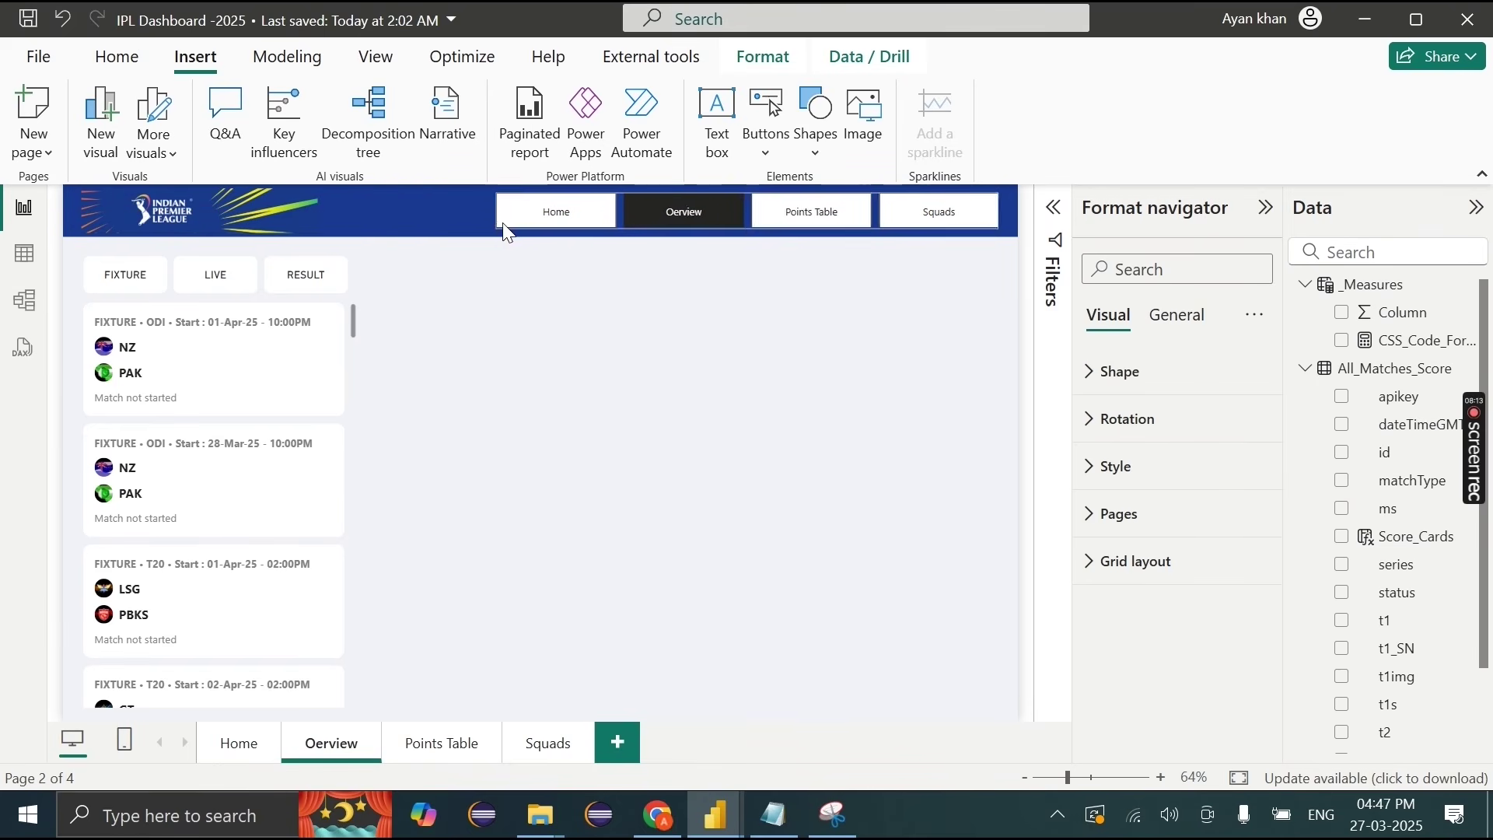
Step: Test the navigation by switching between the Home and Overview pages twice
click(263, 744)
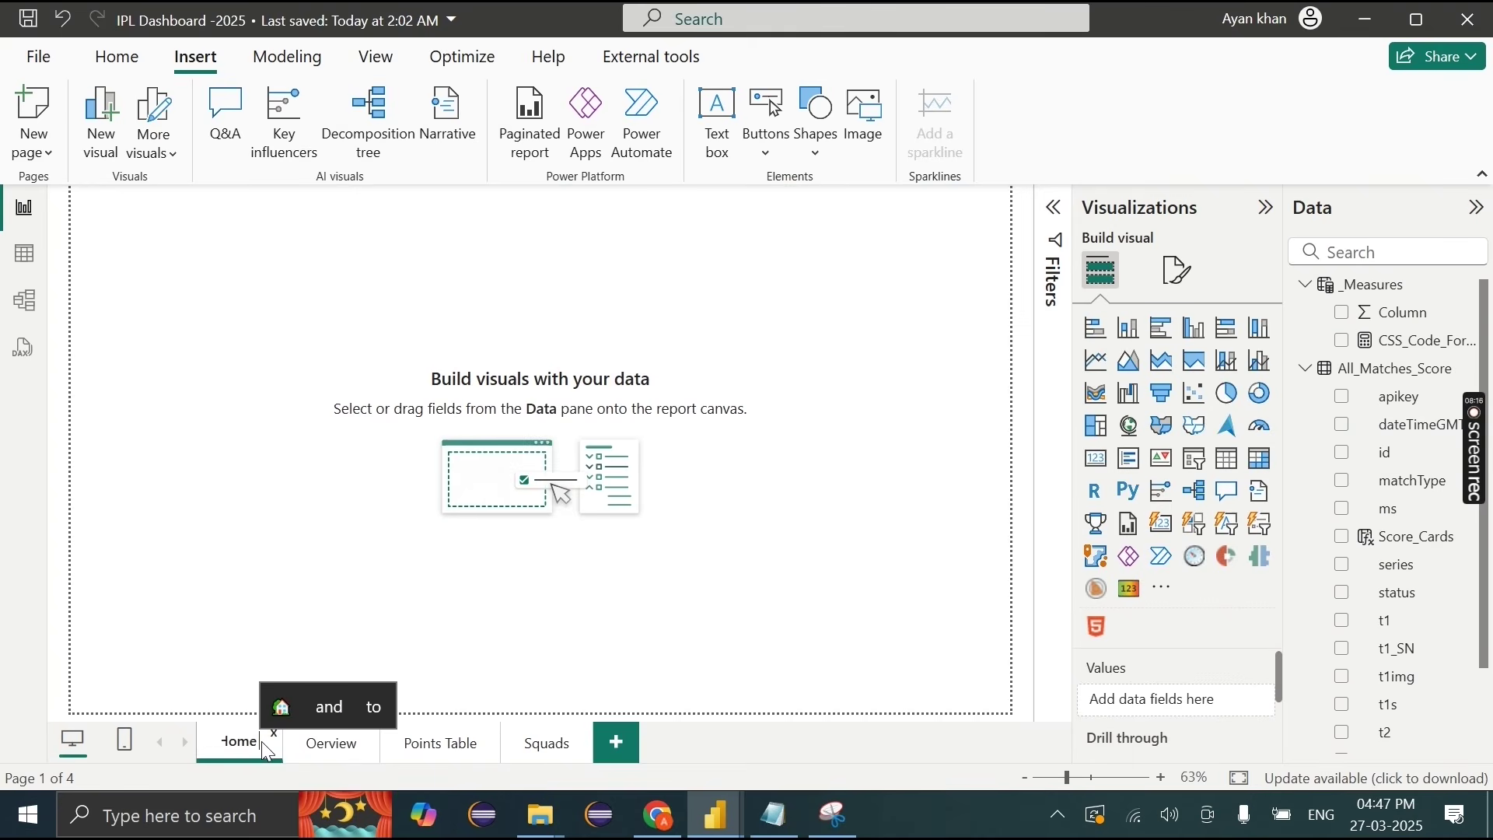
click(359, 756)
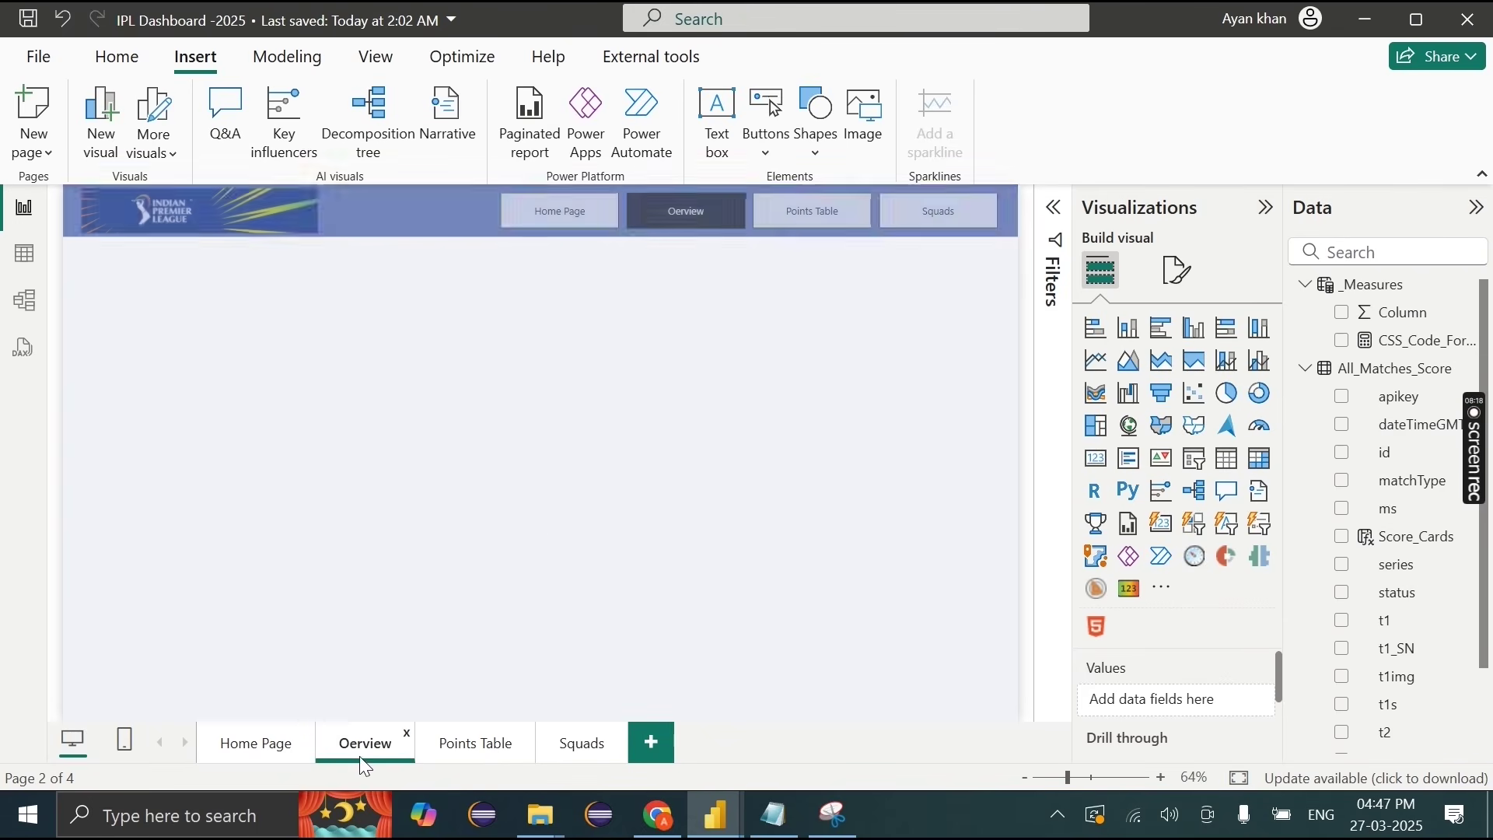
click(273, 748)
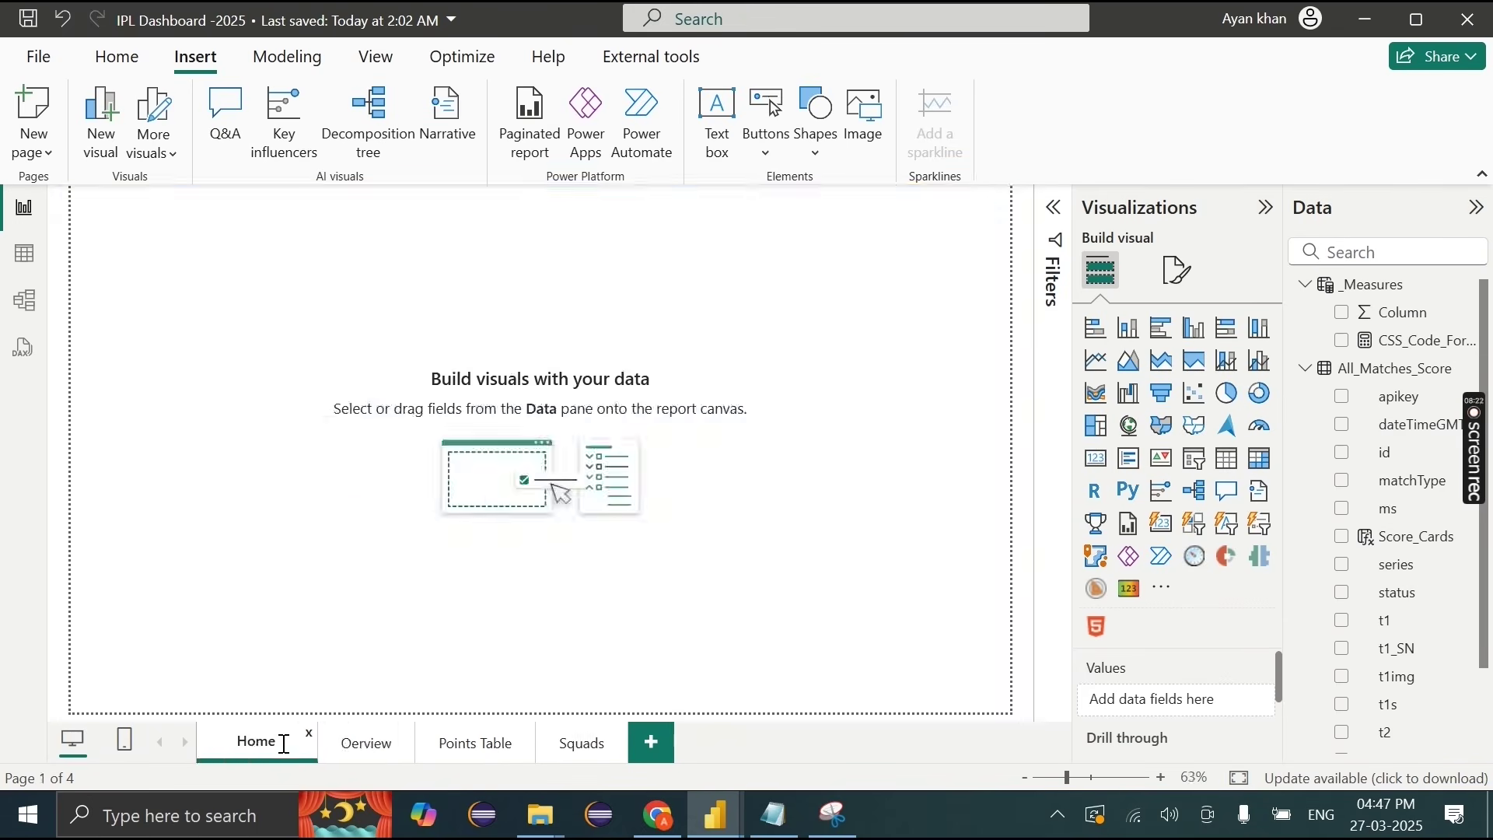
click(309, 748)
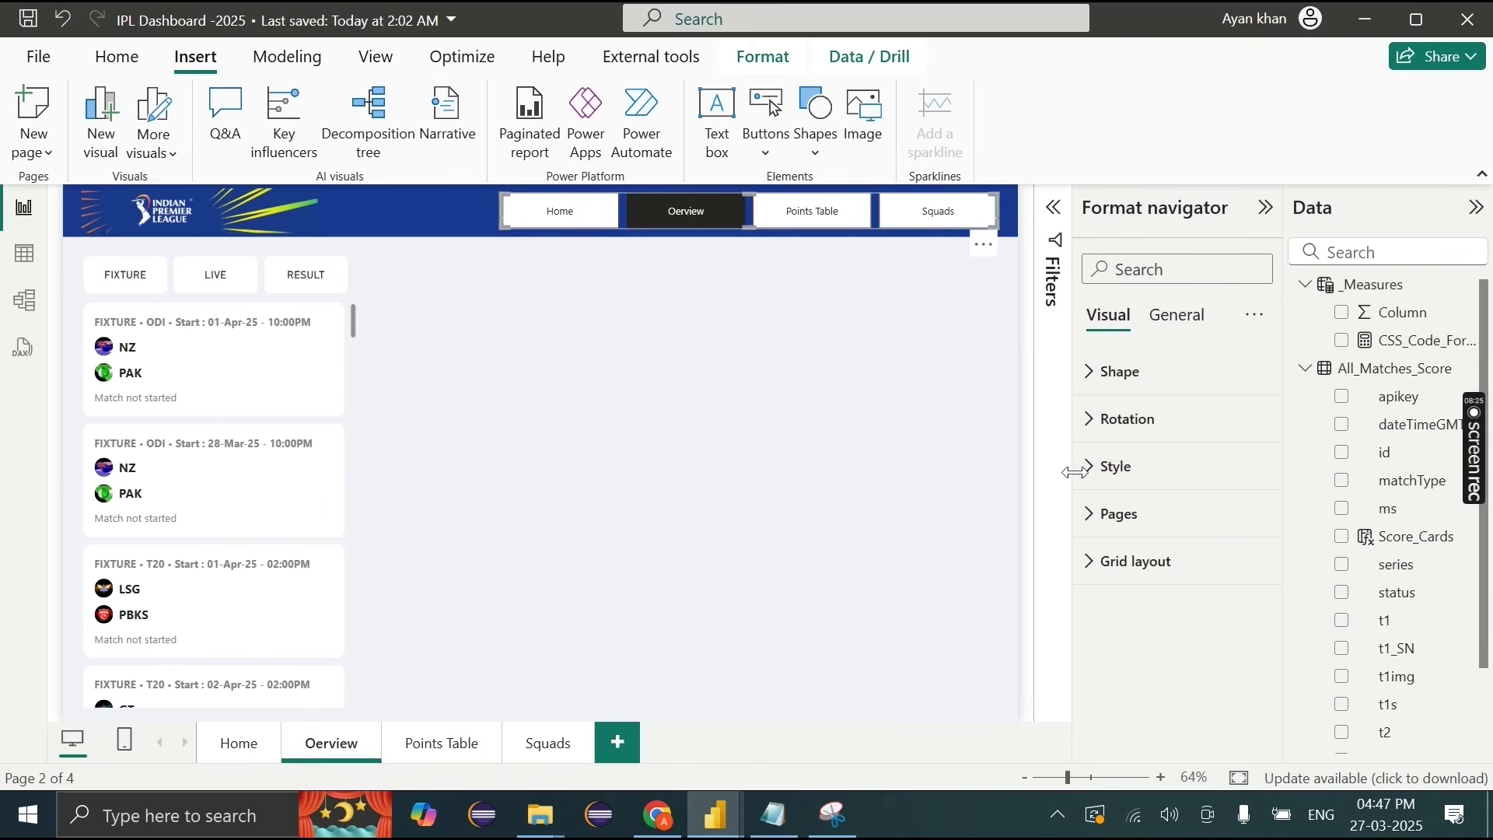
Step: Turn off the navigator's button borders and fill, and make its text white
click(1089, 516)
scroll(1223, 579, down, 5)
click(1247, 519)
click(1244, 463)
scroll(1225, 484, up, 3)
scroll(1226, 483, up, 5)
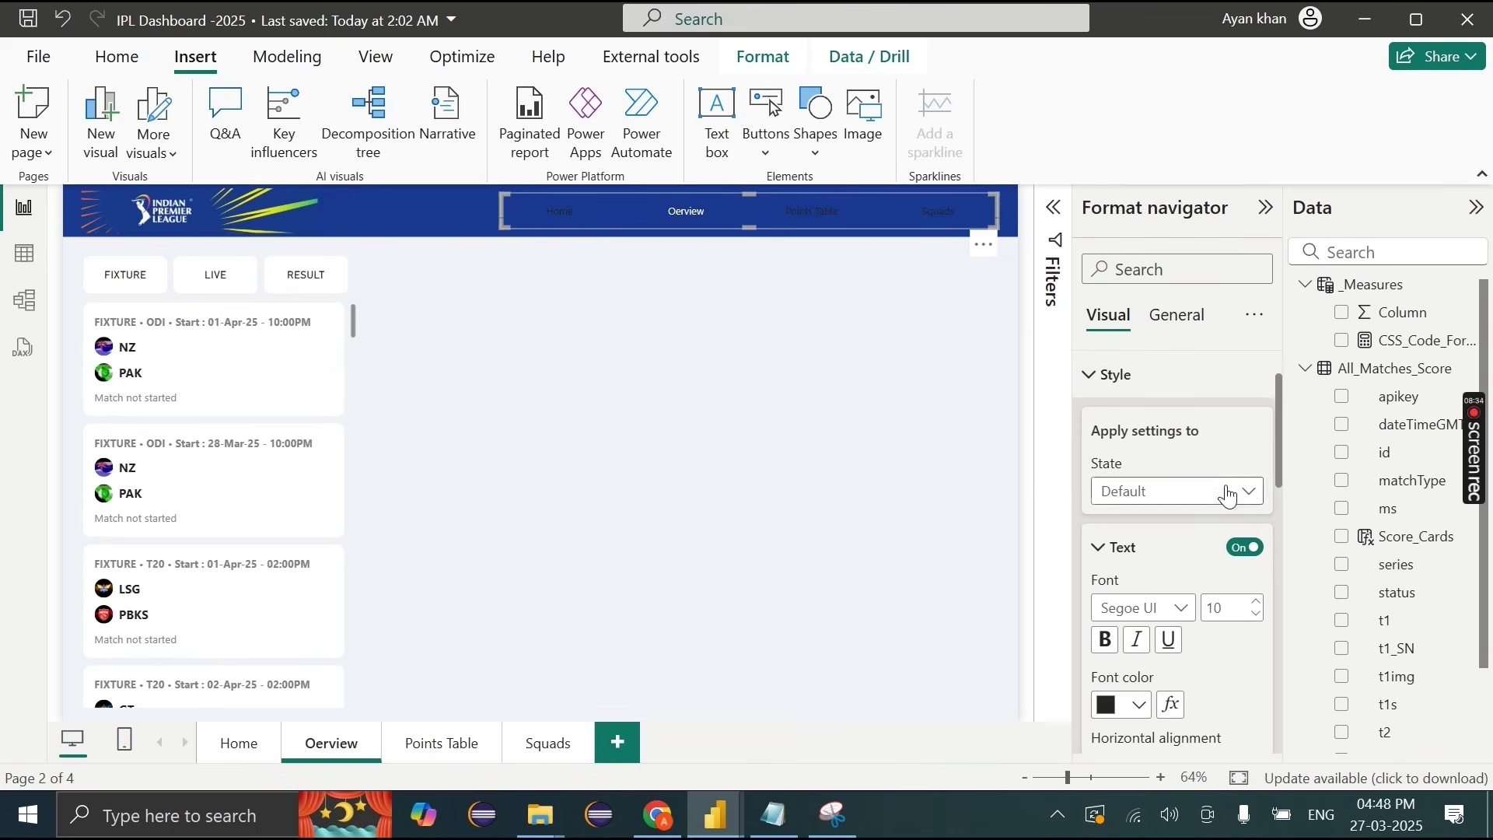
click(1135, 713)
click(1159, 620)
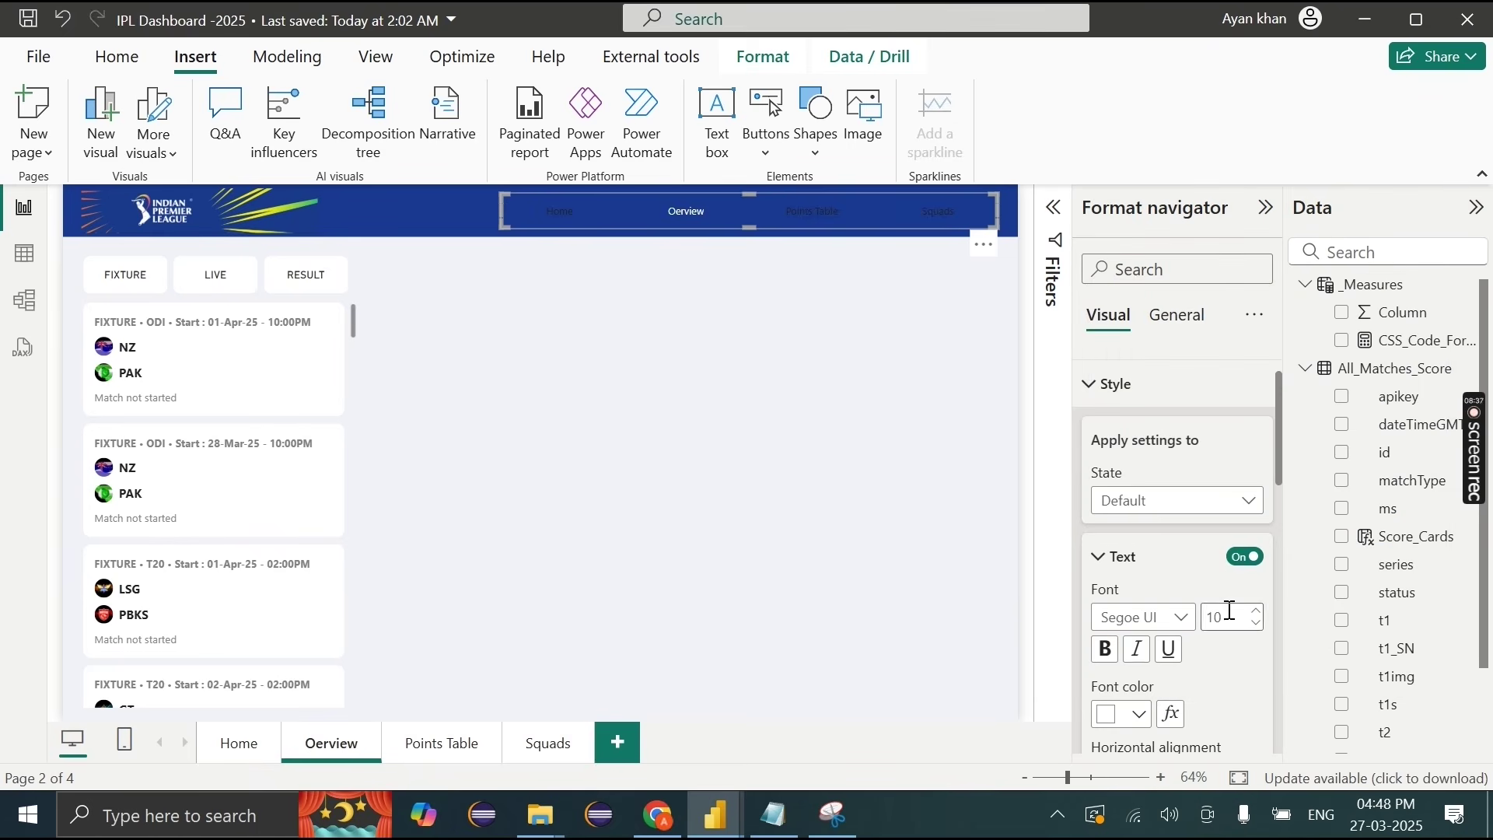
Step: Bold the Selected-state label and narrow the navigator from its left edge
click(1189, 501)
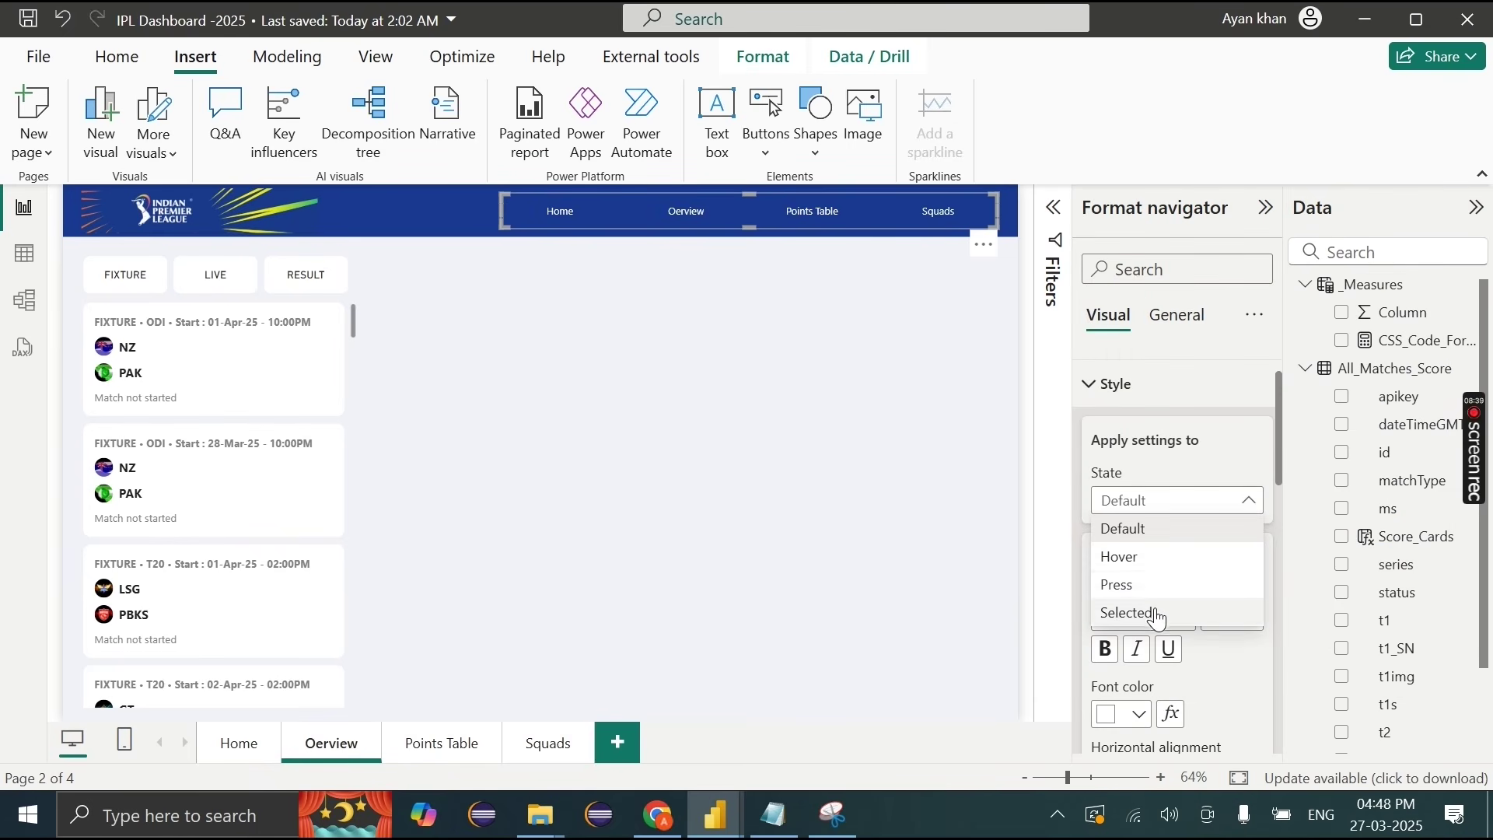
click(1139, 612)
click(1103, 601)
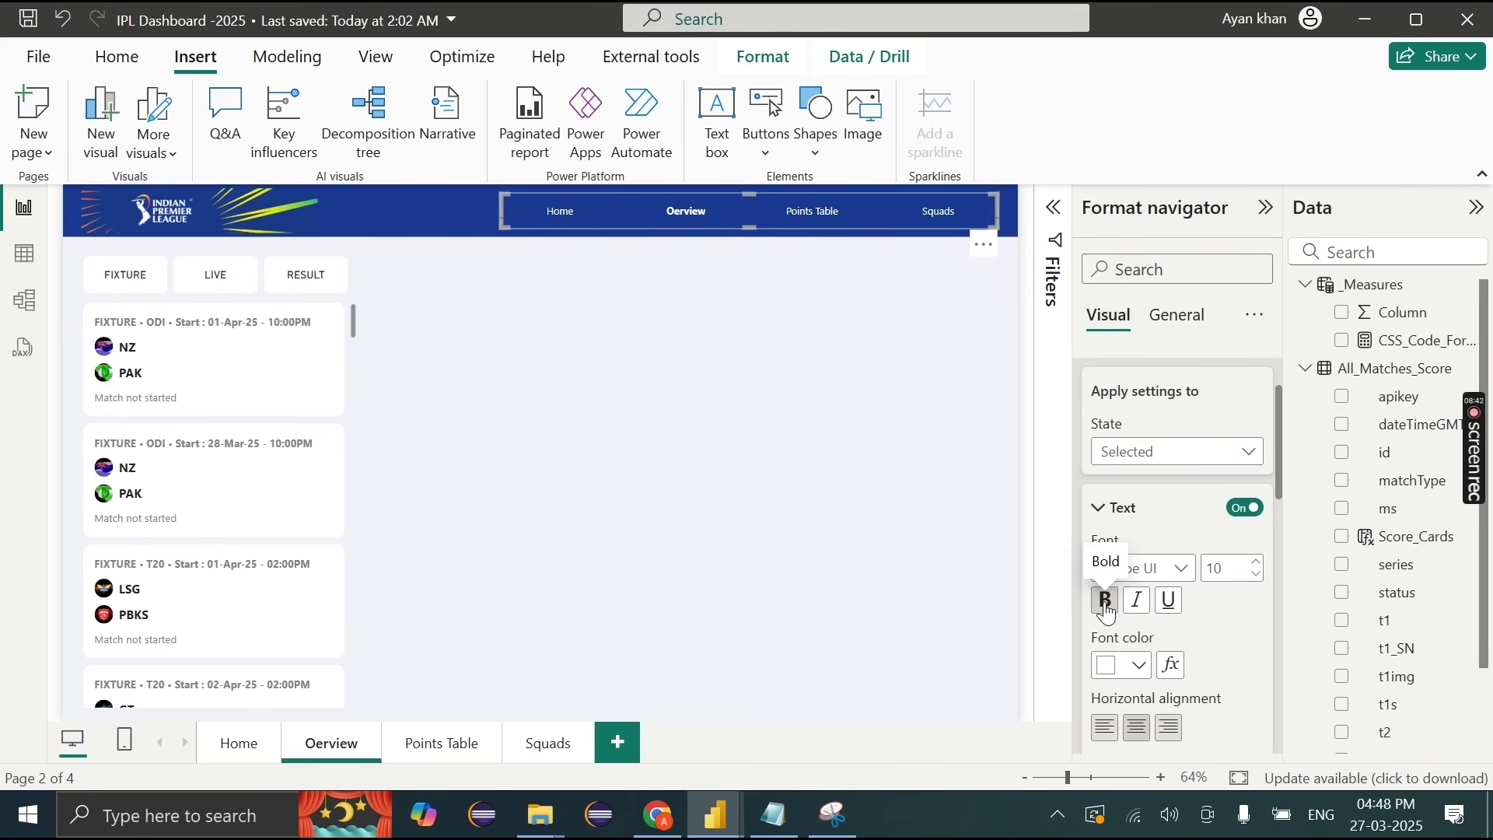
drag(501, 224, 581, 222)
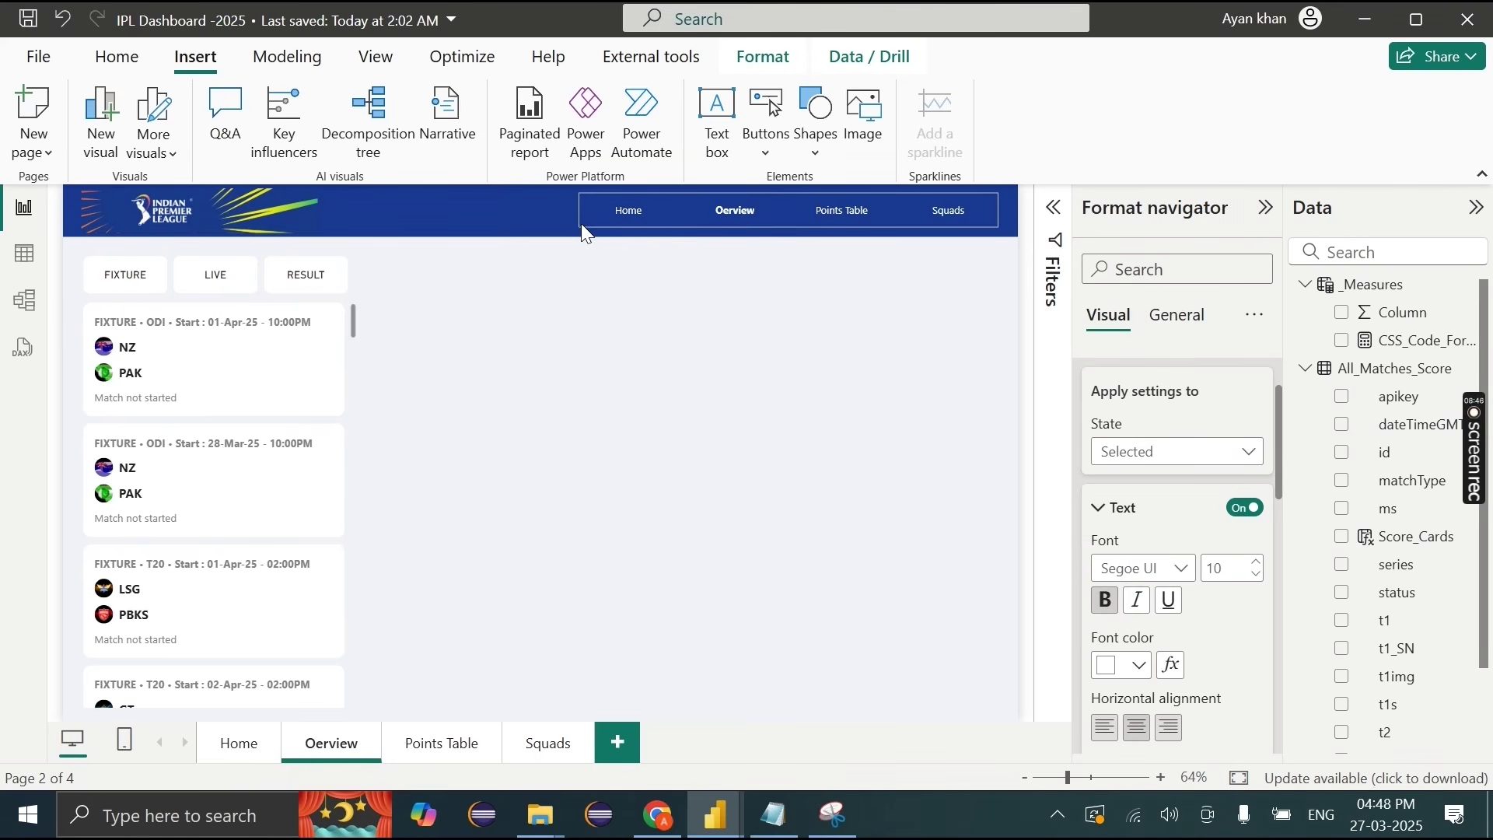
click(803, 389)
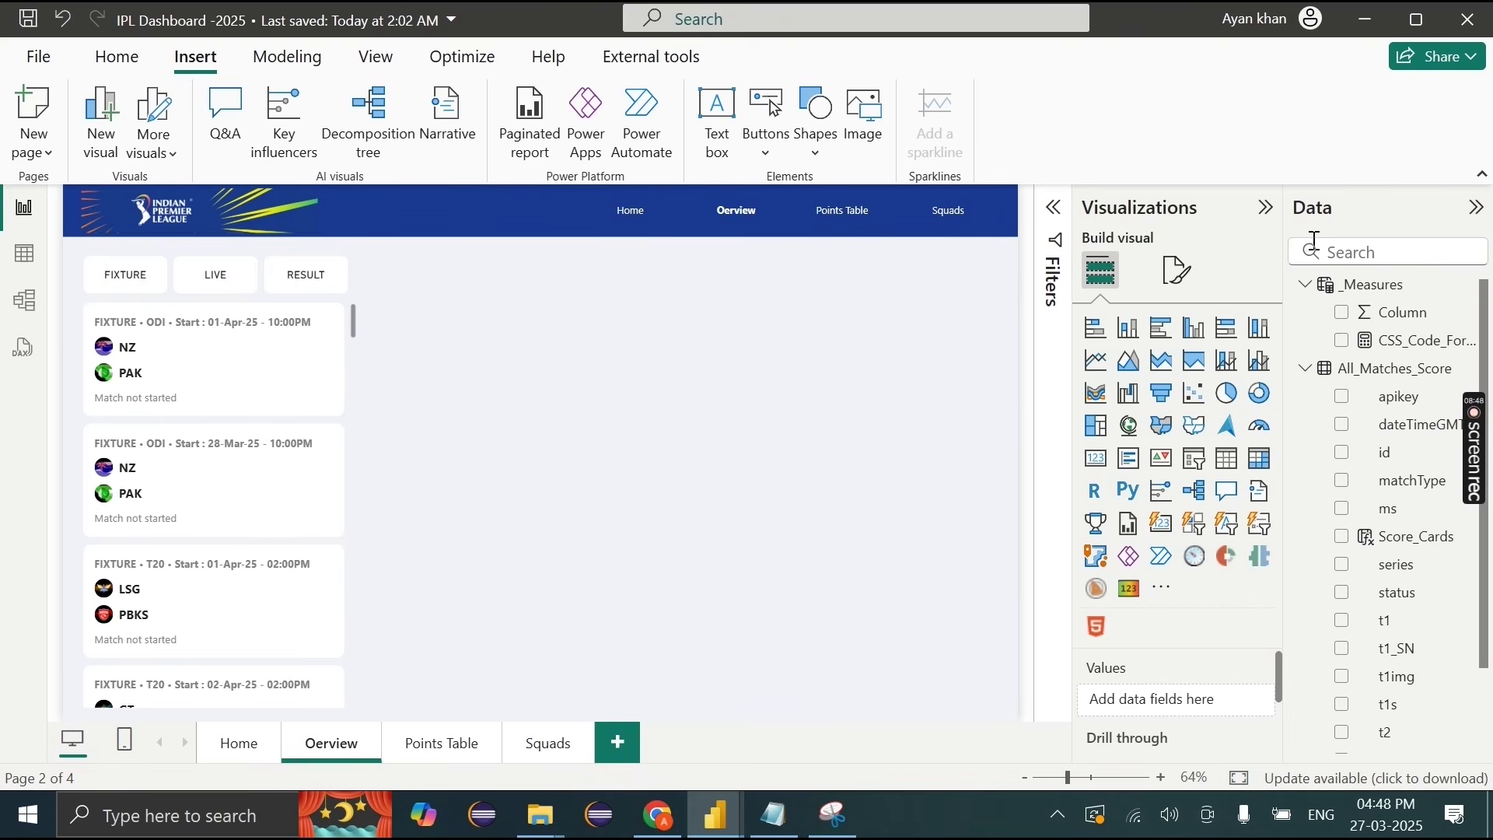
Step: Collapse the Visualizations pane, then filter the cards to LIVE and back to FIXTURE
click(1265, 207)
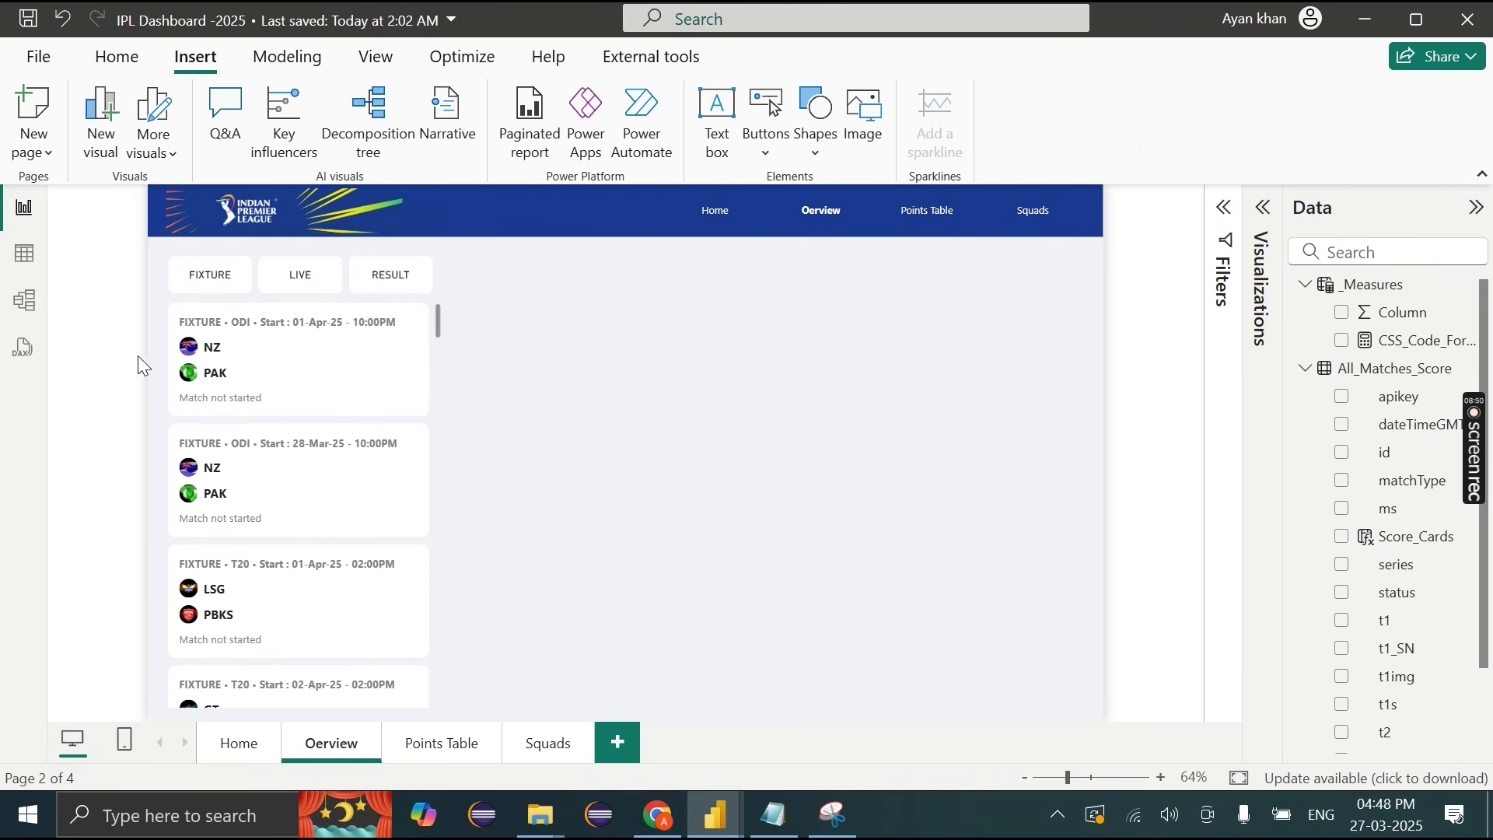
click(290, 287)
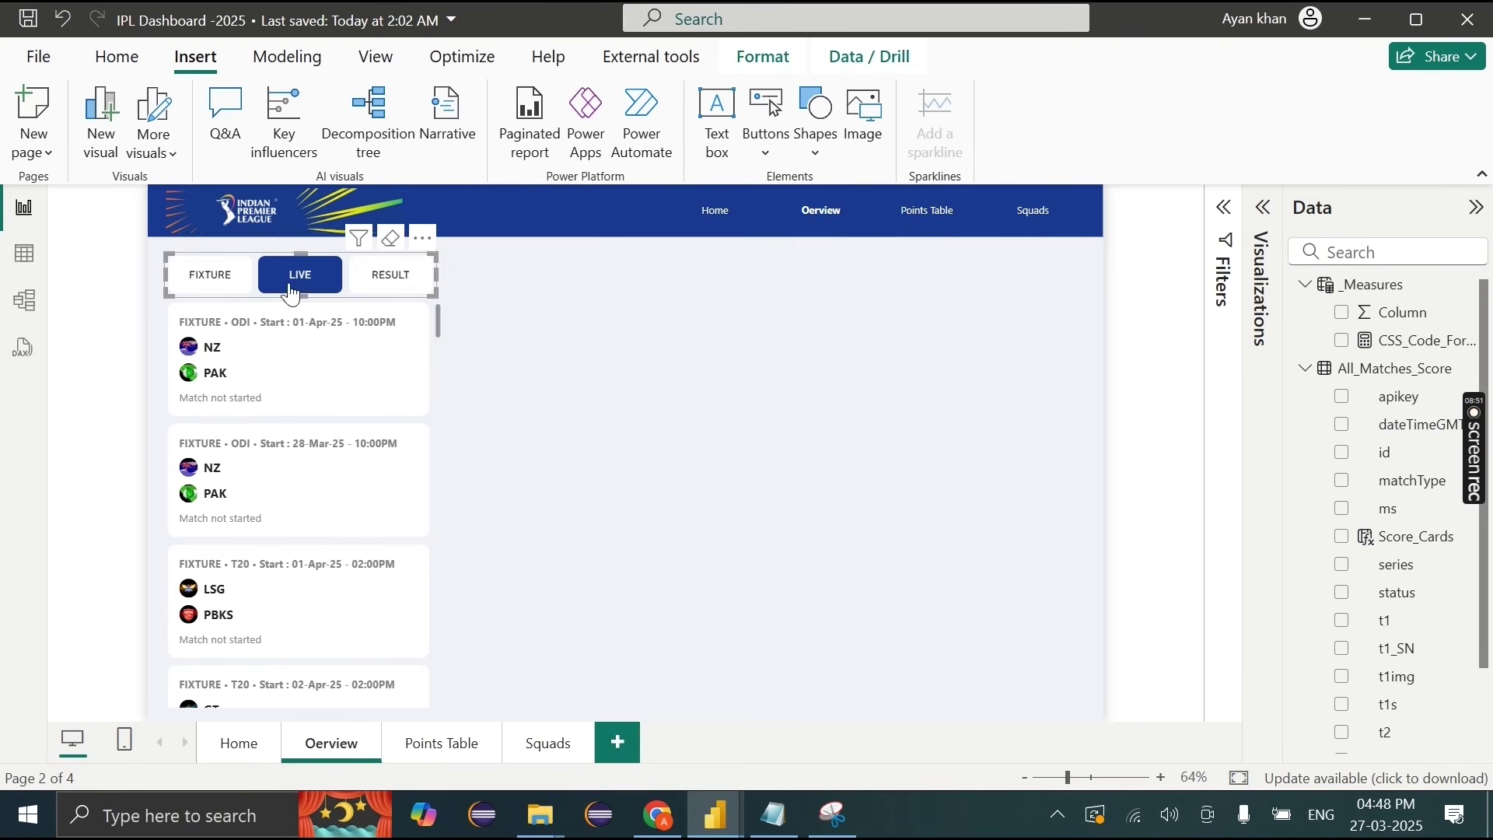
click(655, 386)
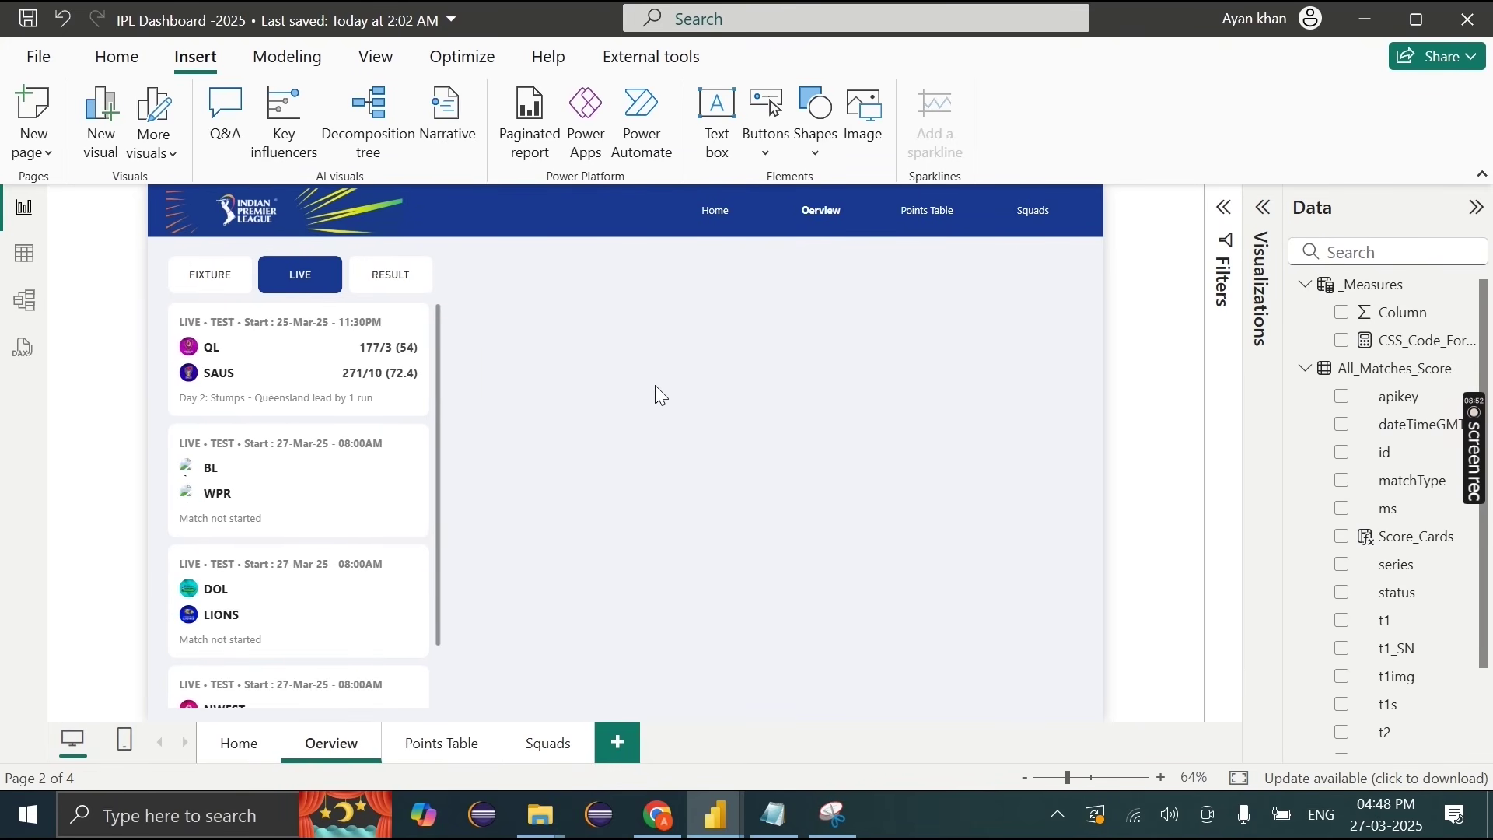
click(215, 286)
click(557, 332)
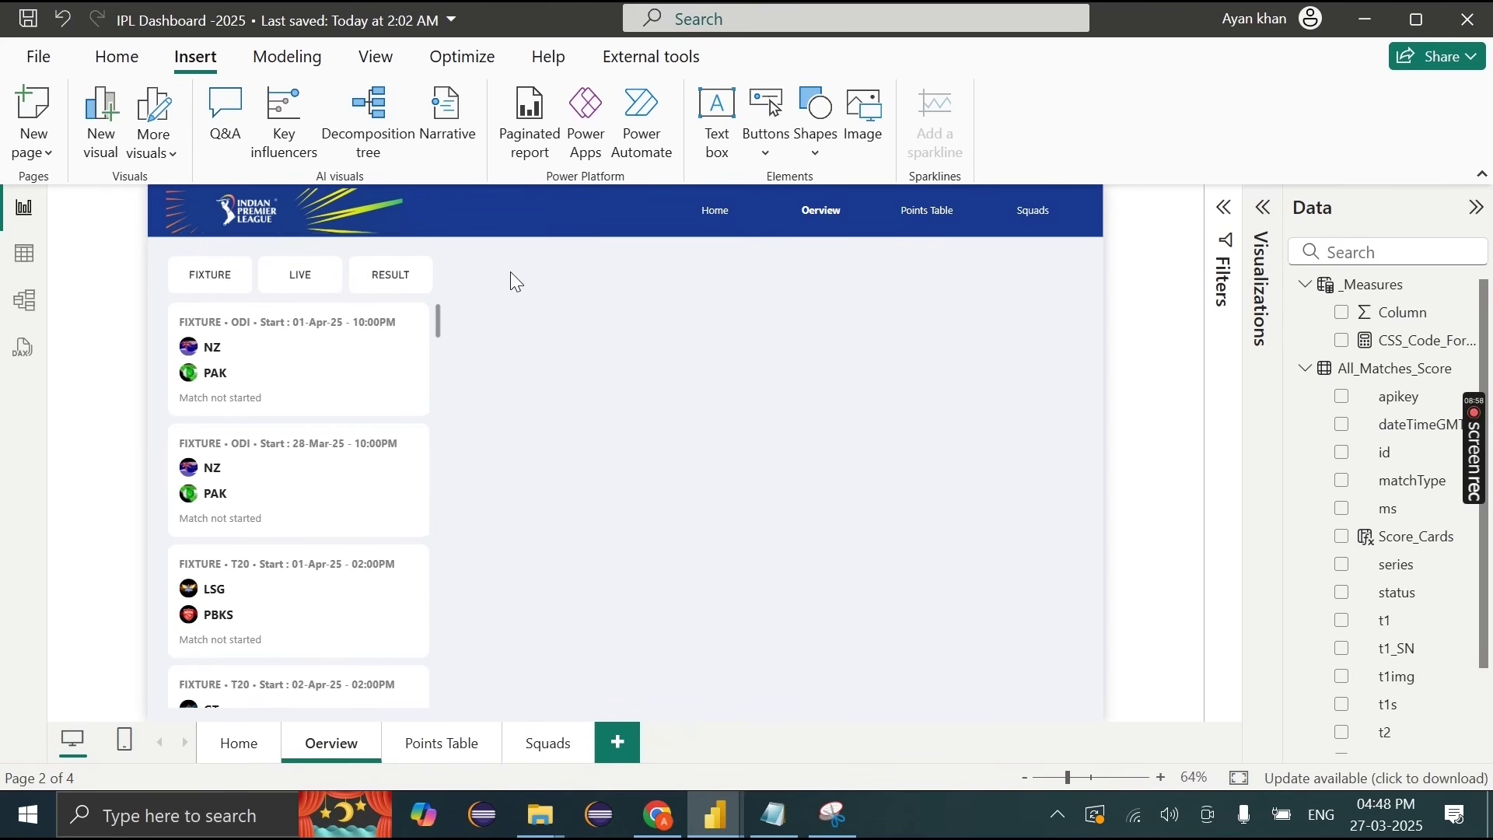
click(433, 562)
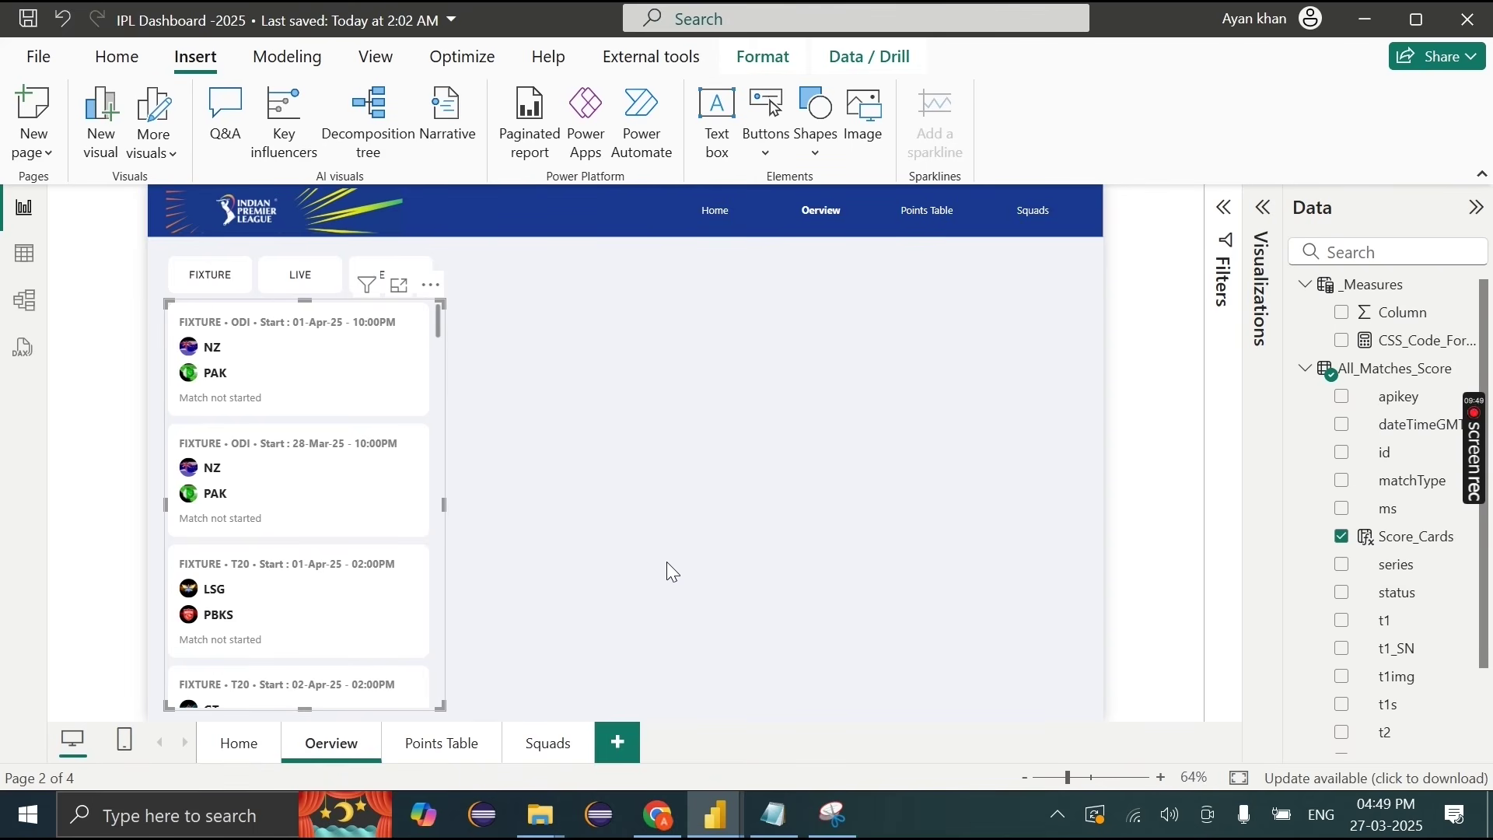
Step: Build a Points_Table table of Teams with M, W and PT columns, sized at lower right
click(1306, 369)
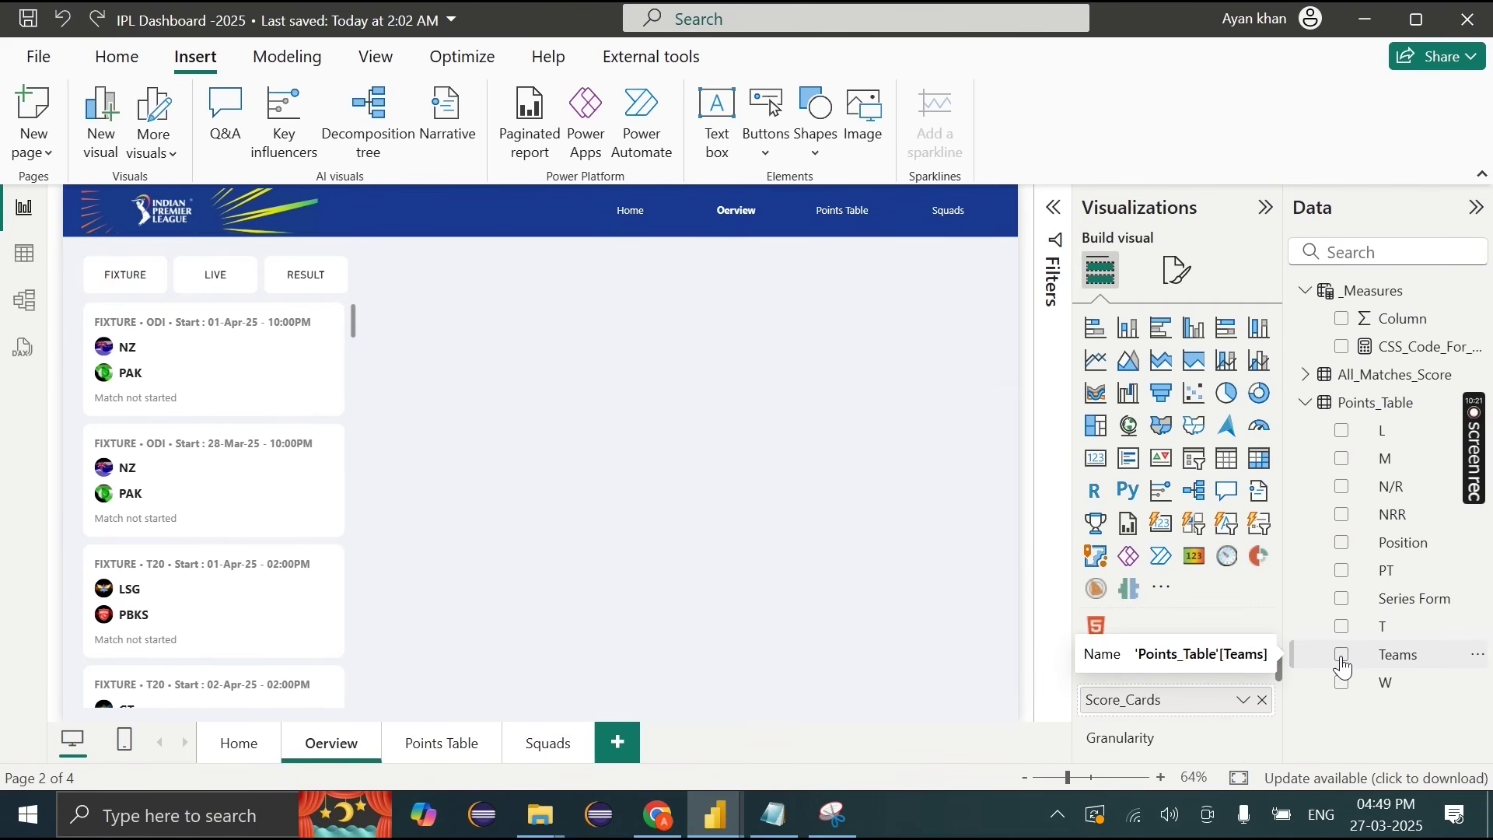
click(1343, 661)
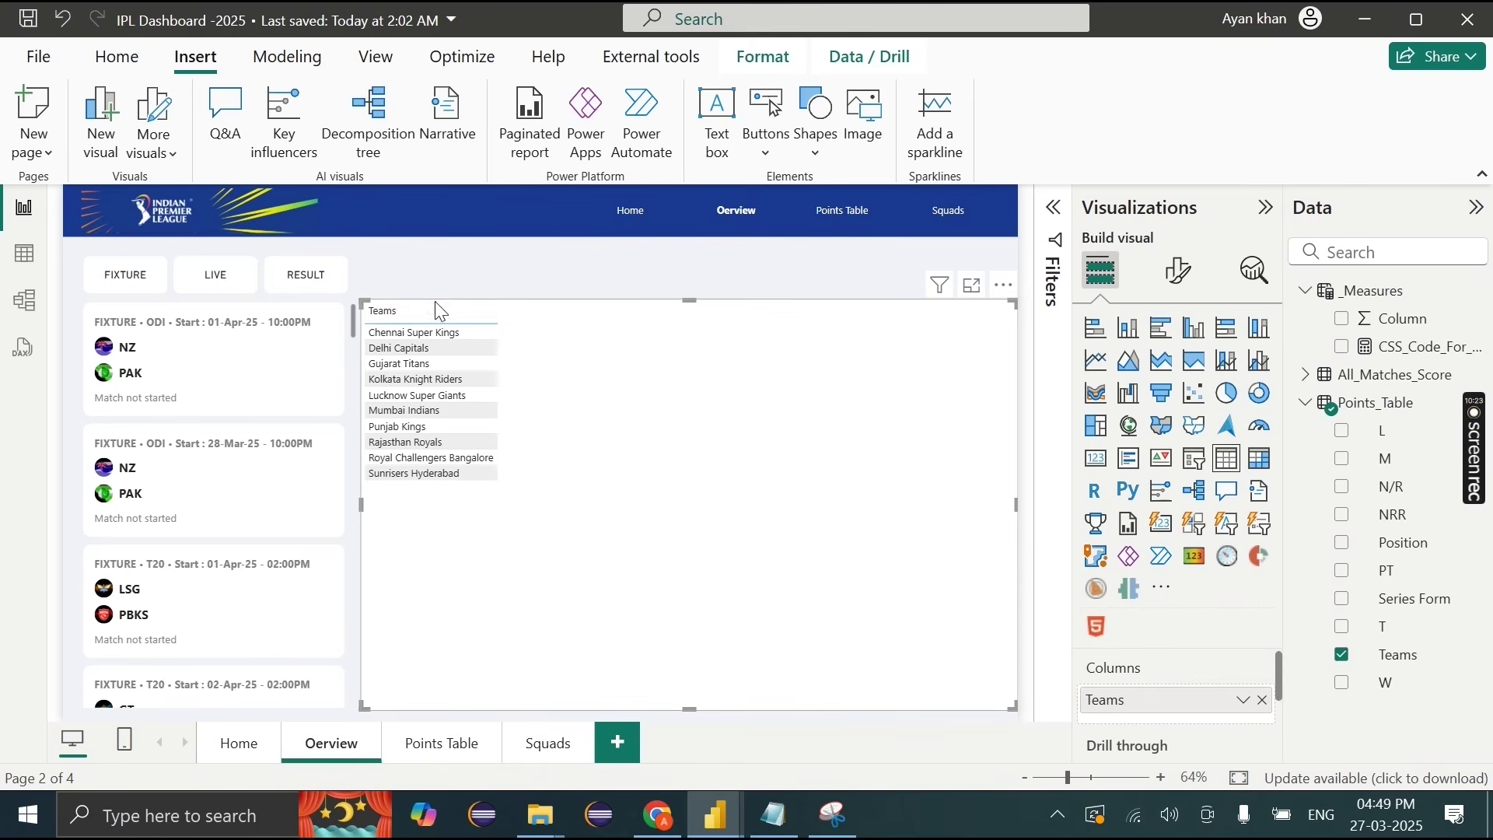
drag(356, 305, 668, 519)
drag(1385, 459, 1213, 717)
drag(1385, 691, 1225, 711)
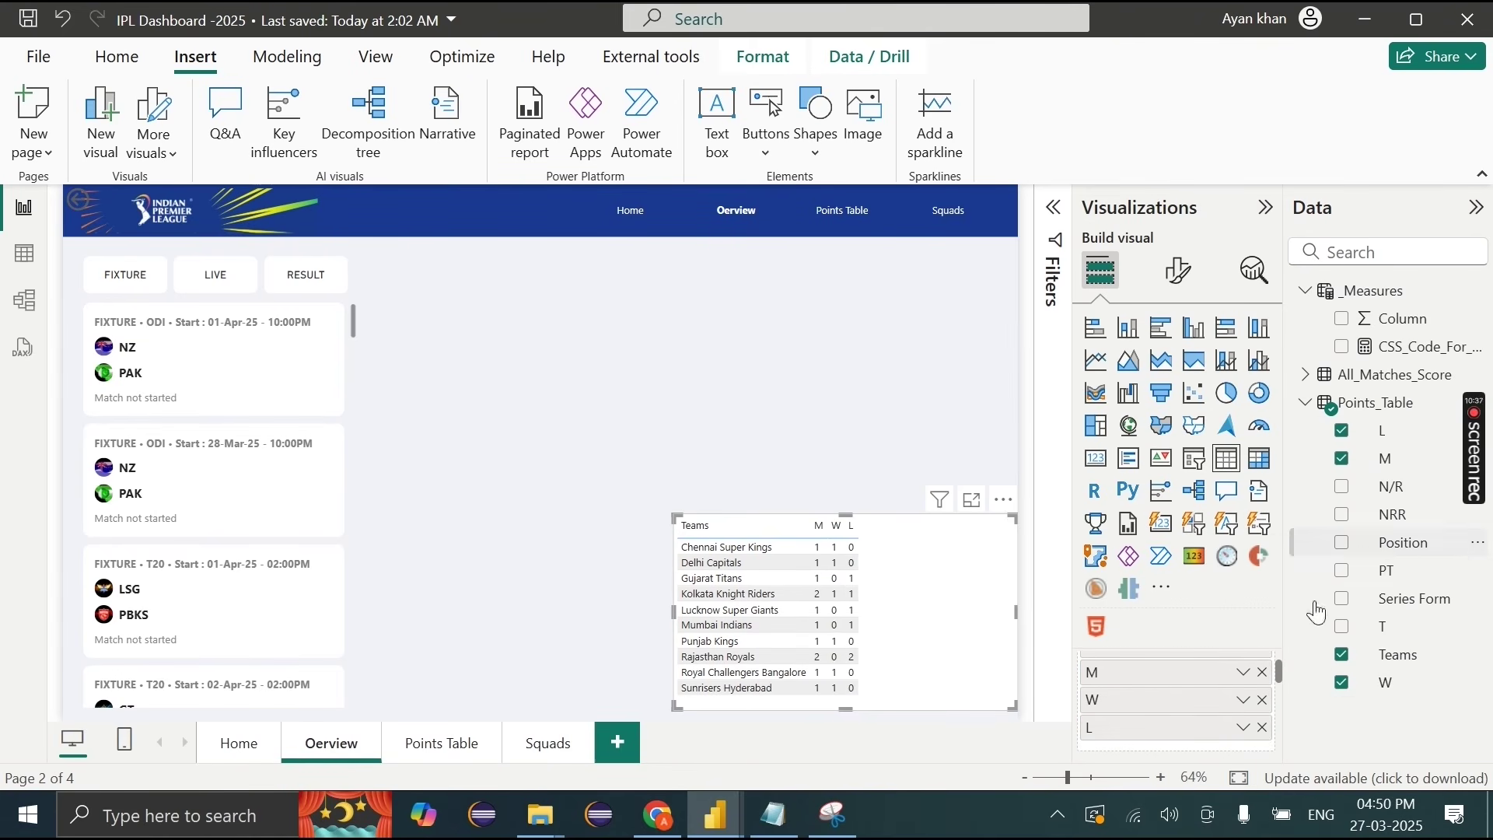
scroll(1220, 704, up, 1)
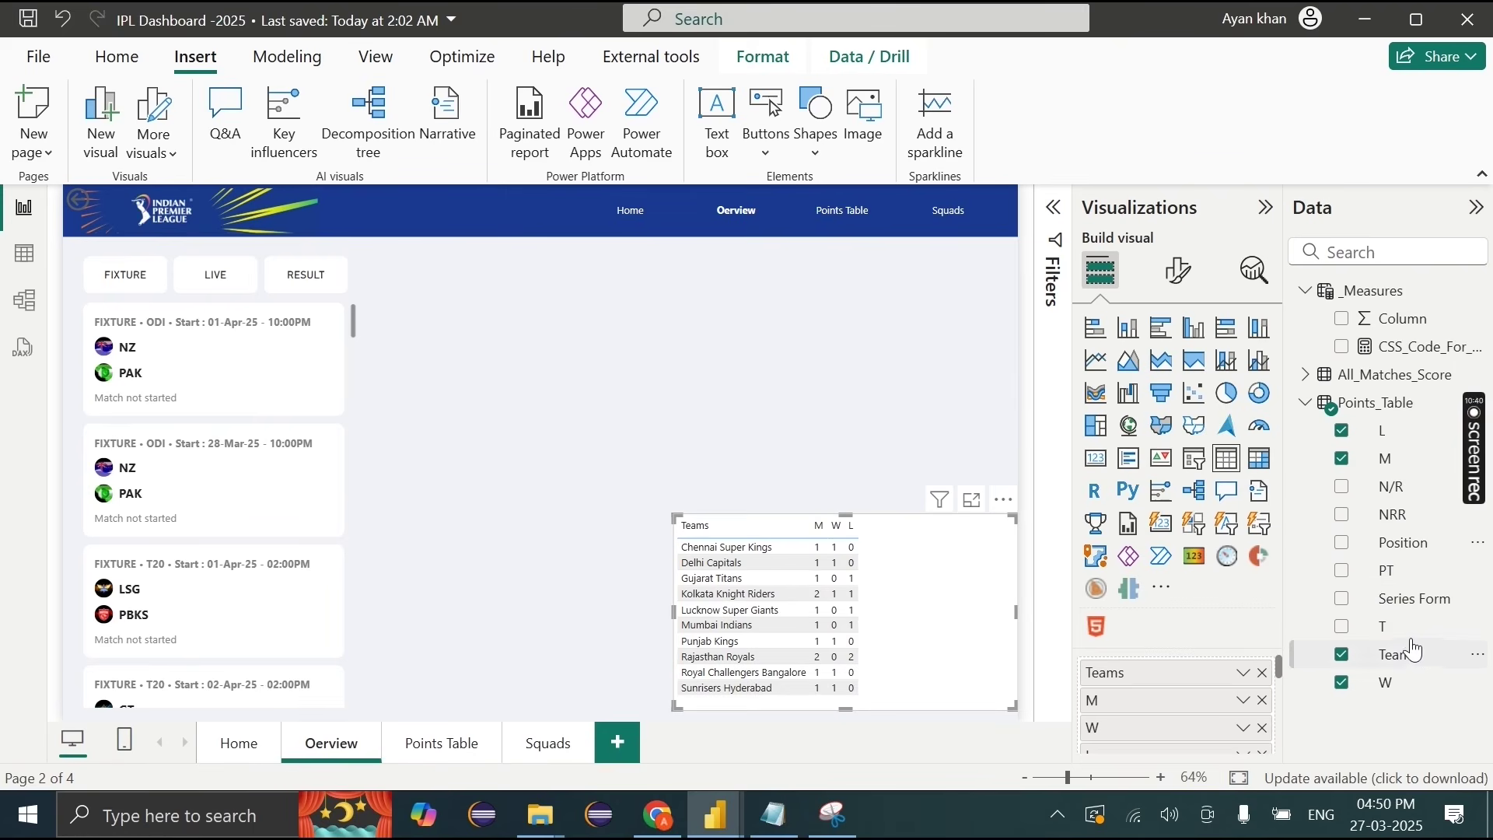
click(1386, 571)
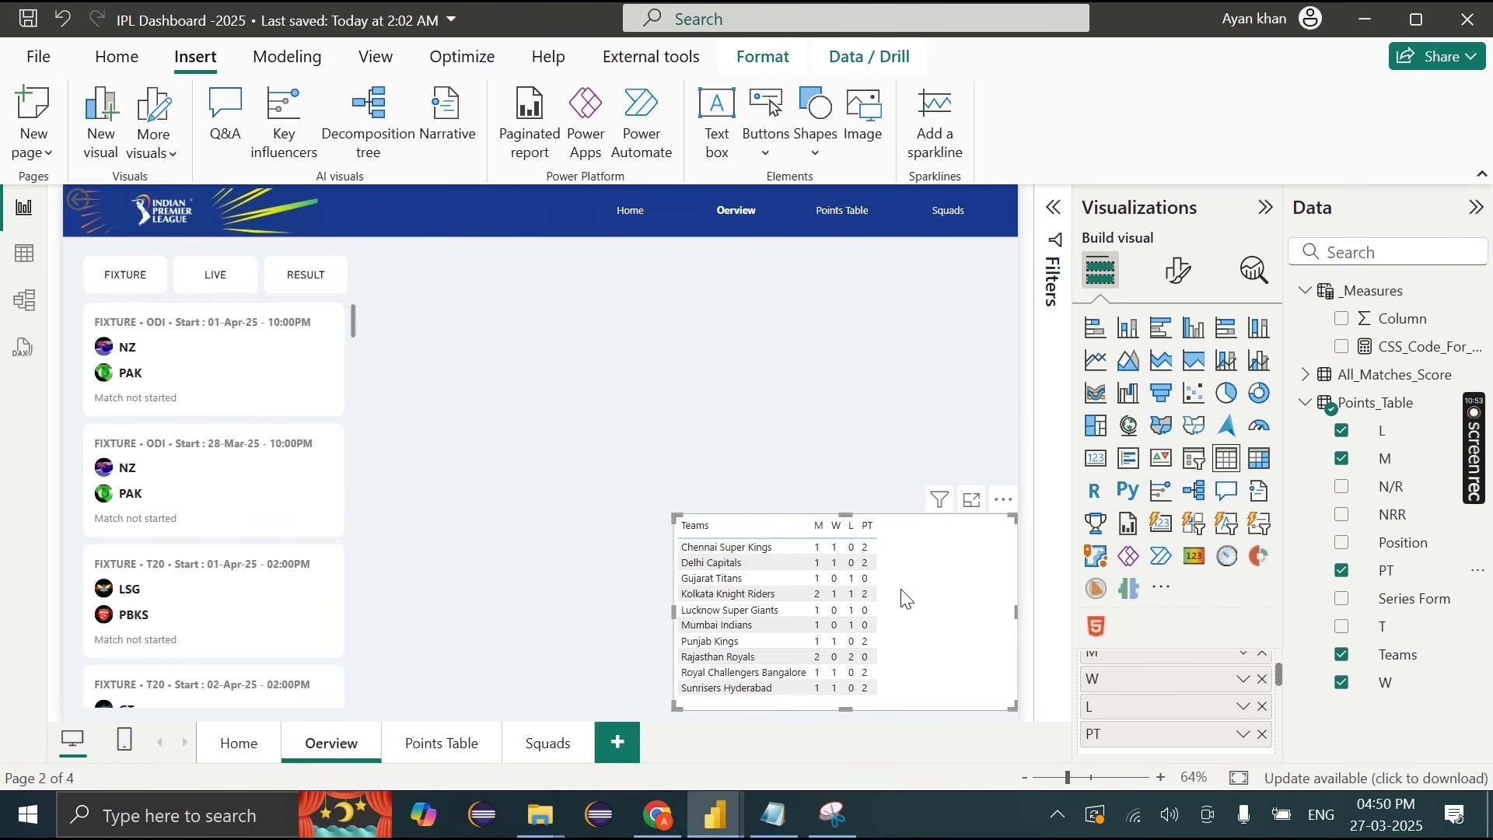
drag(674, 515, 788, 522)
drag(997, 576, 978, 573)
Step: Pull in the table's right edge and give the visual a white border
drag(995, 698, 978, 695)
click(1178, 270)
click(1156, 384)
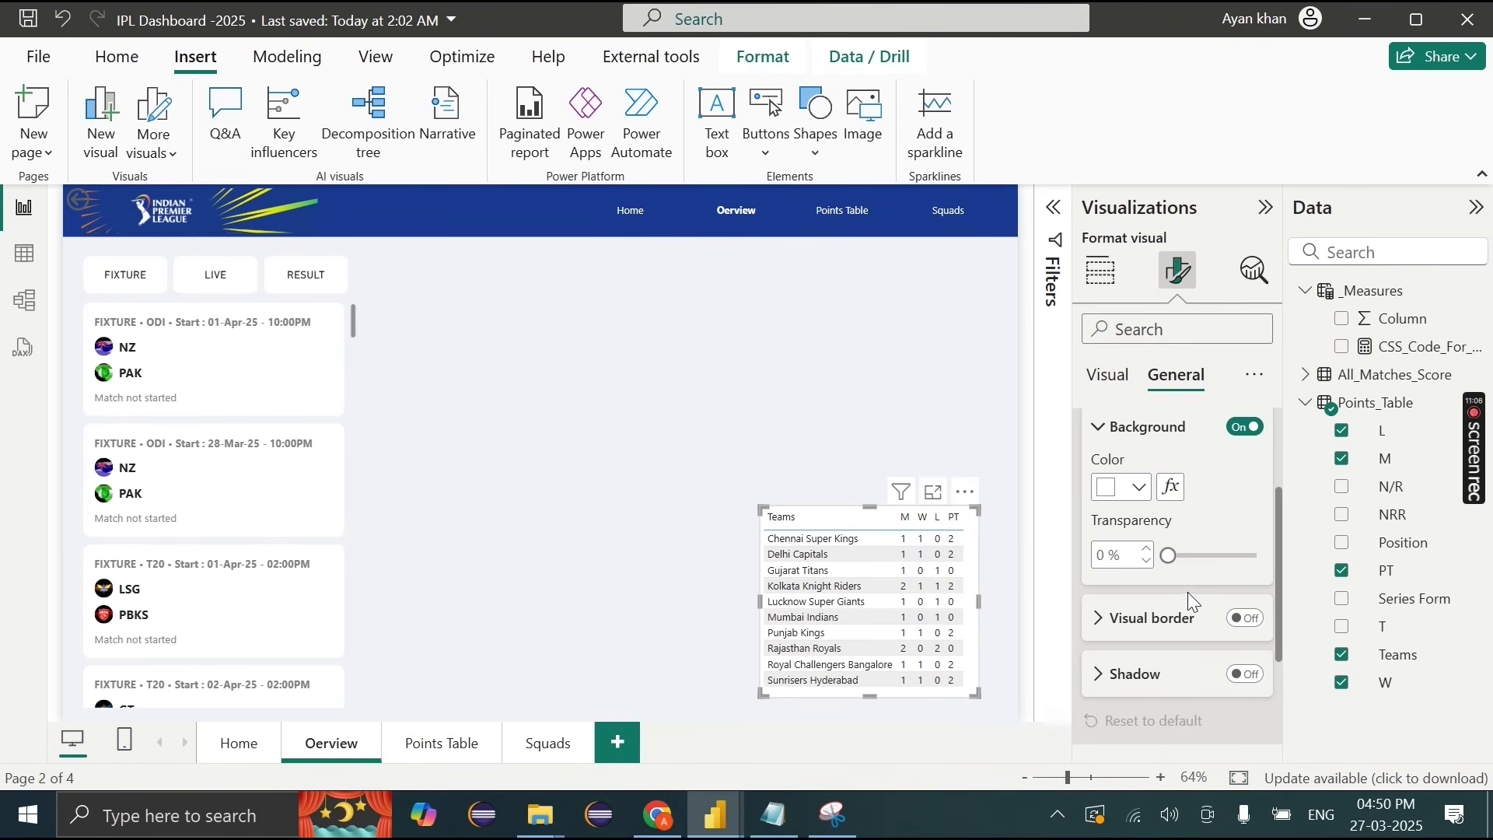
click(1247, 614)
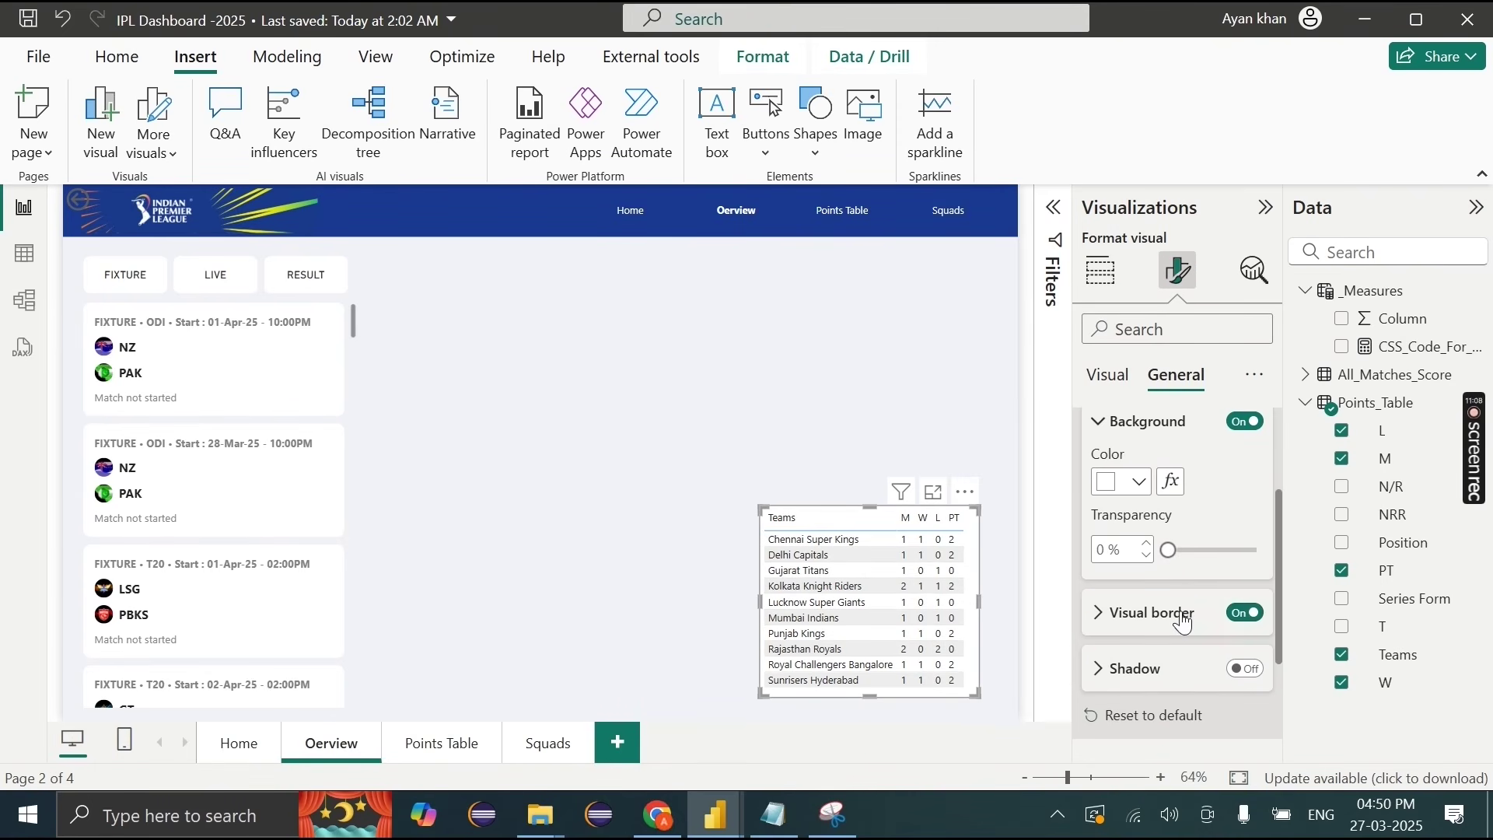
click(1151, 613)
click(1127, 615)
click(1120, 516)
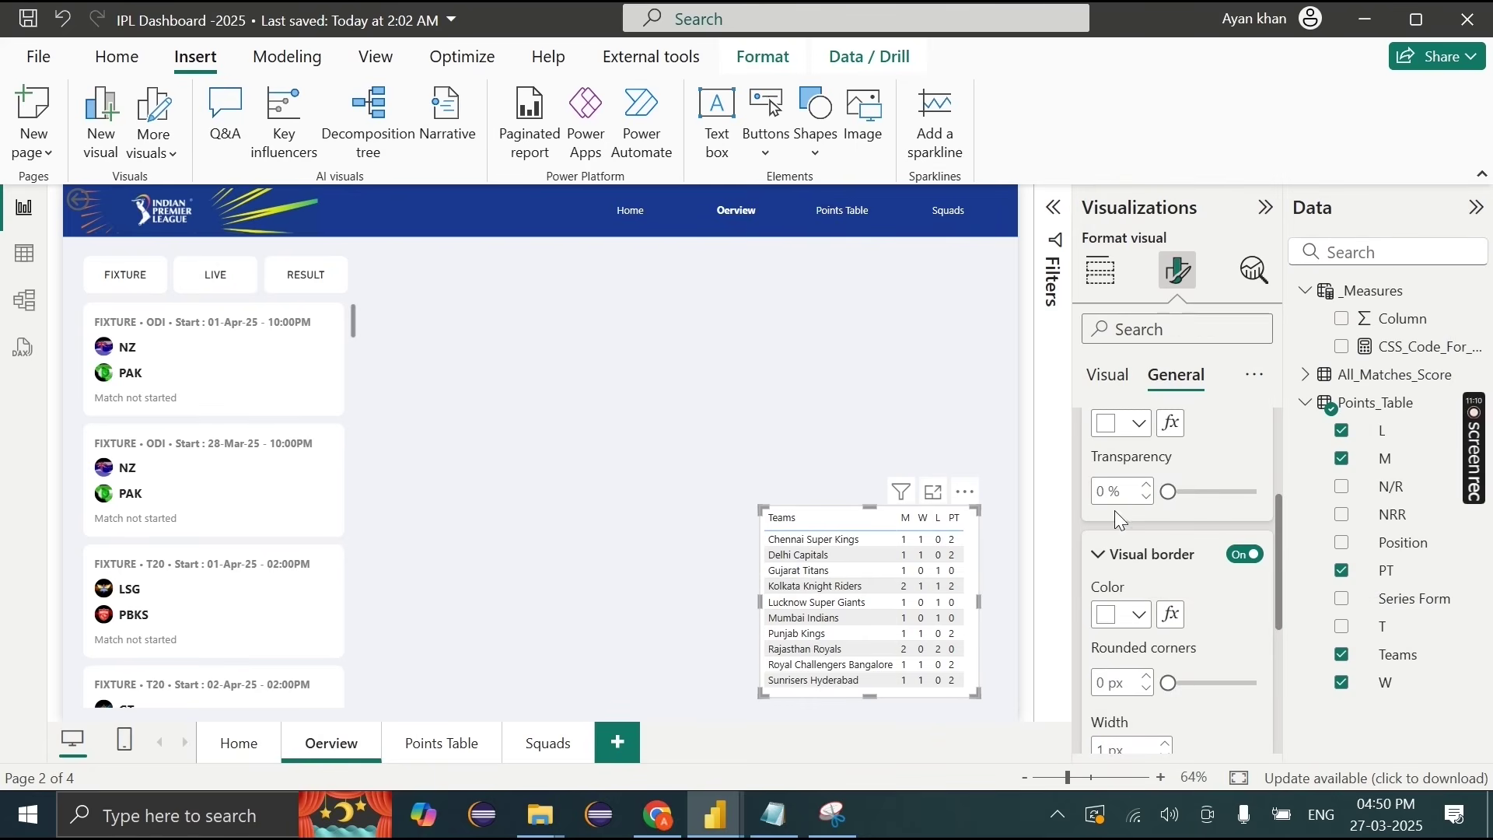
Step: Give the table's value rows a light alternate background colour
scroll(1195, 551, up, 2)
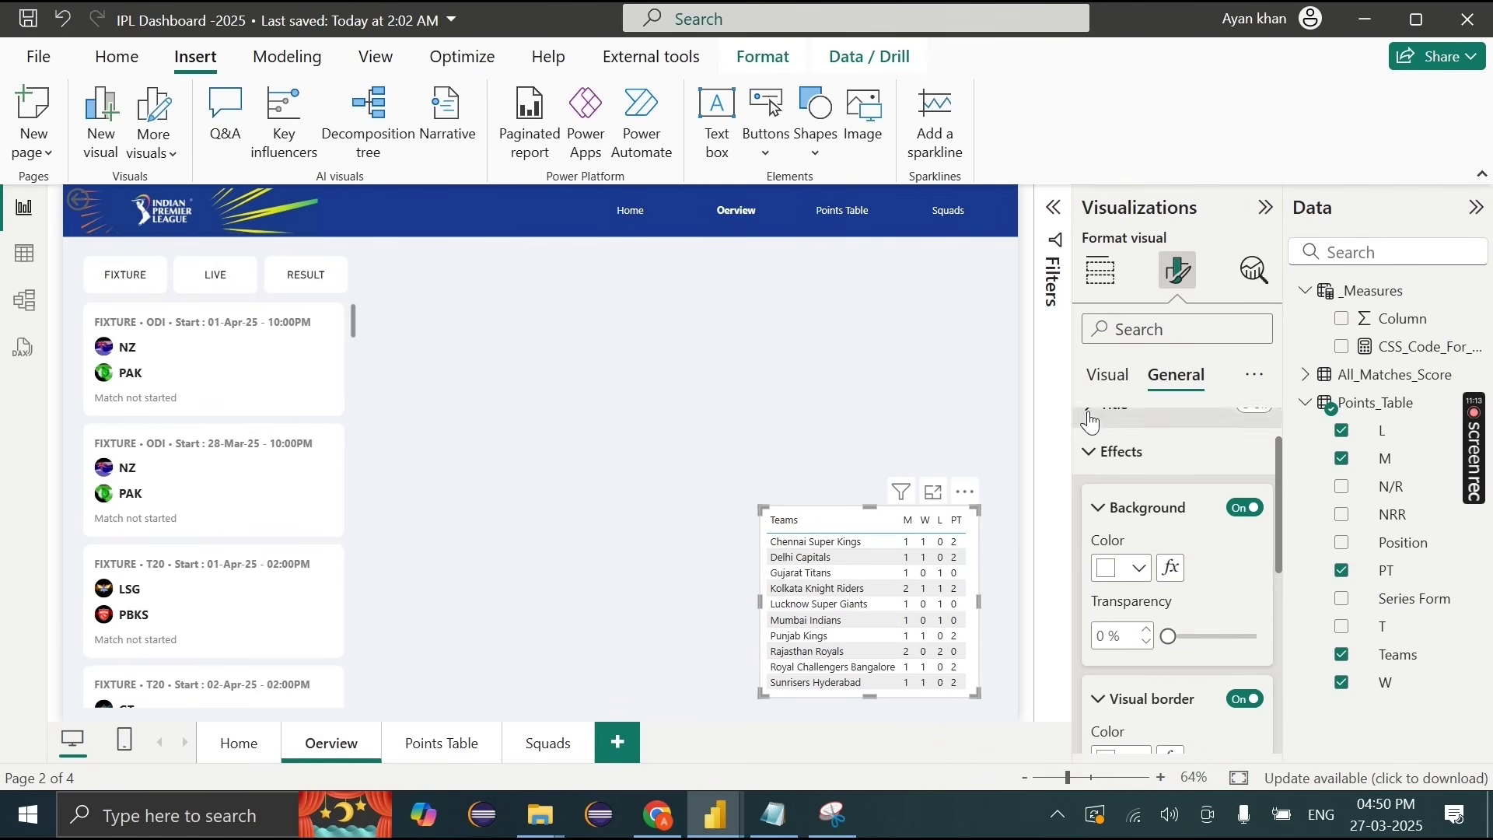
click(1104, 376)
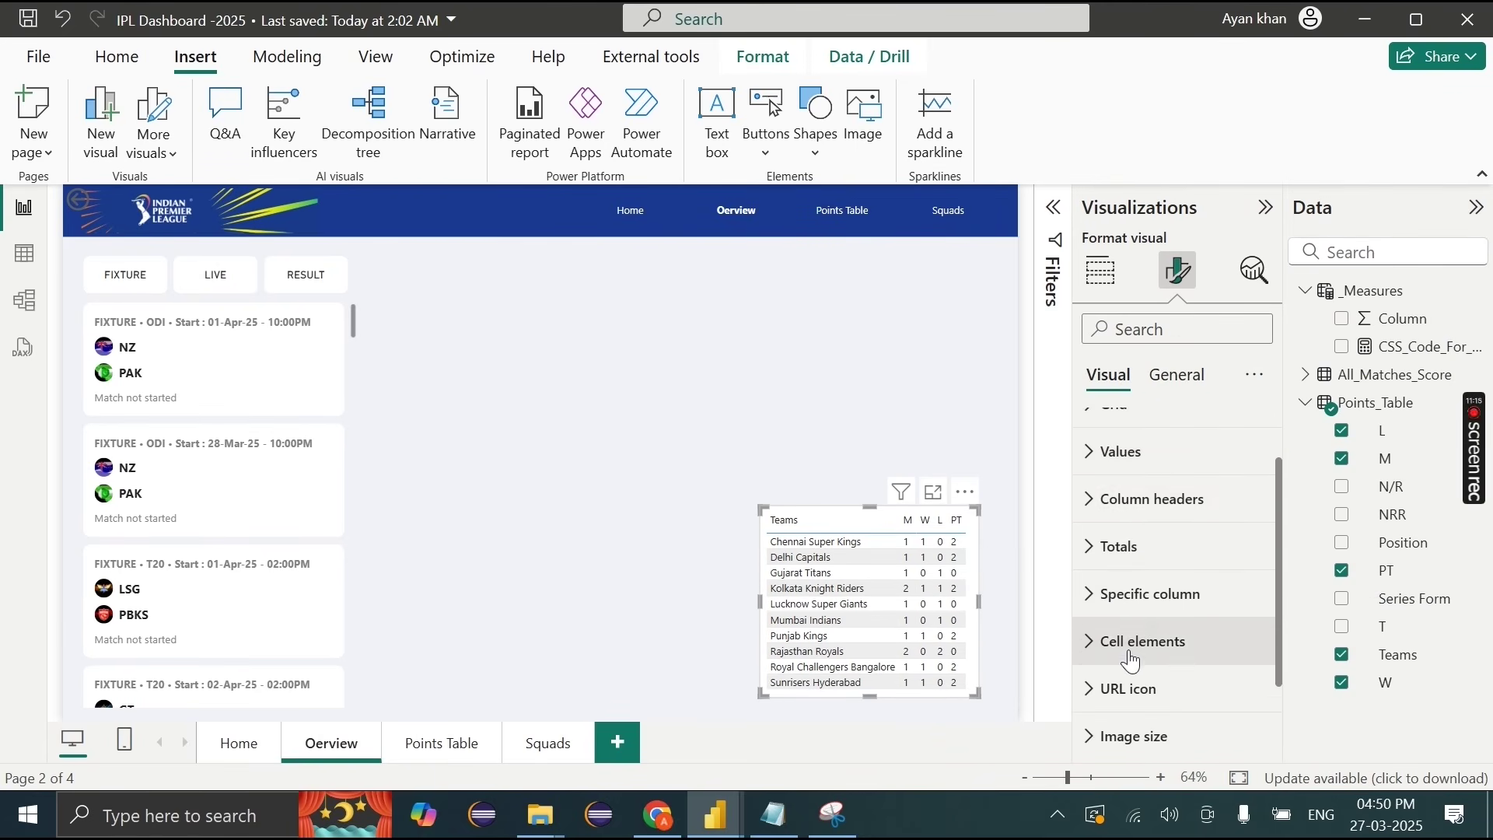
click(1104, 451)
scroll(1132, 643, down, 3)
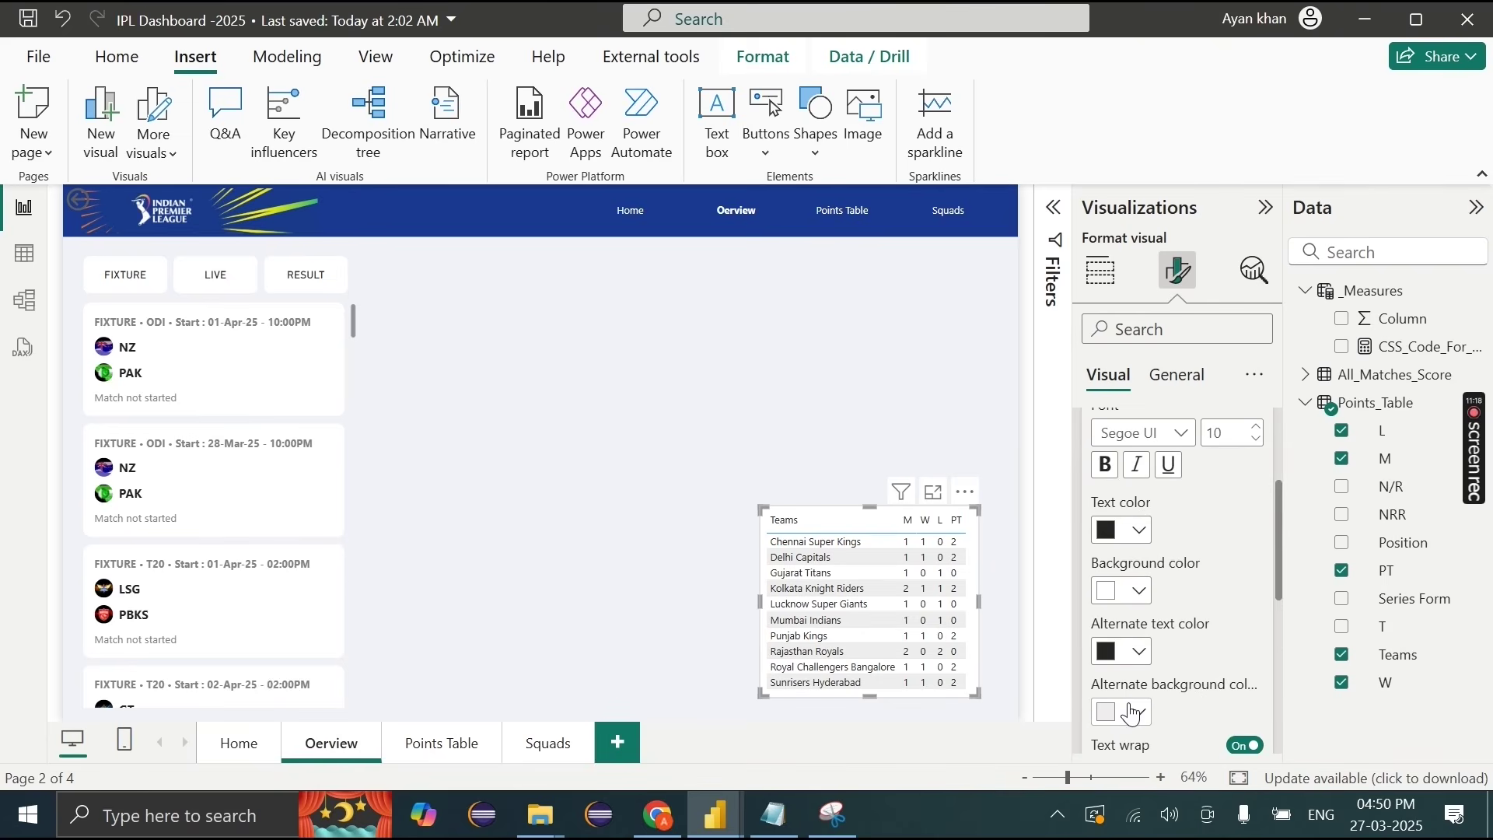
click(1139, 712)
click(1123, 614)
Step: Set the table's grid border colour to grey
scroll(1151, 512, up, 3)
click(1151, 512)
scroll(1149, 501, down, 3)
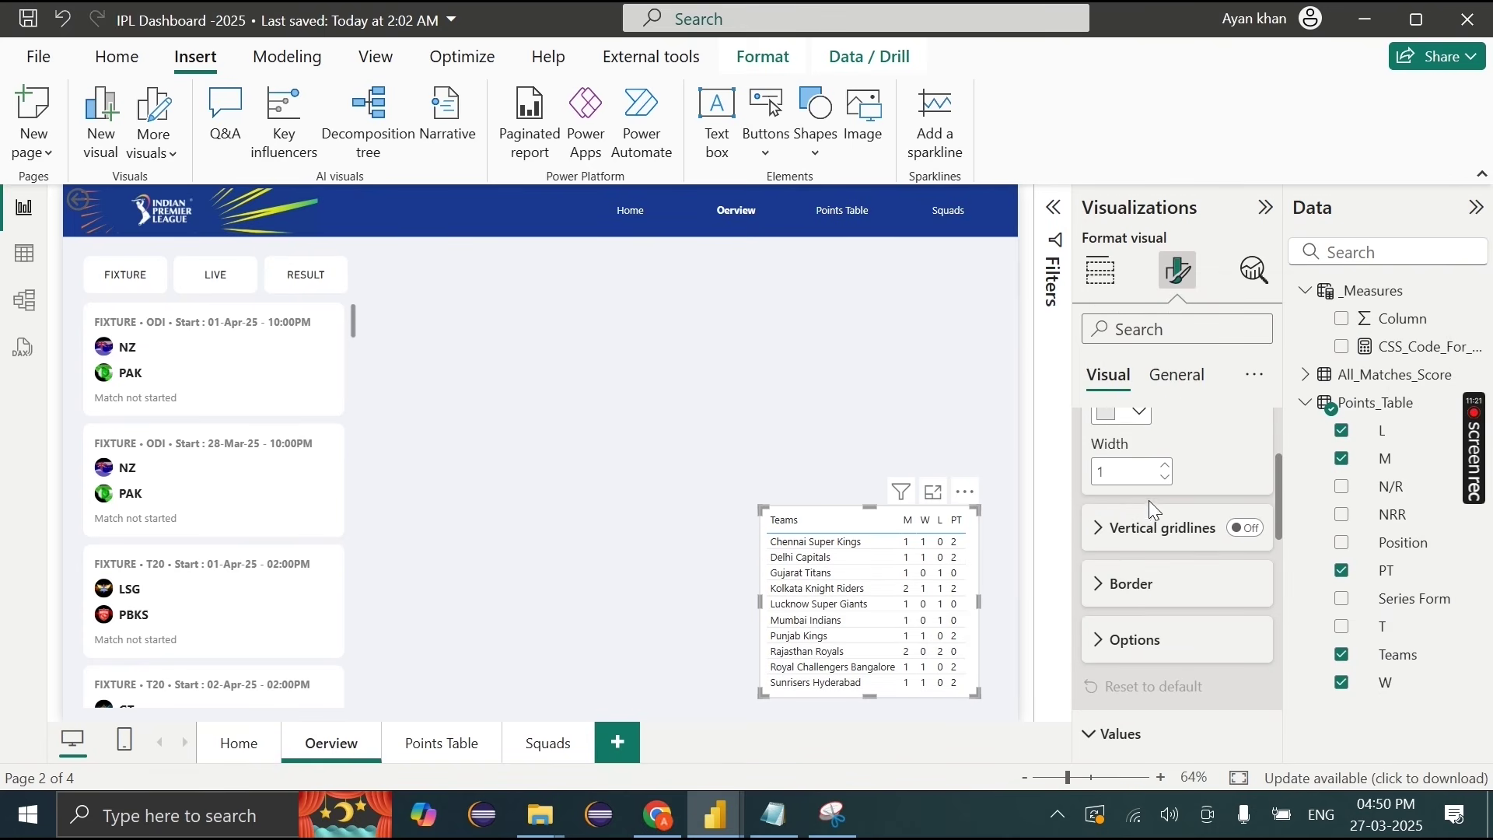
click(1144, 603)
click(1140, 704)
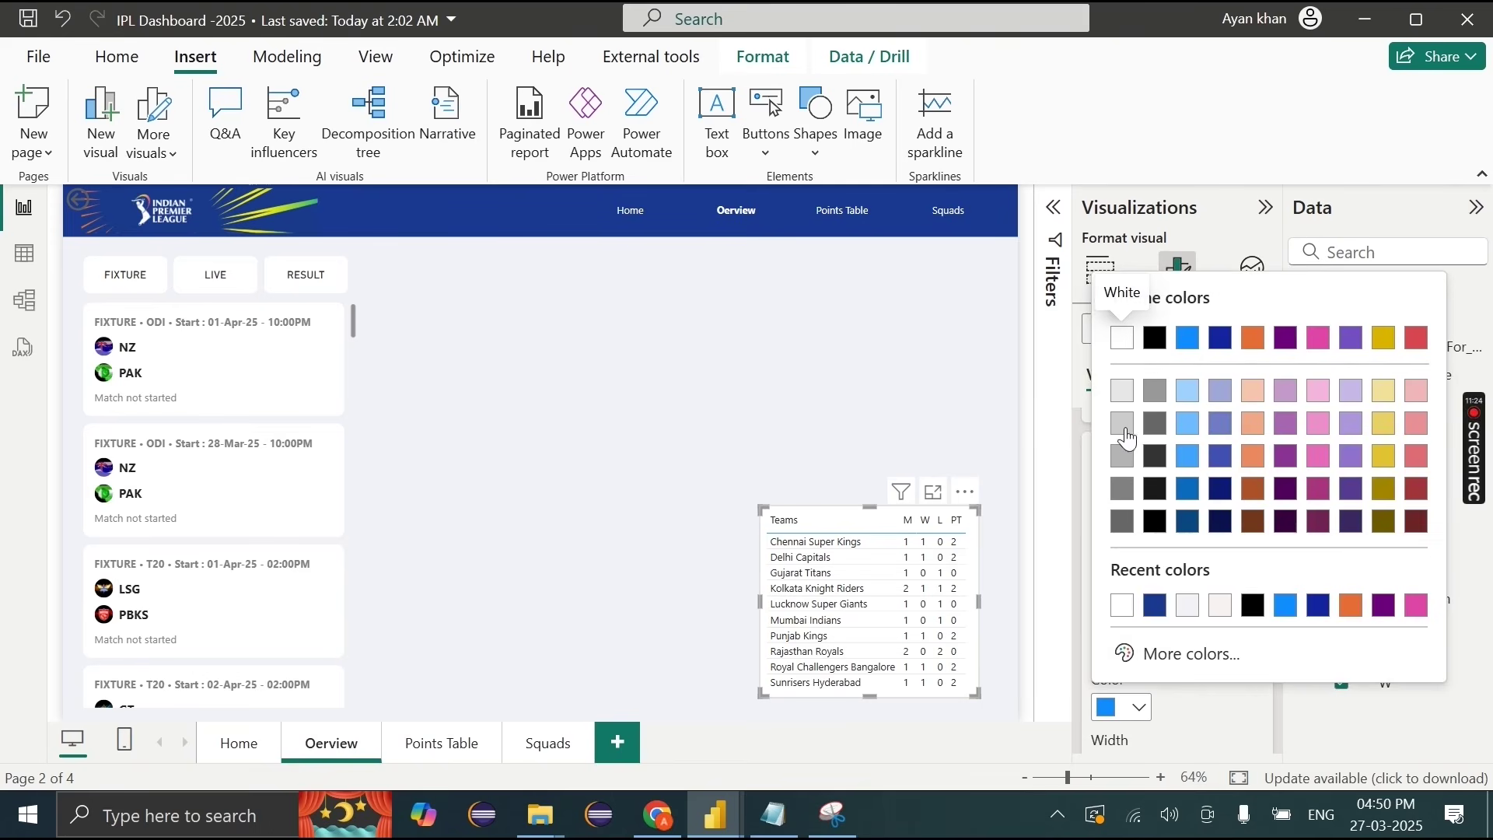
click(1121, 420)
Step: Nudge the points table slightly lower-right on the page, preview it, and reselect it
drag(963, 496, 983, 510)
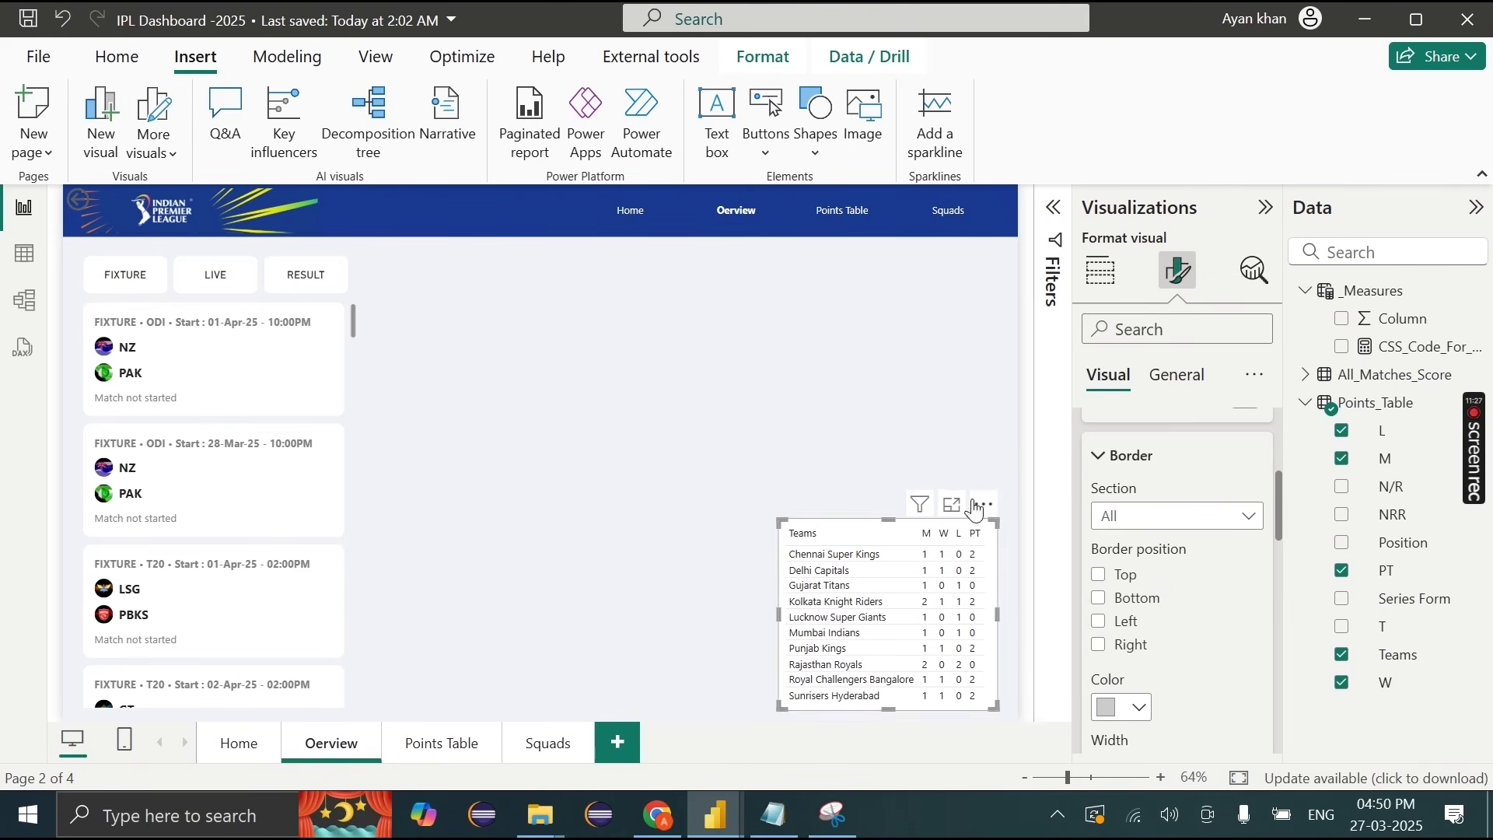
click(785, 461)
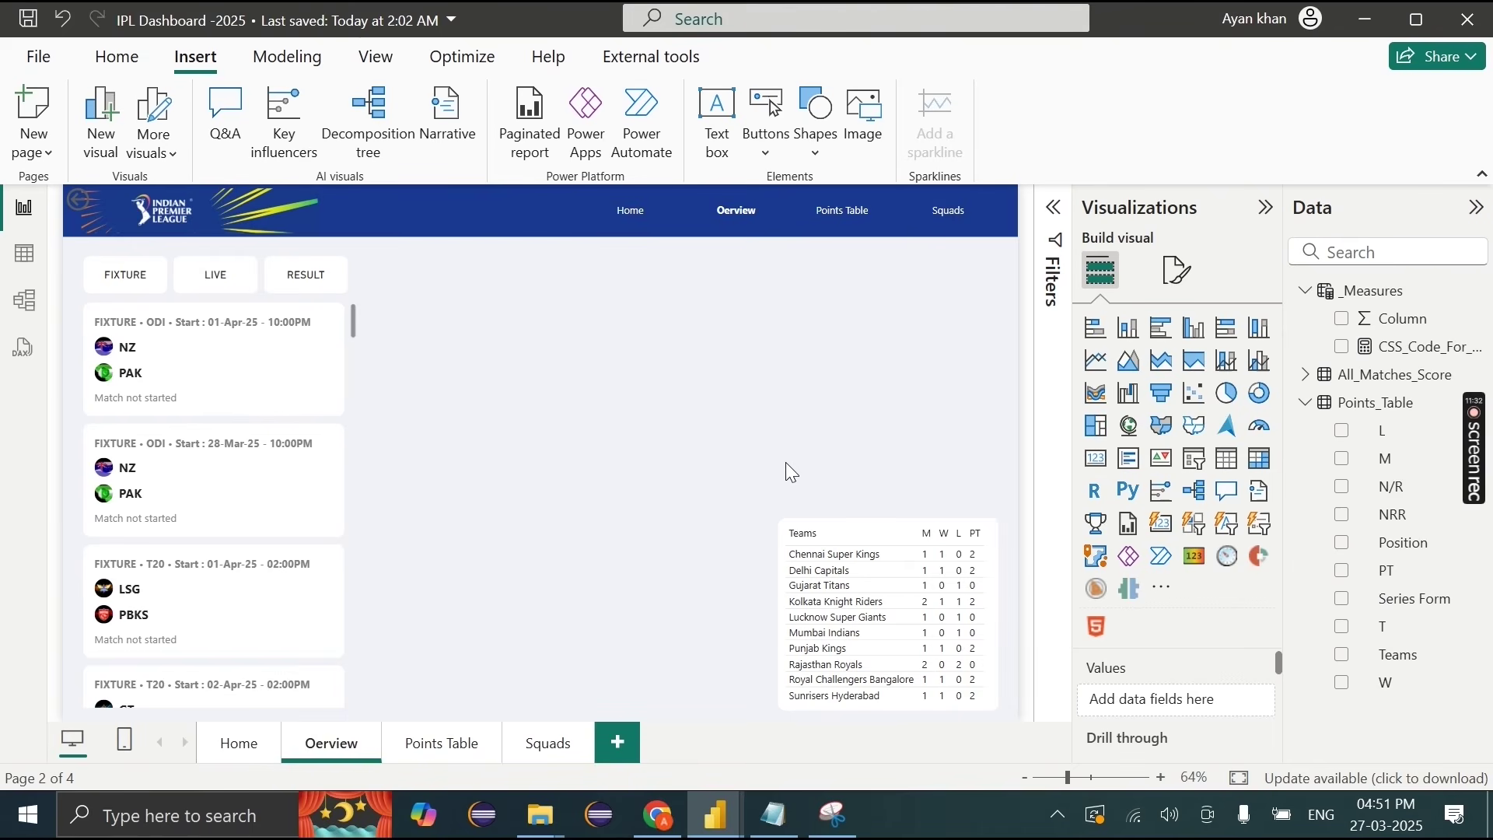
click(92, 209)
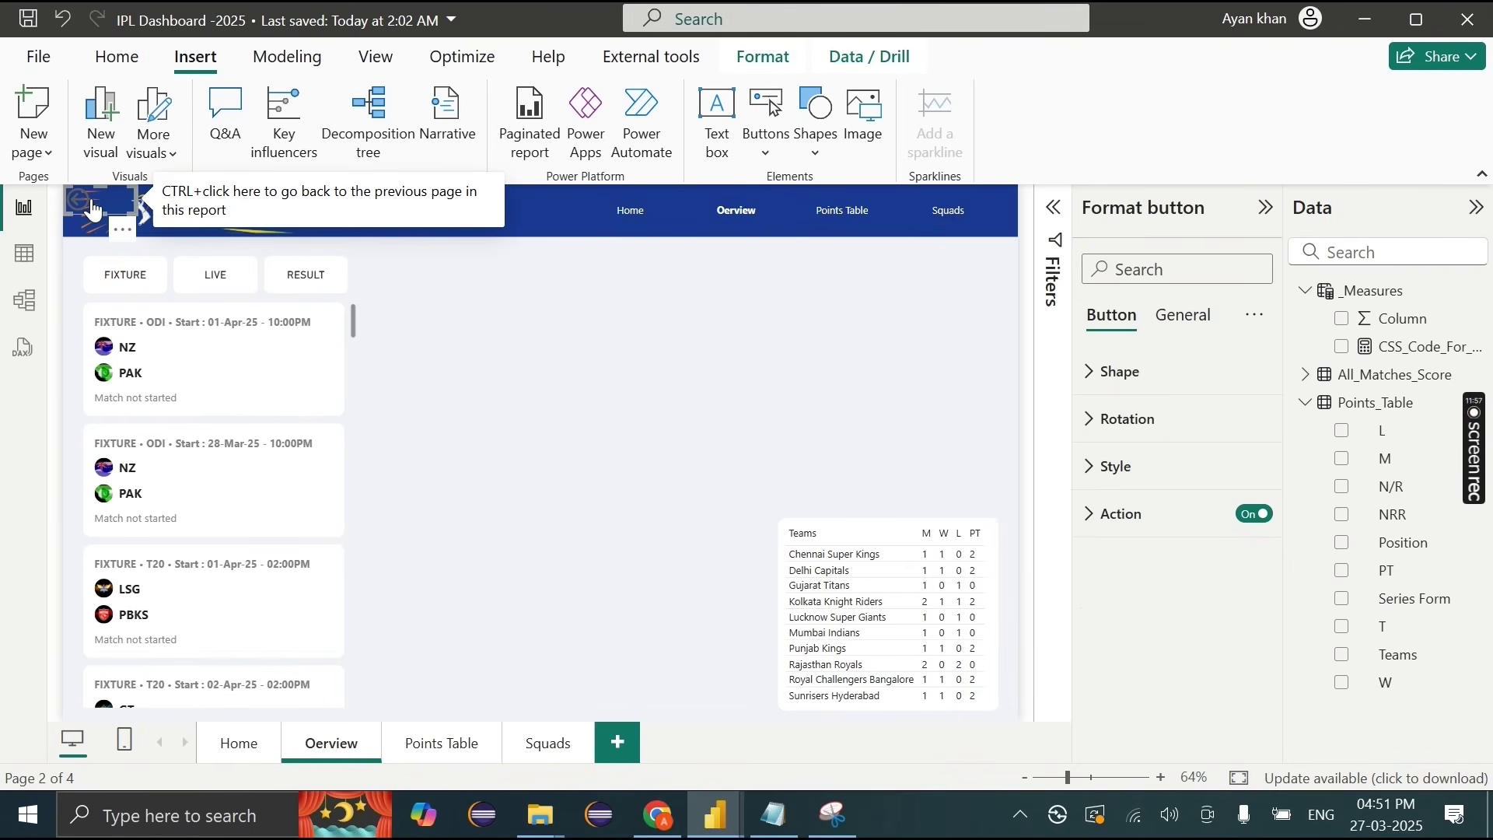
click(1000, 545)
click(999, 544)
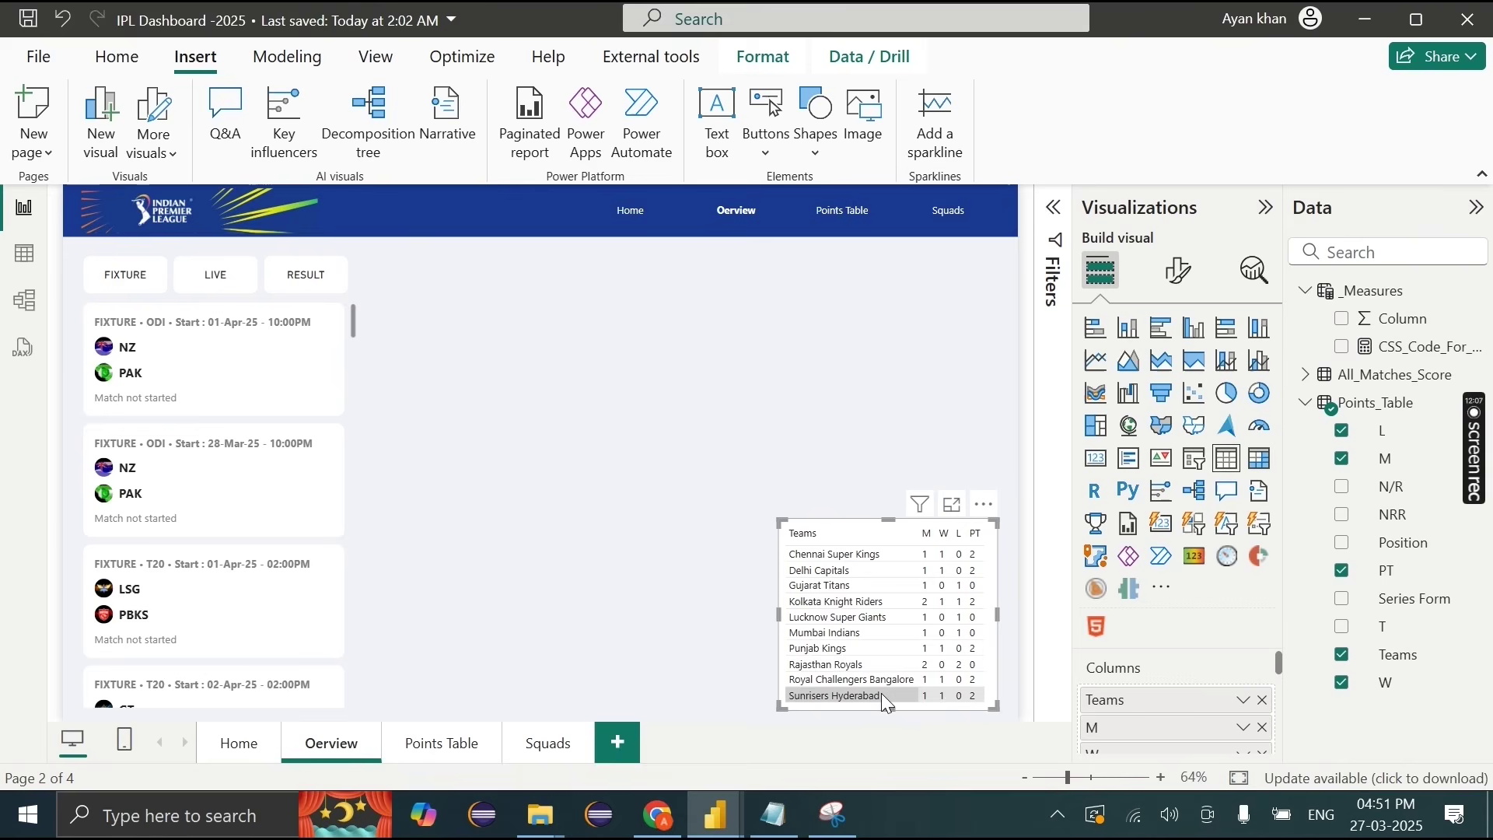
click(108, 68)
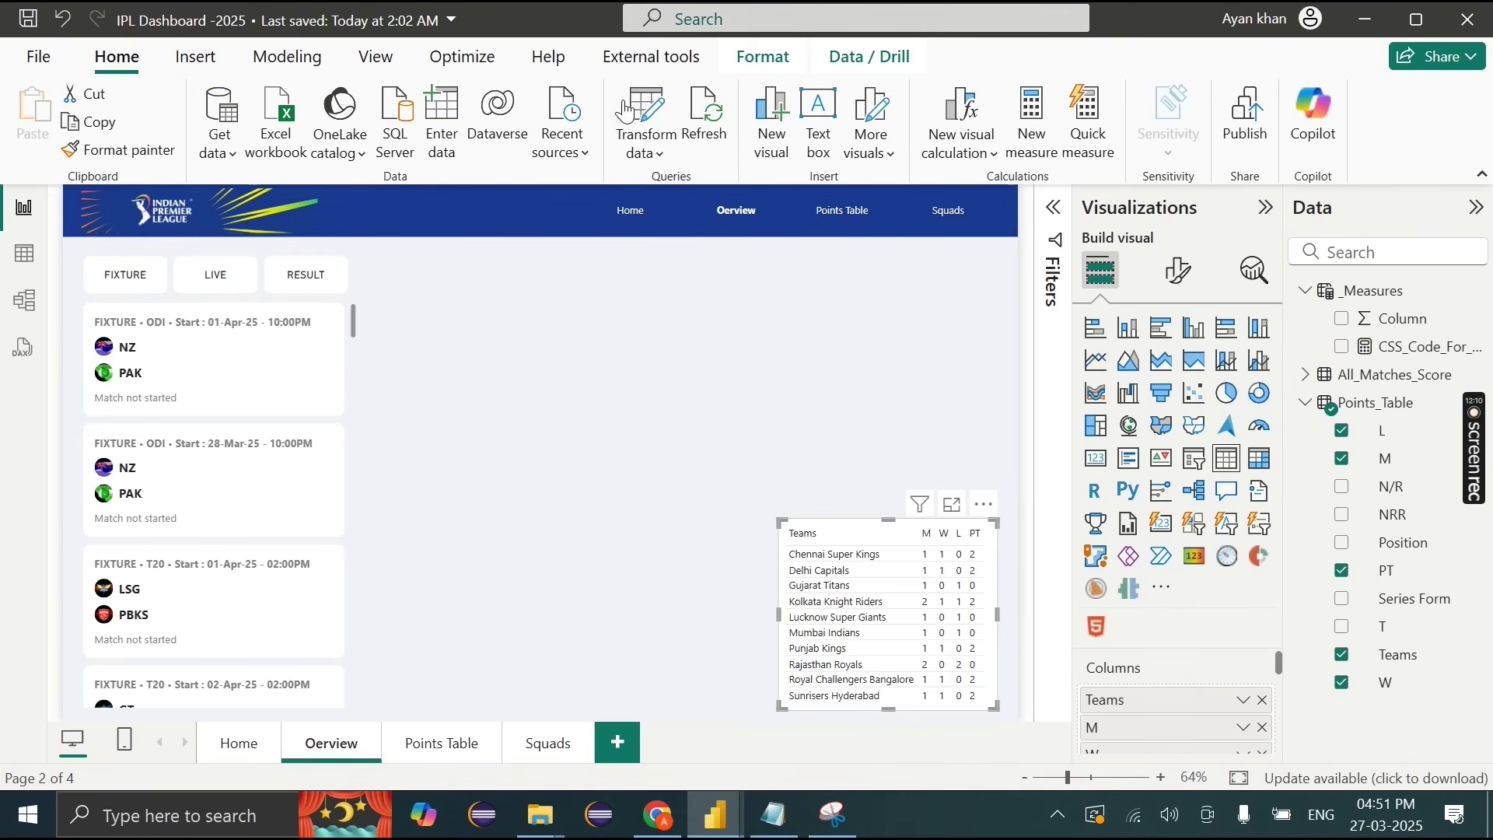
Step: Load the teams table from IPLWins.xlsx as a new Excel query and start renaming it
click(650, 106)
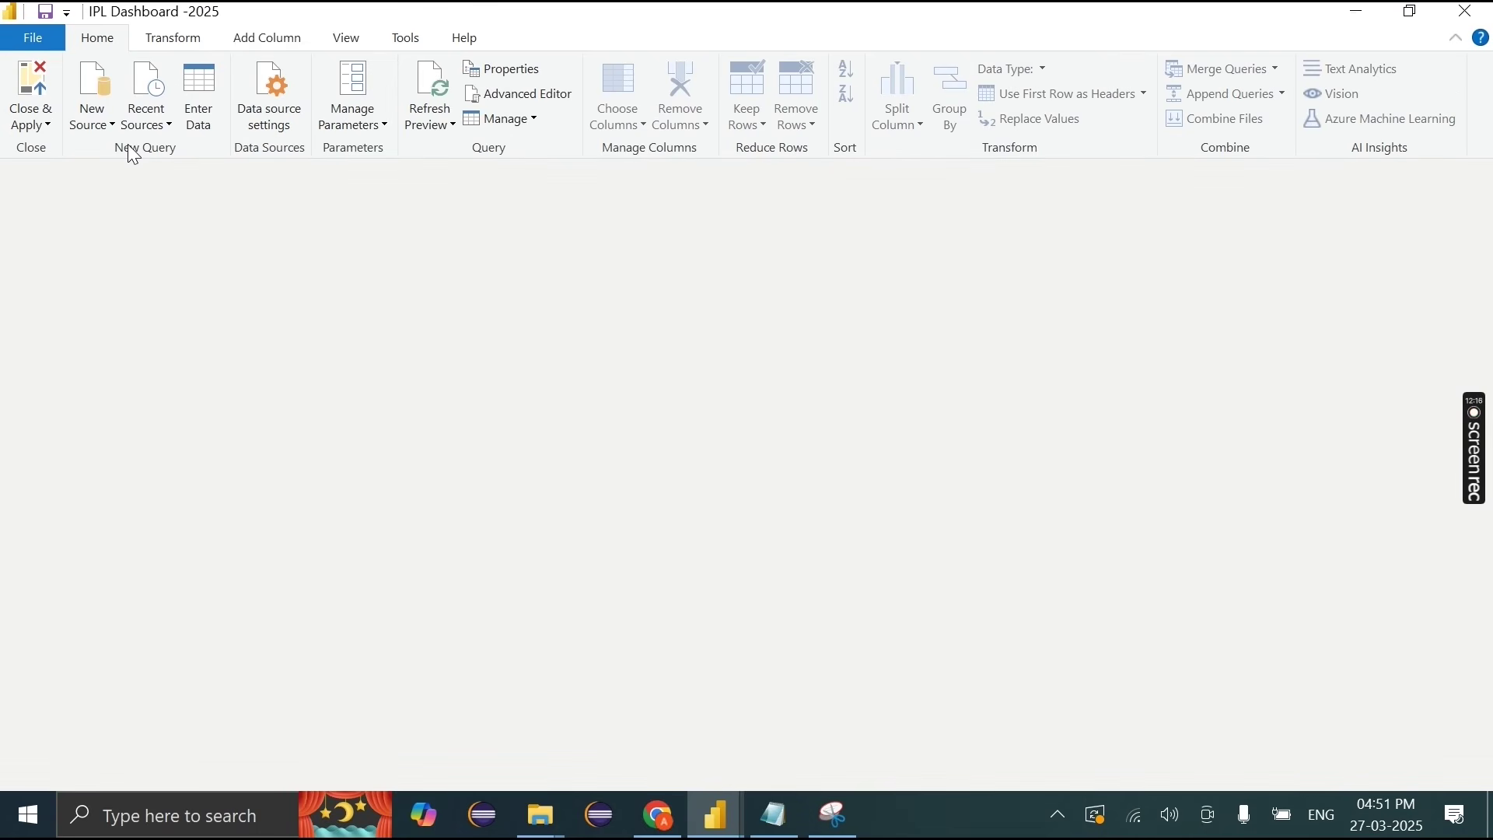
click(96, 118)
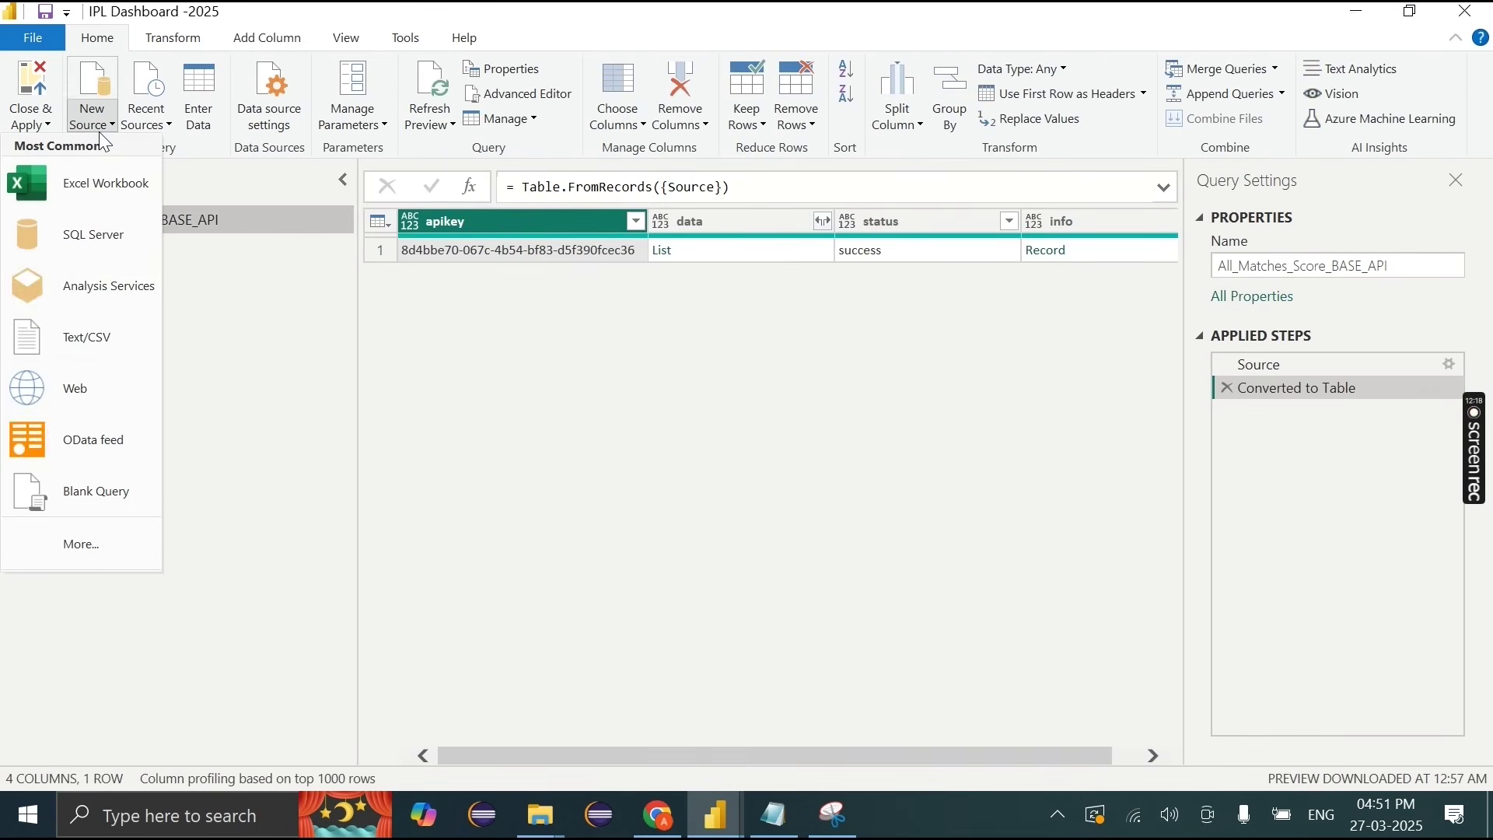
click(87, 188)
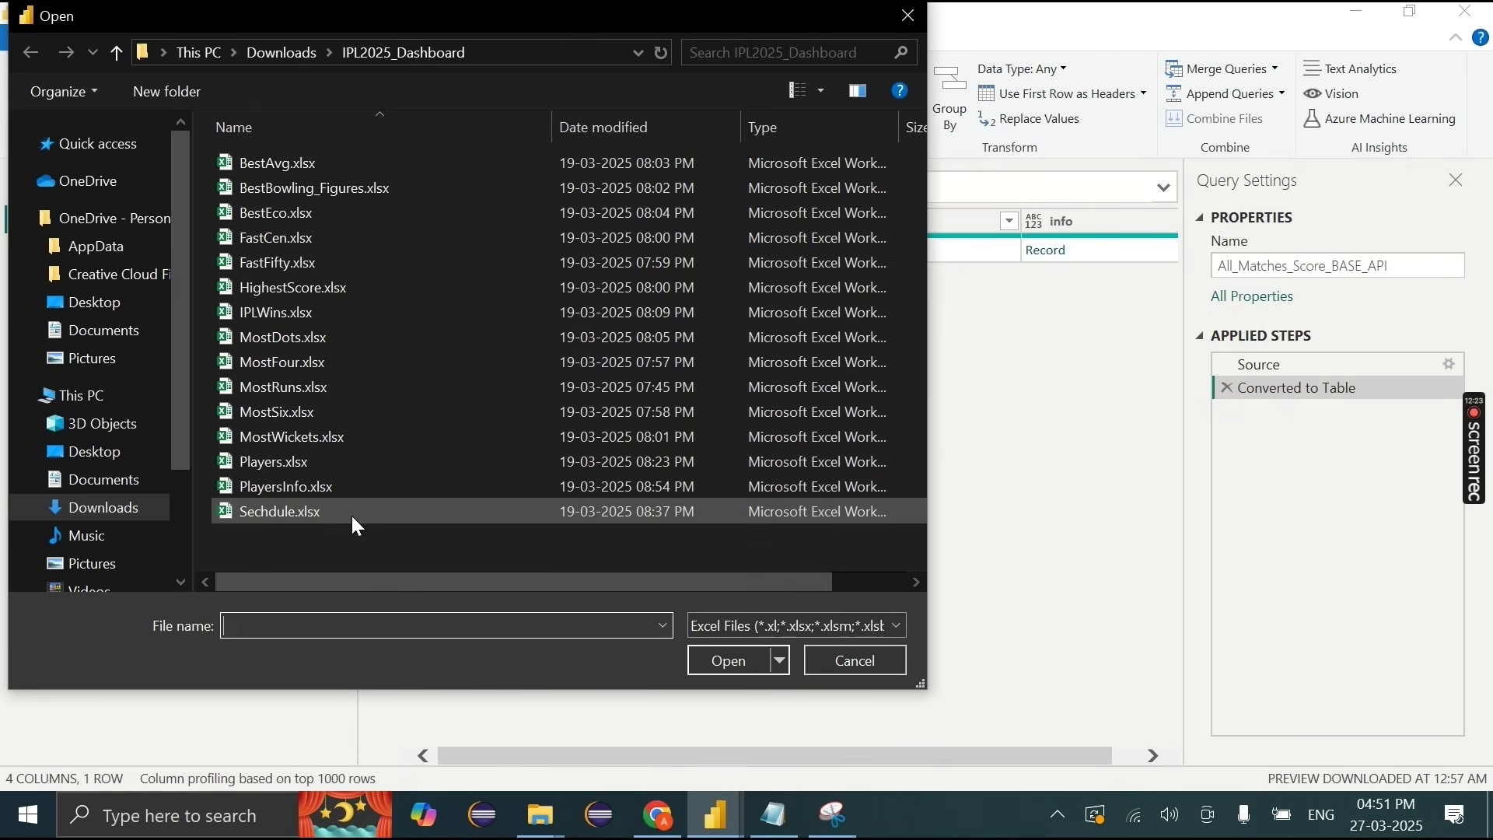
click(335, 387)
click(327, 312)
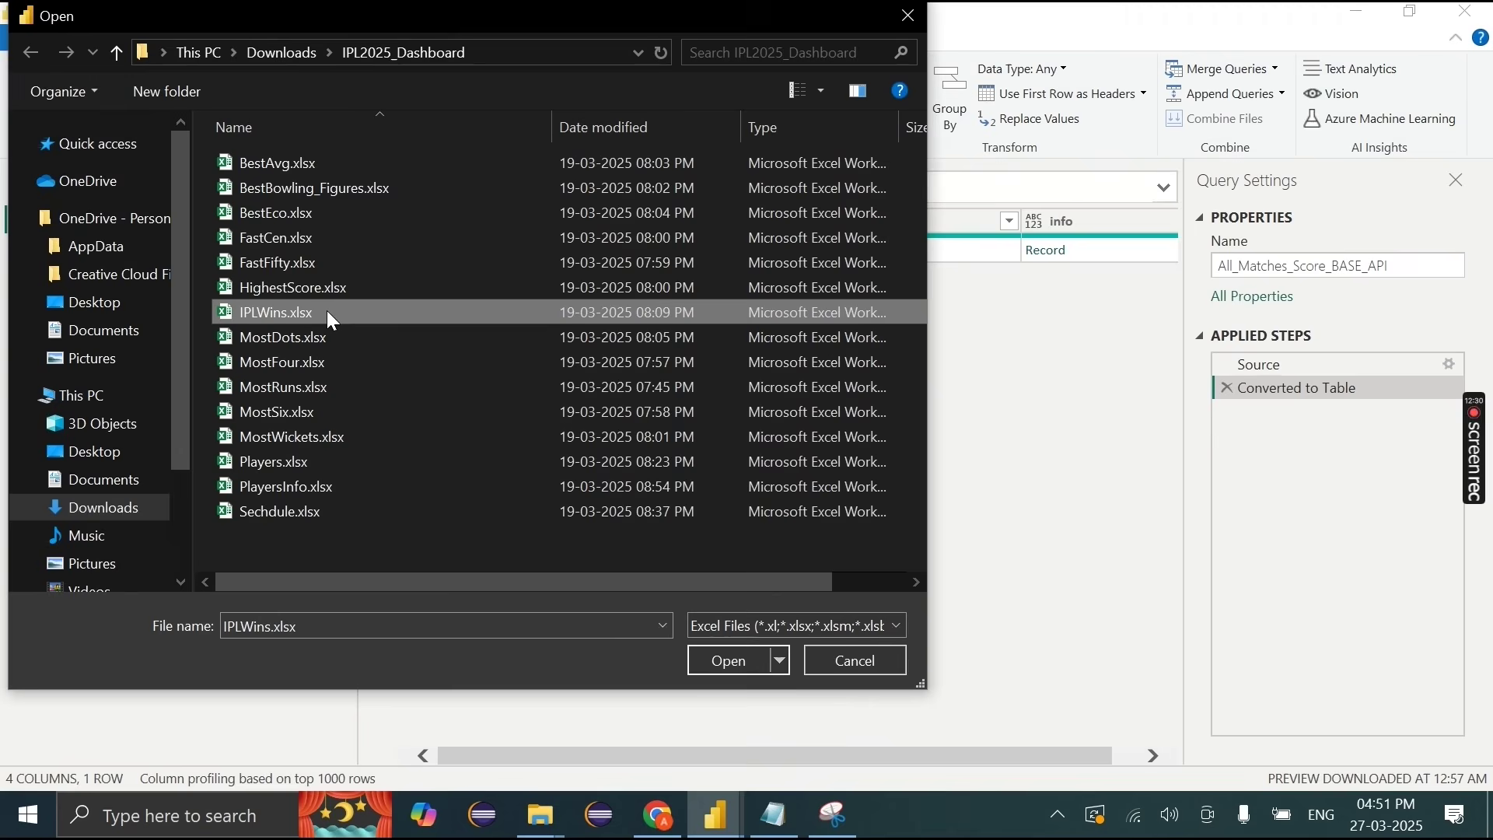
double_click(346, 312)
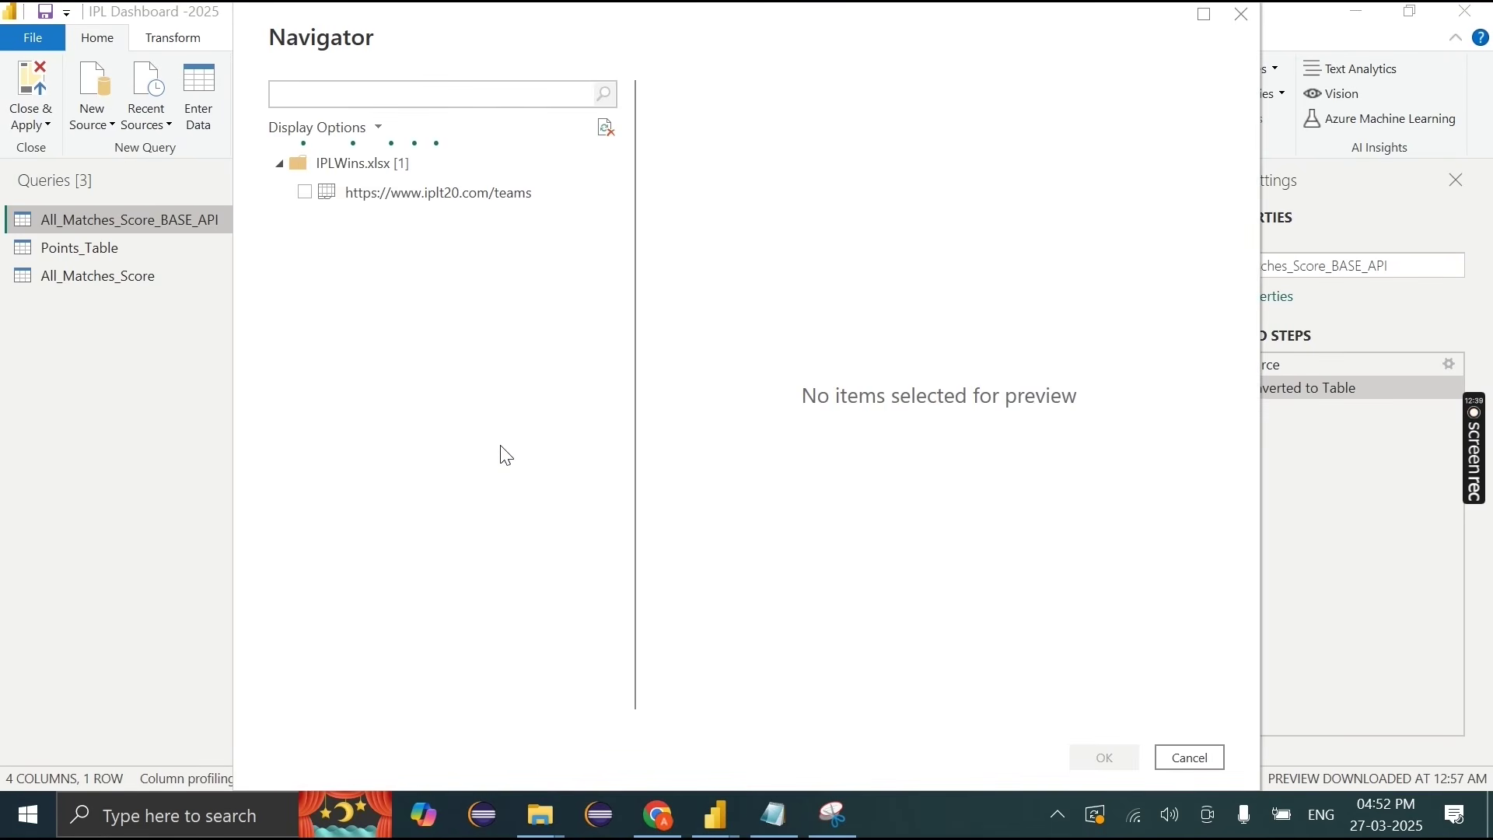
click(304, 192)
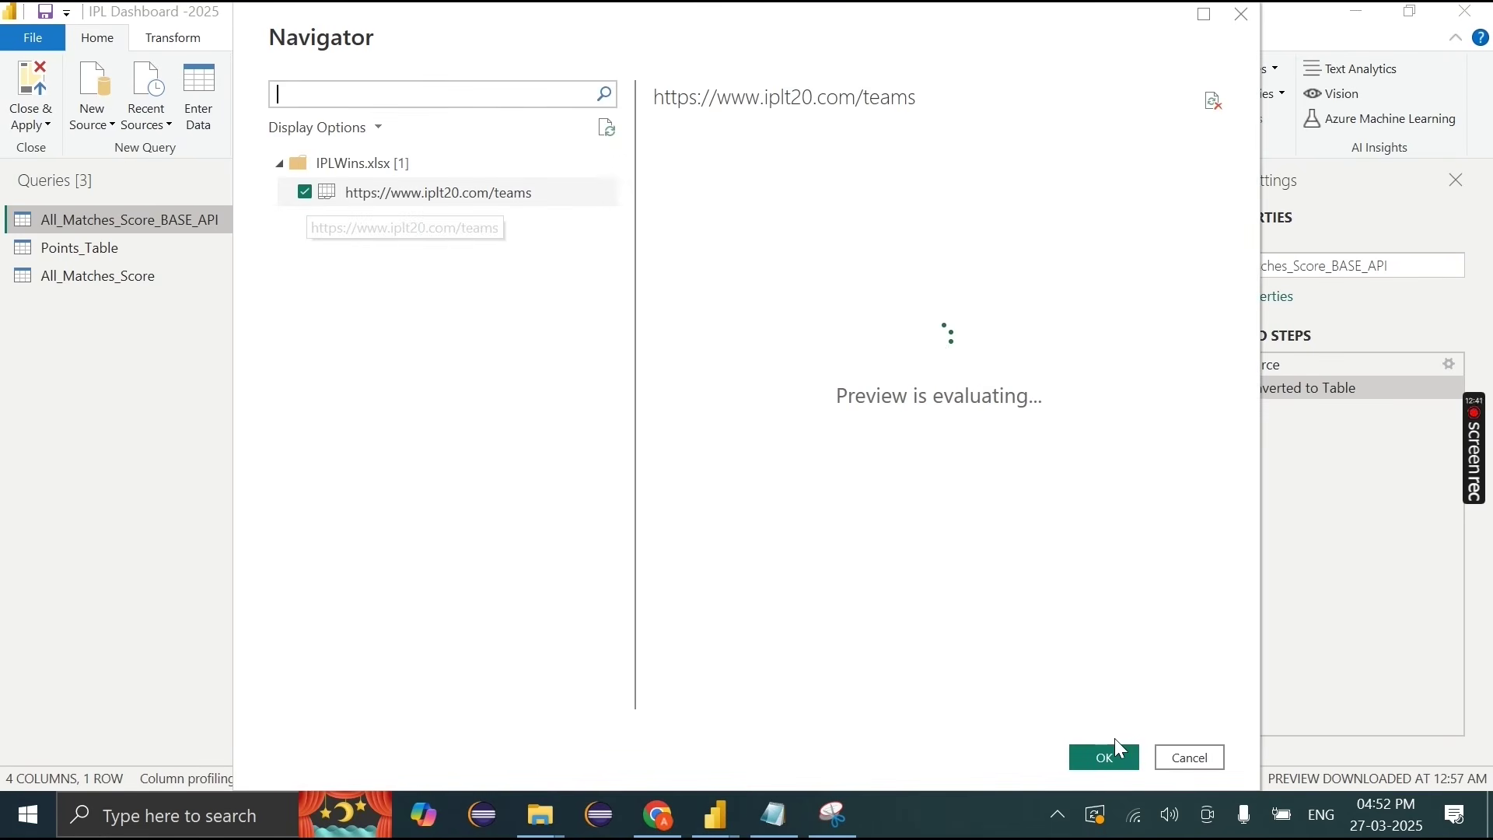
click(1120, 756)
double_click(254, 303)
key(BackSpace)
Step: Name the query Team_Wins and use its first row as headers
text(Team_Wins)
key(Return)
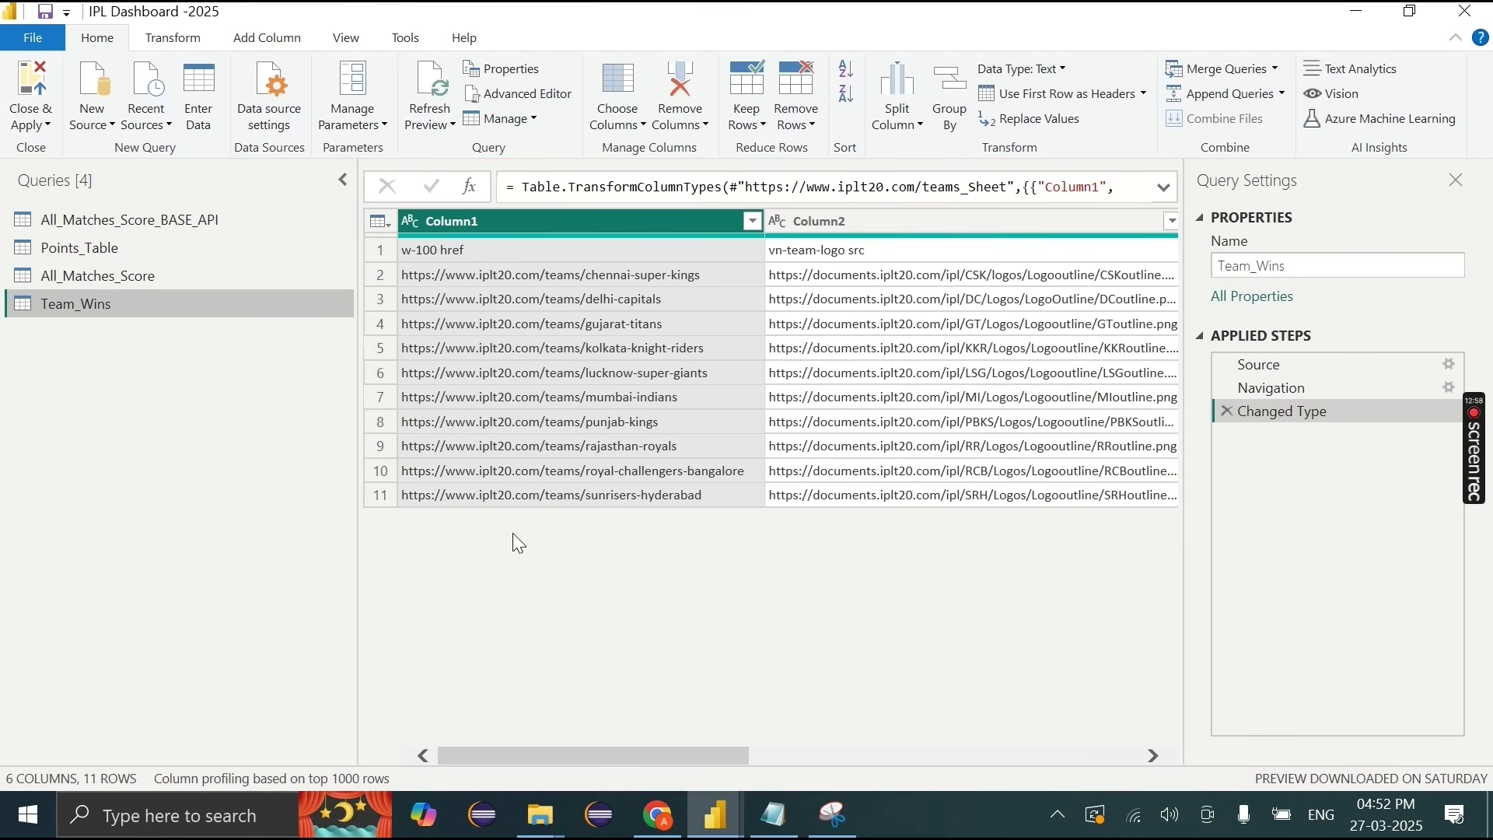
scroll(690, 614, right, 5)
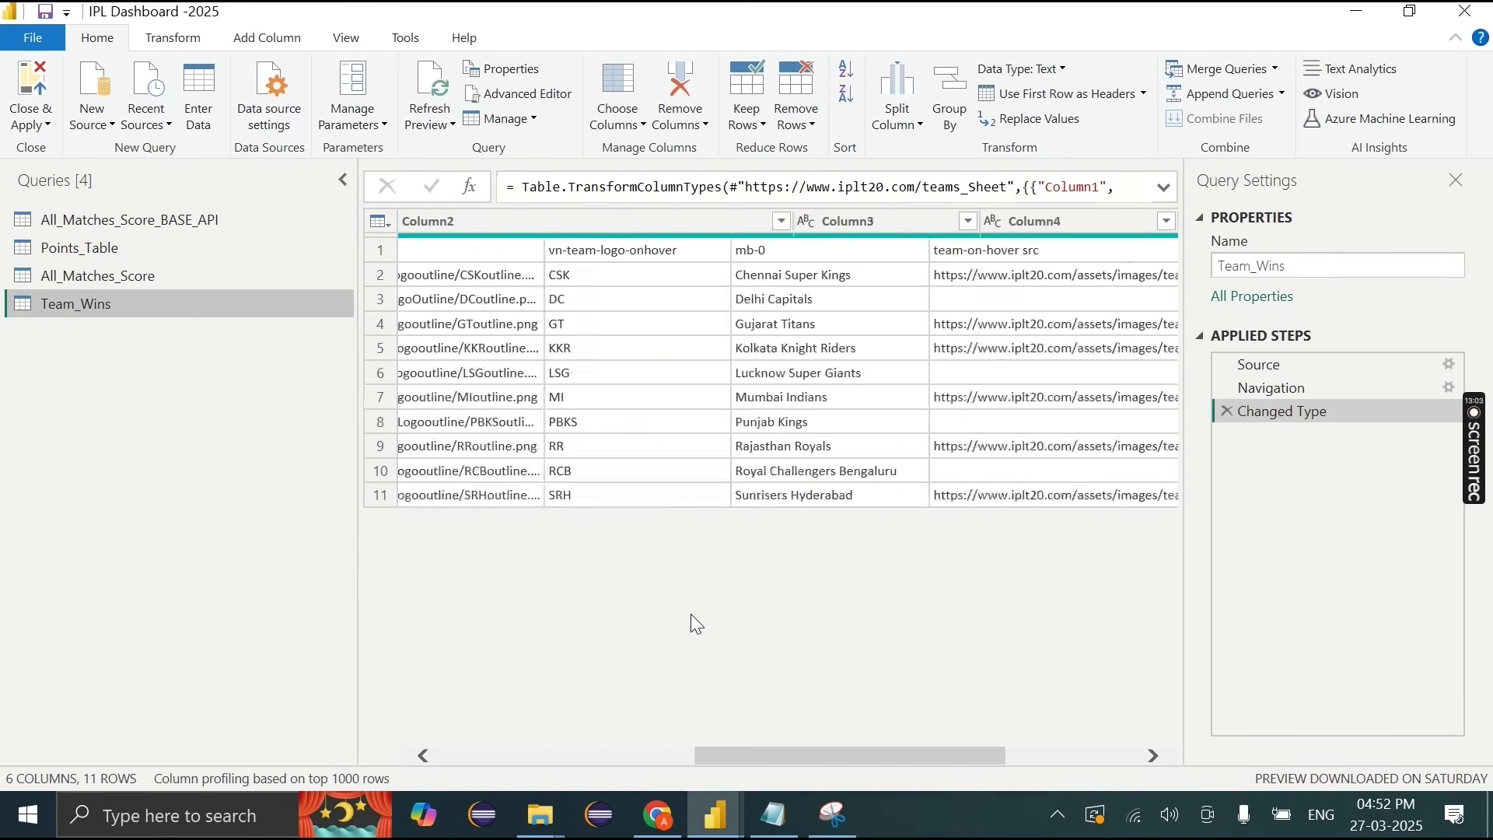
scroll(497, 404, left, 5)
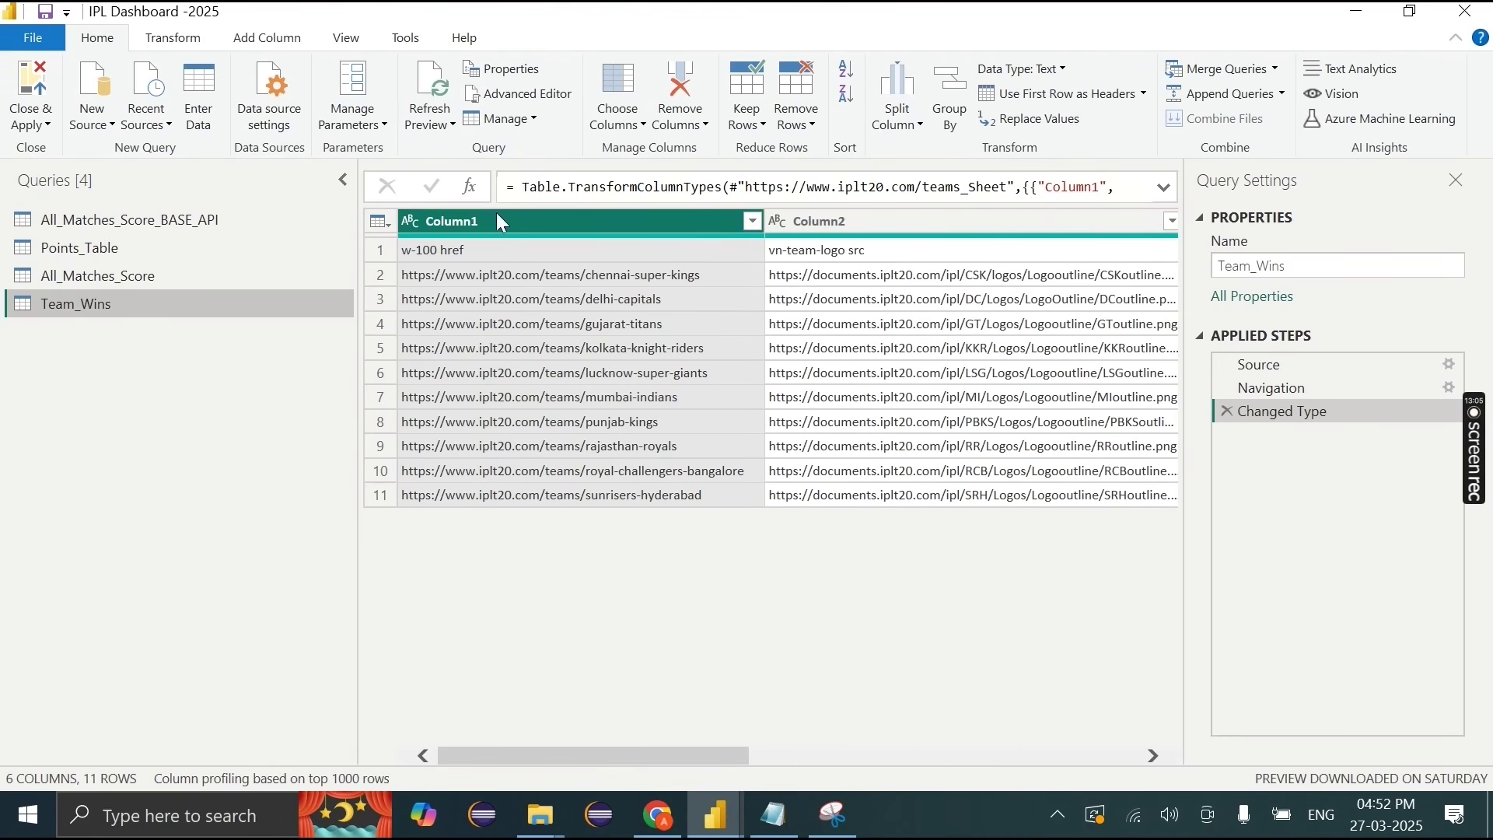
click(1011, 95)
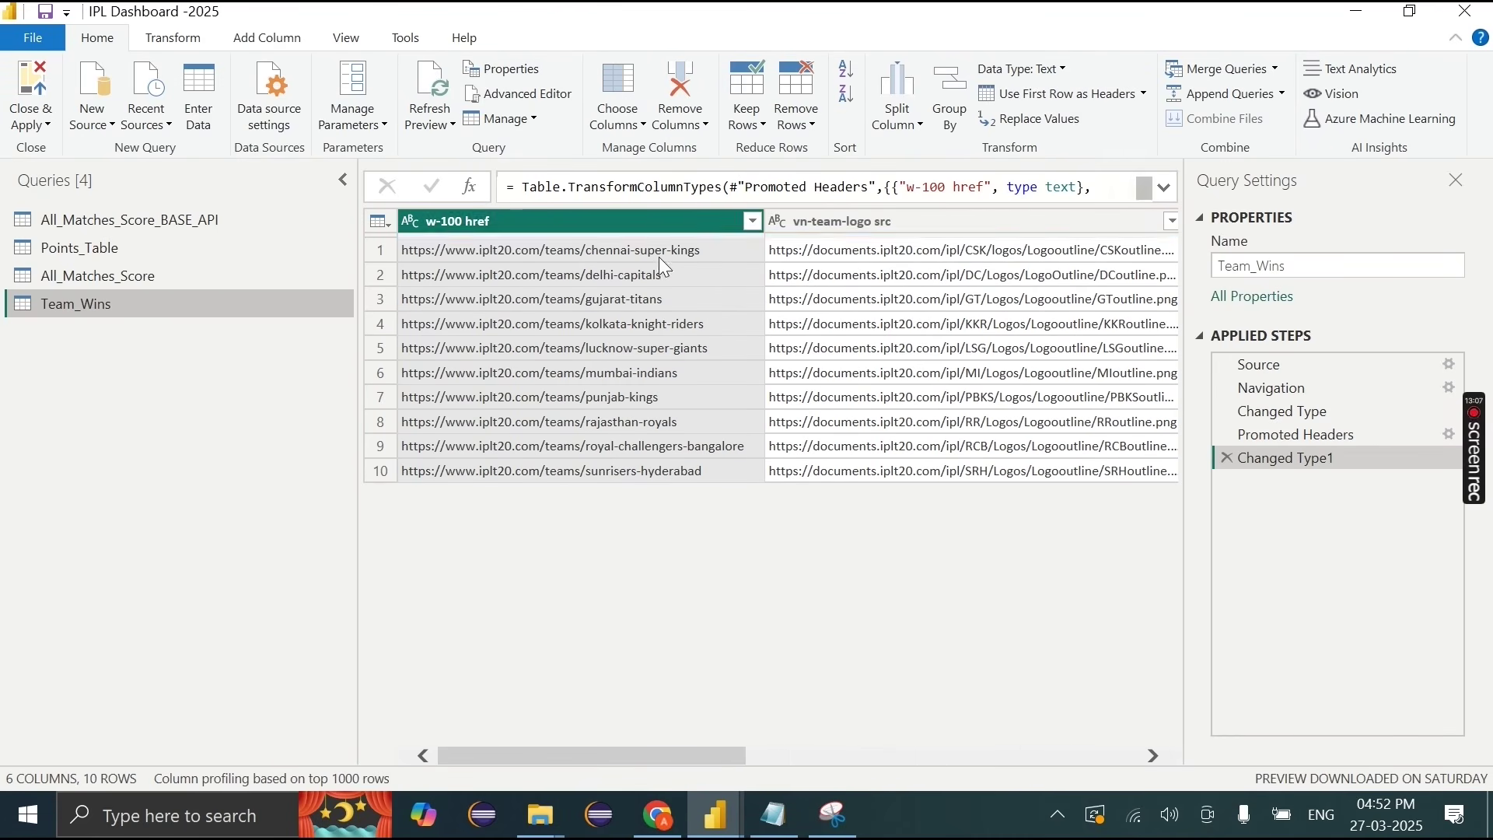
Step: Rename the w-100 href column to URL and the team-logo column to Team_SN
double_click(572, 217)
key(BackSpace)
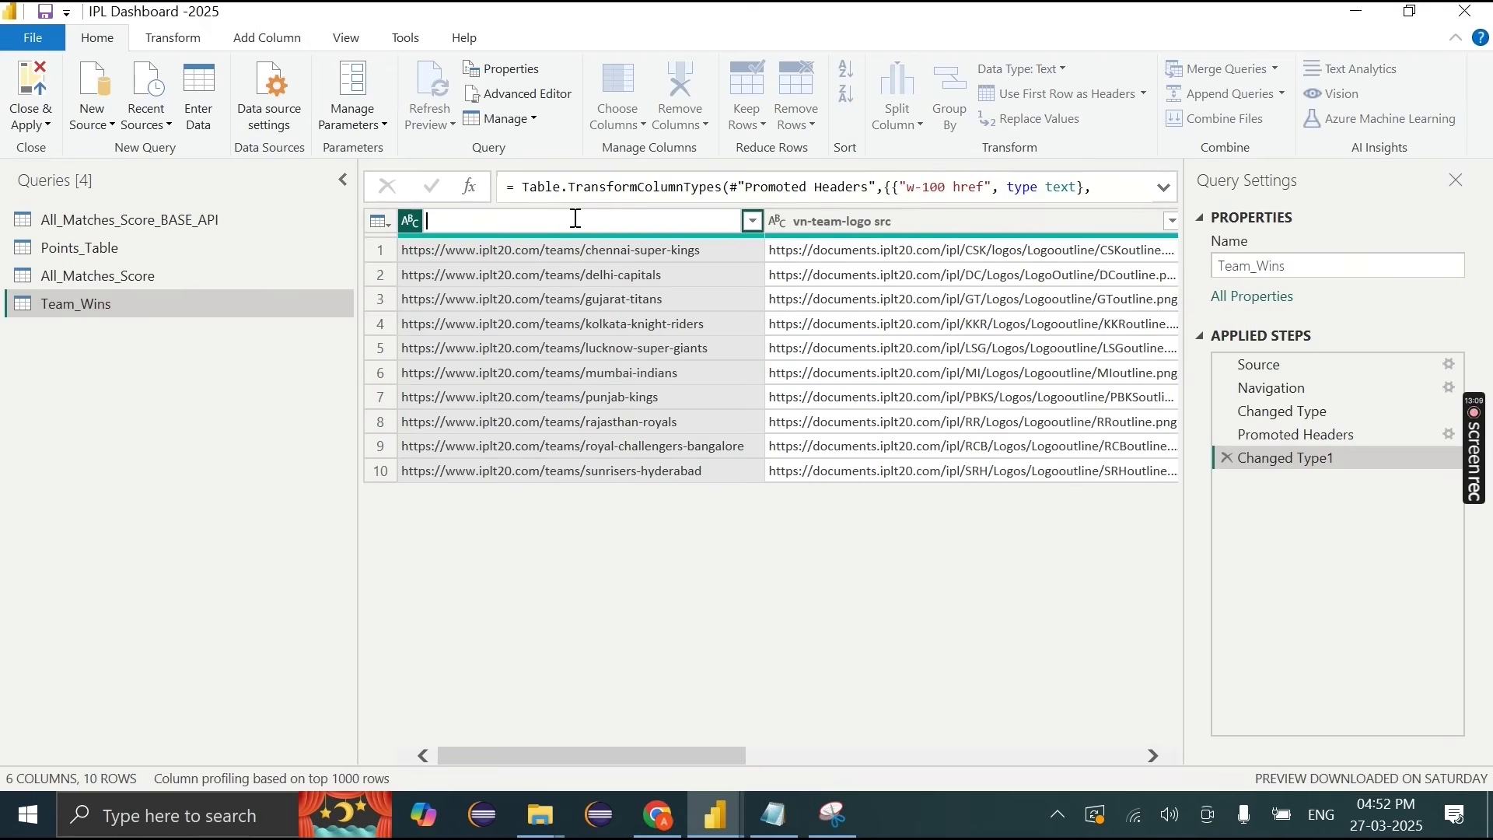
text(URL)
key(Return)
scroll(1087, 436, right, 5)
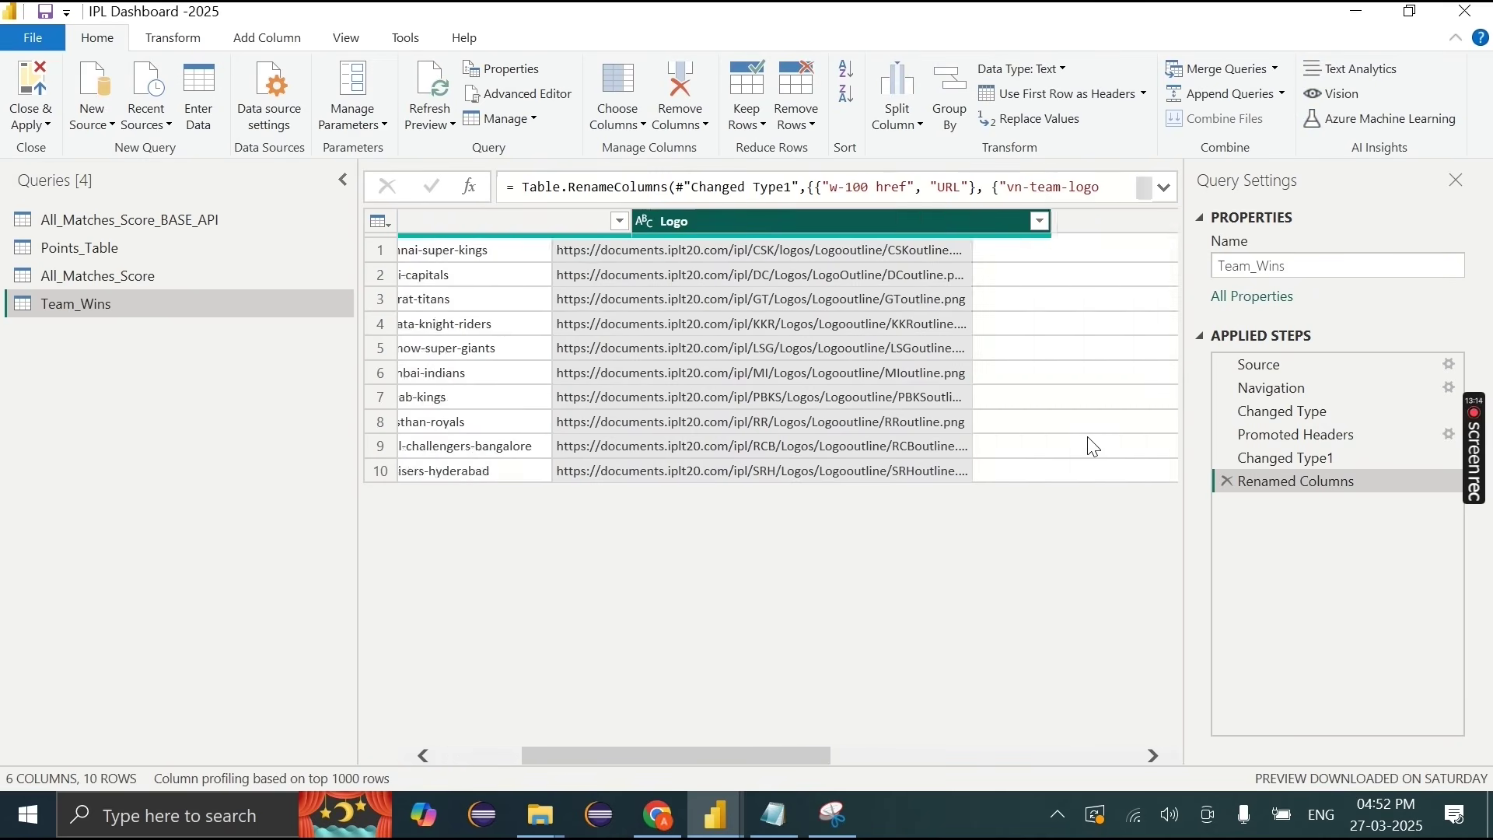
double_click(626, 221)
key(BackSpace)
text(Team S)
key(Return)
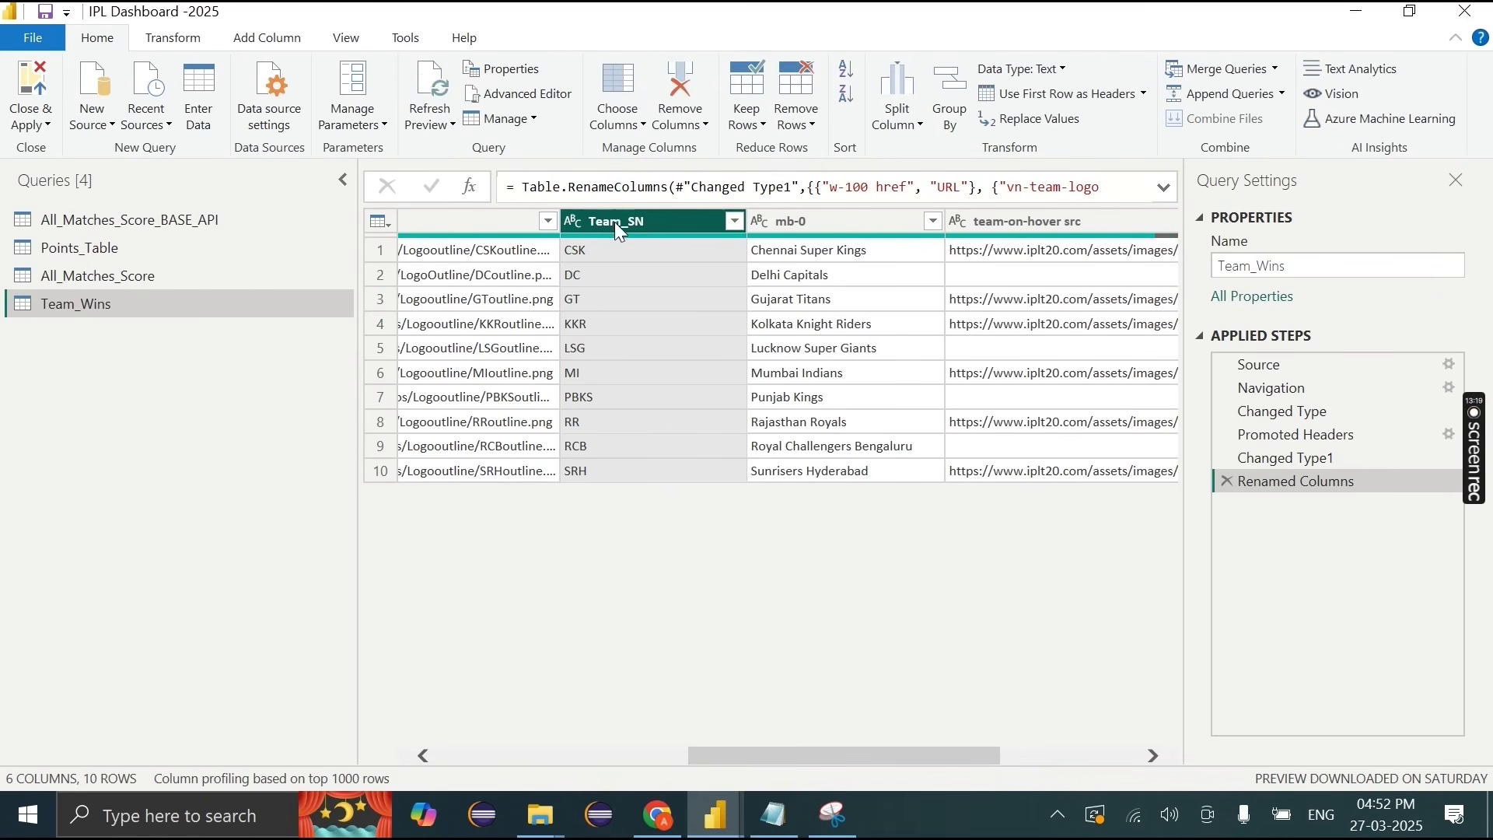
Step: Rename the mb-0 column to Team
click(828, 216)
double_click(827, 216)
text(Team)
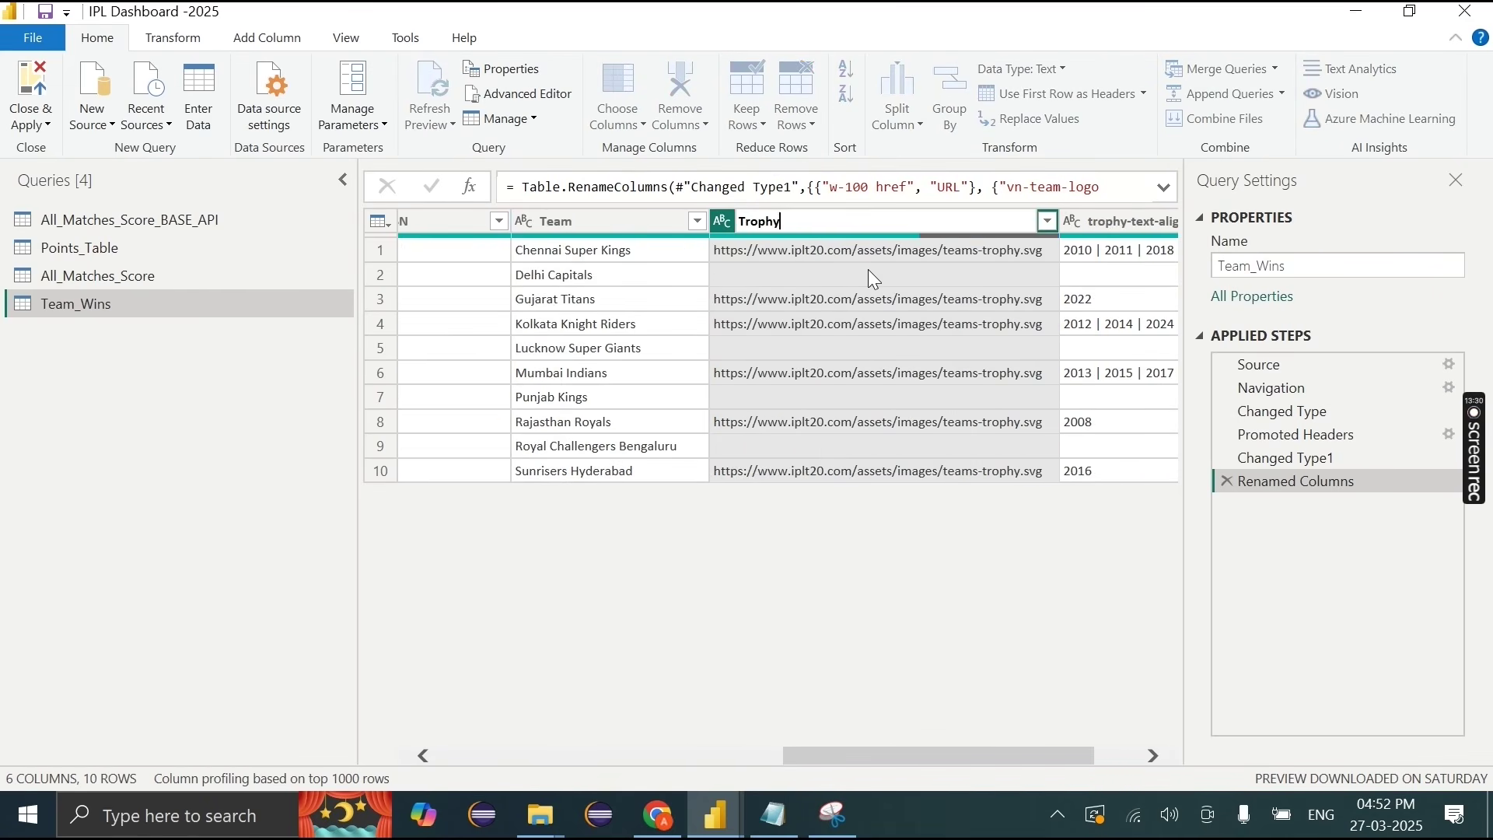
click(868, 269)
Step: Copy row 1's trophy image address and check it in a new browser tab
click(792, 257)
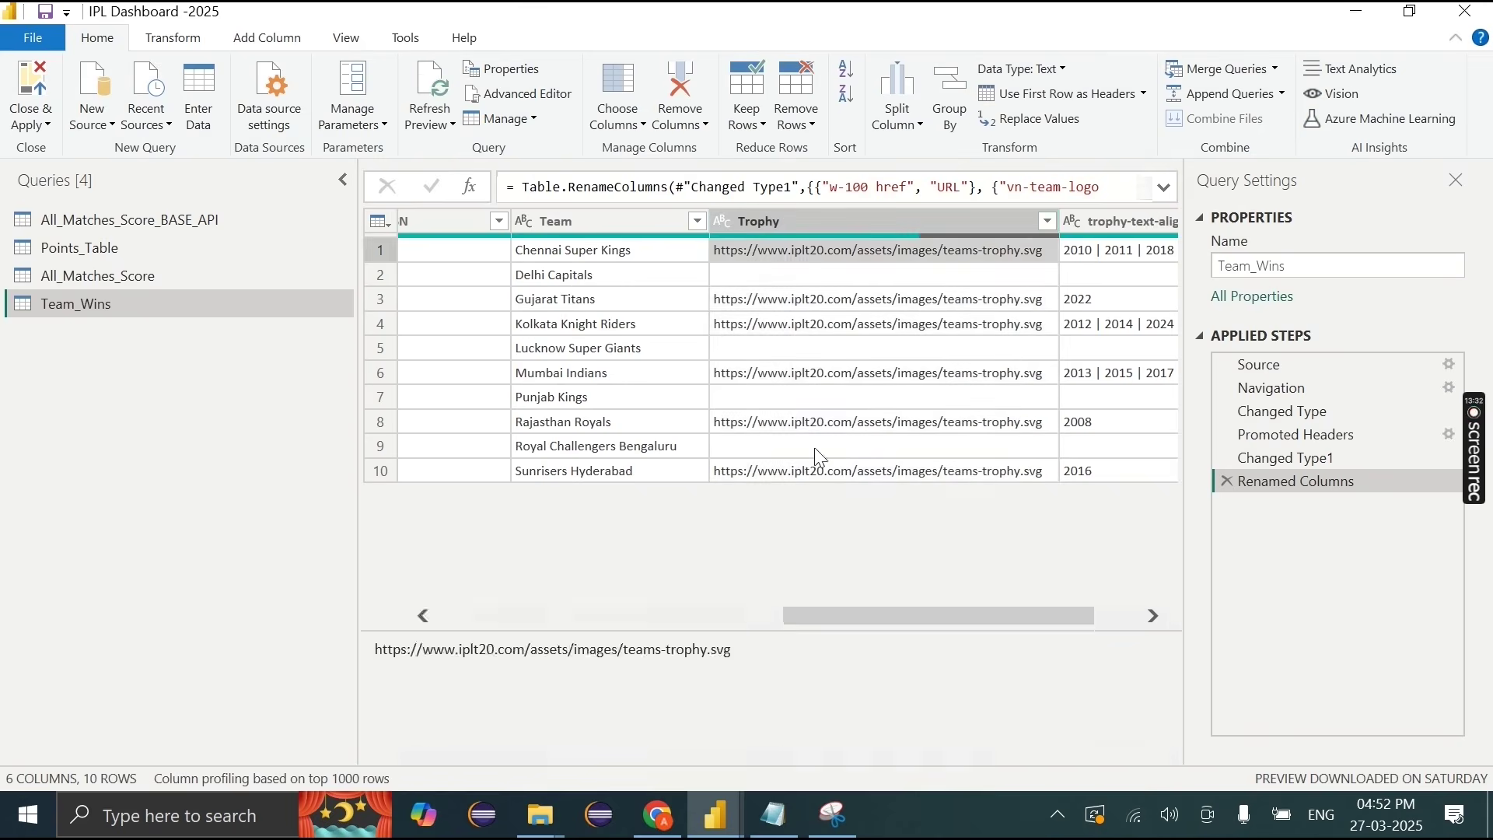
drag(748, 650, 348, 648)
click(658, 815)
click(1269, 23)
text(iplt20.com/assets/images/teams-trophy.svg)
key(Return)
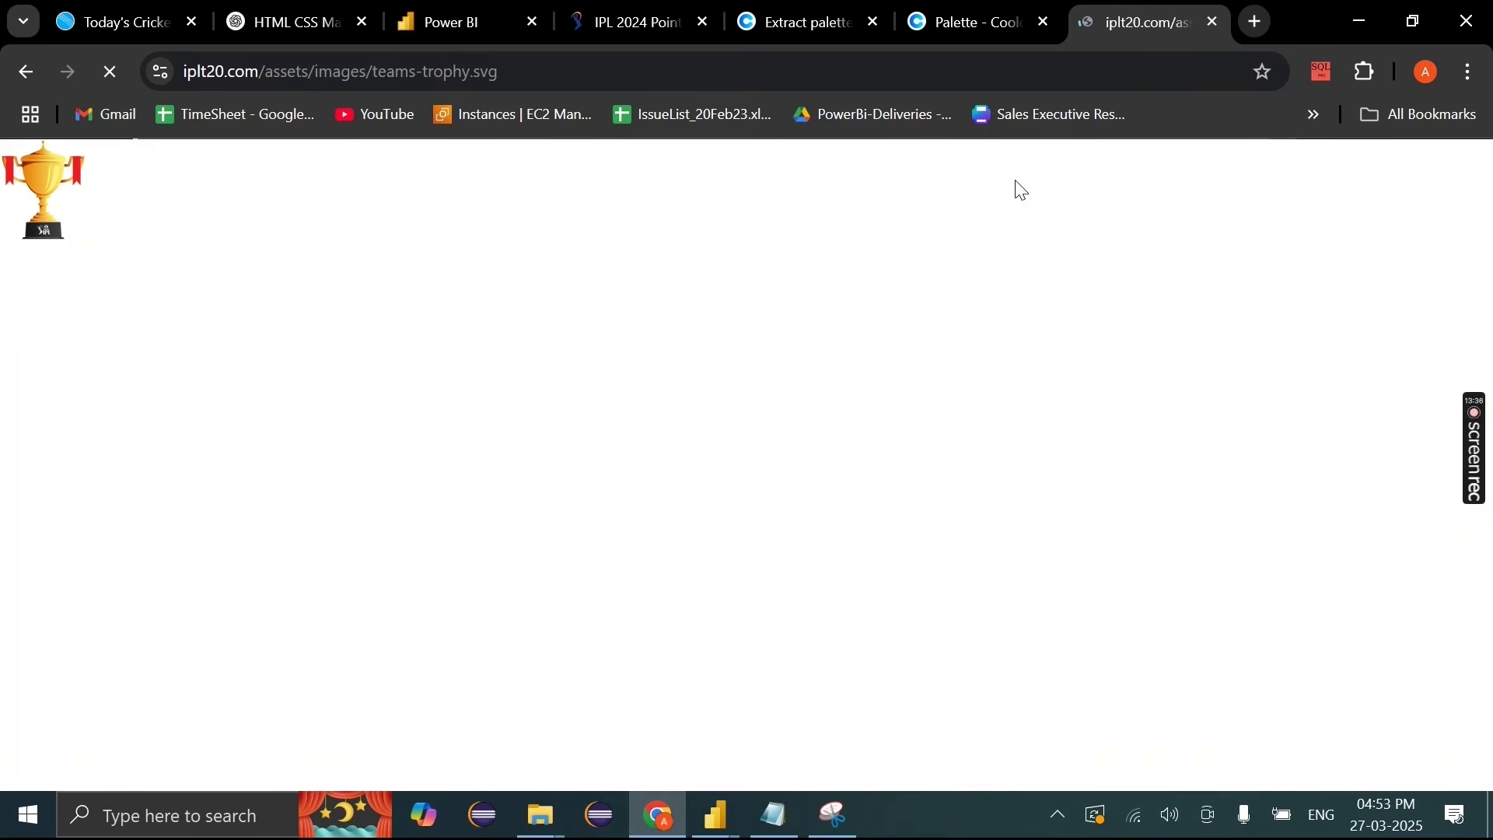
click(1215, 24)
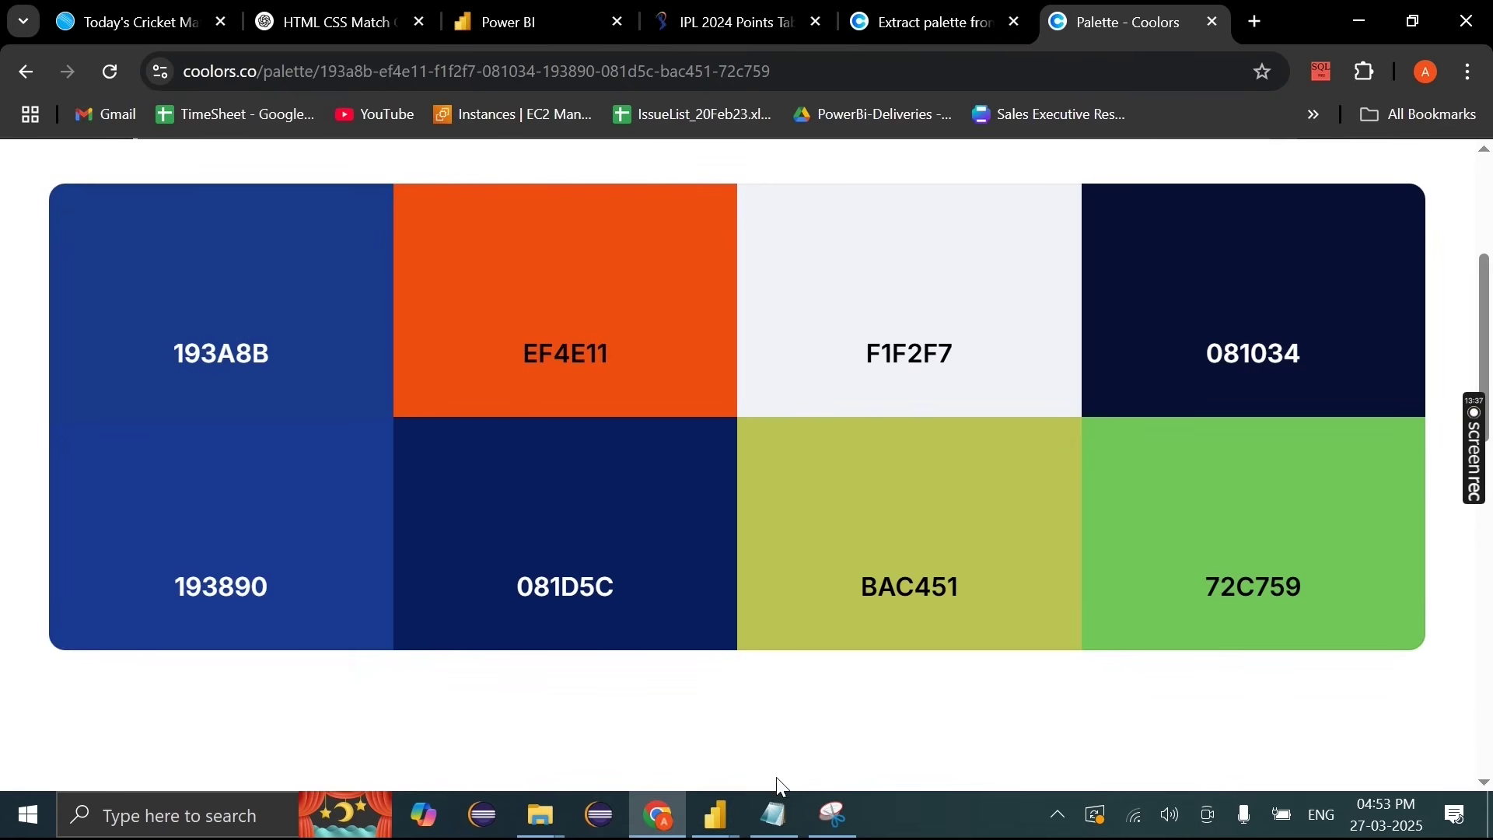
Step: Back in Power Query, preview the Chennai wins and Kolkata trophy values
click(715, 815)
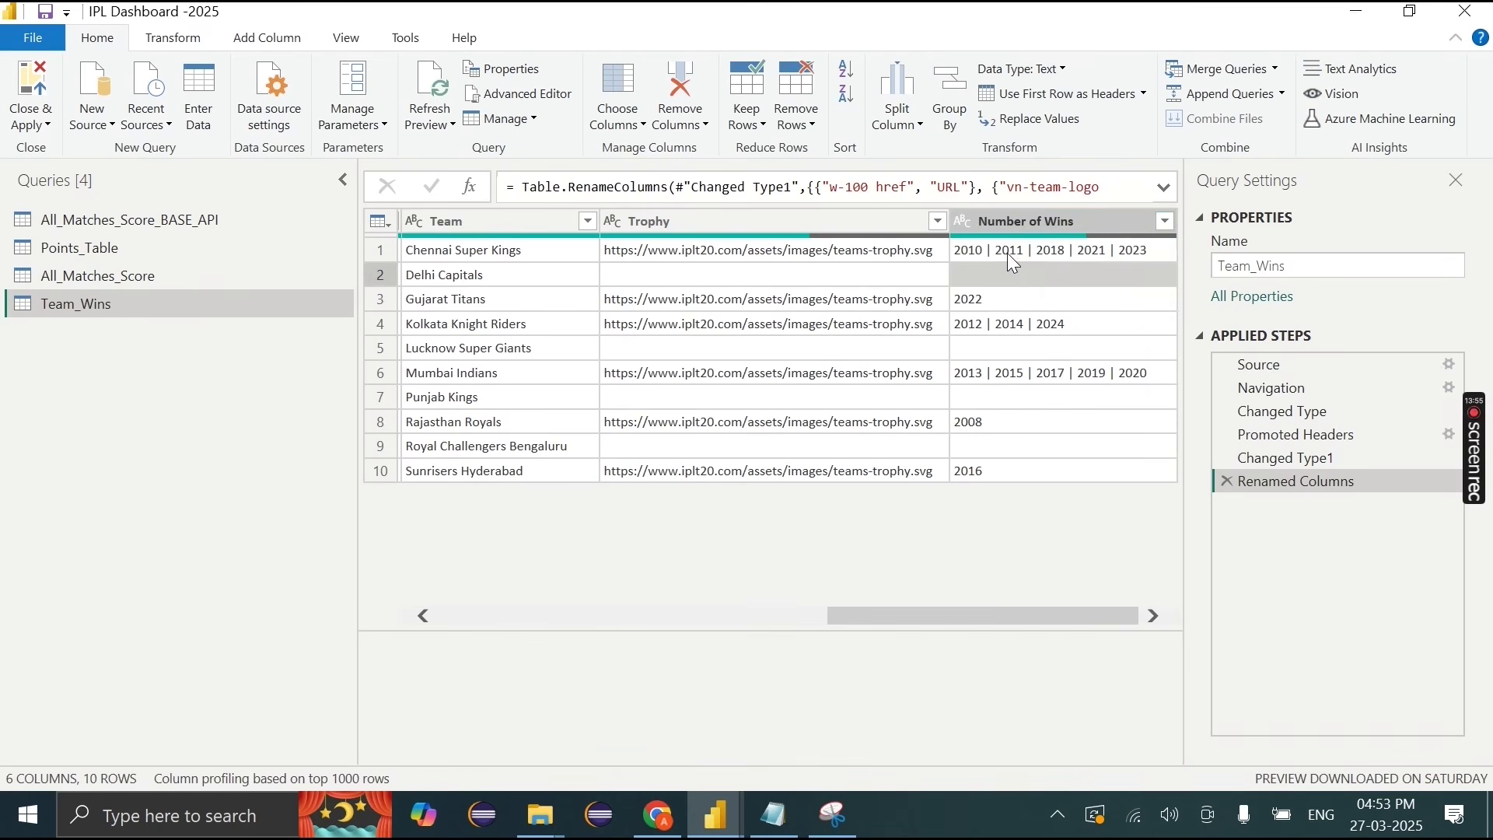
click(1007, 254)
scroll(919, 440, left, 5)
scroll(770, 311, right, 5)
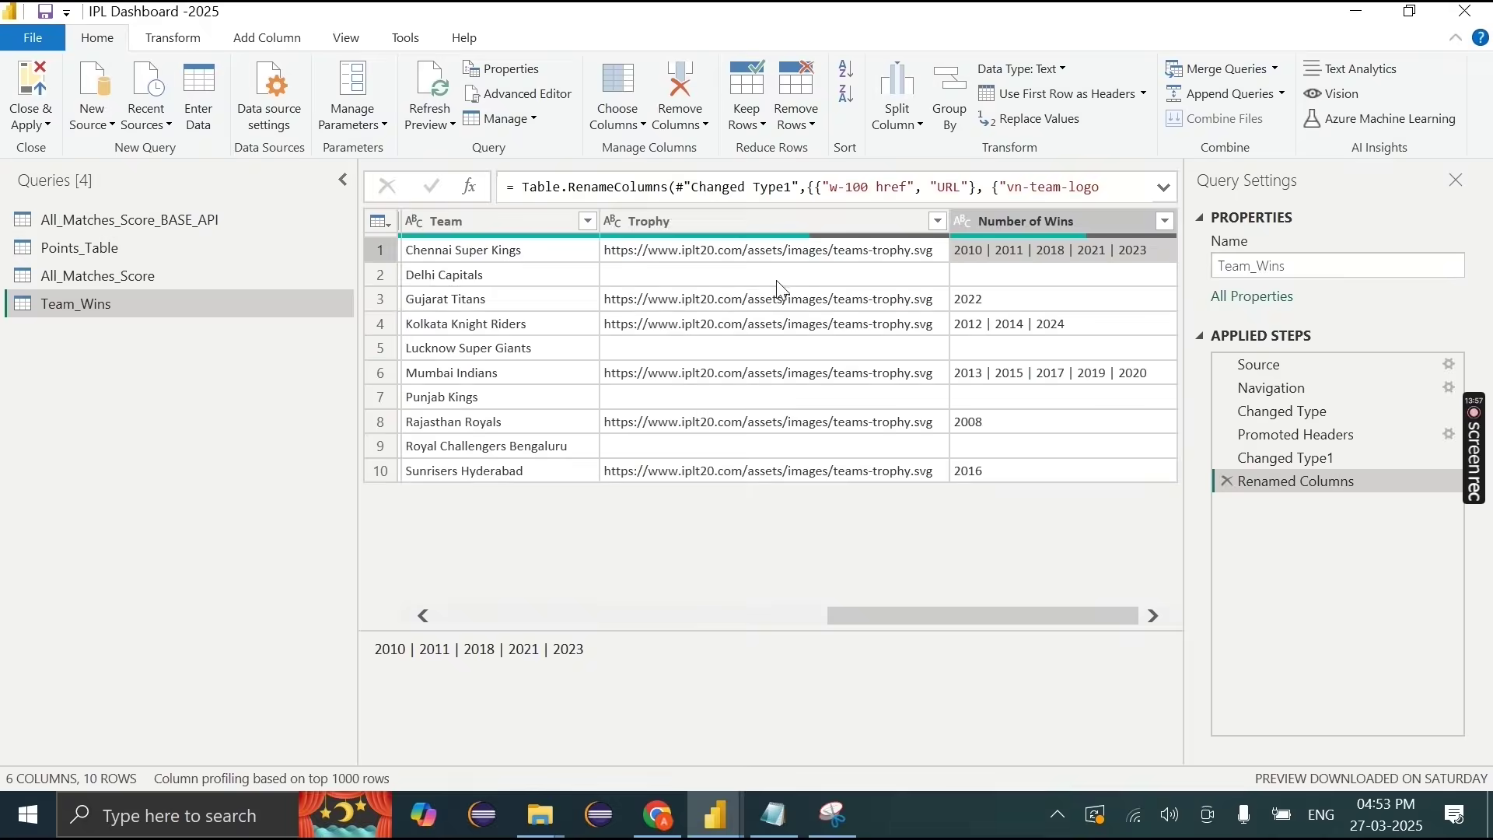
scroll(910, 580, left, 3)
scroll(915, 591, right, 4)
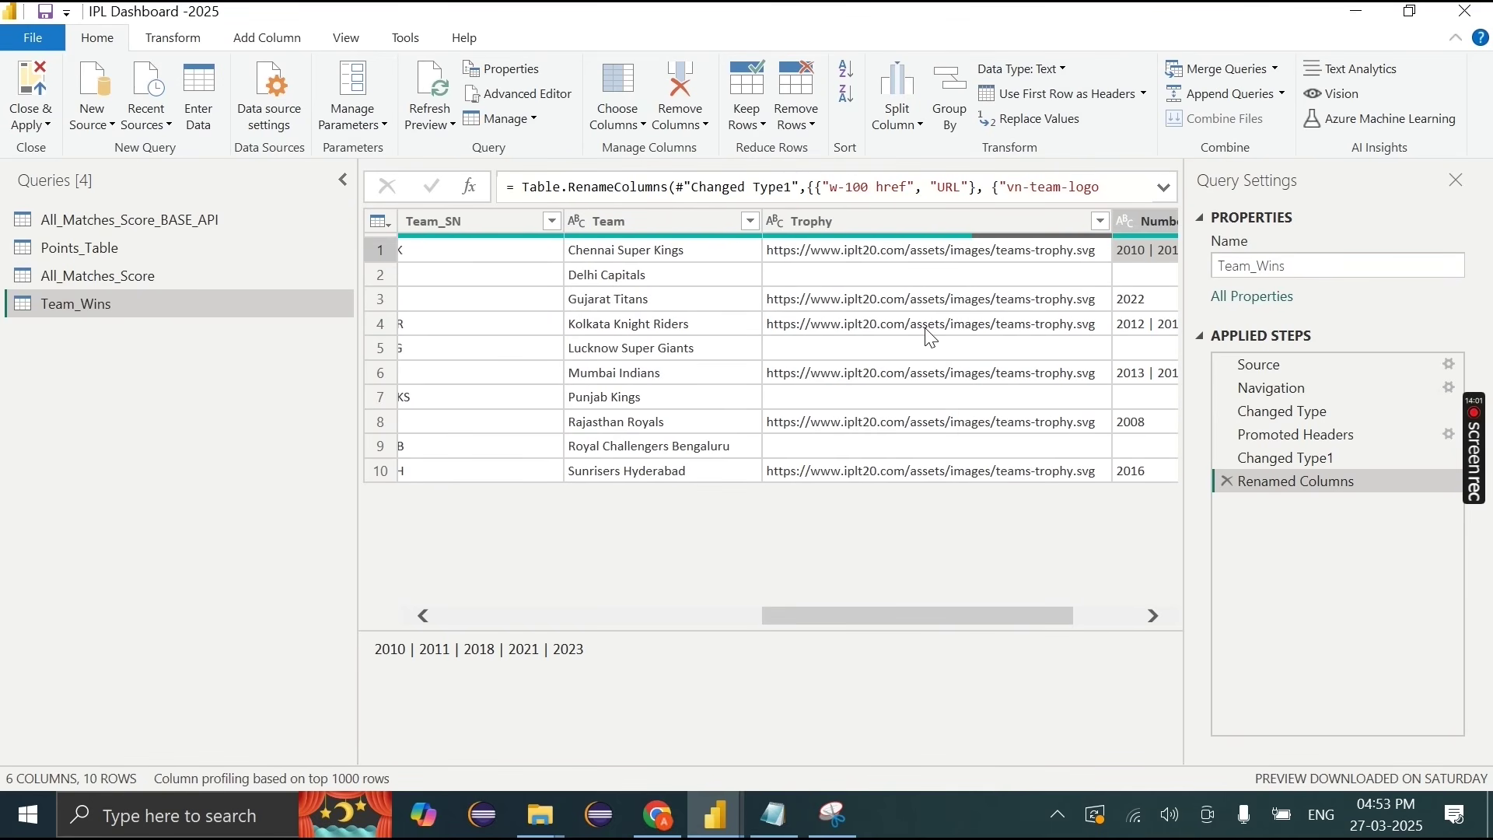
click(1042, 327)
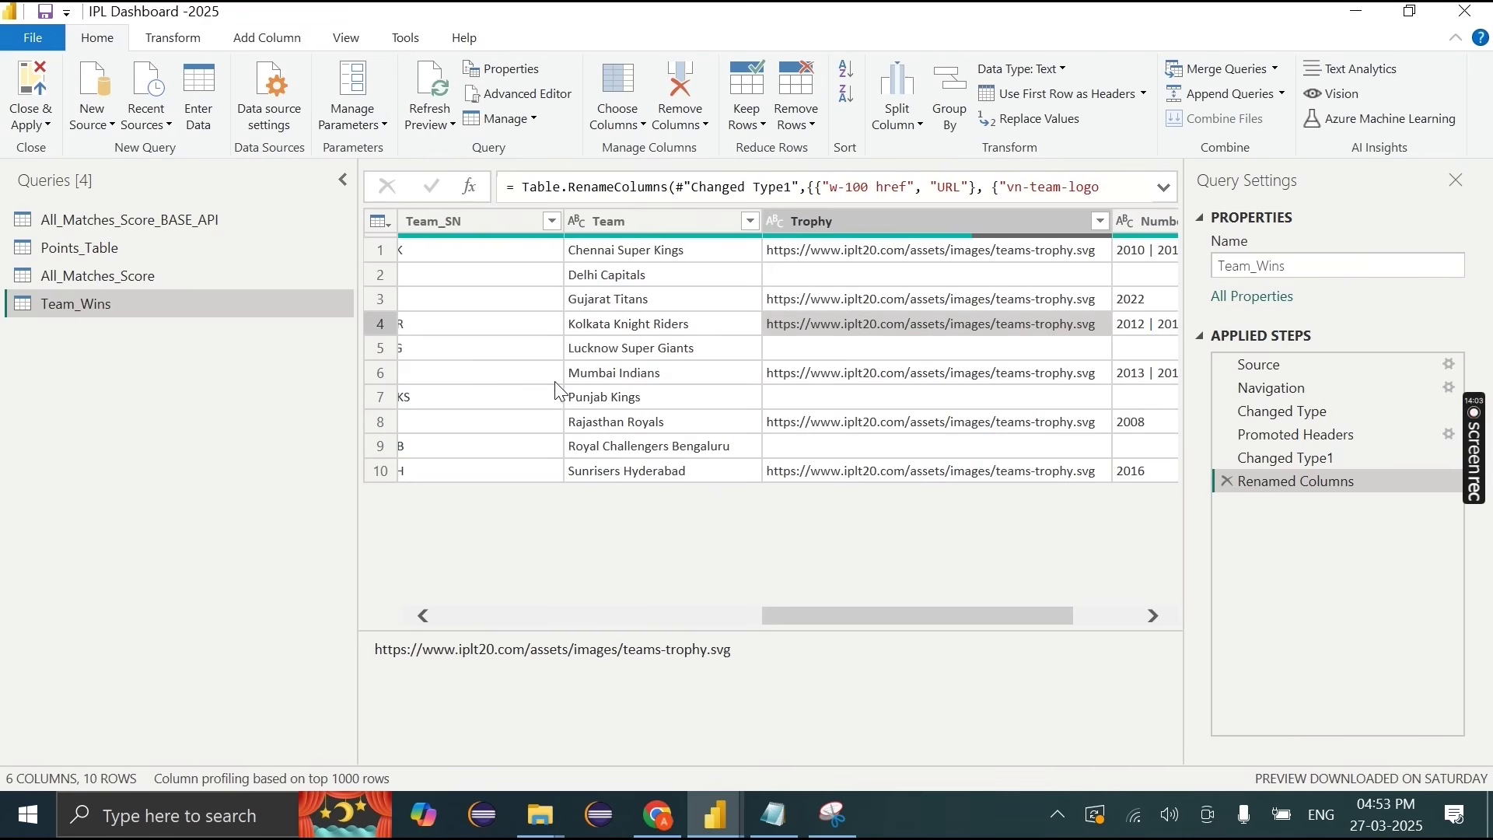
scroll(558, 389, left, 3)
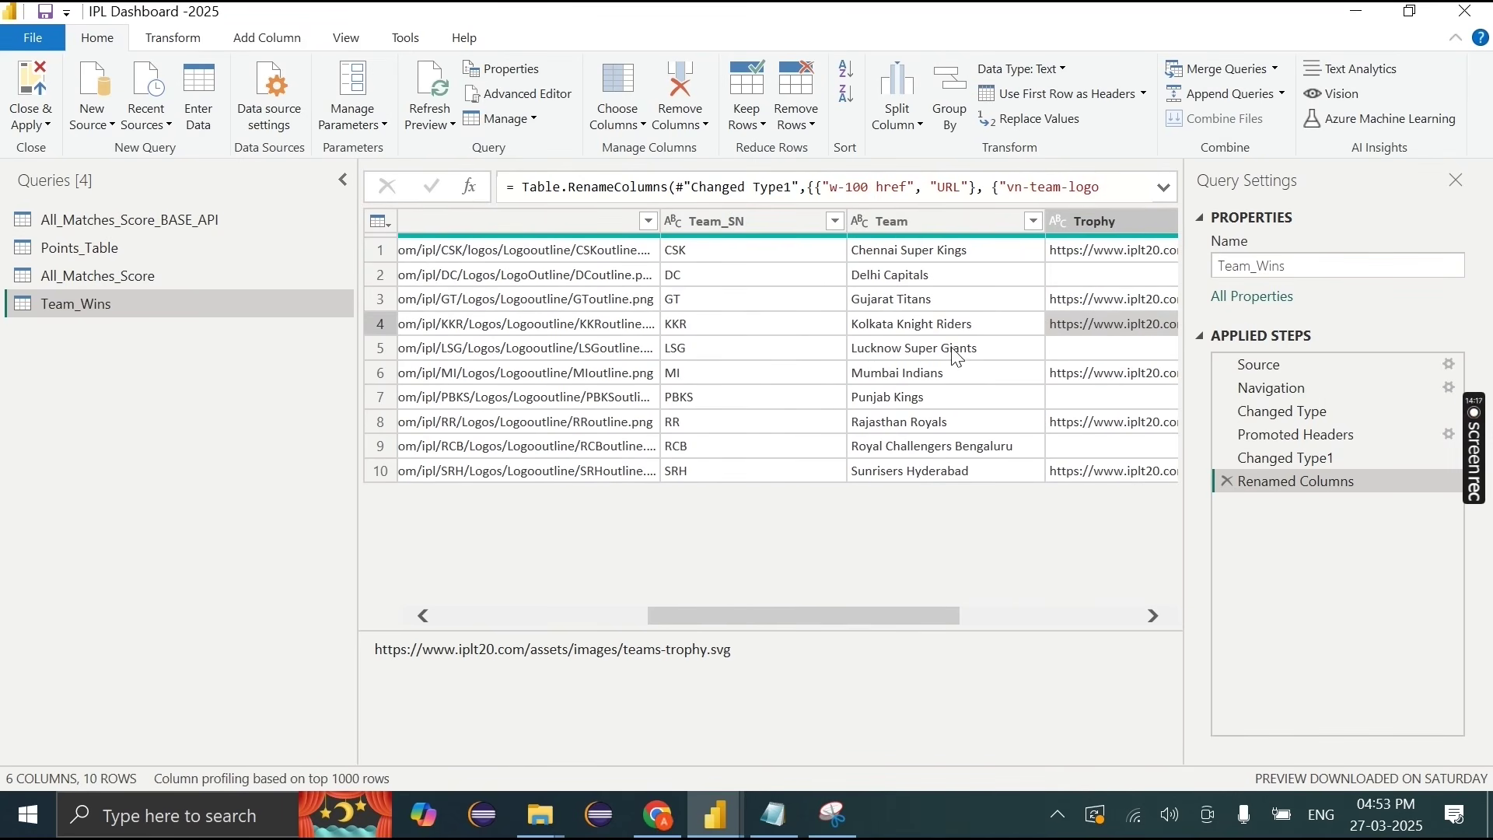
Step: Copy 'Bengaluru' from the Royal Challengers Bengaluru name and right-click the Team column
click(960, 437)
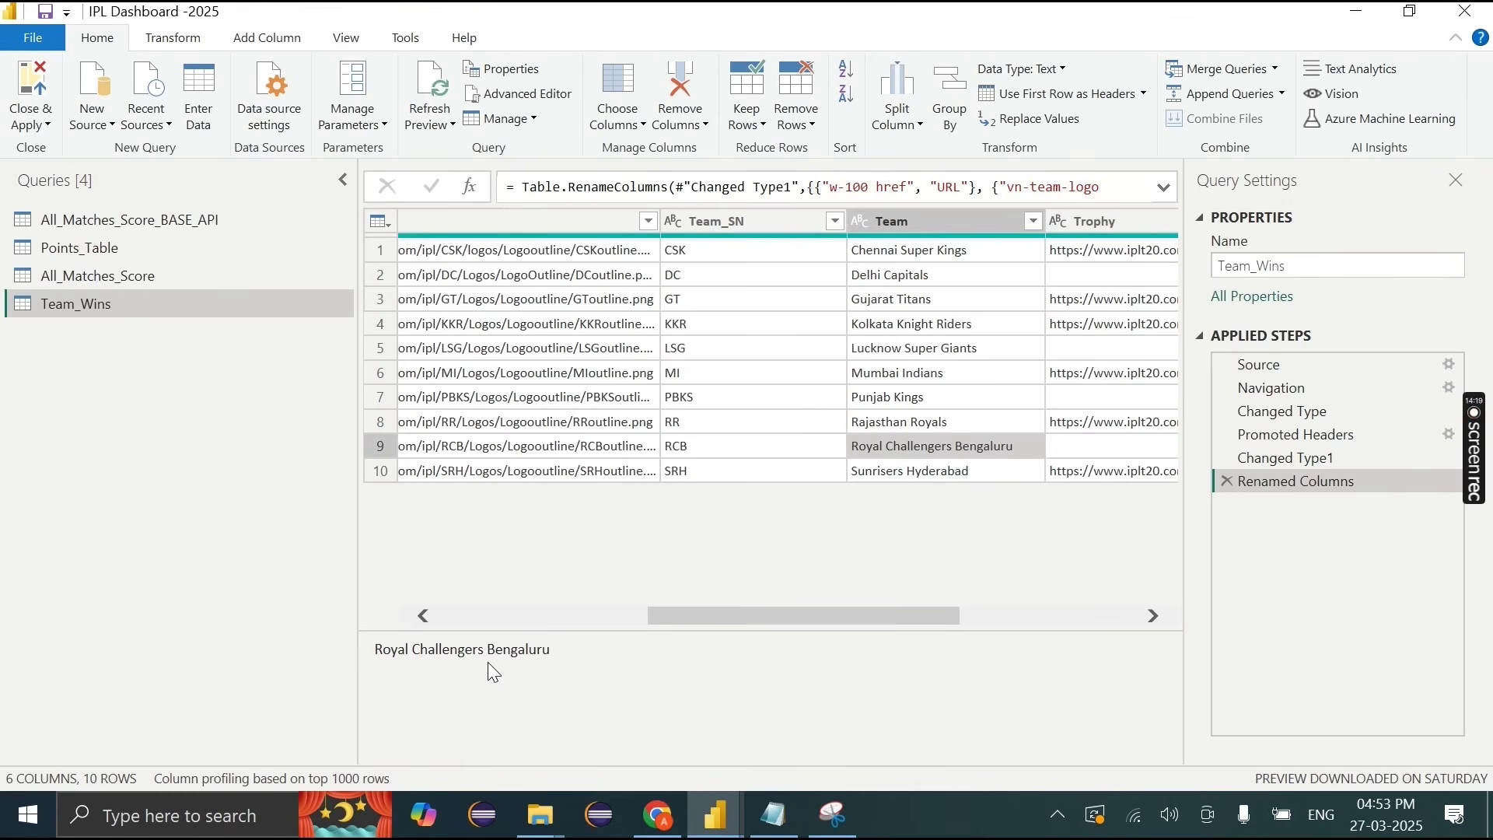
drag(490, 649, 619, 655)
key(ctrl+c)
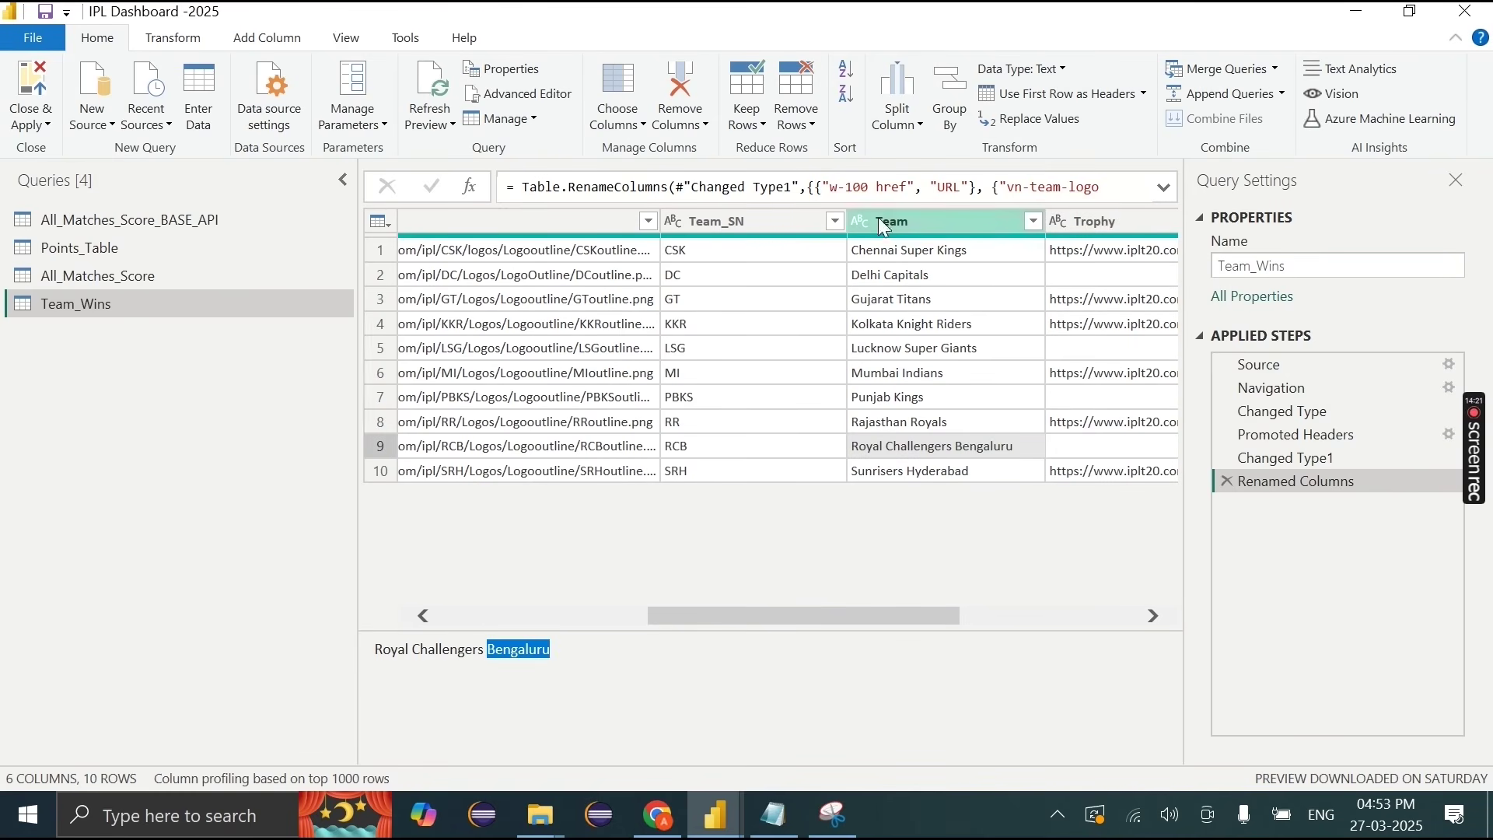
click(879, 221)
right_click(879, 220)
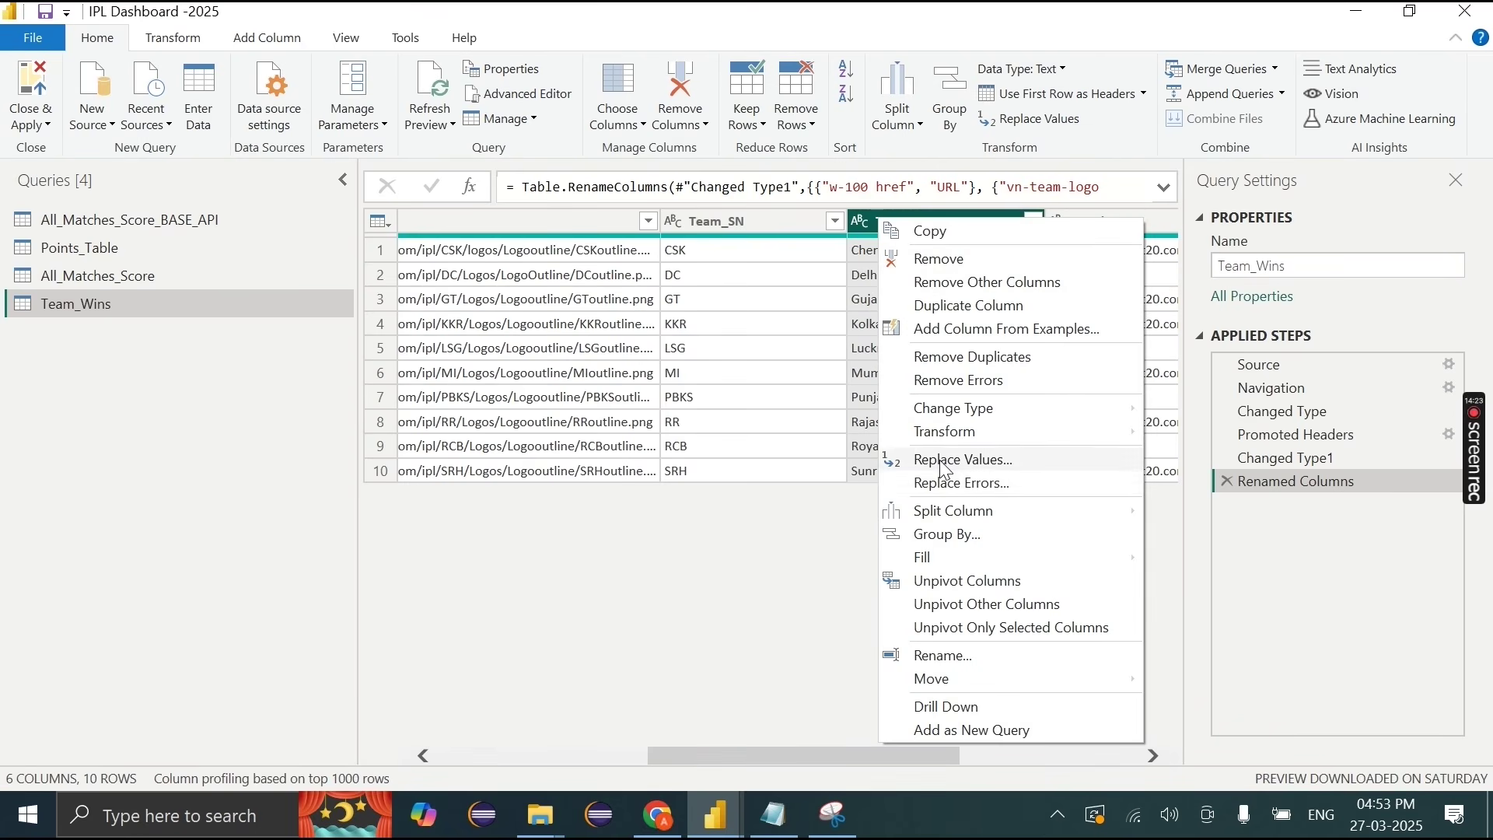
Step: Replace 'Bengaluru' with 'Bangalore' in the Team column, then switch to Points_Table
click(940, 459)
click(471, 415)
key(ctrl+v)
key(ctrl+a)
key(BackSpace)
text(Bangalore)
click(986, 528)
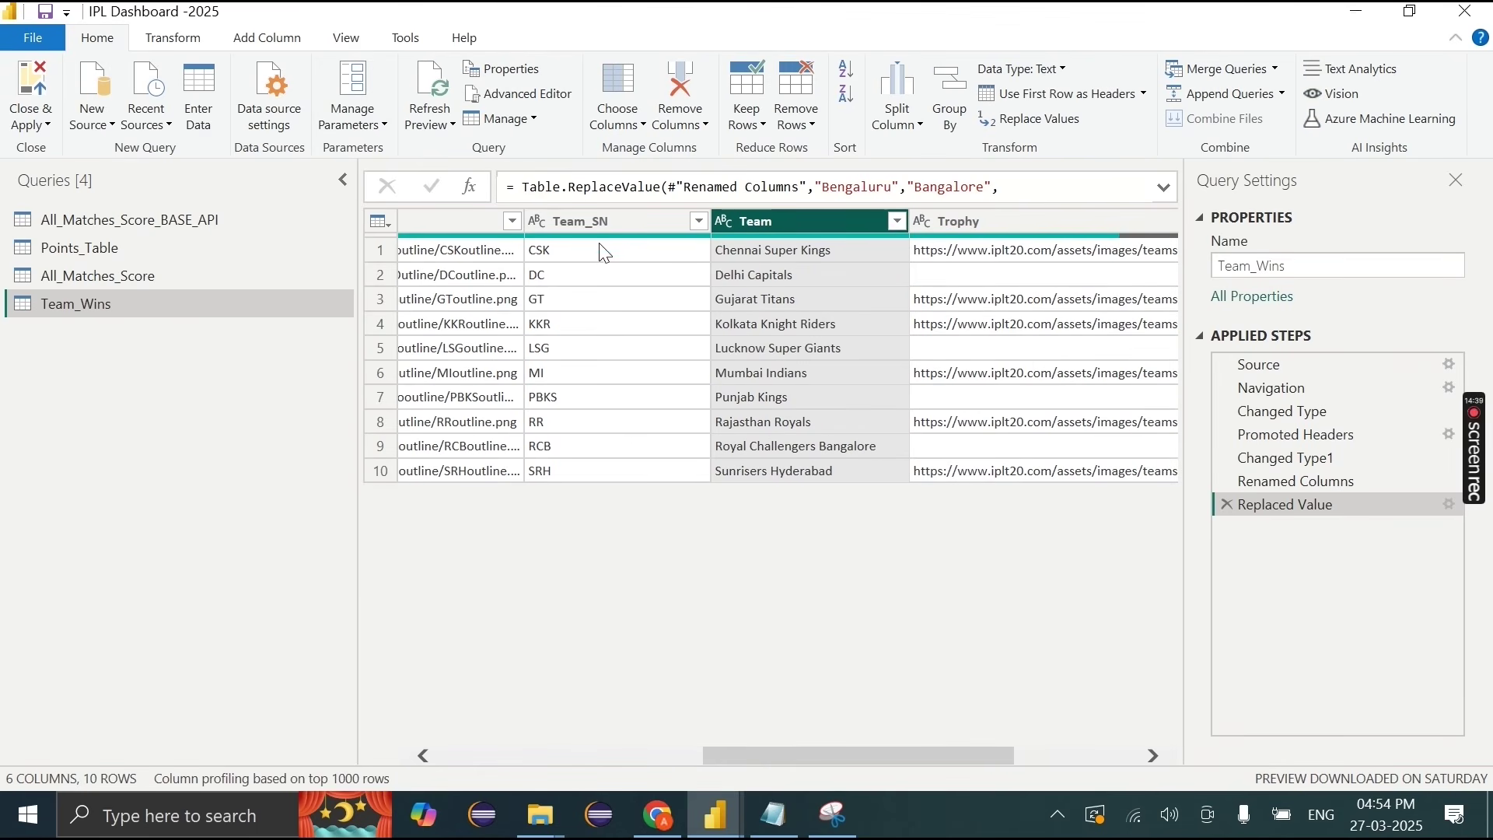
scroll(639, 352, left, 3)
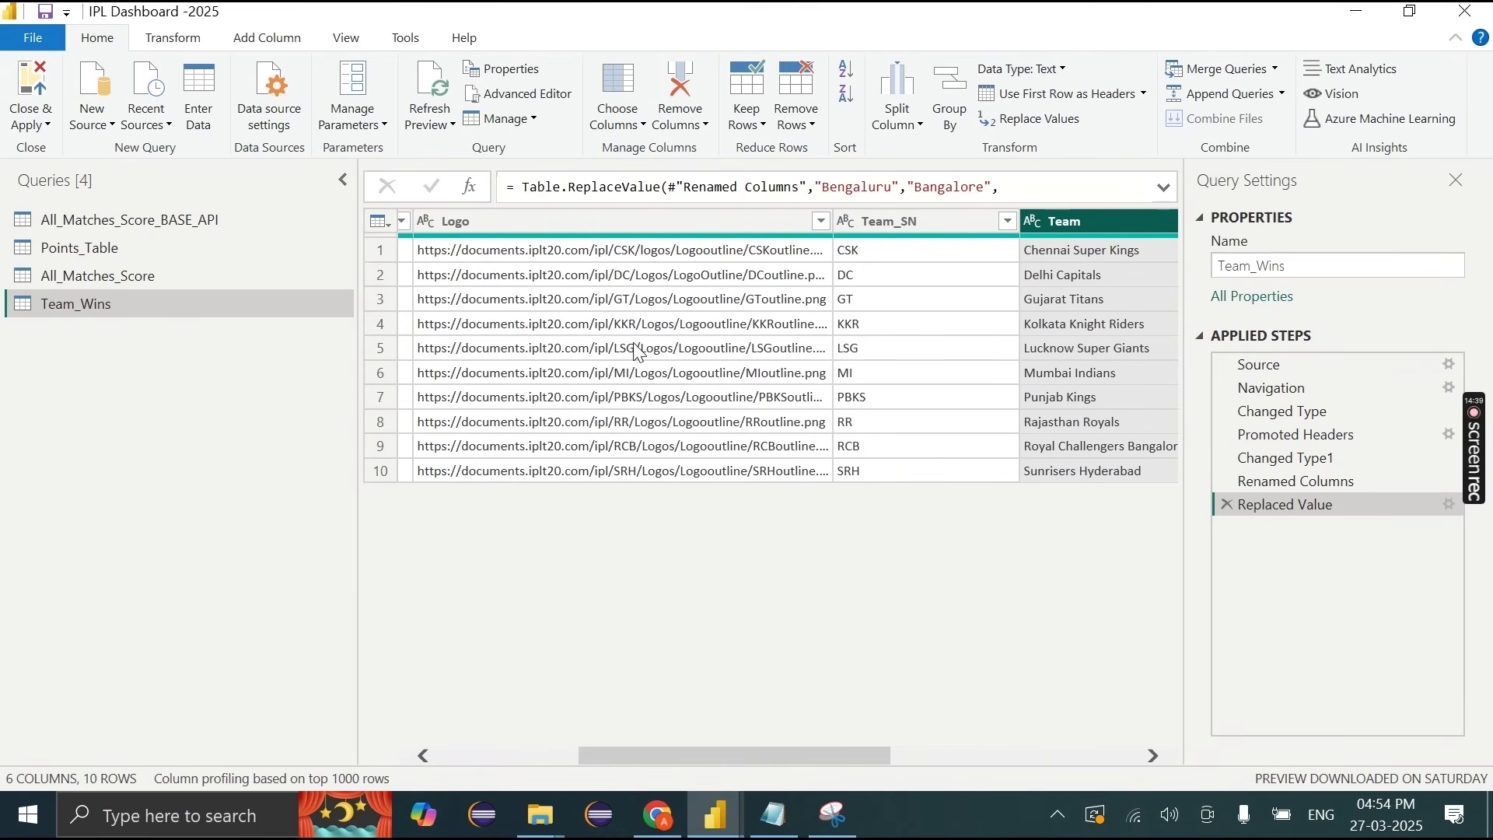
click(131, 250)
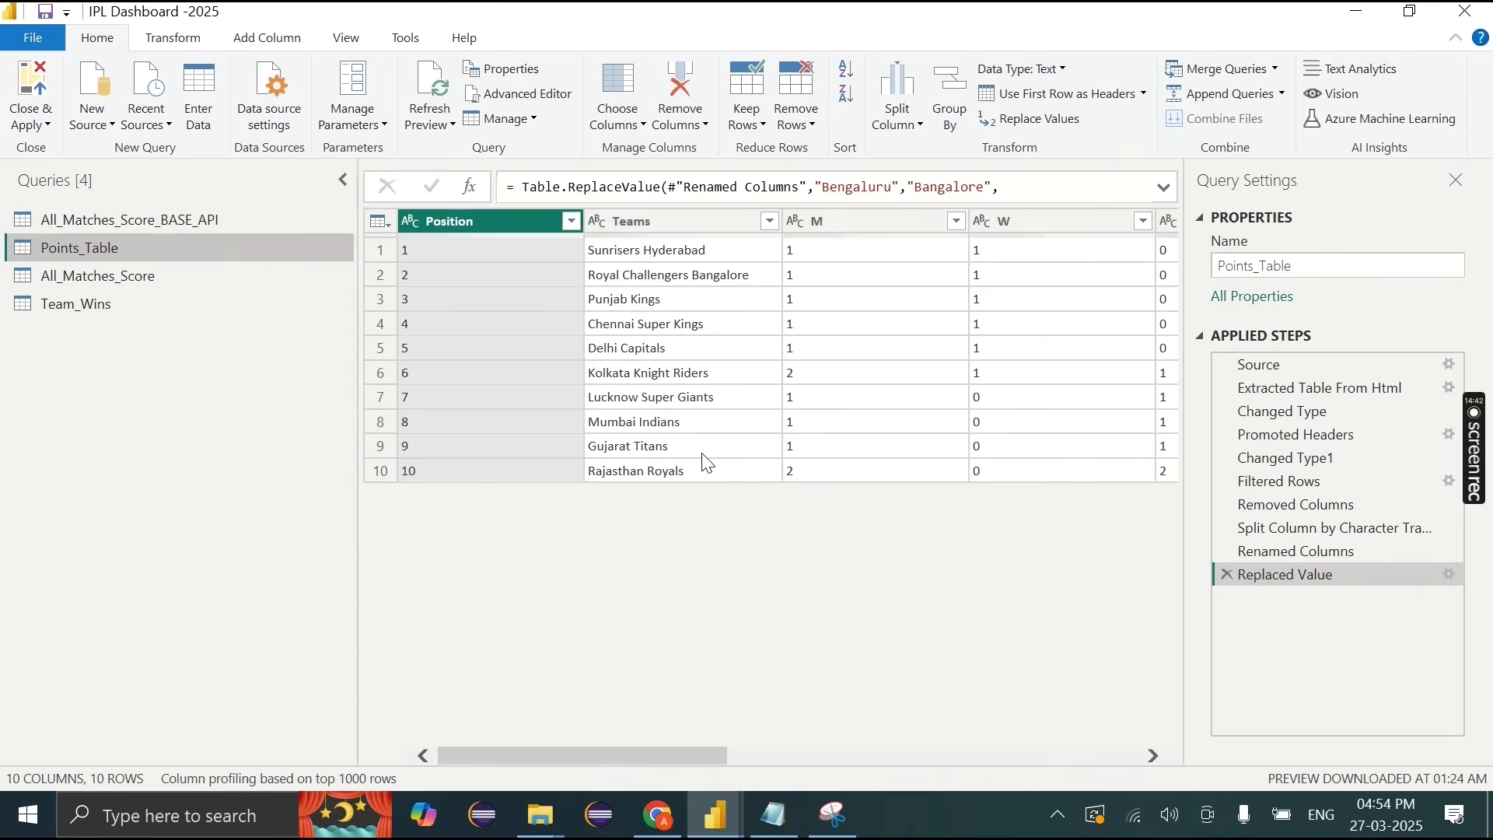
Step: Merge Team_Wins into Points_Table, matching Teams to Team
click(1229, 63)
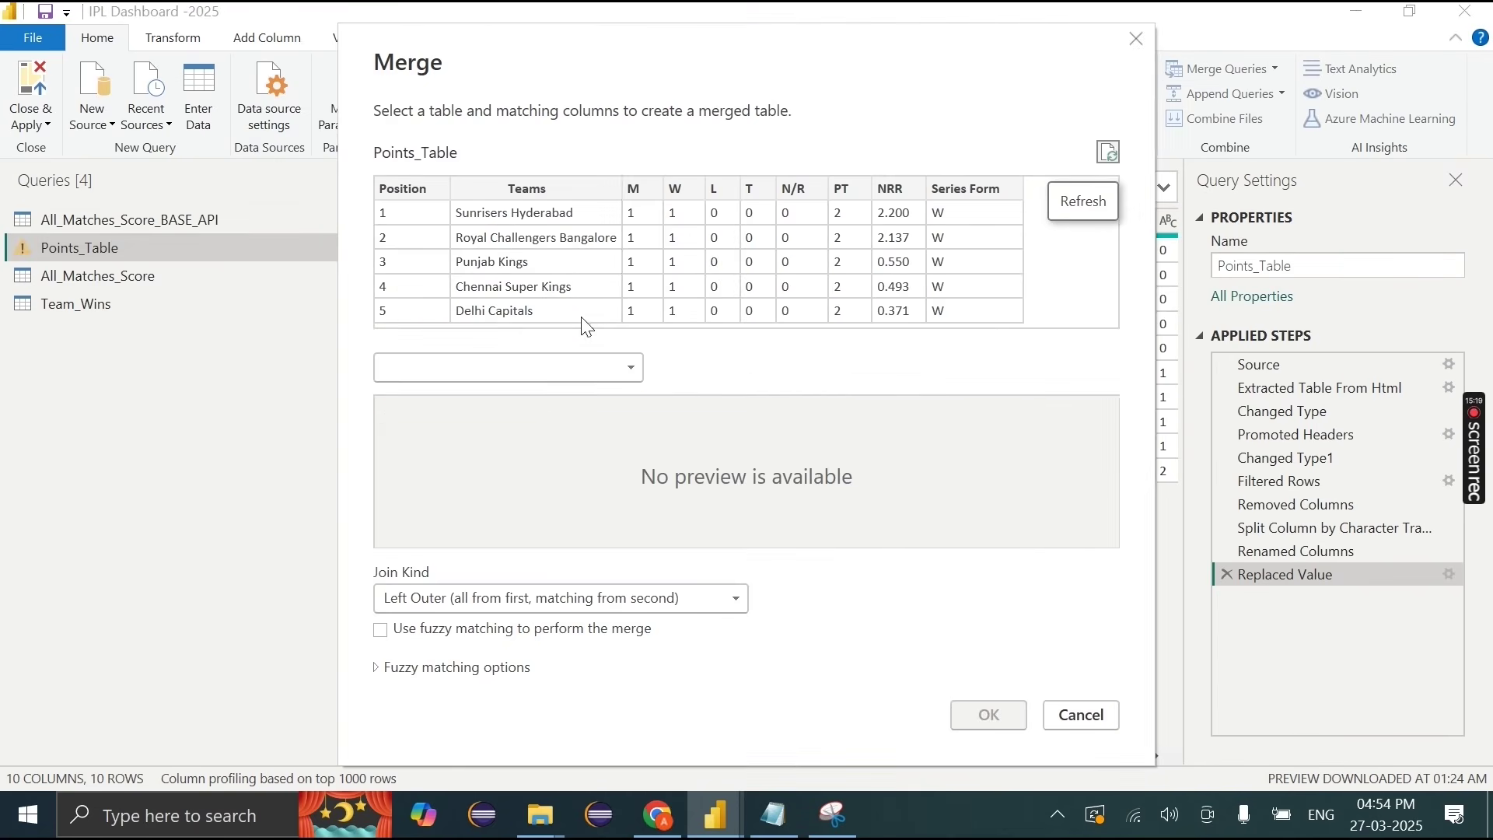
click(510, 367)
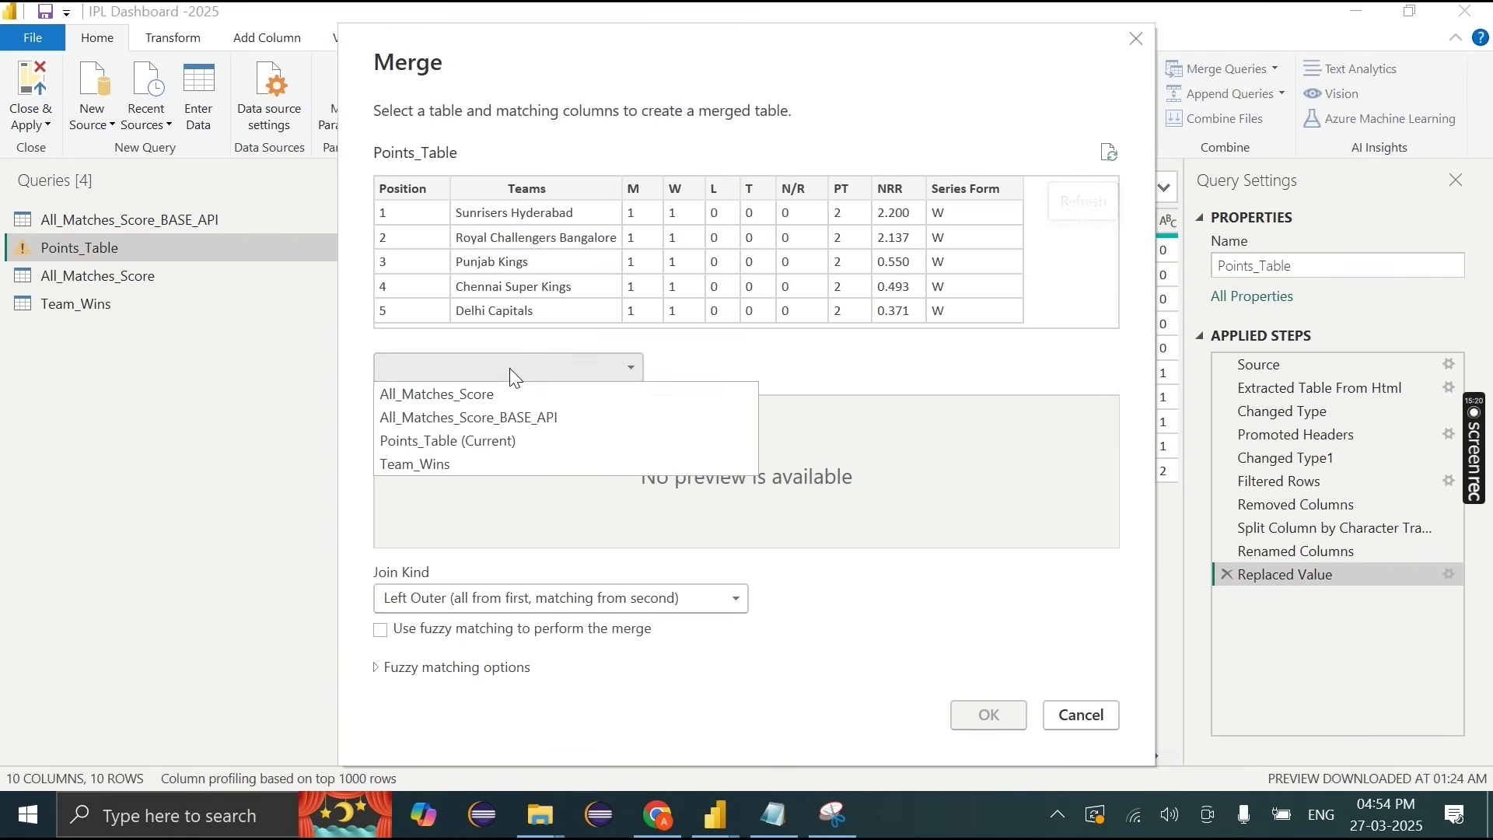
click(423, 467)
click(517, 189)
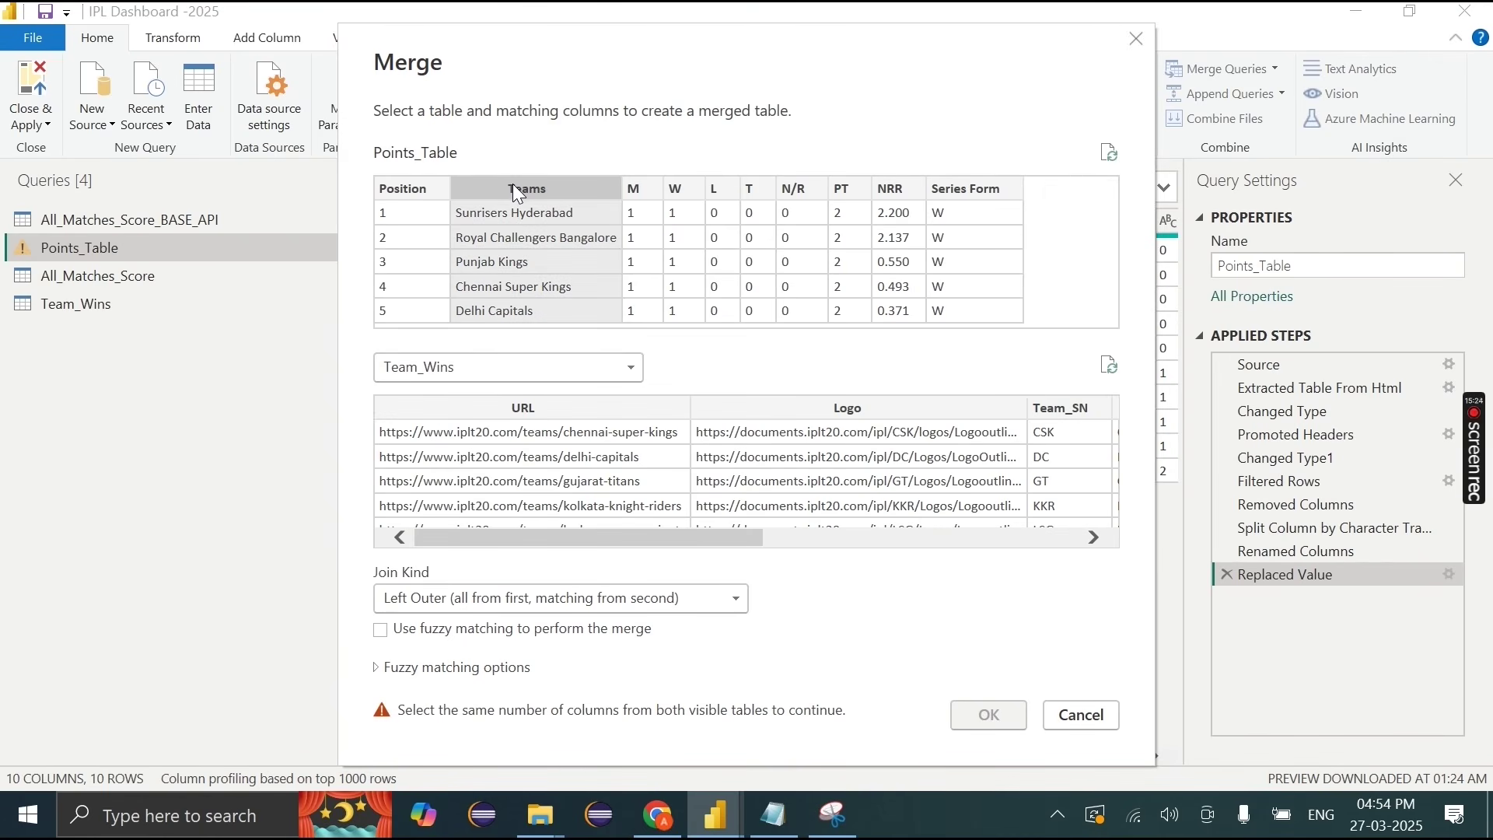
scroll(874, 457, right, 3)
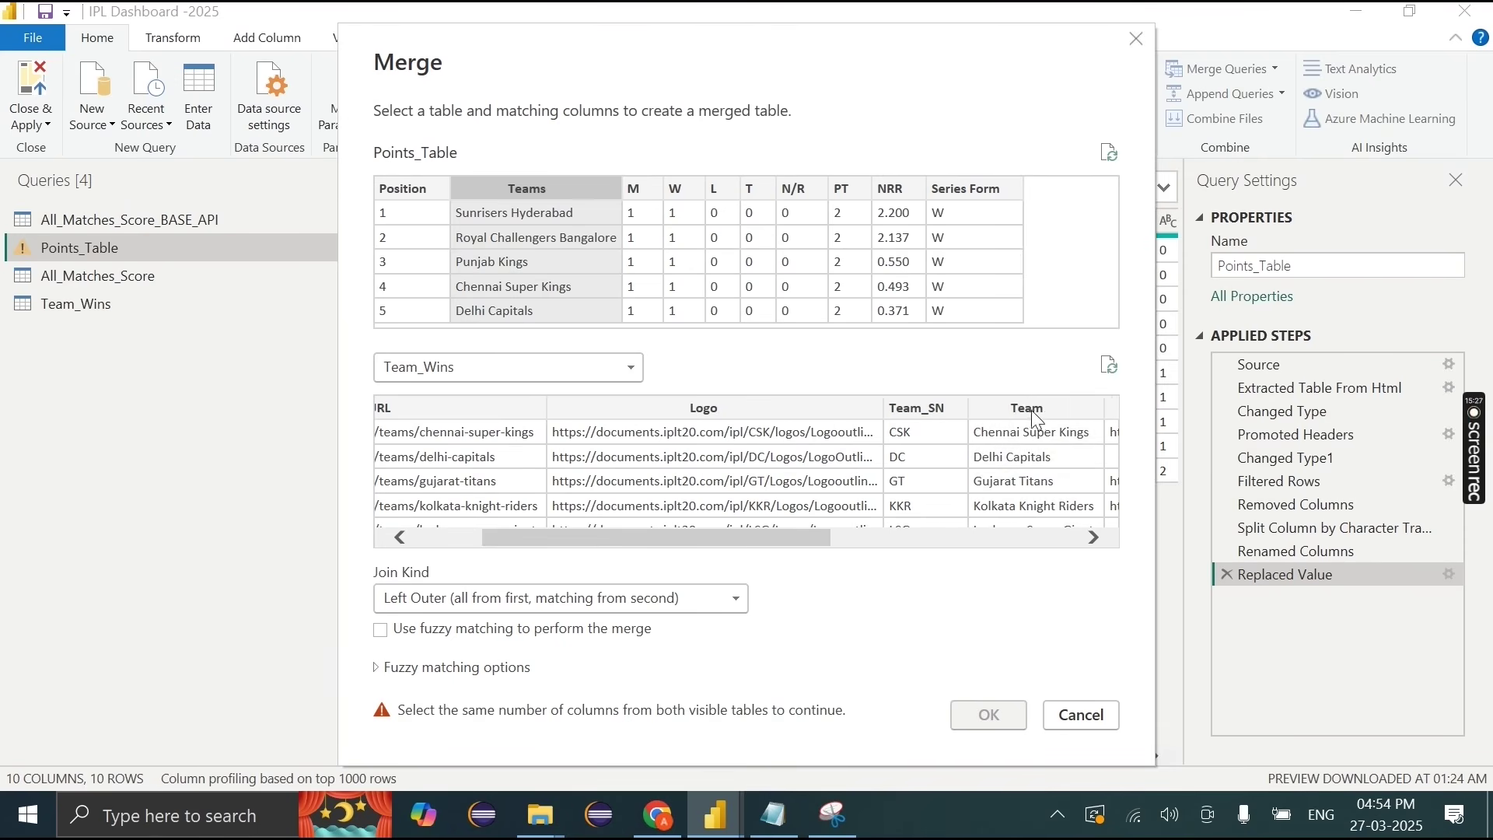
click(1034, 407)
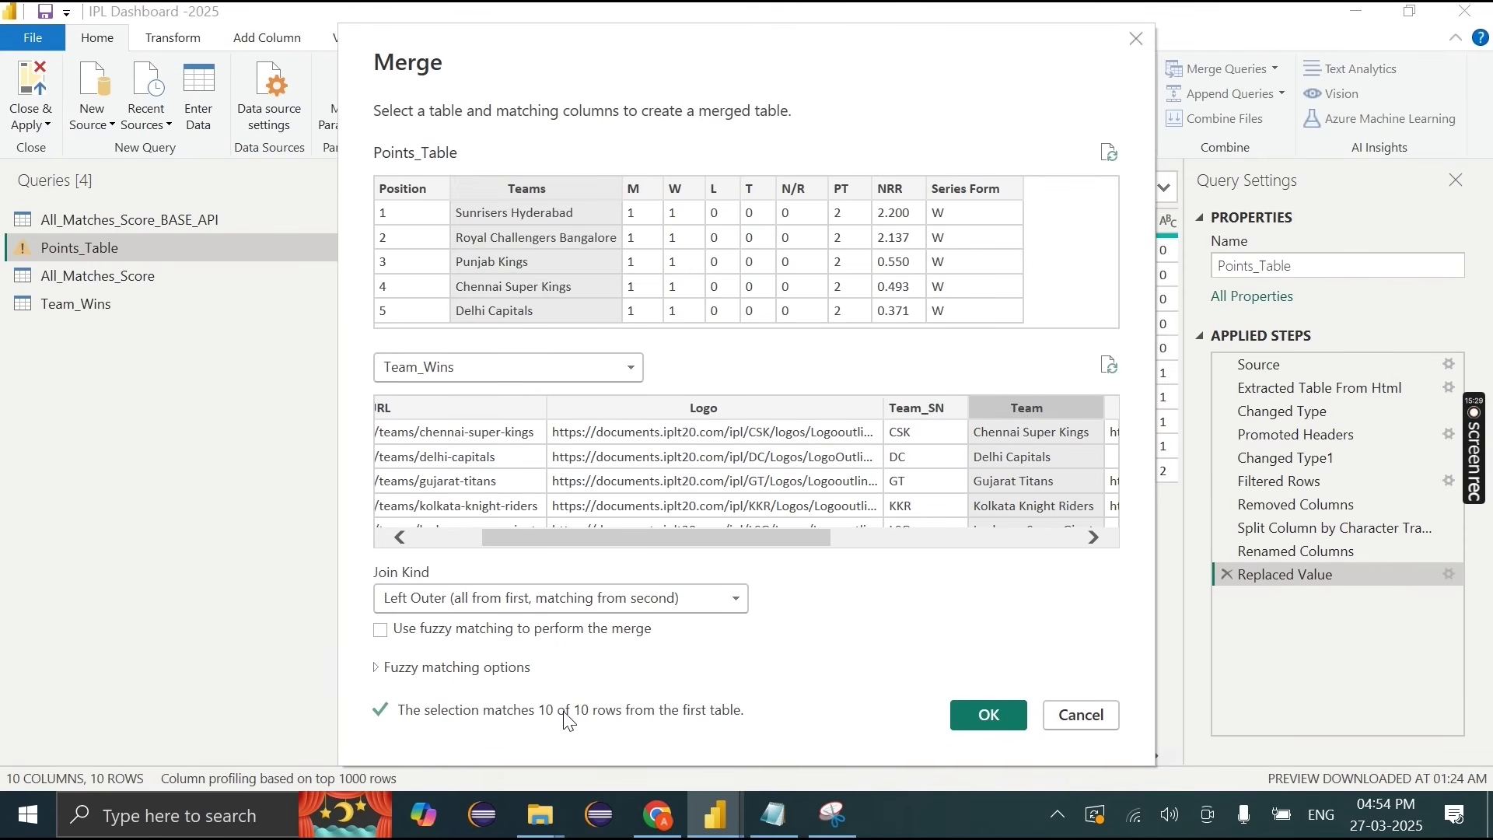
click(992, 709)
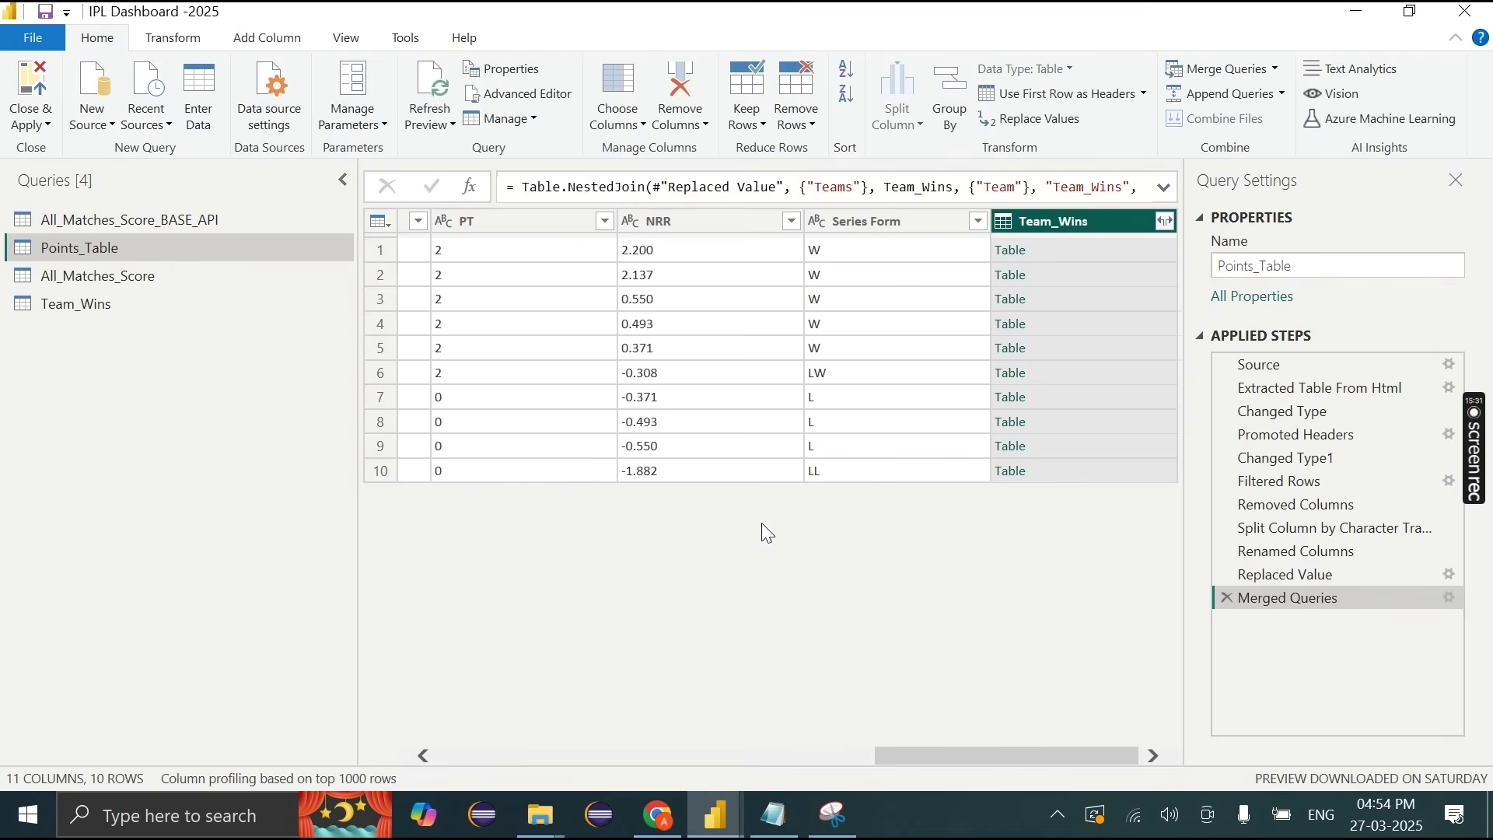
Step: Expand only Logo and Team_SN from Team_Wins and rename them Logo and Team_SN
click(1166, 221)
click(824, 315)
click(855, 384)
click(855, 376)
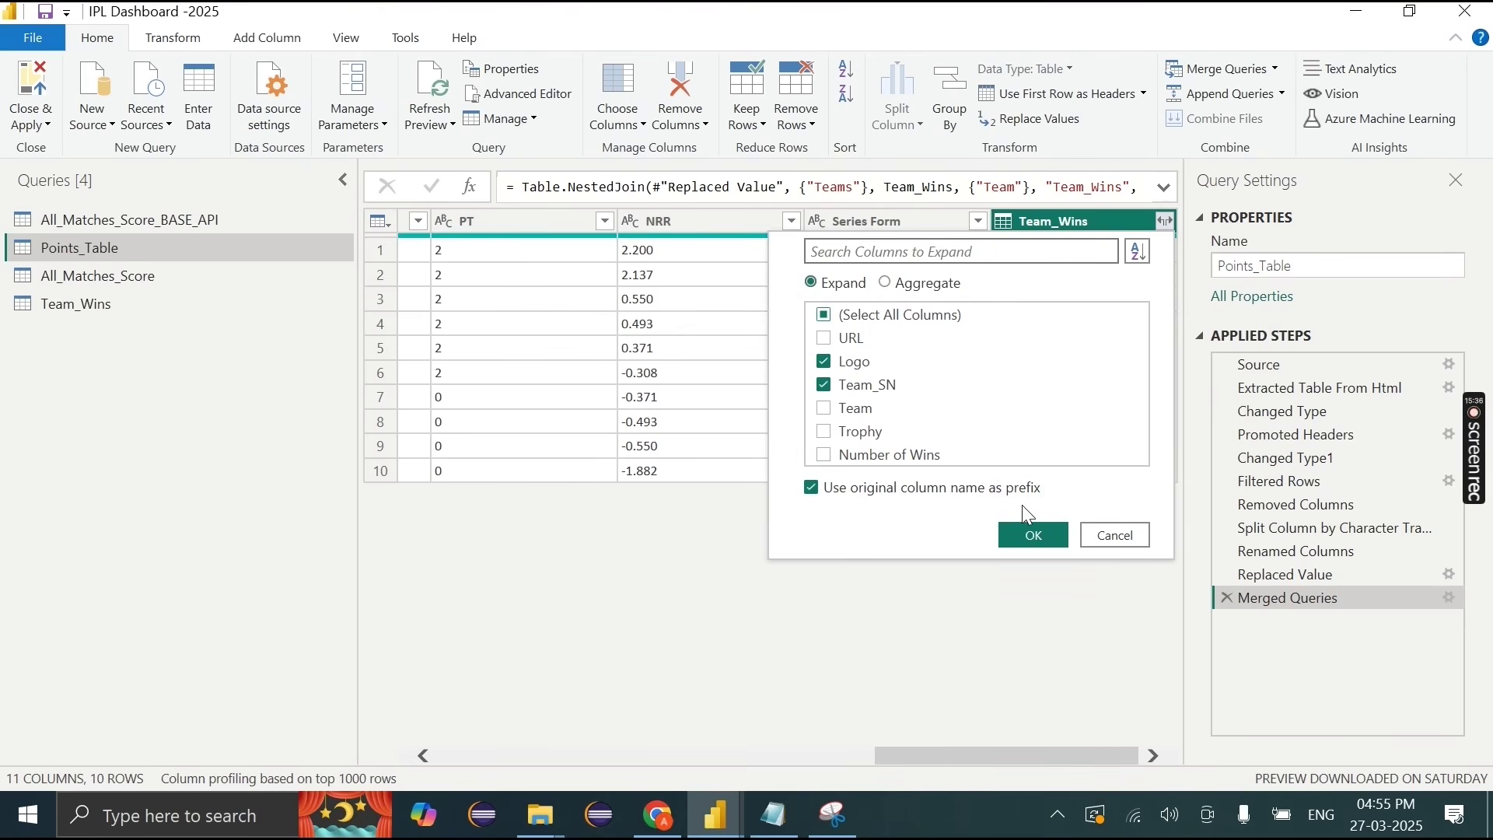
click(1029, 534)
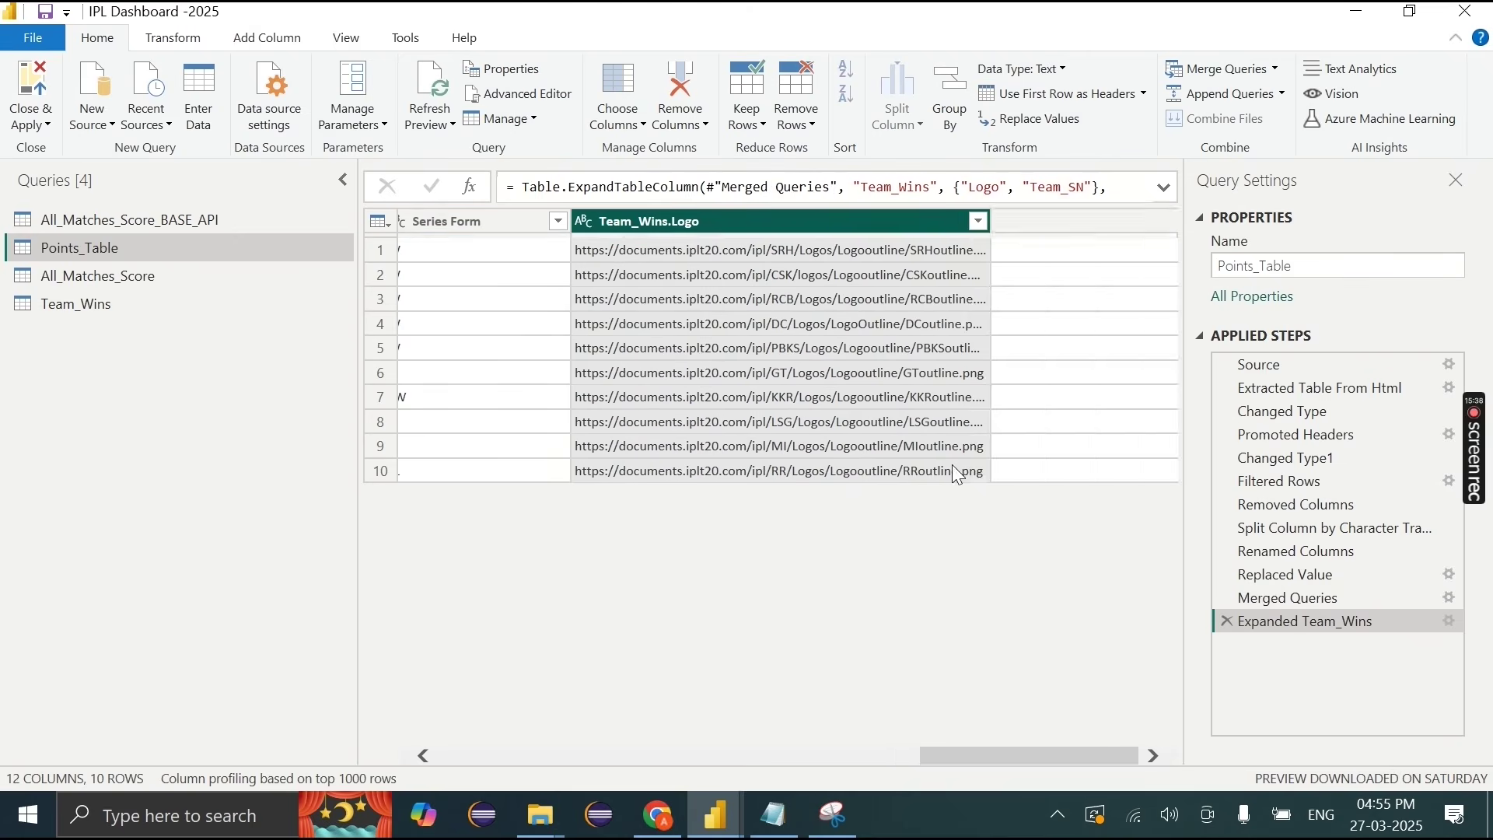
double_click(795, 221)
text(Logo)
key(Return)
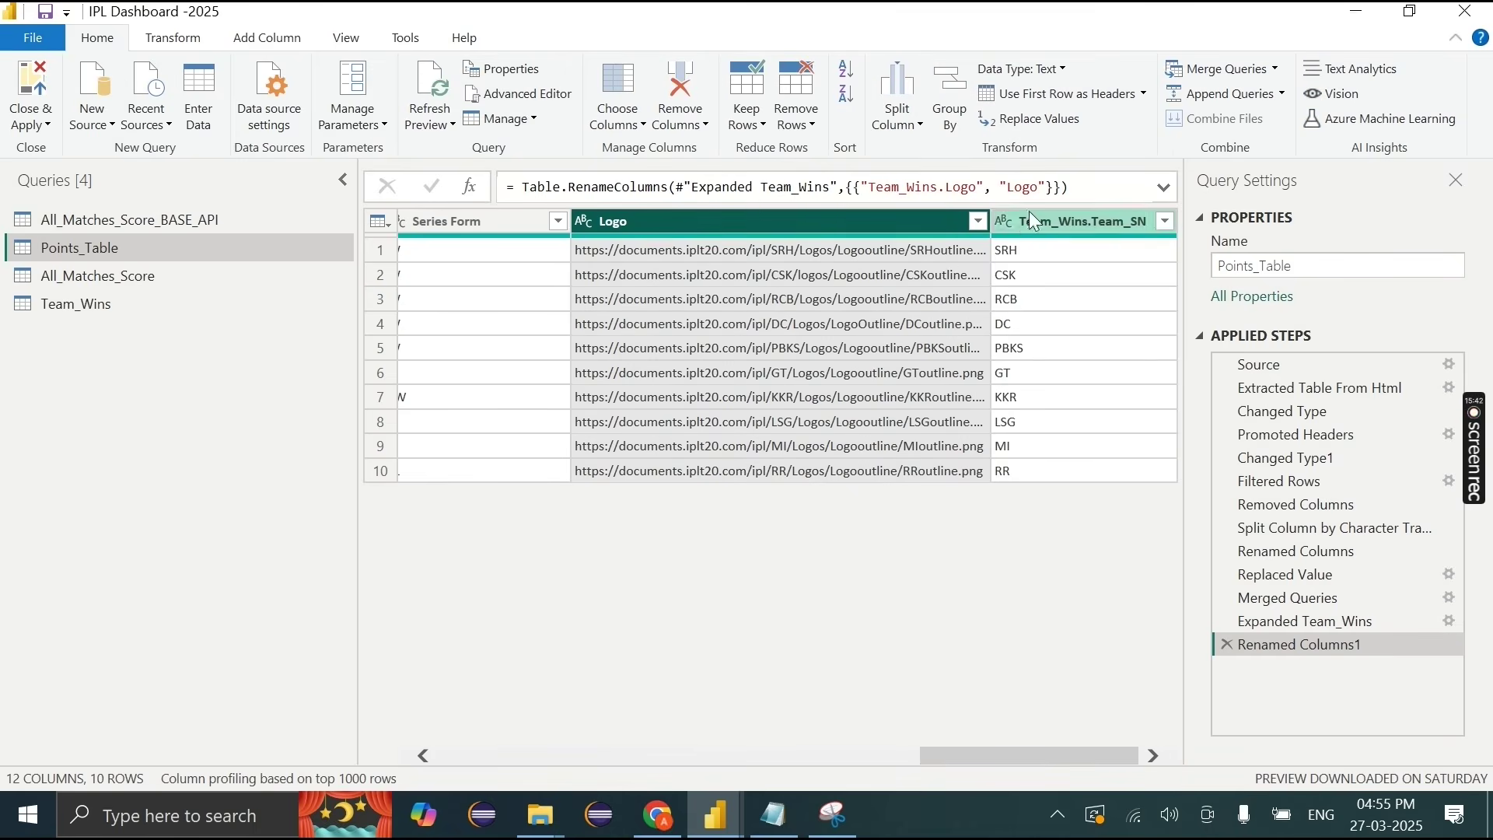
double_click(1038, 221)
text(Team_SN)
key(Return)
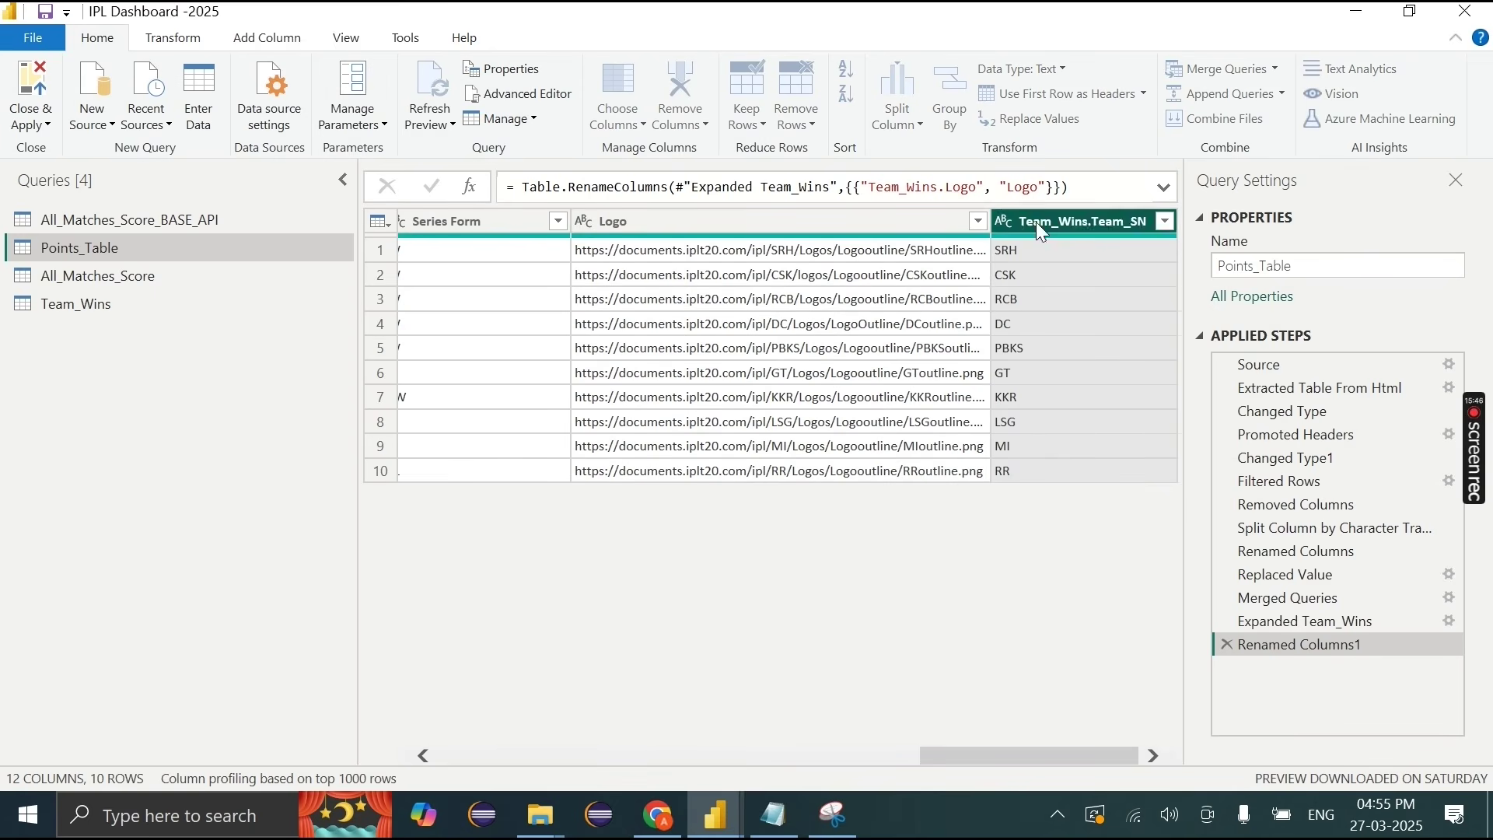
click(31, 121)
Step: Apply changes, categorise Logo as Image URL, add it to the table, and enlarge the visual
click(44, 152)
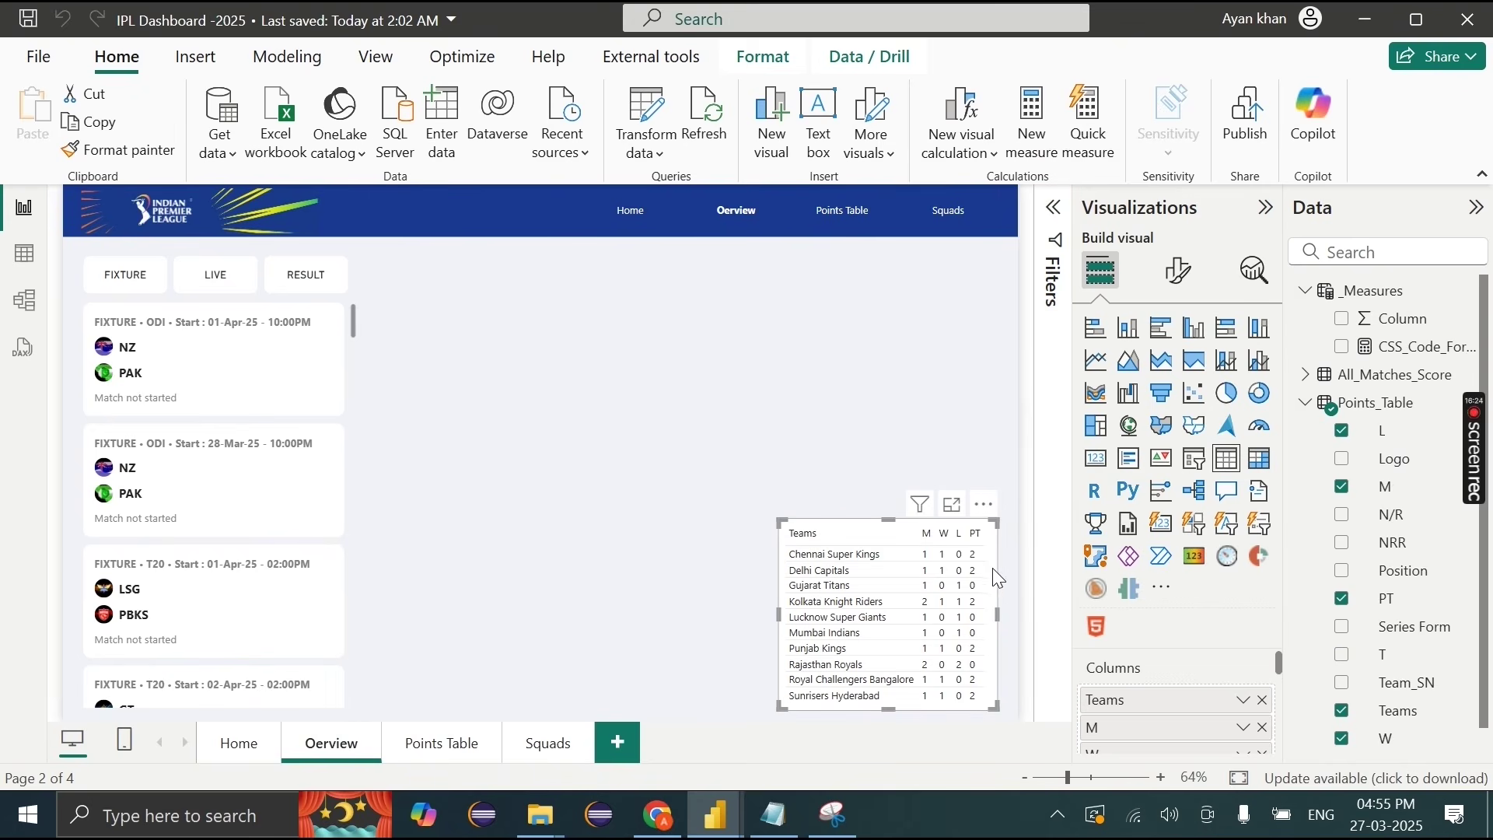
scroll(1470, 578, down, 1)
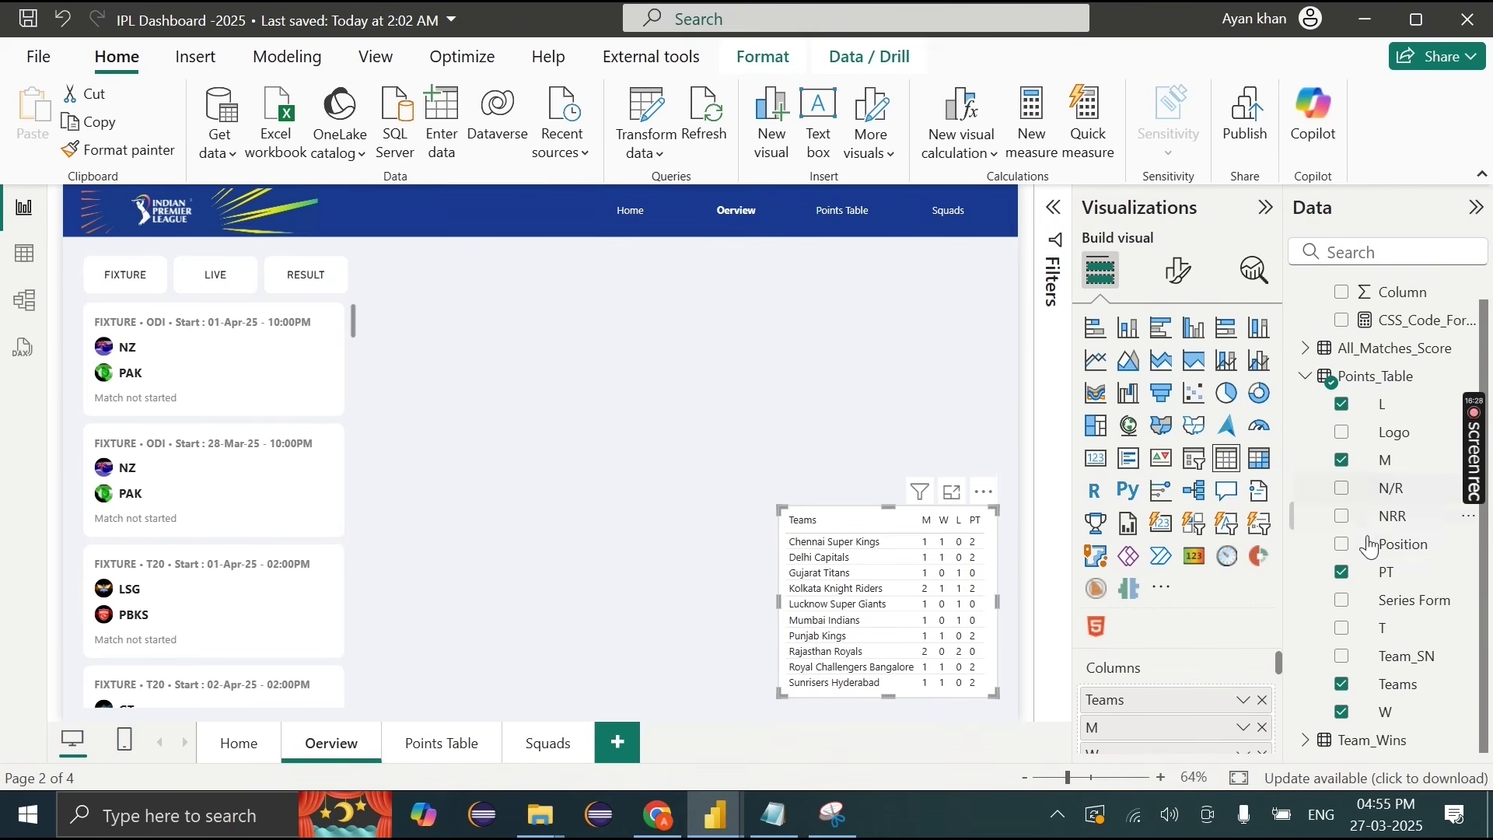
click(1394, 446)
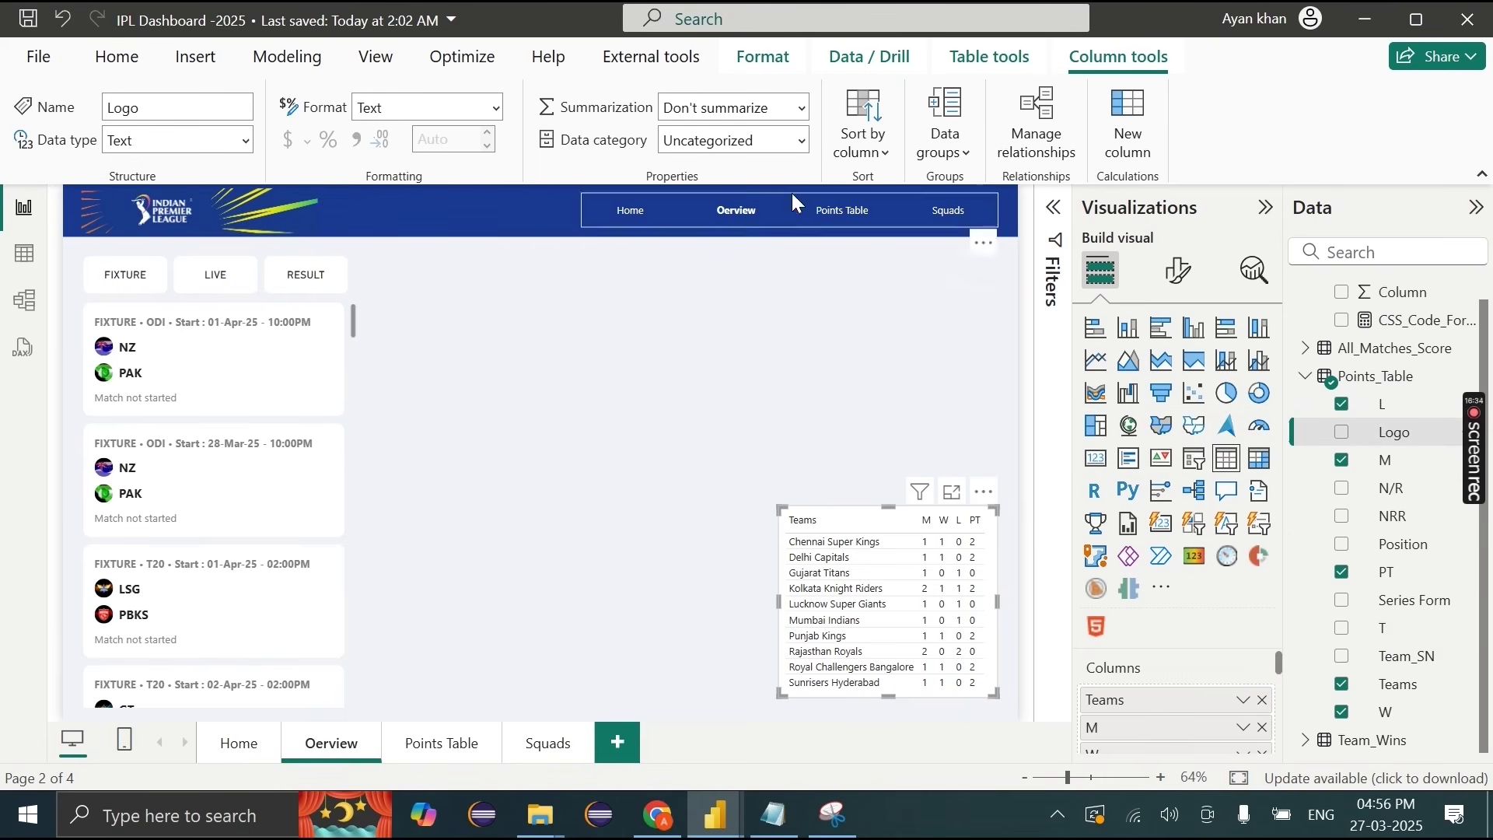
click(803, 145)
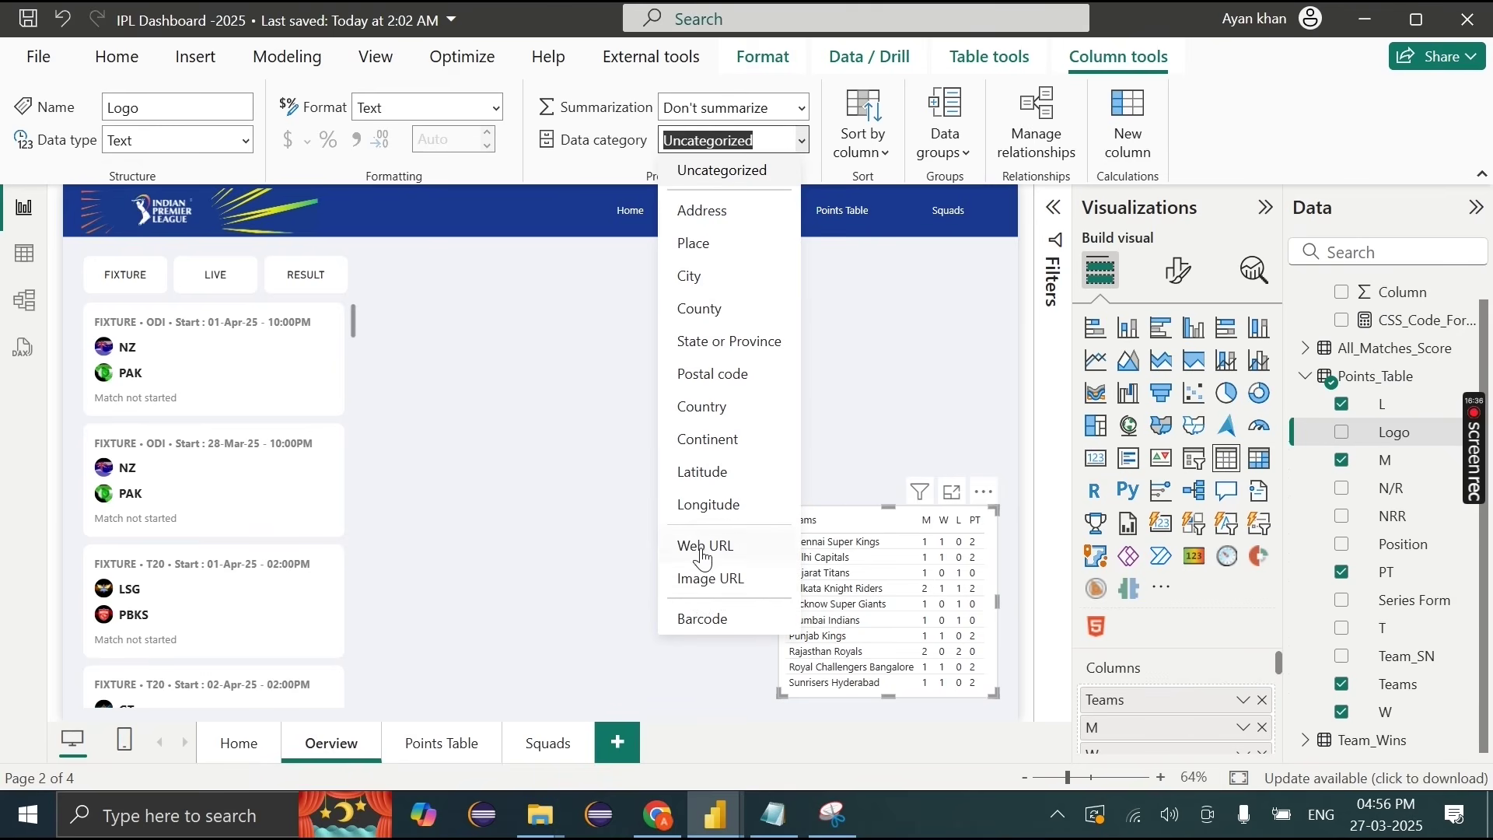
click(737, 580)
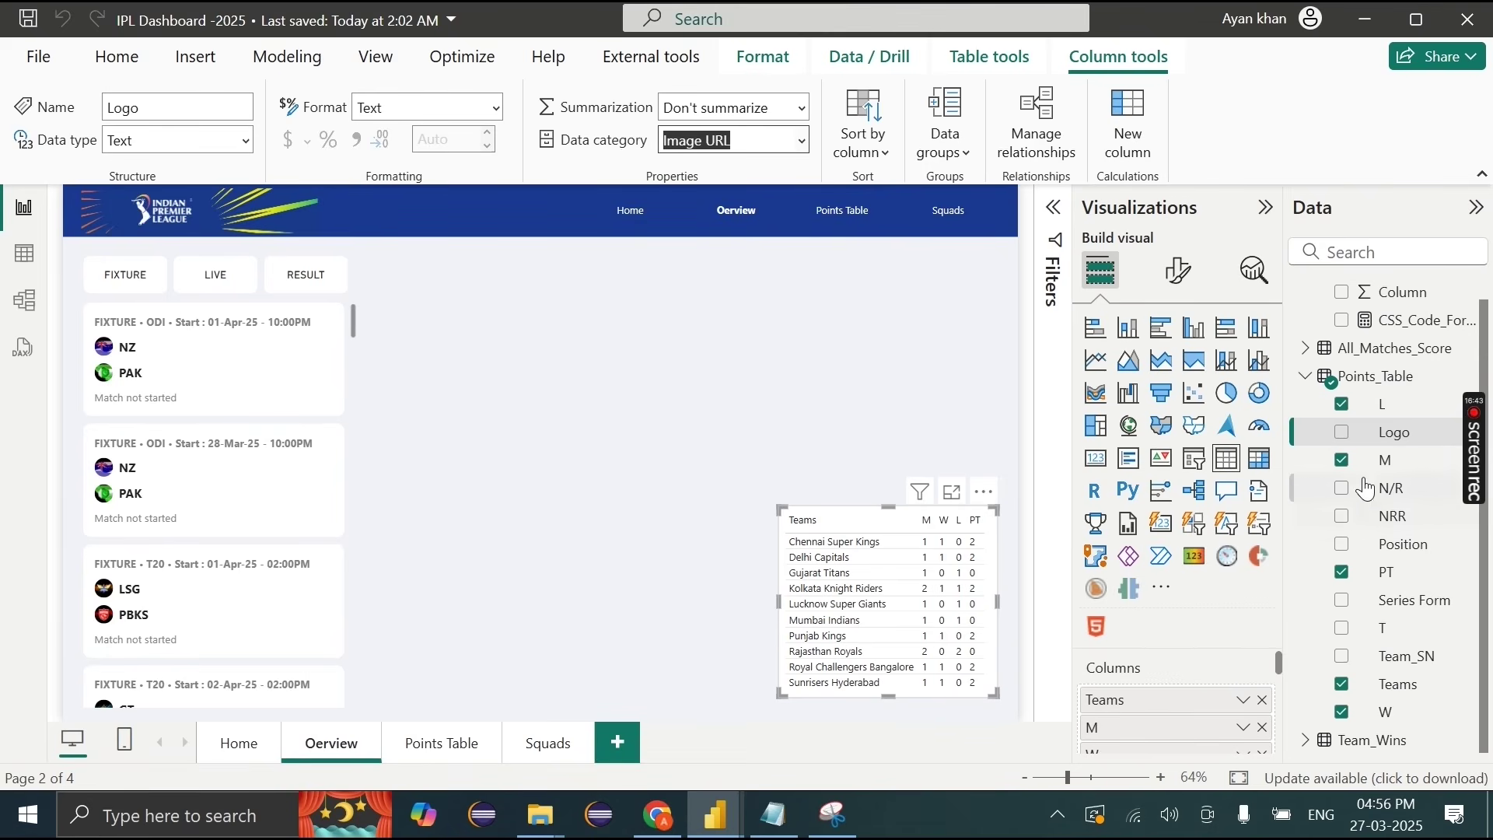
drag(1387, 443, 1099, 700)
drag(780, 509, 657, 305)
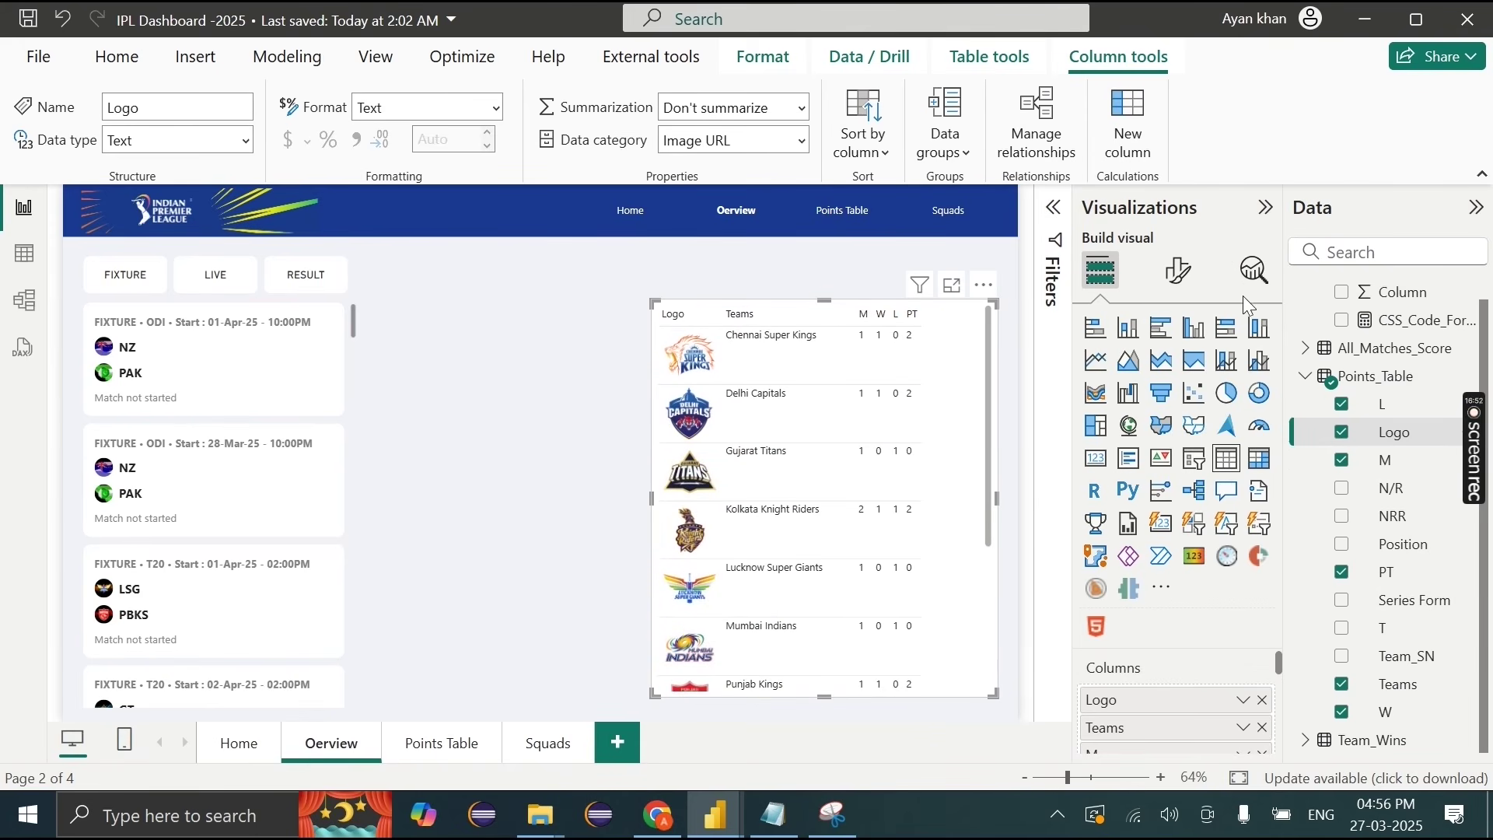
Step: Set the table's image height to 34 px and shrink the visual toward the lower right
click(1188, 270)
scroll(1139, 723, down, 3)
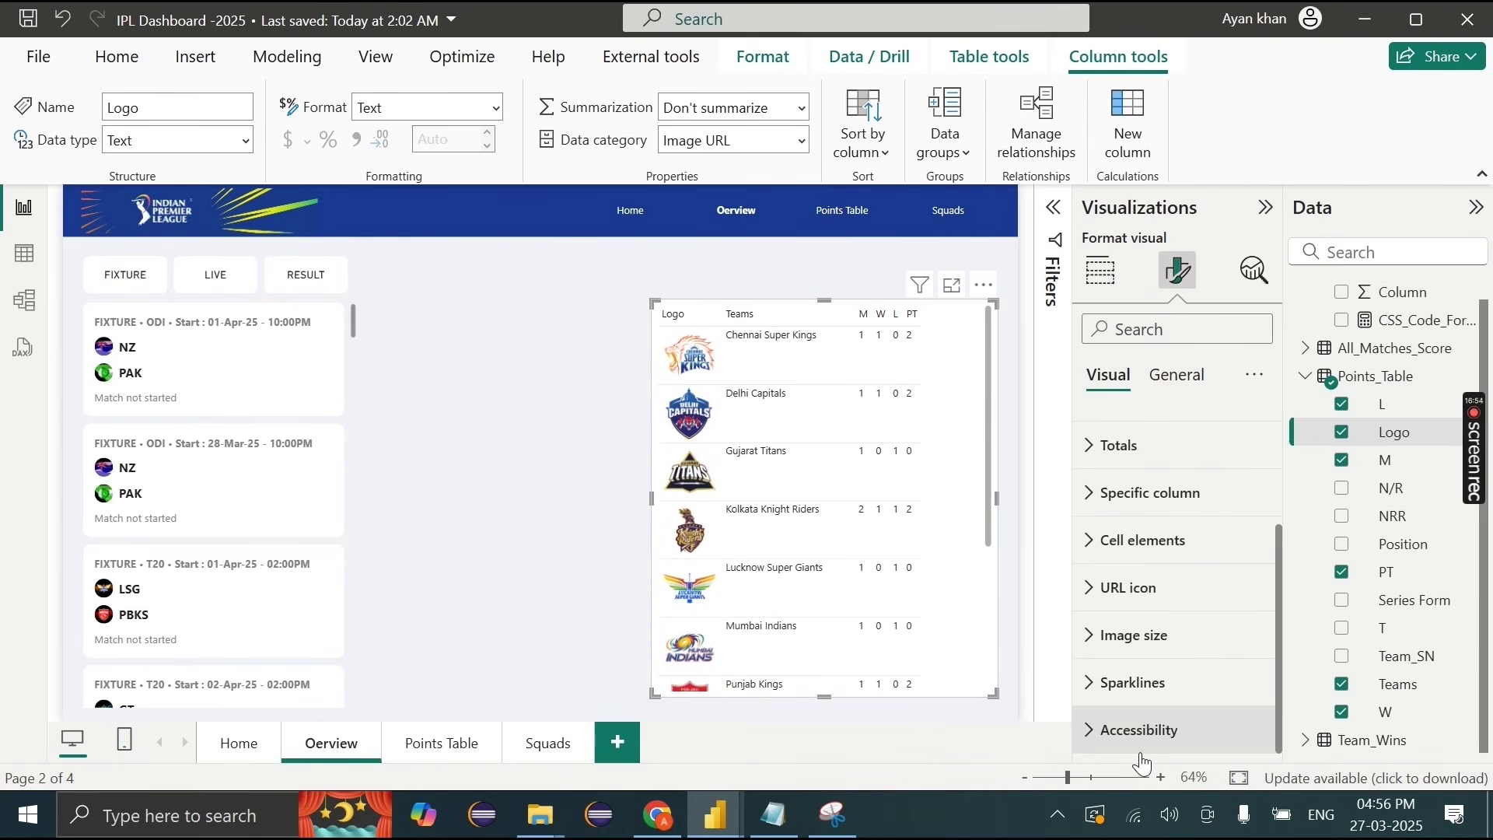
click(1139, 634)
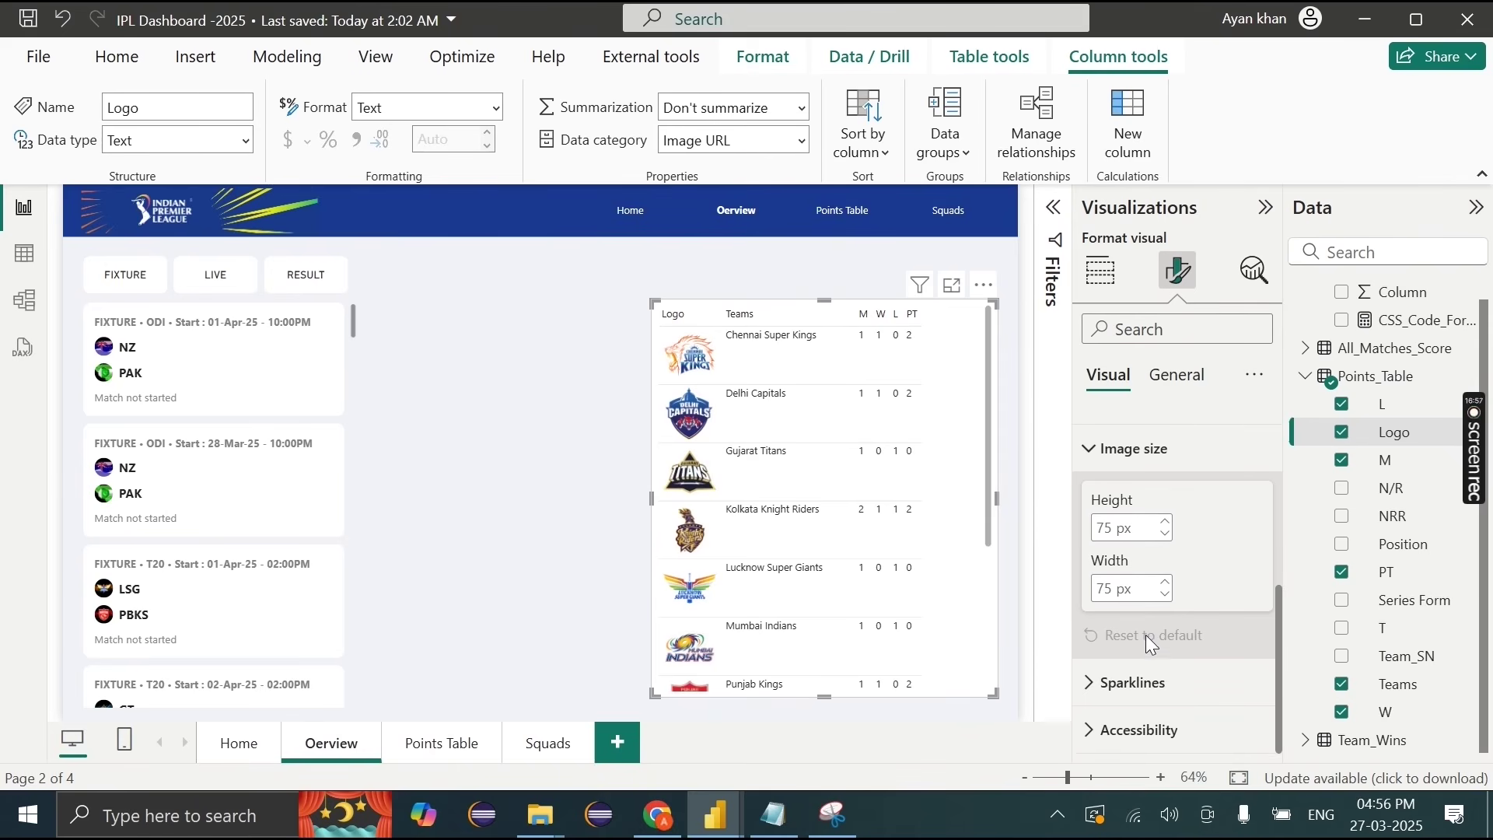
double_click(1106, 528)
text(40)
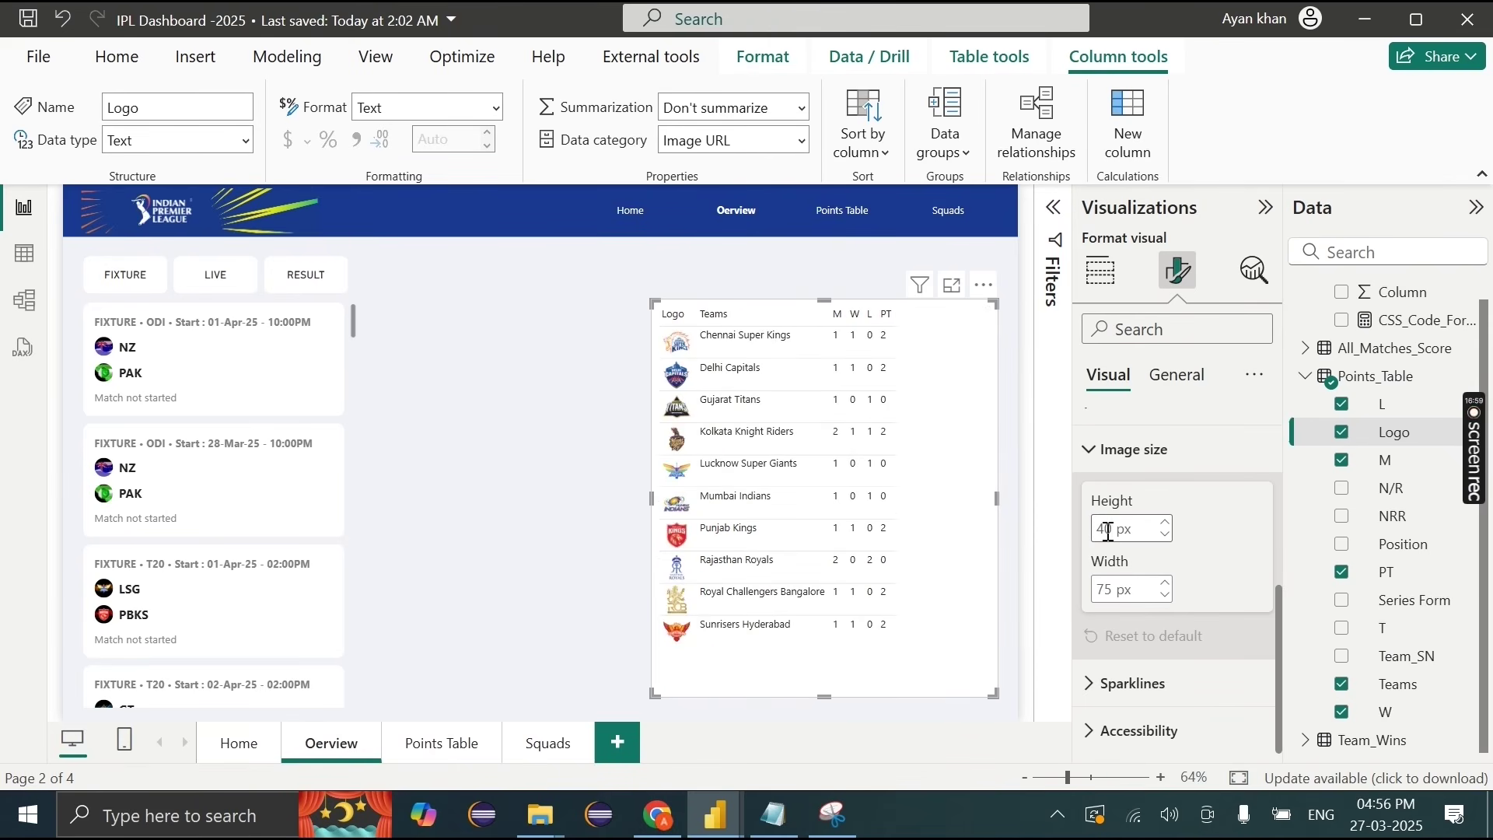
drag(655, 299, 735, 488)
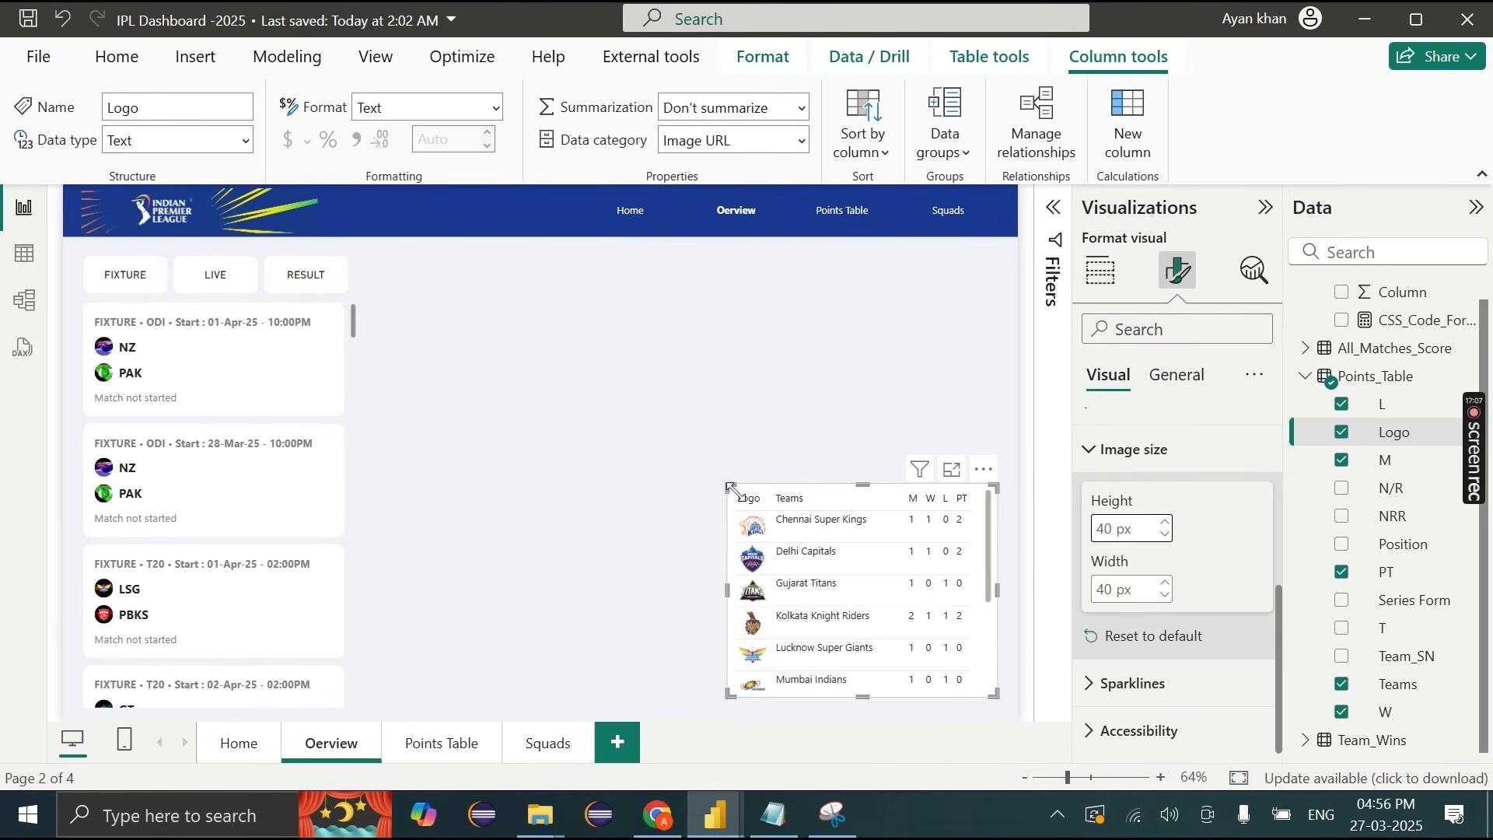
key(BackSpace)
key(BackSpace)
text(34)
key(BackSpace)
text(8)
click(782, 459)
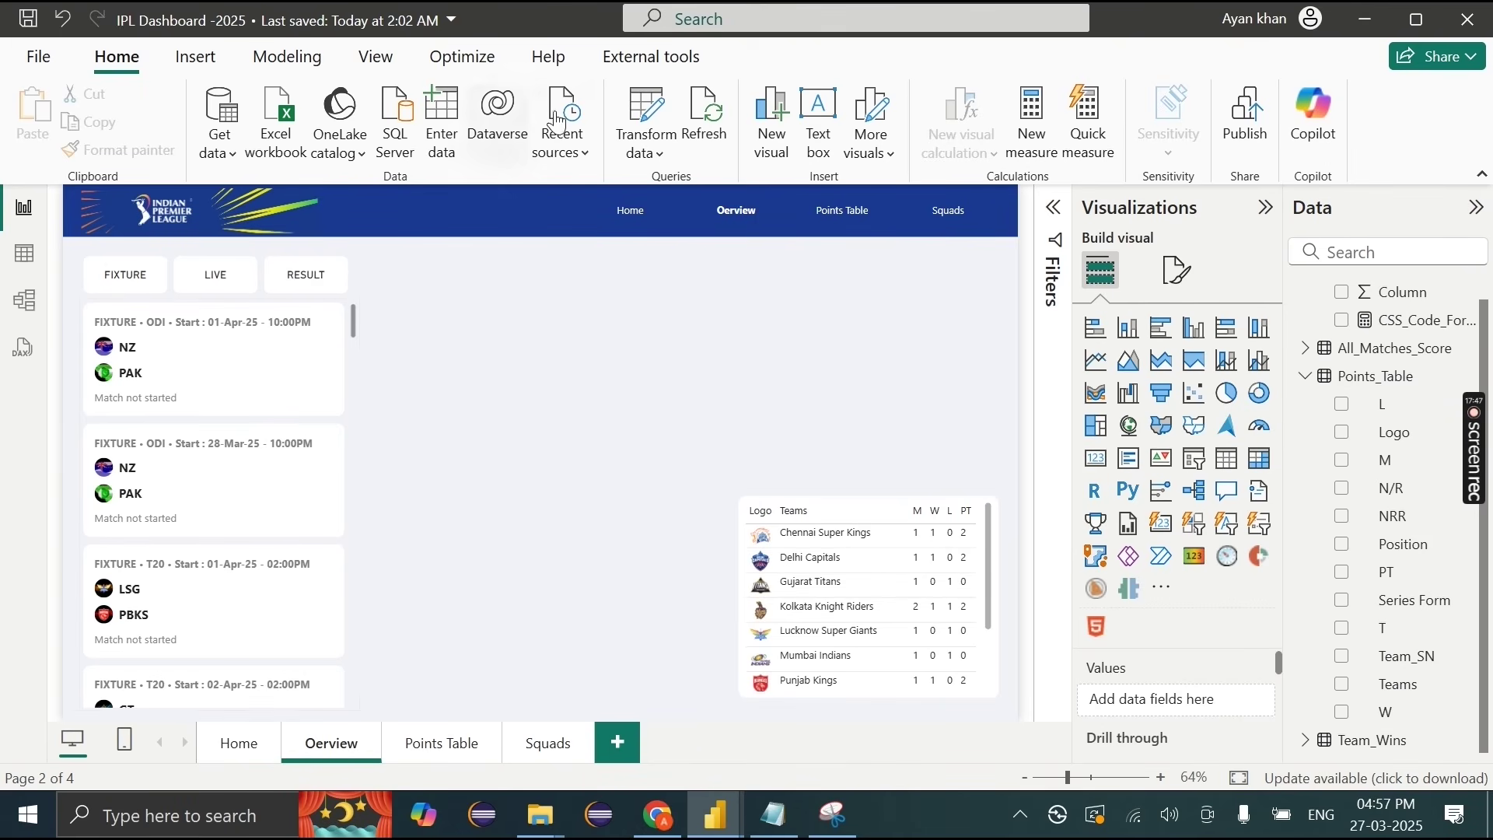
Step: From the query editor, add a new Excel Workbook source and open Players.xlsx
click(640, 116)
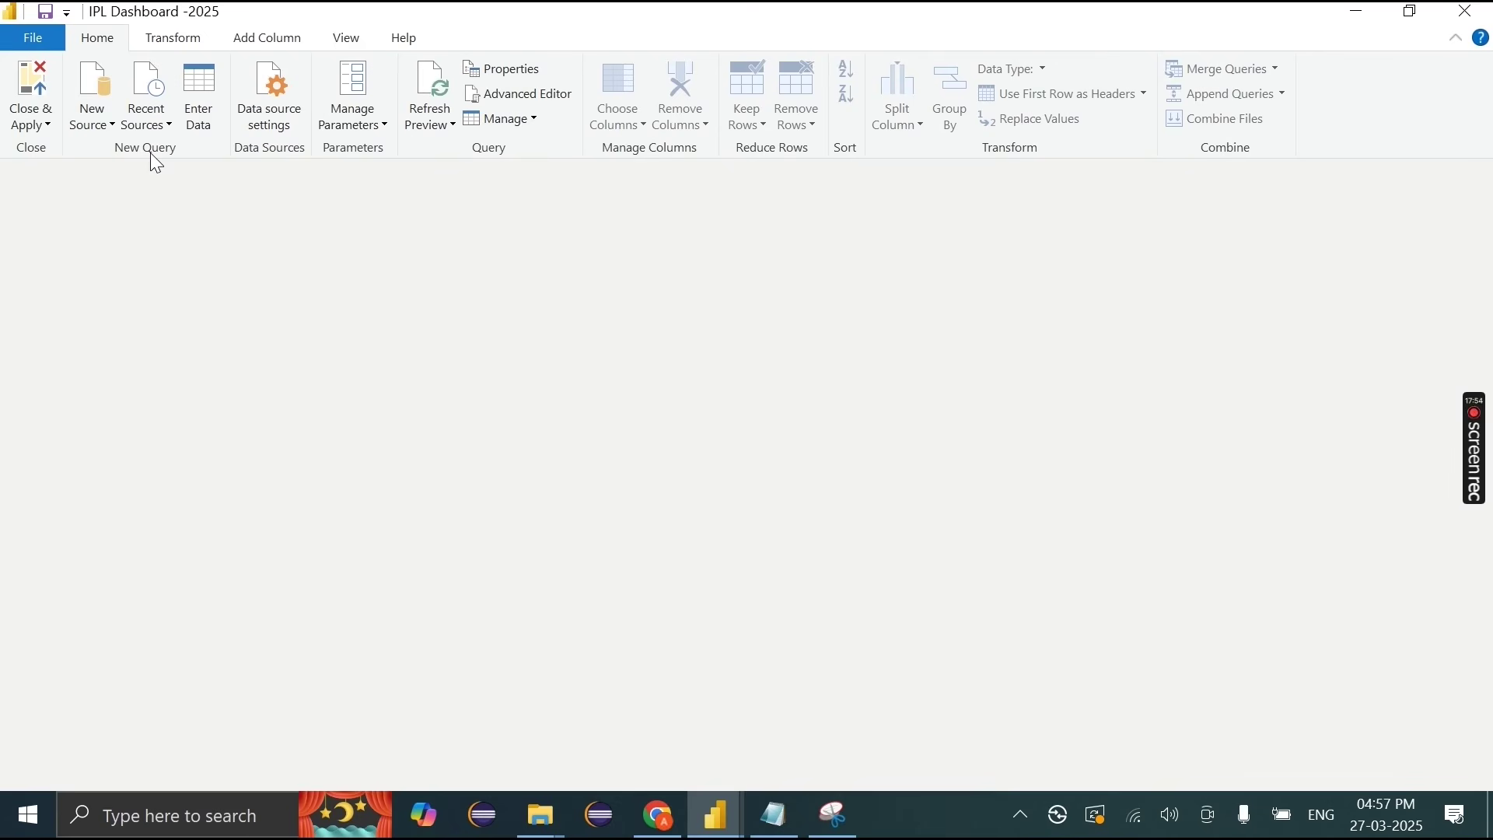
click(92, 118)
click(123, 199)
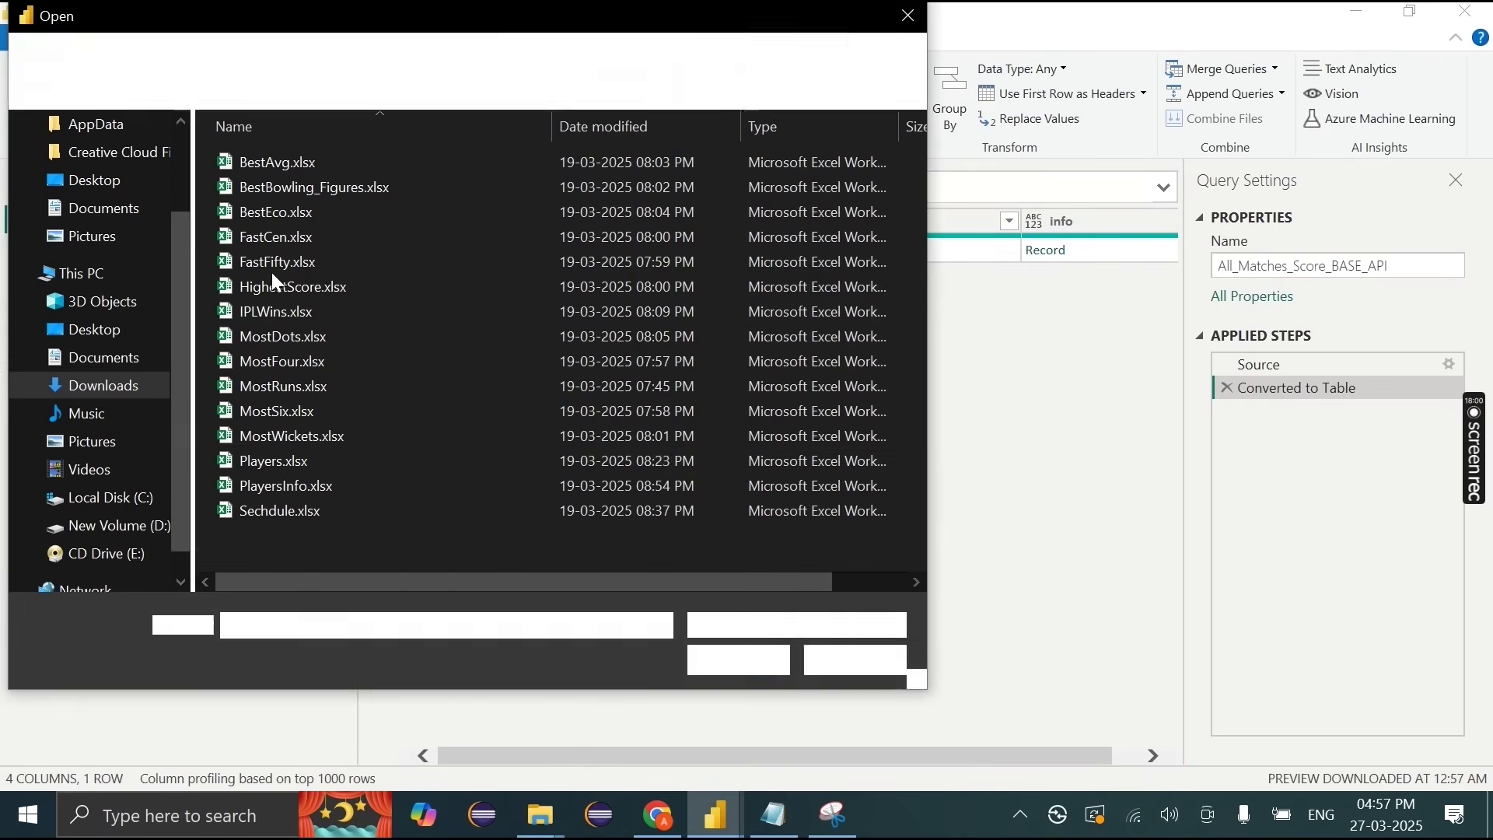
click(305, 461)
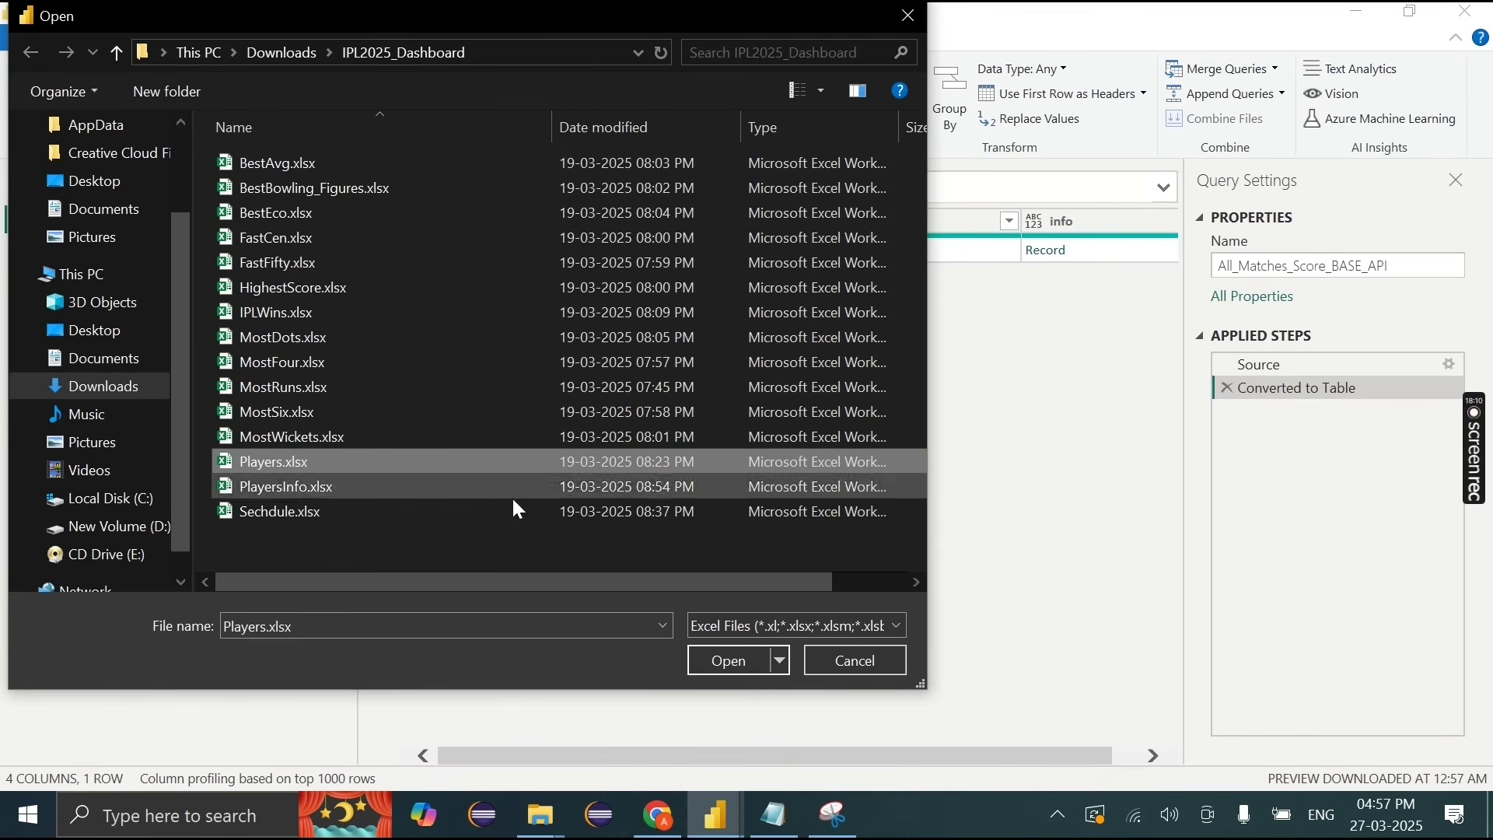
click(736, 658)
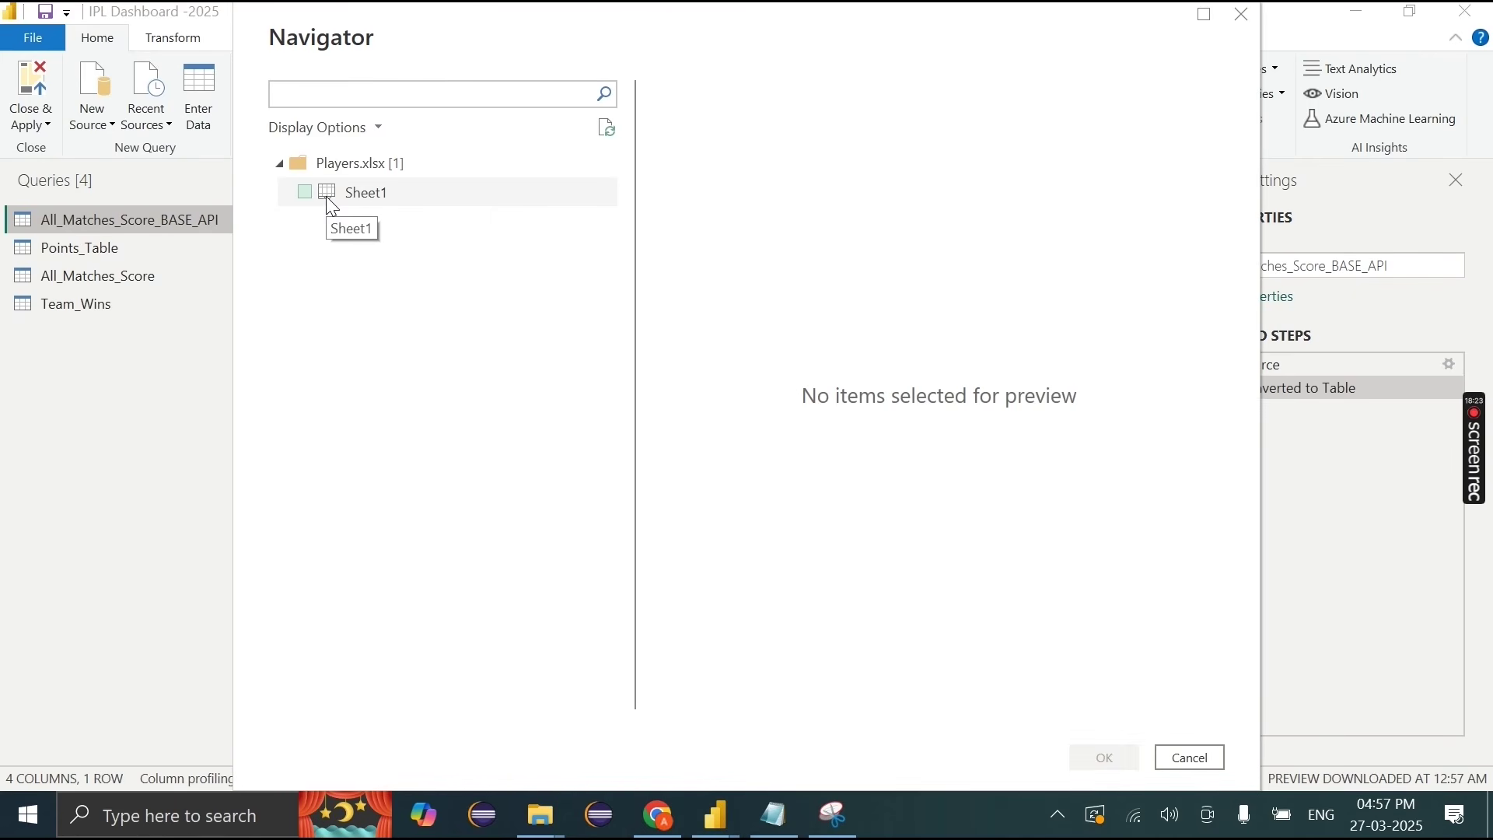
Step: Tick Sheet1 of Players.xlsx, browse its preview columns, and load it into the query editor
click(304, 191)
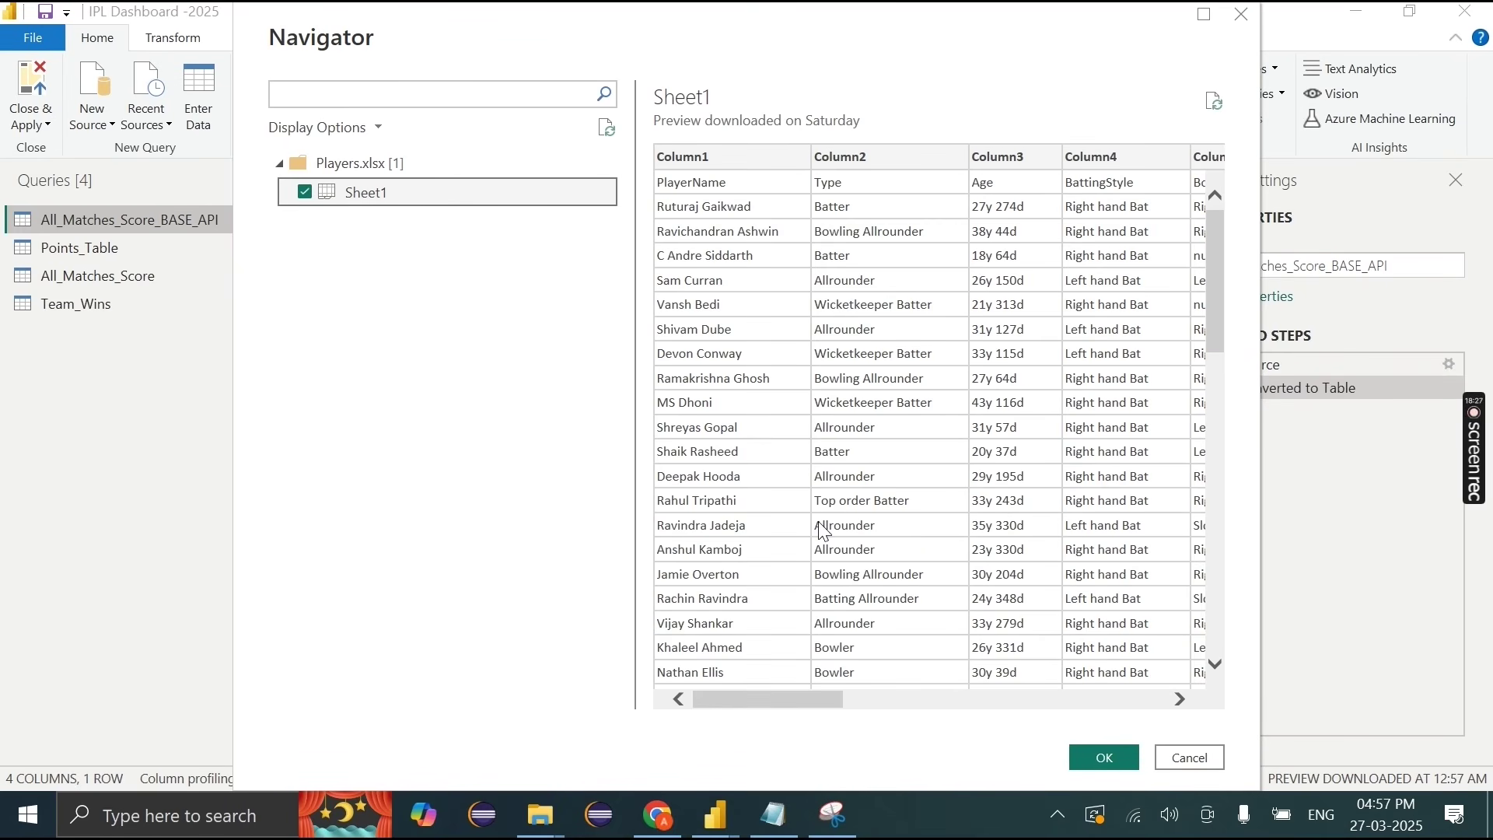
scroll(911, 545, right, 10)
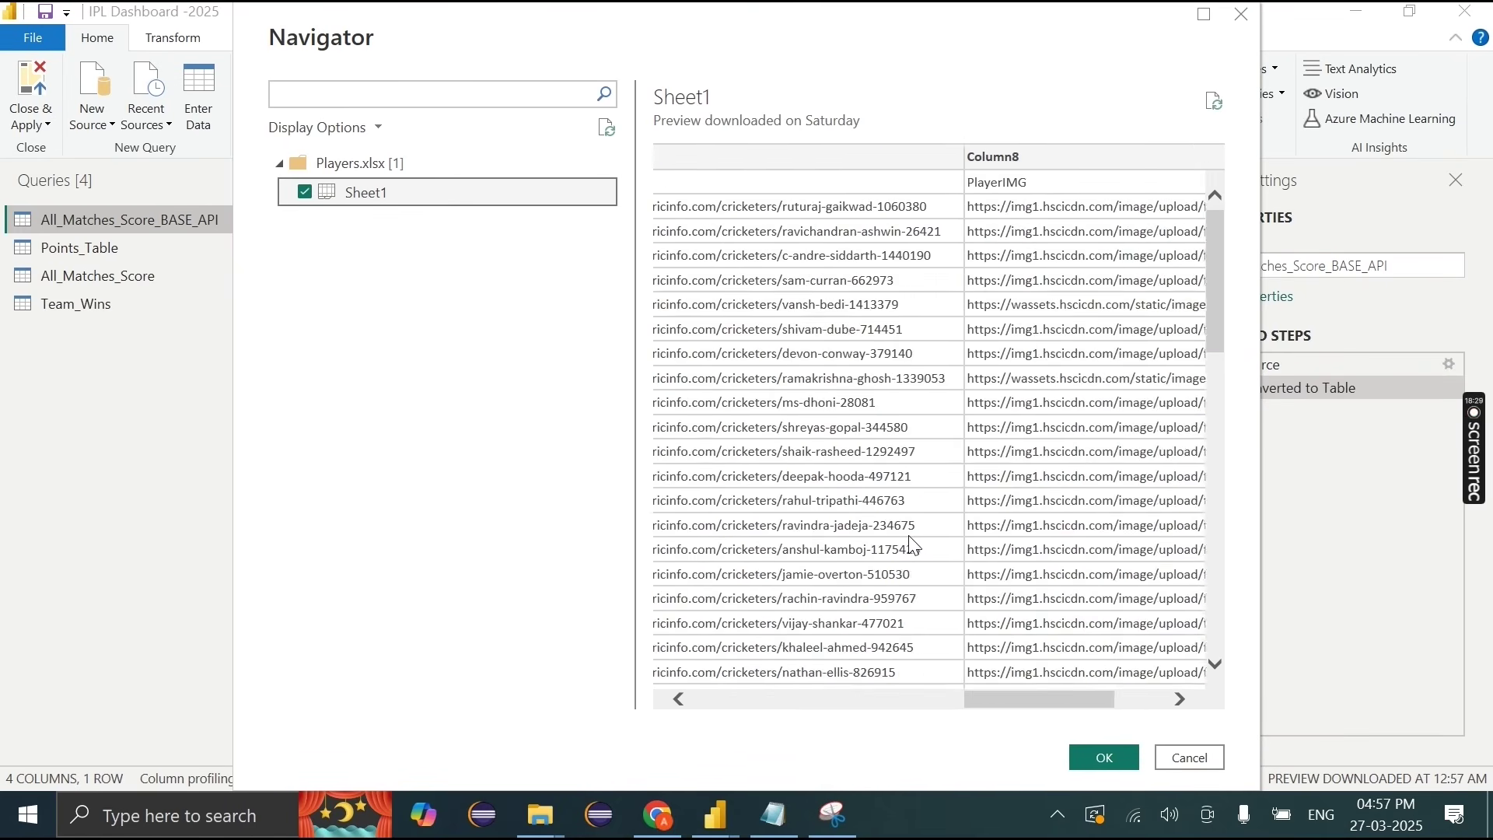
scroll(914, 545, right, 5)
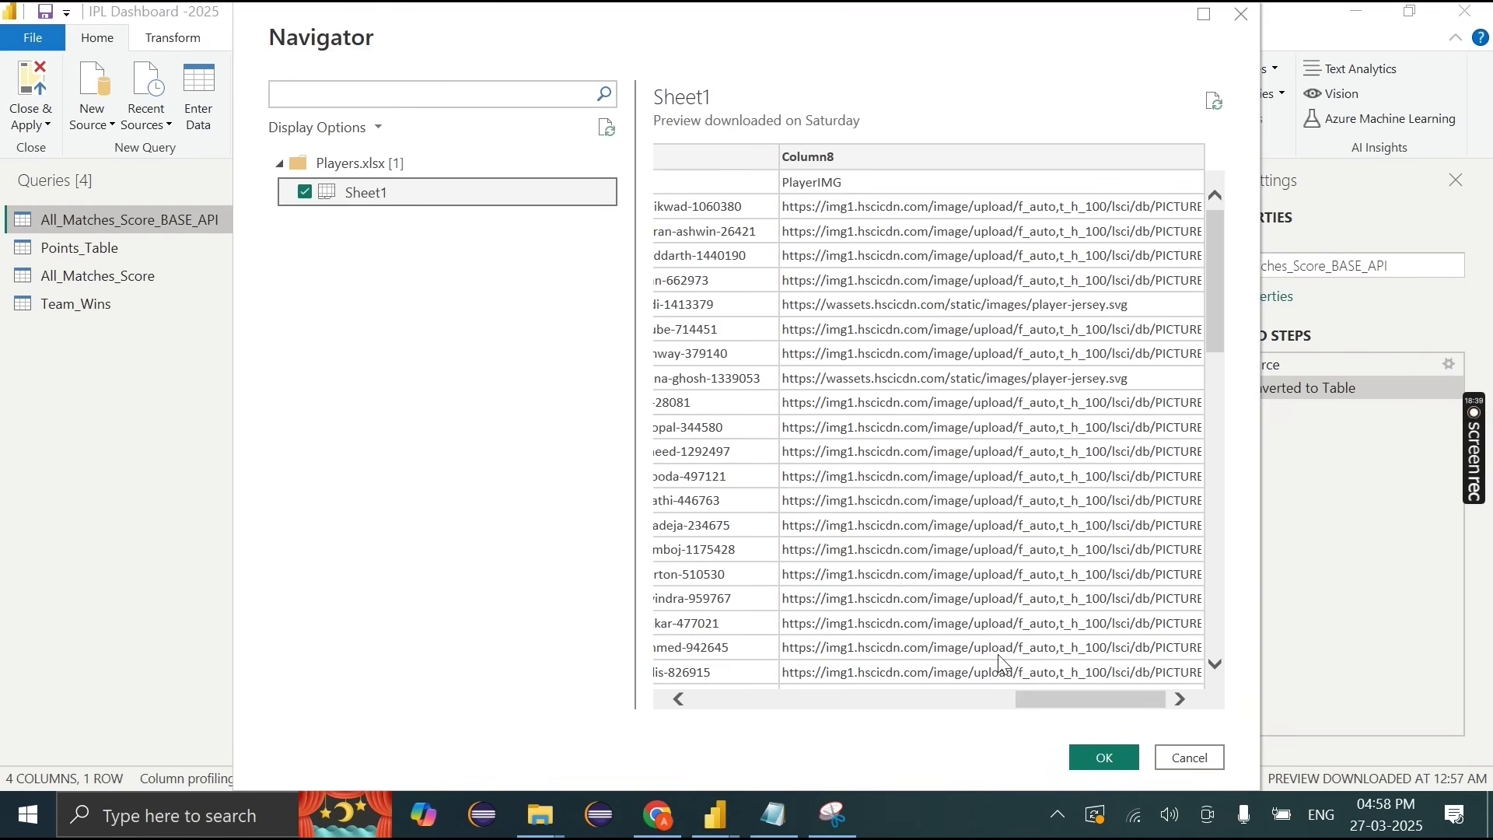
scroll(912, 609, left, 5)
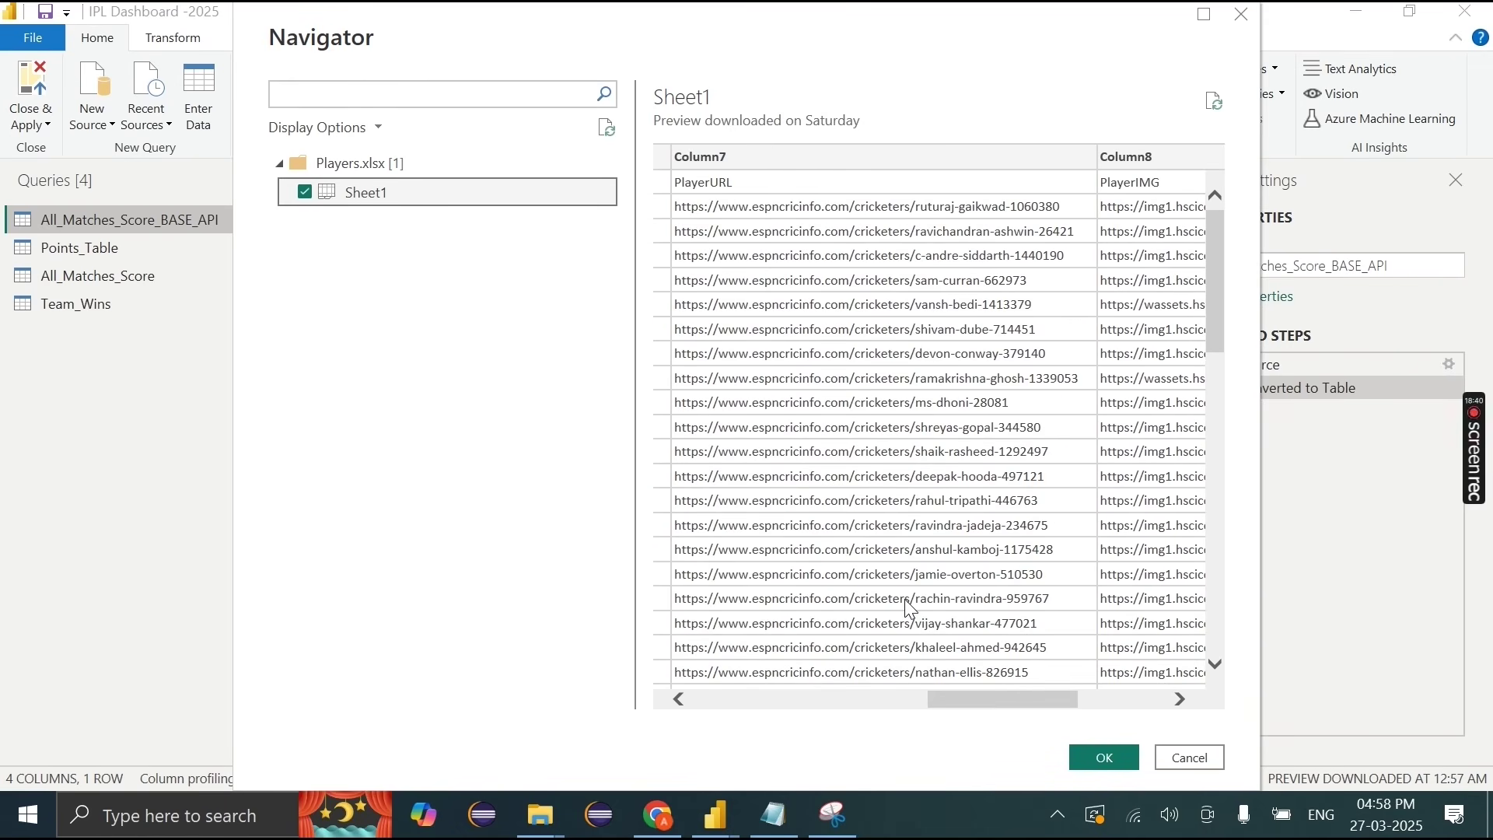
scroll(911, 609, left, 5)
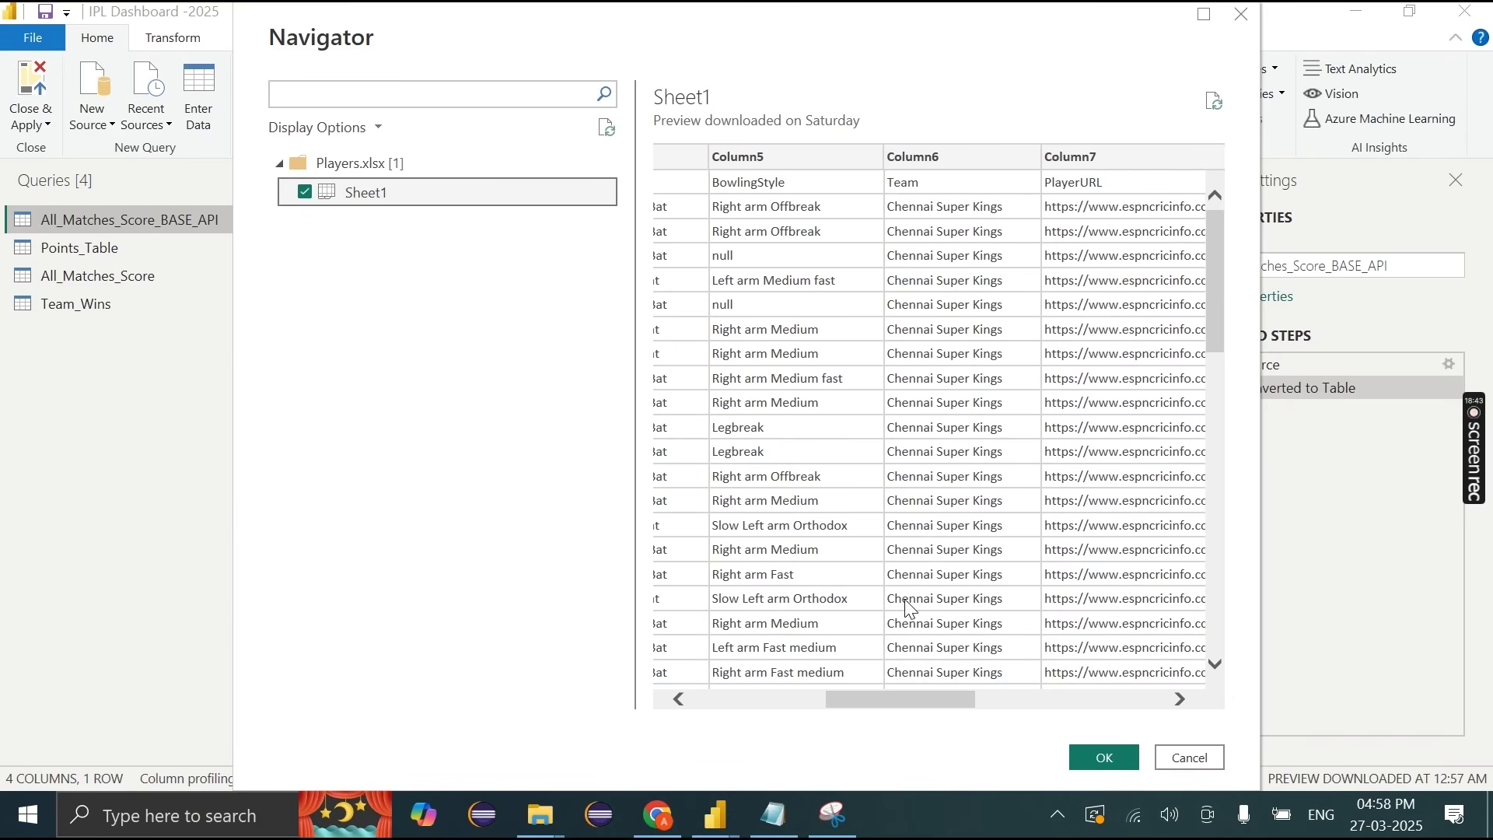
scroll(912, 609, left, 5)
click(1104, 757)
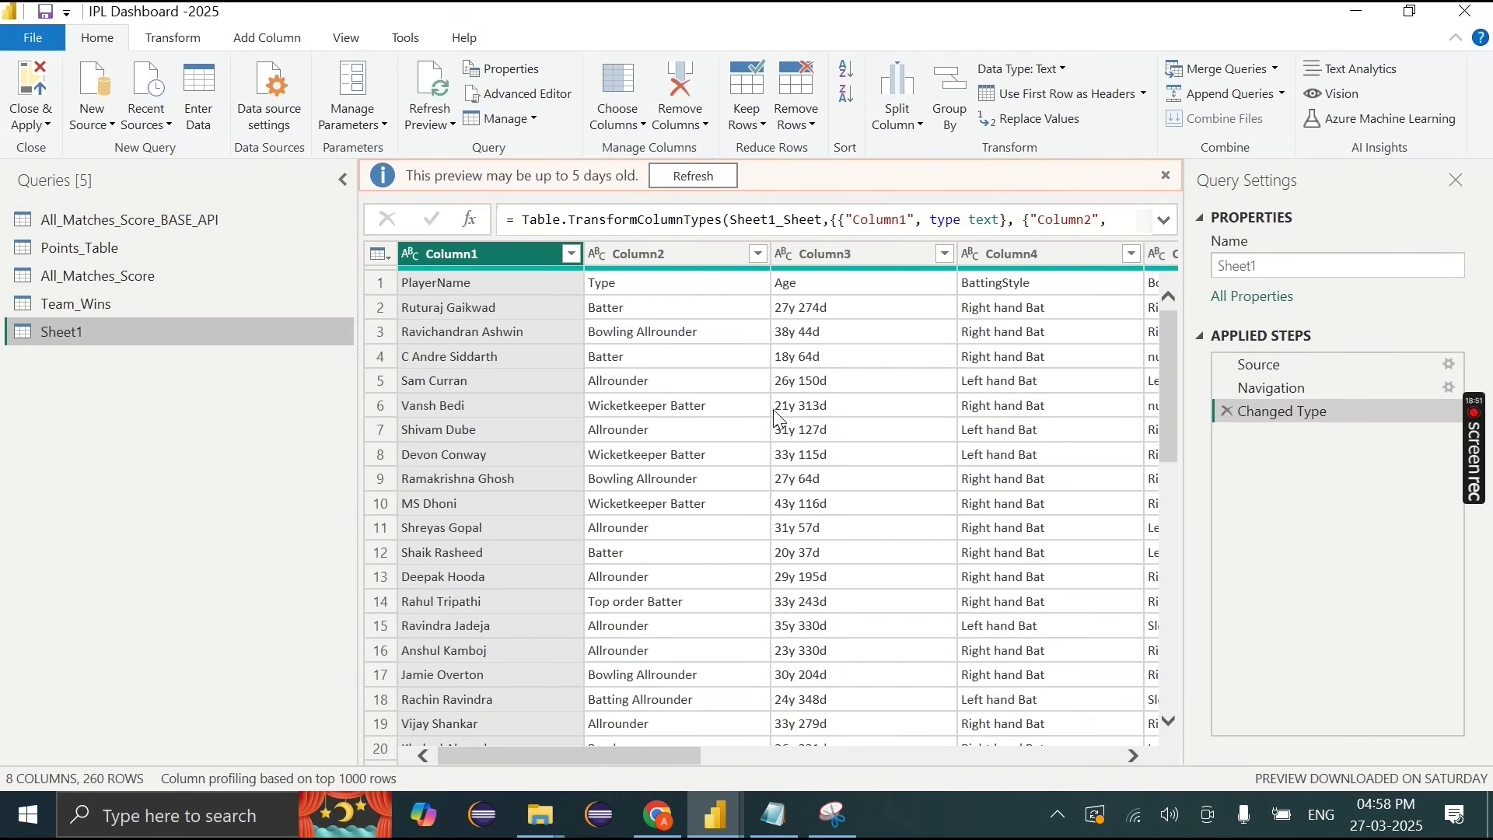
Step: Copy row 3's full PlayerURL value from Column7 of the Sheet1 query
scroll(735, 366, right, 5)
click(732, 359)
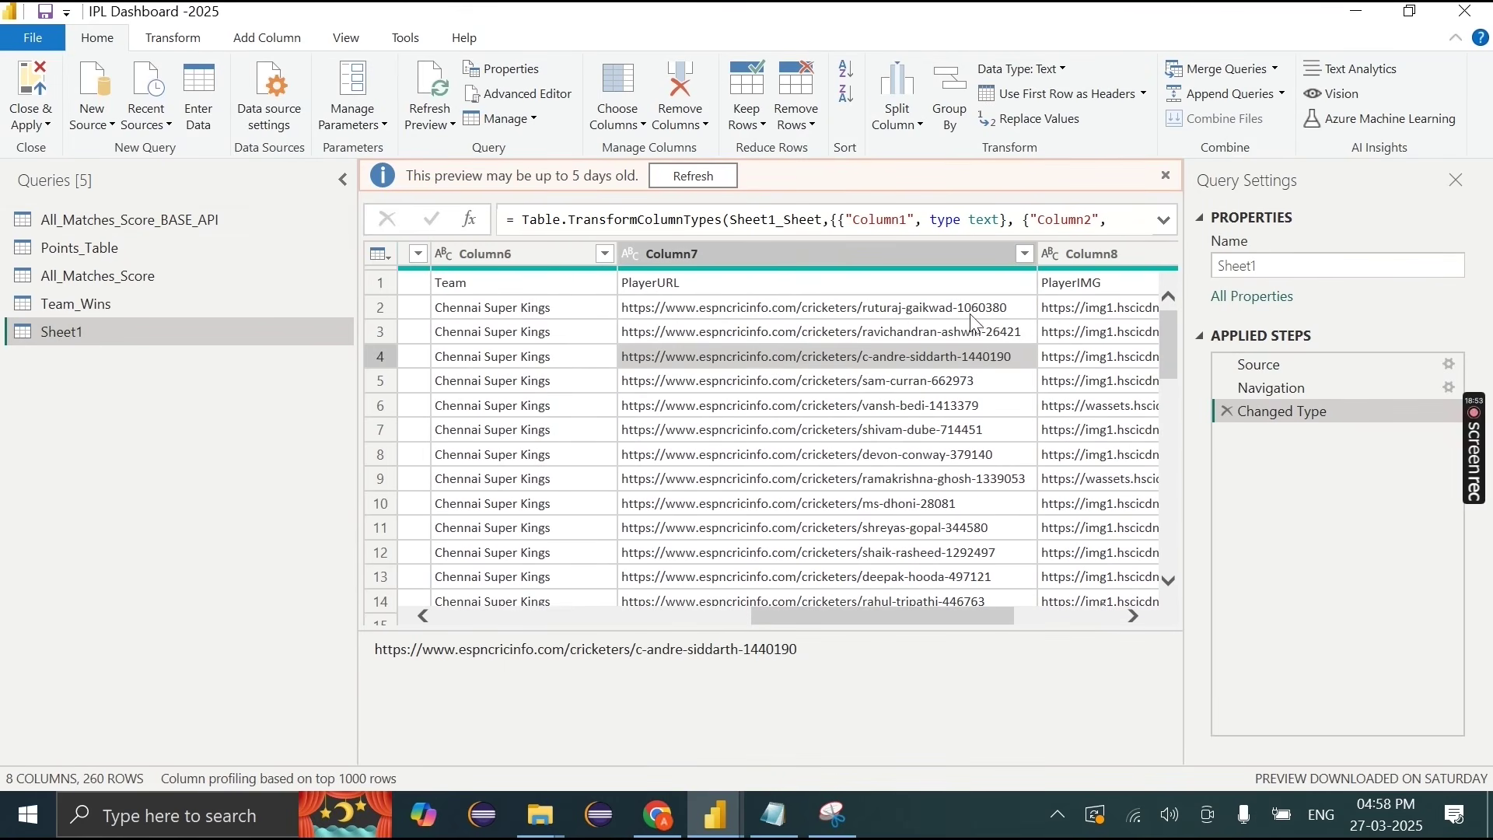
click(986, 335)
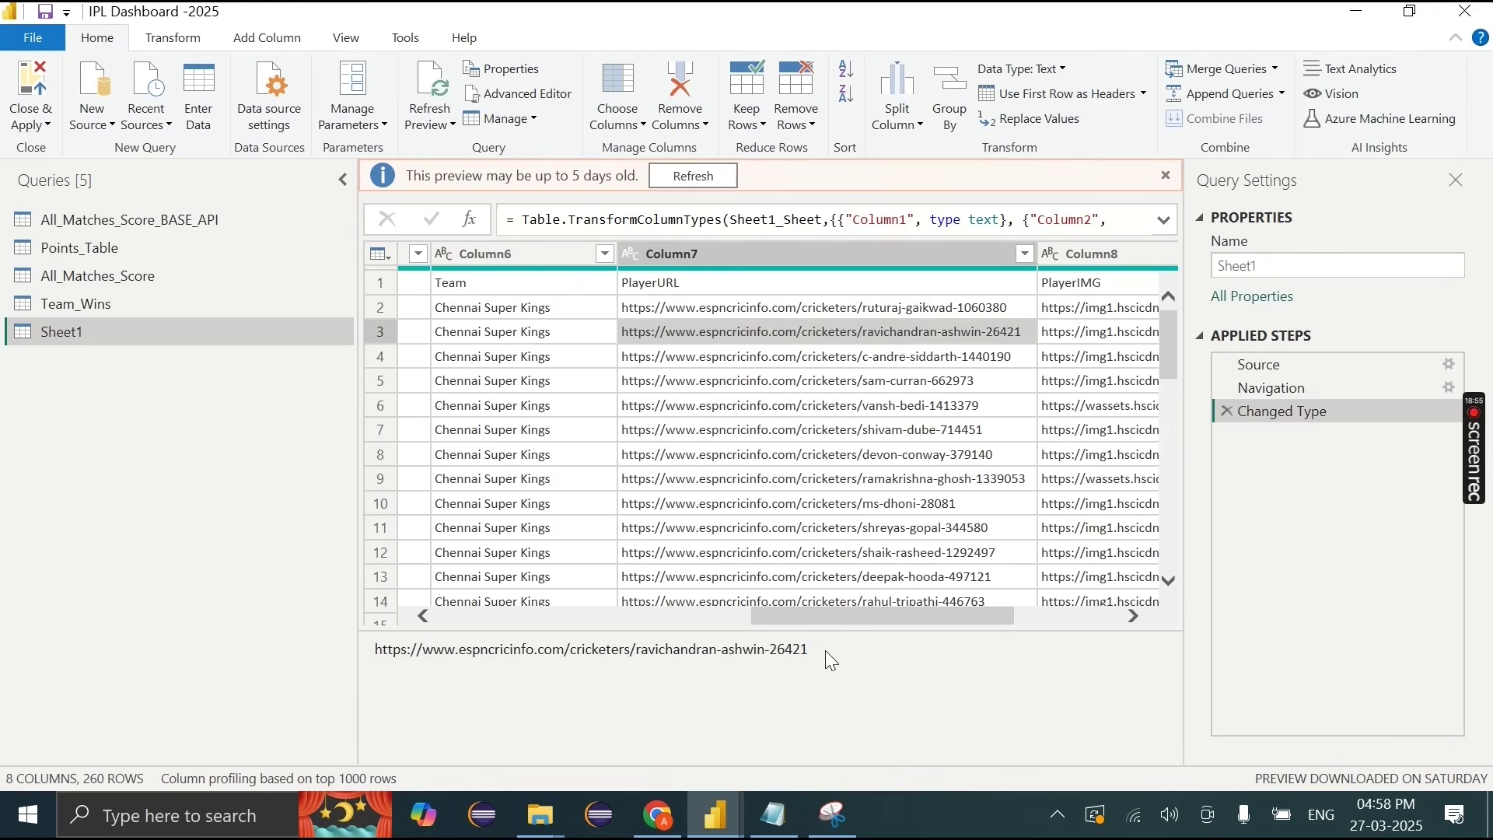
drag(826, 652, 383, 657)
key(ctrl+c)
Step: Open row 3's copied profile URL in a new Chrome tab
click(658, 815)
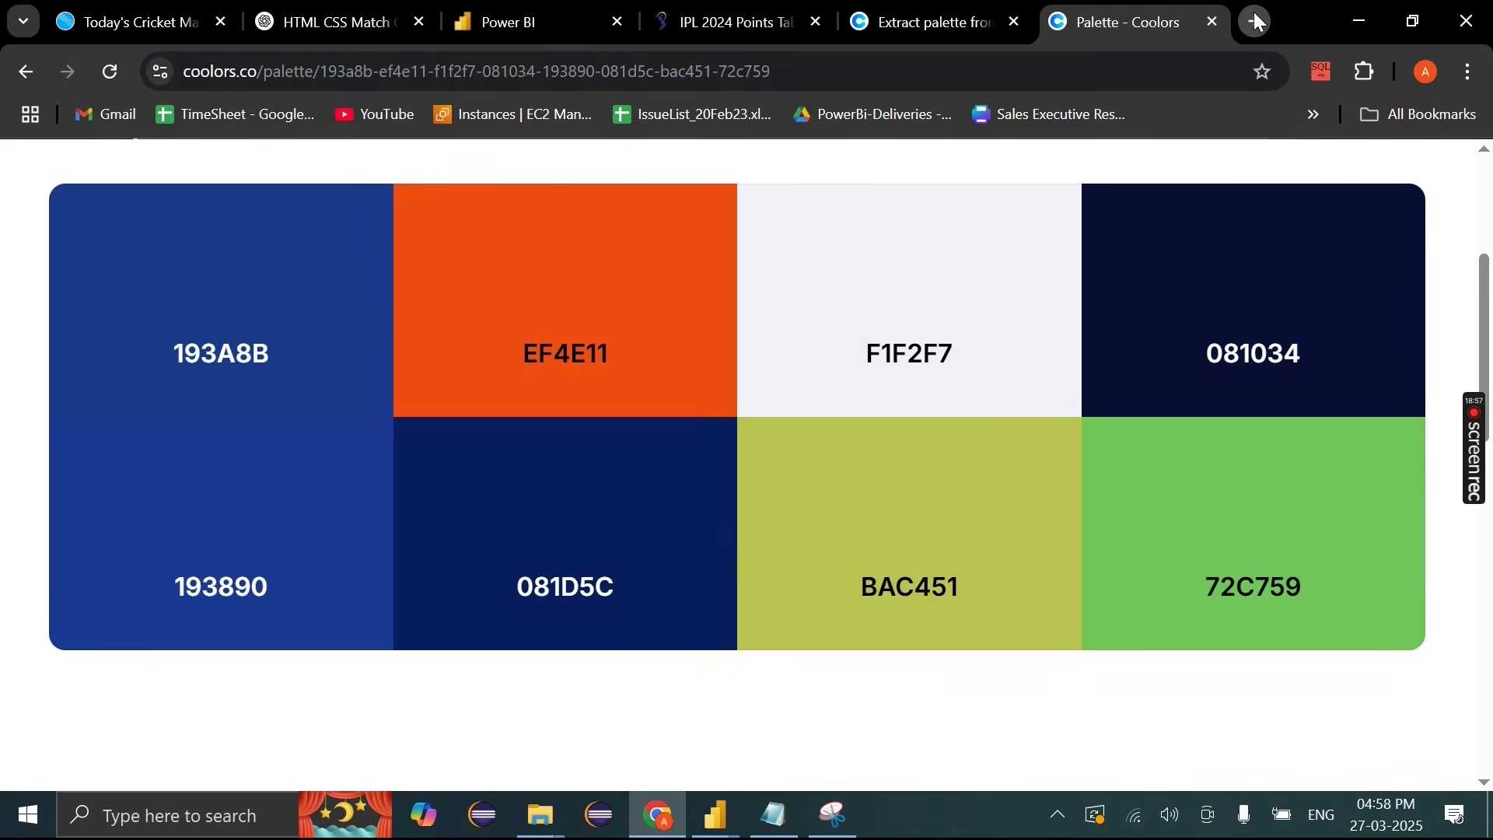
click(1257, 22)
key(ctrl+v)
key(Return)
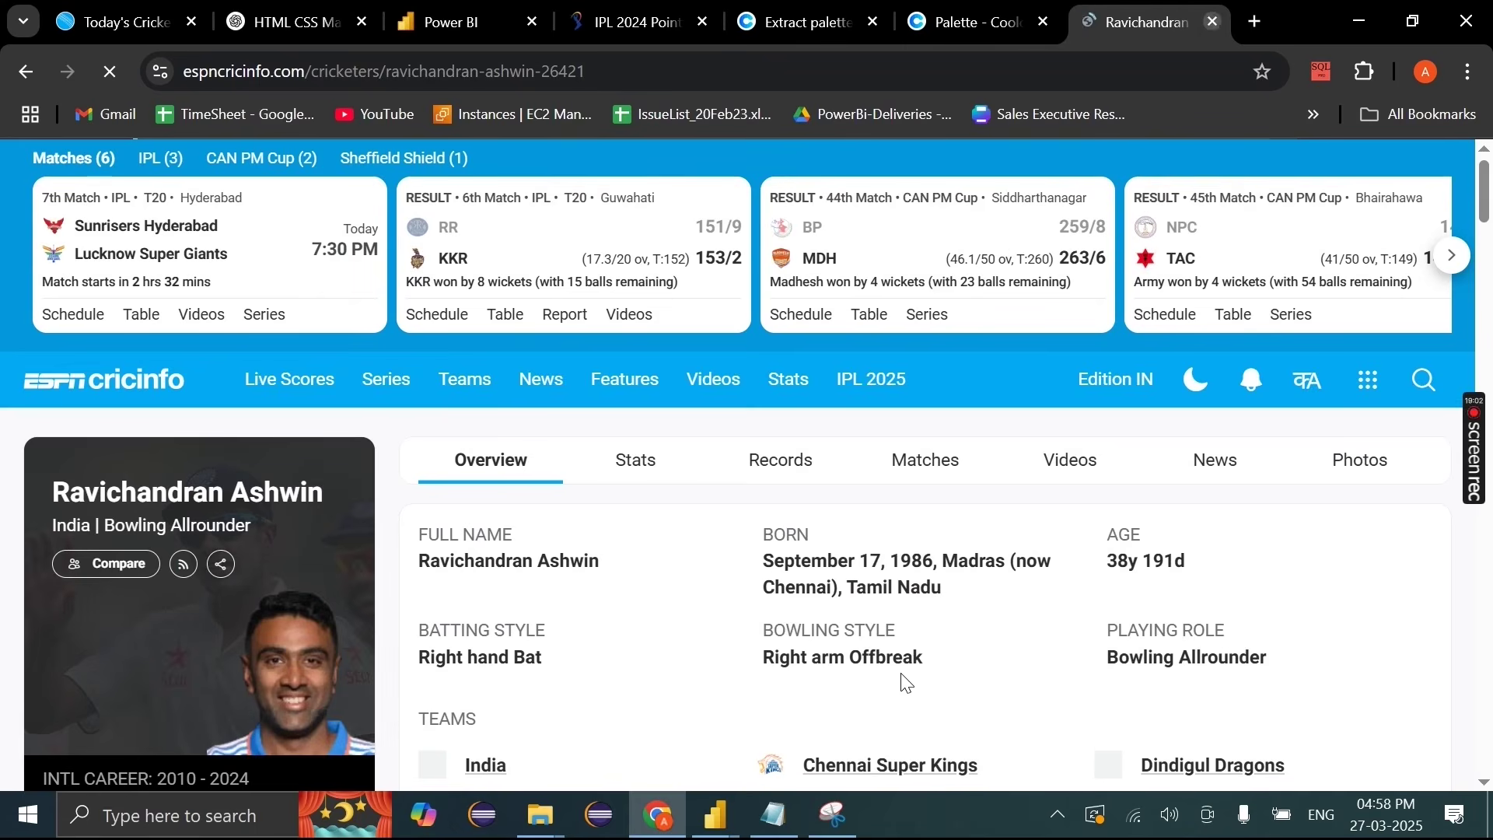
Step: Copy row 3's Column8 image URL, view the photo in Chrome, then close that tab
mouse_move(715, 815)
click(935, 729)
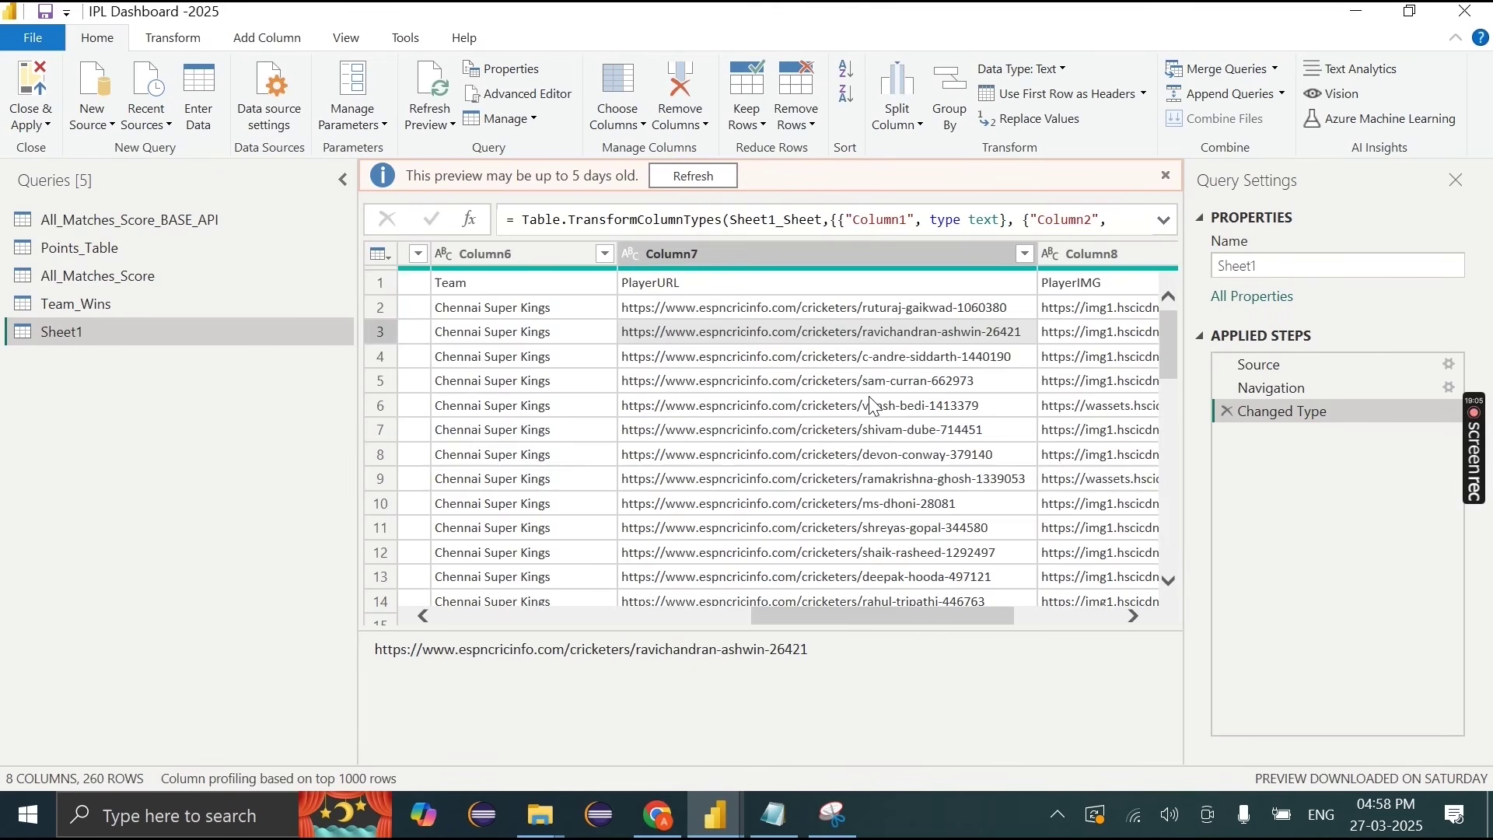
click(962, 344)
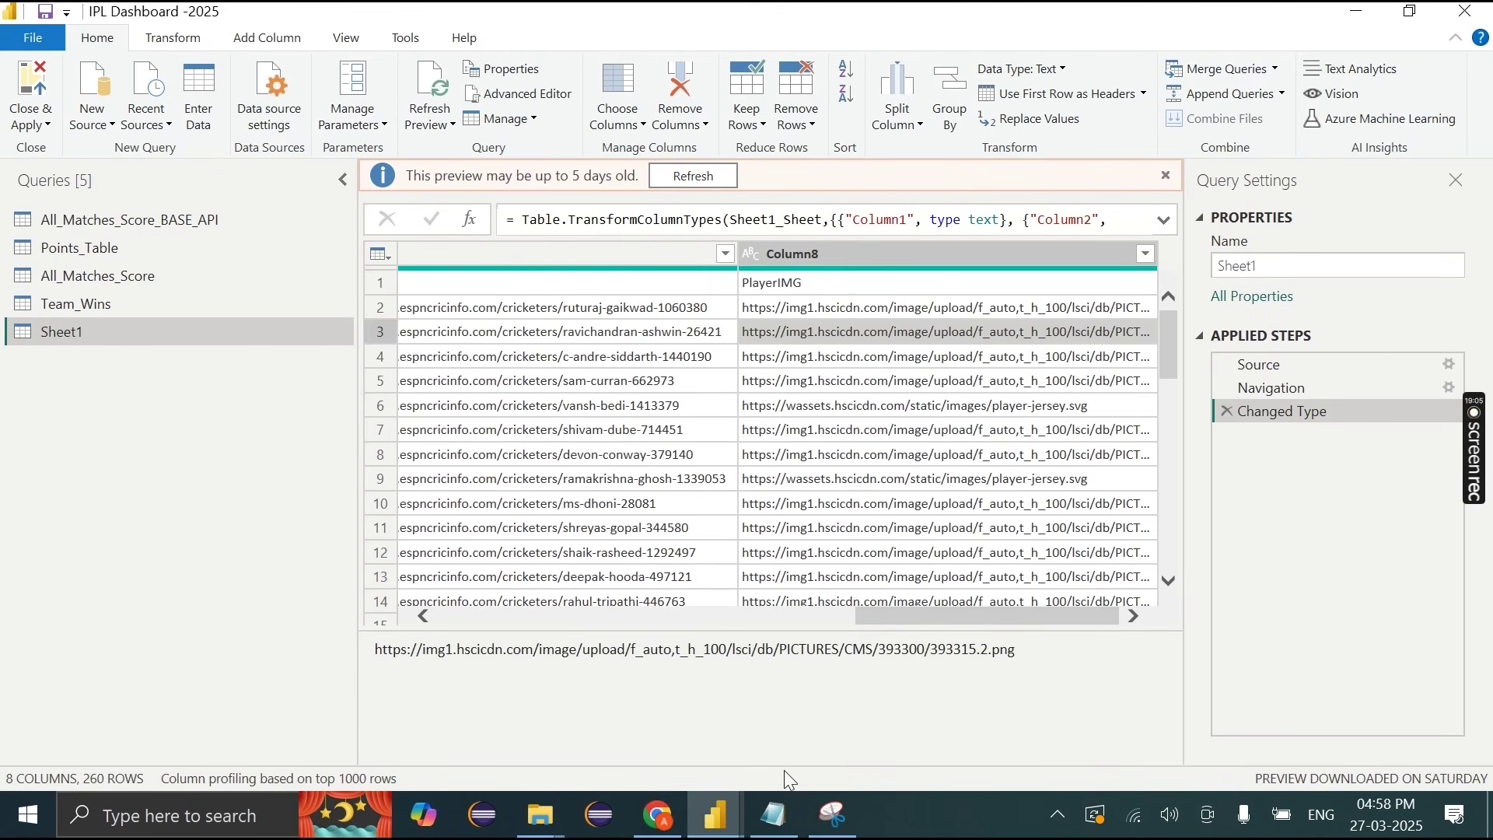
drag(859, 738, 385, 652)
key(ctrl+c)
click(657, 820)
click(996, 68)
key(ctrl+v)
key(Return)
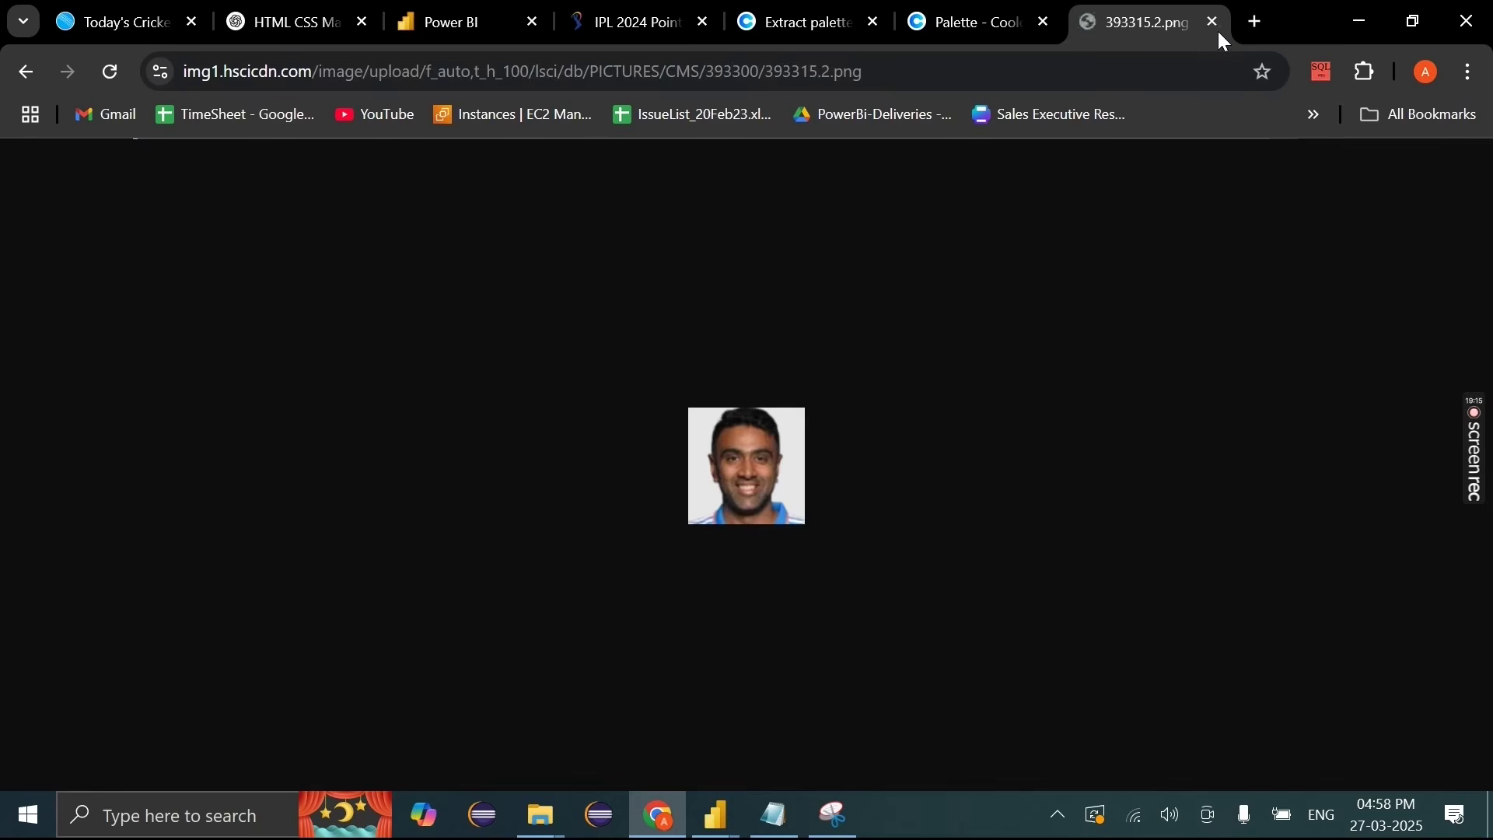
click(1215, 24)
key(alt+Tab)
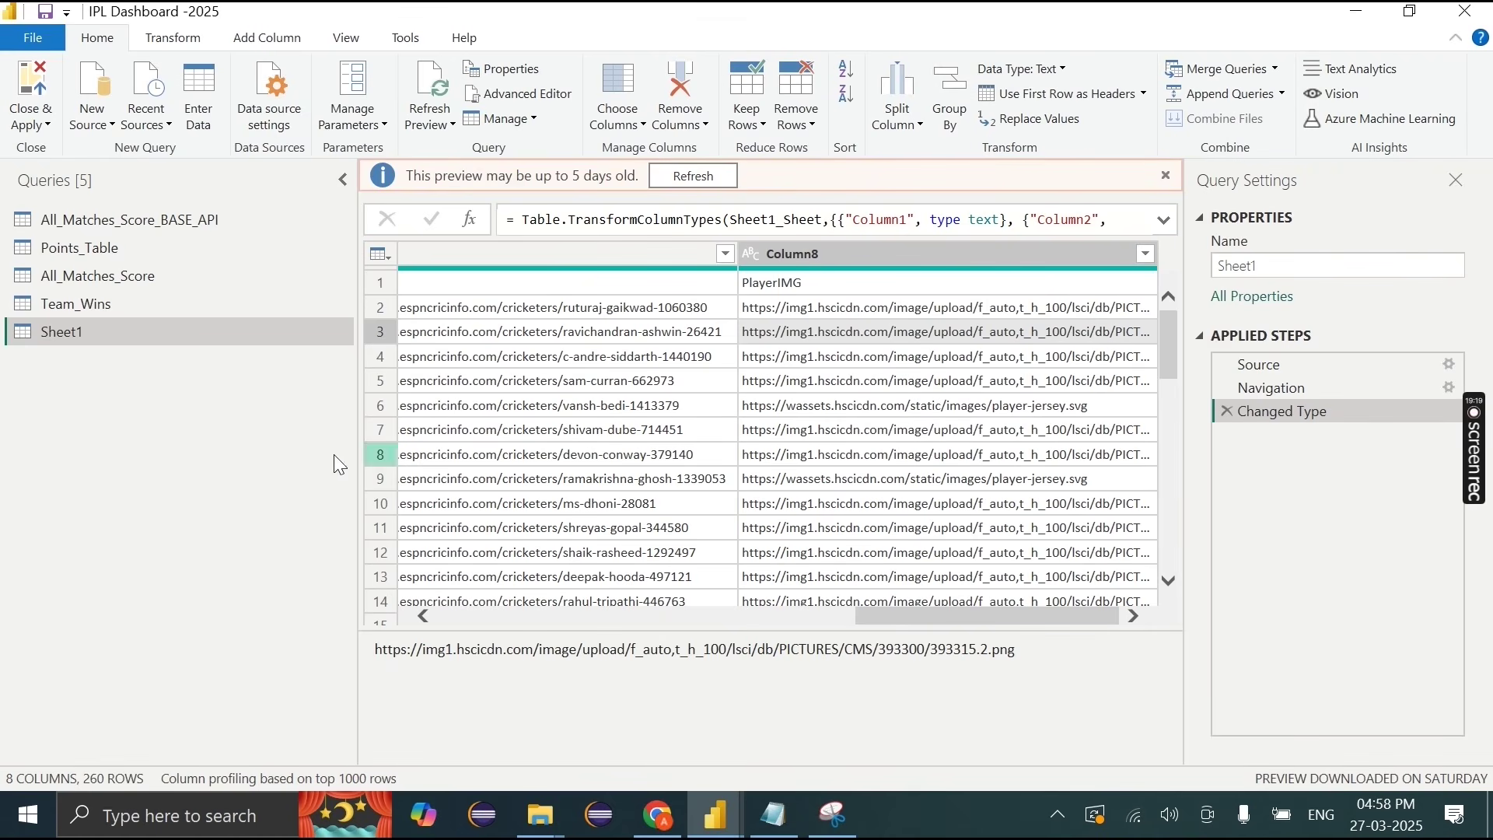
double_click(73, 330)
key(BackSpace)
text(Player)
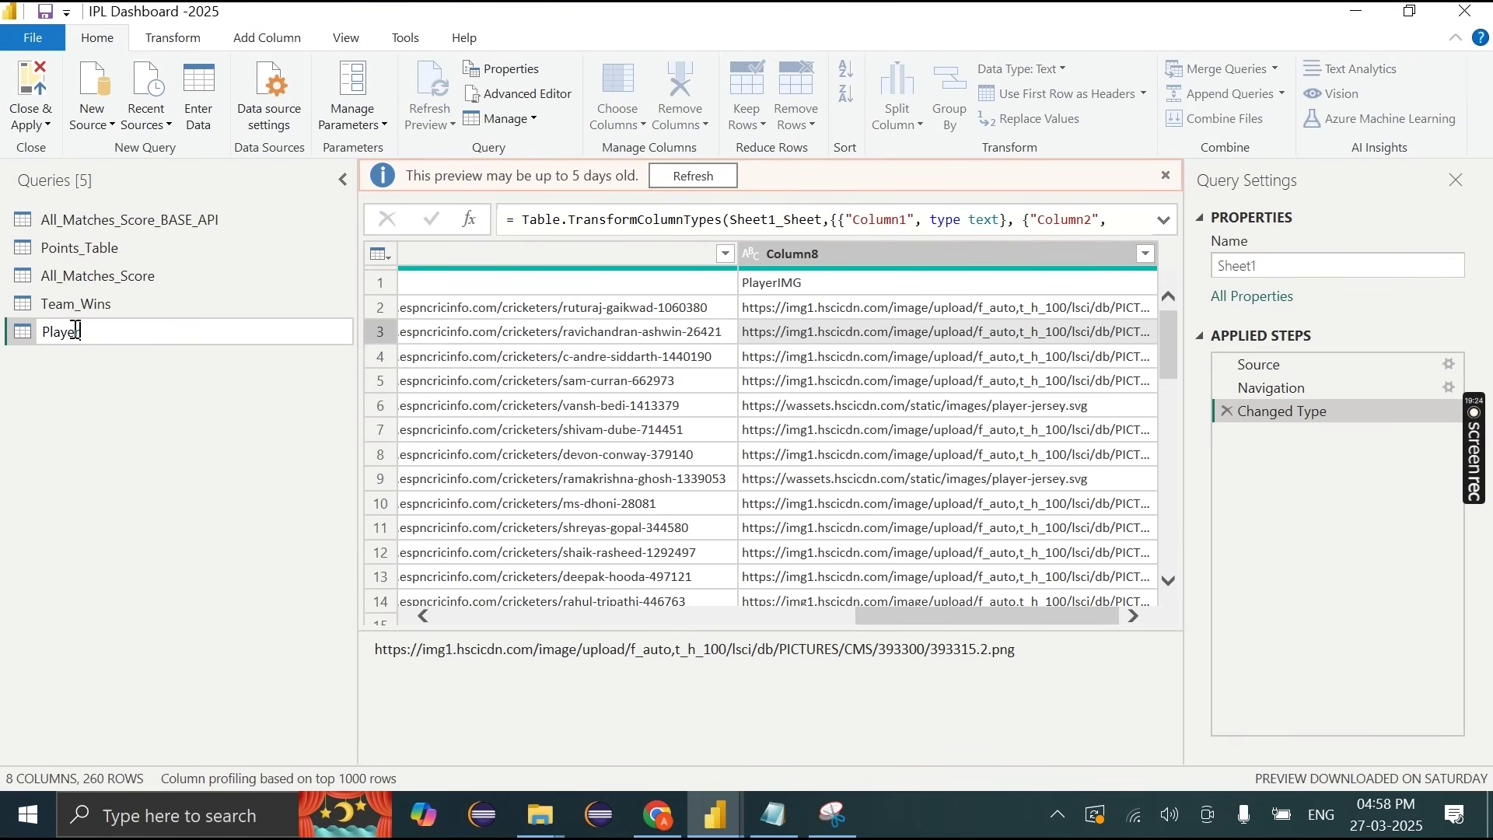
text(s)
key(Return)
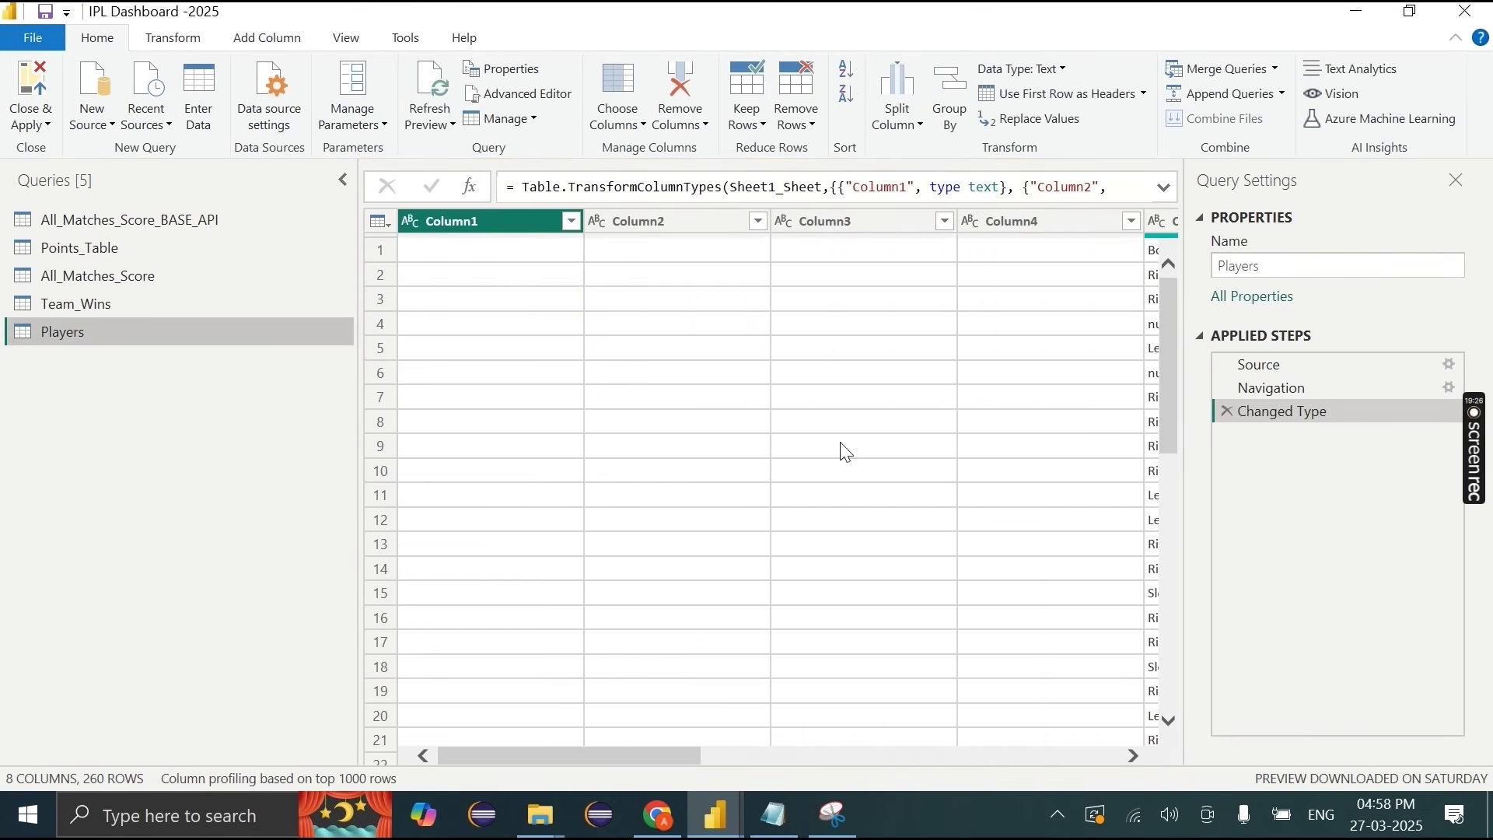
click(1045, 96)
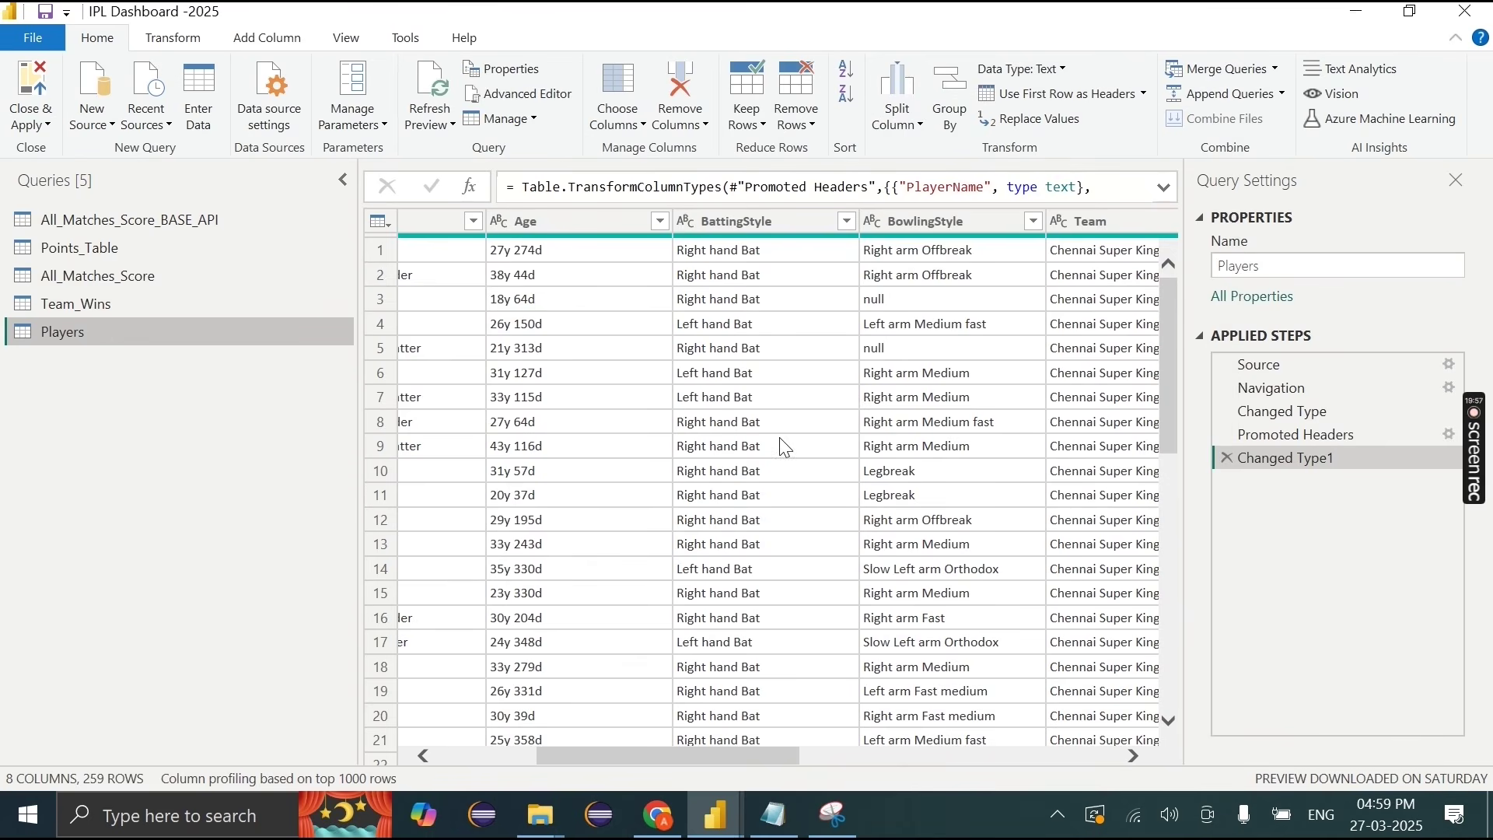
click(917, 301)
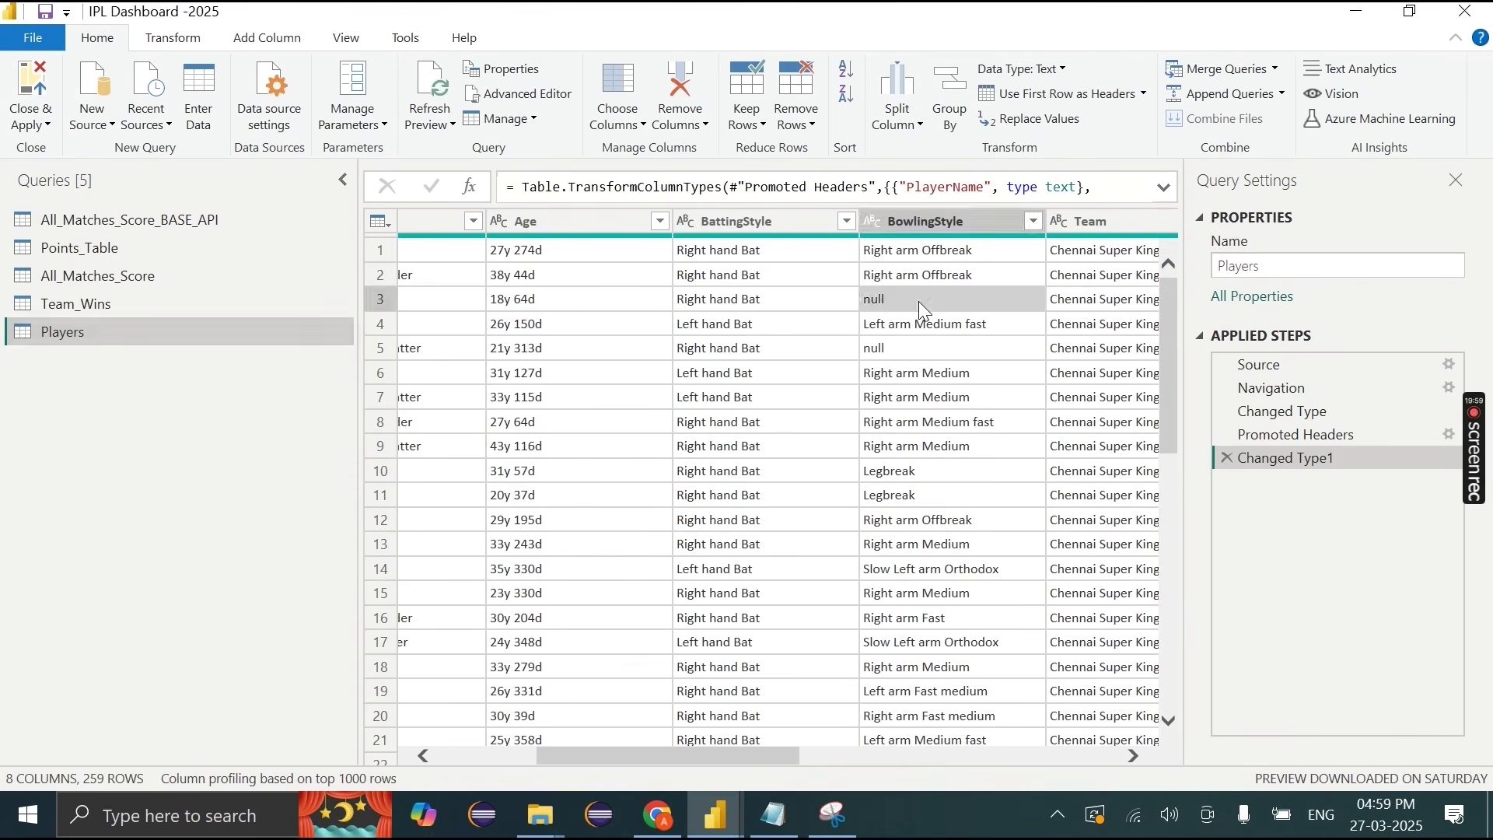
click(911, 221)
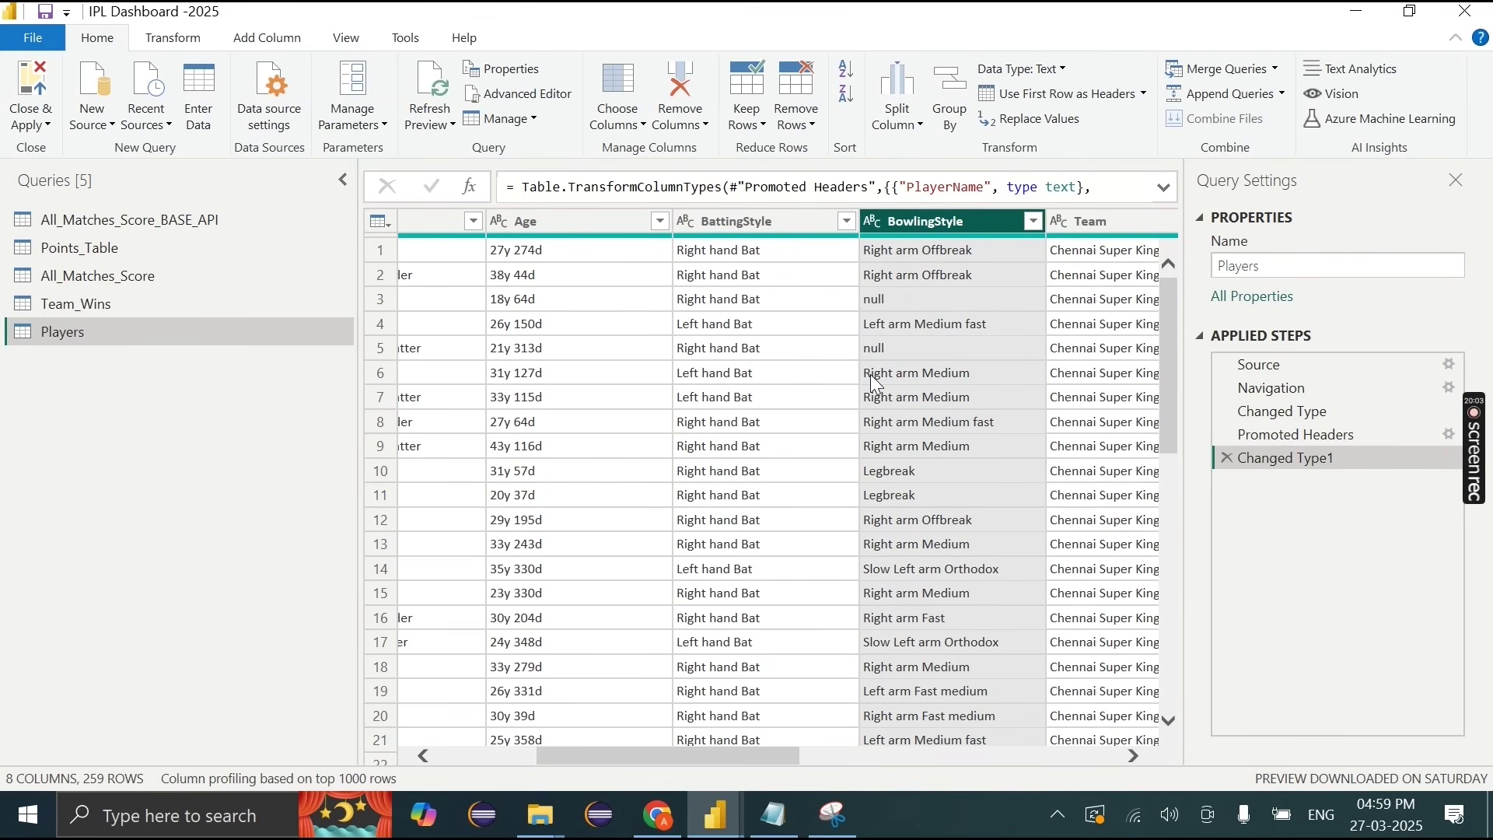
scroll(626, 489, left, 5)
scroll(625, 489, right, 10)
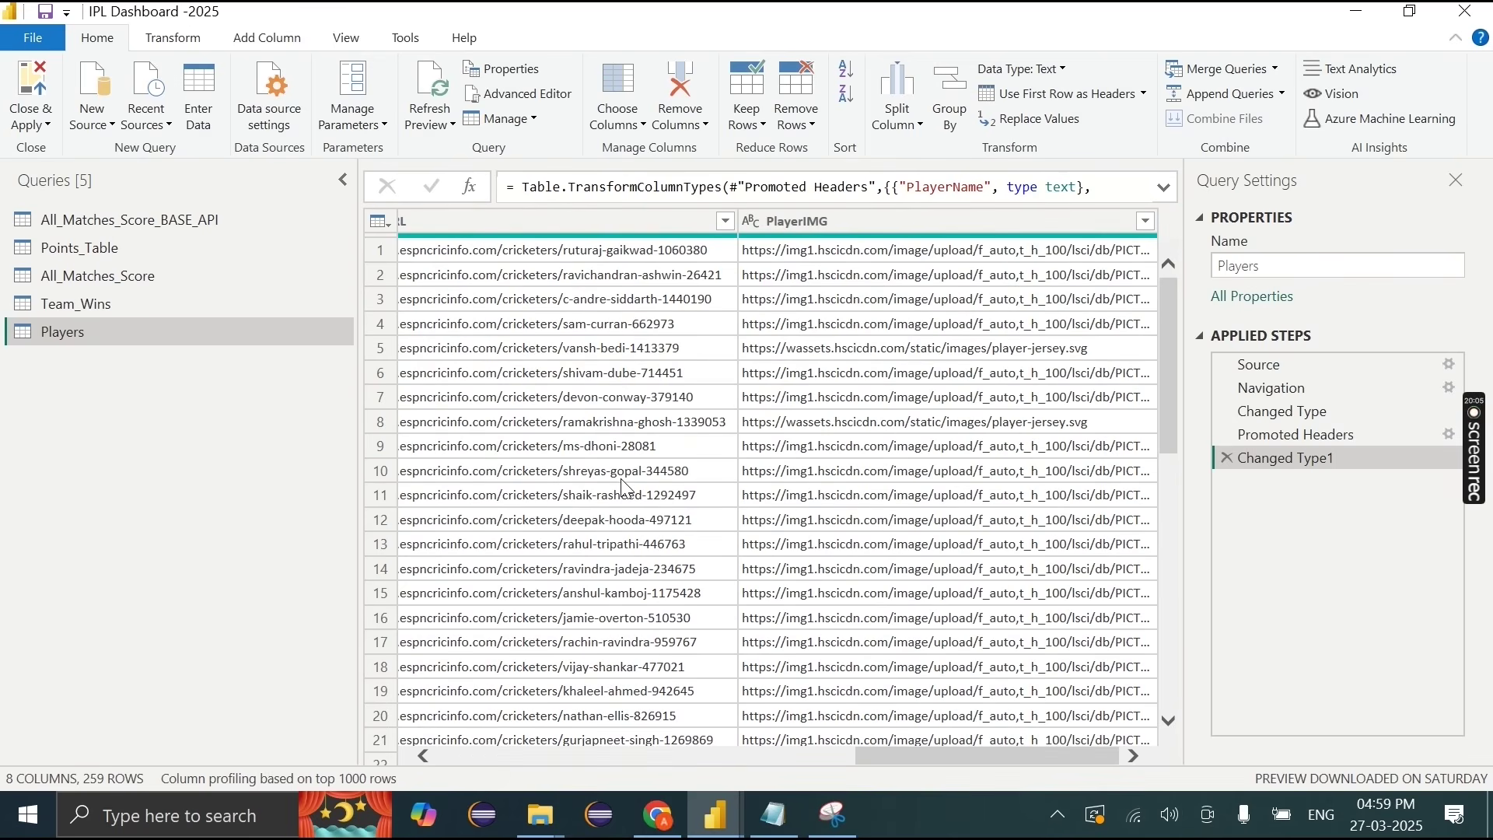
scroll(625, 488, left, 10)
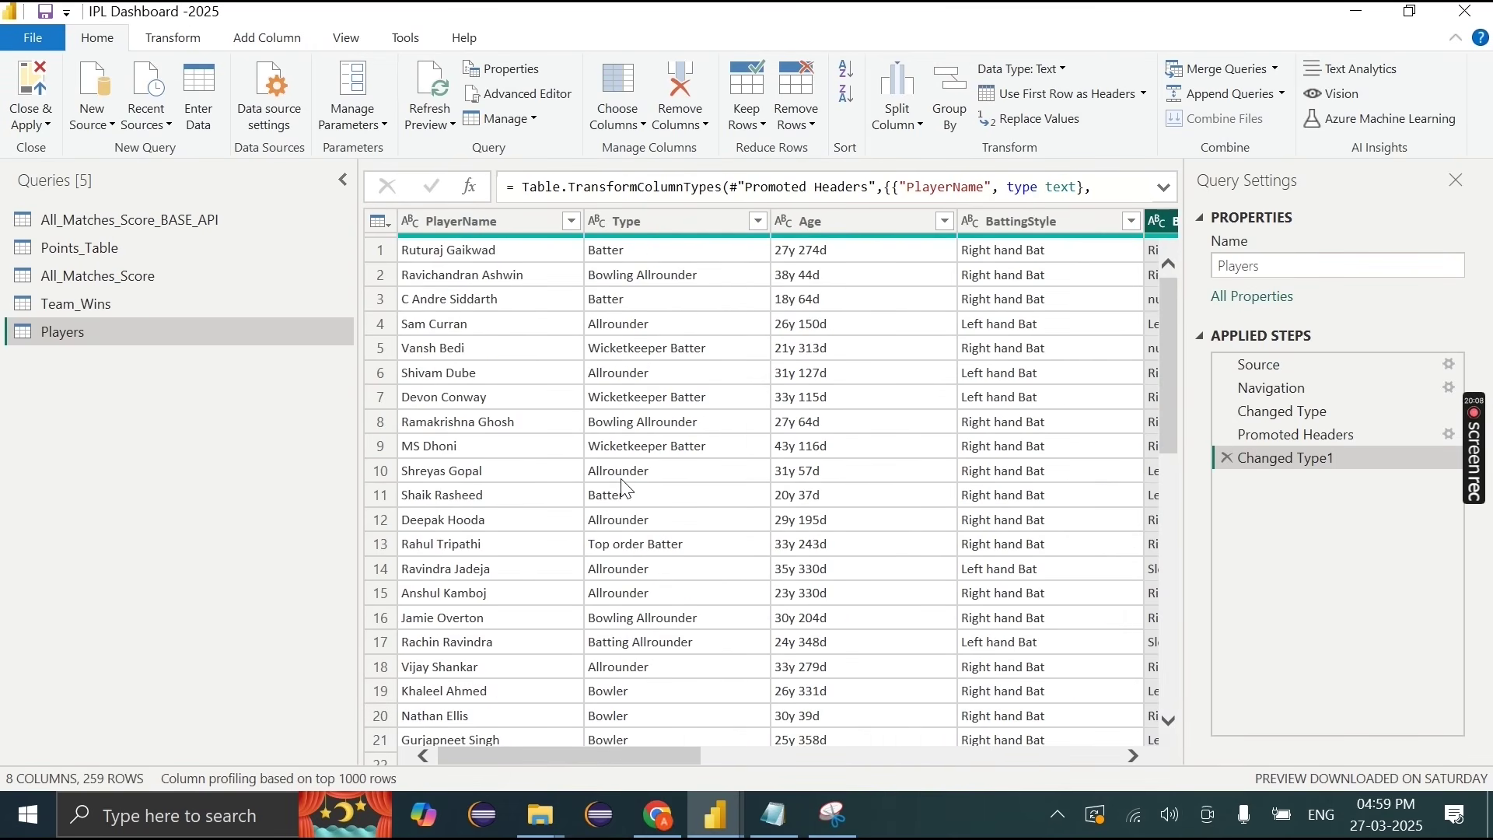
scroll(626, 488, right, 10)
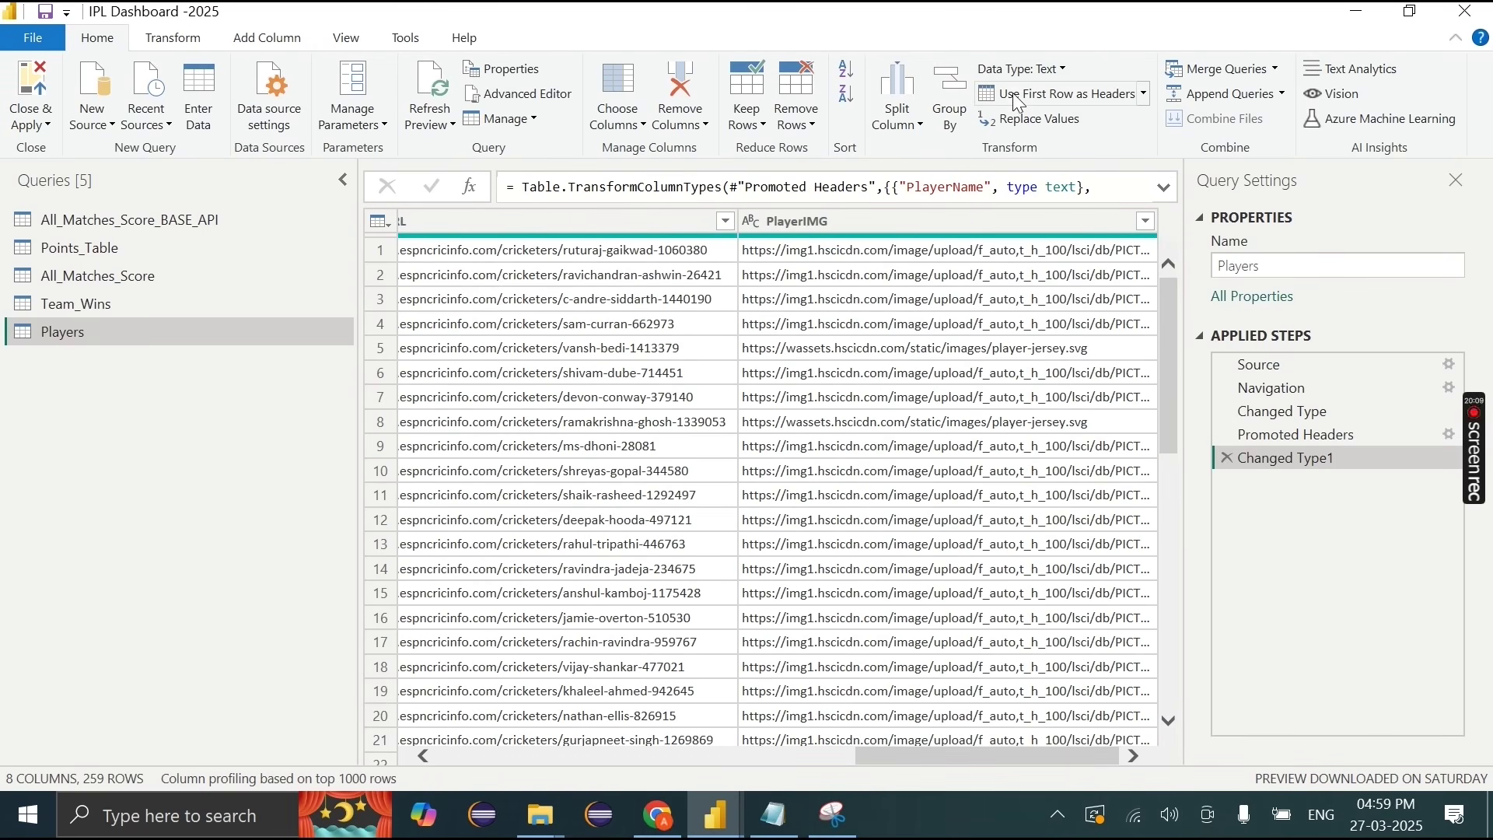
scroll(703, 446, left, 6)
scroll(743, 365, left, 3)
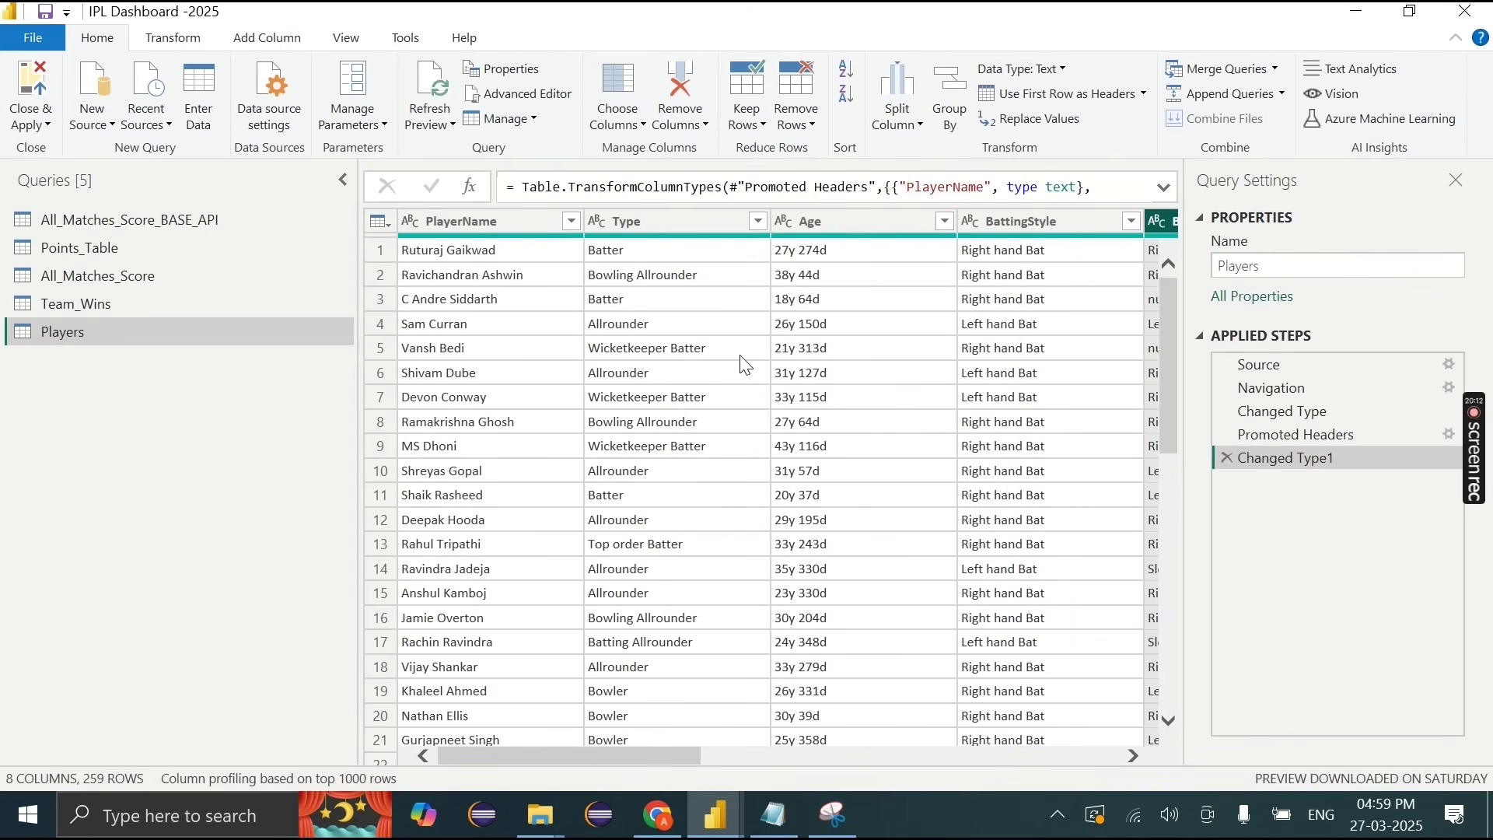
scroll(778, 303, right, 6)
click(661, 227)
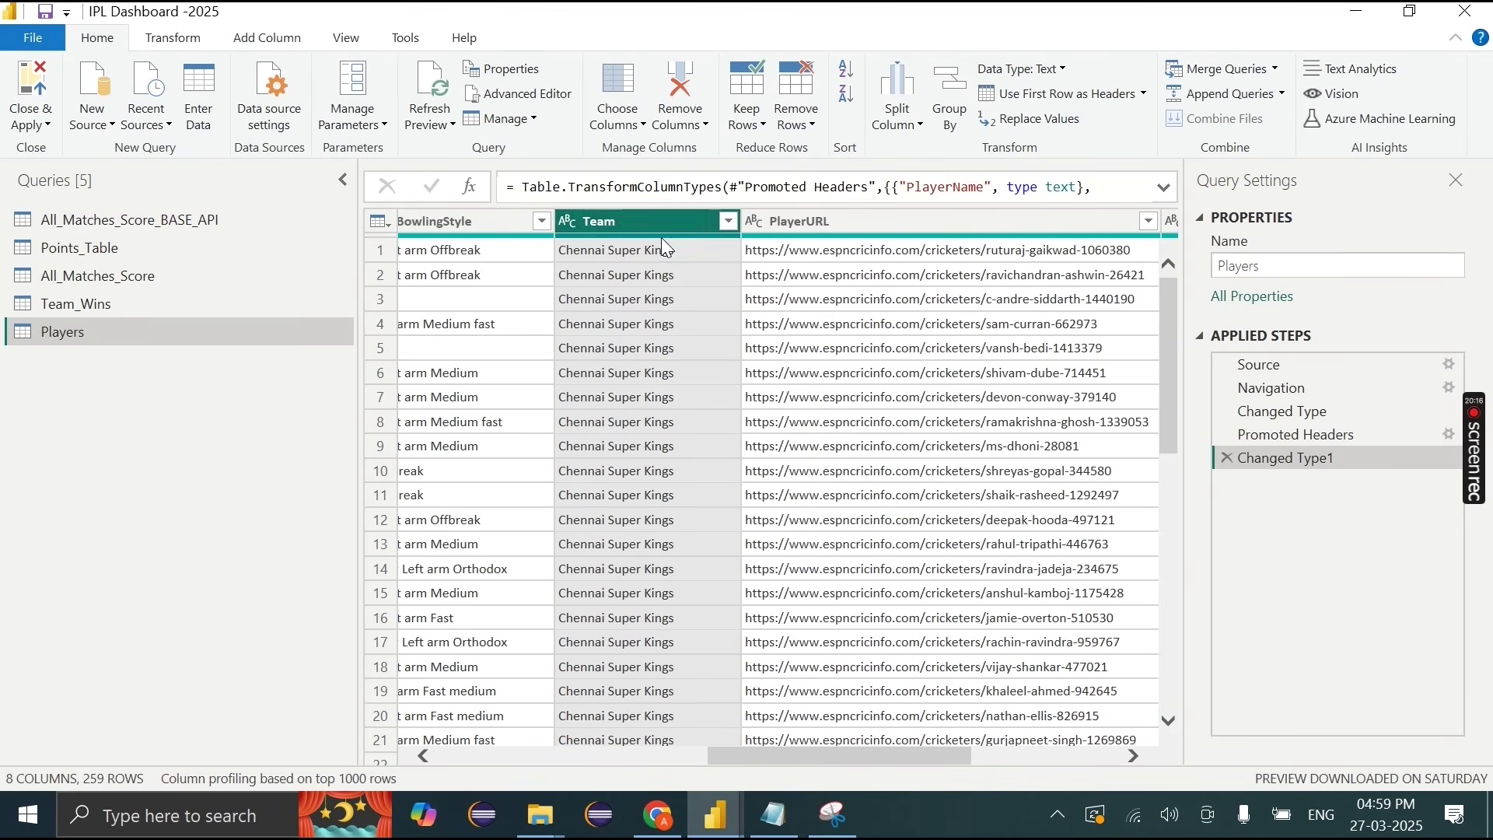
click(729, 222)
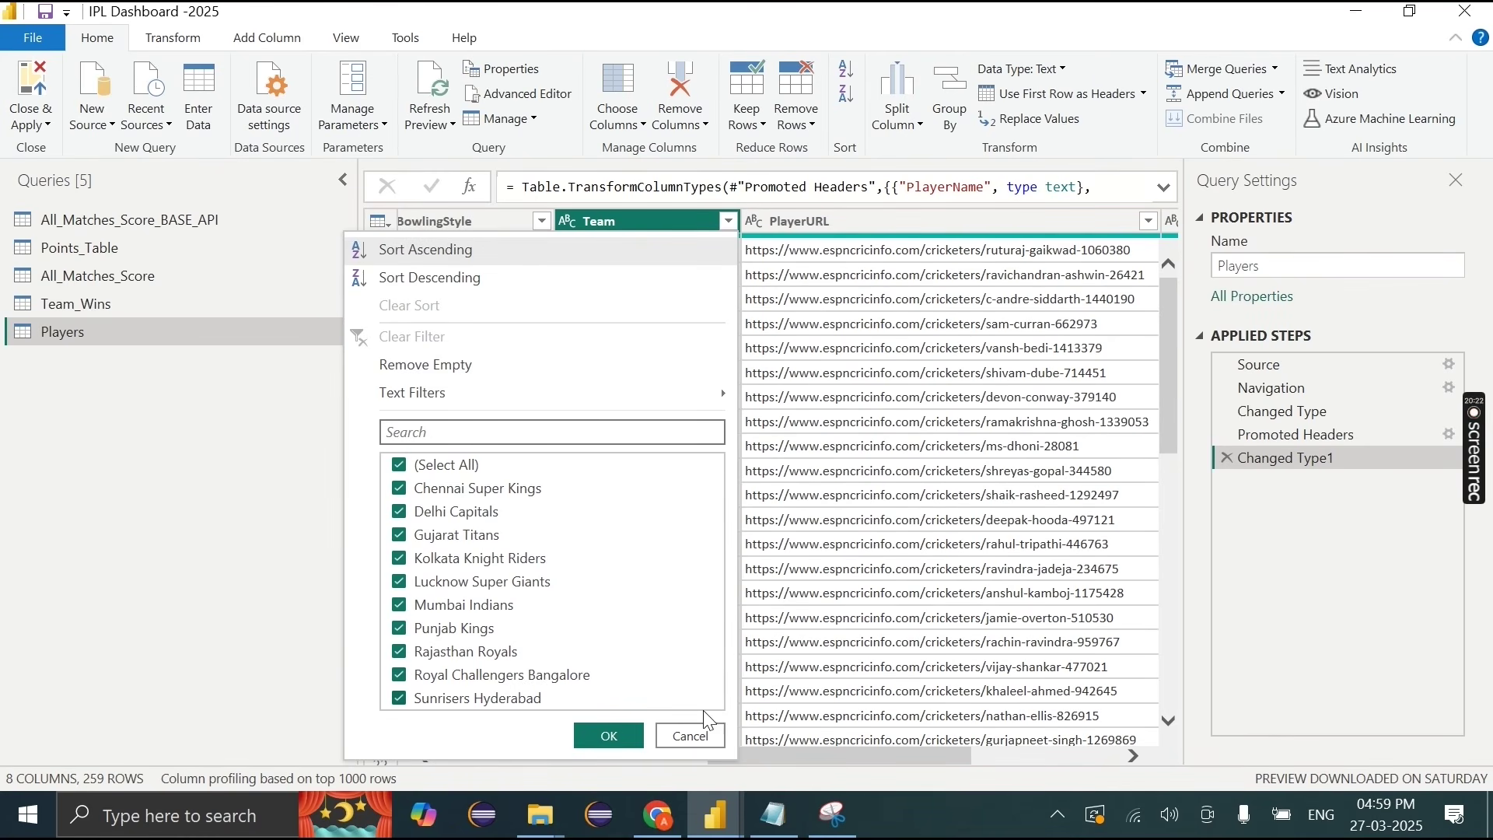
click(689, 735)
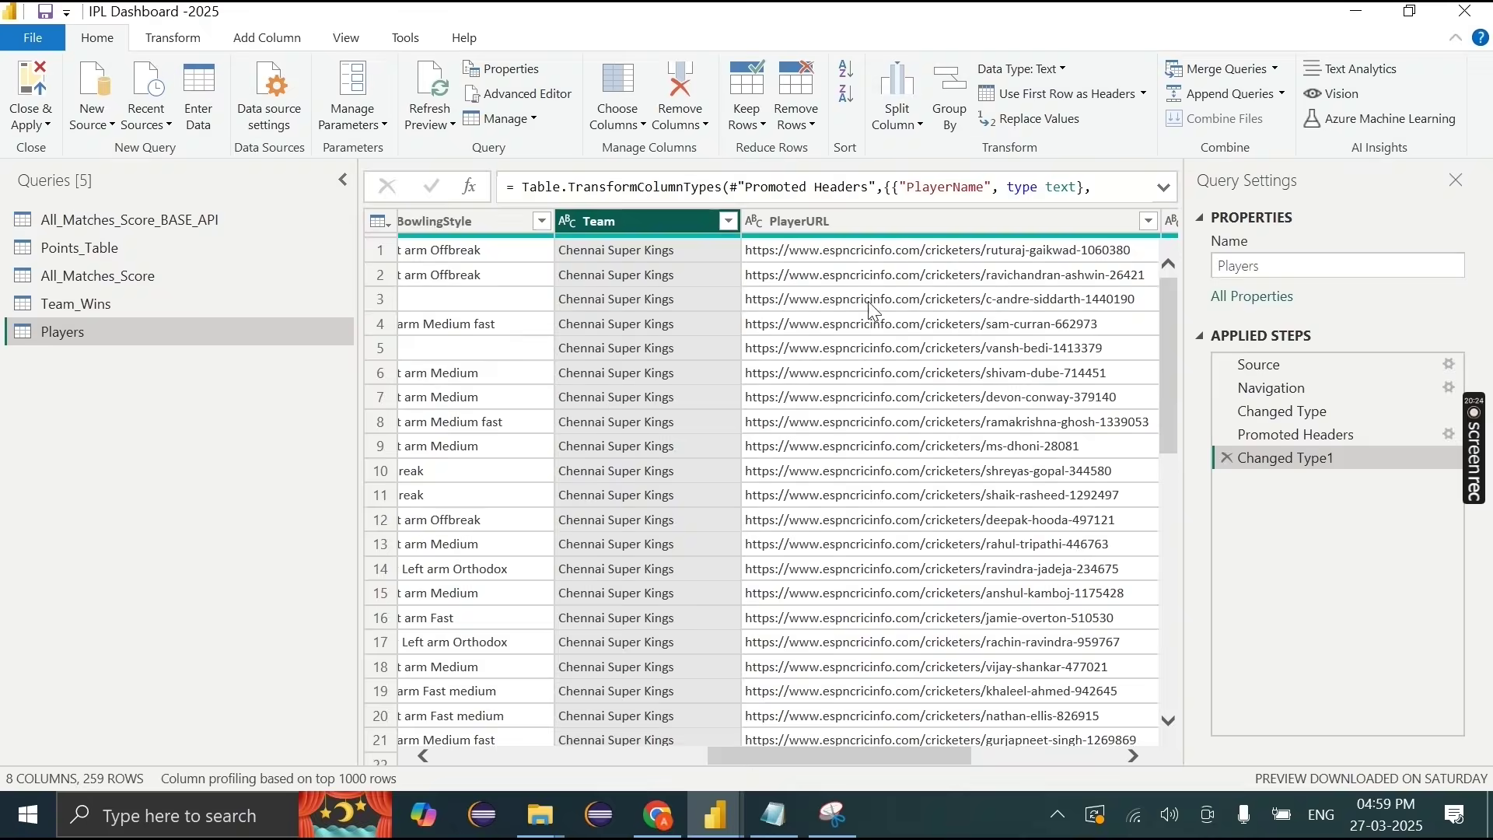
Step: Merge Team_Wins into Players, using Team as the matching column in both tables
click(1204, 72)
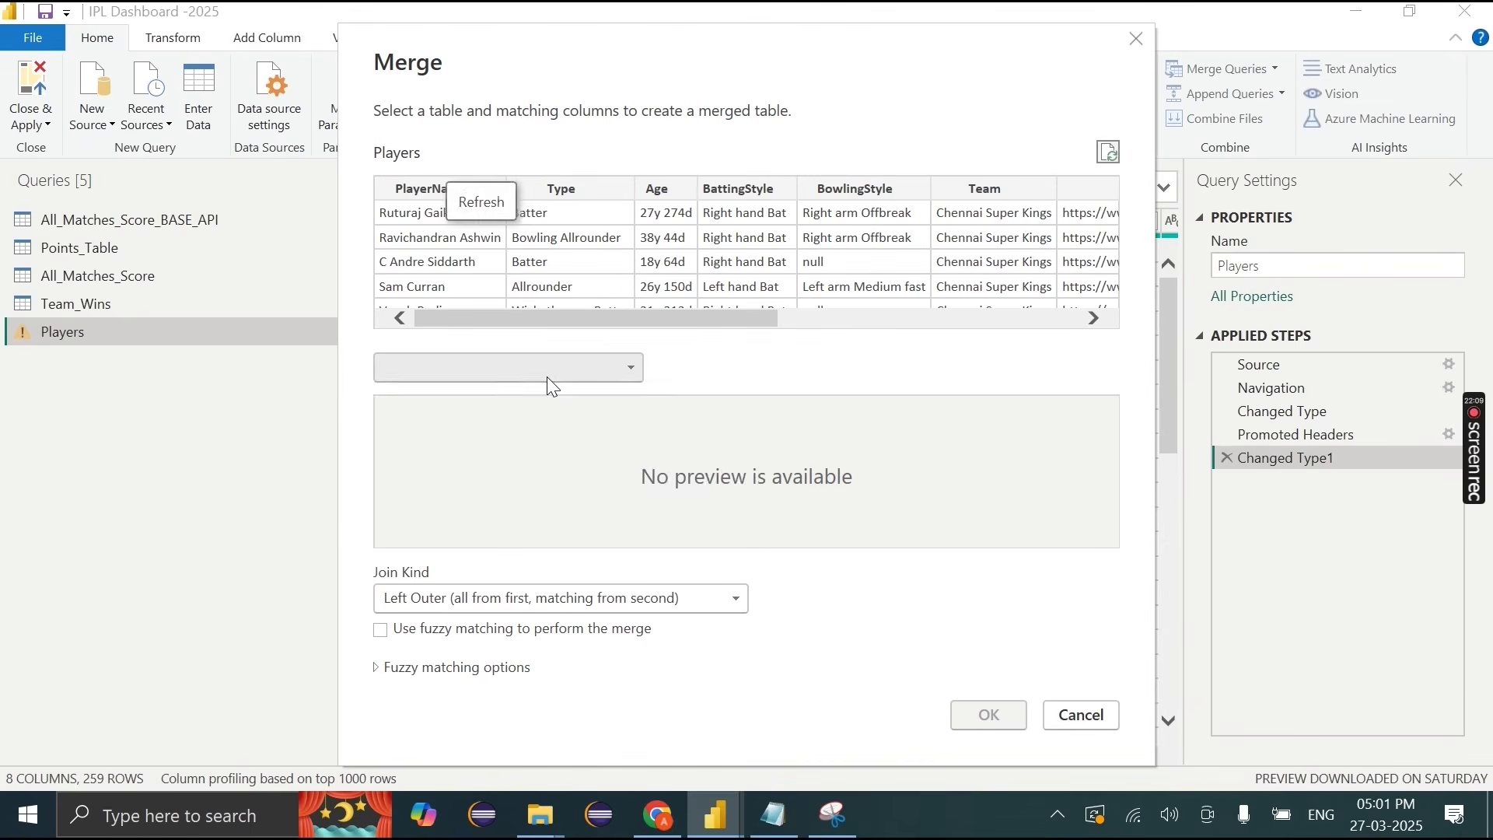
click(548, 372)
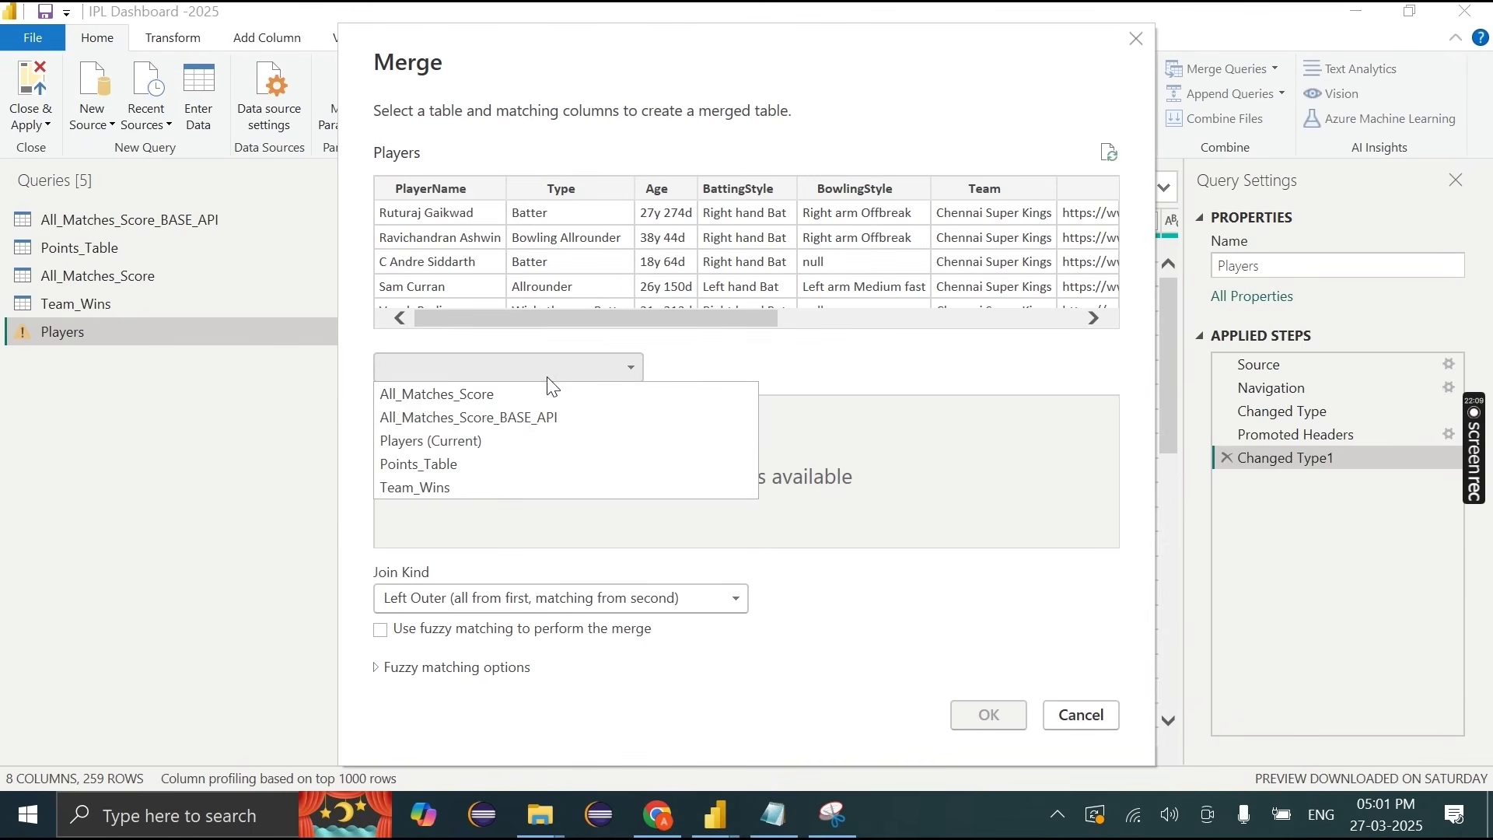
click(471, 496)
scroll(902, 259, right, 5)
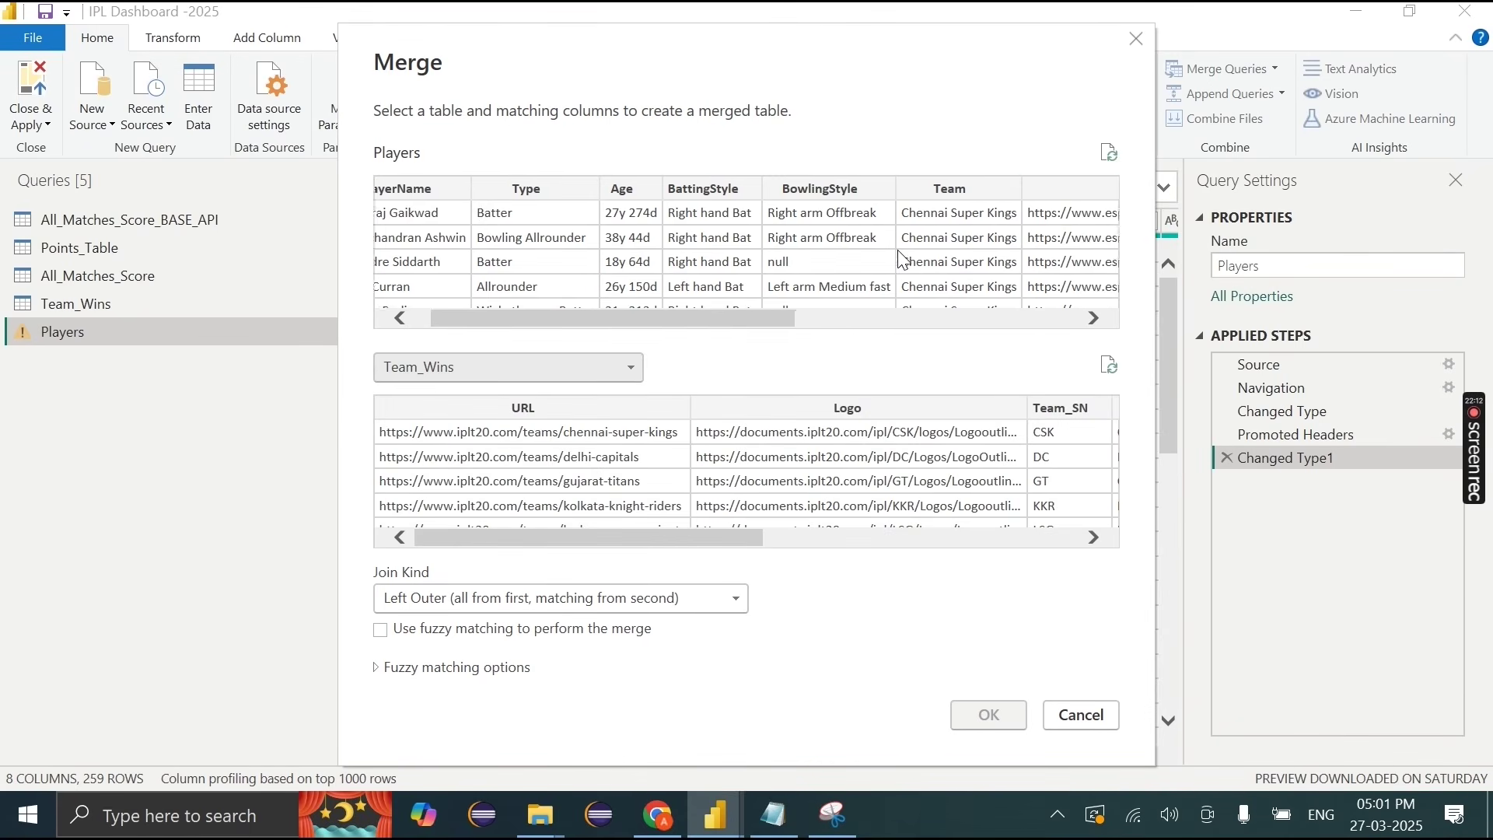
scroll(902, 259, left, 3)
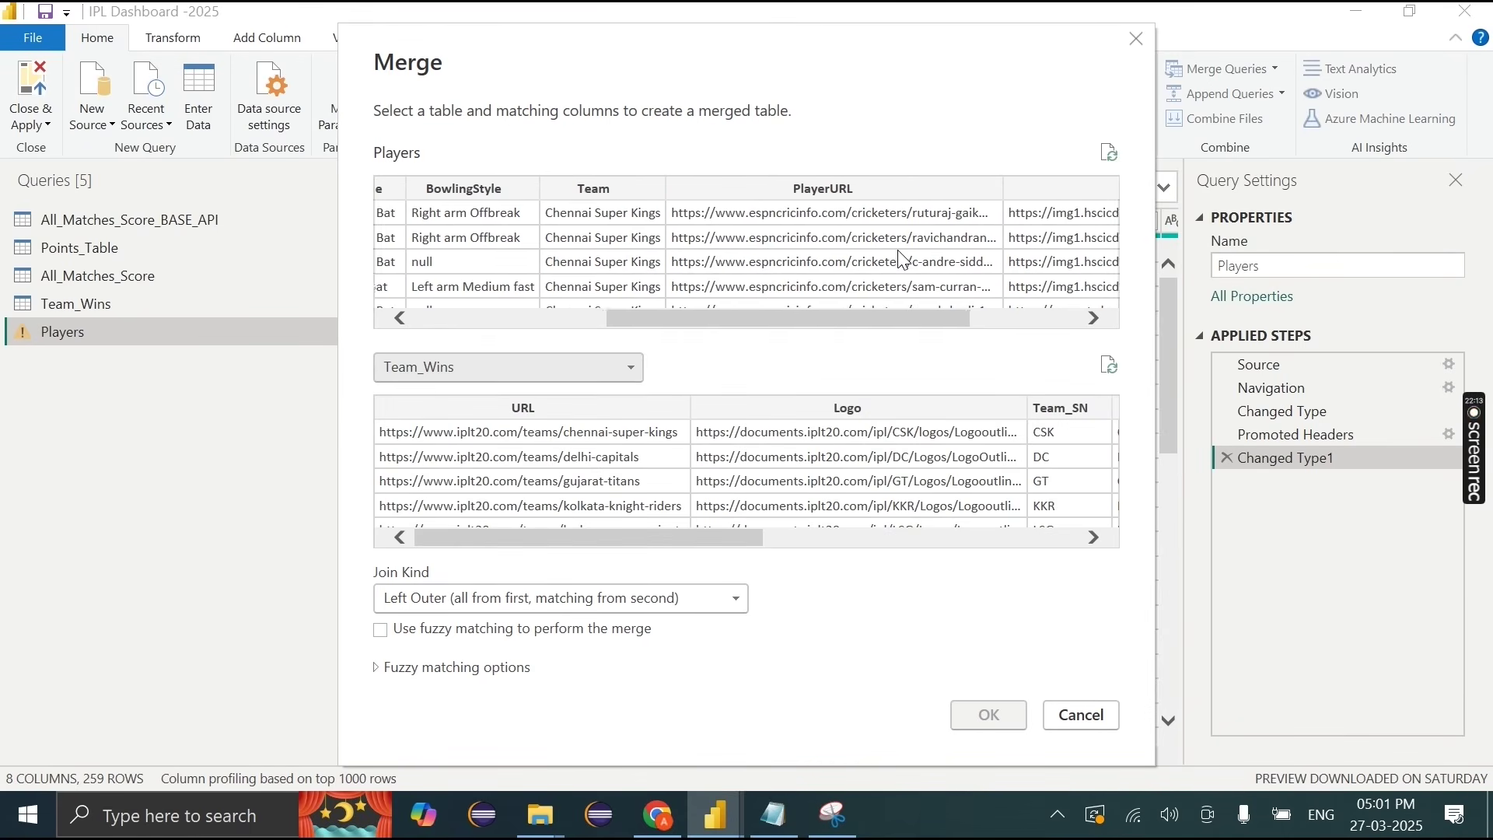
click(588, 191)
scroll(803, 476, right, 4)
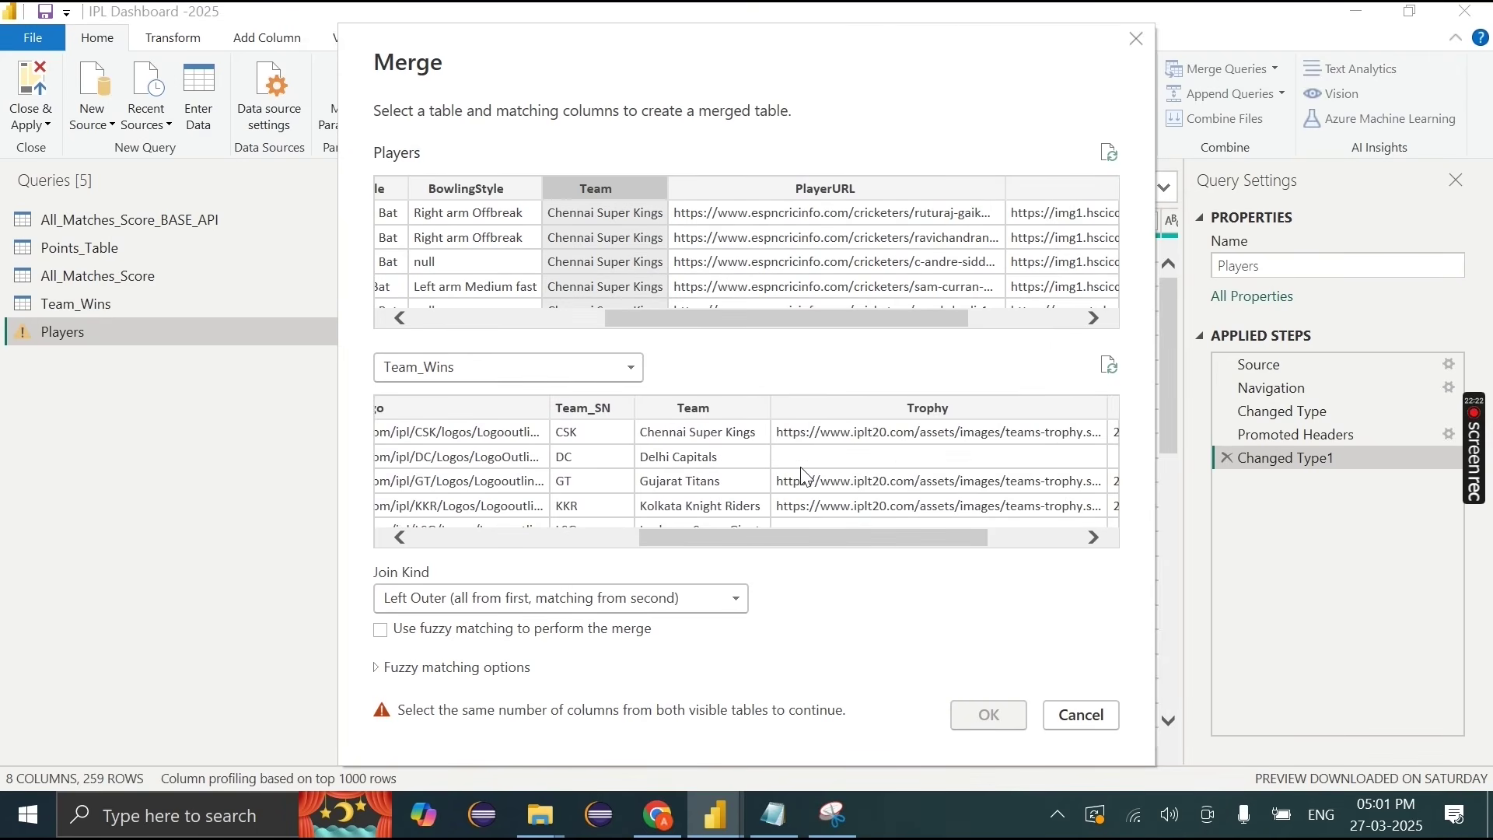
click(726, 411)
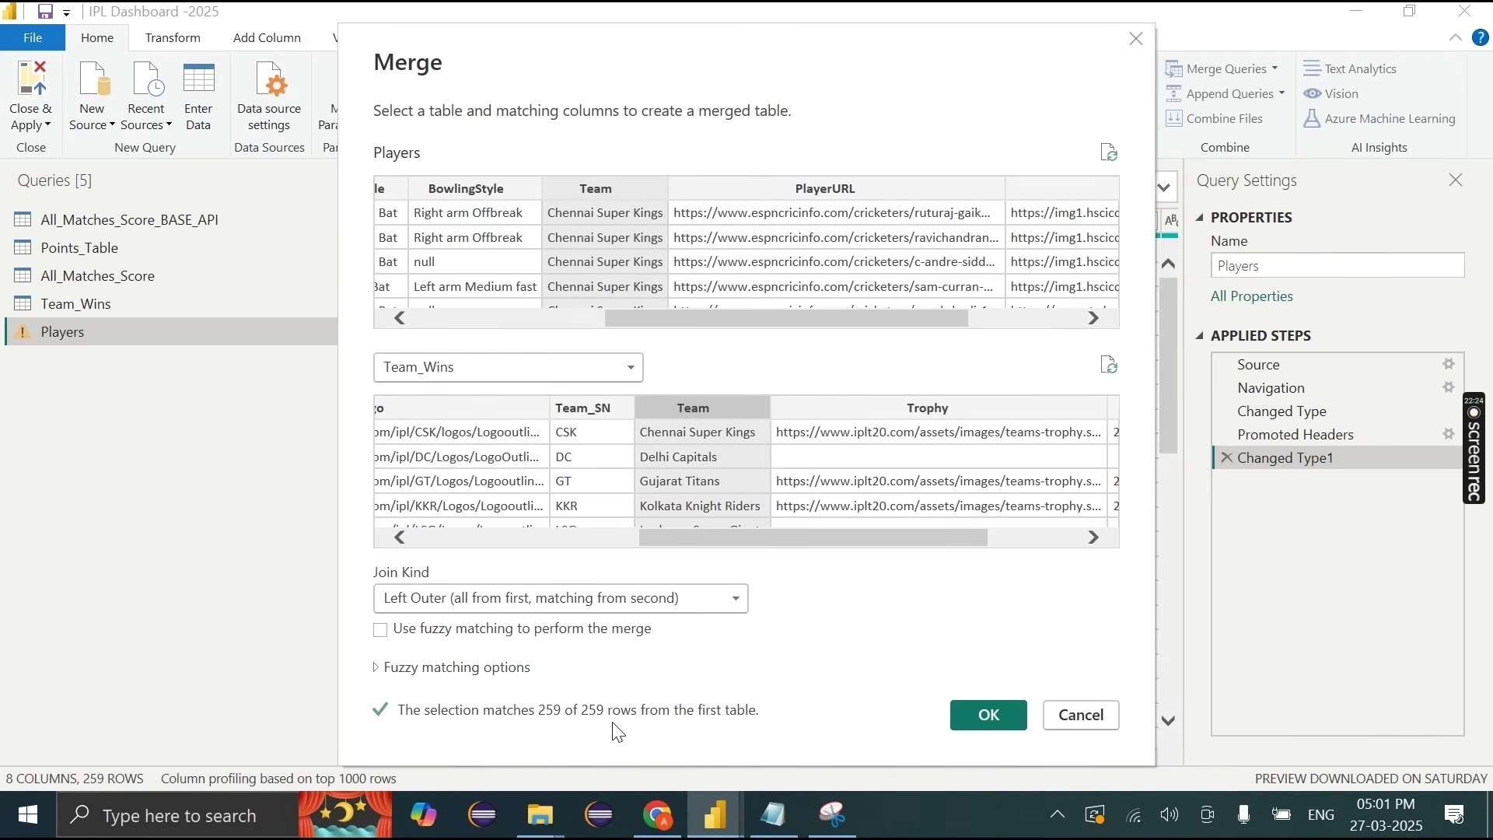
click(984, 715)
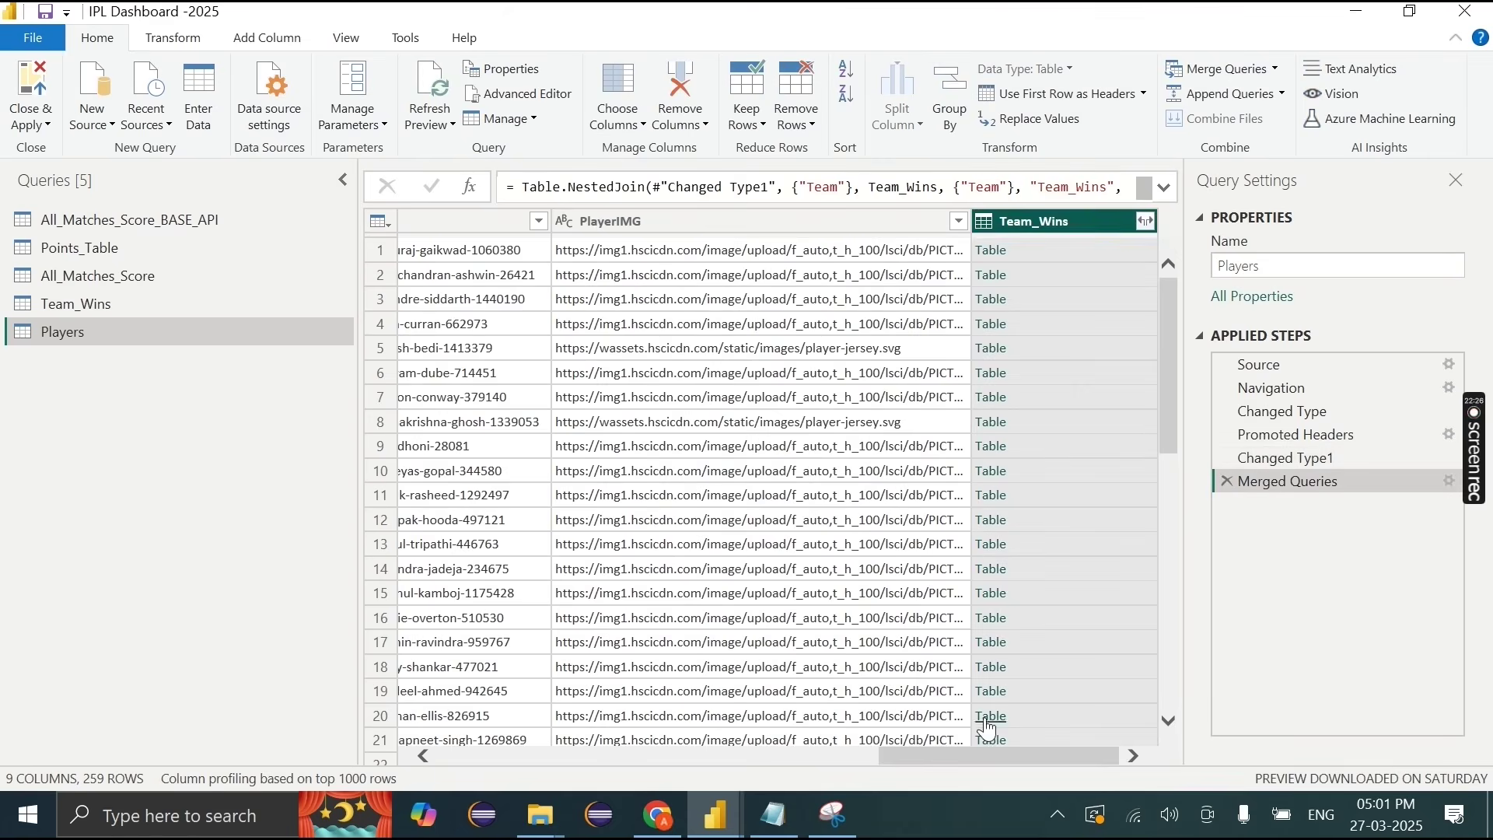
Step: Expand the Team_Wins column, keeping only Logo and Team_SN
click(1146, 222)
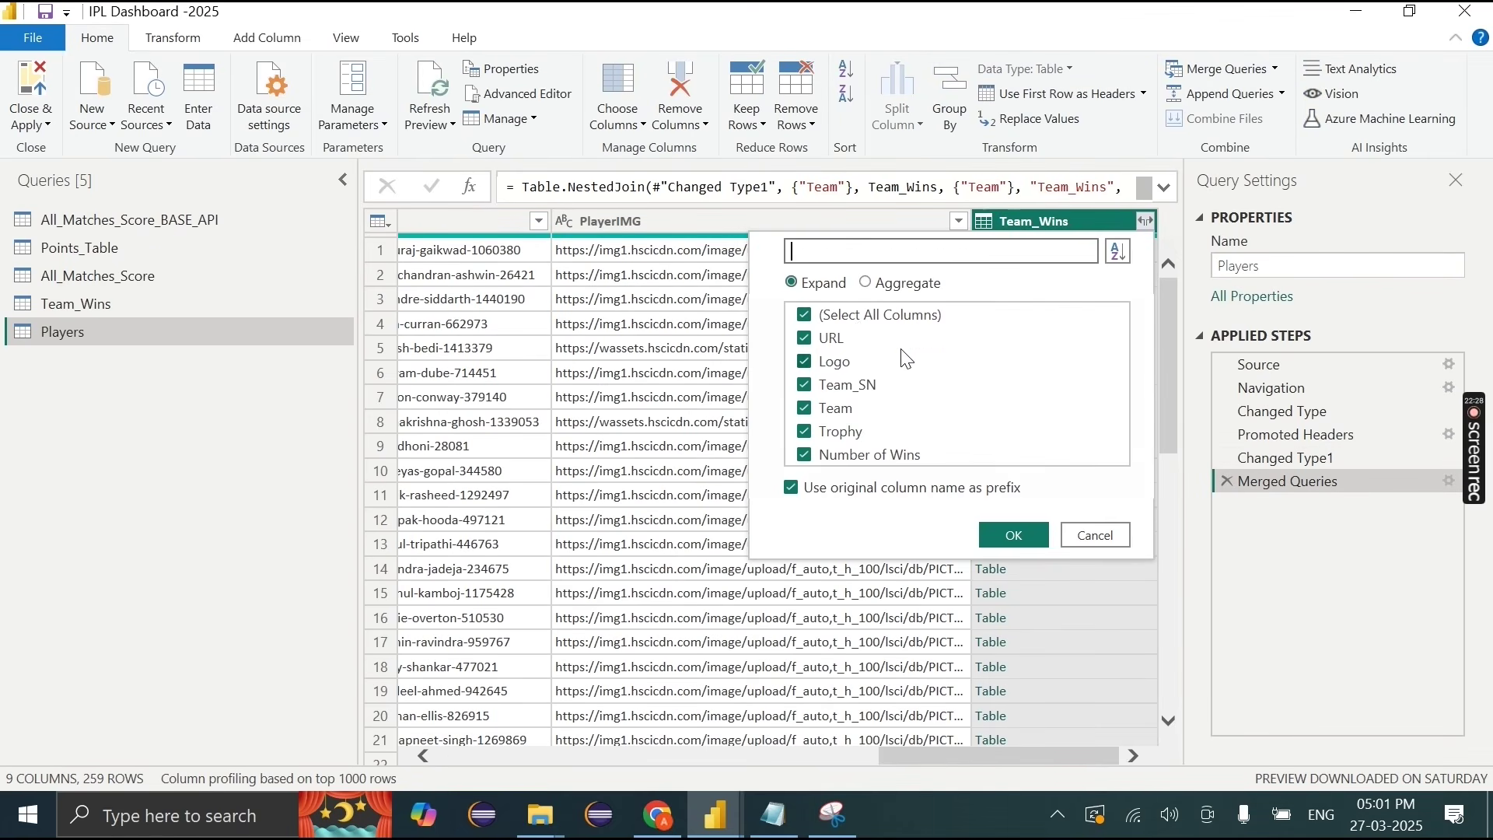
click(858, 319)
click(808, 363)
click(1012, 536)
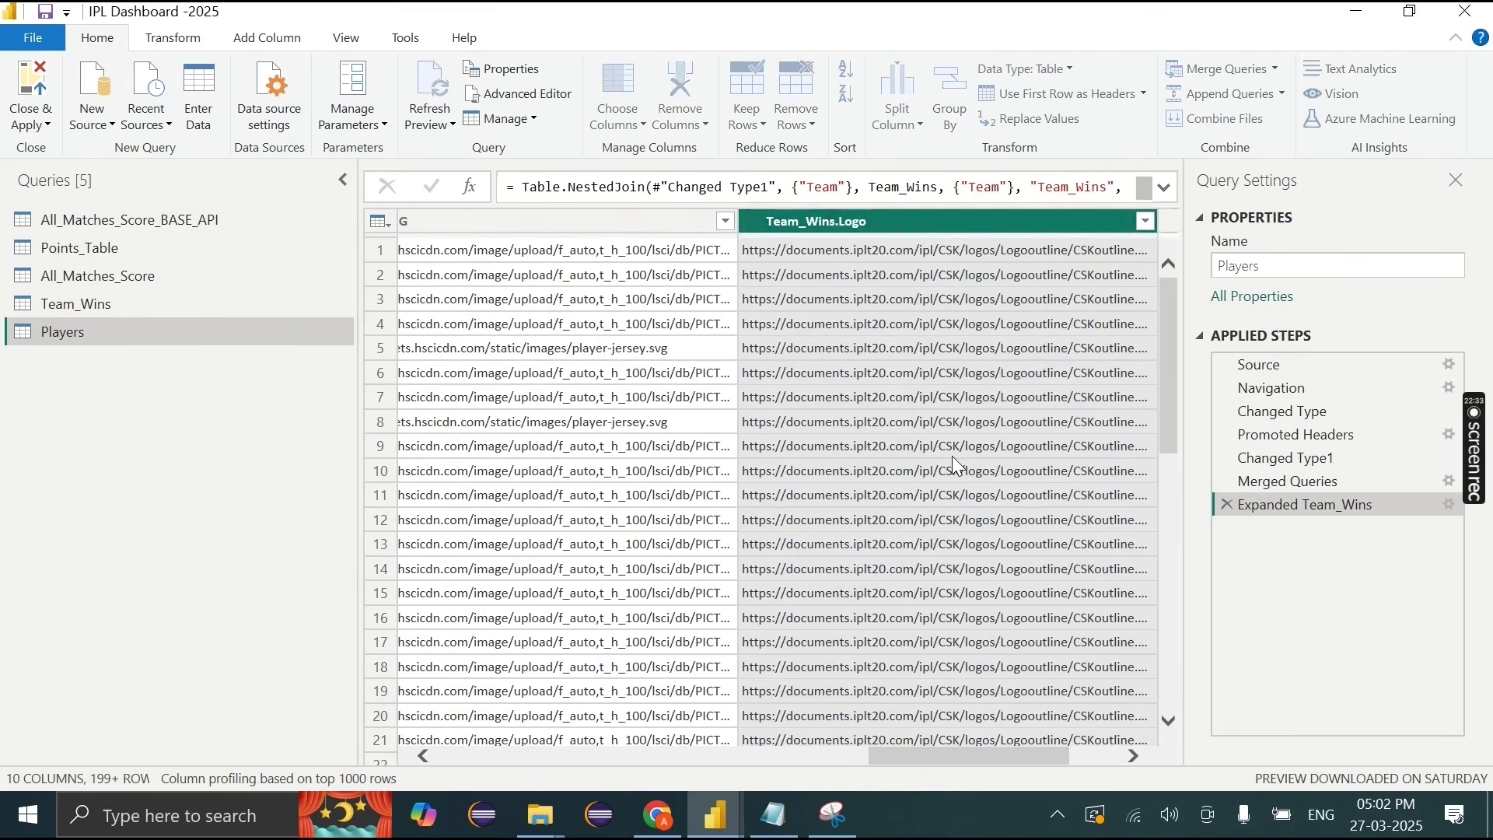
Step: Rename the expanded columns to Logo and Team_SN, then Close & Apply
double_click(764, 224)
text(Log)
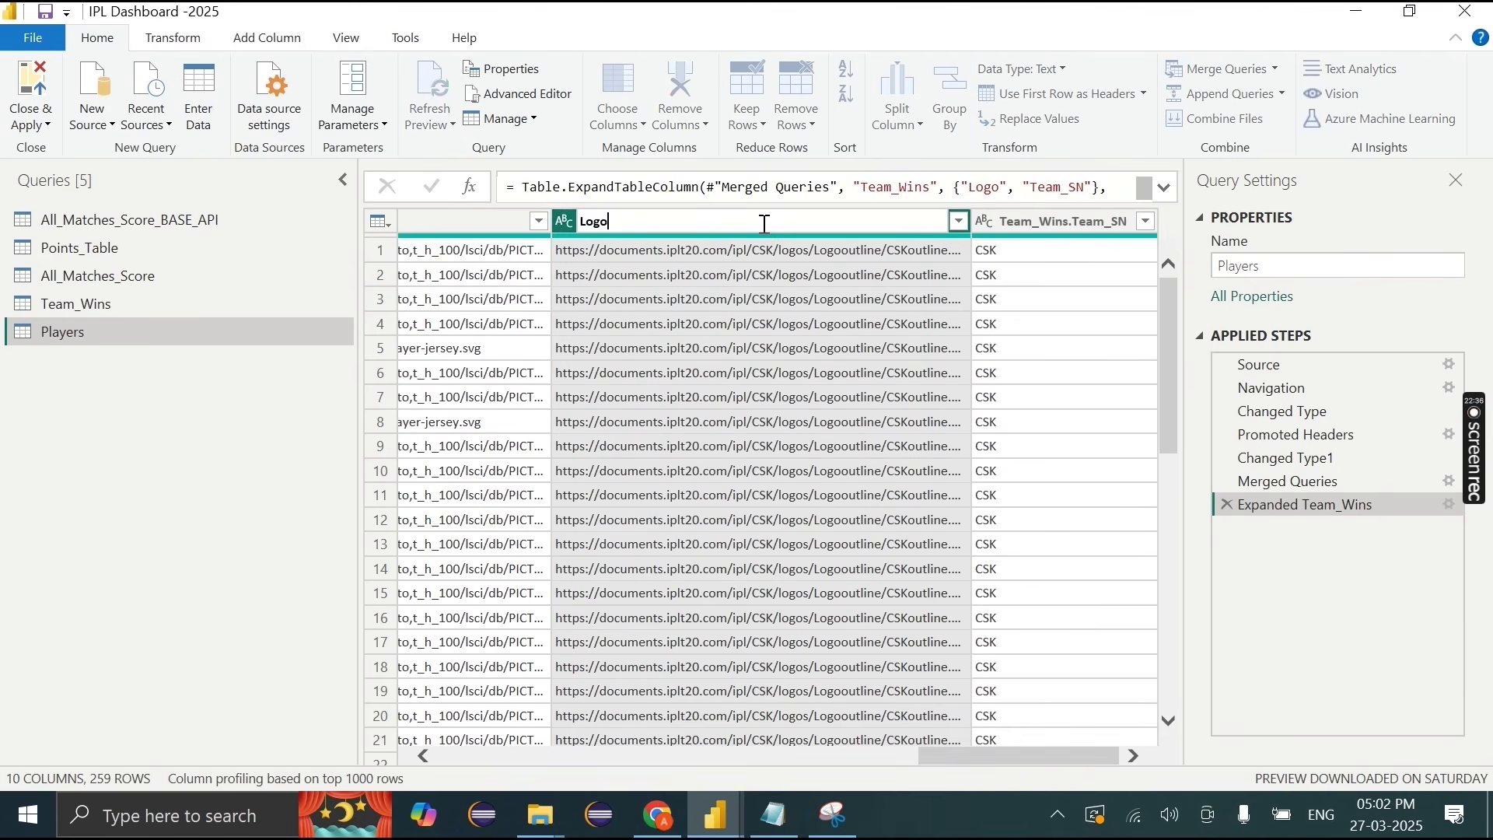
text(o)
key(Return)
double_click(1088, 226)
key(BackSpace)
text(Team_SN)
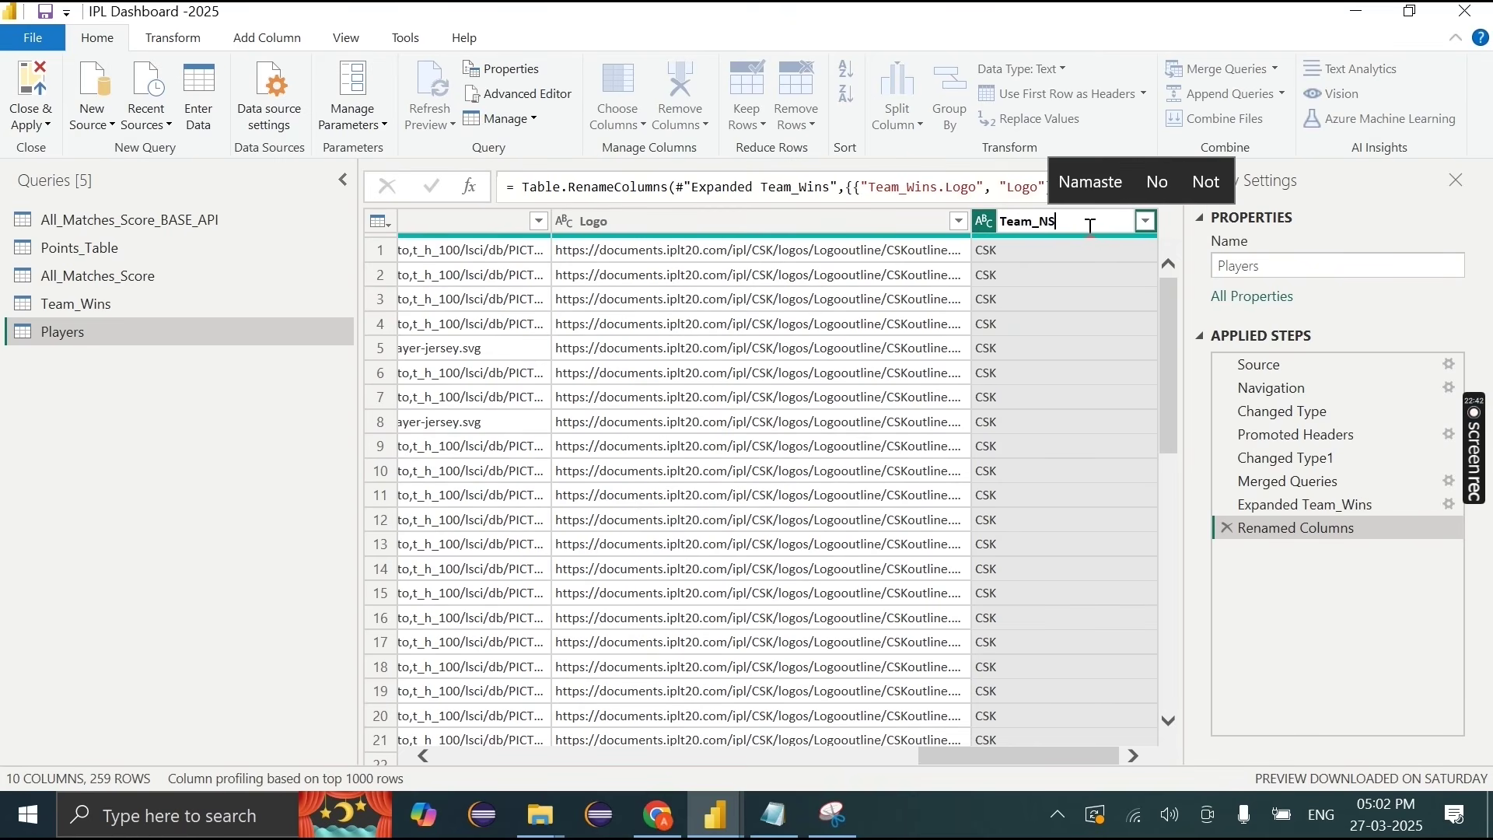
key(Return)
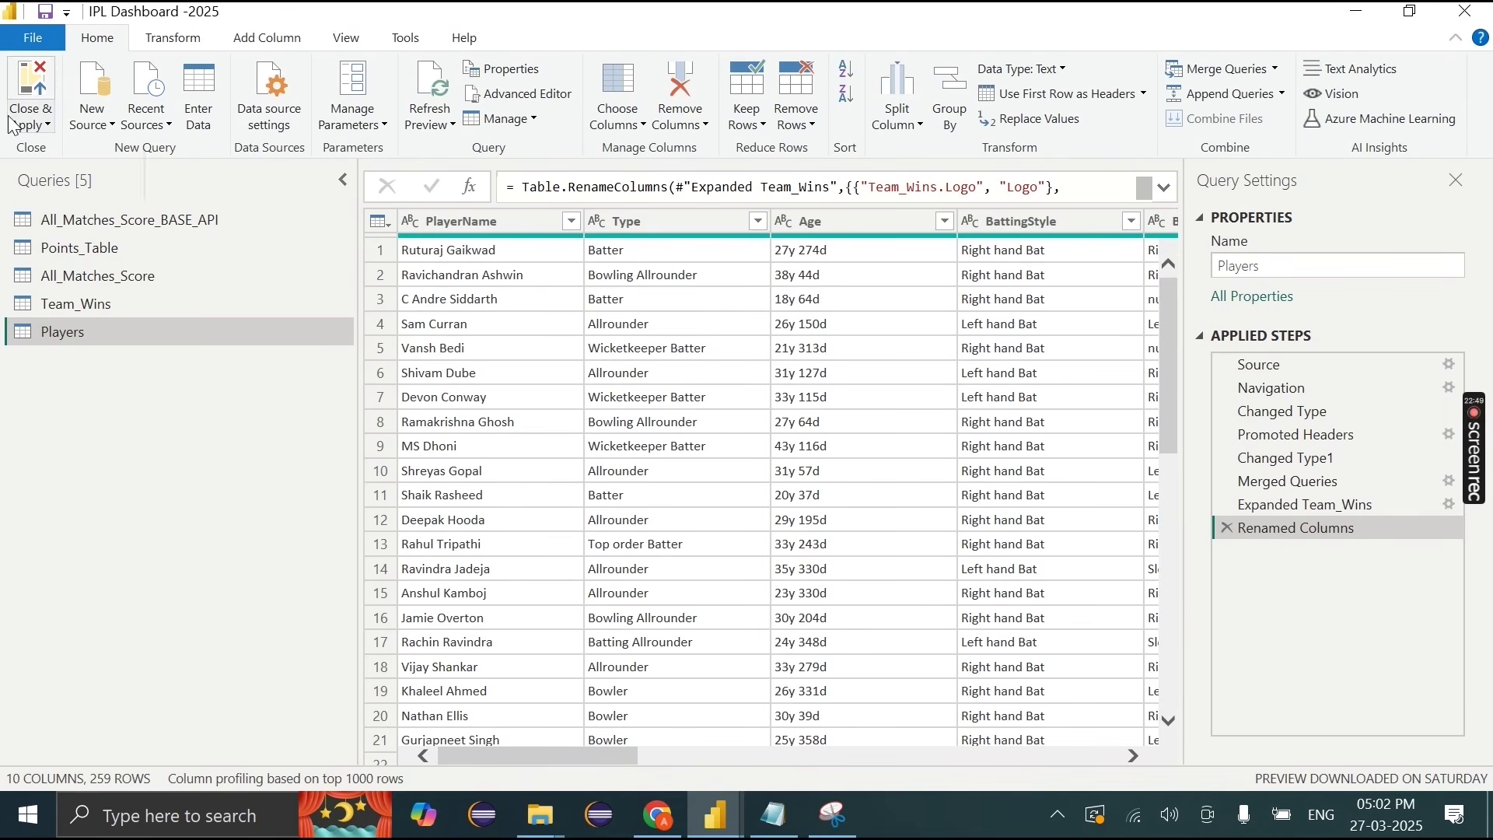
click(35, 123)
click(49, 152)
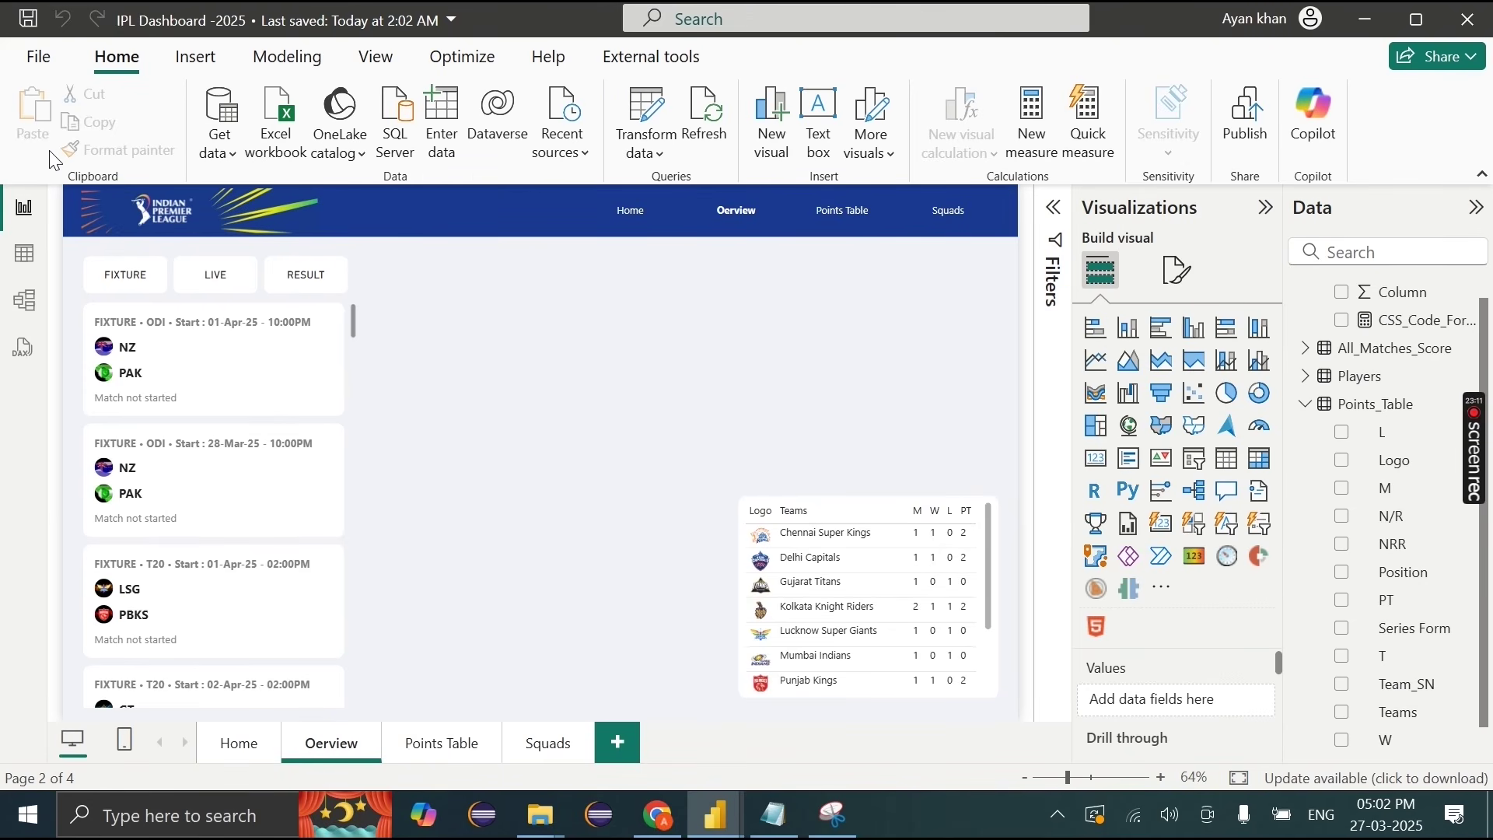
Step: Duplicate the Points Table visual, move the copy left, and remove all its fields
click(992, 508)
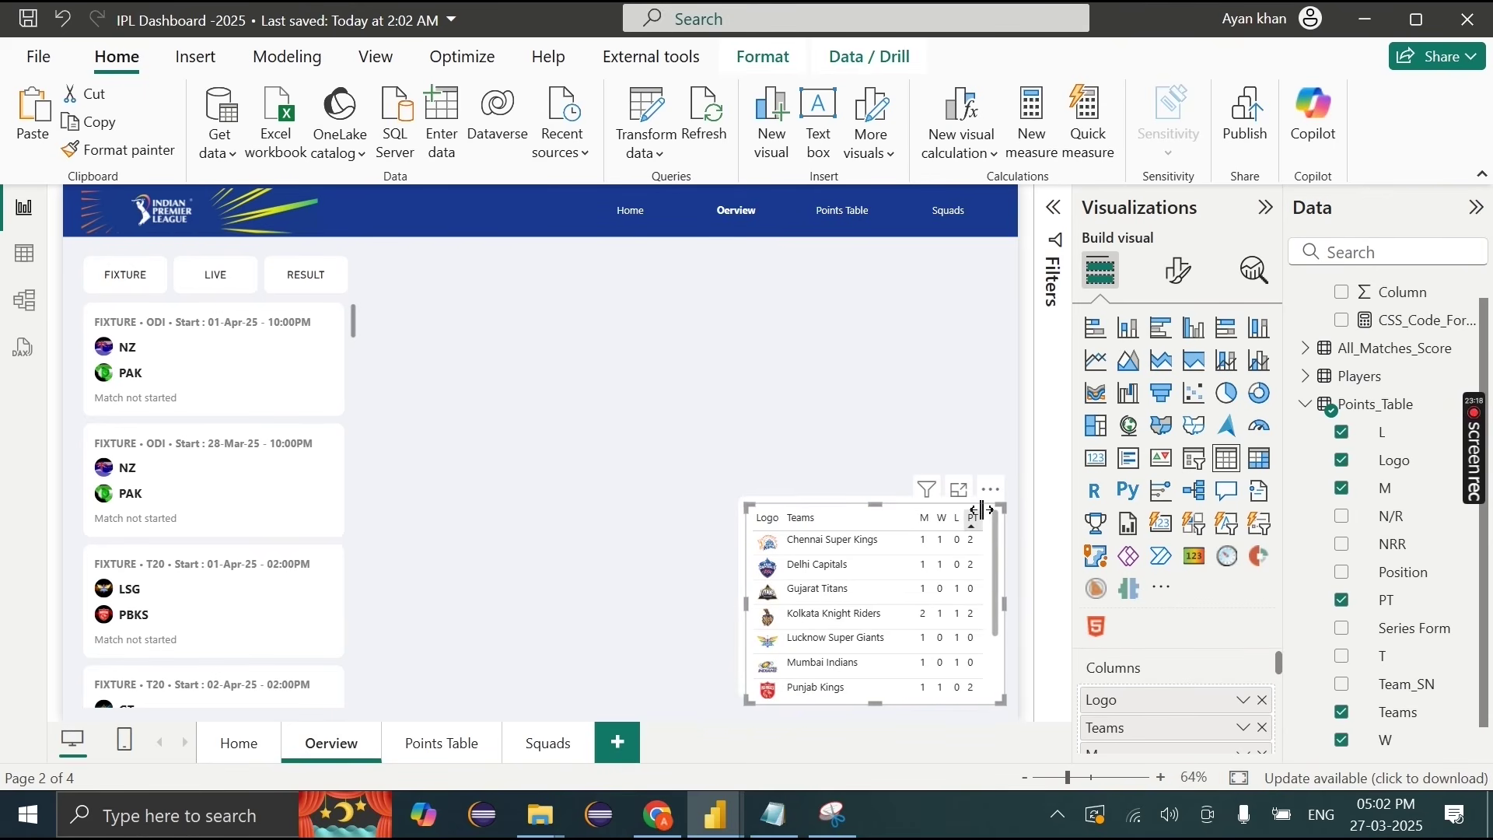
drag(982, 490, 708, 516)
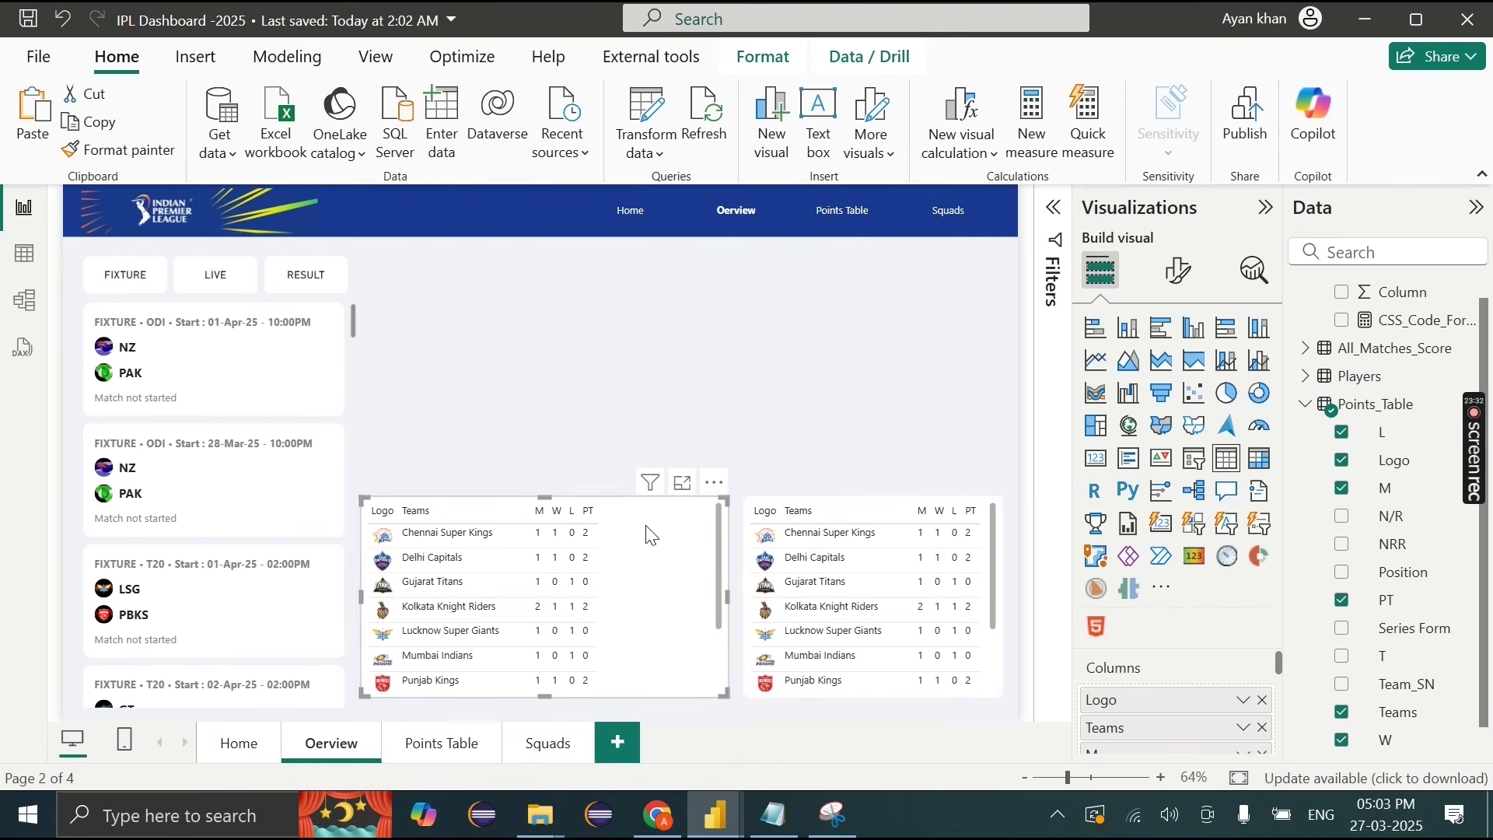
click(1262, 700)
click(1262, 700)
click(1262, 699)
click(1263, 700)
click(1262, 700)
click(1263, 700)
Step: Categorize the Players Logo and PlayerIMG fields as Image URL
click(1307, 378)
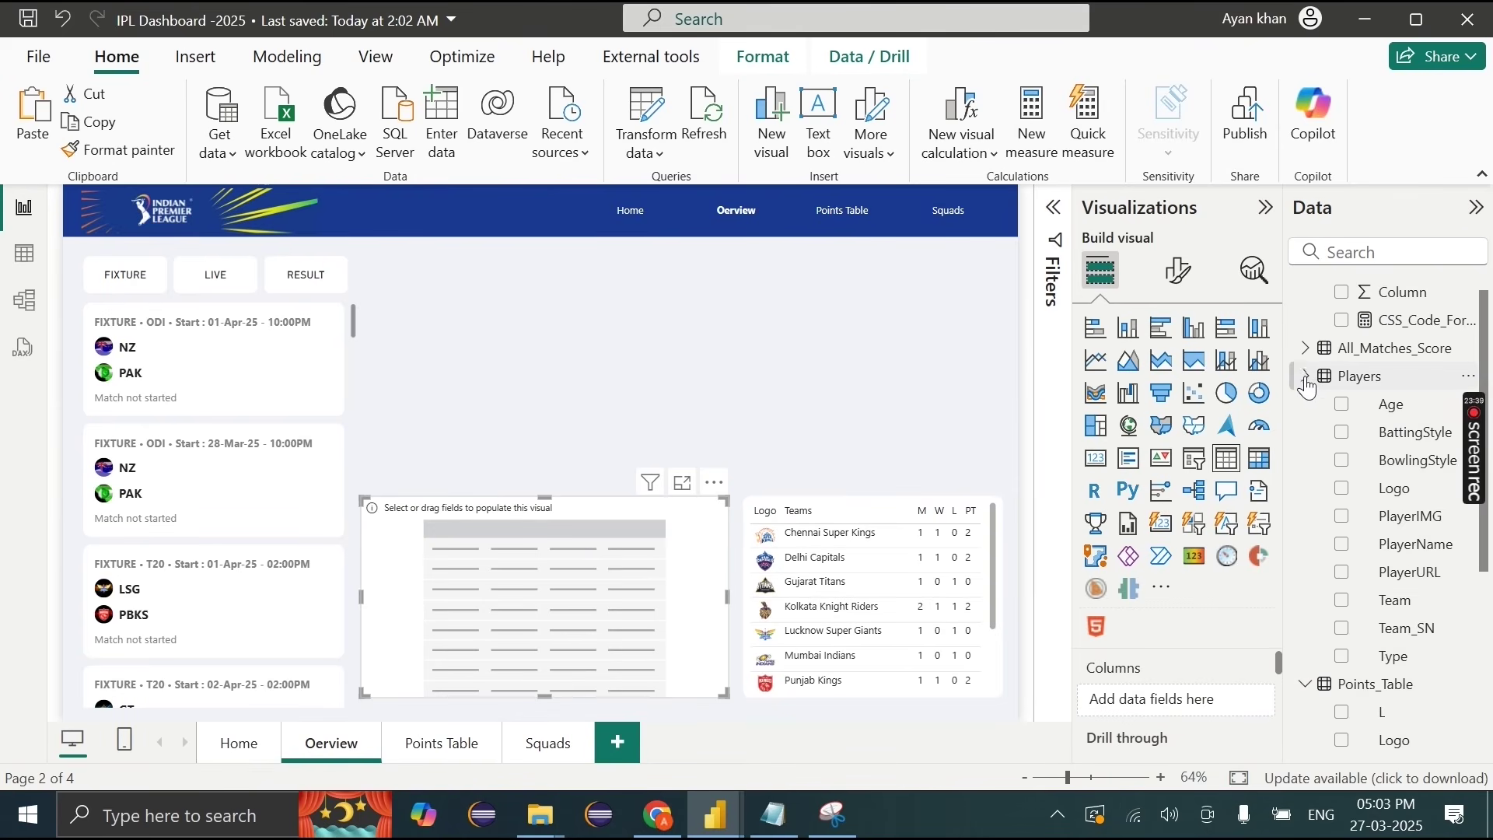
click(1396, 490)
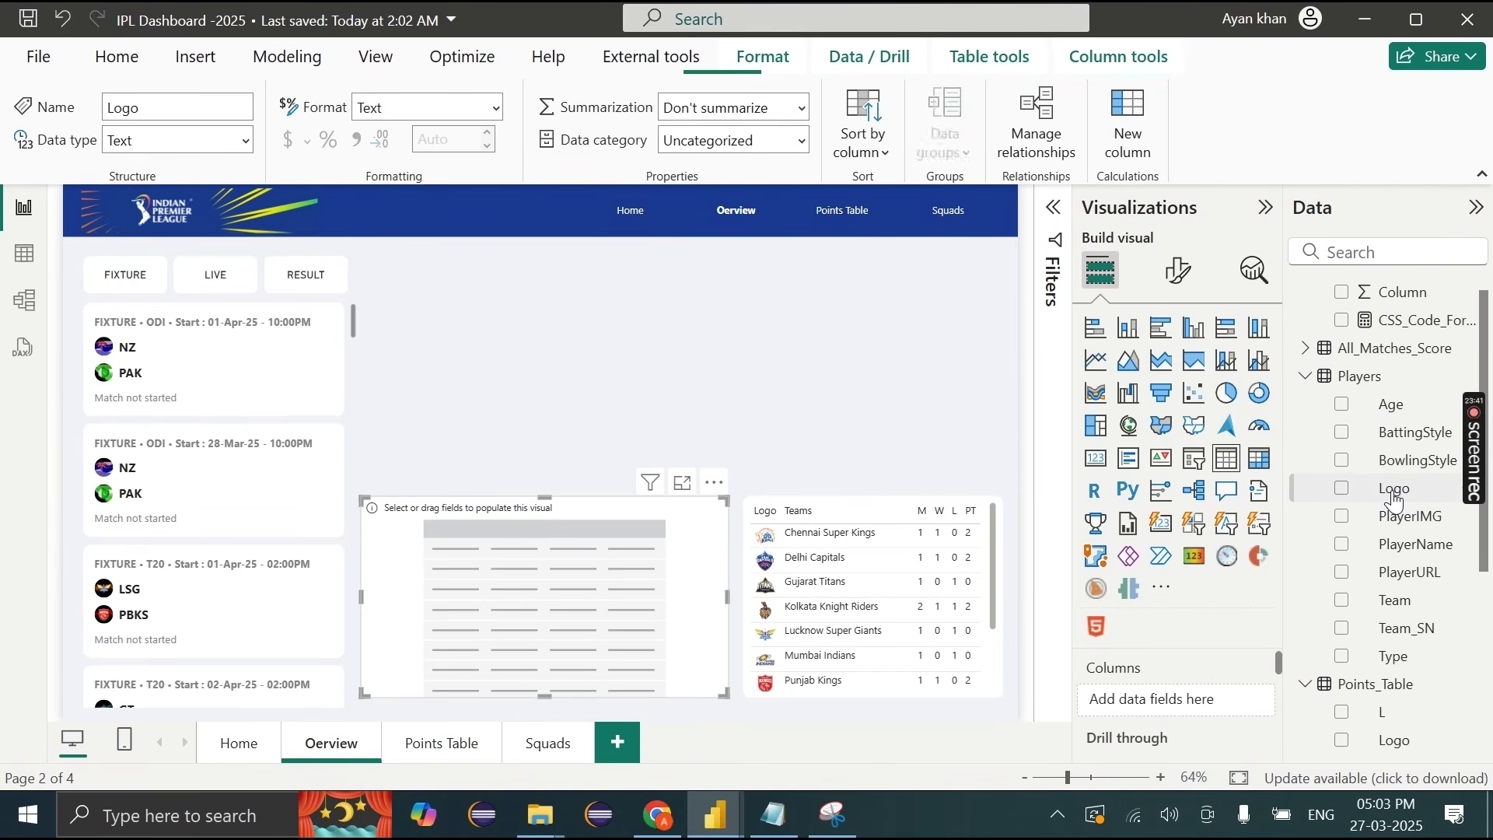
click(808, 144)
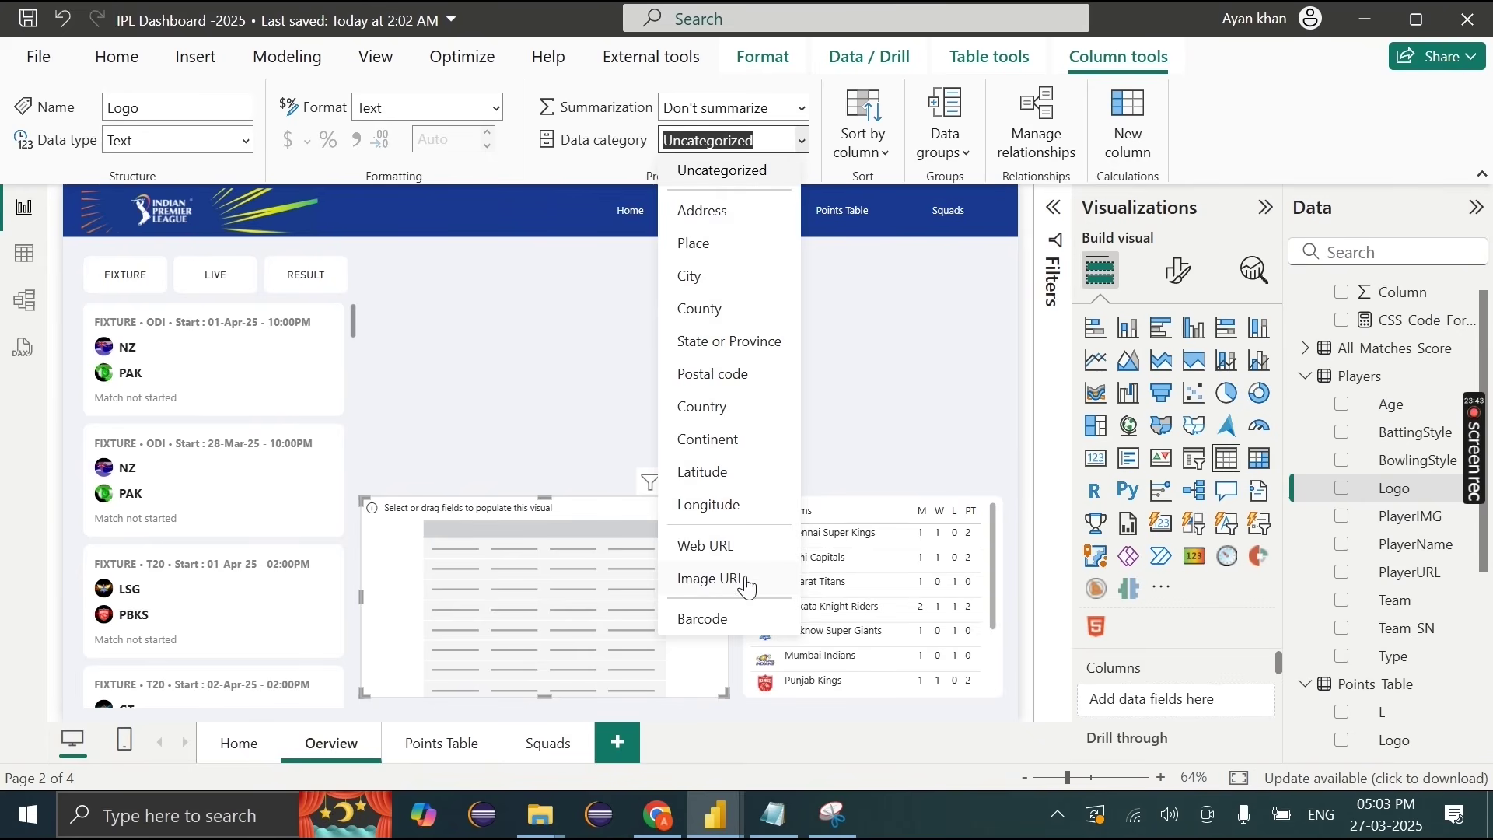
click(740, 583)
click(1406, 517)
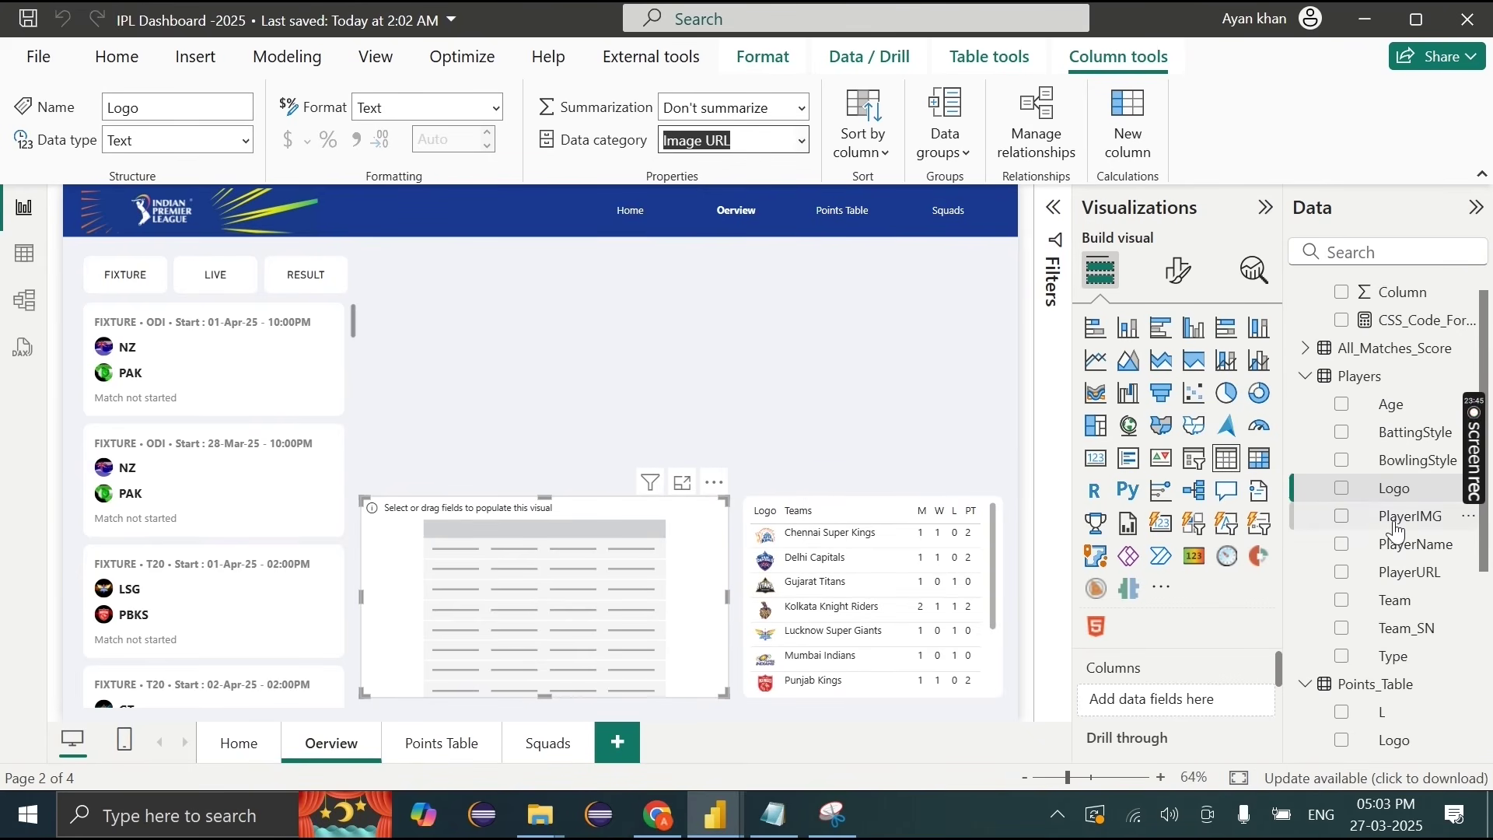
click(801, 143)
click(713, 585)
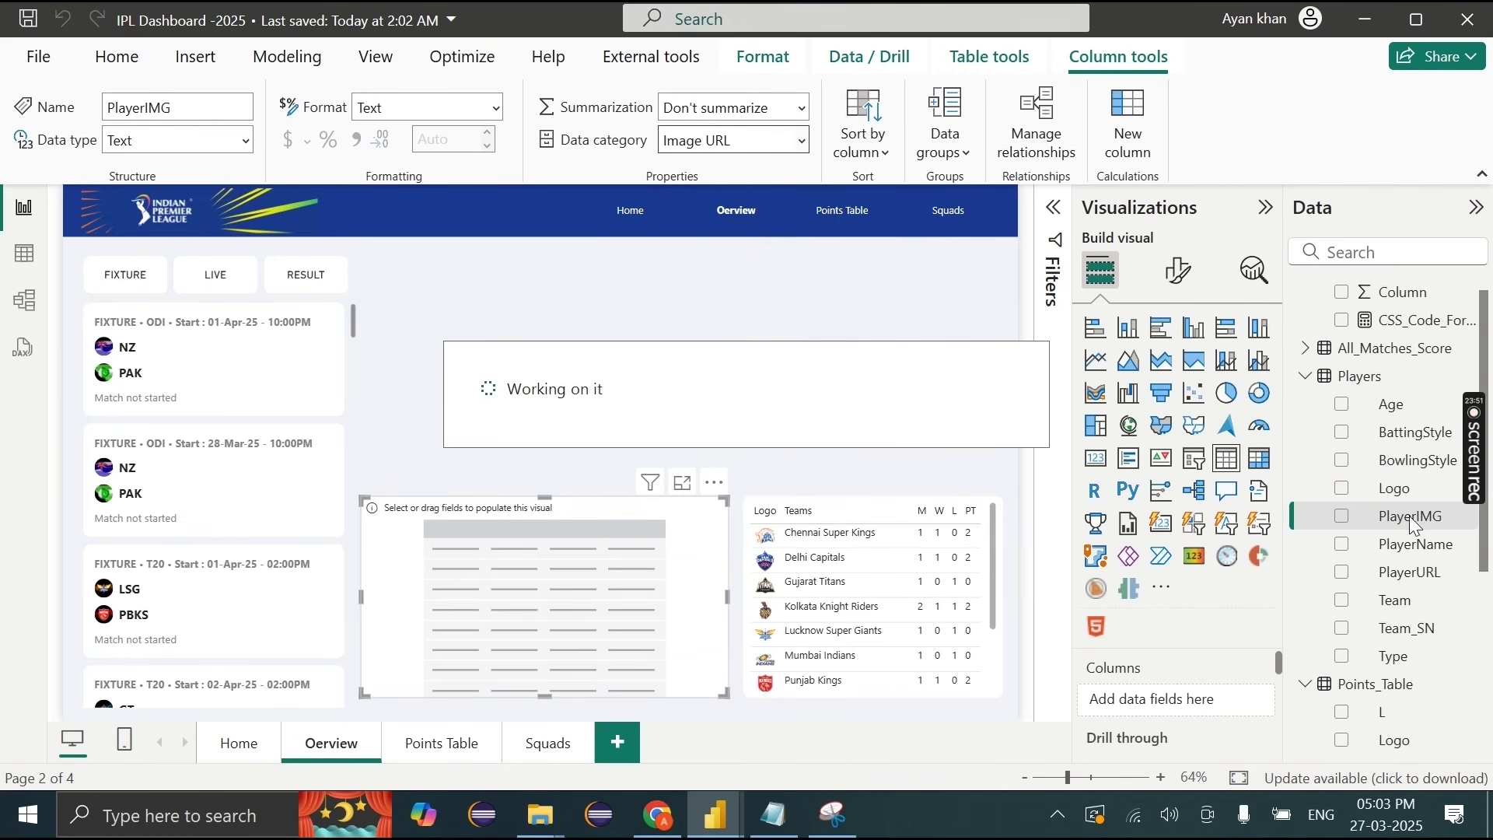
Step: Add PlayerIMG (header 'image'), PlayerName, Team_SN (header 'Team') and Type to the table
drag(1409, 519, 1164, 713)
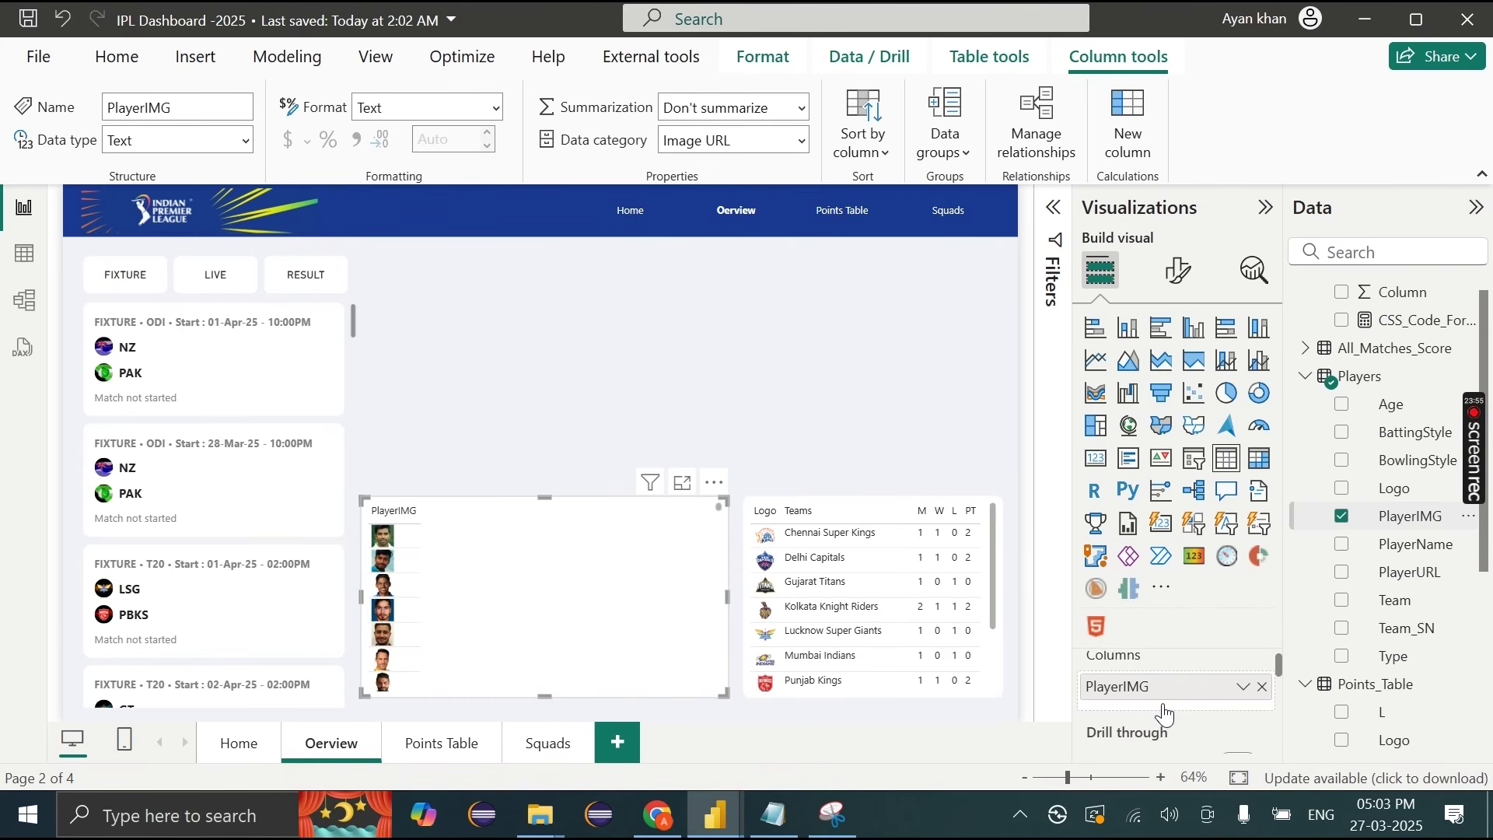
double_click(1163, 695)
text(imag)
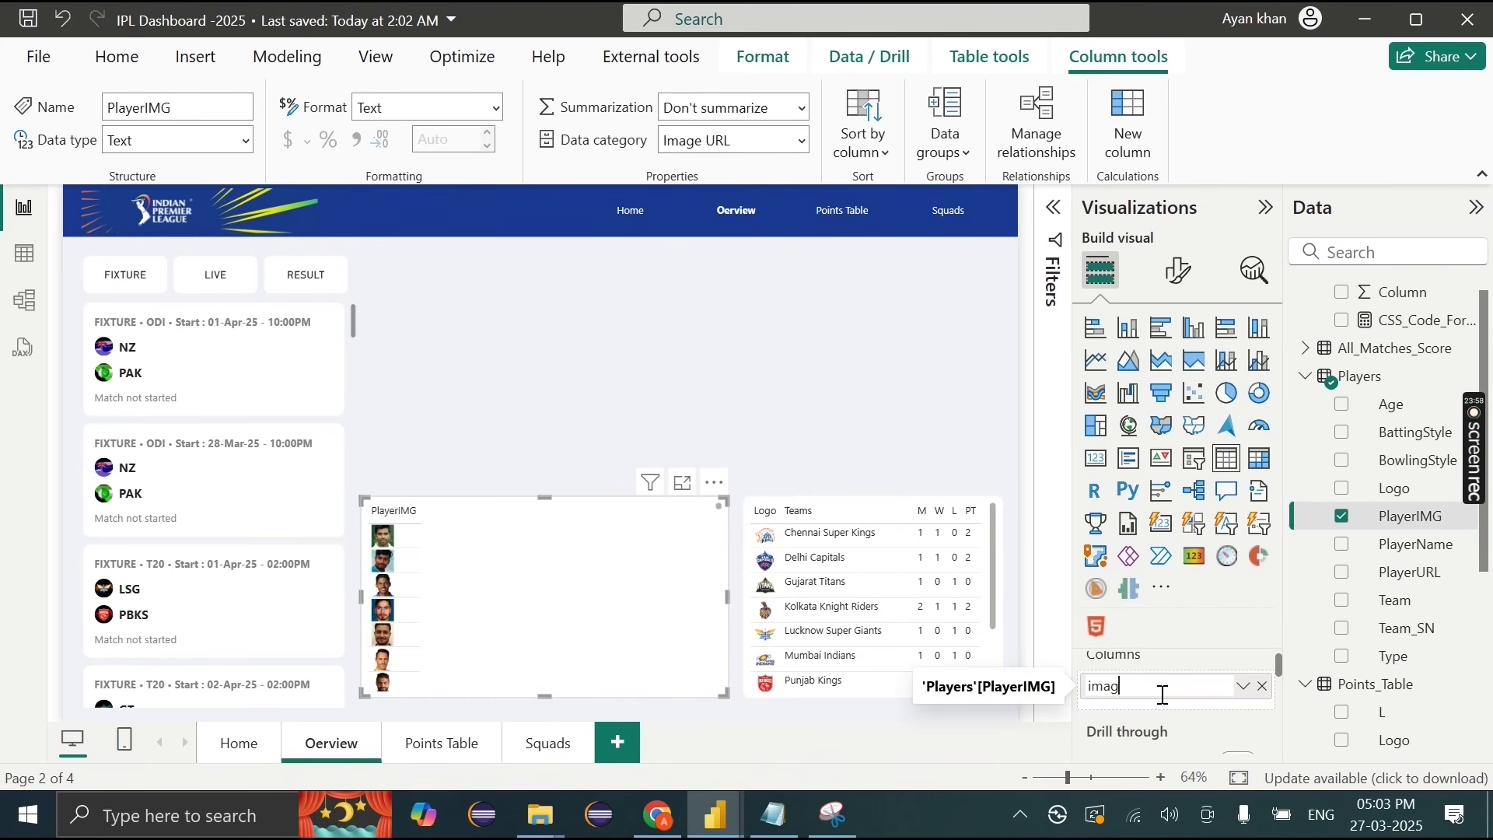
text(e)
key(Return)
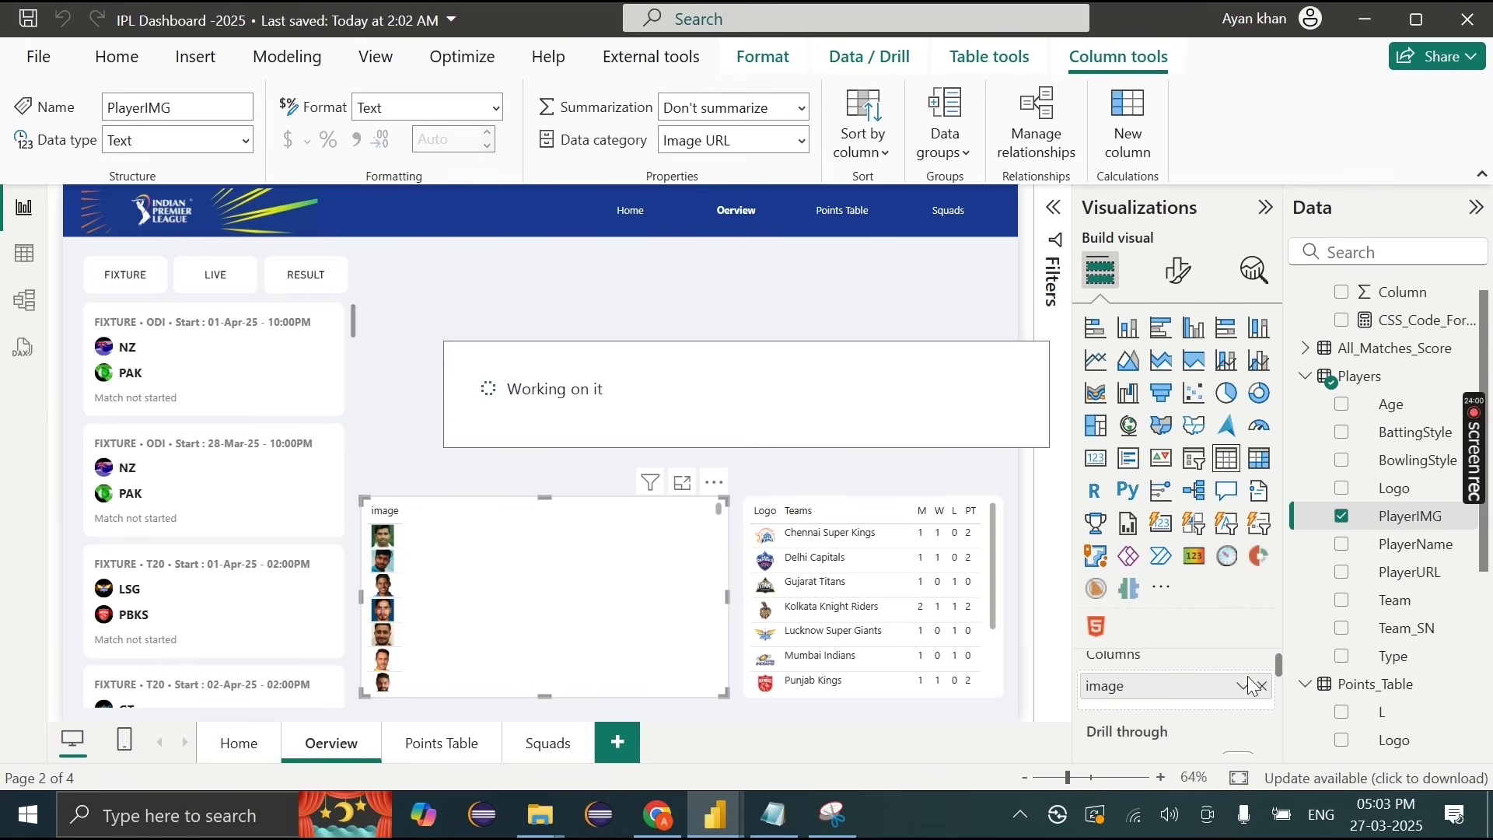
click(1400, 549)
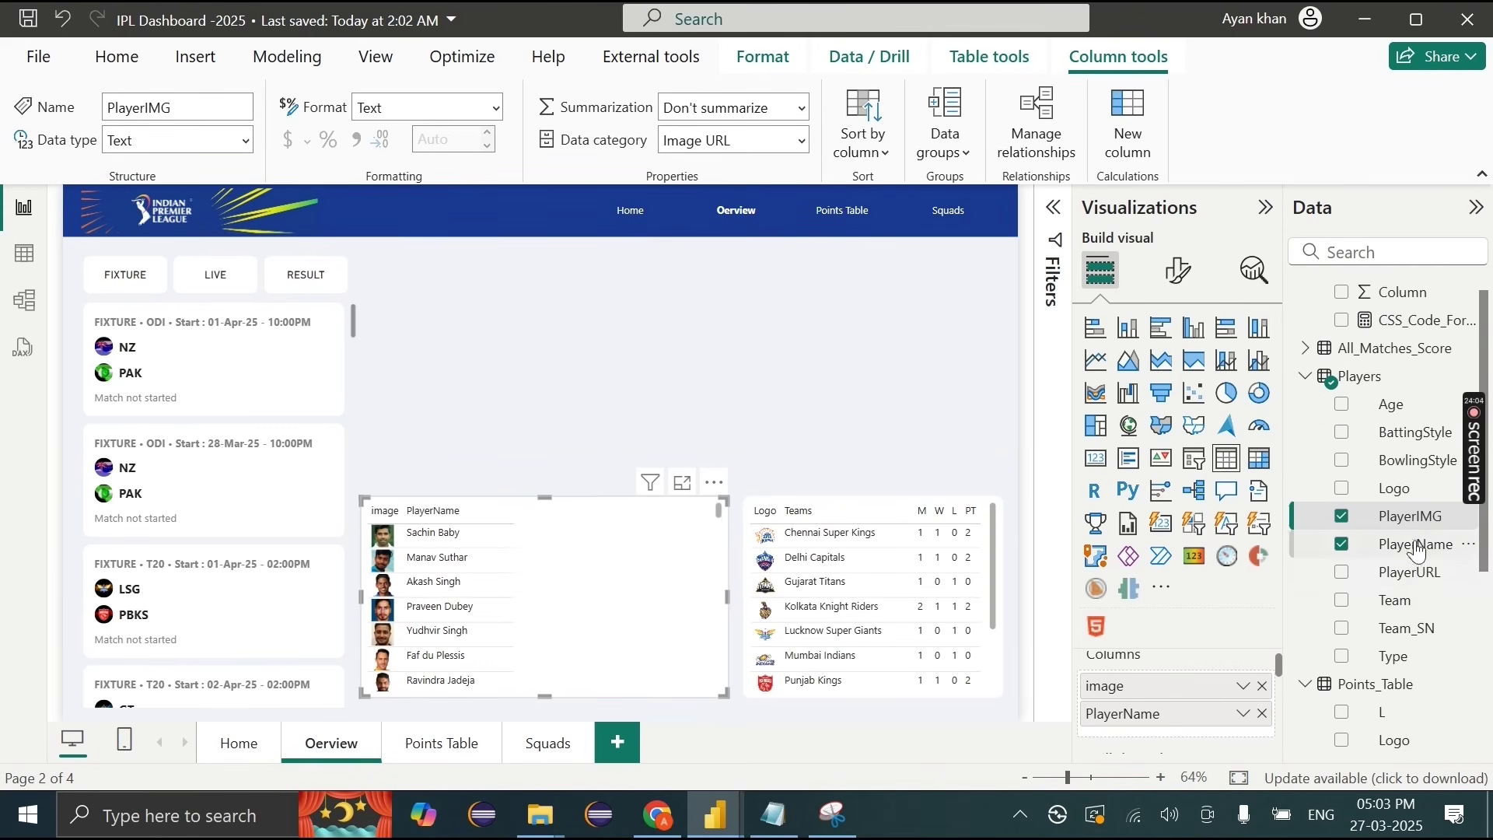
drag(1382, 599, 1222, 726)
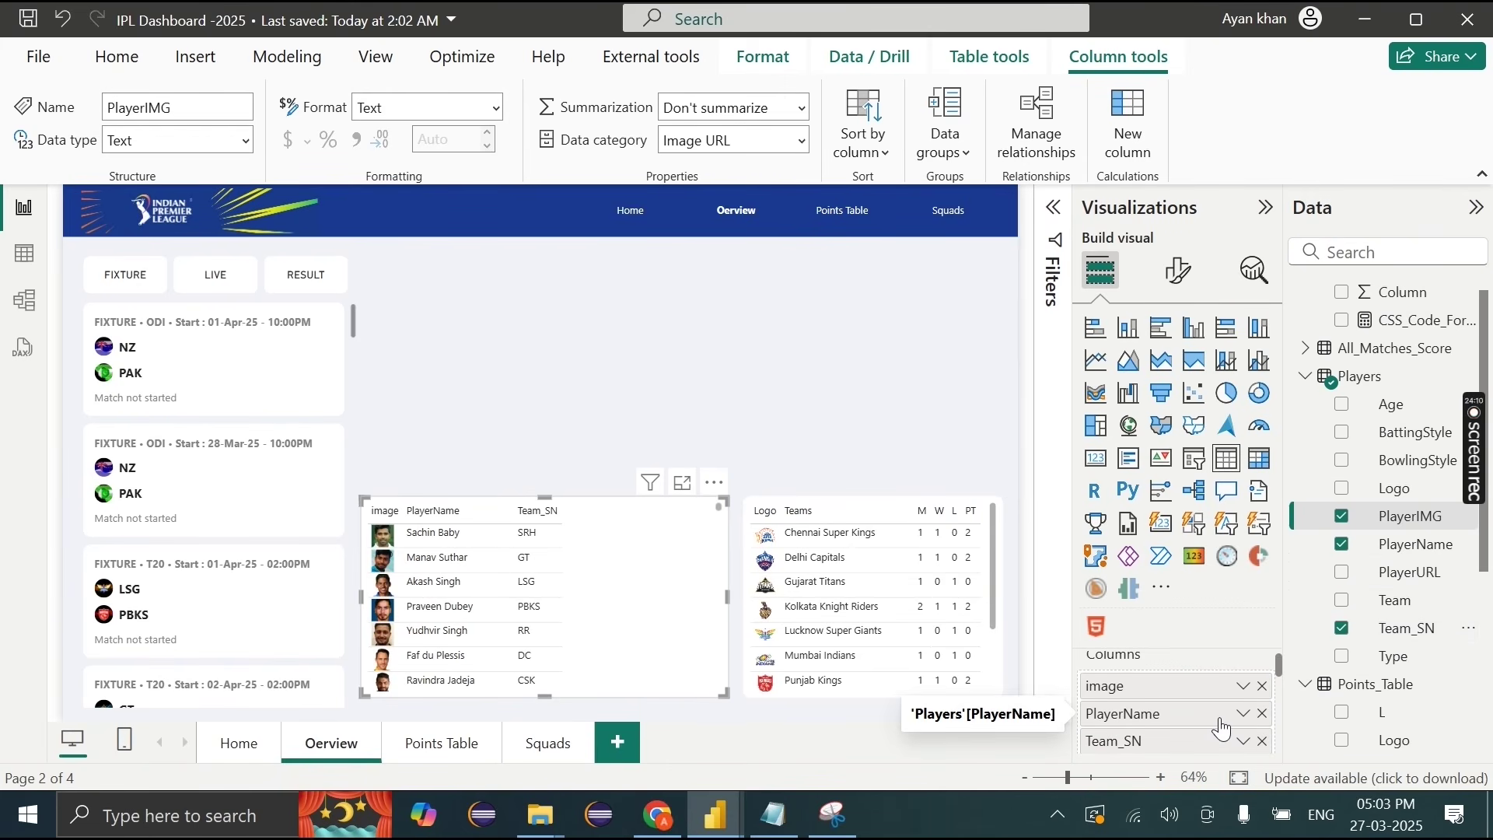
double_click(1213, 734)
text(Team)
drag(1196, 719, 1193, 721)
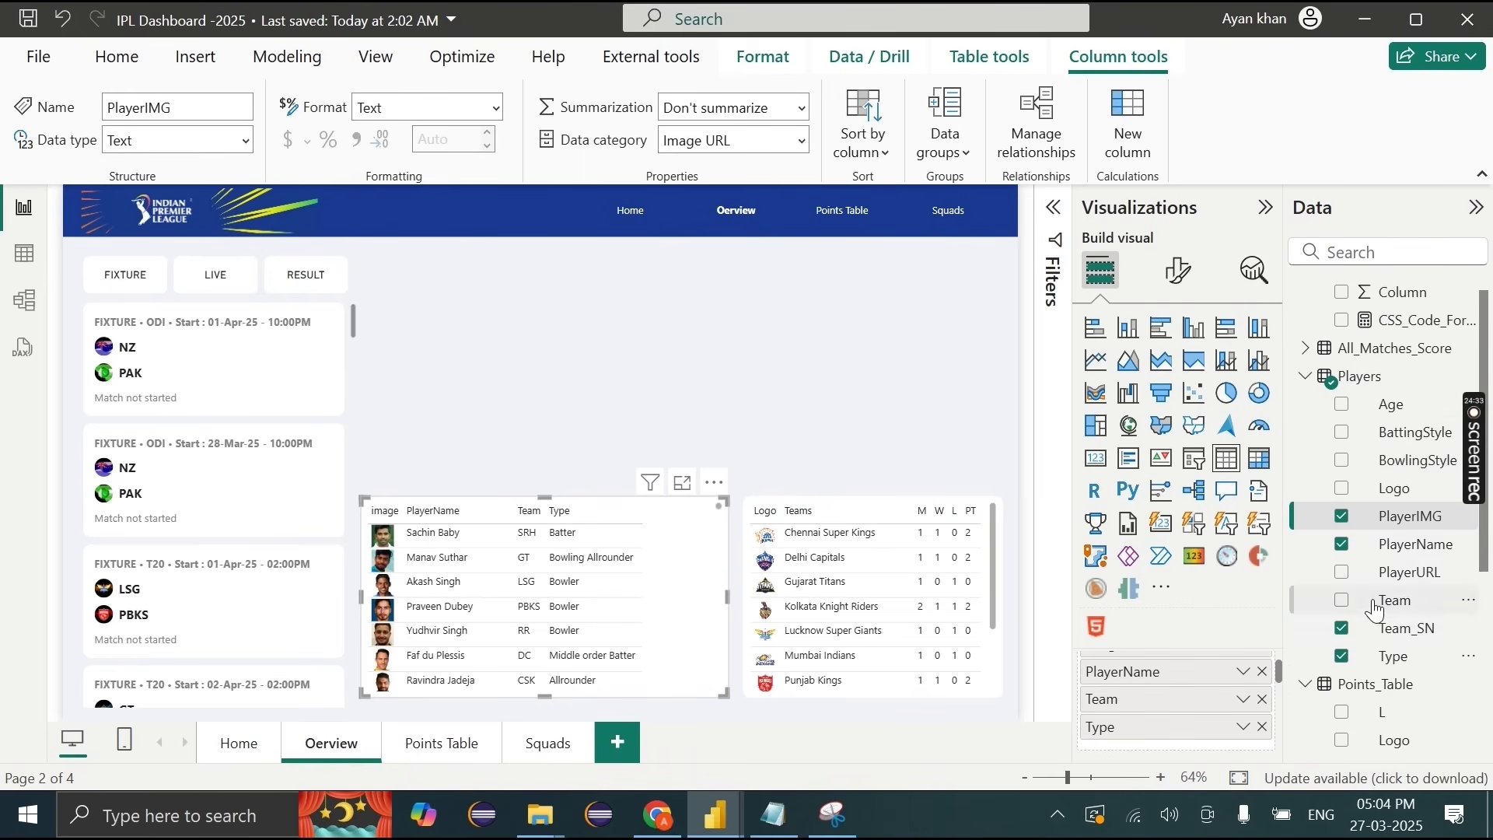
Step: Add PlayerURL to the table after adding and then removing Age
drag(1397, 418, 1172, 745)
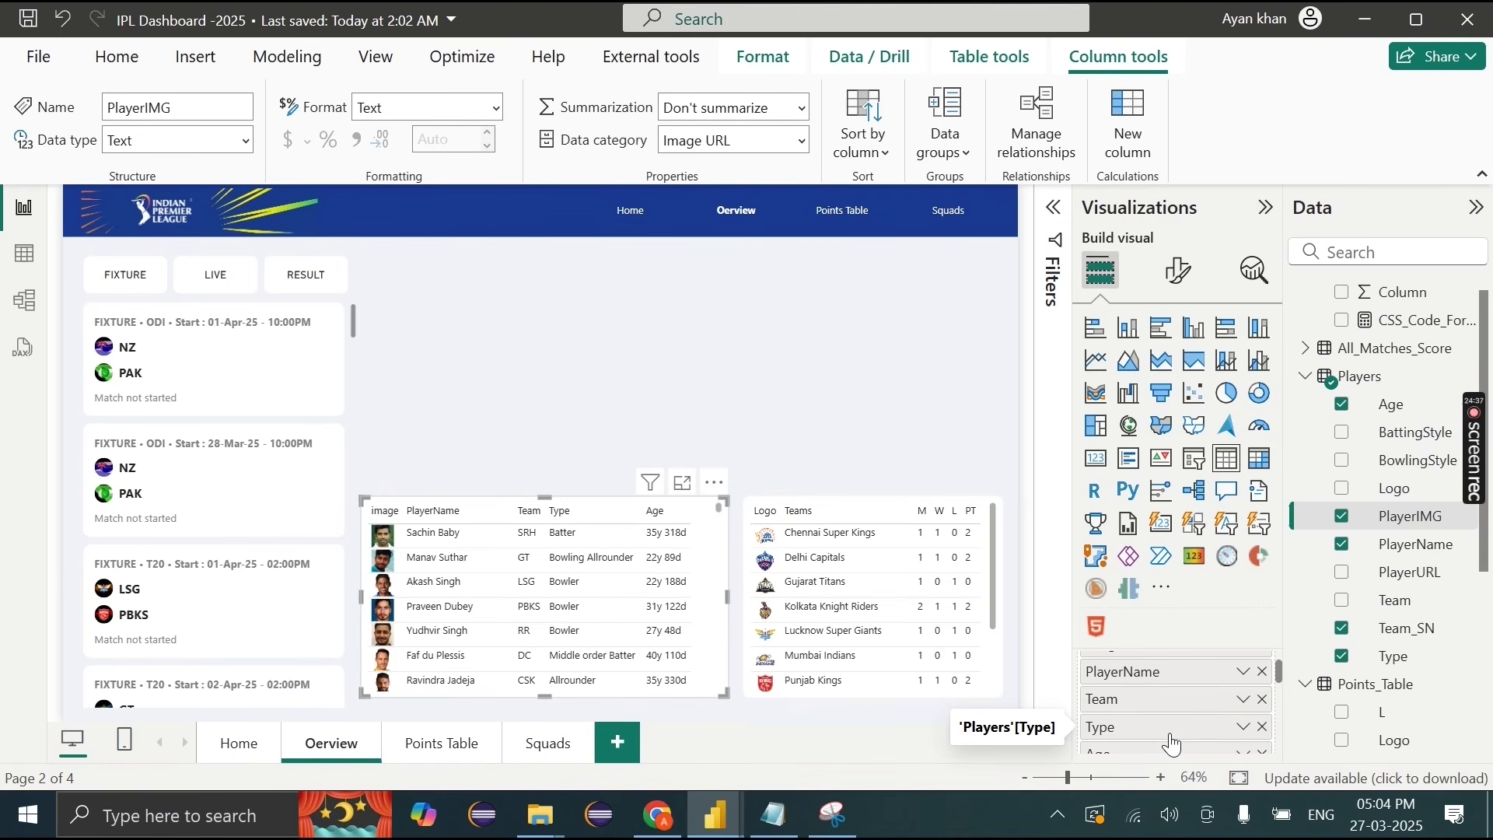
scroll(1250, 743, down, 2)
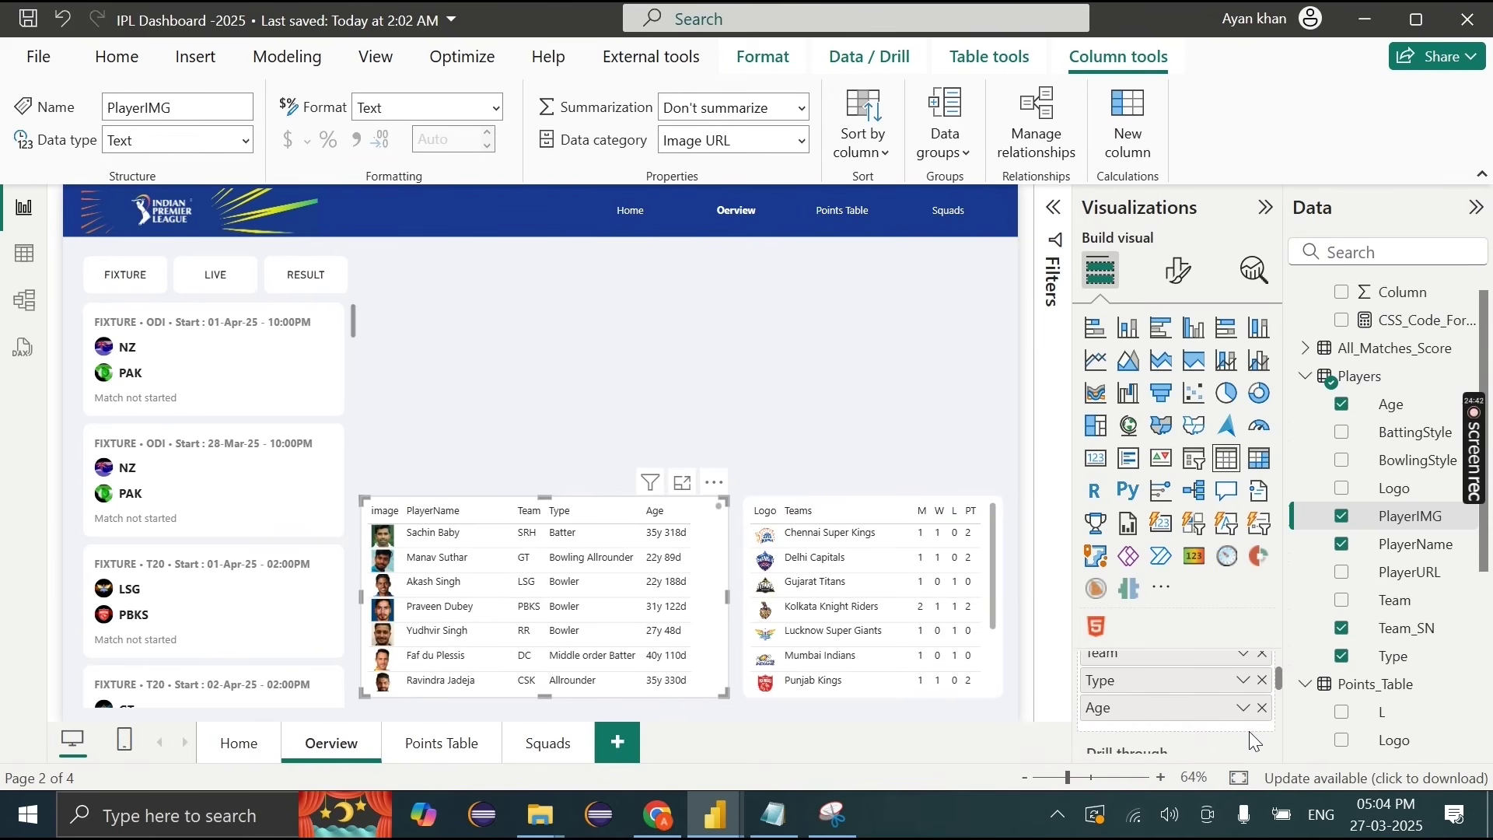
click(1262, 708)
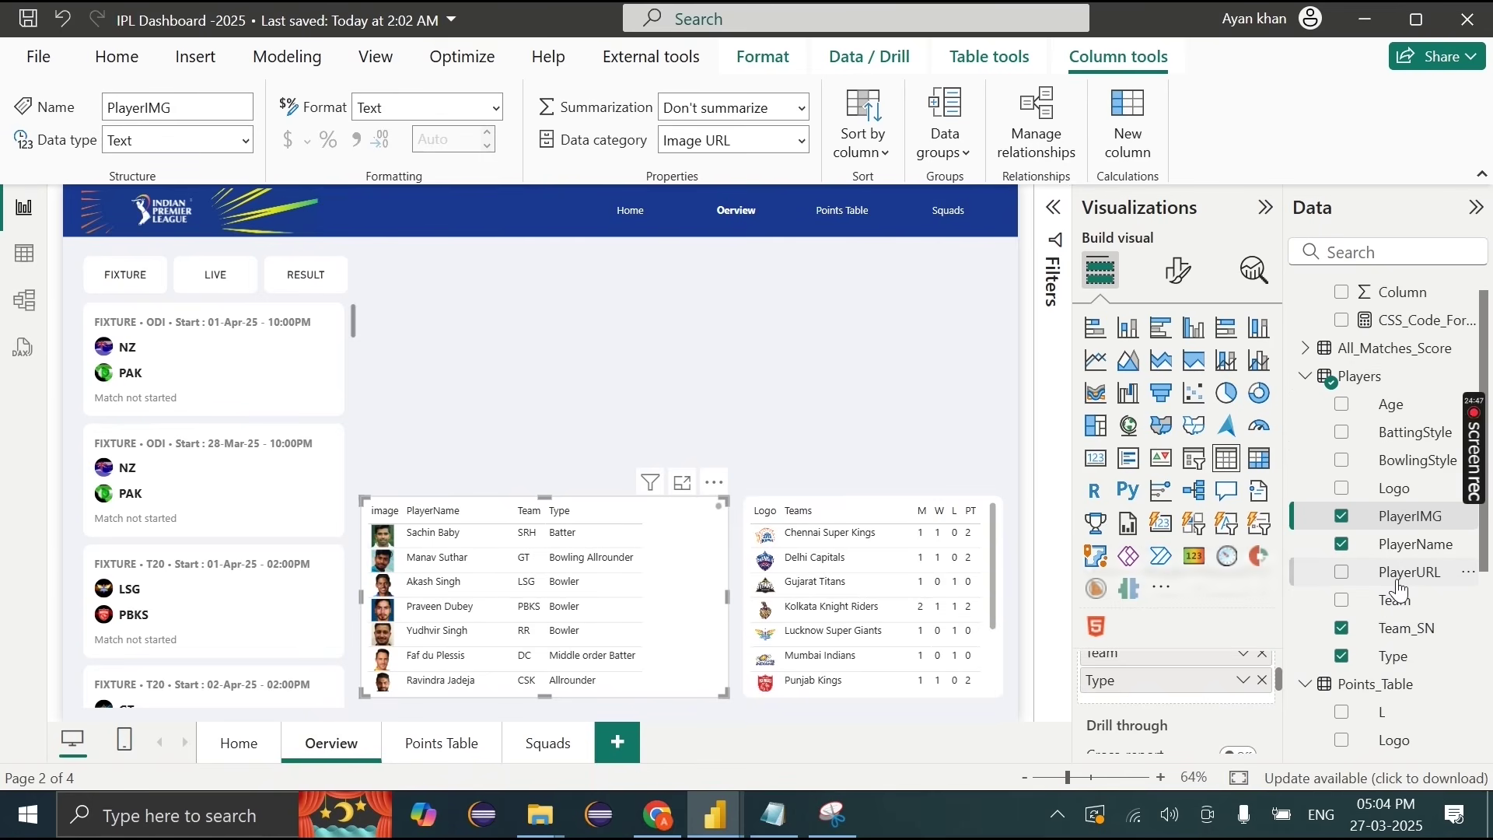
drag(1398, 591, 1217, 698)
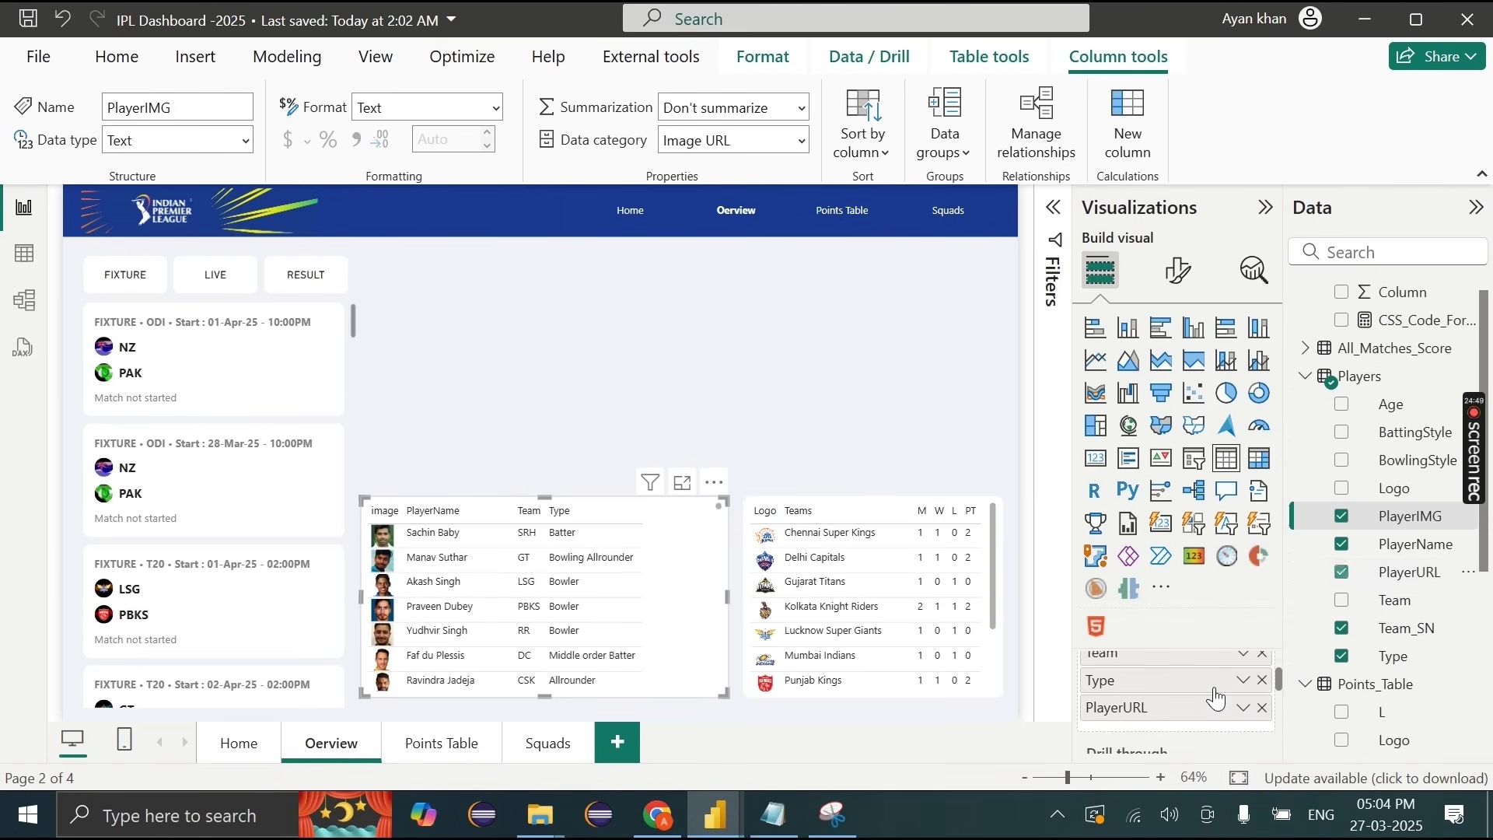
scroll(623, 628, right, 3)
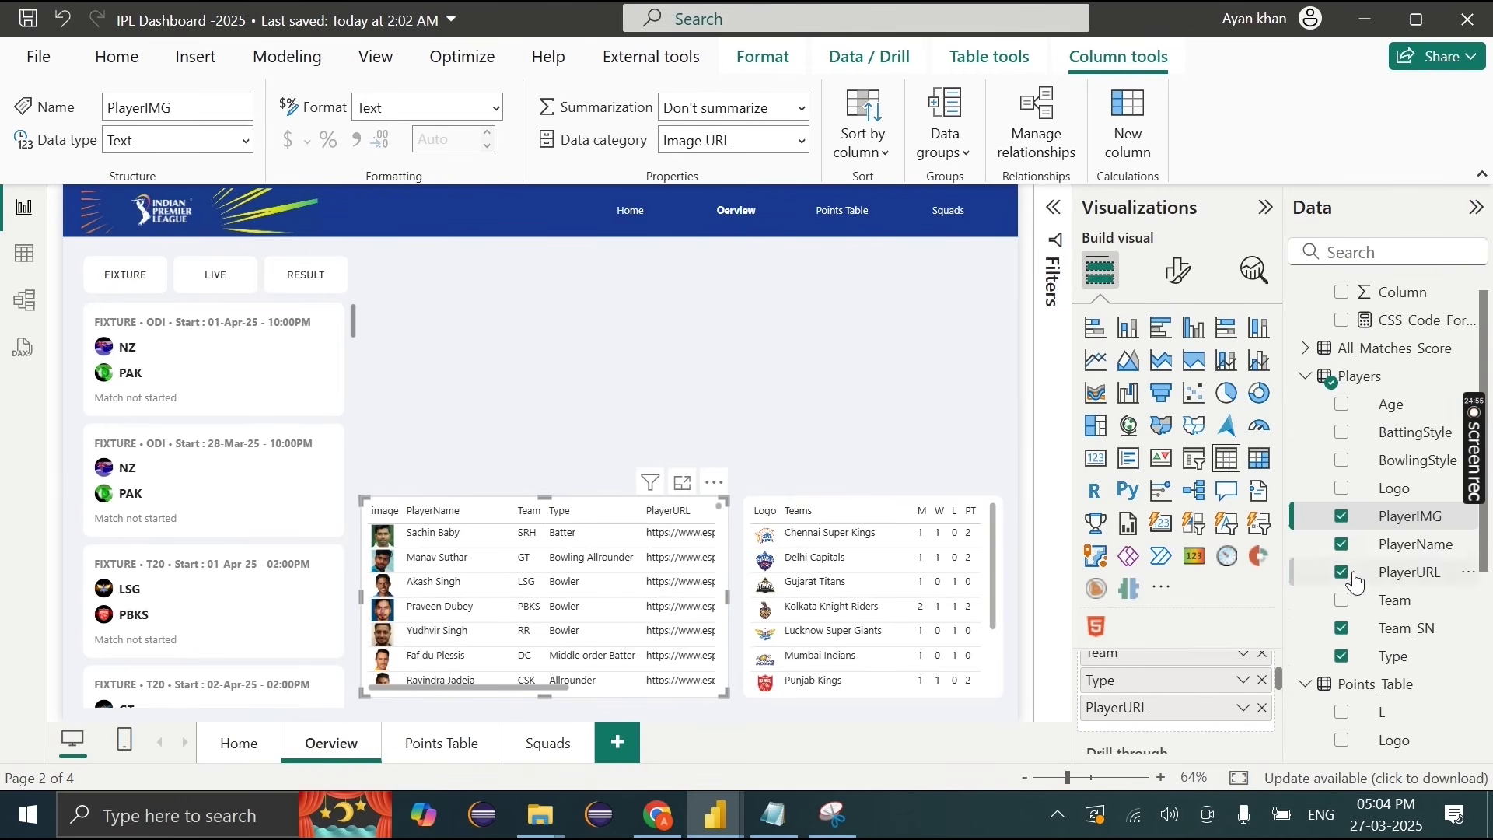
Step: Turn on URL icon Values in the table's Format visual settings
click(1179, 270)
scroll(1129, 671, down, 3)
click(1142, 591)
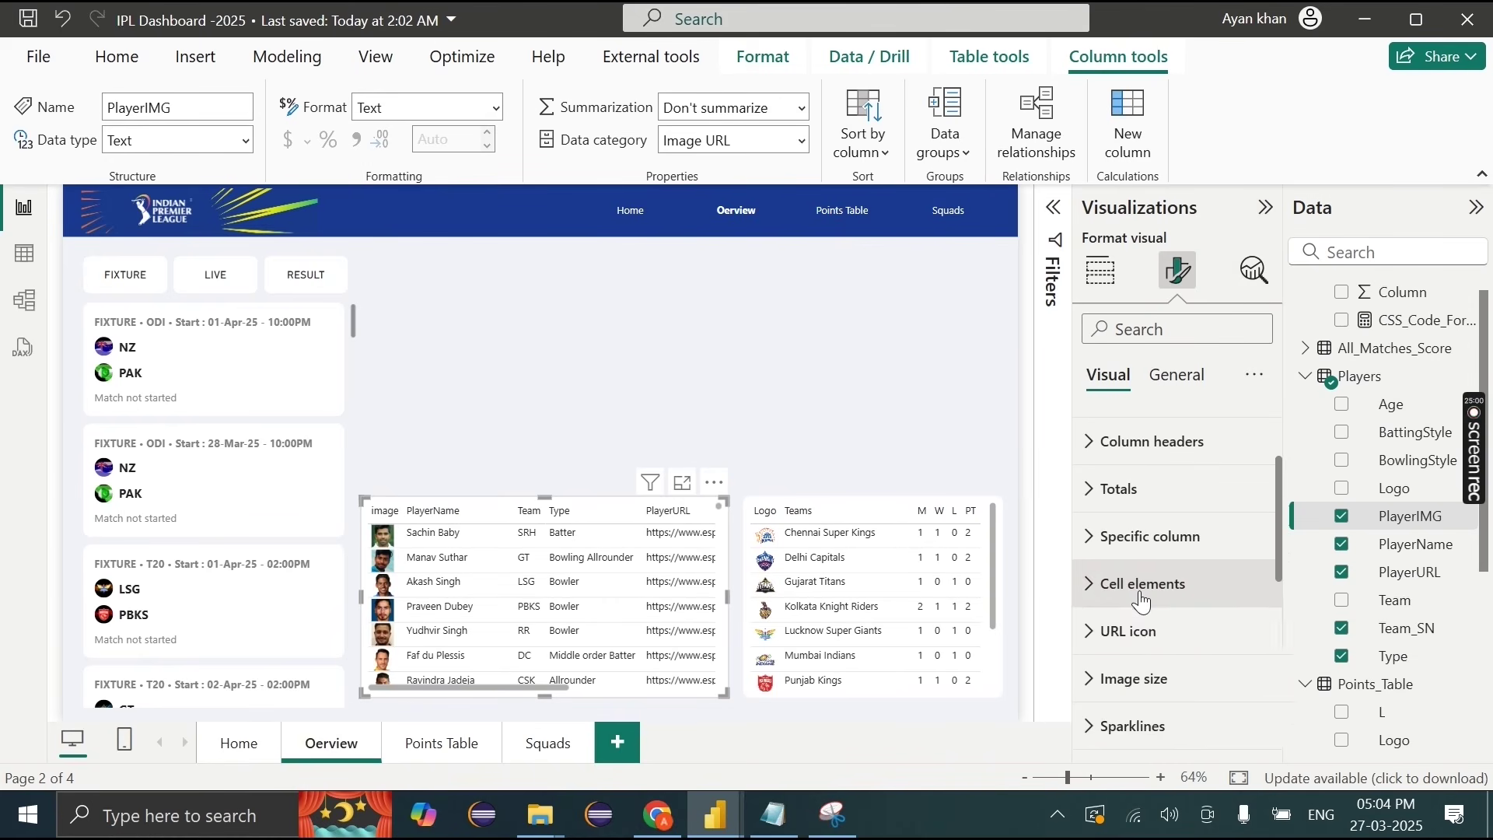
click(1141, 591)
scroll(1141, 592, down, 1)
click(1139, 595)
scroll(1163, 591, down, 1)
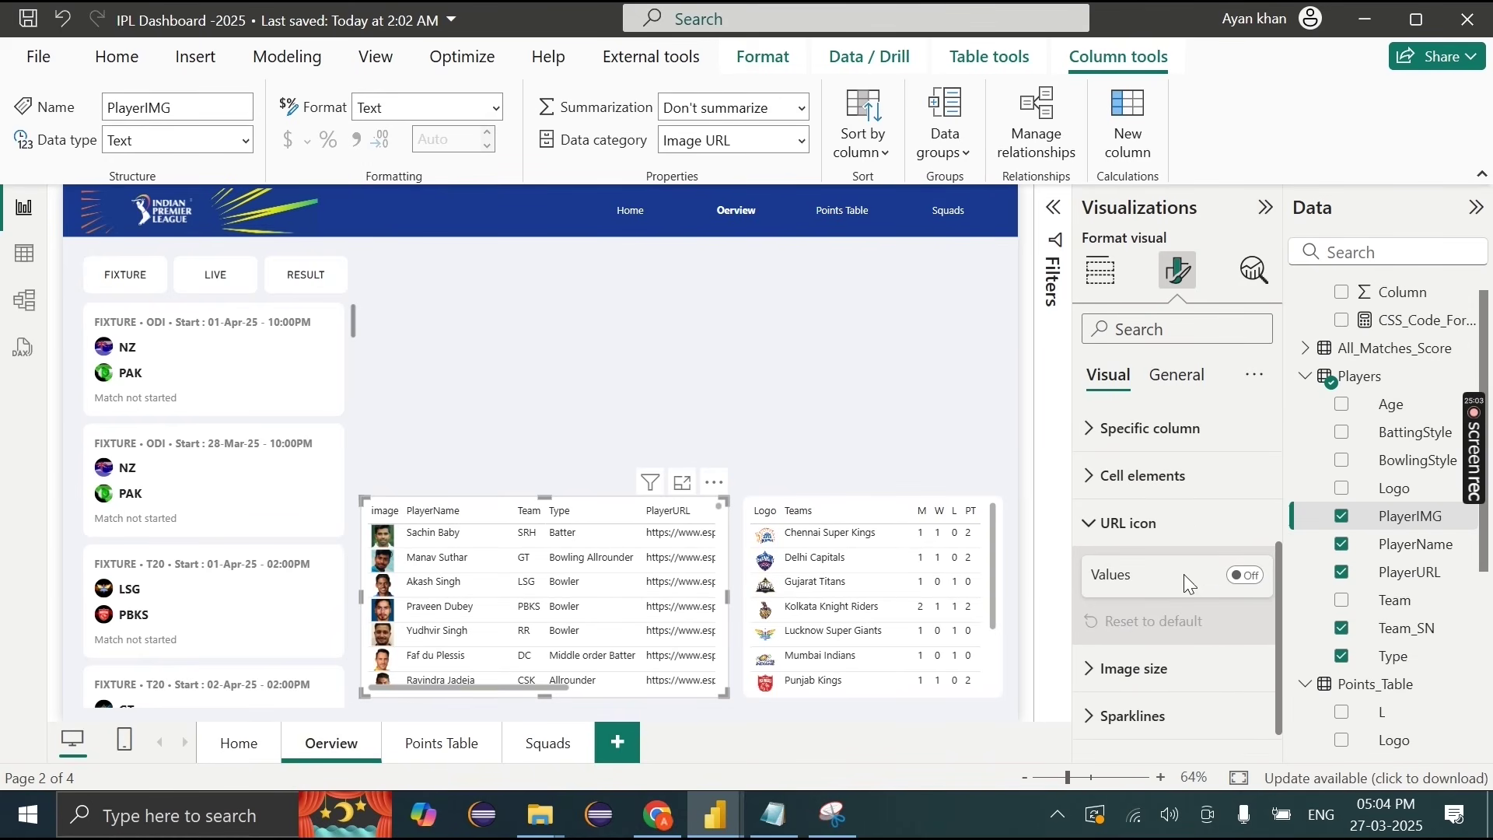
click(1244, 577)
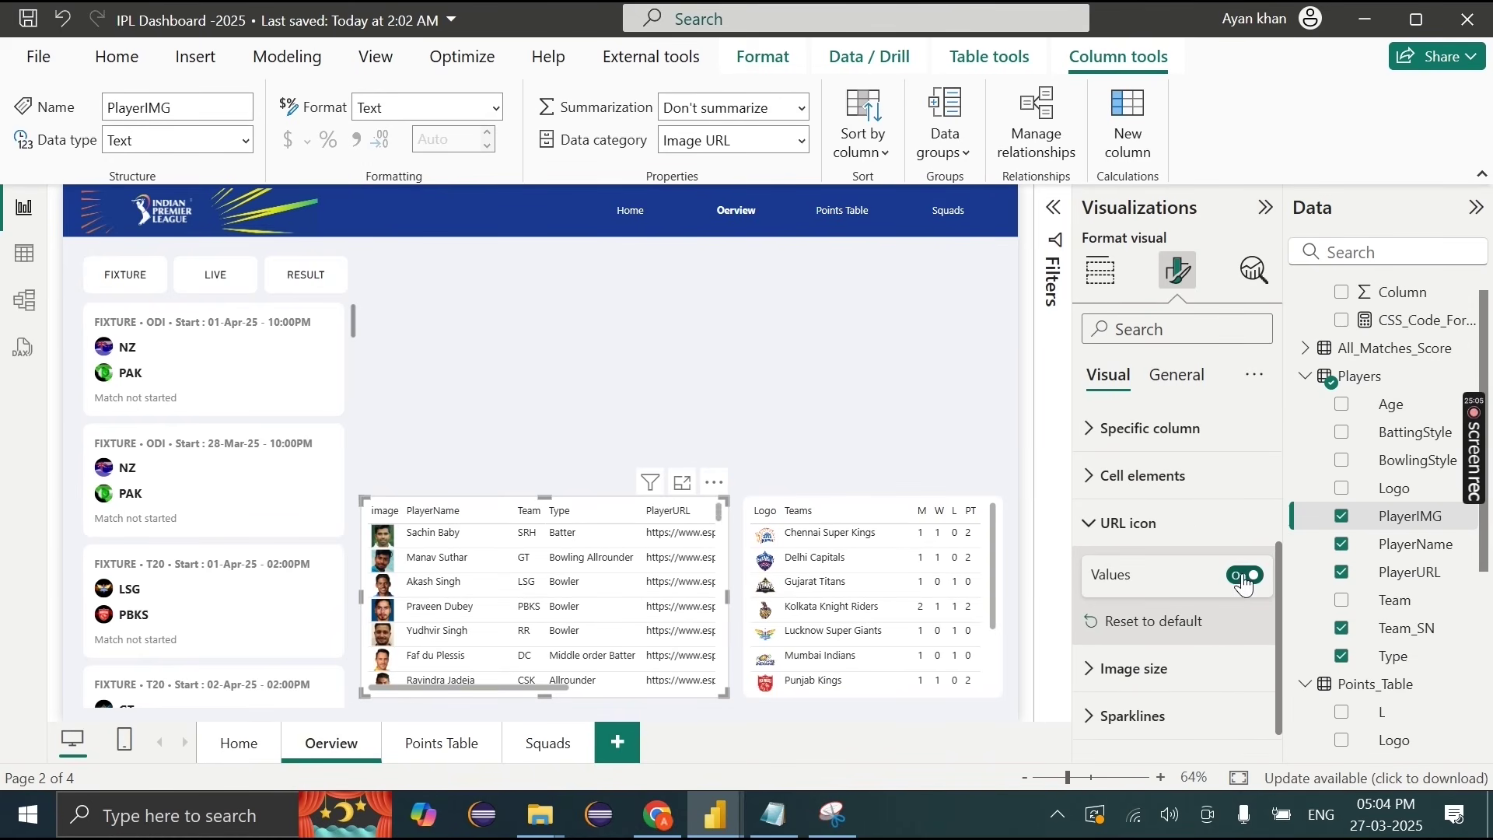
Step: Keep PlayerIMG categorized as Image URL and set PlayerURL's data category to Web URL
click(803, 142)
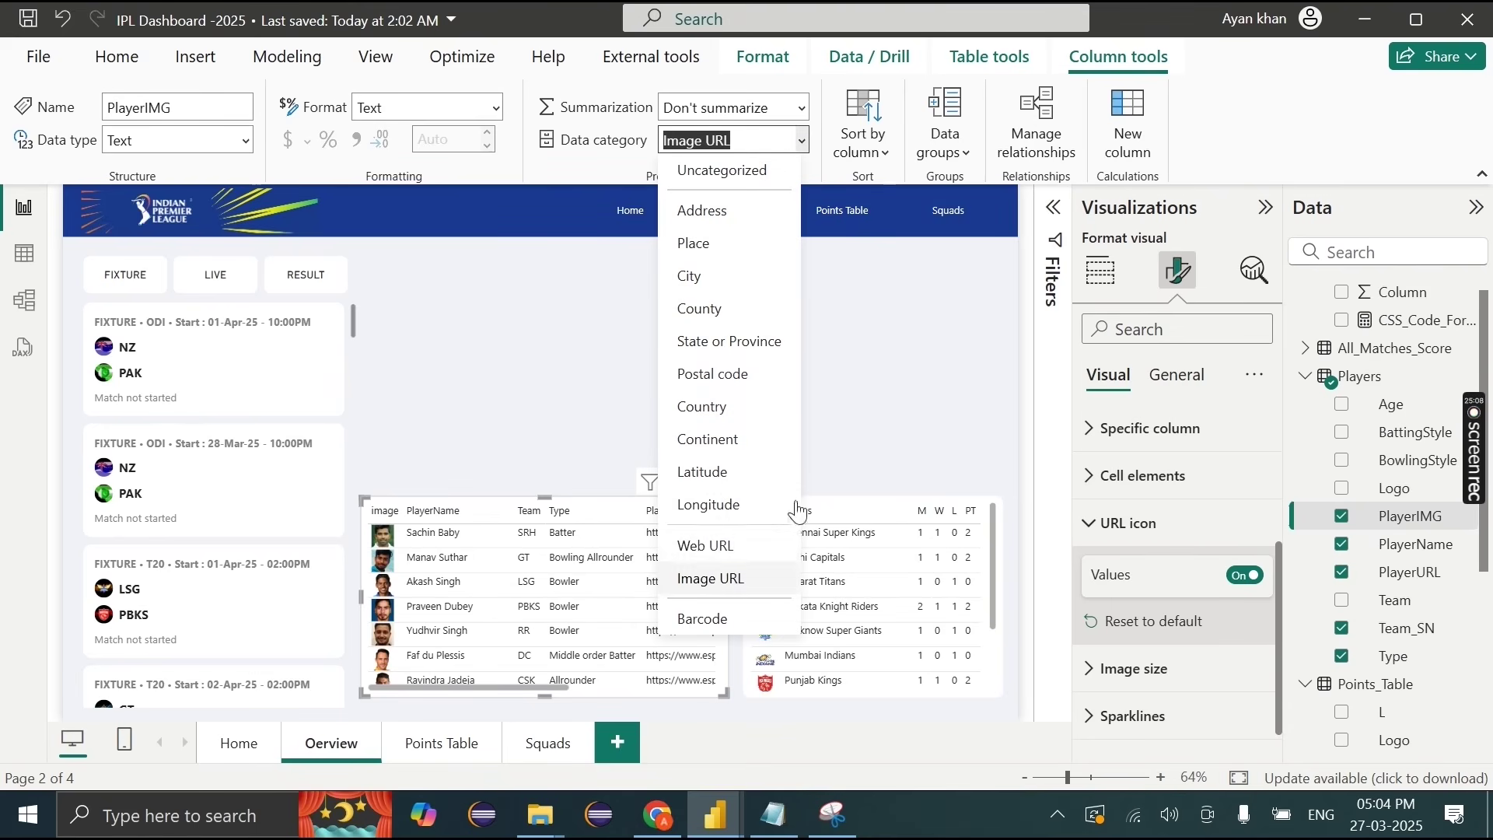
click(728, 549)
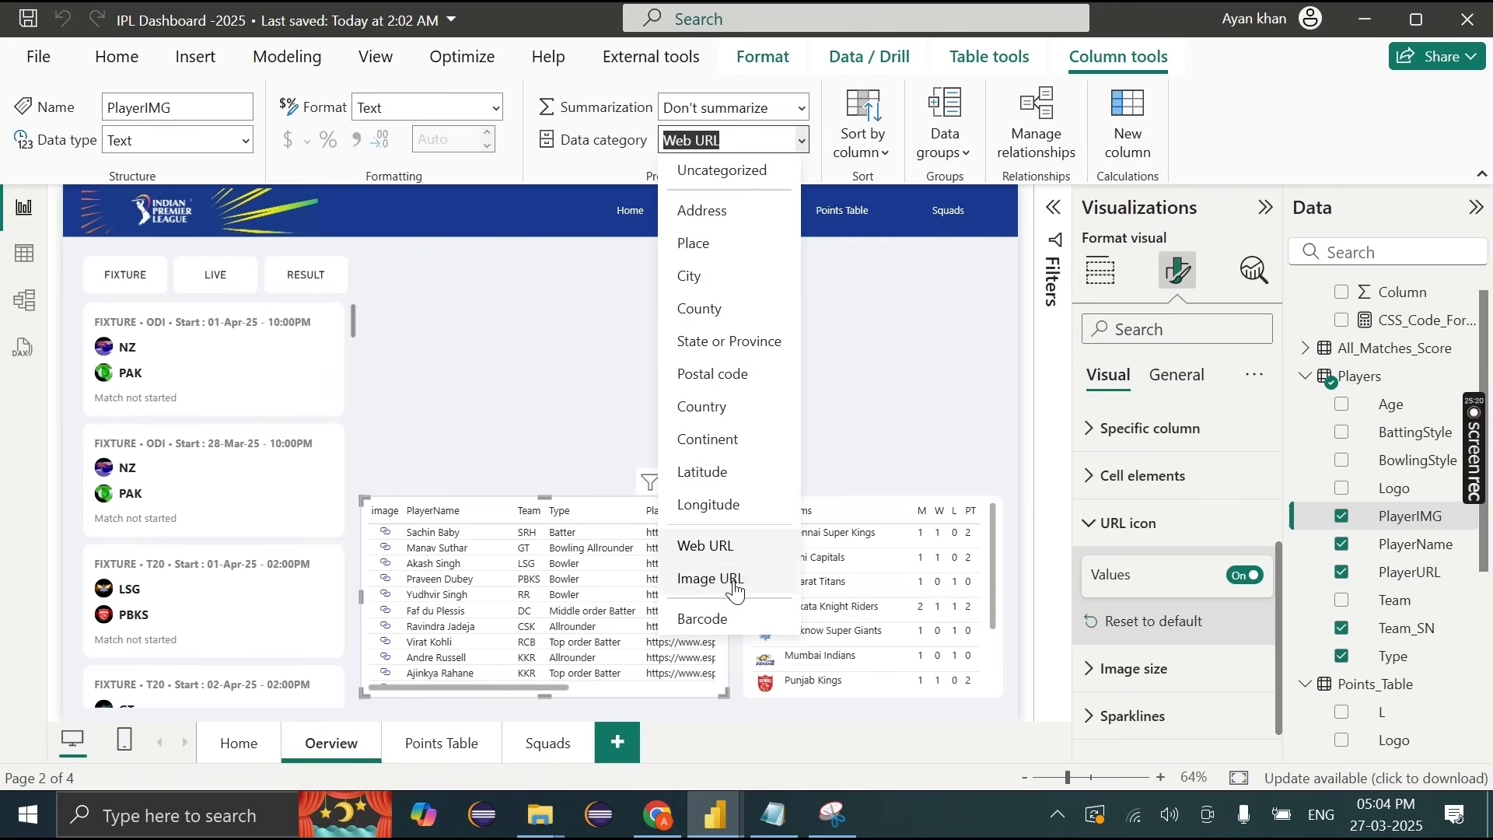
click(734, 580)
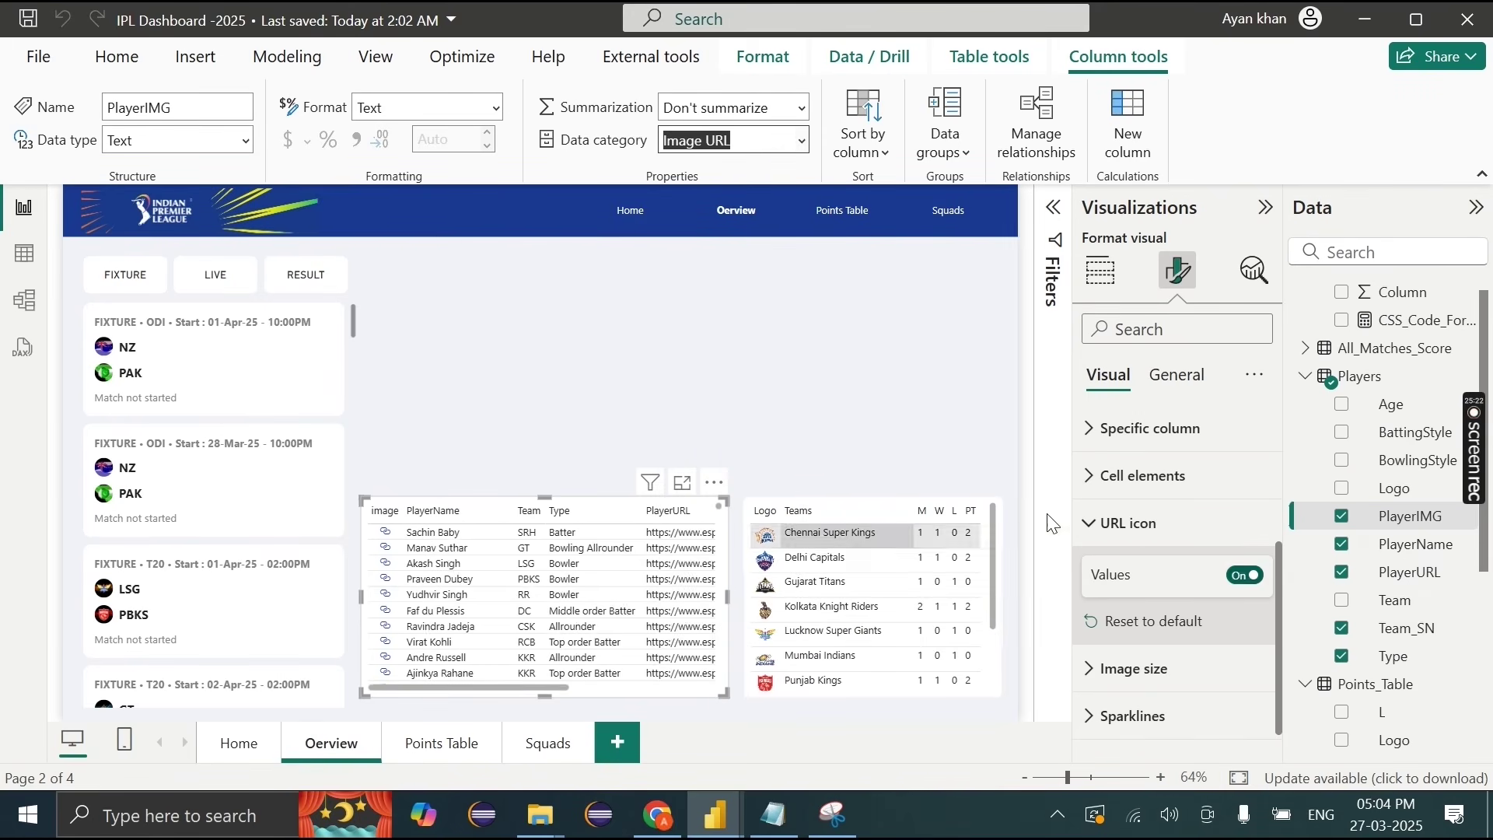
click(1396, 579)
click(801, 141)
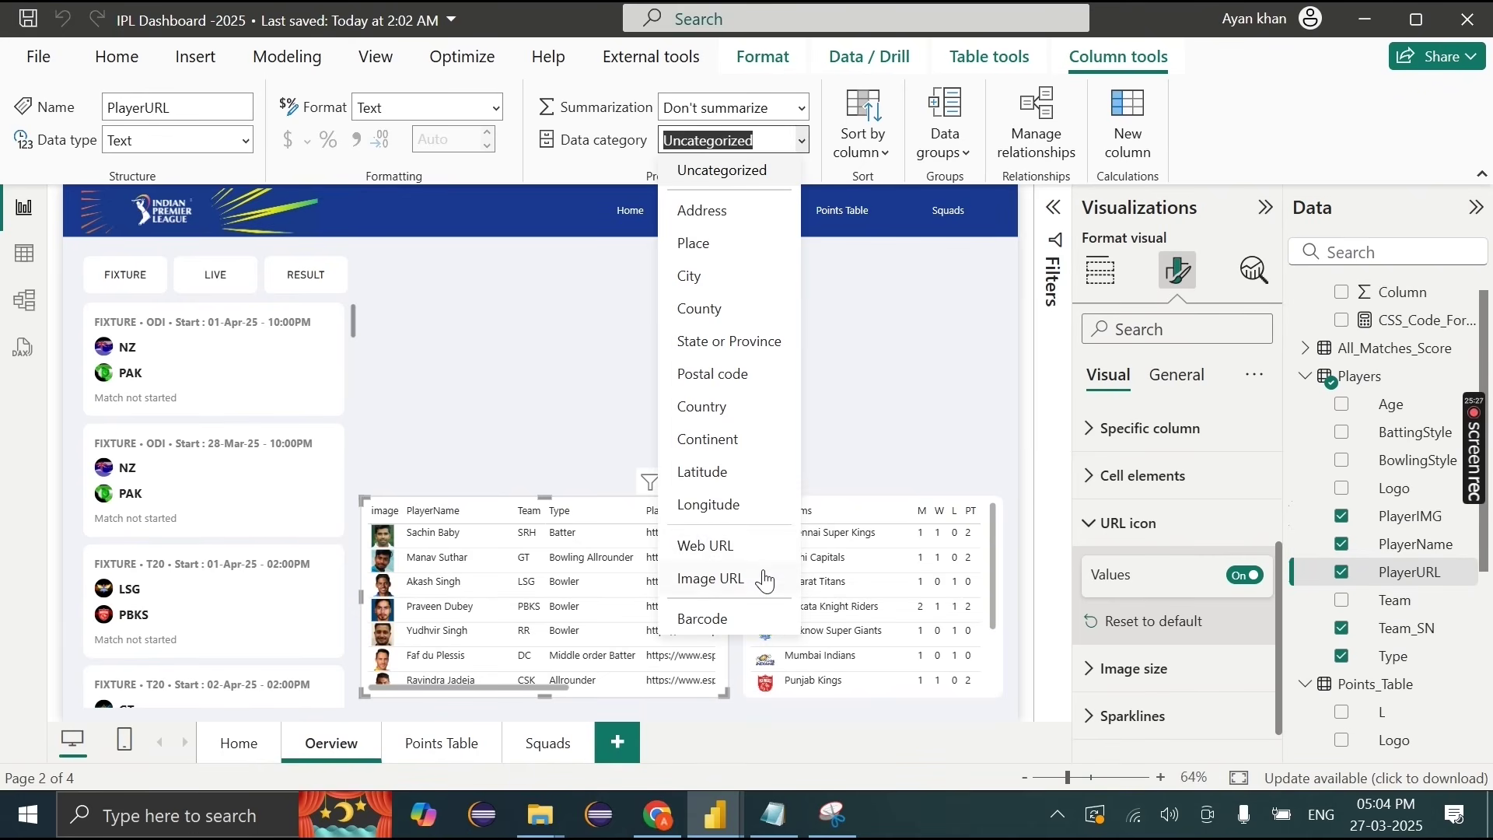
click(725, 555)
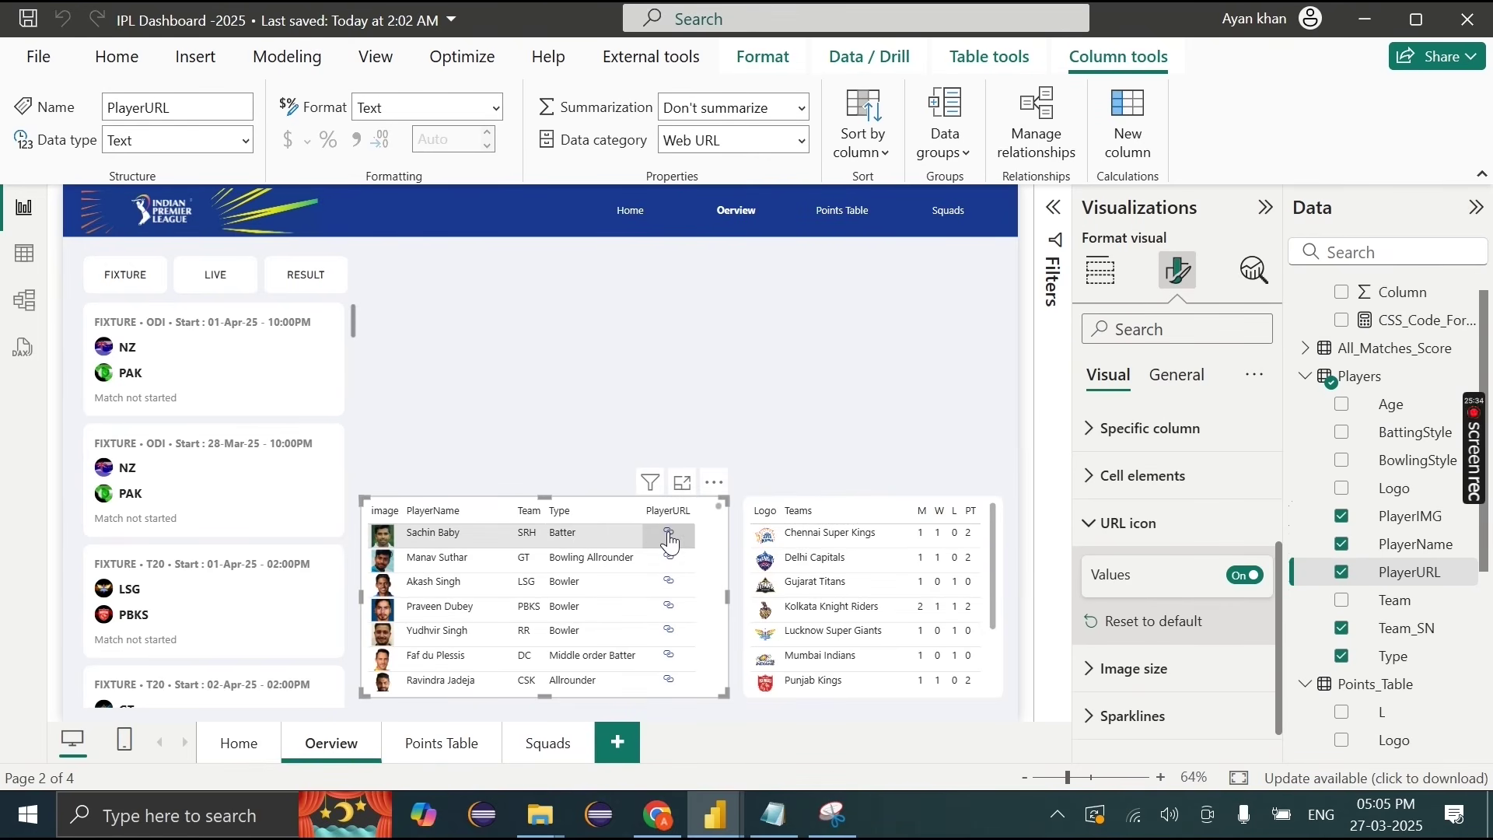
click(670, 542)
scroll(576, 505, down, 5)
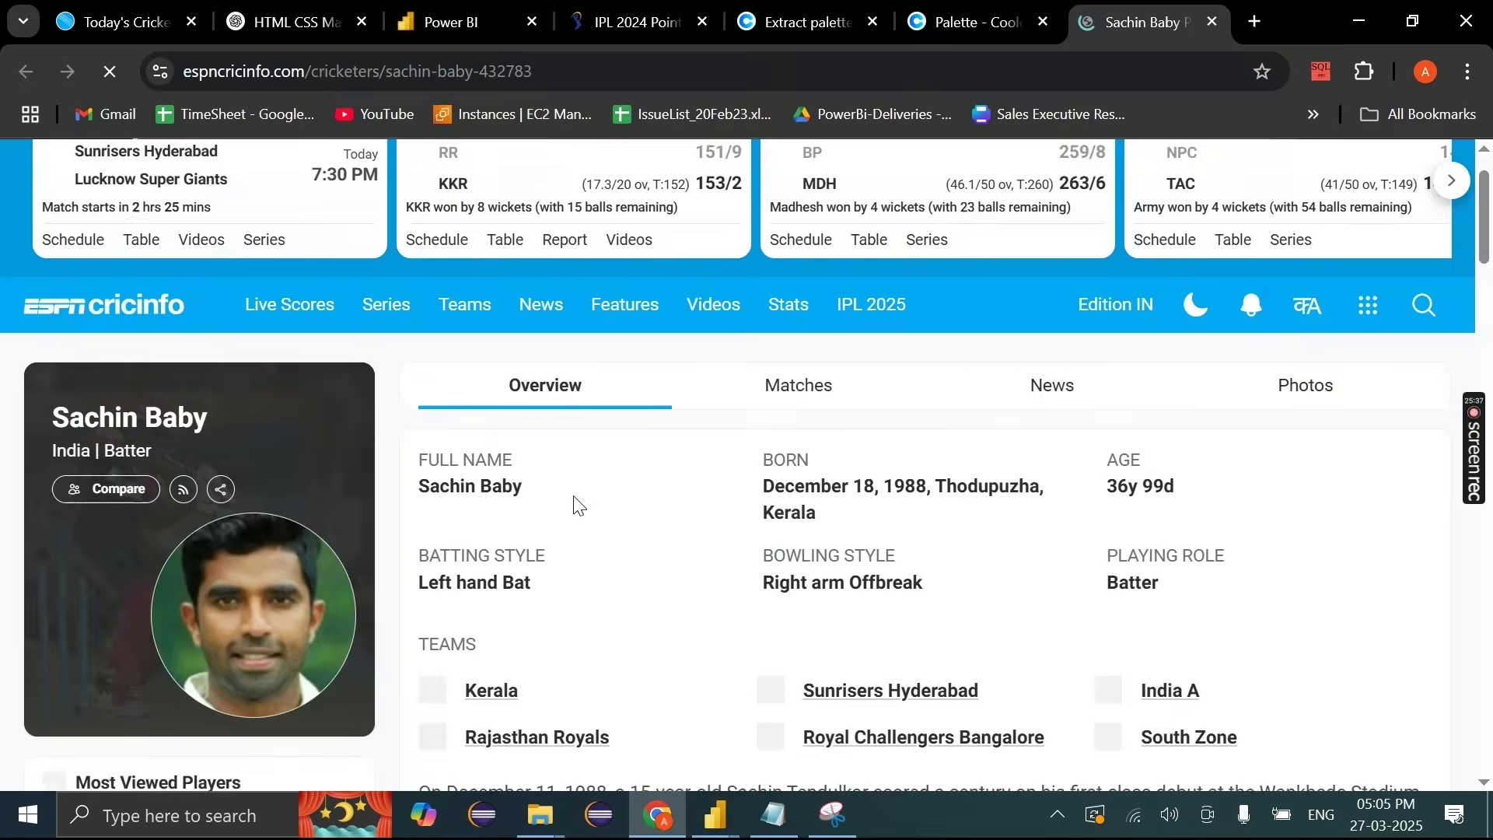
scroll(572, 498, down, 1)
right_click(572, 498)
click(1211, 22)
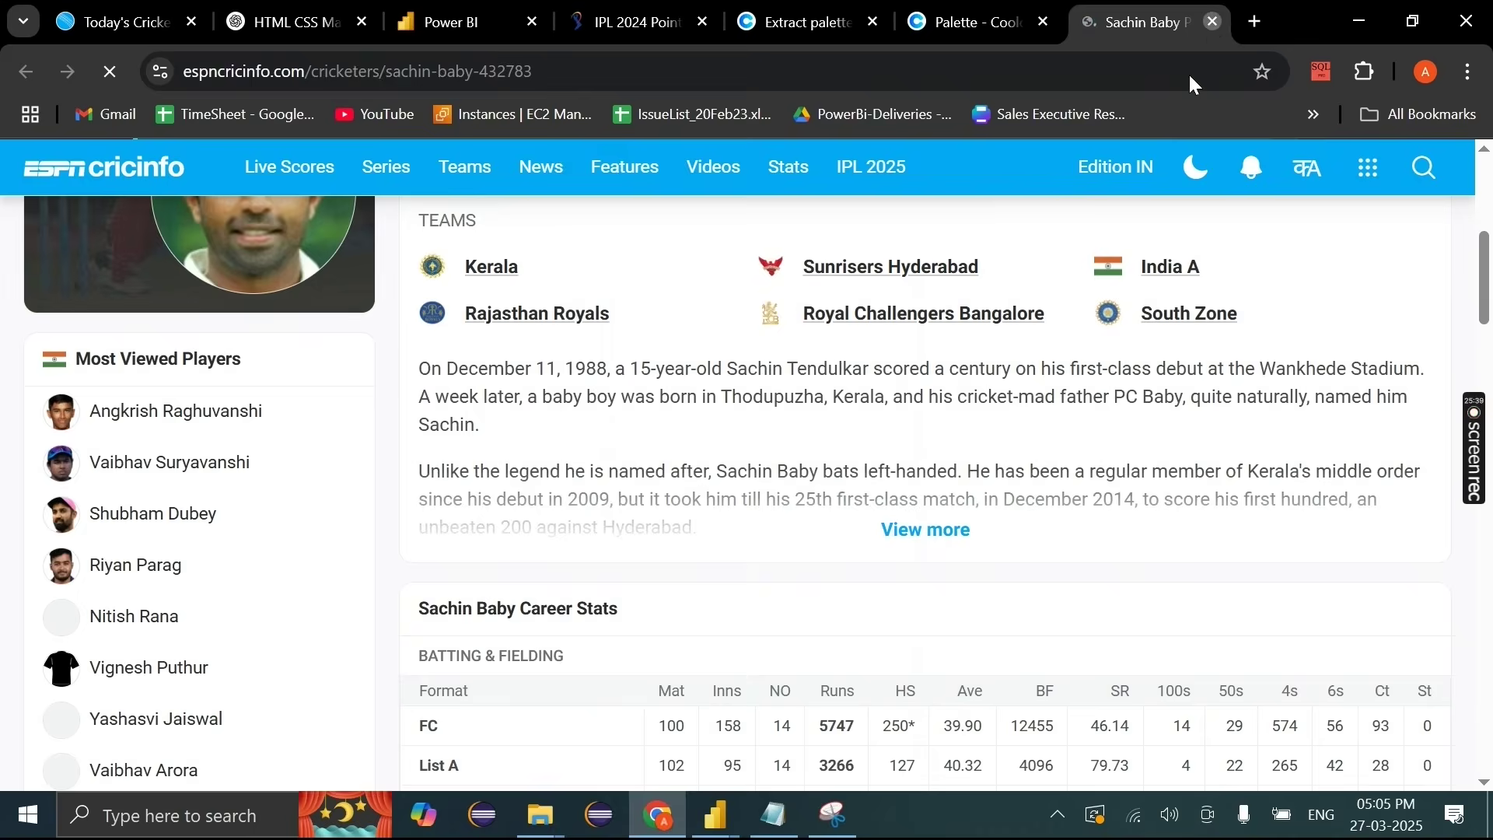
click(1211, 22)
mouse_move(715, 813)
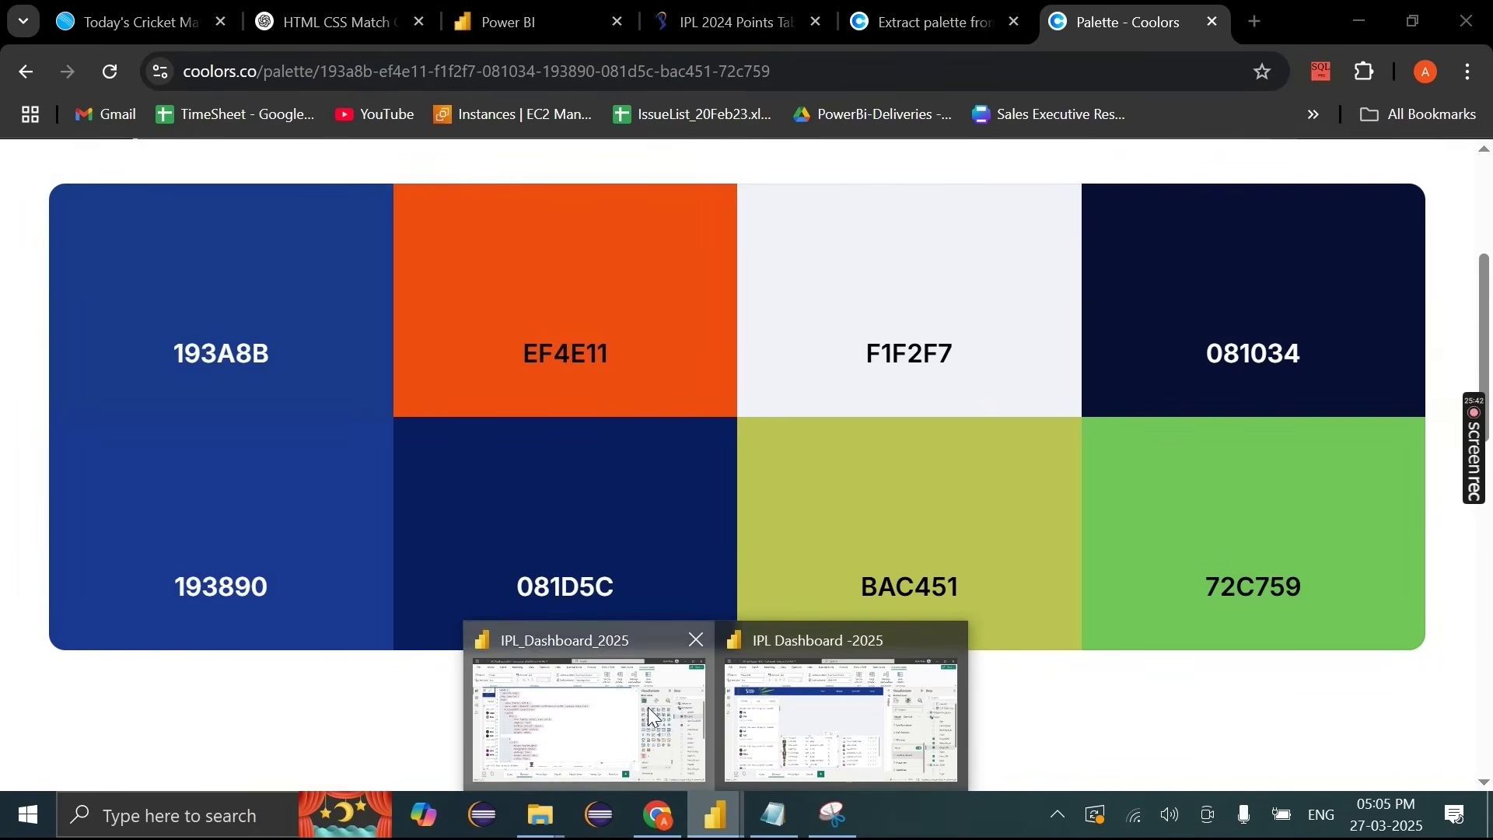